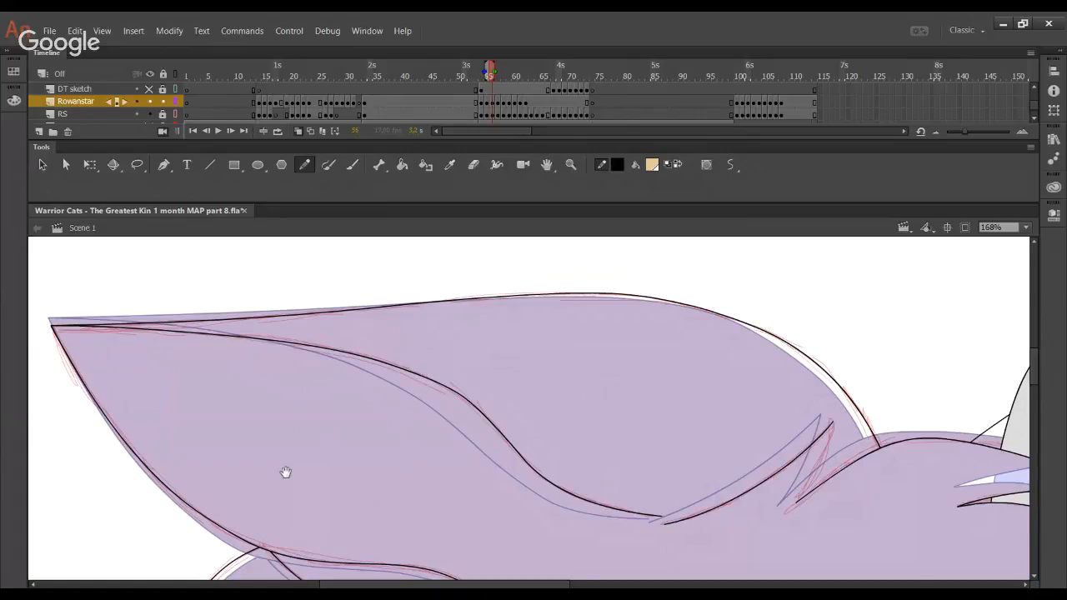
# Ink the curved brow line above the unfinished closed eye over the red sketch and bend it to fit
pyautogui.moveTo(285, 473); pyautogui.dragTo(348, 322)
pyautogui.moveTo(684, 558); pyautogui.dragTo(385, 328)
pyautogui.moveTo(392, 436); pyautogui.dragTo(426, 251)
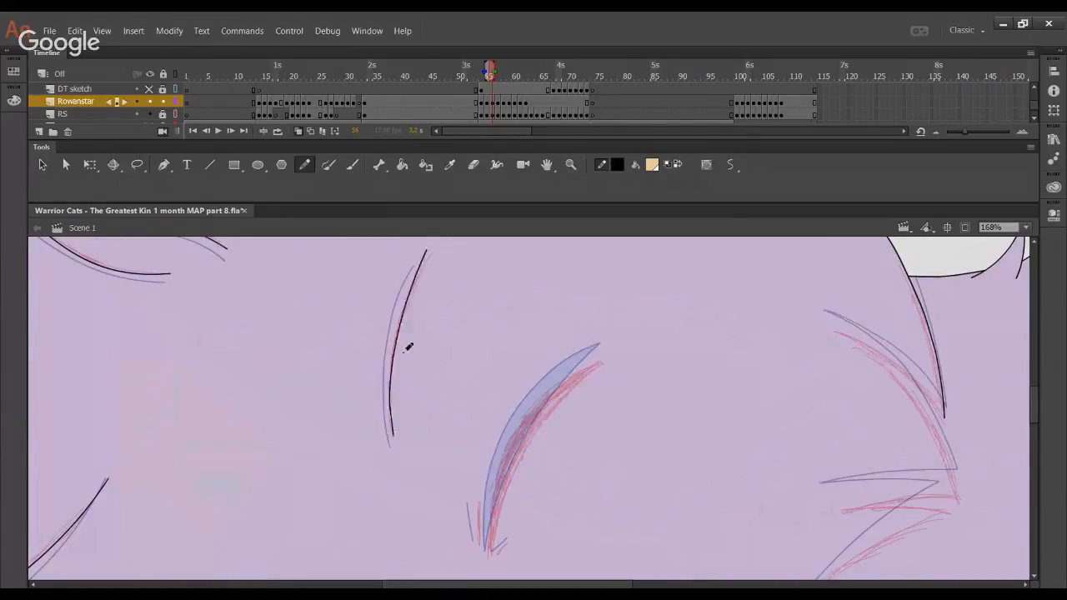
pyautogui.hotkey('ctrl', 'z')
pyautogui.moveTo(393, 437); pyautogui.dragTo(412, 263)
pyautogui.hotkey('ctrl', 'z')
pyautogui.moveTo(393, 437)
pyautogui.mouseDown()
pyautogui.moveTo(431, 254)
pyautogui.moveTo(414, 283)
pyautogui.mouseUp()
pyautogui.moveTo(392, 361); pyautogui.dragTo(392, 355)
pyautogui.moveTo(395, 421); pyautogui.dragTo(395, 422)
# Ink both edges of the crescent-shaped closed eye and delete the line ends that overshoot its lower and upper tips
pyautogui.moveTo(533, 412)
pyautogui.mouseDown()
pyautogui.moveTo(459, 290)
pyautogui.moveTo(446, 321)
pyautogui.mouseUp()
pyautogui.moveTo(398, 500); pyautogui.dragTo(546, 256)
pyautogui.hotkey('ctrl', 'z')
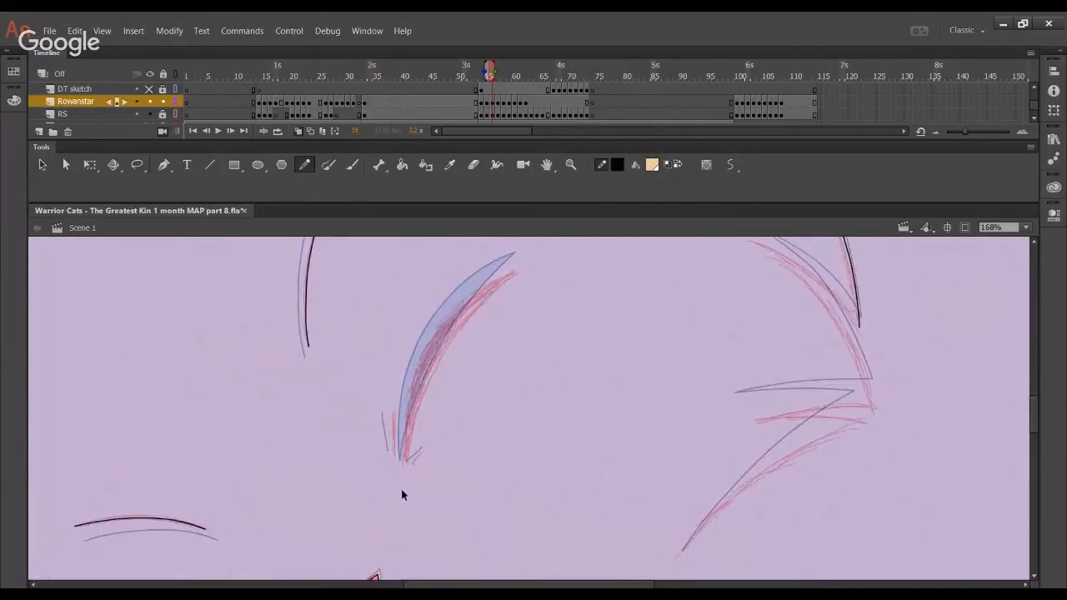
pyautogui.moveTo(401, 498)
pyautogui.mouseDown()
pyautogui.moveTo(529, 256)
pyautogui.moveTo(562, 260)
pyautogui.mouseUp()
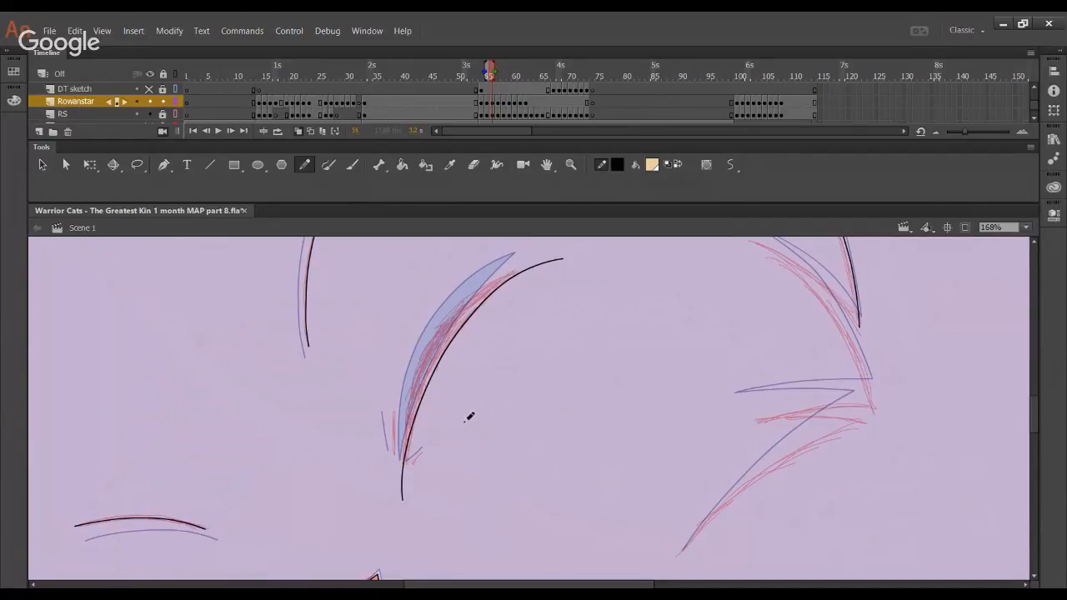
pyautogui.moveTo(465, 449)
pyautogui.mouseDown()
pyautogui.moveTo(449, 431)
pyautogui.moveTo(445, 474)
pyautogui.mouseUp()
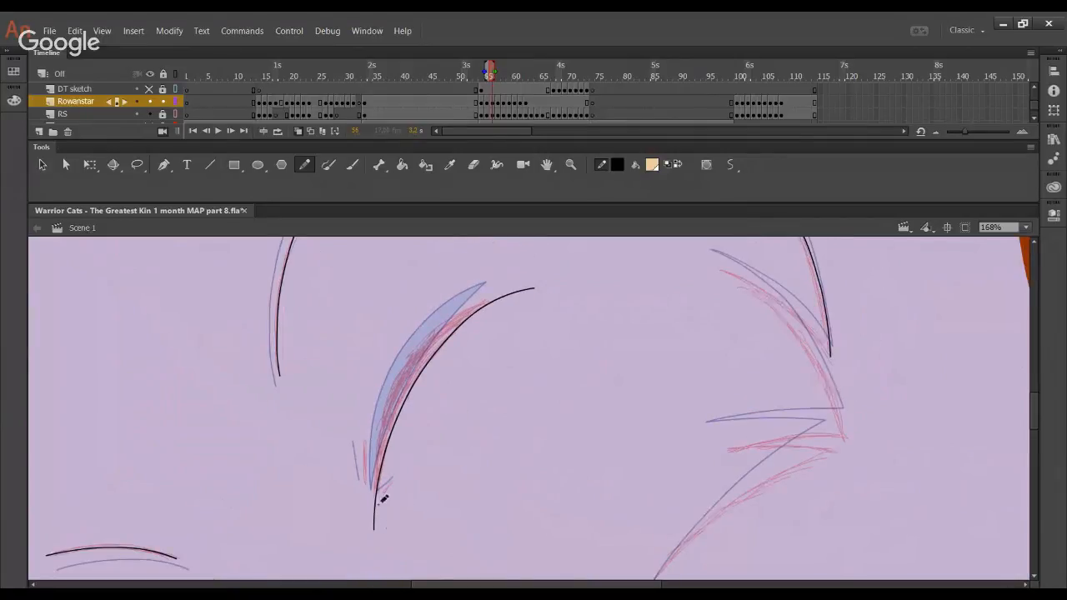
pyautogui.moveTo(386, 530)
pyautogui.mouseDown()
pyautogui.moveTo(459, 293)
pyautogui.moveTo(544, 305)
pyautogui.moveTo(538, 294)
pyautogui.mouseUp()
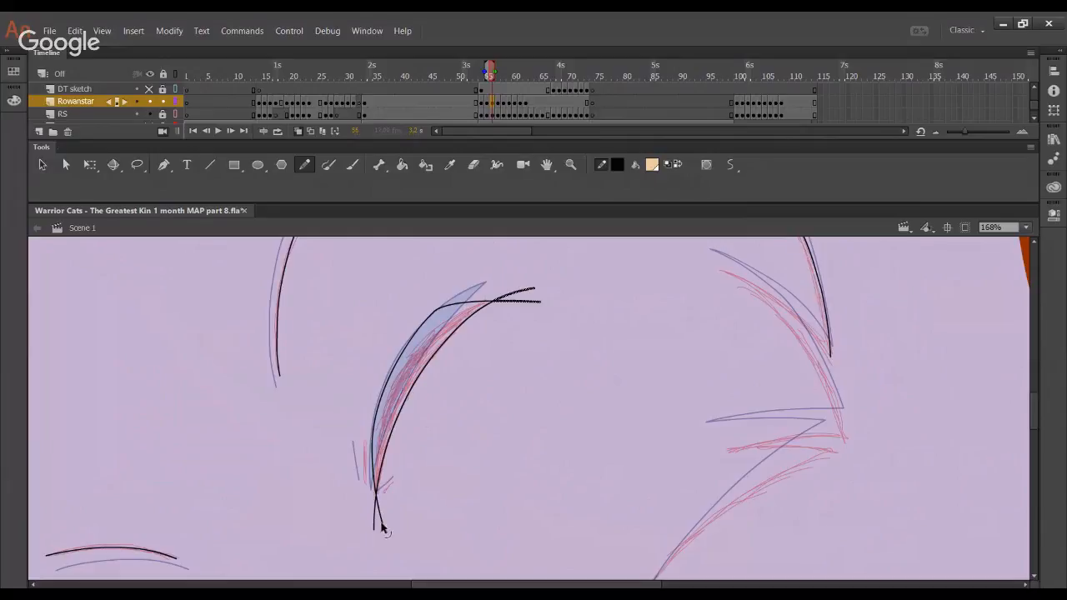
pyautogui.keyDown('ctrl'); pyautogui.keyDown('shift'); pyautogui.click(382, 525); pyautogui.keyUp('shift'); pyautogui.keyUp('ctrl')
pyautogui.keyDown('ctrl'); pyautogui.keyDown('shift'); pyautogui.click(374, 523); pyautogui.keyUp('shift'); pyautogui.keyUp('ctrl')
pyautogui.press('Delete')
# Bend the edges of the crescent eye so the outline matches the red sketch
pyautogui.moveTo(353, 510); pyautogui.dragTo(437, 559)
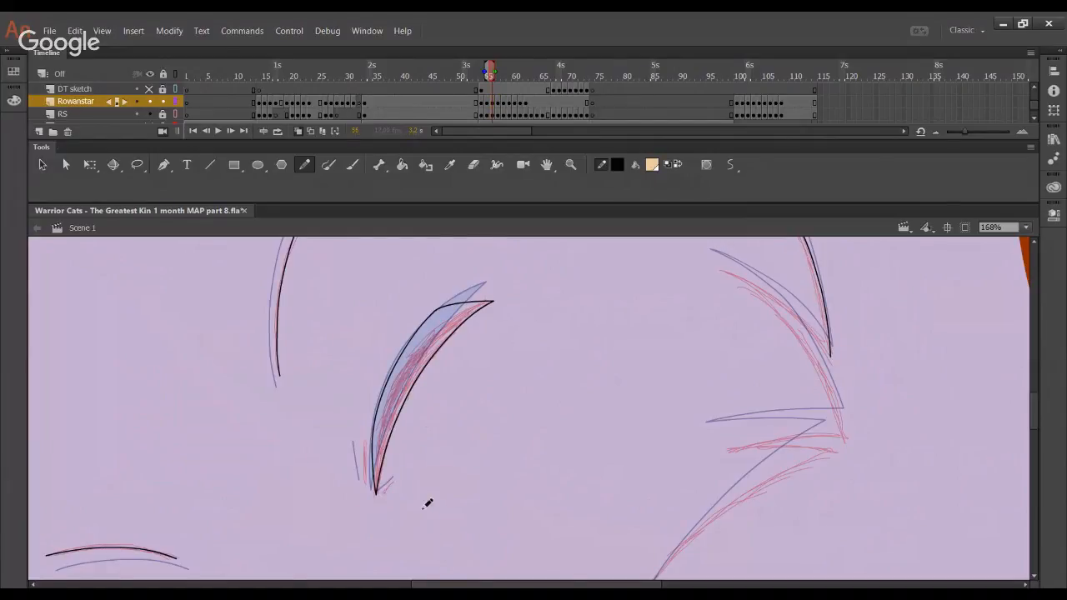
pyautogui.click(4, 424)
pyautogui.moveTo(374, 434); pyautogui.dragTo(378, 417)
pyautogui.moveTo(396, 370)
pyautogui.mouseDown()
pyautogui.moveTo(444, 315)
pyautogui.moveTo(426, 350)
pyautogui.moveTo(426, 340)
pyautogui.mouseUp()
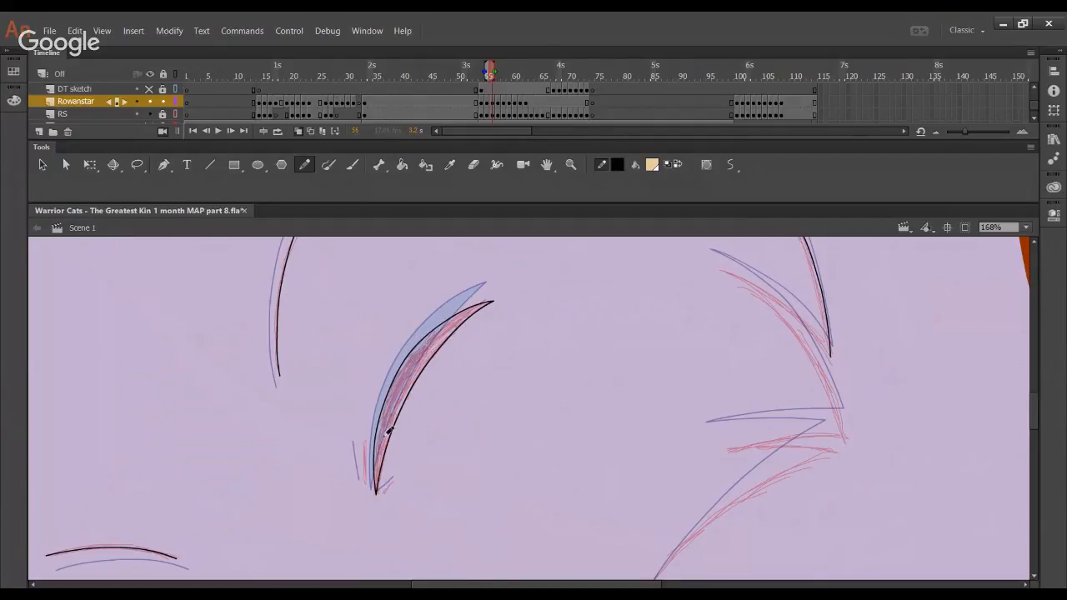
pyautogui.moveTo(389, 429); pyautogui.dragTo(382, 434)
# Ink the short crease line on the outer side of the crescent eye's lower tip, following the red sketch
pyautogui.moveTo(415, 528)
pyautogui.mouseDown()
pyautogui.moveTo(491, 422)
pyautogui.moveTo(496, 355)
pyautogui.mouseUp()
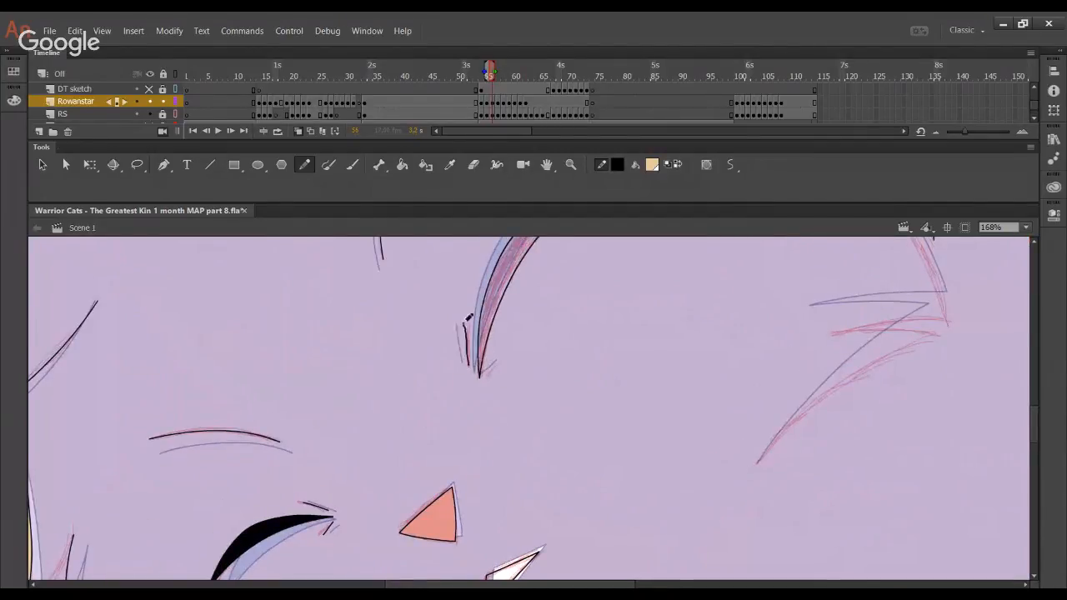
pyautogui.moveTo(470, 363); pyautogui.dragTo(468, 324)
pyautogui.hotkey('ctrl', 'z')
pyautogui.moveTo(470, 362); pyautogui.dragTo(468, 324)
pyautogui.moveTo(470, 367); pyautogui.dragTo(469, 320)
pyautogui.hotkey('ctrl', 'z')
pyautogui.hotkey('ctrl', 'z')
pyautogui.moveTo(471, 370); pyautogui.dragTo(455, 289)
pyautogui.hotkey('ctrl', 'z')
pyautogui.hotkey('ctrl', 'z')
pyautogui.moveTo(472, 368); pyautogui.dragTo(464, 291)
pyautogui.moveTo(467, 334); pyautogui.dragTo(461, 319)
# Ink the short crease on the other side of the eye's lower tip and delete its excess ends
pyautogui.moveTo(489, 373); pyautogui.dragTo(528, 338)
pyautogui.hotkey('ctrl', 'z')
pyautogui.moveTo(489, 375); pyautogui.dragTo(530, 330)
pyautogui.moveTo(505, 363); pyautogui.dragTo(506, 365)
pyautogui.press('Delete')
pyautogui.keyDown('ctrl'); pyautogui.click(511, 351); pyautogui.keyUp('ctrl')
pyautogui.press('Delete')
# Swap the stroke and fill colors and fill the crescent eye with black using the Paint Bucket
pyautogui.click(402, 164)
pyautogui.click(674, 164)
pyautogui.click(500, 300)
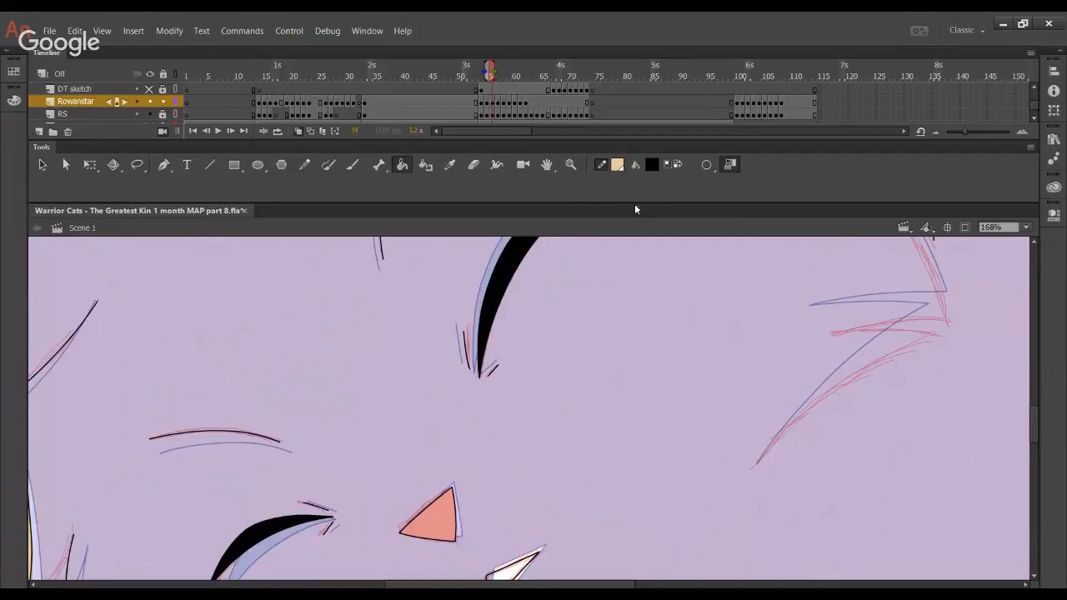
# Ink the lower curve of the cheek fur with the Pencil tool and bend it to the red sketch
pyautogui.click(305, 164)
pyautogui.moveTo(275, 323); pyautogui.dragTo(441, 414)
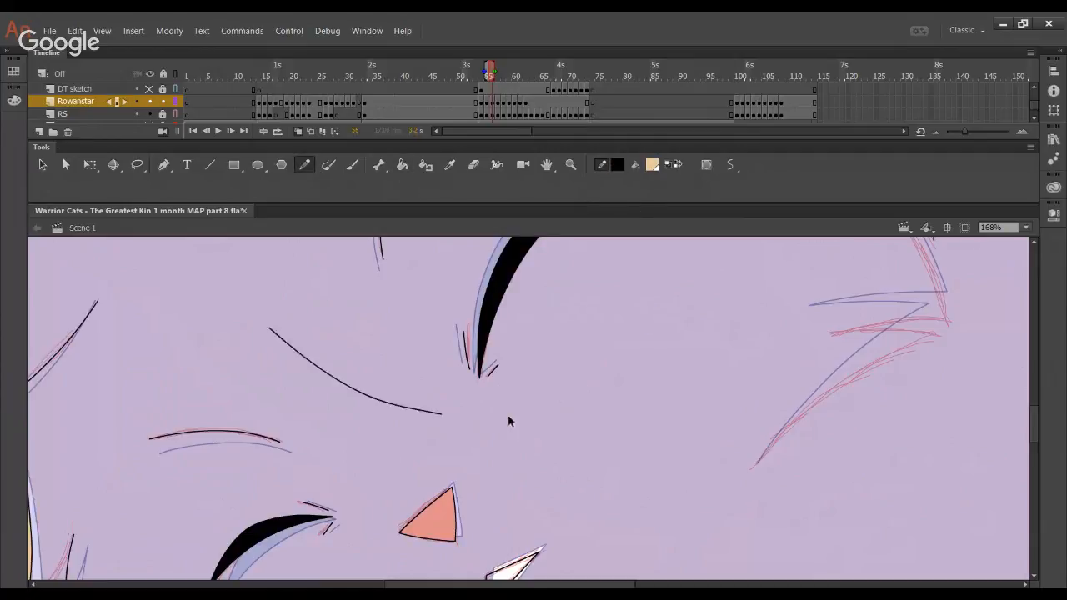
pyautogui.hotkey('ctrl', 'z')
pyautogui.moveTo(725, 421)
pyautogui.mouseDown()
pyautogui.moveTo(705, 406)
pyautogui.moveTo(543, 386)
pyautogui.moveTo(505, 369)
pyautogui.mouseUp()
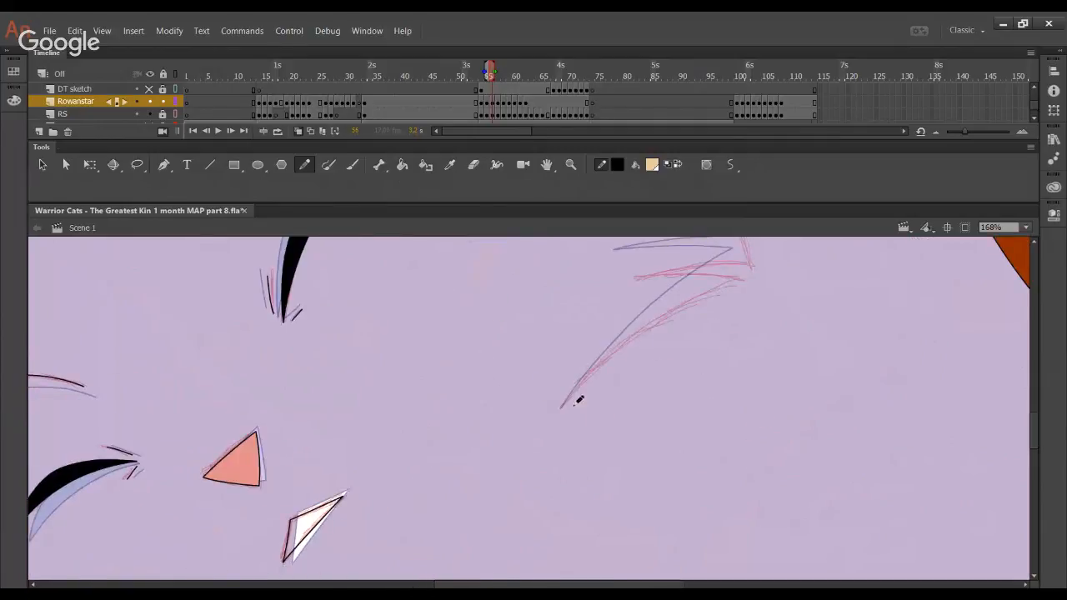
pyautogui.moveTo(559, 413)
pyautogui.mouseDown()
pyautogui.moveTo(655, 341)
pyautogui.moveTo(583, 379)
pyautogui.moveTo(738, 279)
pyautogui.mouseUp()
pyautogui.hotkey('ctrl', 'z')
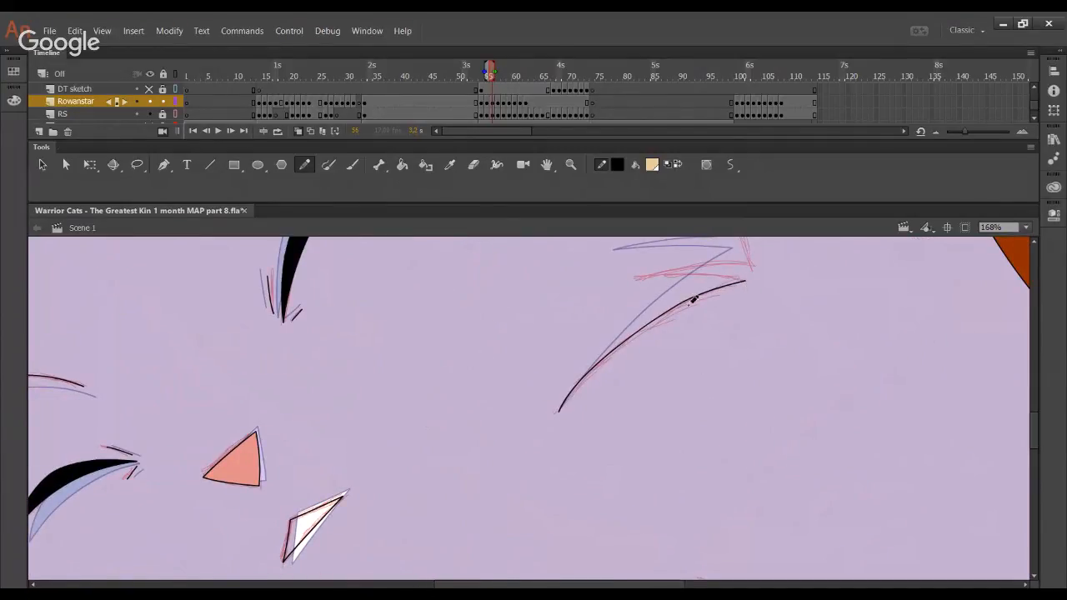
pyautogui.moveTo(714, 293); pyautogui.dragTo(724, 289)
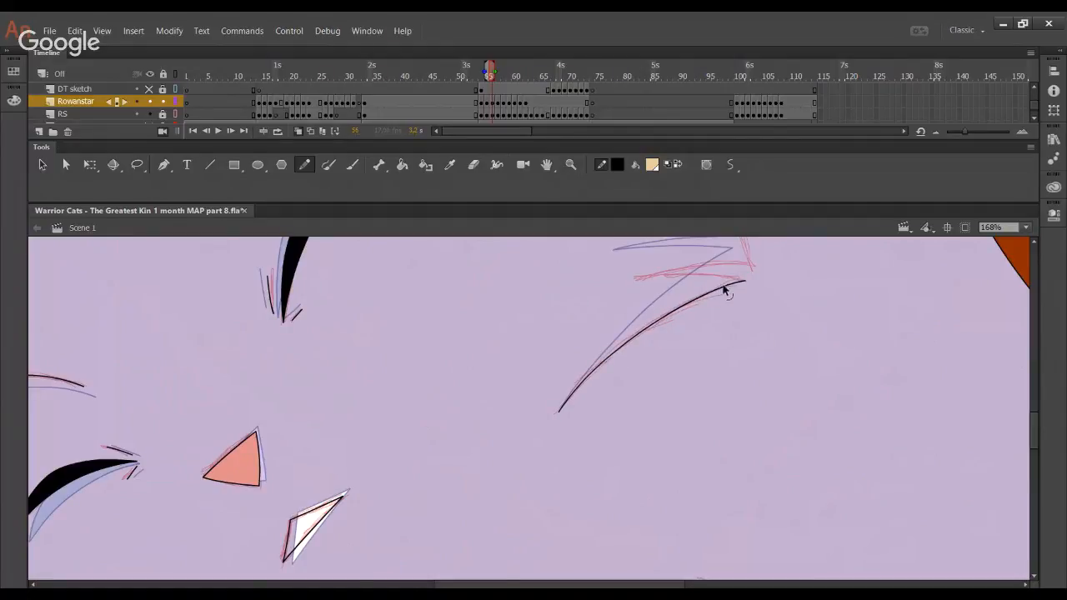
pyautogui.moveTo(606, 370); pyautogui.dragTo(609, 362)
# Ink the line across the top of the lower cheek tuft, running it past the sketched tip
pyautogui.moveTo(694, 347); pyautogui.dragTo(588, 522)
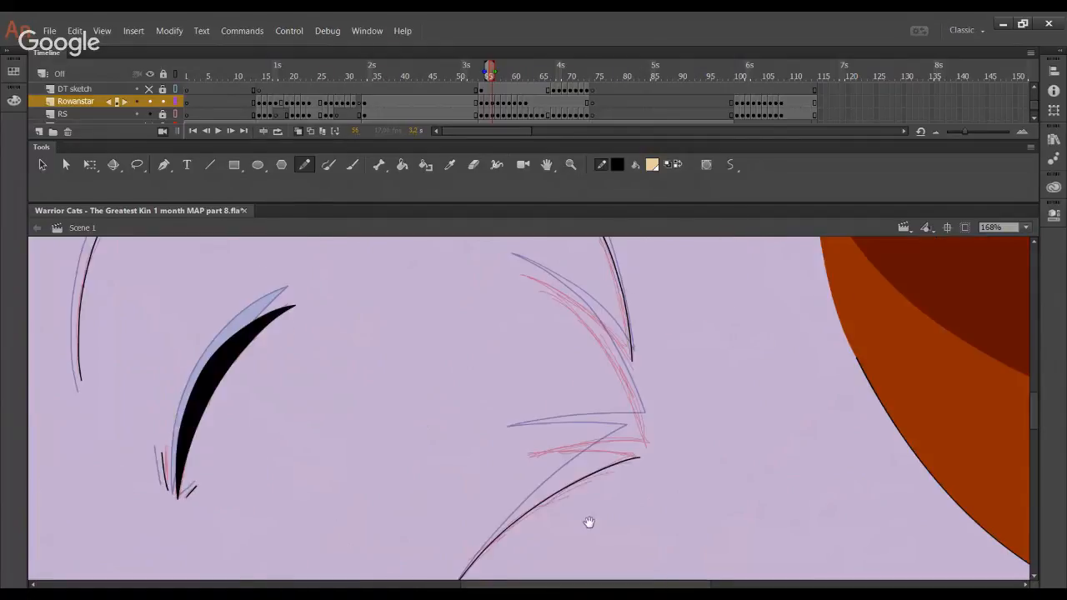
pyautogui.moveTo(485, 350); pyautogui.dragTo(610, 390)
pyautogui.moveTo(697, 493); pyautogui.dragTo(550, 458)
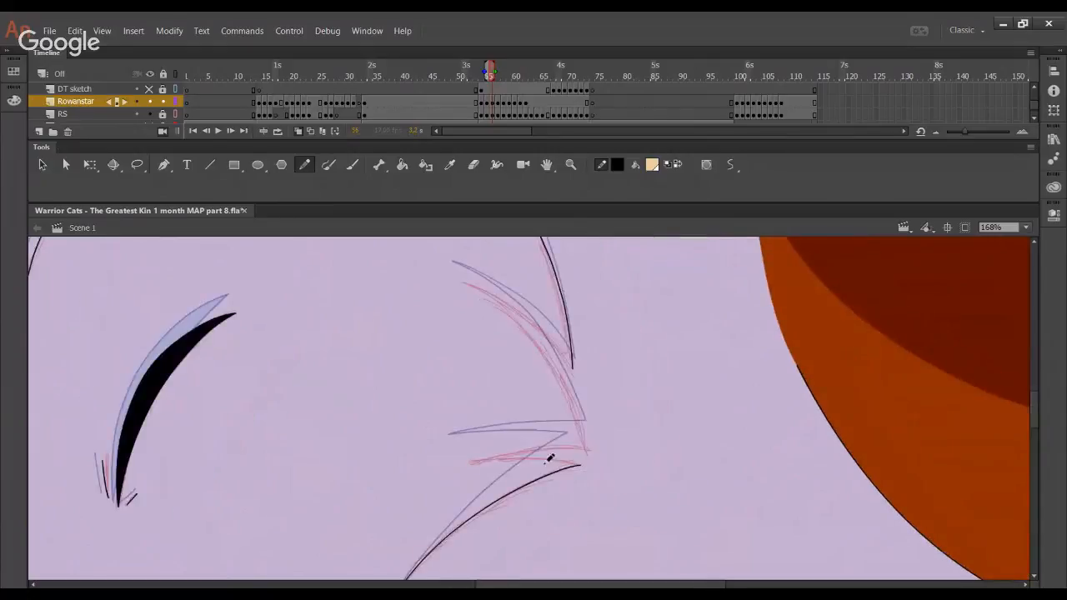
pyautogui.moveTo(475, 459)
pyautogui.mouseDown()
pyautogui.moveTo(631, 455)
pyautogui.moveTo(655, 466)
pyautogui.mouseUp()
pyautogui.hotkey('ctrl', 'z')
pyautogui.moveTo(477, 459); pyautogui.dragTo(638, 461)
pyautogui.hotkey('ctrl', 'z')
pyautogui.moveTo(470, 461)
pyautogui.mouseDown()
pyautogui.moveTo(598, 462)
pyautogui.moveTo(650, 482)
pyautogui.mouseUp()
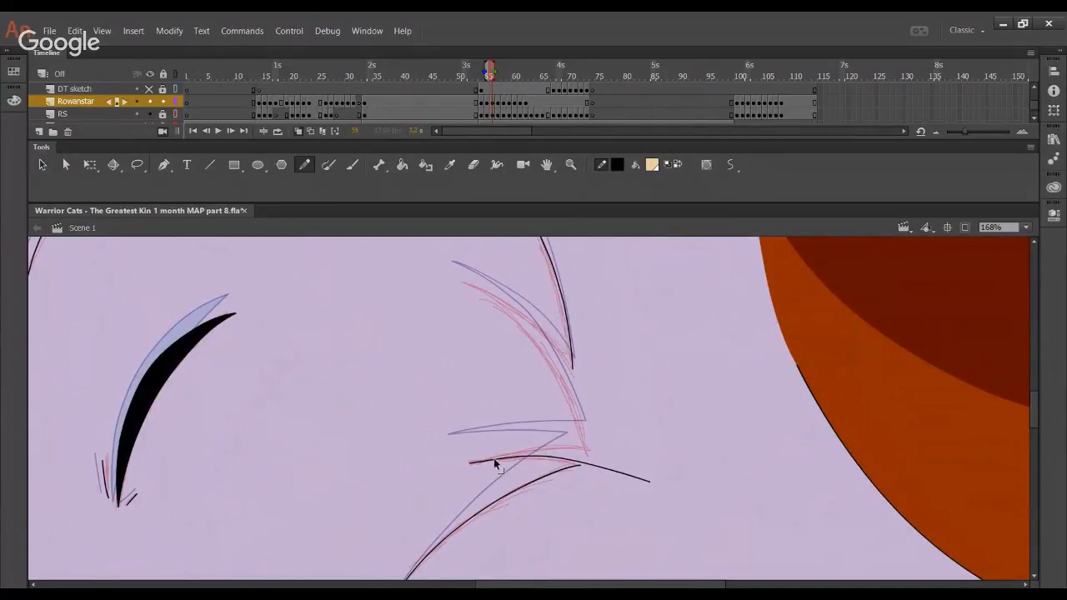
pyautogui.hotkey('ctrl', 'z')
pyautogui.moveTo(470, 461); pyautogui.dragTo(642, 458)
pyautogui.hotkey('ctrl', 'z')
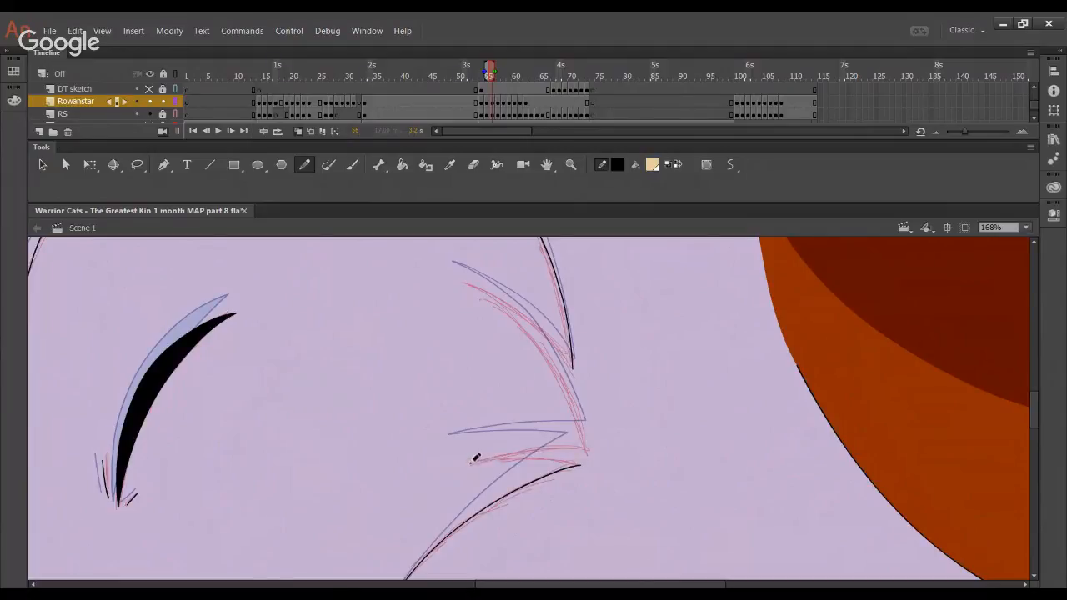
pyautogui.moveTo(472, 461)
pyautogui.mouseDown()
pyautogui.moveTo(657, 477)
pyautogui.moveTo(681, 498)
pyautogui.mouseUp()
pyautogui.moveTo(528, 459)
pyautogui.mouseDown()
pyautogui.moveTo(612, 459)
pyautogui.moveTo(598, 456)
pyautogui.mouseUp()
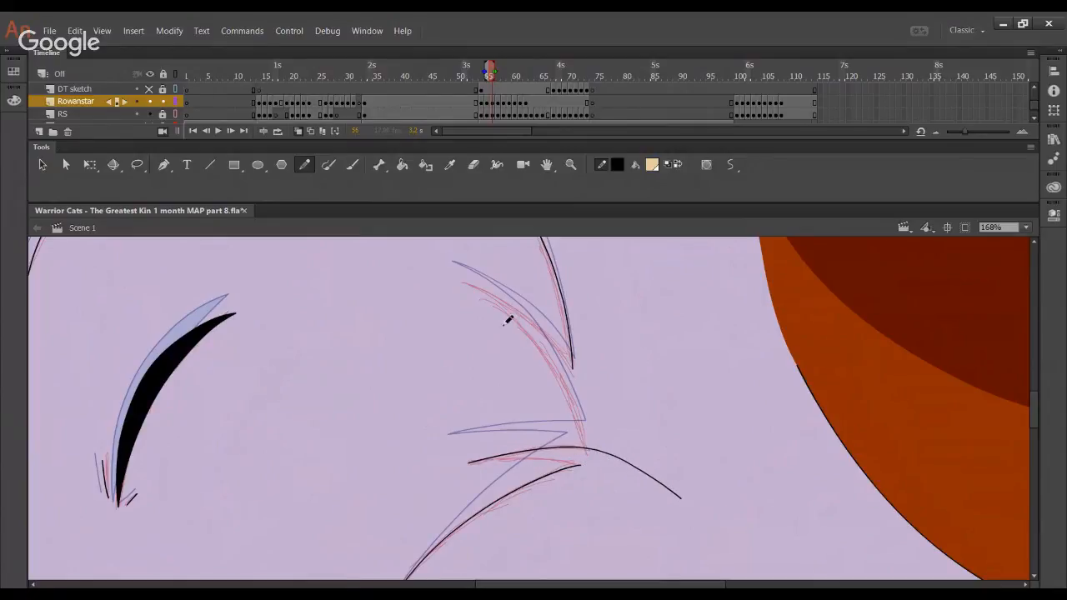
# Ink the long cheek fur curve down to the tuft tip, delete the overshooting ends, and bend it to the sketch
pyautogui.moveTo(461, 283)
pyautogui.mouseDown()
pyautogui.moveTo(566, 380)
pyautogui.moveTo(595, 471)
pyautogui.mouseUp()
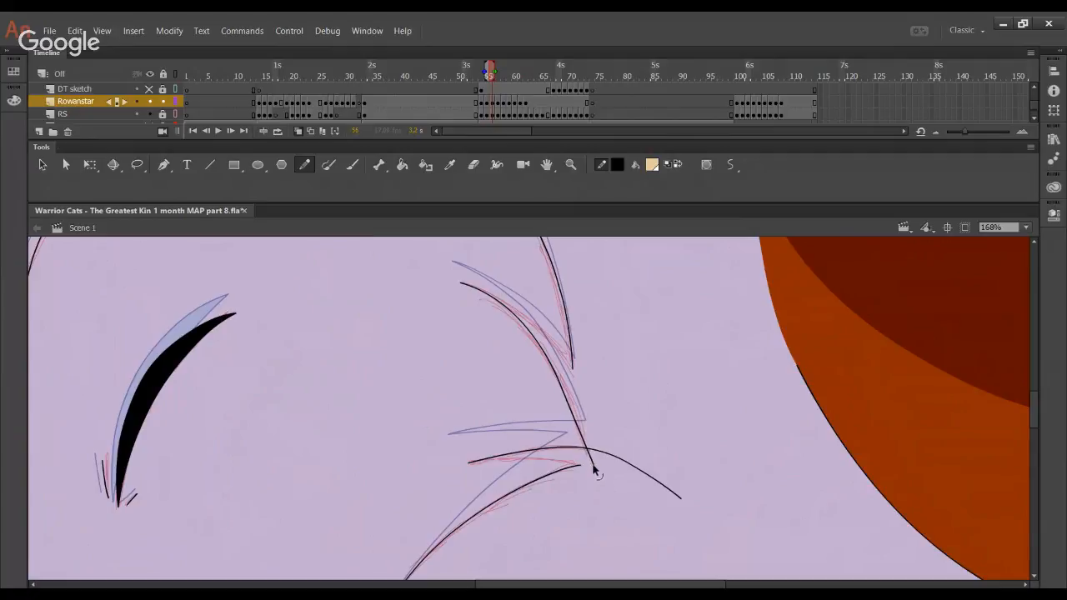
pyautogui.click(636, 470)
pyautogui.press('Delete')
pyautogui.moveTo(564, 398); pyautogui.dragTo(572, 400)
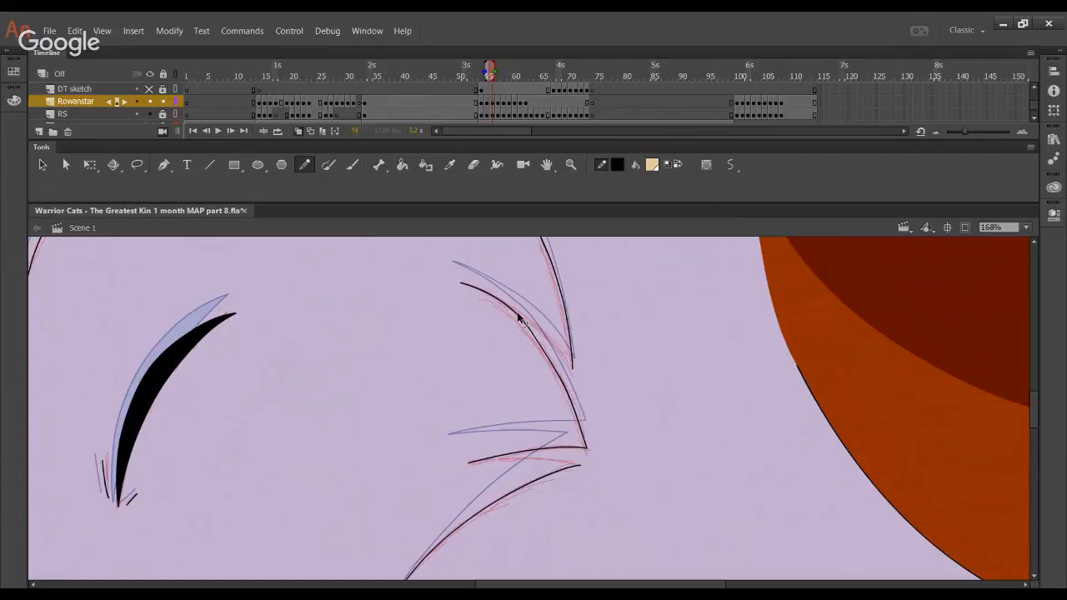
pyautogui.moveTo(517, 318); pyautogui.dragTo(542, 358)
# Sample the bright orange-brown body color as the fill for the Paint Bucket
pyautogui.moveTo(376, 367)
pyautogui.mouseDown()
pyautogui.moveTo(612, 519)
pyautogui.moveTo(595, 436)
pyautogui.moveTo(705, 419)
pyautogui.moveTo(652, 399)
pyautogui.moveTo(536, 298)
pyautogui.moveTo(593, 431)
pyautogui.moveTo(689, 376)
pyautogui.moveTo(878, 433)
pyautogui.moveTo(769, 400)
pyautogui.moveTo(505, 374)
pyautogui.moveTo(529, 423)
pyautogui.moveTo(512, 397)
pyautogui.moveTo(543, 338)
pyautogui.moveTo(586, 474)
pyautogui.moveTo(509, 398)
pyautogui.moveTo(405, 498)
pyautogui.moveTo(512, 350)
pyautogui.moveTo(389, 489)
pyautogui.moveTo(419, 339)
pyautogui.moveTo(519, 405)
pyautogui.moveTo(462, 315)
pyautogui.moveTo(831, 295)
pyautogui.moveTo(584, 250)
pyautogui.moveTo(361, 191)
pyautogui.moveTo(353, 516)
pyautogui.moveTo(845, 376)
pyautogui.moveTo(555, 548)
pyautogui.mouseUp()
pyautogui.press('i')
pyautogui.press('k')
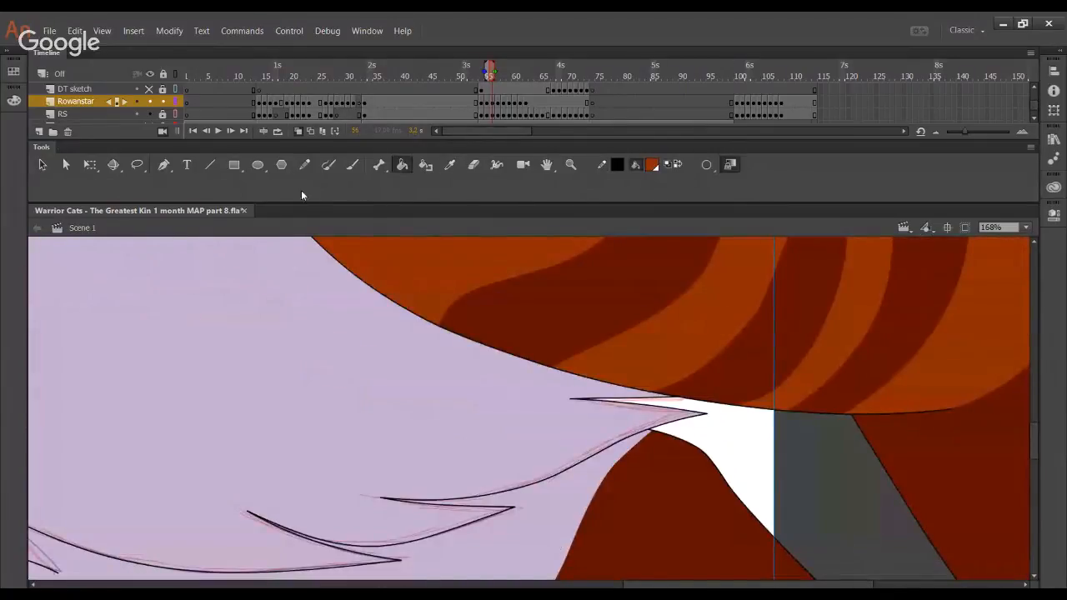
# Hide the RS sketch layer, then close the open chest fur tuft with a line and delete the excess at its tip
pyautogui.press('y')
pyautogui.moveTo(279, 214)
pyautogui.mouseDown()
pyautogui.moveTo(429, 350)
pyautogui.moveTo(537, 320)
pyautogui.mouseUp()
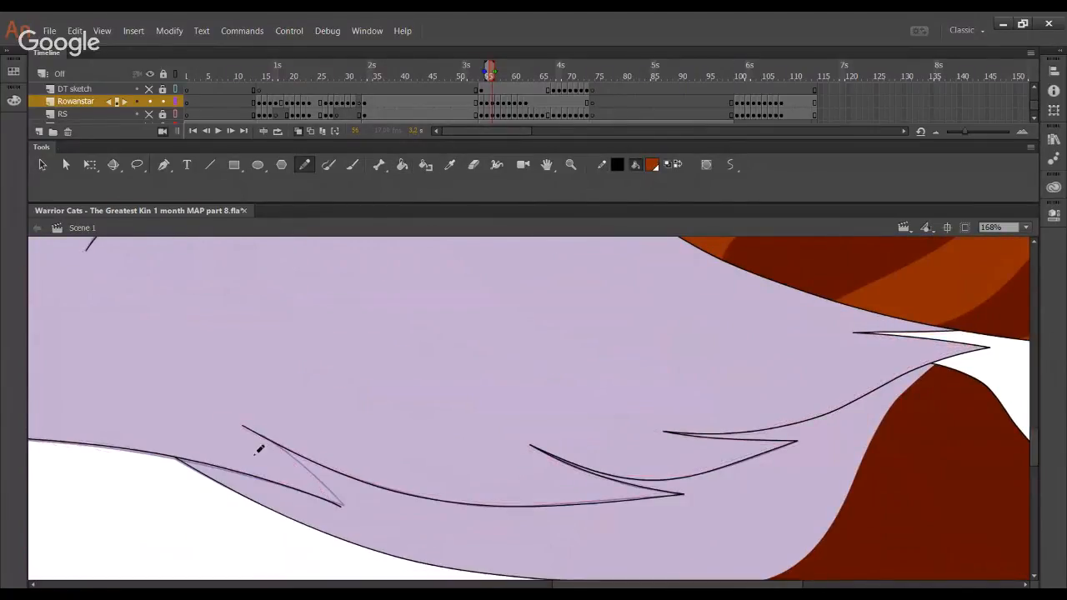
pyautogui.moveTo(258, 428); pyautogui.dragTo(341, 505)
pyautogui.moveTo(274, 448); pyautogui.dragTo(261, 436)
pyautogui.keyDown('ctrl'); pyautogui.click(252, 433); pyautogui.keyUp('ctrl')
pyautogui.press('Delete')
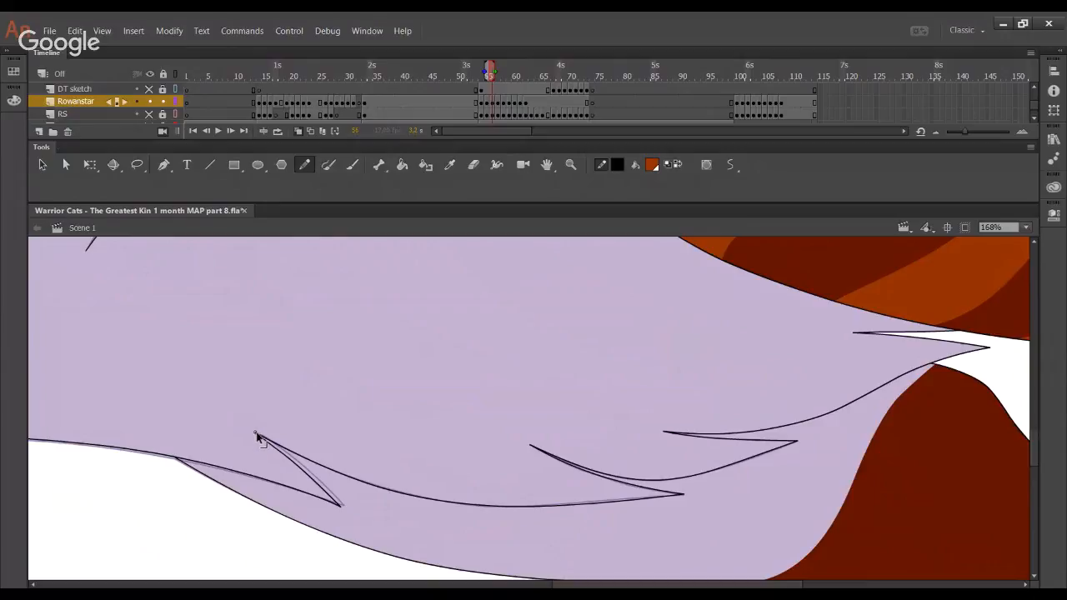
# Fill the enclosed chest area below the fur tuft with the sampled orange-brown
pyautogui.hscroll(-5, 224, 387)
pyautogui.press('k')
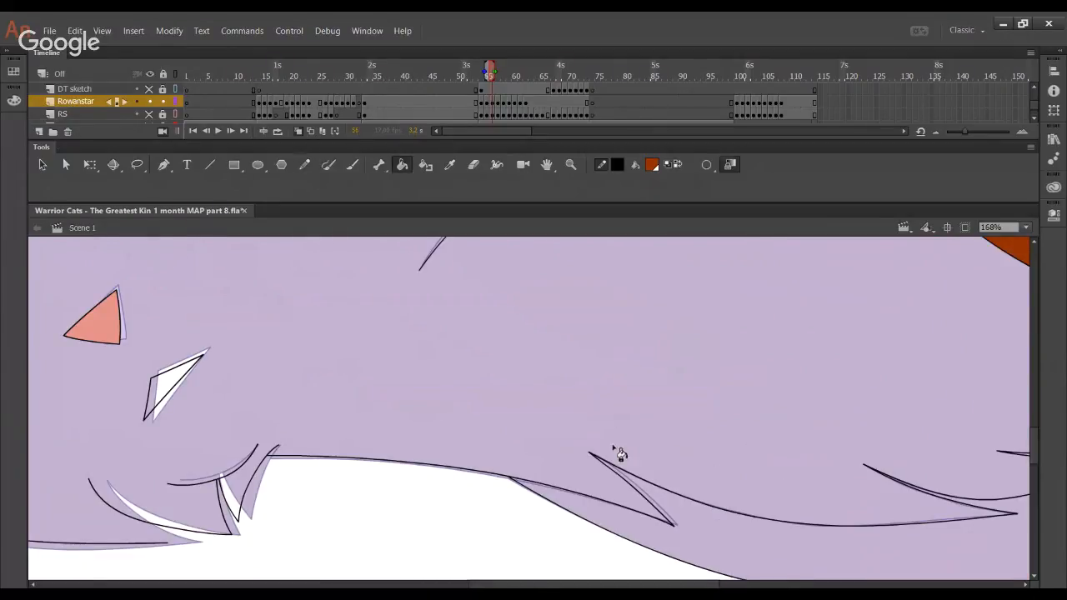
pyautogui.click(636, 514)
# Close the two open fur tufts along the lower edge of the face with curved Pencil lines
pyautogui.press('y')
pyautogui.hscroll(-5, 231, 405)
pyautogui.scroll(-2, 231, 406)
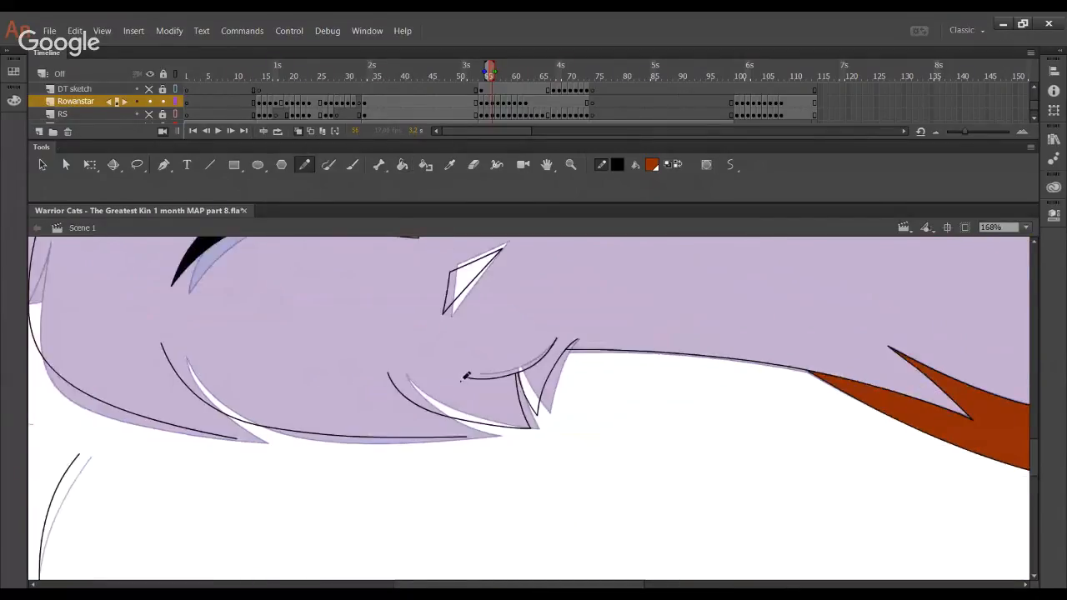
pyautogui.moveTo(389, 372)
pyautogui.mouseDown()
pyautogui.moveTo(430, 423)
pyautogui.moveTo(467, 437)
pyautogui.moveTo(430, 423)
pyautogui.mouseUp()
pyautogui.moveTo(214, 364)
pyautogui.mouseDown()
pyautogui.moveTo(368, 366)
pyautogui.moveTo(390, 437)
pyautogui.mouseUp()
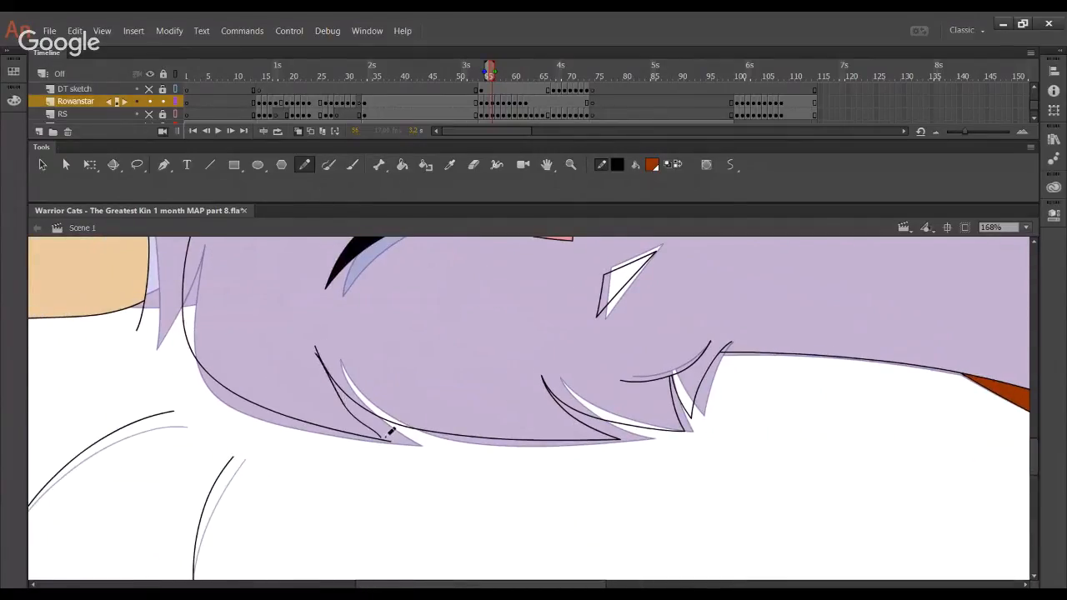
pyautogui.hotkey('ctrl', 'z')
pyautogui.moveTo(317, 348); pyautogui.dragTo(392, 436)
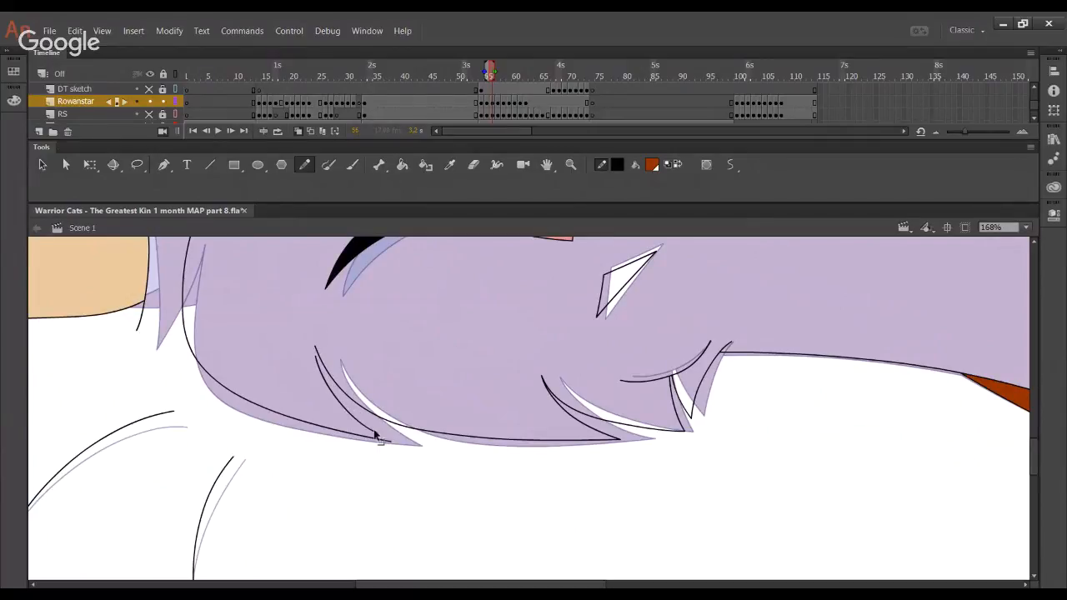
# Close the pointed fur tuft beside the cream inner ear with a line joining its two ends
pyautogui.moveTo(351, 364); pyautogui.dragTo(504, 461)
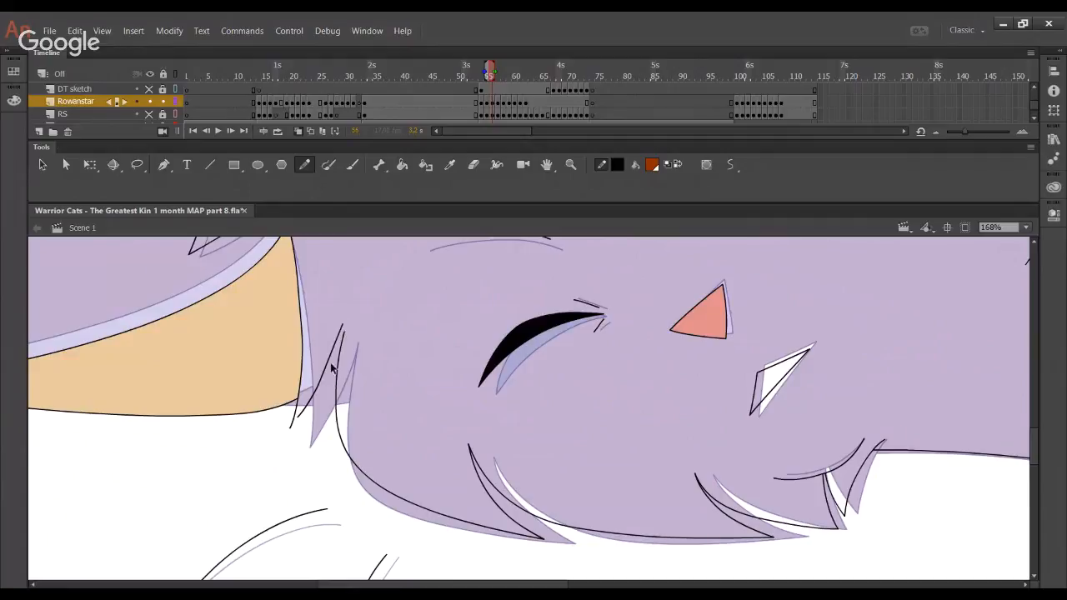
pyautogui.hotkey('ctrl', 'z')
pyautogui.moveTo(314, 394)
pyautogui.mouseDown()
pyautogui.moveTo(345, 334)
pyautogui.moveTo(333, 355)
pyautogui.mouseUp()
pyautogui.moveTo(297, 417)
pyautogui.mouseDown()
pyautogui.moveTo(290, 429)
pyautogui.moveTo(310, 405)
pyautogui.mouseUp()
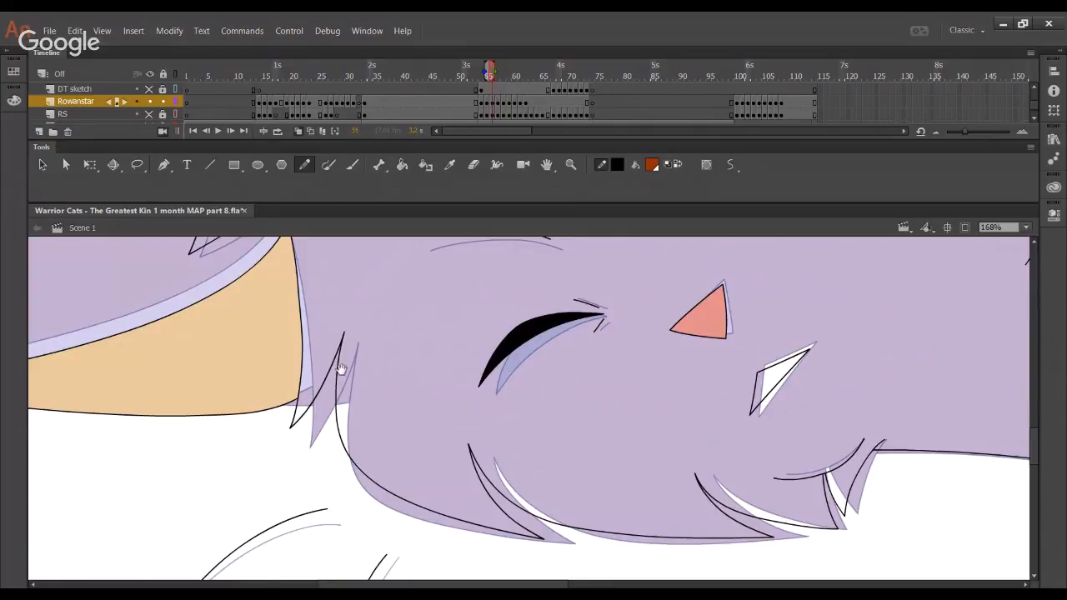
# Close the open head tuft below the large ear and the fur gap at that ear's inner base
pyautogui.moveTo(340, 369)
pyautogui.mouseDown()
pyautogui.moveTo(341, 353)
pyautogui.moveTo(409, 484)
pyautogui.moveTo(417, 319)
pyautogui.moveTo(385, 441)
pyautogui.mouseUp()
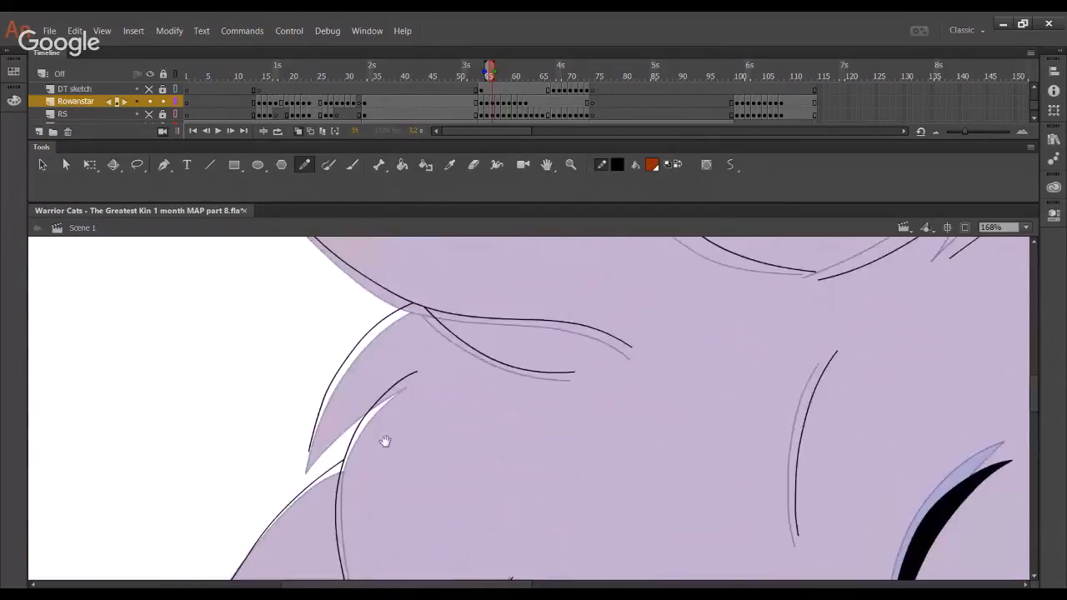
pyautogui.moveTo(320, 438)
pyautogui.mouseDown()
pyautogui.moveTo(398, 371)
pyautogui.moveTo(417, 373)
pyautogui.moveTo(402, 375)
pyautogui.mouseUp()
pyautogui.moveTo(318, 441); pyautogui.dragTo(309, 450)
pyautogui.moveTo(644, 503); pyautogui.dragTo(427, 567)
pyautogui.moveTo(764, 417); pyautogui.dragTo(455, 450)
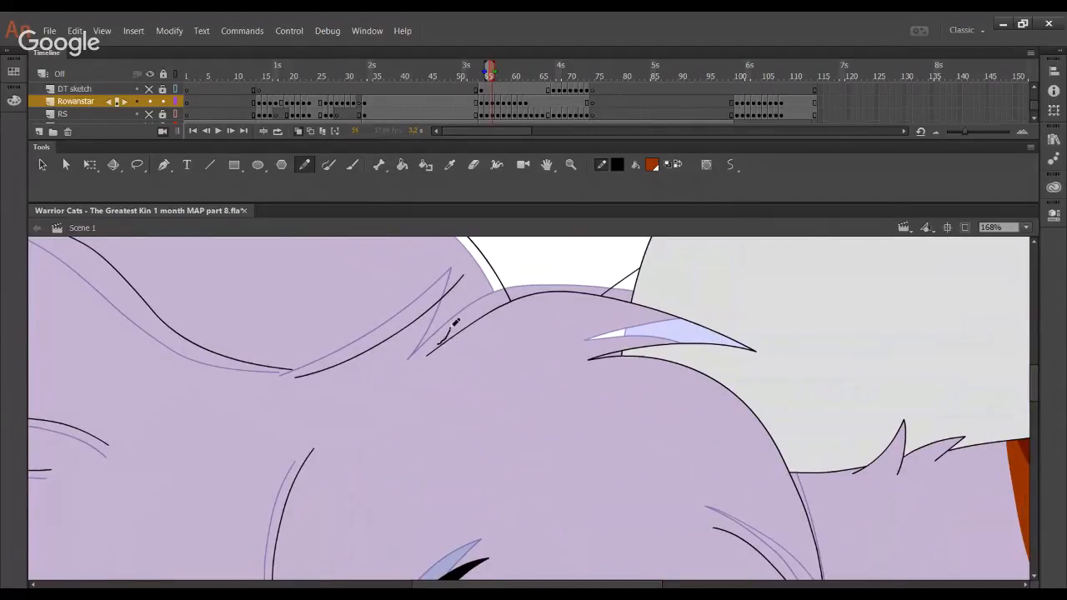
pyautogui.hotkey('ctrl', 'z')
pyautogui.moveTo(440, 345)
pyautogui.mouseDown()
pyautogui.moveTo(468, 275)
pyautogui.moveTo(425, 355)
pyautogui.mouseUp()
# Draw the closing lines of the upper cheek tuft between the face outline and the long cheek curve
pyautogui.moveTo(527, 423); pyautogui.dragTo(383, 244)
pyautogui.moveTo(578, 349); pyautogui.dragTo(671, 422)
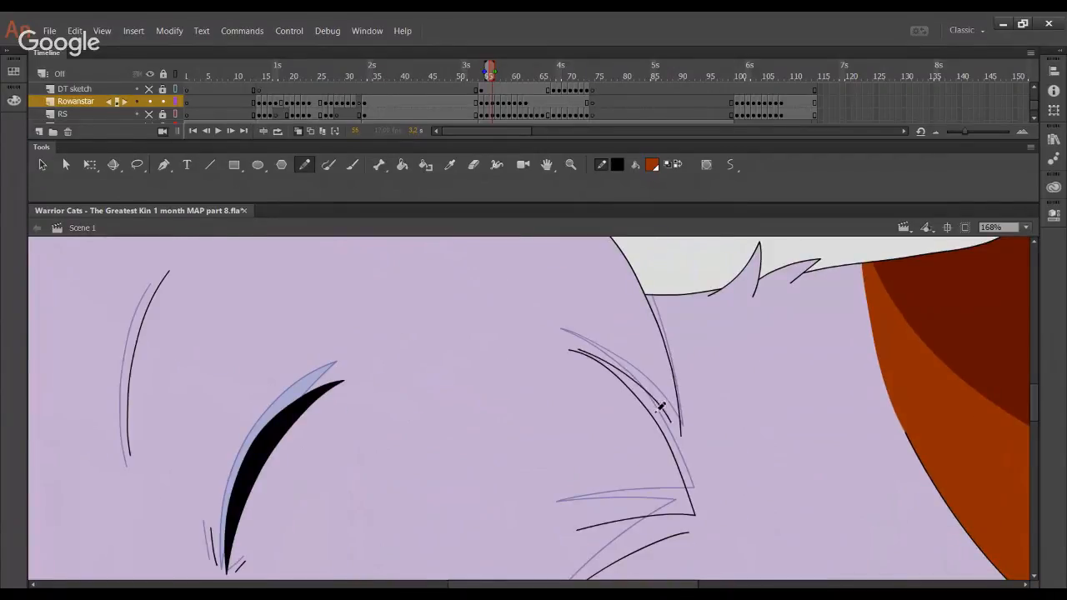
pyautogui.moveTo(601, 360); pyautogui.dragTo(568, 350)
# Draw the underside line of the lower cheek tuft so it joins the lower cheek curve
pyautogui.moveTo(467, 439); pyautogui.dragTo(537, 387)
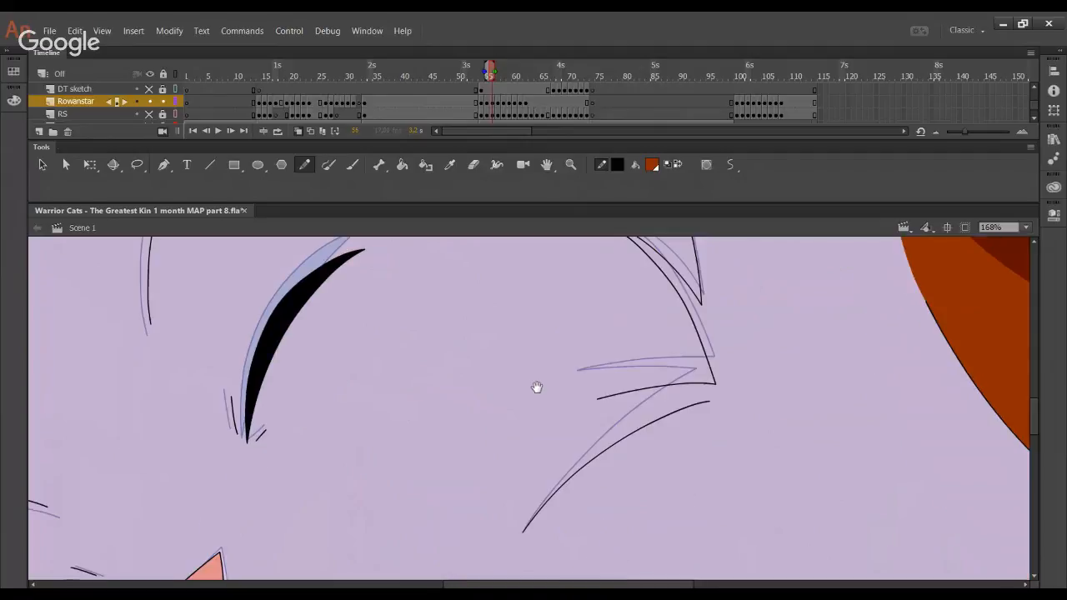
pyautogui.moveTo(638, 394); pyautogui.dragTo(708, 401)
pyautogui.hotkey('ctrl', 'z')
pyautogui.moveTo(612, 396); pyautogui.dragTo(709, 401)
pyautogui.hotkey('ctrl', 'z')
pyautogui.moveTo(616, 396)
pyautogui.mouseDown()
pyautogui.moveTo(698, 409)
pyautogui.moveTo(709, 401)
pyautogui.mouseUp()
pyautogui.hotkey('ctrl', 'z')
pyautogui.moveTo(612, 397)
pyautogui.mouseDown()
pyautogui.moveTo(667, 385)
pyautogui.moveTo(654, 396)
pyautogui.mouseUp()
# Fill the enclosed head area with the sampled orange-brown using the Paint Bucket
pyautogui.moveTo(436, 512); pyautogui.dragTo(624, 260)
pyautogui.click(402, 165)
pyautogui.click(292, 308)
# Draw a pencil line across the open fur gap beneath the tan inner ear and fill the enclosed gap with orange-brown
pyautogui.moveTo(179, 487); pyautogui.dragTo(586, 465)
pyautogui.moveTo(310, 404)
pyautogui.mouseDown()
pyautogui.moveTo(641, 531)
pyautogui.moveTo(589, 491)
pyautogui.moveTo(603, 360)
pyautogui.moveTo(609, 417)
pyautogui.moveTo(642, 494)
pyautogui.moveTo(422, 352)
pyautogui.moveTo(378, 236)
pyautogui.moveTo(612, 241)
pyautogui.moveTo(337, 325)
pyautogui.moveTo(543, 409)
pyautogui.moveTo(742, 400)
pyautogui.mouseUp()
pyautogui.click(306, 165)
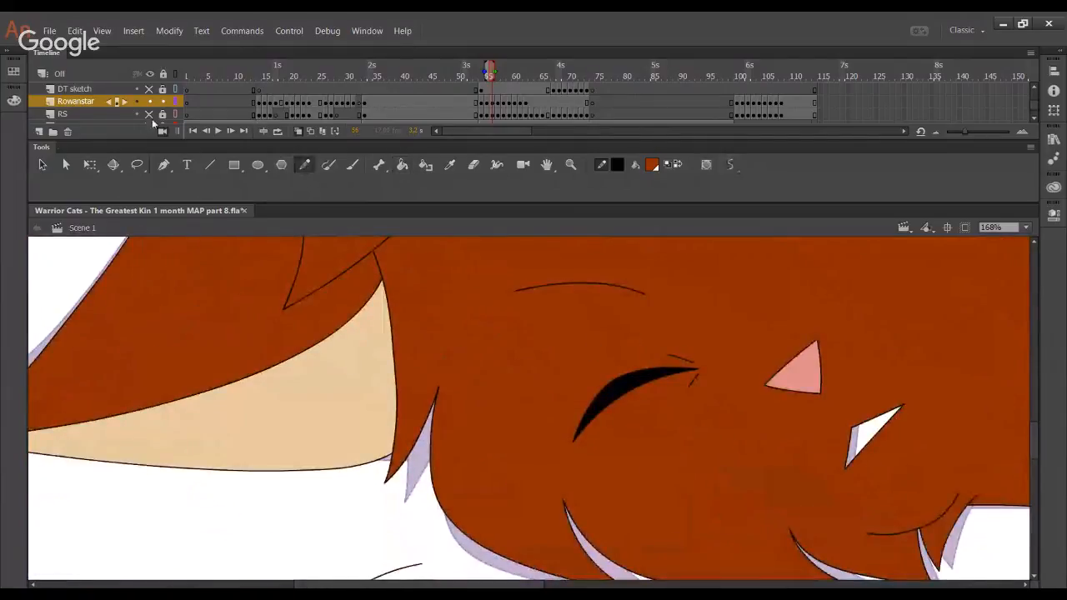
pyautogui.moveTo(356, 453); pyautogui.dragTo(490, 450)
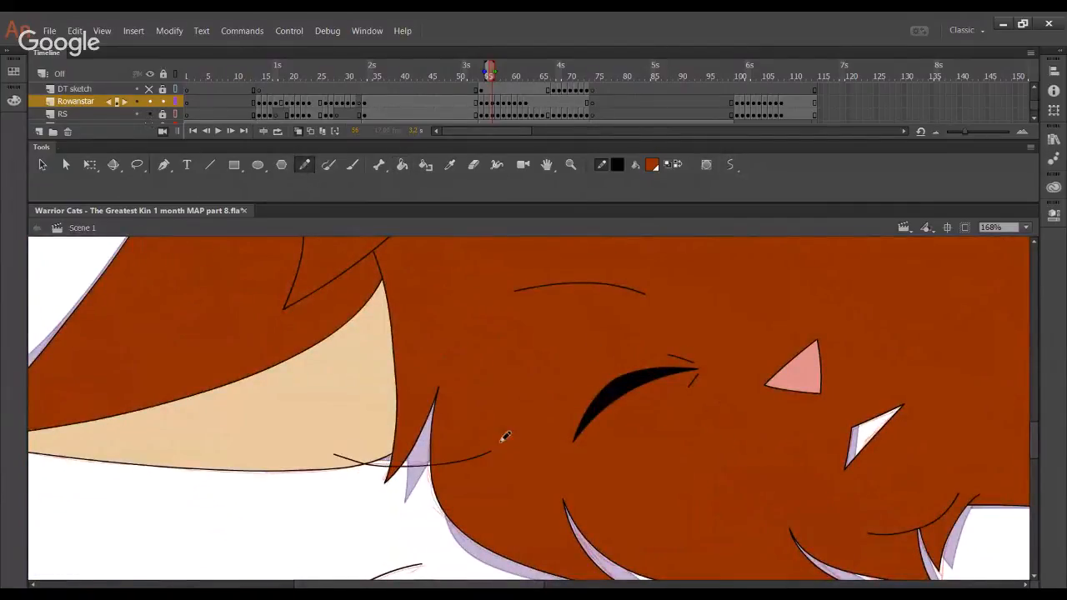
pyautogui.keyDown('ctrl'); pyautogui.click(351, 460); pyautogui.keyUp('ctrl')
pyautogui.hotkey('ctrl', 'z')
pyautogui.click(402, 164)
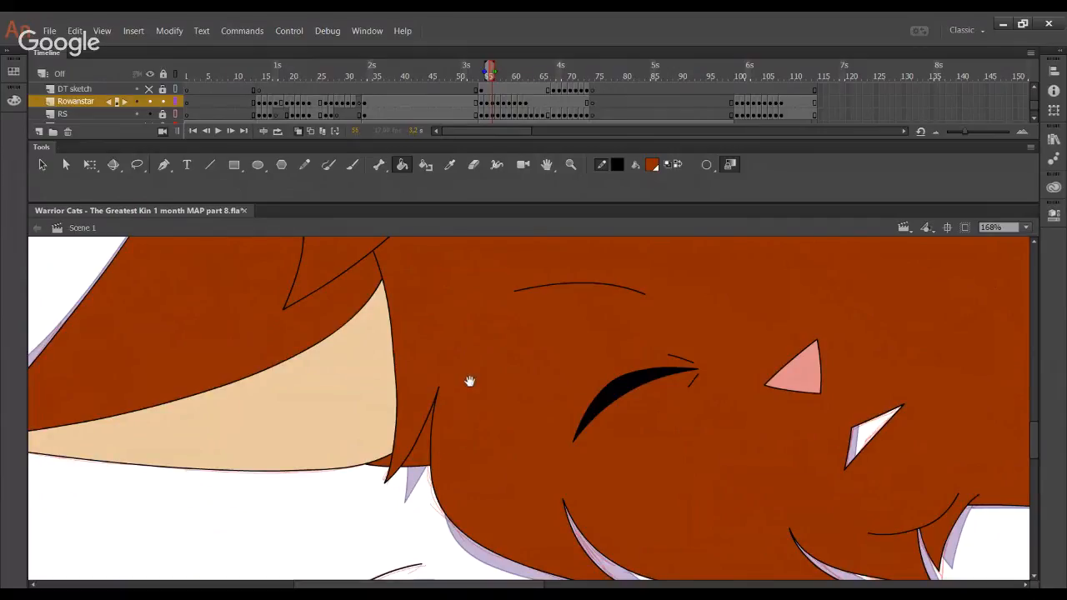
# Advance two frames to frame 57 on the Rowanstar layer with the Pencil tool active
pyautogui.moveTo(458, 382)
pyautogui.mouseDown()
pyautogui.moveTo(364, 483)
pyautogui.moveTo(312, 358)
pyautogui.mouseUp()
pyautogui.moveTo(486, 344); pyautogui.dragTo(379, 406)
pyautogui.click(305, 165)
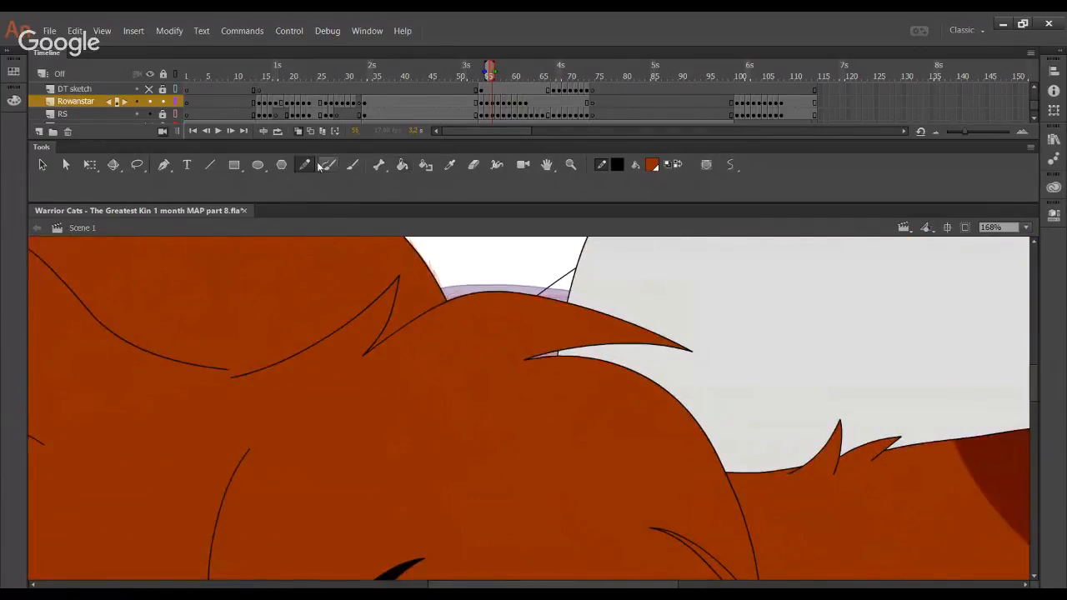
pyautogui.click(233, 130)
pyautogui.click(233, 131)
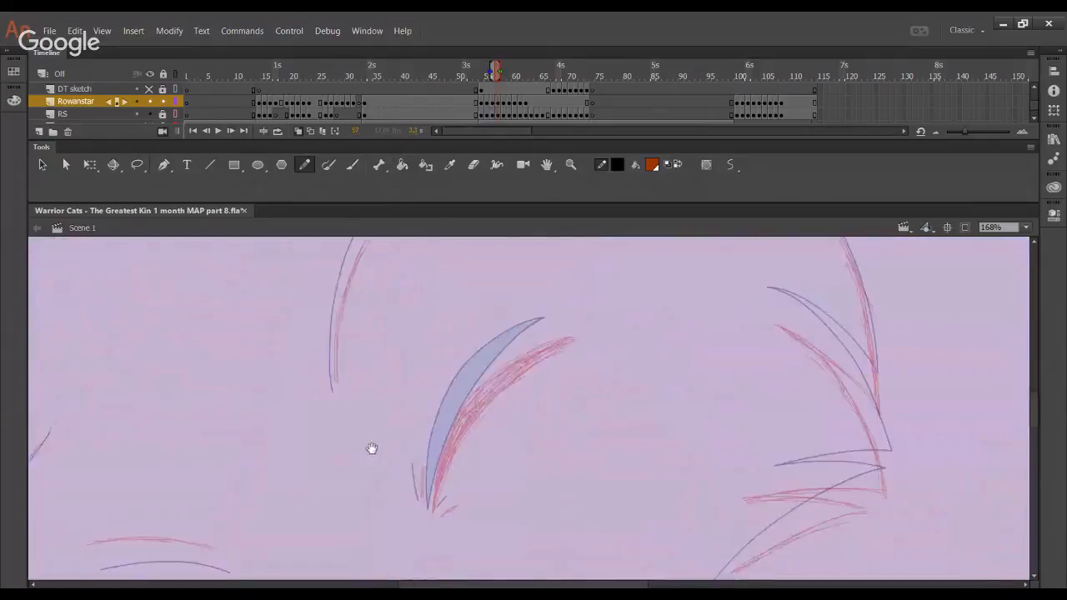
pyautogui.moveTo(450, 460); pyautogui.dragTo(583, 369)
pyautogui.hotkey('ctrl', 'z')
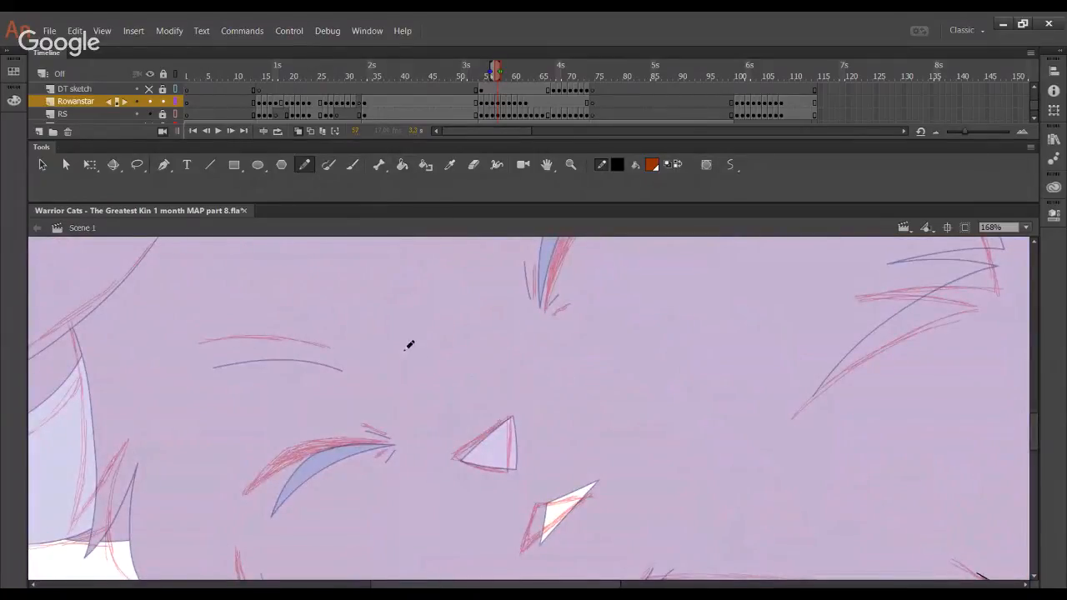
pyautogui.moveTo(395, 277); pyautogui.dragTo(452, 425)
# Handwrite the note "Be Right Back" in orange-brown across the head with the Brush tool
pyautogui.click(352, 164)
pyautogui.moveTo(273, 342); pyautogui.dragTo(292, 383)
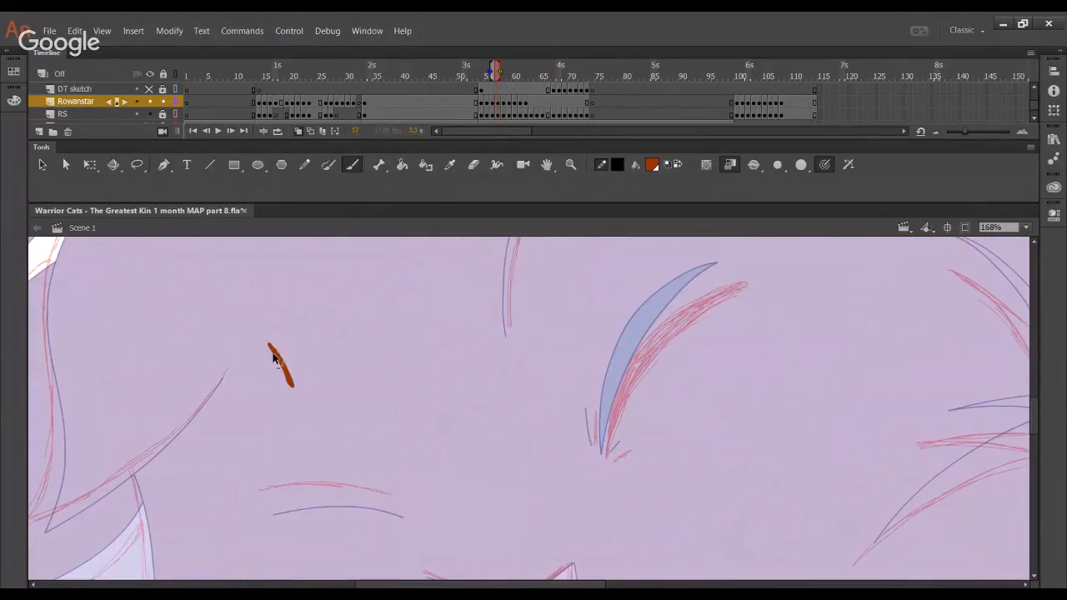
pyautogui.moveTo(271, 328); pyautogui.dragTo(289, 382)
pyautogui.moveTo(329, 332); pyautogui.dragTo(335, 360)
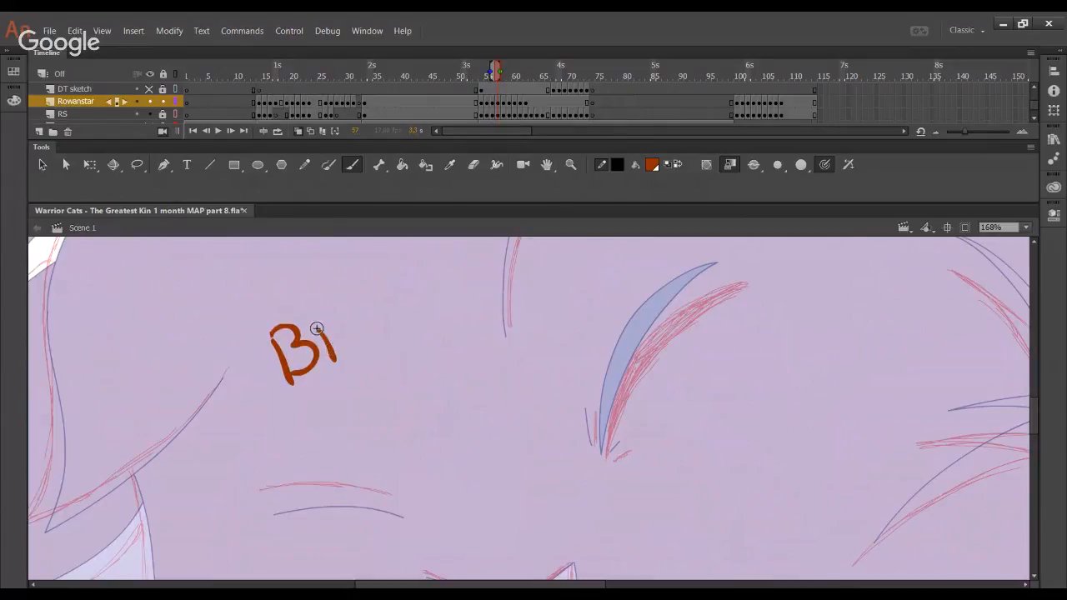
pyautogui.moveTo(319, 322)
pyautogui.mouseDown()
pyautogui.moveTo(360, 322)
pyautogui.moveTo(336, 331)
pyautogui.moveTo(351, 350)
pyautogui.mouseUp()
pyautogui.hotkey('ctrl', 'z')
pyautogui.hotkey('ctrl', 'z')
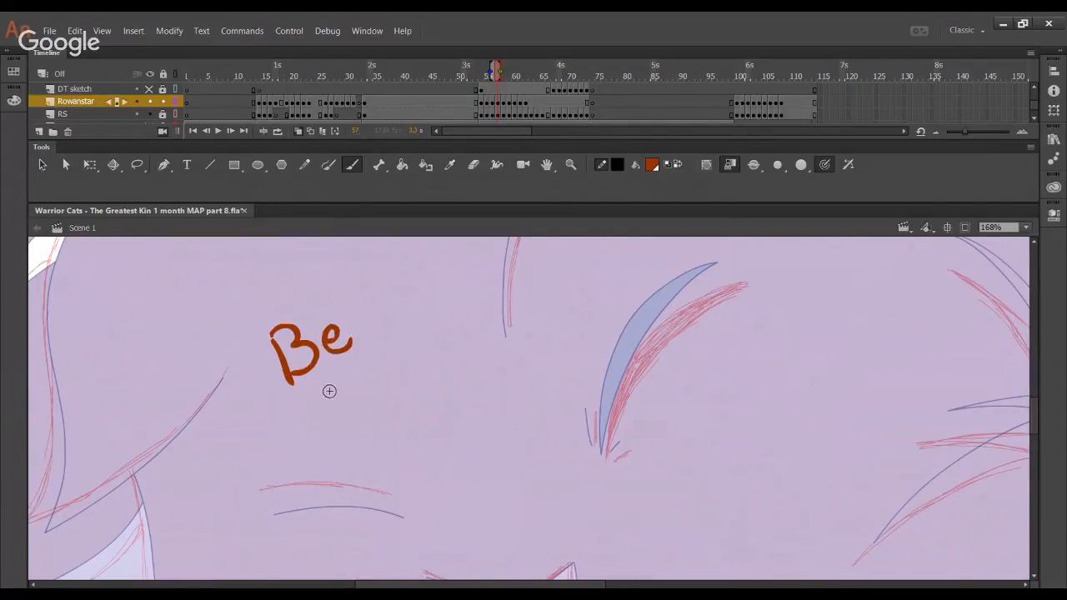
pyautogui.moveTo(328, 389)
pyautogui.mouseDown()
pyautogui.moveTo(356, 395)
pyautogui.moveTo(350, 425)
pyautogui.mouseUp()
pyautogui.moveTo(324, 386)
pyautogui.mouseDown()
pyautogui.moveTo(356, 395)
pyautogui.moveTo(360, 407)
pyautogui.moveTo(385, 410)
pyautogui.mouseUp()
pyautogui.click(369, 364)
pyautogui.moveTo(417, 372)
pyautogui.mouseDown()
pyautogui.moveTo(398, 393)
pyautogui.moveTo(403, 430)
pyautogui.mouseUp()
pyautogui.moveTo(426, 348); pyautogui.dragTo(464, 392)
pyautogui.moveTo(472, 335)
pyautogui.mouseDown()
pyautogui.moveTo(466, 380)
pyautogui.moveTo(500, 348)
pyautogui.mouseUp()
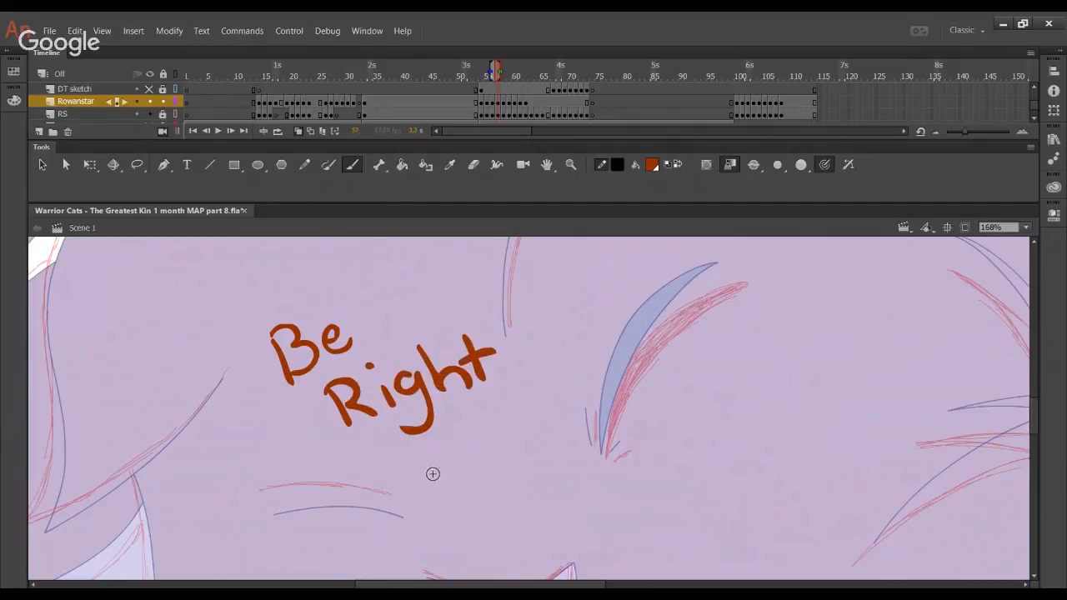
pyautogui.moveTo(392, 448)
pyautogui.mouseDown()
pyautogui.moveTo(414, 500)
pyautogui.moveTo(429, 457)
pyautogui.moveTo(409, 500)
pyautogui.mouseUp()
pyautogui.moveTo(472, 458)
pyautogui.mouseDown()
pyautogui.moveTo(466, 477)
pyautogui.moveTo(479, 476)
pyautogui.mouseUp()
pyautogui.moveTo(500, 438)
pyautogui.mouseDown()
pyautogui.moveTo(487, 457)
pyautogui.moveTo(500, 470)
pyautogui.mouseUp()
pyautogui.moveTo(509, 405); pyautogui.dragTo(554, 432)
pyautogui.hotkey('ctrl', 'z')
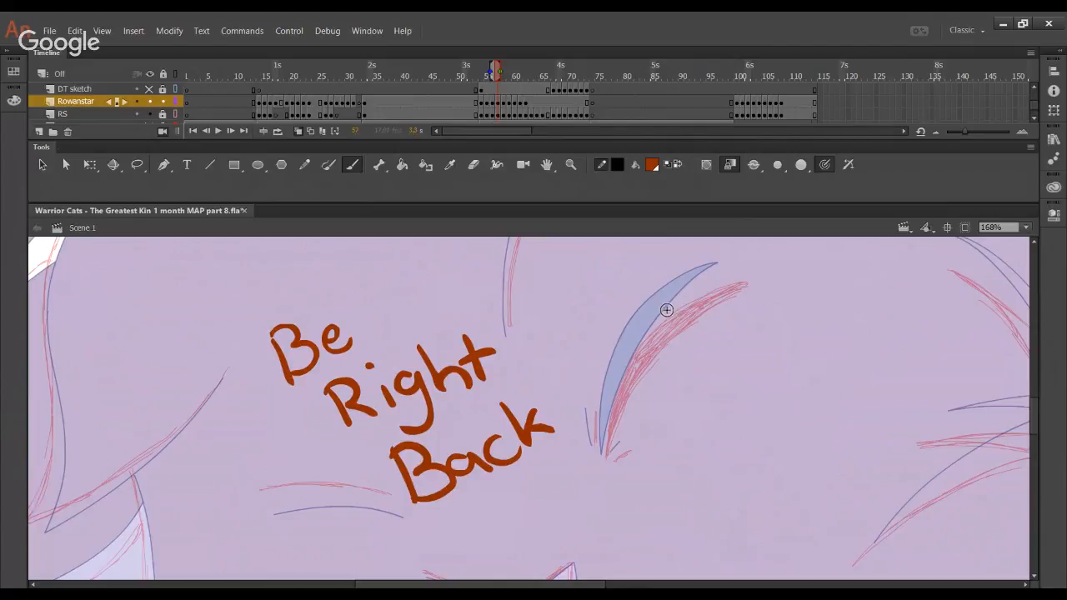
# Handwrite "getting my water bottle" in orange-brown beside the first note, over the upper closed eye
pyautogui.moveTo(671, 304); pyautogui.dragTo(624, 360)
pyautogui.moveTo(682, 327); pyautogui.dragTo(713, 340)
pyautogui.moveTo(729, 304)
pyautogui.mouseDown()
pyautogui.moveTo(720, 354)
pyautogui.moveTo(729, 320)
pyautogui.mouseUp()
pyautogui.moveTo(746, 303)
pyautogui.mouseDown()
pyautogui.moveTo(738, 350)
pyautogui.moveTo(752, 324)
pyautogui.mouseUp()
pyautogui.moveTo(759, 337)
pyautogui.mouseDown()
pyautogui.moveTo(755, 362)
pyautogui.moveTo(818, 370)
pyautogui.mouseUp()
pyautogui.moveTo(829, 353)
pyautogui.mouseDown()
pyautogui.moveTo(828, 397)
pyautogui.moveTo(775, 415)
pyautogui.mouseUp()
pyautogui.moveTo(644, 415); pyautogui.dragTo(710, 434)
pyautogui.moveTo(698, 410)
pyautogui.mouseDown()
pyautogui.moveTo(707, 432)
pyautogui.moveTo(692, 460)
pyautogui.mouseUp()
pyautogui.moveTo(610, 454)
pyautogui.mouseDown()
pyautogui.moveTo(631, 490)
pyautogui.moveTo(651, 480)
pyautogui.moveTo(678, 506)
pyautogui.mouseUp()
pyautogui.moveTo(706, 469); pyautogui.dragTo(692, 515)
pyautogui.moveTo(682, 482)
pyautogui.mouseDown()
pyautogui.moveTo(737, 523)
pyautogui.moveTo(757, 501)
pyautogui.mouseUp()
pyautogui.moveTo(786, 486)
pyautogui.mouseDown()
pyautogui.moveTo(771, 526)
pyautogui.moveTo(799, 536)
pyautogui.moveTo(823, 517)
pyautogui.moveTo(837, 544)
pyautogui.mouseUp()
pyautogui.moveTo(825, 515)
pyautogui.mouseDown()
pyautogui.moveTo(869, 513)
pyautogui.moveTo(861, 544)
pyautogui.mouseUp()
pyautogui.moveTo(872, 498)
pyautogui.mouseDown()
pyautogui.moveTo(888, 535)
pyautogui.moveTo(917, 550)
pyautogui.mouseUp()
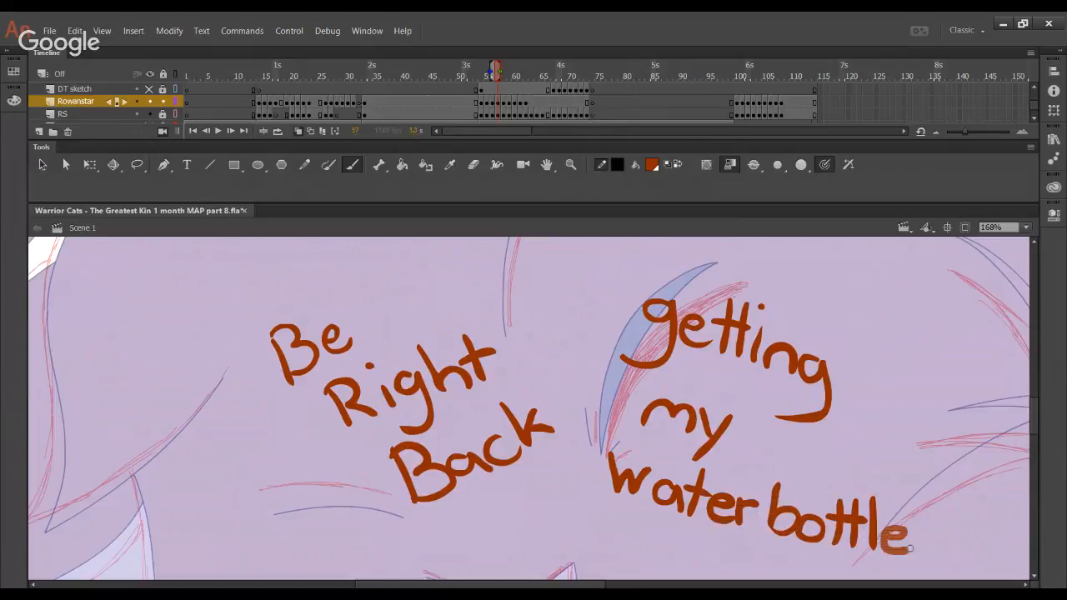
# Paint a small smiley face with two dot eyes and a curvy mouth beside the handwritten message
pyautogui.click(923, 365)
pyautogui.click(943, 375)
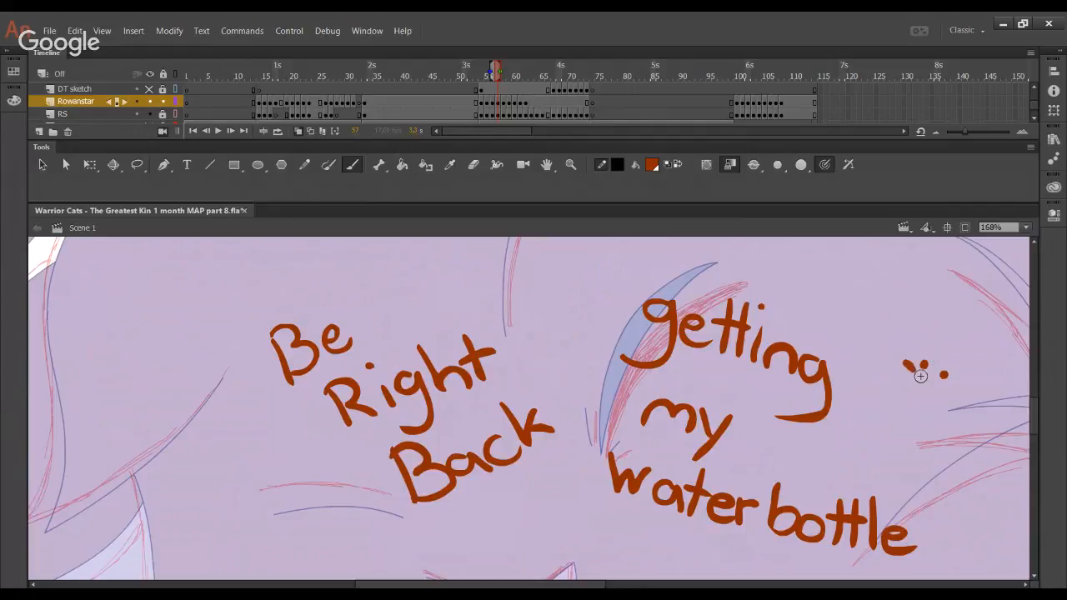
pyautogui.click(907, 365)
pyautogui.hotkey('ctrl', 'z')
pyautogui.moveTo(939, 383); pyautogui.dragTo(948, 390)
pyautogui.hotkey('ctrl', 'z')
pyautogui.moveTo(912, 374); pyautogui.dragTo(940, 397)
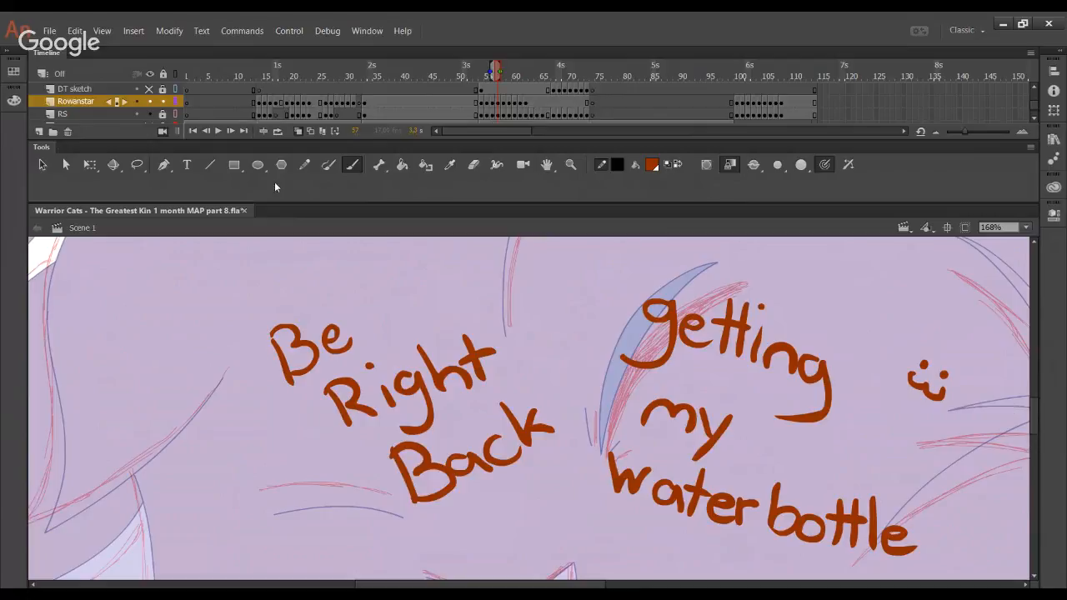
# Delete both handwritten notes and the smiley face from the frame, and switch back to the Pencil tool
pyautogui.click(305, 164)
pyautogui.moveTo(580, 434); pyautogui.dragTo(478, 426)
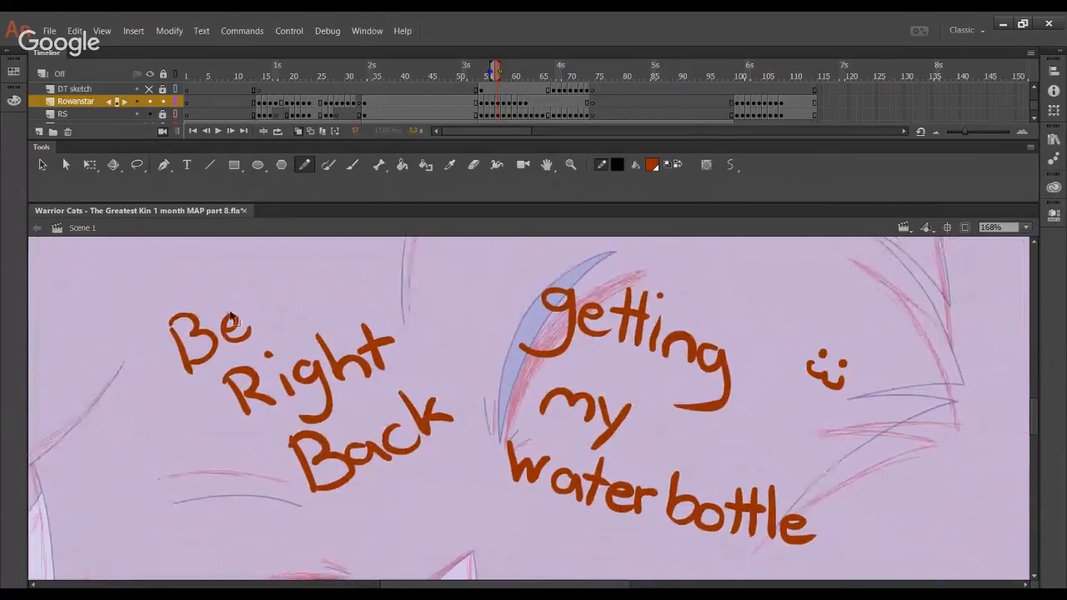
pyautogui.moveTo(134, 289)
pyautogui.mouseDown()
pyautogui.moveTo(483, 509)
pyautogui.moveTo(472, 527)
pyautogui.mouseUp()
pyautogui.press('Delete')
pyautogui.moveTo(468, 259)
pyautogui.mouseDown()
pyautogui.moveTo(786, 542)
pyautogui.moveTo(895, 572)
pyautogui.mouseUp()
pyautogui.press('Delete')
# Trace the nose's triangular sketch with crossing pencil lines along its sides
pyautogui.moveTo(867, 533)
pyautogui.mouseDown()
pyautogui.moveTo(596, 437)
pyautogui.moveTo(600, 411)
pyautogui.mouseUp()
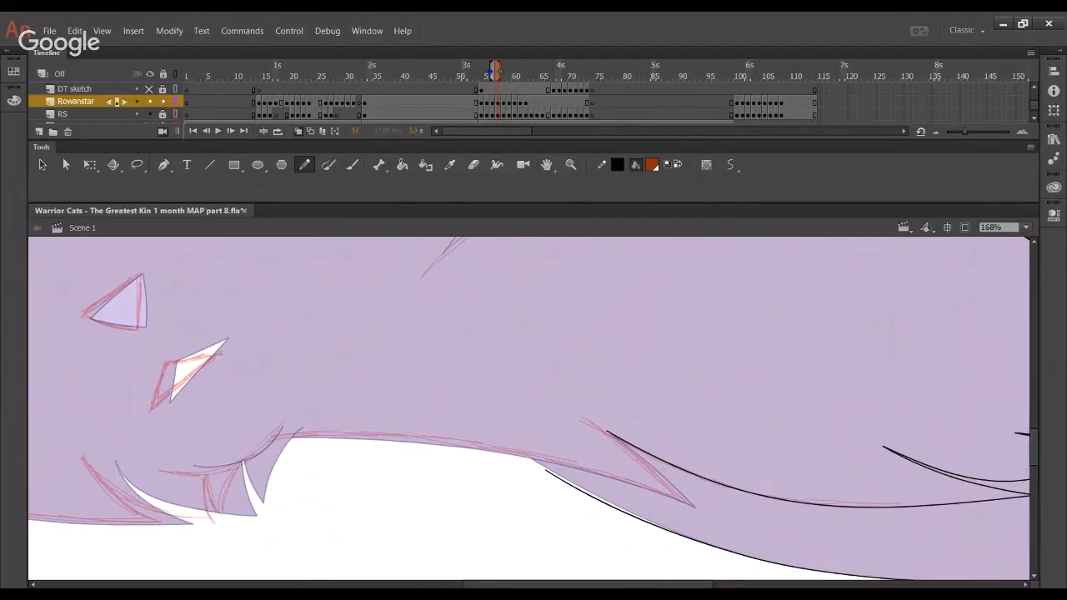
pyautogui.click(300, 595)
pyautogui.click(20, 408)
pyautogui.moveTo(262, 367); pyautogui.dragTo(623, 400)
pyautogui.hotkey('ctrl', 'z')
pyautogui.moveTo(282, 337); pyautogui.dragTo(437, 358)
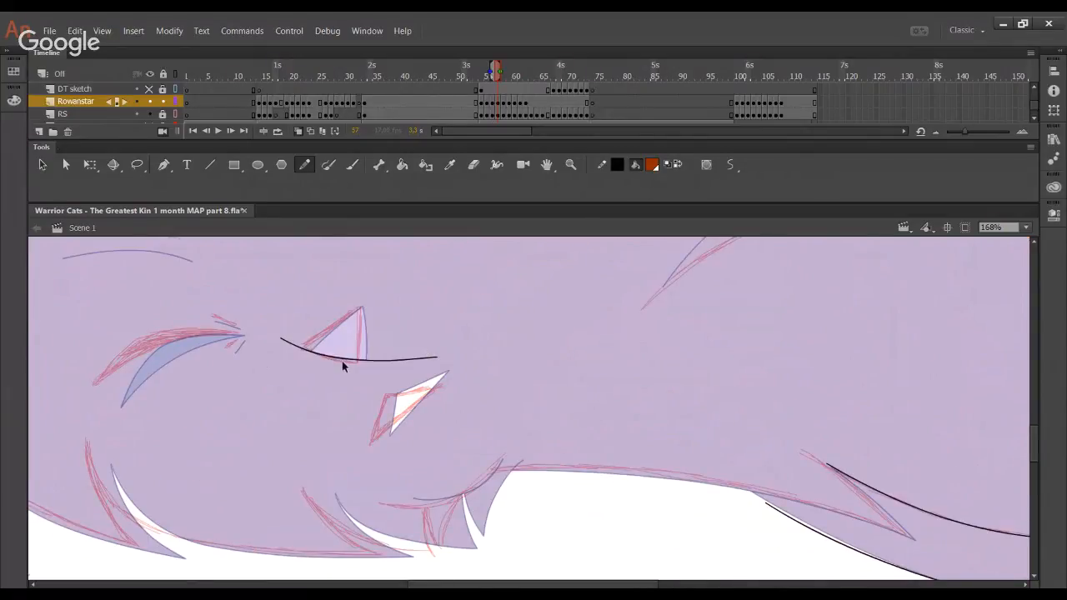
pyautogui.moveTo(338, 360); pyautogui.dragTo(422, 274)
pyautogui.hotkey('ctrl', 'z')
pyautogui.moveTo(284, 360)
pyautogui.mouseDown()
pyautogui.moveTo(413, 281)
pyautogui.moveTo(347, 419)
pyautogui.mouseUp()
pyautogui.hotkey('ctrl', 'z')
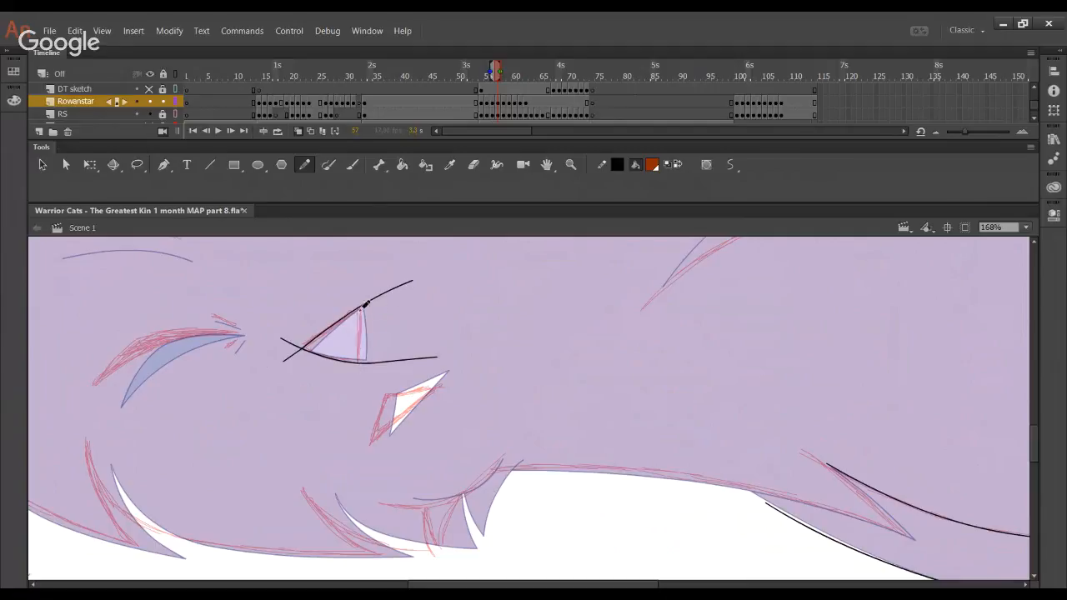
pyautogui.hotkey('ctrl', 'y')
pyautogui.hotkey('ctrl', 'z')
pyautogui.hotkey('ctrl', 'y')
pyautogui.hotkey('ctrl', 'z')
pyautogui.hotkey('ctrl', 'y')
pyautogui.hotkey('ctrl', 'z')
pyautogui.hotkey('ctrl', 'y')
# Delete the overshooting line ends at the corners of the nose so only a closed triangle is left
pyautogui.keyDown('ctrl'); pyautogui.keyDown('shift'); pyautogui.click(359, 300); pyautogui.keyUp('shift'); pyautogui.keyUp('ctrl')
pyautogui.keyDown('ctrl'); pyautogui.keyDown('shift'); pyautogui.click(370, 302); pyautogui.keyUp('shift'); pyautogui.keyUp('ctrl')
pyautogui.keyDown('ctrl'); pyautogui.keyDown('shift'); pyautogui.click(291, 343); pyautogui.keyUp('shift'); pyautogui.keyUp('ctrl')
pyautogui.keyDown('ctrl'); pyautogui.keyDown('shift'); pyautogui.click(294, 354); pyautogui.keyUp('shift'); pyautogui.keyUp('ctrl')
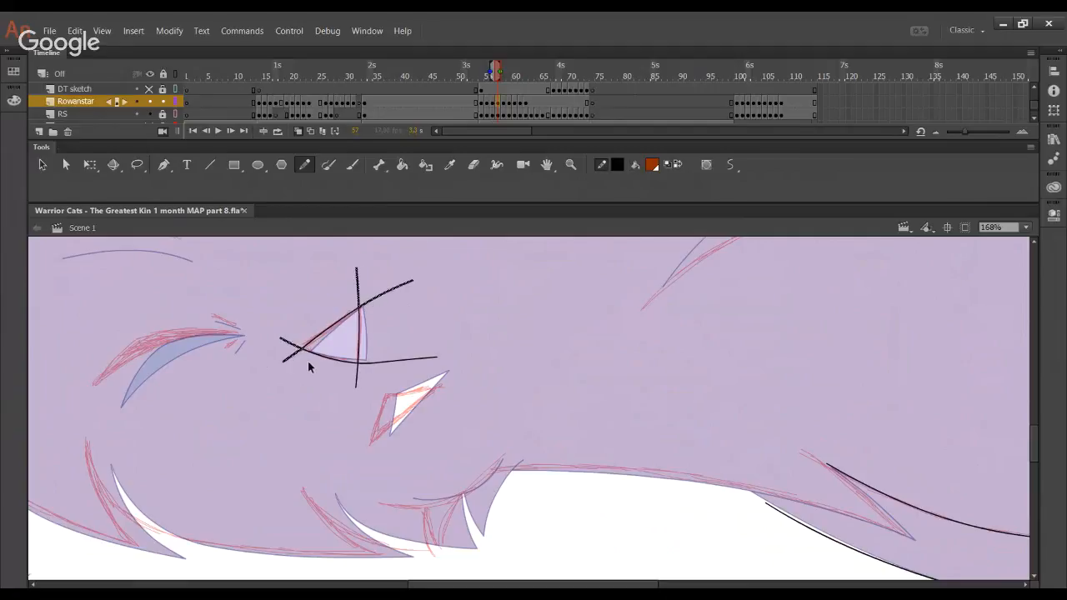
pyautogui.keyDown('ctrl'); pyautogui.keyDown('shift'); pyautogui.click(356, 379); pyautogui.keyUp('shift'); pyautogui.keyUp('ctrl')
pyautogui.keyDown('ctrl'); pyautogui.keyDown('shift'); pyautogui.click(401, 361); pyautogui.keyUp('shift'); pyautogui.keyUp('ctrl')
pyautogui.press('Delete')
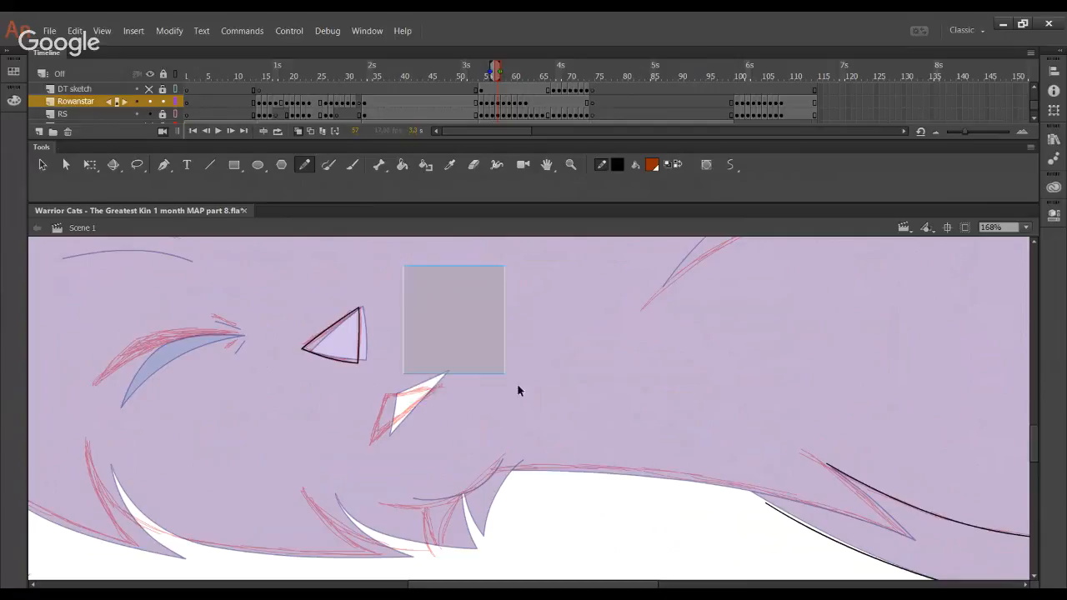
# Draw the two short edges of the small triangular mouth opening beside the nose and delete their overshooting ends
pyautogui.moveTo(371, 442); pyautogui.dragTo(399, 321)
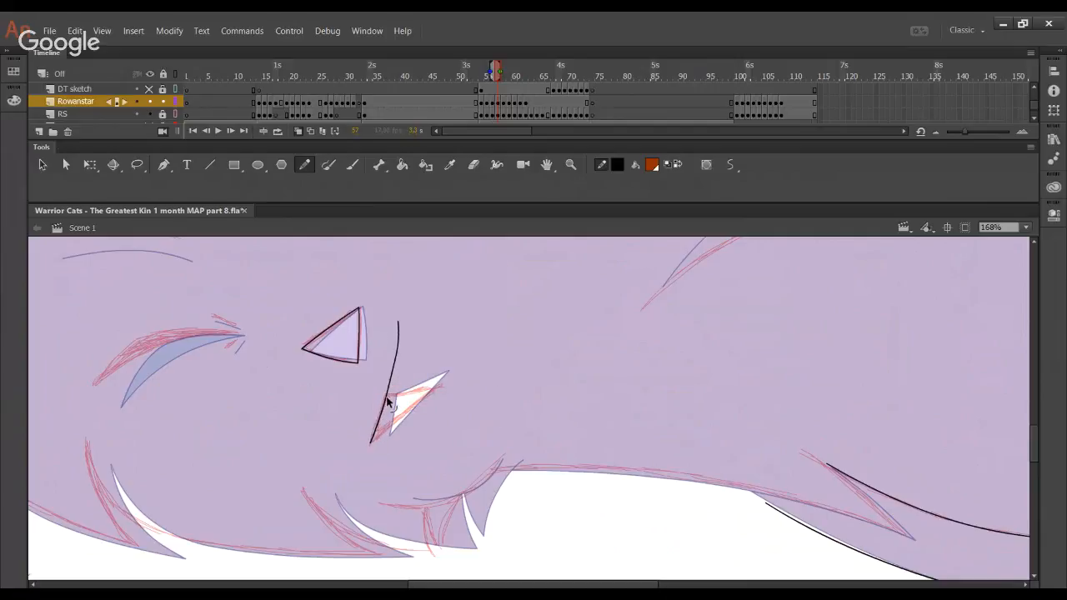
pyautogui.moveTo(373, 399); pyautogui.dragTo(437, 387)
pyautogui.keyDown('ctrl'); pyautogui.click(377, 398); pyautogui.keyUp('ctrl')
pyautogui.press('Delete')
pyautogui.keyDown('ctrl'); pyautogui.click(399, 349); pyautogui.keyUp('ctrl')
pyautogui.press('Delete')
# Close the mouth opening with its long edge and fix the lower corner with the RS sketch layer temporarily hidden
pyautogui.moveTo(439, 413); pyautogui.dragTo(452, 379)
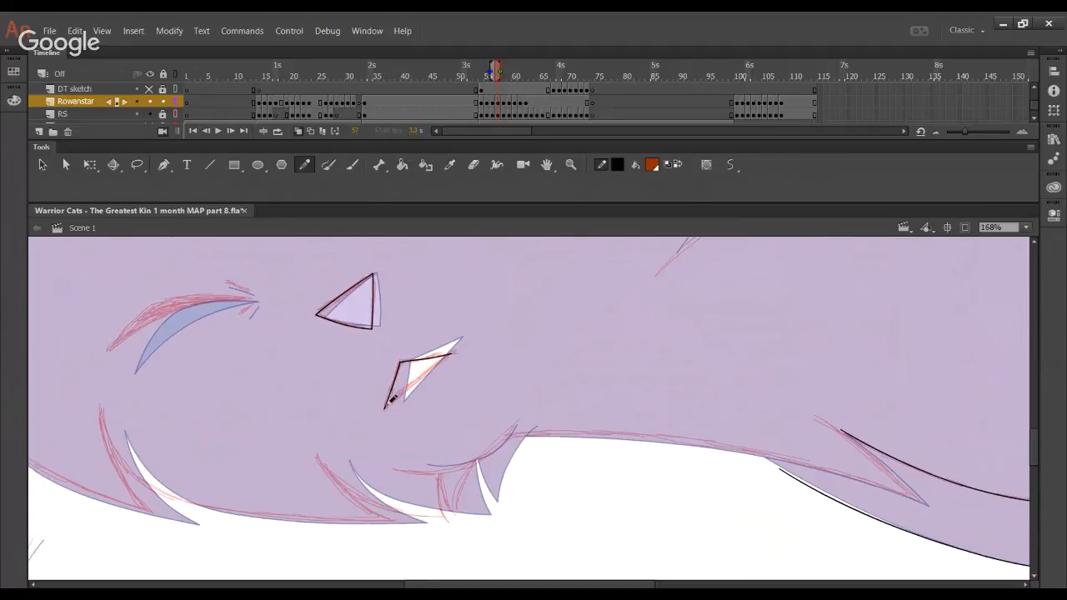
pyautogui.moveTo(392, 401); pyautogui.dragTo(451, 354)
pyautogui.click(150, 113)
pyautogui.moveTo(392, 400); pyautogui.dragTo(384, 408)
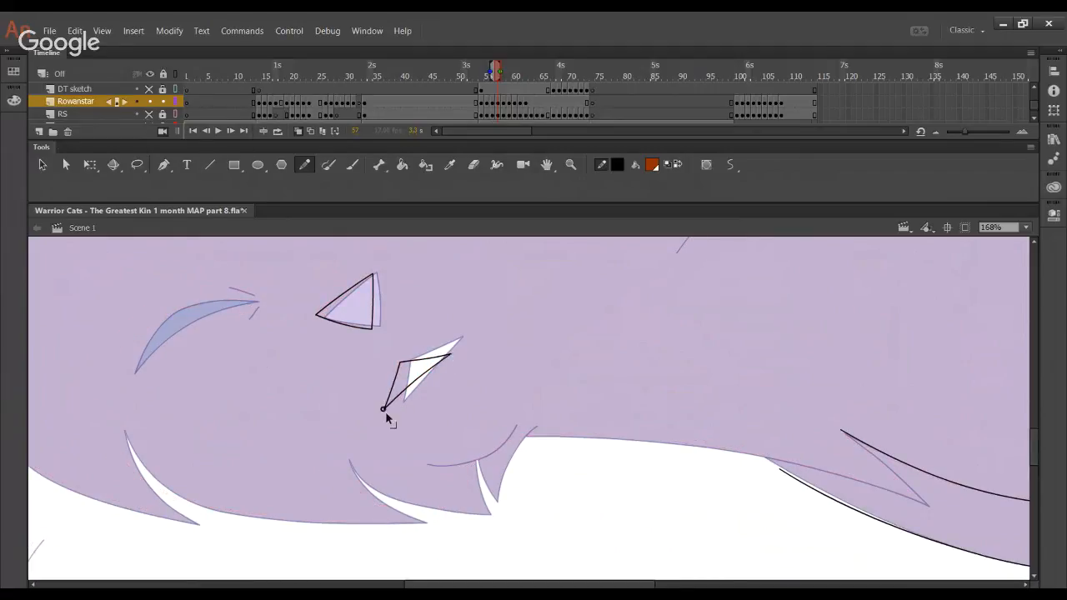
pyautogui.click(150, 113)
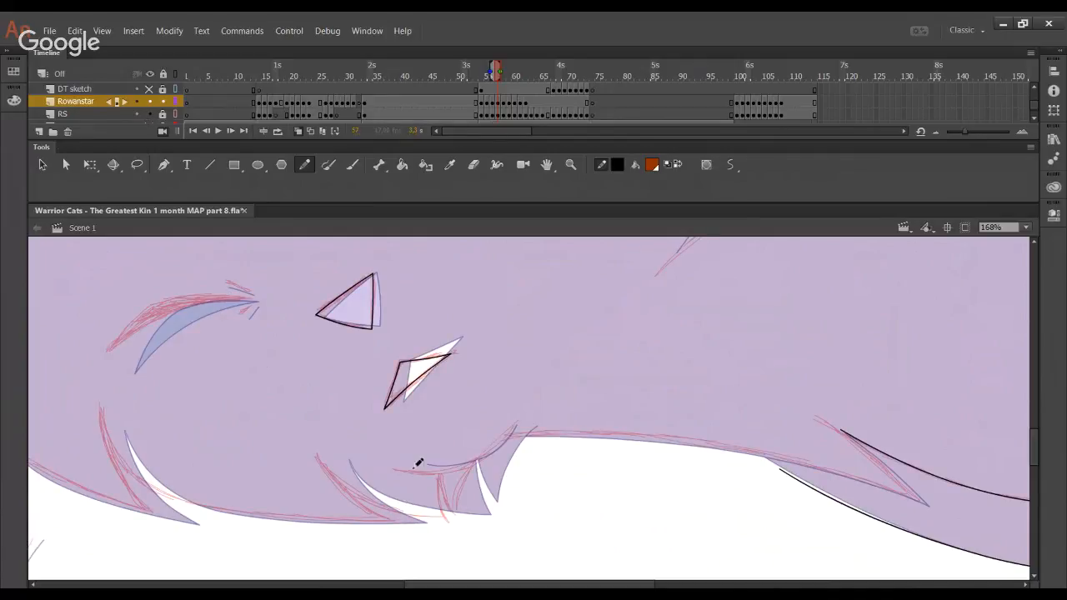
# Trace the curved chin line below the mouth opening over the red sketch
pyautogui.moveTo(395, 468)
pyautogui.mouseDown()
pyautogui.moveTo(489, 463)
pyautogui.moveTo(533, 437)
pyautogui.mouseUp()
pyautogui.hotkey('ctrl', 'z')
pyautogui.moveTo(392, 471)
pyautogui.mouseDown()
pyautogui.moveTo(518, 432)
pyautogui.moveTo(519, 419)
pyautogui.moveTo(509, 436)
pyautogui.mouseUp()
pyautogui.moveTo(386, 433); pyautogui.dragTo(431, 419)
pyautogui.moveTo(481, 434)
pyautogui.mouseDown()
pyautogui.moveTo(575, 551)
pyautogui.moveTo(545, 530)
pyautogui.mouseUp()
pyautogui.hotkey('ctrl', 'z')
pyautogui.hotkey('ctrl', 'z')
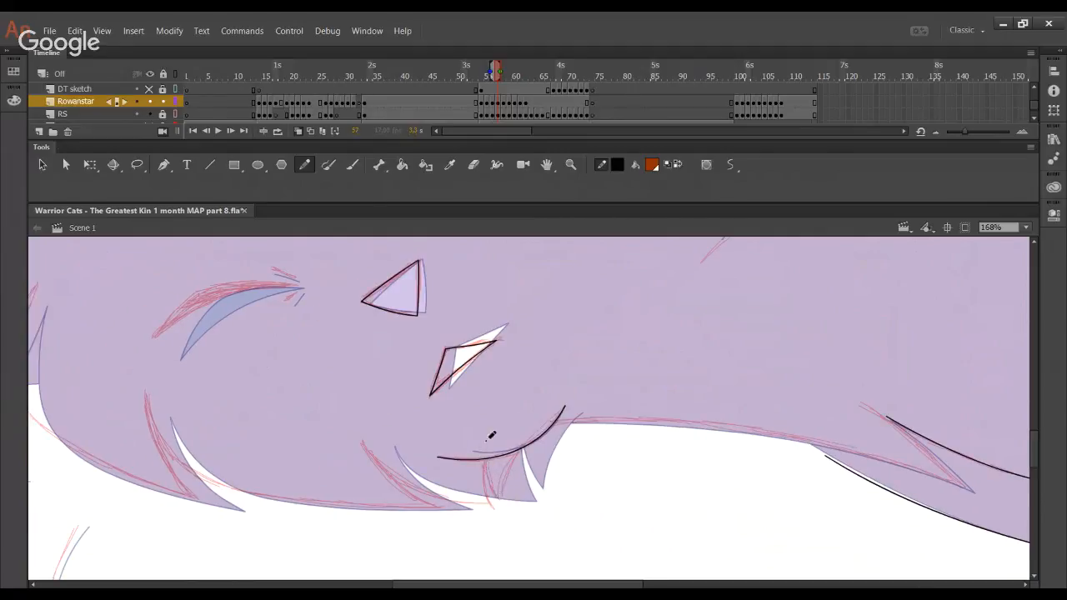
pyautogui.moveTo(485, 426); pyautogui.dragTo(555, 550)
pyautogui.hotkey('ctrl', 'z')
pyautogui.moveTo(486, 428)
pyautogui.mouseDown()
pyautogui.moveTo(538, 539)
pyautogui.moveTo(491, 476)
pyautogui.moveTo(537, 535)
pyautogui.mouseUp()
pyautogui.hotkey('ctrl', 'z')
pyautogui.hotkey('ctrl', 'z')
pyautogui.moveTo(496, 491); pyautogui.dragTo(494, 486)
pyautogui.hotkey('ctrl', 'z')
# Draw the two sides of the small pointed tuft beneath the chin curve and delete their overshooting ends
pyautogui.moveTo(488, 434)
pyautogui.mouseDown()
pyautogui.moveTo(514, 502)
pyautogui.moveTo(556, 550)
pyautogui.mouseUp()
pyautogui.moveTo(502, 500); pyautogui.dragTo(564, 407)
pyautogui.hotkey('ctrl', 'z')
pyautogui.moveTo(497, 516); pyautogui.dragTo(550, 414)
pyautogui.keyDown('ctrl'); pyautogui.click(488, 445); pyautogui.keyUp('ctrl')
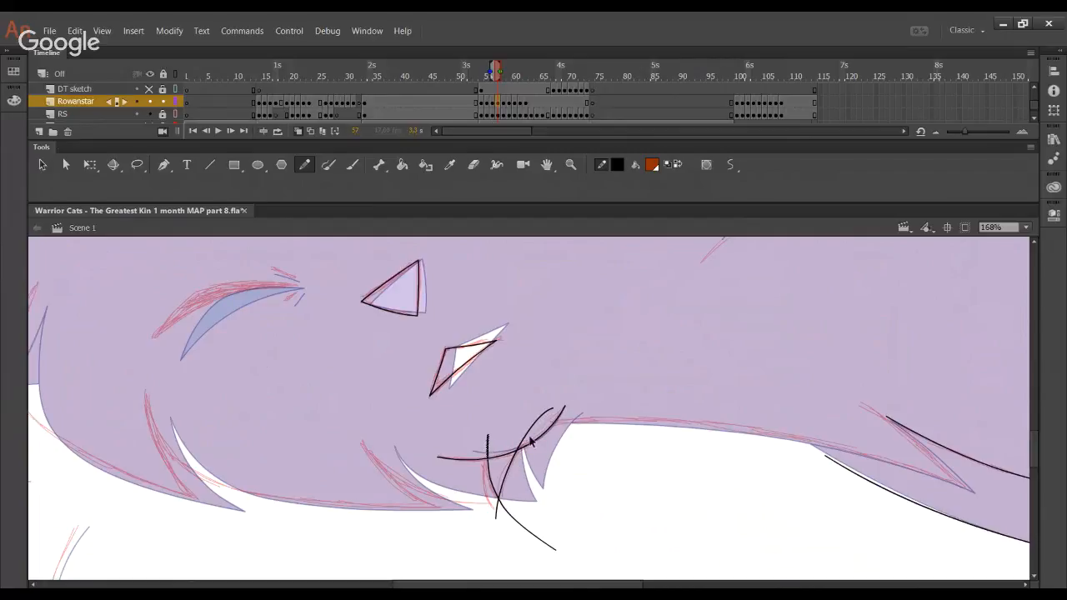
pyautogui.keyDown('ctrl'); pyautogui.keyDown('shift'); pyautogui.click(526, 437); pyautogui.keyUp('shift'); pyautogui.keyUp('ctrl')
pyautogui.keyDown('ctrl'); pyautogui.keyDown('shift'); pyautogui.click(506, 511); pyautogui.keyUp('shift'); pyautogui.keyUp('ctrl')
pyautogui.keyDown('ctrl'); pyautogui.keyDown('shift'); pyautogui.click(496, 512); pyautogui.keyUp('shift'); pyautogui.keyUp('ctrl')
pyautogui.press('Delete')
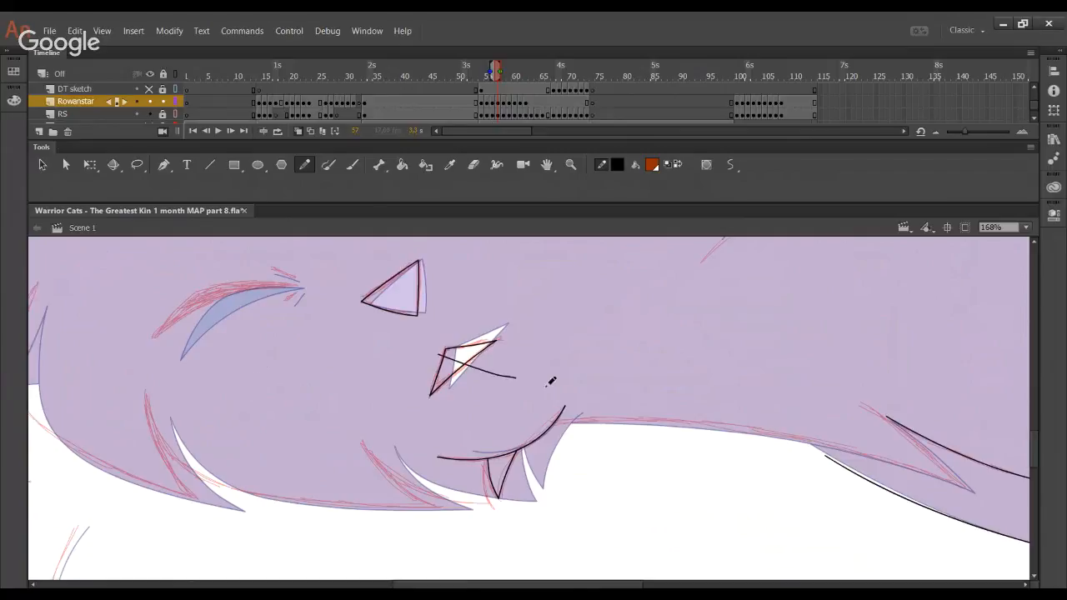
# Draw the curved fur line beneath the chin and the short line joining it to the small tuft, without overshooting ends
pyautogui.moveTo(435, 414); pyautogui.dragTo(508, 392)
pyautogui.moveTo(435, 423)
pyautogui.mouseDown()
pyautogui.moveTo(503, 471)
pyautogui.moveTo(639, 493)
pyautogui.mouseUp()
pyautogui.hotkey('ctrl', 'z')
pyautogui.moveTo(435, 421)
pyautogui.mouseDown()
pyautogui.moveTo(589, 479)
pyautogui.moveTo(638, 479)
pyautogui.mouseUp()
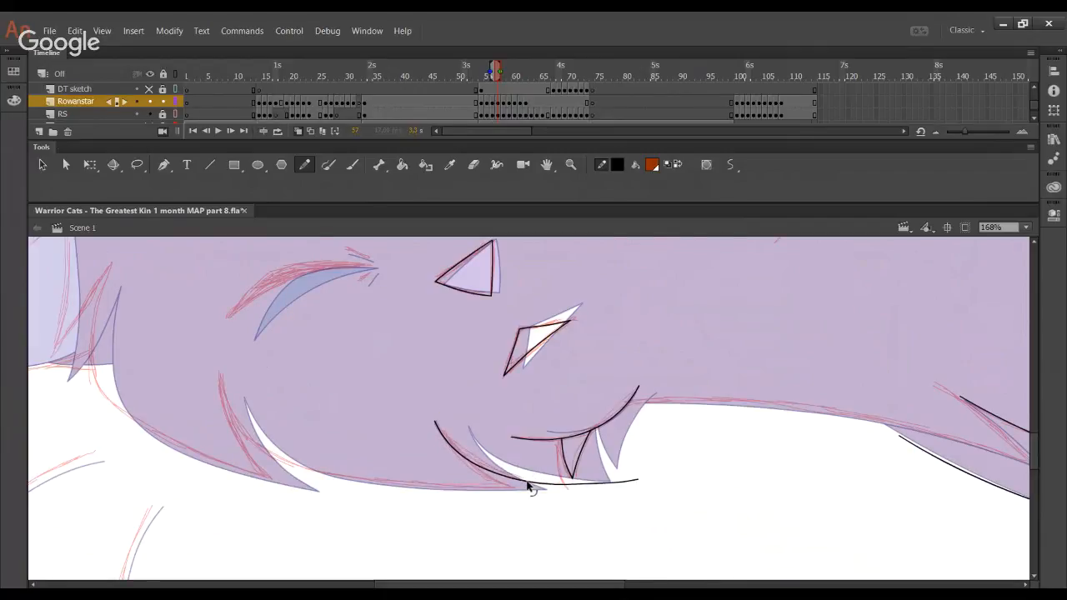
pyautogui.moveTo(575, 503); pyautogui.dragTo(565, 399)
pyautogui.hotkey('ctrl', 'z')
pyautogui.moveTo(579, 504); pyautogui.dragTo(569, 393)
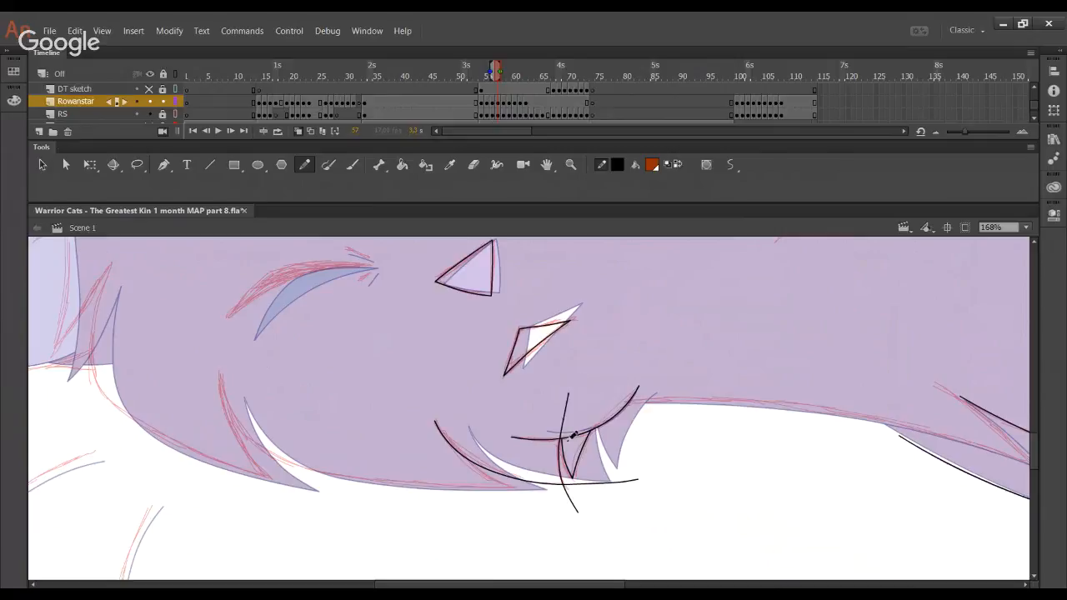
pyautogui.moveTo(573, 437); pyautogui.dragTo(562, 392)
pyautogui.hotkey('ctrl', 'z')
pyautogui.hotkey('ctrl', 'z')
# Trace the shorter curve below the head, extending it past the stage's lower edge
pyautogui.moveTo(518, 489); pyautogui.dragTo(709, 266)
pyautogui.moveTo(393, 504)
pyautogui.mouseDown()
pyautogui.moveTo(363, 414)
pyautogui.moveTo(376, 350)
pyautogui.mouseUp()
pyautogui.hotkey('ctrl', 'z')
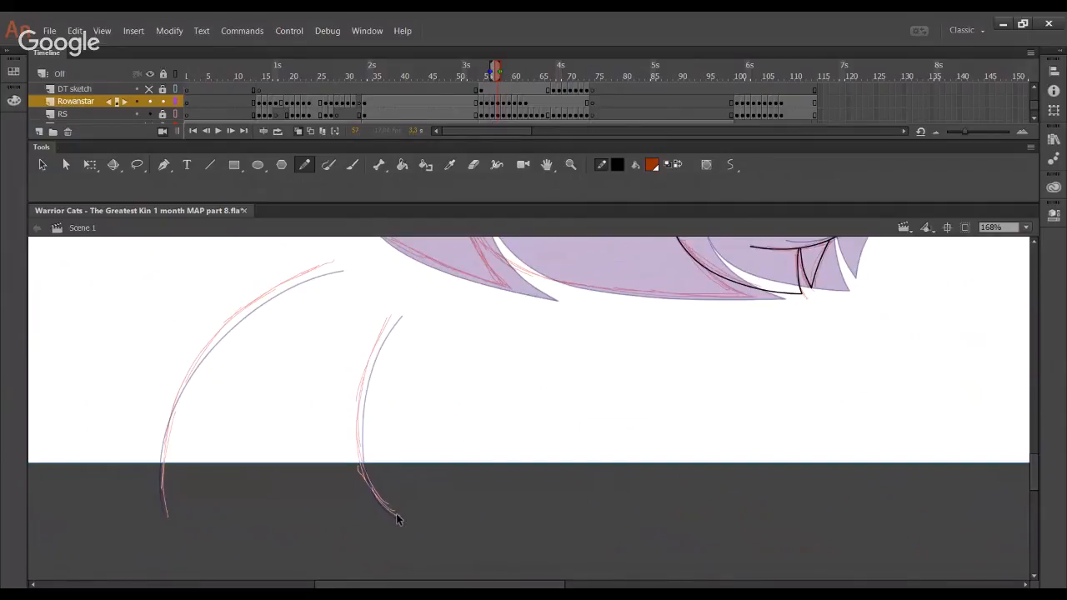
pyautogui.moveTo(396, 513)
pyautogui.mouseDown()
pyautogui.moveTo(381, 495)
pyautogui.moveTo(374, 359)
pyautogui.moveTo(389, 325)
pyautogui.moveTo(381, 339)
pyautogui.mouseUp()
# Trace the long outer curve below the head and bend it to match the red sketch
pyautogui.moveTo(169, 509); pyautogui.dragTo(184, 398)
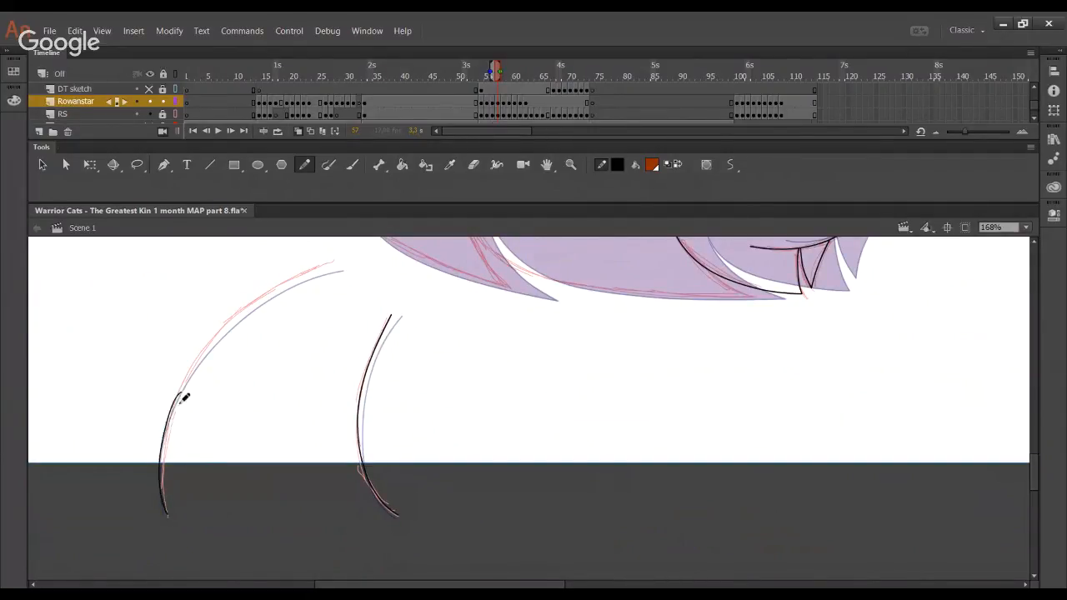
pyautogui.hotkey('ctrl', 'z')
pyautogui.moveTo(169, 508)
pyautogui.mouseDown()
pyautogui.moveTo(220, 340)
pyautogui.moveTo(334, 260)
pyautogui.mouseUp()
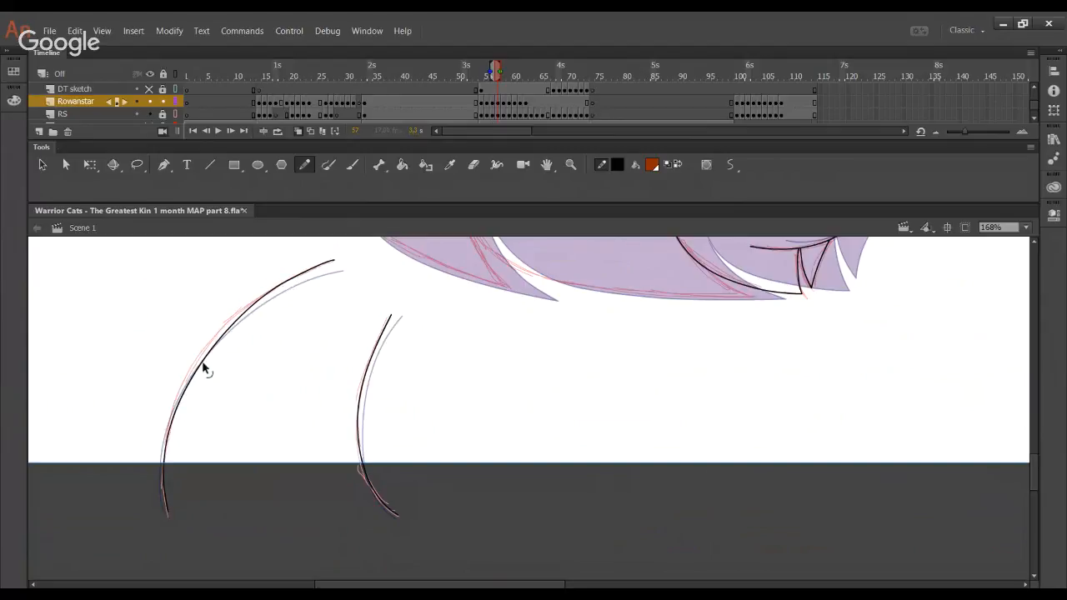
pyautogui.moveTo(205, 365); pyautogui.dragTo(209, 368)
pyautogui.moveTo(163, 476); pyautogui.dragTo(166, 476)
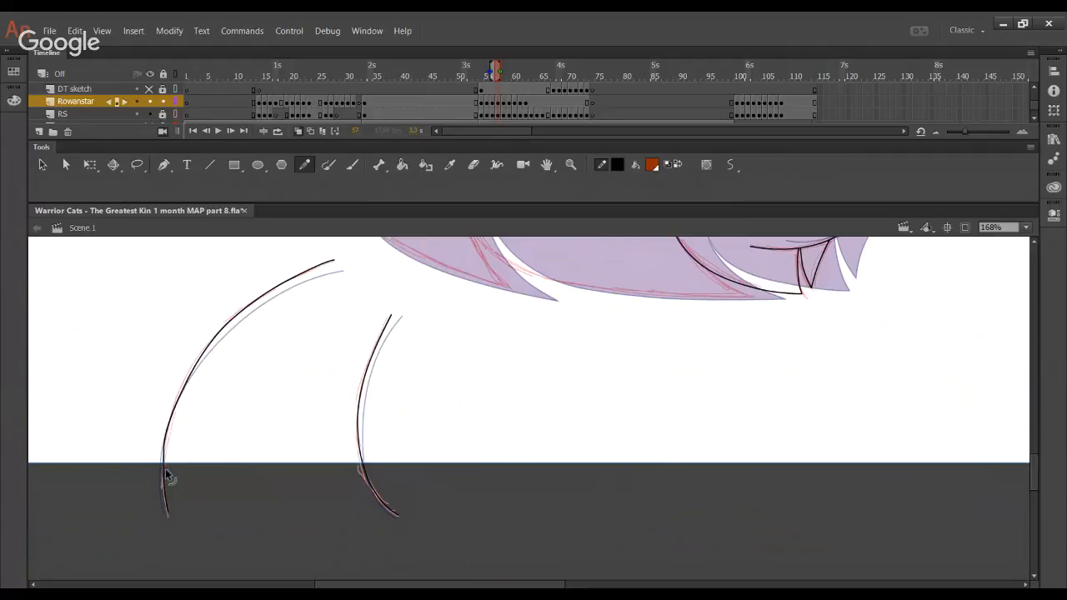
pyautogui.moveTo(169, 436)
pyautogui.mouseDown()
pyautogui.moveTo(172, 424)
pyautogui.moveTo(167, 465)
pyautogui.mouseUp()
pyautogui.moveTo(535, 421); pyautogui.dragTo(430, 522)
pyautogui.moveTo(560, 316); pyautogui.dragTo(549, 483)
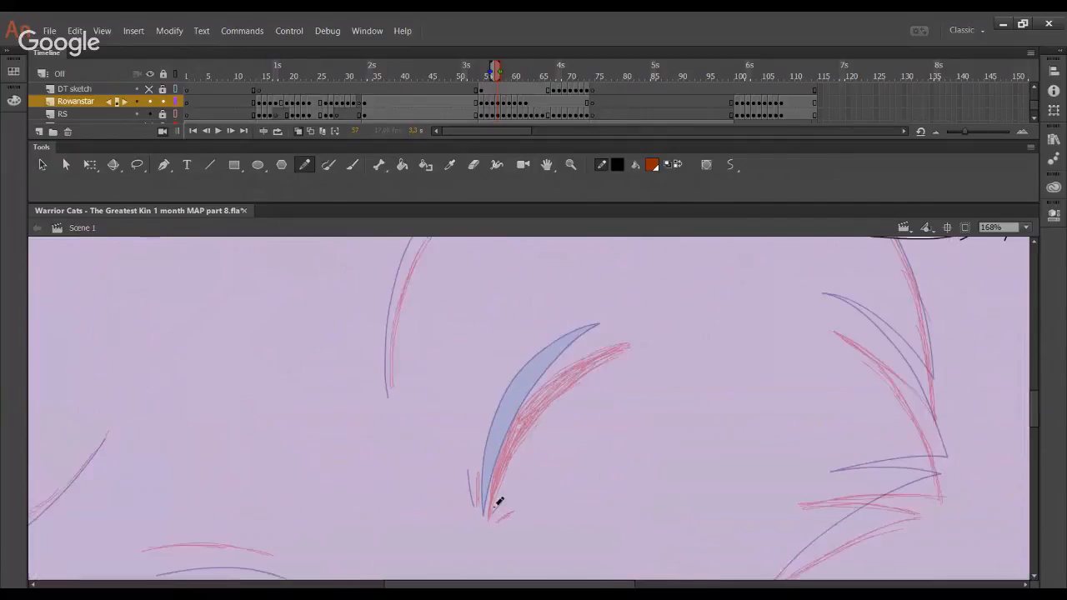
pyautogui.moveTo(489, 544); pyautogui.dragTo(724, 305)
pyautogui.moveTo(493, 493); pyautogui.dragTo(476, 472)
pyautogui.hotkey('ctrl', 'z')
pyautogui.moveTo(471, 523)
pyautogui.mouseDown()
pyautogui.moveTo(473, 488)
pyautogui.moveTo(638, 310)
pyautogui.mouseUp()
pyautogui.hotkey('ctrl', 'z')
pyautogui.moveTo(467, 511); pyautogui.dragTo(664, 313)
pyautogui.hotkey('ctrl', 'z')
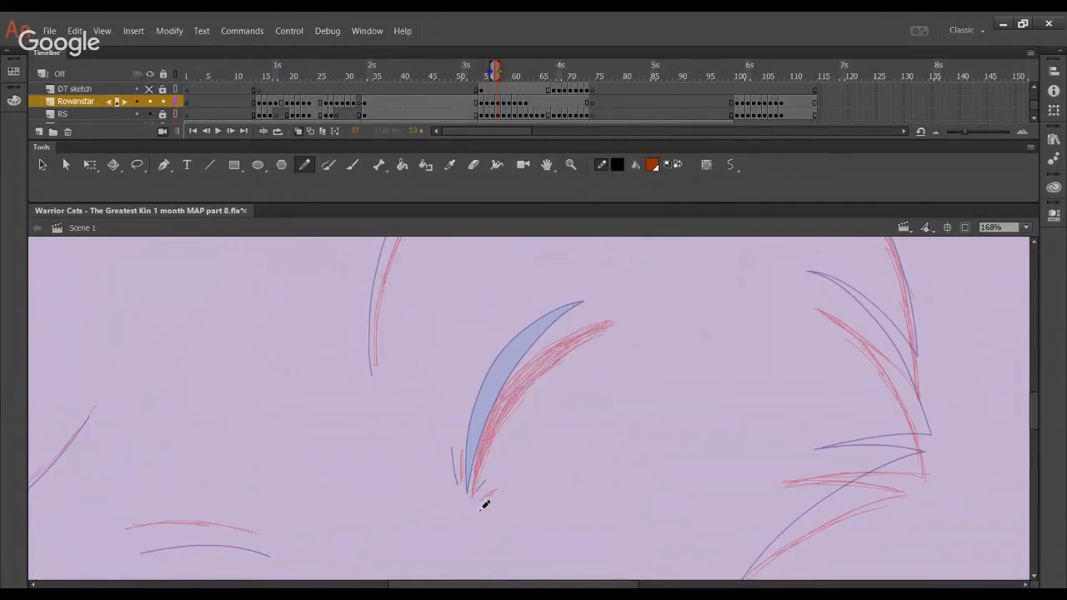
# Trace the long inner curve of the closed eye's crescent and bend it to match the red sketch
pyautogui.moveTo(467, 516); pyautogui.dragTo(669, 315)
pyautogui.moveTo(506, 461); pyautogui.dragTo(523, 393)
pyautogui.moveTo(597, 332); pyautogui.dragTo(638, 321)
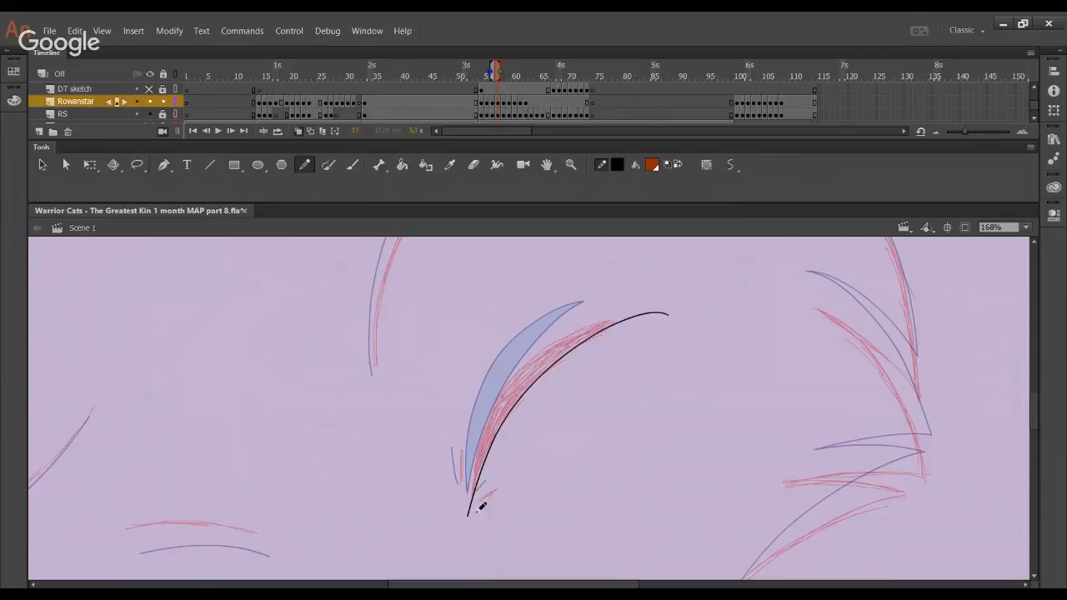
# Trace the opposite curve of the eye crescent, delete the overshooting ends at both tips and bend it toward the sketch
pyautogui.moveTo(478, 510); pyautogui.dragTo(476, 428)
pyautogui.hotkey('ctrl', 'z')
pyautogui.moveTo(477, 517)
pyautogui.mouseDown()
pyautogui.moveTo(503, 374)
pyautogui.moveTo(564, 322)
pyautogui.moveTo(659, 326)
pyautogui.moveTo(621, 324)
pyautogui.mouseUp()
pyautogui.click(640, 317)
pyautogui.press('Delete')
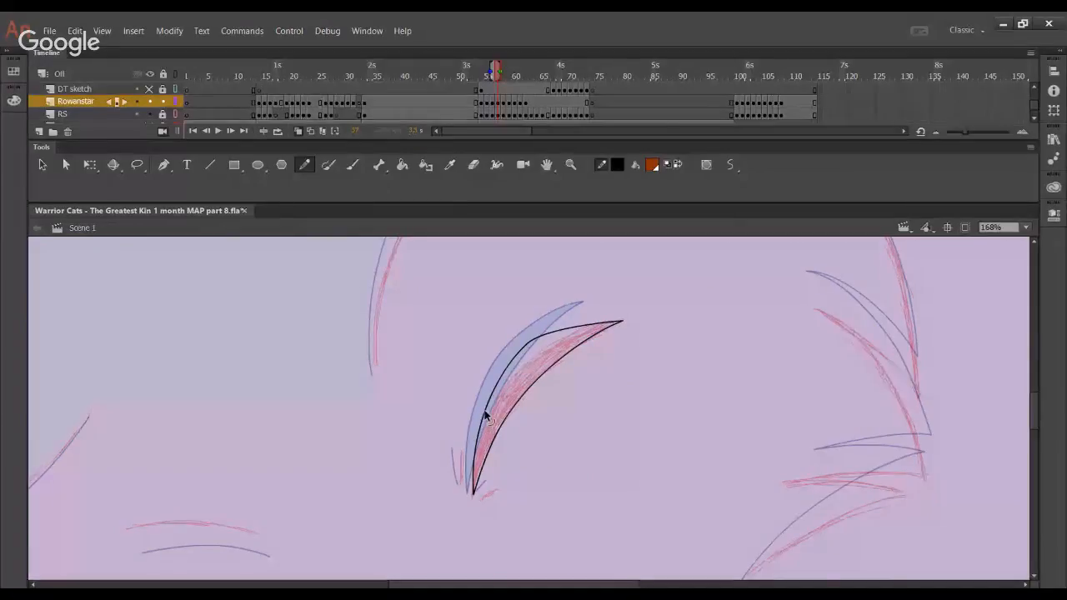
pyautogui.moveTo(548, 339); pyautogui.dragTo(576, 326)
# Draw the two short crease lines on either side of the eye crescent's lower tip
pyautogui.moveTo(495, 502); pyautogui.dragTo(554, 392)
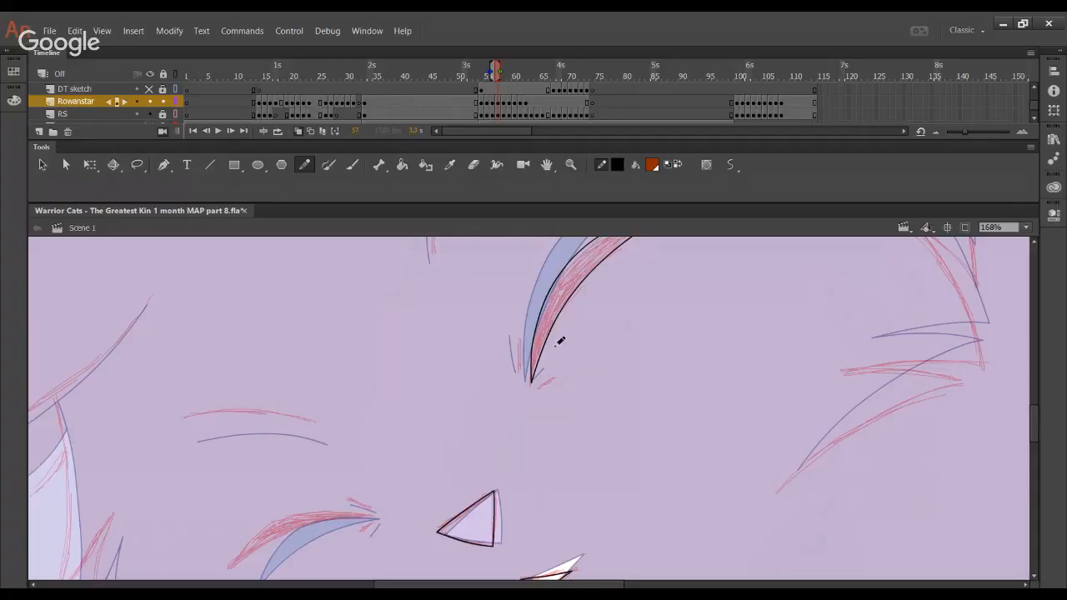
pyautogui.moveTo(525, 372)
pyautogui.mouseDown()
pyautogui.moveTo(515, 307)
pyautogui.moveTo(518, 373)
pyautogui.mouseUp()
pyautogui.hotkey('ctrl', 'z')
pyautogui.hotkey('ctrl', 'z')
pyautogui.moveTo(514, 334); pyautogui.dragTo(518, 372)
pyautogui.hotkey('alt', 'Tab')
pyautogui.hotkey('alt', 'Tab')
pyautogui.hotkey('alt', 'Tab')
pyautogui.hotkey('alt', 'Tab')
pyautogui.moveTo(540, 386); pyautogui.dragTo(555, 379)
pyautogui.moveTo(557, 380); pyautogui.dragTo(584, 354)
pyautogui.hotkey('ctrl', 'z')
# Trace the single curved brow line above each of the two closed eyes
pyautogui.moveTo(350, 400); pyautogui.dragTo(420, 263)
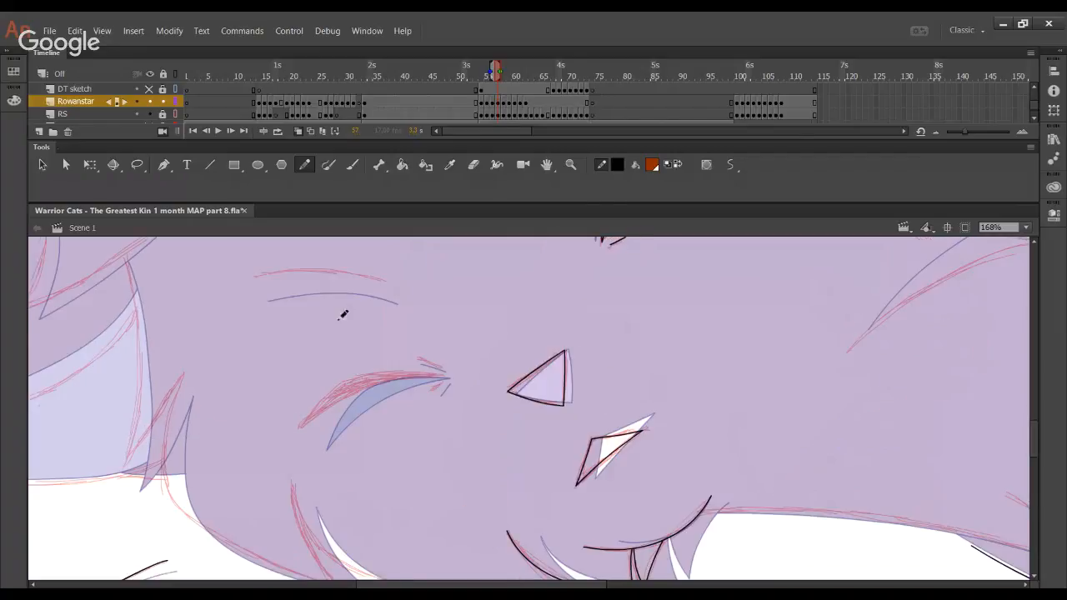
pyautogui.moveTo(255, 275)
pyautogui.mouseDown()
pyautogui.moveTo(374, 269)
pyautogui.moveTo(381, 285)
pyautogui.moveTo(338, 272)
pyautogui.mouseUp()
pyautogui.moveTo(406, 260); pyautogui.dragTo(408, 565)
pyautogui.moveTo(531, 378); pyautogui.dragTo(514, 434)
pyautogui.moveTo(490, 475)
pyautogui.mouseDown()
pyautogui.moveTo(507, 365)
pyautogui.moveTo(540, 304)
pyautogui.mouseUp()
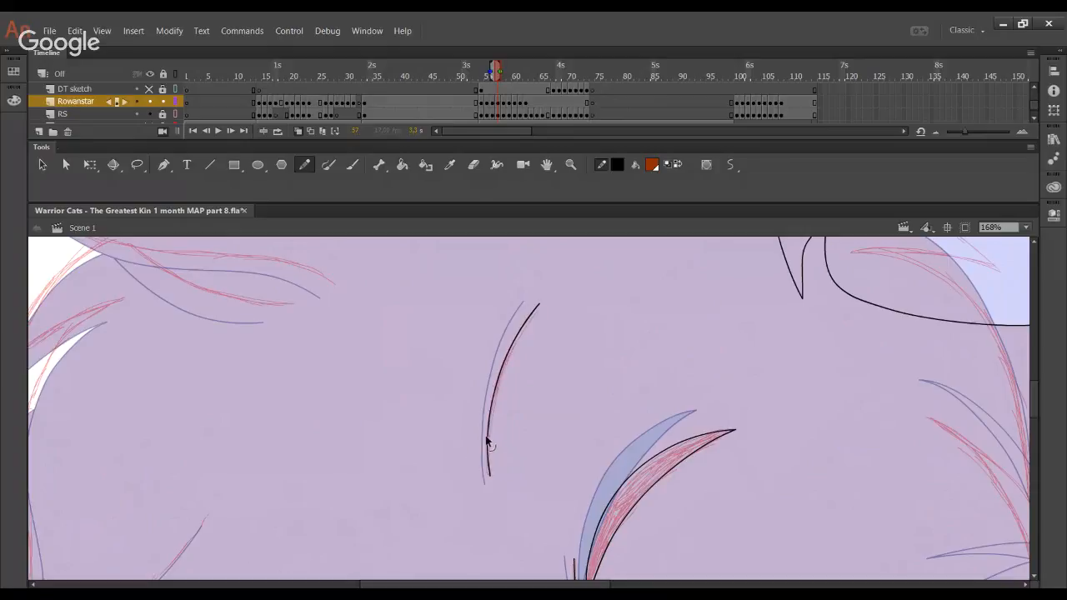
# Trace the long wavy outer line of the head fur overlapping the ear and bend it to match the red sketch
pyautogui.scroll(-3, 495, 488)
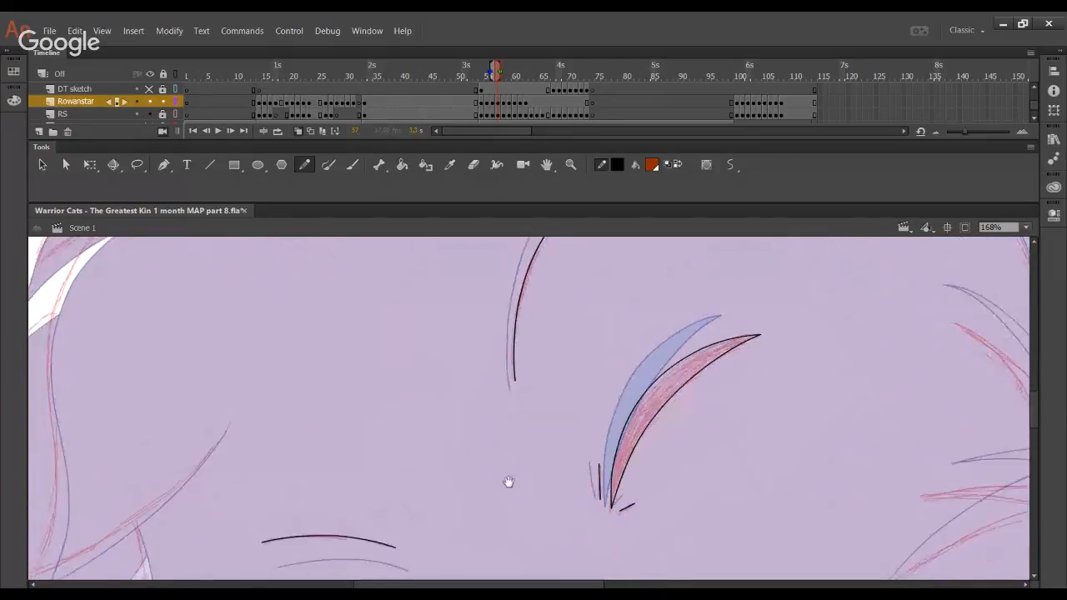
pyautogui.moveTo(508, 484)
pyautogui.mouseDown()
pyautogui.moveTo(505, 381)
pyautogui.moveTo(591, 337)
pyautogui.moveTo(626, 287)
pyautogui.mouseUp()
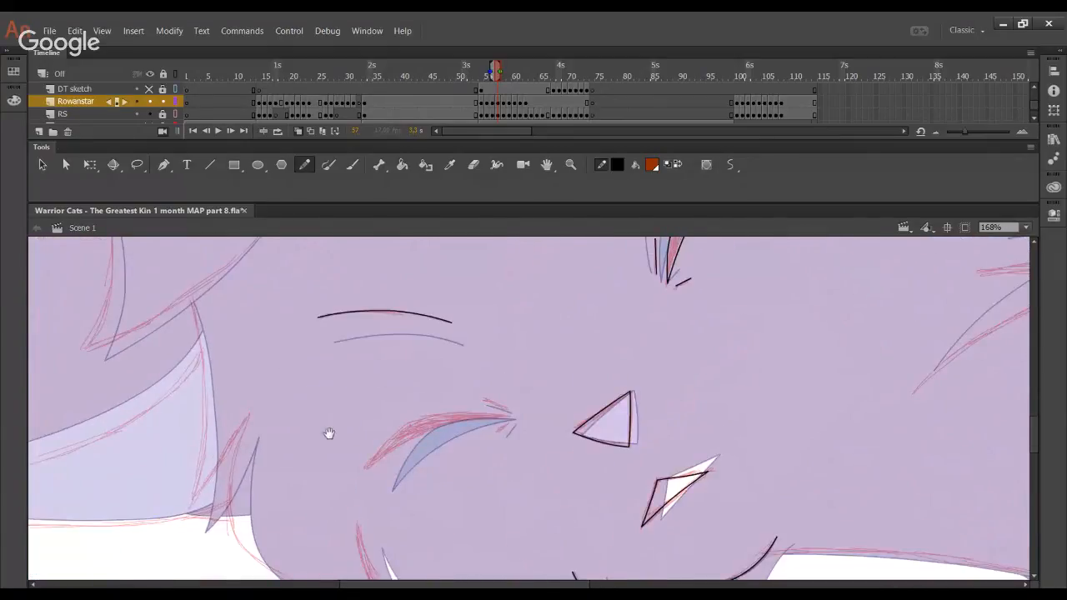
pyautogui.moveTo(330, 433); pyautogui.dragTo(400, 473)
pyautogui.moveTo(383, 317)
pyautogui.mouseDown()
pyautogui.moveTo(457, 509)
pyautogui.moveTo(502, 392)
pyautogui.mouseUp()
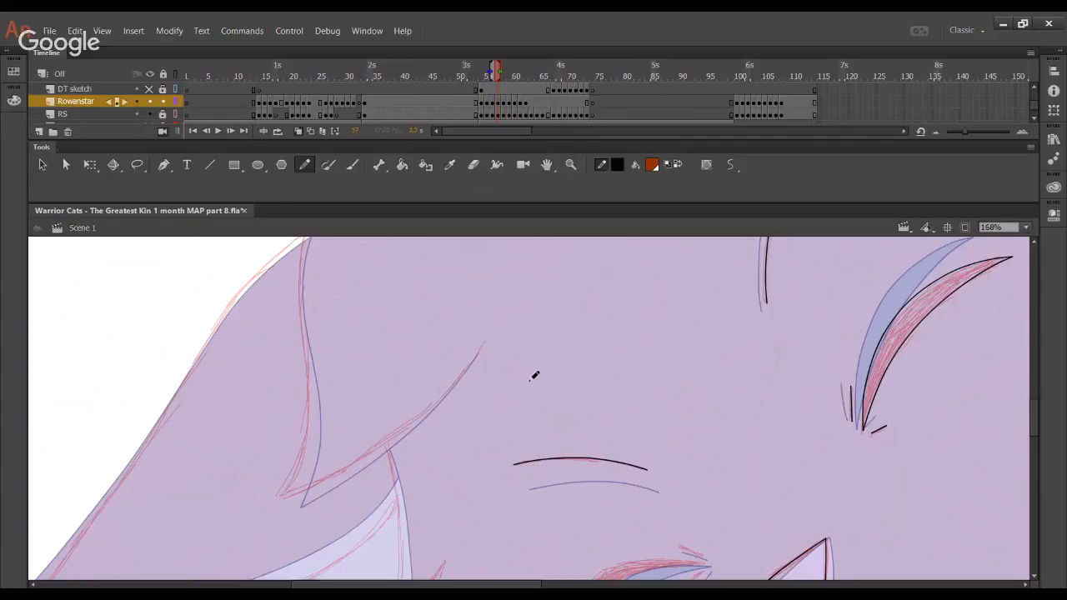
pyautogui.moveTo(376, 330)
pyautogui.mouseDown()
pyautogui.moveTo(422, 450)
pyautogui.moveTo(462, 399)
pyautogui.mouseUp()
pyautogui.moveTo(350, 552)
pyautogui.mouseDown()
pyautogui.moveTo(372, 509)
pyautogui.moveTo(371, 377)
pyautogui.mouseUp()
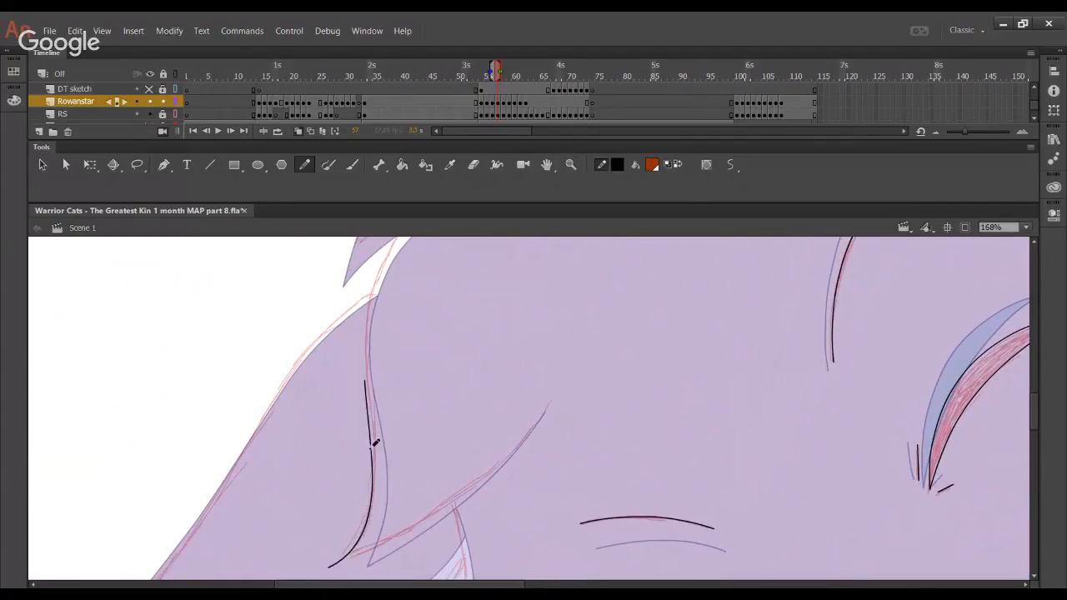
pyautogui.hotkey('ctrl', 'z')
pyautogui.moveTo(333, 569)
pyautogui.mouseDown()
pyautogui.moveTo(363, 537)
pyautogui.moveTo(376, 435)
pyautogui.moveTo(372, 308)
pyautogui.moveTo(393, 240)
pyautogui.mouseUp()
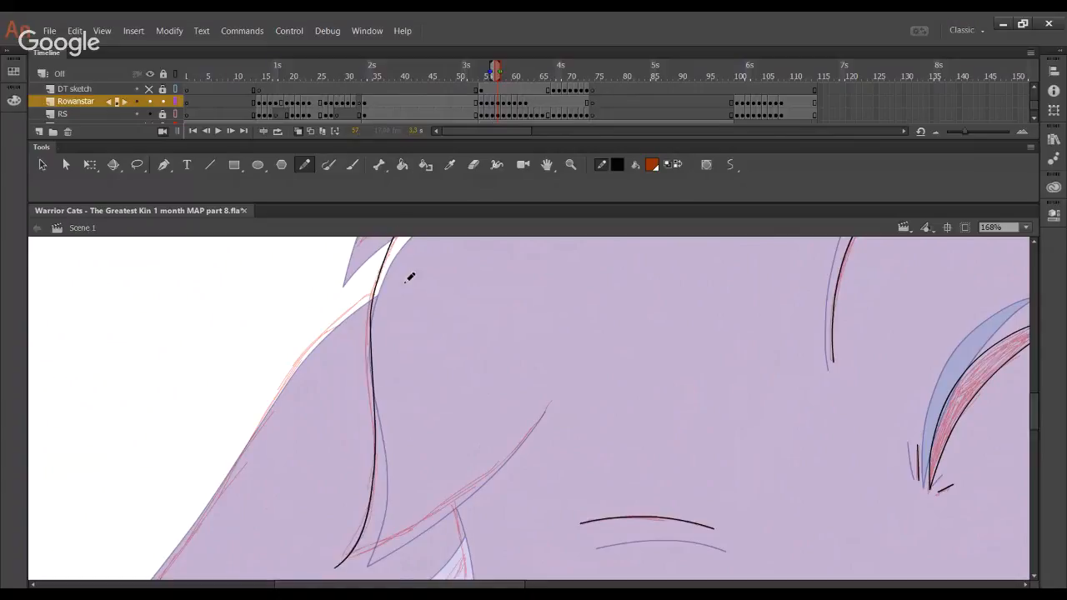
pyautogui.moveTo(372, 380); pyautogui.dragTo(366, 372)
pyautogui.moveTo(376, 431); pyautogui.dragTo(373, 399)
pyautogui.moveTo(369, 351); pyautogui.dragTo(367, 355)
# Adjust the upper part of the wavy head fur line and extend it along the sketched tuft above the ear
pyautogui.press('space')
pyautogui.moveTo(421, 283); pyautogui.dragTo(399, 401)
pyautogui.moveTo(359, 390); pyautogui.dragTo(358, 389)
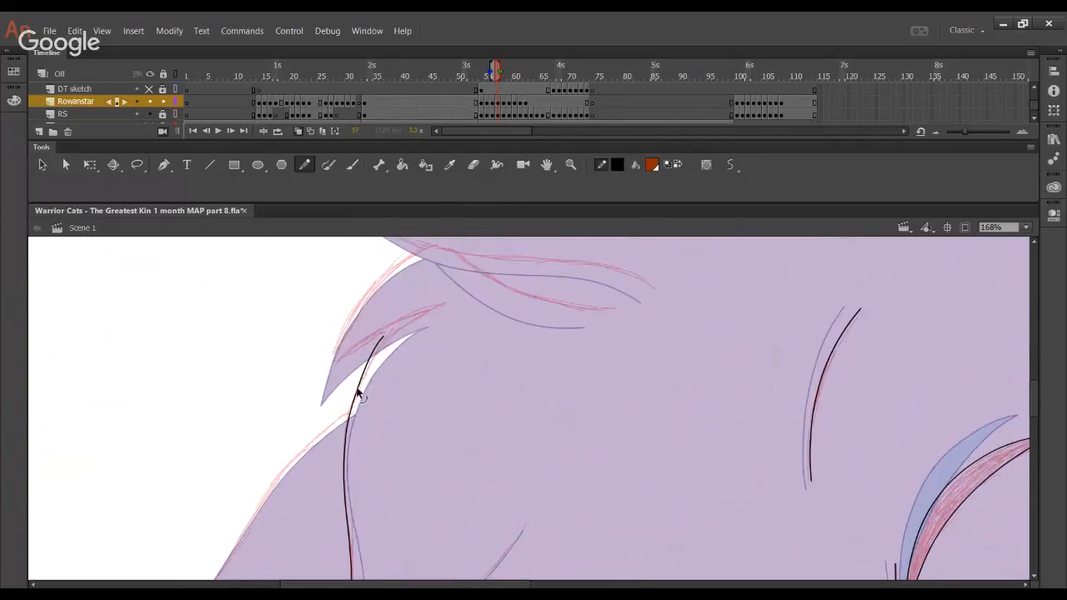
pyautogui.moveTo(386, 336); pyautogui.dragTo(442, 302)
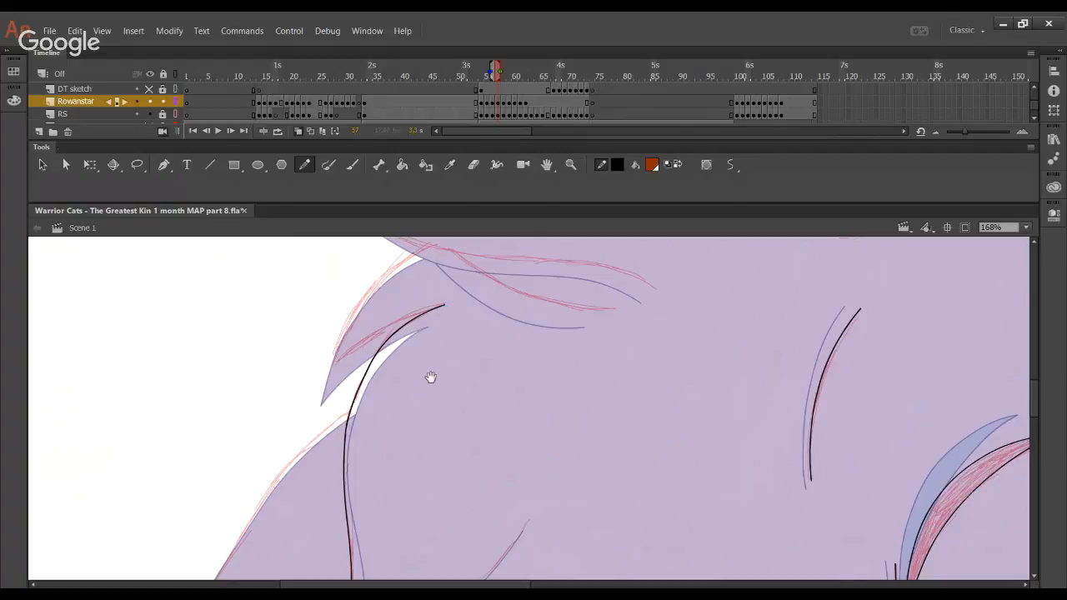
# Trace the lower curve of the fur tuft overlapping the ear, bend it to the sketch and remove the overshooting ends at its tip
pyautogui.scroll(-4, 395, 428)
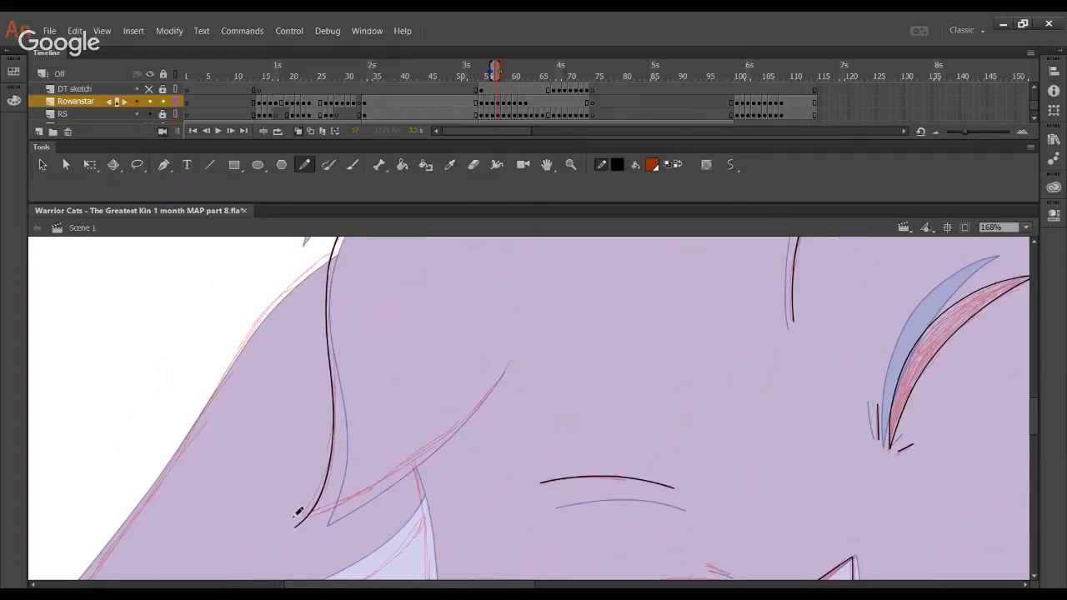
pyautogui.moveTo(292, 517); pyautogui.dragTo(403, 473)
pyautogui.hotkey('ctrl', 'z')
pyautogui.moveTo(288, 518)
pyautogui.mouseDown()
pyautogui.moveTo(409, 476)
pyautogui.moveTo(512, 360)
pyautogui.mouseUp()
pyautogui.moveTo(386, 481)
pyautogui.mouseDown()
pyautogui.moveTo(424, 464)
pyautogui.moveTo(430, 444)
pyautogui.moveTo(340, 495)
pyautogui.moveTo(367, 493)
pyautogui.moveTo(356, 492)
pyautogui.mouseUp()
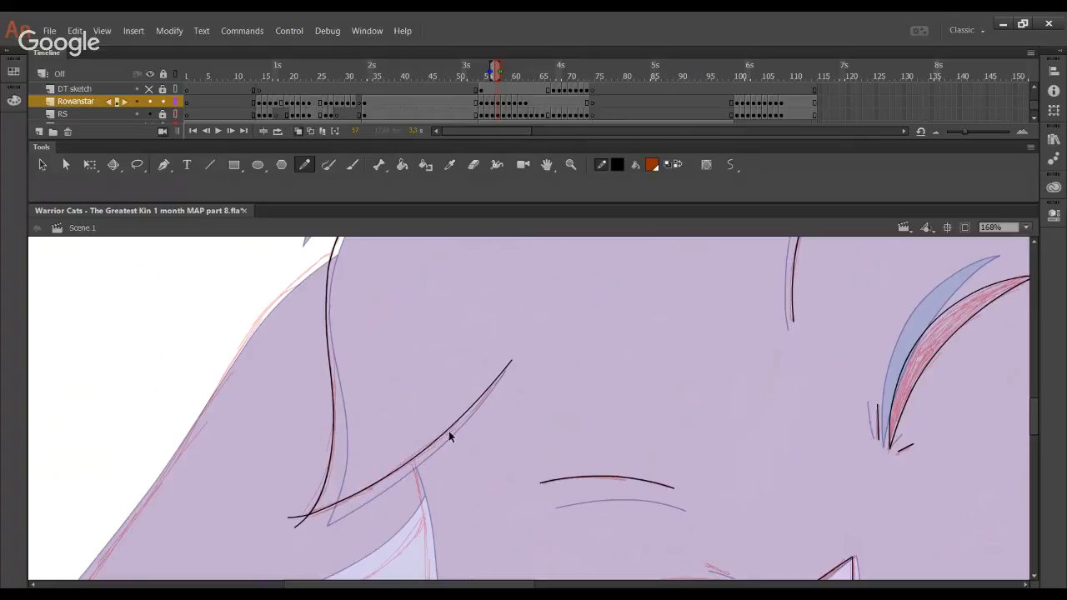
pyautogui.moveTo(450, 432); pyautogui.dragTo(455, 429)
pyautogui.moveTo(303, 525)
pyautogui.mouseDown()
pyautogui.moveTo(246, 499)
pyautogui.moveTo(308, 514)
pyautogui.mouseUp()
# Trace the curved line at the ear's base, down from the fur tuft, and bend it to match the sketch
pyautogui.moveTo(439, 538); pyautogui.dragTo(418, 371)
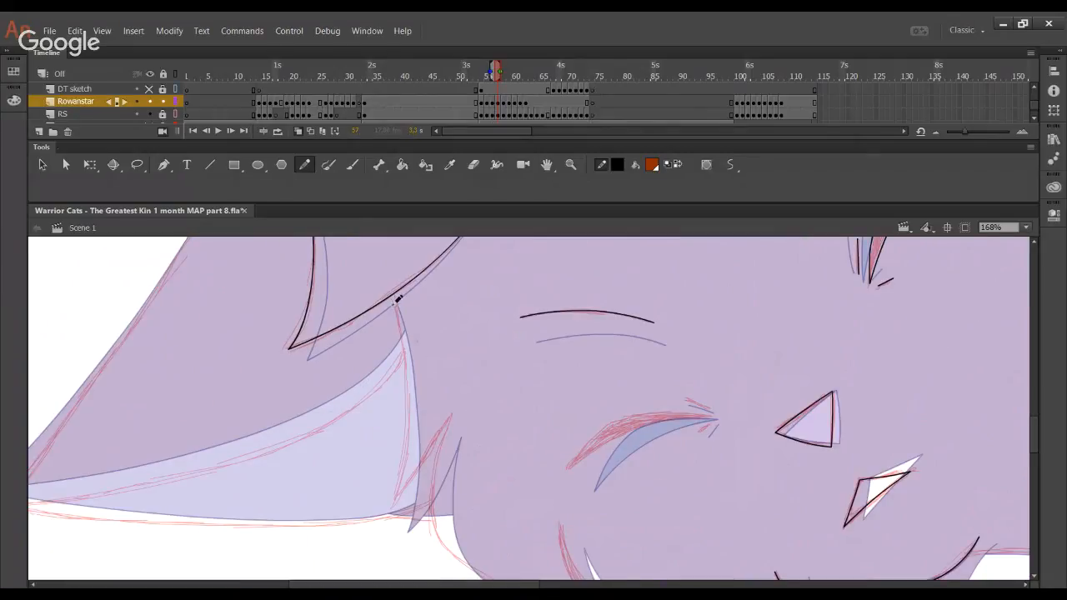
pyautogui.moveTo(395, 299)
pyautogui.mouseDown()
pyautogui.moveTo(415, 428)
pyautogui.moveTo(392, 510)
pyautogui.moveTo(392, 500)
pyautogui.mouseUp()
pyautogui.moveTo(407, 400); pyautogui.dragTo(402, 453)
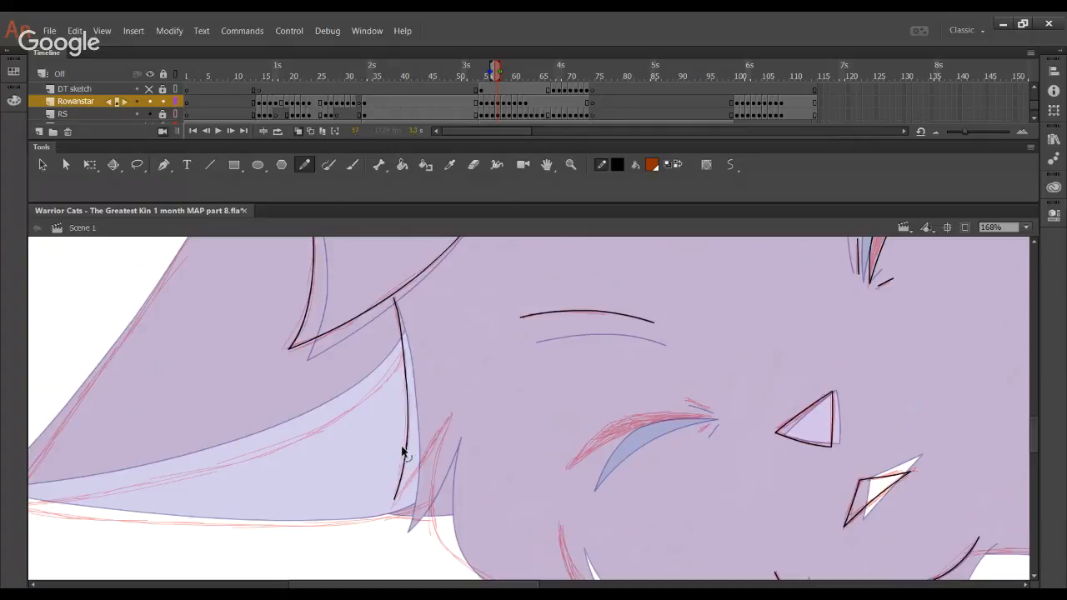
pyautogui.moveTo(403, 337); pyautogui.dragTo(405, 359)
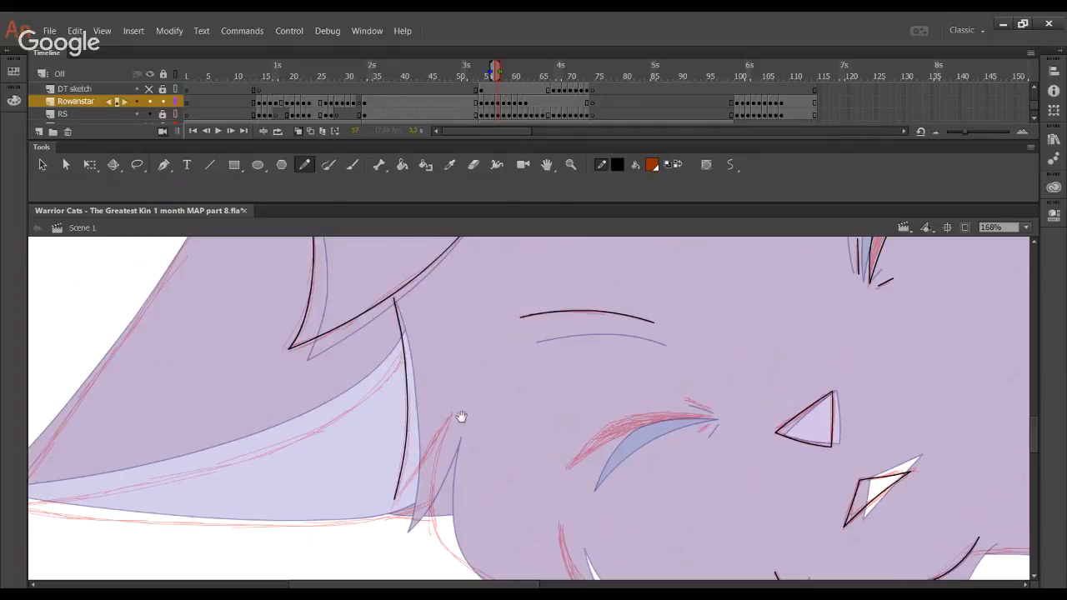
# Trace the outer cheek curve beside the ear and the long jaw curve running from below the eye toward the chin
pyautogui.moveTo(451, 414)
pyautogui.mouseDown()
pyautogui.moveTo(393, 261)
pyautogui.moveTo(382, 385)
pyautogui.moveTo(550, 467)
pyautogui.mouseUp()
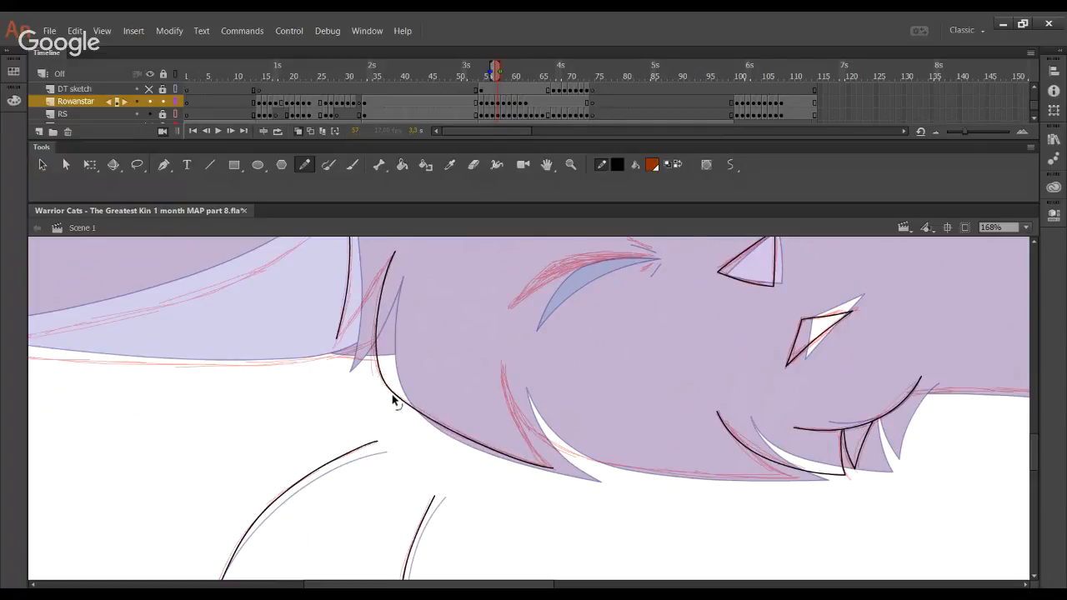
pyautogui.moveTo(534, 444); pyautogui.dragTo(368, 444)
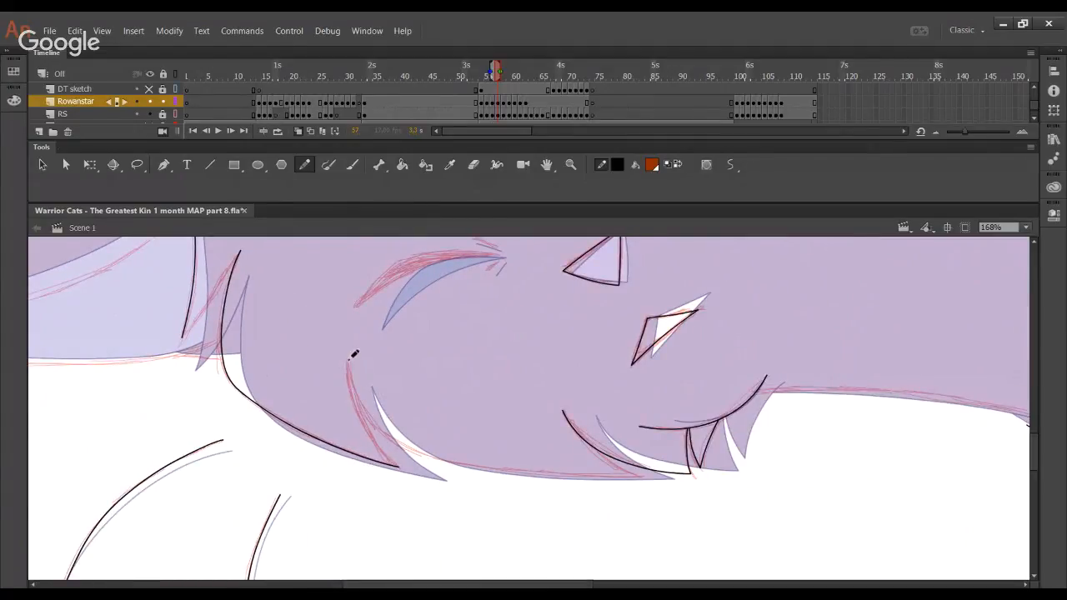
pyautogui.moveTo(348, 360)
pyautogui.mouseDown()
pyautogui.moveTo(429, 450)
pyautogui.moveTo(611, 480)
pyautogui.mouseUp()
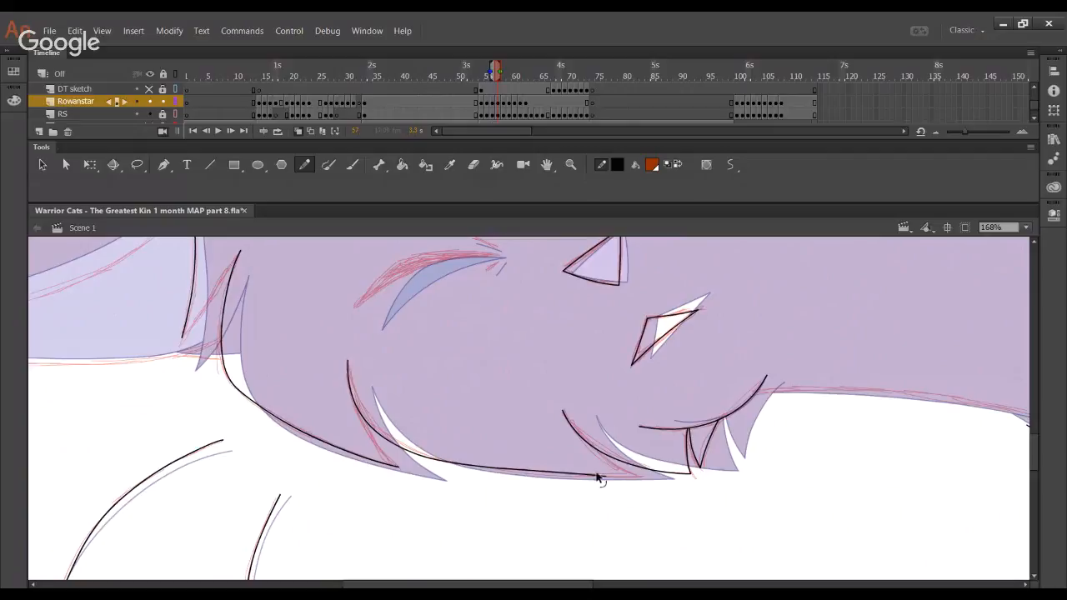
pyautogui.hotkey('ctrl', 'z')
pyautogui.moveTo(348, 360)
pyautogui.mouseDown()
pyautogui.moveTo(409, 442)
pyautogui.moveTo(496, 473)
pyautogui.mouseUp()
pyautogui.hotkey('ctrl', 'z')
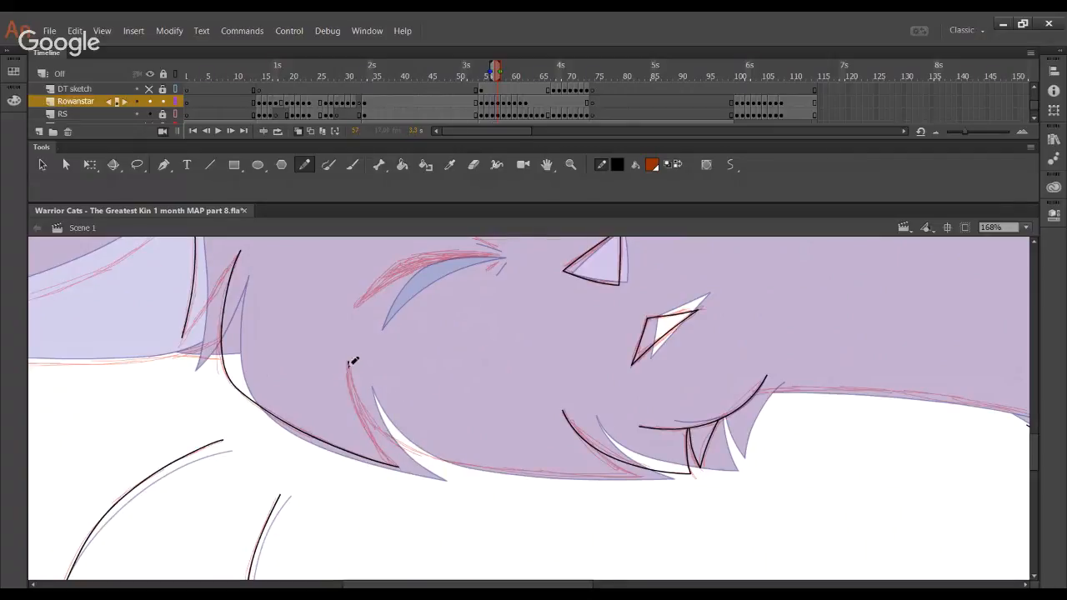
pyautogui.moveTo(348, 361)
pyautogui.mouseDown()
pyautogui.moveTo(401, 437)
pyautogui.moveTo(637, 476)
pyautogui.mouseUp()
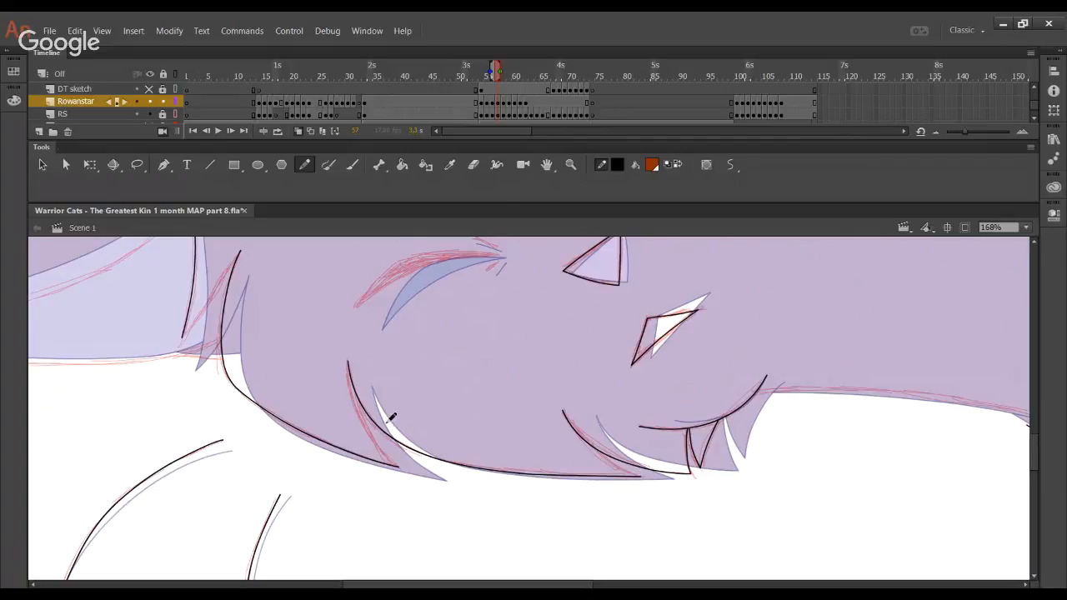
# Trace the inner ear's long curve from the ear base to the tip, bend it to the sketch and delete its overshooting end at the base
pyautogui.moveTo(410, 400); pyautogui.dragTo(573, 536)
pyautogui.moveTo(472, 468); pyautogui.dragTo(651, 500)
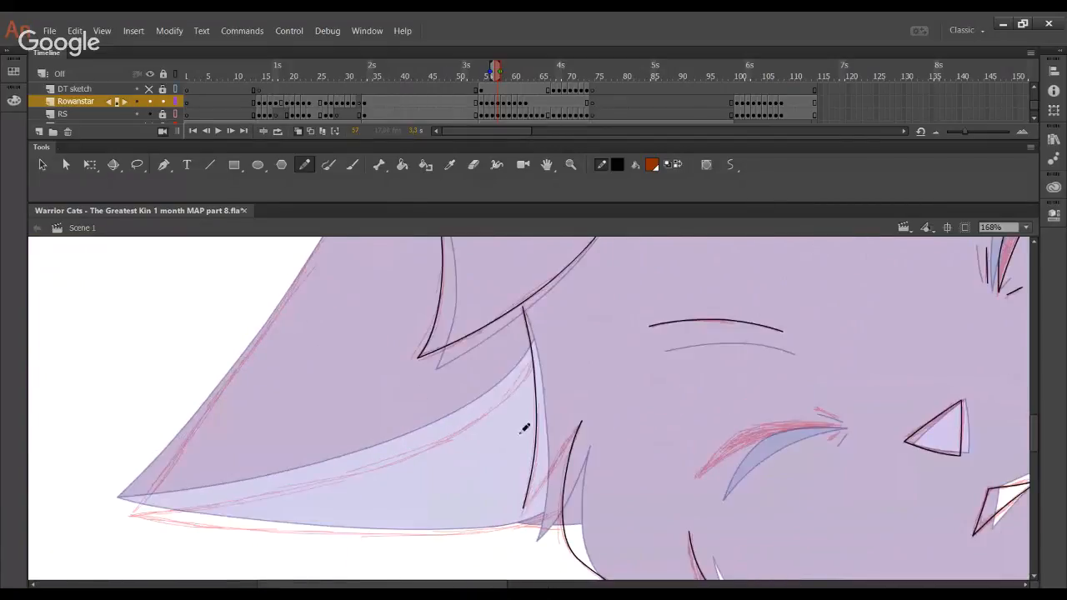
pyautogui.moveTo(110, 518)
pyautogui.mouseDown()
pyautogui.moveTo(257, 497)
pyautogui.moveTo(163, 511)
pyautogui.moveTo(246, 500)
pyautogui.mouseUp()
pyautogui.hotkey('ctrl', 'z')
pyautogui.hotkey('ctrl', 'z')
pyautogui.hotkey('ctrl', 'z')
pyautogui.moveTo(544, 335)
pyautogui.mouseDown()
pyautogui.moveTo(488, 421)
pyautogui.moveTo(312, 492)
pyautogui.moveTo(92, 520)
pyautogui.mouseUp()
pyautogui.moveTo(281, 496)
pyautogui.mouseDown()
pyautogui.moveTo(262, 496)
pyautogui.moveTo(336, 474)
pyautogui.mouseUp()
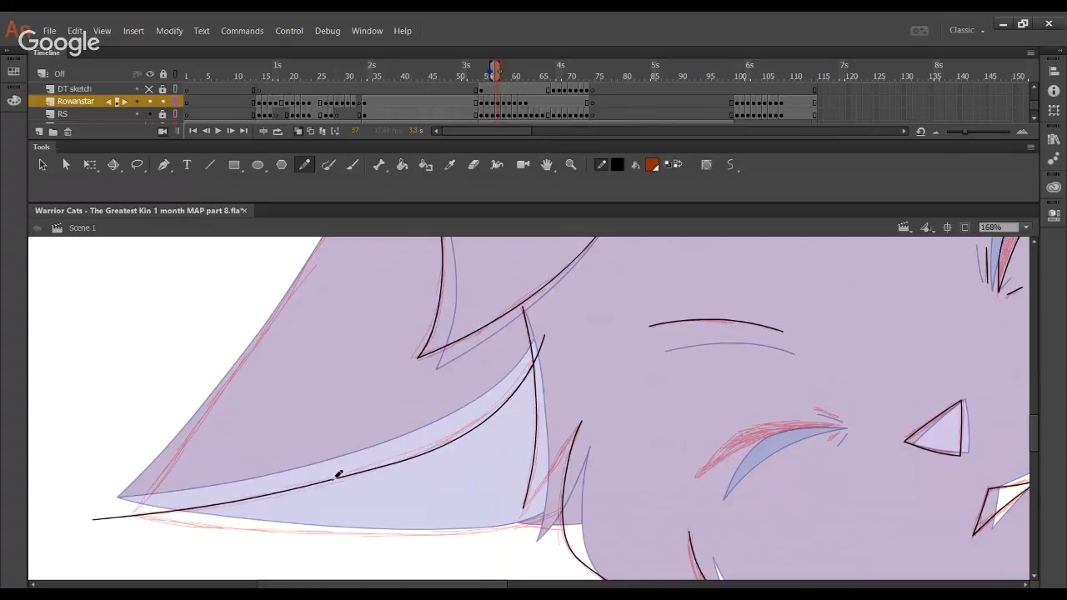
pyautogui.moveTo(444, 448); pyautogui.dragTo(441, 443)
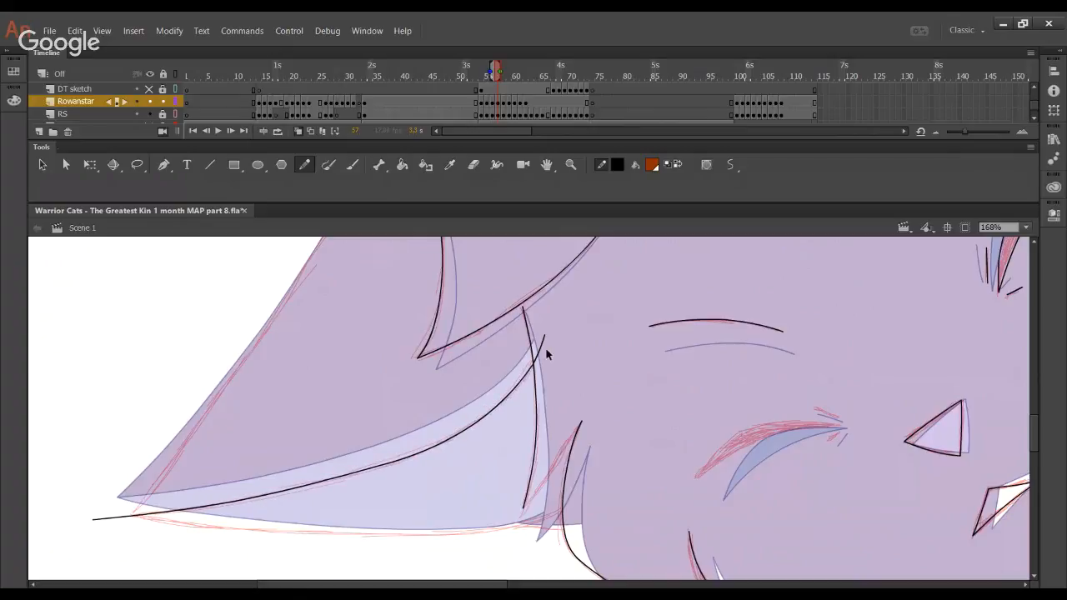
pyautogui.moveTo(351, 423); pyautogui.dragTo(440, 444)
pyautogui.press('Delete')
# Trace the ear's outer edge from its tip up to the head fur, bend it to the sketch and clear the overshooting ends
pyautogui.moveTo(206, 550); pyautogui.dragTo(385, 306)
pyautogui.moveTo(279, 478); pyautogui.dragTo(282, 482)
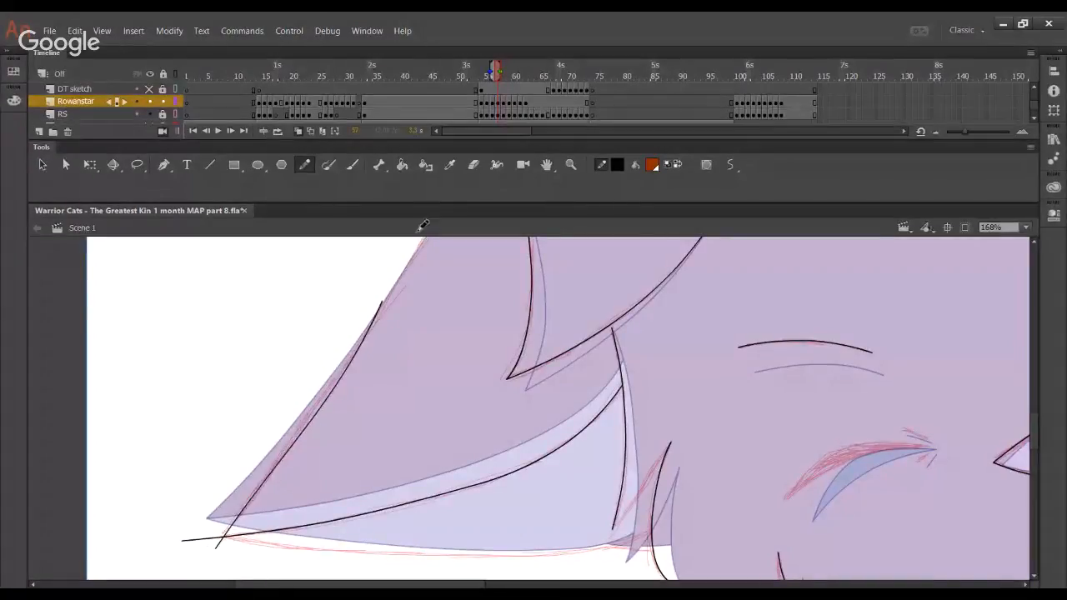
pyautogui.moveTo(422, 288); pyautogui.dragTo(390, 450)
pyautogui.moveTo(378, 431); pyautogui.dragTo(506, 268)
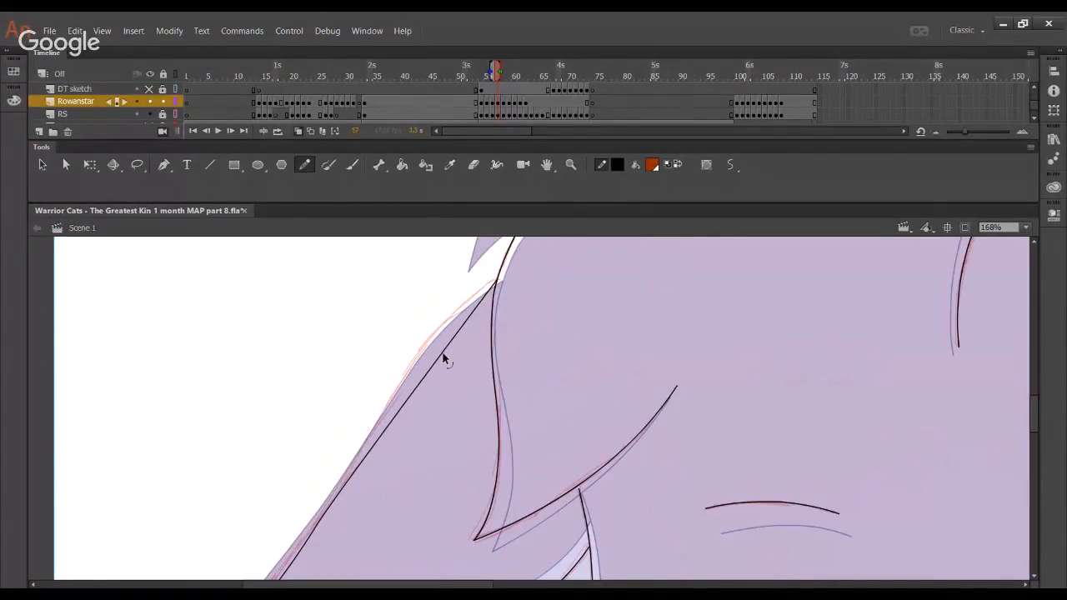
pyautogui.moveTo(444, 359)
pyautogui.mouseDown()
pyautogui.moveTo(484, 245)
pyautogui.moveTo(480, 275)
pyautogui.mouseUp()
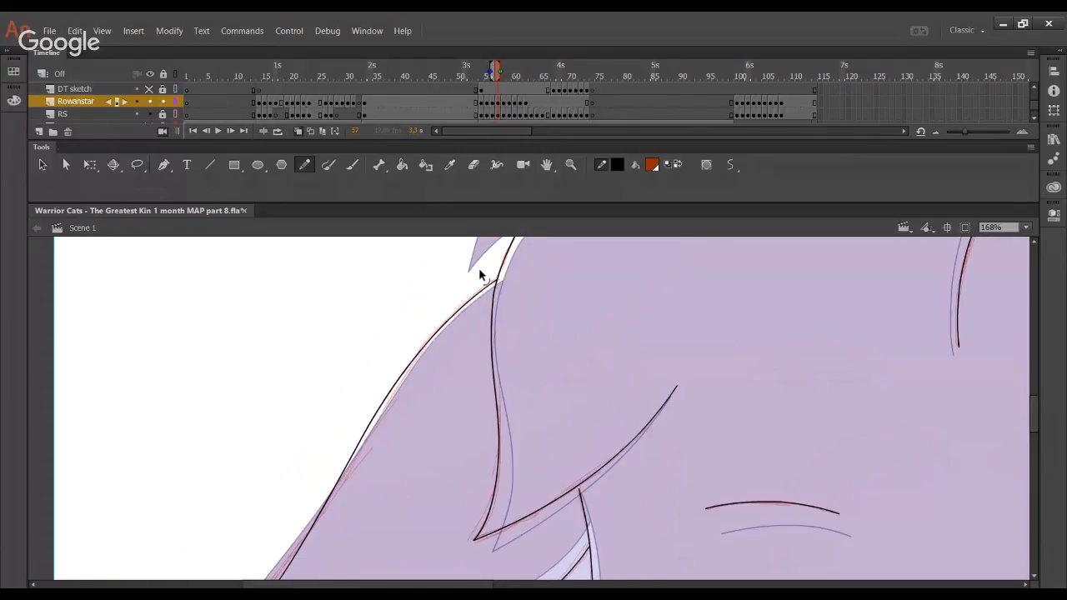
pyautogui.moveTo(332, 492); pyautogui.dragTo(431, 279)
pyautogui.moveTo(360, 398); pyautogui.dragTo(370, 382)
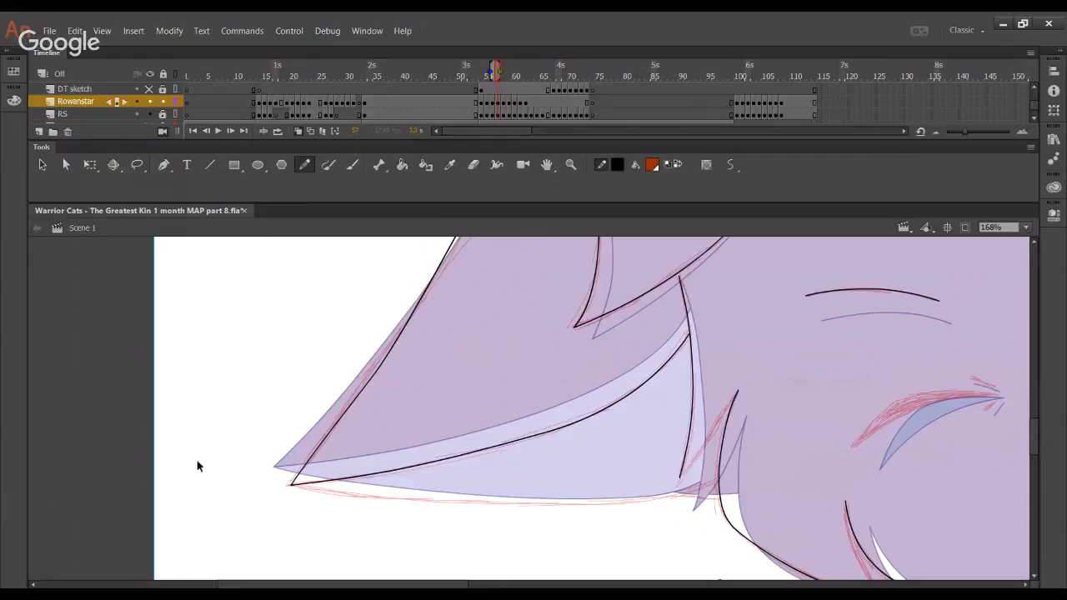
pyautogui.moveTo(492, 323); pyautogui.dragTo(452, 483)
pyautogui.moveTo(381, 464); pyautogui.dragTo(406, 427)
pyautogui.moveTo(457, 332)
pyautogui.mouseDown()
pyautogui.moveTo(472, 320)
pyautogui.moveTo(501, 457)
pyautogui.mouseUp()
# Trace the ear's lower edge to the cheek line without overshoot, hide the RS sketch layer and join the edge to the ear tip
pyautogui.moveTo(461, 391); pyautogui.dragTo(298, 401)
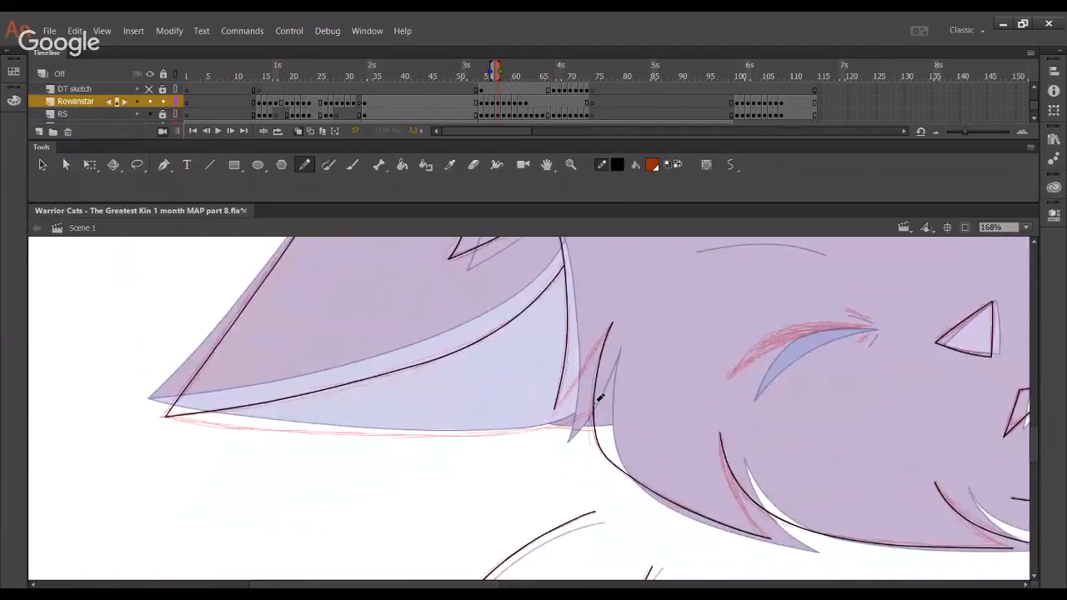
pyautogui.moveTo(600, 404)
pyautogui.mouseDown()
pyautogui.moveTo(296, 434)
pyautogui.moveTo(509, 432)
pyautogui.moveTo(597, 409)
pyautogui.moveTo(629, 377)
pyautogui.mouseUp()
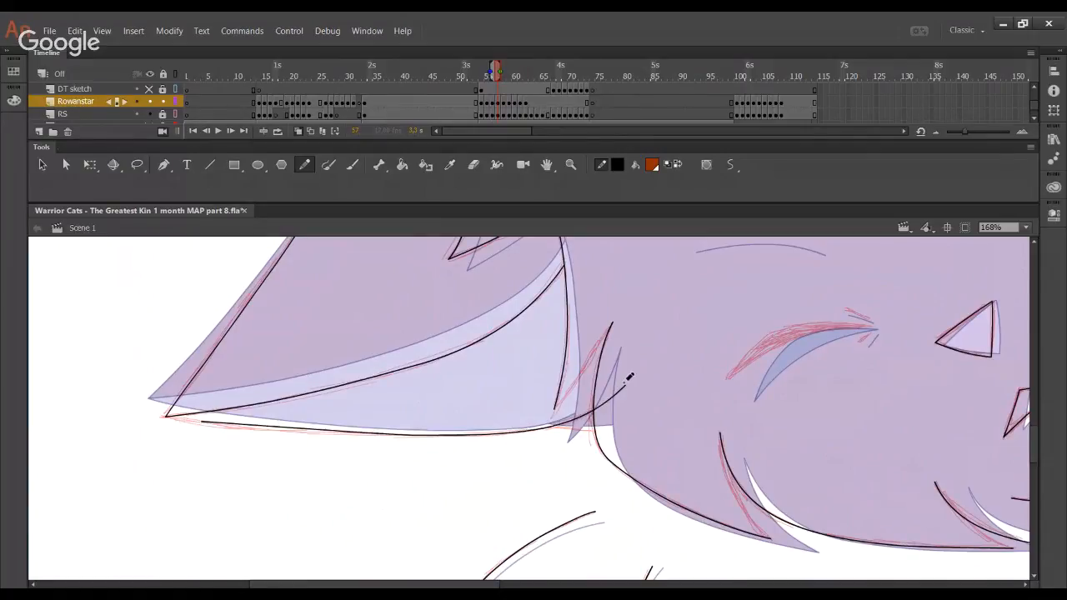
pyautogui.hotkey('ctrl', 'z')
pyautogui.click(150, 114)
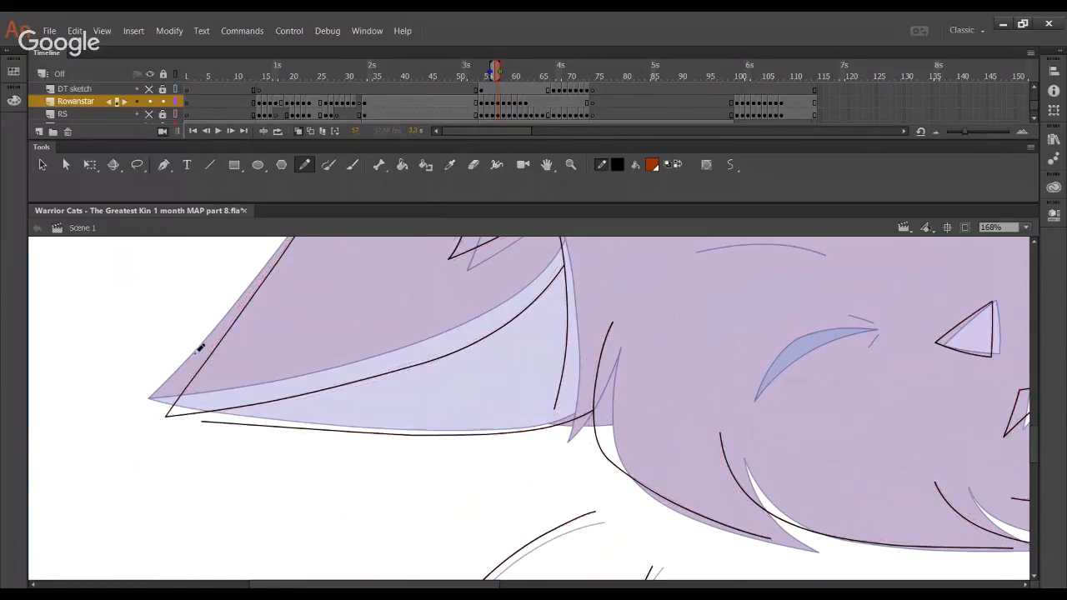
pyautogui.moveTo(205, 425); pyautogui.dragTo(167, 416)
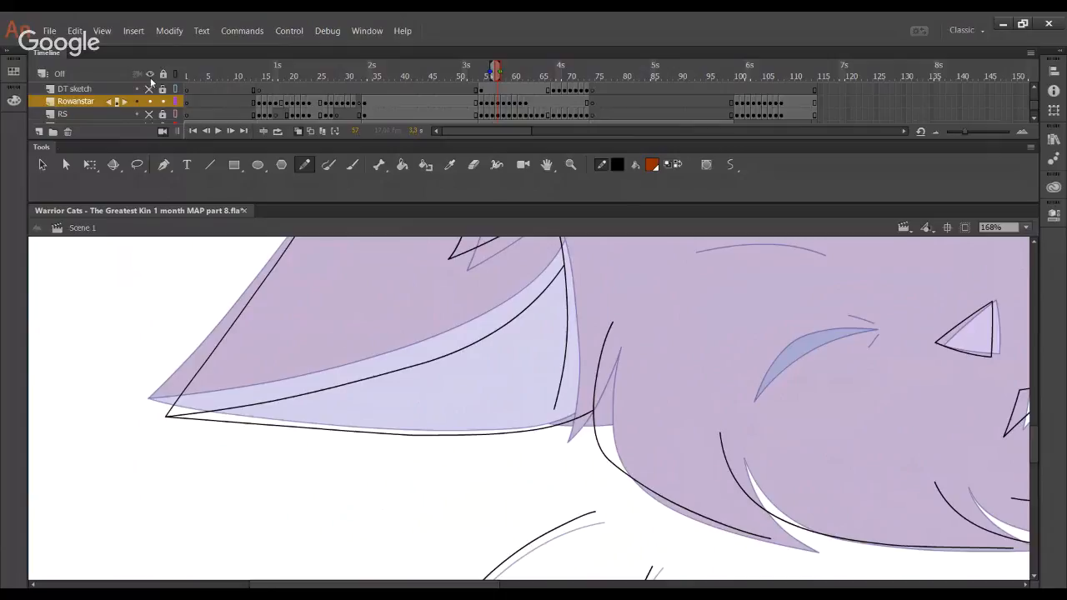
# Show the RS sketch layer and bend the lower ear's bottom edge to match the sketch
pyautogui.click(150, 114)
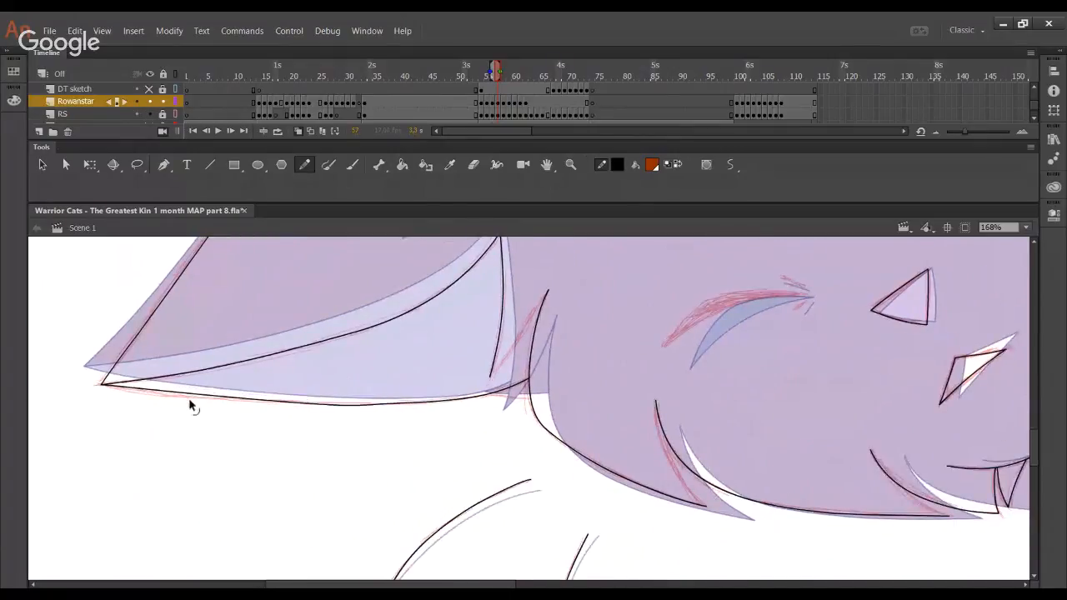
pyautogui.moveTo(148, 399)
pyautogui.mouseDown()
pyautogui.moveTo(124, 392)
pyautogui.moveTo(185, 390)
pyautogui.mouseUp()
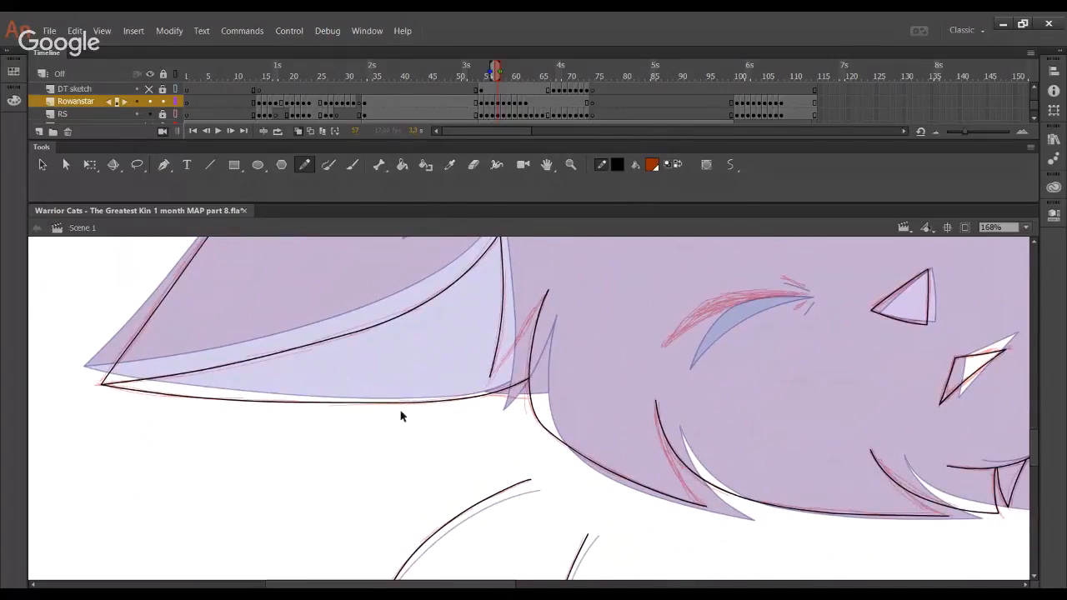
pyautogui.moveTo(392, 403); pyautogui.dragTo(388, 405)
pyautogui.moveTo(464, 381); pyautogui.dragTo(595, 381)
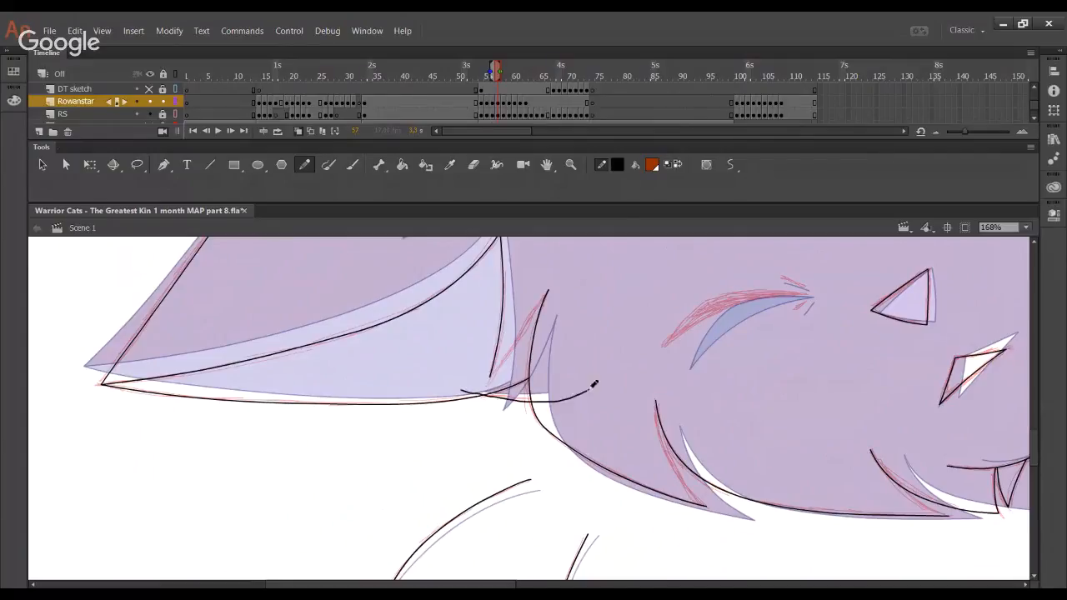
pyautogui.hotkey('ctrl', 'z')
pyautogui.moveTo(463, 382); pyautogui.dragTo(582, 394)
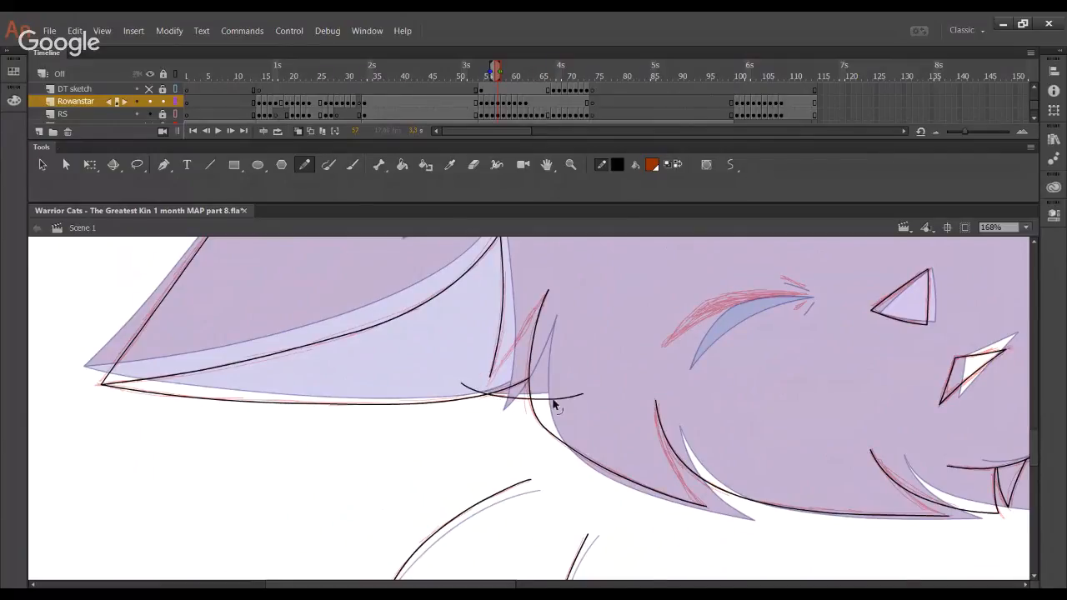
pyautogui.hotkey('ctrl', 'z')
# Trace the upper ear's inner S-curve from its base past the tip, bend it smooth and compare it with the RS sketch
pyautogui.moveTo(570, 411)
pyautogui.mouseDown()
pyautogui.moveTo(489, 388)
pyautogui.moveTo(609, 431)
pyautogui.moveTo(604, 491)
pyautogui.mouseUp()
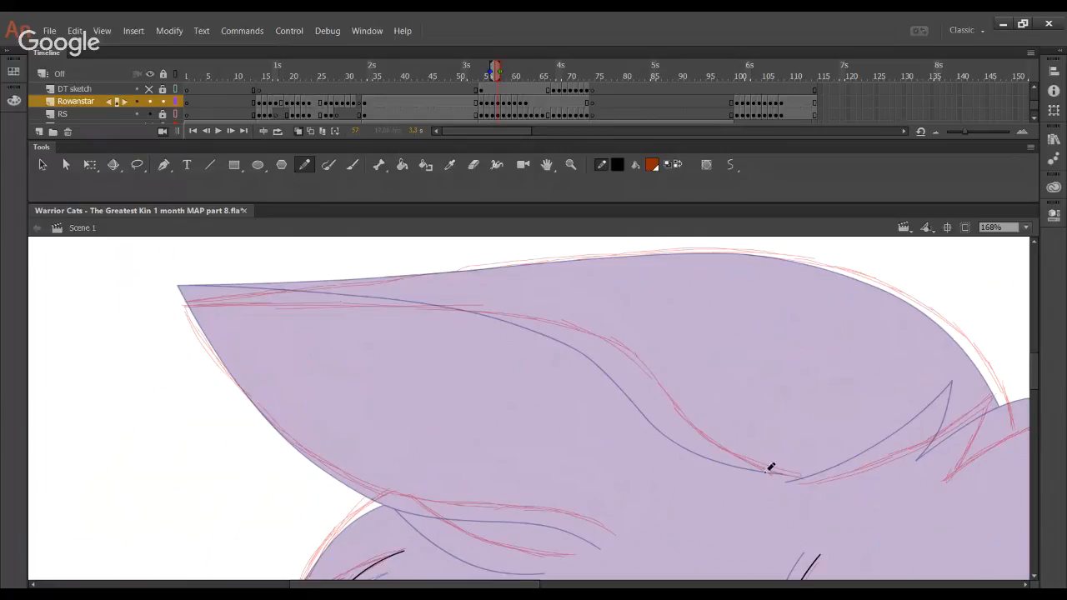
pyautogui.moveTo(802, 472)
pyautogui.mouseDown()
pyautogui.moveTo(754, 464)
pyautogui.moveTo(696, 430)
pyautogui.moveTo(639, 358)
pyautogui.moveTo(551, 316)
pyautogui.moveTo(130, 302)
pyautogui.mouseUp()
pyautogui.moveTo(272, 317); pyautogui.dragTo(255, 310)
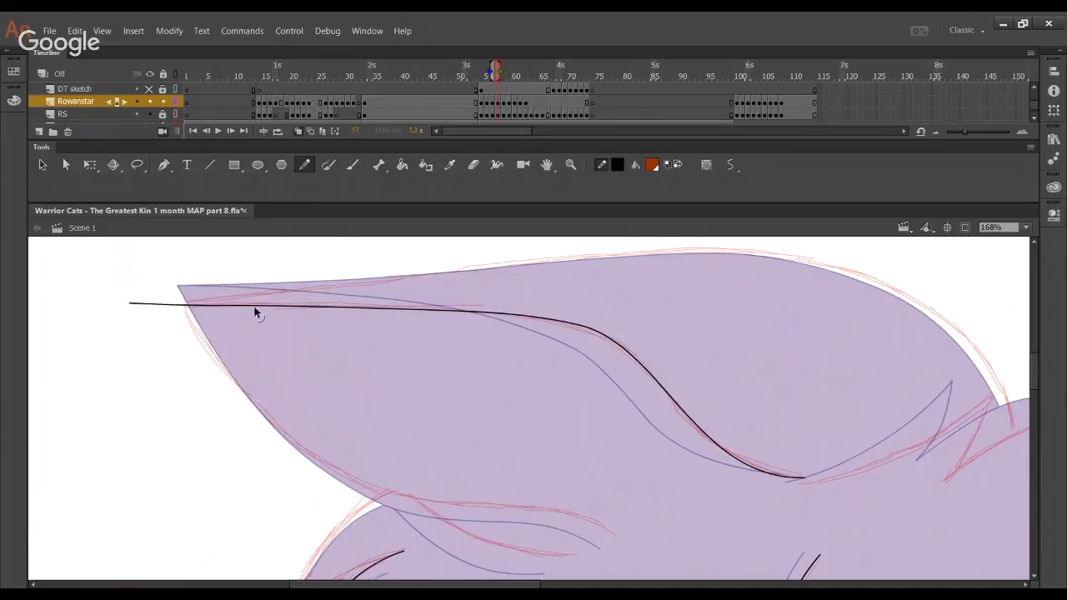
pyautogui.moveTo(420, 312); pyautogui.dragTo(417, 312)
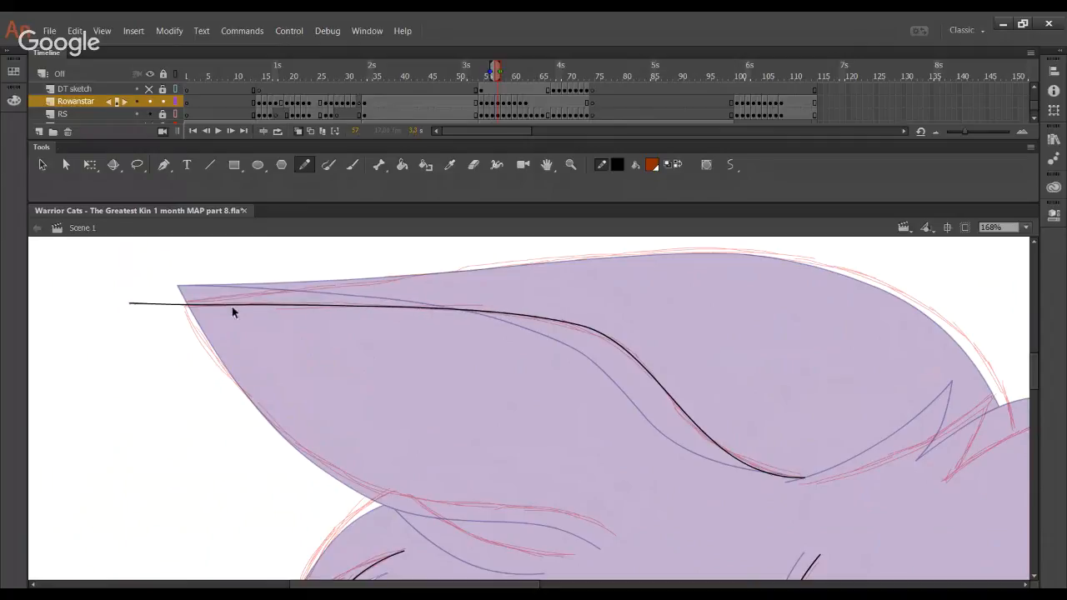
pyautogui.moveTo(434, 405); pyautogui.dragTo(395, 402)
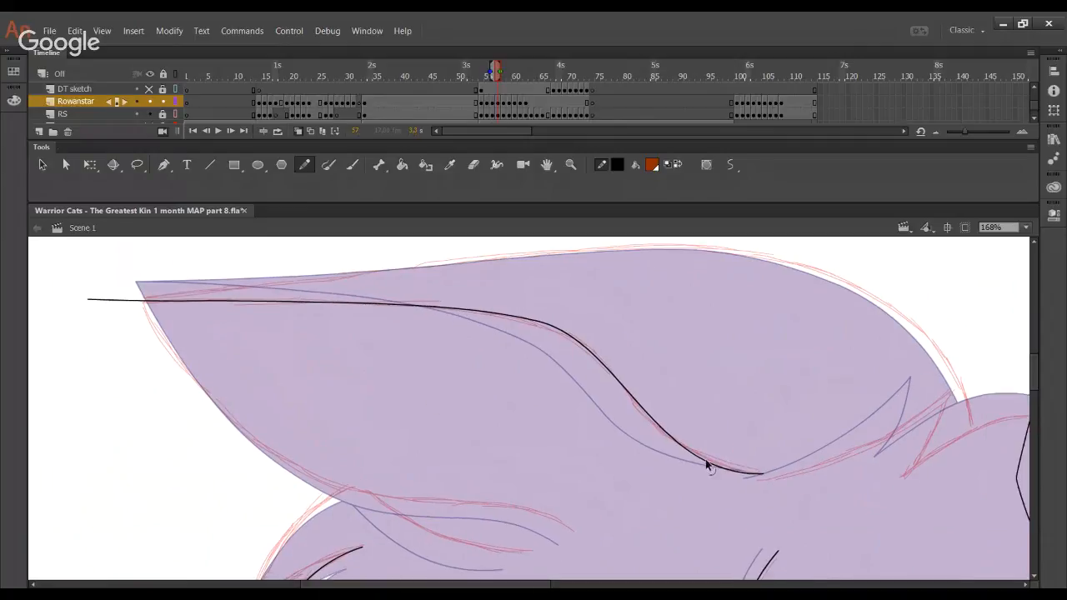
pyautogui.moveTo(684, 446); pyautogui.dragTo(672, 440)
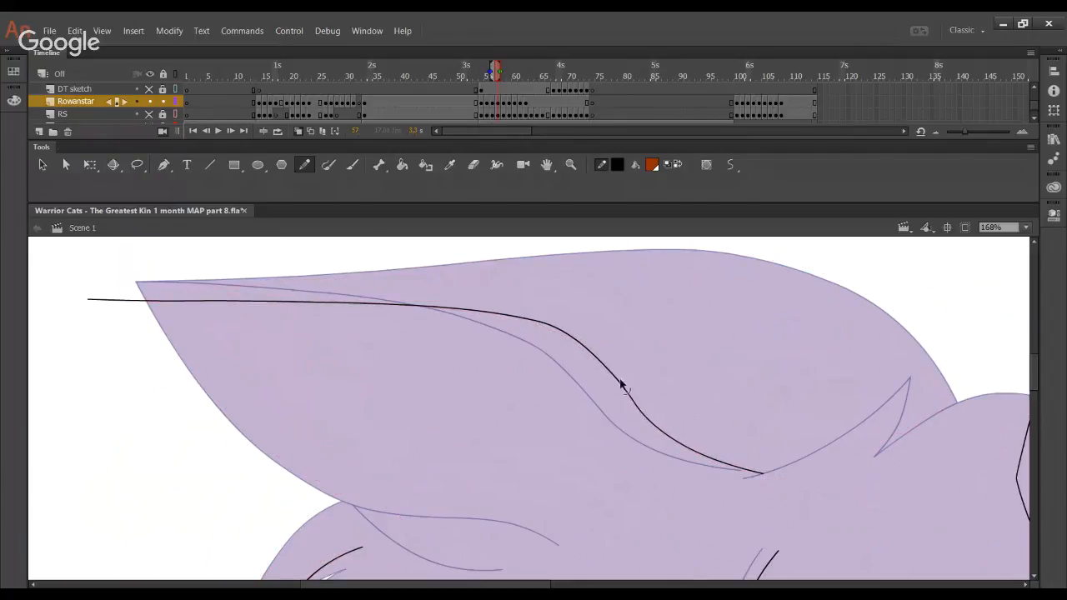
pyautogui.moveTo(621, 383)
pyautogui.mouseDown()
pyautogui.moveTo(608, 375)
pyautogui.moveTo(635, 411)
pyautogui.mouseUp()
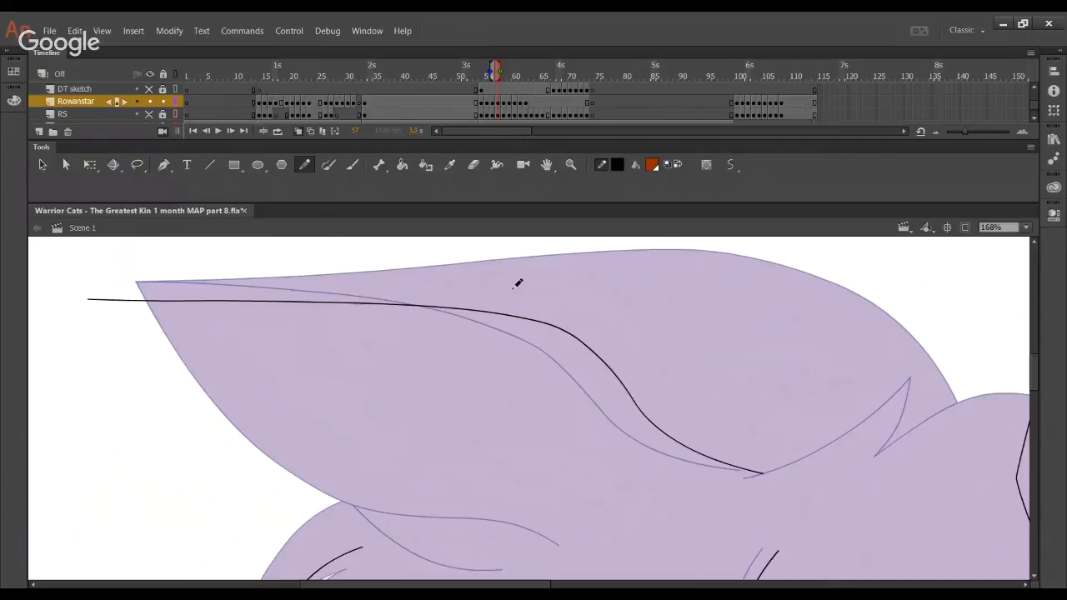
pyautogui.click(149, 115)
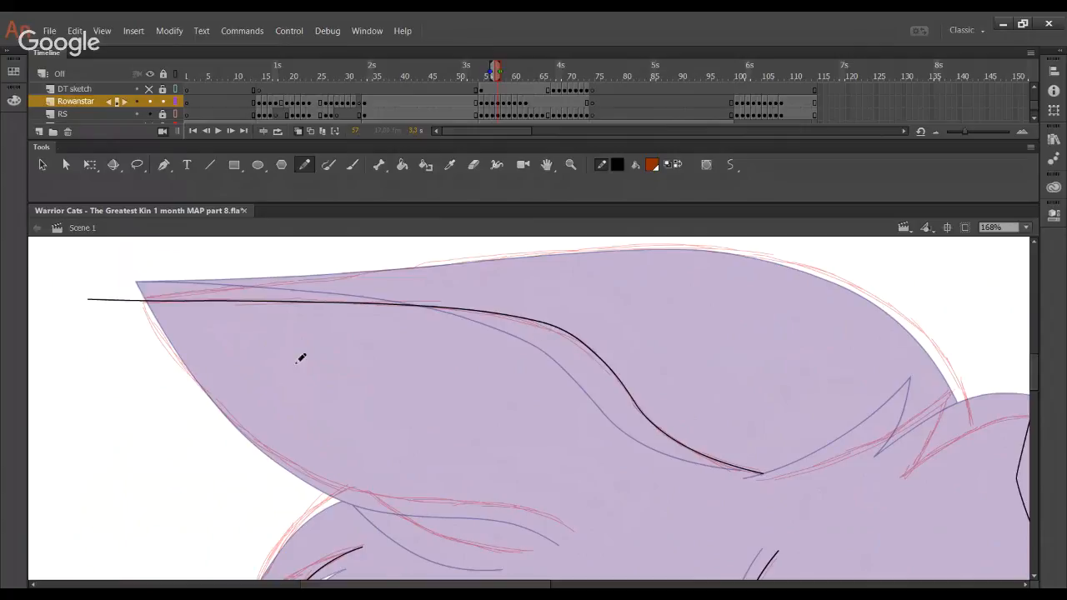
# Trace the upper ear's lower edge from the tip into the head, bend it to the sketch and delete the overshoots at the tip
pyautogui.moveTo(548, 515); pyautogui.dragTo(416, 504)
pyautogui.hotkey('ctrl', 'z')
pyautogui.moveTo(133, 285)
pyautogui.mouseDown()
pyautogui.moveTo(166, 342)
pyautogui.moveTo(240, 421)
pyautogui.moveTo(363, 498)
pyautogui.moveTo(553, 504)
pyautogui.moveTo(573, 531)
pyautogui.mouseUp()
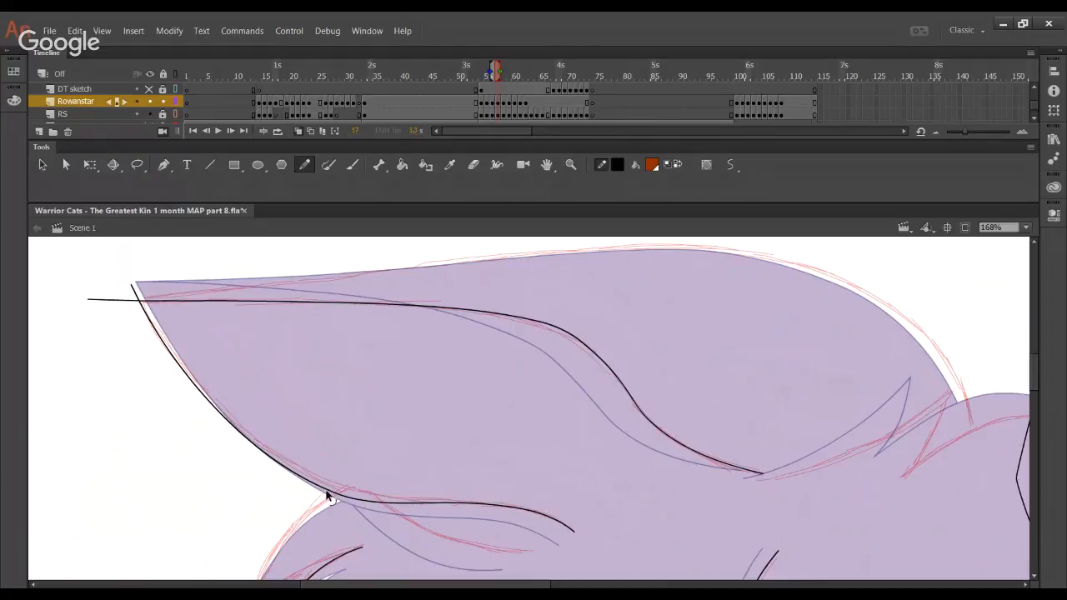
pyautogui.moveTo(327, 496)
pyautogui.mouseDown()
pyautogui.moveTo(333, 489)
pyautogui.moveTo(393, 505)
pyautogui.mouseUp()
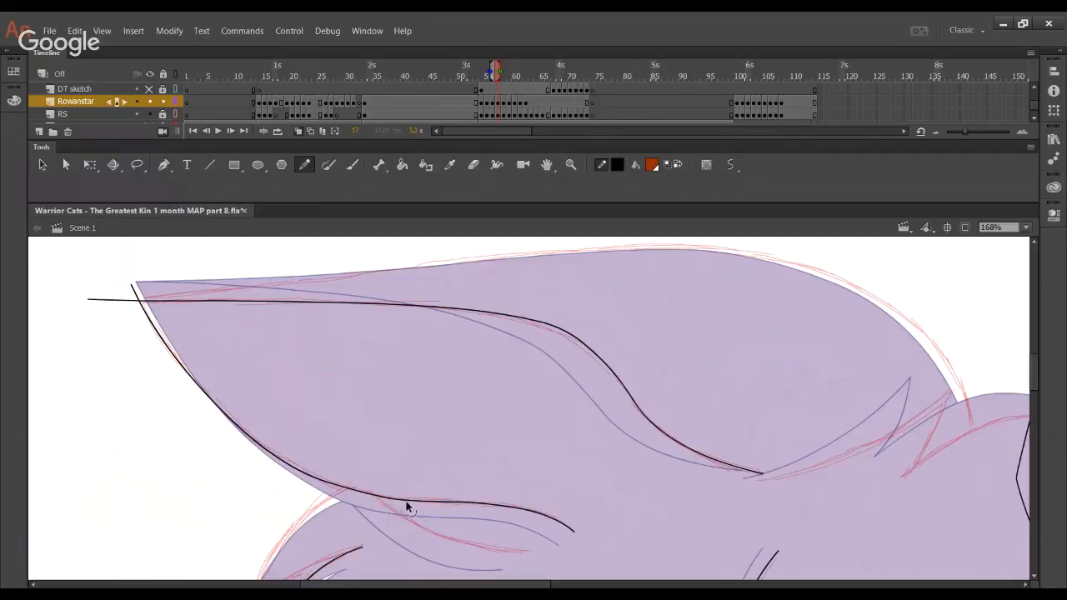
pyautogui.moveTo(259, 444); pyautogui.dragTo(253, 441)
pyautogui.moveTo(396, 501); pyautogui.dragTo(391, 501)
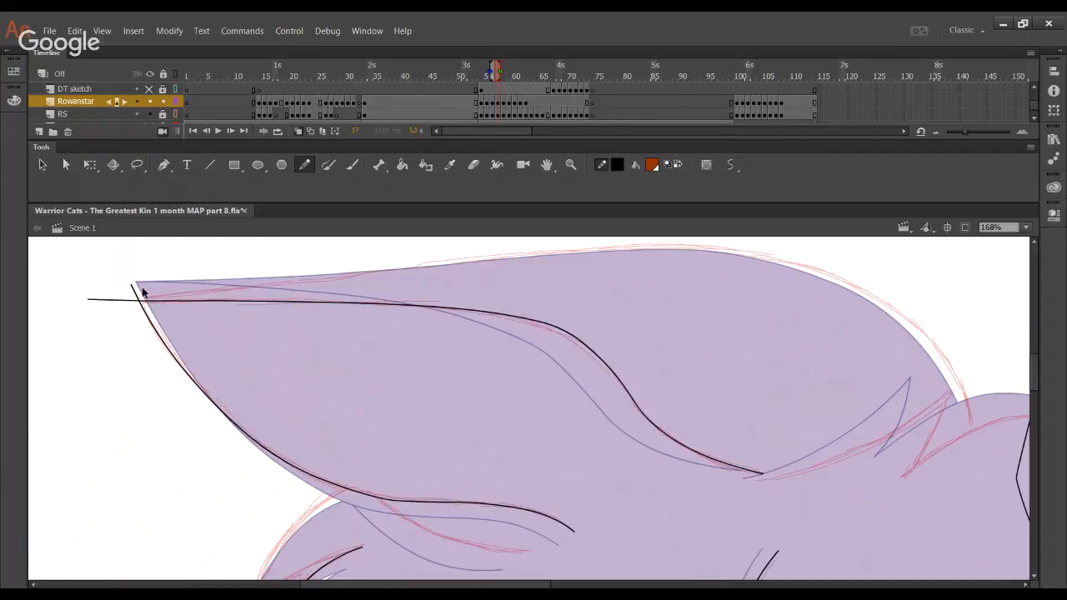
pyautogui.keyDown('ctrl'); pyautogui.click(136, 293); pyautogui.keyUp('ctrl')
pyautogui.keyDown('ctrl'); pyautogui.keyDown('shift'); pyautogui.click(130, 301); pyautogui.keyUp('shift'); pyautogui.keyUp('ctrl')
pyautogui.press('Delete')
# Trace the short fold curve branching off below the upper ear's lower edge and delete its overshooting end
pyautogui.moveTo(270, 479); pyautogui.dragTo(377, 352)
pyautogui.moveTo(360, 477)
pyautogui.mouseDown()
pyautogui.moveTo(415, 389)
pyautogui.moveTo(510, 345)
pyautogui.moveTo(484, 351)
pyautogui.moveTo(539, 409)
pyautogui.moveTo(624, 425)
pyautogui.mouseUp()
pyautogui.keyDown('ctrl'); pyautogui.click(484, 349); pyautogui.keyUp('ctrl')
pyautogui.press('Delete')
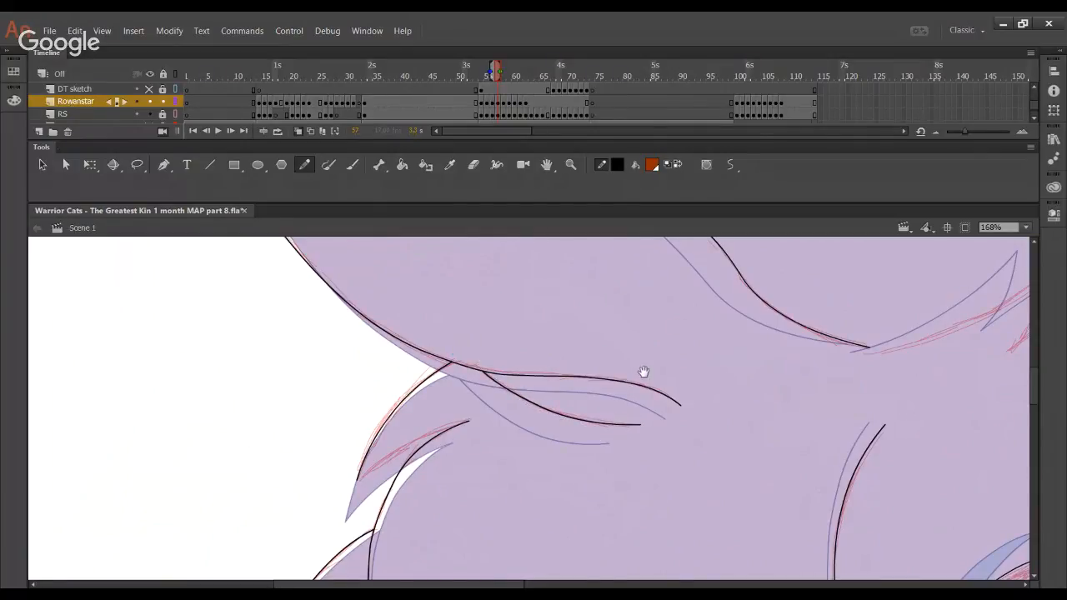
# Trace the top-of-head fur curve as one smooth arc from the ear base to the tuft tip over the neck
pyautogui.moveTo(643, 372)
pyautogui.mouseDown()
pyautogui.moveTo(660, 436)
pyautogui.moveTo(646, 358)
pyautogui.moveTo(667, 405)
pyautogui.mouseUp()
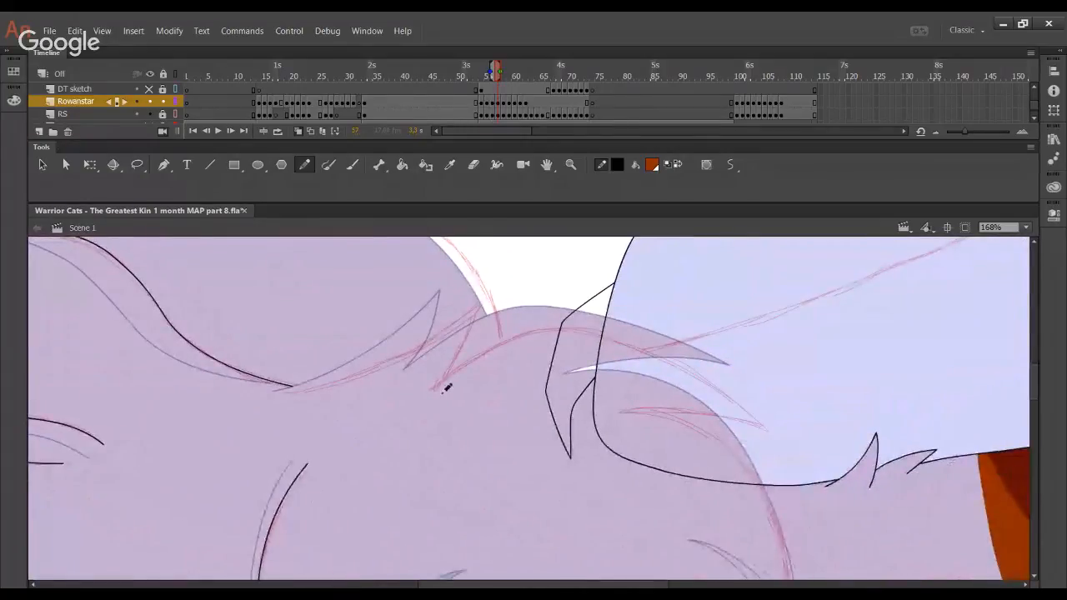
pyautogui.moveTo(465, 364)
pyautogui.mouseDown()
pyautogui.moveTo(543, 329)
pyautogui.moveTo(634, 348)
pyautogui.moveTo(714, 382)
pyautogui.moveTo(788, 450)
pyautogui.mouseUp()
pyautogui.hotkey('ctrl', 'z')
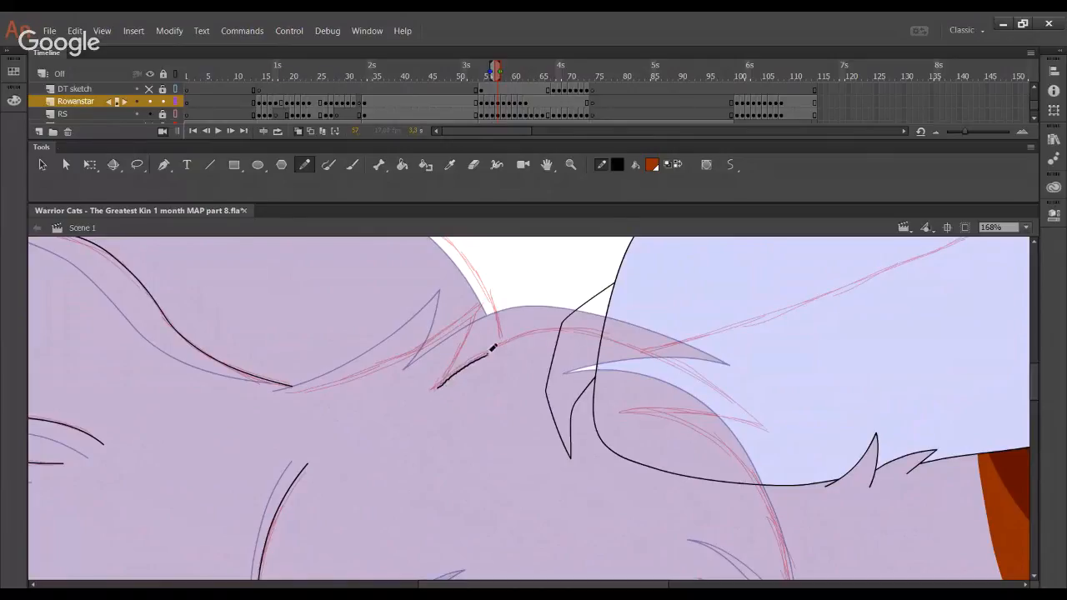
pyautogui.moveTo(436, 387); pyautogui.dragTo(550, 325)
pyautogui.hotkey('ctrl', 'z')
pyautogui.moveTo(437, 387)
pyautogui.mouseDown()
pyautogui.moveTo(502, 339)
pyautogui.moveTo(571, 325)
pyautogui.moveTo(710, 383)
pyautogui.mouseUp()
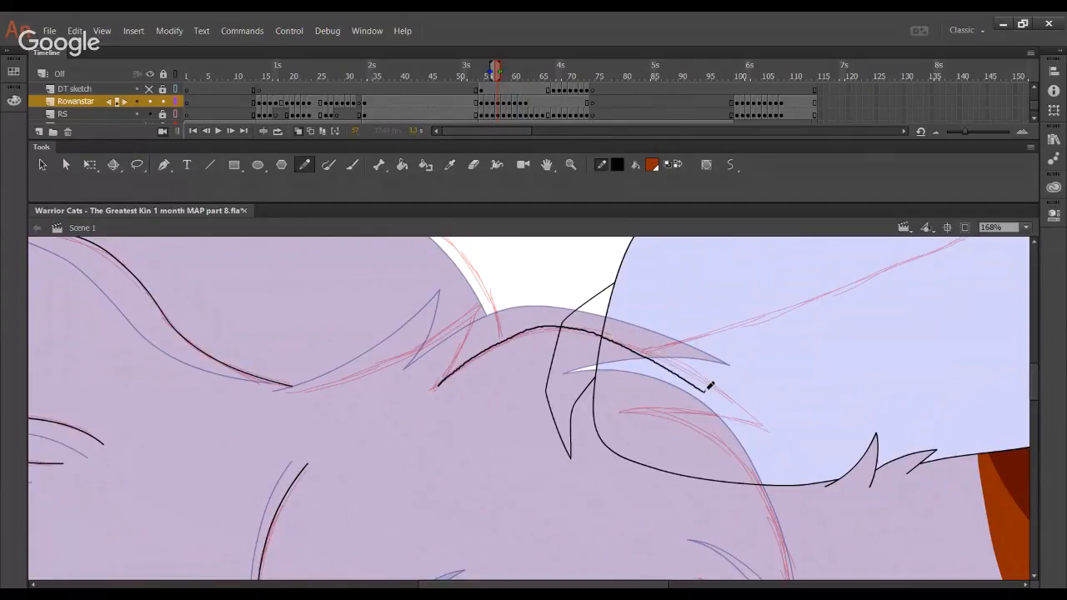
pyautogui.hotkey('ctrl', 'z')
pyautogui.moveTo(460, 368)
pyautogui.mouseDown()
pyautogui.moveTo(502, 340)
pyautogui.moveTo(585, 327)
pyautogui.moveTo(659, 356)
pyautogui.moveTo(768, 432)
pyautogui.mouseUp()
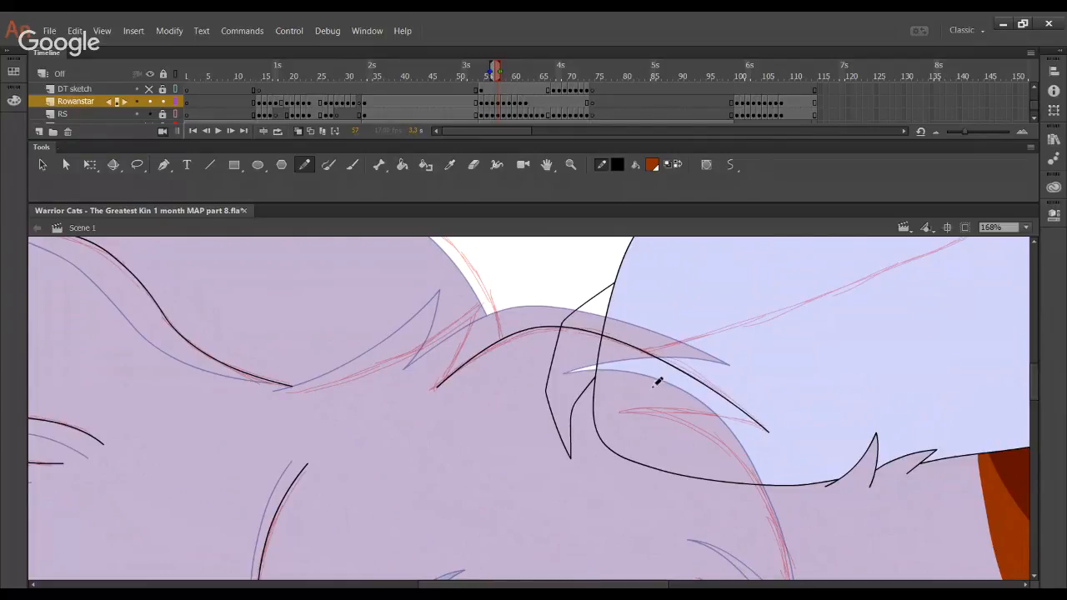
pyautogui.moveTo(500, 348)
pyautogui.mouseDown()
pyautogui.moveTo(493, 353)
pyautogui.moveTo(500, 338)
pyautogui.mouseUp()
# Trace the long curve running from under the head-top tuft down the back of the head
pyautogui.moveTo(565, 385)
pyautogui.mouseDown()
pyautogui.moveTo(440, 384)
pyautogui.moveTo(361, 327)
pyautogui.mouseUp()
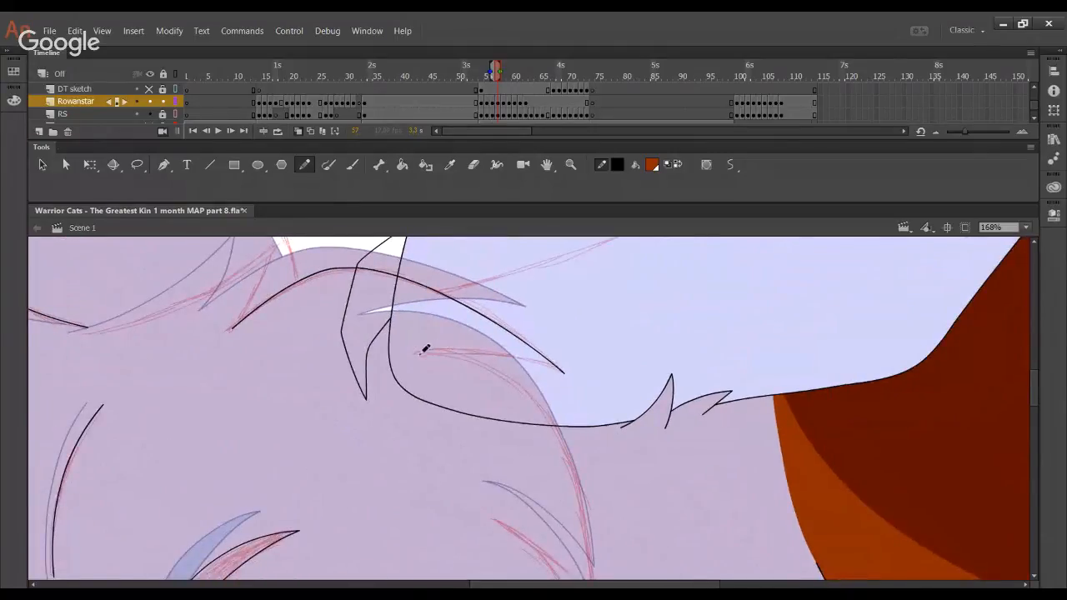
pyautogui.moveTo(422, 351)
pyautogui.mouseDown()
pyautogui.moveTo(460, 333)
pyautogui.moveTo(452, 297)
pyautogui.moveTo(524, 324)
pyautogui.moveTo(556, 354)
pyautogui.moveTo(586, 433)
pyautogui.moveTo(608, 540)
pyautogui.mouseUp()
pyautogui.hotkey('ctrl', 'z')
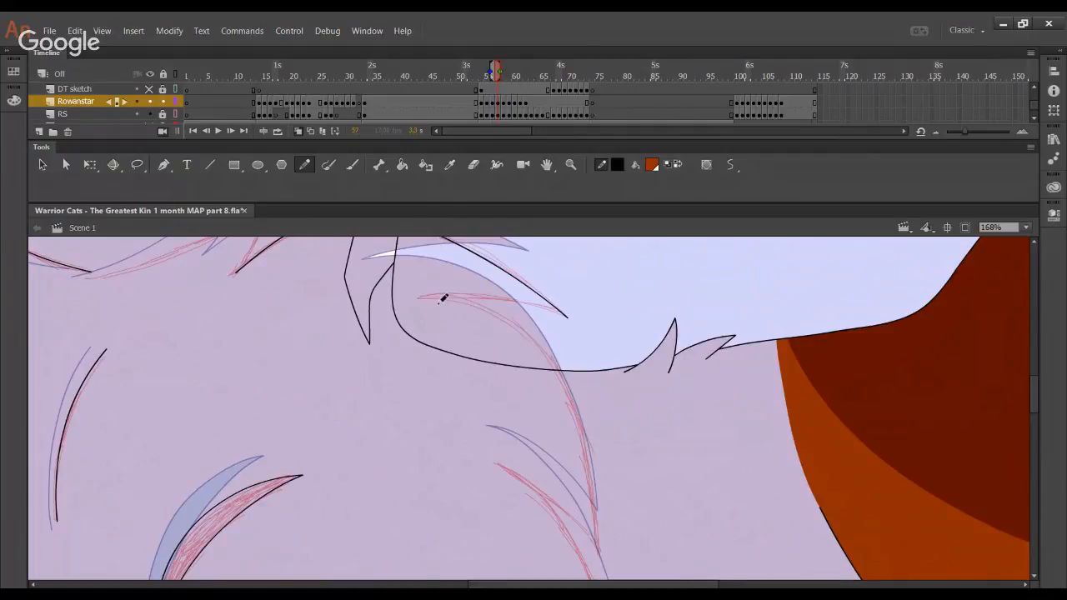
pyautogui.moveTo(419, 296)
pyautogui.mouseDown()
pyautogui.moveTo(496, 311)
pyautogui.moveTo(553, 360)
pyautogui.moveTo(591, 534)
pyautogui.moveTo(473, 301)
pyautogui.moveTo(551, 354)
pyautogui.moveTo(590, 454)
pyautogui.moveTo(597, 548)
pyautogui.mouseUp()
pyautogui.hotkey('ctrl', 'z')
pyautogui.scroll(3, 464, 372)
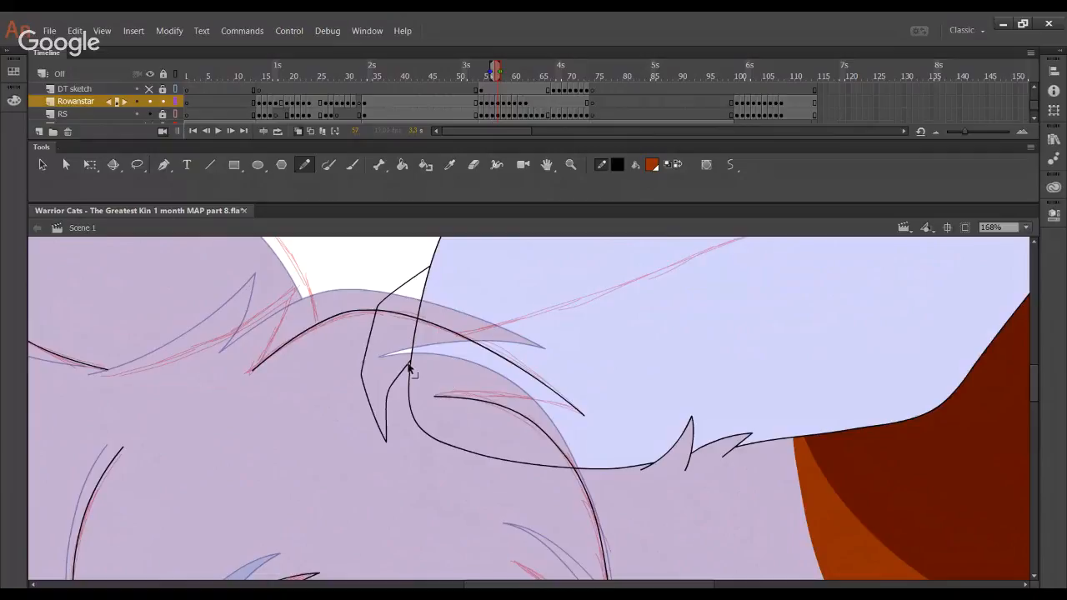
# Delete the old body outline segments that cross inside the head
pyautogui.click(381, 342)
pyautogui.keyDown('shift'); pyautogui.click(564, 470); pyautogui.keyUp('shift')
pyautogui.press('Delete')
pyautogui.click(409, 376)
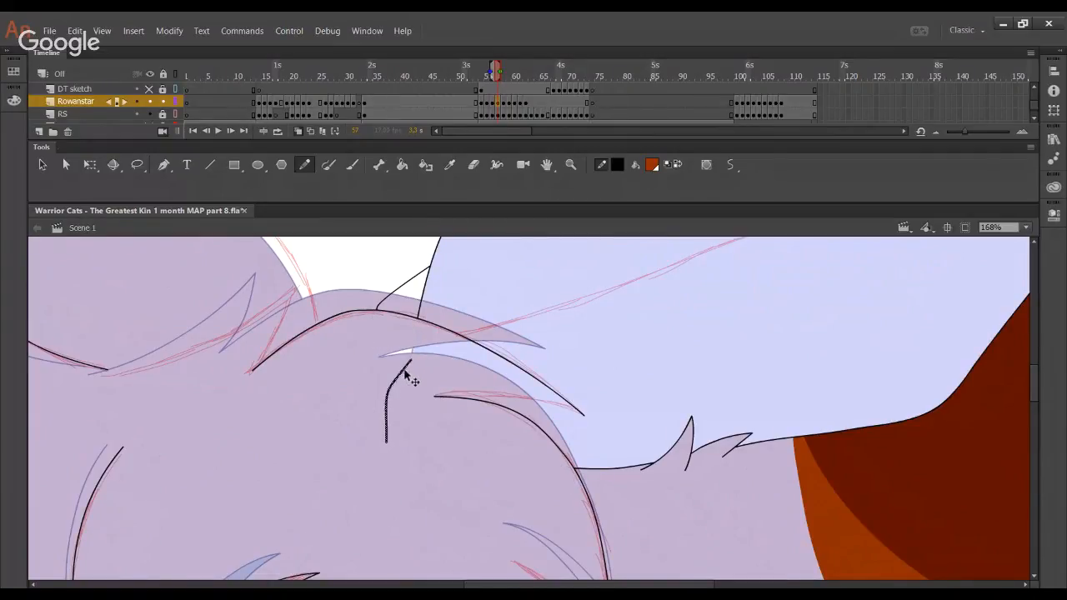
pyautogui.press('Delete')
# Trace the next fur curve down the back of the cheek, letting it run past the tuft tip
pyautogui.moveTo(447, 505)
pyautogui.mouseDown()
pyautogui.moveTo(469, 403)
pyautogui.moveTo(441, 357)
pyautogui.mouseUp()
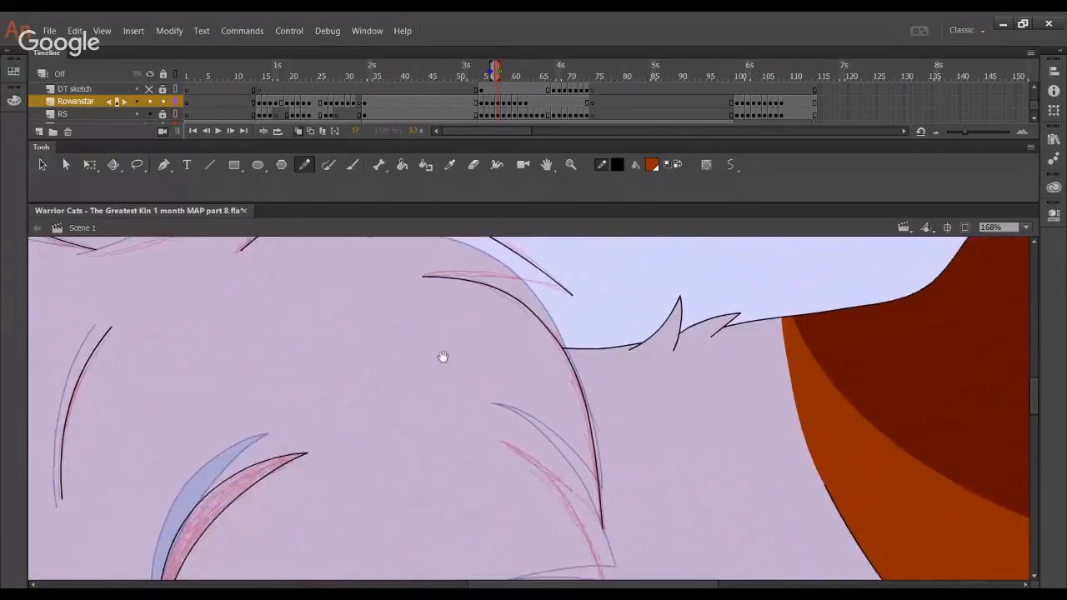
pyautogui.moveTo(549, 434); pyautogui.dragTo(551, 317)
pyautogui.moveTo(491, 257)
pyautogui.mouseDown()
pyautogui.moveTo(543, 316)
pyautogui.moveTo(590, 489)
pyautogui.mouseUp()
pyautogui.hotkey('ctrl', 'z')
pyautogui.moveTo(479, 254)
pyautogui.mouseDown()
pyautogui.moveTo(568, 351)
pyautogui.moveTo(589, 533)
pyautogui.mouseUp()
# Trace the cheek tuft's short edge back from its tip, delete the overshooting ends and bend the edge to the sketch
pyautogui.moveTo(598, 416); pyautogui.dragTo(636, 343)
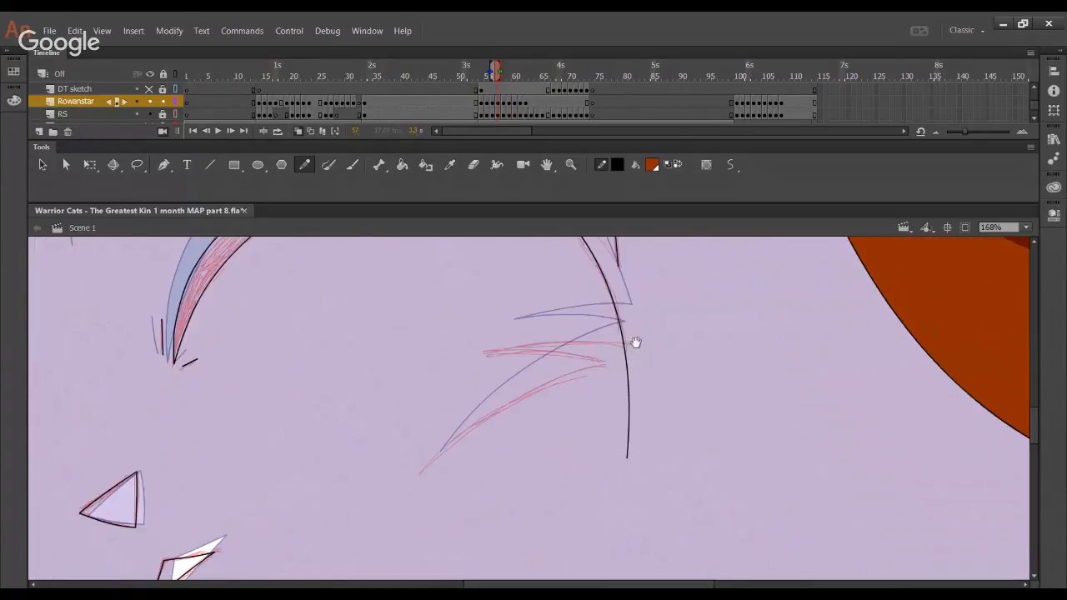
pyautogui.moveTo(484, 353)
pyautogui.mouseDown()
pyautogui.moveTo(582, 337)
pyautogui.moveTo(665, 350)
pyautogui.mouseUp()
pyautogui.press('Delete')
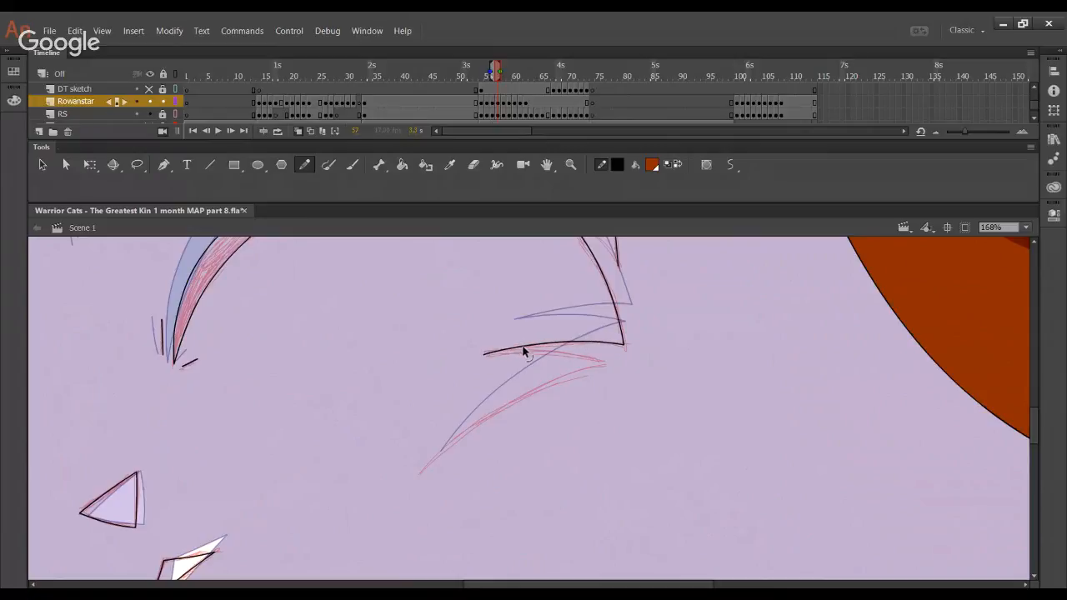
pyautogui.moveTo(557, 345); pyautogui.dragTo(558, 342)
# Trace the lower cheek tuft's diagonal stroke, extend it to the tuft tip and bend it to the sketch
pyautogui.moveTo(539, 416); pyautogui.dragTo(621, 304)
pyautogui.moveTo(503, 361); pyautogui.dragTo(635, 264)
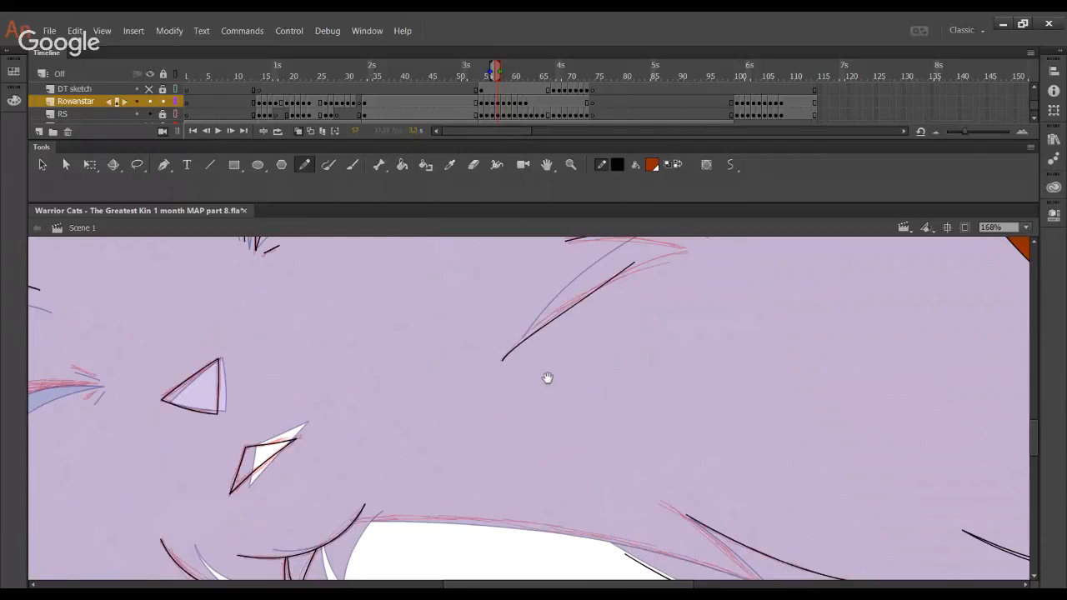
pyautogui.moveTo(547, 378); pyautogui.dragTo(531, 422)
pyautogui.moveTo(583, 325); pyautogui.dragTo(668, 293)
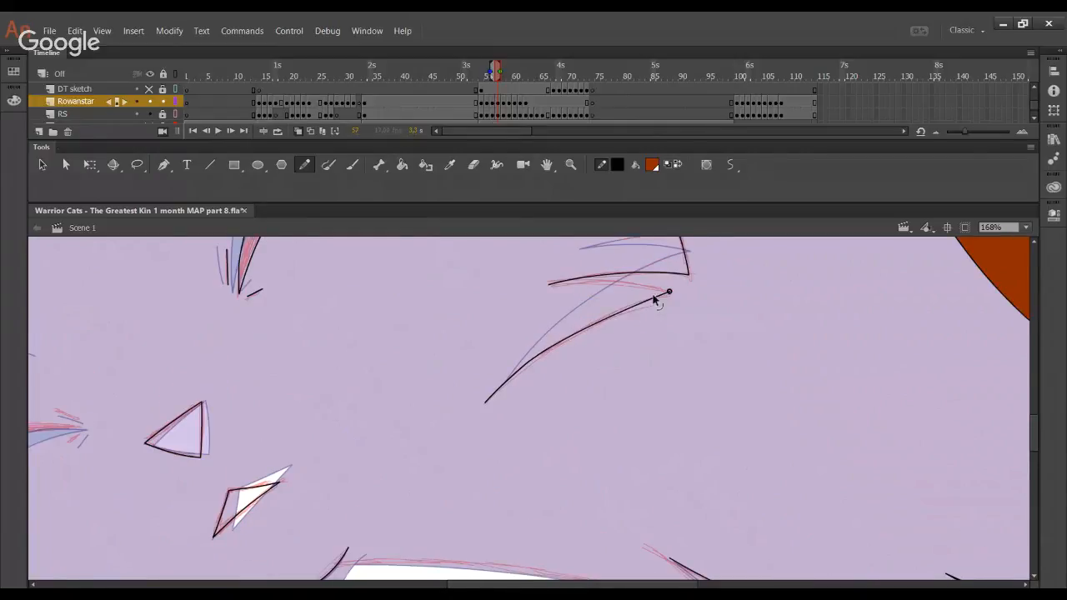
pyautogui.moveTo(568, 337); pyautogui.dragTo(574, 336)
pyautogui.moveTo(519, 369)
pyautogui.mouseDown()
pyautogui.moveTo(509, 377)
pyautogui.moveTo(632, 303)
pyautogui.mouseUp()
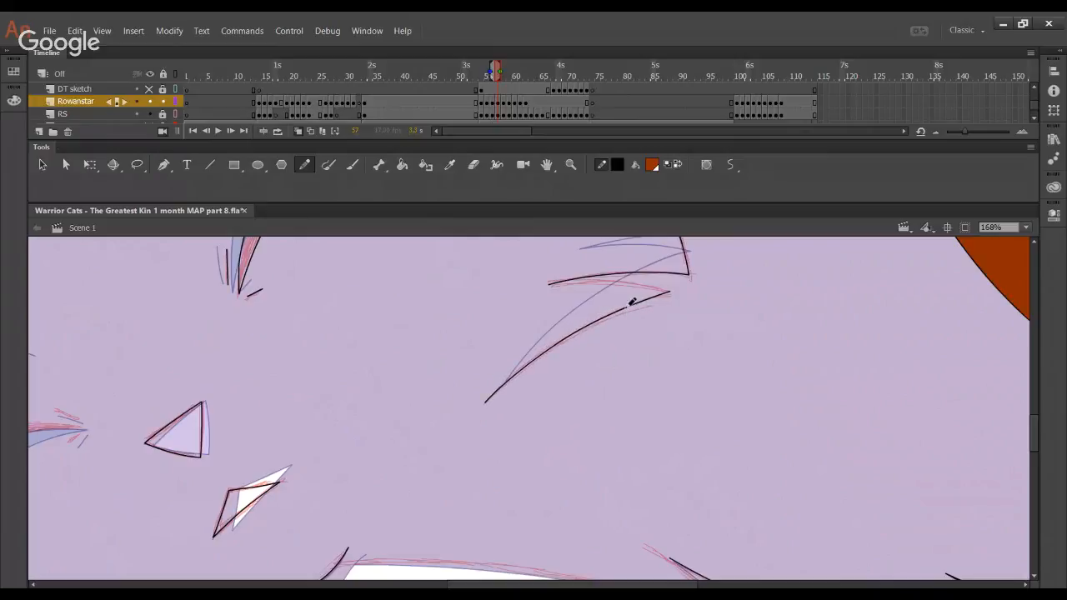
# Trace the throat line from the chin toward the chest and stretch its end to the chest tuft's tip
pyautogui.moveTo(613, 377); pyautogui.dragTo(495, 253)
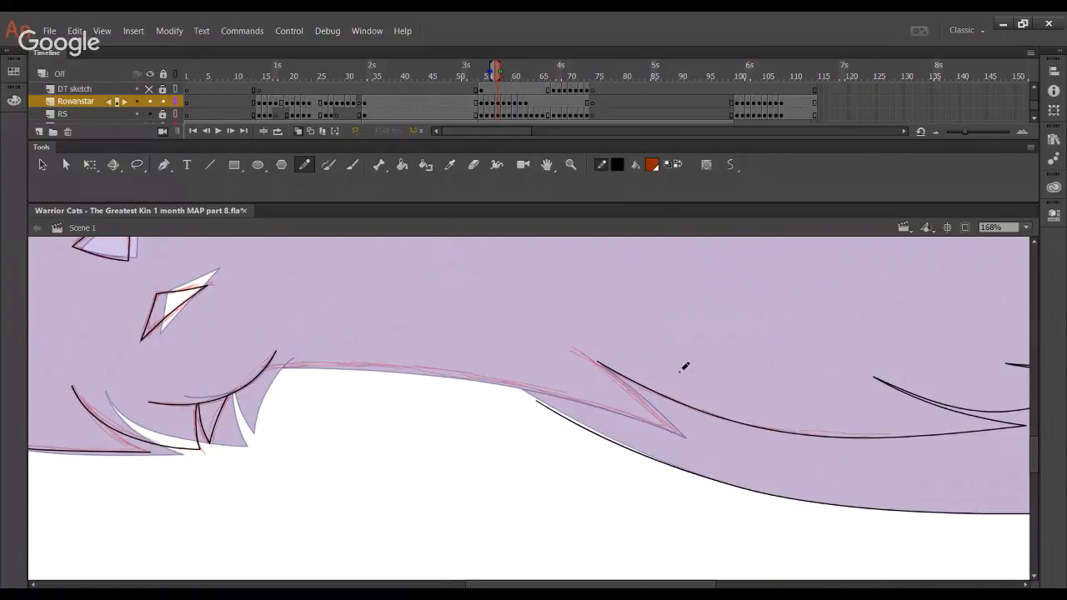
pyautogui.moveTo(240, 365); pyautogui.dragTo(450, 371)
pyautogui.hotkey('ctrl', 'z')
pyautogui.moveTo(241, 365); pyautogui.dragTo(389, 377)
pyautogui.hotkey('ctrl', 'z')
pyautogui.moveTo(237, 367)
pyautogui.mouseDown()
pyautogui.moveTo(341, 364)
pyautogui.moveTo(675, 436)
pyautogui.moveTo(585, 390)
pyautogui.mouseUp()
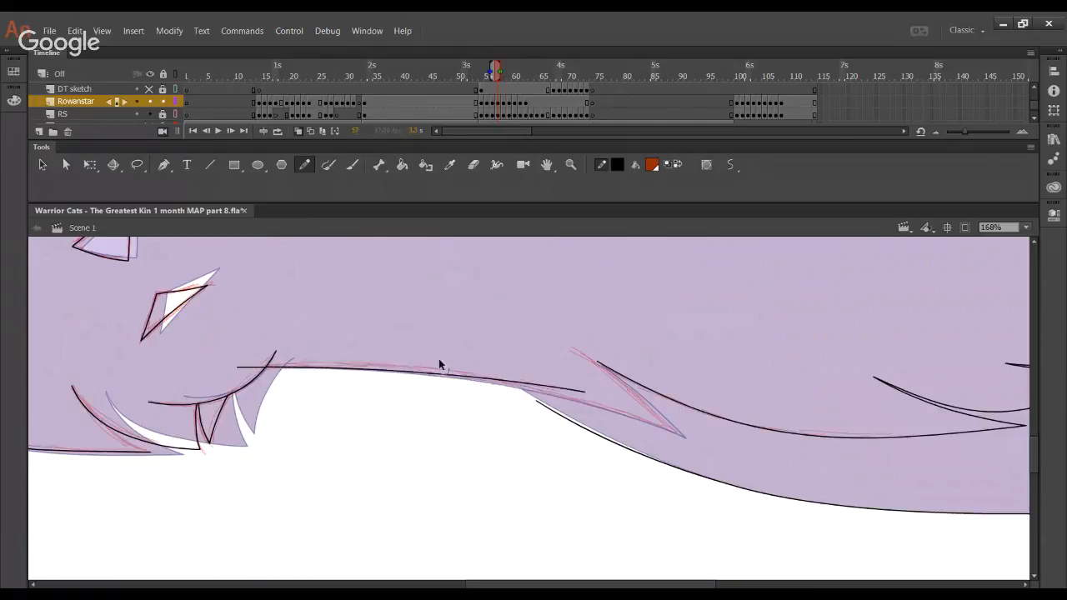
pyautogui.moveTo(438, 360); pyautogui.dragTo(436, 354)
pyautogui.moveTo(584, 394); pyautogui.dragTo(677, 435)
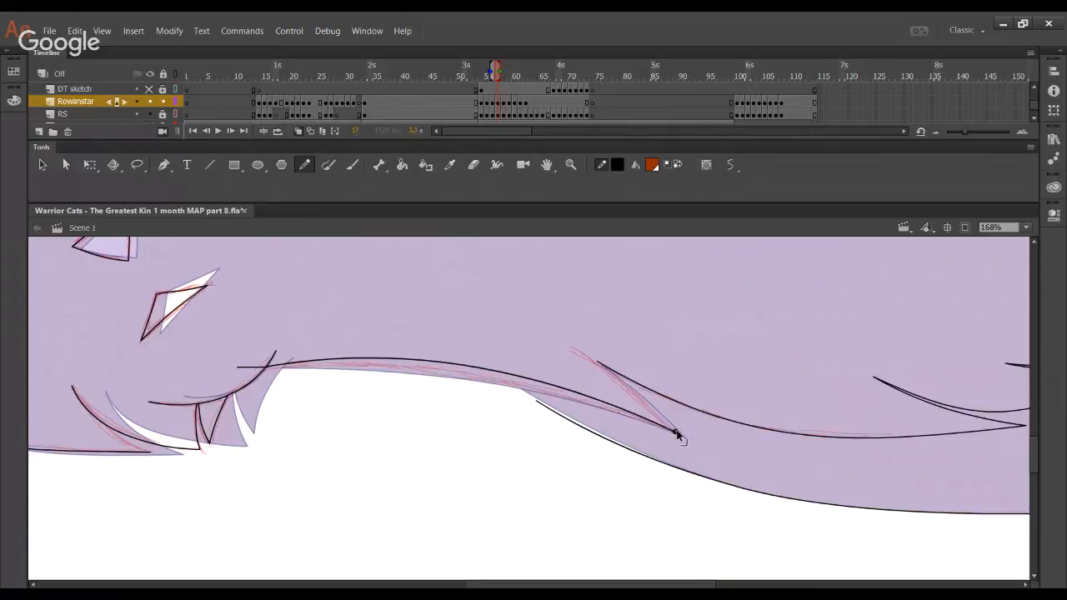
# Join the chest outline to the throat line, delete the excess piece and bend the throat line to the sketch
pyautogui.moveTo(532, 382)
pyautogui.mouseDown()
pyautogui.moveTo(538, 390)
pyautogui.moveTo(504, 376)
pyautogui.moveTo(500, 360)
pyautogui.moveTo(494, 369)
pyautogui.mouseUp()
pyautogui.click(498, 372)
pyautogui.press('Delete')
pyautogui.moveTo(574, 417)
pyautogui.mouseDown()
pyautogui.moveTo(563, 417)
pyautogui.moveTo(587, 431)
pyautogui.mouseUp()
pyautogui.moveTo(508, 462)
pyautogui.mouseDown()
pyautogui.moveTo(539, 483)
pyautogui.moveTo(305, 358)
pyautogui.moveTo(484, 433)
pyautogui.mouseUp()
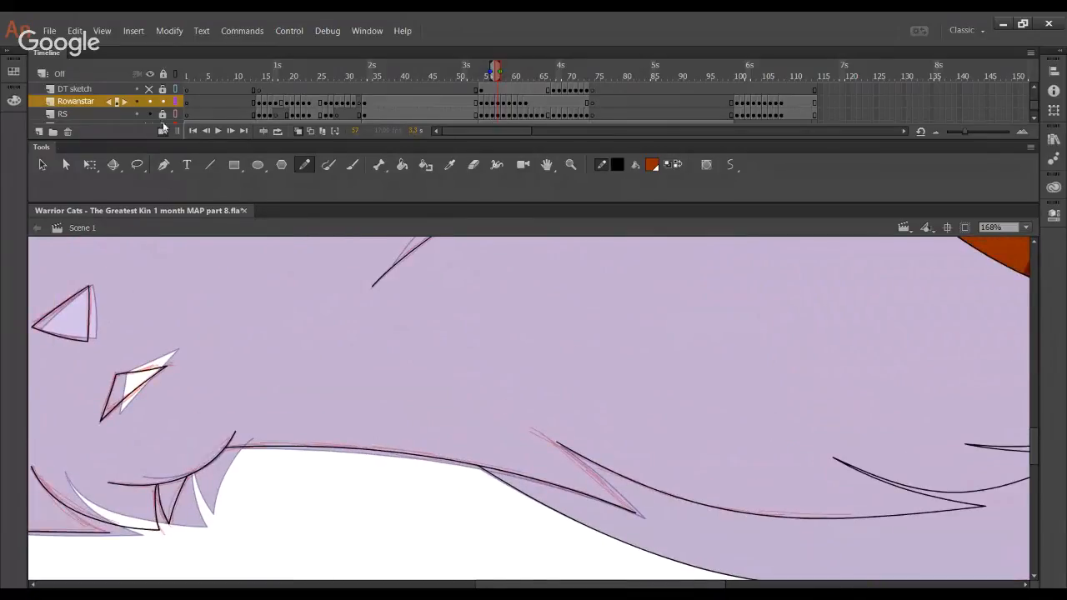
# Hide the RS sketch layer, close the chest tuft with a line up from its tip and fill the lower body with orange
pyautogui.click(150, 114)
pyautogui.moveTo(664, 450)
pyautogui.mouseDown()
pyautogui.moveTo(488, 356)
pyautogui.moveTo(536, 423)
pyautogui.moveTo(509, 398)
pyautogui.mouseUp()
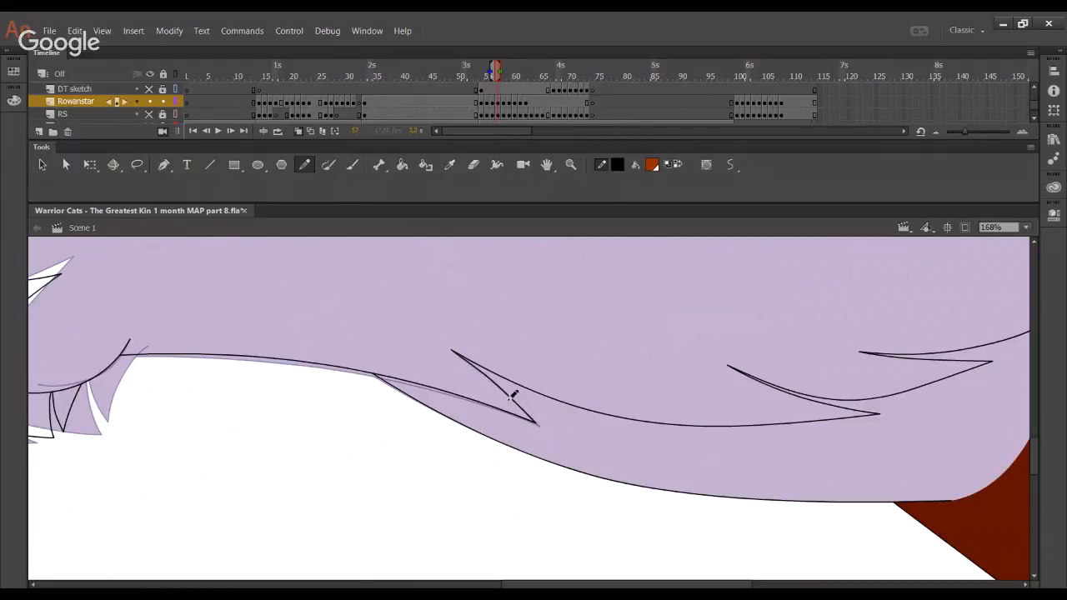
pyautogui.click(396, 166)
pyautogui.click(655, 486)
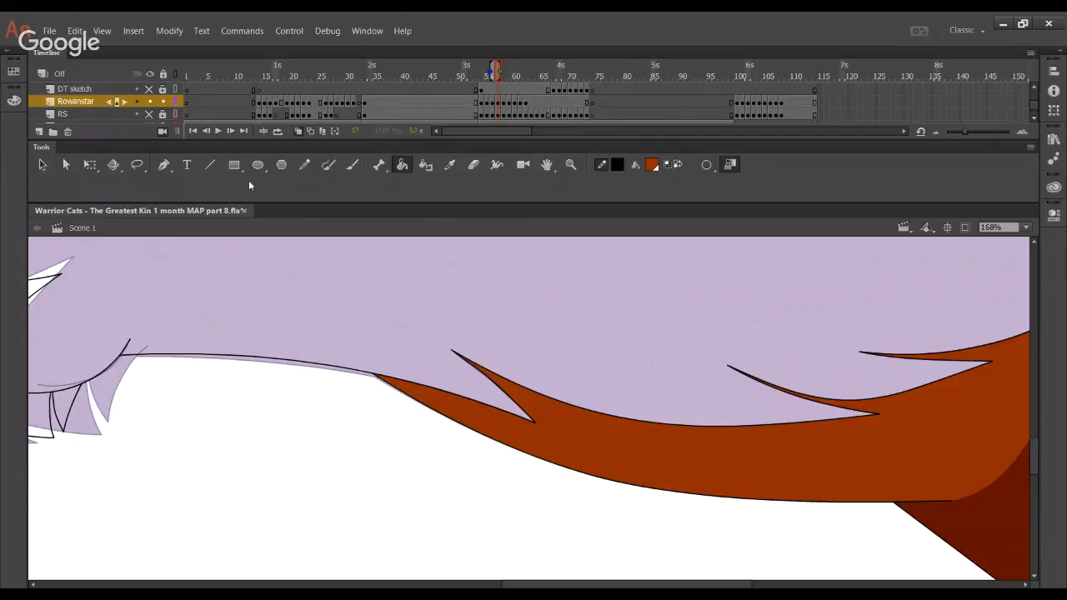
# Fill the small tuft beneath the chin with orange
pyautogui.press('y')
pyautogui.moveTo(295, 329); pyautogui.dragTo(575, 318)
pyautogui.click(402, 166)
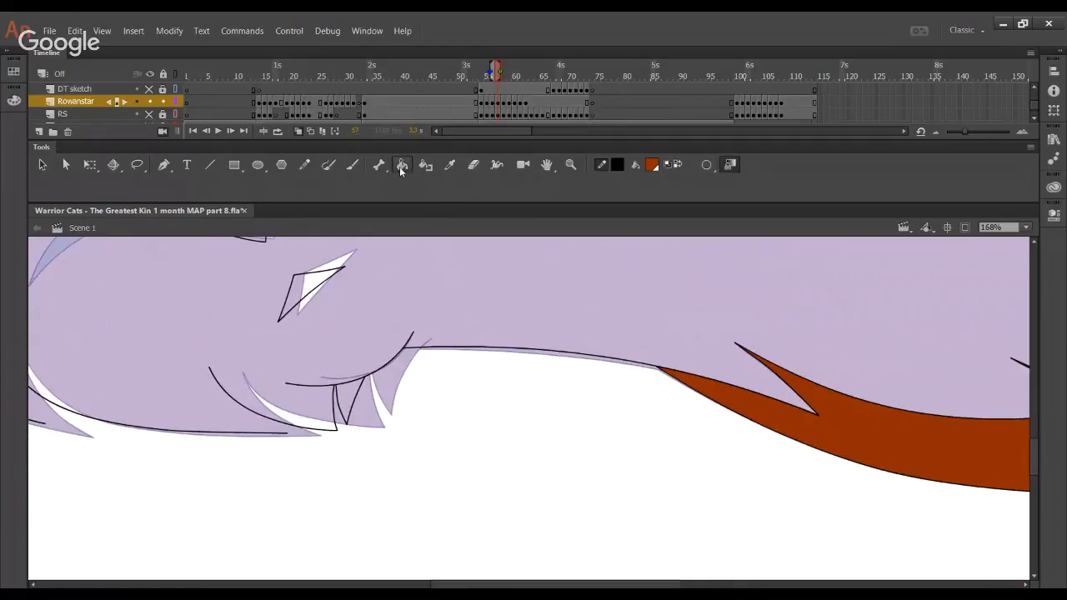
pyautogui.click(351, 398)
pyautogui.press('y')
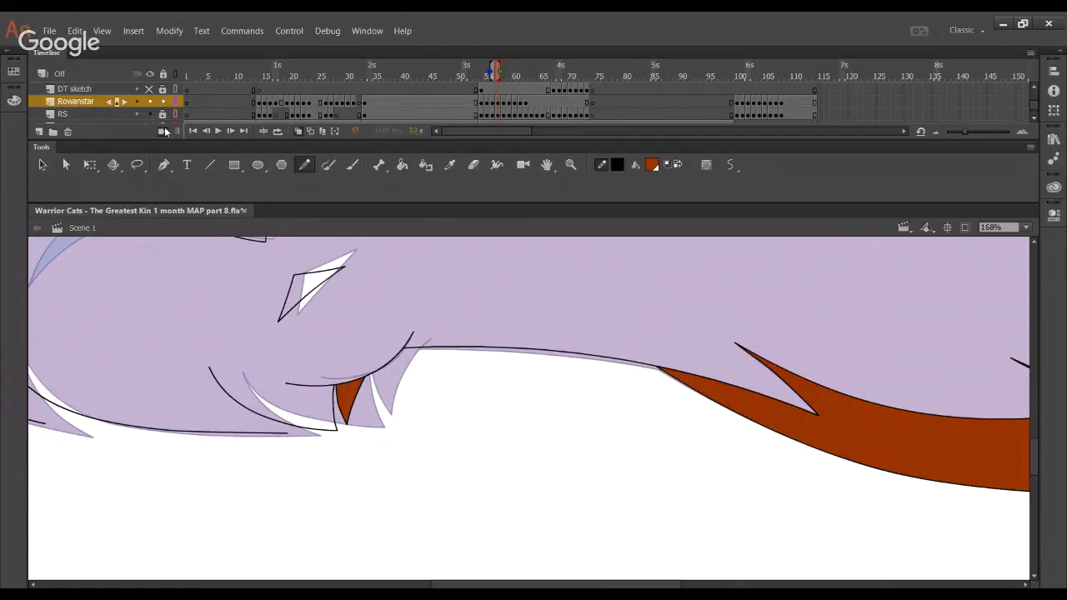
# Show the RS sketch layer and examine the head's line art against it, from the chin to the ears
pyautogui.moveTo(535, 359); pyautogui.dragTo(506, 575)
pyautogui.moveTo(469, 363); pyautogui.dragTo(551, 424)
pyautogui.hotkey('ctrl', 'z')
pyautogui.moveTo(560, 271); pyautogui.dragTo(516, 479)
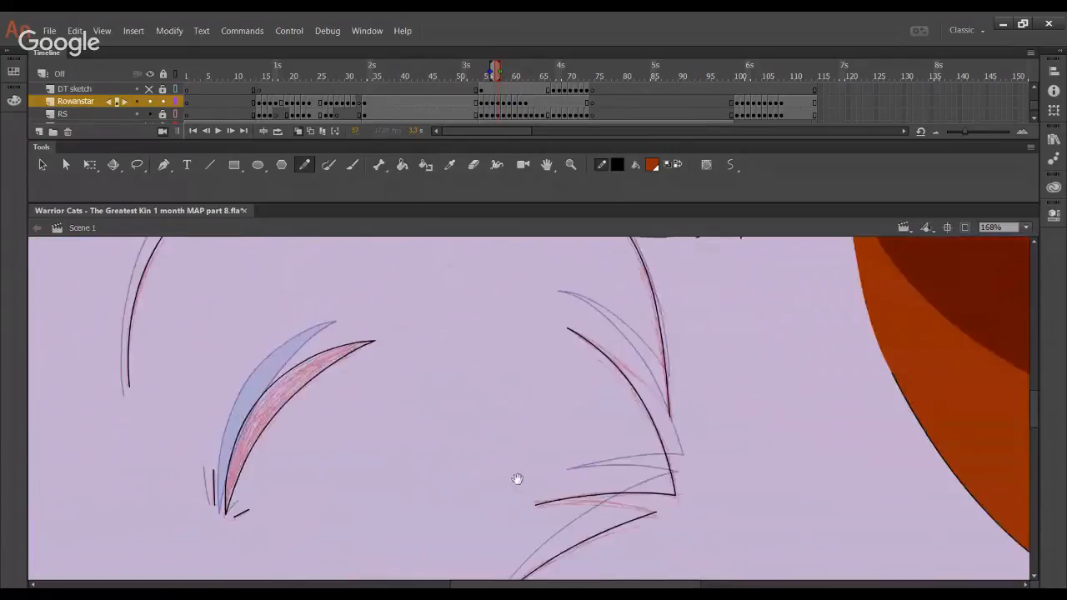
pyautogui.moveTo(526, 424); pyautogui.dragTo(529, 504)
pyautogui.moveTo(441, 274)
pyautogui.mouseDown()
pyautogui.moveTo(514, 432)
pyautogui.moveTo(545, 443)
pyautogui.mouseUp()
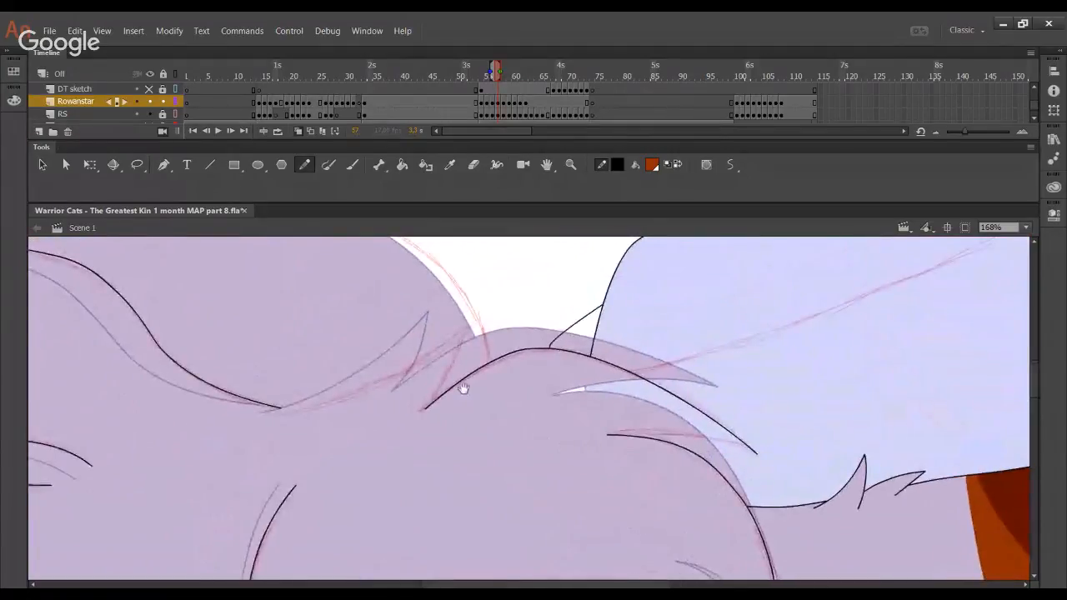
pyautogui.moveTo(464, 388); pyautogui.dragTo(566, 461)
pyautogui.moveTo(379, 488)
pyautogui.mouseDown()
pyautogui.moveTo(544, 426)
pyautogui.moveTo(572, 400)
pyautogui.mouseUp()
pyautogui.moveTo(514, 442); pyautogui.dragTo(515, 442)
pyautogui.moveTo(446, 471); pyautogui.dragTo(531, 430)
pyautogui.moveTo(471, 486); pyautogui.dragTo(555, 268)
pyautogui.moveTo(519, 327)
pyautogui.mouseDown()
pyautogui.moveTo(455, 514)
pyautogui.moveTo(527, 328)
pyautogui.mouseUp()
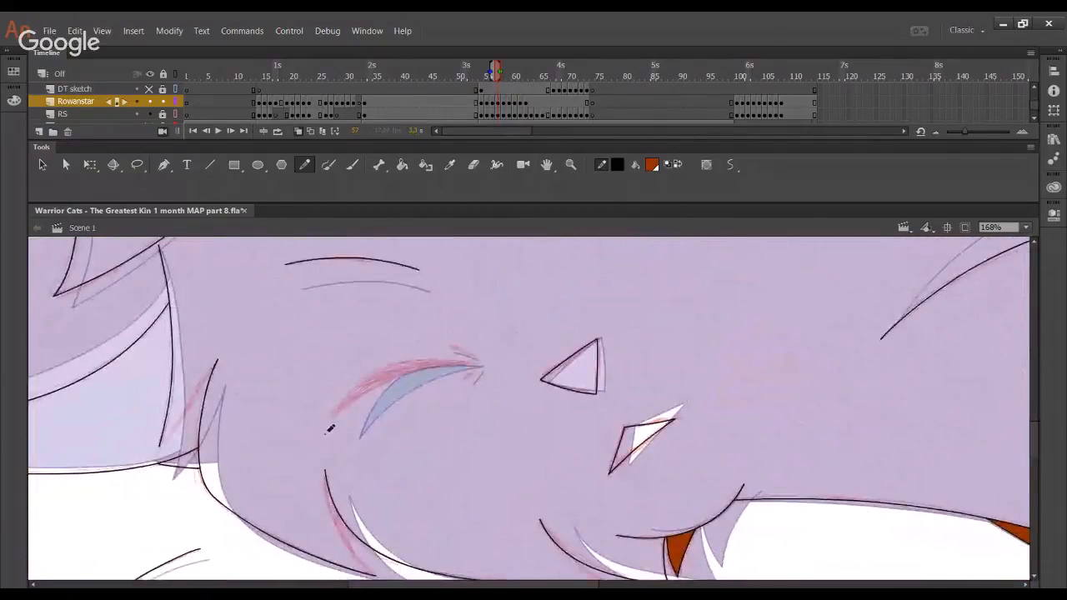
# Trace the upper edge of the lower closed eye and adjust the curve to the sketch
pyautogui.moveTo(330, 429)
pyautogui.mouseDown()
pyautogui.moveTo(349, 401)
pyautogui.moveTo(416, 357)
pyautogui.moveTo(512, 364)
pyautogui.mouseUp()
pyautogui.moveTo(331, 427)
pyautogui.mouseDown()
pyautogui.moveTo(353, 393)
pyautogui.moveTo(413, 358)
pyautogui.moveTo(508, 368)
pyautogui.mouseUp()
pyautogui.moveTo(384, 371); pyautogui.dragTo(404, 367)
pyautogui.moveTo(331, 425); pyautogui.dragTo(327, 430)
# Fill the small gap between the lower ear's base and the cheek with orange
pyautogui.click(406, 170)
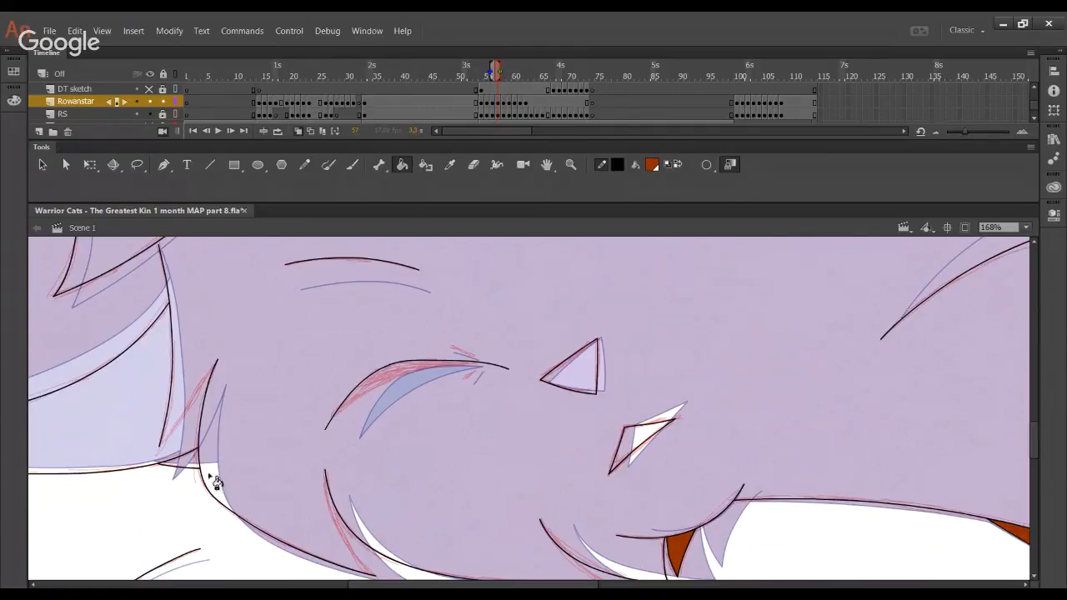
pyautogui.click(188, 461)
pyautogui.click(304, 167)
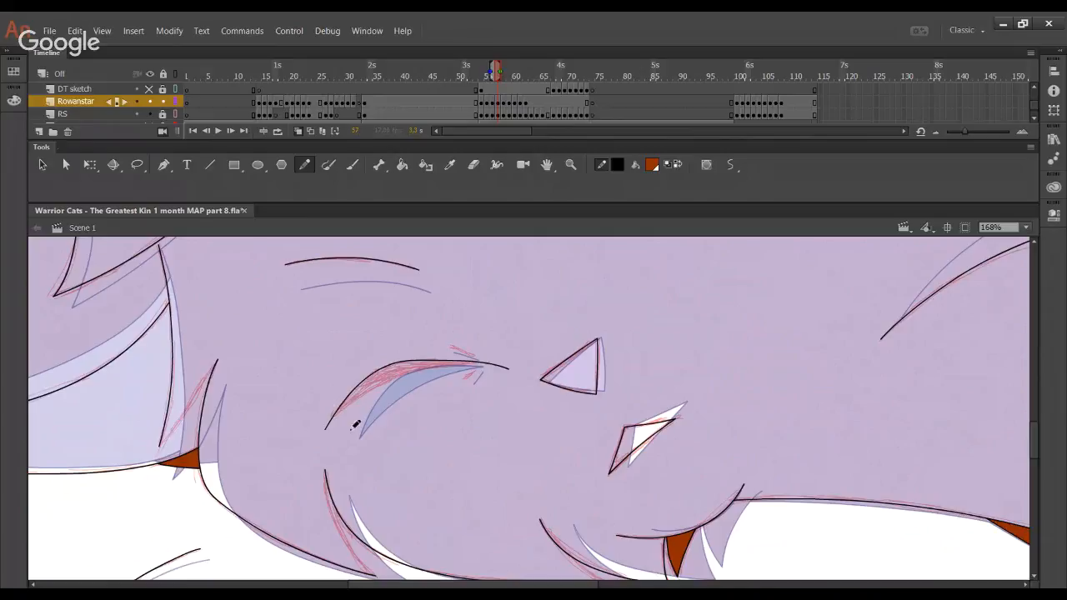
# Draw the lower edge of the lower closed eye, delete the overhanging ends and bend the line to the sketch
pyautogui.moveTo(330, 416)
pyautogui.mouseDown()
pyautogui.moveTo(397, 385)
pyautogui.moveTo(505, 364)
pyautogui.mouseUp()
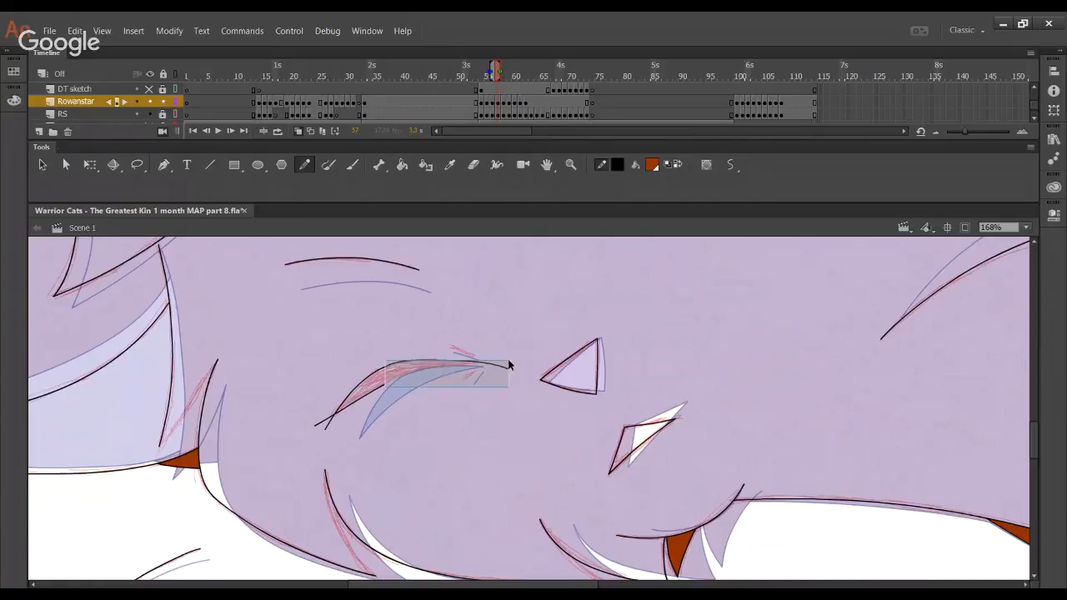
pyautogui.moveTo(410, 381)
pyautogui.mouseDown()
pyautogui.moveTo(514, 353)
pyautogui.moveTo(505, 372)
pyautogui.mouseUp()
pyautogui.keyDown('ctrl'); pyautogui.keyDown('shift'); pyautogui.click(321, 422); pyautogui.keyUp('shift'); pyautogui.keyUp('ctrl')
pyautogui.keyDown('ctrl'); pyautogui.keyDown('shift'); pyautogui.click(326, 426); pyautogui.keyUp('shift'); pyautogui.keyUp('ctrl')
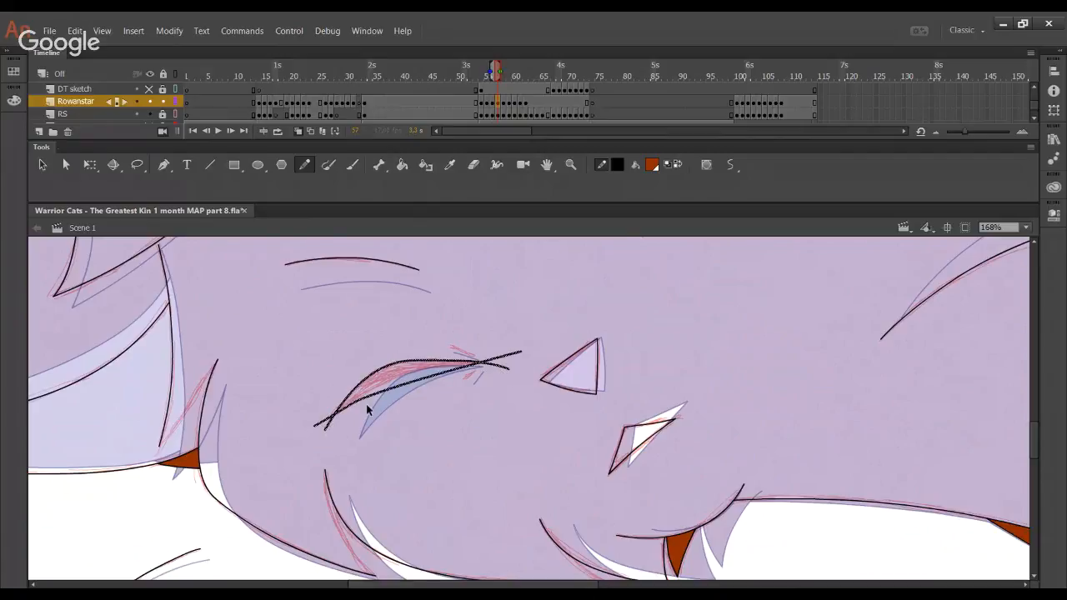
pyautogui.press('Delete')
pyautogui.hotkey('ctrl', 'z')
pyautogui.hotkey('ctrl', 'z')
pyautogui.press('Delete')
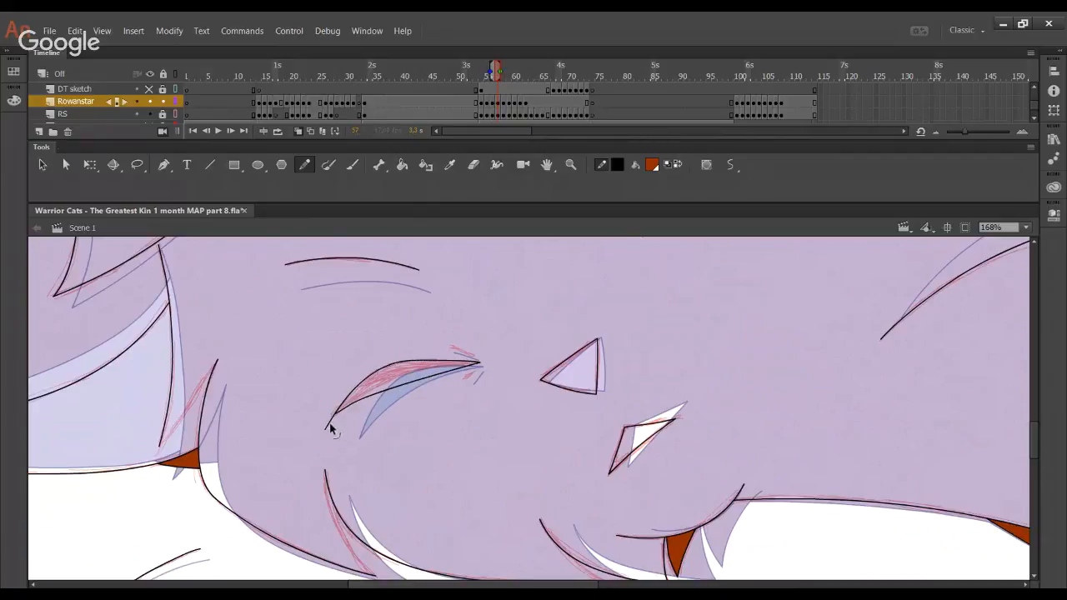
pyautogui.moveTo(330, 430); pyautogui.dragTo(334, 414)
pyautogui.moveTo(400, 389); pyautogui.dragTo(425, 375)
# Draw two short lash strokes at the inner corner of the lower closed eye
pyautogui.moveTo(520, 367); pyautogui.dragTo(481, 332)
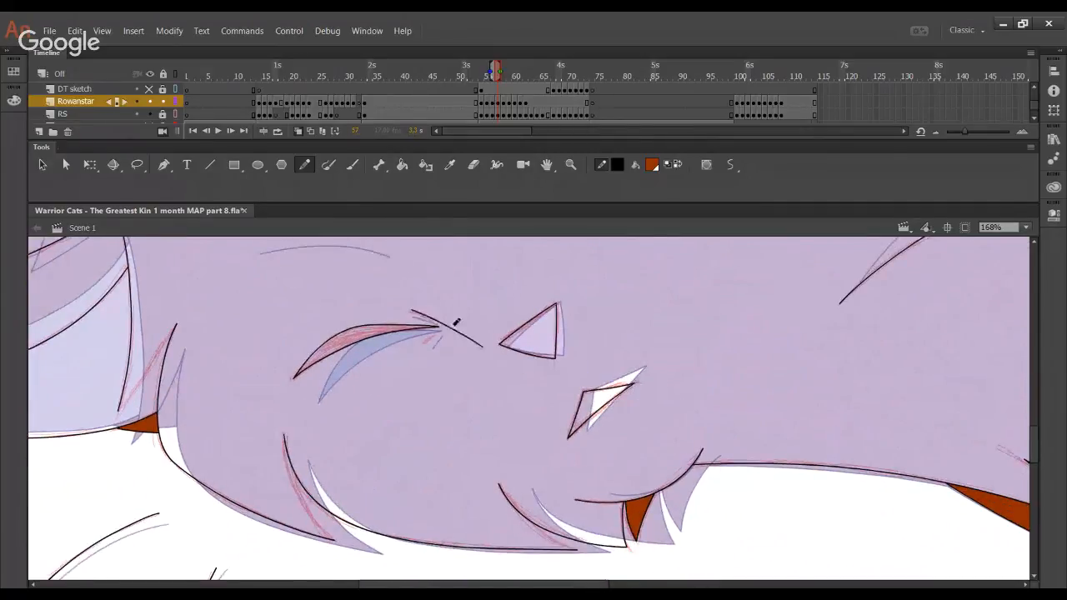
pyautogui.moveTo(409, 309); pyautogui.dragTo(479, 342)
pyautogui.hotkey('ctrl', 'z')
pyautogui.hotkey('ctrl', 'z')
pyautogui.moveTo(425, 341); pyautogui.dragTo(480, 297)
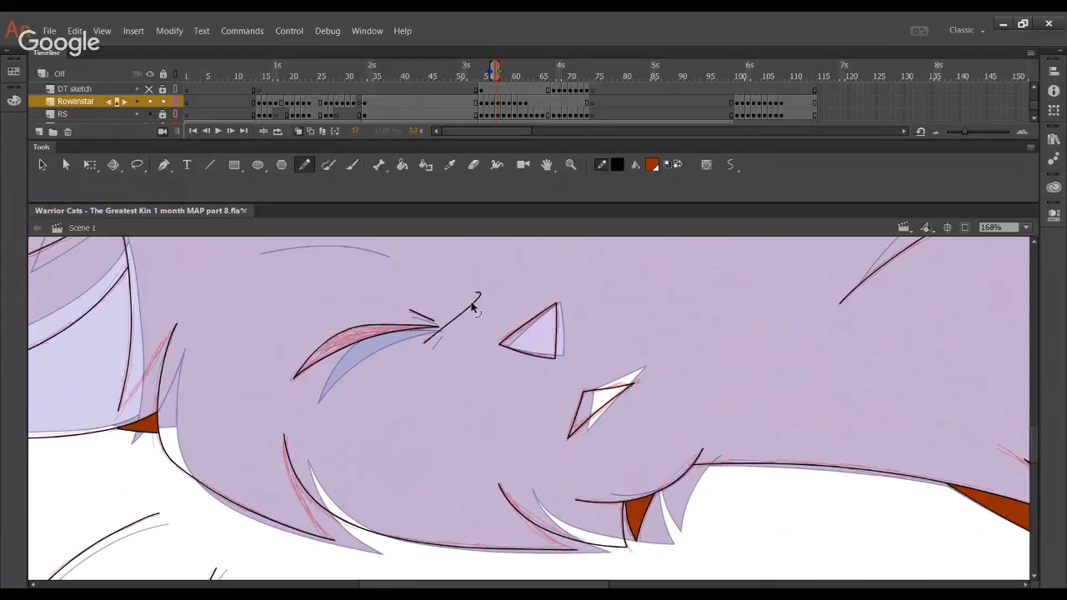
pyautogui.hotkey('ctrl', 'z')
# Trace the upper ear's outer edge from near its tip to the head outline and adjust it where they meet
pyautogui.moveTo(440, 406); pyautogui.dragTo(453, 361)
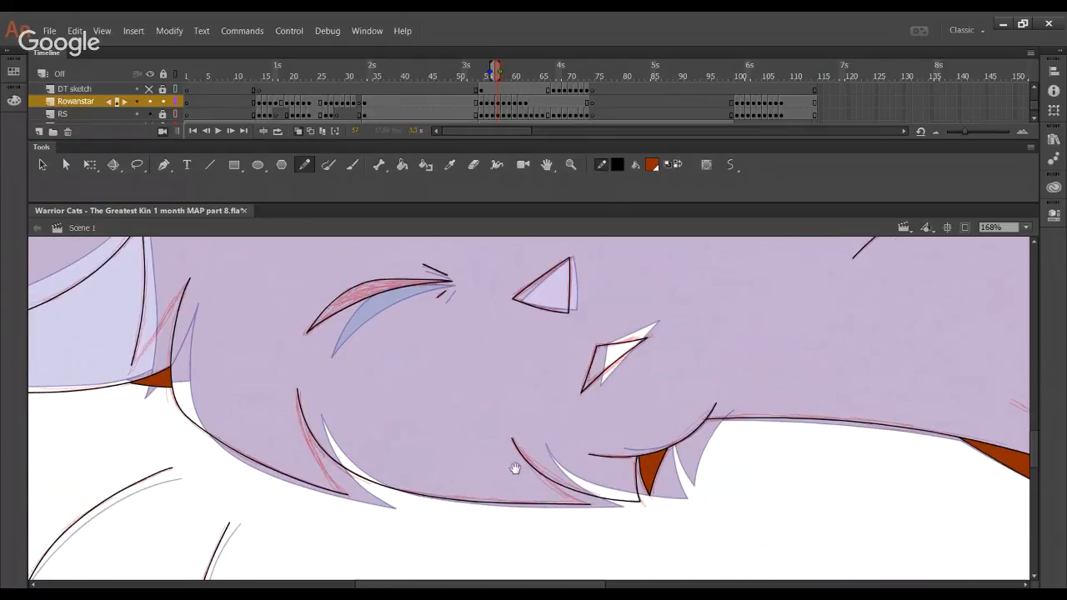
pyautogui.moveTo(515, 469)
pyautogui.mouseDown()
pyautogui.moveTo(370, 445)
pyautogui.moveTo(389, 519)
pyautogui.moveTo(424, 369)
pyautogui.moveTo(674, 443)
pyautogui.moveTo(538, 431)
pyautogui.moveTo(383, 476)
pyautogui.moveTo(442, 470)
pyautogui.mouseUp()
pyautogui.moveTo(100, 328)
pyautogui.mouseDown()
pyautogui.moveTo(282, 305)
pyautogui.moveTo(365, 279)
pyautogui.mouseUp()
pyautogui.hotkey('ctrl', 'z')
pyautogui.moveTo(107, 330)
pyautogui.mouseDown()
pyautogui.moveTo(197, 310)
pyautogui.moveTo(307, 305)
pyautogui.moveTo(122, 326)
pyautogui.moveTo(525, 278)
pyautogui.moveTo(675, 279)
pyautogui.moveTo(838, 334)
pyautogui.moveTo(901, 381)
pyautogui.moveTo(925, 442)
pyautogui.mouseUp()
pyautogui.hotkey('ctrl', 'z')
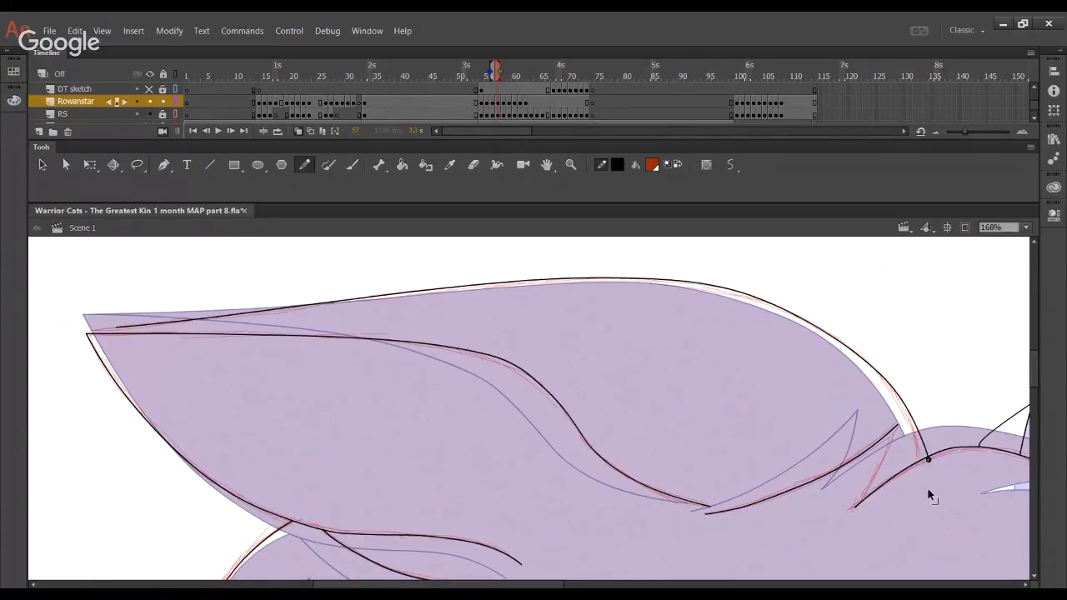
pyautogui.moveTo(890, 382); pyautogui.dragTo(925, 492)
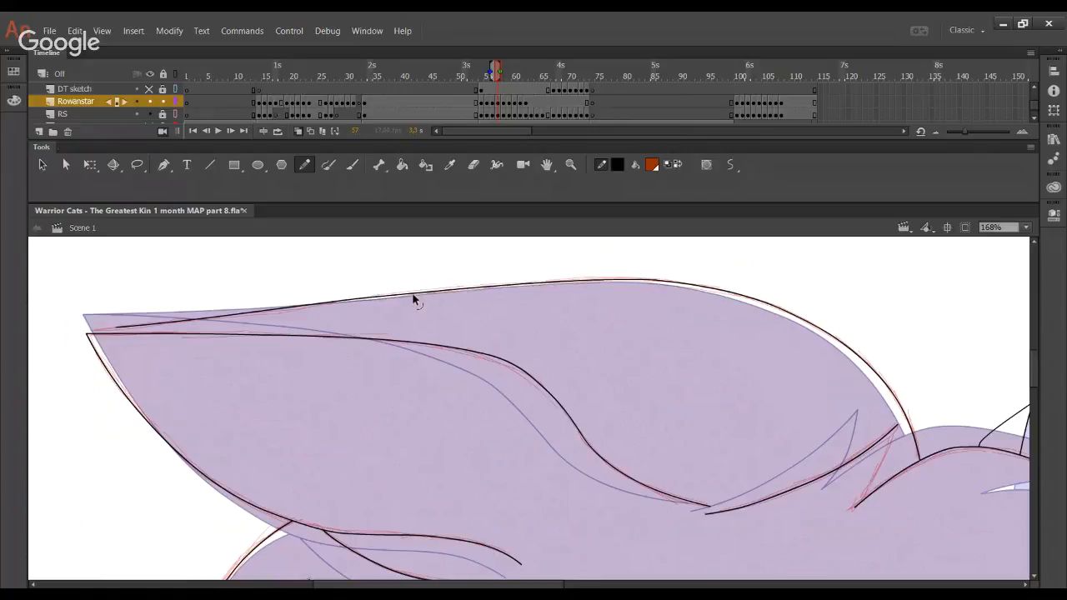
# Delete the front piece of the ear's upper edge, hide the RS sketch and redraw the piece to the ear tip
pyautogui.click(338, 304)
pyautogui.press('Delete')
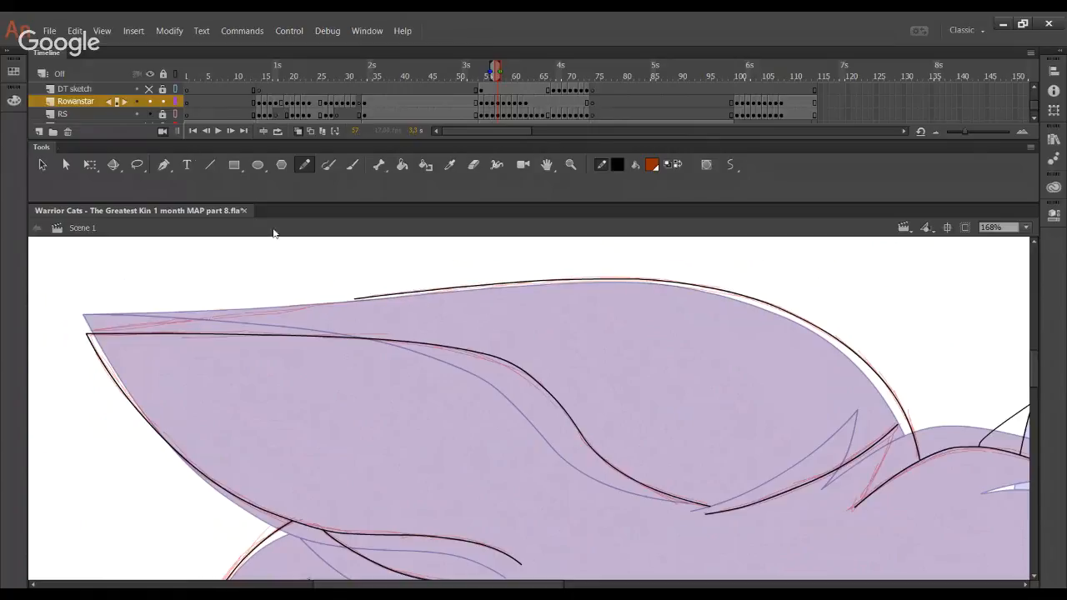
pyautogui.click(150, 114)
pyautogui.moveTo(353, 303)
pyautogui.mouseDown()
pyautogui.moveTo(301, 320)
pyautogui.moveTo(86, 335)
pyautogui.mouseUp()
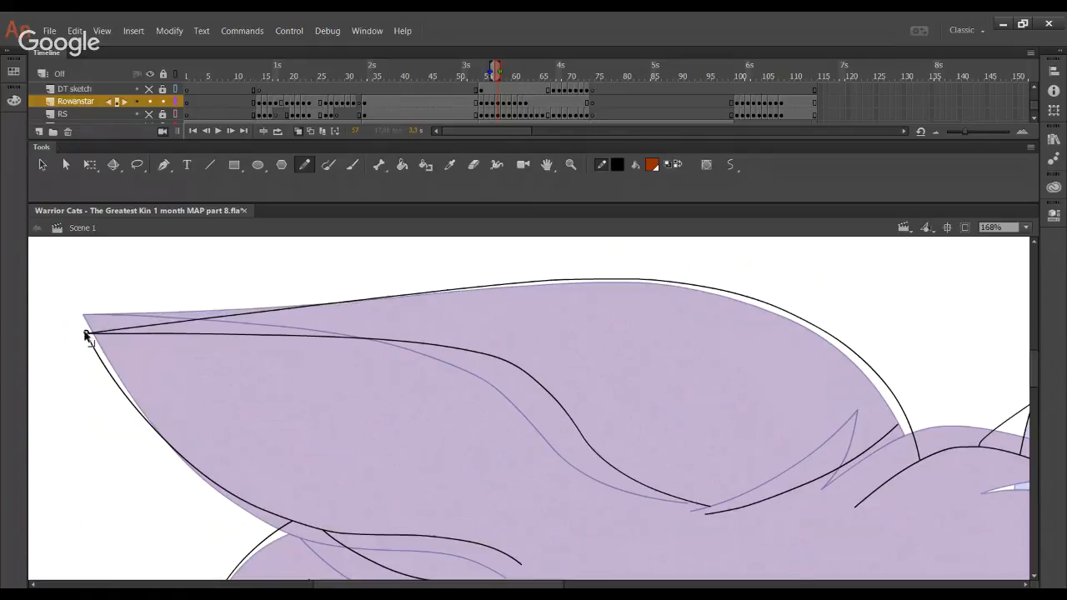
# Show the RS sketch again and bend the ear's upper edge to match it, staying on frame 57
pyautogui.click(151, 115)
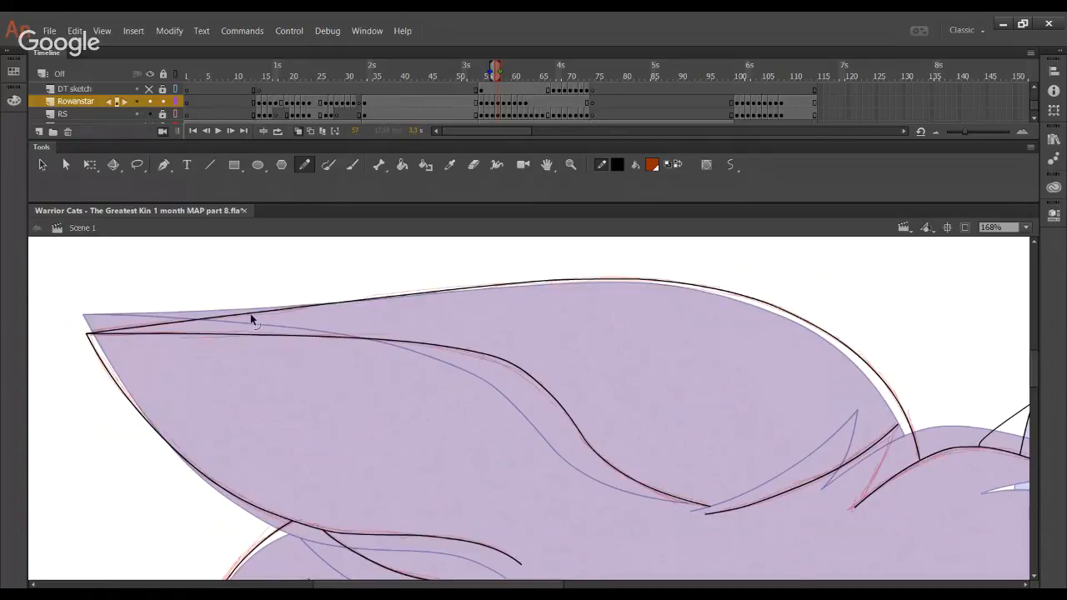
pyautogui.moveTo(166, 310); pyautogui.dragTo(530, 284)
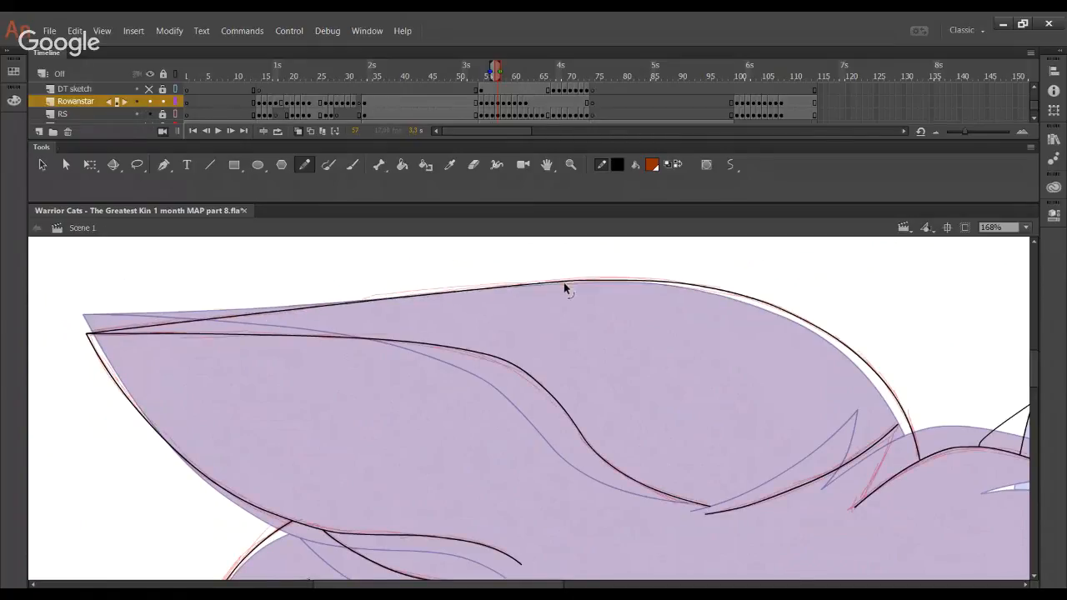
pyautogui.moveTo(412, 290); pyautogui.dragTo(649, 281)
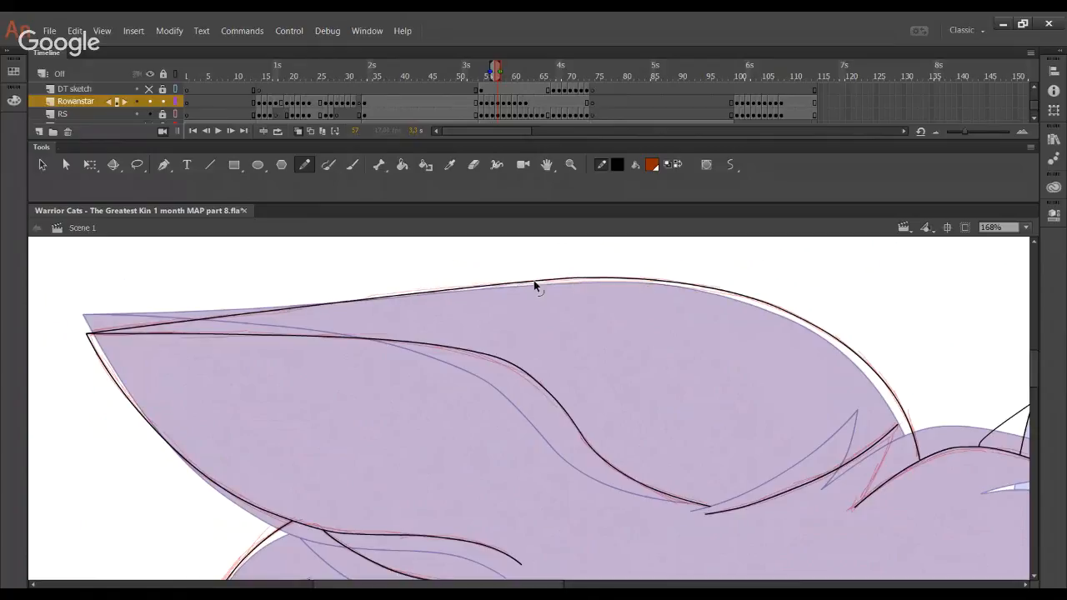
pyautogui.moveTo(533, 281); pyautogui.dragTo(504, 286)
pyautogui.click(191, 101)
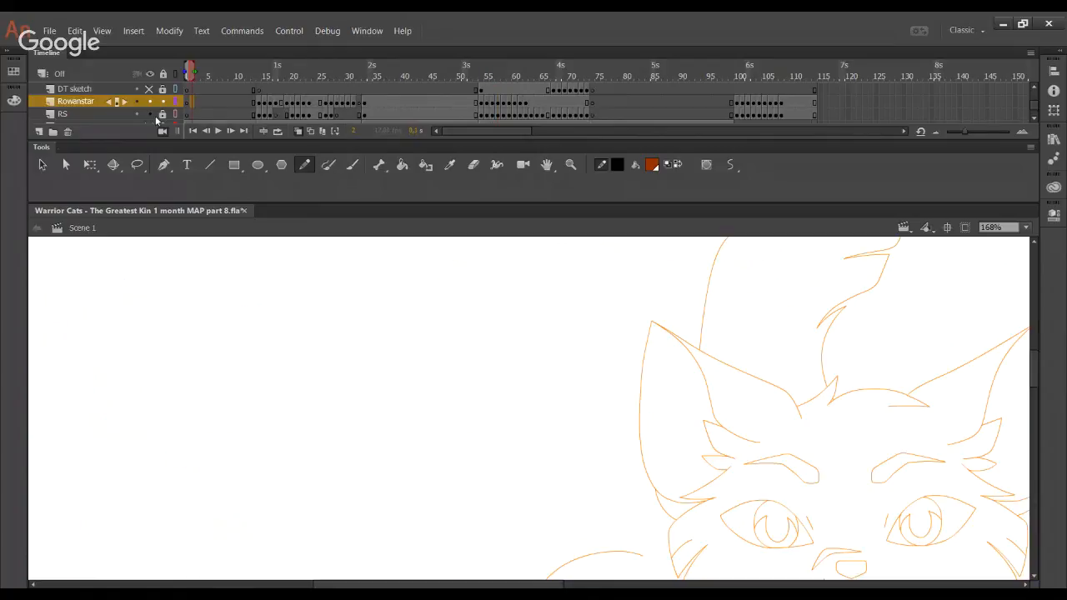
pyautogui.click(495, 101)
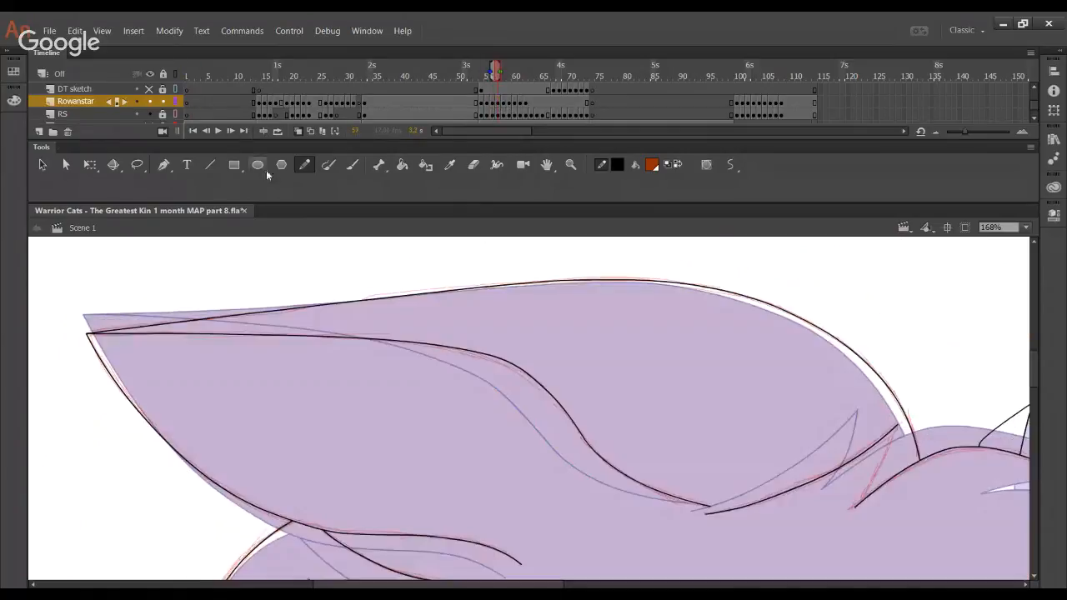
# Hide the RS sketch layer and close the tuft at the ear's base and the large tuft on top of the head
pyautogui.click(149, 114)
pyautogui.moveTo(791, 472); pyautogui.dragTo(403, 417)
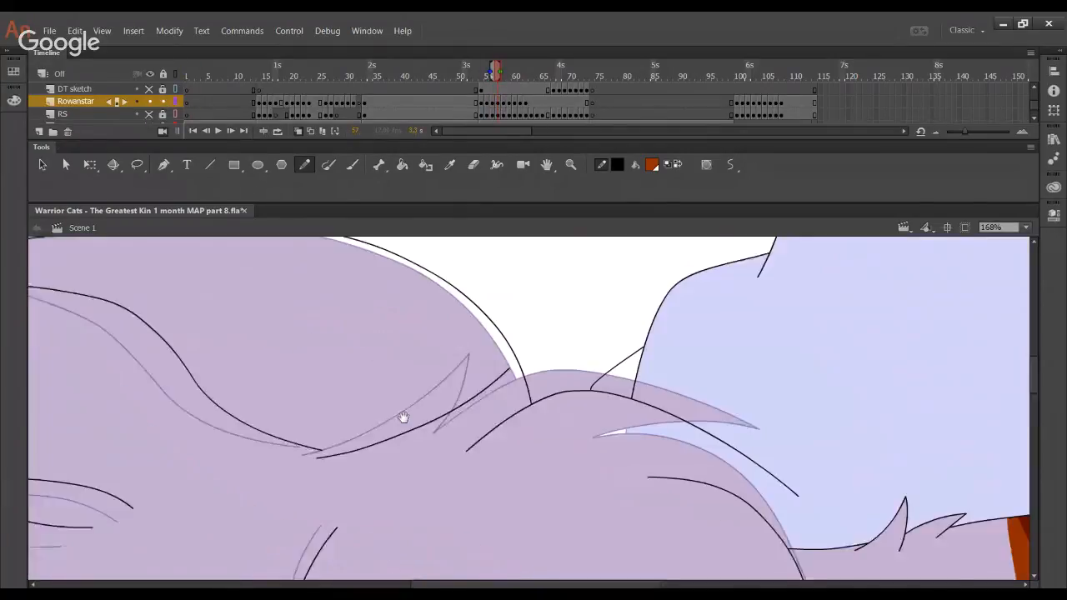
pyautogui.moveTo(574, 377); pyautogui.dragTo(491, 324)
pyautogui.moveTo(390, 391); pyautogui.dragTo(423, 342)
pyautogui.moveTo(390, 395)
pyautogui.mouseDown()
pyautogui.moveTo(428, 331)
pyautogui.moveTo(421, 345)
pyautogui.mouseUp()
pyautogui.moveTo(567, 421)
pyautogui.mouseDown()
pyautogui.moveTo(654, 421)
pyautogui.moveTo(722, 447)
pyautogui.moveTo(714, 444)
pyautogui.mouseUp()
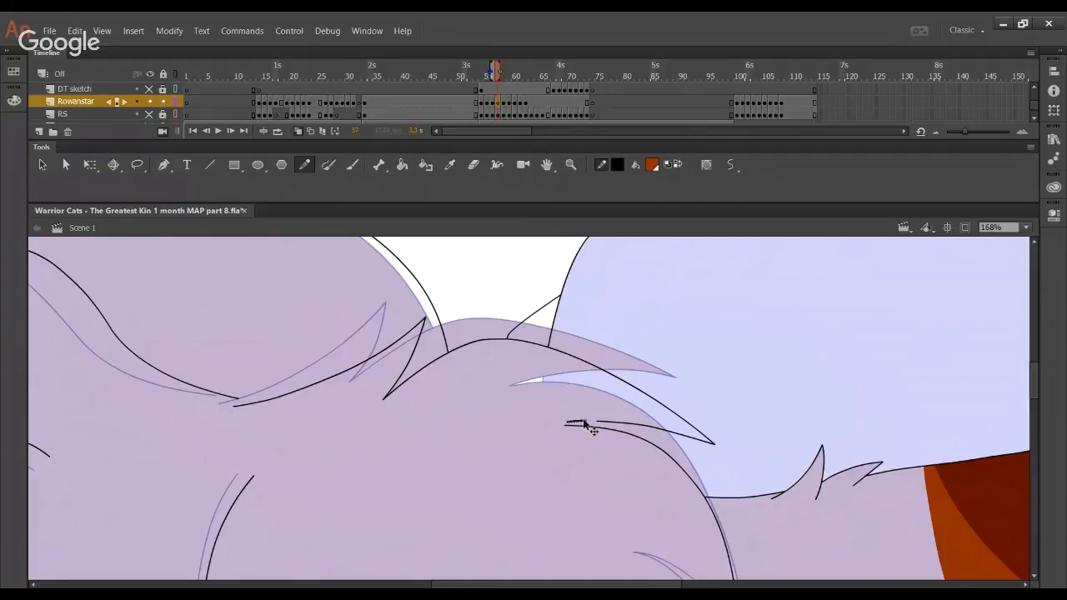
pyautogui.moveTo(566, 422)
pyautogui.mouseDown()
pyautogui.moveTo(556, 421)
pyautogui.moveTo(595, 431)
pyautogui.mouseUp()
# Fill the large area behind the head with off-white and pick up the body's orange again as fill color
pyautogui.click(403, 167)
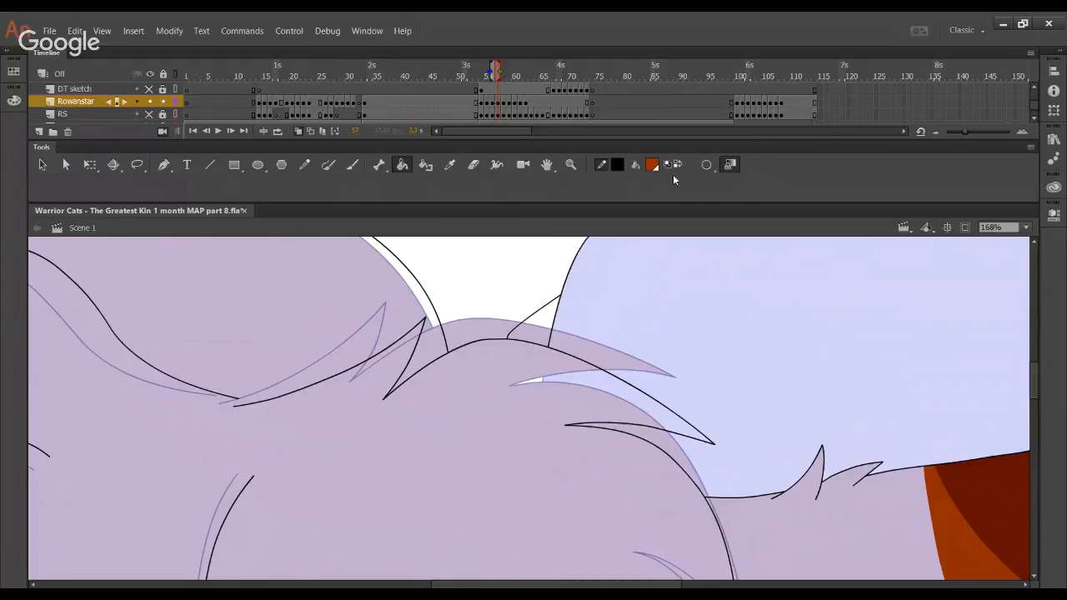
pyautogui.click(697, 375)
pyautogui.moveTo(731, 504)
pyautogui.mouseDown()
pyautogui.moveTo(555, 202)
pyautogui.moveTo(543, 262)
pyautogui.moveTo(569, 294)
pyautogui.mouseUp()
pyautogui.click(451, 164)
pyautogui.click(774, 375)
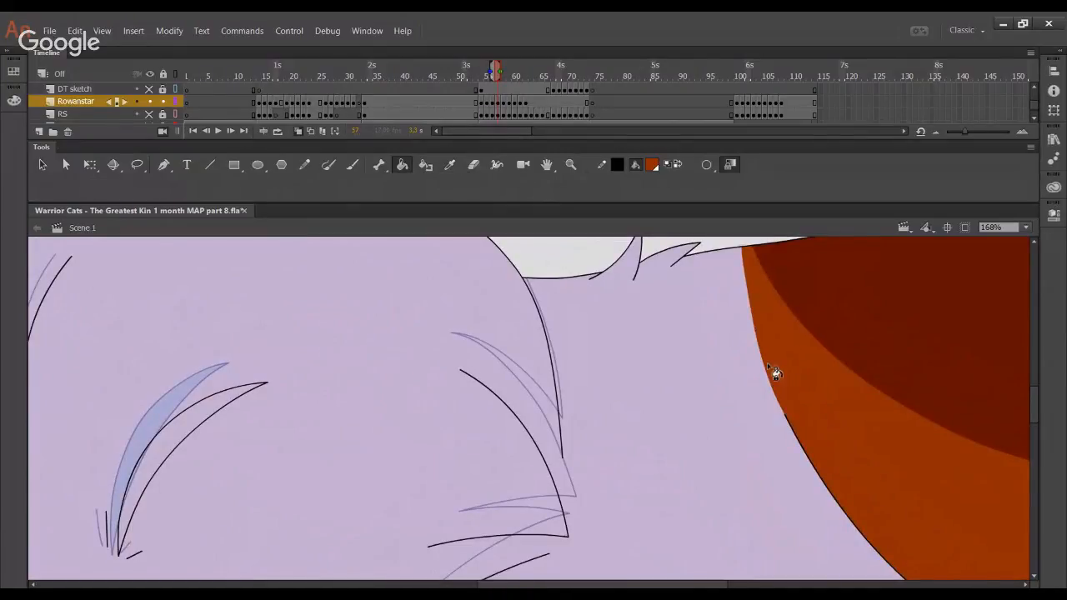
# Close the upper cheek tuft with a curved line from its inner point to the tip
pyautogui.press('y')
pyautogui.moveTo(459, 422); pyautogui.dragTo(595, 362)
pyautogui.moveTo(526, 314)
pyautogui.mouseDown()
pyautogui.moveTo(567, 326)
pyautogui.moveTo(625, 410)
pyautogui.moveTo(603, 367)
pyautogui.moveTo(517, 312)
pyautogui.moveTo(538, 324)
pyautogui.mouseUp()
# Swap the stroke and fill colors and fill both closed eyes with black
pyautogui.press('k')
pyautogui.click(678, 164)
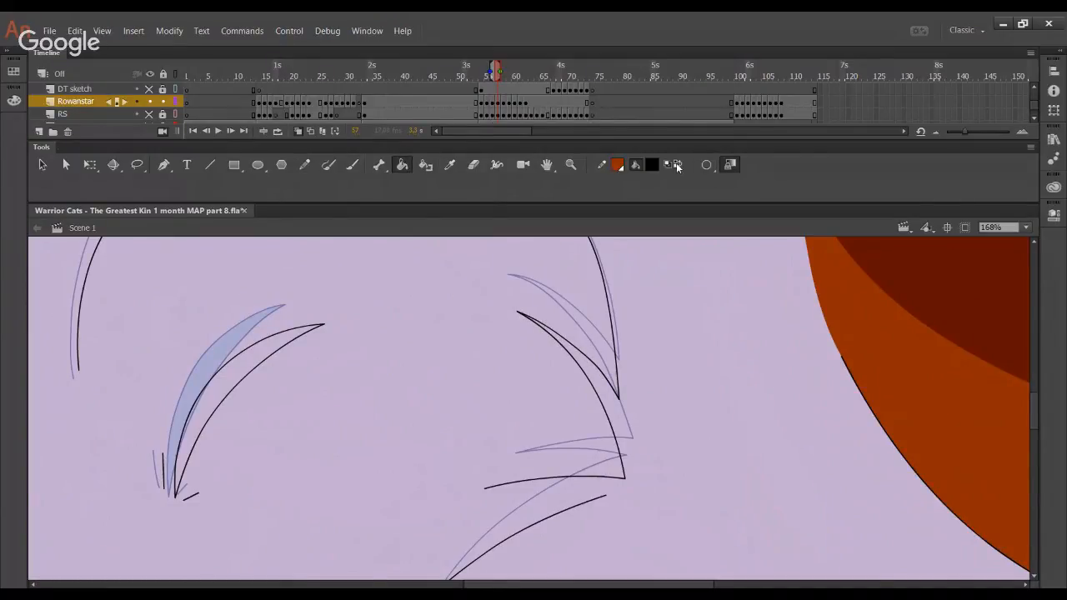
pyautogui.moveTo(476, 405); pyautogui.dragTo(757, 329)
pyautogui.click(273, 554)
pyautogui.click(511, 330)
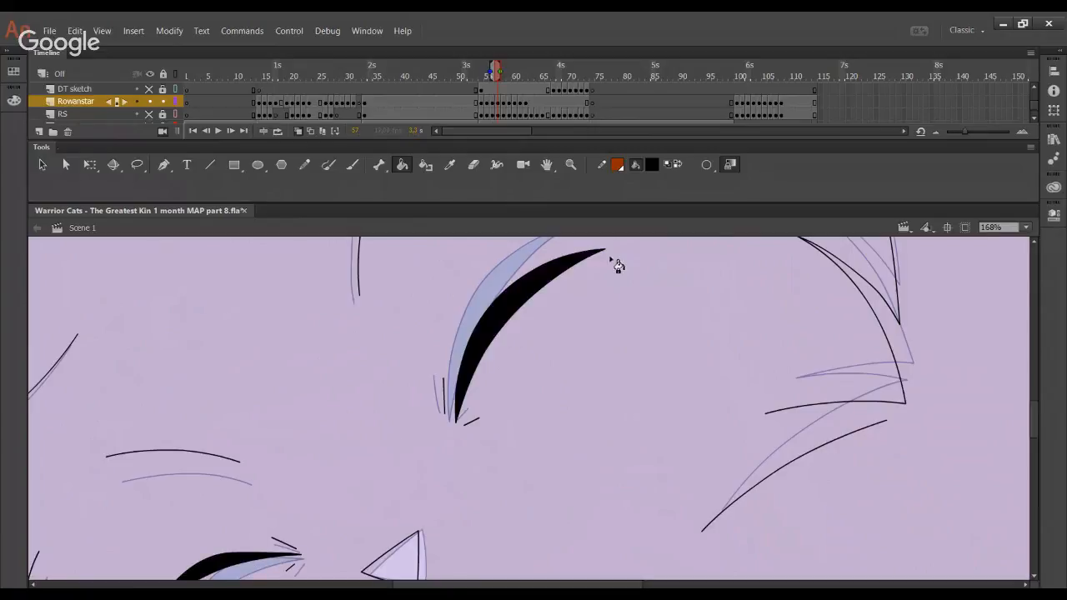
# Connect the two middle cheek tufts with a curved line beneath the long tuft stroke
pyautogui.press('y')
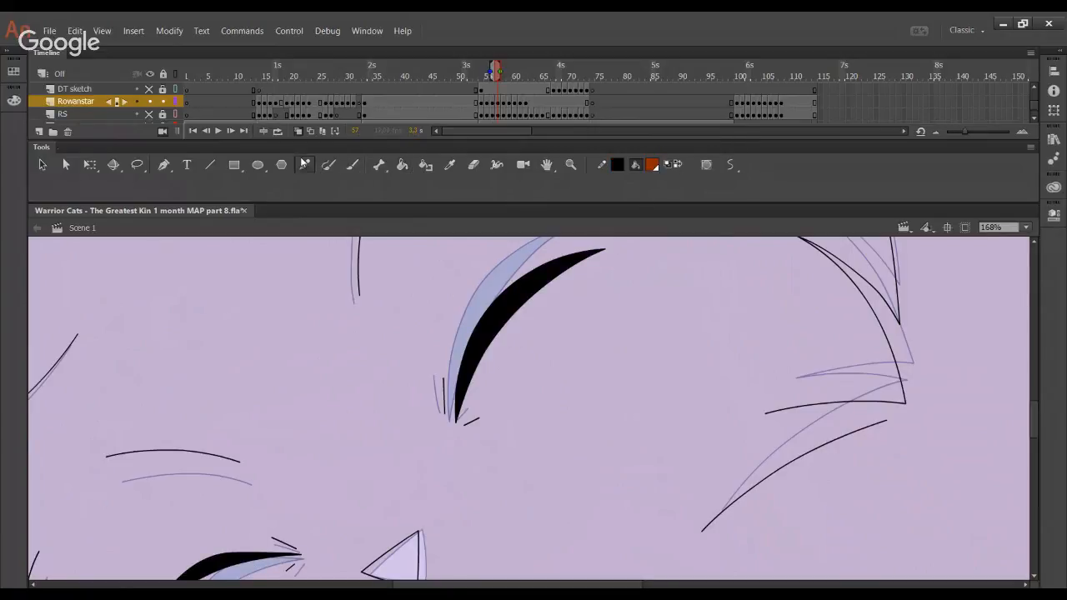
pyautogui.moveTo(759, 361)
pyautogui.mouseDown()
pyautogui.moveTo(663, 343)
pyautogui.moveTo(490, 282)
pyautogui.mouseUp()
pyautogui.moveTo(506, 334); pyautogui.dragTo(617, 341)
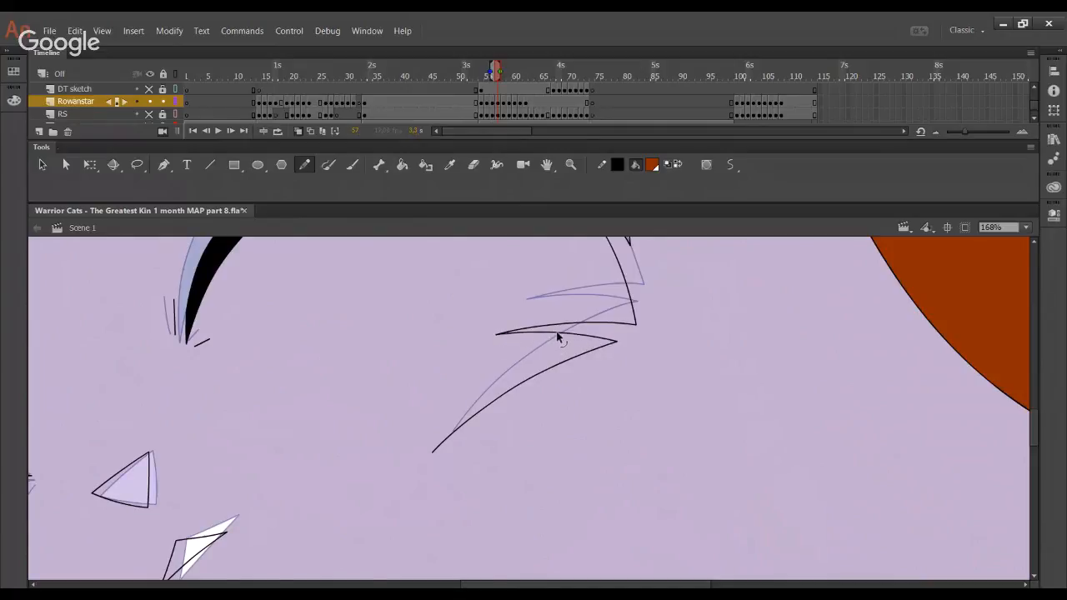
# Draw a slanted line closing the tuft between the lower ear's base and the cheek
pyautogui.moveTo(425, 466); pyautogui.dragTo(593, 362)
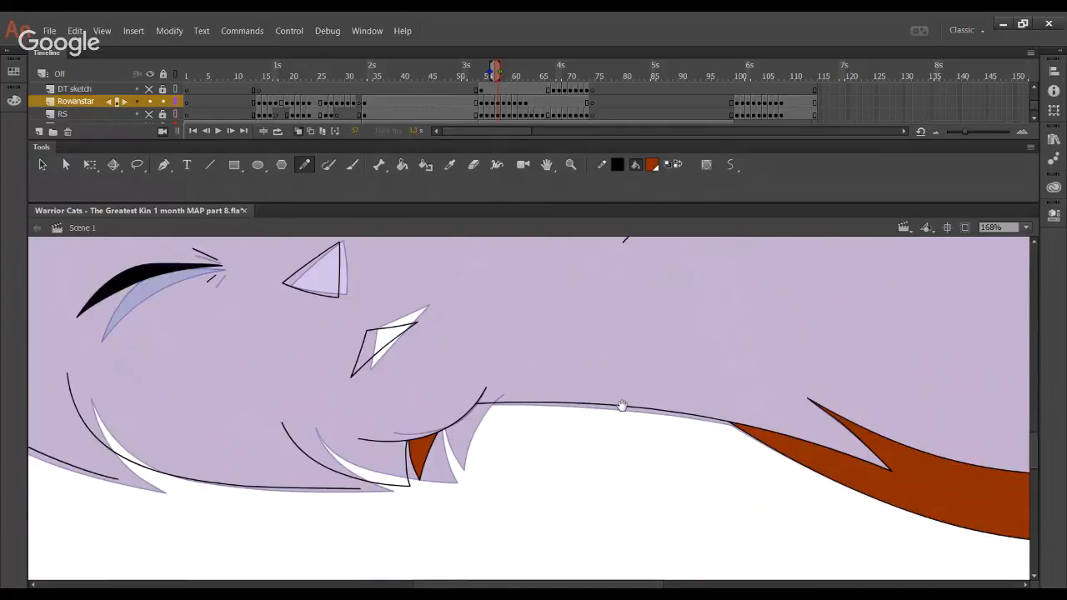
pyautogui.moveTo(624, 406); pyautogui.dragTo(600, 384)
pyautogui.moveTo(229, 364); pyautogui.dragTo(271, 297)
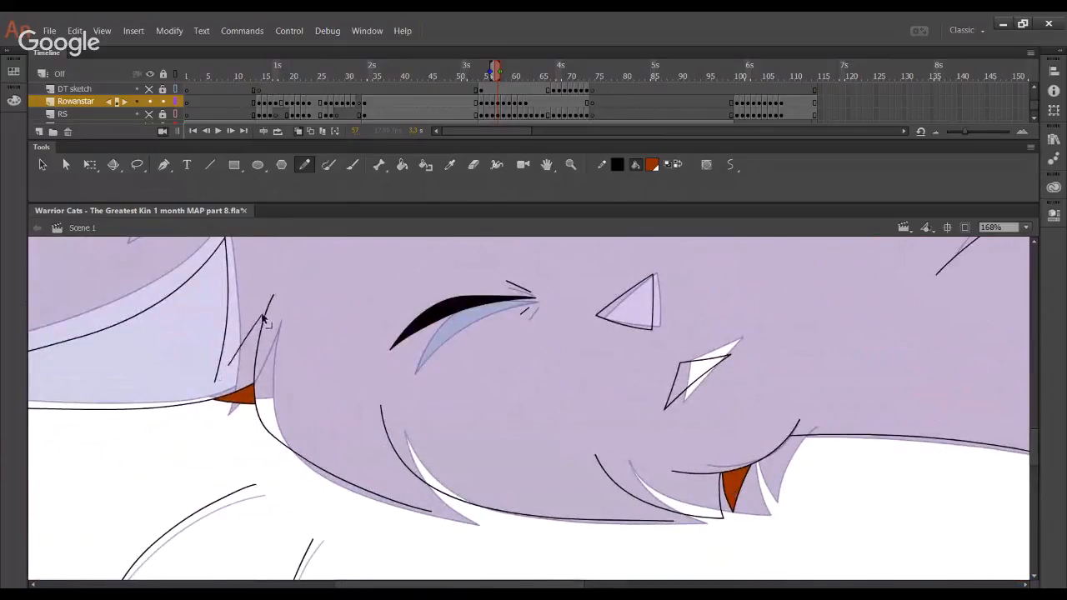
pyautogui.moveTo(229, 365)
pyautogui.mouseDown()
pyautogui.moveTo(210, 387)
pyautogui.moveTo(242, 349)
pyautogui.moveTo(216, 383)
pyautogui.mouseUp()
pyautogui.hotkey('ctrl', 'z')
pyautogui.hotkey('ctrl', 'z')
pyautogui.moveTo(286, 316)
pyautogui.mouseDown()
pyautogui.moveTo(322, 405)
pyautogui.moveTo(560, 448)
pyautogui.moveTo(615, 427)
pyautogui.moveTo(596, 503)
pyautogui.moveTo(393, 226)
pyautogui.moveTo(385, 131)
pyautogui.mouseUp()
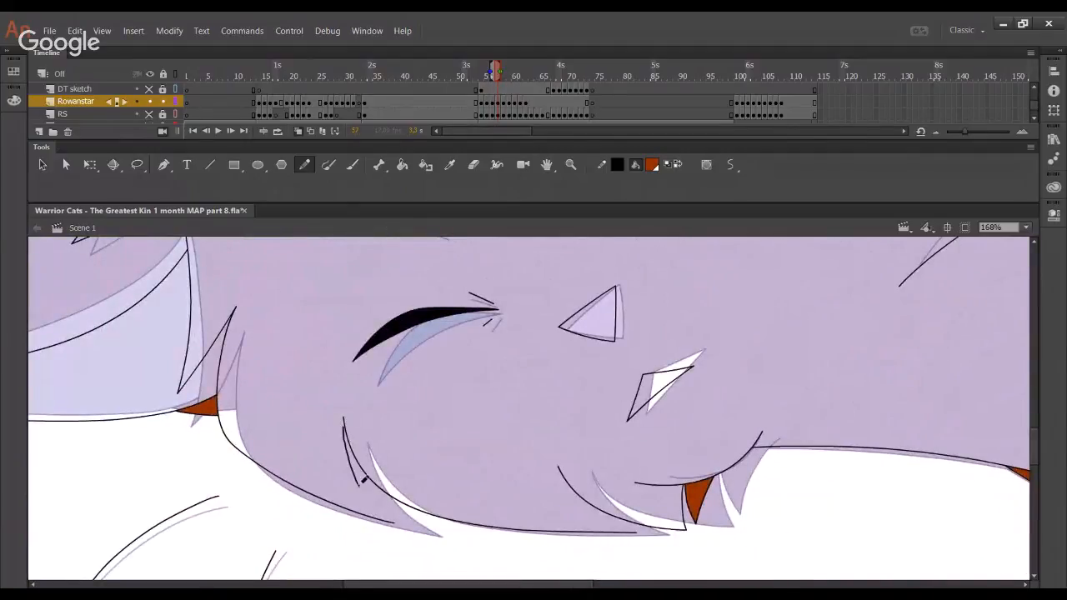
# Draw the missing inner edges of the two tufts along the lower cheek outline
pyautogui.moveTo(347, 419)
pyautogui.mouseDown()
pyautogui.moveTo(387, 502)
pyautogui.moveTo(394, 522)
pyautogui.mouseUp()
pyautogui.moveTo(344, 429)
pyautogui.mouseDown()
pyautogui.moveTo(353, 413)
pyautogui.moveTo(341, 419)
pyautogui.mouseUp()
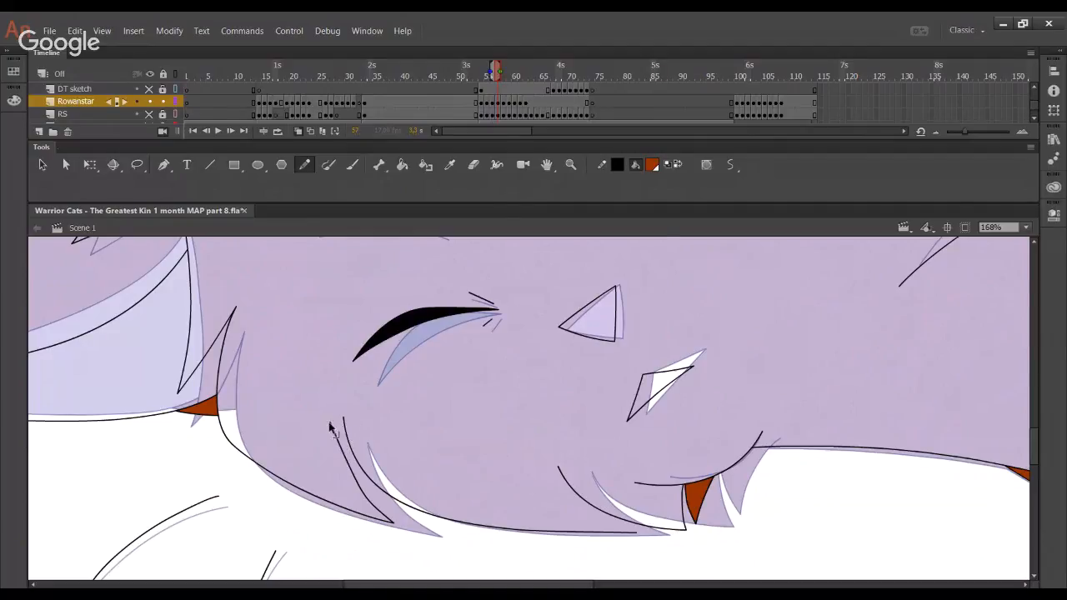
pyautogui.moveTo(561, 467)
pyautogui.mouseDown()
pyautogui.moveTo(579, 506)
pyautogui.moveTo(638, 532)
pyautogui.mouseUp()
pyautogui.hotkey('ctrl', 'z')
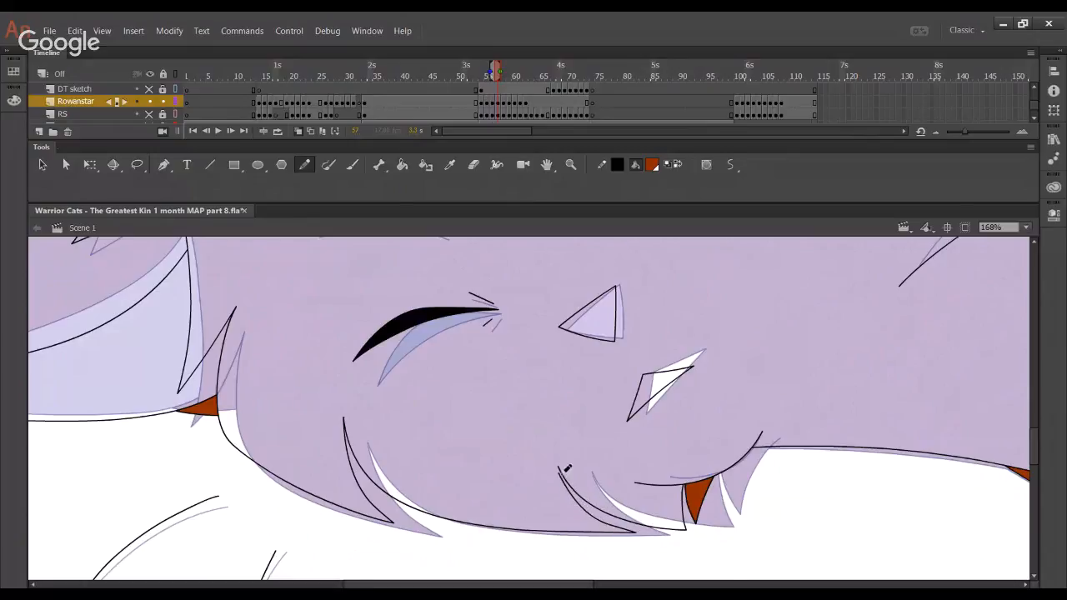
# Undo the last stroke and redraw the inner edge of the middle lower cheek tuft
pyautogui.hotkey('ctrl', 'z')
pyautogui.moveTo(564, 467); pyautogui.dragTo(636, 533)
# Fill the nose with pink and the inside of the lower ear with cream
pyautogui.moveTo(436, 397); pyautogui.dragTo(562, 492)
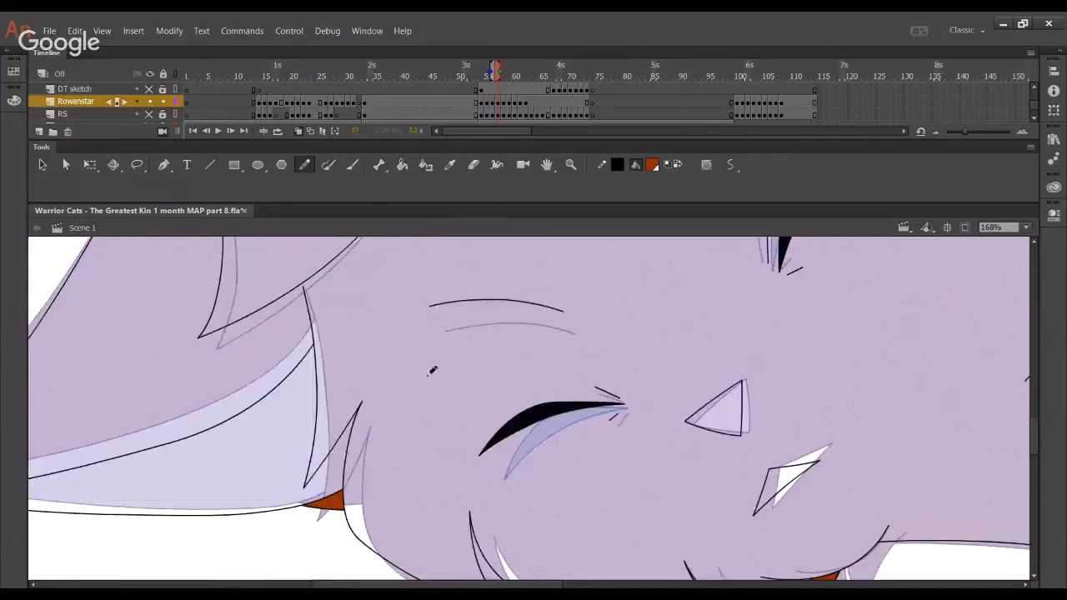
pyautogui.click(406, 167)
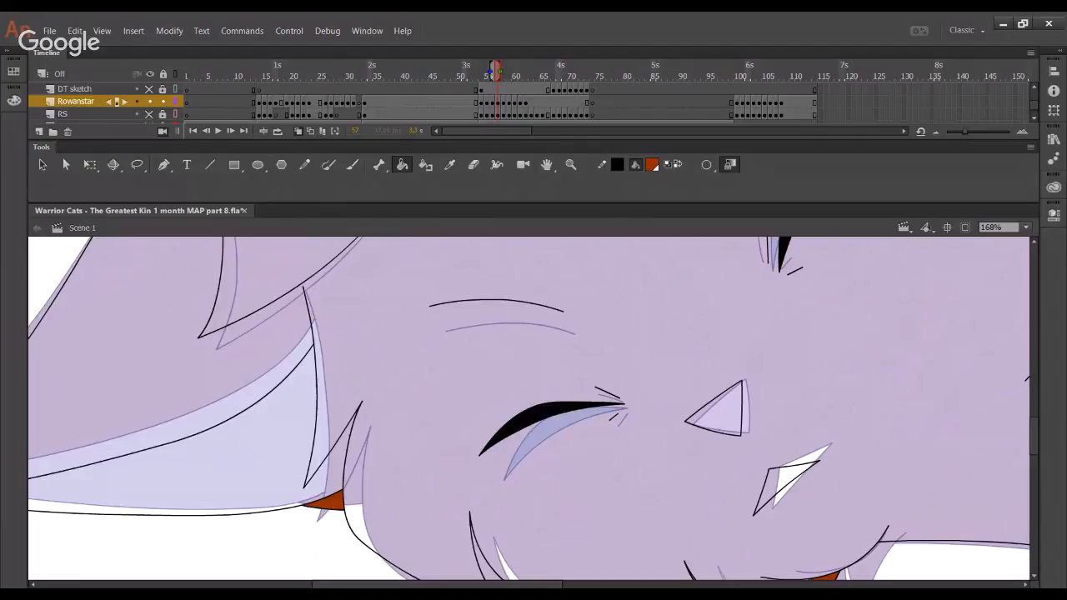
pyautogui.click(715, 412)
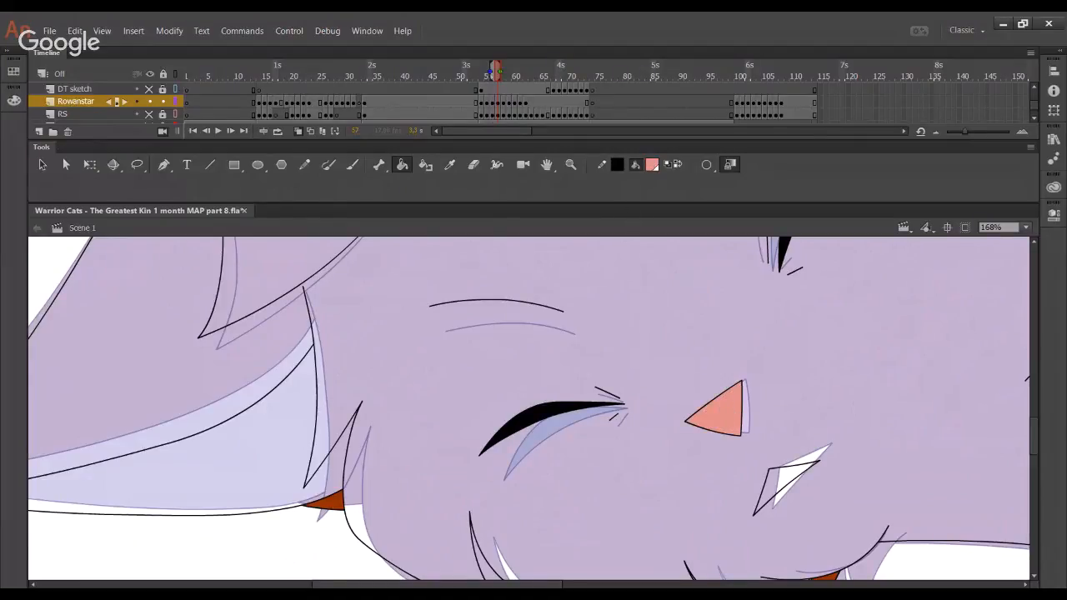
pyautogui.click(225, 482)
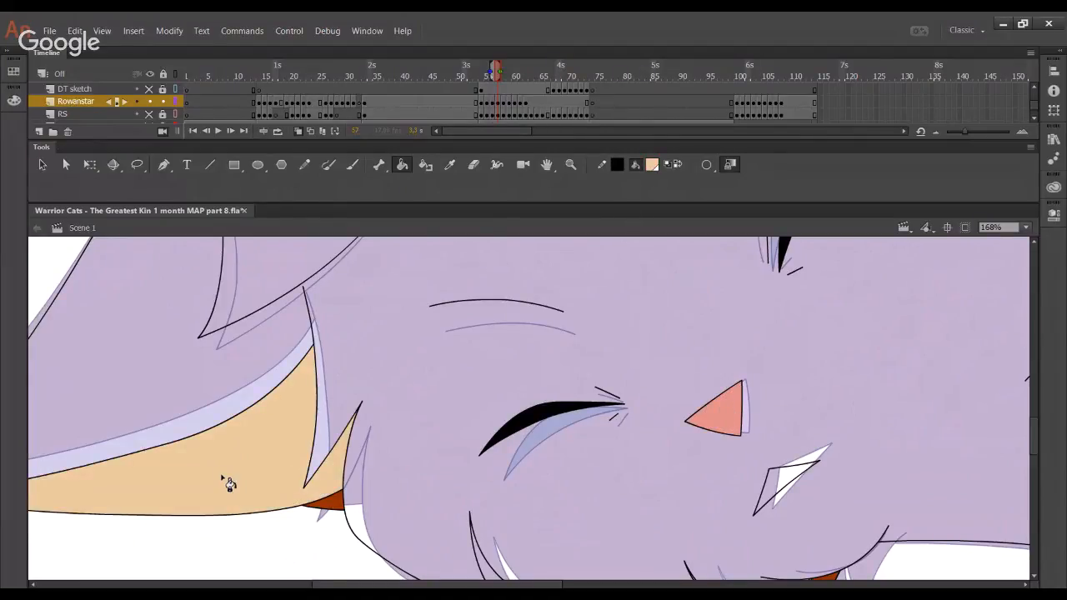
# Sample the orange-red fur color and close the outline of the small tuft above the upper head edge
pyautogui.click(449, 164)
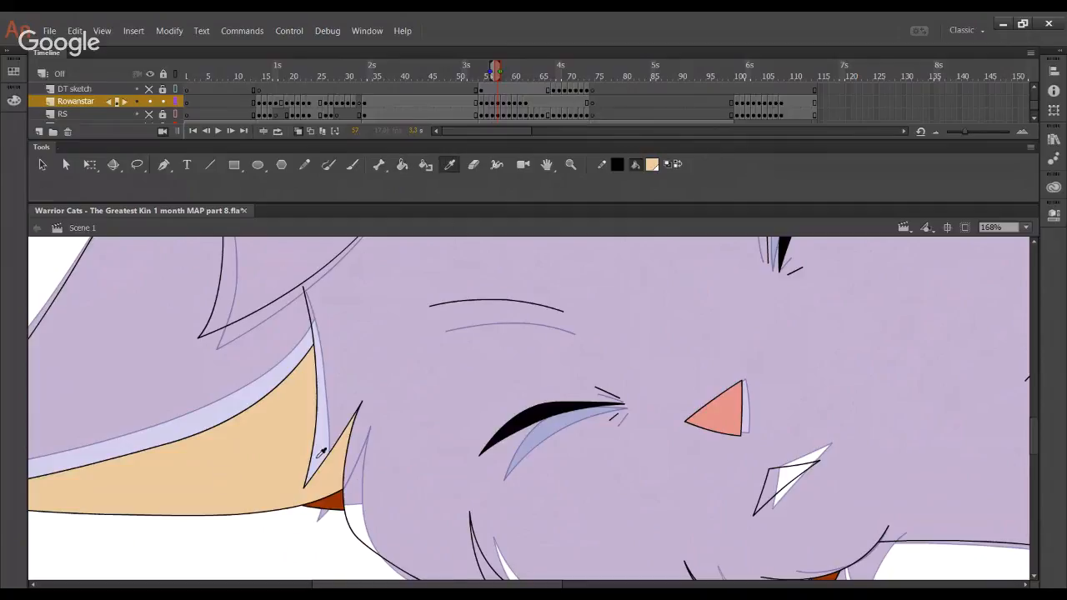
pyautogui.click(337, 500)
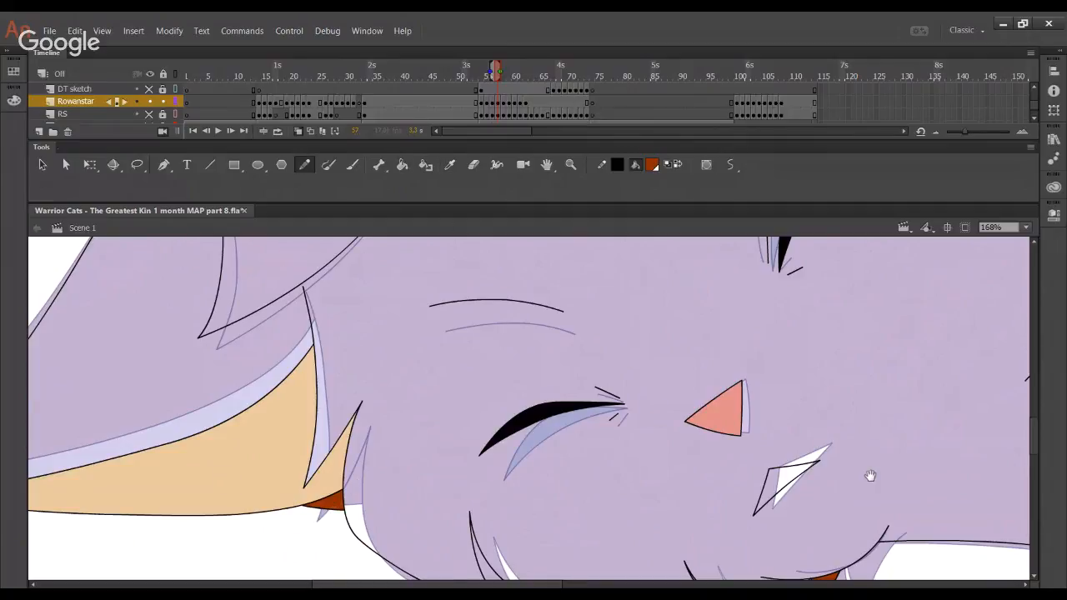
pyautogui.moveTo(816, 450); pyautogui.dragTo(196, 266)
pyautogui.moveTo(406, 381); pyautogui.dragTo(708, 576)
pyautogui.moveTo(208, 242); pyautogui.dragTo(438, 504)
pyautogui.moveTo(220, 326); pyautogui.dragTo(380, 398)
pyautogui.moveTo(286, 381)
pyautogui.mouseDown()
pyautogui.moveTo(352, 338)
pyautogui.moveTo(285, 386)
pyautogui.mouseUp()
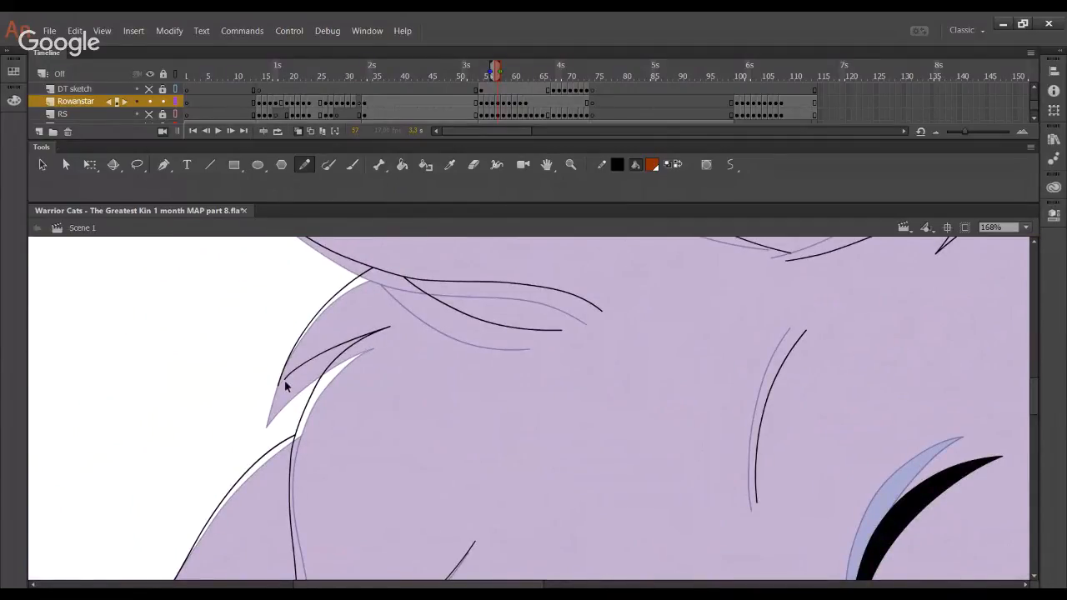
# Fill the whole head with the orange-red fur color
pyautogui.scroll(-3, 457, 374)
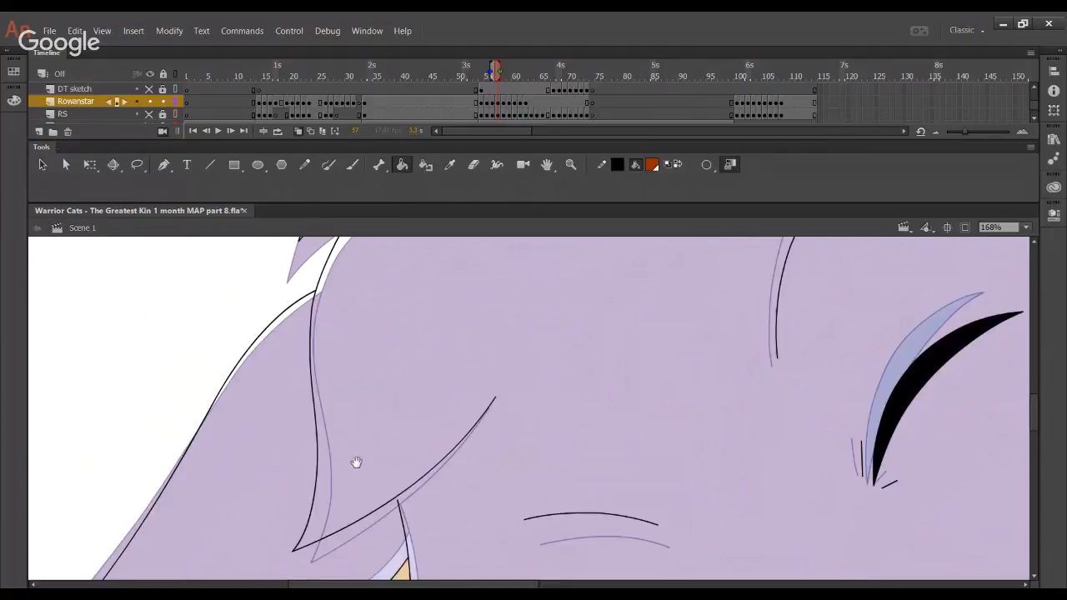
pyautogui.press('k')
pyautogui.click(380, 483)
pyautogui.scroll(-5, 633, 392)
pyautogui.scroll(5, 567, 336)
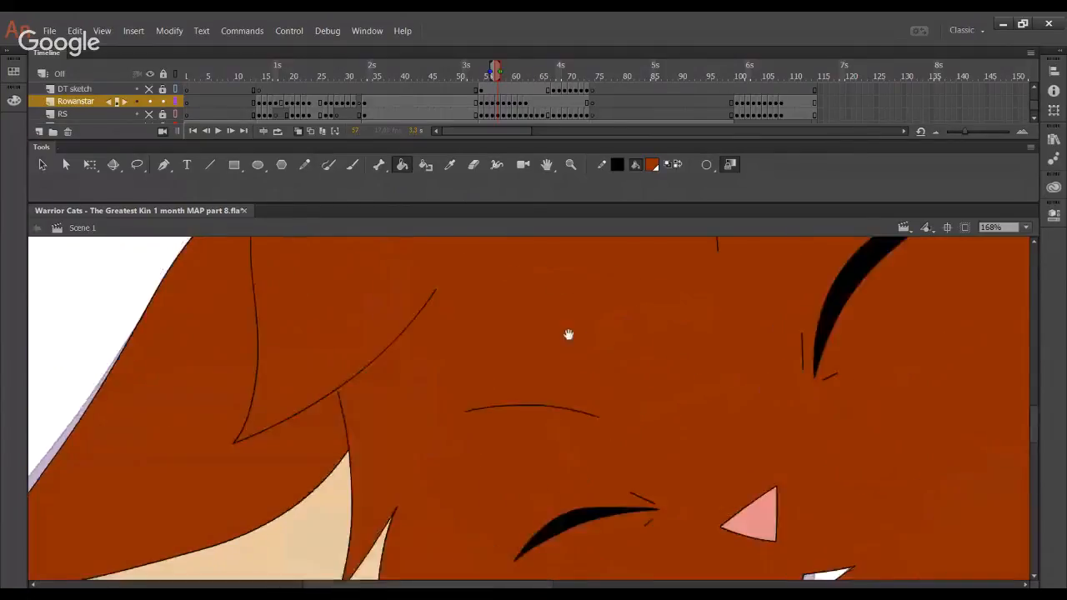
# Examine the filled head, neck and cheek outlines on frame 57
pyautogui.moveTo(611, 347); pyautogui.dragTo(492, 529)
pyautogui.moveTo(782, 248); pyautogui.dragTo(689, 395)
pyautogui.moveTo(881, 533); pyautogui.dragTo(468, 323)
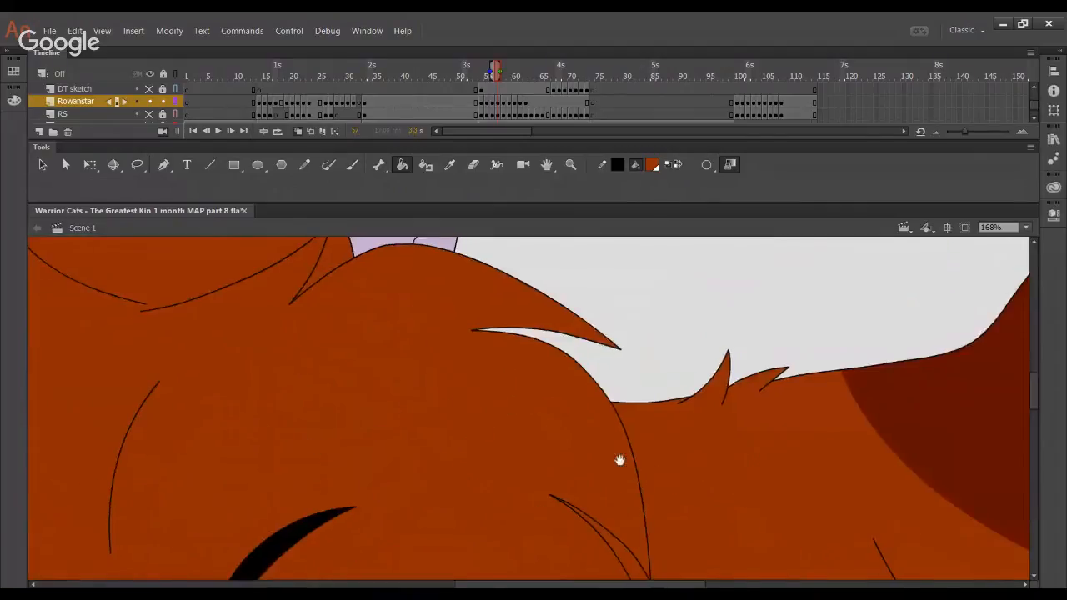
pyautogui.moveTo(619, 459); pyautogui.dragTo(542, 241)
pyautogui.moveTo(628, 369); pyautogui.dragTo(703, 258)
pyautogui.click(307, 167)
pyautogui.moveTo(419, 505); pyautogui.dragTo(619, 451)
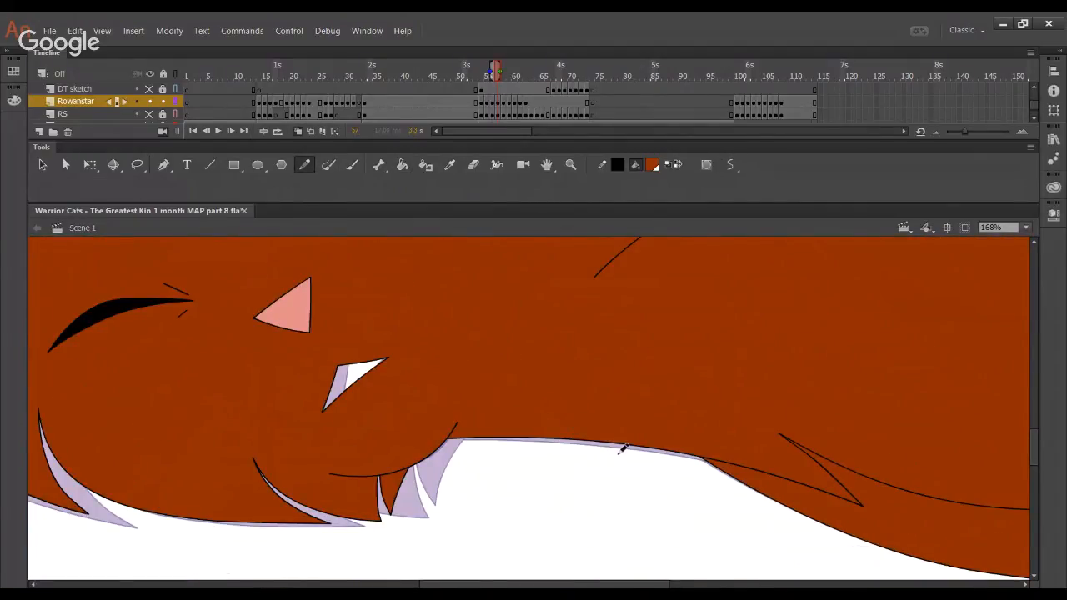
# Sample the nose's pink as the fill color and return to the Pencil tool
pyautogui.press('i')
pyautogui.click(299, 302)
pyautogui.click(305, 165)
pyautogui.moveTo(478, 381); pyautogui.dragTo(533, 547)
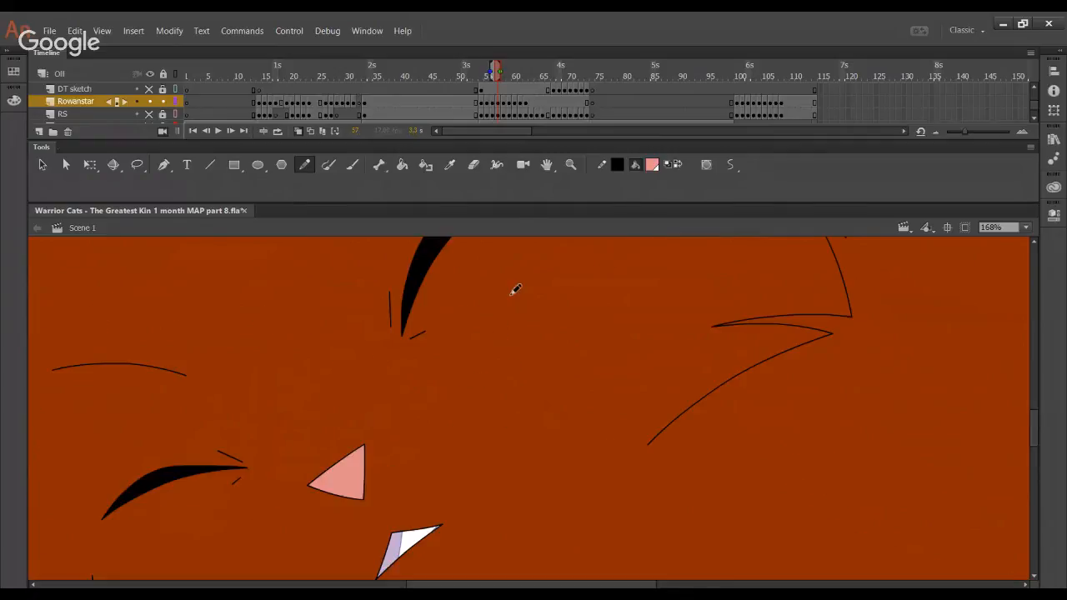
pyautogui.moveTo(509, 461); pyautogui.dragTo(539, 249)
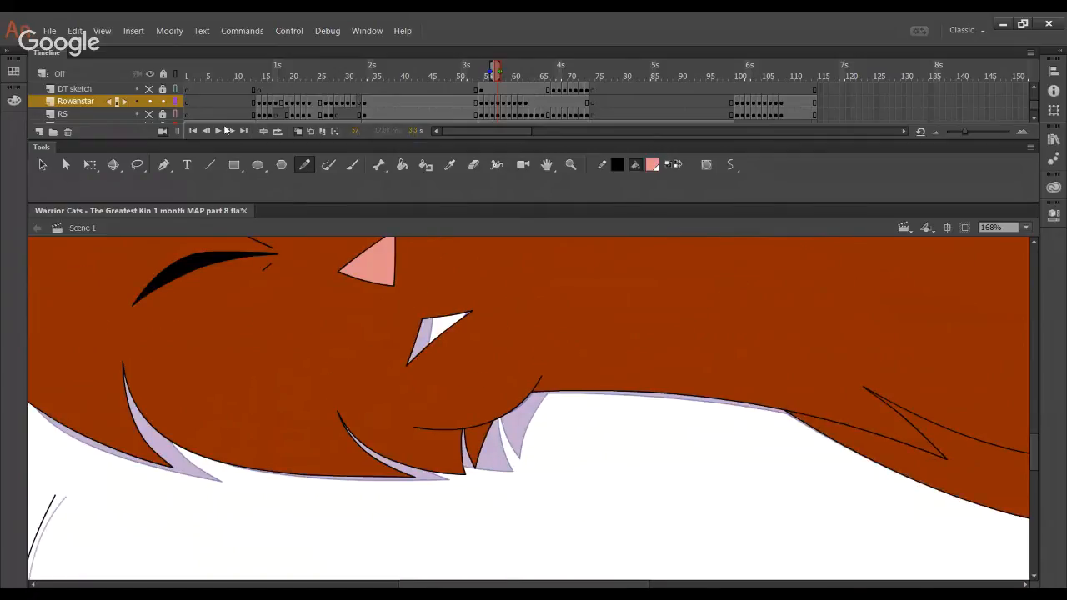
# Advance to frame 58 and show the RS sketch layer
pyautogui.click(230, 130)
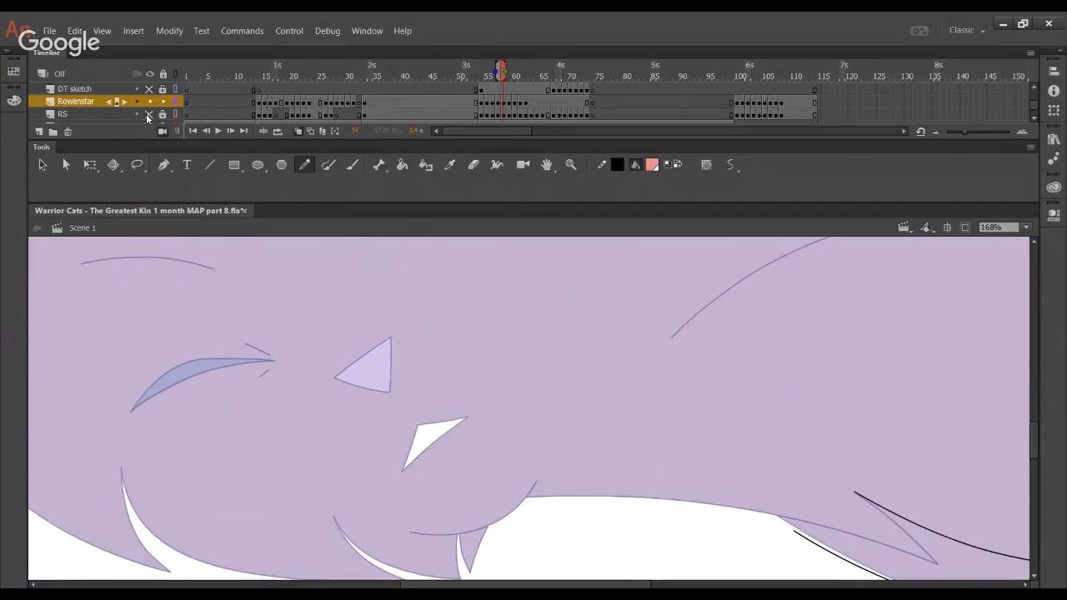
pyautogui.click(149, 114)
pyautogui.moveTo(424, 482)
pyautogui.mouseDown()
pyautogui.moveTo(470, 414)
pyautogui.moveTo(460, 484)
pyautogui.mouseUp()
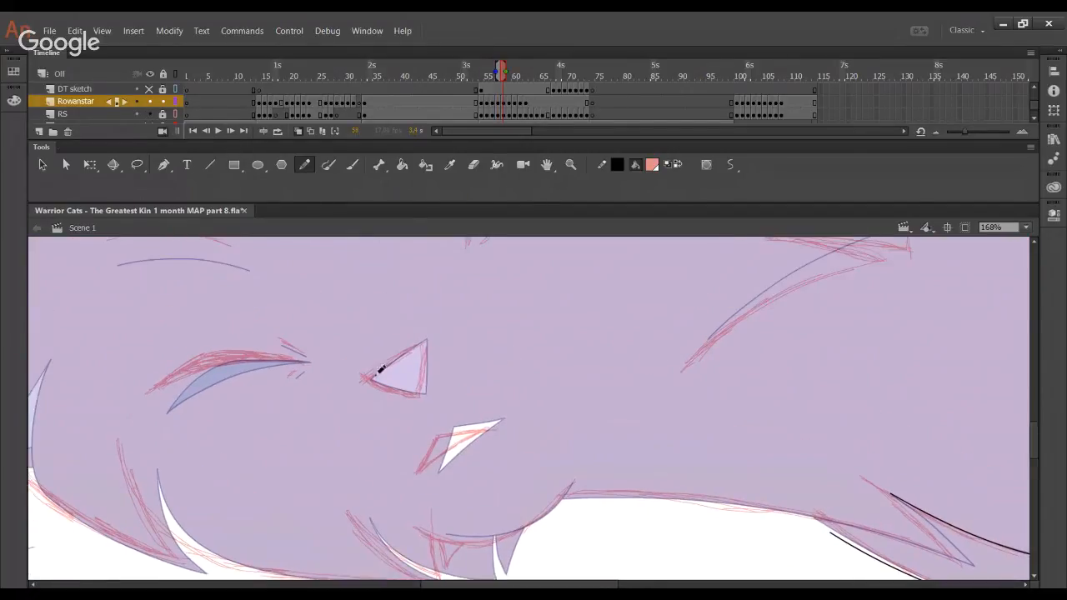
# Ink the upper edge of the nose over the sketch, retrying the stroke until it fits
pyautogui.moveTo(341, 396); pyautogui.dragTo(490, 318)
pyautogui.hotkey('ctrl', 'z')
pyautogui.moveTo(347, 394)
pyautogui.mouseDown()
pyautogui.moveTo(478, 315)
pyautogui.moveTo(372, 372)
pyautogui.moveTo(471, 319)
pyautogui.mouseUp()
pyautogui.hotkey('ctrl', 'z')
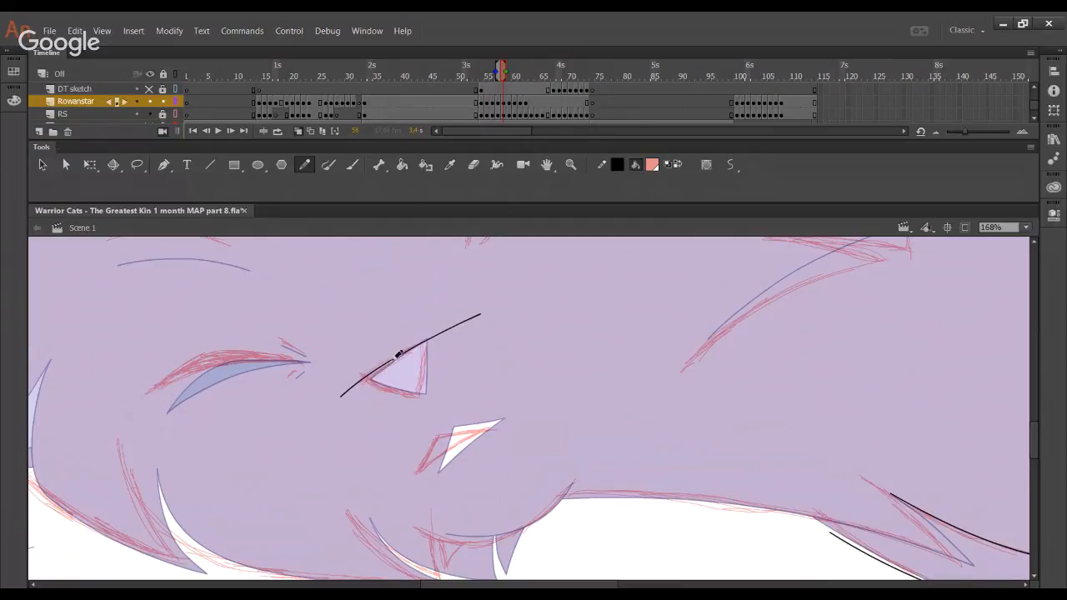
# Ink the nose's lower and rear edges over the sketch and trim the overhanging line ends into a closed triangle
pyautogui.moveTo(350, 364); pyautogui.dragTo(460, 392)
pyautogui.hotkey('ctrl', 'z')
pyautogui.moveTo(351, 364); pyautogui.dragTo(459, 392)
pyautogui.hotkey('ctrl', 'z')
pyautogui.hotkey('ctrl', 'y')
pyautogui.hotkey('ctrl', 'z')
pyautogui.hotkey('ctrl', 'y')
pyautogui.hotkey('ctrl', 'z')
pyautogui.hotkey('ctrl', 'y')
pyautogui.hotkey('ctrl', 'z')
pyautogui.moveTo(353, 371)
pyautogui.mouseDown()
pyautogui.moveTo(436, 398)
pyautogui.moveTo(427, 307)
pyautogui.mouseUp()
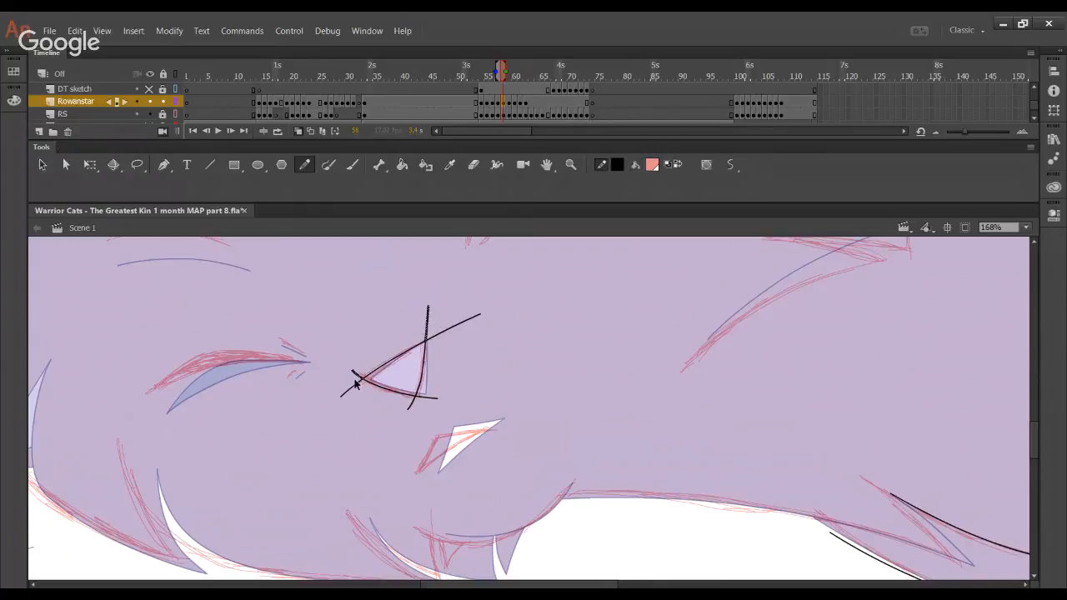
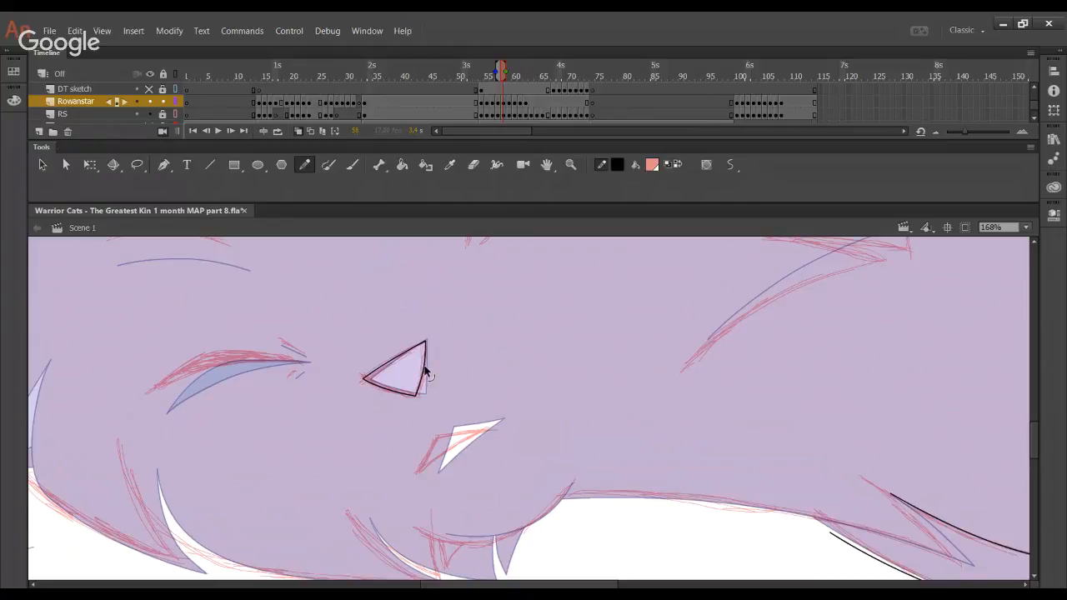
pyautogui.moveTo(409, 426); pyautogui.dragTo(345, 426)
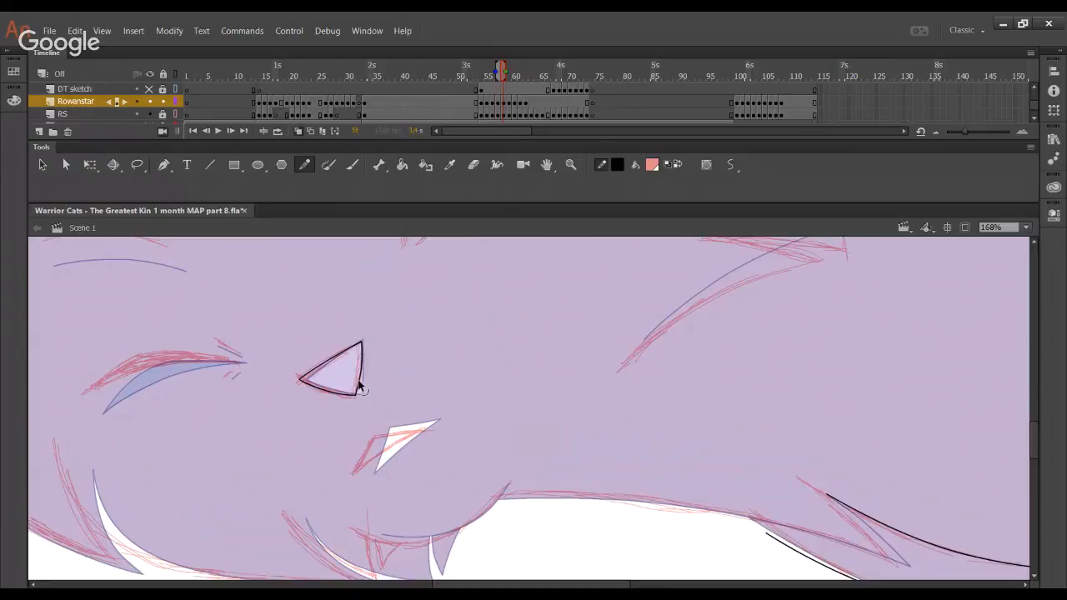
pyautogui.click(316, 595)
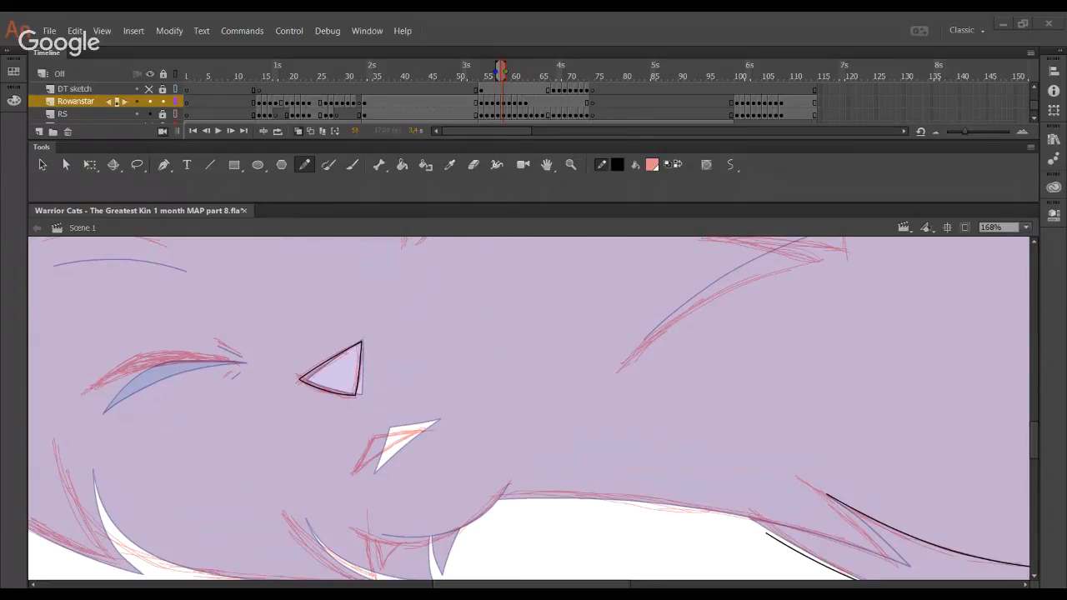
pyautogui.click(532, 342)
pyautogui.hotkey('alt', 'Tab')
pyautogui.click(19, 429)
# Ink the front and upper edges of the open mouth over the sketch with two crossing lines
pyautogui.scroll(-3, 422, 376)
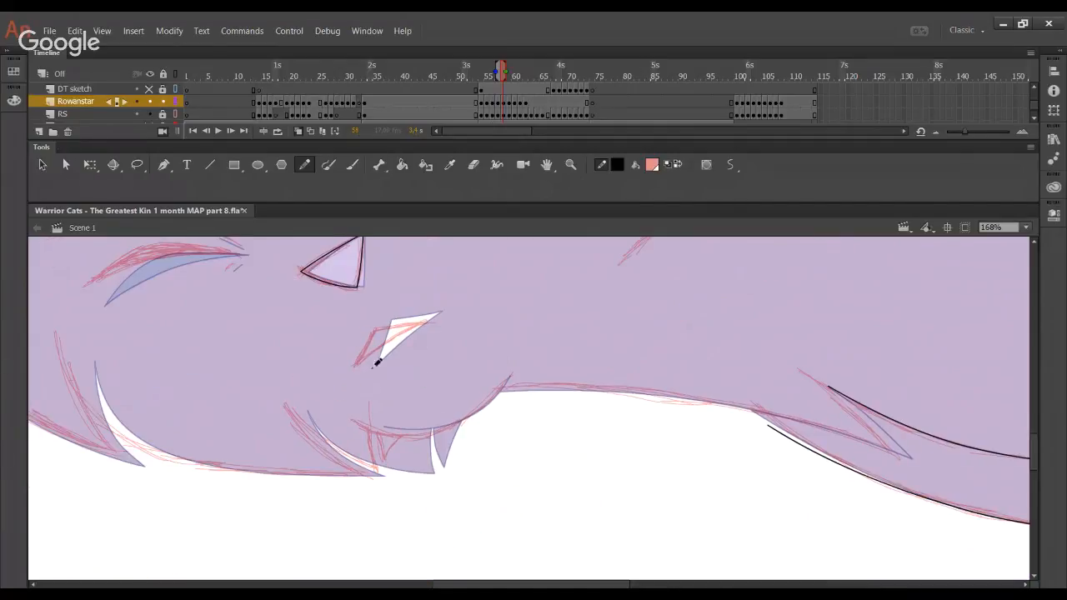
pyautogui.moveTo(346, 392); pyautogui.dragTo(401, 264)
pyautogui.hotkey('ctrl', 'z')
pyautogui.moveTo(341, 394); pyautogui.dragTo(404, 268)
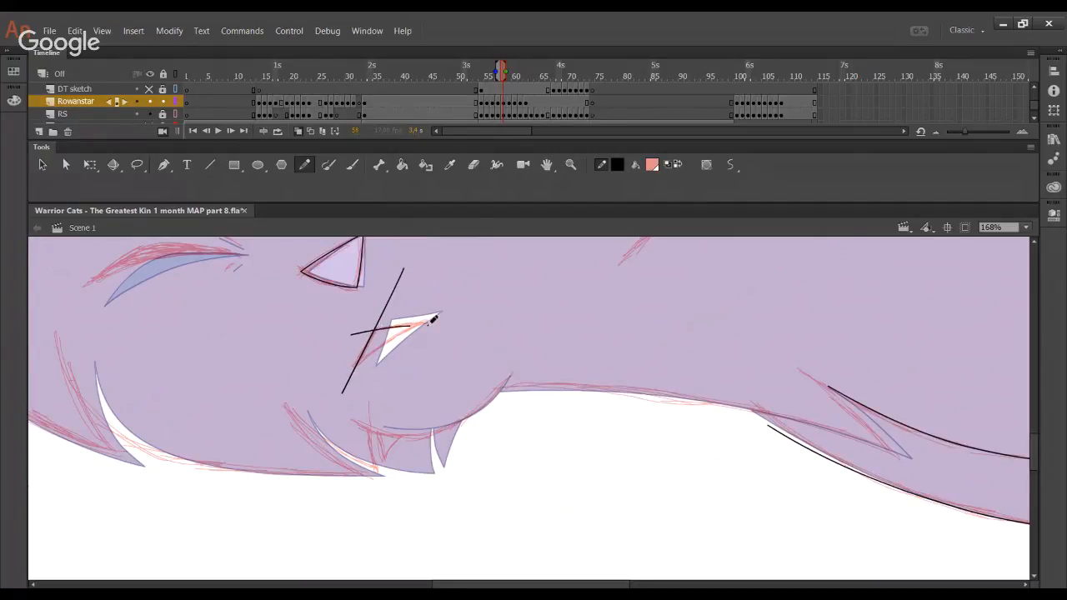
pyautogui.moveTo(357, 334); pyautogui.dragTo(431, 317)
pyautogui.hotkey('ctrl', 'z')
pyautogui.hotkey('ctrl', 'z')
pyautogui.hotkey('ctrl', 'z')
pyautogui.moveTo(364, 334); pyautogui.dragTo(443, 316)
pyautogui.hotkey('ctrl', 'z')
pyautogui.moveTo(362, 329); pyautogui.dragTo(483, 314)
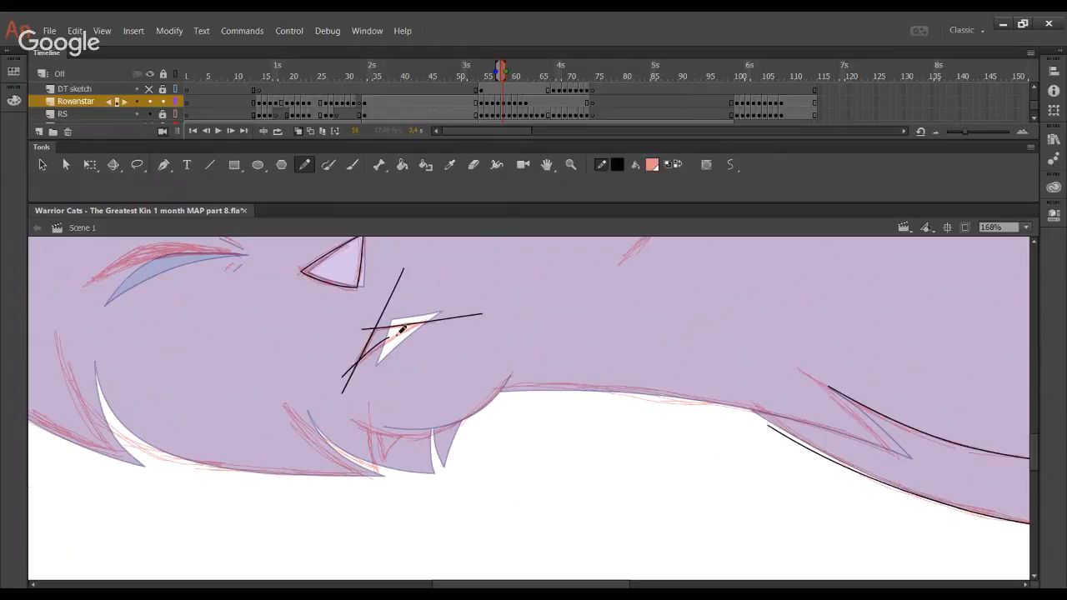
# Ink the mouth's lower edge and trim the overhanging ends so the mouth forms a closed triangle
pyautogui.hotkey('ctrl', 'z')
pyautogui.moveTo(345, 376); pyautogui.dragTo(405, 332)
pyautogui.hotkey('ctrl', 'z')
pyautogui.moveTo(347, 378); pyautogui.dragTo(399, 337)
pyautogui.hotkey('ctrl', 'z')
pyautogui.moveTo(346, 377)
pyautogui.mouseDown()
pyautogui.moveTo(398, 337)
pyautogui.moveTo(465, 308)
pyautogui.moveTo(435, 321)
pyautogui.moveTo(406, 313)
pyautogui.moveTo(366, 332)
pyautogui.mouseUp()
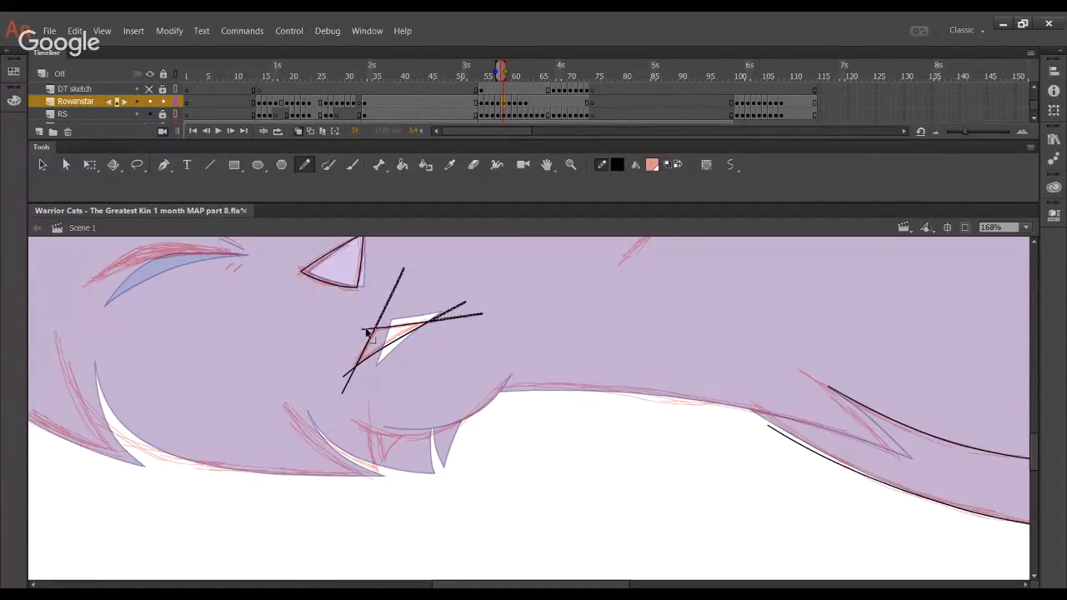
pyautogui.moveTo(346, 376); pyautogui.dragTo(345, 381)
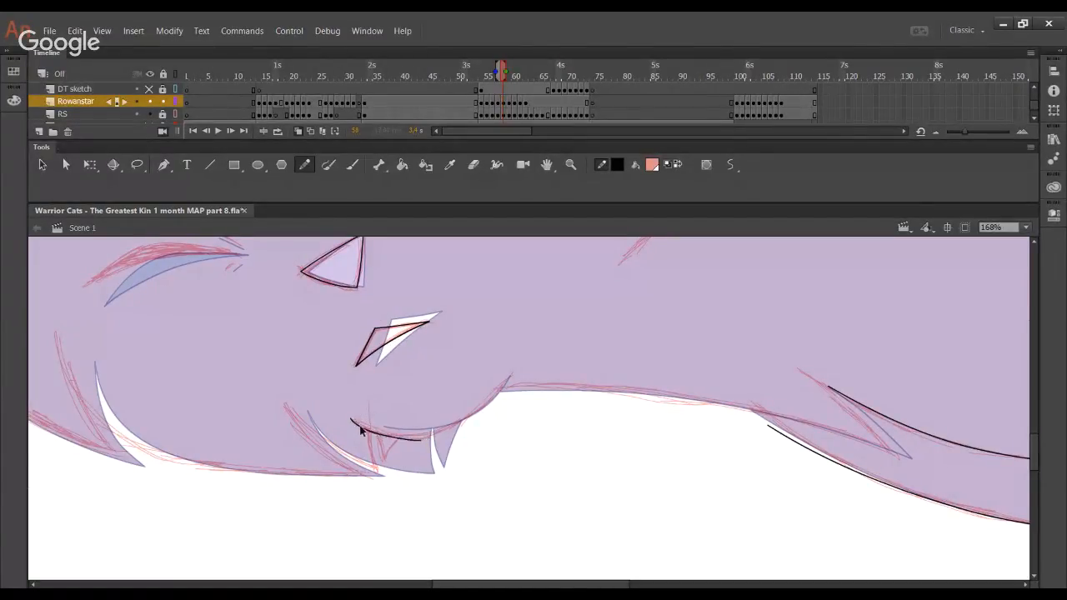
# Ink the curved chin line below the mouth up to the start of the neck
pyautogui.moveTo(352, 421)
pyautogui.mouseDown()
pyautogui.moveTo(424, 435)
pyautogui.moveTo(463, 427)
pyautogui.moveTo(510, 378)
pyautogui.mouseUp()
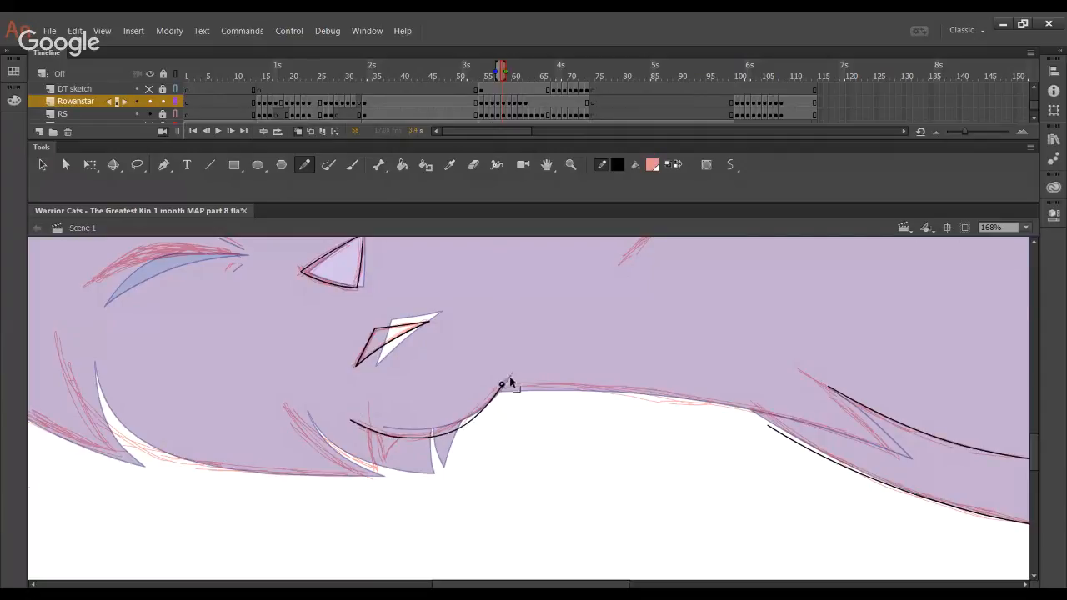
pyautogui.moveTo(477, 415); pyautogui.dragTo(484, 409)
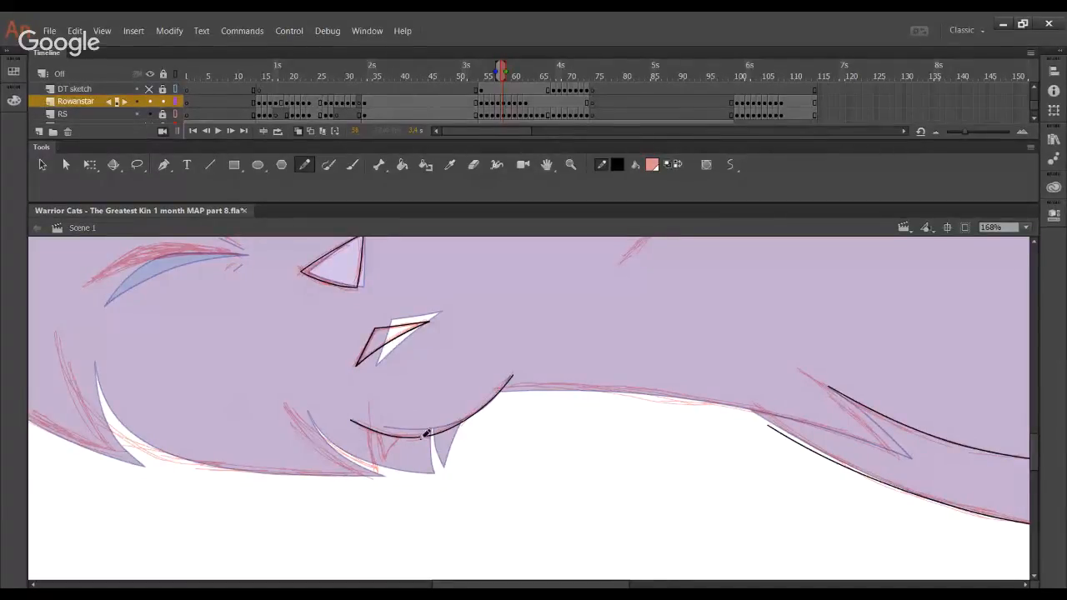
# Ink the small pointed tuft under the chin line and delete its overhanging line ends
pyautogui.moveTo(479, 458); pyautogui.dragTo(422, 470)
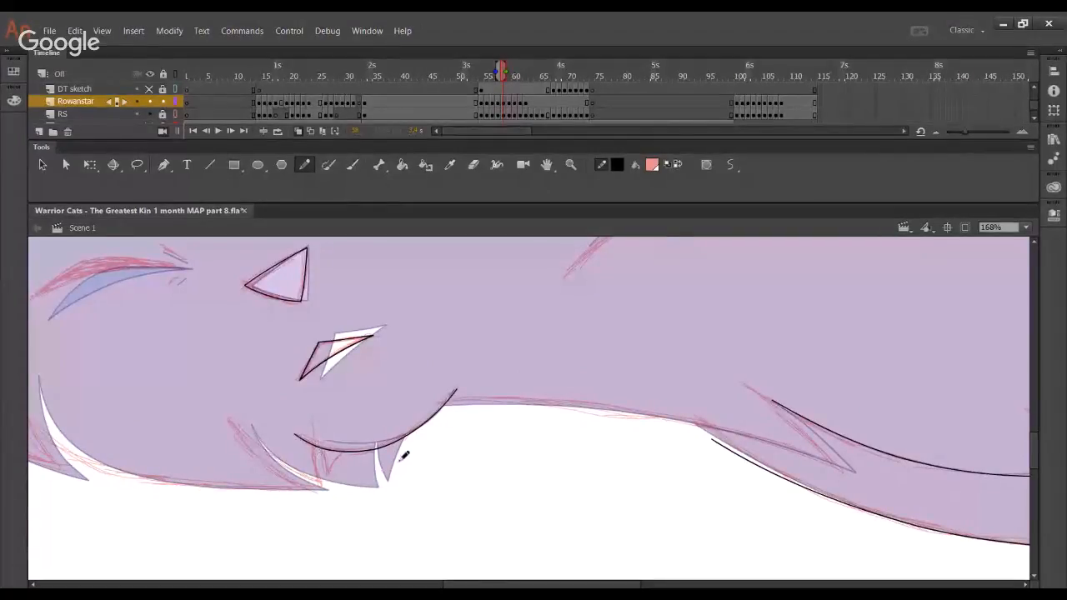
pyautogui.moveTo(492, 465); pyautogui.dragTo(360, 478)
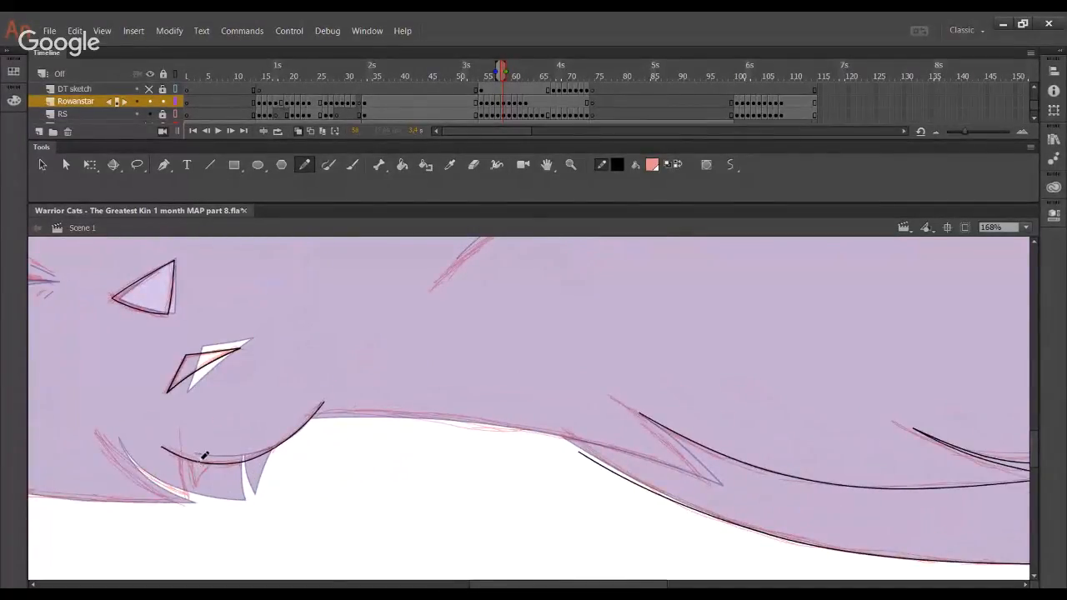
pyautogui.moveTo(189, 429)
pyautogui.mouseDown()
pyautogui.moveTo(230, 550)
pyautogui.moveTo(215, 532)
pyautogui.moveTo(241, 436)
pyautogui.mouseUp()
pyautogui.hotkey('ctrl', 'z')
pyautogui.hotkey('ctrl', 'z')
pyautogui.moveTo(184, 511); pyautogui.dragTo(243, 436)
pyautogui.press('Delete')
pyautogui.keyDown('ctrl'); pyautogui.click(189, 500); pyautogui.keyUp('ctrl')
pyautogui.press('Delete')
pyautogui.keyDown('ctrl'); pyautogui.click(204, 513); pyautogui.keyUp('ctrl')
pyautogui.press('Delete')
pyautogui.moveTo(165, 507); pyautogui.dragTo(225, 560)
# Ink the cheek tuft in front of the chin with a long curve and a short closing line, trimming the excess
pyautogui.moveTo(276, 423); pyautogui.dragTo(449, 336)
pyautogui.moveTo(270, 347); pyautogui.dragTo(457, 420)
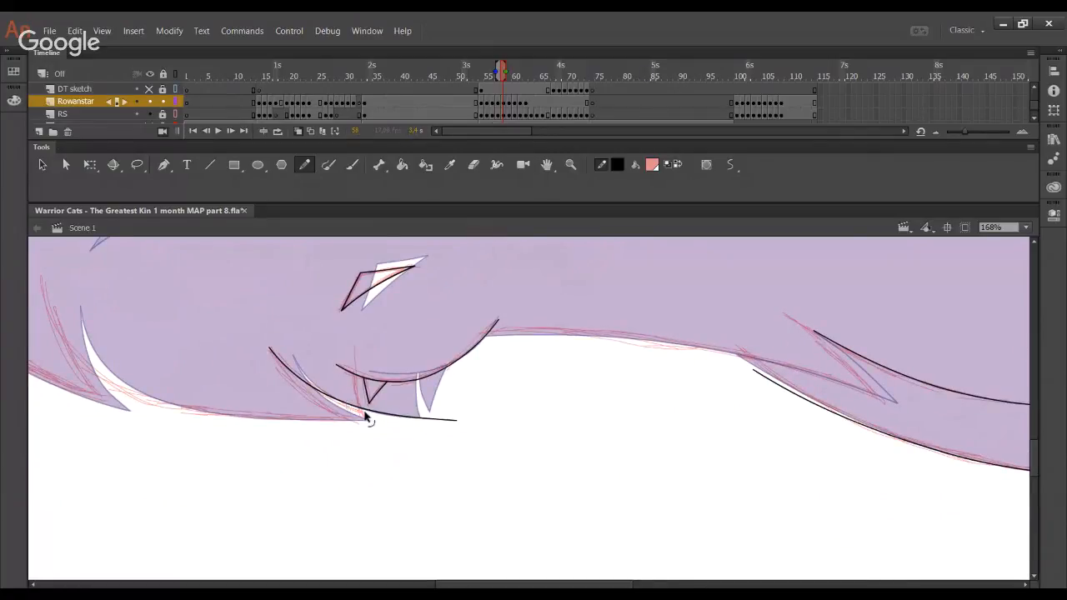
pyautogui.moveTo(288, 373); pyautogui.dragTo(252, 350)
pyautogui.moveTo(406, 425)
pyautogui.mouseDown()
pyautogui.moveTo(391, 422)
pyautogui.moveTo(356, 338)
pyautogui.mouseUp()
pyautogui.hotkey('ctrl', 'z')
pyautogui.moveTo(374, 438)
pyautogui.mouseDown()
pyautogui.moveTo(355, 334)
pyautogui.moveTo(363, 390)
pyautogui.moveTo(356, 336)
pyautogui.mouseUp()
pyautogui.hotkey('ctrl', 'z')
pyautogui.hotkey('ctrl', 'z')
pyautogui.hotkey('ctrl', 'z')
pyautogui.hotkey('ctrl', 'z')
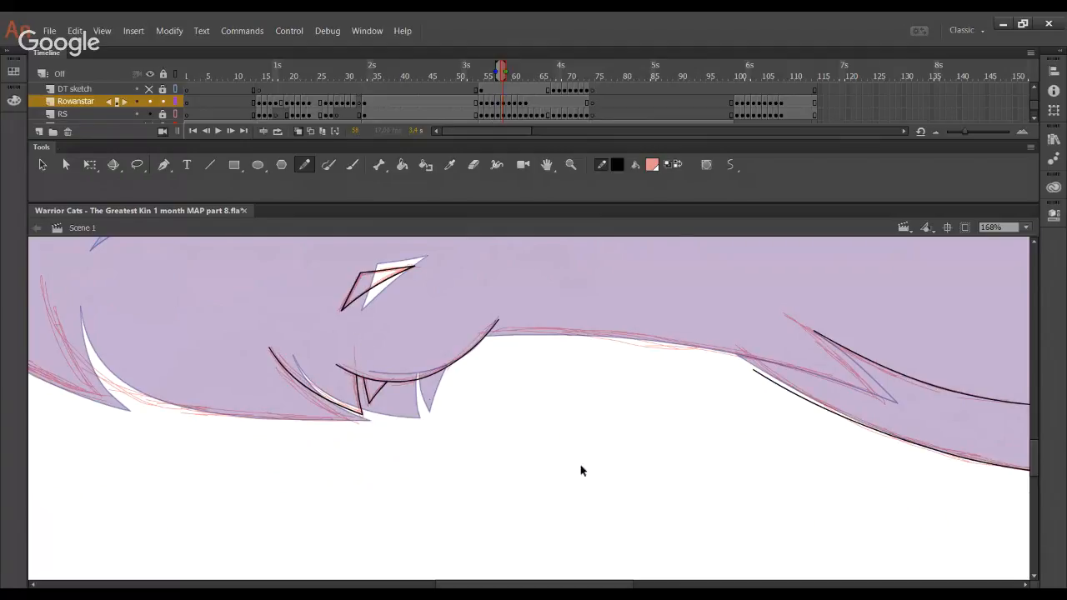
# Ink the neck's lower outline from the chin line to the tip of the chest tuft
pyautogui.moveTo(664, 456); pyautogui.dragTo(385, 498)
pyautogui.moveTo(202, 376)
pyautogui.mouseDown()
pyautogui.moveTo(327, 374)
pyautogui.moveTo(557, 425)
pyautogui.mouseUp()
pyautogui.hotkey('ctrl', 'z')
pyautogui.moveTo(212, 367)
pyautogui.mouseDown()
pyautogui.moveTo(357, 372)
pyautogui.moveTo(509, 407)
pyautogui.moveTo(607, 445)
pyautogui.mouseUp()
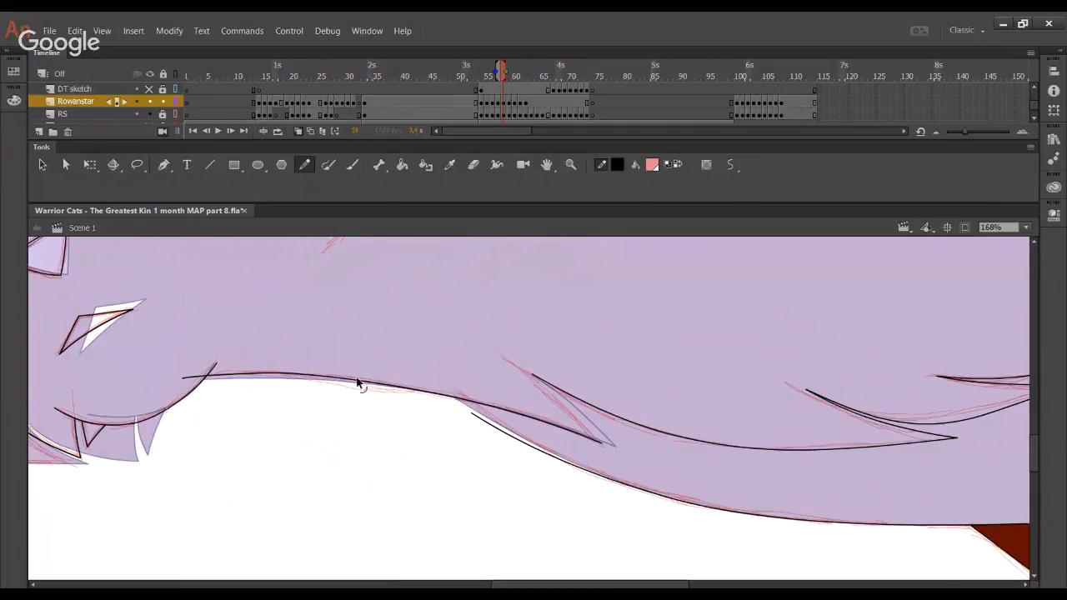
# Trim the neck line's overhang at the chin, reshape its curve, and extend the chest outline to meet it
pyautogui.keyDown('ctrl'); pyautogui.click(186, 377); pyautogui.keyUp('ctrl')
pyautogui.press('Delete')
pyautogui.moveTo(236, 375); pyautogui.dragTo(171, 374)
pyautogui.keyDown('ctrl'); pyautogui.click(236, 374); pyautogui.keyUp('ctrl')
pyautogui.press('Delete')
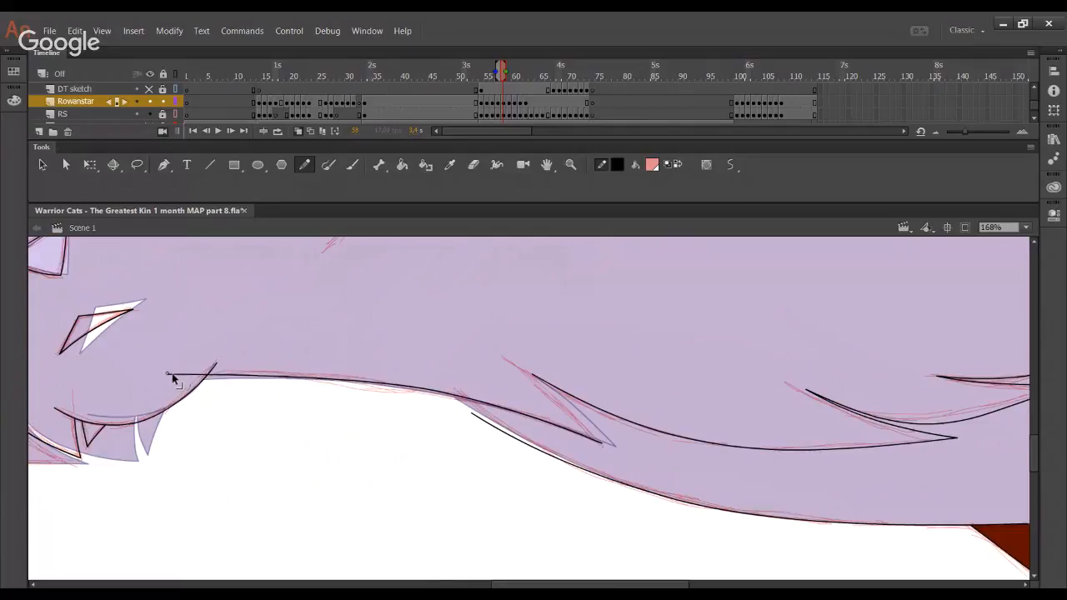
pyautogui.keyDown('ctrl'); pyautogui.click(176, 376); pyautogui.keyUp('ctrl')
pyautogui.press('Delete')
pyautogui.moveTo(290, 378); pyautogui.dragTo(251, 373)
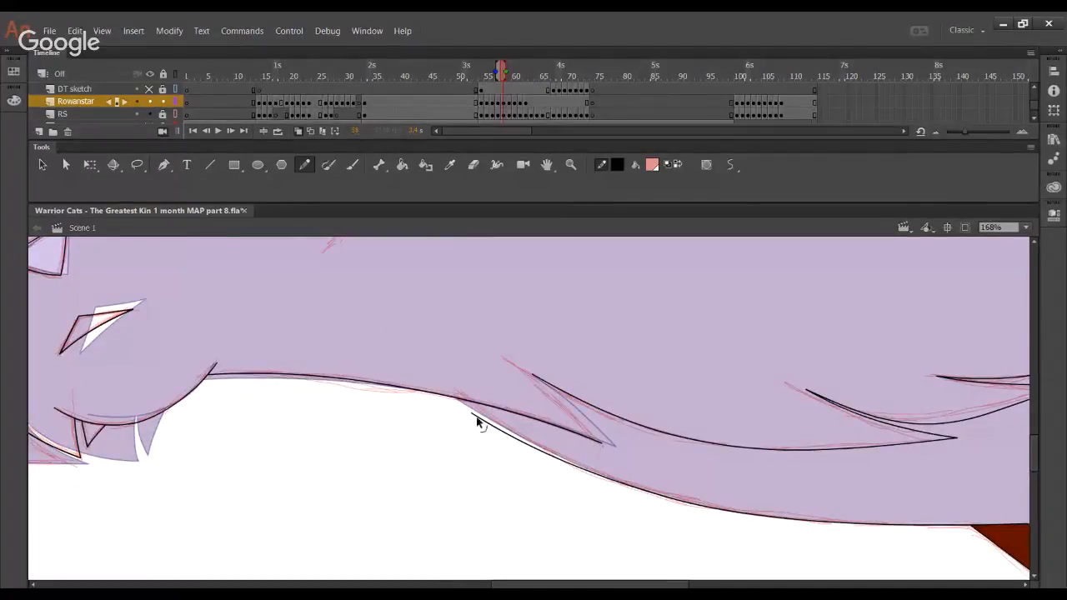
pyautogui.moveTo(473, 414); pyautogui.dragTo(457, 399)
pyautogui.moveTo(567, 457); pyautogui.dragTo(444, 433)
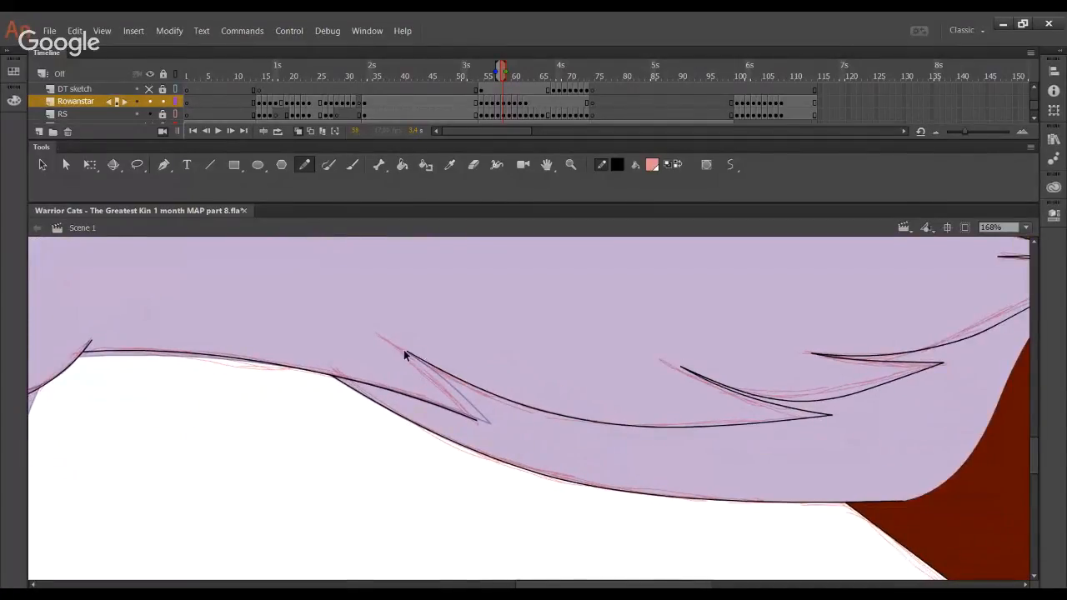
# Ink the closing line of the neck tuft beside the chin and join its ends into a sharp point
pyautogui.moveTo(404, 355)
pyautogui.mouseDown()
pyautogui.moveTo(399, 349)
pyautogui.moveTo(477, 417)
pyautogui.mouseUp()
pyautogui.click(148, 114)
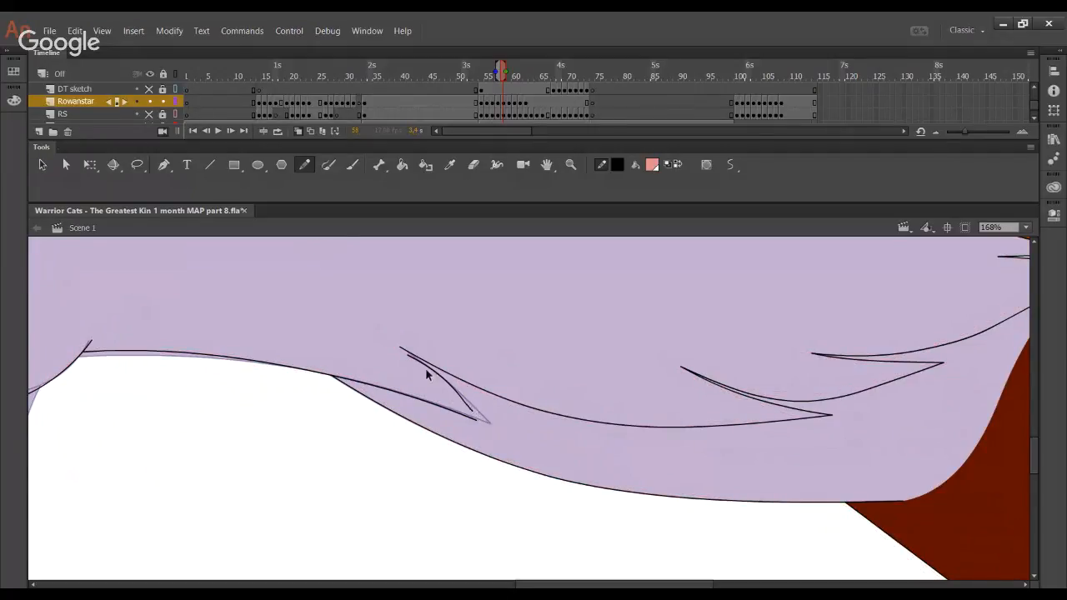
pyautogui.hotkey('ctrl', 'z')
pyautogui.moveTo(416, 351); pyautogui.dragTo(478, 421)
pyautogui.moveTo(415, 360); pyautogui.dragTo(400, 351)
pyautogui.moveTo(448, 389); pyautogui.dragTo(419, 362)
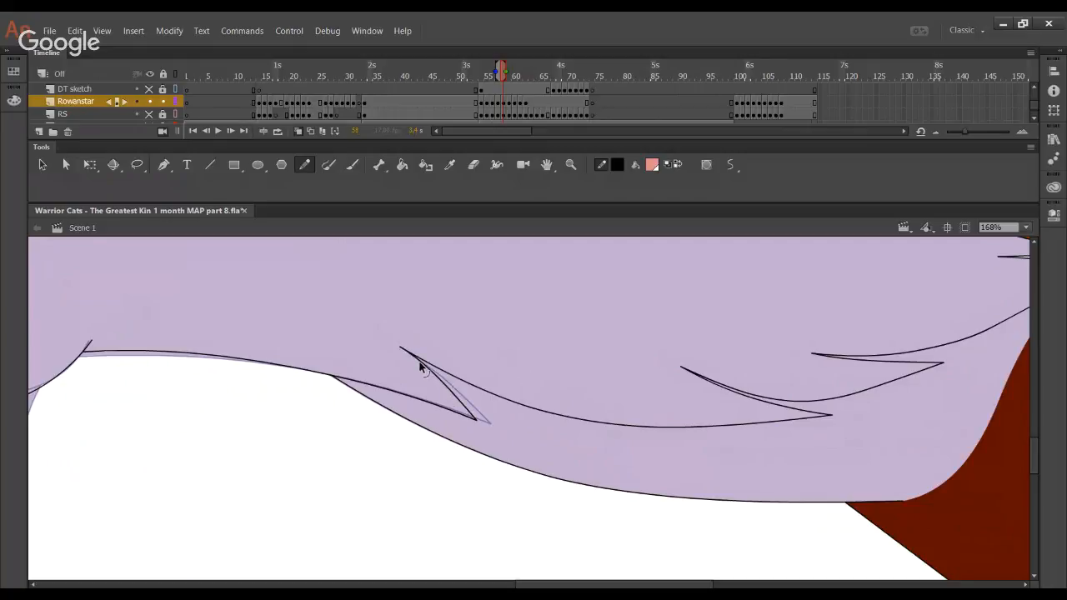
pyautogui.moveTo(476, 423); pyautogui.dragTo(487, 423)
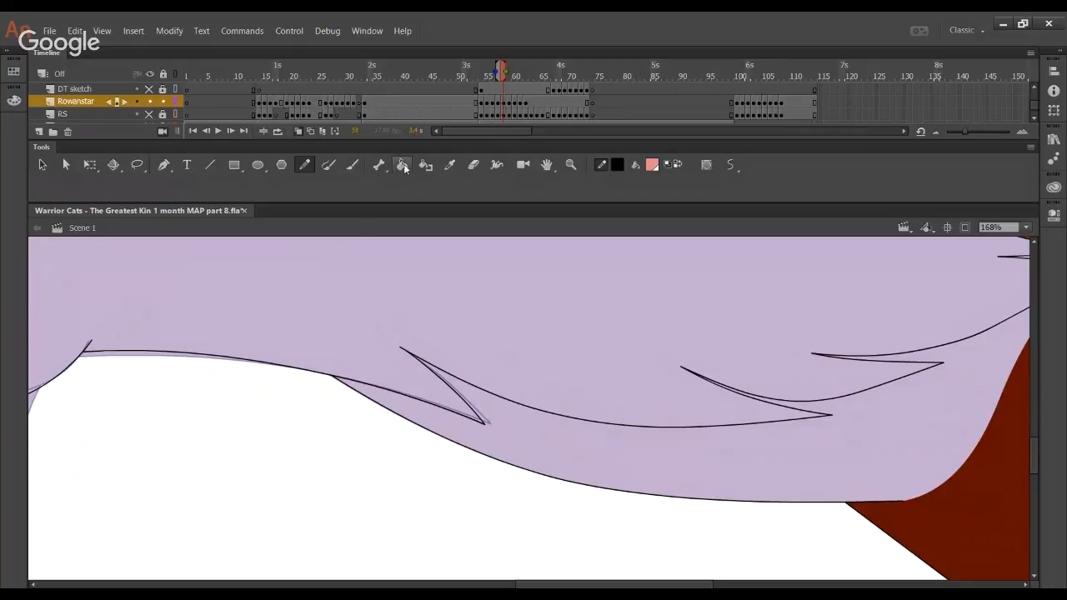
# Fill the cat's triangular nose with the pink color
pyautogui.click(402, 164)
pyautogui.moveTo(400, 347); pyautogui.dragTo(322, 345)
pyautogui.click(321, 350)
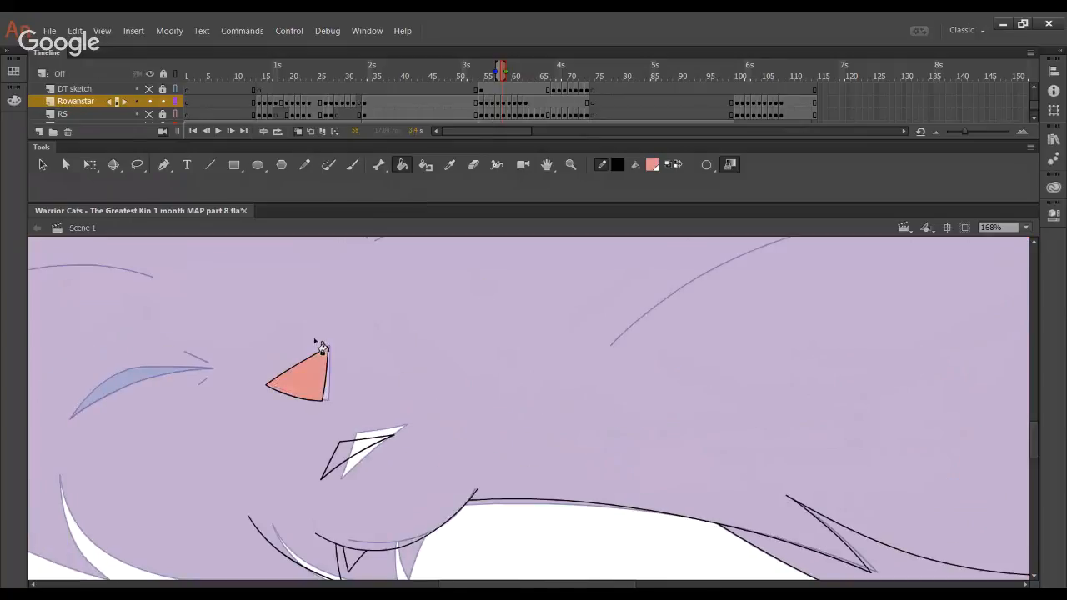
# Show the RS sketch again and ink the long curved fur line on the far cheek beyond the nose
pyautogui.click(304, 167)
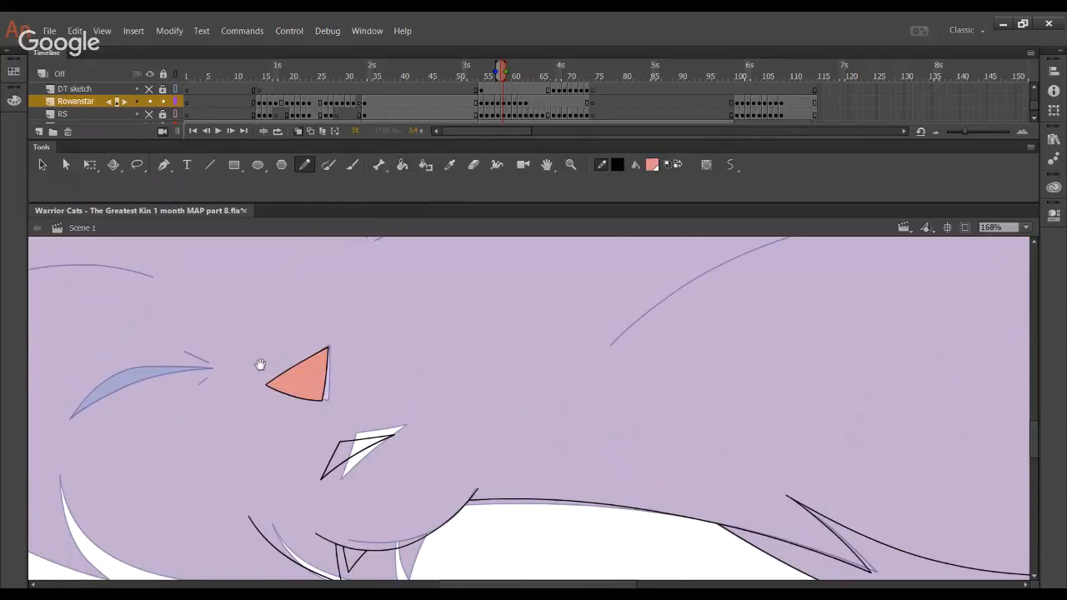
pyautogui.moveTo(260, 365); pyautogui.dragTo(495, 391)
pyautogui.click(150, 117)
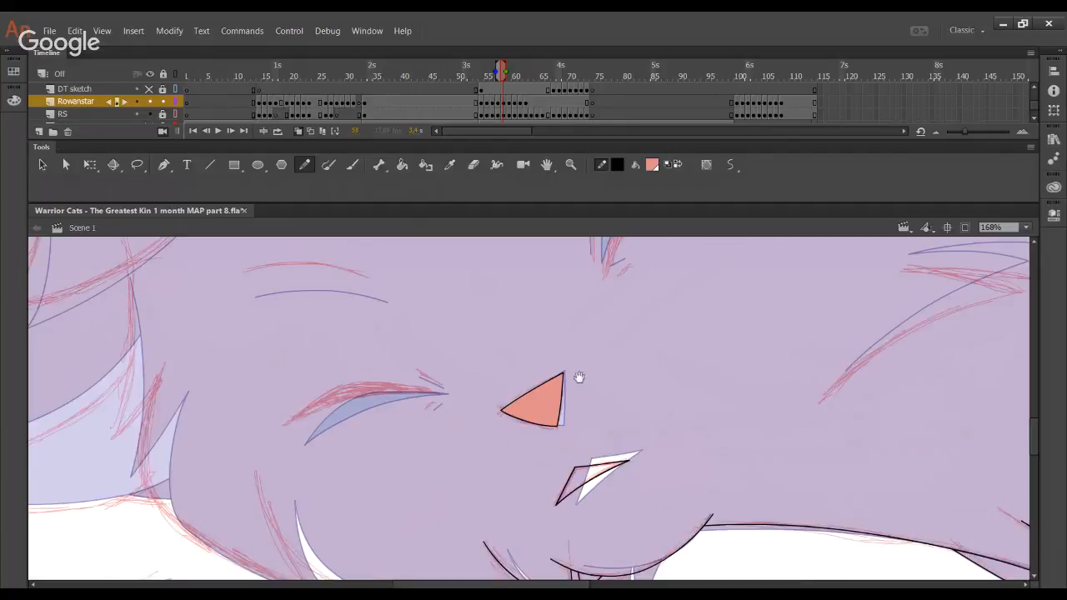
pyautogui.moveTo(633, 337); pyautogui.dragTo(522, 453)
pyautogui.moveTo(562, 357)
pyautogui.mouseDown()
pyautogui.moveTo(462, 356)
pyautogui.moveTo(408, 285)
pyautogui.mouseUp()
pyautogui.moveTo(555, 447); pyautogui.dragTo(707, 346)
pyautogui.hotkey('ctrl', 'z')
pyautogui.moveTo(555, 447)
pyautogui.mouseDown()
pyautogui.moveTo(760, 327)
pyautogui.moveTo(757, 337)
pyautogui.mouseUp()
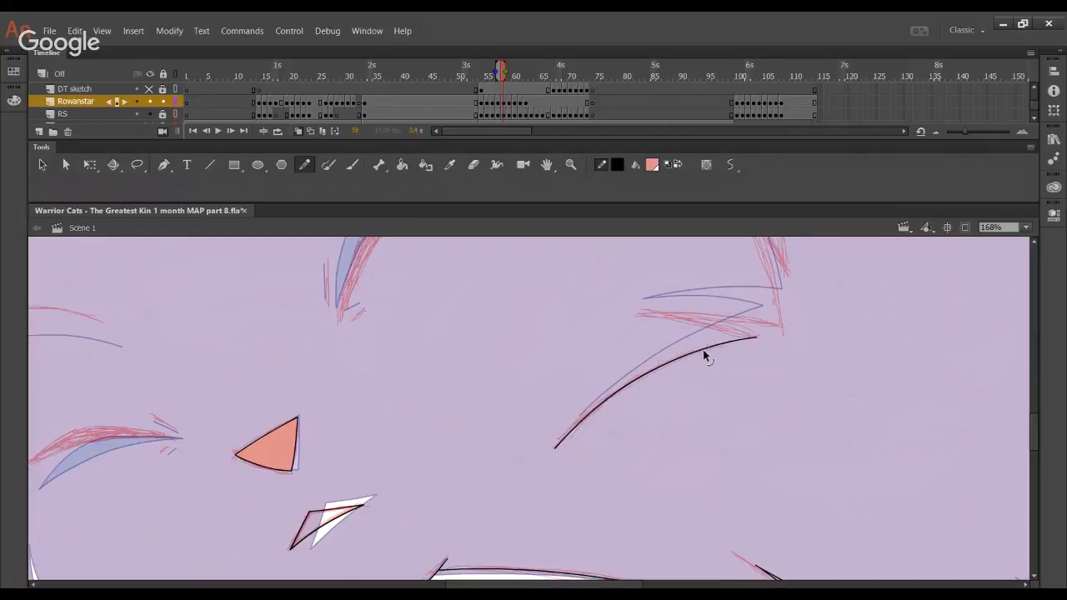
# Ink the lower cheek outline as one sweeping curve from inside the cheek tuft to the mouth
pyautogui.moveTo(405, 463); pyautogui.dragTo(463, 364)
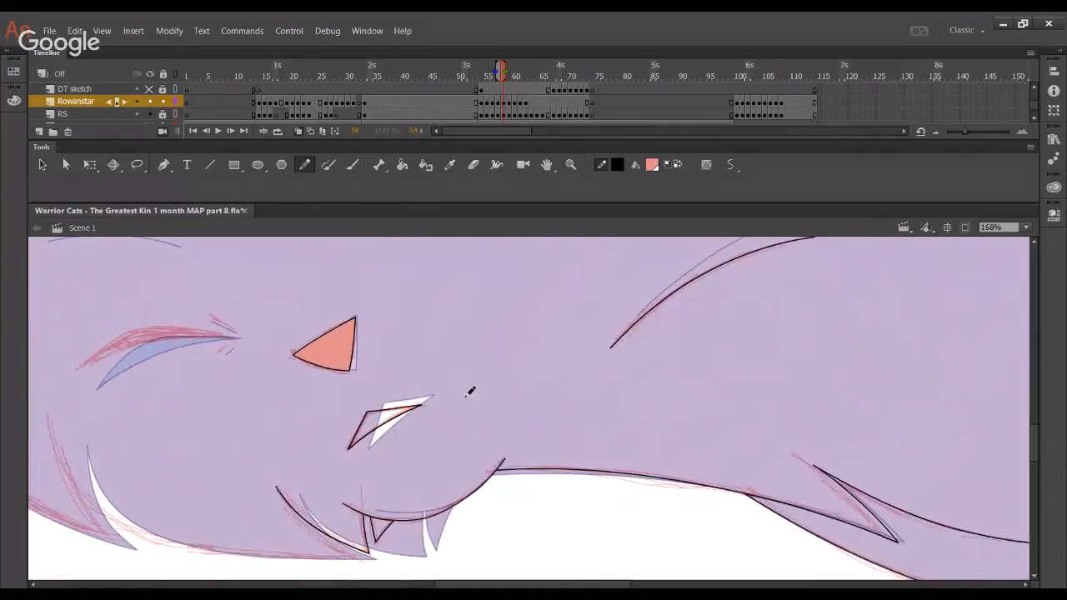
pyautogui.moveTo(295, 419)
pyautogui.mouseDown()
pyautogui.moveTo(401, 377)
pyautogui.moveTo(467, 388)
pyautogui.mouseUp()
pyautogui.moveTo(222, 384)
pyautogui.mouseDown()
pyautogui.moveTo(268, 465)
pyautogui.moveTo(427, 525)
pyautogui.moveTo(525, 528)
pyautogui.moveTo(427, 530)
pyautogui.mouseUp()
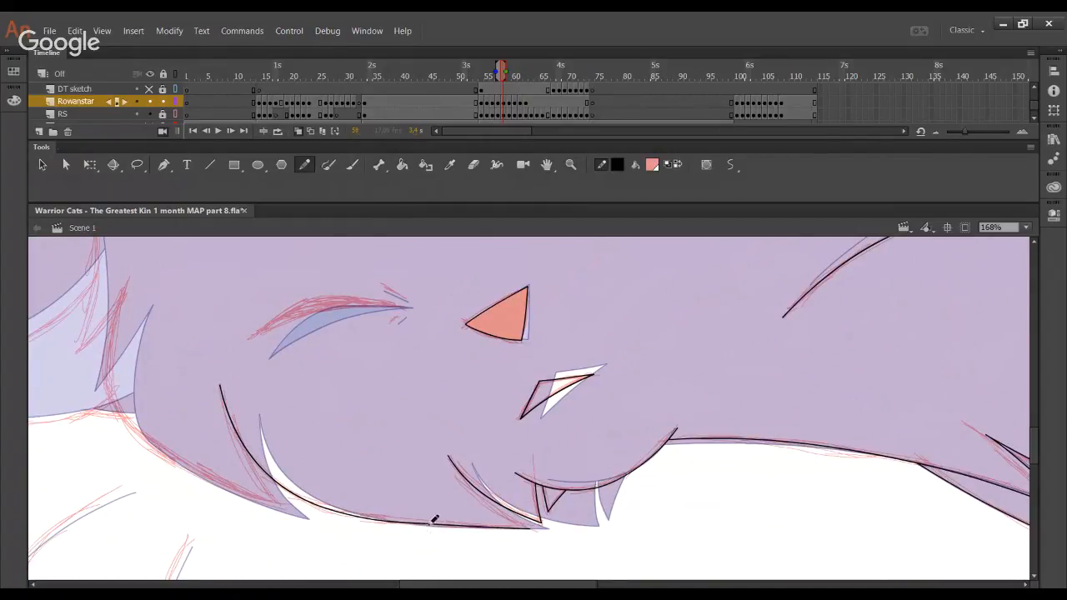
pyautogui.moveTo(317, 459); pyautogui.dragTo(449, 513)
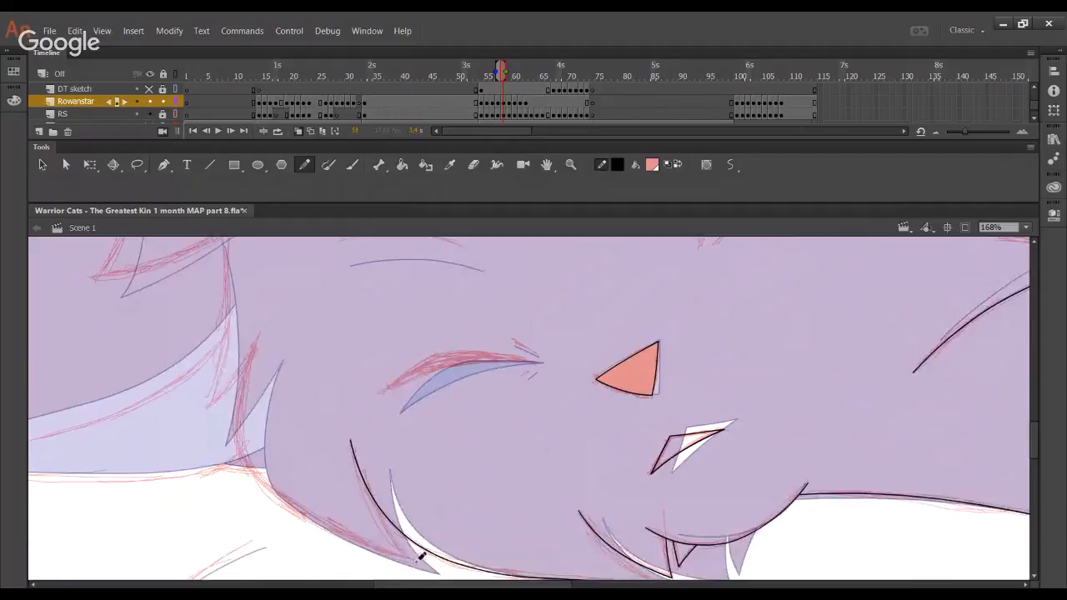
# Ink the outer cheek line from the cheek tuft's tip up to the ear base, bending it onto the sketch
pyautogui.moveTo(421, 556)
pyautogui.mouseDown()
pyautogui.moveTo(265, 471)
pyautogui.moveTo(245, 386)
pyautogui.moveTo(260, 331)
pyautogui.mouseUp()
pyautogui.moveTo(274, 415)
pyautogui.mouseDown()
pyautogui.moveTo(273, 388)
pyautogui.moveTo(338, 519)
pyautogui.mouseUp()
pyautogui.moveTo(312, 324); pyautogui.dragTo(364, 505)
# Ink the lower curve of the pointed head tuft overlapping the ear and cut off the excess at its upper end
pyautogui.moveTo(342, 406)
pyautogui.mouseDown()
pyautogui.moveTo(403, 459)
pyautogui.moveTo(409, 400)
pyautogui.mouseUp()
pyautogui.moveTo(512, 428)
pyautogui.mouseDown()
pyautogui.moveTo(328, 548)
pyautogui.moveTo(242, 565)
pyautogui.moveTo(490, 461)
pyautogui.moveTo(510, 432)
pyautogui.mouseUp()
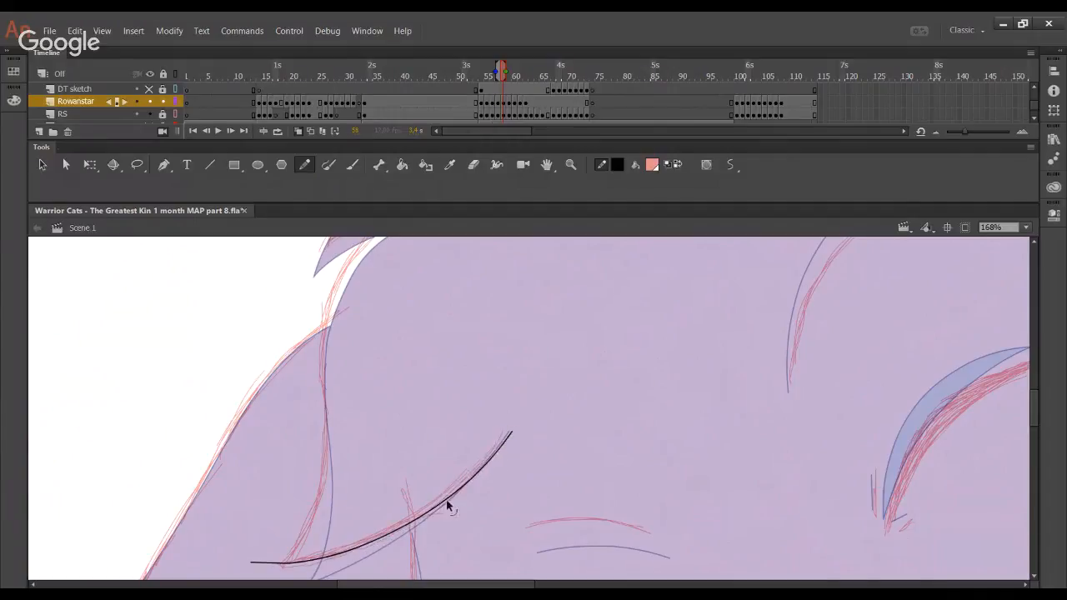
pyautogui.moveTo(503, 445); pyautogui.dragTo(529, 409)
pyautogui.moveTo(451, 493); pyautogui.dragTo(454, 496)
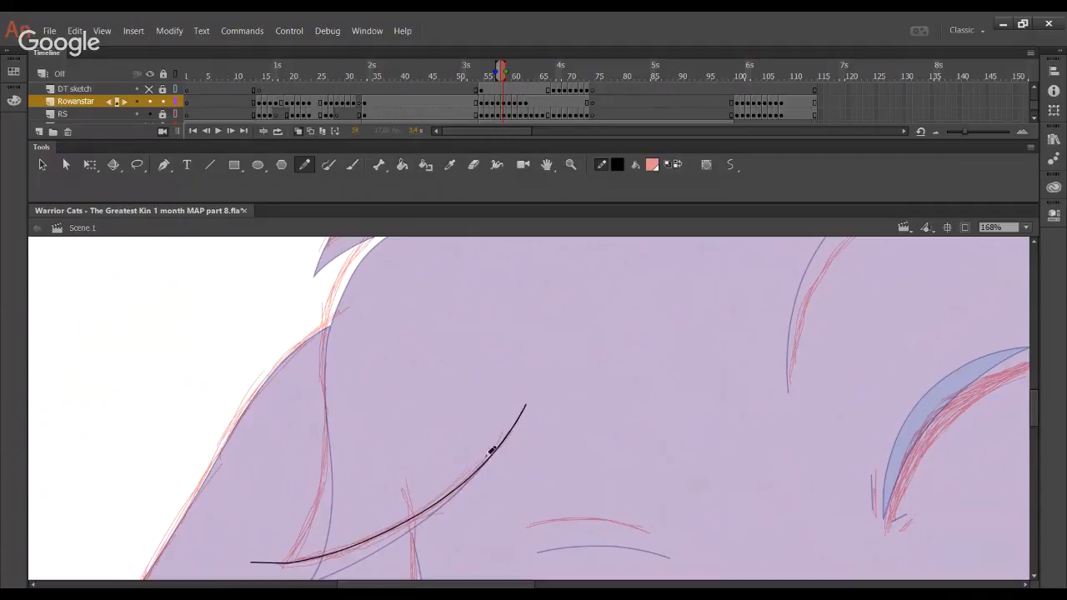
pyautogui.moveTo(476, 374); pyautogui.dragTo(549, 430)
pyautogui.press('Delete')
# Ink the head tuft's outer edge from its point up along the head and delete the overhanging ends at the point
pyautogui.moveTo(279, 565)
pyautogui.mouseDown()
pyautogui.moveTo(325, 487)
pyautogui.moveTo(341, 283)
pyautogui.moveTo(367, 227)
pyautogui.mouseUp()
pyautogui.hotkey('ctrl', 'z')
pyautogui.moveTo(273, 569)
pyautogui.mouseDown()
pyautogui.moveTo(322, 509)
pyautogui.moveTo(380, 218)
pyautogui.mouseUp()
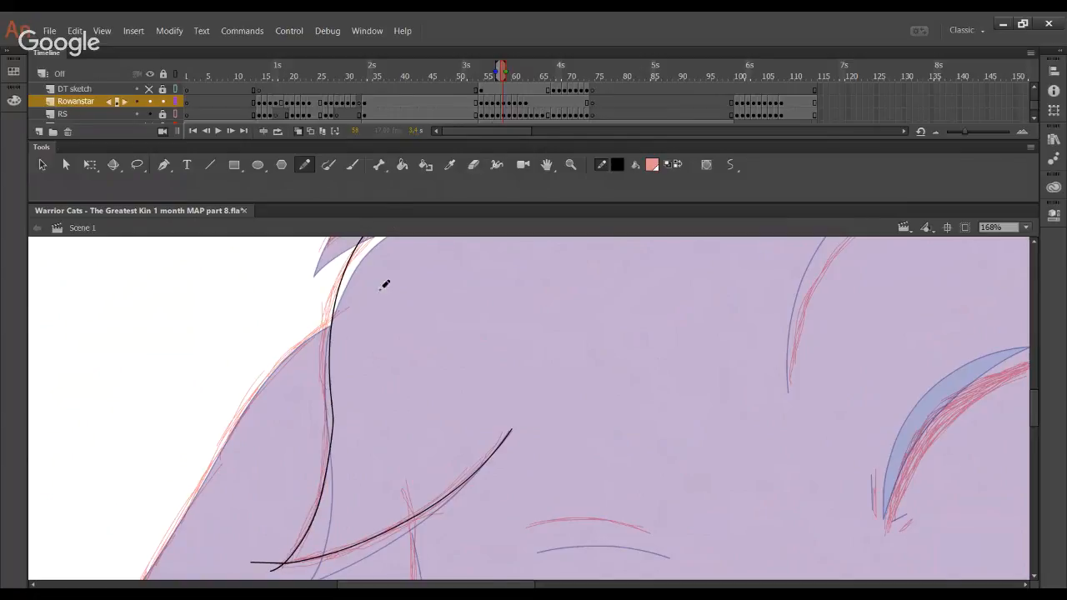
pyautogui.keyDown('ctrl'); pyautogui.click(276, 571); pyautogui.keyUp('ctrl')
pyautogui.press('Delete')
pyautogui.keyDown('ctrl'); pyautogui.click(267, 563); pyautogui.keyUp('ctrl')
pyautogui.press('Delete')
# Reshape the head tuft's outer edge to match the sketch and extend its upper end along the top of the head
pyautogui.moveTo(362, 373)
pyautogui.mouseDown()
pyautogui.moveTo(354, 537)
pyautogui.moveTo(342, 372)
pyautogui.mouseUp()
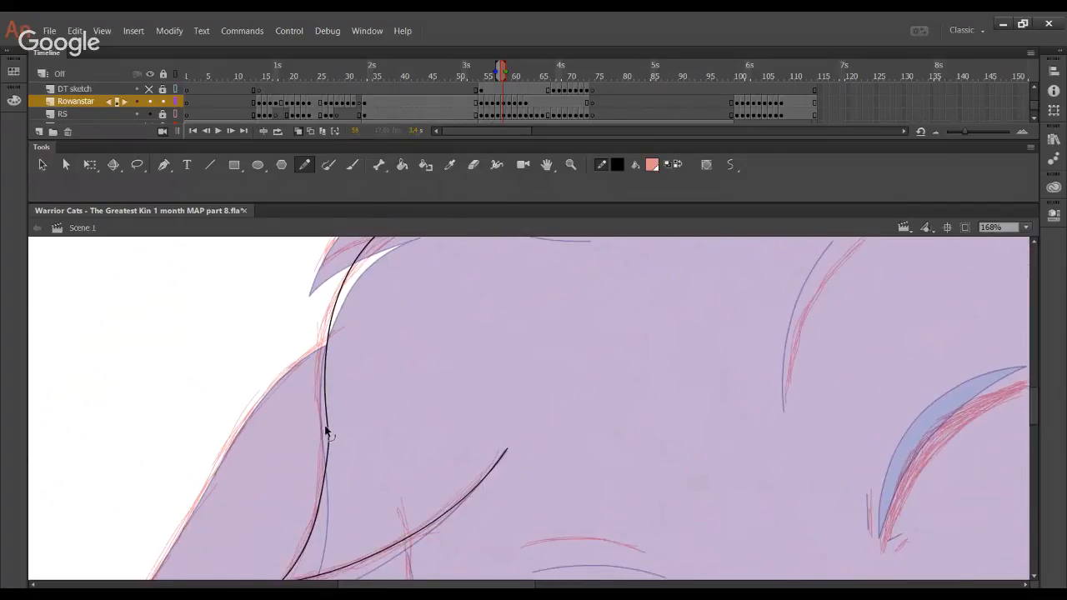
pyautogui.moveTo(328, 435)
pyautogui.mouseDown()
pyautogui.moveTo(322, 393)
pyautogui.moveTo(324, 442)
pyautogui.moveTo(322, 362)
pyautogui.mouseUp()
pyautogui.moveTo(332, 354); pyautogui.dragTo(352, 324)
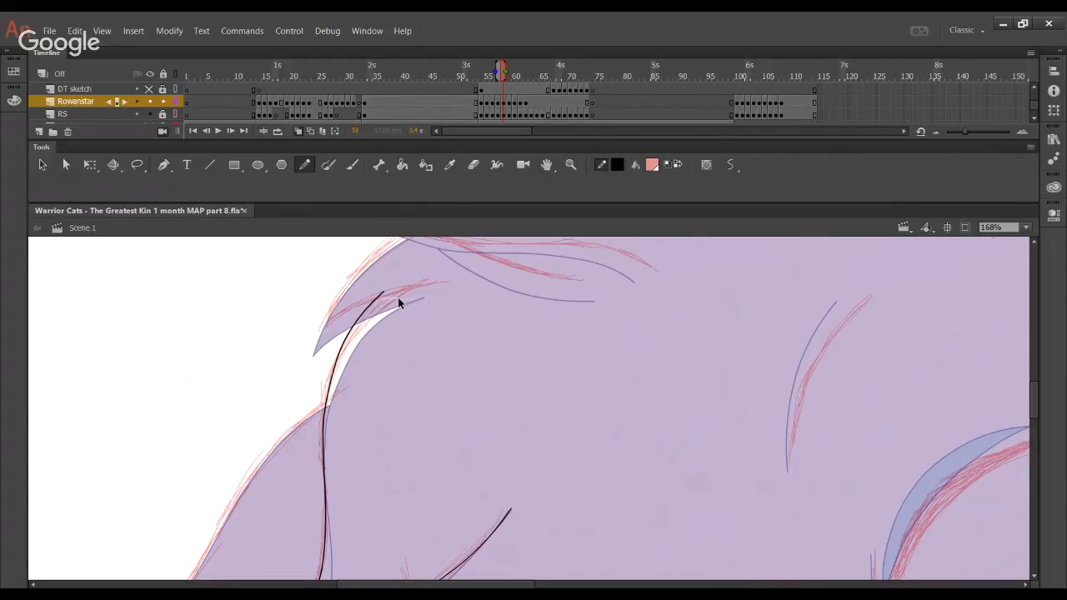
pyautogui.moveTo(397, 294); pyautogui.dragTo(421, 285)
pyautogui.moveTo(328, 410); pyautogui.dragTo(326, 440)
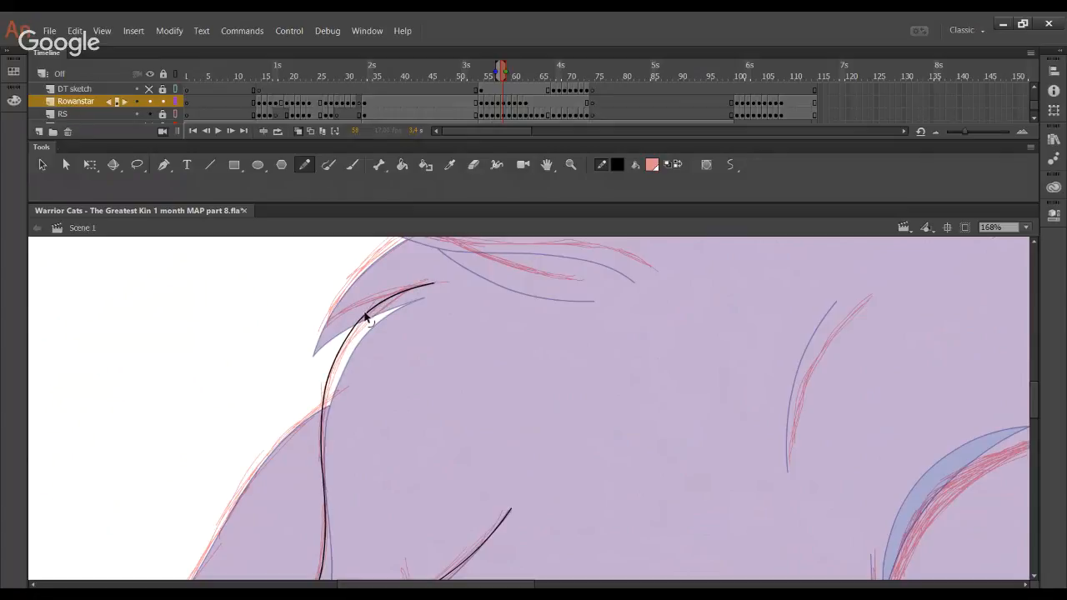
pyautogui.moveTo(365, 318); pyautogui.dragTo(370, 314)
# Ink the short fur line from the head tuft down into the ear opening, delete its overhang, and curve it
pyautogui.moveTo(441, 505); pyautogui.dragTo(379, 427)
pyautogui.scroll(-5, 380, 428)
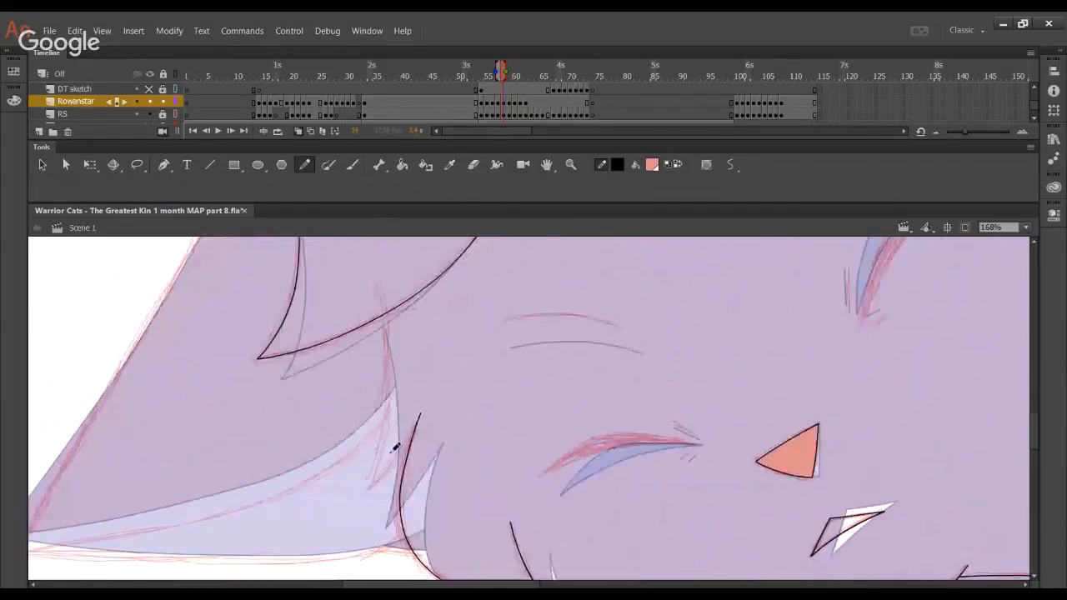
pyautogui.moveTo(368, 488); pyautogui.dragTo(397, 401)
pyautogui.hotkey('ctrl', 'z')
pyautogui.moveTo(368, 488)
pyautogui.mouseDown()
pyautogui.moveTo(401, 348)
pyautogui.moveTo(383, 255)
pyautogui.mouseUp()
pyautogui.keyDown('ctrl'); pyautogui.click(382, 288); pyautogui.keyUp('ctrl')
pyautogui.press('Delete')
pyautogui.moveTo(384, 383); pyautogui.dragTo(386, 359)
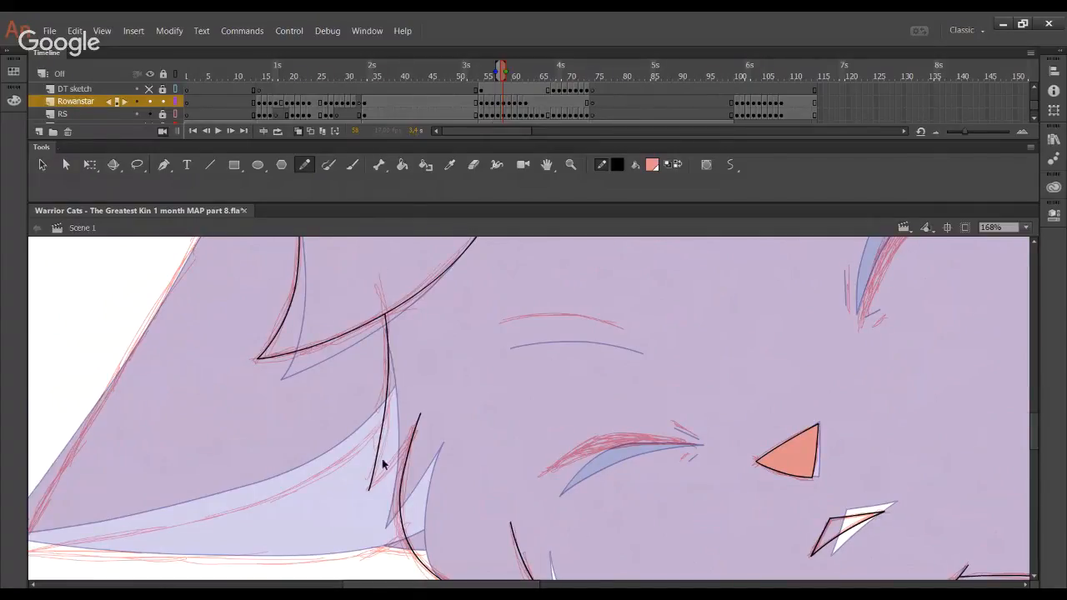
pyautogui.moveTo(379, 461); pyautogui.dragTo(386, 430)
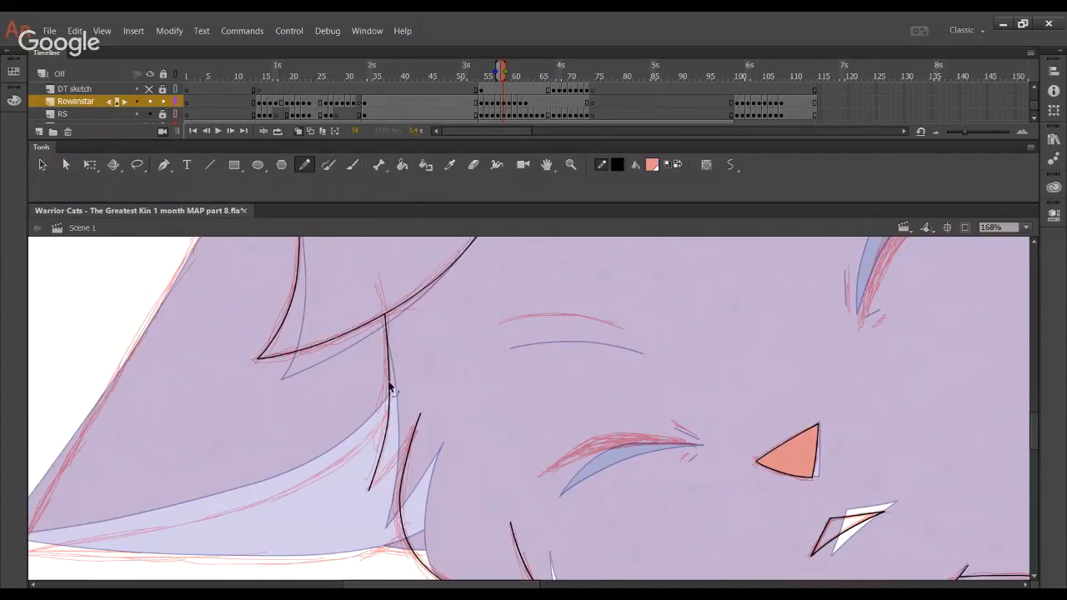
# Ink the ear's outer edge as a line from the side of the head to the ear tip
pyautogui.moveTo(409, 367)
pyautogui.mouseDown()
pyautogui.moveTo(476, 405)
pyautogui.moveTo(543, 504)
pyautogui.mouseUp()
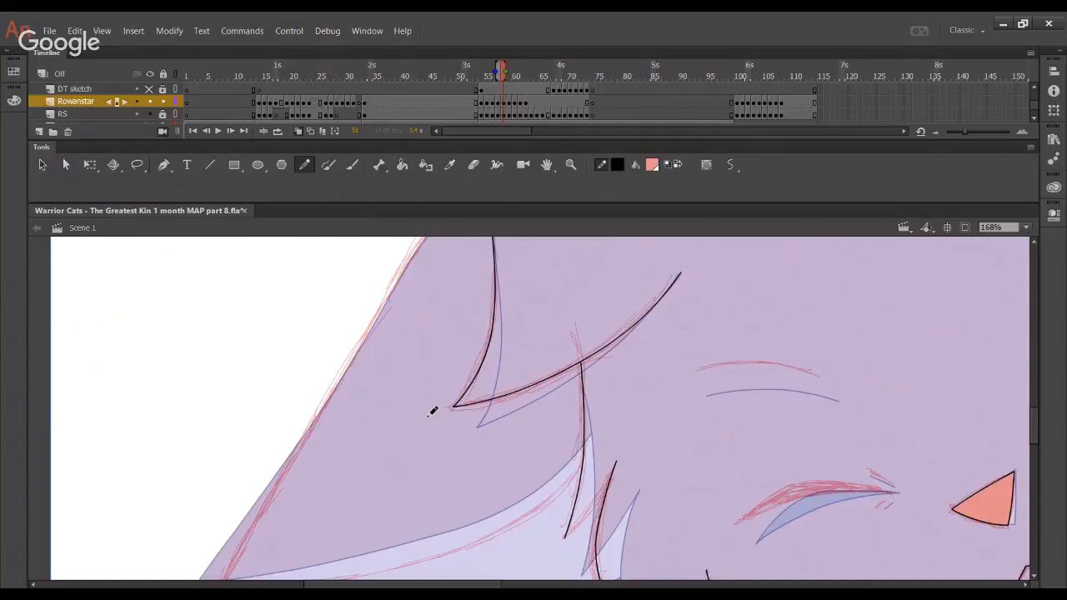
pyautogui.moveTo(358, 492); pyautogui.dragTo(374, 346)
pyautogui.moveTo(213, 493); pyautogui.dragTo(399, 215)
pyautogui.moveTo(359, 302); pyautogui.dragTo(310, 546)
pyautogui.moveTo(362, 440)
pyautogui.mouseDown()
pyautogui.moveTo(351, 506)
pyautogui.moveTo(488, 305)
pyautogui.moveTo(492, 267)
pyautogui.mouseUp()
pyautogui.hotkey('ctrl', 'z')
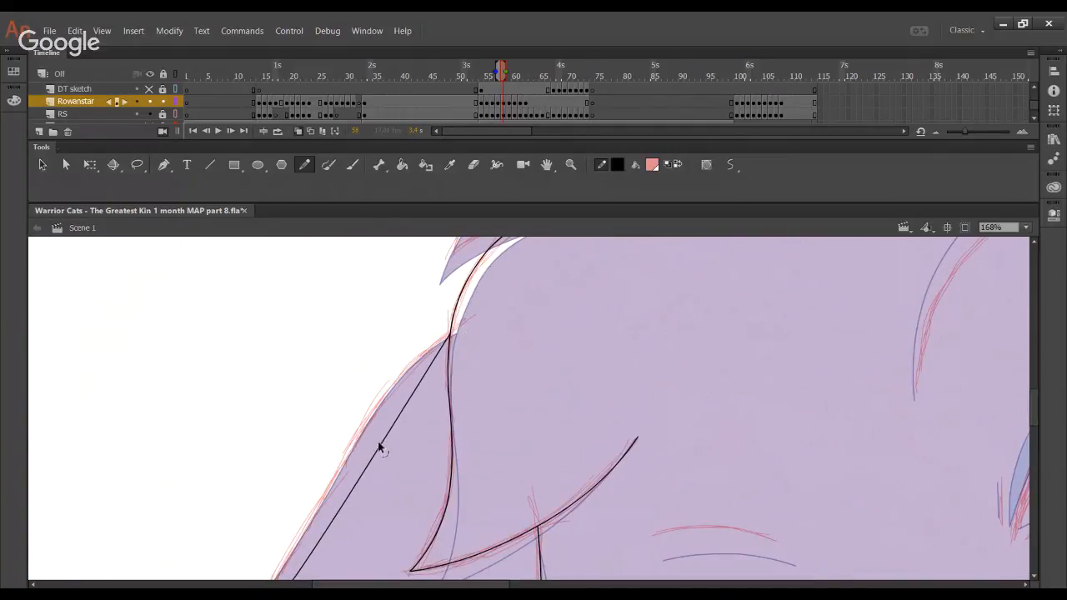
# Bend the ear's outer edge onto the sketched contour down to the ear tip
pyautogui.moveTo(376, 414); pyautogui.dragTo(422, 333)
pyautogui.moveTo(343, 504); pyautogui.dragTo(412, 271)
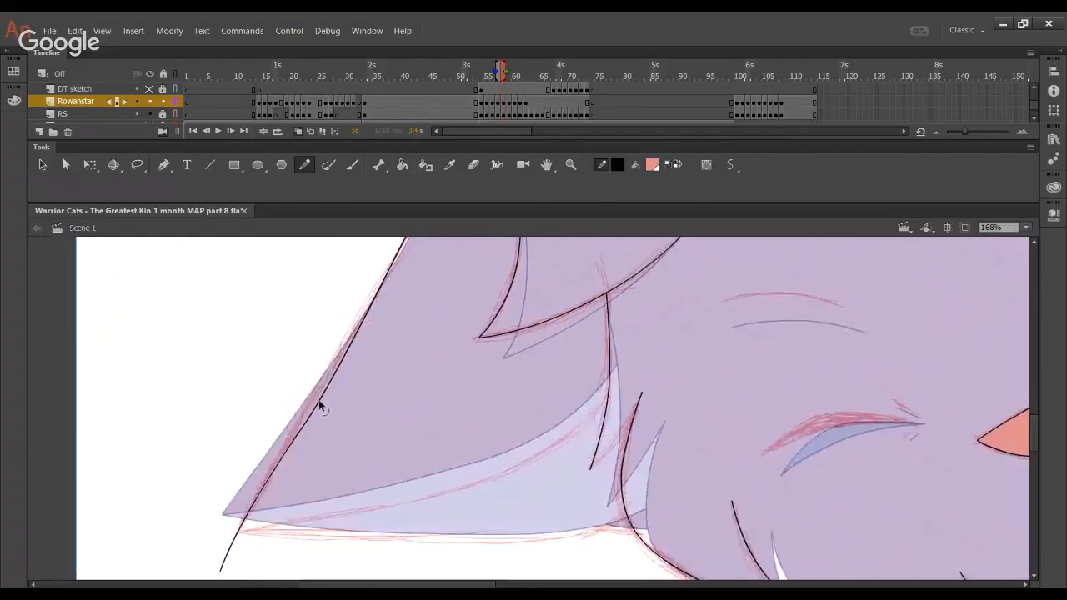
pyautogui.moveTo(320, 401); pyautogui.dragTo(240, 525)
pyautogui.moveTo(421, 326); pyautogui.dragTo(396, 514)
pyautogui.moveTo(397, 463); pyautogui.dragTo(431, 261)
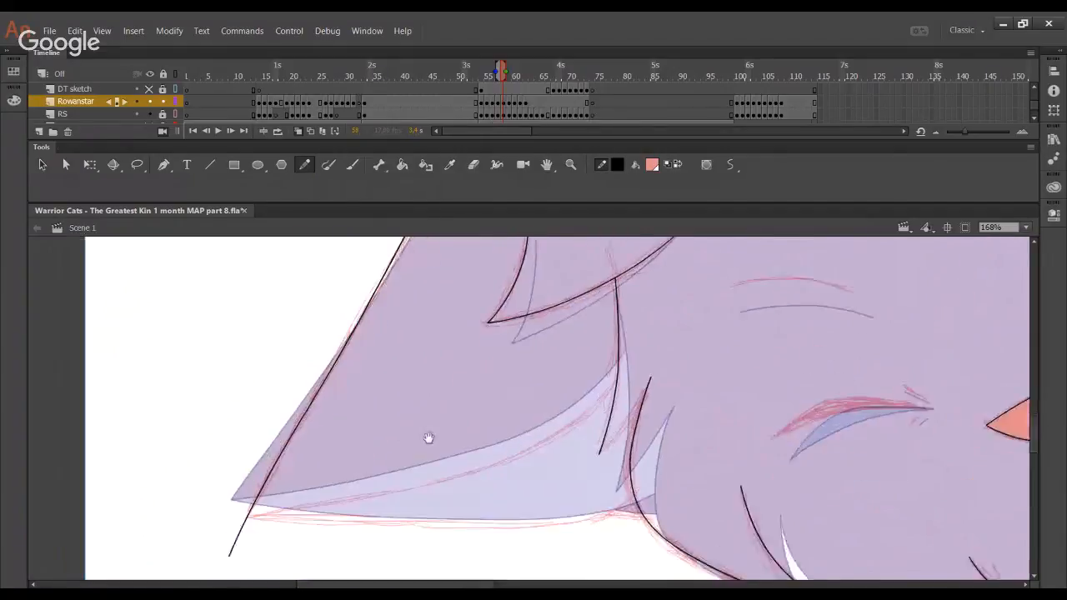
# Ink the inner ear line from the fur line at the ear opening out past the ear tip
pyautogui.moveTo(428, 438); pyautogui.dragTo(456, 362)
pyautogui.moveTo(661, 268); pyautogui.dragTo(534, 405)
pyautogui.hotkey('ctrl', 'z')
pyautogui.moveTo(663, 266); pyautogui.dragTo(520, 381)
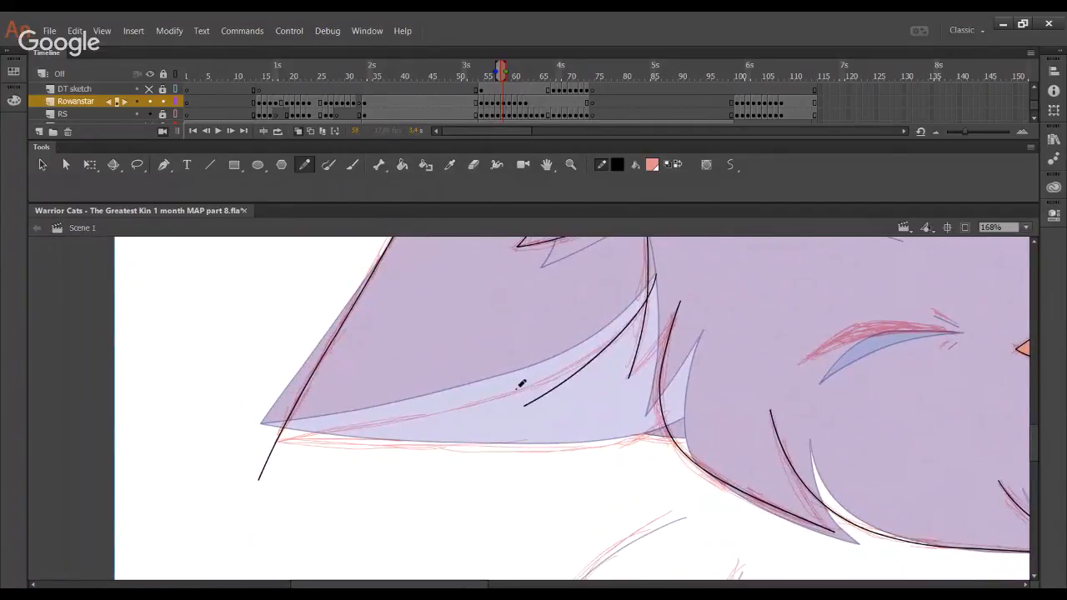
pyautogui.hotkey('ctrl', 'z')
pyautogui.moveTo(652, 289)
pyautogui.mouseDown()
pyautogui.moveTo(518, 410)
pyautogui.moveTo(578, 379)
pyautogui.moveTo(324, 445)
pyautogui.moveTo(236, 448)
pyautogui.mouseUp()
pyautogui.hotkey('ctrl', 'z')
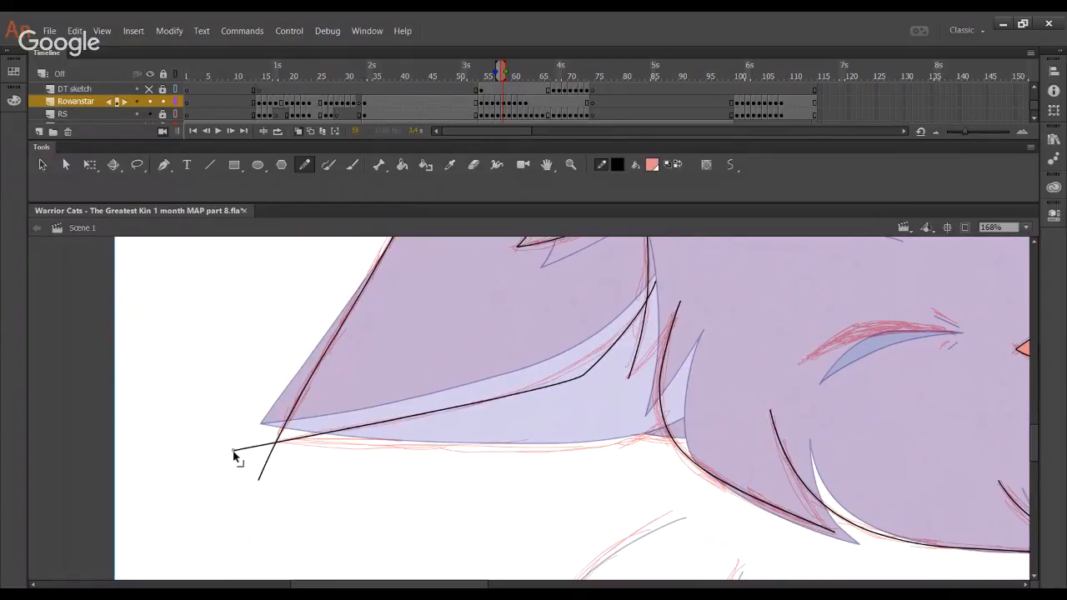
# Delete the overhanging ends at the ear tip and ear opening and smooth the bend in the inner ear line
pyautogui.keyDown('ctrl'); pyautogui.click(261, 446); pyautogui.keyUp('ctrl')
pyautogui.keyDown('ctrl'); pyautogui.keyDown('shift'); pyautogui.click(268, 459); pyautogui.keyUp('shift'); pyautogui.keyUp('ctrl')
pyautogui.press('Delete')
pyautogui.keyDown('ctrl'); pyautogui.click(654, 285); pyautogui.keyUp('ctrl')
pyautogui.press('Delete')
pyautogui.moveTo(550, 390)
pyautogui.mouseDown()
pyautogui.moveTo(414, 409)
pyautogui.moveTo(553, 362)
pyautogui.moveTo(558, 374)
pyautogui.mouseUp()
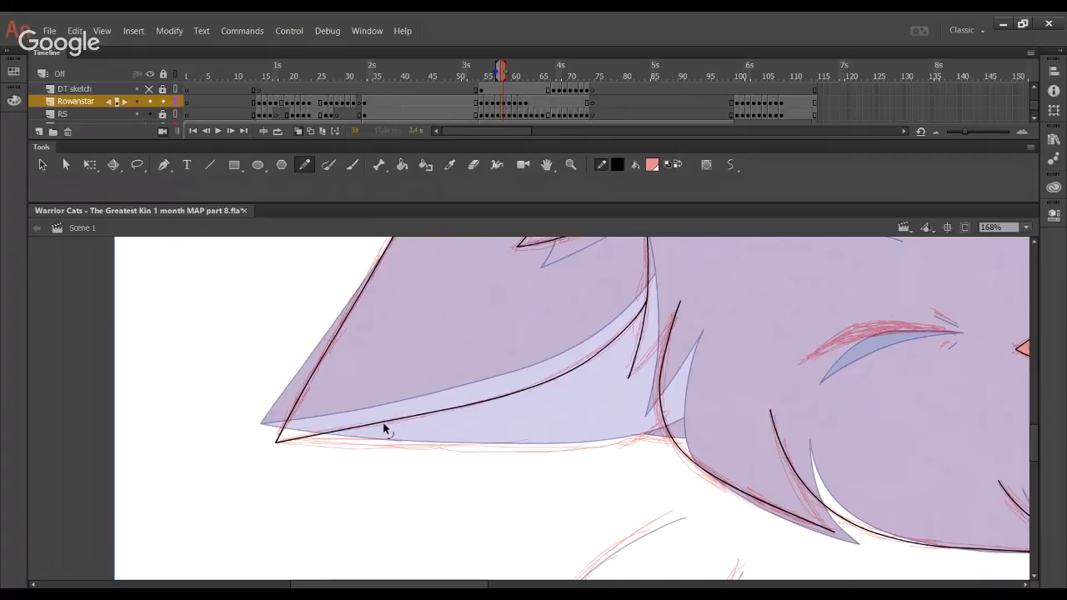
# Ink the start of the ear's lower edge as a curve leading out from the cheek outline
pyautogui.moveTo(530, 484); pyautogui.dragTo(463, 511)
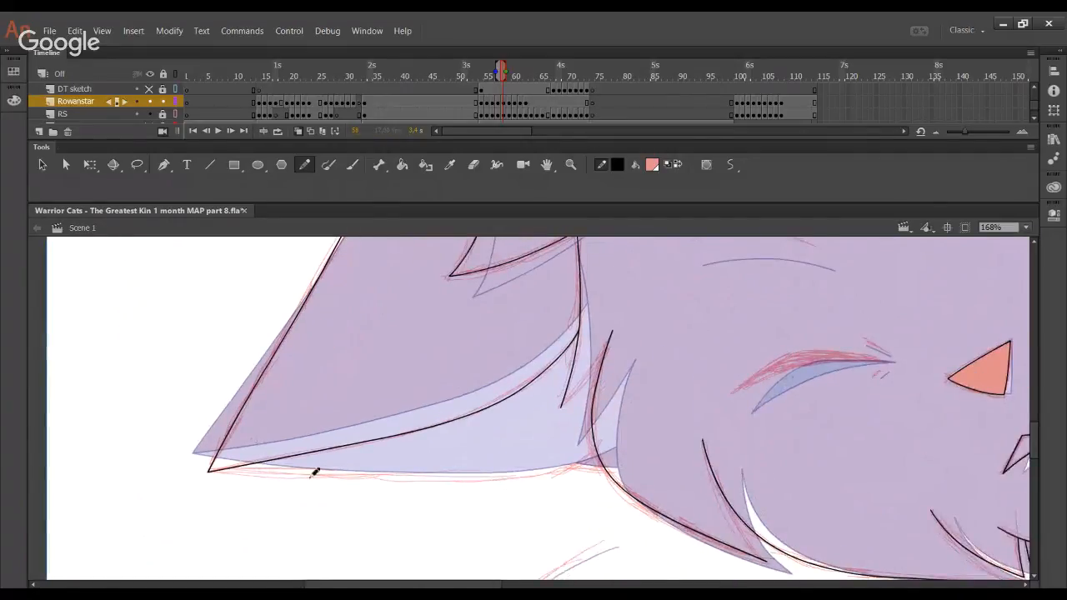
pyautogui.moveTo(210, 468); pyautogui.dragTo(529, 473)
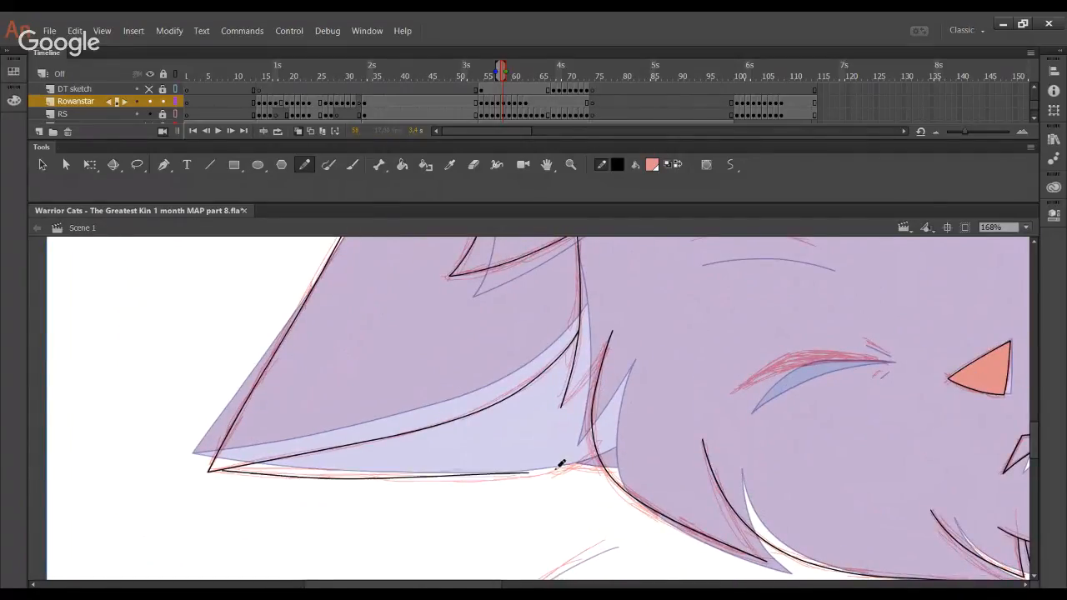
pyautogui.hotkey('ctrl', 'z')
pyautogui.moveTo(608, 430)
pyautogui.mouseDown()
pyautogui.moveTo(518, 476)
pyautogui.moveTo(429, 482)
pyautogui.mouseUp()
pyautogui.hotkey('ctrl', 'z')
pyautogui.moveTo(600, 435)
pyautogui.mouseDown()
pyautogui.moveTo(543, 476)
pyautogui.moveTo(340, 494)
pyautogui.mouseUp()
pyautogui.hotkey('ctrl', 'z')
pyautogui.moveTo(608, 430)
pyautogui.mouseDown()
pyautogui.moveTo(584, 457)
pyautogui.moveTo(391, 488)
pyautogui.mouseUp()
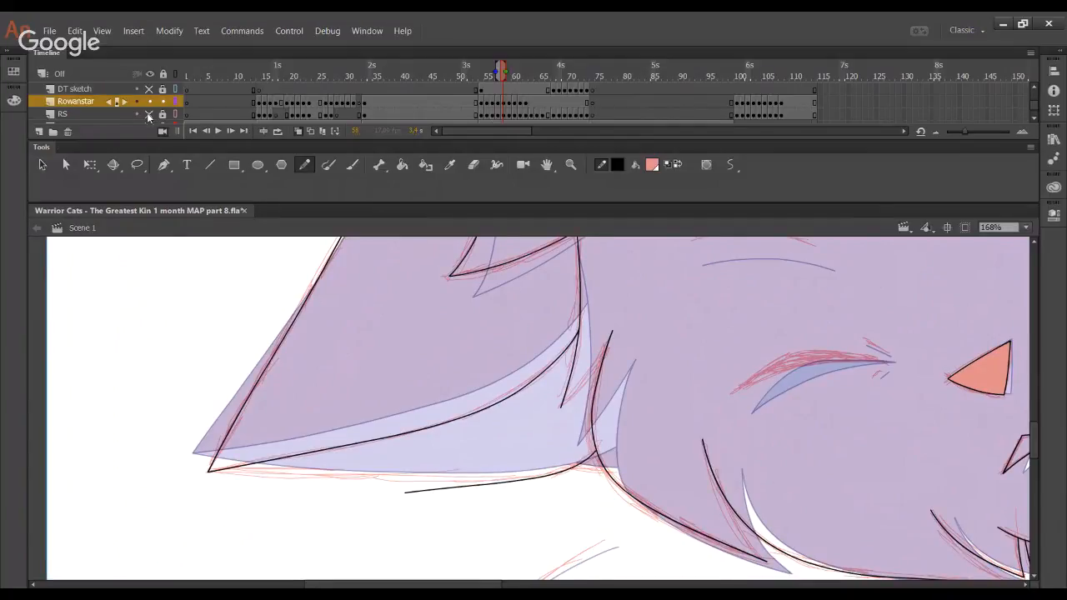
# Extend the ear's lower edge to the ear tip and reshape it, toggling the RS sketch layer to compare
pyautogui.click(149, 115)
pyautogui.moveTo(403, 492); pyautogui.dragTo(209, 483)
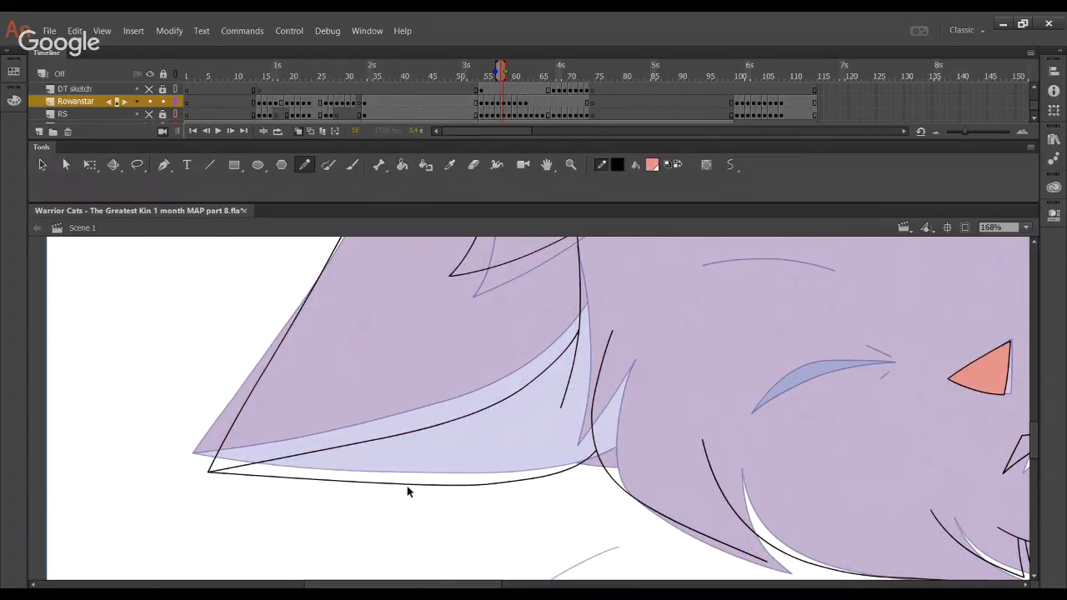
pyautogui.click(150, 116)
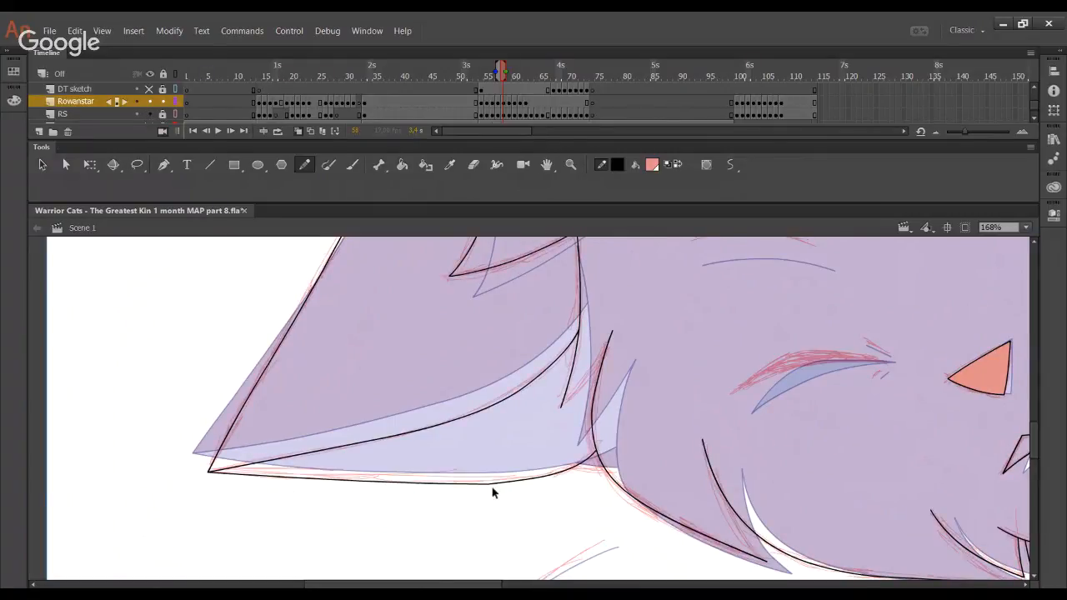
pyautogui.moveTo(486, 491); pyautogui.dragTo(206, 481)
pyautogui.click(191, 498)
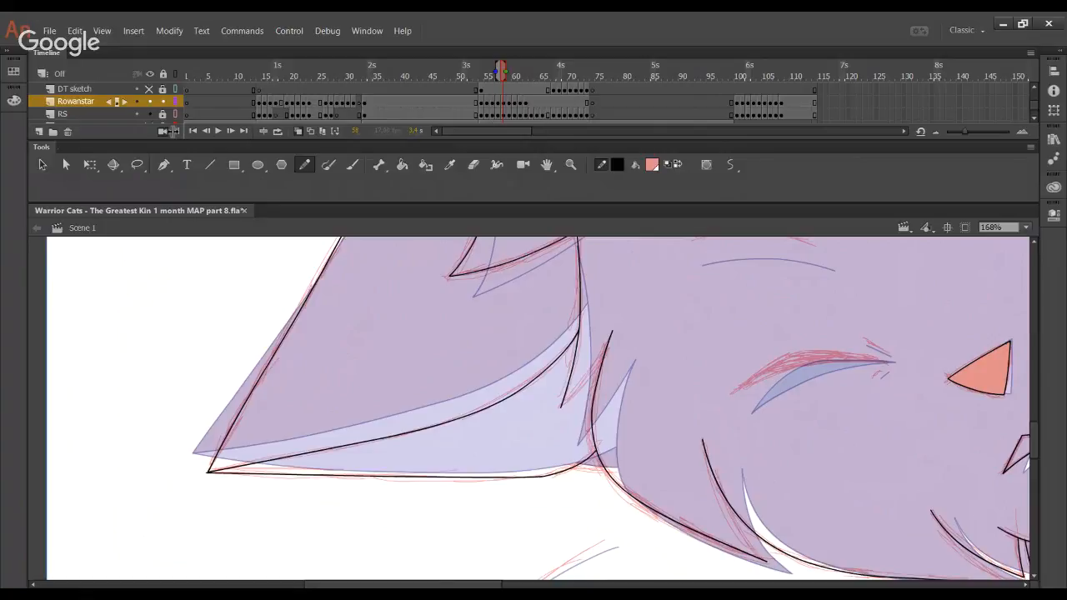
pyautogui.click(150, 115)
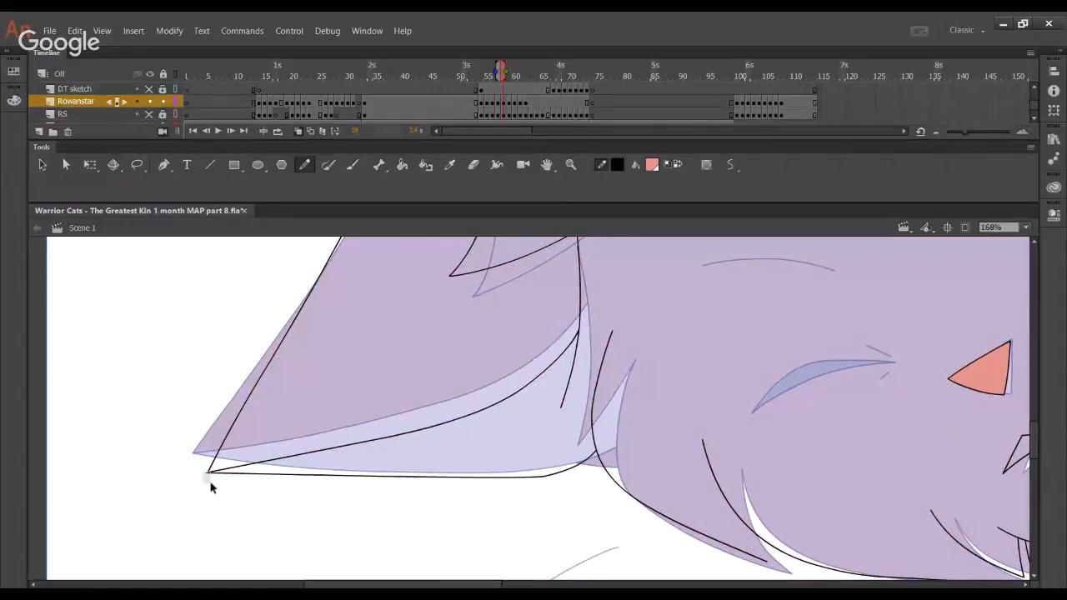
pyautogui.click(151, 115)
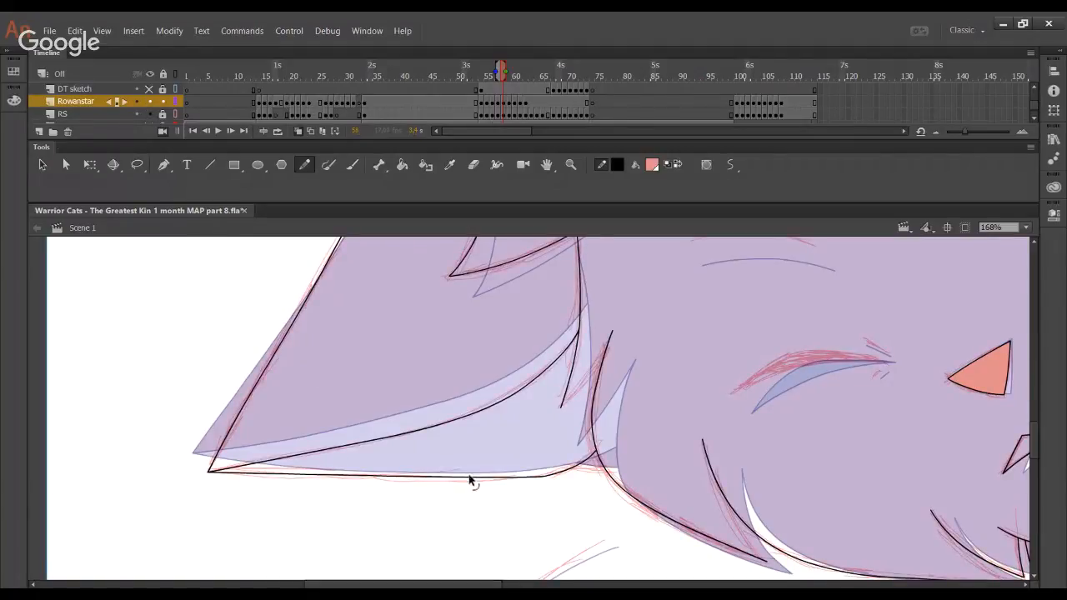
pyautogui.moveTo(469, 481)
pyautogui.mouseDown()
pyautogui.moveTo(369, 484)
pyautogui.moveTo(383, 473)
pyautogui.mouseUp()
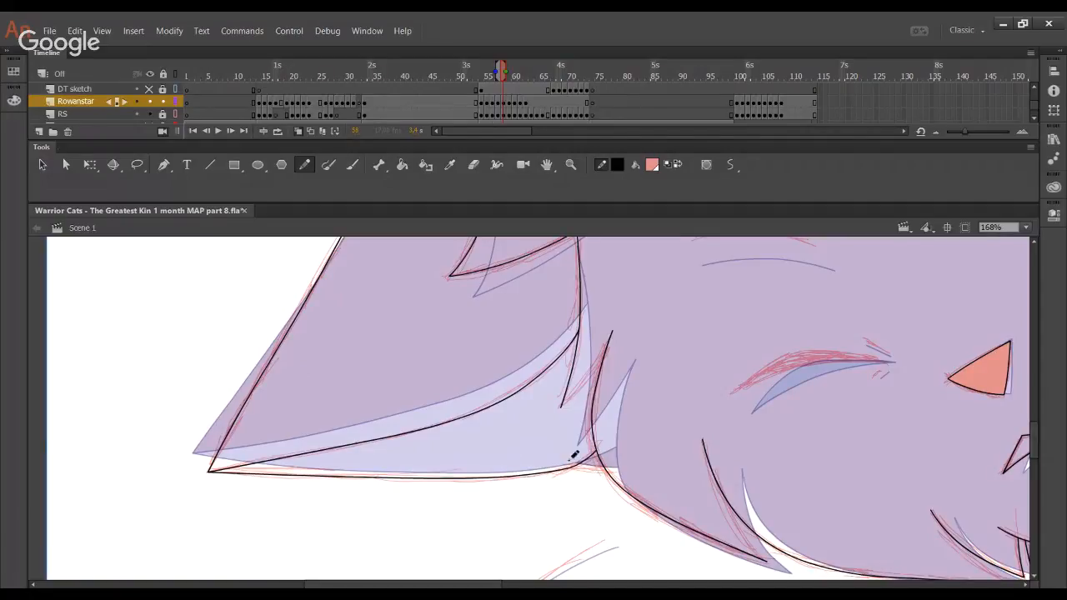
# Ink a short curve joining the ear's lower edge to the cheek outline and trim both of its overhanging ends
pyautogui.moveTo(536, 460)
pyautogui.mouseDown()
pyautogui.moveTo(688, 450)
pyautogui.moveTo(700, 428)
pyautogui.mouseUp()
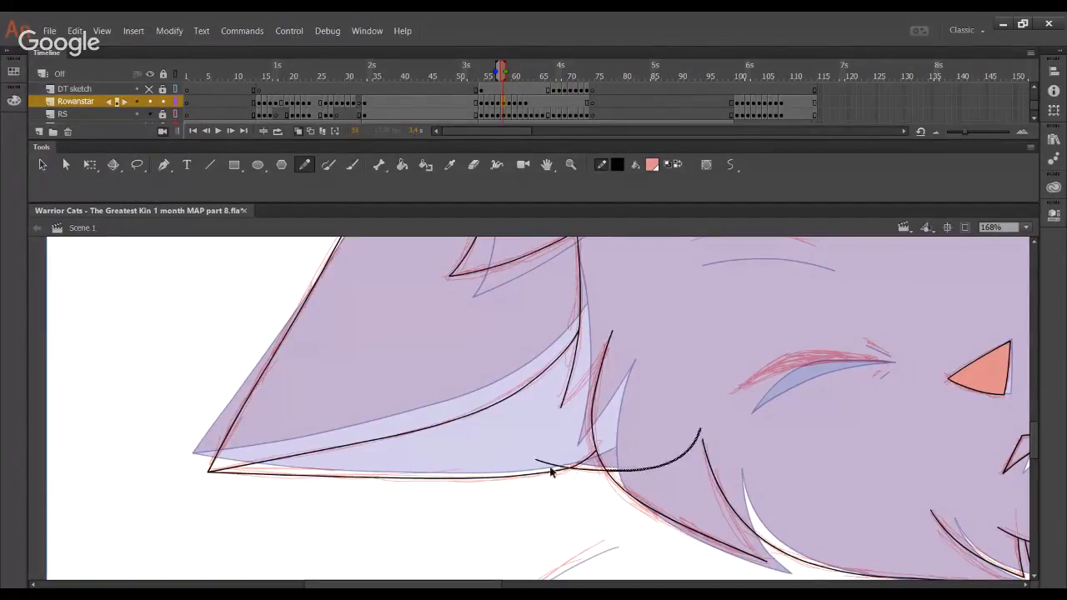
pyautogui.hotkey('ctrl', 'z')
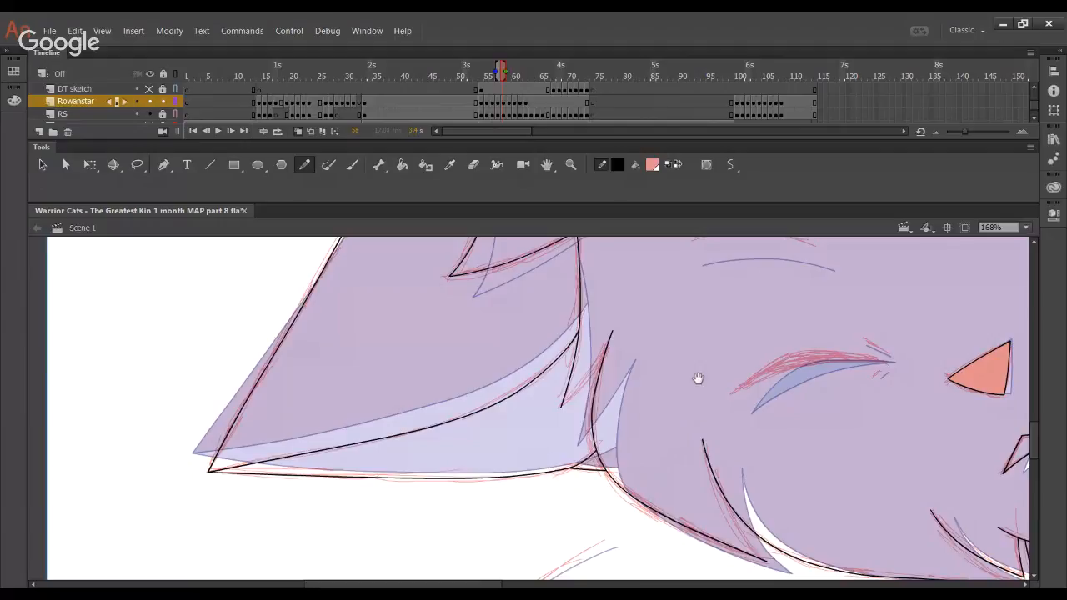
pyautogui.moveTo(698, 376); pyautogui.dragTo(527, 301)
pyautogui.moveTo(405, 429); pyautogui.dragTo(429, 502)
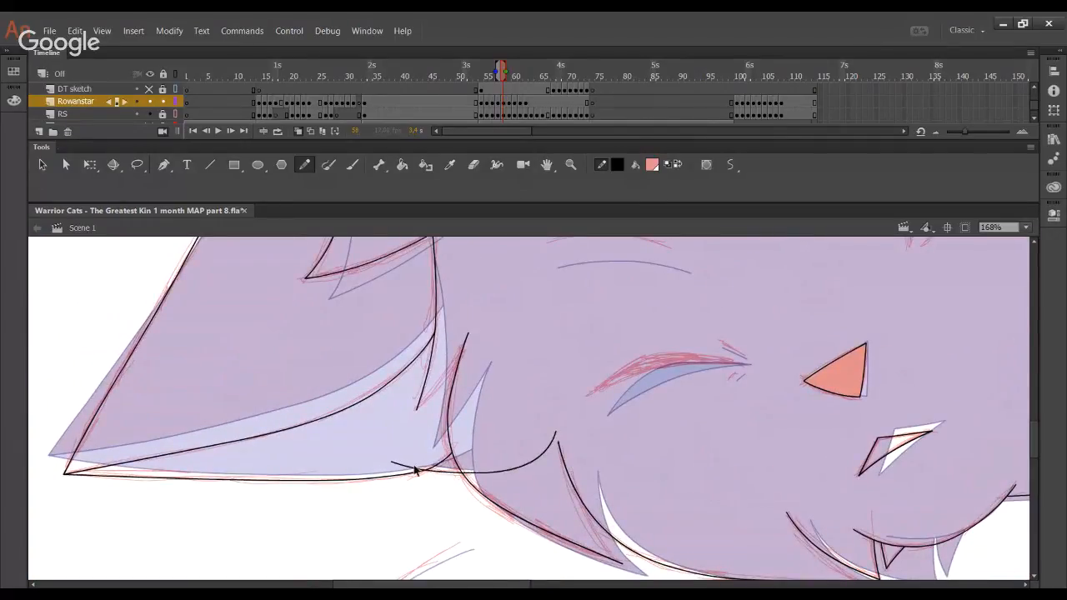
pyautogui.moveTo(399, 461); pyautogui.dragTo(490, 443)
pyautogui.hotkey('ctrl', 'z')
pyautogui.moveTo(397, 458)
pyautogui.mouseDown()
pyautogui.moveTo(504, 443)
pyautogui.moveTo(469, 461)
pyautogui.moveTo(476, 469)
pyautogui.moveTo(370, 458)
pyautogui.mouseUp()
pyautogui.hotkey('ctrl', 'z')
pyautogui.hotkey('ctrl', 'z')
pyautogui.hotkey('ctrl', 'z')
pyautogui.hotkey('ctrl', 'z')
pyautogui.hotkey('ctrl', 'z')
# Ink the closed eye nearer the inked ear as a crescent of two lid curves and remove the overhanging ends
pyautogui.moveTo(530, 369); pyautogui.dragTo(388, 367)
pyautogui.moveTo(439, 409)
pyautogui.mouseDown()
pyautogui.moveTo(501, 355)
pyautogui.moveTo(631, 374)
pyautogui.mouseUp()
pyautogui.hotkey('ctrl', 'z')
pyautogui.moveTo(438, 408)
pyautogui.mouseDown()
pyautogui.moveTo(476, 366)
pyautogui.moveTo(516, 349)
pyautogui.moveTo(577, 345)
pyautogui.moveTo(619, 359)
pyautogui.moveTo(648, 388)
pyautogui.mouseUp()
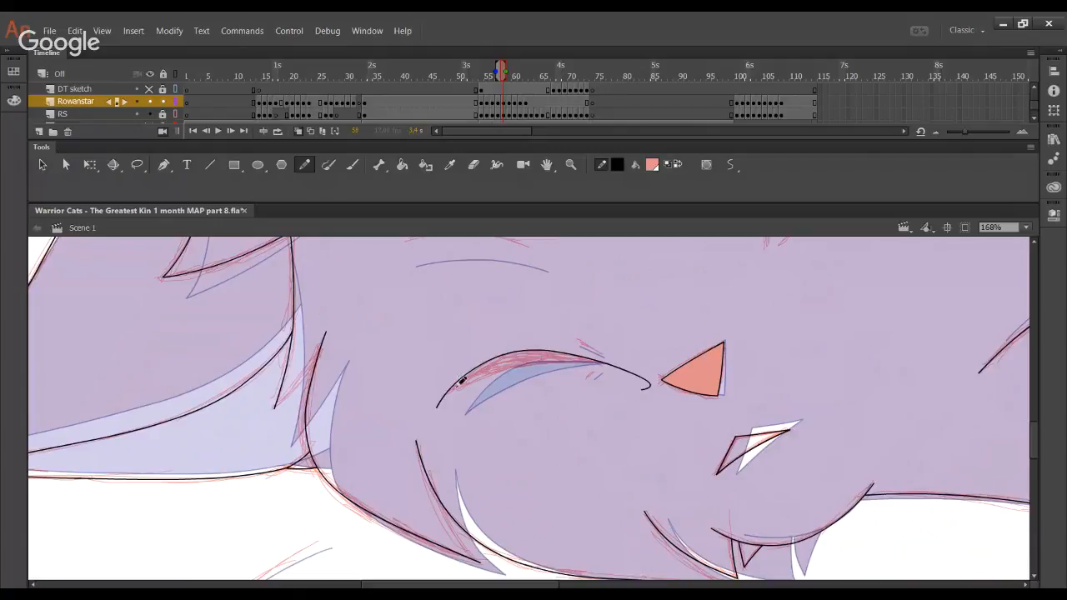
pyautogui.moveTo(435, 405)
pyautogui.mouseDown()
pyautogui.moveTo(503, 367)
pyautogui.moveTo(496, 372)
pyautogui.moveTo(636, 365)
pyautogui.moveTo(605, 365)
pyautogui.mouseUp()
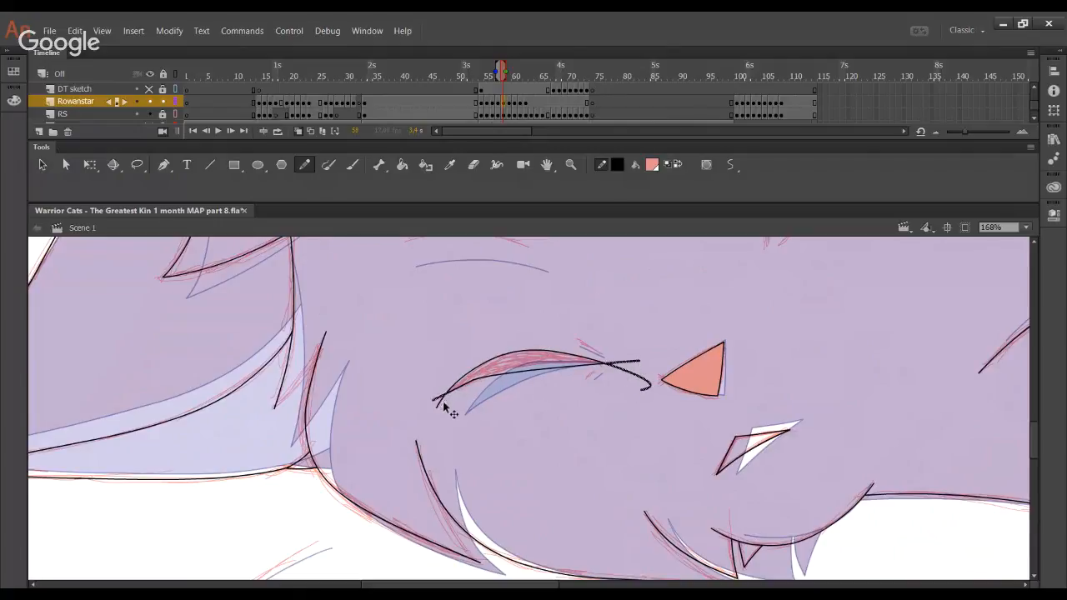
pyautogui.hotkey('ctrl', 'z')
pyautogui.hotkey('ctrl', 'z')
pyautogui.hotkey('ctrl', 'z')
pyautogui.hotkey('ctrl', 'z')
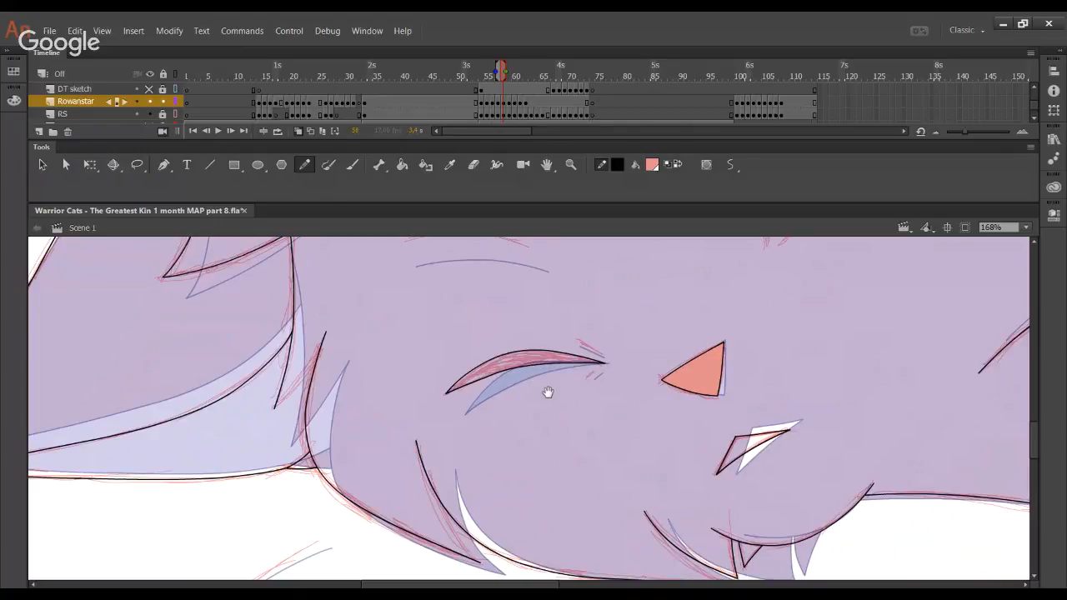
# Ink the short crease marks above and below the inner corner of that closed eye and trim them
pyautogui.moveTo(547, 391); pyautogui.dragTo(494, 362)
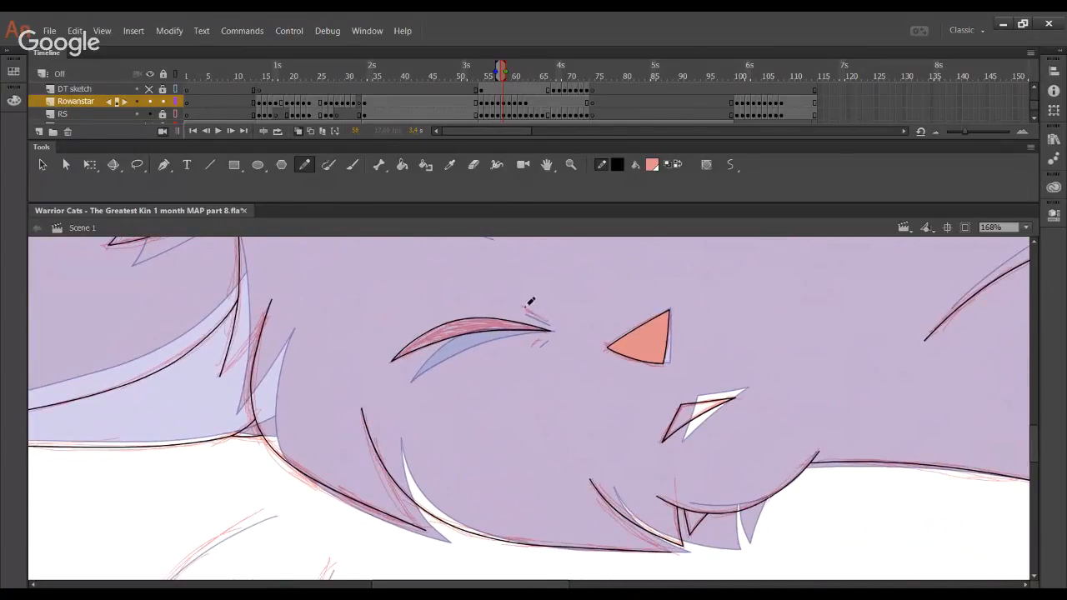
pyautogui.moveTo(526, 308); pyautogui.dragTo(552, 321)
pyautogui.hotkey('ctrl', 'z')
pyautogui.moveTo(535, 345)
pyautogui.mouseDown()
pyautogui.moveTo(546, 337)
pyautogui.moveTo(505, 387)
pyautogui.moveTo(531, 355)
pyautogui.moveTo(544, 414)
pyautogui.mouseUp()
pyautogui.hotkey('ctrl', 'z')
pyautogui.press('Delete')
pyautogui.click(517, 365)
pyautogui.press('Delete')
# Ink the brow curves above both eyes along the sketch
pyautogui.moveTo(588, 353); pyautogui.dragTo(460, 565)
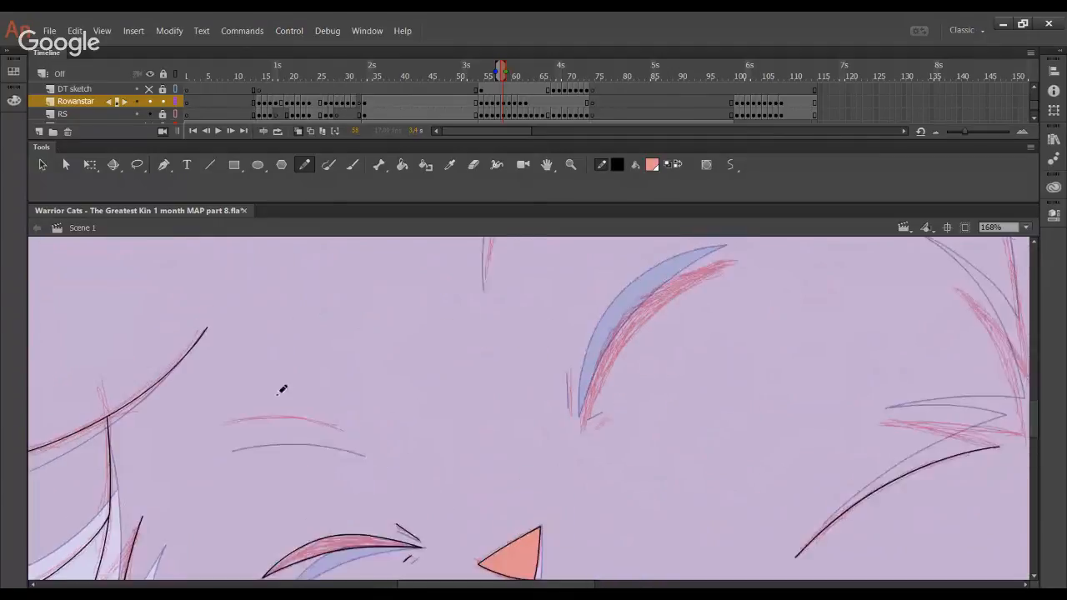
pyautogui.moveTo(220, 423)
pyautogui.mouseDown()
pyautogui.moveTo(305, 417)
pyautogui.moveTo(350, 429)
pyautogui.mouseUp()
pyautogui.hotkey('ctrl', 'z')
pyautogui.moveTo(223, 423)
pyautogui.mouseDown()
pyautogui.moveTo(322, 416)
pyautogui.moveTo(346, 430)
pyautogui.mouseUp()
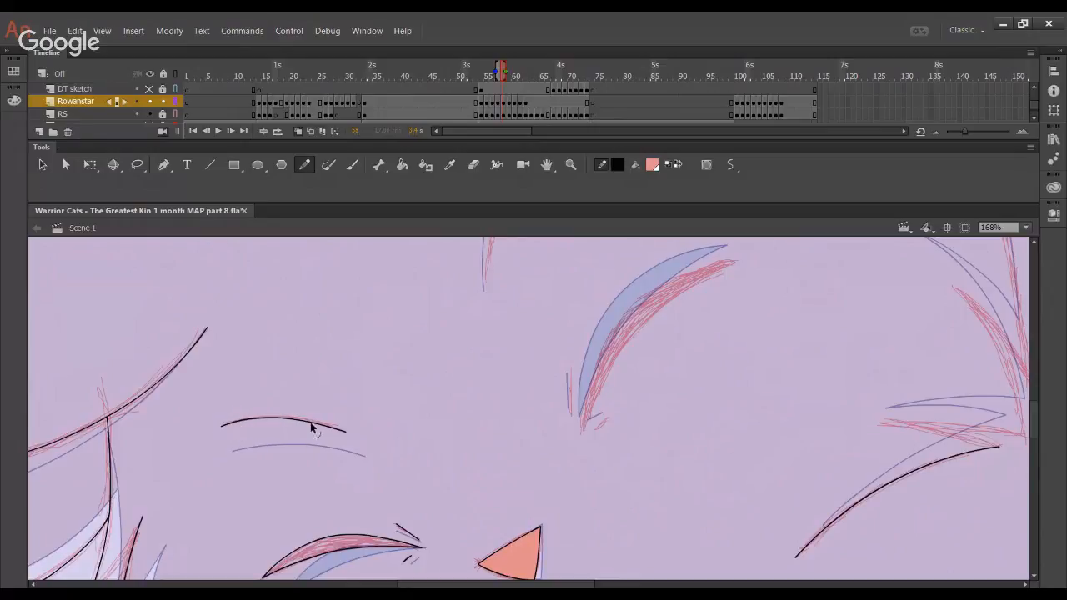
pyautogui.moveTo(415, 402); pyautogui.dragTo(436, 482)
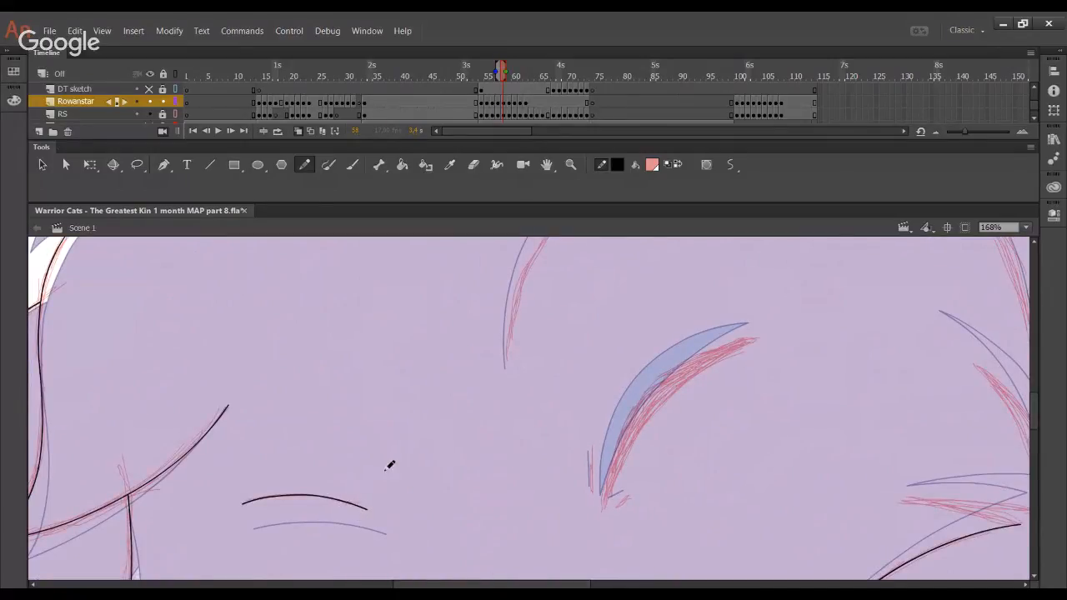
pyautogui.moveTo(600, 304); pyautogui.dragTo(510, 419)
pyautogui.moveTo(410, 477)
pyautogui.mouseDown()
pyautogui.moveTo(442, 375)
pyautogui.moveTo(494, 305)
pyautogui.mouseUp()
pyautogui.moveTo(425, 443); pyautogui.dragTo(418, 418)
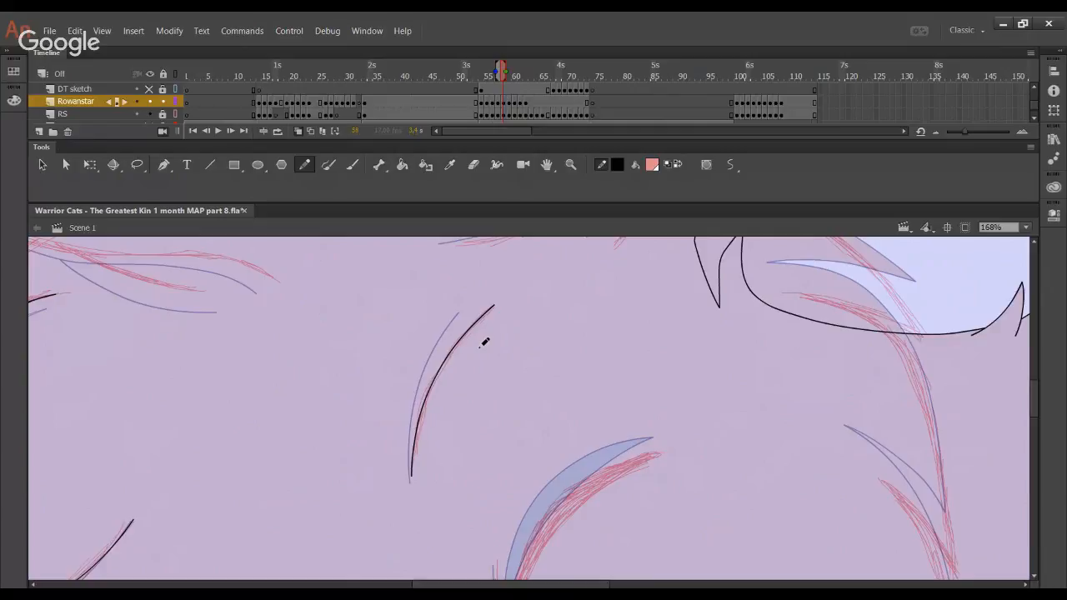
# Ink the upper lid curve of the second closed eye, running past both corners of the sketched eye
pyautogui.moveTo(657, 434)
pyautogui.mouseDown()
pyautogui.moveTo(622, 341)
pyautogui.moveTo(554, 271)
pyautogui.mouseUp()
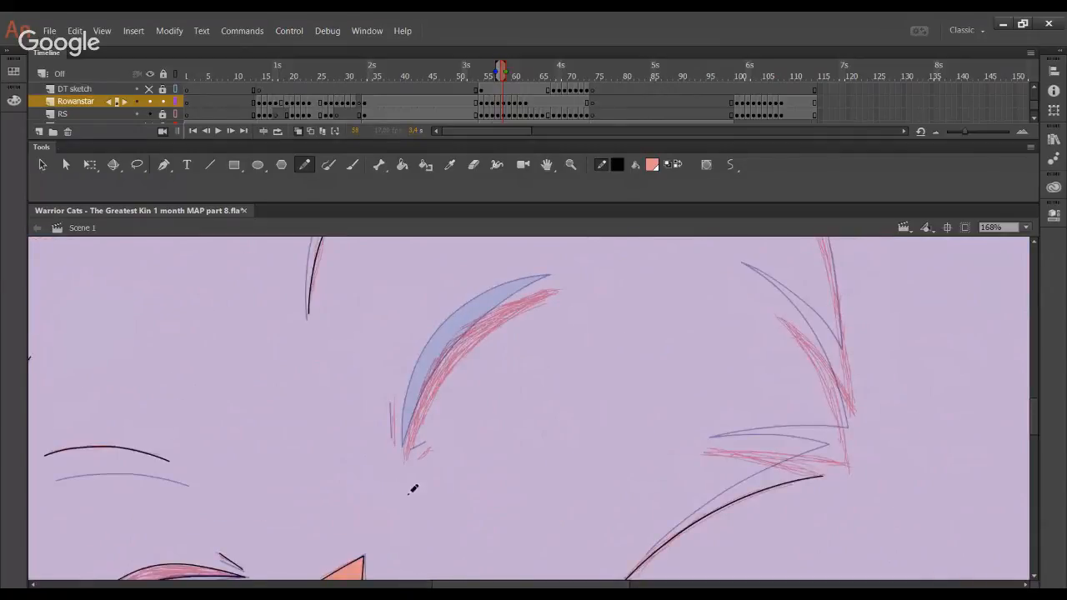
pyautogui.moveTo(404, 499); pyautogui.dragTo(468, 334)
pyautogui.hotkey('ctrl', 'z')
pyautogui.moveTo(405, 498)
pyautogui.mouseDown()
pyautogui.moveTo(502, 298)
pyautogui.moveTo(528, 288)
pyautogui.moveTo(436, 364)
pyautogui.moveTo(508, 292)
pyautogui.moveTo(604, 294)
pyautogui.moveTo(553, 291)
pyautogui.mouseUp()
pyautogui.hotkey('ctrl', 'z')
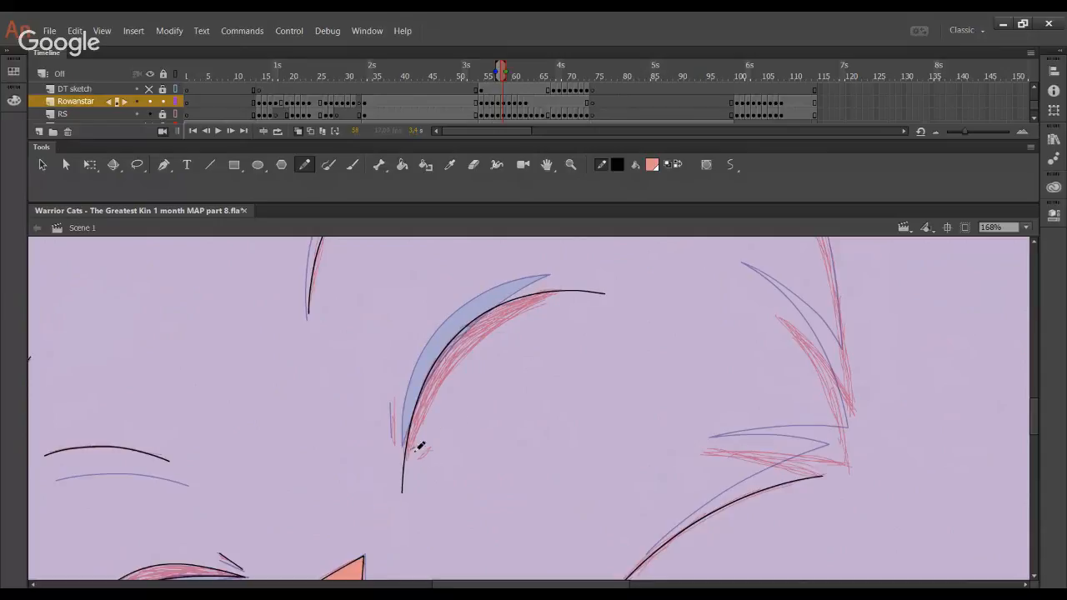
# Ink the second eye's lower lid line, delete the overhanging ends and bend the line to the sketched crescent
pyautogui.moveTo(395, 482)
pyautogui.mouseDown()
pyautogui.moveTo(443, 397)
pyautogui.moveTo(569, 273)
pyautogui.moveTo(590, 267)
pyautogui.mouseUp()
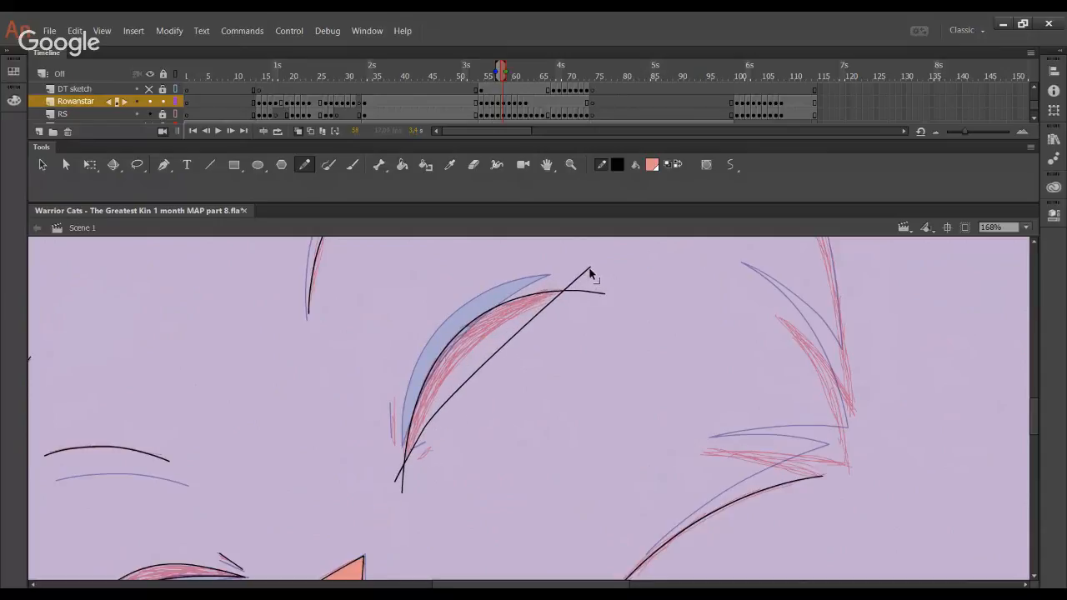
pyautogui.keyDown('shift'); pyautogui.click(398, 480); pyautogui.keyUp('shift')
pyautogui.keyDown('shift'); pyautogui.click(403, 481); pyautogui.keyUp('shift')
pyautogui.press('Delete')
pyautogui.moveTo(439, 408); pyautogui.dragTo(481, 352)
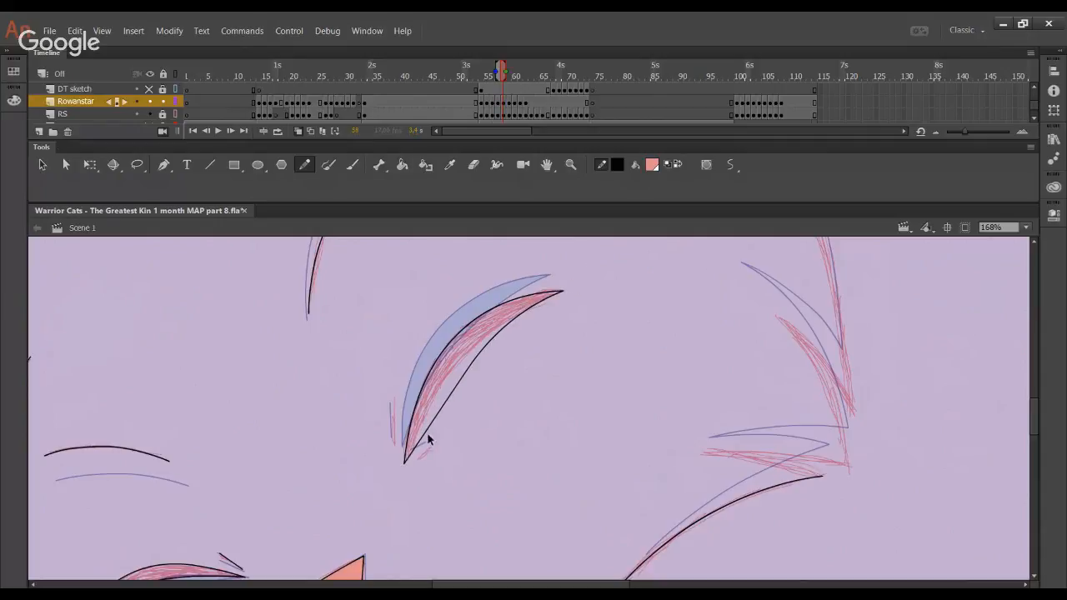
pyautogui.moveTo(423, 439); pyautogui.dragTo(429, 417)
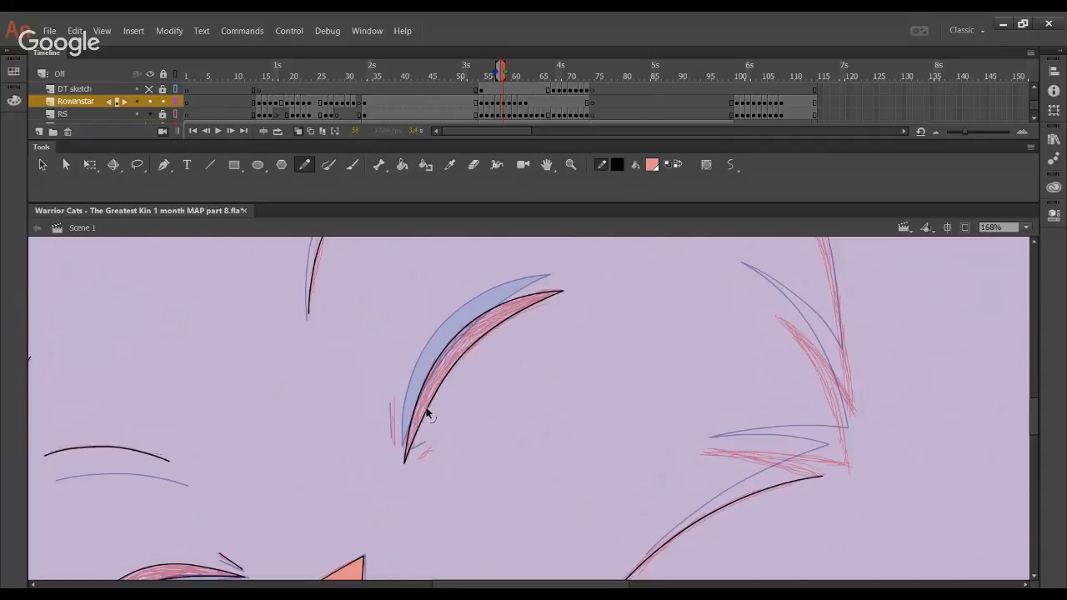
pyautogui.moveTo(466, 352); pyautogui.dragTo(464, 360)
# Ink the two short crease marks on either side of the second eye's inner corner and trim them
pyautogui.moveTo(452, 409)
pyautogui.mouseDown()
pyautogui.moveTo(514, 343)
pyautogui.moveTo(522, 350)
pyautogui.mouseUp()
pyautogui.moveTo(464, 383); pyautogui.dragTo(459, 329)
pyautogui.hotkey('ctrl', 'z')
pyautogui.hotkey('ctrl', 'z')
pyautogui.hotkey('ctrl', 'z')
pyautogui.moveTo(463, 383); pyautogui.dragTo(460, 327)
pyautogui.hotkey('ctrl', 'z')
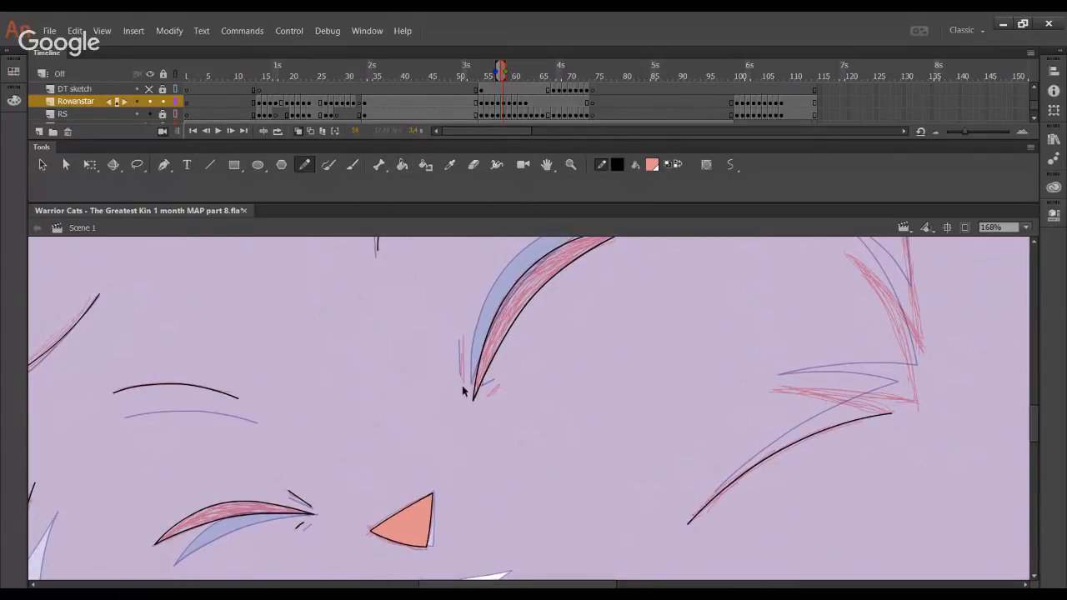
pyautogui.moveTo(464, 383); pyautogui.dragTo(461, 315)
pyautogui.hotkey('ctrl', 'z')
pyautogui.moveTo(463, 384)
pyautogui.mouseDown()
pyautogui.moveTo(462, 294)
pyautogui.moveTo(471, 334)
pyautogui.mouseUp()
pyautogui.press('Delete')
pyautogui.moveTo(488, 398)
pyautogui.mouseDown()
pyautogui.moveTo(522, 371)
pyautogui.moveTo(556, 403)
pyautogui.moveTo(500, 361)
pyautogui.mouseUp()
pyautogui.hotkey('ctrl', 'z')
pyautogui.press('Delete')
pyautogui.moveTo(563, 430); pyautogui.dragTo(527, 461)
pyautogui.moveTo(307, 362); pyautogui.dragTo(528, 364)
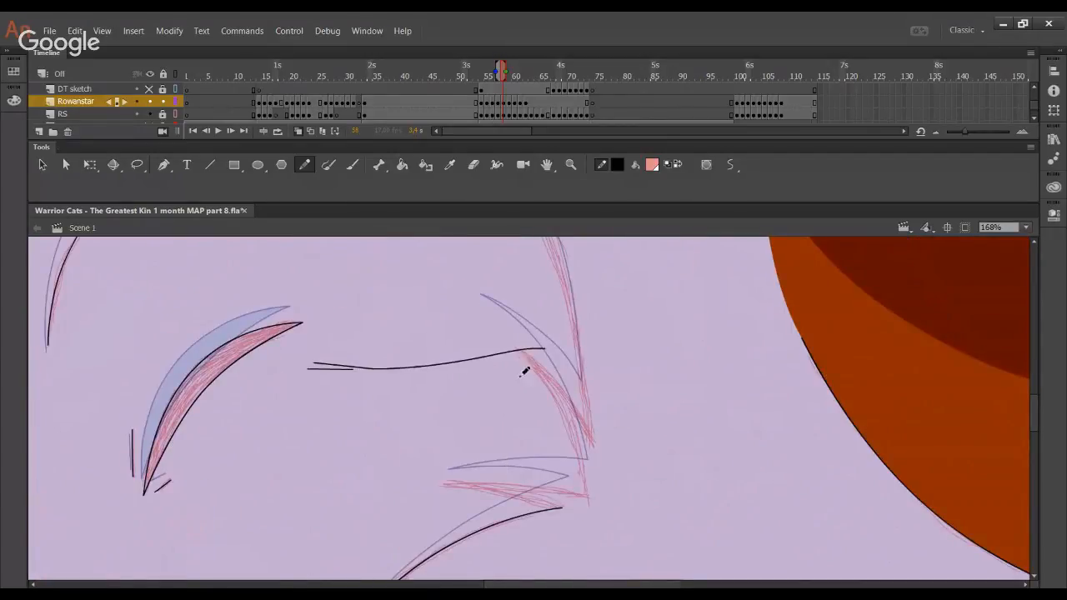
pyautogui.hotkey('ctrl', 'z')
# Fill both closed eye crescents with black, swapping the stroke and fill colors for the fill and back again
pyautogui.moveTo(243, 401); pyautogui.dragTo(508, 361)
pyautogui.click(402, 164)
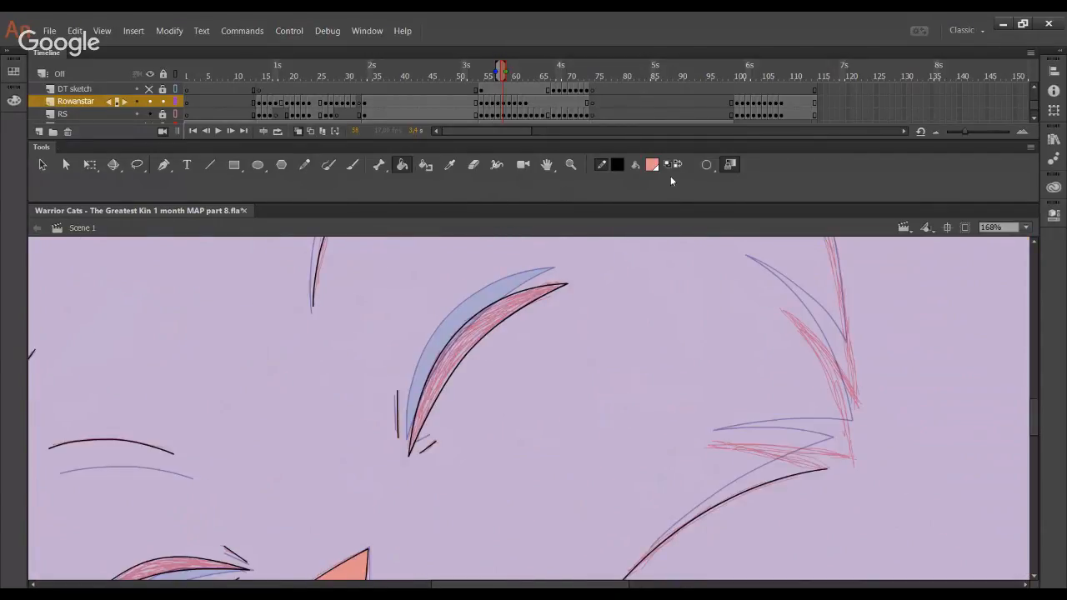
pyautogui.click(675, 164)
pyautogui.moveTo(433, 400); pyautogui.dragTo(517, 323)
pyautogui.click(515, 325)
pyautogui.click(258, 499)
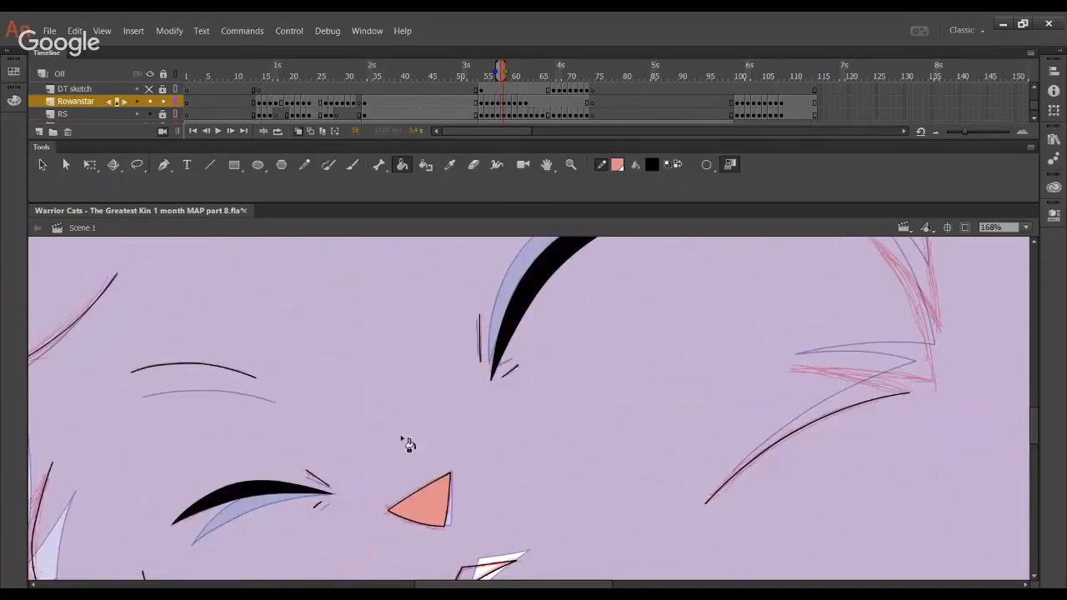
pyautogui.click(678, 165)
# Ink the cheek fur notch with two crossing curves, bend the upper one to the sketch and delete the overhanging ends
pyautogui.click(304, 165)
pyautogui.moveTo(731, 367)
pyautogui.mouseDown()
pyautogui.moveTo(513, 357)
pyautogui.moveTo(433, 453)
pyautogui.moveTo(592, 512)
pyautogui.mouseUp()
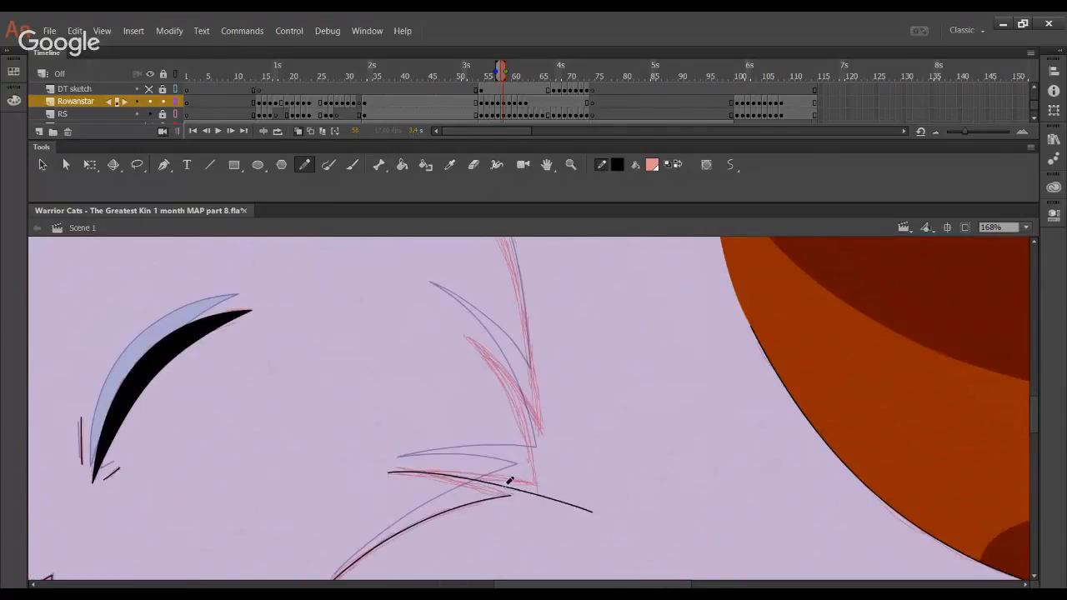
pyautogui.moveTo(471, 488)
pyautogui.mouseDown()
pyautogui.moveTo(571, 497)
pyautogui.moveTo(527, 408)
pyautogui.moveTo(464, 335)
pyautogui.mouseUp()
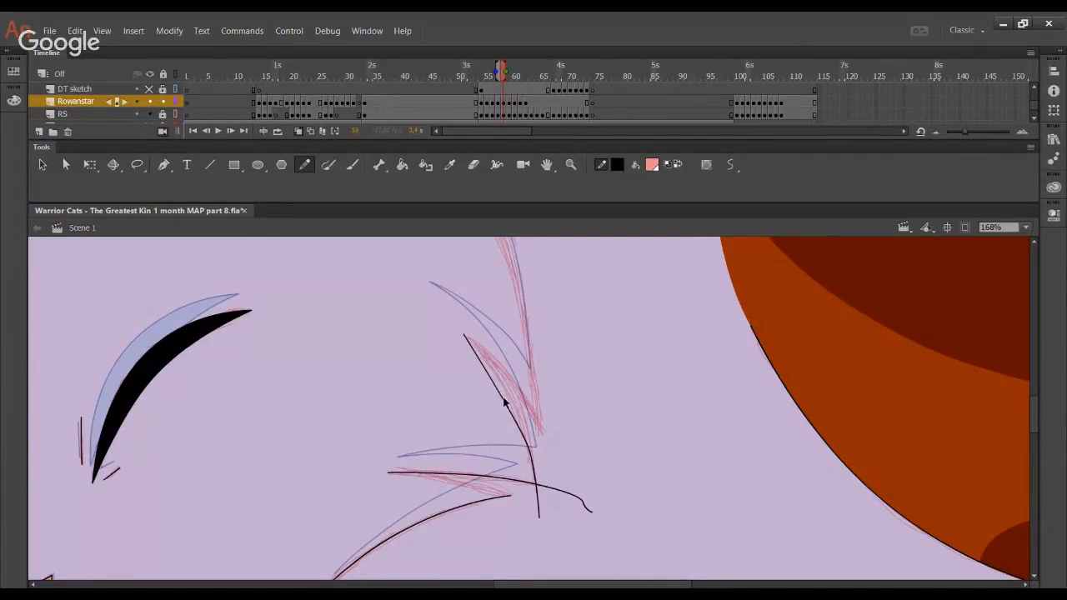
pyautogui.moveTo(508, 406)
pyautogui.mouseDown()
pyautogui.moveTo(492, 369)
pyautogui.moveTo(528, 443)
pyautogui.moveTo(515, 383)
pyautogui.moveTo(511, 391)
pyautogui.mouseUp()
pyautogui.click(540, 494)
pyautogui.keyDown('shift'); pyautogui.click(547, 490); pyautogui.keyUp('shift')
pyautogui.press('Delete')
pyautogui.moveTo(557, 481); pyautogui.dragTo(653, 553)
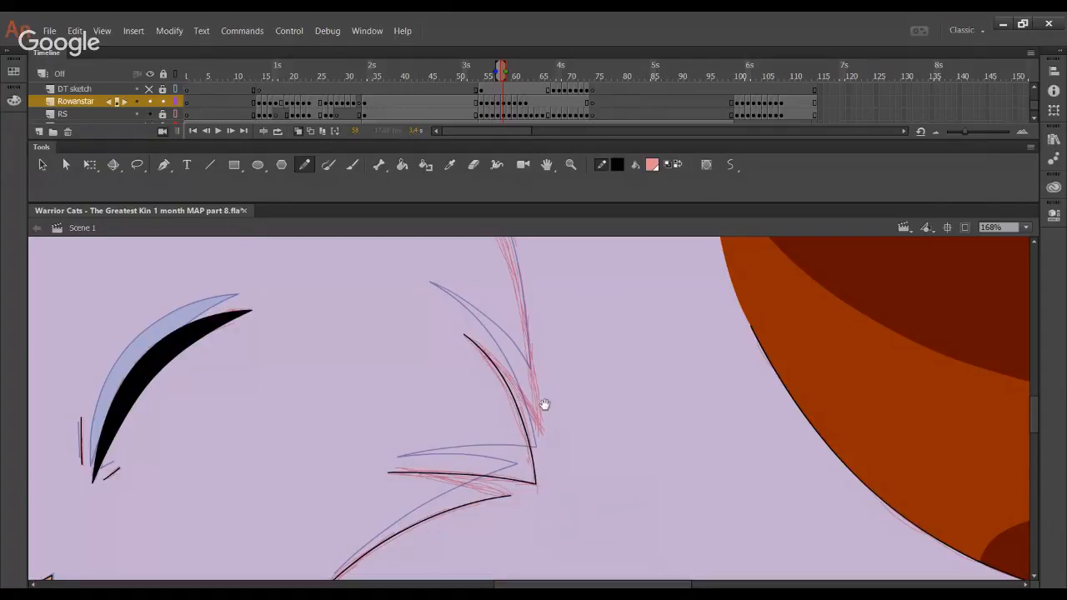
# Ink the side curve of the head above the cheek fur and the rounded crown line ending in a tuft
pyautogui.moveTo(545, 405); pyautogui.dragTo(565, 528)
pyautogui.moveTo(452, 309)
pyautogui.mouseDown()
pyautogui.moveTo(462, 315)
pyautogui.moveTo(449, 287)
pyautogui.moveTo(521, 320)
pyautogui.moveTo(547, 392)
pyautogui.moveTo(565, 543)
pyautogui.mouseUp()
pyautogui.moveTo(505, 309); pyautogui.dragTo(542, 513)
pyautogui.moveTo(256, 374)
pyautogui.mouseDown()
pyautogui.moveTo(331, 341)
pyautogui.moveTo(415, 329)
pyautogui.mouseUp()
pyautogui.hotkey('ctrl', 'z')
pyautogui.moveTo(255, 375)
pyautogui.mouseDown()
pyautogui.moveTo(304, 346)
pyautogui.moveTo(380, 327)
pyautogui.moveTo(460, 348)
pyautogui.moveTo(515, 390)
pyautogui.moveTo(557, 467)
pyautogui.mouseUp()
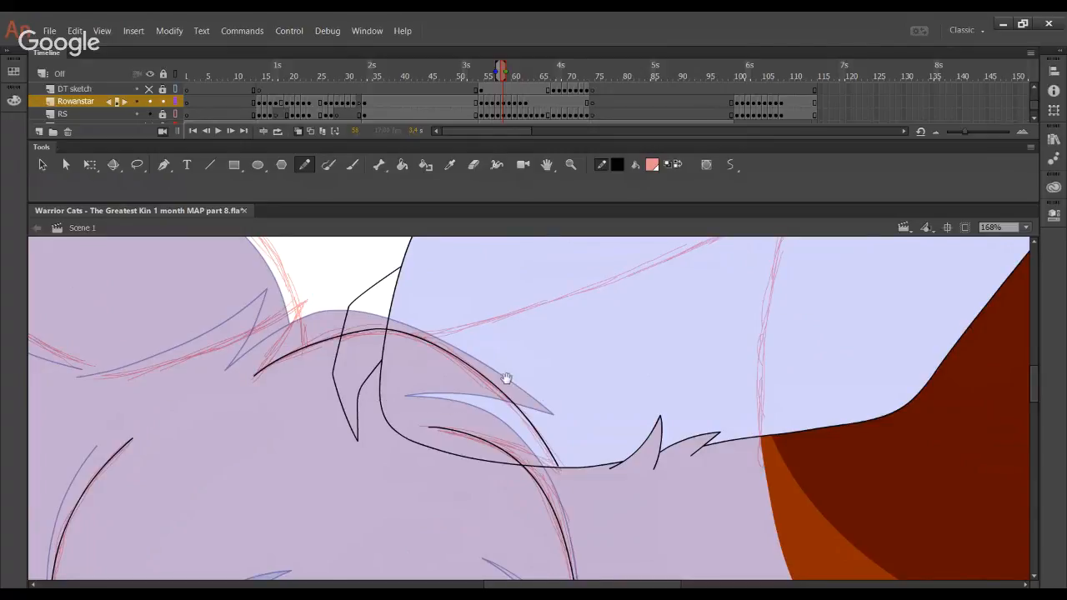
# Delete the body outline pieces that overlap the head below the new crown line
pyautogui.scroll(-2, 505, 376)
pyautogui.keyDown('ctrl'); pyautogui.click(337, 316); pyautogui.keyUp('ctrl')
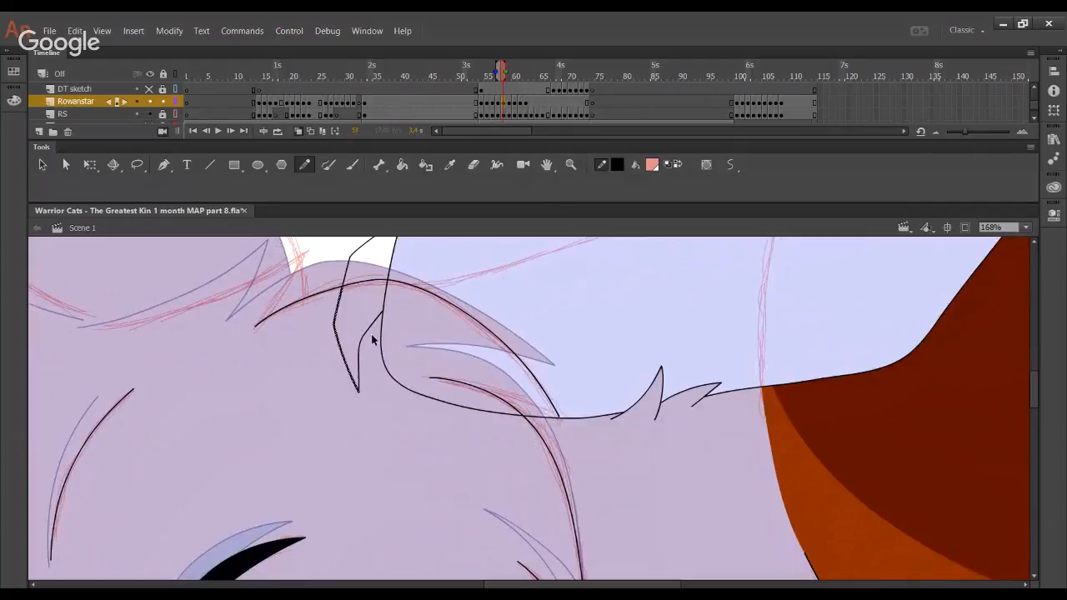
pyautogui.press('Delete')
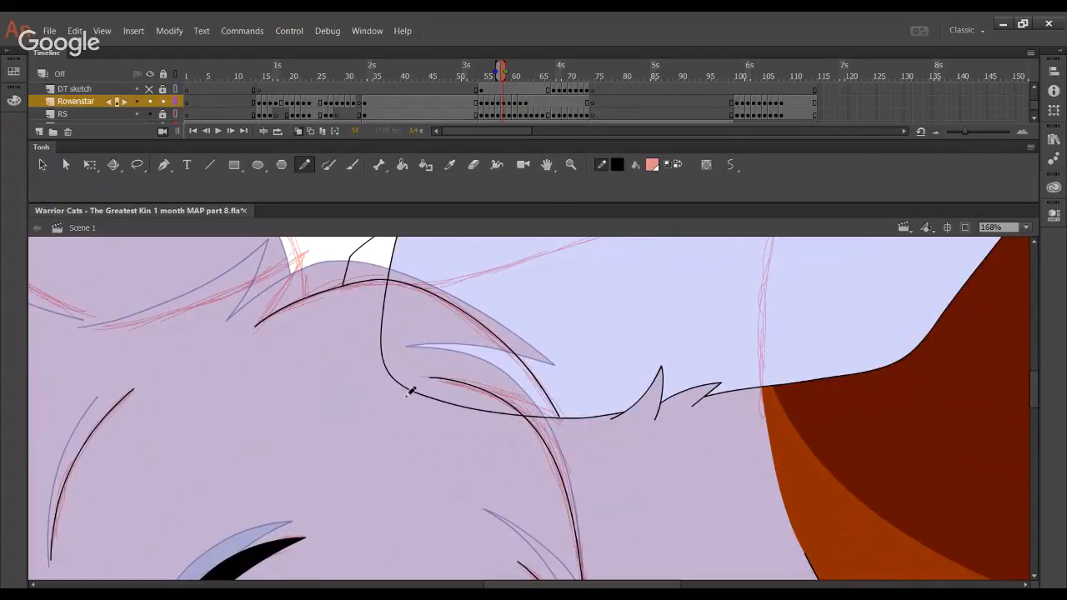
pyautogui.keyDown('ctrl'); pyautogui.click(408, 391); pyautogui.keyUp('ctrl')
pyautogui.press('Delete')
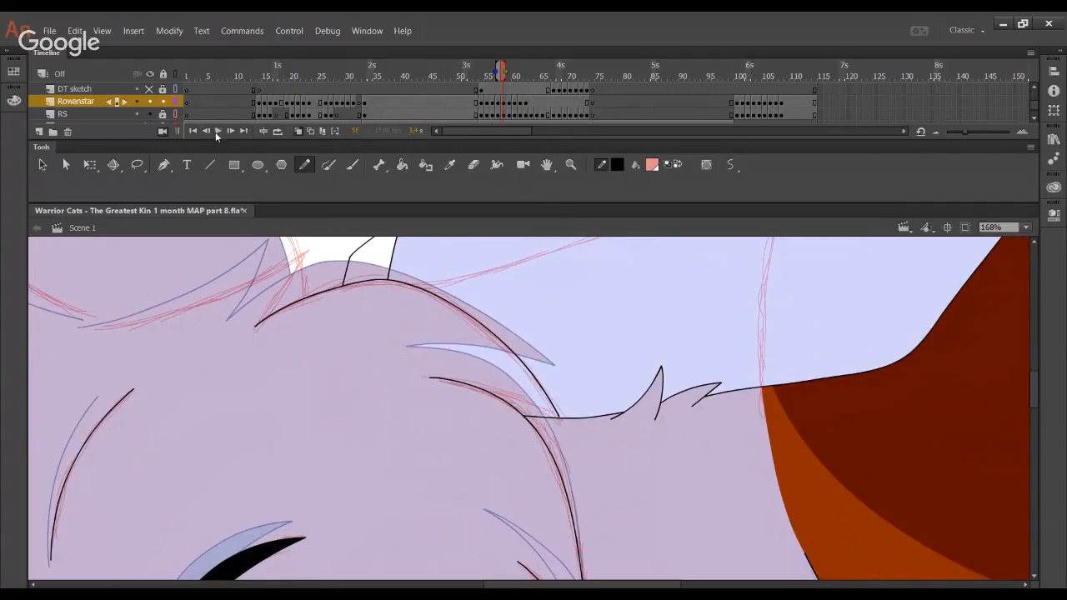
# Hide the RS sketch layer, ink the underside of the crown tuft, join it to the side curve and show the sketch again
pyautogui.click(153, 114)
pyautogui.moveTo(438, 370); pyautogui.dragTo(559, 397)
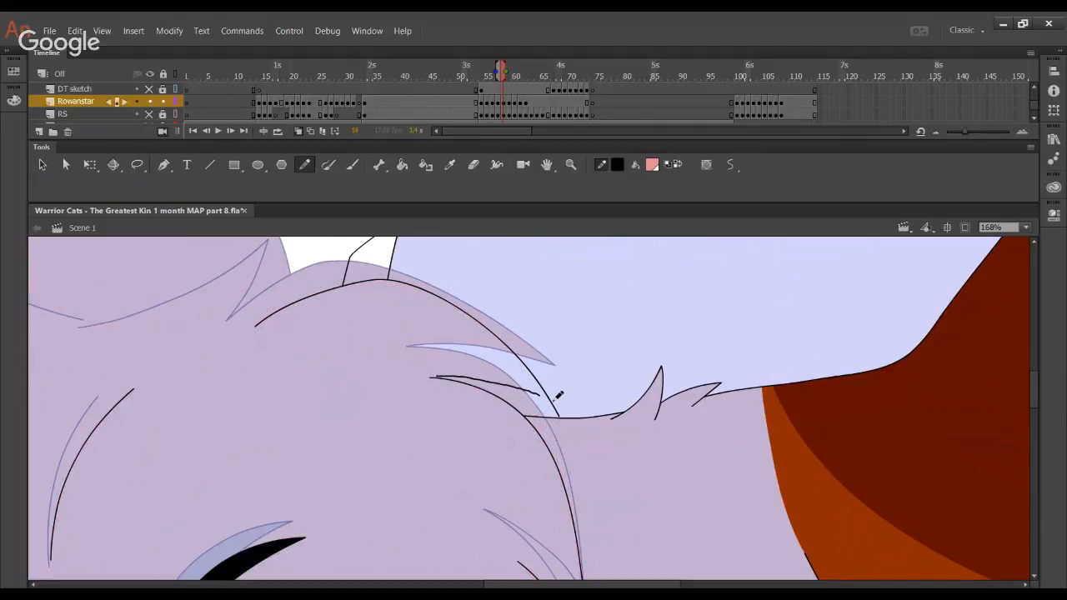
pyautogui.hotkey('ctrl', 'z')
pyautogui.moveTo(440, 369); pyautogui.dragTo(568, 411)
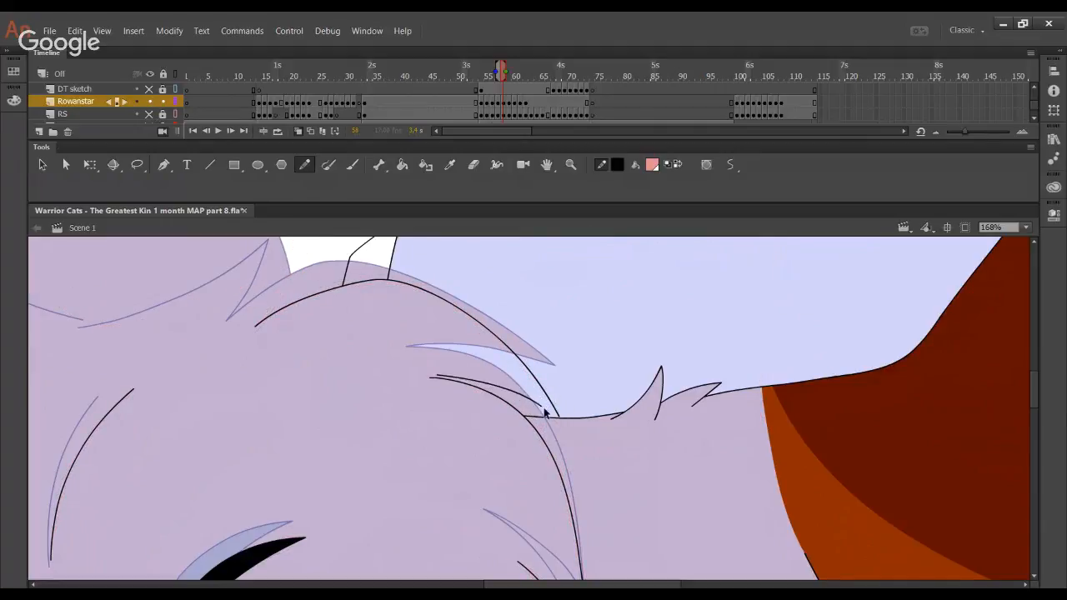
pyautogui.moveTo(434, 377); pyautogui.dragTo(451, 383)
pyautogui.click(151, 115)
# Fill the white fur area and the sliver under the crown tuft with light gray, and sample the orange fur color
pyautogui.click(402, 165)
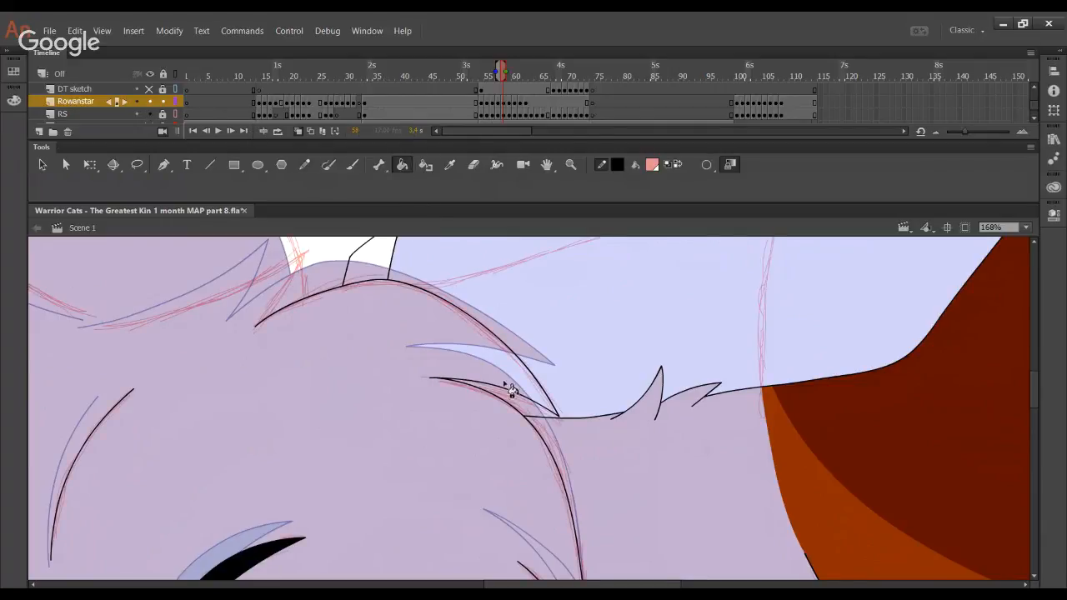
pyautogui.click(636, 165)
pyautogui.click(629, 310)
pyautogui.click(449, 165)
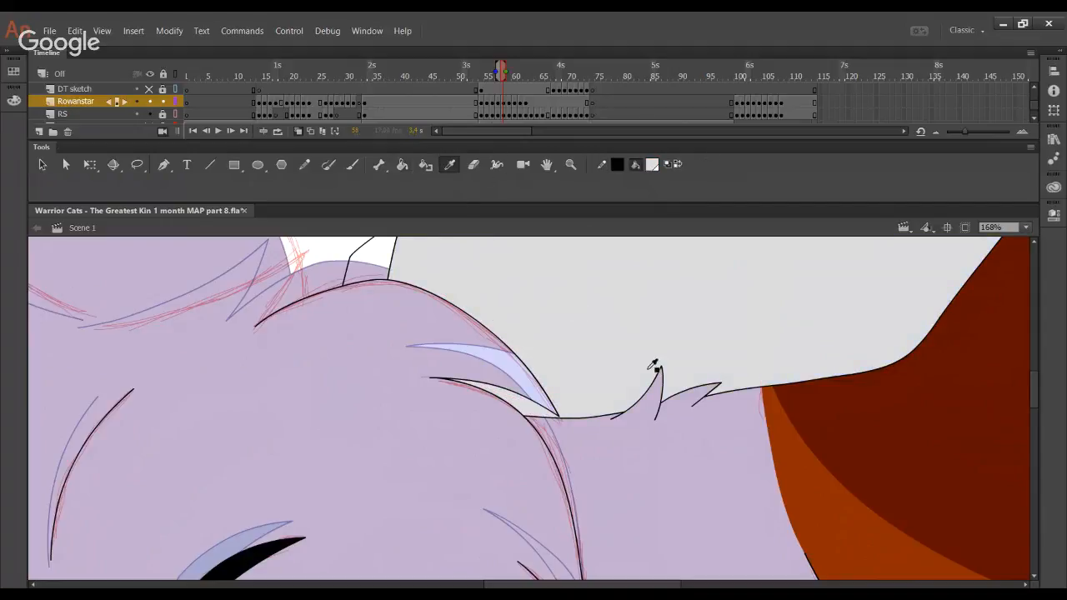
pyautogui.click(834, 525)
# Ink the curved base line of the upper ear where it meets the crown
pyautogui.click(302, 168)
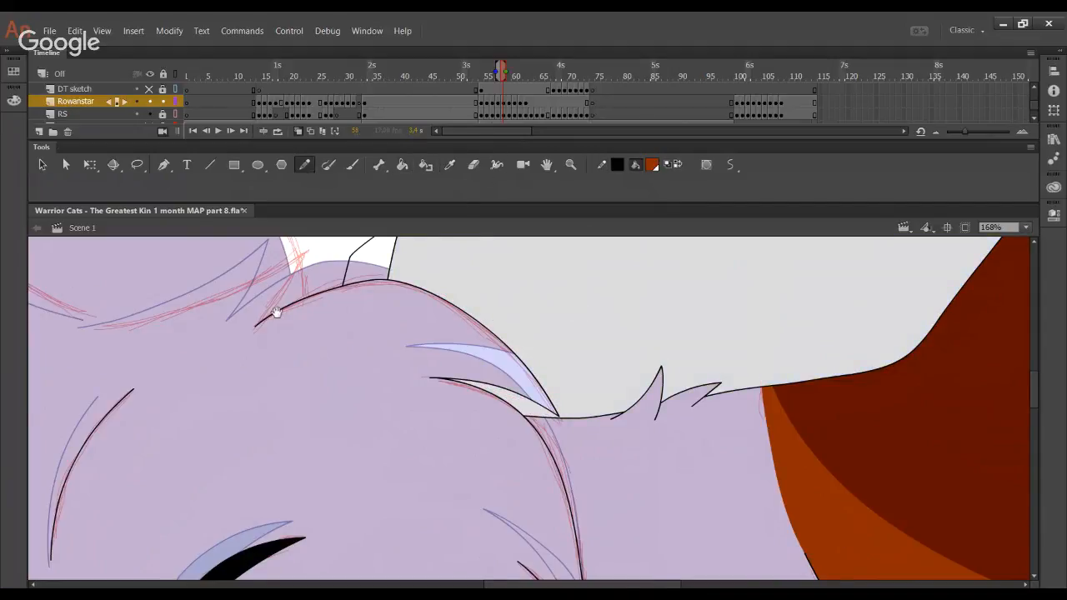
pyautogui.moveTo(275, 311)
pyautogui.mouseDown()
pyautogui.moveTo(340, 383)
pyautogui.moveTo(555, 351)
pyautogui.moveTo(571, 322)
pyautogui.mouseUp()
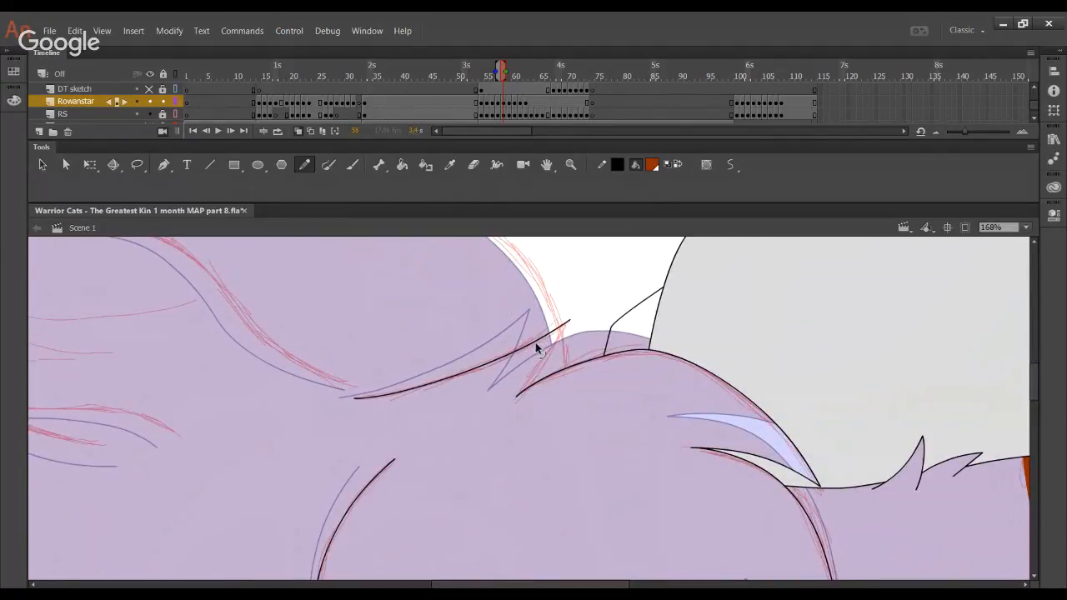
pyautogui.moveTo(389, 395)
pyautogui.mouseDown()
pyautogui.moveTo(397, 398)
pyautogui.moveTo(438, 279)
pyautogui.moveTo(474, 137)
pyautogui.mouseUp()
pyautogui.press('space')
pyautogui.moveTo(366, 420)
pyautogui.mouseDown()
pyautogui.moveTo(472, 258)
pyautogui.moveTo(522, 241)
pyautogui.mouseUp()
pyautogui.moveTo(250, 377); pyautogui.dragTo(454, 362)
pyautogui.click(402, 165)
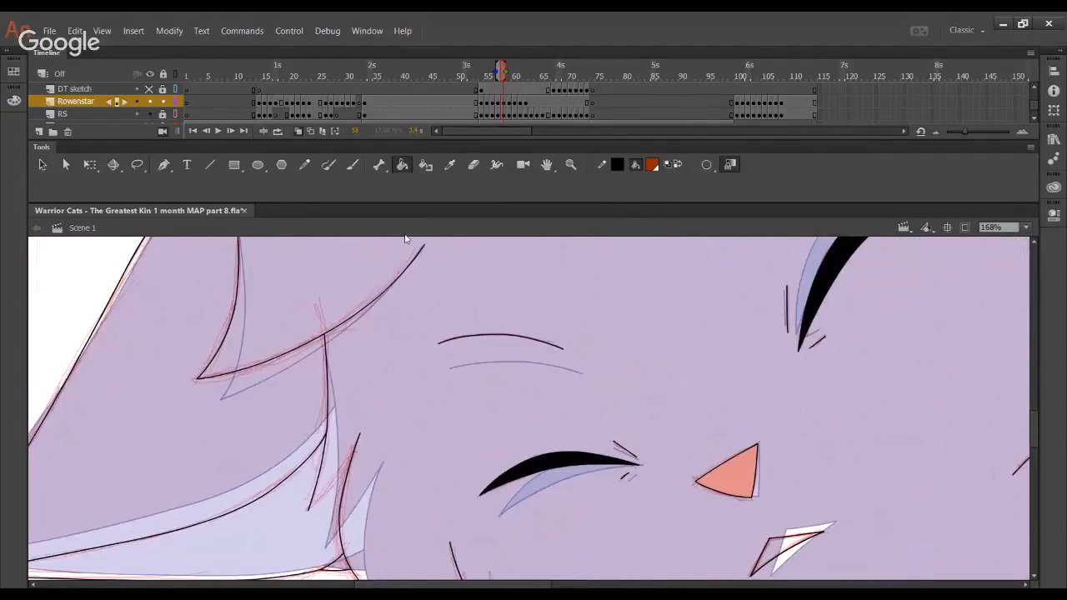
pyautogui.press('y')
pyautogui.press('space')
pyautogui.moveTo(337, 245)
pyautogui.mouseDown()
pyautogui.moveTo(426, 452)
pyautogui.moveTo(448, 375)
pyautogui.mouseUp()
pyautogui.moveTo(450, 420); pyautogui.dragTo(439, 463)
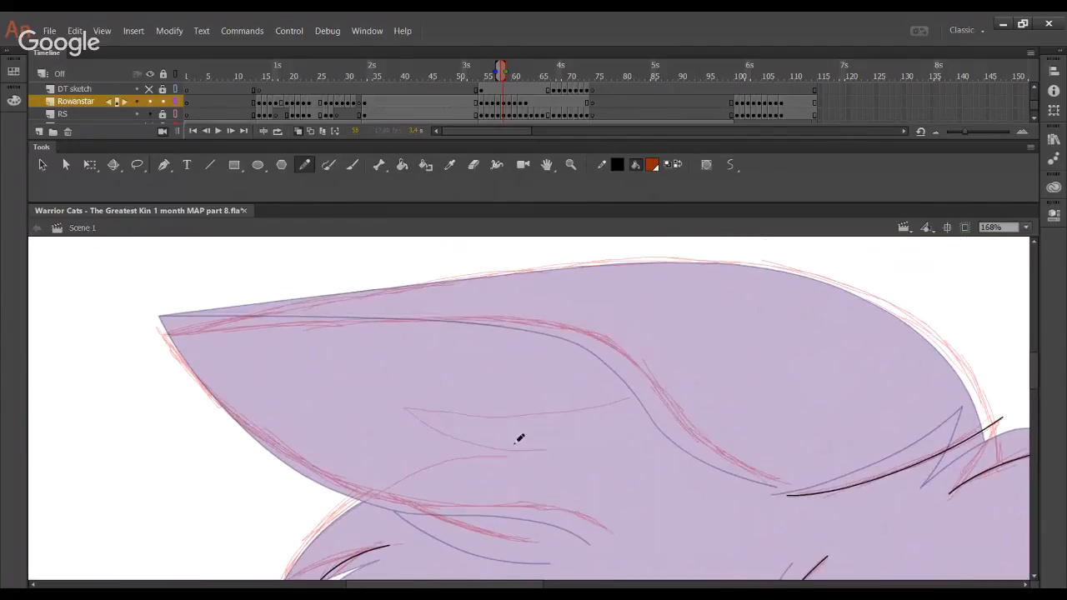
# Ink the upper ear's inner edge from the crown to past the ear tip and redraw its outer stretch straighter
pyautogui.moveTo(786, 479)
pyautogui.mouseDown()
pyautogui.moveTo(687, 417)
pyautogui.moveTo(595, 327)
pyautogui.moveTo(222, 325)
pyautogui.moveTo(106, 341)
pyautogui.mouseUp()
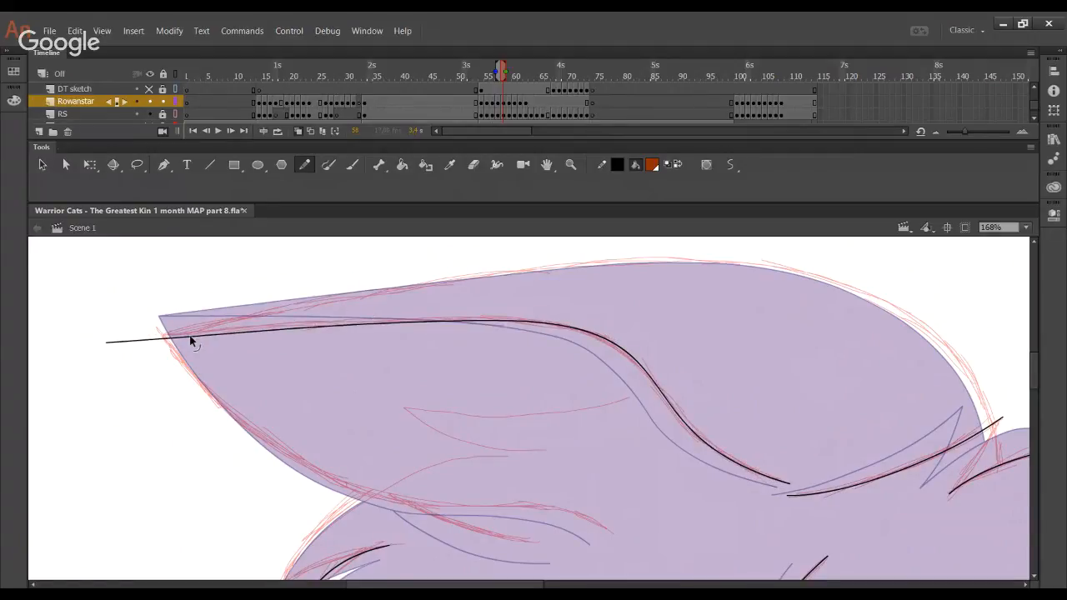
pyautogui.keyDown('ctrl'); pyautogui.click(280, 329); pyautogui.keyUp('ctrl')
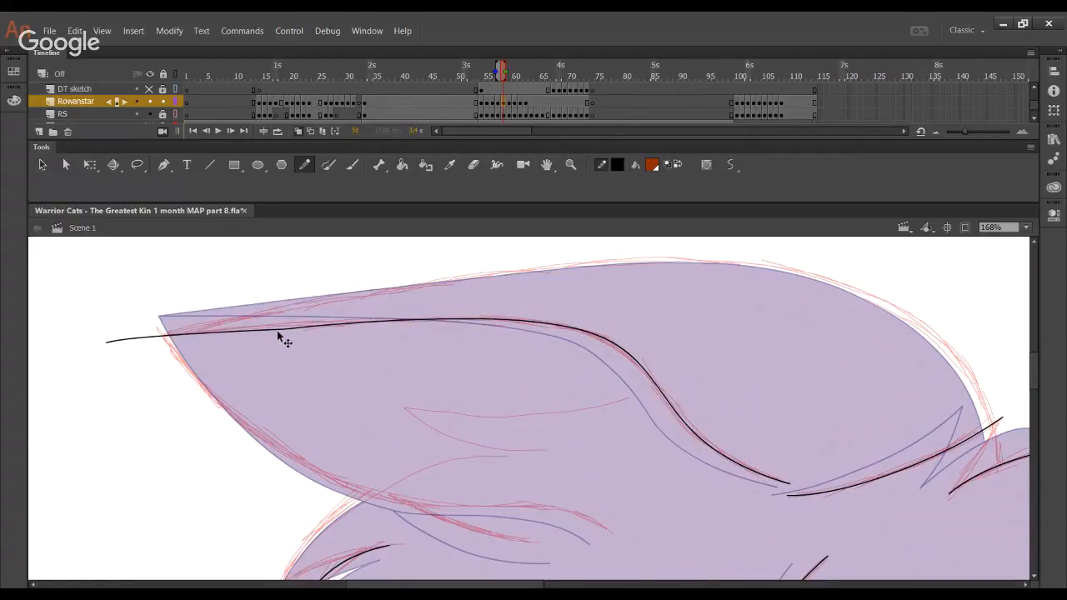
pyautogui.press('Delete')
pyautogui.moveTo(365, 323); pyautogui.dragTo(104, 339)
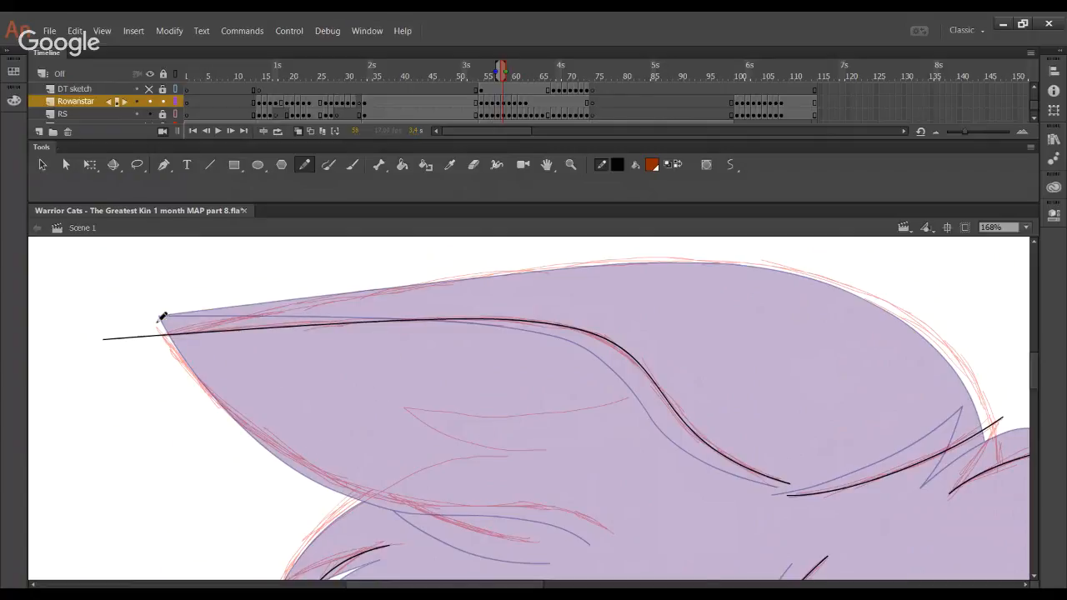
# Ink the upper ear's lower edge, bend it to the sketch and trim the line ends crossing at the ear tip
pyautogui.moveTo(159, 321)
pyautogui.mouseDown()
pyautogui.moveTo(179, 352)
pyautogui.moveTo(298, 453)
pyautogui.moveTo(400, 500)
pyautogui.moveTo(531, 505)
pyautogui.moveTo(612, 533)
pyautogui.moveTo(601, 524)
pyautogui.mouseUp()
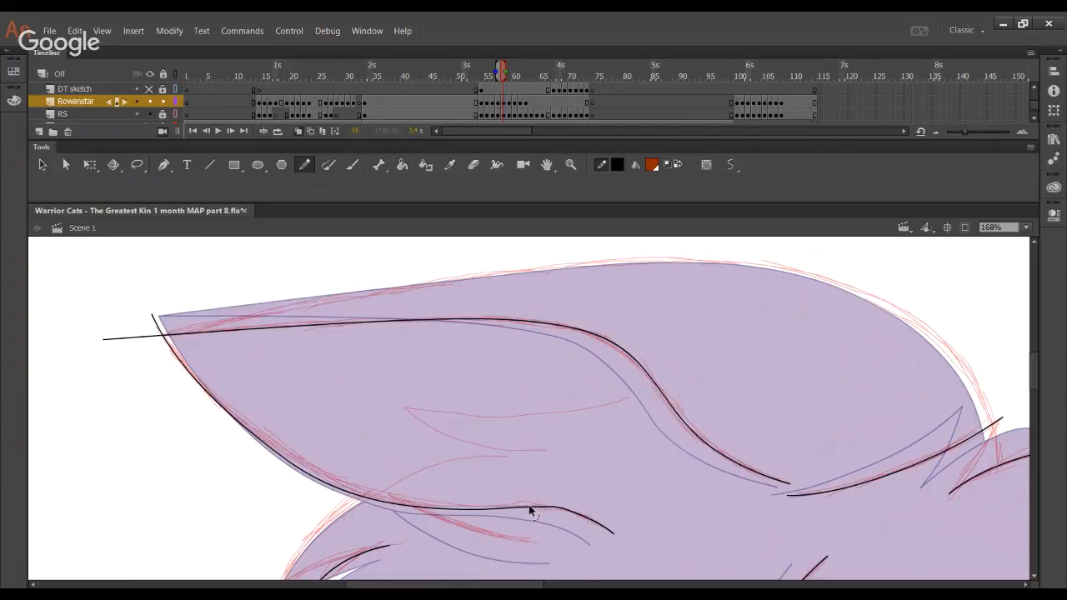
pyautogui.moveTo(357, 504); pyautogui.dragTo(360, 496)
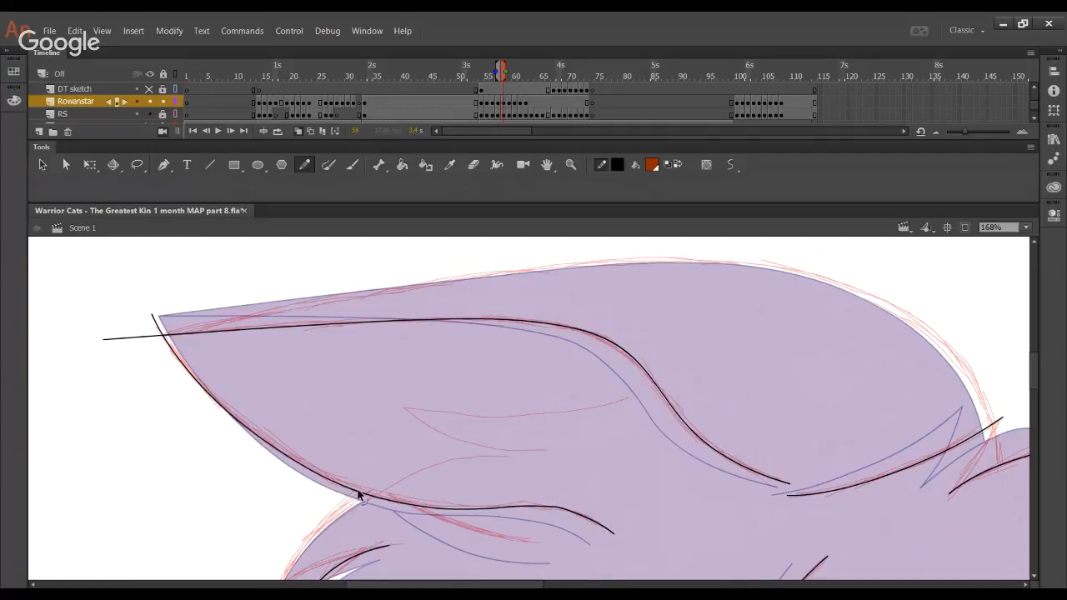
pyautogui.moveTo(205, 393); pyautogui.dragTo(158, 328)
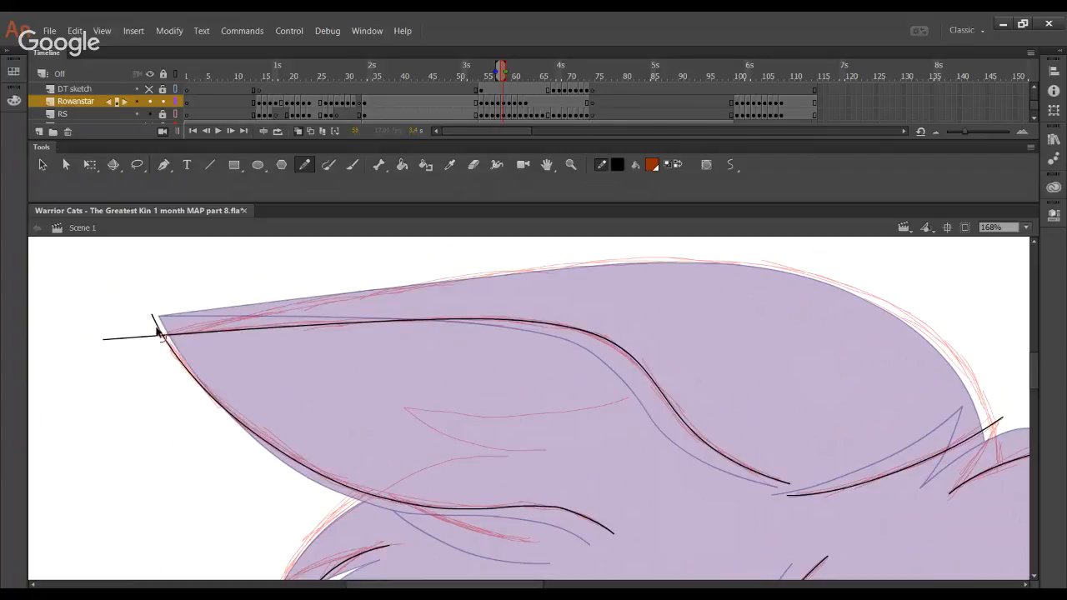
pyautogui.hotkey('ctrl', 'z')
# Ink the short fold line under the upper ear and the outer edge of the side tuft, trimming the overshoots
pyautogui.moveTo(426, 452); pyautogui.dragTo(335, 360)
pyautogui.moveTo(286, 388); pyautogui.dragTo(450, 455)
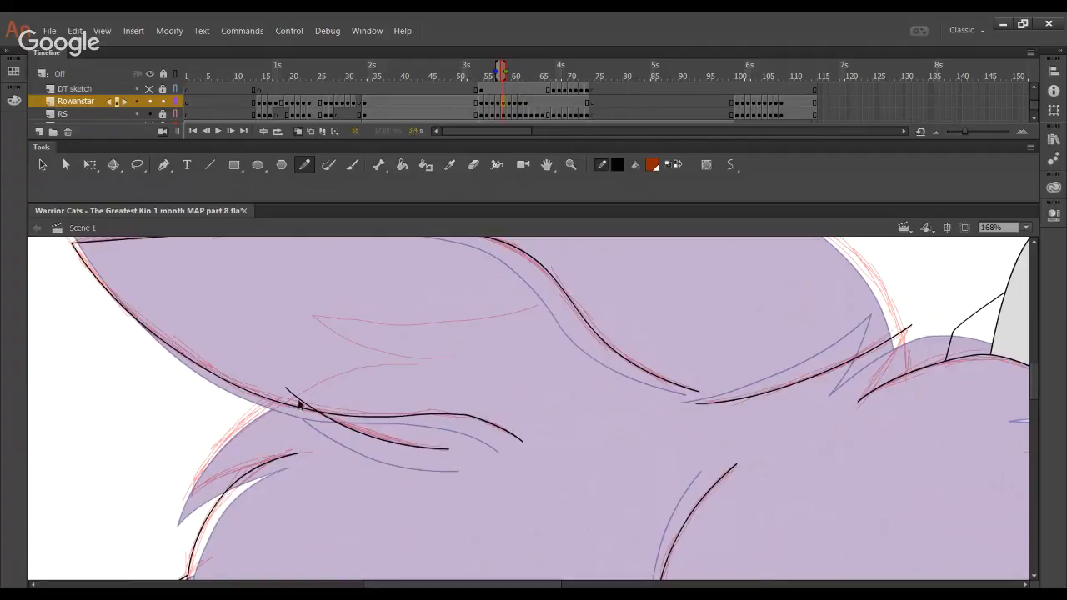
pyautogui.moveTo(306, 376)
pyautogui.mouseDown()
pyautogui.moveTo(185, 492)
pyautogui.moveTo(268, 400)
pyautogui.mouseUp()
pyautogui.hotkey('ctrl', 'z')
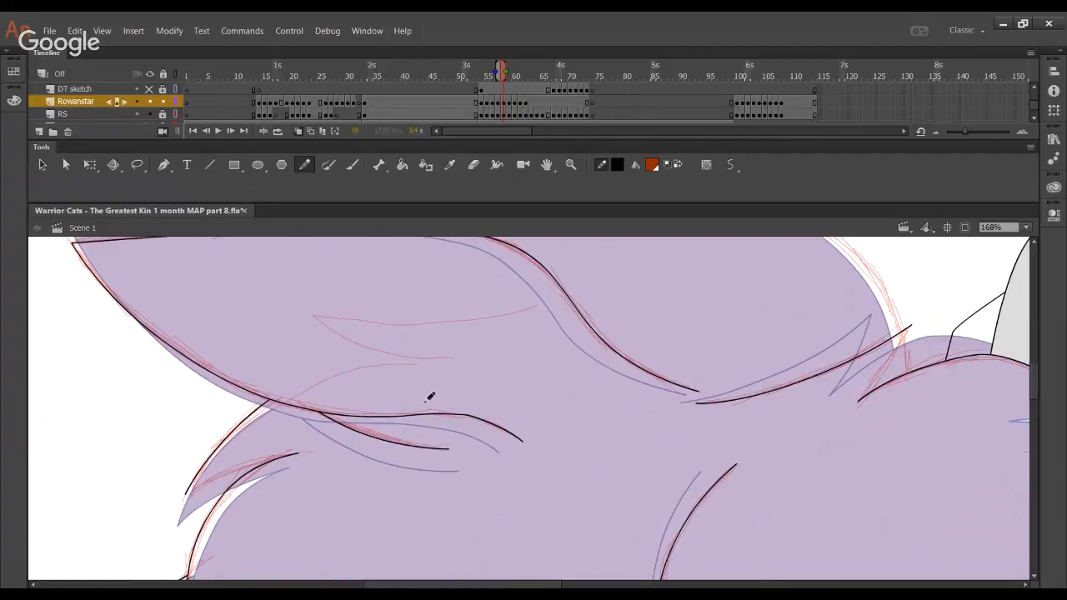
# Try to fill the unfilled fur area above the lower body outline with orange
pyautogui.moveTo(550, 400)
pyautogui.mouseDown()
pyautogui.moveTo(564, 502)
pyautogui.moveTo(650, 478)
pyautogui.moveTo(564, 408)
pyautogui.moveTo(548, 298)
pyautogui.moveTo(467, 262)
pyautogui.moveTo(437, 371)
pyautogui.moveTo(581, 481)
pyautogui.moveTo(490, 216)
pyautogui.mouseUp()
pyautogui.click(402, 164)
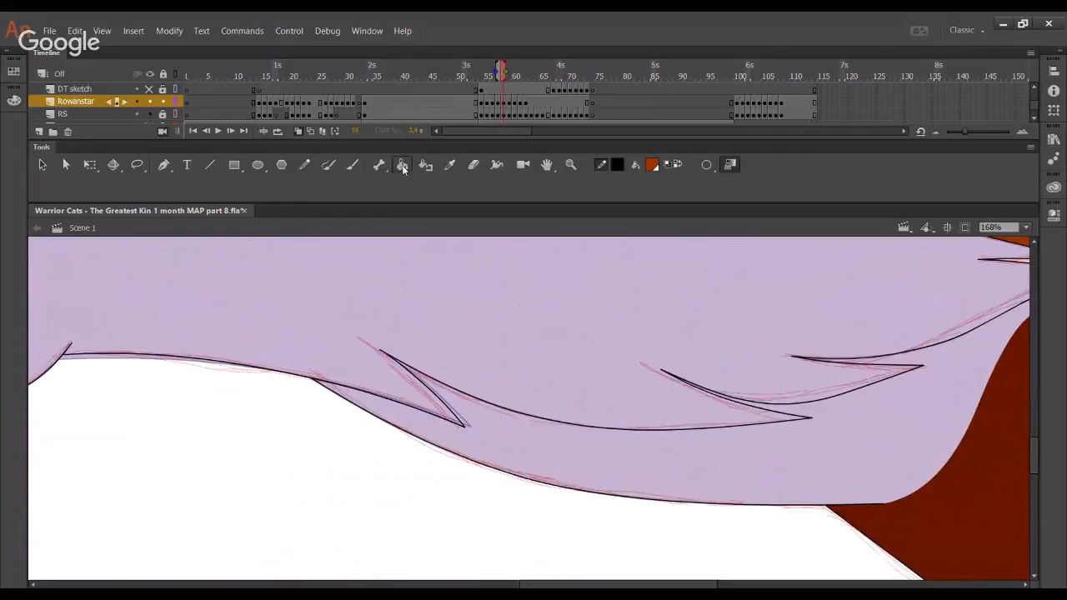
pyautogui.click(573, 469)
pyautogui.moveTo(358, 402); pyautogui.dragTo(700, 476)
pyautogui.moveTo(582, 417); pyautogui.dragTo(874, 438)
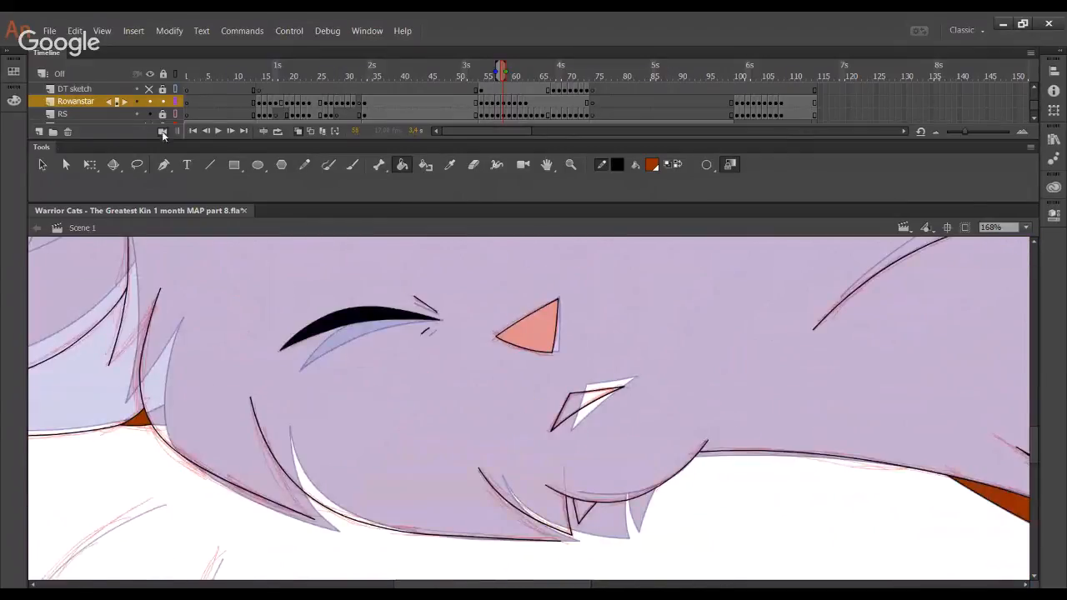
# Hide the RS sketch layer and ink the second edge of the fur tuft between the lower ear and the cheek
pyautogui.click(150, 114)
pyautogui.click(304, 165)
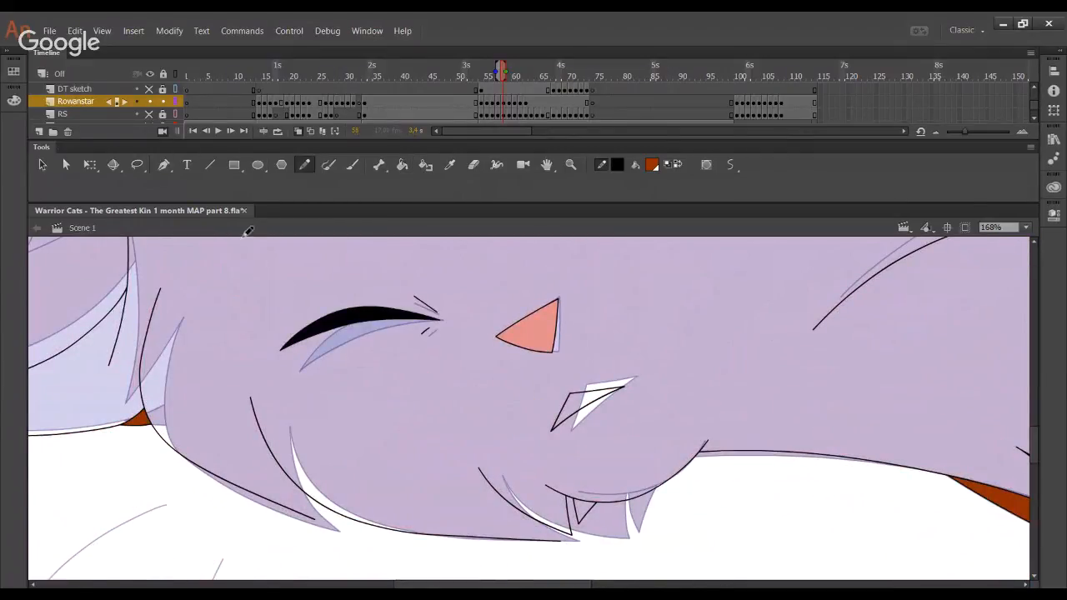
pyautogui.moveTo(115, 358); pyautogui.dragTo(152, 294)
pyautogui.hotkey('ctrl', 'z')
pyautogui.moveTo(114, 360); pyautogui.dragTo(160, 289)
pyautogui.moveTo(115, 359); pyautogui.dragTo(149, 310)
# Ink the inner edges of the cheek tuft and the chin tuft so each closes into a thin pointed gap
pyautogui.moveTo(295, 416)
pyautogui.mouseDown()
pyautogui.moveTo(334, 338)
pyautogui.moveTo(345, 424)
pyautogui.mouseUp()
pyautogui.hotkey('ctrl', 'z')
pyautogui.moveTo(288, 329); pyautogui.dragTo(350, 438)
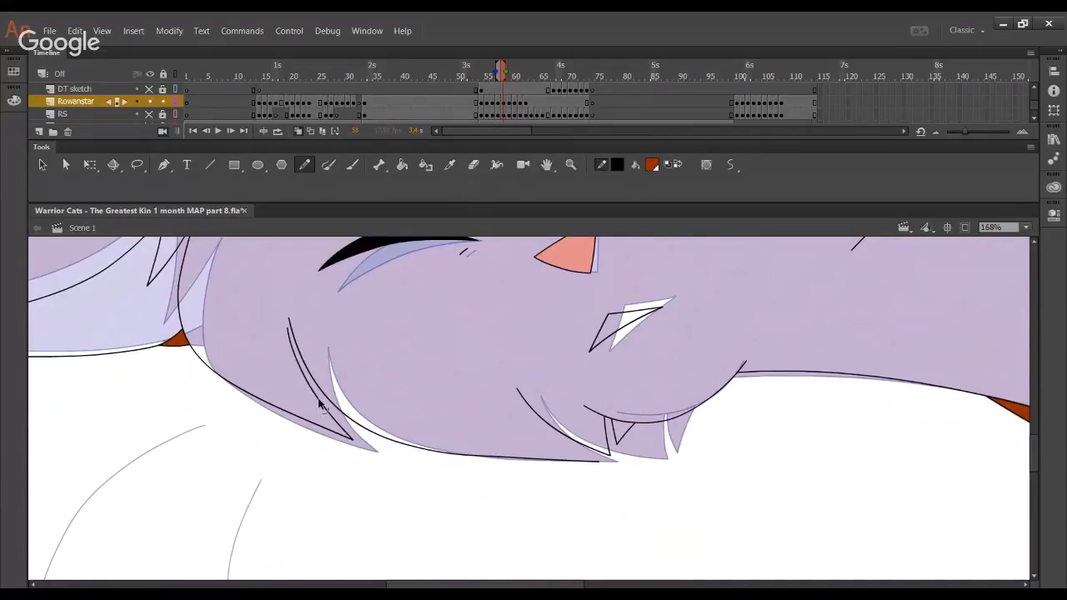
pyautogui.moveTo(316, 401); pyautogui.dragTo(328, 415)
pyautogui.moveTo(519, 392); pyautogui.dragTo(574, 452)
pyautogui.hotkey('ctrl', 'z')
pyautogui.moveTo(520, 395); pyautogui.dragTo(587, 460)
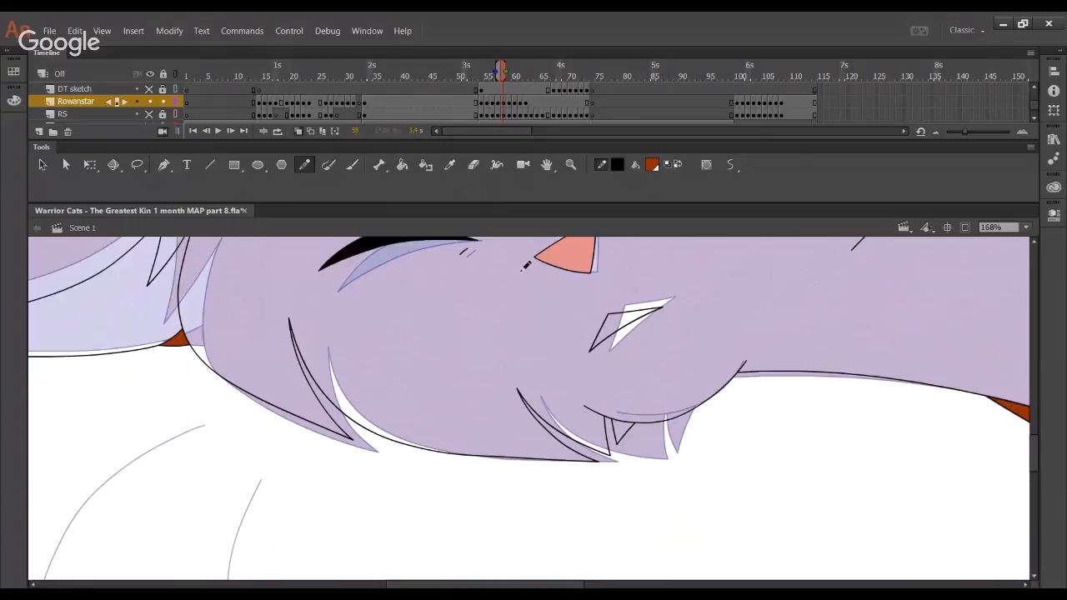
# Fill the small pointed chin tuft and the lower ear with orange
pyautogui.click(402, 164)
pyautogui.click(618, 429)
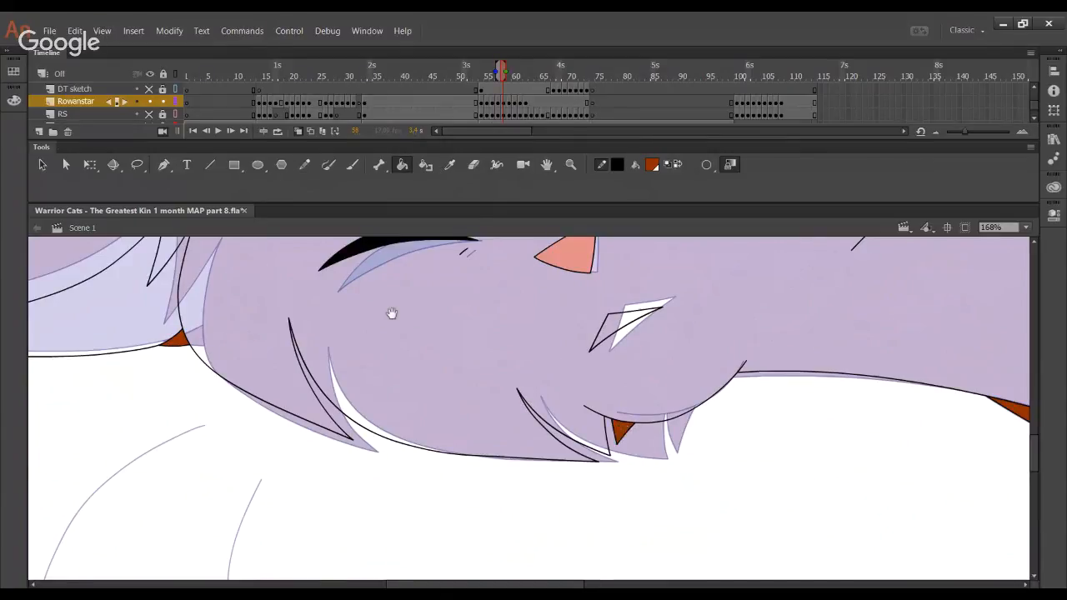
pyautogui.scroll(3, 385, 284)
pyautogui.hscroll(-2, 386, 283)
pyautogui.click(298, 351)
# Fill the lower ear's inner patch with cream and sample the orange fur color again
pyautogui.moveTo(315, 355); pyautogui.dragTo(573, 290)
pyautogui.click(651, 165)
pyautogui.click(702, 393)
pyautogui.click(546, 427)
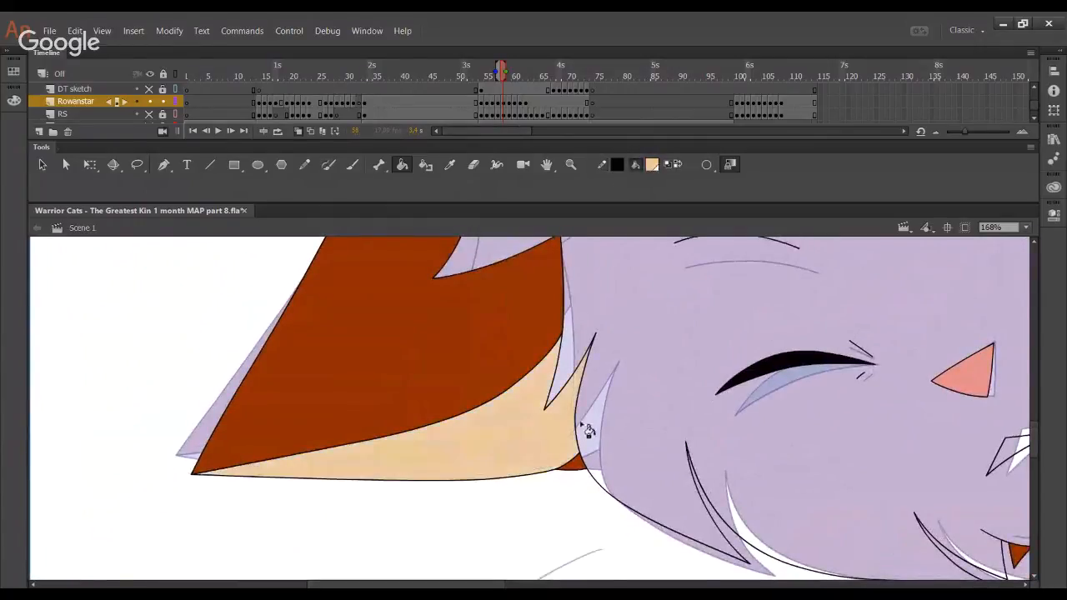
pyautogui.click(450, 165)
pyautogui.click(434, 358)
pyautogui.click(305, 165)
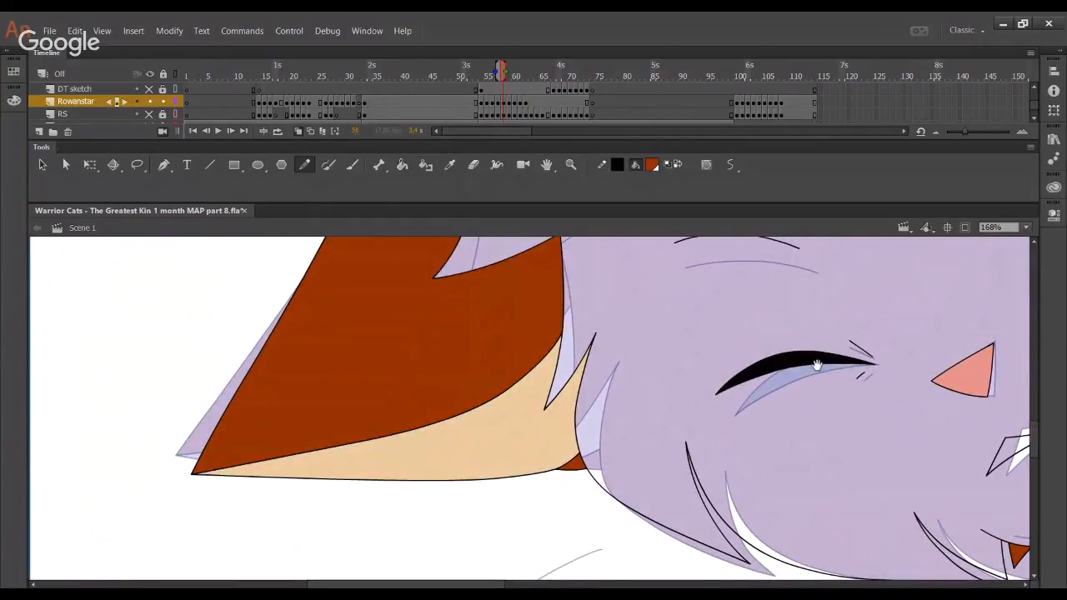
# Ink the missing edge of the fur tuft beside the upper eye and bend it to meet the neighbouring lines
pyautogui.hscroll(8, 671, 398)
pyautogui.scroll(3, 671, 399)
pyautogui.moveTo(614, 420); pyautogui.dragTo(713, 430)
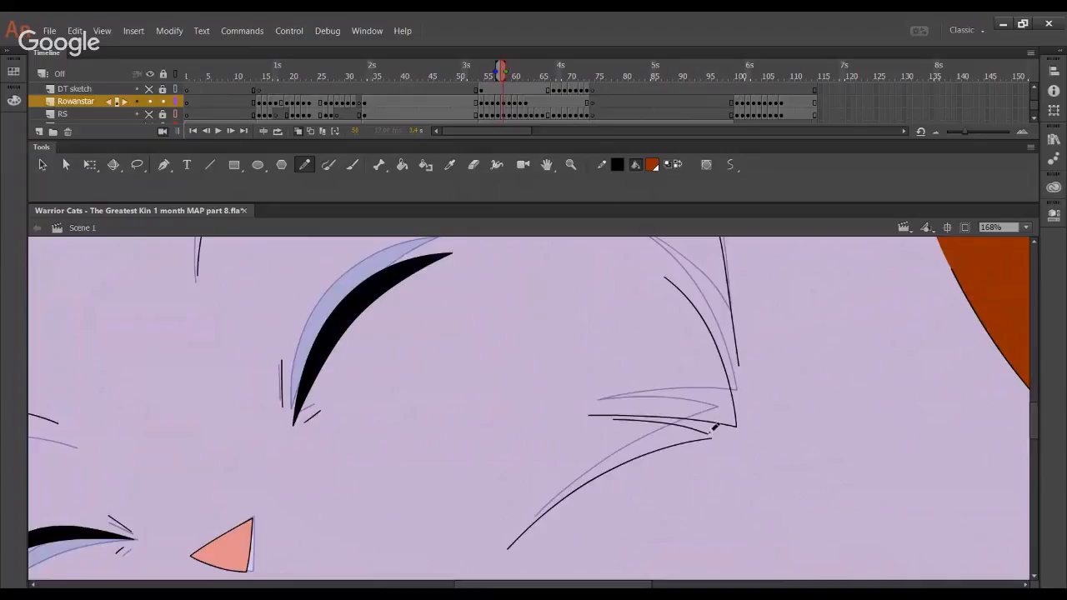
pyautogui.moveTo(589, 415); pyautogui.dragTo(652, 422)
pyautogui.hotkey('ctrl', 'z')
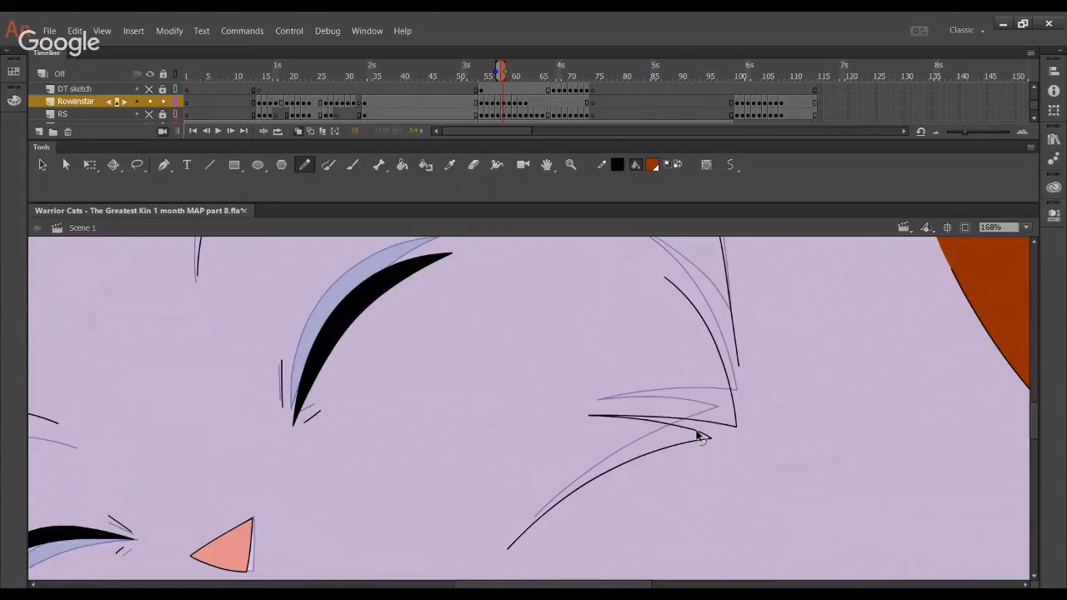
pyautogui.moveTo(728, 367); pyautogui.dragTo(698, 465)
pyautogui.moveTo(667, 528); pyautogui.dragTo(672, 531)
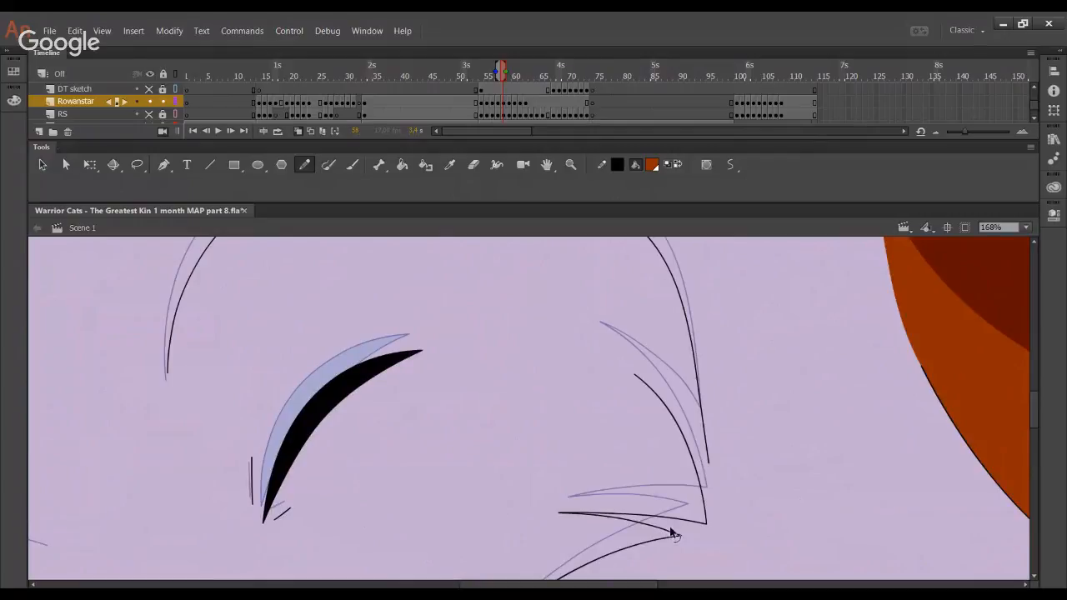
pyautogui.moveTo(644, 379)
pyautogui.mouseDown()
pyautogui.moveTo(709, 463)
pyautogui.moveTo(703, 428)
pyautogui.moveTo(671, 400)
pyautogui.mouseUp()
pyautogui.hotkey('ctrl', 'z')
# Ink the closing edges of the crown tuft at the upper ear's base and of the side tuft under the ear
pyautogui.moveTo(551, 299); pyautogui.dragTo(624, 571)
pyautogui.moveTo(499, 337); pyautogui.dragTo(480, 377)
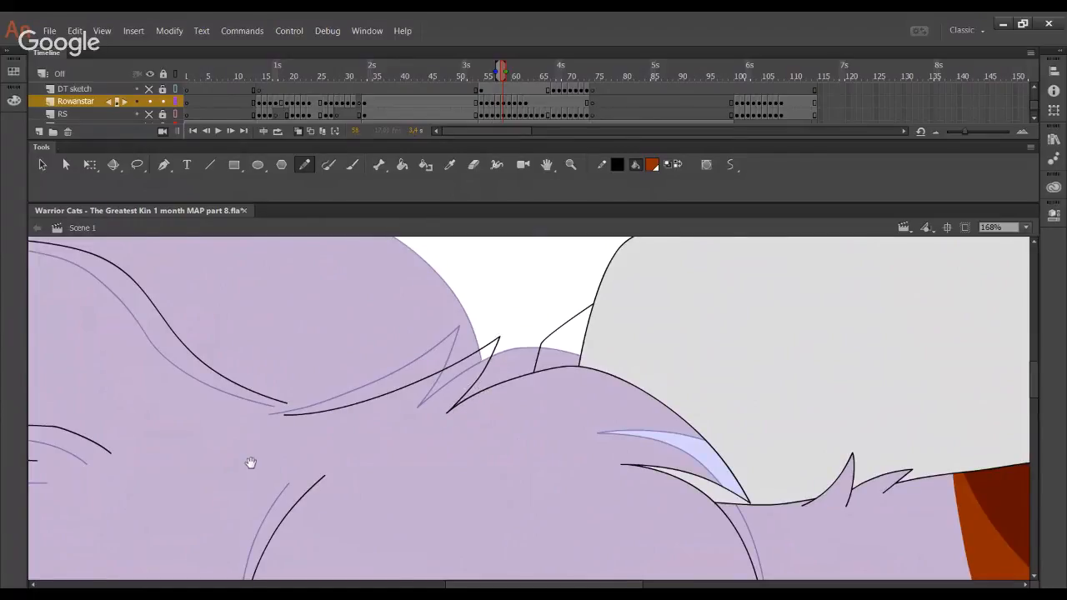
pyautogui.moveTo(250, 459)
pyautogui.mouseDown()
pyautogui.moveTo(549, 341)
pyautogui.moveTo(724, 365)
pyautogui.mouseUp()
pyautogui.moveTo(356, 365)
pyautogui.mouseDown()
pyautogui.moveTo(448, 330)
pyautogui.moveTo(392, 365)
pyautogui.moveTo(389, 342)
pyautogui.mouseUp()
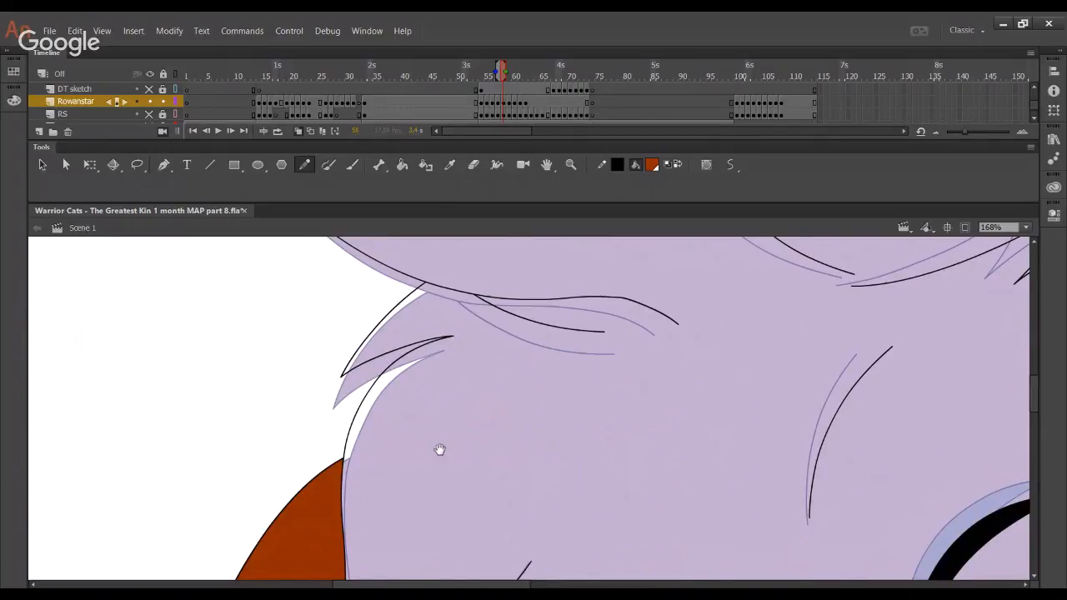
pyautogui.moveTo(440, 450); pyautogui.dragTo(417, 244)
pyautogui.moveTo(554, 322); pyautogui.dragTo(593, 341)
pyautogui.moveTo(658, 491); pyautogui.dragTo(348, 247)
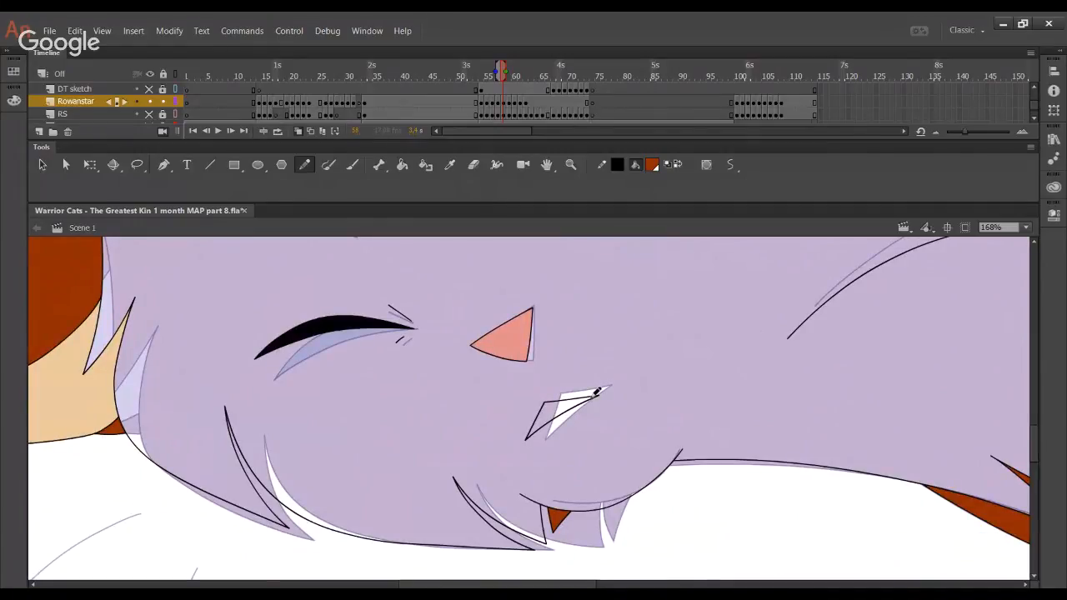
# Ink the upper ear's top outline from the tip over to the crown, toggling the RS sketch layer as a guide
pyautogui.scroll(15, 555, 361)
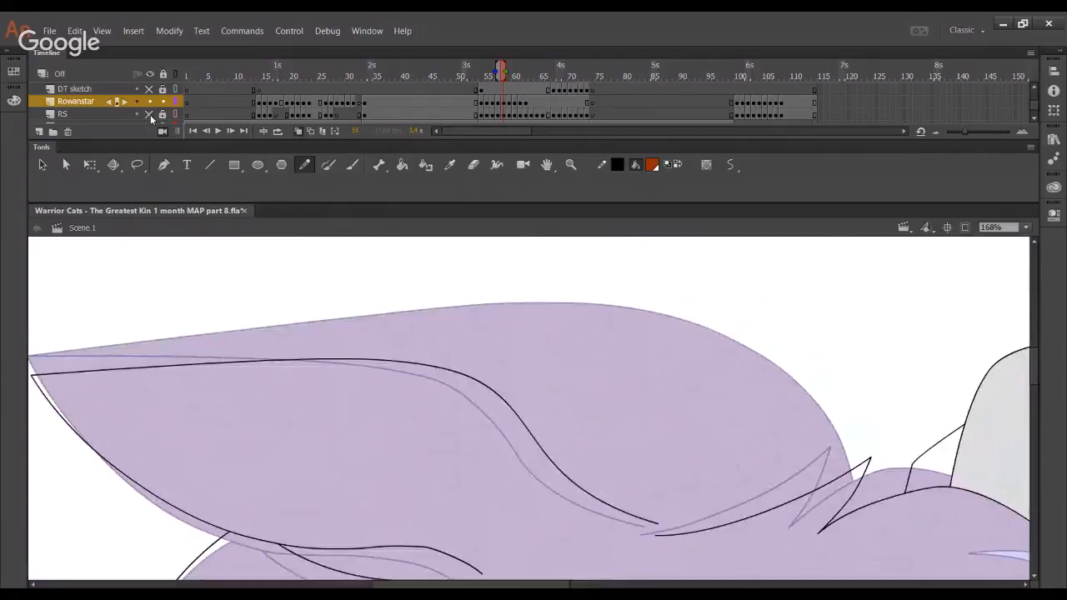
pyautogui.click(149, 114)
pyautogui.moveTo(50, 365)
pyautogui.mouseDown()
pyautogui.moveTo(250, 317)
pyautogui.moveTo(369, 309)
pyautogui.mouseUp()
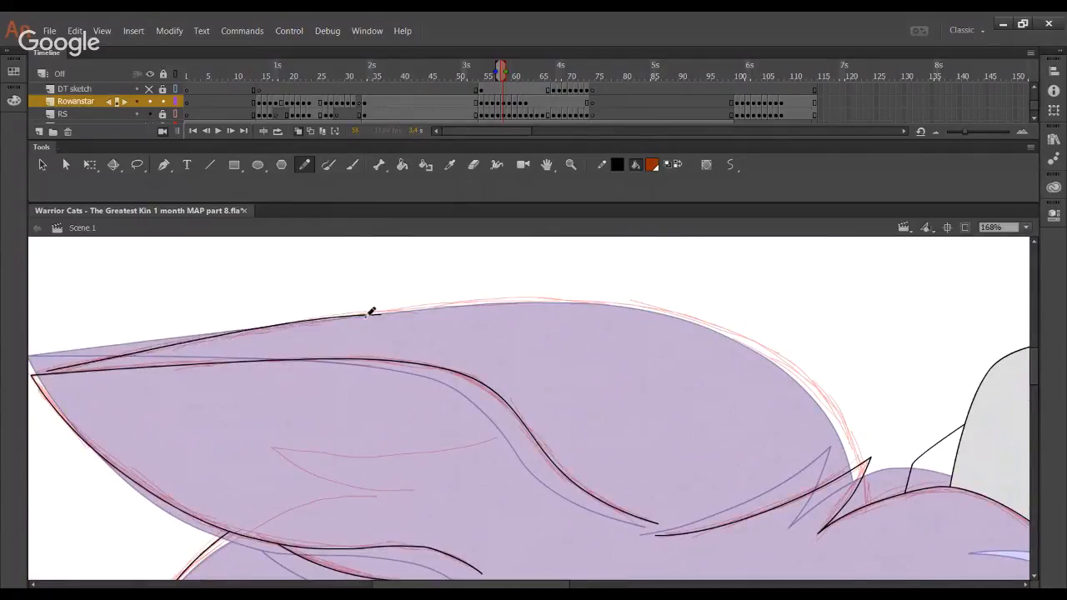
pyautogui.hotkey('ctrl', 'z')
pyautogui.moveTo(53, 362)
pyautogui.mouseDown()
pyautogui.moveTo(235, 335)
pyautogui.moveTo(593, 310)
pyautogui.moveTo(809, 382)
pyautogui.moveTo(853, 429)
pyautogui.moveTo(871, 514)
pyautogui.moveTo(868, 458)
pyautogui.moveTo(825, 388)
pyautogui.moveTo(783, 356)
pyautogui.moveTo(630, 307)
pyautogui.moveTo(419, 306)
pyautogui.moveTo(31, 375)
pyautogui.mouseUp()
pyautogui.hotkey('ctrl', 'z')
pyautogui.click(149, 113)
pyautogui.moveTo(177, 347); pyautogui.dragTo(100, 365)
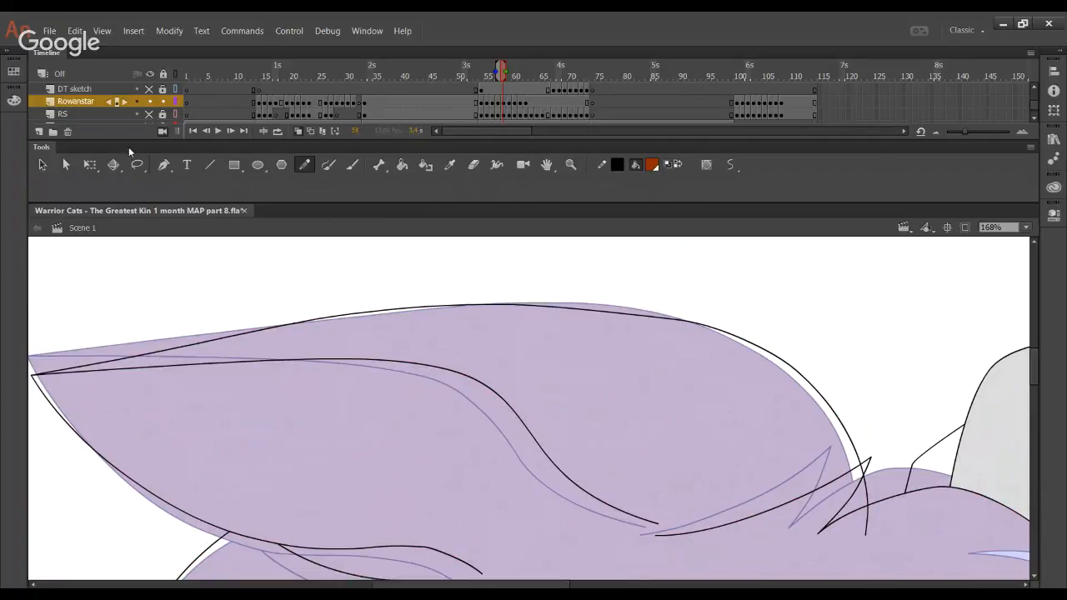
# Show the RS sketch layer and bend the upper ear's top outline to follow the sketch
pyautogui.click(149, 114)
pyautogui.moveTo(517, 309); pyautogui.dragTo(538, 305)
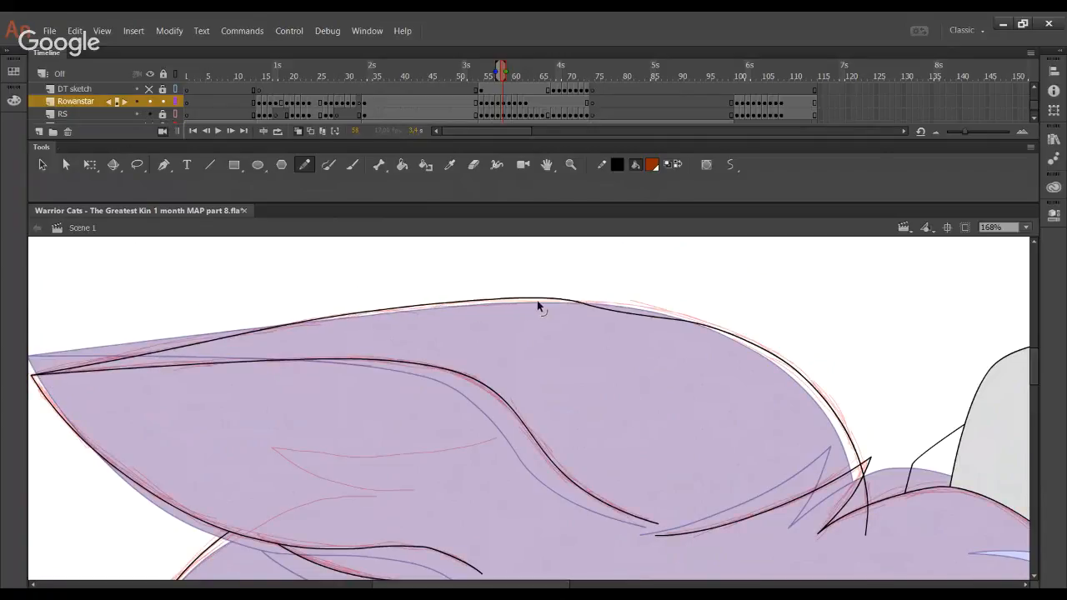
pyautogui.moveTo(638, 313); pyautogui.dragTo(553, 302)
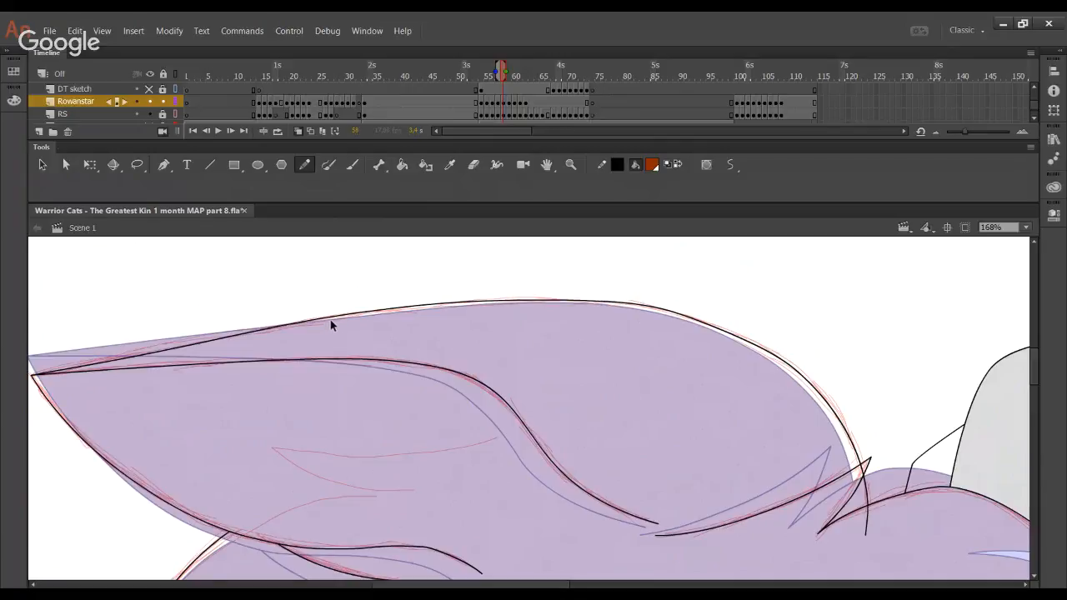
pyautogui.moveTo(330, 319); pyautogui.dragTo(321, 320)
pyautogui.moveTo(742, 346)
pyautogui.mouseDown()
pyautogui.moveTo(728, 338)
pyautogui.moveTo(739, 325)
pyautogui.mouseUp()
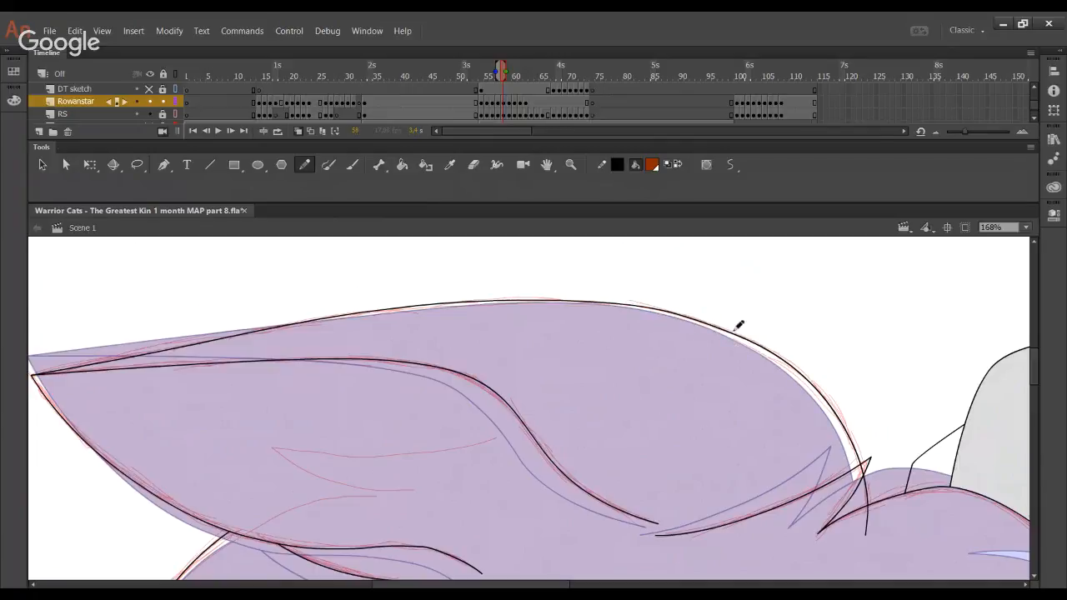
# Fill the small gap at the upper ear's base and the whole face with orange
pyautogui.moveTo(859, 425); pyautogui.dragTo(802, 355)
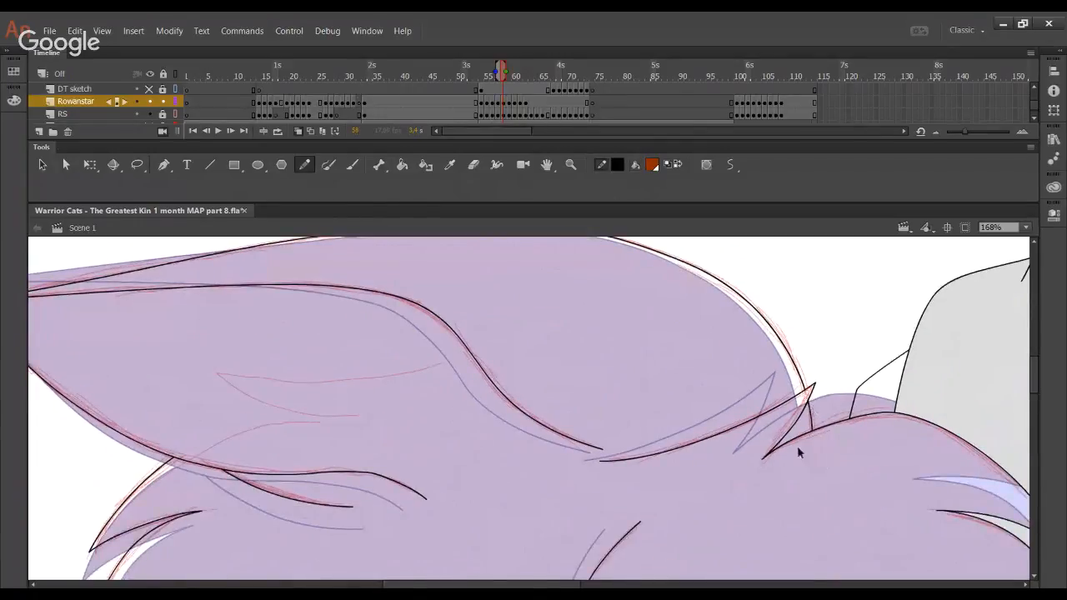
pyautogui.click(401, 165)
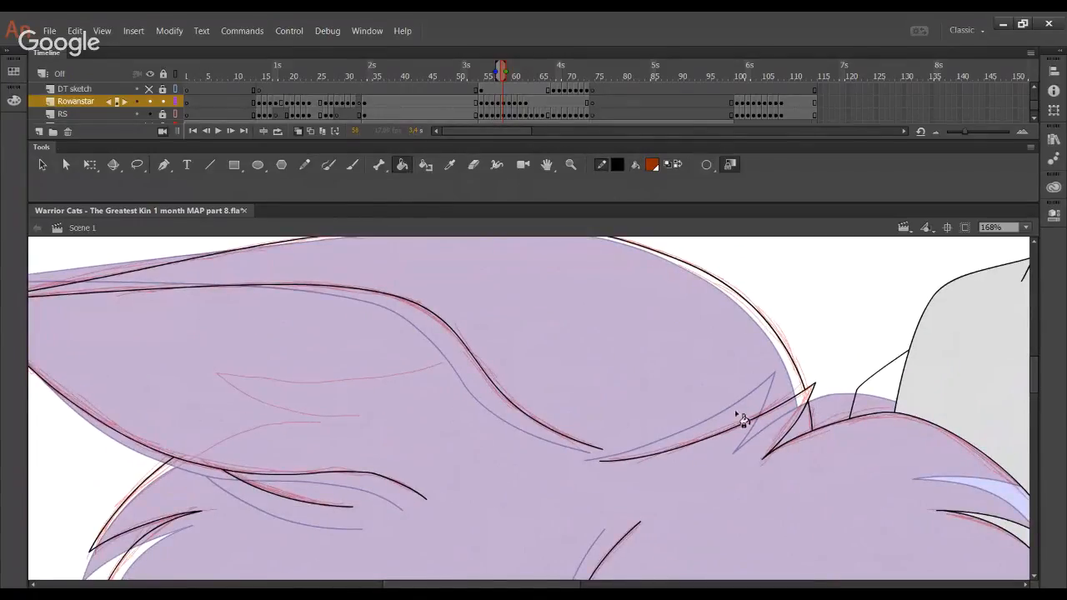
pyautogui.click(807, 421)
pyautogui.moveTo(508, 445); pyautogui.dragTo(606, 171)
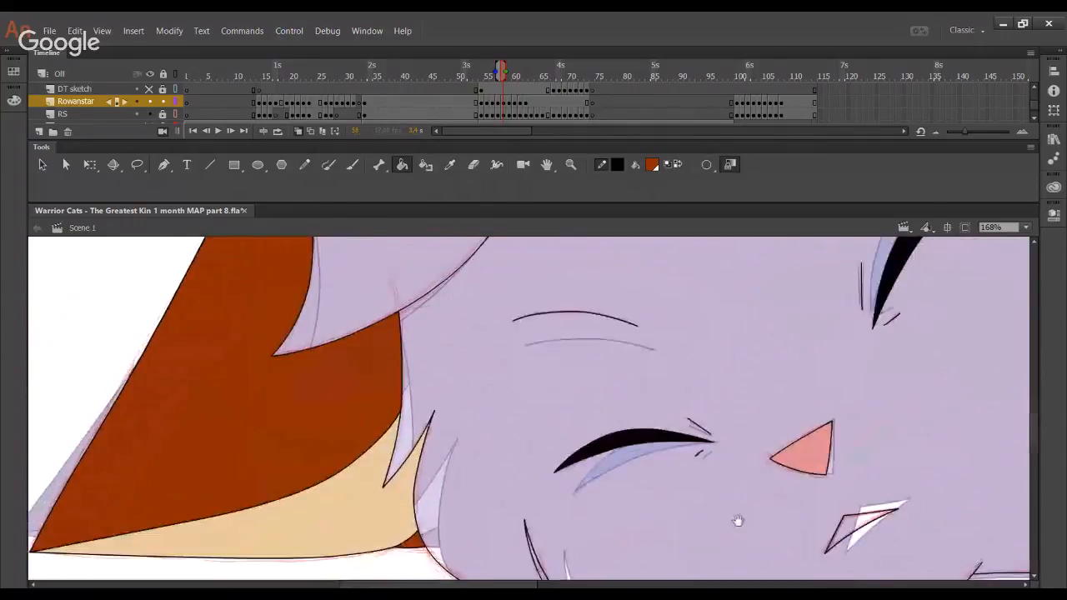
pyautogui.moveTo(738, 519); pyautogui.dragTo(491, 255)
pyautogui.click(767, 295)
# Ink the two curved body lines below the chin, running past the lower edge of the stage
pyautogui.click(305, 166)
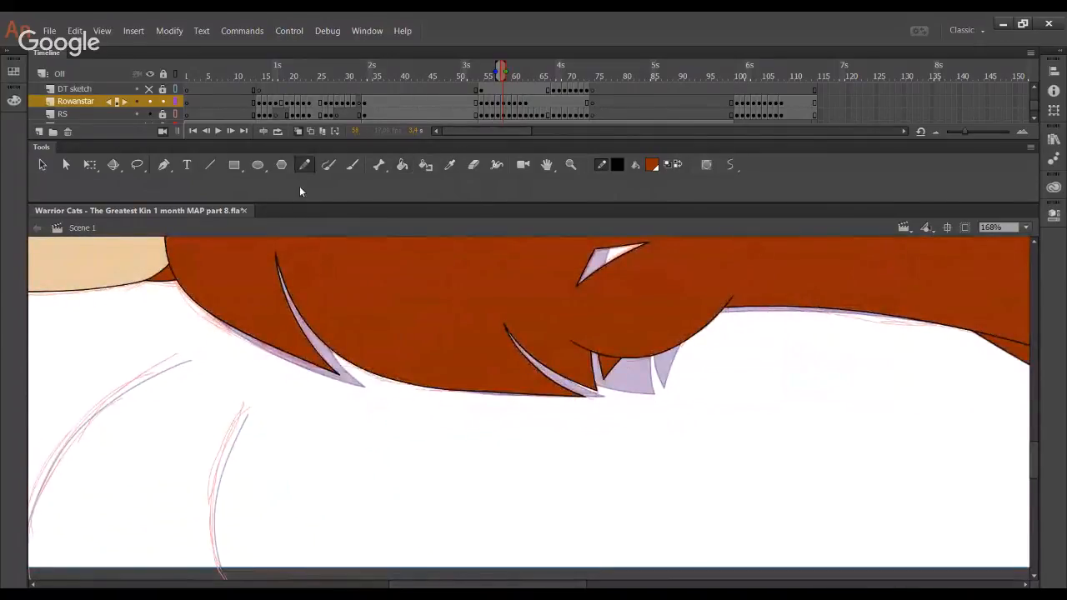
pyautogui.moveTo(239, 517); pyautogui.dragTo(420, 398)
pyautogui.moveTo(443, 485)
pyautogui.mouseDown()
pyautogui.moveTo(413, 460)
pyautogui.moveTo(398, 359)
pyautogui.mouseUp()
pyautogui.hotkey('ctrl', 'z')
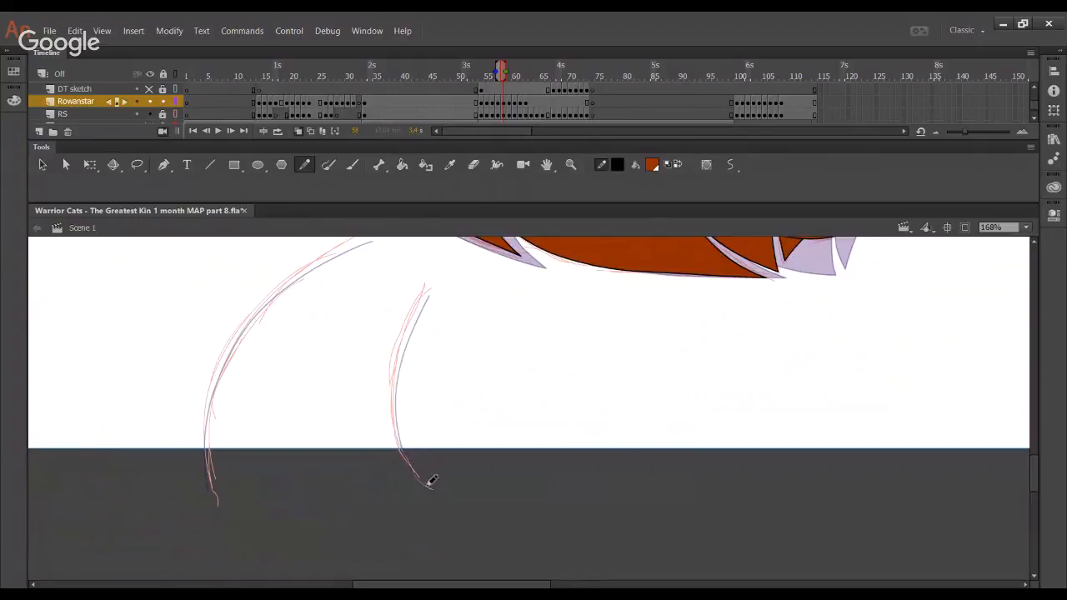
pyautogui.moveTo(432, 489)
pyautogui.mouseDown()
pyautogui.moveTo(405, 318)
pyautogui.moveTo(427, 286)
pyautogui.mouseUp()
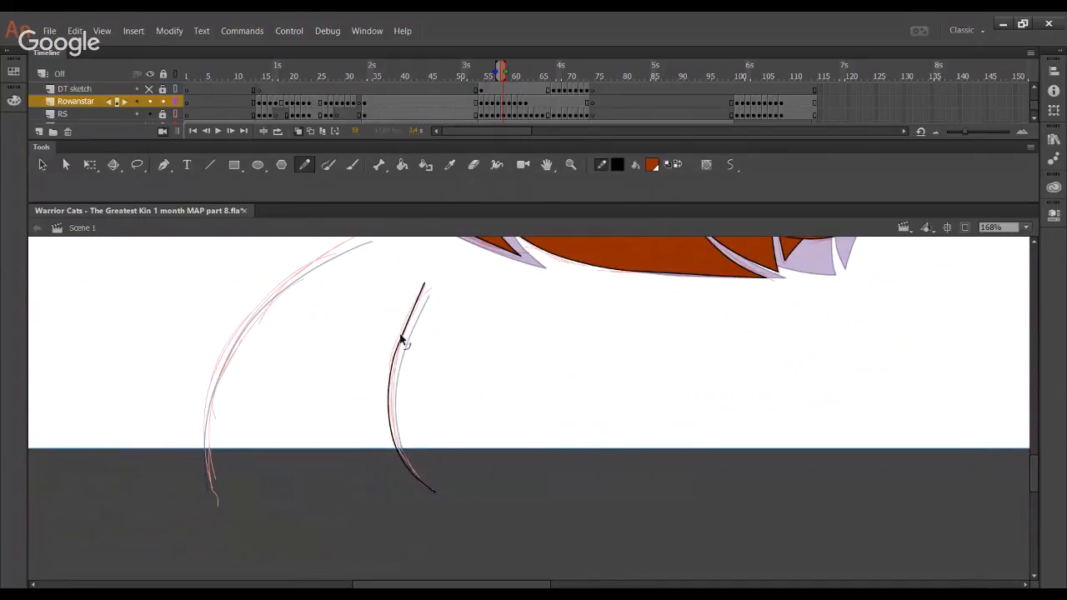
pyautogui.moveTo(346, 405); pyautogui.dragTo(420, 445)
pyautogui.moveTo(288, 527)
pyautogui.mouseDown()
pyautogui.moveTo(385, 287)
pyautogui.moveTo(407, 275)
pyautogui.moveTo(284, 463)
pyautogui.moveTo(429, 262)
pyautogui.moveTo(433, 273)
pyautogui.mouseUp()
pyautogui.hotkey('ctrl', 'z')
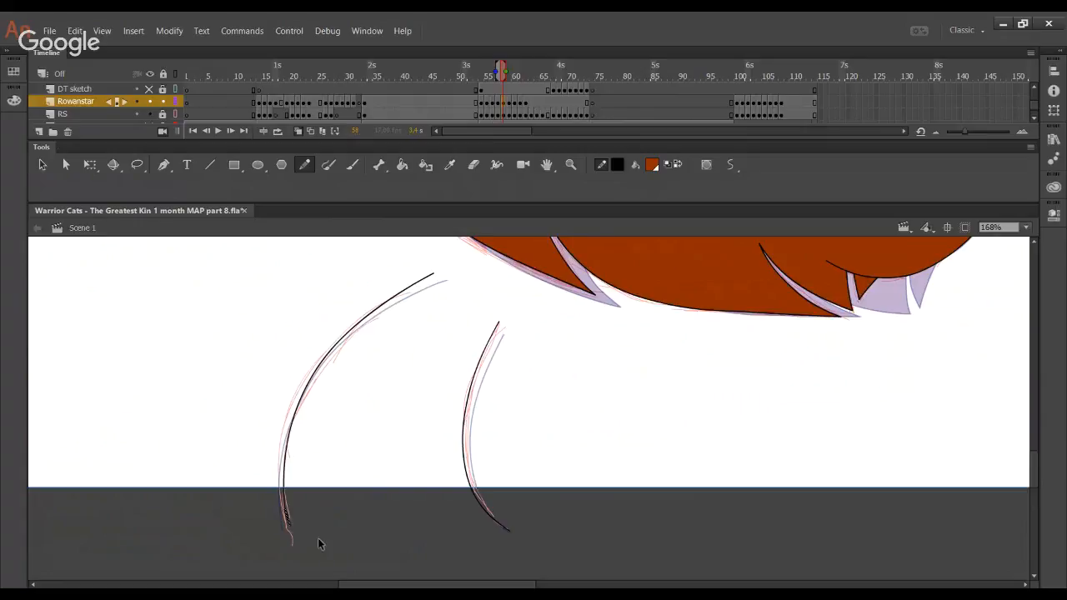
# Finish the lower end of the longer body line on frame 58 and advance to frame 59
pyautogui.moveTo(291, 525)
pyautogui.mouseDown()
pyautogui.moveTo(288, 391)
pyautogui.moveTo(289, 524)
pyautogui.moveTo(284, 494)
pyautogui.mouseUp()
pyautogui.hotkey('ctrl', 'z')
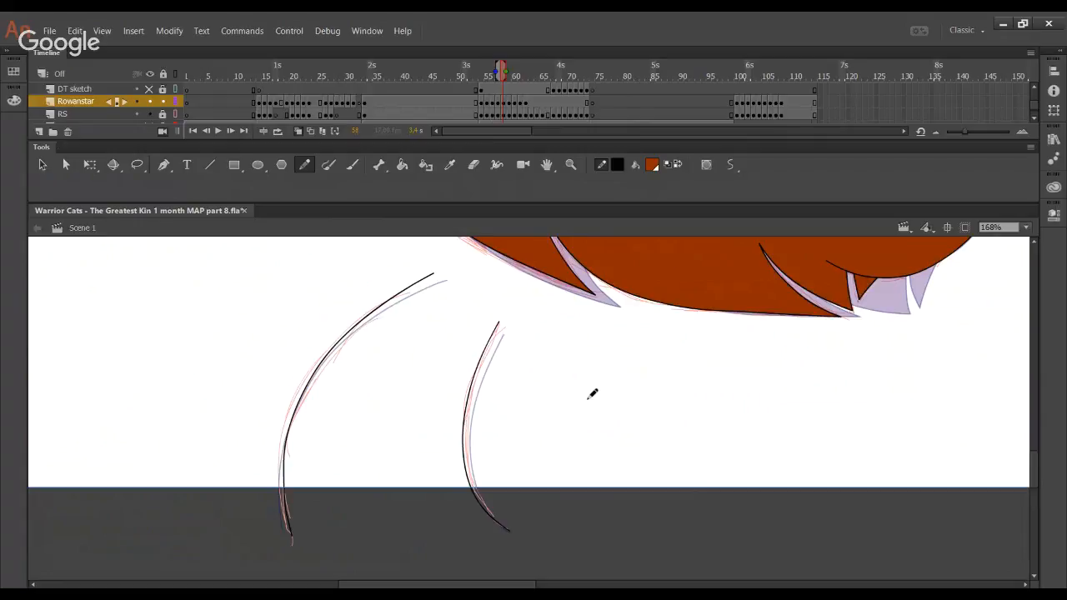
pyautogui.moveTo(794, 387); pyautogui.dragTo(519, 526)
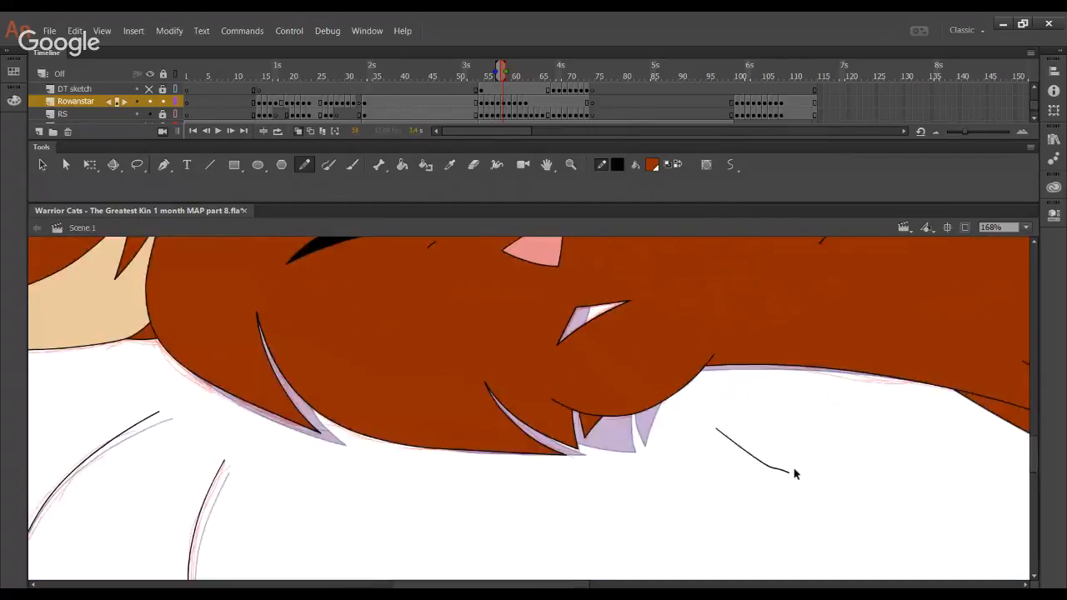
pyautogui.moveTo(596, 370)
pyautogui.mouseDown()
pyautogui.moveTo(586, 362)
pyautogui.moveTo(661, 381)
pyautogui.moveTo(684, 319)
pyautogui.moveTo(619, 493)
pyautogui.moveTo(581, 289)
pyautogui.mouseUp()
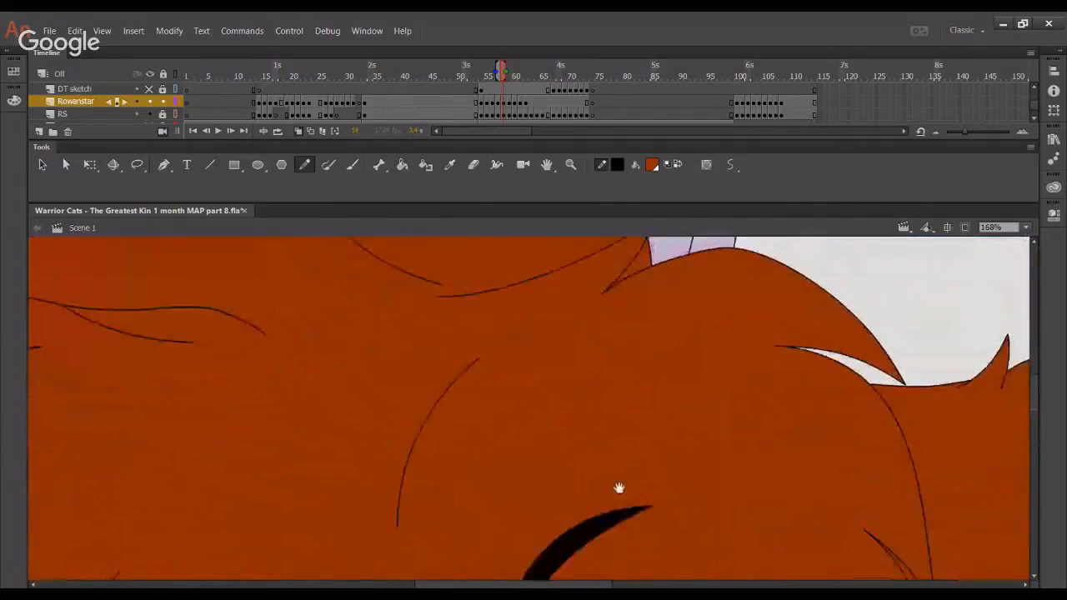
pyautogui.moveTo(619, 488)
pyautogui.mouseDown()
pyautogui.moveTo(642, 486)
pyautogui.moveTo(555, 310)
pyautogui.mouseUp()
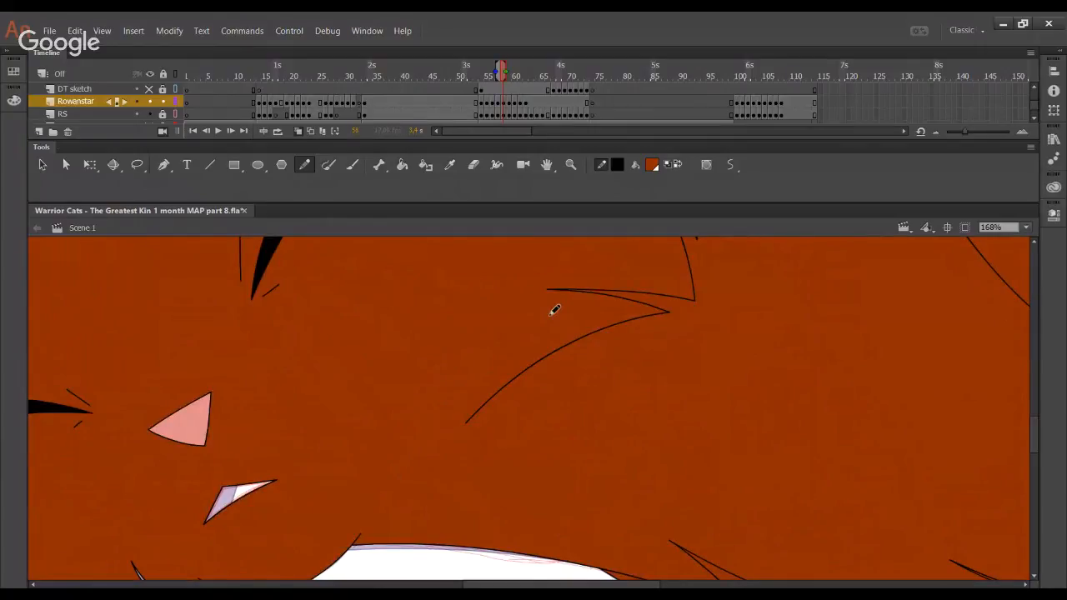
pyautogui.moveTo(379, 414)
pyautogui.mouseDown()
pyautogui.moveTo(570, 331)
pyautogui.moveTo(650, 280)
pyautogui.mouseUp()
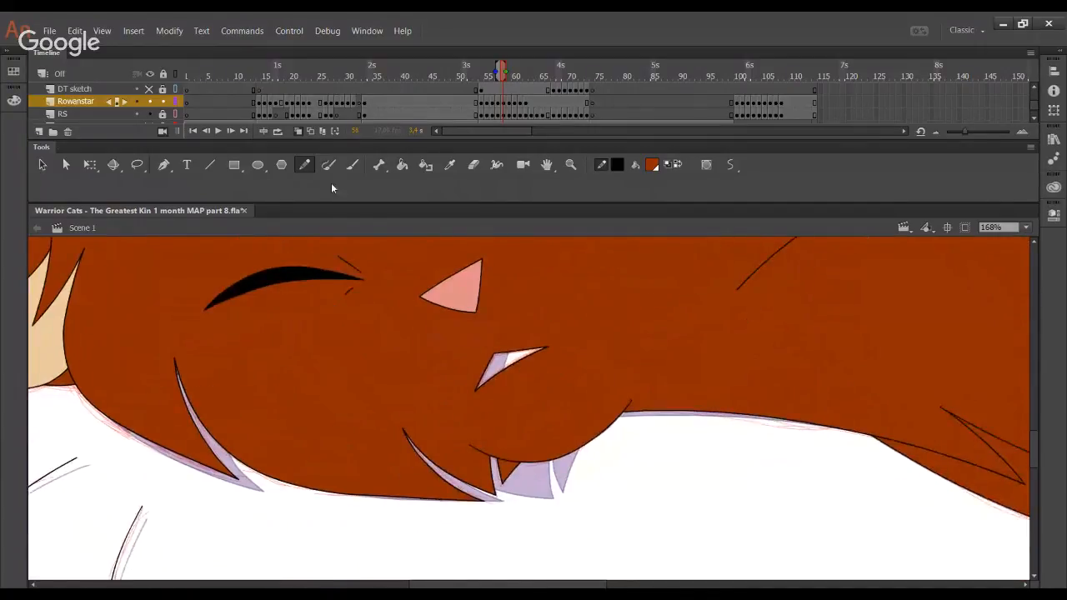
pyautogui.click(230, 131)
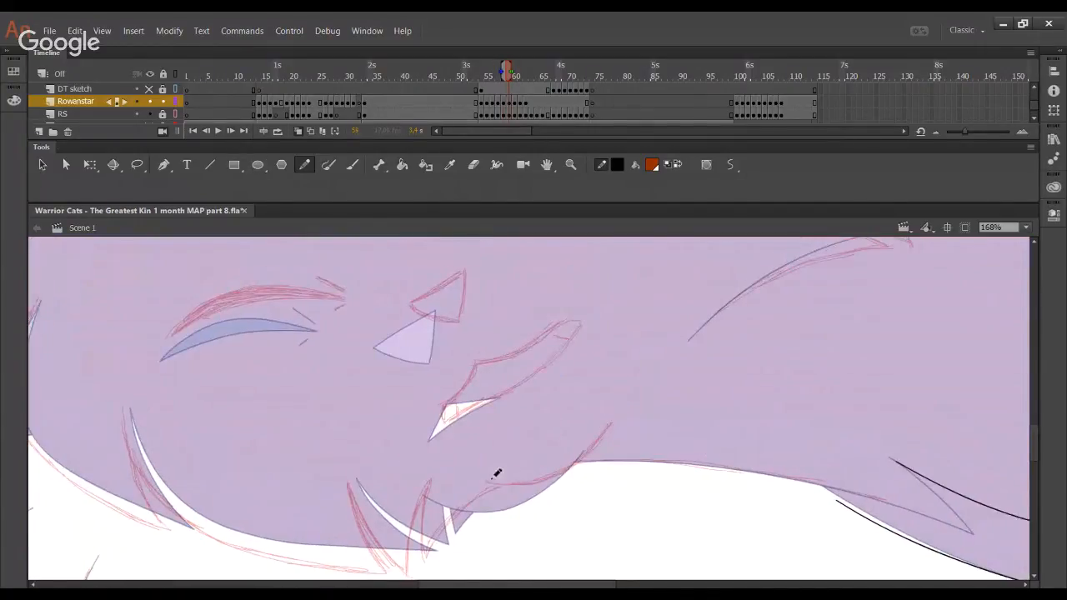
# Ink the curved chin line below the mouth on frame 59, following the red sketch
pyautogui.moveTo(491, 475); pyautogui.dragTo(562, 468)
pyautogui.hotkey('ctrl', 'z')
pyautogui.moveTo(488, 481)
pyautogui.mouseDown()
pyautogui.moveTo(550, 474)
pyautogui.moveTo(610, 419)
pyautogui.mouseUp()
pyautogui.hotkey('ctrl', 'z')
pyautogui.moveTo(488, 481)
pyautogui.mouseDown()
pyautogui.moveTo(560, 475)
pyautogui.moveTo(610, 422)
pyautogui.mouseUp()
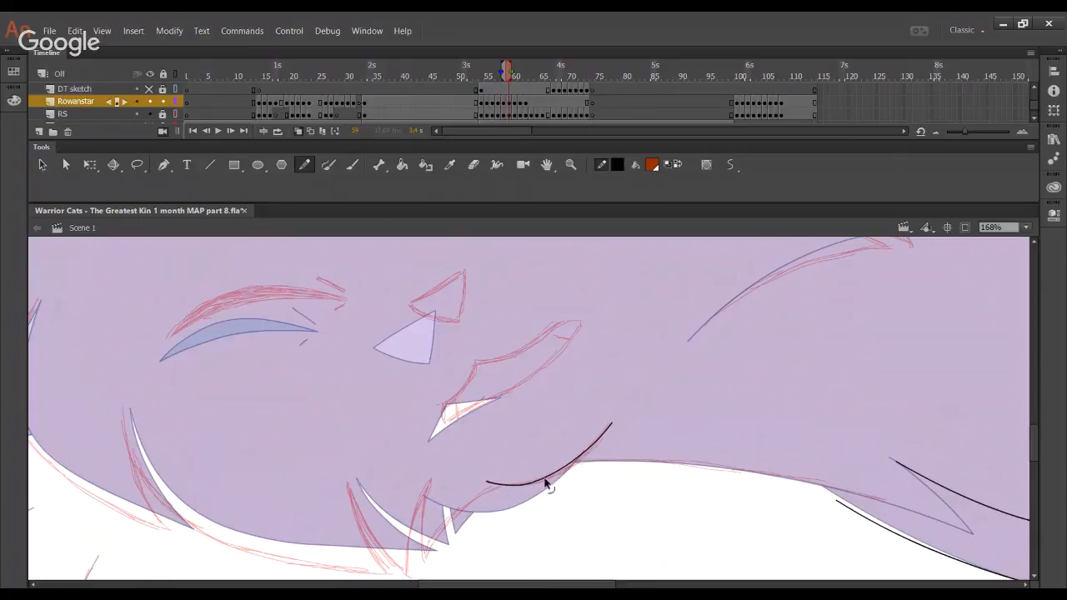
pyautogui.moveTo(544, 478); pyautogui.dragTo(557, 473)
# Ink the throat line from the chin to the neck fur, remove the overshoot at the chin and bend it to the sketch
pyautogui.moveTo(696, 477); pyautogui.dragTo(499, 444)
pyautogui.moveTo(361, 430)
pyautogui.mouseDown()
pyautogui.moveTo(582, 434)
pyautogui.moveTo(755, 492)
pyautogui.moveTo(601, 443)
pyautogui.mouseUp()
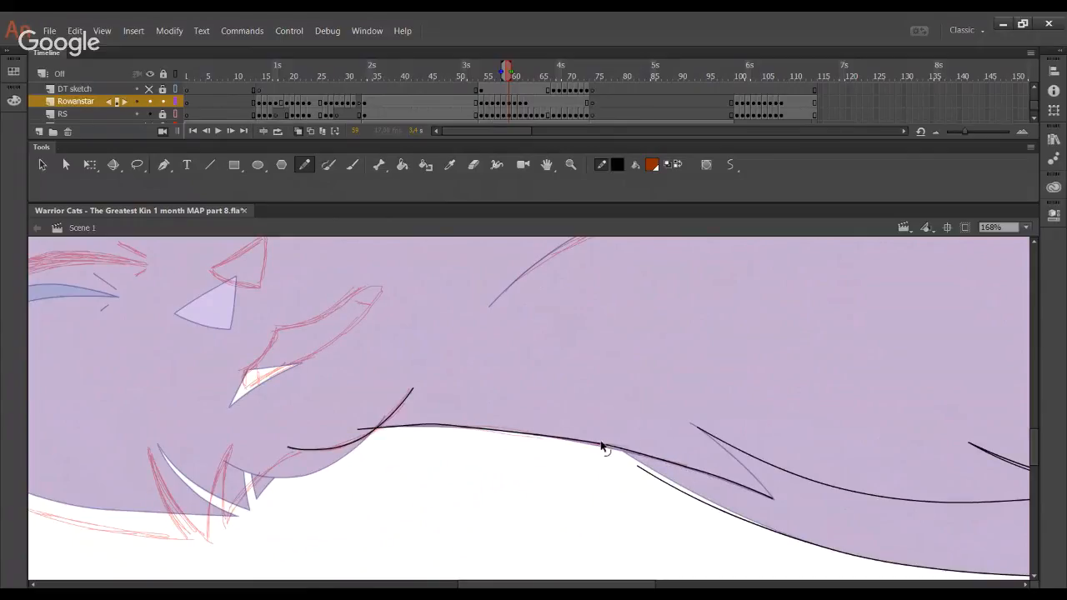
pyautogui.moveTo(497, 433); pyautogui.dragTo(376, 435)
pyautogui.click(434, 428)
pyautogui.press('Delete')
pyautogui.click(365, 430)
pyautogui.press('Delete')
pyautogui.moveTo(591, 450)
pyautogui.mouseDown()
pyautogui.moveTo(683, 470)
pyautogui.moveTo(638, 443)
pyautogui.moveTo(489, 436)
pyautogui.moveTo(667, 464)
pyautogui.moveTo(496, 434)
pyautogui.mouseUp()
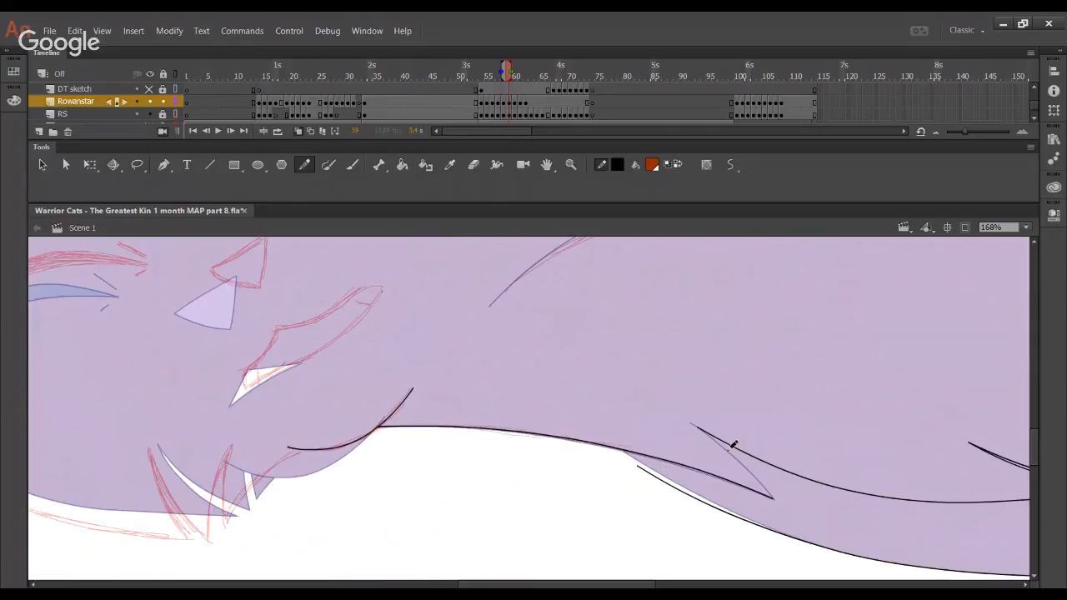
# Ink the short edge closing the neck fur spike and extend the lower body line to meet the throat line
pyautogui.moveTo(708, 429); pyautogui.dragTo(738, 464)
pyautogui.hotkey('ctrl', 'z')
pyautogui.moveTo(708, 429)
pyautogui.mouseDown()
pyautogui.moveTo(771, 498)
pyautogui.moveTo(743, 453)
pyautogui.mouseUp()
pyautogui.moveTo(639, 469); pyautogui.dragTo(590, 430)
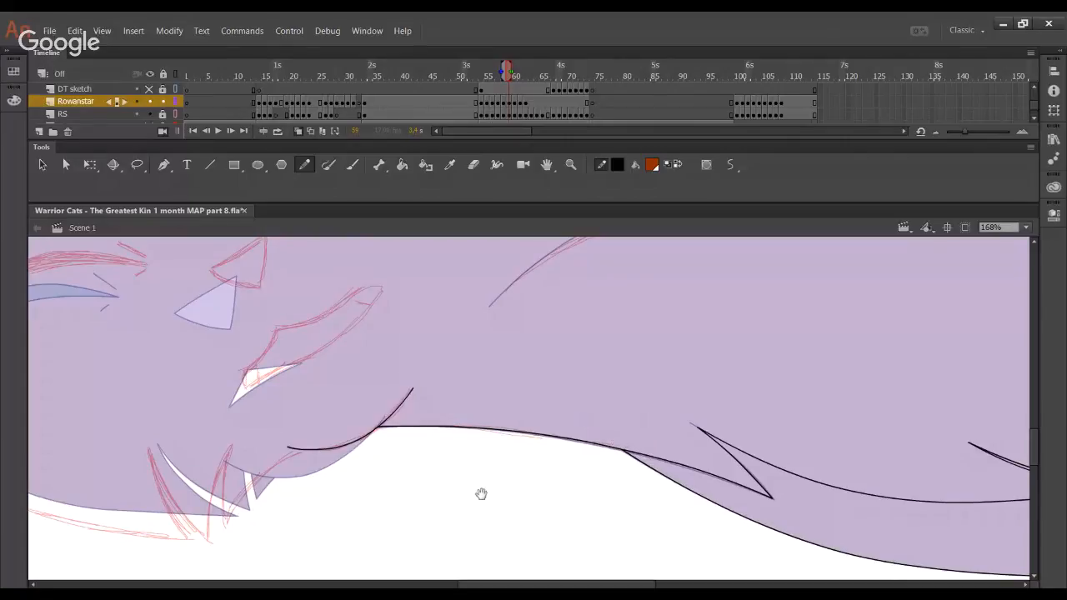
# Ink the shorter curved body line below the face, ending past the lower edge of the stage
pyautogui.moveTo(481, 493); pyautogui.dragTo(605, 351)
pyautogui.moveTo(517, 417); pyautogui.dragTo(680, 502)
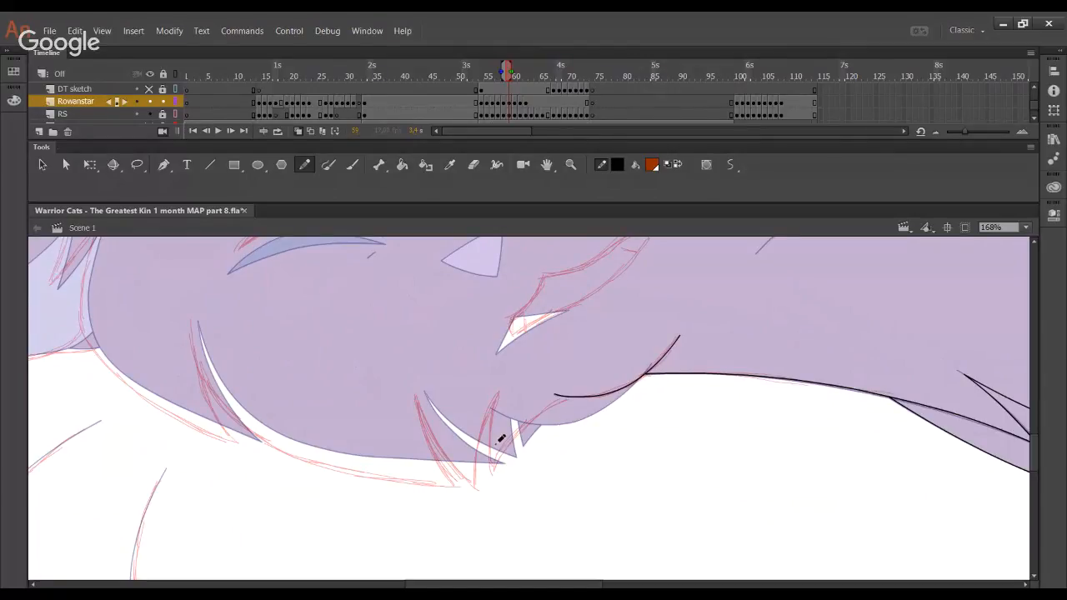
pyautogui.scroll(-10, 501, 439)
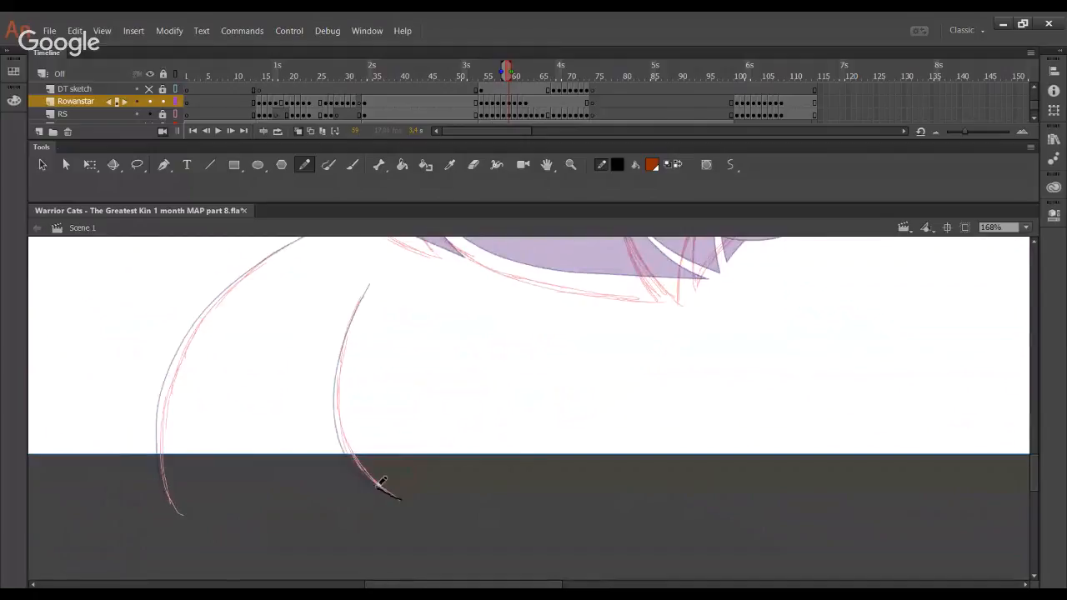
pyautogui.moveTo(382, 484); pyautogui.dragTo(357, 400)
pyautogui.hotkey('ctrl', 'z')
pyautogui.moveTo(393, 493)
pyautogui.mouseDown()
pyautogui.moveTo(369, 298)
pyautogui.moveTo(353, 364)
pyautogui.mouseUp()
pyautogui.hotkey('ctrl', 'z')
pyautogui.hotkey('ctrl', 'z')
pyautogui.moveTo(367, 287); pyautogui.dragTo(344, 347)
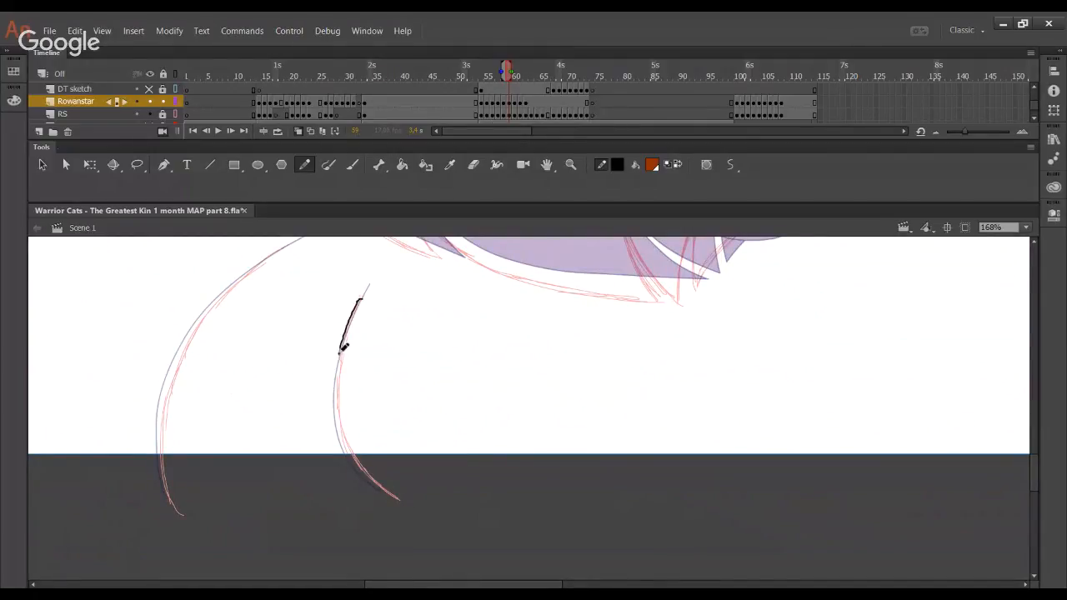
pyautogui.hotkey('ctrl', 'z')
pyautogui.moveTo(364, 295)
pyautogui.mouseDown()
pyautogui.moveTo(345, 345)
pyautogui.moveTo(352, 445)
pyautogui.moveTo(400, 499)
pyautogui.mouseUp()
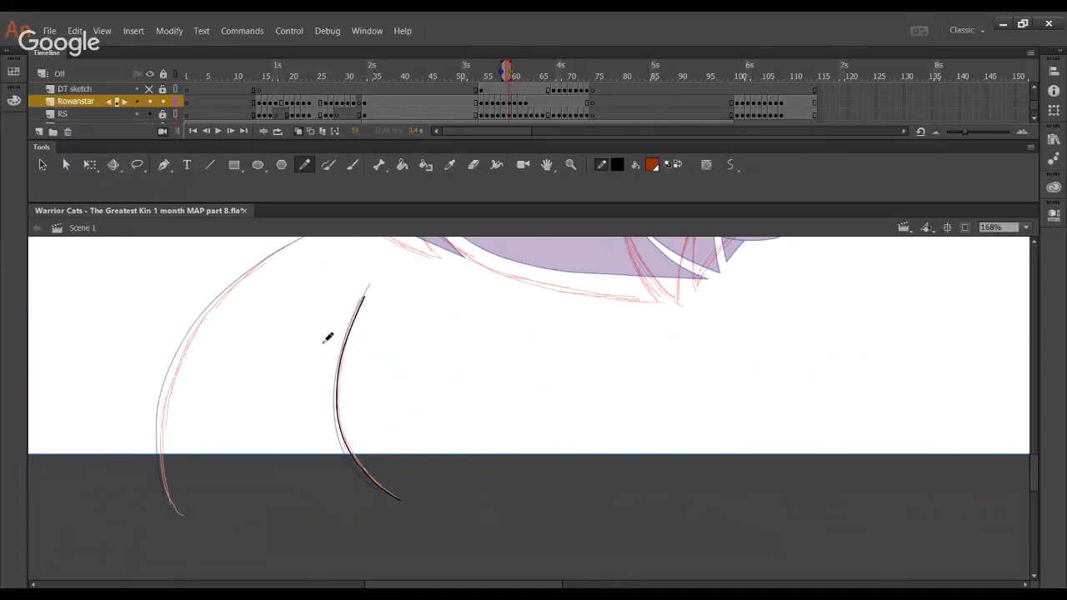
pyautogui.moveTo(354, 318); pyautogui.dragTo(351, 317)
# Ink the longer outer body line along the sketch, running past the lower edge of the stage
pyautogui.moveTo(178, 508)
pyautogui.mouseDown()
pyautogui.moveTo(165, 405)
pyautogui.moveTo(214, 305)
pyautogui.moveTo(291, 244)
pyautogui.moveTo(290, 287)
pyautogui.mouseUp()
pyautogui.hotkey('ctrl', 'z')
pyautogui.moveTo(172, 535)
pyautogui.mouseDown()
pyautogui.moveTo(160, 490)
pyautogui.moveTo(172, 397)
pyautogui.moveTo(159, 495)
pyautogui.moveTo(286, 270)
pyautogui.mouseUp()
pyautogui.hotkey('ctrl', 'z')
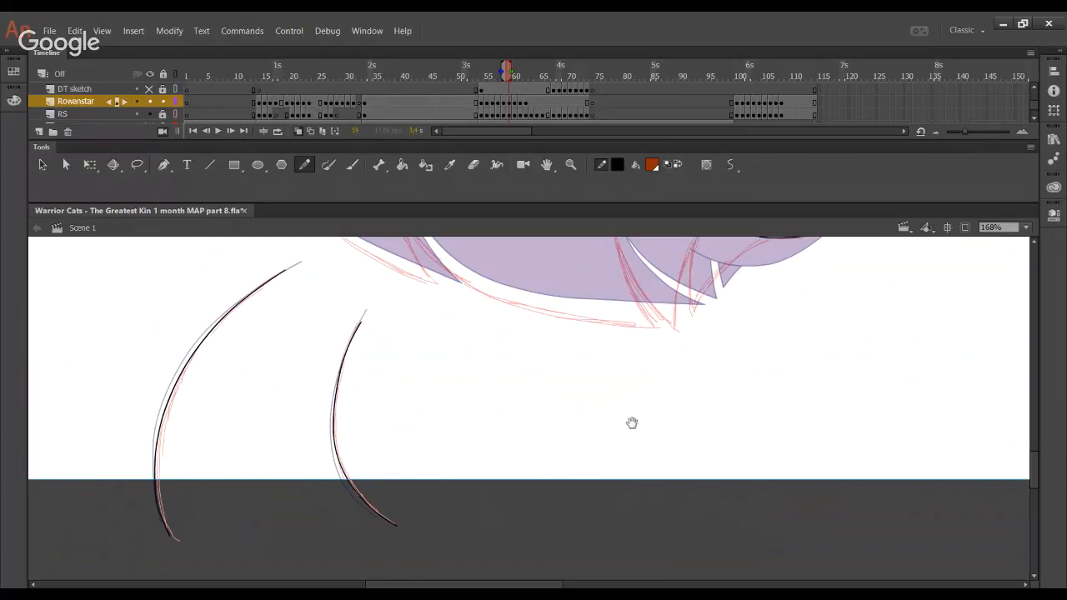
# Ink both edges of the pointed fur tuft beside the chin and delete the excess line beyond its tip
pyautogui.moveTo(634, 246)
pyautogui.mouseDown()
pyautogui.moveTo(460, 447)
pyautogui.moveTo(554, 579)
pyautogui.mouseUp()
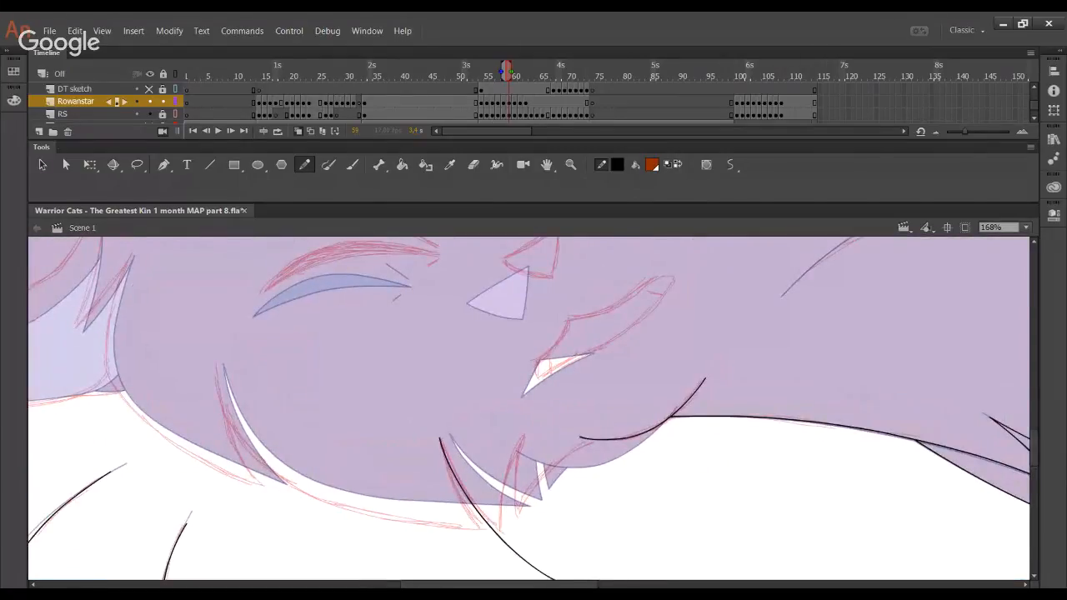
pyautogui.hotkey('ctrl', 'z')
pyautogui.moveTo(442, 437); pyautogui.dragTo(571, 555)
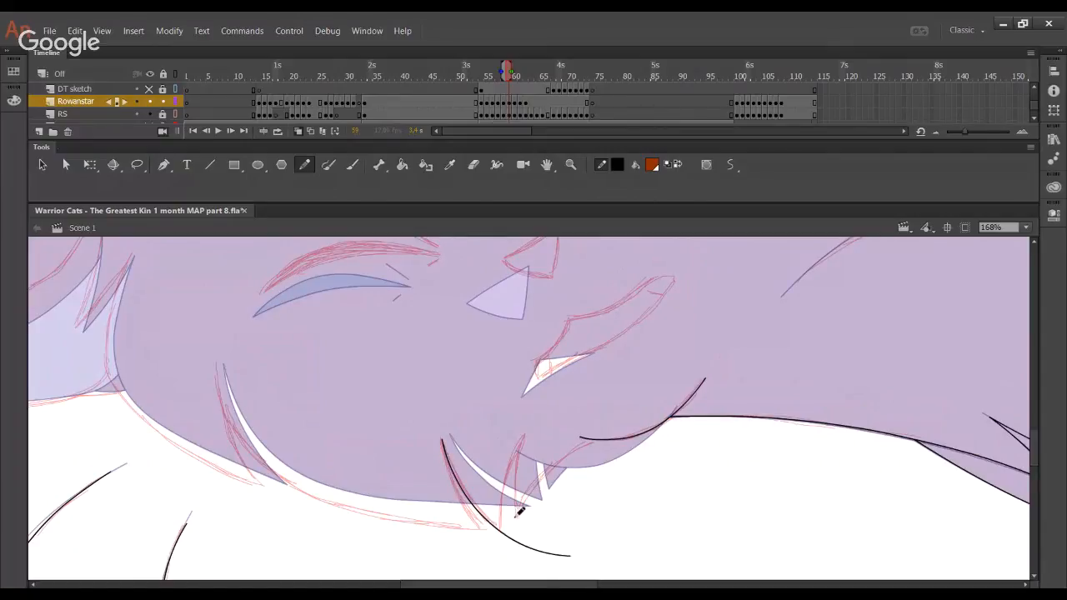
pyautogui.moveTo(500, 548); pyautogui.dragTo(526, 437)
pyautogui.hotkey('ctrl', 'z')
pyautogui.moveTo(499, 552); pyautogui.dragTo(525, 435)
pyautogui.keyDown('ctrl'); pyautogui.keyDown('shift'); pyautogui.click(521, 546); pyautogui.keyUp('shift'); pyautogui.keyUp('ctrl')
pyautogui.press('Delete')
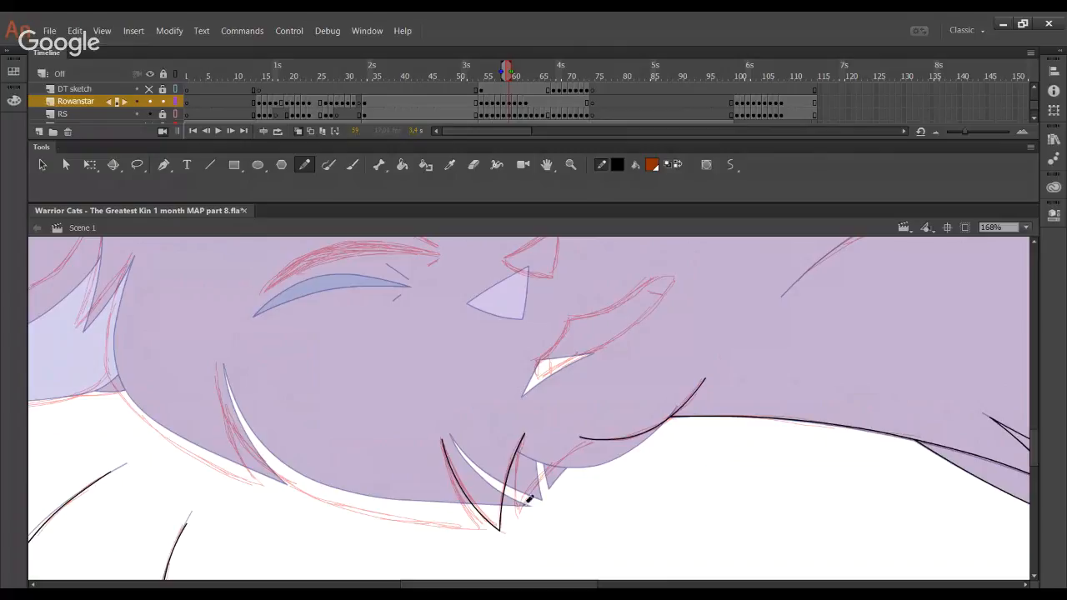
# Ink the curved fur edge running up to the chin line, trim its overshoot and bend it to the sketch
pyautogui.moveTo(518, 515); pyautogui.dragTo(618, 425)
pyautogui.hotkey('ctrl', 'z')
pyautogui.moveTo(518, 515)
pyautogui.mouseDown()
pyautogui.moveTo(546, 475)
pyautogui.moveTo(626, 427)
pyautogui.mouseUp()
pyautogui.keyDown('ctrl'); pyautogui.click(603, 435); pyautogui.keyUp('ctrl')
pyautogui.press('Delete')
pyautogui.moveTo(558, 466); pyautogui.dragTo(606, 426)
pyautogui.hotkey('ctrl', 'z')
pyautogui.moveTo(546, 477); pyautogui.dragTo(582, 441)
pyautogui.moveTo(538, 493); pyautogui.dragTo(533, 488)
# Ink the cheek's lower outline from the fur notch under the closed eye along to the chin tuft
pyautogui.hscroll(-2, 369, 483)
pyautogui.scroll(-1, 369, 484)
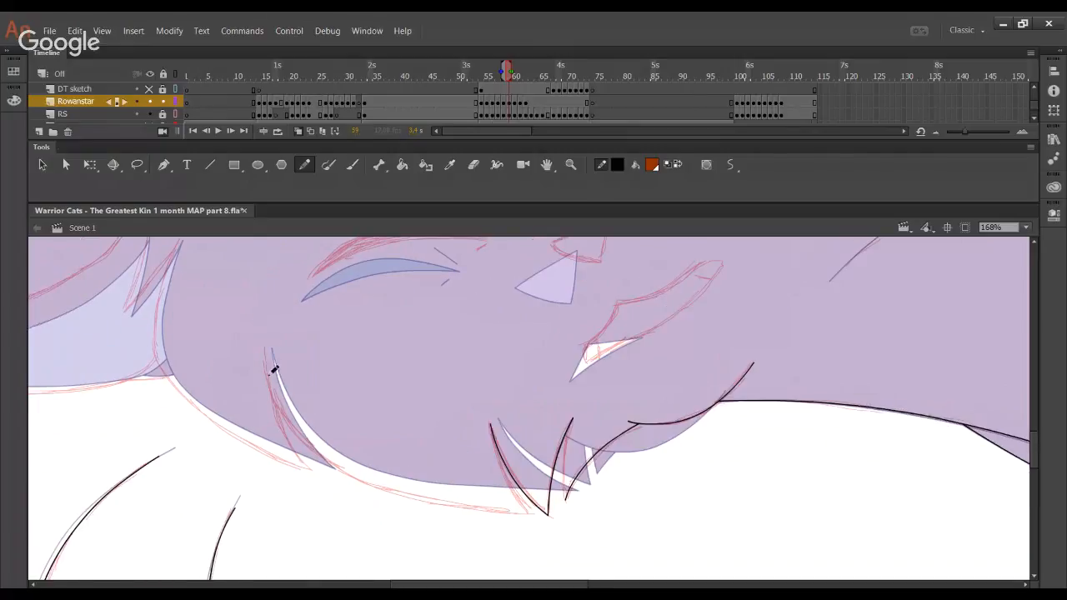
pyautogui.moveTo(264, 346)
pyautogui.mouseDown()
pyautogui.moveTo(280, 387)
pyautogui.moveTo(451, 499)
pyautogui.mouseUp()
pyautogui.hotkey('ctrl', 'z')
pyautogui.moveTo(267, 348)
pyautogui.mouseDown()
pyautogui.moveTo(298, 423)
pyautogui.moveTo(415, 496)
pyautogui.mouseUp()
pyautogui.hotkey('ctrl', 'z')
pyautogui.moveTo(271, 346)
pyautogui.mouseDown()
pyautogui.moveTo(296, 421)
pyautogui.moveTo(492, 505)
pyautogui.moveTo(435, 497)
pyautogui.moveTo(326, 450)
pyautogui.moveTo(264, 346)
pyautogui.mouseUp()
pyautogui.hotkey('ctrl', 'z')
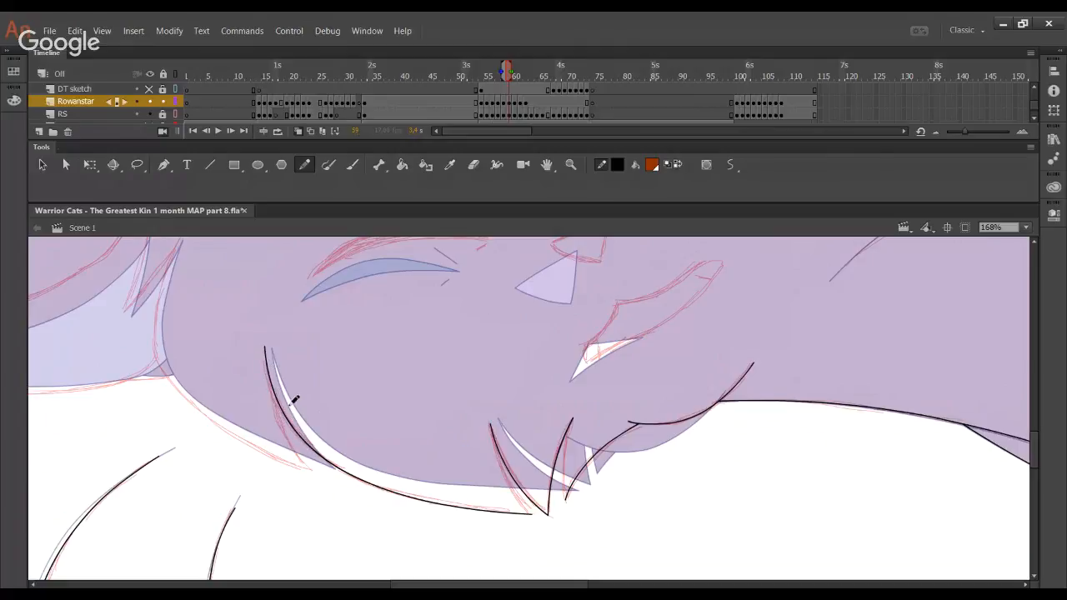
# Ink the outer cheek outline from the lower ear's base down to the cheek fur and adjust its end
pyautogui.moveTo(300, 422); pyautogui.dragTo(427, 469)
pyautogui.moveTo(444, 511)
pyautogui.mouseDown()
pyautogui.moveTo(352, 476)
pyautogui.moveTo(291, 417)
pyautogui.moveTo(283, 377)
pyautogui.moveTo(294, 323)
pyautogui.moveTo(306, 296)
pyautogui.moveTo(429, 467)
pyautogui.moveTo(493, 350)
pyautogui.mouseUp()
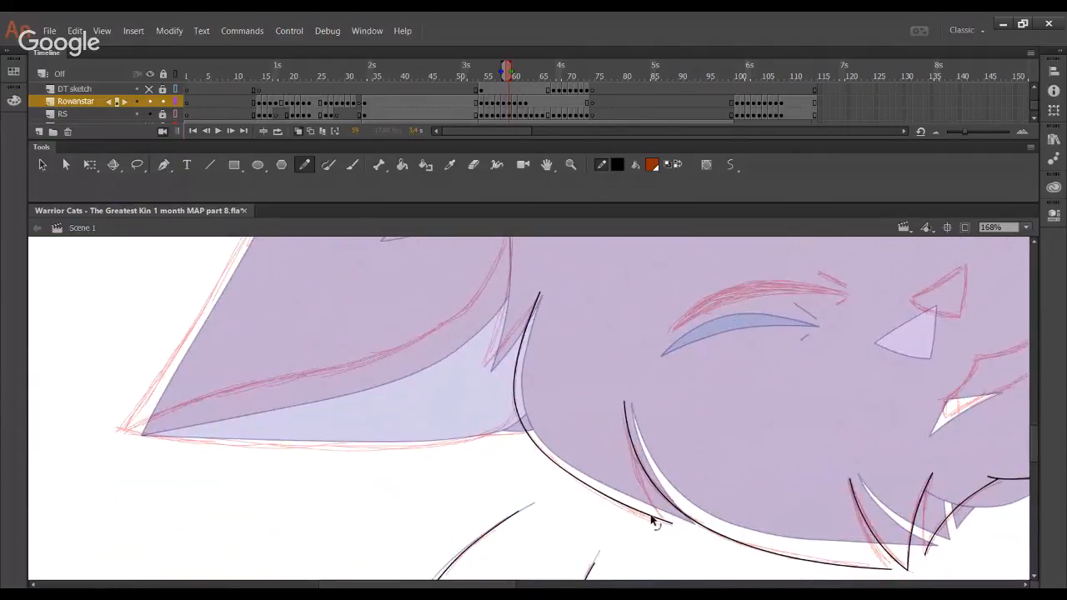
pyautogui.moveTo(652, 516); pyautogui.dragTo(667, 525)
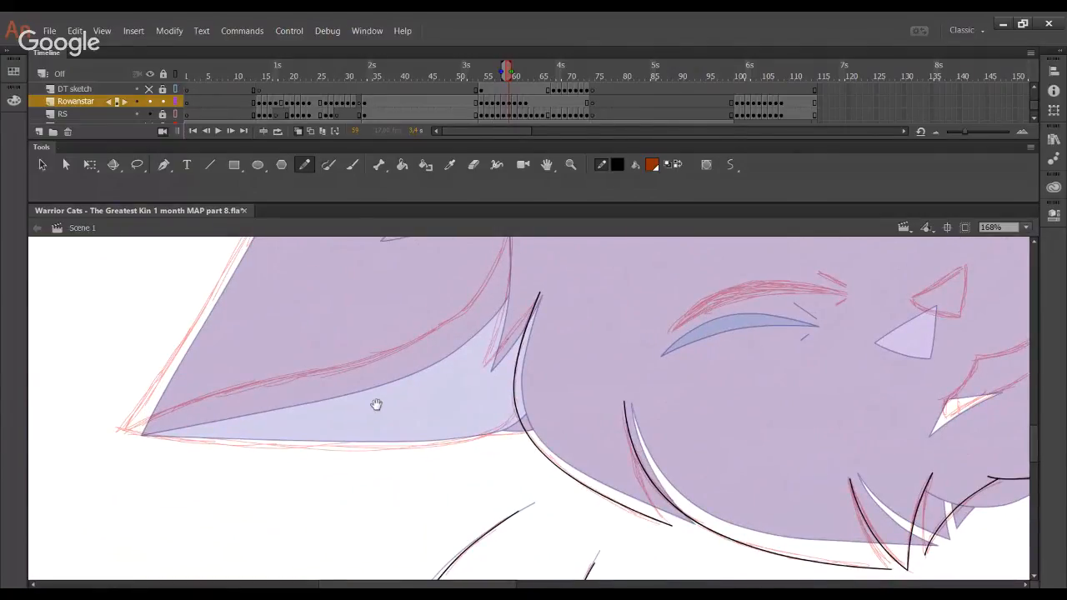
# Ink the lower edge of the head fur tuft above the lower ear and bend it to follow the sketch
pyautogui.moveTo(417, 391); pyautogui.dragTo(459, 426)
pyautogui.moveTo(565, 334)
pyautogui.mouseDown()
pyautogui.moveTo(489, 427)
pyautogui.moveTo(277, 526)
pyautogui.mouseUp()
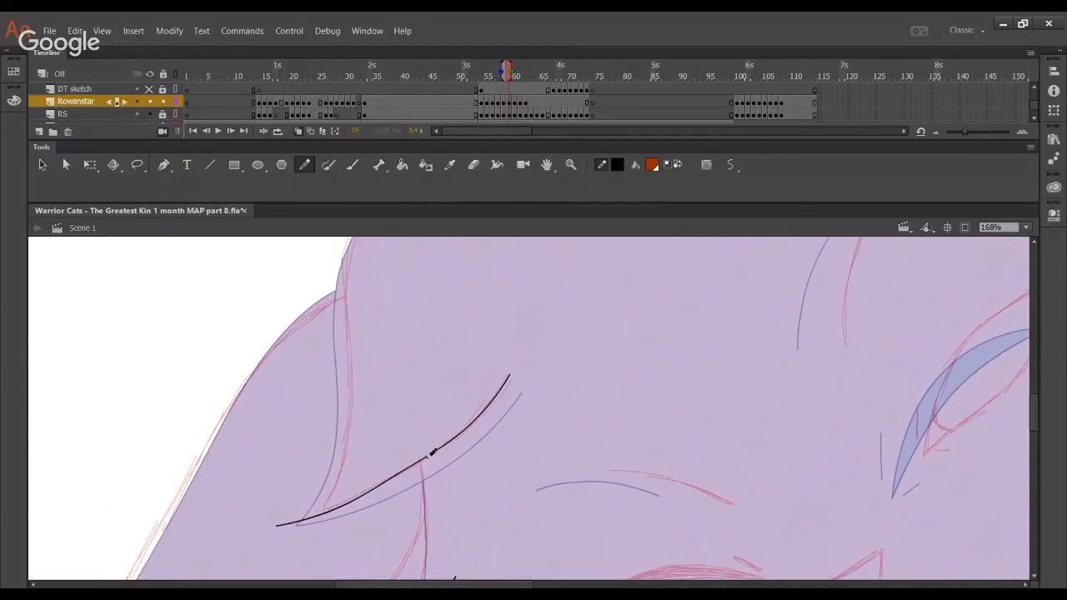
pyautogui.moveTo(425, 472); pyautogui.dragTo(295, 521)
pyautogui.moveTo(352, 483); pyautogui.dragTo(293, 522)
pyautogui.moveTo(418, 462); pyautogui.dragTo(393, 476)
pyautogui.moveTo(305, 517); pyautogui.dragTo(306, 517)
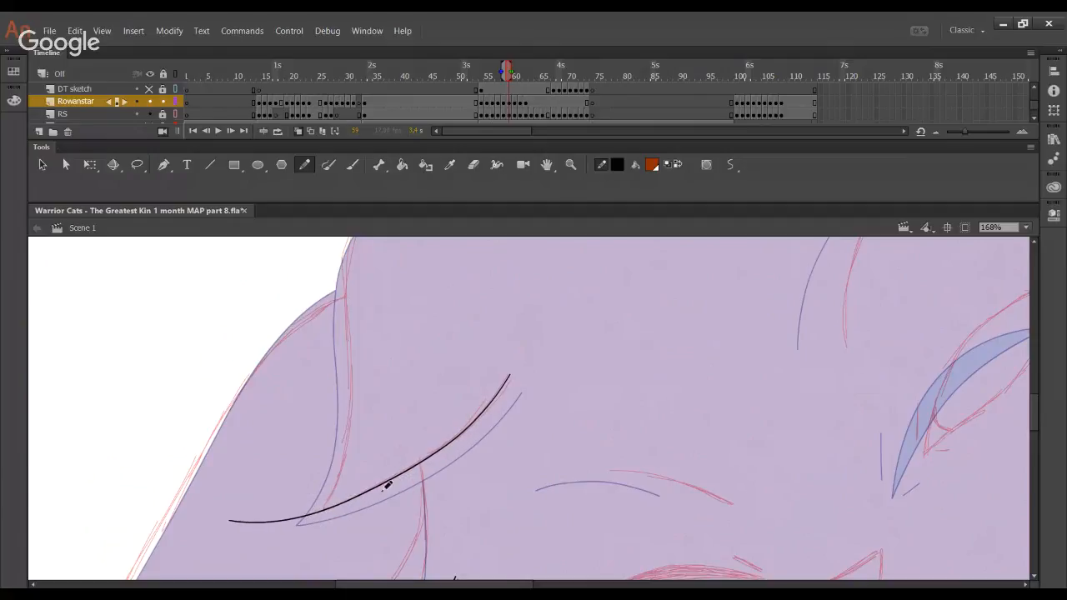
pyautogui.moveTo(445, 400); pyautogui.dragTo(385, 530)
pyautogui.moveTo(375, 423); pyautogui.dragTo(374, 388)
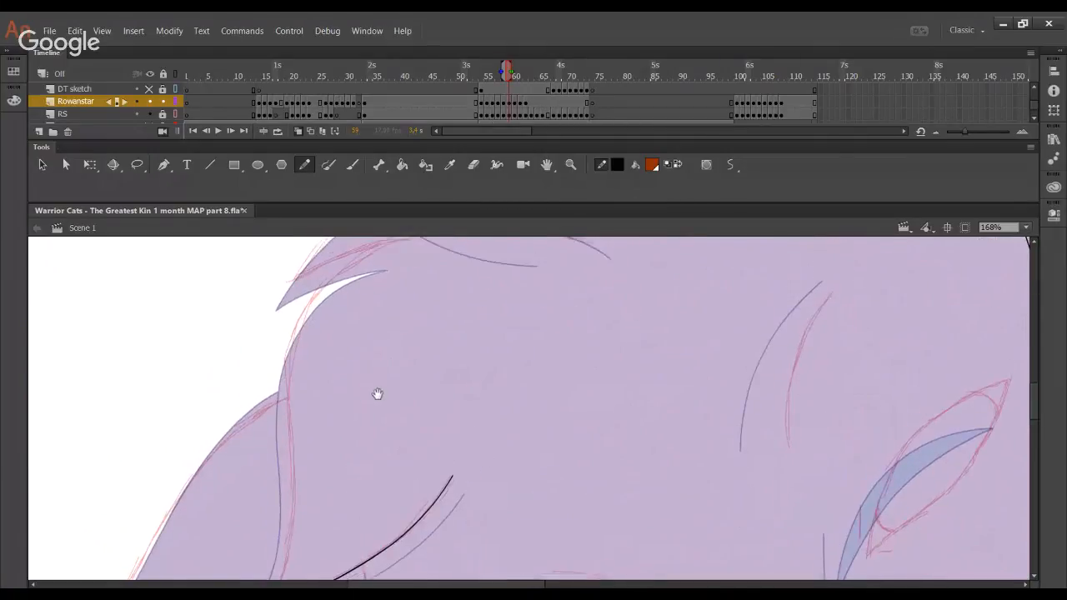
pyautogui.scroll(-2, 272, 541)
pyautogui.moveTo(269, 566)
pyautogui.mouseDown()
pyautogui.moveTo(293, 448)
pyautogui.moveTo(293, 352)
pyautogui.moveTo(327, 239)
pyautogui.mouseUp()
pyautogui.scroll(-2, 293, 507)
pyautogui.hotkey('ctrl', 'z')
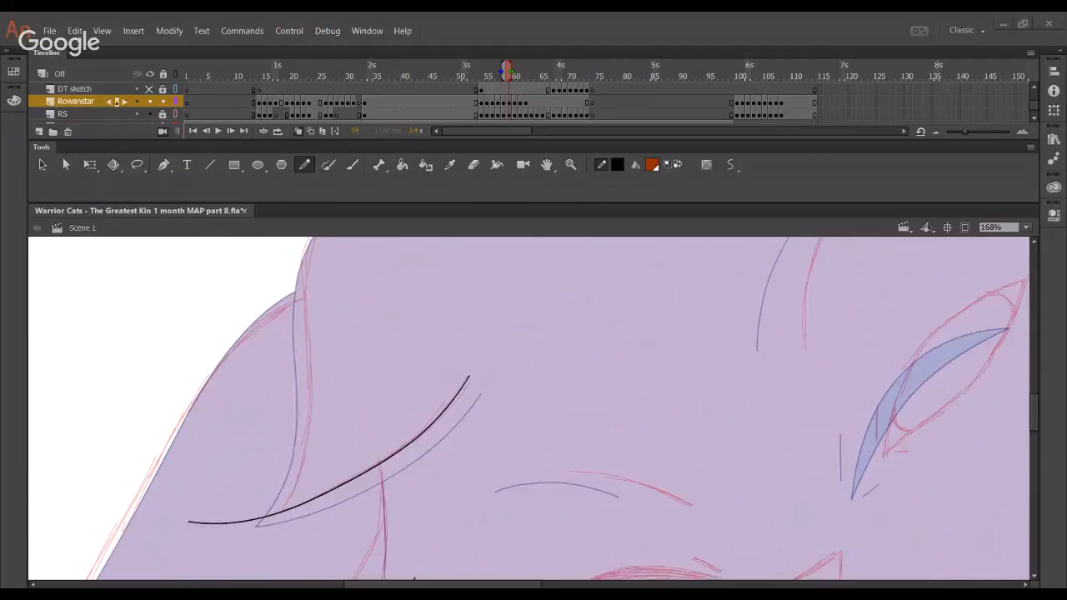
pyautogui.moveTo(239, 421); pyautogui.dragTo(284, 445)
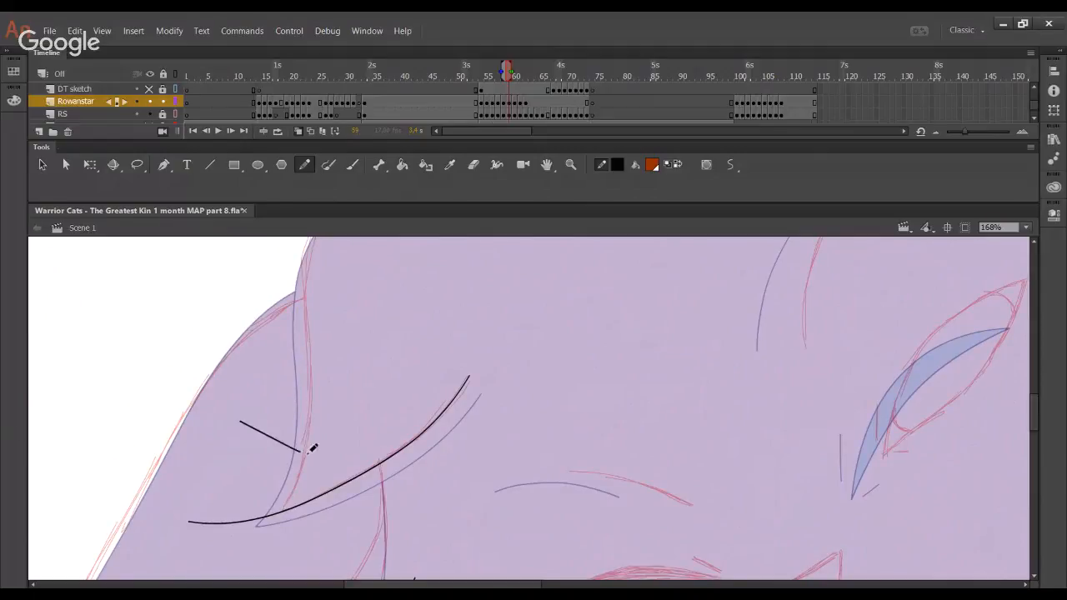
pyautogui.hotkey('ctrl', 'z')
pyautogui.moveTo(268, 538)
pyautogui.mouseDown()
pyautogui.moveTo(299, 480)
pyautogui.moveTo(327, 360)
pyautogui.mouseUp()
pyautogui.hotkey('ctrl', 'z')
pyautogui.moveTo(269, 533); pyautogui.dragTo(304, 446)
pyautogui.hotkey('ctrl', 'z')
pyautogui.moveTo(275, 447); pyautogui.dragTo(385, 498)
pyautogui.hotkey('ctrl', 'z')
pyautogui.moveTo(278, 526)
pyautogui.mouseDown()
pyautogui.moveTo(304, 455)
pyautogui.moveTo(309, 257)
pyautogui.mouseUp()
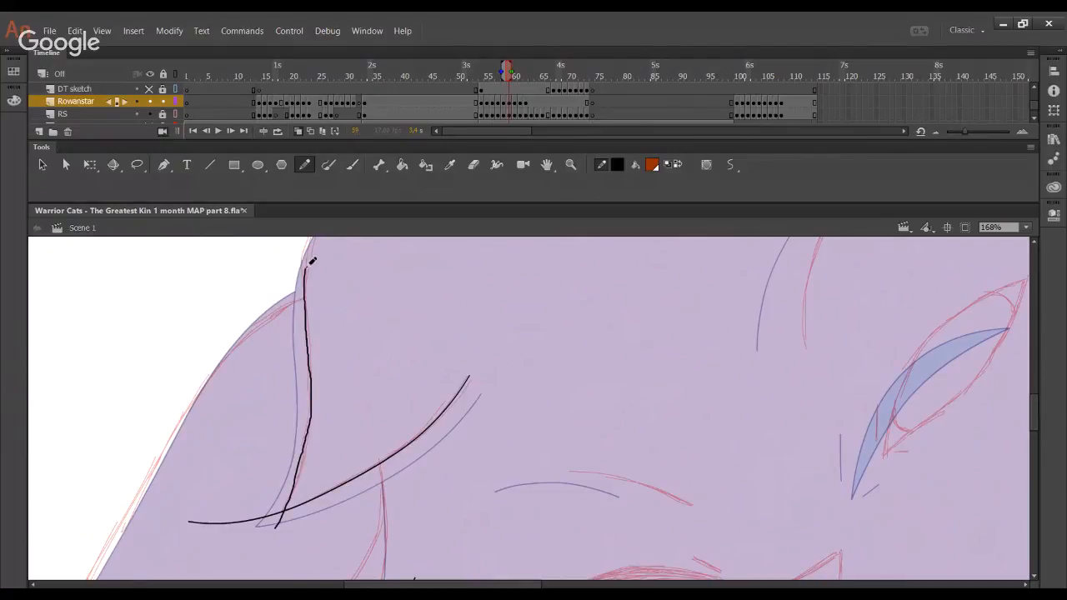
pyautogui.hotkey('ctrl', 'z')
# Ink the head fur tuft's long upper edge, delete the excess beyond its tip and bend the edge onto the sketch
pyautogui.moveTo(278, 523)
pyautogui.mouseDown()
pyautogui.moveTo(316, 410)
pyautogui.moveTo(325, 238)
pyautogui.mouseUp()
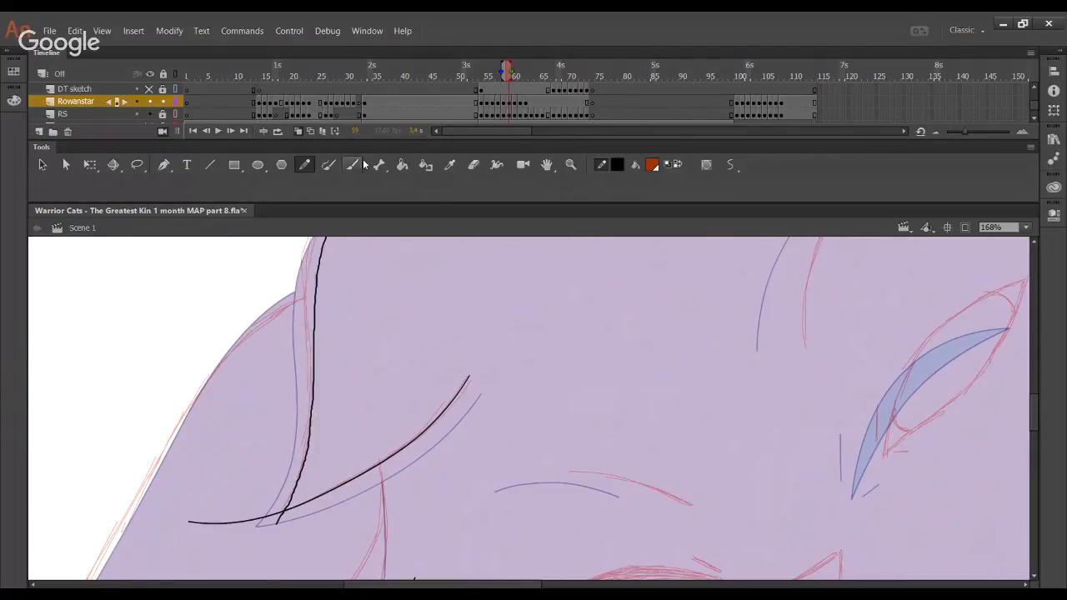
pyautogui.keyDown('ctrl'); pyautogui.click(277, 517); pyautogui.keyUp('ctrl')
pyautogui.press('Delete')
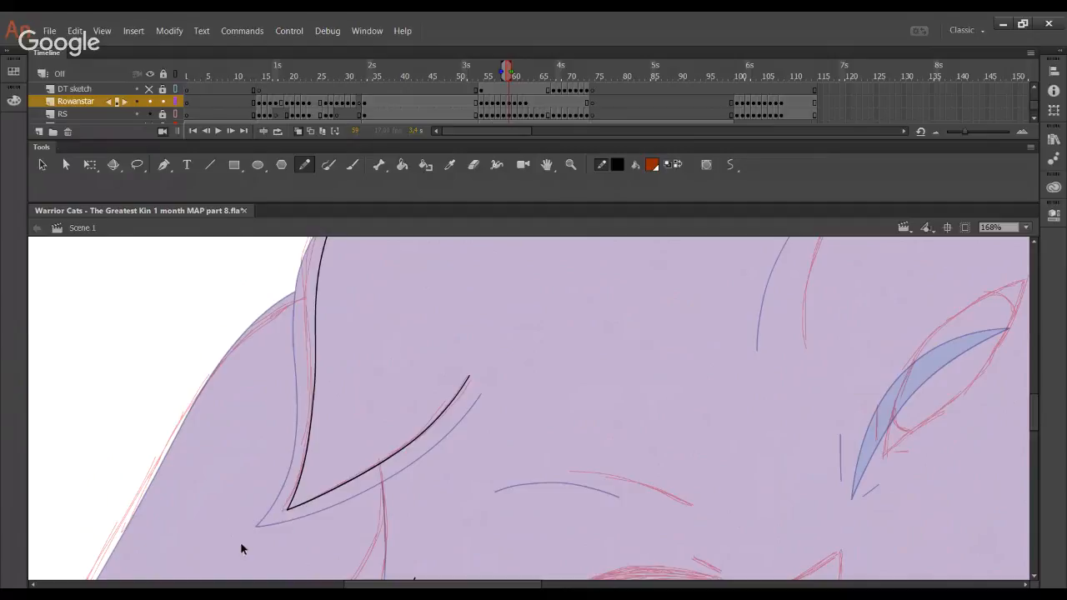
pyautogui.scroll(5, 358, 325)
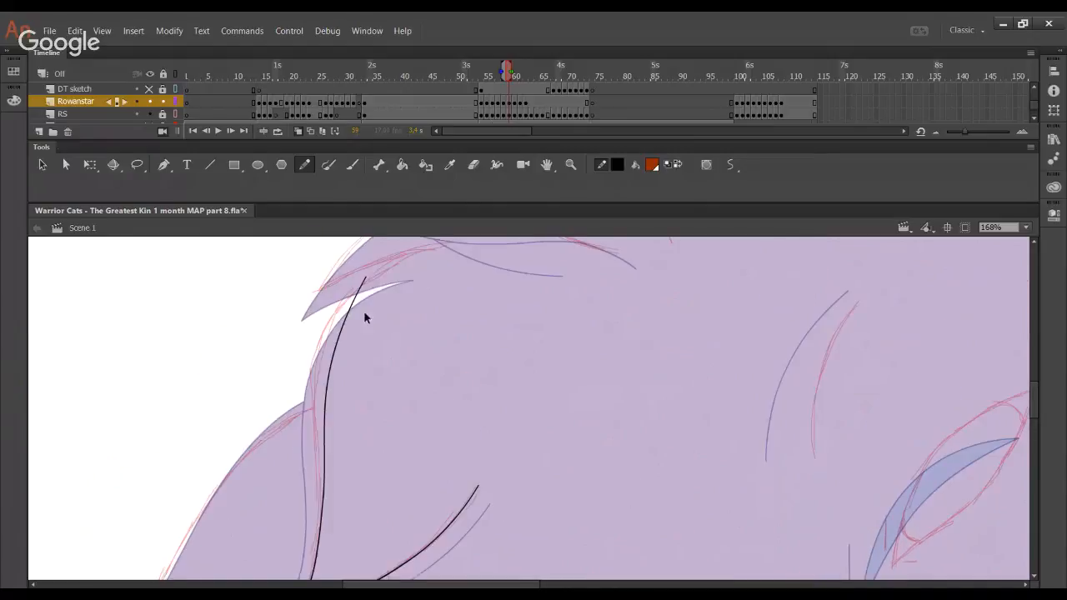
pyautogui.moveTo(363, 281)
pyautogui.mouseDown()
pyautogui.moveTo(457, 240)
pyautogui.moveTo(409, 258)
pyautogui.moveTo(425, 246)
pyautogui.mouseUp()
pyautogui.moveTo(325, 460)
pyautogui.mouseDown()
pyautogui.moveTo(314, 373)
pyautogui.moveTo(333, 352)
pyautogui.moveTo(330, 313)
pyautogui.moveTo(333, 322)
pyautogui.moveTo(401, 255)
pyautogui.mouseUp()
pyautogui.moveTo(309, 499); pyautogui.dragTo(371, 340)
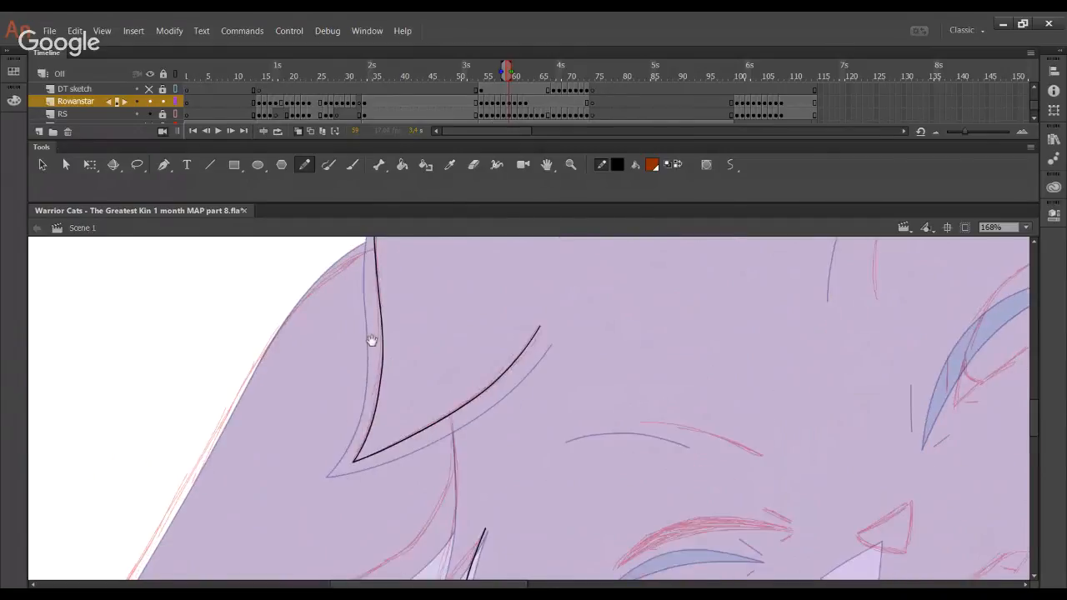
# Ink the ear's inner edge down from the forehead tuft, trim its overlapping upper end, and bend it to match the sketch
pyautogui.moveTo(359, 463); pyautogui.dragTo(421, 340)
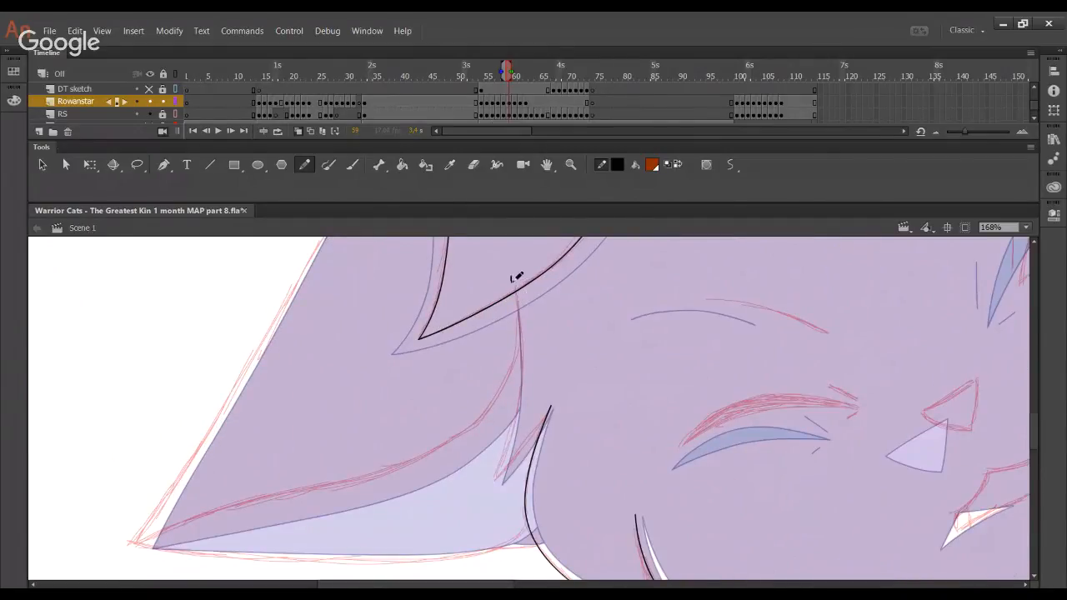
pyautogui.moveTo(515, 276)
pyautogui.mouseDown()
pyautogui.moveTo(520, 417)
pyautogui.moveTo(495, 481)
pyautogui.mouseUp()
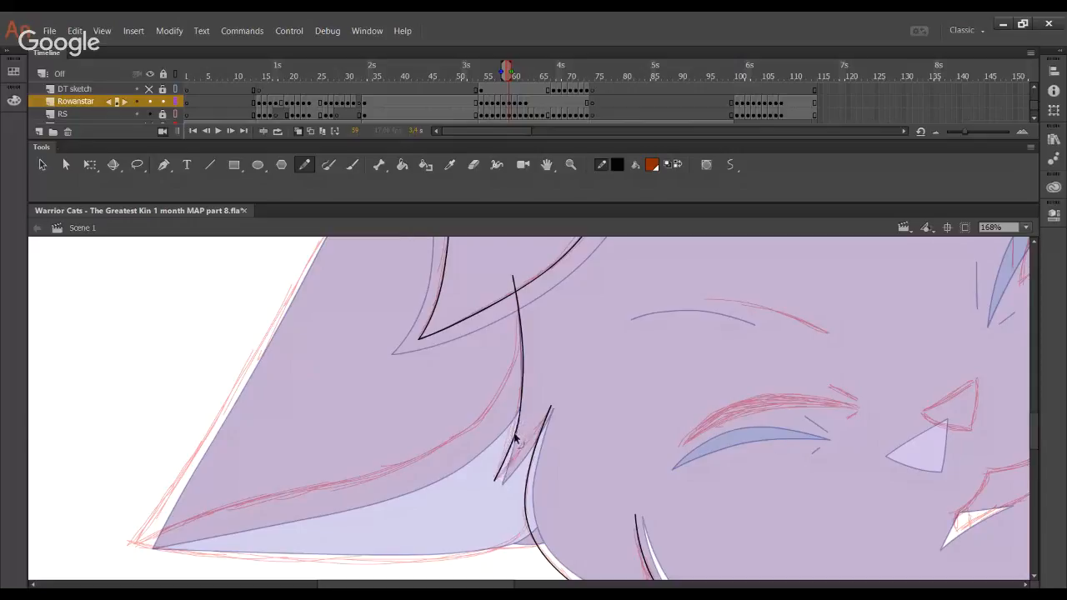
pyautogui.moveTo(515, 278); pyautogui.dragTo(518, 293)
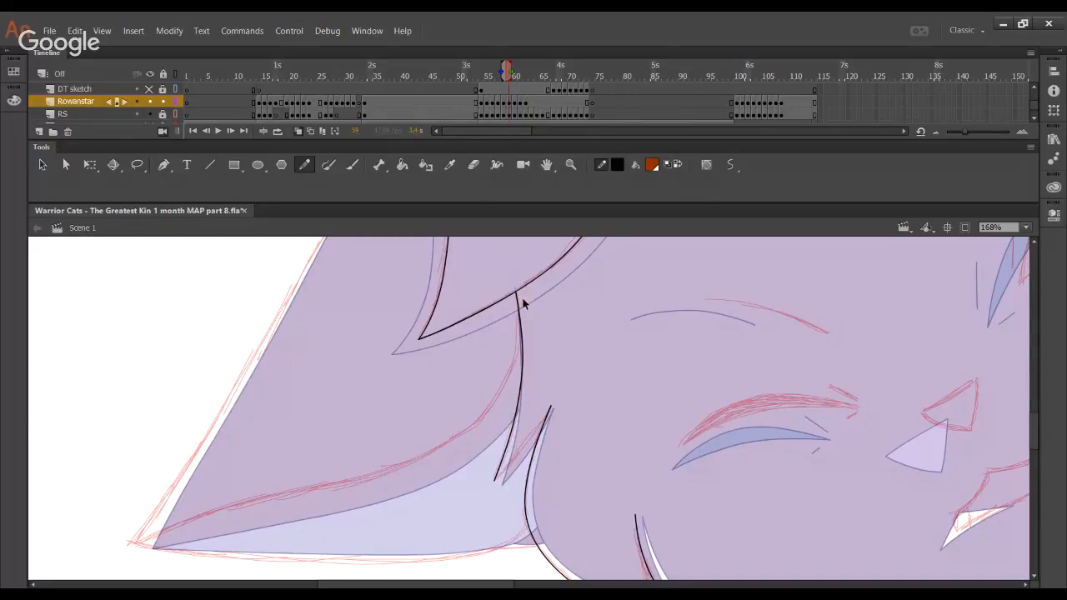
pyautogui.moveTo(522, 364); pyautogui.dragTo(522, 369)
pyautogui.moveTo(300, 451); pyautogui.dragTo(317, 468)
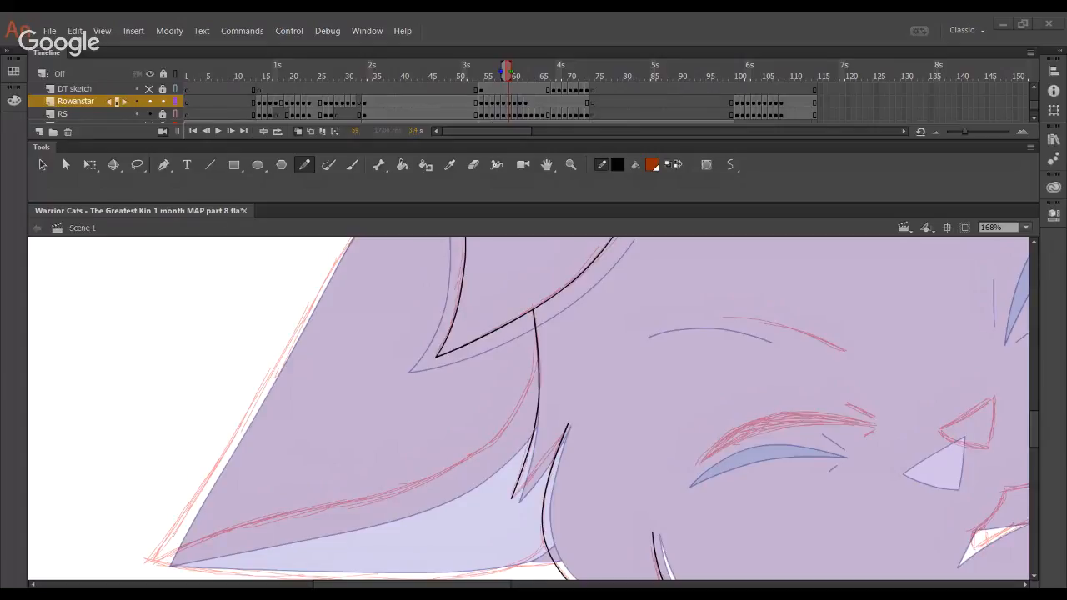
pyautogui.click(338, 470)
pyautogui.moveTo(400, 479); pyautogui.dragTo(529, 431)
pyautogui.hotkey('ctrl', 'z')
pyautogui.press('space')
pyautogui.moveTo(461, 461); pyautogui.dragTo(492, 387)
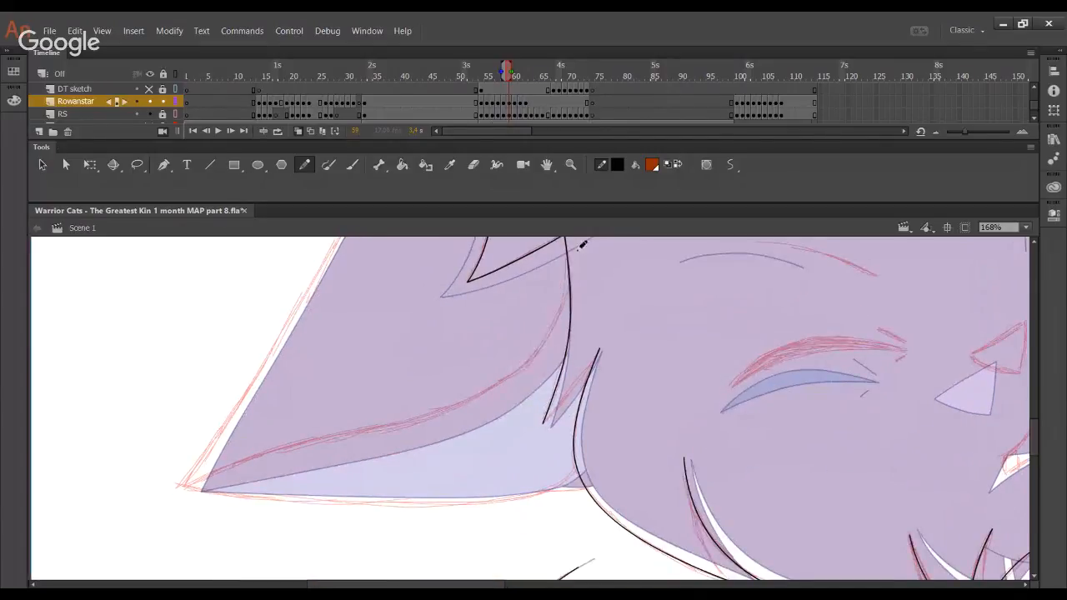
pyautogui.moveTo(572, 252)
pyautogui.mouseDown()
pyautogui.moveTo(557, 316)
pyautogui.moveTo(440, 418)
pyautogui.moveTo(254, 448)
pyautogui.moveTo(160, 489)
pyautogui.moveTo(297, 423)
pyautogui.mouseUp()
pyautogui.hotkey('ctrl', 'z')
pyautogui.hotkey('ctrl', 'z')
pyautogui.hotkey('alt', 'Tab')
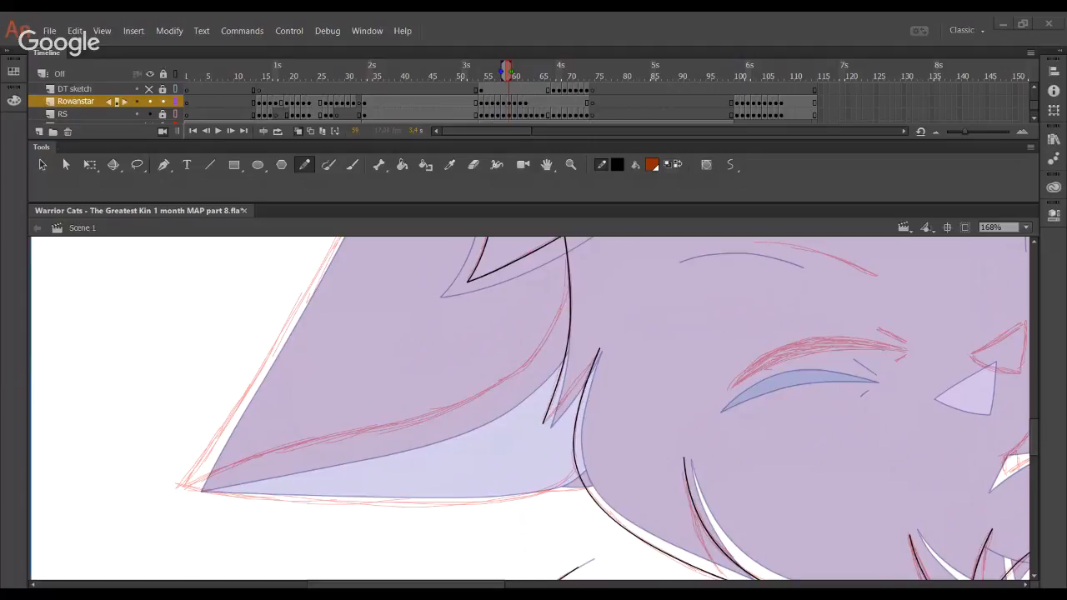
pyautogui.hotkey('alt', 'Tab')
pyautogui.moveTo(165, 501)
pyautogui.mouseDown()
pyautogui.moveTo(207, 470)
pyautogui.moveTo(534, 345)
pyautogui.moveTo(557, 322)
pyautogui.mouseUp()
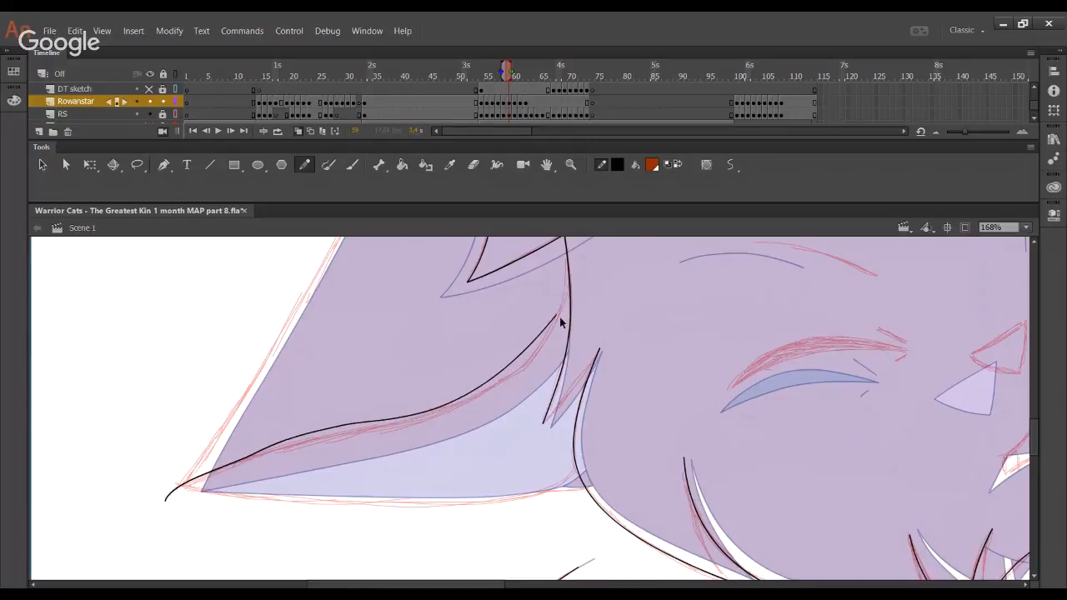
pyautogui.hotkey('ctrl', 'z')
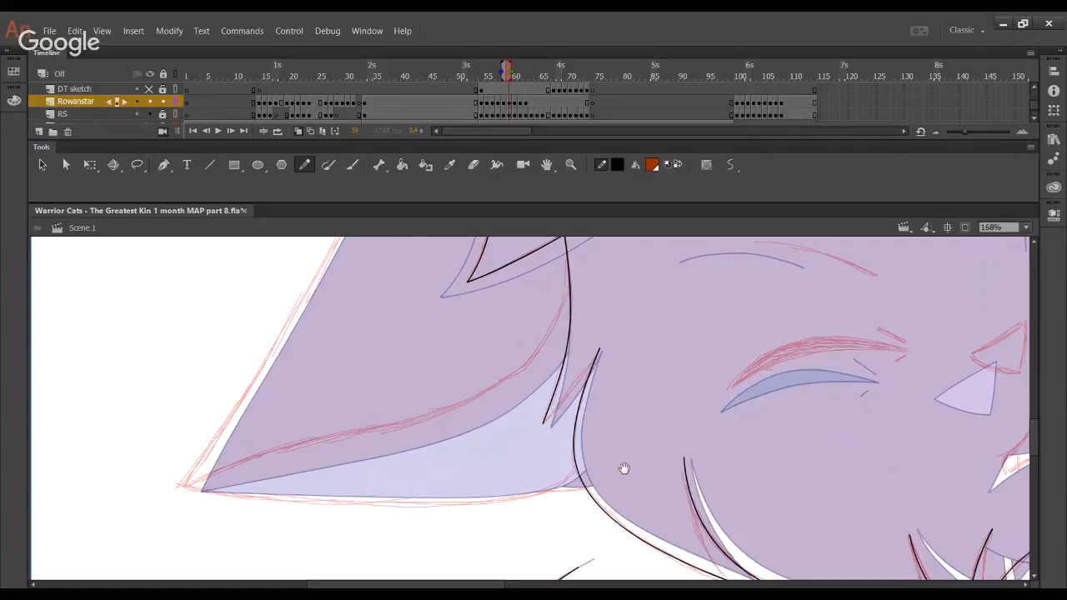
pyautogui.moveTo(625, 469)
pyautogui.mouseDown()
pyautogui.moveTo(524, 401)
pyautogui.moveTo(503, 422)
pyautogui.moveTo(575, 497)
pyautogui.moveTo(580, 461)
pyautogui.mouseUp()
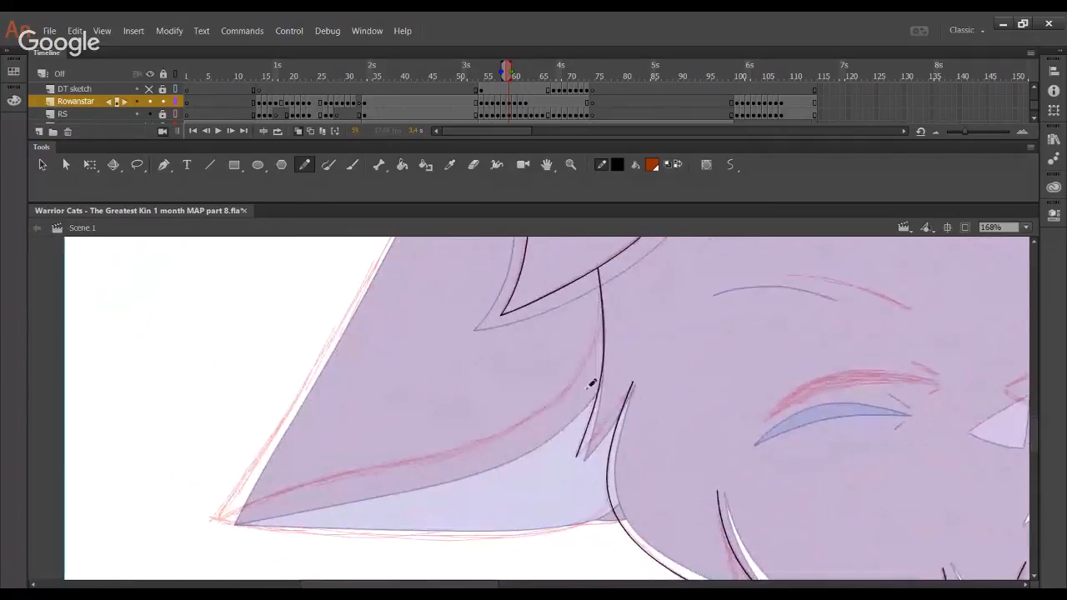
pyautogui.moveTo(607, 278); pyautogui.dragTo(576, 358)
pyautogui.hotkey('ctrl', 'z')
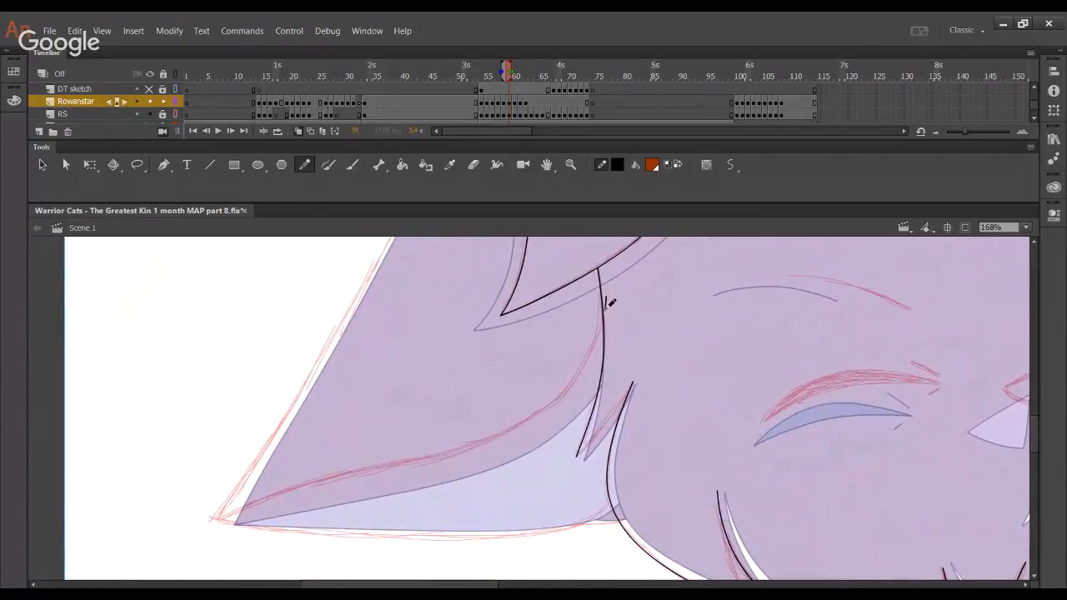
pyautogui.moveTo(608, 298)
pyautogui.mouseDown()
pyautogui.moveTo(542, 414)
pyautogui.moveTo(438, 457)
pyautogui.mouseUp()
pyautogui.hotkey('ctrl', 'z')
pyautogui.hotkey('ctrl', 'z')
# Ink the ear's long fold line from the inner base past the ear tip and curve it along the red sketch
pyautogui.moveTo(190, 533)
pyautogui.mouseDown()
pyautogui.moveTo(322, 472)
pyautogui.moveTo(511, 428)
pyautogui.moveTo(560, 401)
pyautogui.moveTo(611, 316)
pyautogui.moveTo(605, 293)
pyautogui.moveTo(572, 383)
pyautogui.moveTo(458, 448)
pyautogui.moveTo(289, 481)
pyautogui.moveTo(160, 544)
pyautogui.mouseUp()
pyautogui.hotkey('ctrl', 'z')
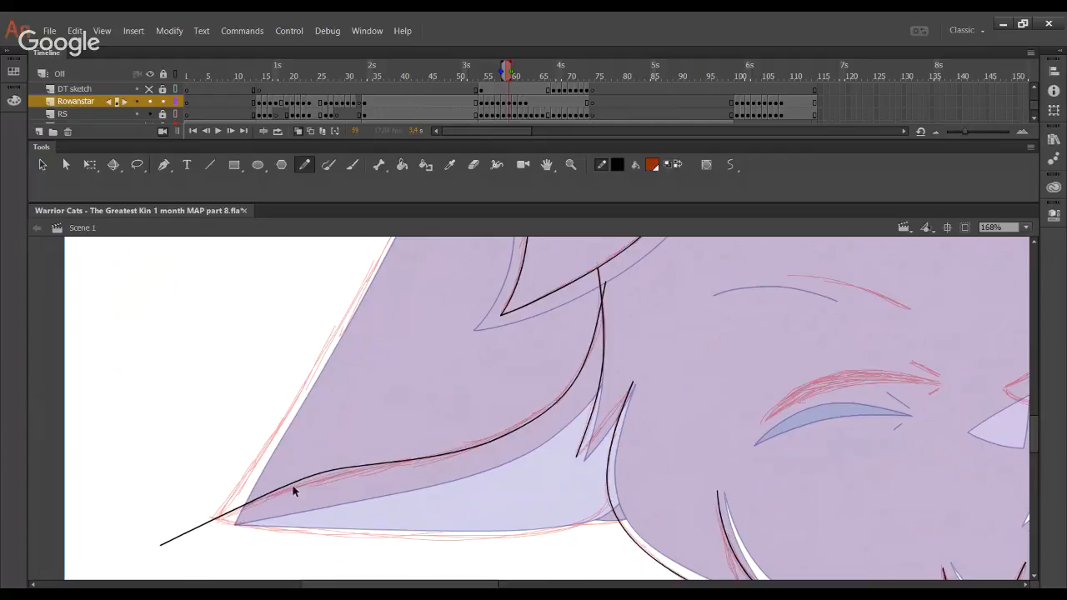
pyautogui.moveTo(305, 475); pyautogui.dragTo(282, 488)
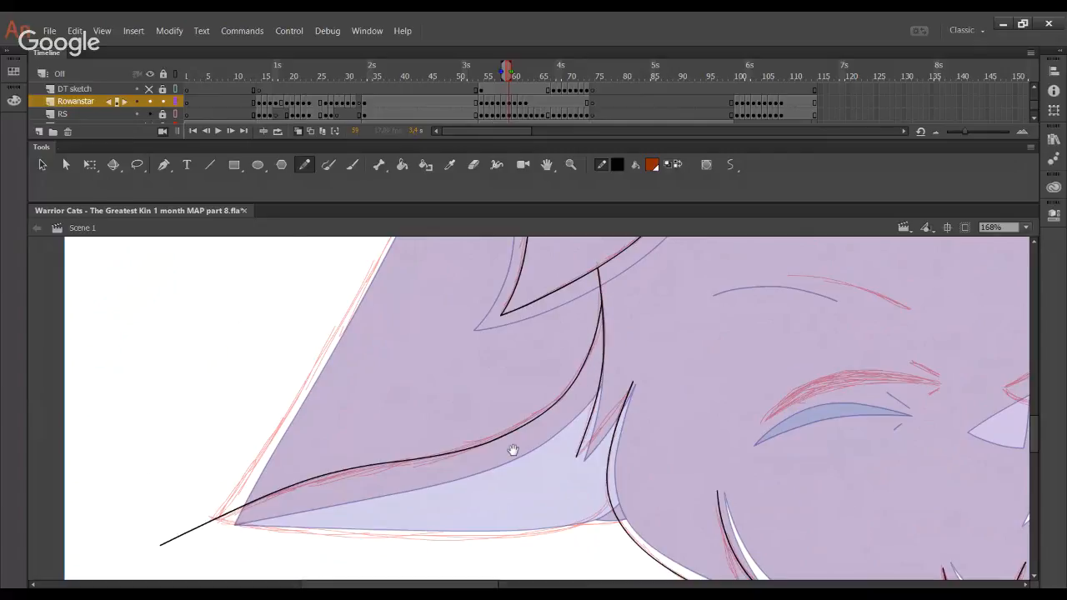
pyautogui.moveTo(511, 448); pyautogui.dragTo(468, 344)
pyautogui.moveTo(279, 387); pyautogui.dragTo(290, 374)
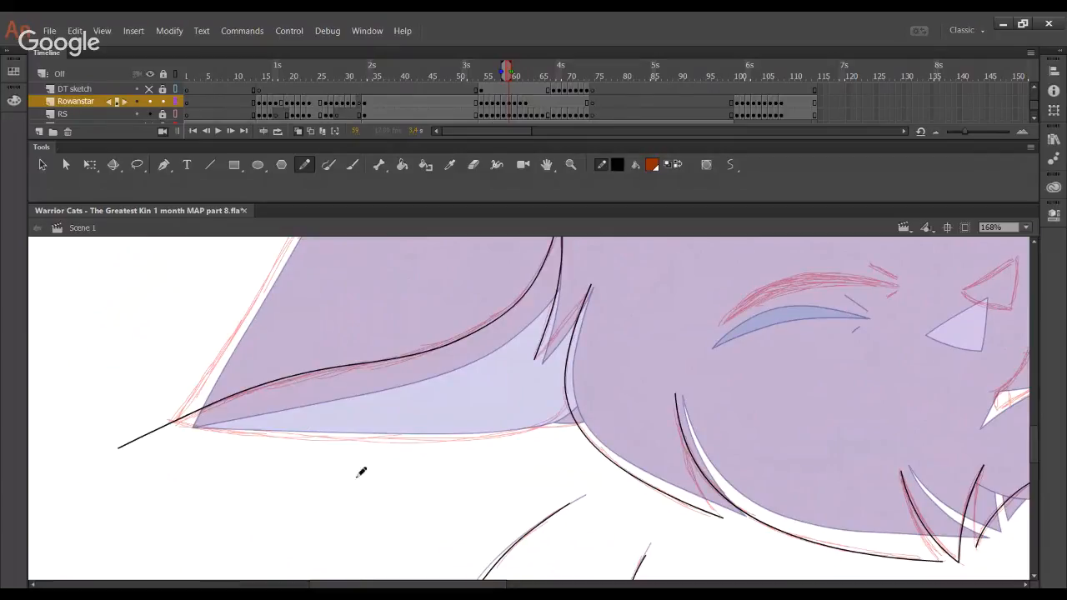
# Ink the ear's lower edge from the tip to the cheek, delete the overhanging ends, and bend it to the sketch
pyautogui.moveTo(152, 415); pyautogui.dragTo(335, 434)
pyautogui.hotkey('ctrl', 'z')
pyautogui.moveTo(162, 405)
pyautogui.mouseDown()
pyautogui.moveTo(451, 445)
pyautogui.moveTo(600, 398)
pyautogui.mouseUp()
pyautogui.keyDown('ctrl'); pyautogui.keyDown('shift'); pyautogui.click(163, 418); pyautogui.keyUp('shift'); pyautogui.keyUp('ctrl')
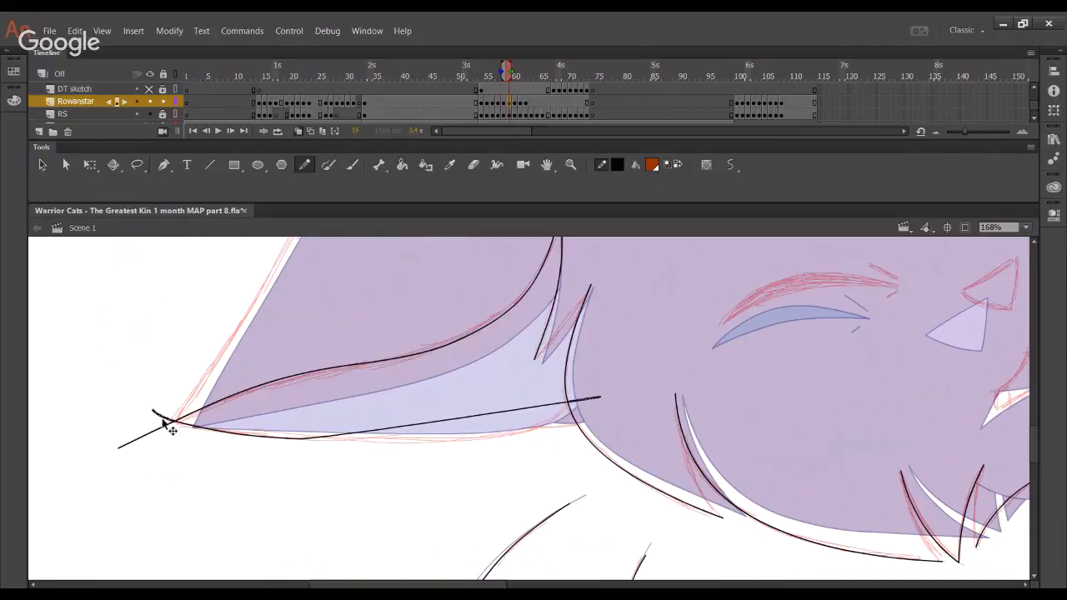
pyautogui.keyDown('ctrl'); pyautogui.keyDown('shift'); pyautogui.click(154, 430); pyautogui.keyUp('shift'); pyautogui.keyUp('ctrl')
pyautogui.press('Delete')
pyautogui.moveTo(321, 445); pyautogui.dragTo(431, 433)
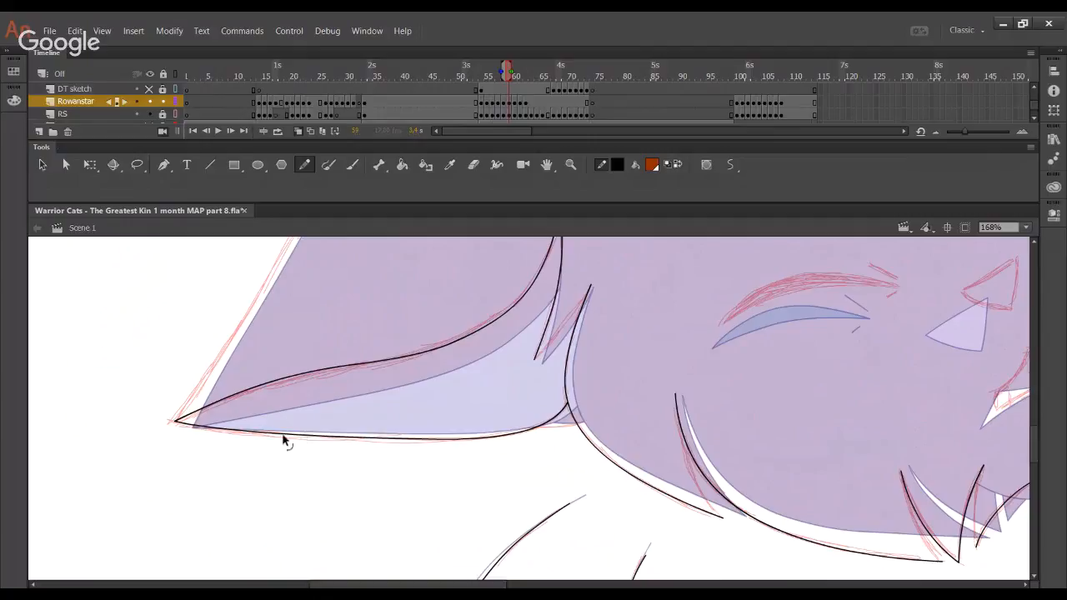
pyautogui.moveTo(282, 436); pyautogui.dragTo(299, 440)
pyautogui.moveTo(367, 442); pyautogui.dragTo(363, 441)
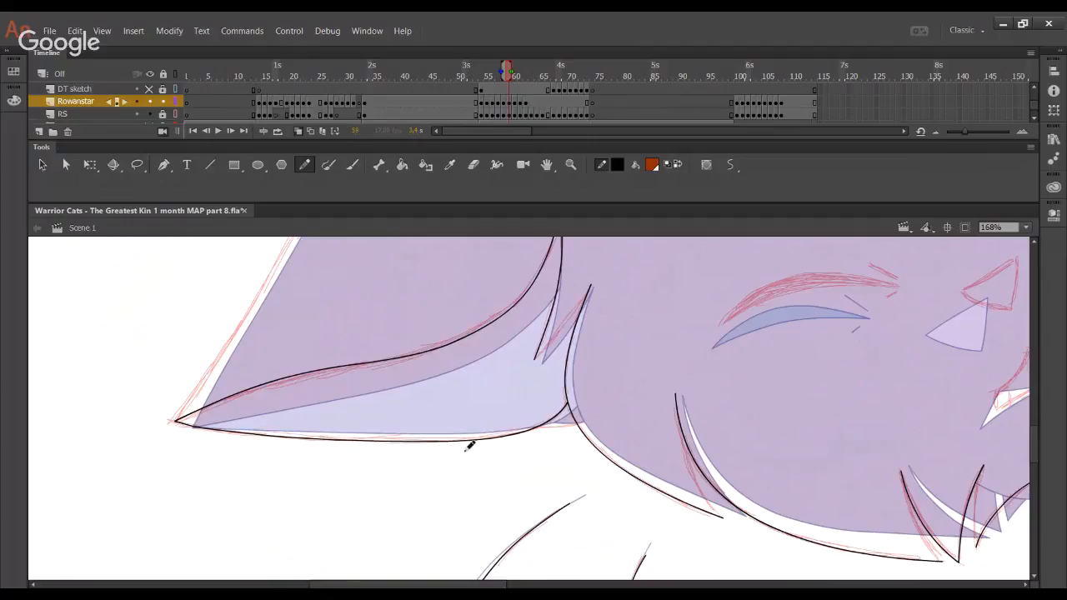
# Ink the short line joining the ear's lower edge to the cheek and delete its overhanging end
pyautogui.moveTo(515, 437); pyautogui.dragTo(623, 409)
pyautogui.hotkey('ctrl', 'z')
pyautogui.moveTo(507, 420)
pyautogui.mouseDown()
pyautogui.moveTo(615, 416)
pyautogui.moveTo(543, 421)
pyautogui.moveTo(633, 406)
pyautogui.mouseUp()
pyautogui.hotkey('ctrl', 'z')
pyautogui.hotkey('ctrl', 'z')
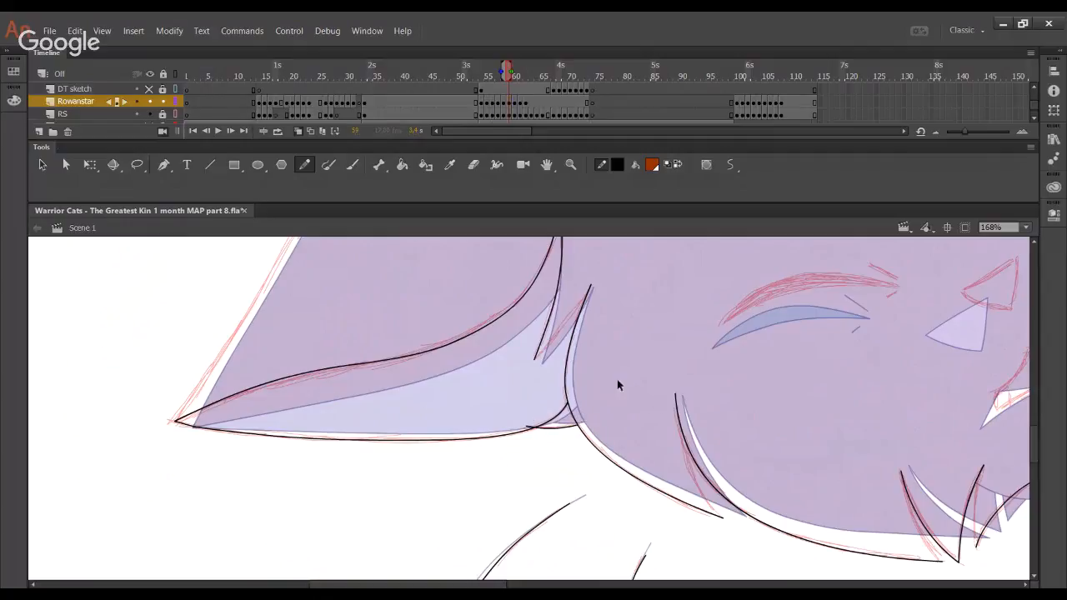
pyautogui.keyDown('ctrl'); pyautogui.click(527, 427); pyautogui.keyUp('ctrl')
pyautogui.press('Delete')
# Fill the small gap between the ear's base and the cheek with the orange-brown fur colour
pyautogui.moveTo(595, 481); pyautogui.dragTo(364, 398)
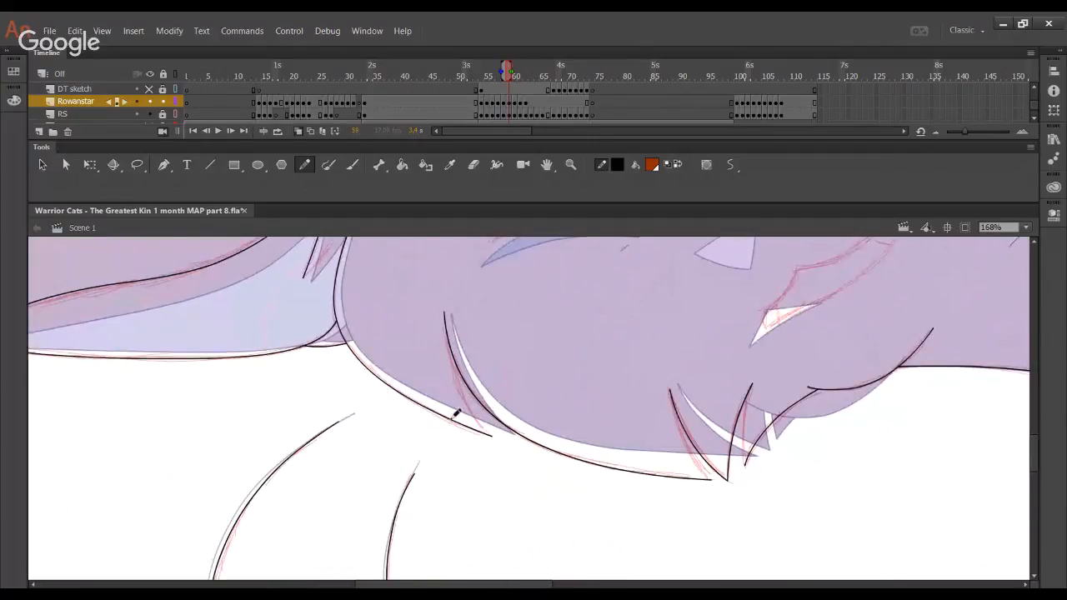
pyautogui.click(402, 164)
pyautogui.click(333, 338)
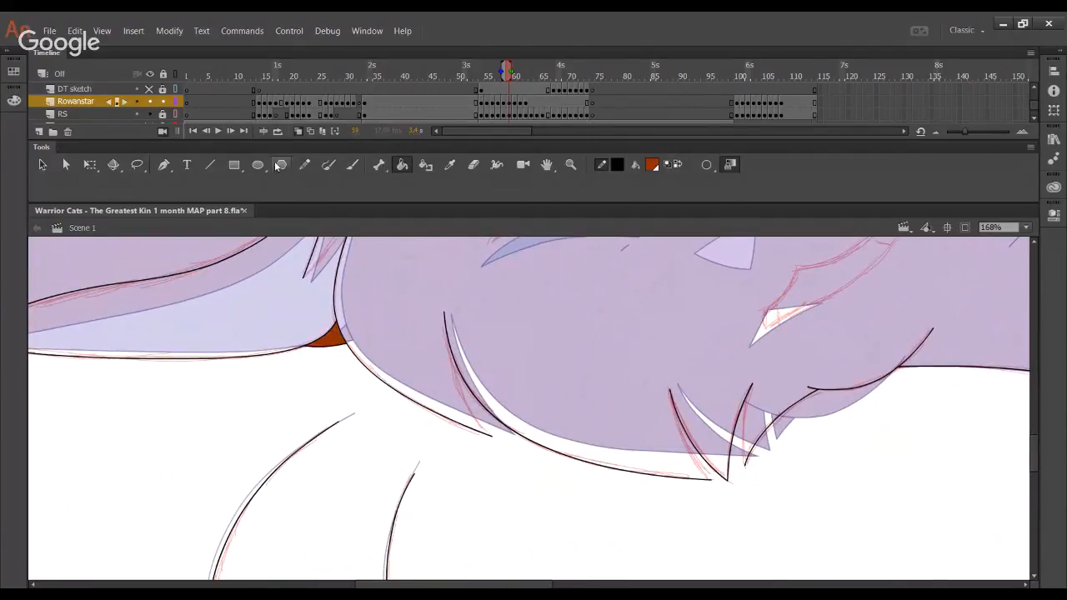
pyautogui.hotkey('shift', 'y')
# Ink the curved lower edge of the cheek fur beyond the mouth along the sketch
pyautogui.moveTo(762, 414); pyautogui.dragTo(368, 459)
pyautogui.moveTo(562, 366); pyautogui.dragTo(509, 428)
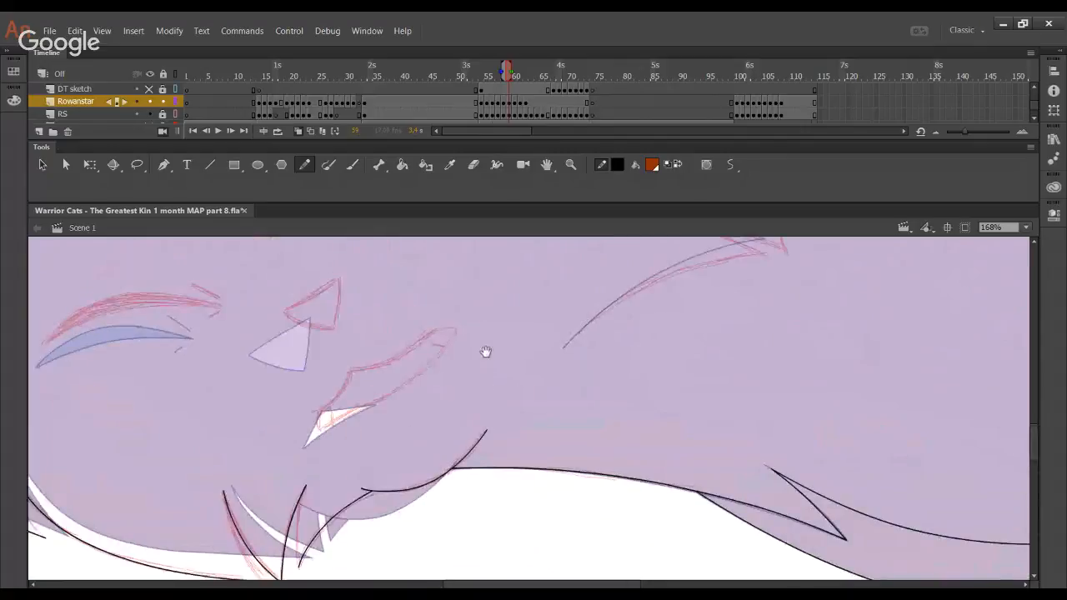
pyautogui.moveTo(486, 353); pyautogui.dragTo(466, 498)
pyautogui.moveTo(563, 476); pyautogui.dragTo(719, 414)
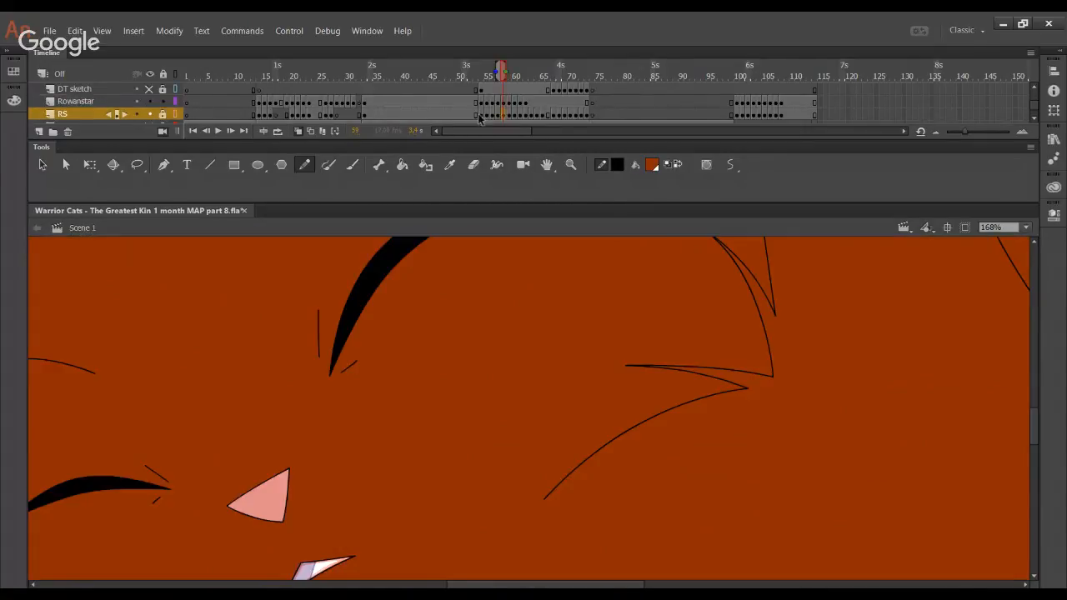
# Clear frames 54 to 58 on the RS layer and return to frame 59 on the Rowanstar layer
pyautogui.moveTo(503, 114); pyautogui.dragTo(478, 114)
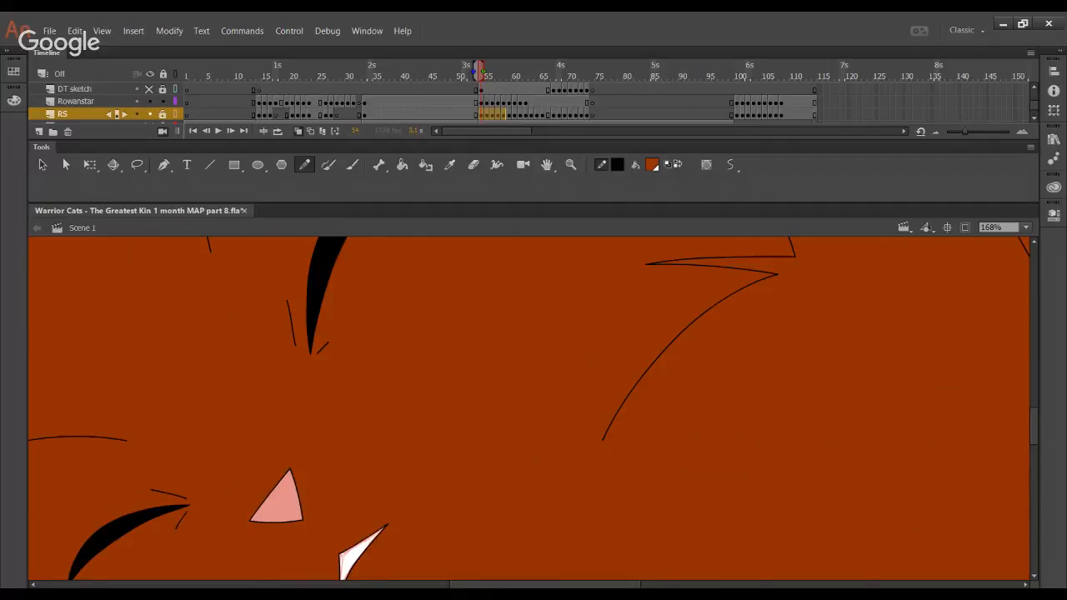
pyautogui.press('Delete')
pyautogui.click(509, 103)
# Refine the cheek fur's lower curve so it follows the sketch out to the tuft
pyautogui.moveTo(484, 388); pyautogui.dragTo(447, 295)
pyautogui.moveTo(498, 405)
pyautogui.mouseDown()
pyautogui.moveTo(406, 405)
pyautogui.moveTo(591, 314)
pyautogui.moveTo(620, 319)
pyautogui.moveTo(572, 324)
pyautogui.moveTo(576, 316)
pyautogui.mouseUp()
pyautogui.moveTo(442, 384); pyautogui.dragTo(504, 345)
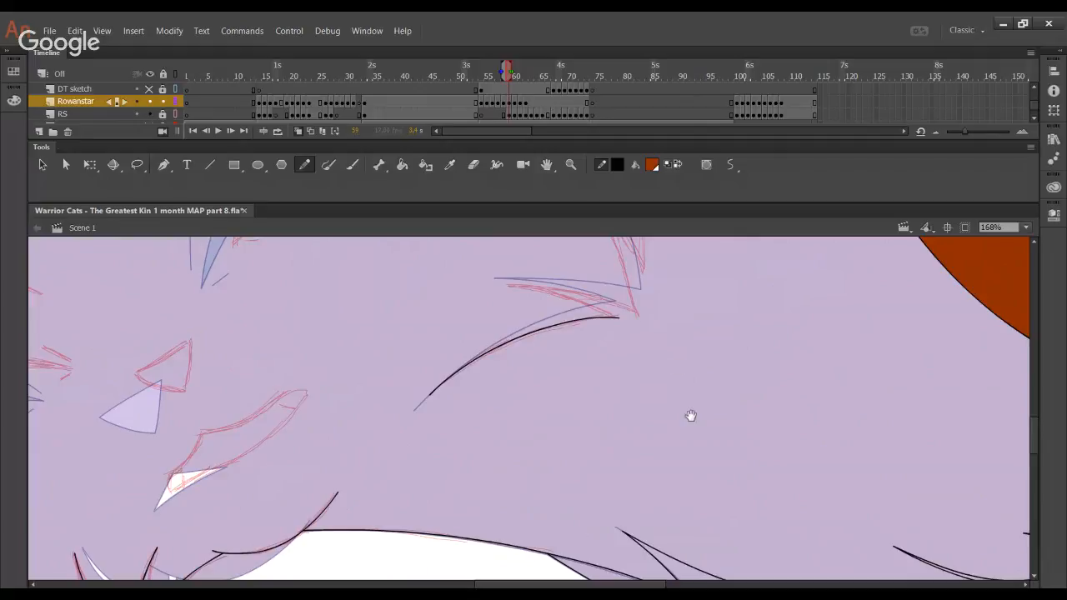
# Ink the two edges of the cheek fur point above the lower curve and delete the ends overshooting their intersection
pyautogui.scroll(3, 424, 346)
pyautogui.hscroll(3, 424, 346)
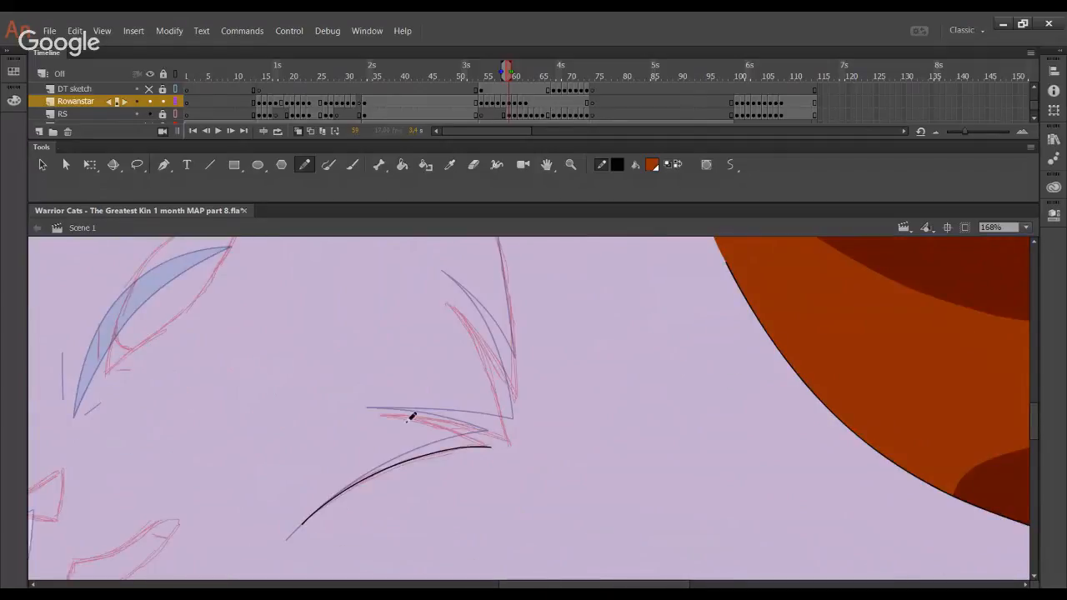
pyautogui.moveTo(380, 414); pyautogui.dragTo(606, 506)
pyautogui.moveTo(465, 427); pyautogui.dragTo(489, 425)
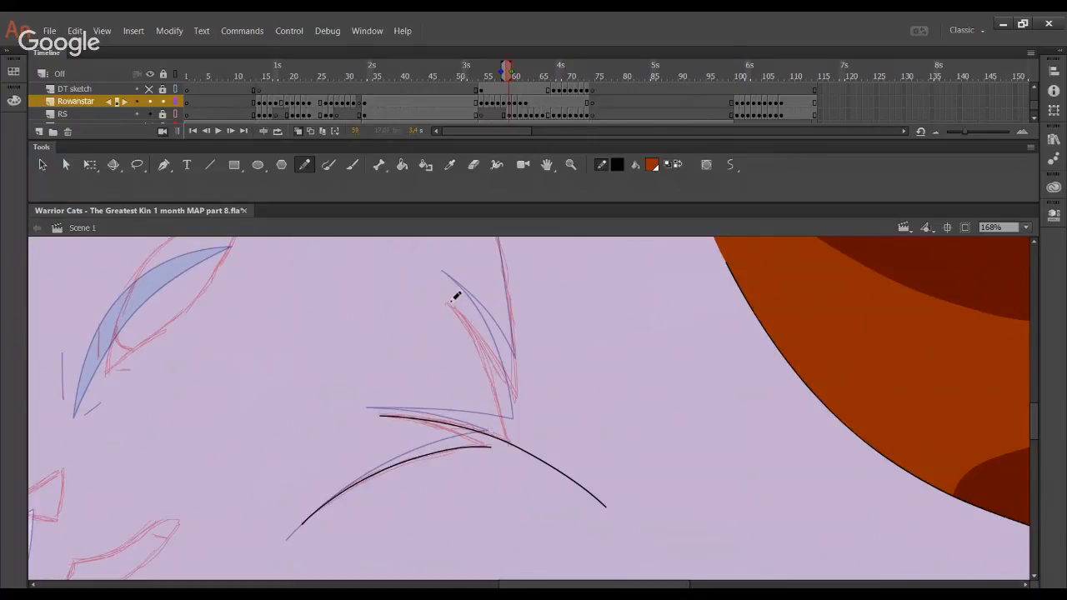
pyautogui.moveTo(450, 302); pyautogui.dragTo(521, 542)
pyautogui.keyDown('ctrl'); pyautogui.click(506, 466); pyautogui.keyUp('ctrl')
pyautogui.press('Delete')
pyautogui.moveTo(535, 423); pyautogui.dragTo(679, 533)
pyautogui.press('Delete')
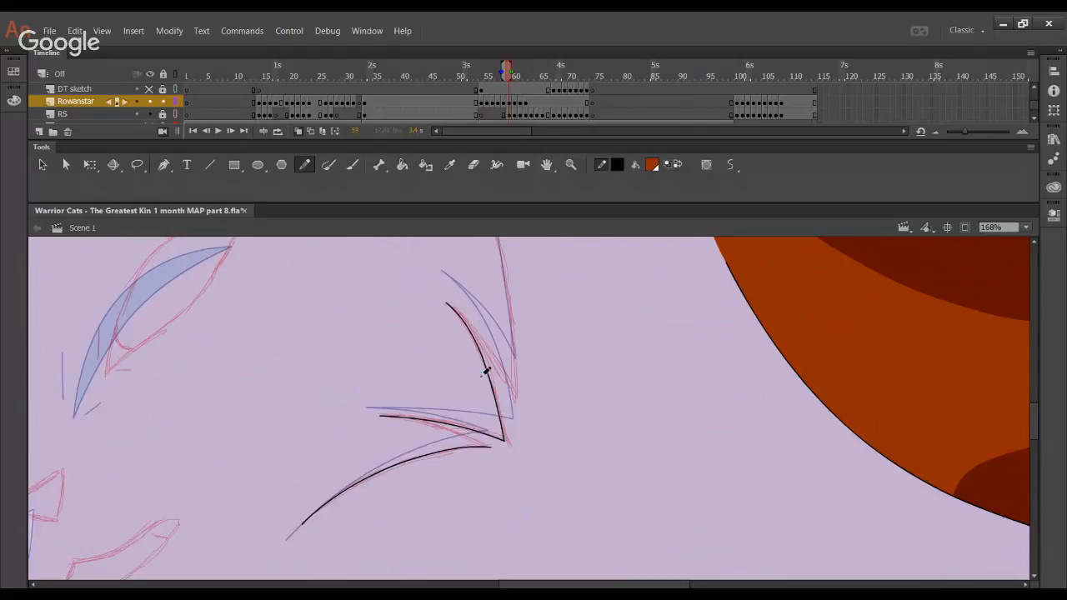
# Fill the gap between the neck fur tuft and the body's lower outline with the orange-brown fur colour
pyautogui.moveTo(483, 464)
pyautogui.mouseDown()
pyautogui.moveTo(553, 376)
pyautogui.moveTo(651, 444)
pyautogui.moveTo(380, 411)
pyautogui.mouseUp()
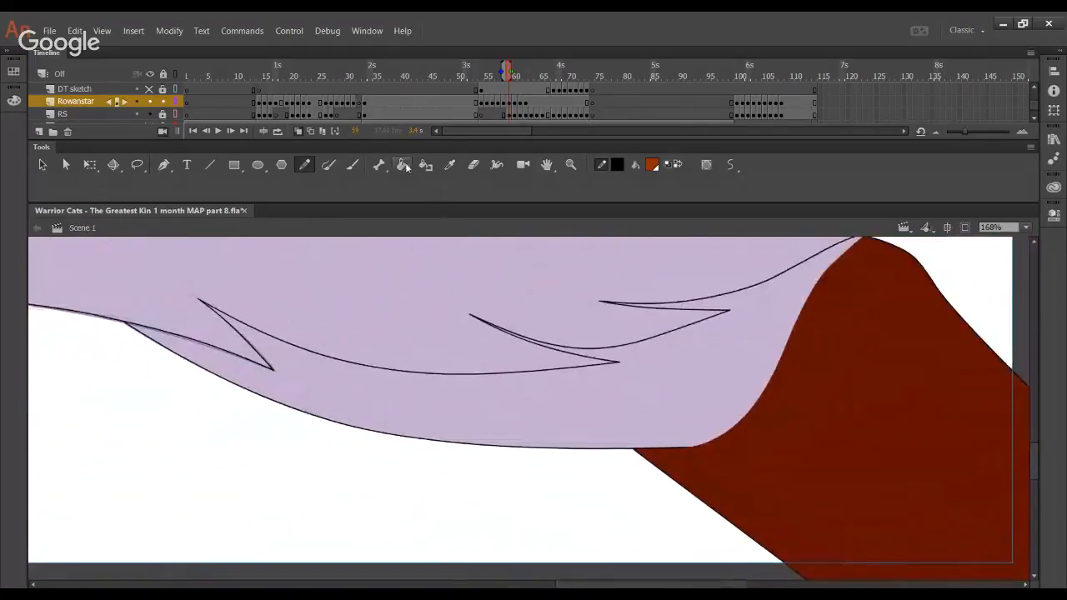
pyautogui.click(402, 165)
pyautogui.click(241, 337)
pyautogui.moveTo(241, 337)
pyautogui.mouseDown()
pyautogui.moveTo(539, 457)
pyautogui.moveTo(607, 322)
pyautogui.mouseUp()
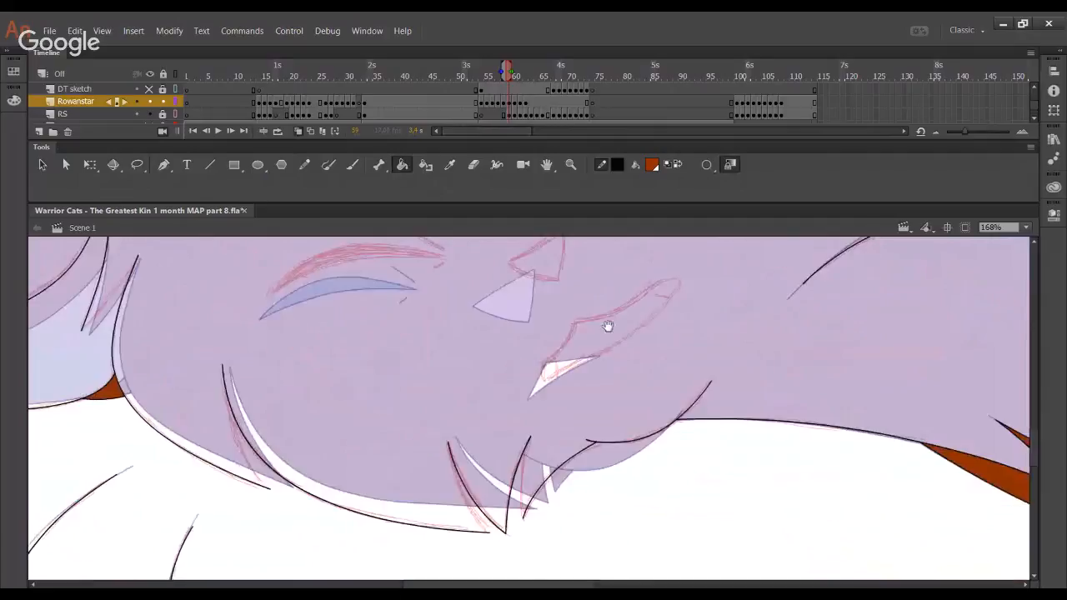
pyautogui.click(307, 166)
pyautogui.moveTo(298, 350)
pyautogui.mouseDown()
pyautogui.moveTo(523, 531)
pyautogui.moveTo(503, 362)
pyautogui.moveTo(445, 381)
pyautogui.moveTo(459, 431)
pyautogui.moveTo(638, 471)
pyautogui.moveTo(331, 424)
pyautogui.mouseUp()
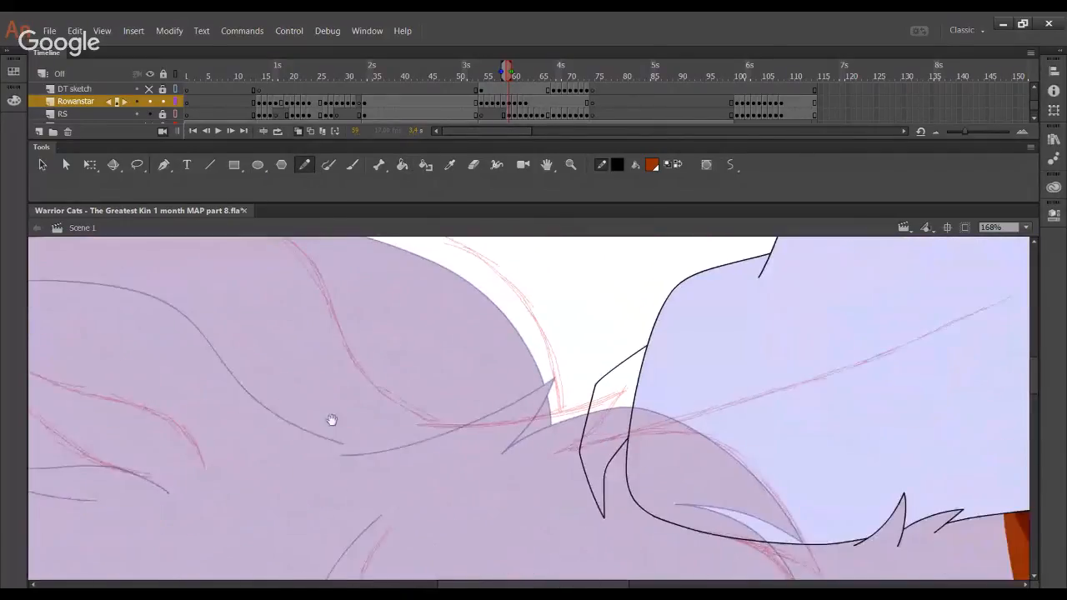
pyautogui.moveTo(416, 425)
pyautogui.mouseDown()
pyautogui.moveTo(585, 406)
pyautogui.moveTo(479, 429)
pyautogui.mouseUp()
pyautogui.hotkey('ctrl', 'z')
pyautogui.hotkey('ctrl', 'z')
# Ink the upper edge of the fur tuft on top of the head and bend it to match the sketch
pyautogui.moveTo(672, 420); pyautogui.dragTo(445, 423)
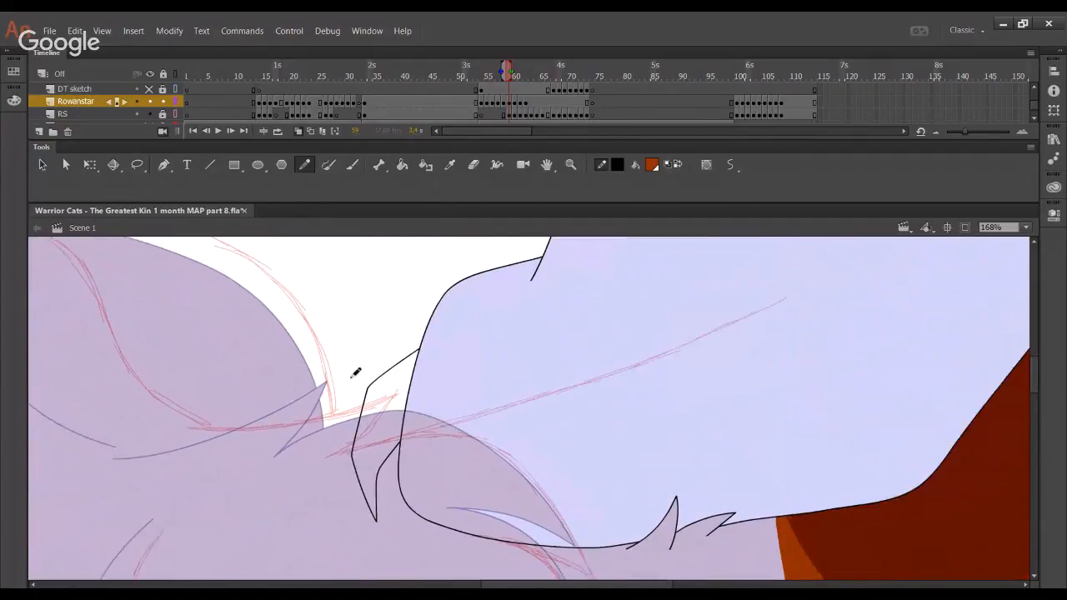
pyautogui.moveTo(569, 388)
pyautogui.mouseDown()
pyautogui.moveTo(603, 322)
pyautogui.moveTo(644, 284)
pyautogui.mouseUp()
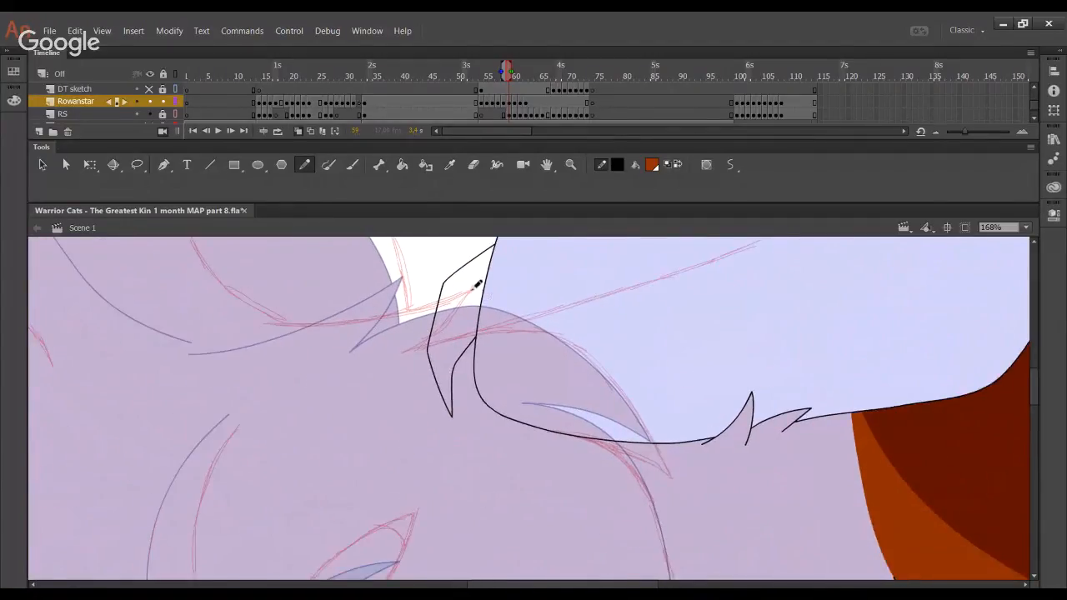
pyautogui.moveTo(492, 277)
pyautogui.mouseDown()
pyautogui.moveTo(439, 307)
pyautogui.moveTo(276, 322)
pyautogui.moveTo(353, 314)
pyautogui.moveTo(479, 277)
pyautogui.moveTo(263, 331)
pyautogui.moveTo(271, 335)
pyautogui.moveTo(265, 322)
pyautogui.mouseUp()
pyautogui.hotkey('ctrl', 'z')
pyautogui.hotkey('ctrl', 'z')
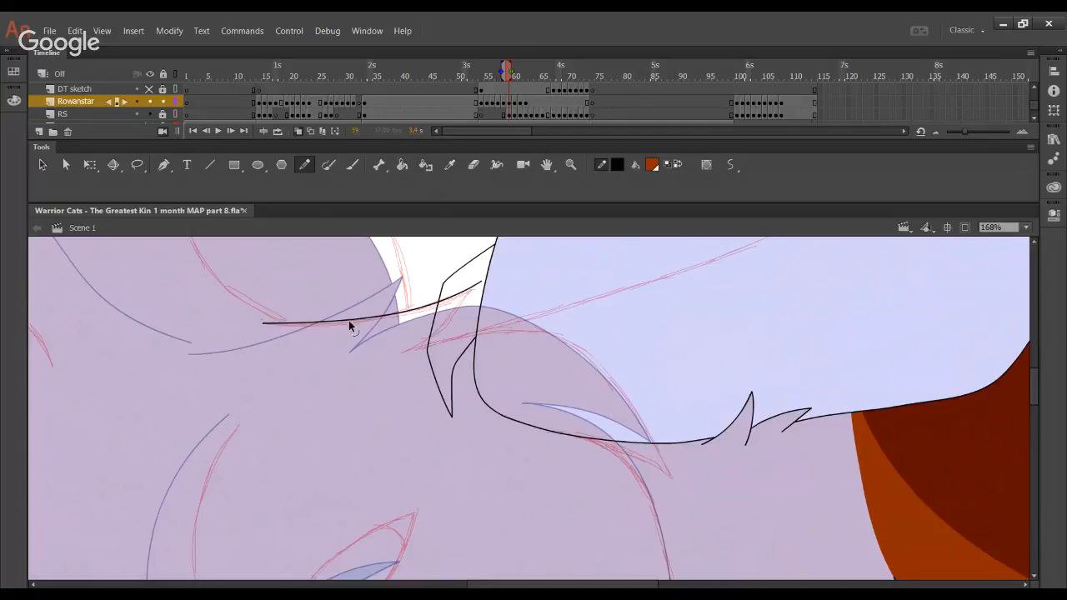
pyautogui.moveTo(353, 324); pyautogui.dragTo(322, 329)
pyautogui.moveTo(422, 311); pyautogui.dragTo(408, 311)
pyautogui.moveTo(336, 326); pyautogui.dragTo(344, 323)
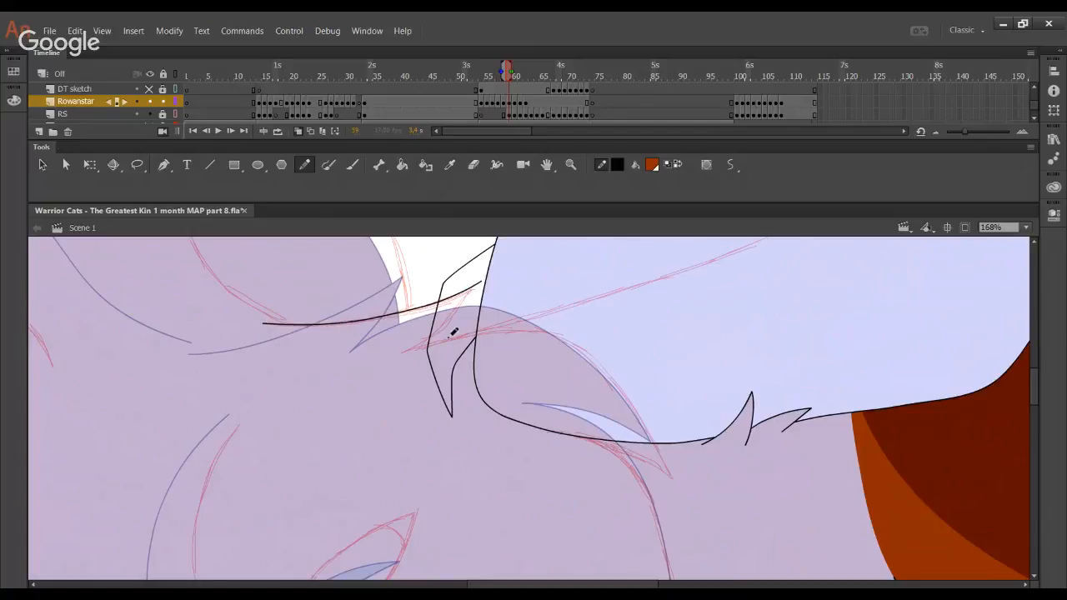
# Ink the lower edge of the fur tuft on top of the head and delete the end overshooting its tip
pyautogui.moveTo(377, 362)
pyautogui.mouseDown()
pyautogui.moveTo(412, 349)
pyautogui.moveTo(487, 250)
pyautogui.moveTo(487, 263)
pyautogui.moveTo(357, 374)
pyautogui.mouseUp()
pyautogui.hotkey('ctrl', 'z')
pyautogui.hotkey('ctrl', 'z')
pyautogui.moveTo(479, 270); pyautogui.dragTo(376, 357)
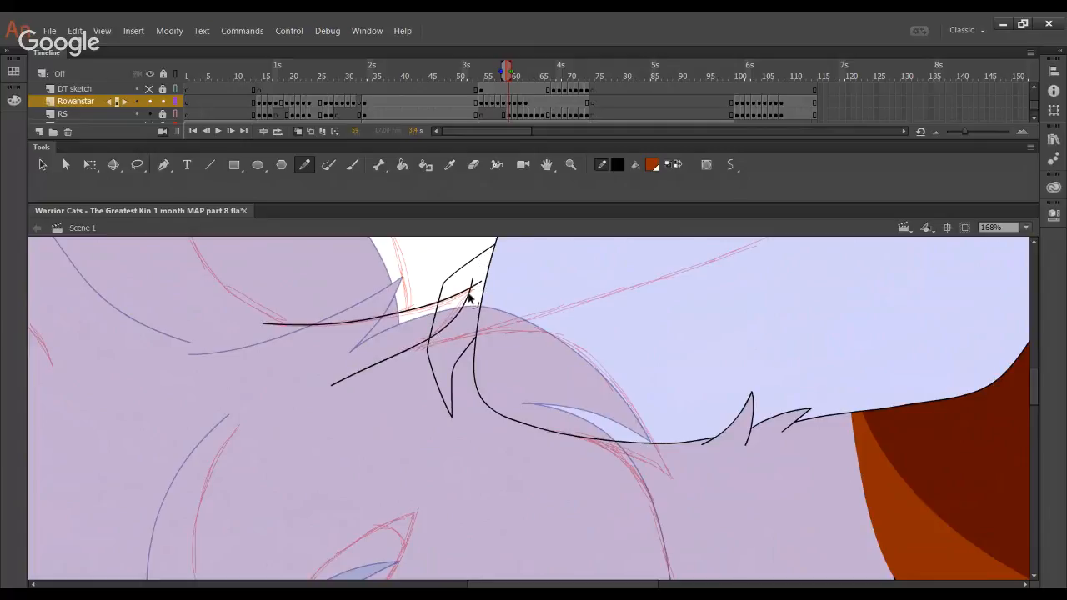
pyautogui.hotkey('ctrl', 'z')
pyautogui.moveTo(481, 282); pyautogui.dragTo(372, 367)
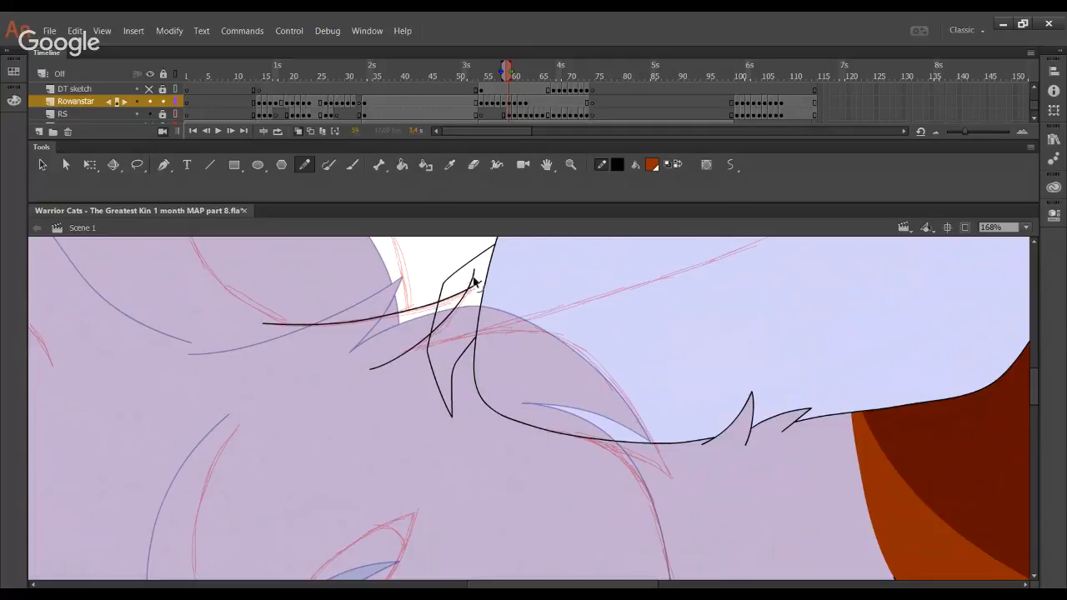
pyautogui.hotkey('ctrl', 'z')
pyautogui.moveTo(477, 274)
pyautogui.mouseDown()
pyautogui.moveTo(433, 335)
pyautogui.moveTo(369, 377)
pyautogui.moveTo(392, 371)
pyautogui.moveTo(362, 380)
pyautogui.moveTo(329, 368)
pyautogui.moveTo(360, 366)
pyautogui.mouseUp()
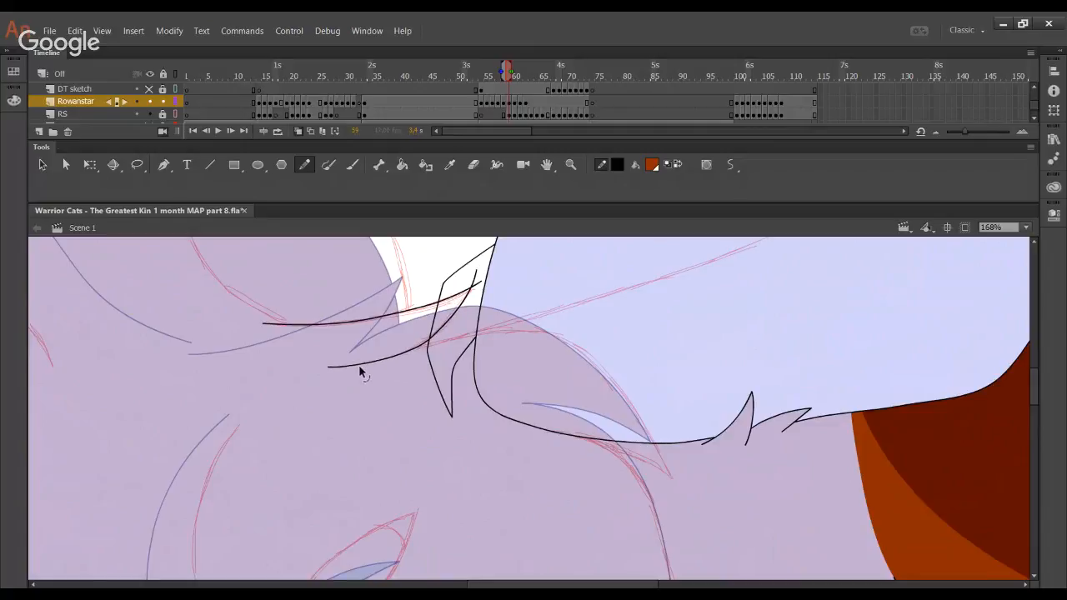
pyautogui.keyDown('ctrl'); pyautogui.click(477, 278); pyautogui.keyUp('ctrl')
pyautogui.press('Delete')
# Ink the back of the head from the tuft's base over to the fur point's tip, following the sketch
pyautogui.moveTo(395, 353); pyautogui.dragTo(478, 336)
pyautogui.hotkey('ctrl', 'z')
pyautogui.moveTo(401, 352); pyautogui.dragTo(496, 326)
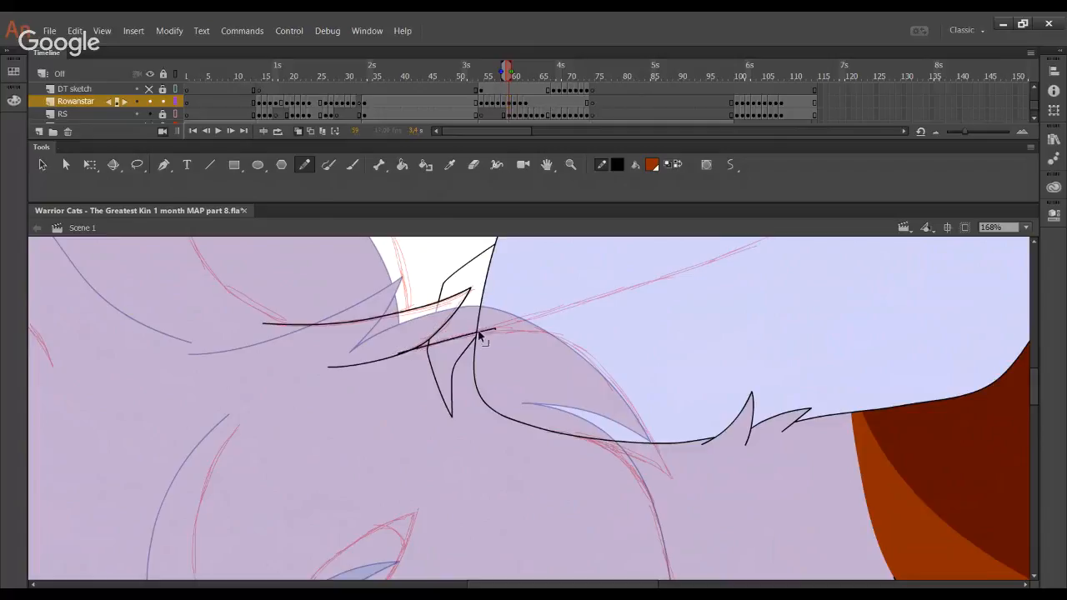
pyautogui.hotkey('ctrl', 'z')
pyautogui.moveTo(389, 353)
pyautogui.mouseDown()
pyautogui.moveTo(484, 327)
pyautogui.moveTo(535, 330)
pyautogui.mouseUp()
pyautogui.hotkey('ctrl', 'z')
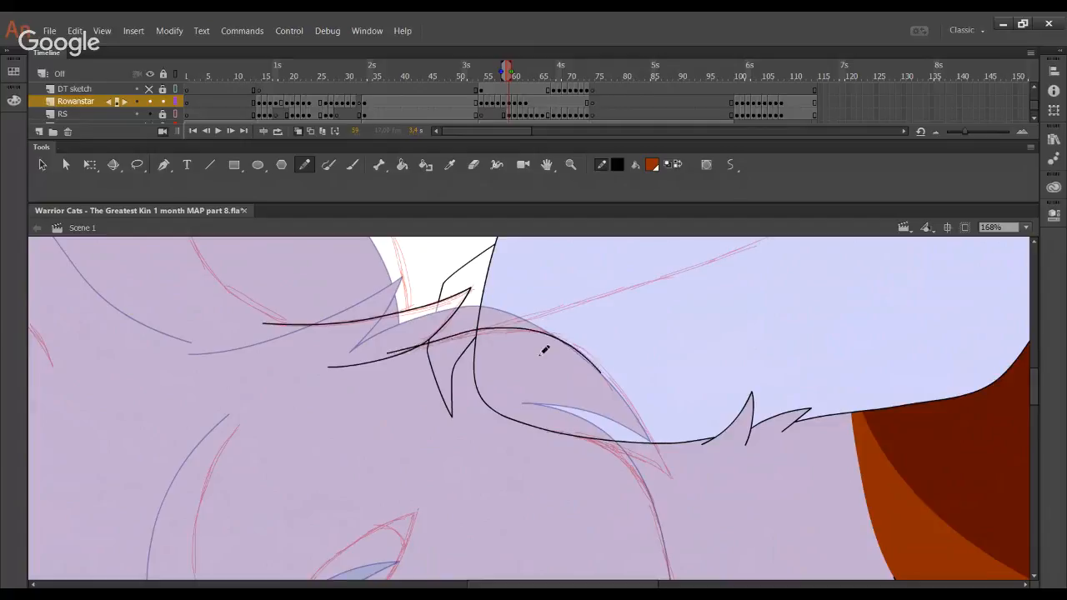
pyautogui.moveTo(394, 351); pyautogui.dragTo(501, 330)
pyautogui.hotkey('ctrl', 'z')
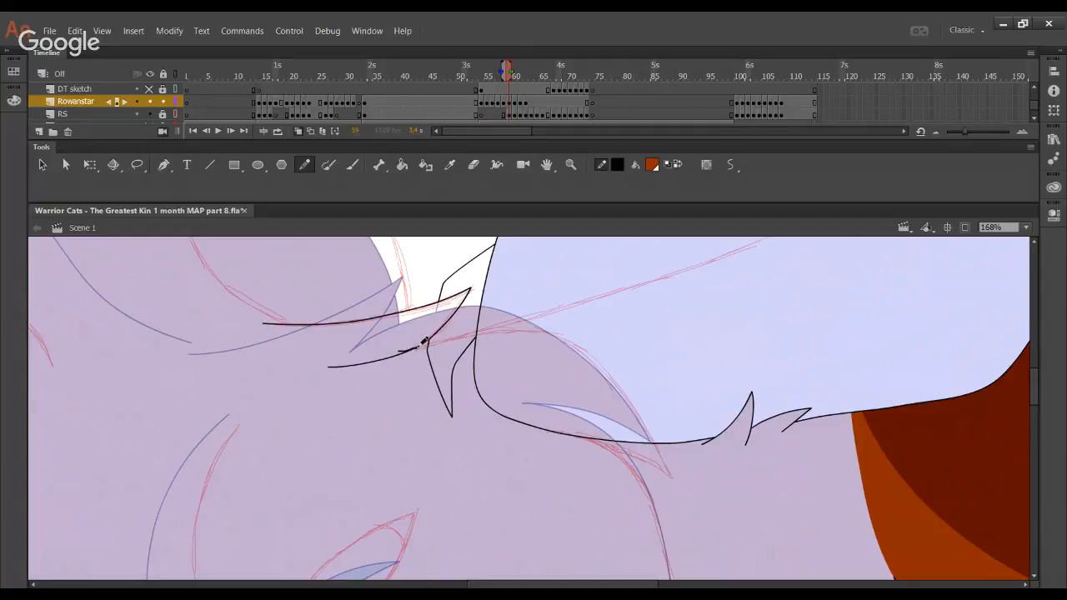
pyautogui.moveTo(400, 350)
pyautogui.mouseDown()
pyautogui.moveTo(533, 330)
pyautogui.moveTo(585, 338)
pyautogui.mouseUp()
pyautogui.hotkey('ctrl', 'z')
pyautogui.moveTo(397, 351)
pyautogui.mouseDown()
pyautogui.moveTo(521, 325)
pyautogui.moveTo(594, 364)
pyautogui.mouseUp()
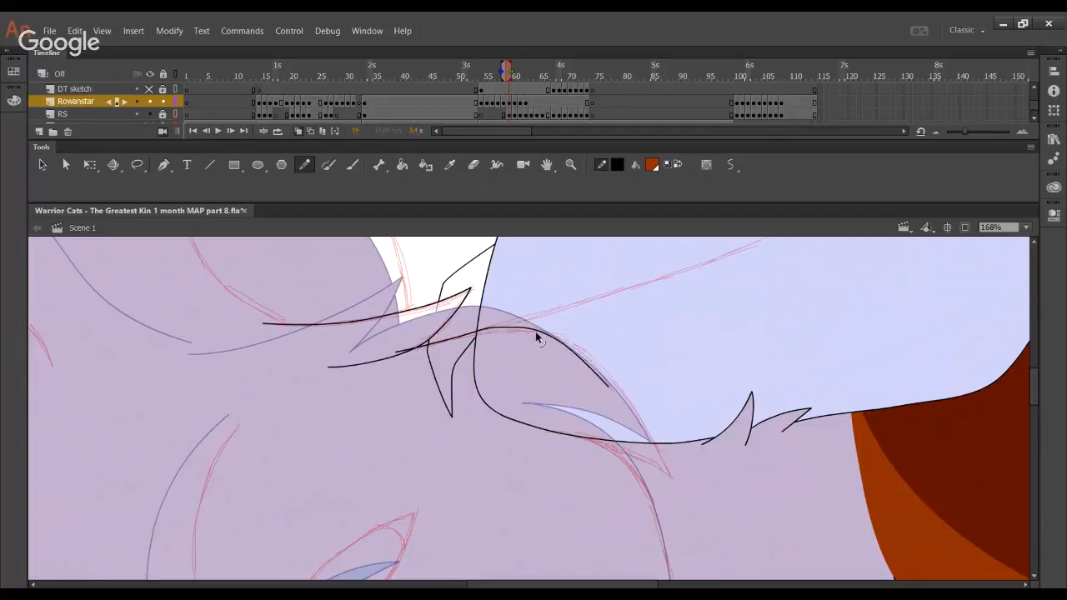
pyautogui.hotkey('ctrl', 'z')
pyautogui.moveTo(395, 352)
pyautogui.mouseDown()
pyautogui.moveTo(508, 327)
pyautogui.moveTo(565, 329)
pyautogui.moveTo(628, 397)
pyautogui.moveTo(675, 483)
pyautogui.mouseUp()
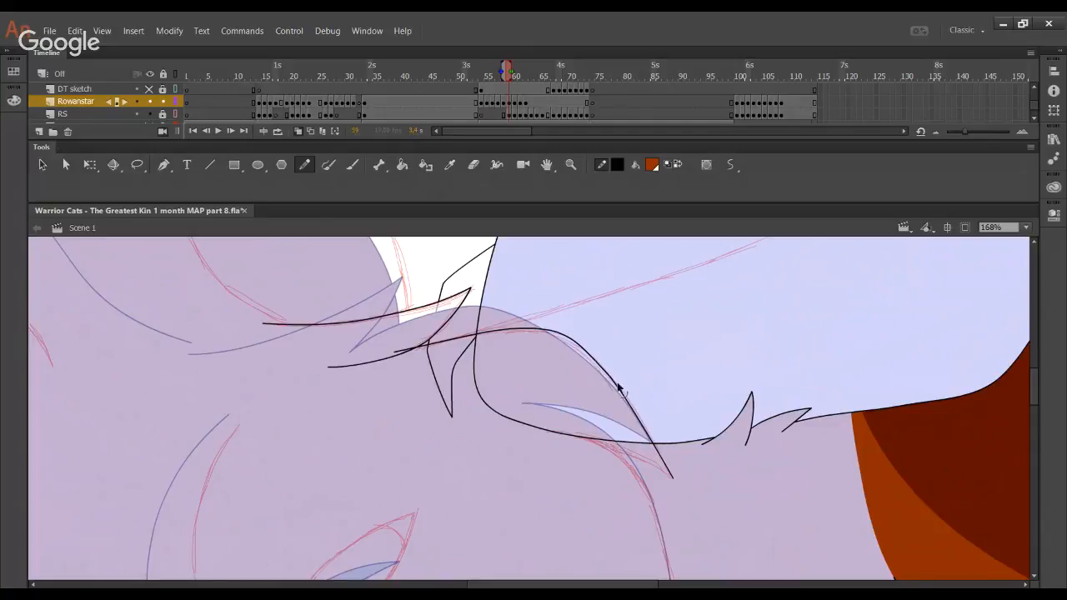
pyautogui.moveTo(617, 384); pyautogui.dragTo(621, 390)
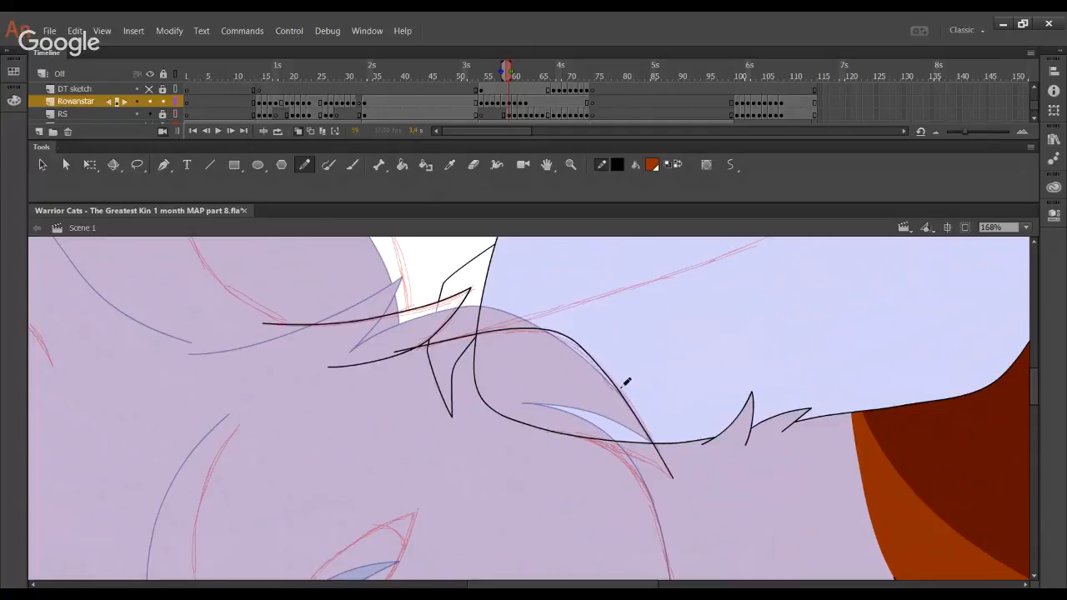
# Delete the leftover lines beneath the head tuft and extend the tuft's inner corner out to the sketch
pyautogui.keyDown('ctrl'); pyautogui.click(435, 370); pyautogui.keyUp('ctrl')
pyautogui.keyDown('ctrl'); pyautogui.keyDown('shift'); pyautogui.click(454, 370); pyautogui.keyUp('shift'); pyautogui.keyUp('ctrl')
pyautogui.press('Delete')
pyautogui.moveTo(518, 416); pyautogui.dragTo(504, 401)
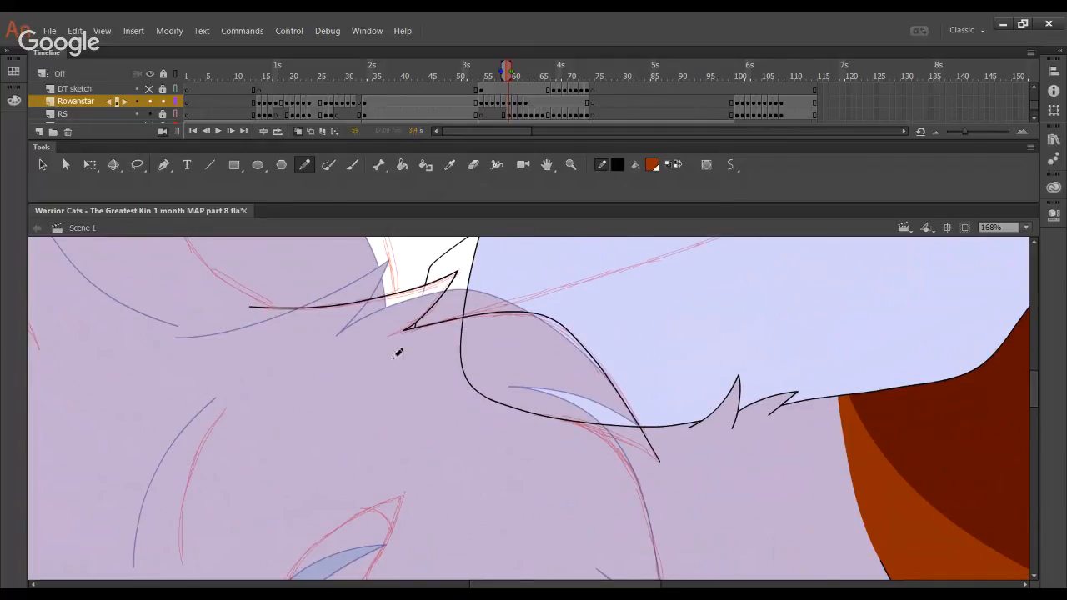
pyautogui.moveTo(403, 329); pyautogui.dragTo(387, 337)
pyautogui.moveTo(621, 426)
pyautogui.mouseDown()
pyautogui.moveTo(576, 370)
pyautogui.moveTo(538, 364)
pyautogui.moveTo(496, 303)
pyautogui.mouseUp()
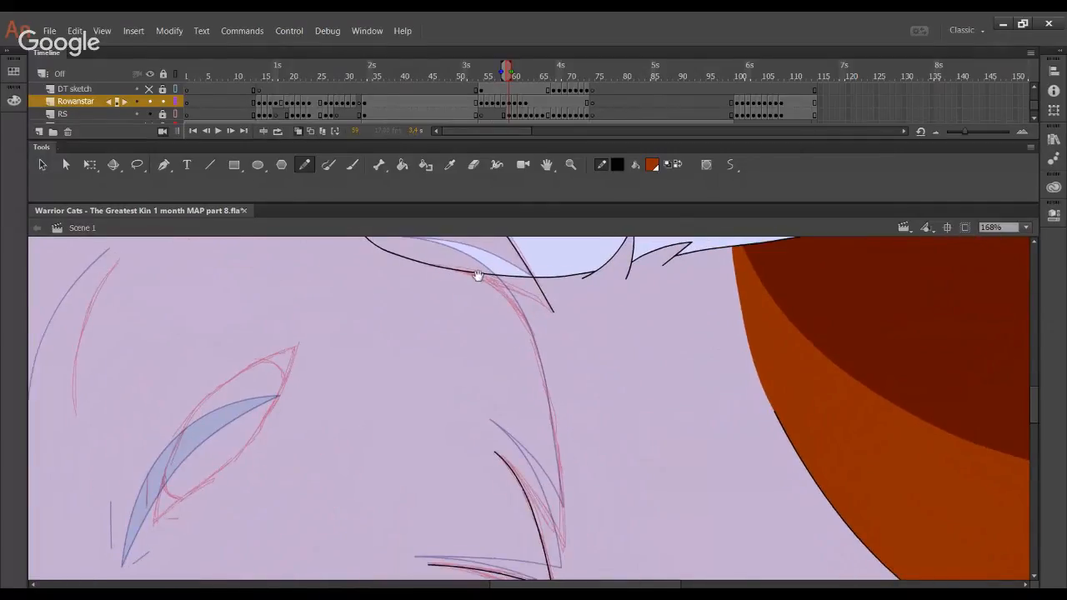
pyautogui.moveTo(429, 267)
pyautogui.mouseDown()
pyautogui.moveTo(464, 273)
pyautogui.moveTo(531, 319)
pyautogui.moveTo(547, 428)
pyautogui.mouseUp()
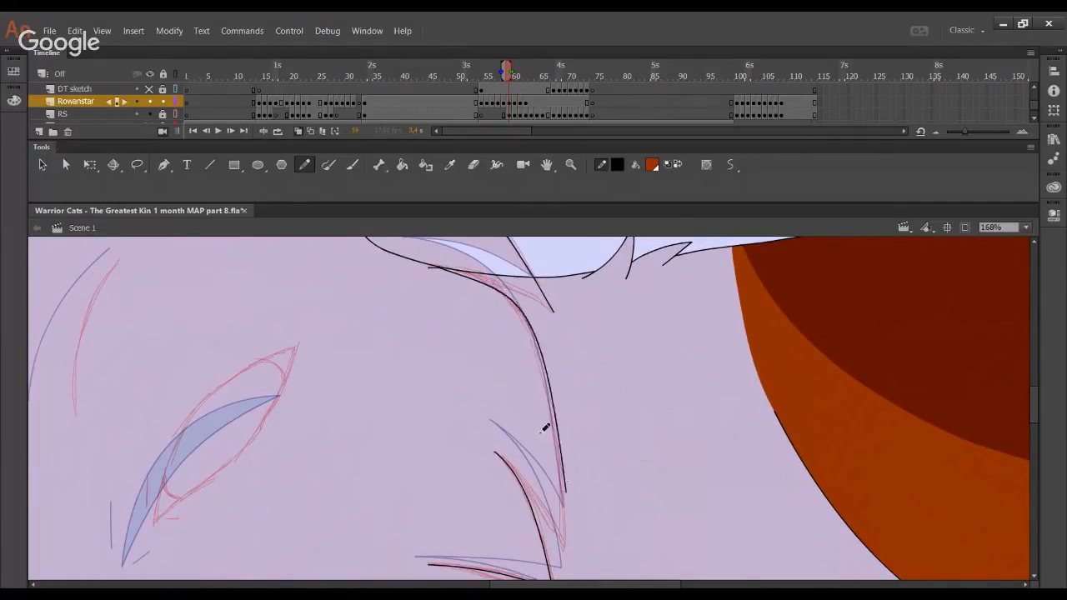
pyautogui.hotkey('ctrl', 'z')
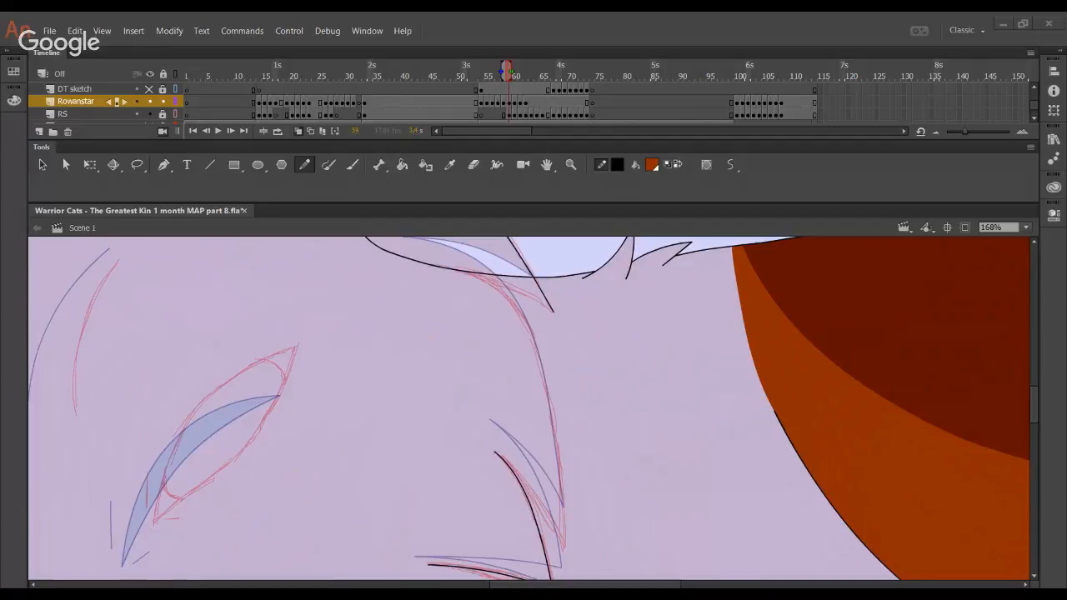
pyautogui.click(2, 439)
pyautogui.moveTo(243, 386); pyautogui.dragTo(473, 448)
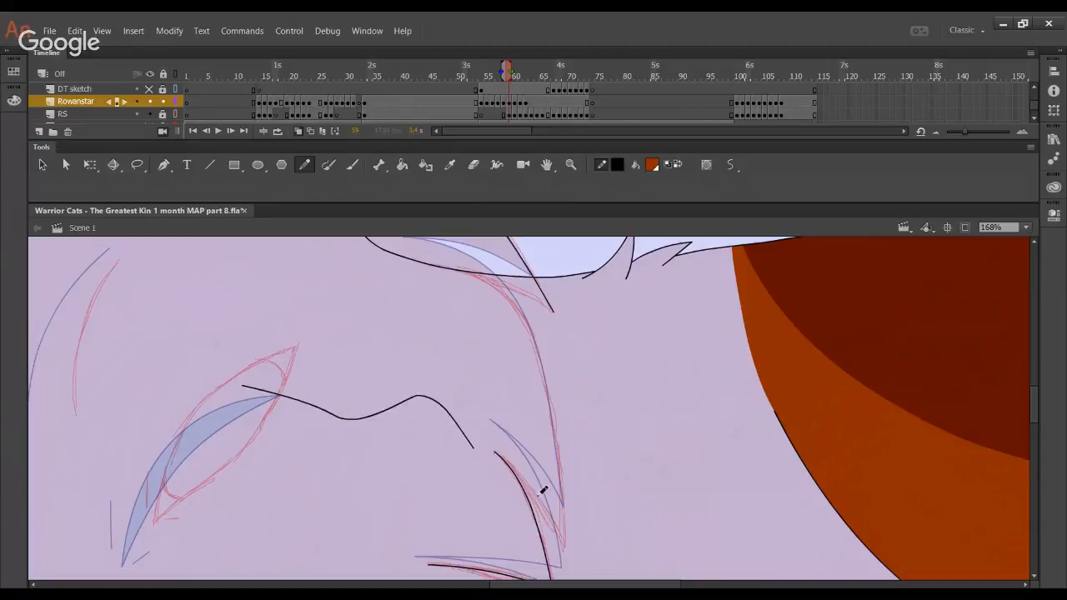
pyautogui.hotkey('ctrl', 'z')
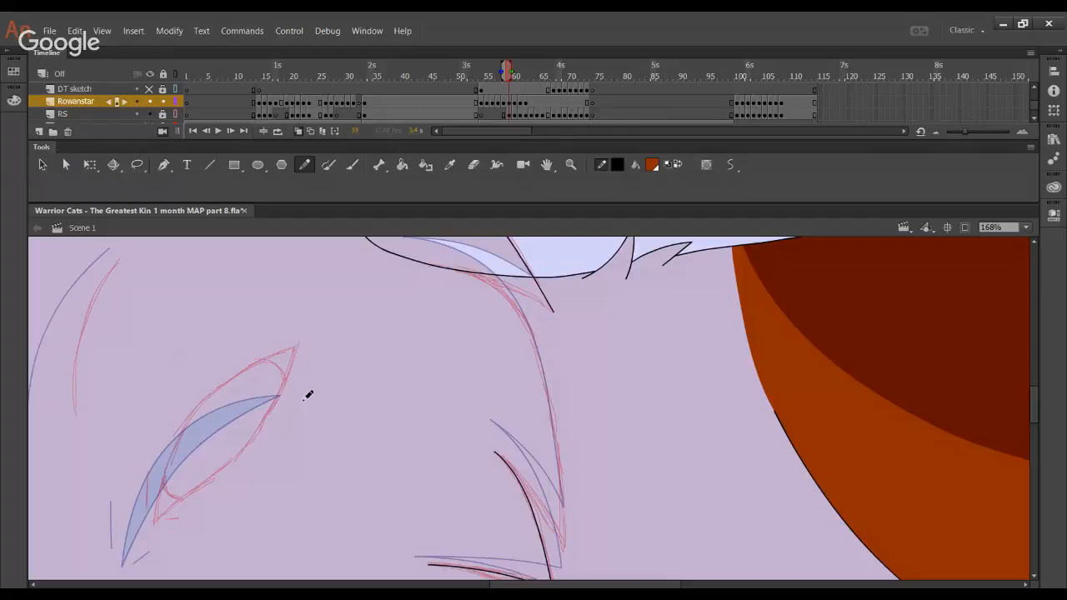
pyautogui.moveTo(333, 381)
pyautogui.mouseDown()
pyautogui.moveTo(406, 414)
pyautogui.moveTo(510, 343)
pyautogui.mouseUp()
pyautogui.hotkey('ctrl', 'z')
# Ink the upper edge of the open eye and bend it to follow the sketch
pyautogui.press('space')
pyautogui.moveTo(253, 484); pyautogui.dragTo(415, 285)
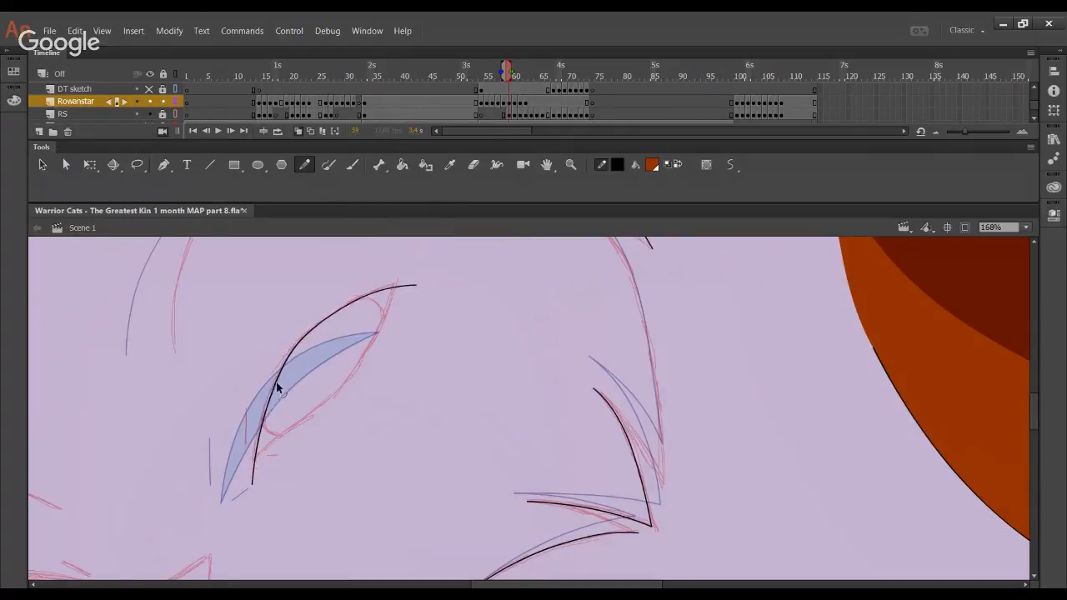
pyautogui.moveTo(276, 383); pyautogui.dragTo(274, 381)
pyautogui.moveTo(253, 482); pyautogui.dragTo(252, 484)
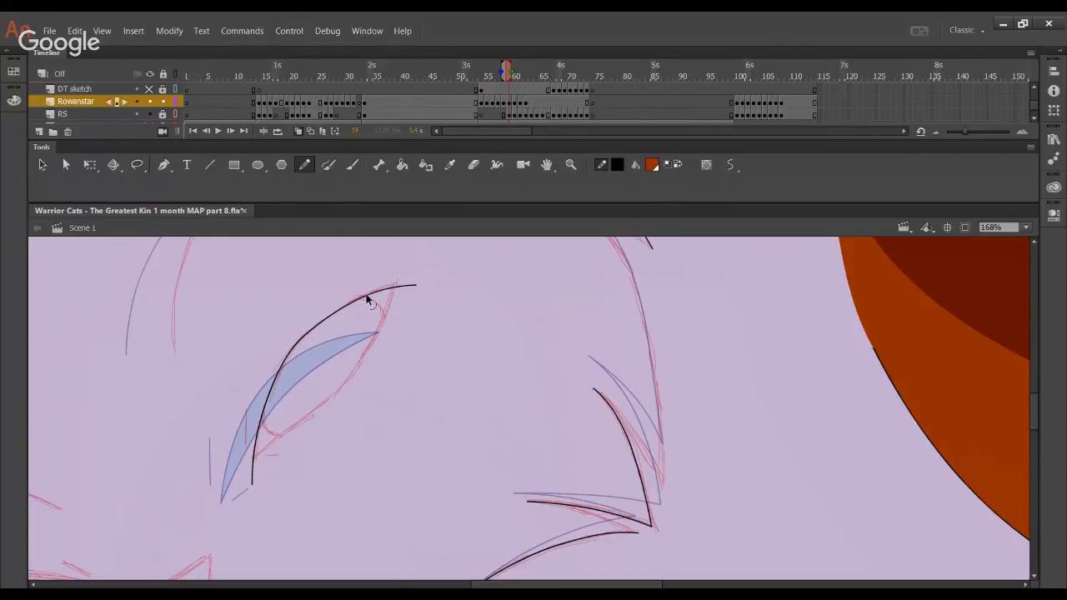
pyautogui.moveTo(366, 296); pyautogui.dragTo(412, 275)
pyautogui.moveTo(345, 322); pyautogui.dragTo(364, 291)
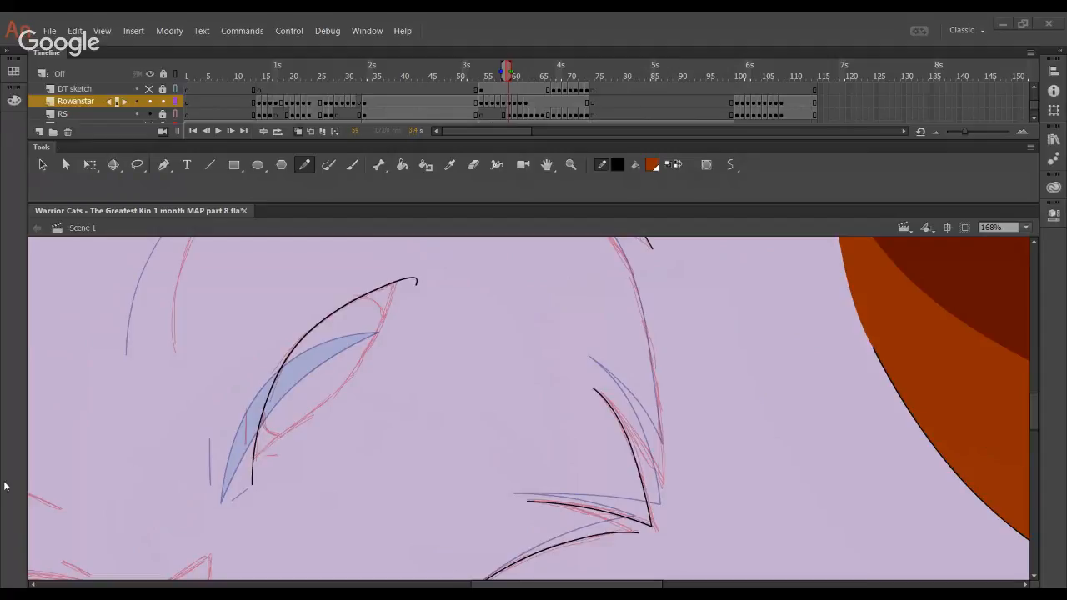
# Ink the lower edge of the open eye, delete the ends overshooting both corners, and bend it to match the sketch
pyautogui.moveTo(264, 427); pyautogui.dragTo(375, 433)
pyautogui.hotkey('ctrl', 'z')
pyautogui.moveTo(241, 471)
pyautogui.mouseDown()
pyautogui.moveTo(340, 404)
pyautogui.moveTo(282, 437)
pyautogui.moveTo(395, 314)
pyautogui.moveTo(403, 255)
pyautogui.mouseUp()
pyautogui.hotkey('ctrl', 'z')
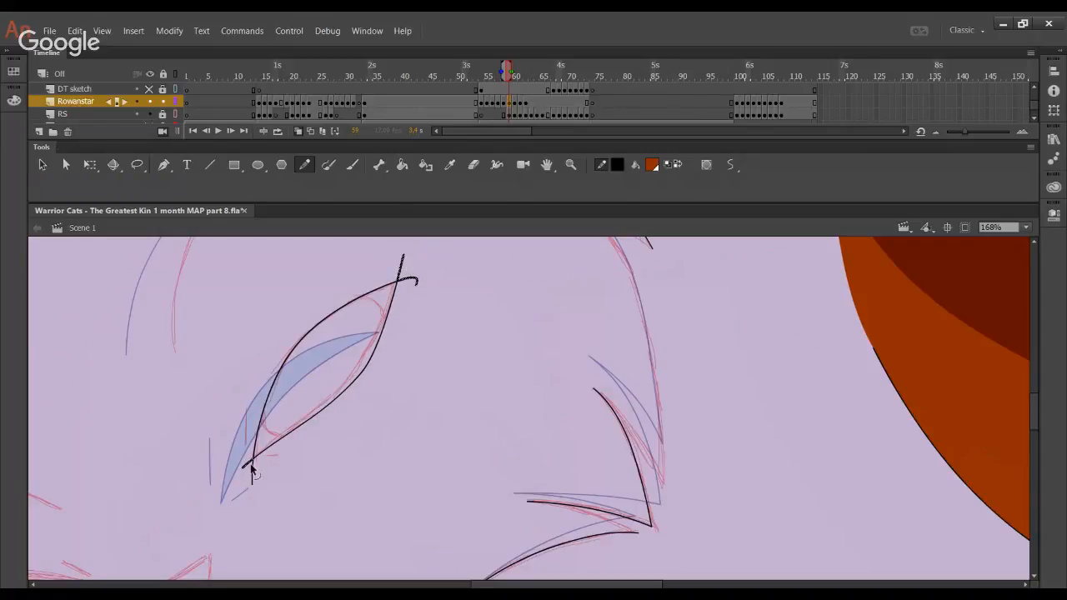
pyautogui.keyDown('ctrl'); pyautogui.keyDown('shift'); pyautogui.click(252, 467); pyautogui.keyUp('shift'); pyautogui.keyUp('ctrl')
pyautogui.press('Delete')
pyautogui.moveTo(327, 407); pyautogui.dragTo(322, 406)
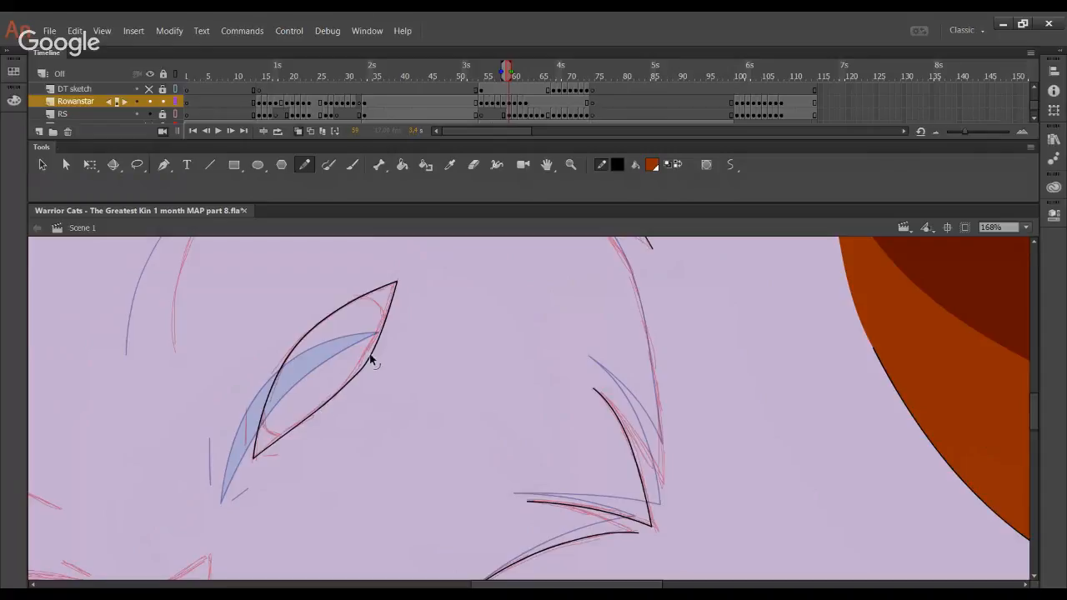
pyautogui.moveTo(371, 358); pyautogui.dragTo(385, 313)
pyautogui.moveTo(340, 384); pyautogui.dragTo(355, 369)
pyautogui.click(389, 595)
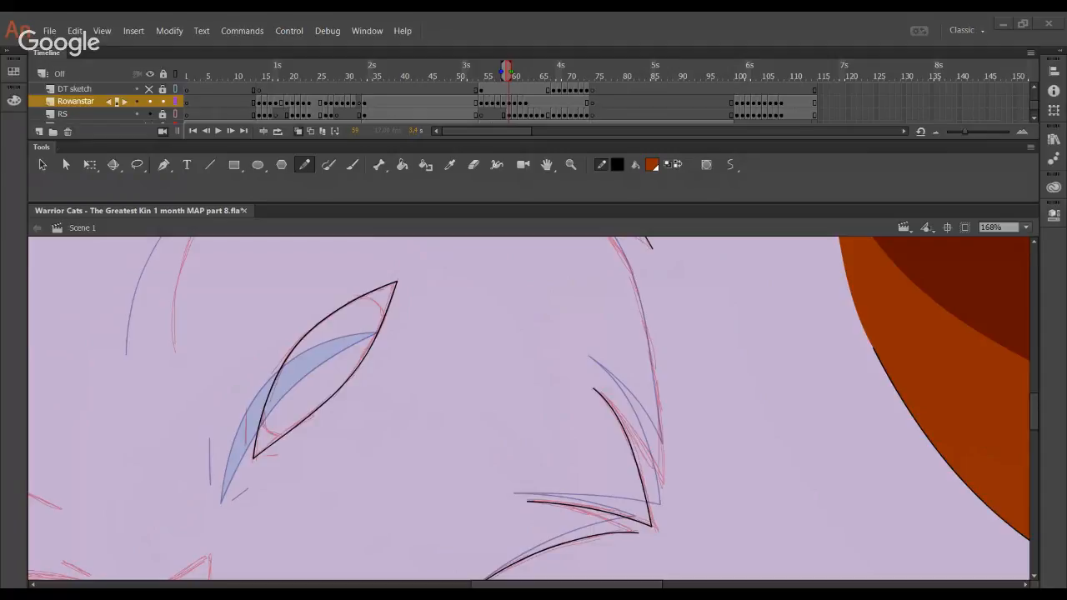
# Ink the two short crease lines beside the inner corner of the open eye
pyautogui.click(1, 413)
pyautogui.moveTo(243, 442); pyautogui.dragTo(247, 409)
pyautogui.hotkey('ctrl', 'z')
pyautogui.hotkey('ctrl', 'z')
pyautogui.hotkey('ctrl', 'z')
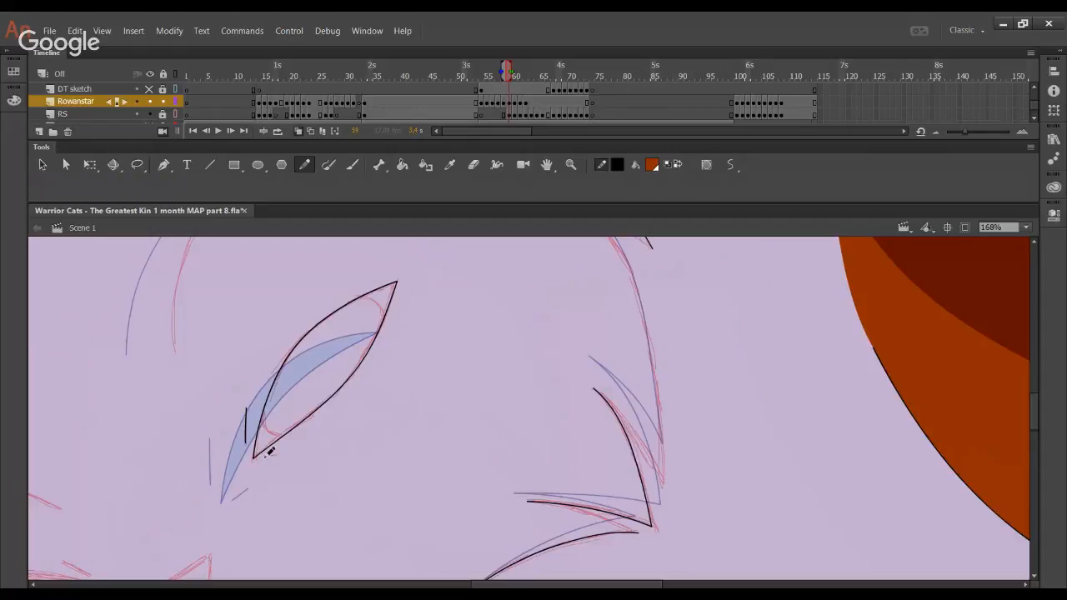
pyautogui.moveTo(263, 457); pyautogui.dragTo(279, 453)
# Ink the side of the head from beneath the fur point down to the cheek, and delete the body outline crossing the head
pyautogui.moveTo(547, 367); pyautogui.dragTo(494, 441)
pyautogui.moveTo(472, 275)
pyautogui.mouseDown()
pyautogui.moveTo(529, 285)
pyautogui.moveTo(580, 343)
pyautogui.moveTo(611, 554)
pyautogui.mouseUp()
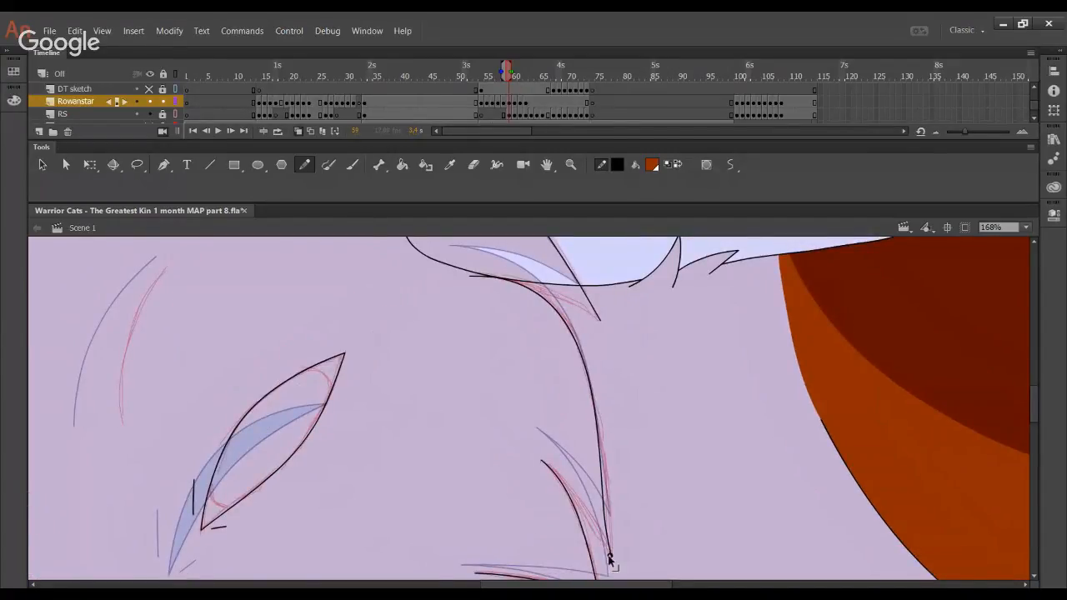
pyautogui.moveTo(603, 508)
pyautogui.mouseDown()
pyautogui.moveTo(614, 545)
pyautogui.moveTo(609, 499)
pyautogui.mouseUp()
pyautogui.moveTo(575, 373)
pyautogui.mouseDown()
pyautogui.moveTo(574, 439)
pyautogui.moveTo(547, 423)
pyautogui.mouseUp()
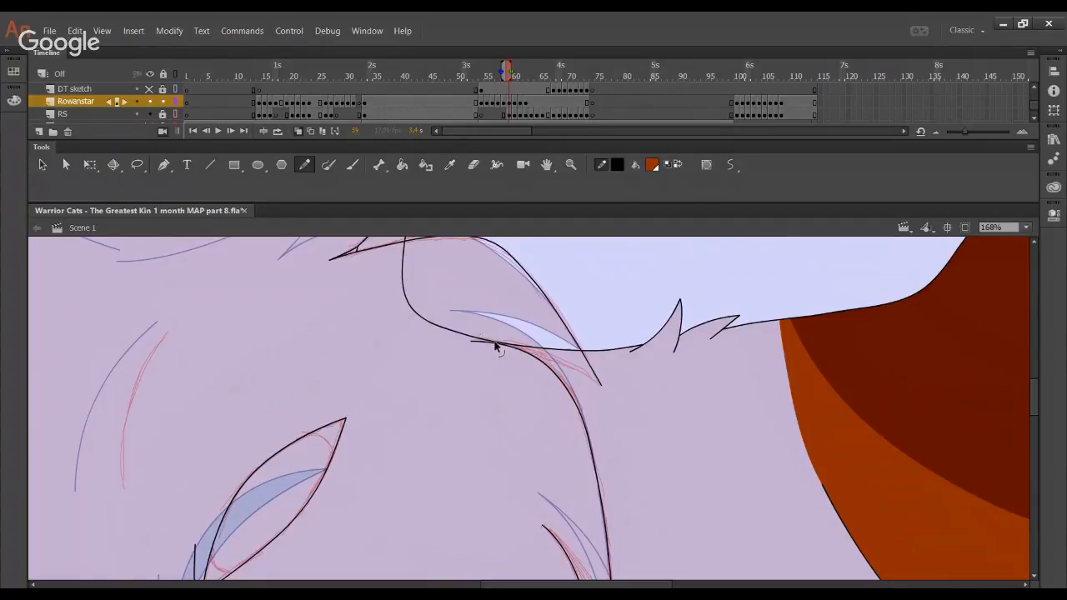
pyautogui.keyDown('ctrl'); pyautogui.click(496, 348); pyautogui.keyUp('ctrl')
pyautogui.press('Delete')
# Complete the lower edge of the fur point at the back of the head, hiding the RS sketch layer temporarily
pyautogui.click(150, 114)
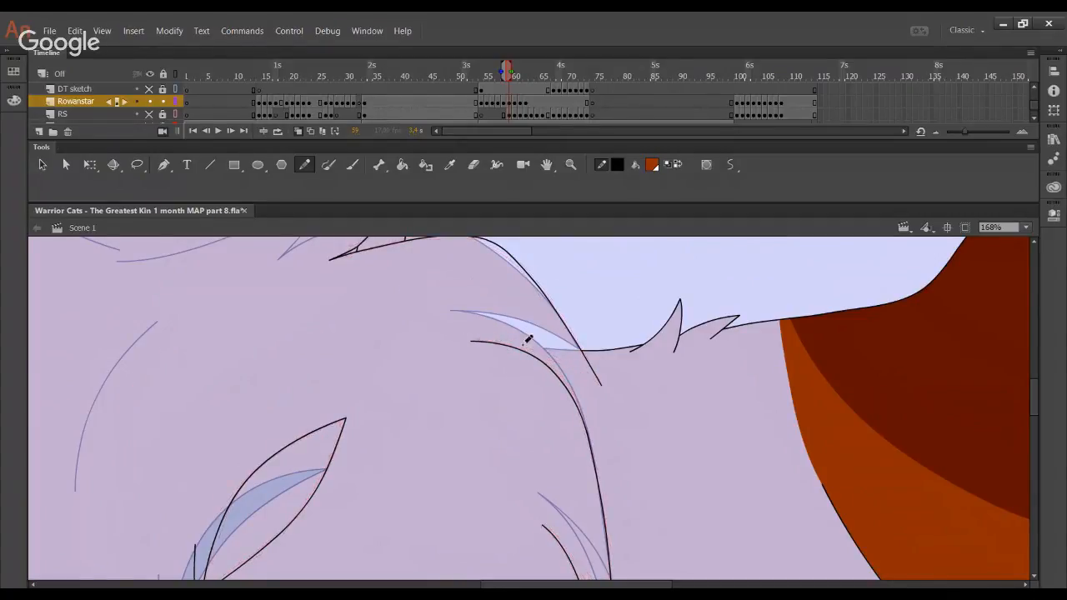
pyautogui.moveTo(481, 337)
pyautogui.mouseDown()
pyautogui.moveTo(522, 344)
pyautogui.moveTo(598, 377)
pyautogui.moveTo(485, 339)
pyautogui.mouseUp()
pyautogui.click(149, 113)
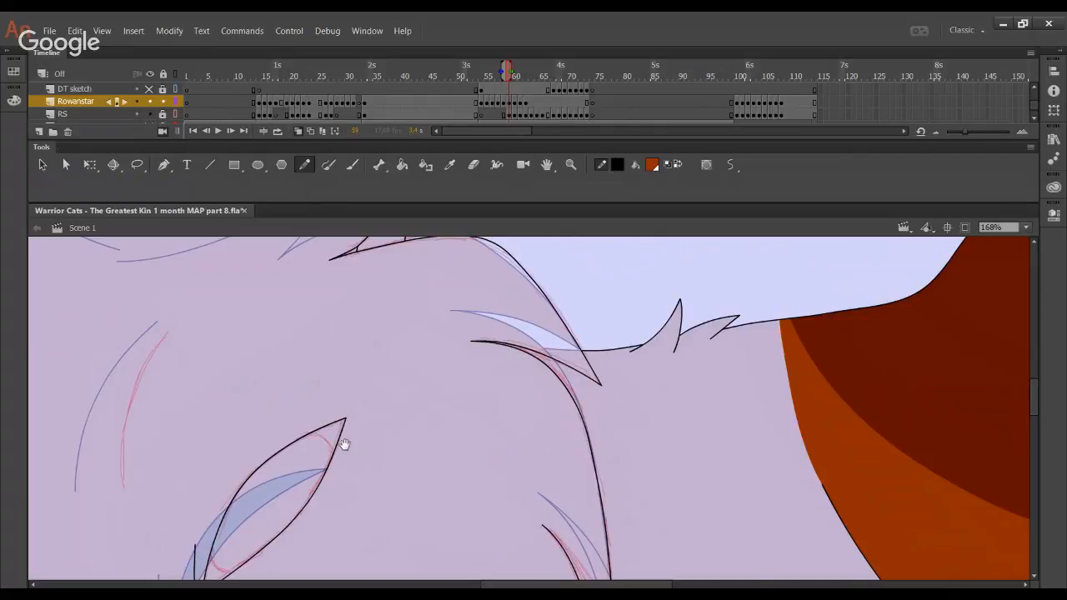
# Ink the curved brow lines above the open eye and above the closed eye
pyautogui.moveTo(344, 445); pyautogui.dragTo(659, 393)
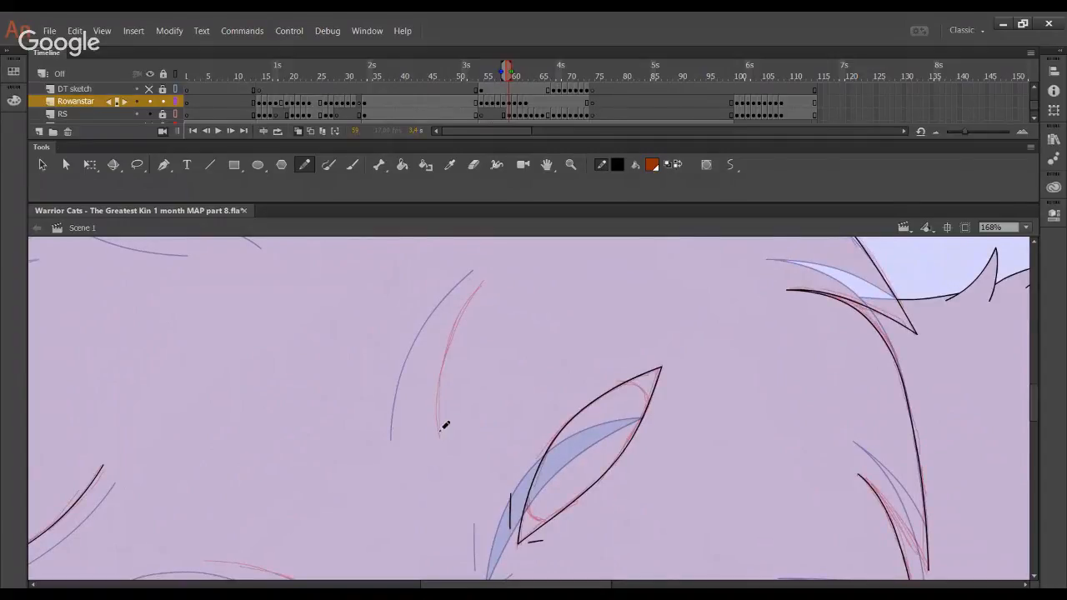
pyautogui.moveTo(440, 435)
pyautogui.mouseDown()
pyautogui.moveTo(435, 353)
pyautogui.moveTo(485, 280)
pyautogui.mouseUp()
pyautogui.moveTo(454, 381)
pyautogui.mouseDown()
pyautogui.moveTo(448, 358)
pyautogui.moveTo(431, 381)
pyautogui.moveTo(439, 376)
pyautogui.moveTo(439, 405)
pyautogui.moveTo(581, 206)
pyautogui.moveTo(401, 381)
pyautogui.moveTo(452, 409)
pyautogui.moveTo(441, 405)
pyautogui.moveTo(442, 385)
pyautogui.moveTo(442, 397)
pyautogui.mouseUp()
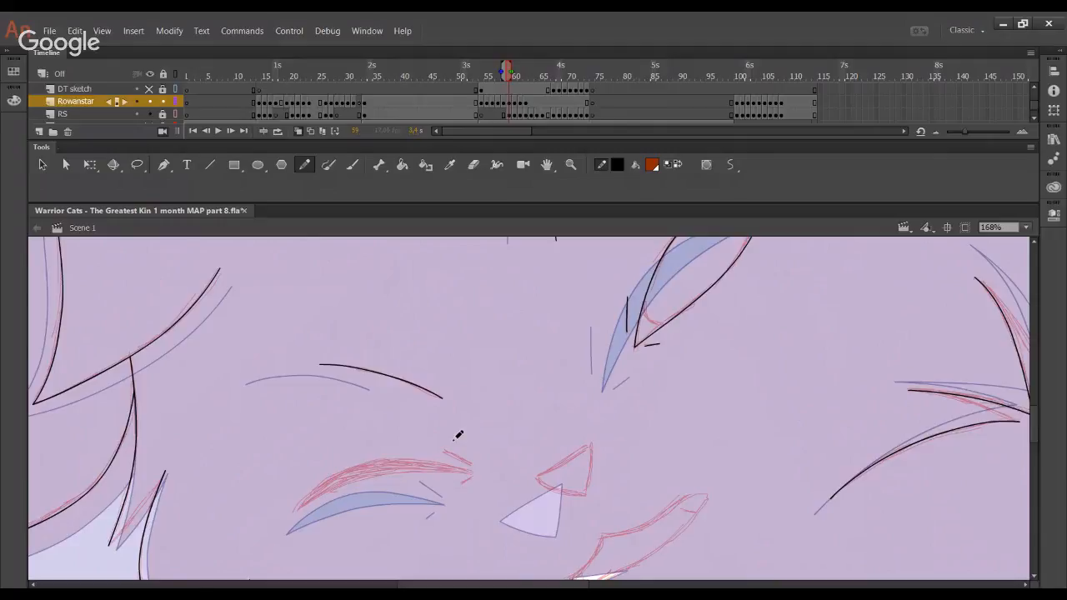
# Ink the two short crease lines at the inner corner of the closed eye
pyautogui.moveTo(431, 479)
pyautogui.mouseDown()
pyautogui.moveTo(405, 374)
pyautogui.moveTo(453, 361)
pyautogui.moveTo(473, 320)
pyautogui.mouseUp()
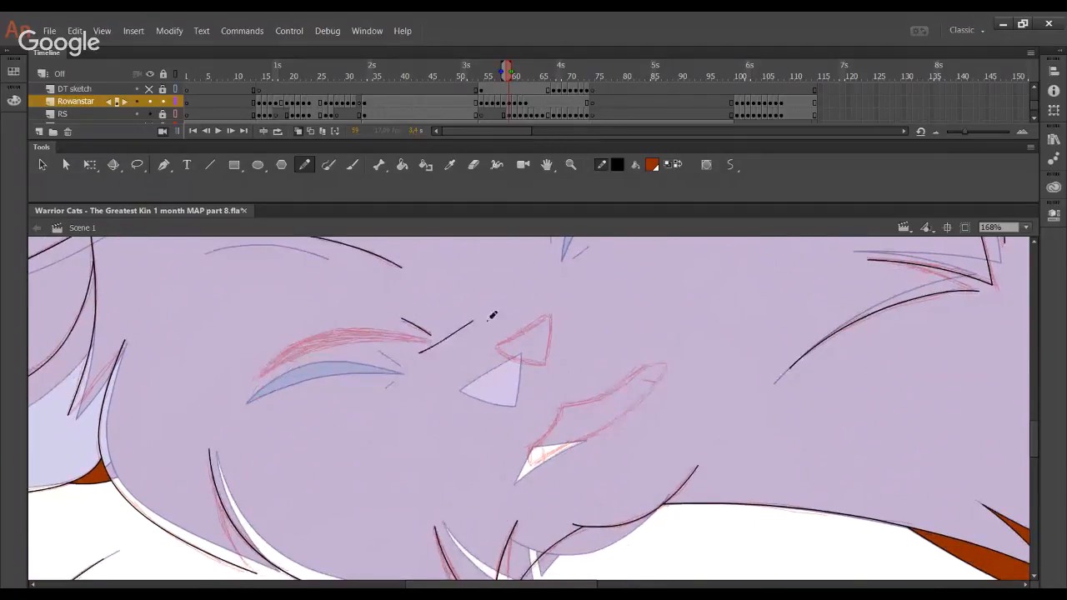
pyautogui.hotkey('ctrl', 'z')
pyautogui.moveTo(425, 357); pyautogui.dragTo(492, 309)
pyautogui.hotkey('ctrl', 'z')
pyautogui.moveTo(421, 353); pyautogui.dragTo(492, 305)
pyautogui.hotkey('ctrl', 'z')
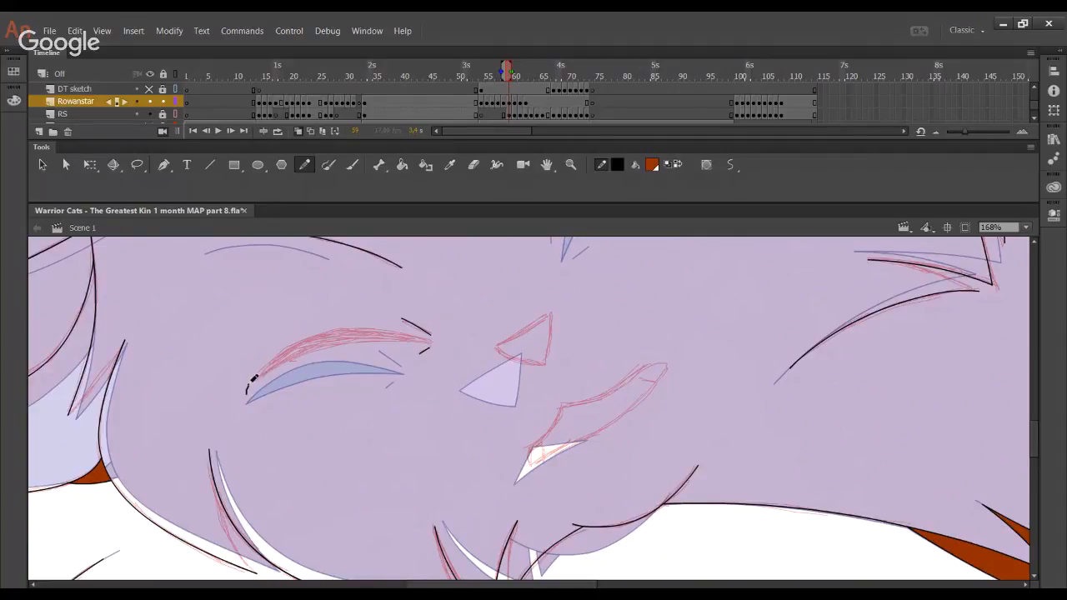
# Ink the upper edge of the closed eye as one arc and bend its outer end to match the sketch
pyautogui.moveTo(248, 390)
pyautogui.mouseDown()
pyautogui.moveTo(349, 329)
pyautogui.moveTo(492, 358)
pyautogui.mouseUp()
pyautogui.hotkey('ctrl', 'z')
pyautogui.moveTo(244, 401)
pyautogui.mouseDown()
pyautogui.moveTo(257, 372)
pyautogui.moveTo(333, 335)
pyautogui.moveTo(427, 340)
pyautogui.moveTo(495, 360)
pyautogui.moveTo(284, 354)
pyautogui.moveTo(321, 330)
pyautogui.moveTo(409, 332)
pyautogui.moveTo(488, 357)
pyautogui.mouseUp()
pyautogui.hotkey('ctrl', 'z')
pyautogui.hotkey('ctrl', 'z')
pyautogui.moveTo(253, 391)
pyautogui.mouseDown()
pyautogui.moveTo(309, 333)
pyautogui.moveTo(390, 327)
pyautogui.moveTo(474, 359)
pyautogui.mouseUp()
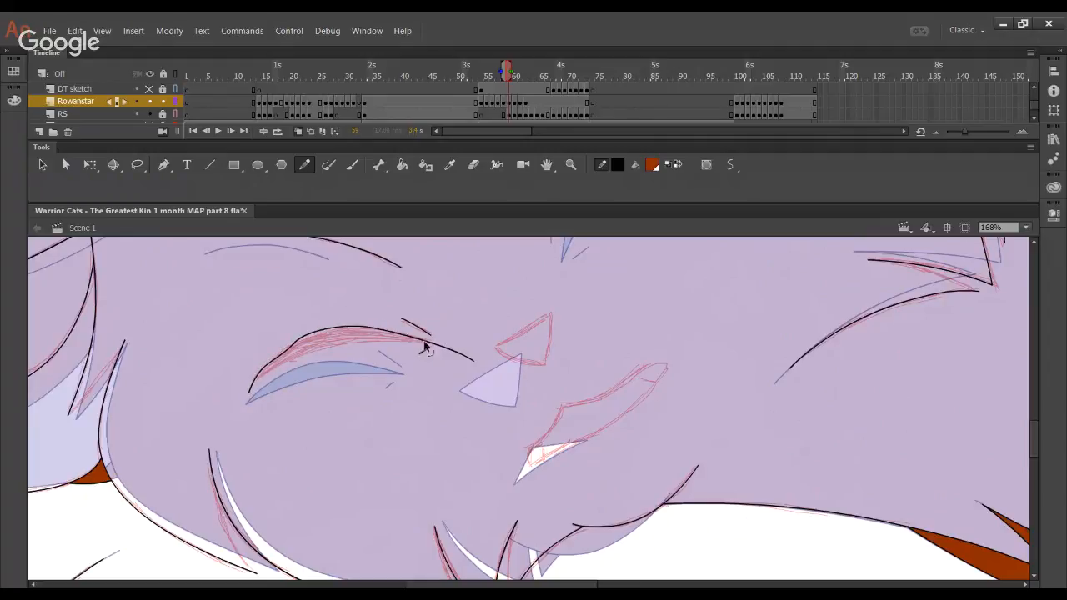
pyautogui.hotkey('ctrl', 'z')
pyautogui.moveTo(247, 401)
pyautogui.mouseDown()
pyautogui.moveTo(272, 363)
pyautogui.moveTo(317, 337)
pyautogui.moveTo(405, 332)
pyautogui.moveTo(470, 356)
pyautogui.mouseUp()
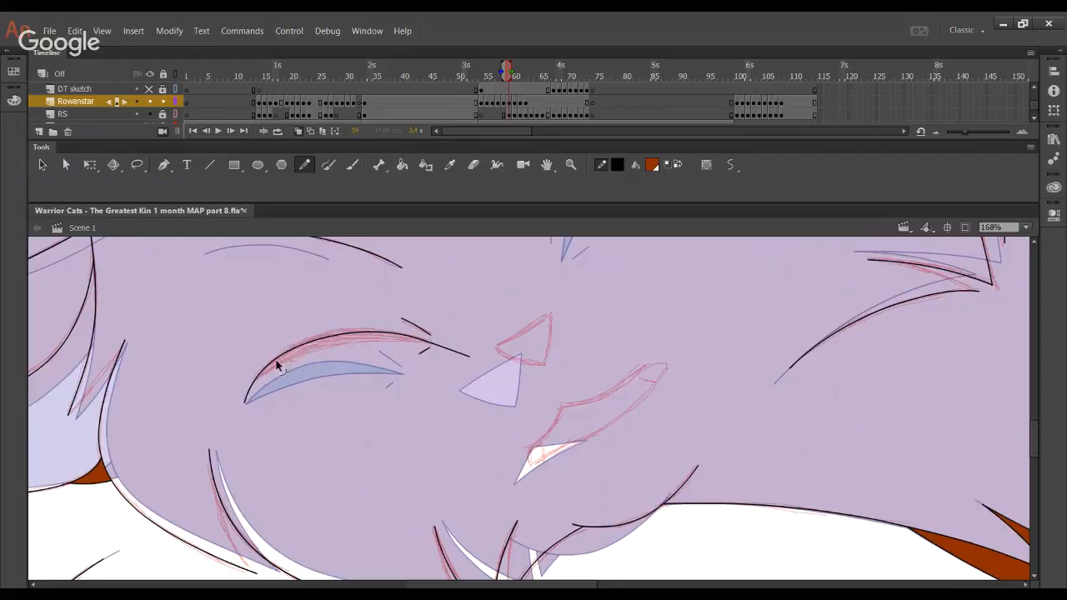
pyautogui.hotkey('ctrl', 'z')
pyautogui.moveTo(248, 390)
pyautogui.mouseDown()
pyautogui.moveTo(287, 343)
pyautogui.moveTo(371, 320)
pyautogui.moveTo(492, 363)
pyautogui.mouseUp()
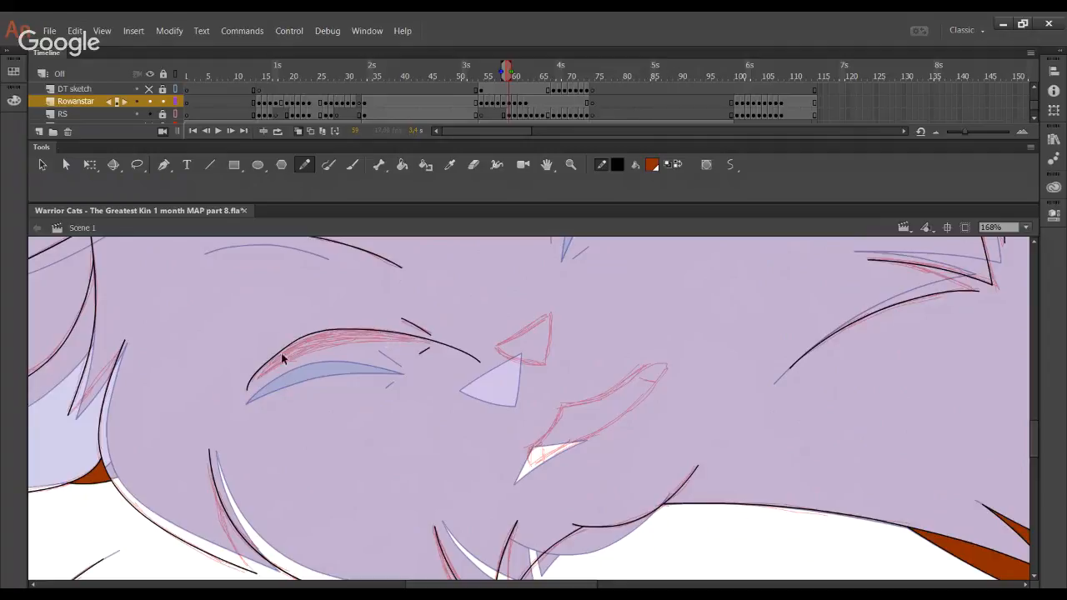
pyautogui.moveTo(251, 377); pyautogui.dragTo(288, 345)
# Ink the lower edge of the closed eye, delete the ends overshooting both corners, and bend it to the sketch
pyautogui.moveTo(241, 384)
pyautogui.mouseDown()
pyautogui.moveTo(325, 357)
pyautogui.moveTo(477, 337)
pyautogui.mouseUp()
pyautogui.keyDown('ctrl'); pyautogui.click(458, 338); pyautogui.keyUp('ctrl')
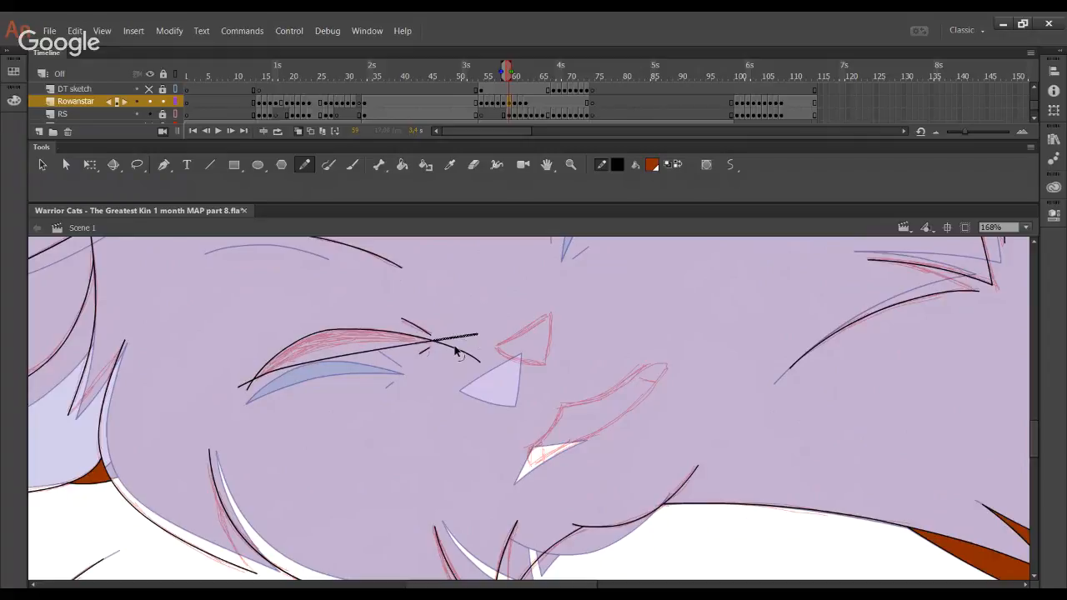
pyautogui.keyDown('ctrl'); pyautogui.keyDown('shift'); pyautogui.click(244, 384); pyautogui.keyUp('shift'); pyautogui.keyUp('ctrl')
pyautogui.press('Delete')
pyautogui.moveTo(328, 350); pyautogui.dragTo(297, 356)
pyautogui.moveTo(534, 356); pyautogui.dragTo(445, 519)
pyautogui.moveTo(424, 443); pyautogui.dragTo(521, 290)
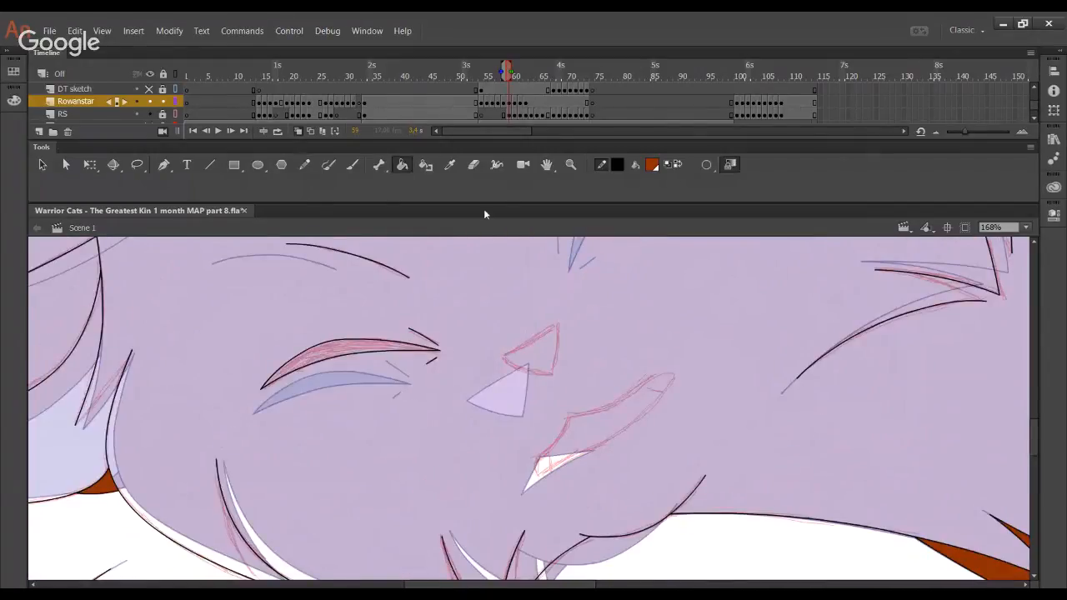
# Ink the upper edge and the curved lower edge of the nose over the sketch
pyautogui.moveTo(481, 364); pyautogui.dragTo(595, 295)
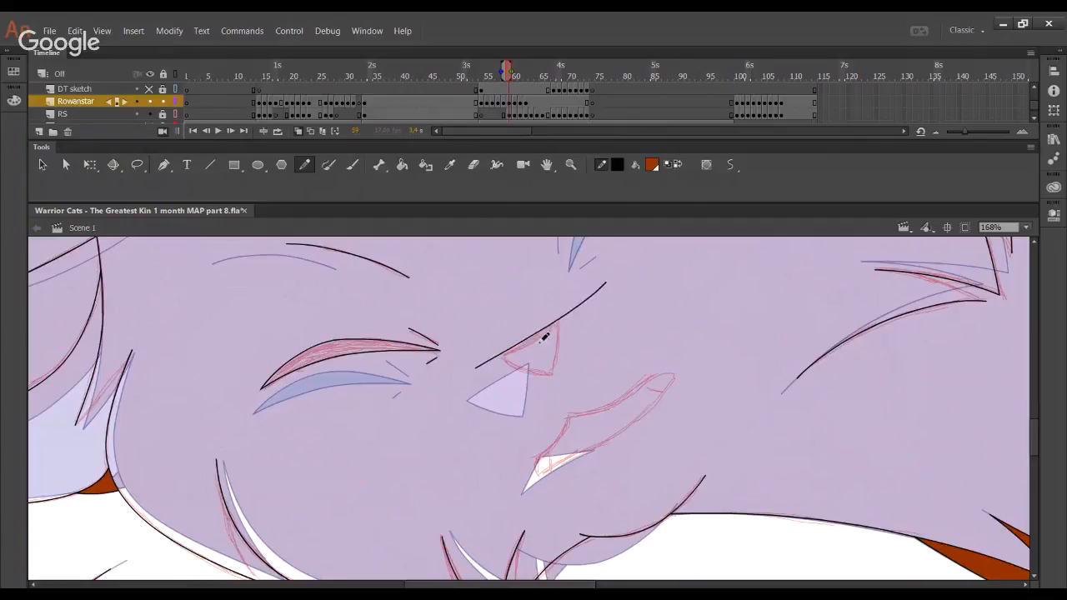
pyautogui.hotkey('ctrl', 'z')
pyautogui.moveTo(482, 364); pyautogui.dragTo(594, 295)
pyautogui.moveTo(492, 346)
pyautogui.mouseDown()
pyautogui.moveTo(609, 383)
pyautogui.moveTo(616, 375)
pyautogui.mouseUp()
pyautogui.hotkey('ctrl', 'z')
pyautogui.hotkey('ctrl', 'z')
pyautogui.moveTo(493, 347); pyautogui.dragTo(597, 376)
pyautogui.hotkey('ctrl', 'z')
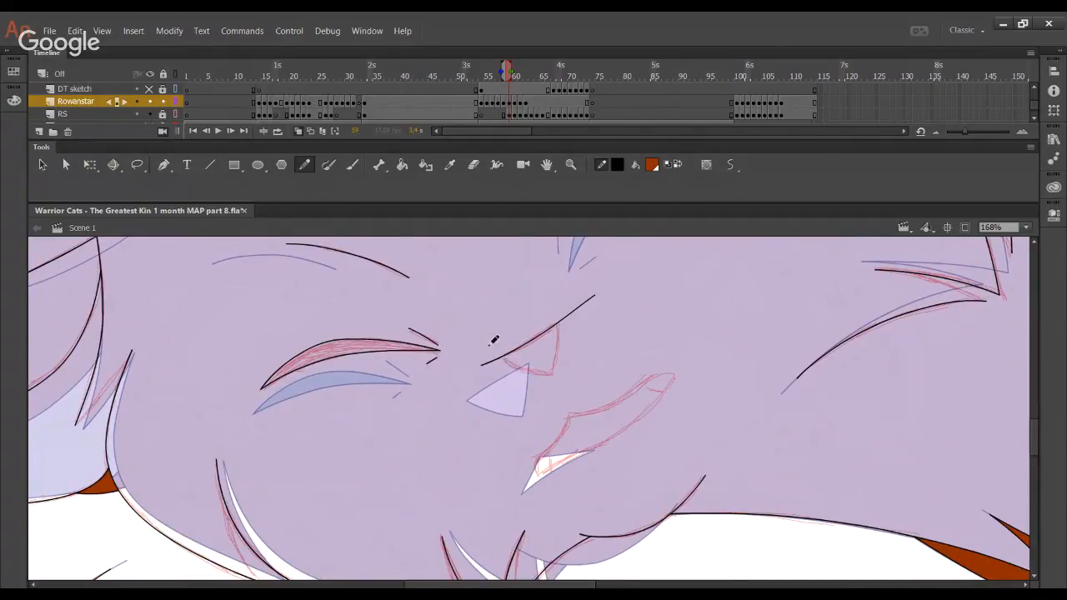
pyautogui.moveTo(491, 348)
pyautogui.mouseDown()
pyautogui.moveTo(612, 374)
pyautogui.moveTo(501, 353)
pyautogui.moveTo(588, 377)
pyautogui.mouseUp()
pyautogui.hotkey('ctrl', 'z')
pyautogui.hotkey('ctrl', 'z')
pyautogui.moveTo(494, 351)
pyautogui.mouseDown()
pyautogui.moveTo(603, 379)
pyautogui.moveTo(562, 378)
pyautogui.moveTo(562, 334)
pyautogui.mouseUp()
pyautogui.hotkey('ctrl', 'z')
# Ink the remaining side of the nose, delete the ends overshooting its corners, and bend the line to the sketch
pyautogui.moveTo(547, 397); pyautogui.dragTo(558, 300)
pyautogui.keyDown('ctrl'); pyautogui.click(564, 319); pyautogui.keyUp('ctrl')
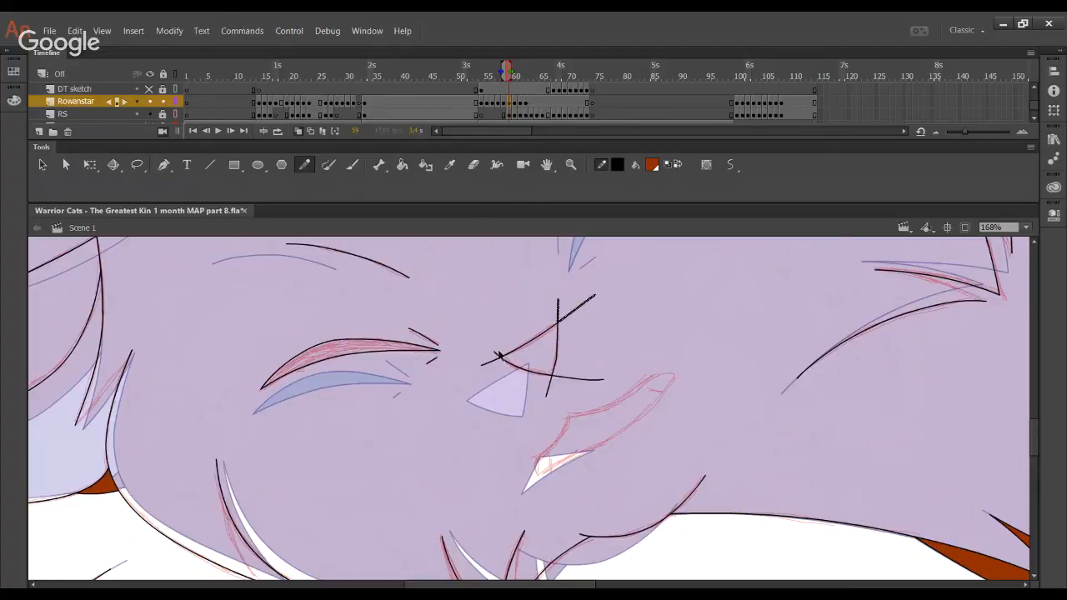
pyautogui.keyDown('ctrl'); pyautogui.keyDown('shift'); pyautogui.click(551, 389); pyautogui.keyUp('shift'); pyautogui.keyUp('ctrl')
pyautogui.press('Delete')
pyautogui.moveTo(557, 339); pyautogui.dragTo(560, 338)
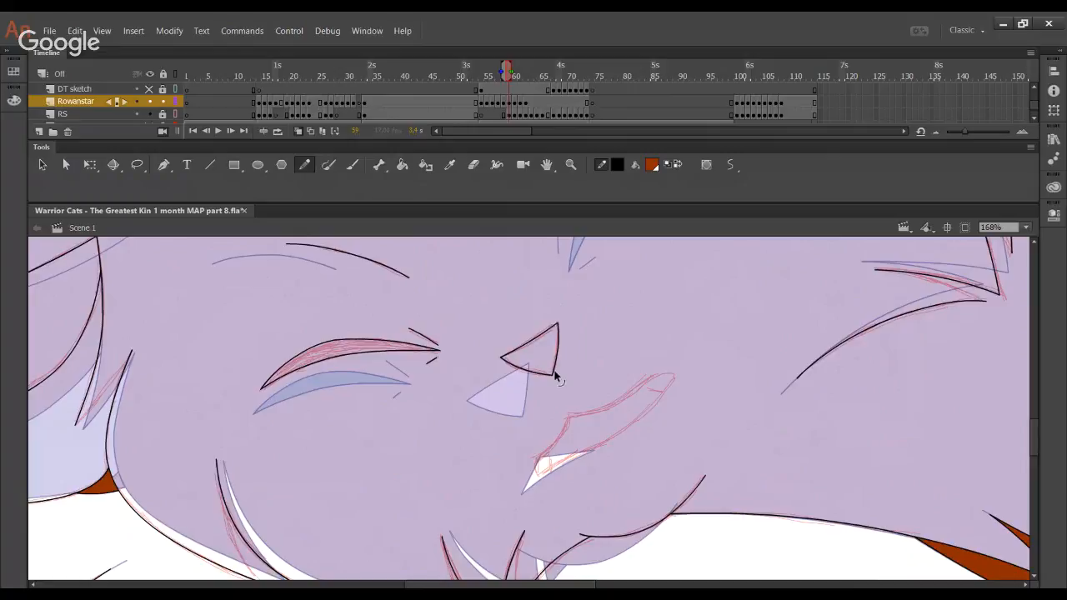
# Fill the closed eye shape with black and restore the previous stroke and fill colours
pyautogui.press('k')
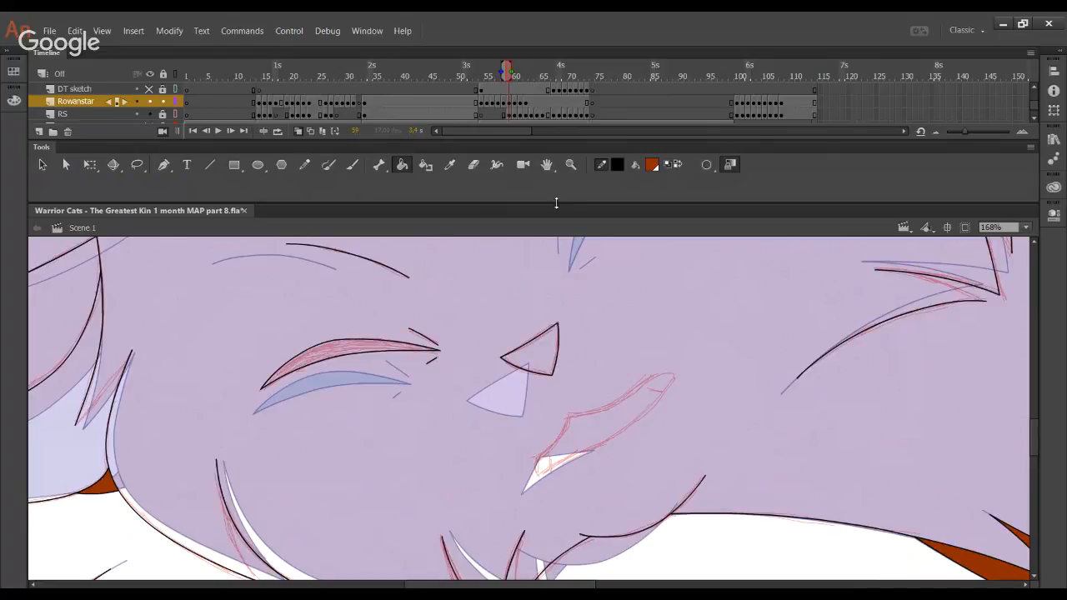
pyautogui.click(680, 165)
pyautogui.click(378, 354)
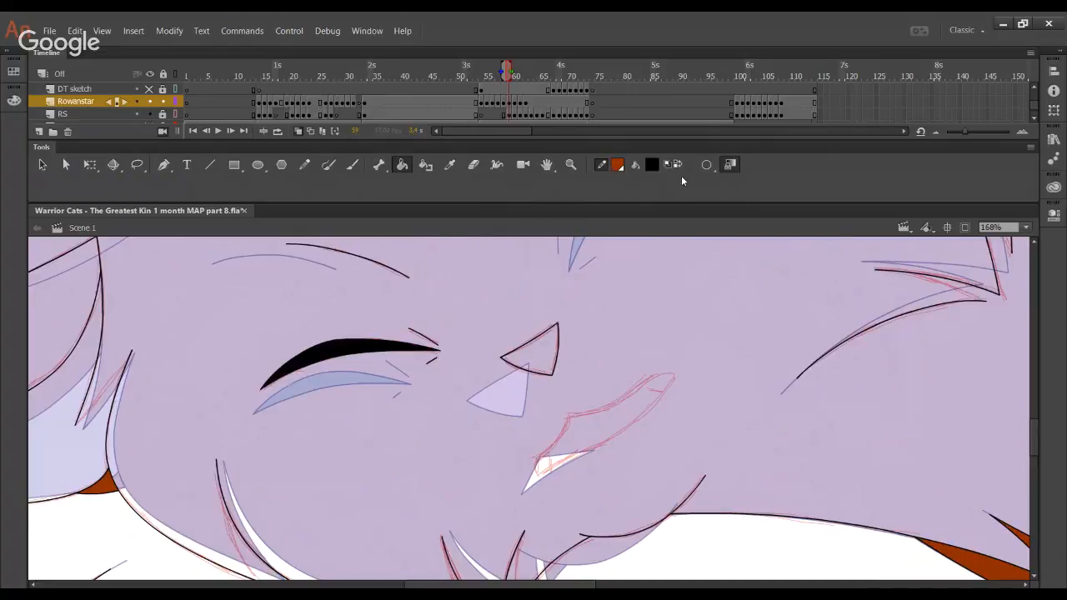
pyautogui.click(677, 165)
# Ink the short front edge of the open mouth and its upper edge out to the mouth corner
pyautogui.click(306, 164)
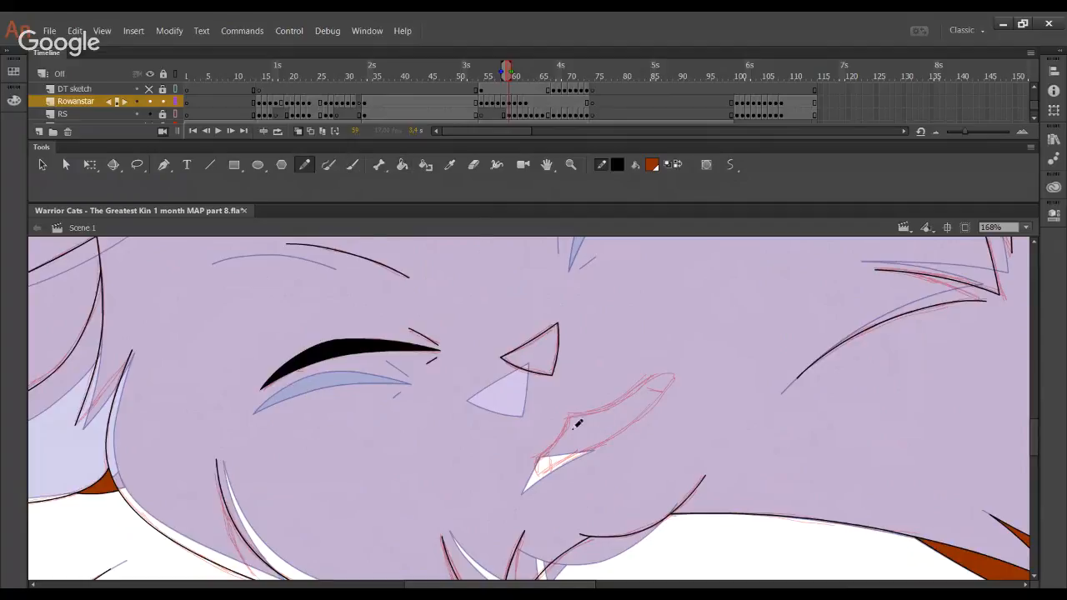
pyautogui.moveTo(550, 437)
pyautogui.mouseDown()
pyautogui.moveTo(308, 417)
pyautogui.moveTo(411, 335)
pyautogui.mouseUp()
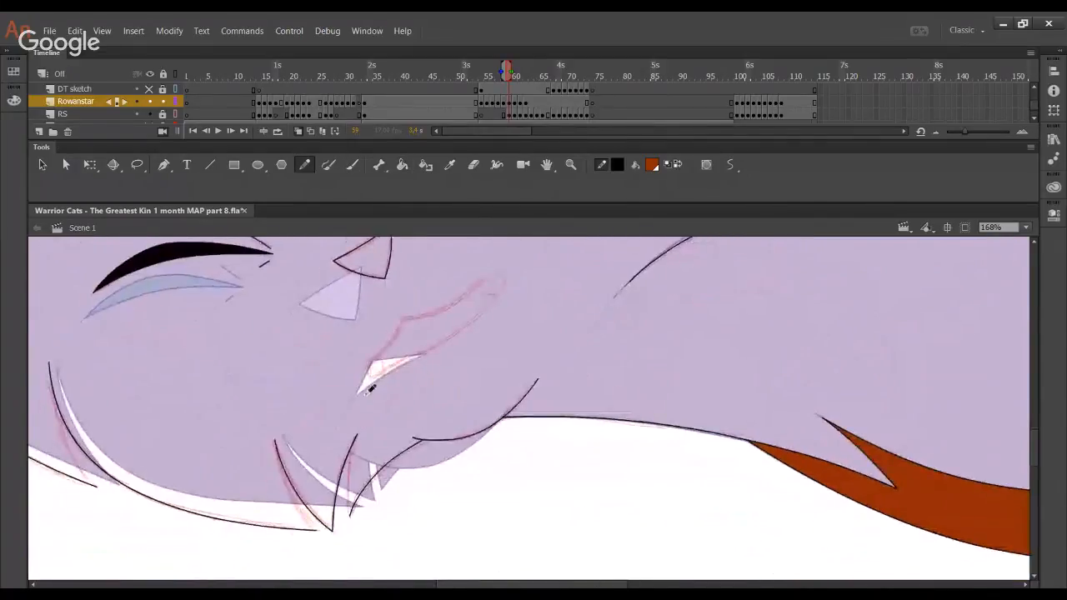
pyautogui.moveTo(375, 399)
pyautogui.mouseDown()
pyautogui.moveTo(369, 367)
pyautogui.moveTo(401, 286)
pyautogui.moveTo(395, 278)
pyautogui.mouseUp()
pyautogui.moveTo(393, 318)
pyautogui.mouseDown()
pyautogui.moveTo(516, 271)
pyautogui.moveTo(546, 306)
pyautogui.mouseUp()
pyautogui.hotkey('ctrl', 'z')
pyautogui.moveTo(392, 319)
pyautogui.mouseDown()
pyautogui.moveTo(524, 276)
pyautogui.moveTo(575, 342)
pyautogui.mouseUp()
pyautogui.hotkey('ctrl', 'z')
pyautogui.moveTo(391, 319)
pyautogui.mouseDown()
pyautogui.moveTo(498, 279)
pyautogui.moveTo(519, 281)
pyautogui.moveTo(542, 313)
pyautogui.mouseUp()
pyautogui.moveTo(493, 279); pyautogui.dragTo(520, 277)
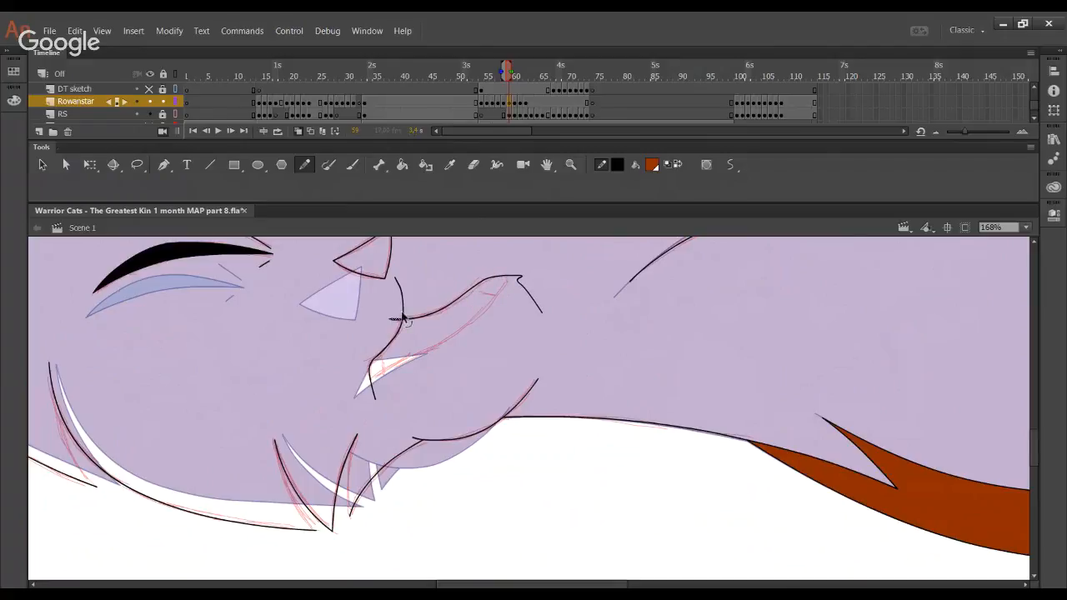
# Ink the lower edge of the mouth up to the corner and delete the line ends overshooting the mouth outline
pyautogui.hotkey('ctrl', 'z')
pyautogui.moveTo(364, 388); pyautogui.dragTo(472, 325)
pyautogui.hotkey('ctrl', 'z')
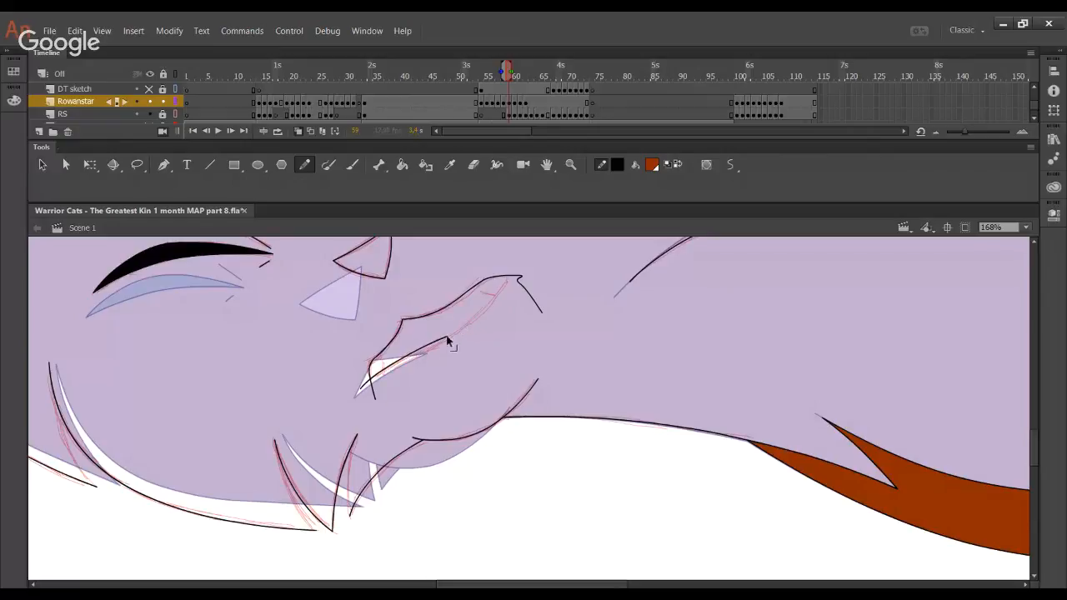
pyautogui.moveTo(409, 356); pyautogui.dragTo(539, 248)
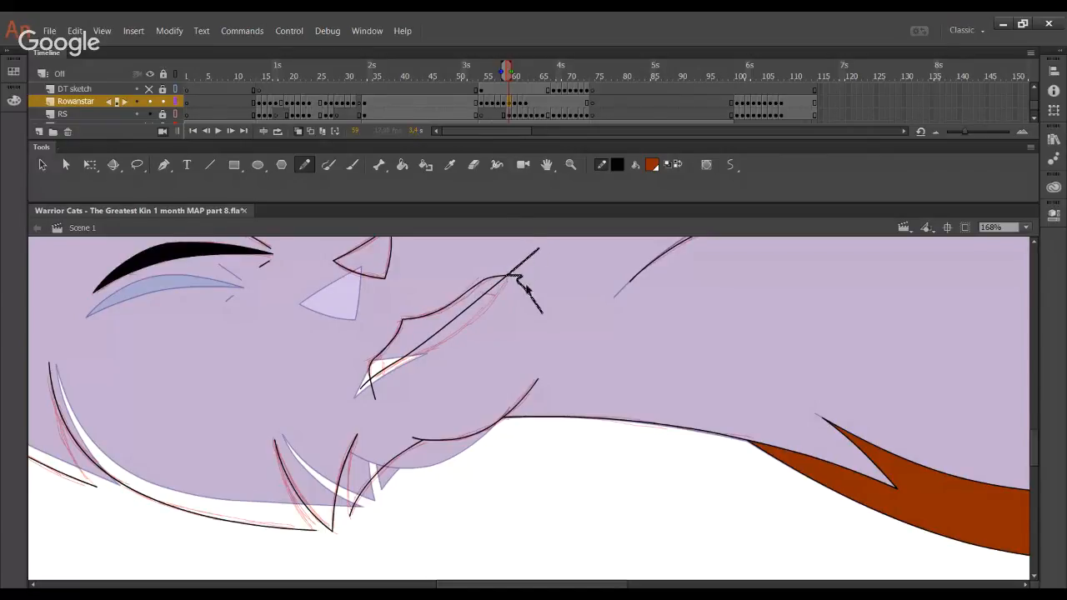
pyautogui.hotkey('ctrl', 'z')
pyautogui.hotkey('ctrl', 'z')
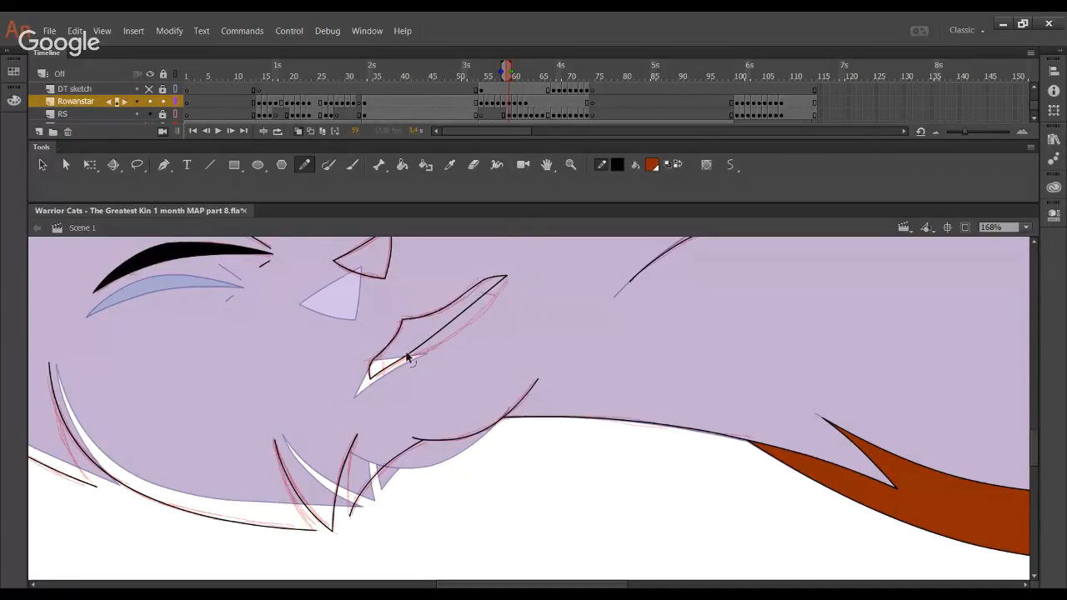
# Bend the lower edge of the mouth outward to match the sketch
pyautogui.moveTo(423, 342)
pyautogui.mouseDown()
pyautogui.moveTo(492, 299)
pyautogui.moveTo(484, 304)
pyautogui.mouseUp()
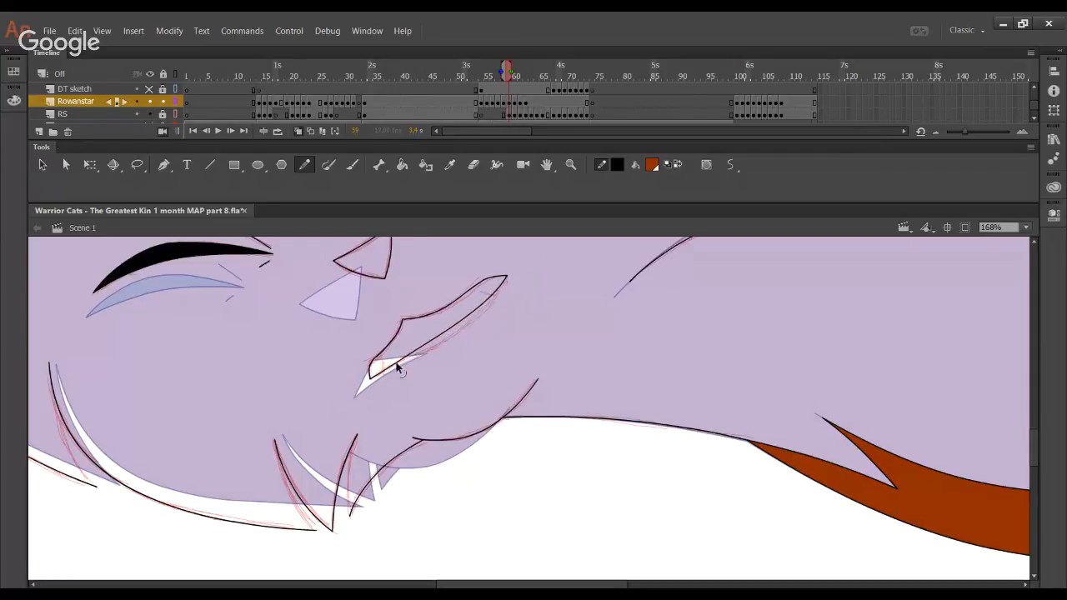
pyautogui.moveTo(396, 364); pyautogui.dragTo(430, 356)
pyautogui.moveTo(484, 297); pyautogui.dragTo(489, 302)
pyautogui.moveTo(428, 352)
pyautogui.mouseDown()
pyautogui.moveTo(388, 364)
pyautogui.moveTo(398, 369)
pyautogui.mouseUp()
pyautogui.moveTo(454, 336); pyautogui.dragTo(453, 346)
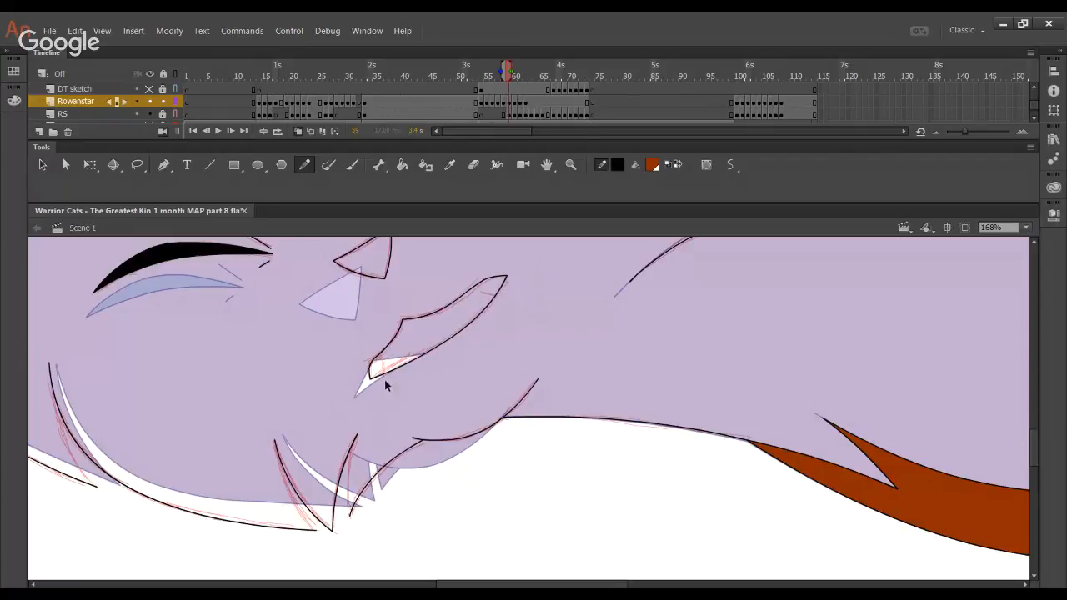
pyautogui.moveTo(380, 360); pyautogui.dragTo(382, 417)
pyautogui.moveTo(481, 291); pyautogui.dragTo(527, 304)
pyautogui.hotkey('ctrl', 'z')
pyautogui.hotkey('ctrl', 'z')
# Fill the large enclosed area behind the head with light grey and sample the orange-red fur as the fill colour
pyautogui.moveTo(315, 280)
pyautogui.mouseDown()
pyautogui.moveTo(380, 400)
pyautogui.moveTo(408, 426)
pyautogui.moveTo(405, 369)
pyautogui.moveTo(400, 385)
pyautogui.mouseUp()
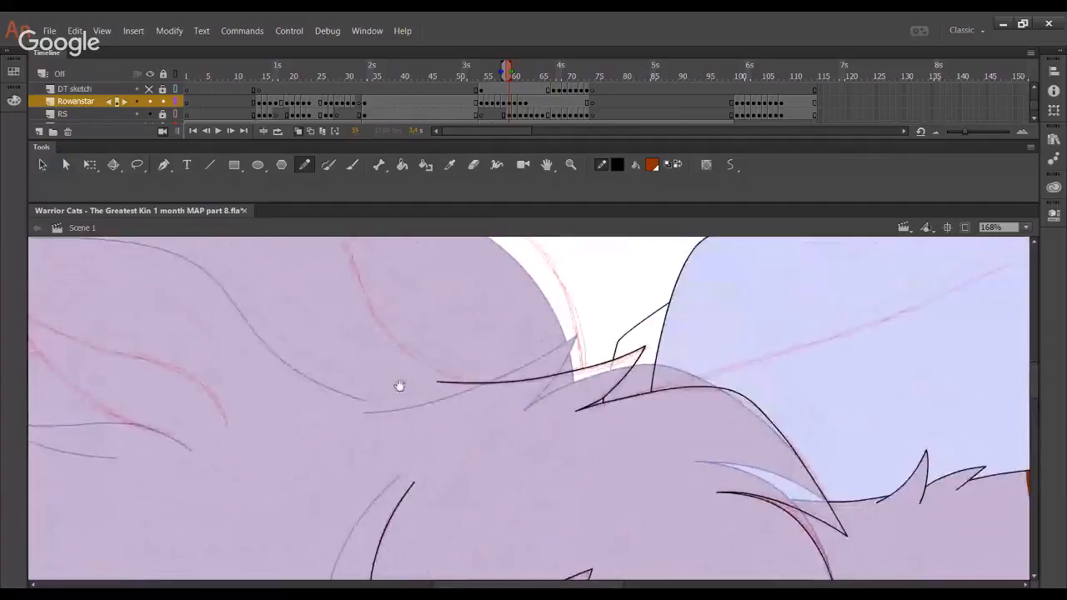
pyautogui.moveTo(666, 395); pyautogui.dragTo(315, 302)
pyautogui.press('k')
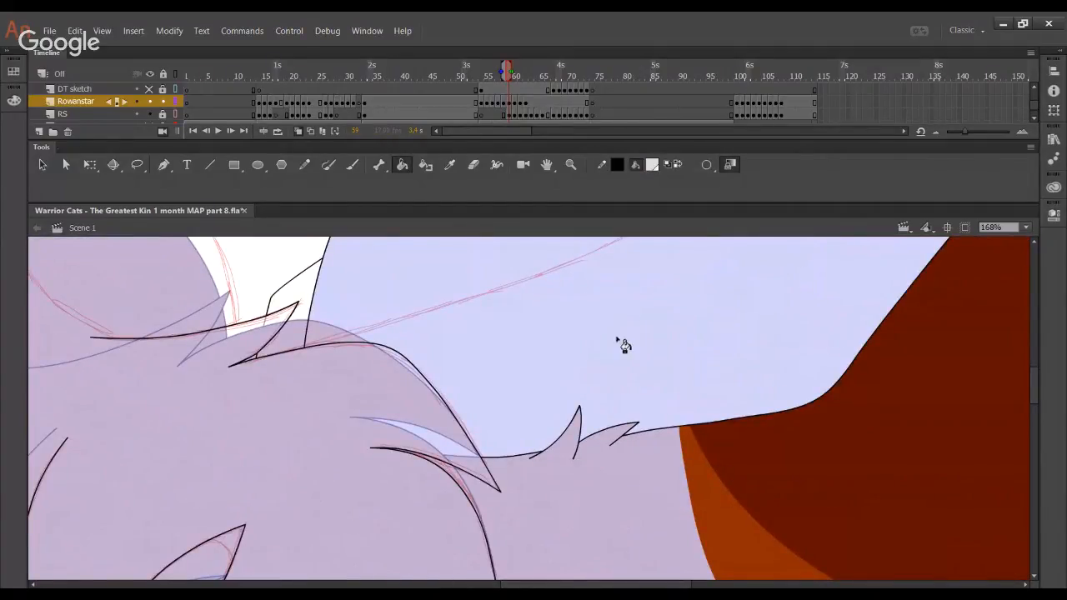
pyautogui.click(613, 346)
pyautogui.press('i')
pyautogui.click(741, 545)
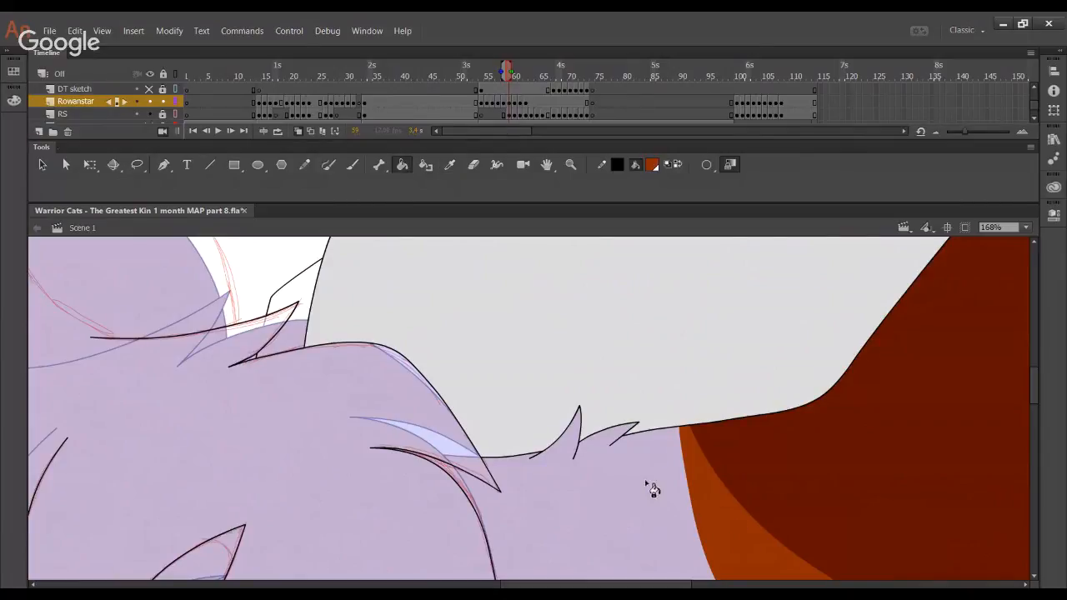
# Ink the inner curve of the ear from its tip down to the fur tuft and delete the overshooting end
pyautogui.press('y')
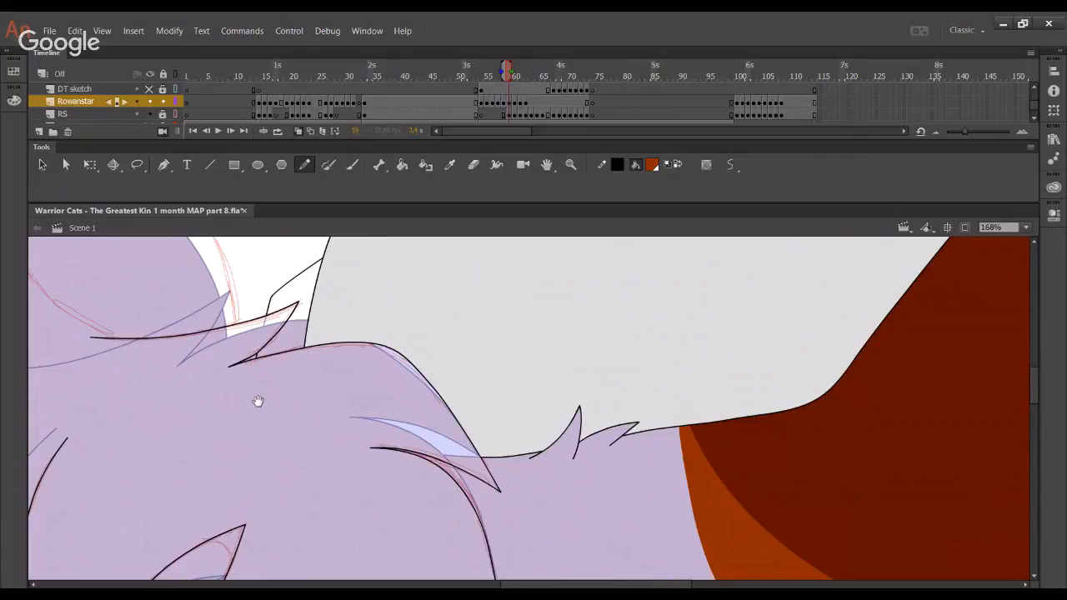
pyautogui.moveTo(257, 400)
pyautogui.mouseDown()
pyautogui.moveTo(622, 414)
pyautogui.moveTo(574, 395)
pyautogui.moveTo(400, 476)
pyautogui.moveTo(638, 388)
pyautogui.moveTo(442, 272)
pyautogui.moveTo(514, 519)
pyautogui.moveTo(489, 431)
pyautogui.moveTo(425, 425)
pyautogui.moveTo(384, 508)
pyautogui.moveTo(376, 503)
pyautogui.mouseUp()
pyautogui.moveTo(811, 531)
pyautogui.mouseDown()
pyautogui.moveTo(769, 521)
pyautogui.moveTo(707, 460)
pyautogui.moveTo(672, 377)
pyautogui.moveTo(606, 330)
pyautogui.moveTo(327, 256)
pyautogui.moveTo(240, 243)
pyautogui.moveTo(194, 251)
pyautogui.moveTo(596, 349)
pyautogui.moveTo(670, 389)
pyautogui.moveTo(718, 503)
pyautogui.moveTo(796, 556)
pyautogui.moveTo(761, 543)
pyautogui.mouseUp()
pyautogui.scroll(1, 250, 284)
pyautogui.hotkey('ctrl', 'z')
pyautogui.keyDown('ctrl'); pyautogui.click(803, 570); pyautogui.keyUp('ctrl')
pyautogui.press('Delete')
# Bend the ear's inner curve at several points to match the sketch
pyautogui.moveTo(712, 498); pyautogui.dragTo(707, 499)
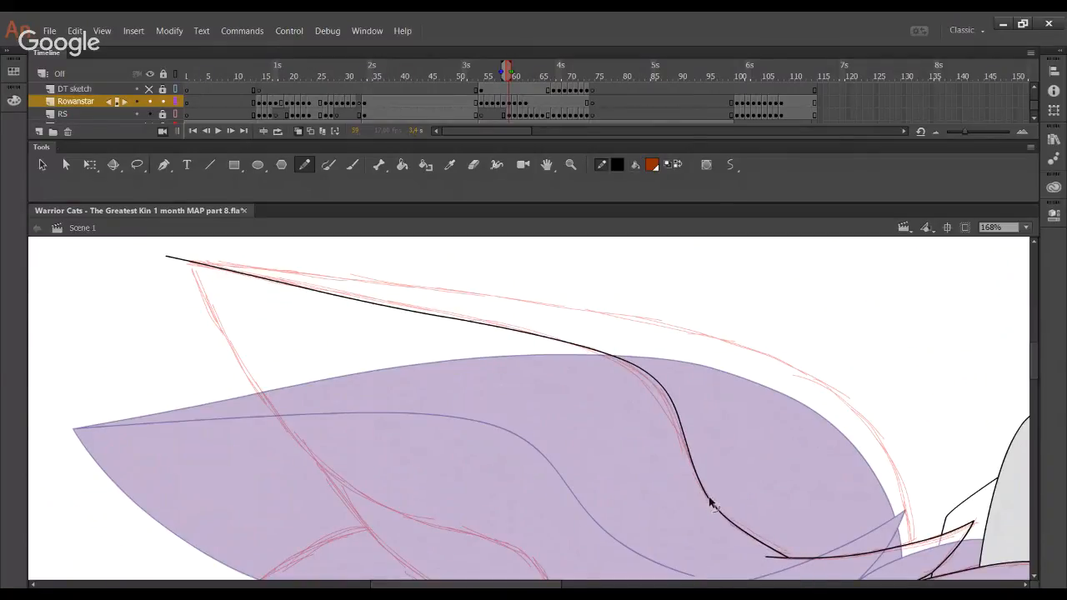
pyautogui.moveTo(677, 418)
pyautogui.mouseDown()
pyautogui.moveTo(683, 445)
pyautogui.moveTo(673, 417)
pyautogui.mouseUp()
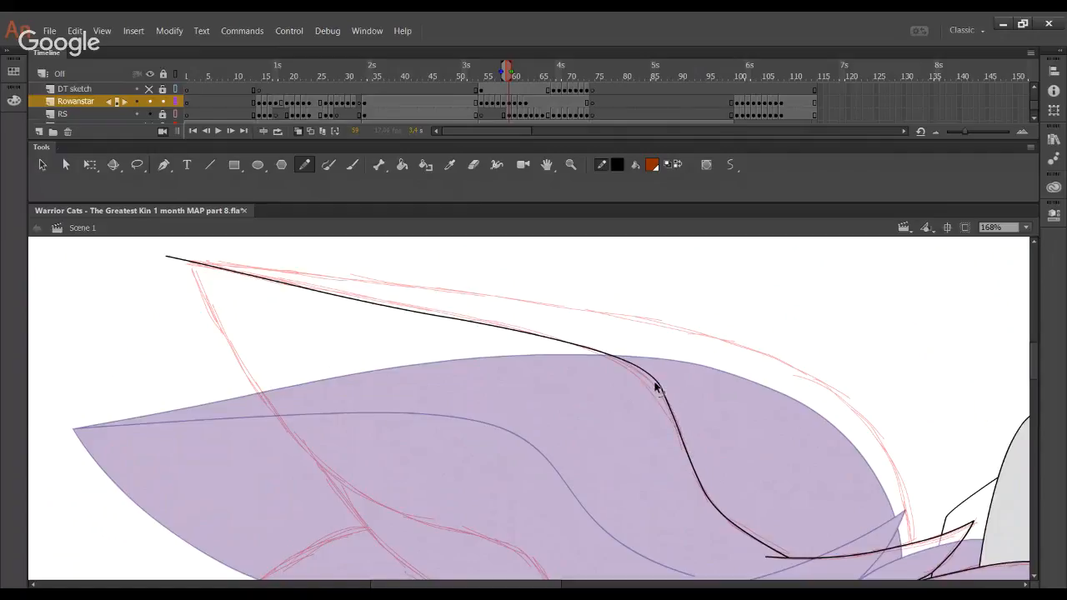
pyautogui.moveTo(659, 376)
pyautogui.mouseDown()
pyautogui.moveTo(626, 357)
pyautogui.moveTo(647, 376)
pyautogui.mouseUp()
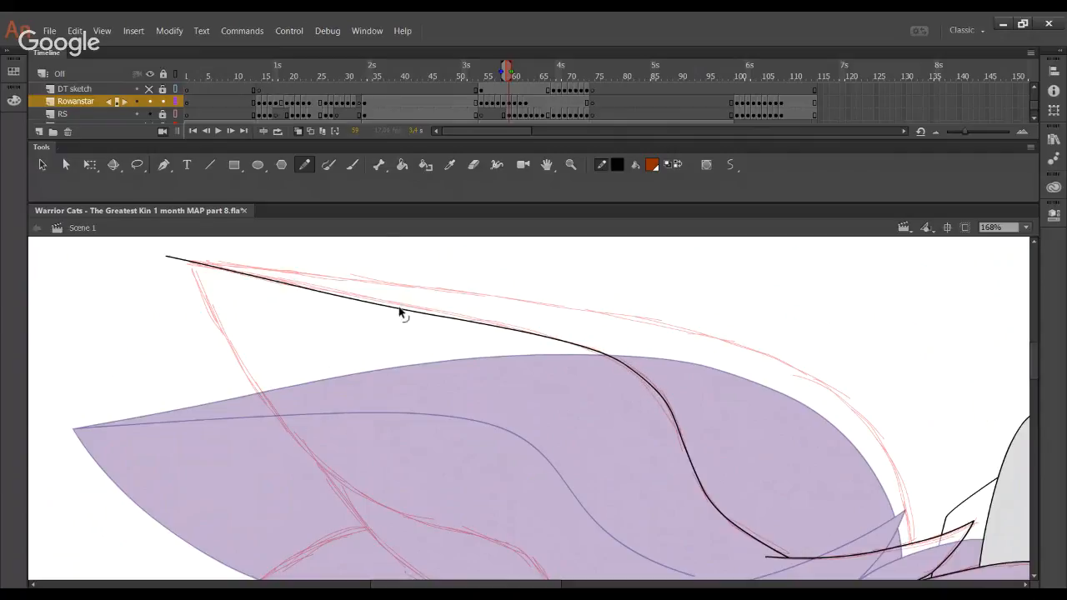
pyautogui.moveTo(400, 310); pyautogui.dragTo(393, 305)
# Ink the front edge of the ear down into the head and bend its lower part to the sketch
pyautogui.moveTo(178, 260)
pyautogui.mouseDown()
pyautogui.moveTo(280, 374)
pyautogui.moveTo(241, 312)
pyautogui.moveTo(348, 439)
pyautogui.moveTo(384, 464)
pyautogui.moveTo(526, 506)
pyautogui.moveTo(553, 530)
pyautogui.moveTo(558, 555)
pyautogui.mouseUp()
pyautogui.scroll(-3, 262, 390)
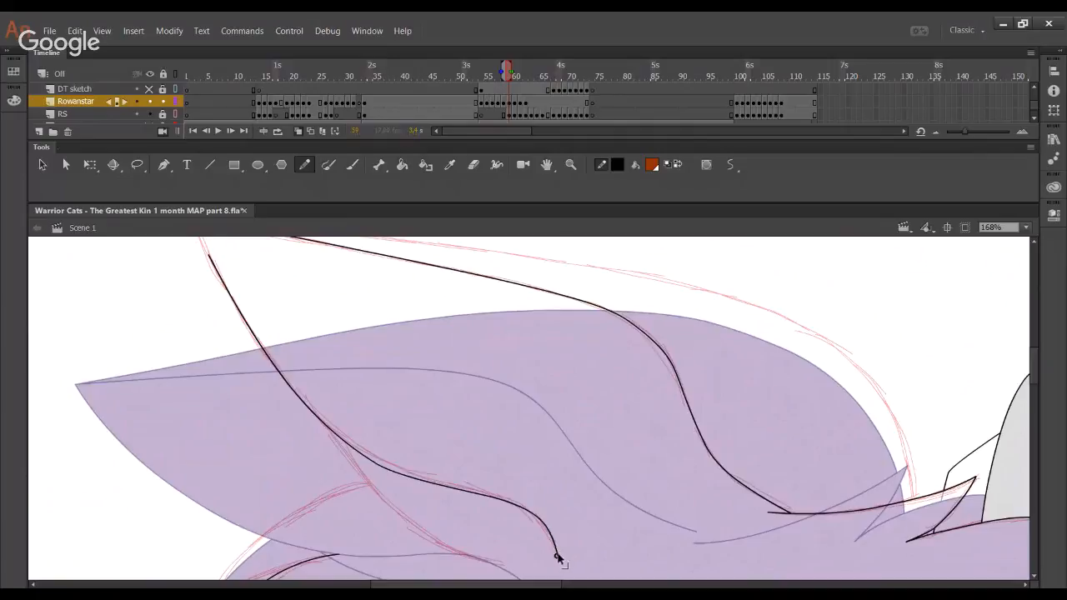
pyautogui.moveTo(498, 500); pyautogui.dragTo(456, 489)
pyautogui.moveTo(392, 471); pyautogui.dragTo(395, 467)
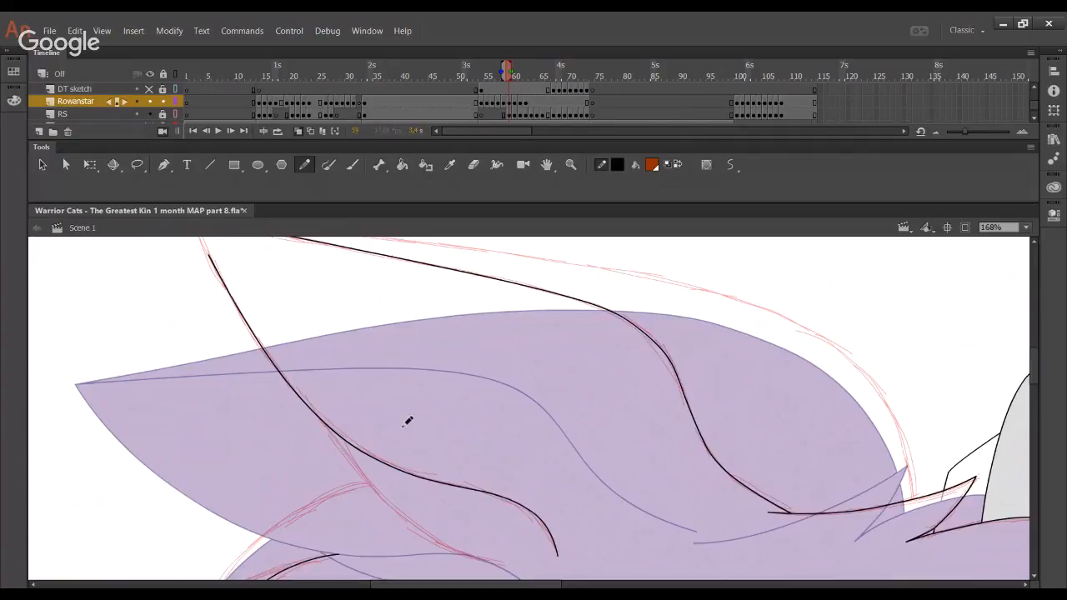
# Join the ear's front edge to the inner curve at the tip and remove the overshooting end
pyautogui.press('space')
pyautogui.moveTo(393, 400); pyautogui.dragTo(495, 527)
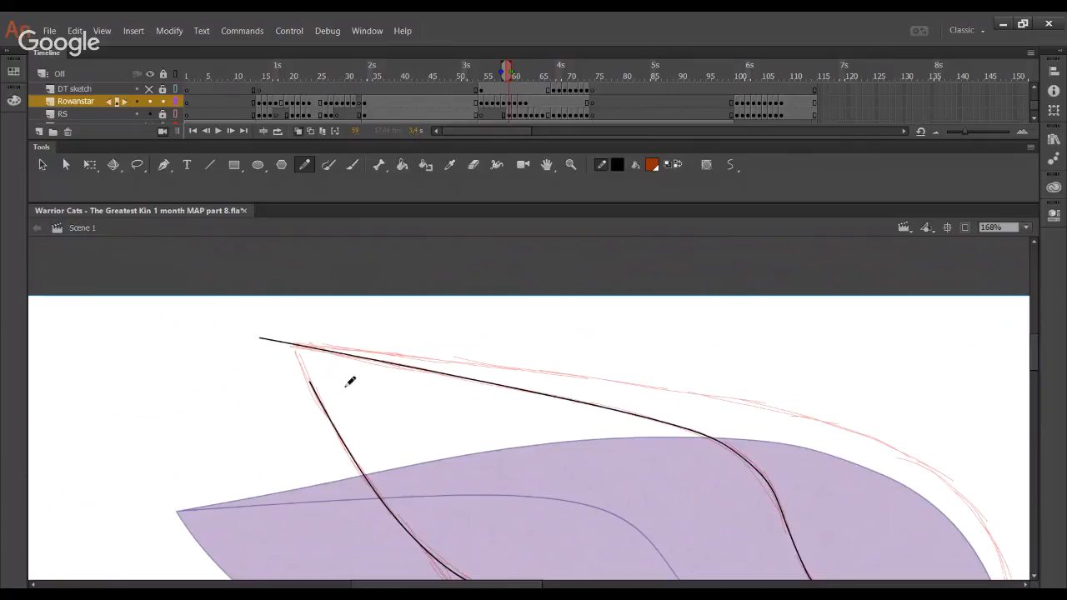
pyautogui.moveTo(309, 382)
pyautogui.mouseDown()
pyautogui.moveTo(276, 317)
pyautogui.moveTo(281, 347)
pyautogui.moveTo(294, 344)
pyautogui.moveTo(317, 392)
pyautogui.moveTo(306, 375)
pyautogui.mouseUp()
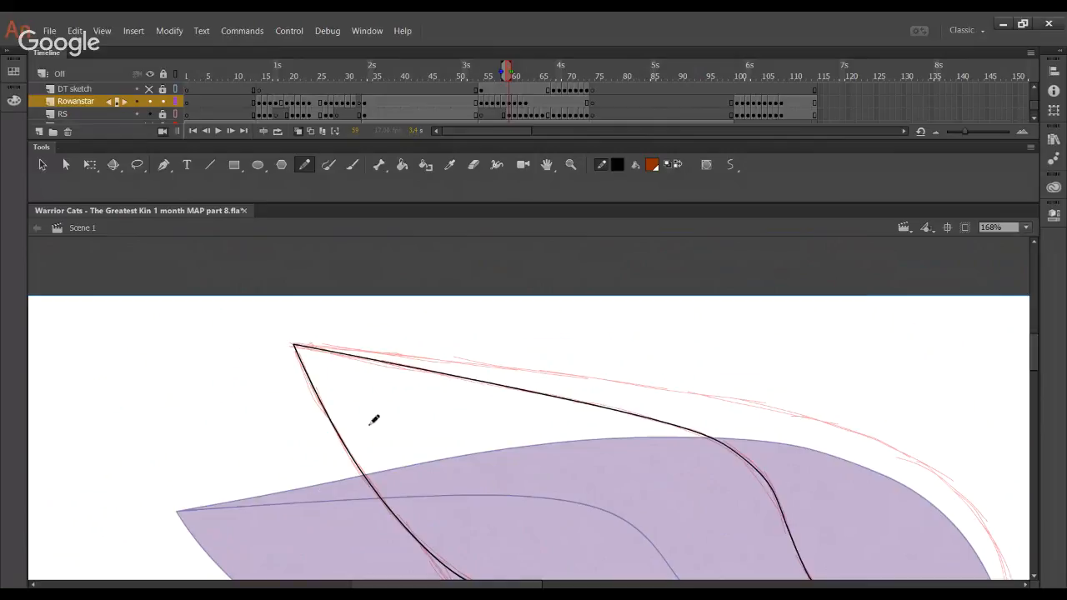
# Ink the outer back edge of the ear from near the tip to the fur tuft and delete the overshooting end
pyautogui.moveTo(576, 452); pyautogui.dragTo(263, 381)
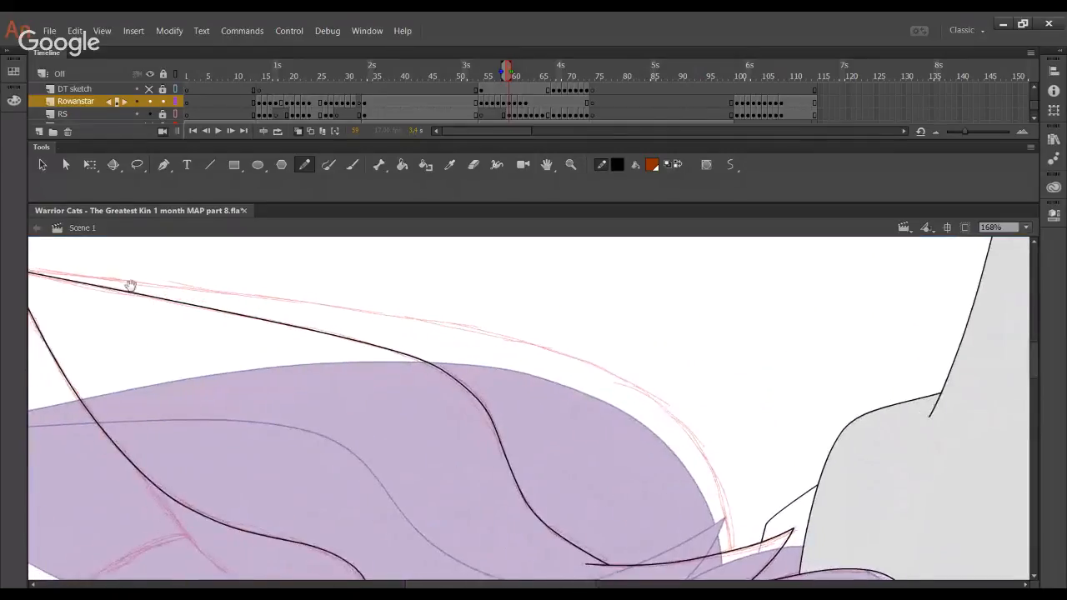
pyautogui.moveTo(62, 271)
pyautogui.mouseDown()
pyautogui.moveTo(388, 312)
pyautogui.moveTo(627, 367)
pyautogui.moveTo(707, 428)
pyautogui.moveTo(755, 536)
pyautogui.moveTo(741, 578)
pyautogui.moveTo(747, 571)
pyautogui.mouseUp()
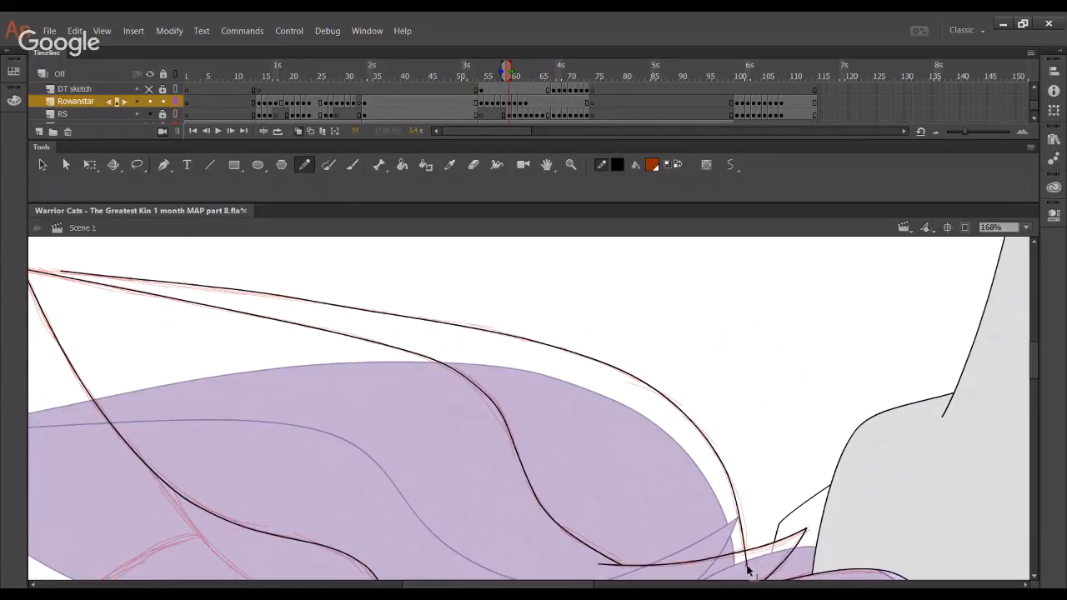
pyautogui.keyDown('ctrl'); pyautogui.click(746, 564); pyautogui.keyUp('ctrl')
pyautogui.press('Delete')
# Check the ear lines with the RS sketch layer hidden, then join the outer edge to the tip and bend it to the sketch
pyautogui.moveTo(364, 360); pyautogui.dragTo(465, 389)
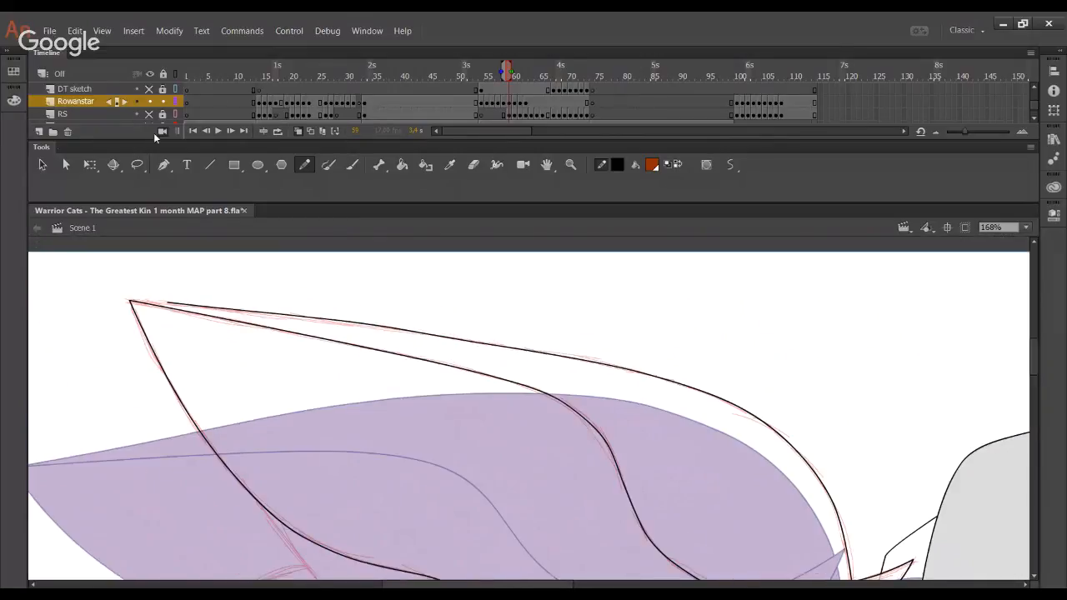
pyautogui.click(150, 113)
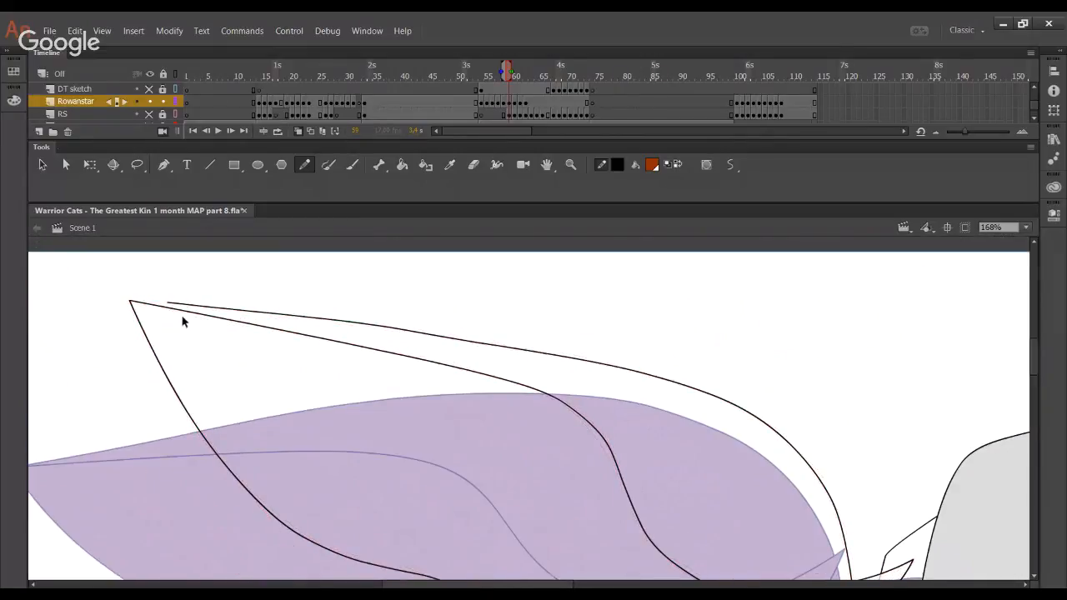
pyautogui.click(150, 113)
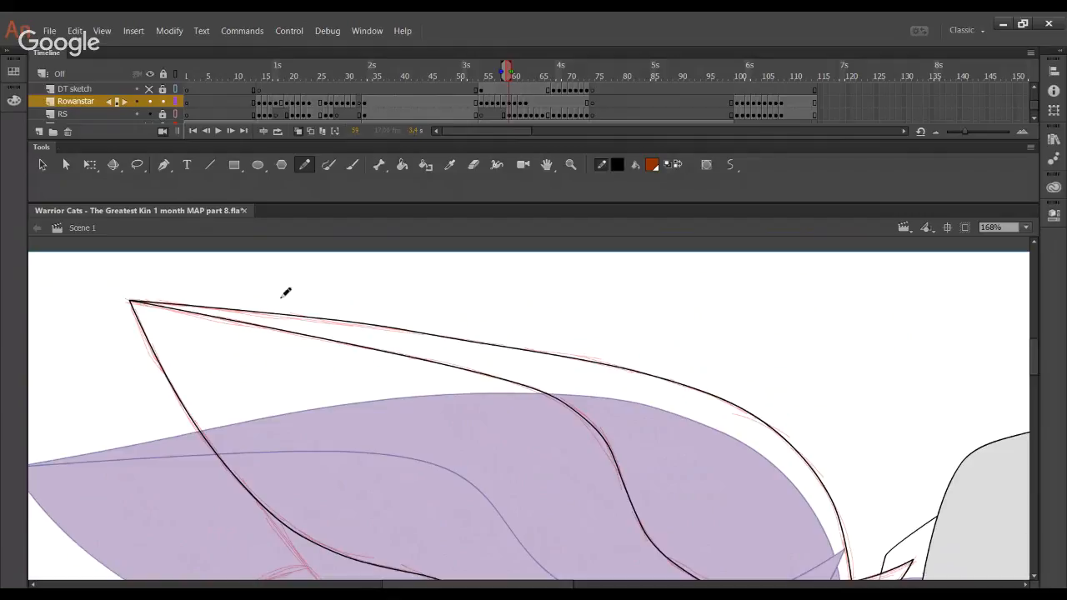
pyautogui.moveTo(305, 317); pyautogui.dragTo(301, 321)
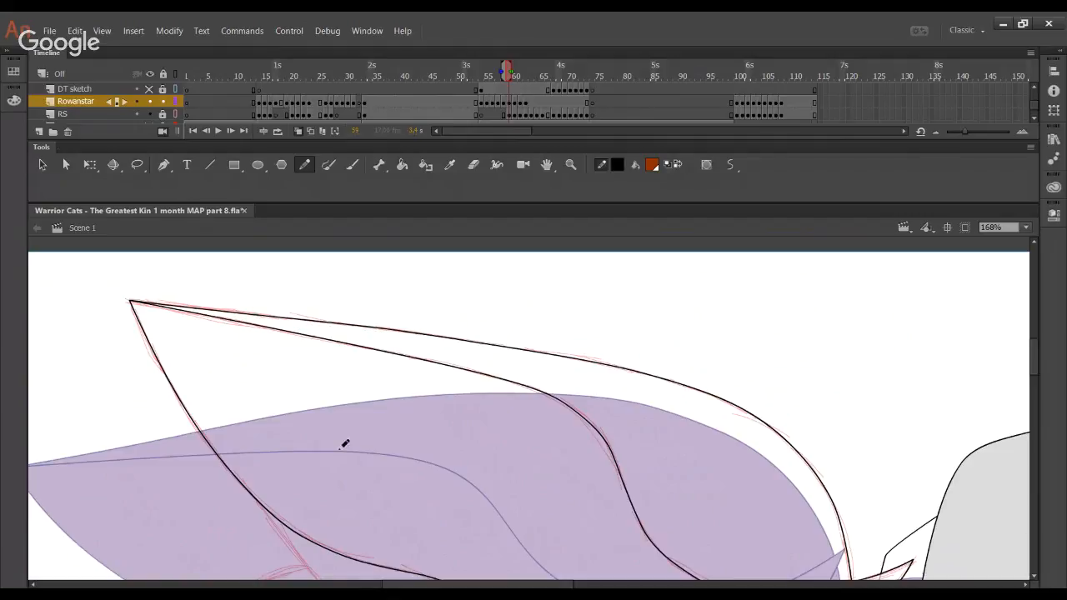
# Ink the lower line branching from the ear's front edge, delete its overshooting upper end, and bend it to the sketch
pyautogui.moveTo(328, 460); pyautogui.dragTo(374, 255)
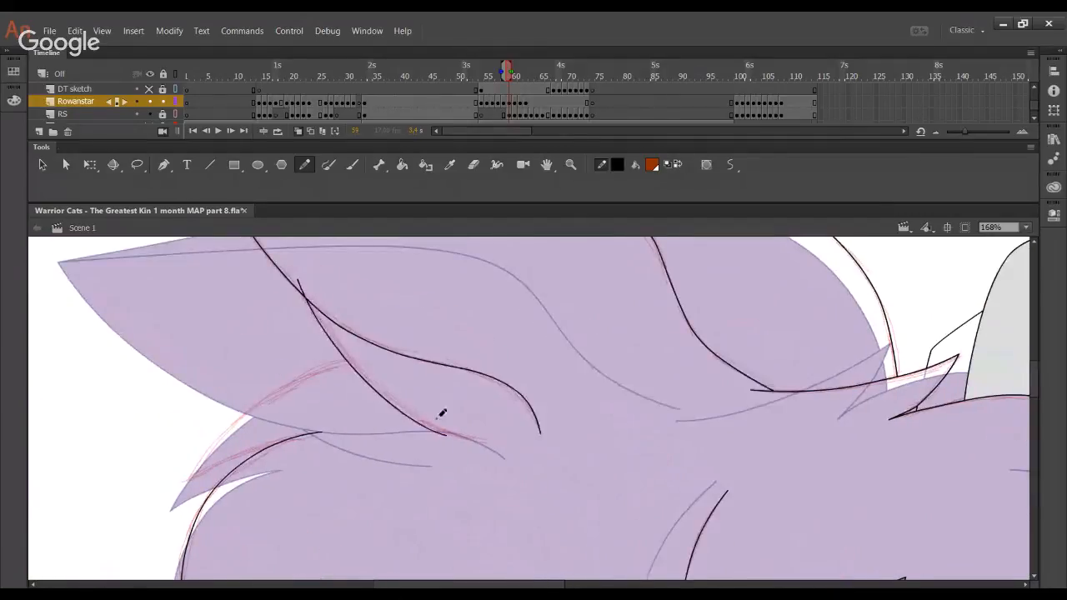
pyautogui.moveTo(441, 432); pyautogui.dragTo(484, 443)
pyautogui.moveTo(320, 322); pyautogui.dragTo(391, 402)
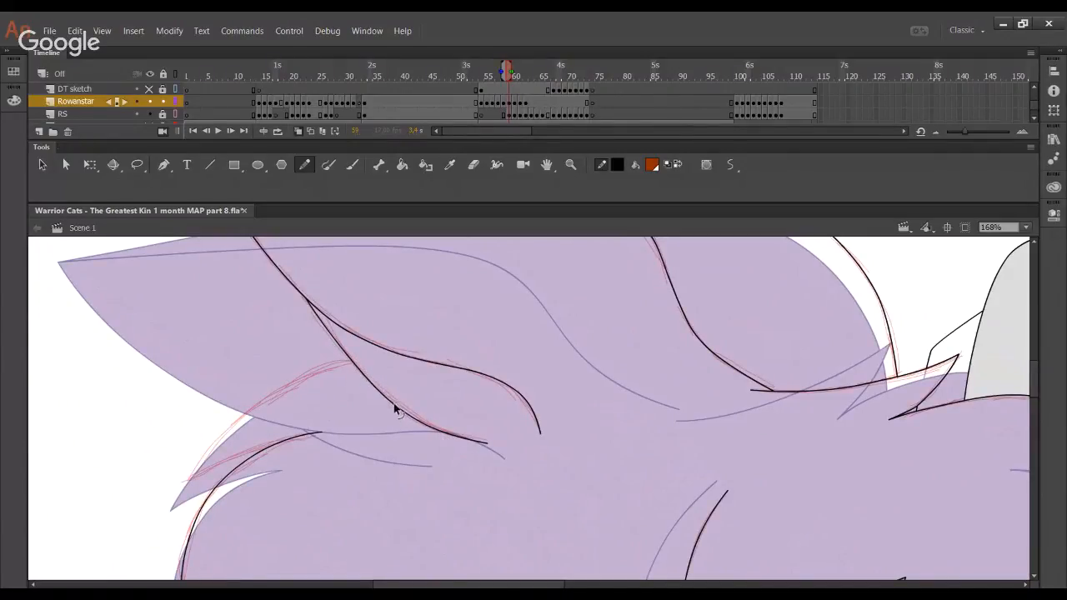
# Ink the upper edge of the fur tuft below the ear, delete its overshooting end at the ear line, and bend it to the sketch
pyautogui.moveTo(345, 445); pyautogui.dragTo(421, 390)
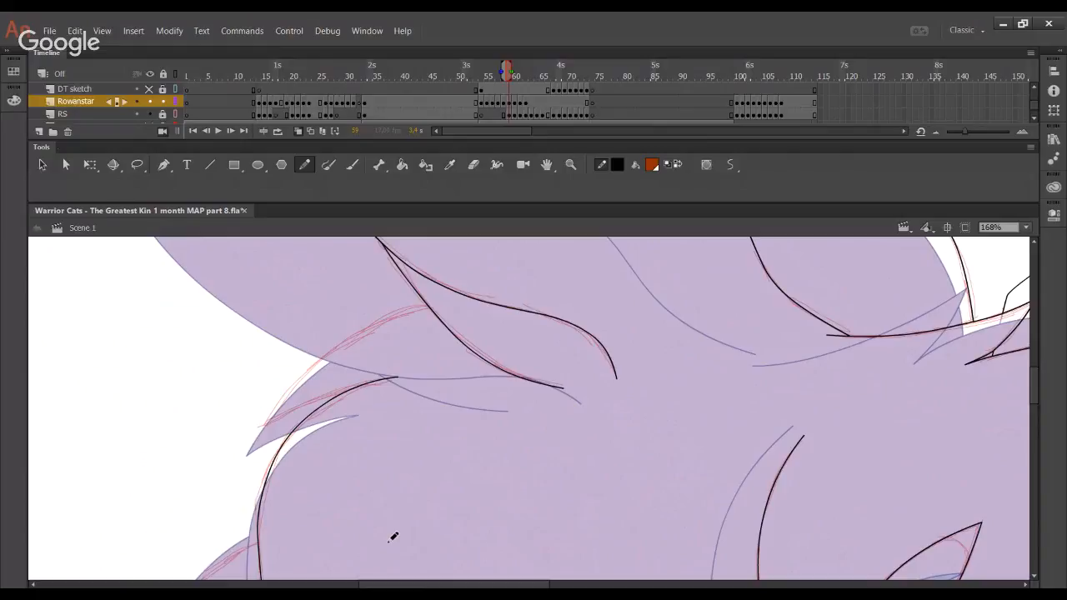
pyautogui.moveTo(267, 422)
pyautogui.mouseDown()
pyautogui.moveTo(441, 290)
pyautogui.moveTo(259, 425)
pyautogui.mouseUp()
pyautogui.hotkey('ctrl', 'z')
pyautogui.hotkey('ctrl', 'z')
pyautogui.moveTo(446, 304)
pyautogui.mouseDown()
pyautogui.moveTo(339, 348)
pyautogui.moveTo(265, 432)
pyautogui.mouseUp()
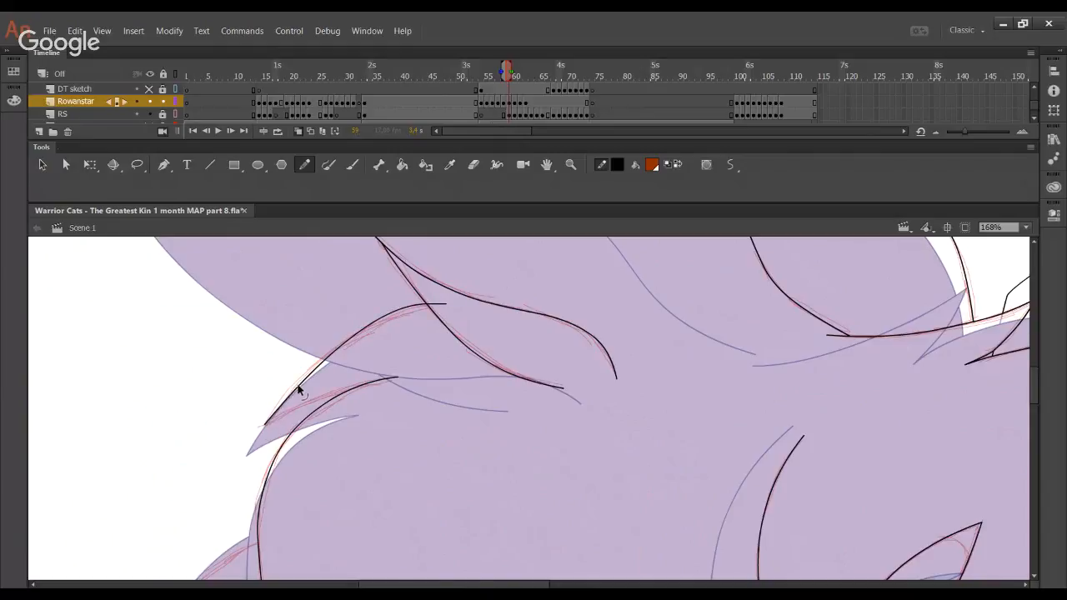
pyautogui.hotkey('ctrl', 'z')
pyautogui.moveTo(281, 393); pyautogui.dragTo(283, 391)
pyautogui.keyDown('ctrl'); pyautogui.click(431, 305); pyautogui.keyUp('ctrl')
pyautogui.press('Delete')
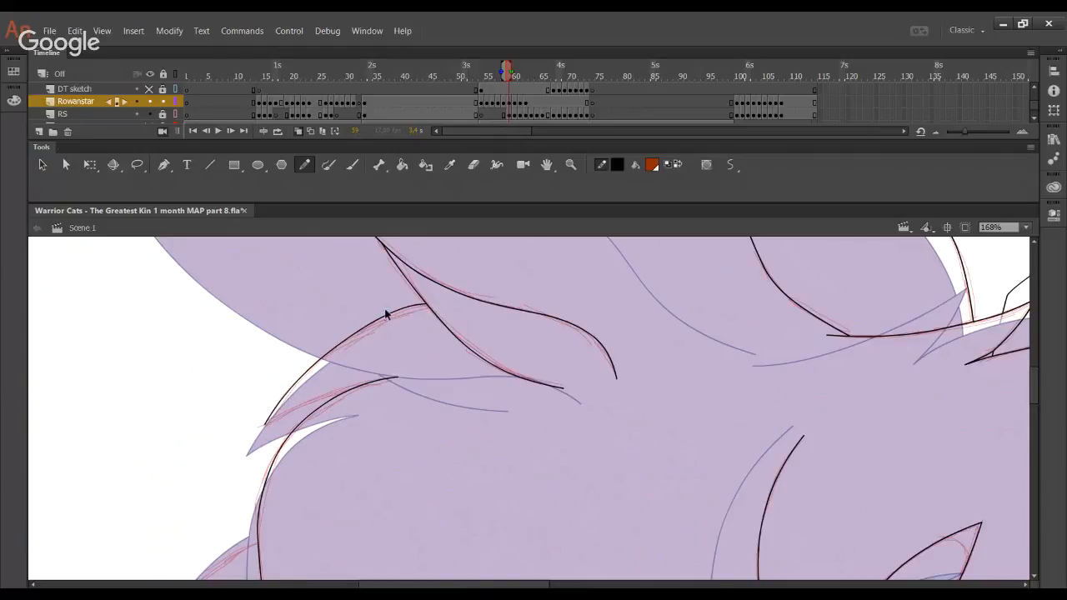
pyautogui.moveTo(385, 313); pyautogui.dragTo(390, 321)
# Fill the area between the ear's inner curve and its outer back edge with dark orange
pyautogui.click(401, 164)
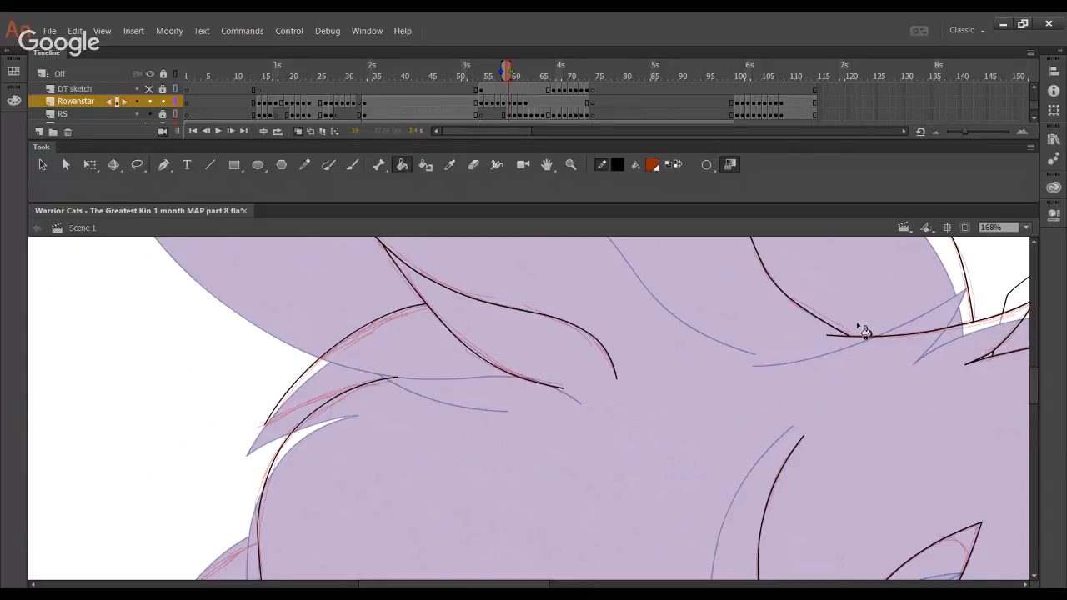
pyautogui.click(895, 329)
pyautogui.click(305, 164)
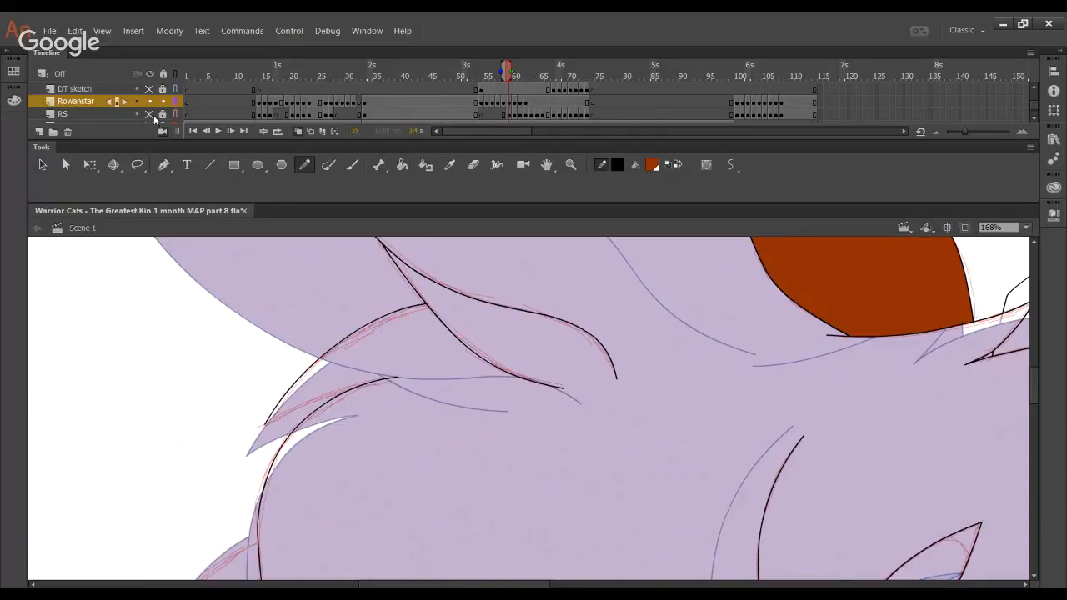
# Hide the RS sketch layer and ink the lower edge of the fur tuft below the ear, from its tip to the head line
pyautogui.click(149, 115)
pyautogui.moveTo(269, 417)
pyautogui.mouseDown()
pyautogui.moveTo(356, 376)
pyautogui.moveTo(379, 379)
pyautogui.mouseUp()
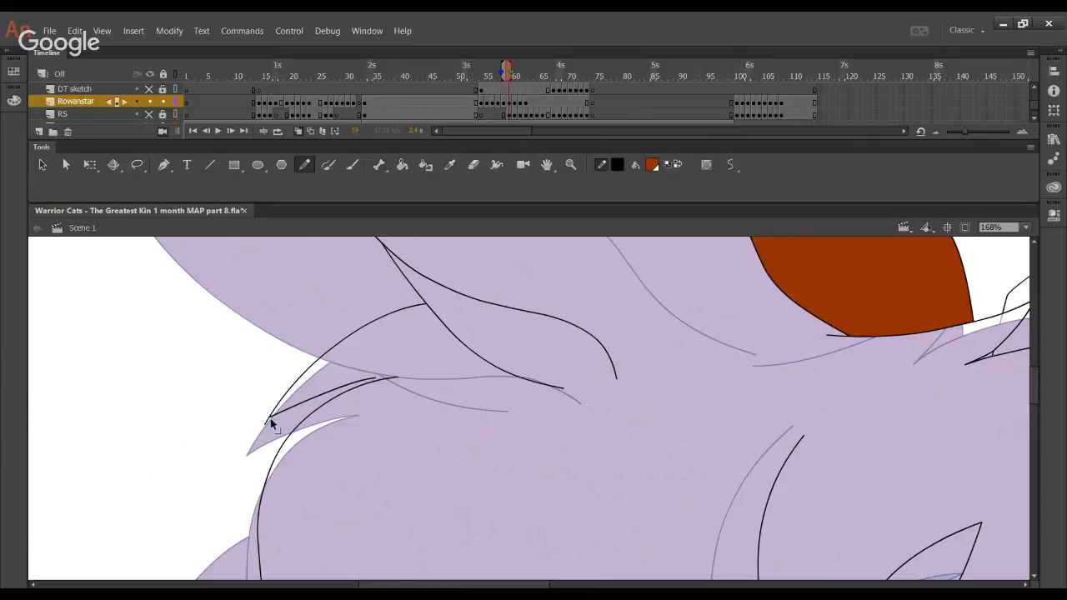
pyautogui.moveTo(272, 417)
pyautogui.mouseDown()
pyautogui.moveTo(370, 395)
pyautogui.moveTo(390, 378)
pyautogui.mouseUp()
# Ink the inner line of the upper fur tuft on the far cheek, joining its base to the tuft's tip
pyautogui.moveTo(723, 439)
pyautogui.mouseDown()
pyautogui.moveTo(567, 369)
pyautogui.moveTo(543, 319)
pyautogui.mouseUp()
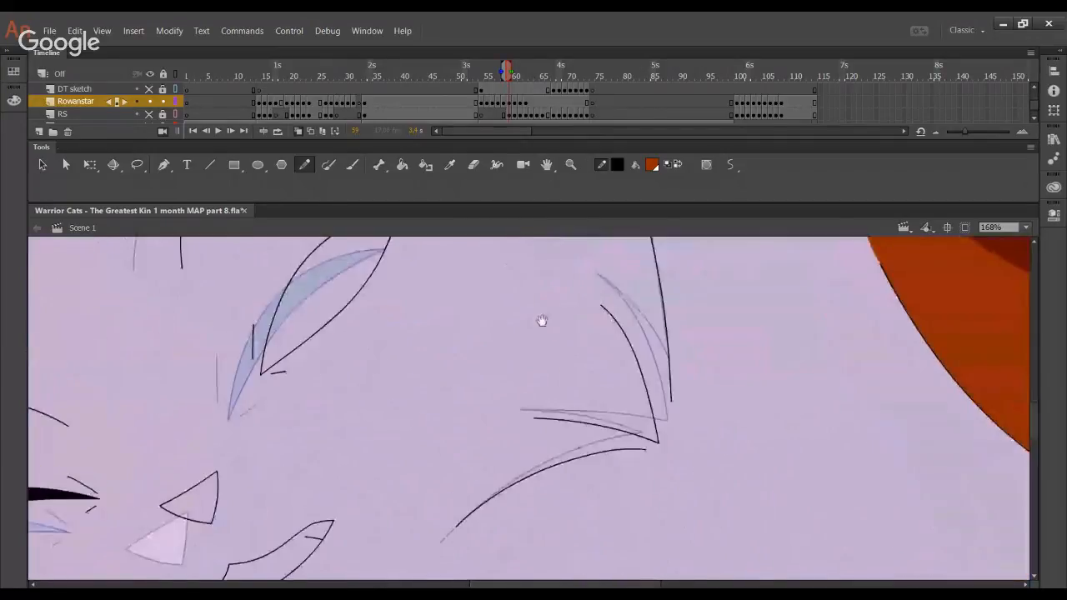
pyautogui.moveTo(602, 305); pyautogui.dragTo(671, 399)
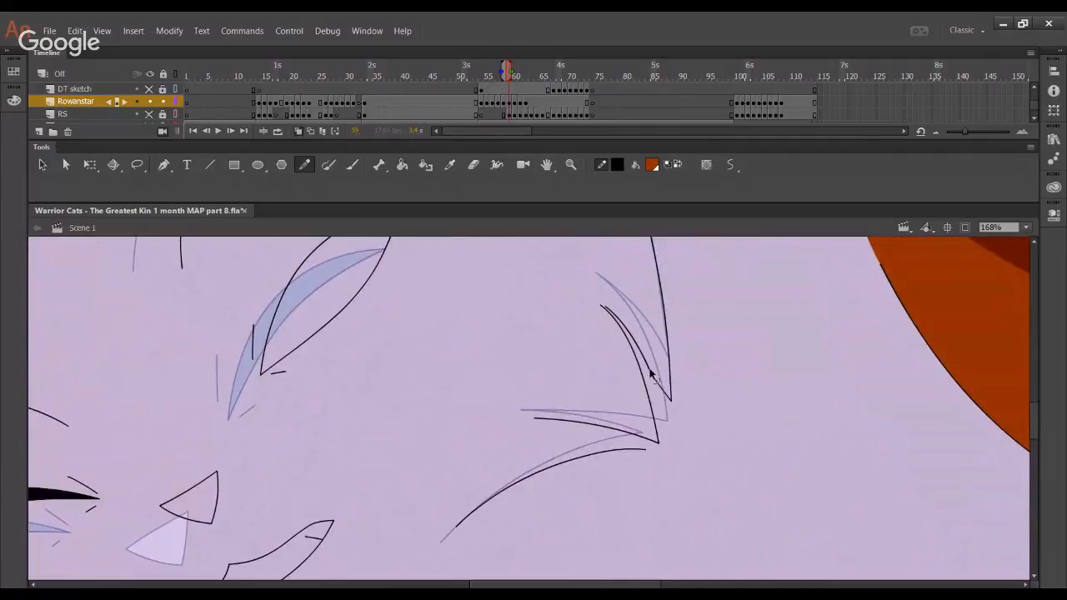
pyautogui.hotkey('ctrl', 'z')
pyautogui.hotkey('ctrl', 'z')
pyautogui.moveTo(615, 304); pyautogui.dragTo(664, 367)
pyautogui.hotkey('ctrl', 'z')
pyautogui.moveTo(602, 305); pyautogui.dragTo(674, 405)
pyautogui.hotkey('ctrl', 'z')
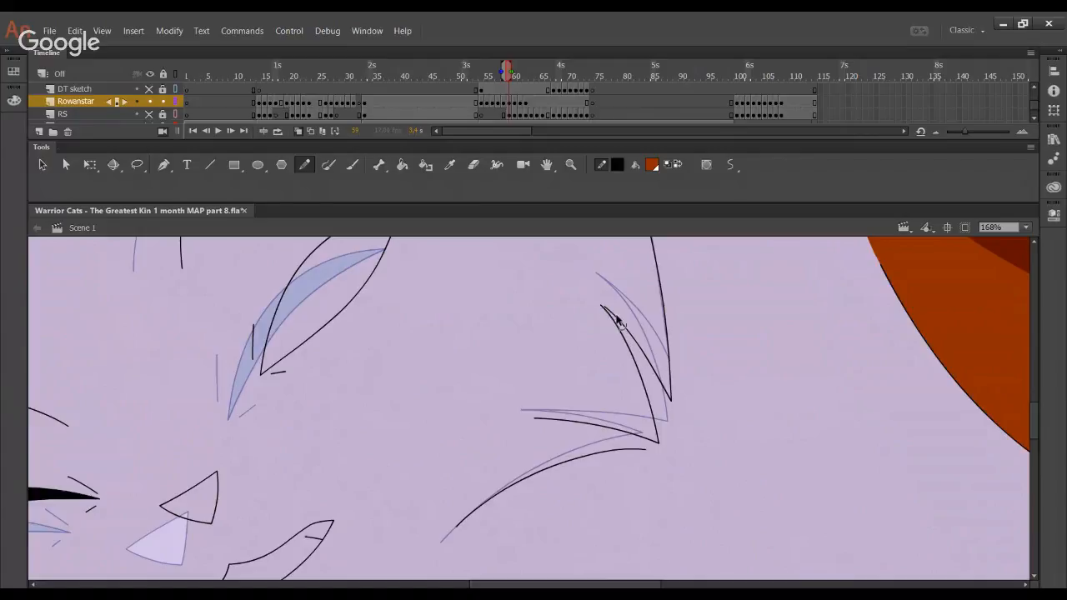
pyautogui.moveTo(605, 307); pyautogui.dragTo(601, 305)
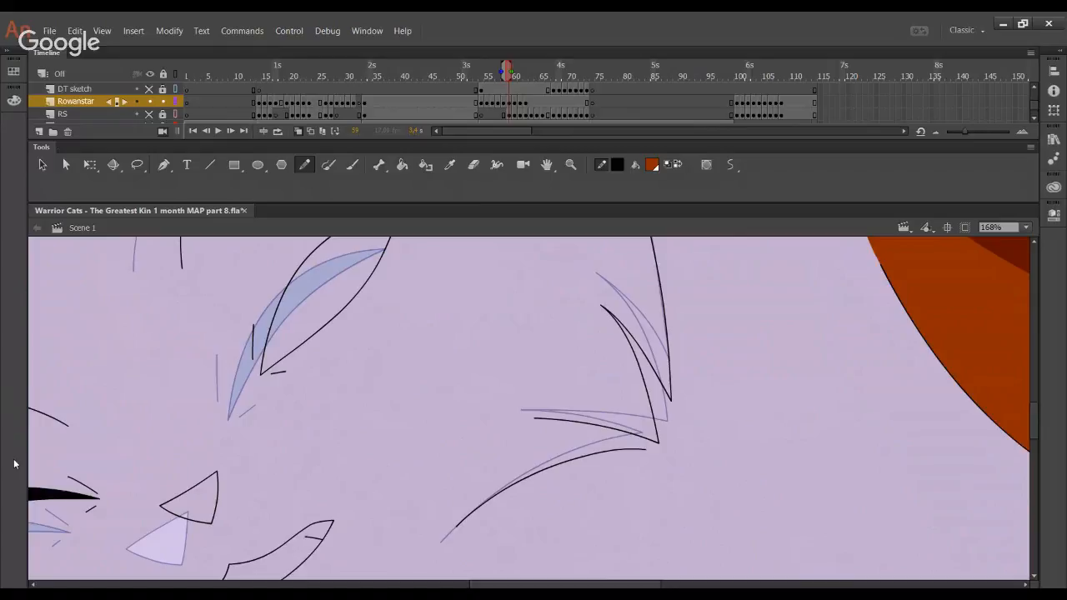
# Ink the closing lines of the lower fur tuft on the far cheek and the two small tufts under the chin
pyautogui.moveTo(554, 420)
pyautogui.mouseDown()
pyautogui.moveTo(637, 434)
pyautogui.moveTo(632, 444)
pyautogui.moveTo(540, 423)
pyautogui.mouseUp()
pyautogui.scroll(-5, 529, 417)
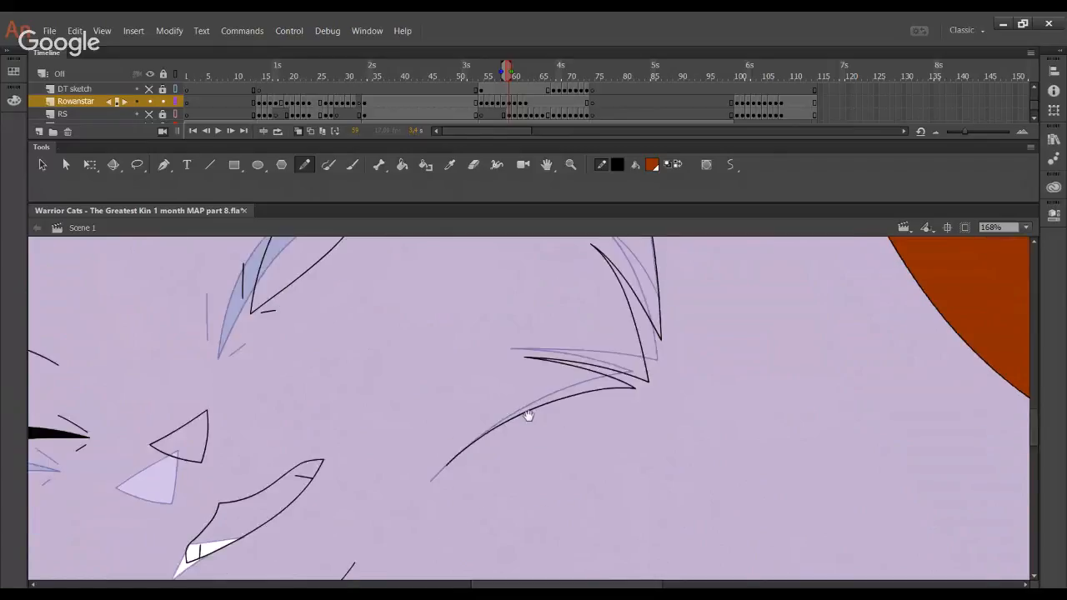
pyautogui.hscroll(-5, 533, 392)
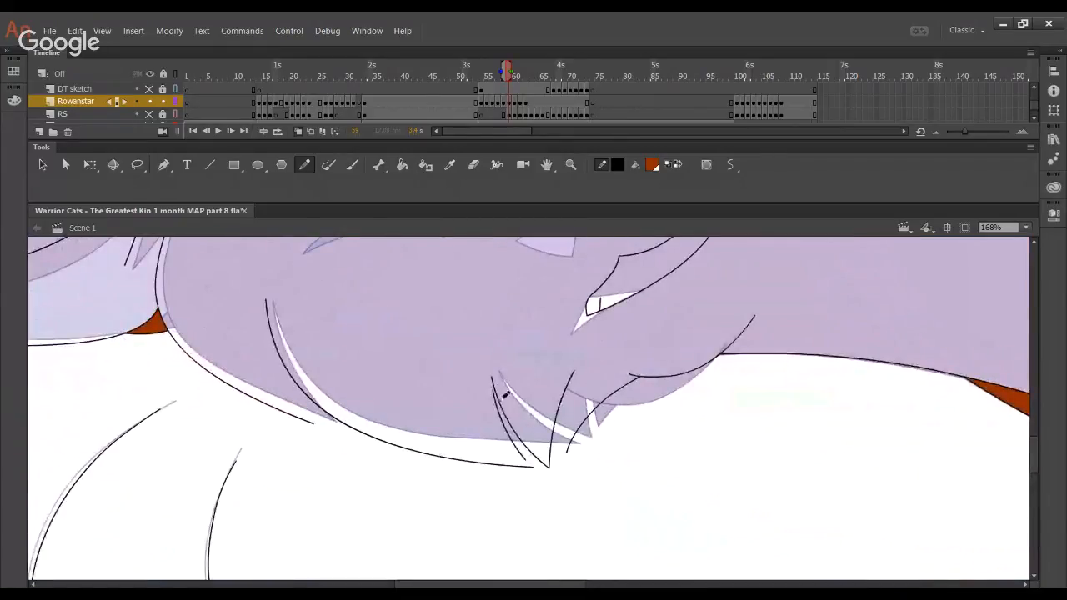
pyautogui.moveTo(490, 378)
pyautogui.mouseDown()
pyautogui.moveTo(531, 465)
pyautogui.moveTo(584, 372)
pyautogui.moveTo(567, 448)
pyautogui.mouseUp()
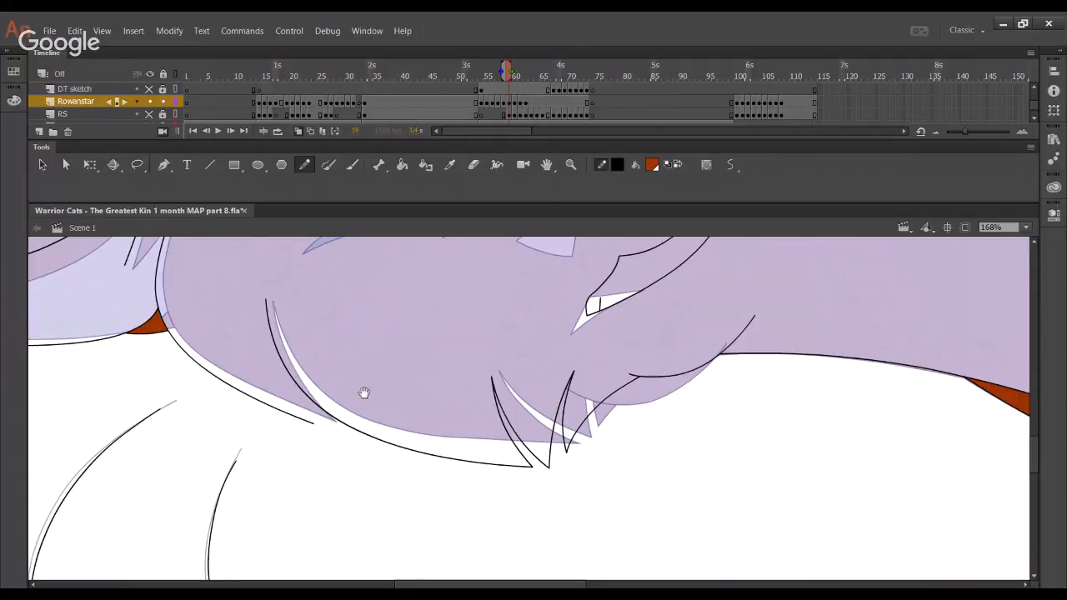
# Close the fur tuft on the near cheek below the closed eye and the small tuft beside the lower ear
pyautogui.moveTo(251, 359); pyautogui.dragTo(340, 419)
pyautogui.moveTo(353, 363); pyautogui.dragTo(382, 467)
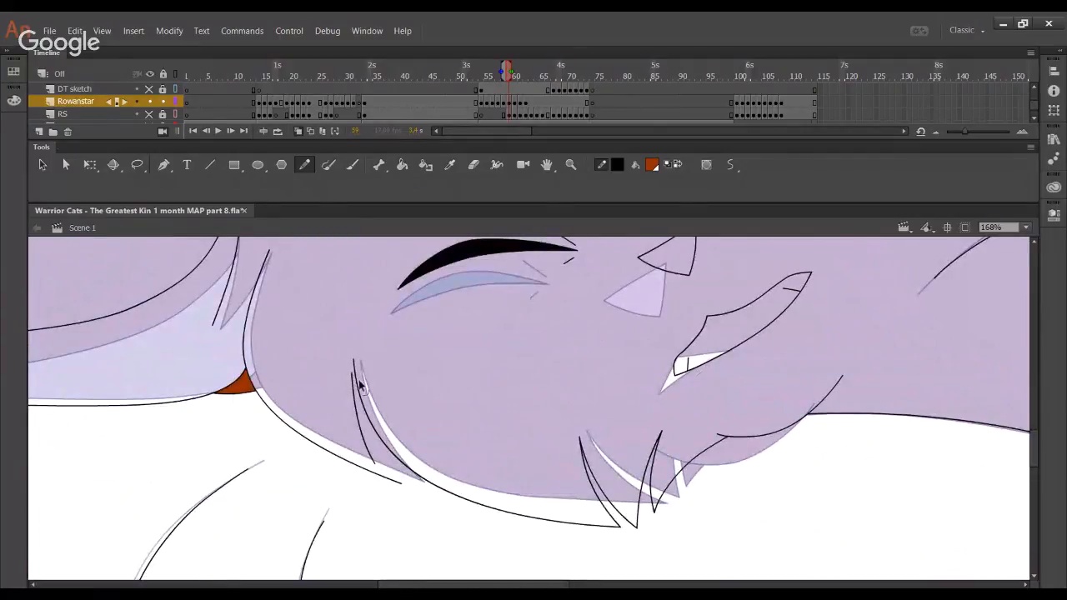
pyautogui.moveTo(360, 385)
pyautogui.mouseDown()
pyautogui.moveTo(385, 477)
pyautogui.moveTo(401, 484)
pyautogui.moveTo(387, 469)
pyautogui.mouseUp()
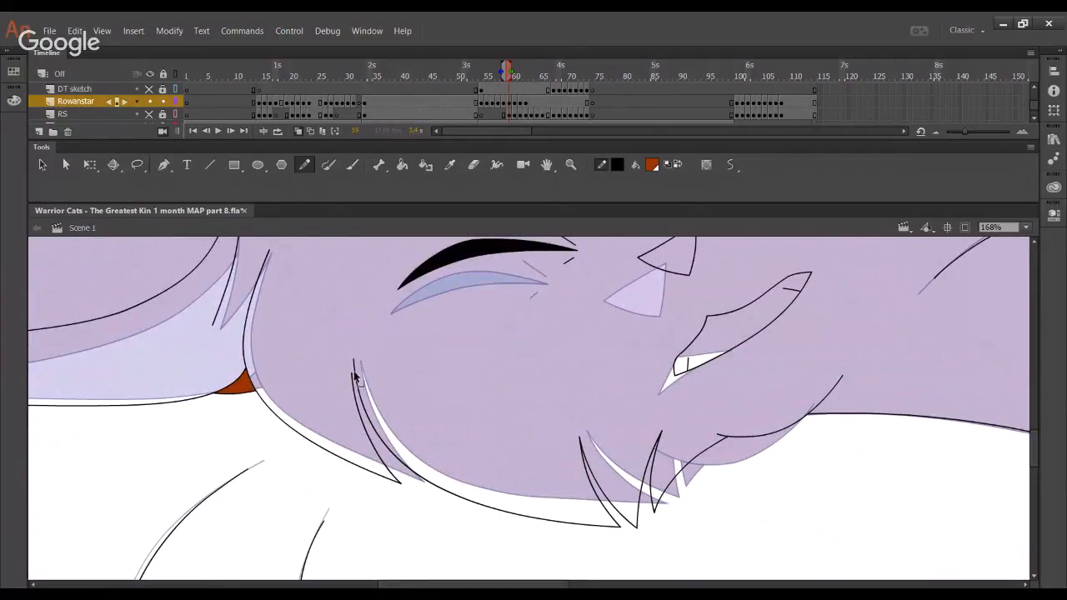
pyautogui.moveTo(353, 374); pyautogui.dragTo(353, 360)
pyautogui.moveTo(225, 316)
pyautogui.mouseDown()
pyautogui.moveTo(348, 450)
pyautogui.moveTo(394, 384)
pyautogui.moveTo(378, 414)
pyautogui.mouseUp()
pyautogui.hotkey('ctrl', 'z')
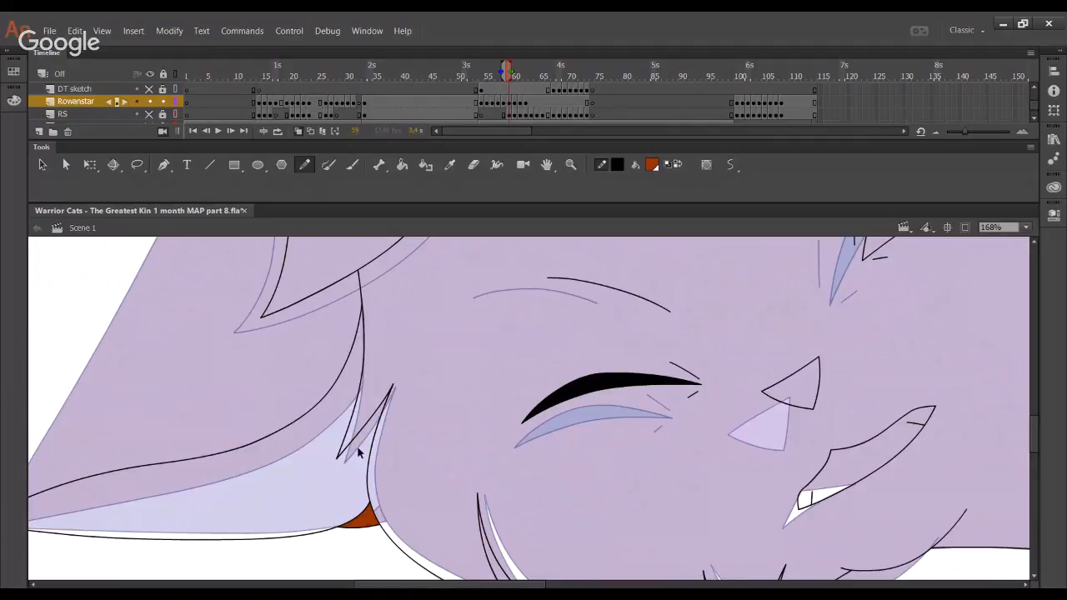
# Fill the inside of the lower ear with pale orange and sample the dark orange as the fill colour again
pyautogui.click(405, 163)
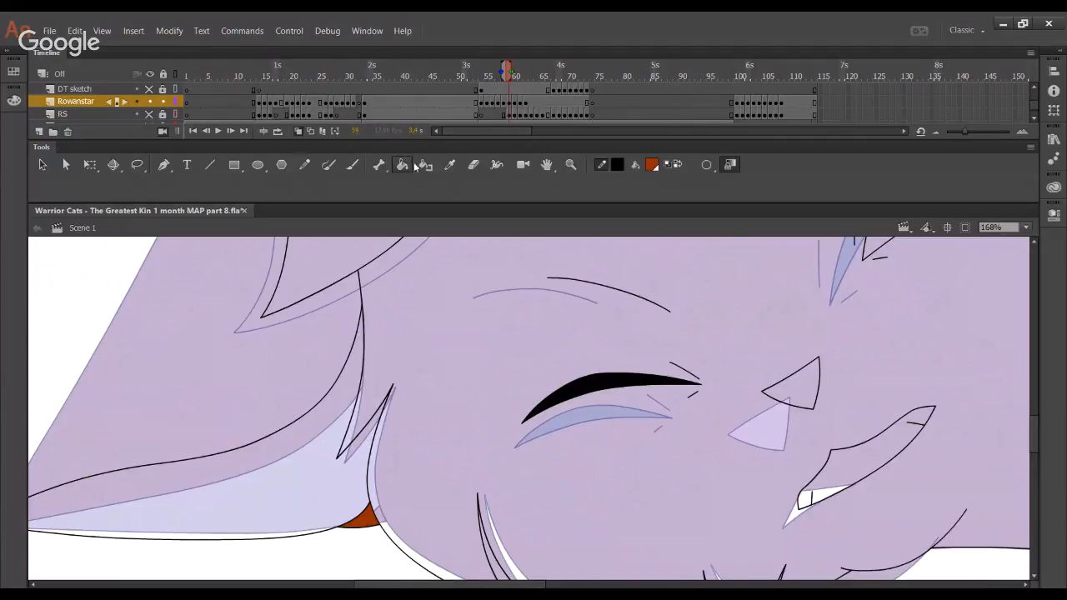
pyautogui.click(635, 165)
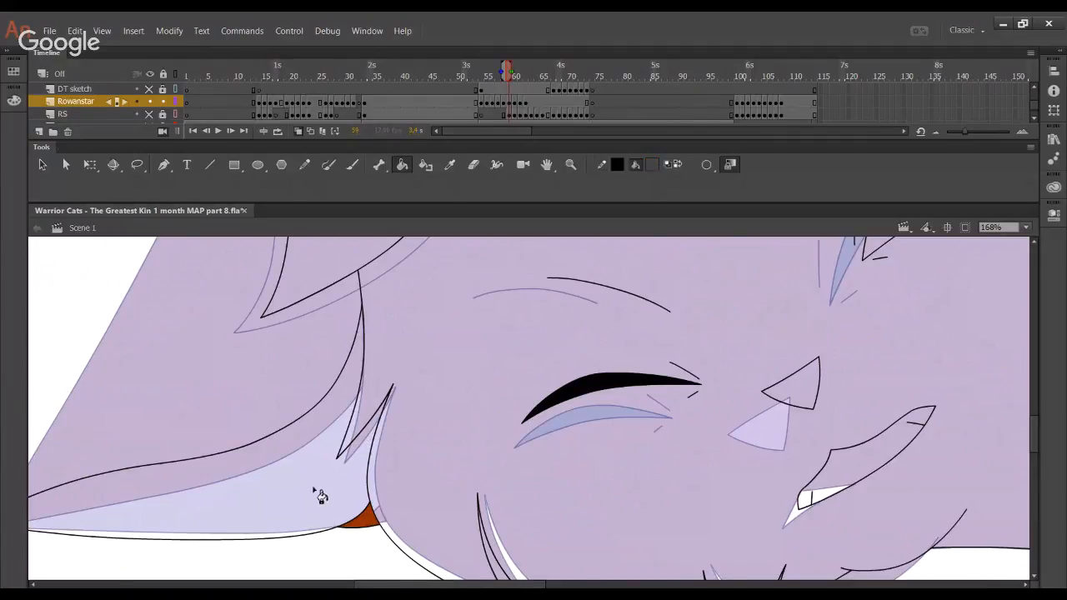
pyautogui.click(298, 455)
pyautogui.moveTo(340, 431); pyautogui.dragTo(495, 450)
pyautogui.hotkey('ctrl', 'z')
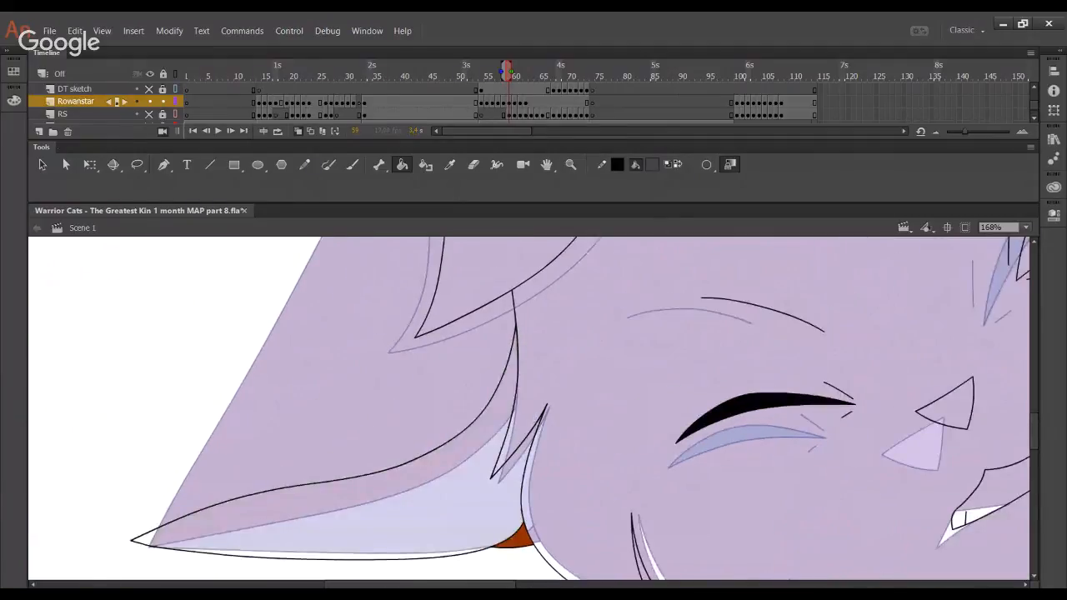
pyautogui.click(507, 453)
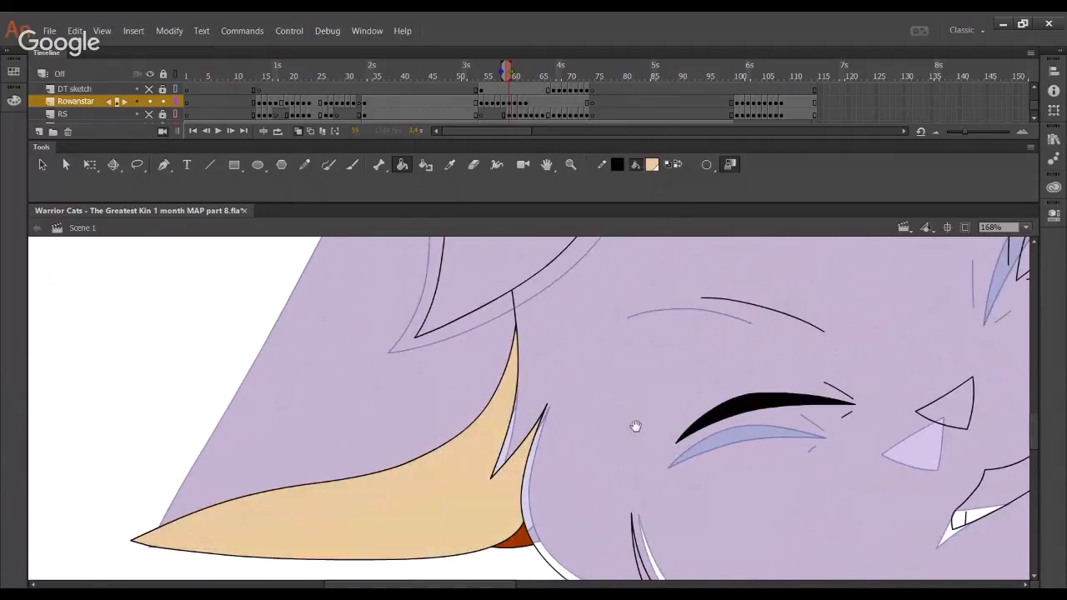
pyautogui.moveTo(636, 426); pyautogui.dragTo(610, 340)
pyautogui.click(449, 165)
pyautogui.click(497, 455)
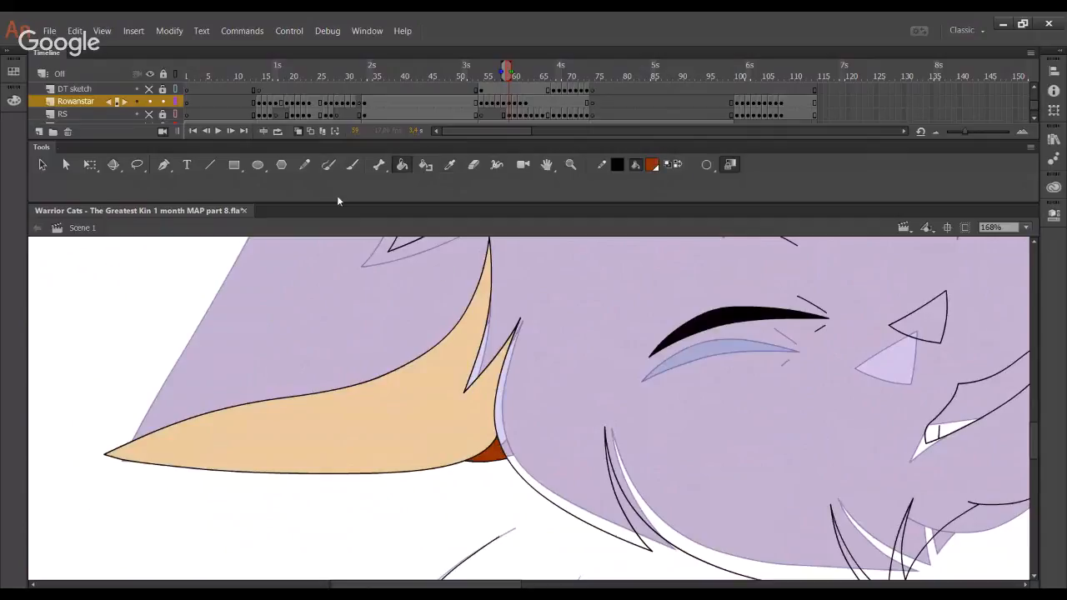
# Show the RS sketch layer and ink the lower ear's long outer edge upward from the tip
pyautogui.click(305, 164)
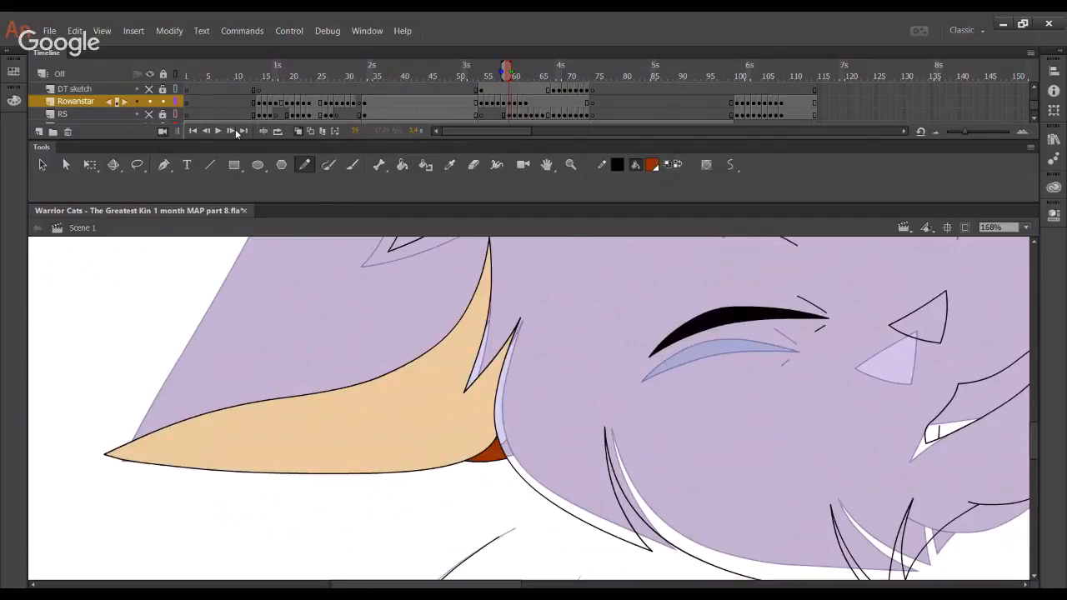
pyautogui.click(150, 114)
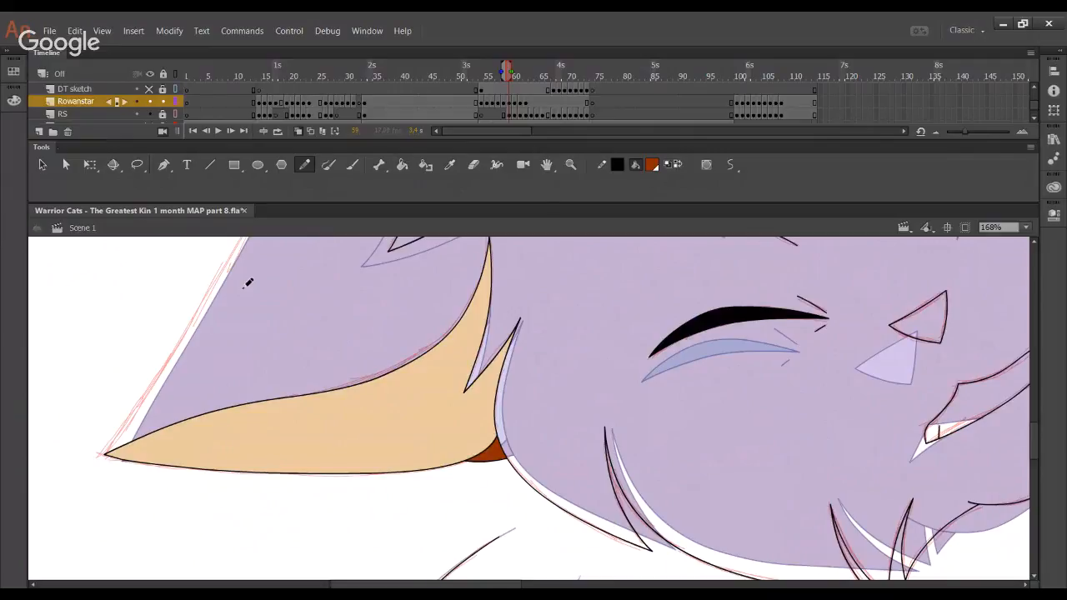
pyautogui.moveTo(341, 364)
pyautogui.mouseDown()
pyautogui.moveTo(422, 452)
pyautogui.moveTo(459, 466)
pyautogui.mouseUp()
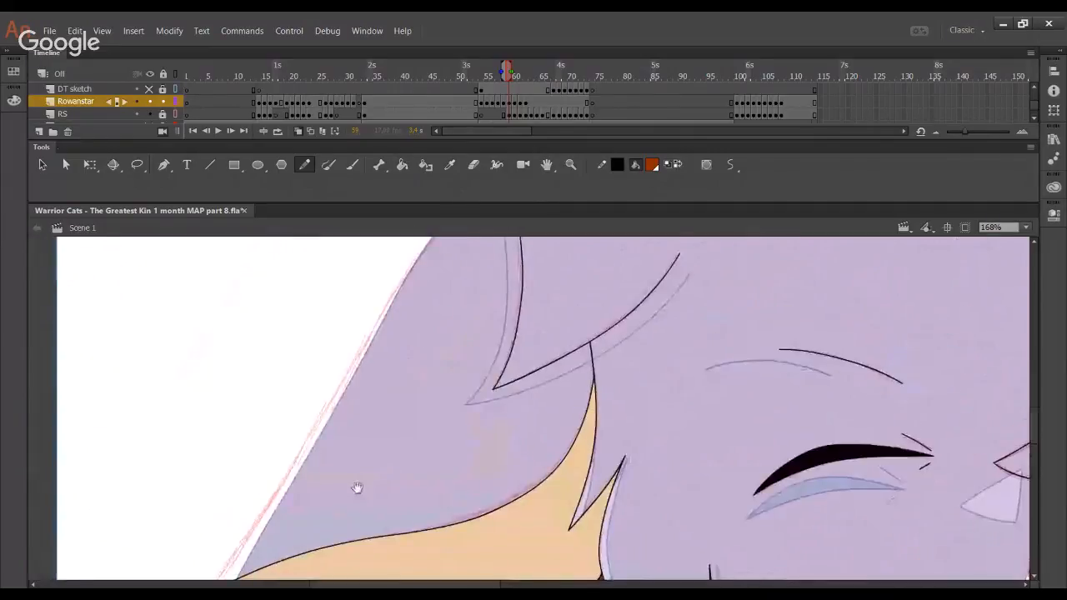
pyautogui.moveTo(224, 556); pyautogui.dragTo(438, 228)
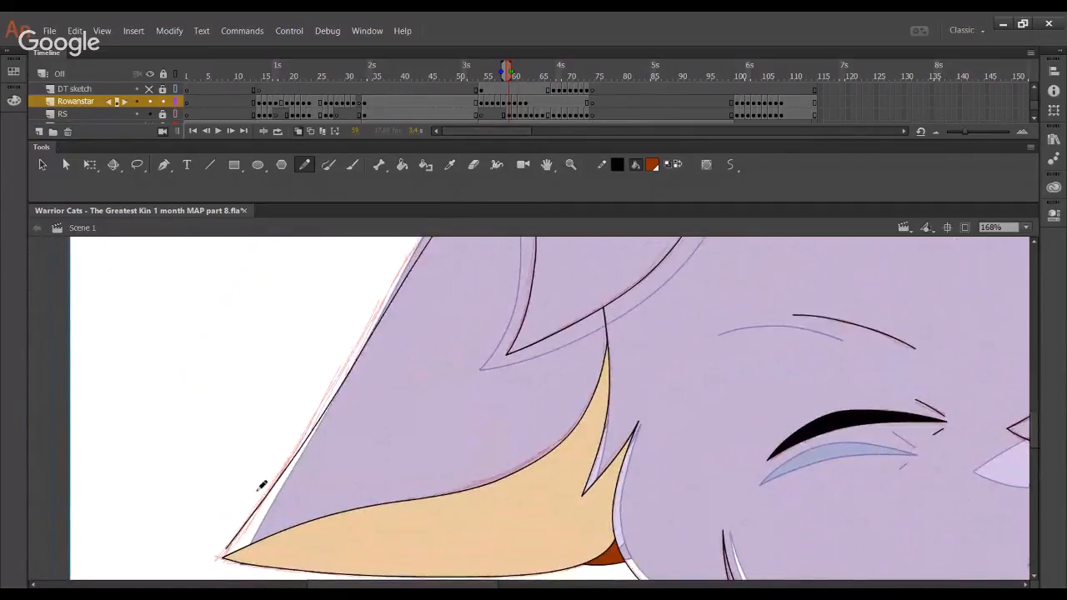
pyautogui.hotkey('ctrl', 'z')
pyautogui.moveTo(237, 535)
pyautogui.mouseDown()
pyautogui.moveTo(274, 491)
pyautogui.moveTo(417, 241)
pyautogui.mouseUp()
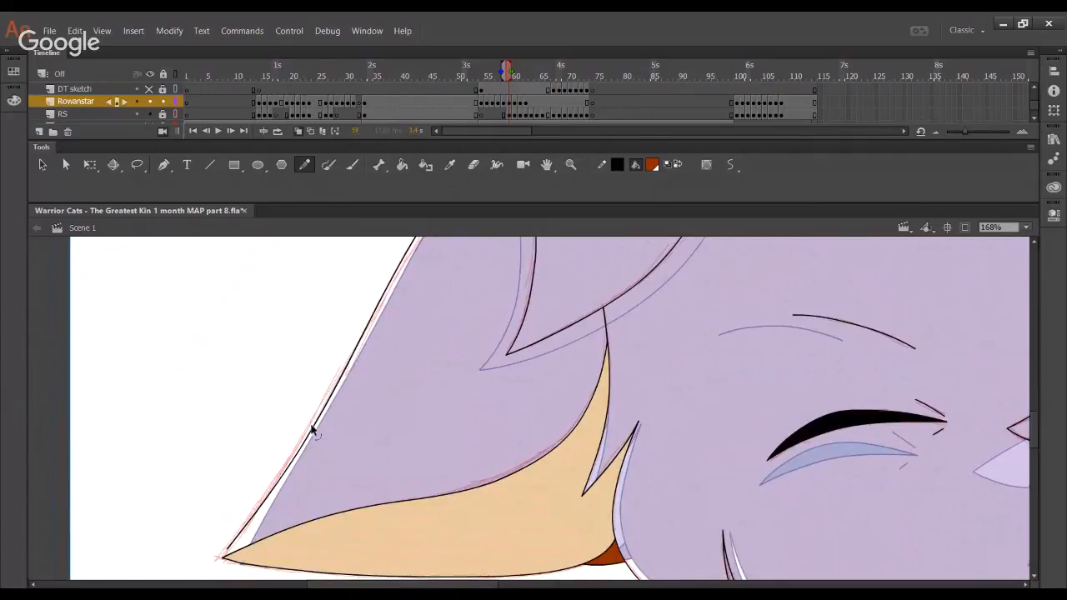
pyautogui.hotkey('ctrl', 'z')
pyautogui.moveTo(225, 554)
pyautogui.mouseDown()
pyautogui.moveTo(352, 369)
pyautogui.moveTo(421, 238)
pyautogui.mouseUp()
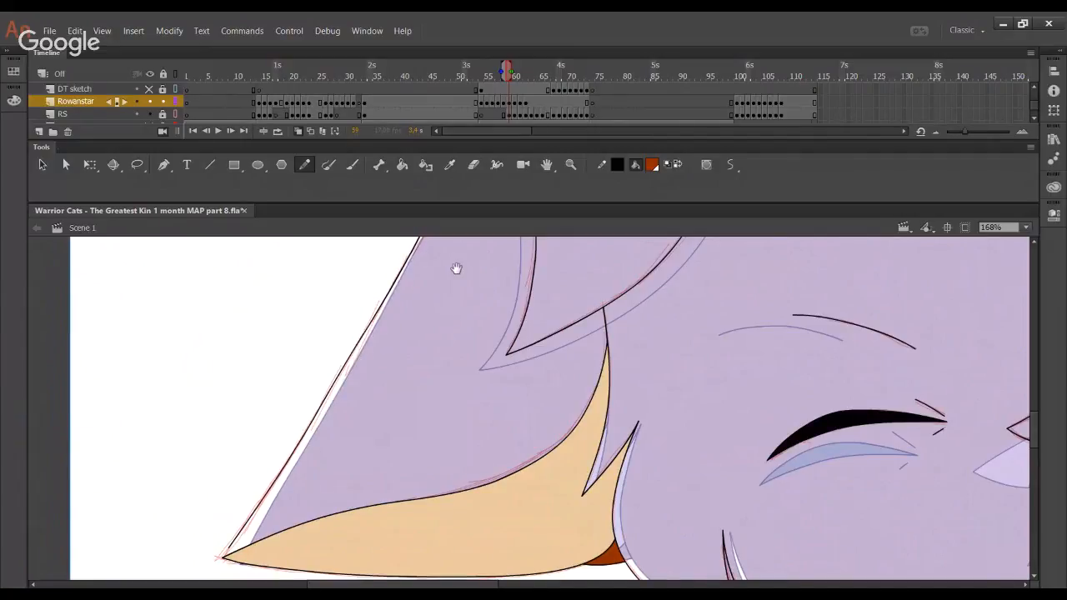
# Continue the lower ear's outer edge to the head line and check it with the RS sketch layer hidden
pyautogui.moveTo(456, 268); pyautogui.dragTo(465, 370)
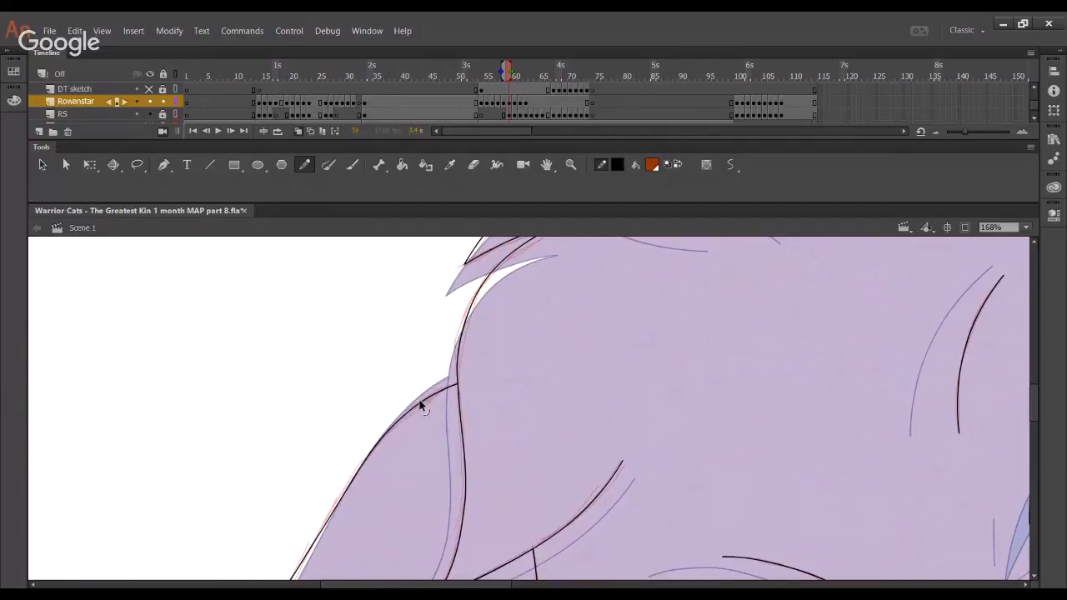
pyautogui.moveTo(360, 440); pyautogui.dragTo(469, 162)
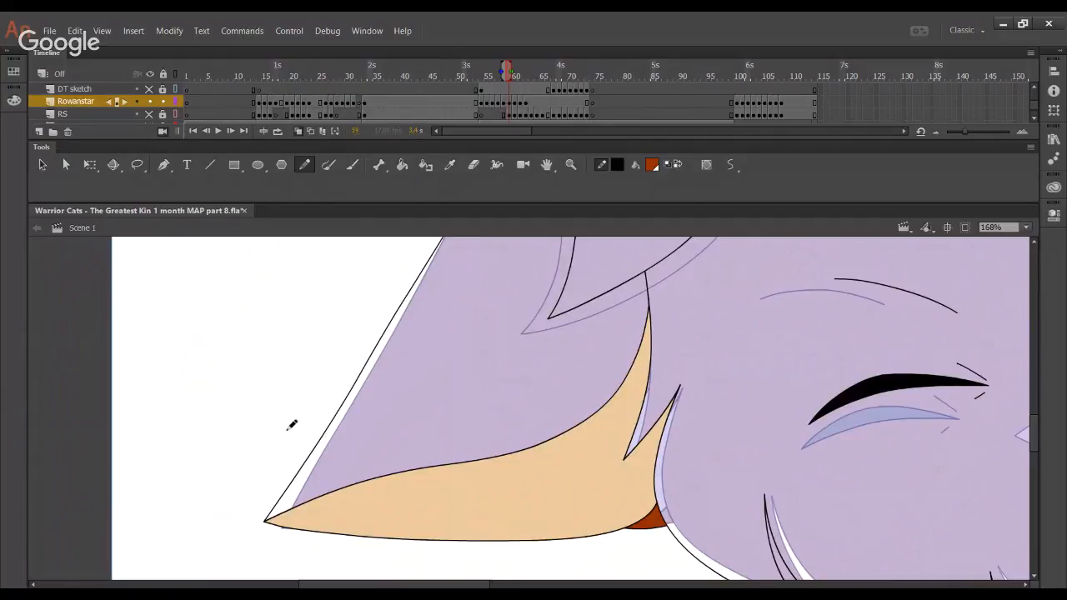
pyautogui.moveTo(513, 345)
pyautogui.mouseDown()
pyautogui.moveTo(401, 539)
pyautogui.moveTo(393, 531)
pyautogui.mouseUp()
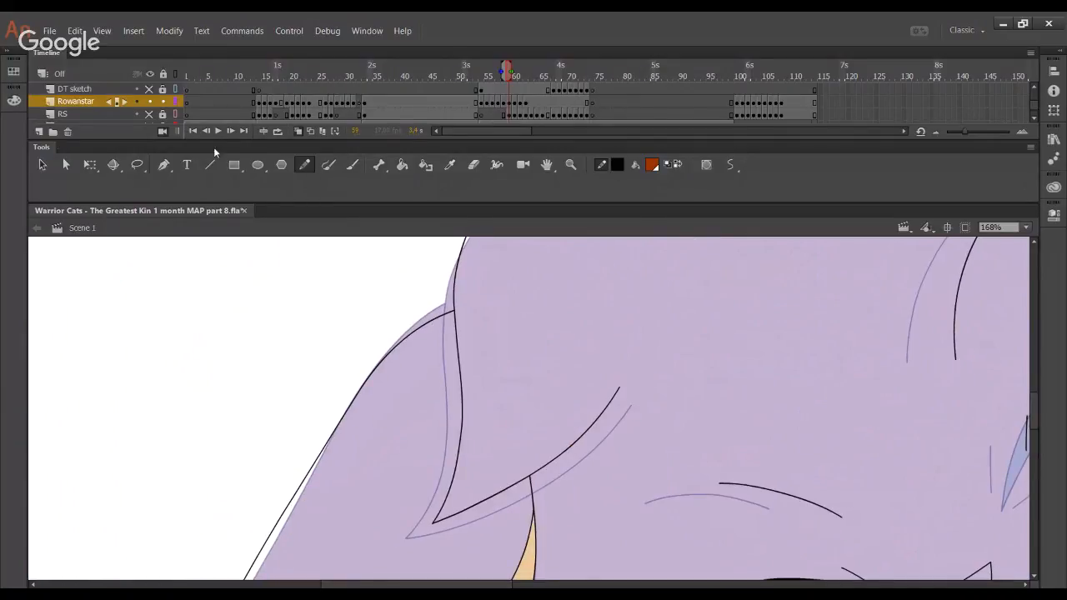
pyautogui.click(149, 114)
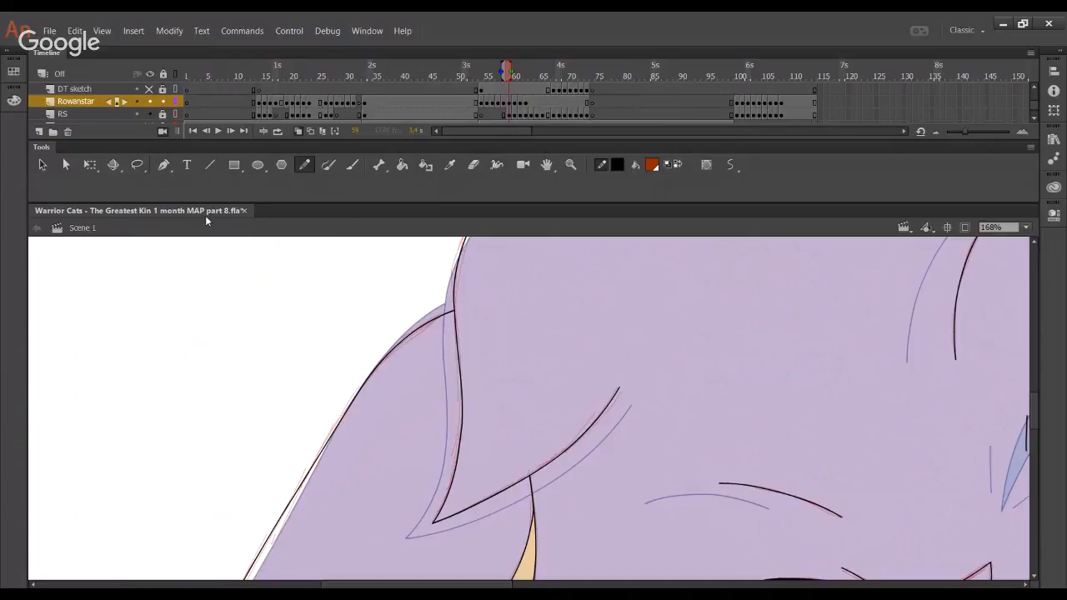
# Fill the back of the lower ear with dark orange
pyautogui.click(402, 164)
pyautogui.click(395, 406)
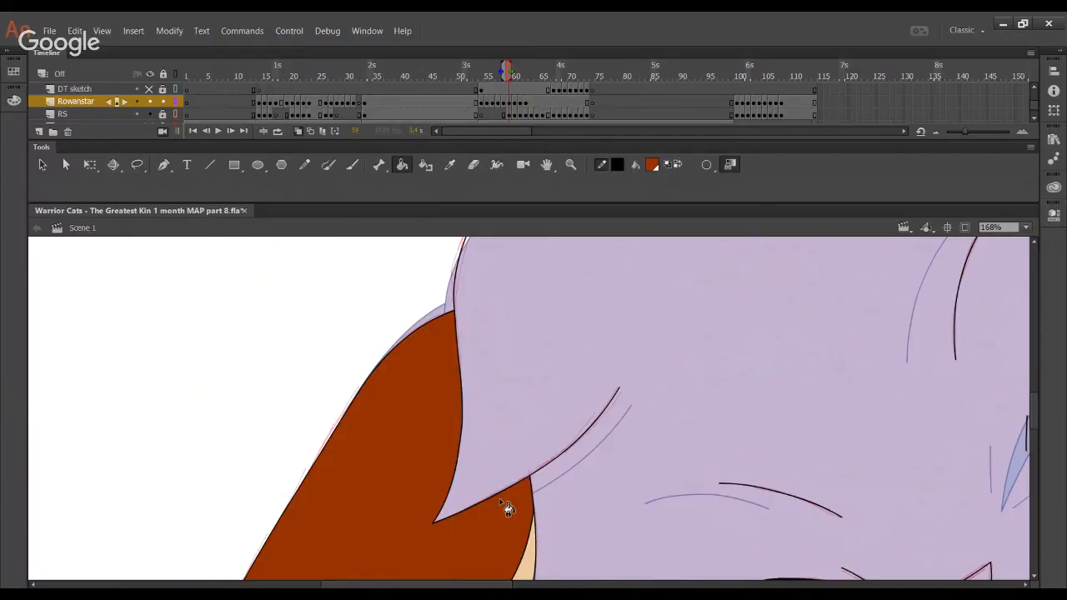
pyautogui.click(305, 164)
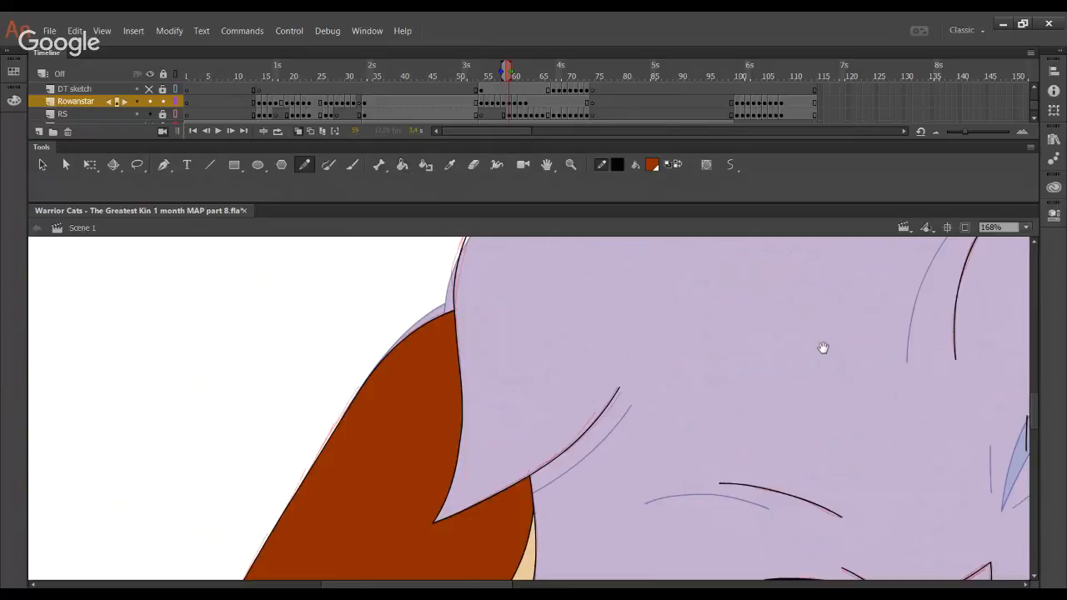
# Hide the RS sketch layer and check the inked lines from the ear tuft across the face
pyautogui.moveTo(823, 347); pyautogui.dragTo(587, 563)
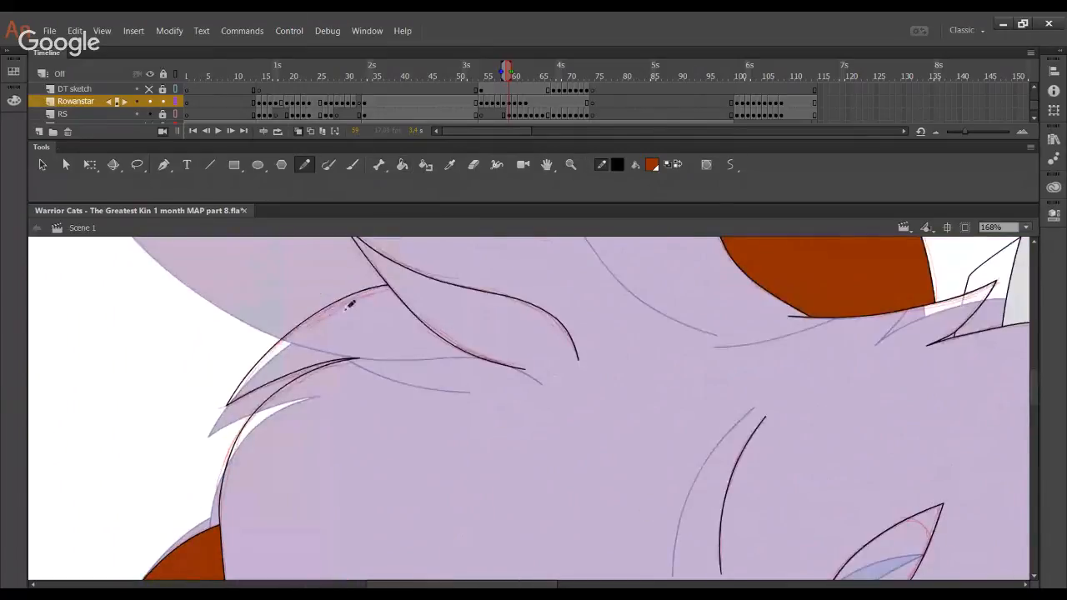
pyautogui.click(149, 115)
pyautogui.moveTo(707, 523); pyautogui.dragTo(484, 399)
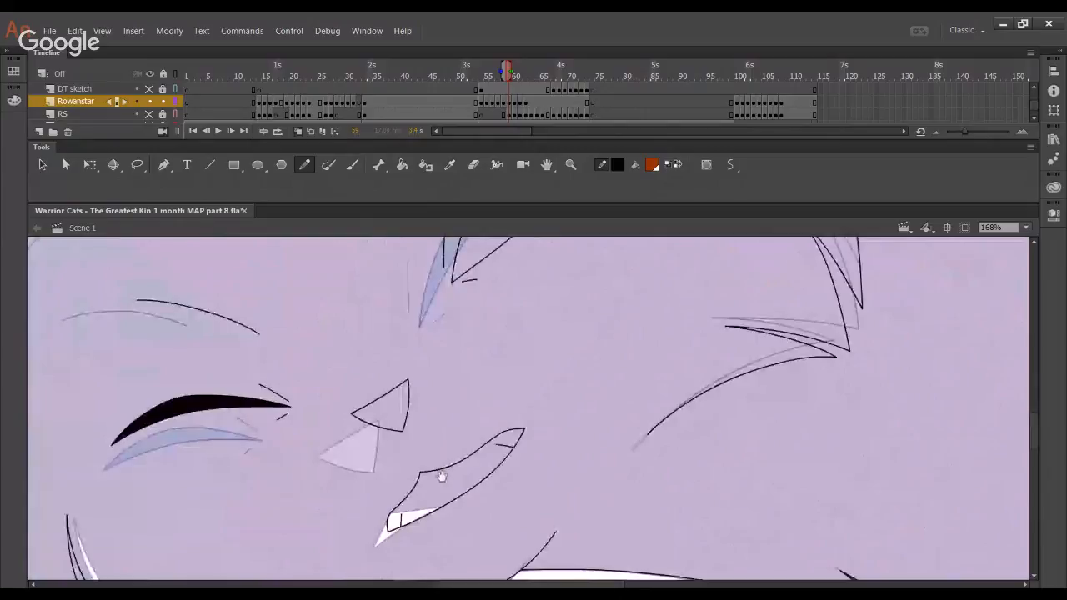
# Fill the cat's head and face on frame 59 with dark orange
pyautogui.moveTo(439, 474); pyautogui.dragTo(526, 496)
pyautogui.moveTo(491, 271); pyautogui.dragTo(567, 511)
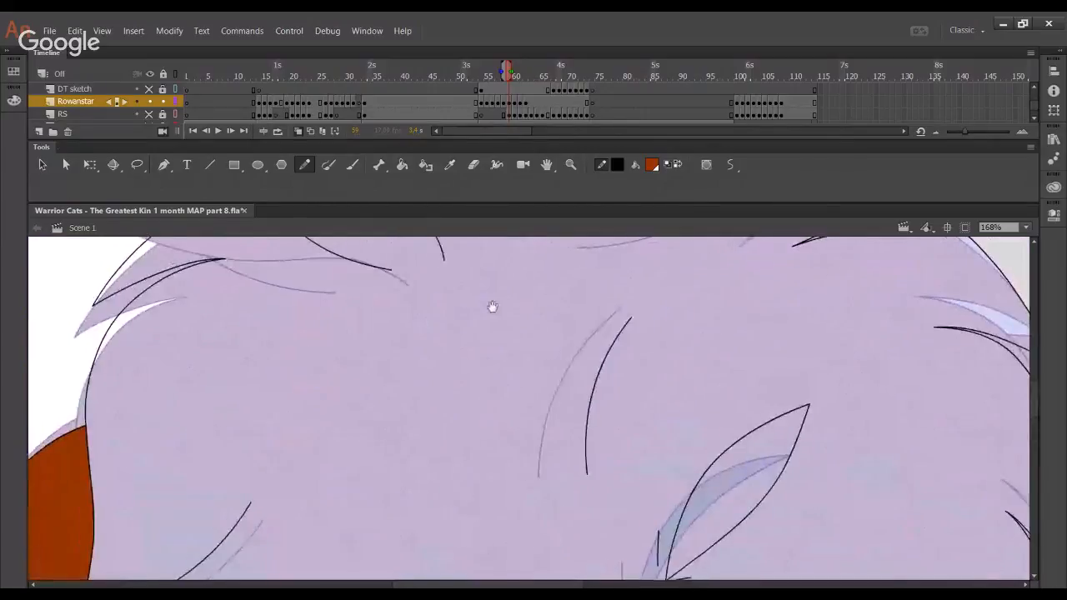
pyautogui.moveTo(493, 308); pyautogui.dragTo(533, 492)
pyautogui.moveTo(519, 338); pyautogui.dragTo(547, 446)
pyautogui.click(402, 165)
pyautogui.click(757, 537)
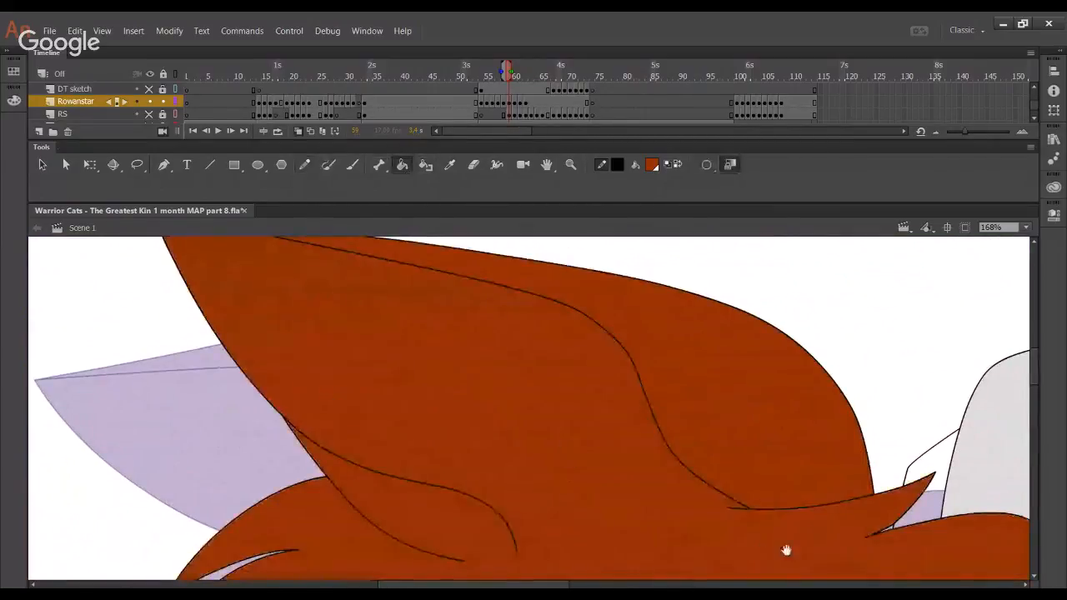
# Fill the triangular nose with salmon pink
pyautogui.moveTo(786, 550); pyautogui.dragTo(395, 261)
pyautogui.moveTo(380, 480); pyautogui.dragTo(550, 201)
pyautogui.moveTo(470, 447); pyautogui.dragTo(535, 389)
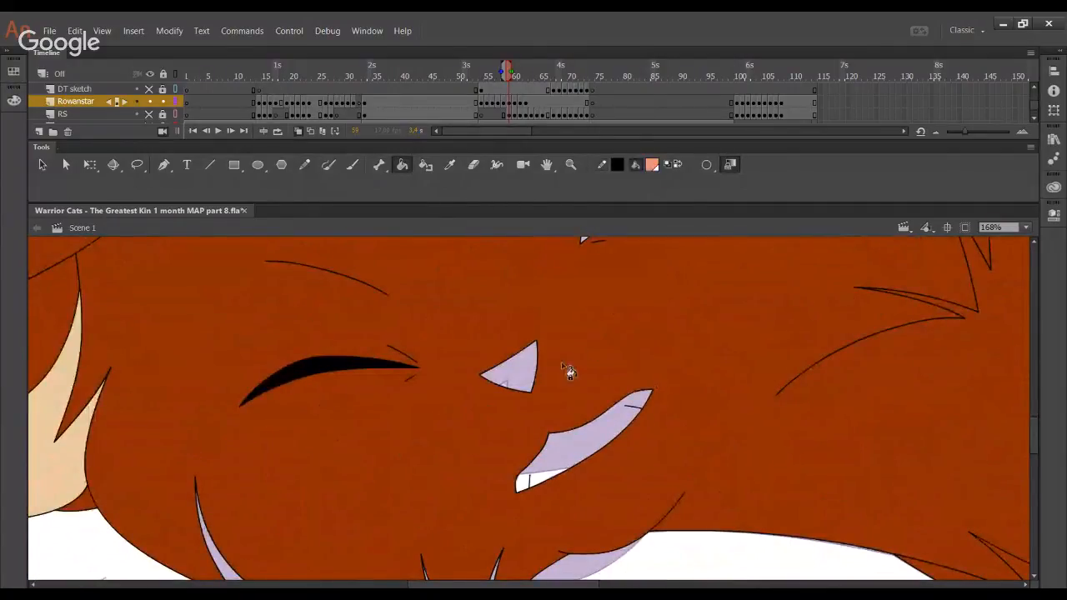
pyautogui.click(517, 371)
# Advance to frame 60 and show the RS sketch layer for tracing
pyautogui.scroll(-3, 534, 375)
pyautogui.hscroll(-5, 533, 375)
pyautogui.click(303, 165)
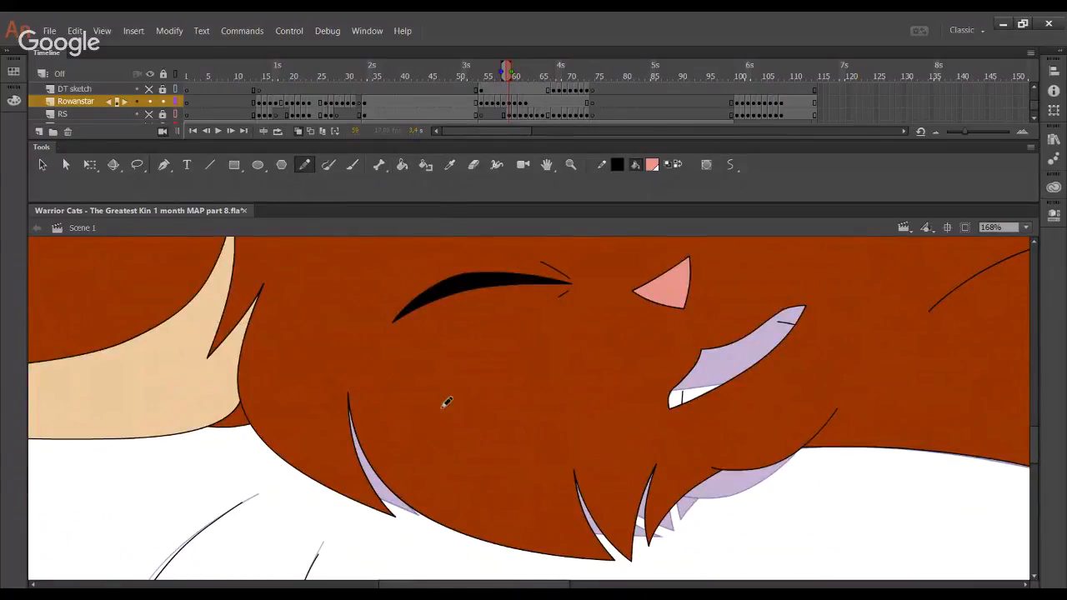
pyautogui.moveTo(448, 310)
pyautogui.mouseDown()
pyautogui.moveTo(575, 393)
pyautogui.moveTo(511, 445)
pyautogui.mouseUp()
pyautogui.hotkey('ctrl', 'z')
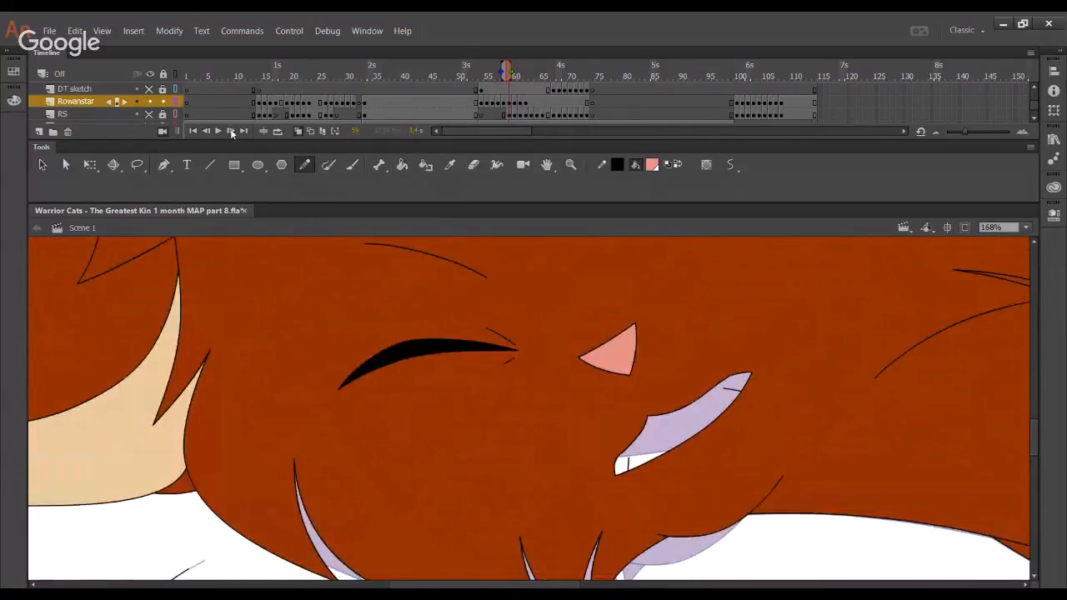
pyautogui.press('.')
pyautogui.click(149, 115)
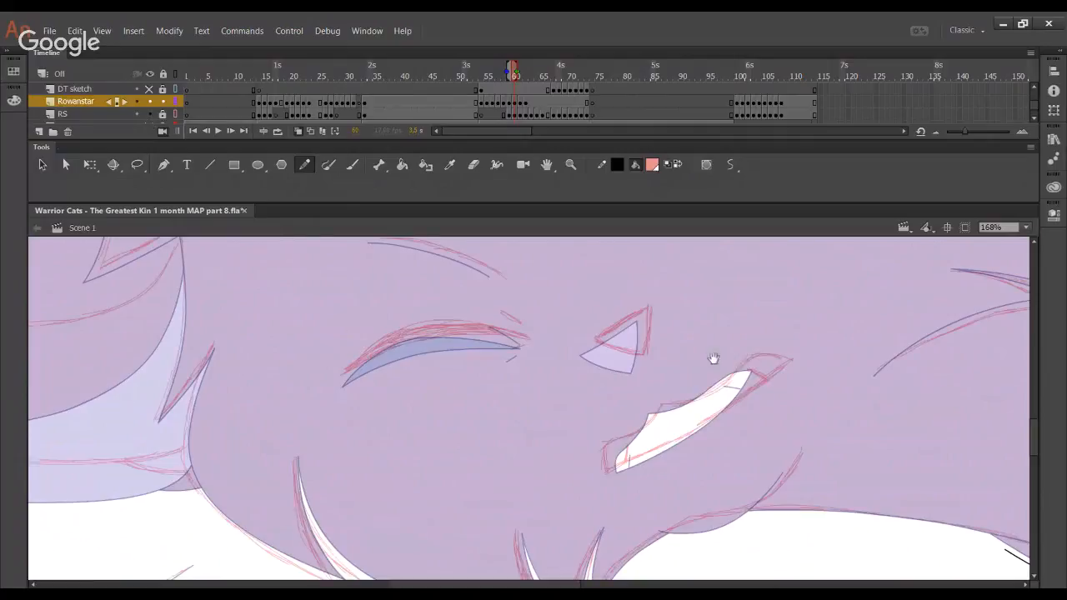
# Ink the nose's upper edge over the red sketch, running past both corners
pyautogui.moveTo(739, 367); pyautogui.dragTo(654, 410)
pyautogui.moveTo(490, 395)
pyautogui.mouseDown()
pyautogui.moveTo(650, 301)
pyautogui.moveTo(650, 324)
pyautogui.moveTo(630, 326)
pyautogui.moveTo(635, 316)
pyautogui.mouseUp()
pyautogui.hotkey('ctrl', 'z')
pyautogui.hotkey('ctrl', 'z')
pyautogui.hotkey('ctrl', 'z')
pyautogui.hotkey('ctrl', 'z')
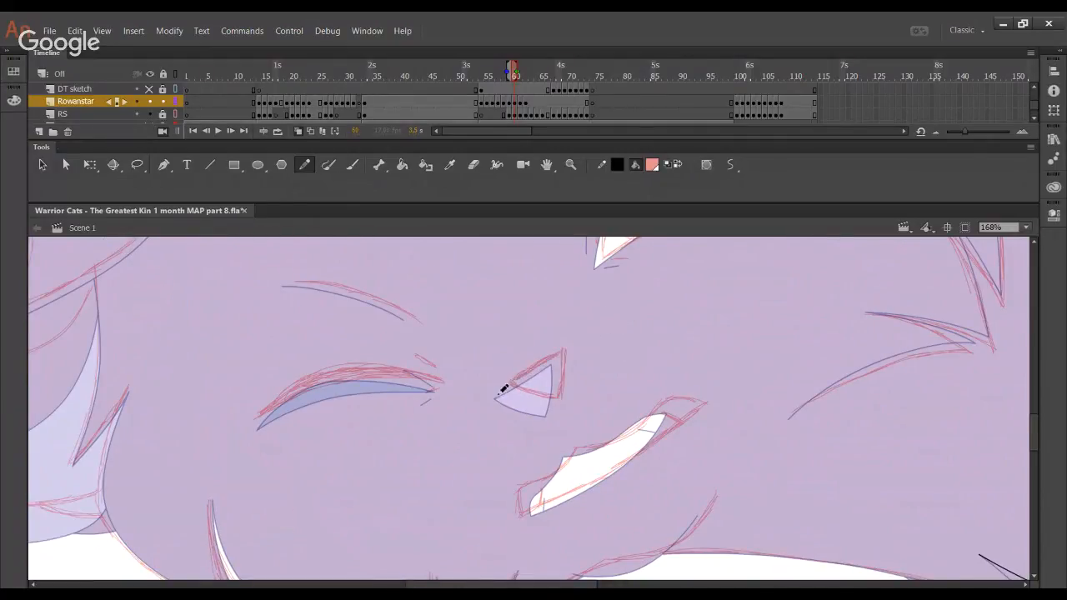
pyautogui.moveTo(494, 398)
pyautogui.mouseDown()
pyautogui.moveTo(566, 343)
pyautogui.moveTo(633, 319)
pyautogui.mouseUp()
pyautogui.hotkey('ctrl', 'z')
# Ink the nose's curved lower edge and its short side so they cross the upper edge
pyautogui.moveTo(497, 359); pyautogui.dragTo(586, 398)
pyautogui.hotkey('ctrl', 'z')
pyautogui.moveTo(496, 369)
pyautogui.mouseDown()
pyautogui.moveTo(630, 403)
pyautogui.moveTo(521, 384)
pyautogui.moveTo(607, 402)
pyautogui.mouseUp()
pyautogui.hotkey('ctrl', 'z')
pyautogui.hotkey('ctrl', 'z')
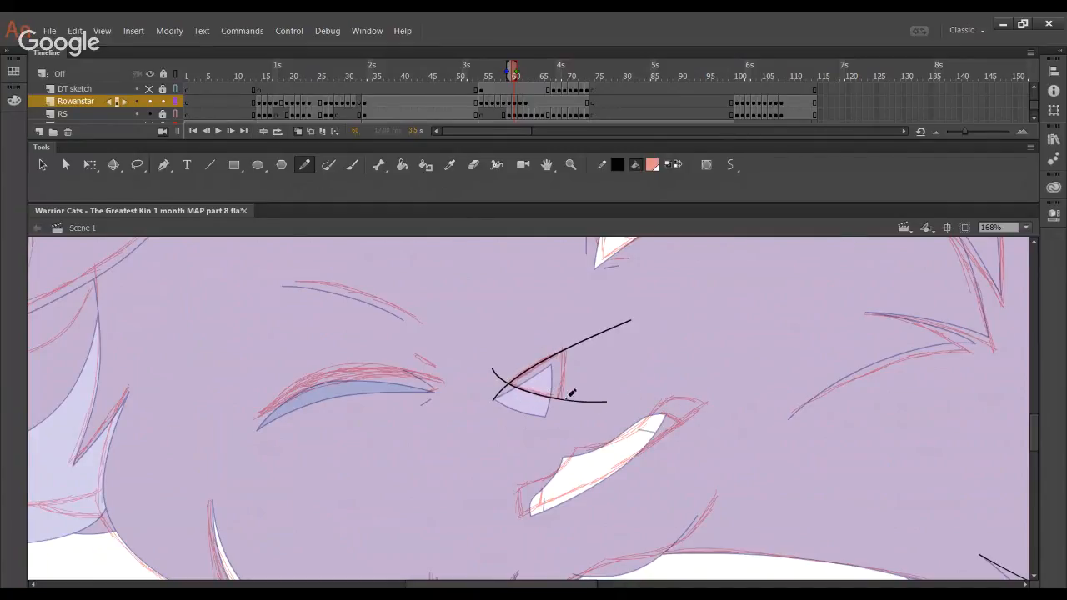
pyautogui.moveTo(547, 421)
pyautogui.mouseDown()
pyautogui.moveTo(570, 378)
pyautogui.moveTo(561, 319)
pyautogui.mouseUp()
# Delete the line ends that overshoot the three corners of the nose
pyautogui.keyDown('ctrl'); pyautogui.keyDown('shift'); pyautogui.click(502, 381); pyautogui.keyUp('shift'); pyautogui.keyUp('ctrl')
pyautogui.keyDown('ctrl'); pyautogui.keyDown('shift'); pyautogui.click(499, 393); pyautogui.keyUp('shift'); pyautogui.keyUp('ctrl')
pyautogui.keyDown('ctrl'); pyautogui.keyDown('shift'); pyautogui.click(552, 416); pyautogui.keyUp('shift'); pyautogui.keyUp('ctrl')
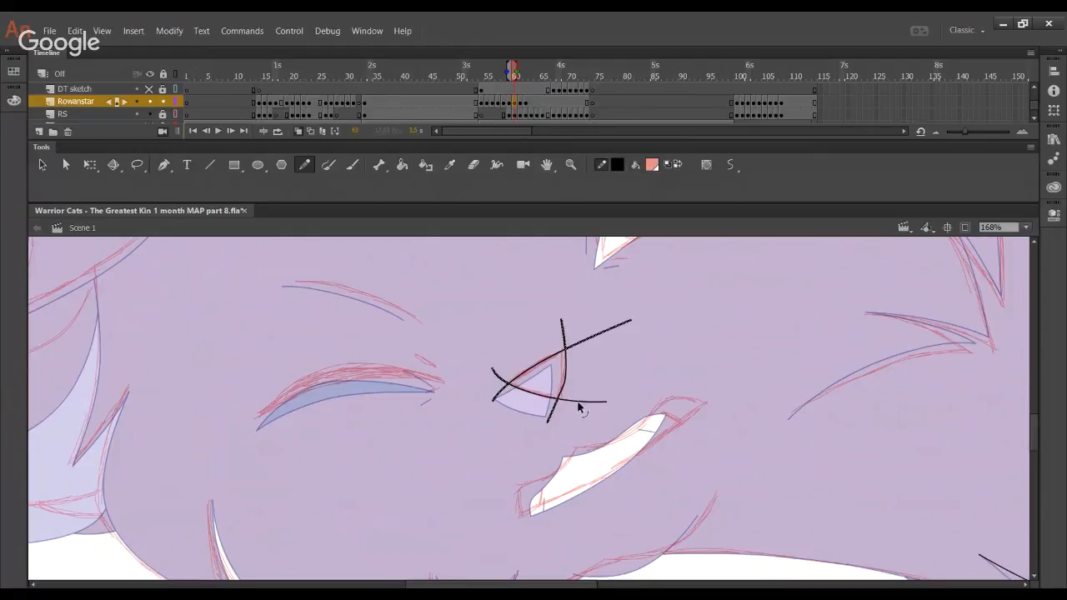
pyautogui.keyDown('ctrl'); pyautogui.keyDown('shift'); pyautogui.click(576, 400); pyautogui.keyUp('shift'); pyautogui.keyUp('ctrl')
pyautogui.press('Delete')
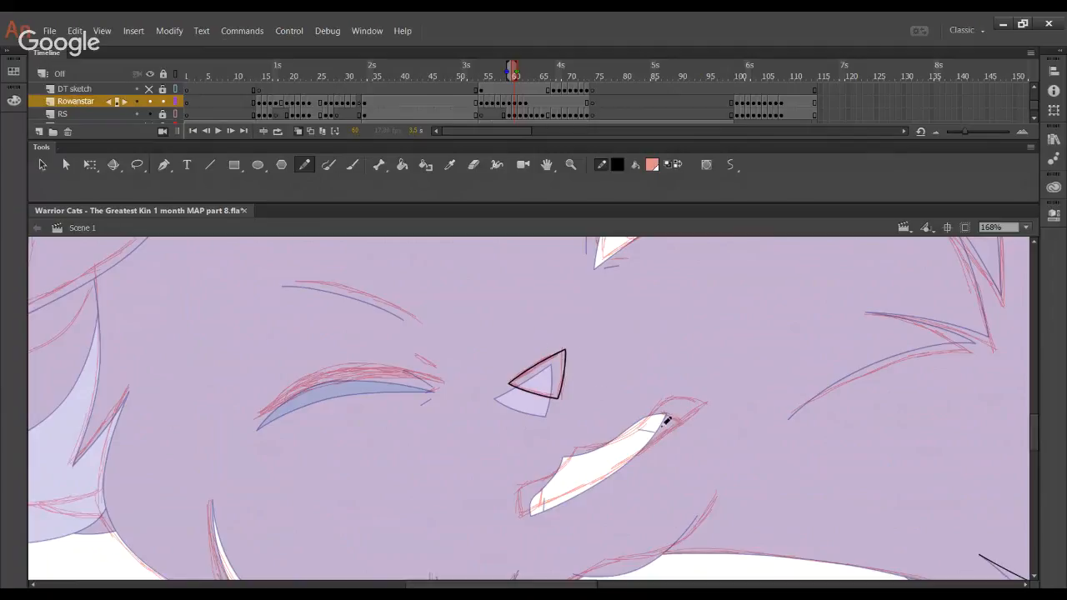
# Ink the front lip of the open mouth up toward the nose and bend it to the red sketch
pyautogui.moveTo(642, 421); pyautogui.dragTo(564, 388)
pyautogui.moveTo(446, 510)
pyautogui.mouseDown()
pyautogui.moveTo(446, 453)
pyautogui.moveTo(486, 432)
pyautogui.moveTo(506, 406)
pyautogui.moveTo(506, 383)
pyautogui.moveTo(477, 441)
pyautogui.mouseUp()
pyautogui.hotkey('ctrl', 'z')
pyautogui.hotkey('ctrl', 'z')
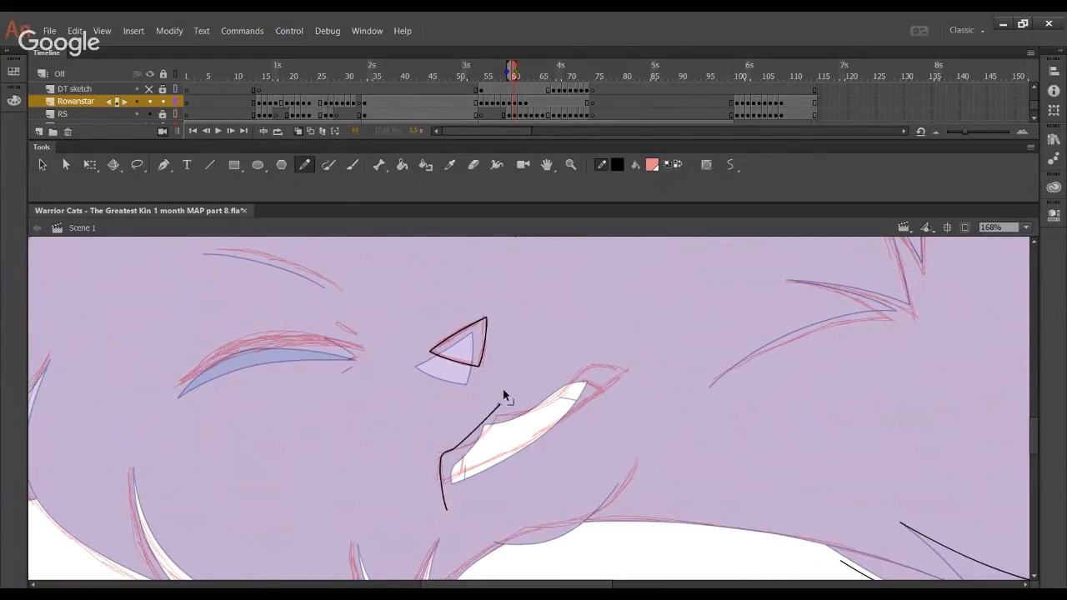
pyautogui.moveTo(505, 388); pyautogui.dragTo(500, 389)
pyautogui.moveTo(480, 425)
pyautogui.mouseDown()
pyautogui.moveTo(483, 434)
pyautogui.moveTo(463, 442)
pyautogui.moveTo(481, 438)
pyautogui.moveTo(500, 405)
pyautogui.moveTo(483, 440)
pyautogui.moveTo(450, 456)
pyautogui.mouseUp()
pyautogui.scroll(1, 493, 427)
pyautogui.hscroll(1, 493, 427)
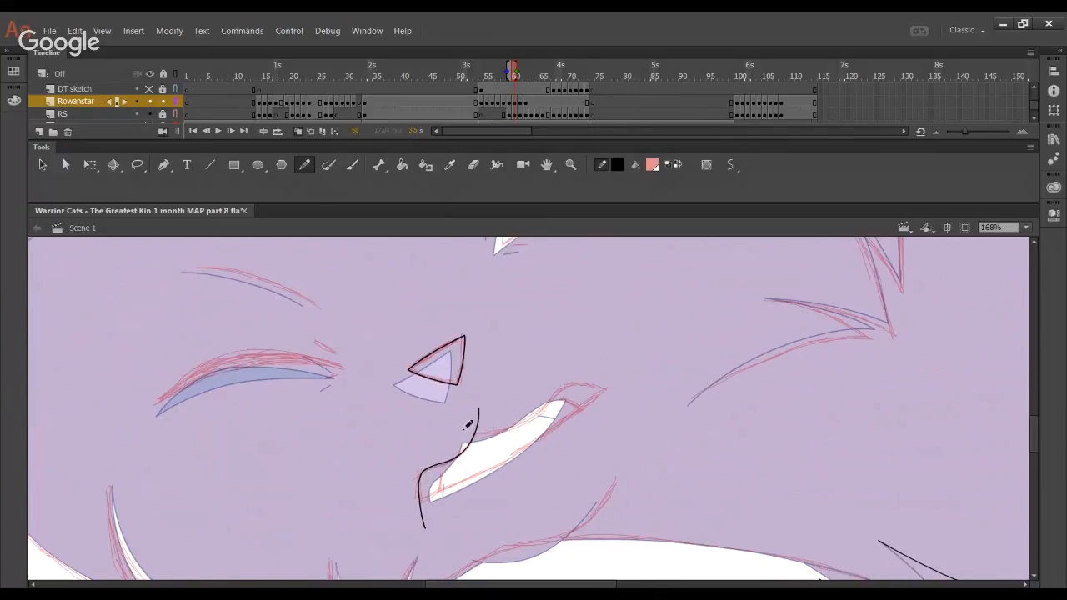
# Ink the mouth's upper edge around its far corner and delete the overshoots where it meets the front lip
pyautogui.moveTo(464, 432)
pyautogui.mouseDown()
pyautogui.moveTo(499, 430)
pyautogui.moveTo(588, 376)
pyautogui.moveTo(661, 459)
pyautogui.mouseUp()
pyautogui.moveTo(621, 397); pyautogui.dragTo(606, 385)
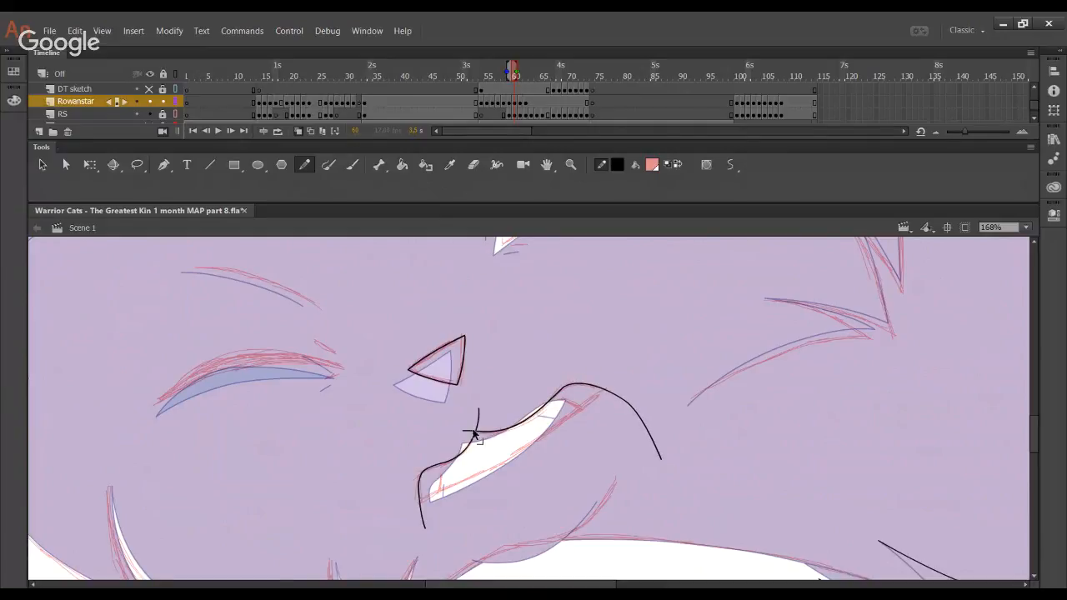
pyautogui.click(478, 426)
pyautogui.press('Delete')
pyautogui.click(468, 431)
pyautogui.press('Delete')
# Ink the mouth's lower edge from the front lip to the far corner
pyautogui.moveTo(405, 505); pyautogui.dragTo(619, 406)
pyautogui.hotkey('ctrl', 'z')
pyautogui.moveTo(411, 510); pyautogui.dragTo(597, 387)
pyautogui.hotkey('ctrl', 'z')
pyautogui.moveTo(412, 508); pyautogui.dragTo(629, 371)
# Delete the overshooting ends at both mouth corners and bend the lower edge to the red sketch
pyautogui.keyDown('ctrl'); pyautogui.keyDown('shift'); pyautogui.click(629, 406); pyautogui.keyUp('shift'); pyautogui.keyUp('ctrl')
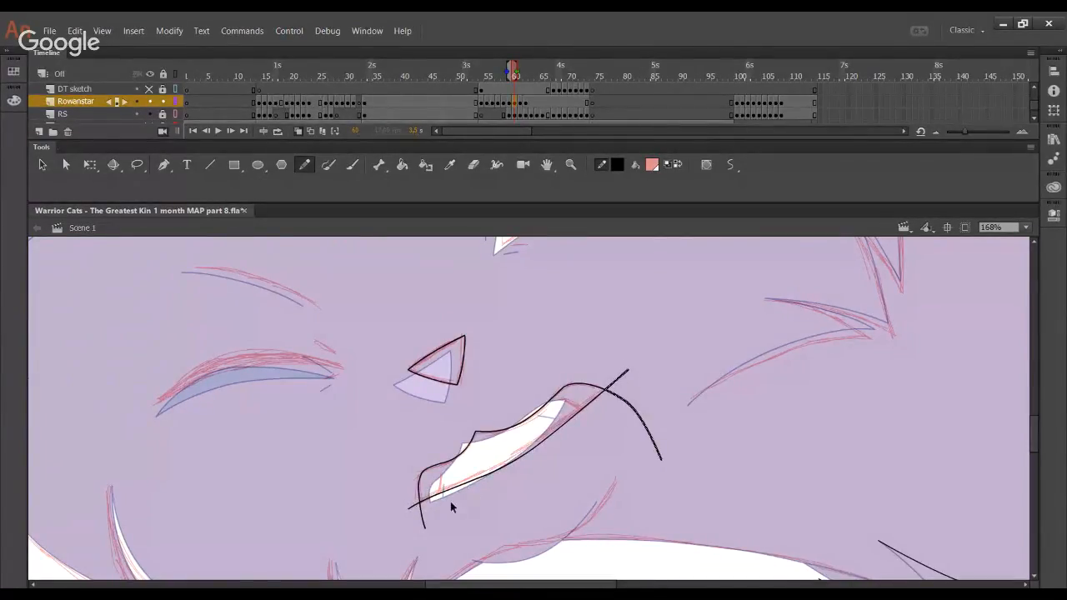
pyautogui.keyDown('ctrl'); pyautogui.keyDown('shift'); pyautogui.click(415, 505); pyautogui.keyUp('shift'); pyautogui.keyUp('ctrl')
pyautogui.keyDown('ctrl'); pyautogui.keyDown('shift'); pyautogui.click(423, 516); pyautogui.keyUp('shift'); pyautogui.keyUp('ctrl')
pyautogui.press('Delete')
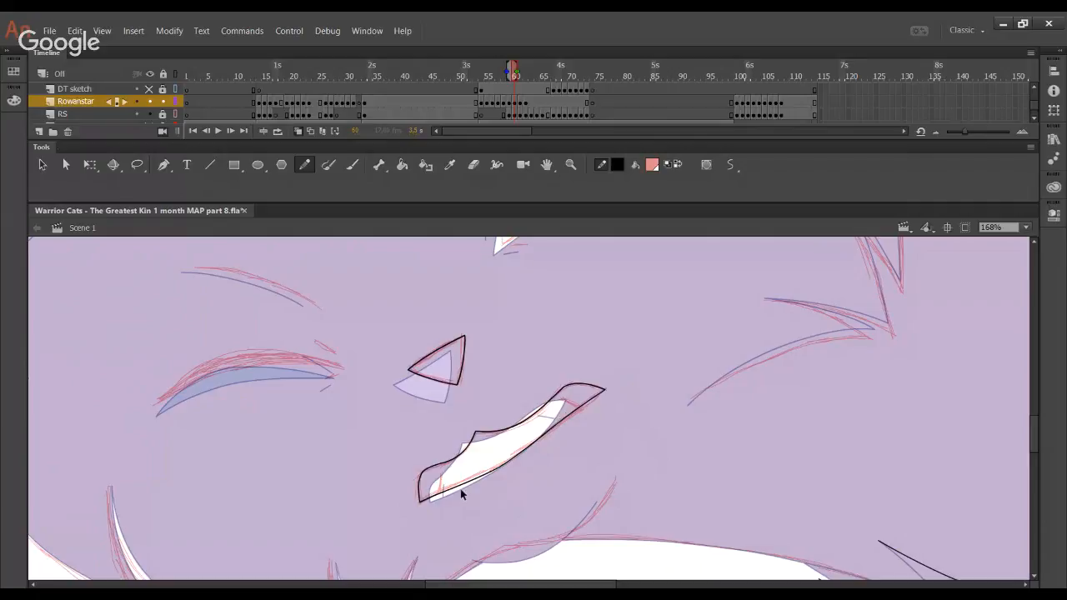
pyautogui.moveTo(466, 485); pyautogui.dragTo(469, 476)
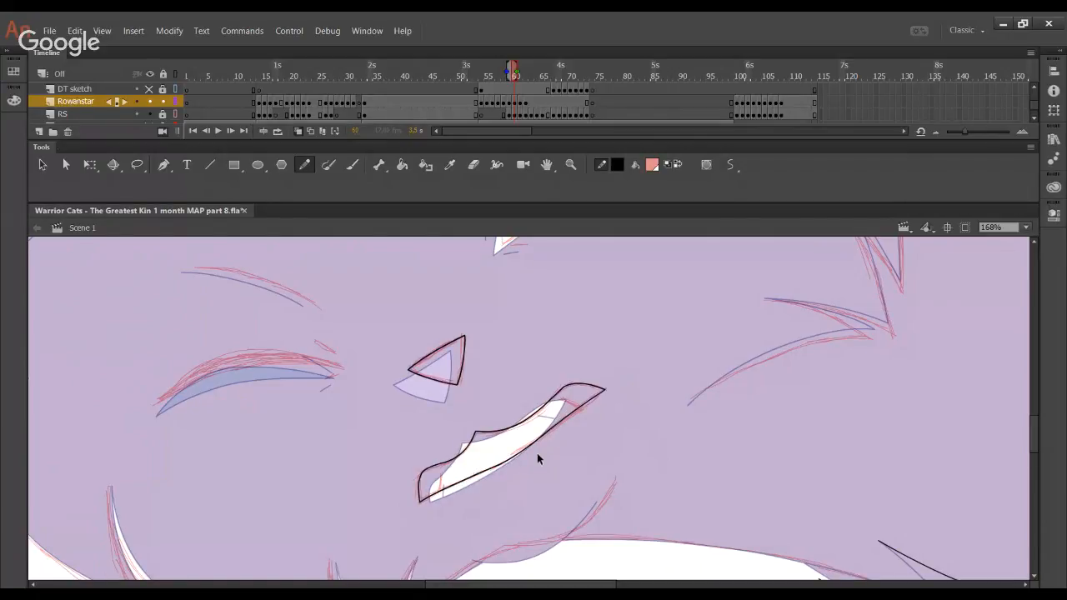
pyautogui.moveTo(540, 440); pyautogui.dragTo(545, 436)
# Ink the short cheek curve beneath the mouth, where the jaw meets the throat
pyautogui.moveTo(607, 539); pyautogui.dragTo(488, 439)
pyautogui.moveTo(388, 445)
pyautogui.mouseDown()
pyautogui.moveTo(499, 395)
pyautogui.moveTo(498, 383)
pyautogui.mouseUp()
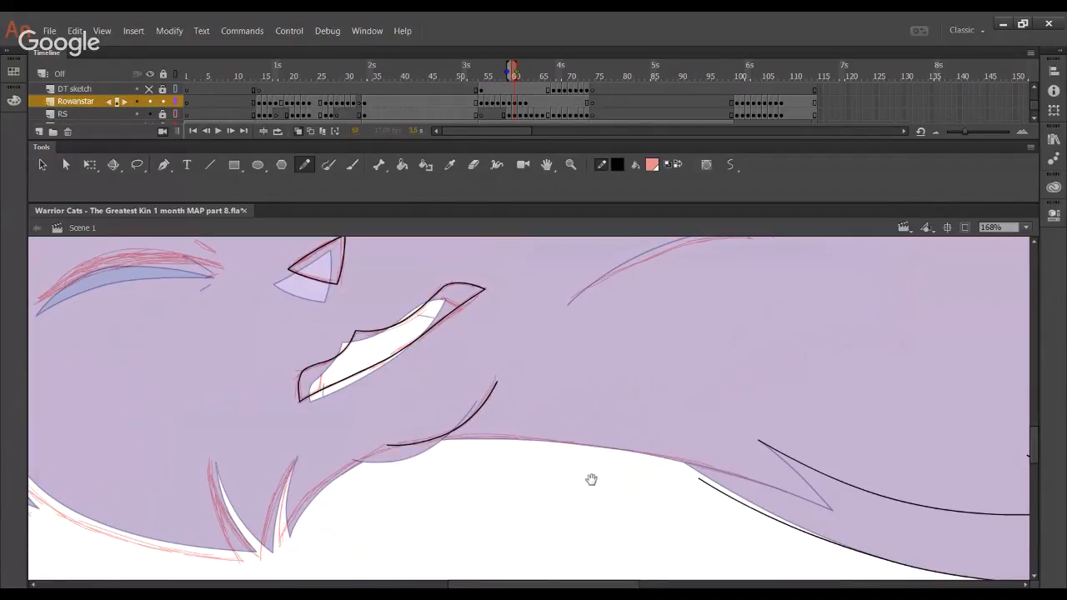
pyautogui.moveTo(591, 480); pyautogui.dragTo(426, 419)
pyautogui.moveTo(117, 482)
pyautogui.mouseDown()
pyautogui.moveTo(147, 435)
pyautogui.moveTo(215, 389)
pyautogui.moveTo(278, 372)
pyautogui.moveTo(386, 369)
pyautogui.mouseUp()
pyautogui.hotkey('ctrl', 'z')
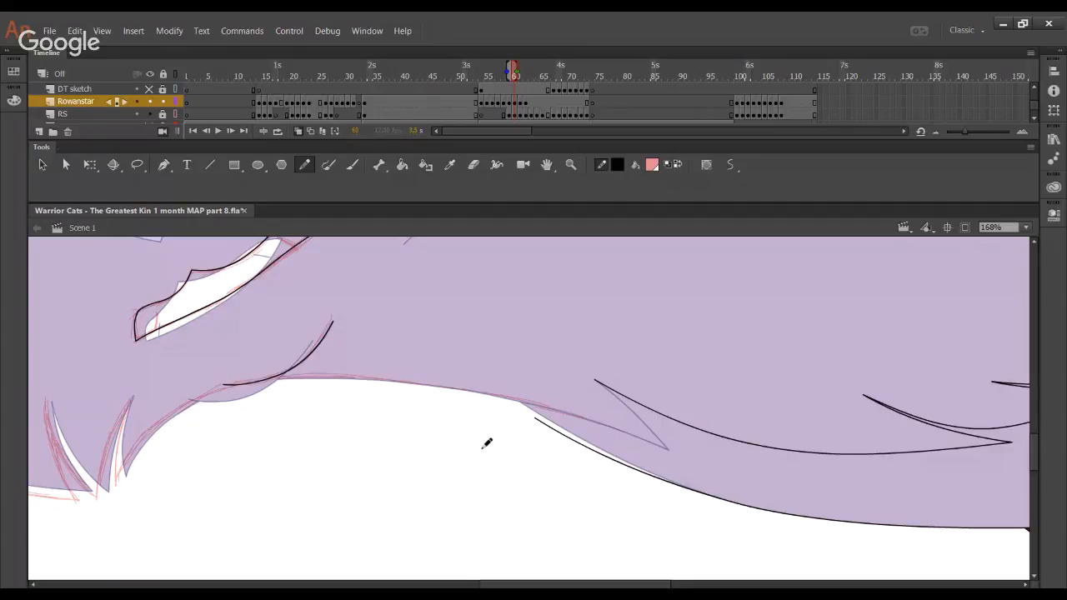
pyautogui.moveTo(230, 393); pyautogui.dragTo(341, 419)
pyautogui.hotkey('ctrl', 'z')
pyautogui.moveTo(119, 479)
pyautogui.mouseDown()
pyautogui.moveTo(165, 418)
pyautogui.moveTo(215, 394)
pyautogui.mouseUp()
pyautogui.hotkey('ctrl', 'z')
pyautogui.moveTo(117, 480)
pyautogui.mouseDown()
pyautogui.moveTo(129, 454)
pyautogui.moveTo(205, 387)
pyautogui.moveTo(304, 370)
pyautogui.moveTo(534, 393)
pyautogui.moveTo(598, 412)
pyautogui.moveTo(668, 451)
pyautogui.mouseUp()
pyautogui.moveTo(582, 414); pyautogui.dragTo(616, 428)
pyautogui.moveTo(665, 451); pyautogui.dragTo(670, 450)
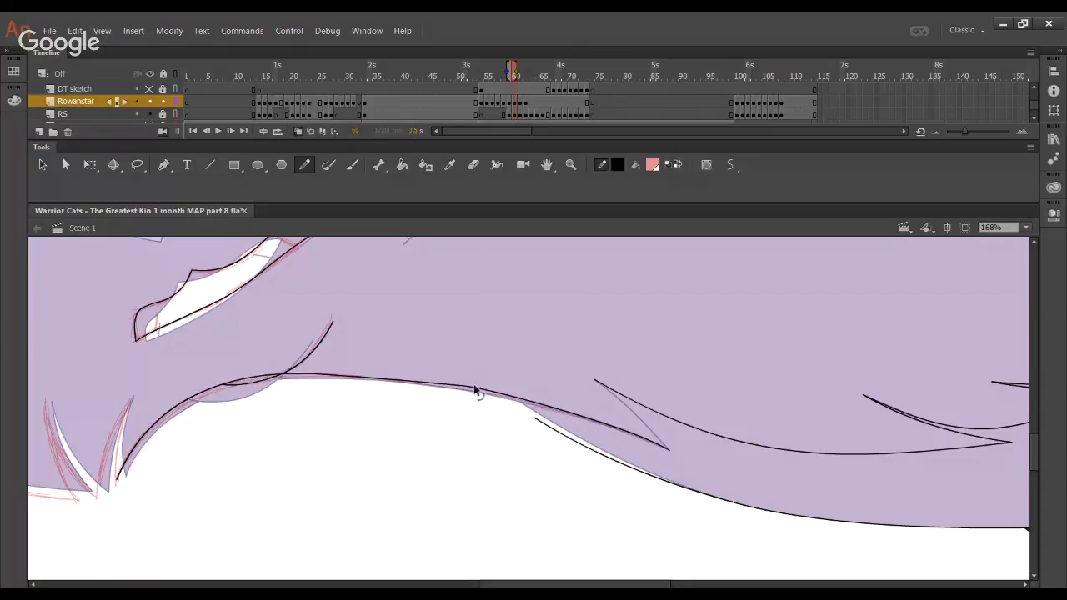
pyautogui.moveTo(474, 387); pyautogui.dragTo(668, 451)
pyautogui.click(469, 387)
pyautogui.press('Delete')
pyautogui.hotkey('ctrl', 'z')
pyautogui.hotkey('ctrl', 'z')
pyautogui.hotkey('ctrl', 'z')
pyautogui.hotkey('ctrl', 'z')
pyautogui.hotkey('ctrl', 'z')
pyautogui.hotkey('ctrl', 'z')
pyautogui.hotkey('ctrl', 'z')
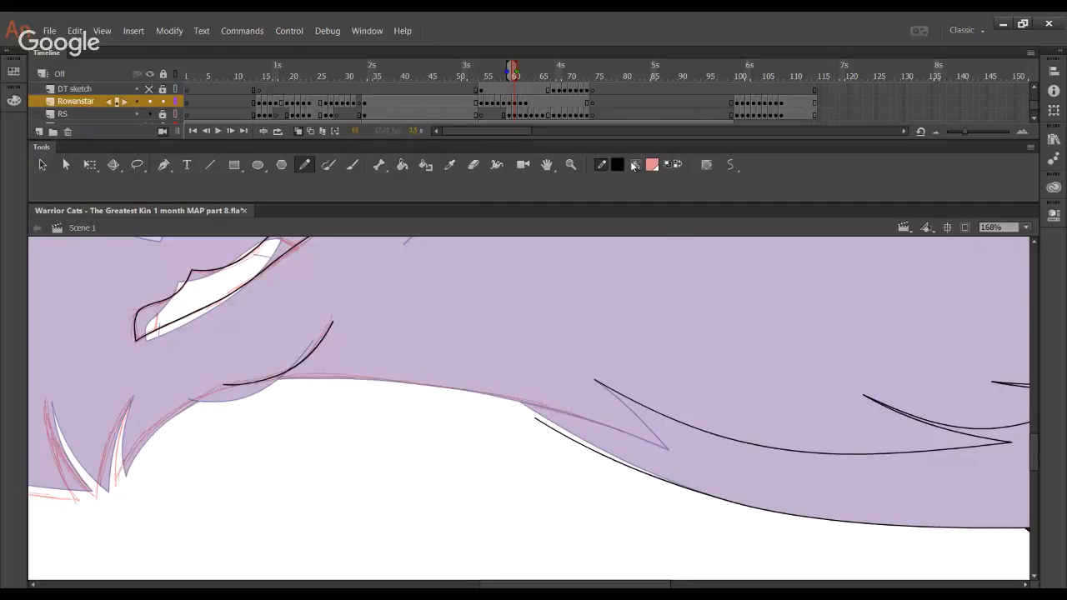
# Set the stroke colour to purple and try inking the jaw line upward from the chin tuft
pyautogui.click(778, 267)
pyautogui.moveTo(120, 480); pyautogui.dragTo(165, 425)
pyautogui.hotkey('ctrl', 'z')
pyautogui.moveTo(119, 480)
pyautogui.mouseDown()
pyautogui.moveTo(167, 414)
pyautogui.moveTo(246, 377)
pyautogui.mouseUp()
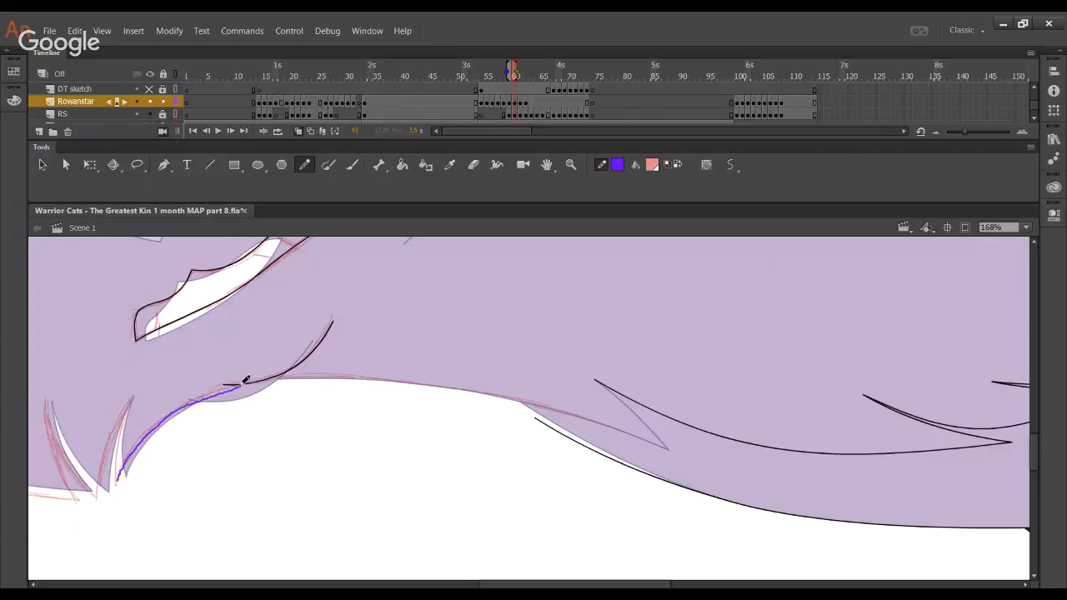
pyautogui.hotkey('ctrl', 'z')
pyautogui.moveTo(118, 480); pyautogui.dragTo(193, 399)
pyautogui.hotkey('ctrl', 'z')
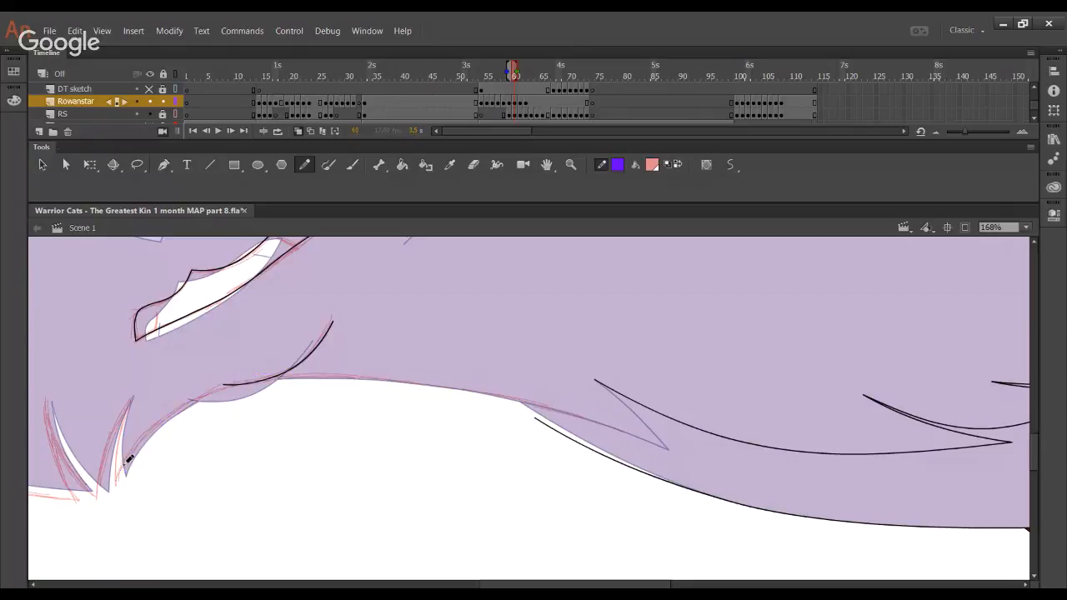
pyautogui.moveTo(125, 465)
pyautogui.mouseDown()
pyautogui.moveTo(208, 390)
pyautogui.moveTo(334, 362)
pyautogui.mouseUp()
pyautogui.hotkey('ctrl', 'z')
pyautogui.moveTo(121, 476)
pyautogui.mouseDown()
pyautogui.moveTo(131, 453)
pyautogui.moveTo(241, 382)
pyautogui.moveTo(309, 369)
pyautogui.moveTo(563, 402)
pyautogui.mouseUp()
pyautogui.hotkey('ctrl', 'z')
pyautogui.moveTo(116, 479)
pyautogui.mouseDown()
pyautogui.moveTo(138, 448)
pyautogui.moveTo(258, 373)
pyautogui.moveTo(330, 367)
pyautogui.moveTo(605, 419)
pyautogui.mouseUp()
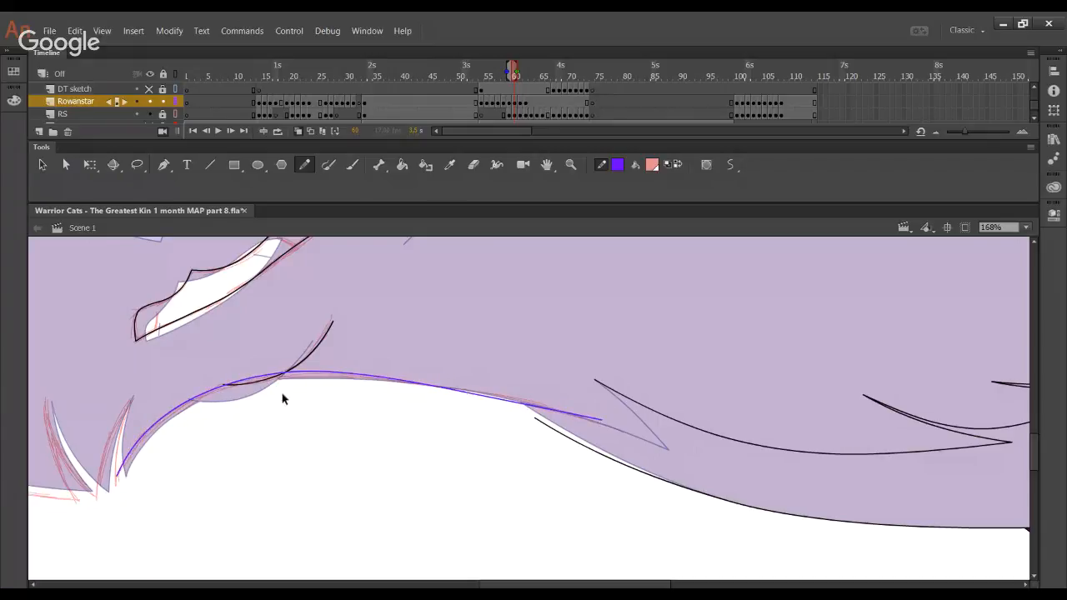
pyautogui.hotkey('ctrl', 'z')
pyautogui.moveTo(121, 475)
pyautogui.mouseDown()
pyautogui.moveTo(178, 411)
pyautogui.moveTo(226, 387)
pyautogui.mouseUp()
pyautogui.hotkey('ctrl', 'z')
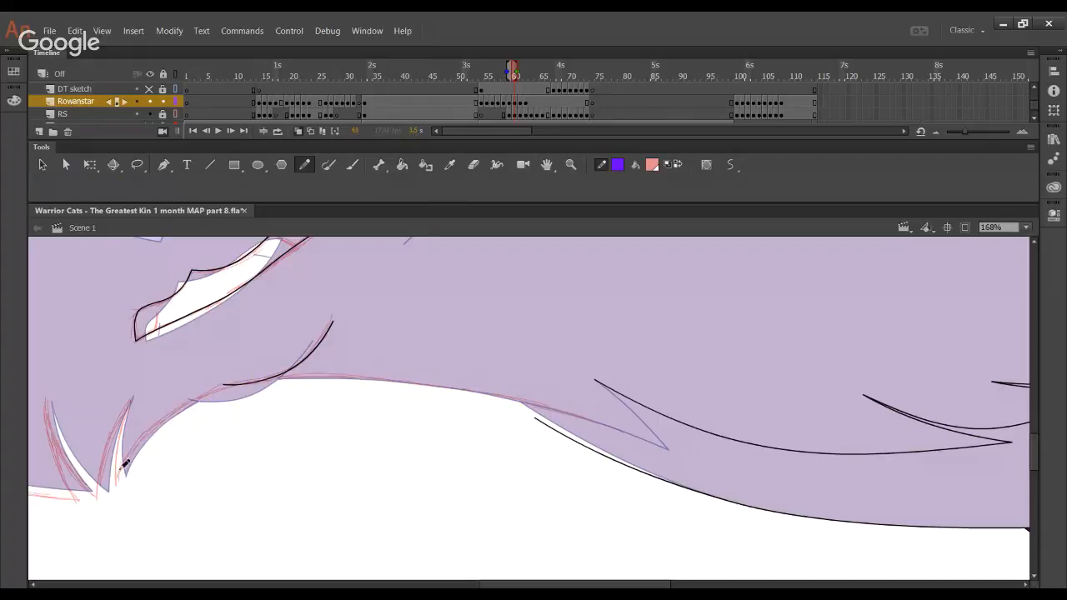
pyautogui.moveTo(119, 477)
pyautogui.mouseDown()
pyautogui.moveTo(164, 421)
pyautogui.moveTo(245, 379)
pyautogui.moveTo(287, 375)
pyautogui.moveTo(382, 378)
pyautogui.moveTo(571, 420)
pyautogui.mouseUp()
pyautogui.hotkey('ctrl', 'z')
pyautogui.moveTo(121, 475)
pyautogui.mouseDown()
pyautogui.moveTo(173, 410)
pyautogui.moveTo(242, 381)
pyautogui.mouseUp()
pyautogui.hotkey('ctrl', 'z')
pyautogui.moveTo(127, 477)
pyautogui.mouseDown()
pyautogui.moveTo(135, 446)
pyautogui.moveTo(242, 371)
pyautogui.moveTo(266, 381)
pyautogui.mouseUp()
pyautogui.hotkey('ctrl', 'z')
pyautogui.scroll(-2, 198, 404)
pyautogui.hscroll(-2, 198, 404)
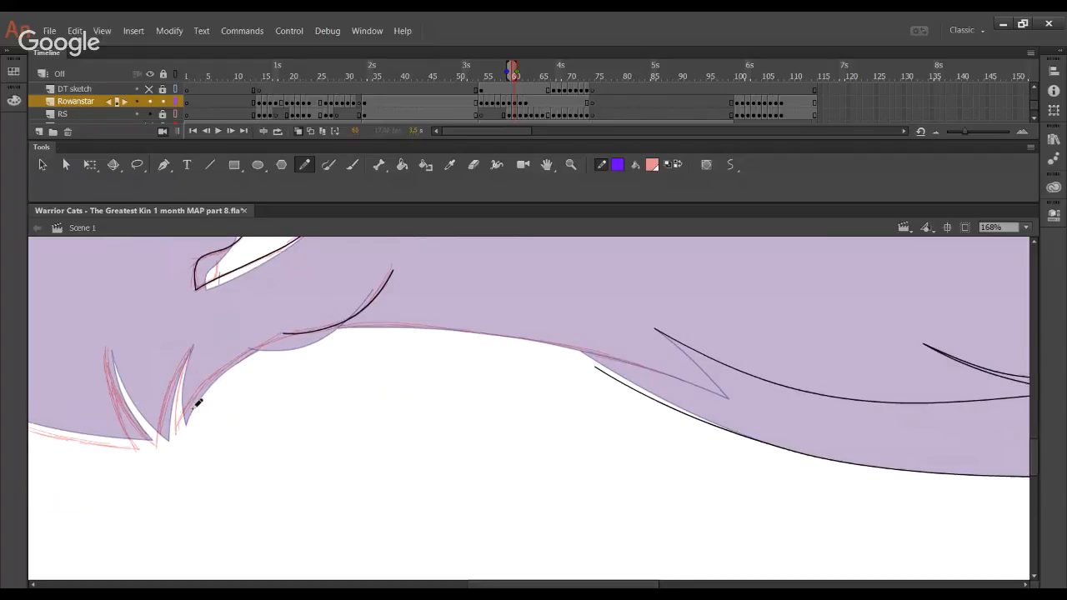
pyautogui.moveTo(178, 428)
pyautogui.mouseDown()
pyautogui.moveTo(376, 336)
pyautogui.moveTo(696, 381)
pyautogui.mouseUp()
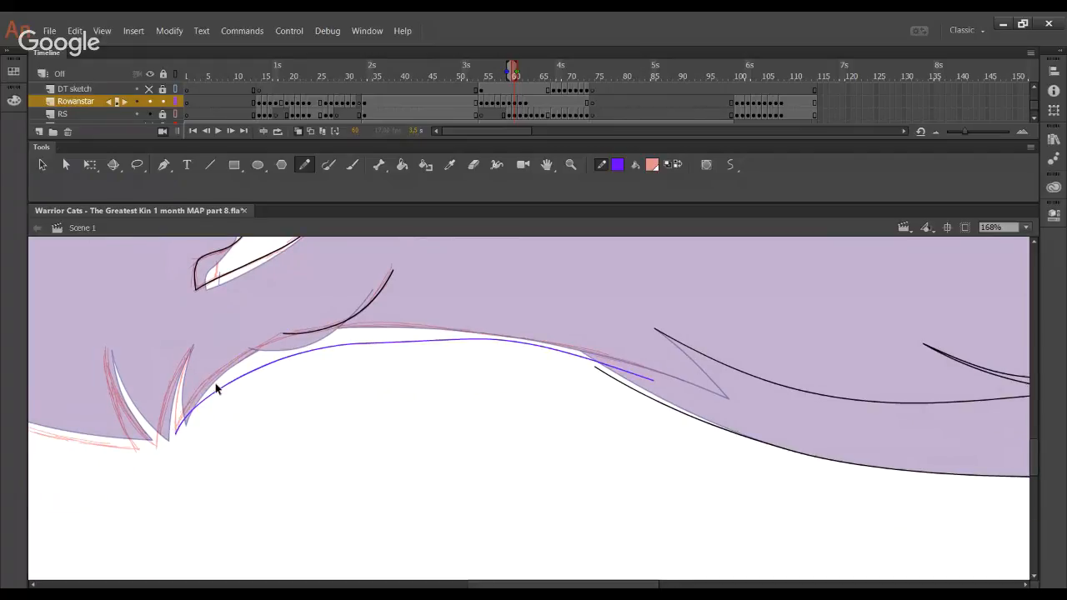
pyautogui.hotkey('ctrl', 'z')
pyautogui.moveTo(176, 428)
pyautogui.mouseDown()
pyautogui.moveTo(210, 374)
pyautogui.moveTo(252, 355)
pyautogui.mouseUp()
pyautogui.hotkey('ctrl', 'z')
# Ink the jaw and throat line in purple from the chin tuft, then bend and extend it to the neck tuft's tip
pyautogui.moveTo(179, 423)
pyautogui.mouseDown()
pyautogui.moveTo(254, 348)
pyautogui.moveTo(340, 323)
pyautogui.moveTo(658, 353)
pyautogui.mouseUp()
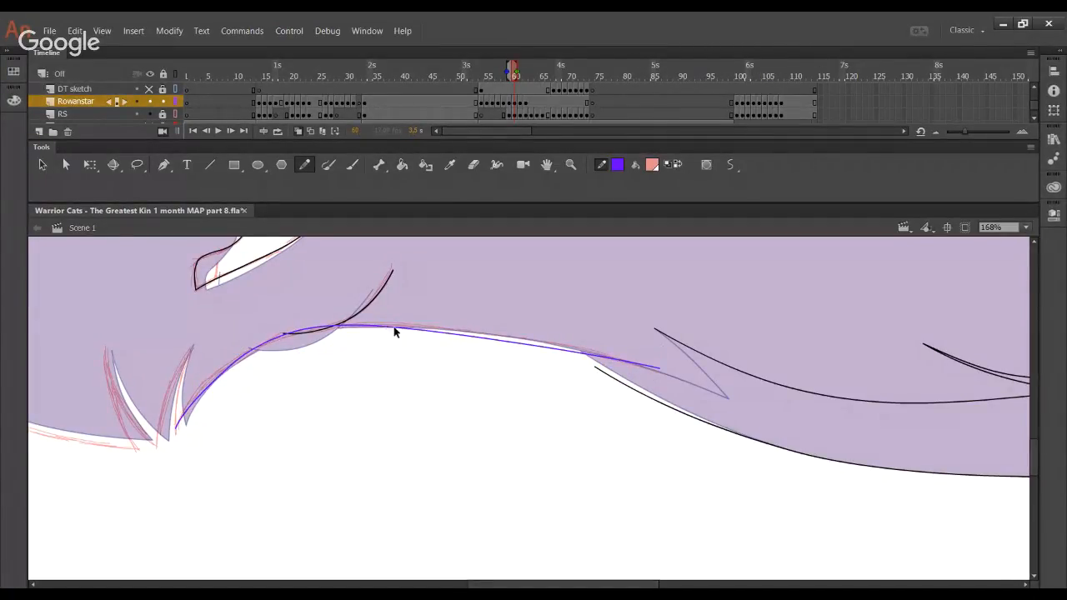
pyautogui.moveTo(404, 328); pyautogui.dragTo(411, 324)
pyautogui.moveTo(502, 341); pyautogui.dragTo(510, 336)
pyautogui.moveTo(657, 374); pyautogui.dragTo(726, 398)
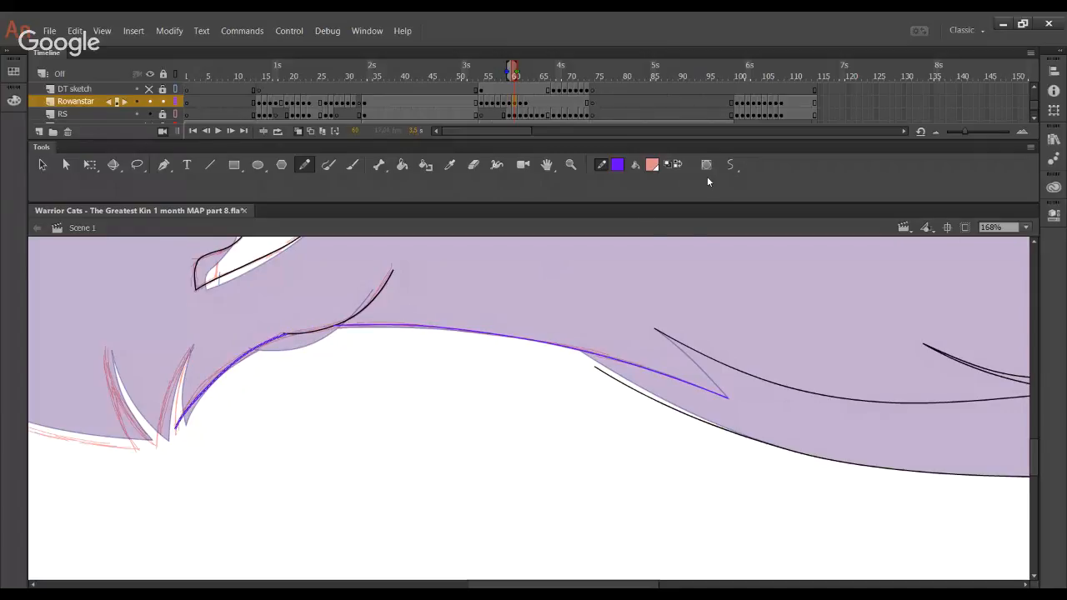
# Recolour the purple jaw and throat lines black
pyautogui.click(668, 164)
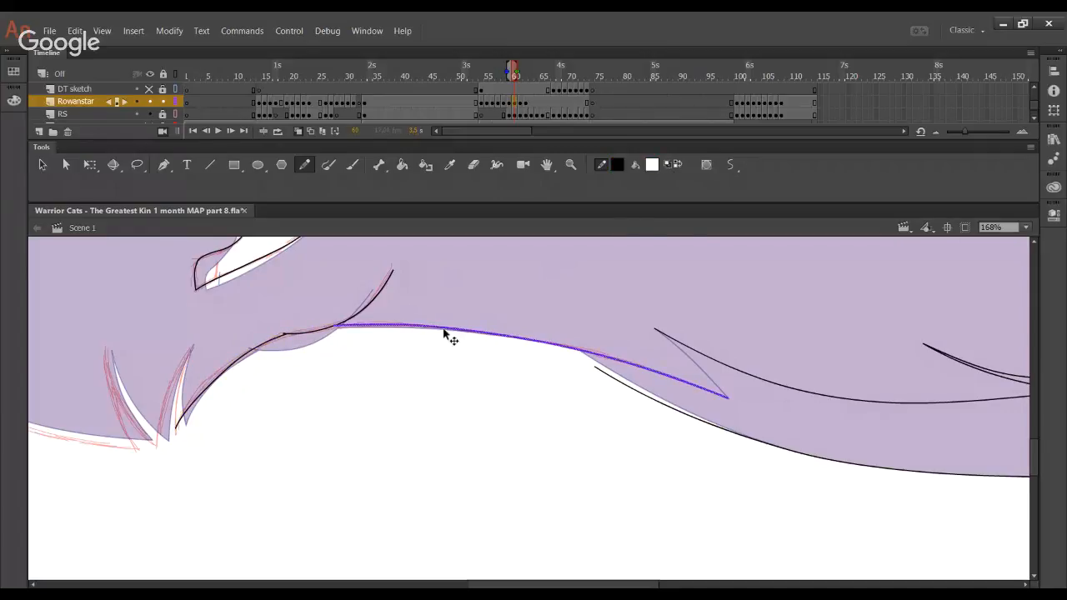
pyautogui.doubleClick(680, 164)
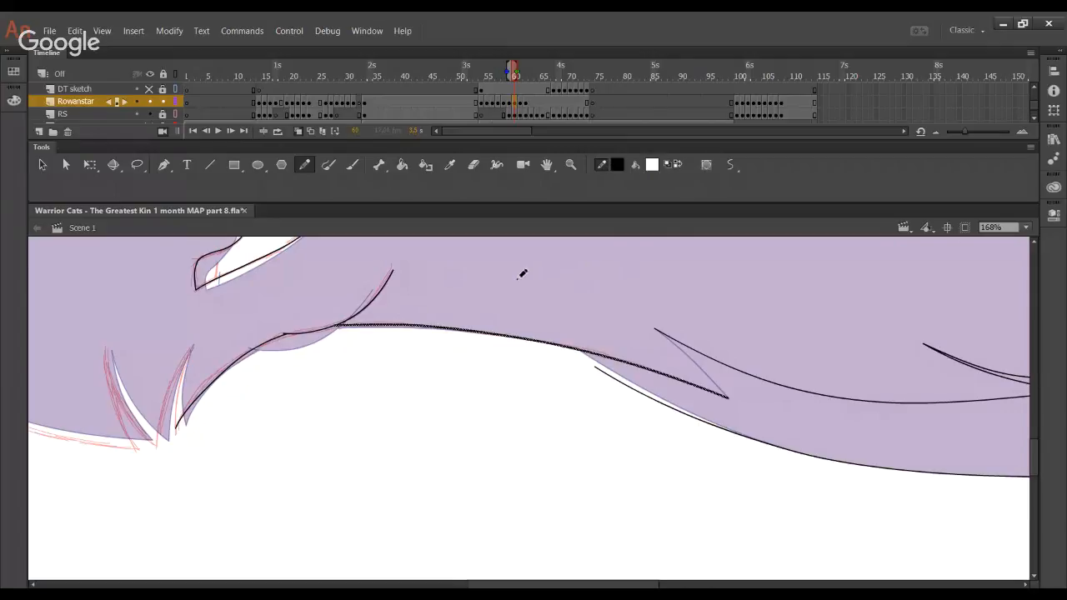
pyautogui.keyDown('ctrl'); pyautogui.click(561, 297); pyautogui.keyUp('ctrl')
# Join the chest outline to the throat line and close the open side of the neck tuft
pyautogui.moveTo(593, 369)
pyautogui.mouseDown()
pyautogui.moveTo(557, 337)
pyautogui.moveTo(397, 375)
pyautogui.mouseUp()
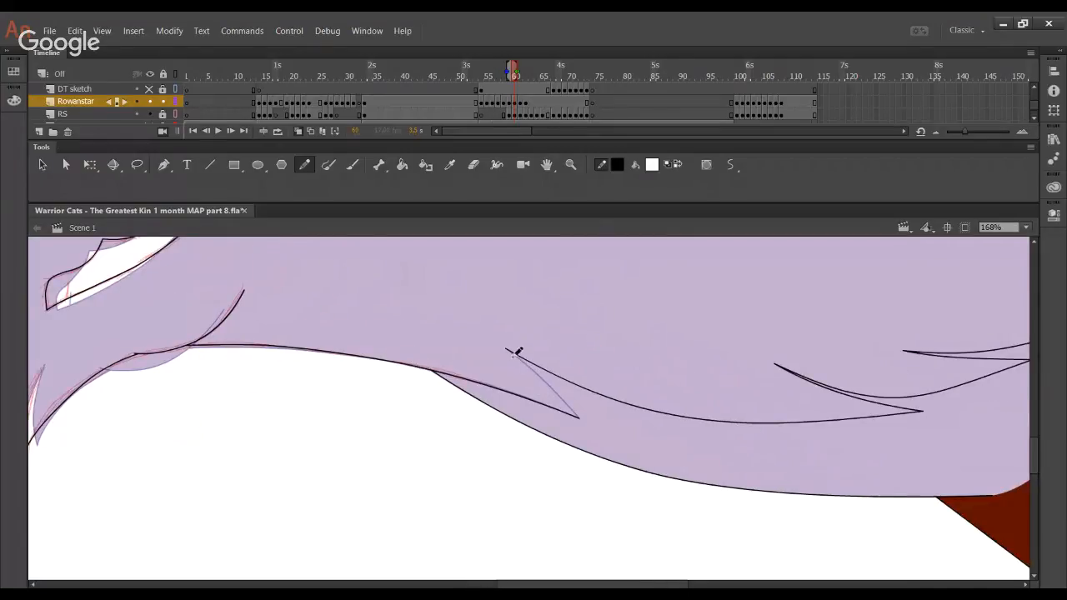
pyautogui.moveTo(514, 350)
pyautogui.mouseDown()
pyautogui.moveTo(572, 398)
pyautogui.moveTo(576, 422)
pyautogui.moveTo(501, 351)
pyautogui.mouseUp()
pyautogui.moveTo(881, 295); pyautogui.dragTo(507, 355)
# Sample the dark orange fur colour and fill the chest area below the neck tufts
pyautogui.press('i')
pyautogui.click(767, 285)
pyautogui.click(442, 461)
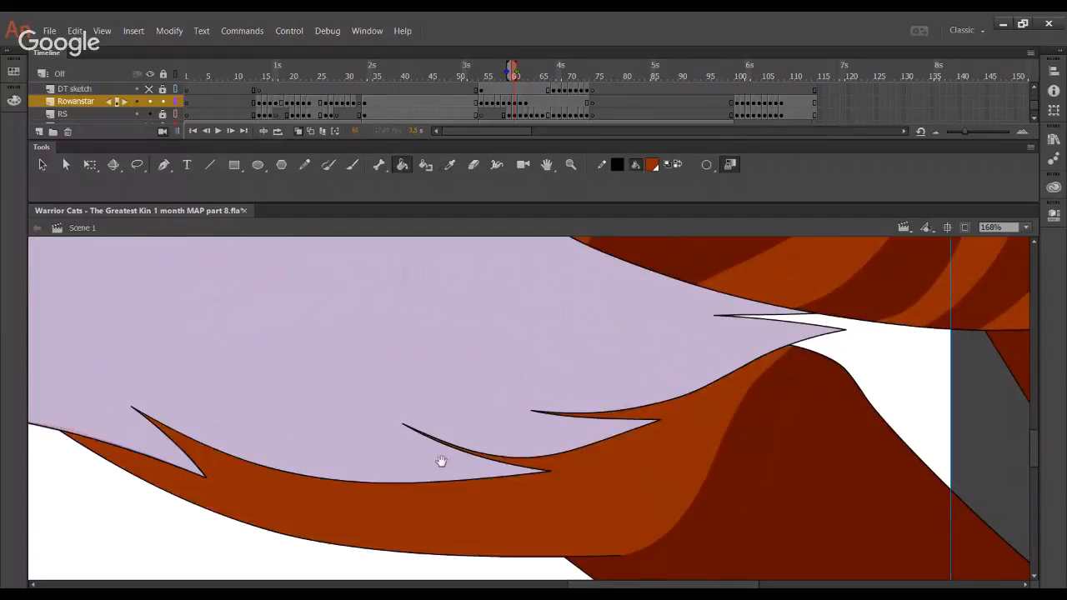
# Ink the long curved edge of the chin fur notch over the red sketch, running past its tip
pyautogui.moveTo(465, 454)
pyautogui.mouseDown()
pyautogui.moveTo(496, 446)
pyautogui.moveTo(971, 524)
pyautogui.mouseUp()
pyautogui.click(305, 165)
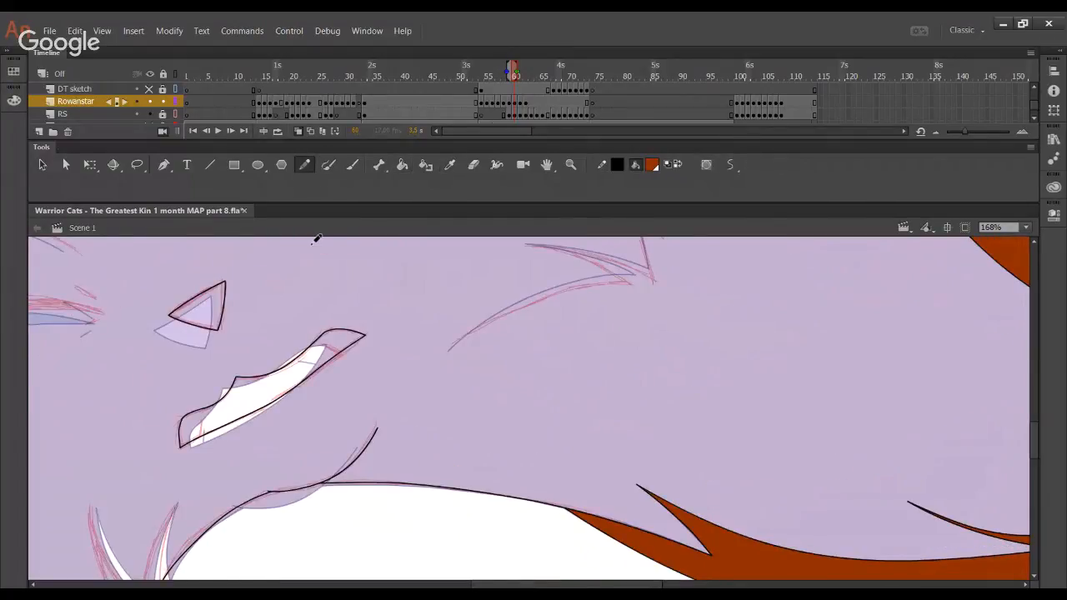
pyautogui.moveTo(348, 379); pyautogui.dragTo(644, 219)
pyautogui.moveTo(388, 350)
pyautogui.mouseDown()
pyautogui.moveTo(500, 476)
pyautogui.moveTo(392, 370)
pyautogui.moveTo(492, 479)
pyautogui.mouseUp()
pyautogui.hotkey('ctrl', 'z')
pyautogui.hotkey('ctrl', 'z')
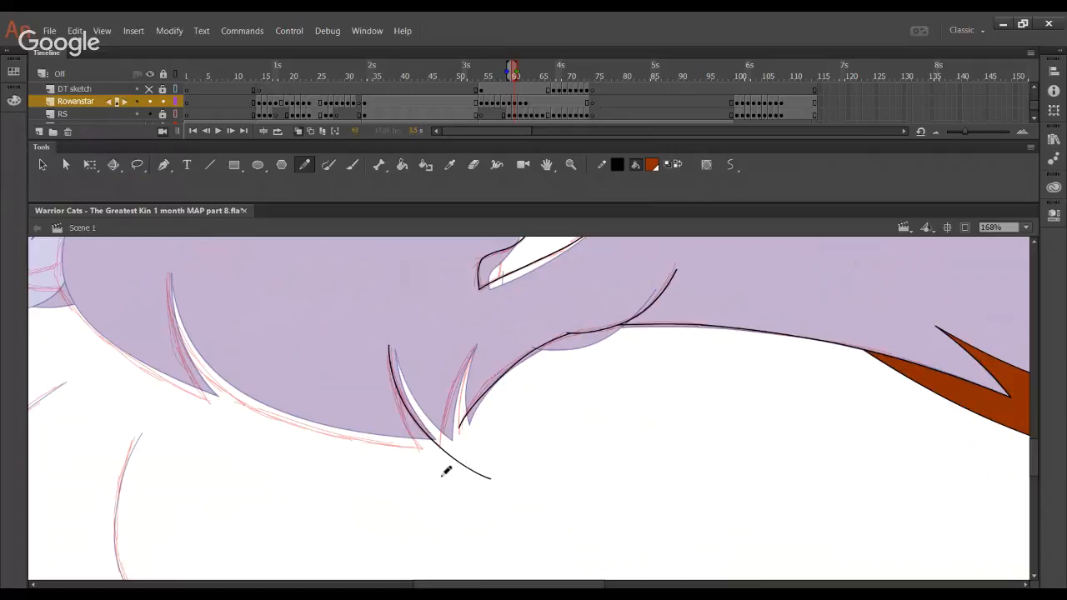
# Ink the short edge of the chin fur notch over the red sketch and trim the strokes crossing past its point
pyautogui.moveTo(439, 469); pyautogui.dragTo(476, 348)
pyautogui.keyDown('ctrl'); pyautogui.click(454, 396); pyautogui.keyUp('ctrl')
pyautogui.press('Delete')
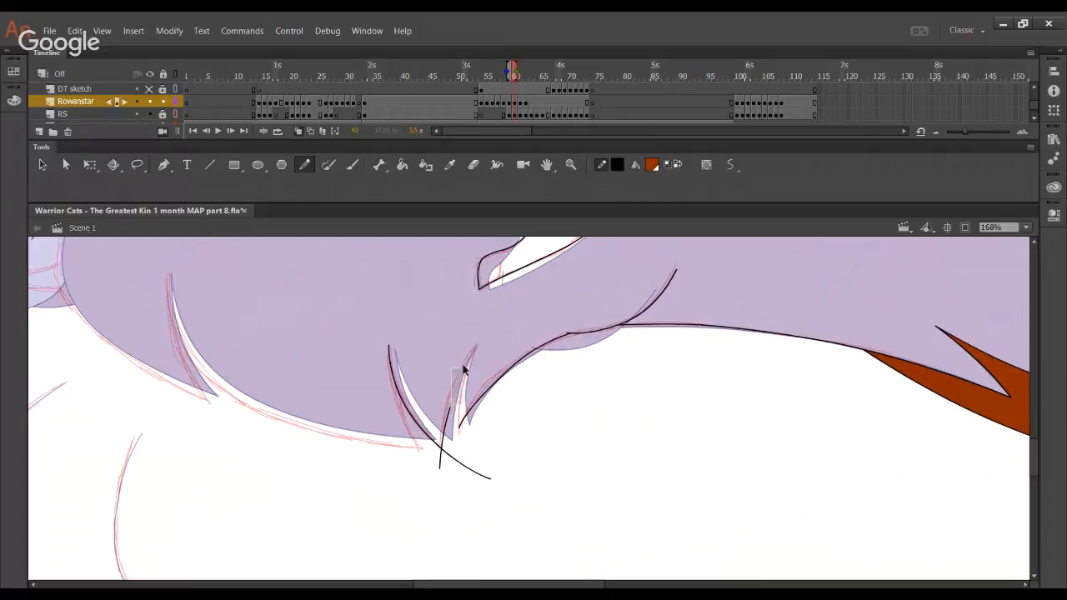
pyautogui.moveTo(451, 410); pyautogui.dragTo(473, 347)
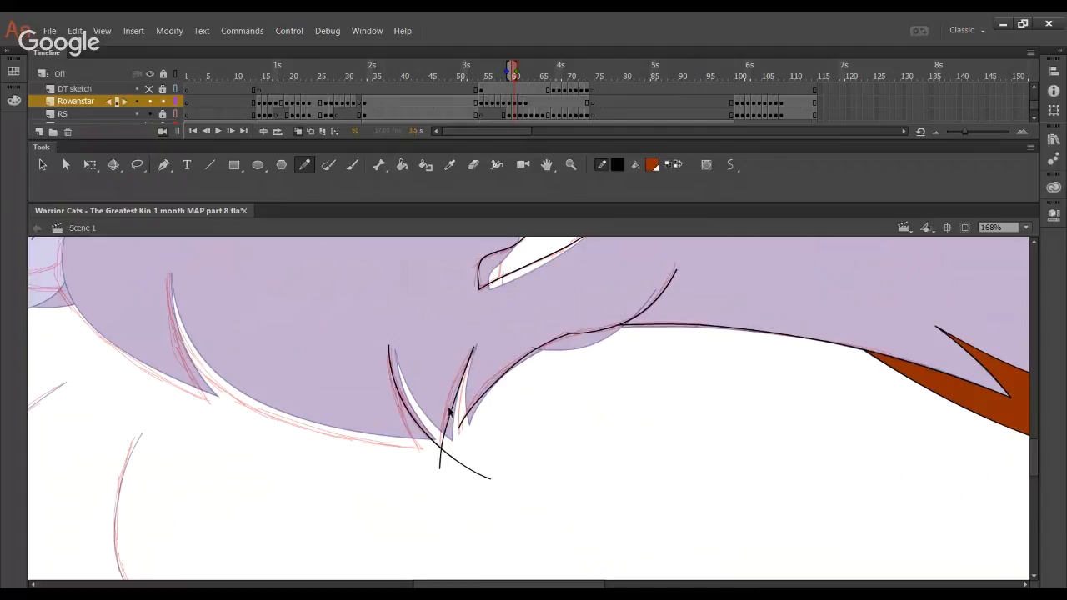
pyautogui.moveTo(456, 395); pyautogui.dragTo(451, 401)
pyautogui.moveTo(439, 459)
pyautogui.mouseDown()
pyautogui.moveTo(453, 459)
pyautogui.moveTo(429, 464)
pyautogui.mouseUp()
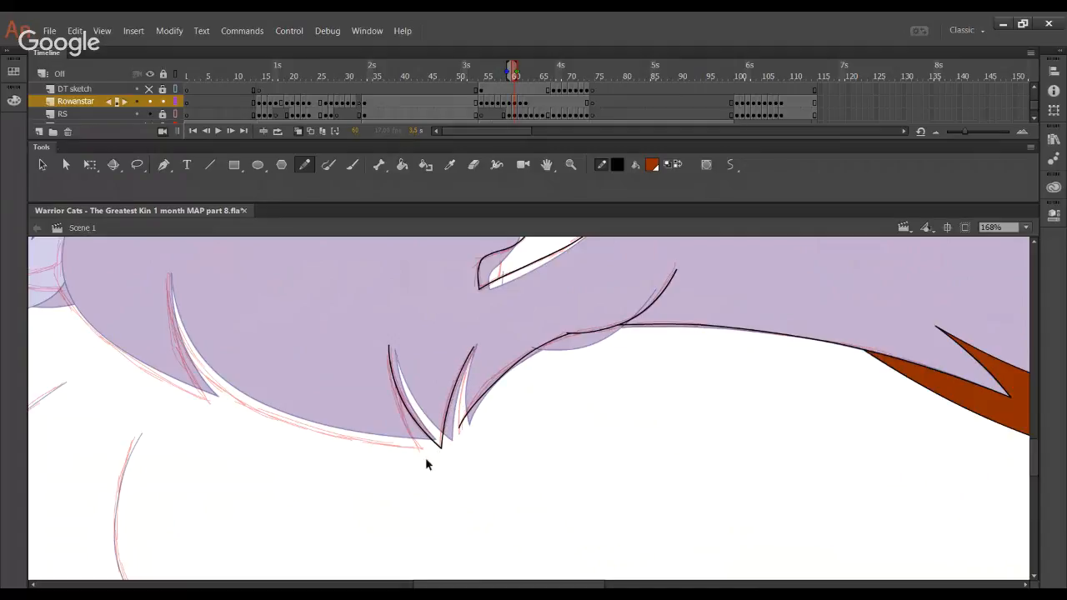
# Ink the two long curved lines below the cheek, following the red sketch down past the stage's lower edge
pyautogui.moveTo(345, 527)
pyautogui.mouseDown()
pyautogui.moveTo(605, 414)
pyautogui.moveTo(595, 429)
pyautogui.mouseUp()
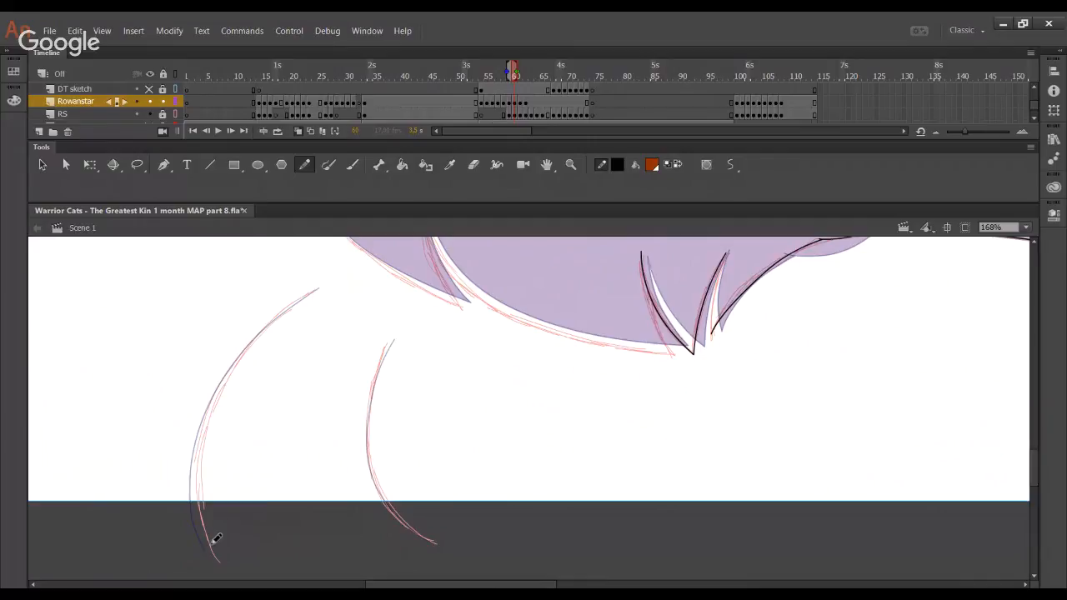
pyautogui.moveTo(220, 557)
pyautogui.mouseDown()
pyautogui.moveTo(205, 493)
pyautogui.moveTo(255, 343)
pyautogui.moveTo(224, 383)
pyautogui.moveTo(339, 278)
pyautogui.mouseUp()
pyautogui.hotkey('ctrl', 'z')
pyautogui.hotkey('ctrl', 'z')
pyautogui.moveTo(219, 550); pyautogui.dragTo(288, 298)
pyautogui.hotkey('ctrl', 'z')
pyautogui.moveTo(217, 552)
pyautogui.mouseDown()
pyautogui.moveTo(203, 439)
pyautogui.moveTo(278, 319)
pyautogui.moveTo(269, 328)
pyautogui.moveTo(317, 293)
pyautogui.mouseUp()
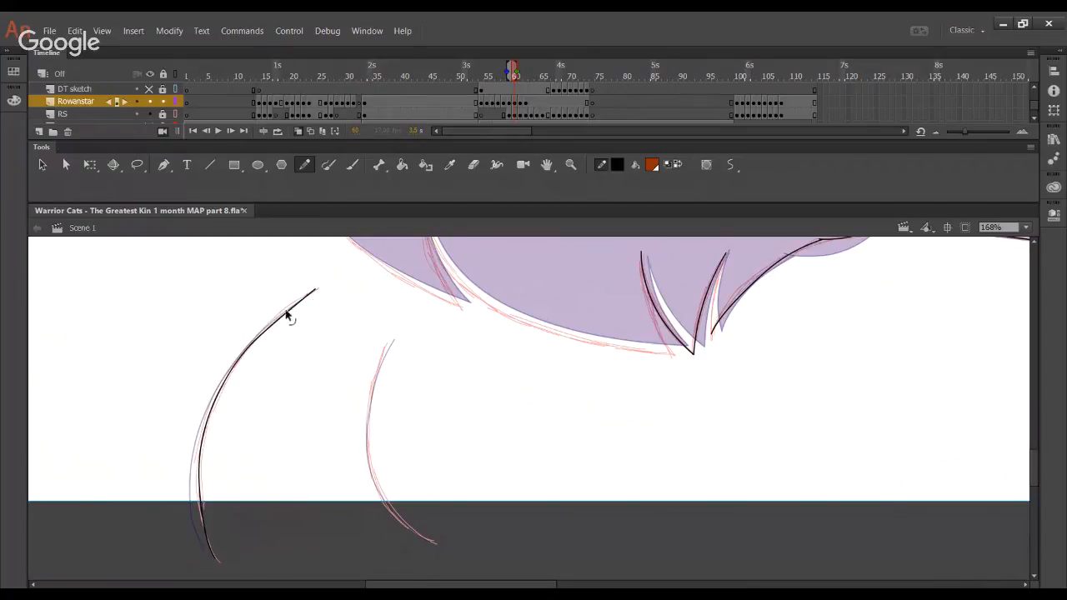
pyautogui.moveTo(435, 542)
pyautogui.mouseDown()
pyautogui.moveTo(374, 462)
pyautogui.moveTo(376, 375)
pyautogui.moveTo(389, 342)
pyautogui.mouseUp()
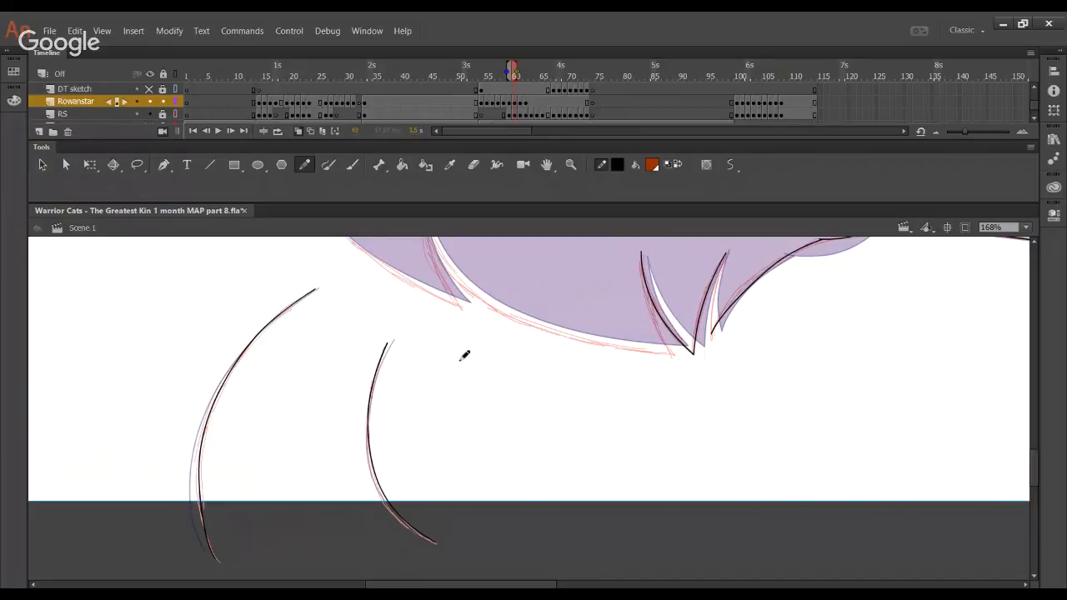
# Ink the jaw curve from the cheek fur notch to the chin notch and bend it onto the red sketch
pyautogui.scroll(3, 494, 417)
pyautogui.hscroll(-2, 493, 417)
pyautogui.moveTo(360, 295)
pyautogui.mouseDown()
pyautogui.moveTo(390, 390)
pyautogui.moveTo(418, 418)
pyautogui.moveTo(513, 457)
pyautogui.moveTo(614, 470)
pyautogui.moveTo(426, 424)
pyautogui.moveTo(387, 394)
pyautogui.moveTo(358, 299)
pyautogui.moveTo(359, 328)
pyautogui.moveTo(358, 297)
pyautogui.mouseUp()
pyautogui.hotkey('ctrl', 'z')
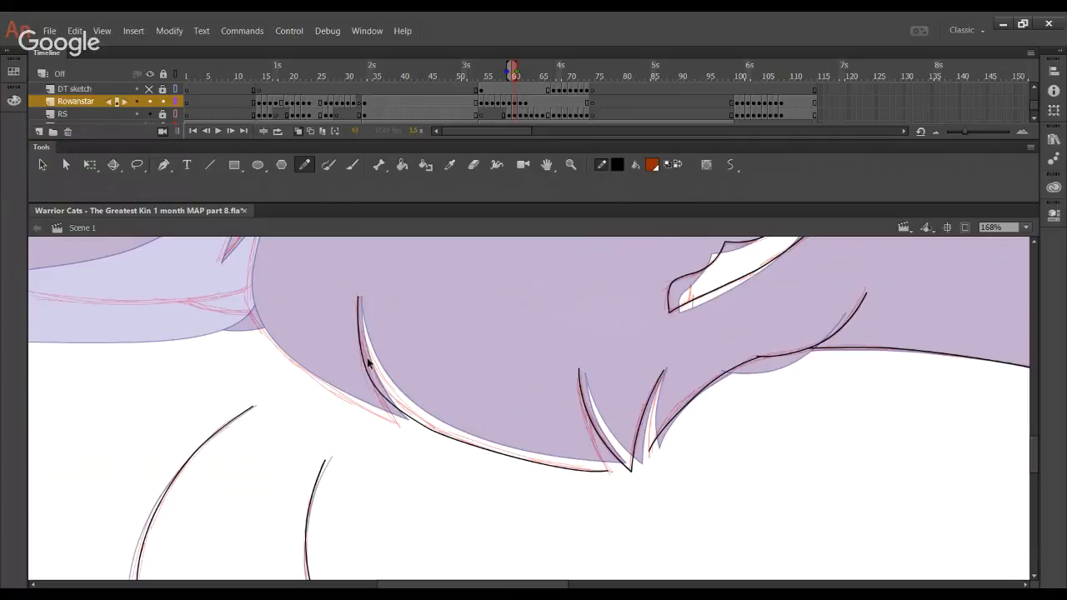
pyautogui.moveTo(365, 365)
pyautogui.mouseDown()
pyautogui.moveTo(374, 333)
pyautogui.moveTo(397, 406)
pyautogui.moveTo(440, 439)
pyautogui.moveTo(411, 415)
pyautogui.mouseUp()
pyautogui.moveTo(385, 380)
pyautogui.mouseDown()
pyautogui.moveTo(364, 291)
pyautogui.moveTo(405, 374)
pyautogui.moveTo(364, 358)
pyautogui.moveTo(350, 338)
pyautogui.moveTo(447, 434)
pyautogui.moveTo(469, 448)
pyautogui.moveTo(475, 436)
pyautogui.mouseUp()
pyautogui.scroll(1, 539, 460)
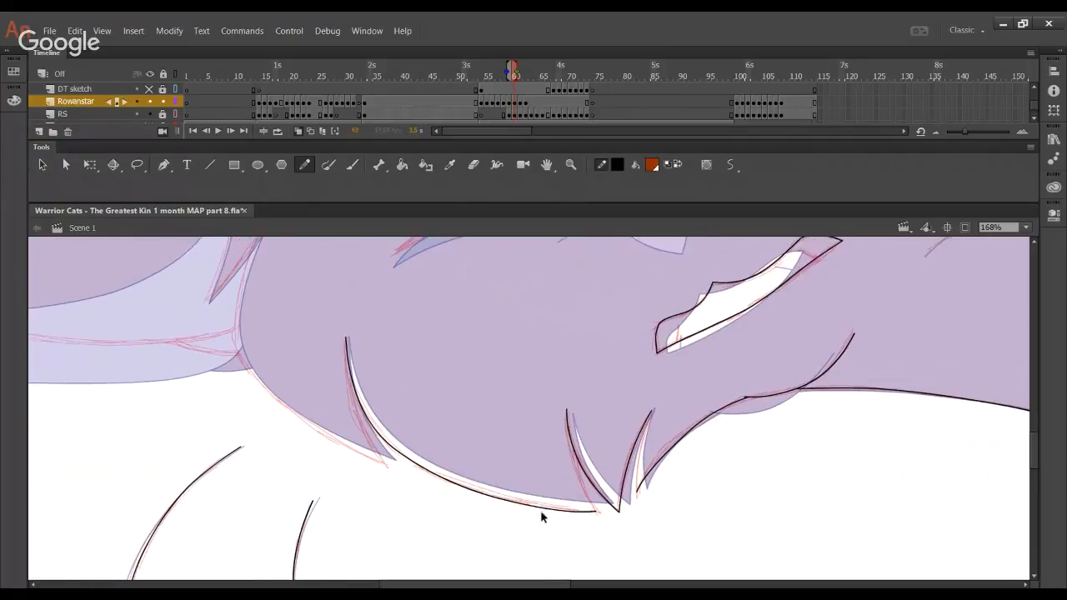
pyautogui.moveTo(541, 511); pyautogui.dragTo(600, 513)
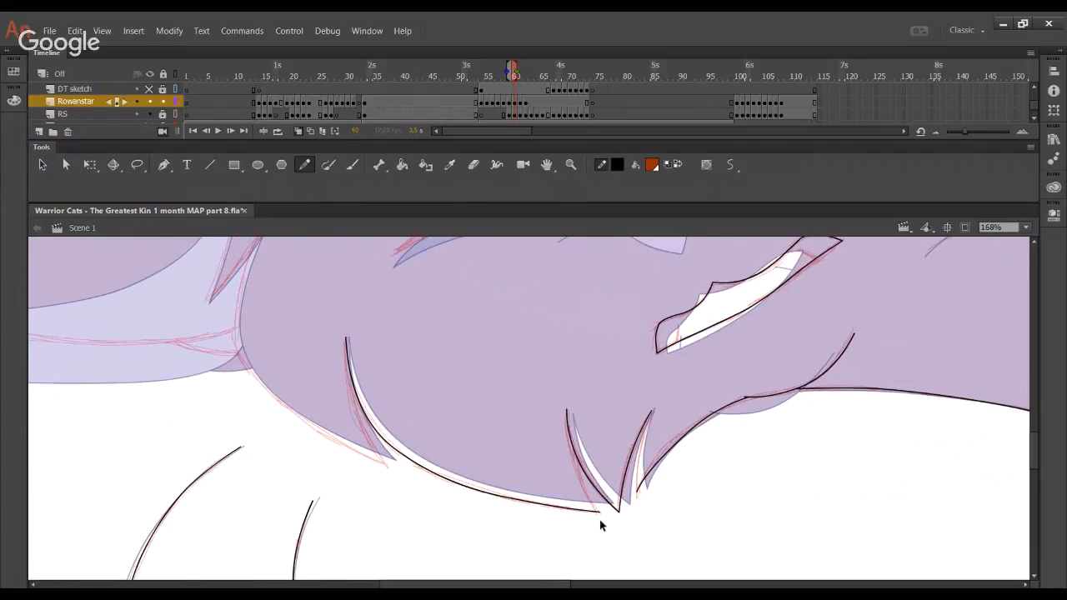
# Ink the cheek outline from the tuft below the ear to the cheek notch's tip and reshape its upper part
pyautogui.moveTo(339, 385); pyautogui.dragTo(371, 464)
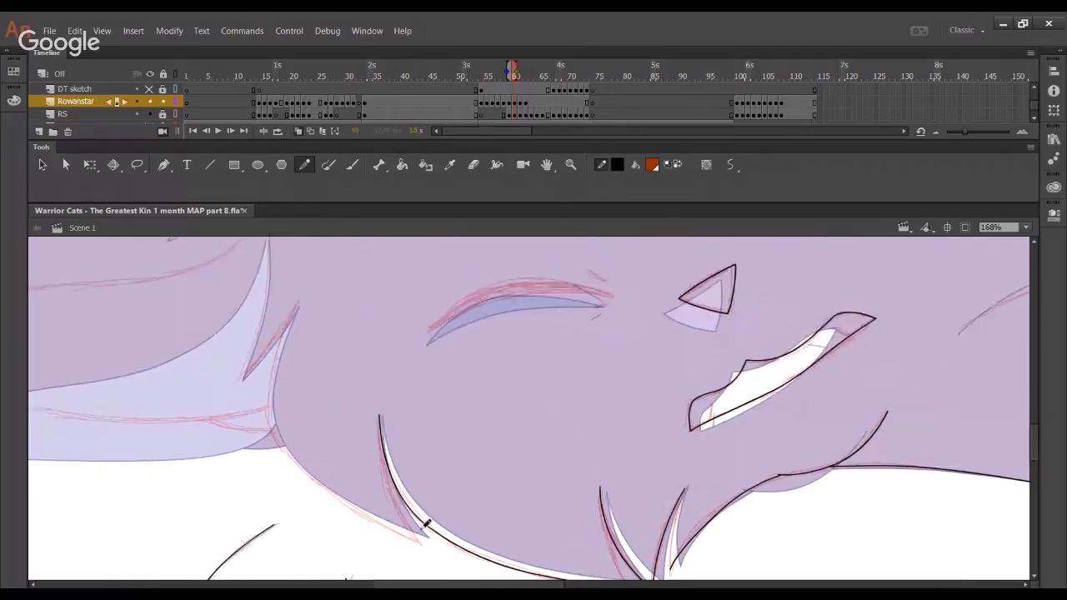
pyautogui.moveTo(300, 301)
pyautogui.mouseDown()
pyautogui.moveTo(278, 358)
pyautogui.moveTo(290, 455)
pyautogui.moveTo(417, 546)
pyautogui.mouseUp()
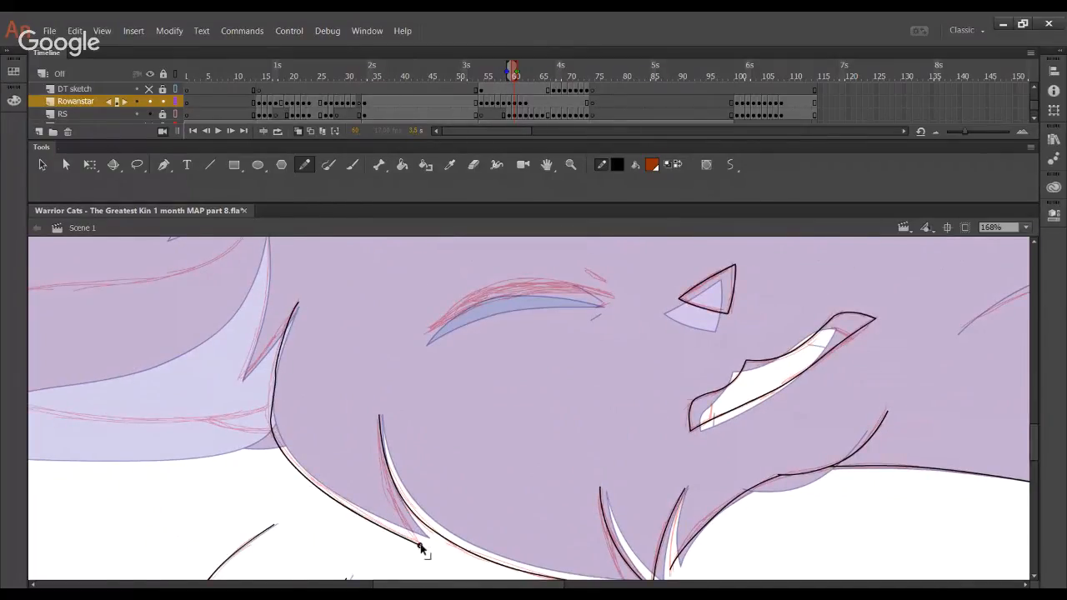
pyautogui.moveTo(274, 406); pyautogui.dragTo(298, 302)
pyautogui.press('Delete')
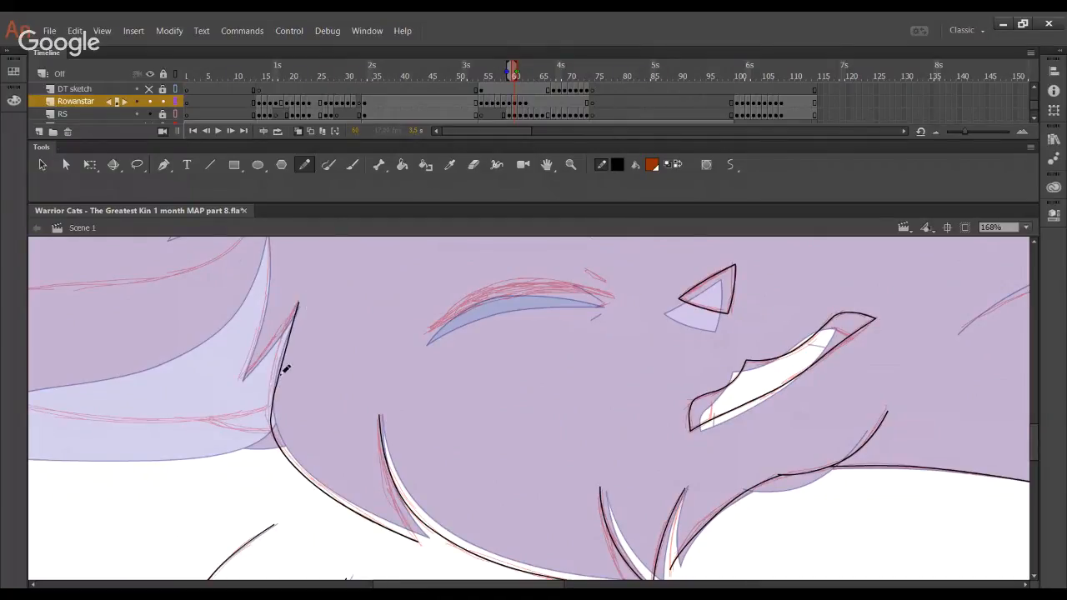
pyautogui.moveTo(275, 400); pyautogui.dragTo(277, 376)
pyautogui.moveTo(272, 420); pyautogui.dragTo(271, 413)
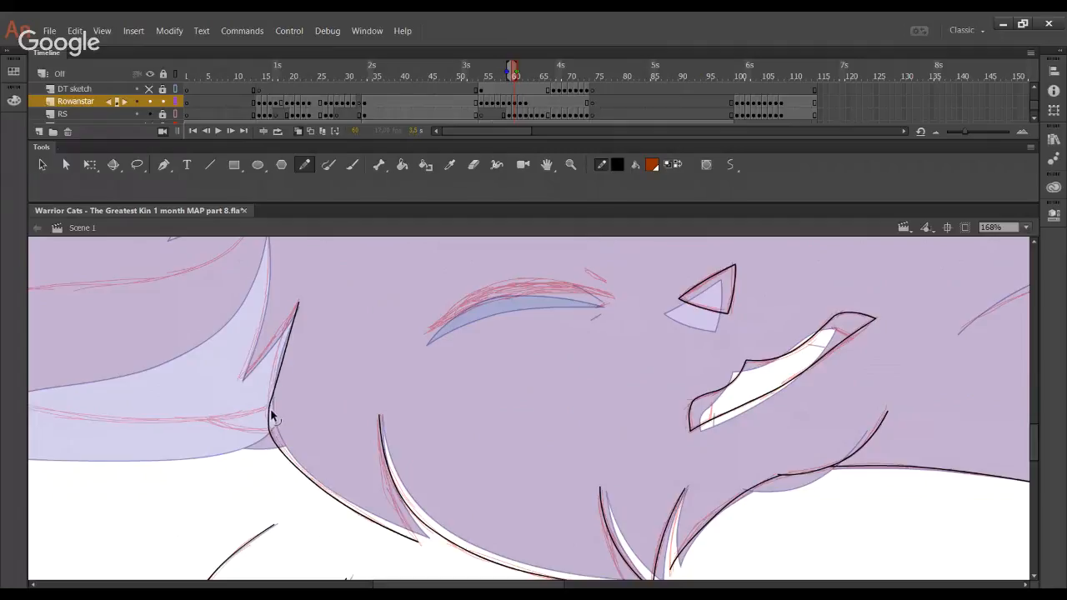
pyautogui.moveTo(285, 365); pyautogui.dragTo(288, 341)
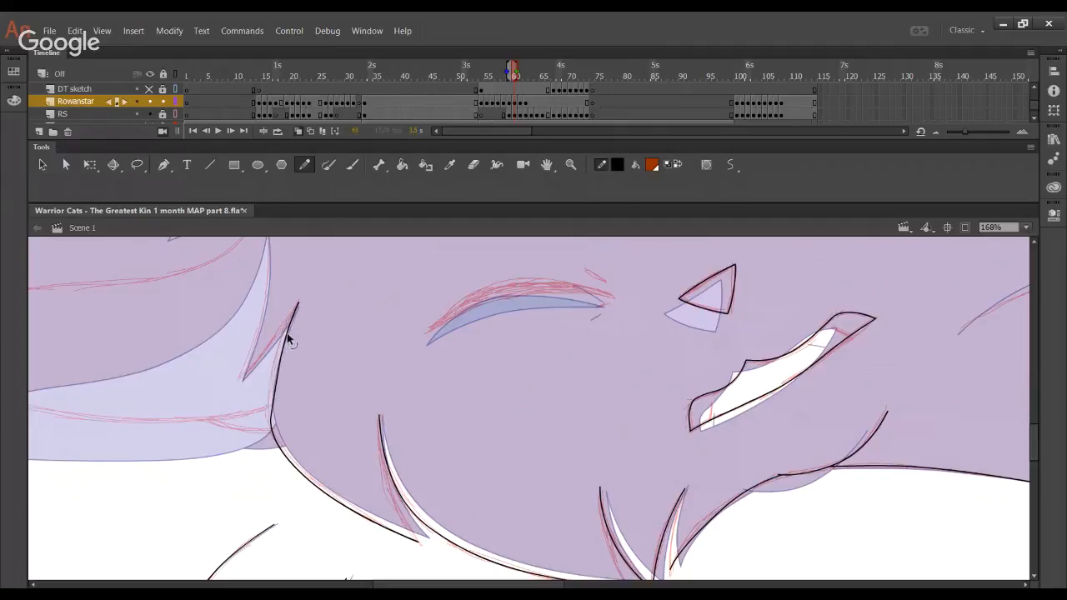
pyautogui.moveTo(275, 397)
pyautogui.mouseDown()
pyautogui.moveTo(269, 381)
pyautogui.moveTo(272, 389)
pyautogui.mouseUp()
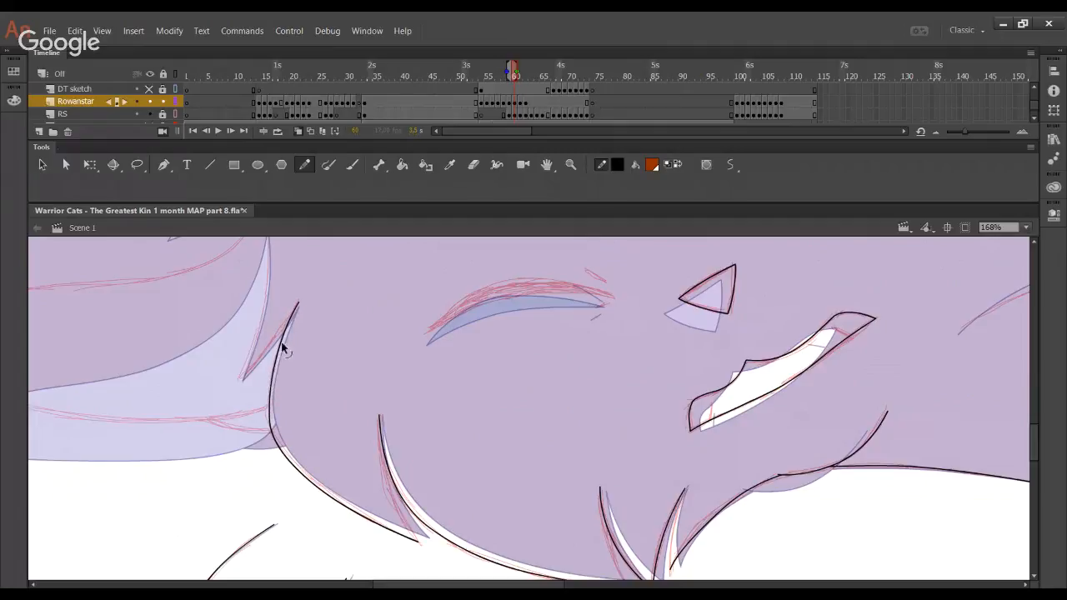
pyautogui.moveTo(282, 343); pyautogui.dragTo(279, 347)
# Ink the side outline of the head from the top fur tuft down towards the tuft above the ear
pyautogui.click(340, 587)
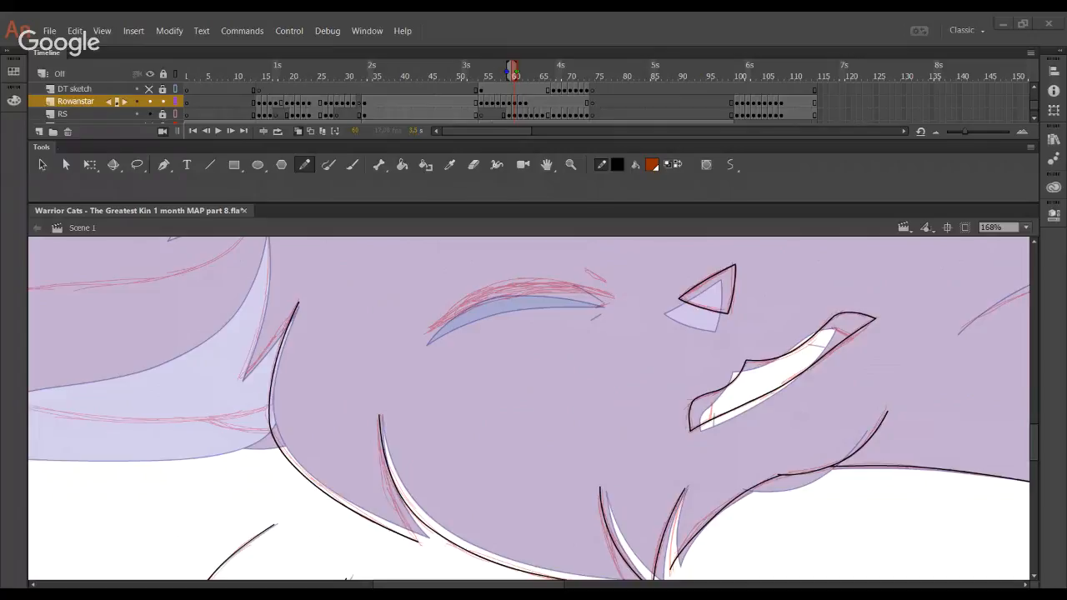
pyautogui.click(22, 439)
pyautogui.press('space')
pyautogui.moveTo(299, 339)
pyautogui.mouseDown()
pyautogui.moveTo(333, 422)
pyautogui.moveTo(292, 519)
pyautogui.mouseUp()
pyautogui.scroll(5, 291, 513)
pyautogui.hscroll(-3, 291, 513)
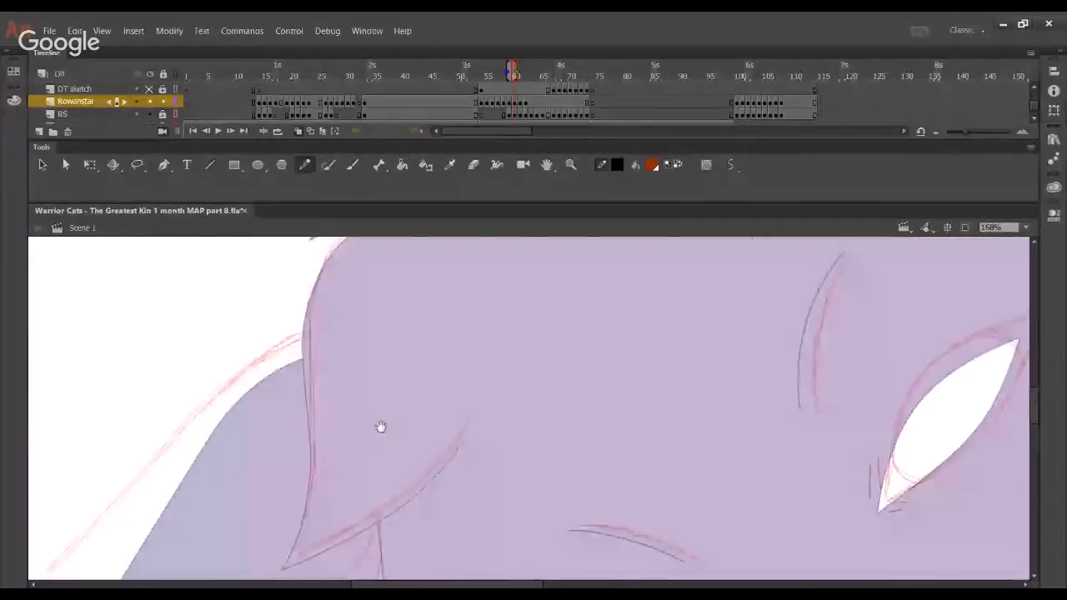
pyautogui.moveTo(454, 246)
pyautogui.mouseDown()
pyautogui.moveTo(364, 298)
pyautogui.moveTo(340, 575)
pyautogui.mouseUp()
pyautogui.scroll(2, 442, 321)
pyautogui.moveTo(479, 296); pyautogui.dragTo(372, 357)
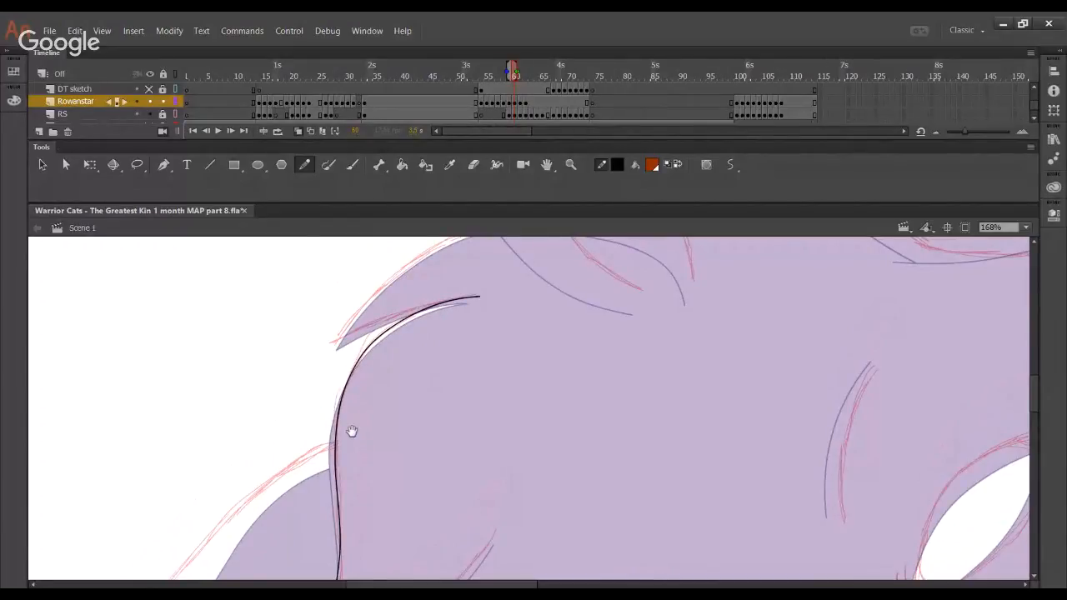
pyautogui.scroll(-5, 350, 431)
pyautogui.moveTo(322, 438); pyautogui.dragTo(330, 425)
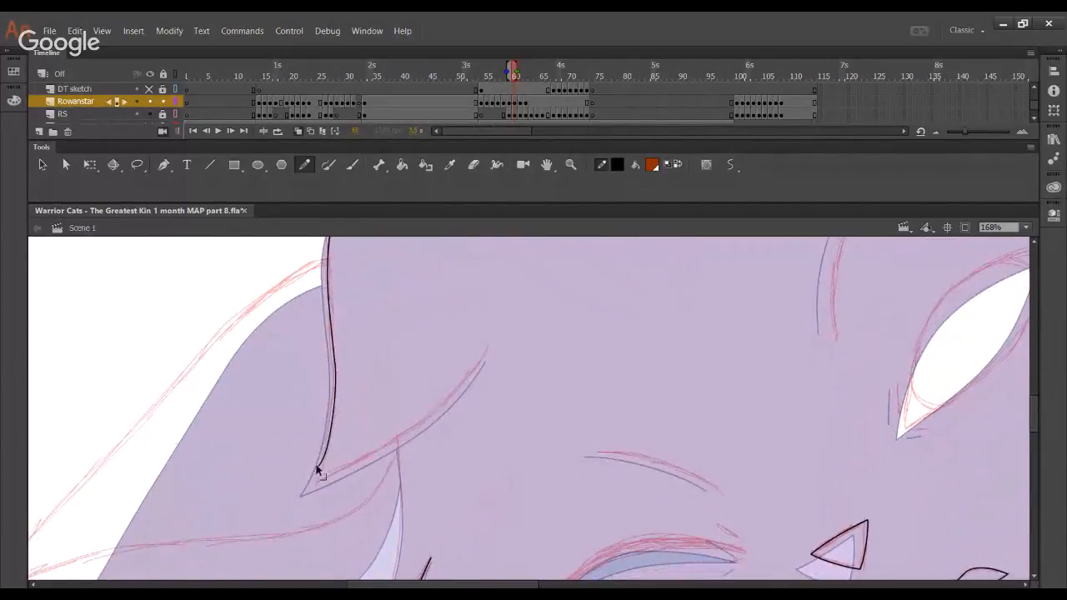
# Ink both edges of the pointed tuft above the ear and trim the line ends that overshoot its tip
pyautogui.moveTo(317, 466); pyautogui.dragTo(278, 533)
pyautogui.moveTo(315, 488)
pyautogui.mouseDown()
pyautogui.moveTo(337, 404)
pyautogui.moveTo(311, 490)
pyautogui.moveTo(398, 442)
pyautogui.moveTo(488, 347)
pyautogui.mouseUp()
pyautogui.moveTo(407, 427)
pyautogui.mouseDown()
pyautogui.moveTo(455, 396)
pyautogui.moveTo(419, 429)
pyautogui.mouseUp()
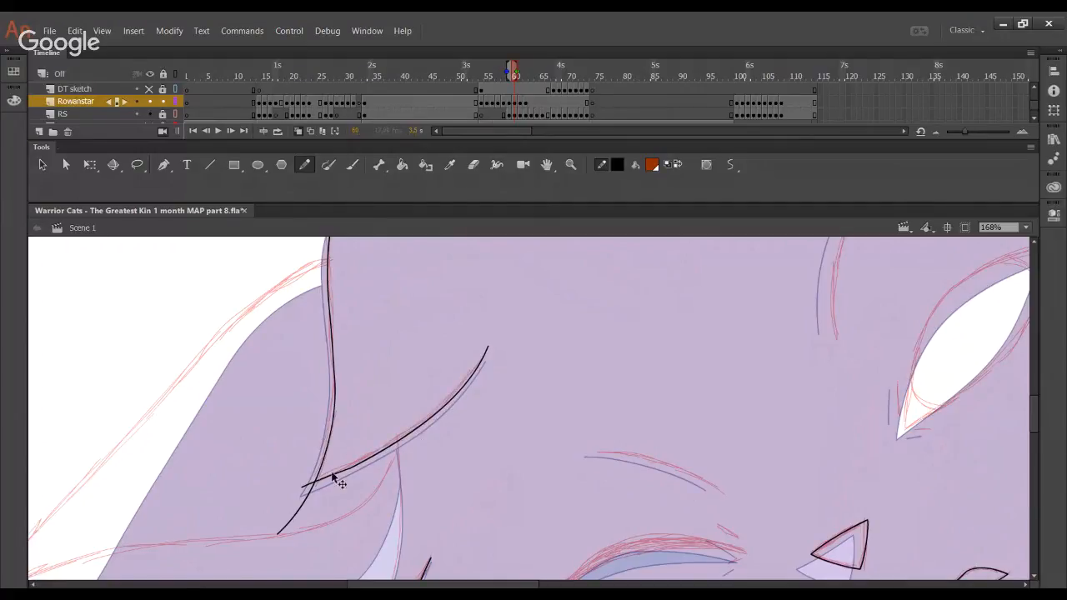
pyautogui.moveTo(347, 475); pyautogui.dragTo(297, 496)
pyautogui.click(301, 488)
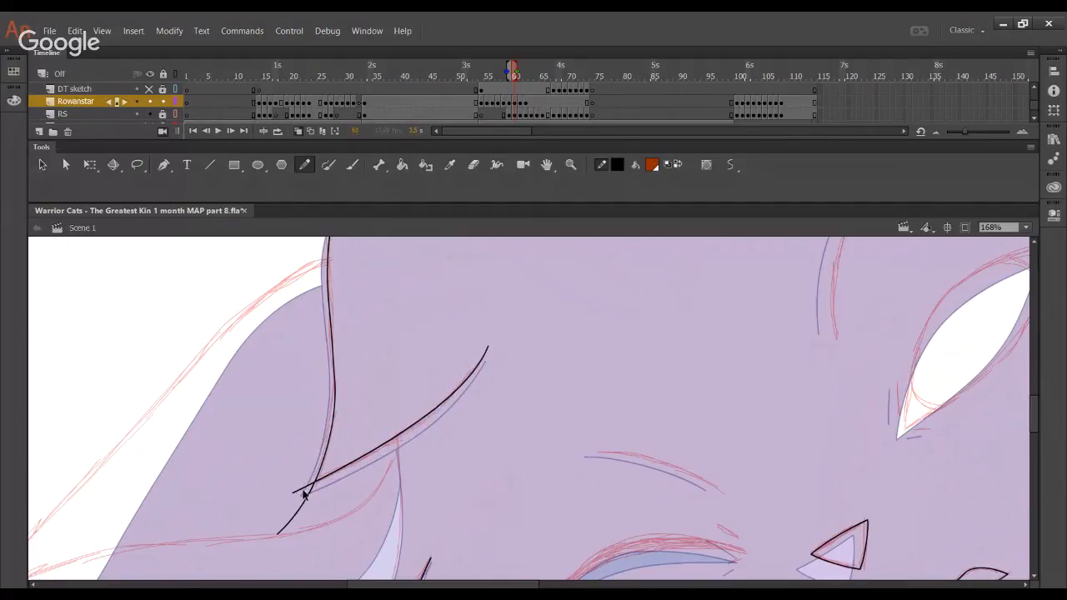
pyautogui.keyDown('shift'); pyautogui.click(305, 498); pyautogui.keyUp('shift')
pyautogui.press('Delete')
pyautogui.moveTo(378, 448); pyautogui.dragTo(374, 457)
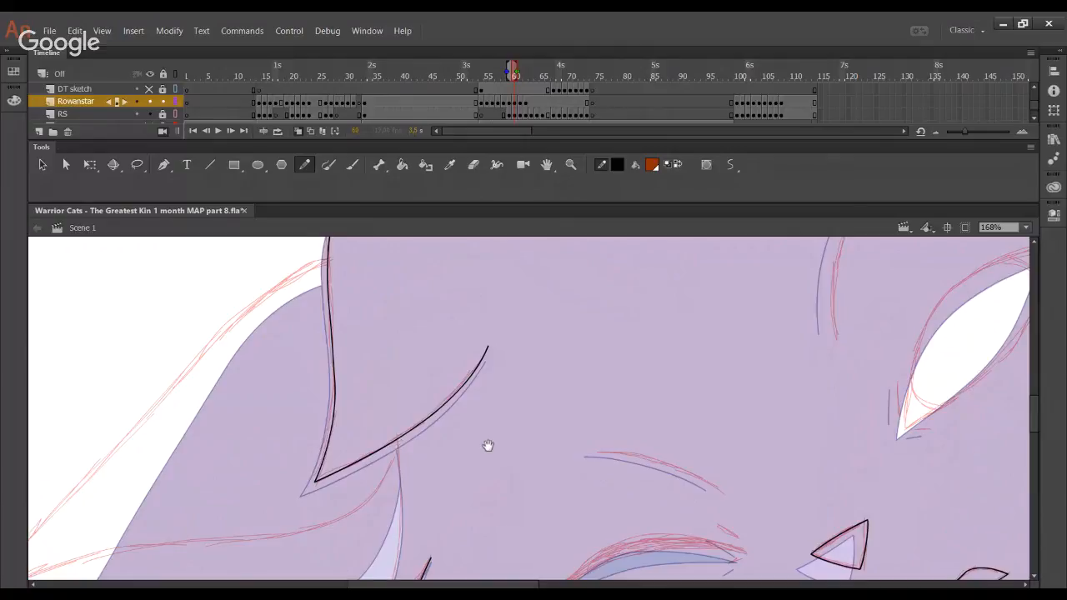
# Ink the curved line from the head tuft down to the tip of the small cheek tuft and adjust its bend
pyautogui.scroll(-3, 400, 356)
pyautogui.moveTo(376, 277)
pyautogui.mouseDown()
pyautogui.moveTo(387, 411)
pyautogui.moveTo(386, 305)
pyautogui.moveTo(385, 427)
pyautogui.moveTo(357, 489)
pyautogui.mouseUp()
pyautogui.hotkey('ctrl', 'z')
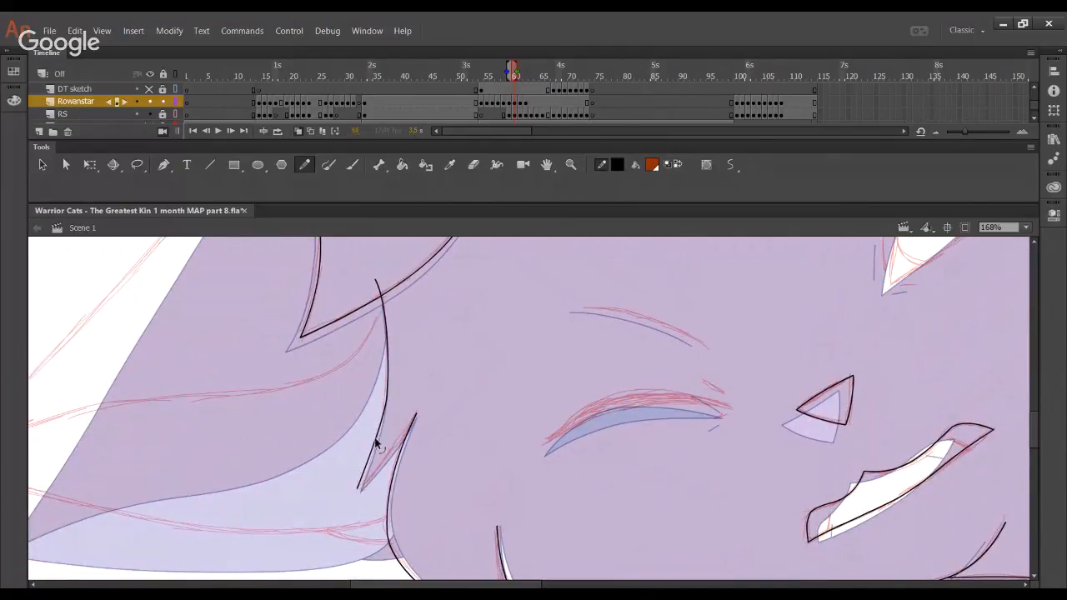
pyautogui.moveTo(374, 439)
pyautogui.mouseDown()
pyautogui.moveTo(366, 464)
pyautogui.moveTo(375, 437)
pyautogui.mouseUp()
pyautogui.moveTo(384, 401); pyautogui.dragTo(382, 400)
pyautogui.moveTo(376, 282); pyautogui.dragTo(382, 296)
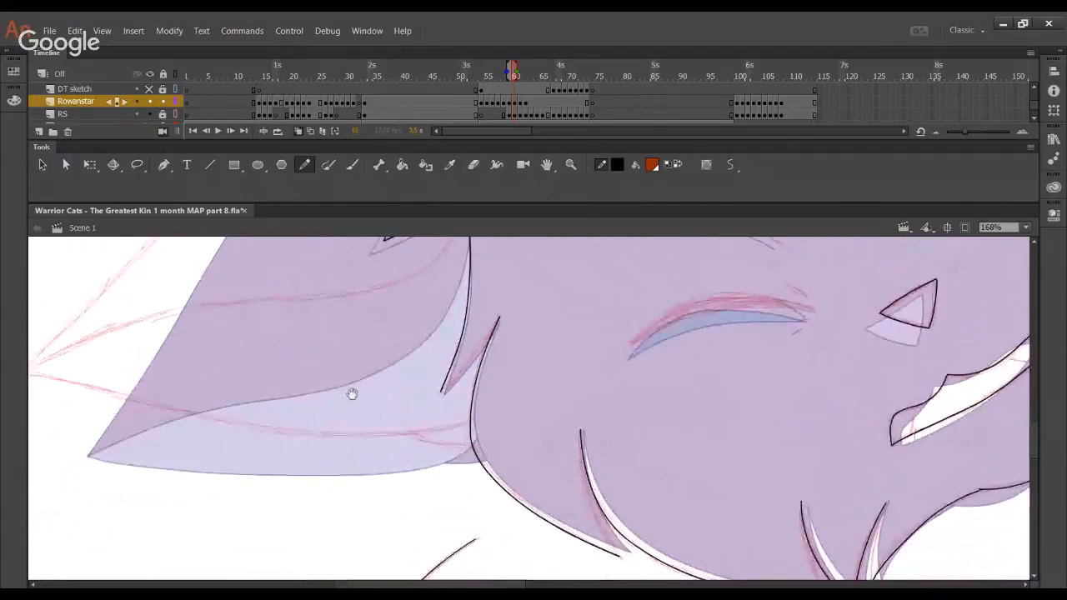
# Ink the ear's inner fold line from beneath the head tuft out to the ear tip
pyautogui.hscroll(-5, 383, 400)
pyautogui.scroll(2, 383, 400)
pyautogui.moveTo(597, 278)
pyautogui.mouseDown()
pyautogui.moveTo(575, 317)
pyautogui.moveTo(507, 359)
pyautogui.moveTo(401, 365)
pyautogui.mouseUp()
pyautogui.hotkey('ctrl', 'z')
pyautogui.moveTo(607, 270)
pyautogui.mouseDown()
pyautogui.moveTo(551, 356)
pyautogui.moveTo(445, 379)
pyautogui.moveTo(286, 392)
pyautogui.moveTo(220, 413)
pyautogui.moveTo(116, 475)
pyautogui.mouseUp()
pyautogui.hotkey('ctrl', 'z')
pyautogui.moveTo(322, 386)
pyautogui.mouseDown()
pyautogui.moveTo(312, 393)
pyautogui.moveTo(551, 364)
pyautogui.moveTo(527, 367)
pyautogui.moveTo(590, 317)
pyautogui.moveTo(605, 263)
pyautogui.mouseUp()
pyautogui.hotkey('ctrl', 'z')
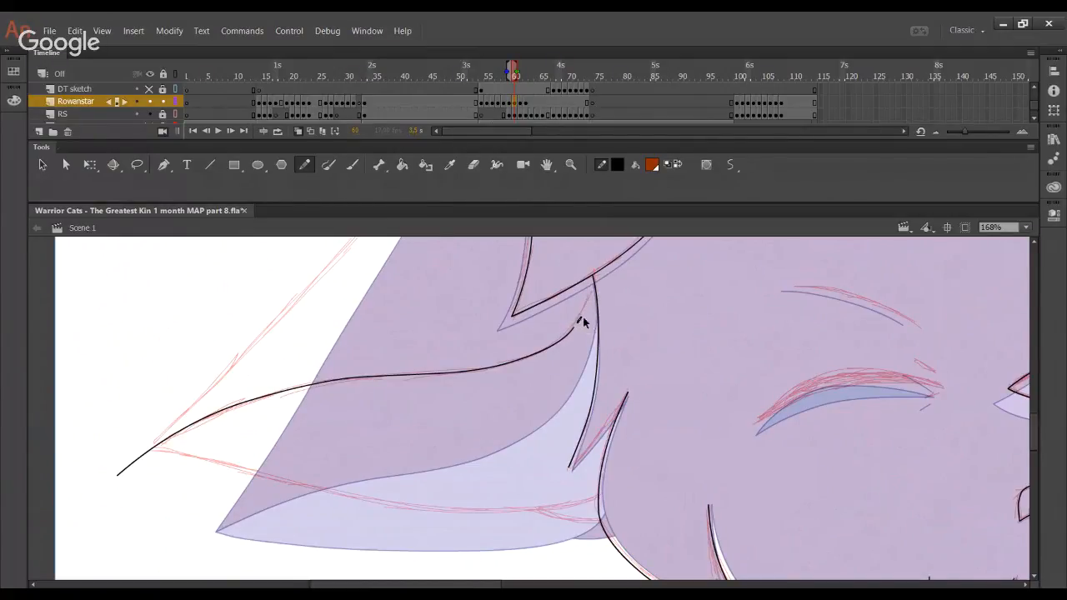
pyautogui.moveTo(583, 317); pyautogui.dragTo(603, 269)
# Ink the ear's lower edge from its tip to the cheek, trim the overshoots, and smooth the curve near the base
pyautogui.moveTo(150, 450)
pyautogui.mouseDown()
pyautogui.moveTo(497, 515)
pyautogui.moveTo(625, 492)
pyautogui.mouseUp()
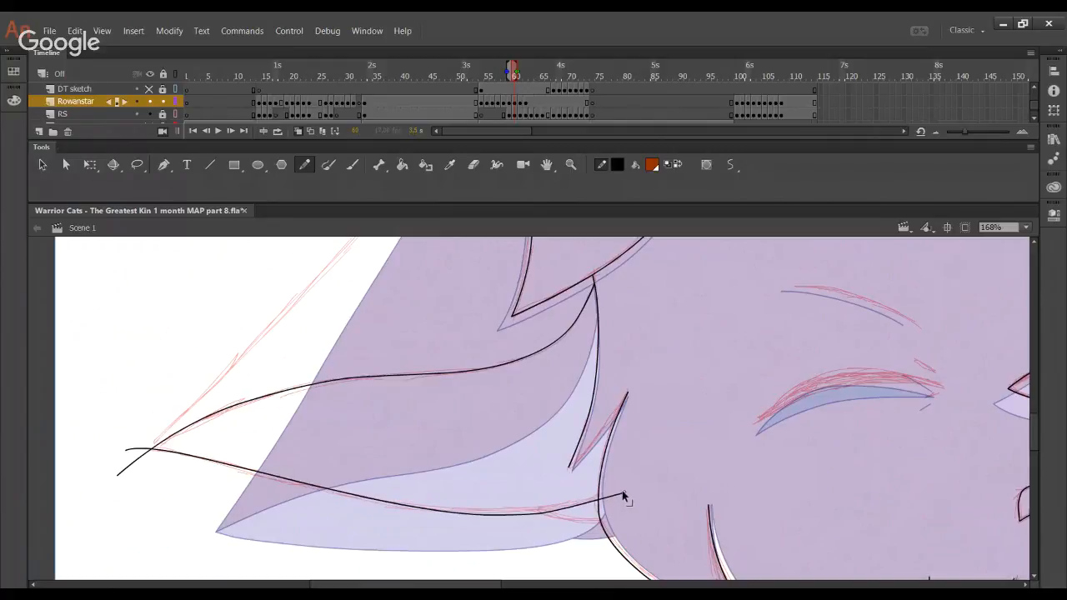
pyautogui.hotkey('ctrl', 'z')
pyautogui.hotkey('ctrl', 'z')
pyautogui.moveTo(89, 428); pyautogui.dragTo(133, 497)
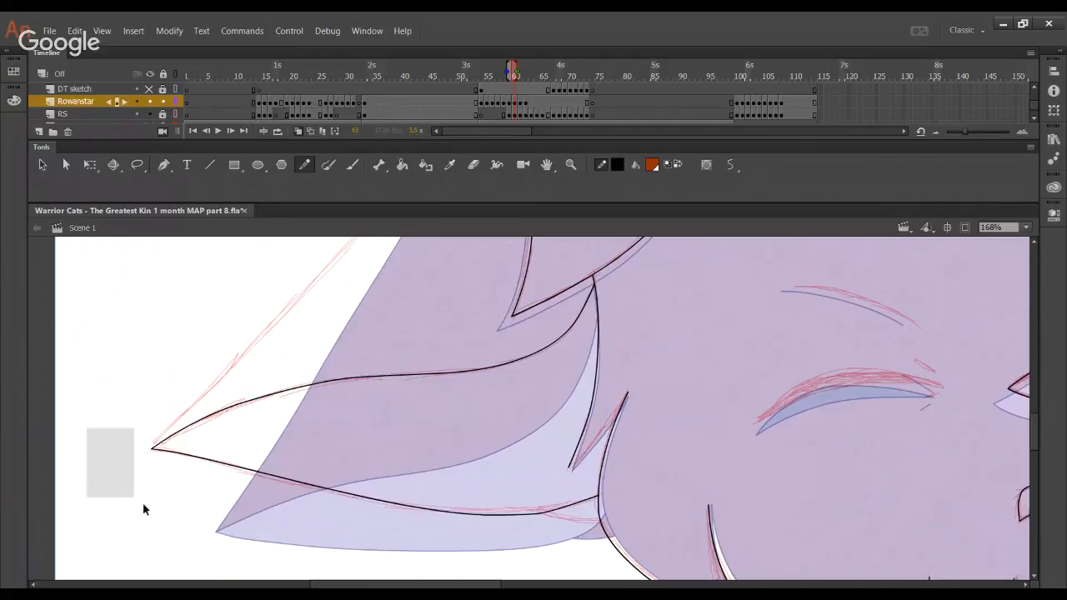
pyautogui.press('Delete')
pyautogui.keyDown('ctrl'); pyautogui.moveTo(536, 511); pyautogui.dragTo(575, 504); pyautogui.keyUp('ctrl')
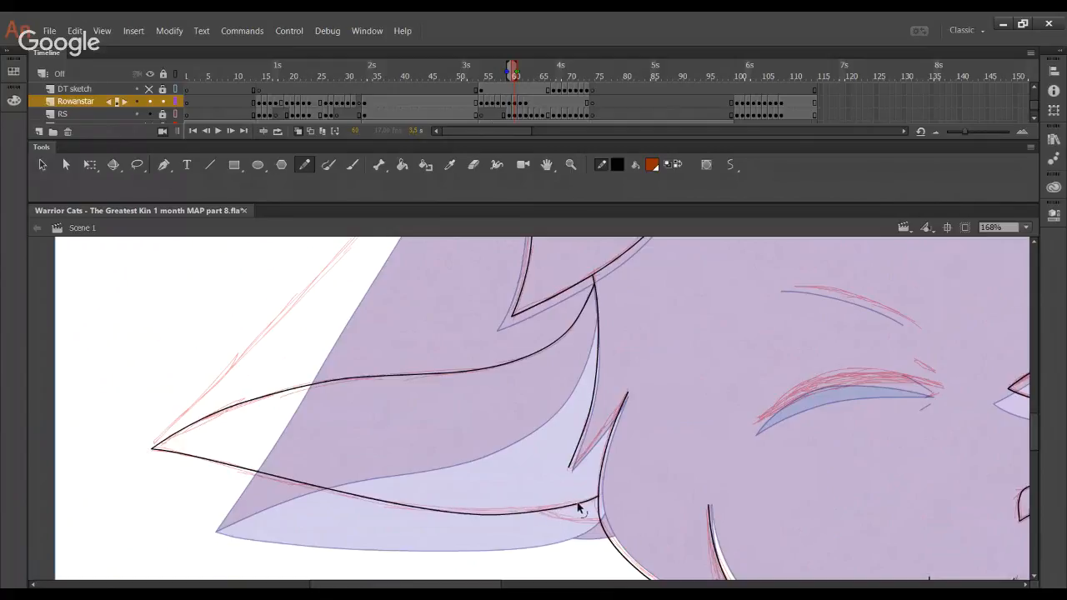
pyautogui.keyDown('ctrl'); pyautogui.moveTo(488, 510); pyautogui.dragTo(474, 511); pyautogui.keyUp('ctrl')
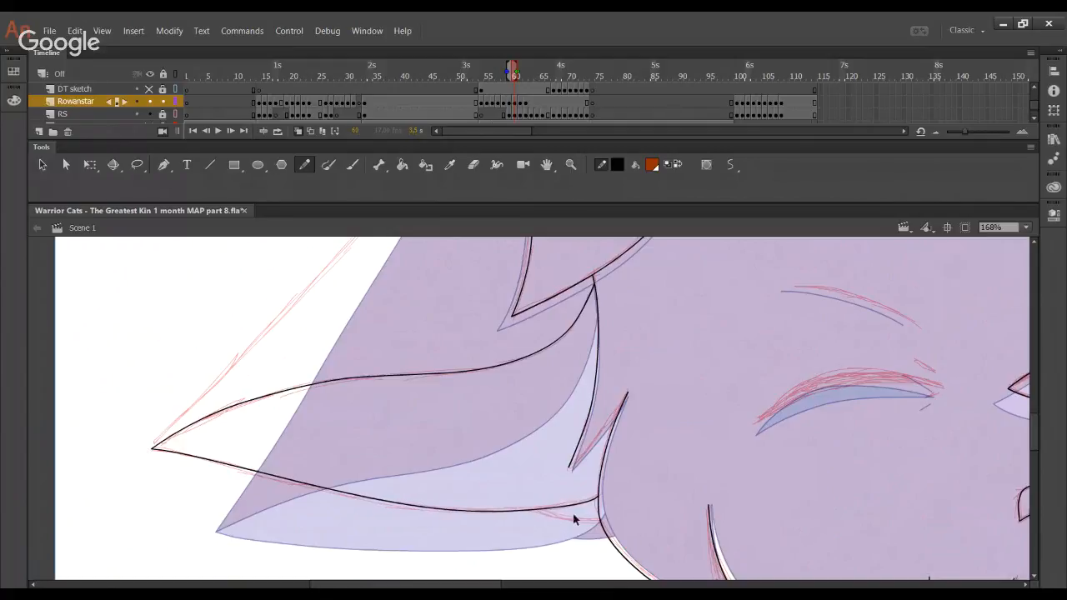
# Outline the small fur patch under the ear base beside the cheek and fill it with the dark orange fur colour
pyautogui.moveTo(627, 523); pyautogui.dragTo(530, 471)
pyautogui.moveTo(418, 442); pyautogui.dragTo(534, 469)
pyautogui.hotkey('ctrl', 'z')
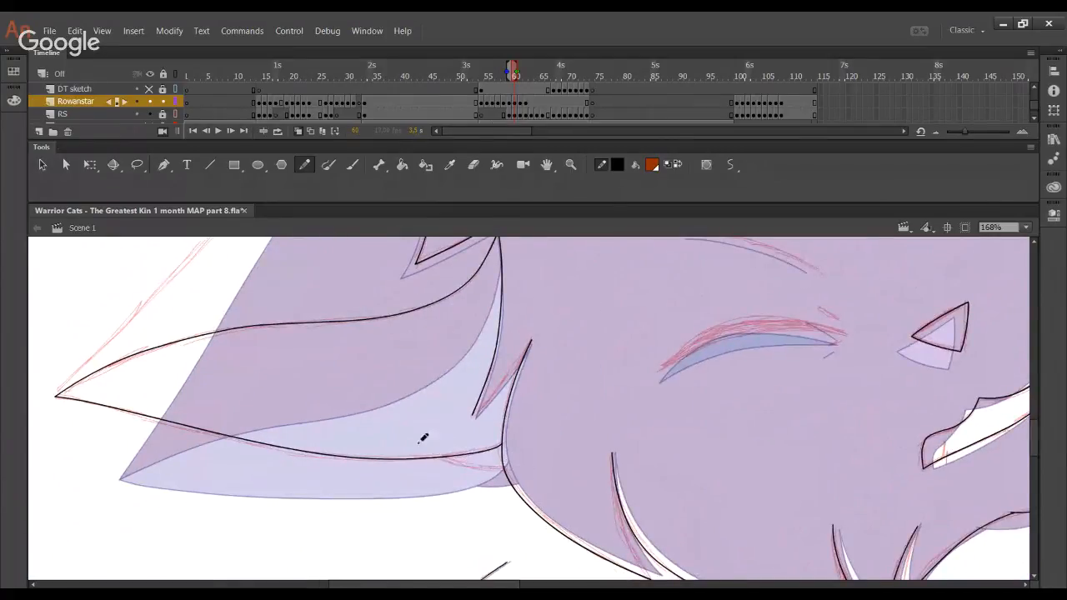
pyautogui.moveTo(419, 443)
pyautogui.mouseDown()
pyautogui.moveTo(570, 469)
pyautogui.moveTo(477, 465)
pyautogui.moveTo(573, 464)
pyautogui.mouseUp()
pyautogui.hotkey('ctrl', 'z')
pyautogui.hotkey('ctrl', 'z')
pyautogui.click(402, 164)
pyautogui.click(481, 465)
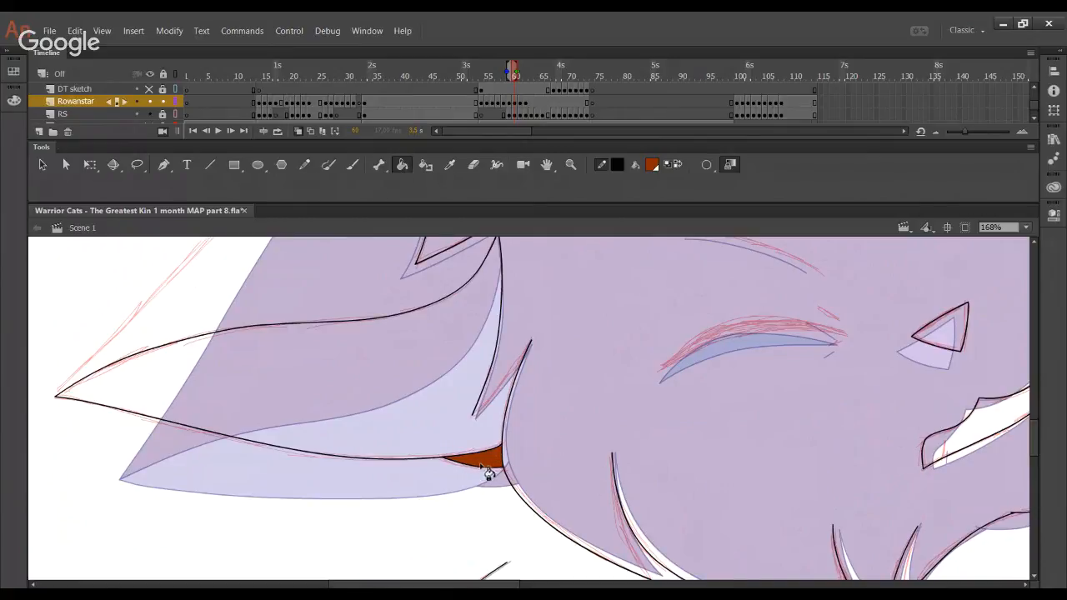
# Ink the ear's long outer edge from its tip up towards the head with a smooth stroke
pyautogui.press('y')
pyautogui.scroll(5, 400, 382)
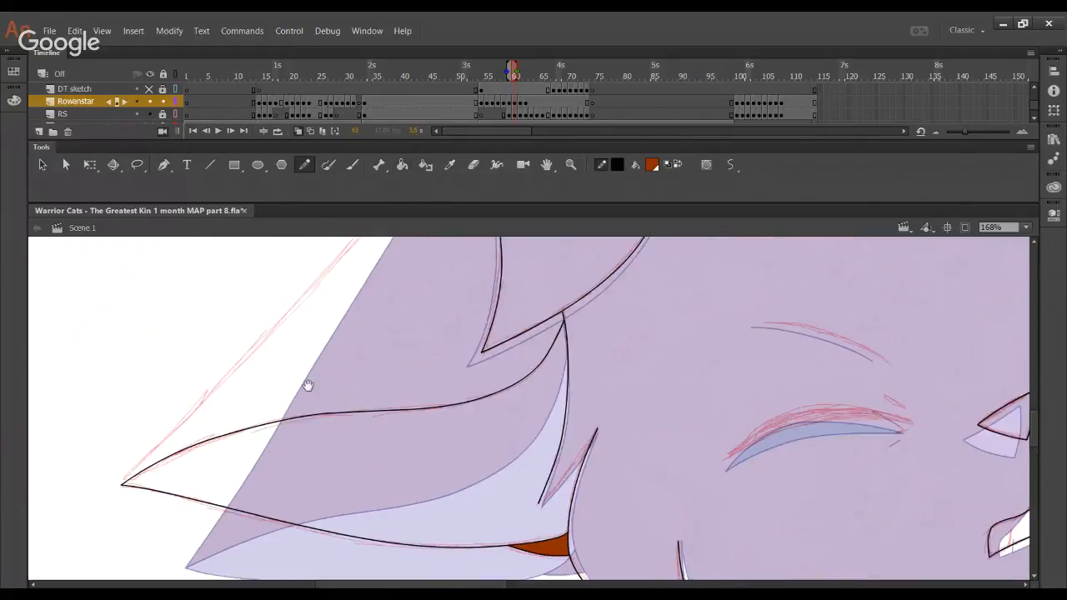
pyautogui.moveTo(333, 441); pyautogui.dragTo(351, 416)
pyautogui.moveTo(172, 550); pyautogui.dragTo(471, 237)
pyautogui.hotkey('ctrl', 'z')
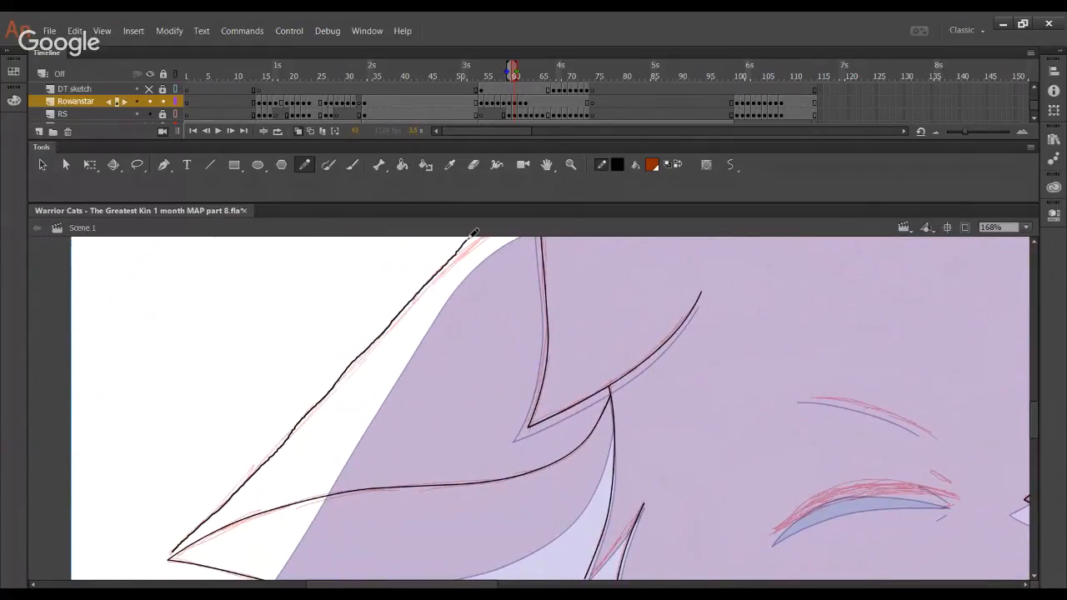
pyautogui.hotkey('ctrl', 'z')
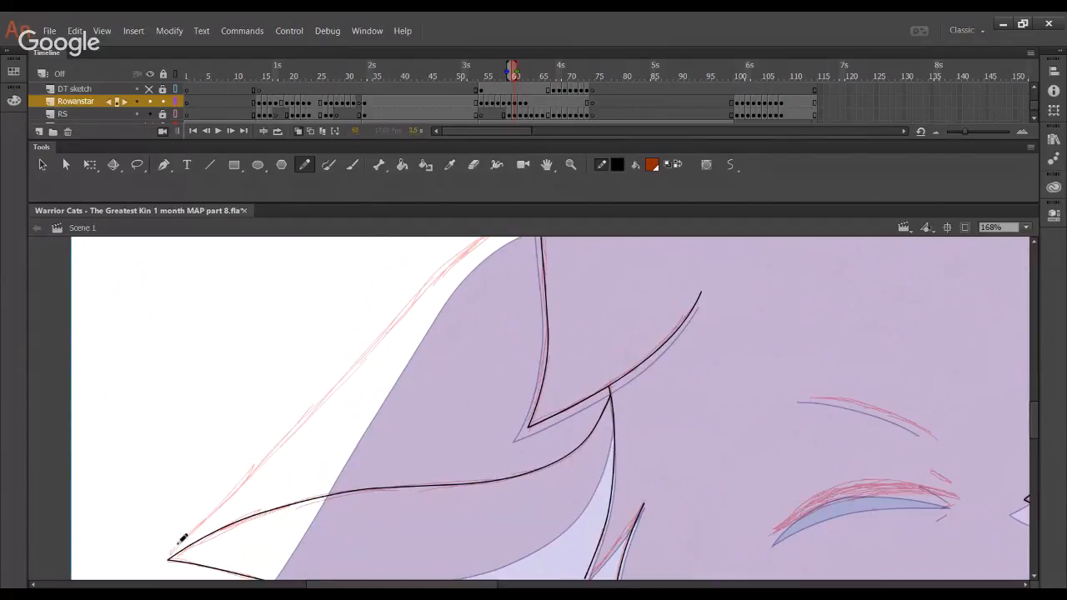
pyautogui.moveTo(175, 550); pyautogui.dragTo(488, 239)
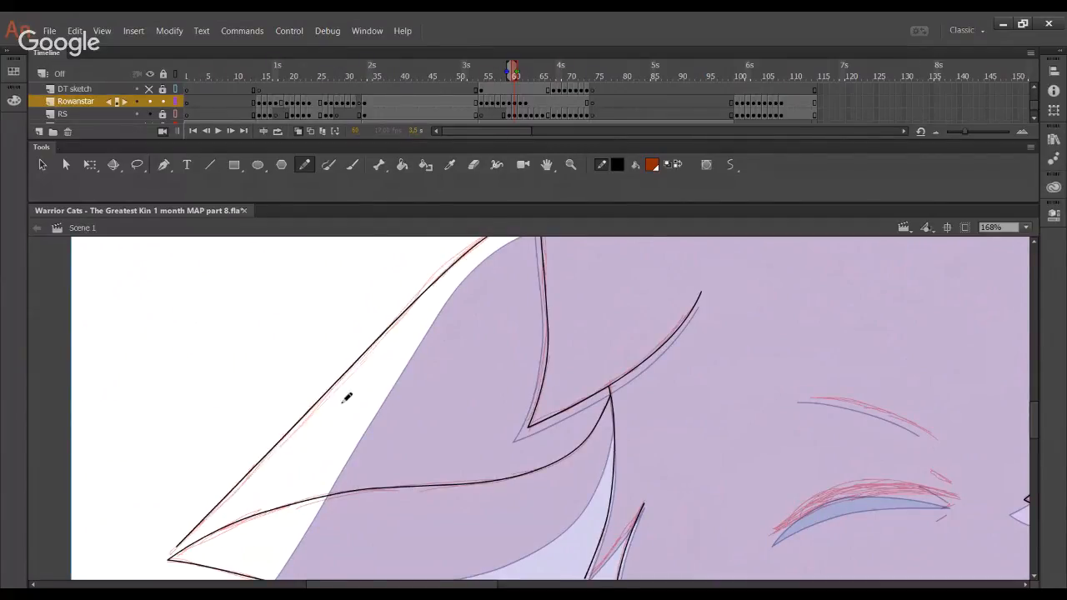
# Bend the ear's outer edge to match the sketch, trim its overshoot at the head, and join it to the ear tip
pyautogui.moveTo(302, 428); pyautogui.dragTo(299, 432)
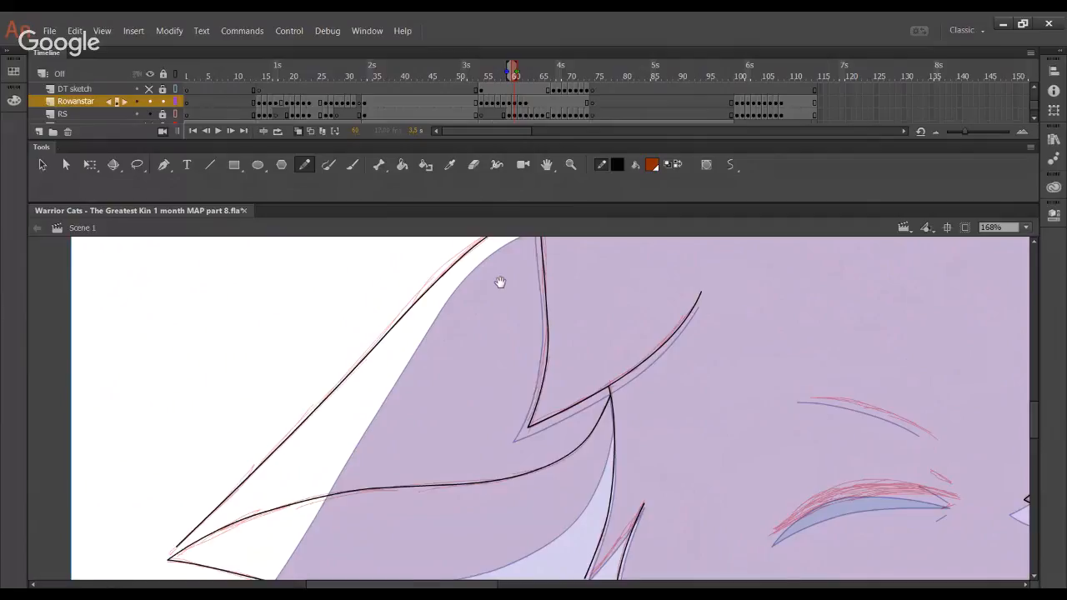
pyautogui.moveTo(500, 282); pyautogui.dragTo(446, 425)
pyautogui.moveTo(515, 333)
pyautogui.mouseDown()
pyautogui.moveTo(443, 369)
pyautogui.moveTo(451, 361)
pyautogui.mouseUp()
pyautogui.press('Delete')
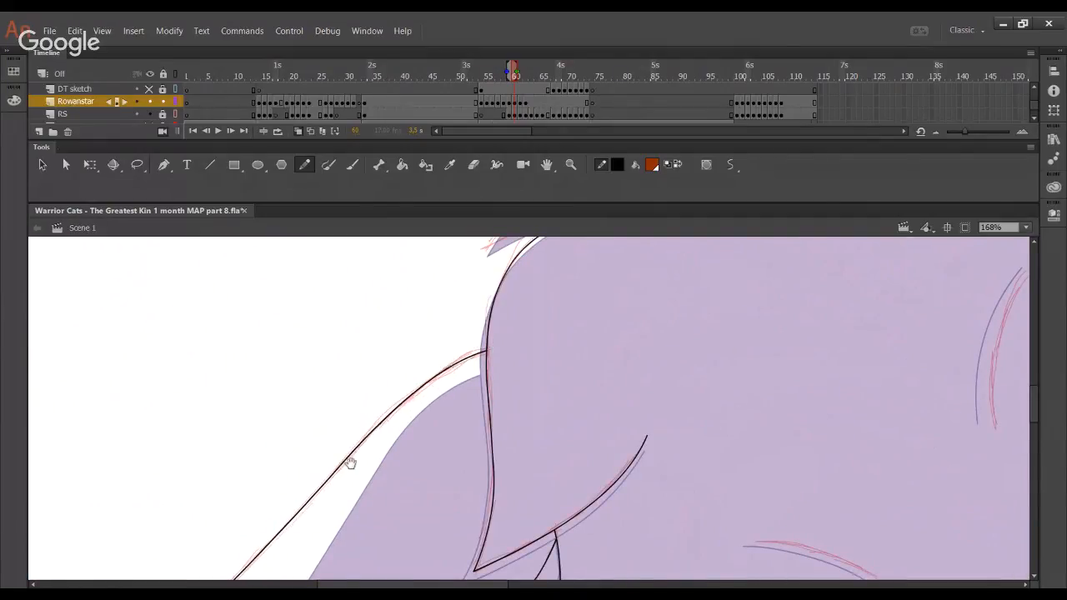
pyautogui.moveTo(351, 463); pyautogui.dragTo(336, 264)
pyautogui.click(149, 114)
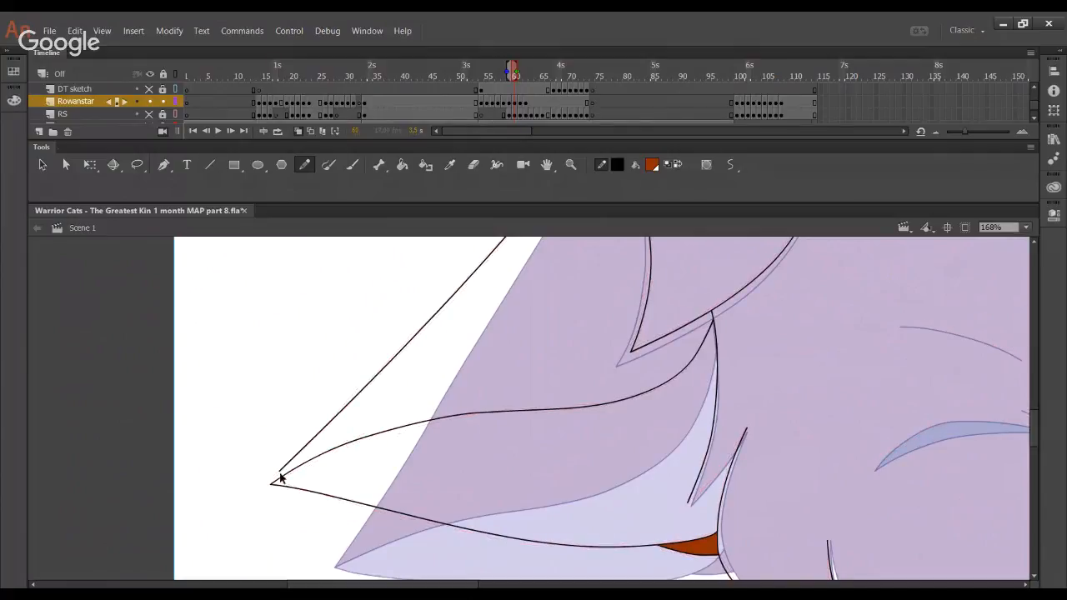
pyautogui.moveTo(280, 477); pyautogui.dragTo(269, 486)
pyautogui.moveTo(474, 291); pyautogui.dragTo(324, 520)
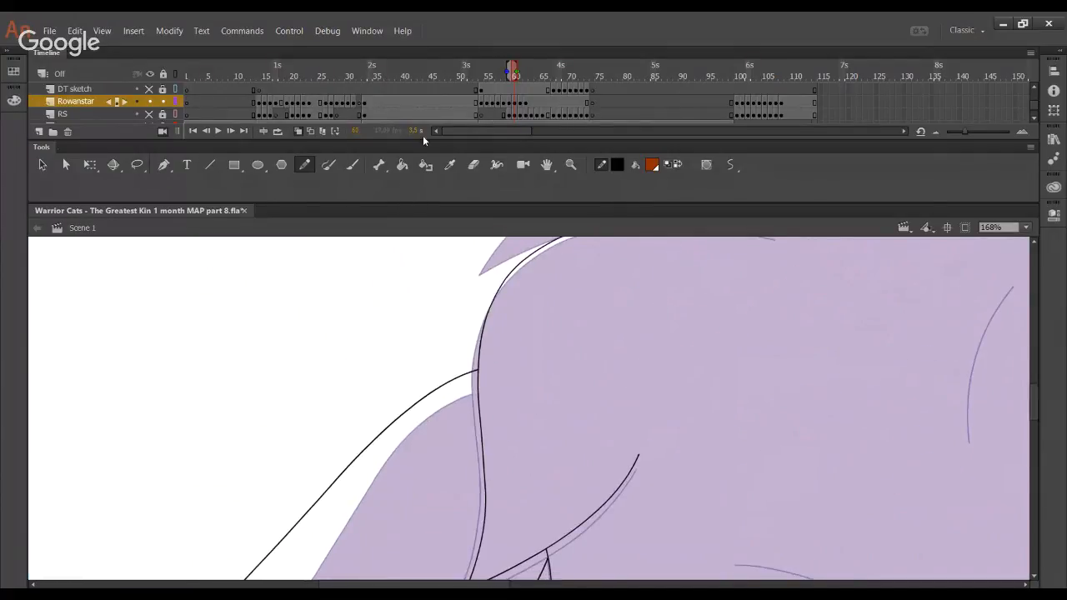
# Fill the ear's upper section with the dark orange fur colour, and show the red RS sketch again
pyautogui.press('k')
pyautogui.click(489, 512)
pyautogui.scroll(3, 489, 511)
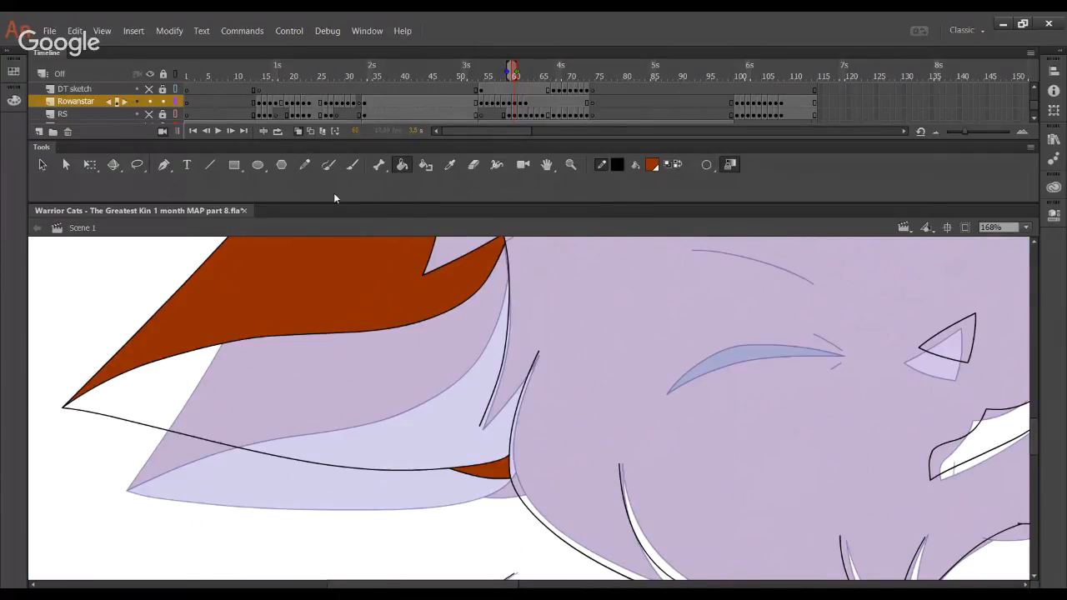
pyautogui.click(304, 165)
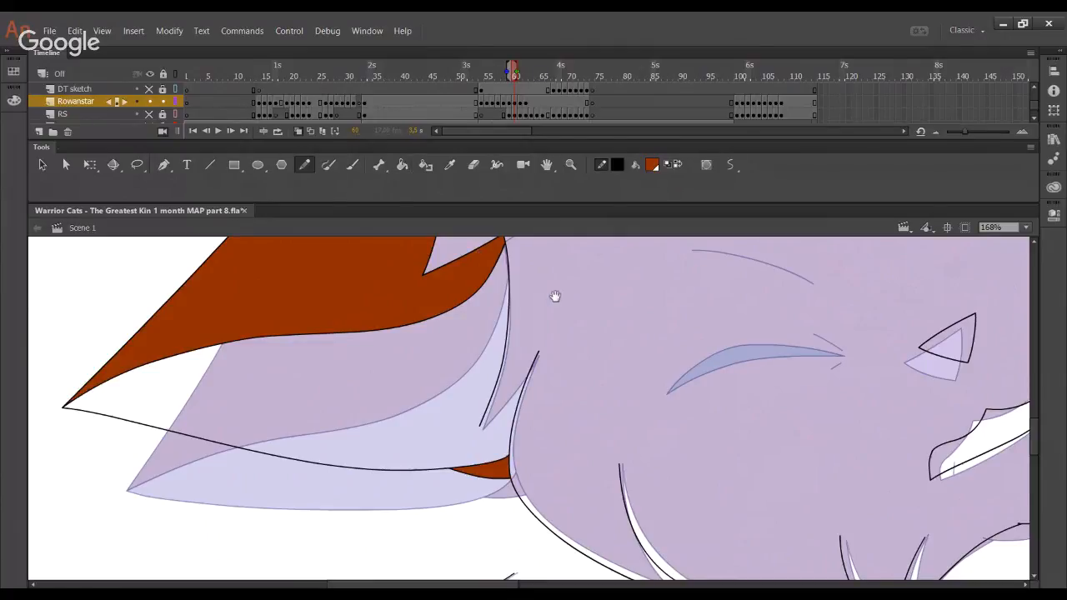
pyautogui.moveTo(555, 296); pyautogui.dragTo(423, 553)
pyautogui.moveTo(469, 391); pyautogui.dragTo(347, 577)
pyautogui.click(149, 115)
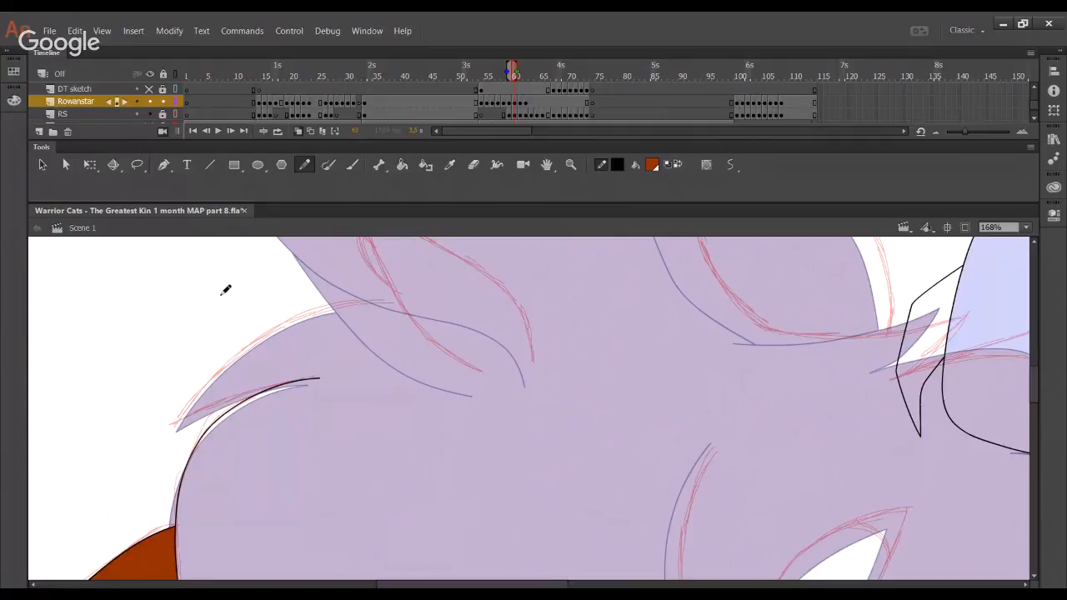
# Ink the other ear's base line past the pointed fur tuft, redrawing it until the curve is smooth
pyautogui.press('space')
pyautogui.moveTo(600, 380)
pyautogui.mouseDown()
pyautogui.moveTo(511, 546)
pyautogui.moveTo(619, 482)
pyautogui.moveTo(534, 443)
pyautogui.moveTo(476, 453)
pyautogui.moveTo(434, 423)
pyautogui.moveTo(553, 431)
pyautogui.moveTo(664, 405)
pyautogui.mouseUp()
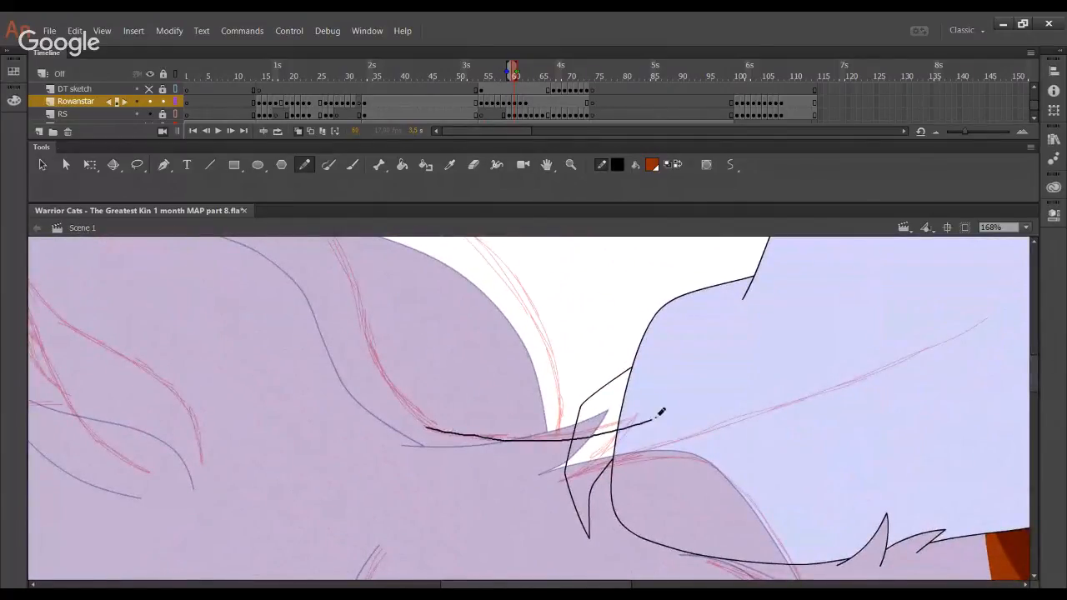
pyautogui.hotkey('ctrl', 'z')
pyautogui.moveTo(431, 423)
pyautogui.mouseDown()
pyautogui.moveTo(525, 436)
pyautogui.moveTo(676, 403)
pyautogui.mouseUp()
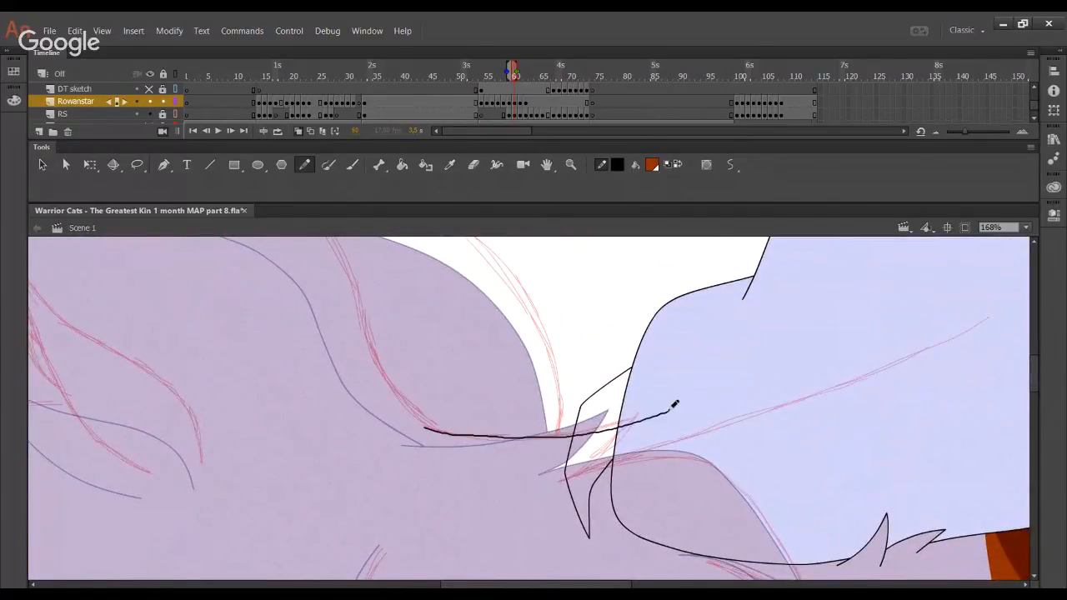
pyautogui.hotkey('ctrl', 'z')
pyautogui.moveTo(431, 424)
pyautogui.mouseDown()
pyautogui.moveTo(489, 430)
pyautogui.moveTo(679, 400)
pyautogui.mouseUp()
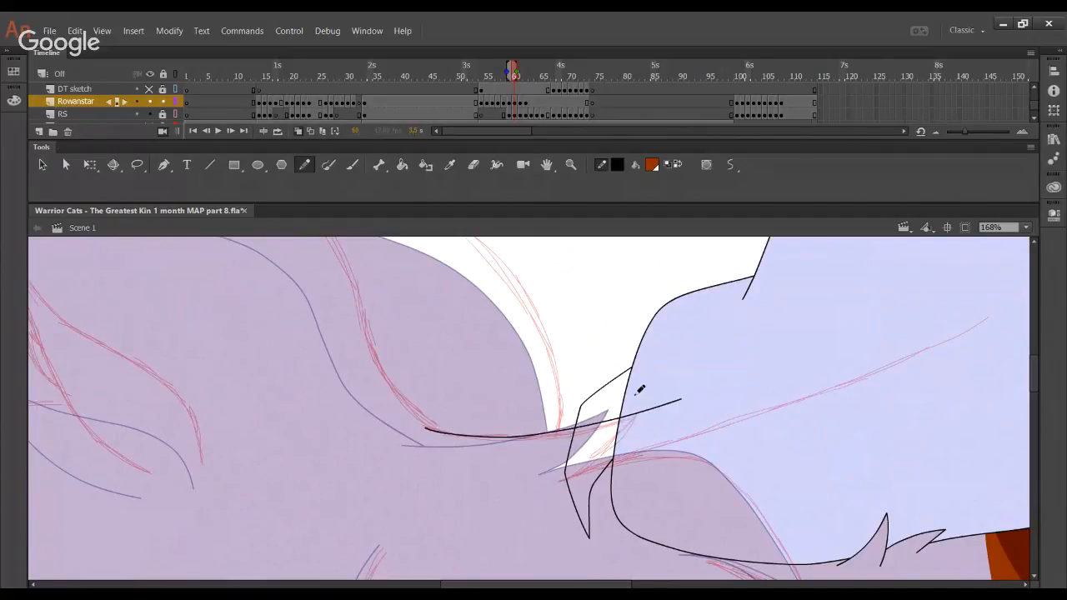
pyautogui.hotkey('ctrl', 'z')
pyautogui.moveTo(429, 426)
pyautogui.mouseDown()
pyautogui.moveTo(568, 435)
pyautogui.moveTo(636, 422)
pyautogui.moveTo(706, 380)
pyautogui.mouseUp()
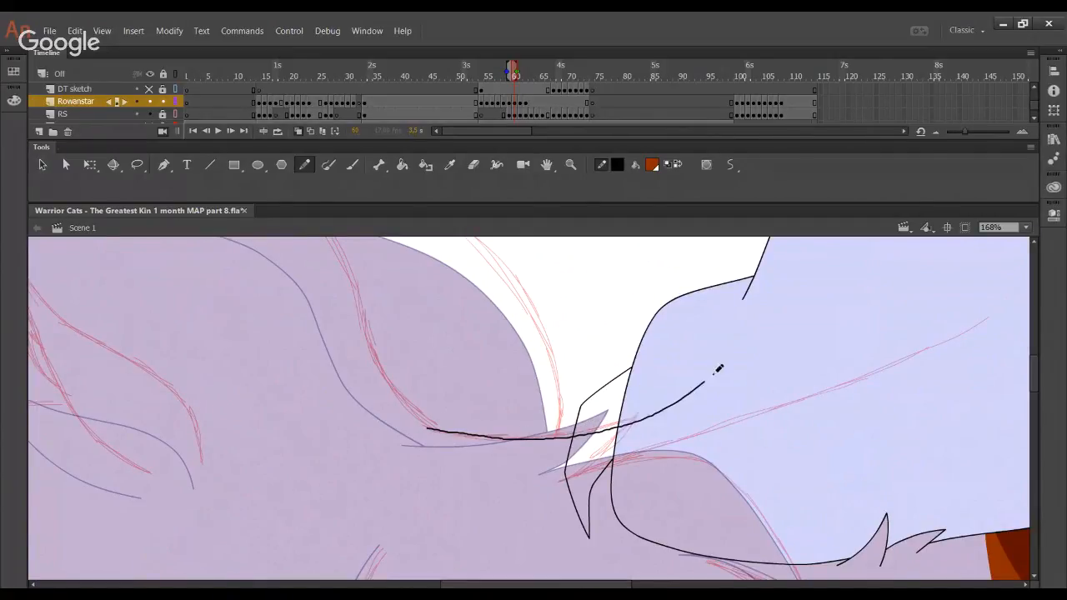
pyautogui.hotkey('ctrl', 'z')
pyautogui.moveTo(429, 426)
pyautogui.mouseDown()
pyautogui.moveTo(508, 434)
pyautogui.moveTo(607, 422)
pyautogui.moveTo(697, 385)
pyautogui.mouseUp()
pyautogui.moveTo(497, 443); pyautogui.dragTo(497, 441)
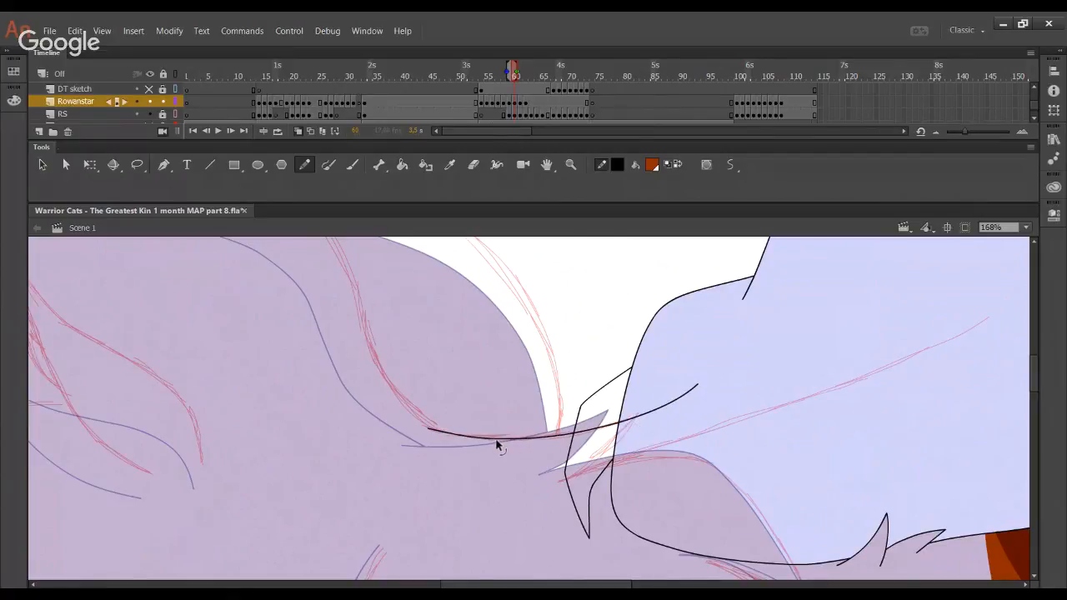
# Ink the long head edge from the notch under the fur tuft, over the pale body and down to the cheek
pyautogui.moveTo(539, 490); pyautogui.dragTo(469, 419)
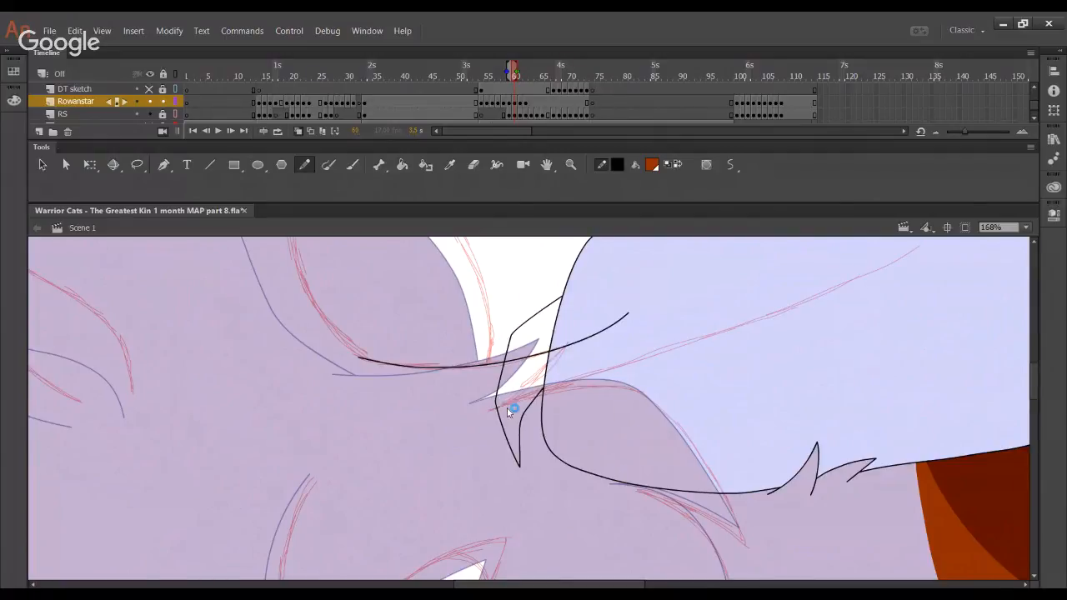
pyautogui.moveTo(495, 407); pyautogui.dragTo(550, 385)
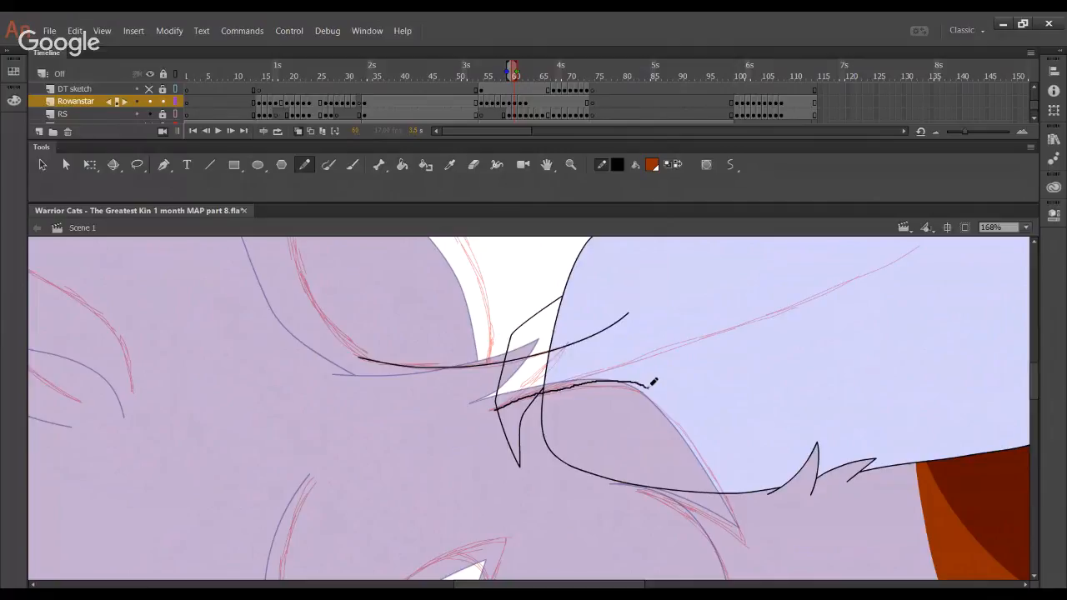
pyautogui.hotkey('ctrl', 'z')
pyautogui.moveTo(492, 409)
pyautogui.mouseDown()
pyautogui.moveTo(566, 390)
pyautogui.moveTo(490, 411)
pyautogui.moveTo(560, 384)
pyautogui.moveTo(587, 379)
pyautogui.moveTo(517, 404)
pyautogui.moveTo(596, 384)
pyautogui.mouseUp()
pyautogui.hotkey('ctrl', 'z')
pyautogui.hotkey('ctrl', 'z')
pyautogui.hotkey('ctrl', 'z')
pyautogui.moveTo(492, 410); pyautogui.dragTo(556, 383)
pyautogui.hotkey('ctrl', 'z')
pyautogui.moveTo(483, 416)
pyautogui.mouseDown()
pyautogui.moveTo(577, 382)
pyautogui.moveTo(647, 397)
pyautogui.mouseUp()
pyautogui.hotkey('ctrl', 'z')
pyautogui.moveTo(483, 416)
pyautogui.mouseDown()
pyautogui.moveTo(584, 381)
pyautogui.moveTo(653, 391)
pyautogui.moveTo(690, 425)
pyautogui.moveTo(737, 502)
pyautogui.moveTo(754, 579)
pyautogui.mouseUp()
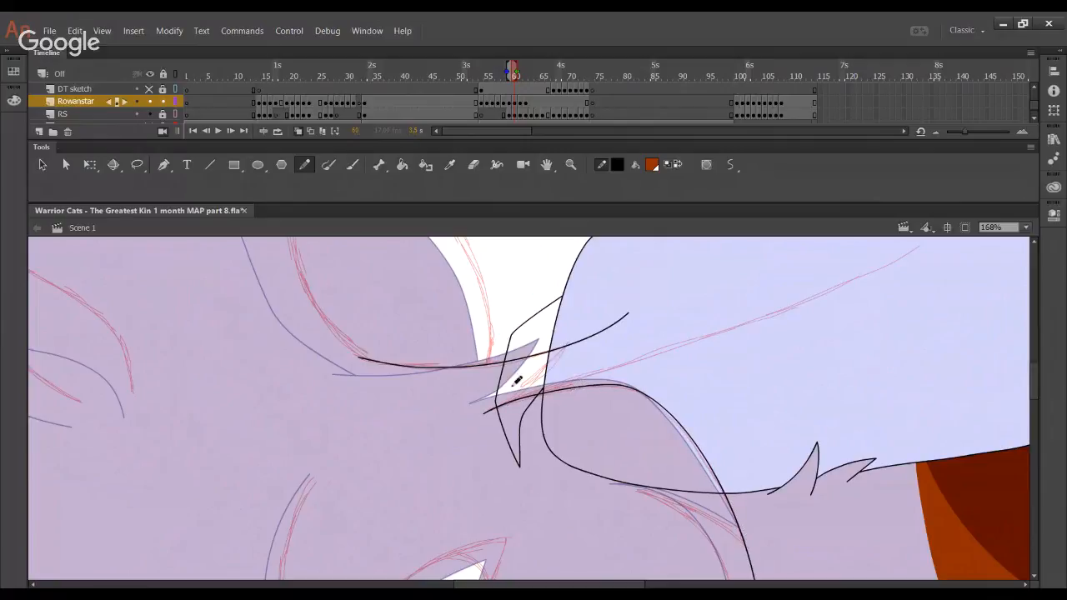
# Ink the fur tuft's lower edge from the notch up to its tip and delete the line ends crossing beyond it
pyautogui.moveTo(511, 395); pyautogui.dragTo(580, 350)
pyautogui.hotkey('ctrl', 'z')
pyautogui.moveTo(506, 402); pyautogui.dragTo(596, 307)
pyautogui.keyDown('ctrl'); pyautogui.click(577, 333); pyautogui.keyUp('ctrl')
pyautogui.keyDown('ctrl'); pyautogui.keyDown('shift'); pyautogui.click(580, 341); pyautogui.keyUp('shift'); pyautogui.keyUp('ctrl')
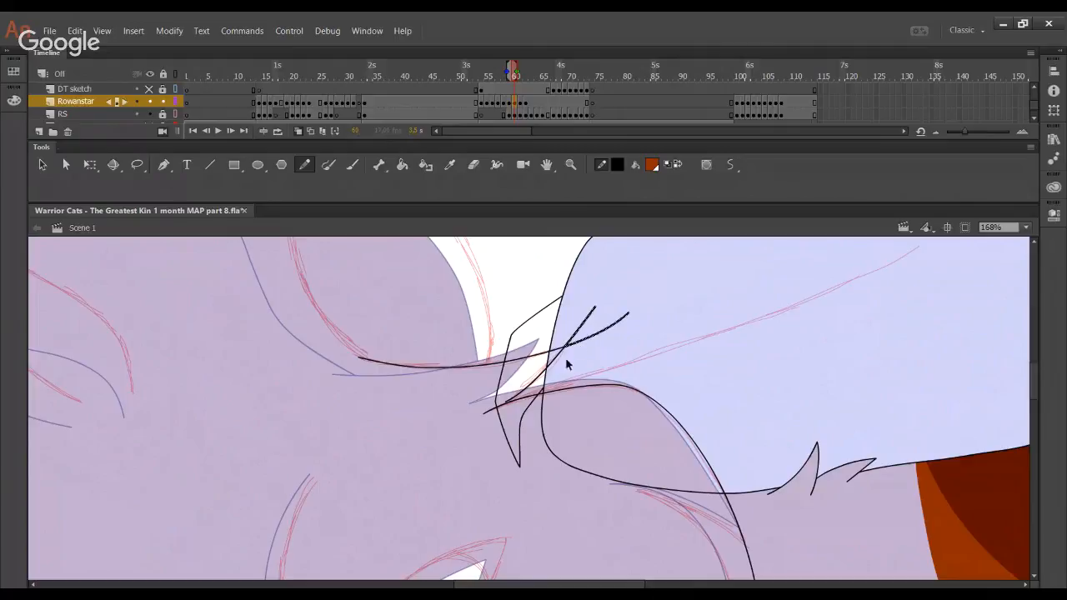
pyautogui.press('Delete')
# Delete the old body and fur outline segments that lie inside the head below the new edge
pyautogui.keyDown('ctrl'); pyautogui.click(546, 438); pyautogui.keyUp('ctrl')
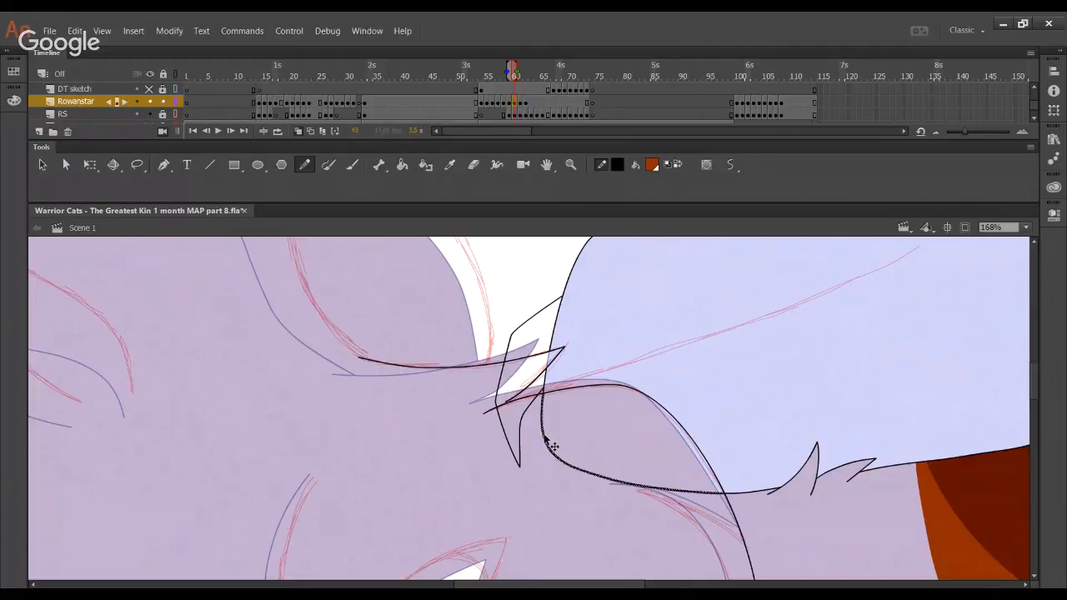
pyautogui.press('Delete')
pyautogui.keyDown('ctrl'); pyautogui.click(522, 420); pyautogui.keyUp('ctrl')
pyautogui.press('Delete')
pyautogui.keyDown('ctrl'); pyautogui.click(502, 420); pyautogui.keyUp('ctrl')
pyautogui.press('Delete')
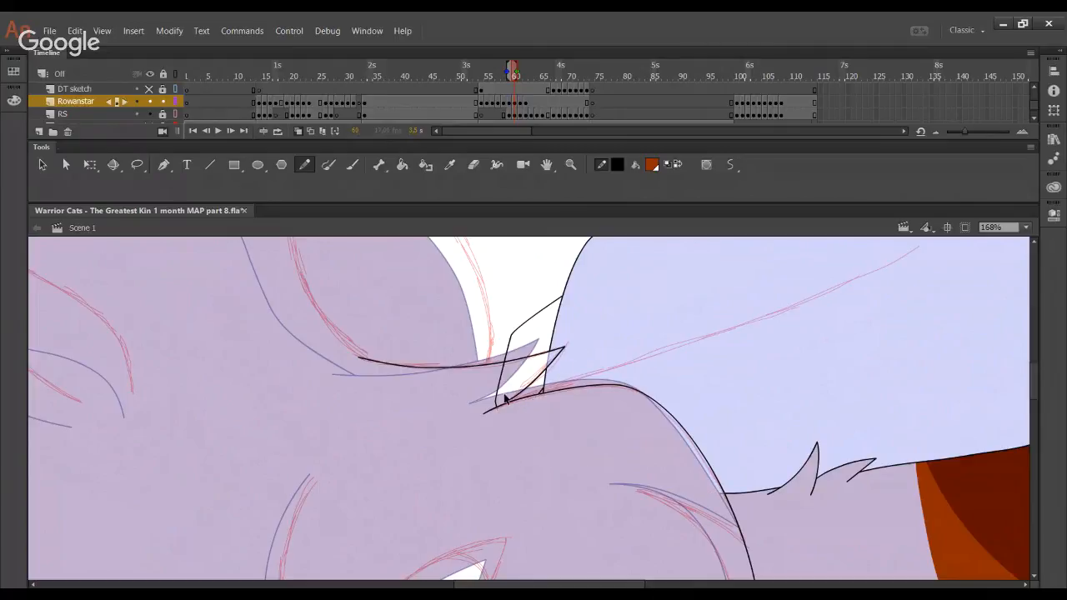
# Clean up the notch under the fur tuft into a sharp point by removing the stray line ends around it
pyautogui.moveTo(506, 403); pyautogui.dragTo(458, 431)
pyautogui.keyDown('ctrl'); pyautogui.click(473, 422); pyautogui.keyUp('ctrl')
pyautogui.press('Delete')
pyautogui.keyDown('ctrl'); pyautogui.click(499, 395); pyautogui.keyUp('ctrl')
pyautogui.press('Delete')
pyautogui.moveTo(500, 406); pyautogui.dragTo(489, 410)
pyautogui.hotkey('ctrl', 'z')
pyautogui.moveTo(518, 440)
pyautogui.mouseDown()
pyautogui.moveTo(576, 464)
pyautogui.moveTo(411, 468)
pyautogui.mouseUp()
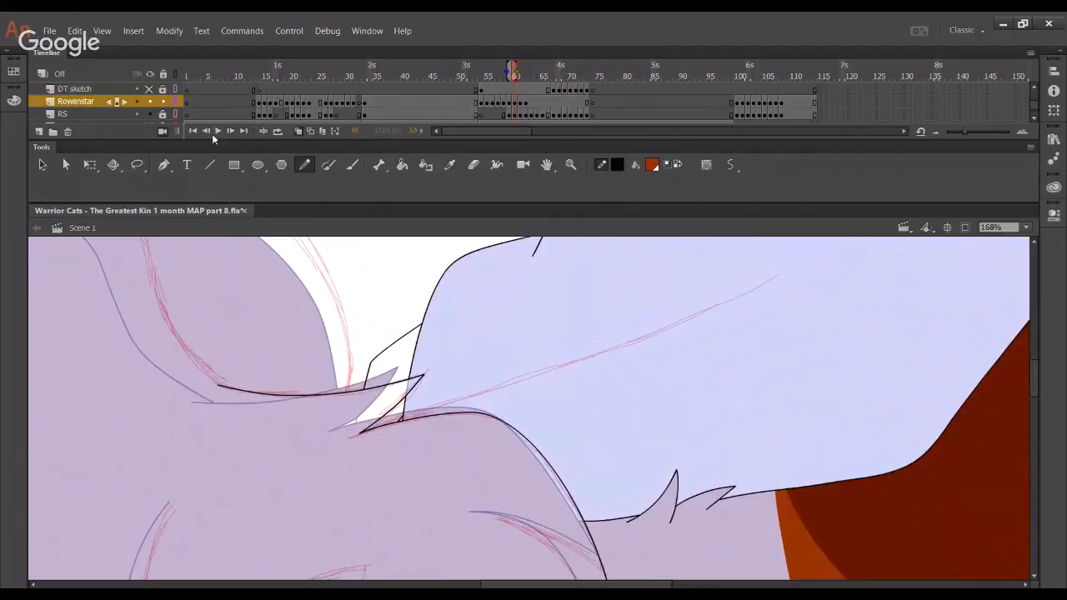
# Compare the fur tuft with the preceding frame's finished drawing and return to frame 60
pyautogui.click(207, 132)
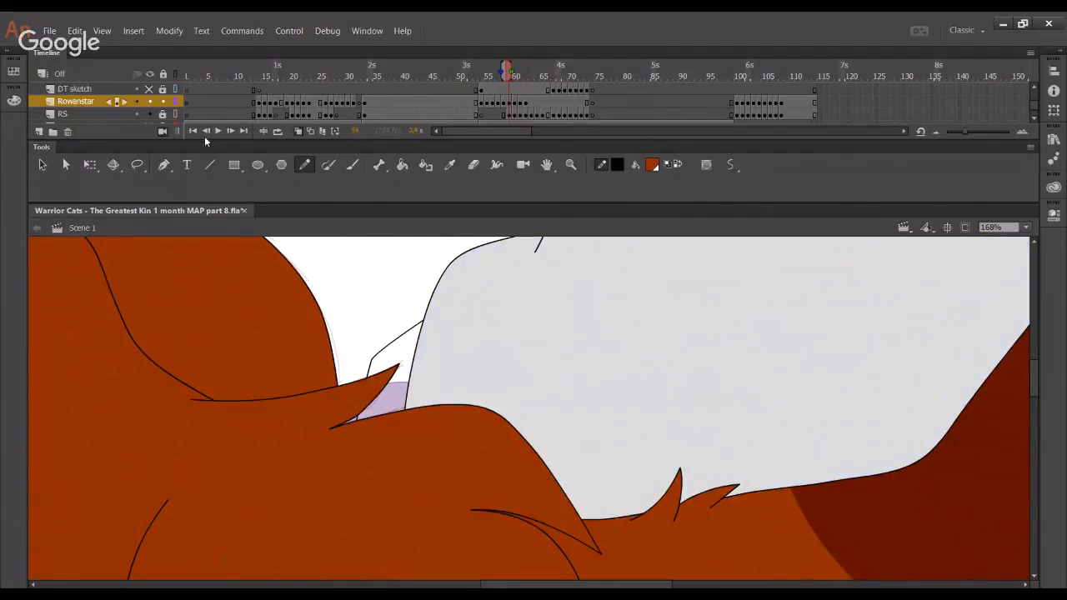
pyautogui.moveTo(486, 73)
pyautogui.mouseDown()
pyautogui.moveTo(527, 74)
pyautogui.moveTo(514, 73)
pyautogui.mouseUp()
pyautogui.scroll(-5, 446, 369)
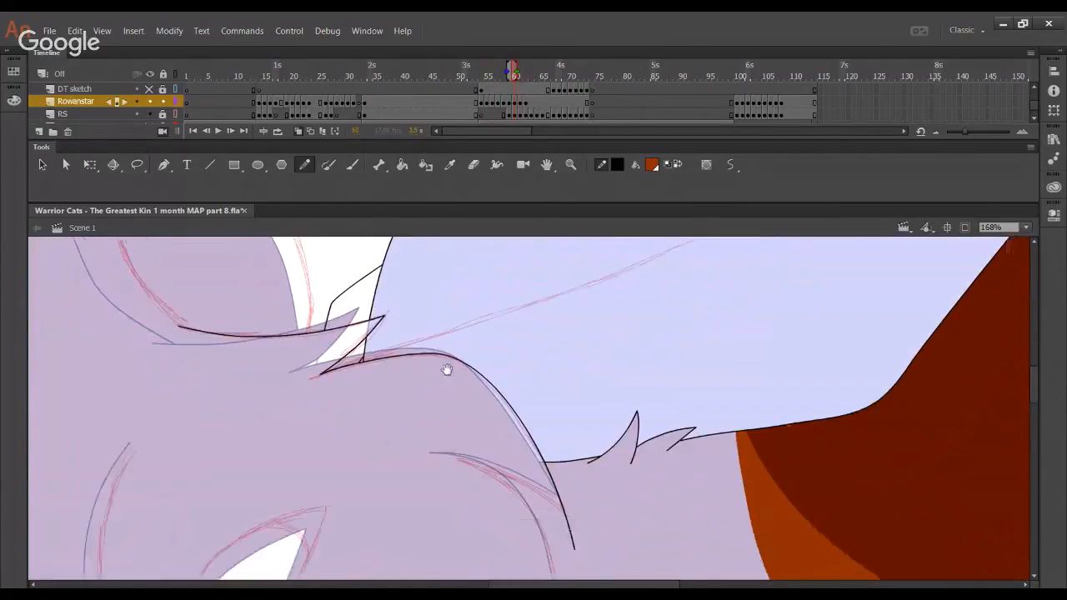
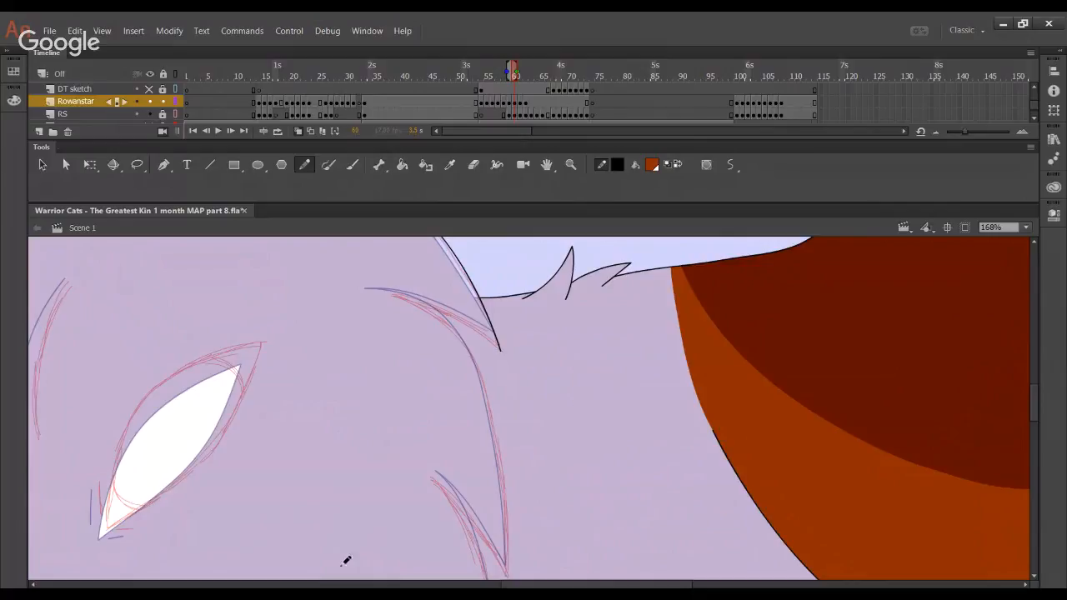
# Ink the curved cheek line from beside the open eye down to the first fur point and bend it to fit the sketch
pyautogui.click(2, 453)
pyautogui.click(1, 444)
pyautogui.moveTo(392, 289)
pyautogui.mouseDown()
pyautogui.moveTo(398, 249)
pyautogui.moveTo(482, 330)
pyautogui.moveTo(513, 530)
pyautogui.moveTo(514, 491)
pyautogui.moveTo(465, 283)
pyautogui.mouseUp()
pyautogui.hotkey('ctrl', 'z')
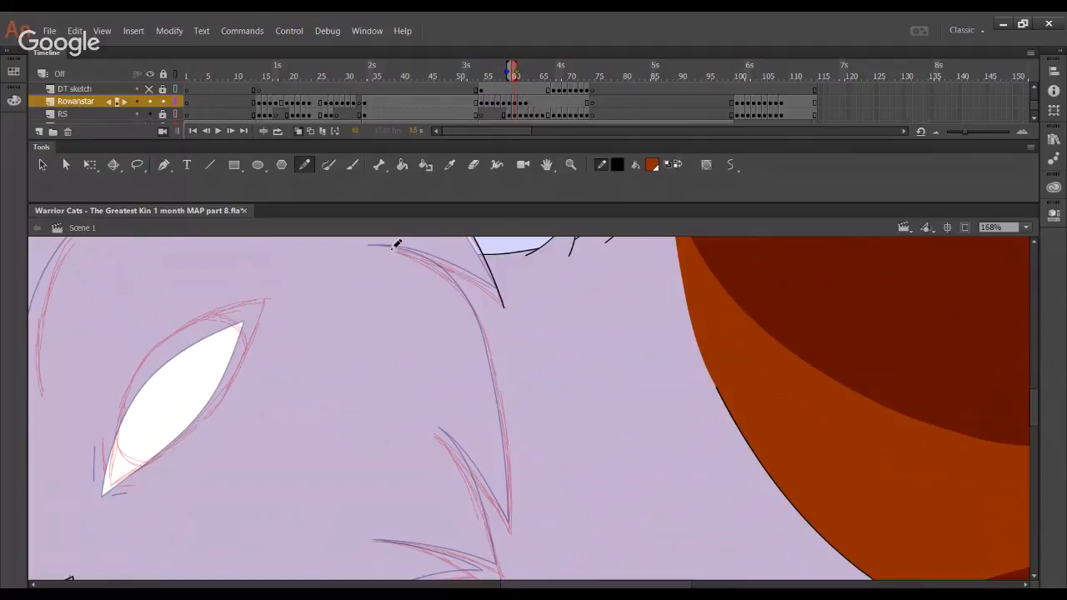
pyautogui.moveTo(395, 247)
pyautogui.mouseDown()
pyautogui.moveTo(470, 302)
pyautogui.moveTo(493, 349)
pyautogui.moveTo(511, 503)
pyautogui.mouseUp()
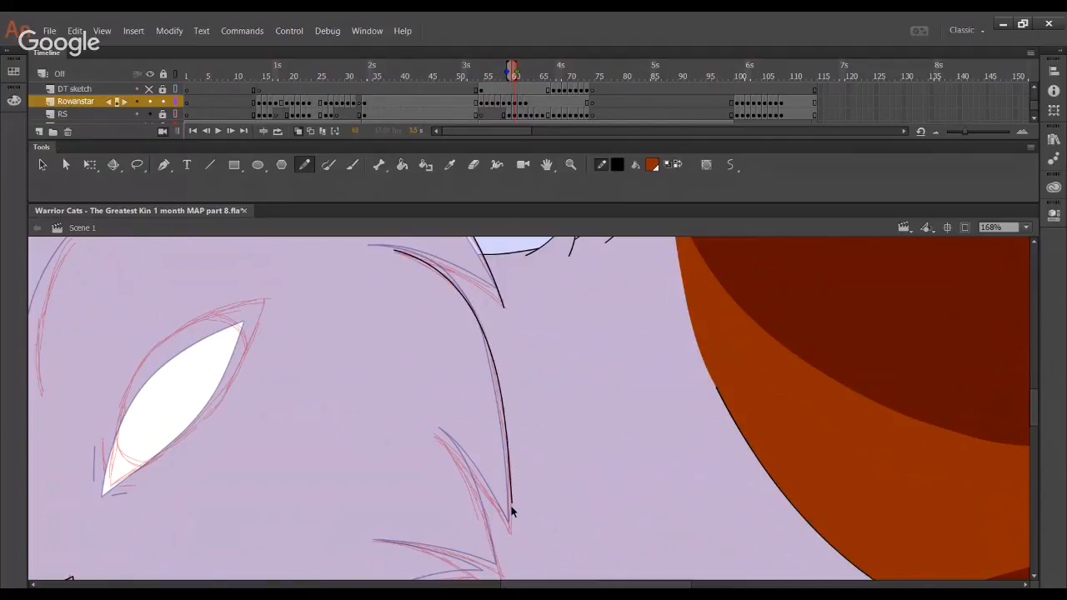
pyautogui.moveTo(511, 522); pyautogui.dragTo(511, 530)
pyautogui.moveTo(512, 473); pyautogui.dragTo(516, 477)
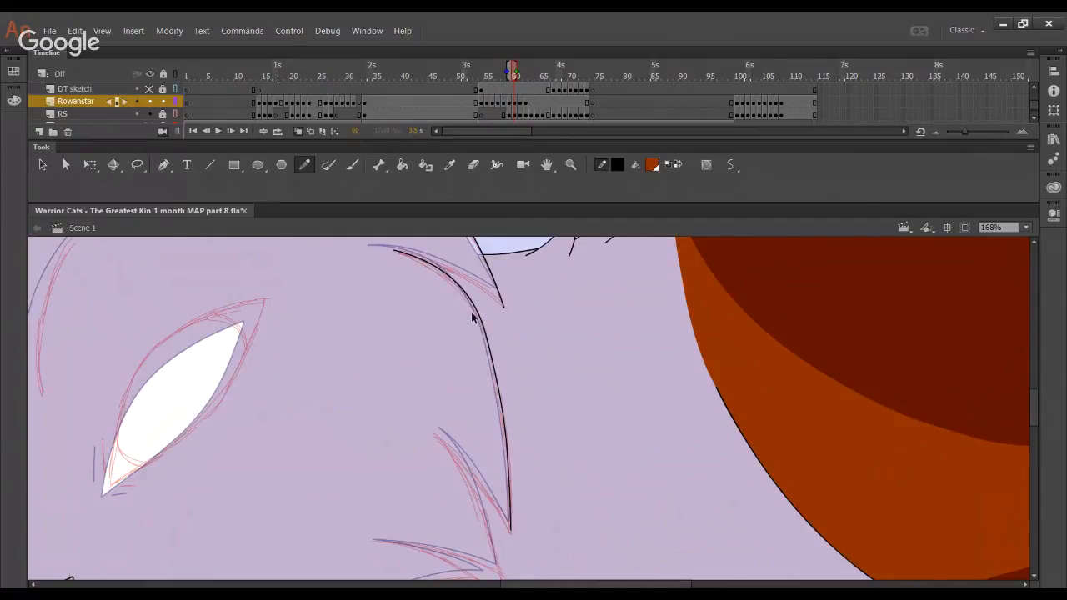
pyautogui.moveTo(472, 317); pyautogui.dragTo(481, 321)
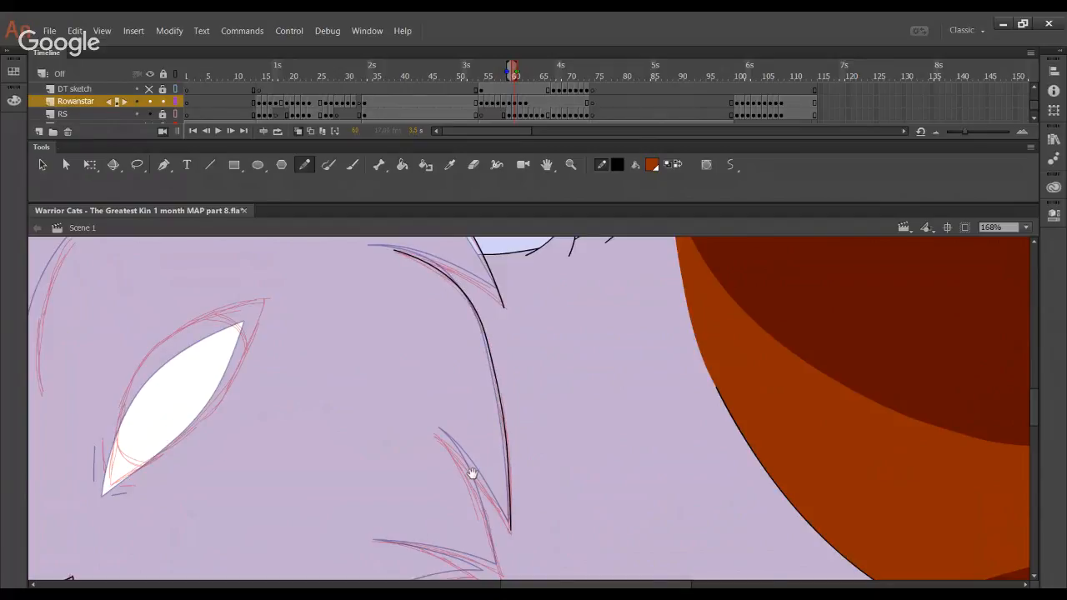
# Ink both edges of the second cheek fur spike and delete the overshoots so they meet in a point
pyautogui.scroll(-3, 472, 473)
pyautogui.hscroll(-1, 500, 500)
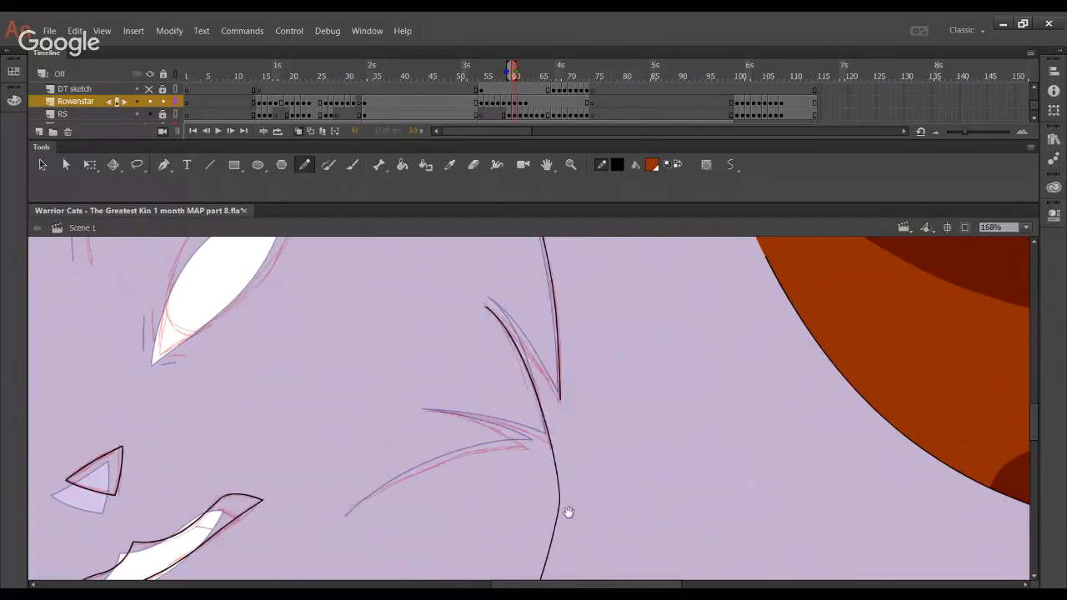
pyautogui.scroll(-4, 574, 361)
pyautogui.scroll(2, 581, 317)
pyautogui.moveTo(434, 316); pyautogui.dragTo(638, 378)
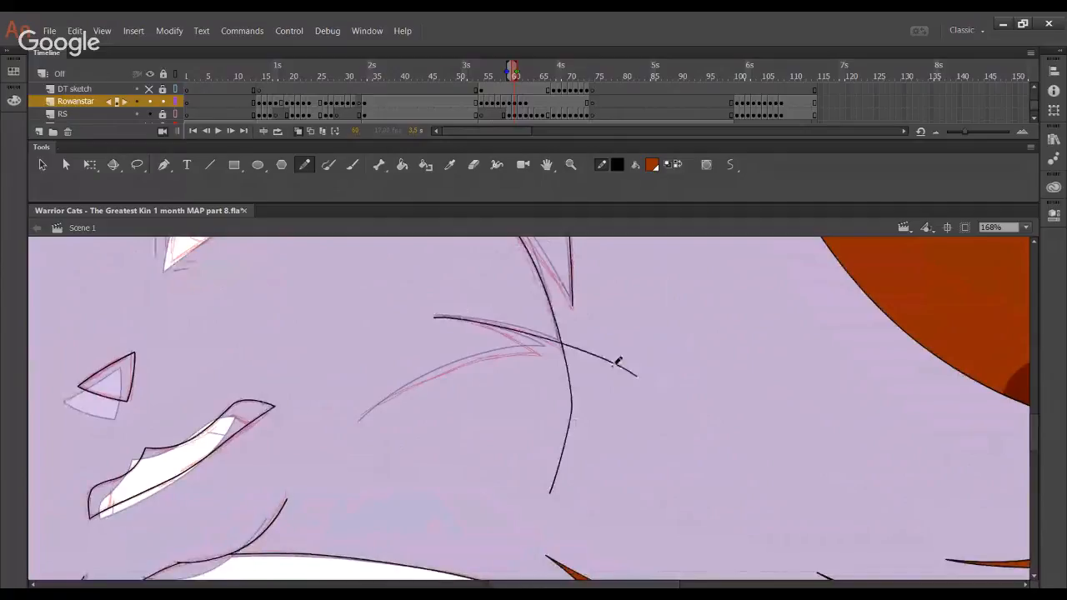
pyautogui.keyDown('ctrl'); pyautogui.click(570, 347); pyautogui.keyUp('ctrl')
pyautogui.keyDown('ctrl'); pyautogui.keyDown('shift'); pyautogui.click(567, 369); pyautogui.keyUp('shift'); pyautogui.keyUp('ctrl')
pyautogui.press('Delete')
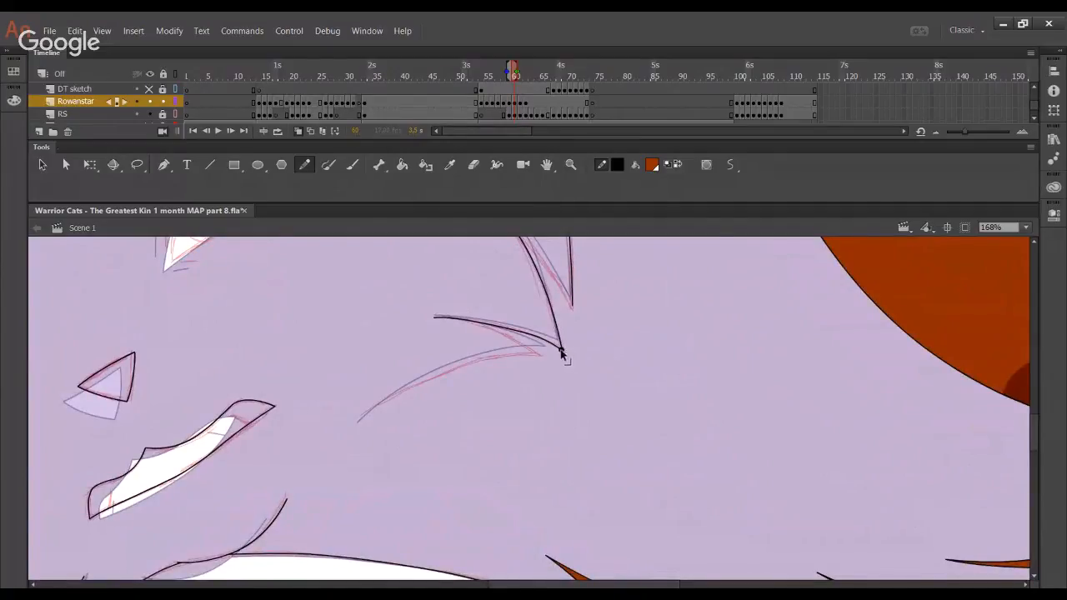
# Ink the lower cheek curve beneath the second fur spike and extend its inner end along the sketch
pyautogui.scroll(1, 526, 419)
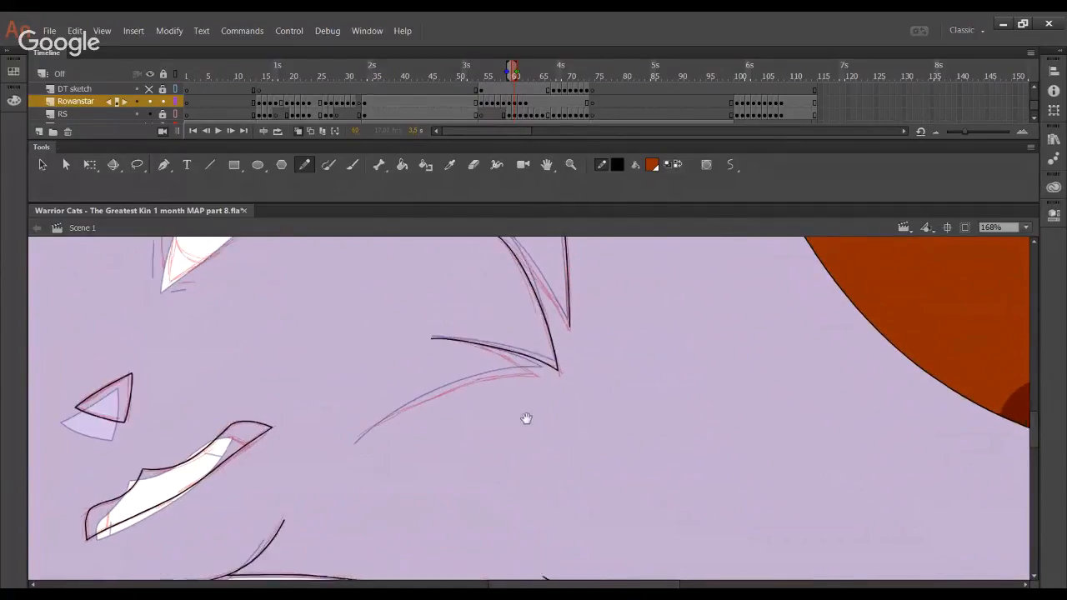
pyautogui.hscroll(-4, 575, 398)
pyautogui.moveTo(512, 420)
pyautogui.mouseDown()
pyautogui.moveTo(629, 367)
pyautogui.moveTo(676, 360)
pyautogui.mouseUp()
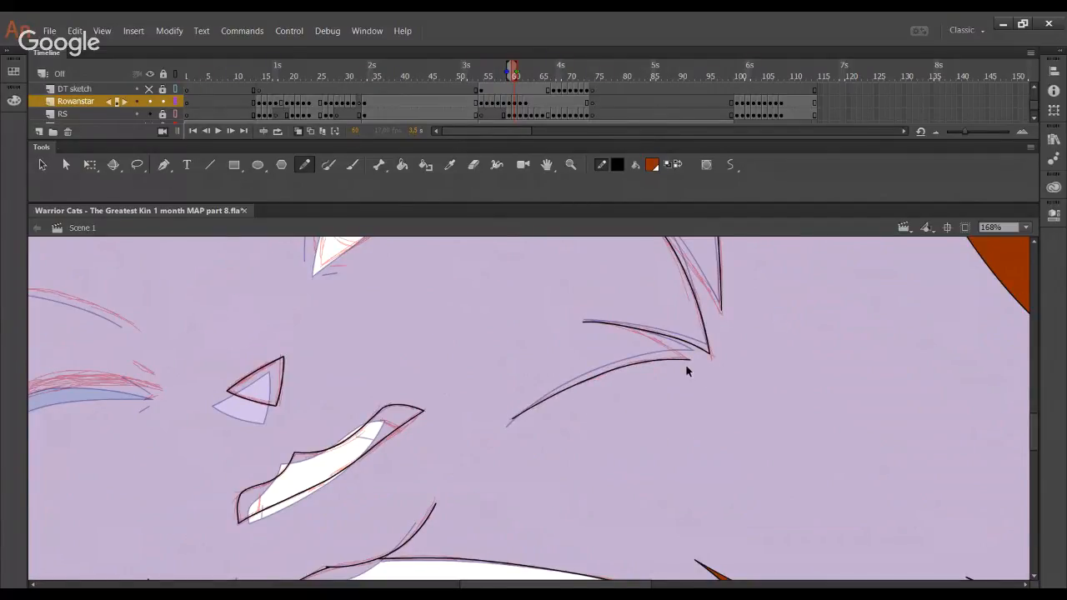
pyautogui.moveTo(512, 419)
pyautogui.mouseDown()
pyautogui.moveTo(533, 286)
pyautogui.moveTo(603, 353)
pyautogui.moveTo(588, 508)
pyautogui.moveTo(555, 528)
pyautogui.moveTo(555, 429)
pyautogui.moveTo(469, 419)
pyautogui.moveTo(633, 500)
pyautogui.moveTo(503, 431)
pyautogui.mouseUp()
# Fill the pale body area behind the head with light grey, and pick up the dark orange fur colour again
pyautogui.hscroll(5, 504, 431)
pyautogui.scroll(3, 504, 431)
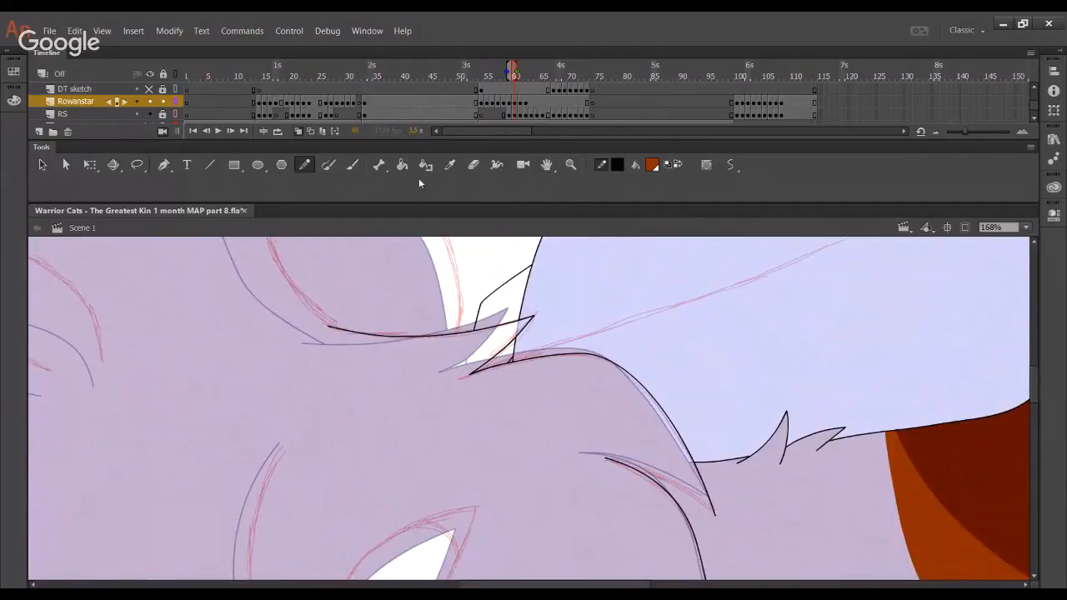
pyautogui.click(403, 165)
pyautogui.click(653, 168)
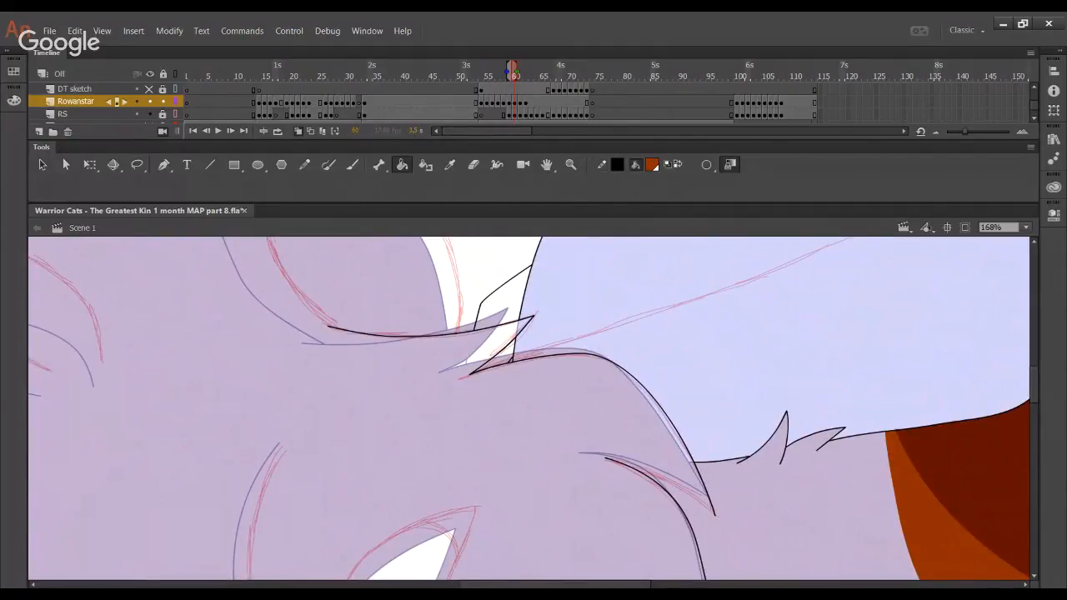
pyautogui.click(677, 324)
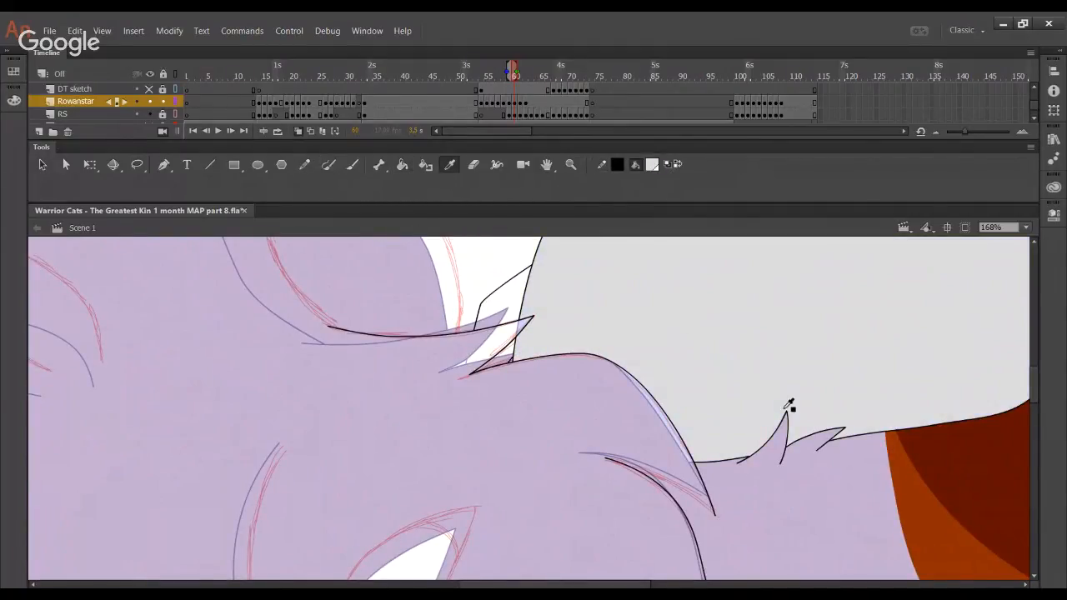
pyautogui.keyDown('alt'); pyautogui.click(891, 504); pyautogui.keyUp('alt')
pyautogui.moveTo(493, 404)
pyautogui.mouseDown()
pyautogui.moveTo(496, 384)
pyautogui.moveTo(391, 255)
pyautogui.moveTo(488, 476)
pyautogui.moveTo(439, 309)
pyautogui.mouseUp()
pyautogui.click(308, 163)
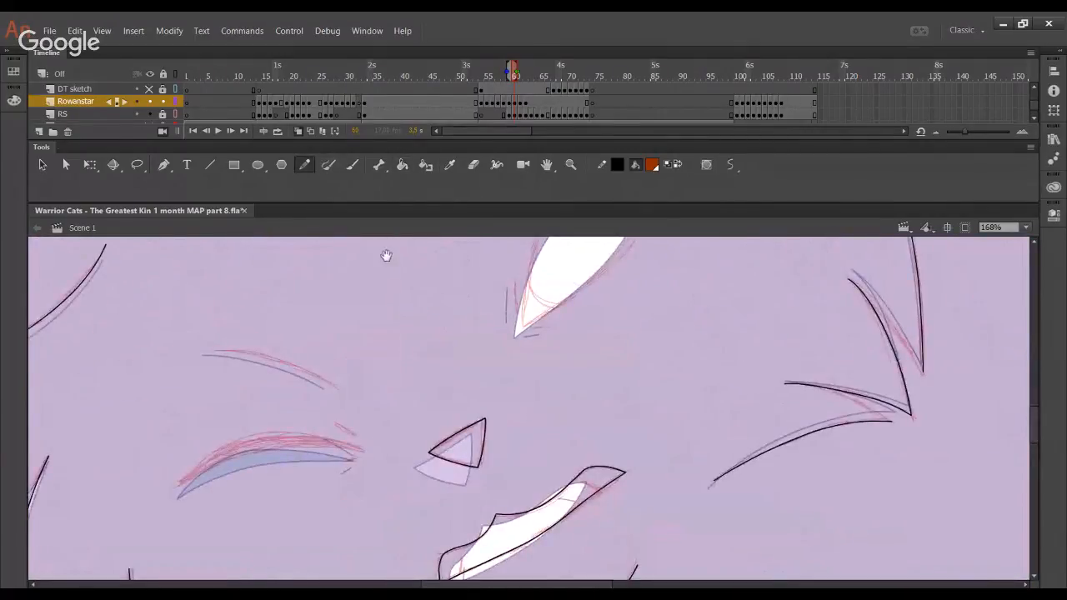
# Ink the long S-curved inner edge of the ear from its tip above the stage down toward the head line
pyautogui.moveTo(386, 255)
pyautogui.mouseDown()
pyautogui.moveTo(497, 451)
pyautogui.moveTo(572, 464)
pyautogui.moveTo(522, 531)
pyautogui.moveTo(512, 495)
pyautogui.moveTo(500, 507)
pyautogui.mouseUp()
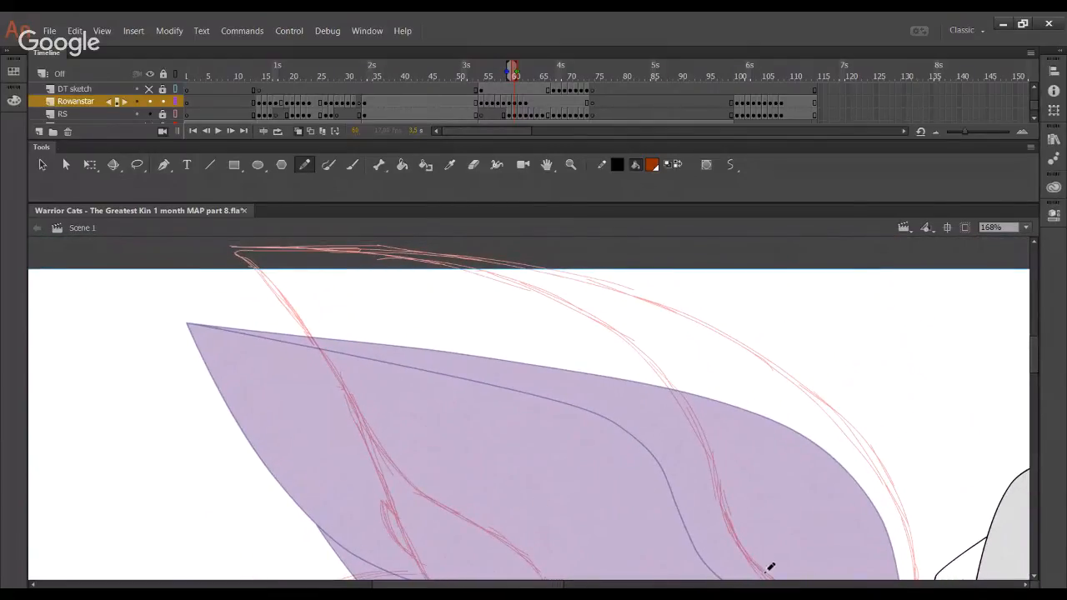
pyautogui.moveTo(768, 571)
pyautogui.mouseDown()
pyautogui.moveTo(667, 381)
pyautogui.moveTo(567, 308)
pyautogui.moveTo(404, 265)
pyautogui.moveTo(197, 253)
pyautogui.moveTo(421, 257)
pyautogui.mouseUp()
pyautogui.hotkey('ctrl', 'z')
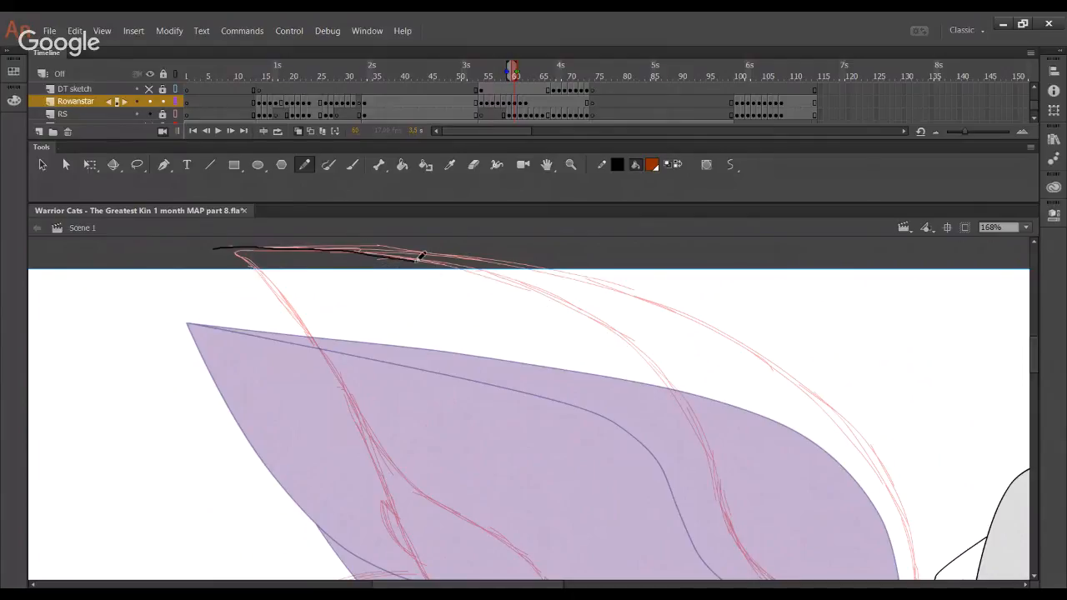
pyautogui.hotkey('ctrl', 'z')
pyautogui.moveTo(208, 248)
pyautogui.mouseDown()
pyautogui.moveTo(342, 250)
pyautogui.moveTo(269, 250)
pyautogui.moveTo(329, 249)
pyautogui.moveTo(456, 264)
pyautogui.moveTo(580, 311)
pyautogui.moveTo(656, 368)
pyautogui.moveTo(767, 579)
pyautogui.mouseUp()
pyautogui.hotkey('ctrl', 'z')
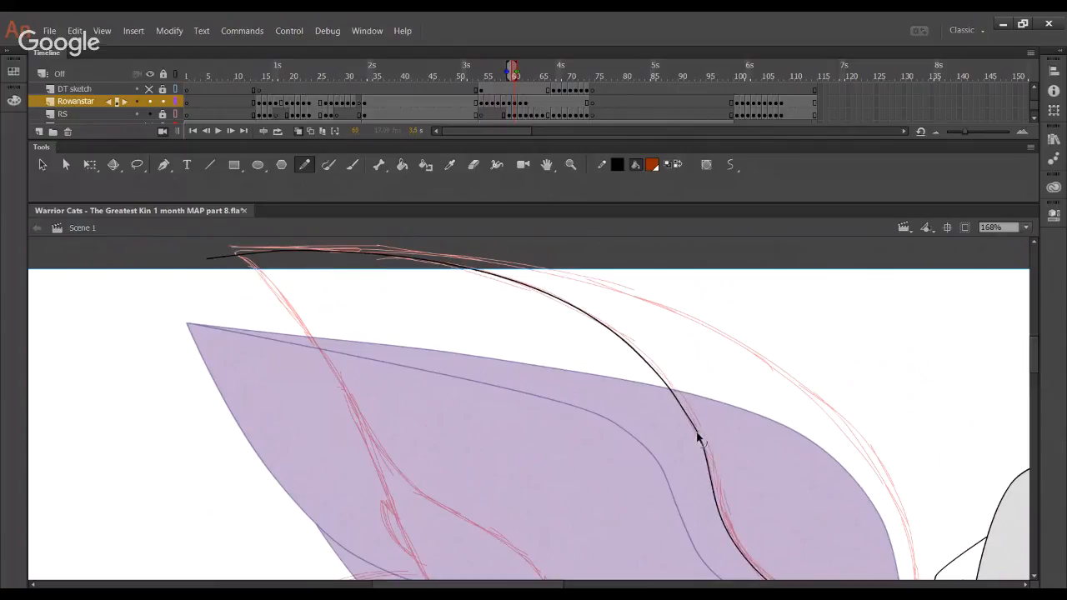
pyautogui.hotkey('ctrl', 'z')
pyautogui.moveTo(215, 251)
pyautogui.mouseDown()
pyautogui.moveTo(398, 258)
pyautogui.moveTo(536, 294)
pyautogui.moveTo(611, 331)
pyautogui.moveTo(695, 421)
pyautogui.moveTo(743, 534)
pyautogui.moveTo(799, 581)
pyautogui.mouseUp()
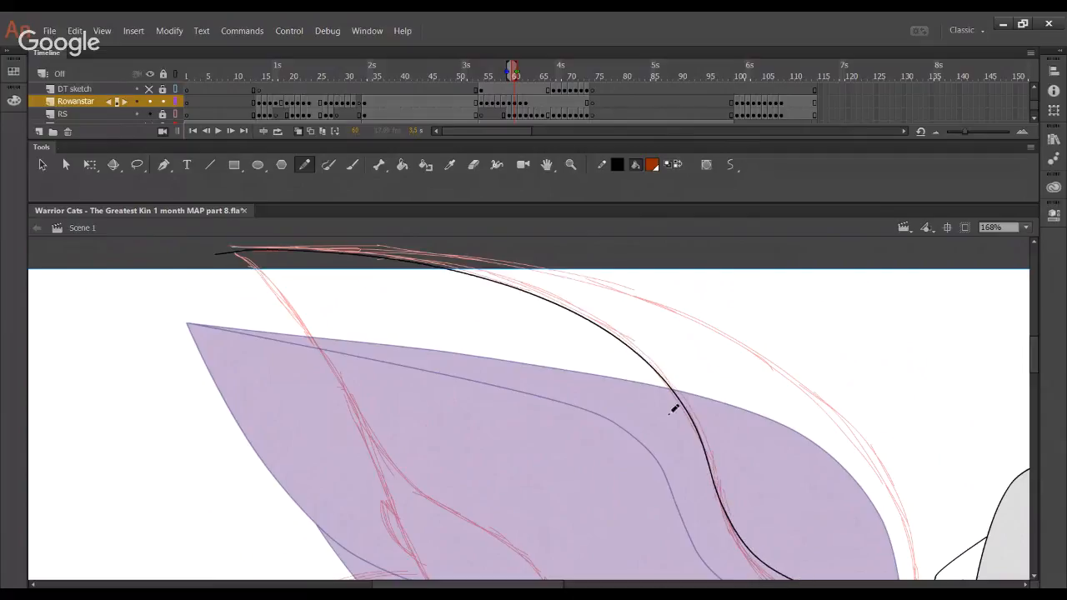
# Bend the ear's S-curved inner edge and pull its tip end to follow the red sketch
pyautogui.moveTo(418, 268)
pyautogui.mouseDown()
pyautogui.moveTo(435, 273)
pyautogui.moveTo(384, 263)
pyautogui.mouseUp()
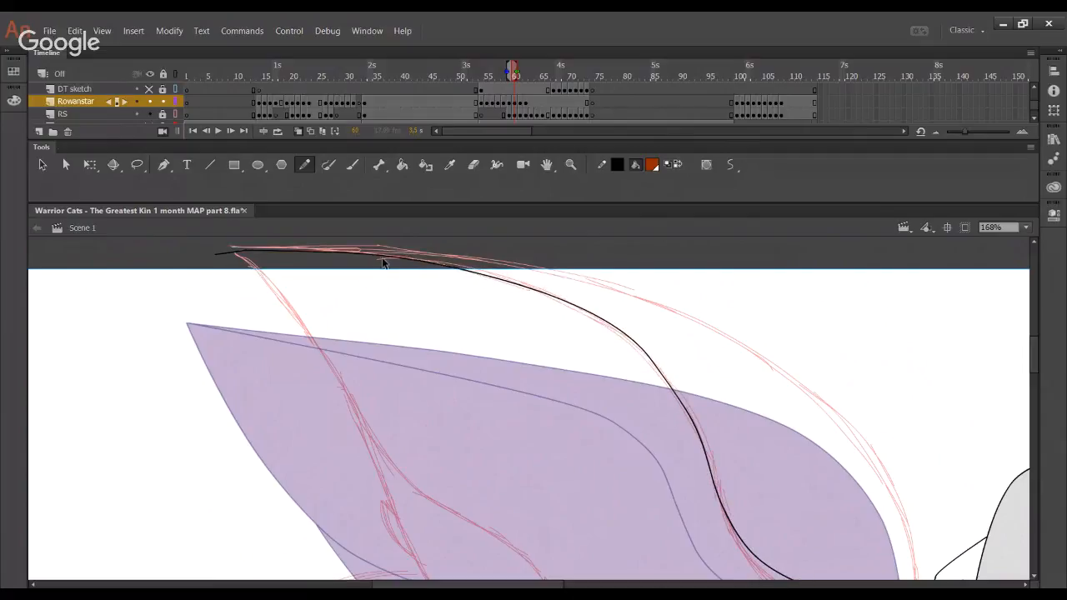
pyautogui.moveTo(279, 253); pyautogui.dragTo(219, 250)
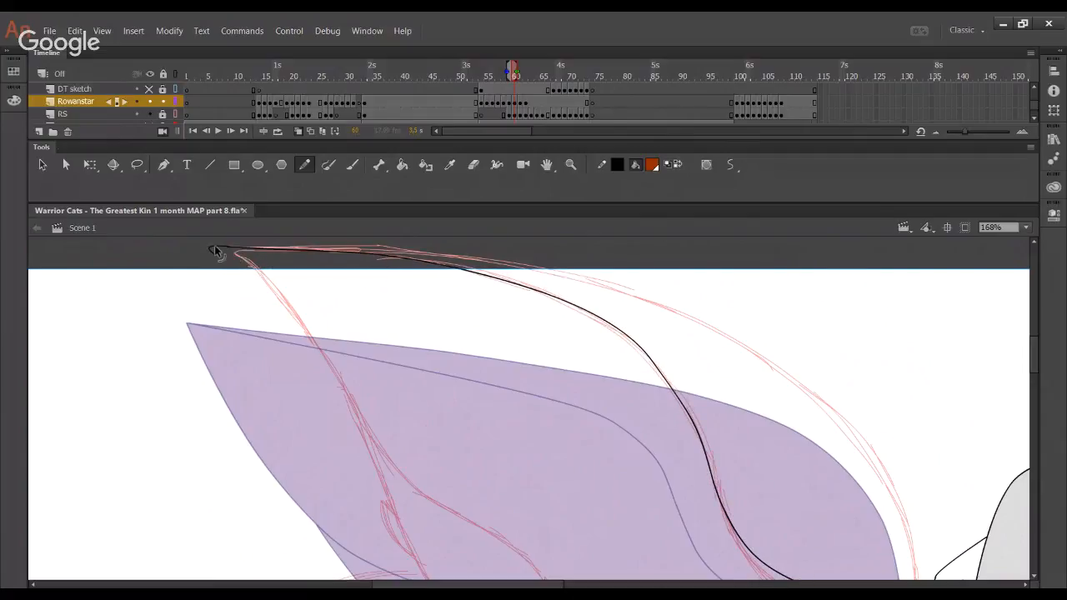
pyautogui.moveTo(347, 255); pyautogui.dragTo(338, 255)
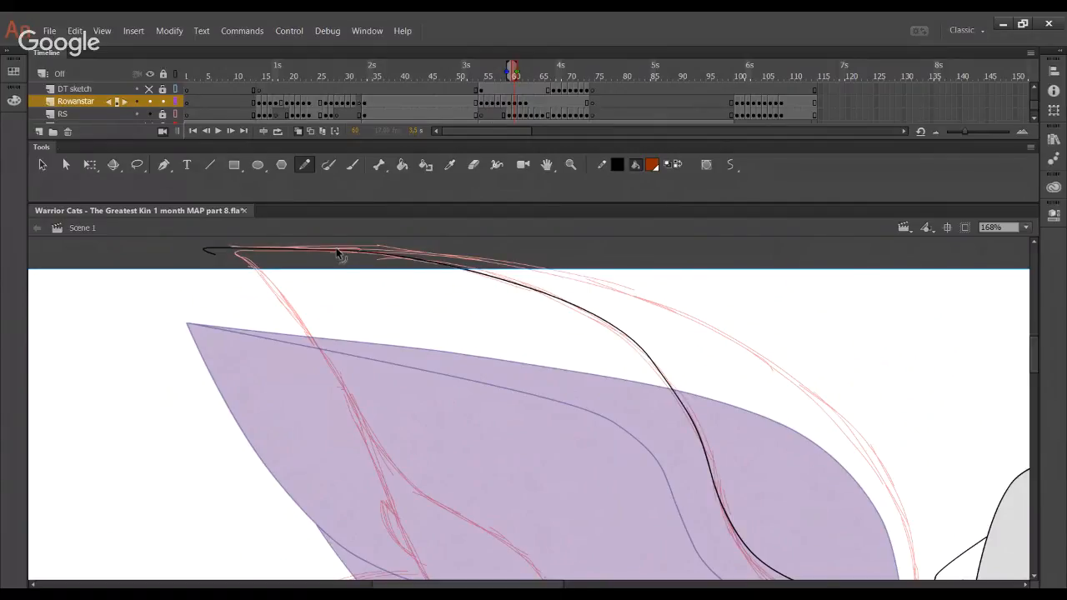
pyautogui.moveTo(576, 353); pyautogui.dragTo(450, 308)
pyautogui.moveTo(435, 259); pyautogui.dragTo(420, 250)
pyautogui.moveTo(551, 360); pyautogui.dragTo(548, 345)
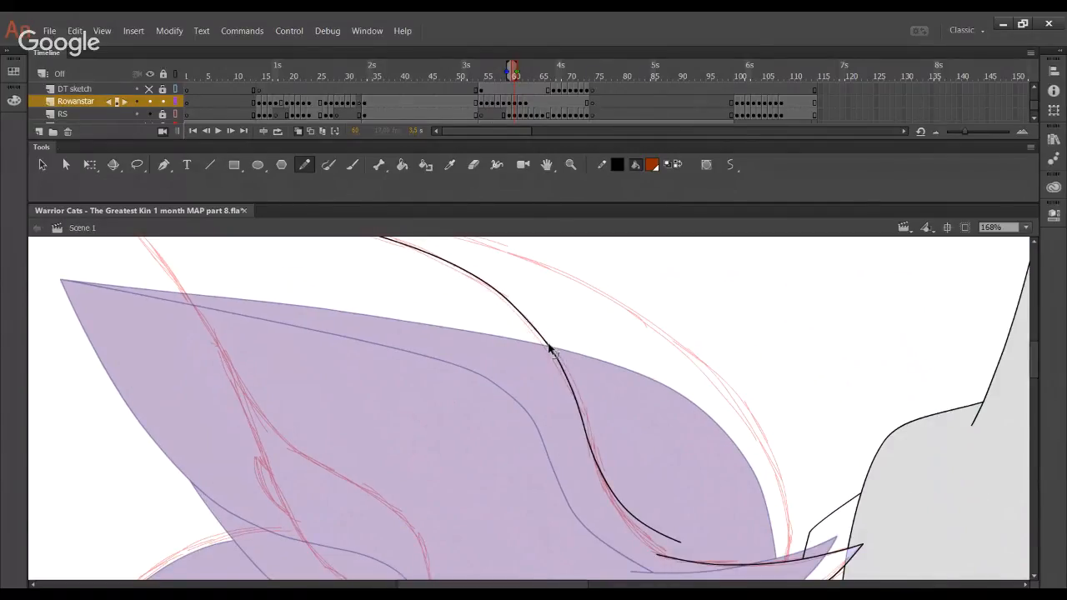
# Extend the lower end of the ear's inner edge across the head line, delete the overshoot and smooth the bend
pyautogui.moveTo(626, 475); pyautogui.dragTo(554, 358)
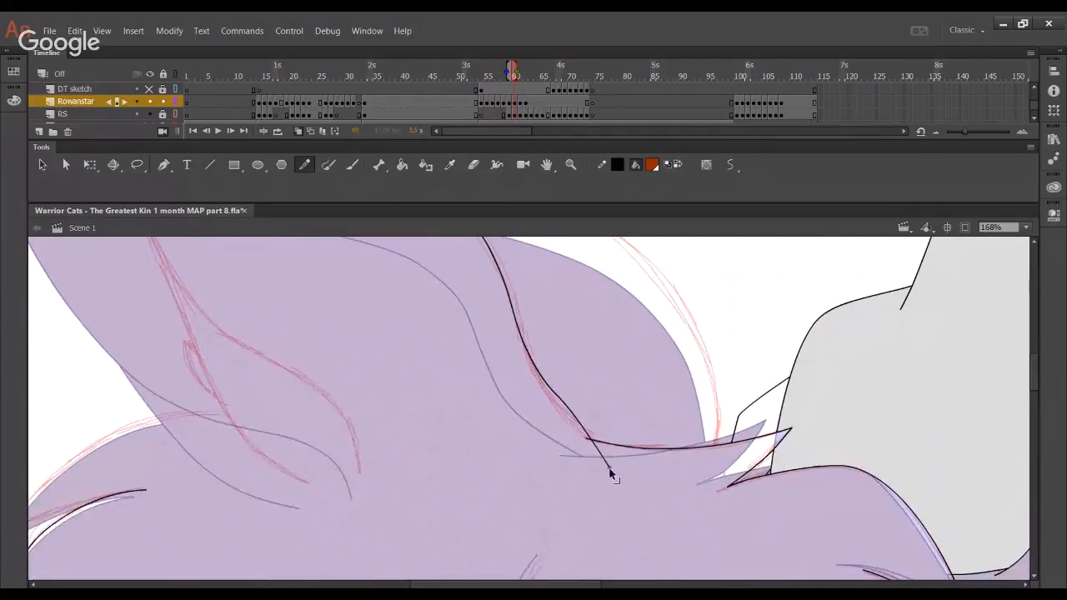
pyautogui.click(598, 451)
pyautogui.press('Delete')
pyautogui.moveTo(570, 408)
pyautogui.mouseDown()
pyautogui.moveTo(563, 414)
pyautogui.moveTo(542, 381)
pyautogui.mouseUp()
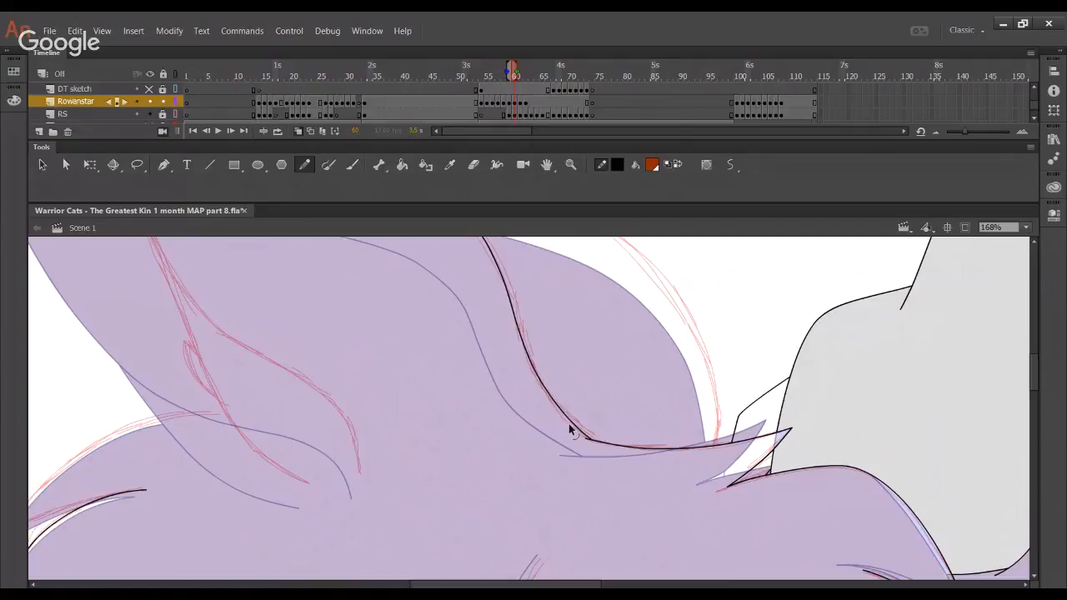
pyautogui.moveTo(570, 425); pyautogui.dragTo(566, 422)
# Reshape the line at the ear tip, then ink the ear opening's front edge down to its base and bend it to the sketch
pyautogui.moveTo(465, 364); pyautogui.dragTo(489, 502)
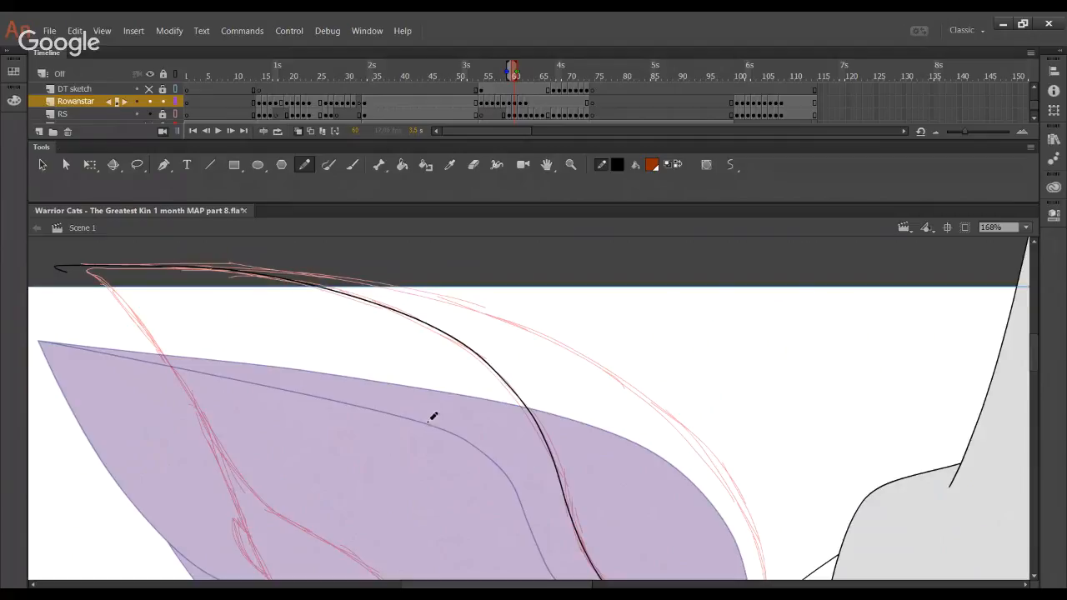
pyautogui.moveTo(61, 266); pyautogui.dragTo(269, 317)
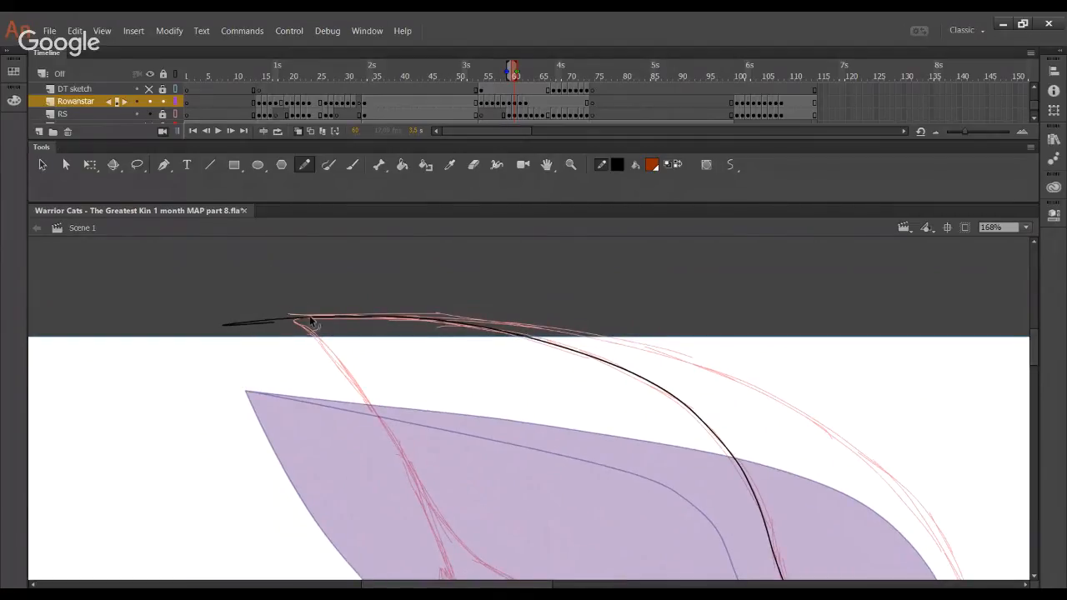
pyautogui.moveTo(310, 374); pyautogui.dragTo(327, 254)
pyautogui.moveTo(612, 542); pyautogui.dragTo(573, 454)
pyautogui.hotkey('ctrl', 'z')
pyautogui.moveTo(612, 542)
pyautogui.mouseDown()
pyautogui.moveTo(578, 461)
pyautogui.moveTo(434, 359)
pyautogui.moveTo(351, 236)
pyautogui.mouseUp()
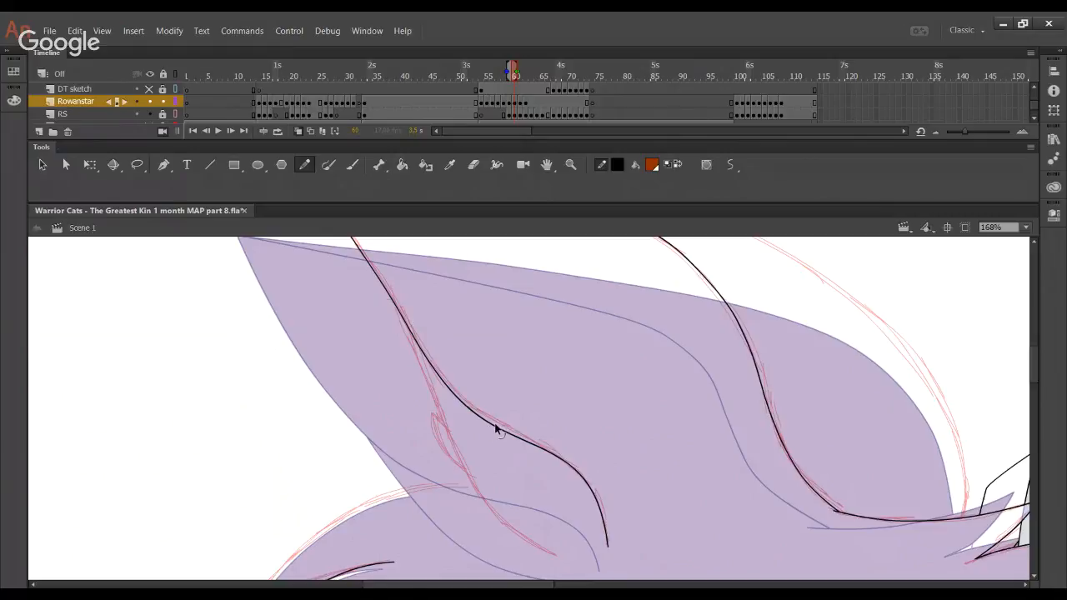
pyautogui.moveTo(495, 425); pyautogui.dragTo(535, 444)
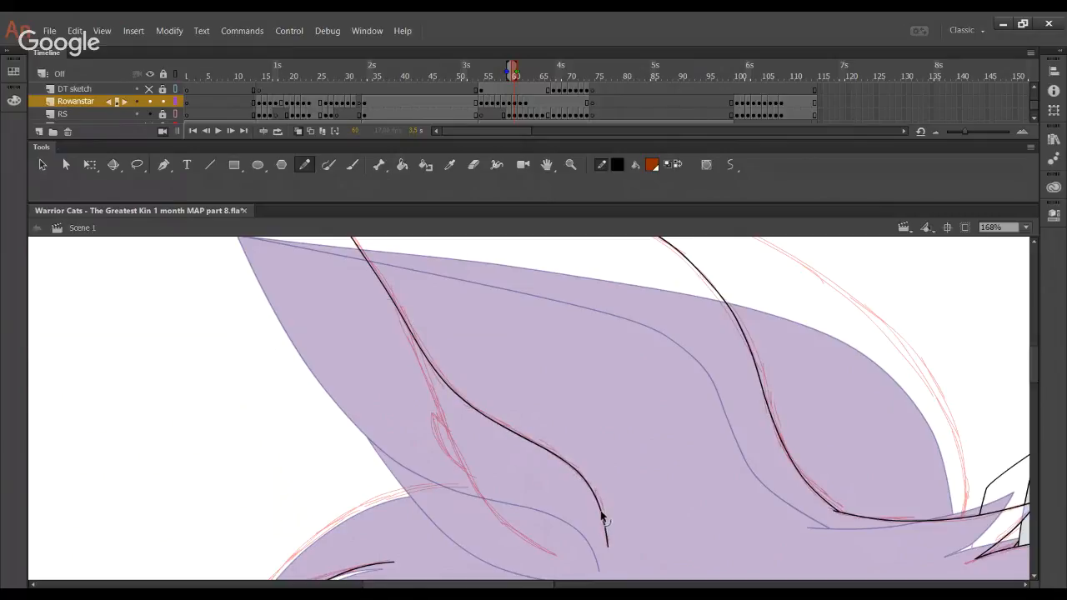
pyautogui.moveTo(549, 426); pyautogui.dragTo(570, 470)
# Delete the overshoot at the ear tip so both edges meet in a point, and bend the front edge to the sketch
pyautogui.moveTo(410, 253); pyautogui.dragTo(508, 431)
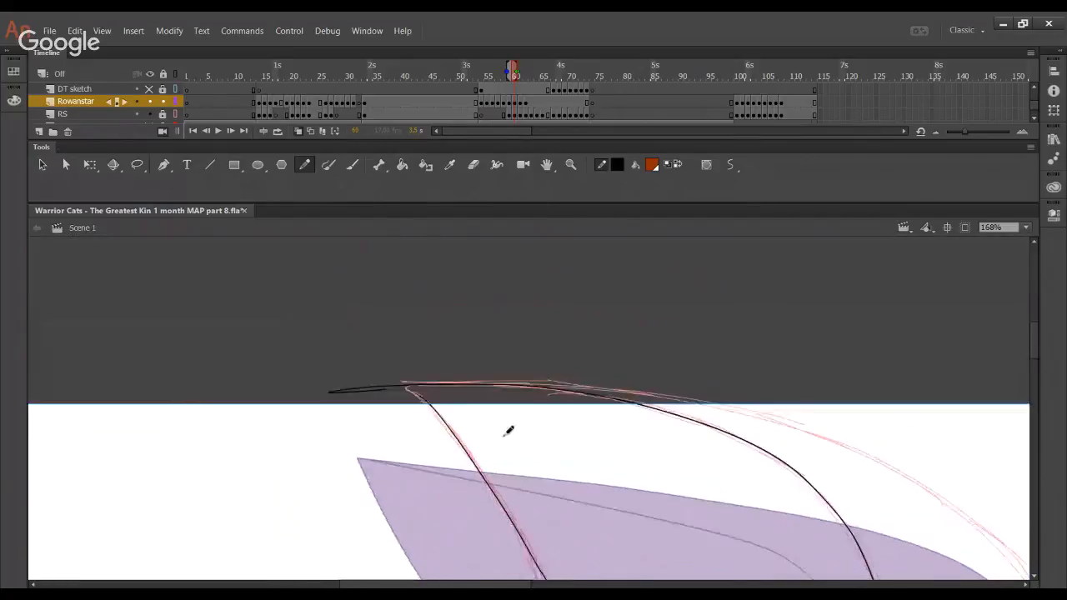
pyautogui.keyDown('ctrl'); pyautogui.click(388, 389); pyautogui.keyUp('ctrl')
pyautogui.press('Delete')
pyautogui.moveTo(269, 350); pyautogui.dragTo(403, 451)
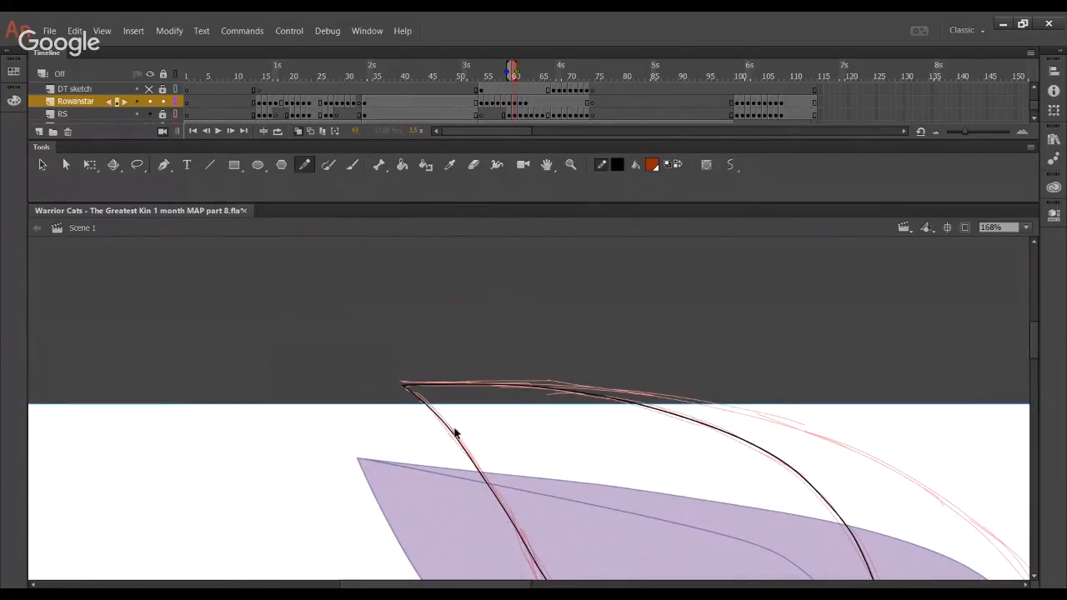
# Ink the ear's outer front line branching off the front edge down to the head, trim its start and bend it to fit
pyautogui.scroll(-3, 436, 443)
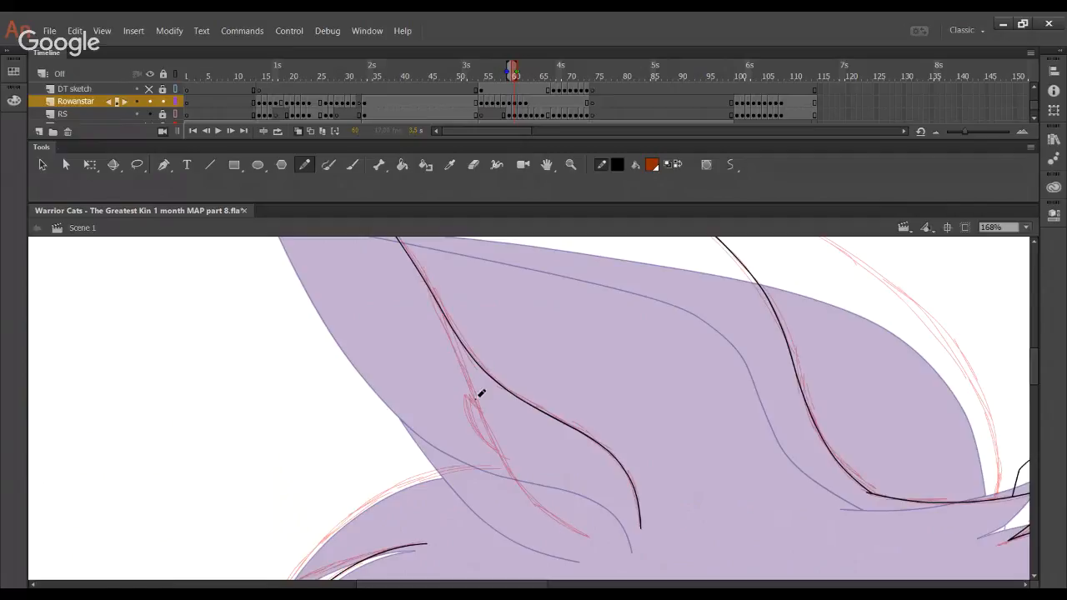
pyautogui.press('space')
pyautogui.moveTo(431, 407); pyautogui.dragTo(366, 398)
pyautogui.moveTo(371, 265)
pyautogui.mouseDown()
pyautogui.moveTo(455, 496)
pyautogui.moveTo(525, 529)
pyautogui.mouseUp()
pyautogui.hotkey('ctrl', 'z')
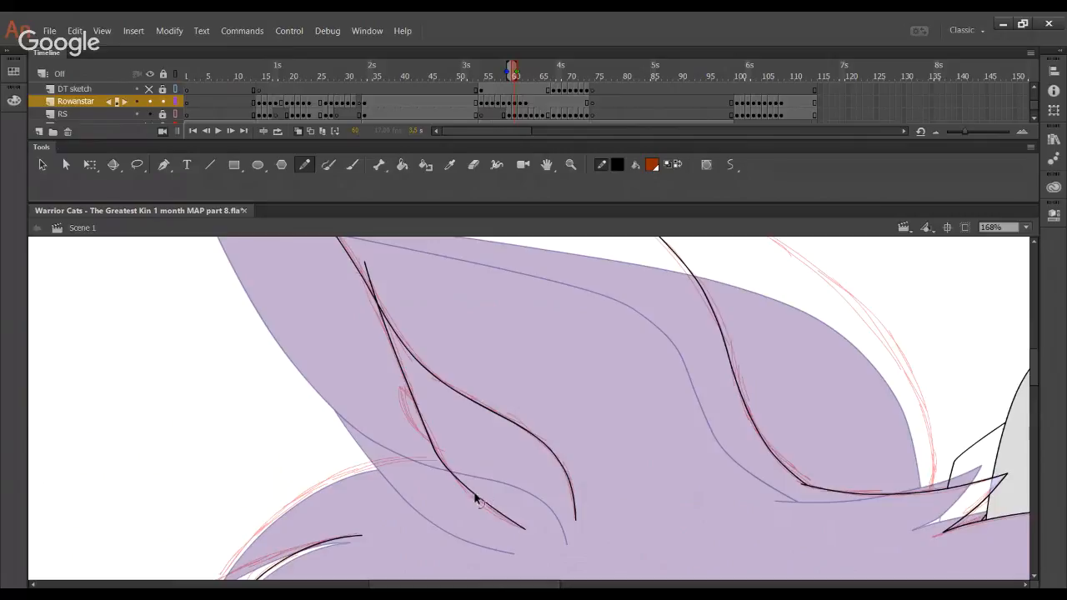
pyautogui.moveTo(476, 495); pyautogui.dragTo(492, 514)
pyautogui.moveTo(412, 399); pyautogui.dragTo(421, 423)
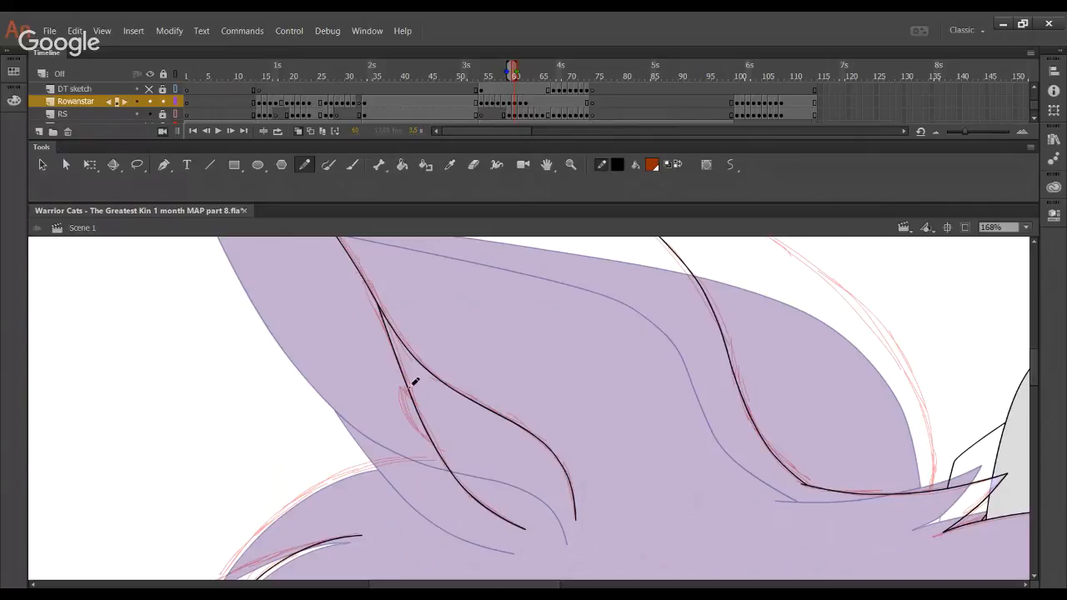
# Ink two short strokes forming the small notch on the ear's outer front line and delete their overshoots
pyautogui.moveTo(385, 369)
pyautogui.mouseDown()
pyautogui.moveTo(472, 422)
pyautogui.moveTo(410, 401)
pyautogui.moveTo(434, 436)
pyautogui.moveTo(405, 414)
pyautogui.moveTo(386, 358)
pyautogui.mouseUp()
pyautogui.hotkey('ctrl', 'z')
pyautogui.moveTo(455, 456); pyautogui.dragTo(396, 355)
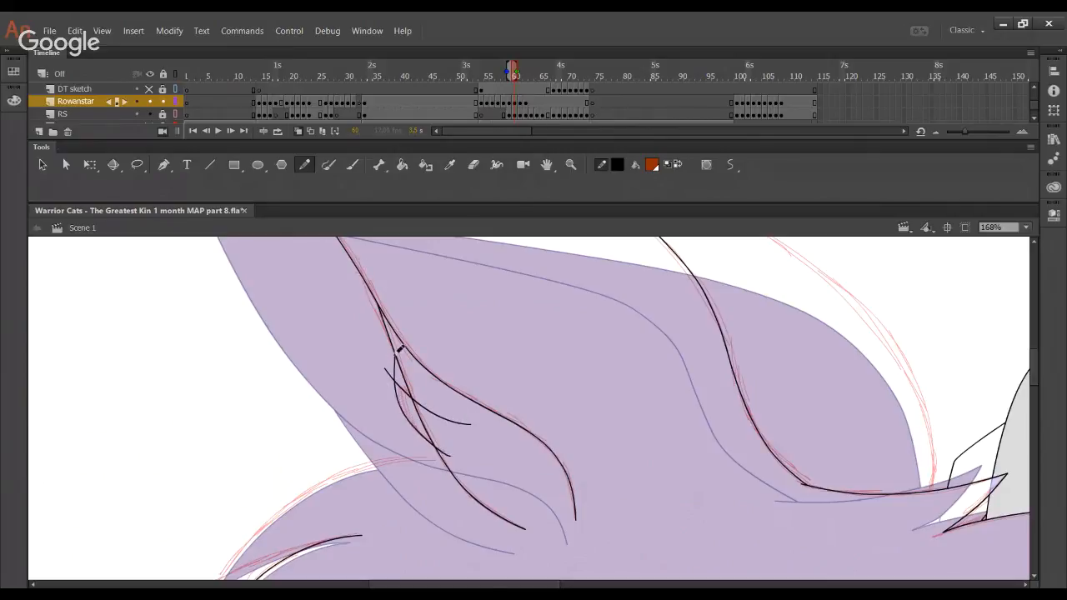
pyautogui.hotkey('ctrl', 'z')
pyautogui.moveTo(455, 458)
pyautogui.mouseDown()
pyautogui.moveTo(402, 363)
pyautogui.moveTo(471, 465)
pyautogui.mouseUp()
pyautogui.hotkey('ctrl', 'z')
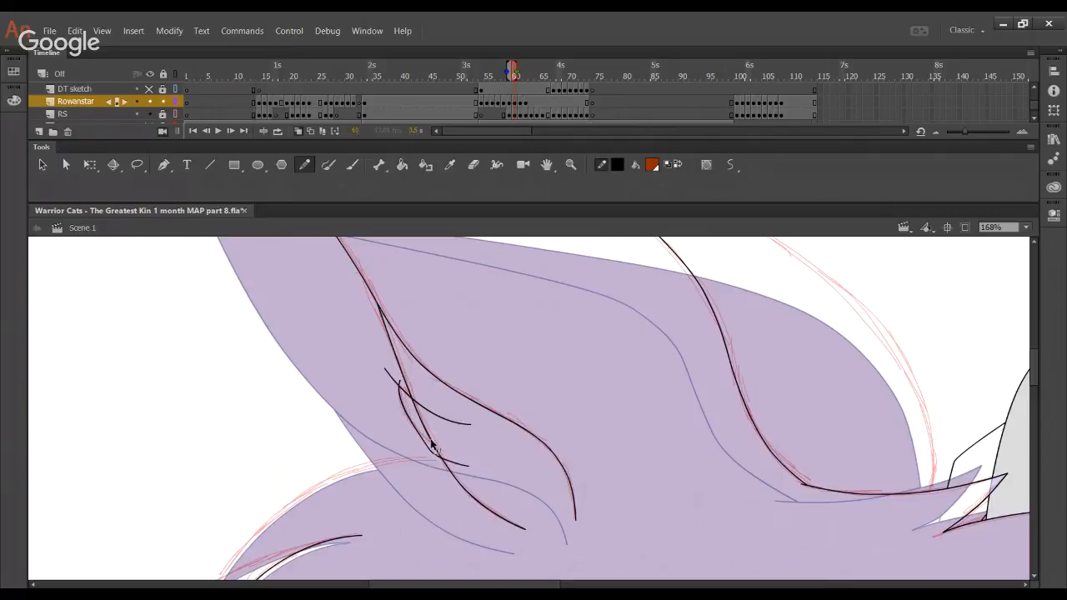
pyautogui.hotkey('ctrl', 'z')
pyautogui.moveTo(402, 384); pyautogui.dragTo(473, 464)
pyautogui.hotkey('ctrl', 'z')
pyautogui.moveTo(401, 367); pyautogui.dragTo(472, 460)
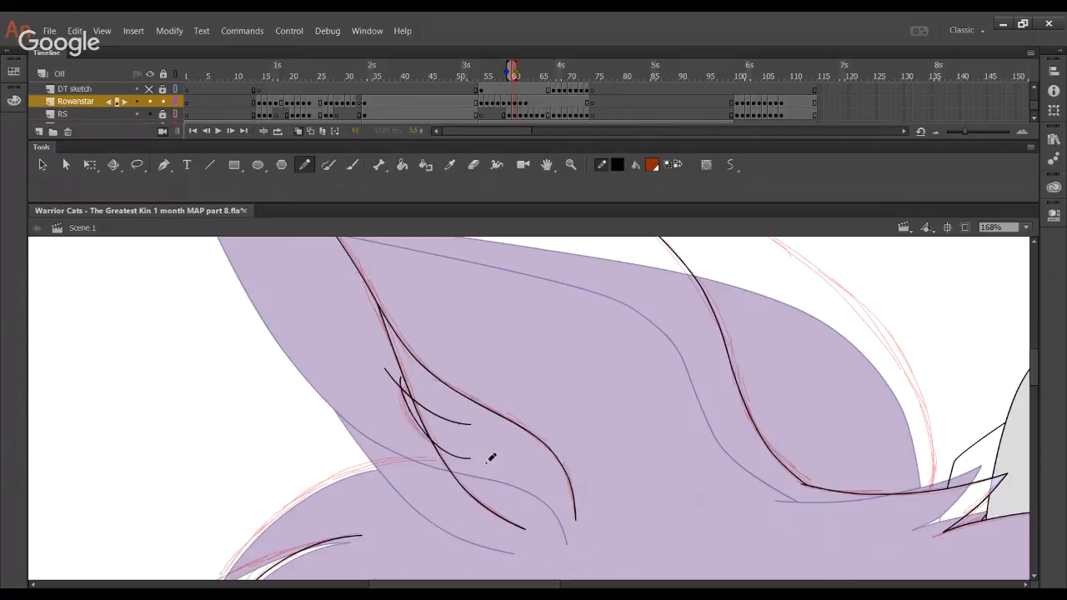
pyautogui.hotkey('ctrl', 'z')
pyautogui.moveTo(400, 368); pyautogui.dragTo(473, 464)
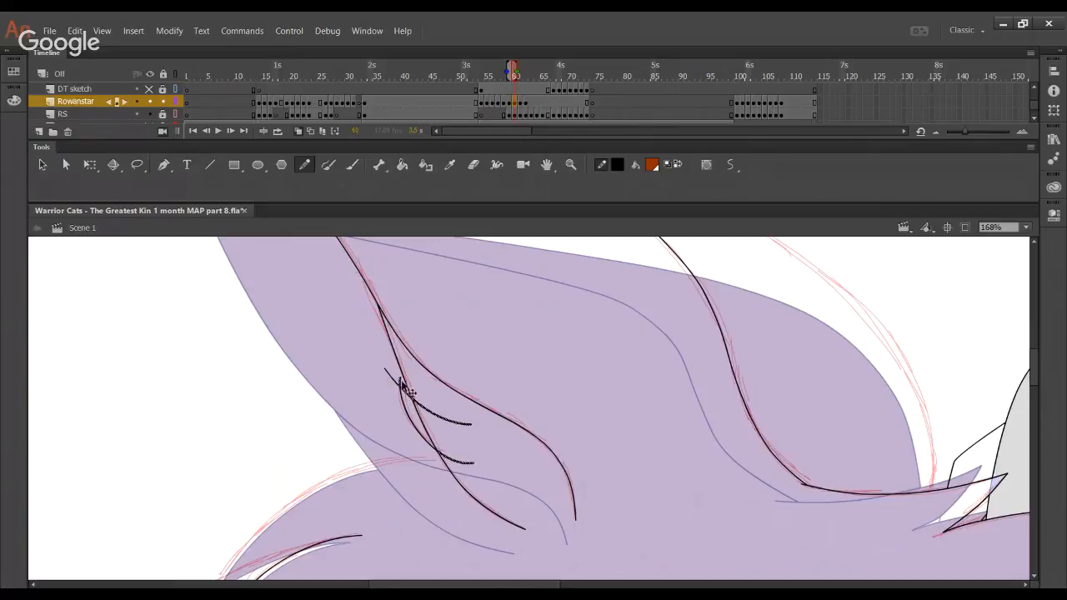
pyautogui.press('Delete')
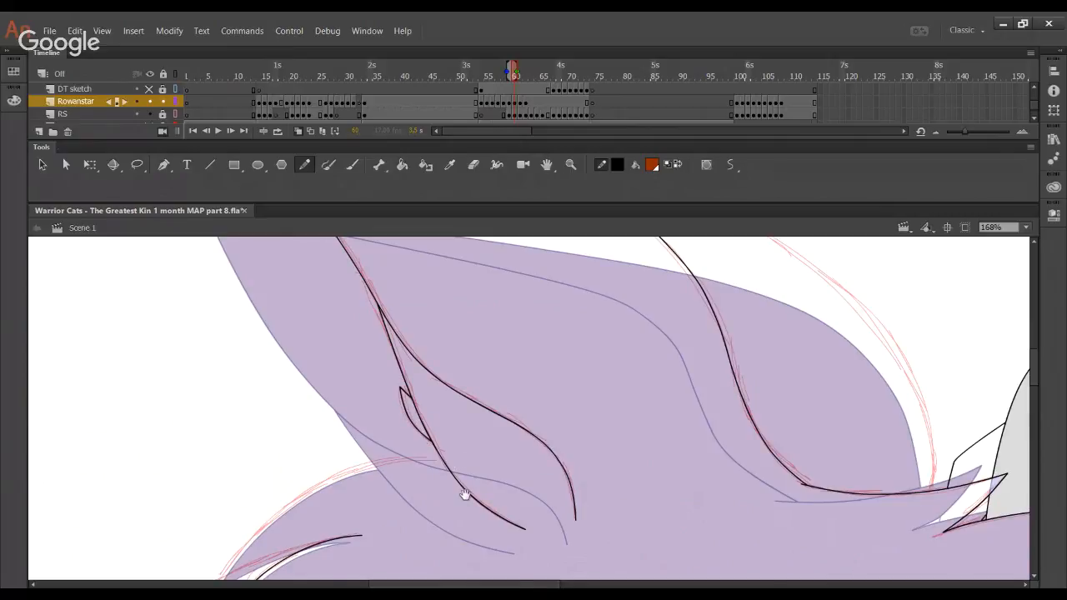
# Fill the small notch on the ear's front line with dark orange and return to the Pencil tool
pyautogui.moveTo(478, 536); pyautogui.dragTo(587, 465)
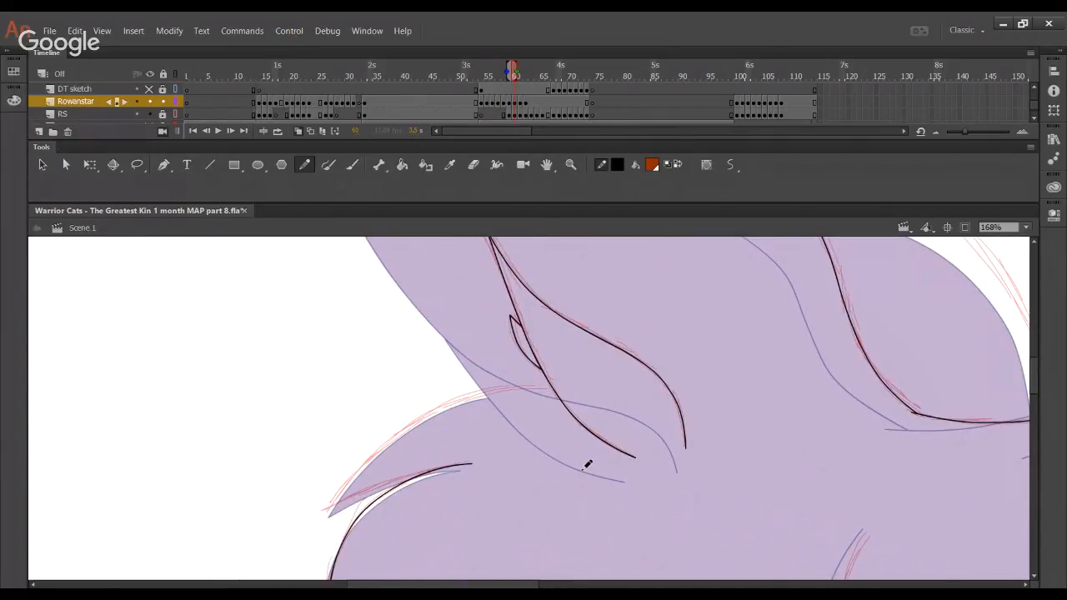
pyautogui.press('k')
pyautogui.click(520, 341)
pyautogui.press('y')
# Ink the curved upper edge of the head fur spike beside the ear and end it at the ear's front line
pyautogui.moveTo(550, 392); pyautogui.dragTo(561, 370)
pyautogui.moveTo(339, 479)
pyautogui.mouseDown()
pyautogui.moveTo(409, 405)
pyautogui.moveTo(554, 360)
pyautogui.moveTo(453, 375)
pyautogui.moveTo(335, 485)
pyautogui.mouseUp()
pyautogui.hotkey('ctrl', 'z')
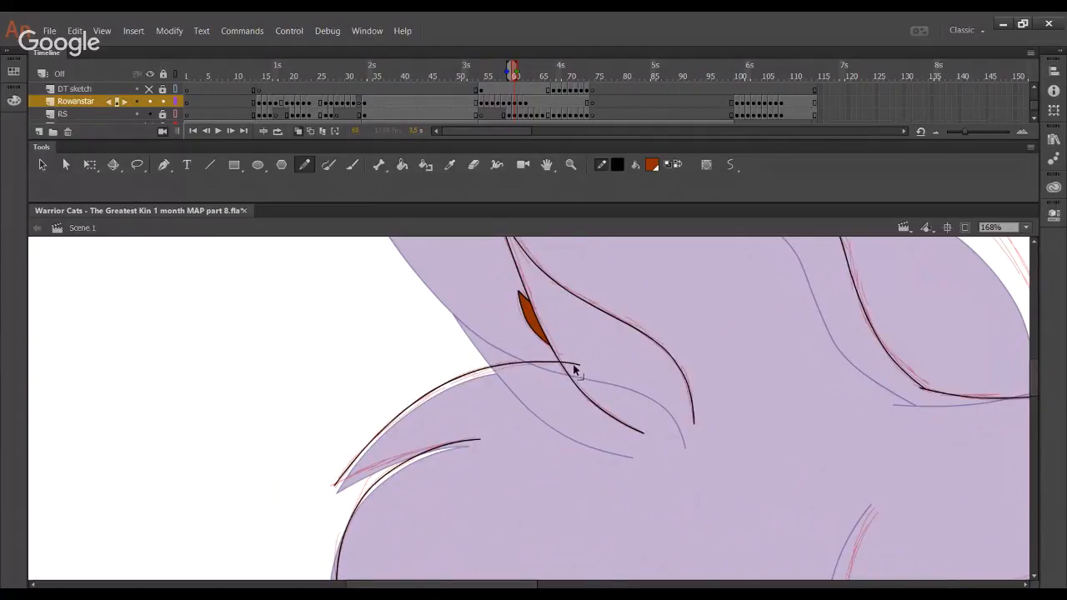
pyautogui.moveTo(579, 364); pyautogui.dragTo(561, 362)
# Ink the ear's outer back edge from near the tip down to the head line and join its lower end there
pyautogui.moveTo(970, 459)
pyautogui.mouseDown()
pyautogui.moveTo(752, 347)
pyautogui.moveTo(480, 456)
pyautogui.mouseUp()
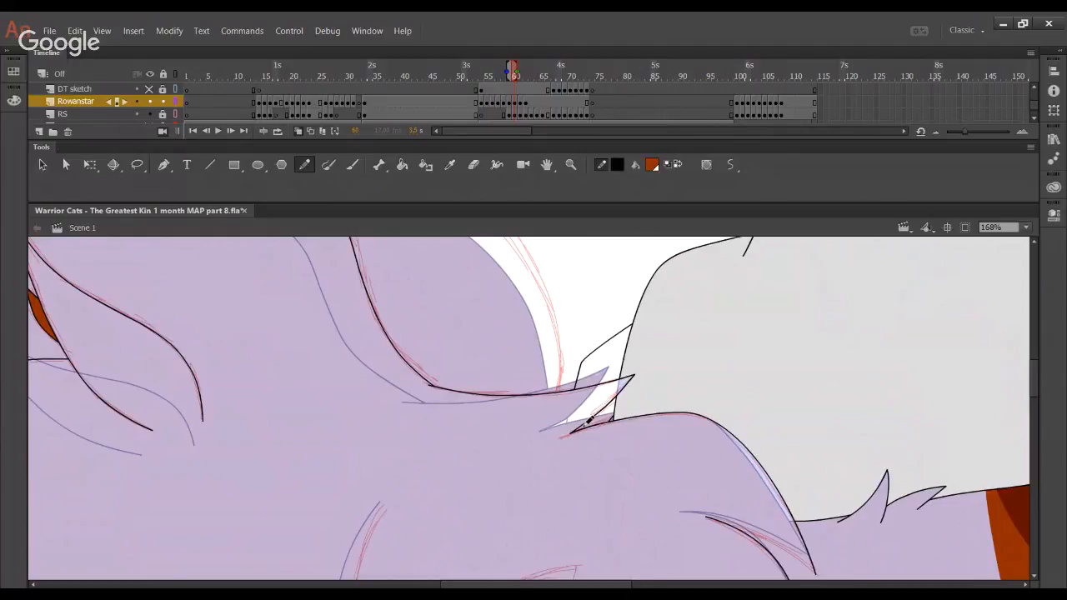
pyautogui.press('space')
pyautogui.moveTo(442, 324); pyautogui.dragTo(467, 447)
pyautogui.moveTo(470, 405)
pyautogui.mouseDown()
pyautogui.moveTo(533, 479)
pyautogui.moveTo(571, 473)
pyautogui.mouseUp()
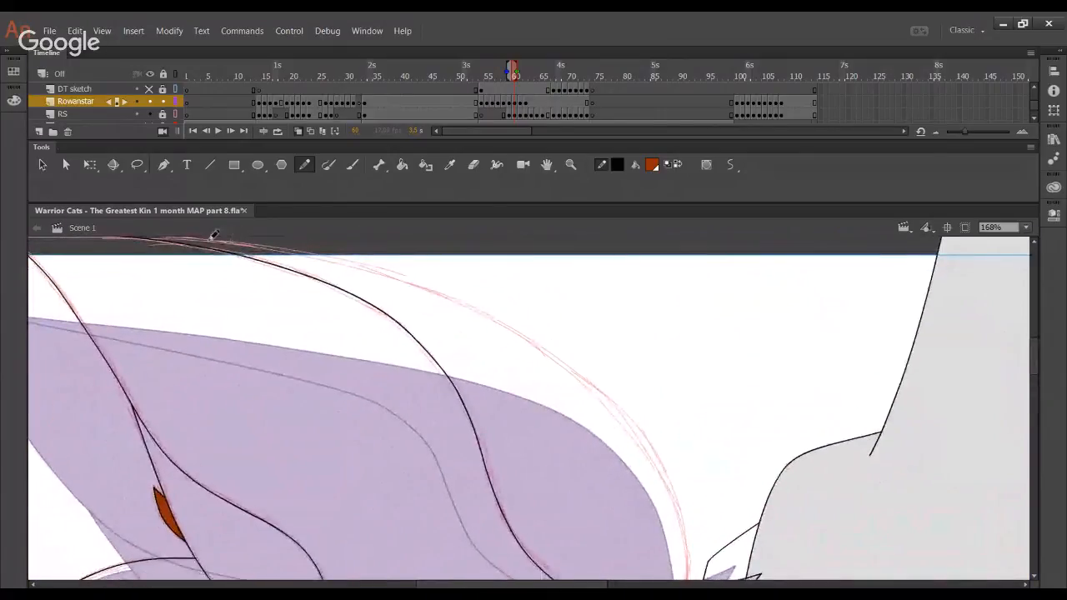
pyautogui.moveTo(193, 235)
pyautogui.mouseDown()
pyautogui.moveTo(272, 252)
pyautogui.moveTo(402, 301)
pyautogui.moveTo(224, 242)
pyautogui.moveTo(321, 265)
pyautogui.moveTo(549, 353)
pyautogui.moveTo(688, 570)
pyautogui.mouseUp()
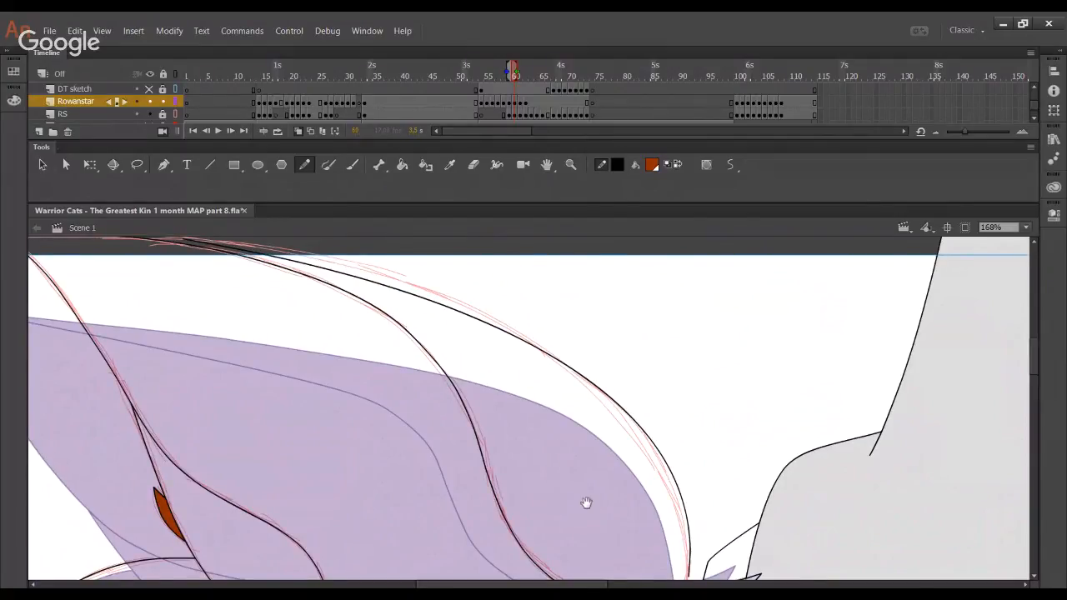
pyautogui.scroll(-4, 586, 503)
pyautogui.moveTo(602, 440); pyautogui.dragTo(602, 361)
pyautogui.moveTo(542, 239)
pyautogui.mouseDown()
pyautogui.moveTo(608, 367)
pyautogui.moveTo(599, 334)
pyautogui.mouseUp()
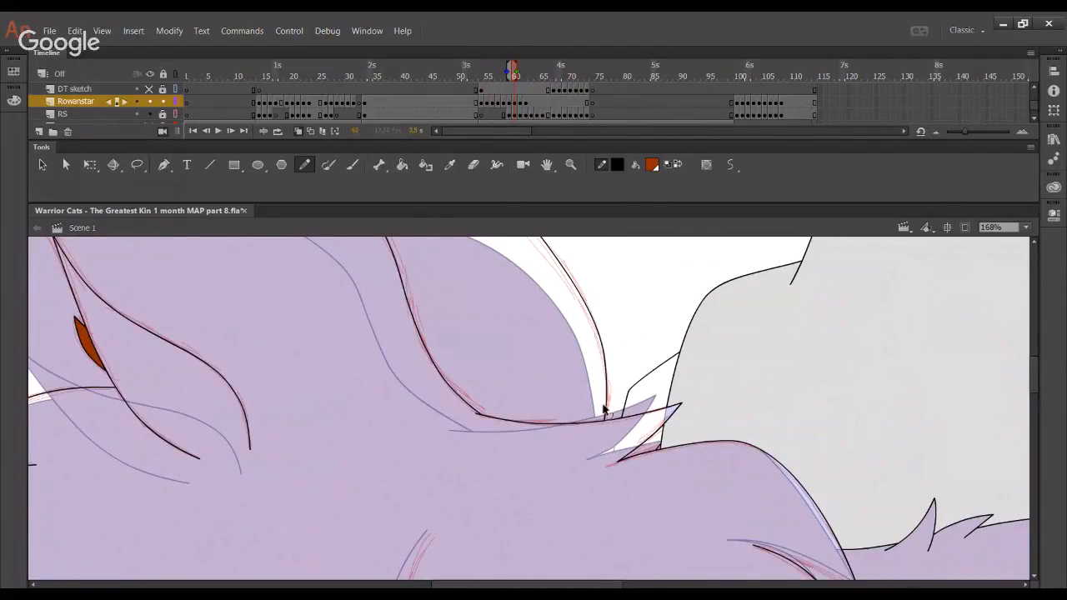
# Bend the ear's outer back edge along its length to fit the sketch, and hide the RS sketch layer
pyautogui.moveTo(598, 295); pyautogui.dragTo(624, 454)
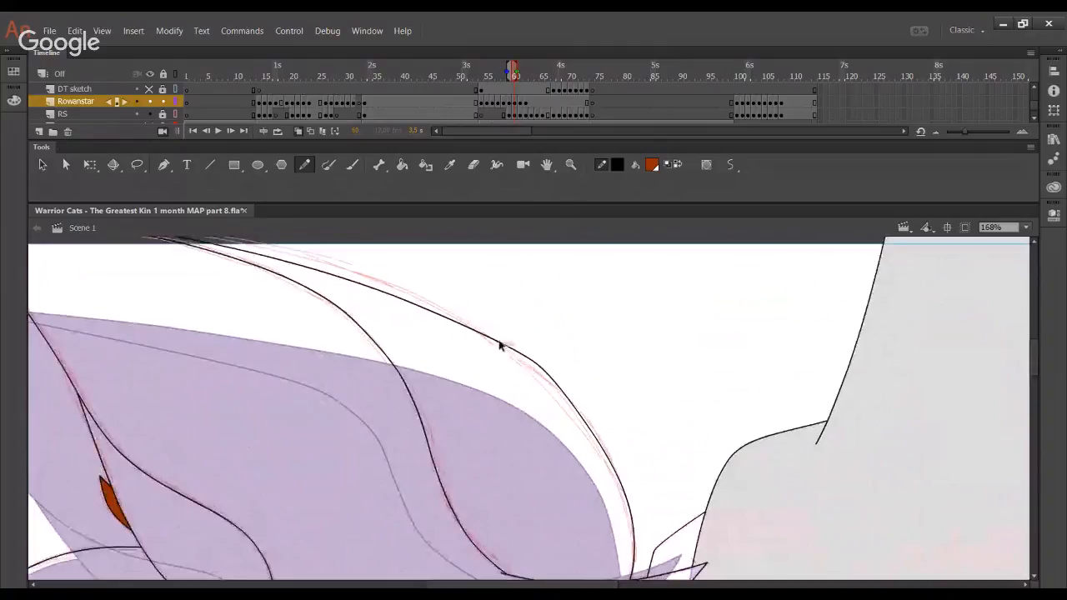
pyautogui.moveTo(490, 348); pyautogui.dragTo(453, 318)
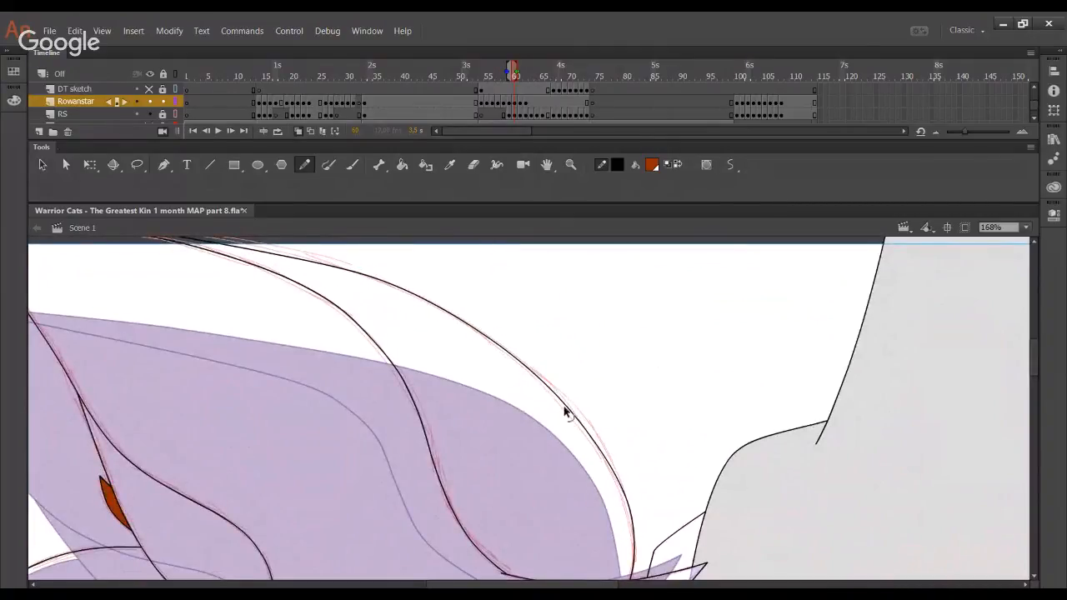
pyautogui.moveTo(602, 456); pyautogui.dragTo(600, 437)
pyautogui.moveTo(453, 337); pyautogui.dragTo(640, 504)
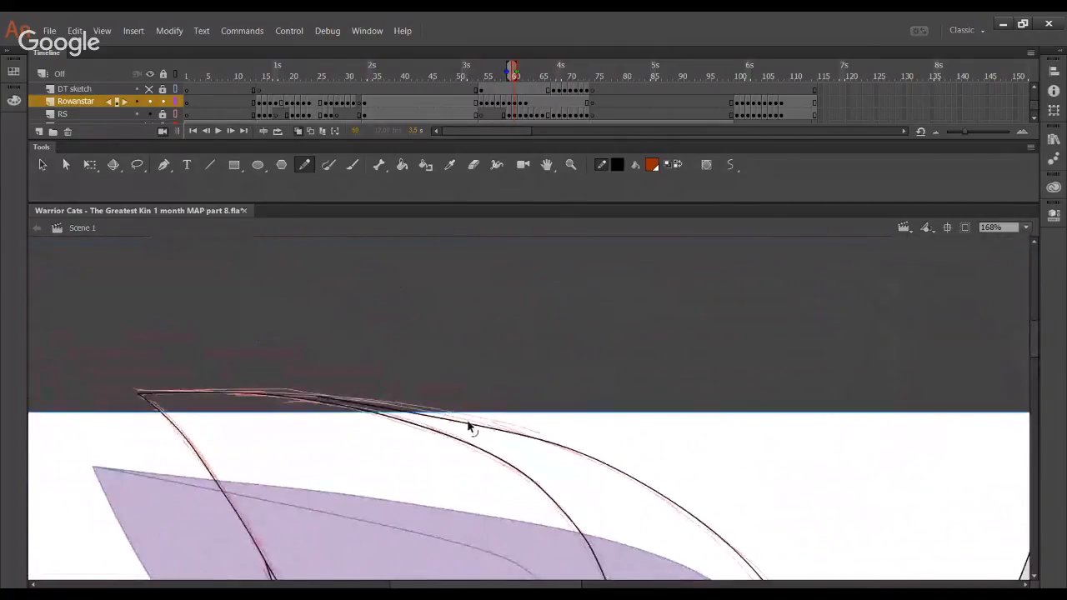
pyautogui.moveTo(468, 422); pyautogui.dragTo(454, 415)
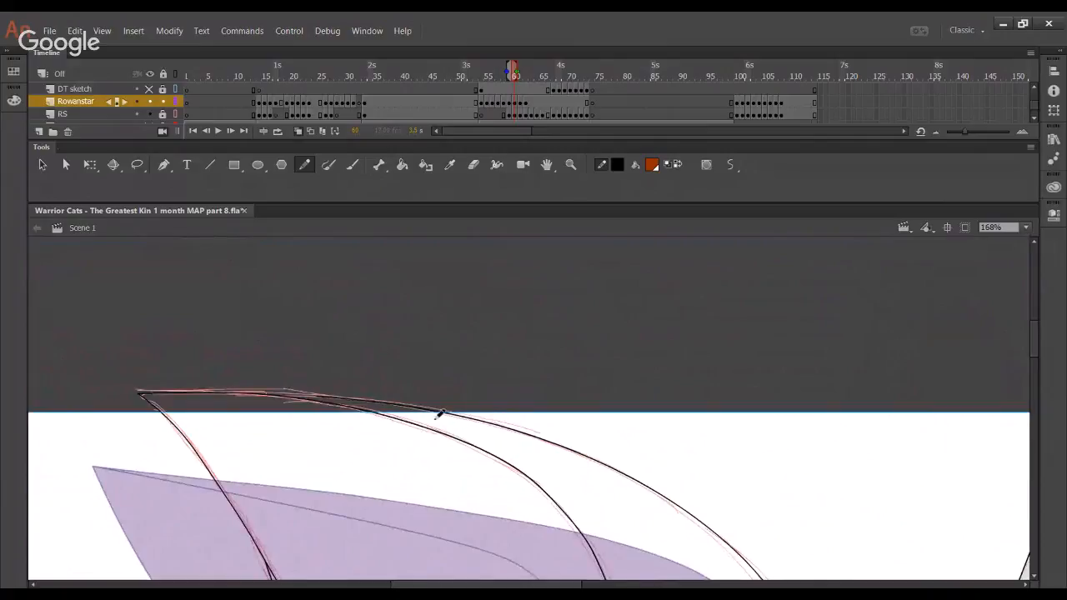
pyautogui.click(150, 114)
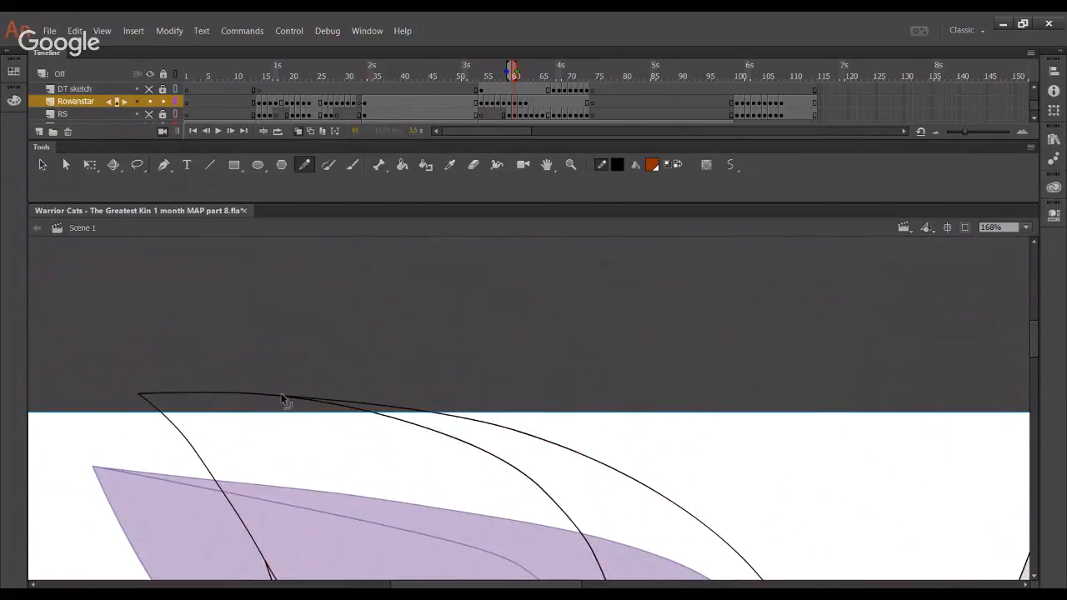
# Adjust the overlapping edge lines near the ear's tip so they meet cleanly, and show the RS sketch layer
pyautogui.moveTo(281, 395); pyautogui.dragTo(318, 396)
pyautogui.moveTo(292, 398); pyautogui.dragTo(234, 386)
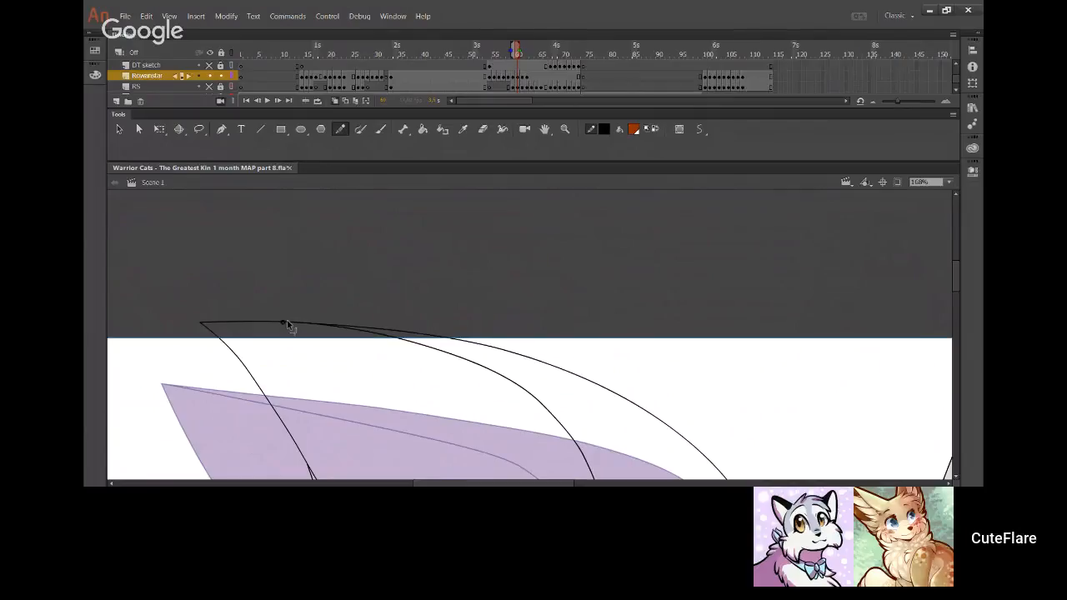
pyautogui.click(208, 86)
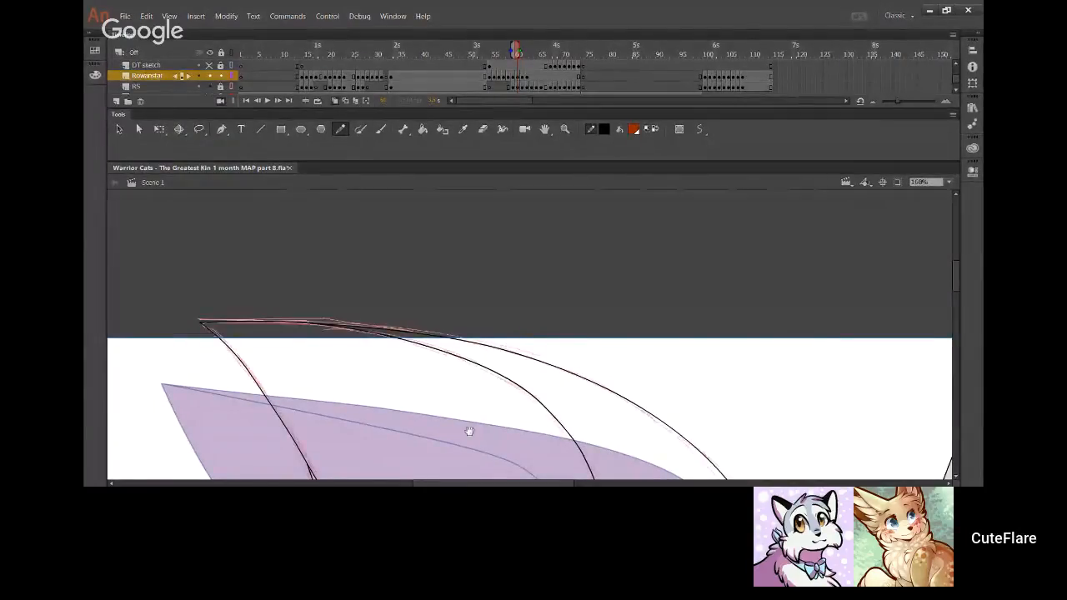
# Fill the back of the inked ear with dark orange using the Paint Bucket
pyautogui.moveTo(469, 428); pyautogui.dragTo(393, 362)
pyautogui.click(423, 130)
pyautogui.moveTo(532, 453); pyautogui.dragTo(409, 283)
pyautogui.click(488, 344)
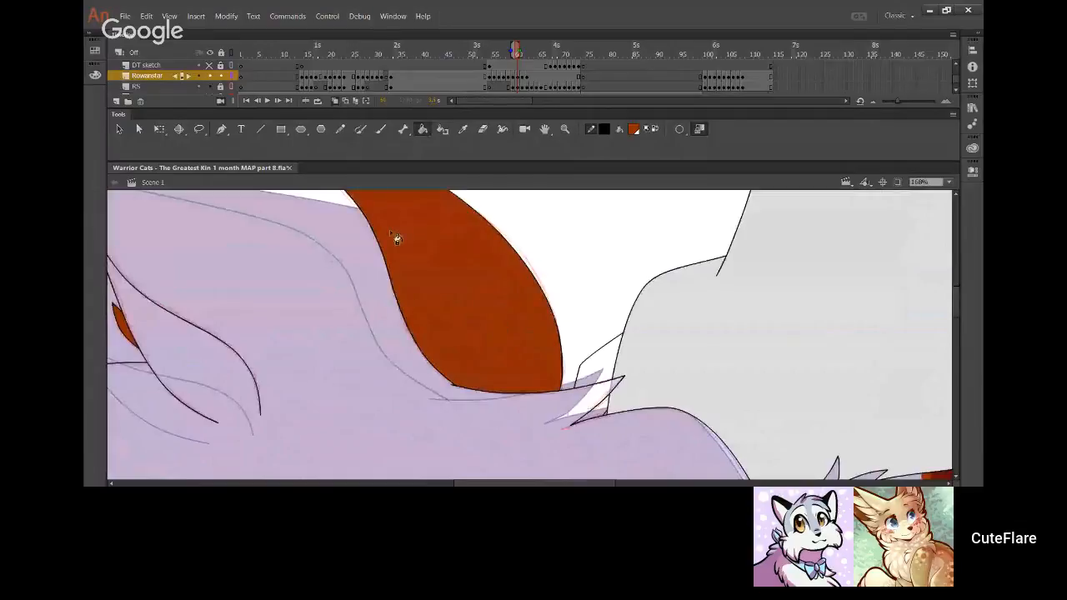
# Ink a short diagonal line inside the dark orange ear with the Pencil and hide the RS sketch layer
pyautogui.click(341, 129)
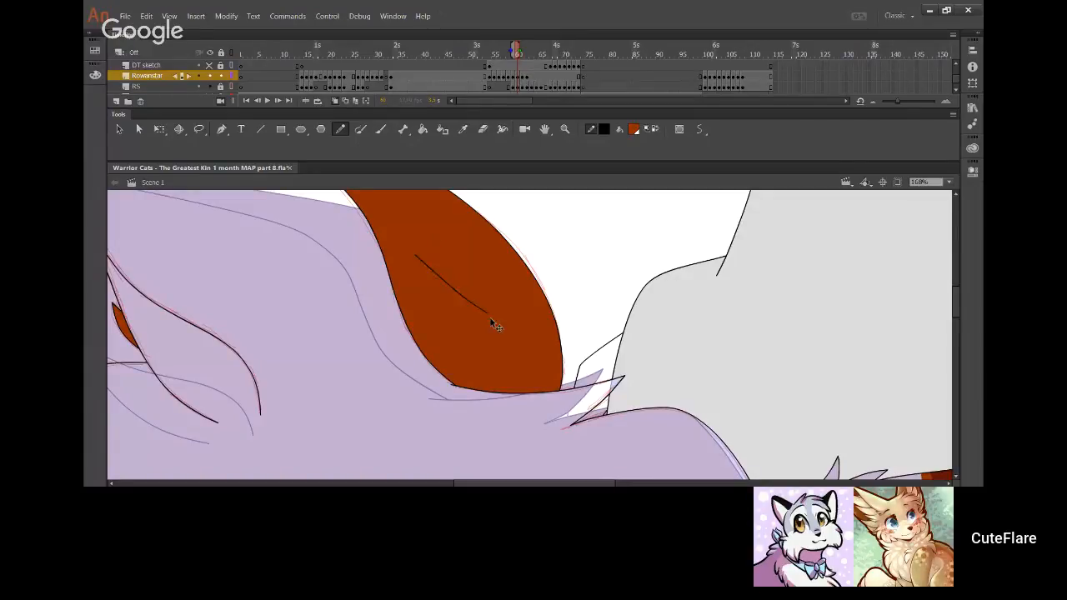
pyautogui.moveTo(315, 296)
pyautogui.mouseDown()
pyautogui.moveTo(641, 233)
pyautogui.moveTo(281, 412)
pyautogui.moveTo(258, 392)
pyautogui.mouseUp()
pyautogui.click(210, 87)
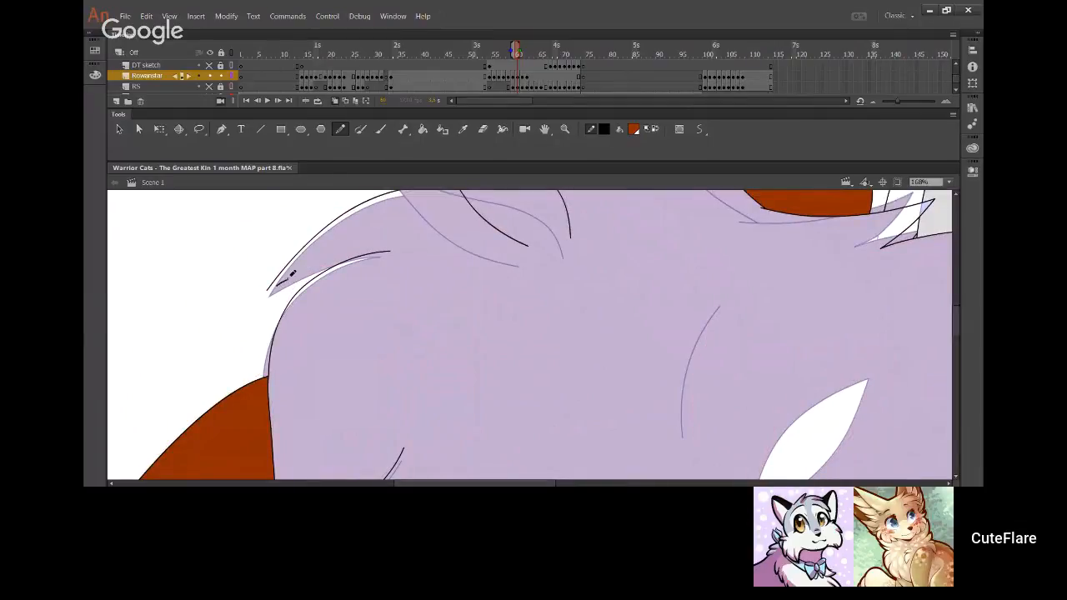
# Extend the lower edge of the fur tuft on the forehead and join it to the upper edge at the tip
pyautogui.moveTo(276, 286)
pyautogui.mouseDown()
pyautogui.moveTo(392, 251)
pyautogui.moveTo(338, 261)
pyautogui.moveTo(285, 288)
pyautogui.mouseUp()
pyautogui.moveTo(391, 248); pyautogui.dragTo(375, 259)
pyautogui.moveTo(277, 287); pyautogui.dragTo(267, 290)
# Ink the missing edge of the cheek fur spike beside the left ear and close it at the tip
pyautogui.scroll(-5, 395, 376)
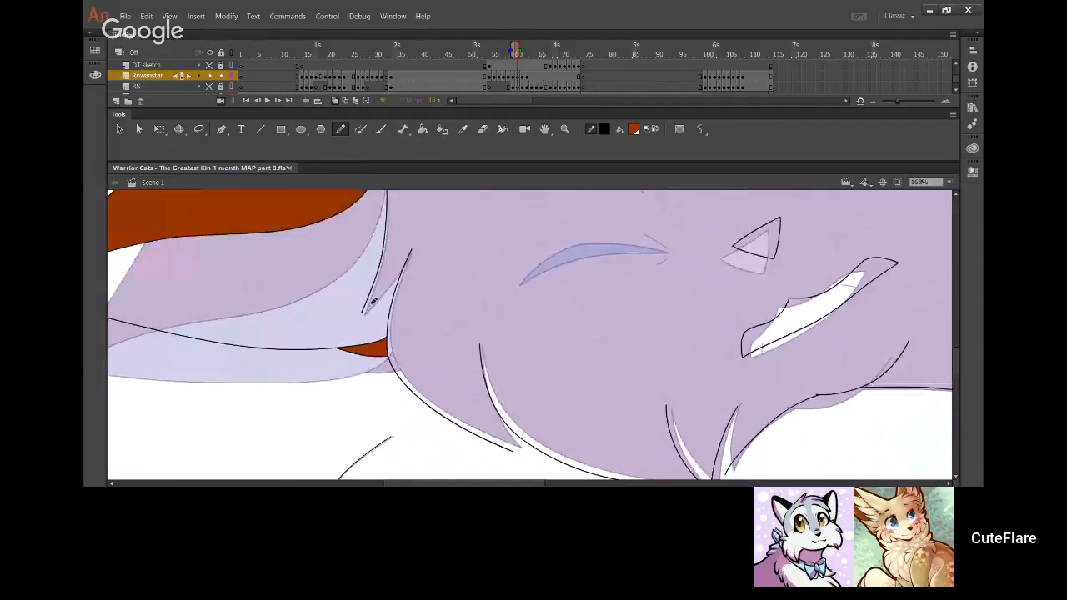
pyautogui.moveTo(365, 311)
pyautogui.mouseDown()
pyautogui.moveTo(410, 253)
pyautogui.moveTo(383, 298)
pyautogui.mouseUp()
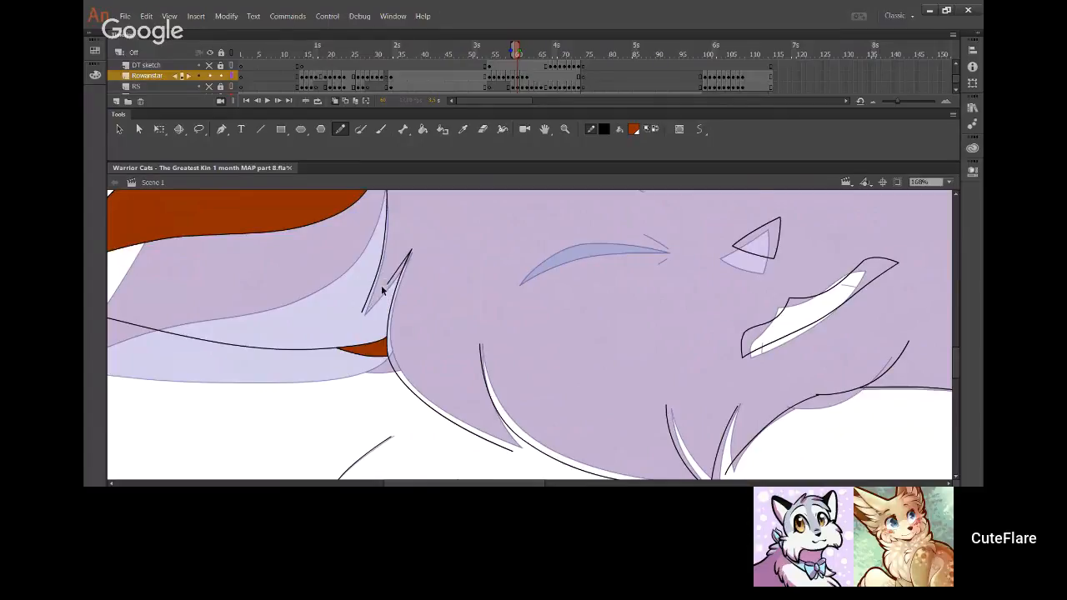
pyautogui.moveTo(385, 286); pyautogui.dragTo(362, 313)
pyautogui.moveTo(391, 277)
pyautogui.mouseDown()
pyautogui.moveTo(389, 289)
pyautogui.moveTo(395, 278)
pyautogui.mouseUp()
# Close the gaps at the tips of the fur spikes along the lower cheek and chin
pyautogui.press('space')
pyautogui.moveTo(453, 383); pyautogui.dragTo(379, 339)
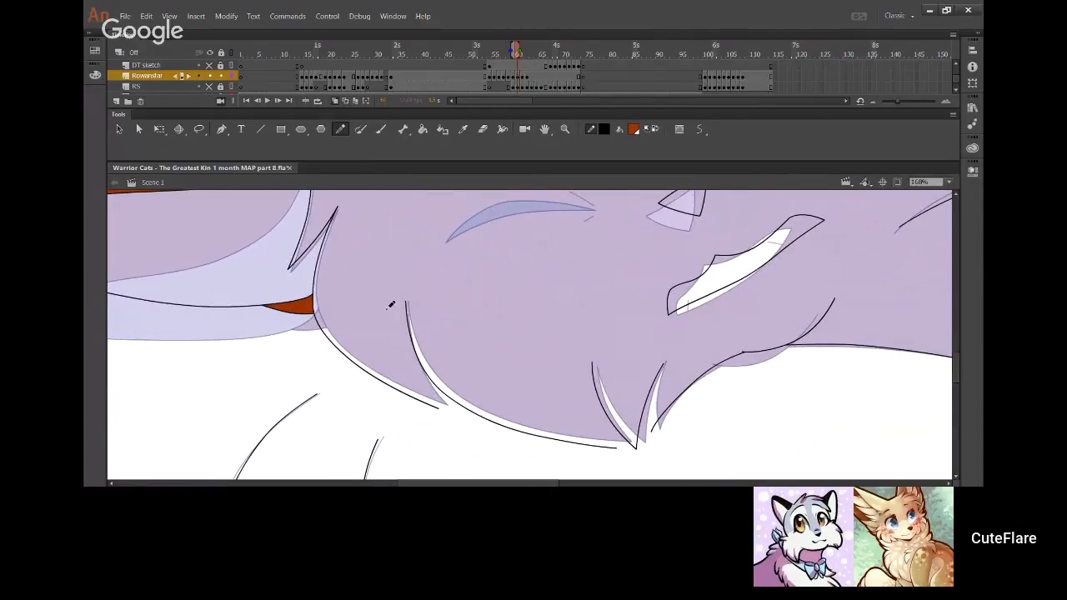
pyautogui.moveTo(407, 305)
pyautogui.mouseDown()
pyautogui.moveTo(434, 399)
pyautogui.moveTo(408, 305)
pyautogui.mouseUp()
pyautogui.moveTo(543, 379)
pyautogui.mouseDown()
pyautogui.moveTo(418, 316)
pyautogui.moveTo(492, 385)
pyautogui.moveTo(469, 302)
pyautogui.mouseUp()
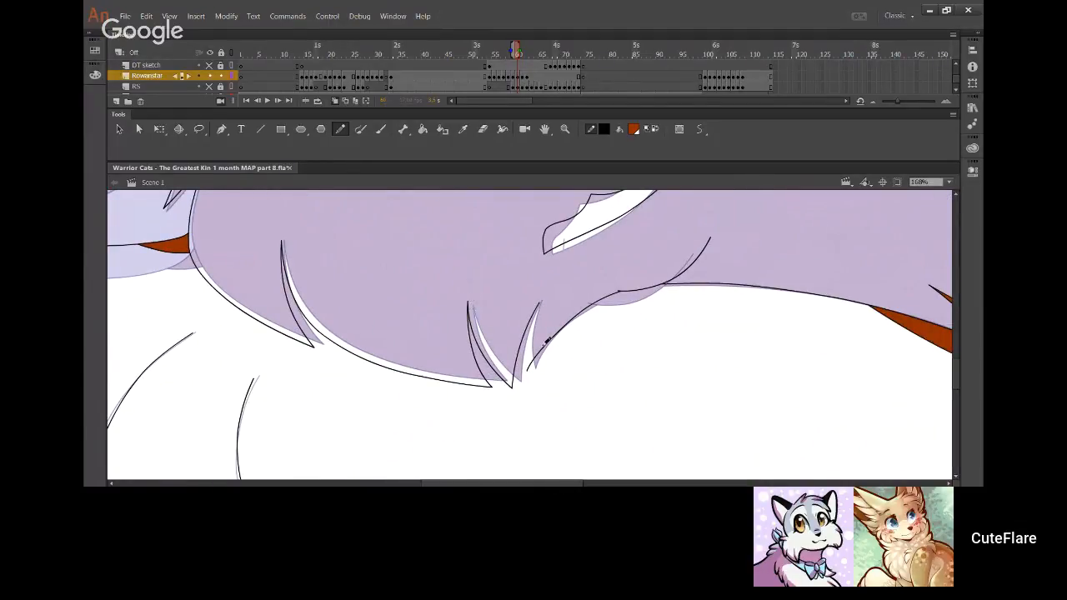
pyautogui.moveTo(540, 308)
pyautogui.mouseDown()
pyautogui.moveTo(524, 374)
pyautogui.moveTo(539, 308)
pyautogui.moveTo(530, 372)
pyautogui.moveTo(526, 358)
pyautogui.mouseUp()
# Ink the missing edges of the fur spikes along the far cheek and join them at their tips
pyautogui.moveTo(652, 265)
pyautogui.mouseDown()
pyautogui.moveTo(590, 431)
pyautogui.moveTo(436, 302)
pyautogui.moveTo(566, 451)
pyautogui.mouseUp()
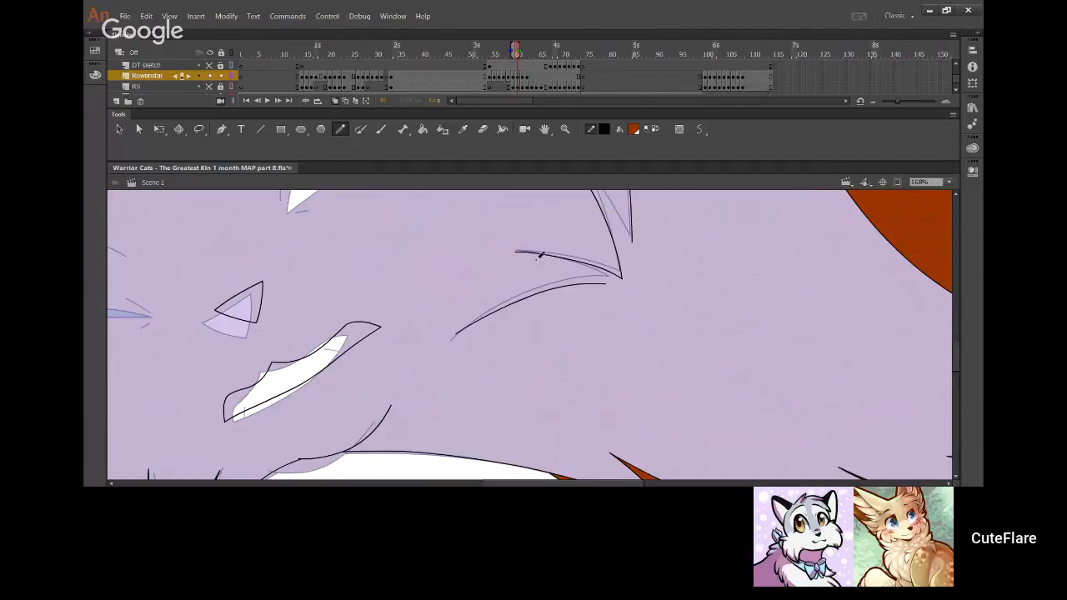
pyautogui.moveTo(524, 252); pyautogui.dragTo(599, 281)
pyautogui.hotkey('ctrl', 'z')
pyautogui.moveTo(523, 252); pyautogui.dragTo(605, 283)
pyautogui.moveTo(522, 255); pyautogui.dragTo(545, 260)
pyautogui.moveTo(641, 335); pyautogui.dragTo(613, 383)
pyautogui.moveTo(547, 215)
pyautogui.mouseDown()
pyautogui.moveTo(604, 290)
pyautogui.moveTo(556, 209)
pyautogui.moveTo(575, 376)
pyautogui.moveTo(577, 241)
pyautogui.moveTo(617, 274)
pyautogui.mouseUp()
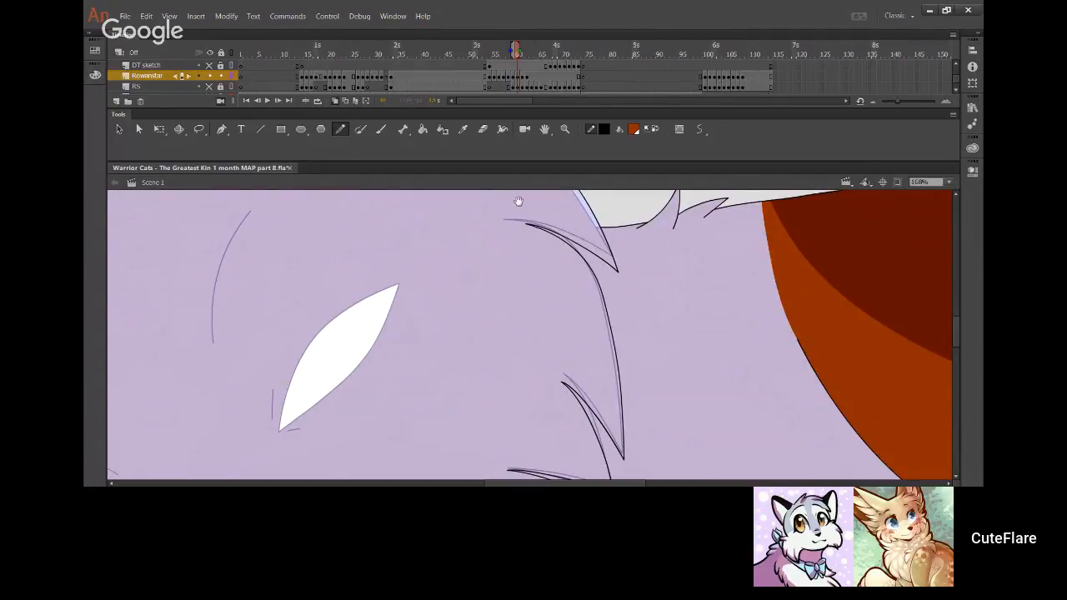
# Fill the inside of the left ear with cream and the nose with salmon pink
pyautogui.moveTo(520, 202); pyautogui.dragTo(609, 422)
pyautogui.moveTo(415, 421); pyautogui.dragTo(616, 218)
pyautogui.moveTo(500, 329)
pyautogui.mouseDown()
pyautogui.moveTo(524, 324)
pyautogui.moveTo(443, 400)
pyautogui.moveTo(560, 304)
pyautogui.mouseUp()
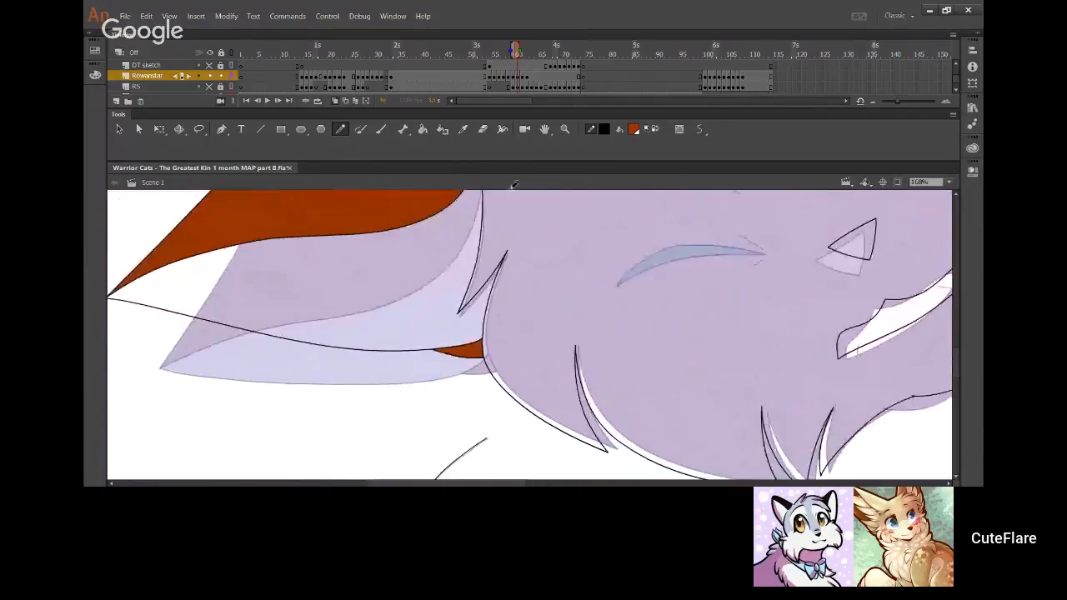
pyautogui.click(423, 129)
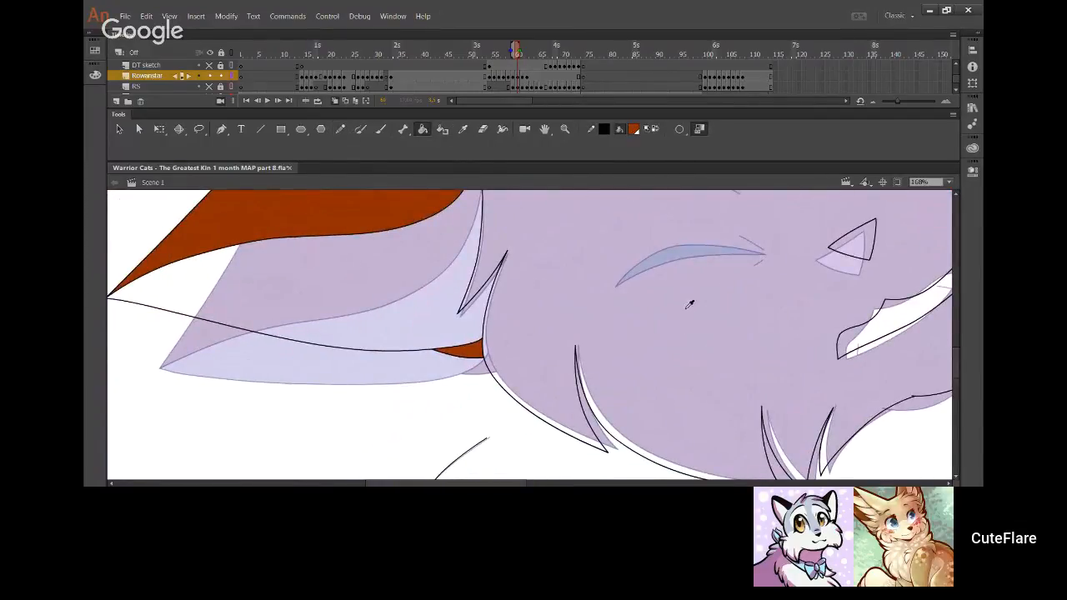
pyautogui.click(412, 297)
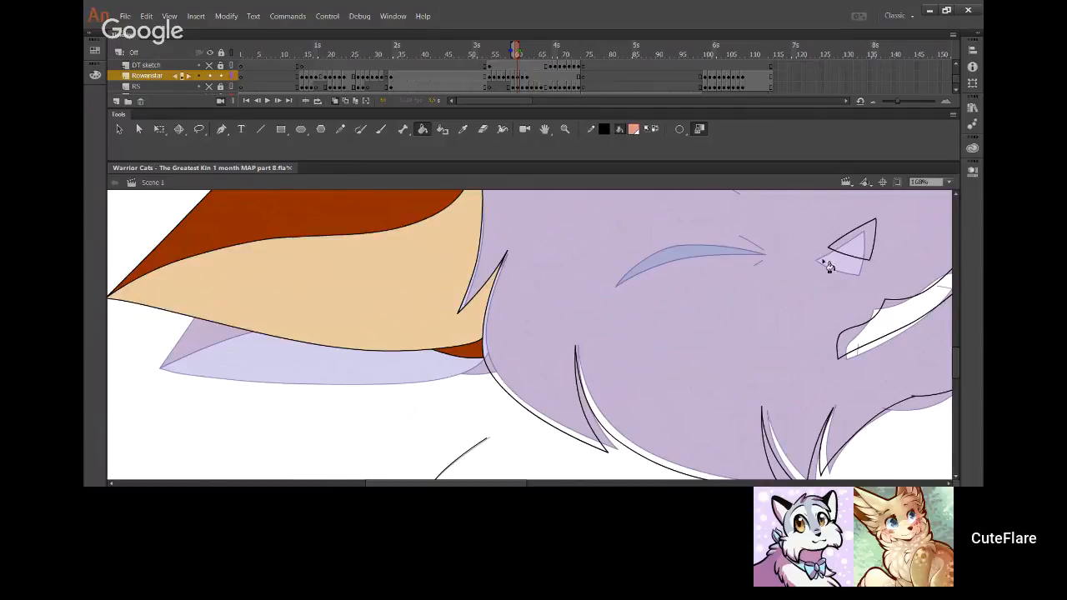
pyautogui.click(866, 251)
# Sample the dark orange of the body fur as the fill colour for the head
pyautogui.moveTo(860, 374); pyautogui.dragTo(481, 318)
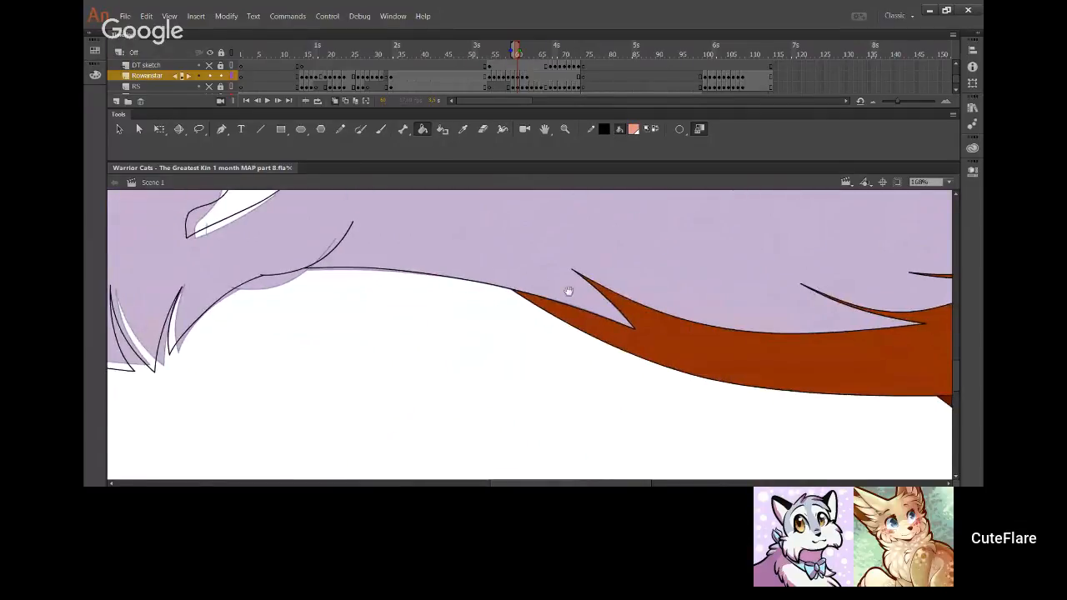
pyautogui.moveTo(569, 291); pyautogui.dragTo(525, 341)
pyautogui.click(462, 128)
pyautogui.click(601, 386)
pyautogui.moveTo(428, 252); pyautogui.dragTo(631, 353)
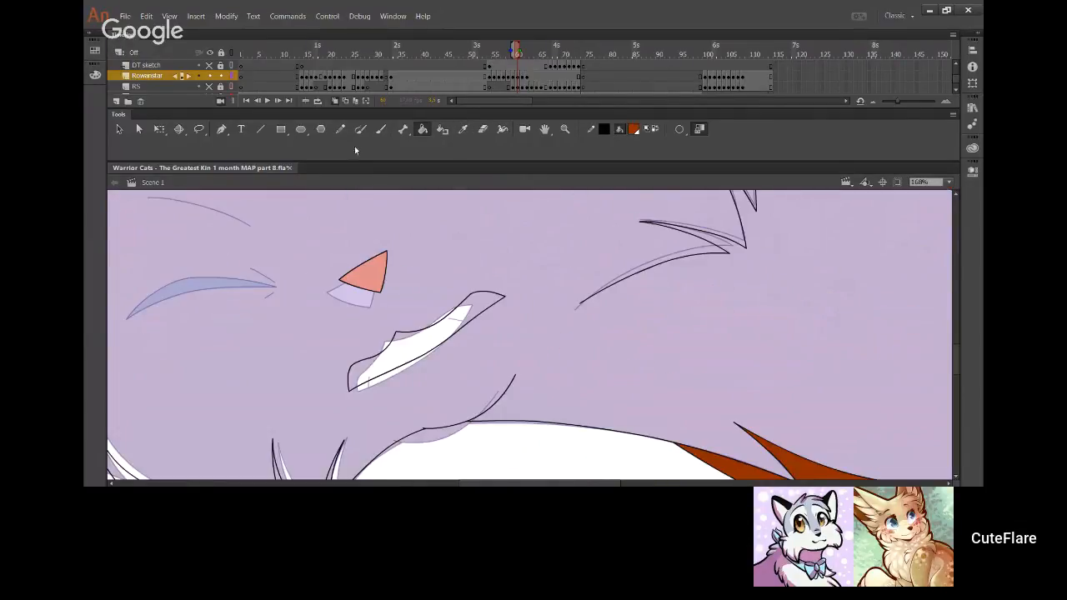
# Ink short dividing lines across both ends of the open mouth and trim the parts outside its outline
pyautogui.click(340, 129)
pyautogui.moveTo(368, 367); pyautogui.dragTo(365, 414)
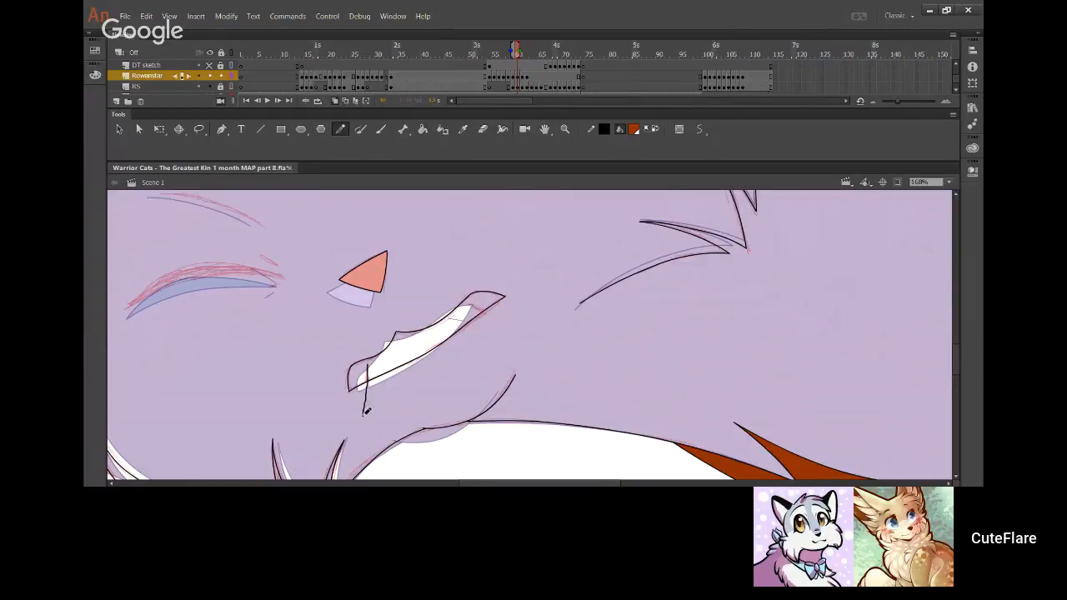
pyautogui.hotkey('ctrl', 'z')
pyautogui.moveTo(369, 367); pyautogui.dragTo(361, 416)
pyautogui.hotkey('ctrl', 'z')
pyautogui.hotkey('ctrl', 'z')
pyautogui.moveTo(472, 298); pyautogui.dragTo(504, 324)
pyautogui.hotkey('ctrl', 'z')
# Ink the curved brow line above the closed eye along the red sketch
pyautogui.moveTo(592, 382); pyautogui.dragTo(731, 423)
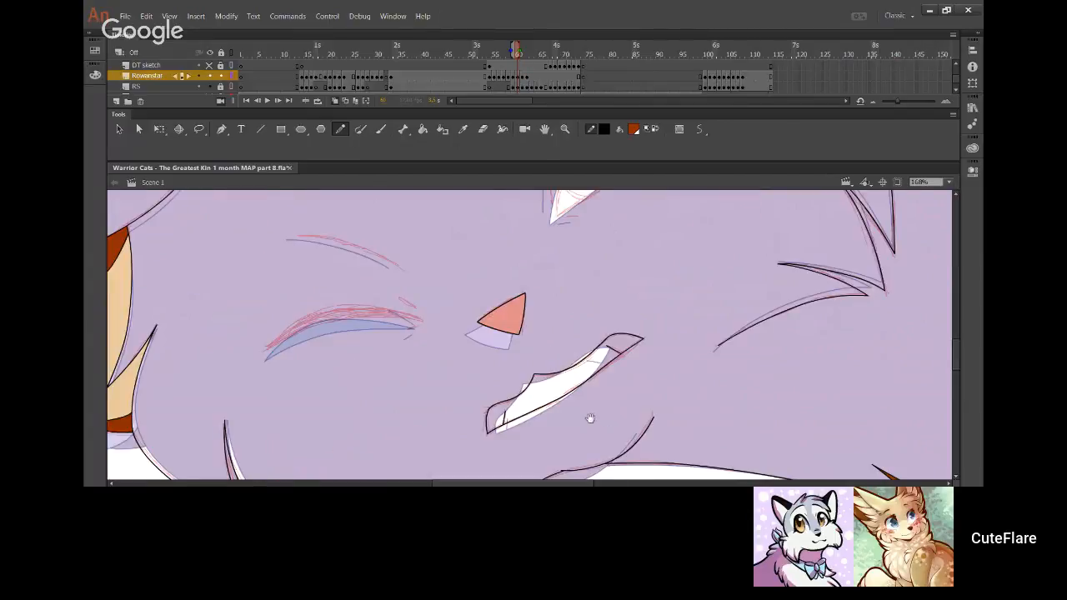
pyautogui.moveTo(518, 219)
pyautogui.mouseDown()
pyautogui.moveTo(567, 319)
pyautogui.moveTo(563, 408)
pyautogui.mouseUp()
pyautogui.moveTo(546, 212); pyautogui.dragTo(528, 403)
pyautogui.moveTo(477, 326)
pyautogui.mouseDown()
pyautogui.moveTo(612, 425)
pyautogui.moveTo(538, 278)
pyautogui.moveTo(500, 333)
pyautogui.moveTo(500, 300)
pyautogui.moveTo(415, 351)
pyautogui.moveTo(445, 409)
pyautogui.moveTo(428, 427)
pyautogui.mouseUp()
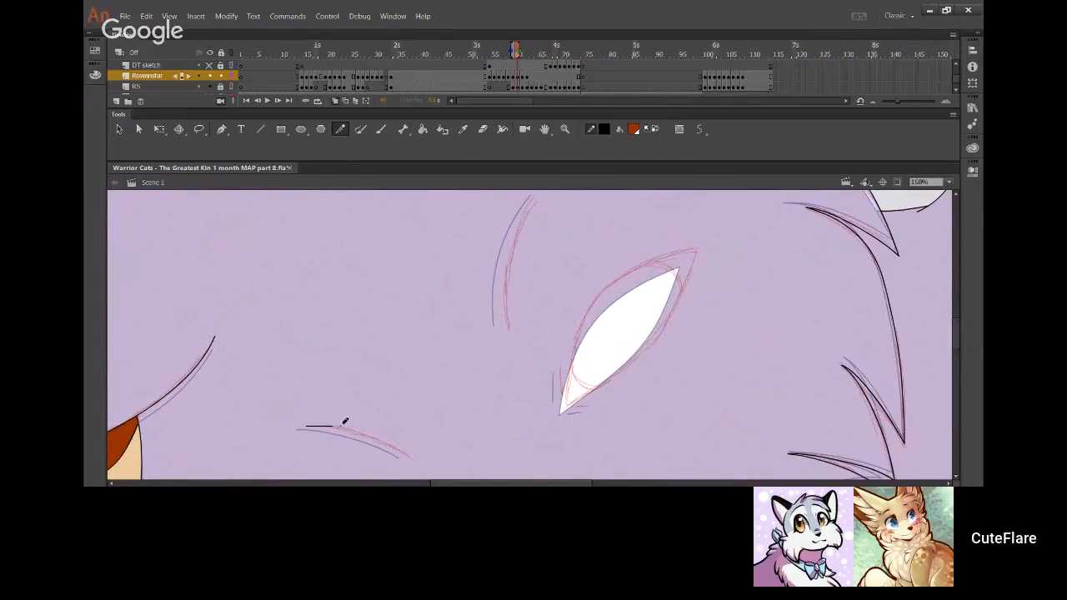
pyautogui.moveTo(306, 426)
pyautogui.mouseDown()
pyautogui.moveTo(414, 463)
pyautogui.moveTo(381, 440)
pyautogui.moveTo(389, 435)
pyautogui.mouseUp()
# Ink the brow line beside the open eye and bend it to follow the red sketch
pyautogui.moveTo(508, 331); pyautogui.dragTo(532, 198)
pyautogui.moveTo(515, 241); pyautogui.dragTo(536, 200)
pyautogui.hotkey('ctrl', 'z')
pyautogui.hotkey('ctrl', 'z')
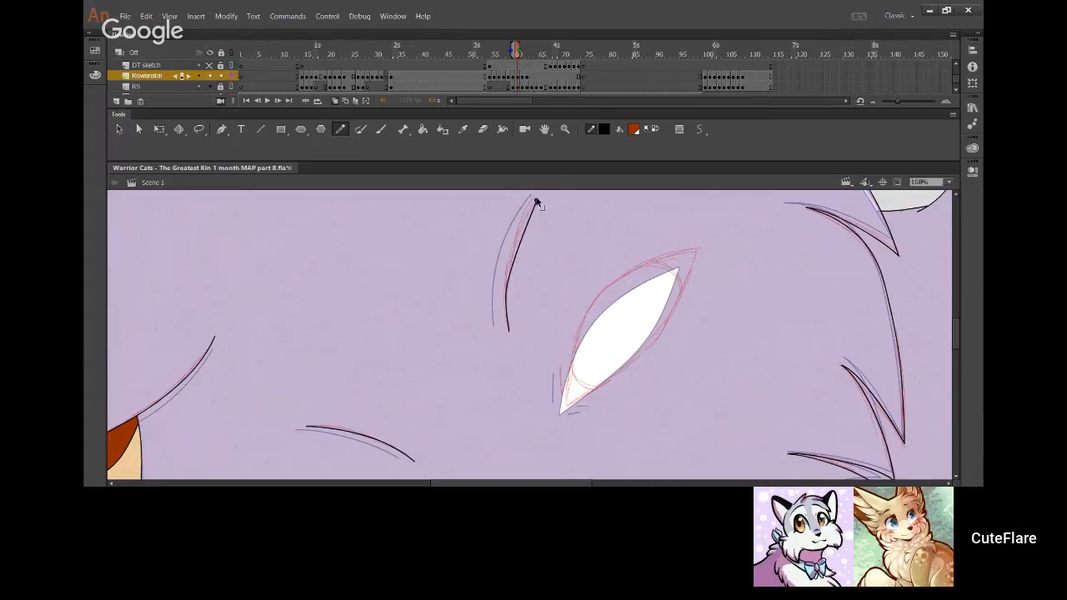
pyautogui.moveTo(518, 241); pyautogui.dragTo(534, 200)
pyautogui.moveTo(507, 284); pyautogui.dragTo(509, 255)
pyautogui.moveTo(523, 218)
pyautogui.mouseDown()
pyautogui.moveTo(533, 214)
pyautogui.moveTo(502, 310)
pyautogui.mouseUp()
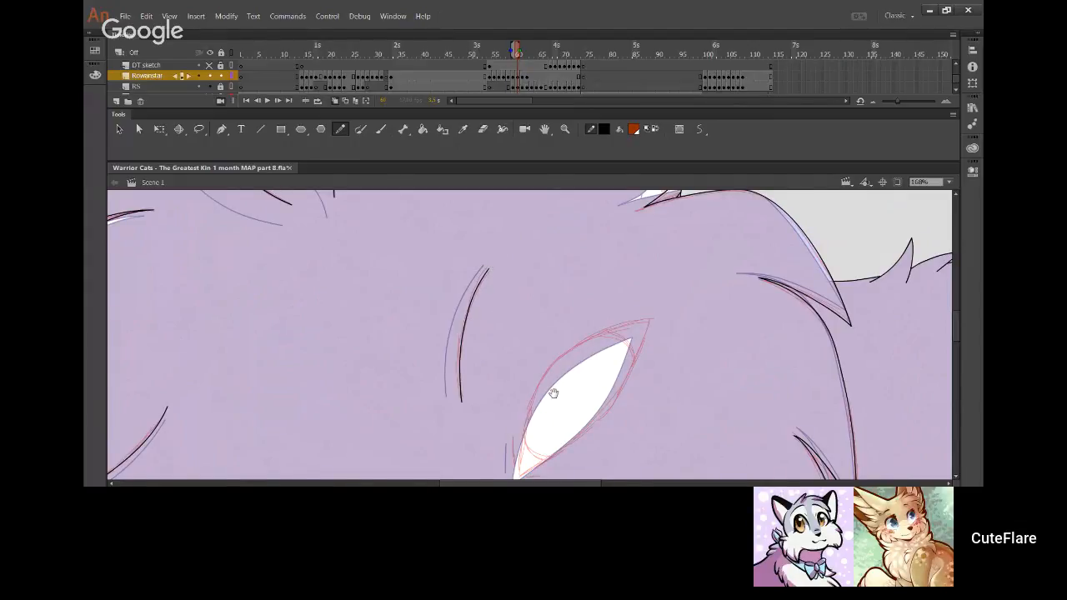
# Ink the upper edge of the open eye and bend it to fit the red sketch
pyautogui.moveTo(552, 388); pyautogui.dragTo(491, 346)
pyautogui.moveTo(448, 400)
pyautogui.mouseDown()
pyautogui.moveTo(470, 287)
pyautogui.moveTo(564, 218)
pyautogui.moveTo(627, 219)
pyautogui.mouseUp()
pyautogui.hotkey('ctrl', 'z')
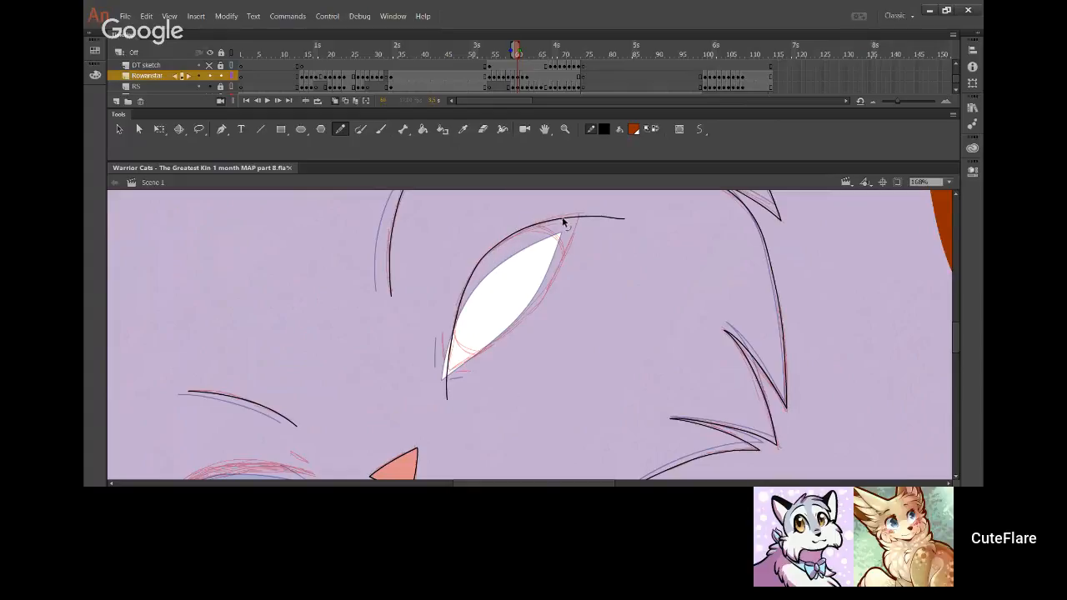
pyautogui.moveTo(563, 219); pyautogui.dragTo(579, 217)
pyautogui.moveTo(506, 244); pyautogui.dragTo(526, 238)
# Ink the lower edge of the open eye, curve it to the sketch and delete the ends overshooting both corners
pyautogui.moveTo(441, 378); pyautogui.dragTo(527, 315)
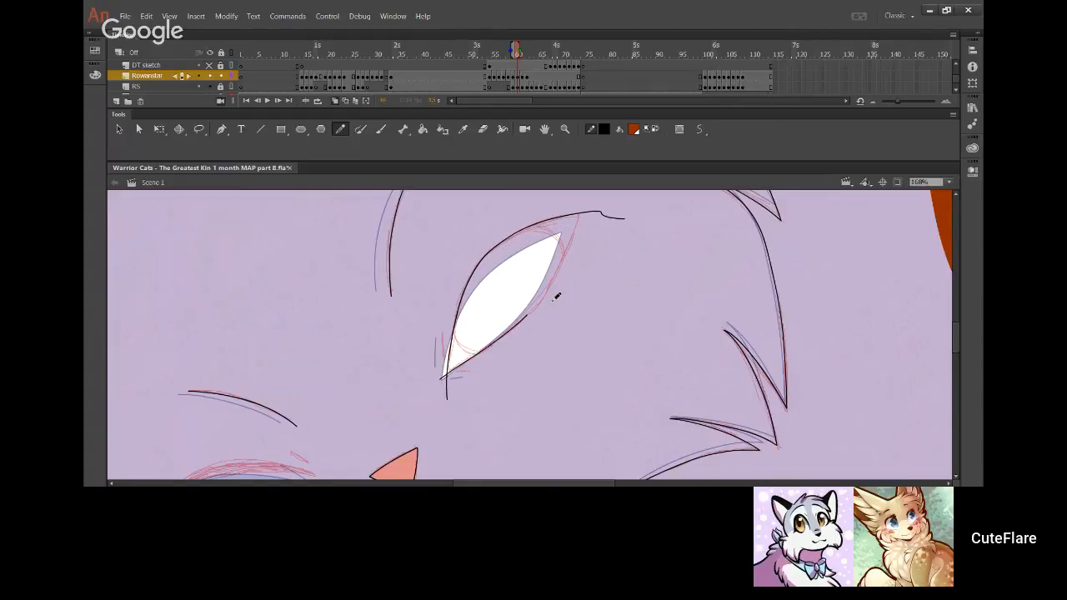
pyautogui.hotkey('ctrl', 'z')
pyautogui.moveTo(441, 376)
pyautogui.mouseDown()
pyautogui.moveTo(526, 316)
pyautogui.moveTo(591, 203)
pyautogui.moveTo(587, 215)
pyautogui.mouseUp()
pyautogui.keyDown('ctrl'); pyautogui.click(588, 212); pyautogui.keyUp('ctrl')
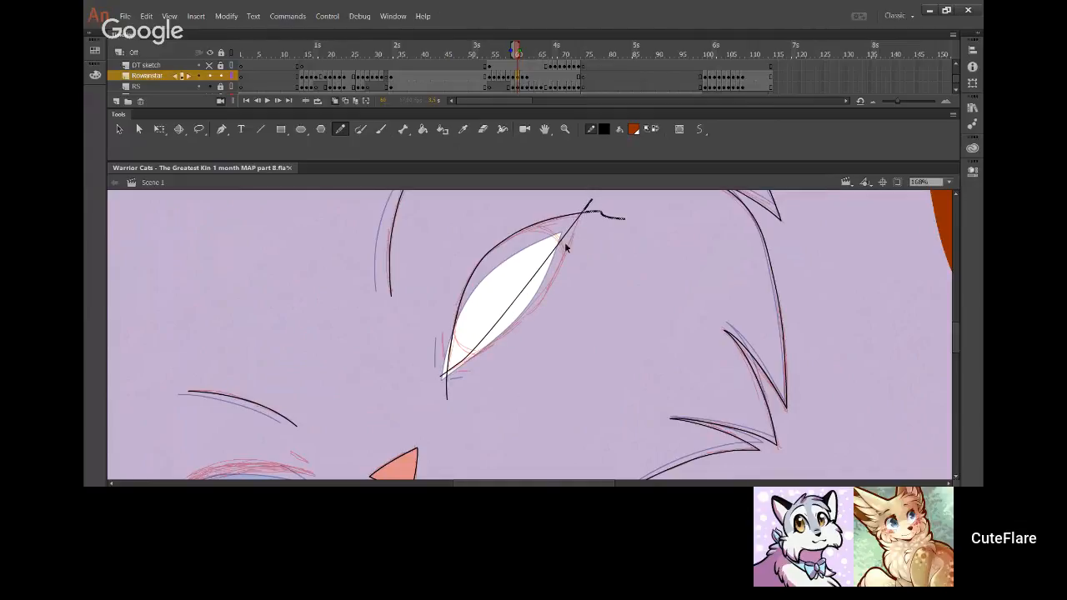
pyautogui.keyDown('ctrl'); pyautogui.click(446, 381); pyautogui.keyUp('ctrl')
pyautogui.moveTo(481, 343)
pyautogui.mouseDown()
pyautogui.moveTo(536, 310)
pyautogui.moveTo(455, 365)
pyautogui.moveTo(451, 388)
pyautogui.mouseUp()
pyautogui.scroll(-1, 579, 250)
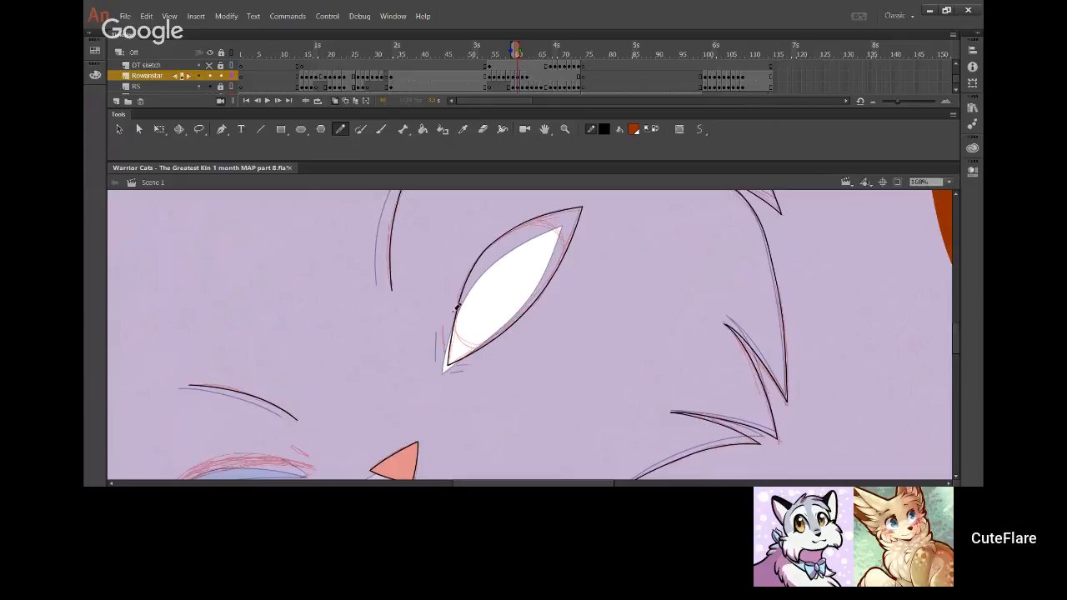
# Ink two short crease marks around the inner corner of the open eye, removing the excess line pieces
pyautogui.moveTo(443, 352); pyautogui.dragTo(443, 267)
pyautogui.hotkey('ctrl', 'z')
pyautogui.moveTo(443, 356); pyautogui.dragTo(441, 285)
pyautogui.hotkey('ctrl', 'z')
pyautogui.click(281, 420)
pyautogui.moveTo(460, 363); pyautogui.dragTo(532, 358)
pyautogui.hotkey('ctrl', 'z')
pyautogui.moveTo(457, 365)
pyautogui.mouseDown()
pyautogui.moveTo(519, 359)
pyautogui.moveTo(470, 362)
pyautogui.mouseUp()
pyautogui.press('Delete')
pyautogui.keyDown('ctrl'); pyautogui.click(512, 360); pyautogui.keyUp('ctrl')
pyautogui.press('Delete')
# Ink the arched upper edge of the closed eye along the red sketch
pyautogui.moveTo(411, 446)
pyautogui.mouseDown()
pyautogui.moveTo(579, 293)
pyautogui.moveTo(625, 267)
pyautogui.mouseUp()
pyautogui.moveTo(374, 342); pyautogui.dragTo(515, 307)
pyautogui.hotkey('ctrl', 'z')
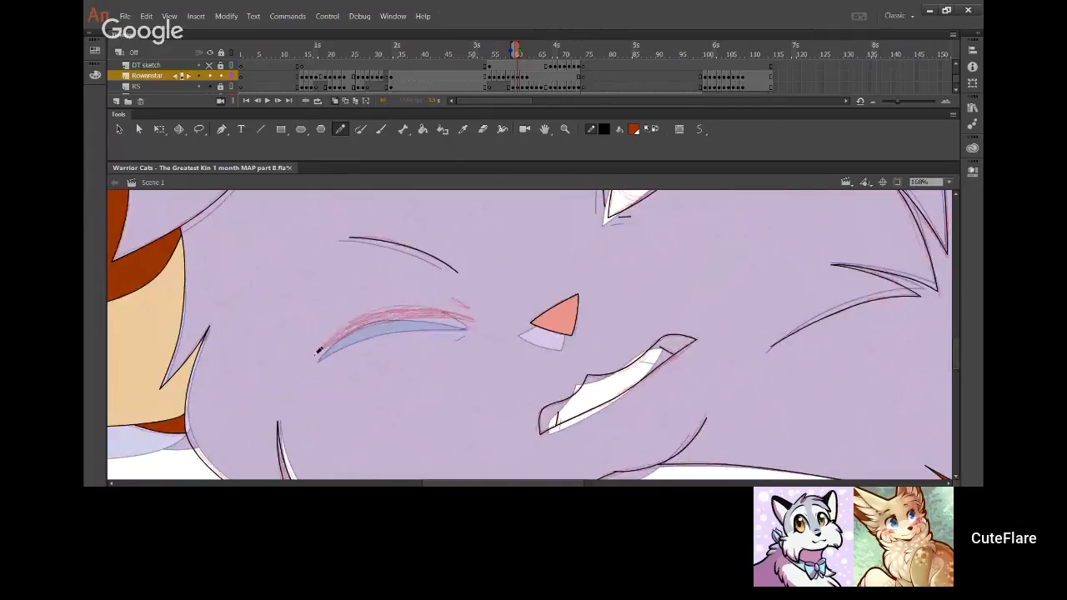
pyautogui.moveTo(315, 357)
pyautogui.mouseDown()
pyautogui.moveTo(482, 318)
pyautogui.moveTo(510, 351)
pyautogui.mouseUp()
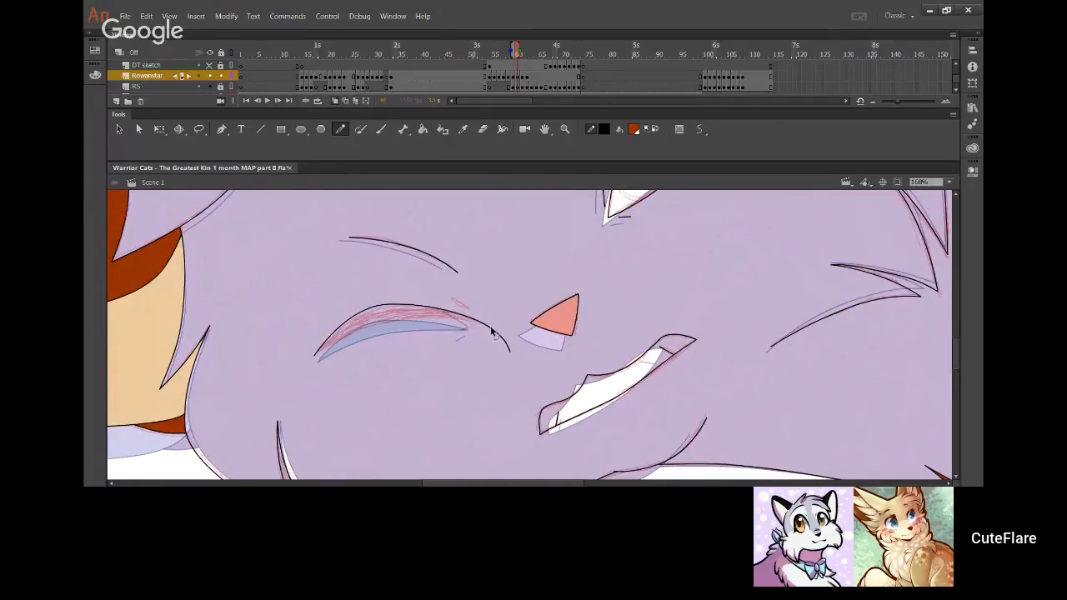
# Ink the lower edge of the closed eye, trim the overshooting ends and bend the line to the sketch
pyautogui.moveTo(312, 354); pyautogui.dragTo(492, 322)
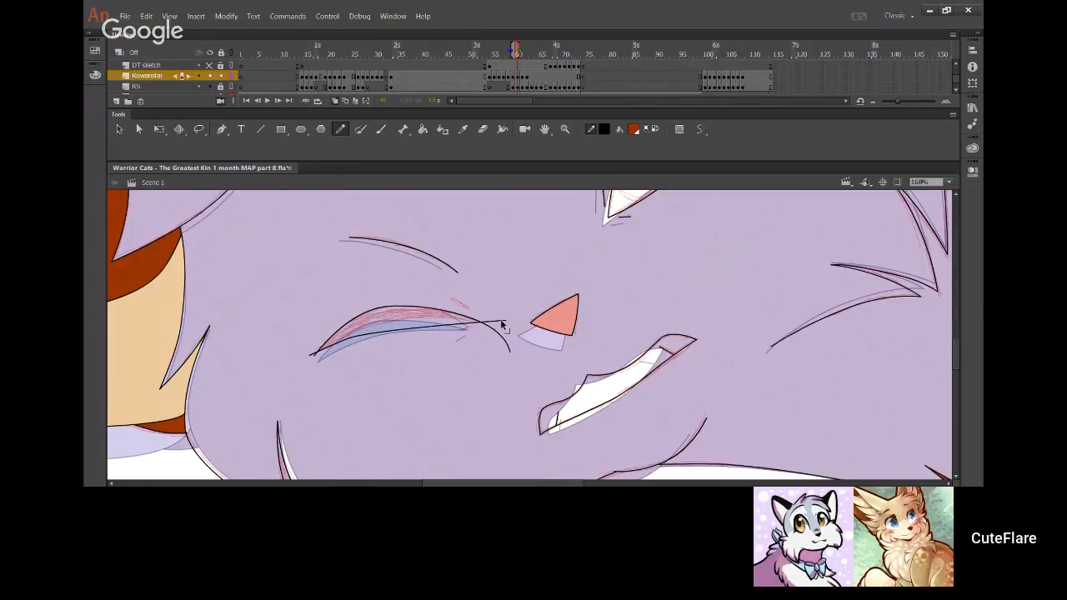
pyautogui.hotkey('ctrl', 'z')
pyautogui.moveTo(369, 333); pyautogui.dragTo(525, 317)
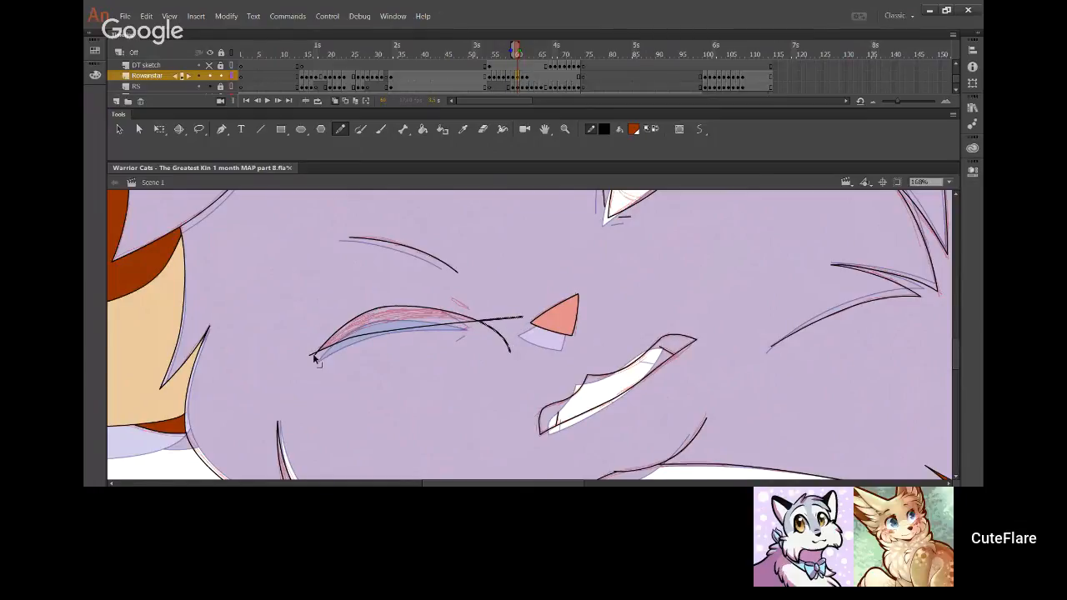
pyautogui.hotkey('ctrl', 'z')
pyautogui.moveTo(381, 336); pyautogui.dragTo(477, 319)
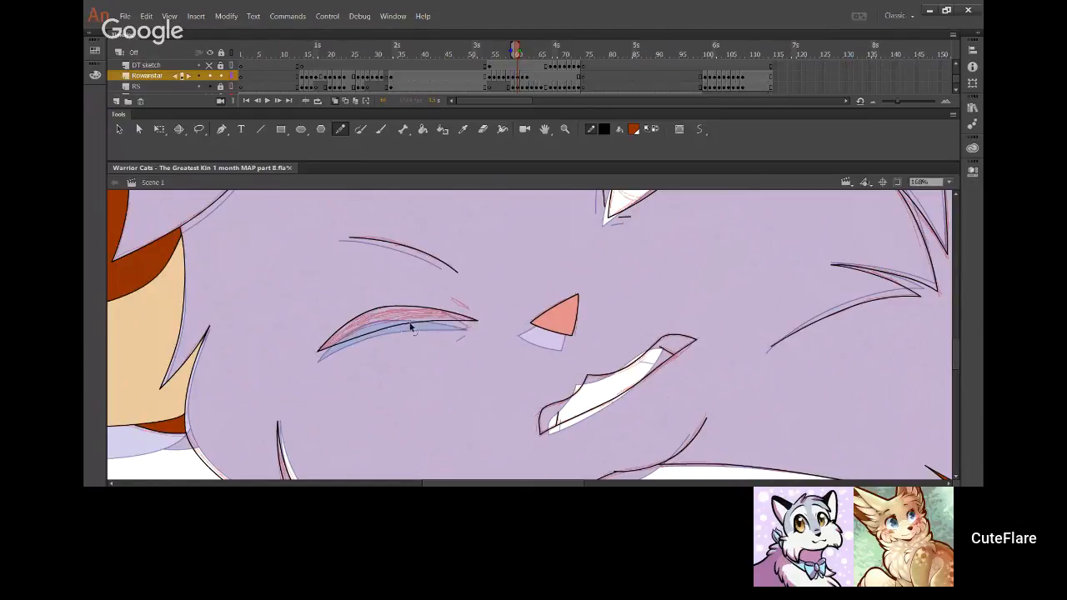
pyautogui.hotkey('ctrl', 'z')
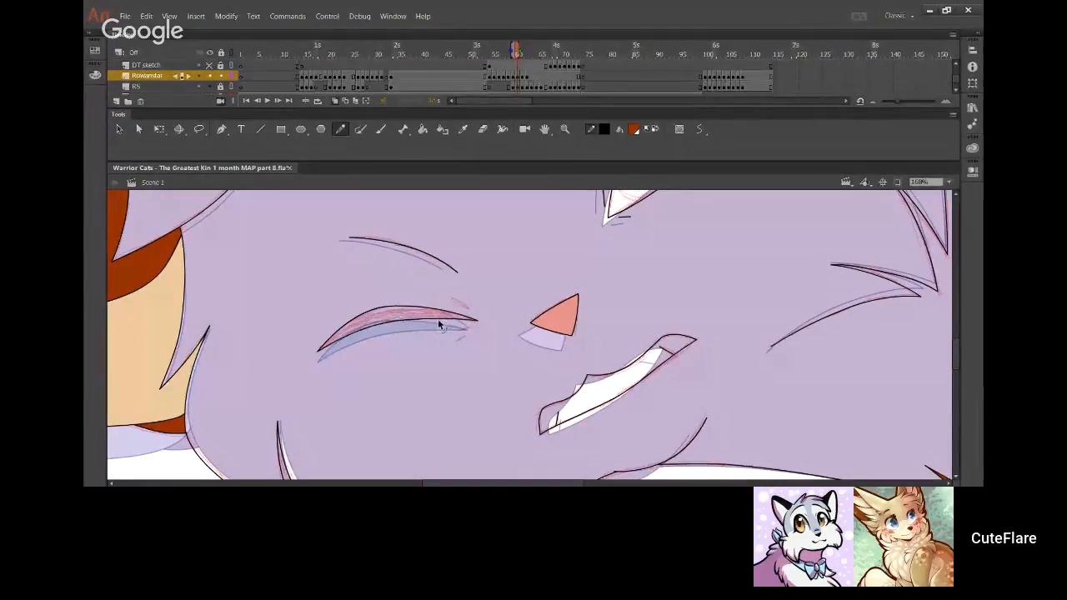
# Ink the short crease marks beside the inner corner of the closed eye
pyautogui.press('k')
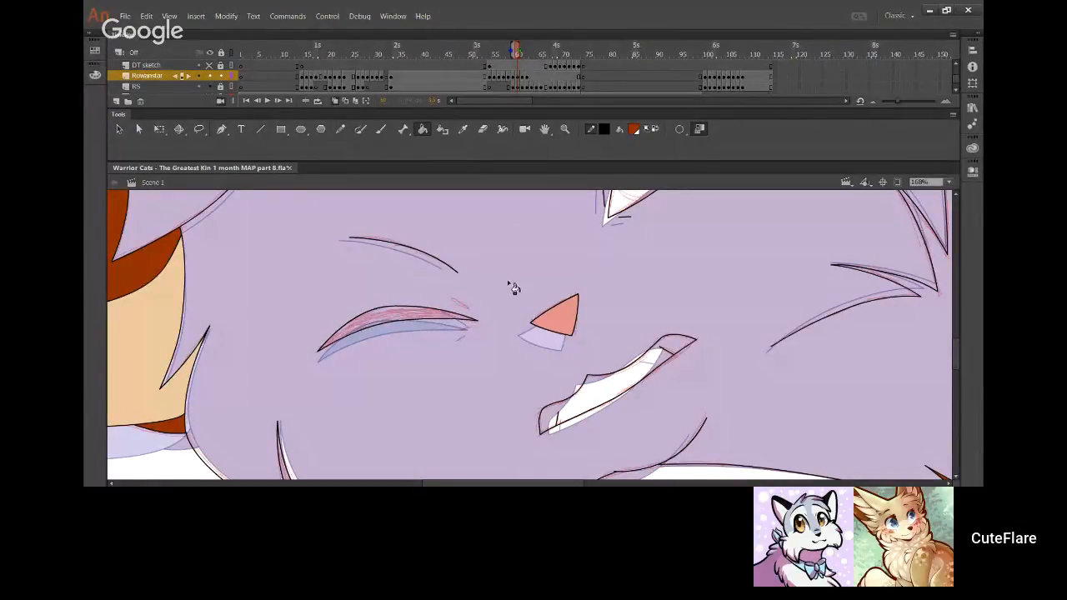
pyautogui.press('y')
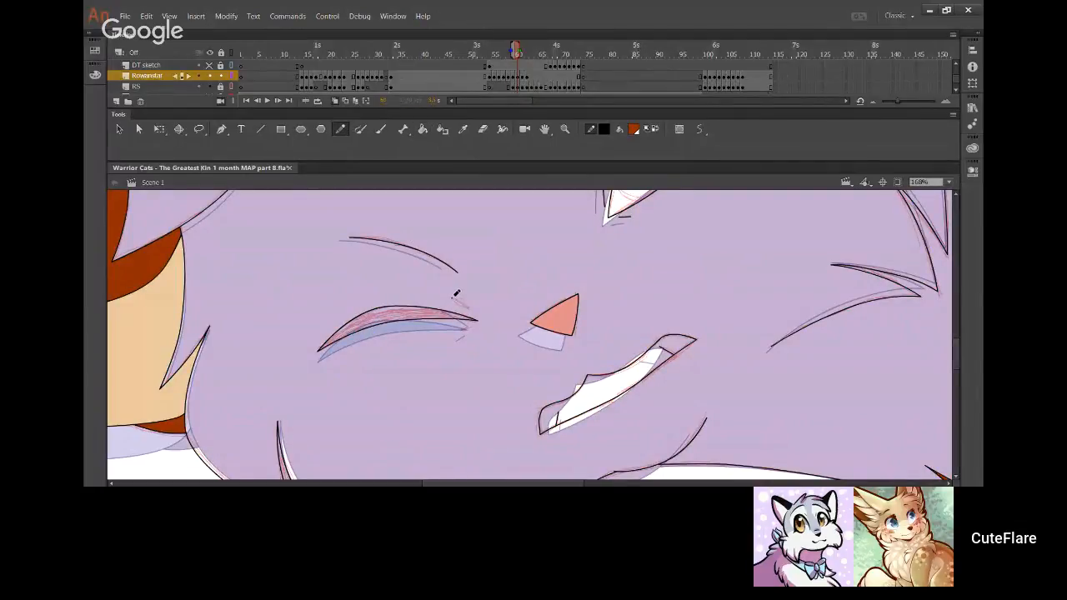
pyautogui.moveTo(452, 297); pyautogui.dragTo(471, 310)
# Fill the head with dark orange, swap the stroke and fill colours, and fill the closed eye with black
pyautogui.click(423, 129)
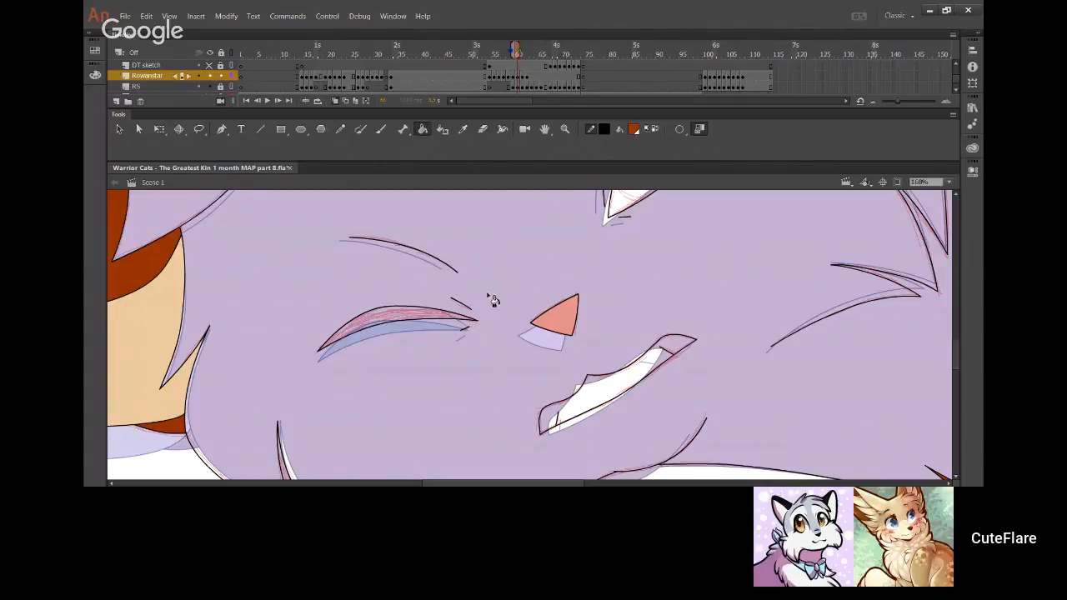
pyautogui.click(493, 298)
pyautogui.click(655, 129)
pyautogui.click(428, 310)
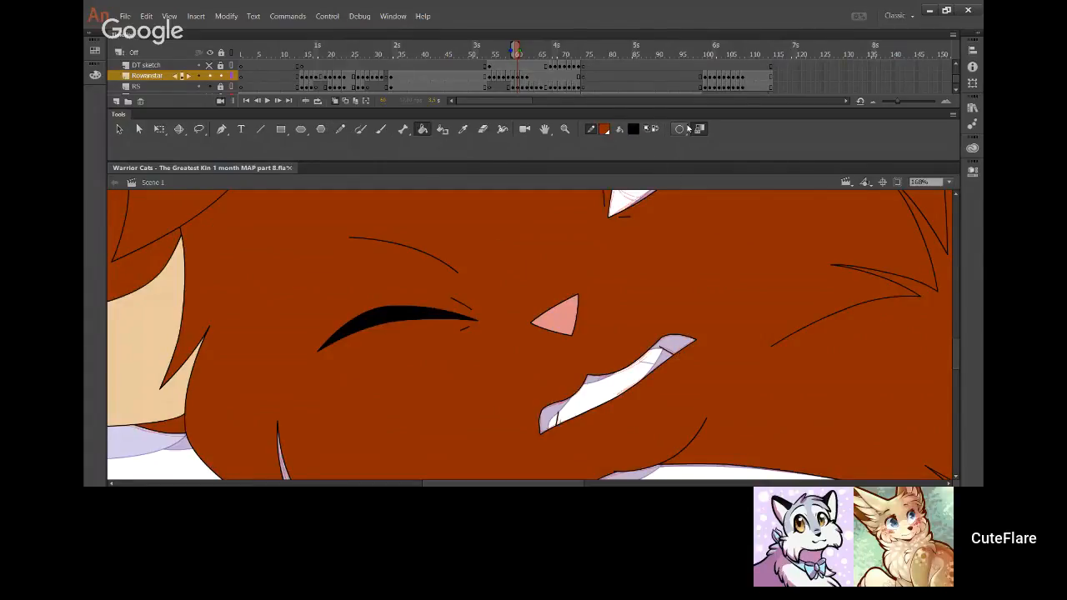
# Swap the stroke and fill colours back to a black stroke with dark orange fill, and return to the Pencil tool
pyautogui.click(654, 130)
pyautogui.click(340, 129)
pyautogui.moveTo(257, 332); pyautogui.dragTo(394, 220)
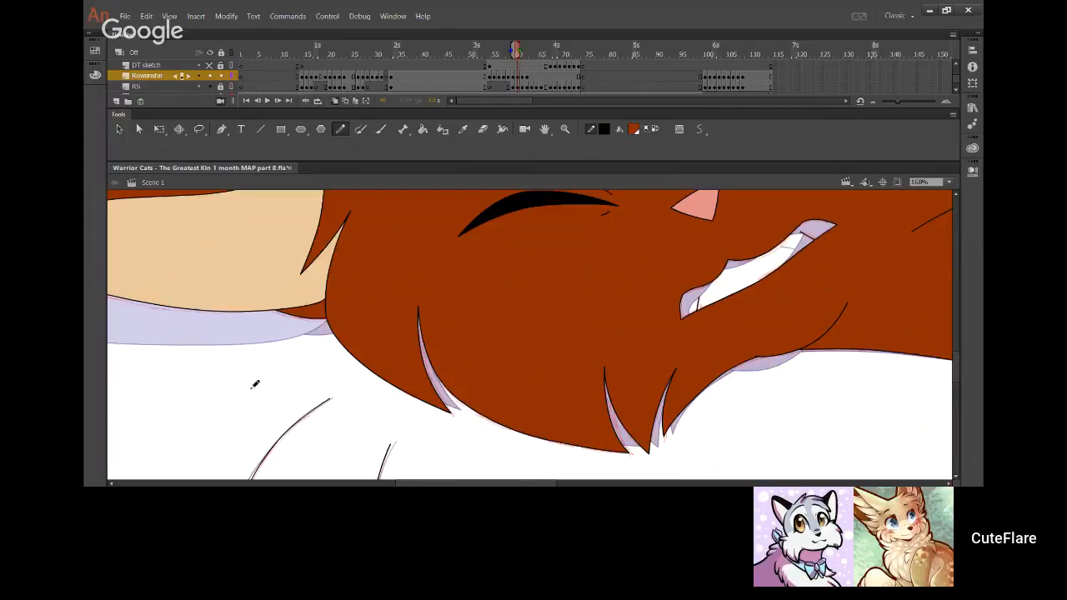
pyautogui.moveTo(252, 388); pyautogui.dragTo(330, 425)
pyautogui.hotkey('ctrl', 'z')
# Look over the cat's coloured face, ear, fur tufts, body and tail on the current frame for mistakes
pyautogui.moveTo(617, 329); pyautogui.dragTo(391, 417)
pyautogui.moveTo(486, 228); pyautogui.dragTo(436, 351)
pyautogui.moveTo(454, 204)
pyautogui.mouseDown()
pyautogui.moveTo(421, 287)
pyautogui.moveTo(460, 389)
pyautogui.mouseUp()
pyautogui.moveTo(506, 352); pyautogui.dragTo(617, 450)
pyautogui.moveTo(510, 328); pyautogui.dragTo(643, 452)
pyautogui.moveTo(732, 330)
pyautogui.mouseDown()
pyautogui.moveTo(736, 404)
pyautogui.moveTo(792, 474)
pyautogui.mouseUp()
pyautogui.moveTo(705, 326); pyautogui.dragTo(541, 193)
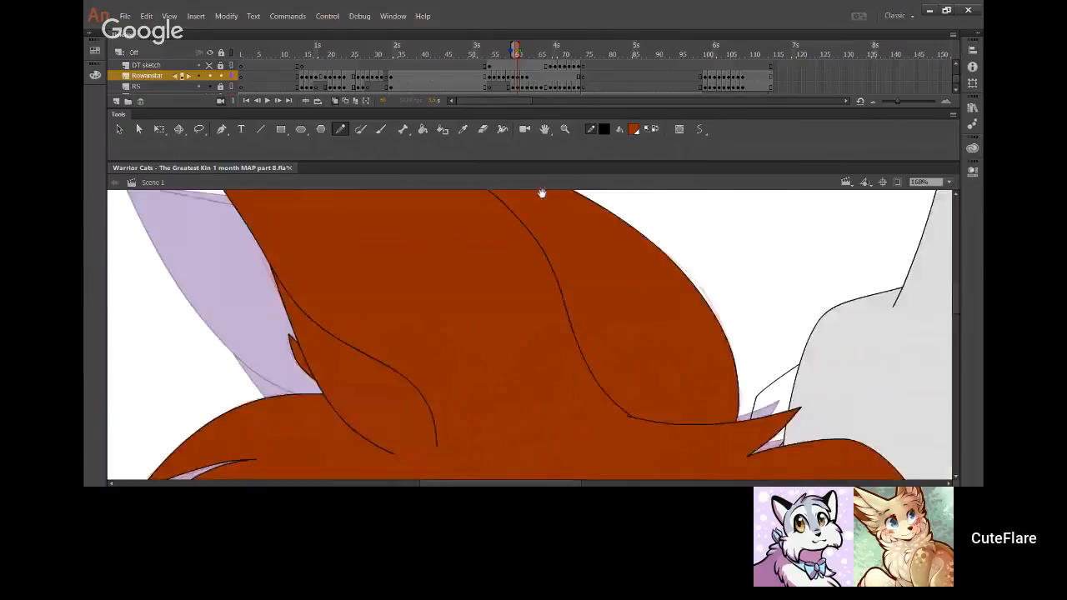
pyautogui.moveTo(595, 466); pyautogui.dragTo(391, 166)
pyautogui.moveTo(692, 402); pyautogui.dragTo(469, 286)
pyautogui.moveTo(687, 377); pyautogui.dragTo(566, 192)
pyautogui.moveTo(720, 358); pyautogui.dragTo(528, 341)
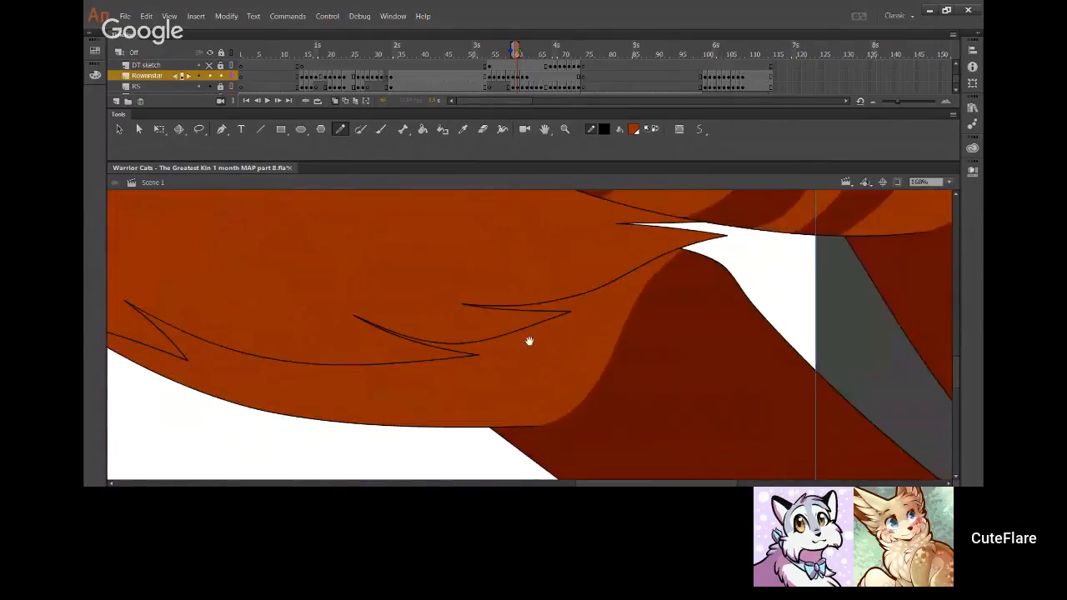
pyautogui.moveTo(601, 302); pyautogui.dragTo(455, 443)
pyautogui.moveTo(439, 308); pyautogui.dragTo(512, 428)
pyautogui.moveTo(490, 351); pyautogui.dragTo(775, 268)
pyautogui.moveTo(487, 343); pyautogui.dragTo(769, 259)
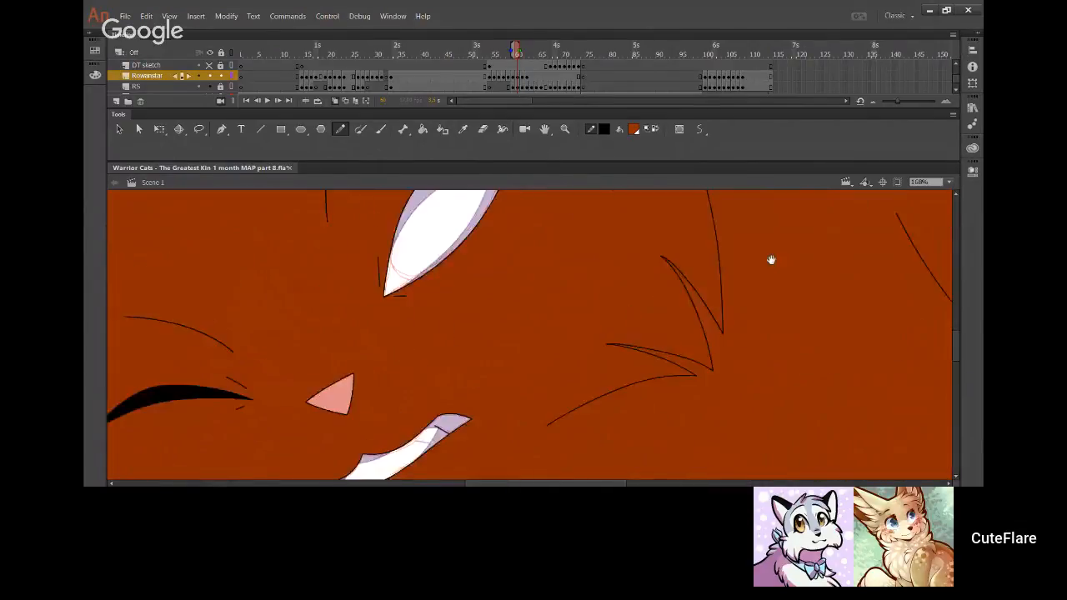
pyautogui.moveTo(554, 241); pyautogui.dragTo(681, 150)
pyautogui.moveTo(526, 403); pyautogui.dragTo(617, 332)
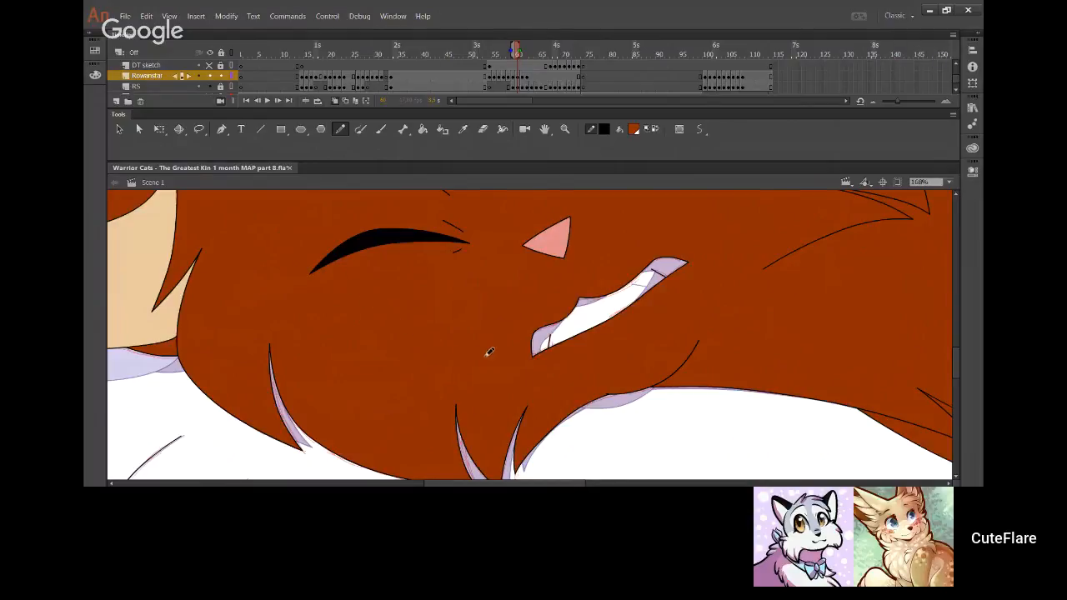
pyautogui.moveTo(479, 349); pyautogui.dragTo(421, 452)
pyautogui.moveTo(442, 347); pyautogui.dragTo(431, 435)
pyautogui.moveTo(458, 313); pyautogui.dragTo(420, 473)
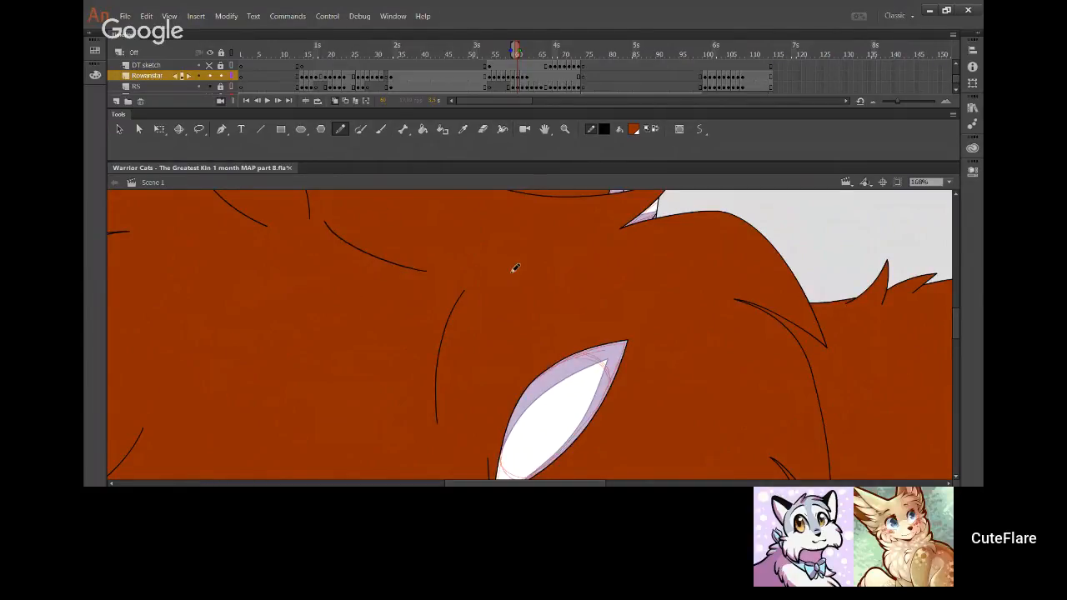
pyautogui.moveTo(516, 276)
pyautogui.mouseDown()
pyautogui.moveTo(496, 354)
pyautogui.moveTo(422, 336)
pyautogui.moveTo(470, 376)
pyautogui.mouseUp()
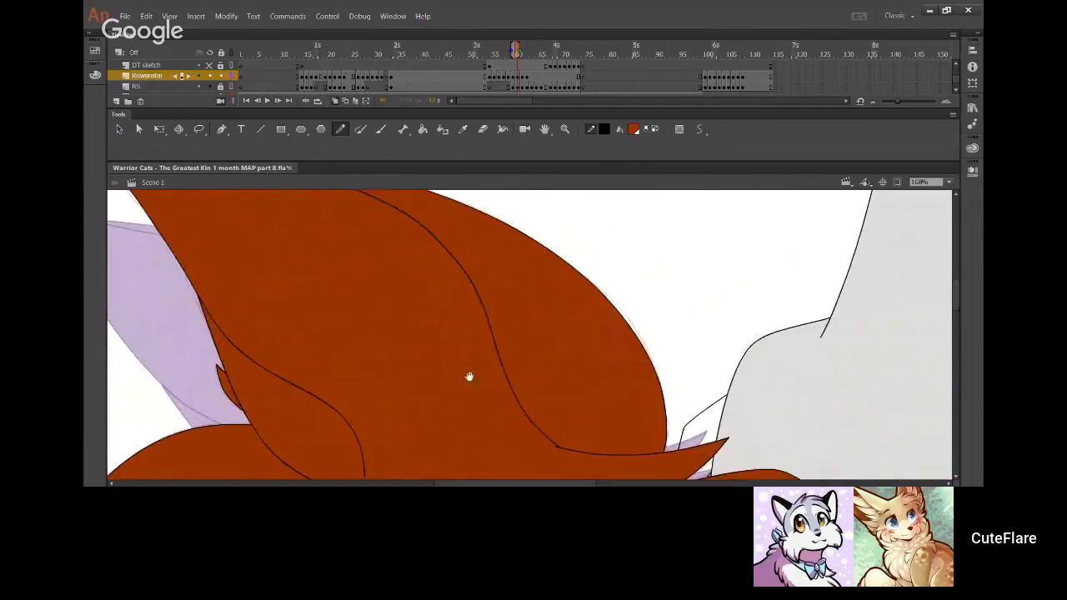
pyautogui.moveTo(400, 312)
pyautogui.mouseDown()
pyautogui.moveTo(506, 368)
pyautogui.moveTo(569, 439)
pyautogui.moveTo(445, 286)
pyautogui.moveTo(429, 350)
pyautogui.mouseUp()
pyautogui.moveTo(461, 398)
pyautogui.mouseDown()
pyautogui.moveTo(333, 248)
pyautogui.moveTo(429, 293)
pyautogui.moveTo(442, 334)
pyautogui.moveTo(430, 368)
pyautogui.moveTo(514, 284)
pyautogui.moveTo(292, 275)
pyautogui.moveTo(150, 333)
pyautogui.mouseUp()
# Sample the nose's pink as the fill colour and advance to the next frame with the Pencil tool active
pyautogui.click(462, 128)
pyautogui.click(474, 300)
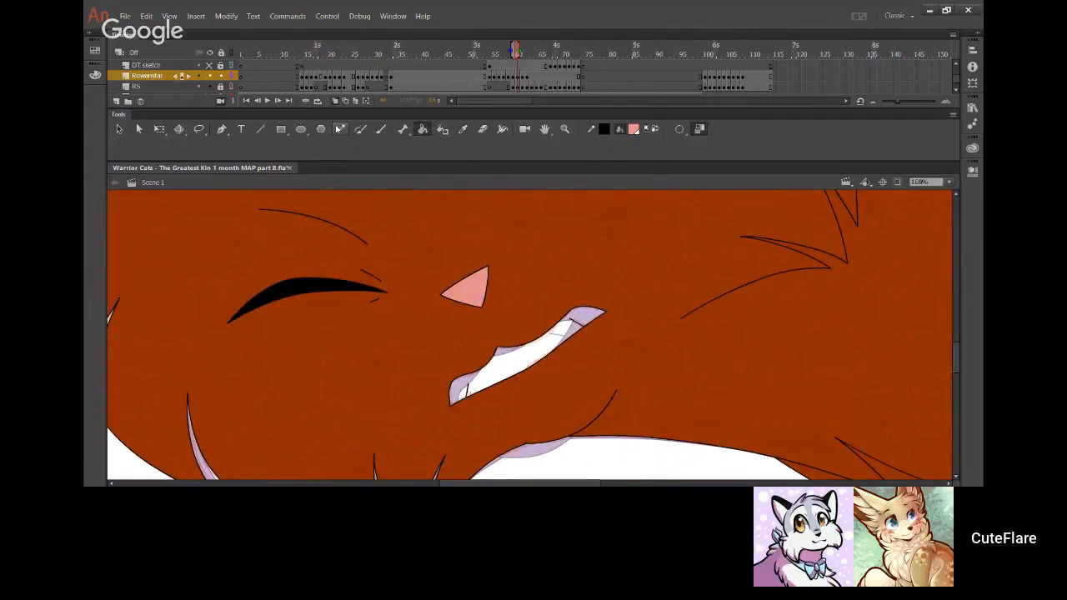
pyautogui.click(340, 129)
pyautogui.moveTo(505, 299); pyautogui.dragTo(377, 323)
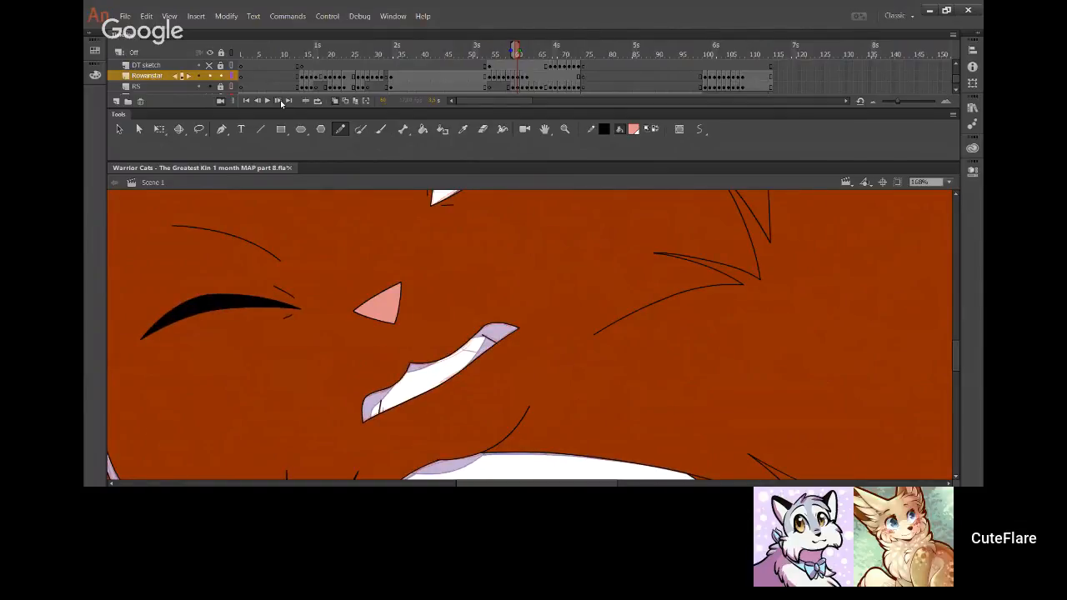
pyautogui.click(280, 102)
pyautogui.moveTo(486, 325); pyautogui.dragTo(469, 344)
# Ink the three edges of the triangular nose along the red sketch, letting the lines cross at the corners
pyautogui.moveTo(343, 317)
pyautogui.mouseDown()
pyautogui.moveTo(419, 265)
pyautogui.moveTo(464, 256)
pyautogui.mouseUp()
pyautogui.hotkey('ctrl', 'z')
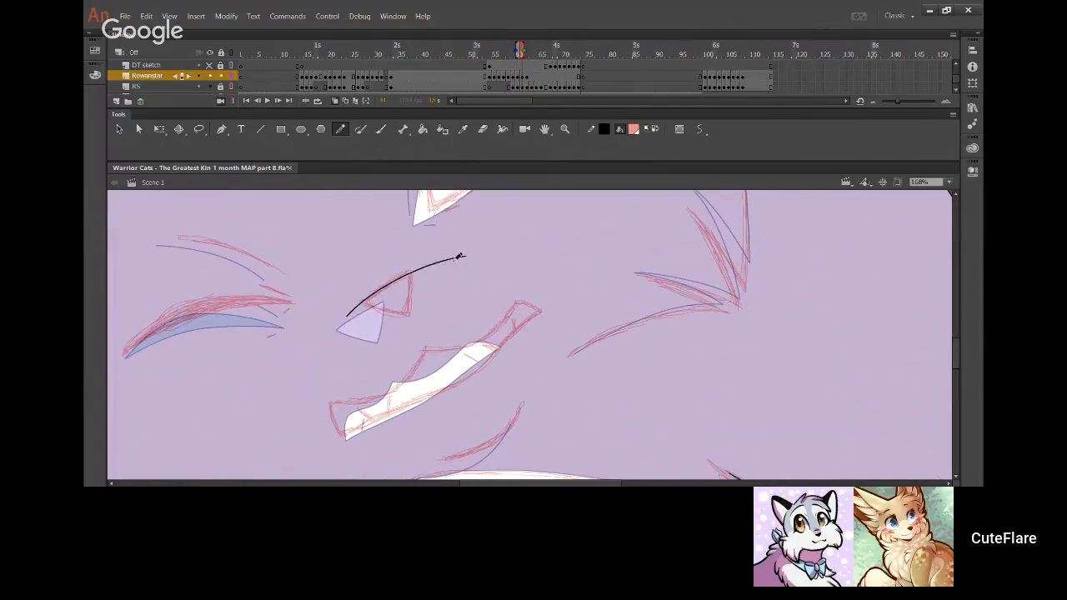
pyautogui.moveTo(358, 293); pyautogui.dragTo(491, 316)
pyautogui.hotkey('ctrl', 'z')
pyautogui.moveTo(338, 292)
pyautogui.mouseDown()
pyautogui.moveTo(476, 313)
pyautogui.moveTo(362, 302)
pyautogui.moveTo(465, 310)
pyautogui.mouseUp()
pyautogui.hotkey('ctrl', 'z')
pyautogui.hotkey('ctrl', 'z')
pyautogui.moveTo(347, 317); pyautogui.dragTo(343, 323)
pyautogui.moveTo(345, 285)
pyautogui.mouseDown()
pyautogui.moveTo(450, 317)
pyautogui.moveTo(410, 315)
pyautogui.moveTo(416, 280)
pyautogui.mouseUp()
pyautogui.hotkey('ctrl', 'z')
pyautogui.moveTo(405, 326); pyautogui.dragTo(411, 291)
pyautogui.hotkey('ctrl', 'z')
pyautogui.hotkey('ctrl', 'z')
pyautogui.moveTo(412, 298); pyautogui.dragTo(414, 248)
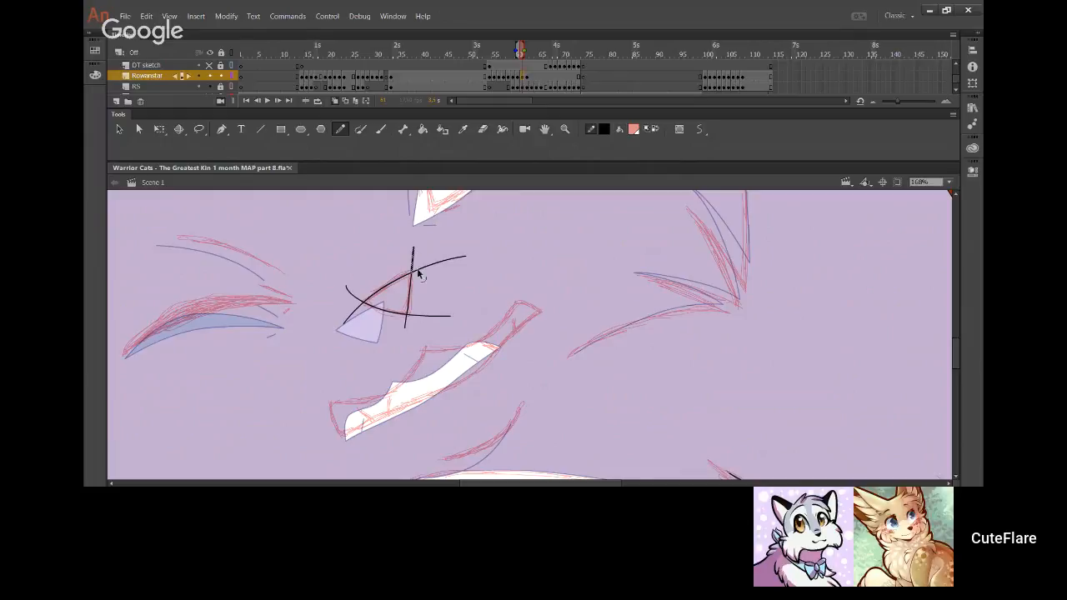
# Delete the line ends overshooting the nose's corners and fill the nose with the sampled pink
pyautogui.keyDown('ctrl'); pyautogui.keyDown('shift'); pyautogui.click(355, 298); pyautogui.keyUp('shift'); pyautogui.keyUp('ctrl')
pyautogui.keyDown('ctrl'); pyautogui.keyDown('shift'); pyautogui.click(357, 310); pyautogui.keyUp('shift'); pyautogui.keyUp('ctrl')
pyautogui.keyDown('ctrl'); pyautogui.keyDown('shift'); pyautogui.click(406, 321); pyautogui.keyUp('shift'); pyautogui.keyUp('ctrl')
pyautogui.keyDown('ctrl'); pyautogui.keyDown('shift'); pyautogui.click(423, 315); pyautogui.keyUp('shift'); pyautogui.keyUp('ctrl')
pyautogui.press('Delete')
pyautogui.click(422, 130)
pyautogui.click(400, 298)
pyautogui.click(340, 129)
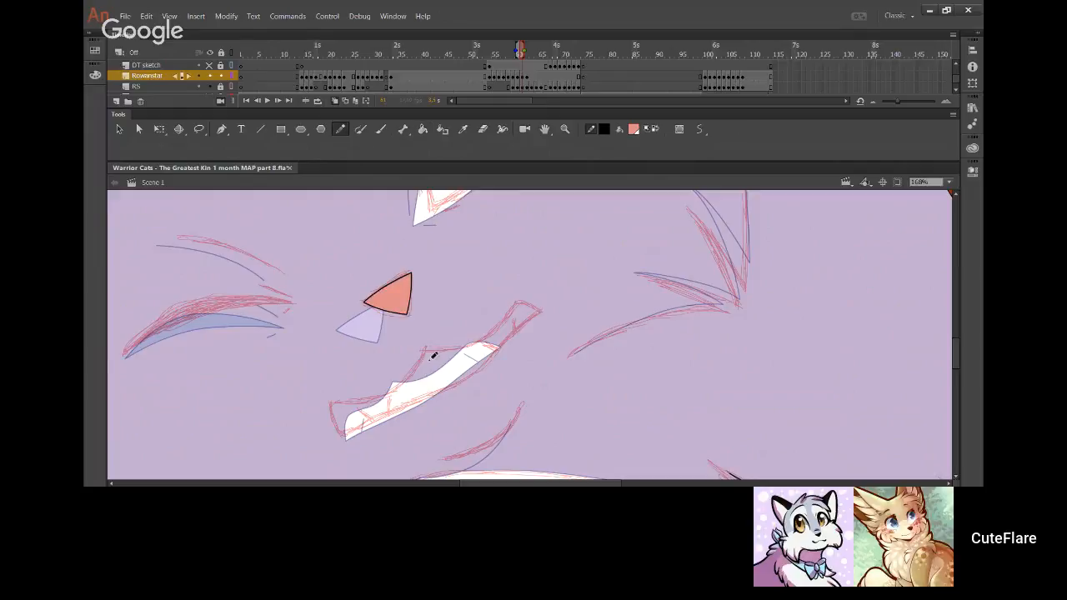
pyautogui.moveTo(453, 389); pyautogui.dragTo(488, 351)
pyautogui.moveTo(464, 294)
pyautogui.mouseDown()
pyautogui.moveTo(457, 325)
pyautogui.moveTo(417, 353)
pyautogui.moveTo(374, 360)
pyautogui.moveTo(392, 415)
pyautogui.moveTo(369, 354)
pyautogui.mouseUp()
pyautogui.hotkey('ctrl', 'z')
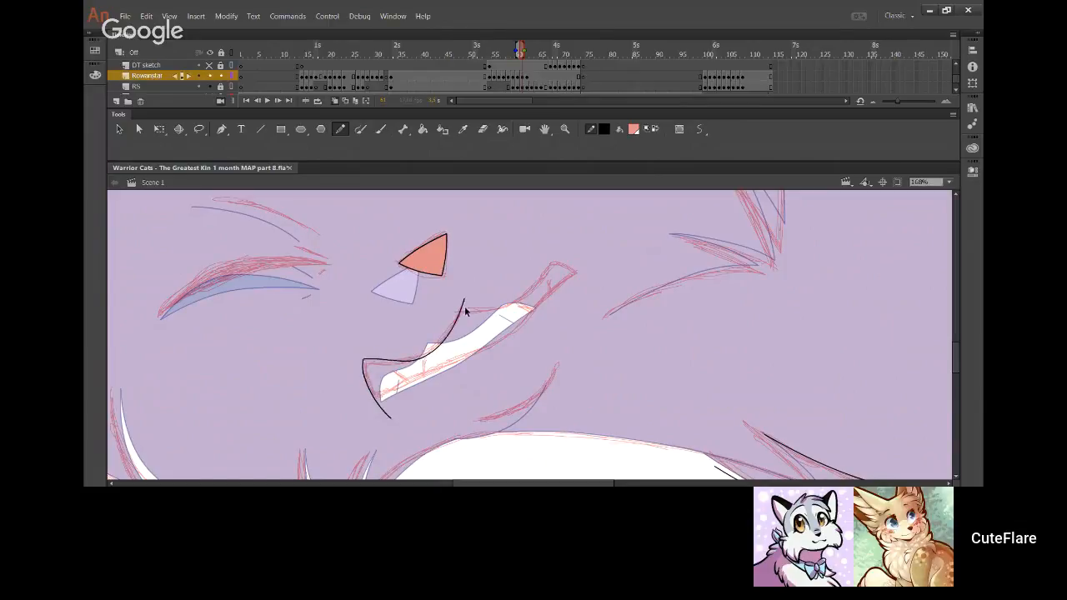
pyautogui.hotkey('ctrl', 'z')
pyautogui.moveTo(465, 290)
pyautogui.mouseDown()
pyautogui.moveTo(422, 353)
pyautogui.moveTo(370, 362)
pyautogui.moveTo(413, 443)
pyautogui.mouseUp()
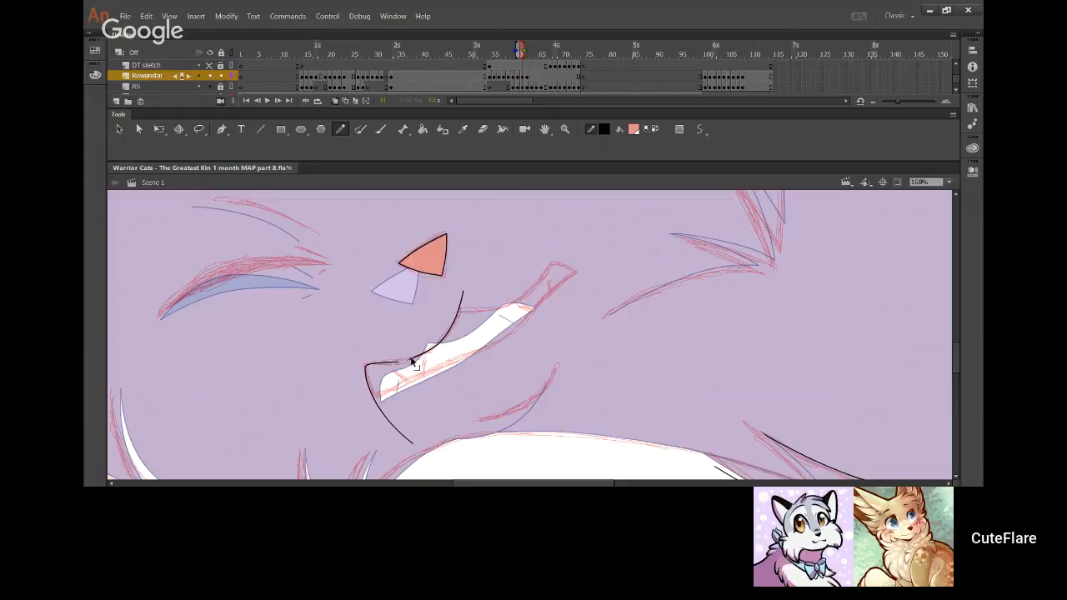
pyautogui.hotkey('ctrl', 'z')
pyautogui.moveTo(412, 349)
pyautogui.mouseDown()
pyautogui.moveTo(455, 322)
pyautogui.moveTo(470, 286)
pyautogui.mouseUp()
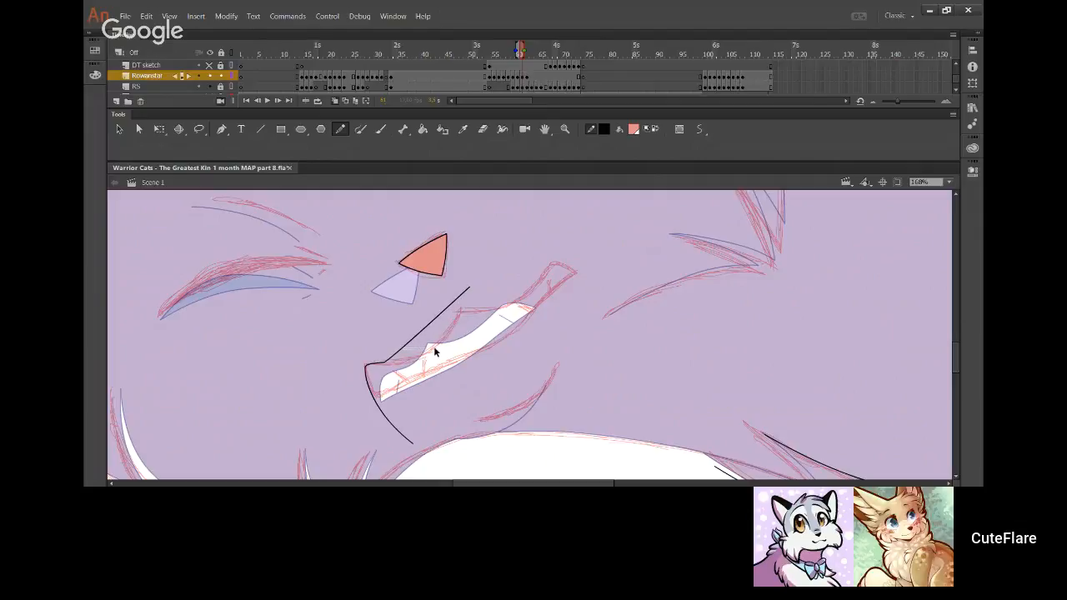
pyautogui.moveTo(435, 353)
pyautogui.mouseDown()
pyautogui.moveTo(424, 350)
pyautogui.moveTo(436, 341)
pyautogui.moveTo(386, 375)
pyautogui.mouseUp()
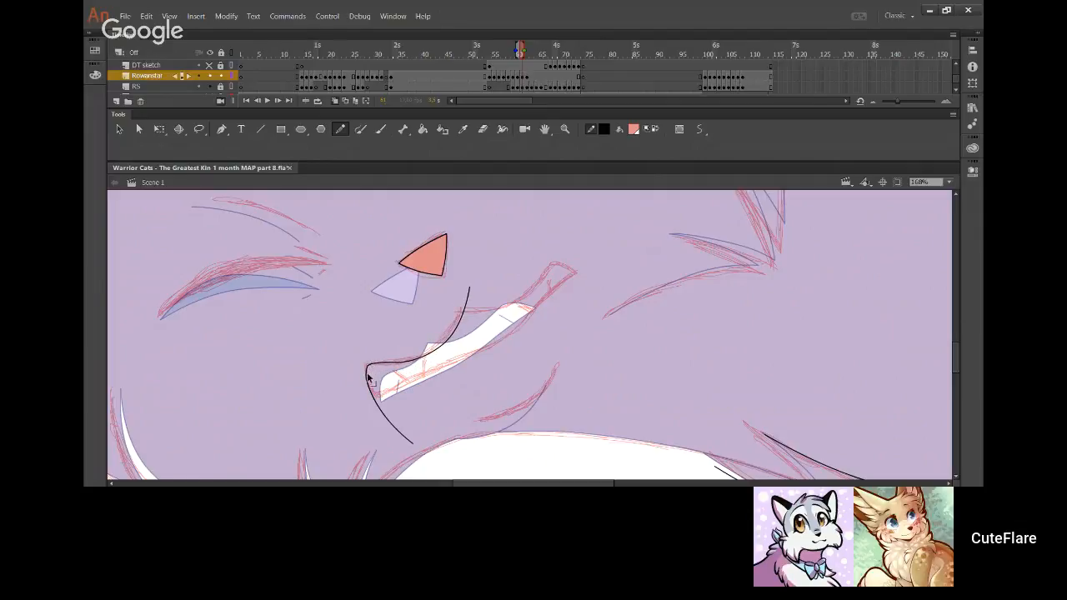
pyautogui.moveTo(373, 397)
pyautogui.mouseDown()
pyautogui.moveTo(373, 366)
pyautogui.moveTo(374, 405)
pyautogui.moveTo(361, 376)
pyautogui.mouseUp()
pyautogui.hotkey('ctrl', 'z')
pyautogui.hotkey('ctrl', 'z')
pyautogui.hotkey('ctrl', 'z')
pyautogui.hotkey('ctrl', 'z')
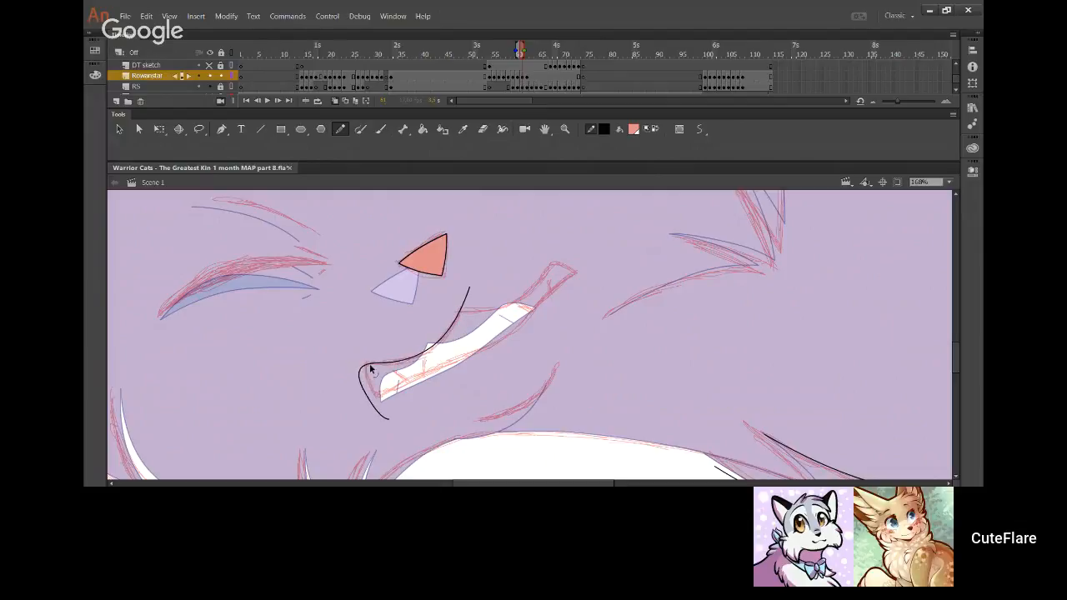
# Ink the front of the upper lip around the left mouth corner and bend the line to the sketch
pyautogui.moveTo(396, 429)
pyautogui.mouseDown()
pyautogui.moveTo(371, 359)
pyautogui.moveTo(484, 286)
pyautogui.moveTo(415, 351)
pyautogui.moveTo(375, 358)
pyautogui.moveTo(402, 433)
pyautogui.moveTo(370, 368)
pyautogui.moveTo(473, 295)
pyautogui.mouseUp()
pyautogui.hotkey('ctrl', 'z')
pyautogui.hotkey('ctrl', 'z')
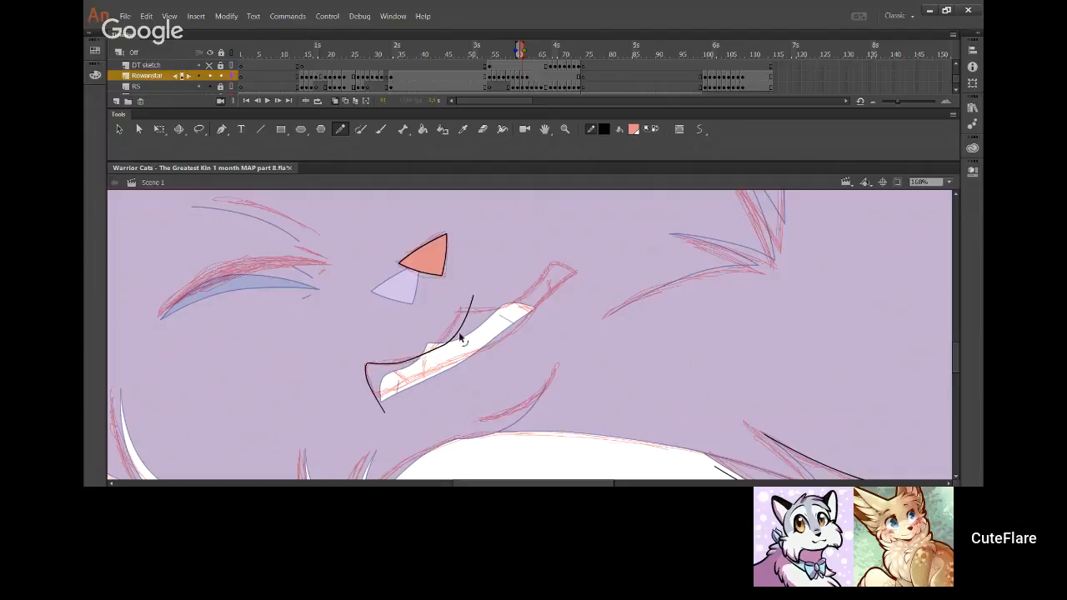
pyautogui.moveTo(463, 335); pyautogui.dragTo(465, 289)
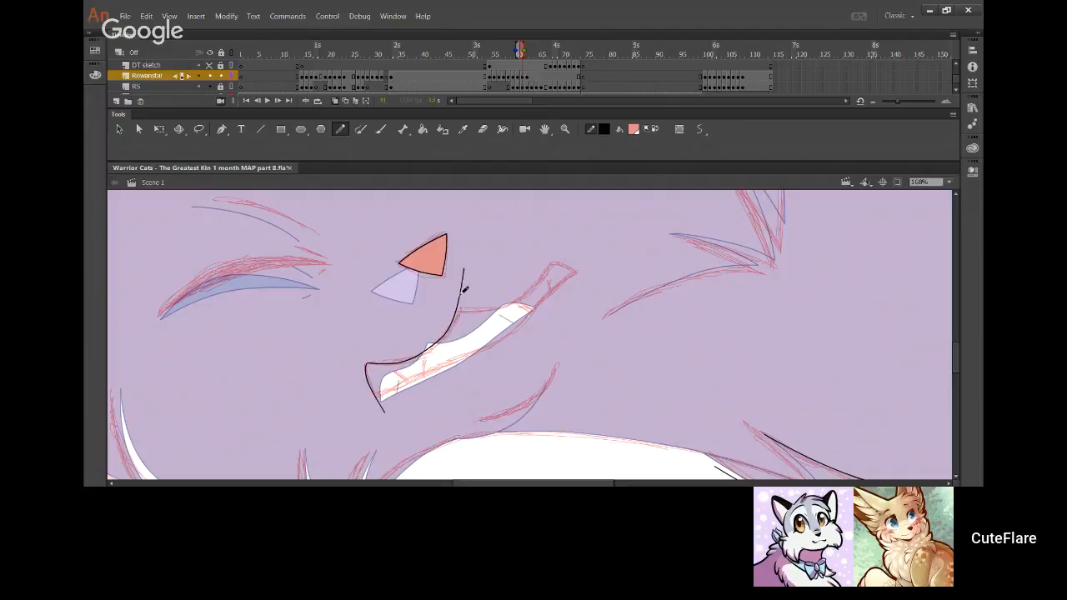
pyautogui.moveTo(427, 353); pyautogui.dragTo(453, 332)
pyautogui.moveTo(398, 370)
pyautogui.mouseDown()
pyautogui.moveTo(383, 377)
pyautogui.moveTo(423, 362)
pyautogui.moveTo(457, 327)
pyautogui.mouseUp()
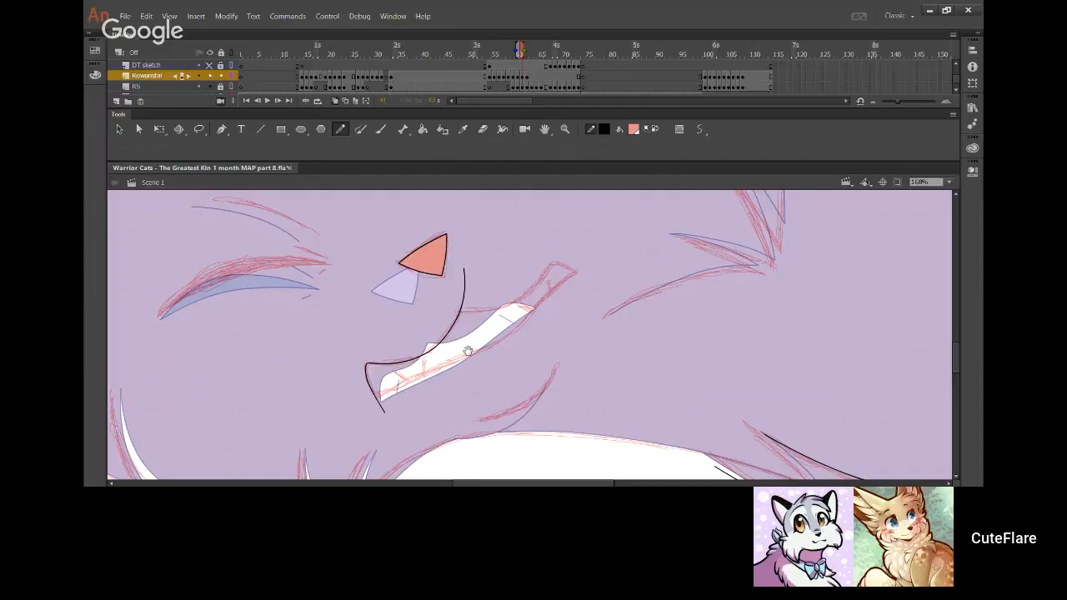
# Ink the remaining upper lip curve around the right mouth corner and delete the ends crossing below the nose
pyautogui.moveTo(468, 350); pyautogui.dragTo(439, 368)
pyautogui.moveTo(416, 329)
pyautogui.mouseDown()
pyautogui.moveTo(526, 282)
pyautogui.moveTo(574, 302)
pyautogui.moveTo(522, 288)
pyautogui.moveTo(525, 297)
pyautogui.mouseUp()
pyautogui.keyDown('ctrl'); pyautogui.click(513, 305); pyautogui.keyUp('ctrl')
pyautogui.click(429, 335)
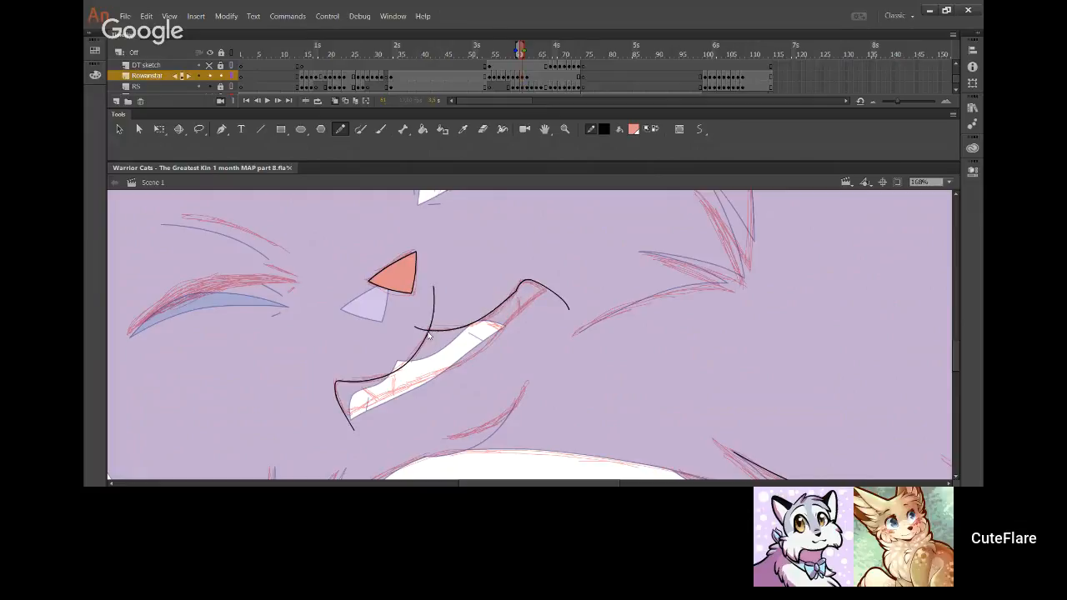
pyautogui.hotkey('ctrl', 'z')
pyautogui.moveTo(417, 330)
pyautogui.mouseDown()
pyautogui.moveTo(496, 310)
pyautogui.moveTo(524, 280)
pyautogui.moveTo(572, 303)
pyautogui.moveTo(581, 337)
pyautogui.mouseUp()
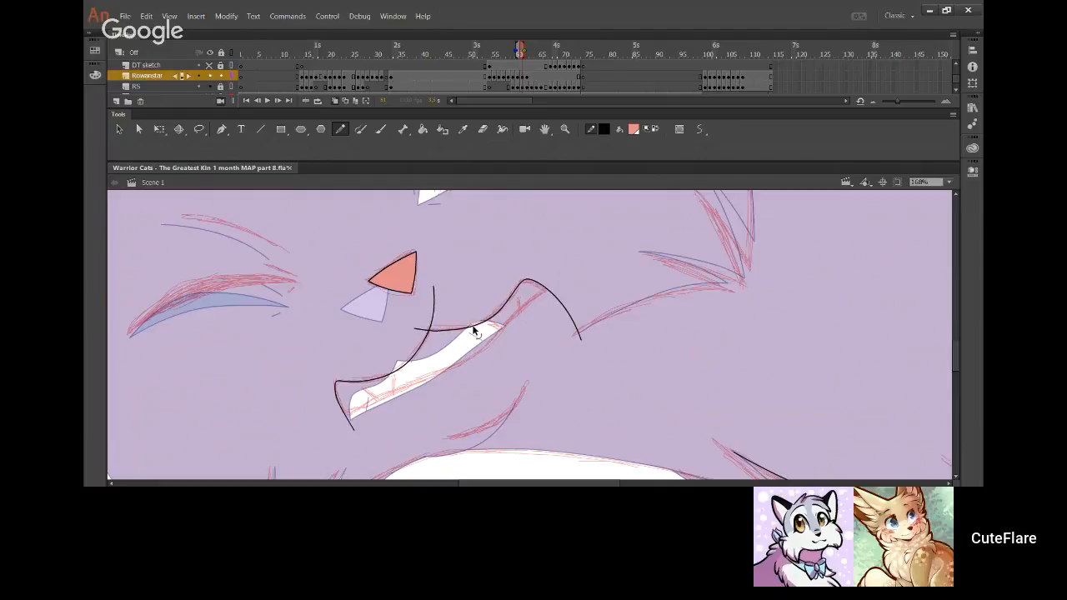
pyautogui.keyDown('ctrl'); pyautogui.click(473, 331); pyautogui.keyUp('ctrl')
pyautogui.press('Delete')
pyautogui.press('z')
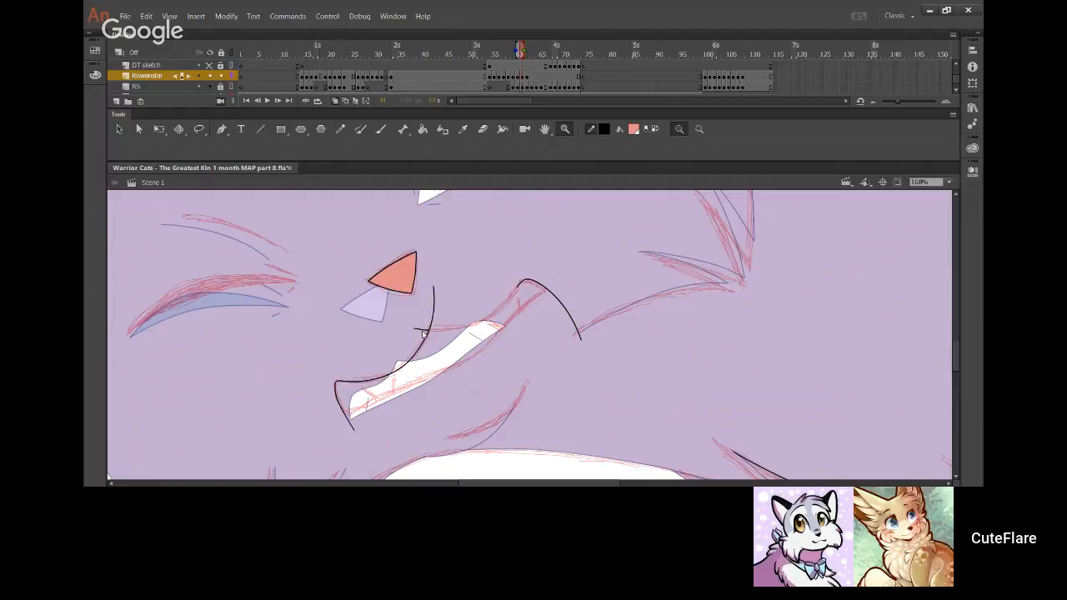
pyautogui.hotkey('ctrl', 'z')
pyautogui.press('Delete')
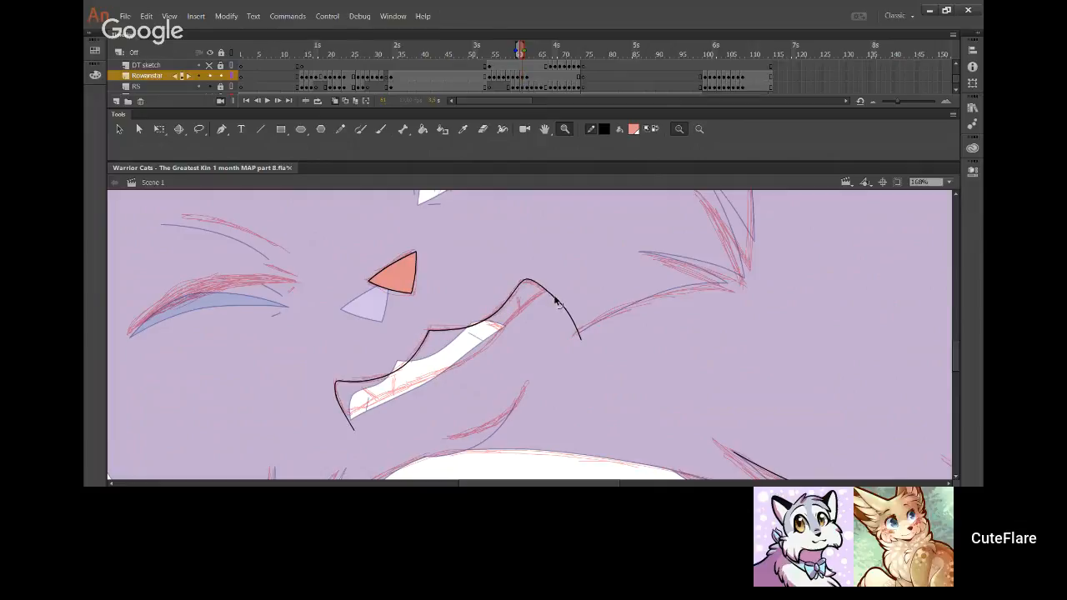
pyautogui.press('y')
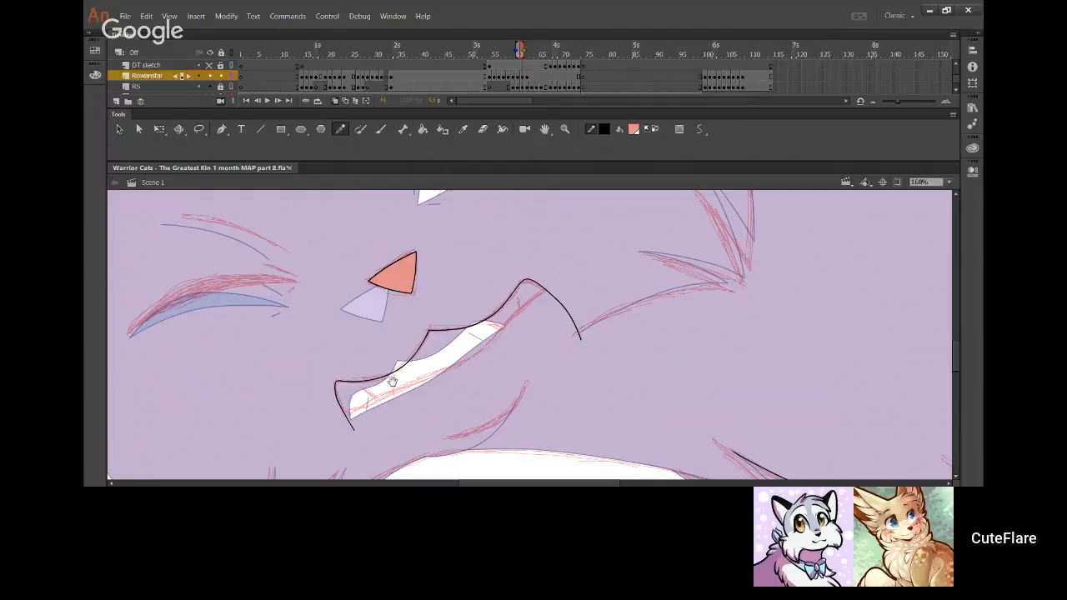
# Ink the mouth's lower edge between both corners along the sketch and trim the overshooting ends
pyautogui.moveTo(393, 382); pyautogui.dragTo(402, 345)
pyautogui.moveTo(339, 386); pyautogui.dragTo(414, 346)
pyautogui.hotkey('ctrl', 'z')
pyautogui.moveTo(344, 389); pyautogui.dragTo(542, 281)
pyautogui.hotkey('ctrl', 'z')
pyautogui.moveTo(340, 389); pyautogui.dragTo(520, 293)
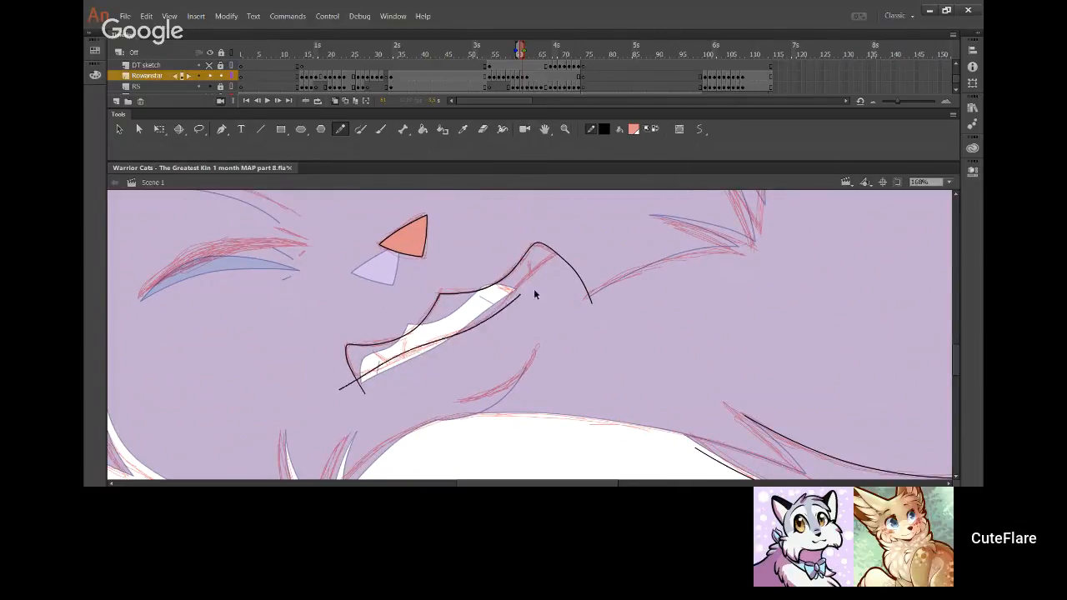
pyautogui.hotkey('ctrl', 'z')
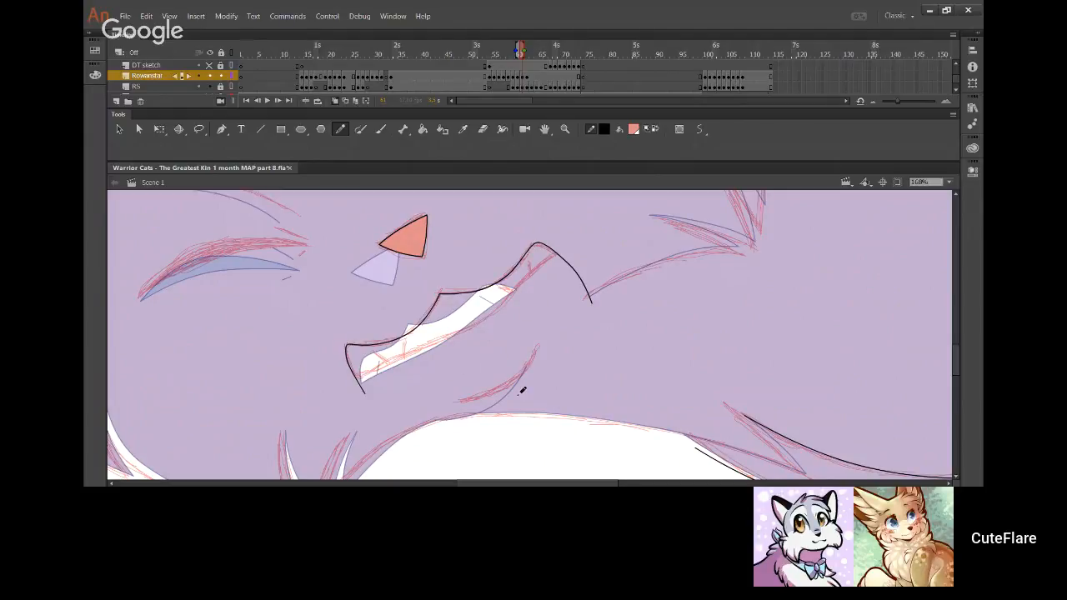
pyautogui.moveTo(350, 386)
pyautogui.mouseDown()
pyautogui.moveTo(470, 328)
pyautogui.moveTo(552, 263)
pyautogui.moveTo(592, 304)
pyautogui.mouseUp()
pyautogui.hotkey('ctrl', 'z')
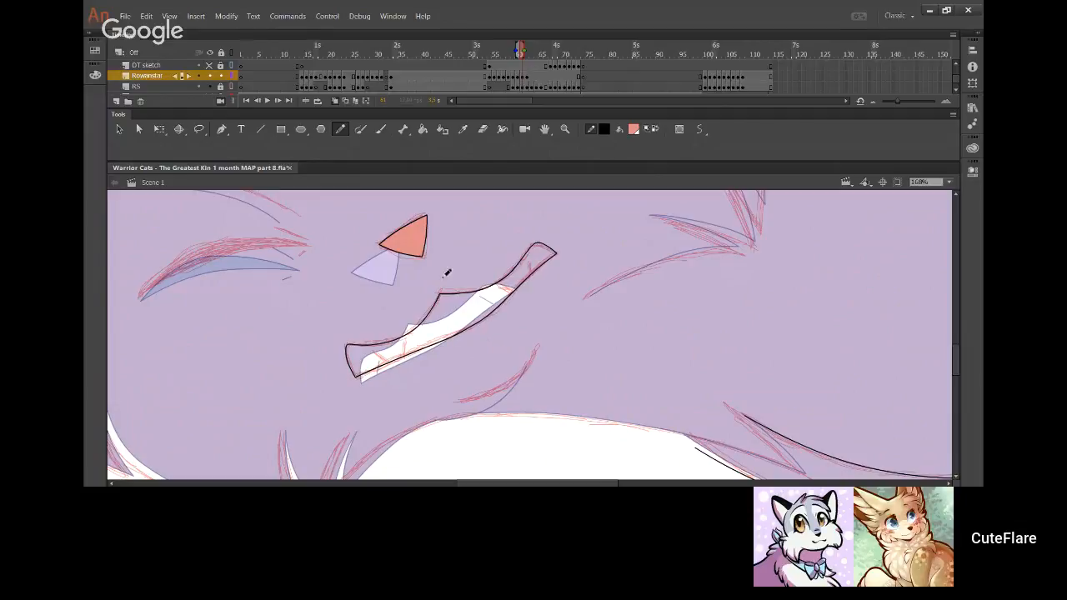
# Ink the short tooth lines inside the mouth and the curved jaw crease beneath it
pyautogui.moveTo(397, 357)
pyautogui.mouseDown()
pyautogui.moveTo(416, 320)
pyautogui.moveTo(421, 384)
pyautogui.mouseUp()
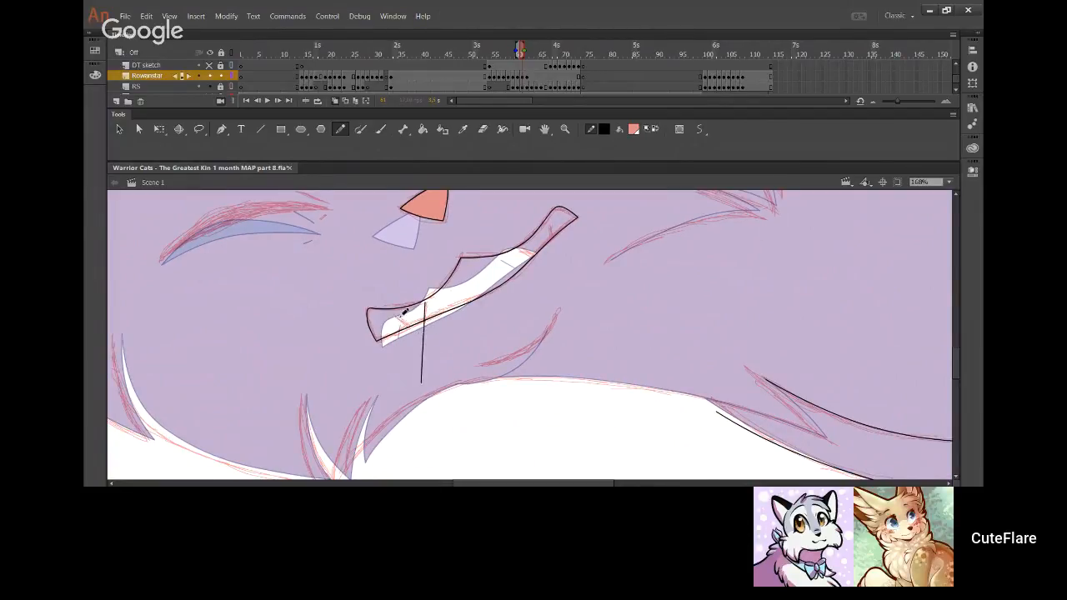
pyautogui.hotkey('ctrl', 'z')
pyautogui.moveTo(550, 224); pyautogui.dragTo(554, 254)
pyautogui.hotkey('ctrl', 'z')
pyautogui.moveTo(480, 360); pyautogui.dragTo(563, 310)
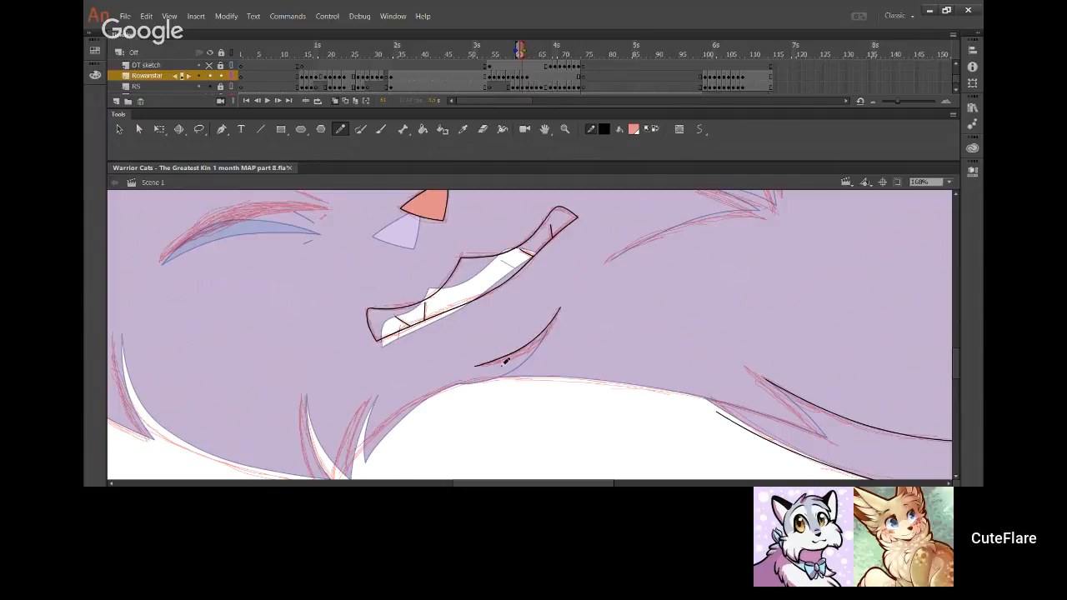
pyautogui.moveTo(505, 361); pyautogui.dragTo(530, 350)
# Ink the long throat line from the chin tuft to the tip of the fur spike on the neck
pyautogui.moveTo(615, 440); pyautogui.dragTo(637, 396)
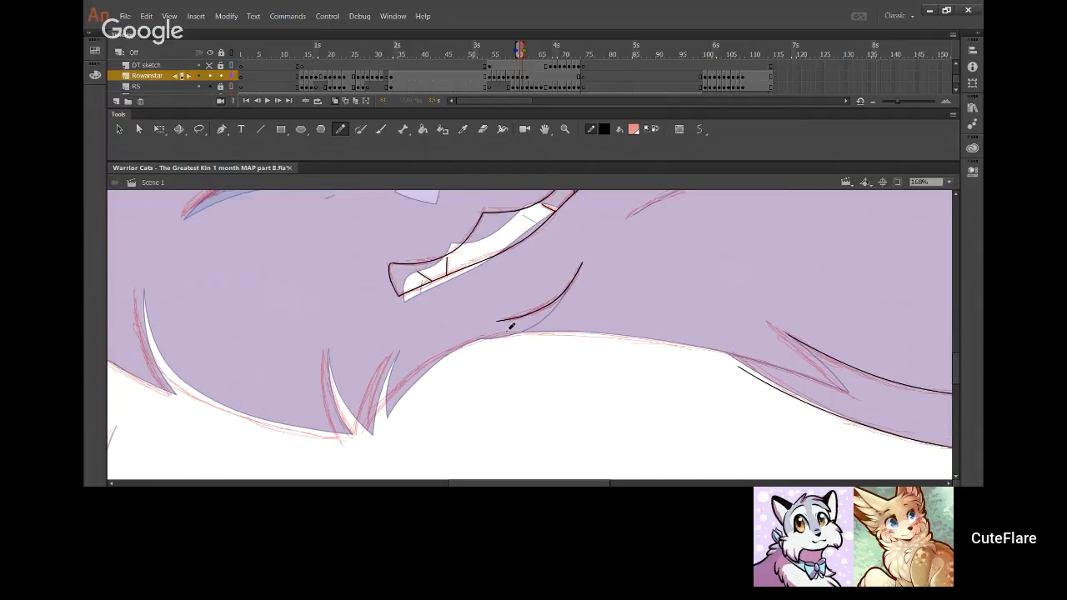
pyautogui.moveTo(645, 309); pyautogui.dragTo(621, 299)
pyautogui.moveTo(342, 412)
pyautogui.mouseDown()
pyautogui.moveTo(442, 326)
pyautogui.moveTo(609, 325)
pyautogui.moveTo(791, 356)
pyautogui.moveTo(823, 384)
pyautogui.mouseUp()
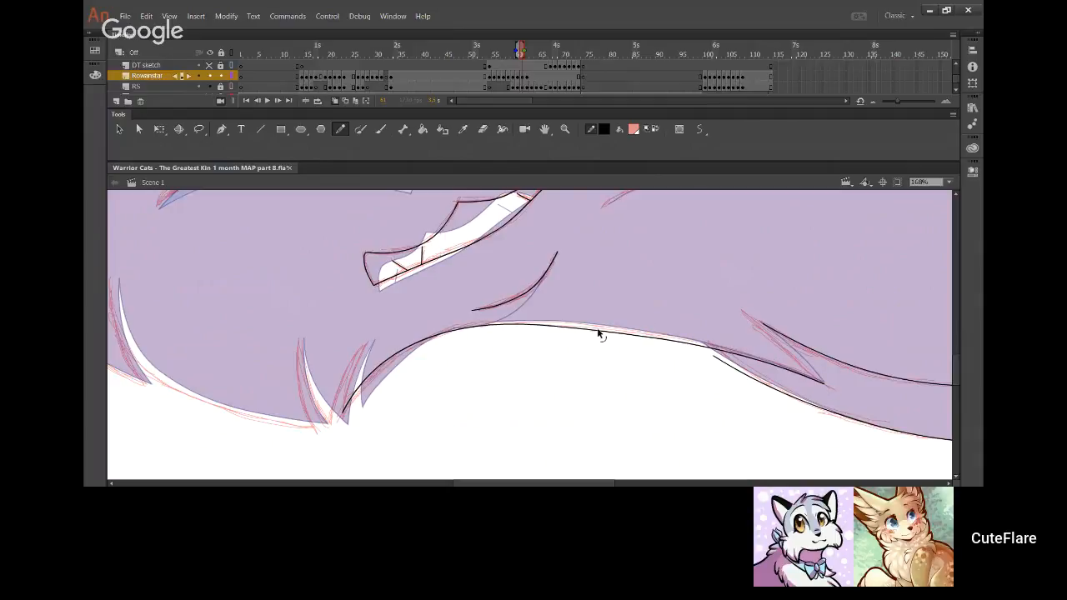
# Bend the throat underline and the fur line beside it to follow the red sketch, joining their ends
pyautogui.moveTo(599, 331); pyautogui.dragTo(600, 325)
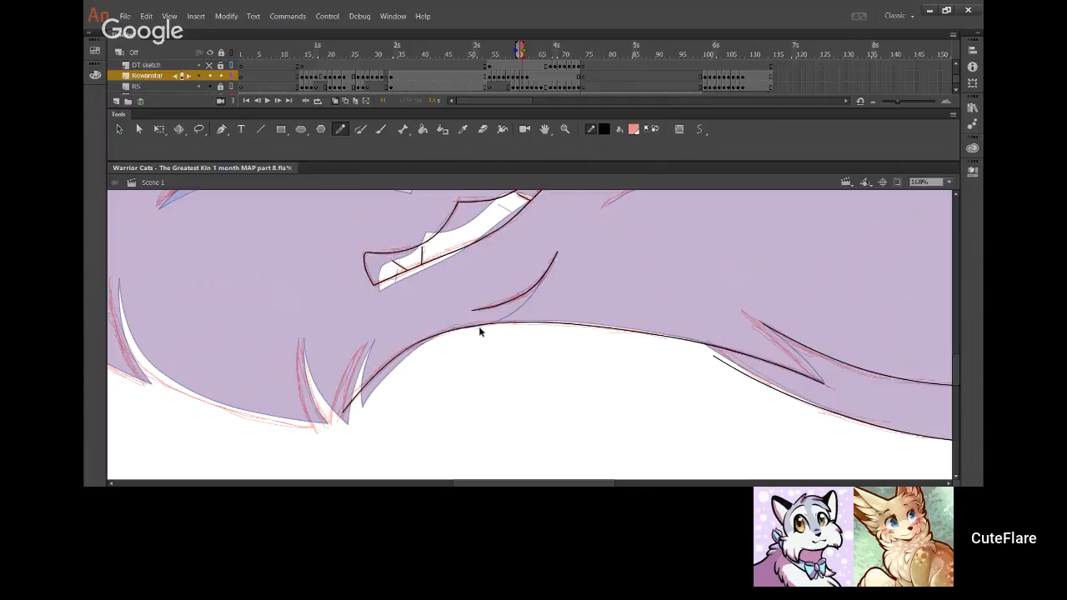
pyautogui.moveTo(479, 326); pyautogui.dragTo(471, 322)
pyautogui.moveTo(737, 344); pyautogui.dragTo(666, 355)
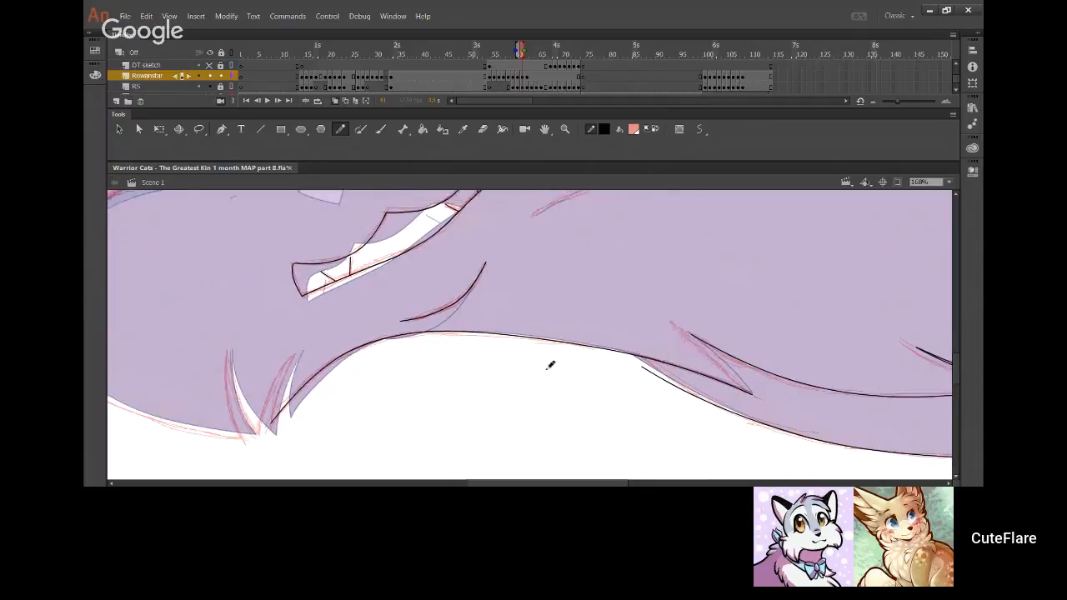
pyautogui.moveTo(635, 396); pyautogui.dragTo(508, 390)
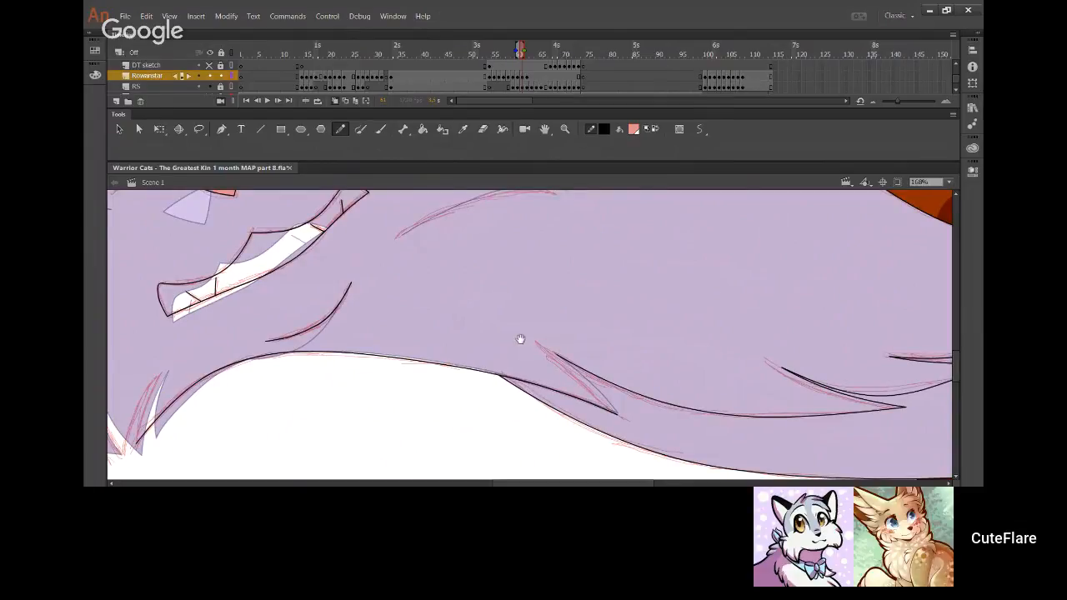
pyautogui.moveTo(609, 366); pyautogui.dragTo(581, 346)
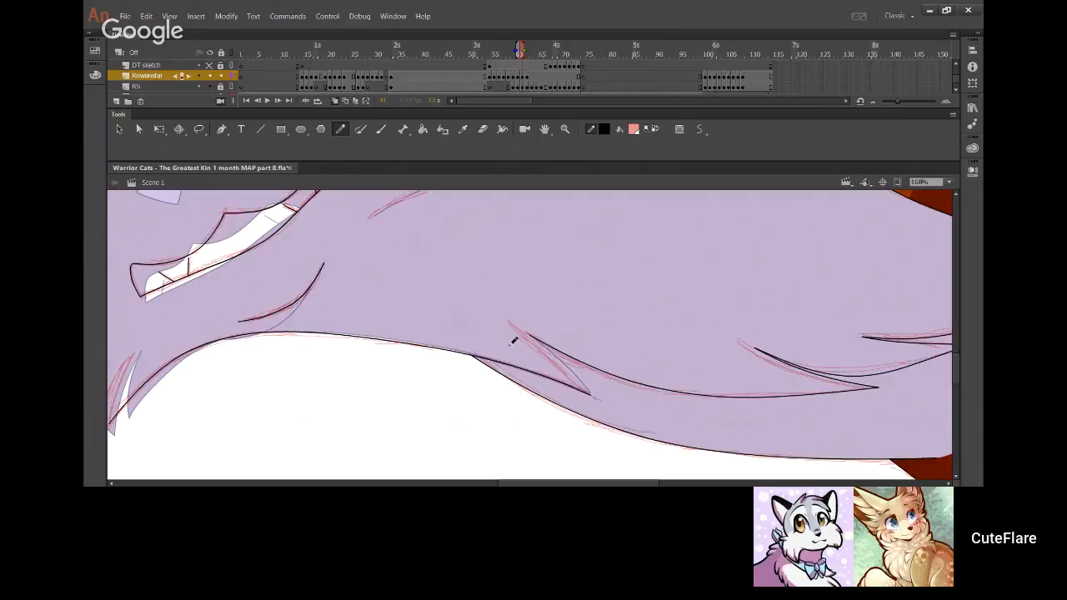
# Draw the two strokes of the pointed chin fur tuft with the Pencil and delete their overhanging ends
pyautogui.moveTo(335, 283); pyautogui.dragTo(724, 272)
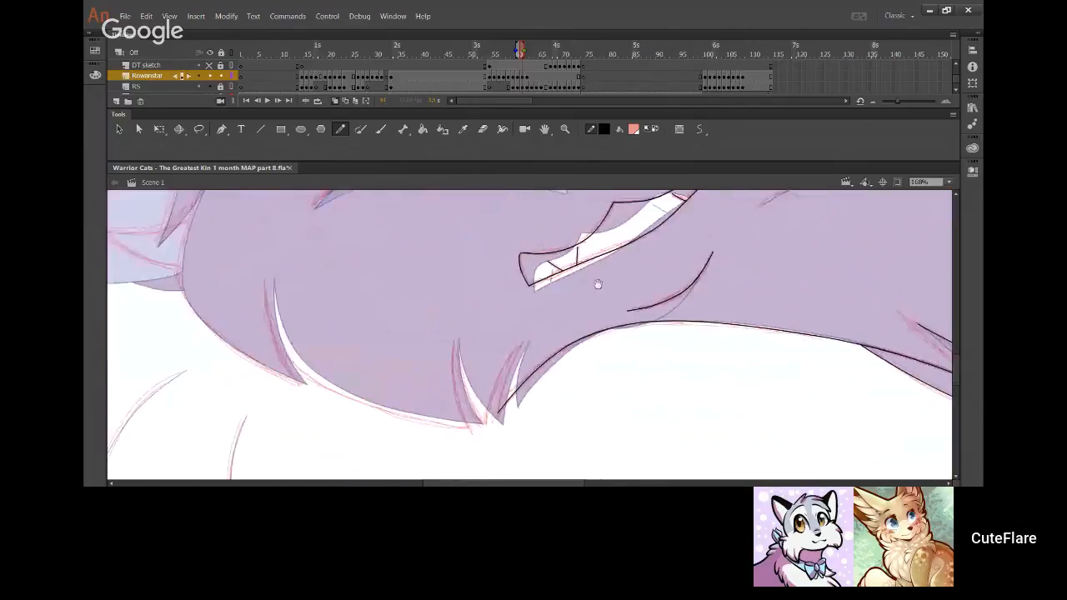
pyautogui.moveTo(454, 344); pyautogui.dragTo(545, 477)
pyautogui.hotkey('ctrl', 'z')
pyautogui.moveTo(454, 342)
pyautogui.mouseDown()
pyautogui.moveTo(532, 459)
pyautogui.moveTo(510, 359)
pyautogui.moveTo(524, 340)
pyautogui.moveTo(512, 357)
pyautogui.mouseUp()
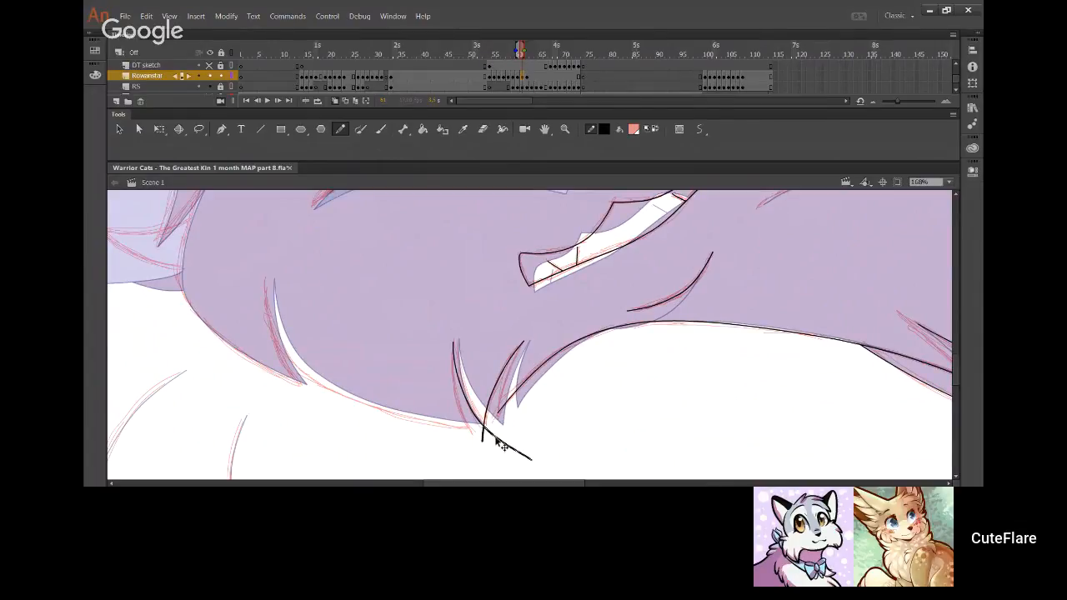
pyautogui.moveTo(479, 436); pyautogui.dragTo(530, 465)
pyautogui.press('Delete')
# Ink the long jaw curve from the inner cheek to the chin tuft, smoothing its upper part along the sketch
pyautogui.moveTo(441, 452); pyautogui.dragTo(598, 425)
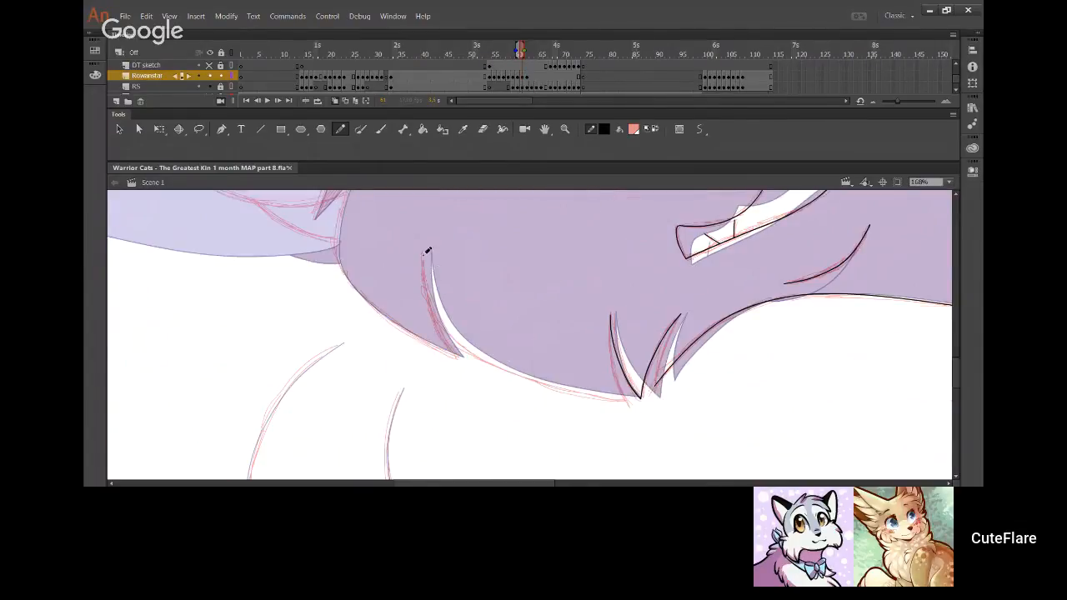
pyautogui.moveTo(422, 252)
pyautogui.mouseDown()
pyautogui.moveTo(430, 291)
pyautogui.moveTo(502, 370)
pyautogui.mouseUp()
pyautogui.hotkey('ctrl', 'z')
pyautogui.moveTo(425, 247)
pyautogui.mouseDown()
pyautogui.moveTo(499, 366)
pyautogui.moveTo(638, 409)
pyautogui.mouseUp()
pyautogui.hotkey('ctrl', 'z')
pyautogui.moveTo(427, 243)
pyautogui.mouseDown()
pyautogui.moveTo(461, 338)
pyautogui.moveTo(523, 378)
pyautogui.moveTo(569, 392)
pyautogui.mouseUp()
pyautogui.hotkey('ctrl', 'z')
pyautogui.moveTo(422, 248)
pyautogui.mouseDown()
pyautogui.moveTo(435, 305)
pyautogui.moveTo(460, 341)
pyautogui.moveTo(590, 401)
pyautogui.moveTo(628, 400)
pyautogui.mouseUp()
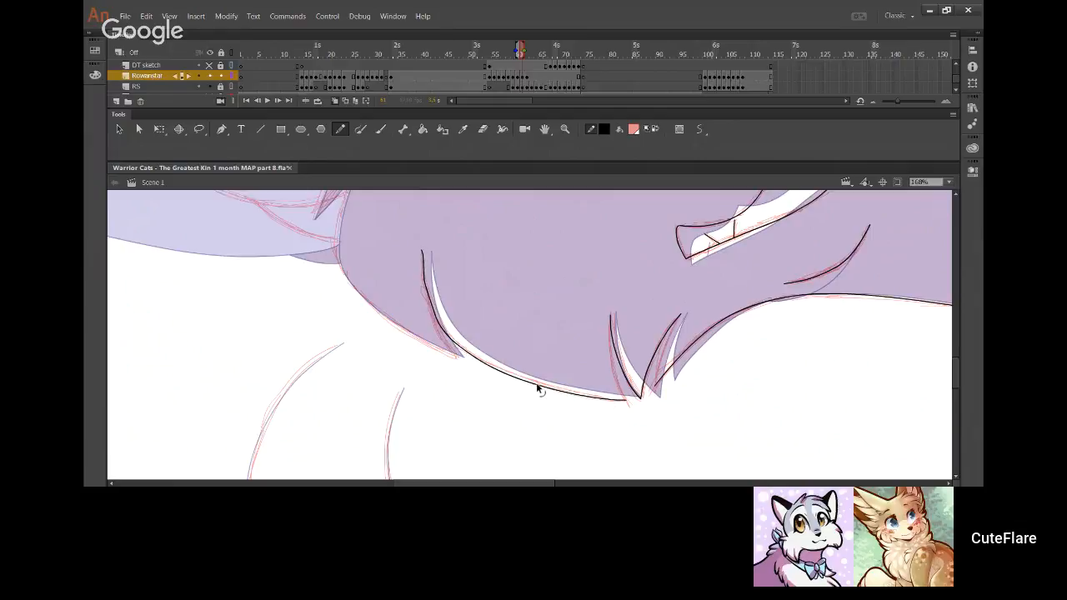
pyautogui.moveTo(434, 310); pyautogui.dragTo(423, 250)
pyautogui.keyDown('ctrl'); pyautogui.click(430, 296); pyautogui.keyUp('ctrl')
pyautogui.press('Delete')
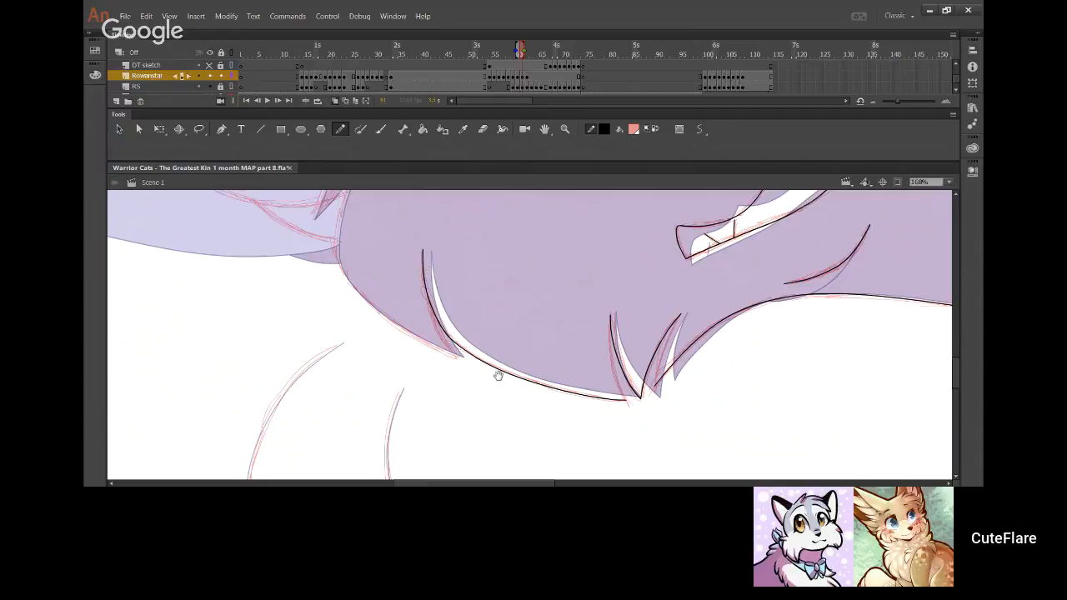
pyautogui.moveTo(476, 346); pyautogui.dragTo(441, 308)
# Draw the two long curved lines below the head, running past the stage edge, and bend them to the sketch
pyautogui.moveTo(443, 426); pyautogui.dragTo(524, 310)
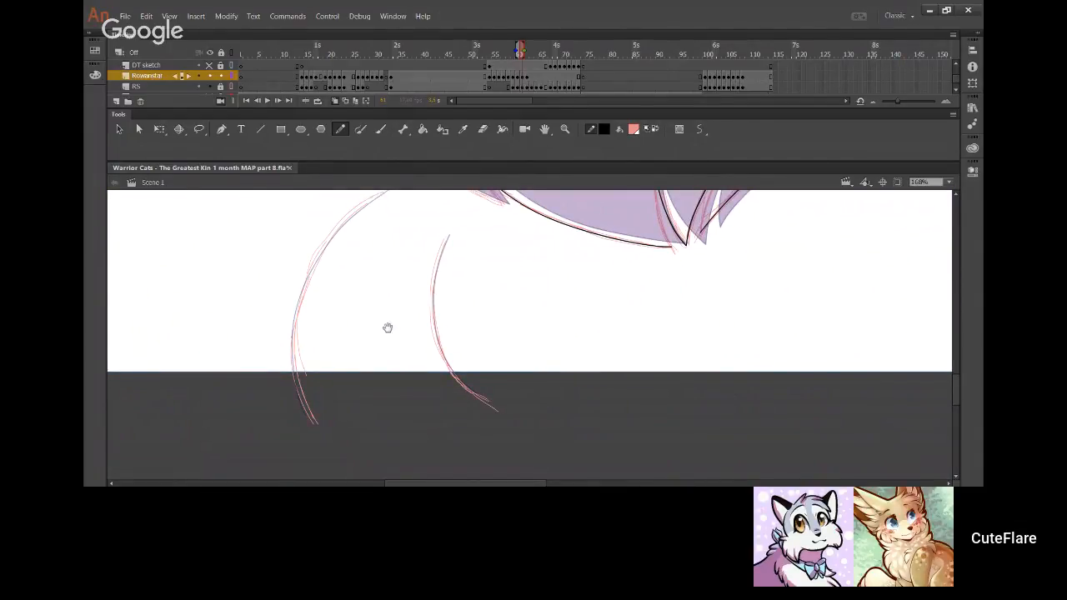
pyautogui.moveTo(358, 366); pyautogui.dragTo(354, 384)
pyautogui.moveTo(308, 433); pyautogui.dragTo(291, 334)
pyautogui.hotkey('ctrl', 'z')
pyautogui.moveTo(308, 435)
pyautogui.mouseDown()
pyautogui.moveTo(305, 292)
pyautogui.moveTo(378, 210)
pyautogui.mouseUp()
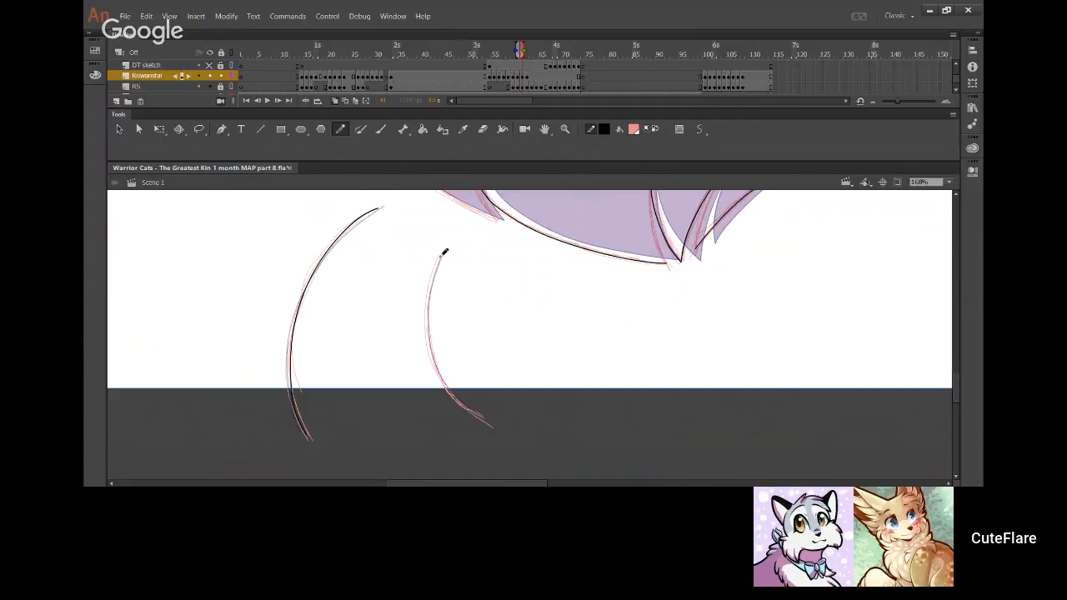
pyautogui.moveTo(444, 252)
pyautogui.mouseDown()
pyautogui.moveTo(431, 305)
pyautogui.moveTo(445, 376)
pyautogui.moveTo(495, 420)
pyautogui.mouseUp()
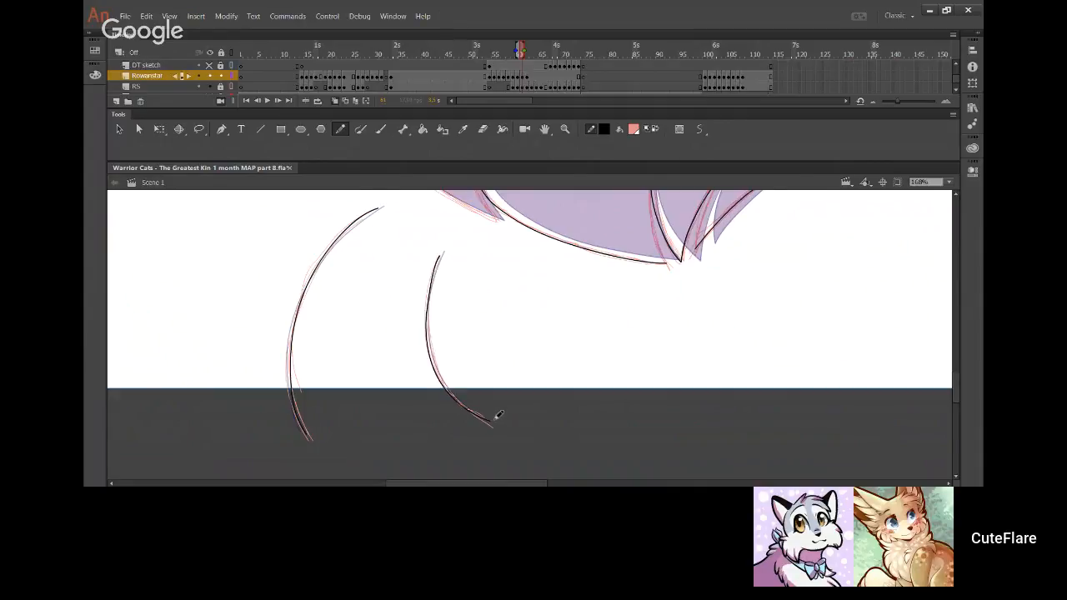
pyautogui.moveTo(429, 285); pyautogui.dragTo(429, 288)
pyautogui.moveTo(435, 366); pyautogui.dragTo(439, 373)
pyautogui.moveTo(433, 280); pyautogui.dragTo(430, 284)
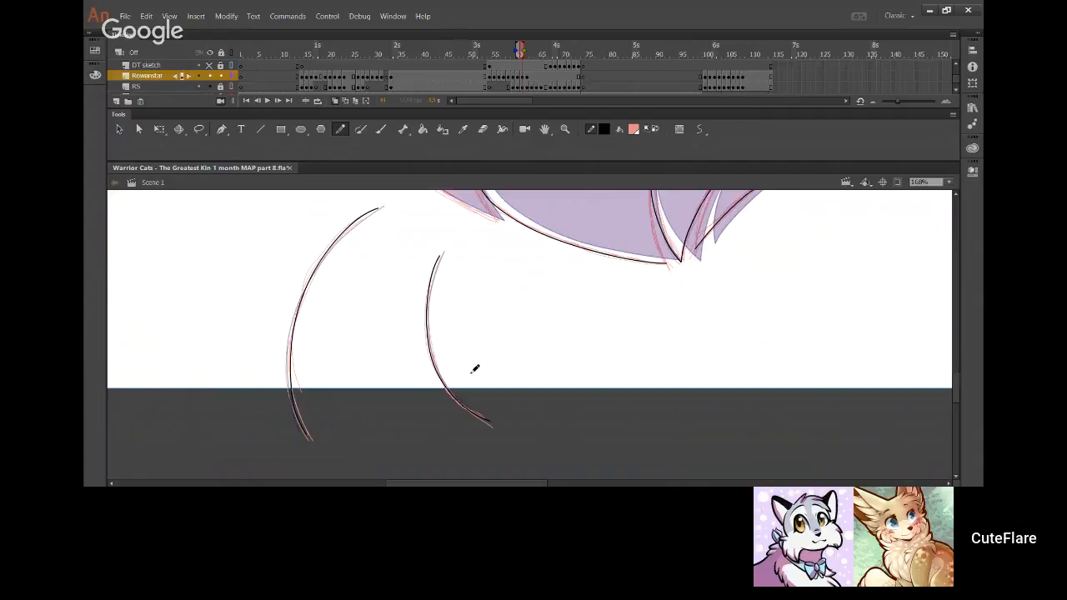
# Draw the outer cheek outline from the lower cheek point up to the ear base and bend it to the sketch
pyautogui.moveTo(573, 211); pyautogui.dragTo(460, 383)
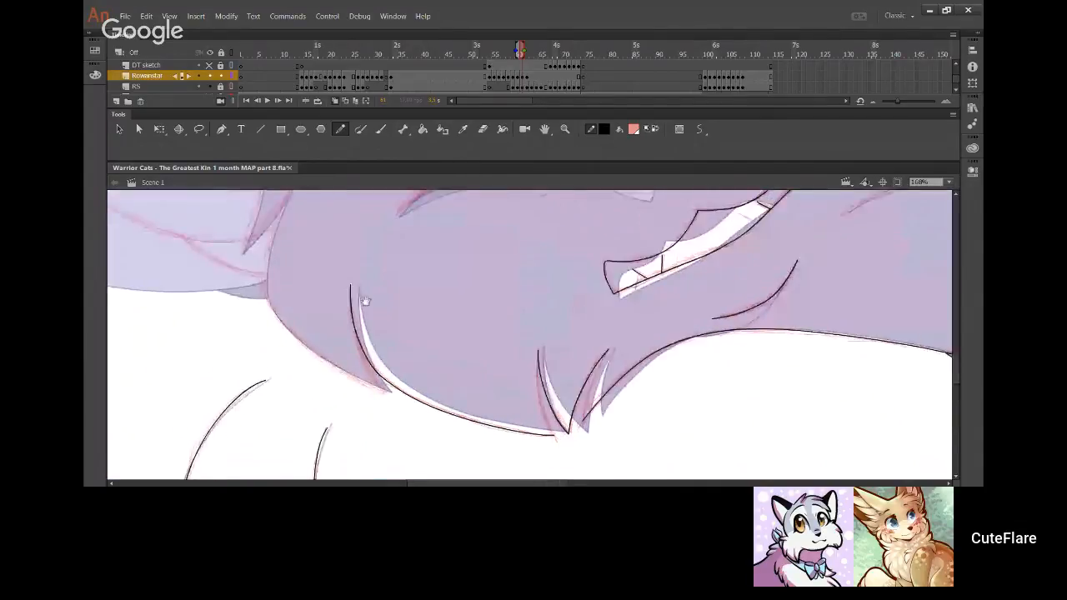
pyautogui.moveTo(366, 301); pyautogui.dragTo(429, 354)
pyautogui.moveTo(439, 440)
pyautogui.mouseDown()
pyautogui.moveTo(337, 360)
pyautogui.moveTo(354, 254)
pyautogui.mouseUp()
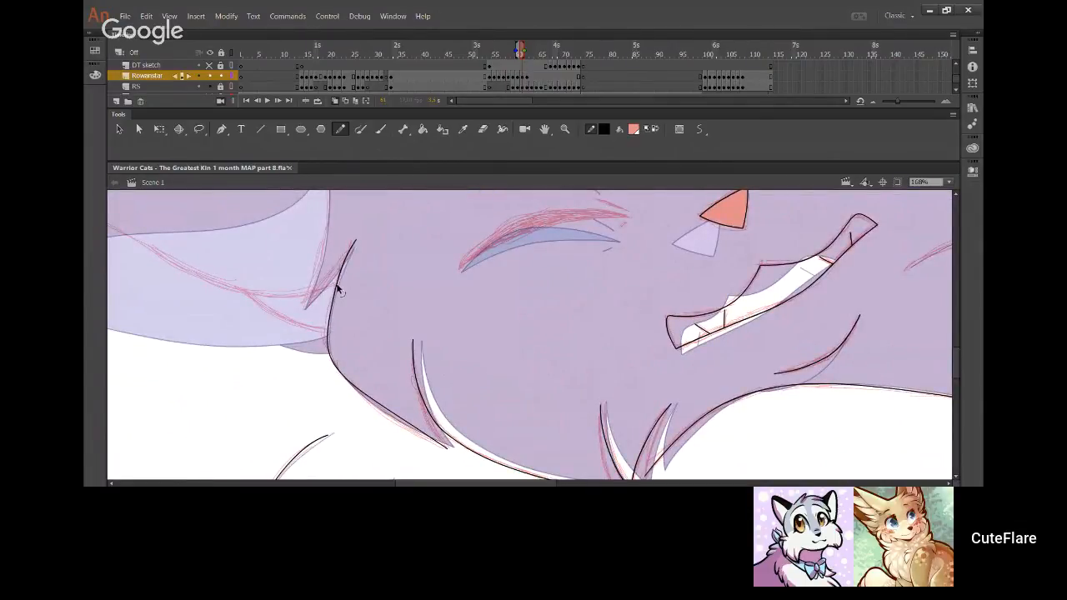
pyautogui.moveTo(385, 418); pyautogui.dragTo(396, 420)
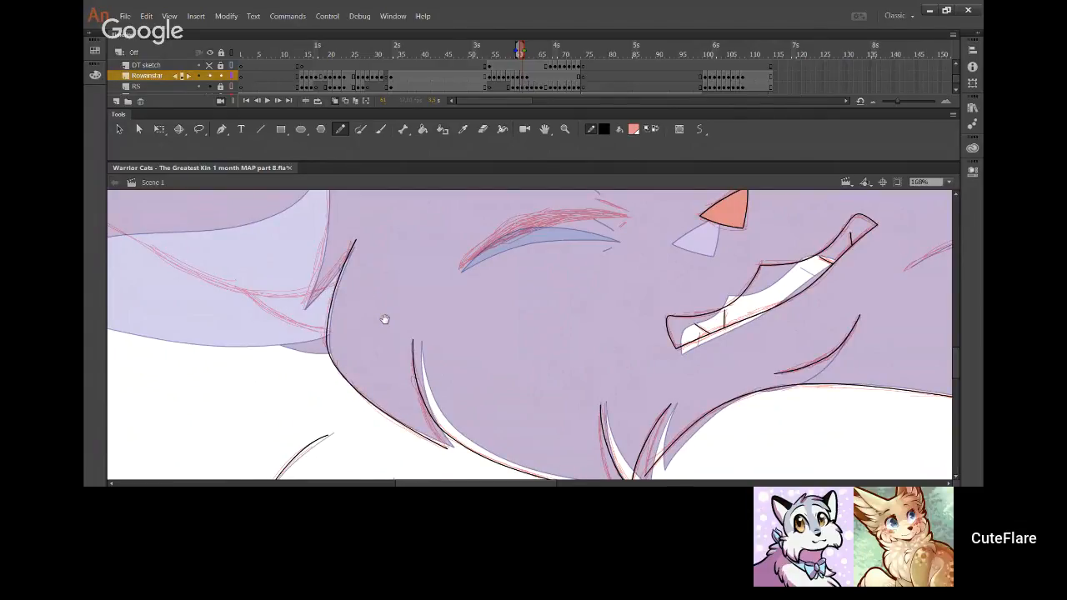
# Ink the fur tuft at the ear base and the head's side outline above it, bending both onto the sketch
pyautogui.moveTo(384, 319)
pyautogui.mouseDown()
pyautogui.moveTo(436, 306)
pyautogui.moveTo(459, 383)
pyautogui.moveTo(467, 326)
pyautogui.moveTo(374, 457)
pyautogui.moveTo(505, 351)
pyautogui.mouseUp()
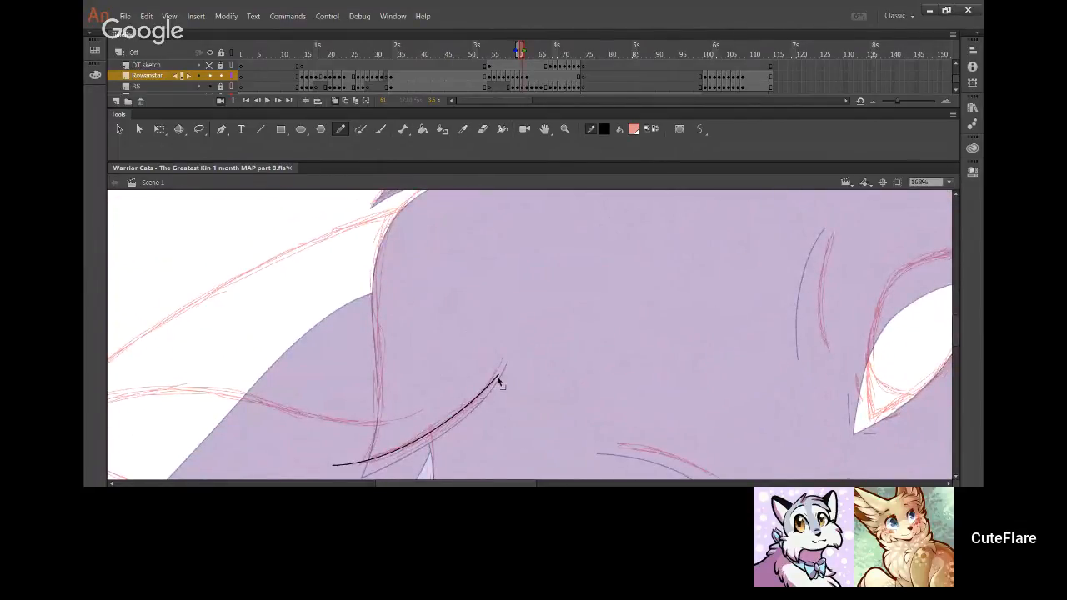
pyautogui.moveTo(482, 386); pyautogui.dragTo(491, 385)
pyautogui.moveTo(353, 472)
pyautogui.mouseDown()
pyautogui.moveTo(387, 389)
pyautogui.moveTo(388, 226)
pyautogui.moveTo(410, 192)
pyautogui.mouseUp()
pyautogui.moveTo(378, 317)
pyautogui.mouseDown()
pyautogui.moveTo(373, 303)
pyautogui.moveTo(389, 355)
pyautogui.moveTo(375, 373)
pyautogui.mouseUp()
pyautogui.moveTo(424, 255)
pyautogui.mouseDown()
pyautogui.moveTo(503, 245)
pyautogui.moveTo(465, 246)
pyautogui.mouseUp()
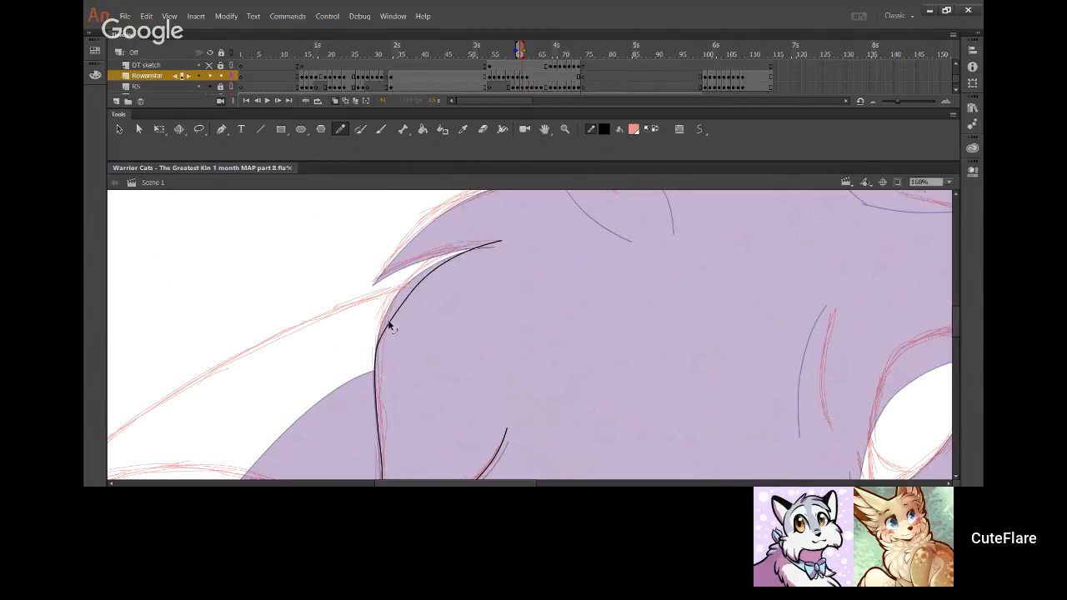
pyautogui.moveTo(387, 321); pyautogui.dragTo(392, 298)
pyautogui.moveTo(452, 262); pyautogui.dragTo(460, 250)
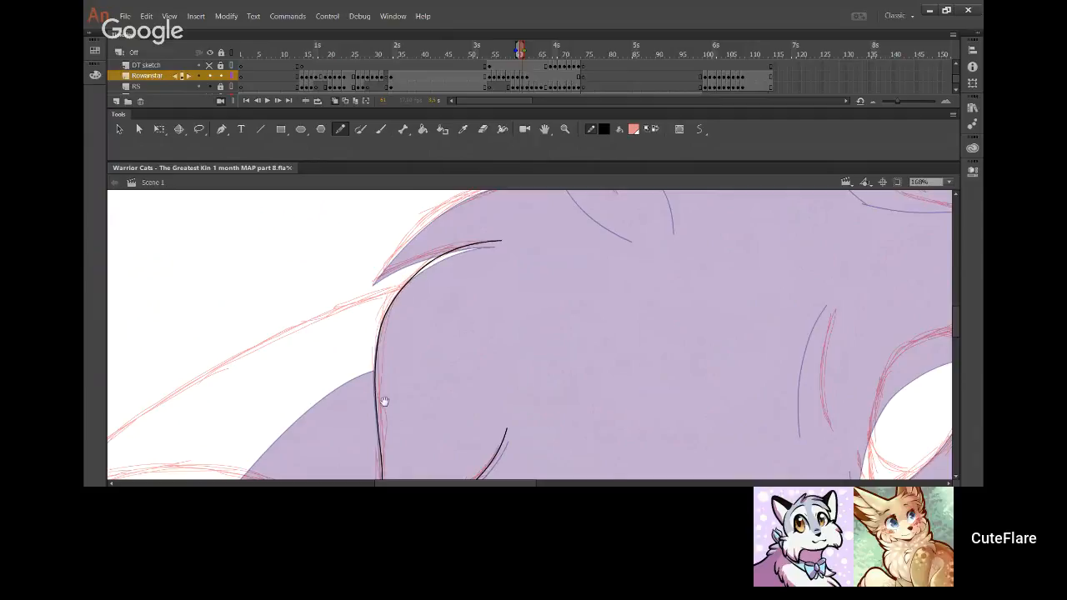
# Clean up the point of the ear-base tuft and draw the line from it down to the cheek fur
pyautogui.scroll(-5, 385, 401)
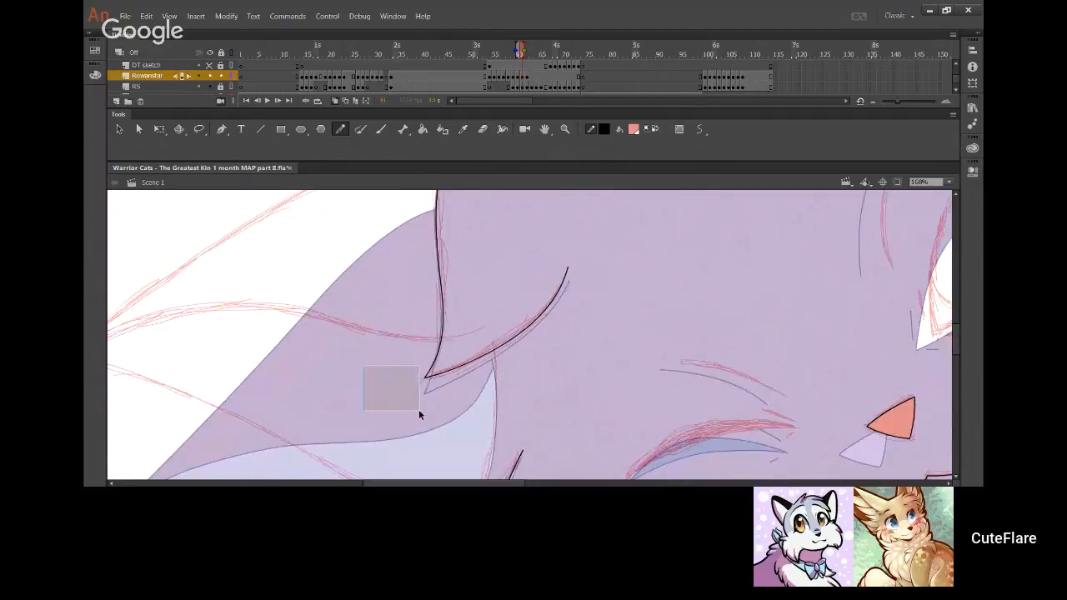
pyautogui.moveTo(525, 421); pyautogui.dragTo(446, 328)
pyautogui.moveTo(391, 418); pyautogui.dragTo(422, 330)
pyautogui.moveTo(412, 366); pyautogui.dragTo(417, 239)
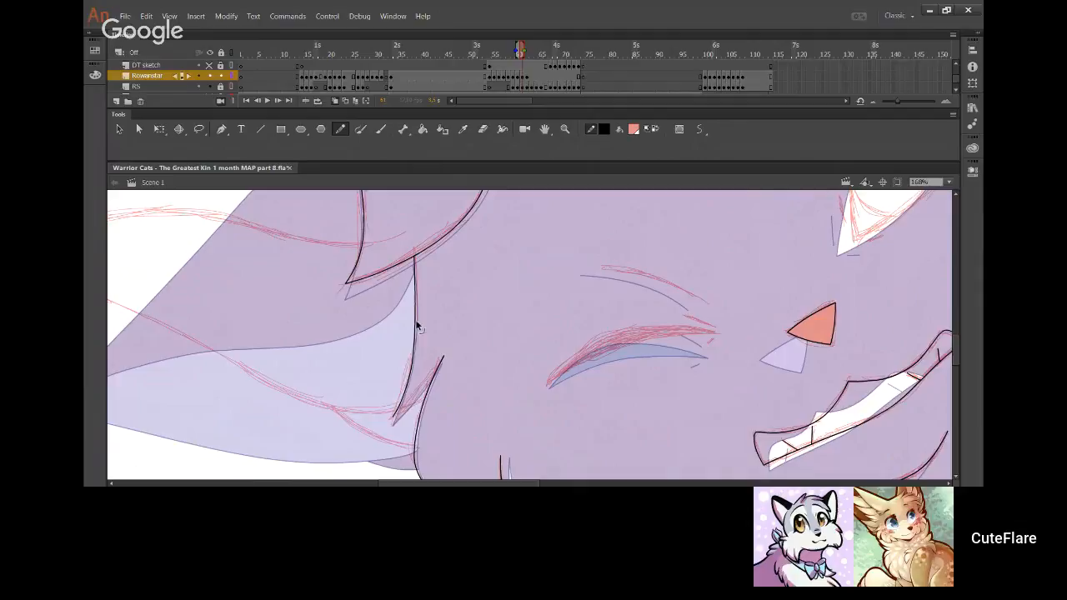
# Draw the brow lines above the closed eye and beside the open eye, curving them to match the sketch
pyautogui.moveTo(492, 423); pyautogui.dragTo(354, 230)
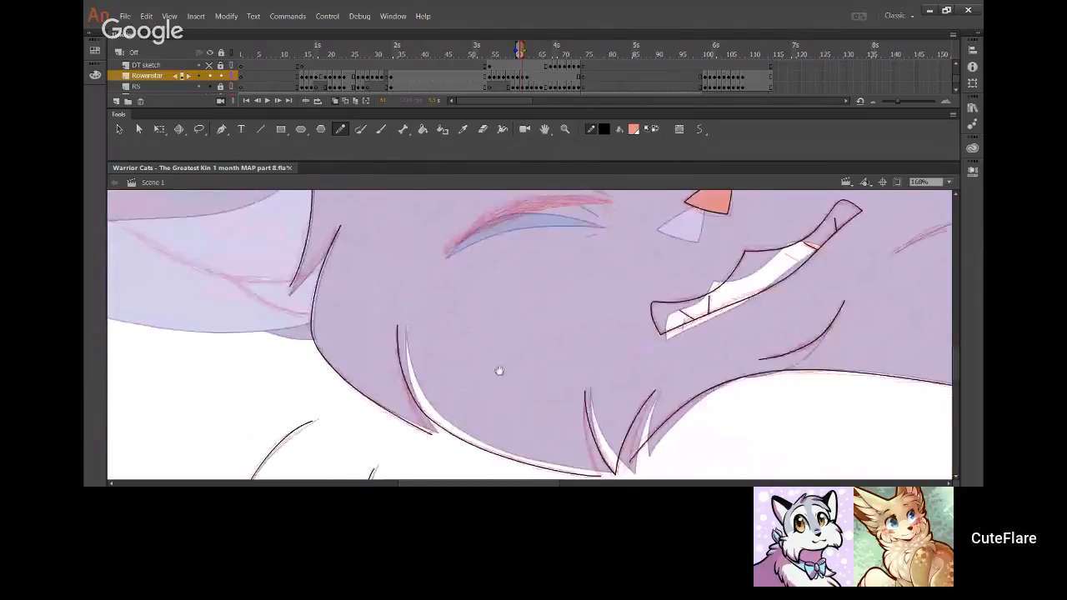
pyautogui.moveTo(635, 367); pyautogui.dragTo(492, 334)
pyautogui.moveTo(513, 262); pyautogui.dragTo(375, 345)
pyautogui.moveTo(511, 318)
pyautogui.mouseDown()
pyautogui.moveTo(487, 396)
pyautogui.moveTo(641, 454)
pyautogui.mouseUp()
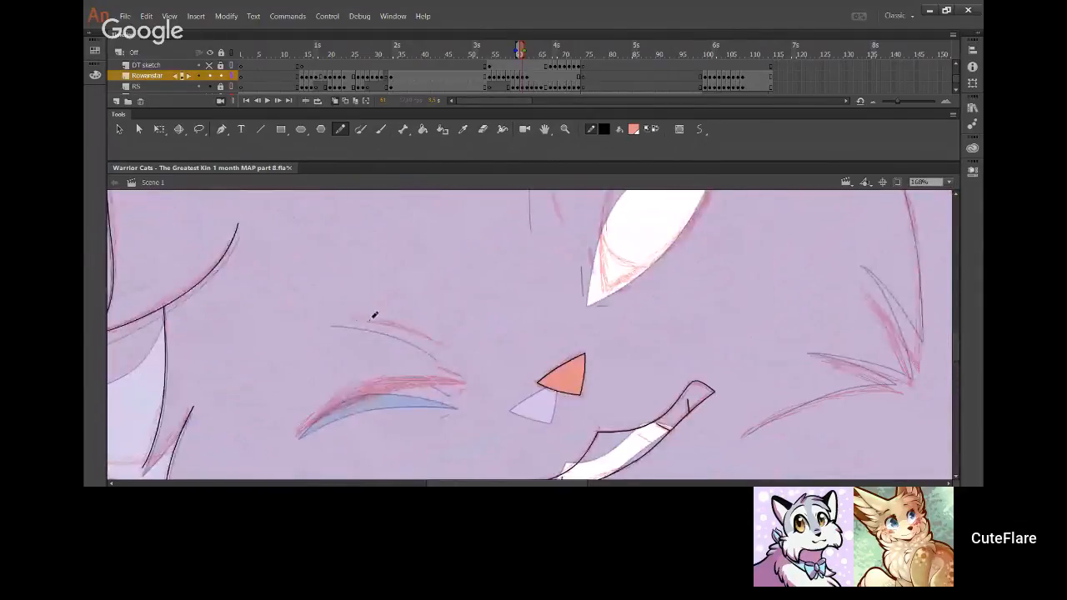
pyautogui.moveTo(351, 317)
pyautogui.mouseDown()
pyautogui.moveTo(423, 331)
pyautogui.moveTo(459, 355)
pyautogui.mouseUp()
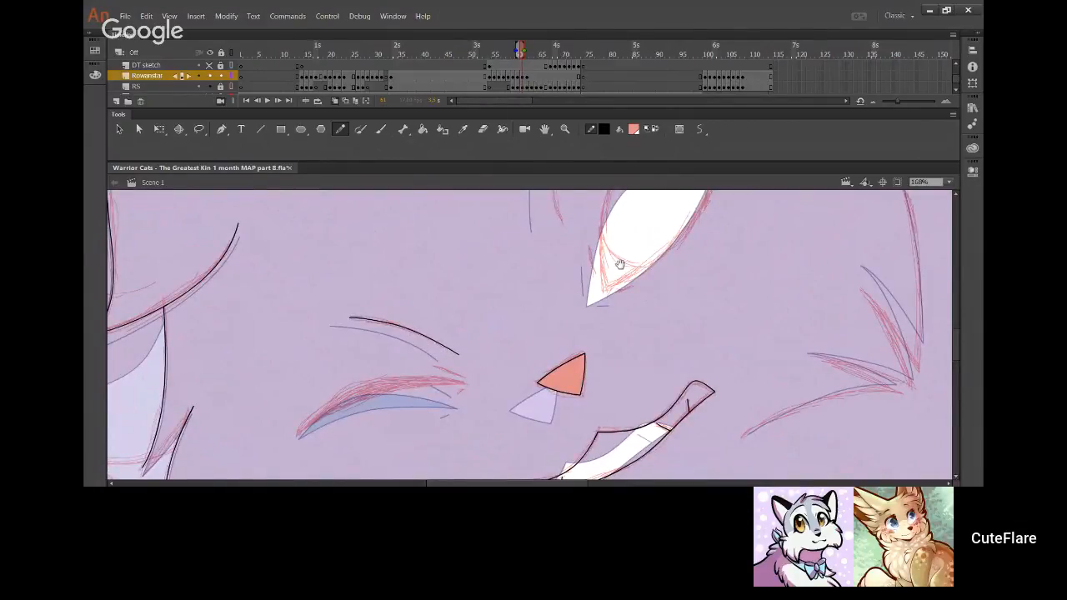
pyautogui.moveTo(621, 264); pyautogui.dragTo(456, 378)
pyautogui.moveTo(399, 340); pyautogui.dragTo(398, 227)
pyautogui.moveTo(392, 272); pyautogui.dragTo(392, 257)
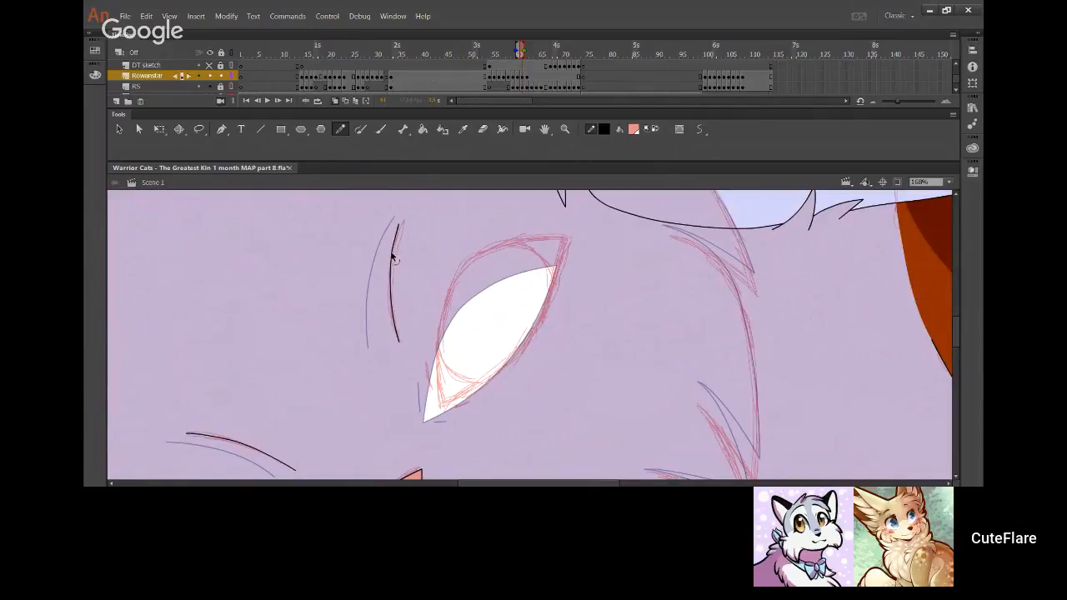
# Outline the open eye with an upper lid curve and a lower lid line that cross at both corners
pyautogui.hscroll(-1, 406, 350)
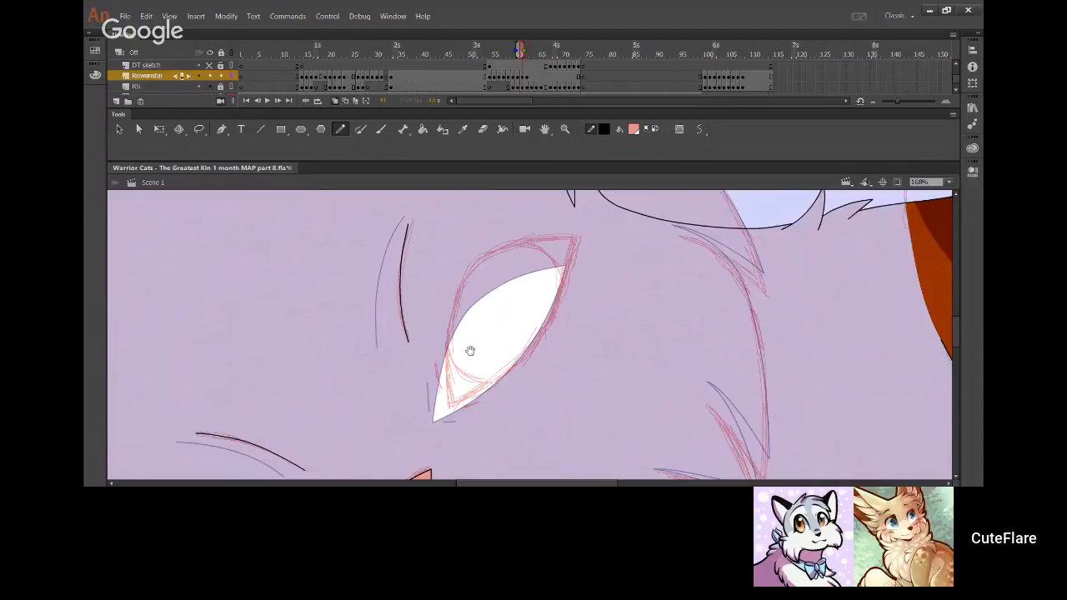
pyautogui.hscroll(5, 469, 350)
pyautogui.moveTo(379, 431)
pyautogui.mouseDown()
pyautogui.moveTo(381, 321)
pyautogui.moveTo(396, 272)
pyautogui.moveTo(426, 246)
pyautogui.moveTo(474, 237)
pyautogui.moveTo(540, 257)
pyautogui.mouseUp()
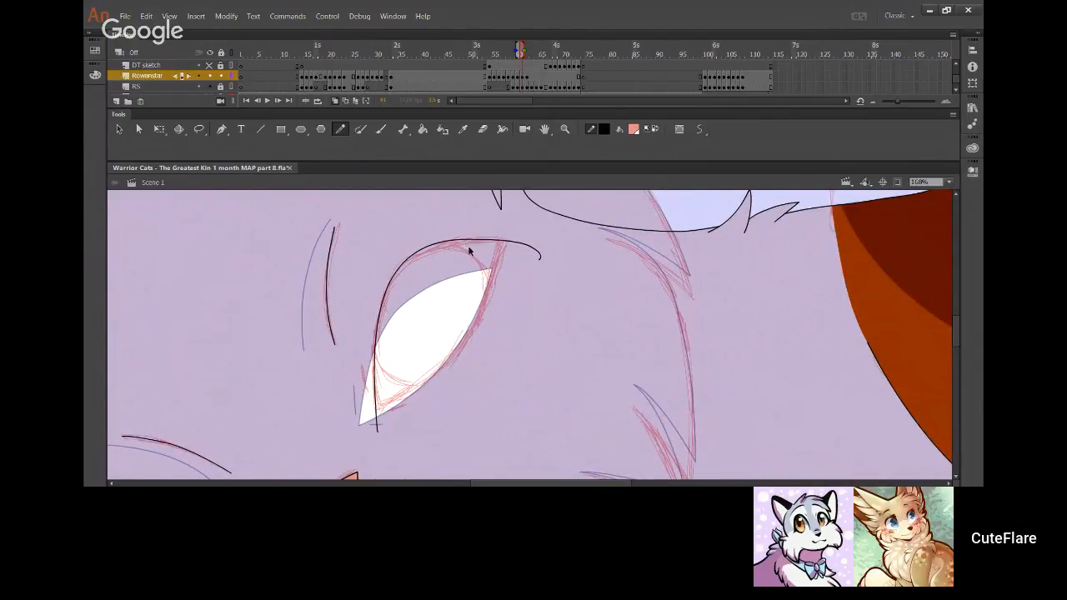
pyautogui.hotkey('ctrl', 'z')
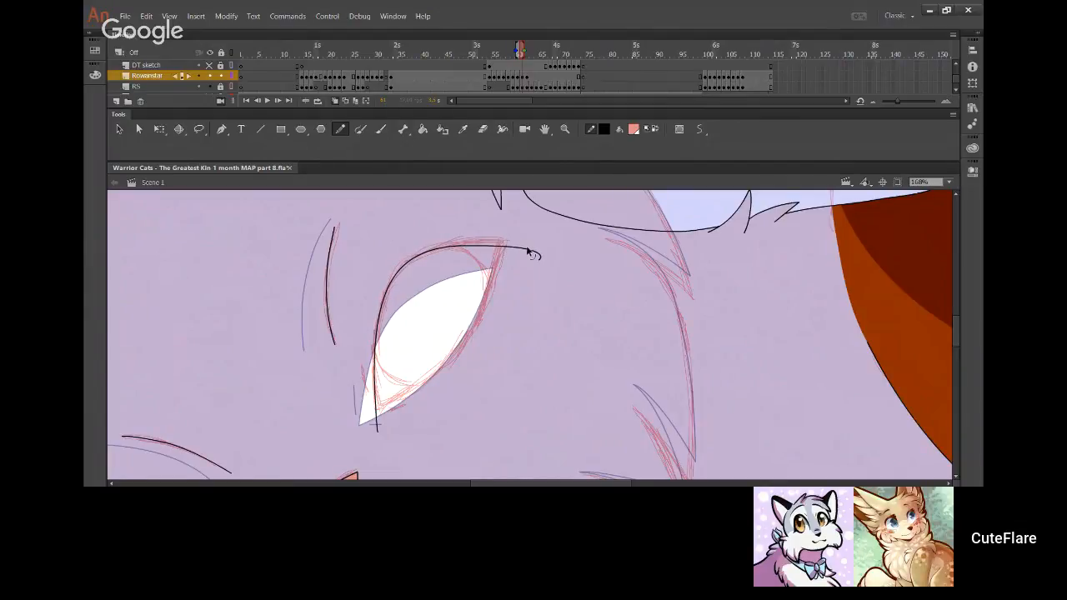
pyautogui.moveTo(529, 250); pyautogui.dragTo(535, 240)
pyautogui.moveTo(383, 435)
pyautogui.mouseDown()
pyautogui.moveTo(392, 447)
pyautogui.moveTo(383, 436)
pyautogui.moveTo(400, 395)
pyautogui.moveTo(511, 223)
pyautogui.mouseUp()
pyautogui.hotkey('ctrl', 'z')
# Delete the overhanging line ends at both eye corners and bend the lower lid outward onto the sketch
pyautogui.keyDown('ctrl'); pyautogui.click(506, 231); pyautogui.keyUp('ctrl')
pyautogui.keyDown('ctrl'); pyautogui.keyDown('shift'); pyautogui.click(515, 240); pyautogui.keyUp('shift'); pyautogui.keyUp('ctrl')
pyautogui.keyDown('ctrl'); pyautogui.keyDown('shift'); pyautogui.click(372, 411); pyautogui.keyUp('shift'); pyautogui.keyUp('ctrl')
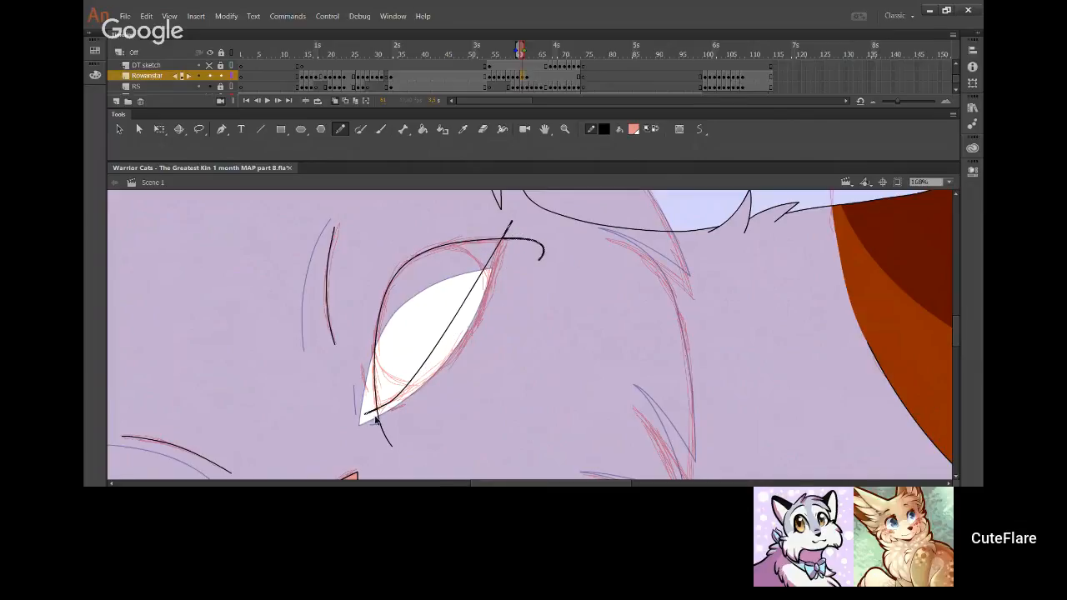
pyautogui.keyDown('ctrl'); pyautogui.keyDown('shift'); pyautogui.click(380, 420); pyautogui.keyUp('shift'); pyautogui.keyUp('ctrl')
pyautogui.press('Delete')
pyautogui.moveTo(415, 374); pyautogui.dragTo(454, 337)
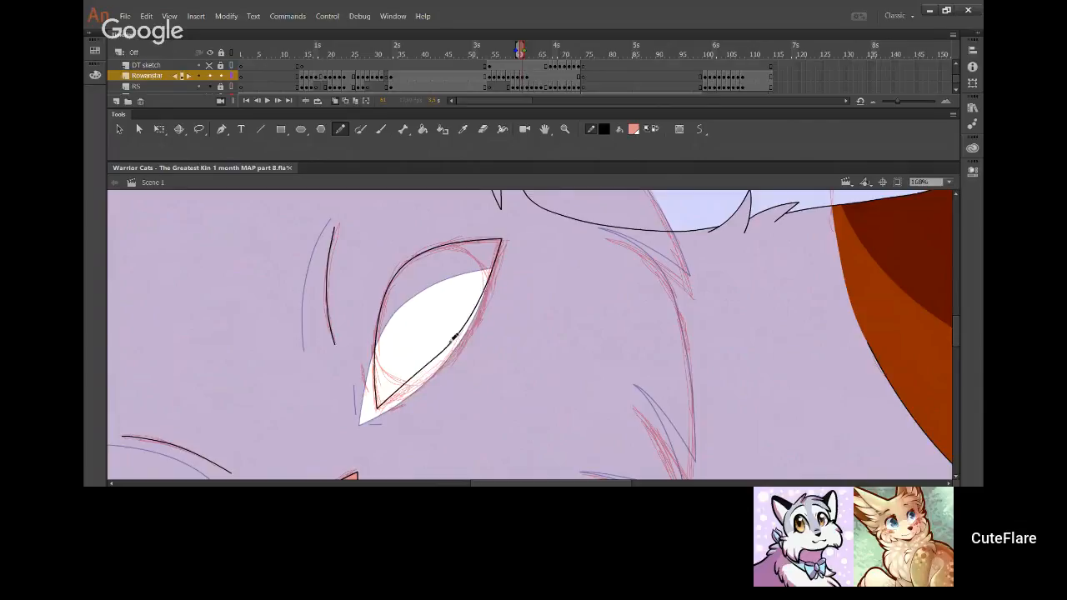
pyautogui.moveTo(398, 391); pyautogui.dragTo(419, 387)
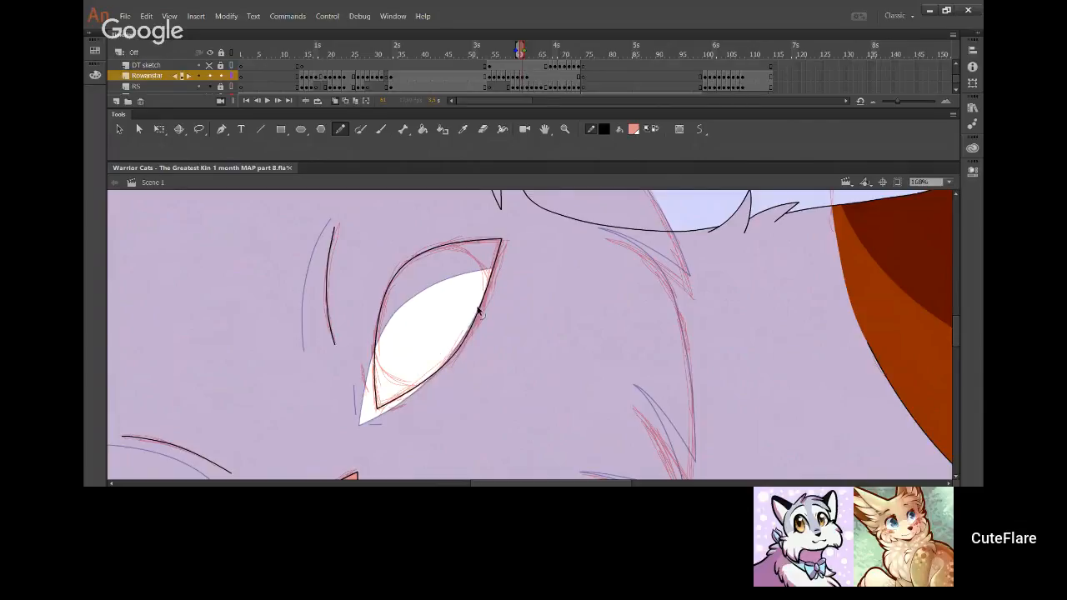
pyautogui.moveTo(478, 306); pyautogui.dragTo(484, 301)
# Add two short accent strokes around the inner corner of the open eye
pyautogui.moveTo(368, 393); pyautogui.dragTo(363, 368)
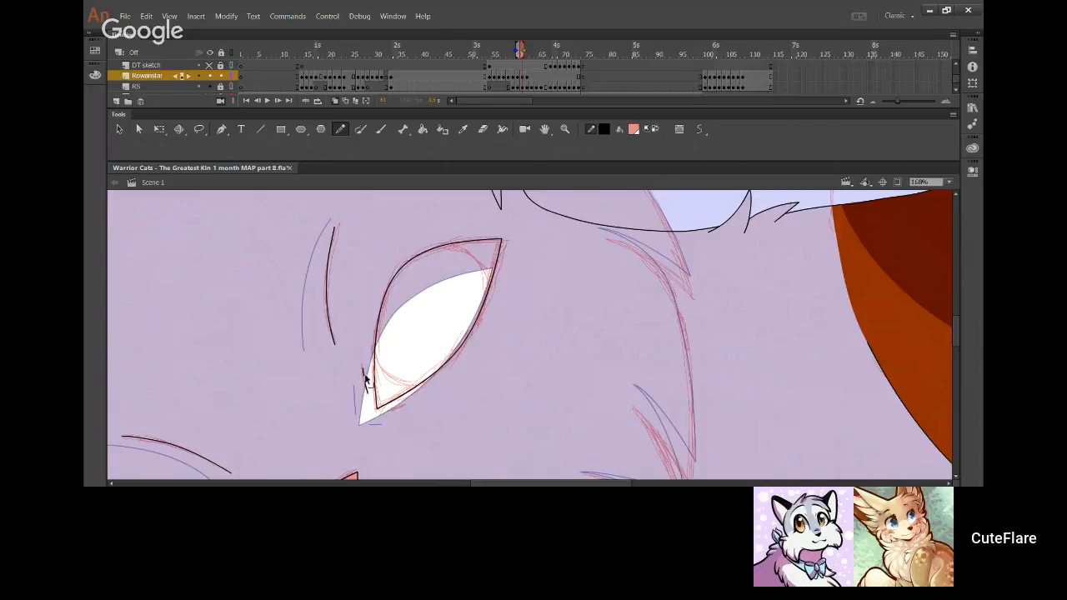
pyautogui.moveTo(363, 372); pyautogui.dragTo(362, 362)
pyautogui.moveTo(392, 408); pyautogui.dragTo(422, 403)
# Ink the far cheek's fur tuft with two strokes meeting at a point and a long curved stroke beneath
pyautogui.moveTo(594, 344)
pyautogui.mouseDown()
pyautogui.moveTo(453, 275)
pyautogui.moveTo(472, 243)
pyautogui.mouseUp()
pyautogui.moveTo(512, 303); pyautogui.dragTo(568, 465)
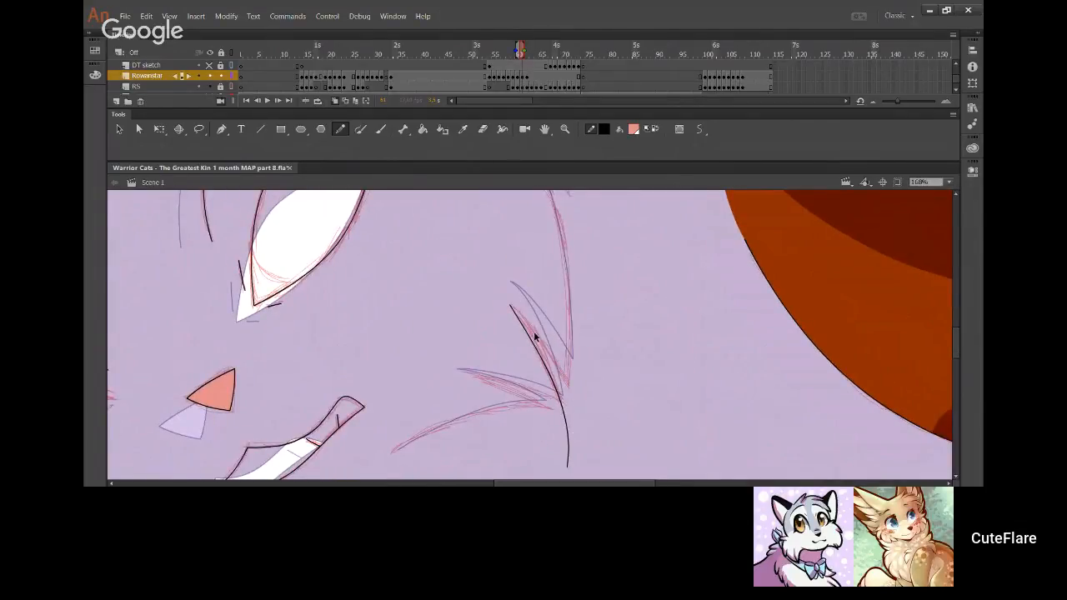
pyautogui.moveTo(511, 305)
pyautogui.mouseDown()
pyautogui.moveTo(567, 398)
pyautogui.moveTo(567, 381)
pyautogui.mouseUp()
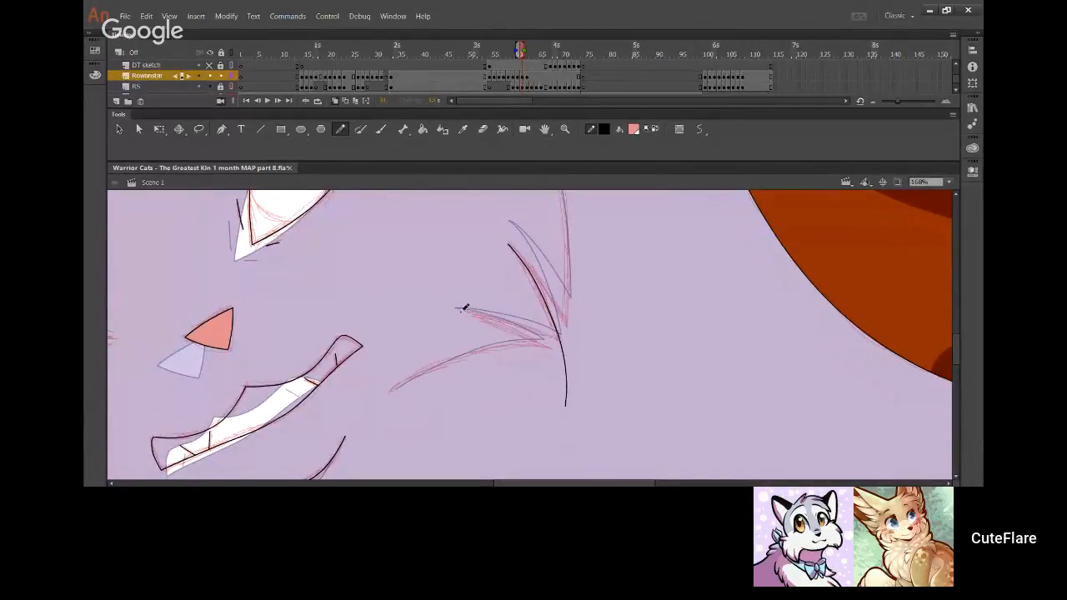
pyautogui.moveTo(458, 308); pyautogui.dragTo(561, 345)
pyautogui.hotkey('ctrl', 'z')
pyautogui.moveTo(390, 392)
pyautogui.mouseDown()
pyautogui.moveTo(469, 384)
pyautogui.moveTo(548, 348)
pyautogui.mouseUp()
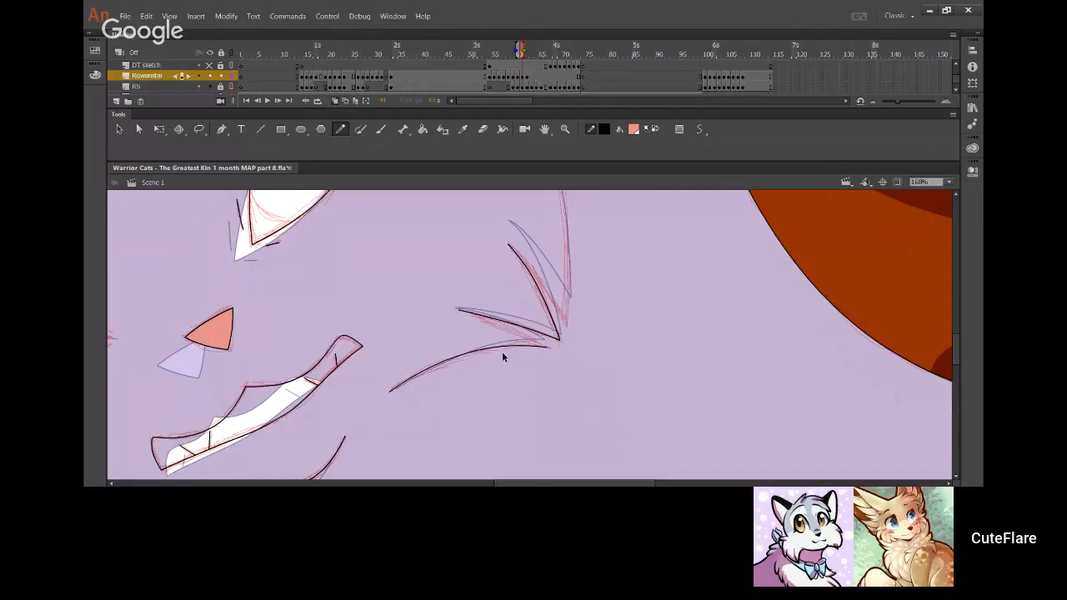
# Ink the far cheek's outer edge as one long curve above the fur tuft and bend it onto the sketch
pyautogui.press('space')
pyautogui.moveTo(369, 401)
pyautogui.mouseDown()
pyautogui.moveTo(531, 242)
pyautogui.moveTo(411, 426)
pyautogui.mouseUp()
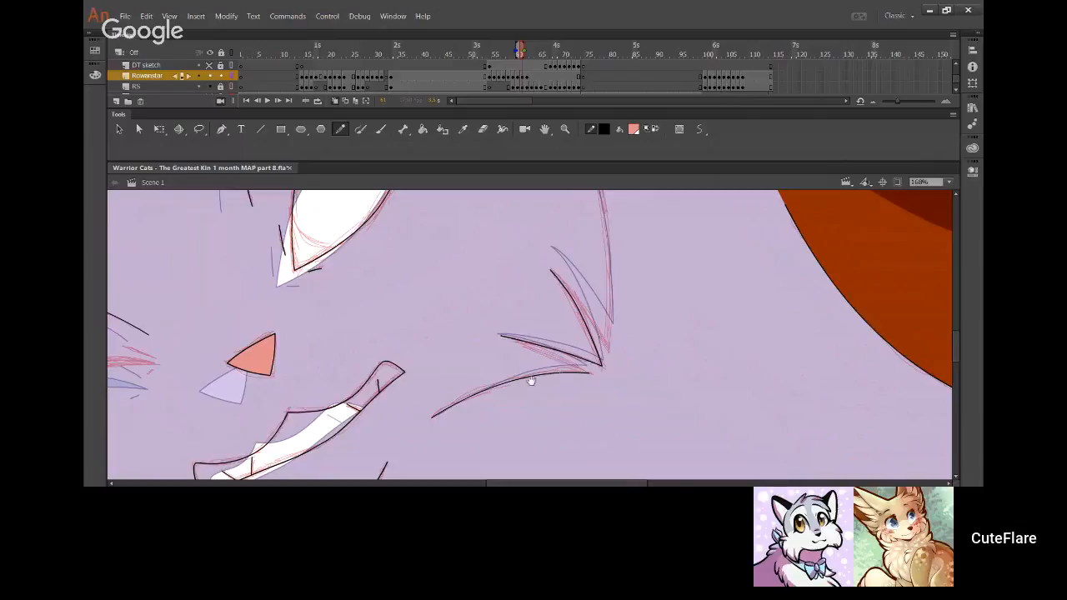
pyautogui.press('space')
pyautogui.moveTo(530, 381); pyautogui.dragTo(451, 508)
pyautogui.moveTo(522, 283); pyautogui.dragTo(536, 264)
pyautogui.moveTo(458, 207)
pyautogui.mouseDown()
pyautogui.moveTo(485, 219)
pyautogui.moveTo(534, 280)
pyautogui.moveTo(551, 408)
pyautogui.moveTo(542, 444)
pyautogui.moveTo(525, 240)
pyautogui.moveTo(486, 207)
pyautogui.moveTo(533, 281)
pyautogui.moveTo(541, 455)
pyautogui.mouseUp()
pyautogui.hotkey('ctrl', 'z')
pyautogui.hotkey('ctrl', 'z')
pyautogui.moveTo(542, 404); pyautogui.dragTo(546, 390)
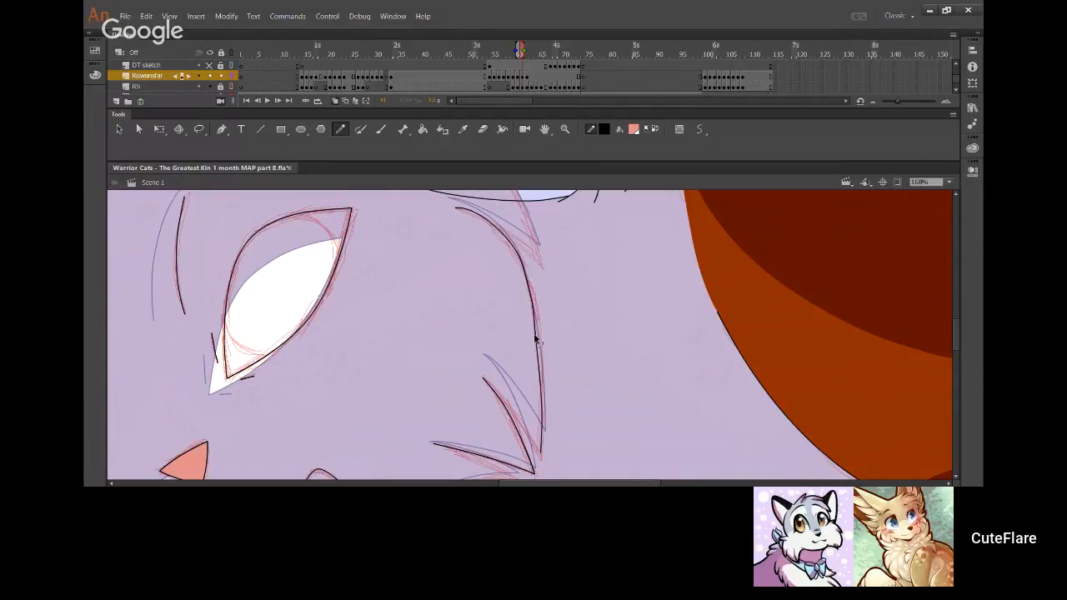
pyautogui.moveTo(534, 342); pyautogui.dragTo(541, 354)
pyautogui.moveTo(546, 423); pyautogui.dragTo(543, 418)
# Ink the curved head contour from beside the ear down to the top of the far cheek
pyautogui.moveTo(550, 269); pyautogui.dragTo(556, 403)
pyautogui.moveTo(478, 347); pyautogui.dragTo(528, 379)
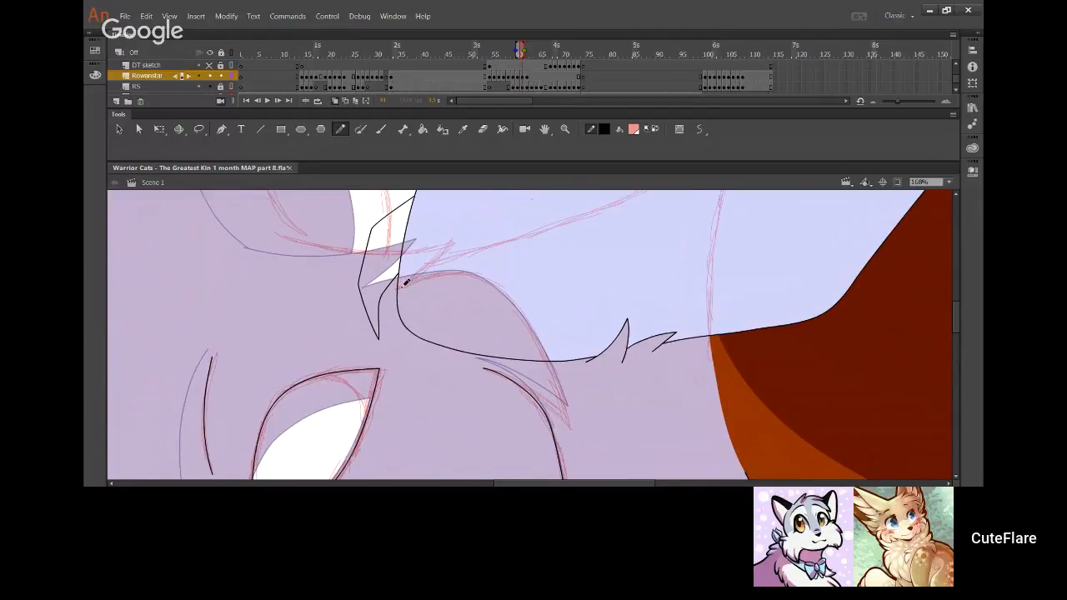
pyautogui.moveTo(401, 288)
pyautogui.mouseDown()
pyautogui.moveTo(418, 280)
pyautogui.moveTo(500, 291)
pyautogui.moveTo(564, 402)
pyautogui.mouseUp()
pyautogui.hotkey('ctrl', 'z')
pyautogui.moveTo(408, 281)
pyautogui.mouseDown()
pyautogui.moveTo(482, 275)
pyautogui.moveTo(542, 338)
pyautogui.moveTo(573, 411)
pyautogui.mouseUp()
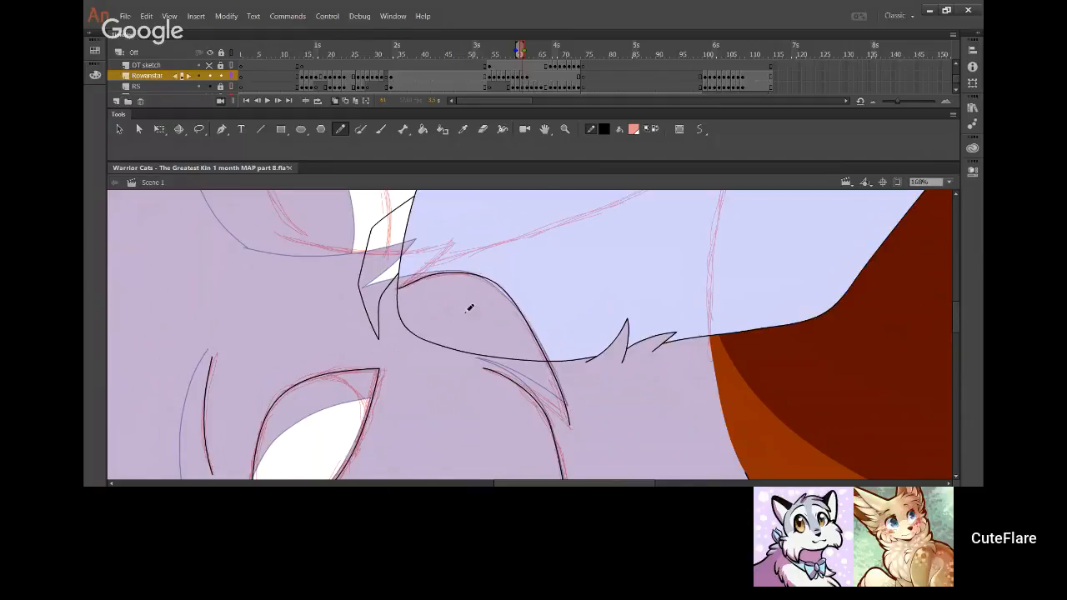
# Ink a long upward-sweeping curve along the base of the ear for the top of the forehead tuft
pyautogui.scroll(2, 400, 305)
pyautogui.hscroll(-2, 401, 304)
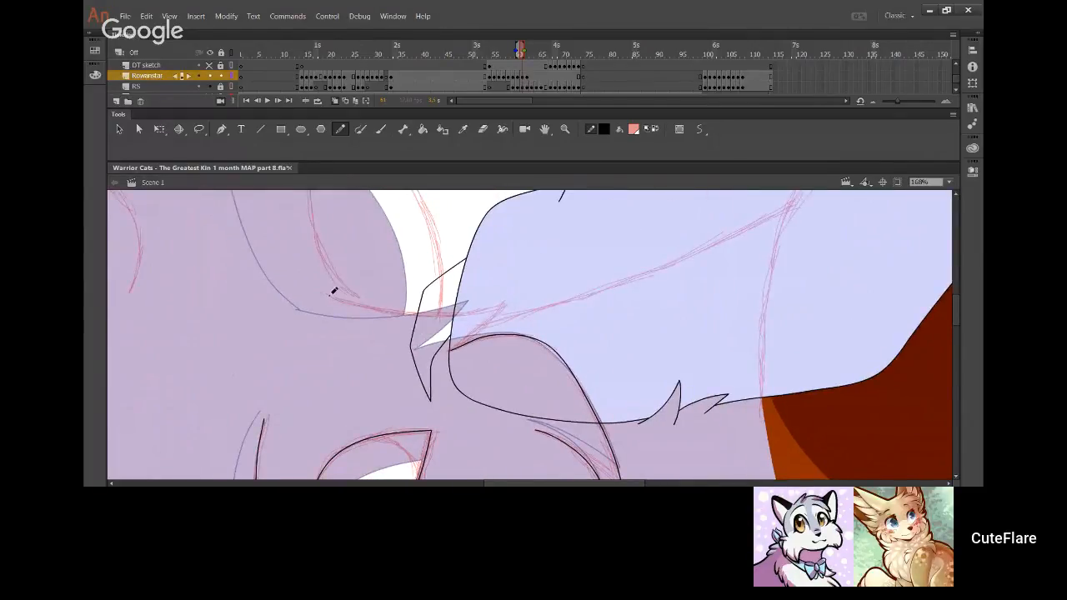
pyautogui.moveTo(328, 295); pyautogui.dragTo(534, 298)
pyautogui.hotkey('ctrl', 'z')
pyautogui.moveTo(328, 294)
pyautogui.mouseDown()
pyautogui.moveTo(422, 312)
pyautogui.moveTo(597, 258)
pyautogui.mouseUp()
pyautogui.hotkey('ctrl', 'z')
pyautogui.moveTo(329, 294)
pyautogui.mouseDown()
pyautogui.moveTo(478, 307)
pyautogui.moveTo(567, 272)
pyautogui.mouseUp()
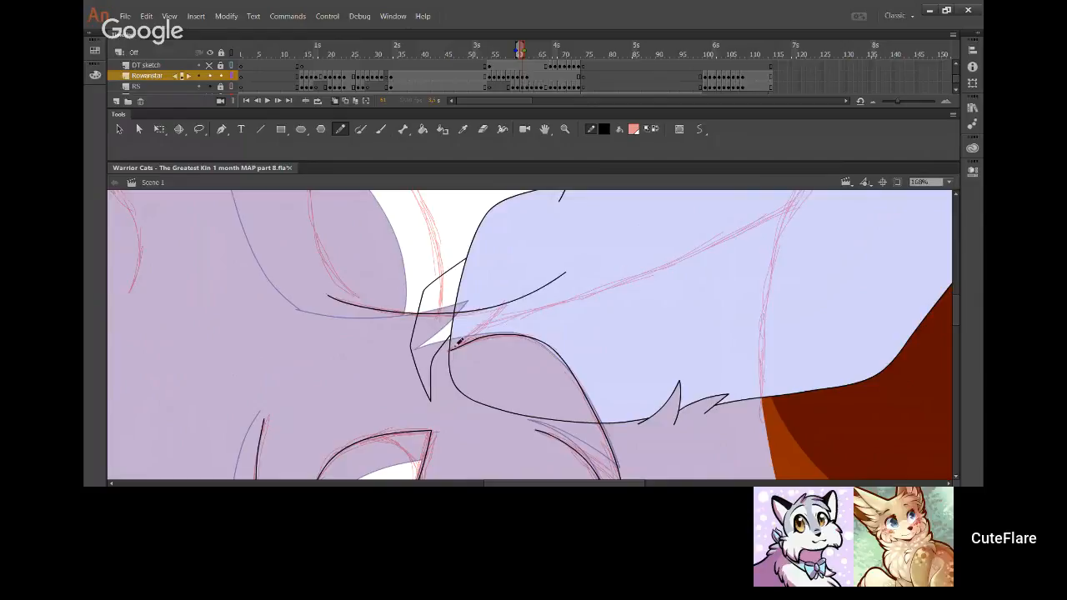
# Ink the tuft's lower edge from the head contour up across the ear-base curve
pyautogui.moveTo(457, 346); pyautogui.dragTo(523, 257)
pyautogui.hotkey('ctrl', 'z')
pyautogui.moveTo(455, 347); pyautogui.dragTo(533, 252)
pyautogui.hotkey('ctrl', 'z')
pyautogui.moveTo(456, 347); pyautogui.dragTo(539, 261)
# Delete the tuft's overhanging line ends and the leftover body lines inside the head, checking the result without the RS sketch
pyautogui.keyDown('ctrl'); pyautogui.click(523, 289); pyautogui.keyUp('ctrl')
pyautogui.keyDown('ctrl'); pyautogui.keyDown('shift'); pyautogui.click(523, 299); pyautogui.keyUp('shift'); pyautogui.keyUp('ctrl')
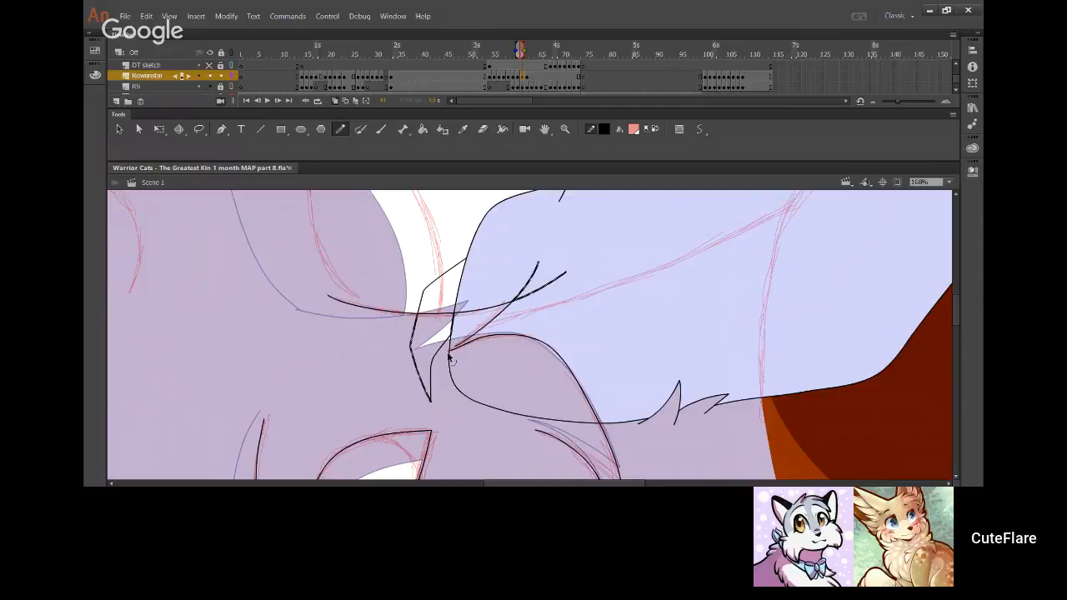
pyautogui.keyDown('ctrl'); pyautogui.click(448, 356); pyautogui.keyUp('ctrl')
pyautogui.press('Delete')
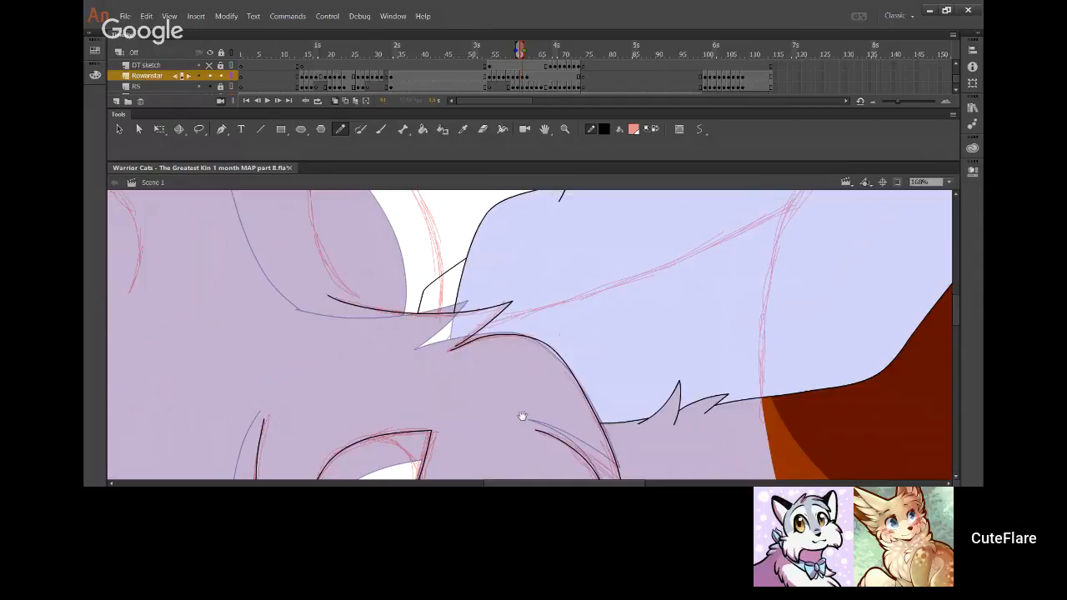
pyautogui.moveTo(508, 375); pyautogui.dragTo(496, 349)
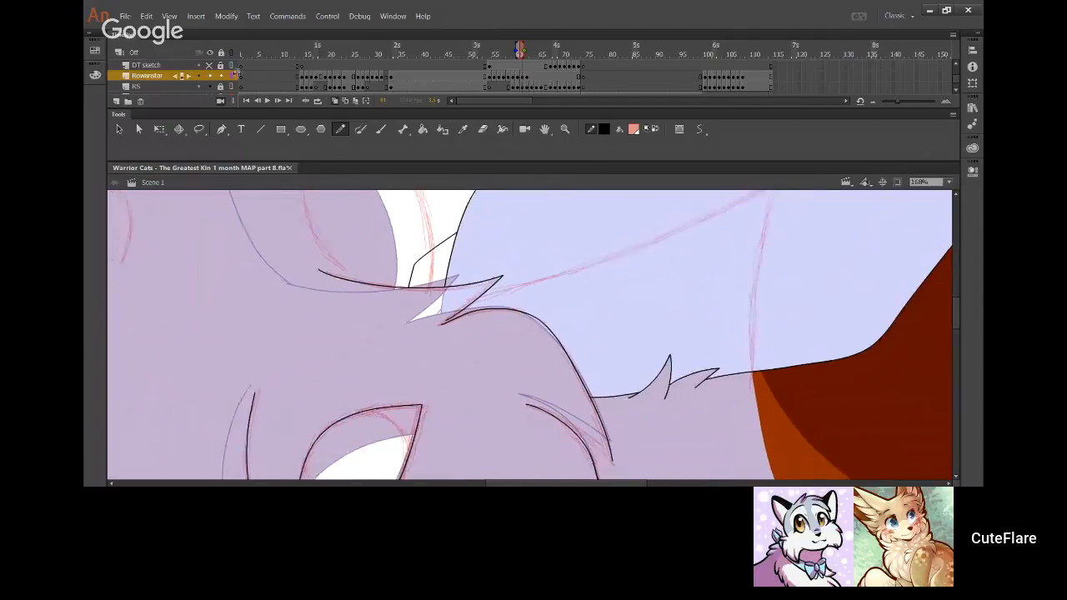
pyautogui.click(210, 86)
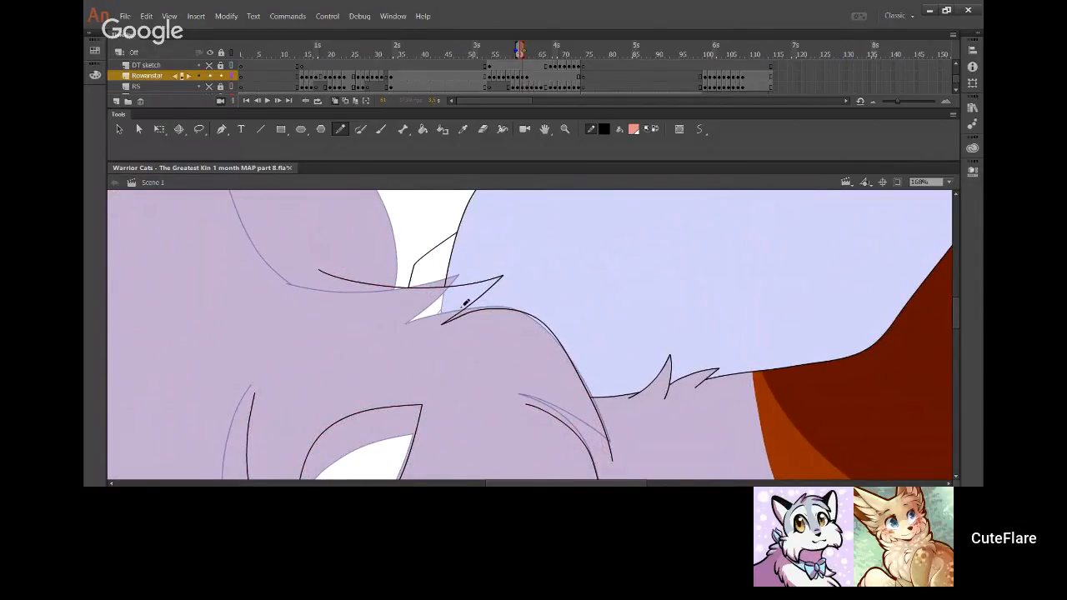
pyautogui.click(209, 86)
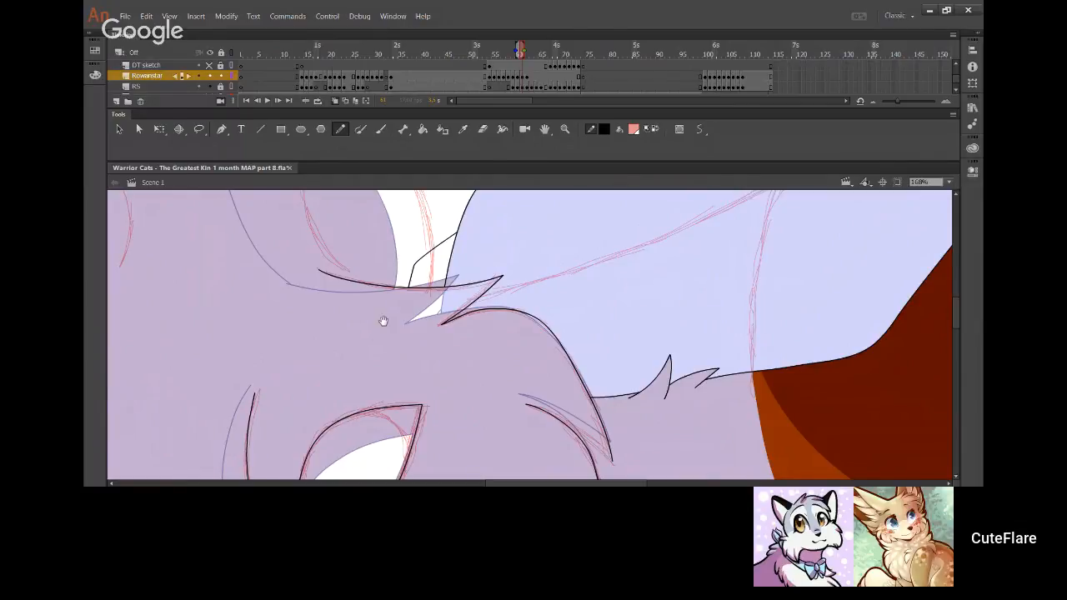
# Ink the ear's inner right line from the base tuft up past the tip and bend it onto the sketch
pyautogui.moveTo(383, 321)
pyautogui.mouseDown()
pyautogui.moveTo(572, 446)
pyautogui.moveTo(537, 430)
pyautogui.moveTo(493, 254)
pyautogui.moveTo(446, 197)
pyautogui.mouseUp()
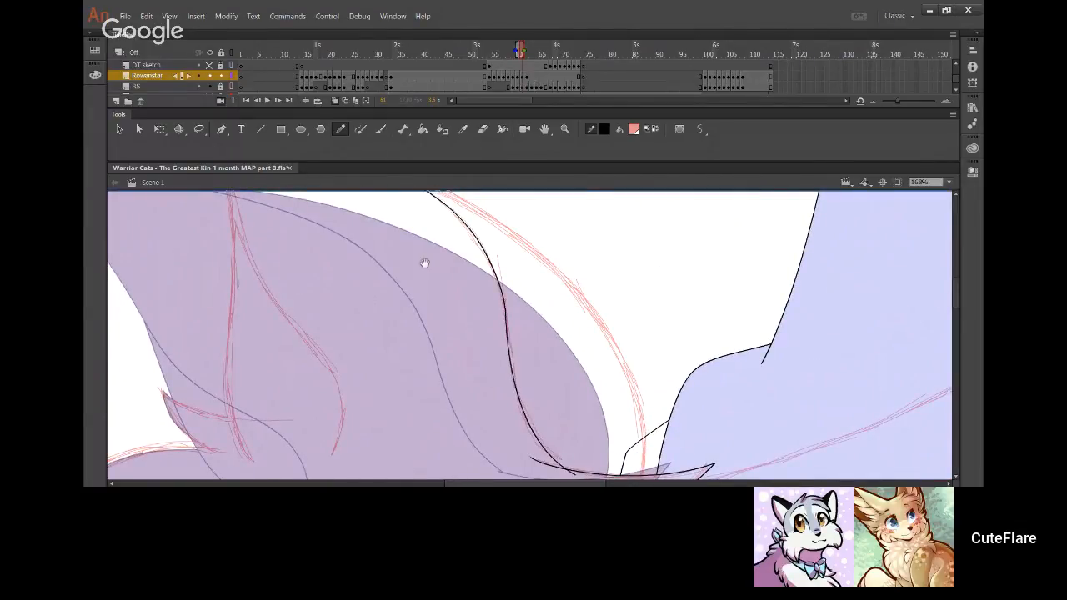
pyautogui.moveTo(424, 262)
pyautogui.mouseDown()
pyautogui.moveTo(453, 333)
pyautogui.moveTo(476, 350)
pyautogui.mouseUp()
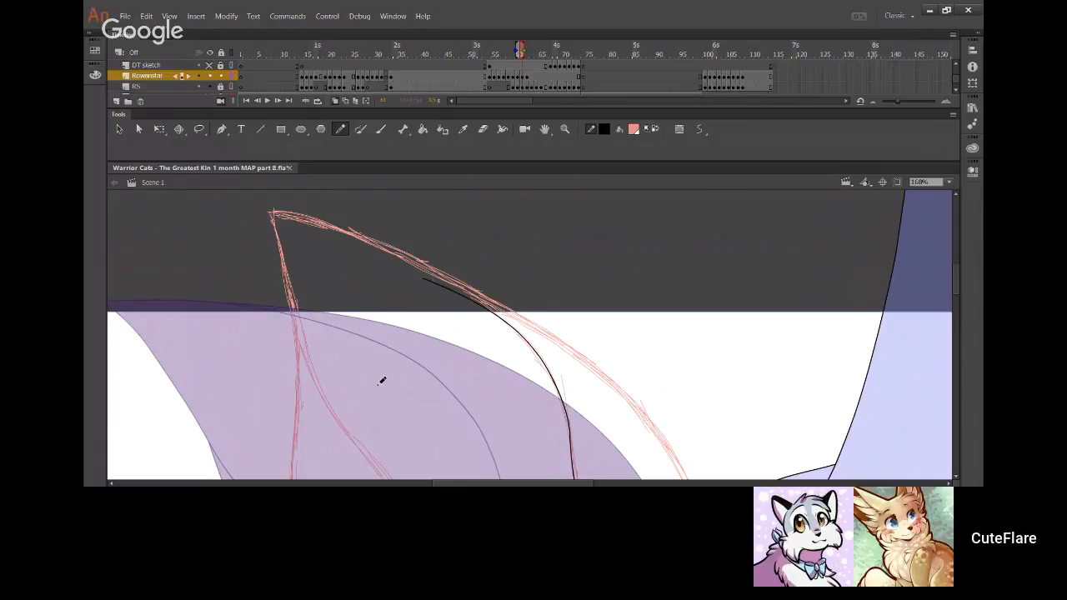
pyautogui.moveTo(425, 280)
pyautogui.mouseDown()
pyautogui.moveTo(369, 245)
pyautogui.moveTo(242, 202)
pyautogui.moveTo(364, 234)
pyautogui.moveTo(337, 236)
pyautogui.moveTo(355, 239)
pyautogui.mouseUp()
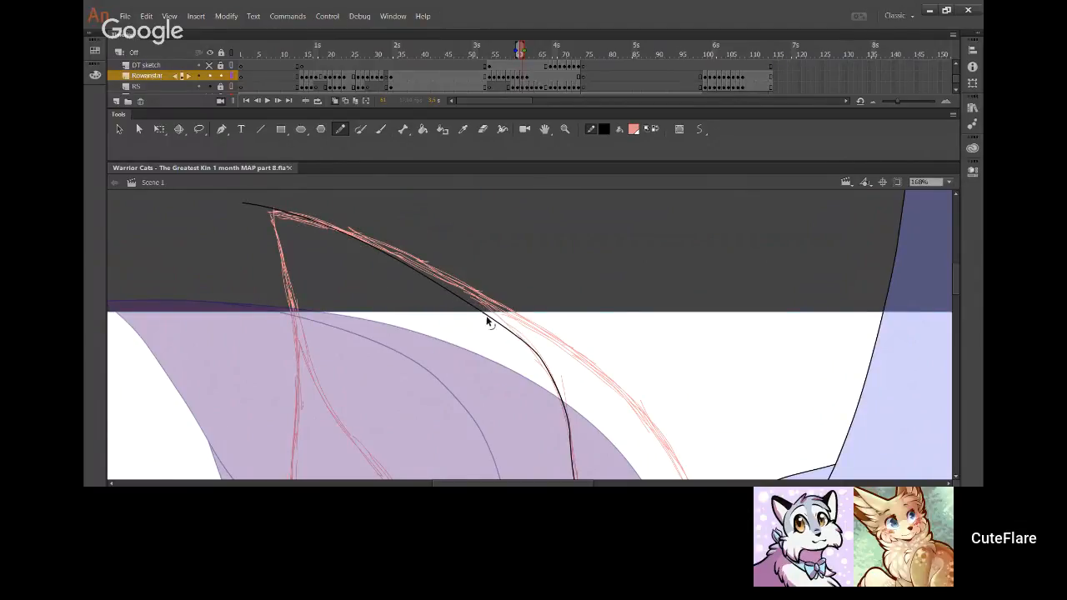
pyautogui.moveTo(488, 324)
pyautogui.mouseDown()
pyautogui.moveTo(469, 301)
pyautogui.moveTo(544, 368)
pyautogui.mouseUp()
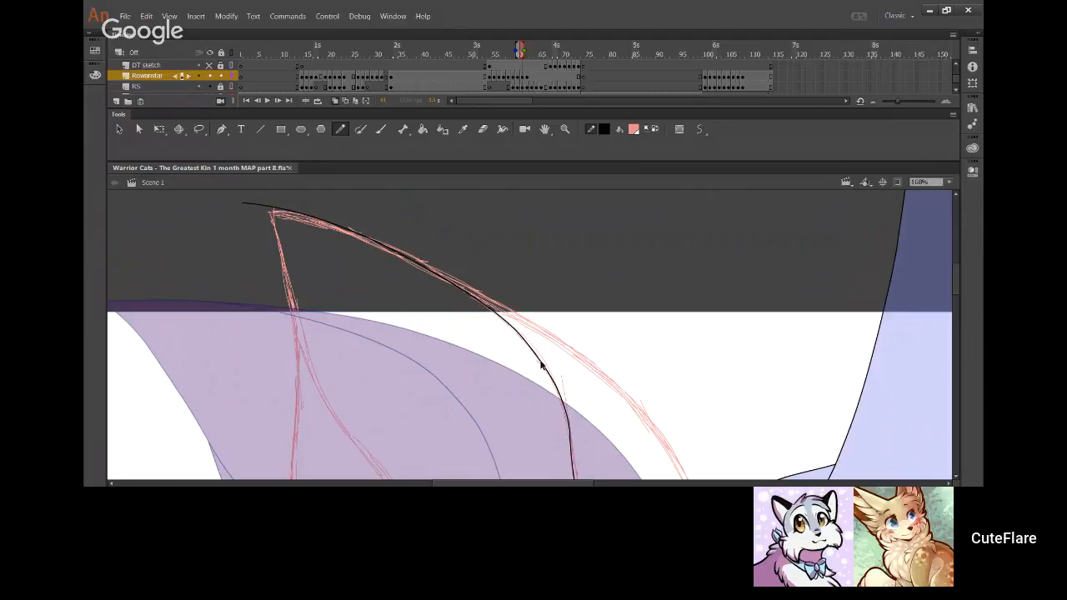
pyautogui.moveTo(243, 204); pyautogui.dragTo(234, 206)
# Ink the inner ear's left fold line from its lower curl up to the tip and join it there
pyautogui.scroll(-3, 392, 376)
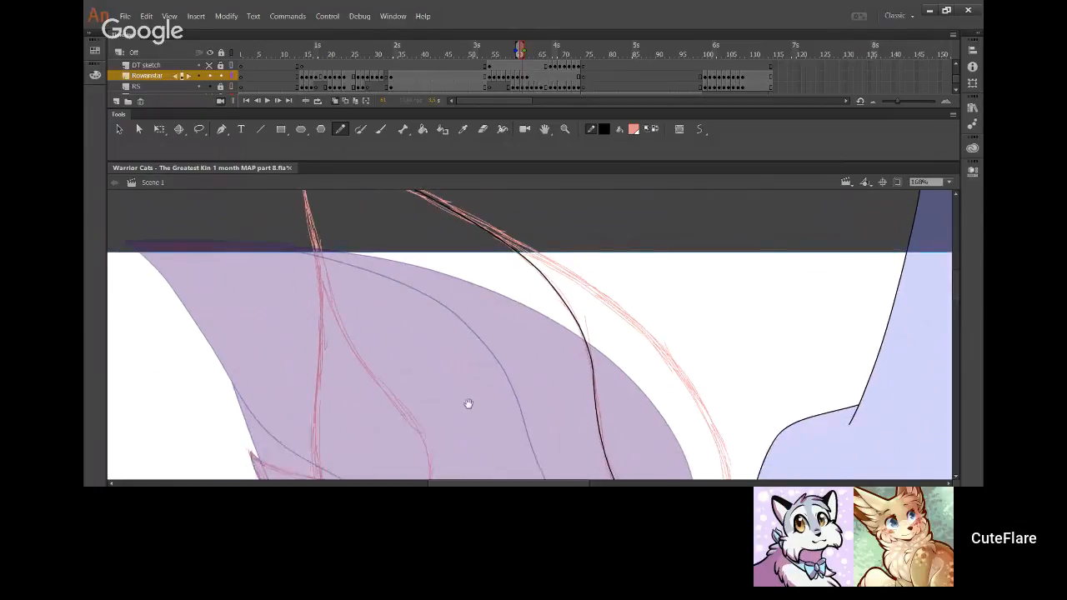
pyautogui.scroll(-3, 567, 383)
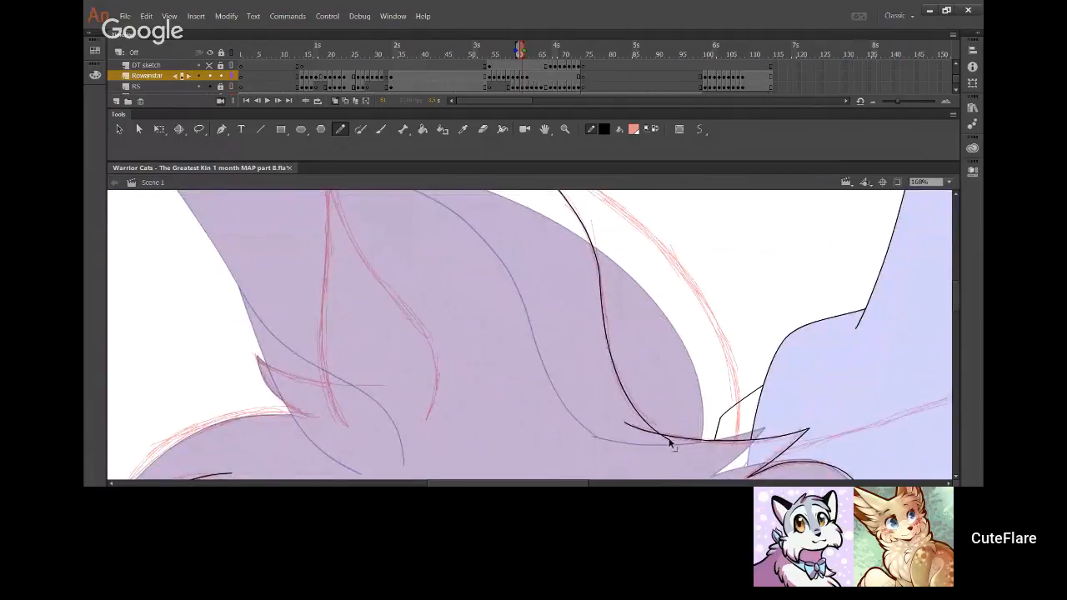
pyautogui.moveTo(426, 420)
pyautogui.mouseDown()
pyautogui.moveTo(437, 353)
pyautogui.moveTo(384, 279)
pyautogui.moveTo(337, 161)
pyautogui.mouseUp()
pyautogui.moveTo(383, 262)
pyautogui.mouseDown()
pyautogui.moveTo(398, 378)
pyautogui.moveTo(360, 269)
pyautogui.mouseUp()
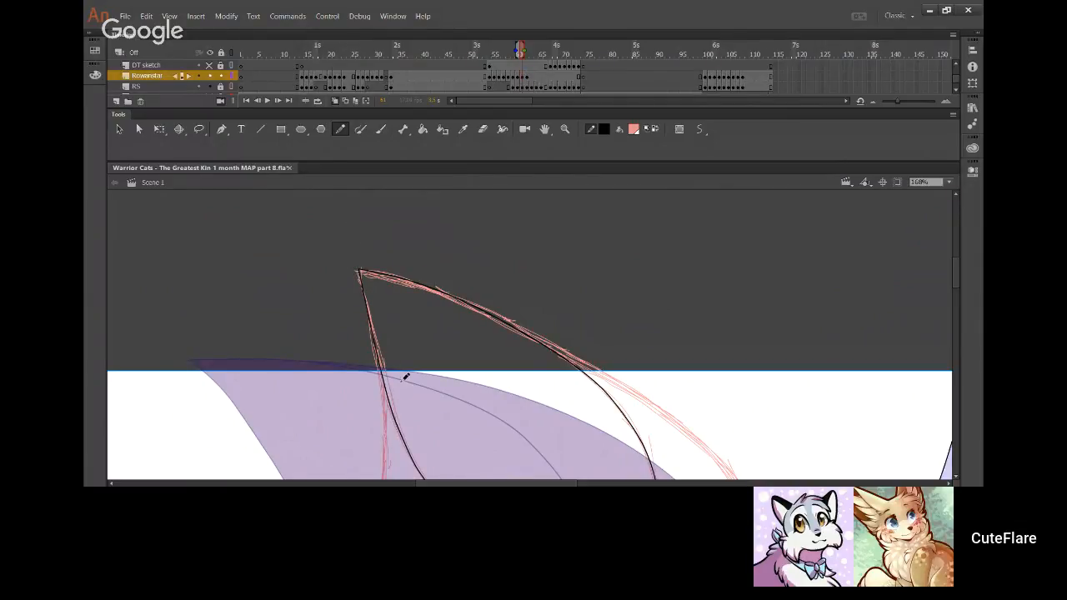
# Ink the ear's left edge up to the fold line, delete the overhanging end and bend the line onto the sketch
pyautogui.scroll(-4, 342, 406)
pyautogui.moveTo(342, 406); pyautogui.dragTo(355, 347)
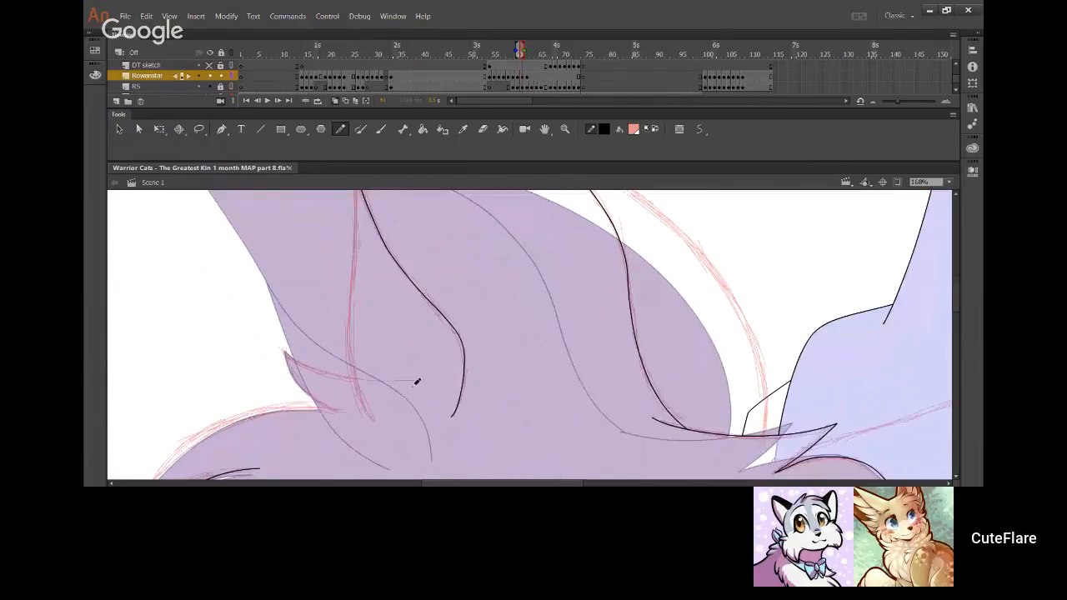
pyautogui.moveTo(375, 420); pyautogui.dragTo(362, 251)
pyautogui.hotkey('ctrl', 'z')
pyautogui.moveTo(373, 423); pyautogui.dragTo(364, 249)
pyautogui.hotkey('ctrl', 'z')
pyautogui.moveTo(374, 412)
pyautogui.mouseDown()
pyautogui.moveTo(352, 341)
pyautogui.moveTo(350, 267)
pyautogui.mouseUp()
pyautogui.keyDown('ctrl'); pyautogui.click(350, 284); pyautogui.keyUp('ctrl')
pyautogui.press('Delete')
pyautogui.moveTo(384, 351); pyautogui.dragTo(417, 434)
pyautogui.moveTo(388, 392); pyautogui.dragTo(387, 210)
pyautogui.moveTo(385, 342)
pyautogui.mouseDown()
pyautogui.moveTo(386, 301)
pyautogui.moveTo(391, 330)
pyautogui.mouseUp()
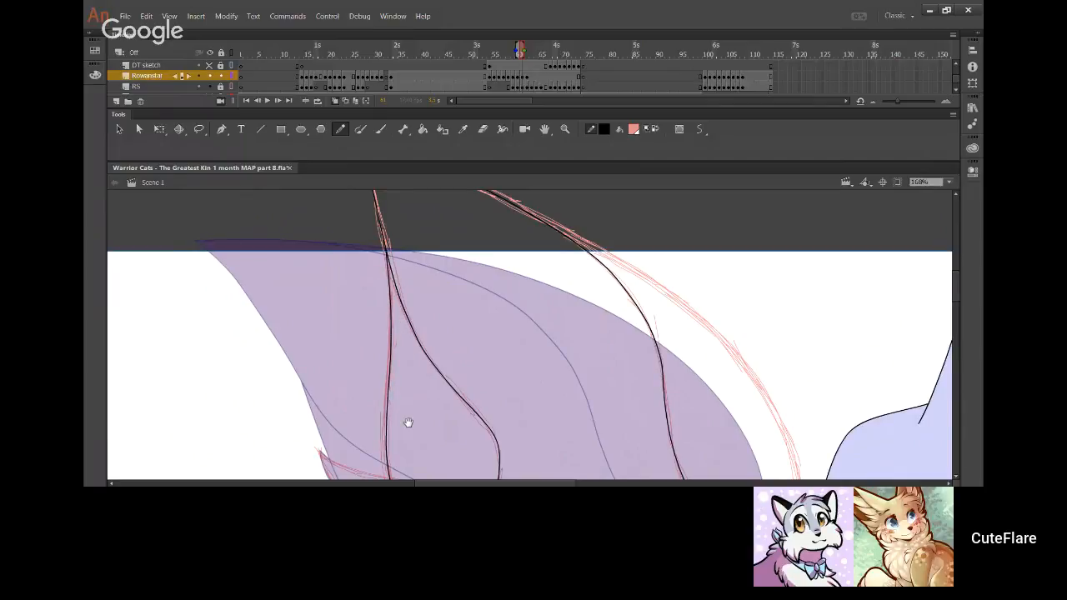
# Ink the small tuft beside the ear's left base and the curved upper edge of the near-side head fur
pyautogui.moveTo(408, 423)
pyautogui.mouseDown()
pyautogui.moveTo(422, 231)
pyautogui.moveTo(423, 272)
pyautogui.mouseUp()
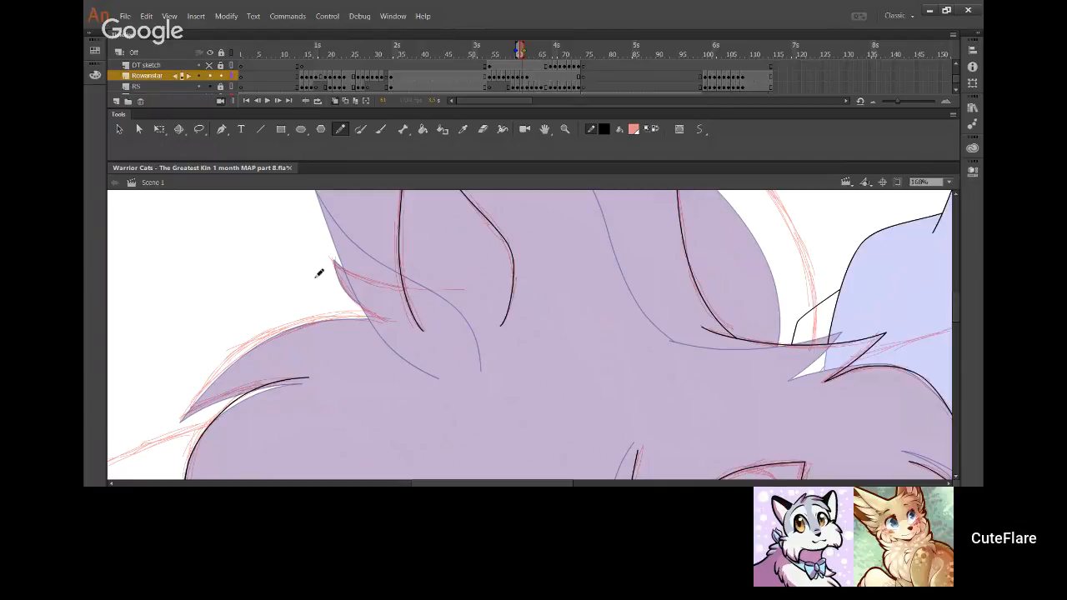
pyautogui.moveTo(334, 261); pyautogui.dragTo(444, 290)
pyautogui.hotkey('ctrl', 'z')
pyautogui.moveTo(318, 366); pyautogui.dragTo(373, 344)
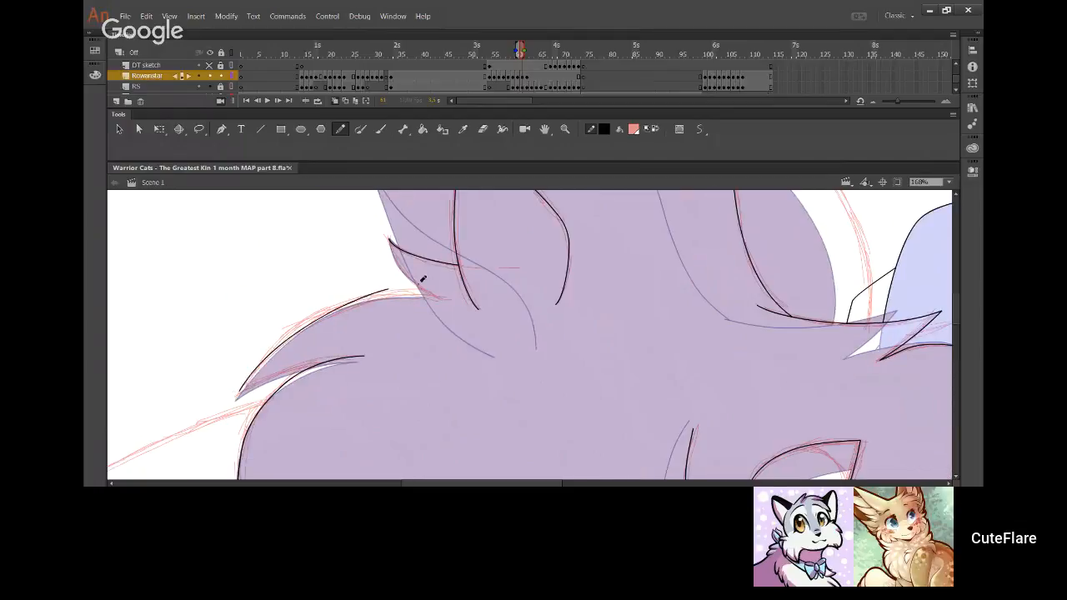
pyautogui.moveTo(359, 297); pyautogui.dragTo(442, 300)
pyautogui.moveTo(334, 307); pyautogui.dragTo(430, 295)
pyautogui.moveTo(280, 348)
pyautogui.mouseDown()
pyautogui.moveTo(346, 310)
pyautogui.moveTo(326, 312)
pyautogui.moveTo(272, 359)
pyautogui.moveTo(367, 297)
pyautogui.mouseUp()
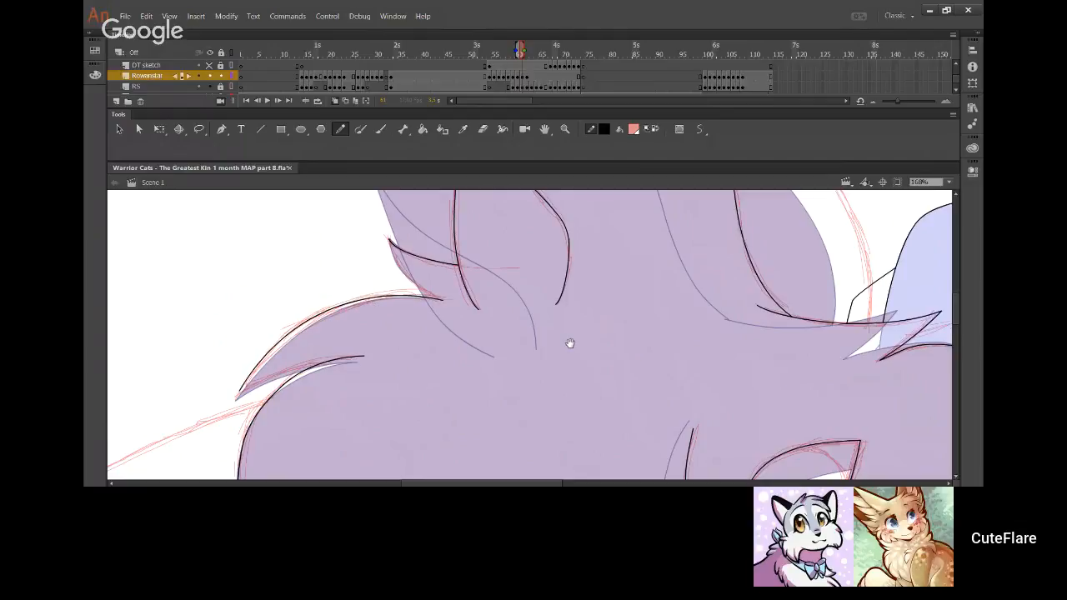
# Ink the ear's right outer edge from the base up to the line near the tip and bend it onto the sketch
pyautogui.moveTo(570, 342); pyautogui.dragTo(445, 374)
pyautogui.moveTo(530, 438)
pyautogui.mouseDown()
pyautogui.moveTo(516, 339)
pyautogui.moveTo(490, 284)
pyautogui.moveTo(425, 217)
pyautogui.moveTo(467, 259)
pyautogui.moveTo(504, 326)
pyautogui.moveTo(526, 389)
pyautogui.moveTo(513, 452)
pyautogui.mouseUp()
pyautogui.hotkey('ctrl', 'z')
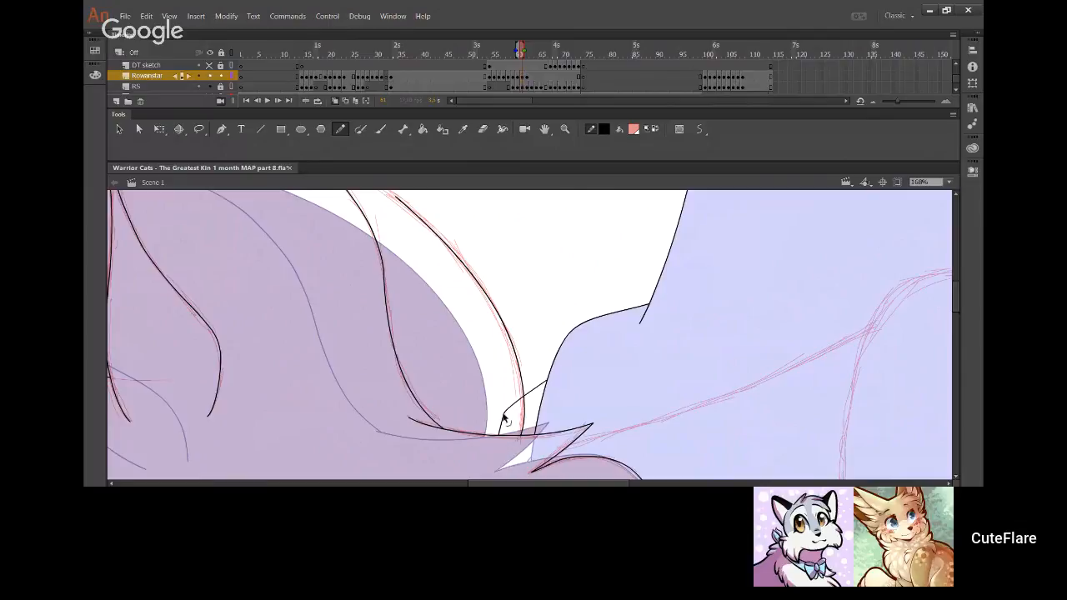
pyautogui.scroll(4, 425, 292)
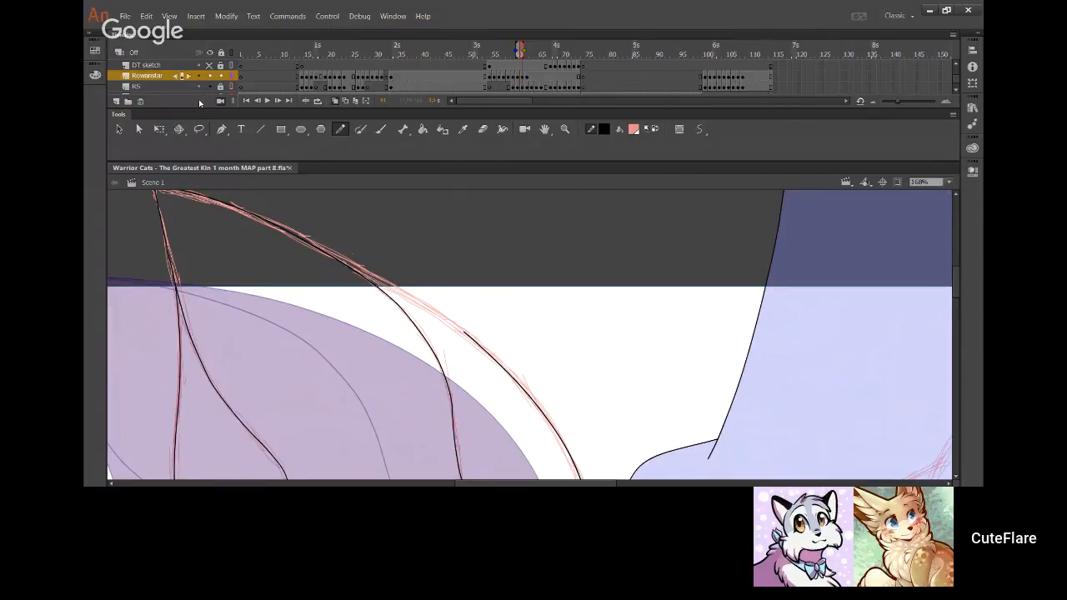
pyautogui.click(209, 85)
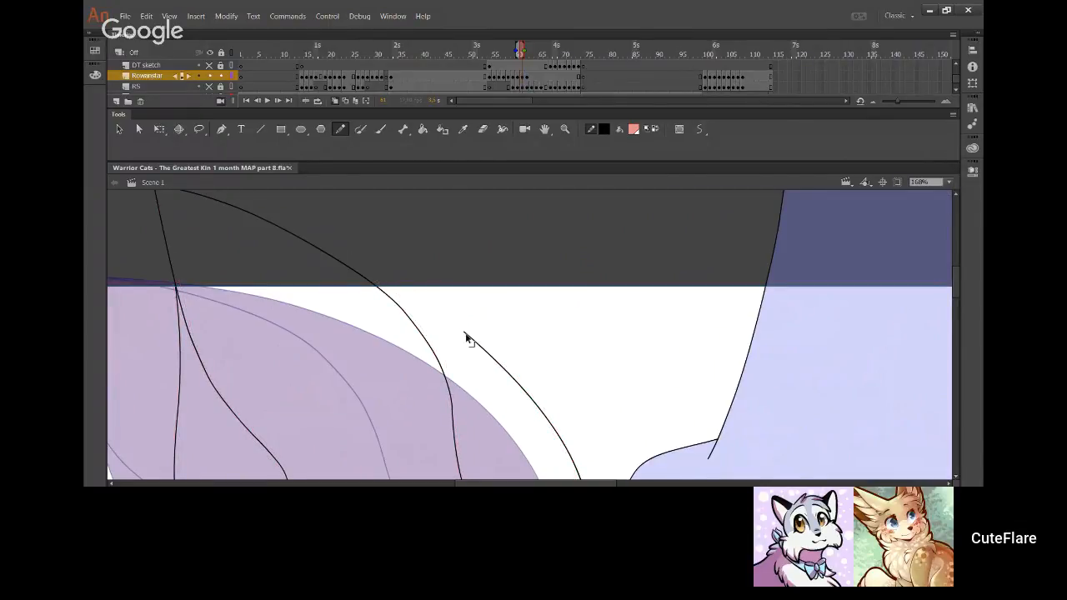
pyautogui.moveTo(467, 338); pyautogui.dragTo(354, 256)
pyautogui.moveTo(491, 362)
pyautogui.mouseDown()
pyautogui.moveTo(385, 260)
pyautogui.moveTo(287, 221)
pyautogui.mouseUp()
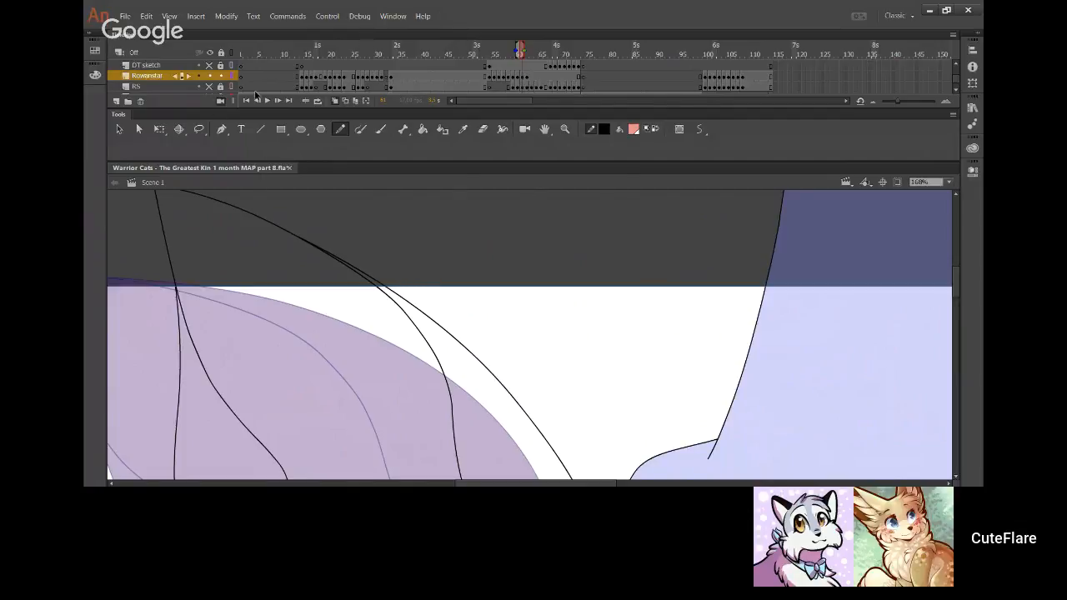
pyautogui.click(210, 86)
pyautogui.moveTo(543, 373); pyautogui.dragTo(511, 250)
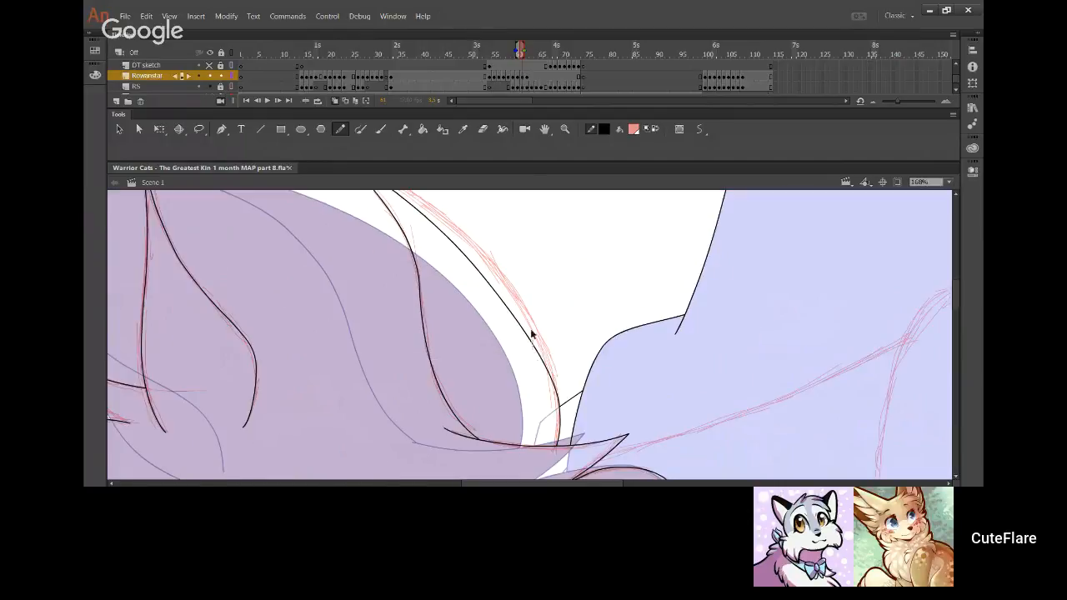
pyautogui.moveTo(536, 312)
pyautogui.mouseDown()
pyautogui.moveTo(511, 303)
pyautogui.moveTo(552, 370)
pyautogui.moveTo(578, 388)
pyautogui.moveTo(578, 411)
pyautogui.mouseUp()
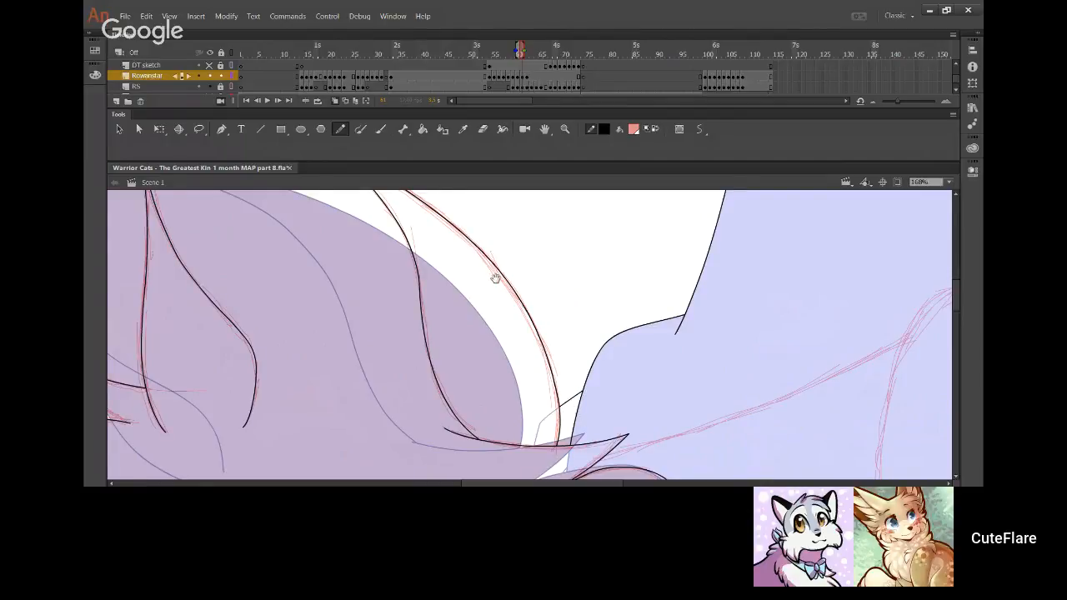
# Fill the pale area above the far side of the head with white sampled from the open eye
pyautogui.moveTo(496, 278)
pyautogui.mouseDown()
pyautogui.moveTo(518, 413)
pyautogui.moveTo(402, 213)
pyautogui.mouseUp()
pyautogui.moveTo(484, 348)
pyautogui.mouseDown()
pyautogui.moveTo(483, 358)
pyautogui.moveTo(506, 347)
pyautogui.mouseUp()
pyautogui.moveTo(396, 265); pyautogui.dragTo(481, 433)
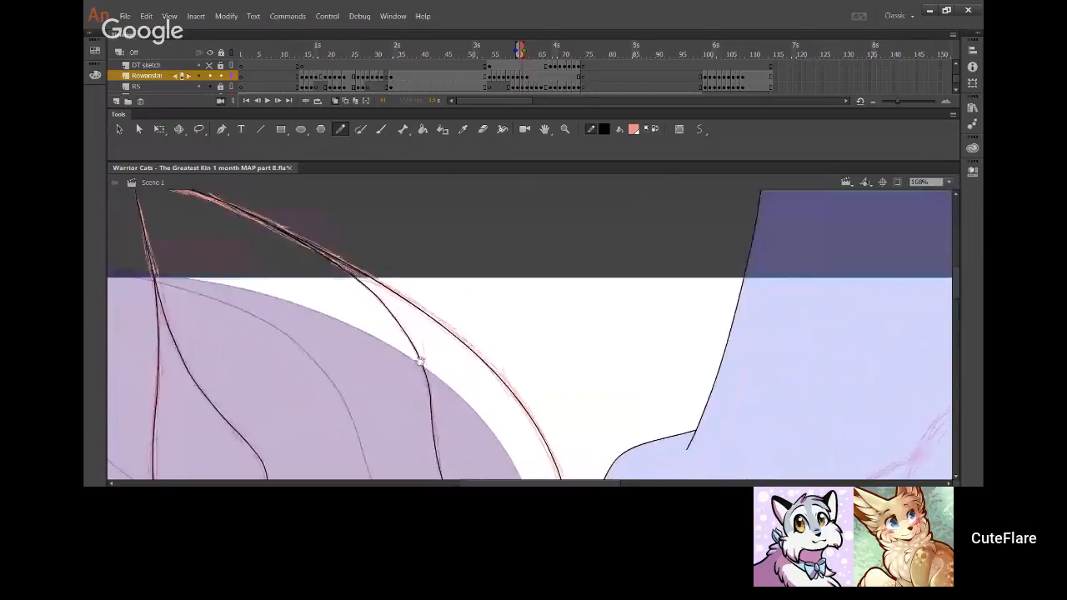
pyautogui.moveTo(422, 359); pyautogui.dragTo(492, 168)
pyautogui.moveTo(582, 398); pyautogui.dragTo(371, 275)
pyautogui.moveTo(538, 409); pyautogui.dragTo(390, 251)
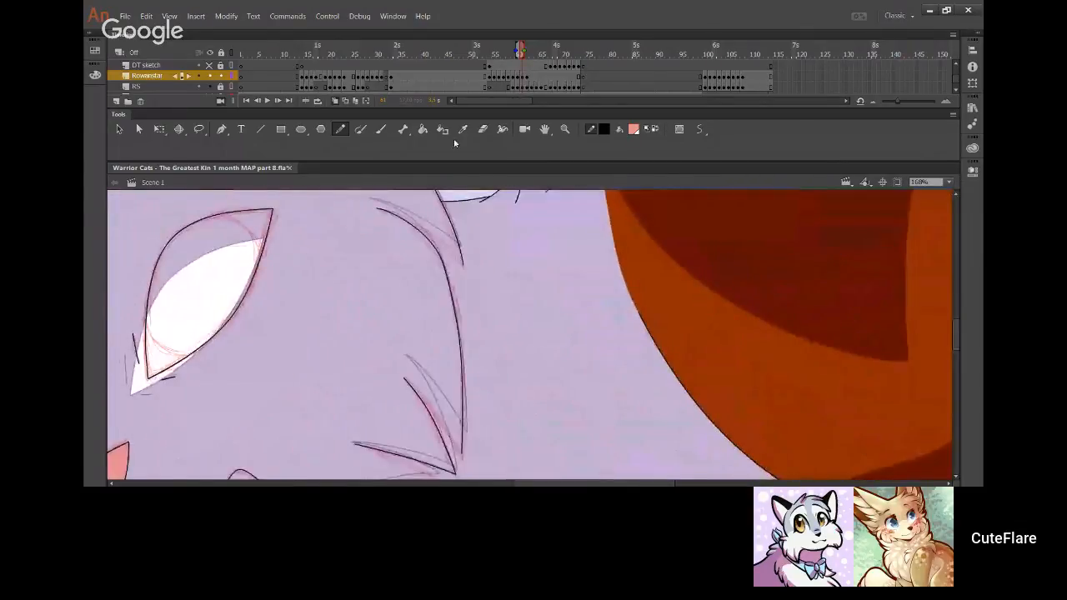
pyautogui.press('k')
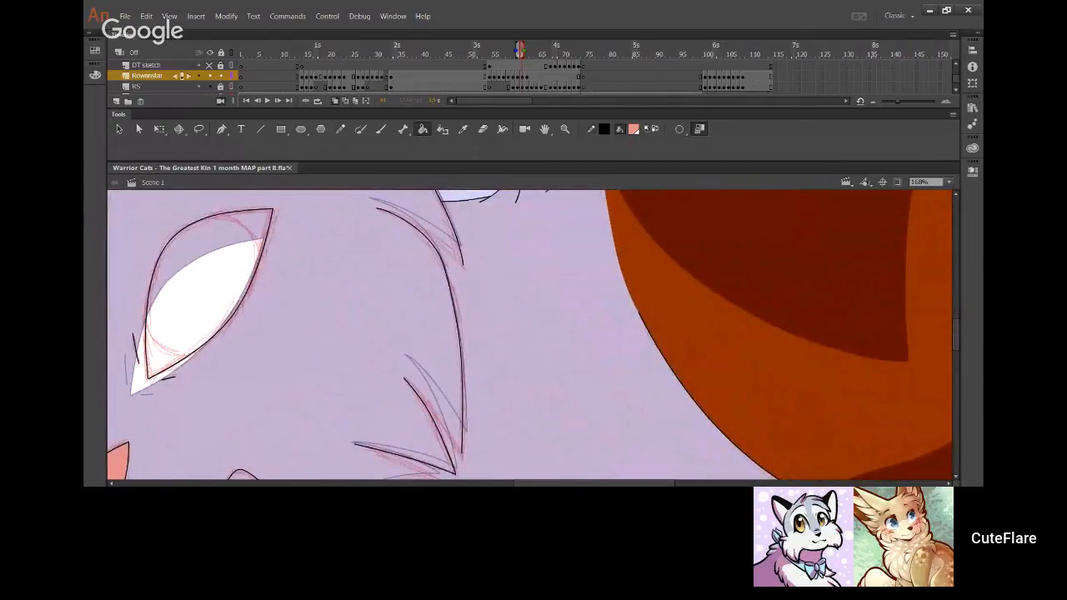
pyautogui.click(204, 305)
pyautogui.moveTo(524, 259); pyautogui.dragTo(541, 372)
pyautogui.click(450, 216)
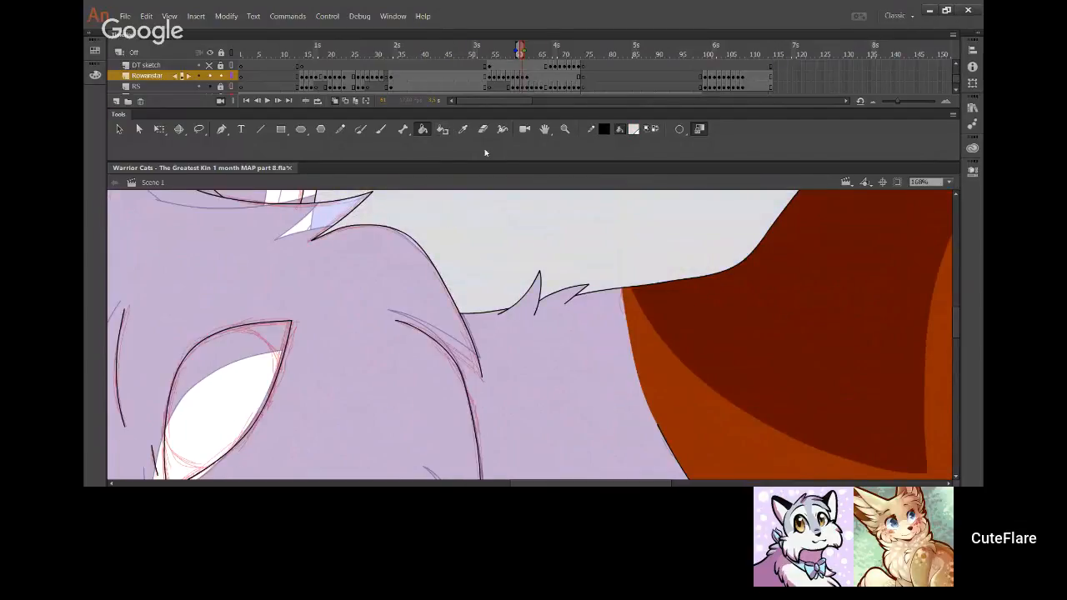
# Fill the outer part of the upright ear with rust orange sampled from the body
pyautogui.click(462, 129)
pyautogui.click(678, 393)
pyautogui.moveTo(342, 381); pyautogui.dragTo(650, 96)
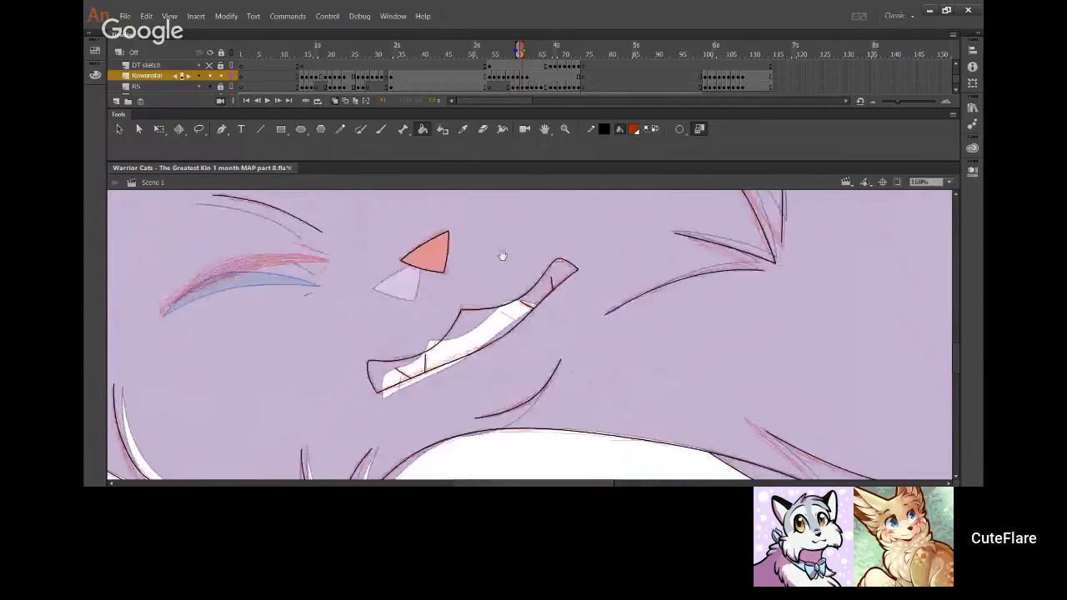
pyautogui.moveTo(472, 348); pyautogui.dragTo(833, 354)
pyautogui.moveTo(567, 321)
pyautogui.mouseDown()
pyautogui.moveTo(560, 452)
pyautogui.moveTo(528, 512)
pyautogui.mouseUp()
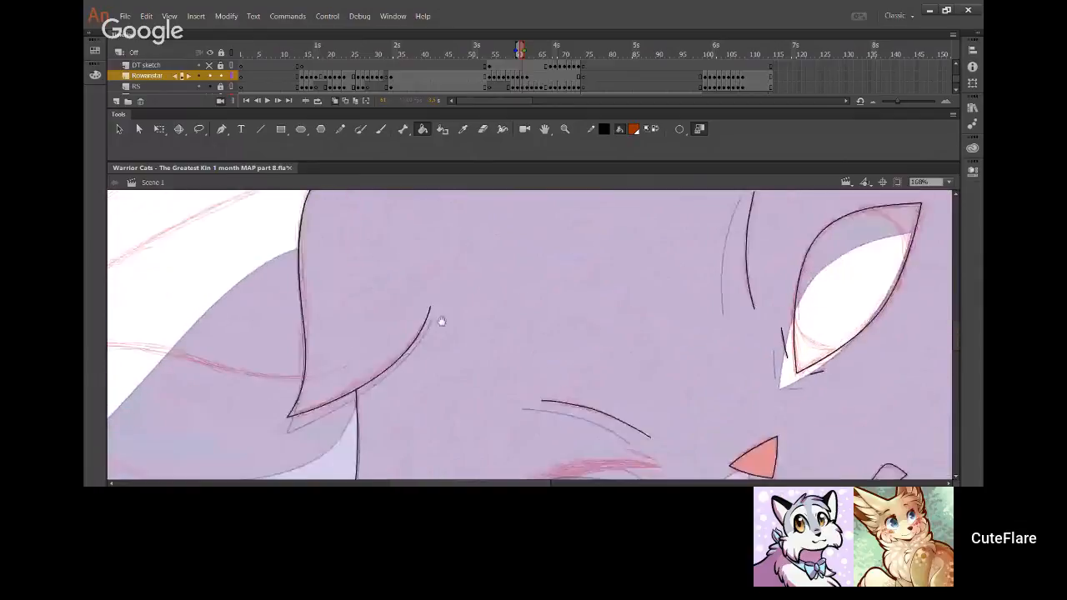
pyautogui.moveTo(442, 321); pyautogui.dragTo(359, 500)
pyautogui.moveTo(550, 234); pyautogui.dragTo(461, 462)
pyautogui.click(650, 353)
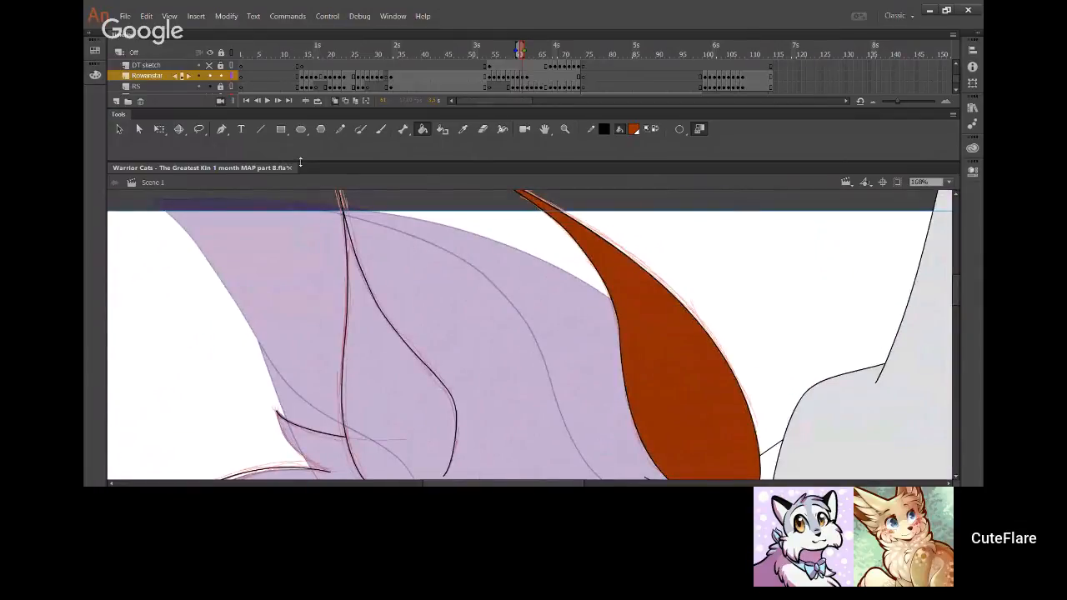
# Ink the upper curve of the closed eye over the red sketch, extending past both corners
pyautogui.click(340, 129)
pyautogui.moveTo(405, 261); pyautogui.dragTo(464, 226)
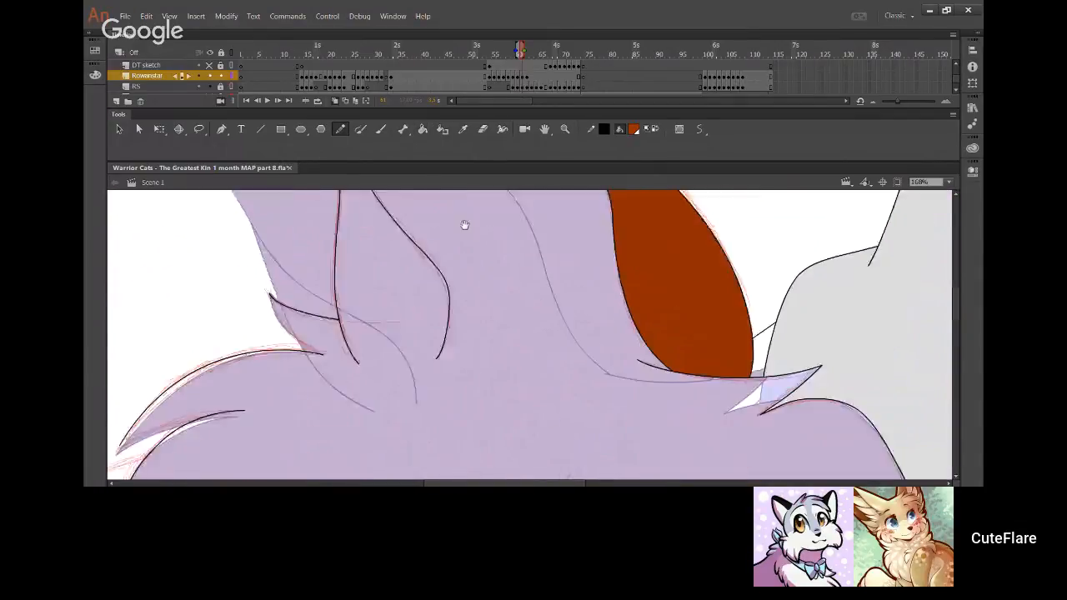
pyautogui.moveTo(424, 405); pyautogui.dragTo(316, 228)
pyautogui.moveTo(432, 466); pyautogui.dragTo(305, 308)
pyautogui.moveTo(686, 434); pyautogui.dragTo(260, 303)
pyautogui.moveTo(379, 330); pyautogui.dragTo(330, 359)
pyautogui.moveTo(292, 271); pyautogui.dragTo(680, 339)
pyautogui.moveTo(362, 308); pyautogui.dragTo(625, 273)
pyautogui.moveTo(434, 342); pyautogui.dragTo(386, 403)
pyautogui.moveTo(371, 326)
pyautogui.mouseDown()
pyautogui.moveTo(389, 293)
pyautogui.moveTo(476, 248)
pyautogui.moveTo(564, 275)
pyautogui.mouseUp()
pyautogui.hotkey('ctrl', 'z')
pyautogui.moveTo(364, 336); pyautogui.dragTo(564, 269)
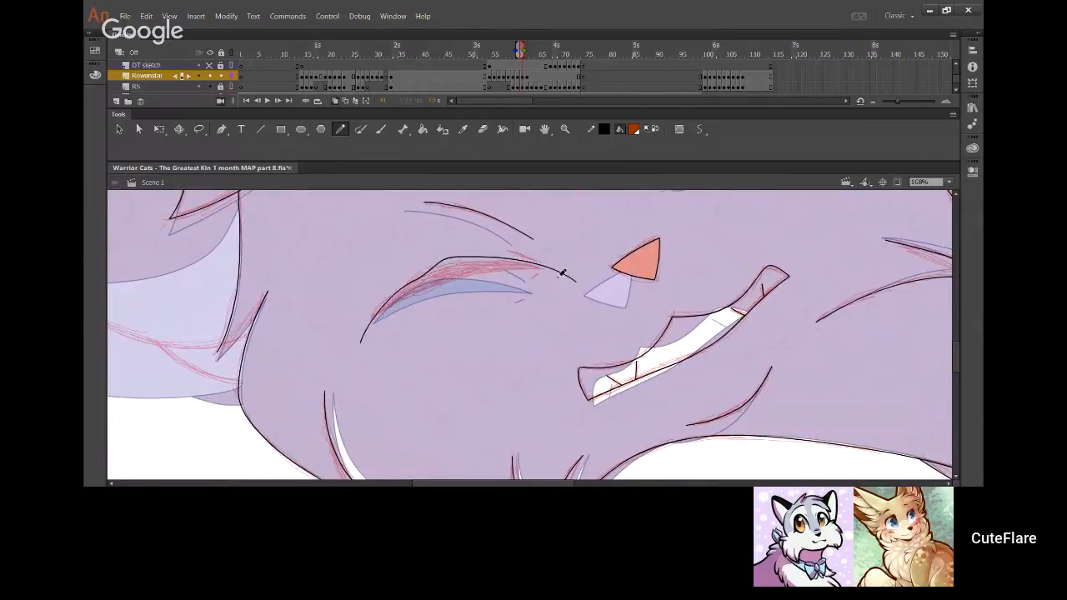
pyautogui.hotkey('ctrl', 'z')
pyautogui.moveTo(367, 337)
pyautogui.mouseDown()
pyautogui.moveTo(444, 261)
pyautogui.moveTo(557, 283)
pyautogui.mouseUp()
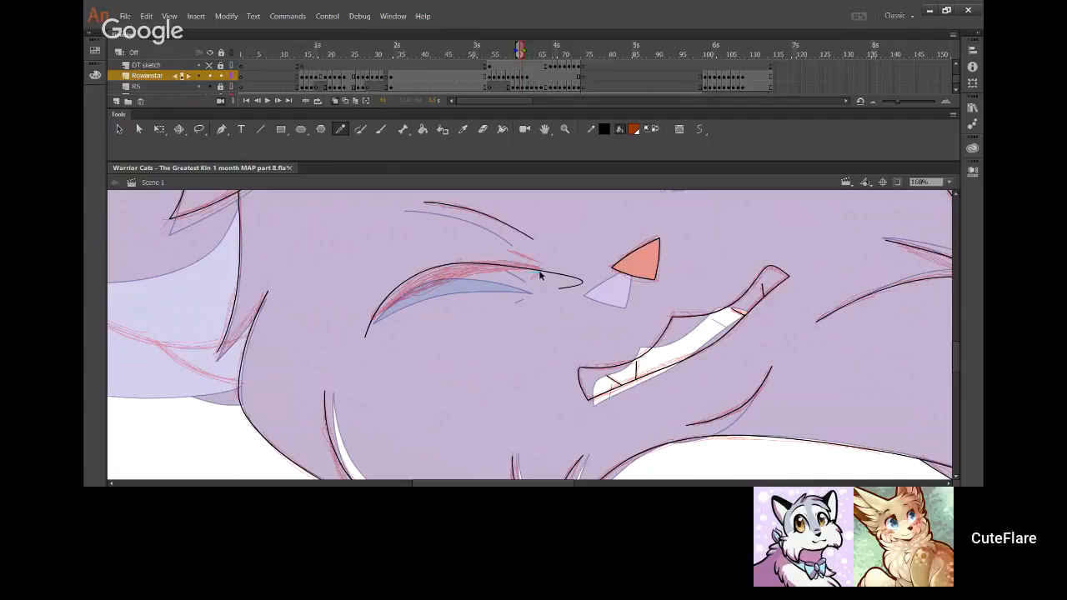
pyautogui.moveTo(525, 276)
pyautogui.mouseDown()
pyautogui.moveTo(588, 280)
pyautogui.moveTo(539, 263)
pyautogui.moveTo(576, 281)
pyautogui.mouseUp()
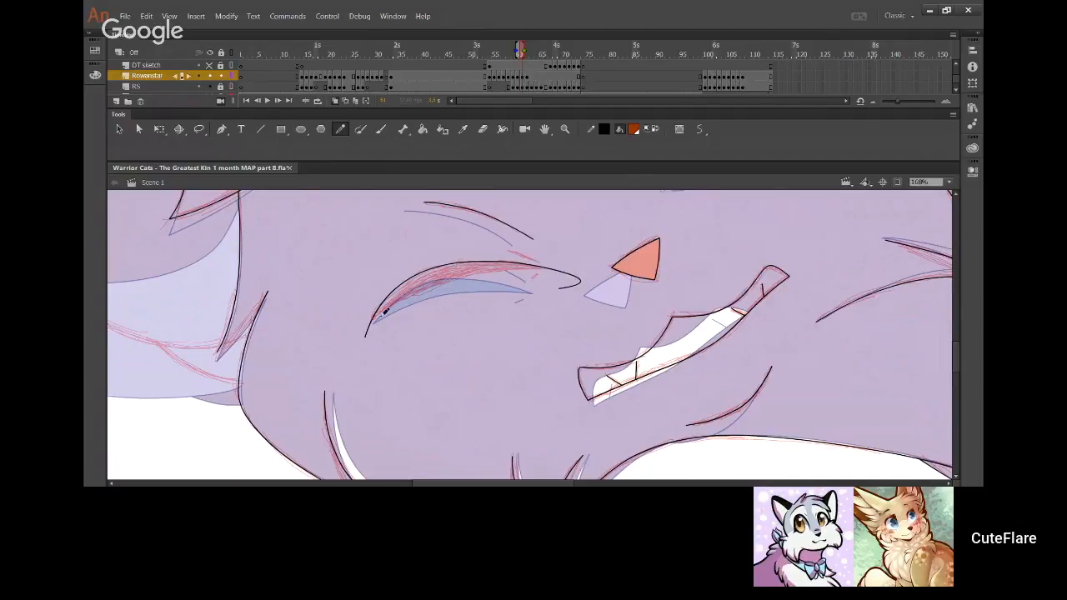
# Ink the closed eye's lower curve, delete the overhanging ends at both corners and bend the line onto the sketch
pyautogui.moveTo(367, 327)
pyautogui.mouseDown()
pyautogui.moveTo(419, 298)
pyautogui.moveTo(562, 257)
pyautogui.moveTo(578, 263)
pyautogui.mouseUp()
pyautogui.keyDown('ctrl'); pyautogui.click(572, 262); pyautogui.keyUp('ctrl')
pyautogui.keyDown('ctrl'); pyautogui.keyDown('shift'); pyautogui.click(573, 275); pyautogui.keyUp('shift'); pyautogui.keyUp('ctrl')
pyautogui.keyDown('ctrl'); pyautogui.keyDown('shift'); pyautogui.click(365, 328); pyautogui.keyUp('shift'); pyautogui.keyUp('ctrl')
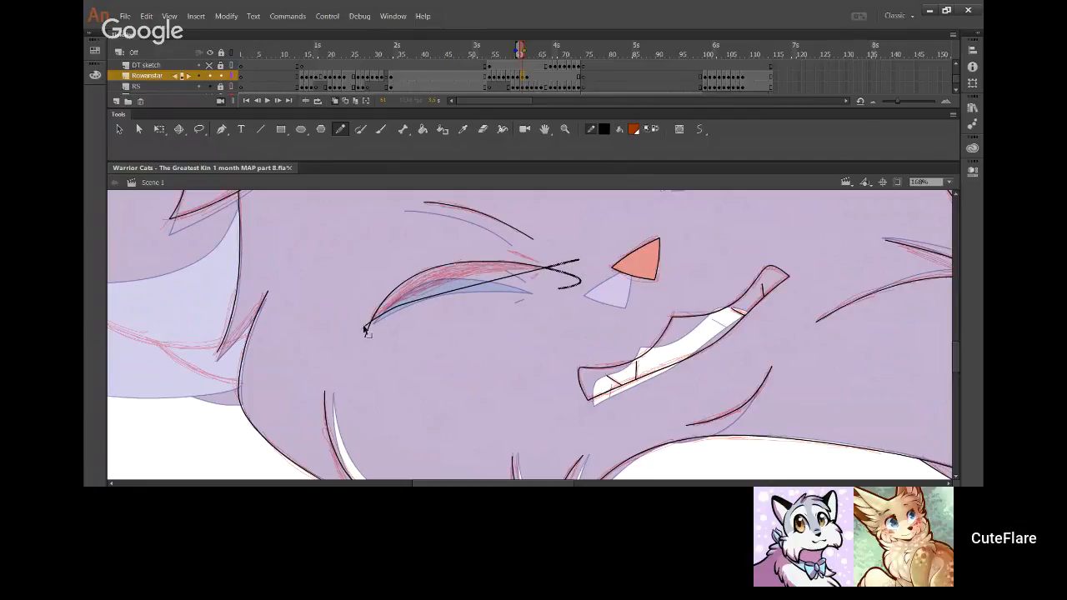
pyautogui.keyDown('ctrl'); pyautogui.keyDown('shift'); pyautogui.click(367, 332); pyautogui.keyUp('shift'); pyautogui.keyUp('ctrl')
pyautogui.press('Delete')
pyautogui.moveTo(430, 295); pyautogui.dragTo(453, 281)
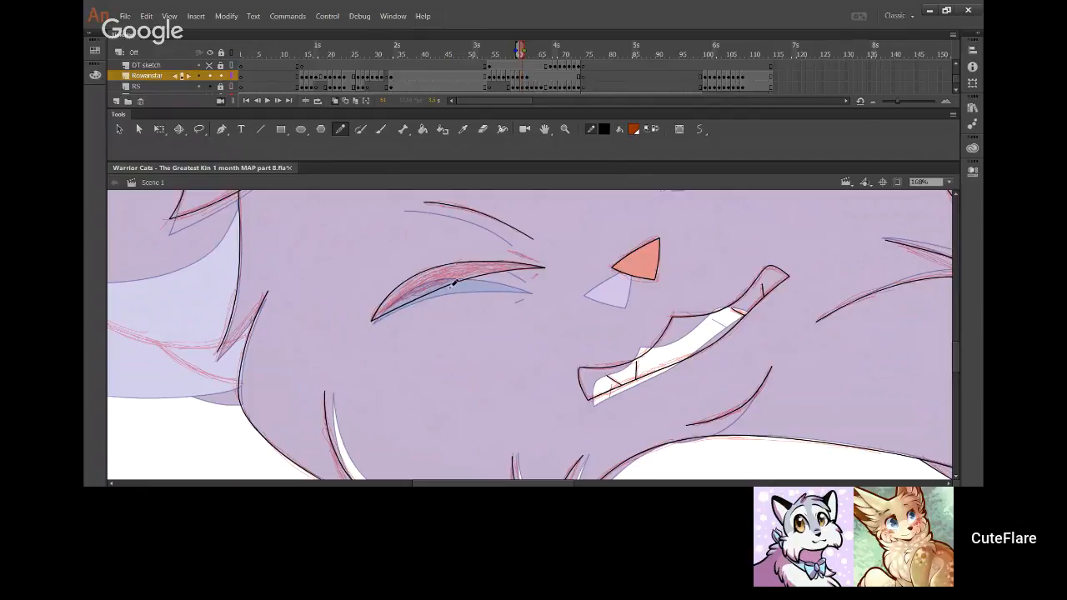
pyautogui.moveTo(396, 309); pyautogui.dragTo(406, 295)
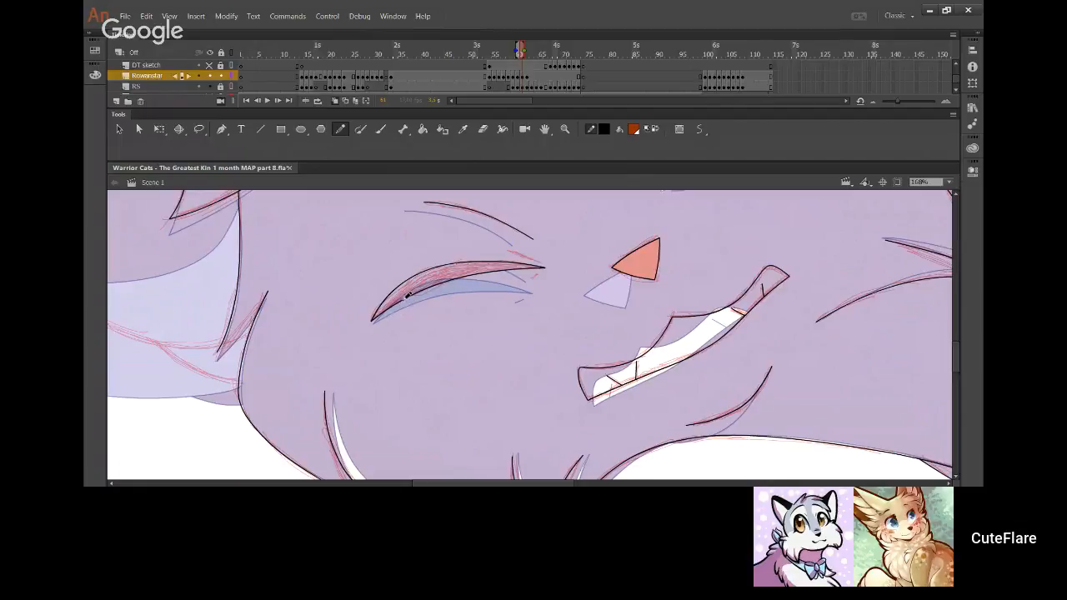
# Ink the short crease marks at the closed eye's inner corner
pyautogui.moveTo(512, 250); pyautogui.dragTo(538, 264)
pyautogui.hotkey('ctrl', 'z')
pyautogui.moveTo(538, 276); pyautogui.dragTo(483, 333)
pyautogui.hotkey('ctrl', 'z')
pyautogui.moveTo(555, 290)
pyautogui.mouseDown()
pyautogui.moveTo(519, 320)
pyautogui.moveTo(518, 387)
pyautogui.mouseUp()
# Fill the closed eye shape with black, swapping the stroke and fill colours for it and back again
pyautogui.click(422, 128)
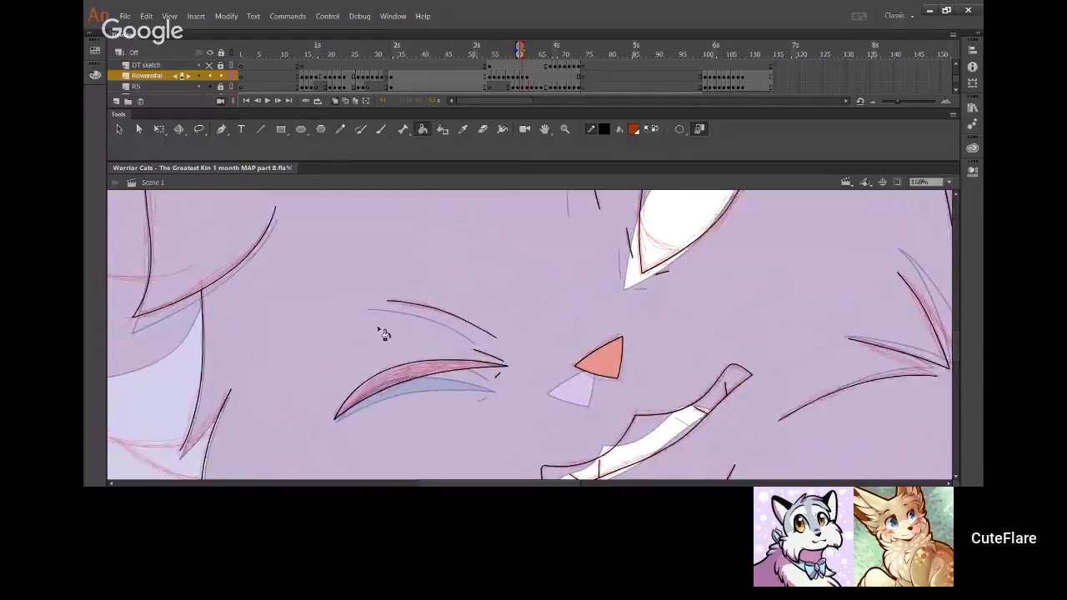
pyautogui.click(653, 128)
pyautogui.click(437, 367)
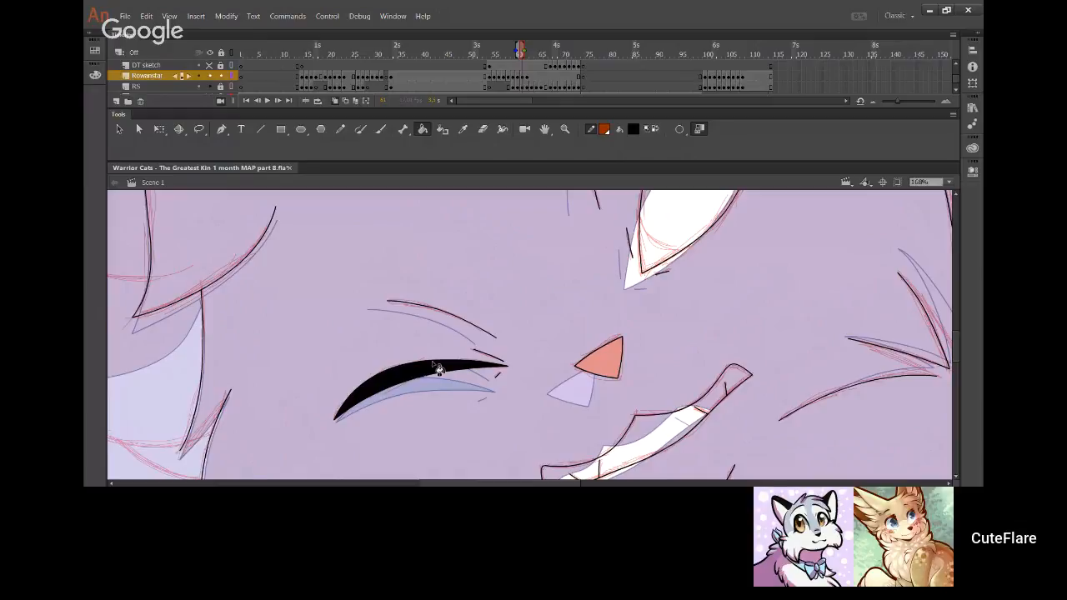
pyautogui.click(656, 130)
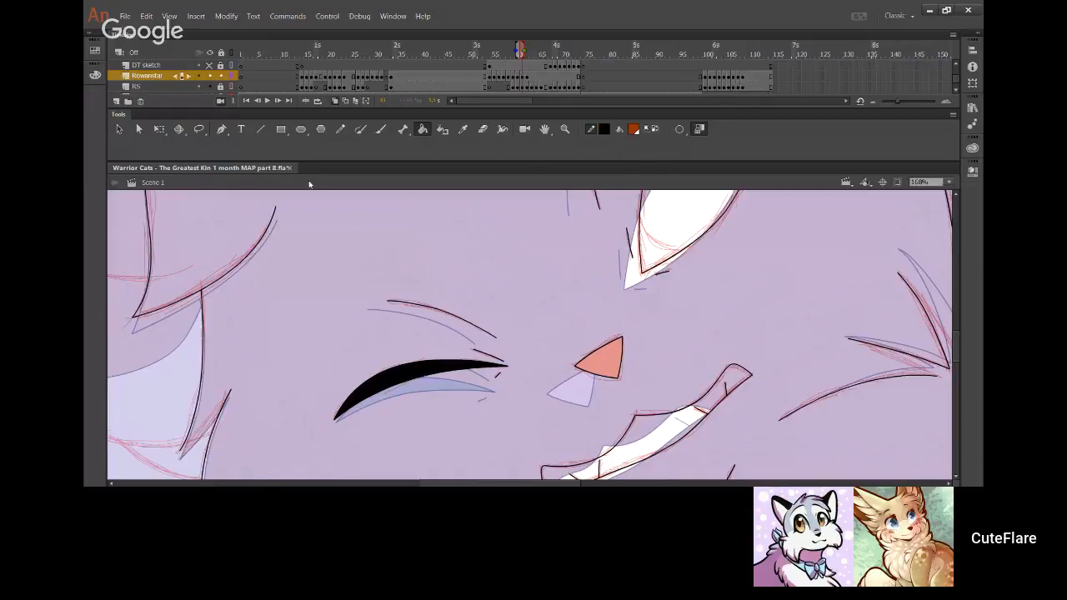
# Ink the sideways ear's curved line from the head fur out past the tip to the canvas edge
pyautogui.click(340, 131)
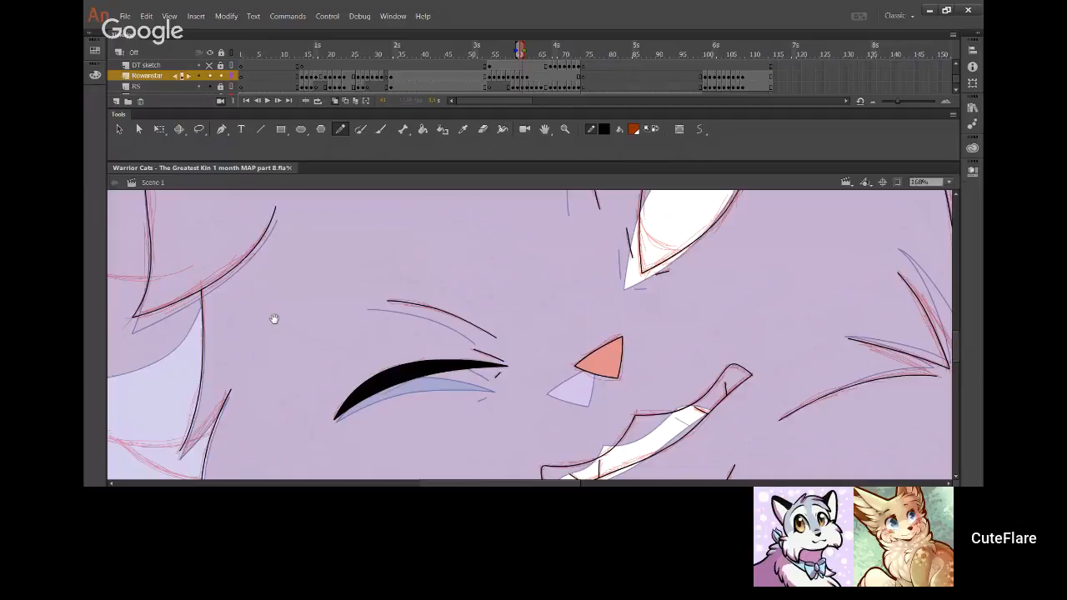
pyautogui.moveTo(274, 319); pyautogui.dragTo(695, 368)
pyautogui.moveTo(597, 328)
pyautogui.mouseDown()
pyautogui.moveTo(335, 298)
pyautogui.moveTo(253, 314)
pyautogui.moveTo(185, 347)
pyautogui.mouseUp()
pyautogui.hotkey('ctrl', 'z')
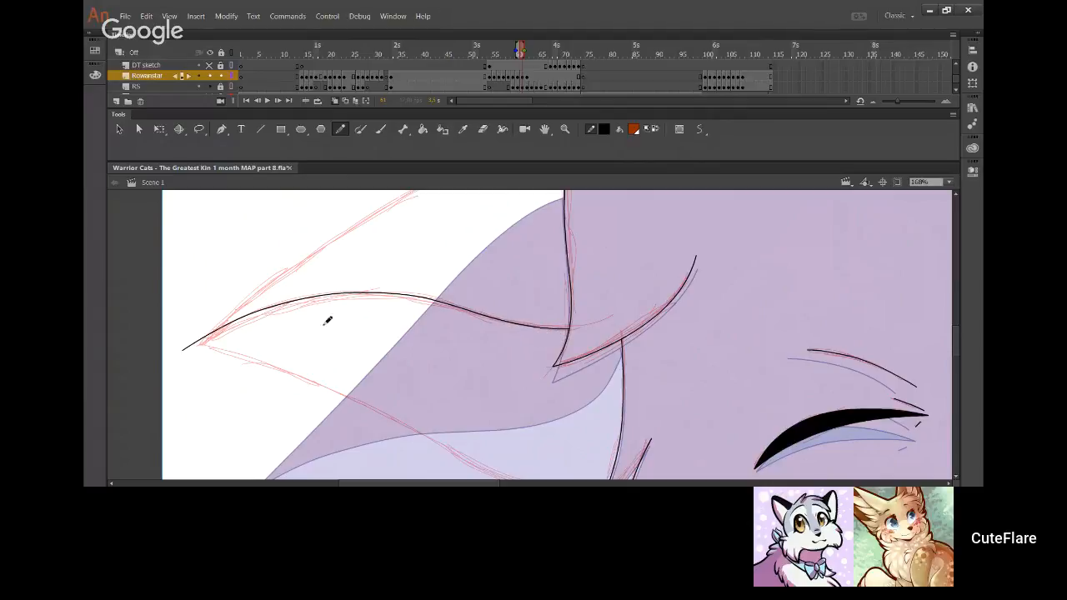
pyautogui.moveTo(184, 352)
pyautogui.mouseDown()
pyautogui.moveTo(163, 381)
pyautogui.moveTo(191, 353)
pyautogui.moveTo(181, 357)
pyautogui.moveTo(191, 362)
pyautogui.mouseUp()
pyautogui.moveTo(305, 335)
pyautogui.mouseDown()
pyautogui.moveTo(266, 381)
pyautogui.moveTo(209, 369)
pyautogui.moveTo(306, 282)
pyautogui.mouseUp()
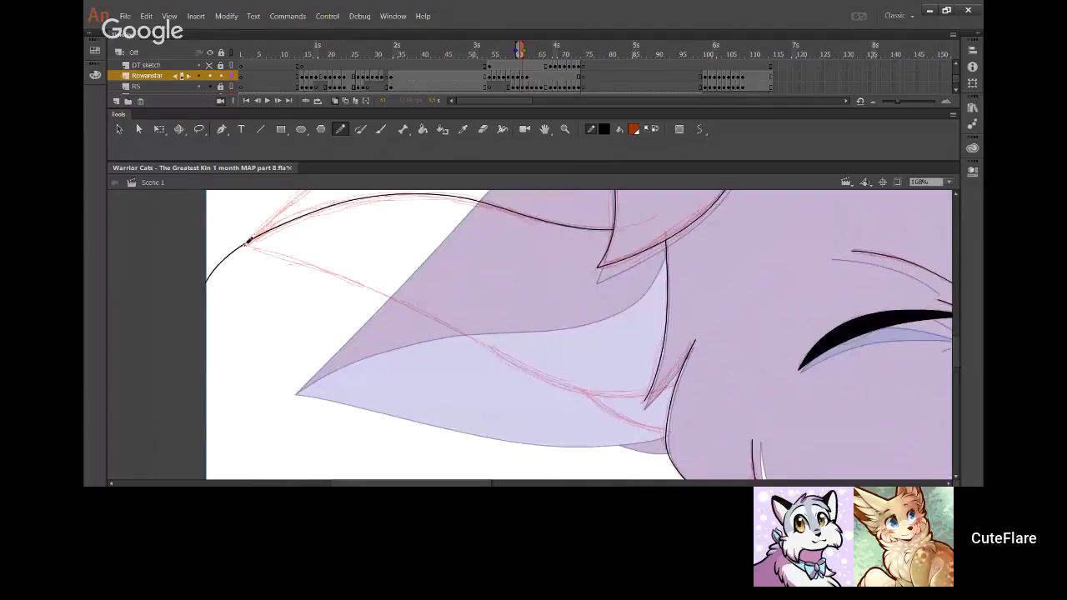
# Try to ink the sideways ear's lower and upper edges starting from its tip
pyautogui.moveTo(227, 241); pyautogui.dragTo(309, 256)
pyautogui.hotkey('ctrl', 'z')
pyautogui.moveTo(223, 245)
pyautogui.mouseDown()
pyautogui.moveTo(335, 266)
pyautogui.moveTo(426, 316)
pyautogui.mouseUp()
pyautogui.hotkey('ctrl', 'z')
pyautogui.moveTo(225, 242)
pyautogui.mouseDown()
pyautogui.moveTo(328, 268)
pyautogui.moveTo(565, 390)
pyautogui.moveTo(644, 401)
pyautogui.mouseUp()
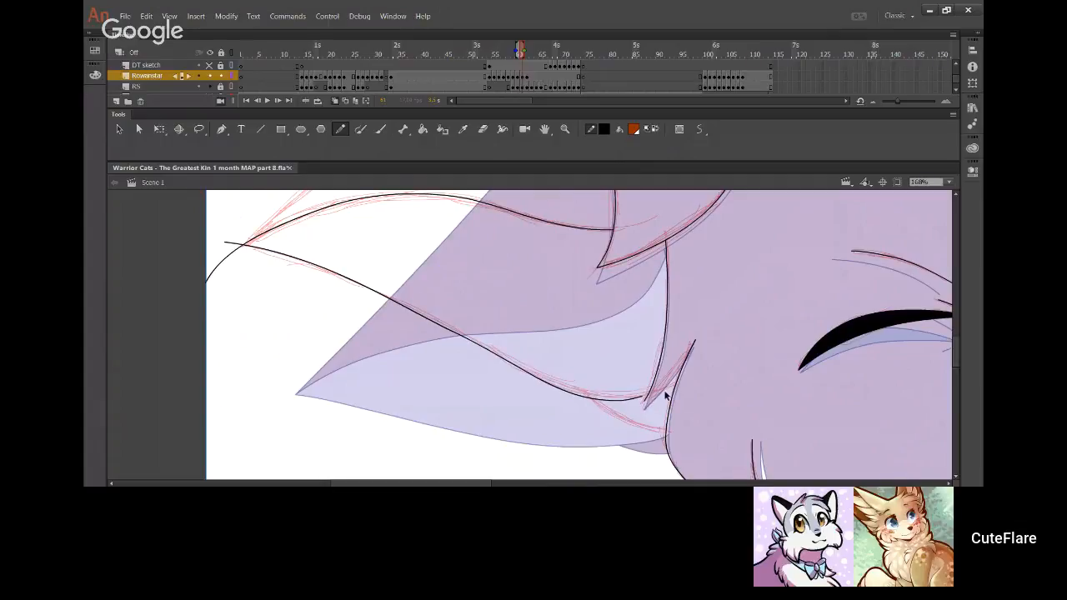
pyautogui.hotkey('ctrl', 'z')
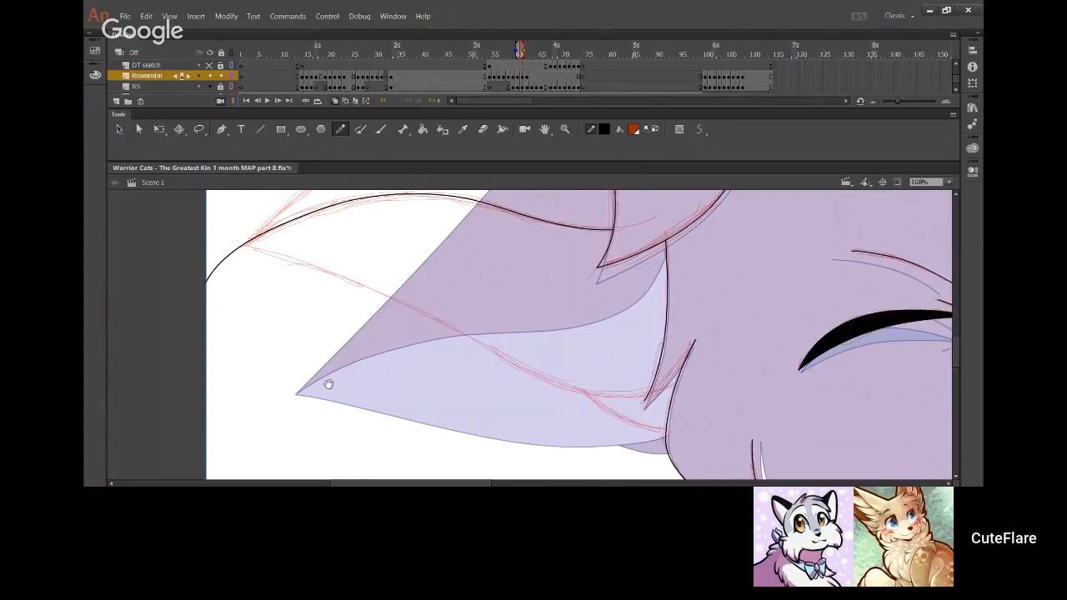
pyautogui.moveTo(329, 384)
pyautogui.mouseDown()
pyautogui.moveTo(364, 347)
pyautogui.moveTo(355, 378)
pyautogui.moveTo(238, 416)
pyautogui.moveTo(342, 338)
pyautogui.mouseUp()
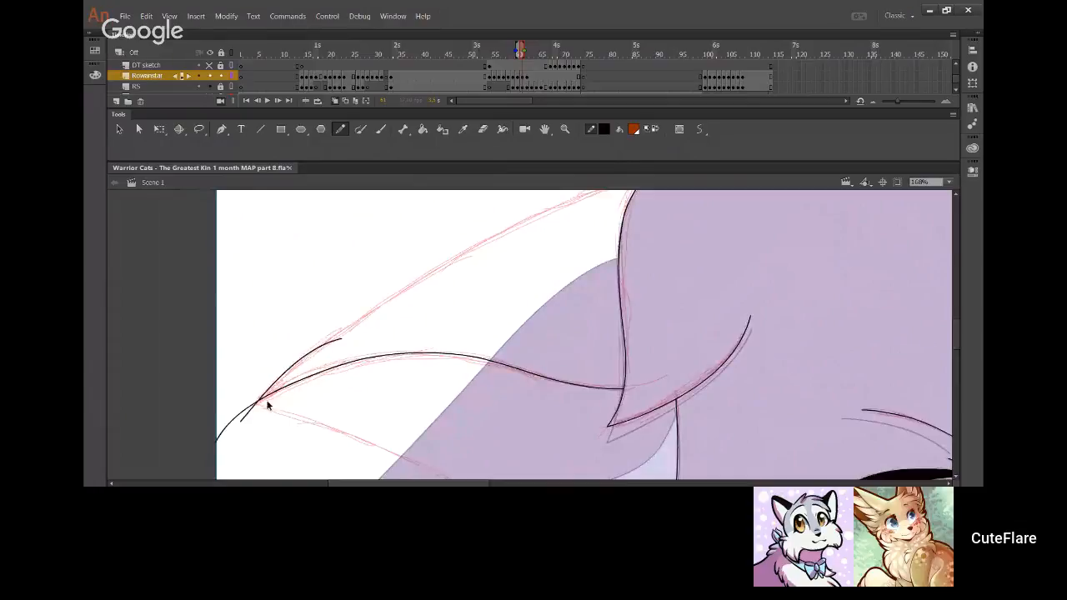
pyautogui.hotkey('ctrl', 'z')
pyautogui.moveTo(237, 422); pyautogui.dragTo(372, 310)
pyautogui.hotkey('ctrl', 'z')
# Hide the RS layer with the red sketch while keeping the Rowanstar line art visible
pyautogui.moveTo(426, 367); pyautogui.dragTo(399, 146)
pyautogui.moveTo(496, 374)
pyautogui.mouseDown()
pyautogui.moveTo(324, 412)
pyautogui.moveTo(515, 435)
pyautogui.mouseUp()
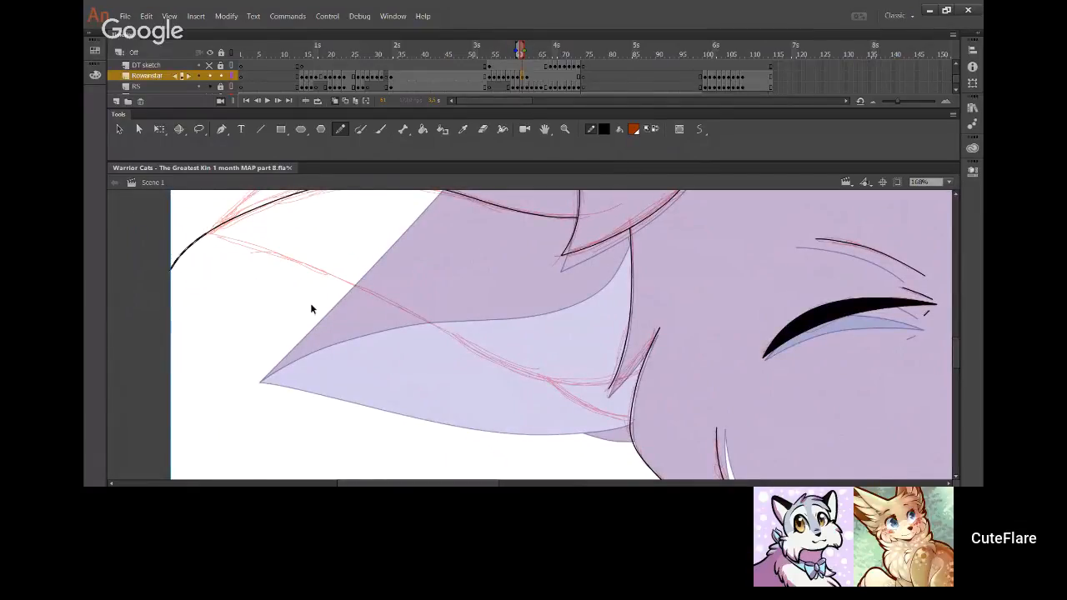
pyautogui.moveTo(674, 406)
pyautogui.mouseDown()
pyautogui.moveTo(489, 292)
pyautogui.moveTo(569, 316)
pyautogui.moveTo(376, 392)
pyautogui.moveTo(206, 391)
pyautogui.mouseUp()
pyautogui.click(211, 85)
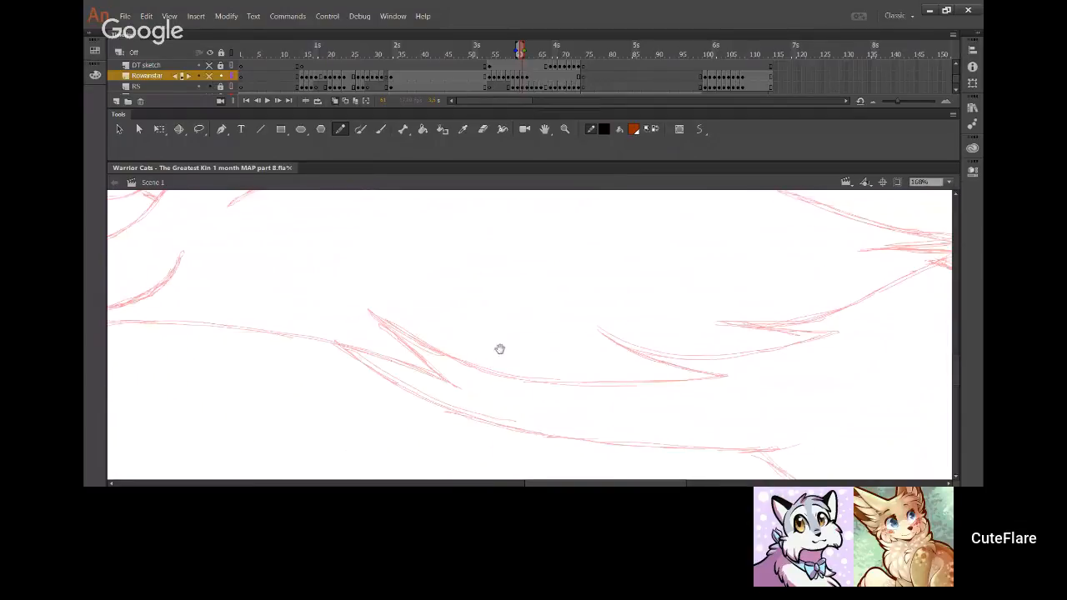
pyautogui.click(210, 86)
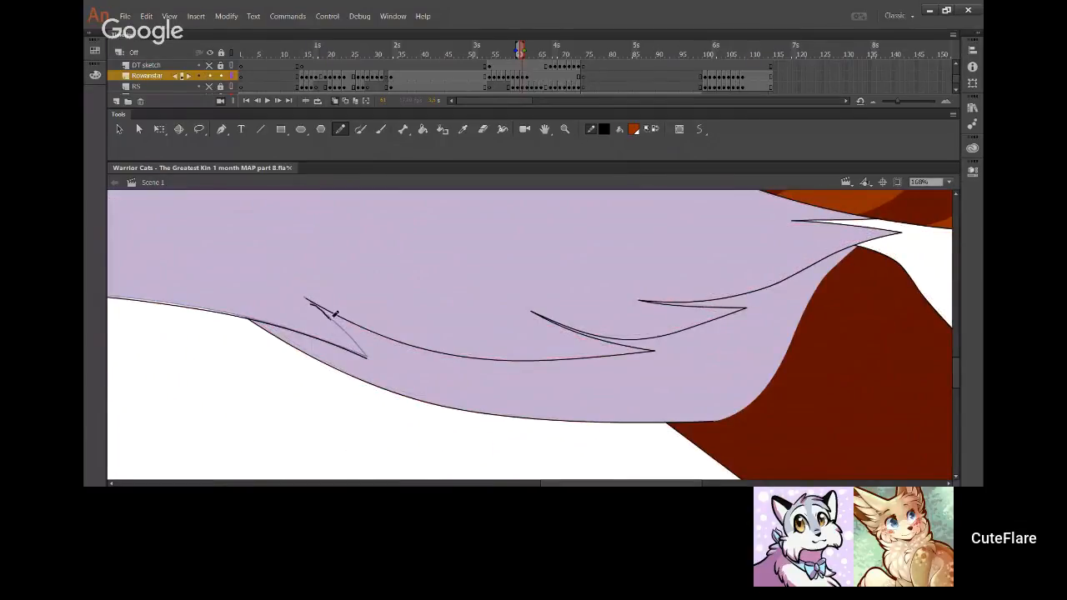
# Close the gap in the lower neck fur tuft and fill the band beneath it with rust orange
pyautogui.moveTo(313, 304)
pyautogui.mouseDown()
pyautogui.moveTo(367, 358)
pyautogui.moveTo(302, 295)
pyautogui.moveTo(339, 331)
pyautogui.mouseUp()
pyautogui.click(422, 128)
pyautogui.click(484, 364)
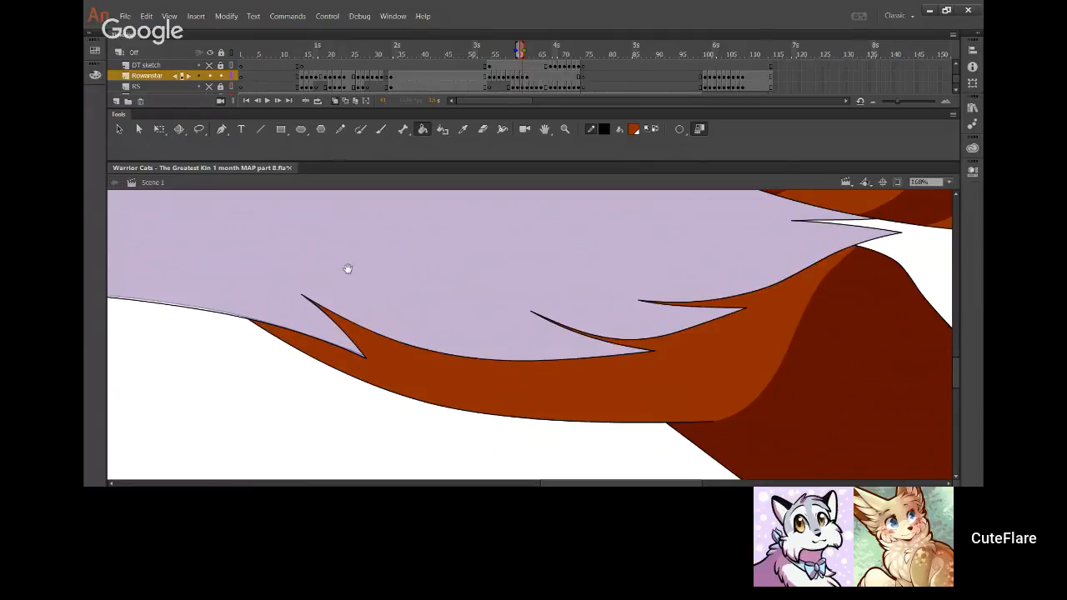
# Ink the missing strokes that close the pointed cheek fur tufts beside the mouth
pyautogui.scroll(3, 402, 283)
pyautogui.hscroll(-3, 403, 284)
pyautogui.click(340, 129)
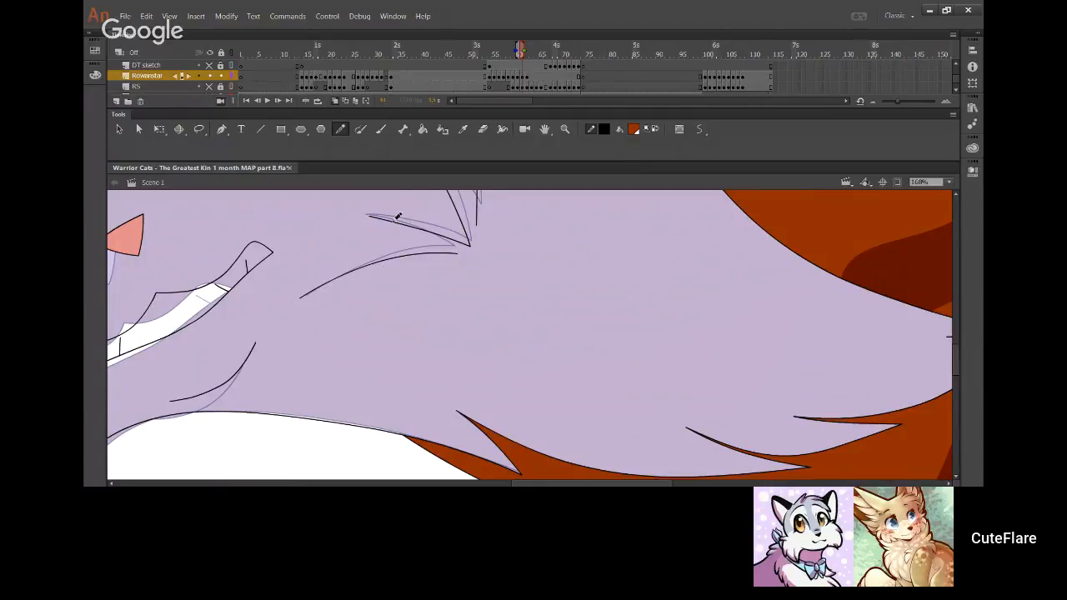
pyautogui.moveTo(378, 220)
pyautogui.mouseDown()
pyautogui.moveTo(429, 226)
pyautogui.moveTo(455, 253)
pyautogui.mouseUp()
pyautogui.moveTo(377, 221)
pyautogui.mouseDown()
pyautogui.moveTo(409, 238)
pyautogui.moveTo(423, 221)
pyautogui.moveTo(467, 237)
pyautogui.moveTo(461, 360)
pyautogui.moveTo(421, 281)
pyautogui.mouseUp()
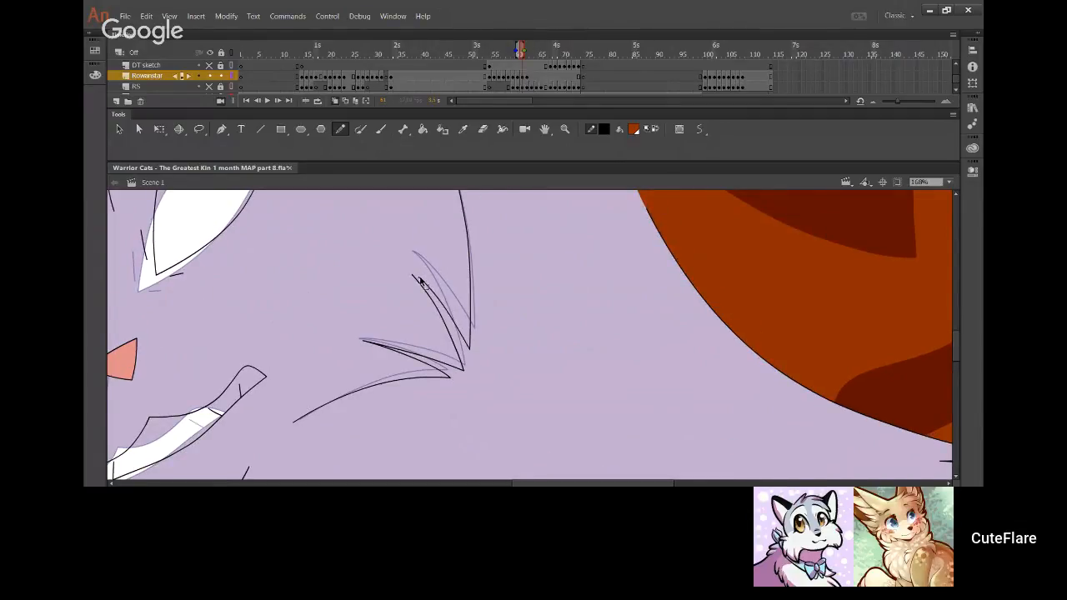
# Ink the stroke that closes the upper cheek fur tuft beside the open eye
pyautogui.moveTo(431, 241)
pyautogui.mouseDown()
pyautogui.moveTo(495, 390)
pyautogui.moveTo(522, 295)
pyautogui.mouseUp()
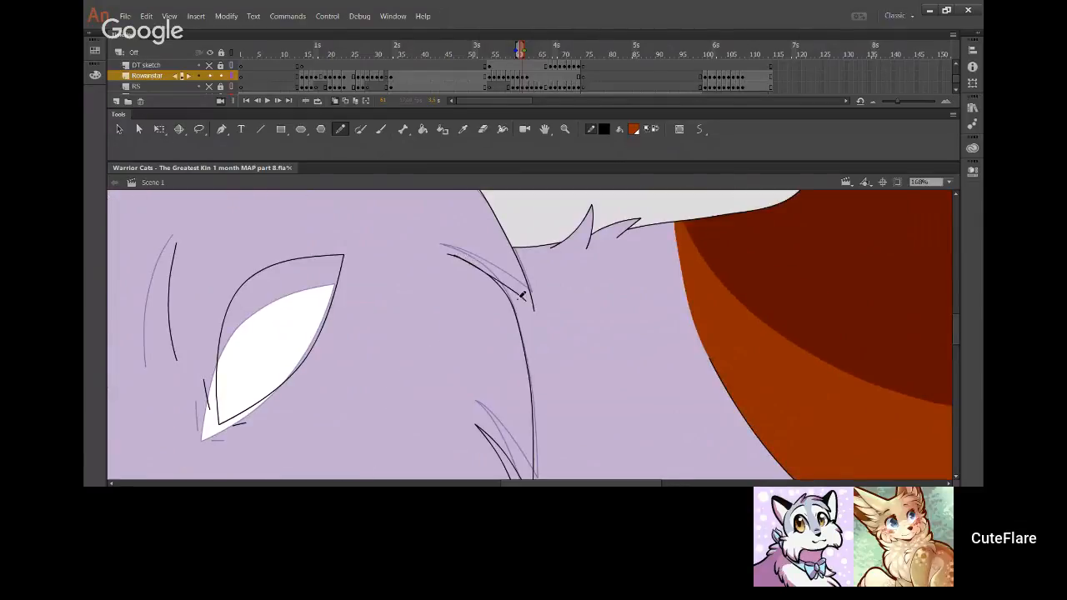
pyautogui.hotkey('ctrl', 'z')
pyautogui.moveTo(457, 256)
pyautogui.mouseDown()
pyautogui.moveTo(522, 297)
pyautogui.moveTo(530, 310)
pyautogui.mouseUp()
# Join the ear-base tuft to the head outline and close the tip of the head fur below it
pyautogui.moveTo(424, 223); pyautogui.dragTo(493, 411)
pyautogui.moveTo(225, 347)
pyautogui.mouseDown()
pyautogui.moveTo(505, 397)
pyautogui.moveTo(756, 370)
pyautogui.mouseUp()
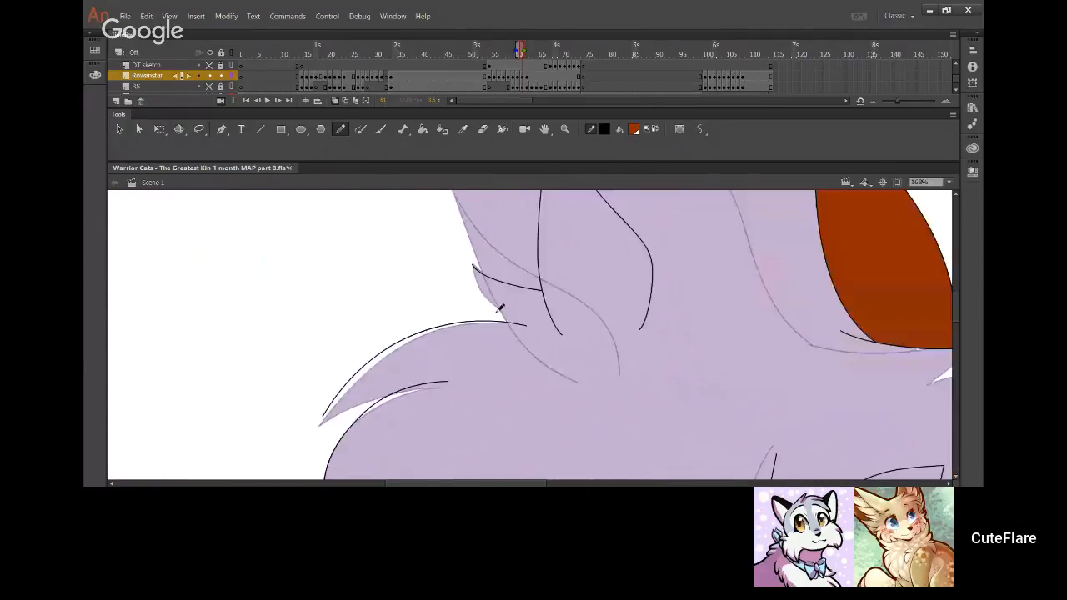
pyautogui.moveTo(523, 322); pyautogui.dragTo(472, 266)
pyautogui.moveTo(429, 305); pyautogui.dragTo(491, 211)
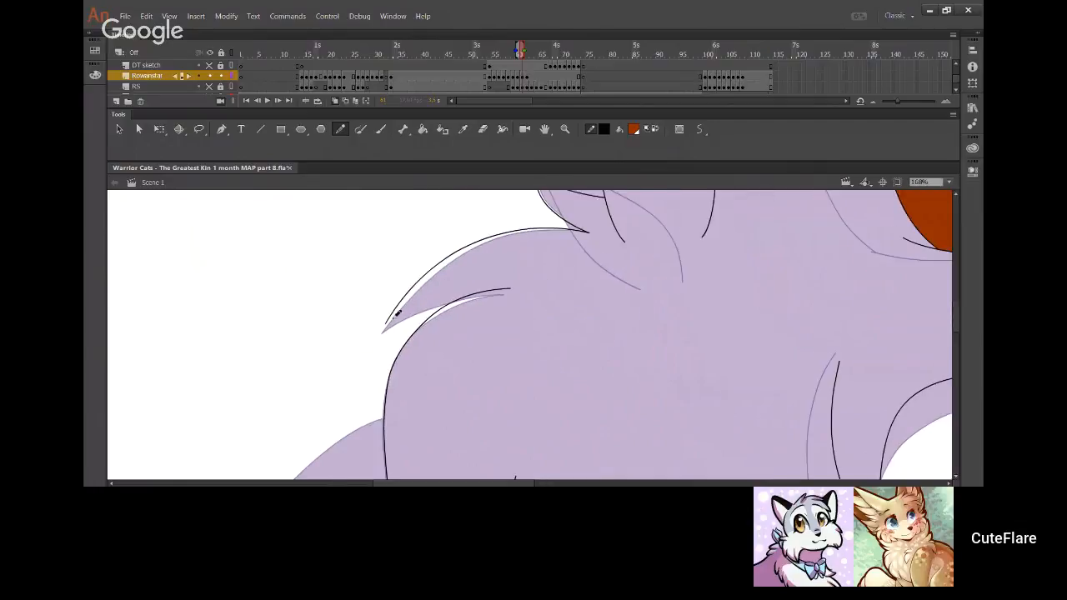
pyautogui.moveTo(393, 316)
pyautogui.mouseDown()
pyautogui.moveTo(520, 280)
pyautogui.moveTo(389, 327)
pyautogui.mouseUp()
pyautogui.hotkey('ctrl', 'z')
# Close the remaining outline gaps in the cheek tuft by the sideways ear and in the jaw and chin fur tips
pyautogui.scroll(-10, 409, 334)
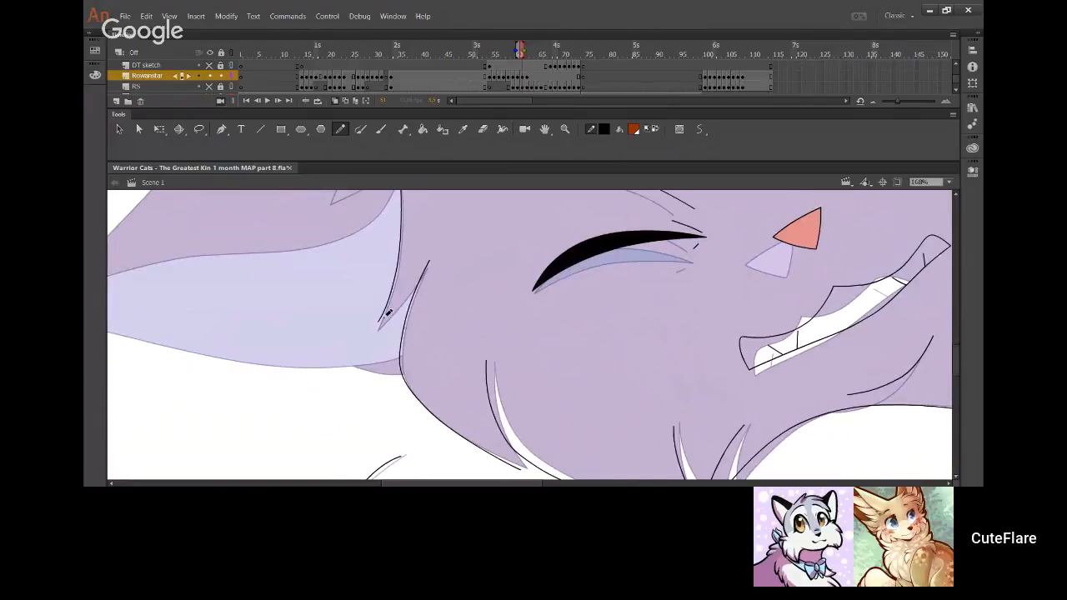
pyautogui.moveTo(380, 325); pyautogui.dragTo(425, 275)
pyautogui.moveTo(464, 333)
pyautogui.mouseDown()
pyautogui.moveTo(331, 222)
pyautogui.moveTo(368, 323)
pyautogui.mouseUp()
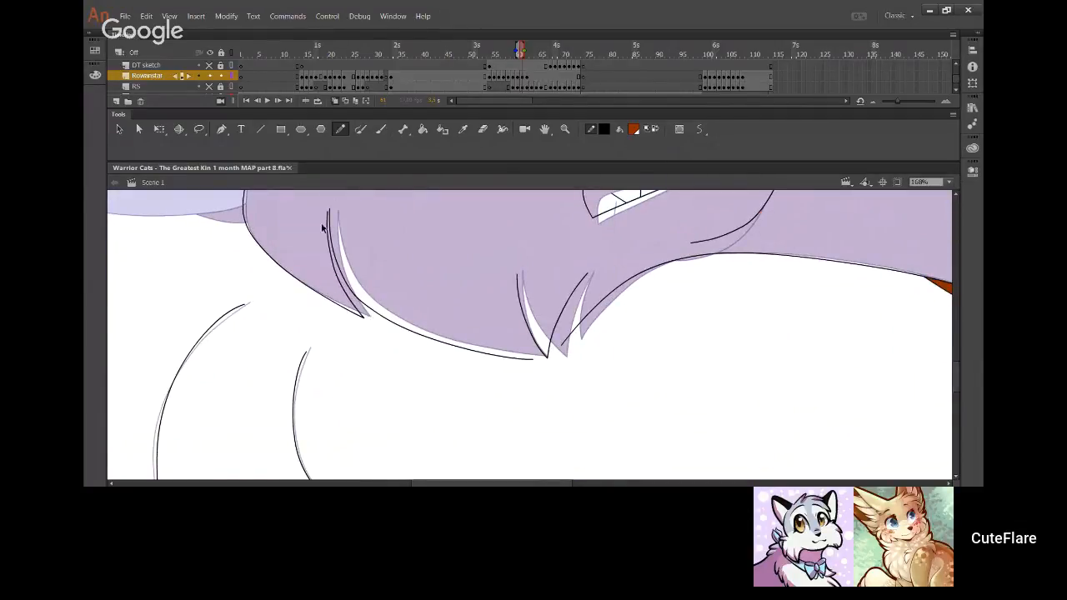
pyautogui.moveTo(482, 328); pyautogui.dragTo(457, 331)
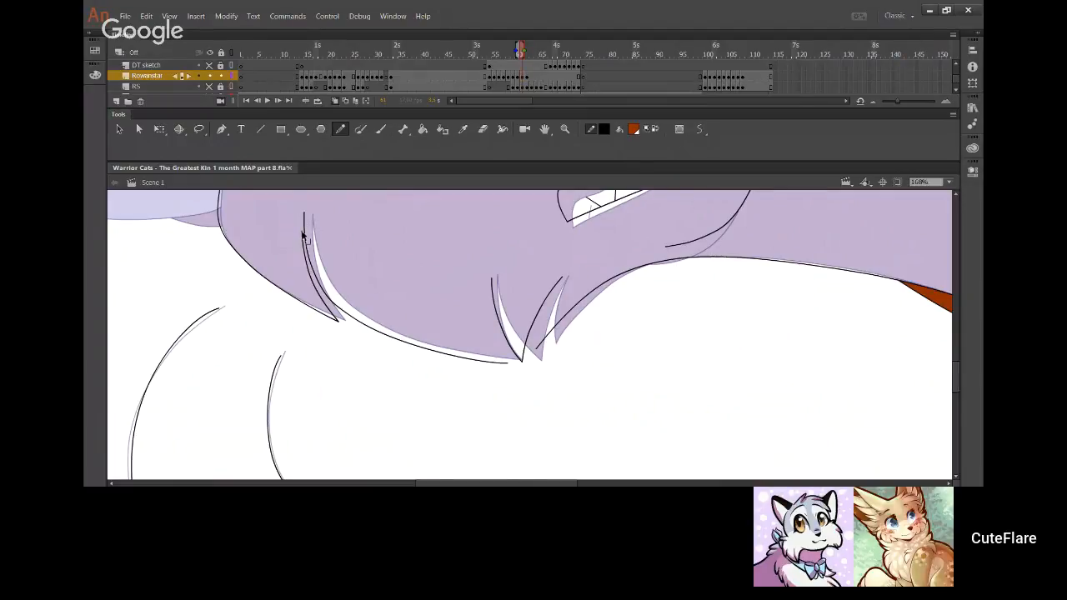
pyautogui.moveTo(302, 233); pyautogui.dragTo(304, 213)
pyautogui.moveTo(309, 262); pyautogui.dragTo(304, 254)
pyautogui.moveTo(509, 351); pyautogui.dragTo(507, 362)
pyautogui.moveTo(536, 344); pyautogui.dragTo(536, 348)
# Fill the cat's head and neck with rust orange
pyautogui.moveTo(380, 222); pyautogui.dragTo(518, 433)
pyautogui.press('k')
pyautogui.click(712, 243)
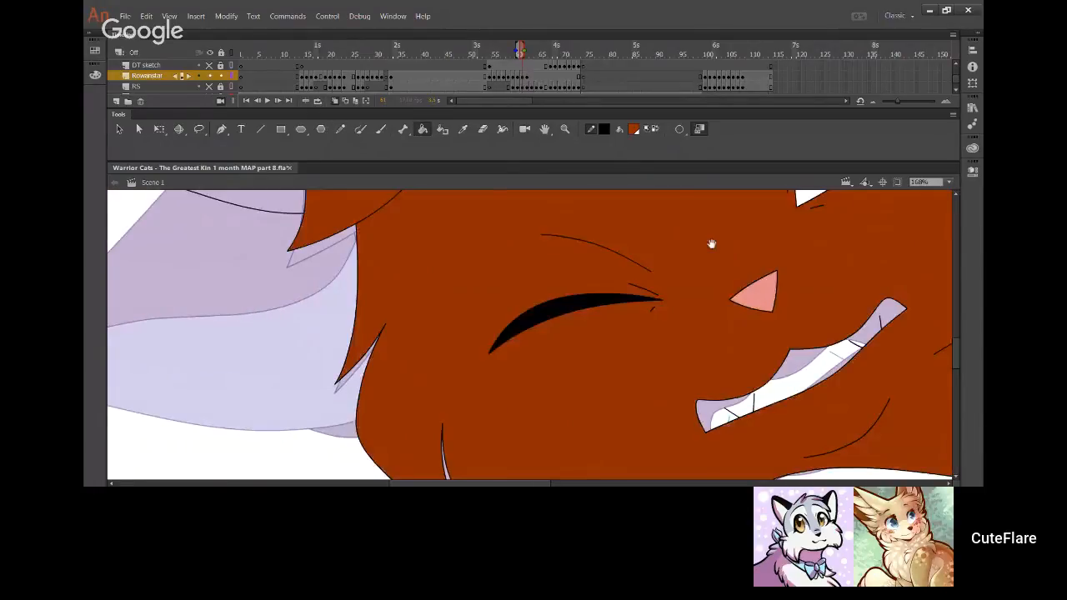
# Sample the light cream colour from the patch on the leg as the fill colour for the ear
pyautogui.moveTo(711, 243)
pyautogui.mouseDown()
pyautogui.moveTo(552, 324)
pyautogui.moveTo(528, 416)
pyautogui.mouseUp()
pyautogui.moveTo(712, 270); pyautogui.dragTo(539, 367)
pyautogui.moveTo(760, 470); pyautogui.dragTo(436, 286)
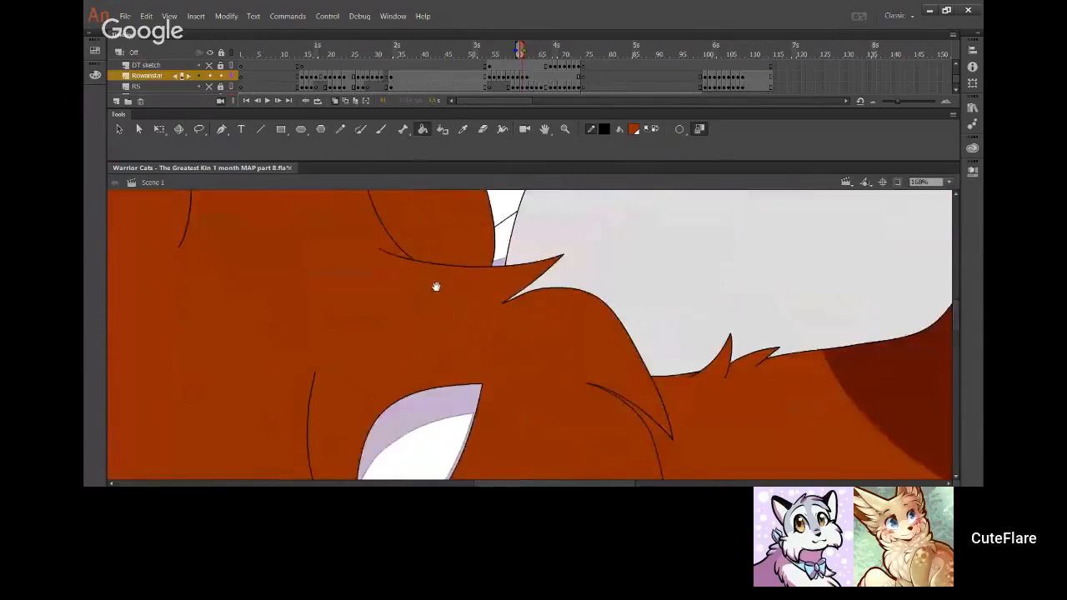
pyautogui.moveTo(574, 477); pyautogui.dragTo(442, 288)
pyautogui.moveTo(640, 475); pyautogui.dragTo(441, 289)
pyautogui.moveTo(583, 467); pyautogui.dragTo(500, 250)
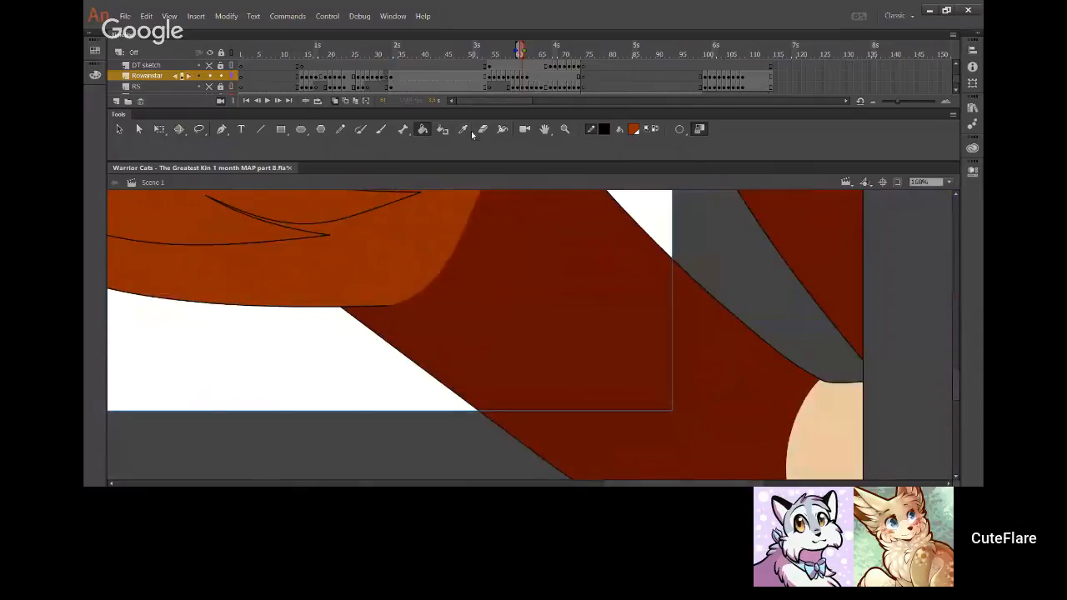
pyautogui.moveTo(204, 290); pyautogui.dragTo(572, 348)
pyautogui.moveTo(172, 276); pyautogui.dragTo(628, 315)
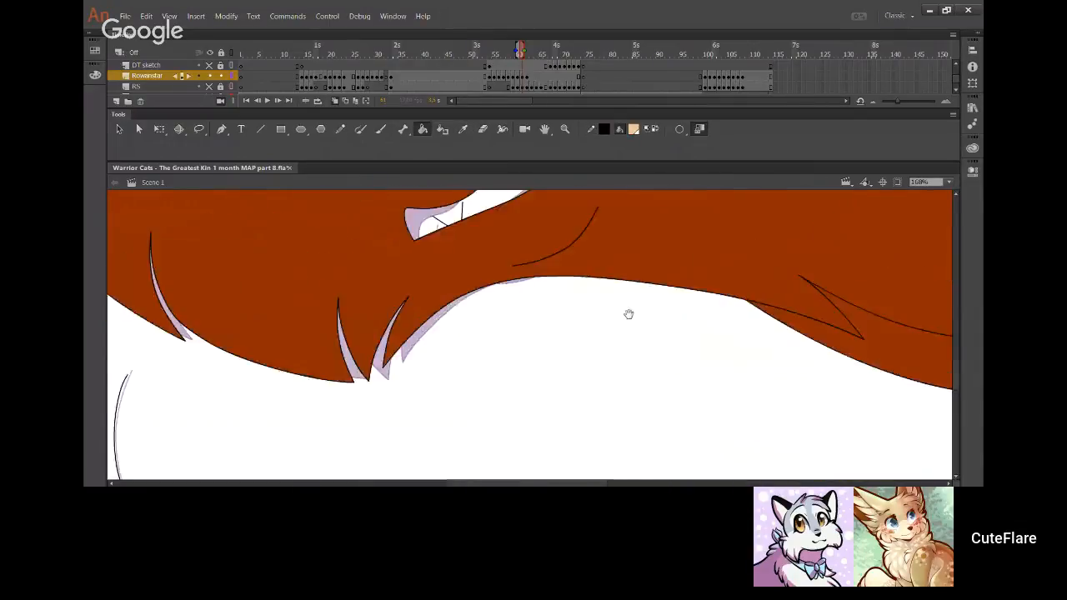
pyautogui.moveTo(345, 262); pyautogui.dragTo(850, 451)
# Show the red RS sketch and ink the lower edge of the sideways ear, trimming the overhang at the ear tip
pyautogui.click(340, 129)
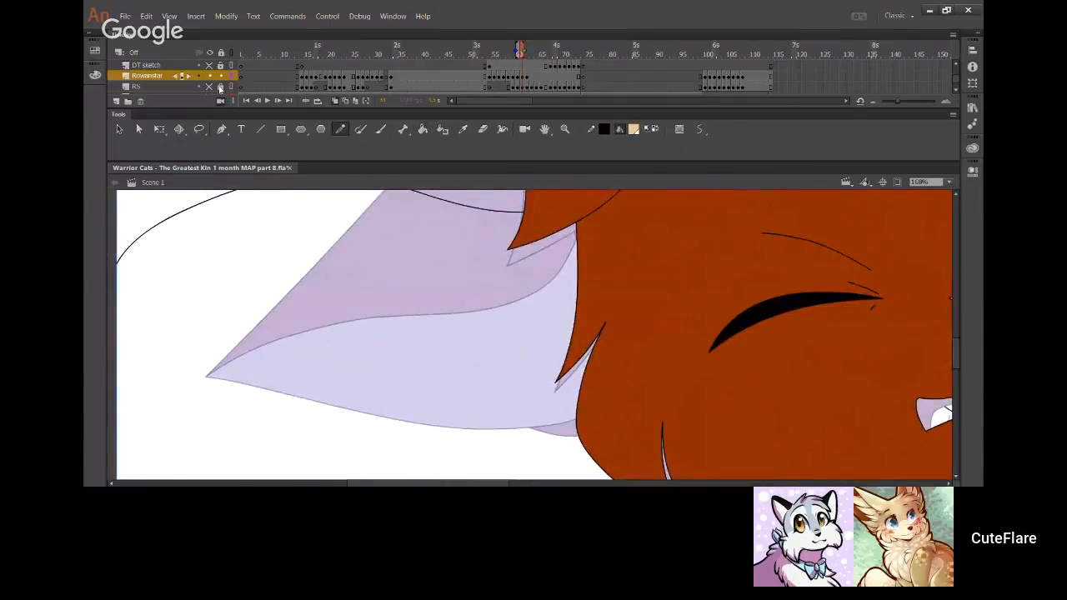
pyautogui.click(210, 86)
pyautogui.moveTo(392, 317); pyautogui.dragTo(440, 321)
pyautogui.moveTo(188, 228)
pyautogui.mouseDown()
pyautogui.moveTo(326, 267)
pyautogui.moveTo(559, 389)
pyautogui.mouseUp()
pyautogui.hotkey('ctrl', 'z')
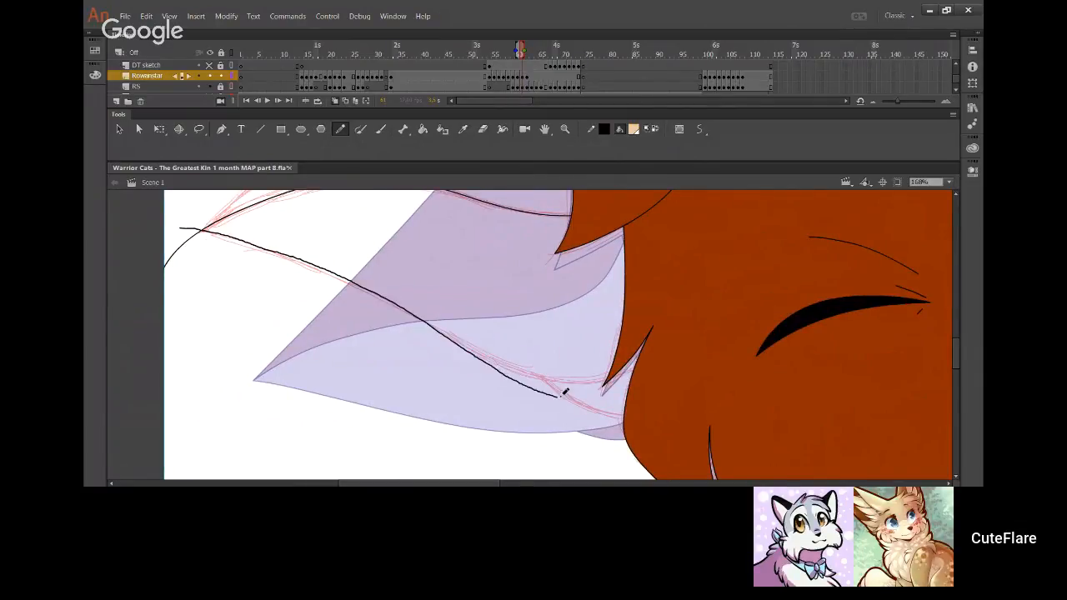
pyautogui.hotkey('ctrl', 'z')
pyautogui.moveTo(649, 361)
pyautogui.mouseDown()
pyautogui.moveTo(576, 378)
pyautogui.moveTo(423, 322)
pyautogui.moveTo(296, 253)
pyautogui.moveTo(209, 236)
pyautogui.mouseUp()
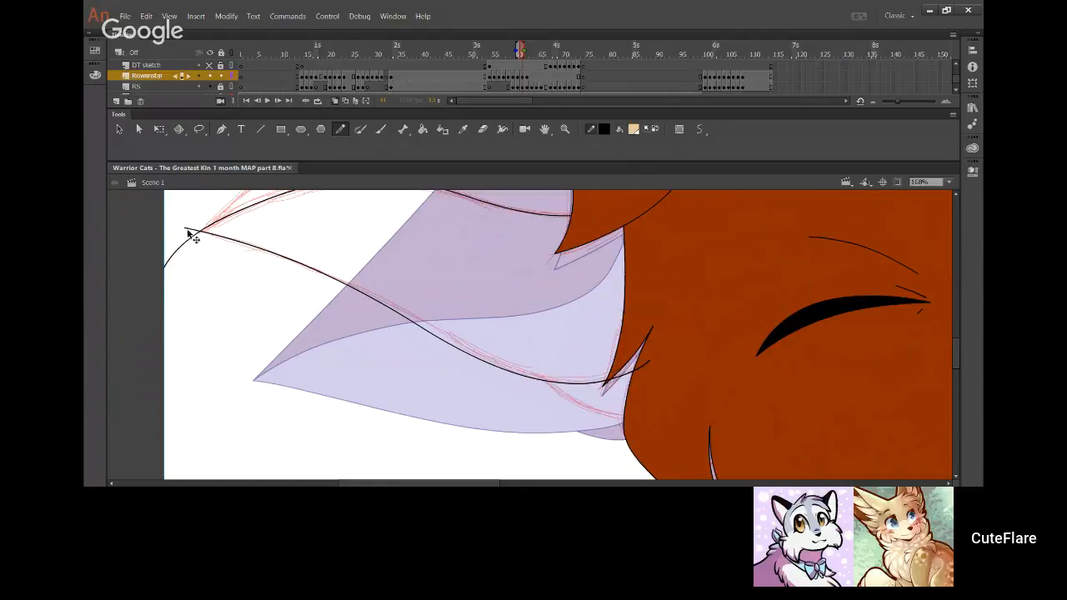
pyautogui.hotkey('ctrl', 'z')
# Ink the short curve joining the ear's lower edge to the cheek and trim its overhanging ends
pyautogui.moveTo(535, 364); pyautogui.dragTo(657, 415)
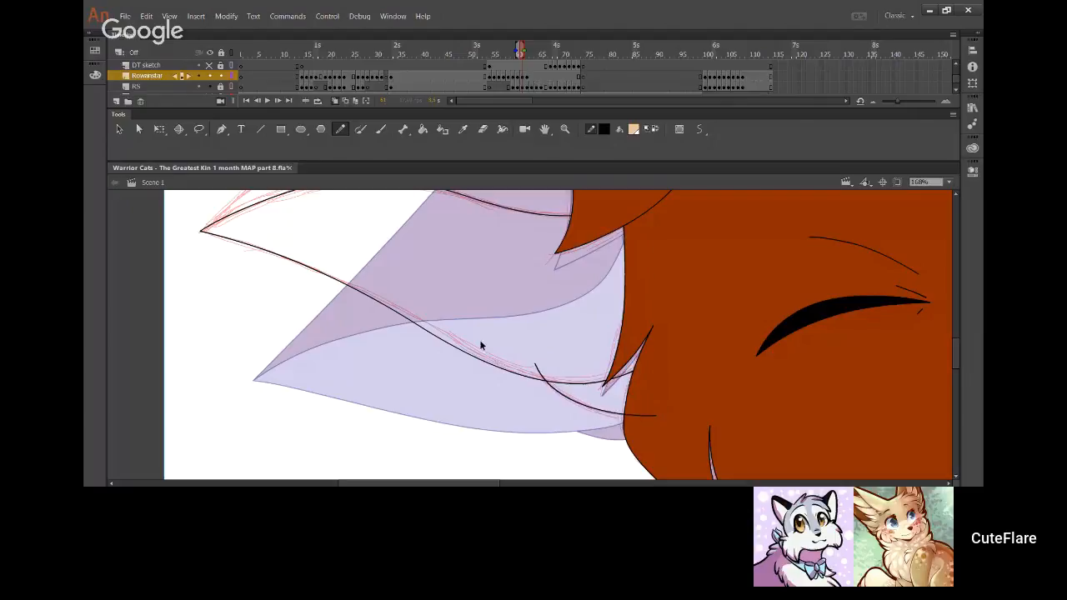
pyautogui.hotkey('ctrl', 'z')
pyautogui.moveTo(420, 325); pyautogui.dragTo(418, 319)
pyautogui.moveTo(534, 364)
pyautogui.mouseDown()
pyautogui.moveTo(550, 381)
pyautogui.moveTo(654, 417)
pyautogui.mouseUp()
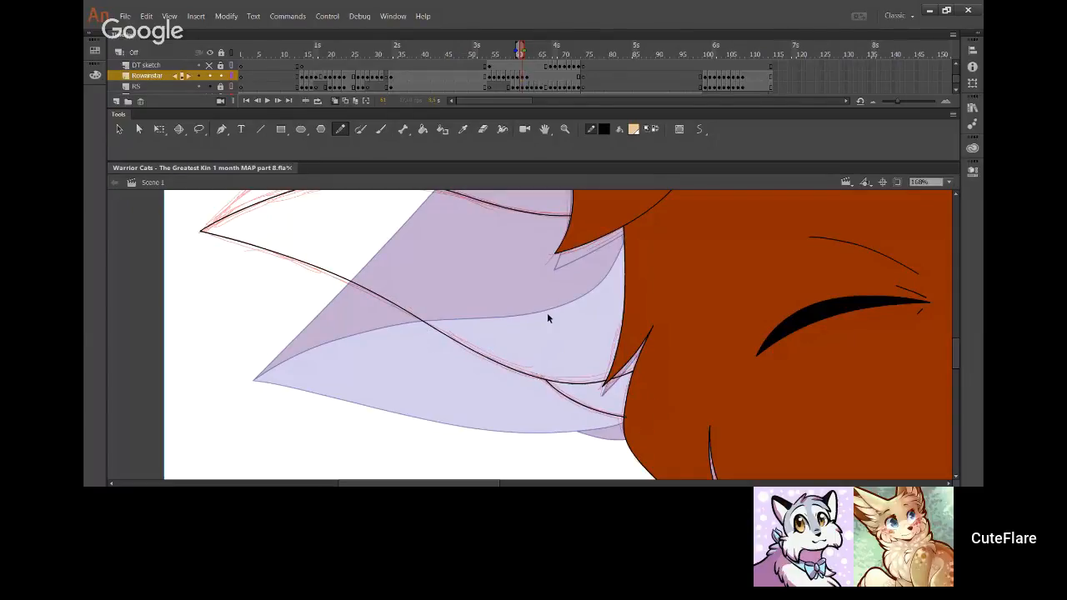
# Ink the ear's upper edge from the head outline to the ear tip and bend it to follow the red sketch
pyautogui.moveTo(441, 219); pyautogui.dragTo(495, 422)
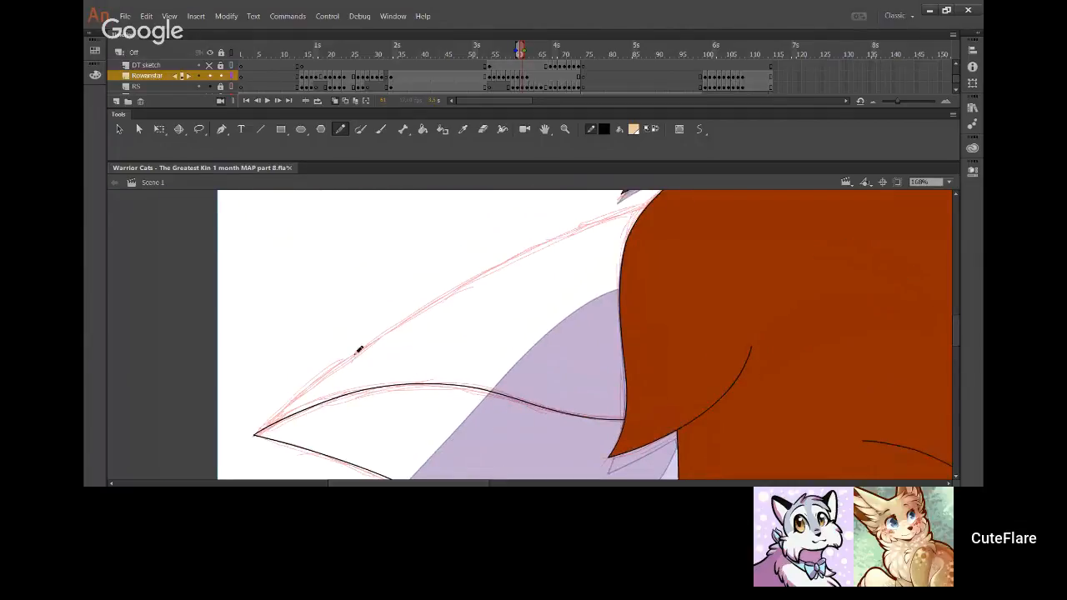
pyautogui.moveTo(267, 425)
pyautogui.mouseDown()
pyautogui.moveTo(386, 321)
pyautogui.moveTo(626, 205)
pyautogui.moveTo(536, 258)
pyautogui.mouseUp()
pyautogui.hotkey('ctrl', 'z')
pyautogui.moveTo(672, 196)
pyautogui.mouseDown()
pyautogui.moveTo(460, 284)
pyautogui.moveTo(285, 395)
pyautogui.mouseUp()
pyautogui.keyDown('ctrl'); pyautogui.click(661, 201); pyautogui.keyUp('ctrl')
pyautogui.press('Delete')
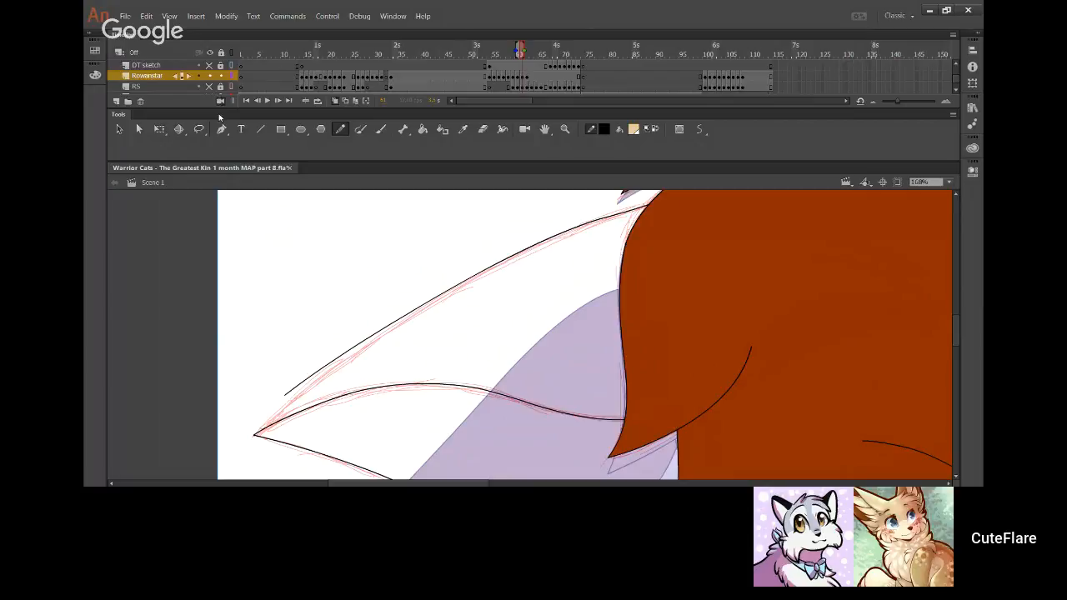
pyautogui.moveTo(289, 397); pyautogui.dragTo(254, 437)
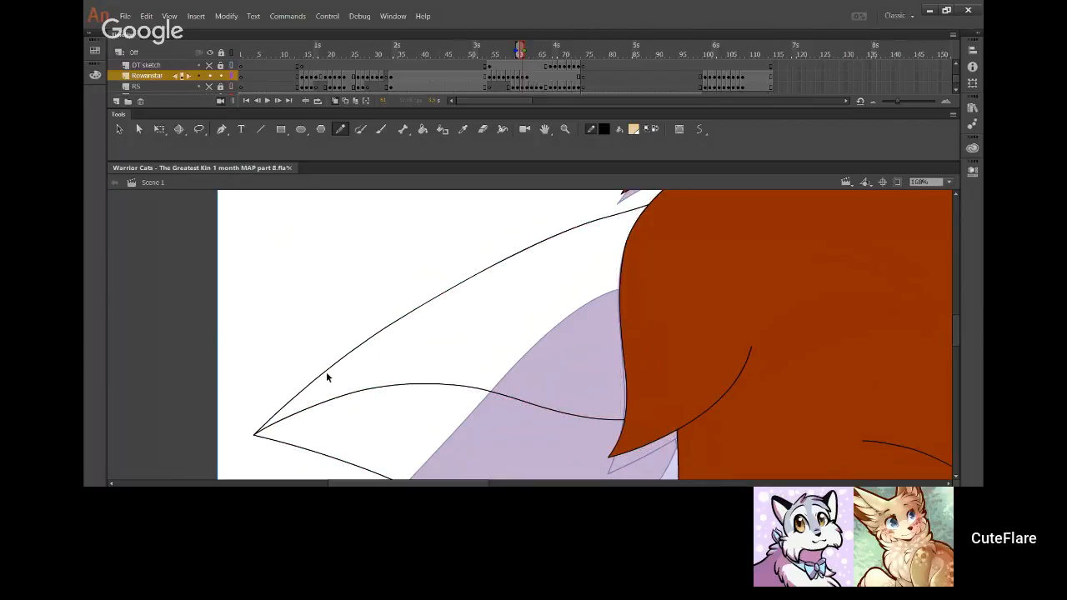
pyautogui.moveTo(325, 367); pyautogui.dragTo(329, 378)
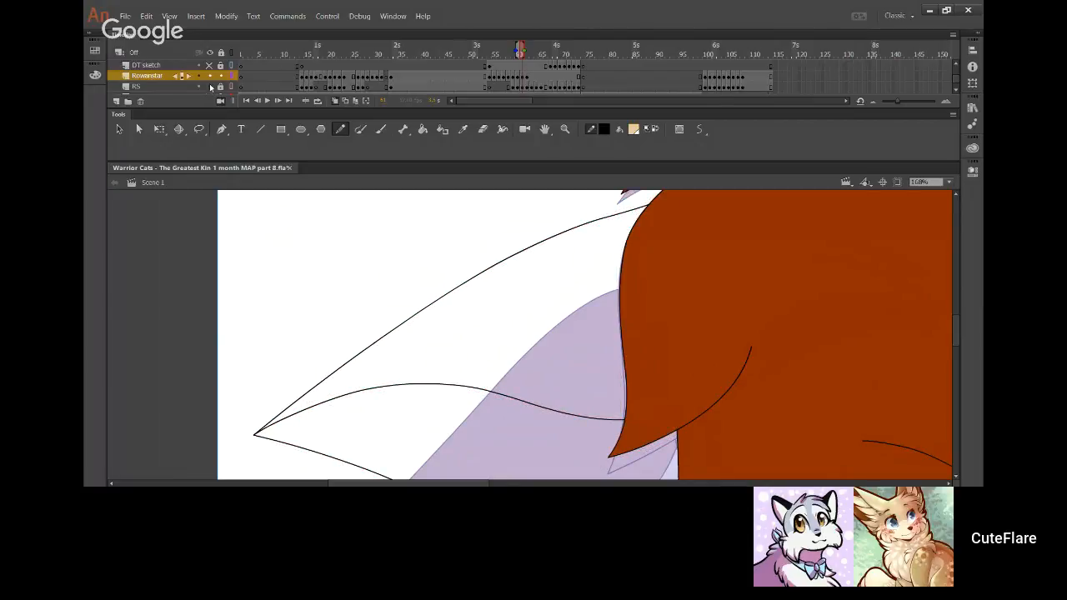
pyautogui.click(210, 86)
pyautogui.moveTo(493, 265); pyautogui.dragTo(494, 271)
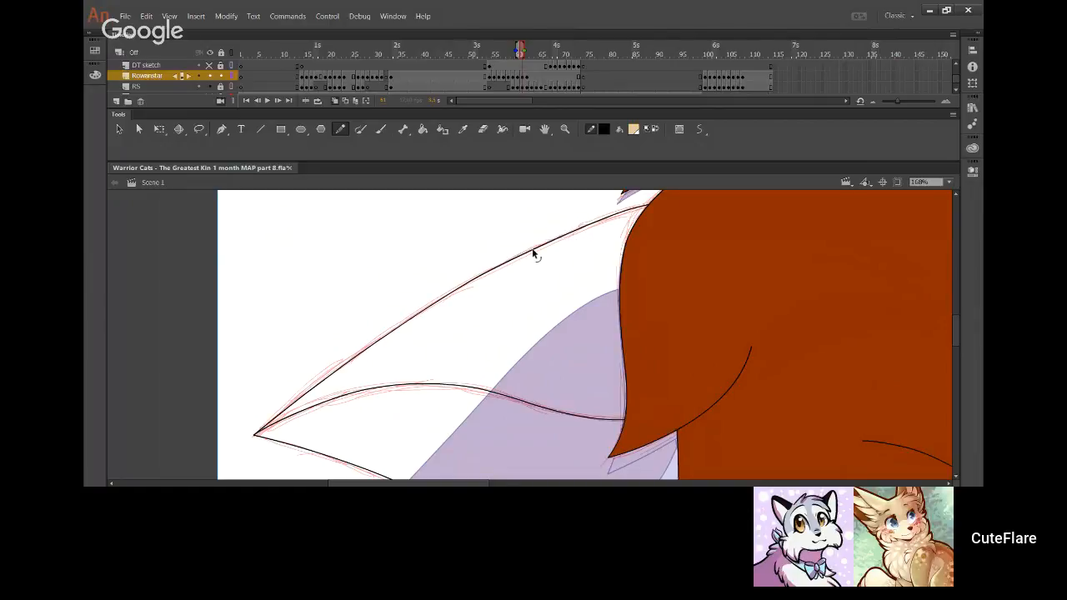
# Fill the inner ear and the gap in the cheek tuft beside it with cream
pyautogui.moveTo(453, 246); pyautogui.dragTo(359, 151)
pyautogui.click(422, 129)
pyautogui.click(451, 396)
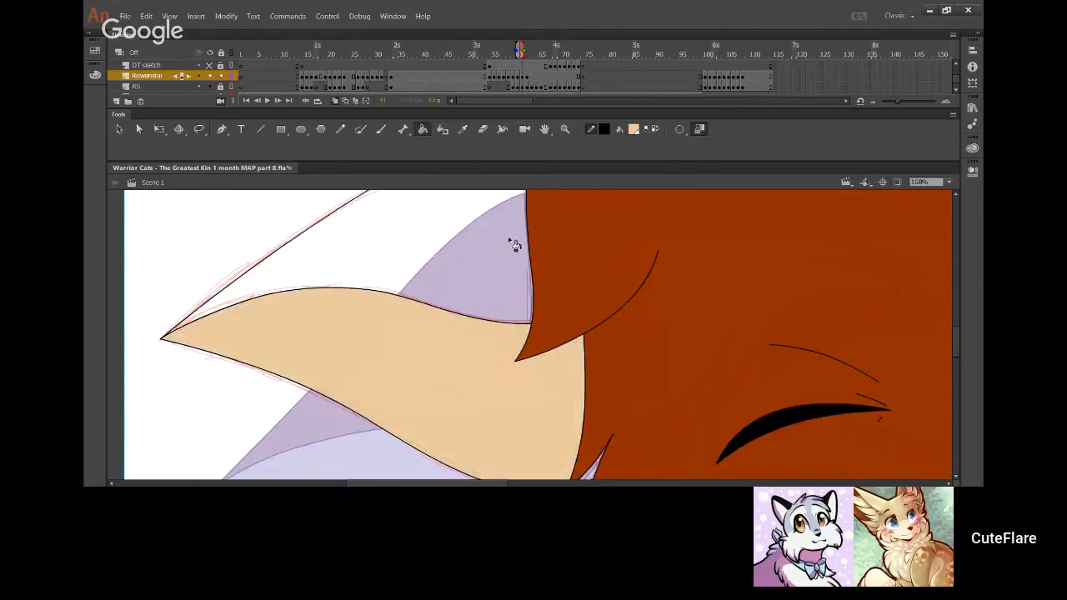
pyautogui.click(599, 431)
pyautogui.hotkey('ctrl', 'z')
pyautogui.moveTo(597, 480); pyautogui.dragTo(583, 388)
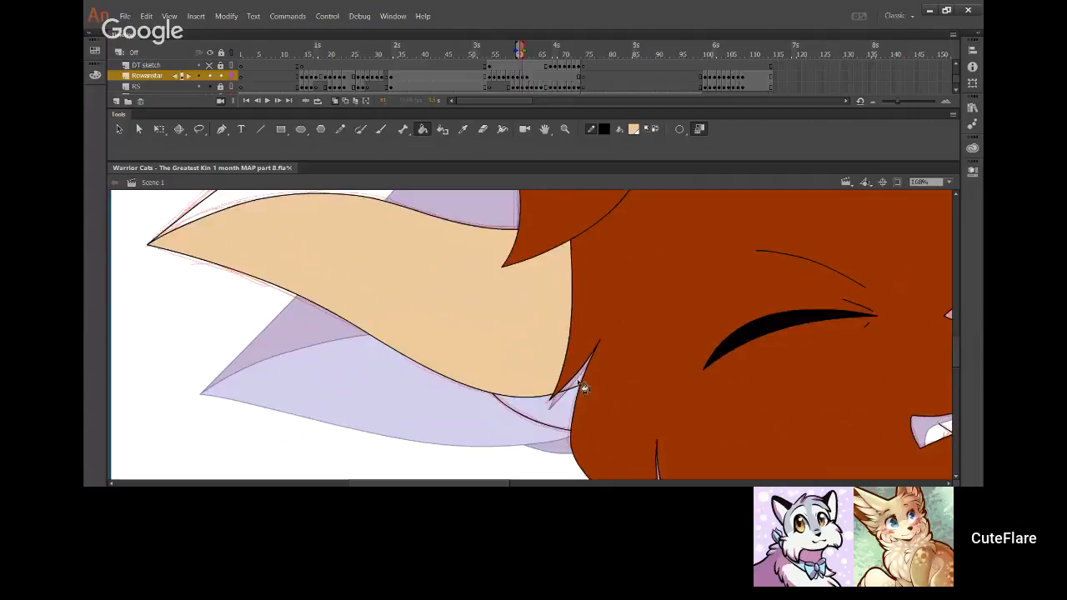
# Sample rust orange from the head and fill the outer part of the ear with it
pyautogui.click(462, 129)
pyautogui.click(536, 201)
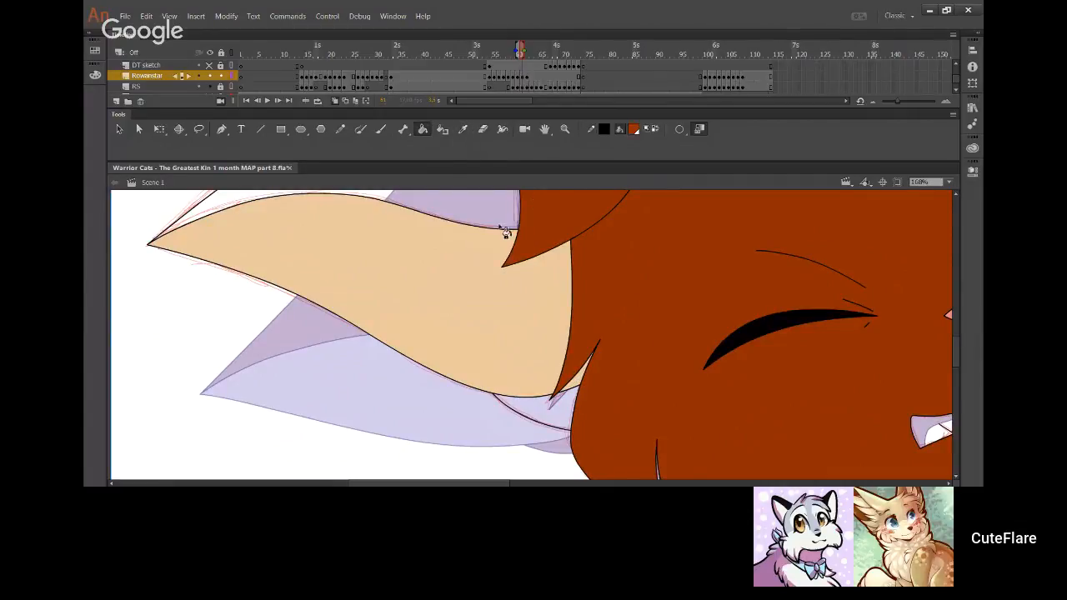
pyautogui.click(504, 233)
pyautogui.moveTo(550, 279); pyautogui.dragTo(611, 374)
# Sample the nose's pink as the fill colour and return to the Pencil tool
pyautogui.click(340, 129)
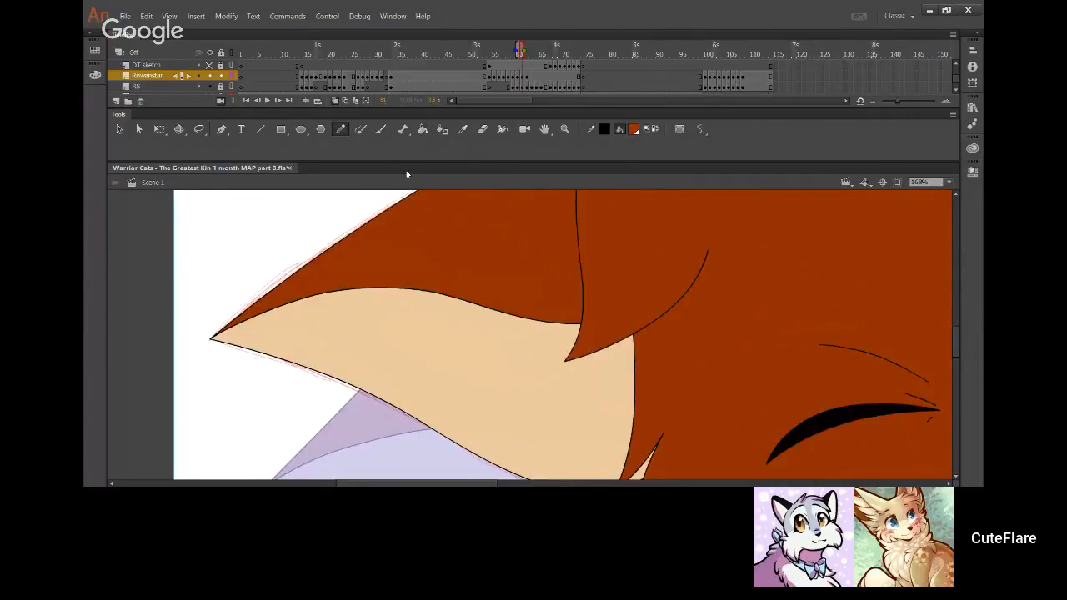
pyautogui.moveTo(814, 302); pyautogui.dragTo(463, 278)
pyautogui.moveTo(702, 380); pyautogui.dragTo(460, 261)
pyautogui.click(465, 130)
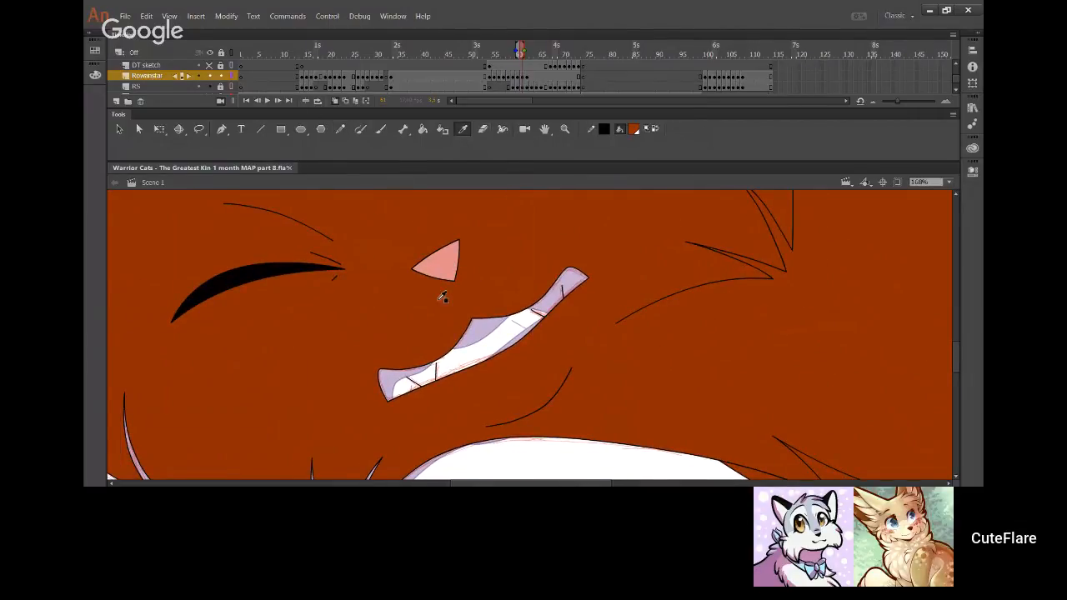
pyautogui.click(449, 274)
pyautogui.click(340, 130)
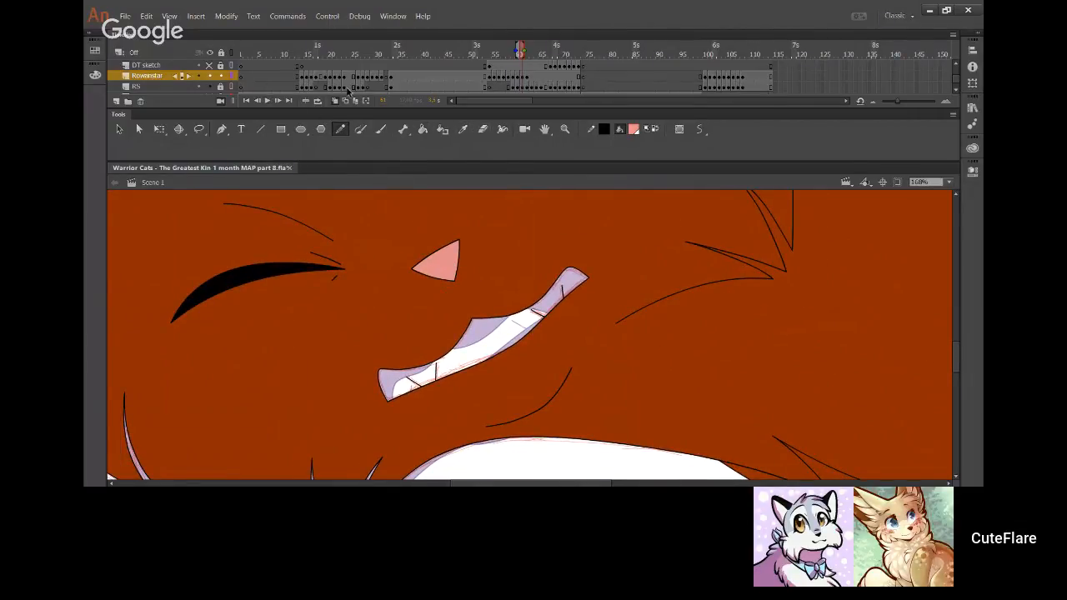
# Move to the next frame and extend the inked fur line at the base of the neck to match the red sketch
pyautogui.click(278, 101)
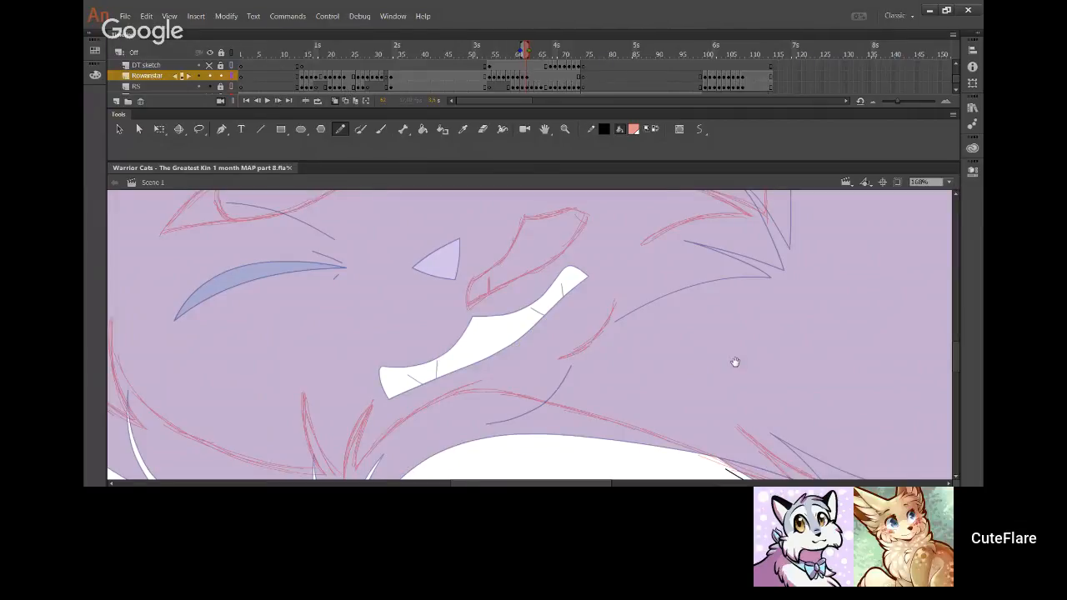
pyautogui.scroll(-5, 733, 362)
pyautogui.moveTo(518, 50)
pyautogui.mouseDown()
pyautogui.moveTo(563, 51)
pyautogui.moveTo(524, 55)
pyautogui.moveTo(562, 63)
pyautogui.moveTo(581, 57)
pyautogui.moveTo(530, 64)
pyautogui.moveTo(523, 47)
pyautogui.mouseUp()
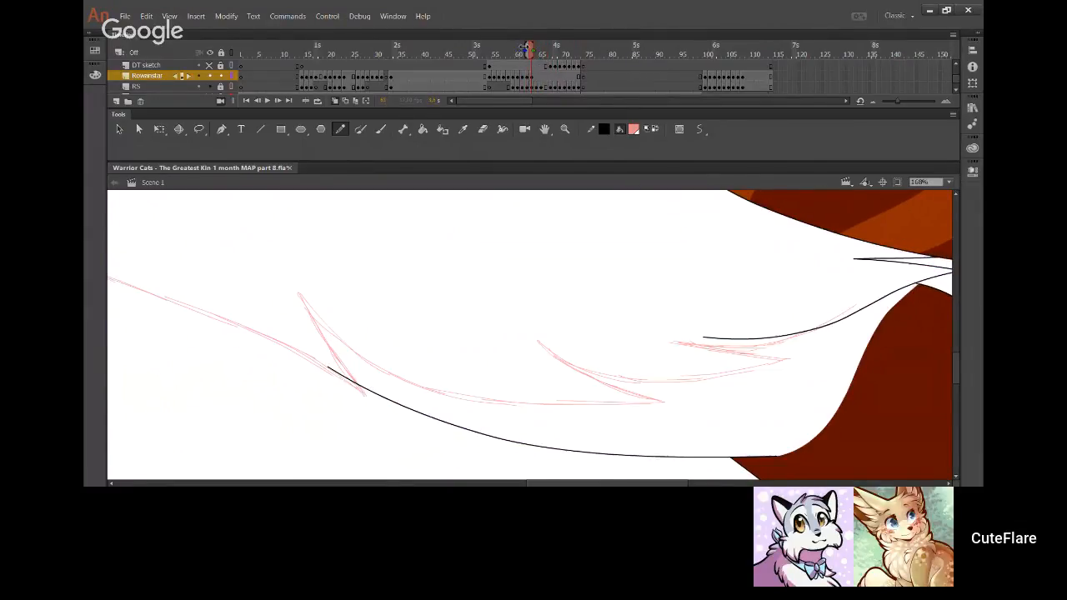
pyautogui.click(257, 101)
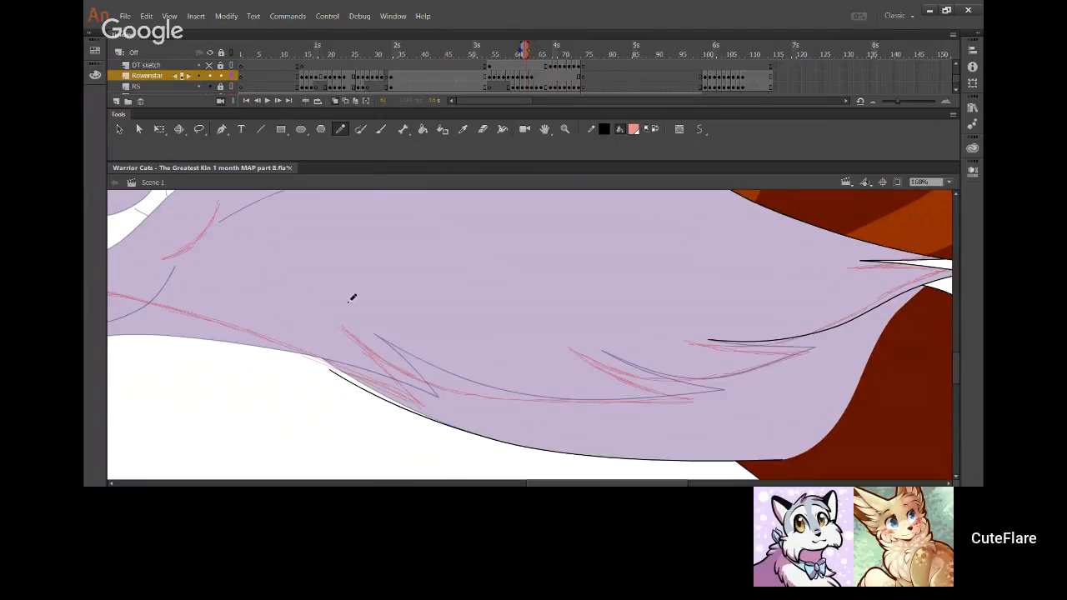
pyautogui.moveTo(709, 341); pyautogui.dragTo(683, 341)
pyautogui.moveTo(746, 348); pyautogui.dragTo(737, 350)
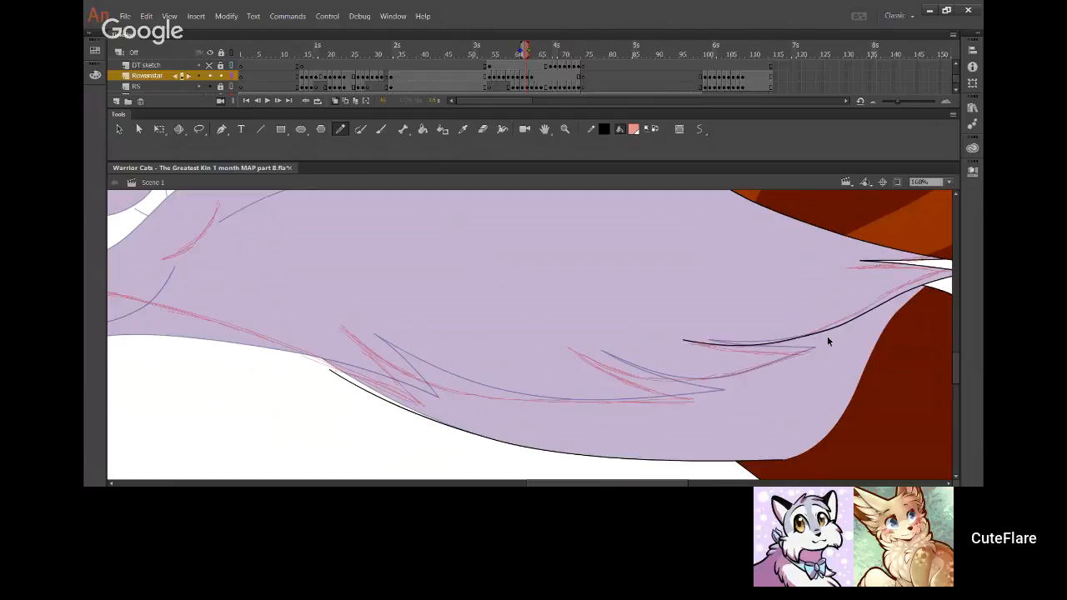
pyautogui.moveTo(829, 340); pyautogui.dragTo(815, 336)
# Ink the chin curve from the jaw fur tip up towards the throat over the red sketch
pyautogui.moveTo(404, 330)
pyautogui.mouseDown()
pyautogui.moveTo(572, 369)
pyautogui.moveTo(607, 347)
pyautogui.mouseUp()
pyautogui.moveTo(482, 347)
pyautogui.mouseDown()
pyautogui.moveTo(420, 381)
pyautogui.moveTo(352, 443)
pyautogui.moveTo(425, 372)
pyautogui.moveTo(482, 345)
pyautogui.mouseUp()
pyautogui.hotkey('ctrl', 'z')
pyautogui.moveTo(401, 388); pyautogui.dragTo(444, 362)
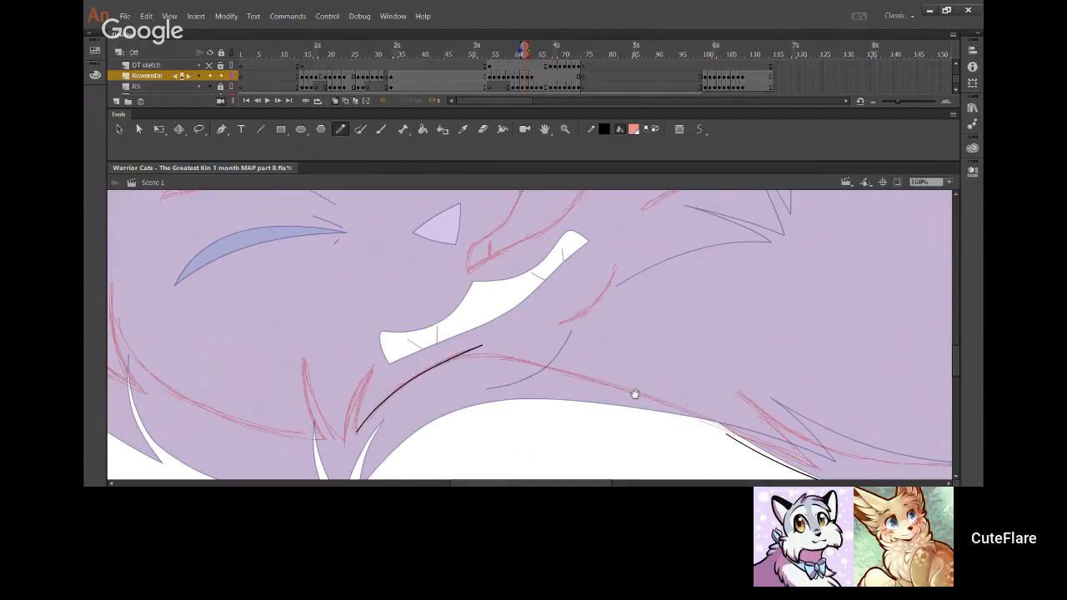
# Ink the throat line from the chin curve to the neck fur tip, trim its overhang and bend it onto the sketch
pyautogui.moveTo(634, 392); pyautogui.dragTo(408, 372)
pyautogui.moveTo(215, 340)
pyautogui.mouseDown()
pyautogui.moveTo(286, 334)
pyautogui.moveTo(440, 374)
pyautogui.moveTo(567, 437)
pyautogui.mouseUp()
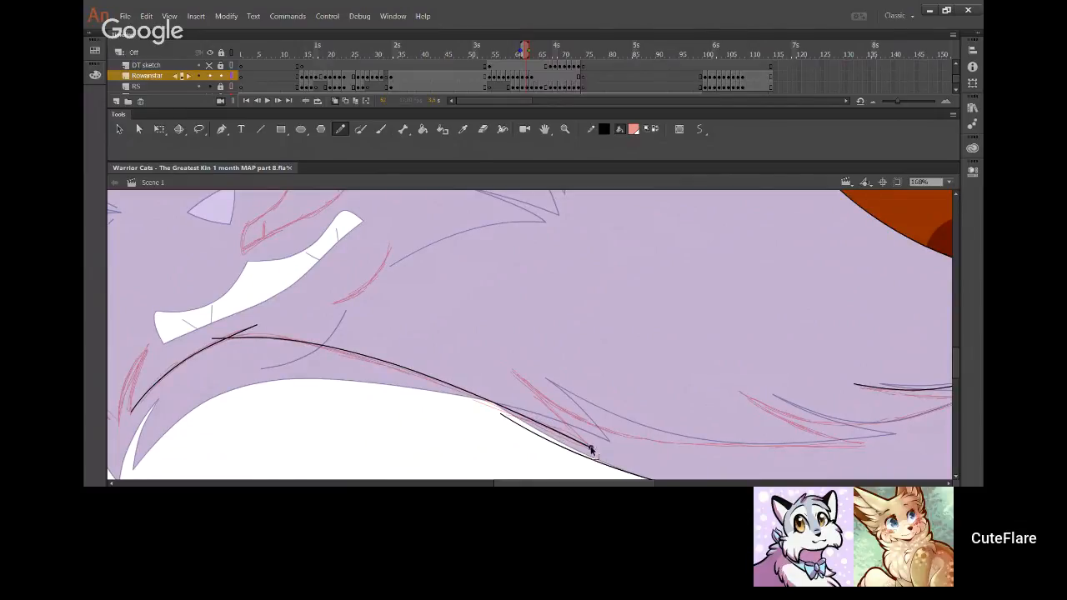
pyautogui.moveTo(251, 334); pyautogui.dragTo(198, 336)
pyautogui.keyDown('ctrl'); pyautogui.click(231, 340); pyautogui.keyUp('ctrl')
pyautogui.press('Delete')
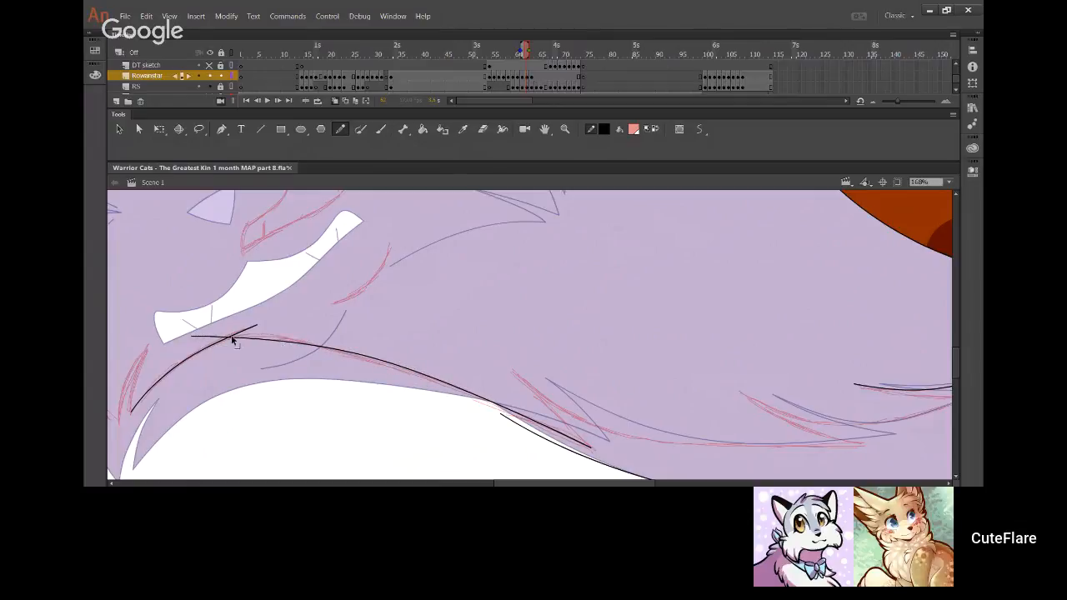
pyautogui.hotkey('ctrl', 'z')
pyautogui.moveTo(291, 347); pyautogui.dragTo(257, 338)
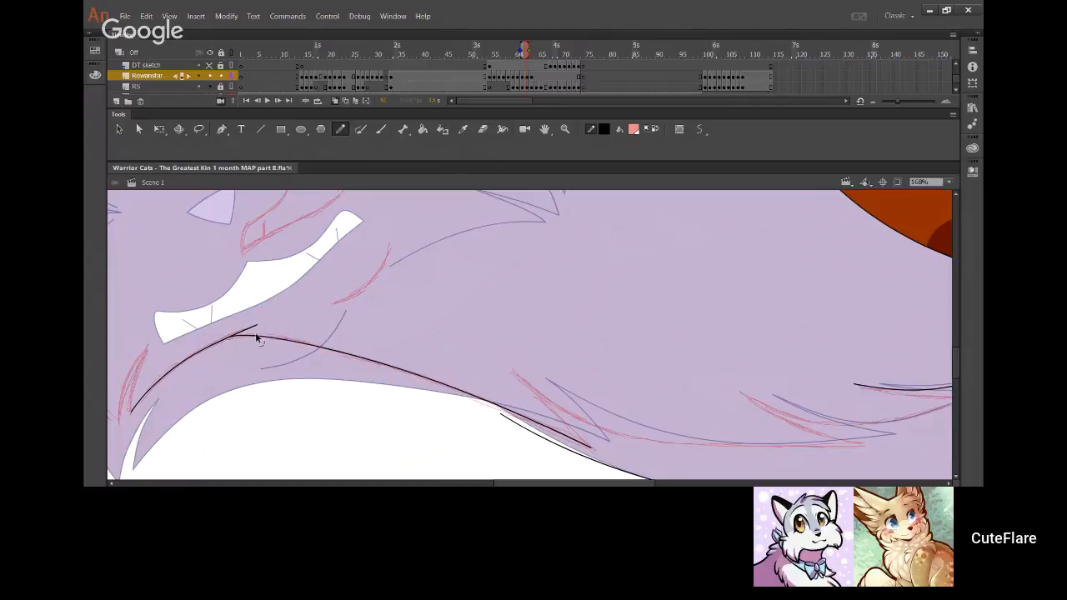
pyautogui.moveTo(372, 362); pyautogui.dragTo(374, 364)
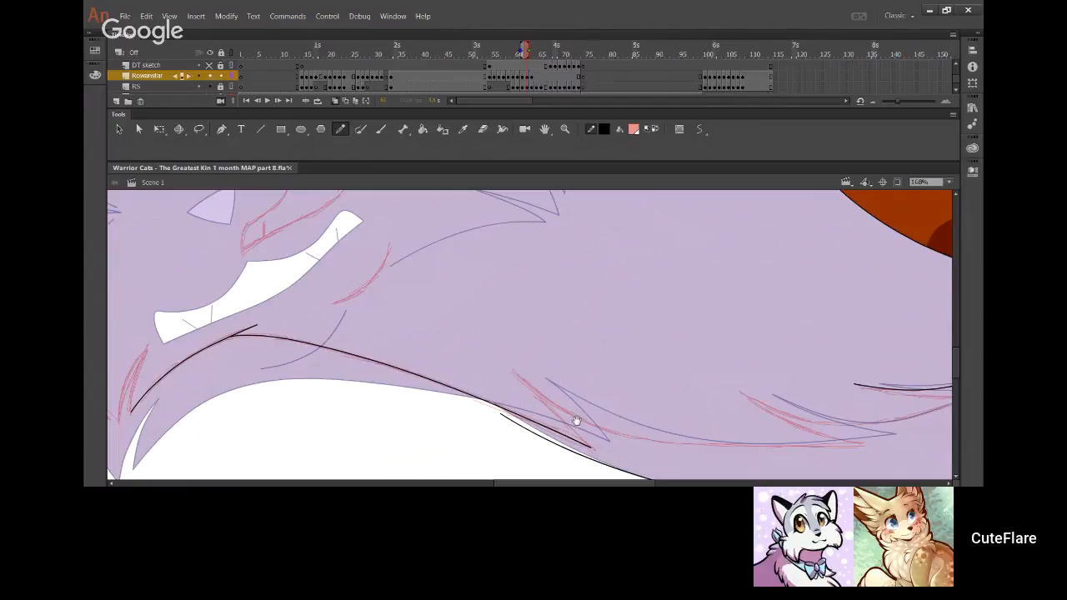
# Ink the long lower curve of the large neck fur tuft over the red sketch
pyautogui.moveTo(507, 427)
pyautogui.mouseDown()
pyautogui.moveTo(312, 350)
pyautogui.moveTo(278, 313)
pyautogui.mouseUp()
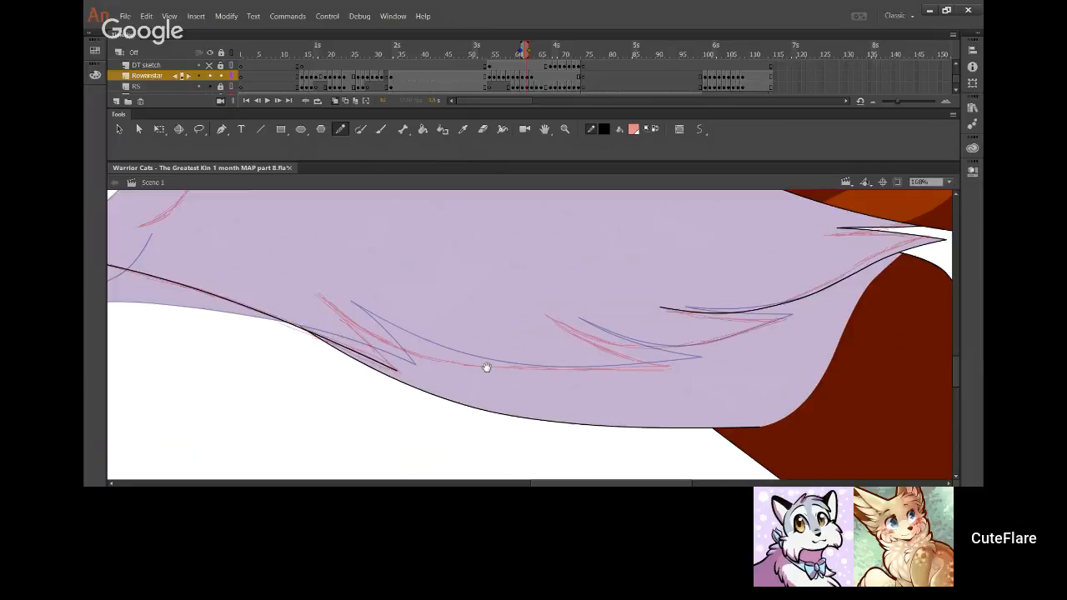
pyautogui.moveTo(452, 330); pyautogui.dragTo(386, 378)
pyautogui.moveTo(264, 342)
pyautogui.mouseDown()
pyautogui.moveTo(341, 402)
pyautogui.moveTo(407, 422)
pyautogui.mouseUp()
pyautogui.hotkey('ctrl', 'z')
pyautogui.moveTo(265, 341)
pyautogui.mouseDown()
pyautogui.moveTo(304, 373)
pyautogui.moveTo(566, 421)
pyautogui.mouseUp()
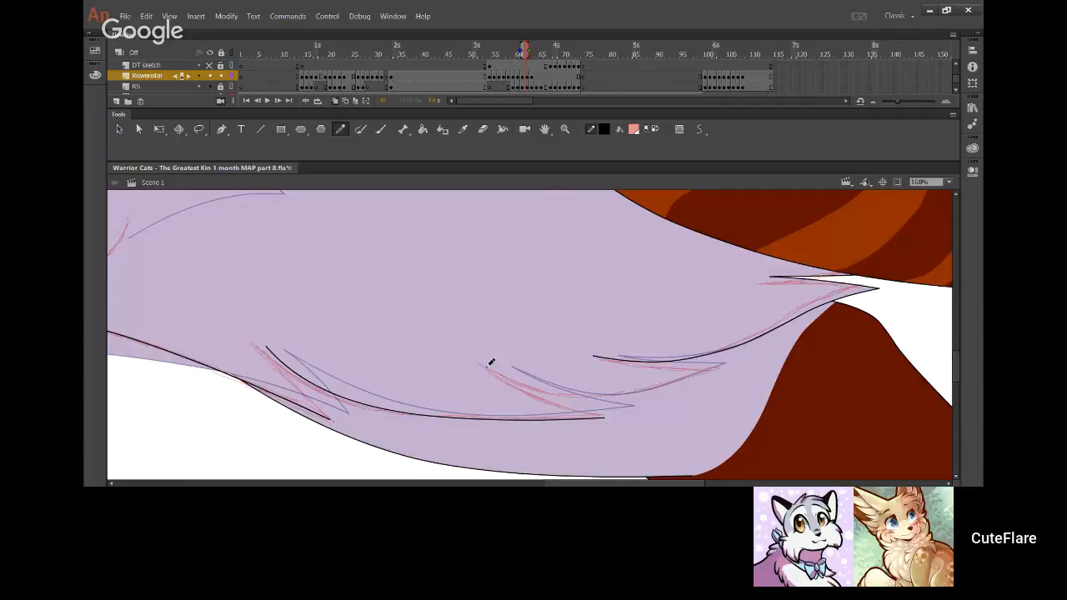
# Ink the curved stroke of the smaller neck fur tuft, redrawing it until it follows the red sketch
pyautogui.moveTo(482, 364)
pyautogui.mouseDown()
pyautogui.moveTo(538, 383)
pyautogui.moveTo(685, 377)
pyautogui.mouseUp()
pyautogui.hotkey('ctrl', 'z')
pyautogui.moveTo(480, 365)
pyautogui.mouseDown()
pyautogui.moveTo(546, 388)
pyautogui.moveTo(674, 385)
pyautogui.mouseUp()
pyautogui.hotkey('ctrl', 'z')
pyautogui.moveTo(485, 365)
pyautogui.mouseDown()
pyautogui.moveTo(632, 391)
pyautogui.moveTo(672, 381)
pyautogui.mouseUp()
pyautogui.hotkey('ctrl', 'z')
pyautogui.moveTo(491, 365)
pyautogui.mouseDown()
pyautogui.moveTo(546, 388)
pyautogui.moveTo(603, 394)
pyautogui.moveTo(683, 379)
pyautogui.mouseUp()
pyautogui.hotkey('ctrl', 'z')
pyautogui.moveTo(482, 365); pyautogui.dragTo(628, 390)
pyautogui.hotkey('ctrl', 'z')
pyautogui.moveTo(483, 364); pyautogui.dragTo(683, 387)
pyautogui.moveTo(707, 380); pyautogui.dragTo(718, 369)
# Ink the short cheek crease below the mouth and adjust its end to the red sketch
pyautogui.moveTo(144, 287)
pyautogui.mouseDown()
pyautogui.moveTo(420, 339)
pyautogui.moveTo(616, 410)
pyautogui.mouseUp()
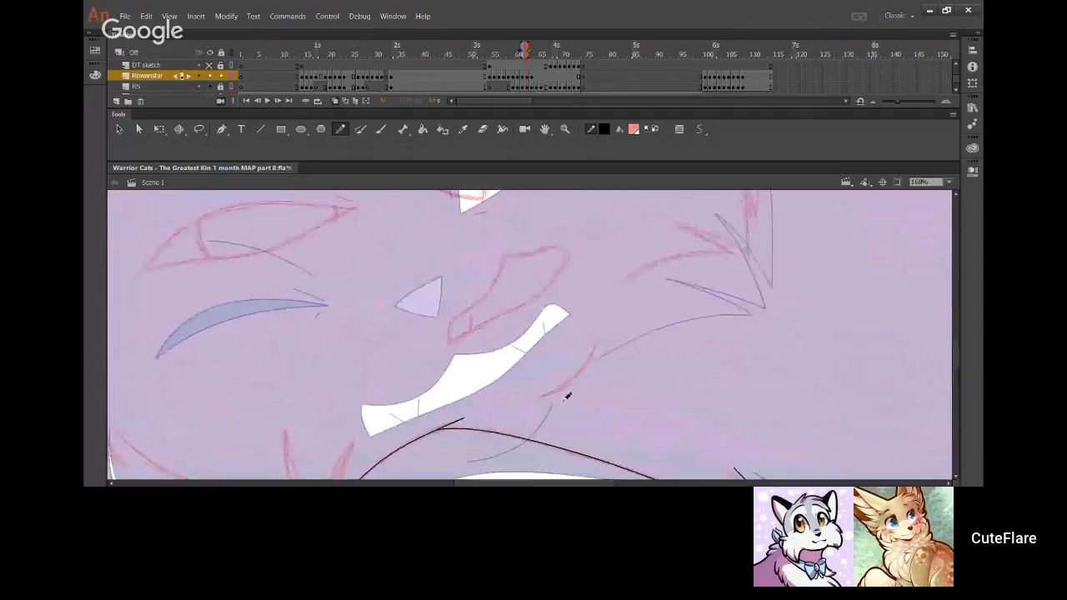
pyautogui.moveTo(539, 396); pyautogui.dragTo(612, 348)
pyautogui.hotkey('ctrl', 'z')
pyautogui.moveTo(541, 395)
pyautogui.mouseDown()
pyautogui.moveTo(611, 342)
pyautogui.moveTo(596, 336)
pyautogui.mouseUp()
pyautogui.moveTo(560, 389)
pyautogui.mouseDown()
pyautogui.moveTo(578, 373)
pyautogui.moveTo(538, 398)
pyautogui.mouseUp()
# Ink the upper edge of the triangular nose over the red sketch
pyautogui.moveTo(516, 326); pyautogui.dragTo(501, 366)
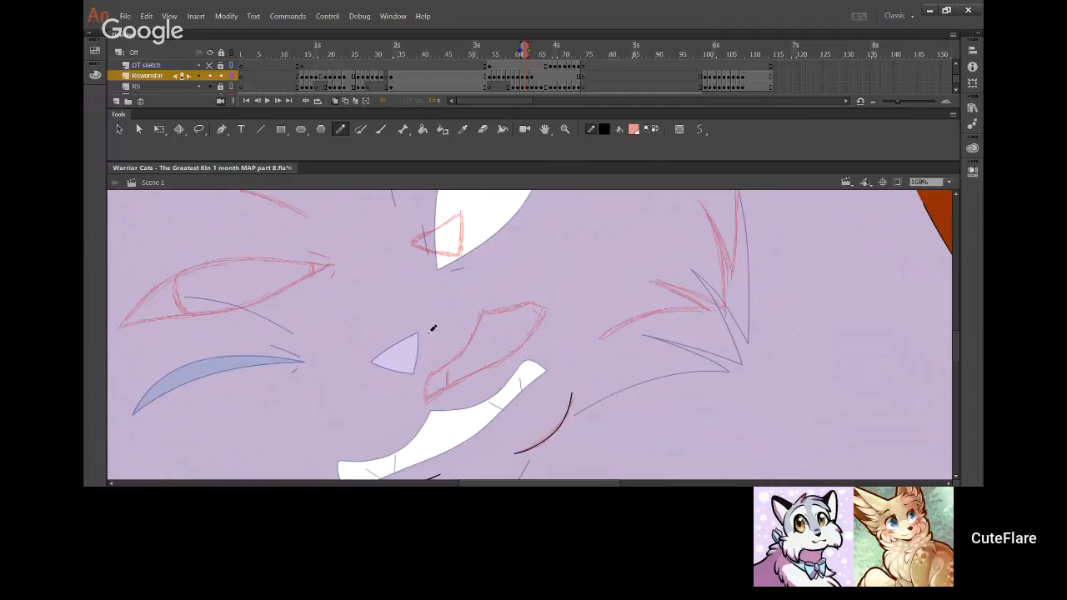
pyautogui.moveTo(560, 346); pyautogui.dragTo(511, 419)
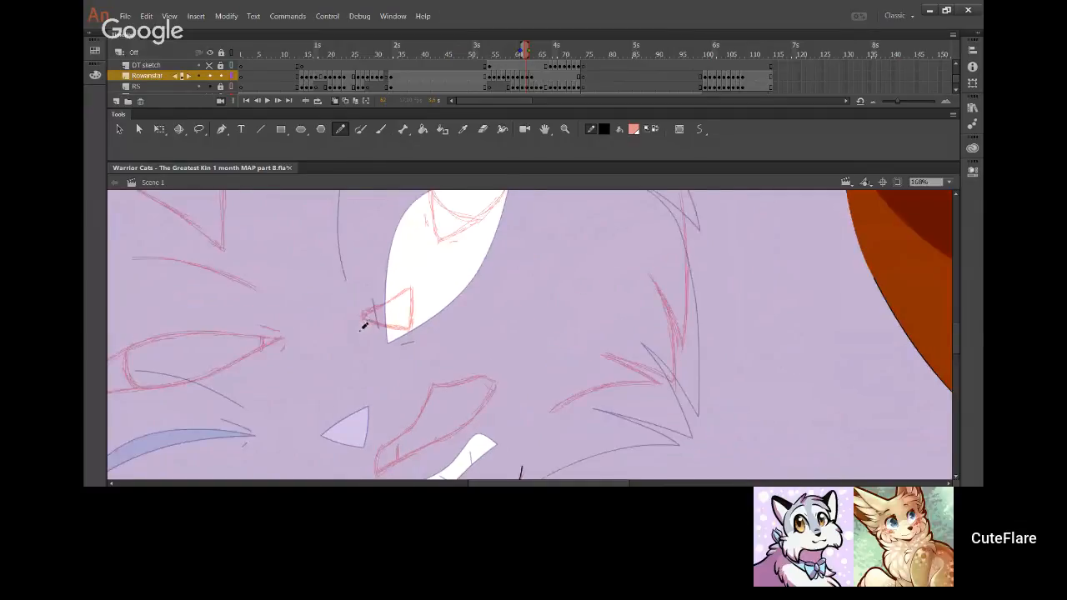
pyautogui.moveTo(338, 332); pyautogui.dragTo(470, 258)
pyautogui.hotkey('ctrl', 'z')
pyautogui.moveTo(343, 327); pyautogui.dragTo(470, 256)
pyautogui.hotkey('ctrl', 'z')
pyautogui.moveTo(412, 289); pyautogui.dragTo(428, 281)
# Ink the two remaining sides of the triangular nose over the red sketch and trim the overshooting line ends
pyautogui.moveTo(347, 303)
pyautogui.mouseDown()
pyautogui.moveTo(463, 332)
pyautogui.moveTo(440, 329)
pyautogui.mouseUp()
pyautogui.hotkey('ctrl', 'z')
pyautogui.hotkey('ctrl', 'z')
pyautogui.hotkey('ctrl', 'z')
pyautogui.moveTo(347, 303); pyautogui.dragTo(428, 330)
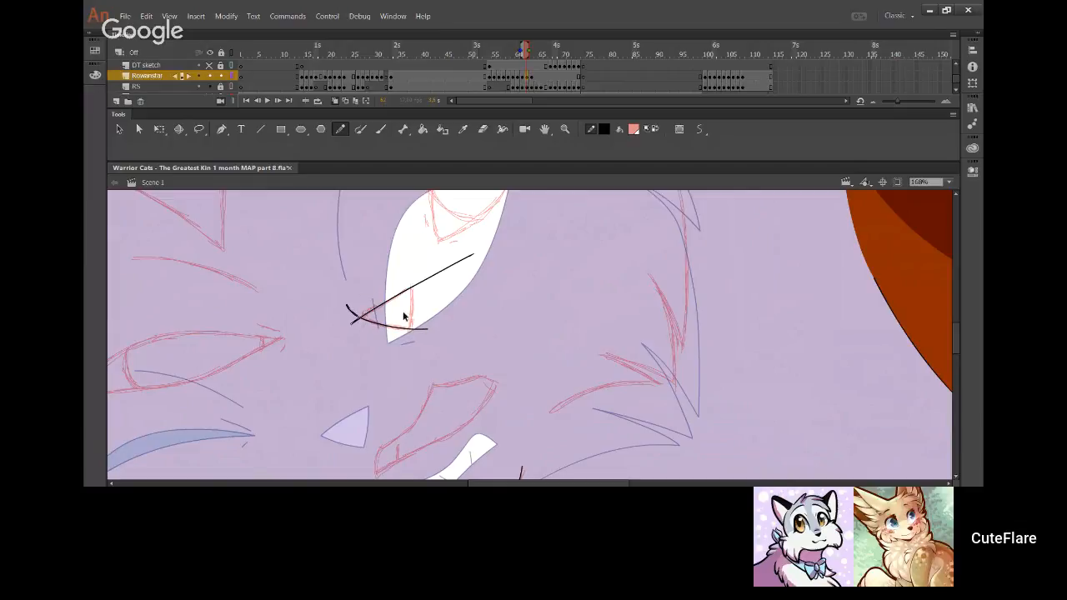
pyautogui.hotkey('ctrl', 'z')
pyautogui.moveTo(409, 263); pyautogui.dragTo(411, 342)
pyautogui.keyDown('shift'); pyautogui.click(414, 275); pyautogui.keyUp('shift')
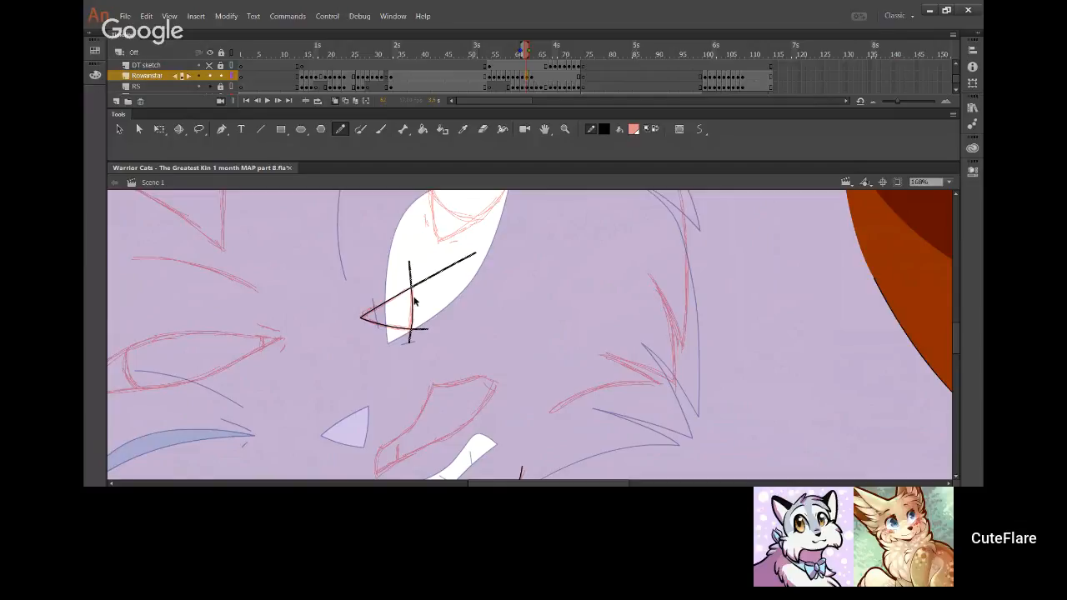
pyautogui.press('Delete')
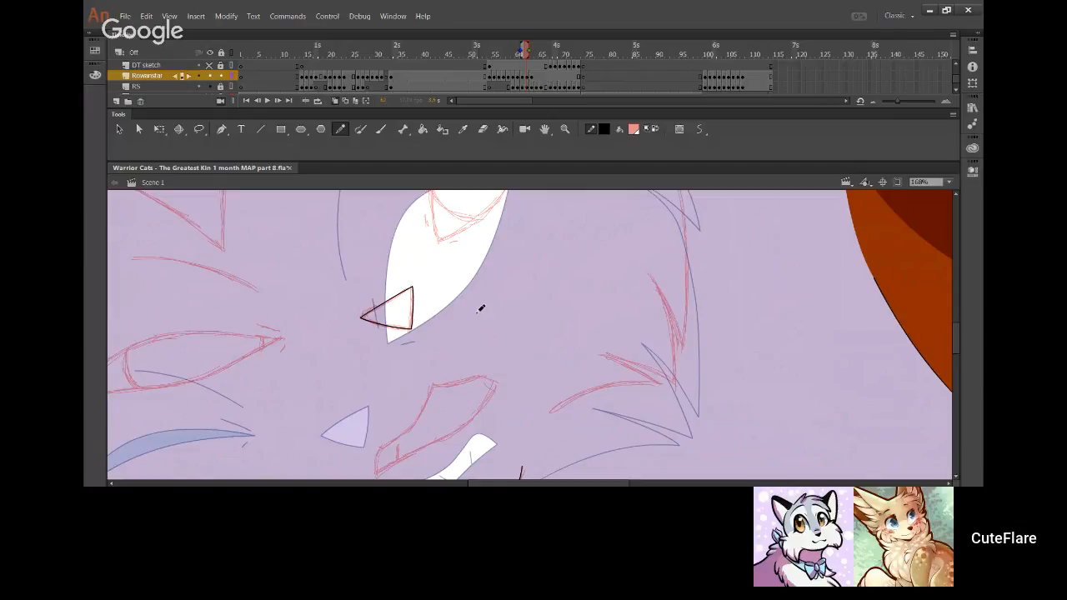
pyautogui.click(349, 486)
pyautogui.hotkey('alt', 'Tab')
pyautogui.hotkey('alt', 'Tab')
# Ink the curved front edge of the open mouth over the red sketch
pyautogui.moveTo(416, 327); pyautogui.dragTo(496, 356)
pyautogui.hotkey('ctrl', 'z')
pyautogui.press('space')
pyautogui.moveTo(492, 294)
pyautogui.mouseDown()
pyautogui.moveTo(486, 255)
pyautogui.moveTo(453, 287)
pyautogui.moveTo(443, 326)
pyautogui.moveTo(463, 380)
pyautogui.mouseUp()
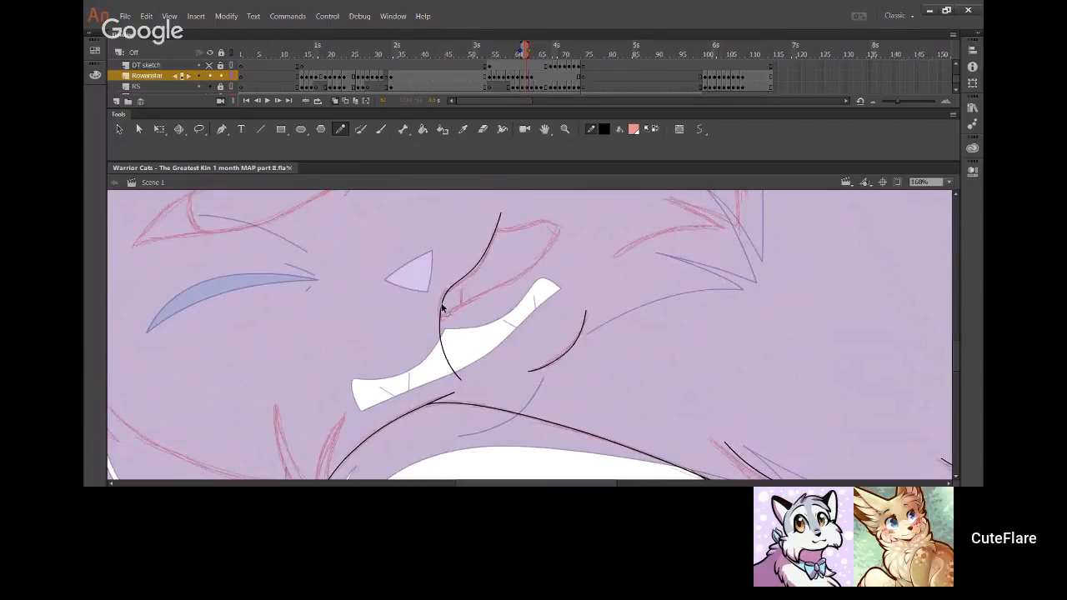
# Ink the upper edge of the mouth, trim the crossing ends at the corner and adjust the line to the sketch
pyautogui.moveTo(468, 279)
pyautogui.mouseDown()
pyautogui.moveTo(498, 235)
pyautogui.moveTo(507, 285)
pyautogui.moveTo(493, 288)
pyautogui.moveTo(523, 287)
pyautogui.moveTo(570, 329)
pyautogui.mouseUp()
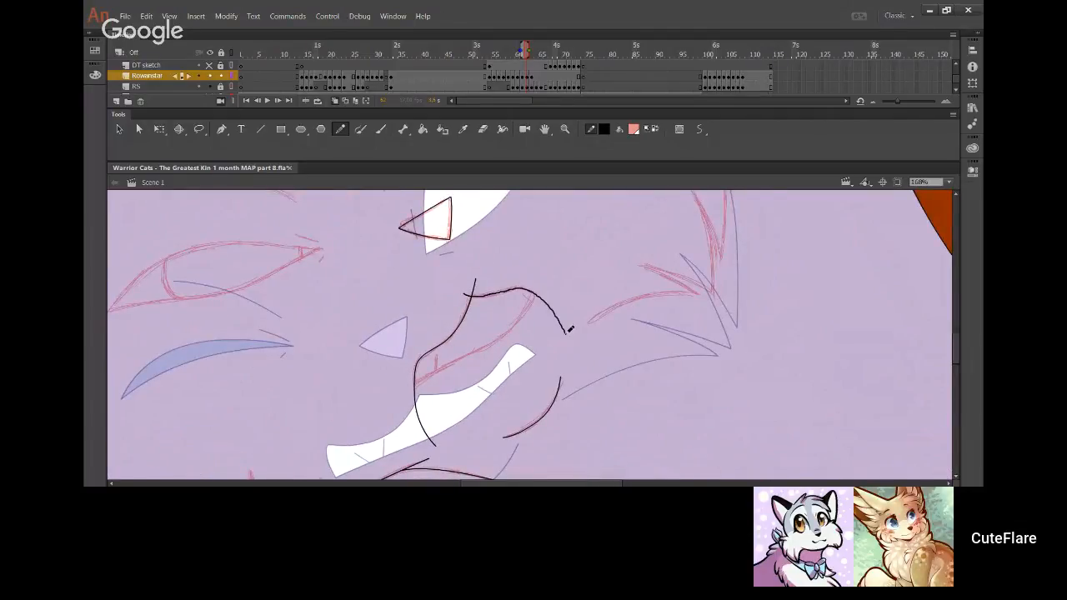
pyautogui.click(467, 294)
pyautogui.press('Delete')
pyautogui.click(475, 284)
pyautogui.press('Delete')
pyautogui.moveTo(485, 295); pyautogui.dragTo(485, 292)
# Fill the nose triangle with salmon pink and return to the Pencil tool
pyautogui.click(423, 128)
pyautogui.click(435, 217)
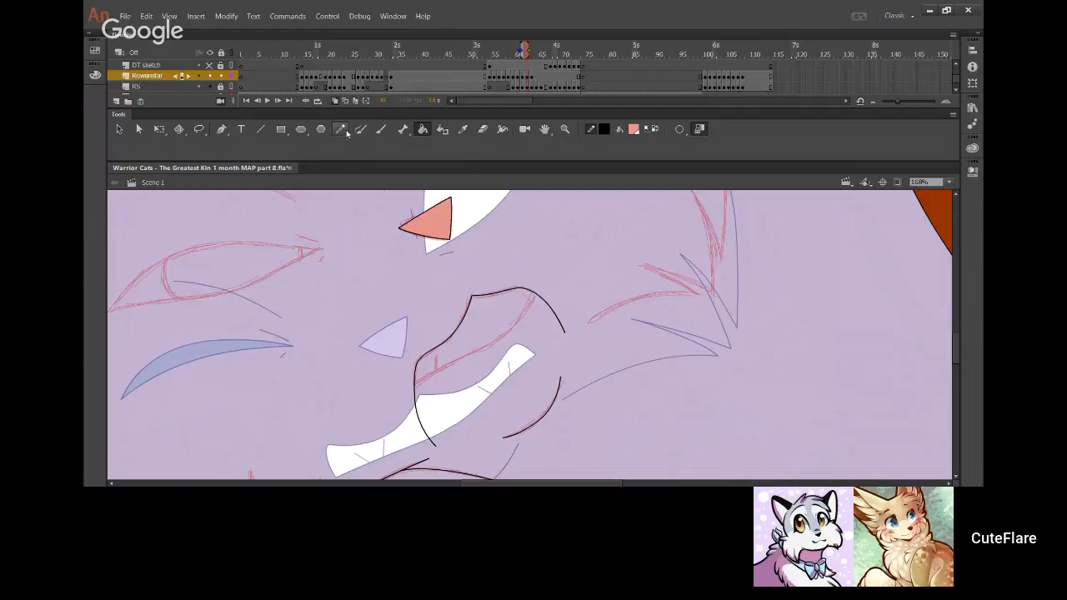
pyautogui.click(340, 128)
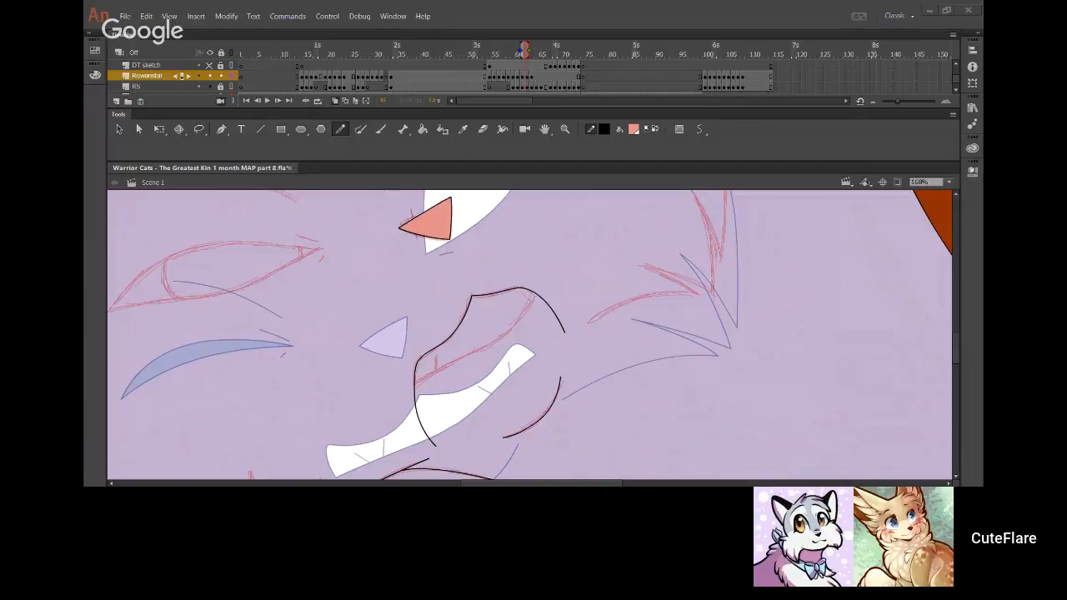
# Ink the lower edge of the mouth to close its outline and delete the overshooting ends at both corners
pyautogui.click(96, 345)
pyautogui.moveTo(404, 399)
pyautogui.mouseDown()
pyautogui.moveTo(510, 333)
pyautogui.moveTo(534, 294)
pyautogui.moveTo(495, 348)
pyautogui.moveTo(436, 395)
pyautogui.mouseUp()
pyautogui.hotkey('ctrl', 'z')
pyautogui.hotkey('ctrl', 'z')
pyautogui.moveTo(539, 284)
pyautogui.mouseDown()
pyautogui.moveTo(515, 326)
pyautogui.moveTo(457, 361)
pyautogui.mouseUp()
pyautogui.hotkey('ctrl', 'z')
pyautogui.moveTo(534, 286)
pyautogui.mouseDown()
pyautogui.moveTo(511, 324)
pyautogui.moveTo(414, 385)
pyautogui.mouseUp()
pyautogui.keyDown('ctrl'); pyautogui.click(416, 399); pyautogui.keyUp('ctrl')
pyautogui.press('Delete')
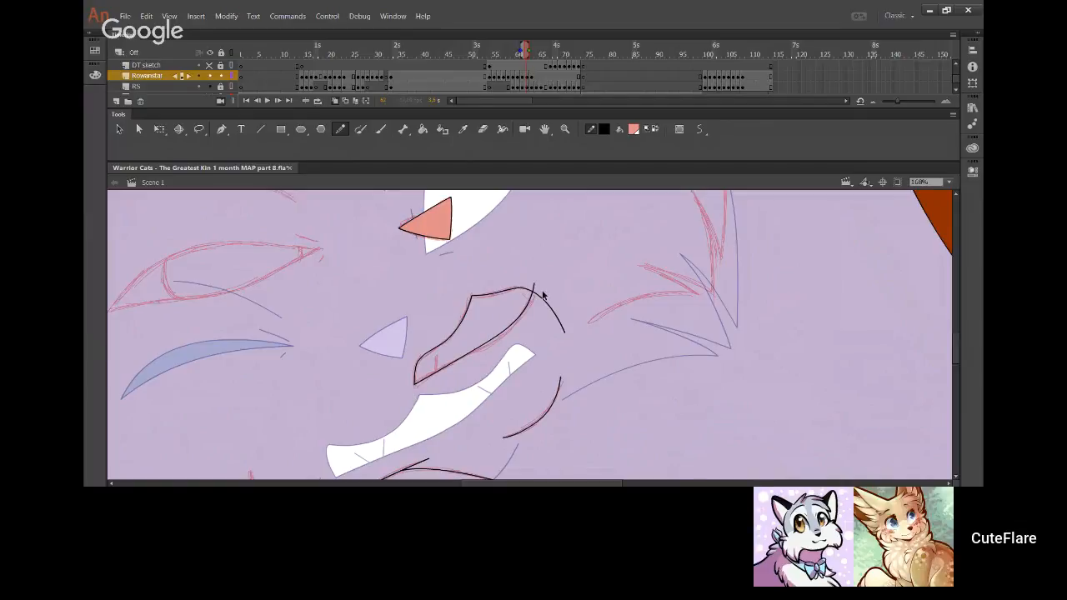
pyautogui.keyDown('ctrl'); pyautogui.click(544, 302); pyautogui.keyUp('ctrl')
pyautogui.press('Delete')
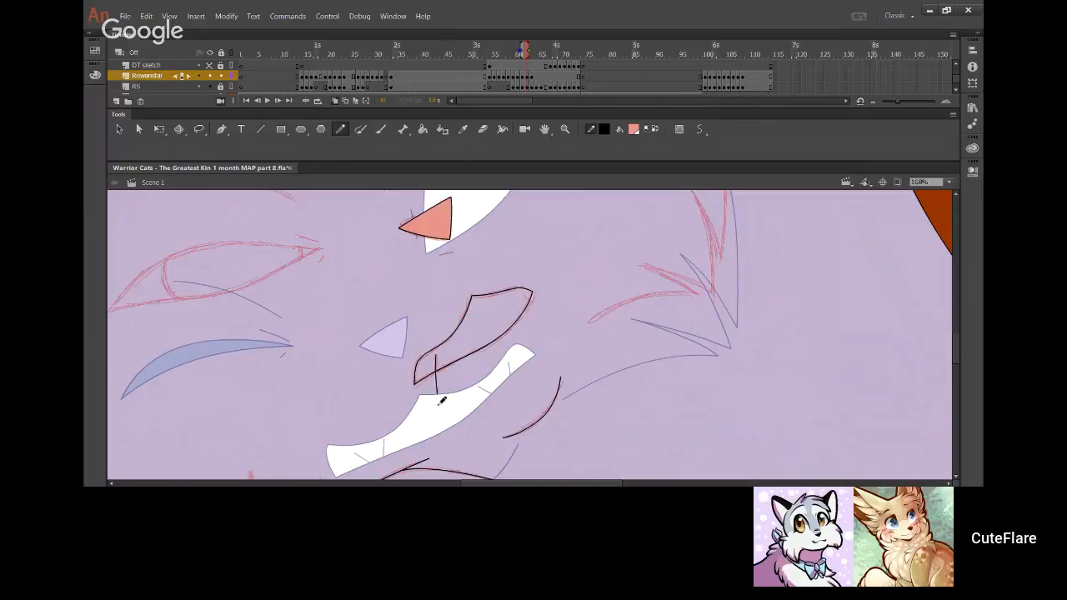
# Ink the two short tooth marks near the ends of the mouth
pyautogui.moveTo(435, 355); pyautogui.dragTo(433, 407)
pyautogui.hotkey('ctrl', 'z')
pyautogui.moveTo(521, 291); pyautogui.dragTo(534, 301)
# Ink the lower edge of the cheek fur tuft beside the mouth and bend it to the red sketch
pyautogui.moveTo(658, 372); pyautogui.dragTo(567, 325)
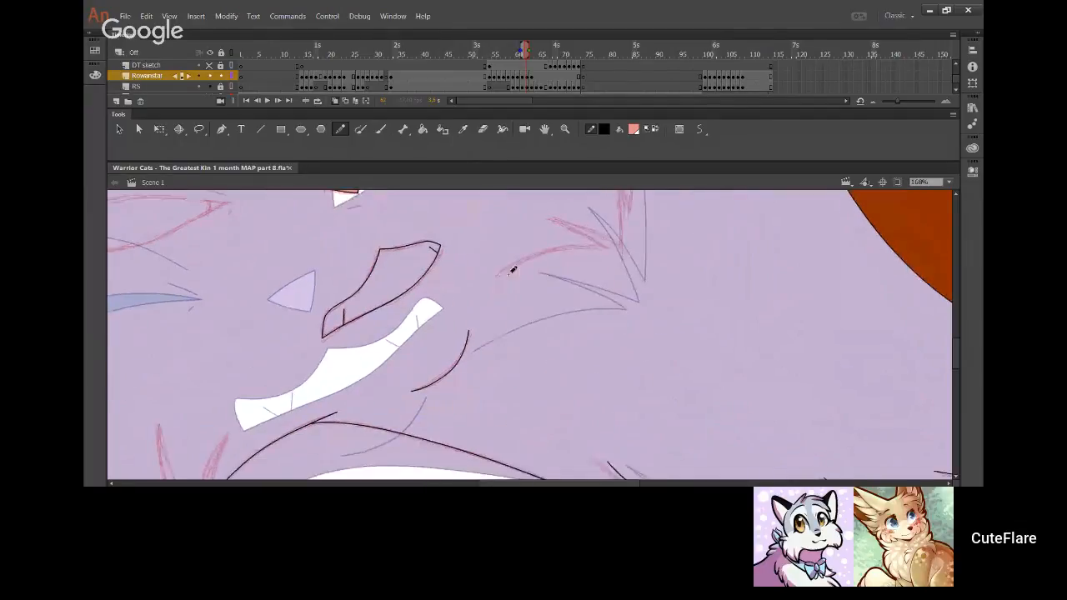
pyautogui.moveTo(497, 275); pyautogui.dragTo(602, 240)
pyautogui.moveTo(597, 249); pyautogui.dragTo(580, 248)
pyautogui.moveTo(518, 263); pyautogui.dragTo(524, 267)
# Ink the upper edge of the lower cheek fur tuft, redrawing it to follow the sketch
pyautogui.moveTo(624, 270); pyautogui.dragTo(568, 385)
pyautogui.moveTo(492, 332); pyautogui.dragTo(607, 388)
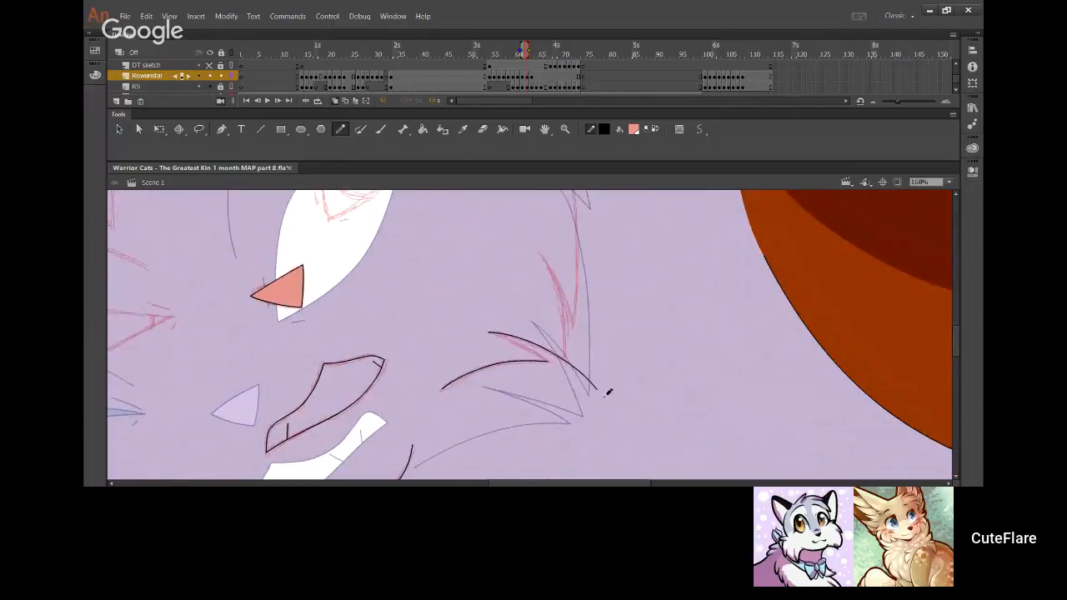
pyautogui.hotkey('ctrl', 'z')
pyautogui.moveTo(492, 331)
pyautogui.mouseDown()
pyautogui.moveTo(588, 367)
pyautogui.moveTo(604, 387)
pyautogui.mouseUp()
# Ink the steep edge of the next cheek fur tuft and delete the line ends that overshoot the tuft tip
pyautogui.moveTo(557, 358)
pyautogui.mouseDown()
pyautogui.moveTo(567, 362)
pyautogui.moveTo(559, 285)
pyautogui.mouseUp()
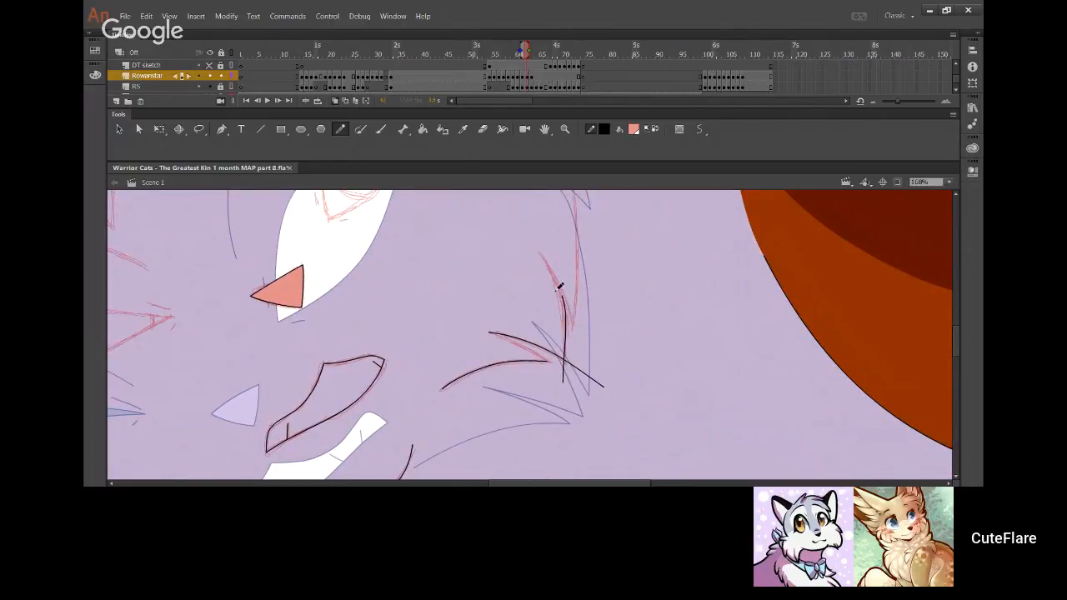
pyautogui.hotkey('ctrl', 'z')
pyautogui.moveTo(563, 385)
pyautogui.mouseDown()
pyautogui.moveTo(564, 287)
pyautogui.moveTo(540, 251)
pyautogui.moveTo(564, 331)
pyautogui.mouseUp()
pyautogui.click(562, 373)
pyautogui.press('Delete')
pyautogui.click(575, 367)
pyautogui.press('Delete')
# Ink the long outer cheek line down to the fur tufts, redrawing and bending it until it follows the red sketch
pyautogui.scroll(5, 533, 243)
pyautogui.moveTo(504, 219)
pyautogui.mouseDown()
pyautogui.moveTo(575, 261)
pyautogui.moveTo(592, 331)
pyautogui.moveTo(597, 406)
pyautogui.mouseUp()
pyautogui.hotkey('ctrl', 'z')
pyautogui.moveTo(505, 219)
pyautogui.mouseDown()
pyautogui.moveTo(583, 270)
pyautogui.moveTo(588, 408)
pyautogui.mouseUp()
pyautogui.hotkey('ctrl', 'z')
pyautogui.moveTo(505, 215)
pyautogui.mouseDown()
pyautogui.moveTo(567, 242)
pyautogui.moveTo(596, 285)
pyautogui.moveTo(600, 387)
pyautogui.moveTo(506, 217)
pyautogui.moveTo(571, 242)
pyautogui.moveTo(596, 291)
pyautogui.moveTo(592, 451)
pyautogui.moveTo(591, 422)
pyautogui.mouseUp()
pyautogui.hotkey('ctrl', 'z')
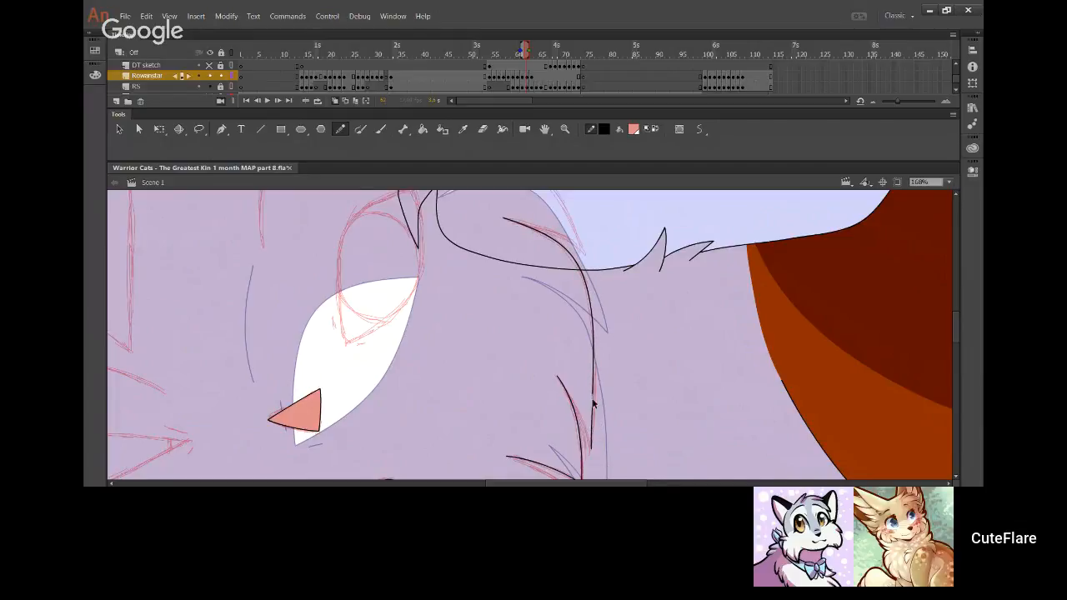
pyautogui.moveTo(594, 380); pyautogui.dragTo(595, 385)
# Ink the curved edge at the side of the head above the cheek and remove the old body lines overlapping it
pyautogui.moveTo(502, 214); pyautogui.dragTo(508, 345)
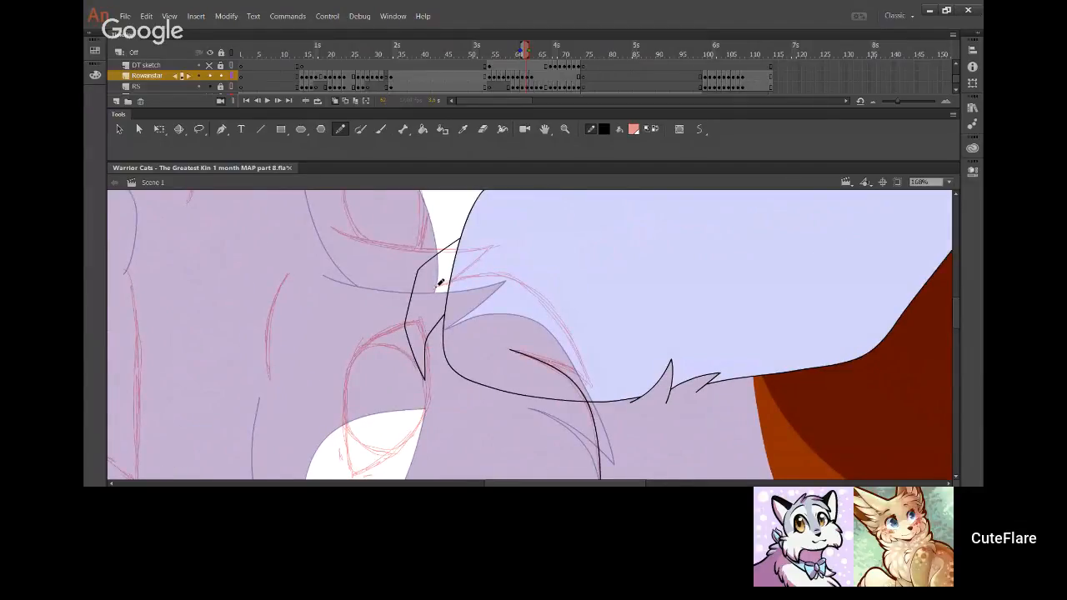
pyautogui.moveTo(438, 284)
pyautogui.mouseDown()
pyautogui.moveTo(536, 286)
pyautogui.moveTo(567, 319)
pyautogui.moveTo(588, 382)
pyautogui.mouseUp()
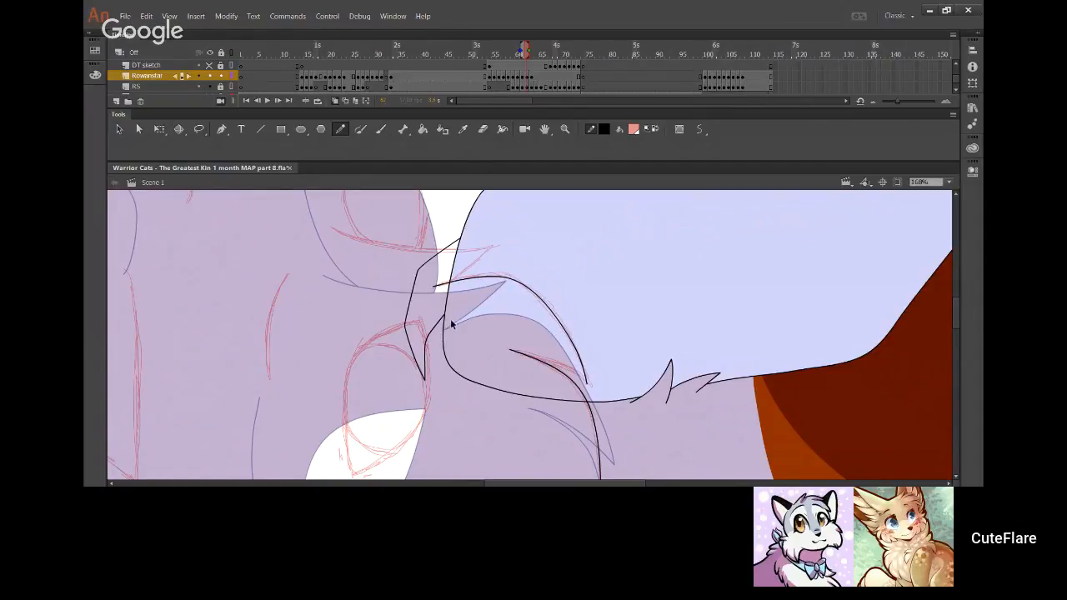
pyautogui.hotkey('ctrl', 'z')
pyautogui.hotkey('ctrl', 'z')
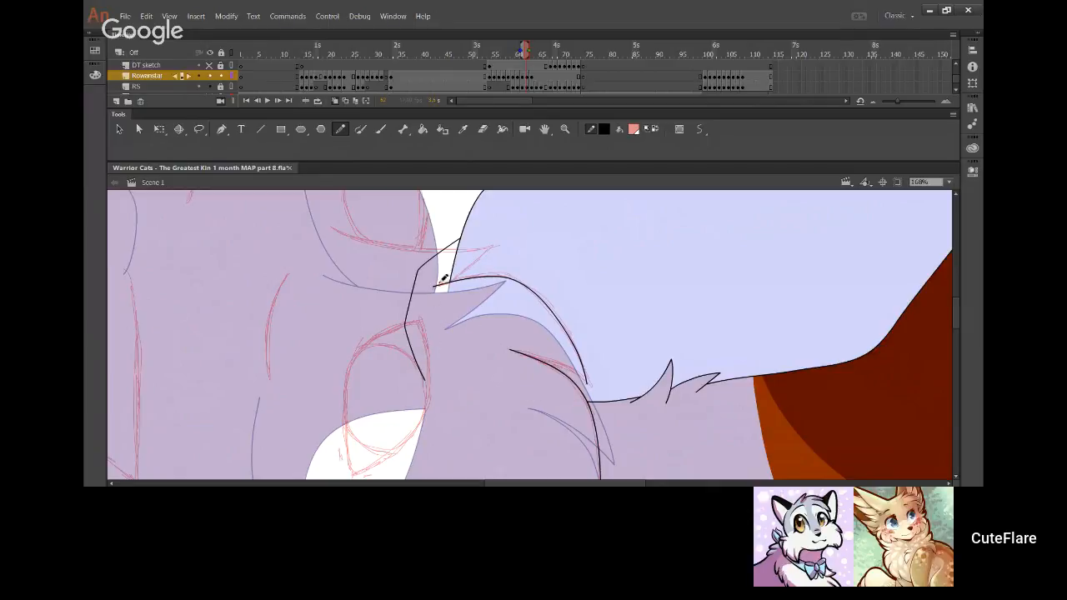
# Ink the two edges of the pointed fur tuft below the ear, redrawing them over the red sketch
pyautogui.moveTo(440, 285); pyautogui.dragTo(511, 218)
pyautogui.hotkey('ctrl', 'z')
pyautogui.moveTo(438, 284); pyautogui.dragTo(524, 214)
pyautogui.moveTo(329, 225); pyautogui.dragTo(407, 243)
pyautogui.hotkey('ctrl', 'z')
pyautogui.moveTo(331, 226)
pyautogui.mouseDown()
pyautogui.moveTo(396, 243)
pyautogui.moveTo(492, 241)
pyautogui.moveTo(417, 250)
pyautogui.moveTo(331, 226)
pyautogui.mouseUp()
pyautogui.hotkey('ctrl', 'z')
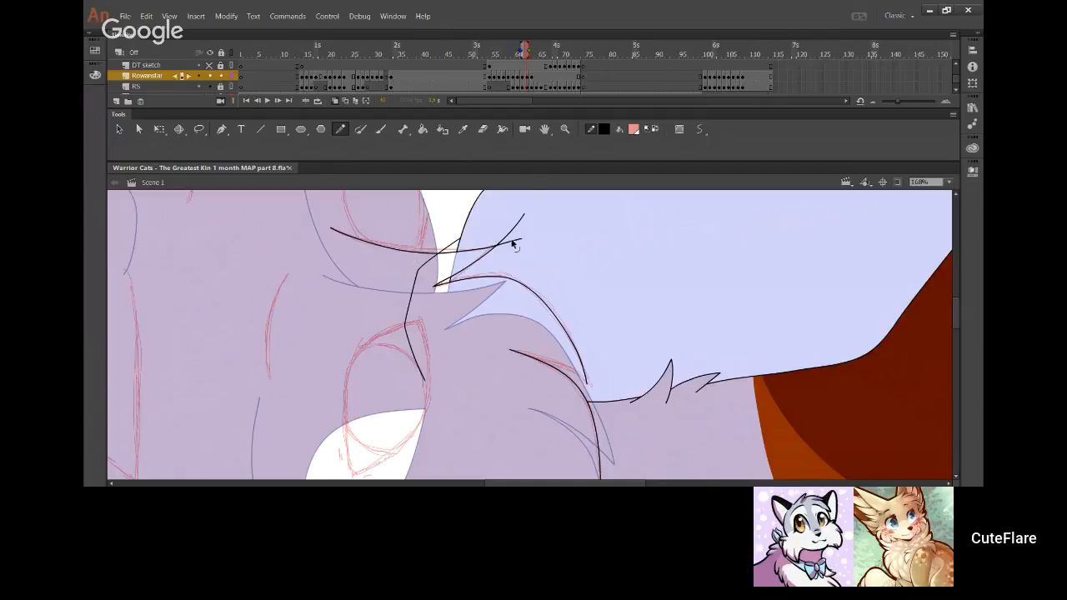
# Delete the line ends past the tip of the fur tuft and the leftover body line beside it
pyautogui.keyDown('ctrl'); pyautogui.click(510, 242); pyautogui.keyUp('ctrl')
pyautogui.press('Delete')
pyautogui.keyDown('ctrl'); pyautogui.click(509, 232); pyautogui.keyUp('ctrl')
pyautogui.press('Delete')
pyautogui.keyDown('ctrl'); pyautogui.click(421, 282); pyautogui.keyUp('ctrl')
pyautogui.press('Delete')
# Ink the short brow curve beside the upright eye, redrawing it until it follows the red sketch
pyautogui.hotkey('alt', 'Tab')
pyautogui.click(321, 305)
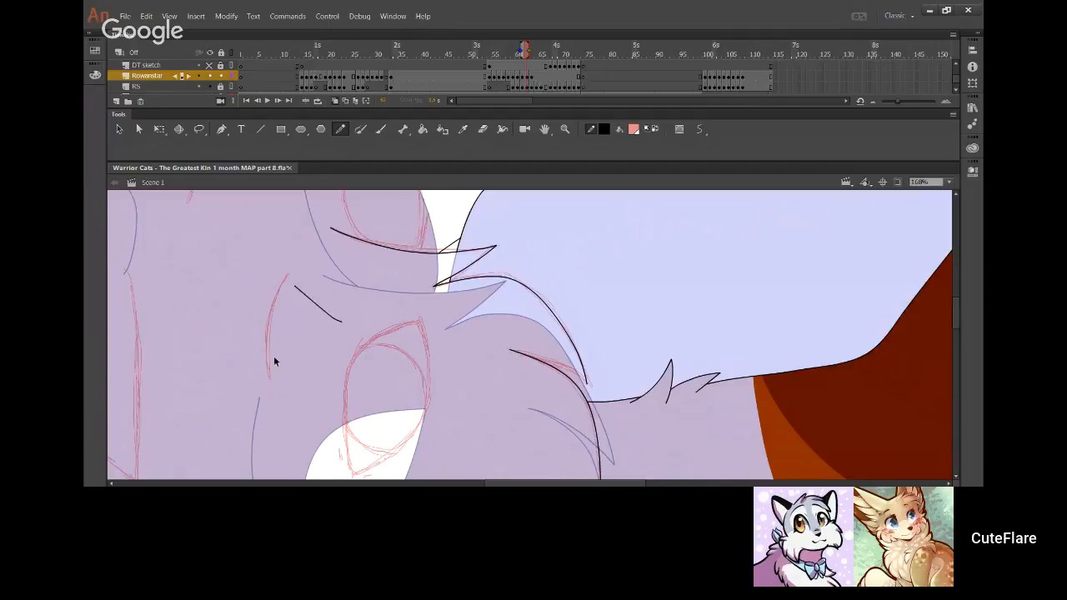
pyautogui.moveTo(268, 381); pyautogui.dragTo(282, 292)
pyautogui.hotkey('ctrl', 'z')
pyautogui.moveTo(271, 376); pyautogui.dragTo(288, 278)
pyautogui.hotkey('ctrl', 'z')
pyautogui.moveTo(269, 380)
pyautogui.mouseDown()
pyautogui.moveTo(287, 275)
pyautogui.moveTo(278, 299)
pyautogui.mouseUp()
pyautogui.hotkey('ctrl', 'z')
pyautogui.hotkey('ctrl', 'z')
pyautogui.keyDown('ctrl'); pyautogui.click(275, 312); pyautogui.keyUp('ctrl')
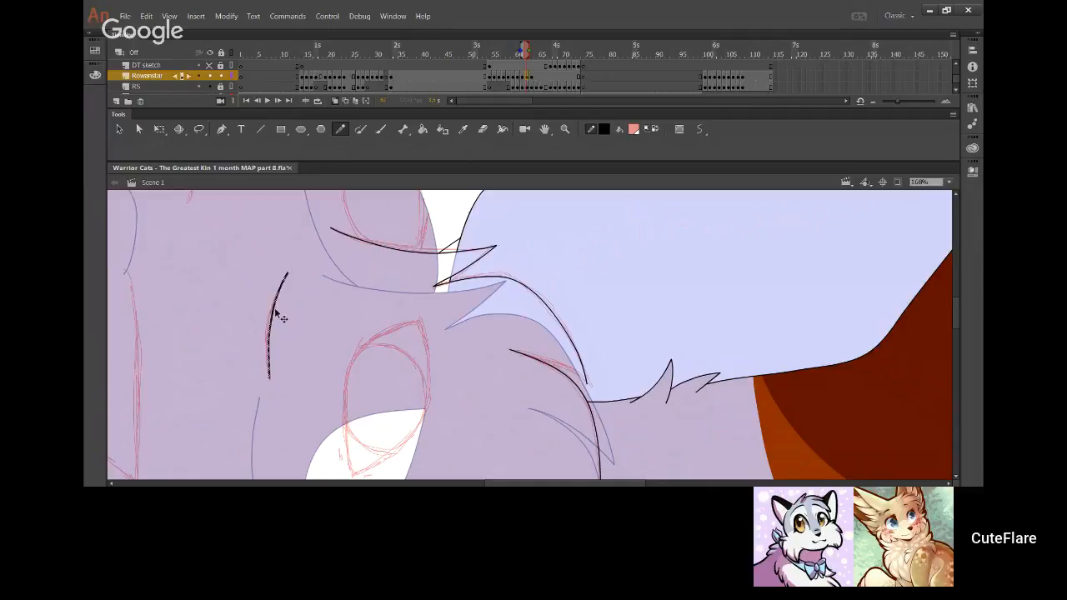
pyautogui.moveTo(269, 360); pyautogui.dragTo(266, 358)
pyautogui.hotkey('ctrl', 'z')
# Ink the brow curve above the narrow horizontal eye and bend it to the red sketch
pyautogui.press('space')
pyautogui.moveTo(334, 405)
pyautogui.mouseDown()
pyautogui.moveTo(622, 230)
pyautogui.moveTo(699, 198)
pyautogui.mouseUp()
pyautogui.moveTo(403, 275)
pyautogui.mouseDown()
pyautogui.moveTo(463, 270)
pyautogui.moveTo(539, 317)
pyautogui.moveTo(509, 300)
pyautogui.mouseUp()
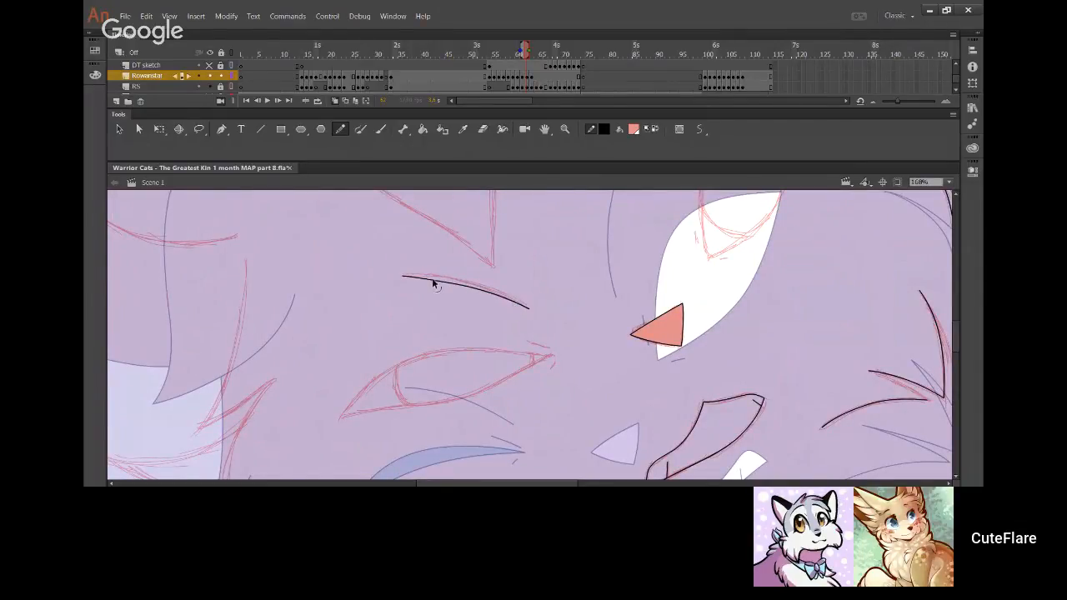
pyautogui.moveTo(423, 280); pyautogui.dragTo(431, 276)
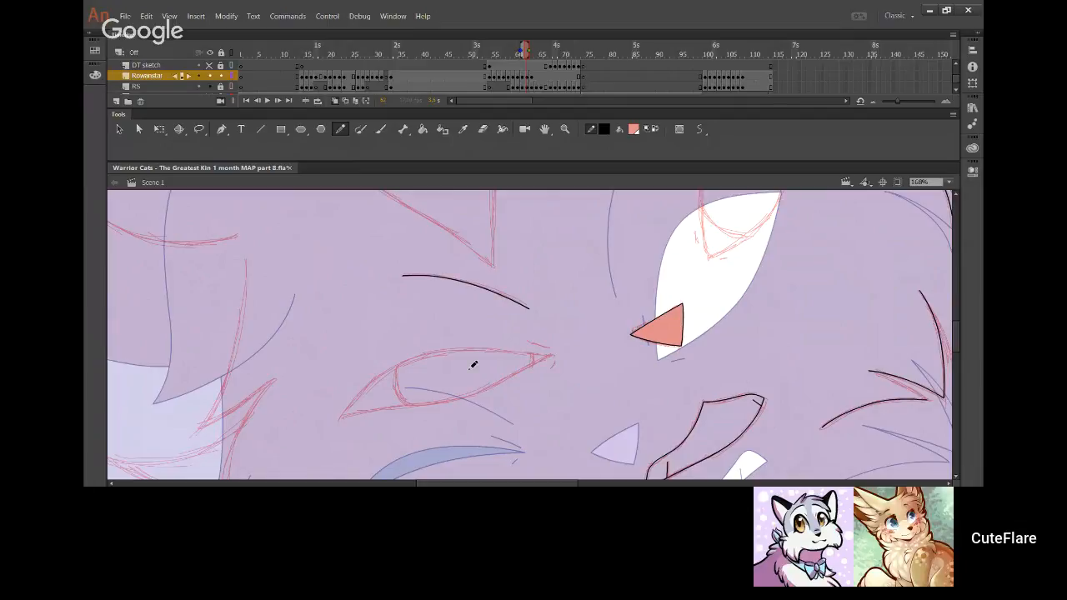
# Ink the upper lid curve of the upright eye and reshape it to match the red sketch
pyautogui.moveTo(691, 322); pyautogui.dragTo(515, 475)
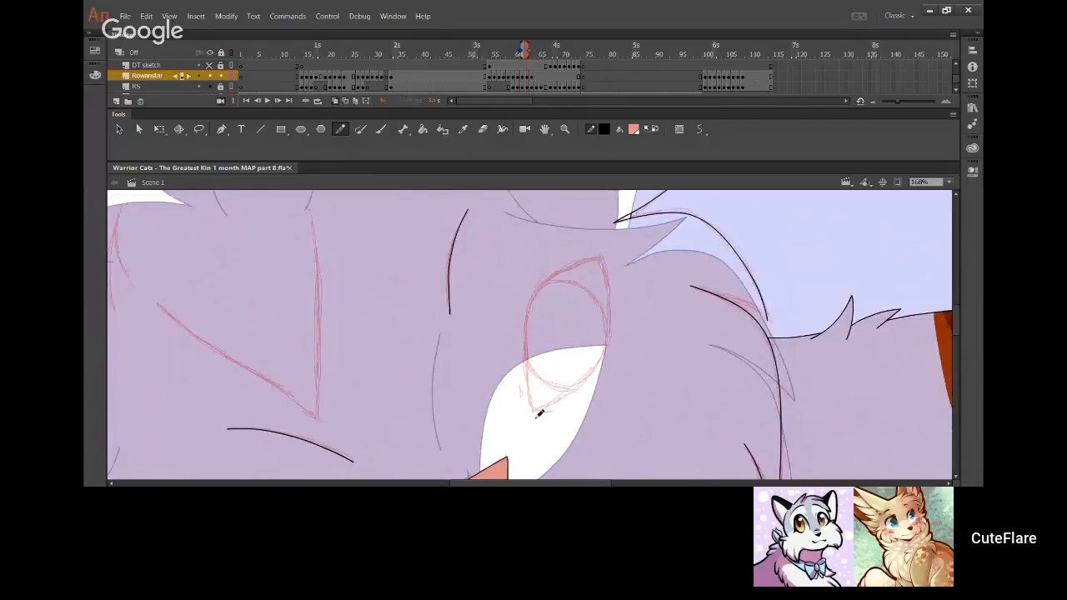
pyautogui.moveTo(541, 434)
pyautogui.mouseDown()
pyautogui.moveTo(527, 362)
pyautogui.moveTo(551, 279)
pyautogui.moveTo(579, 259)
pyautogui.moveTo(625, 262)
pyautogui.mouseUp()
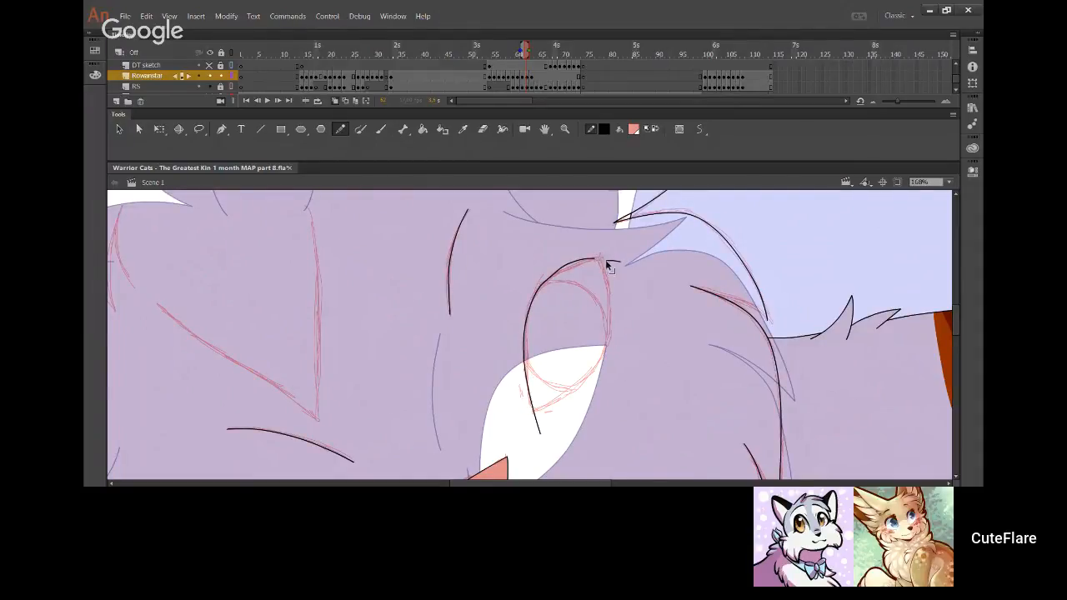
pyautogui.hotkey('ctrl', 'z')
pyautogui.moveTo(592, 258)
pyautogui.mouseDown()
pyautogui.moveTo(641, 254)
pyautogui.moveTo(584, 263)
pyautogui.moveTo(595, 260)
pyautogui.moveTo(561, 271)
pyautogui.mouseUp()
pyautogui.moveTo(413, 355)
pyautogui.mouseDown()
pyautogui.moveTo(437, 369)
pyautogui.moveTo(447, 356)
pyautogui.moveTo(441, 344)
pyautogui.moveTo(468, 362)
pyautogui.moveTo(468, 332)
pyautogui.mouseUp()
pyautogui.hotkey('ctrl', 'z')
pyautogui.hotkey('ctrl', 'z')
pyautogui.hotkey('ctrl', 'z')
pyautogui.hotkey('ctrl', 'z')
# Ink the lower edge of the upright eye up to its outer corner, redrawing it several times
pyautogui.moveTo(518, 416); pyautogui.dragTo(583, 382)
pyautogui.hotkey('ctrl', 'z')
pyautogui.moveTo(518, 417); pyautogui.dragTo(585, 389)
pyautogui.hotkey('ctrl', 'z')
pyautogui.moveTo(519, 417); pyautogui.dragTo(583, 389)
pyautogui.hotkey('ctrl', 'z')
pyautogui.moveTo(518, 417); pyautogui.dragTo(584, 388)
pyautogui.hotkey('ctrl', 'z')
pyautogui.moveTo(522, 417); pyautogui.dragTo(584, 388)
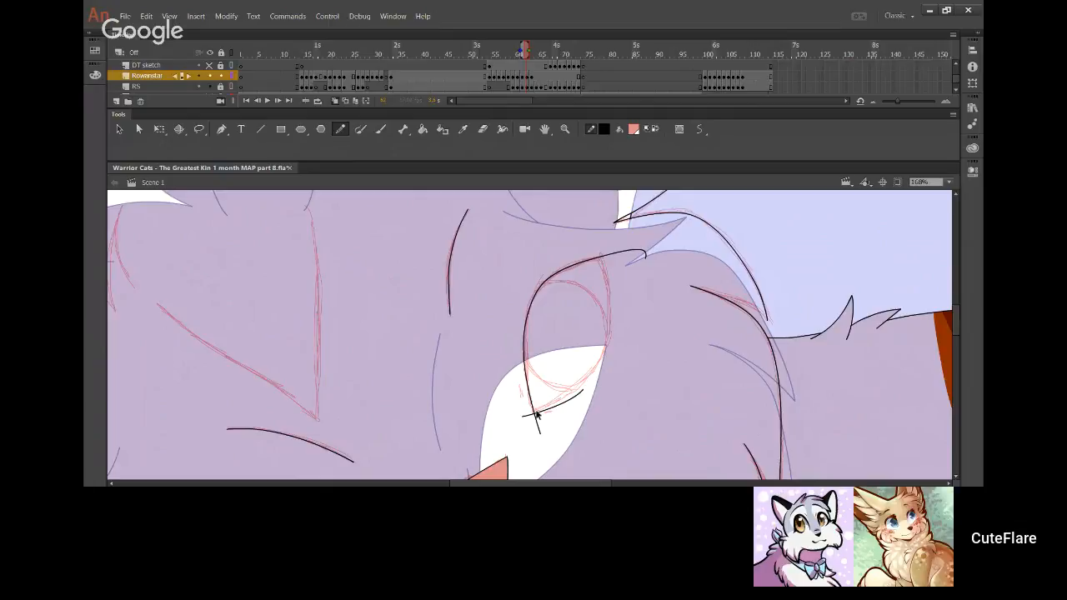
pyautogui.hotkey('ctrl', 'z')
pyautogui.moveTo(520, 416)
pyautogui.mouseDown()
pyautogui.moveTo(584, 391)
pyautogui.moveTo(603, 237)
pyautogui.mouseUp()
pyautogui.hotkey('ctrl', 'z')
pyautogui.hotkey('ctrl', 'z')
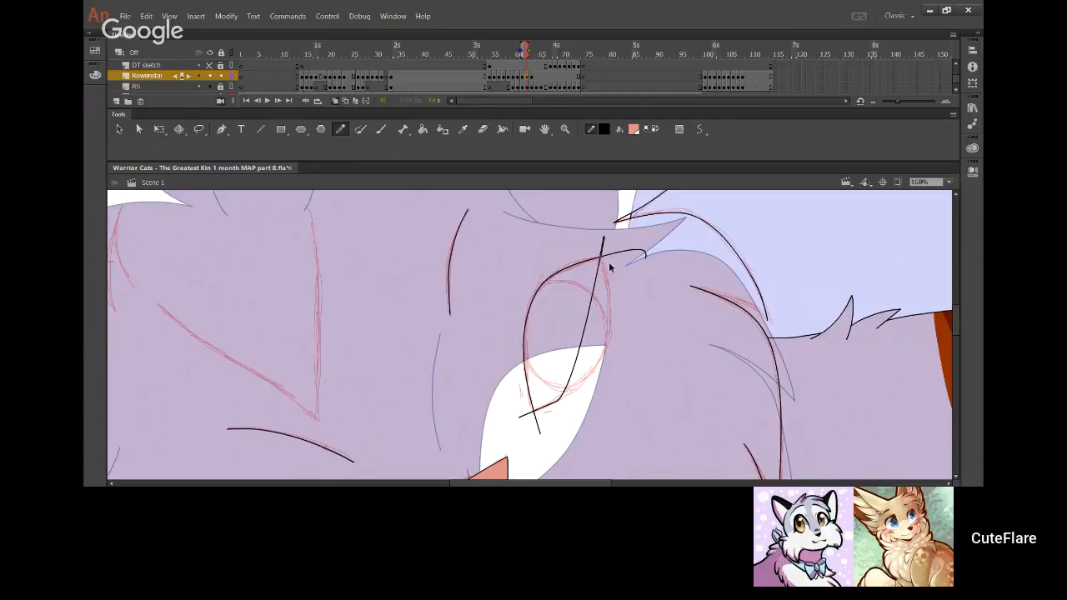
# Delete the overshooting ends at the upright eye's corners and bend its lower edge to the sketch
pyautogui.keyDown('ctrl'); pyautogui.keyDown('shift'); pyautogui.click(609, 256); pyautogui.keyUp('shift'); pyautogui.keyUp('ctrl')
pyautogui.keyDown('ctrl'); pyautogui.keyDown('shift'); pyautogui.click(528, 415); pyautogui.keyUp('shift'); pyautogui.keyUp('ctrl')
pyautogui.keyDown('ctrl'); pyautogui.keyDown('shift'); pyautogui.click(538, 424); pyautogui.keyUp('shift'); pyautogui.keyUp('ctrl')
pyautogui.press('Delete')
pyautogui.moveTo(560, 384); pyautogui.dragTo(603, 347)
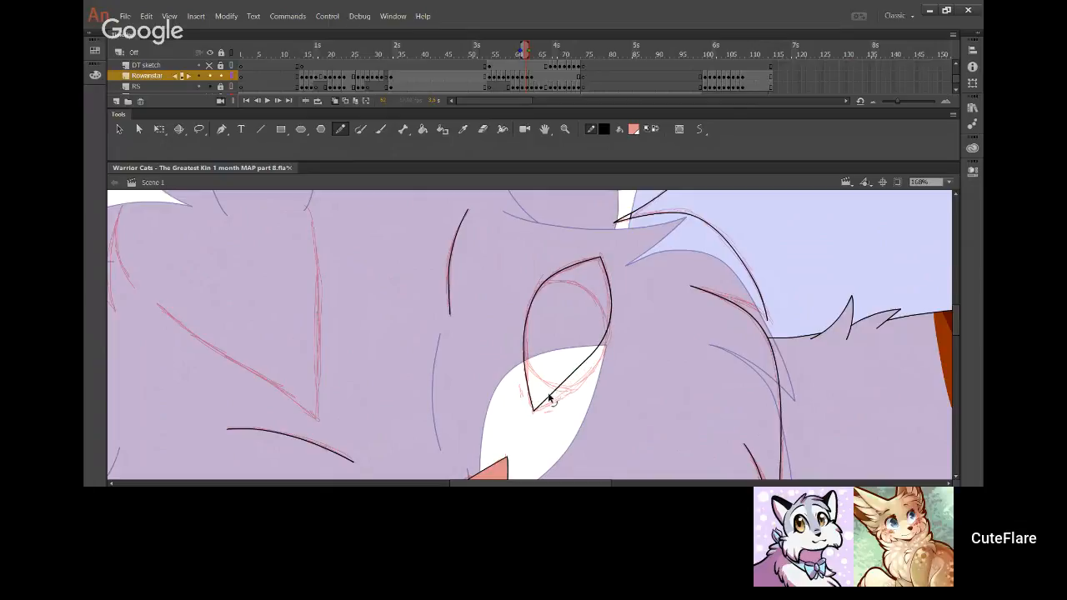
pyautogui.moveTo(551, 399); pyautogui.dragTo(610, 338)
# Ink the short crease marks around the inner corner of the upright eye
pyautogui.moveTo(567, 381)
pyautogui.mouseDown()
pyautogui.moveTo(617, 331)
pyautogui.moveTo(572, 275)
pyautogui.mouseUp()
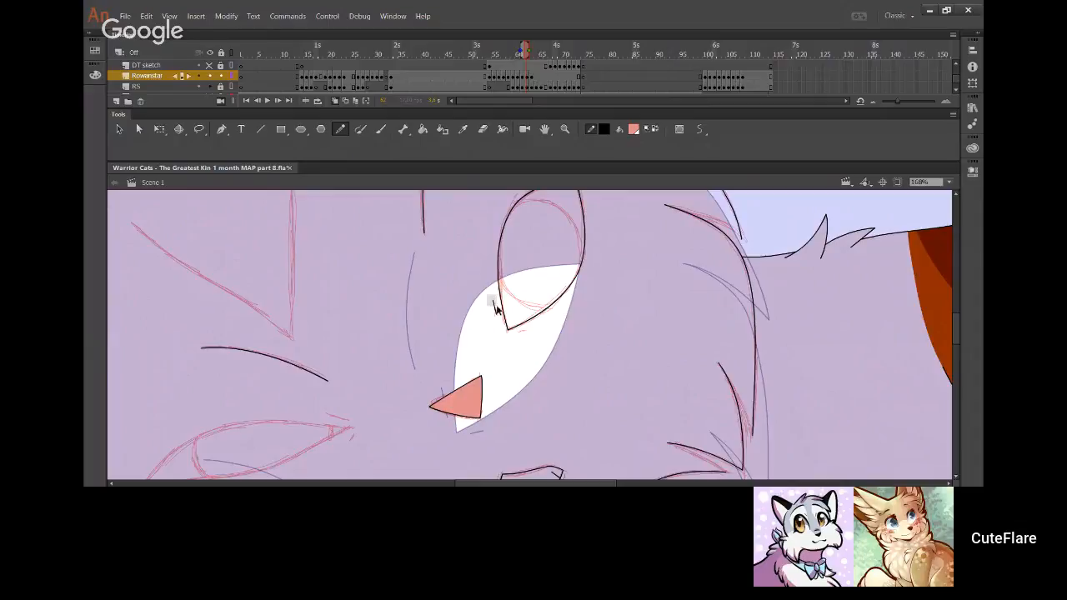
pyautogui.moveTo(517, 330); pyautogui.dragTo(559, 329)
pyautogui.hotkey('ctrl', 'z')
pyautogui.hotkey('ctrl', 'z')
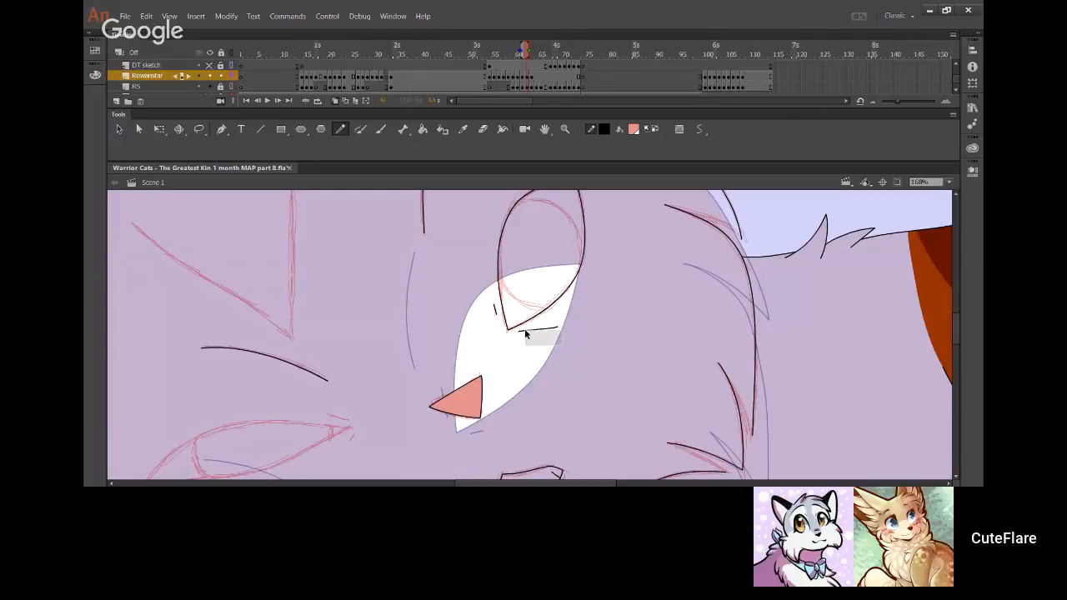
pyautogui.moveTo(525, 330); pyautogui.dragTo(550, 329)
# Ink the long upper lid curve of the horizontal eye over the red sketch
pyautogui.moveTo(332, 404); pyautogui.dragTo(473, 287)
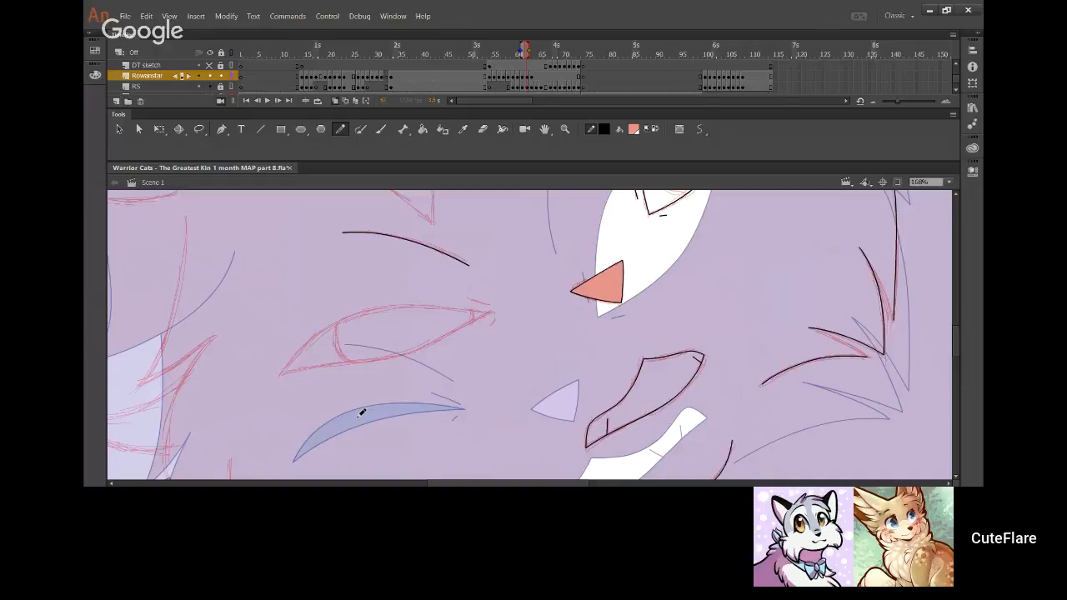
pyautogui.moveTo(279, 385)
pyautogui.mouseDown()
pyautogui.moveTo(323, 332)
pyautogui.moveTo(390, 301)
pyautogui.moveTo(515, 305)
pyautogui.mouseUp()
pyautogui.hotkey('ctrl', 'z')
pyautogui.moveTo(270, 396)
pyautogui.mouseDown()
pyautogui.moveTo(383, 305)
pyautogui.moveTo(524, 309)
pyautogui.moveTo(554, 325)
pyautogui.mouseUp()
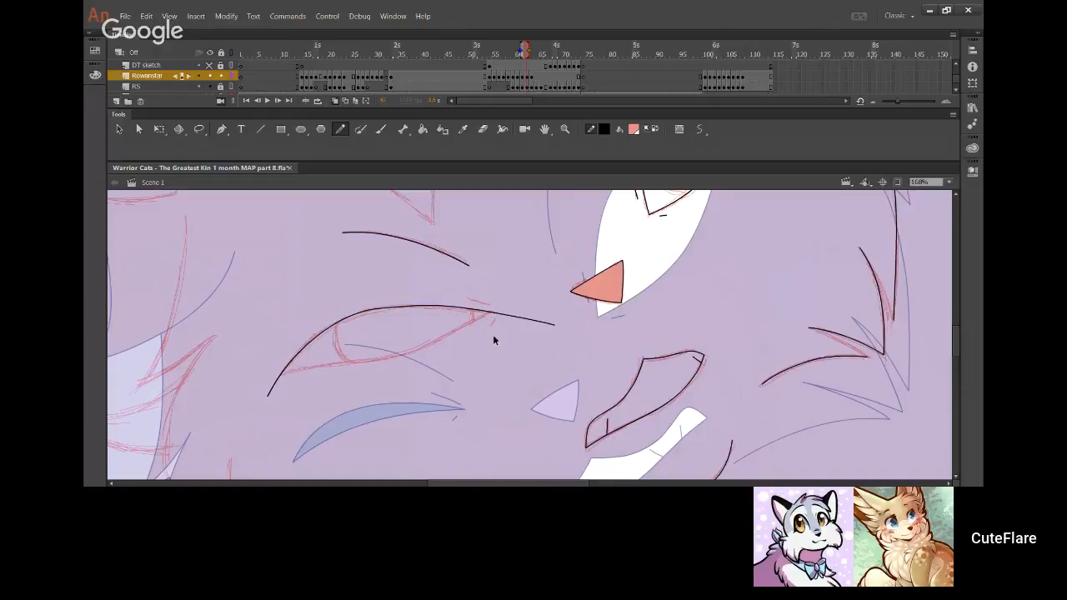
# Ink the short crease above the inner corner of the horizontal eye
pyautogui.moveTo(469, 296); pyautogui.dragTo(494, 307)
pyautogui.hotkey('ctrl', 'z')
pyautogui.moveTo(469, 297); pyautogui.dragTo(529, 311)
pyautogui.hotkey('ctrl', 'z')
# Ink the lower lid of the horizontal eye, trim both corners and add the short mark below the inner corner
pyautogui.moveTo(288, 368)
pyautogui.mouseDown()
pyautogui.moveTo(411, 354)
pyautogui.moveTo(501, 307)
pyautogui.mouseUp()
pyautogui.keyDown('ctrl'); pyautogui.click(498, 314); pyautogui.keyUp('ctrl')
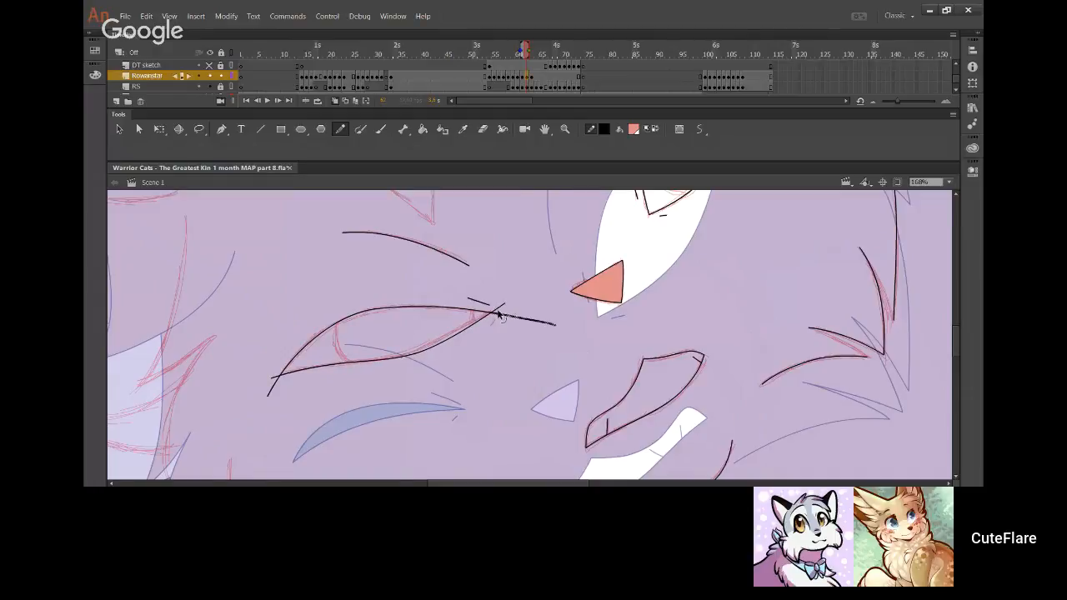
pyautogui.keyDown('ctrl'); pyautogui.keyDown('shift'); pyautogui.click(277, 382); pyautogui.keyUp('shift'); pyautogui.keyUp('ctrl')
pyautogui.press('Delete')
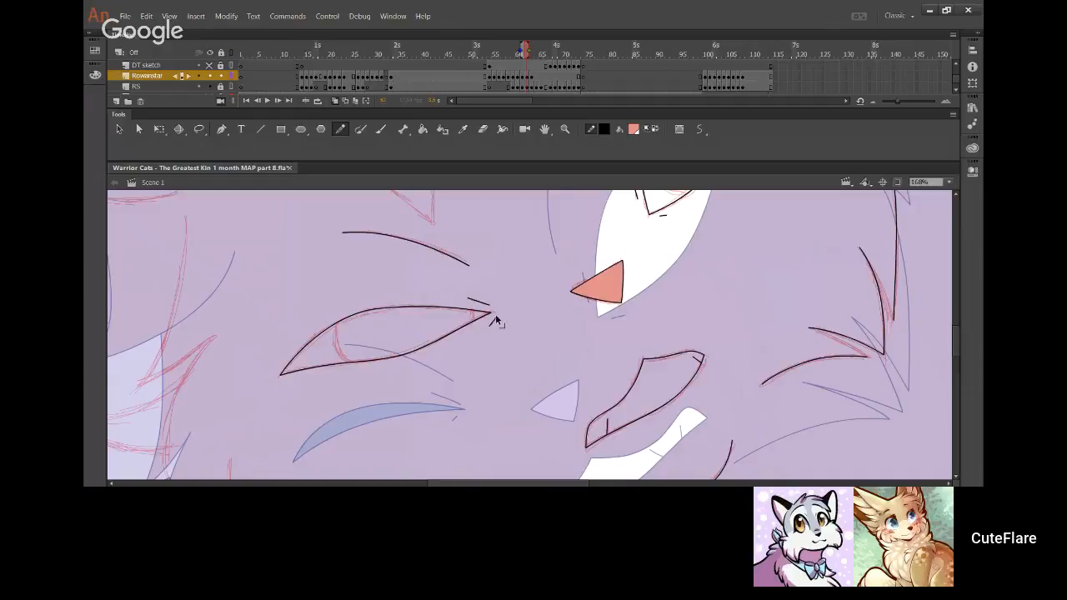
pyautogui.moveTo(492, 323); pyautogui.dragTo(510, 269)
pyautogui.hotkey('ctrl', 'z')
# Ink the first curve from the tip of the fur tuft beside the far ear, redrawing it over the sketch
pyautogui.moveTo(523, 286)
pyautogui.mouseDown()
pyautogui.moveTo(409, 274)
pyautogui.moveTo(497, 372)
pyautogui.mouseUp()
pyautogui.moveTo(372, 291); pyautogui.dragTo(446, 370)
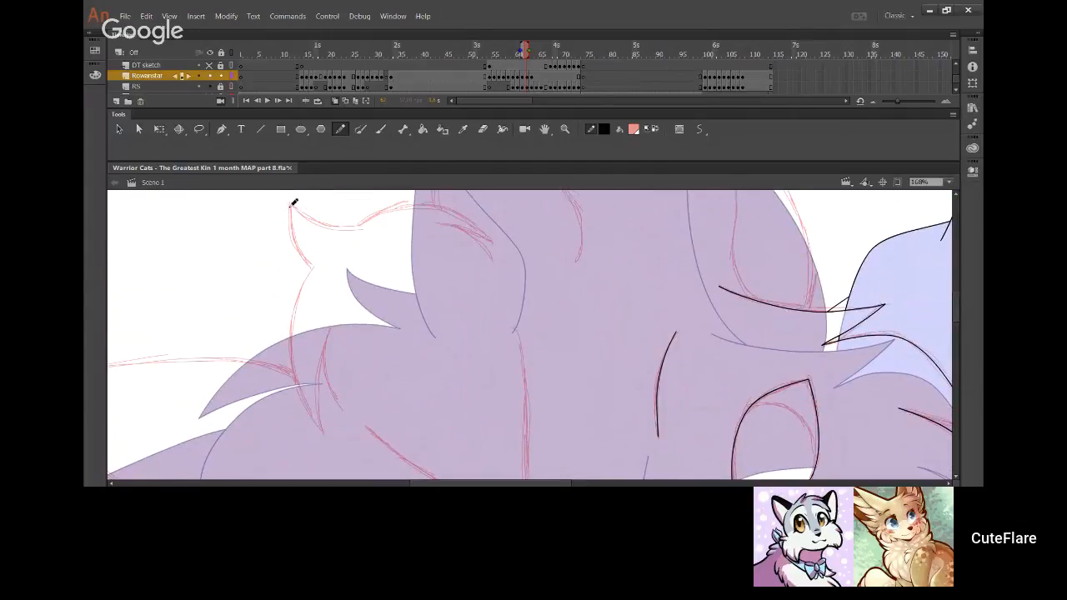
pyautogui.moveTo(290, 203)
pyautogui.mouseDown()
pyautogui.moveTo(349, 226)
pyautogui.moveTo(406, 202)
pyautogui.moveTo(444, 202)
pyautogui.moveTo(503, 238)
pyautogui.mouseUp()
pyautogui.hotkey('ctrl', 'z')
pyautogui.moveTo(290, 203); pyautogui.dragTo(399, 223)
pyautogui.hotkey('ctrl', 'z')
pyautogui.moveTo(289, 202); pyautogui.dragTo(390, 222)
# Ink the second, arched curve of the tuft onto the ear, bend it to the sketch and trim the overshoot where they meet
pyautogui.moveTo(354, 232)
pyautogui.mouseDown()
pyautogui.moveTo(413, 208)
pyautogui.moveTo(482, 222)
pyautogui.moveTo(492, 243)
pyautogui.mouseUp()
pyautogui.moveTo(409, 210); pyautogui.dragTo(419, 206)
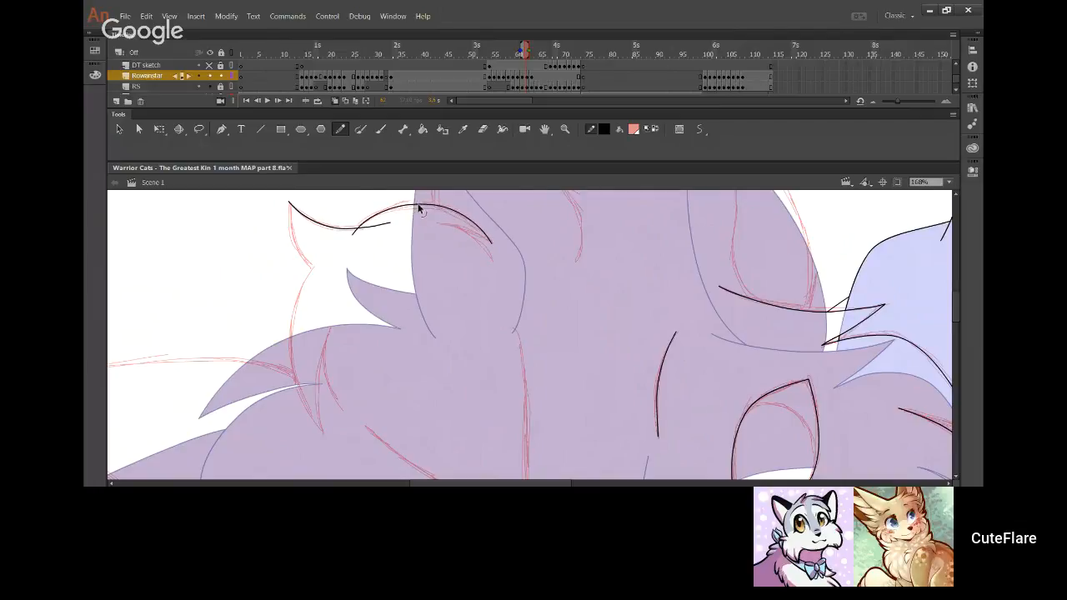
pyautogui.keyDown('ctrl'); pyautogui.click(379, 225); pyautogui.keyUp('ctrl')
pyautogui.press('Delete')
# Ink the short crease under the ear tuft's arch and the tuft's outer edge from its tip, trimming the overshoot at the tip
pyautogui.moveTo(438, 223)
pyautogui.mouseDown()
pyautogui.moveTo(460, 223)
pyautogui.moveTo(493, 260)
pyautogui.mouseUp()
pyautogui.hotkey('ctrl', 'z')
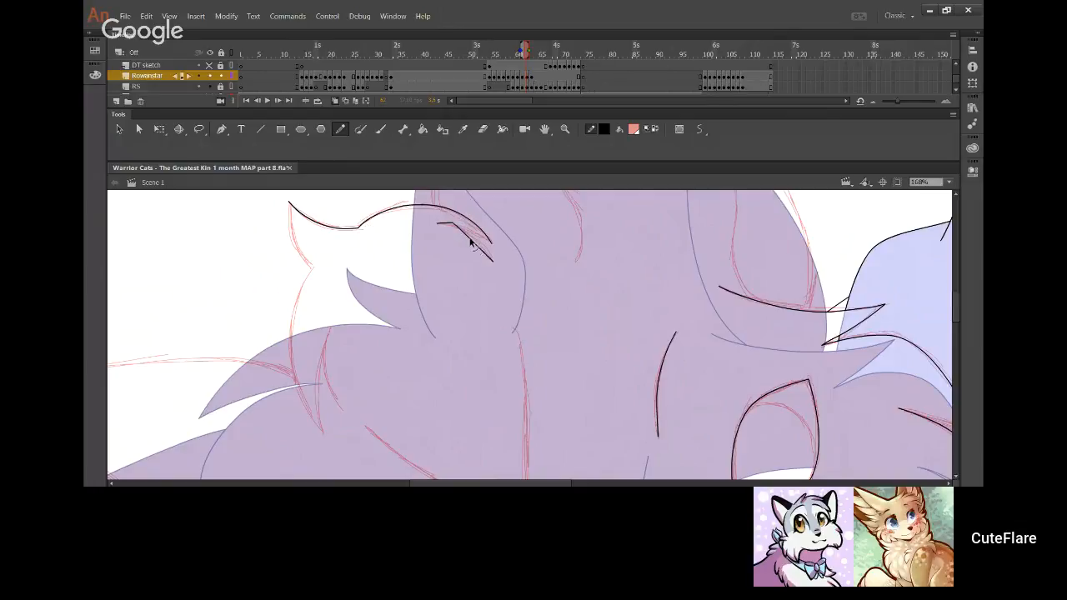
pyautogui.moveTo(450, 225); pyautogui.dragTo(456, 228)
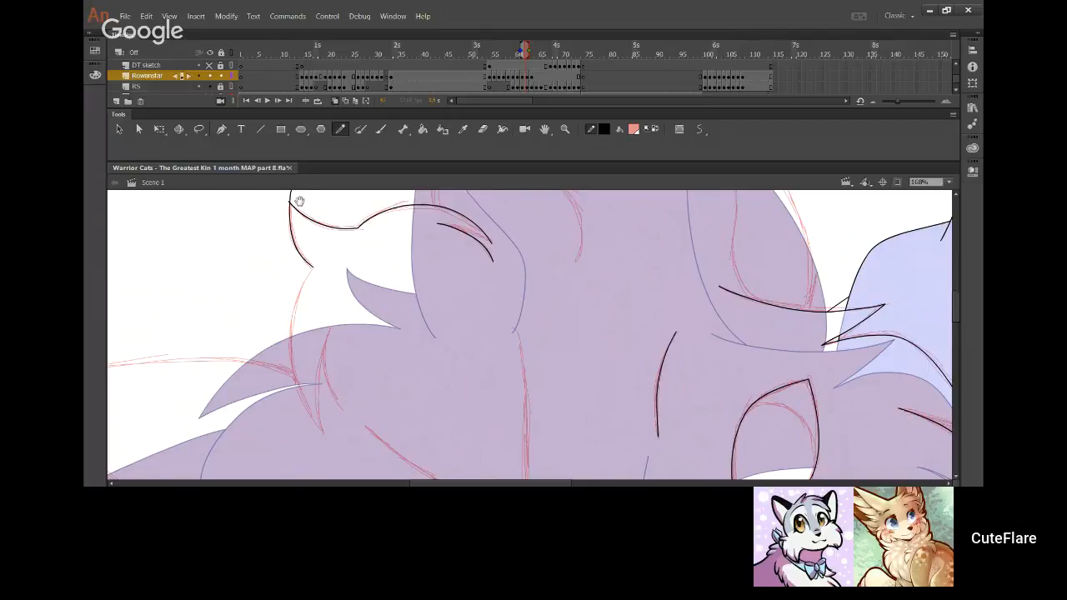
pyautogui.scroll(2, 294, 205)
pyautogui.keyDown('ctrl'); pyautogui.click(290, 230); pyautogui.keyUp('ctrl')
pyautogui.press('Delete')
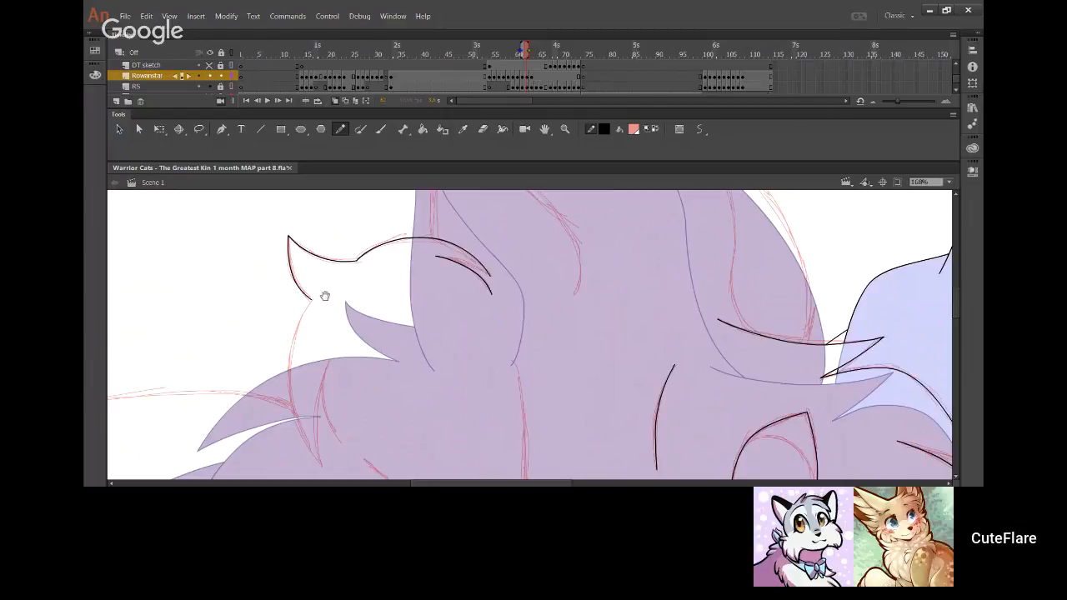
# Ink the long curve continuing down from the ear tuft's outer edge and bend it to the sketch, keeping its upper end joined
pyautogui.moveTo(324, 296); pyautogui.dragTo(344, 213)
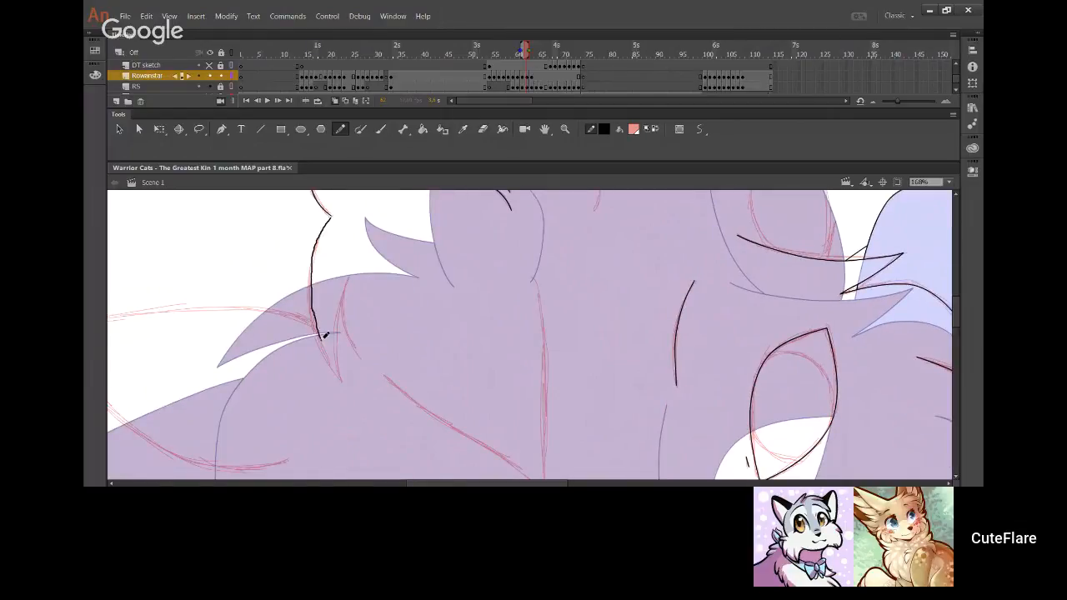
pyautogui.moveTo(342, 382)
pyautogui.mouseDown()
pyautogui.moveTo(310, 315)
pyautogui.moveTo(308, 249)
pyautogui.moveTo(318, 218)
pyautogui.mouseUp()
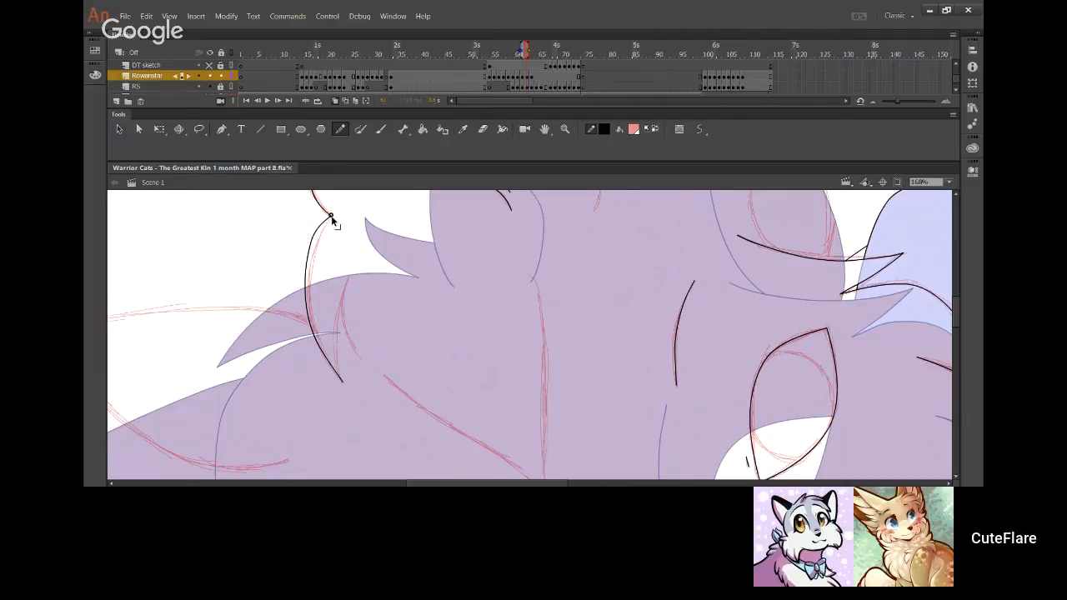
pyautogui.moveTo(334, 221); pyautogui.dragTo(317, 238)
pyautogui.moveTo(307, 281); pyautogui.dragTo(310, 281)
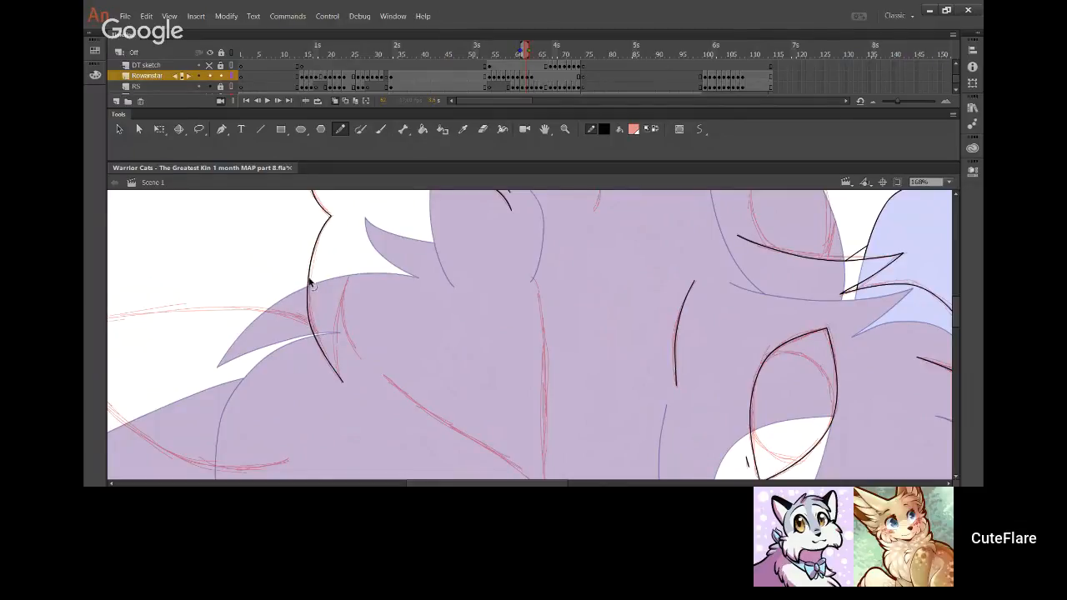
pyautogui.moveTo(314, 332)
pyautogui.mouseDown()
pyautogui.moveTo(316, 344)
pyautogui.moveTo(336, 300)
pyautogui.moveTo(301, 327)
pyautogui.mouseUp()
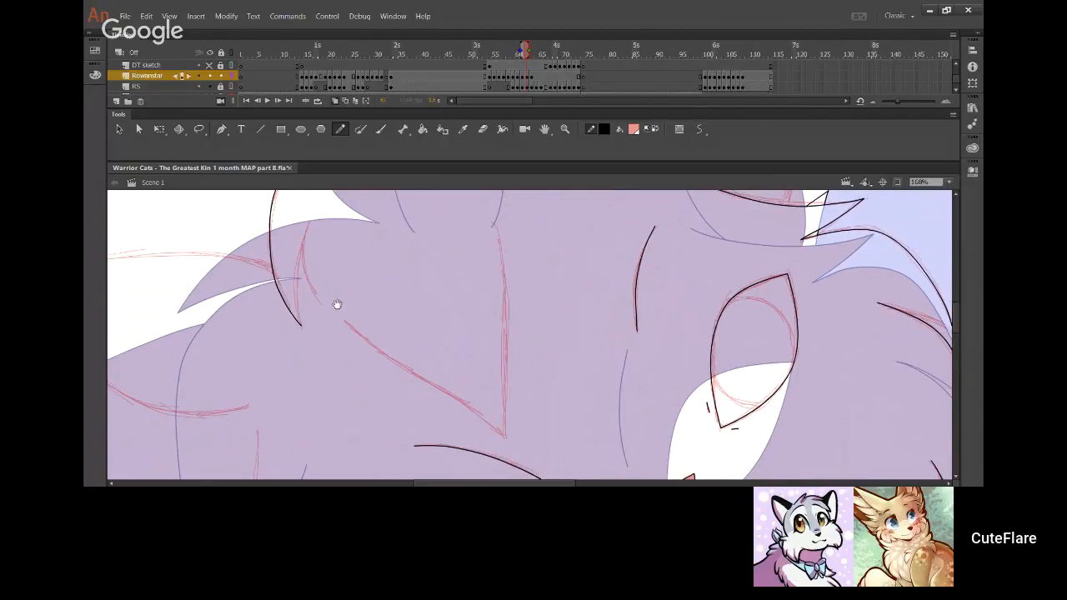
# Ink the short curve beside the head outline and the long diagonal line below it as separate strokes, following the sketch
pyautogui.moveTo(374, 308)
pyautogui.mouseDown()
pyautogui.moveTo(367, 348)
pyautogui.moveTo(361, 327)
pyautogui.mouseUp()
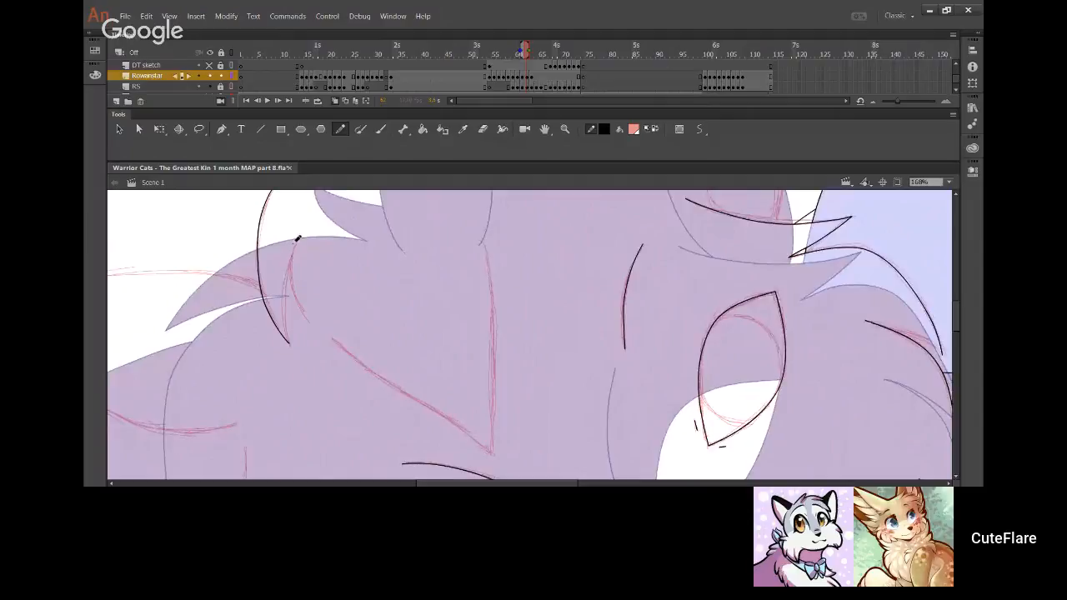
pyautogui.moveTo(297, 238); pyautogui.dragTo(302, 302)
pyautogui.hotkey('ctrl', 'z')
pyautogui.moveTo(297, 240)
pyautogui.mouseDown()
pyautogui.moveTo(299, 297)
pyautogui.moveTo(313, 318)
pyautogui.moveTo(524, 476)
pyautogui.mouseUp()
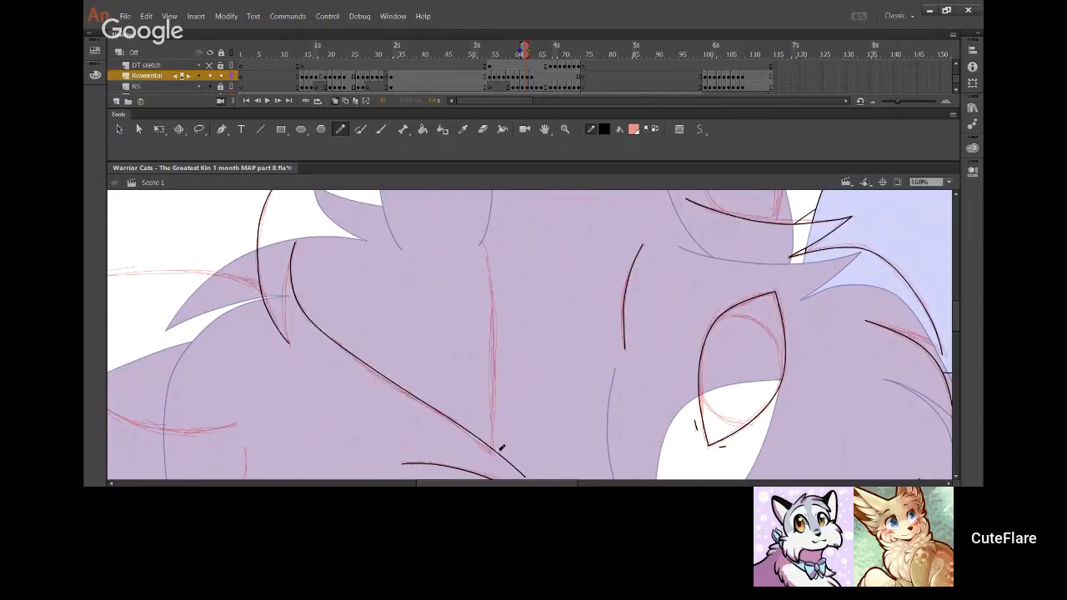
pyautogui.hotkey('ctrl', 'z')
pyautogui.moveTo(448, 417); pyautogui.dragTo(523, 478)
pyautogui.hotkey('ctrl', 'z')
pyautogui.moveTo(502, 442); pyautogui.dragTo(514, 408)
pyautogui.moveTo(430, 343); pyautogui.dragTo(380, 304)
pyautogui.moveTo(341, 241); pyautogui.dragTo(344, 303)
pyautogui.press('Delete')
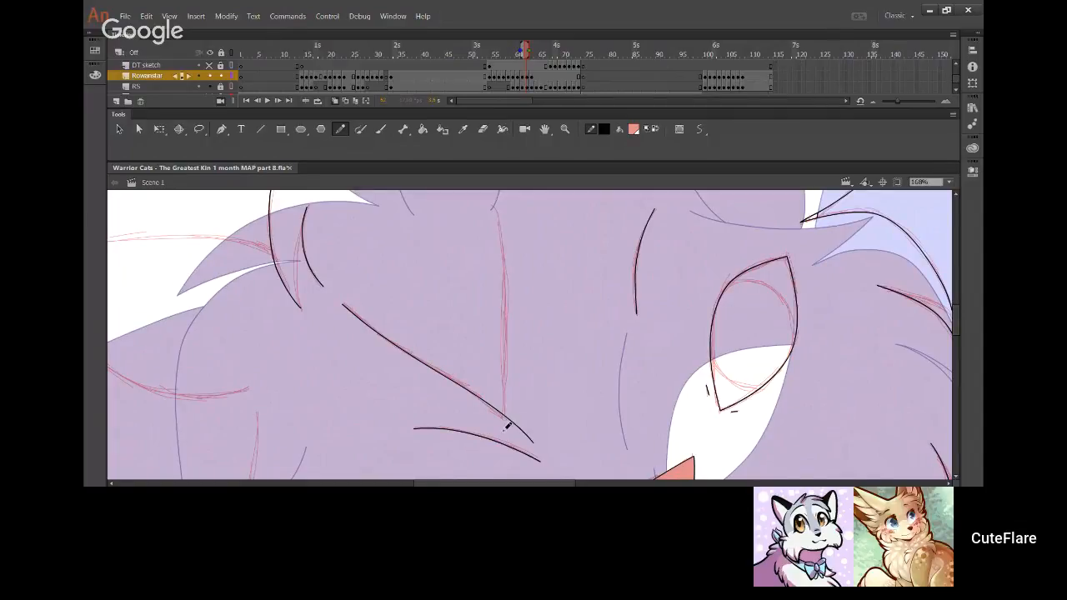
# Ink the near-vertical line down to the diagonal and trim the overshoot so the two meet in a sharp point
pyautogui.moveTo(519, 440)
pyautogui.mouseDown()
pyautogui.moveTo(533, 453)
pyautogui.moveTo(502, 317)
pyautogui.moveTo(502, 391)
pyautogui.moveTo(488, 258)
pyautogui.mouseUp()
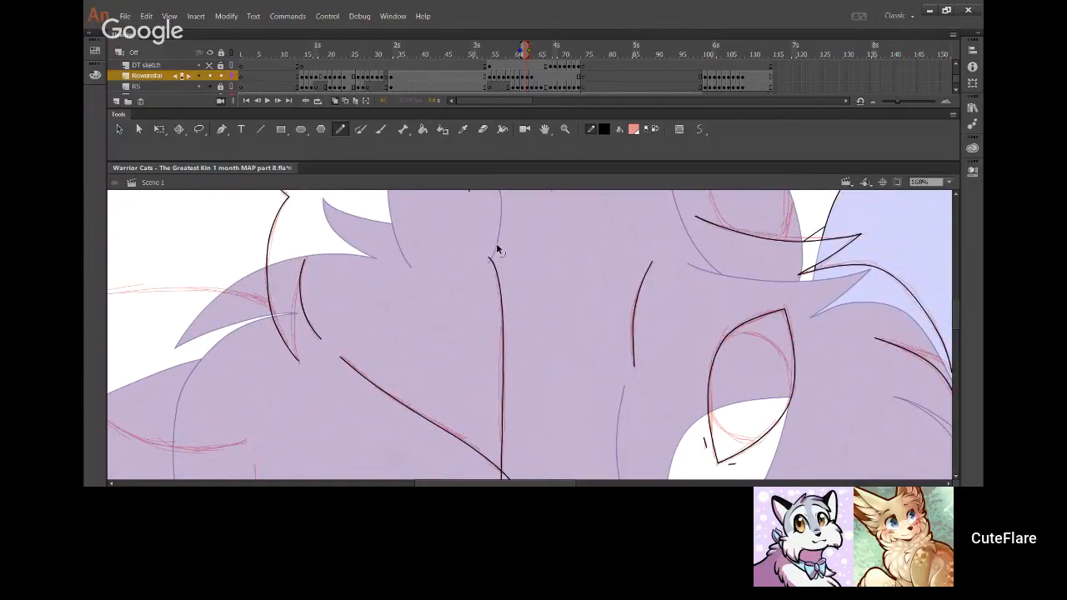
pyautogui.moveTo(517, 376); pyautogui.dragTo(485, 251)
pyautogui.moveTo(475, 360); pyautogui.dragTo(491, 360)
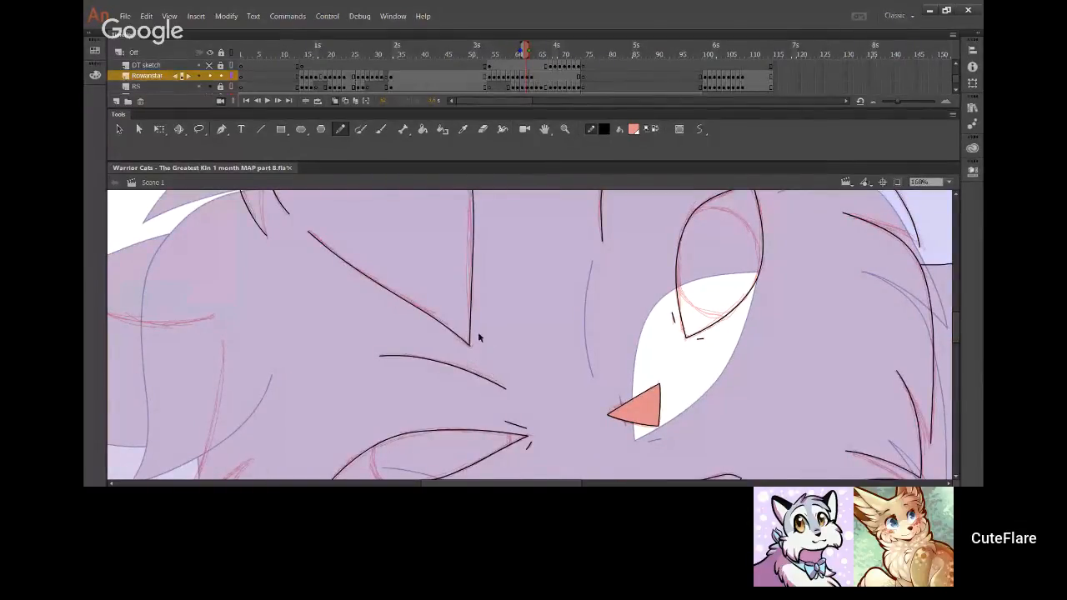
# Ink the curved fur line on the cheek beside the outer corner of the horizontal eye, redrawing it over the sketch
pyautogui.moveTo(389, 208); pyautogui.dragTo(408, 346)
pyautogui.moveTo(397, 330)
pyautogui.mouseDown()
pyautogui.moveTo(484, 219)
pyautogui.moveTo(440, 238)
pyautogui.moveTo(415, 269)
pyautogui.mouseUp()
pyautogui.moveTo(377, 382); pyautogui.dragTo(434, 240)
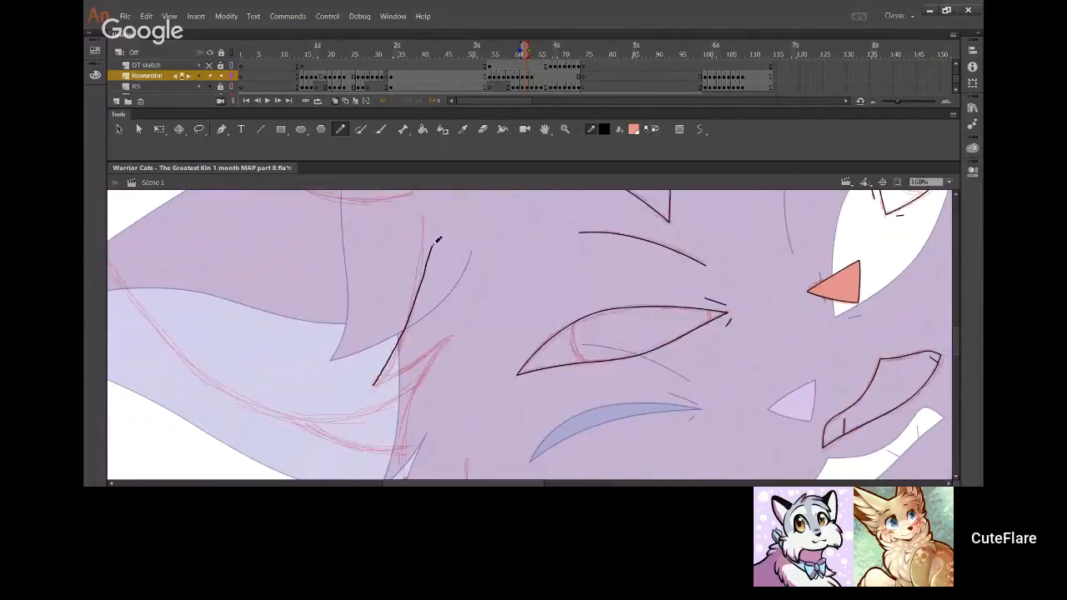
pyautogui.hotkey('ctrl', 'z')
pyautogui.moveTo(376, 385)
pyautogui.mouseDown()
pyautogui.moveTo(412, 318)
pyautogui.moveTo(430, 253)
pyautogui.moveTo(432, 261)
pyautogui.moveTo(423, 215)
pyautogui.mouseUp()
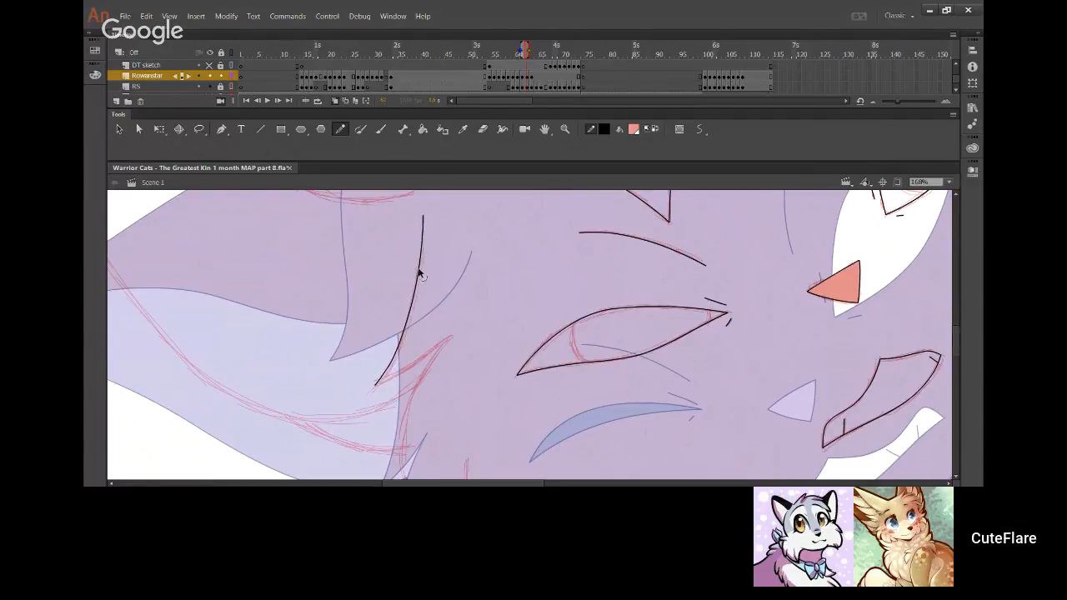
# Ink the long cheek edge curving from the inner fur notch down to the lower cheek tuft, redrawing it to match the sketch
pyautogui.moveTo(452, 367); pyautogui.dragTo(373, 251)
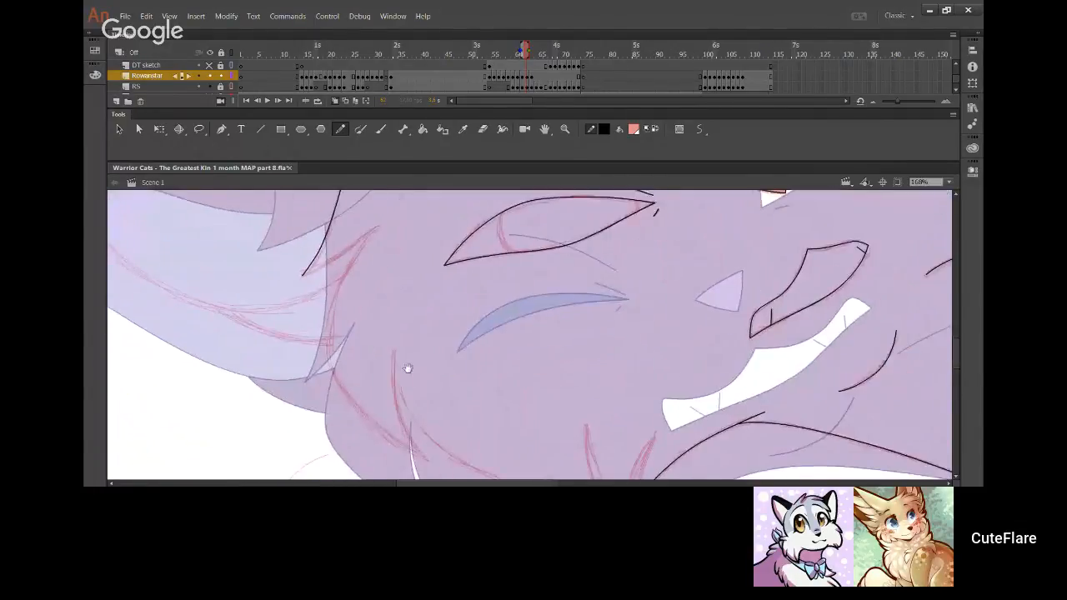
pyautogui.moveTo(415, 450)
pyautogui.mouseDown()
pyautogui.moveTo(382, 428)
pyautogui.moveTo(336, 369)
pyautogui.moveTo(334, 302)
pyautogui.mouseUp()
pyautogui.hotkey('ctrl', 'z')
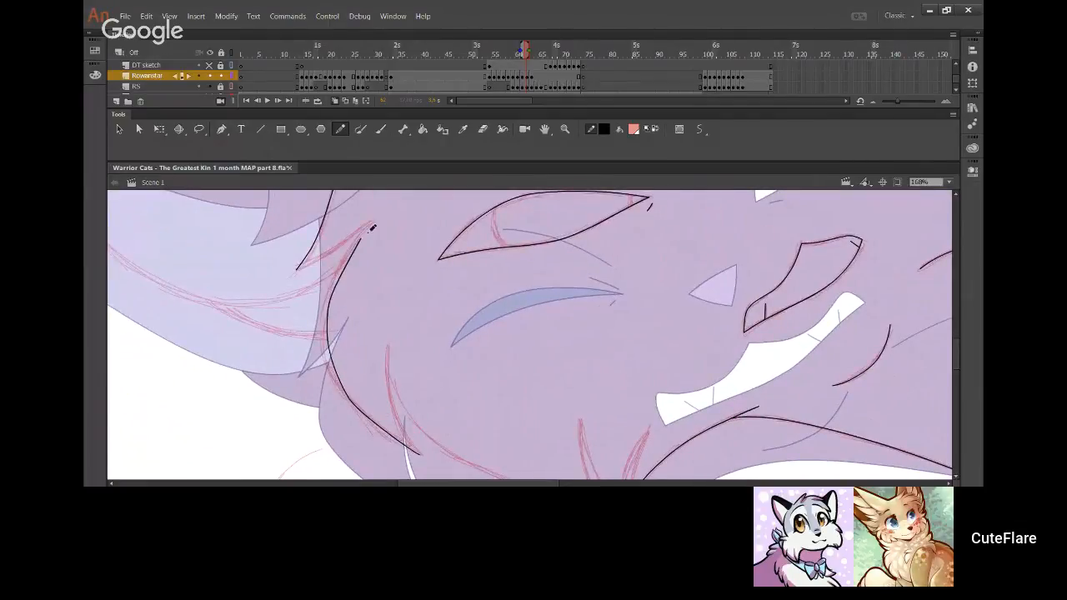
pyautogui.moveTo(414, 448)
pyautogui.mouseDown()
pyautogui.moveTo(361, 412)
pyautogui.moveTo(324, 326)
pyautogui.moveTo(373, 223)
pyautogui.mouseUp()
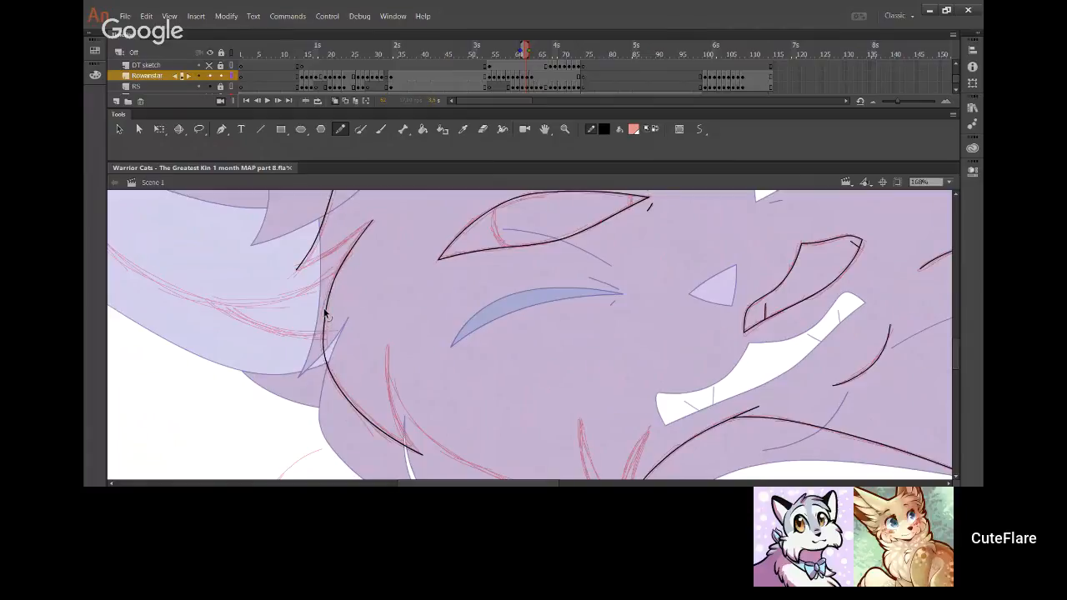
pyautogui.moveTo(424, 396); pyautogui.dragTo(386, 253)
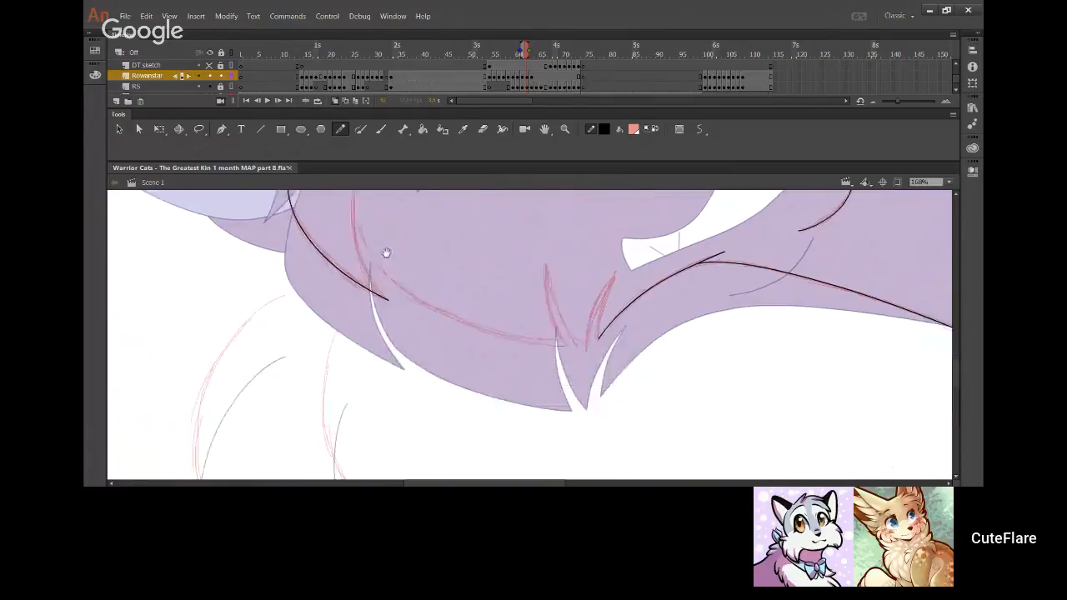
# Ink the two curved lines below the head, the long outer arc and the inner one, following the sketch
pyautogui.moveTo(349, 347)
pyautogui.mouseDown()
pyautogui.moveTo(397, 248)
pyautogui.moveTo(363, 379)
pyautogui.mouseUp()
pyautogui.moveTo(292, 455)
pyautogui.mouseDown()
pyautogui.moveTo(275, 365)
pyautogui.moveTo(295, 296)
pyautogui.moveTo(365, 234)
pyautogui.mouseUp()
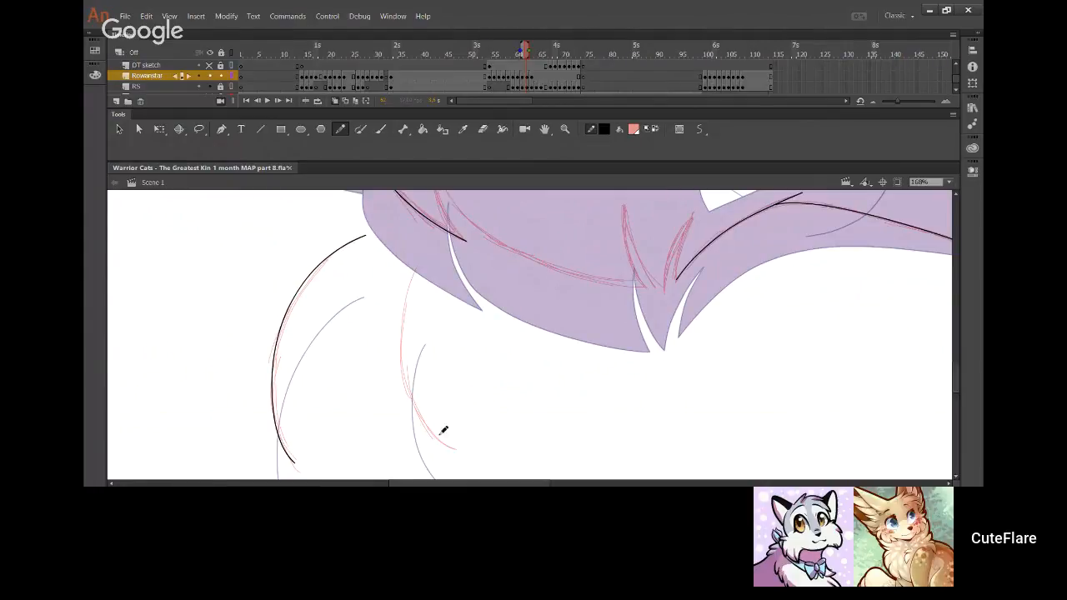
pyautogui.moveTo(459, 441)
pyautogui.mouseDown()
pyautogui.moveTo(441, 434)
pyautogui.moveTo(405, 310)
pyautogui.moveTo(409, 267)
pyautogui.mouseUp()
pyautogui.hotkey('ctrl', 'z')
pyautogui.moveTo(460, 444)
pyautogui.mouseDown()
pyautogui.moveTo(428, 425)
pyautogui.moveTo(404, 316)
pyautogui.moveTo(420, 262)
pyautogui.moveTo(406, 370)
pyautogui.moveTo(450, 452)
pyautogui.mouseUp()
pyautogui.hotkey('ctrl', 'z')
pyautogui.moveTo(531, 356); pyautogui.dragTo(469, 423)
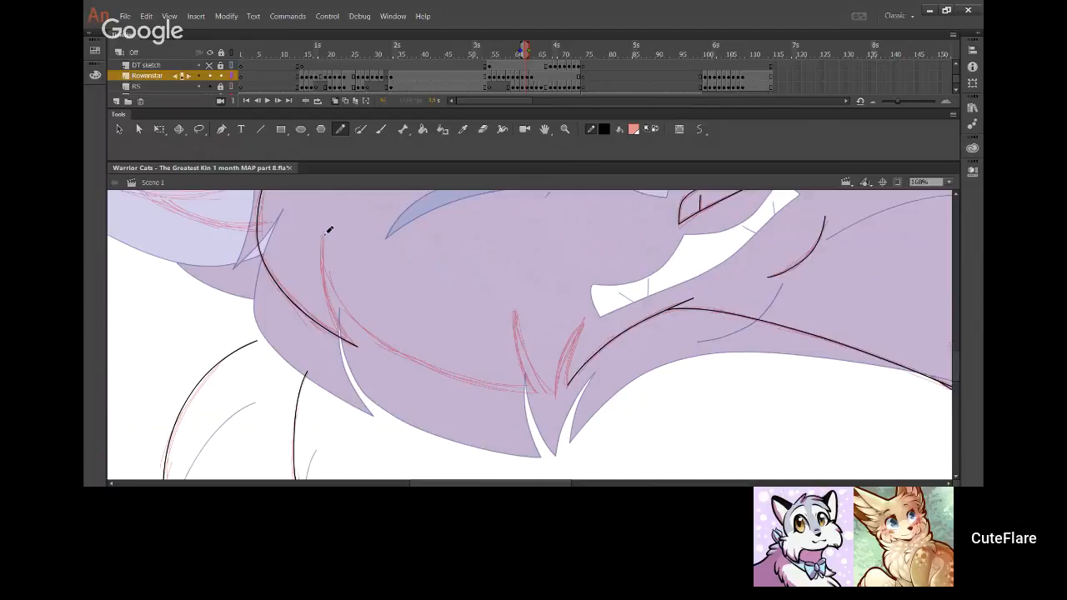
# Ink the long jaw line from the lower cheek tuft to the chin, then delete and redraw its upper section
pyautogui.moveTo(325, 233)
pyautogui.mouseDown()
pyautogui.moveTo(345, 305)
pyautogui.moveTo(401, 363)
pyautogui.mouseUp()
pyautogui.hotkey('ctrl', 'z')
pyautogui.moveTo(324, 236)
pyautogui.mouseDown()
pyautogui.moveTo(362, 316)
pyautogui.moveTo(391, 342)
pyautogui.moveTo(538, 393)
pyautogui.mouseUp()
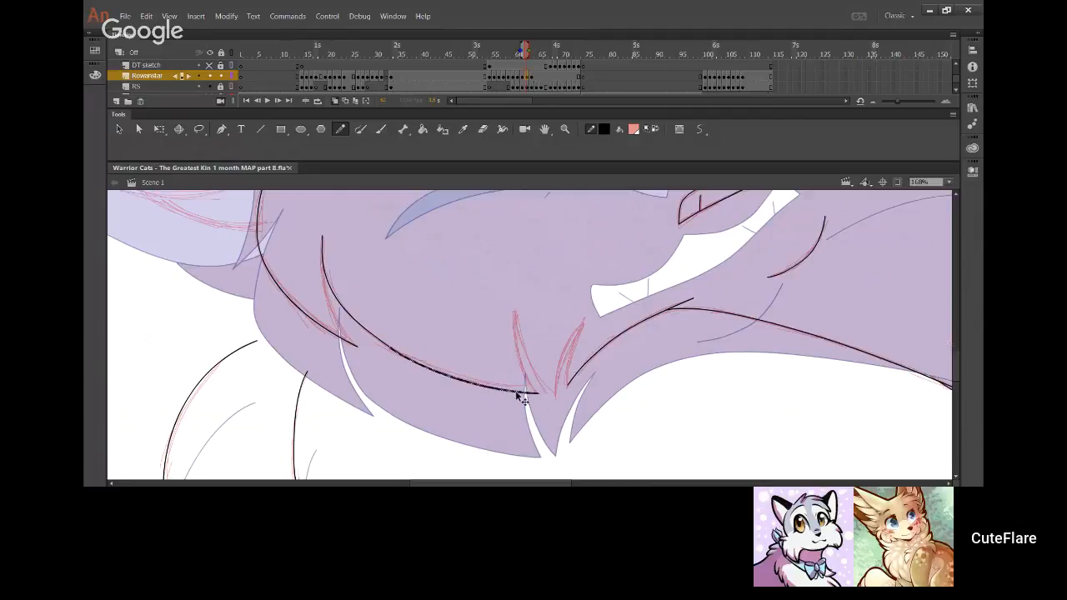
pyautogui.keyDown('ctrl'); pyautogui.click(371, 337); pyautogui.keyUp('ctrl')
pyautogui.press('Delete')
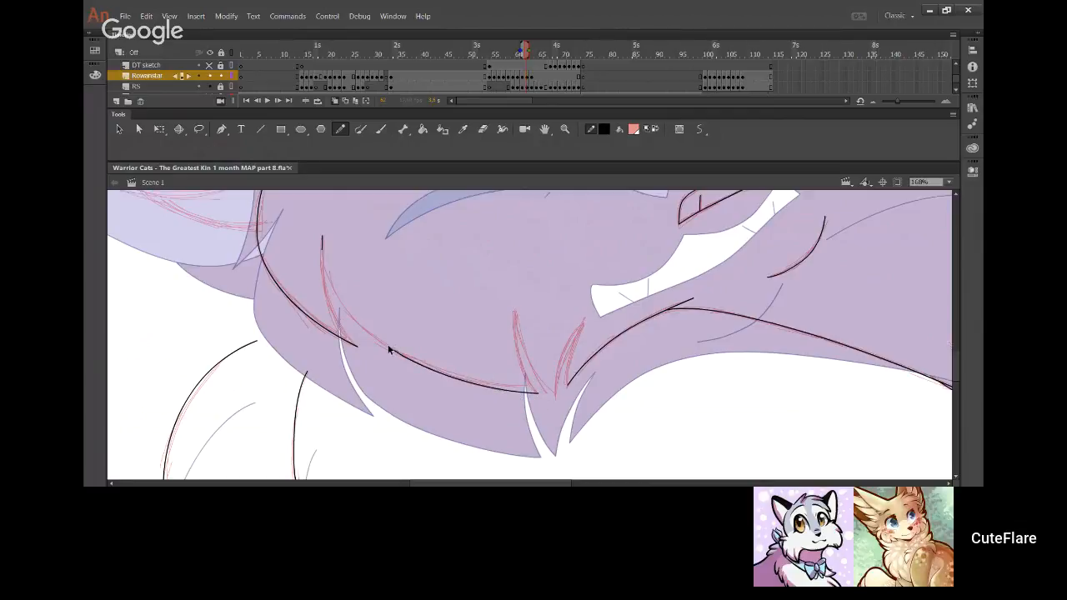
pyautogui.moveTo(388, 348)
pyautogui.mouseDown()
pyautogui.moveTo(342, 295)
pyautogui.moveTo(322, 258)
pyautogui.moveTo(324, 236)
pyautogui.mouseUp()
pyautogui.keyDown('ctrl'); pyautogui.click(323, 249); pyautogui.keyUp('ctrl')
pyautogui.press('Delete')
pyautogui.moveTo(372, 317); pyautogui.dragTo(336, 292)
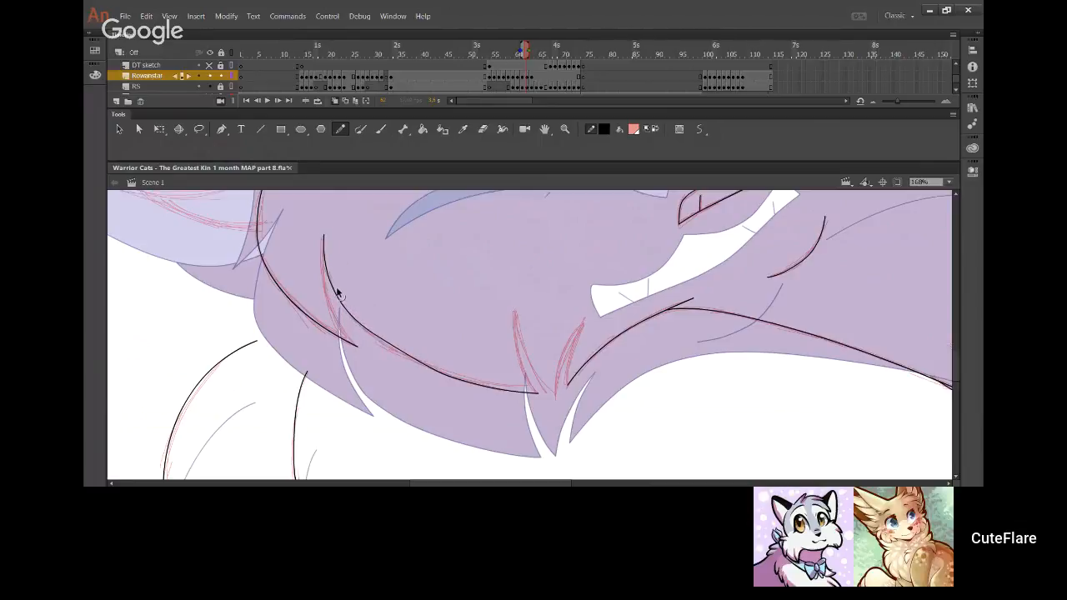
# Adjust the lower part of the jaw line so it follows the sketch to the chin tuft
pyautogui.moveTo(432, 370)
pyautogui.mouseDown()
pyautogui.moveTo(401, 356)
pyautogui.moveTo(417, 363)
pyautogui.mouseUp()
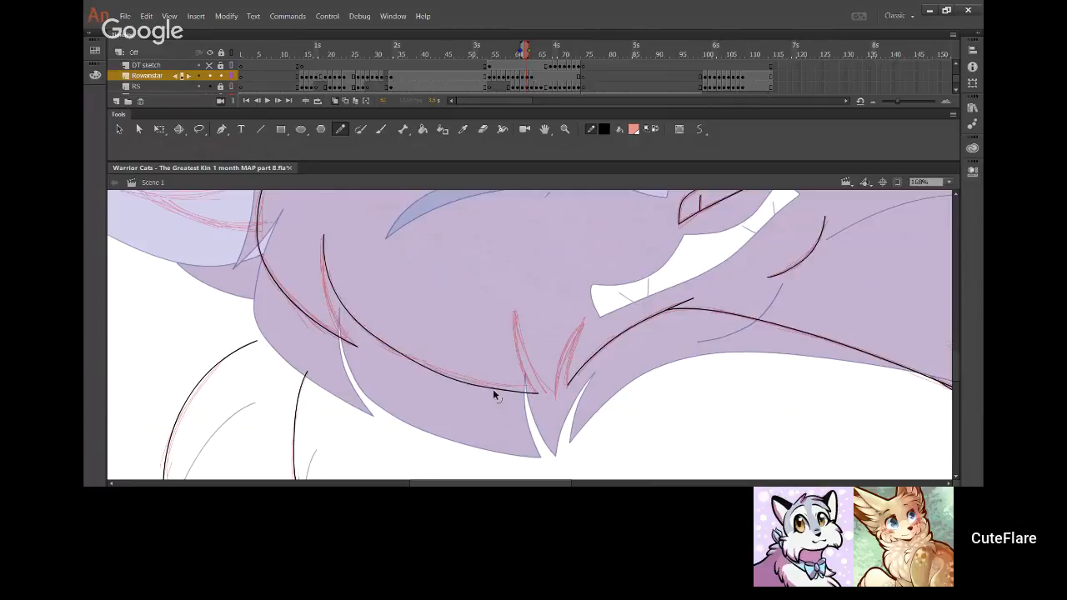
pyautogui.moveTo(495, 389); pyautogui.dragTo(520, 391)
pyautogui.click(458, 385)
pyautogui.press('Delete')
pyautogui.hotkey('ctrl', 'z')
pyautogui.moveTo(445, 380); pyautogui.dragTo(535, 393)
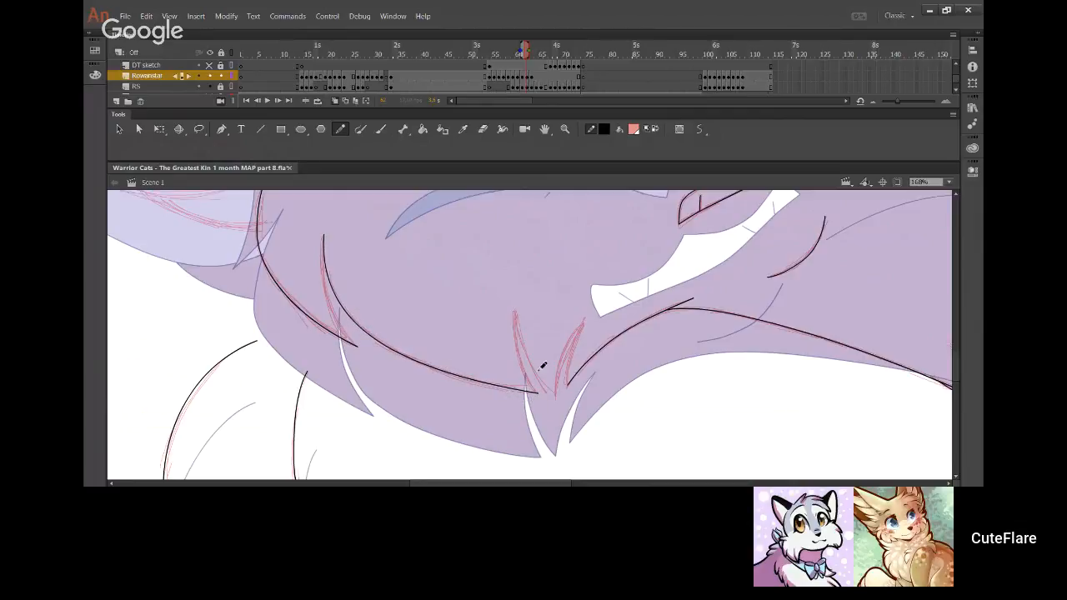
# Ink the first edge of the chin fur tuft past the end of the jaw line, redrawing it until it fits the sketch
pyautogui.moveTo(516, 319); pyautogui.dragTo(590, 417)
pyautogui.hotkey('ctrl', 'z')
pyautogui.moveTo(515, 308); pyautogui.dragTo(612, 427)
pyautogui.hotkey('ctrl', 'z')
pyautogui.moveTo(516, 305); pyautogui.dragTo(594, 418)
pyautogui.hotkey('ctrl', 'z')
pyautogui.moveTo(515, 307)
pyautogui.mouseDown()
pyautogui.moveTo(604, 416)
pyautogui.moveTo(575, 328)
pyautogui.mouseUp()
pyautogui.hotkey('ctrl', 'z')
# Ink the opposite edge of the chin fur tuft, redrawing it so both edges meet in a point
pyautogui.moveTo(551, 416); pyautogui.dragTo(577, 335)
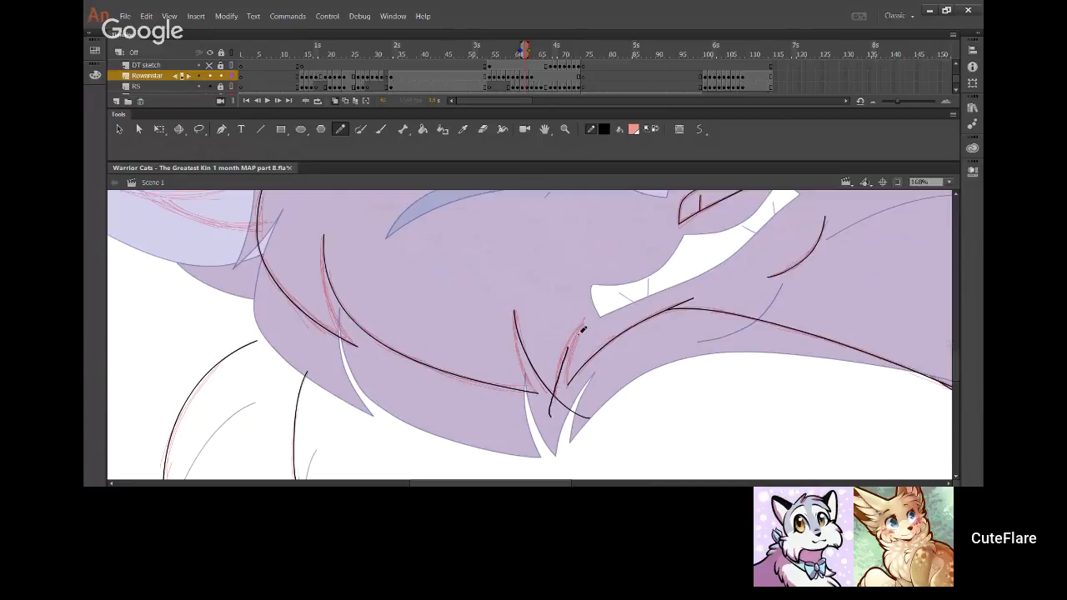
pyautogui.hotkey('ctrl', 'z')
pyautogui.moveTo(555, 414); pyautogui.dragTo(583, 320)
pyautogui.hotkey('ctrl', 'z')
pyautogui.moveTo(559, 379); pyautogui.dragTo(570, 322)
# Look over the inked chest, face and neck lines against the sketch
pyautogui.moveTo(480, 355)
pyautogui.mouseDown()
pyautogui.moveTo(555, 325)
pyautogui.moveTo(642, 388)
pyautogui.moveTo(588, 346)
pyautogui.moveTo(526, 400)
pyautogui.moveTo(696, 374)
pyautogui.moveTo(813, 331)
pyautogui.moveTo(786, 311)
pyautogui.moveTo(625, 417)
pyautogui.mouseUp()
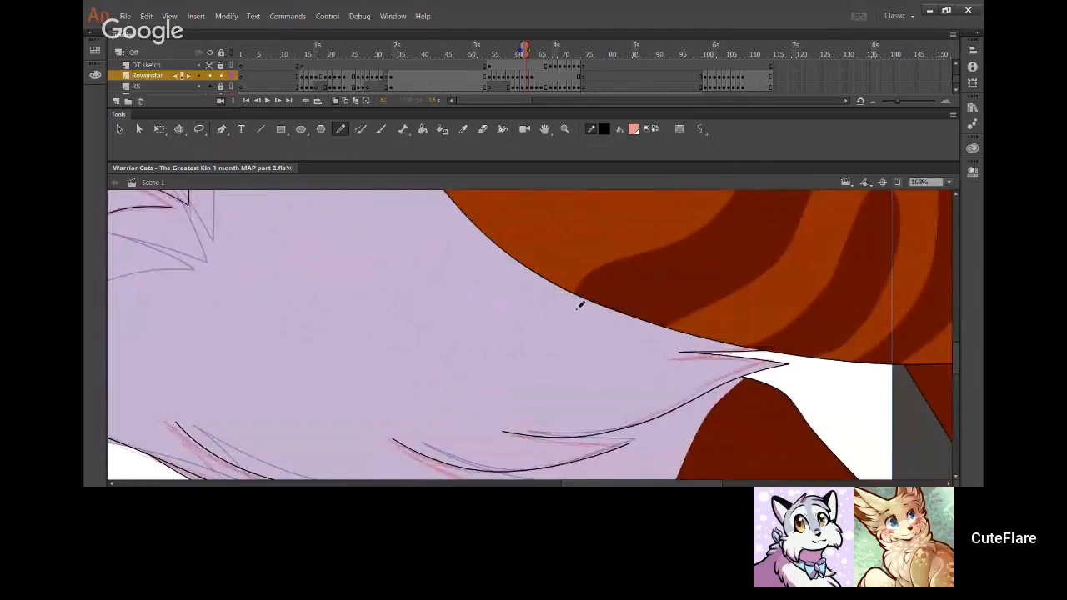
pyautogui.moveTo(581, 305); pyautogui.dragTo(714, 439)
pyautogui.moveTo(524, 251); pyautogui.dragTo(639, 317)
pyautogui.moveTo(451, 326); pyautogui.dragTo(608, 245)
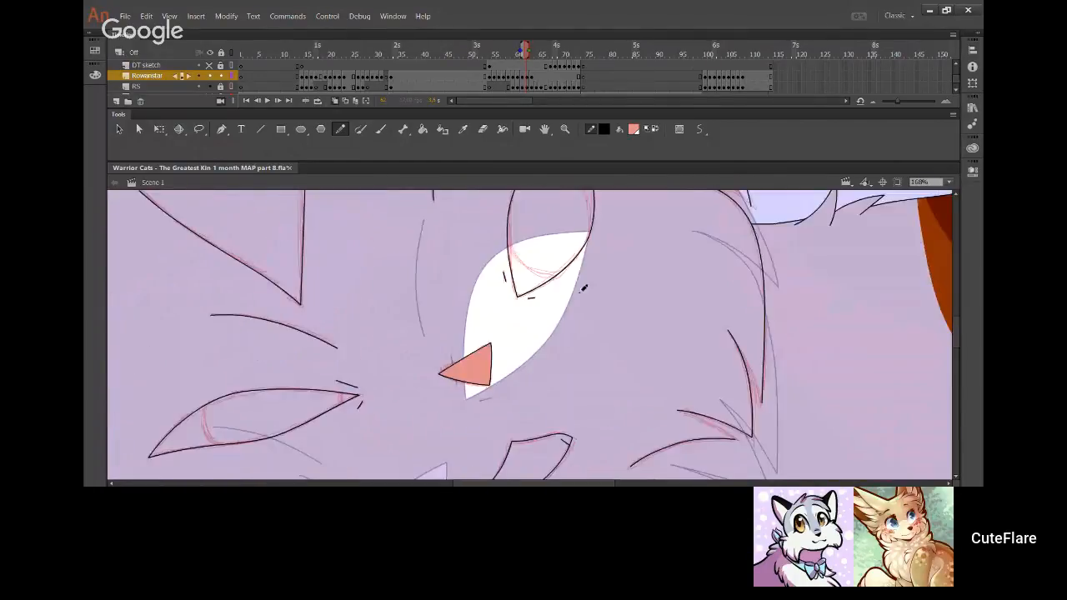
pyautogui.moveTo(584, 288); pyautogui.dragTo(592, 446)
pyautogui.moveTo(585, 235)
pyautogui.mouseDown()
pyautogui.moveTo(555, 248)
pyautogui.moveTo(624, 314)
pyautogui.moveTo(431, 324)
pyautogui.moveTo(407, 235)
pyautogui.moveTo(359, 183)
pyautogui.mouseUp()
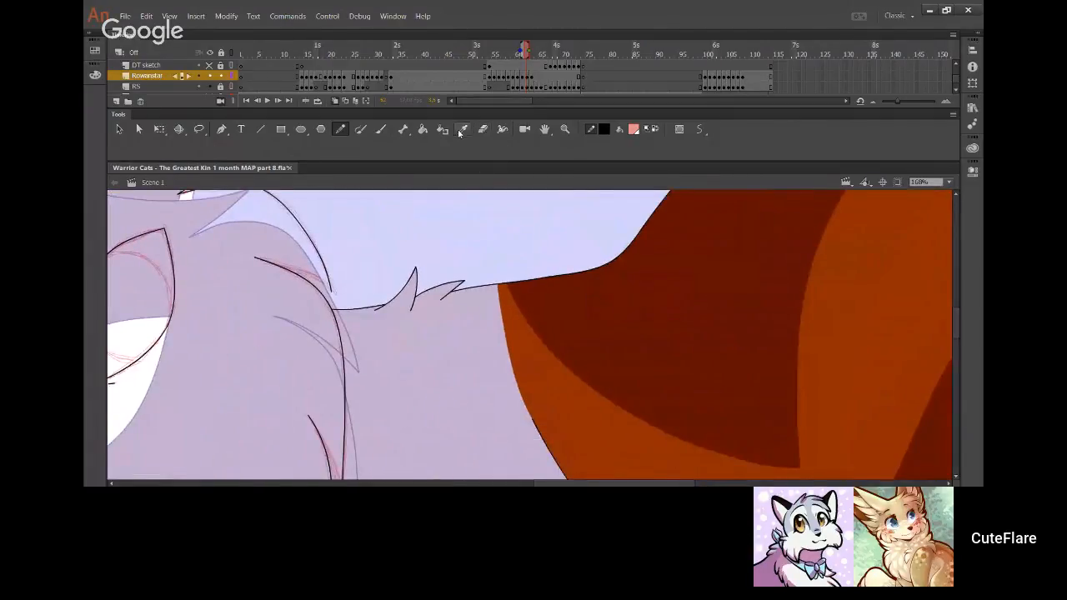
pyautogui.click(423, 129)
pyautogui.click(340, 130)
pyautogui.moveTo(355, 248)
pyautogui.mouseDown()
pyautogui.moveTo(619, 358)
pyautogui.moveTo(626, 382)
pyautogui.moveTo(701, 425)
pyautogui.moveTo(487, 182)
pyautogui.moveTo(491, 364)
pyautogui.moveTo(531, 208)
pyautogui.moveTo(324, 333)
pyautogui.mouseUp()
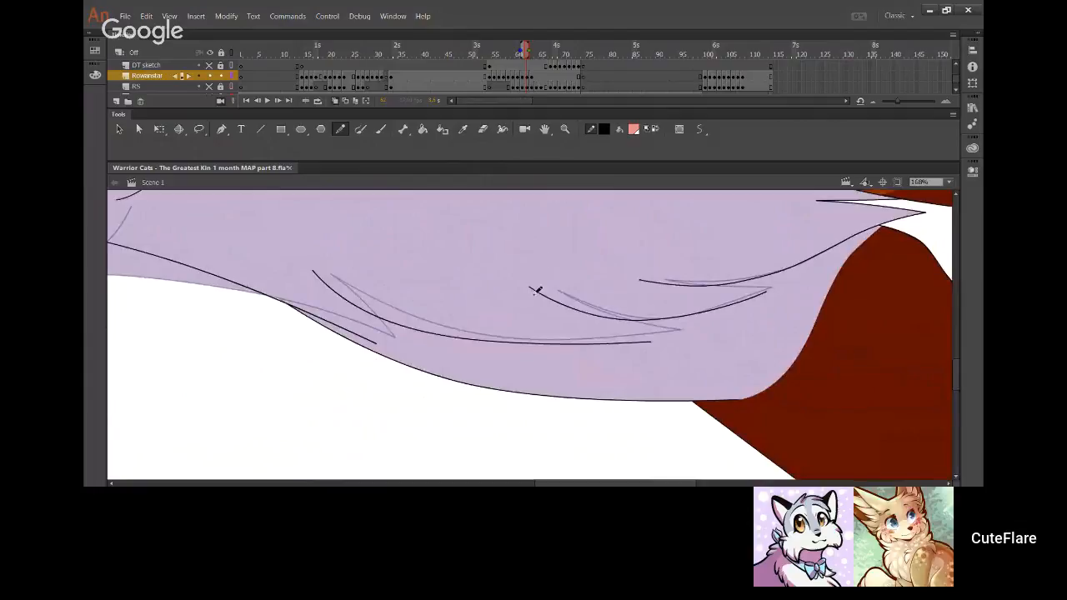
# Ink the closing edges of the chest fur tufts, connecting the long curves into sharp zigzag points
pyautogui.moveTo(538, 291); pyautogui.dragTo(621, 332)
pyautogui.hotkey('ctrl', 'z')
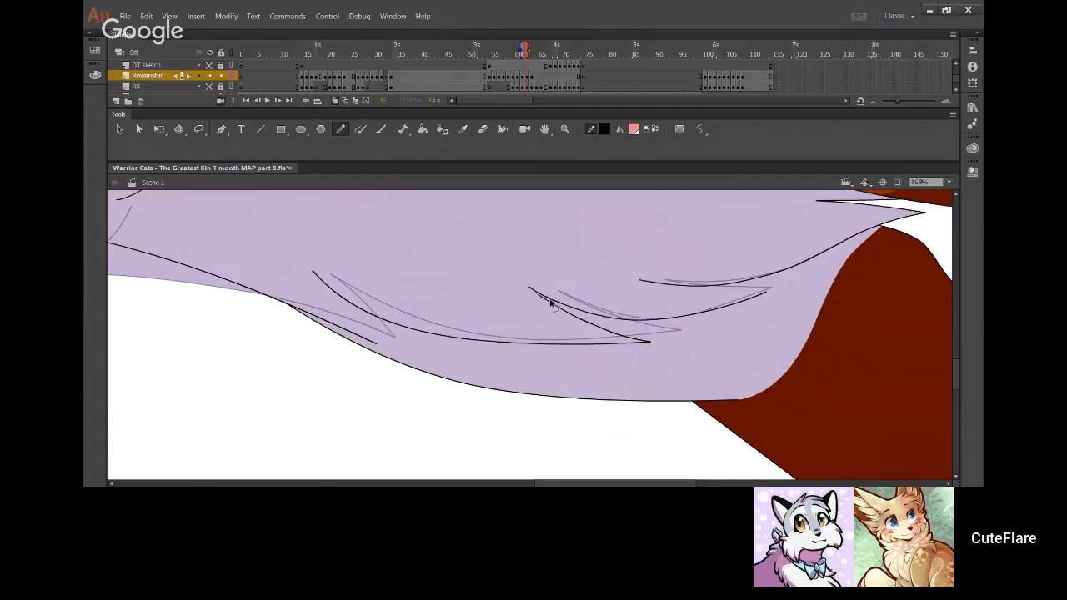
pyautogui.moveTo(550, 302); pyautogui.dragTo(546, 304)
pyautogui.moveTo(649, 282); pyautogui.dragTo(760, 289)
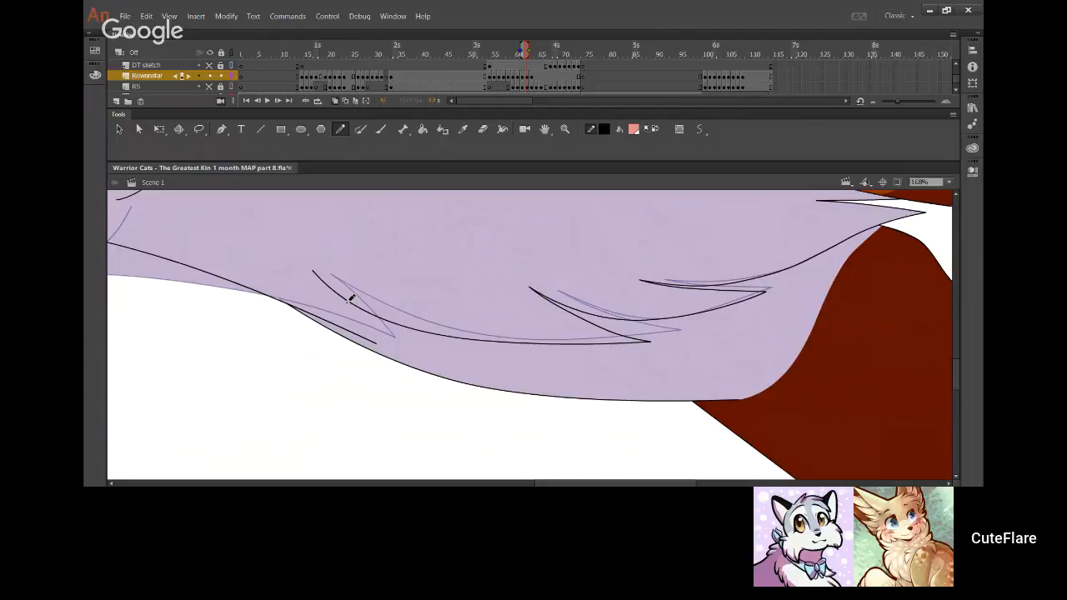
pyautogui.moveTo(320, 269)
pyautogui.mouseDown()
pyautogui.moveTo(376, 326)
pyautogui.moveTo(372, 340)
pyautogui.mouseUp()
# Sample the orange of the body and fill the chest area below the fur tufts with it
pyautogui.moveTo(533, 298); pyautogui.dragTo(362, 441)
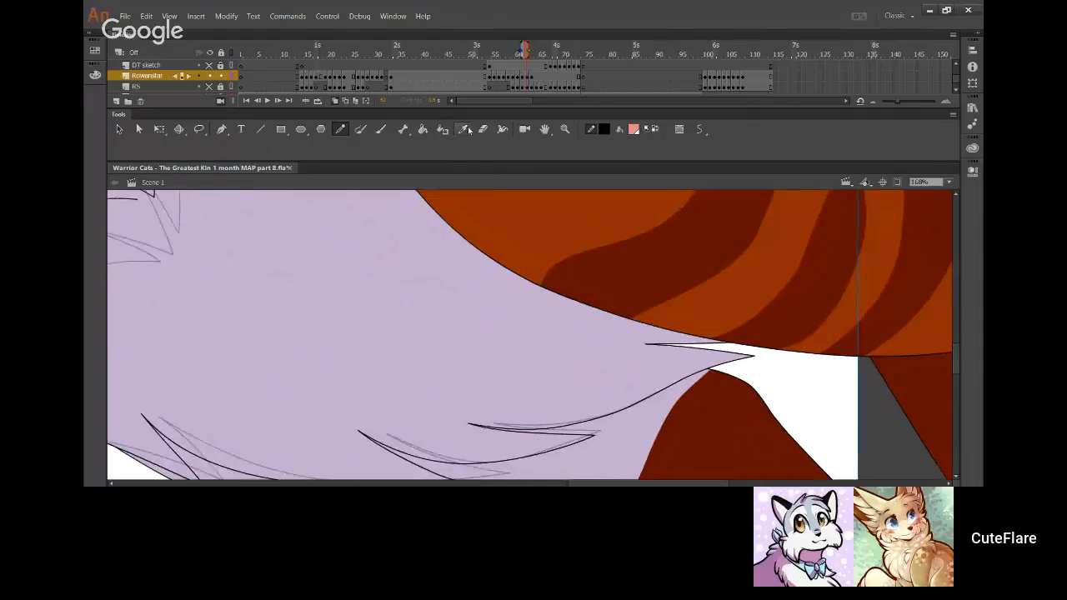
pyautogui.press('i')
pyautogui.click(531, 241)
pyautogui.click(608, 441)
# Ink the closing edge of the lower cheek tuft, joining the cheek edge's end to the top of the jaw line
pyautogui.moveTo(285, 324)
pyautogui.mouseDown()
pyautogui.moveTo(483, 291)
pyautogui.moveTo(296, 248)
pyautogui.moveTo(486, 324)
pyautogui.mouseUp()
pyautogui.press('y')
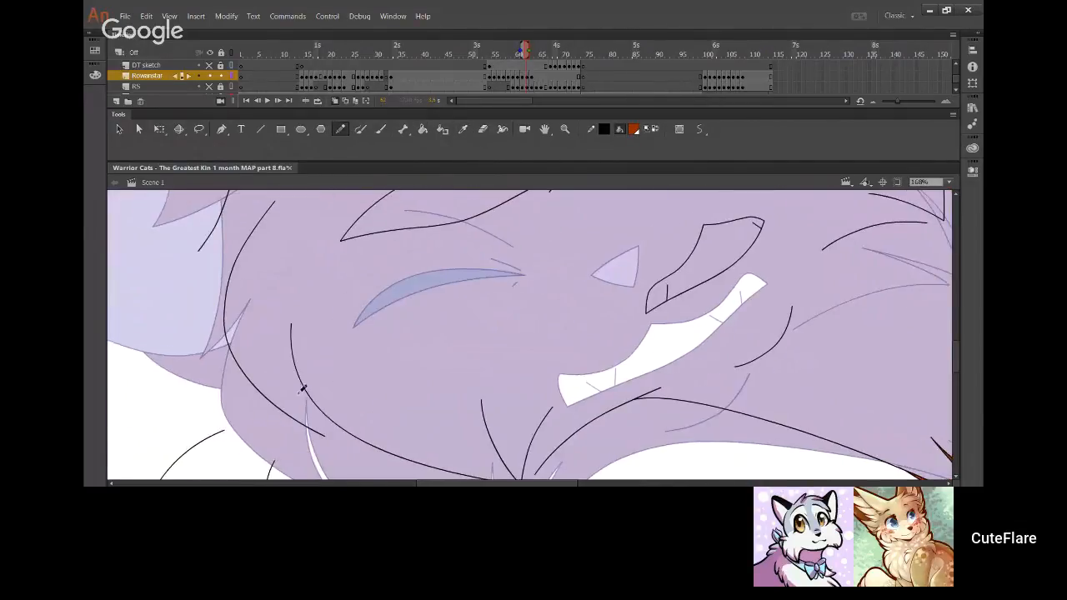
pyautogui.moveTo(320, 427)
pyautogui.mouseDown()
pyautogui.moveTo(294, 373)
pyautogui.moveTo(297, 353)
pyautogui.moveTo(322, 435)
pyautogui.moveTo(299, 404)
pyautogui.moveTo(305, 415)
pyautogui.moveTo(290, 324)
pyautogui.mouseUp()
pyautogui.hotkey('ctrl', 'z')
pyautogui.moveTo(292, 361); pyautogui.dragTo(290, 352)
pyautogui.moveTo(474, 411); pyautogui.dragTo(423, 257)
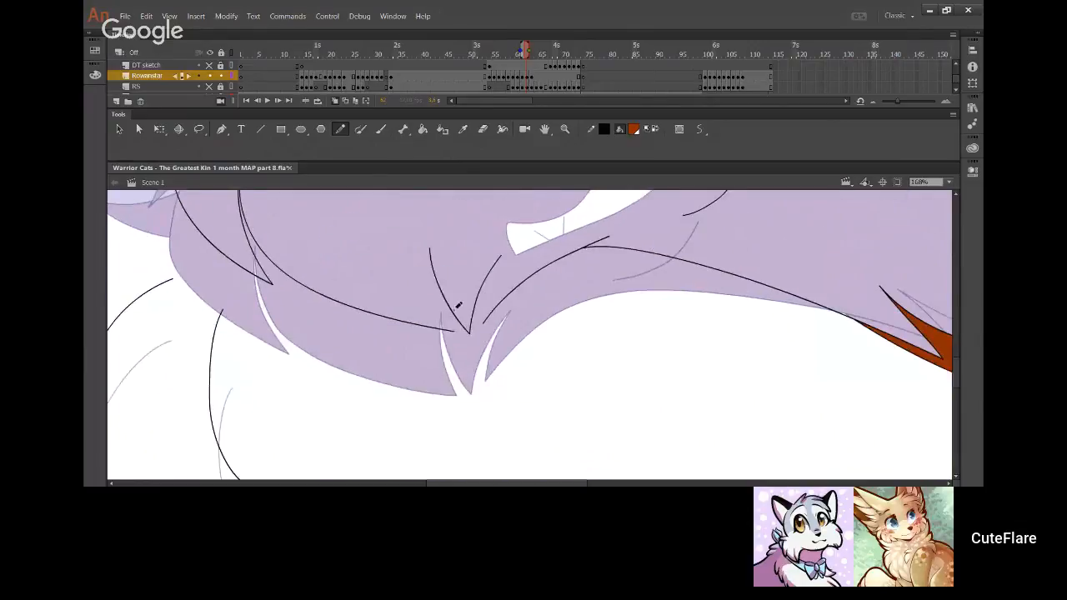
# Ink the closing edges of the chin fur tuft, joining the jaw line ends to the tops of the tuft curves
pyautogui.moveTo(457, 325); pyautogui.dragTo(433, 248)
pyautogui.moveTo(491, 309); pyautogui.dragTo(500, 265)
pyautogui.hotkey('ctrl', 'z')
pyautogui.hotkey('ctrl', 'z')
pyautogui.moveTo(483, 313)
pyautogui.mouseDown()
pyautogui.moveTo(512, 250)
pyautogui.moveTo(493, 271)
pyautogui.moveTo(483, 321)
pyautogui.mouseUp()
pyautogui.hotkey('ctrl', 'z')
pyautogui.moveTo(632, 250)
pyautogui.mouseDown()
pyautogui.moveTo(560, 331)
pyautogui.moveTo(567, 349)
pyautogui.mouseUp()
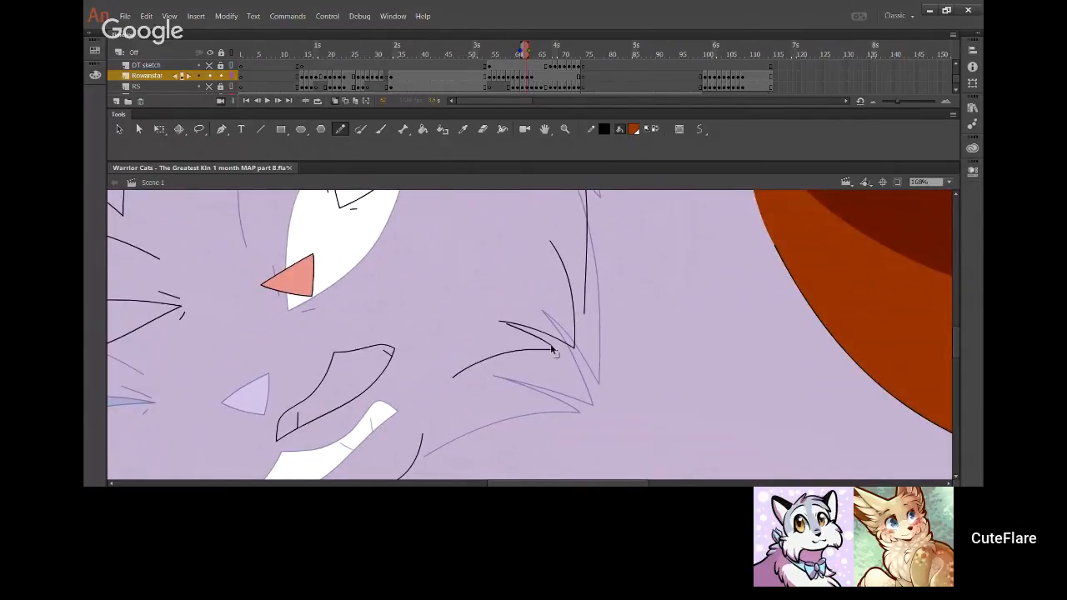
# Ink the closing edges of the cheek tufts beside the muzzle and eye, joining each tuft's tip to the cheek outline
pyautogui.keyDown('ctrl'); pyautogui.moveTo(503, 322); pyautogui.dragTo(520, 328); pyautogui.keyUp('ctrl')
pyautogui.moveTo(555, 242); pyautogui.dragTo(582, 294)
pyautogui.moveTo(565, 257); pyautogui.dragTo(583, 421)
pyautogui.moveTo(522, 269)
pyautogui.mouseDown()
pyautogui.moveTo(576, 346)
pyautogui.moveTo(641, 386)
pyautogui.mouseUp()
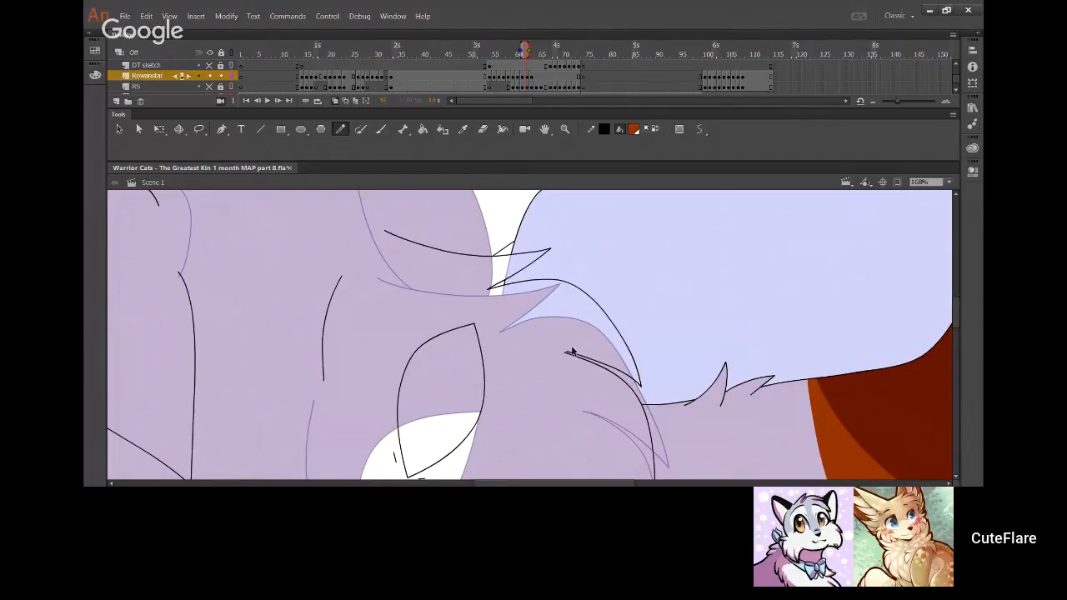
# Fill the large pale area above the orange body with light grey and resample the body's orange
pyautogui.press('k')
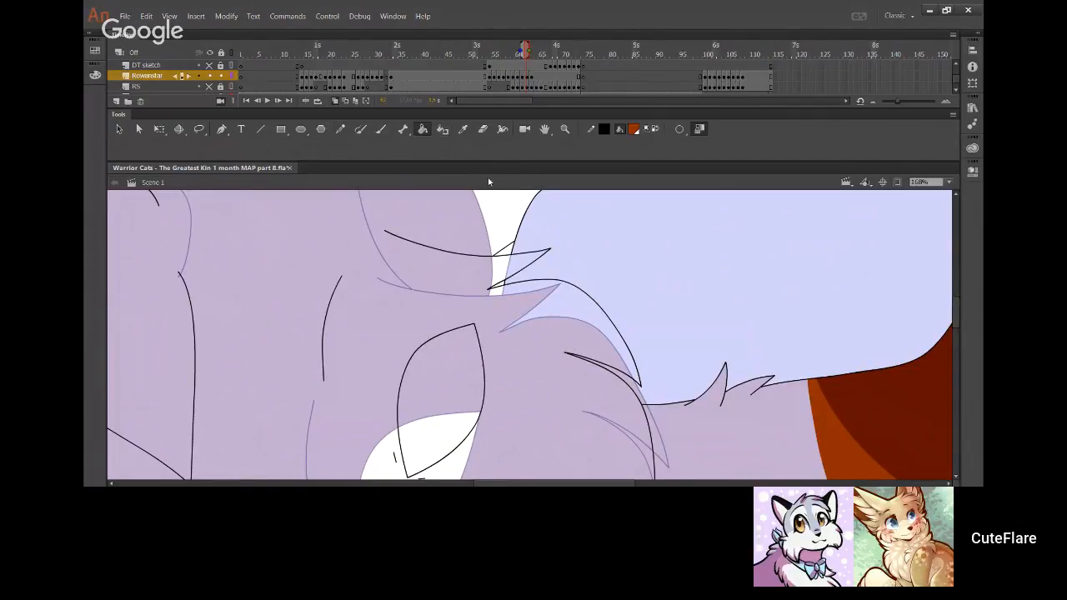
pyautogui.click(672, 296)
pyautogui.click(542, 250)
pyautogui.click(462, 130)
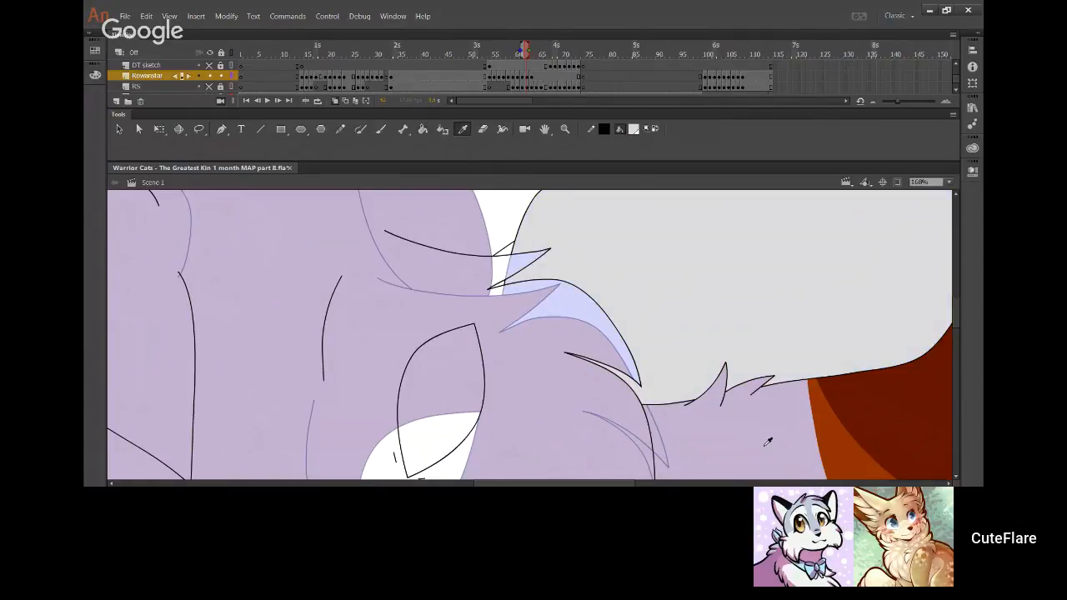
pyautogui.click(828, 460)
# Ink the closing edges of the fur tufts on the forehead and the temple so both end in sharp points
pyautogui.click(341, 130)
pyautogui.moveTo(353, 219)
pyautogui.mouseDown()
pyautogui.moveTo(562, 262)
pyautogui.moveTo(732, 319)
pyautogui.mouseUp()
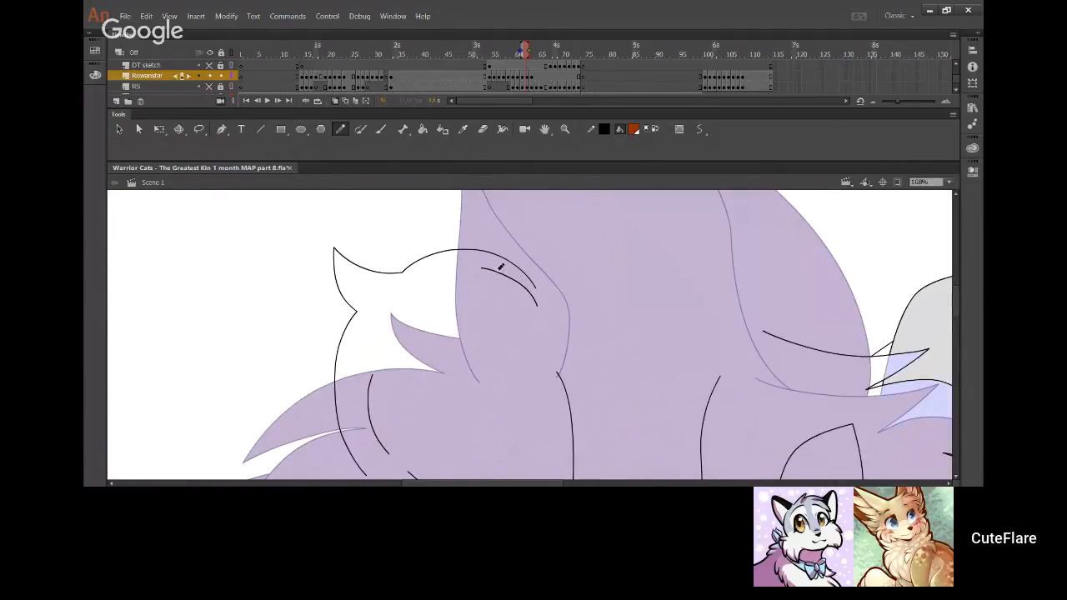
pyautogui.moveTo(503, 271); pyautogui.dragTo(536, 288)
pyautogui.moveTo(435, 382); pyautogui.dragTo(457, 245)
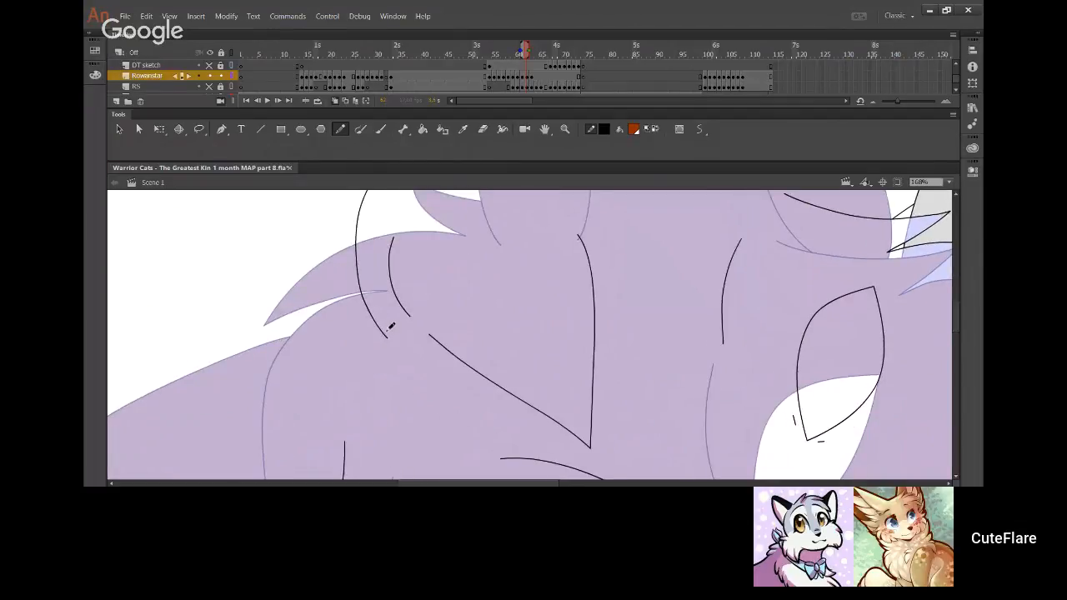
pyautogui.moveTo(388, 327); pyautogui.dragTo(399, 238)
# Check the temple tuft against the red sketch and ink its closing edge between the ear base and the cheek outline
pyautogui.click(209, 87)
pyautogui.moveTo(379, 418)
pyautogui.mouseDown()
pyautogui.moveTo(519, 281)
pyautogui.moveTo(495, 305)
pyautogui.mouseUp()
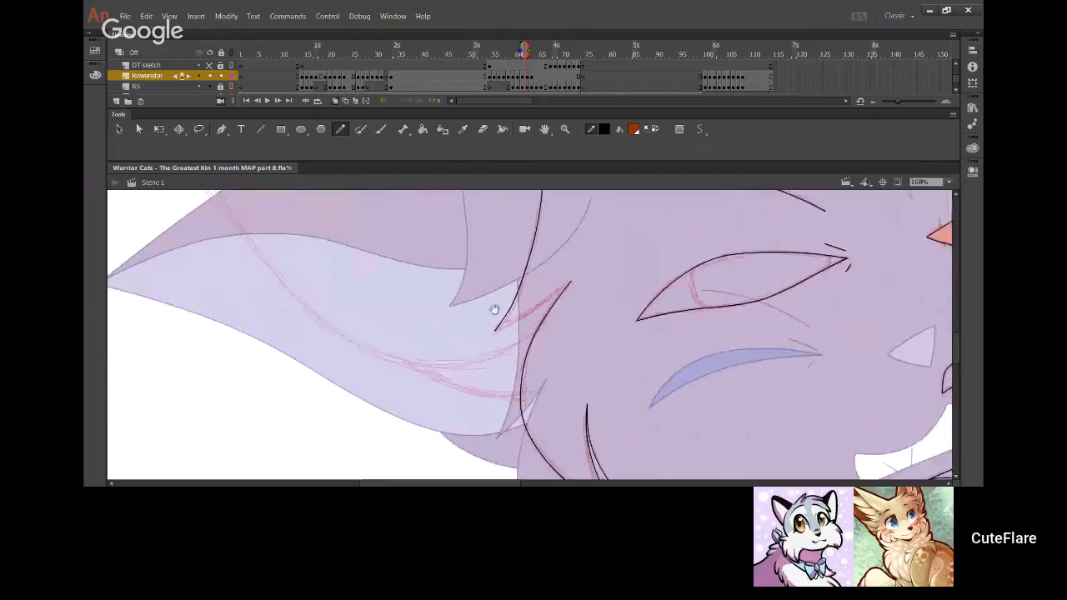
pyautogui.moveTo(557, 367)
pyautogui.mouseDown()
pyautogui.moveTo(379, 218)
pyautogui.moveTo(458, 401)
pyautogui.mouseUp()
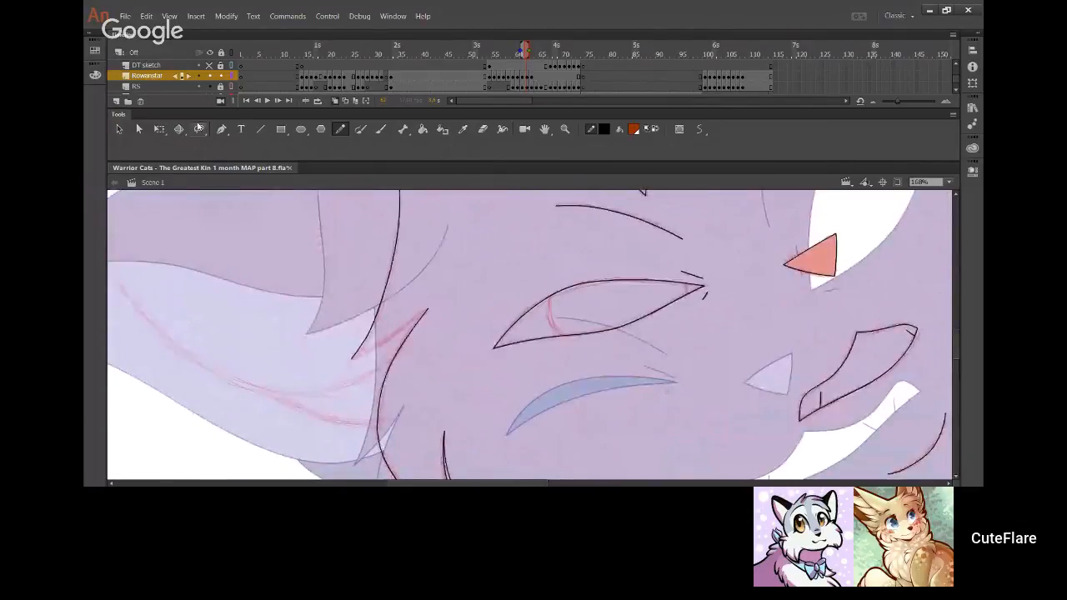
pyautogui.click(210, 87)
pyautogui.moveTo(361, 353); pyautogui.dragTo(428, 309)
pyautogui.hotkey('ctrl', 'z')
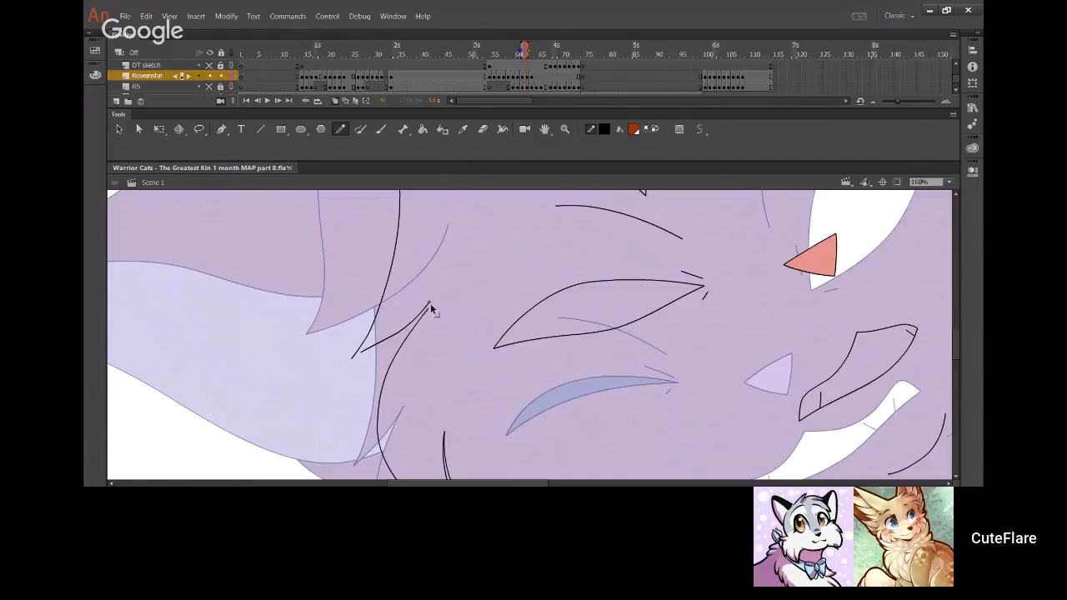
pyautogui.moveTo(360, 352); pyautogui.dragTo(351, 359)
# Show the red sketch and ink the sideways ear's upper edge between its tip and the temple fur, bending it to match
pyautogui.click(210, 88)
pyautogui.moveTo(218, 241)
pyautogui.mouseDown()
pyautogui.moveTo(409, 353)
pyautogui.moveTo(413, 369)
pyautogui.mouseUp()
pyautogui.moveTo(317, 267); pyautogui.dragTo(333, 363)
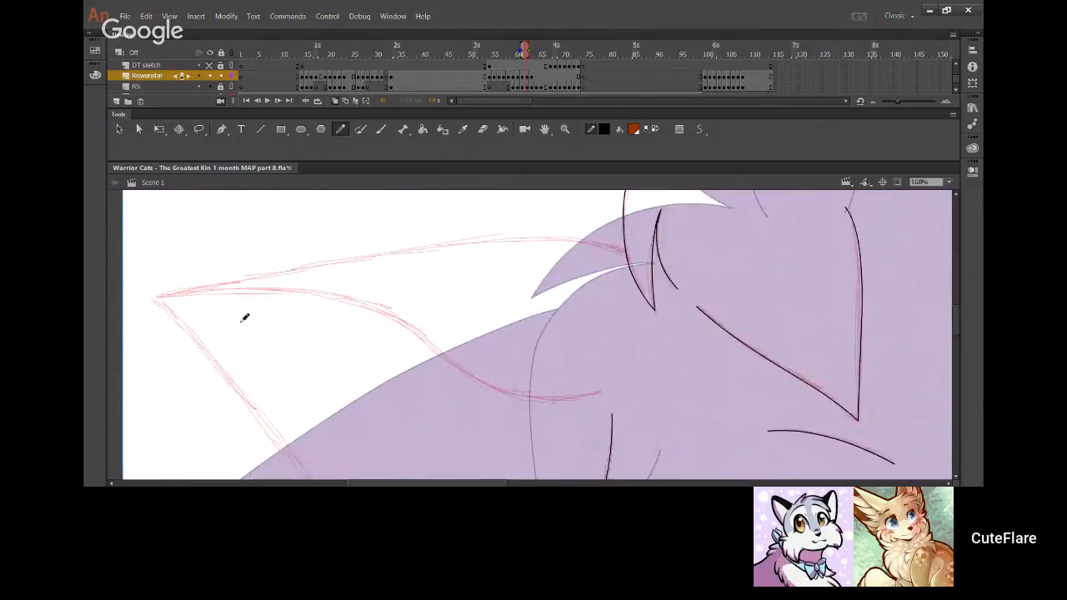
pyautogui.moveTo(140, 294)
pyautogui.mouseDown()
pyautogui.moveTo(606, 251)
pyautogui.moveTo(606, 239)
pyautogui.moveTo(519, 232)
pyautogui.moveTo(108, 314)
pyautogui.mouseUp()
pyautogui.hotkey('ctrl', 'z')
pyautogui.moveTo(195, 297); pyautogui.dragTo(162, 294)
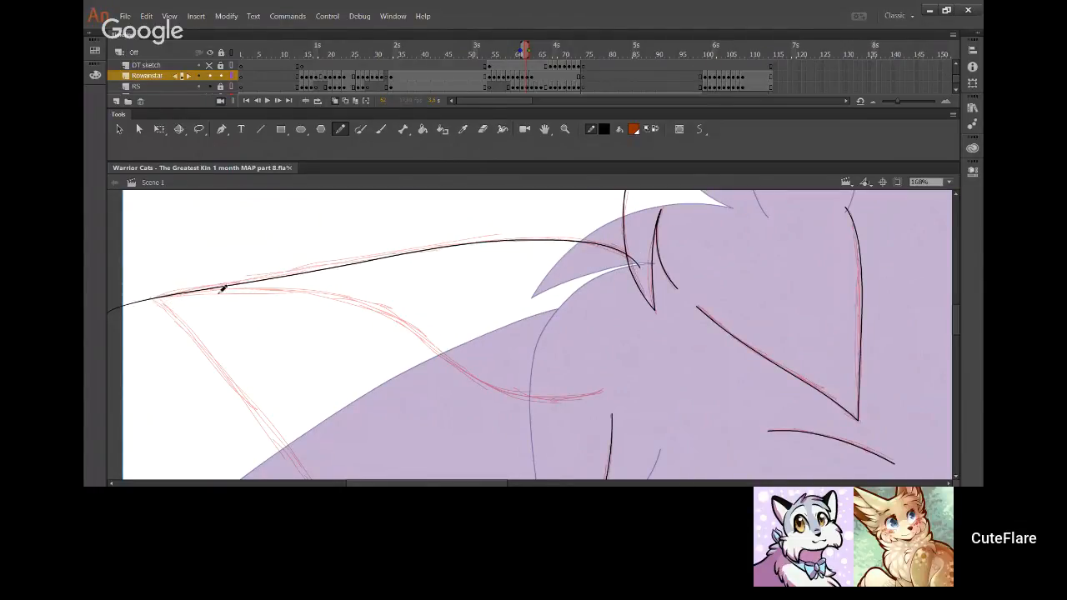
pyautogui.moveTo(330, 273); pyautogui.dragTo(327, 262)
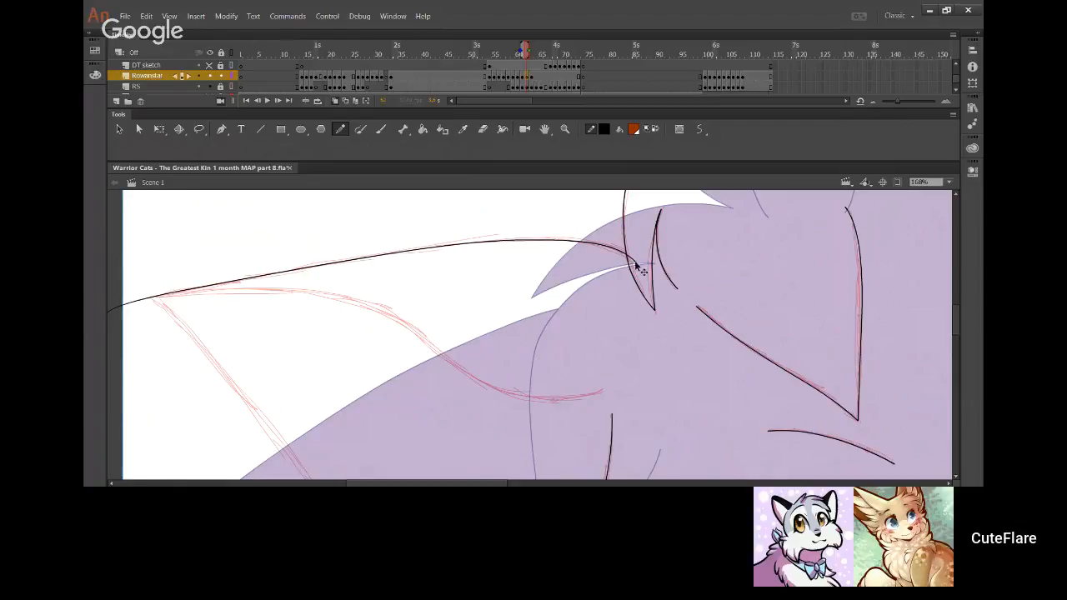
pyautogui.moveTo(574, 243); pyautogui.dragTo(568, 241)
# Ink the sideways ear's inner curve from its tip, delete the overshooting line ends and bend the curve towards the sketch
pyautogui.moveTo(412, 336); pyautogui.dragTo(476, 321)
pyautogui.moveTo(195, 281)
pyautogui.mouseDown()
pyautogui.moveTo(340, 274)
pyautogui.moveTo(425, 290)
pyautogui.moveTo(505, 333)
pyautogui.moveTo(631, 376)
pyautogui.moveTo(667, 374)
pyautogui.mouseUp()
pyautogui.hotkey('ctrl', 'z')
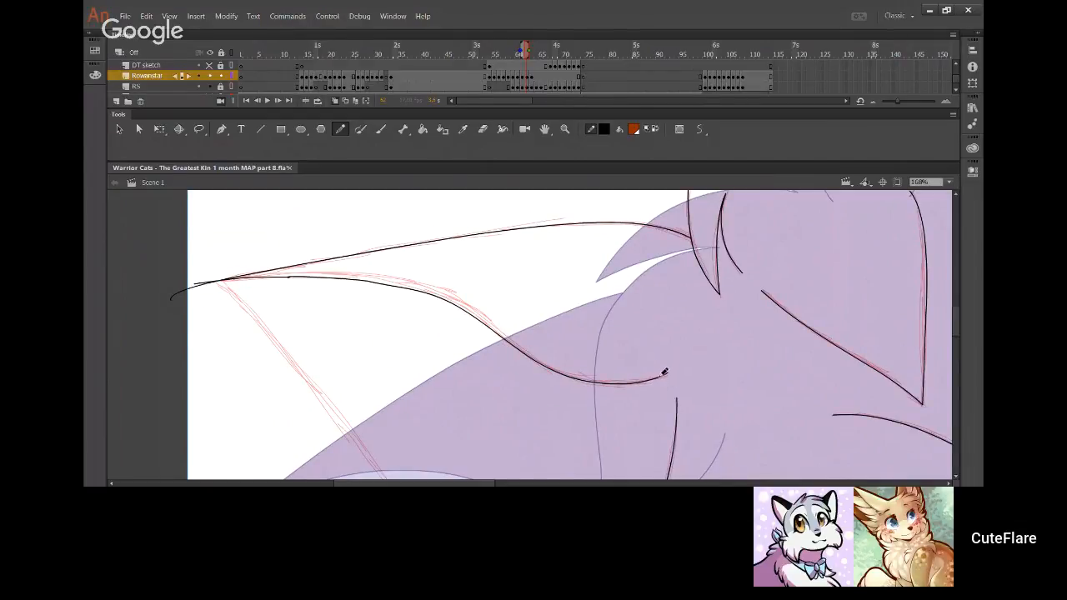
pyautogui.press('Delete')
pyautogui.click(277, 277)
pyautogui.press('Delete')
pyautogui.moveTo(198, 286); pyautogui.dragTo(235, 286)
pyautogui.moveTo(302, 283); pyautogui.dragTo(189, 294)
pyautogui.hotkey('ctrl', 'z')
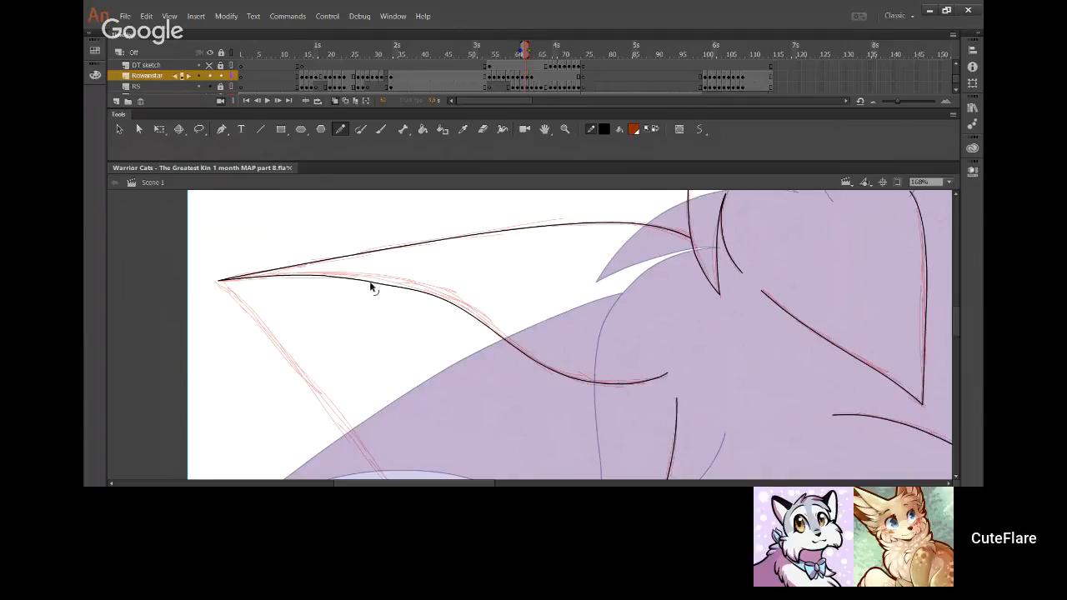
pyautogui.moveTo(368, 283)
pyautogui.mouseDown()
pyautogui.moveTo(407, 283)
pyautogui.moveTo(511, 336)
pyautogui.mouseUp()
# Ink the long lower edge of the sideways ear down to the cheek, trim its overshoot and bend it onto the sketch
pyautogui.moveTo(501, 405)
pyautogui.mouseDown()
pyautogui.moveTo(339, 361)
pyautogui.moveTo(334, 374)
pyautogui.moveTo(403, 228)
pyautogui.moveTo(395, 306)
pyautogui.mouseUp()
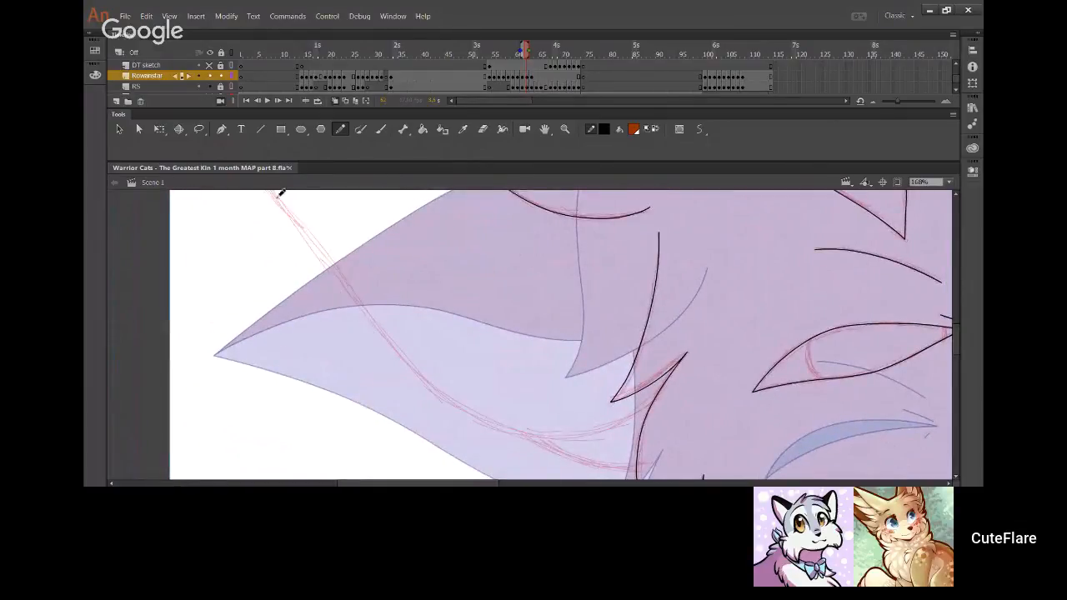
pyautogui.moveTo(278, 195)
pyautogui.mouseDown()
pyautogui.moveTo(386, 324)
pyautogui.moveTo(498, 419)
pyautogui.moveTo(550, 434)
pyautogui.moveTo(606, 428)
pyautogui.moveTo(654, 409)
pyautogui.moveTo(702, 365)
pyautogui.mouseUp()
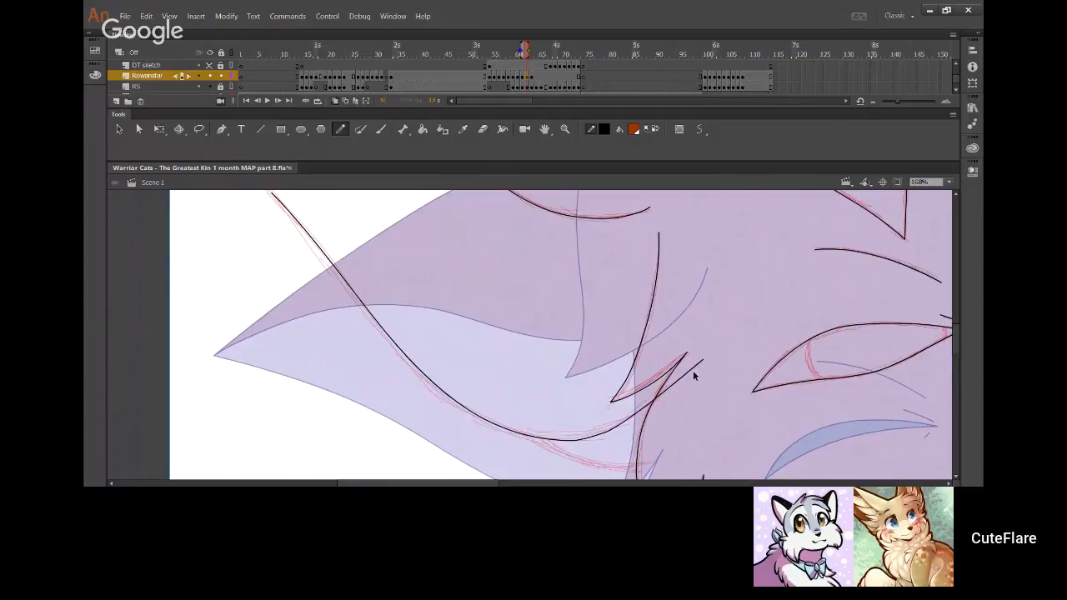
pyautogui.hotkey('ctrl', 'z')
pyautogui.moveTo(587, 437); pyautogui.dragTo(591, 436)
pyautogui.moveTo(511, 432); pyautogui.dragTo(498, 426)
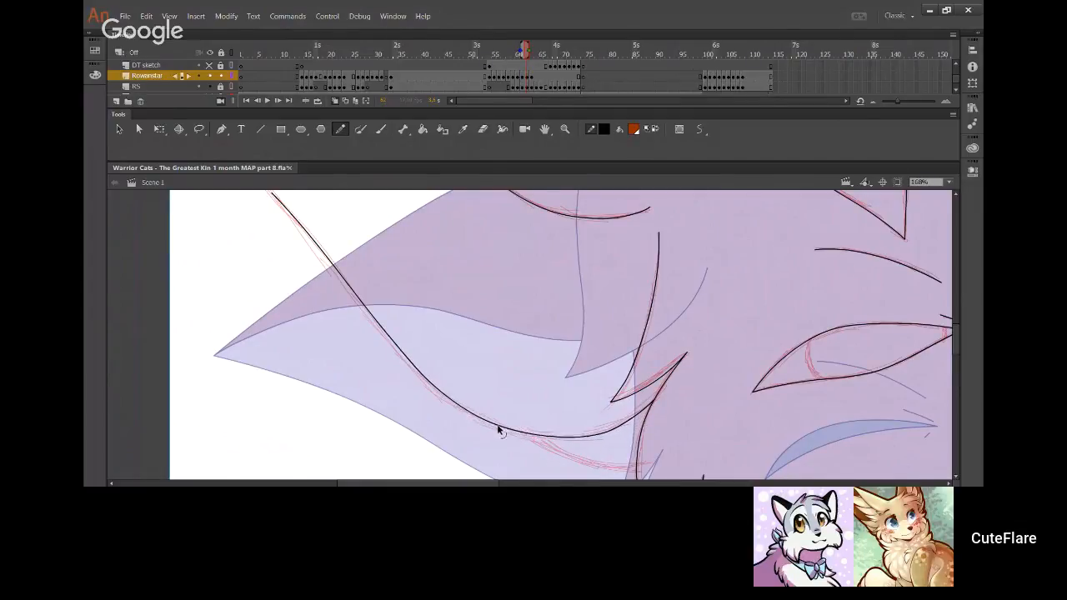
# Join the lower ear edge to the ear tip and compare its curve with the red sketch and the neighbouring ear lines
pyautogui.moveTo(284, 193); pyautogui.dragTo(289, 241)
pyautogui.click(210, 87)
pyautogui.click(210, 87)
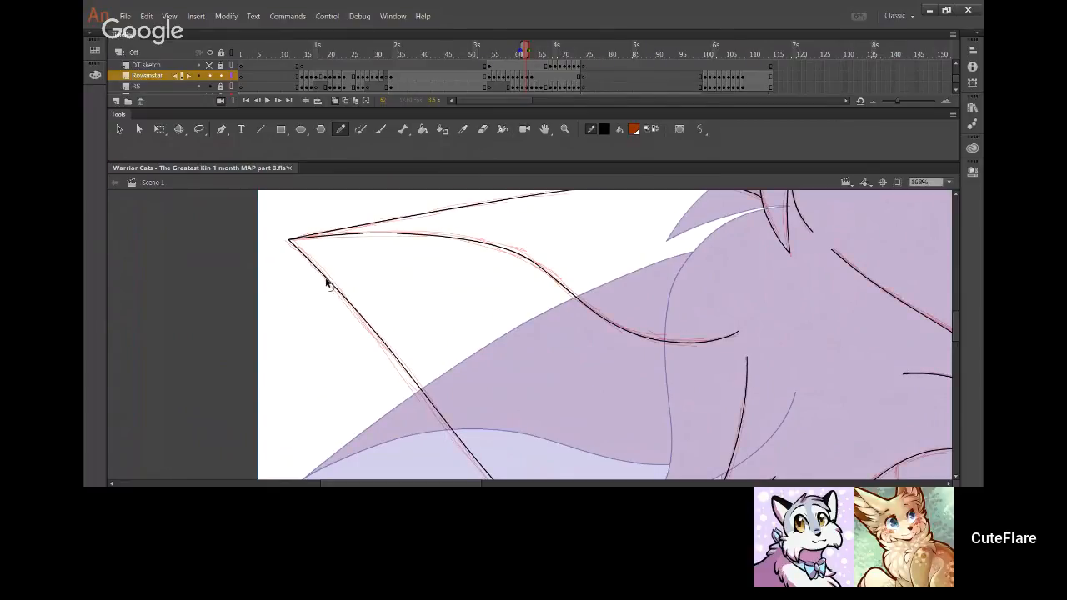
pyautogui.moveTo(540, 388); pyautogui.dragTo(355, 217)
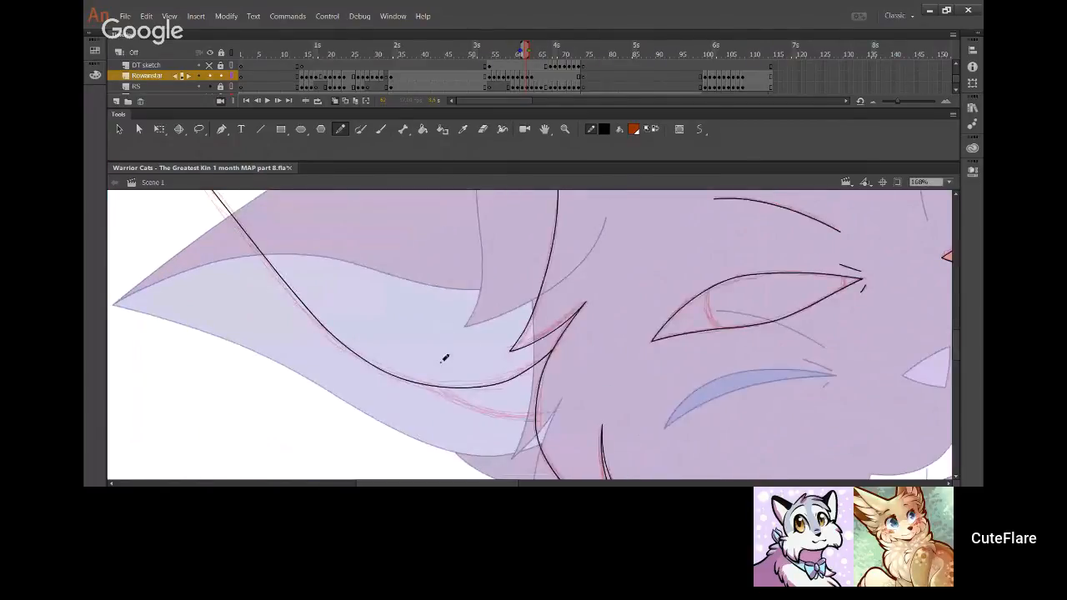
pyautogui.moveTo(323, 329); pyautogui.dragTo(326, 335)
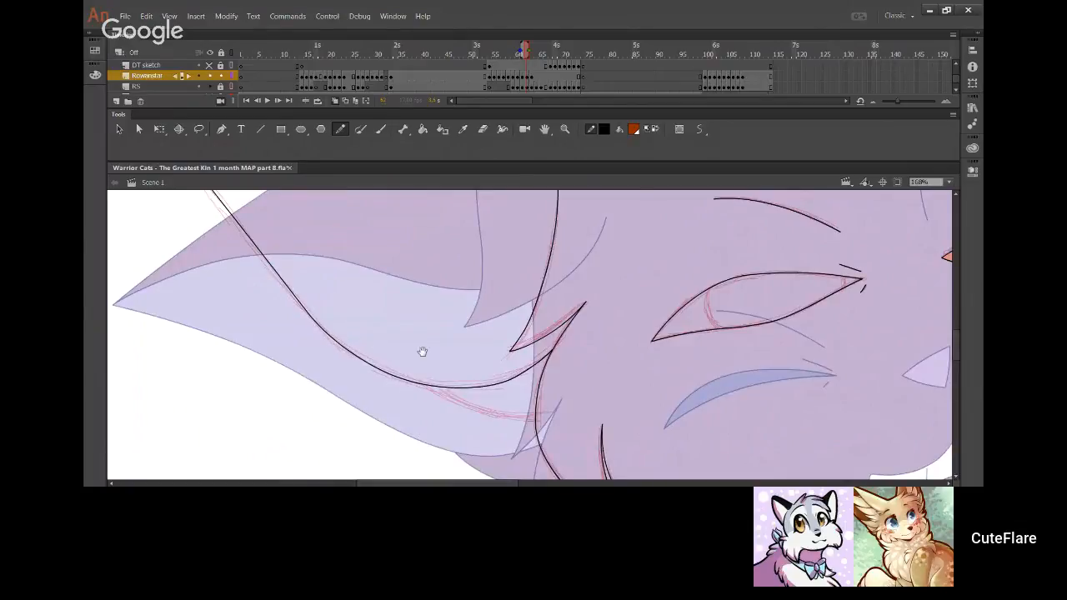
pyautogui.moveTo(406, 358)
pyautogui.mouseDown()
pyautogui.moveTo(469, 445)
pyautogui.moveTo(394, 404)
pyautogui.mouseUp()
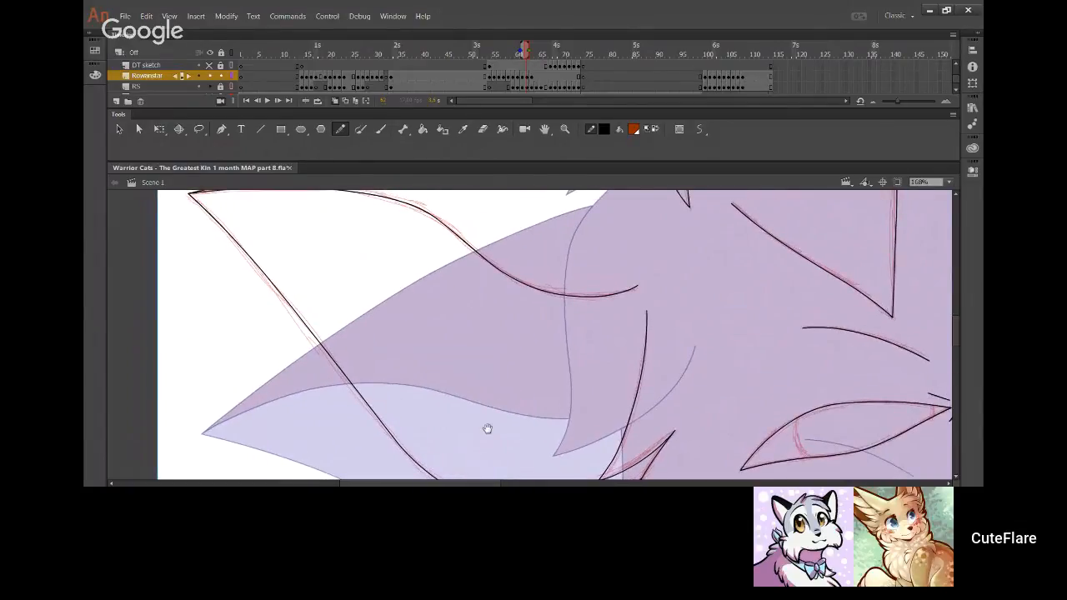
pyautogui.moveTo(488, 428)
pyautogui.mouseDown()
pyautogui.moveTo(389, 356)
pyautogui.moveTo(504, 381)
pyautogui.mouseUp()
pyautogui.hotkey('ctrl', 'z')
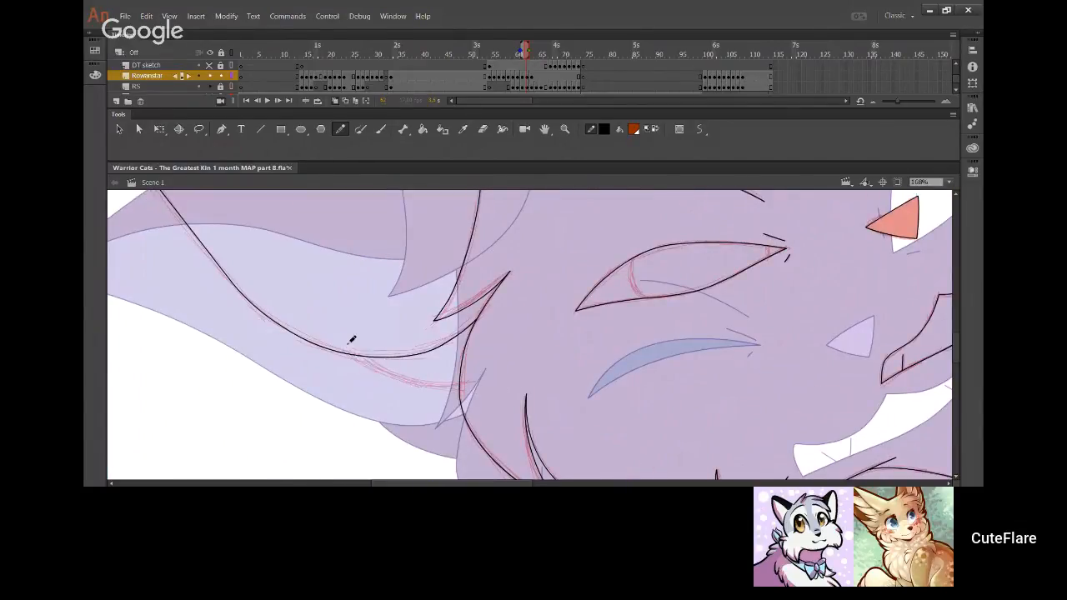
pyautogui.moveTo(353, 337)
pyautogui.mouseDown()
pyautogui.moveTo(469, 387)
pyautogui.moveTo(503, 380)
pyautogui.mouseUp()
pyautogui.hotkey('ctrl', 'z')
pyautogui.moveTo(348, 342); pyautogui.dragTo(476, 381)
pyautogui.hotkey('ctrl', 'z')
pyautogui.moveTo(342, 343); pyautogui.dragTo(527, 379)
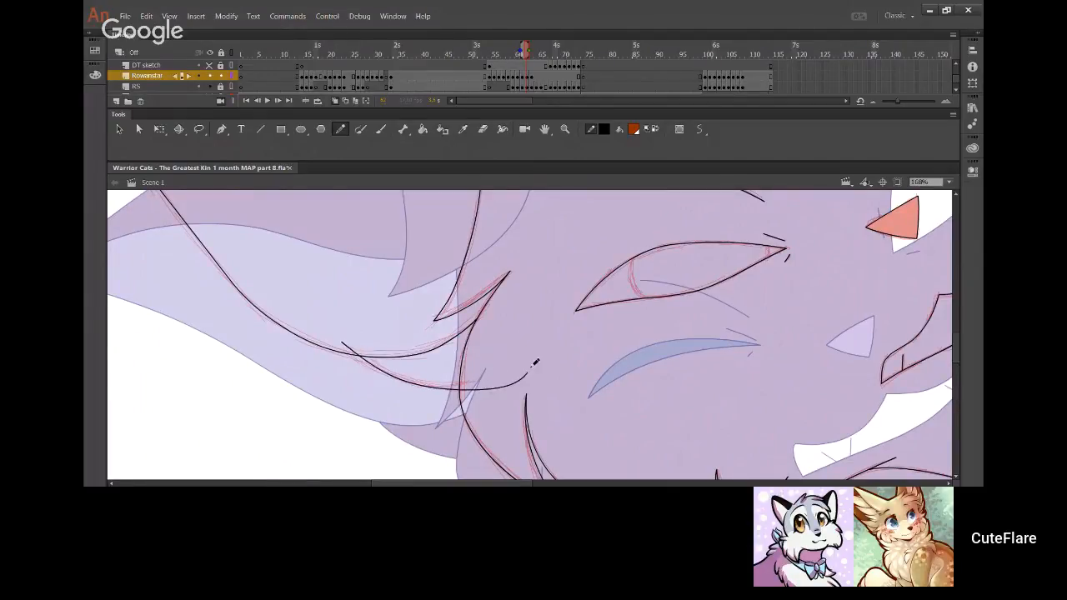
pyautogui.hotkey('ctrl', 'z')
# Ink the short curve from the lower ear edge to the cheek, trim its ends and fill the enclosed area with orange
pyautogui.moveTo(342, 342)
pyautogui.mouseDown()
pyautogui.moveTo(387, 368)
pyautogui.moveTo(508, 376)
pyautogui.mouseUp()
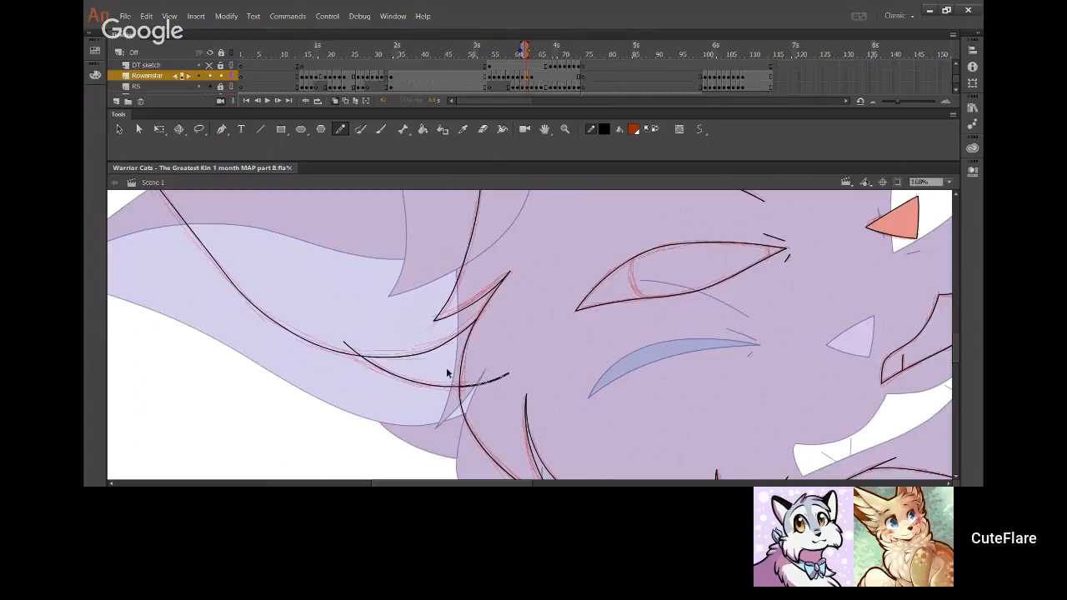
pyautogui.hotkey('ctrl', 'z')
pyautogui.click(427, 135)
pyautogui.click(466, 375)
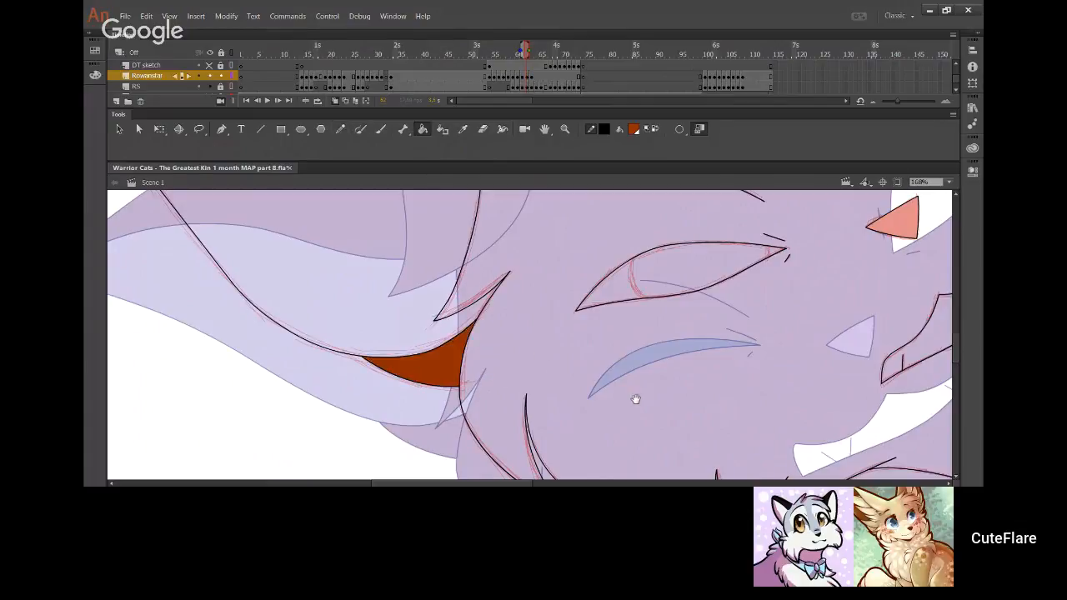
# Ink the near edge of the upright ear, starting from the forehead fur and following the sketch past the stage border
pyautogui.moveTo(634, 398)
pyautogui.mouseDown()
pyautogui.moveTo(439, 324)
pyautogui.moveTo(423, 254)
pyautogui.moveTo(338, 418)
pyautogui.moveTo(441, 374)
pyautogui.moveTo(408, 309)
pyautogui.mouseUp()
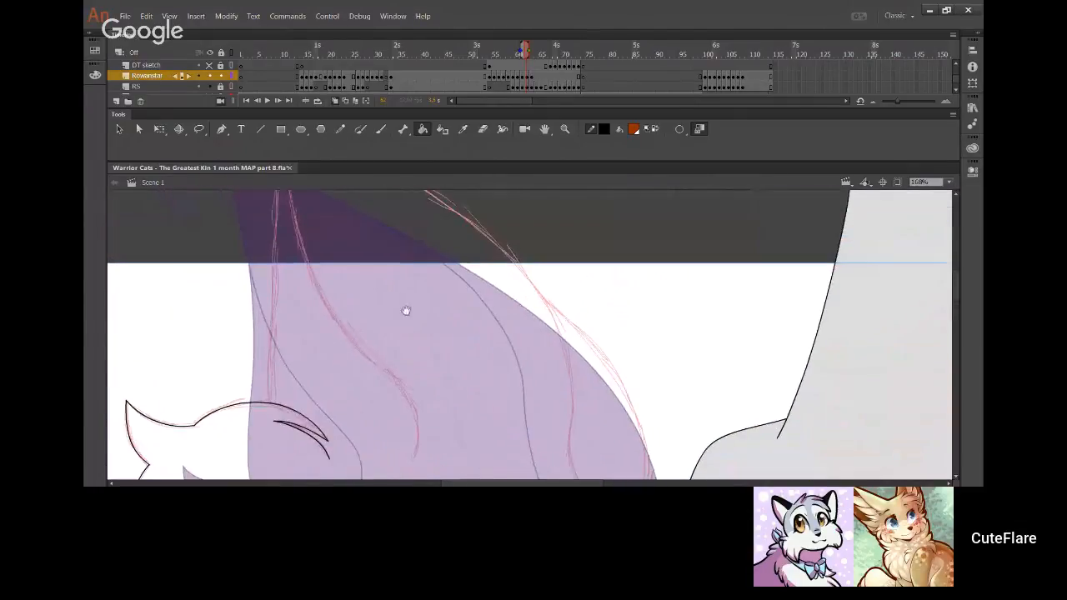
pyautogui.click(340, 128)
pyautogui.moveTo(291, 317)
pyautogui.mouseDown()
pyautogui.moveTo(408, 358)
pyautogui.moveTo(466, 229)
pyautogui.moveTo(413, 209)
pyautogui.mouseUp()
pyautogui.moveTo(425, 398); pyautogui.dragTo(384, 260)
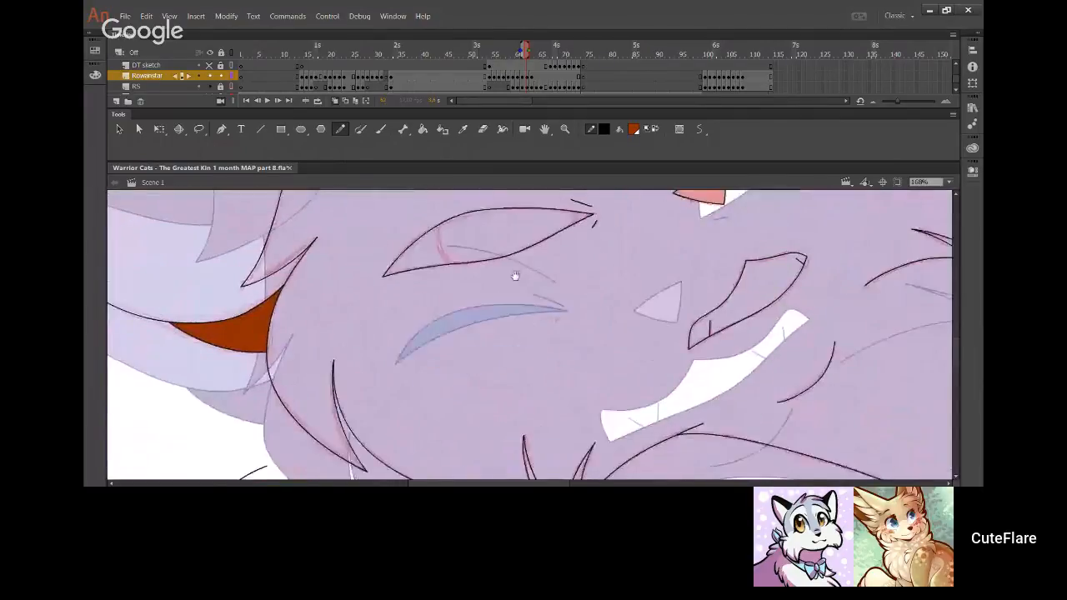
pyautogui.moveTo(517, 274); pyautogui.dragTo(415, 455)
pyautogui.moveTo(471, 253); pyautogui.dragTo(321, 404)
pyautogui.moveTo(321, 446); pyautogui.dragTo(326, 305)
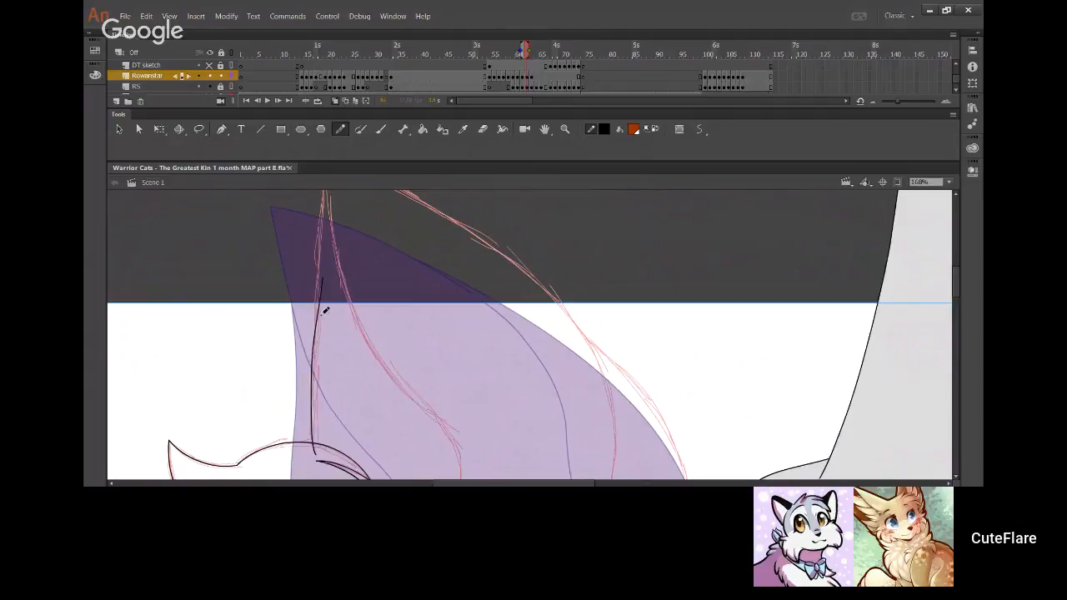
pyautogui.hotkey('ctrl', 'z')
pyautogui.moveTo(318, 448); pyautogui.dragTo(338, 229)
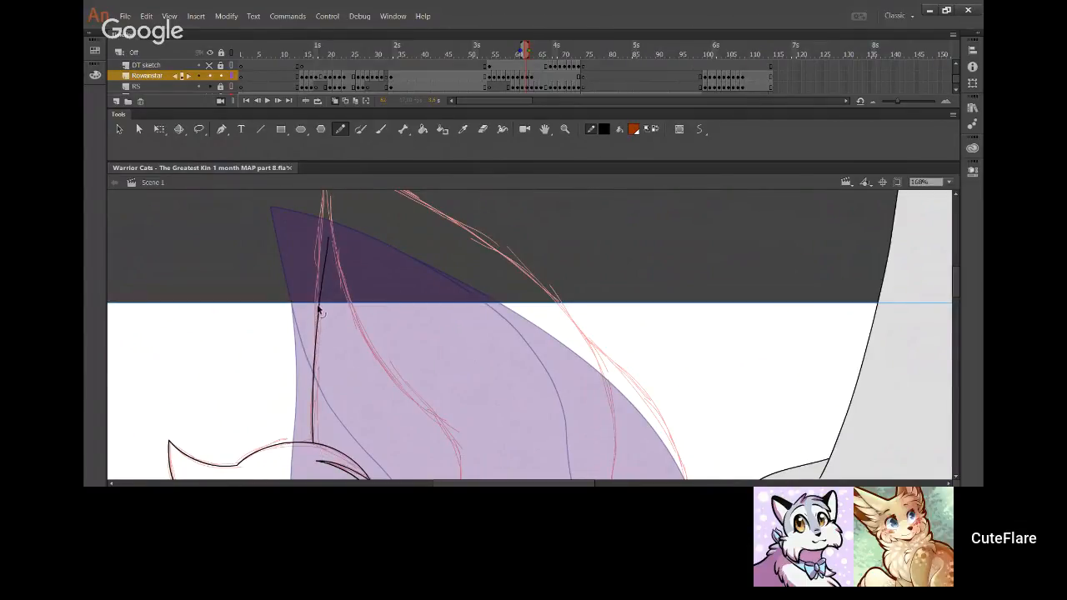
# Extend the upright ear's near edge up to the sketched ear tip
pyautogui.scroll(2, 338, 281)
pyautogui.moveTo(333, 288)
pyautogui.mouseDown()
pyautogui.moveTo(327, 179)
pyautogui.moveTo(330, 271)
pyautogui.mouseUp()
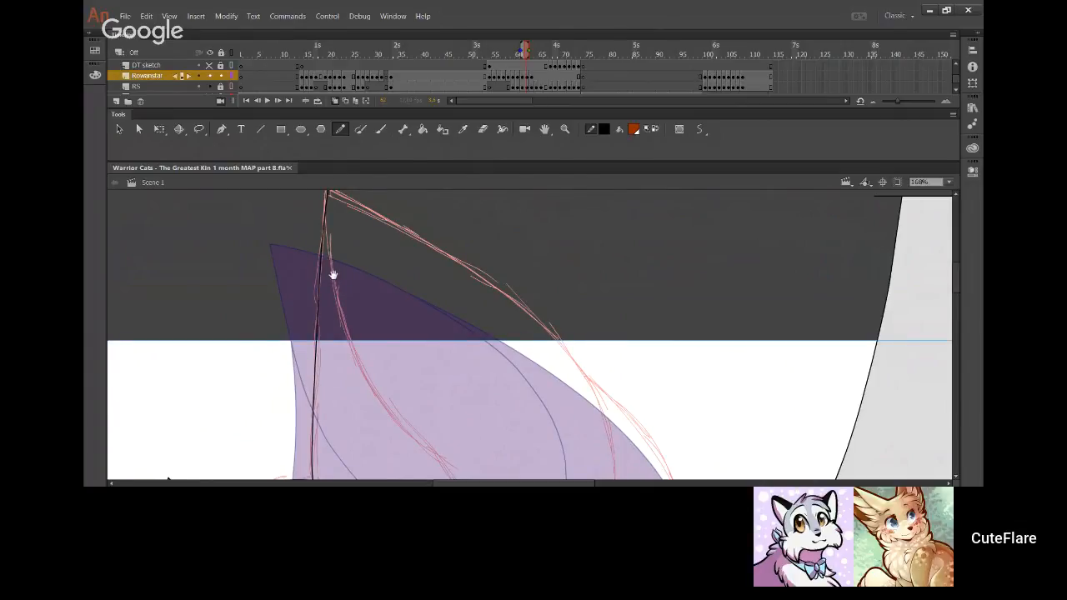
pyautogui.scroll(2, 334, 274)
pyautogui.moveTo(334, 226); pyautogui.dragTo(336, 179)
# Ink the upright ear's inner far edge from the head line up past the stage border and bend it onto the sketch
pyautogui.moveTo(386, 312); pyautogui.dragTo(315, 228)
pyautogui.scroll(-3, 443, 305)
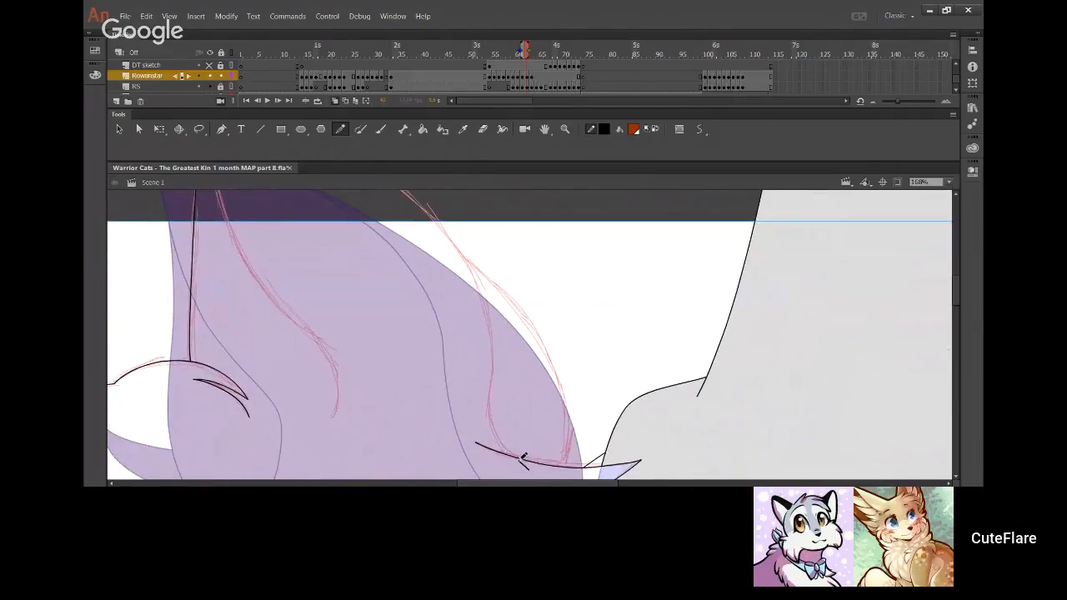
pyautogui.moveTo(522, 466)
pyautogui.mouseDown()
pyautogui.moveTo(505, 453)
pyautogui.moveTo(489, 383)
pyautogui.moveTo(486, 293)
pyautogui.moveTo(417, 202)
pyautogui.moveTo(393, 191)
pyautogui.mouseUp()
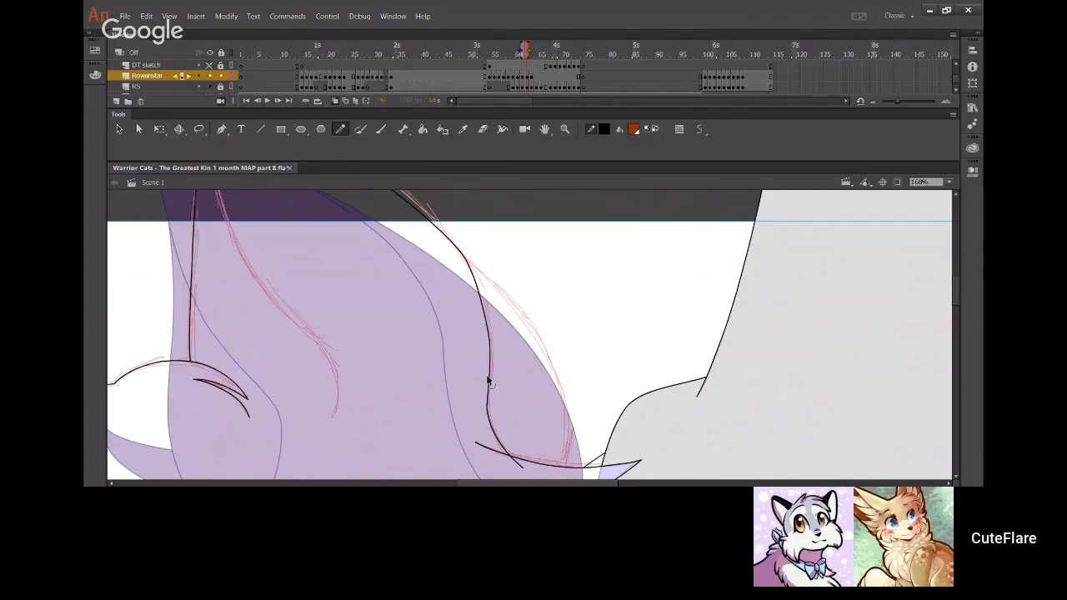
pyautogui.moveTo(485, 312); pyautogui.dragTo(489, 317)
pyautogui.moveTo(490, 368); pyautogui.dragTo(492, 365)
# Continue the upright ear's far edge up to the ear tip and smooth its curve near the stage border
pyautogui.moveTo(378, 250); pyautogui.dragTo(477, 459)
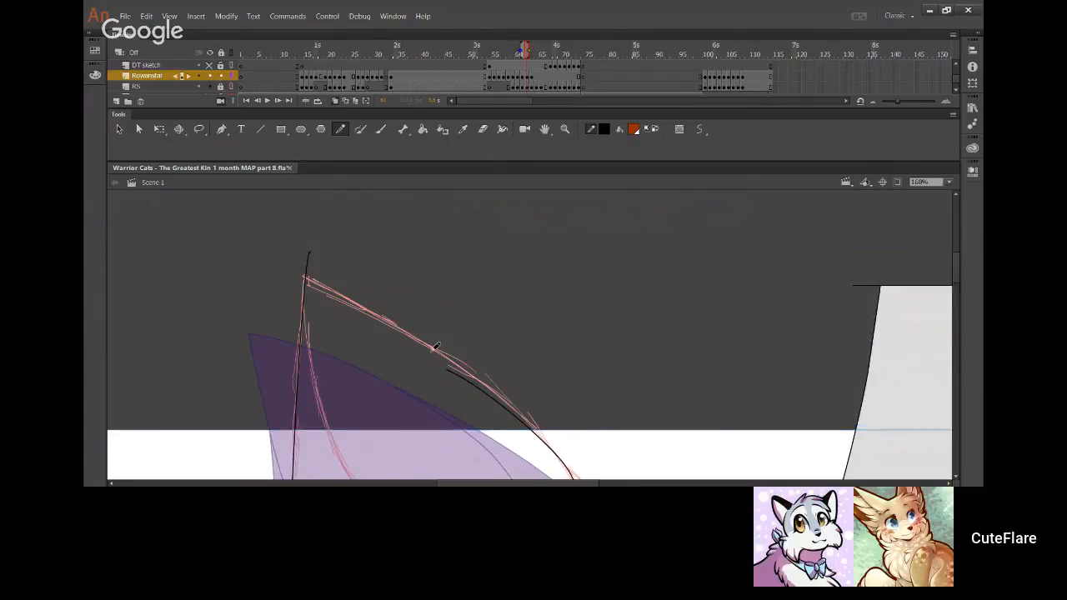
pyautogui.moveTo(451, 373); pyautogui.dragTo(305, 277)
pyautogui.moveTo(471, 355)
pyautogui.mouseDown()
pyautogui.moveTo(397, 250)
pyautogui.moveTo(476, 345)
pyautogui.mouseUp()
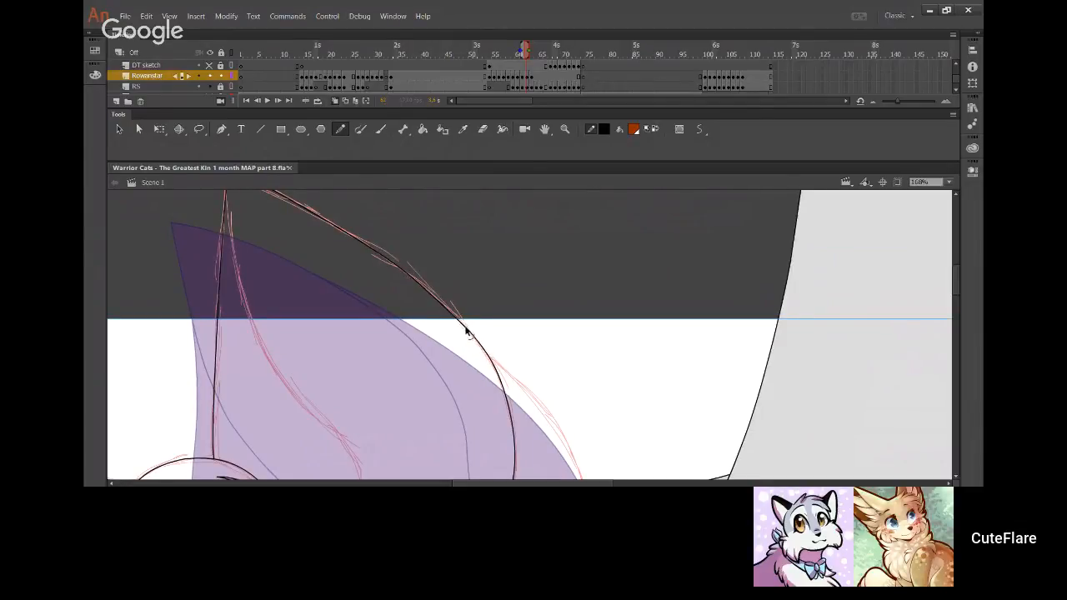
pyautogui.moveTo(540, 407); pyautogui.dragTo(403, 260)
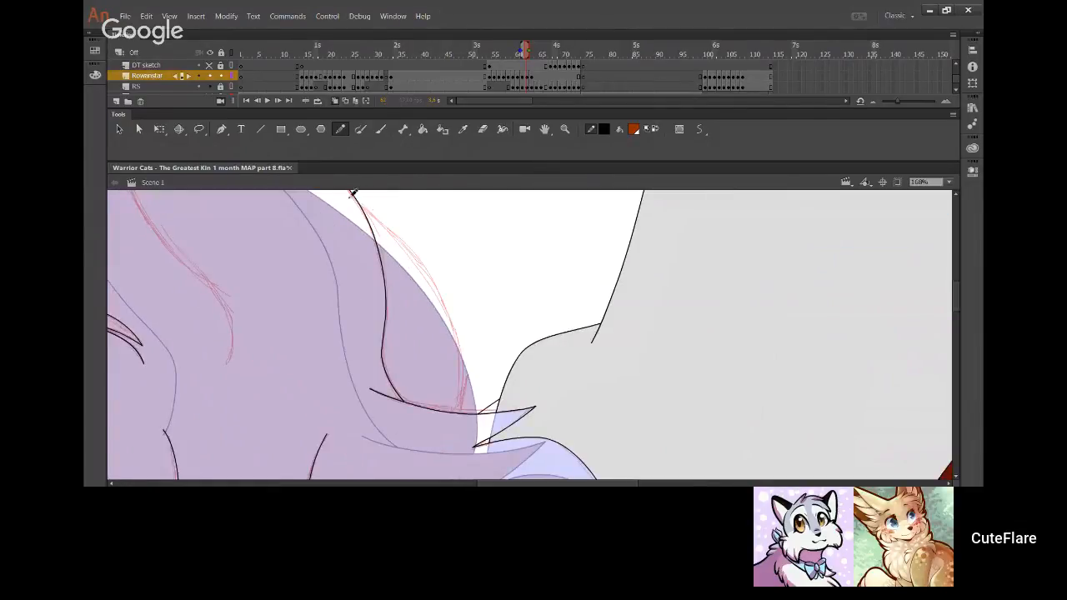
# Ink the rounded outer fold at the upright ear's base, from the ear's far edge down to the head line
pyautogui.moveTo(351, 193)
pyautogui.mouseDown()
pyautogui.moveTo(408, 238)
pyautogui.moveTo(460, 327)
pyautogui.moveTo(470, 385)
pyautogui.mouseUp()
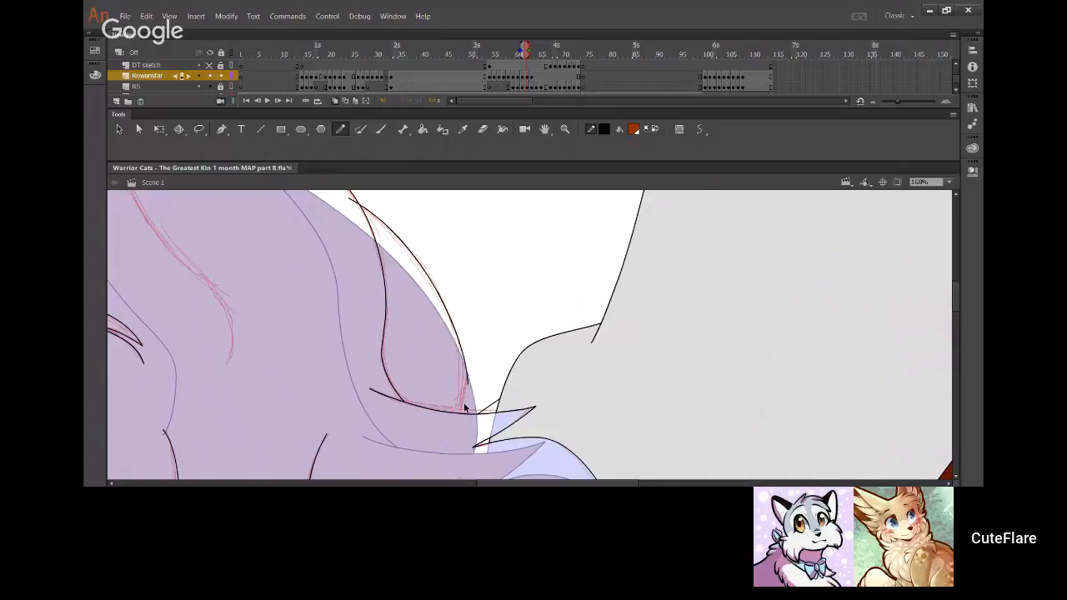
pyautogui.moveTo(463, 349); pyautogui.dragTo(455, 440)
pyautogui.moveTo(407, 268); pyautogui.dragTo(461, 363)
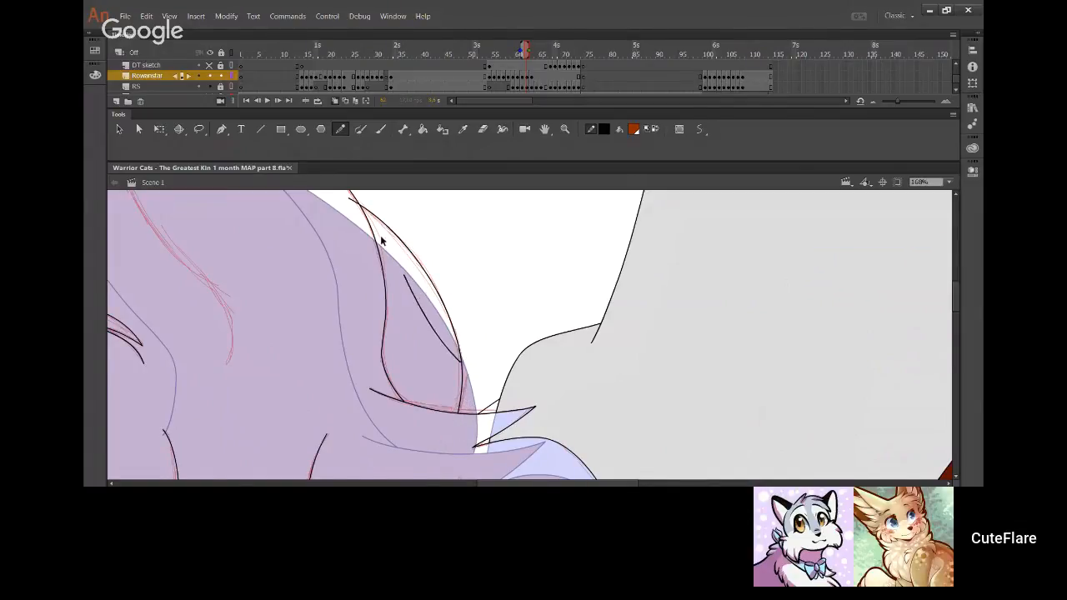
pyautogui.hotkey('ctrl', 'z')
# Ink the upright ear's inner fold line over the sketch and bend its lower end onto the sketched curve
pyautogui.moveTo(372, 326); pyautogui.dragTo(428, 379)
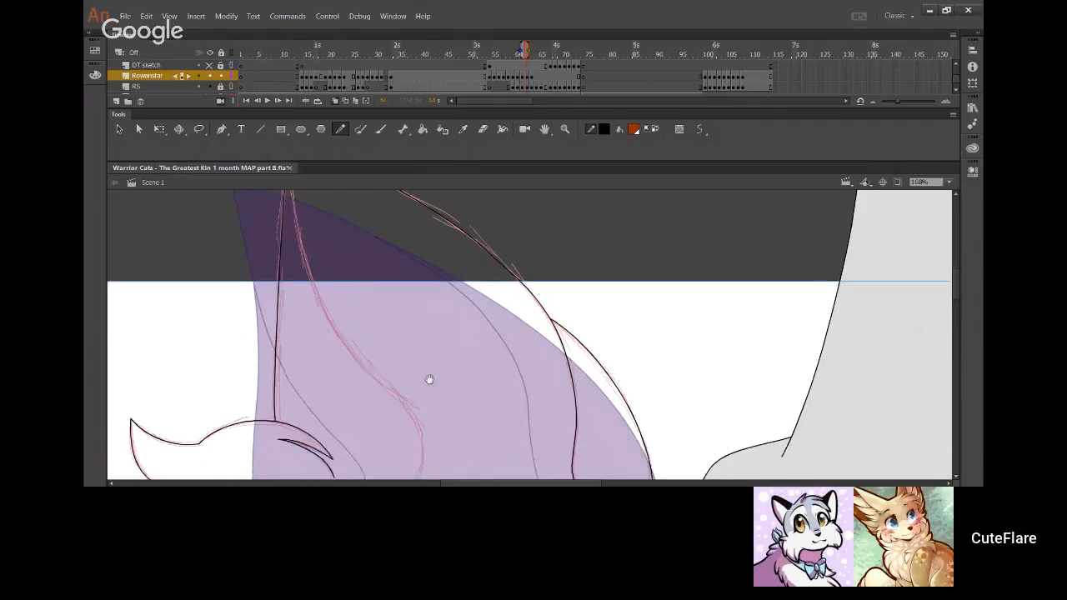
pyautogui.moveTo(422, 461)
pyautogui.mouseDown()
pyautogui.moveTo(427, 415)
pyautogui.moveTo(333, 310)
pyautogui.moveTo(304, 195)
pyautogui.moveTo(322, 268)
pyautogui.moveTo(418, 395)
pyautogui.moveTo(430, 454)
pyautogui.moveTo(418, 461)
pyautogui.moveTo(433, 440)
pyautogui.moveTo(421, 472)
pyautogui.moveTo(425, 441)
pyautogui.mouseUp()
pyautogui.hotkey('ctrl', 'z')
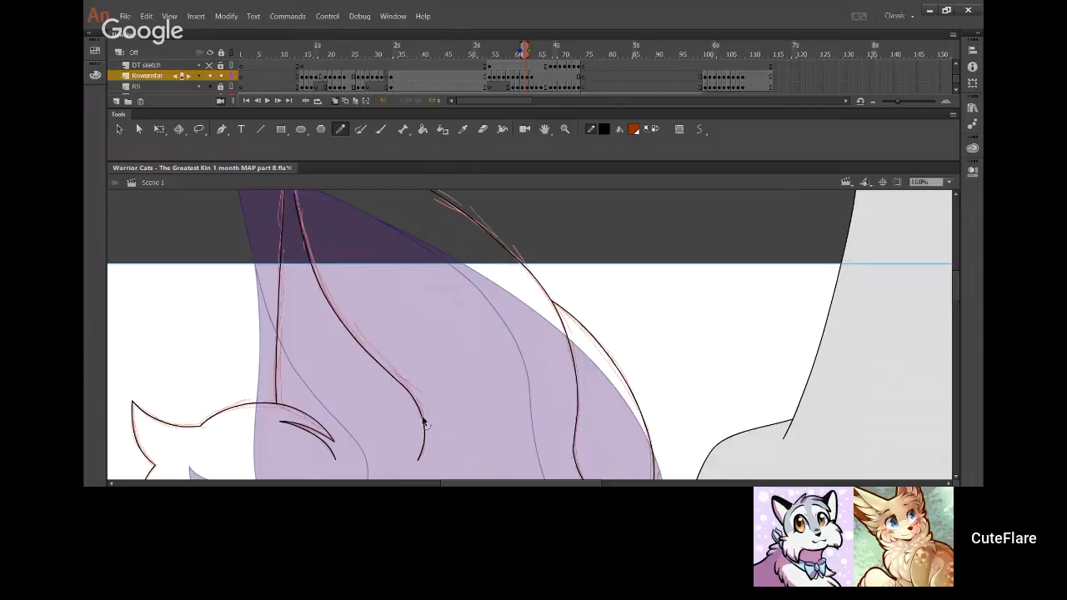
pyautogui.moveTo(416, 403); pyautogui.dragTo(416, 401)
pyautogui.moveTo(426, 442); pyautogui.dragTo(424, 446)
pyautogui.scroll(3, 333, 310)
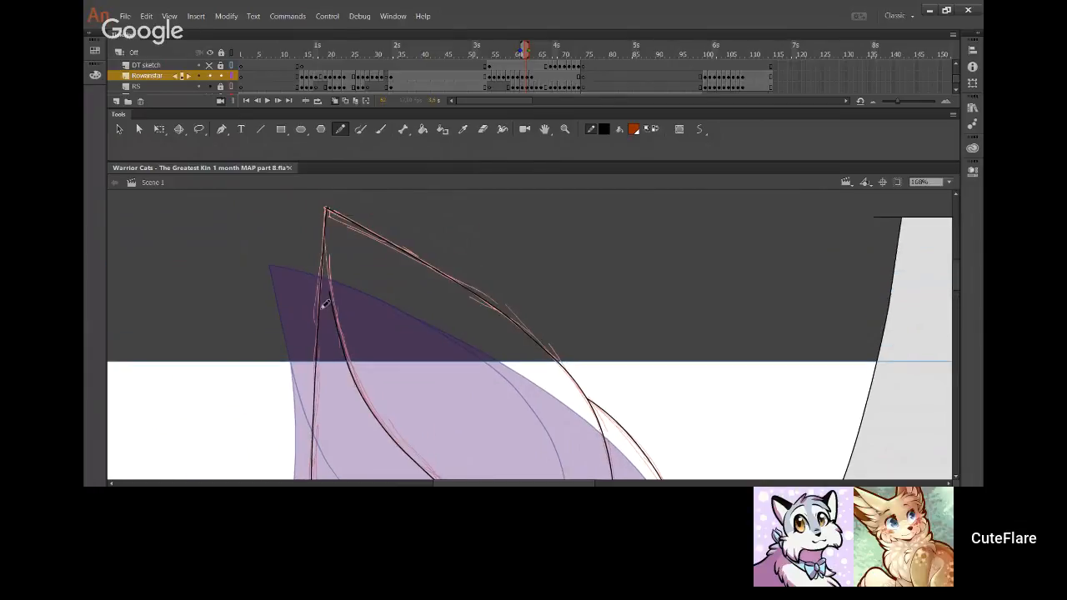
# Extend the inner fold line up to the ear tip and smooth it along the sketch
pyautogui.moveTo(331, 292); pyautogui.dragTo(327, 208)
pyautogui.hotkey('ctrl', 'z')
pyautogui.moveTo(331, 299); pyautogui.dragTo(327, 211)
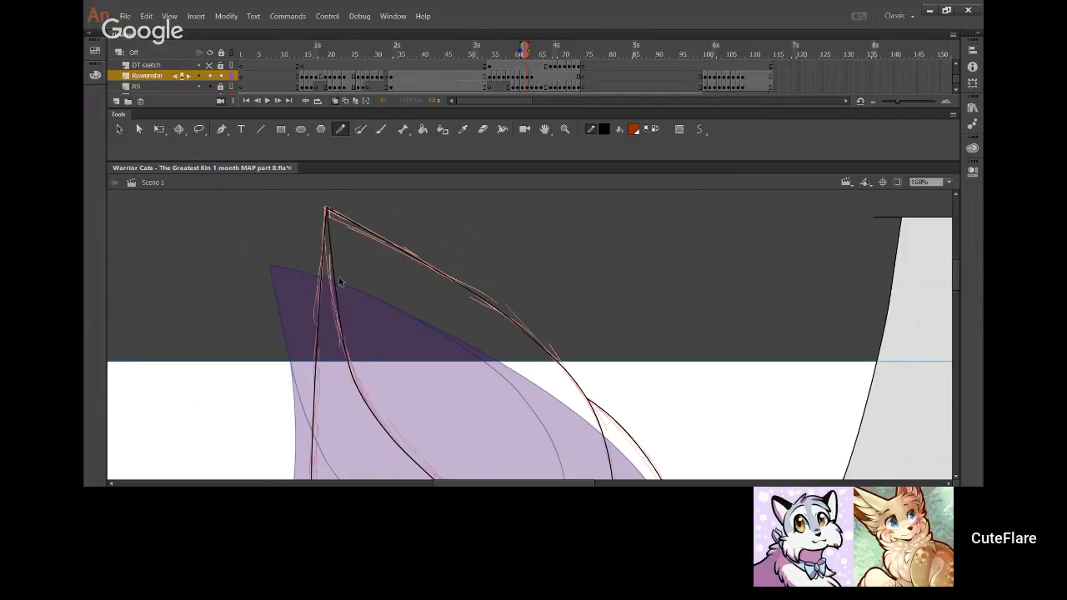
pyautogui.moveTo(335, 278); pyautogui.dragTo(327, 211)
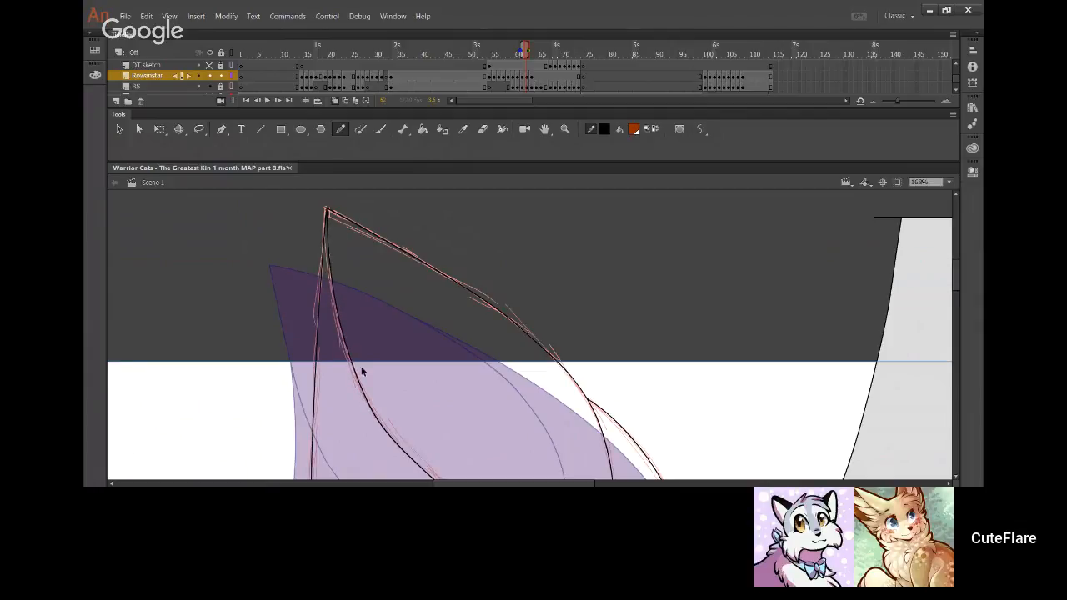
pyautogui.moveTo(362, 370)
pyautogui.mouseDown()
pyautogui.moveTo(352, 374)
pyautogui.moveTo(369, 324)
pyautogui.mouseUp()
# Fill the upright ear and the cat's head and body with the orange-brown fur colour
pyautogui.click(423, 130)
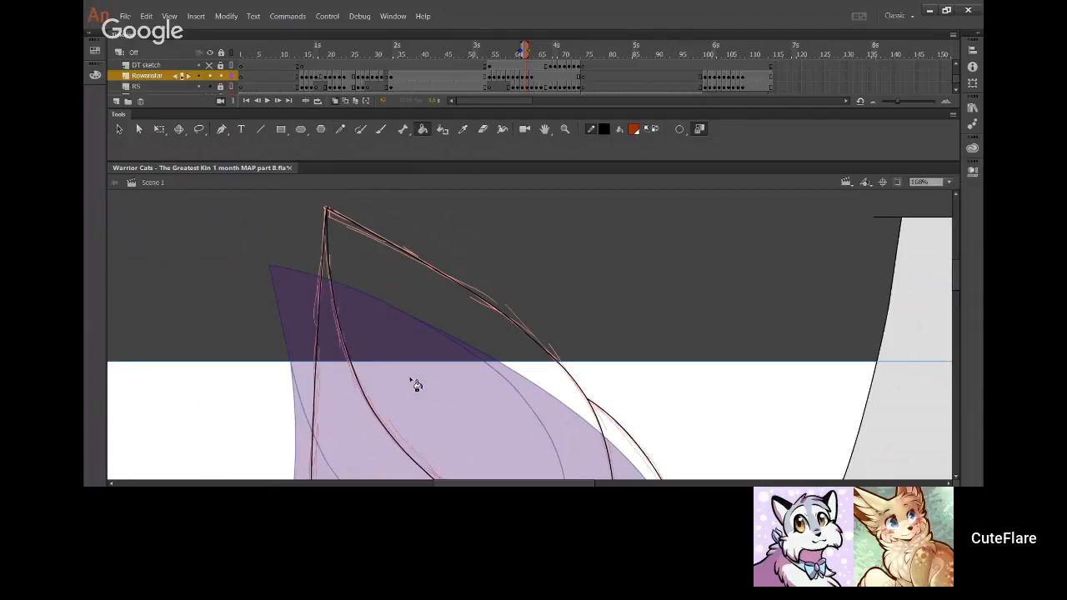
pyautogui.click(415, 384)
pyautogui.moveTo(441, 455); pyautogui.dragTo(323, 247)
pyautogui.click(547, 339)
pyautogui.moveTo(433, 384)
pyautogui.mouseDown()
pyautogui.moveTo(514, 210)
pyautogui.moveTo(574, 236)
pyautogui.mouseUp()
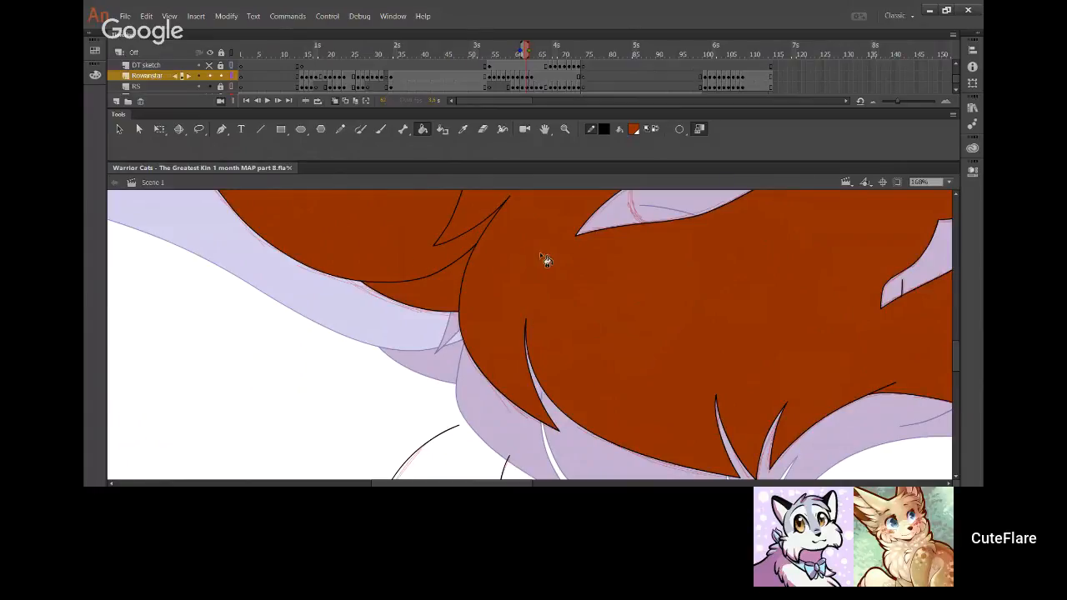
# Move on to the next frame, where the cat's head and belly fur still need inking
pyautogui.click(340, 130)
pyautogui.moveTo(682, 315)
pyautogui.mouseDown()
pyautogui.moveTo(558, 369)
pyautogui.moveTo(581, 245)
pyautogui.moveTo(570, 353)
pyautogui.moveTo(526, 224)
pyautogui.moveTo(509, 297)
pyautogui.moveTo(465, 381)
pyautogui.moveTo(407, 350)
pyautogui.moveTo(379, 366)
pyautogui.moveTo(491, 401)
pyautogui.moveTo(359, 243)
pyautogui.moveTo(358, 224)
pyautogui.moveTo(517, 338)
pyautogui.moveTo(624, 389)
pyautogui.mouseUp()
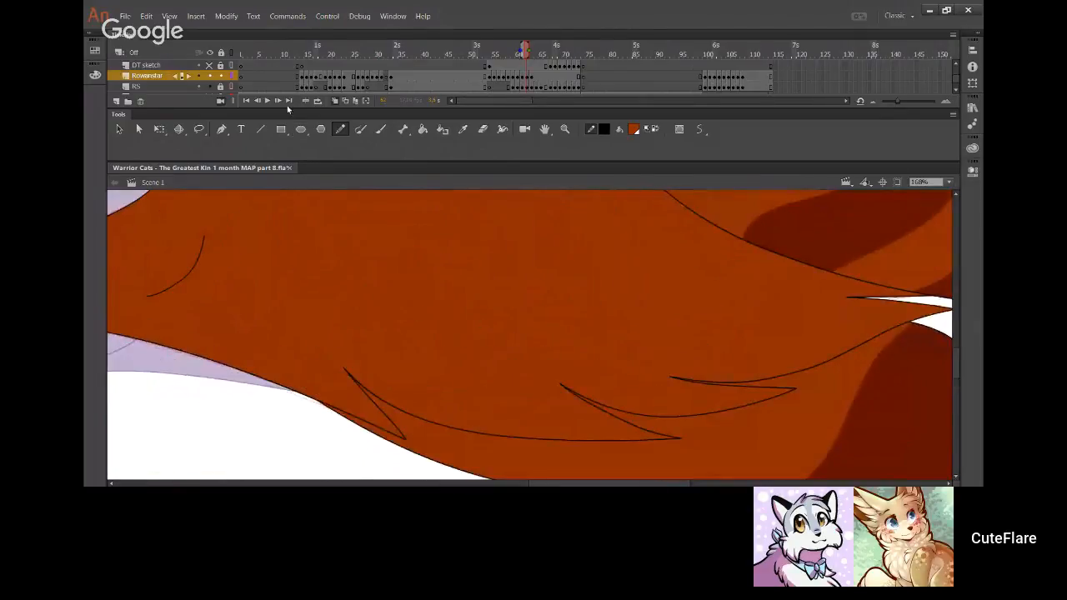
pyautogui.click(279, 102)
pyautogui.click(278, 102)
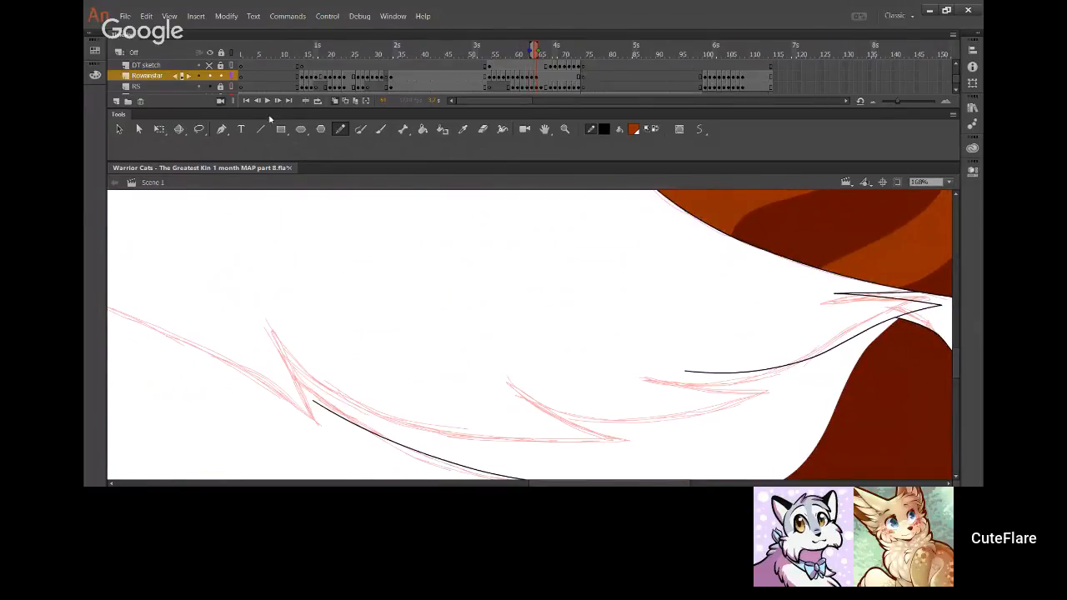
pyautogui.press(',')
# Reshape the rear belly fur line beside the dark hind leg so it curves onto the sketched tuft
pyautogui.moveTo(708, 406)
pyautogui.mouseDown()
pyautogui.moveTo(556, 382)
pyautogui.moveTo(533, 355)
pyautogui.moveTo(504, 353)
pyautogui.mouseUp()
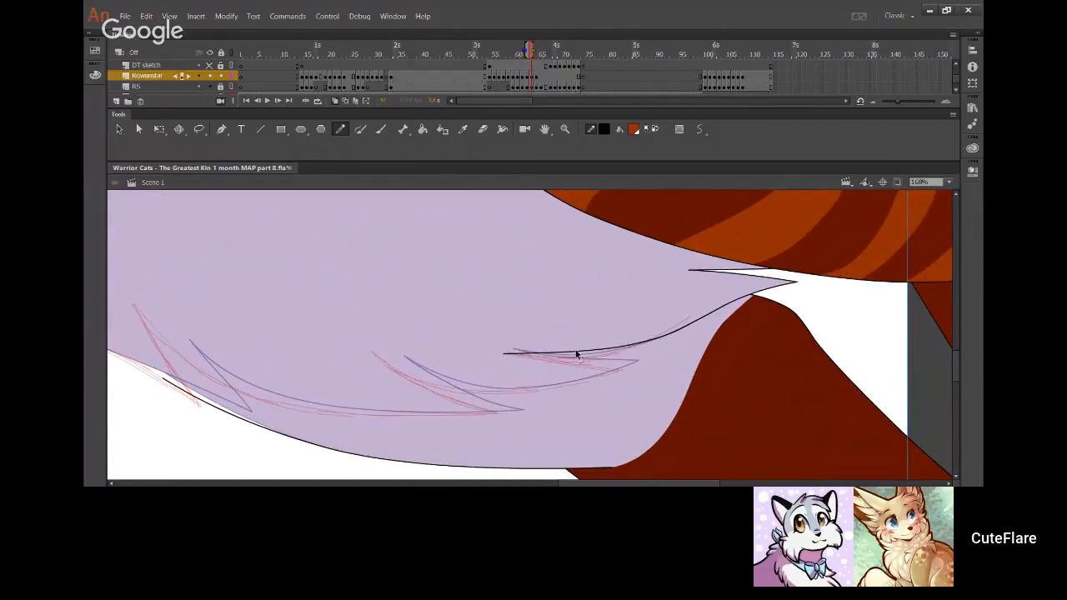
pyautogui.moveTo(576, 351); pyautogui.dragTo(569, 358)
pyautogui.moveTo(503, 353)
pyautogui.mouseDown()
pyautogui.moveTo(482, 343)
pyautogui.moveTo(509, 367)
pyautogui.mouseUp()
pyautogui.press('Delete')
pyautogui.moveTo(605, 387); pyautogui.dragTo(637, 389)
pyautogui.moveTo(678, 358)
pyautogui.mouseDown()
pyautogui.moveTo(669, 352)
pyautogui.moveTo(712, 328)
pyautogui.moveTo(654, 356)
pyautogui.moveTo(588, 361)
pyautogui.mouseUp()
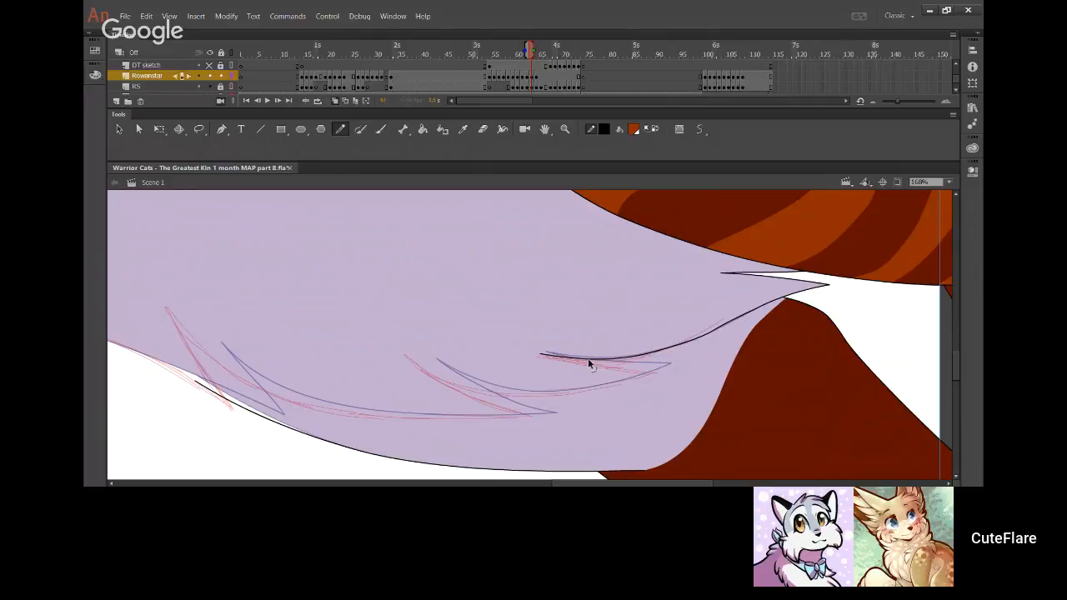
# Ink the upper curves of the middle and front belly fur tufts and bend them onto the sketch
pyautogui.moveTo(410, 351); pyautogui.dragTo(524, 399)
pyautogui.hotkey('ctrl', 'z')
pyautogui.moveTo(413, 354)
pyautogui.mouseDown()
pyautogui.moveTo(503, 387)
pyautogui.moveTo(667, 367)
pyautogui.moveTo(662, 378)
pyautogui.mouseUp()
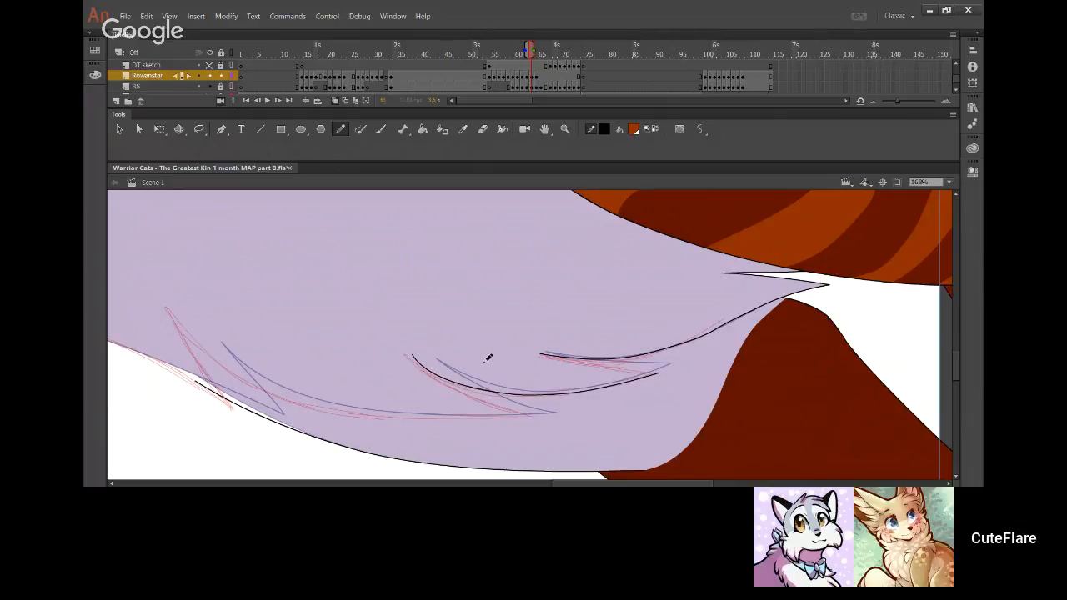
pyautogui.moveTo(354, 351); pyautogui.dragTo(473, 345)
pyautogui.moveTo(564, 379); pyautogui.dragTo(564, 364)
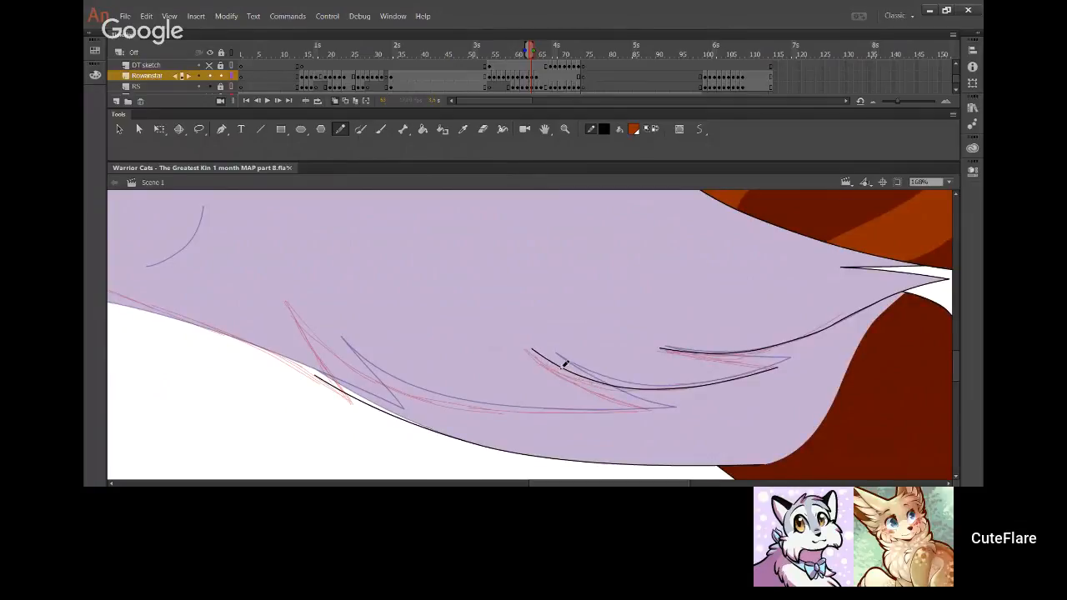
pyautogui.moveTo(296, 307)
pyautogui.mouseDown()
pyautogui.moveTo(386, 377)
pyautogui.moveTo(486, 409)
pyautogui.moveTo(652, 410)
pyautogui.mouseUp()
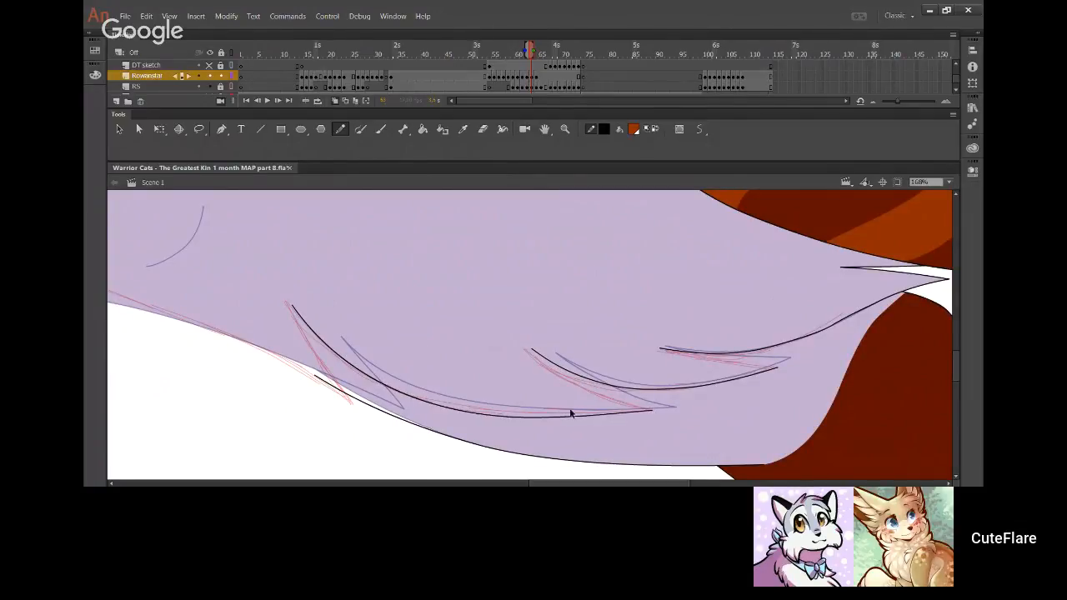
pyautogui.moveTo(470, 412); pyautogui.dragTo(470, 407)
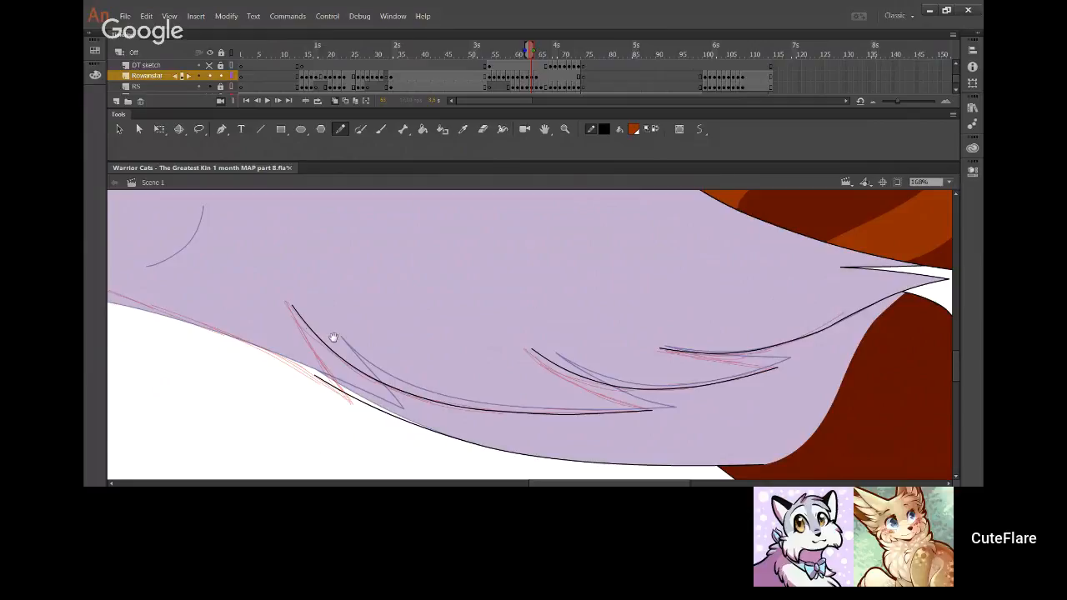
# Ink the slanted fur edge between the sketched chin tufts and the mouth opening
pyautogui.moveTo(376, 334); pyautogui.dragTo(508, 369)
pyautogui.moveTo(307, 250); pyautogui.dragTo(461, 333)
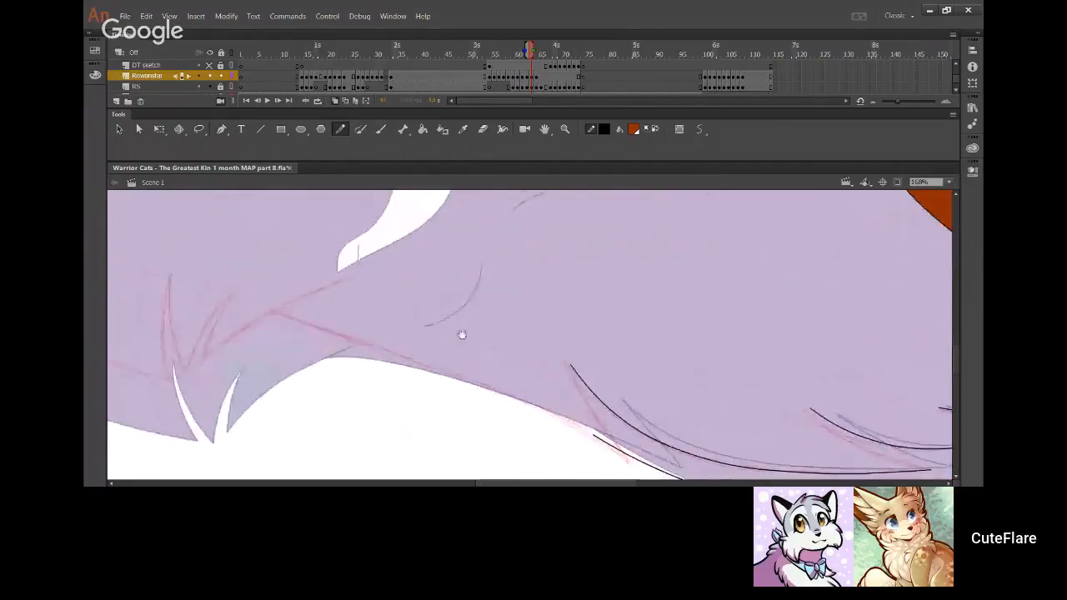
pyautogui.moveTo(292, 381); pyautogui.dragTo(431, 308)
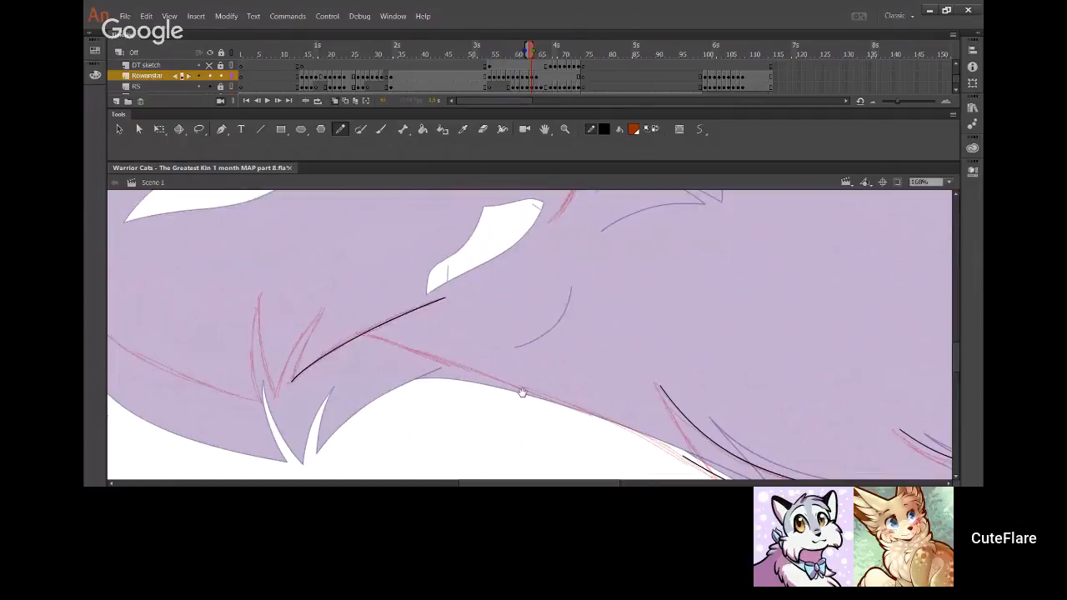
# Trim the belly outline's front end, then ink the underside line from the chin fur to the front belly tuft
pyautogui.moveTo(519, 389); pyautogui.dragTo(391, 317)
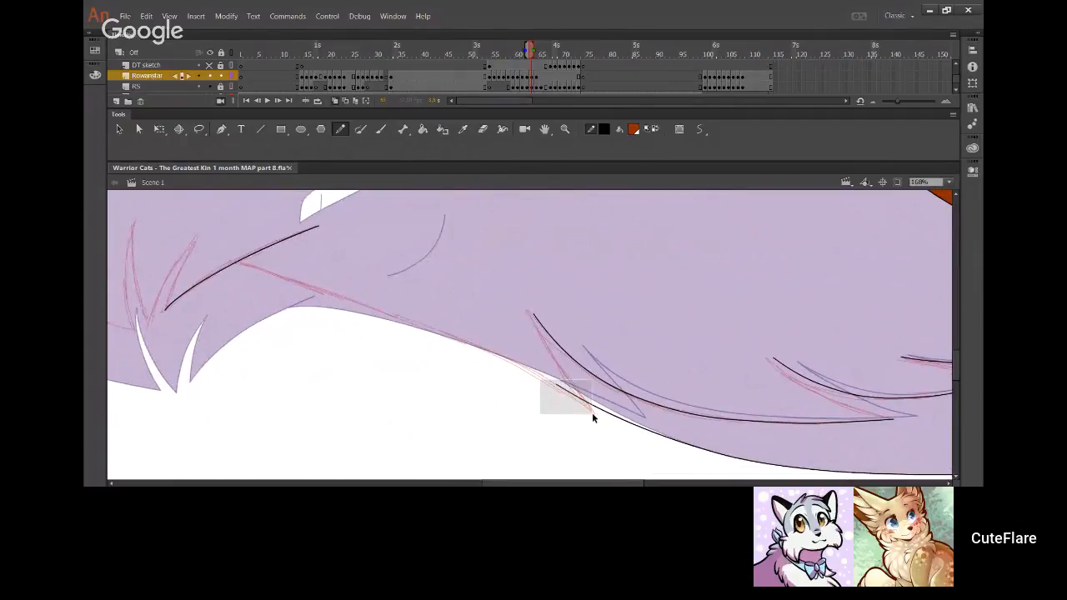
pyautogui.moveTo(229, 255)
pyautogui.mouseDown()
pyautogui.moveTo(531, 364)
pyautogui.moveTo(590, 409)
pyautogui.mouseUp()
pyautogui.hotkey('ctrl', 'z')
pyautogui.hotkey('ctrl', 'z')
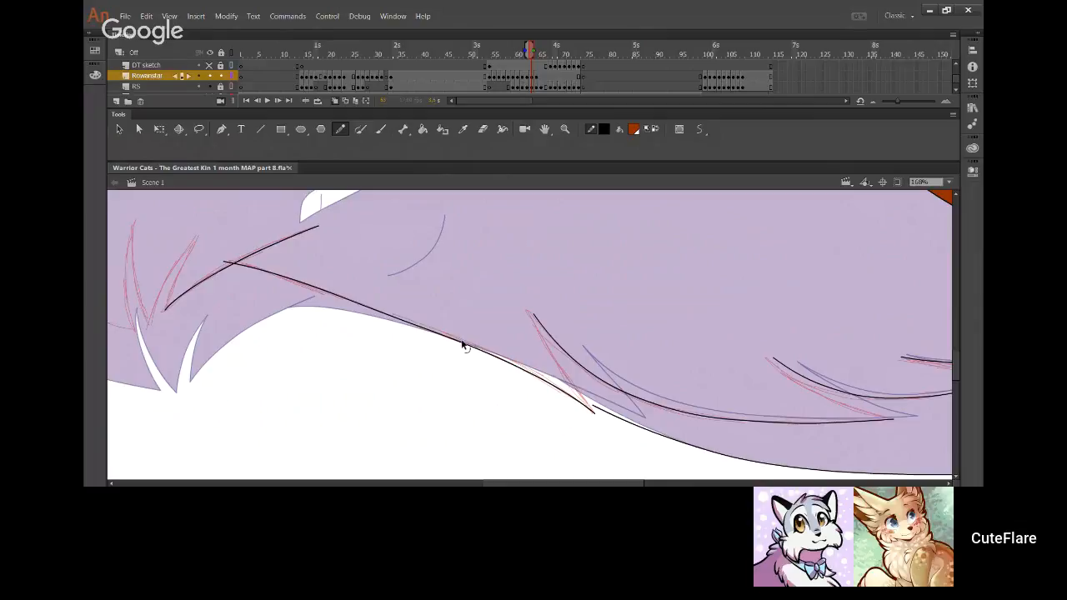
pyautogui.hotkey('ctrl', 'z')
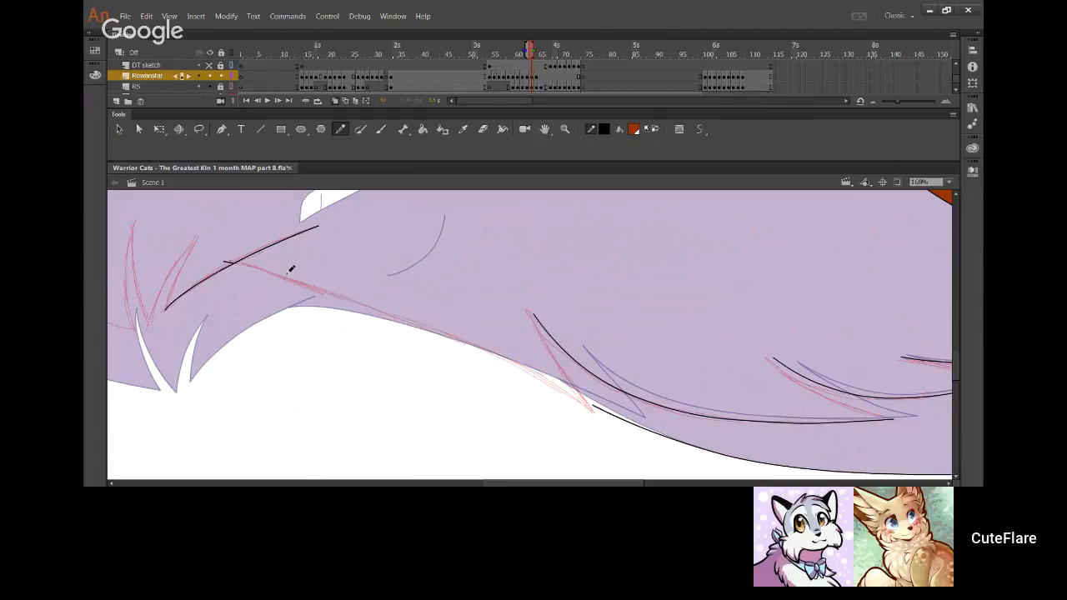
pyautogui.hotkey('ctrl', 'y')
pyautogui.moveTo(398, 320); pyautogui.dragTo(395, 317)
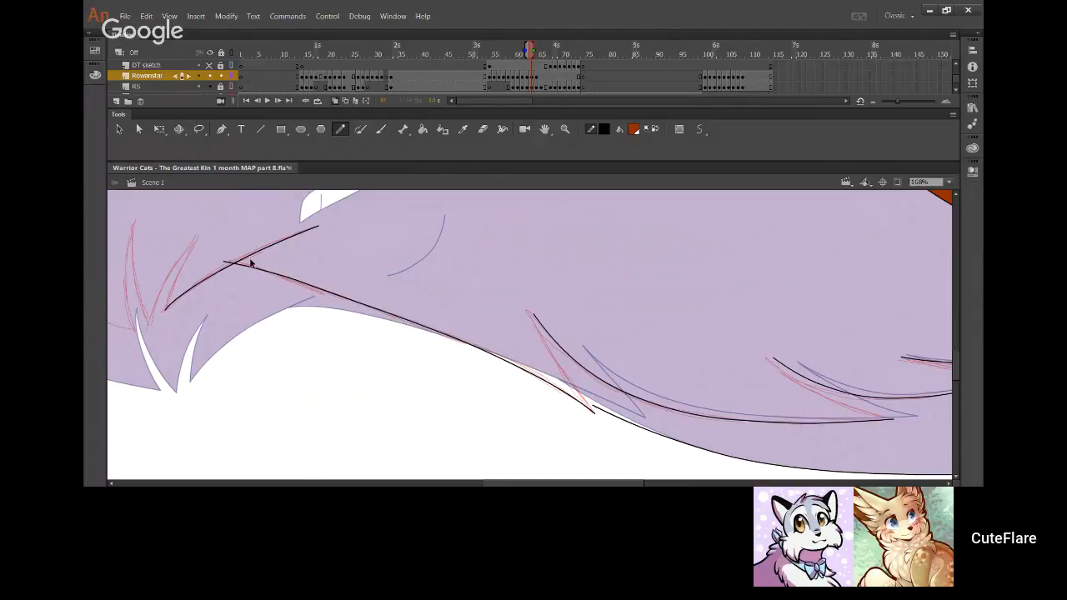
# Hide the red sketch and ink the front belly tuft's straight edge from its upper point to the underside line's end
pyautogui.moveTo(566, 372); pyautogui.dragTo(401, 332)
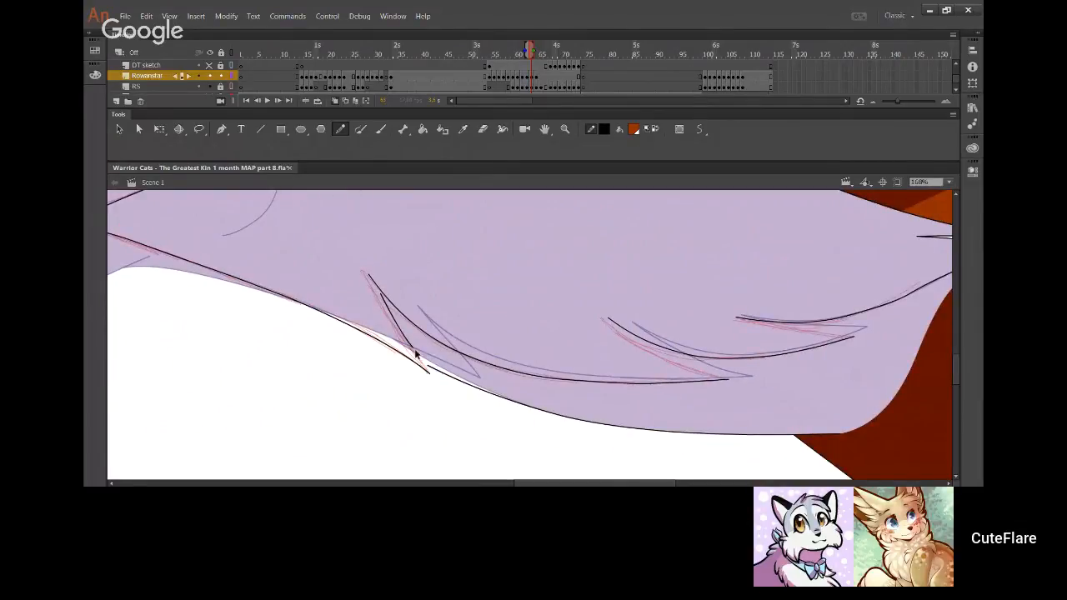
pyautogui.hotkey('ctrl', 'z')
pyautogui.click(209, 86)
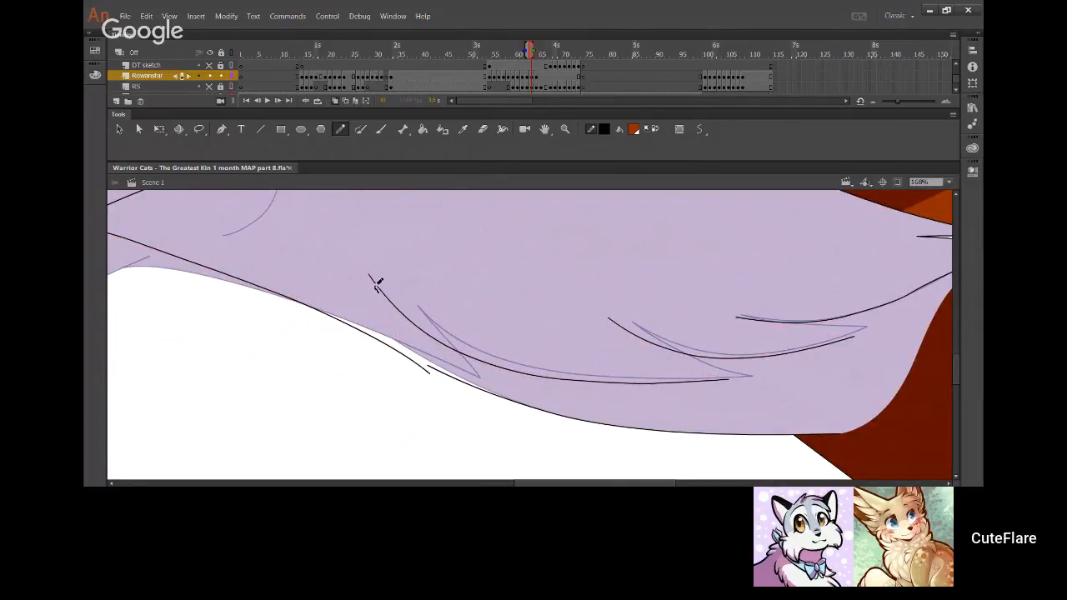
pyautogui.moveTo(376, 281); pyautogui.dragTo(429, 374)
pyautogui.hotkey('ctrl', 'z')
pyautogui.hotkey('ctrl', 'z')
pyautogui.hotkey('ctrl', 'z')
pyautogui.moveTo(376, 290); pyautogui.dragTo(416, 351)
pyautogui.hotkey('ctrl', 'z')
pyautogui.moveTo(368, 281)
pyautogui.mouseDown()
pyautogui.moveTo(436, 353)
pyautogui.moveTo(431, 372)
pyautogui.mouseUp()
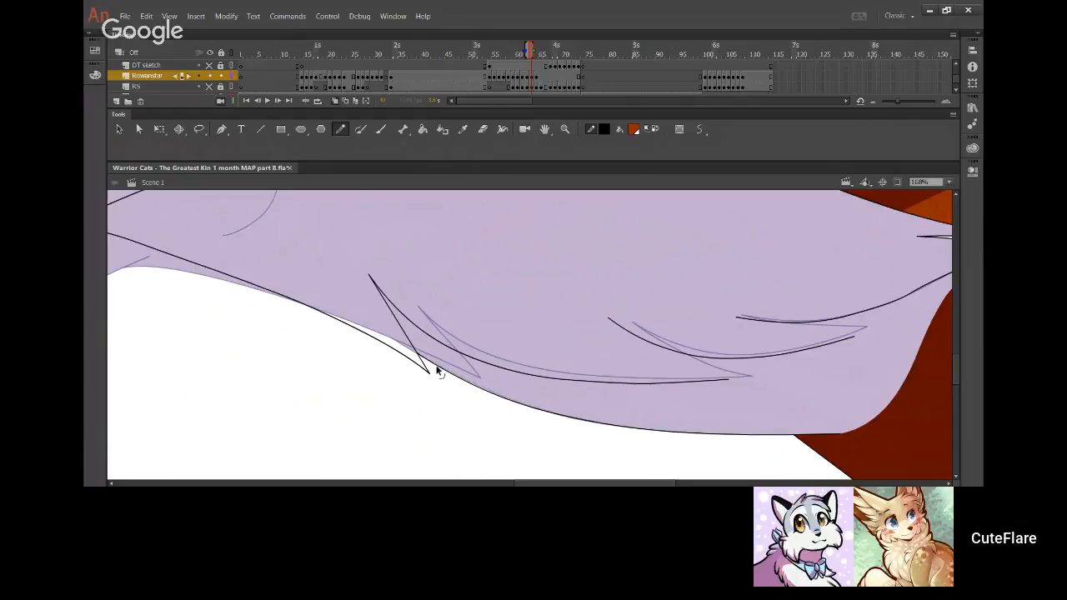
# Close the middle and rear belly fur tufts by inking their lower edges to sharp points
pyautogui.click(424, 130)
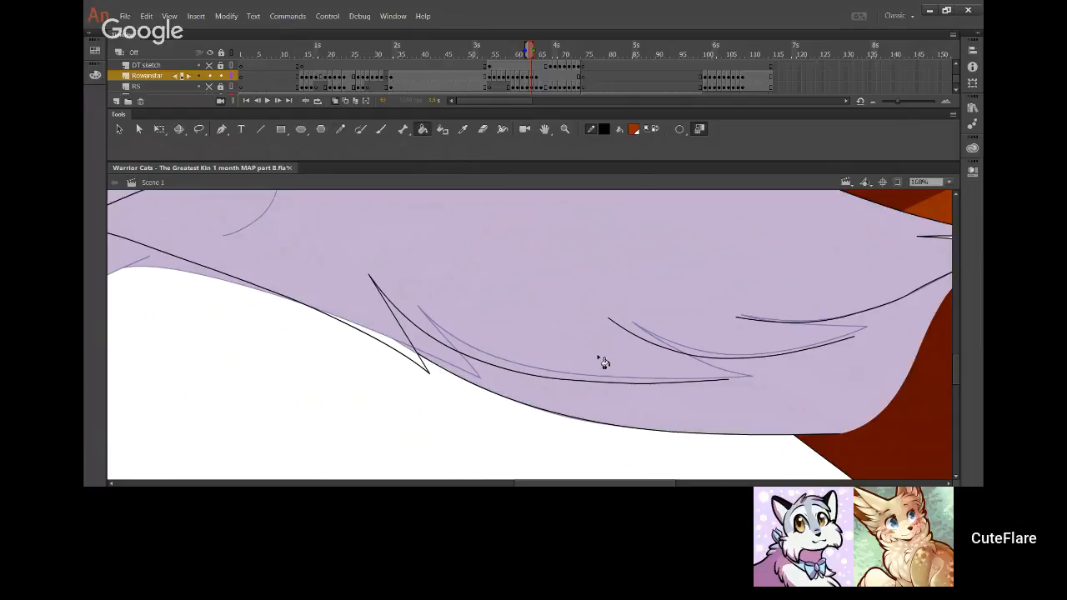
pyautogui.moveTo(734, 375); pyautogui.dragTo(422, 327)
pyautogui.click(340, 130)
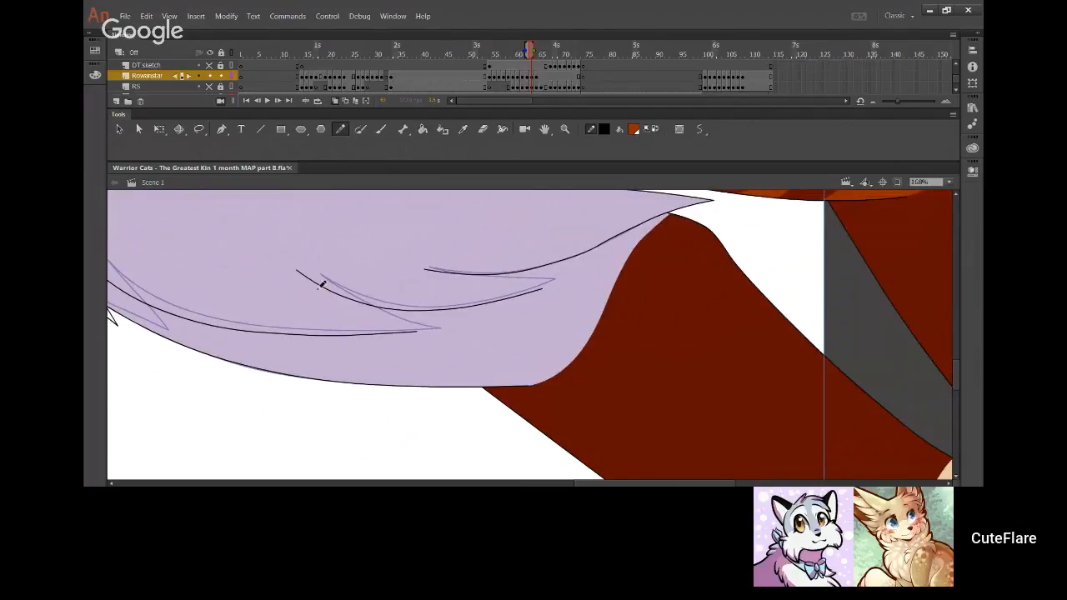
pyautogui.moveTo(309, 276); pyautogui.dragTo(408, 331)
pyautogui.moveTo(301, 277); pyautogui.dragTo(316, 290)
pyautogui.moveTo(380, 322); pyautogui.dragTo(388, 327)
pyautogui.moveTo(442, 267); pyautogui.dragTo(542, 283)
pyautogui.hotkey('ctrl', 'z')
pyautogui.moveTo(427, 268); pyautogui.dragTo(544, 283)
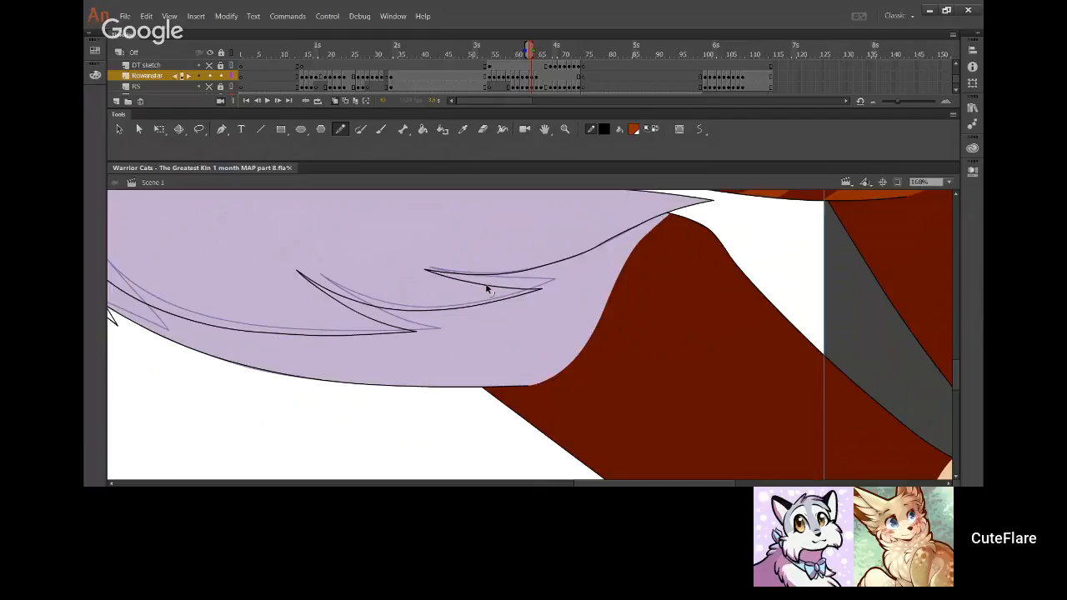
# Fill the area beneath the belly fur tufts with the orange-brown fur colour and show the red sketch again
pyautogui.click(422, 129)
pyautogui.click(455, 365)
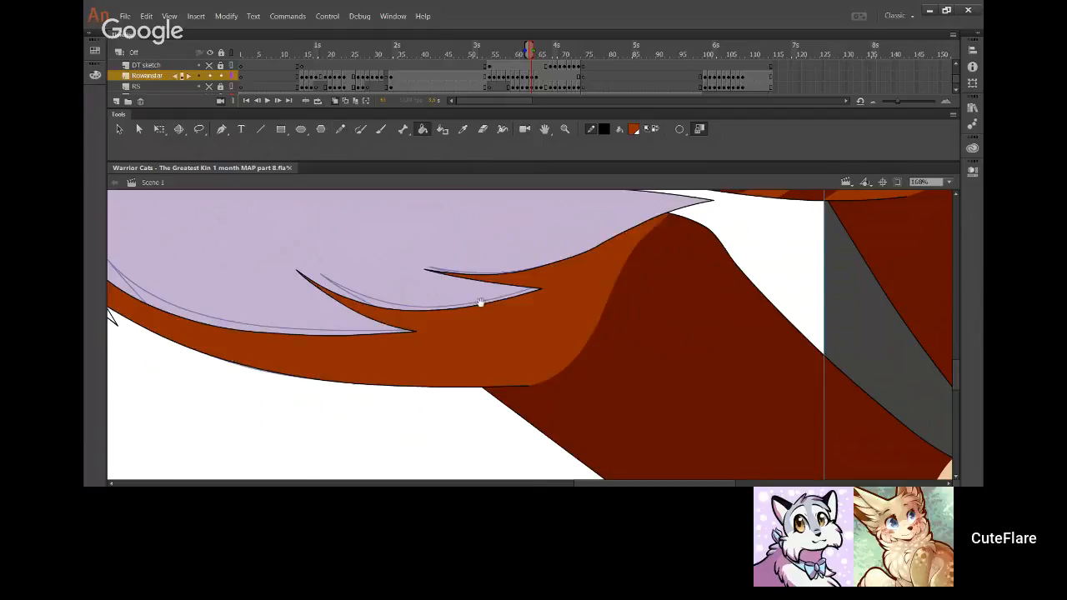
pyautogui.moveTo(481, 302)
pyautogui.mouseDown()
pyautogui.moveTo(552, 341)
pyautogui.moveTo(503, 317)
pyautogui.moveTo(474, 283)
pyautogui.moveTo(653, 301)
pyautogui.moveTo(816, 375)
pyautogui.mouseUp()
pyautogui.click(340, 129)
pyautogui.click(209, 87)
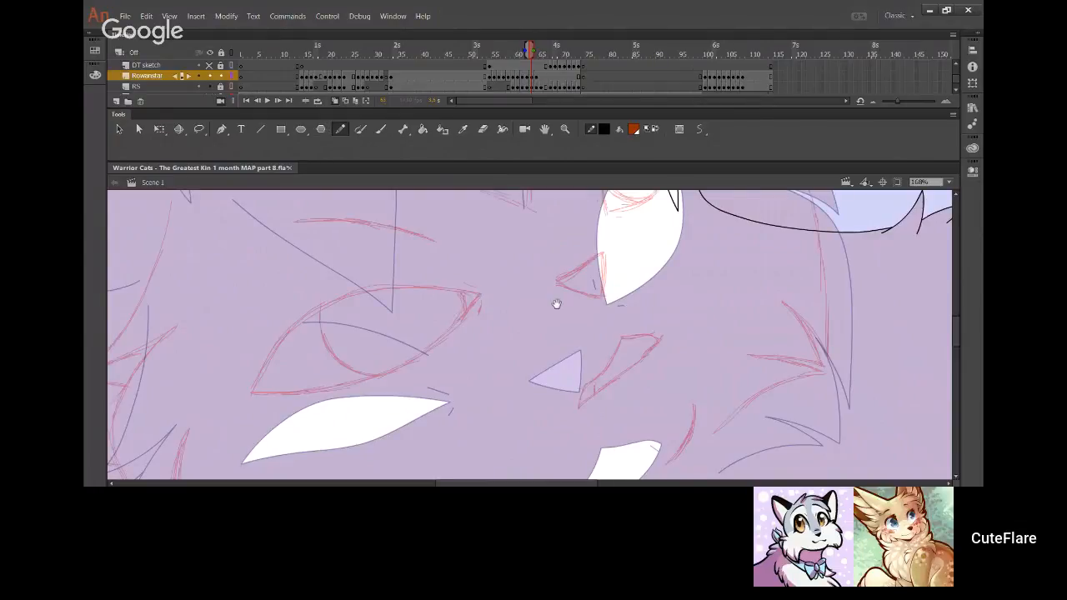
# Ink the head line below the upright ear, following the sketch across the other character's outline
pyautogui.moveTo(555, 303)
pyautogui.mouseDown()
pyautogui.moveTo(533, 350)
pyautogui.moveTo(492, 382)
pyautogui.mouseUp()
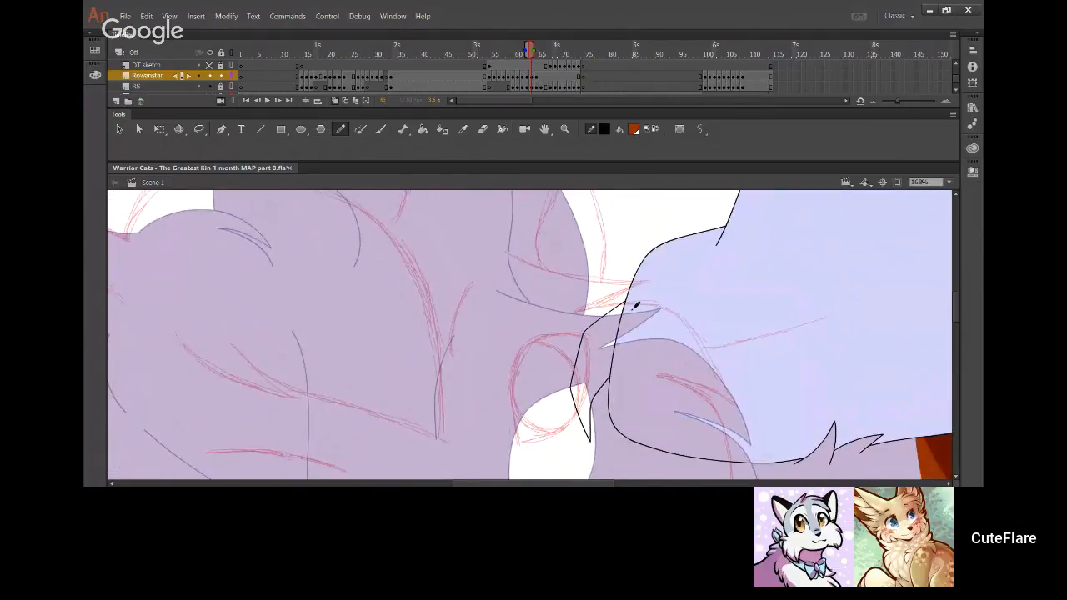
pyautogui.moveTo(635, 306)
pyautogui.mouseDown()
pyautogui.moveTo(565, 324)
pyautogui.moveTo(483, 312)
pyautogui.moveTo(551, 320)
pyautogui.moveTo(586, 355)
pyautogui.moveTo(615, 412)
pyautogui.mouseUp()
pyautogui.hotkey('ctrl', 'z')
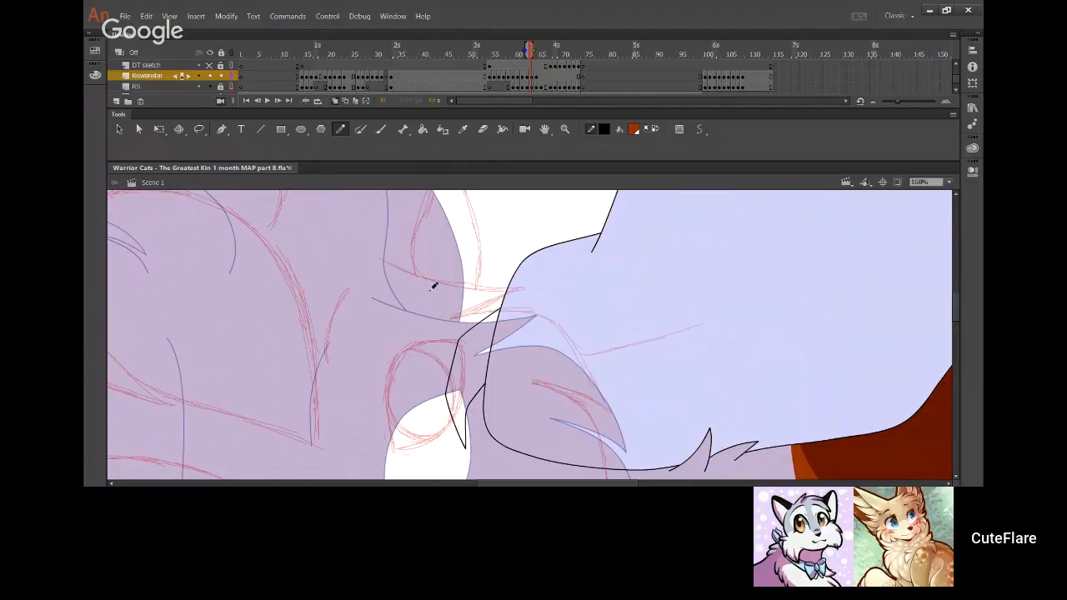
pyautogui.moveTo(383, 252)
pyautogui.mouseDown()
pyautogui.moveTo(524, 280)
pyautogui.moveTo(570, 278)
pyautogui.mouseUp()
pyautogui.hotkey('ctrl', 'z')
pyautogui.moveTo(382, 260)
pyautogui.mouseDown()
pyautogui.moveTo(461, 283)
pyautogui.moveTo(558, 279)
pyautogui.mouseUp()
# Ink the forehead curve below the head line and join both lines with the short pointed tuft edge
pyautogui.moveTo(454, 317)
pyautogui.mouseDown()
pyautogui.moveTo(499, 307)
pyautogui.moveTo(560, 320)
pyautogui.moveTo(595, 364)
pyautogui.moveTo(614, 420)
pyautogui.mouseUp()
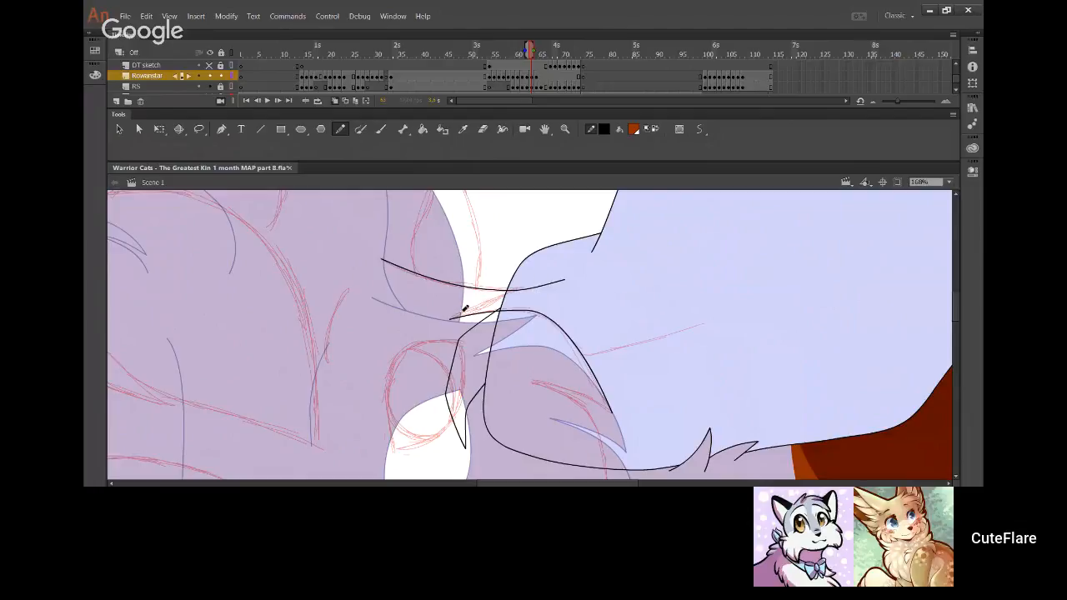
pyautogui.moveTo(461, 314); pyautogui.dragTo(540, 280)
pyautogui.hotkey('ctrl', 'z')
pyautogui.hotkey('ctrl', 'z')
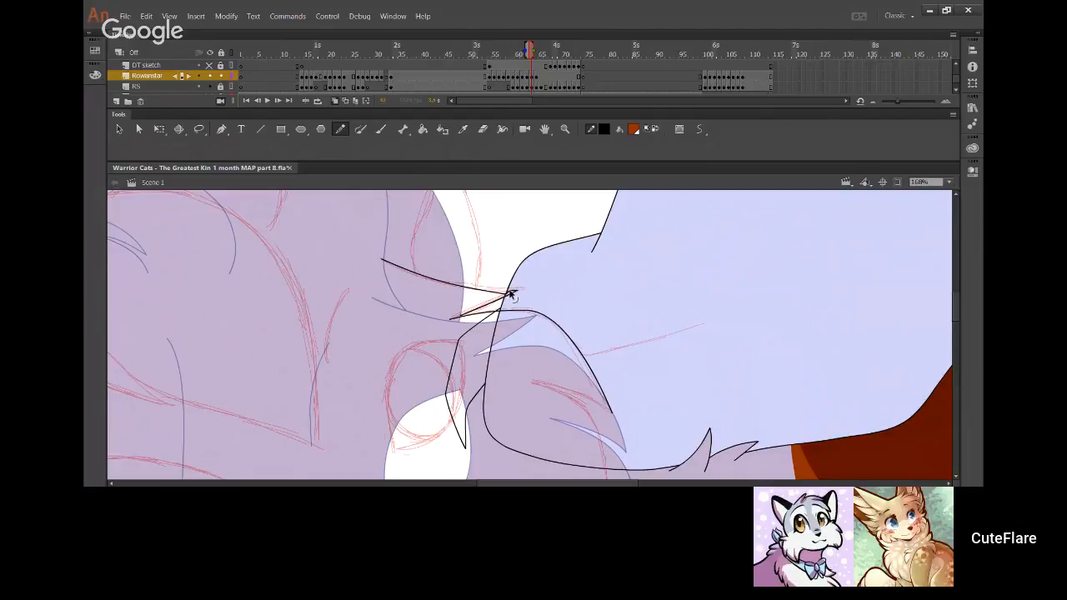
# Reshape the lower edge of the short forehead tuft and check the line art with the red sketch hidden
pyautogui.moveTo(512, 294); pyautogui.dragTo(462, 312)
pyautogui.click(210, 86)
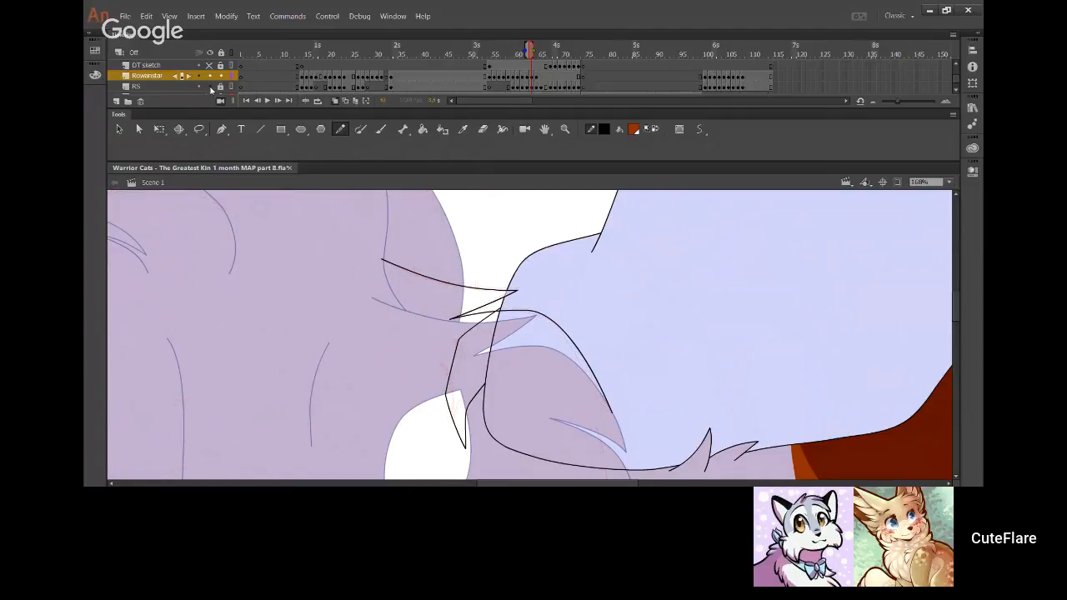
pyautogui.click(210, 87)
# Ink the long cheek line from below the forehead curve down towards the lower cheek tuft, following the red sketch
pyautogui.moveTo(560, 381); pyautogui.dragTo(459, 231)
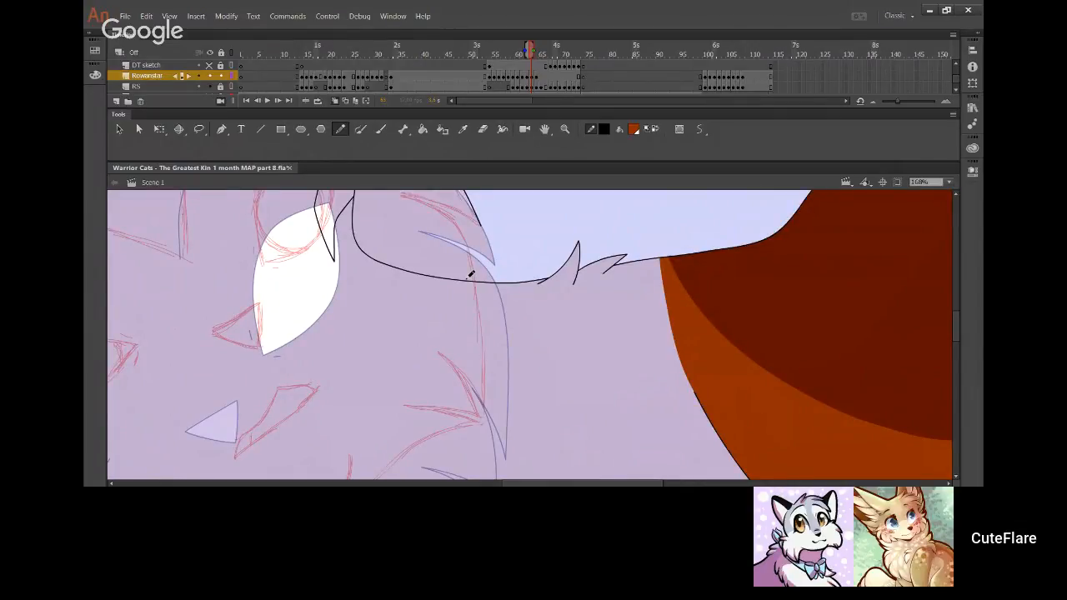
pyautogui.moveTo(469, 257); pyautogui.dragTo(494, 280)
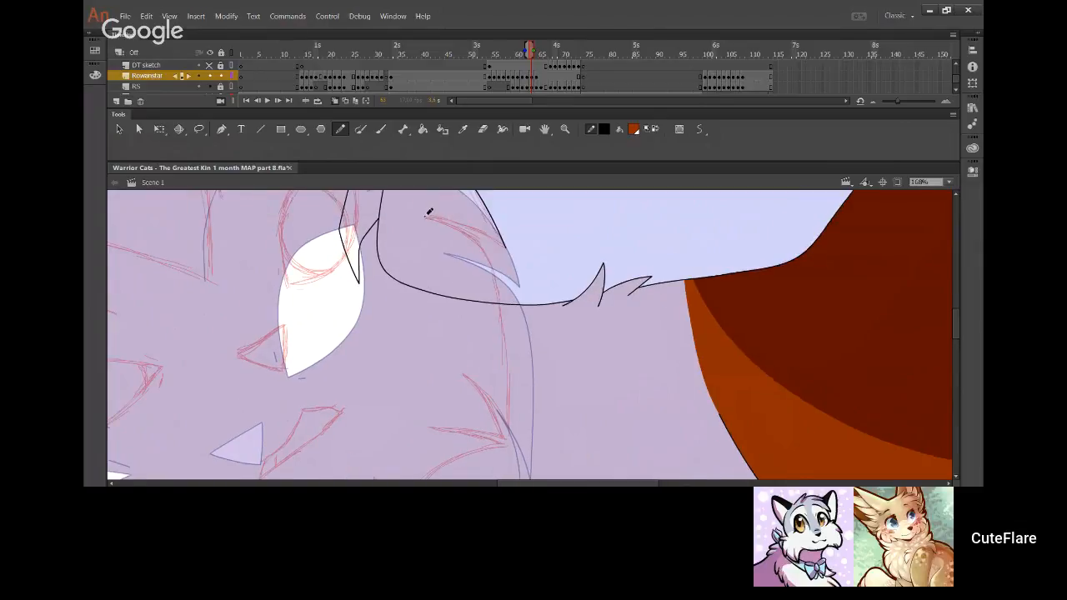
pyautogui.moveTo(426, 211)
pyautogui.mouseDown()
pyautogui.moveTo(459, 227)
pyautogui.moveTo(503, 276)
pyautogui.moveTo(511, 409)
pyautogui.mouseUp()
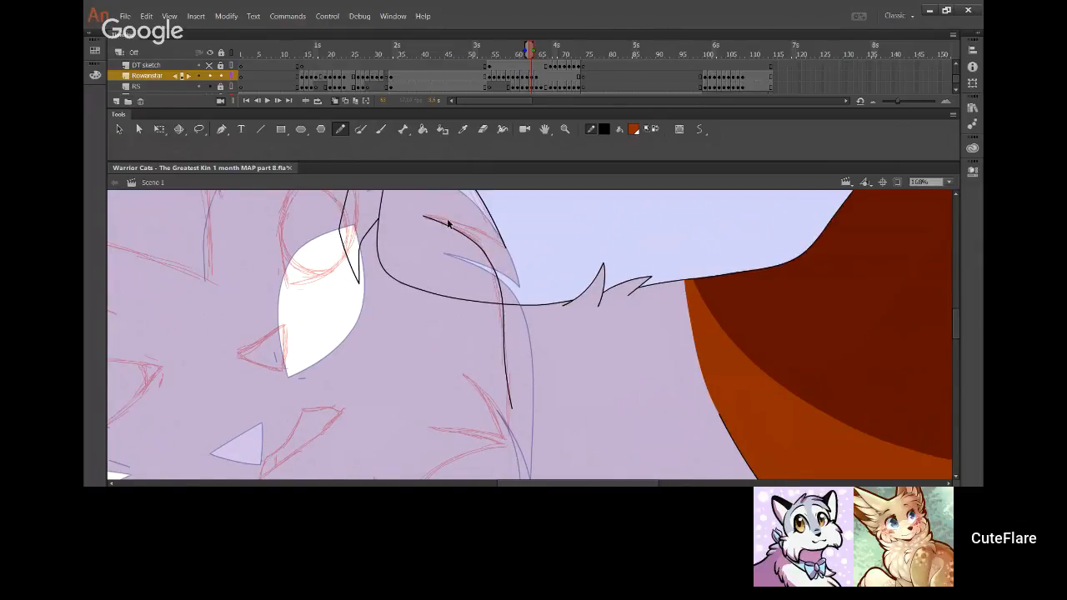
pyautogui.hotkey('ctrl', 'z')
pyautogui.moveTo(422, 214)
pyautogui.mouseDown()
pyautogui.moveTo(450, 223)
pyautogui.moveTo(503, 273)
pyautogui.moveTo(507, 434)
pyautogui.mouseUp()
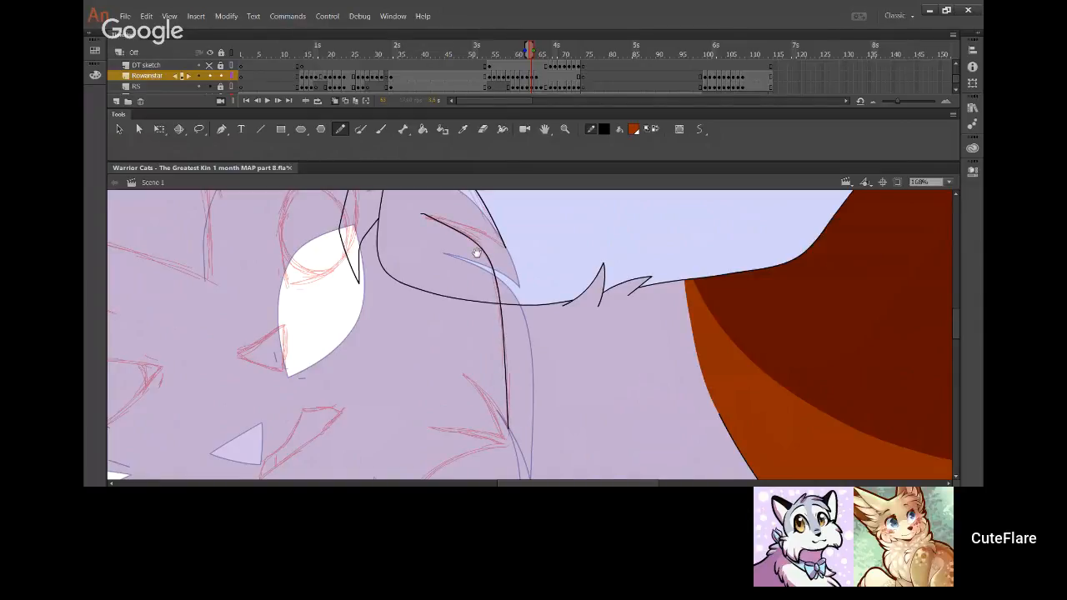
# Delete the other character's lines overlapping the head and join the forehead curve to the cheek line with a short tuft edge
pyautogui.moveTo(425, 221); pyautogui.dragTo(479, 346)
pyautogui.moveTo(441, 282); pyautogui.dragTo(427, 360)
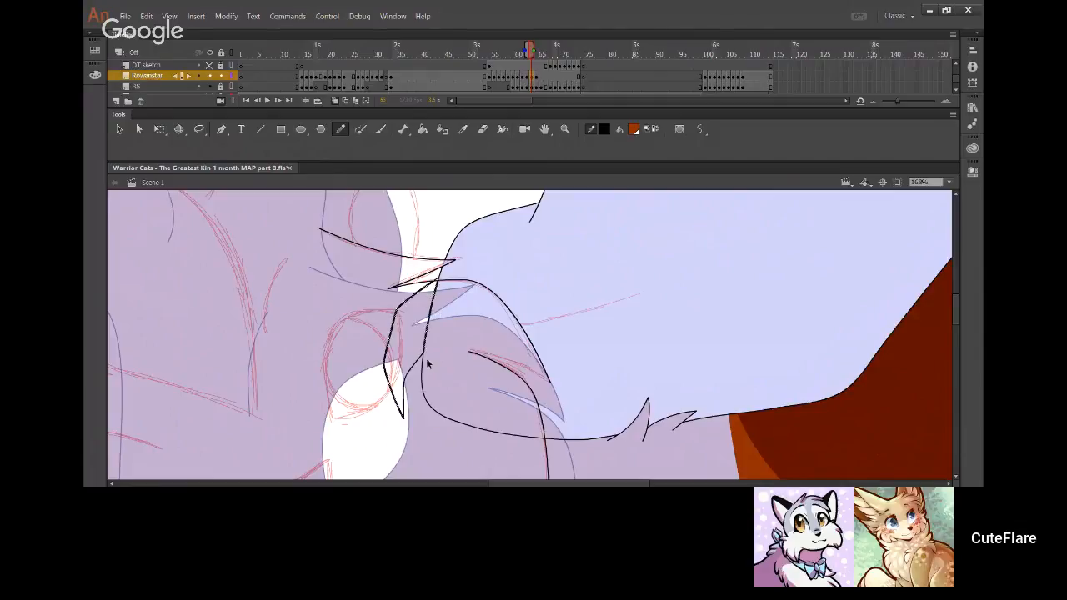
pyautogui.hotkey('ctrl', 'z')
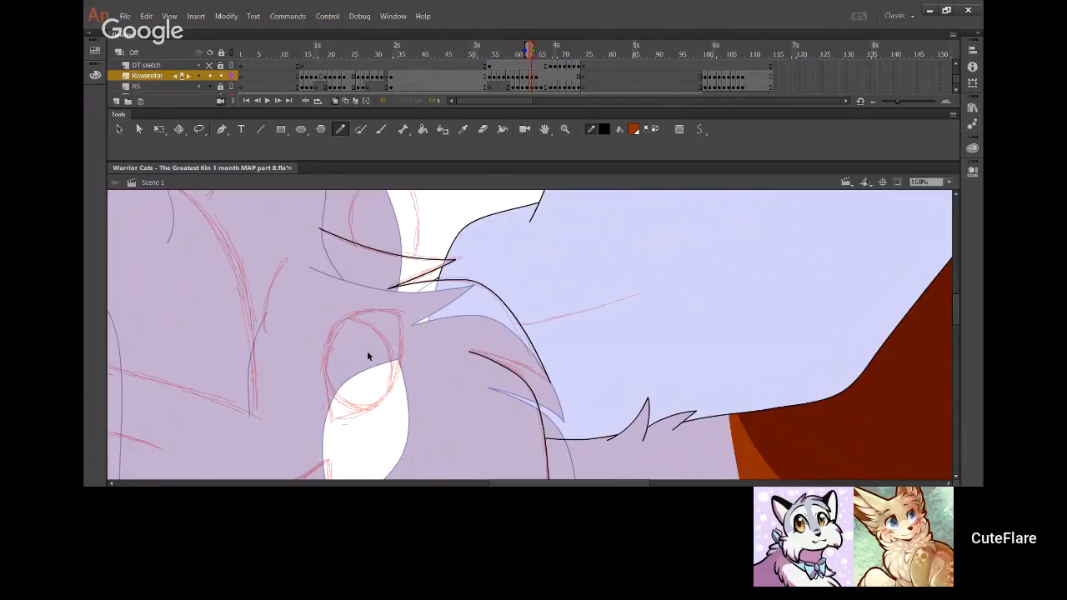
pyautogui.moveTo(424, 317)
pyautogui.mouseDown()
pyautogui.moveTo(433, 346)
pyautogui.moveTo(469, 276)
pyautogui.moveTo(523, 313)
pyautogui.moveTo(494, 299)
pyautogui.mouseUp()
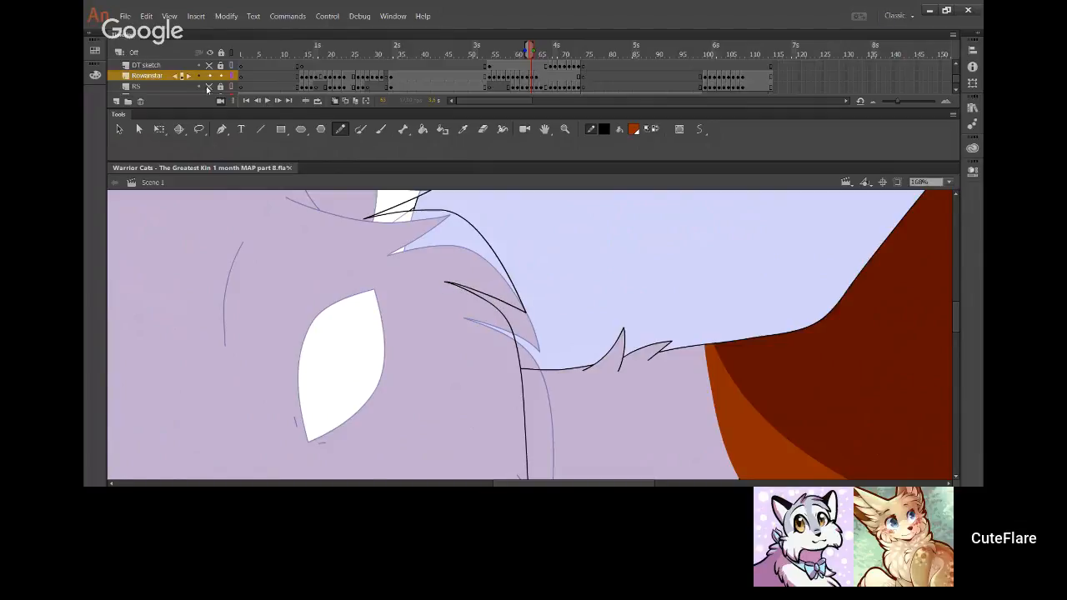
pyautogui.click(209, 87)
# Fill the other character's body area beside the head with light grey
pyautogui.click(645, 128)
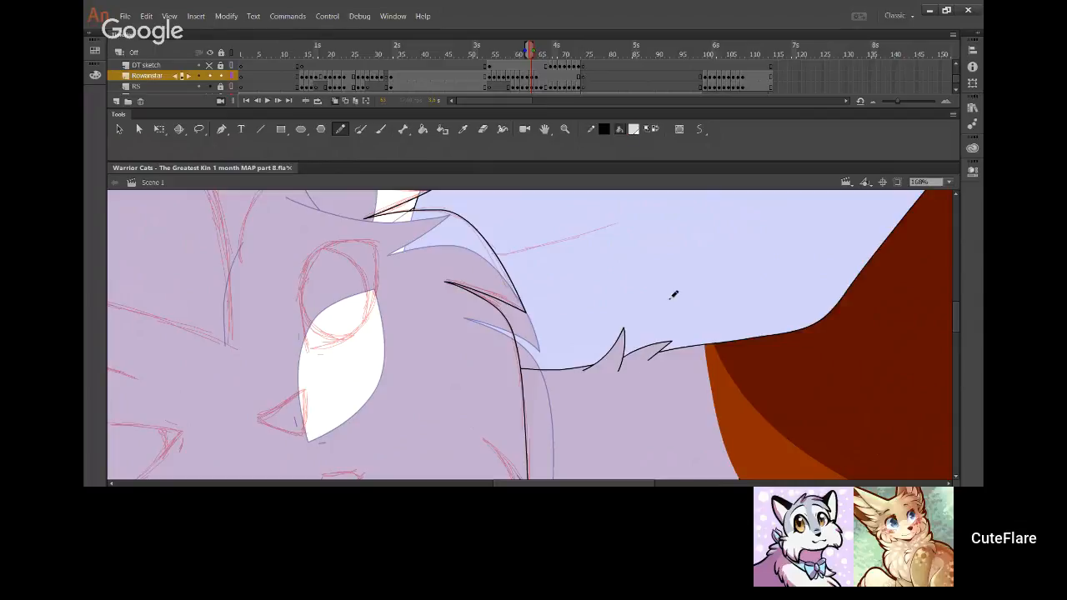
pyautogui.click(423, 130)
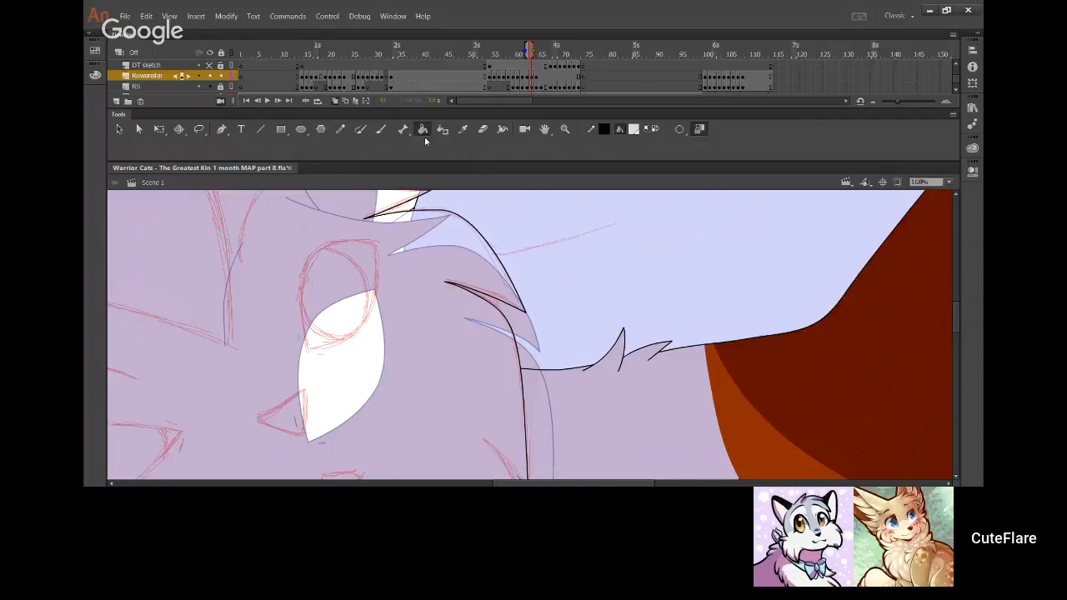
pyautogui.click(528, 247)
pyautogui.moveTo(528, 247); pyautogui.dragTo(503, 412)
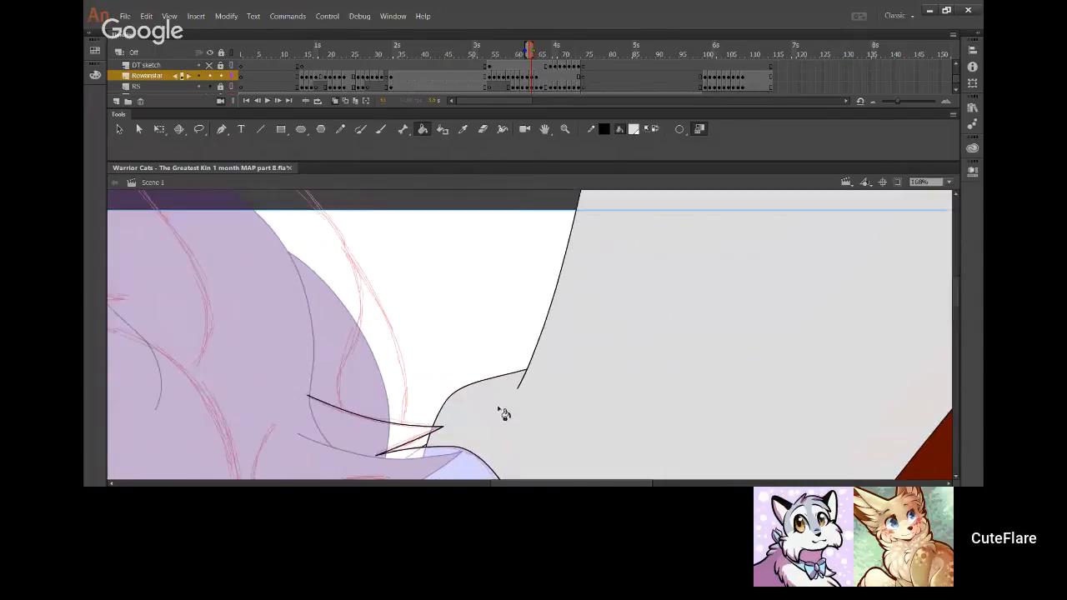
# Ink both edges of the pointed cheek tuft at the end of the cheek line and trim the overshooting ends
pyautogui.click(341, 129)
pyautogui.moveTo(372, 385); pyautogui.dragTo(500, 338)
pyautogui.moveTo(458, 416)
pyautogui.mouseDown()
pyautogui.moveTo(459, 388)
pyautogui.moveTo(429, 312)
pyautogui.moveTo(441, 282)
pyautogui.moveTo(588, 332)
pyautogui.mouseUp()
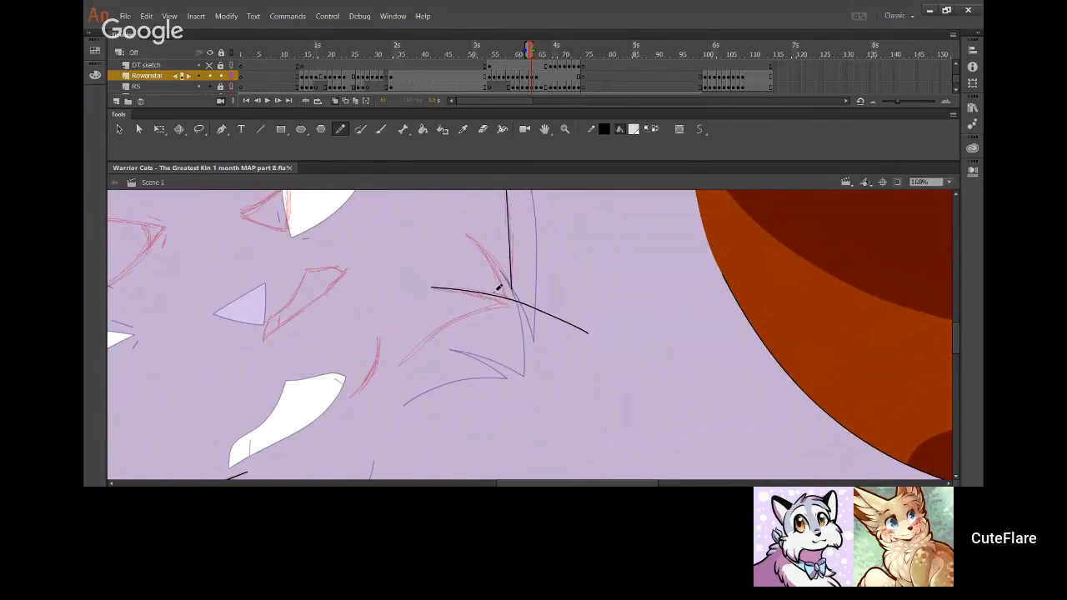
pyautogui.moveTo(472, 233); pyautogui.dragTo(507, 348)
pyautogui.hotkey('ctrl', 'z')
pyautogui.moveTo(467, 229); pyautogui.dragTo(507, 350)
pyautogui.hotkey('ctrl', 'z')
pyautogui.moveTo(468, 232); pyautogui.dragTo(515, 341)
pyautogui.keyDown('ctrl'); pyautogui.click(511, 310); pyautogui.keyUp('ctrl')
pyautogui.press('Delete')
pyautogui.keyDown('ctrl'); pyautogui.click(526, 301); pyautogui.keyUp('ctrl')
pyautogui.press('Delete')
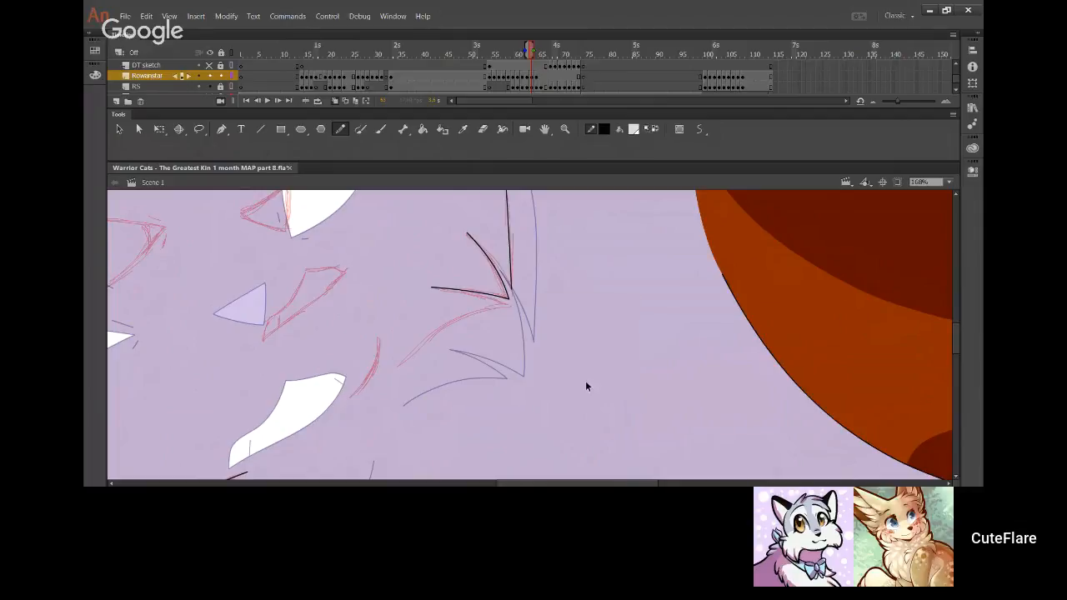
# Ink the curve running back from under the cheek tuft and the short curved mark beside the mouth
pyautogui.moveTo(398, 364)
pyautogui.mouseDown()
pyautogui.moveTo(500, 301)
pyautogui.moveTo(446, 307)
pyautogui.moveTo(407, 344)
pyautogui.moveTo(418, 322)
pyautogui.moveTo(447, 307)
pyautogui.moveTo(397, 366)
pyautogui.mouseUp()
pyautogui.hotkey('ctrl', 'z')
pyautogui.hotkey('ctrl', 'z')
pyautogui.moveTo(455, 332); pyautogui.dragTo(441, 319)
pyautogui.moveTo(415, 382)
pyautogui.mouseDown()
pyautogui.moveTo(500, 350)
pyautogui.moveTo(541, 302)
pyautogui.moveTo(480, 321)
pyautogui.moveTo(506, 261)
pyautogui.mouseUp()
pyautogui.moveTo(488, 310); pyautogui.dragTo(492, 307)
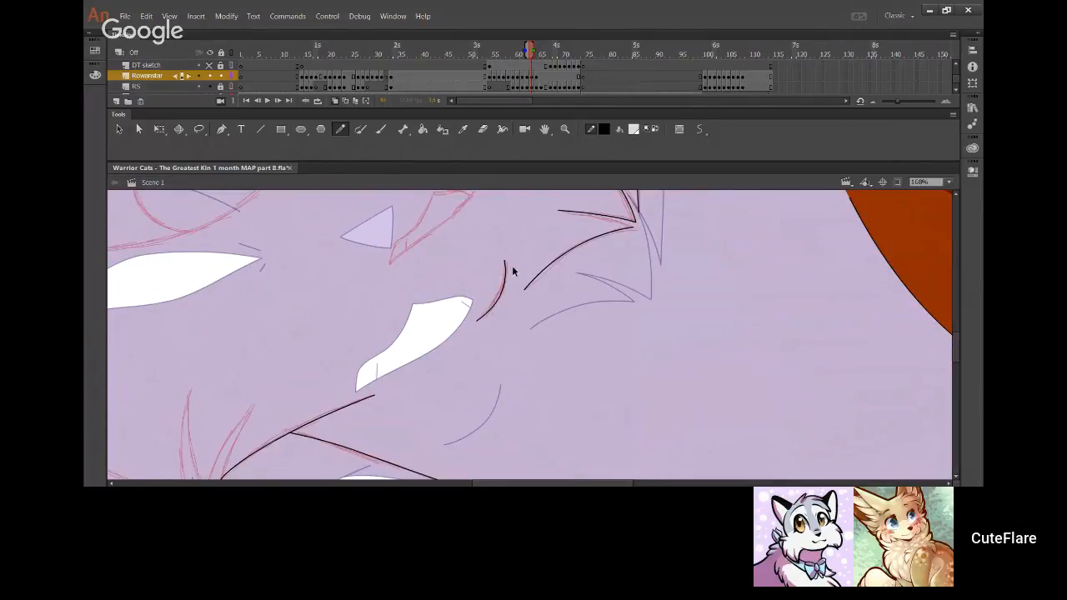
pyautogui.moveTo(506, 263); pyautogui.dragTo(510, 260)
# Ink the upper edge of the triangular nose over the red sketch, letting both ends overshoot the corners
pyautogui.moveTo(421, 253); pyautogui.dragTo(469, 380)
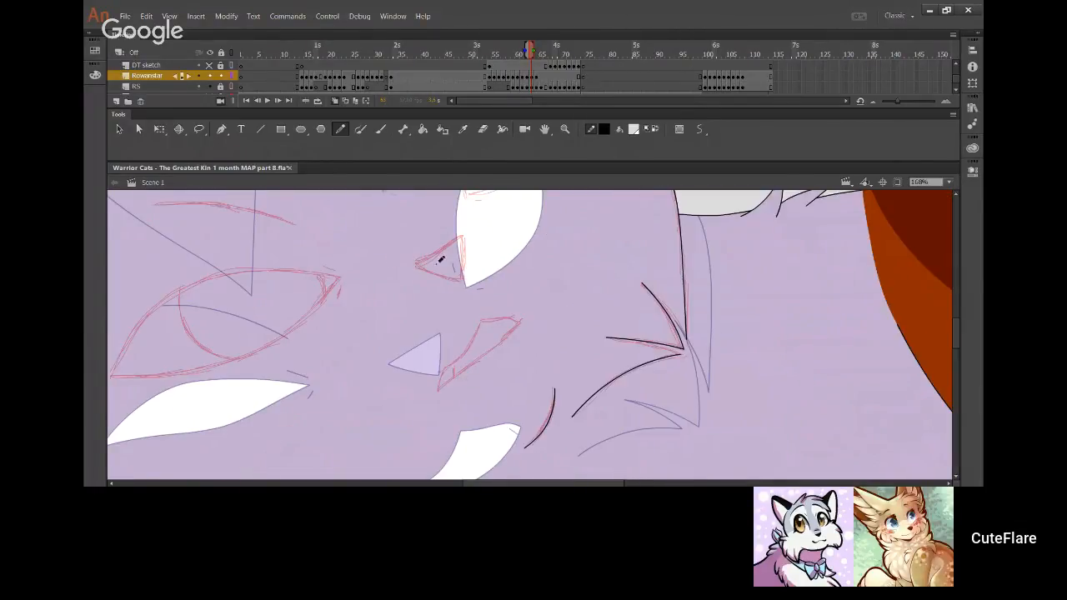
pyautogui.moveTo(404, 277); pyautogui.dragTo(505, 219)
pyautogui.hotkey('ctrl', 'z')
pyautogui.moveTo(406, 278); pyautogui.dragTo(524, 202)
pyautogui.hotkey('ctrl', 'z')
pyautogui.hotkey('ctrl', 'z')
pyautogui.moveTo(399, 285); pyautogui.dragTo(527, 197)
pyautogui.hotkey('ctrl', 'z')
pyautogui.moveTo(396, 285); pyautogui.dragTo(515, 204)
pyautogui.hotkey('ctrl', 'z')
pyautogui.moveTo(396, 285); pyautogui.dragTo(508, 209)
# Ink the lower edge of the triangular nose so that it crosses the upper edge at the pointed corner
pyautogui.moveTo(393, 244); pyautogui.dragTo(528, 288)
pyautogui.hotkey('ctrl', 'z')
pyautogui.moveTo(393, 246); pyautogui.dragTo(534, 282)
pyautogui.hotkey('ctrl', 'z')
pyautogui.moveTo(401, 250); pyautogui.dragTo(546, 278)
pyautogui.hotkey('ctrl', 'z')
pyautogui.moveTo(401, 257)
pyautogui.mouseDown()
pyautogui.moveTo(510, 282)
pyautogui.moveTo(472, 248)
pyautogui.moveTo(443, 333)
pyautogui.mouseUp()
pyautogui.hotkey('ctrl', 'z')
pyautogui.hotkey('ctrl', 'z')
# Ink the remaining side of the triangular nose and remove the line ends that extend past its corners
pyautogui.moveTo(459, 224); pyautogui.dragTo(446, 312)
pyautogui.hotkey('ctrl', 'z')
pyautogui.moveTo(459, 222); pyautogui.dragTo(451, 311)
pyautogui.hotkey('ctrl', 'z')
pyautogui.hotkey('ctrl', 'z')
pyautogui.moveTo(456, 219); pyautogui.dragTo(446, 333)
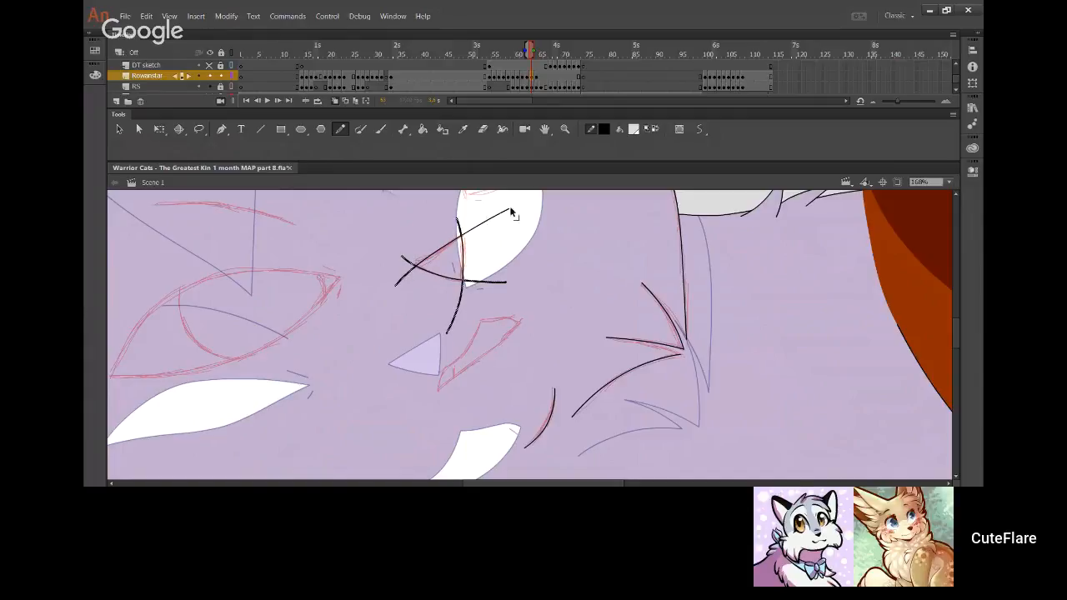
pyautogui.hotkey('ctrl', 'z')
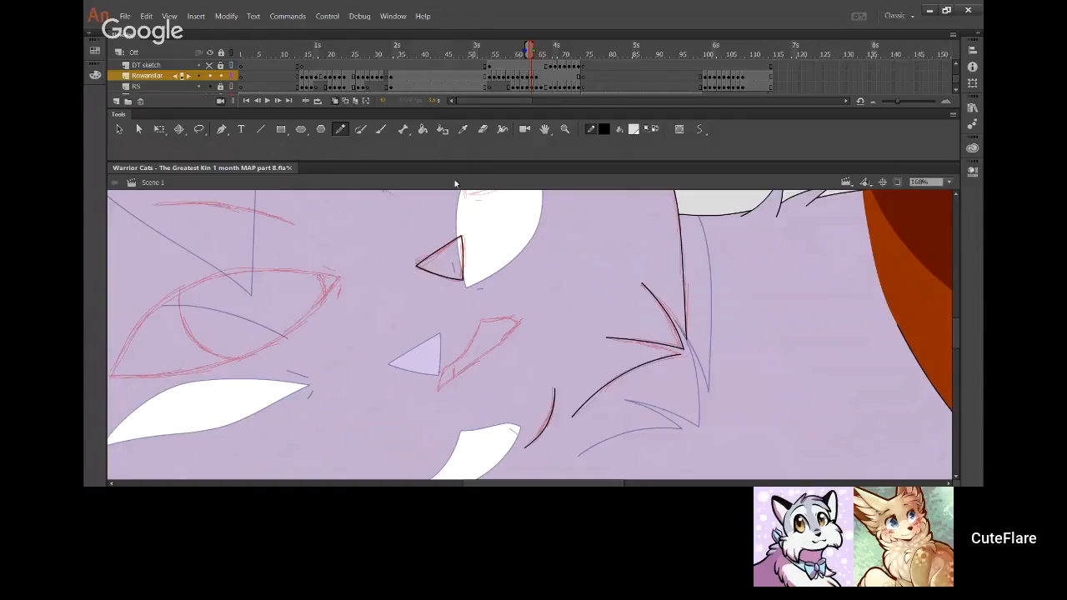
# Ink the S-curved inner edge of the open mouth below the nose and smooth it to match the sketch
pyautogui.moveTo(466, 345); pyautogui.dragTo(460, 293)
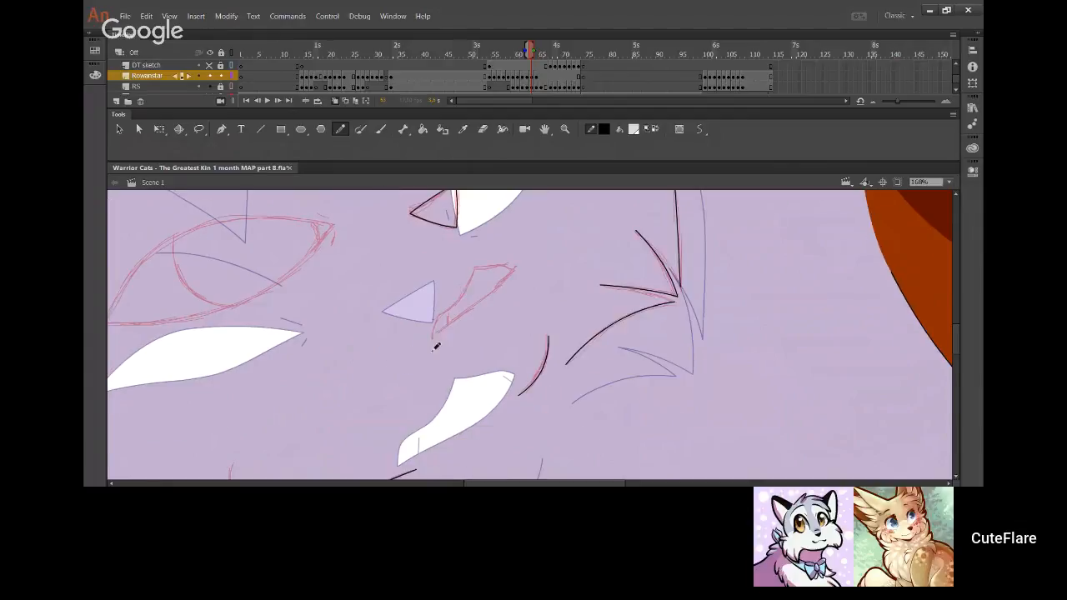
pyautogui.moveTo(429, 362)
pyautogui.mouseDown()
pyautogui.moveTo(435, 320)
pyautogui.moveTo(483, 245)
pyautogui.moveTo(467, 271)
pyautogui.moveTo(483, 239)
pyautogui.moveTo(478, 218)
pyautogui.moveTo(453, 313)
pyautogui.moveTo(484, 229)
pyautogui.mouseUp()
pyautogui.click(454, 312)
pyautogui.click(455, 305)
pyautogui.press('Delete')
pyautogui.moveTo(459, 288)
pyautogui.mouseDown()
pyautogui.moveTo(469, 265)
pyautogui.moveTo(440, 310)
pyautogui.moveTo(457, 305)
pyautogui.mouseUp()
pyautogui.moveTo(436, 323); pyautogui.dragTo(436, 320)
# Ink the short top edge of the open mouth and trim the inner edge where it extends past it
pyautogui.moveTo(463, 268)
pyautogui.mouseDown()
pyautogui.moveTo(519, 277)
pyautogui.moveTo(502, 262)
pyautogui.moveTo(514, 265)
pyautogui.moveTo(525, 292)
pyautogui.mouseUp()
pyautogui.hotkey('ctrl', 'z')
pyautogui.hotkey('ctrl', 'z')
pyautogui.moveTo(465, 268)
pyautogui.mouseDown()
pyautogui.moveTo(522, 272)
pyautogui.moveTo(488, 264)
pyautogui.moveTo(503, 263)
pyautogui.moveTo(521, 302)
pyautogui.moveTo(479, 267)
pyautogui.moveTo(511, 263)
pyautogui.moveTo(530, 294)
pyautogui.mouseUp()
pyautogui.hotkey('ctrl', 'z')
pyautogui.hotkey('ctrl', 'z')
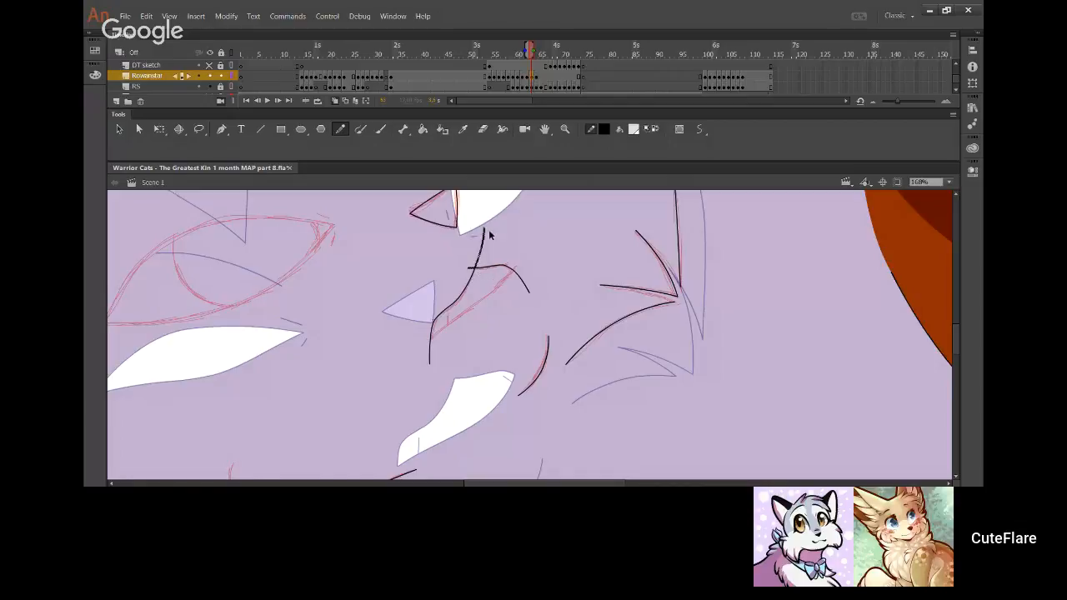
pyautogui.moveTo(483, 231); pyautogui.dragTo(474, 268)
# Close the open mouth with its long lower edge, trim the overshoots and add the short line inside its narrow corner
pyautogui.moveTo(418, 353); pyautogui.dragTo(538, 248)
pyautogui.hotkey('ctrl', 'z')
pyautogui.hotkey('ctrl', 'z')
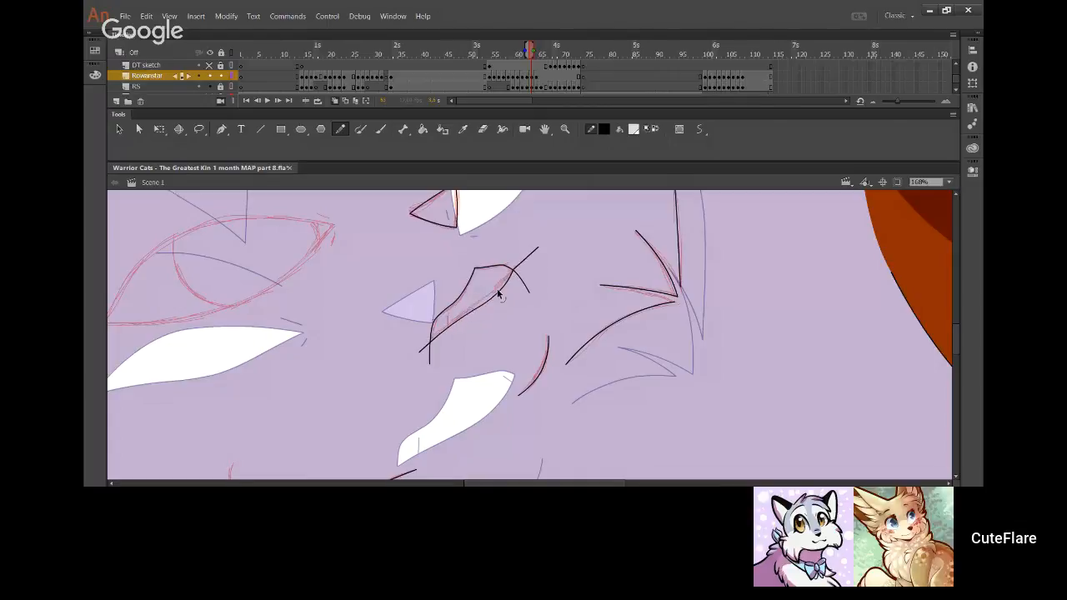
pyautogui.hotkey('ctrl', 'z')
pyautogui.moveTo(429, 342)
pyautogui.mouseDown()
pyautogui.moveTo(524, 254)
pyautogui.moveTo(525, 287)
pyautogui.mouseUp()
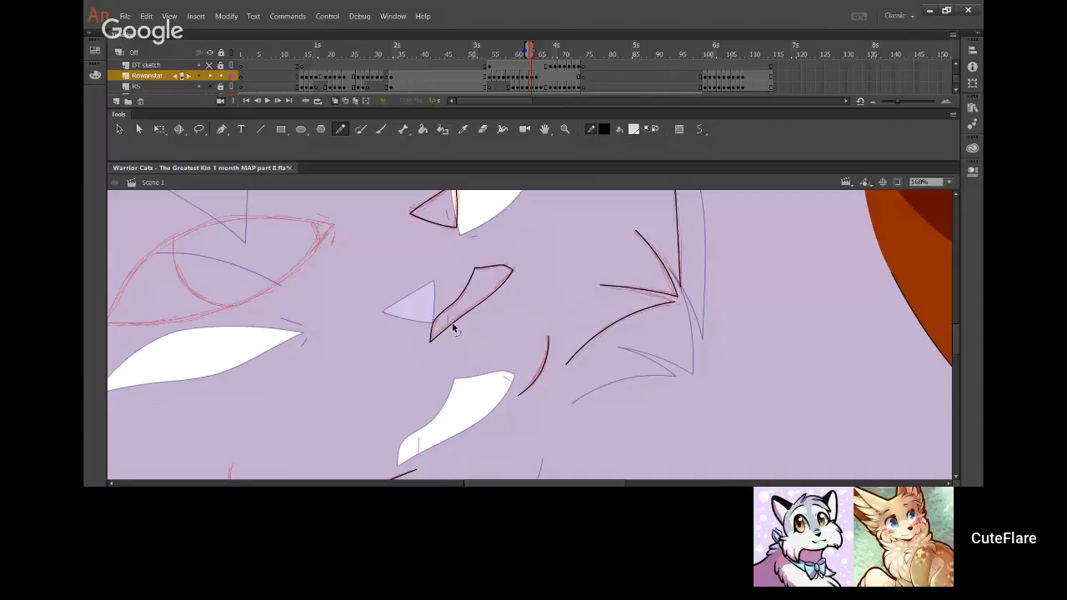
pyautogui.moveTo(447, 314)
pyautogui.mouseDown()
pyautogui.moveTo(448, 357)
pyautogui.moveTo(448, 327)
pyautogui.mouseUp()
pyautogui.hotkey('ctrl', 'z')
# Ink the two long curved body lines below the head and bend the outer one to fit the red sketch
pyautogui.moveTo(474, 271); pyautogui.dragTo(537, 217)
pyautogui.moveTo(423, 334); pyautogui.dragTo(575, 196)
pyautogui.moveTo(384, 321); pyautogui.dragTo(516, 219)
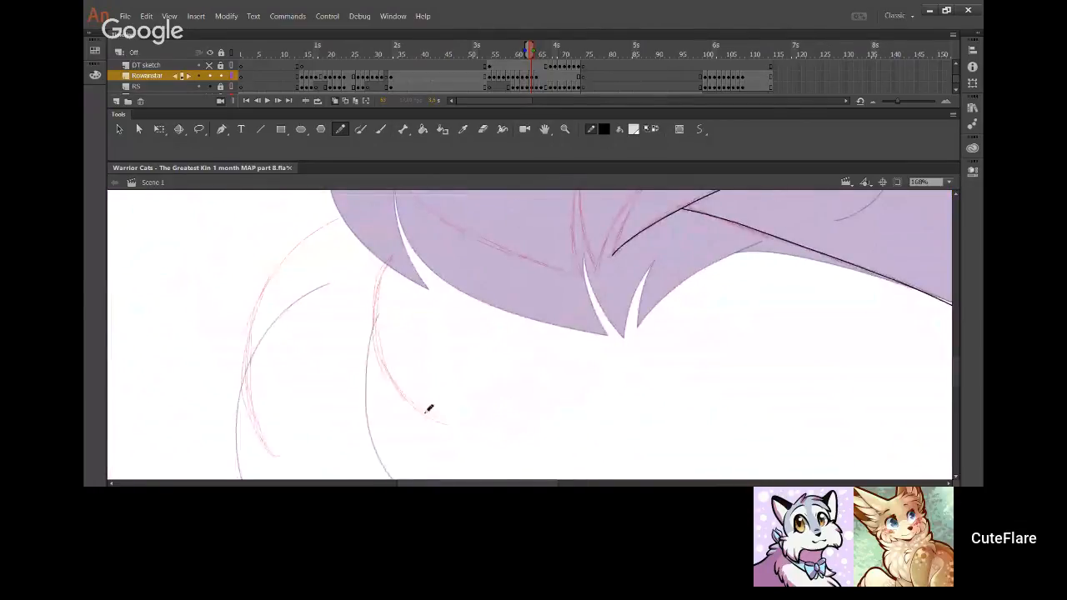
pyautogui.moveTo(446, 421)
pyautogui.mouseDown()
pyautogui.moveTo(413, 406)
pyautogui.moveTo(386, 364)
pyautogui.moveTo(378, 293)
pyautogui.moveTo(394, 254)
pyautogui.mouseUp()
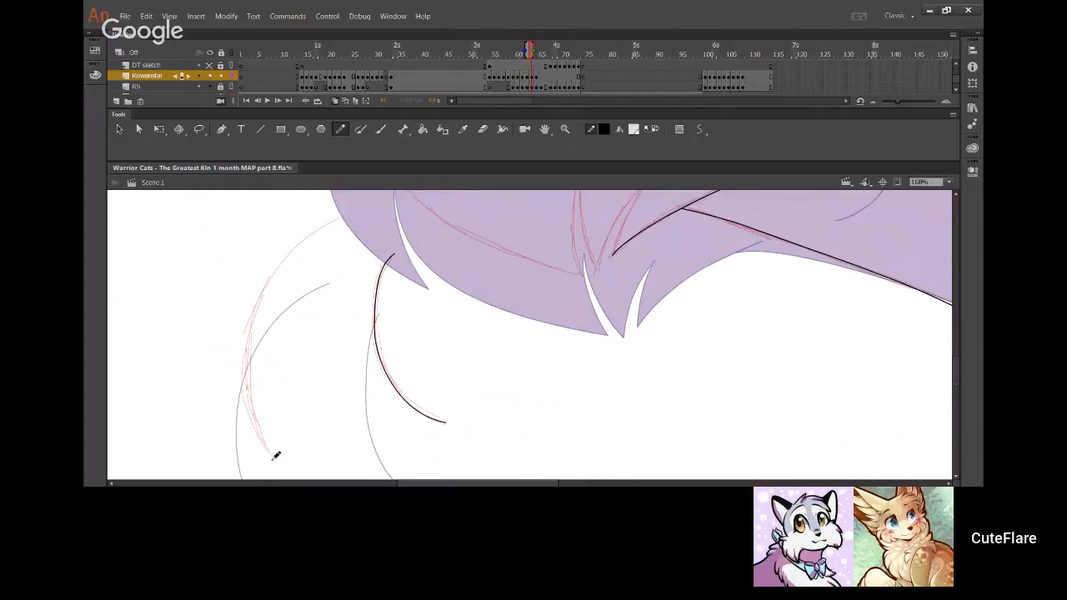
pyautogui.moveTo(275, 454)
pyautogui.mouseDown()
pyautogui.moveTo(259, 429)
pyautogui.moveTo(252, 316)
pyautogui.moveTo(301, 231)
pyautogui.moveTo(334, 219)
pyautogui.mouseUp()
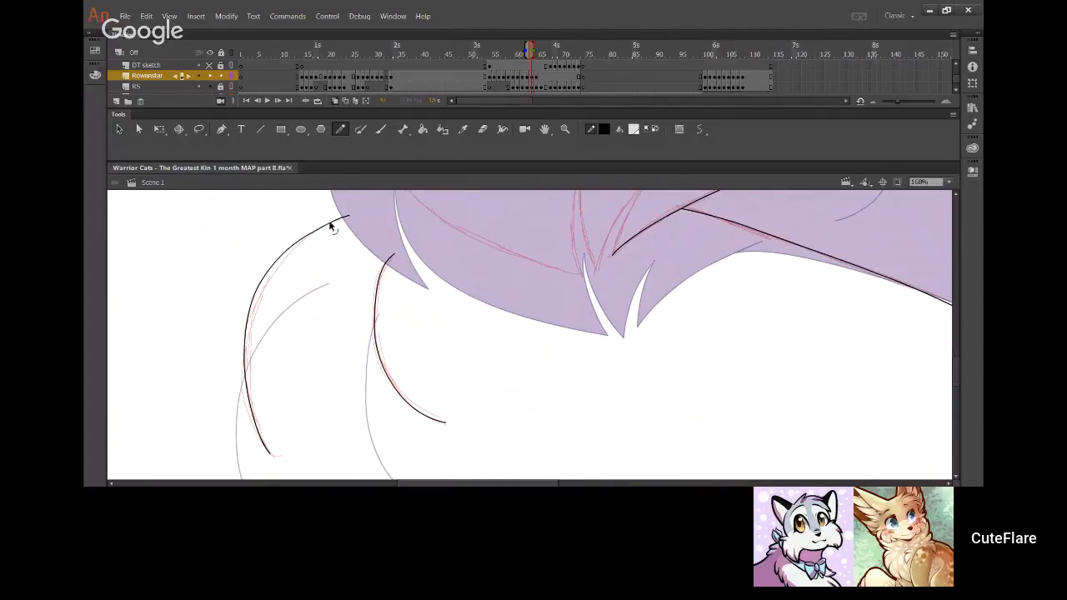
pyautogui.moveTo(252, 310); pyautogui.dragTo(260, 297)
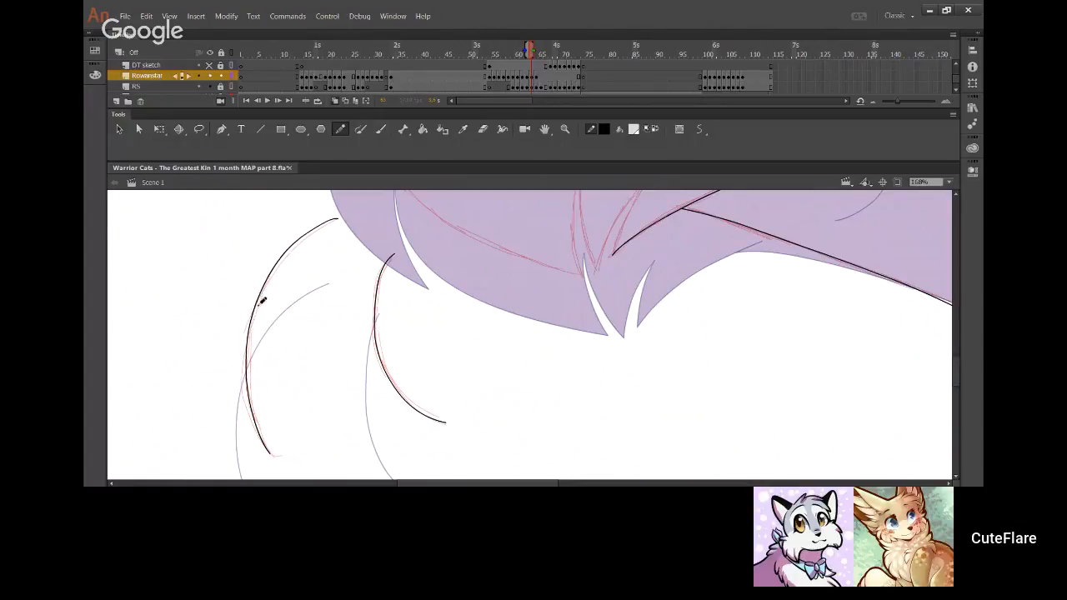
pyautogui.moveTo(284, 253); pyautogui.dragTo(280, 259)
pyautogui.moveTo(318, 228); pyautogui.dragTo(326, 221)
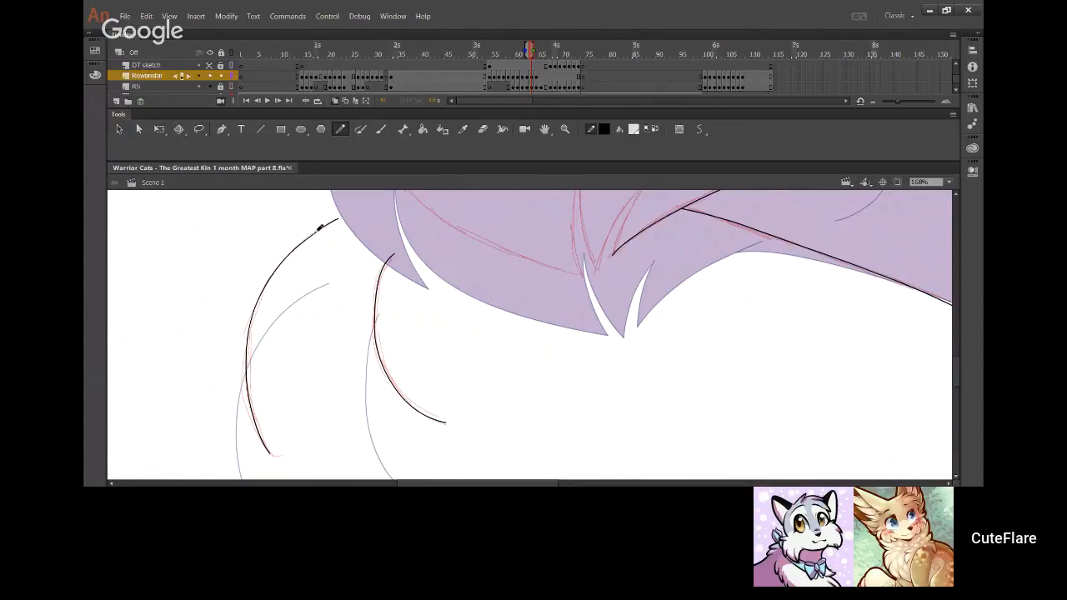
# Ink both edges of the pointed chin tuft and trim them so they meet in a sharp tip
pyautogui.moveTo(530, 296); pyautogui.dragTo(397, 421)
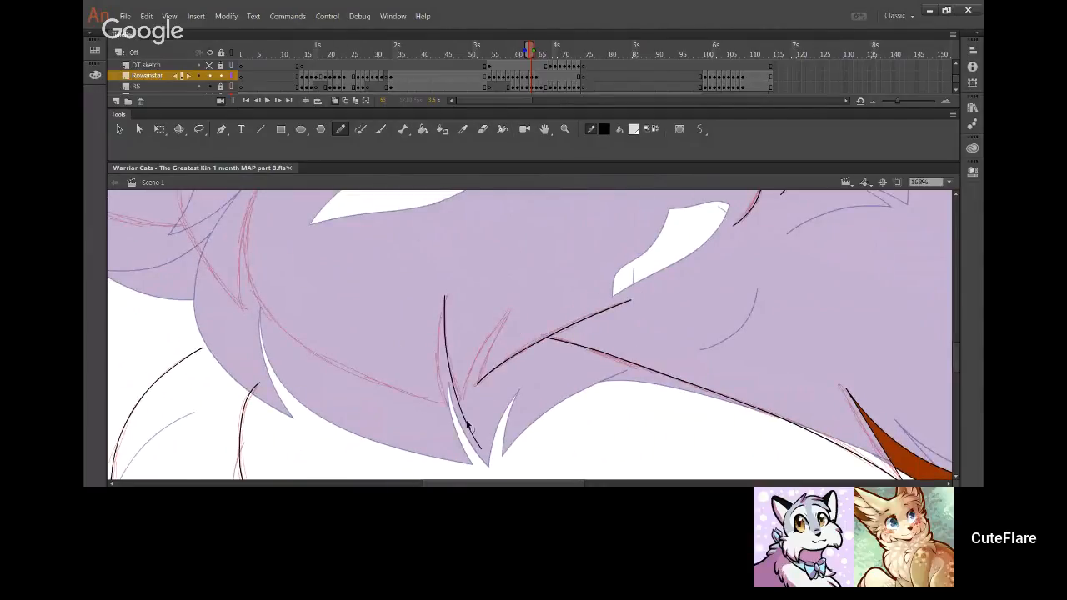
pyautogui.moveTo(467, 422); pyautogui.dragTo(498, 325)
pyautogui.hotkey('ctrl', 'z')
pyautogui.moveTo(451, 423)
pyautogui.mouseDown()
pyautogui.moveTo(510, 309)
pyautogui.moveTo(491, 331)
pyautogui.mouseUp()
pyautogui.moveTo(472, 384); pyautogui.dragTo(475, 380)
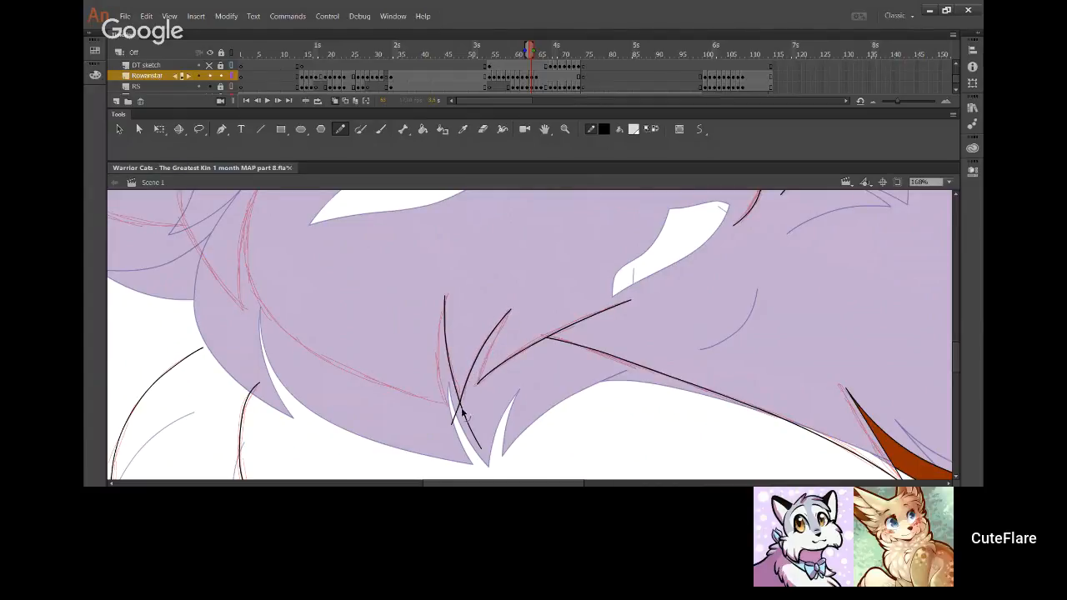
pyautogui.moveTo(465, 424); pyautogui.dragTo(459, 402)
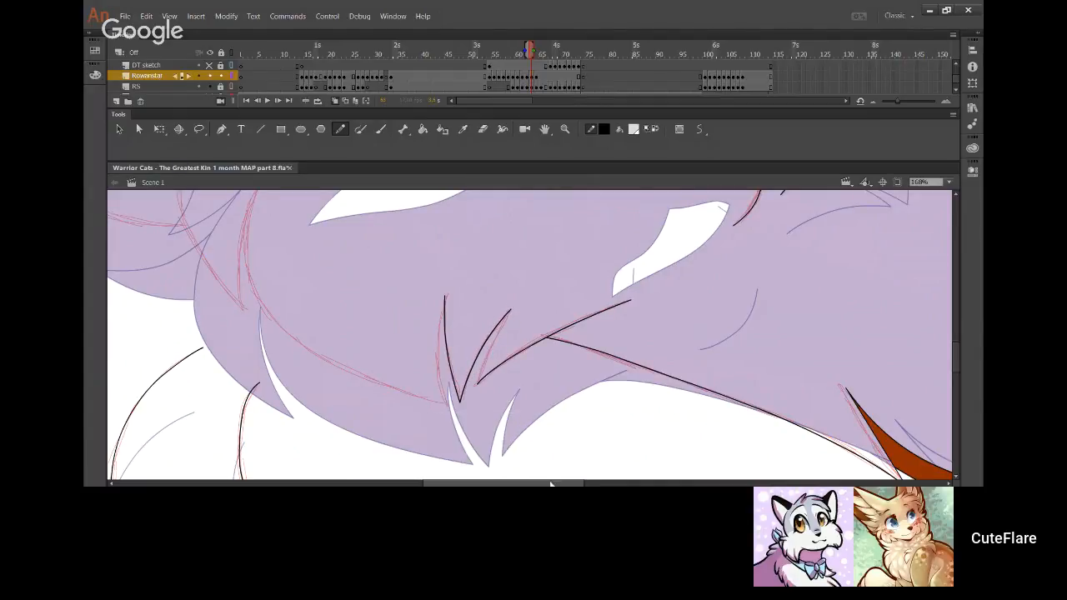
# Ink the long jaw line from the chin tuft up to the opposite cheek and smooth its curve along the sketch
pyautogui.moveTo(538, 439); pyautogui.dragTo(616, 476)
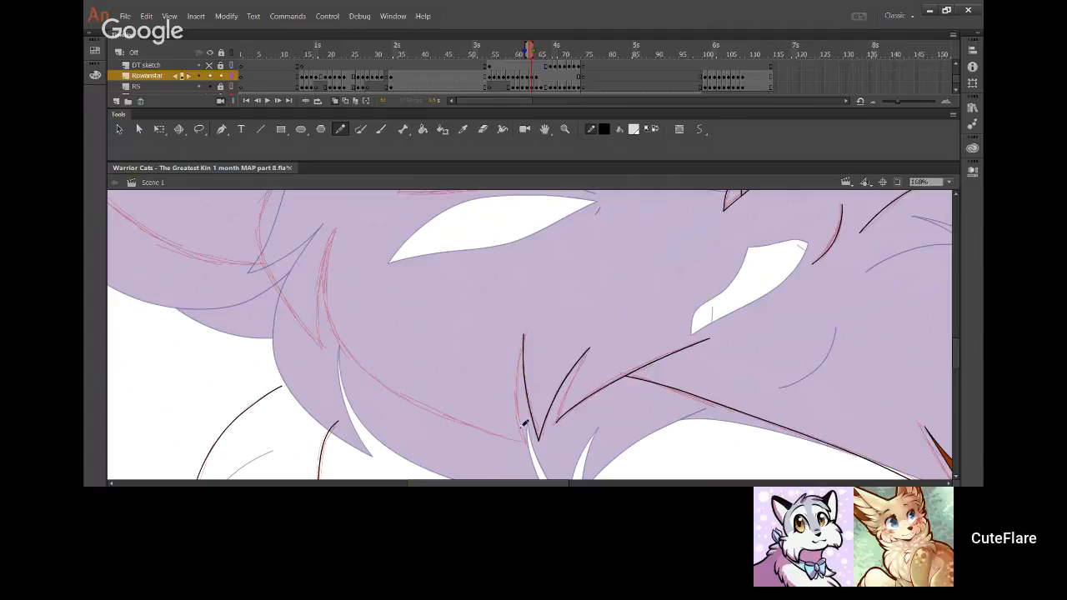
pyautogui.moveTo(523, 435); pyautogui.dragTo(450, 411)
pyautogui.hotkey('ctrl', 'z')
pyautogui.moveTo(530, 440)
pyautogui.mouseDown()
pyautogui.moveTo(431, 405)
pyautogui.moveTo(350, 344)
pyautogui.moveTo(328, 304)
pyautogui.moveTo(334, 229)
pyautogui.mouseUp()
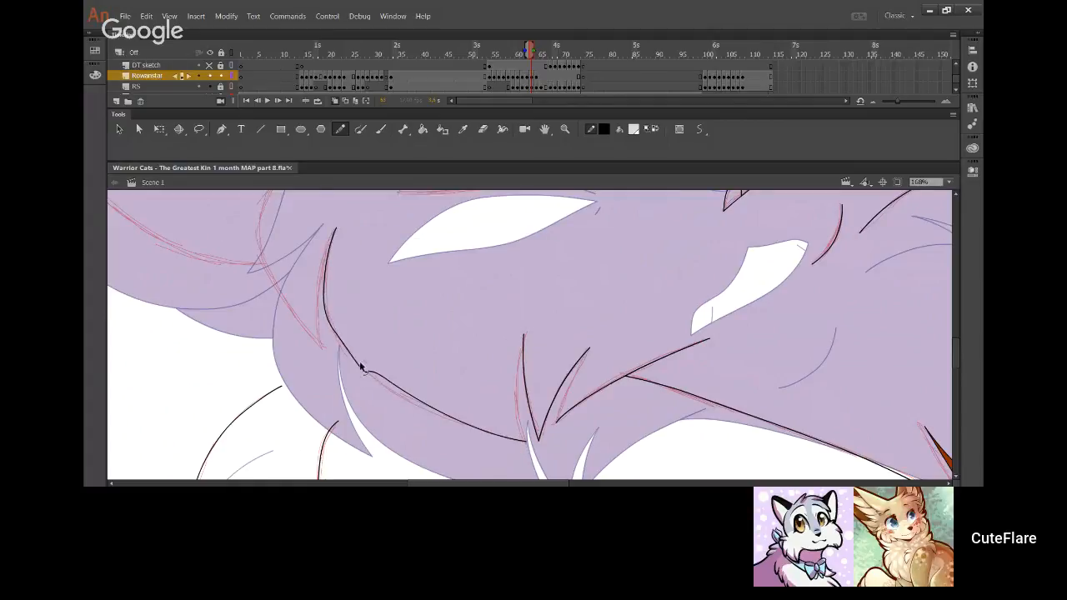
pyautogui.moveTo(361, 367); pyautogui.dragTo(528, 443)
pyautogui.moveTo(443, 408); pyautogui.dragTo(481, 439)
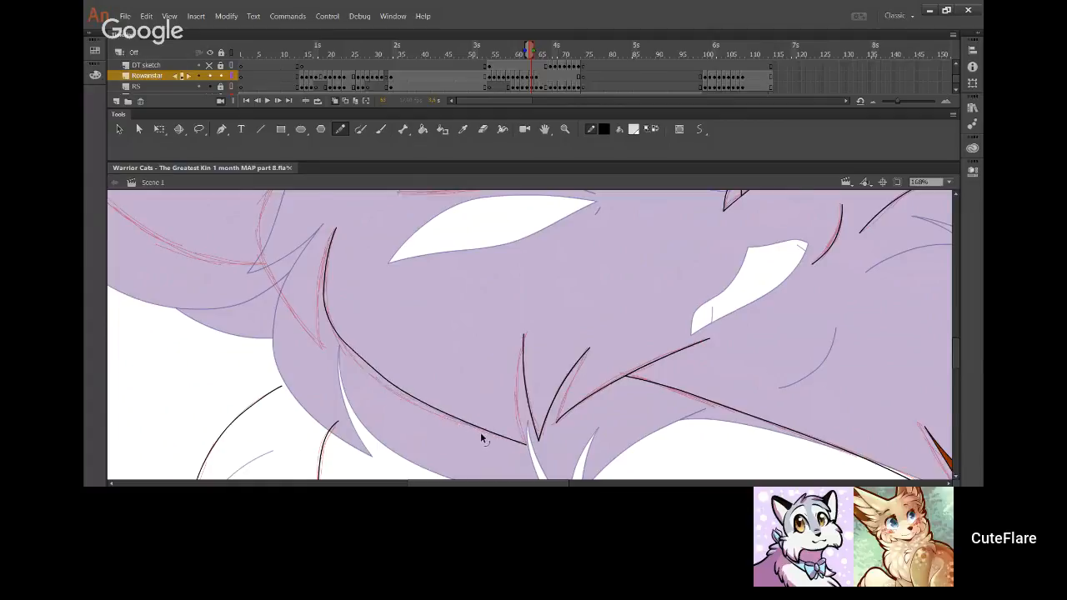
pyautogui.moveTo(367, 365); pyautogui.dragTo(371, 377)
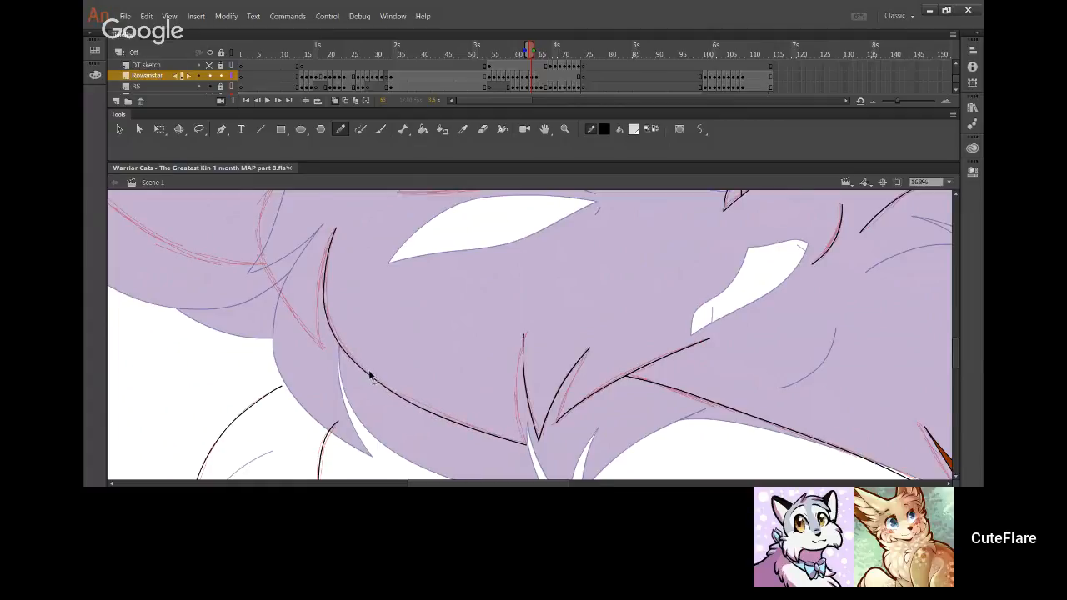
pyautogui.moveTo(461, 426); pyautogui.dragTo(466, 427)
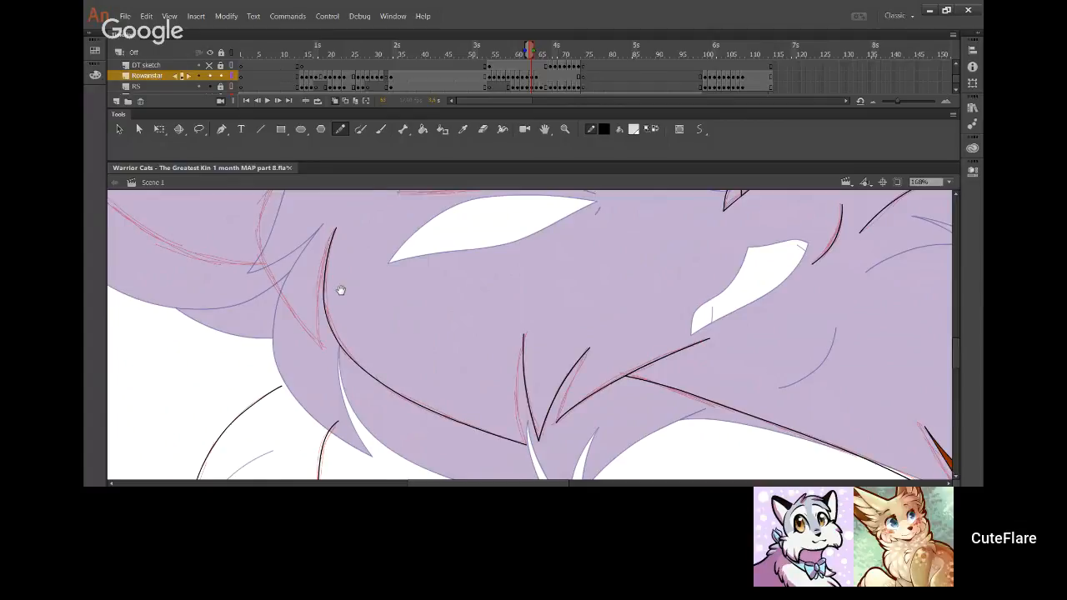
pyautogui.moveTo(341, 290); pyautogui.dragTo(390, 380)
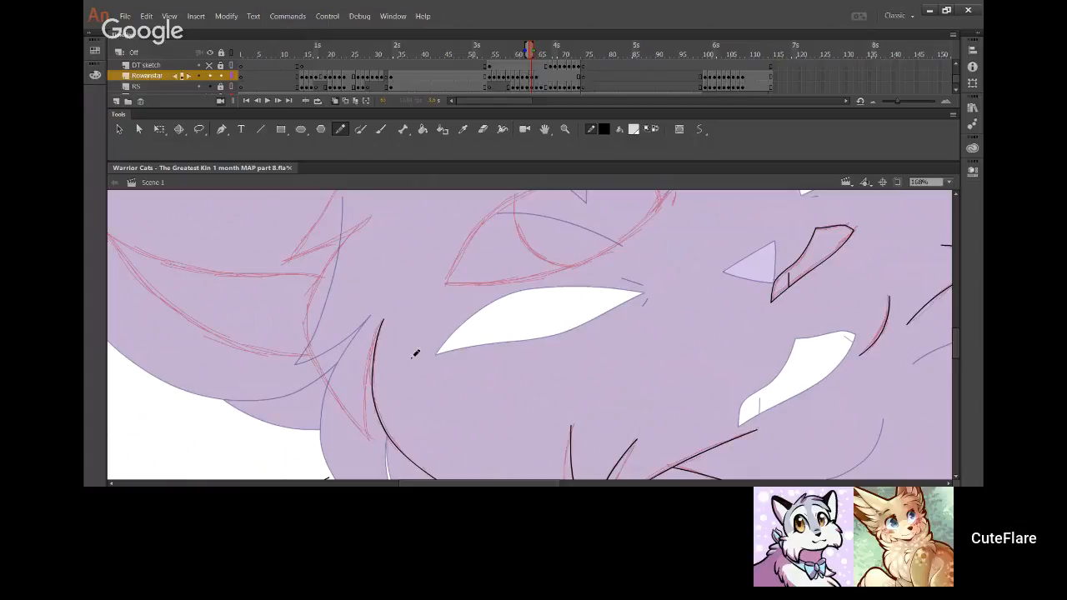
# Ink the angled cheek fur outline beside the jaw line and bend its curves to fit the red sketch
pyautogui.moveTo(370, 432); pyautogui.dragTo(305, 352)
pyautogui.hotkey('ctrl', 'z')
pyautogui.moveTo(369, 428); pyautogui.dragTo(315, 351)
pyautogui.hotkey('ctrl', 'z')
pyautogui.moveTo(369, 439)
pyautogui.mouseDown()
pyautogui.moveTo(305, 301)
pyautogui.moveTo(364, 221)
pyautogui.moveTo(307, 320)
pyautogui.moveTo(321, 271)
pyautogui.mouseUp()
pyautogui.hotkey('ctrl', 'z')
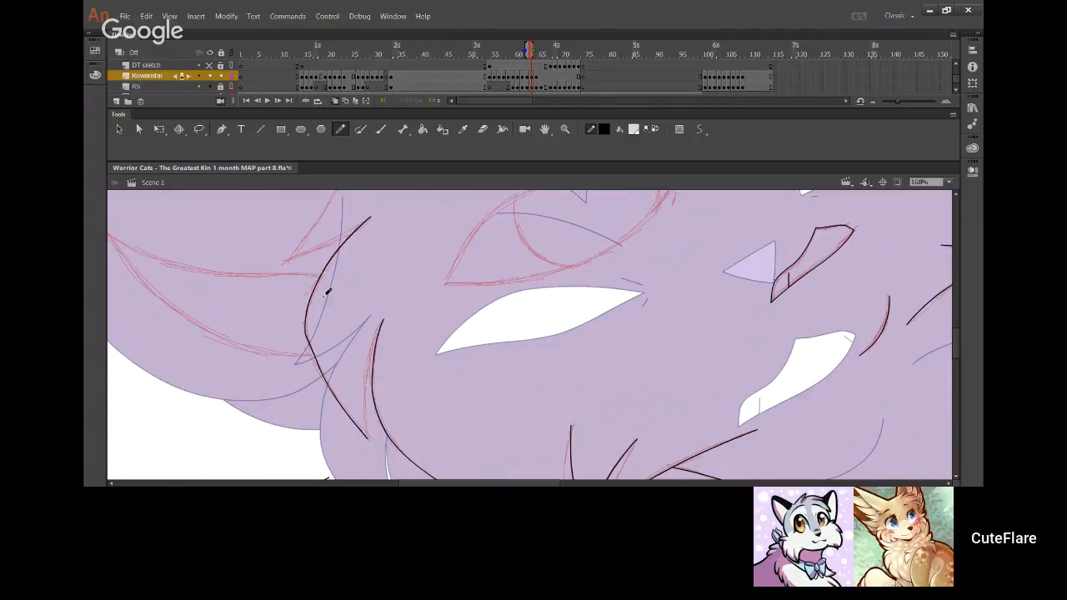
pyautogui.moveTo(305, 328); pyautogui.dragTo(306, 320)
pyautogui.moveTo(316, 360); pyautogui.dragTo(313, 358)
pyautogui.moveTo(338, 400); pyautogui.dragTo(340, 404)
# Ink the long curved fur line running from the cheek tuft's tip up towards the ear base
pyautogui.press('space')
pyautogui.moveTo(367, 292); pyautogui.dragTo(369, 409)
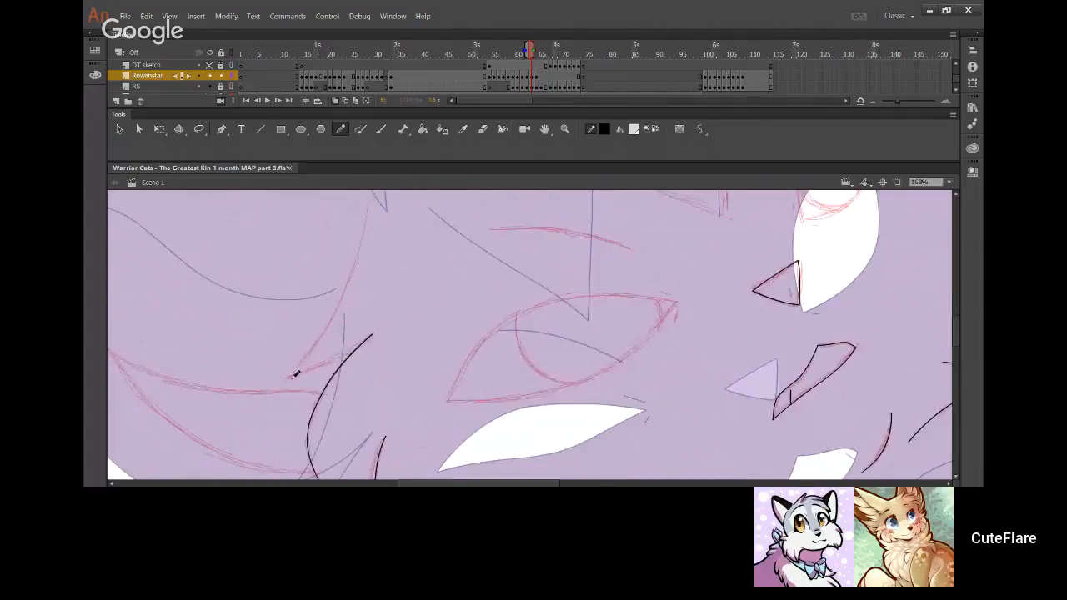
pyautogui.moveTo(291, 376)
pyautogui.mouseDown()
pyautogui.moveTo(364, 256)
pyautogui.moveTo(368, 203)
pyautogui.mouseUp()
pyautogui.press('v')
pyautogui.moveTo(322, 346); pyautogui.dragTo(291, 378)
pyautogui.click(325, 337)
pyautogui.press('Delete')
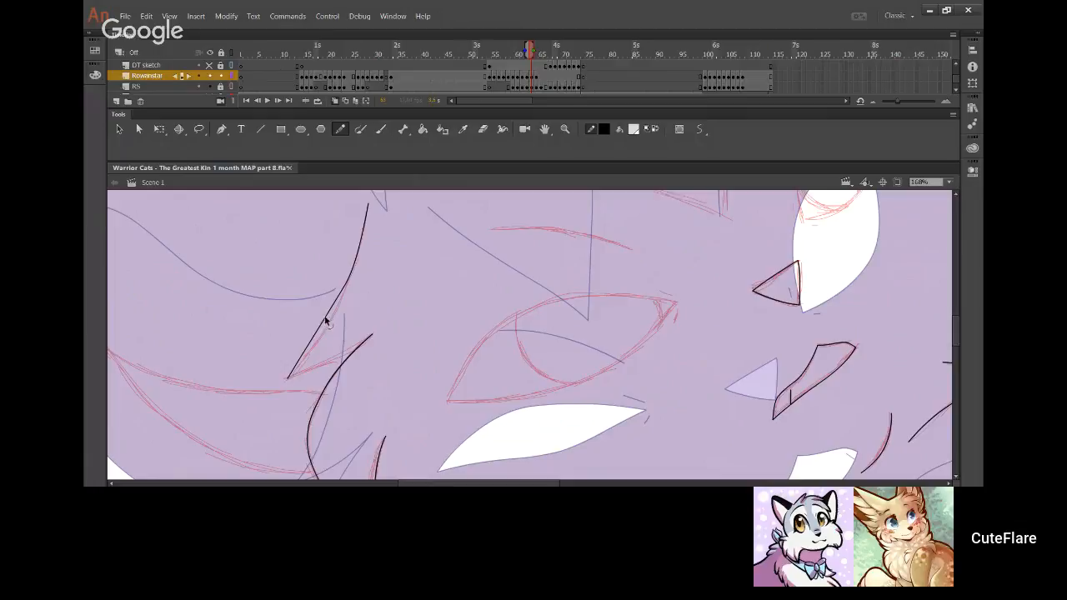
# Ink the long arched outer edge of the forehead tuft and bend its lower part to follow the sketch
pyautogui.scroll(3, 375, 336)
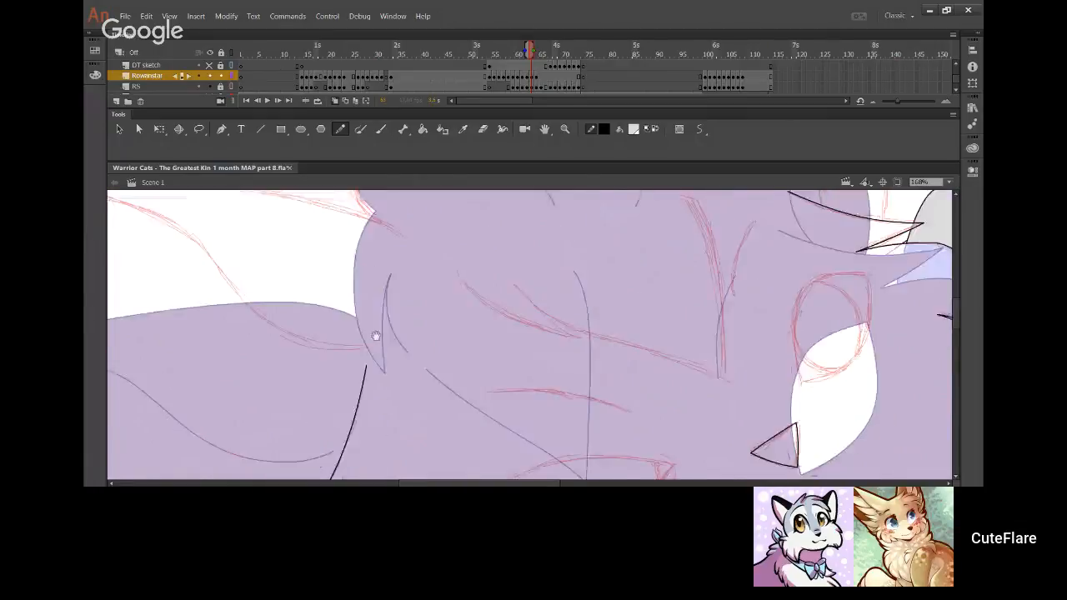
pyautogui.moveTo(376, 336); pyautogui.dragTo(626, 381)
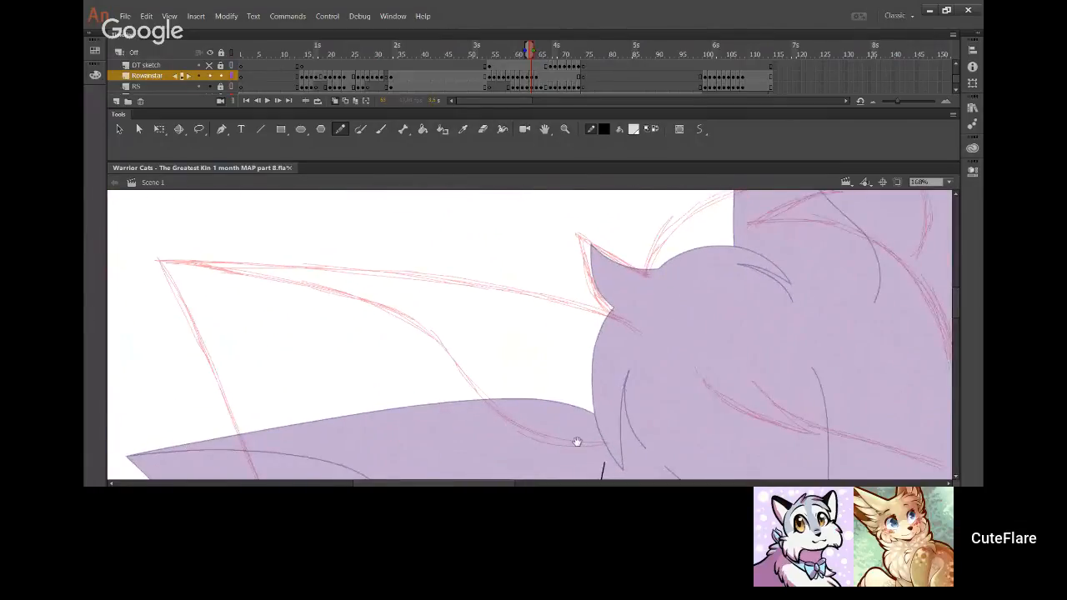
pyautogui.moveTo(577, 442); pyautogui.dragTo(512, 268)
pyautogui.moveTo(514, 414); pyautogui.dragTo(453, 272)
pyautogui.moveTo(603, 373); pyautogui.dragTo(376, 287)
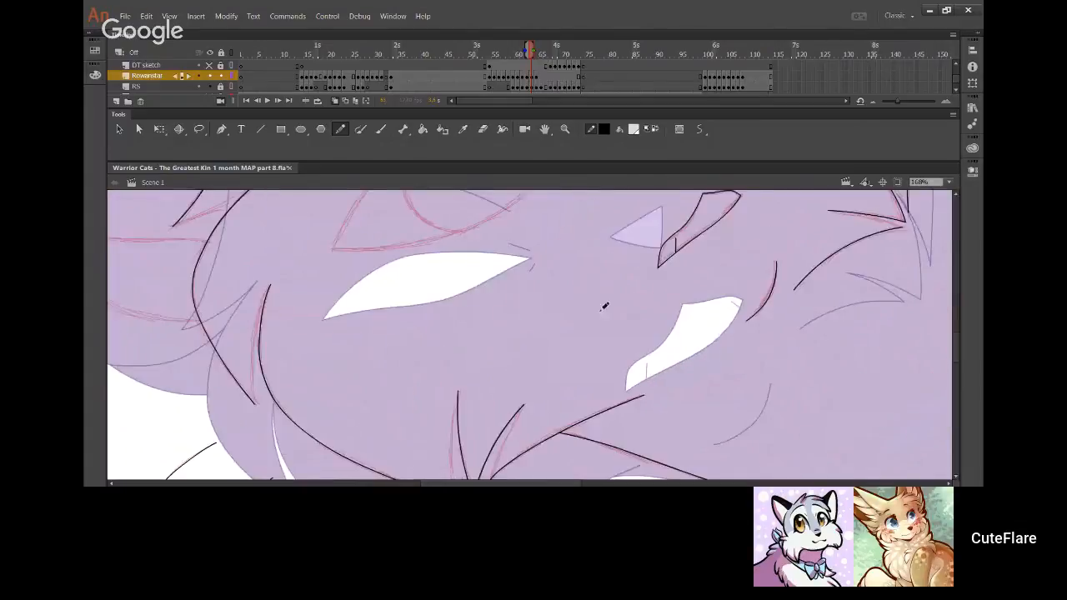
pyautogui.moveTo(605, 307); pyautogui.dragTo(395, 433)
pyautogui.moveTo(516, 324); pyautogui.dragTo(417, 358)
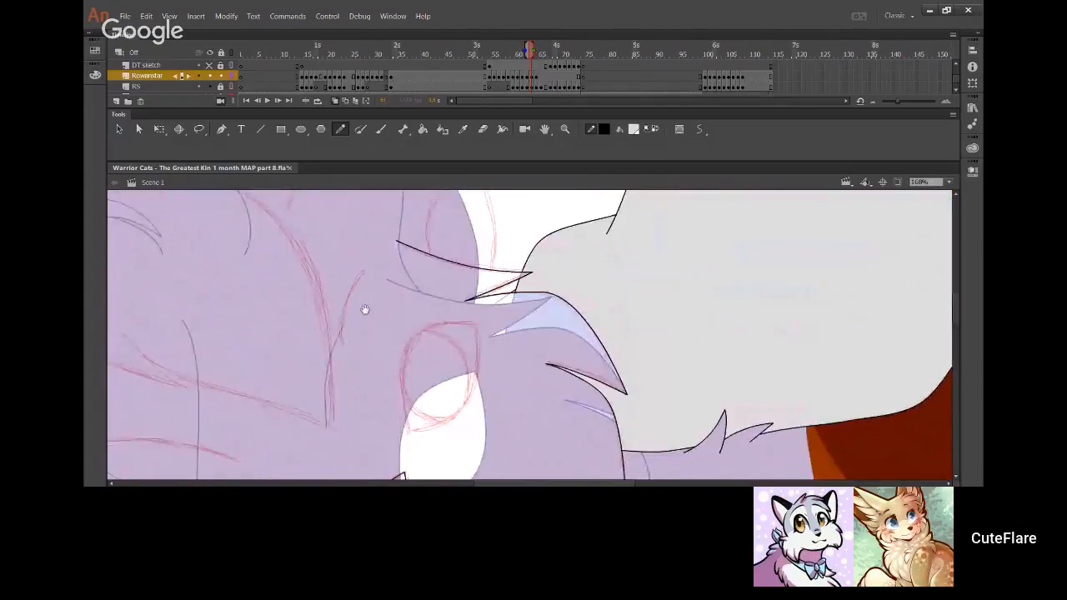
pyautogui.moveTo(365, 310); pyautogui.dragTo(453, 401)
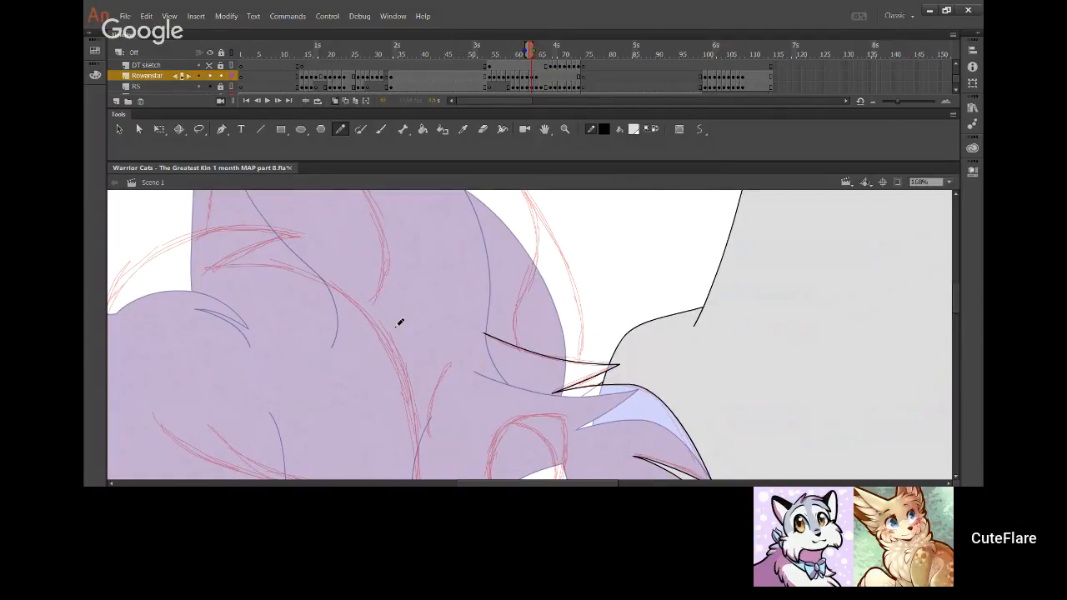
pyautogui.moveTo(286, 288); pyautogui.dragTo(398, 223)
pyautogui.moveTo(319, 203)
pyautogui.mouseDown()
pyautogui.moveTo(417, 210)
pyautogui.moveTo(518, 334)
pyautogui.moveTo(523, 481)
pyautogui.mouseUp()
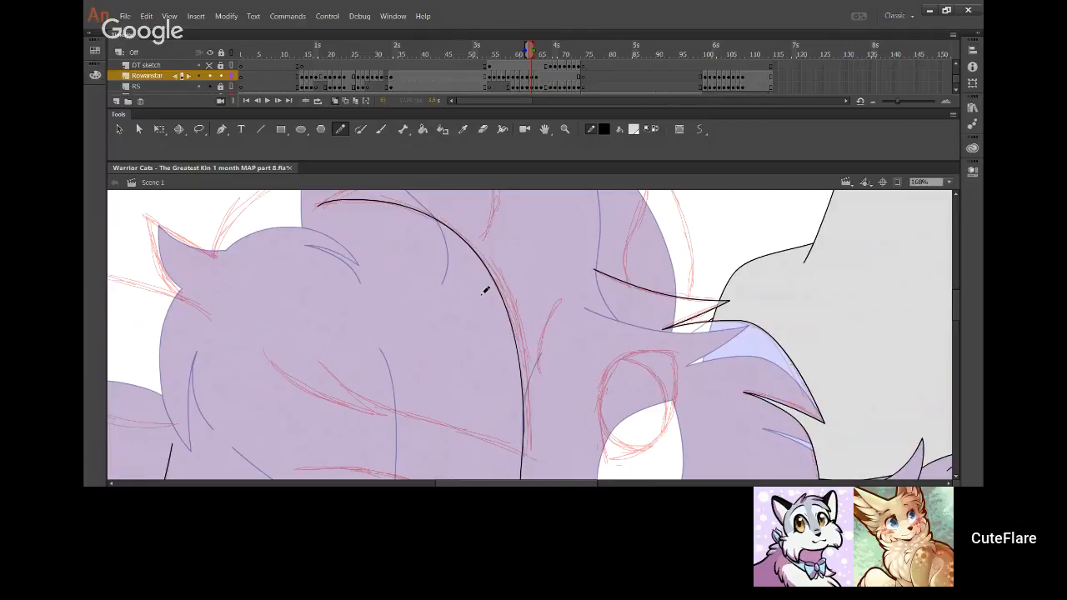
pyautogui.keyDown('ctrl'); pyautogui.click(527, 423); pyautogui.keyUp('ctrl')
pyautogui.moveTo(526, 423); pyautogui.dragTo(530, 424)
pyautogui.moveTo(326, 246); pyautogui.dragTo(351, 263)
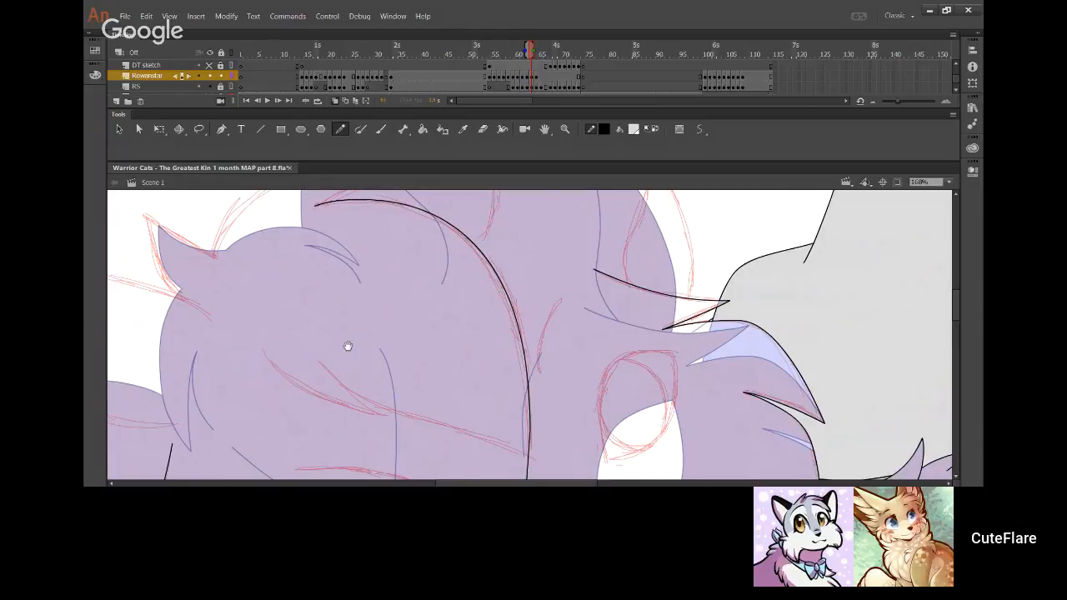
# Ink the lower edge of the forehead tuft and trim the overshoots so both edges meet in a sharp corner
pyautogui.moveTo(348, 346)
pyautogui.mouseDown()
pyautogui.moveTo(346, 299)
pyautogui.moveTo(550, 401)
pyautogui.mouseUp()
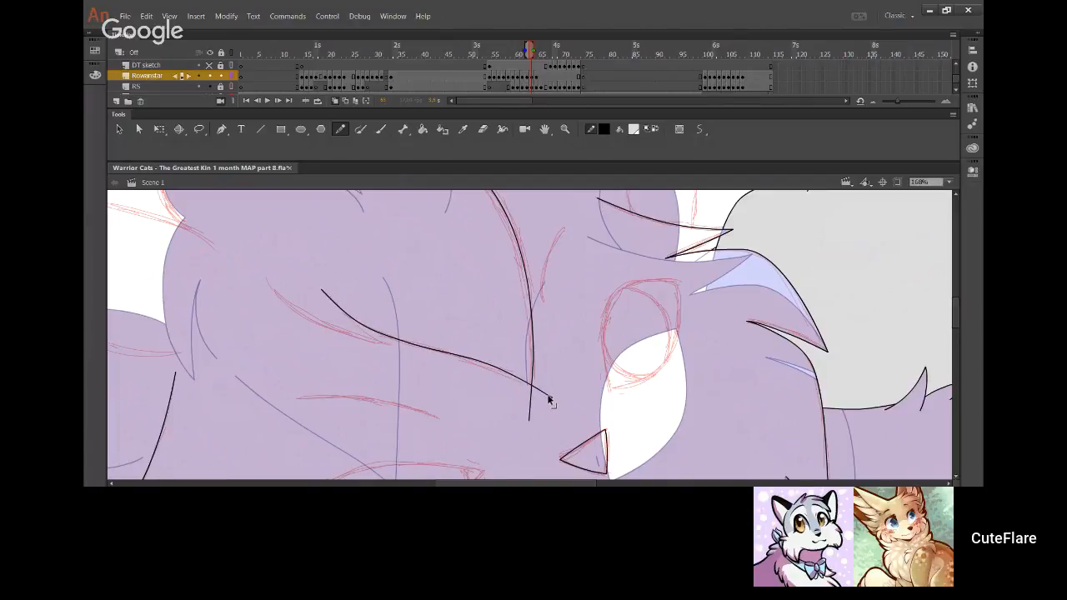
pyautogui.keyDown('ctrl'); pyautogui.click(545, 395); pyautogui.keyUp('ctrl')
pyautogui.press('Delete')
pyautogui.keyDown('ctrl'); pyautogui.click(530, 395); pyautogui.keyUp('ctrl')
pyautogui.press('Delete')
pyautogui.keyDown('ctrl'); pyautogui.click(480, 364); pyautogui.keyUp('ctrl')
pyautogui.press('Delete')
pyautogui.moveTo(482, 367); pyautogui.dragTo(531, 385)
# Ink the short curved fur line that runs alongside the start of the forehead tuft's lower edge
pyautogui.moveTo(379, 330); pyautogui.dragTo(492, 371)
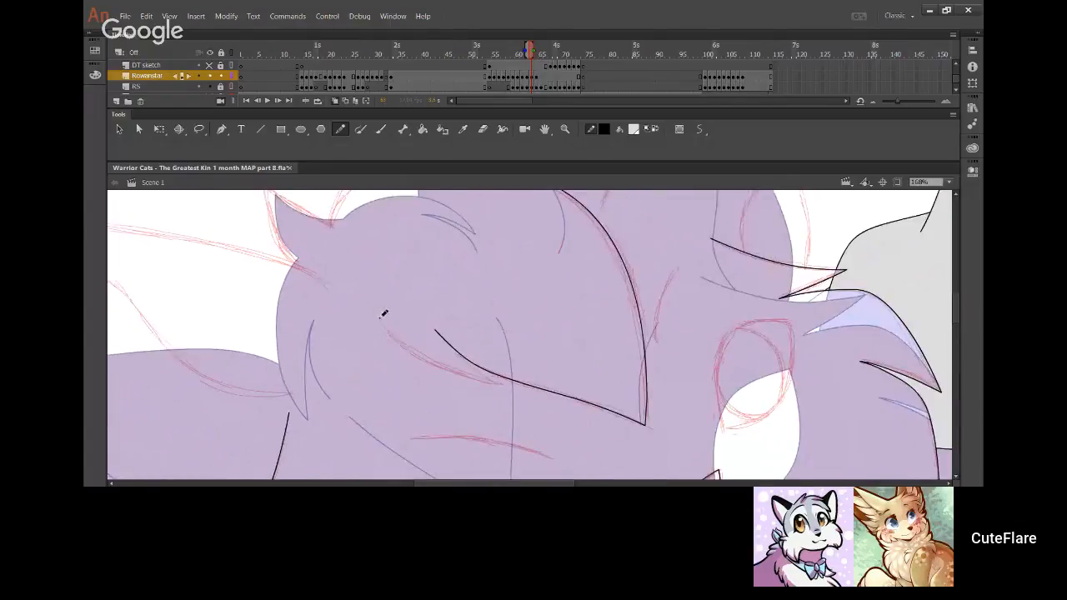
pyautogui.moveTo(383, 315)
pyautogui.mouseDown()
pyautogui.moveTo(453, 369)
pyautogui.moveTo(497, 386)
pyautogui.mouseUp()
pyautogui.moveTo(431, 361)
pyautogui.mouseDown()
pyautogui.moveTo(418, 356)
pyautogui.moveTo(548, 325)
pyautogui.moveTo(512, 376)
pyautogui.mouseUp()
# Ink the ear's S-shaped inner line from the head to the ear tip and smooth its bends along the sketch
pyautogui.moveTo(621, 421)
pyautogui.mouseDown()
pyautogui.moveTo(571, 413)
pyautogui.moveTo(506, 378)
pyautogui.moveTo(423, 284)
pyautogui.moveTo(134, 238)
pyautogui.mouseUp()
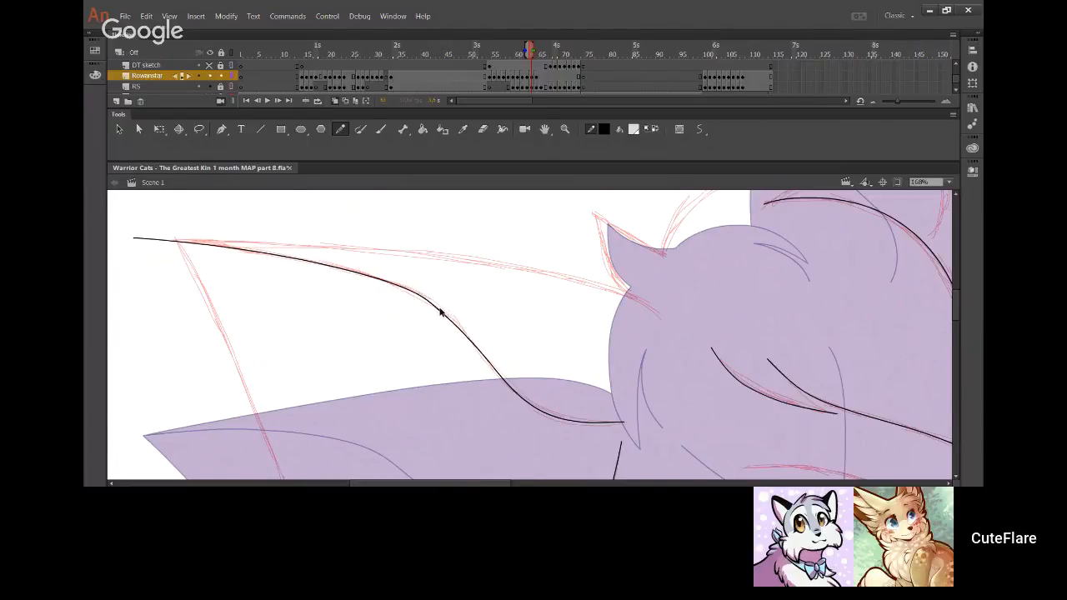
pyautogui.moveTo(441, 309)
pyautogui.mouseDown()
pyautogui.moveTo(458, 324)
pyautogui.moveTo(450, 309)
pyautogui.moveTo(388, 283)
pyautogui.mouseUp()
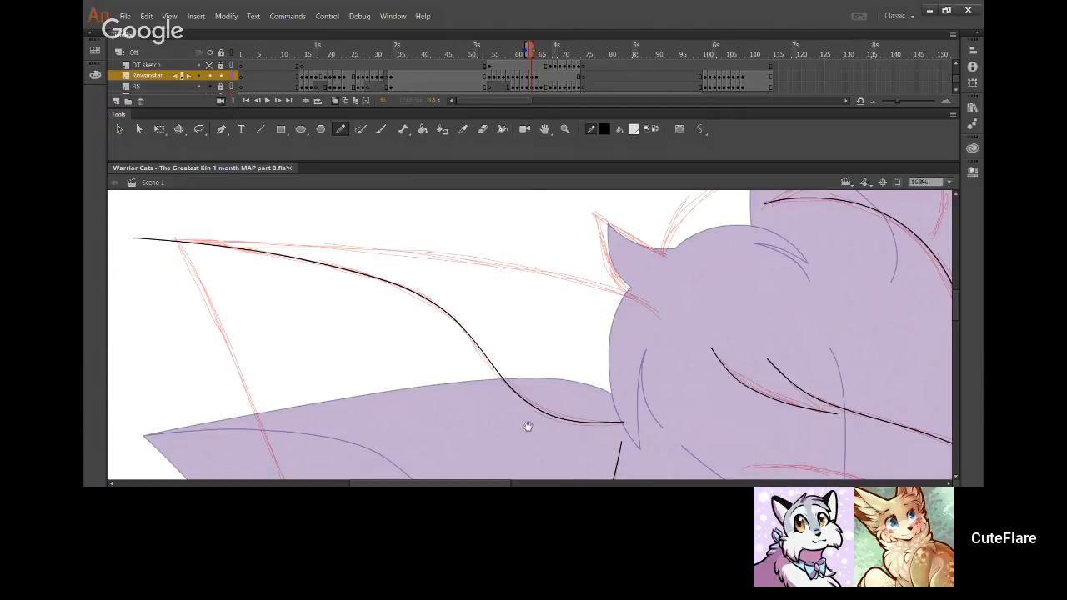
pyautogui.moveTo(526, 426); pyautogui.dragTo(521, 302)
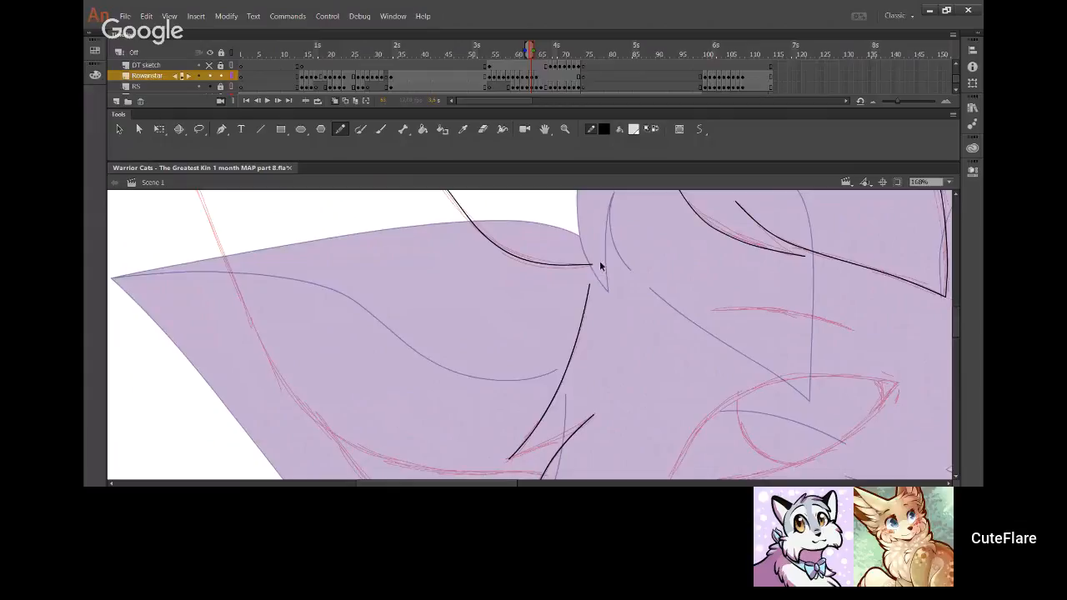
pyautogui.moveTo(595, 264); pyautogui.dragTo(586, 266)
# Ink the ear's long lower edge sweeping round to the cheek fur outline and refine its curve
pyautogui.moveTo(419, 351); pyautogui.dragTo(458, 255)
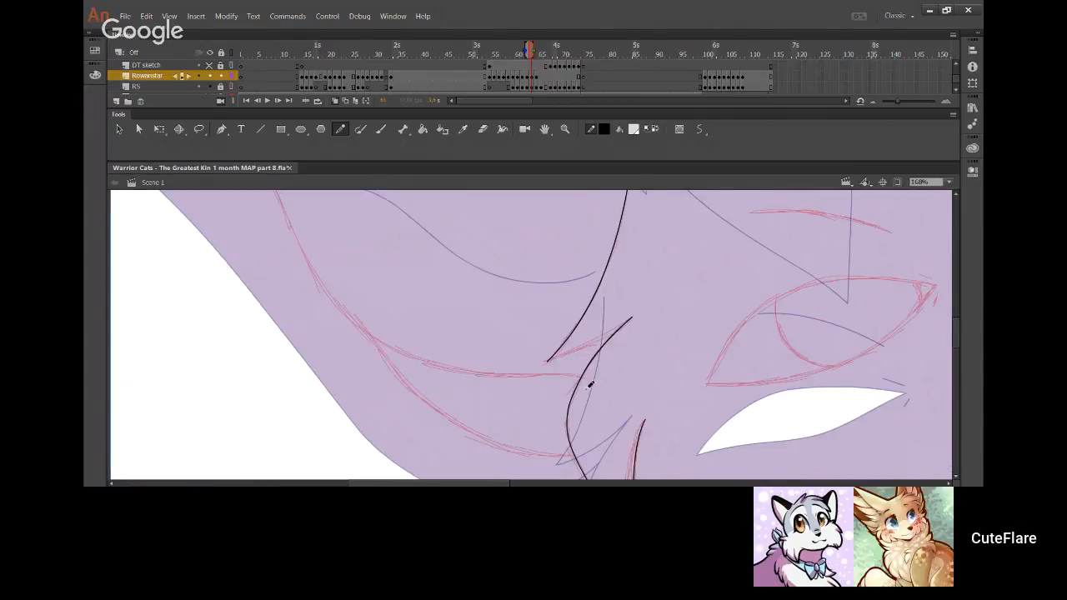
pyautogui.moveTo(600, 381)
pyautogui.mouseDown()
pyautogui.moveTo(492, 371)
pyautogui.moveTo(396, 341)
pyautogui.moveTo(332, 291)
pyautogui.moveTo(281, 199)
pyautogui.moveTo(312, 277)
pyautogui.moveTo(419, 351)
pyautogui.mouseUp()
pyautogui.hotkey('ctrl', 'z')
pyautogui.hotkey('ctrl', 'z')
pyautogui.moveTo(323, 232); pyautogui.dragTo(512, 444)
pyautogui.moveTo(380, 200)
pyautogui.mouseDown()
pyautogui.moveTo(421, 295)
pyautogui.moveTo(494, 311)
pyautogui.moveTo(484, 276)
pyautogui.moveTo(398, 221)
pyautogui.moveTo(436, 309)
pyautogui.mouseUp()
pyautogui.hotkey('ctrl', 'z')
pyautogui.hotkey('ctrl', 'z')
pyautogui.moveTo(388, 196)
pyautogui.mouseDown()
pyautogui.moveTo(478, 396)
pyautogui.moveTo(547, 451)
pyautogui.moveTo(631, 473)
pyautogui.moveTo(707, 476)
pyautogui.moveTo(653, 394)
pyautogui.moveTo(699, 402)
pyautogui.moveTo(654, 394)
pyautogui.mouseUp()
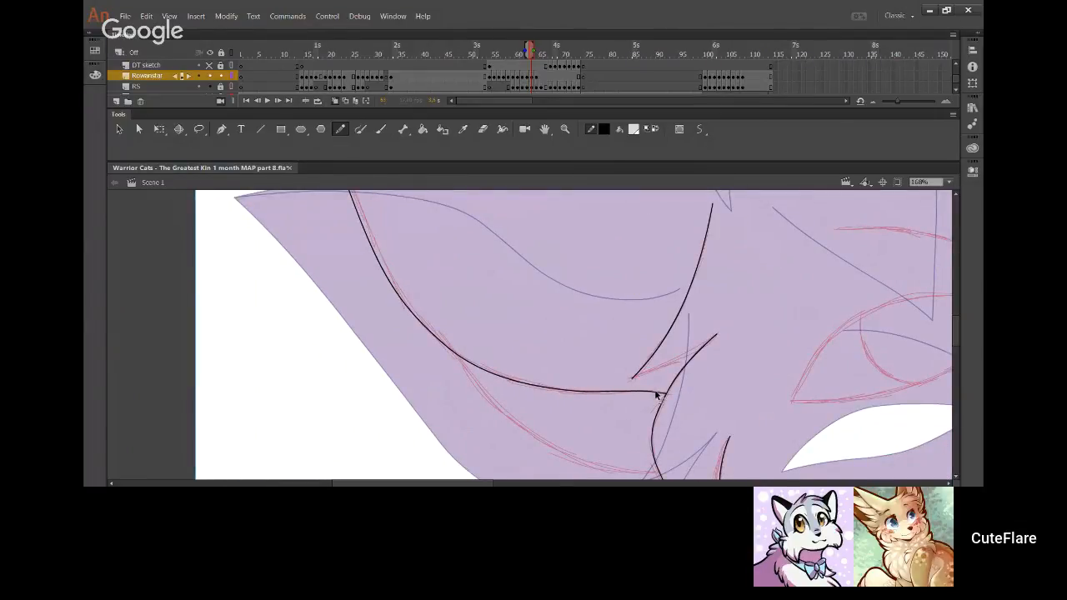
pyautogui.moveTo(581, 393); pyautogui.dragTo(582, 389)
# Join the upper end of the ear's lower edge to the ear tip and bend it onto the sketch
pyautogui.moveTo(458, 281); pyautogui.dragTo(504, 399)
pyautogui.moveTo(406, 350); pyautogui.dragTo(408, 333)
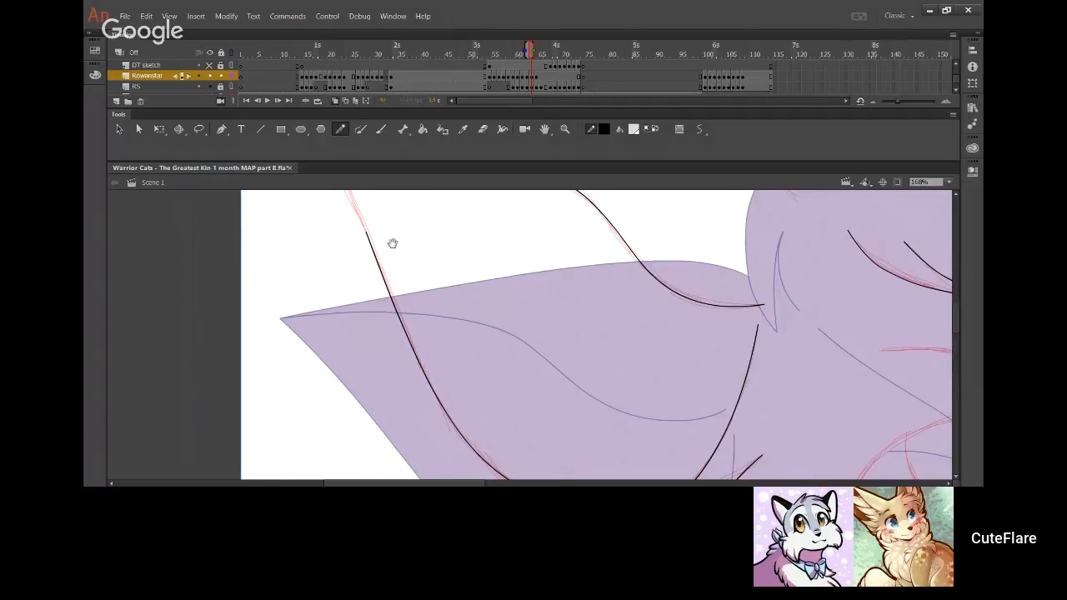
pyautogui.moveTo(392, 241); pyautogui.dragTo(393, 376)
pyautogui.moveTo(348, 265)
pyautogui.mouseDown()
pyautogui.moveTo(326, 231)
pyautogui.moveTo(333, 263)
pyautogui.mouseUp()
pyautogui.moveTo(371, 352); pyautogui.dragTo(367, 328)
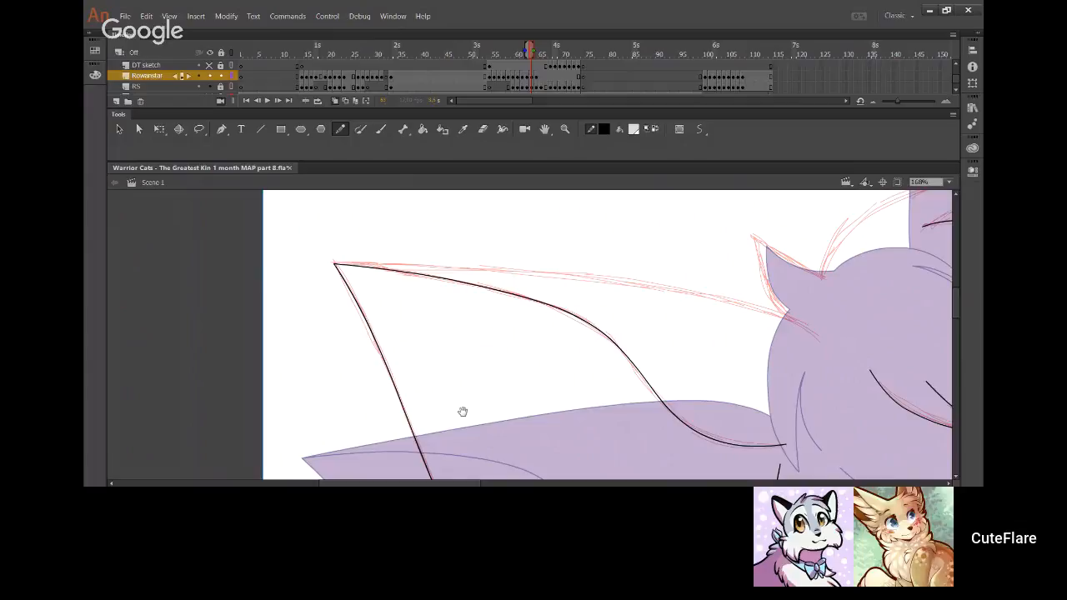
# Ink the second curve below the ear's lower edge, joining both ends to the existing lines to close the strip
pyautogui.moveTo(463, 411); pyautogui.dragTo(383, 210)
pyautogui.moveTo(512, 414); pyautogui.dragTo(381, 298)
pyautogui.moveTo(306, 276)
pyautogui.mouseDown()
pyautogui.moveTo(351, 344)
pyautogui.moveTo(442, 406)
pyautogui.moveTo(524, 413)
pyautogui.moveTo(562, 392)
pyautogui.mouseUp()
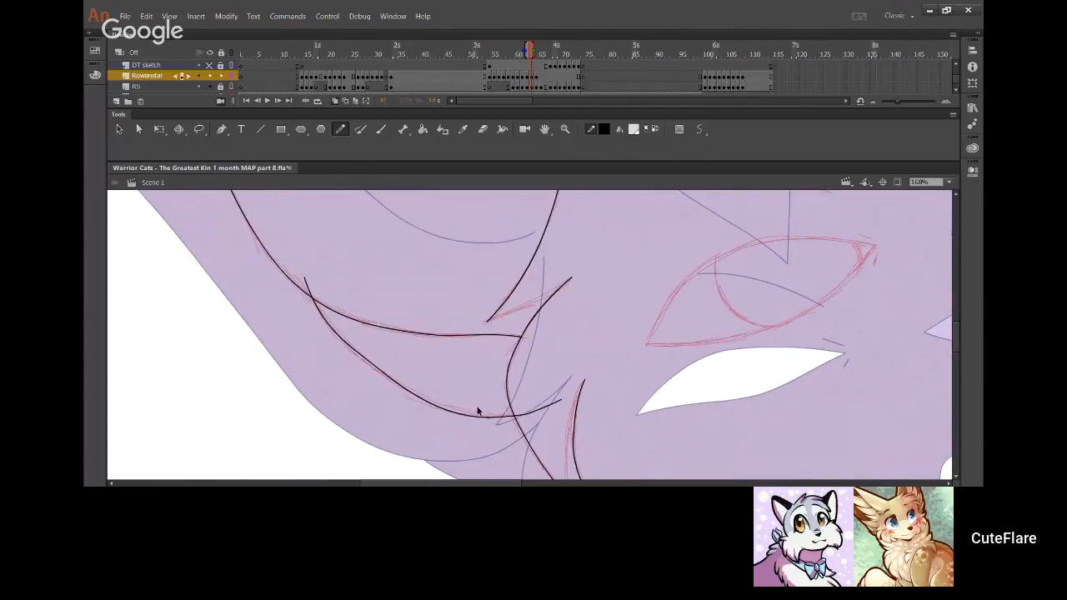
pyautogui.hotkey('ctrl', 'z')
pyautogui.moveTo(301, 278)
pyautogui.mouseDown()
pyautogui.moveTo(469, 435)
pyautogui.moveTo(542, 411)
pyautogui.mouseUp()
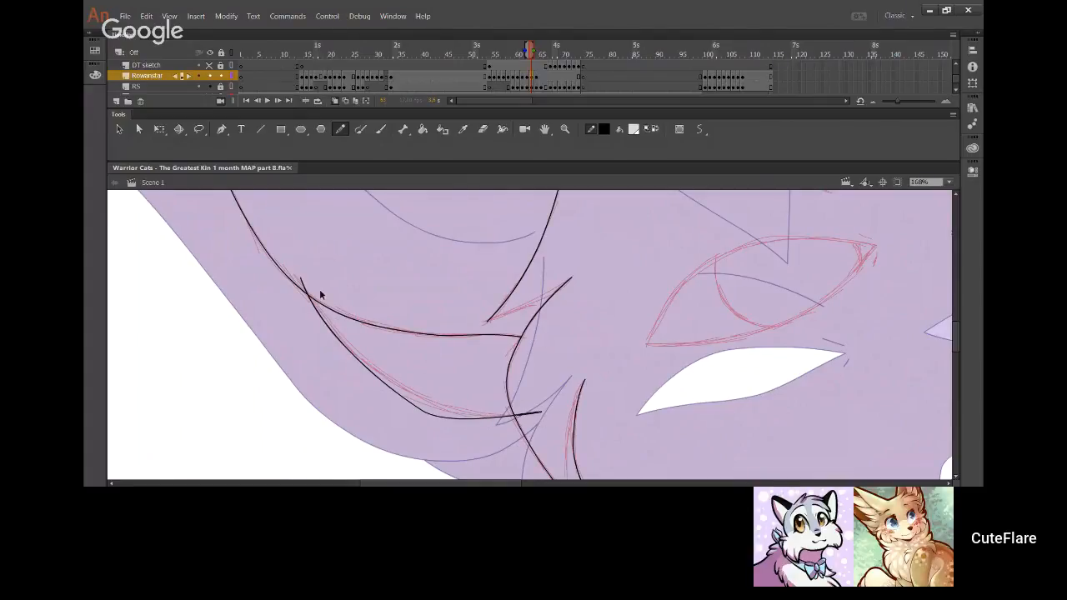
pyautogui.hotkey('ctrl', 'z')
pyautogui.moveTo(305, 281)
pyautogui.mouseDown()
pyautogui.moveTo(448, 424)
pyautogui.moveTo(461, 416)
pyautogui.moveTo(460, 405)
pyautogui.moveTo(447, 410)
pyautogui.mouseUp()
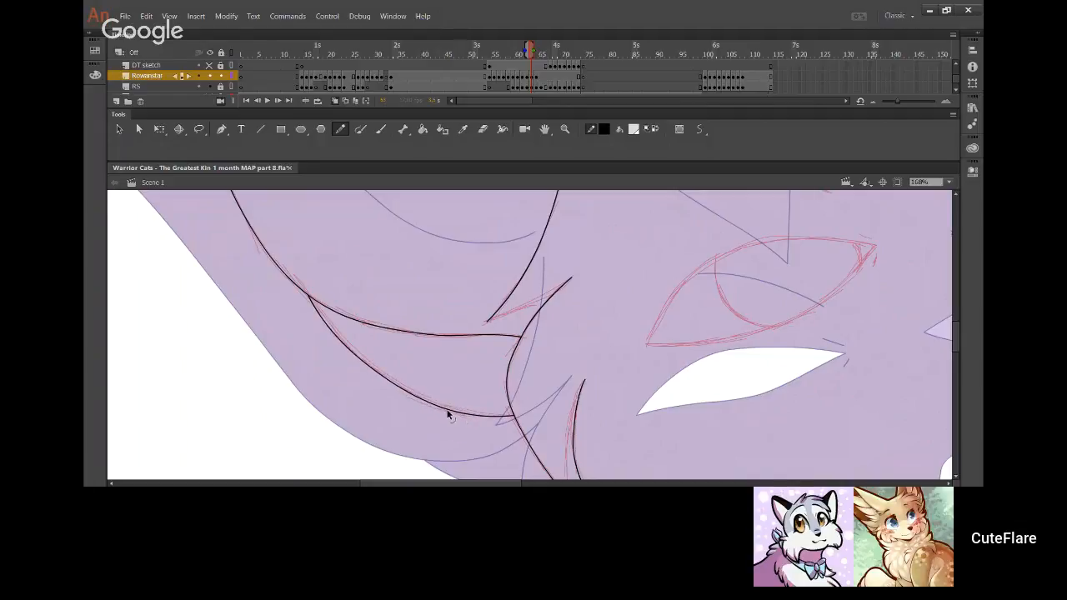
pyautogui.moveTo(369, 368); pyautogui.dragTo(362, 357)
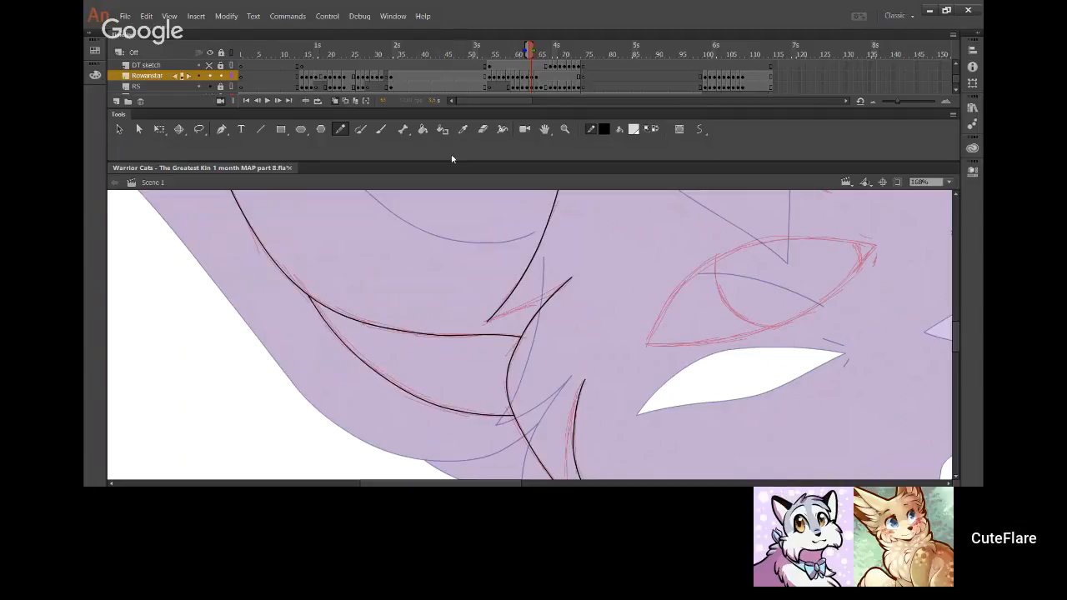
# Sample the orange from the body colouring and fill the closed strip below the ear with it
pyautogui.click(422, 131)
pyautogui.moveTo(488, 370)
pyautogui.mouseDown()
pyautogui.moveTo(405, 422)
pyautogui.moveTo(465, 402)
pyautogui.moveTo(459, 235)
pyautogui.mouseUp()
pyautogui.click(777, 360)
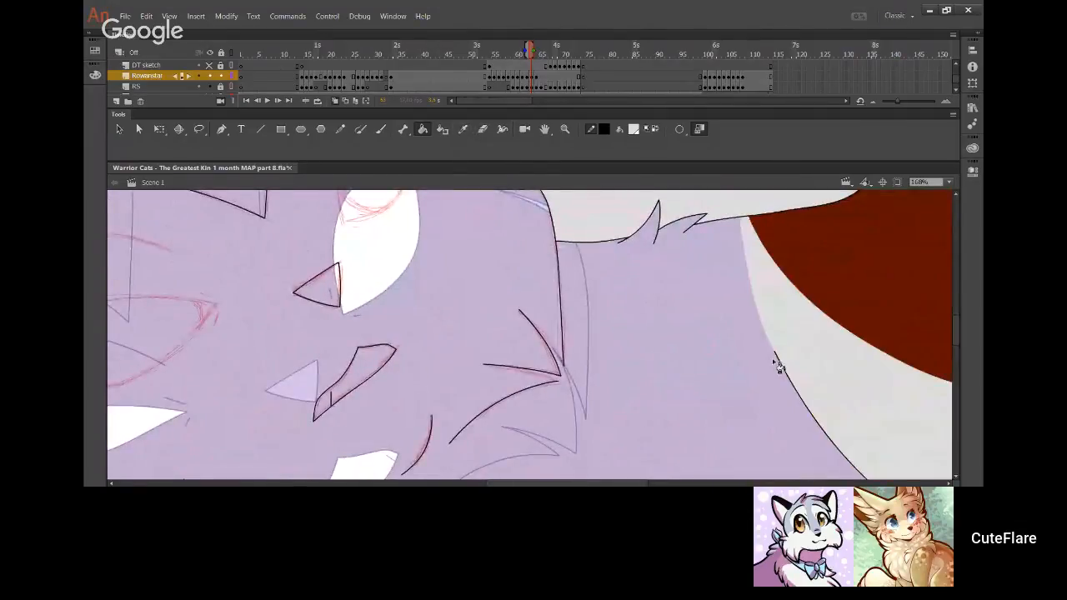
pyautogui.click(464, 131)
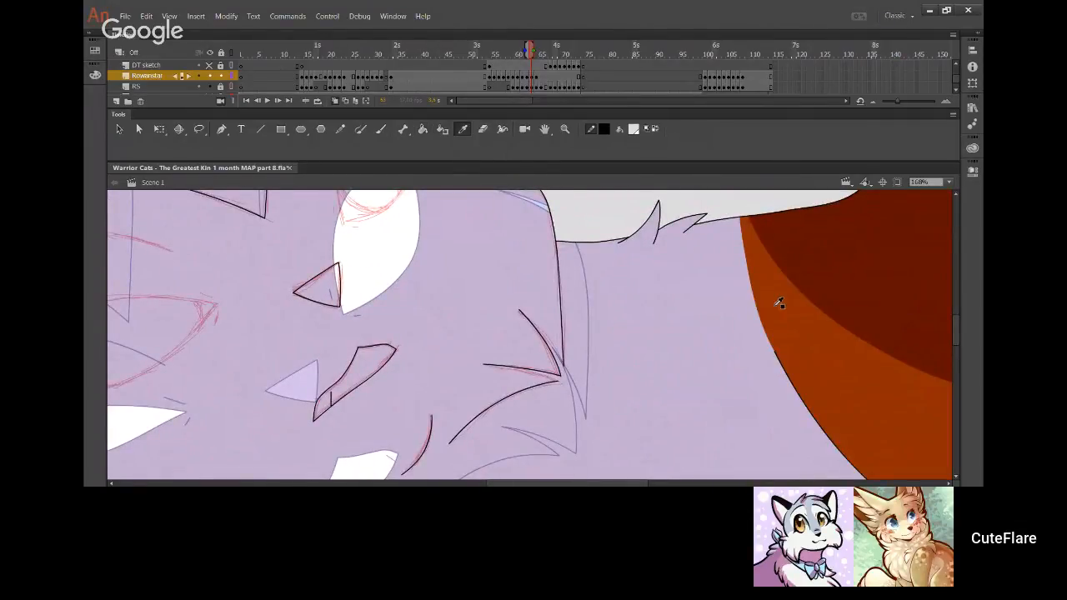
pyautogui.click(778, 302)
pyautogui.moveTo(779, 302)
pyautogui.mouseDown()
pyautogui.moveTo(370, 262)
pyautogui.moveTo(593, 364)
pyautogui.moveTo(395, 347)
pyautogui.mouseUp()
pyautogui.click(395, 348)
# Ink the ear's upper edge from the tip to the head and snap its end to the tip with the RS sketch layer temporarily hidden
pyautogui.moveTo(459, 267); pyautogui.dragTo(692, 308)
pyautogui.click(340, 129)
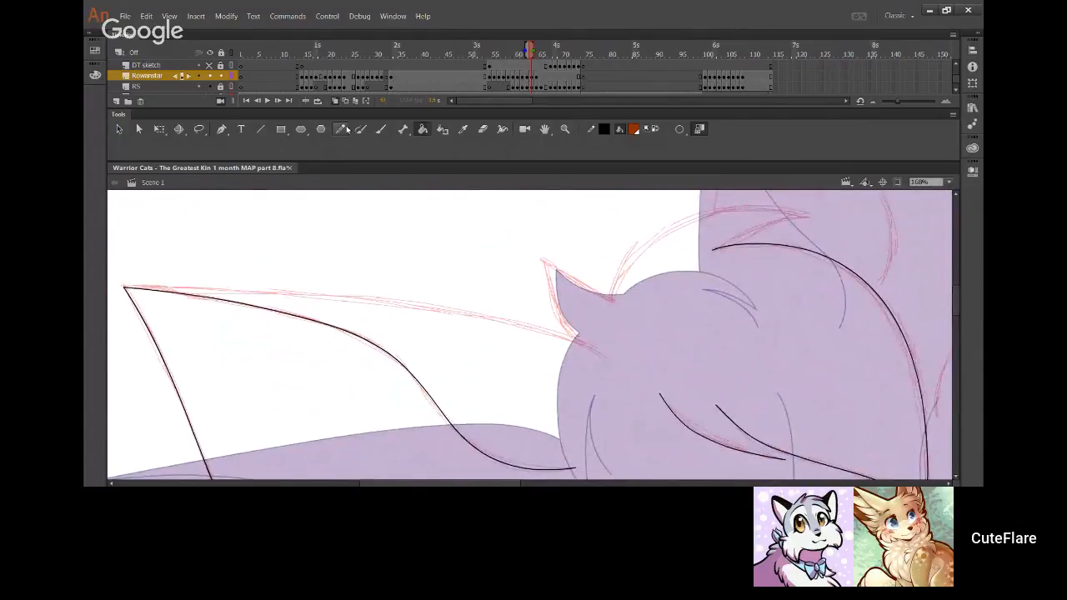
pyautogui.moveTo(137, 285)
pyautogui.mouseDown()
pyautogui.moveTo(398, 303)
pyautogui.moveTo(522, 331)
pyautogui.moveTo(602, 363)
pyautogui.mouseUp()
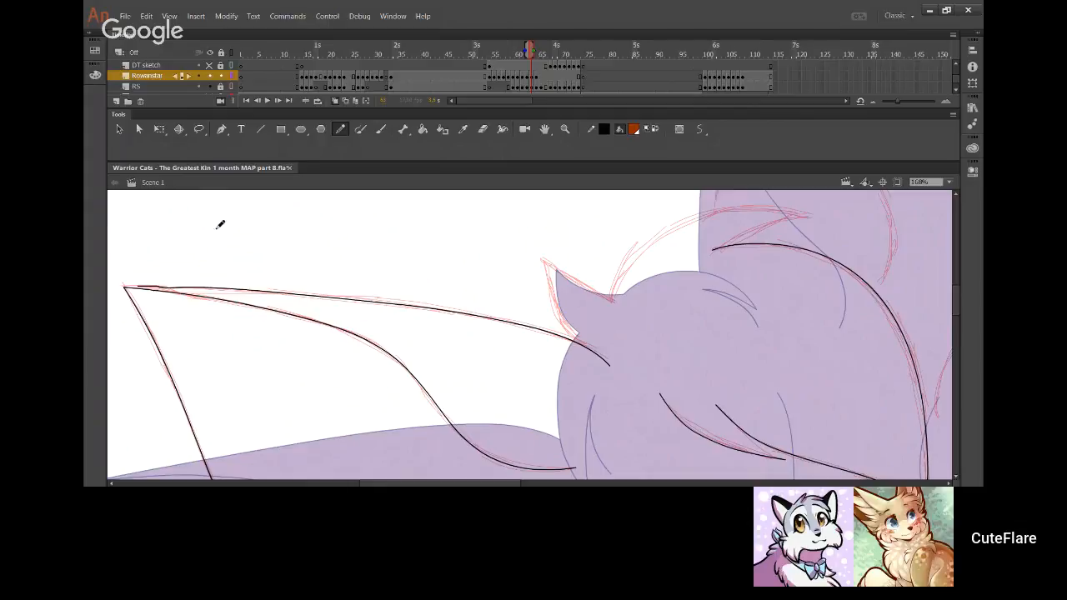
pyautogui.hotkey('ctrl', 'z')
pyautogui.click(210, 87)
pyautogui.moveTo(182, 289); pyautogui.dragTo(126, 289)
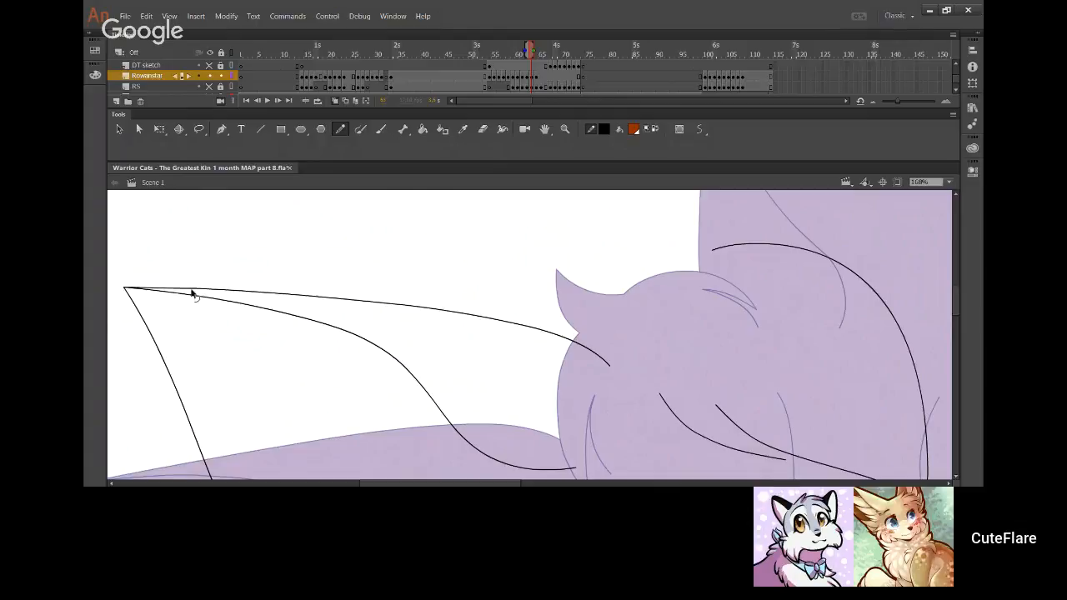
pyautogui.click(209, 87)
# Ink the ear-side edge of the small pointed tuft on top of the head
pyautogui.moveTo(582, 316)
pyautogui.mouseDown()
pyautogui.moveTo(383, 302)
pyautogui.moveTo(348, 250)
pyautogui.moveTo(380, 328)
pyautogui.mouseUp()
pyautogui.hotkey('ctrl', 'z')
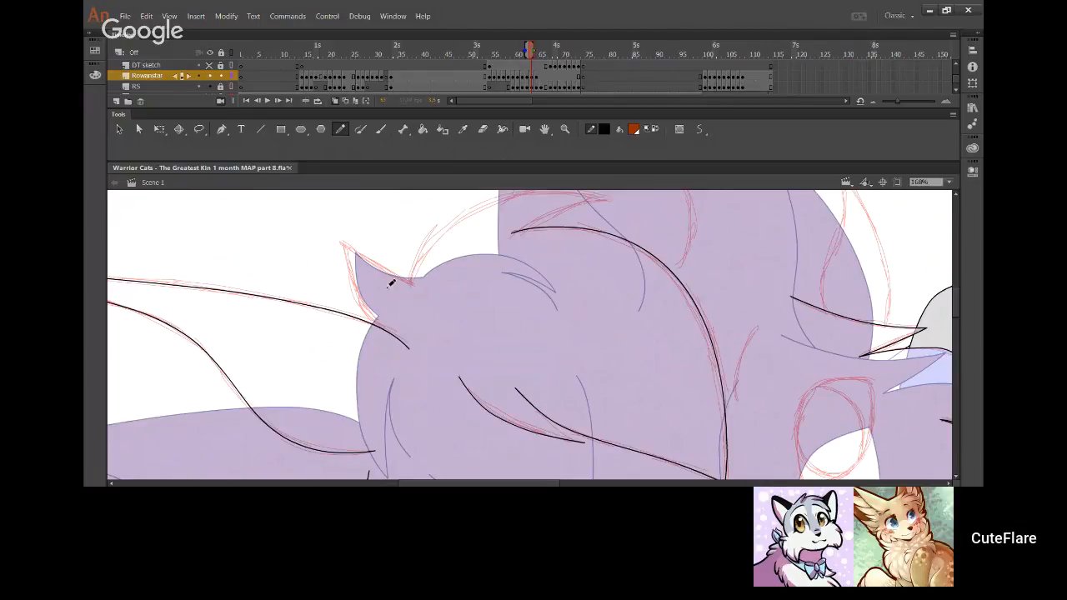
pyautogui.moveTo(345, 248); pyautogui.dragTo(374, 324)
pyautogui.moveTo(341, 240); pyautogui.dragTo(374, 317)
# Ink the rounded top outline of the head from the small tuft to the forehead tuft and bend it to the sketch
pyautogui.moveTo(393, 255)
pyautogui.mouseDown()
pyautogui.moveTo(388, 334)
pyautogui.moveTo(533, 238)
pyautogui.mouseUp()
pyautogui.hotkey('ctrl', 'z')
pyautogui.moveTo(379, 358)
pyautogui.mouseDown()
pyautogui.moveTo(464, 271)
pyautogui.moveTo(558, 261)
pyautogui.mouseUp()
pyautogui.hotkey('ctrl', 'z')
pyautogui.moveTo(380, 355)
pyautogui.mouseDown()
pyautogui.moveTo(548, 258)
pyautogui.moveTo(574, 272)
pyautogui.moveTo(546, 265)
pyautogui.mouseUp()
pyautogui.hotkey('ctrl', 'z')
pyautogui.moveTo(381, 356)
pyautogui.mouseDown()
pyautogui.moveTo(390, 321)
pyautogui.moveTo(443, 273)
pyautogui.moveTo(567, 269)
pyautogui.mouseUp()
pyautogui.hotkey('ctrl', 'z')
pyautogui.moveTo(381, 359)
pyautogui.mouseDown()
pyautogui.moveTo(385, 335)
pyautogui.moveTo(509, 265)
pyautogui.moveTo(578, 275)
pyautogui.mouseUp()
pyautogui.moveTo(414, 300); pyautogui.dragTo(431, 287)
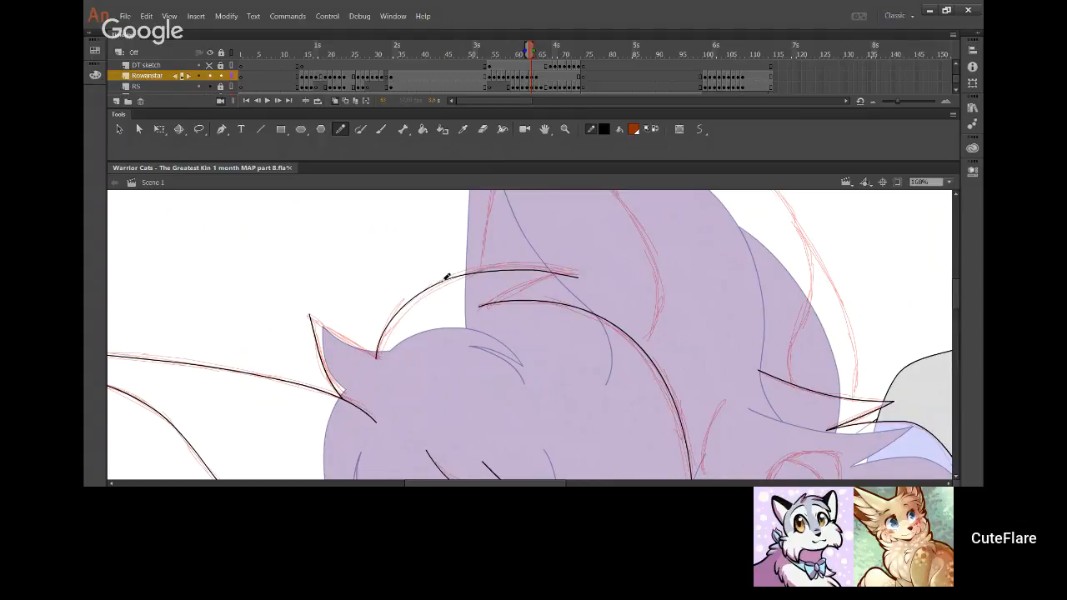
pyautogui.moveTo(507, 269); pyautogui.dragTo(551, 267)
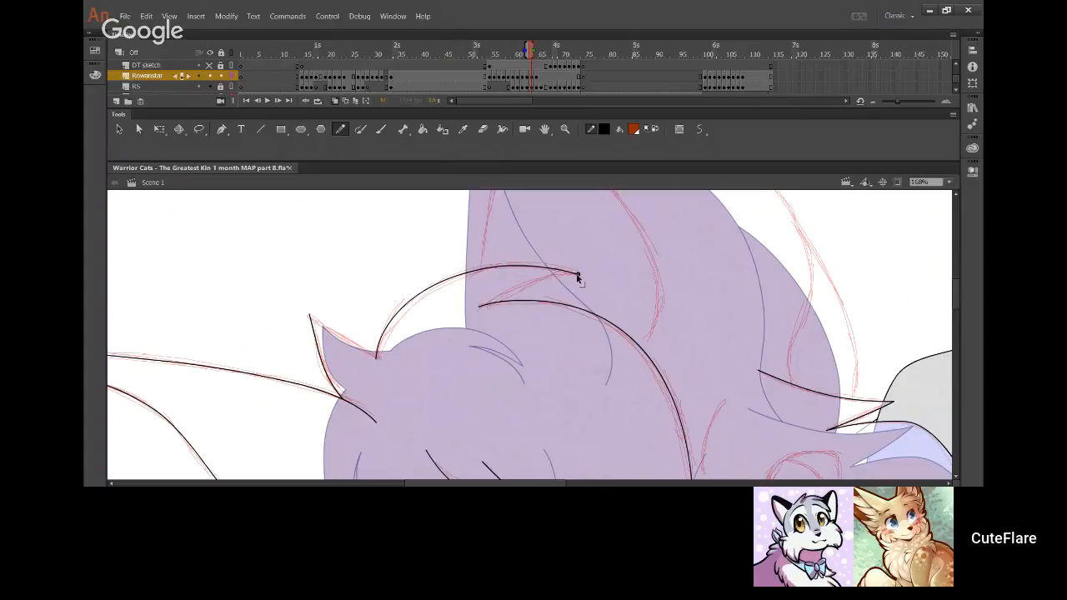
# Ink the brow line above the larger eye and adjust its curve to match the sketch
pyautogui.moveTo(485, 273); pyautogui.dragTo(465, 330)
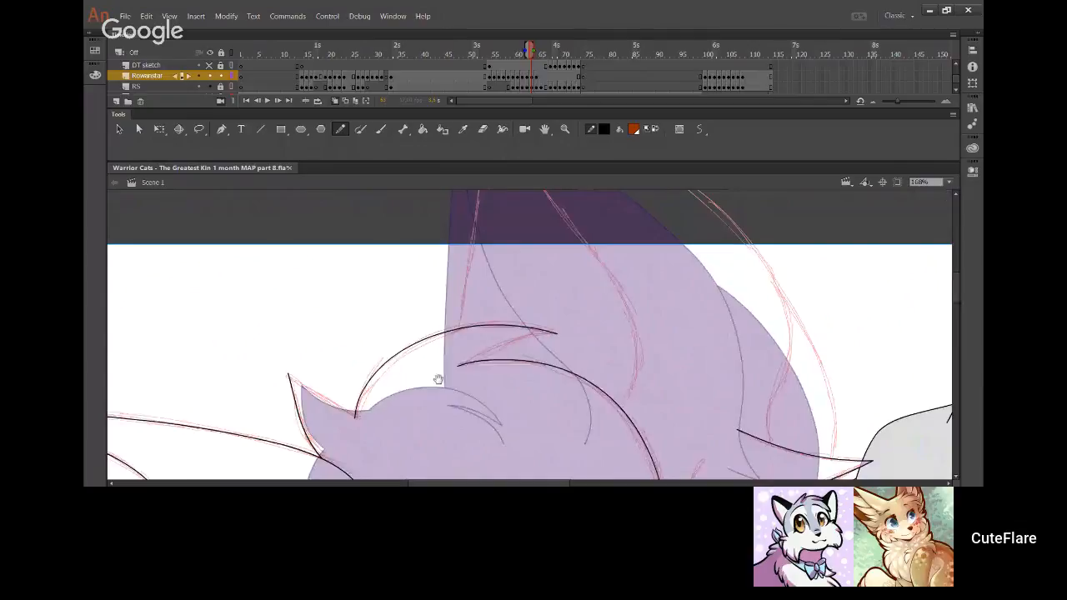
pyautogui.moveTo(437, 379); pyautogui.dragTo(528, 161)
pyautogui.moveTo(465, 333); pyautogui.dragTo(453, 156)
pyautogui.moveTo(495, 340); pyautogui.dragTo(508, 249)
pyautogui.moveTo(681, 199)
pyautogui.mouseDown()
pyautogui.moveTo(470, 298)
pyautogui.moveTo(436, 345)
pyautogui.mouseUp()
pyautogui.moveTo(288, 282)
pyautogui.mouseDown()
pyautogui.moveTo(378, 286)
pyautogui.moveTo(430, 303)
pyautogui.mouseUp()
pyautogui.moveTo(364, 284)
pyautogui.mouseDown()
pyautogui.moveTo(406, 294)
pyautogui.moveTo(345, 284)
pyautogui.mouseUp()
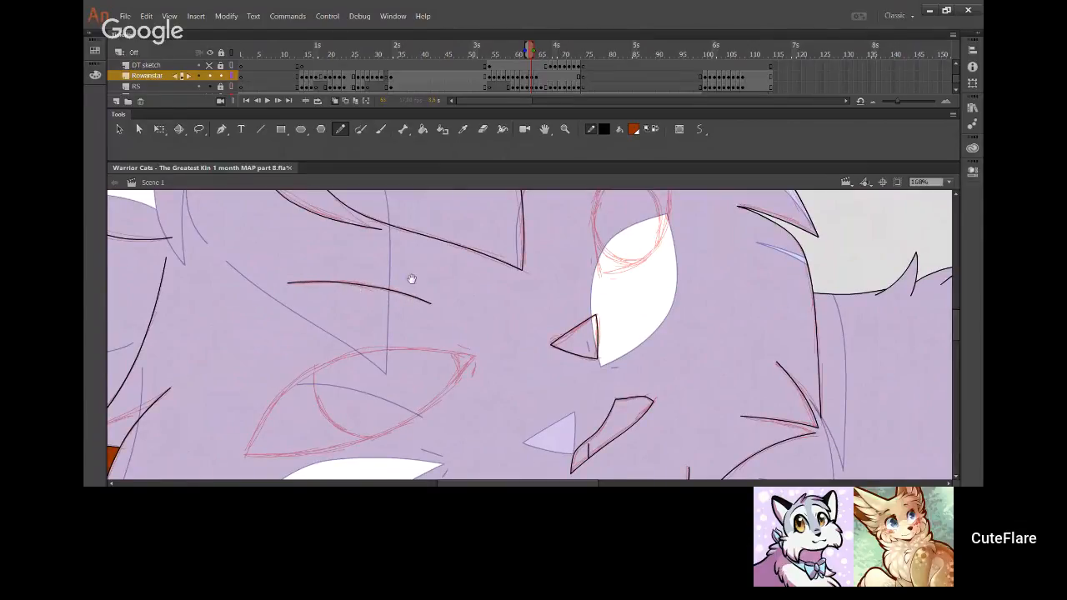
# Ink the short curved line between the forehead tuft and the smaller eye and refine its bend
pyautogui.moveTo(554, 259); pyautogui.dragTo(454, 397)
pyautogui.moveTo(433, 326); pyautogui.dragTo(455, 254)
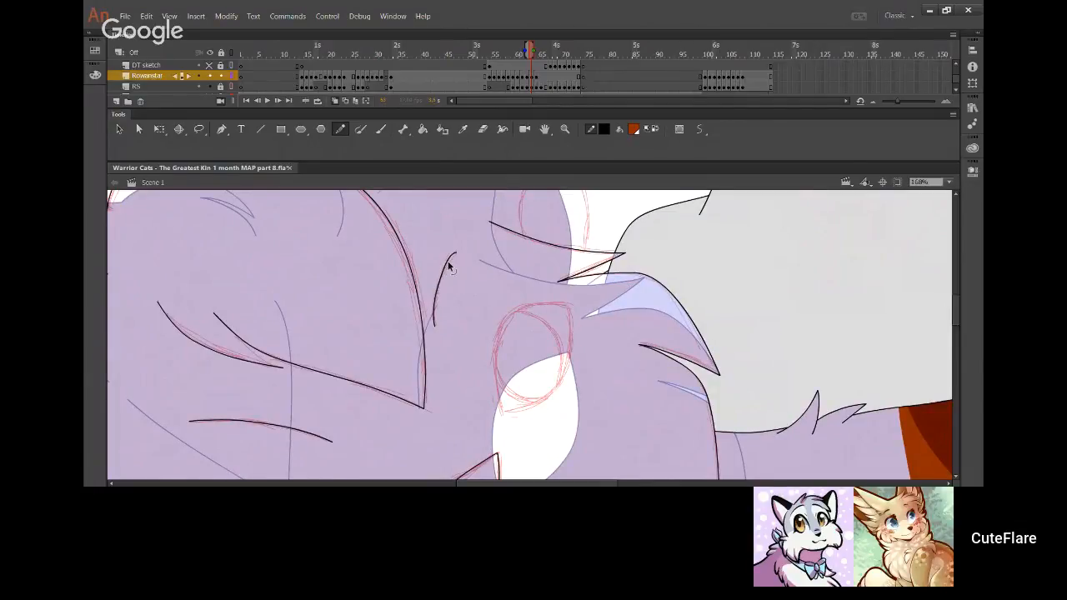
pyautogui.moveTo(448, 267); pyautogui.dragTo(446, 263)
# Ink the short accent strokes at the inner corners of both eyes
pyautogui.moveTo(424, 476)
pyautogui.mouseDown()
pyautogui.moveTo(417, 372)
pyautogui.moveTo(557, 292)
pyautogui.mouseUp()
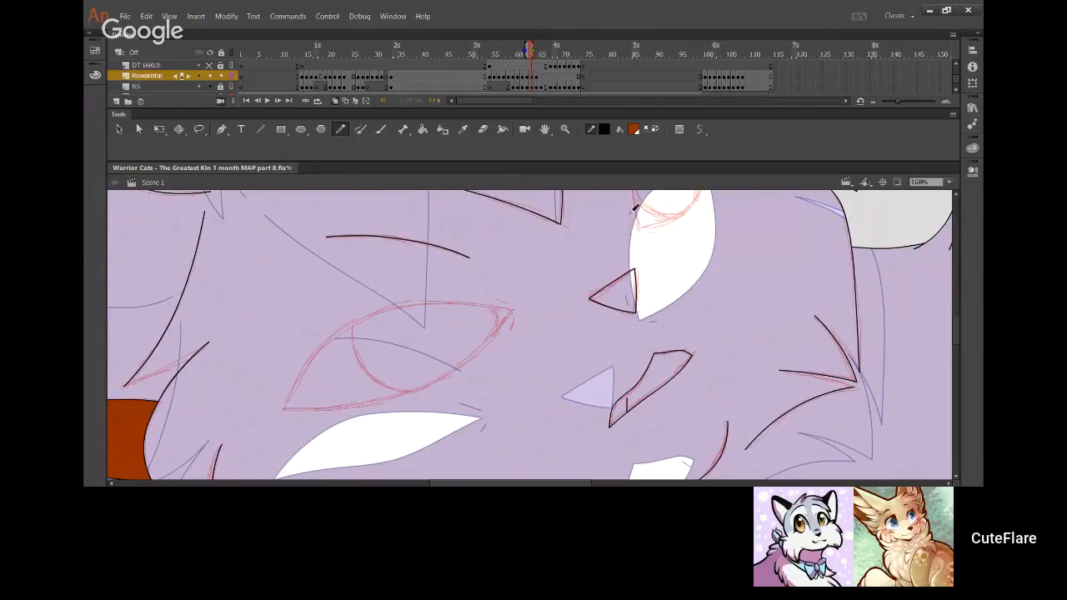
pyautogui.moveTo(630, 212); pyautogui.dragTo(632, 240)
pyautogui.moveTo(521, 310)
pyautogui.mouseDown()
pyautogui.moveTo(543, 296)
pyautogui.moveTo(531, 288)
pyautogui.mouseUp()
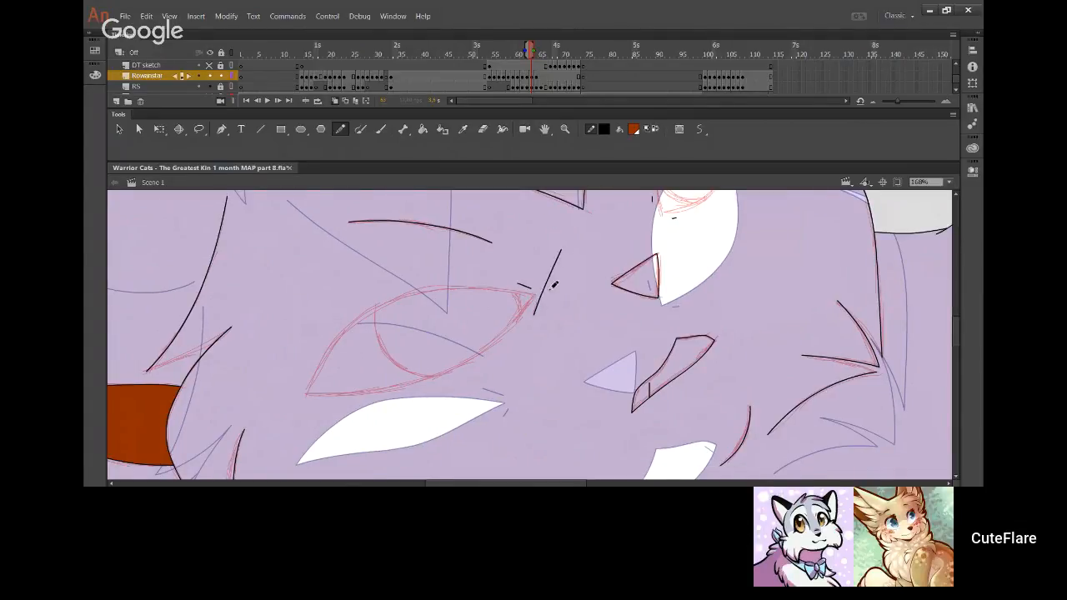
# Redraw the short tick mark beside the inner corner of the larger sketched eye
pyautogui.moveTo(533, 314); pyautogui.dragTo(546, 259)
pyautogui.hotkey('ctrl', 'z')
pyautogui.moveTo(359, 359)
pyautogui.mouseDown()
pyautogui.moveTo(508, 369)
pyautogui.moveTo(370, 309)
pyautogui.moveTo(367, 386)
pyautogui.moveTo(432, 316)
pyautogui.moveTo(367, 392)
pyautogui.moveTo(441, 298)
pyautogui.moveTo(445, 409)
pyautogui.moveTo(434, 323)
pyautogui.moveTo(400, 350)
pyautogui.moveTo(447, 253)
pyautogui.moveTo(350, 316)
pyautogui.mouseUp()
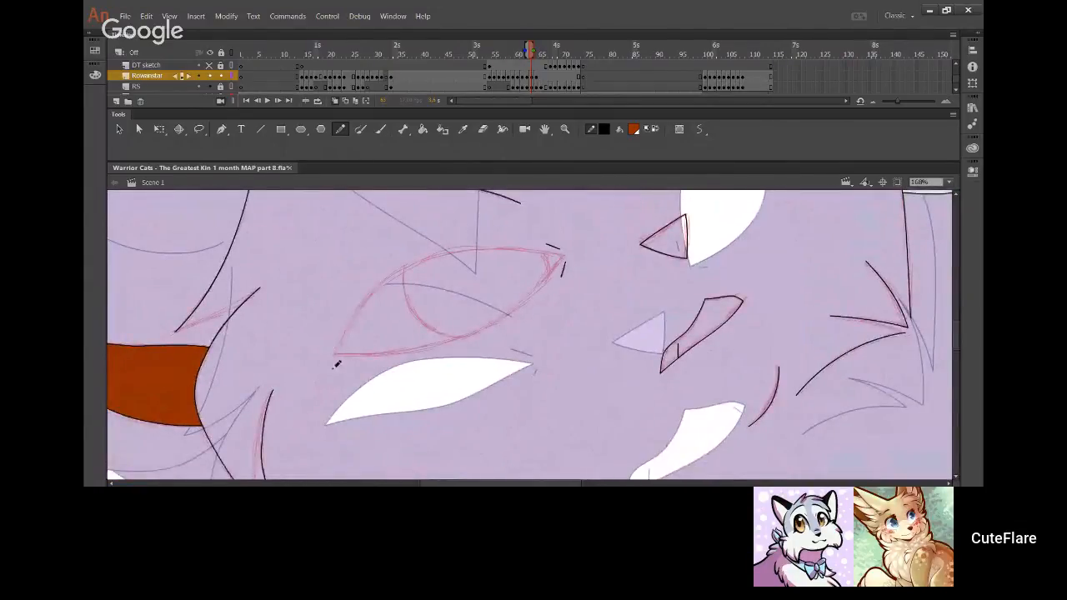
# Trace the larger eye's upper lid over the red sketch and bend the line to match it
pyautogui.moveTo(335, 366)
pyautogui.mouseDown()
pyautogui.moveTo(421, 263)
pyautogui.moveTo(519, 247)
pyautogui.moveTo(629, 259)
pyautogui.mouseUp()
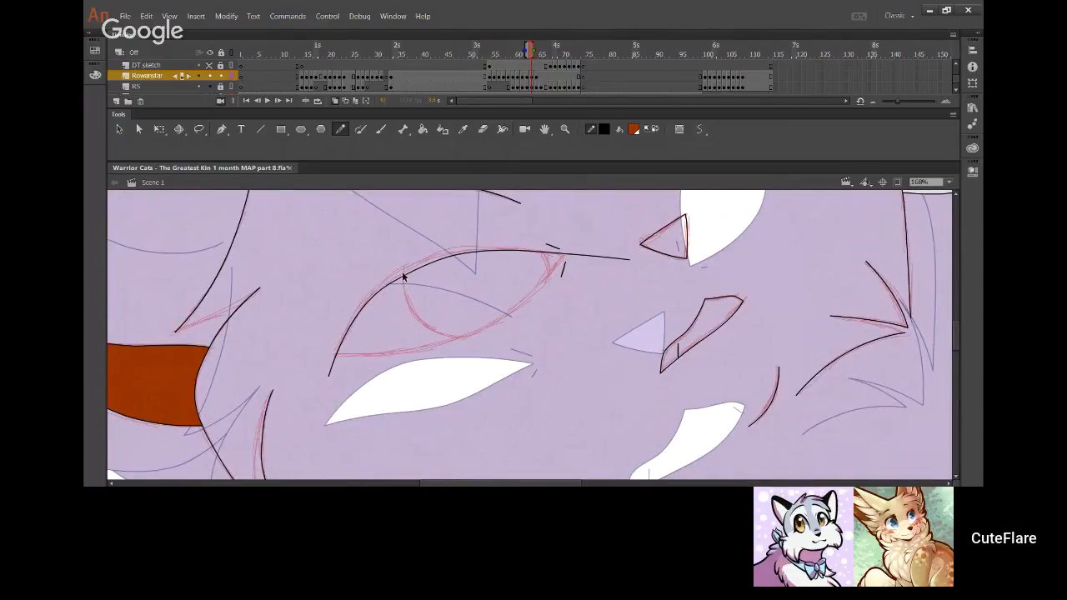
pyautogui.moveTo(403, 276)
pyautogui.mouseDown()
pyautogui.moveTo(408, 267)
pyautogui.moveTo(398, 273)
pyautogui.mouseUp()
pyautogui.moveTo(478, 255); pyautogui.dragTo(451, 253)
pyautogui.moveTo(344, 332); pyautogui.dragTo(341, 337)
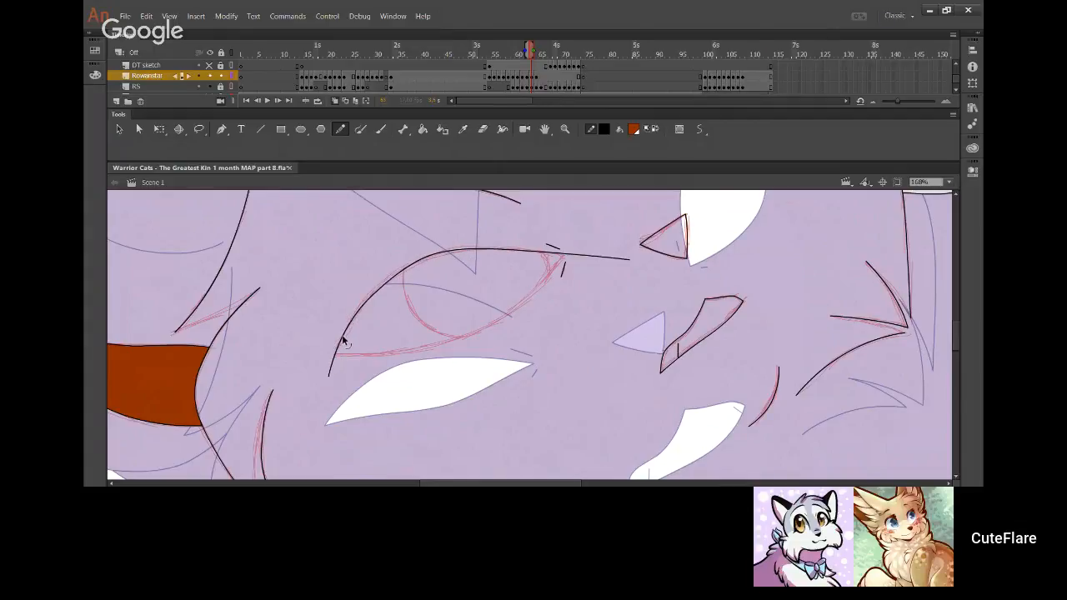
pyautogui.moveTo(403, 273); pyautogui.dragTo(405, 277)
# Draw the larger eye's lower lid, delete the overshooting line ends at the corners, and curve the lid to match the sketch
pyautogui.moveTo(424, 350); pyautogui.dragTo(584, 243)
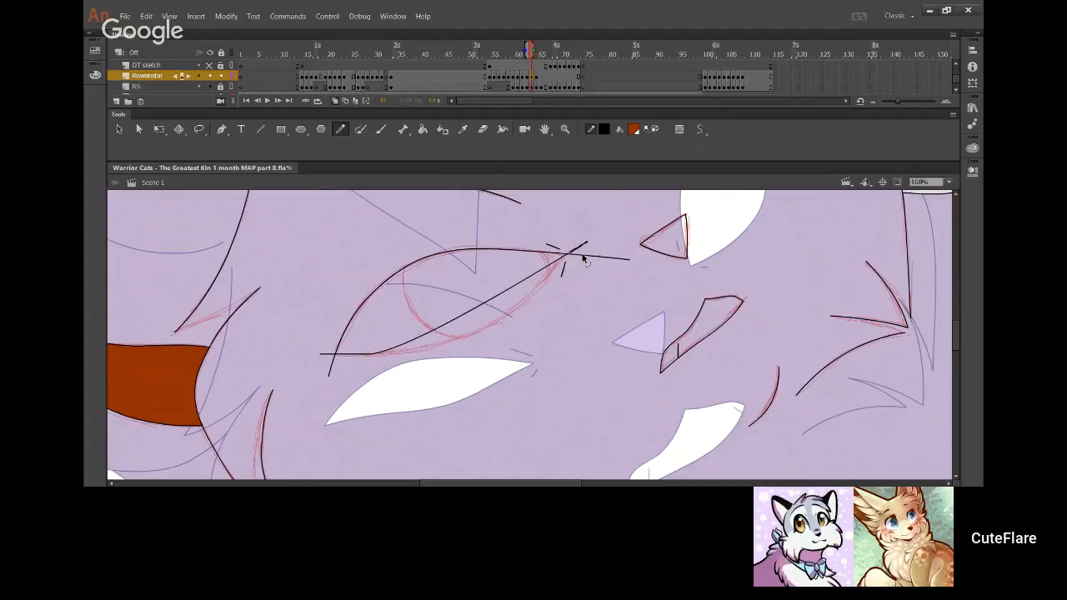
pyautogui.click(585, 254)
pyautogui.keyDown('shift'); pyautogui.click(327, 355); pyautogui.keyUp('shift')
pyautogui.press('Delete')
pyautogui.moveTo(456, 303); pyautogui.dragTo(440, 333)
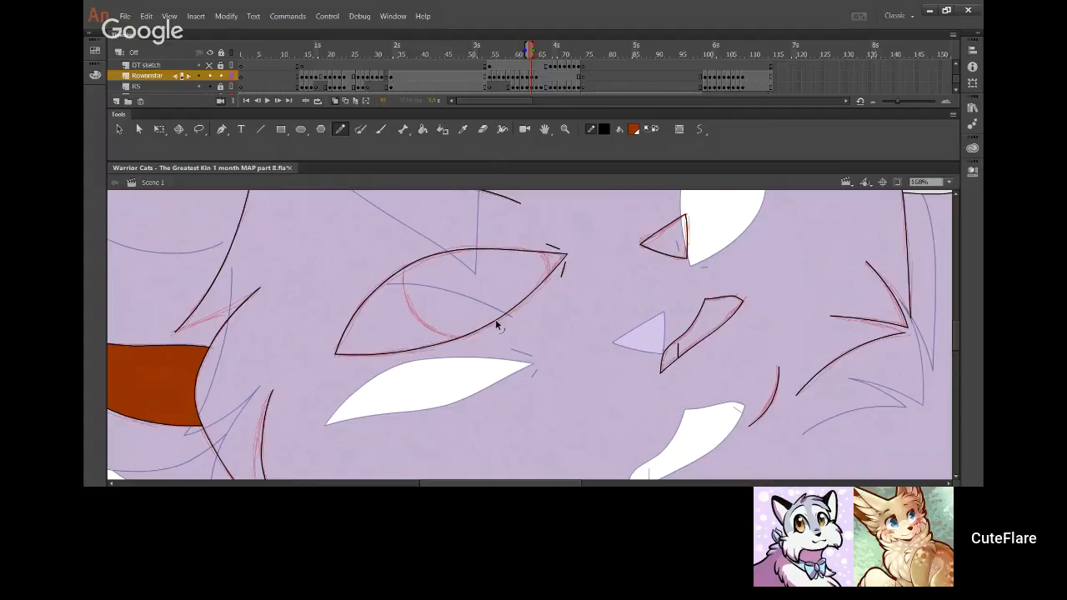
pyautogui.click(527, 306)
# Trace the upper lid of the smaller far eye over the red sketch, redrawing the first stroke
pyautogui.moveTo(622, 321); pyautogui.dragTo(626, 322)
pyautogui.moveTo(672, 283); pyautogui.dragTo(533, 410)
pyautogui.moveTo(631, 274); pyautogui.dragTo(591, 326)
pyautogui.moveTo(525, 385)
pyautogui.mouseDown()
pyautogui.moveTo(513, 293)
pyautogui.moveTo(523, 261)
pyautogui.moveTo(552, 246)
pyautogui.moveTo(614, 250)
pyautogui.mouseUp()
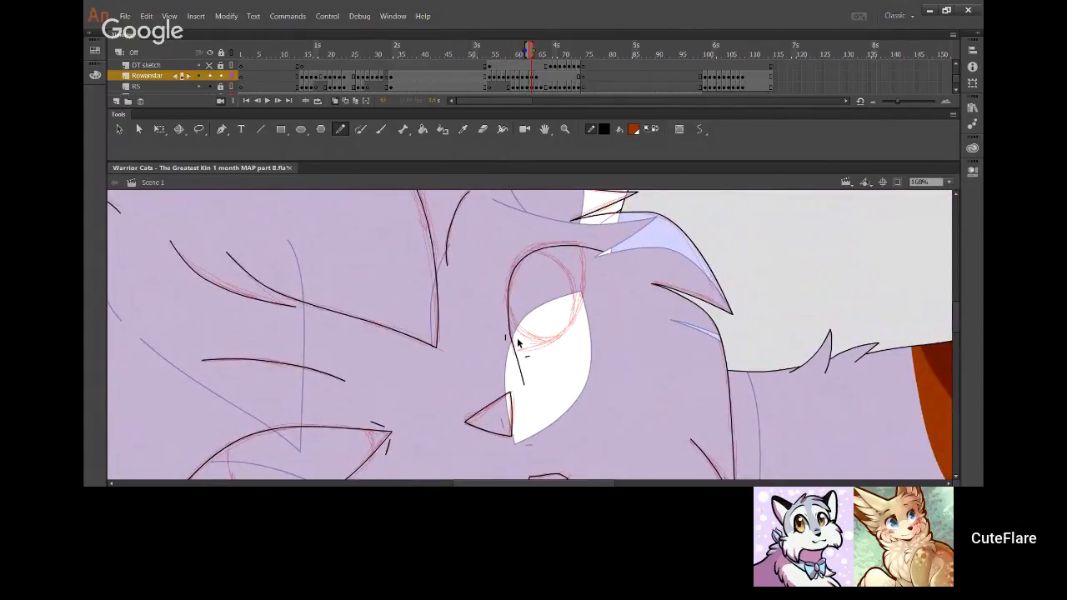
pyautogui.hotkey('ctrl', 'z')
pyautogui.moveTo(519, 372)
pyautogui.mouseDown()
pyautogui.moveTo(517, 271)
pyautogui.moveTo(537, 243)
pyautogui.moveTo(566, 235)
pyautogui.moveTo(603, 251)
pyautogui.mouseUp()
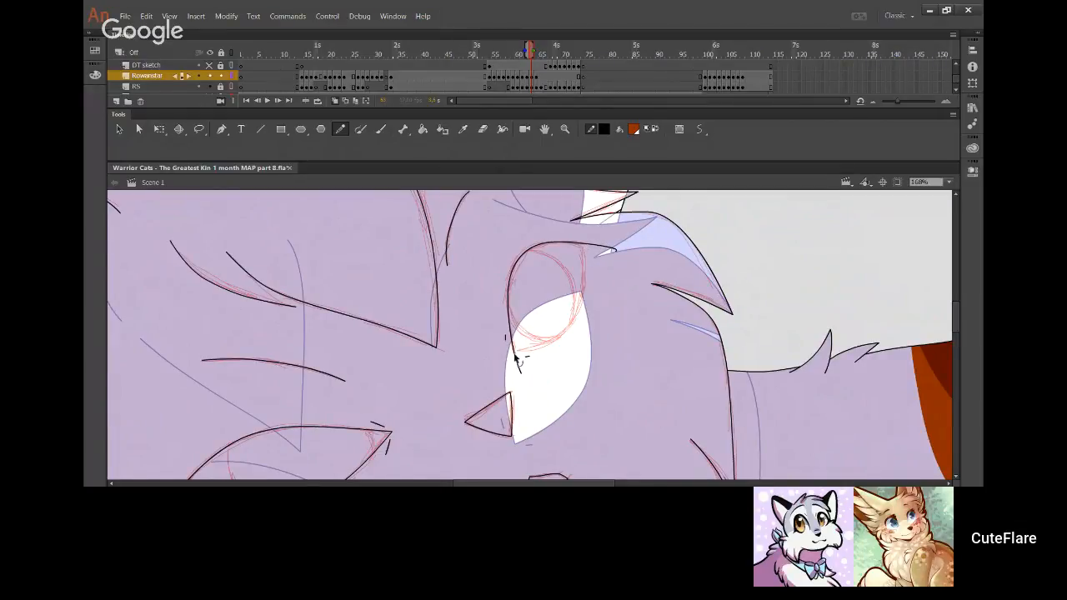
# Draw the far eye's lower lid, trim the overshooting ends, and bend the line onto the sketch
pyautogui.moveTo(508, 352)
pyautogui.mouseDown()
pyautogui.moveTo(580, 327)
pyautogui.moveTo(583, 234)
pyautogui.mouseUp()
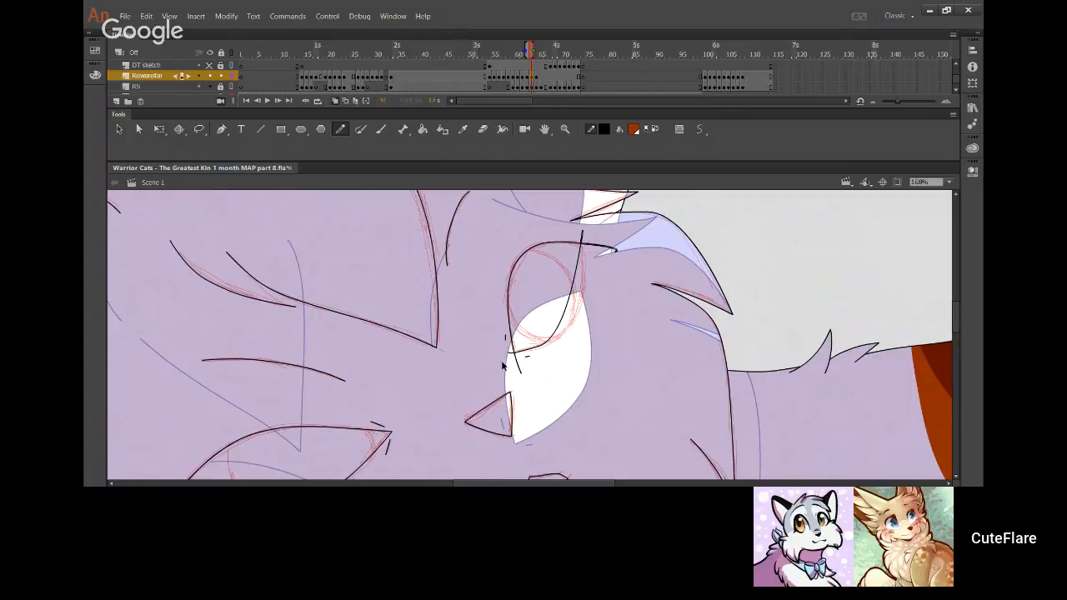
pyautogui.moveTo(561, 316); pyautogui.dragTo(572, 309)
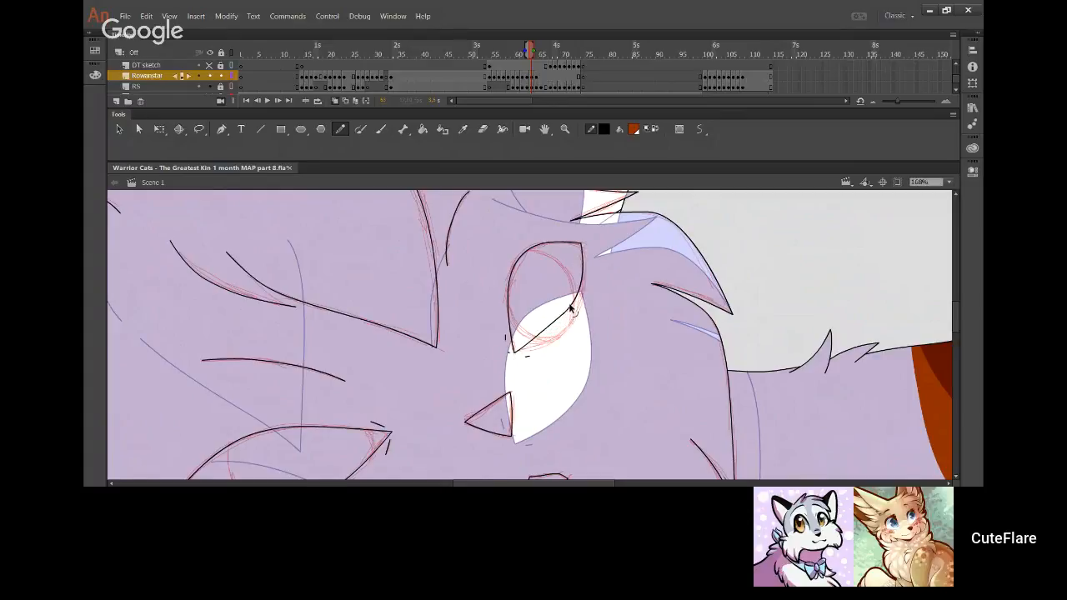
pyautogui.moveTo(516, 352); pyautogui.dragTo(512, 351)
pyautogui.moveTo(533, 342); pyautogui.dragTo(560, 342)
pyautogui.moveTo(587, 288); pyautogui.dragTo(583, 282)
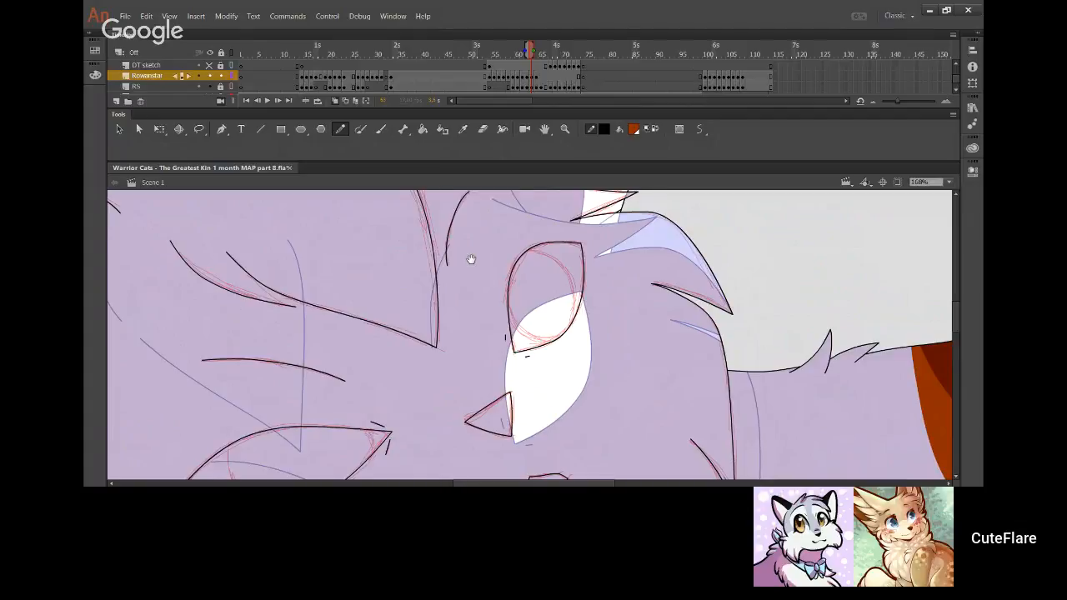
pyautogui.moveTo(471, 259); pyautogui.dragTo(481, 362)
pyautogui.moveTo(476, 405); pyautogui.dragTo(498, 306)
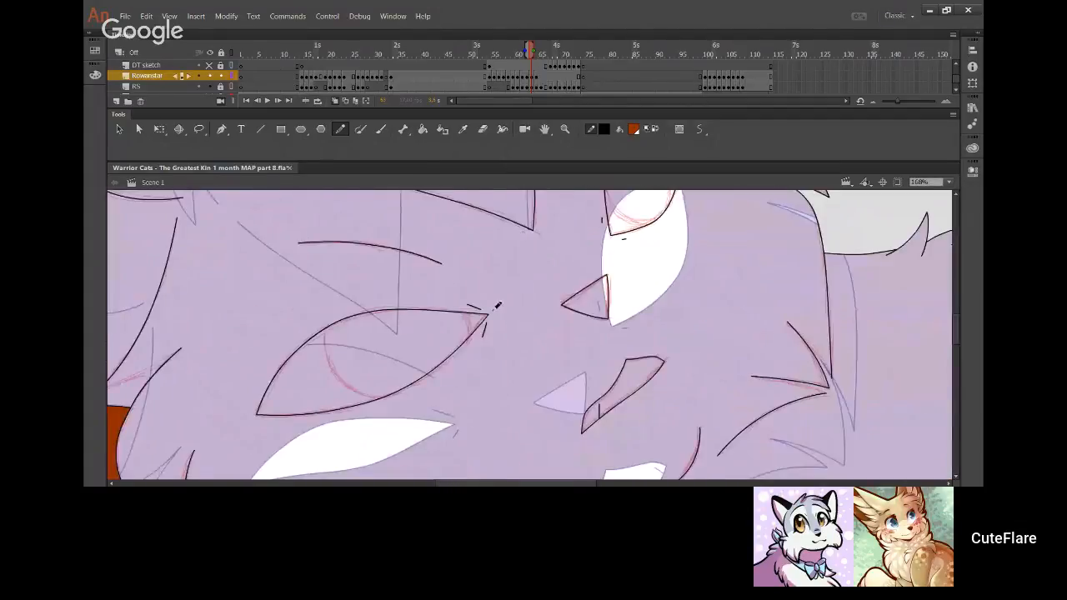
pyautogui.scroll(10, 488, 288)
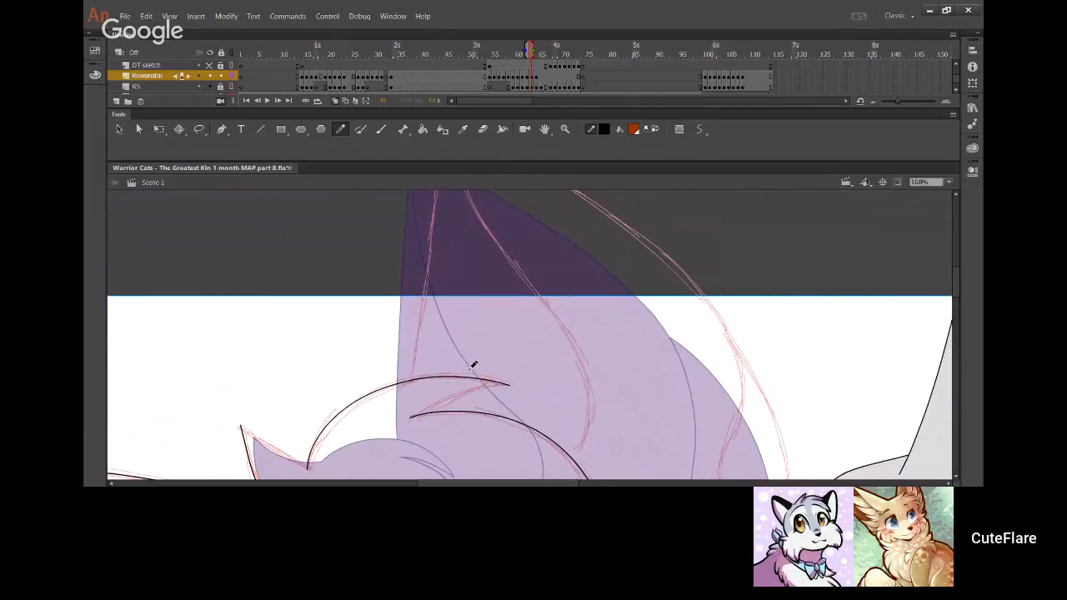
pyautogui.scroll(3, 486, 353)
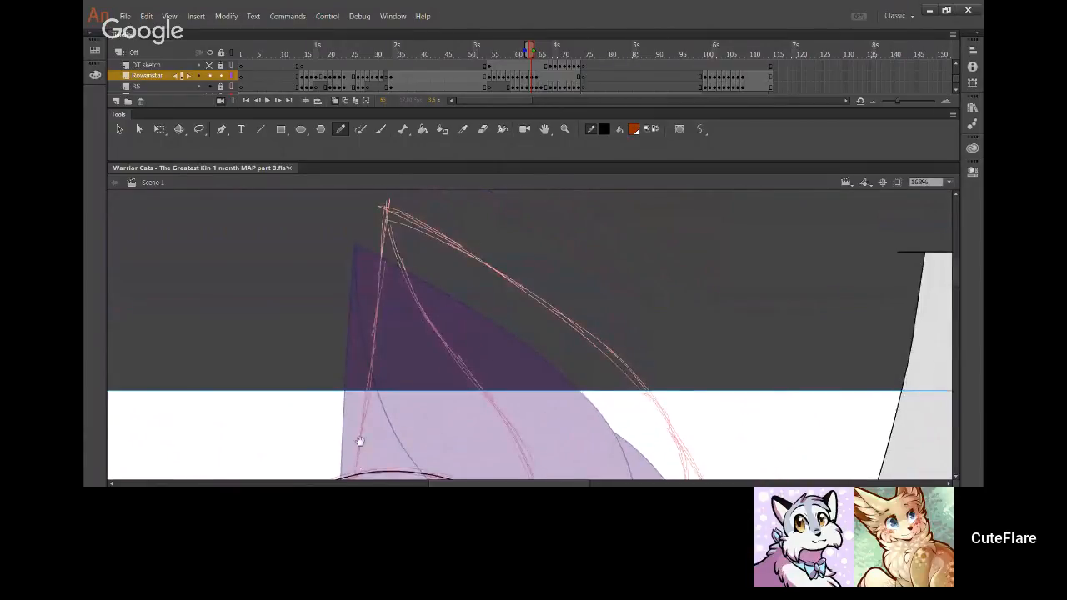
pyautogui.scroll(-5, 559, 388)
pyautogui.moveTo(552, 373)
pyautogui.mouseDown()
pyautogui.moveTo(566, 320)
pyautogui.moveTo(552, 286)
pyautogui.mouseUp()
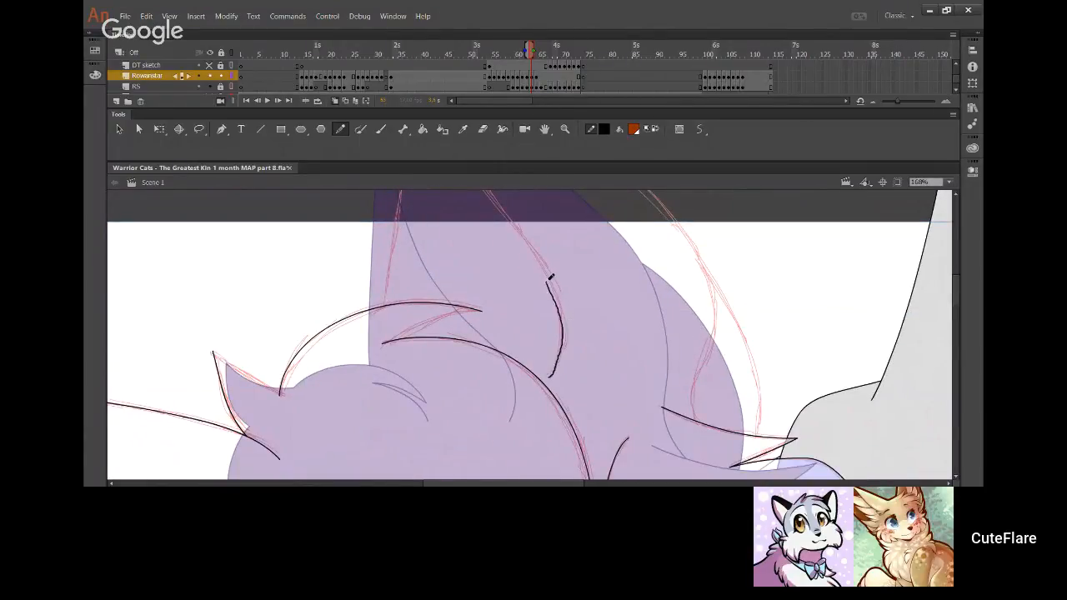
pyautogui.hotkey('ctrl', 'z')
pyautogui.moveTo(561, 373)
pyautogui.mouseDown()
pyautogui.moveTo(570, 307)
pyautogui.moveTo(561, 280)
pyautogui.mouseUp()
pyautogui.hotkey('ctrl', 'z')
pyautogui.moveTo(552, 375)
pyautogui.mouseDown()
pyautogui.moveTo(562, 350)
pyautogui.moveTo(537, 265)
pyautogui.moveTo(497, 191)
pyautogui.mouseUp()
pyautogui.hotkey('ctrl', 'z')
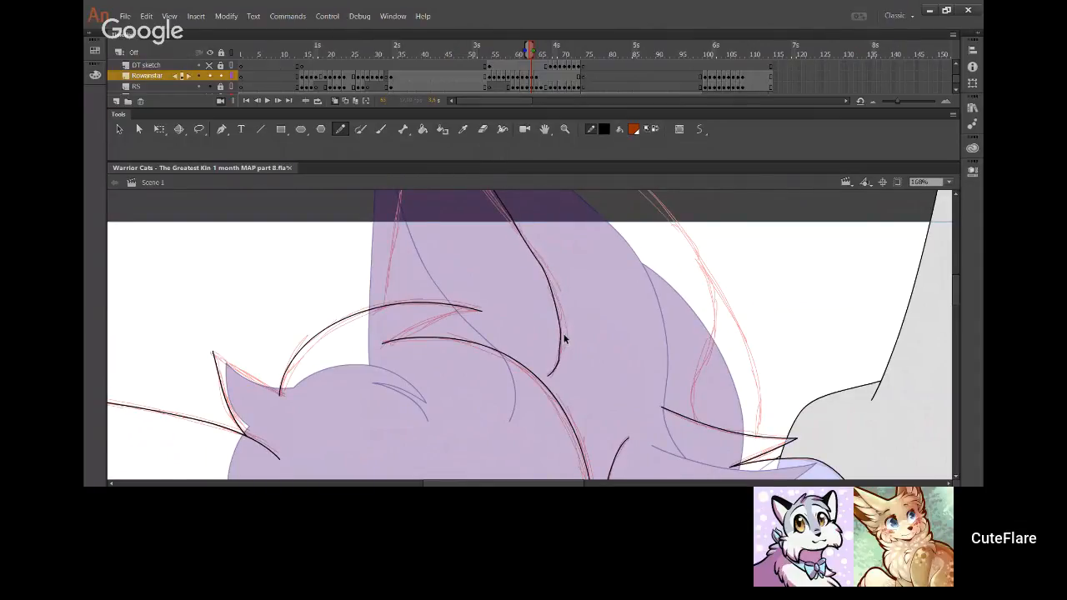
pyautogui.moveTo(550, 377)
pyautogui.mouseDown()
pyautogui.moveTo(565, 297)
pyautogui.moveTo(526, 227)
pyautogui.moveTo(480, 191)
pyautogui.mouseUp()
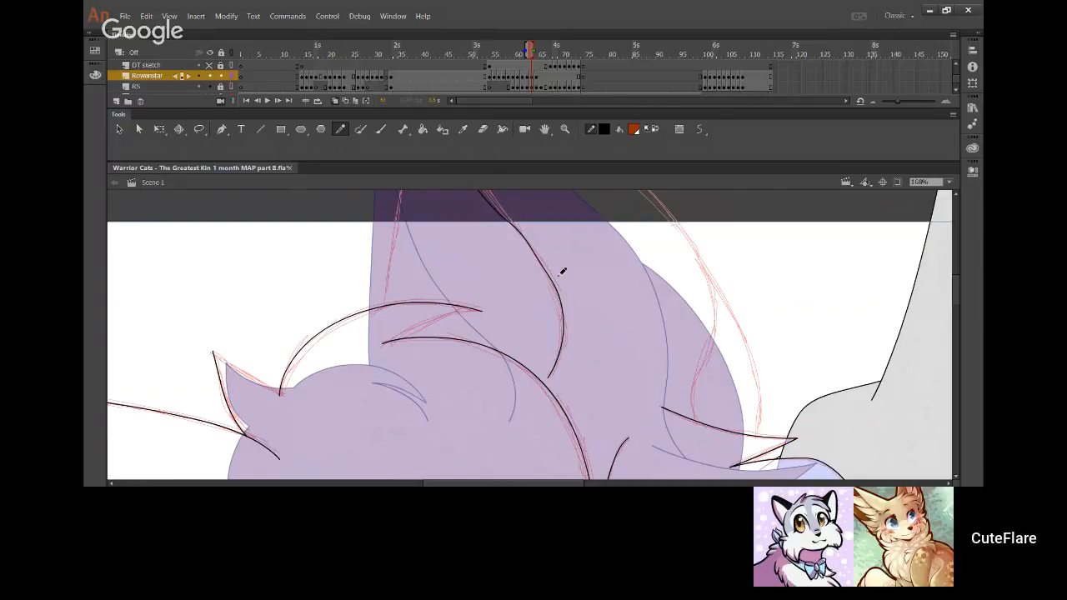
# Trace the ear's inner fold line over the red sketch from its base up past the ear tip
pyautogui.moveTo(553, 260)
pyautogui.mouseDown()
pyautogui.moveTo(559, 411)
pyautogui.moveTo(531, 276)
pyautogui.mouseUp()
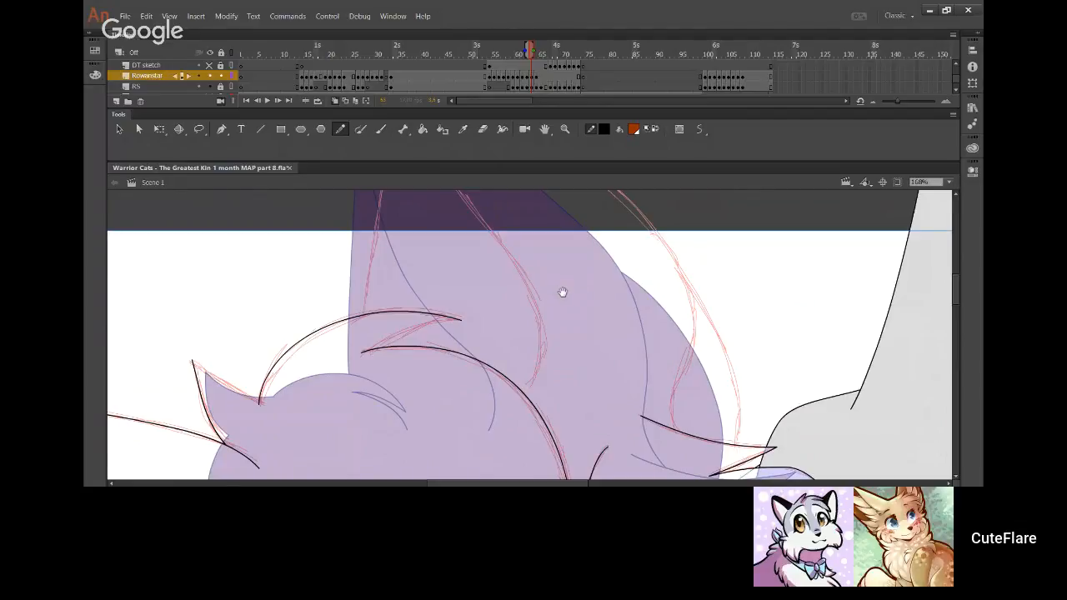
pyautogui.scroll(5, 561, 291)
pyautogui.scroll(-3, 555, 374)
pyautogui.moveTo(430, 240); pyautogui.dragTo(429, 233)
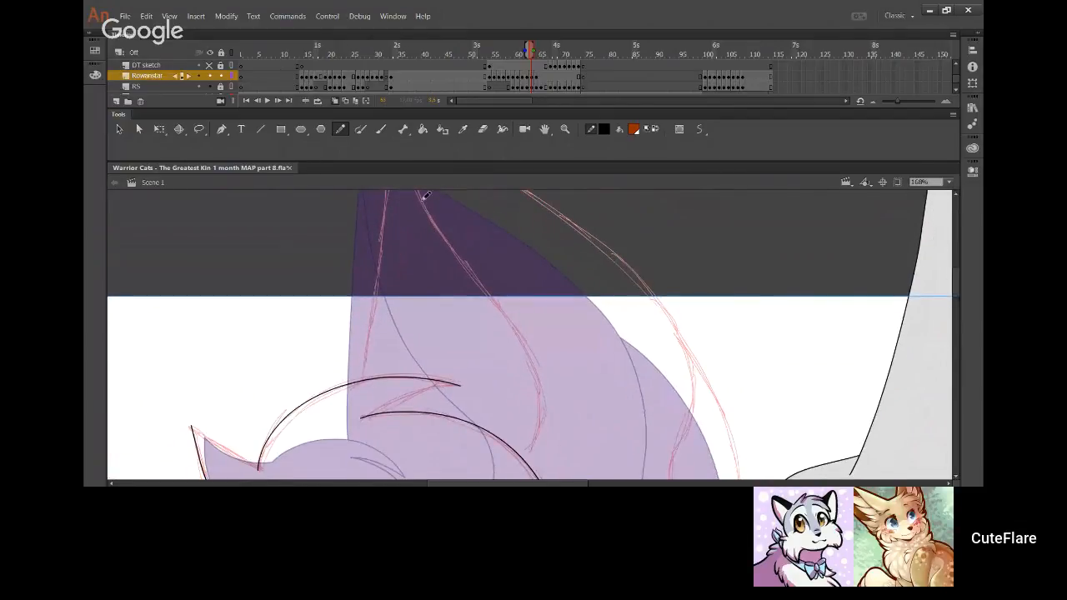
pyautogui.moveTo(421, 195)
pyautogui.mouseDown()
pyautogui.moveTo(527, 349)
pyautogui.moveTo(543, 408)
pyautogui.moveTo(534, 447)
pyautogui.mouseUp()
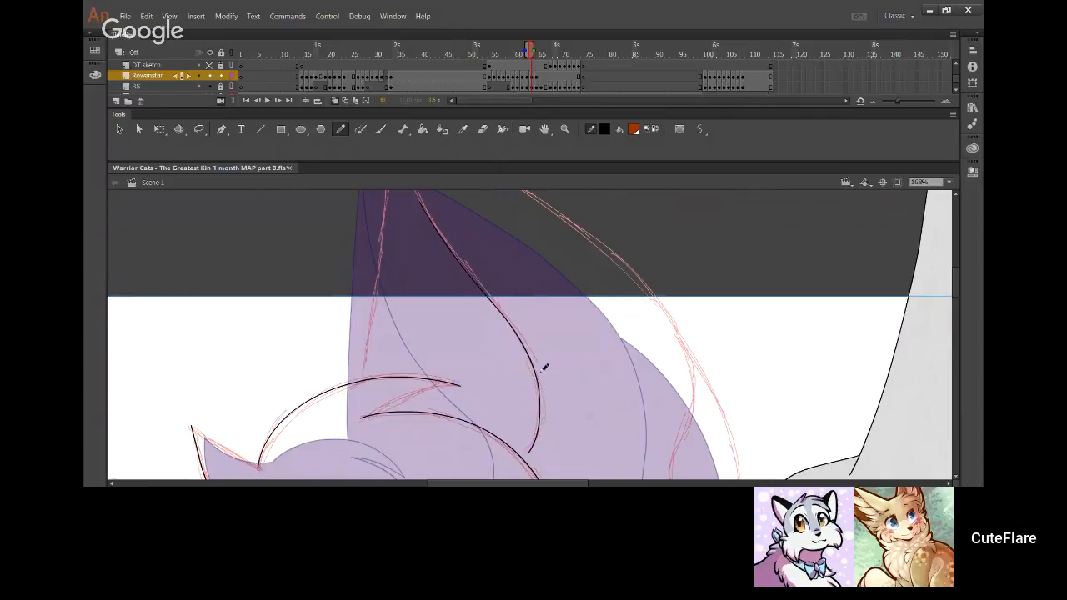
pyautogui.scroll(5, 517, 313)
pyautogui.moveTo(428, 281)
pyautogui.mouseDown()
pyautogui.moveTo(471, 367)
pyautogui.moveTo(421, 256)
pyautogui.mouseUp()
pyautogui.hotkey('ctrl', 'z')
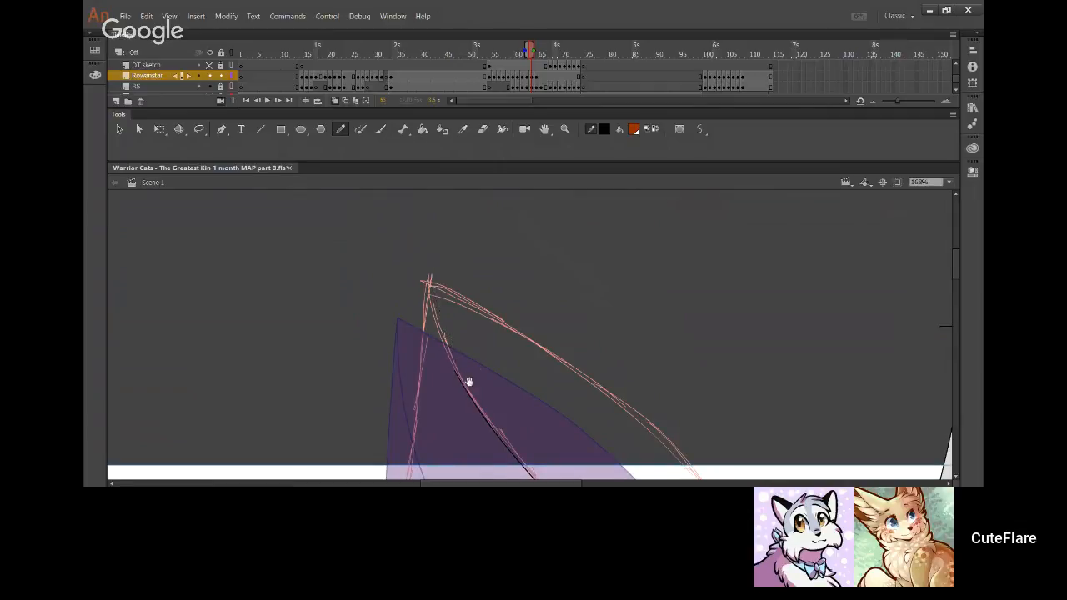
pyautogui.moveTo(469, 381)
pyautogui.mouseDown()
pyautogui.moveTo(460, 272)
pyautogui.moveTo(474, 277)
pyautogui.moveTo(424, 315)
pyautogui.moveTo(389, 193)
pyautogui.mouseUp()
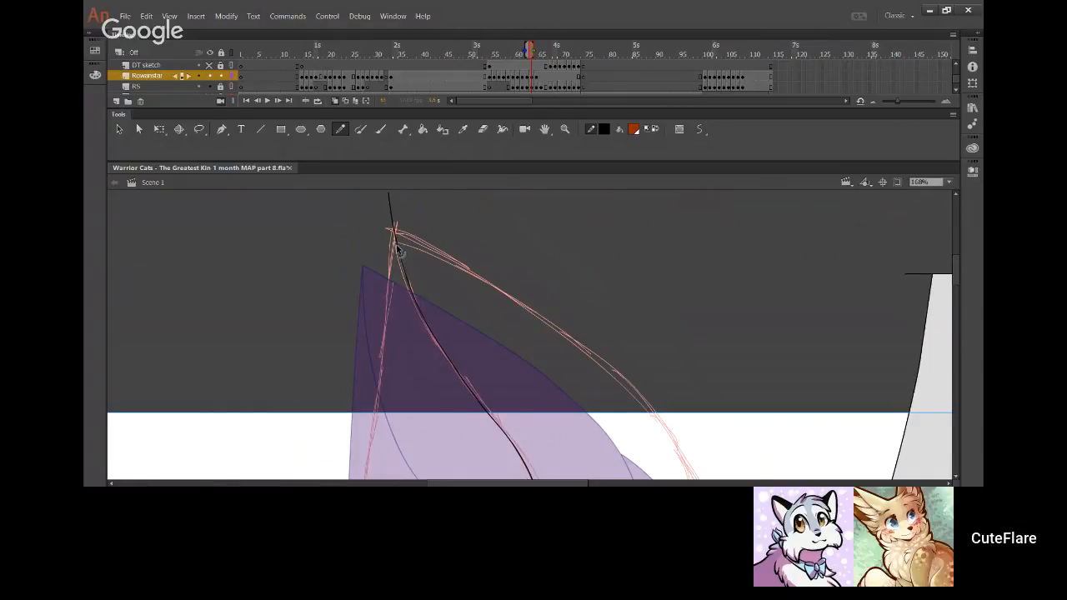
# Trace the ear's outer edge over the sketch from the fur tuft at its base up to the tip
pyautogui.moveTo(470, 329)
pyautogui.mouseDown()
pyautogui.moveTo(472, 355)
pyautogui.moveTo(361, 233)
pyautogui.mouseUp()
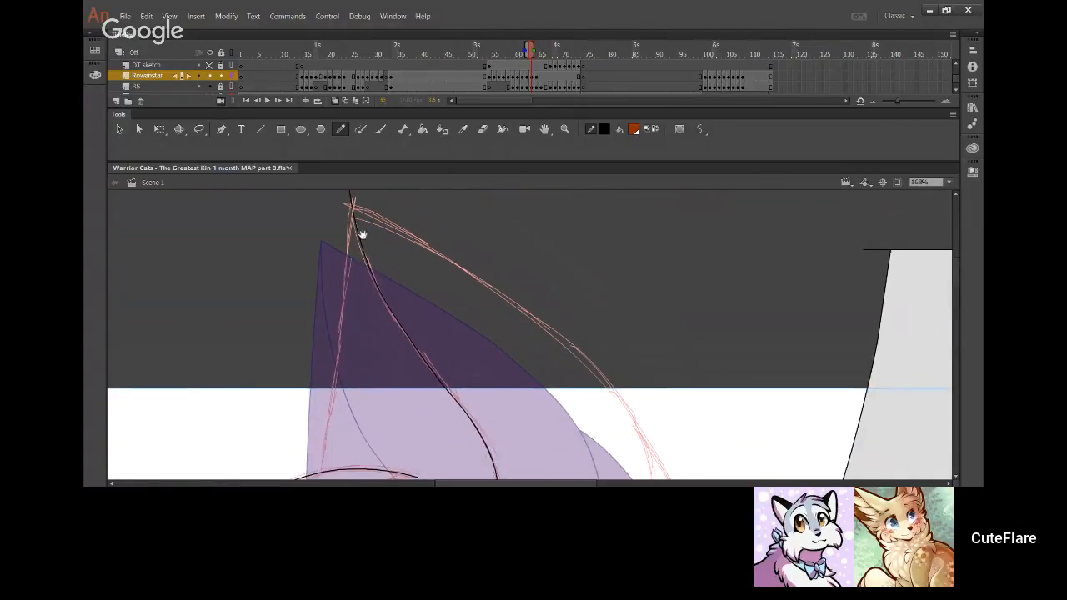
pyautogui.scroll(-5, 508, 400)
pyautogui.moveTo(512, 426)
pyautogui.mouseDown()
pyautogui.moveTo(525, 271)
pyautogui.moveTo(508, 228)
pyautogui.moveTo(471, 194)
pyautogui.mouseUp()
pyautogui.moveTo(519, 345); pyautogui.dragTo(525, 316)
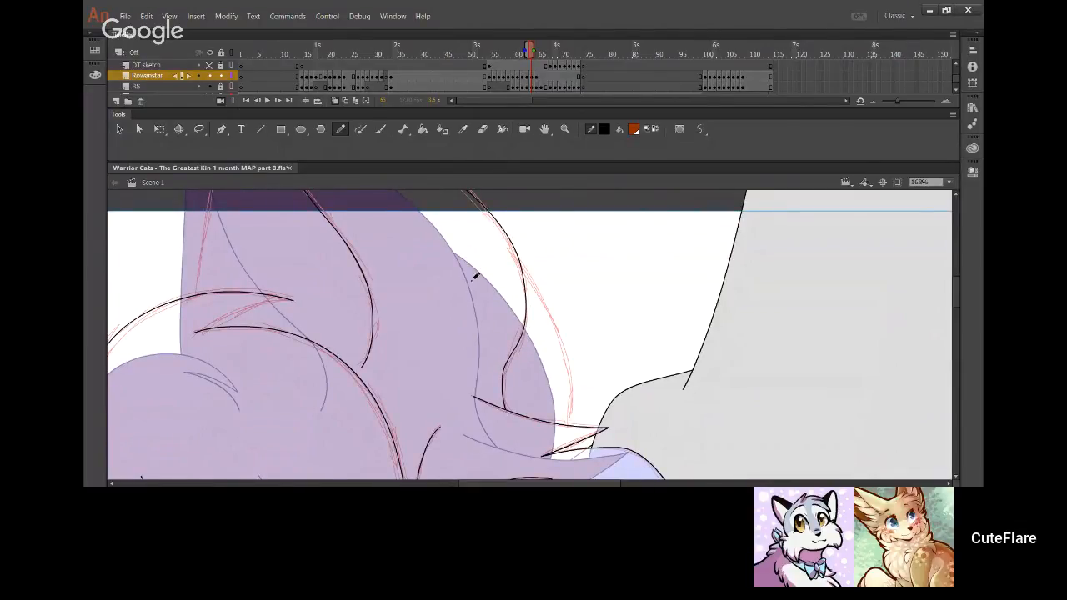
pyautogui.moveTo(457, 289); pyautogui.dragTo(586, 425)
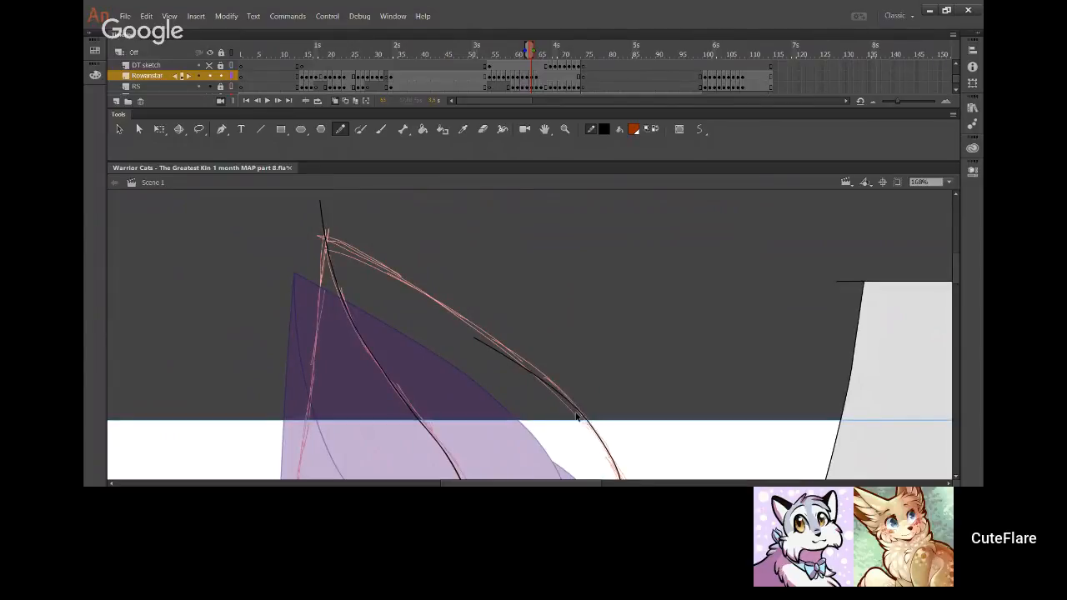
pyautogui.moveTo(481, 348)
pyautogui.mouseDown()
pyautogui.moveTo(359, 255)
pyautogui.moveTo(325, 237)
pyautogui.mouseUp()
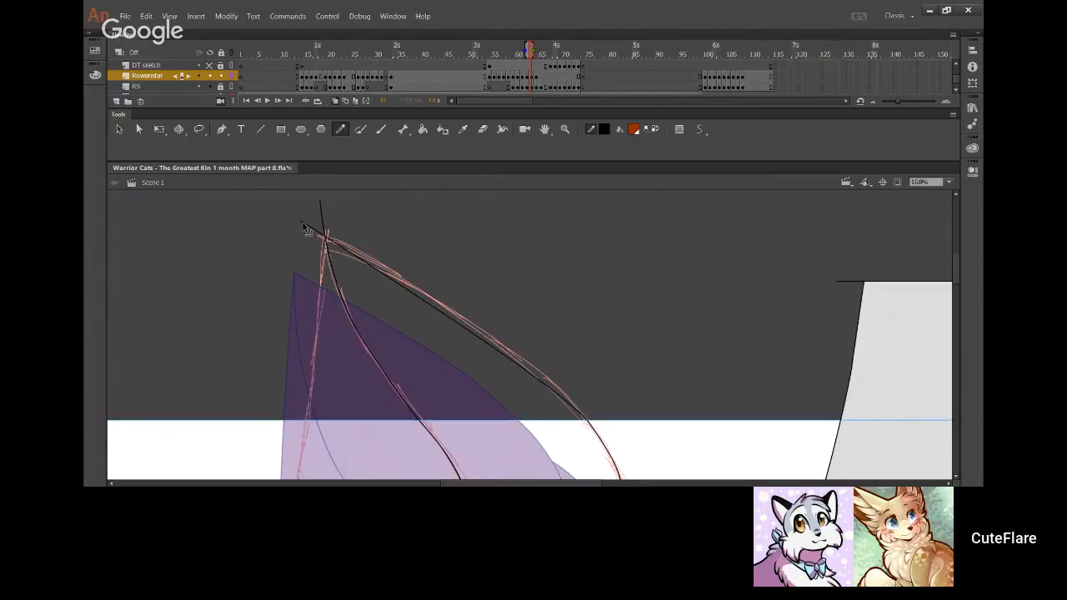
# Delete the two overshooting line ends at the ear tip and bend the outer edge onto the sketch
pyautogui.keyDown('ctrl'); pyautogui.click(307, 228); pyautogui.keyUp('ctrl')
pyautogui.press('Delete')
pyautogui.keyDown('ctrl'); pyautogui.click(323, 219); pyautogui.keyUp('ctrl')
pyautogui.press('Delete')
pyautogui.moveTo(471, 335); pyautogui.dragTo(468, 325)
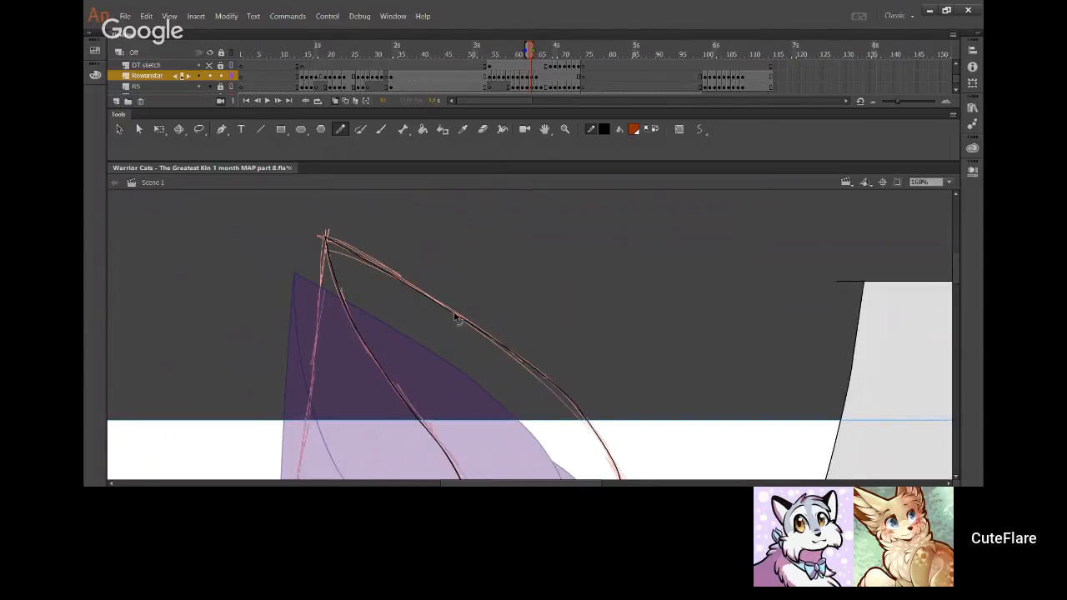
# Trace the ear's straight front edge over the sketch from the head up to the tip, redrawing unsatisfactory strokes
pyautogui.moveTo(566, 360); pyautogui.dragTo(486, 223)
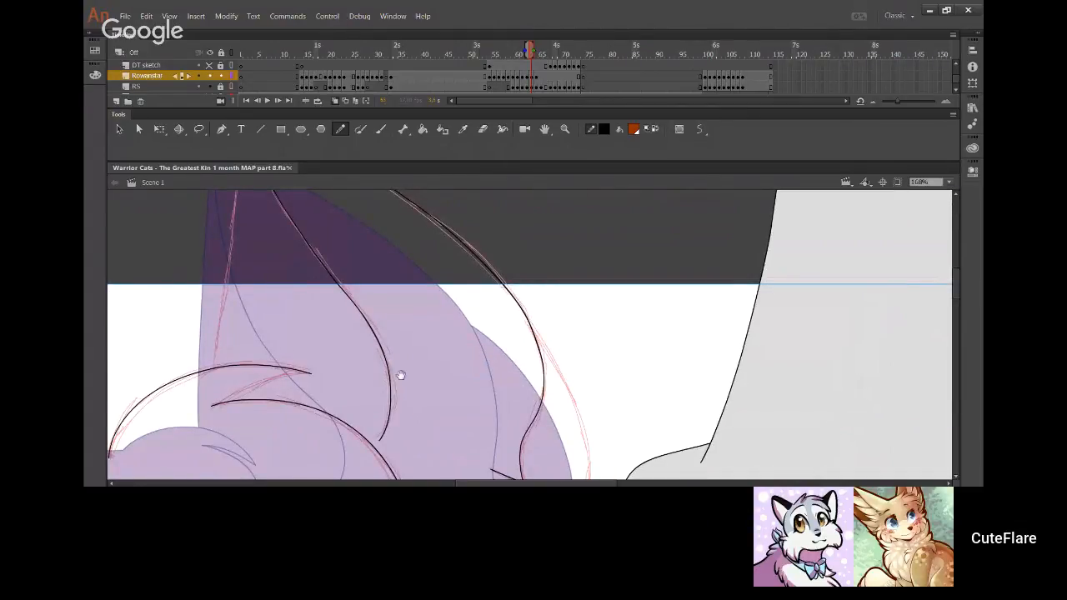
pyautogui.moveTo(239, 347)
pyautogui.mouseDown()
pyautogui.moveTo(350, 403)
pyautogui.moveTo(350, 430)
pyautogui.mouseUp()
pyautogui.moveTo(322, 465)
pyautogui.mouseDown()
pyautogui.moveTo(352, 291)
pyautogui.moveTo(351, 322)
pyautogui.mouseUp()
pyautogui.hotkey('ctrl', 'z')
pyautogui.hotkey('ctrl', 'z')
pyautogui.moveTo(322, 465); pyautogui.dragTo(348, 343)
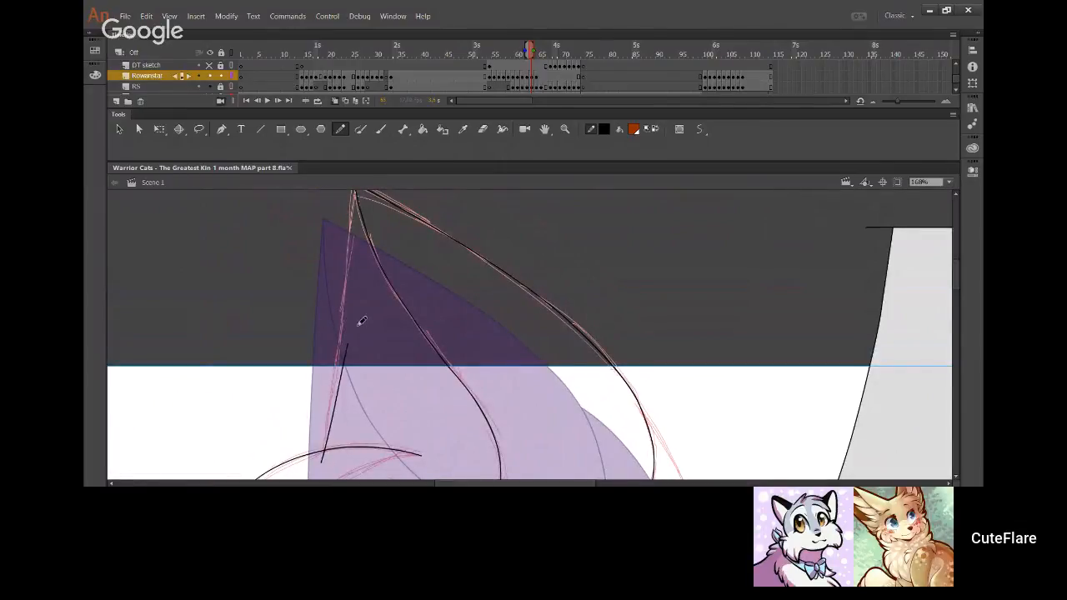
pyautogui.hotkey('ctrl', 'z')
pyautogui.moveTo(322, 465); pyautogui.dragTo(349, 333)
pyautogui.click(211, 87)
pyautogui.moveTo(348, 337)
pyautogui.mouseDown()
pyautogui.moveTo(346, 259)
pyautogui.moveTo(365, 372)
pyautogui.moveTo(372, 222)
pyautogui.mouseUp()
pyautogui.hotkey('ctrl', 'z')
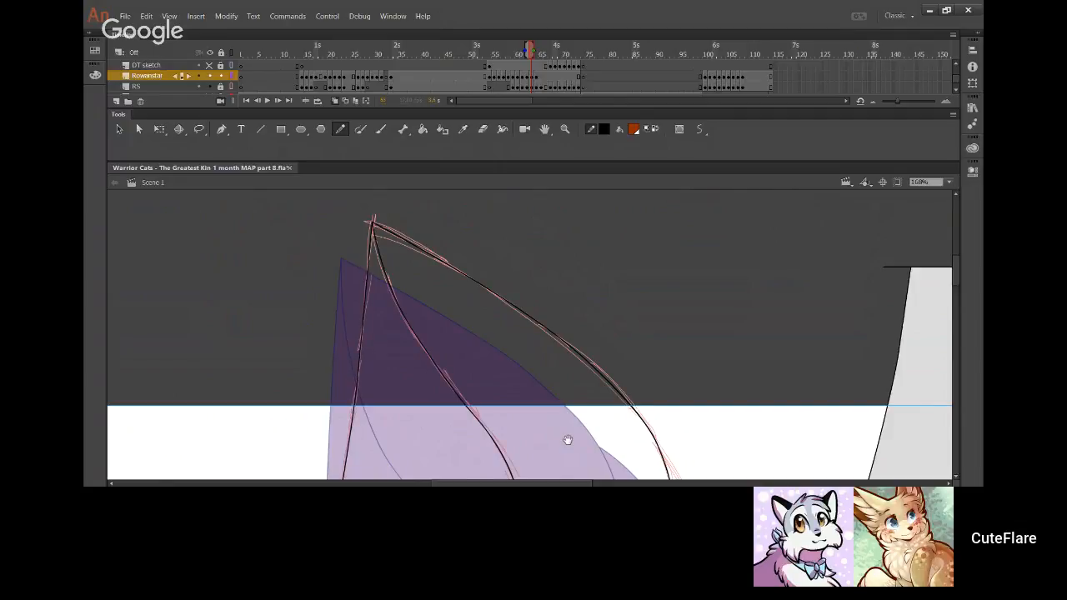
# Redraw the curved back-of-ear line from the outer edge down to the fur tuft and fit it to the sketch
pyautogui.moveTo(567, 440)
pyautogui.mouseDown()
pyautogui.moveTo(338, 256)
pyautogui.moveTo(296, 194)
pyautogui.mouseUp()
pyautogui.moveTo(375, 211)
pyautogui.mouseDown()
pyautogui.moveTo(431, 299)
pyautogui.moveTo(446, 349)
pyautogui.moveTo(431, 455)
pyautogui.moveTo(399, 236)
pyautogui.moveTo(433, 304)
pyautogui.moveTo(444, 411)
pyautogui.moveTo(433, 429)
pyautogui.moveTo(410, 229)
pyautogui.moveTo(444, 339)
pyautogui.moveTo(387, 216)
pyautogui.moveTo(433, 273)
pyautogui.moveTo(446, 334)
pyautogui.moveTo(394, 220)
pyautogui.moveTo(447, 310)
pyautogui.moveTo(459, 404)
pyautogui.moveTo(394, 218)
pyautogui.moveTo(449, 325)
pyautogui.moveTo(457, 387)
pyautogui.moveTo(430, 435)
pyautogui.mouseUp()
pyautogui.hotkey('ctrl', 'z')
pyautogui.hotkey('ctrl', 'z')
pyautogui.hotkey('ctrl', 'z')
pyautogui.hotkey('ctrl', 'z')
pyautogui.hotkey('ctrl', 'z')
pyautogui.hotkey('ctrl', 'z')
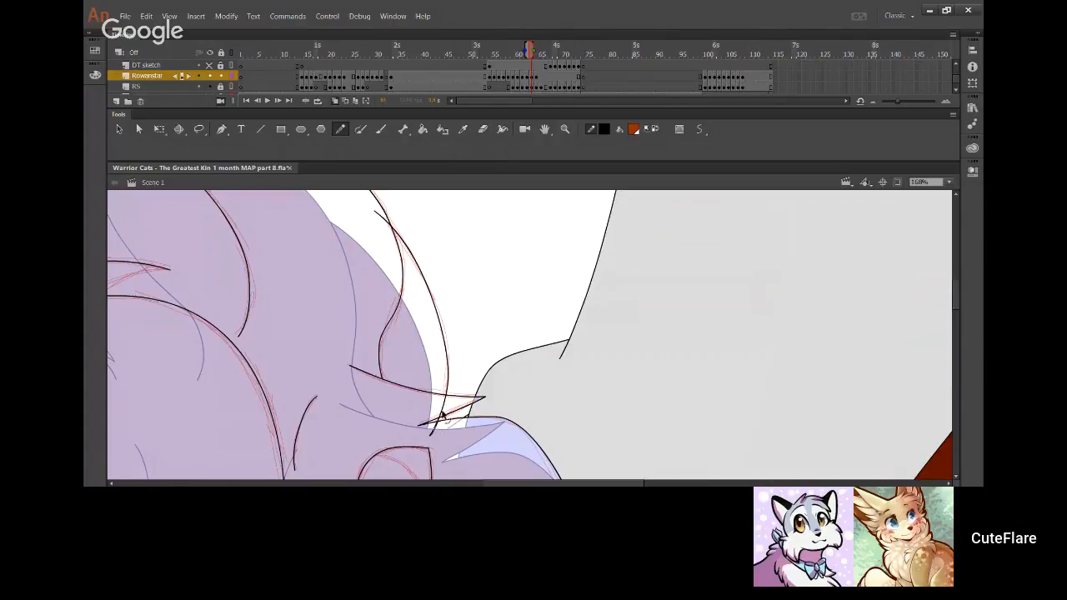
pyautogui.hotkey('ctrl', 'z')
pyautogui.moveTo(381, 209)
pyautogui.mouseDown()
pyautogui.moveTo(453, 310)
pyautogui.moveTo(449, 388)
pyautogui.mouseUp()
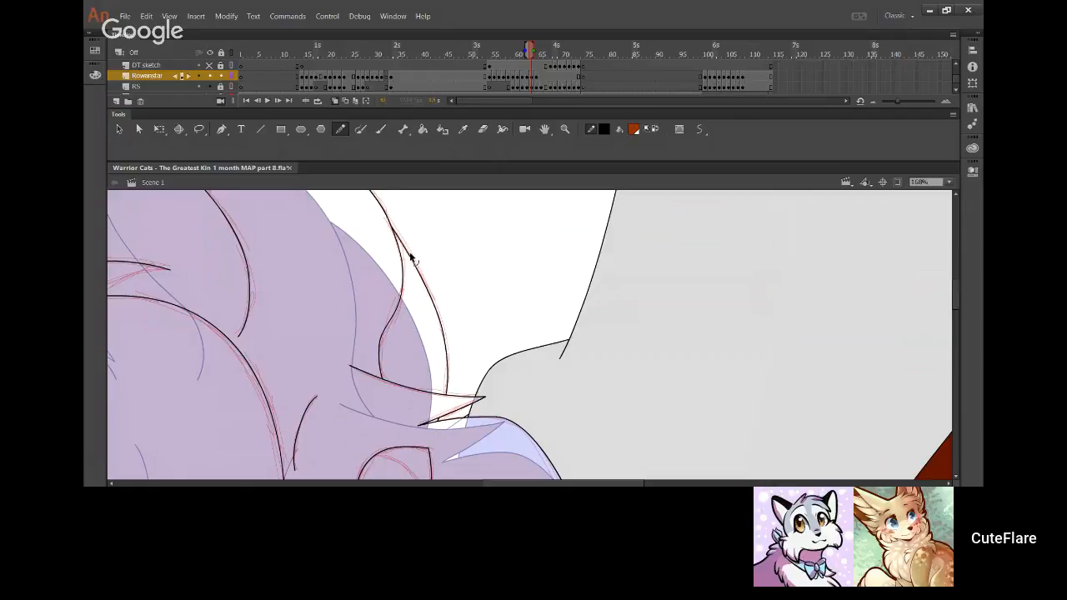
# Fill the back-of-ear strip and the small sliver below the fur tuft with rust brown, and switch back to the Pencil tool
pyautogui.press('k')
pyautogui.click(425, 335)
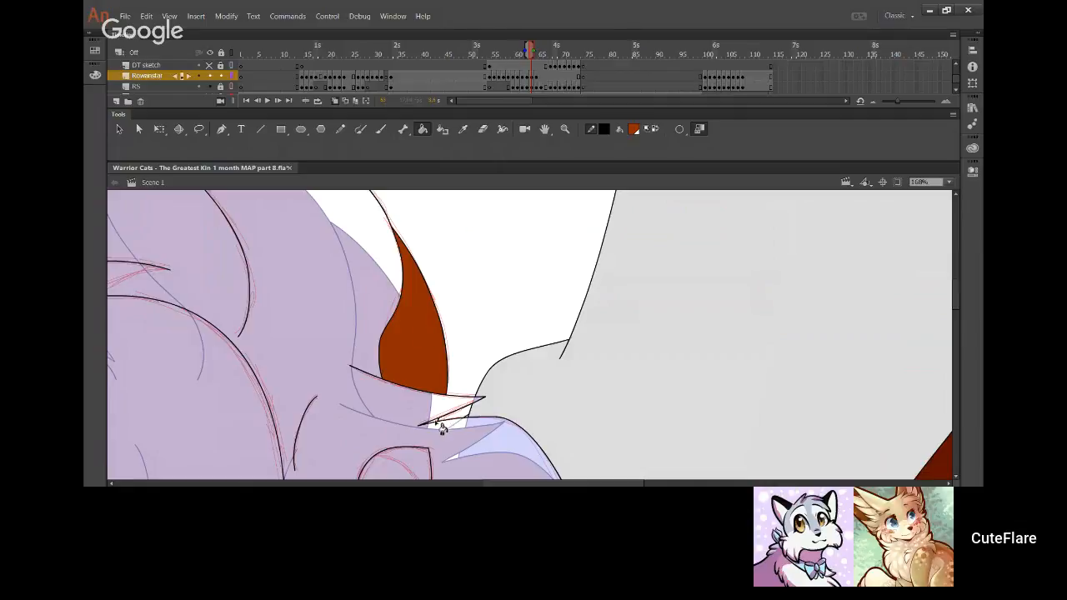
pyautogui.moveTo(323, 302); pyautogui.dragTo(445, 319)
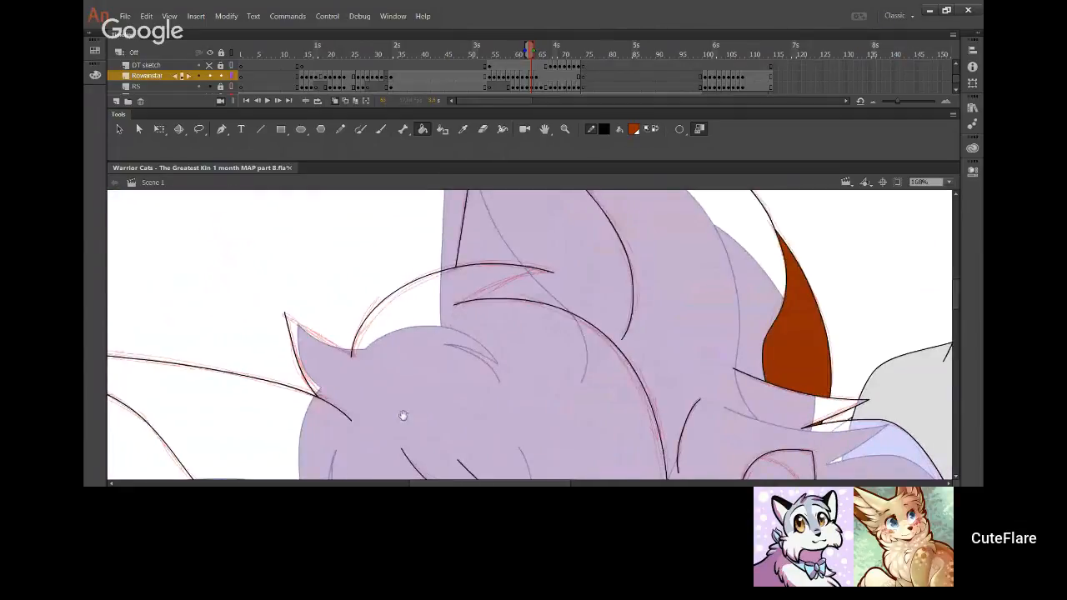
pyautogui.moveTo(405, 419)
pyautogui.mouseDown()
pyautogui.moveTo(405, 248)
pyautogui.moveTo(433, 267)
pyautogui.moveTo(439, 209)
pyautogui.mouseUp()
pyautogui.click(341, 130)
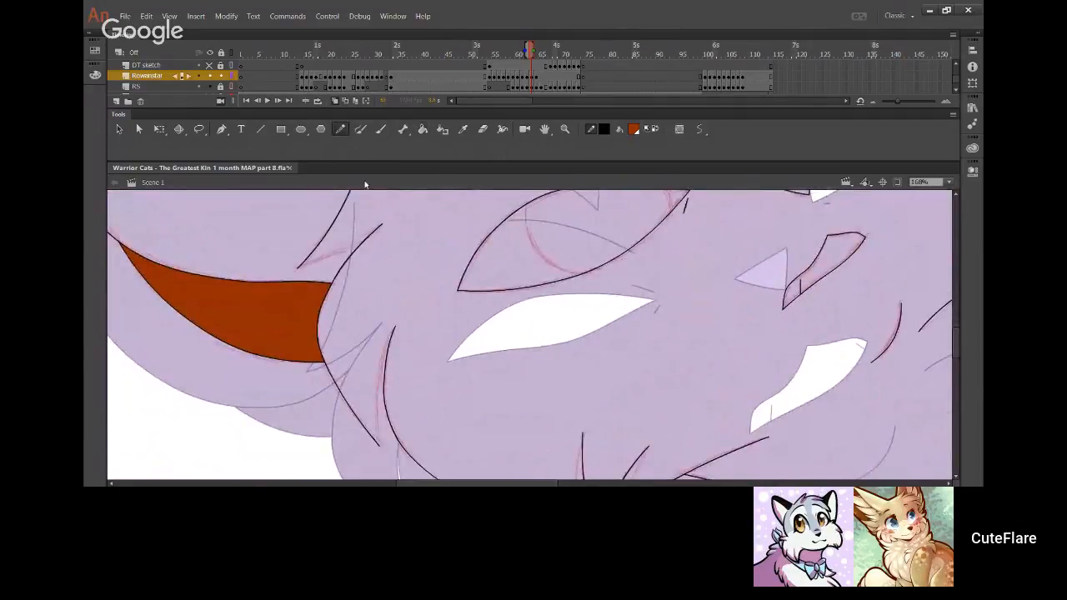
pyautogui.moveTo(702, 428); pyautogui.dragTo(306, 224)
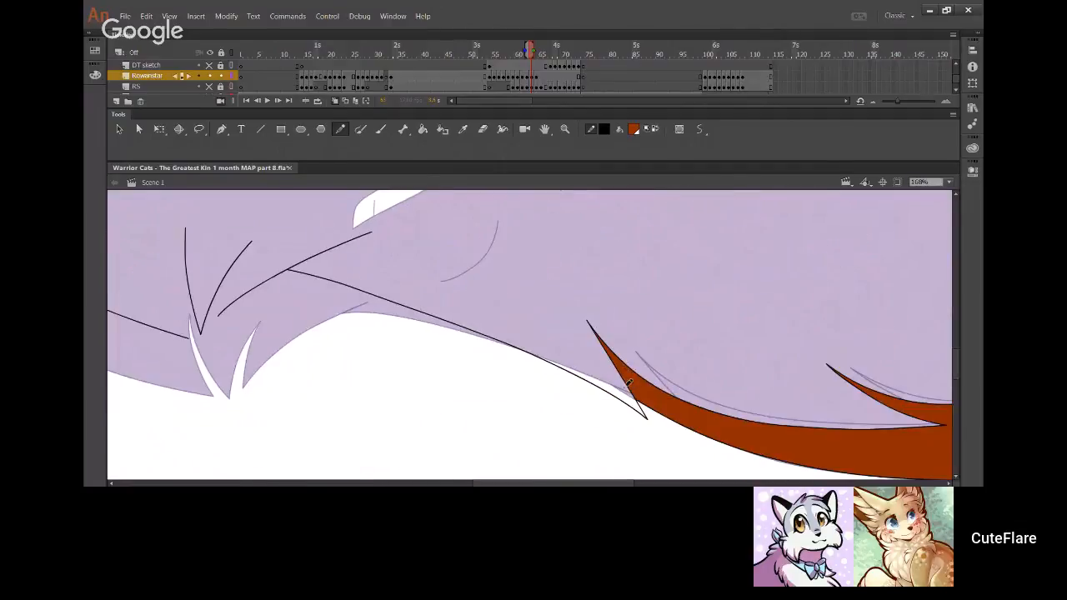
# Close the two fur tufts below the mouth with curved strokes meeting their tips, redrawing the one nearer the muzzle until it fits
pyautogui.moveTo(384, 321); pyautogui.dragTo(626, 350)
pyautogui.moveTo(464, 332); pyautogui.dragTo(495, 277)
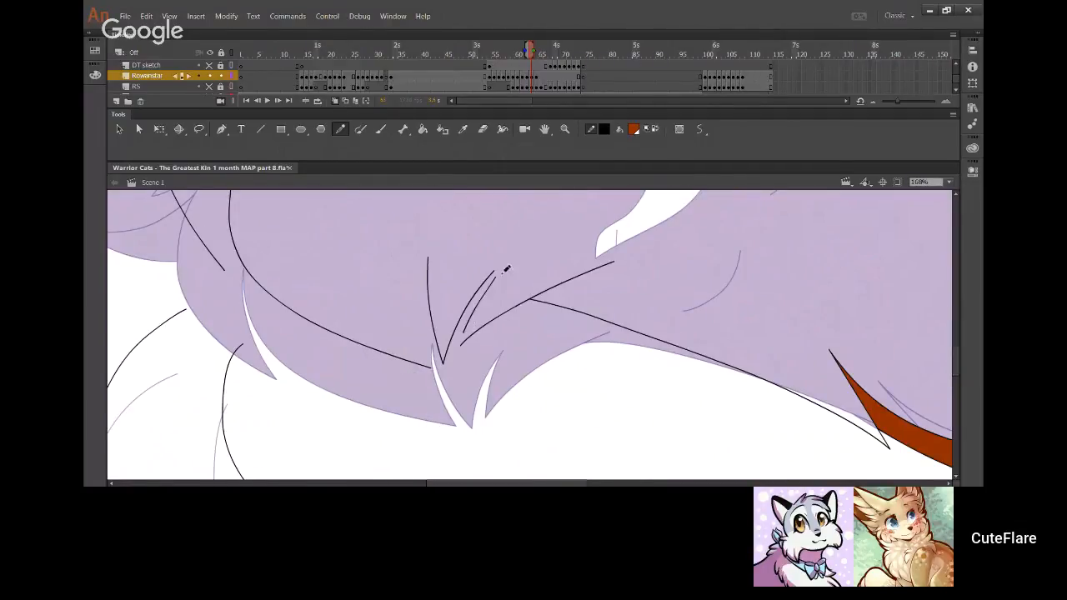
pyautogui.hotkey('ctrl', 'z')
pyautogui.moveTo(465, 329); pyautogui.dragTo(486, 286)
pyautogui.hotkey('ctrl', 'z')
pyautogui.moveTo(465, 330); pyautogui.dragTo(488, 281)
pyautogui.hotkey('ctrl', 'z')
pyautogui.moveTo(462, 338); pyautogui.dragTo(492, 275)
pyautogui.hotkey('ctrl', 'z')
pyautogui.moveTo(461, 338); pyautogui.dragTo(498, 270)
pyautogui.moveTo(432, 353); pyautogui.dragTo(430, 255)
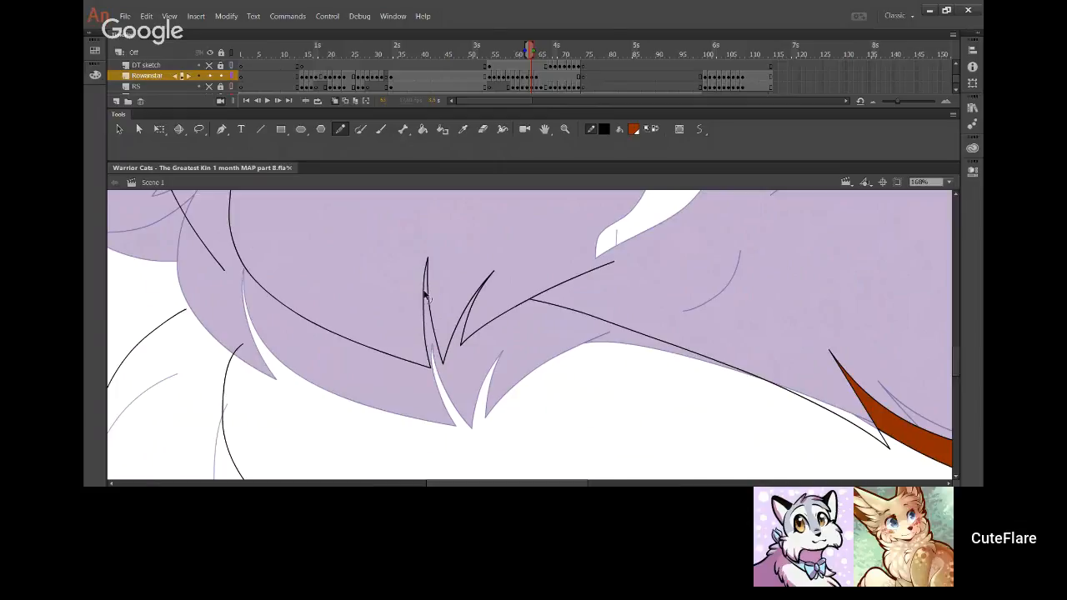
# Draw and adjust the closing strokes of the cheek fur tufts next to the filled ear
pyautogui.moveTo(338, 265); pyautogui.dragTo(456, 389)
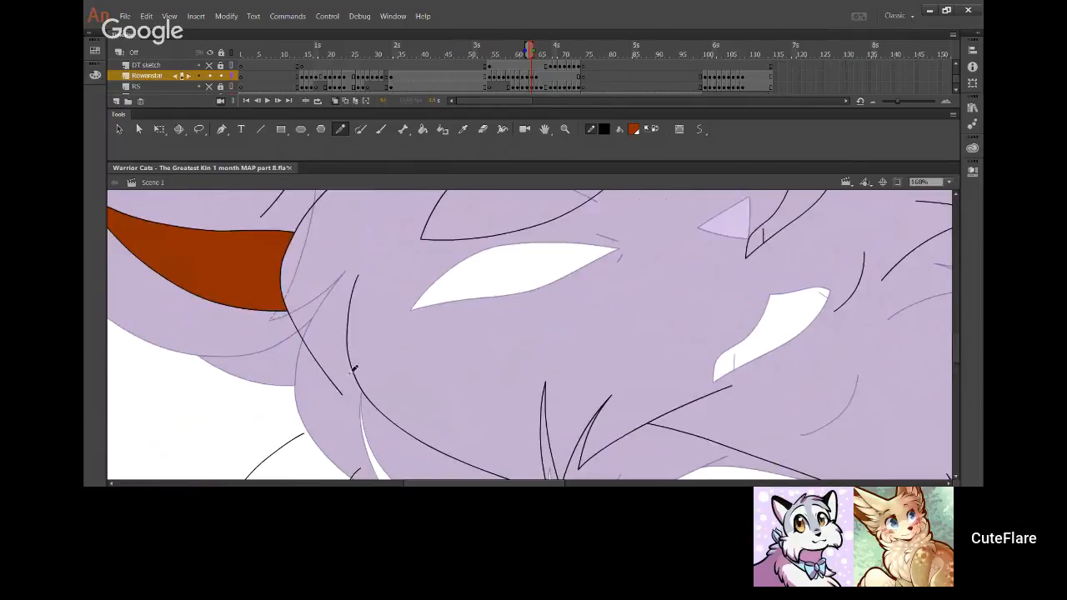
pyautogui.moveTo(342, 388); pyautogui.dragTo(358, 275)
pyautogui.moveTo(346, 319); pyautogui.dragTo(343, 315)
pyautogui.moveTo(337, 244); pyautogui.dragTo(382, 386)
pyautogui.moveTo(306, 363); pyautogui.dragTo(389, 321)
pyautogui.moveTo(311, 362); pyautogui.dragTo(339, 350)
# Extend the small tuft tip on the crown and close the open head fur strand with a curved stroke to its point
pyautogui.moveTo(490, 310); pyautogui.dragTo(392, 362)
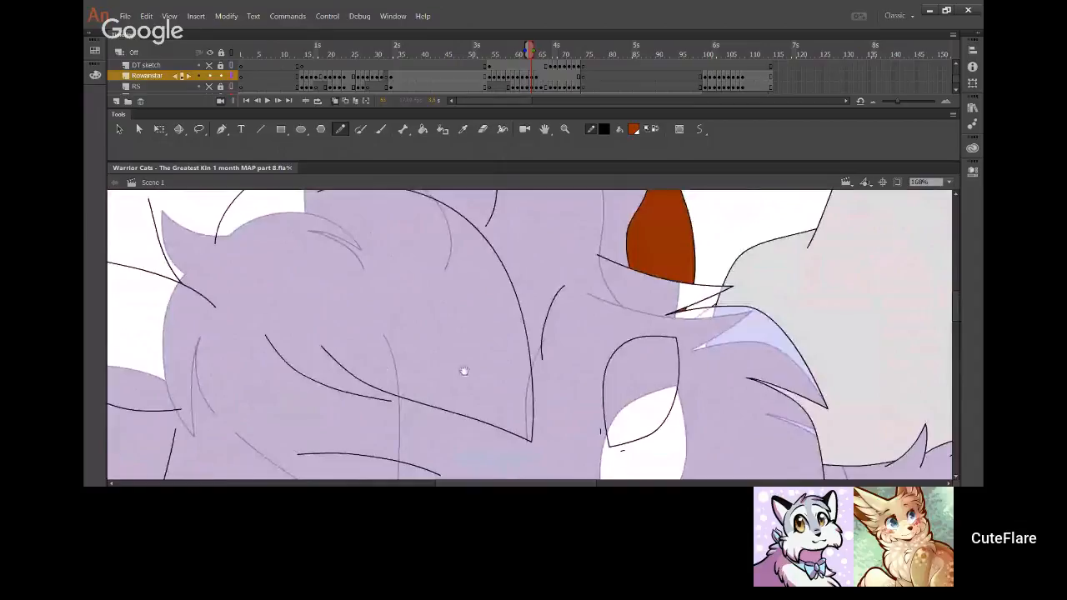
pyautogui.scroll(3, 340, 346)
pyautogui.hscroll(-2, 340, 345)
pyautogui.moveTo(253, 326)
pyautogui.mouseDown()
pyautogui.moveTo(313, 362)
pyautogui.moveTo(264, 343)
pyautogui.moveTo(245, 319)
pyautogui.mouseUp()
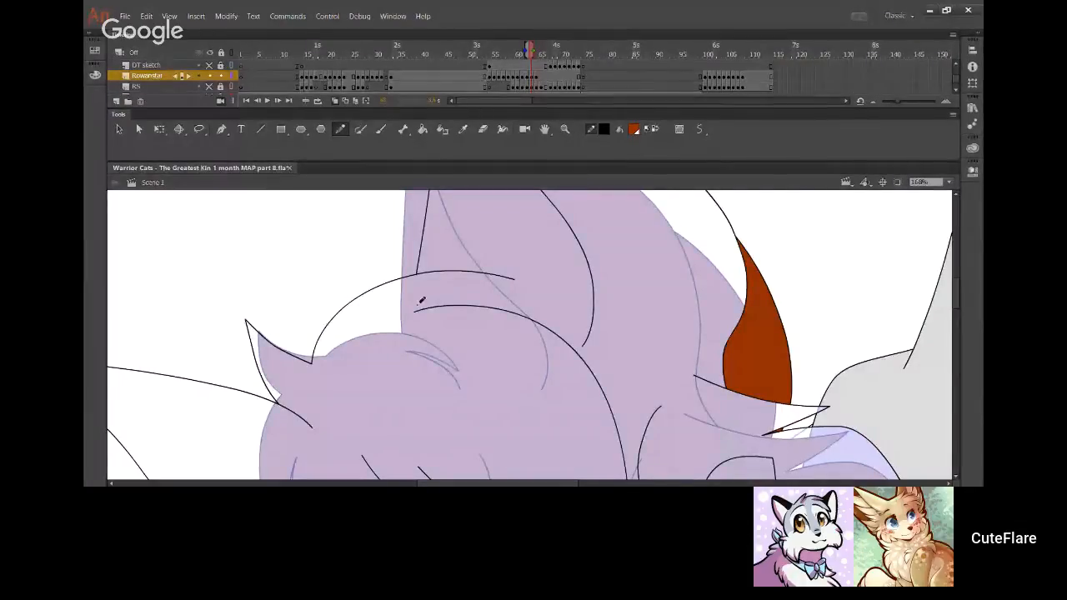
pyautogui.moveTo(418, 308); pyautogui.dragTo(509, 280)
pyautogui.hotkey('ctrl', 'z')
pyautogui.moveTo(417, 309); pyautogui.dragTo(514, 279)
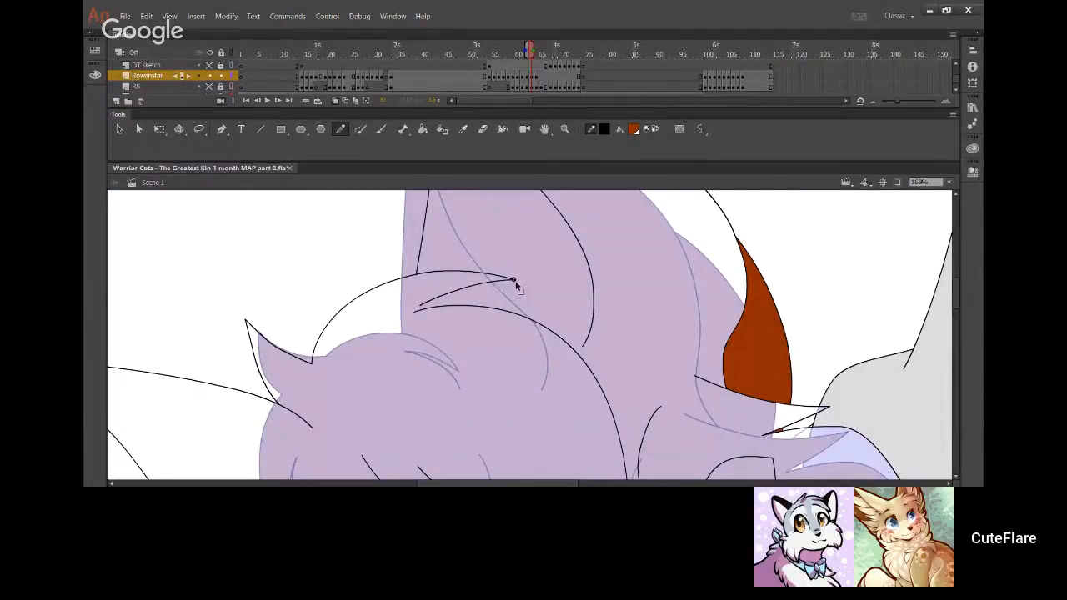
pyautogui.moveTo(420, 306); pyautogui.dragTo(414, 312)
# Close the forehead fur strand with a thin curved stroke between its two line ends, redrawing it once
pyautogui.moveTo(500, 372); pyautogui.dragTo(367, 168)
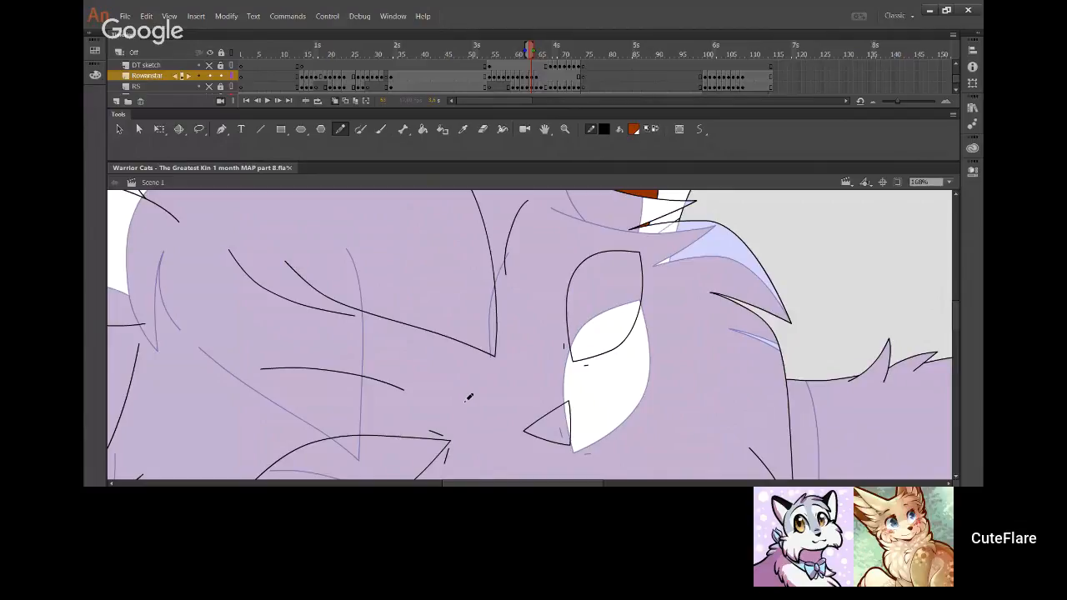
pyautogui.moveTo(289, 266); pyautogui.dragTo(354, 316)
pyautogui.hotkey('ctrl', 'z')
pyautogui.moveTo(288, 267); pyautogui.dragTo(312, 283)
# Fill the cat's head and the connected fur areas with rust brown using the Paint Bucket
pyautogui.click(422, 129)
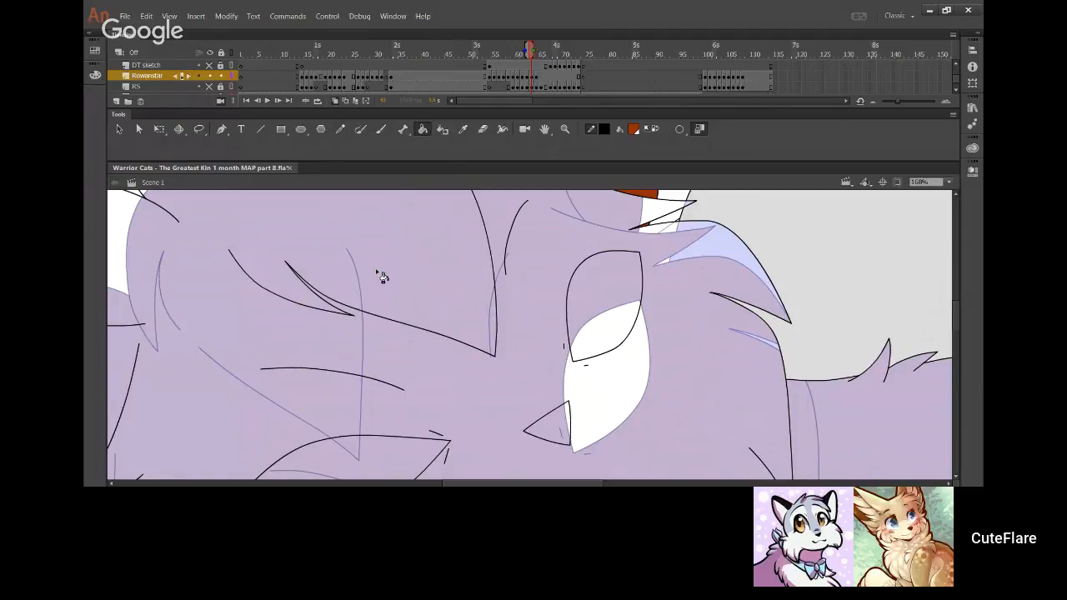
pyautogui.click(380, 276)
pyautogui.moveTo(398, 242)
pyautogui.mouseDown()
pyautogui.moveTo(558, 400)
pyautogui.moveTo(708, 200)
pyautogui.mouseUp()
pyautogui.moveTo(450, 471)
pyautogui.mouseDown()
pyautogui.moveTo(434, 258)
pyautogui.moveTo(609, 345)
pyautogui.moveTo(497, 445)
pyautogui.moveTo(526, 236)
pyautogui.mouseUp()
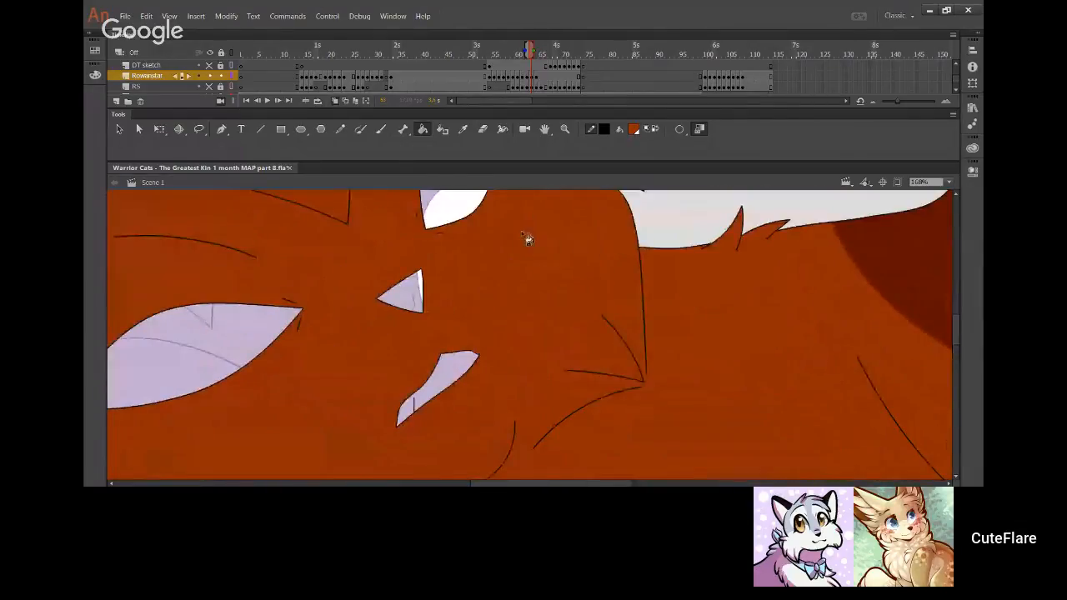
# Fill the triangular nose with salmon pink, undoing the misplaced fill beside it
pyautogui.click(637, 130)
pyautogui.click(673, 314)
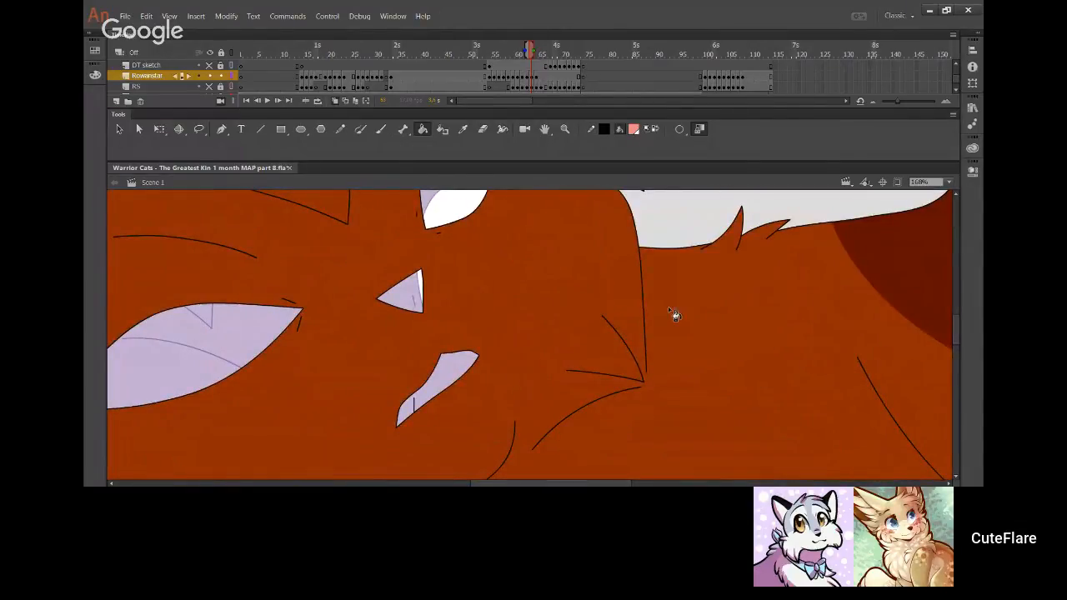
pyautogui.click(429, 302)
pyautogui.hotkey('ctrl', 'z')
pyautogui.click(413, 302)
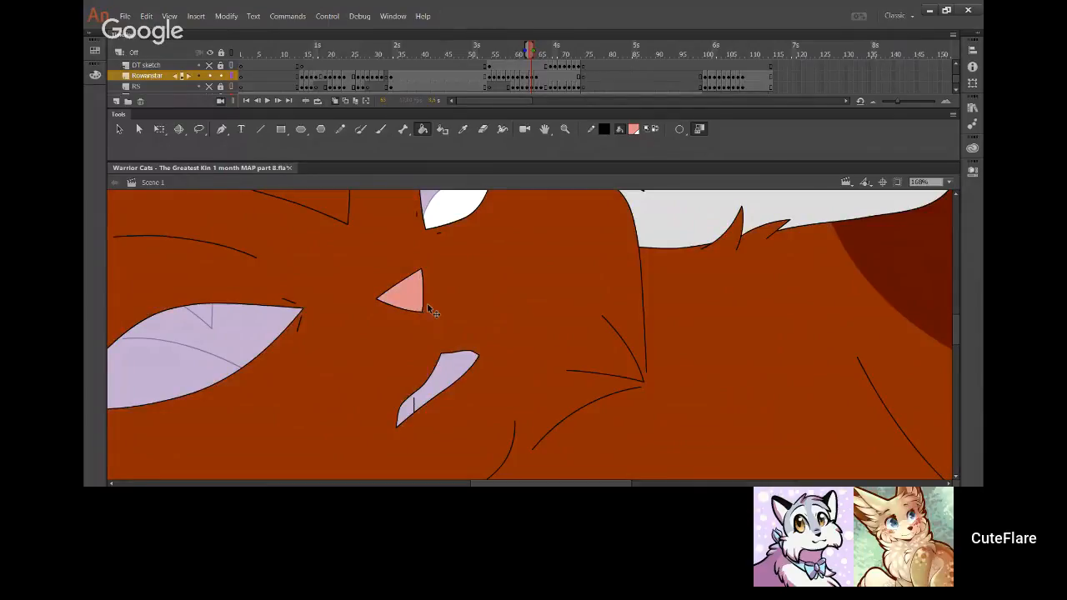
pyautogui.click(422, 299)
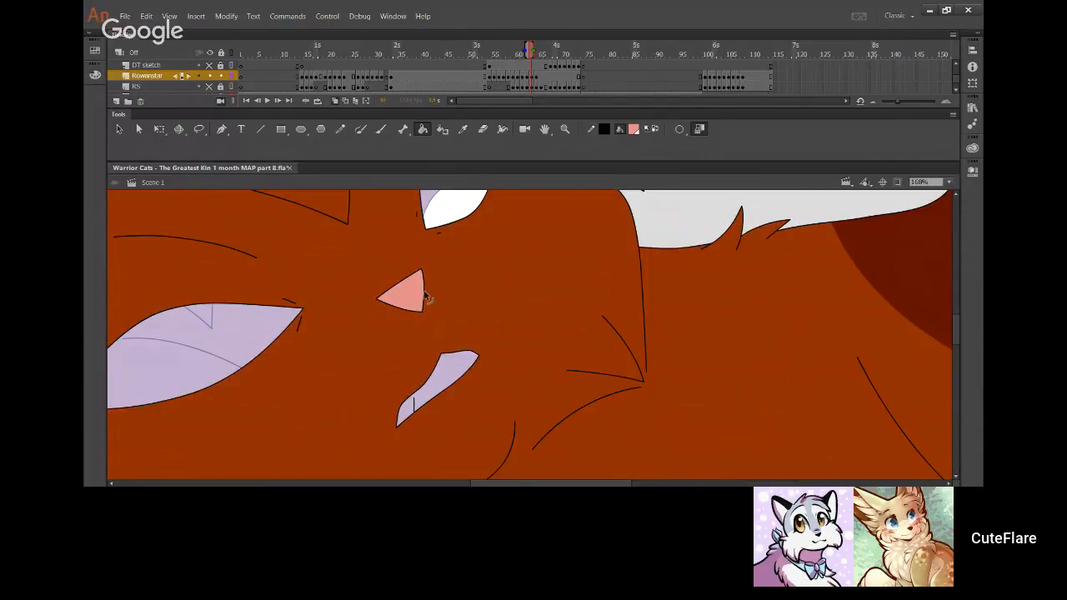
# Switch to the Pencil tool, go to the next Rowanstar frame and show the red sketch layer over the previous frame
pyautogui.click(340, 129)
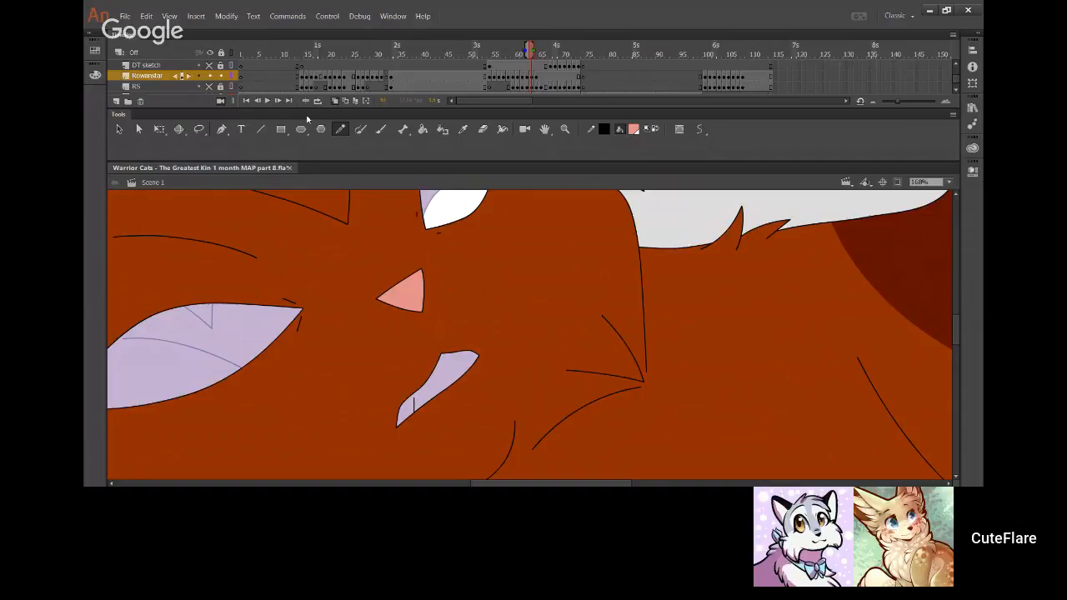
pyautogui.click(278, 100)
pyautogui.moveTo(536, 348)
pyautogui.mouseDown()
pyautogui.moveTo(570, 431)
pyautogui.moveTo(470, 278)
pyautogui.moveTo(541, 350)
pyautogui.moveTo(393, 195)
pyautogui.moveTo(542, 305)
pyautogui.moveTo(658, 335)
pyautogui.moveTo(521, 194)
pyautogui.mouseUp()
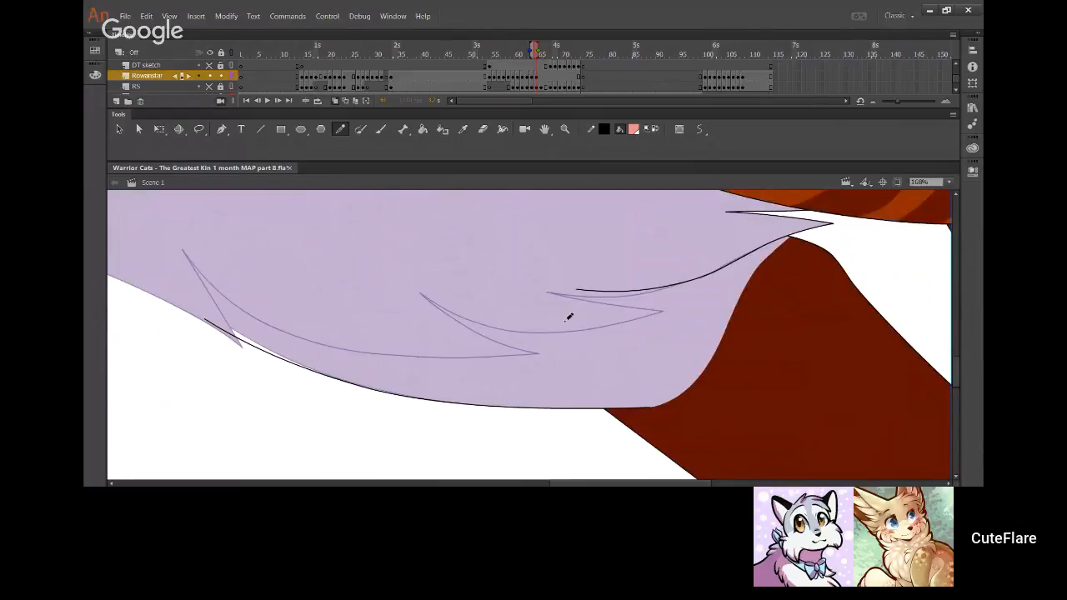
pyautogui.moveTo(422, 302)
pyautogui.mouseDown()
pyautogui.moveTo(522, 376)
pyautogui.moveTo(439, 334)
pyautogui.mouseUp()
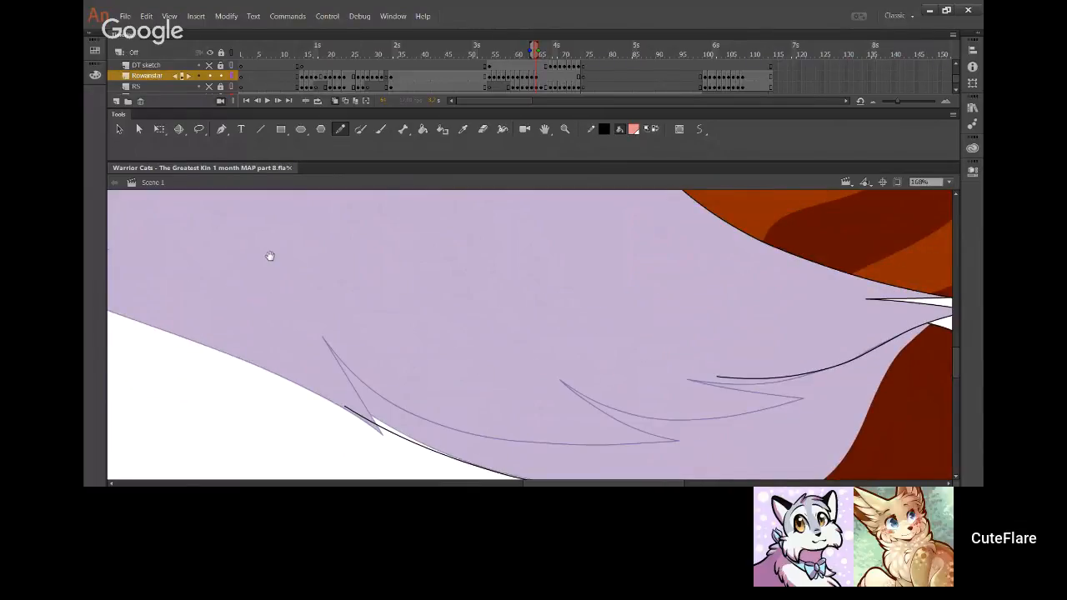
pyautogui.moveTo(269, 255)
pyautogui.mouseDown()
pyautogui.moveTo(415, 213)
pyautogui.moveTo(445, 305)
pyautogui.moveTo(422, 259)
pyautogui.mouseUp()
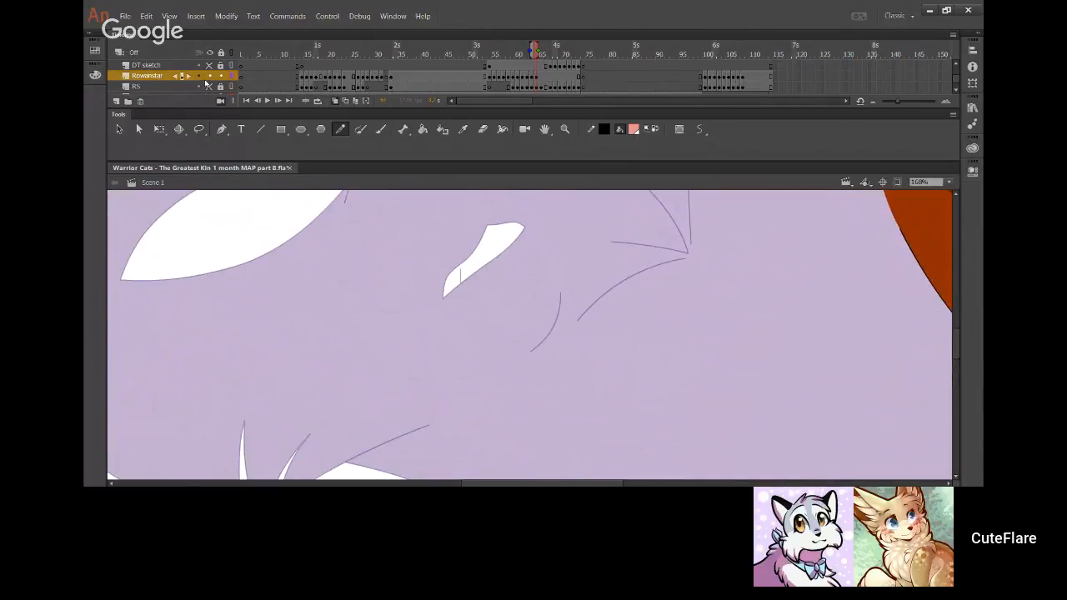
pyautogui.click(221, 101)
pyautogui.scroll(5, 391, 241)
pyautogui.hscroll(3, 391, 241)
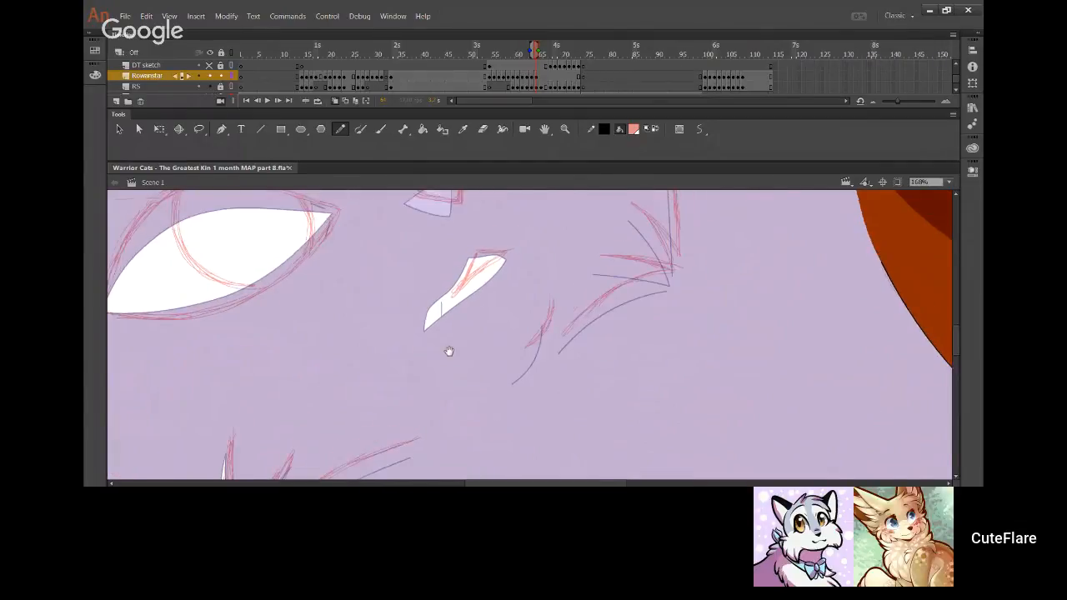
pyautogui.press('.')
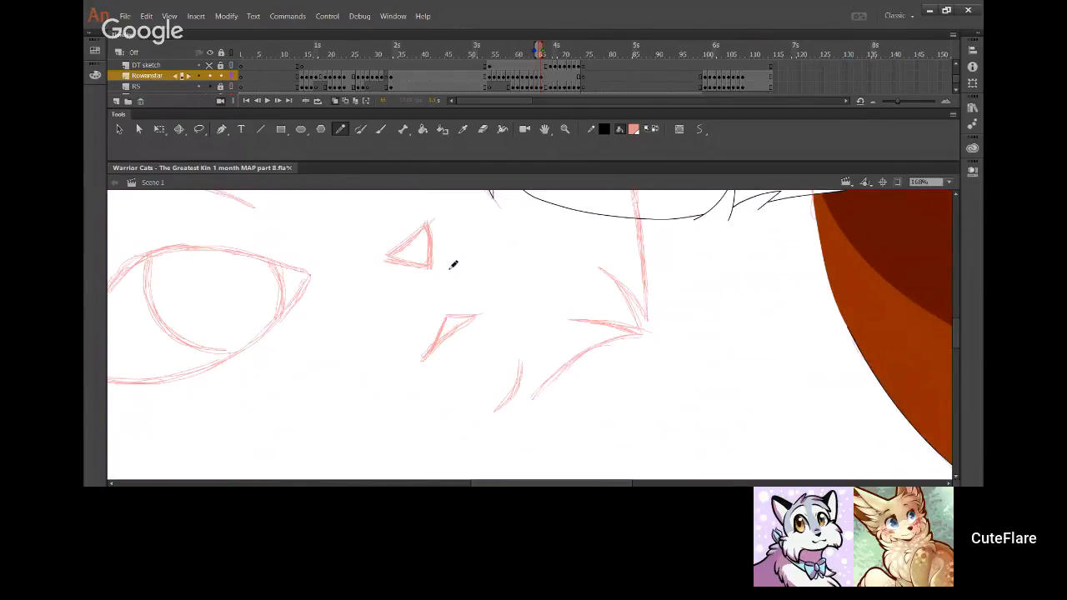
pyautogui.click(258, 101)
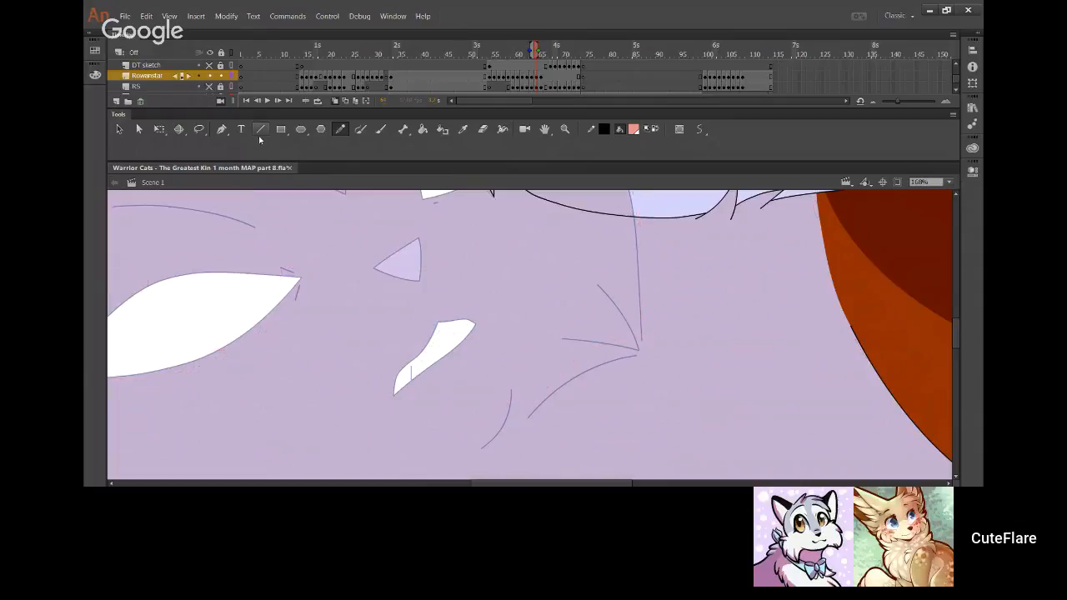
pyautogui.click(220, 100)
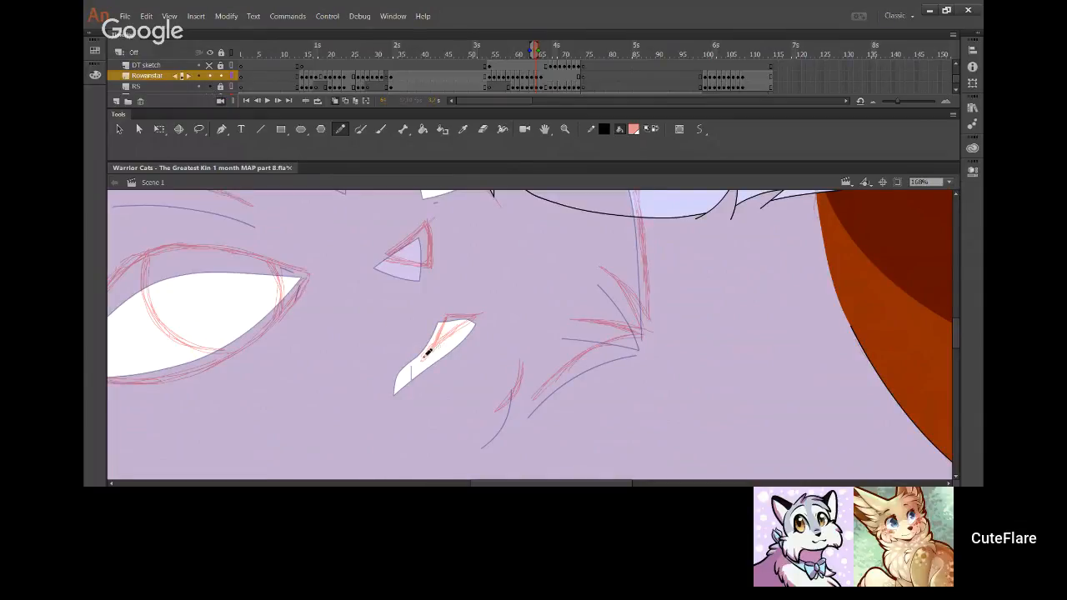
# Trace the two upper edges of the small open mouth over the sketch and delete the overshooting line ends
pyautogui.moveTo(428, 359); pyautogui.dragTo(450, 291)
pyautogui.hotkey('ctrl', 'z')
pyautogui.moveTo(424, 360); pyautogui.dragTo(461, 274)
pyautogui.moveTo(441, 317); pyautogui.dragTo(484, 314)
pyautogui.hotkey('ctrl', 'z')
pyautogui.hotkey('ctrl', 'z')
pyautogui.keyDown('ctrl'); pyautogui.click(443, 315); pyautogui.keyUp('ctrl')
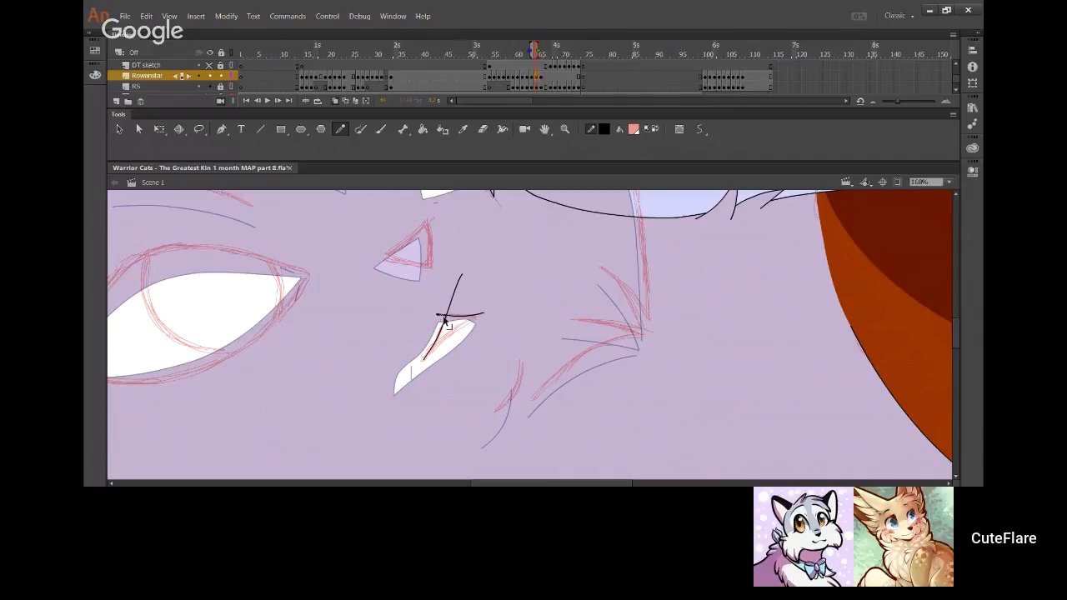
pyautogui.press('Delete')
pyautogui.keyDown('ctrl'); pyautogui.click(454, 293); pyautogui.keyUp('ctrl')
pyautogui.press('Delete')
# Draw the mouth's lower edge and fit it to both mouth corners, checking it with the sketch hidden
pyautogui.moveTo(427, 356); pyautogui.dragTo(479, 317)
pyautogui.click(334, 101)
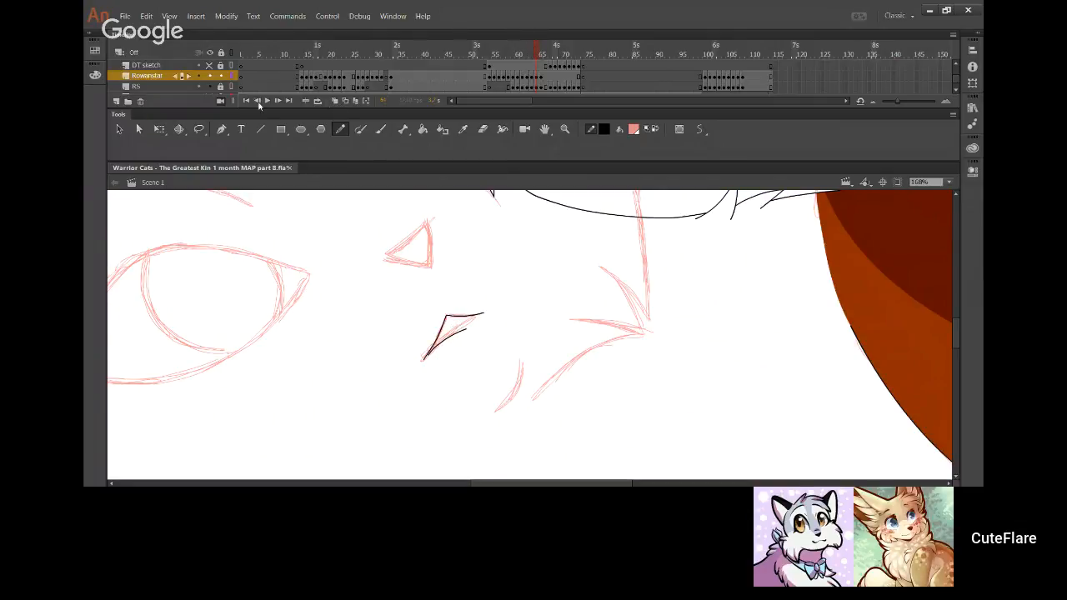
pyautogui.click(334, 101)
pyautogui.click(209, 87)
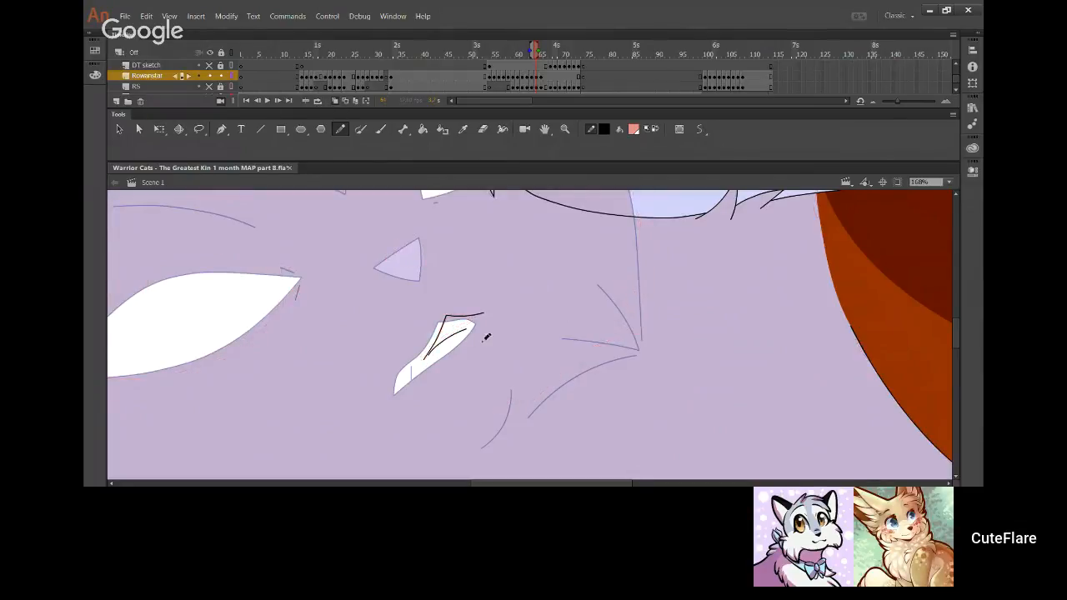
pyautogui.moveTo(465, 328)
pyautogui.mouseDown()
pyautogui.moveTo(483, 313)
pyautogui.moveTo(430, 358)
pyautogui.mouseUp()
pyautogui.click(209, 87)
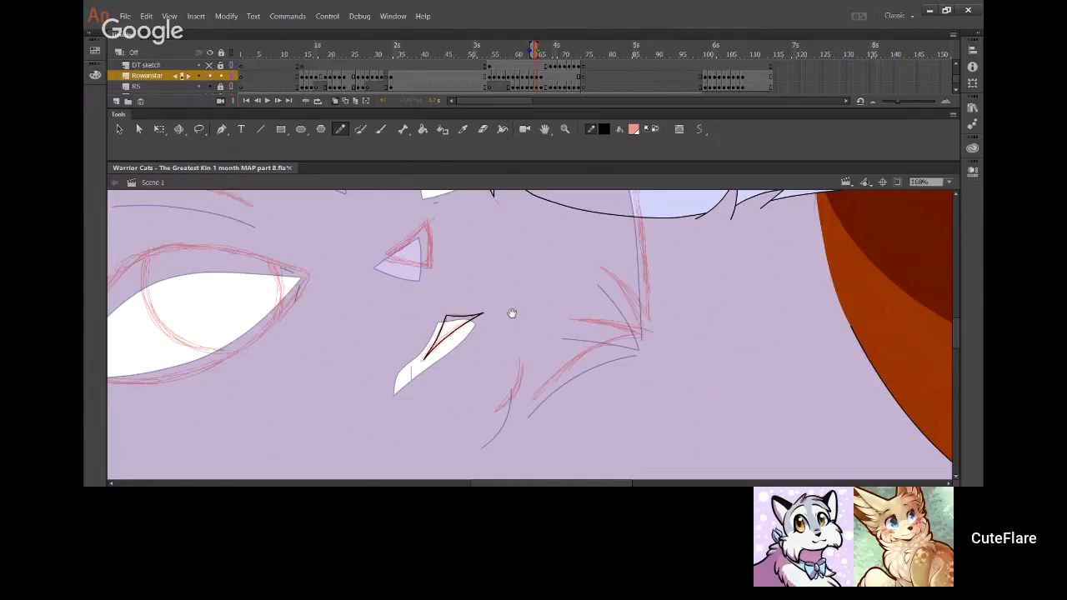
# Trace the short curved line below the mouth, fit it to the sketch, and delete its overshoot and the stray nose stroke
pyautogui.scroll(-1, 512, 312)
pyautogui.moveTo(491, 386)
pyautogui.mouseDown()
pyautogui.moveTo(515, 335)
pyautogui.moveTo(484, 398)
pyautogui.moveTo(512, 344)
pyautogui.moveTo(505, 281)
pyautogui.moveTo(511, 305)
pyautogui.mouseUp()
pyautogui.hotkey('ctrl', 'z')
pyautogui.hotkey('ctrl', 'z')
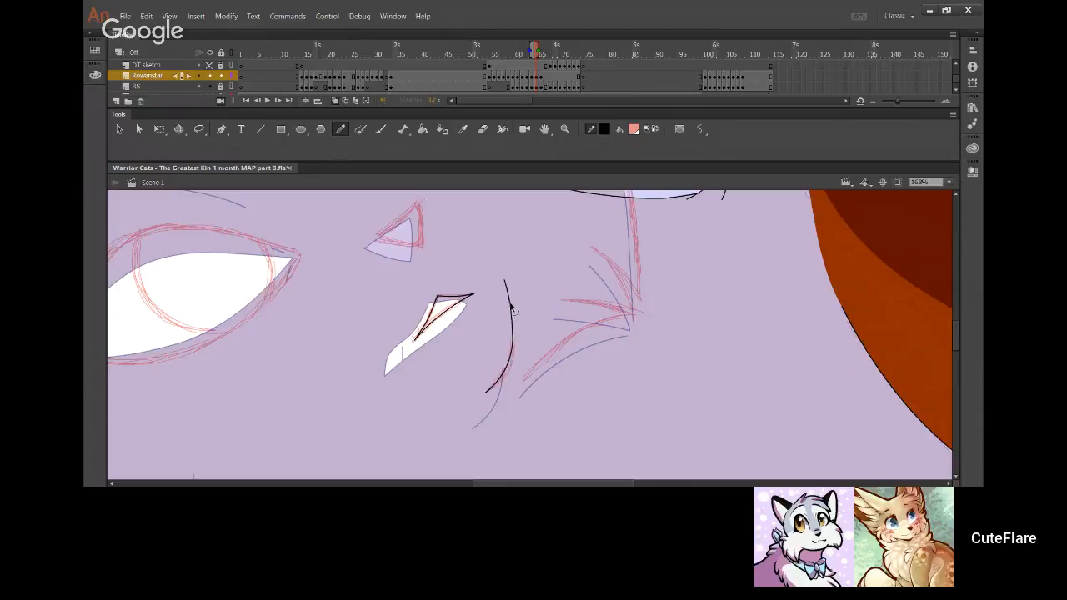
pyautogui.moveTo(514, 348); pyautogui.dragTo(512, 348)
pyautogui.moveTo(498, 385); pyautogui.dragTo(497, 390)
pyautogui.moveTo(487, 260)
pyautogui.mouseDown()
pyautogui.moveTo(537, 338)
pyautogui.moveTo(689, 394)
pyautogui.mouseUp()
pyautogui.press('Delete')
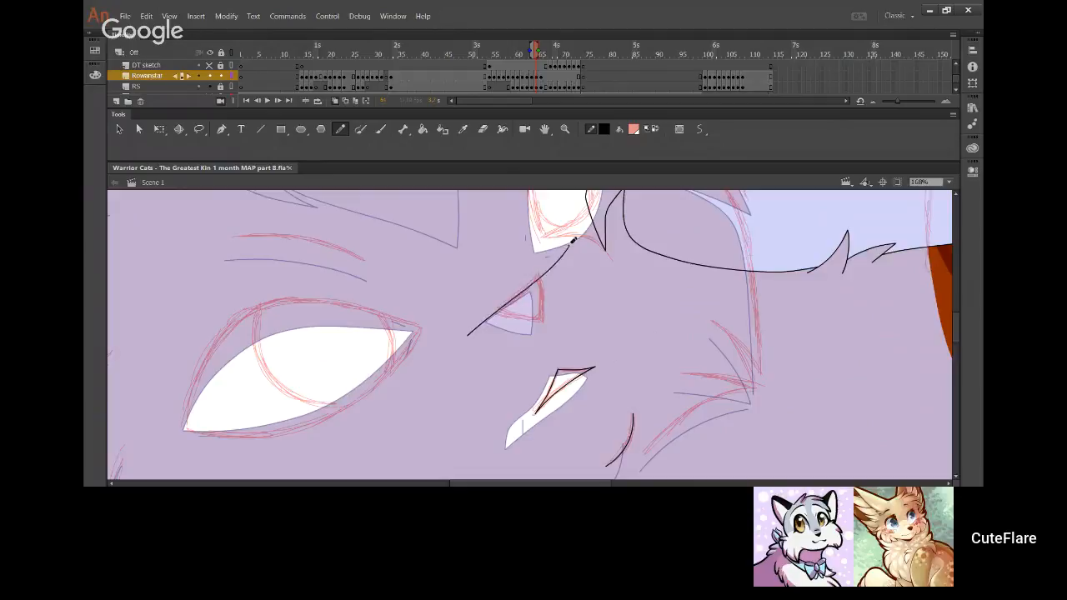
pyautogui.click(513, 301)
pyautogui.press('Delete')
# Trace the curved upper cheek tuft and the long outer cheek line below it over the sketch
pyautogui.moveTo(607, 271)
pyautogui.mouseDown()
pyautogui.moveTo(559, 325)
pyautogui.moveTo(539, 331)
pyautogui.moveTo(548, 288)
pyautogui.mouseUp()
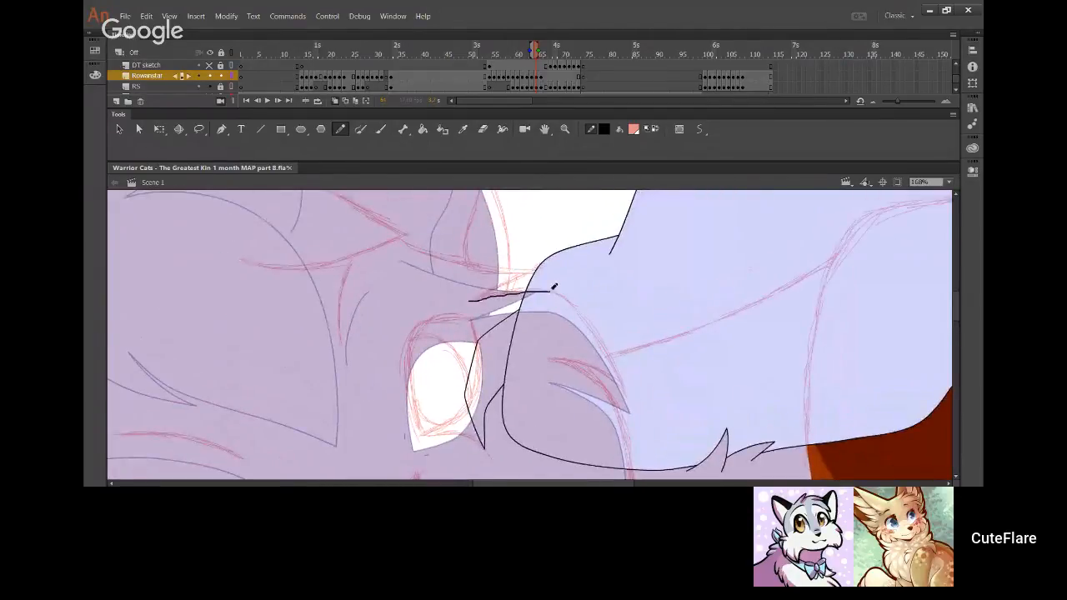
pyautogui.moveTo(469, 298)
pyautogui.mouseDown()
pyautogui.moveTo(563, 295)
pyautogui.moveTo(596, 330)
pyautogui.moveTo(631, 411)
pyautogui.mouseUp()
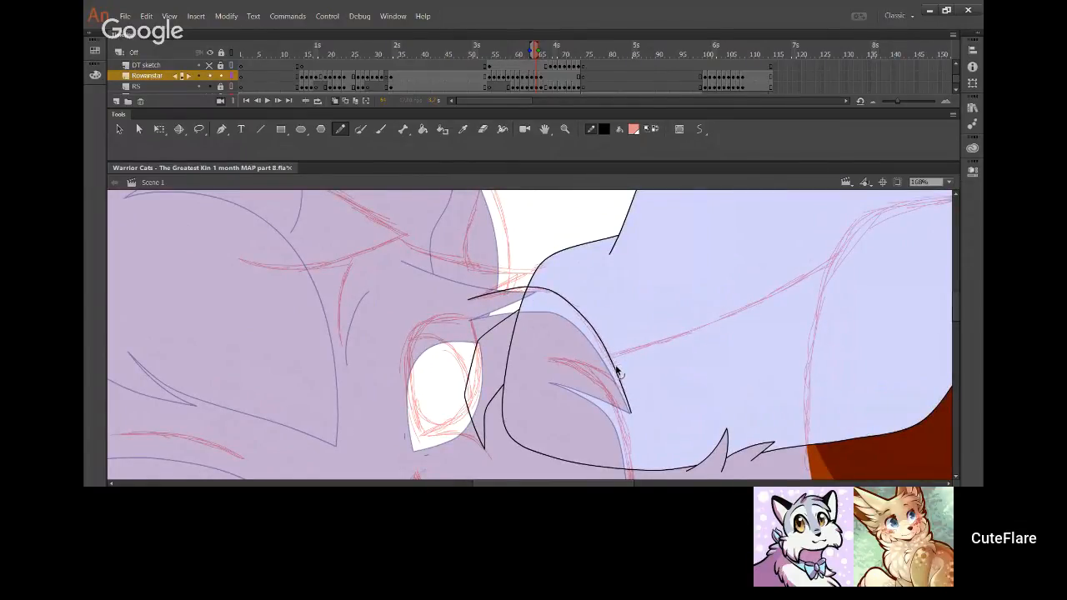
pyautogui.moveTo(617, 389); pyautogui.dragTo(557, 274)
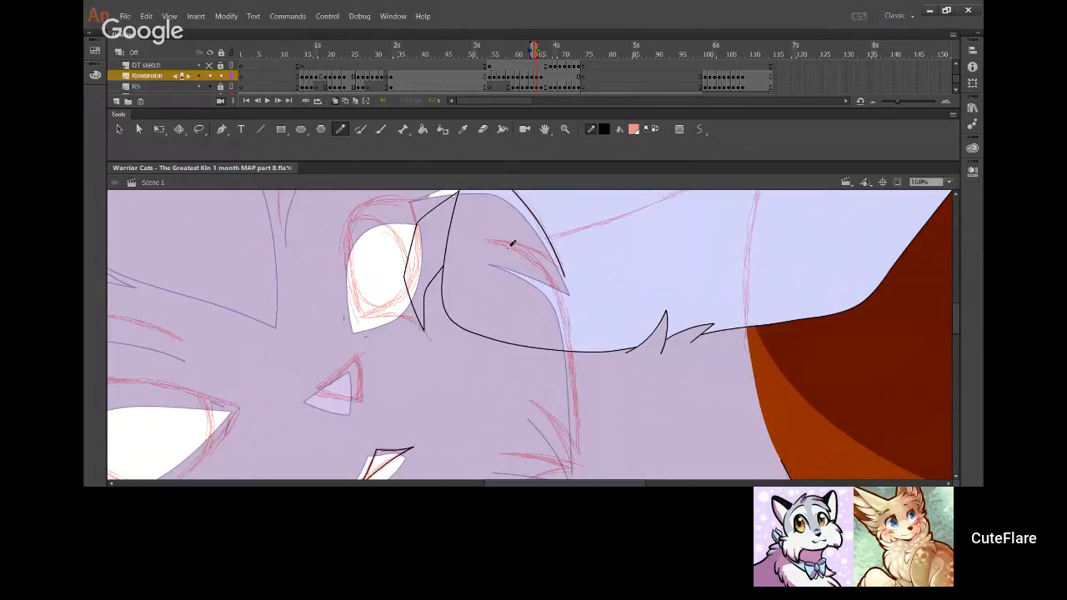
pyautogui.moveTo(487, 239); pyautogui.dragTo(537, 265)
pyautogui.hotkey('ctrl', 'z')
pyautogui.moveTo(486, 241)
pyautogui.mouseDown()
pyautogui.moveTo(538, 259)
pyautogui.moveTo(567, 310)
pyautogui.moveTo(573, 454)
pyautogui.mouseUp()
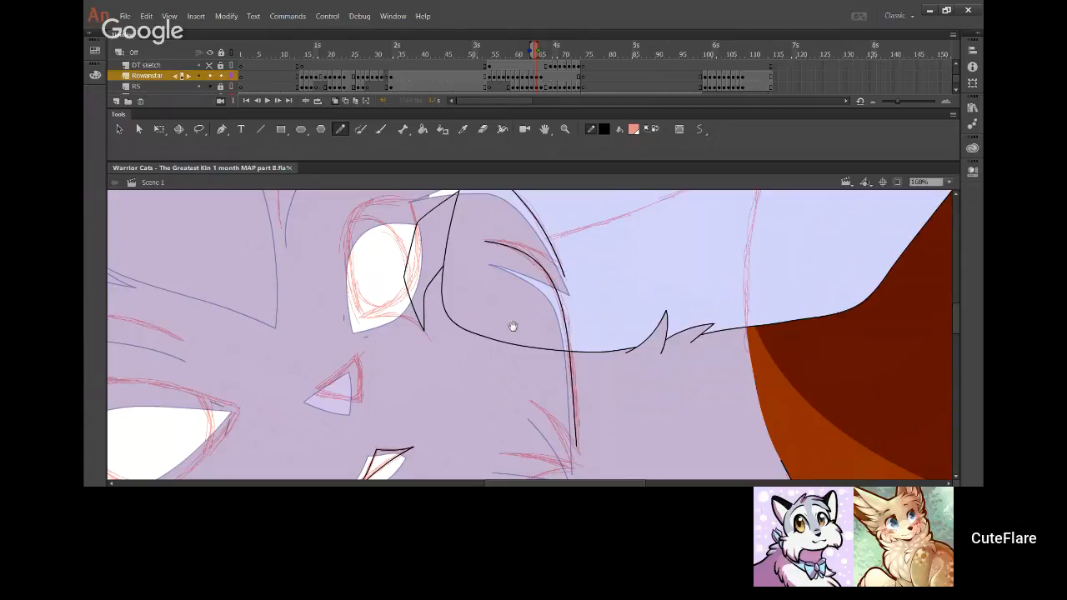
# Remove the body outline segments that cross inside the head, keeping the chest line outside the cheek
pyautogui.scroll(3, 493, 325)
pyautogui.scroll(-2, 517, 425)
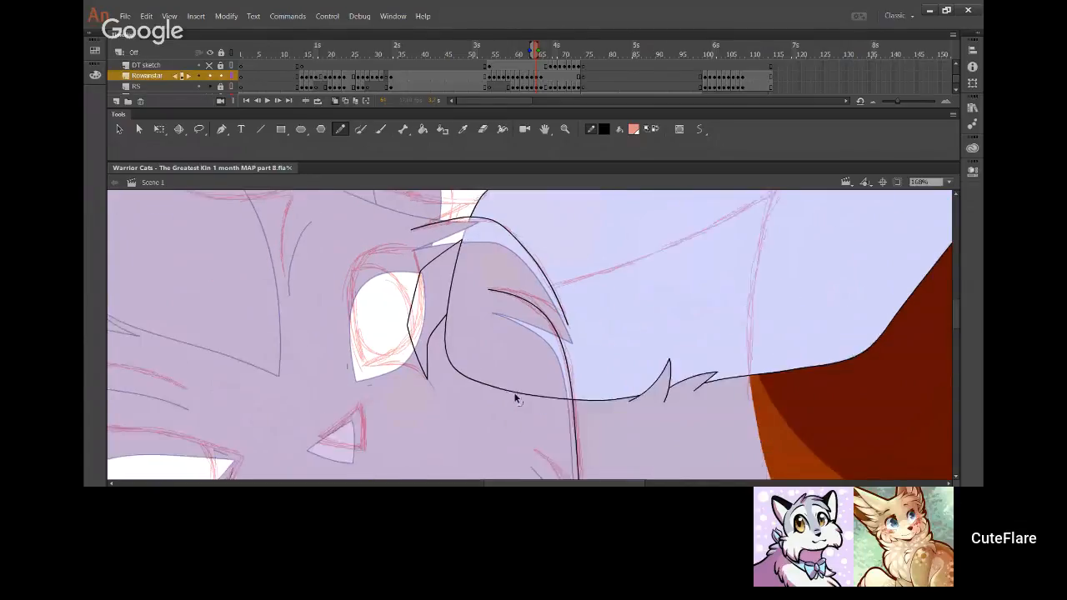
pyautogui.hotkey('ctrl', 'z')
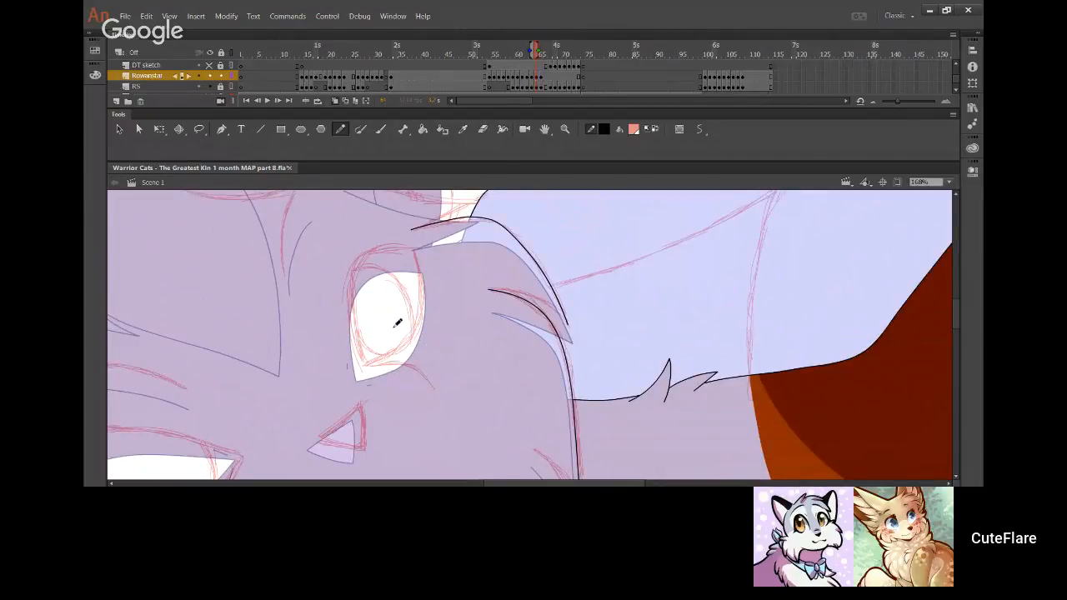
# Draw the short curve at the lower corner of the far eye and trace the three edges of the triangular nose
pyautogui.moveTo(423, 304); pyautogui.dragTo(508, 219)
pyautogui.moveTo(448, 285)
pyautogui.mouseDown()
pyautogui.moveTo(492, 280)
pyautogui.moveTo(517, 307)
pyautogui.mouseUp()
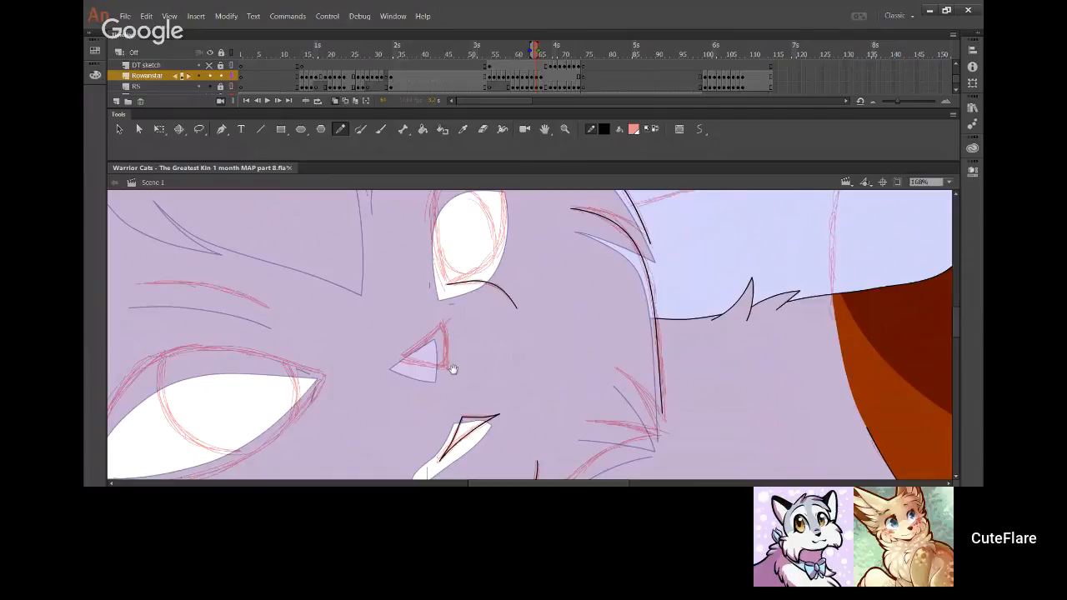
pyautogui.moveTo(452, 369); pyautogui.dragTo(513, 257)
pyautogui.moveTo(445, 259); pyautogui.dragTo(530, 193)
pyautogui.hotkey('ctrl', 'z')
pyautogui.moveTo(445, 258); pyautogui.dragTo(515, 202)
pyautogui.moveTo(448, 235)
pyautogui.mouseDown()
pyautogui.moveTo(533, 256)
pyautogui.moveTo(506, 218)
pyautogui.moveTo(505, 291)
pyautogui.moveTo(494, 240)
pyautogui.mouseUp()
# Delete the overshooting line ends around the nose so that only the closed triangle remains
pyautogui.keyDown('ctrl'); pyautogui.click(495, 245); pyautogui.keyUp('ctrl')
pyautogui.keyDown('ctrl'); pyautogui.keyDown('shift'); pyautogui.click(505, 255); pyautogui.keyUp('shift'); pyautogui.keyUp('ctrl')
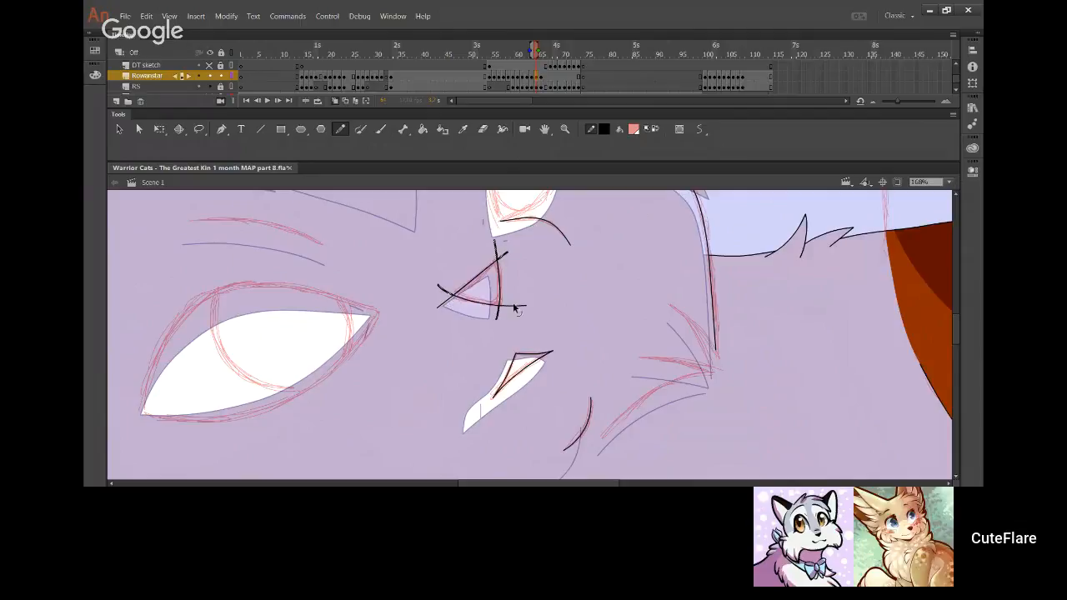
pyautogui.keyDown('ctrl'); pyautogui.keyDown('shift'); pyautogui.click(442, 306); pyautogui.keyUp('shift'); pyautogui.keyUp('ctrl')
pyautogui.keyDown('ctrl'); pyautogui.click(523, 306); pyautogui.keyUp('ctrl')
pyautogui.press('Delete')
pyautogui.hotkey('ctrl', 'z')
pyautogui.hotkey('ctrl', 'z')
pyautogui.press('Delete')
pyautogui.keyDown('ctrl'); pyautogui.click(526, 306); pyautogui.keyUp('ctrl')
pyautogui.press('Delete')
pyautogui.moveTo(597, 325); pyautogui.dragTo(496, 259)
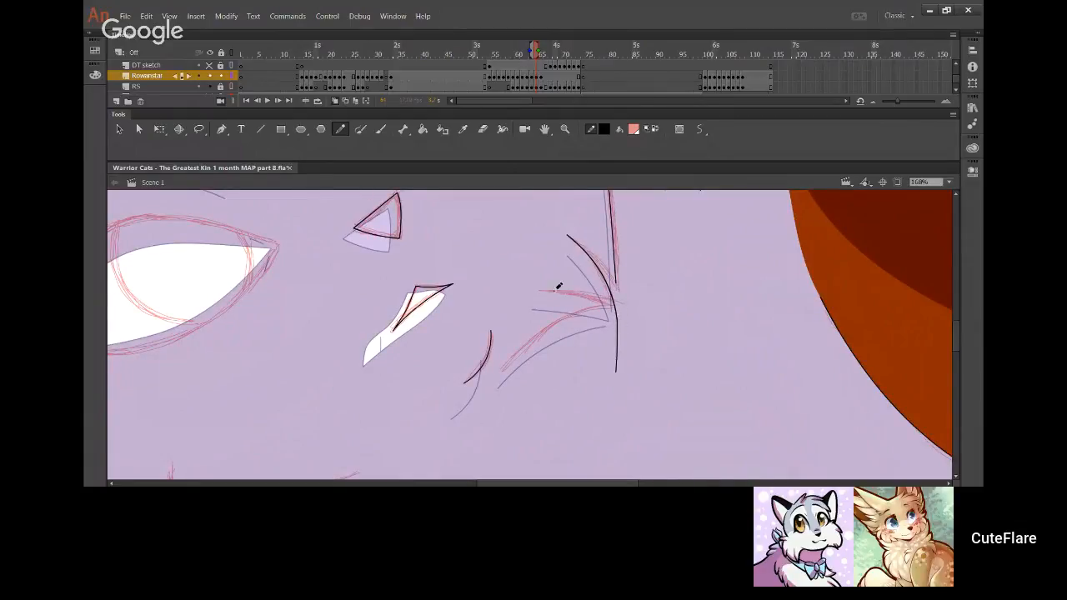
# Trace the two remaining edges of the pointed outer cheek tuft over the sketch and trim the outline past its tip
pyautogui.moveTo(540, 290)
pyautogui.mouseDown()
pyautogui.moveTo(652, 310)
pyautogui.moveTo(587, 295)
pyautogui.moveTo(510, 364)
pyautogui.mouseUp()
pyautogui.keyDown('ctrl'); pyautogui.click(620, 305); pyautogui.keyUp('ctrl')
pyautogui.press('Delete')
pyautogui.keyDown('ctrl'); pyautogui.click(617, 316); pyautogui.keyUp('ctrl')
pyautogui.press('Delete')
pyautogui.hotkey('ctrl', 'z')
pyautogui.moveTo(587, 307)
pyautogui.mouseDown()
pyautogui.moveTo(506, 372)
pyautogui.moveTo(615, 305)
pyautogui.mouseUp()
pyautogui.hotkey('ctrl', 'z')
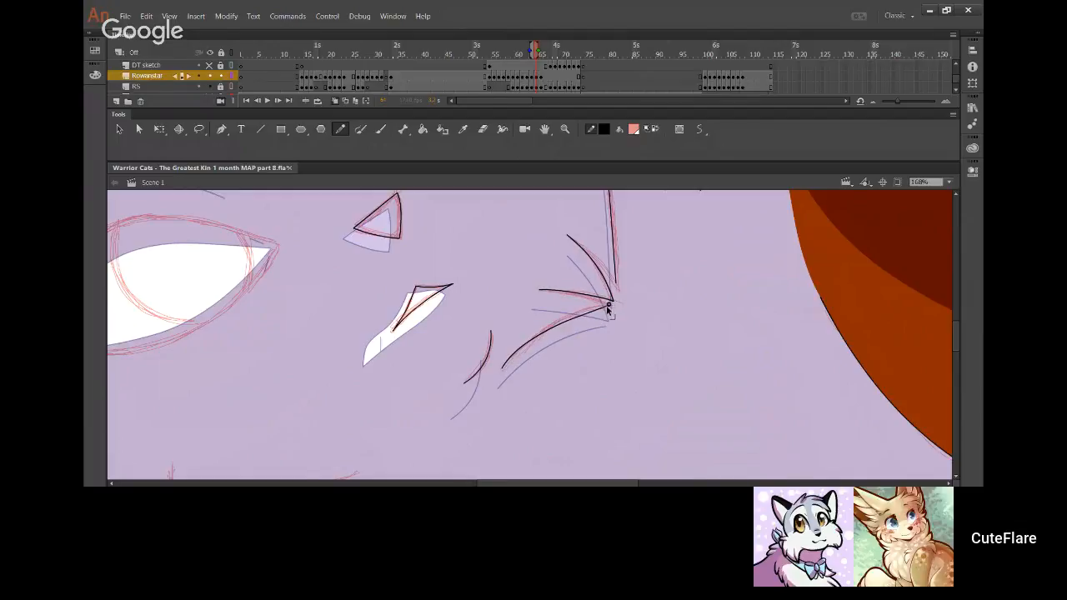
pyautogui.hotkey('ctrl', 'z')
pyautogui.moveTo(501, 369)
pyautogui.mouseDown()
pyautogui.moveTo(521, 369)
pyautogui.moveTo(610, 306)
pyautogui.mouseUp()
pyautogui.moveTo(542, 346); pyautogui.dragTo(563, 315)
# Draw the long curve rising inward from the jaw tuft over the sketch
pyautogui.press('space')
pyautogui.moveTo(455, 375); pyautogui.dragTo(713, 276)
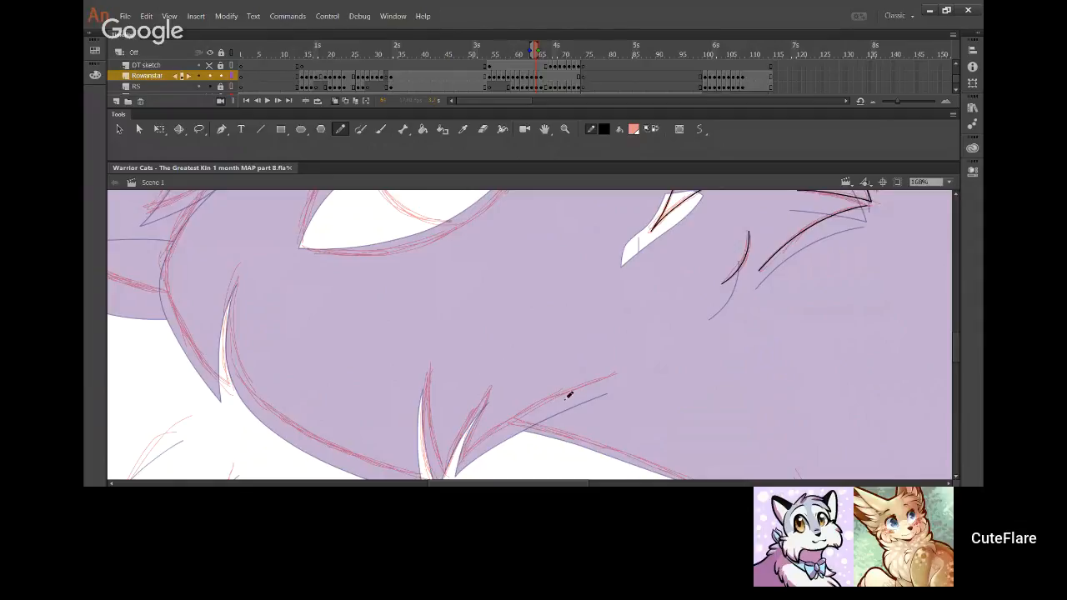
pyautogui.moveTo(554, 407); pyautogui.dragTo(560, 290)
pyautogui.moveTo(469, 346)
pyautogui.mouseDown()
pyautogui.moveTo(560, 281)
pyautogui.moveTo(564, 289)
pyautogui.moveTo(624, 259)
pyautogui.mouseUp()
# Trace the throat line from the jaw tuft down to the tip of the first chest fur spike
pyautogui.moveTo(547, 341); pyautogui.dragTo(399, 304)
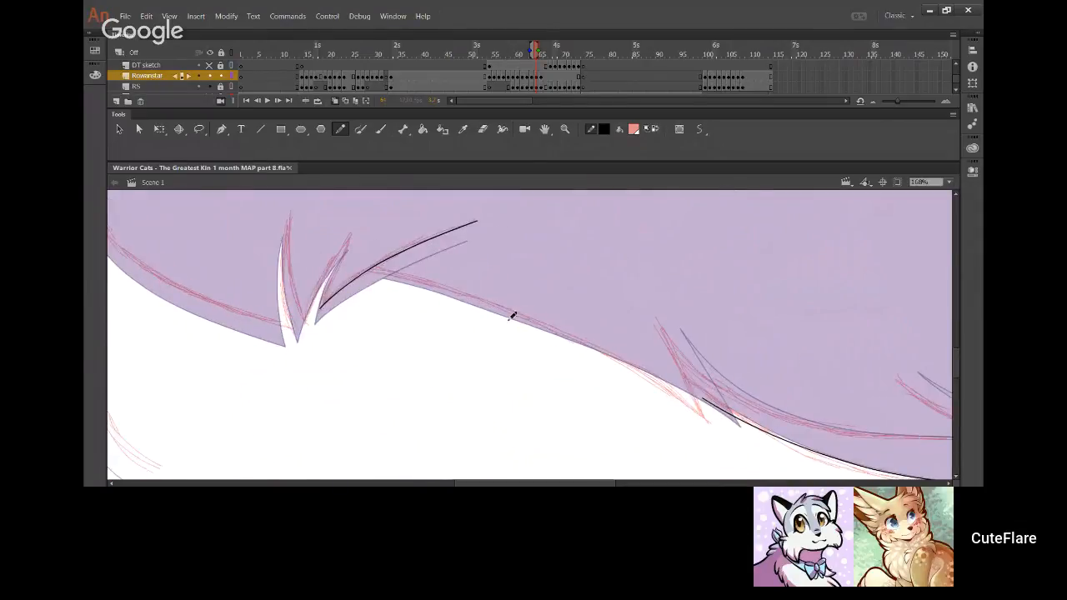
pyautogui.moveTo(370, 265)
pyautogui.mouseDown()
pyautogui.moveTo(490, 304)
pyautogui.moveTo(590, 352)
pyautogui.mouseUp()
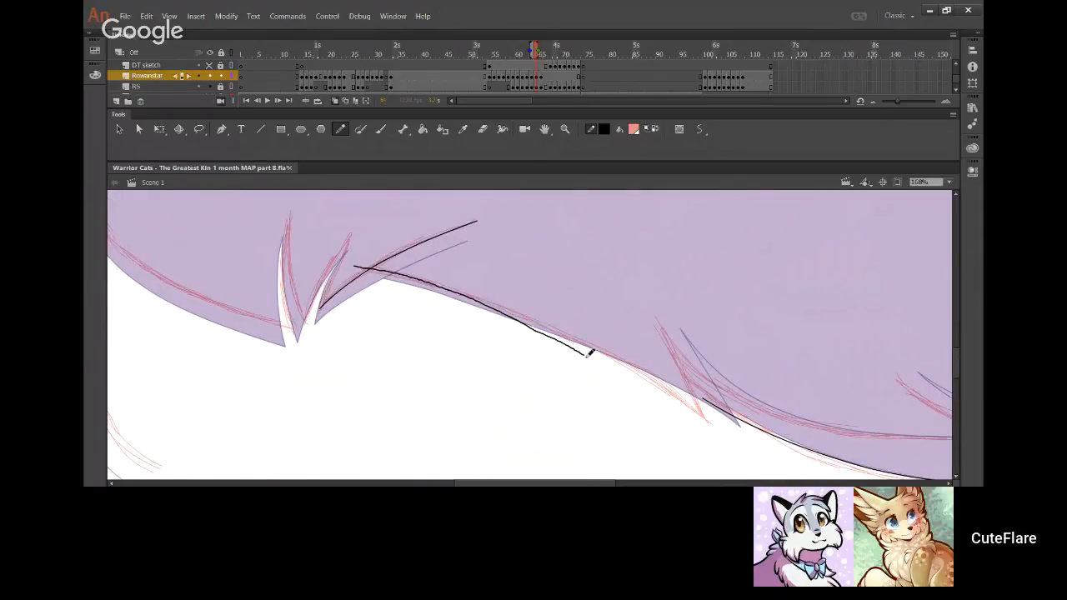
pyautogui.hotkey('ctrl', 'z')
pyautogui.moveTo(356, 265); pyautogui.dragTo(516, 301)
pyautogui.hotkey('ctrl', 'z')
pyautogui.moveTo(360, 267)
pyautogui.mouseDown()
pyautogui.moveTo(423, 275)
pyautogui.moveTo(647, 361)
pyautogui.moveTo(705, 408)
pyautogui.mouseUp()
pyautogui.hotkey('ctrl', 'z')
pyautogui.moveTo(361, 266)
pyautogui.mouseDown()
pyautogui.moveTo(516, 300)
pyautogui.moveTo(655, 370)
pyautogui.moveTo(702, 415)
pyautogui.mouseUp()
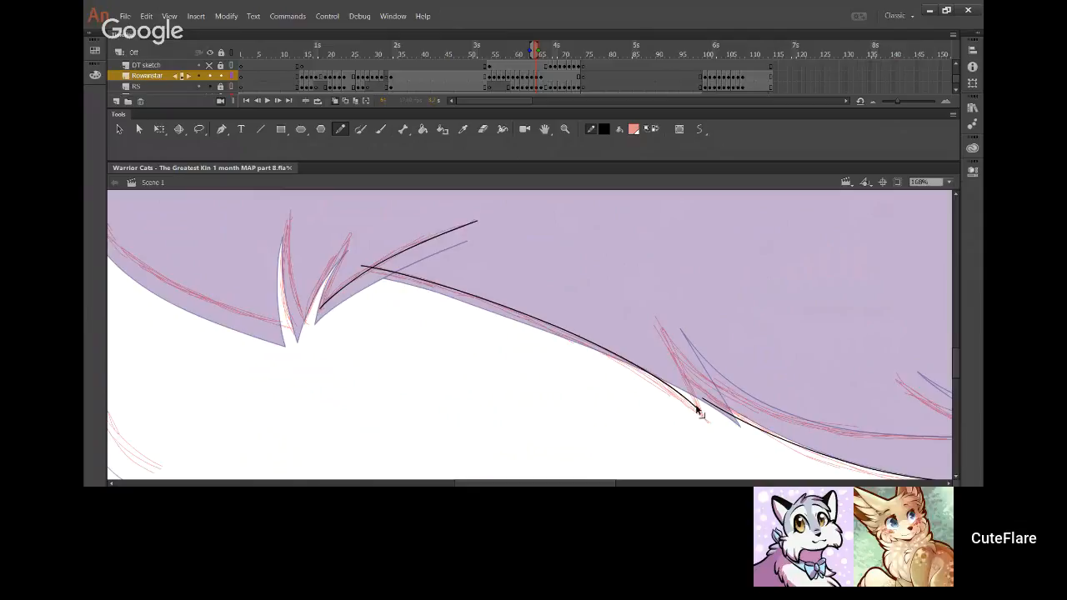
pyautogui.moveTo(650, 374); pyautogui.dragTo(709, 426)
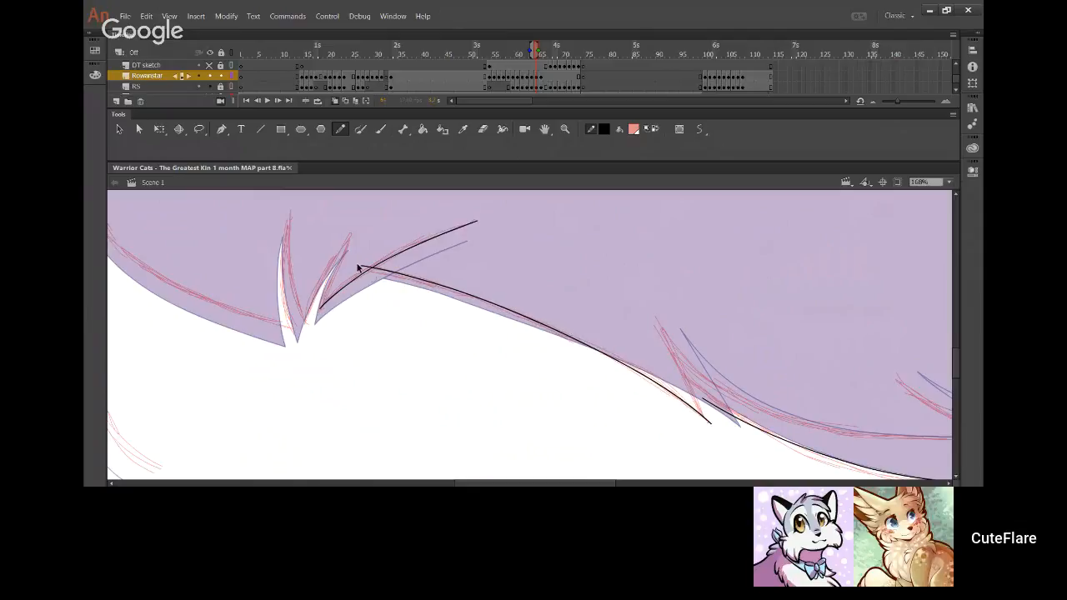
pyautogui.moveTo(667, 381)
pyautogui.mouseDown()
pyautogui.moveTo(459, 358)
pyautogui.moveTo(336, 270)
pyautogui.moveTo(405, 335)
pyautogui.moveTo(486, 369)
pyautogui.moveTo(671, 383)
pyautogui.mouseUp()
pyautogui.hotkey('ctrl', 'z')
# Trace the long lower curve of the first chest fur spike over the sketch
pyautogui.moveTo(331, 263)
pyautogui.mouseDown()
pyautogui.moveTo(468, 366)
pyautogui.moveTo(534, 377)
pyautogui.moveTo(701, 365)
pyautogui.mouseUp()
pyautogui.hotkey('ctrl', 'z')
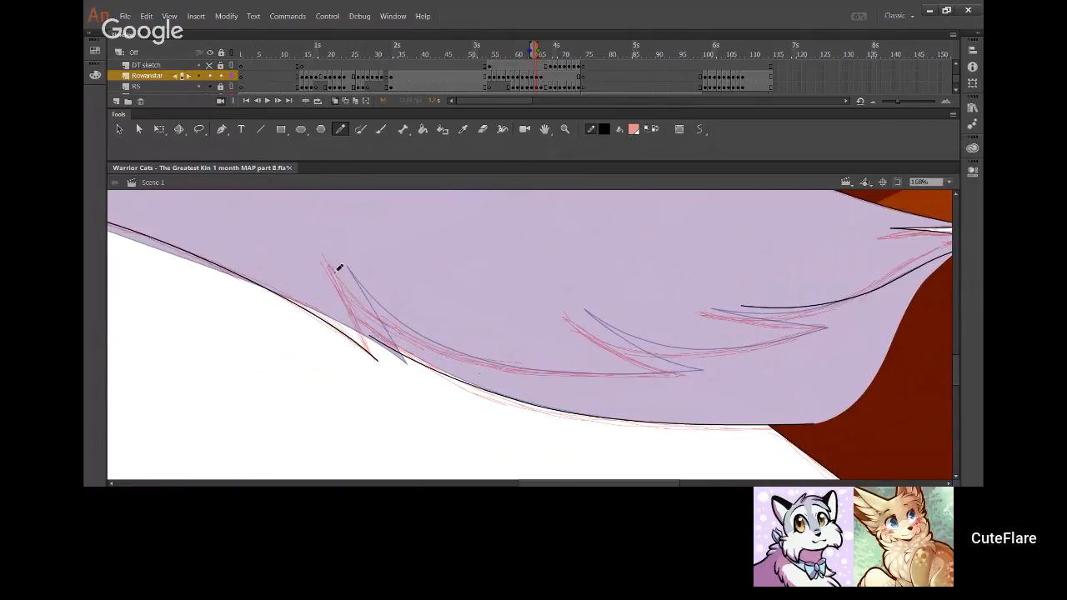
pyautogui.moveTo(336, 268); pyautogui.dragTo(481, 362)
pyautogui.hotkey('ctrl', 'z')
pyautogui.moveTo(331, 263)
pyautogui.mouseDown()
pyautogui.moveTo(431, 344)
pyautogui.moveTo(688, 377)
pyautogui.moveTo(616, 381)
pyautogui.mouseUp()
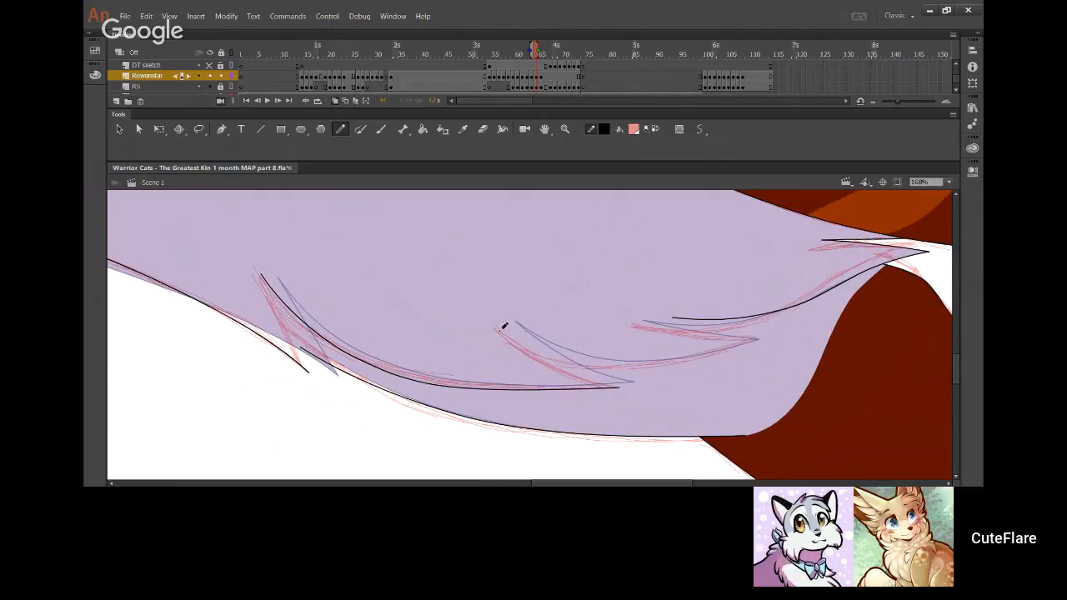
# Draw the curved lower edge of the middle chest fur tuft, ending at the sketched tip
pyautogui.moveTo(512, 330)
pyautogui.mouseDown()
pyautogui.moveTo(556, 355)
pyautogui.moveTo(742, 356)
pyautogui.mouseUp()
pyautogui.hotkey('ctrl', 'z')
pyautogui.moveTo(494, 324)
pyautogui.mouseDown()
pyautogui.moveTo(571, 357)
pyautogui.moveTo(618, 361)
pyautogui.moveTo(759, 337)
pyautogui.mouseUp()
pyautogui.hotkey('ctrl', 'z')
pyautogui.moveTo(493, 324)
pyautogui.mouseDown()
pyautogui.moveTo(560, 351)
pyautogui.moveTo(653, 357)
pyautogui.moveTo(756, 335)
pyautogui.mouseUp()
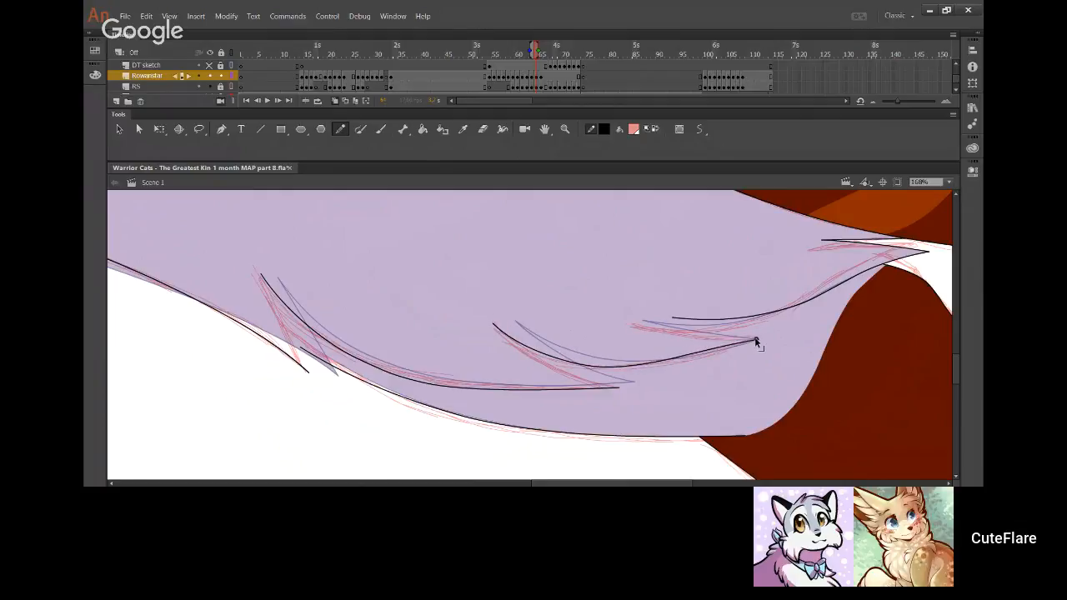
# Extend and bend the existing rear chest fur curve so that it follows the sketch
pyautogui.moveTo(669, 319); pyautogui.dragTo(631, 323)
pyautogui.moveTo(718, 322); pyautogui.dragTo(703, 326)
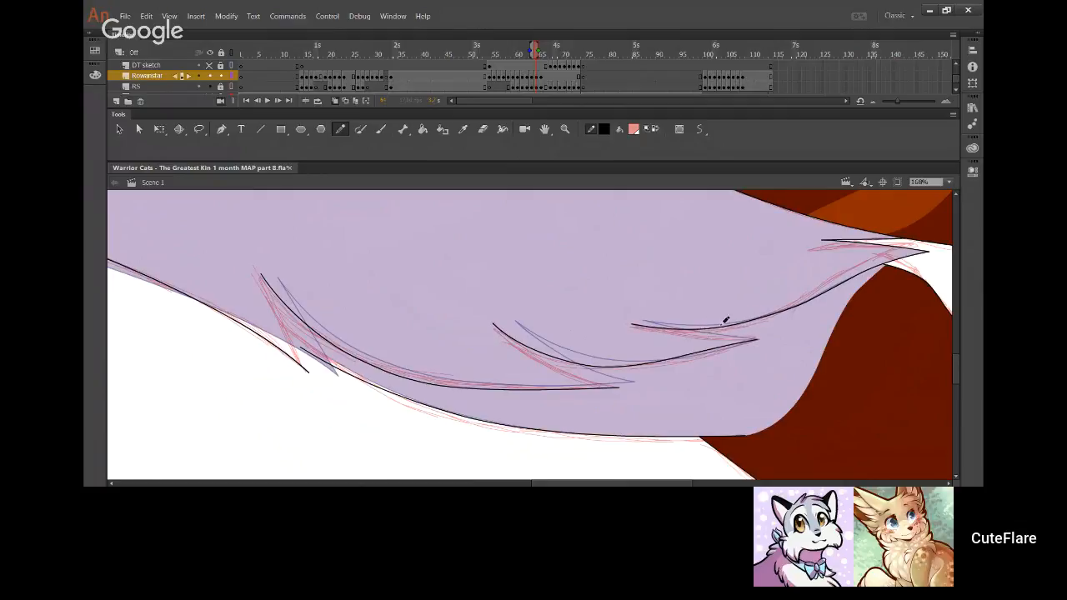
pyautogui.moveTo(788, 310); pyautogui.dragTo(746, 322)
# Close the front chest fur spike with a straight edge, attach the lower body outline to it and bend that outline
pyautogui.moveTo(601, 332); pyautogui.dragTo(620, 316)
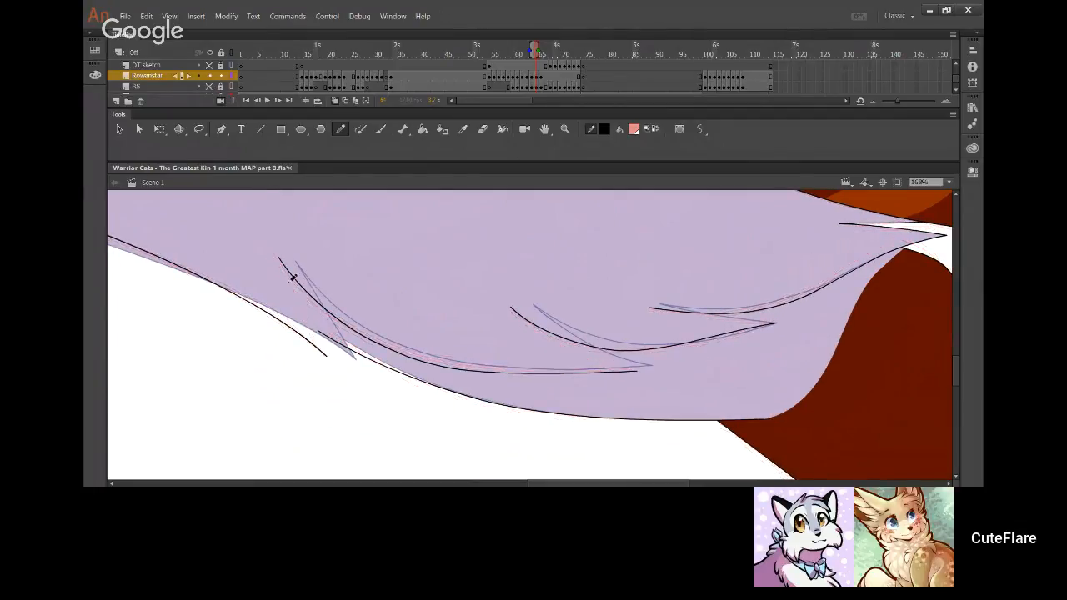
pyautogui.moveTo(326, 357); pyautogui.dragTo(277, 260)
pyautogui.moveTo(320, 335); pyautogui.dragTo(294, 299)
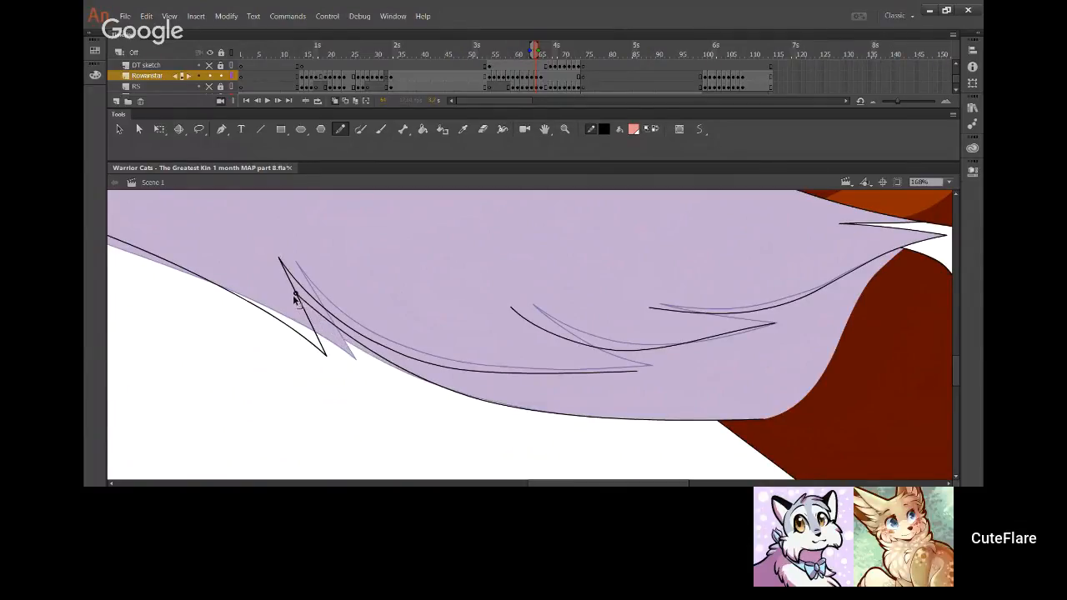
pyautogui.click(210, 86)
pyautogui.click(210, 87)
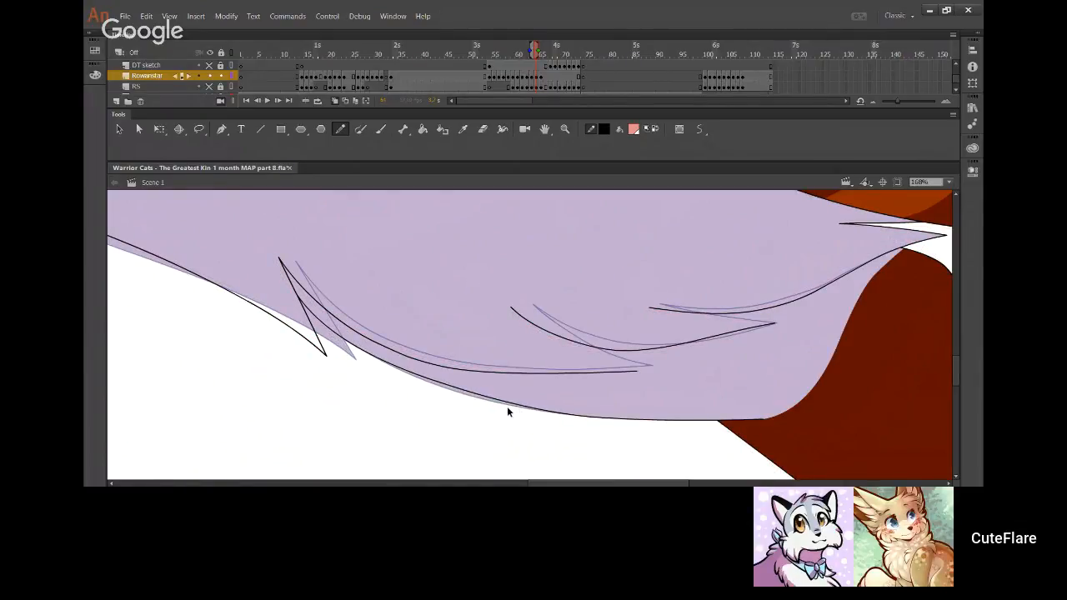
pyautogui.moveTo(516, 409); pyautogui.dragTo(457, 394)
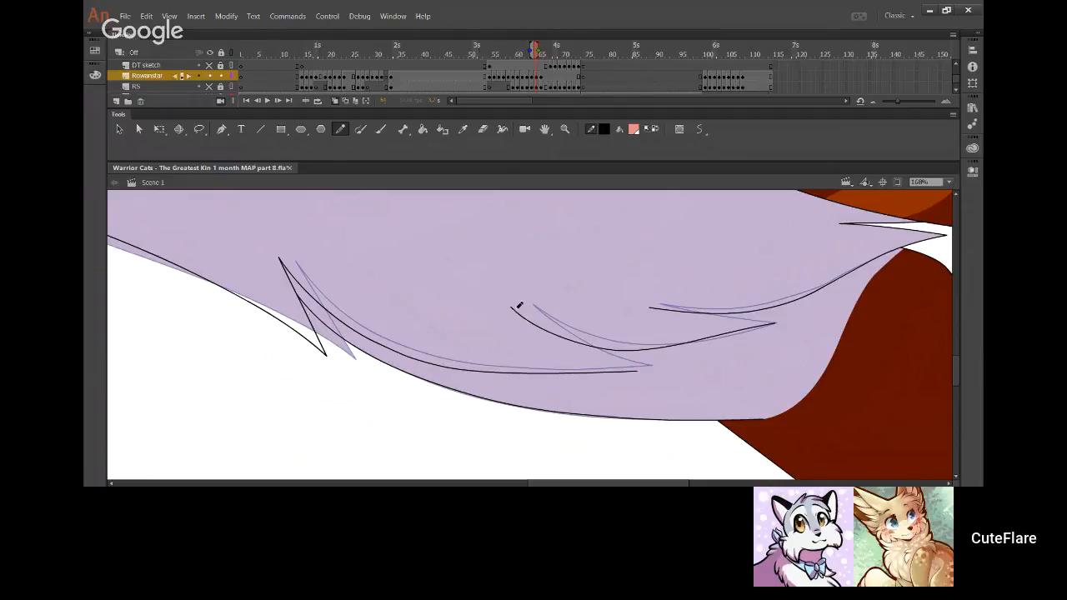
# Draw the two edges that close the middle and rear chest fur tufts into points
pyautogui.moveTo(518, 307); pyautogui.dragTo(617, 367)
pyautogui.hotkey('ctrl', 'z')
pyautogui.moveTo(517, 310); pyautogui.dragTo(635, 371)
pyautogui.moveTo(666, 306); pyautogui.dragTo(775, 324)
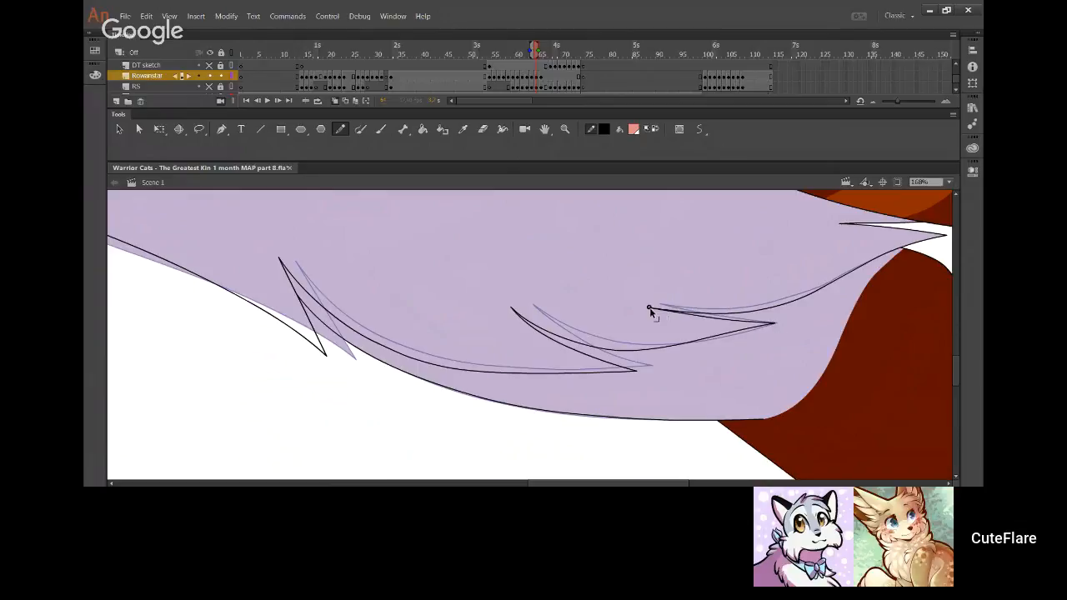
# Fill the nose triangle with the salmon pink colour
pyautogui.click(423, 129)
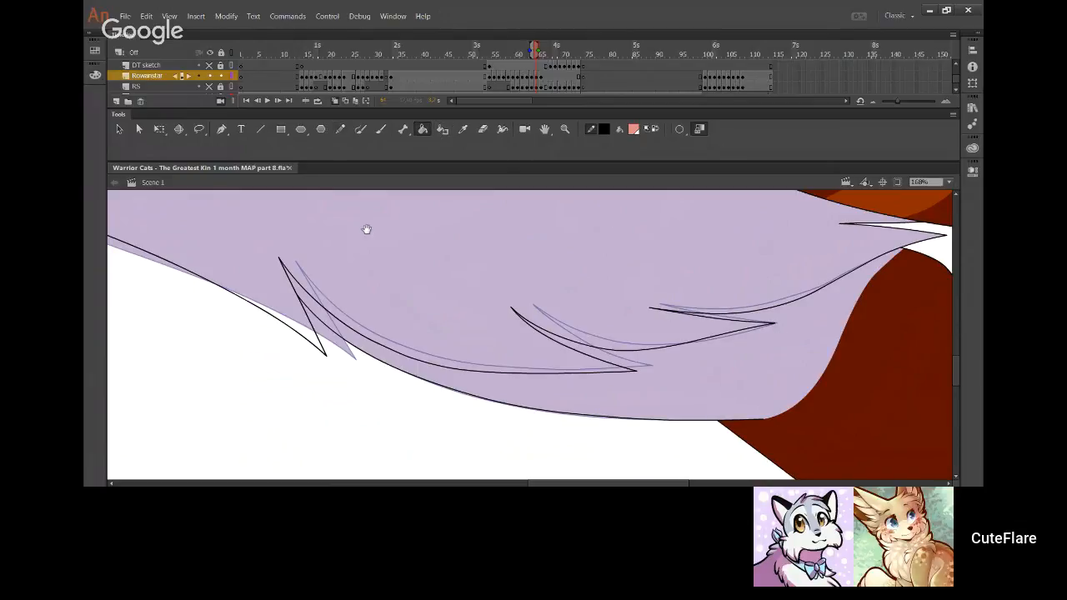
pyautogui.moveTo(365, 231); pyautogui.dragTo(654, 492)
pyautogui.click(511, 265)
# Sample the orange body fur colour and fill the strip of body below the chest fur with it
pyautogui.moveTo(813, 360); pyautogui.dragTo(603, 250)
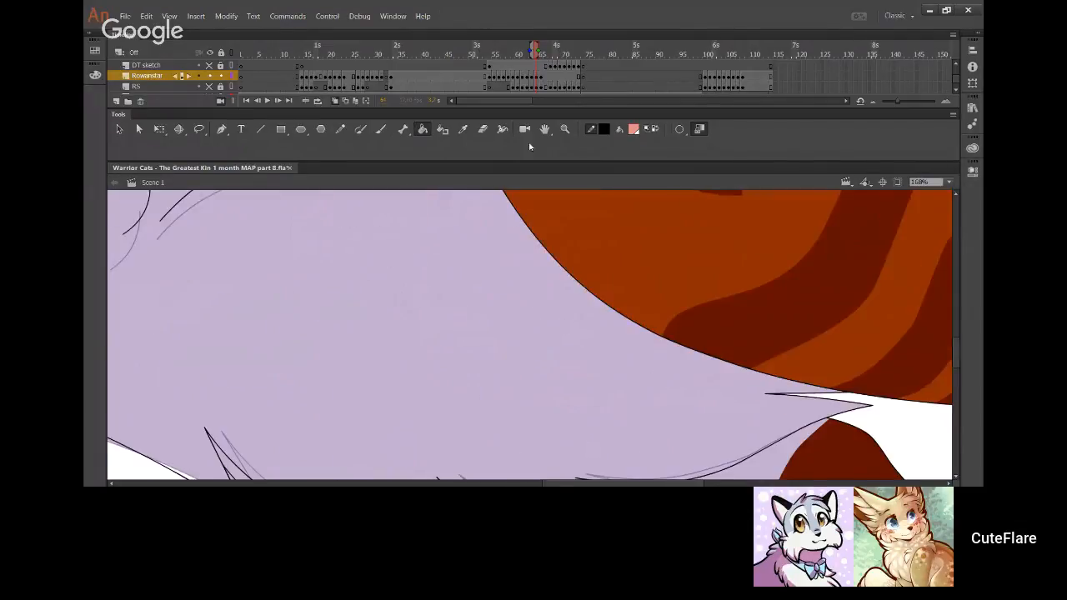
pyautogui.keyDown('alt'); pyautogui.click(603, 250); pyautogui.keyUp('alt')
pyautogui.moveTo(619, 433); pyautogui.dragTo(514, 117)
pyautogui.click(538, 313)
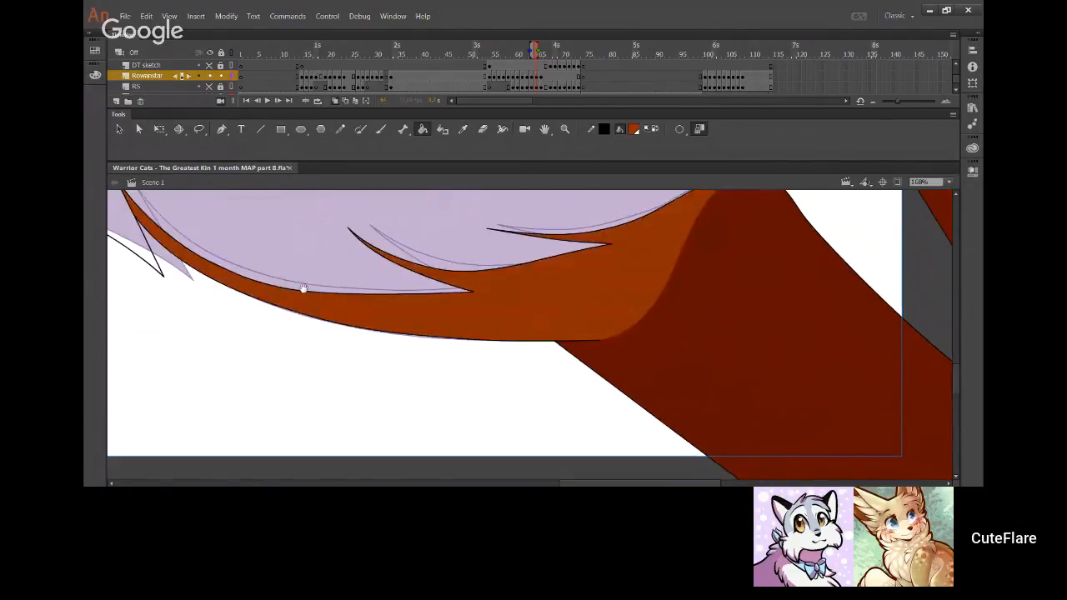
# Show the red sketch layer again and trace both edges of the small jaw tuft so that they meet in a point
pyautogui.moveTo(303, 288); pyautogui.dragTo(555, 447)
pyautogui.click(337, 131)
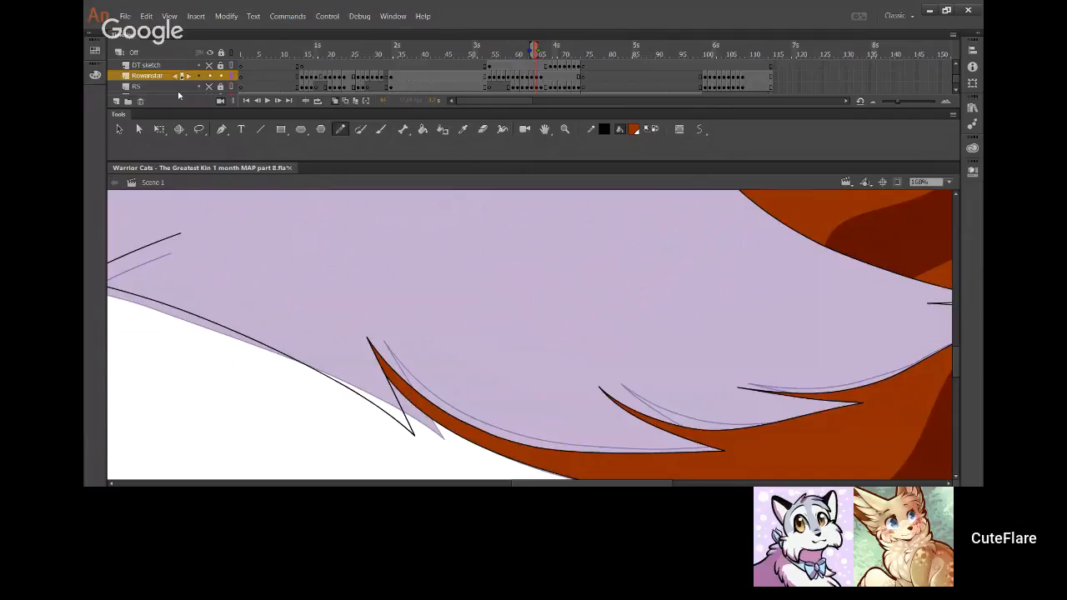
pyautogui.click(208, 86)
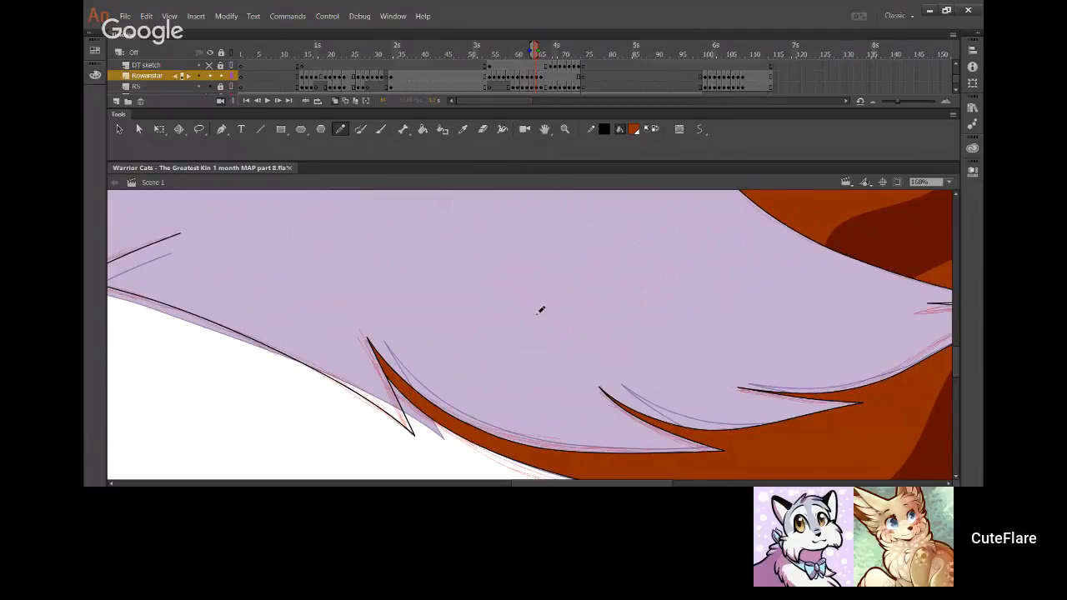
pyautogui.moveTo(417, 299)
pyautogui.mouseDown()
pyautogui.moveTo(514, 283)
pyautogui.moveTo(626, 303)
pyautogui.mouseUp()
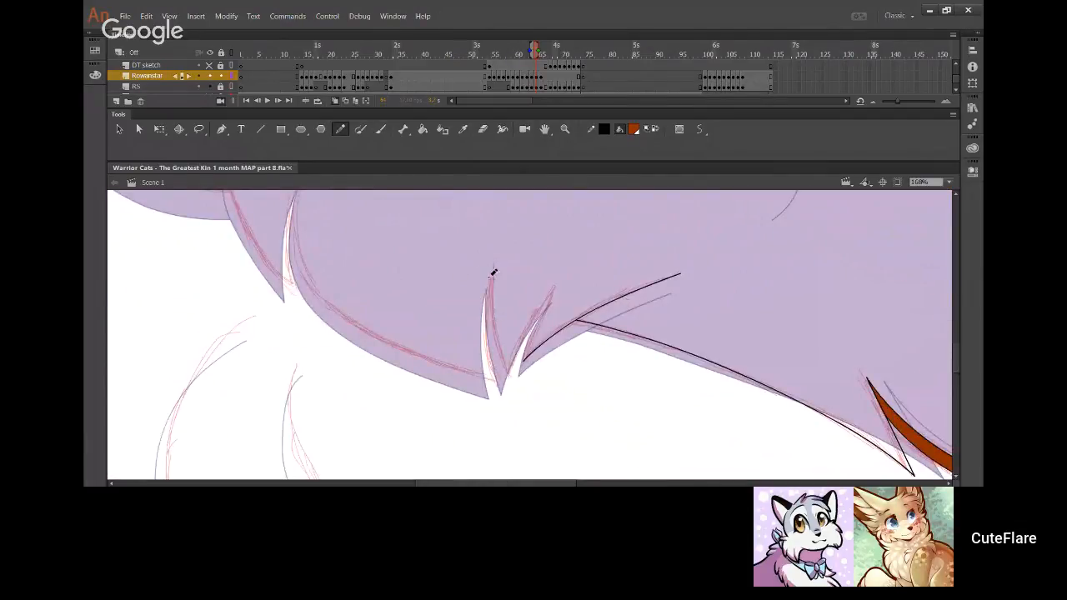
pyautogui.moveTo(493, 272)
pyautogui.mouseDown()
pyautogui.moveTo(520, 409)
pyautogui.moveTo(542, 313)
pyautogui.mouseUp()
pyautogui.keyDown('ctrl'); pyautogui.click(522, 405); pyautogui.keyUp('ctrl')
pyautogui.press('Delete')
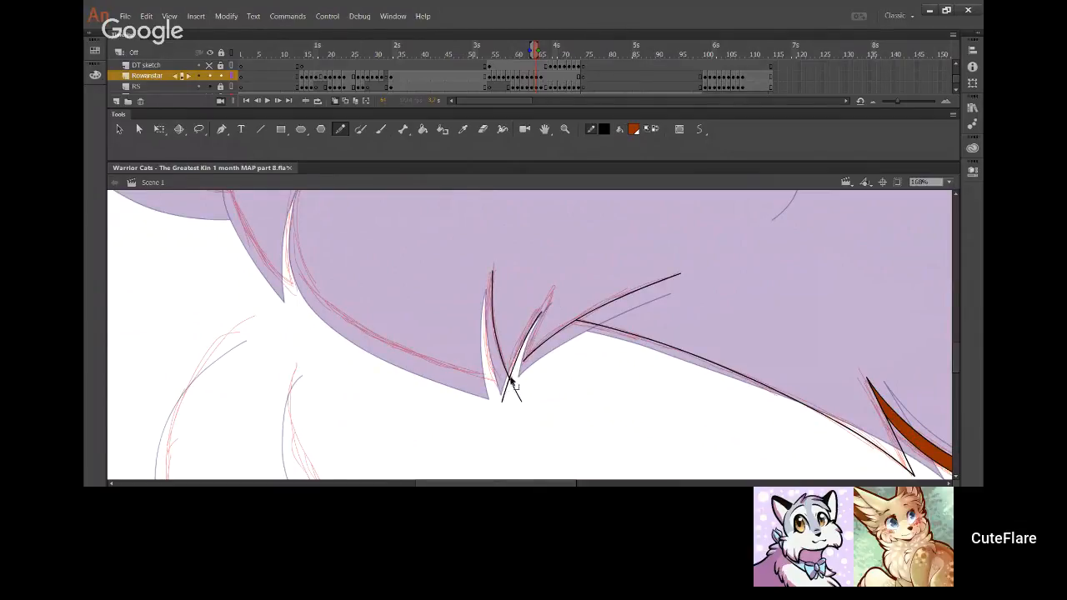
pyautogui.hotkey('ctrl', 'z')
pyautogui.moveTo(501, 397); pyautogui.dragTo(545, 311)
pyautogui.hotkey('ctrl', 'z')
pyautogui.moveTo(501, 403); pyautogui.dragTo(558, 287)
# Trace the larger outer curve on the white area below the head and bend it to the sketch
pyautogui.moveTo(345, 468)
pyautogui.mouseDown()
pyautogui.moveTo(529, 365)
pyautogui.moveTo(508, 310)
pyautogui.moveTo(523, 358)
pyautogui.mouseUp()
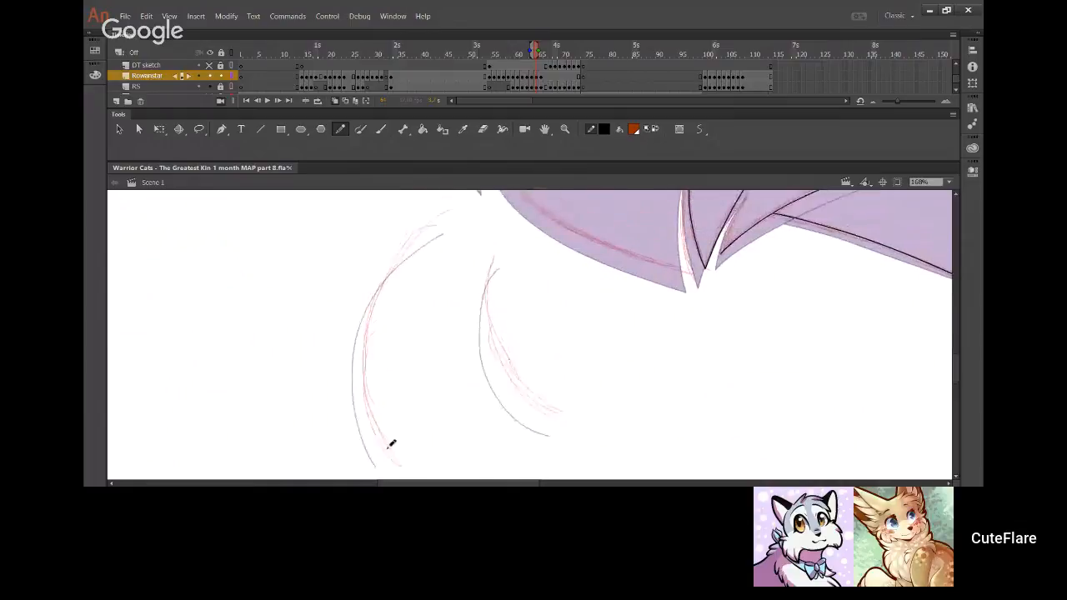
pyautogui.moveTo(398, 461)
pyautogui.mouseDown()
pyautogui.moveTo(371, 376)
pyautogui.moveTo(416, 252)
pyautogui.mouseUp()
pyautogui.hotkey('ctrl', 'z')
pyautogui.moveTo(403, 464)
pyautogui.mouseDown()
pyautogui.moveTo(370, 413)
pyautogui.moveTo(450, 237)
pyautogui.mouseUp()
pyautogui.hotkey('ctrl', 'z')
pyautogui.moveTo(400, 463)
pyautogui.mouseDown()
pyautogui.moveTo(376, 303)
pyautogui.moveTo(452, 209)
pyautogui.moveTo(421, 226)
pyautogui.mouseUp()
pyautogui.moveTo(391, 281); pyautogui.dragTo(413, 243)
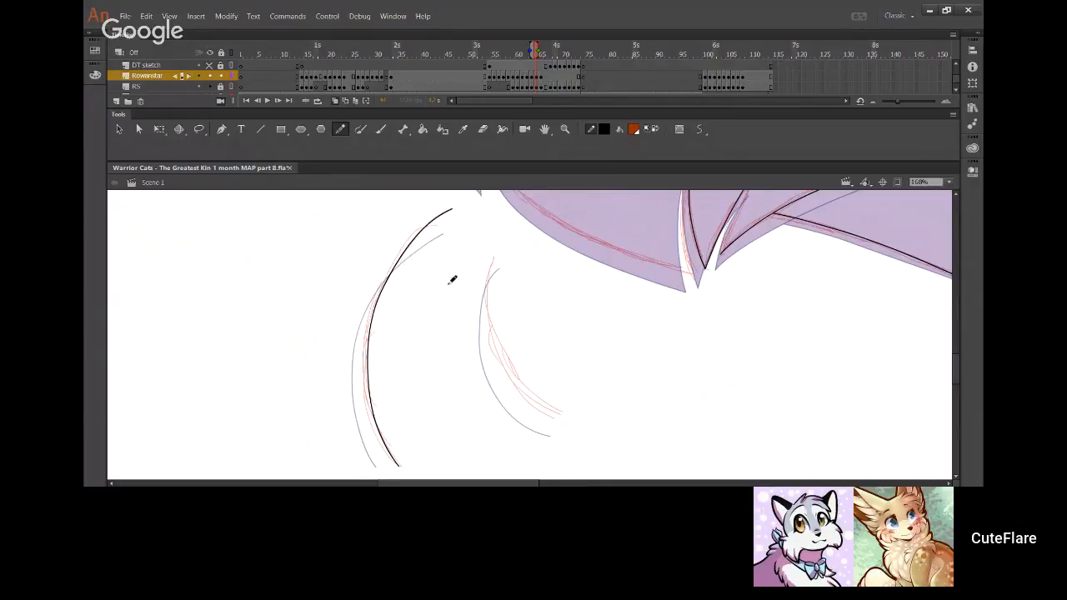
# Trace the smaller inner curve on the white area below the head over the sketch
pyautogui.moveTo(569, 409)
pyautogui.mouseDown()
pyautogui.moveTo(499, 337)
pyautogui.moveTo(499, 252)
pyautogui.moveTo(495, 326)
pyautogui.moveTo(523, 382)
pyautogui.moveTo(561, 411)
pyautogui.moveTo(506, 372)
pyautogui.moveTo(491, 336)
pyautogui.moveTo(493, 256)
pyautogui.mouseUp()
pyautogui.hotkey('ctrl', 'z')
pyautogui.hotkey('ctrl', 'z')
pyautogui.moveTo(520, 385); pyautogui.dragTo(525, 390)
# Draw the long lower cheek curve to the jaw tuft and delete the part overshooting past the tuft
pyautogui.moveTo(559, 342)
pyautogui.mouseDown()
pyautogui.moveTo(505, 429)
pyautogui.moveTo(500, 525)
pyautogui.mouseUp()
pyautogui.moveTo(440, 250)
pyautogui.mouseDown()
pyautogui.moveTo(436, 316)
pyautogui.moveTo(472, 380)
pyautogui.moveTo(599, 443)
pyautogui.moveTo(696, 473)
pyautogui.mouseUp()
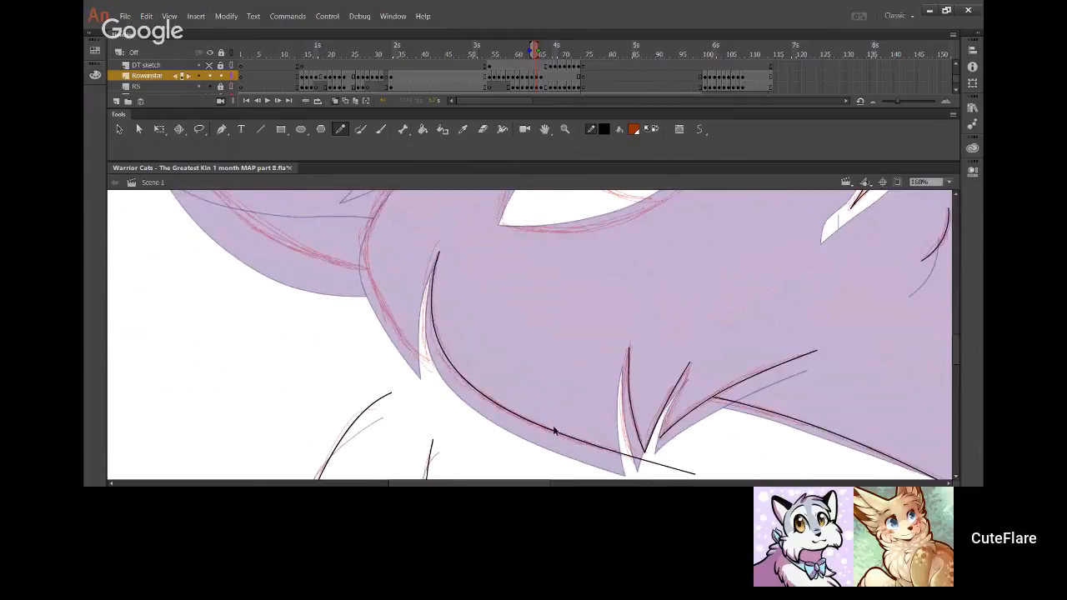
pyautogui.scroll(-2, 576, 422)
pyautogui.hscroll(2, 576, 422)
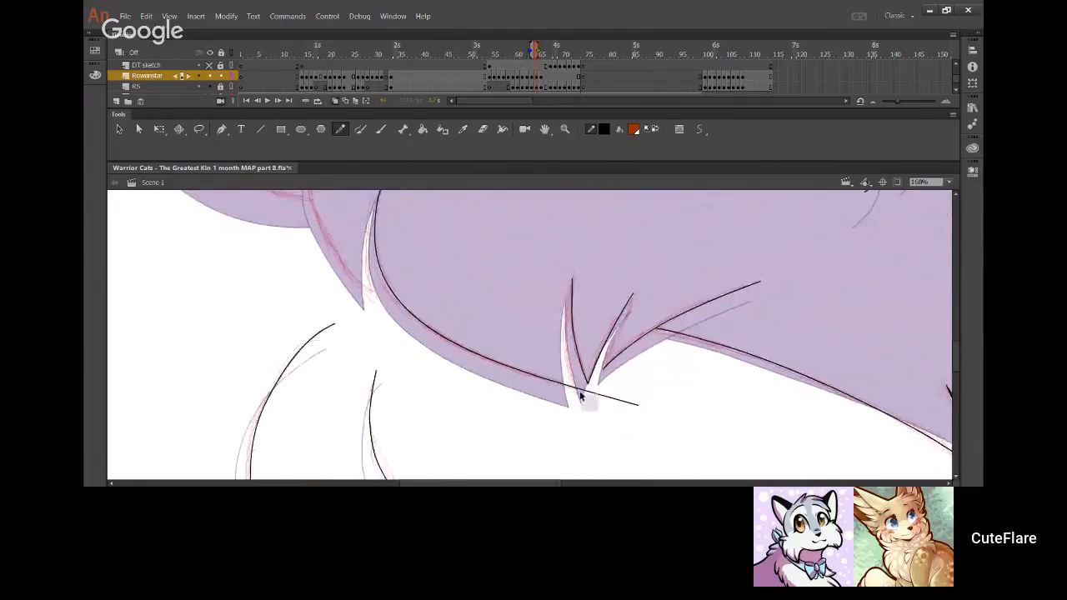
pyautogui.keyDown('ctrl'); pyautogui.click(603, 399); pyautogui.keyUp('ctrl')
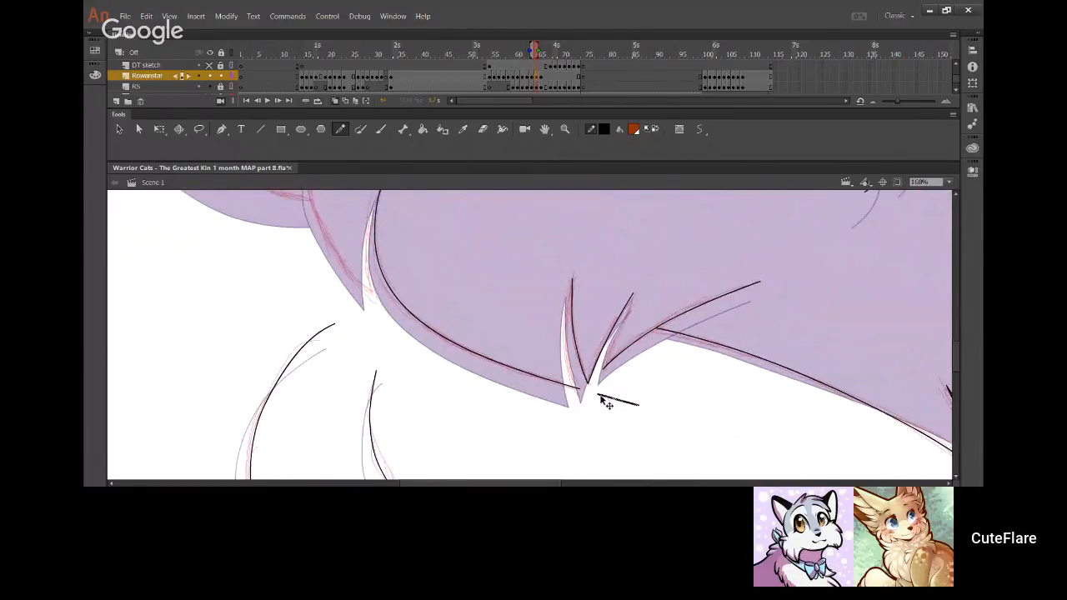
pyautogui.press('Delete')
# Trace the side-of-face curve from the base of the near ear down to the cheek tuft and bend it to the sketch
pyautogui.scroll(4, 550, 374)
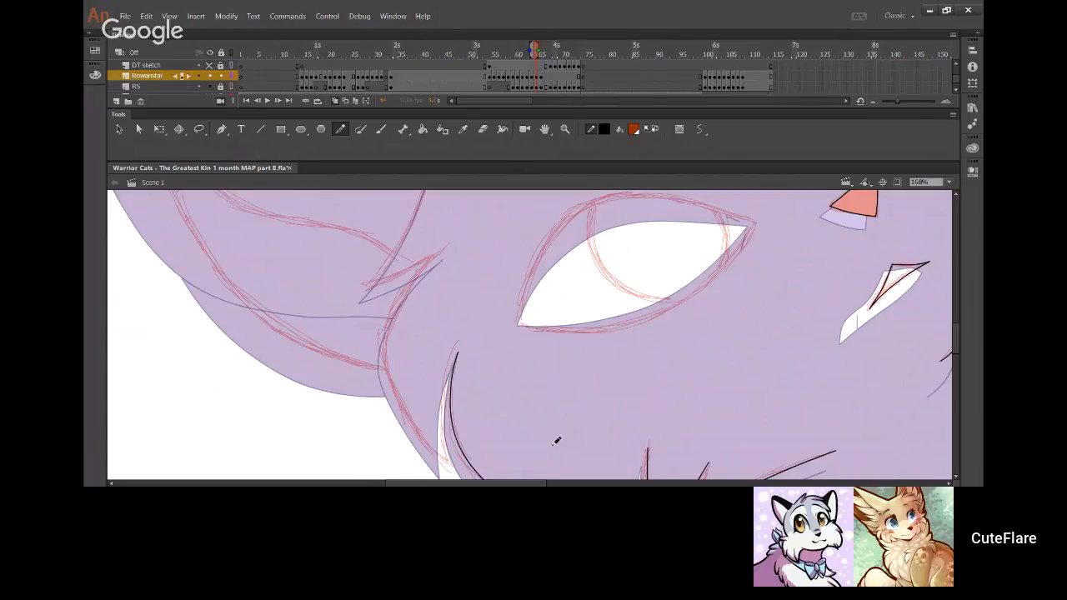
pyautogui.moveTo(449, 466)
pyautogui.mouseDown()
pyautogui.moveTo(387, 386)
pyautogui.moveTo(442, 461)
pyautogui.moveTo(387, 350)
pyautogui.moveTo(440, 256)
pyautogui.mouseUp()
pyautogui.hotkey('ctrl', 'z')
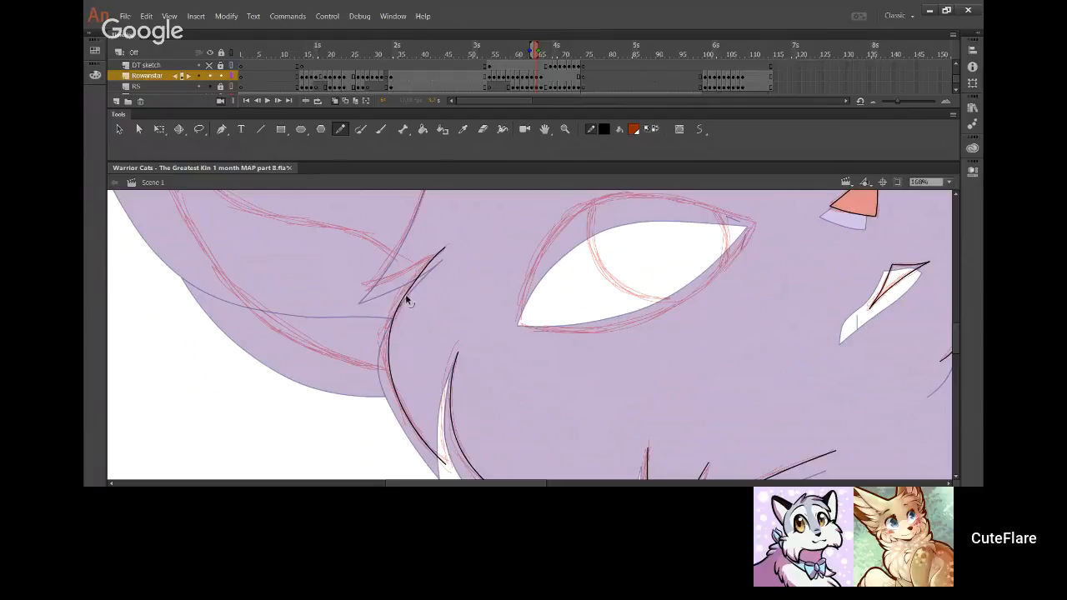
pyautogui.moveTo(390, 378); pyautogui.dragTo(387, 374)
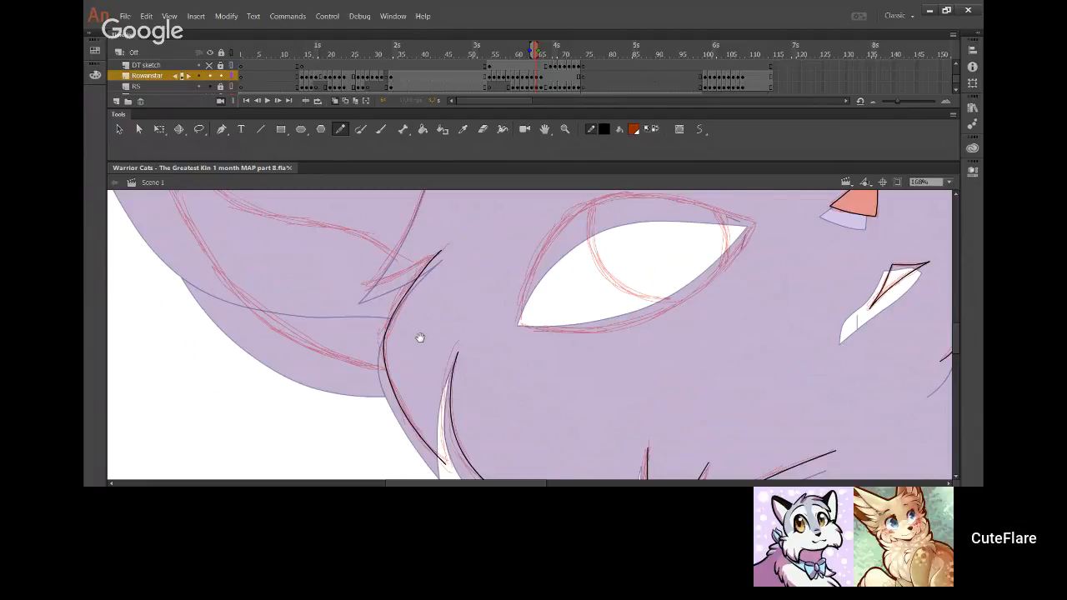
# Draw the inner edge of the near ear over the sketch and adjust its curvature
pyautogui.moveTo(421, 338); pyautogui.dragTo(282, 387)
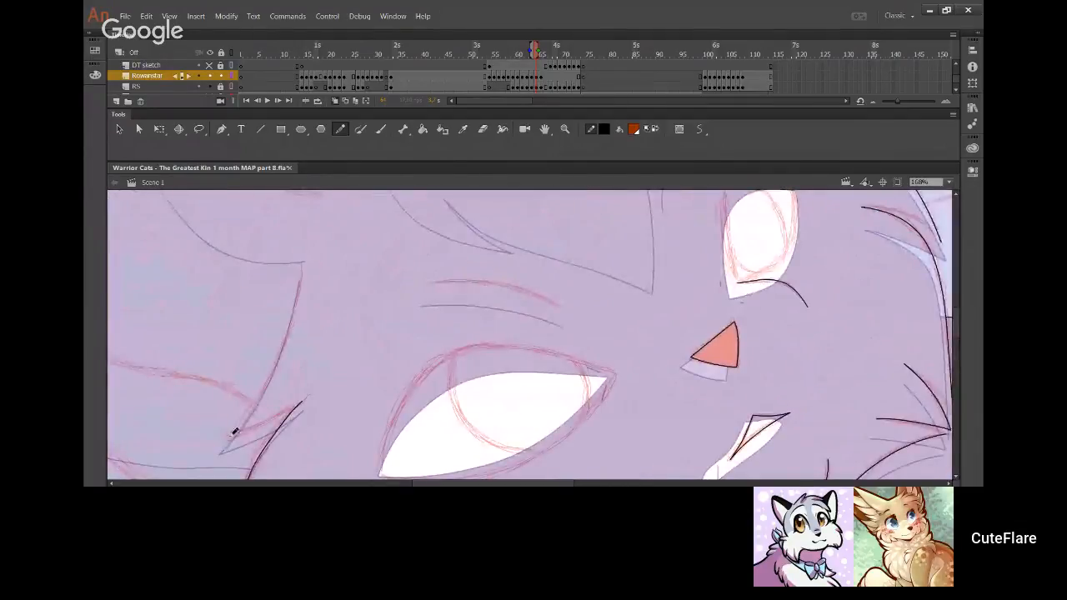
pyautogui.moveTo(232, 434)
pyautogui.mouseDown()
pyautogui.moveTo(302, 310)
pyautogui.moveTo(304, 256)
pyautogui.mouseUp()
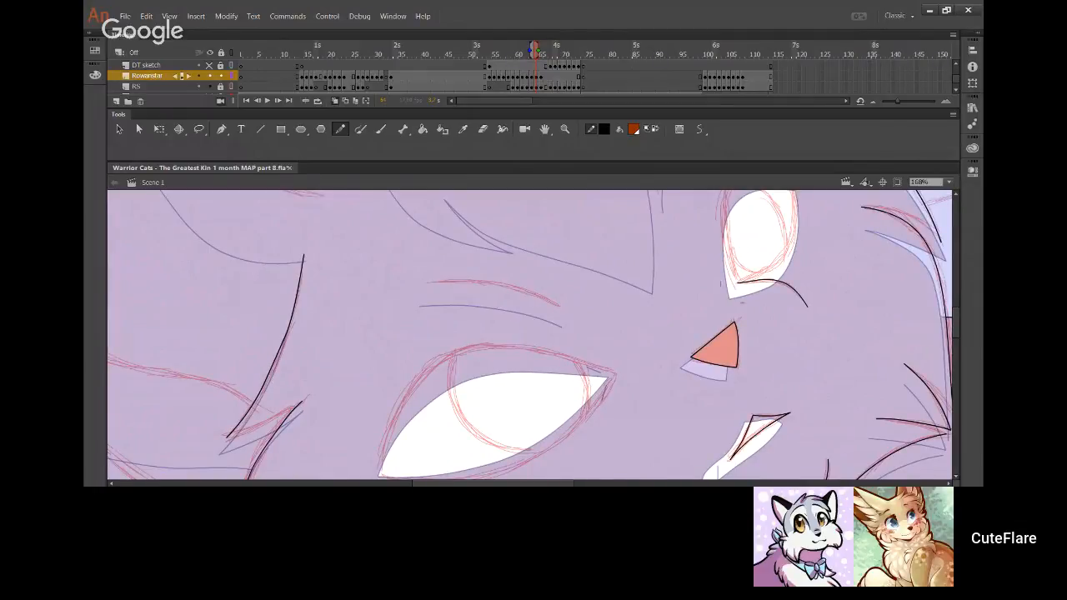
pyautogui.moveTo(278, 351); pyautogui.dragTo(280, 355)
pyautogui.moveTo(296, 300); pyautogui.dragTo(295, 299)
# Trace the brow line above the near eye and the short brow curve beside the far eye
pyautogui.moveTo(387, 381); pyautogui.dragTo(202, 381)
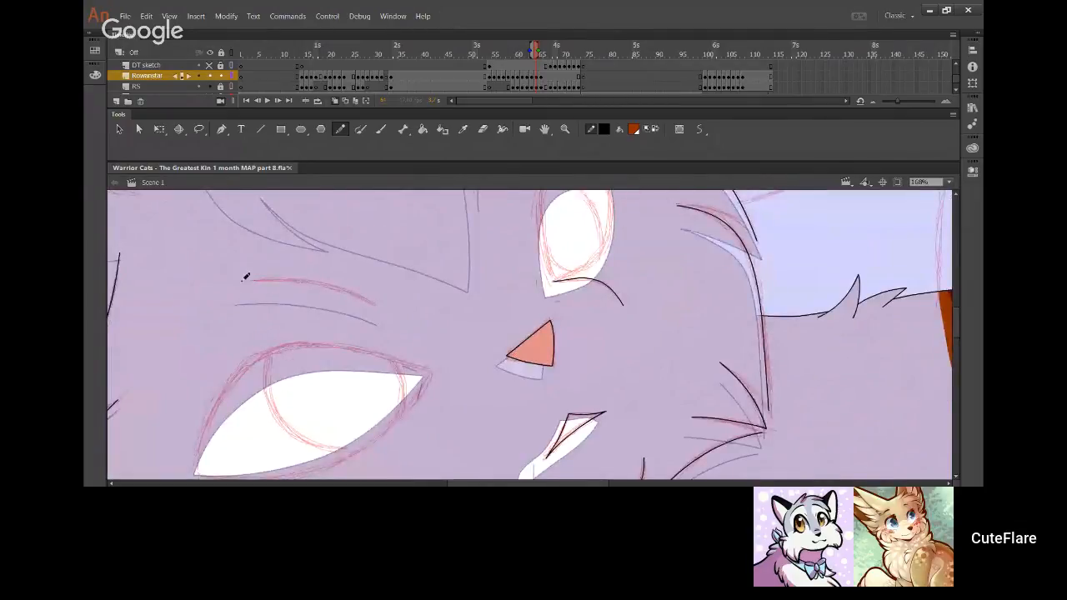
pyautogui.moveTo(243, 282); pyautogui.dragTo(376, 304)
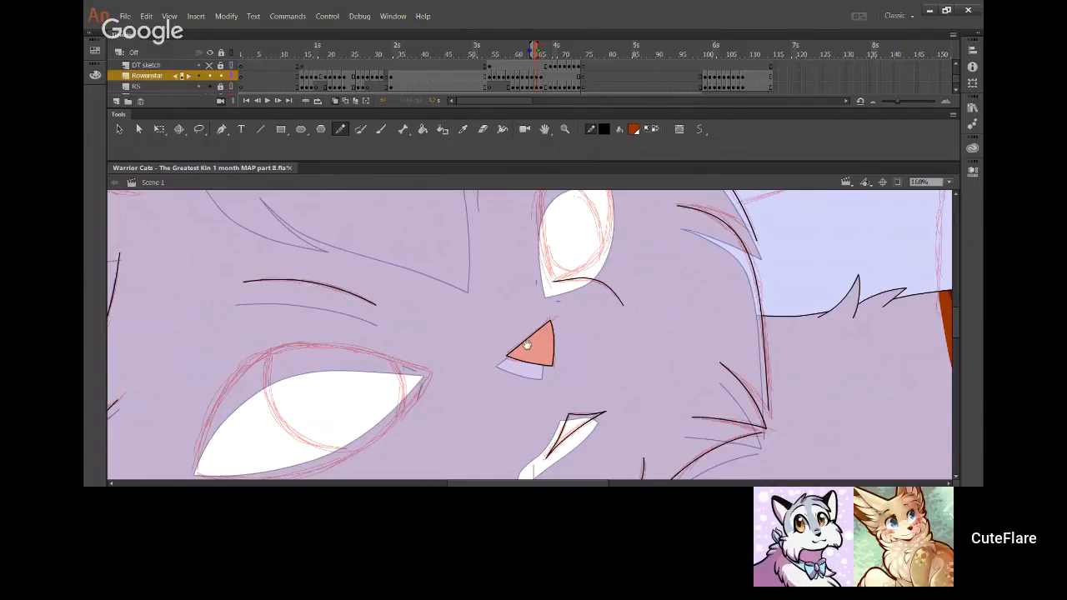
pyautogui.moveTo(527, 211); pyautogui.dragTo(488, 319)
pyautogui.moveTo(433, 297)
pyautogui.mouseDown()
pyautogui.moveTo(454, 211)
pyautogui.moveTo(435, 250)
pyautogui.mouseUp()
pyautogui.hotkey('ctrl', 'z')
pyautogui.hotkey('ctrl', 'z')
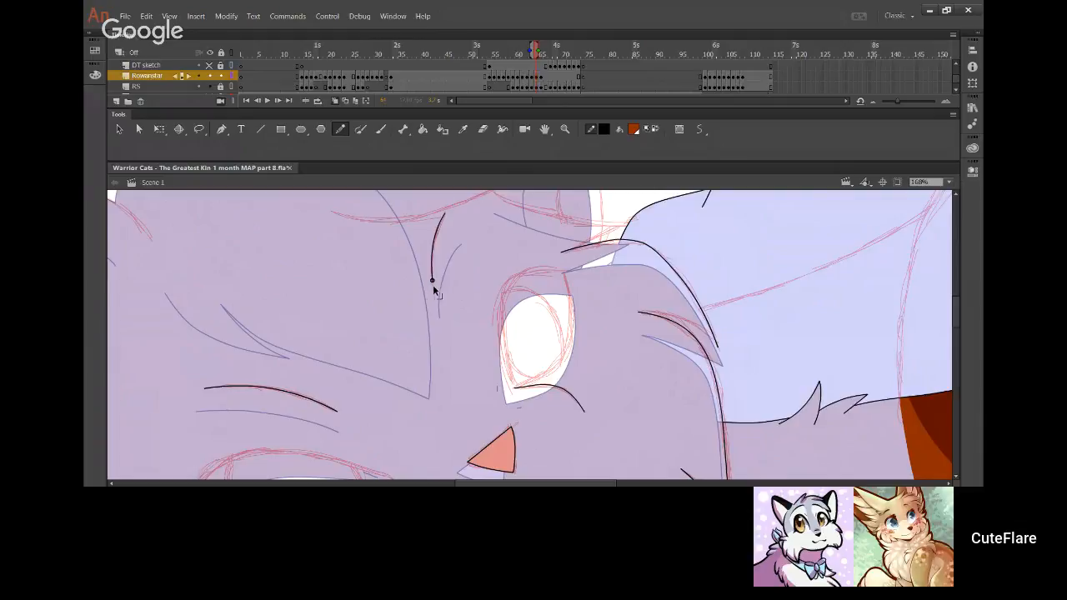
# Trace the far eye's outline over the red sketch and bend its lower curve to fit
pyautogui.moveTo(433, 276); pyautogui.dragTo(432, 278)
pyautogui.moveTo(538, 390); pyautogui.dragTo(472, 344)
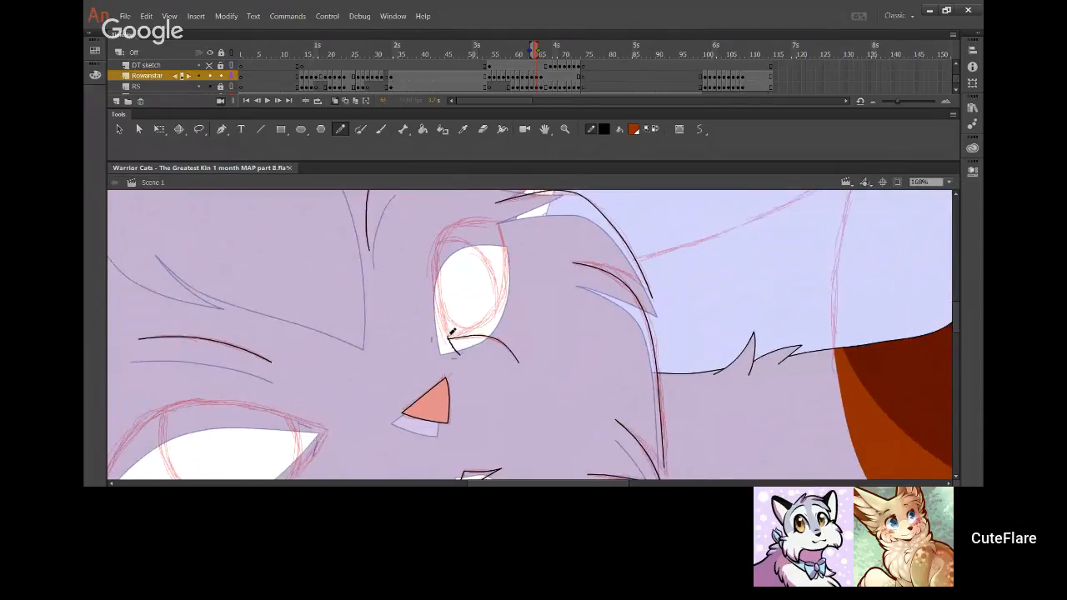
pyautogui.moveTo(437, 275)
pyautogui.mouseDown()
pyautogui.moveTo(465, 219)
pyautogui.moveTo(530, 245)
pyautogui.moveTo(507, 223)
pyautogui.moveTo(457, 225)
pyautogui.mouseUp()
pyautogui.moveTo(446, 332)
pyautogui.mouseDown()
pyautogui.moveTo(464, 335)
pyautogui.moveTo(490, 315)
pyautogui.moveTo(508, 255)
pyautogui.moveTo(506, 218)
pyautogui.mouseUp()
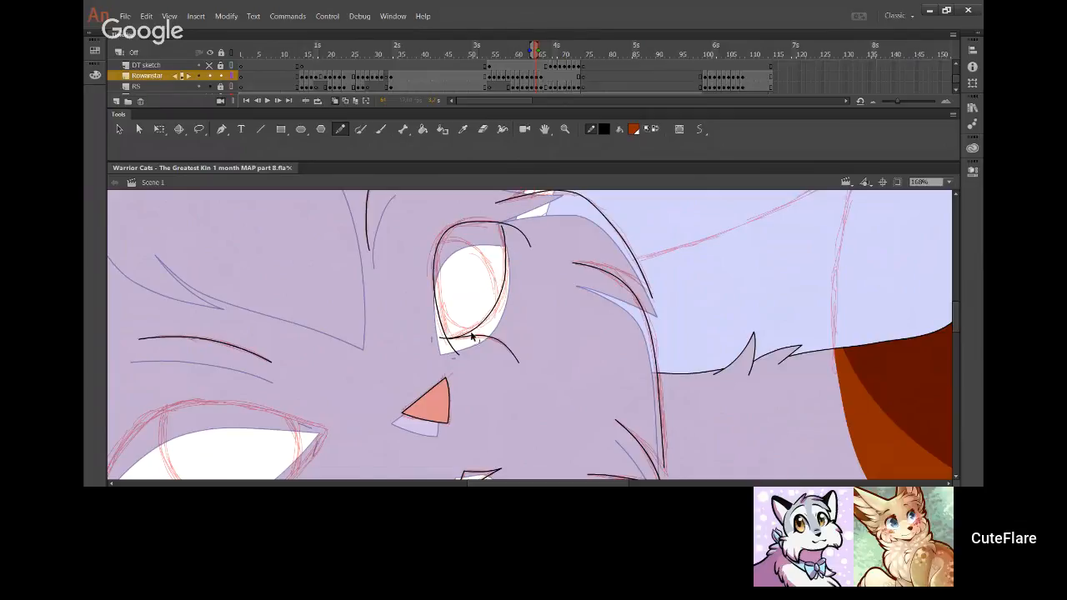
pyautogui.moveTo(478, 329)
pyautogui.mouseDown()
pyautogui.moveTo(503, 309)
pyautogui.moveTo(482, 323)
pyautogui.mouseUp()
pyautogui.moveTo(505, 276); pyautogui.dragTo(498, 305)
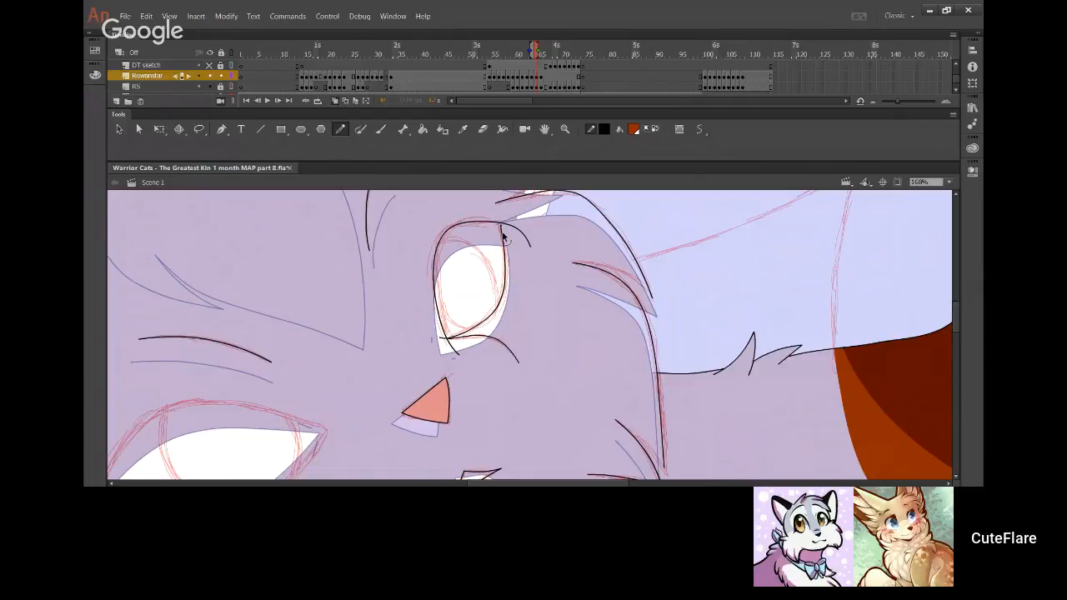
# Clean up the line ends overshooting the far eye's upper and lower corners
pyautogui.moveTo(504, 248)
pyautogui.mouseDown()
pyautogui.moveTo(486, 189)
pyautogui.moveTo(498, 220)
pyautogui.moveTo(529, 247)
pyautogui.mouseUp()
pyautogui.scroll(3, 461, 343)
pyautogui.scroll(-4, 457, 356)
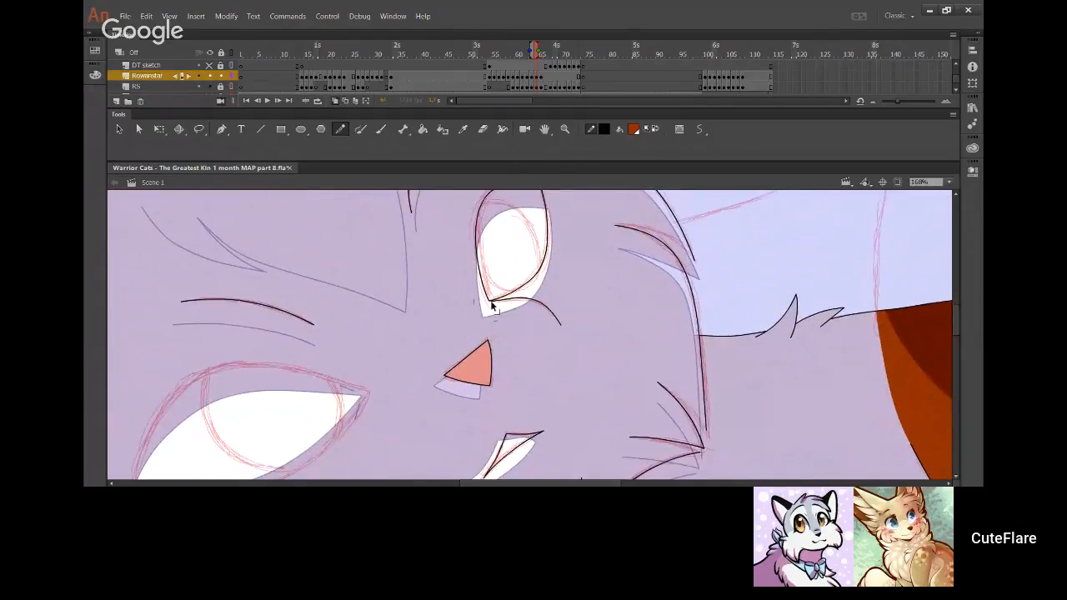
pyautogui.moveTo(489, 302); pyautogui.dragTo(489, 325)
pyautogui.hotkey('ctrl', 'z')
# Try to trace the near eye's upper lid over the red sketch
pyautogui.scroll(-4, 431, 307)
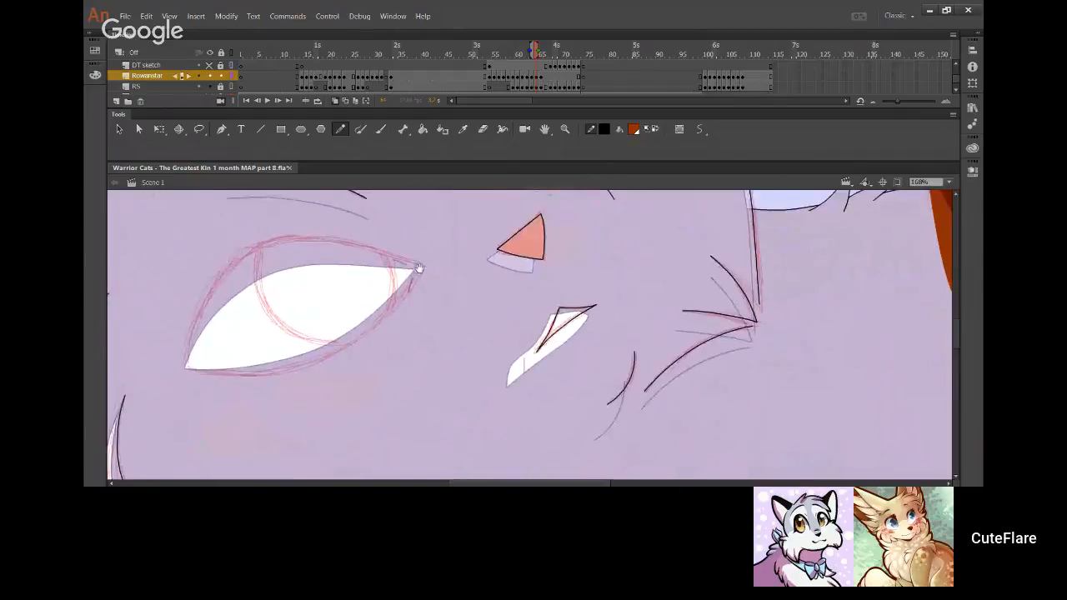
pyautogui.moveTo(467, 283); pyautogui.dragTo(571, 290)
pyautogui.moveTo(295, 393)
pyautogui.mouseDown()
pyautogui.moveTo(326, 293)
pyautogui.moveTo(390, 238)
pyautogui.moveTo(442, 230)
pyautogui.moveTo(556, 264)
pyautogui.moveTo(584, 286)
pyautogui.mouseUp()
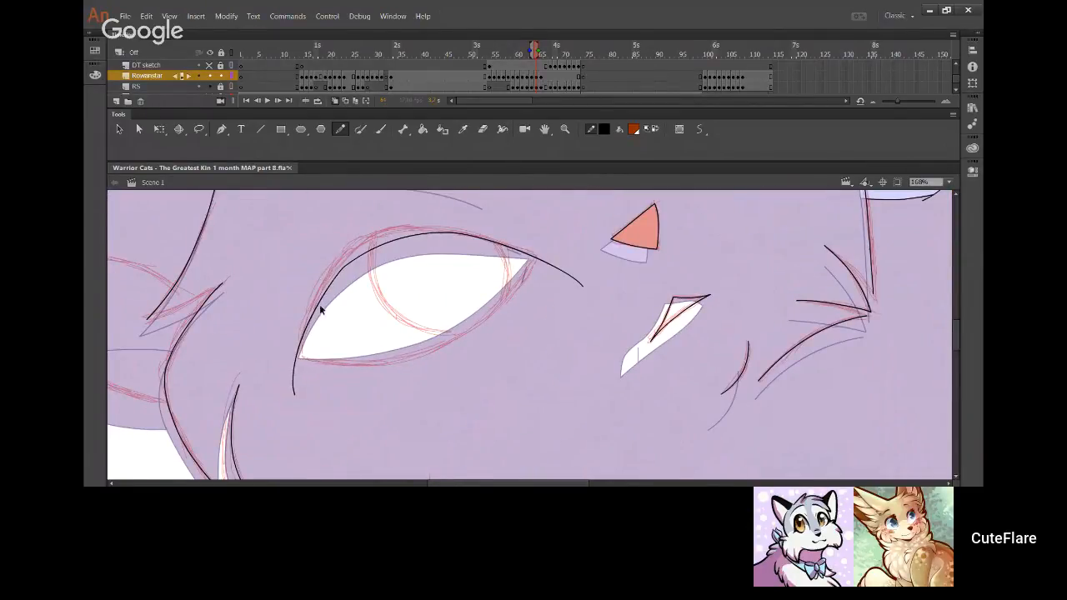
pyautogui.hotkey('ctrl', 'z')
pyautogui.moveTo(297, 388)
pyautogui.mouseDown()
pyautogui.moveTo(345, 242)
pyautogui.moveTo(488, 226)
pyautogui.moveTo(595, 288)
pyautogui.mouseUp()
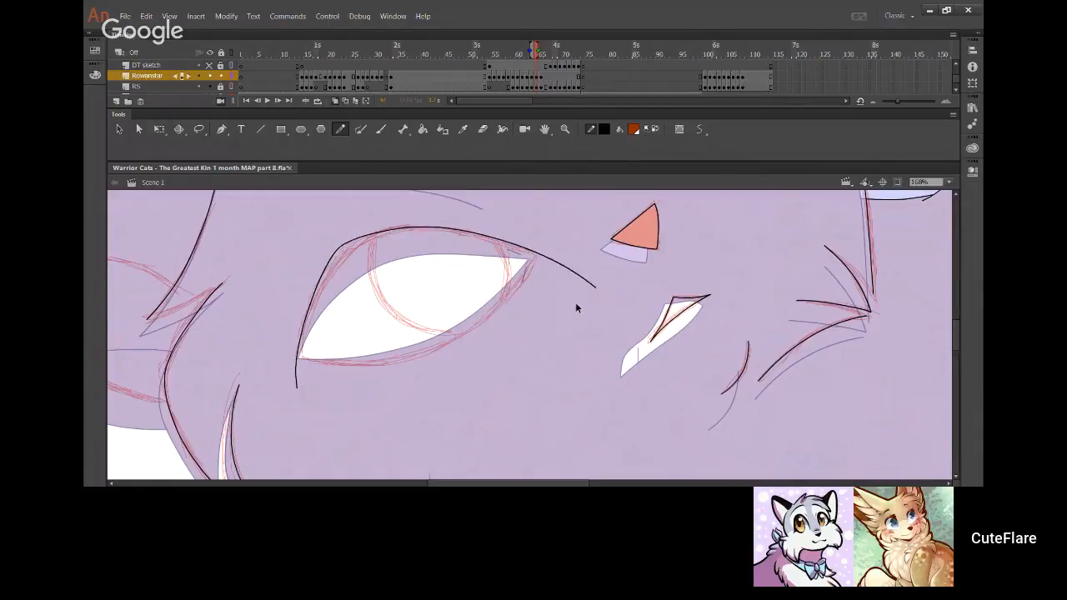
pyautogui.hotkey('ctrl', 'z')
# Draw two snail eyes on stalks in black with the Brush tool in the empty area beside the stage
pyautogui.moveTo(773, 366); pyautogui.dragTo(247, 377)
pyautogui.moveTo(664, 331); pyautogui.dragTo(228, 412)
pyautogui.moveTo(569, 378); pyautogui.dragTo(125, 470)
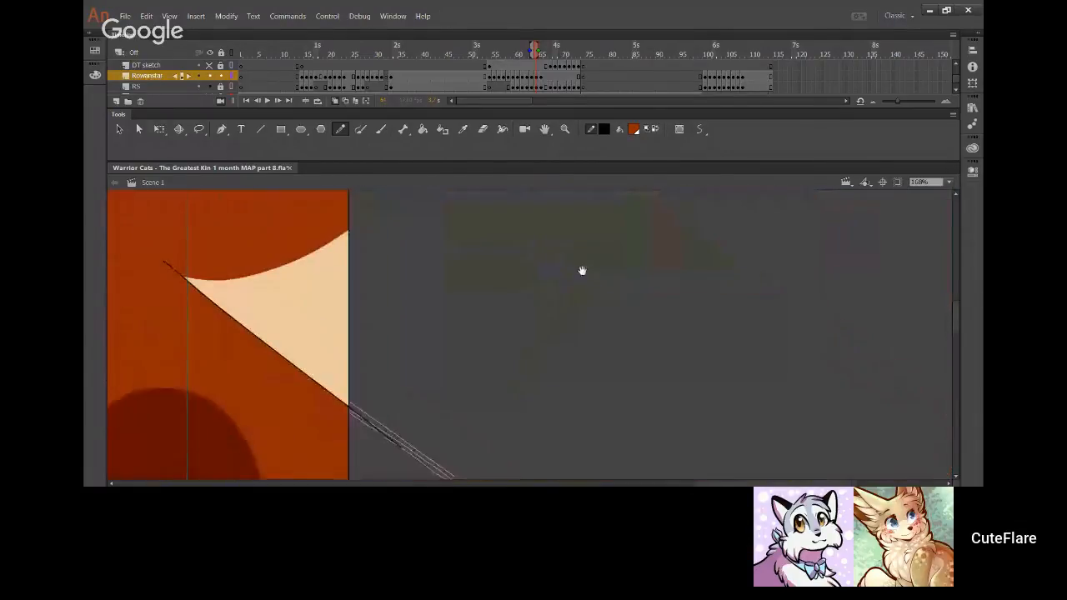
pyautogui.moveTo(582, 271); pyautogui.dragTo(275, 337)
pyautogui.press('b')
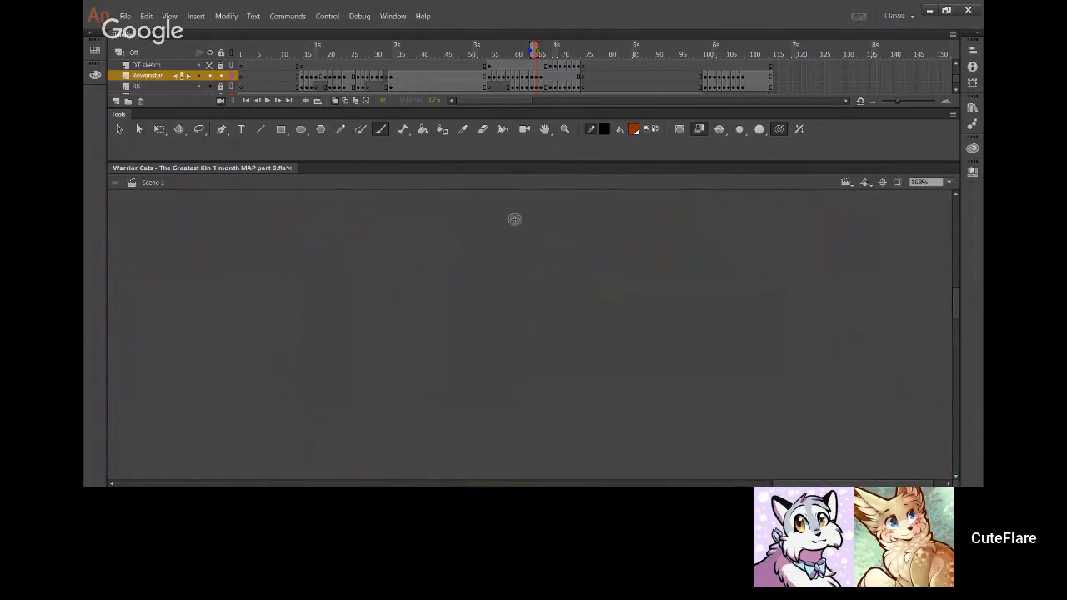
pyautogui.click(654, 129)
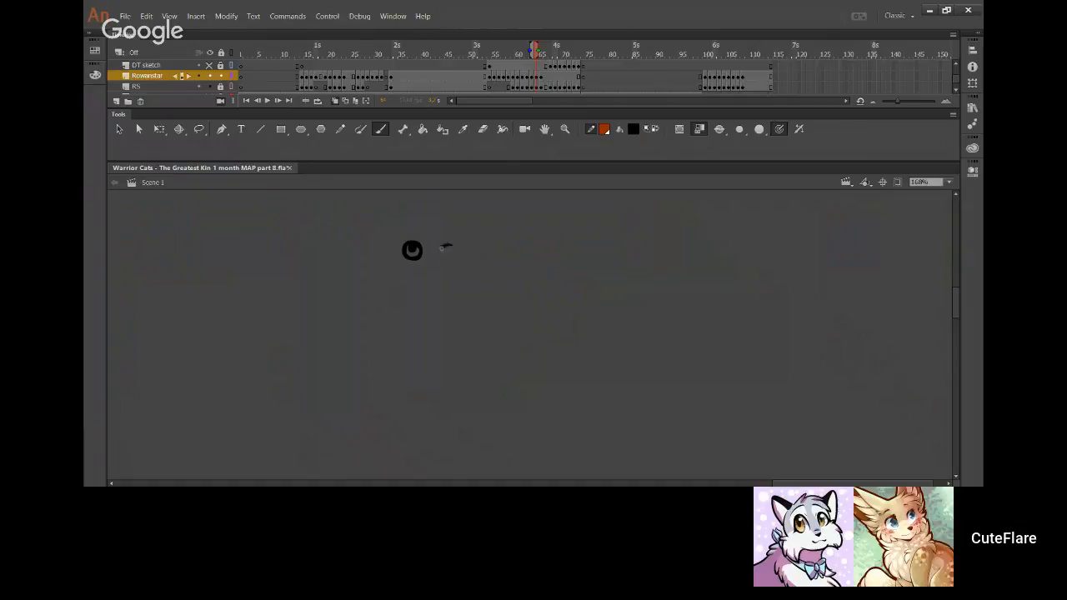
pyautogui.moveTo(450, 249); pyautogui.dragTo(422, 283)
pyautogui.moveTo(443, 273); pyautogui.dragTo(441, 283)
pyautogui.moveTo(452, 290); pyautogui.dragTo(451, 258)
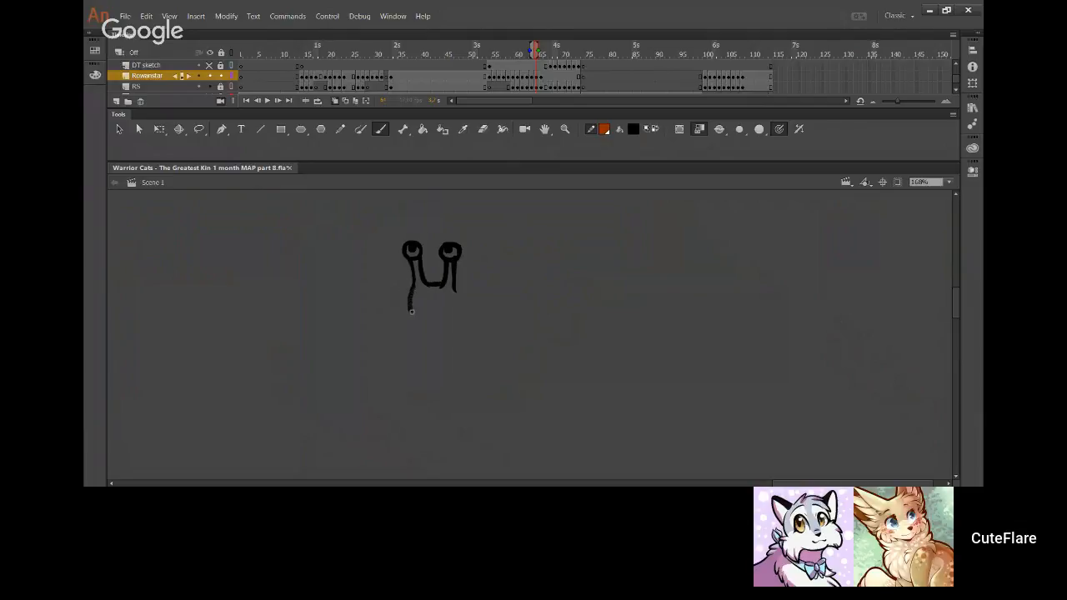
# Draw the snail's wavy body outline from the eyestalks to the tail, including the neck fold
pyautogui.hotkey('ctrl', 'z')
pyautogui.moveTo(409, 282); pyautogui.dragTo(410, 310)
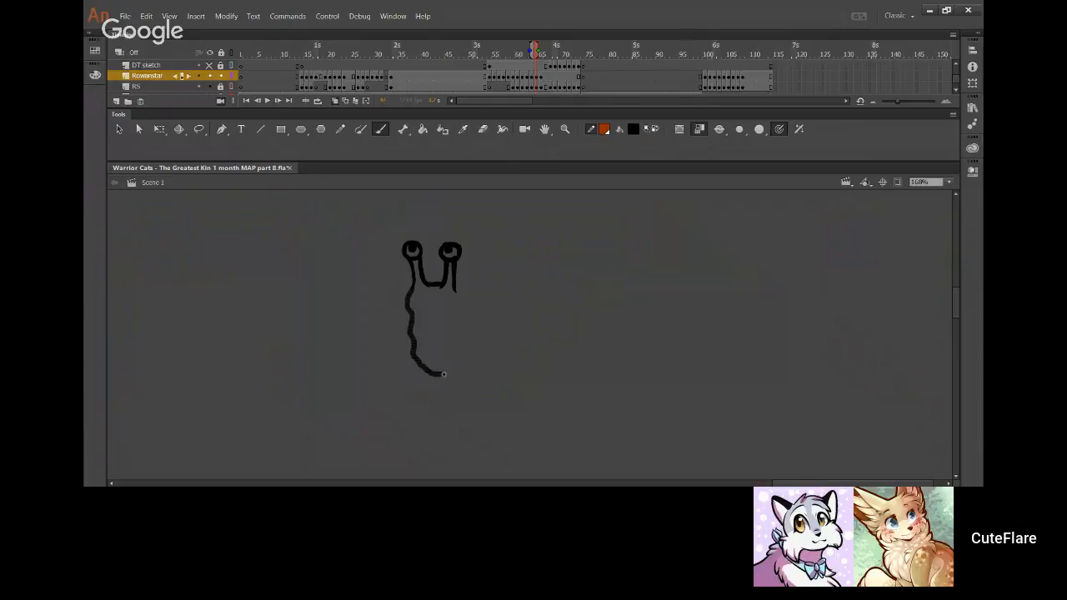
pyautogui.moveTo(443, 375); pyautogui.dragTo(474, 378)
pyautogui.moveTo(447, 320); pyautogui.dragTo(453, 344)
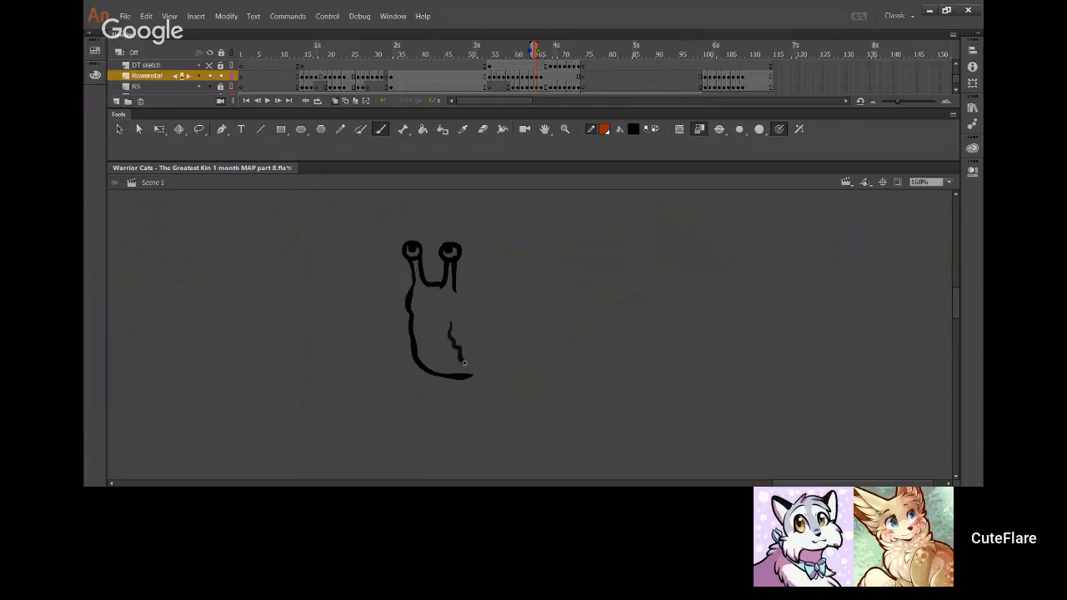
pyautogui.moveTo(510, 377); pyautogui.dragTo(538, 375)
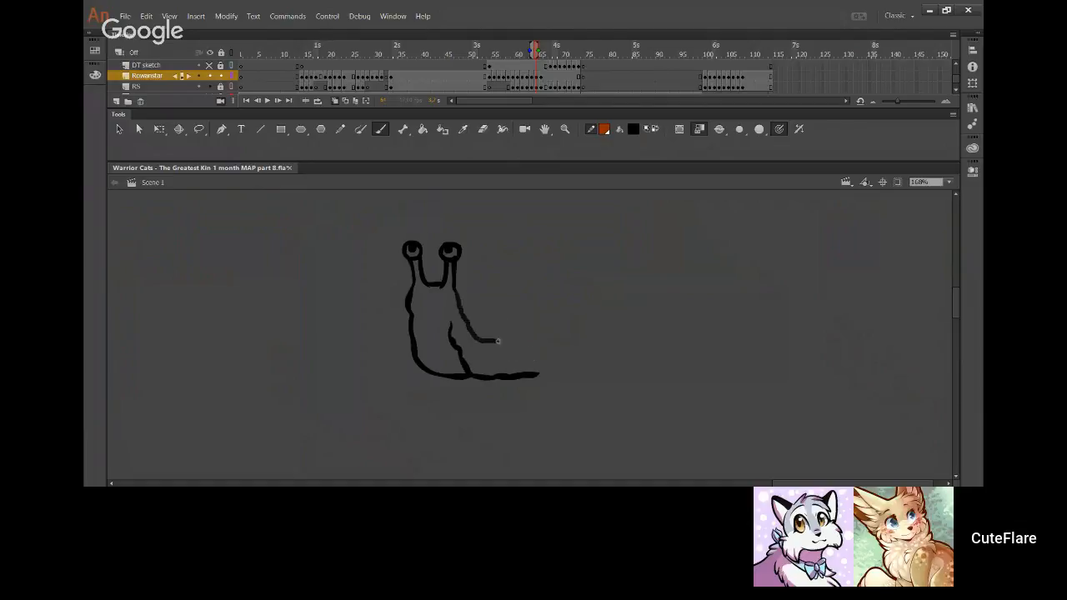
pyautogui.moveTo(521, 345); pyautogui.dragTo(540, 375)
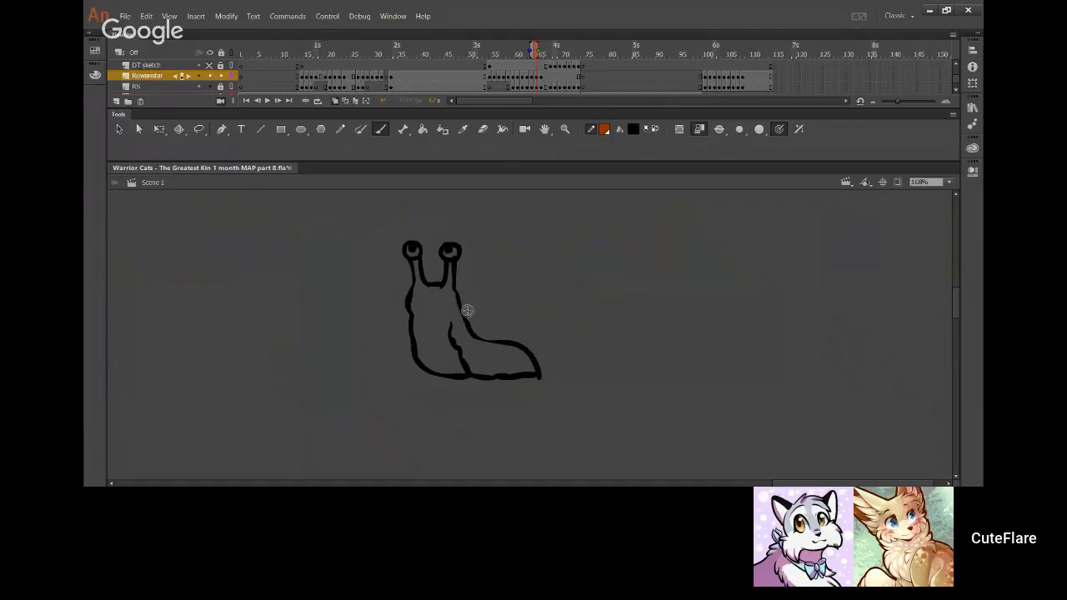
# Draw the round shell on the snail's back with an inner spiral and a short contour line
pyautogui.moveTo(464, 321)
pyautogui.mouseDown()
pyautogui.moveTo(478, 258)
pyautogui.moveTo(511, 240)
pyautogui.moveTo(576, 250)
pyautogui.moveTo(607, 306)
pyautogui.moveTo(608, 341)
pyautogui.moveTo(570, 375)
pyautogui.moveTo(541, 364)
pyautogui.moveTo(535, 308)
pyautogui.moveTo(562, 292)
pyautogui.moveTo(575, 312)
pyautogui.moveTo(558, 341)
pyautogui.mouseUp()
pyautogui.moveTo(535, 377); pyautogui.dragTo(572, 379)
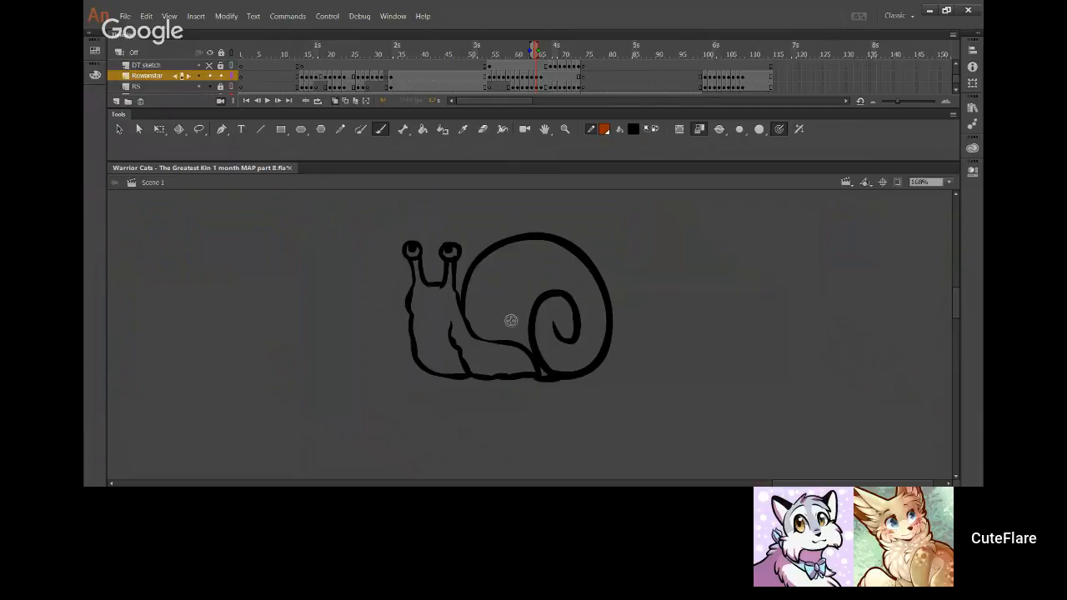
pyautogui.moveTo(511, 319); pyautogui.dragTo(527, 260)
# Letter "Hewwo?" beside the snail and draw the speech bubble's lower edge with a pointed tail
pyautogui.moveTo(255, 236)
pyautogui.mouseDown()
pyautogui.moveTo(281, 235)
pyautogui.moveTo(303, 242)
pyautogui.moveTo(349, 215)
pyautogui.mouseUp()
pyautogui.moveTo(357, 206)
pyautogui.mouseDown()
pyautogui.moveTo(371, 204)
pyautogui.moveTo(366, 219)
pyautogui.mouseUp()
pyautogui.click(368, 227)
pyautogui.moveTo(243, 261)
pyautogui.mouseDown()
pyautogui.moveTo(274, 285)
pyautogui.moveTo(343, 274)
pyautogui.moveTo(376, 282)
pyautogui.moveTo(366, 264)
pyautogui.moveTo(406, 200)
pyautogui.mouseUp()
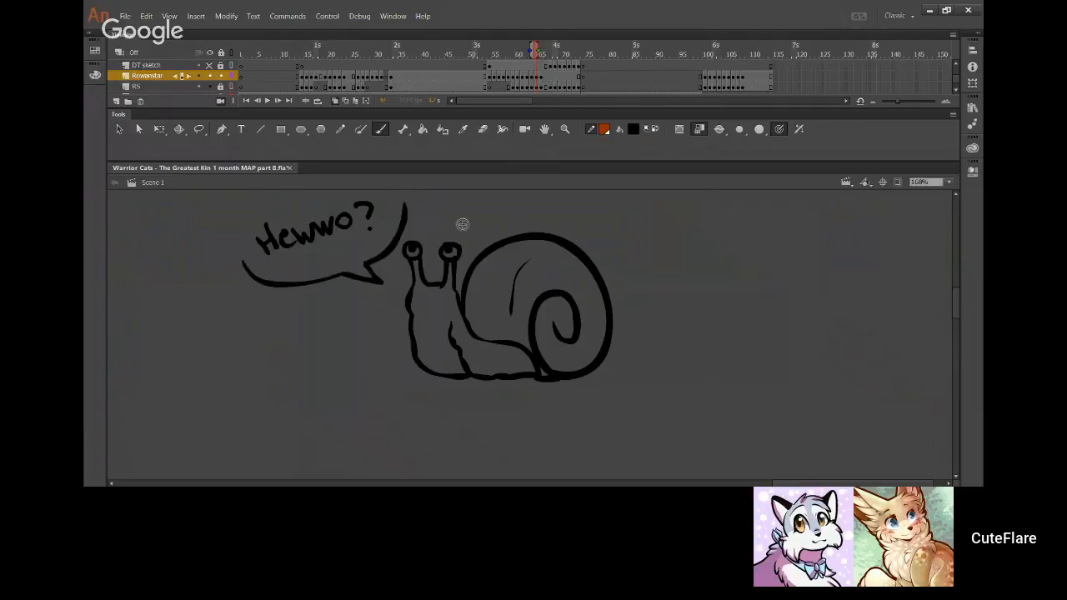
# Fill the snail's eyes with white using the Paint Bucket
pyautogui.scroll(1, 540, 268)
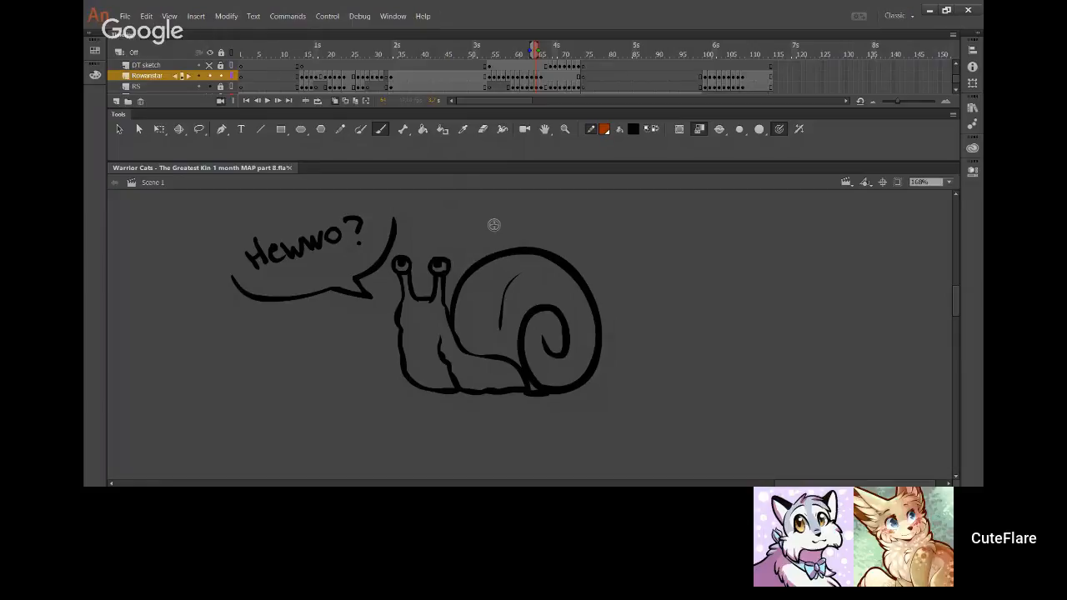
pyautogui.click(427, 131)
pyautogui.click(619, 128)
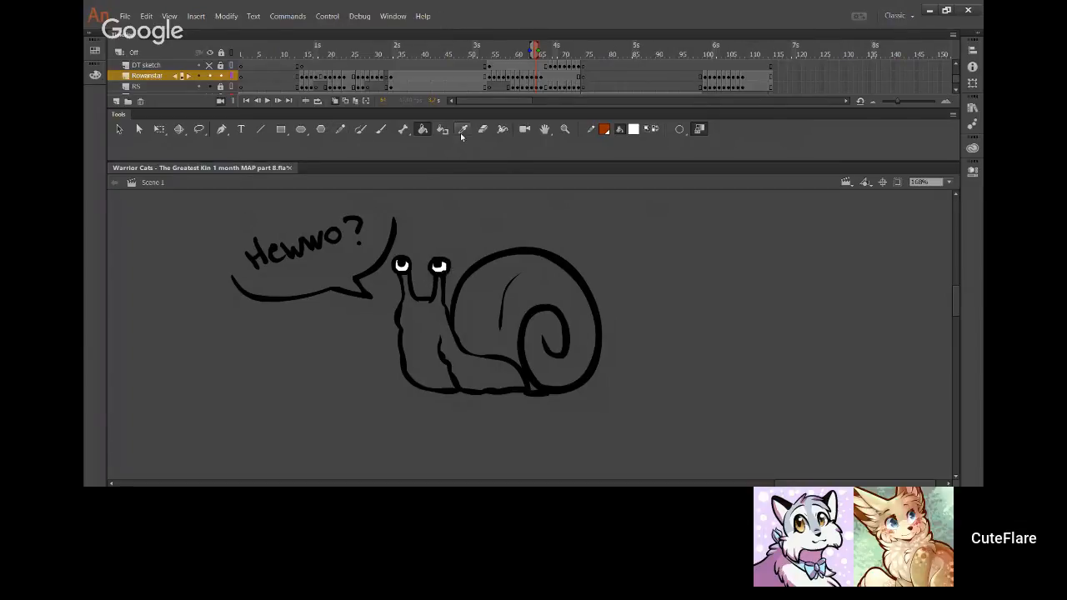
# Delete the "Hewwo?" lettering from the speech bubble
pyautogui.moveTo(220, 204)
pyautogui.mouseDown()
pyautogui.moveTo(360, 265)
pyautogui.moveTo(318, 263)
pyautogui.mouseUp()
pyautogui.press('Delete')
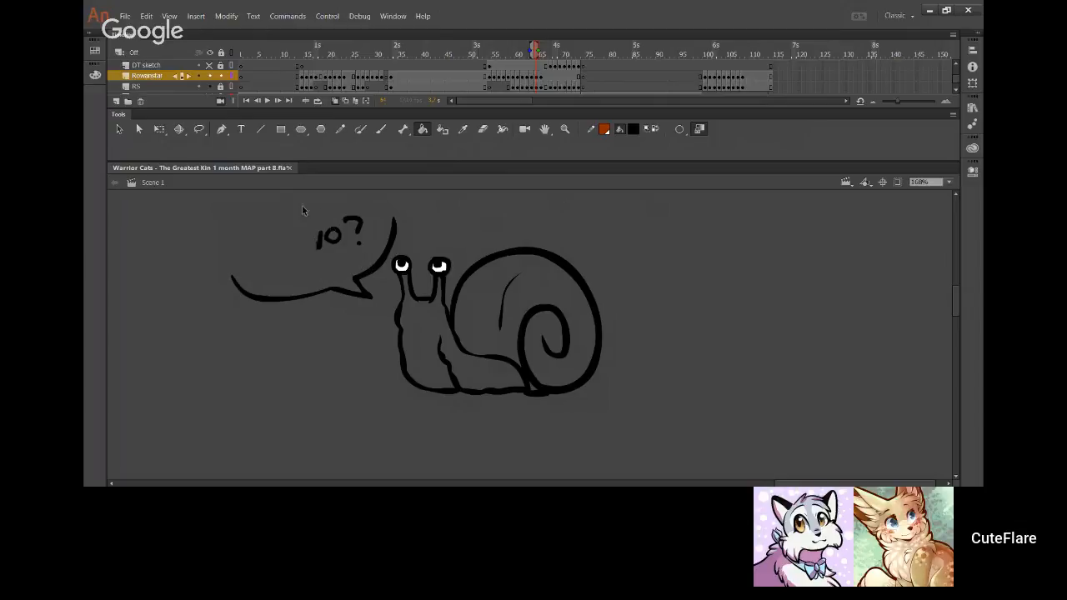
pyautogui.moveTo(301, 208); pyautogui.dragTo(368, 265)
pyautogui.press('Delete')
# Letter "Bonjour?" in black with the Brush tool, slanting upward above the speech bubble's lower edge
pyautogui.click(380, 128)
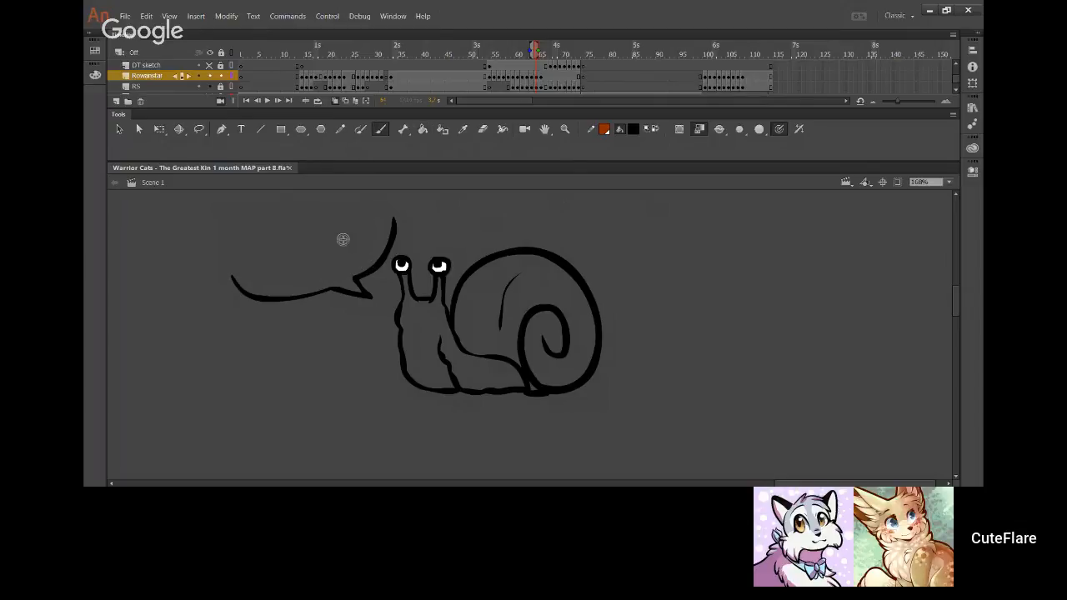
pyautogui.click(655, 128)
pyautogui.moveTo(239, 245)
pyautogui.mouseDown()
pyautogui.moveTo(255, 270)
pyautogui.moveTo(258, 249)
pyautogui.moveTo(254, 273)
pyautogui.moveTo(280, 258)
pyautogui.moveTo(310, 260)
pyautogui.mouseUp()
pyautogui.click(308, 213)
pyautogui.moveTo(345, 217)
pyautogui.mouseDown()
pyautogui.moveTo(330, 230)
pyautogui.moveTo(381, 209)
pyautogui.moveTo(377, 231)
pyautogui.moveTo(374, 218)
pyautogui.moveTo(401, 204)
pyautogui.moveTo(398, 226)
pyautogui.mouseUp()
pyautogui.scroll(1, 381, 209)
pyautogui.hotkey('ctrl', 'z')
pyautogui.hotkey('ctrl', 'z')
pyautogui.scroll(1, 398, 231)
pyautogui.click(406, 237)
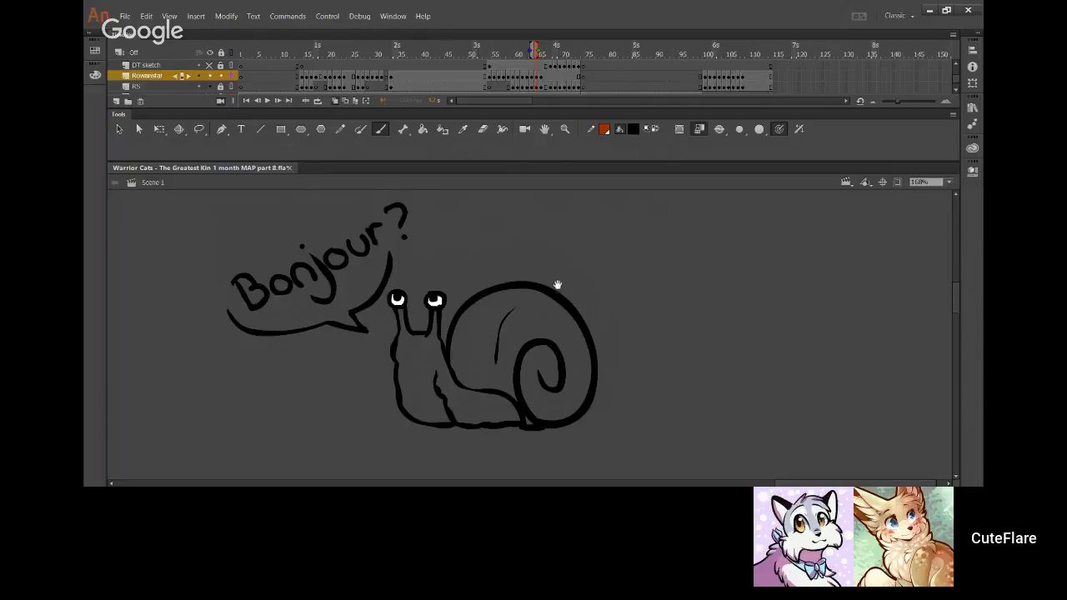
# Redraw the speech bubble's side next to the snail as a wider curve running from the question mark to the tail
pyautogui.moveTo(557, 285); pyautogui.dragTo(546, 289)
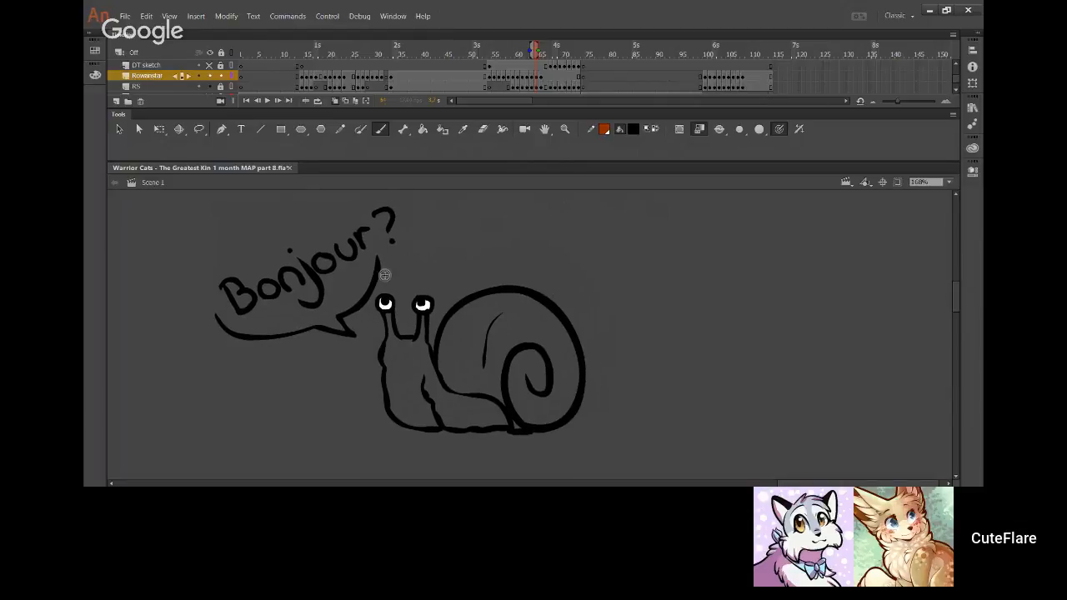
pyautogui.moveTo(378, 260); pyautogui.dragTo(352, 318)
pyautogui.hotkey('ctrl', 'z')
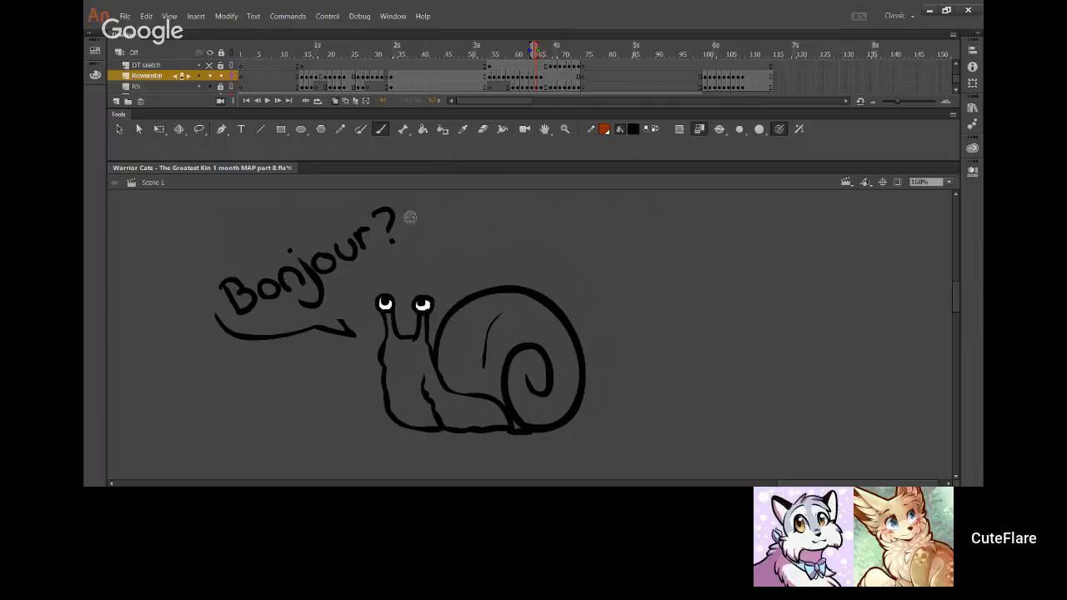
pyautogui.moveTo(411, 218)
pyautogui.mouseDown()
pyautogui.moveTo(410, 255)
pyautogui.moveTo(339, 307)
pyautogui.mouseUp()
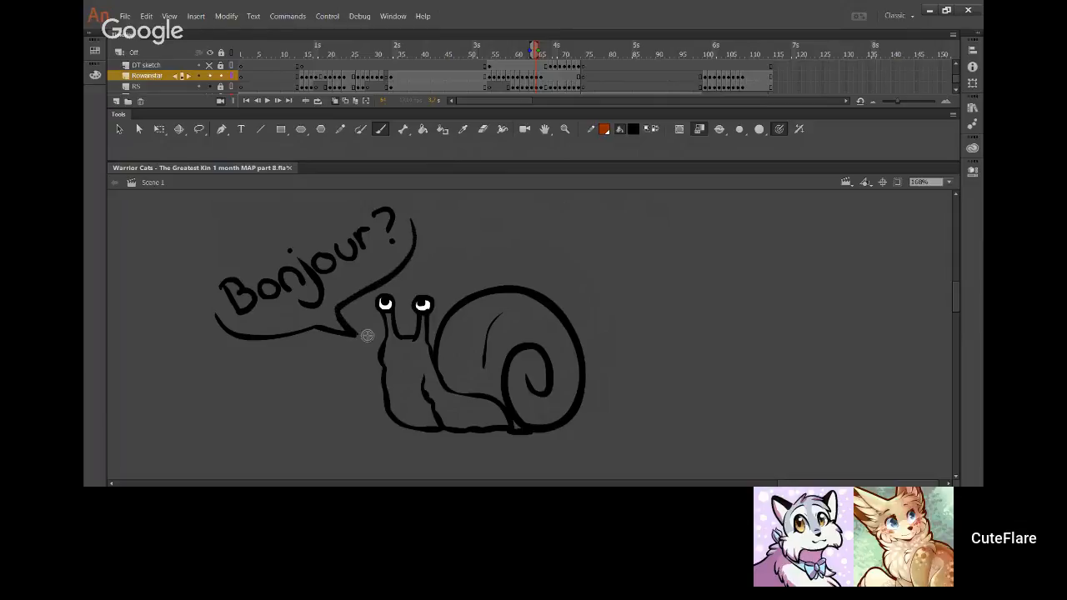
# Fill the snail's shell with dark brown and its body with medium grey
pyautogui.scroll(-1, 500, 283)
pyautogui.click(428, 129)
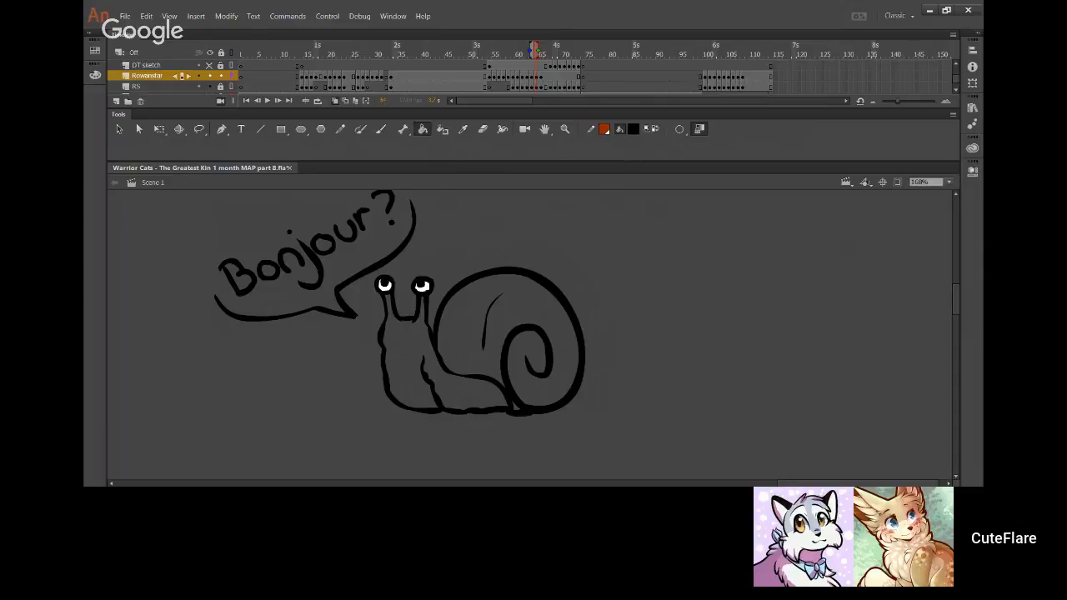
pyautogui.click(631, 282)
pyautogui.click(514, 308)
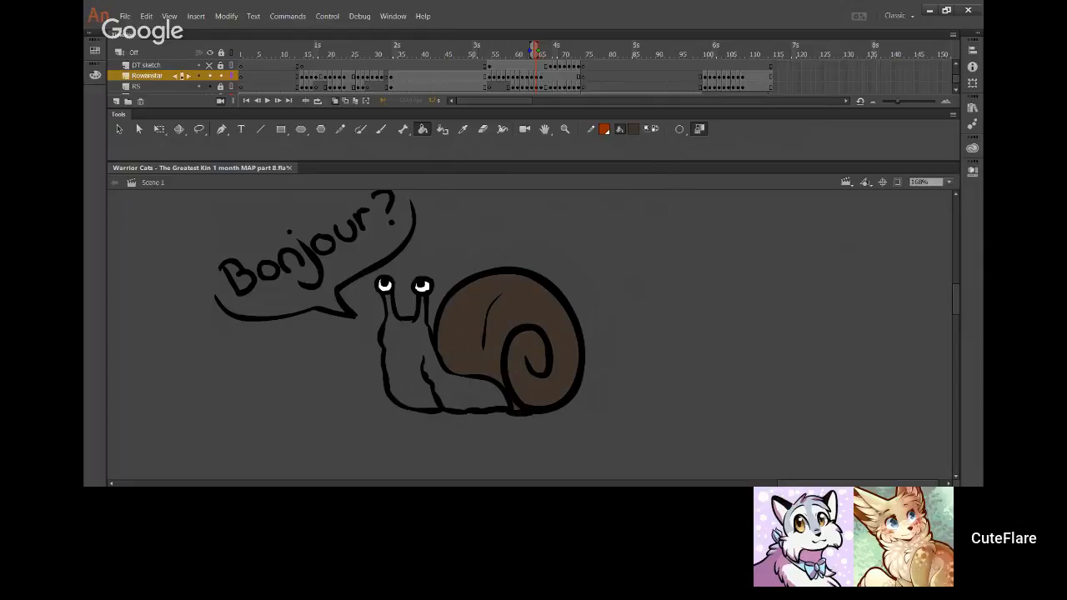
pyautogui.click(470, 384)
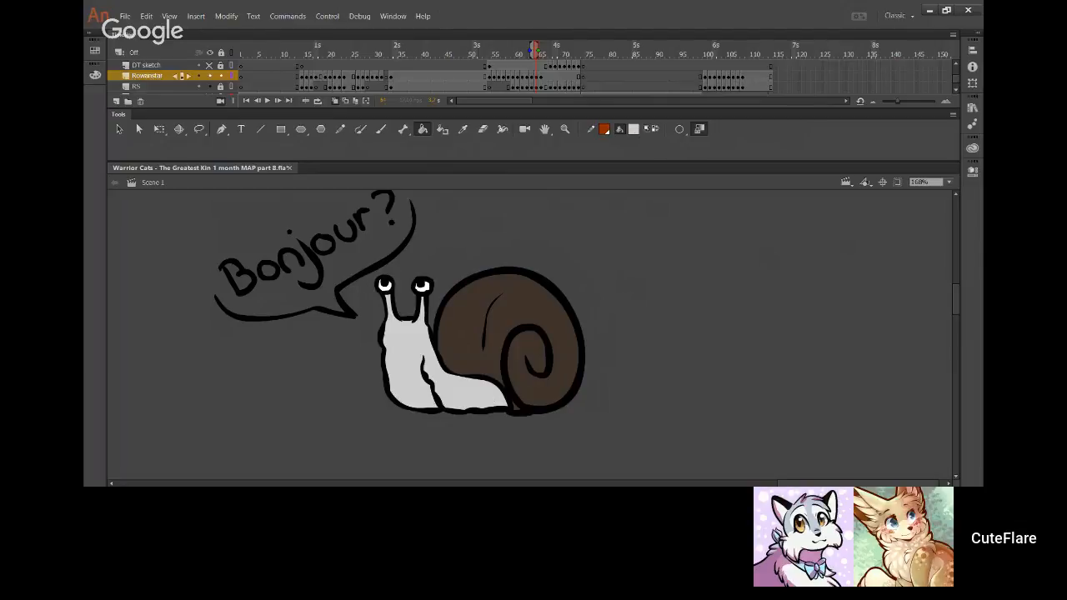
pyautogui.click(465, 387)
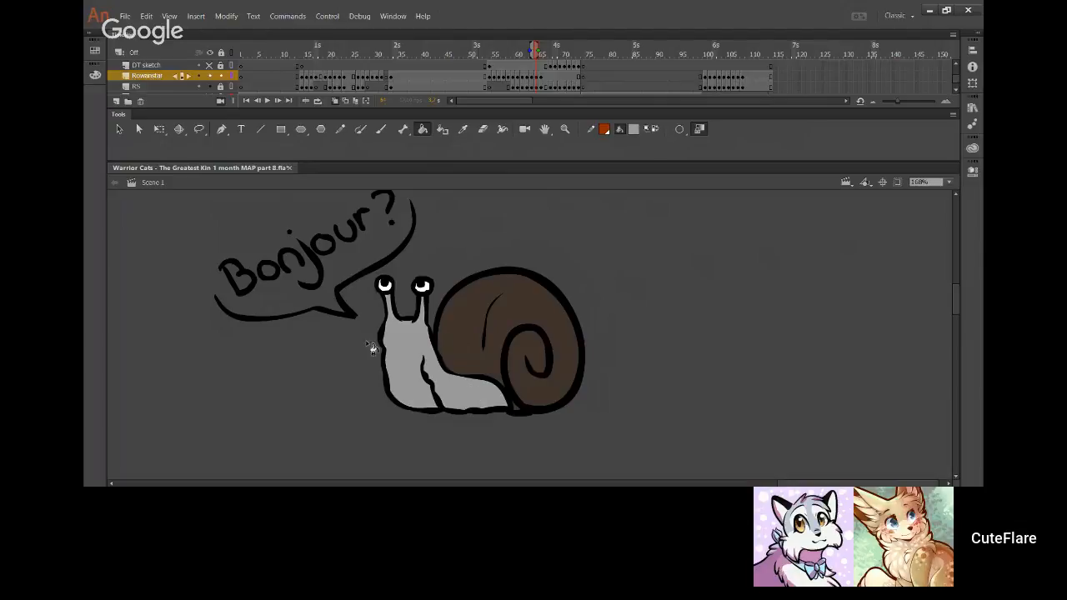
pyautogui.moveTo(368, 381); pyautogui.dragTo(376, 385)
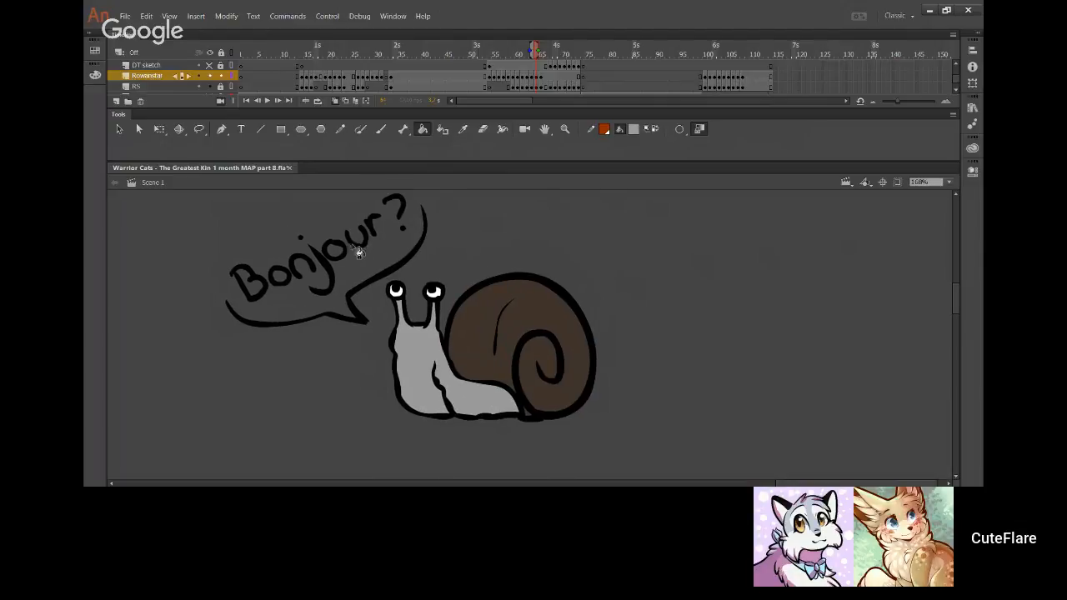
# Close the speech bubble's upper edge with a white brush stroke and fill the bubble white around the lettering
pyautogui.click(380, 130)
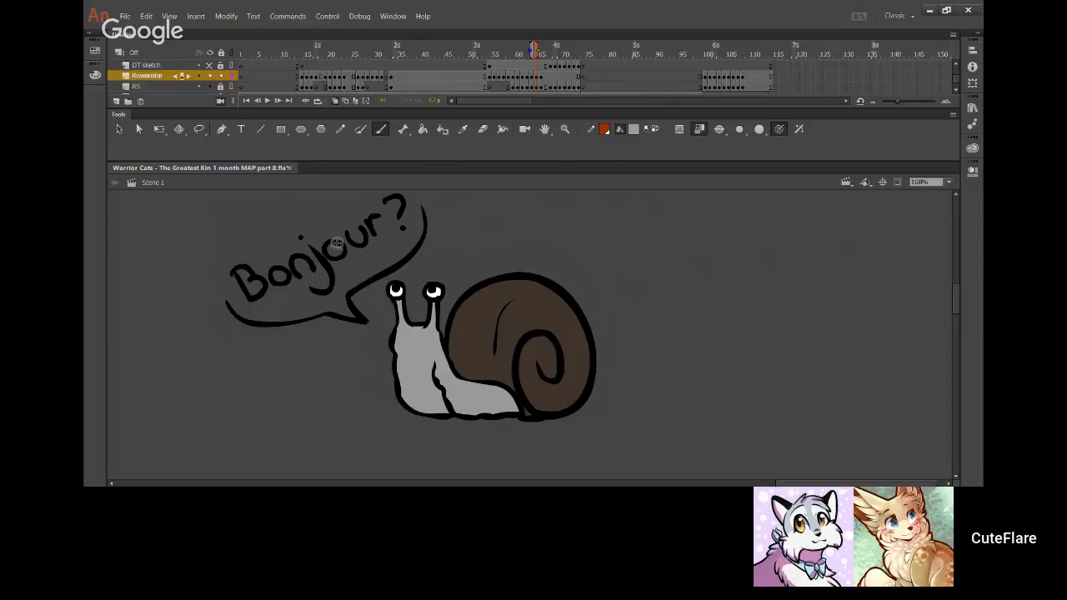
pyautogui.click(651, 131)
pyautogui.scroll(1, 222, 321)
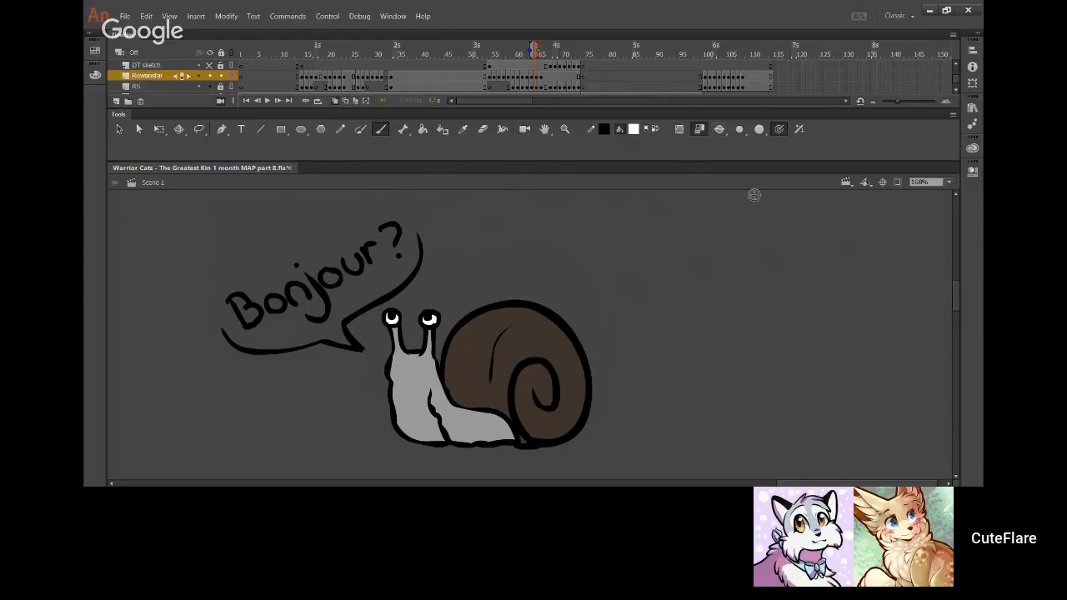
pyautogui.moveTo(226, 330)
pyautogui.mouseDown()
pyautogui.moveTo(218, 285)
pyautogui.moveTo(239, 251)
pyautogui.moveTo(280, 221)
pyautogui.moveTo(392, 205)
pyautogui.moveTo(417, 250)
pyautogui.mouseUp()
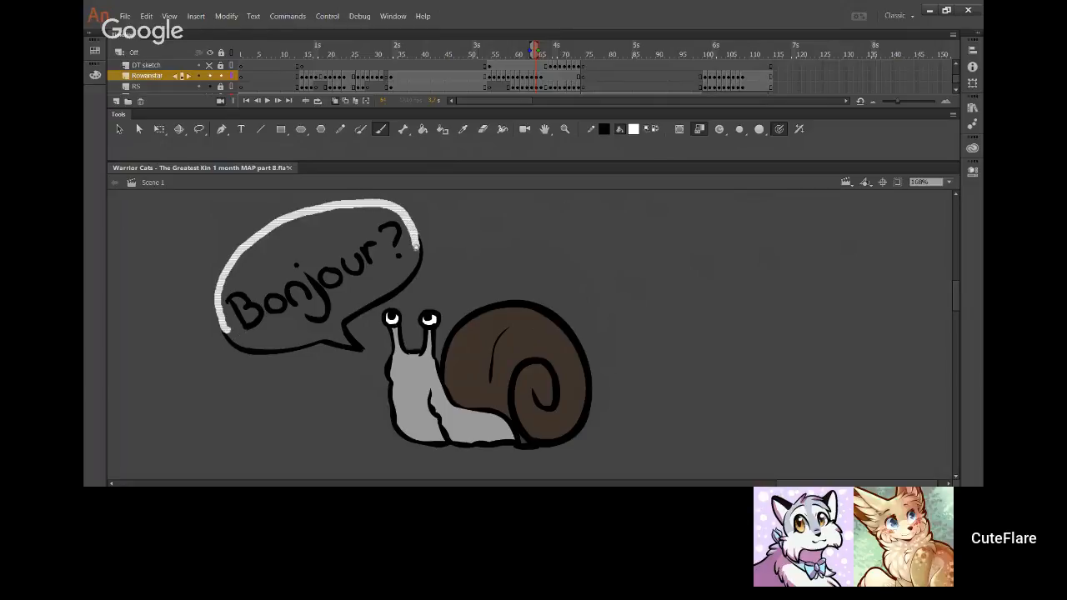
pyautogui.click(423, 129)
pyautogui.click(398, 274)
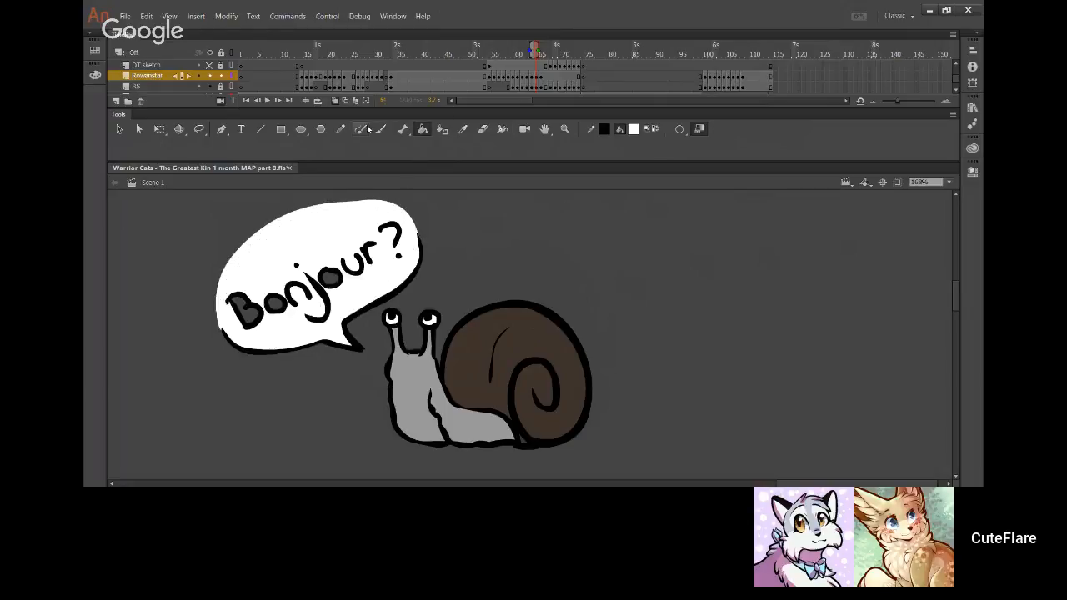
pyautogui.click(381, 129)
pyautogui.moveTo(237, 320)
pyautogui.mouseDown()
pyautogui.moveTo(250, 307)
pyautogui.moveTo(244, 316)
pyautogui.moveTo(282, 310)
pyautogui.moveTo(321, 254)
pyautogui.moveTo(346, 267)
pyautogui.mouseUp()
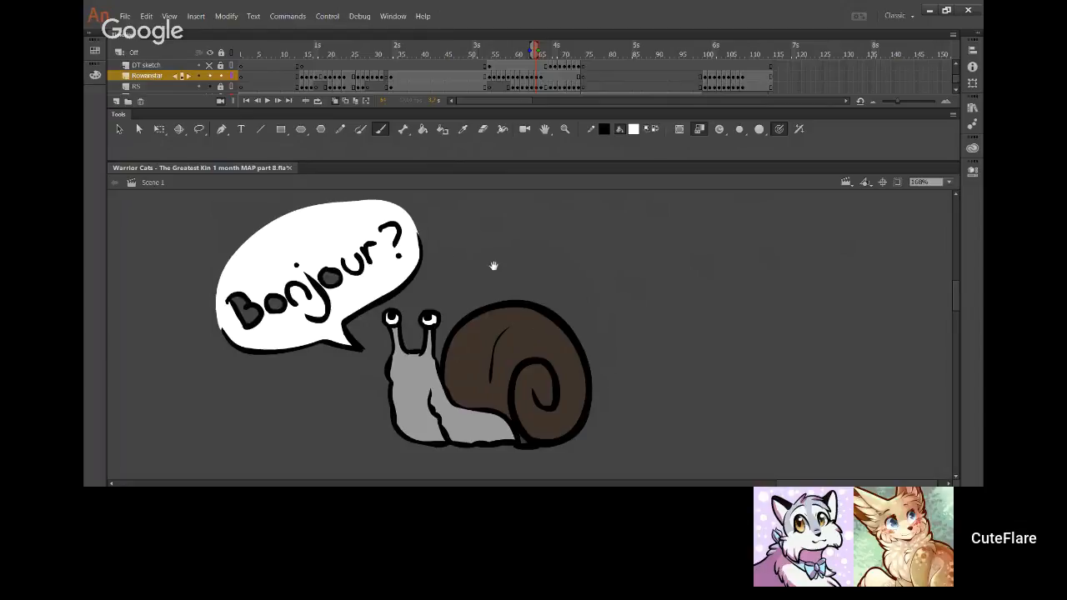
# Paint the enclosed gaps of the "Bonjour?" letters white and letter "Steve the Snail" in violet-blue beside the shell
pyautogui.moveTo(246, 317)
pyautogui.mouseDown()
pyautogui.moveTo(235, 298)
pyautogui.moveTo(261, 314)
pyautogui.moveTo(276, 308)
pyautogui.mouseUp()
pyautogui.moveTo(335, 278); pyautogui.dragTo(326, 279)
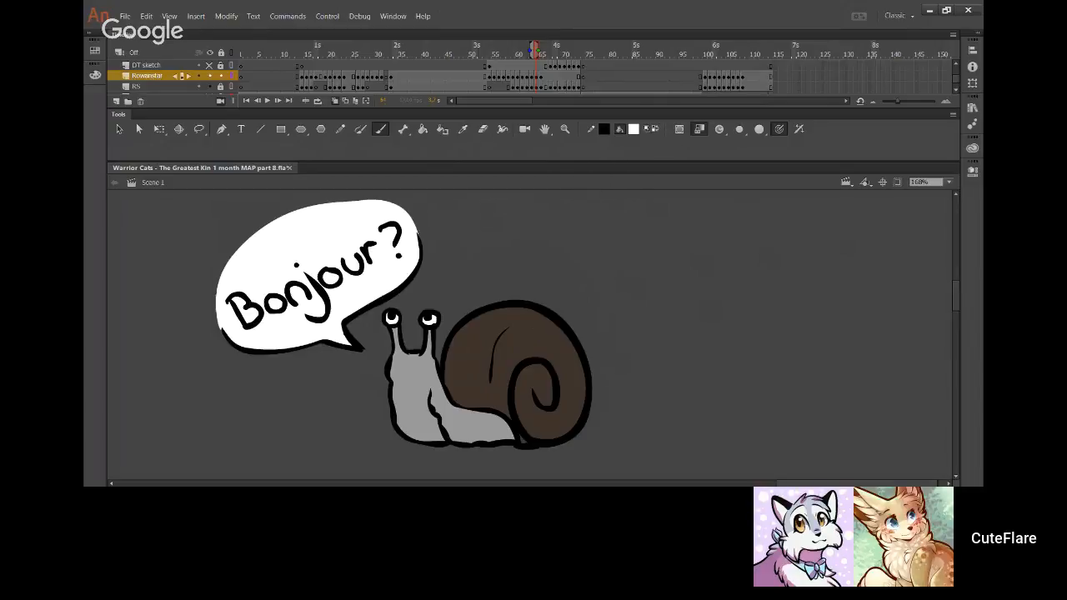
pyautogui.click(778, 214)
pyautogui.moveTo(564, 252); pyautogui.dragTo(547, 258)
pyautogui.moveTo(572, 233)
pyautogui.mouseDown()
pyautogui.moveTo(572, 258)
pyautogui.moveTo(579, 246)
pyautogui.moveTo(636, 248)
pyautogui.moveTo(608, 293)
pyautogui.moveTo(615, 282)
pyautogui.moveTo(655, 293)
pyautogui.moveTo(620, 334)
pyautogui.moveTo(701, 335)
pyautogui.mouseUp()
pyautogui.moveTo(711, 299); pyautogui.dragTo(712, 335)
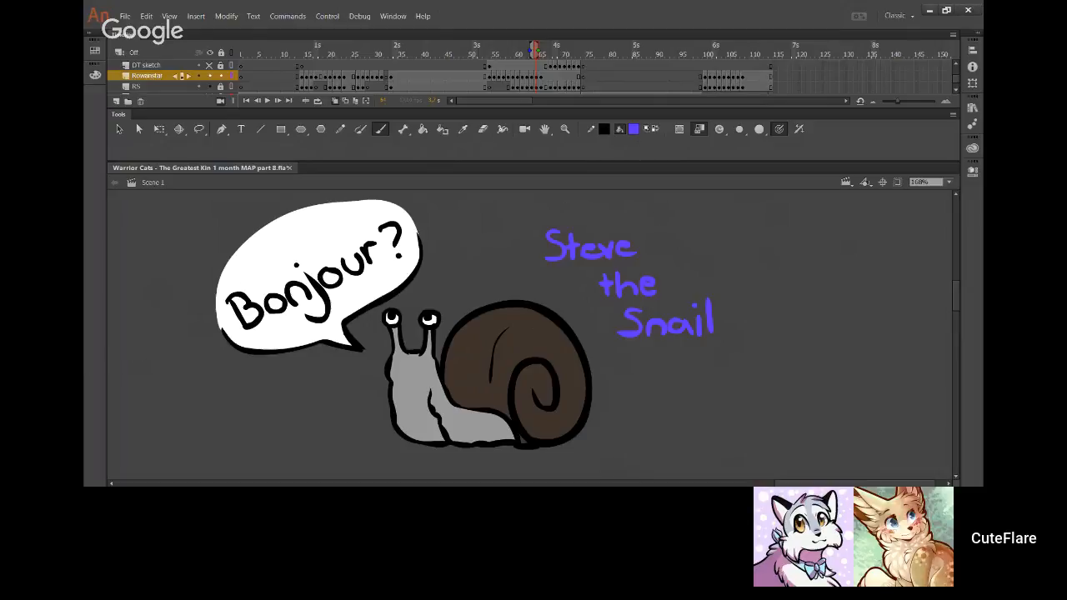
# Sample the cat's rust-orange fur as the fill color
pyautogui.moveTo(805, 484); pyautogui.dragTo(688, 484)
pyautogui.press('i')
pyautogui.click(646, 387)
pyautogui.hotkey('ctrl', '1')
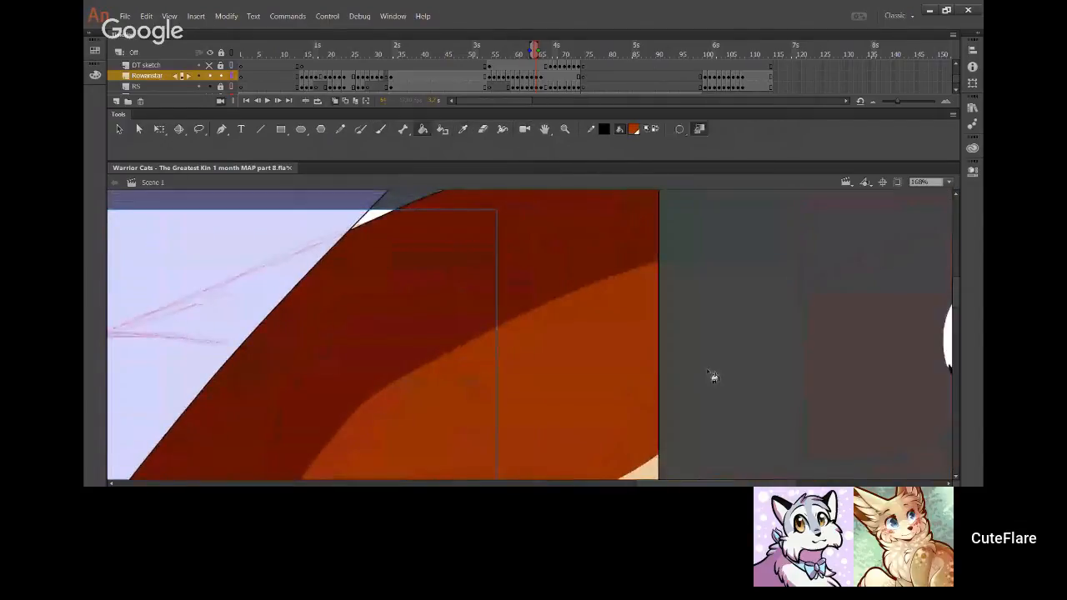
# Select the snail doodle with its speech bubble and caption and nudge it ten large steps farther away from the cat
pyautogui.moveTo(701, 413); pyautogui.dragTo(479, 341)
pyautogui.click(949, 181)
pyautogui.click(938, 227)
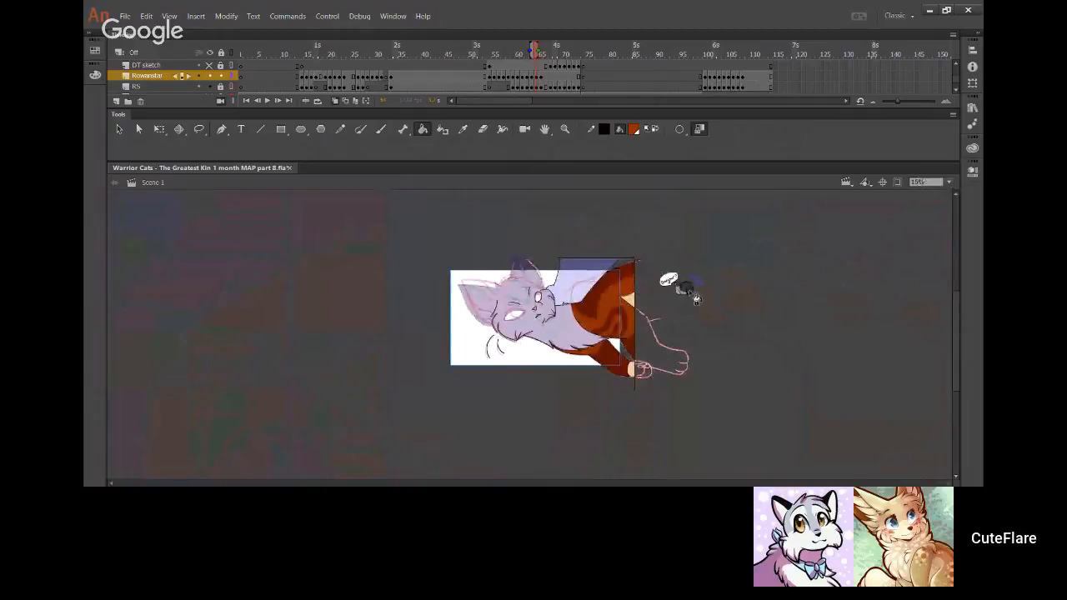
pyautogui.moveTo(648, 249); pyautogui.dragTo(723, 314)
pyautogui.hotkey('shift', 'Right')
pyautogui.hotkey('shift', 'Right')
pyautogui.hotkey('shift', 'Right')
pyautogui.hotkey('shift', 'Right')
pyautogui.hotkey('shift', 'Right')
pyautogui.hotkey('shift', 'Right')
pyautogui.hotkey('shift', 'Right')
pyautogui.hotkey('shift', 'Right')
pyautogui.hotkey('shift', 'Right')
pyautogui.hotkey('shift', 'Right')
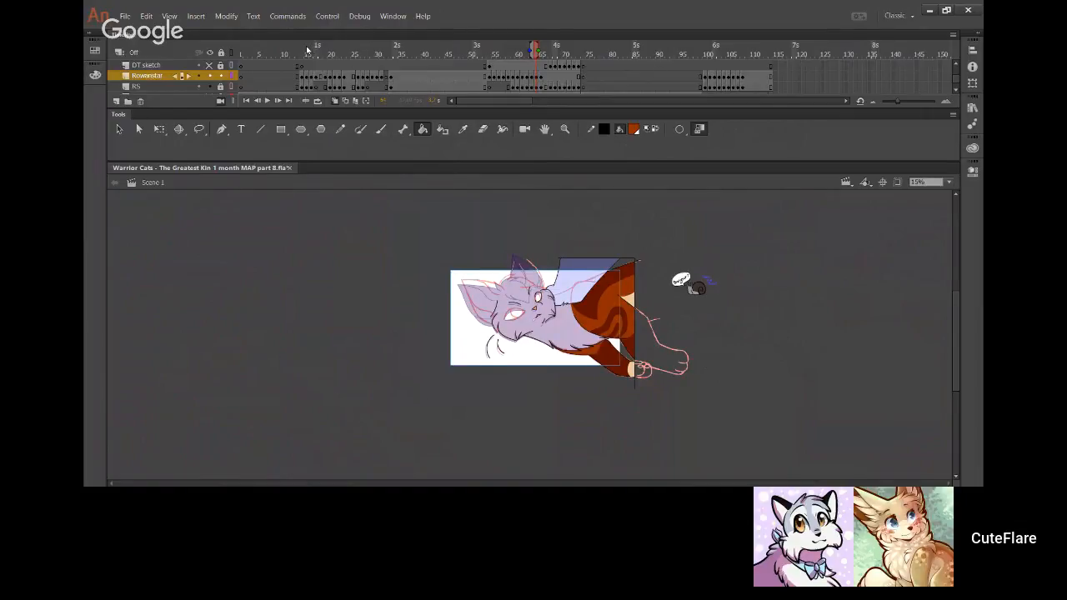
# Run through the animation from its first frame and turn off outline display for the Darktail layer
pyautogui.moveTo(308, 50); pyautogui.dragTo(315, 48)
pyautogui.click(247, 100)
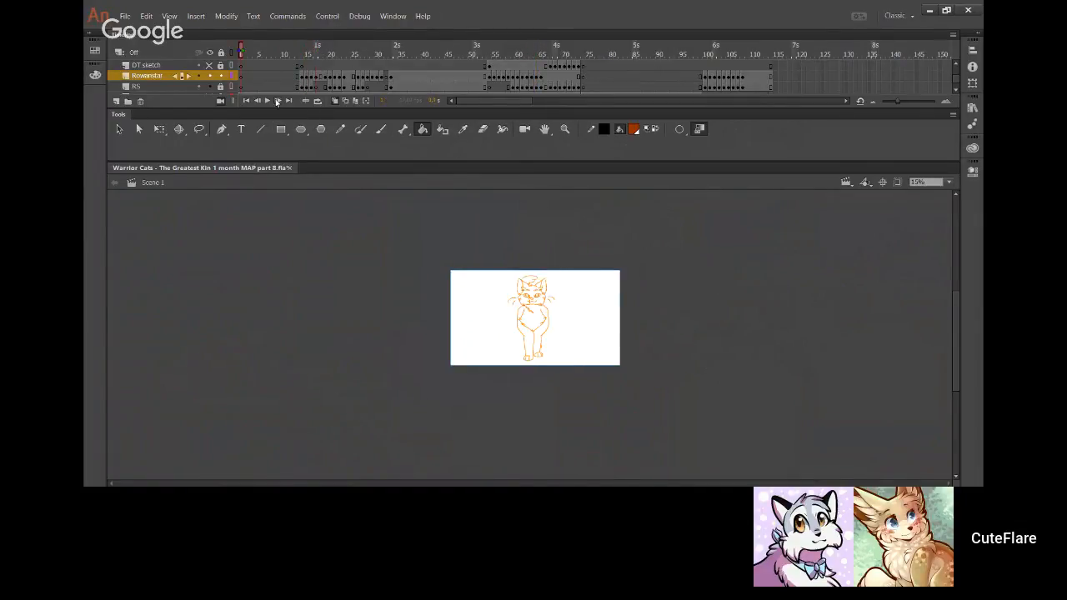
pyautogui.click(277, 100)
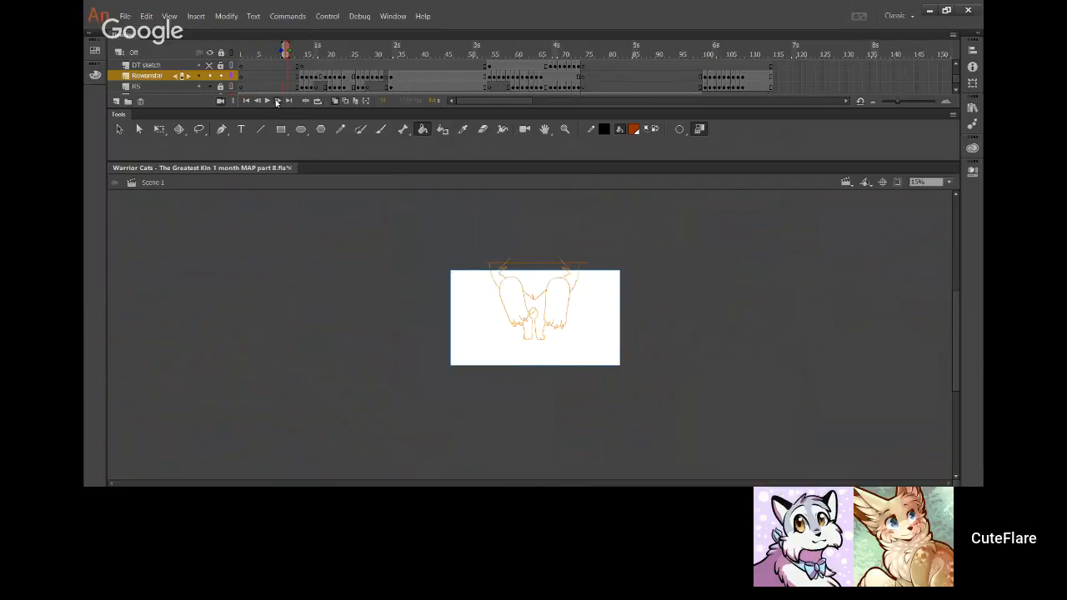
pyautogui.scroll(1, 958, 80)
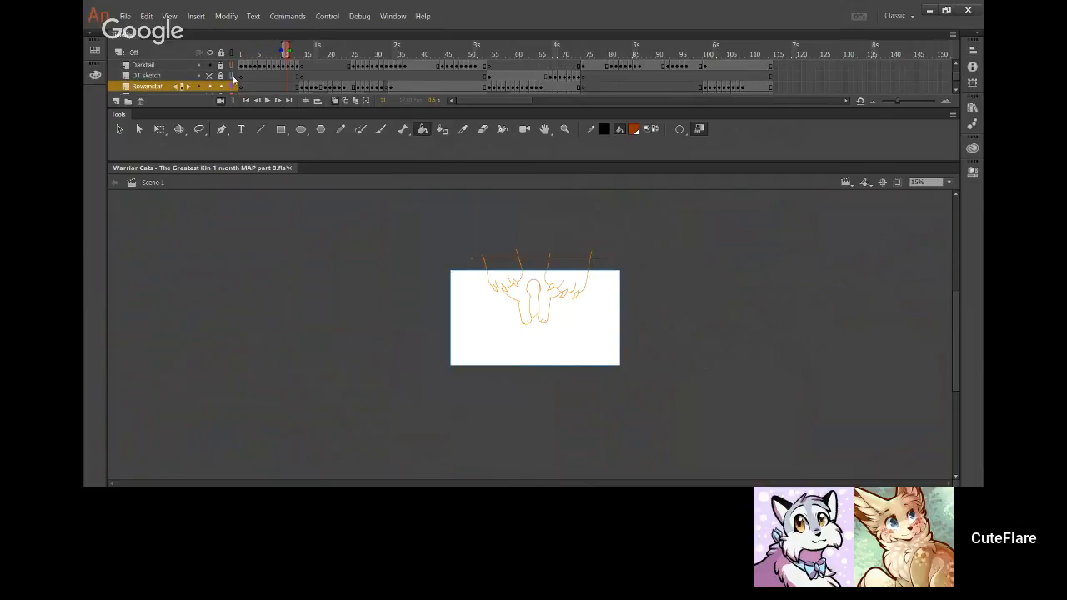
pyautogui.click(231, 66)
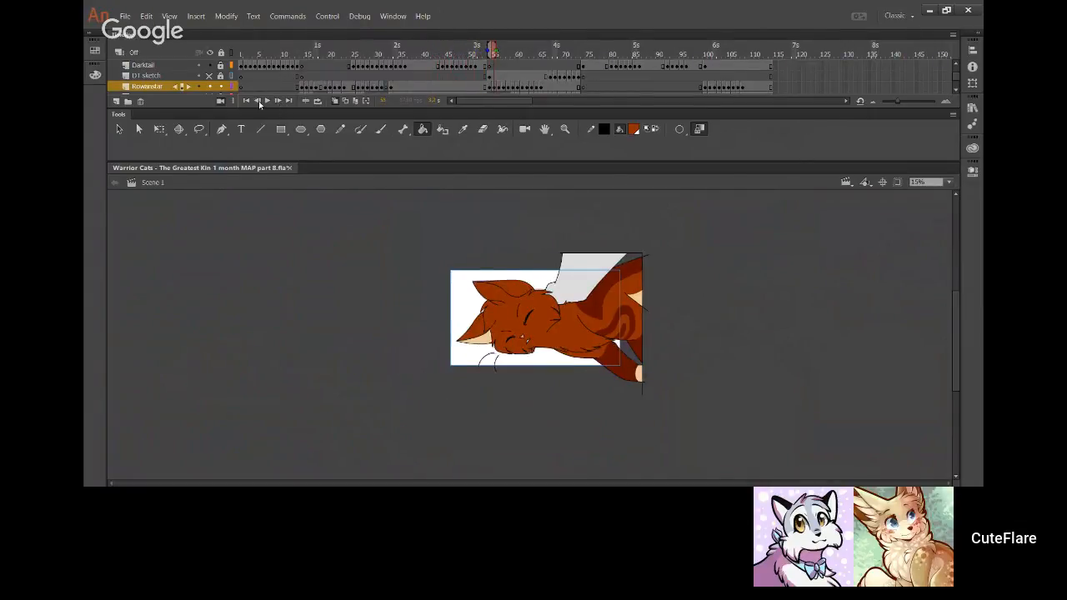
# Examine the Beanemi and Gabean doodles above the lying cat in the preceding scene
pyautogui.click(258, 101)
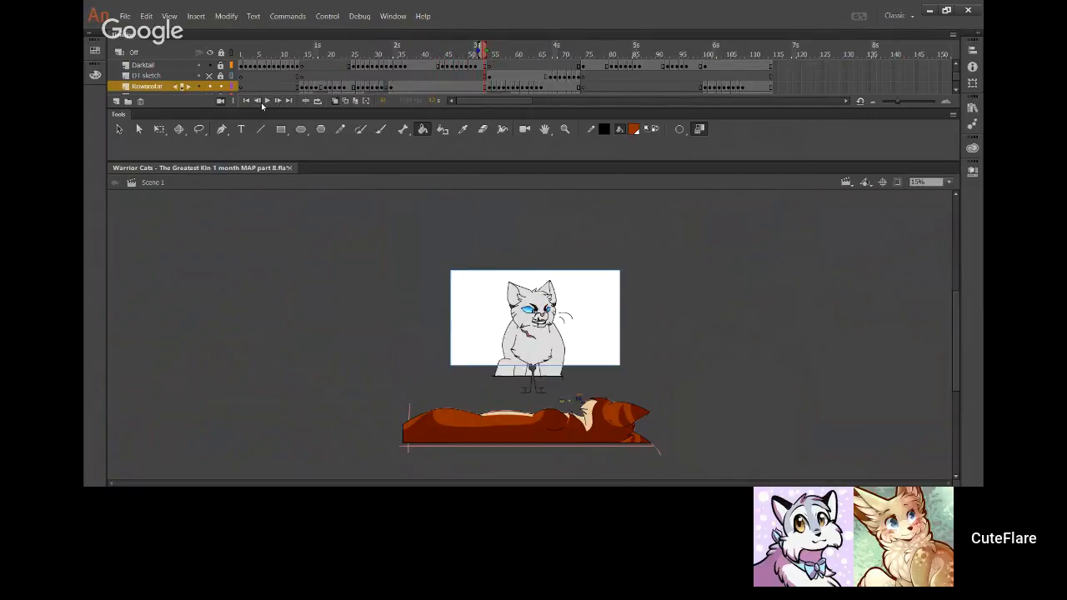
pyautogui.click(564, 129)
pyautogui.moveTo(547, 388); pyautogui.dragTo(619, 422)
pyautogui.moveTo(258, 211); pyautogui.dragTo(627, 377)
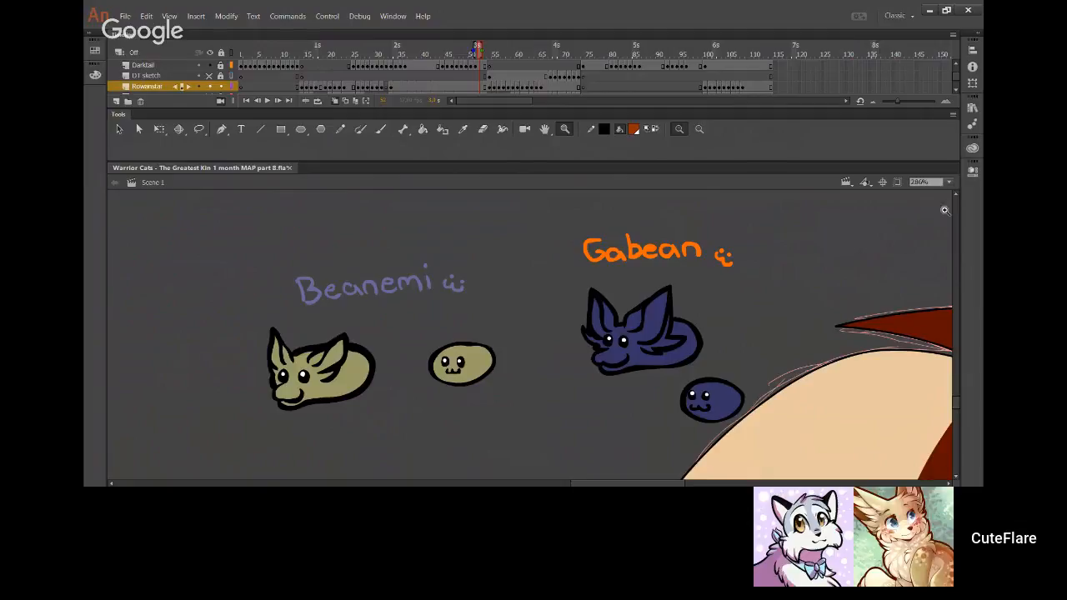
pyautogui.click(949, 181)
pyautogui.click(921, 241)
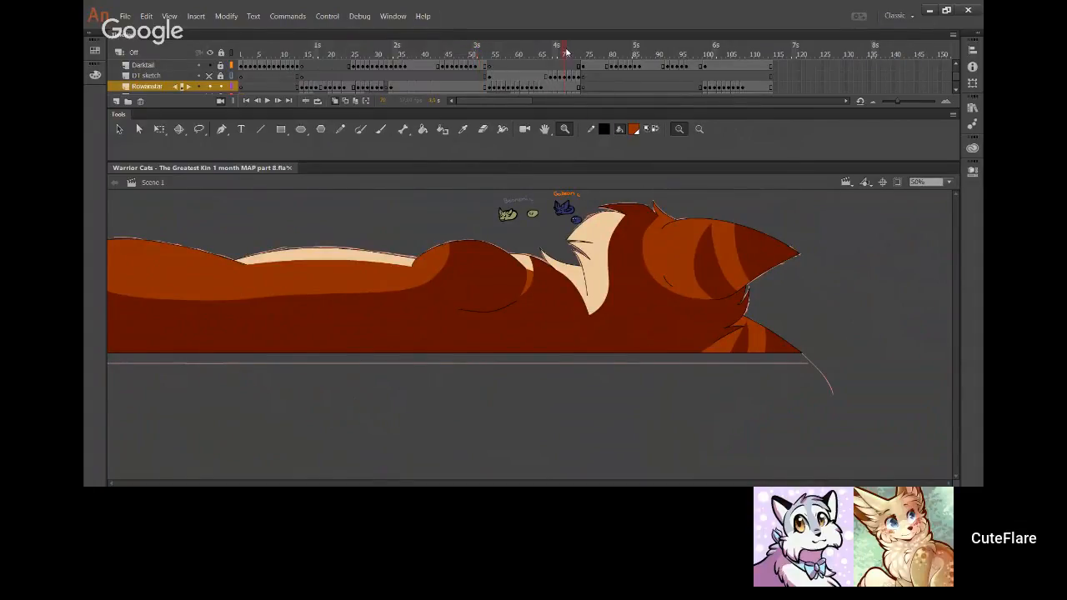
# Return to the snail doodle's frame and brush a small black face with dot eyes and a w-shaped mouth in the empty area below it
pyautogui.moveTo(566, 53); pyautogui.dragTo(534, 50)
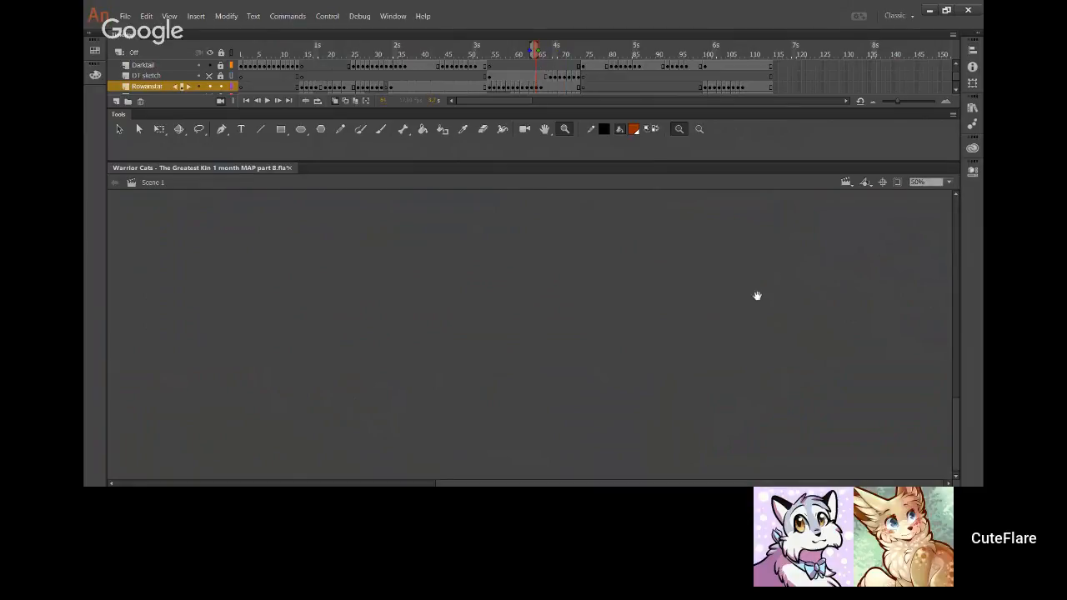
pyautogui.moveTo(757, 296)
pyautogui.mouseDown()
pyautogui.moveTo(646, 328)
pyautogui.moveTo(656, 279)
pyautogui.moveTo(705, 300)
pyautogui.moveTo(664, 400)
pyautogui.moveTo(613, 299)
pyautogui.moveTo(612, 251)
pyautogui.mouseUp()
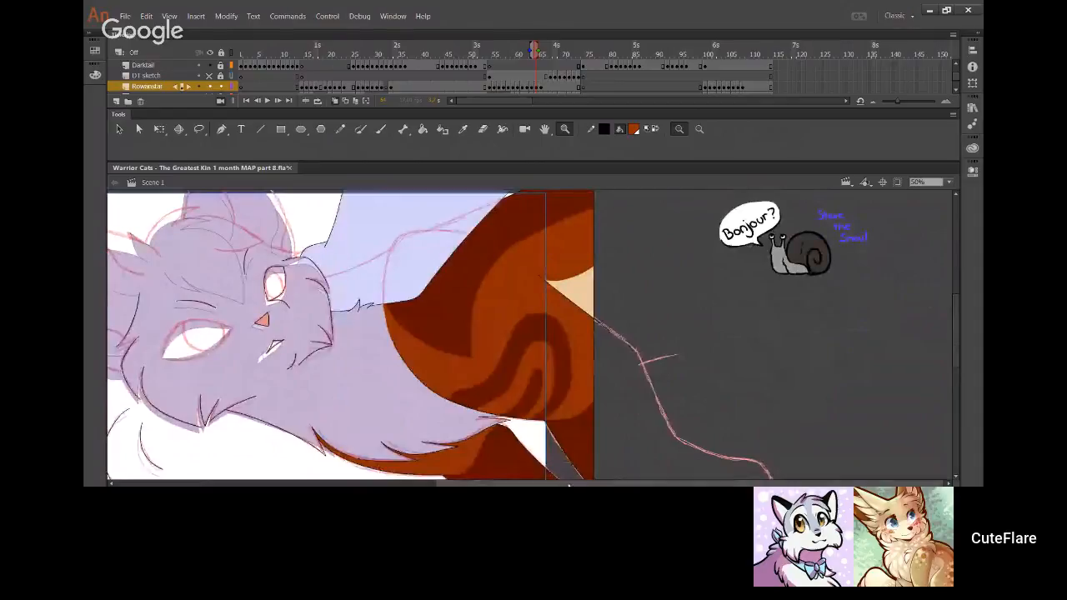
pyautogui.moveTo(724, 211); pyautogui.dragTo(928, 382)
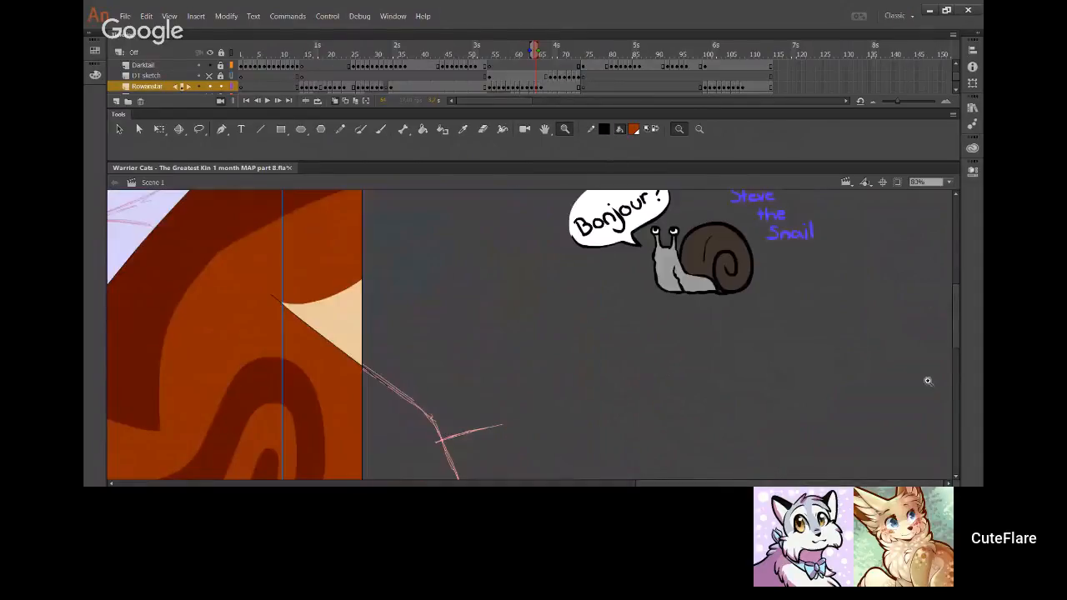
pyautogui.moveTo(855, 392); pyautogui.dragTo(735, 294)
pyautogui.moveTo(652, 235); pyautogui.dragTo(952, 463)
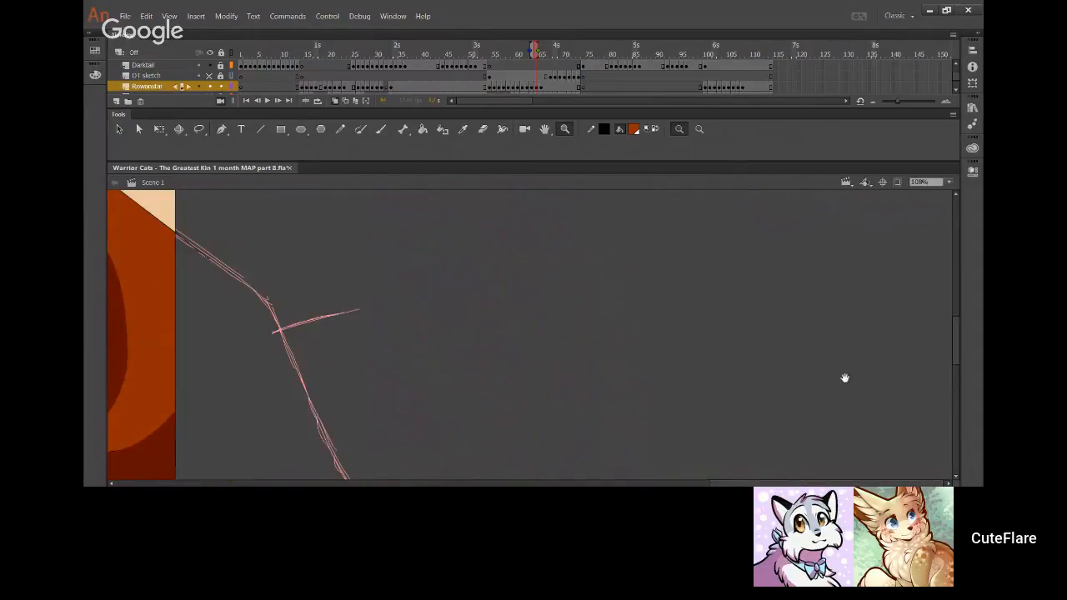
pyautogui.press('b')
pyautogui.click(374, 129)
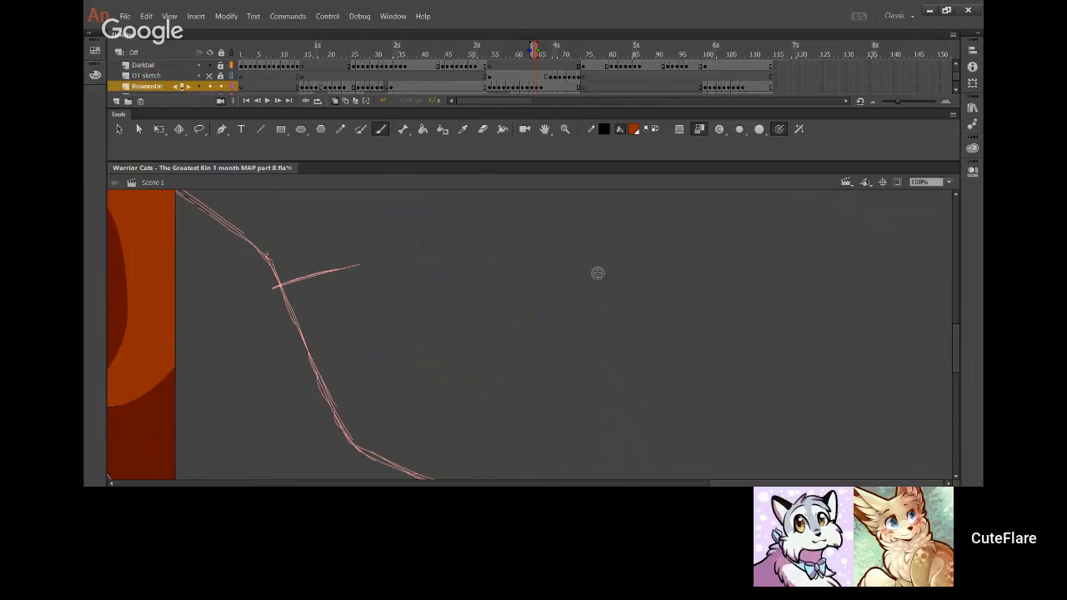
pyautogui.press('x')
pyautogui.click(618, 273)
pyautogui.moveTo(598, 281)
pyautogui.mouseDown()
pyautogui.moveTo(623, 280)
pyautogui.moveTo(632, 254)
pyautogui.moveTo(635, 272)
pyautogui.moveTo(624, 254)
pyautogui.moveTo(582, 286)
pyautogui.moveTo(626, 314)
pyautogui.moveTo(679, 293)
pyautogui.moveTo(654, 254)
pyautogui.moveTo(636, 257)
pyautogui.mouseUp()
pyautogui.hotkey('ctrl', 'z')
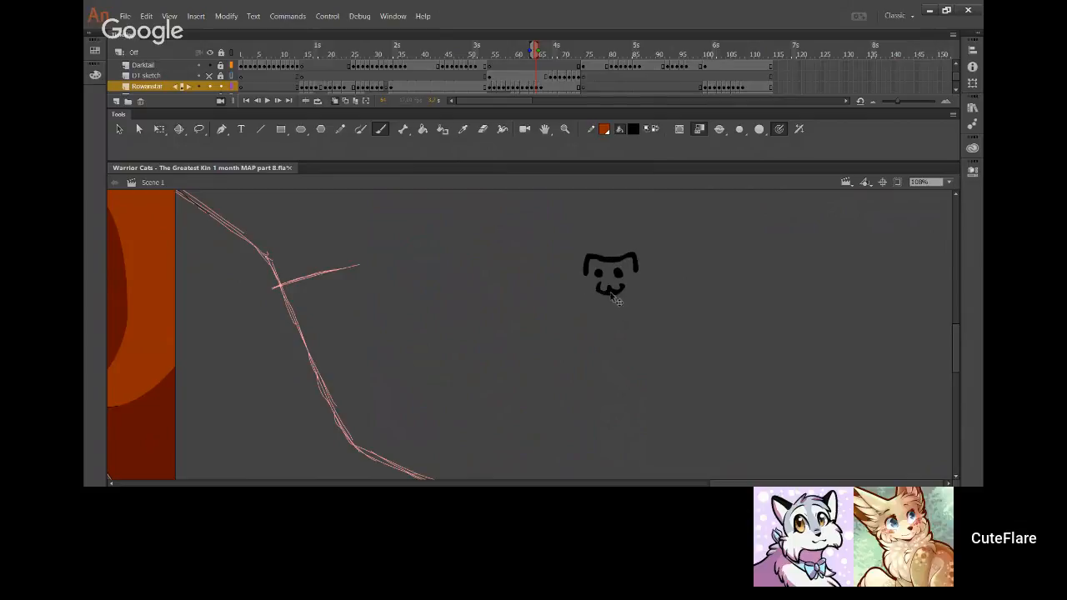
# Undo the last strokes above the small face and outline a rounded bean-shaped body with two ears around it
pyautogui.hotkey('ctrl', 'z')
pyautogui.hotkey('ctrl', 'z')
pyautogui.moveTo(586, 272)
pyautogui.mouseDown()
pyautogui.moveTo(584, 286)
pyautogui.moveTo(654, 302)
pyautogui.moveTo(666, 281)
pyautogui.moveTo(646, 261)
pyautogui.moveTo(690, 307)
pyautogui.moveTo(690, 297)
pyautogui.mouseUp()
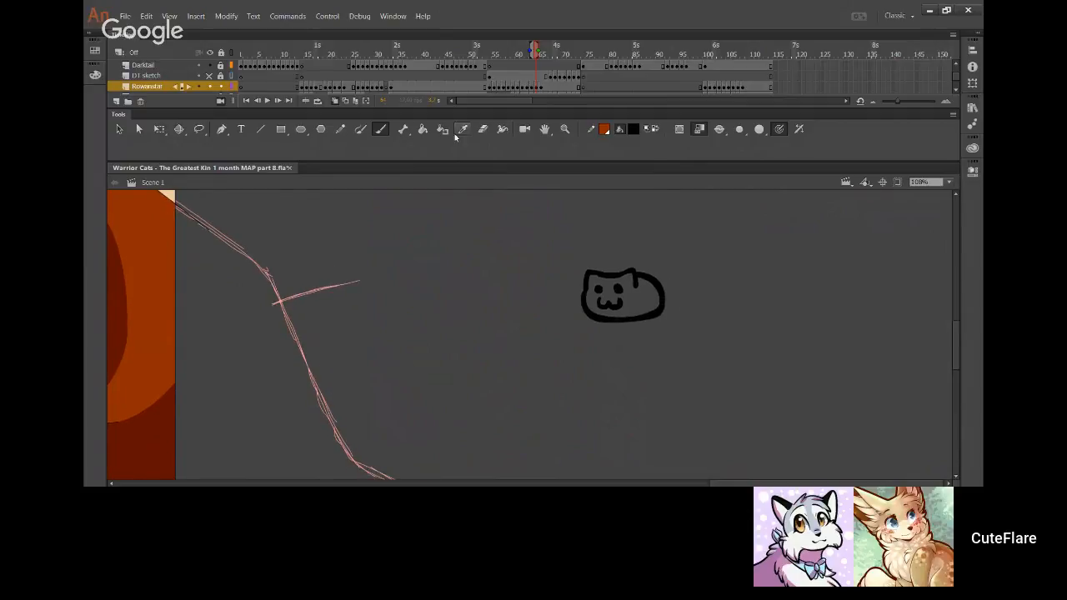
# Color the bean cat with a medium grey body, near-black ears and a white belly
pyautogui.click(422, 128)
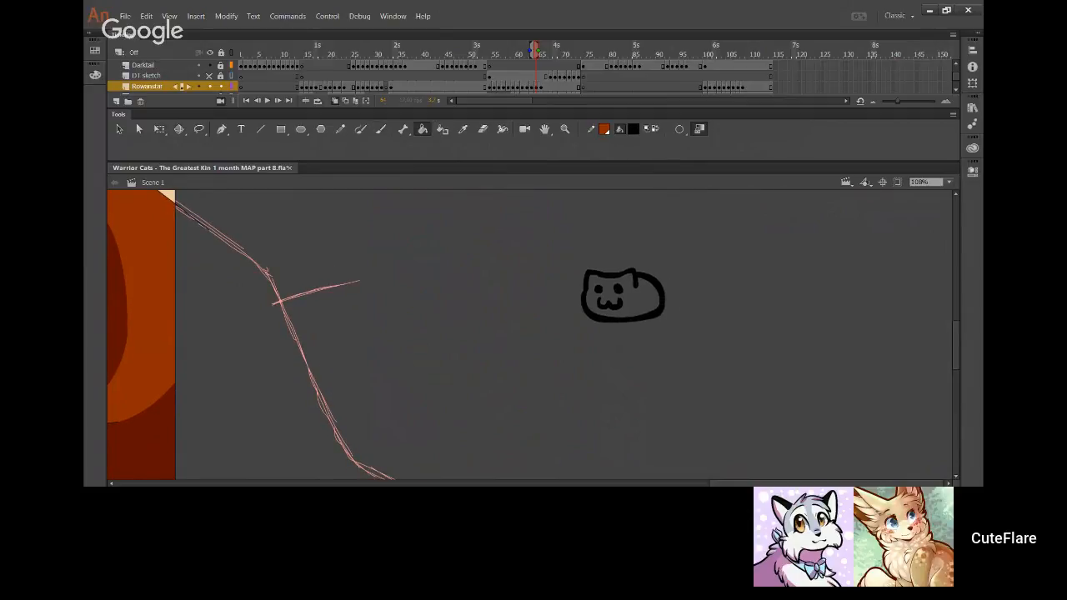
pyautogui.click(623, 296)
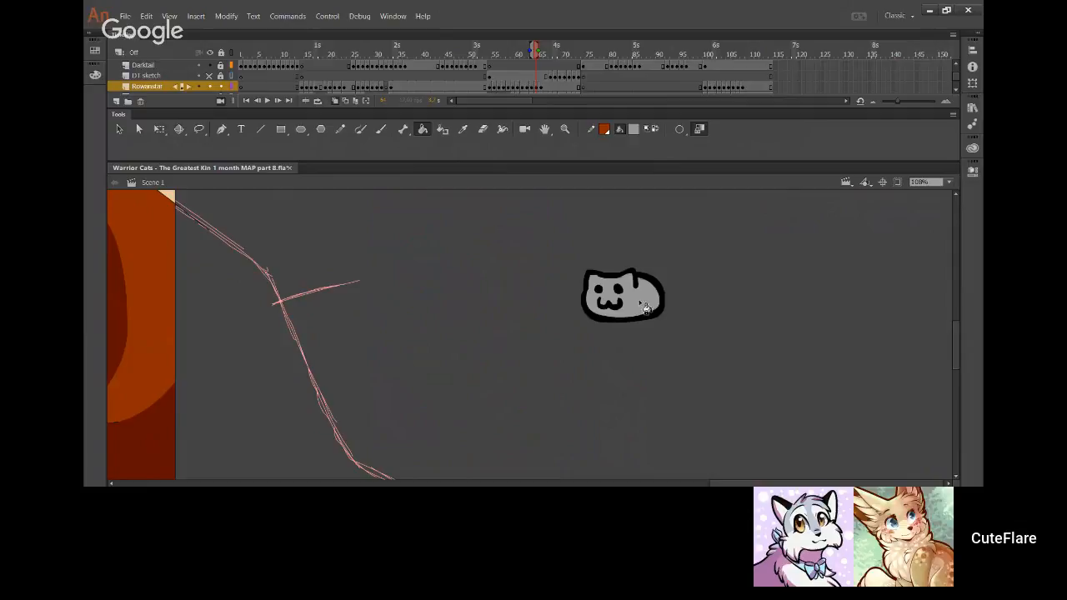
pyautogui.click(341, 130)
pyautogui.click(381, 129)
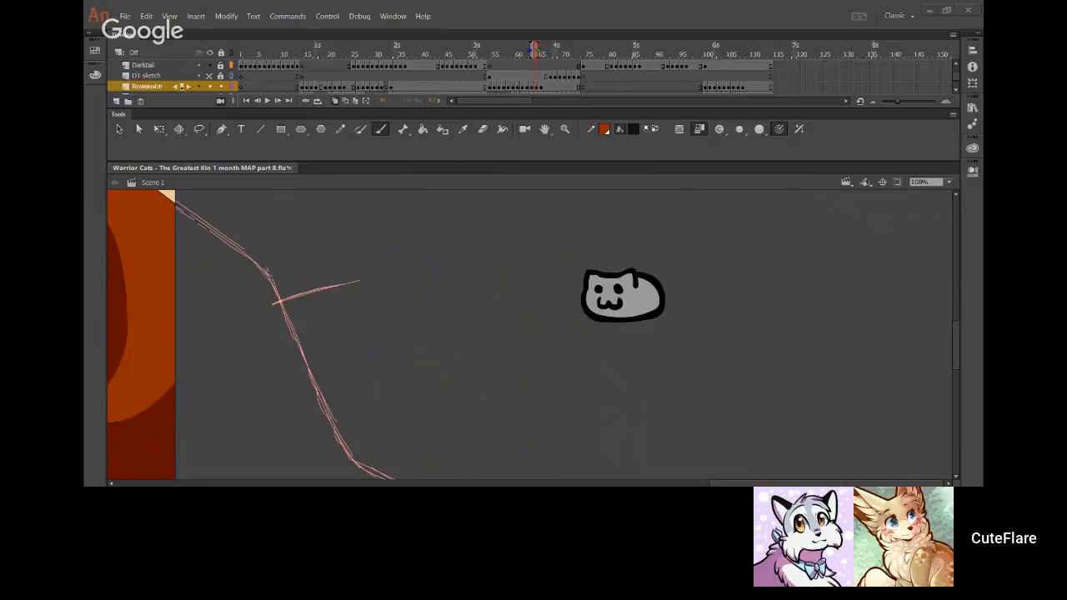
pyautogui.click(95, 329)
pyautogui.click(652, 129)
pyautogui.moveTo(603, 320)
pyautogui.mouseDown()
pyautogui.moveTo(607, 310)
pyautogui.moveTo(662, 317)
pyautogui.mouseUp()
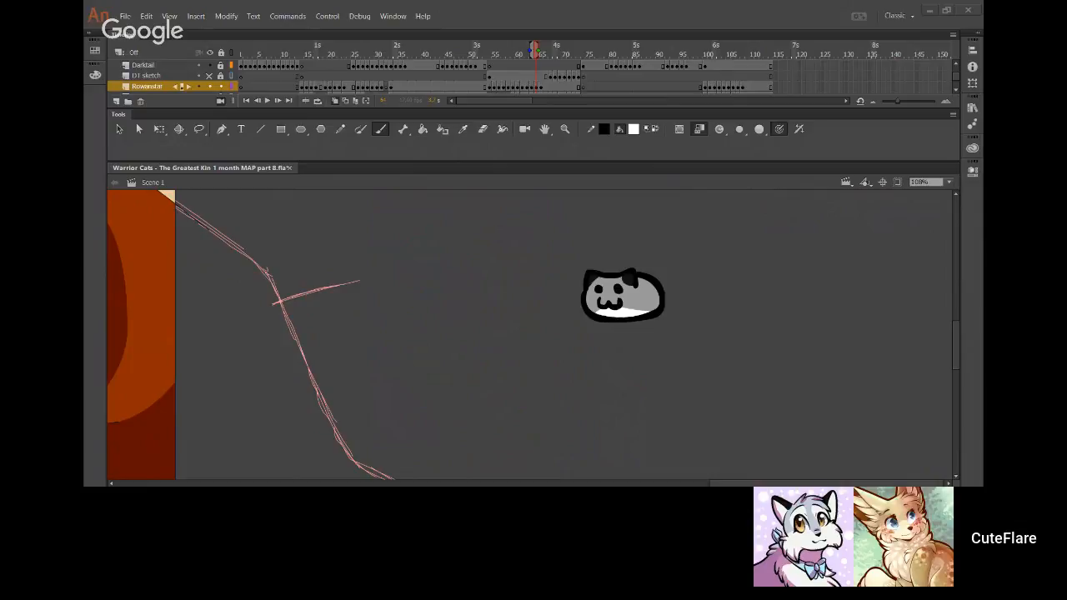
# Extend the white over the bean cat's muzzle and around its eyes, keeping the mouth black
pyautogui.click(98, 338)
pyautogui.moveTo(605, 300)
pyautogui.mouseDown()
pyautogui.moveTo(593, 307)
pyautogui.moveTo(627, 302)
pyautogui.moveTo(615, 308)
pyautogui.mouseUp()
pyautogui.scroll(1, 688, 353)
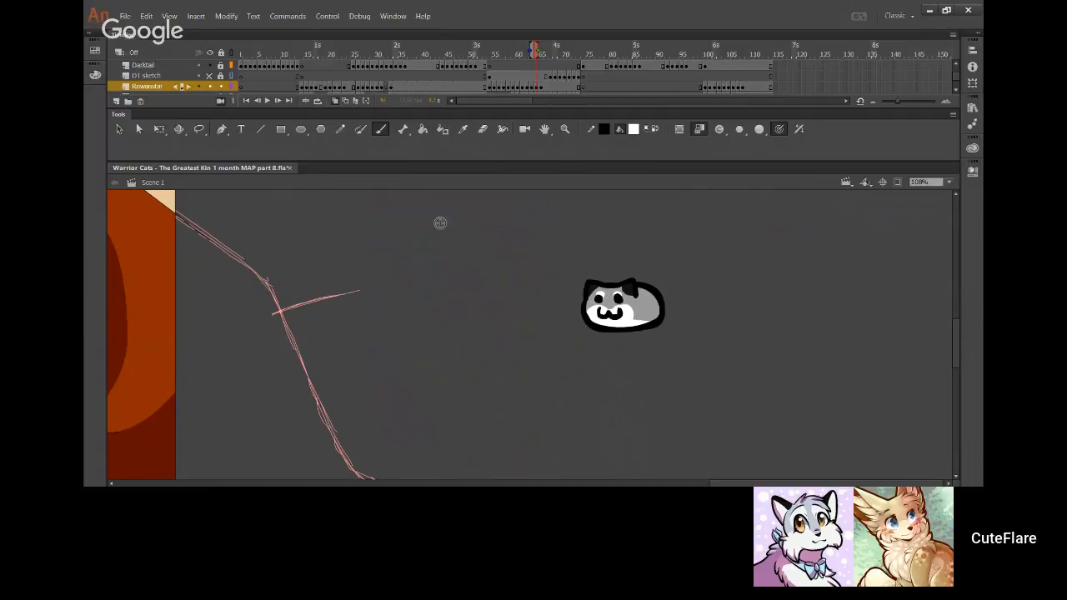
# Letter "Woobean" in cyan above the bean cat and add a small cyan smiley beneath the end of the name
pyautogui.scroll(3, 734, 351)
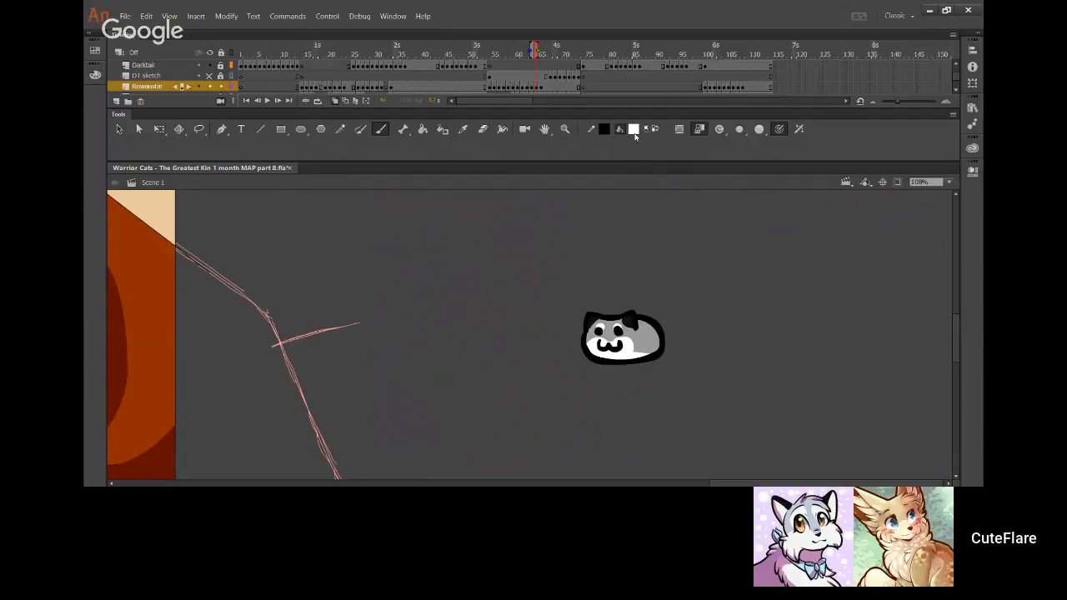
pyautogui.moveTo(561, 243)
pyautogui.mouseDown()
pyautogui.moveTo(590, 269)
pyautogui.moveTo(596, 240)
pyautogui.mouseUp()
pyautogui.hotkey('ctrl', 'z')
pyautogui.moveTo(554, 243)
pyautogui.mouseDown()
pyautogui.moveTo(586, 242)
pyautogui.moveTo(631, 261)
pyautogui.moveTo(635, 252)
pyautogui.mouseUp()
pyautogui.moveTo(638, 225)
pyautogui.mouseDown()
pyautogui.moveTo(638, 242)
pyautogui.moveTo(666, 255)
pyautogui.moveTo(689, 245)
pyautogui.moveTo(694, 260)
pyautogui.moveTo(753, 255)
pyautogui.mouseUp()
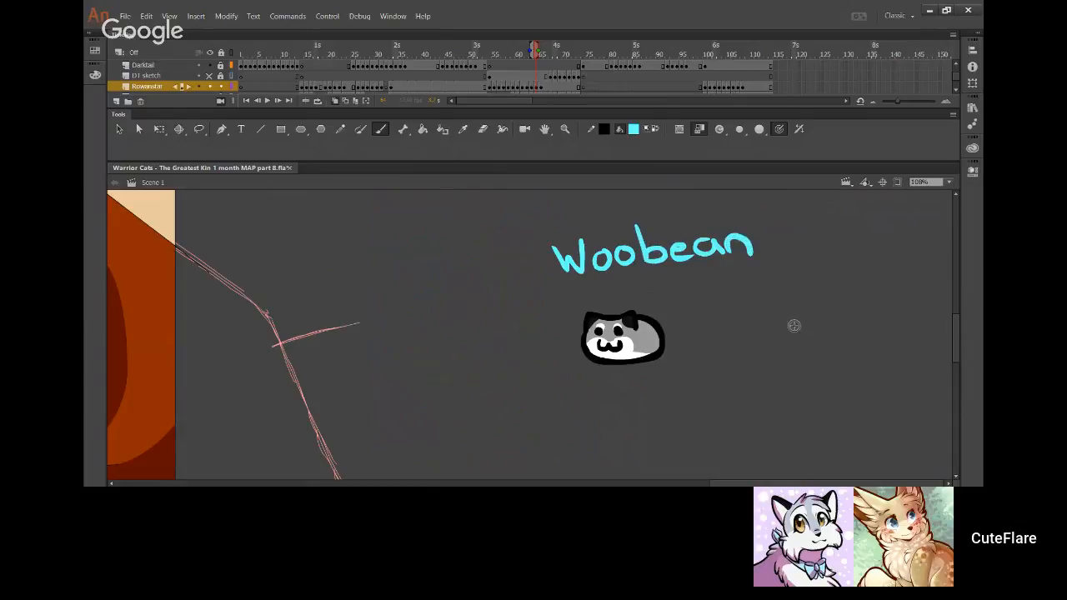
pyautogui.click(742, 289)
pyautogui.click(757, 292)
pyautogui.moveTo(736, 296); pyautogui.dragTo(758, 298)
# Reset the colors to a black stroke and white fill and sample the cat's rust-orange fur as the fill color
pyautogui.click(83, 381)
pyautogui.click(648, 129)
pyautogui.click(463, 129)
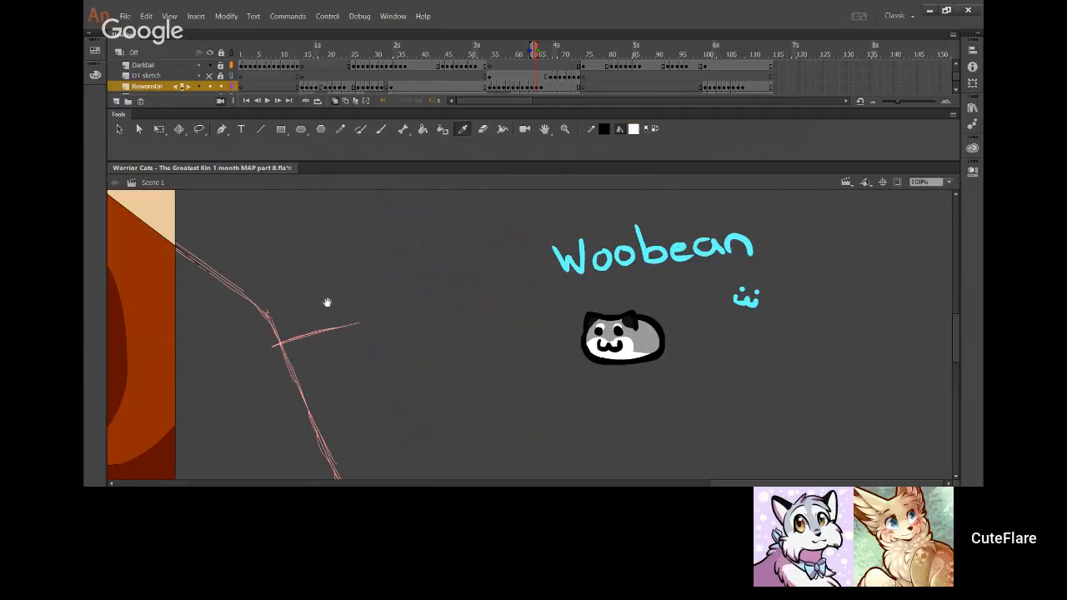
pyautogui.hscroll(-10, 433, 369)
pyautogui.click(598, 283)
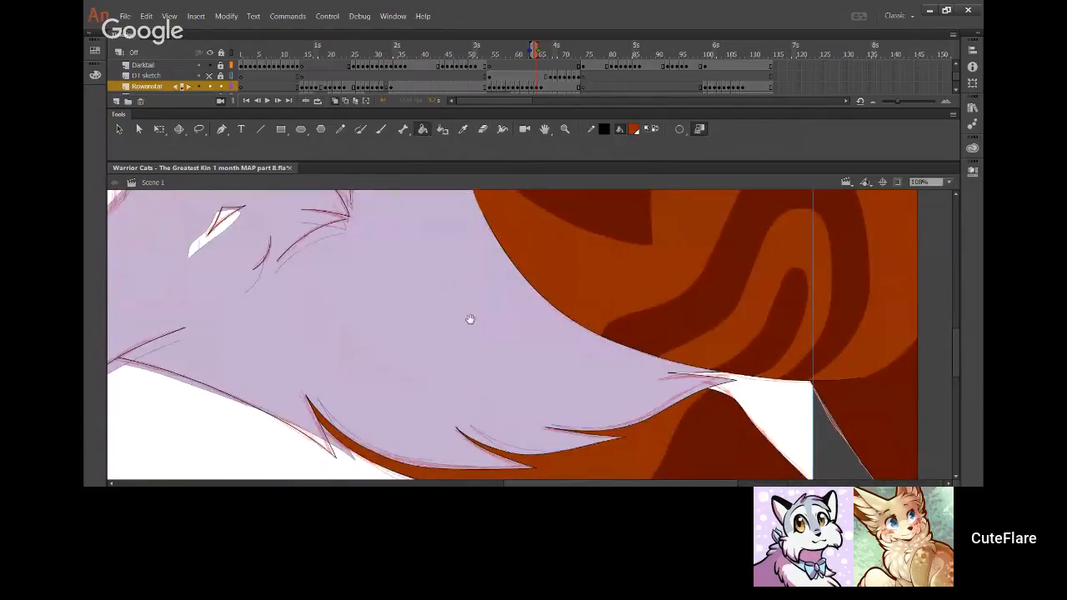
# Trace Rowanstar's left-hand inner ear line over the red sketch with the Pencil tool, running from the ear's base past its tip
pyautogui.hscroll(-5, 469, 319)
pyautogui.click(340, 129)
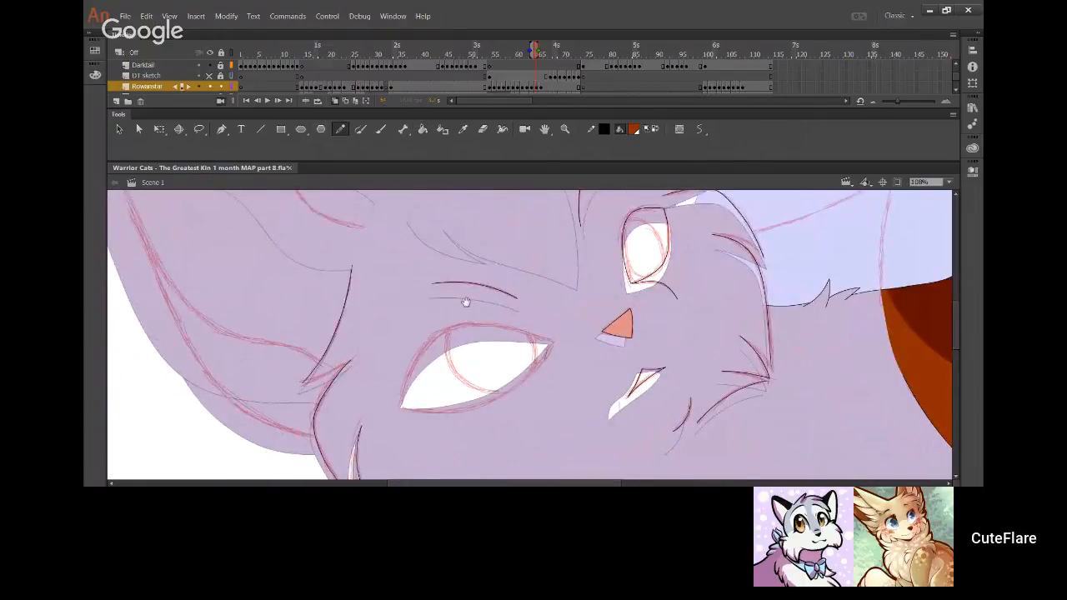
pyautogui.scroll(3, 500, 359)
pyautogui.hscroll(-2, 500, 358)
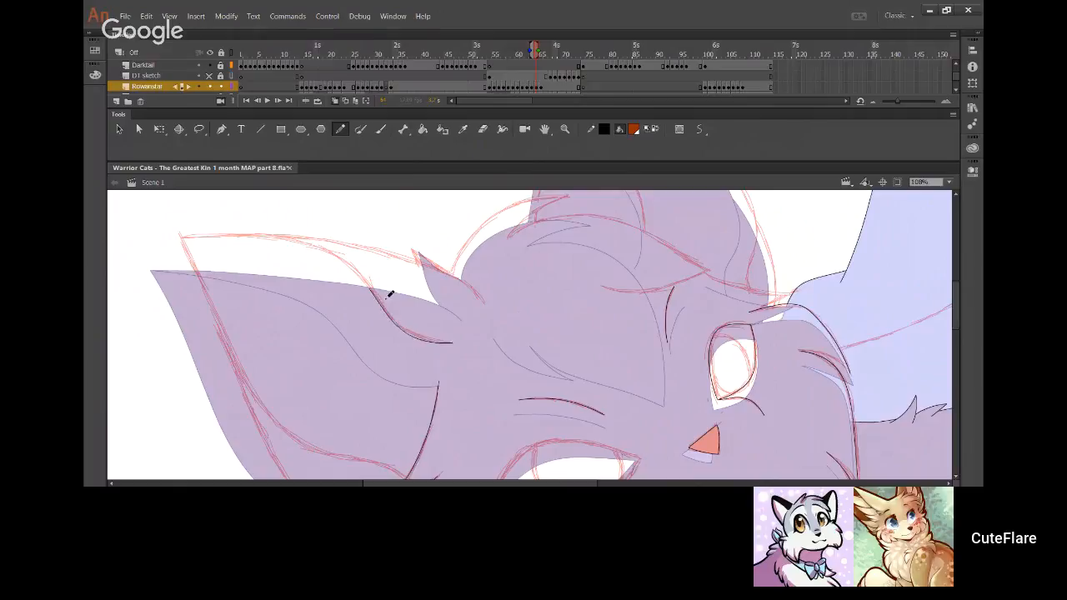
pyautogui.moveTo(434, 338)
pyautogui.mouseDown()
pyautogui.moveTo(342, 259)
pyautogui.moveTo(263, 236)
pyautogui.moveTo(162, 238)
pyautogui.mouseUp()
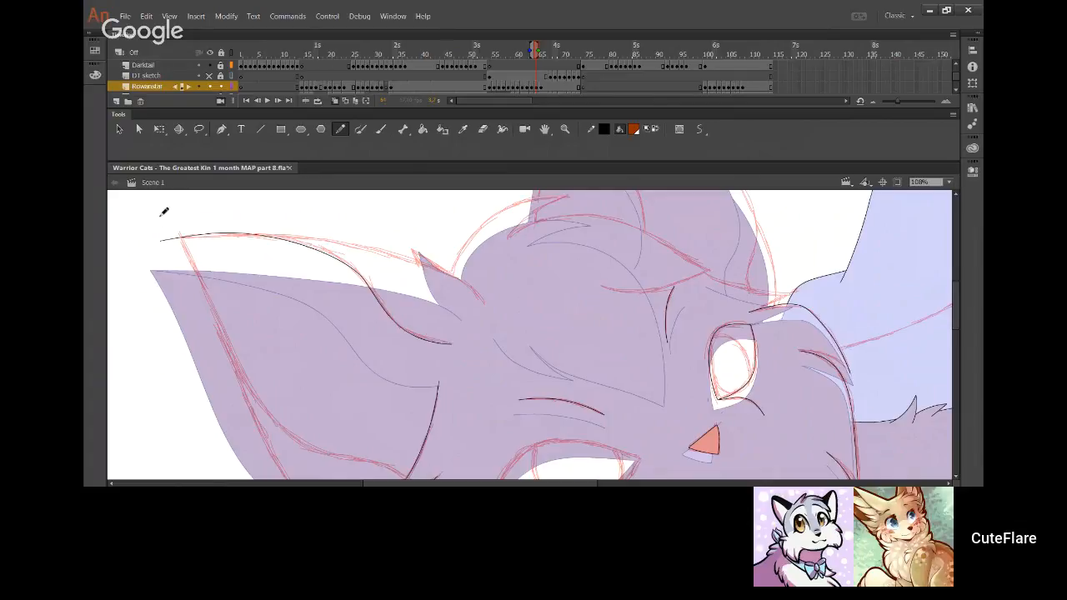
pyautogui.moveTo(164, 242); pyautogui.dragTo(150, 242)
pyautogui.moveTo(213, 233); pyautogui.dragTo(180, 236)
pyautogui.moveTo(335, 261); pyautogui.dragTo(291, 232)
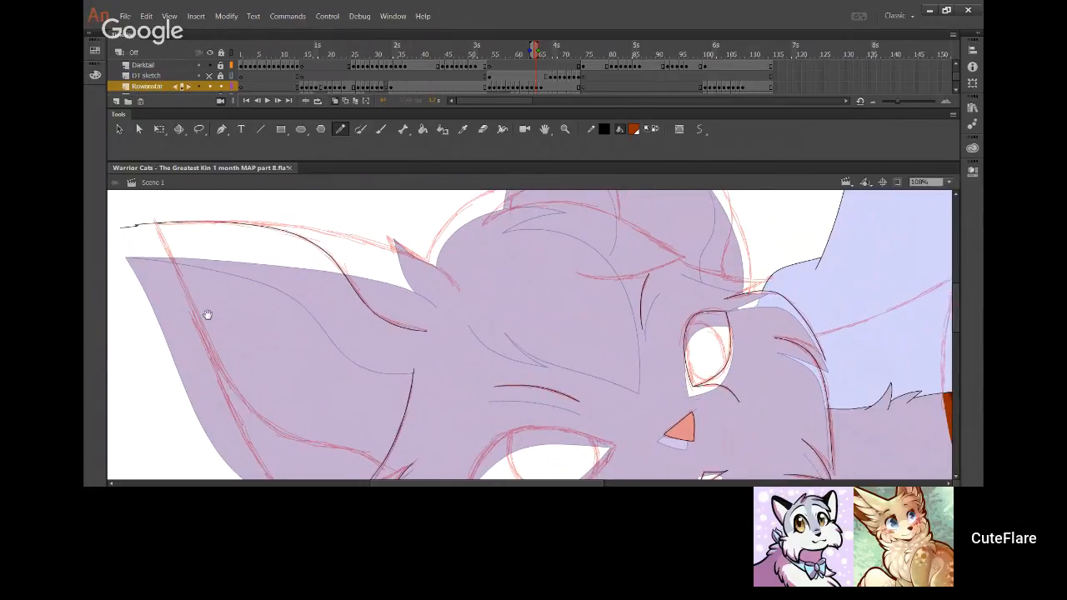
# Draw the left-hand ear's upper outer edge as one smooth curve from near the tip down to the head, redoing unsatisfactory strokes
pyautogui.moveTo(207, 315); pyautogui.dragTo(266, 293)
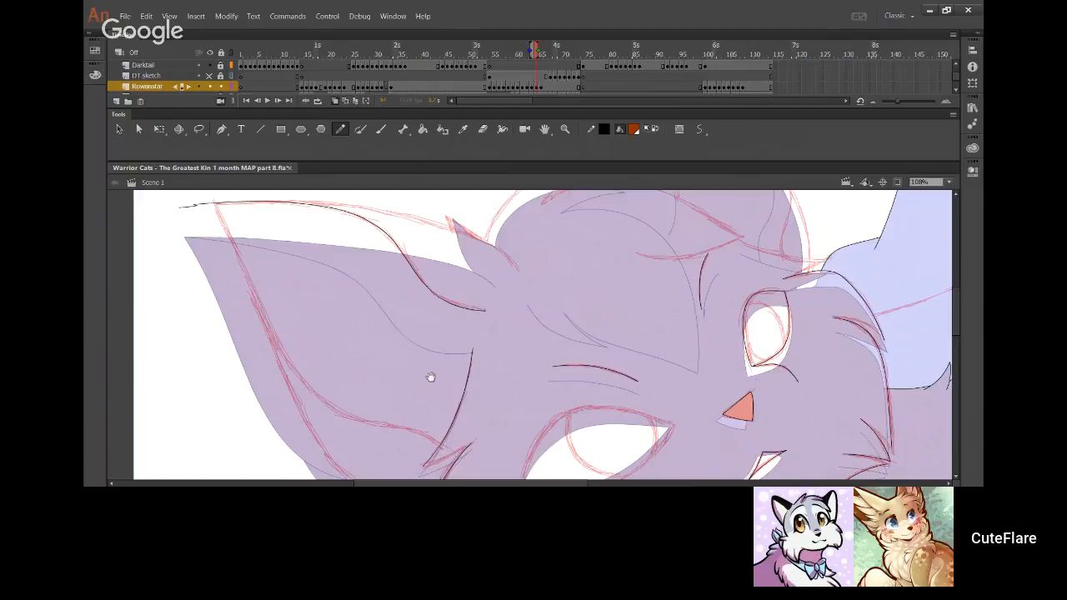
pyautogui.scroll(2, 350, 291)
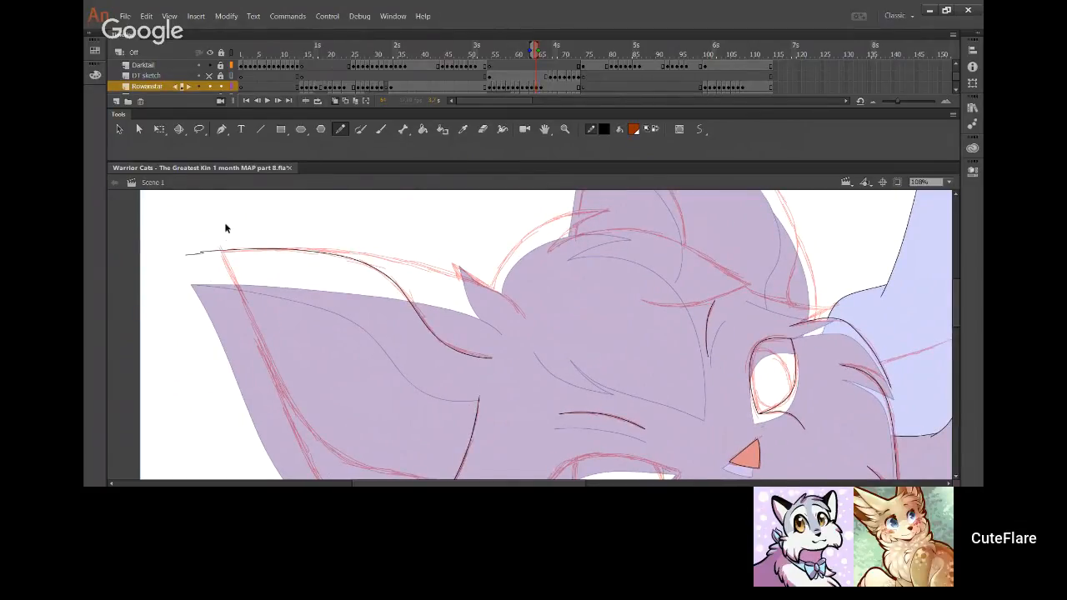
pyautogui.moveTo(310, 246); pyautogui.dragTo(385, 249)
pyautogui.hotkey('ctrl', 'z')
pyautogui.moveTo(317, 241)
pyautogui.mouseDown()
pyautogui.moveTo(450, 277)
pyautogui.moveTo(530, 305)
pyautogui.mouseUp()
pyautogui.hotkey('ctrl', 'z')
pyautogui.moveTo(410, 265)
pyautogui.mouseDown()
pyautogui.moveTo(493, 291)
pyautogui.moveTo(459, 275)
pyautogui.mouseUp()
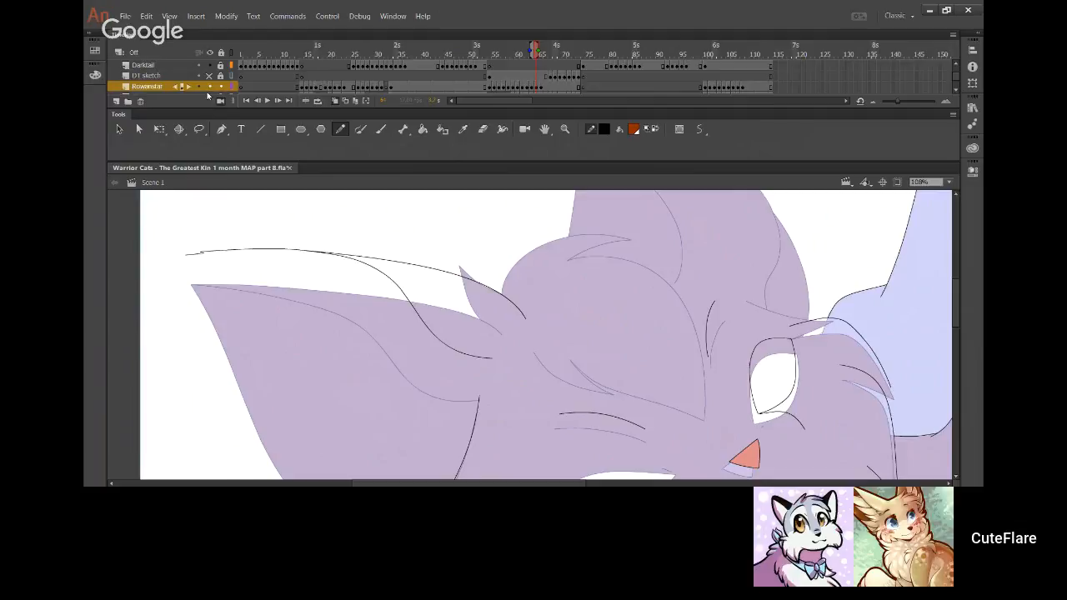
# Show the rough red sketch and trace the small pointed fur tuft where the left-hand ear meets the head, redoing unsatisfactory strokes
pyautogui.click(208, 94)
pyautogui.moveTo(480, 341); pyautogui.dragTo(441, 325)
pyautogui.moveTo(520, 373)
pyautogui.mouseDown()
pyautogui.moveTo(450, 329)
pyautogui.moveTo(415, 408)
pyautogui.mouseUp()
pyautogui.moveTo(301, 263); pyautogui.dragTo(322, 322)
pyautogui.hotkey('ctrl', 'z')
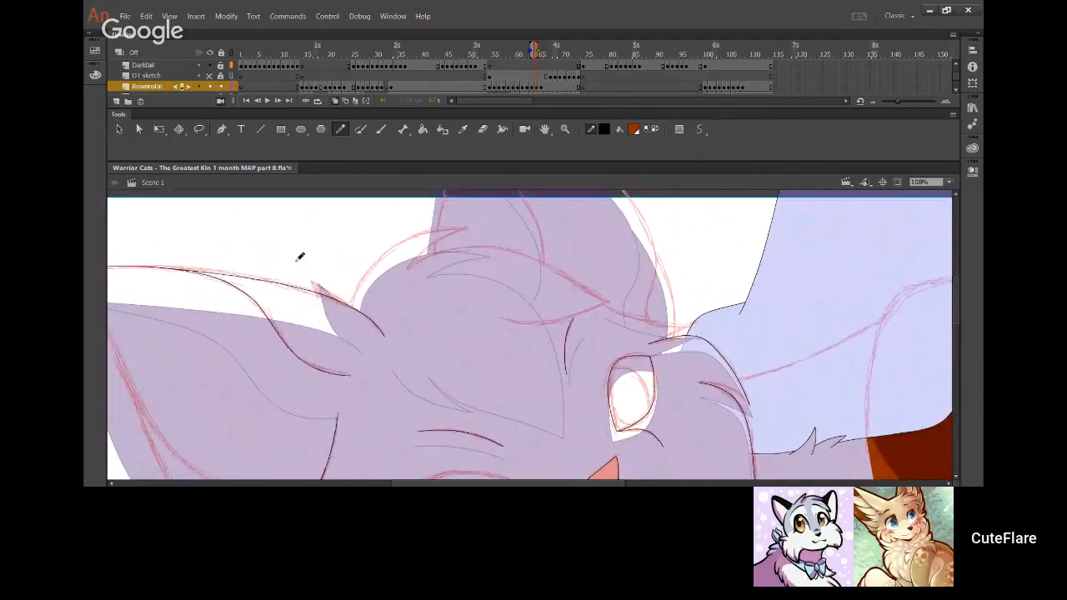
pyautogui.moveTo(298, 264)
pyautogui.mouseDown()
pyautogui.moveTo(322, 323)
pyautogui.moveTo(354, 313)
pyautogui.mouseUp()
pyautogui.moveTo(299, 263); pyautogui.dragTo(323, 325)
pyautogui.hotkey('ctrl', 'z')
pyautogui.hotkey('ctrl', 'z')
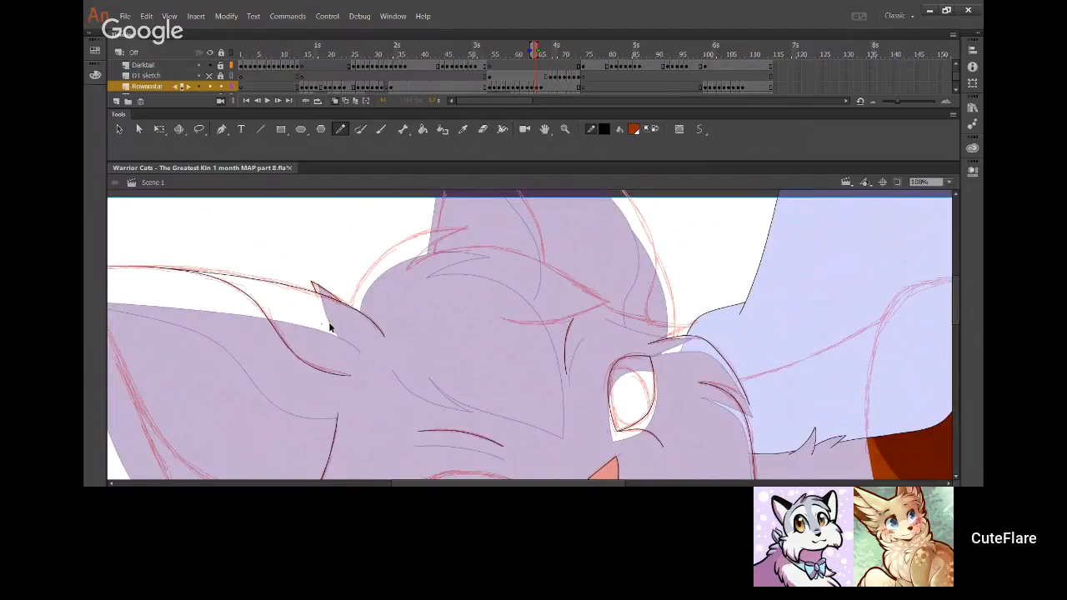
# Trace the curved fur line from the left-hand ear's tuft up to the pointed tip over the head, redoing unsatisfactory strokes
pyautogui.moveTo(373, 297); pyautogui.dragTo(554, 212)
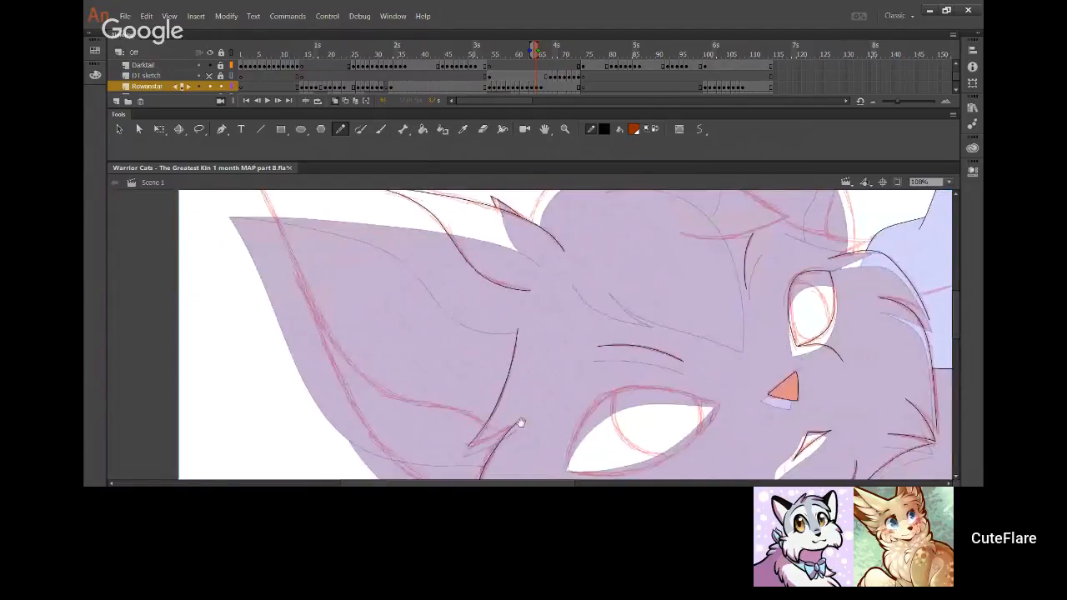
pyautogui.moveTo(669, 375)
pyautogui.mouseDown()
pyautogui.moveTo(532, 256)
pyautogui.moveTo(460, 274)
pyautogui.moveTo(393, 361)
pyautogui.moveTo(281, 274)
pyautogui.mouseUp()
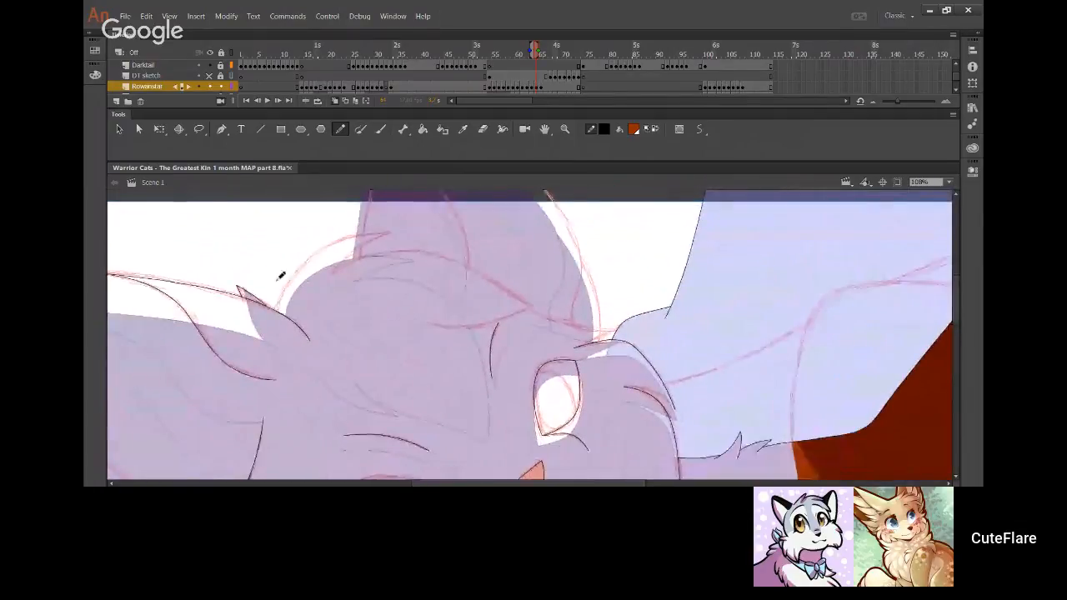
pyautogui.moveTo(275, 321); pyautogui.dragTo(345, 243)
pyautogui.hotkey('ctrl', 'z')
pyautogui.moveTo(275, 324)
pyautogui.mouseDown()
pyautogui.moveTo(378, 238)
pyautogui.moveTo(338, 233)
pyautogui.mouseUp()
pyautogui.hotkey('ctrl', 'z')
pyautogui.hotkey('ctrl', 'z')
pyautogui.moveTo(276, 324); pyautogui.dragTo(351, 237)
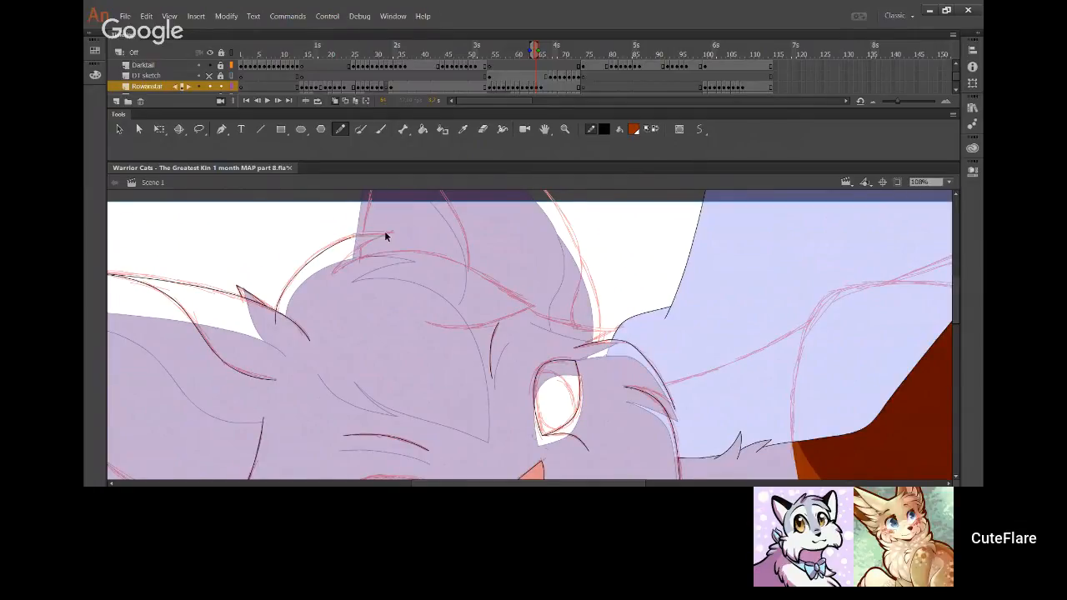
pyautogui.moveTo(371, 235); pyautogui.dragTo(393, 231)
# Draw the forelock's upper edge from the head fur to the right-hand ear's base, replacing the first line and bending the new one to the sketch
pyautogui.moveTo(346, 262)
pyautogui.mouseDown()
pyautogui.moveTo(395, 249)
pyautogui.moveTo(443, 253)
pyautogui.moveTo(573, 316)
pyautogui.mouseUp()
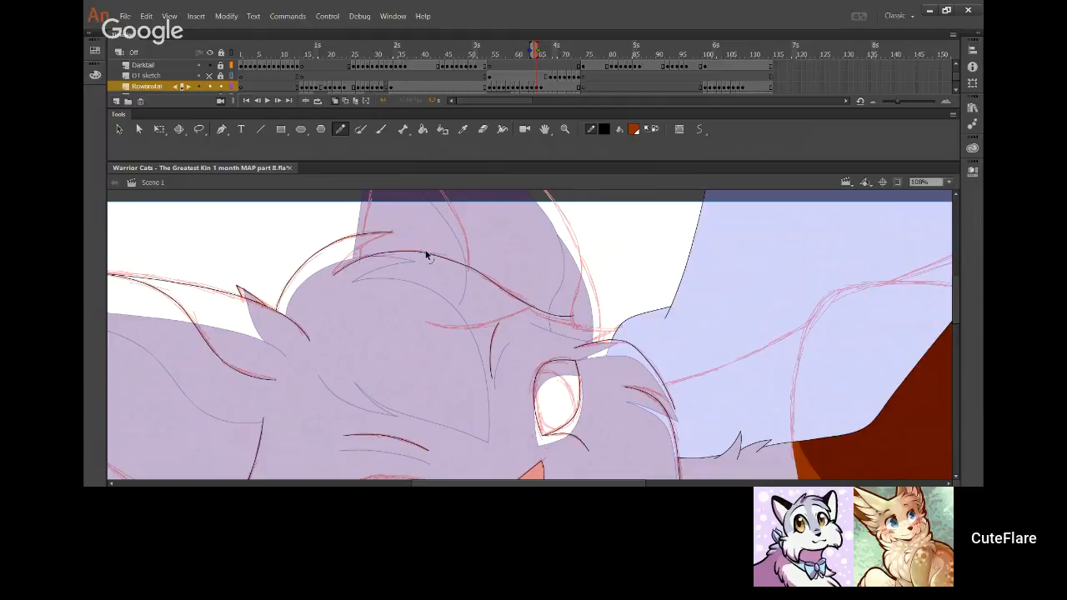
pyautogui.keyDown('ctrl'); pyautogui.click(474, 270); pyautogui.keyUp('ctrl')
pyautogui.press('Delete')
pyautogui.moveTo(336, 269)
pyautogui.mouseDown()
pyautogui.moveTo(382, 251)
pyautogui.moveTo(445, 254)
pyautogui.moveTo(575, 318)
pyautogui.mouseUp()
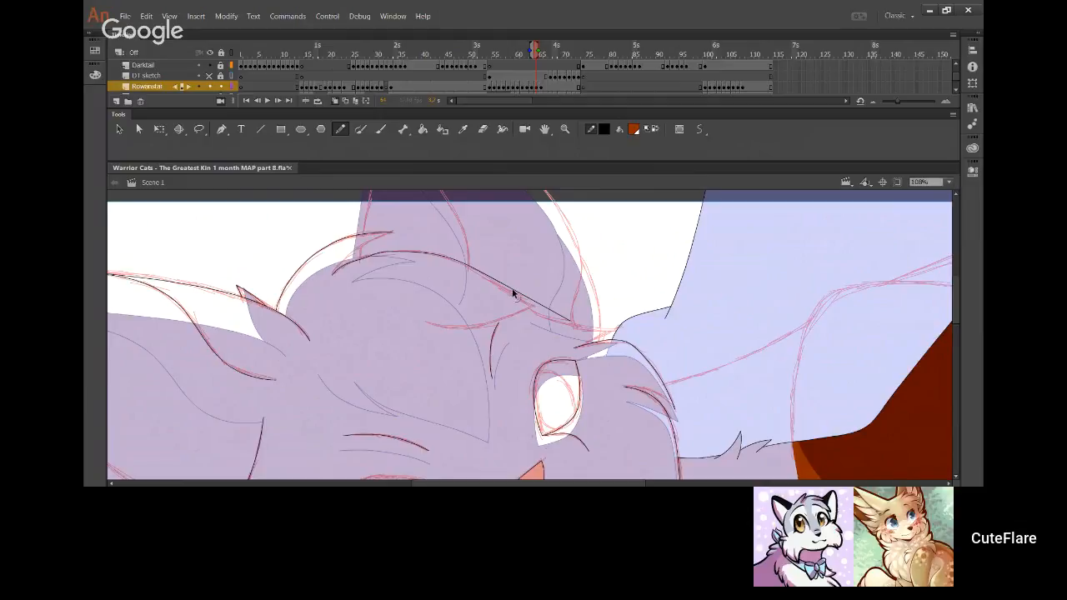
pyautogui.moveTo(514, 291); pyautogui.dragTo(539, 309)
# Trace the forelock's lower edge up to its point, delete the overshooting end, and refine the upper edge's curve
pyautogui.moveTo(425, 321); pyautogui.dragTo(500, 319)
pyautogui.hotkey('ctrl', 'z')
pyautogui.moveTo(426, 321)
pyautogui.mouseDown()
pyautogui.moveTo(466, 326)
pyautogui.moveTo(526, 303)
pyautogui.mouseUp()
pyautogui.hotkey('ctrl', 'z')
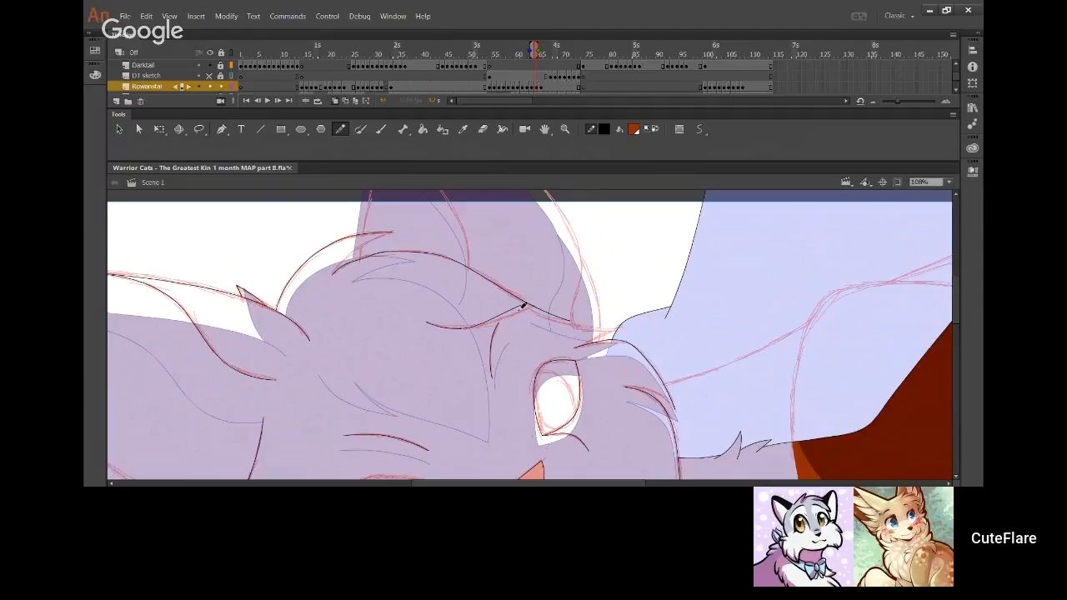
pyautogui.hotkey('ctrl', 'z')
pyautogui.moveTo(426, 321)
pyautogui.mouseDown()
pyautogui.moveTo(529, 303)
pyautogui.moveTo(490, 323)
pyautogui.moveTo(445, 328)
pyautogui.moveTo(550, 300)
pyautogui.moveTo(557, 316)
pyautogui.moveTo(547, 286)
pyautogui.mouseUp()
pyautogui.keyDown('ctrl'); pyautogui.click(551, 298); pyautogui.keyUp('ctrl')
pyautogui.press('Delete')
pyautogui.moveTo(374, 258); pyautogui.dragTo(332, 274)
pyautogui.moveTo(395, 255); pyautogui.dragTo(409, 253)
# Draw a straight horizontal line across the right-hand ear just above the stage's edge
pyautogui.click(367, 483)
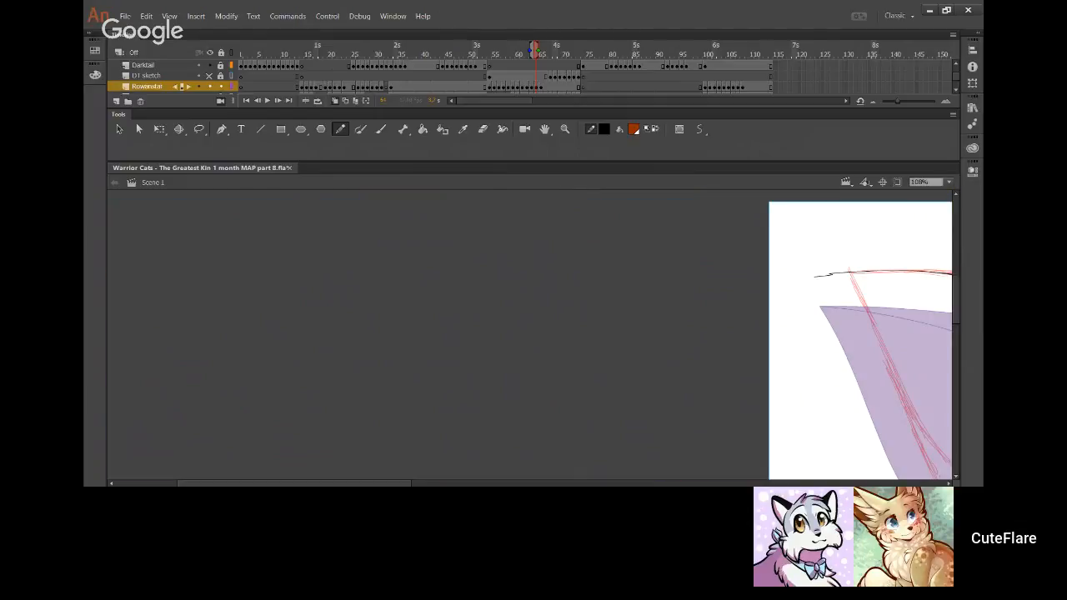
pyautogui.click(467, 483)
pyautogui.moveTo(467, 482); pyautogui.dragTo(480, 482)
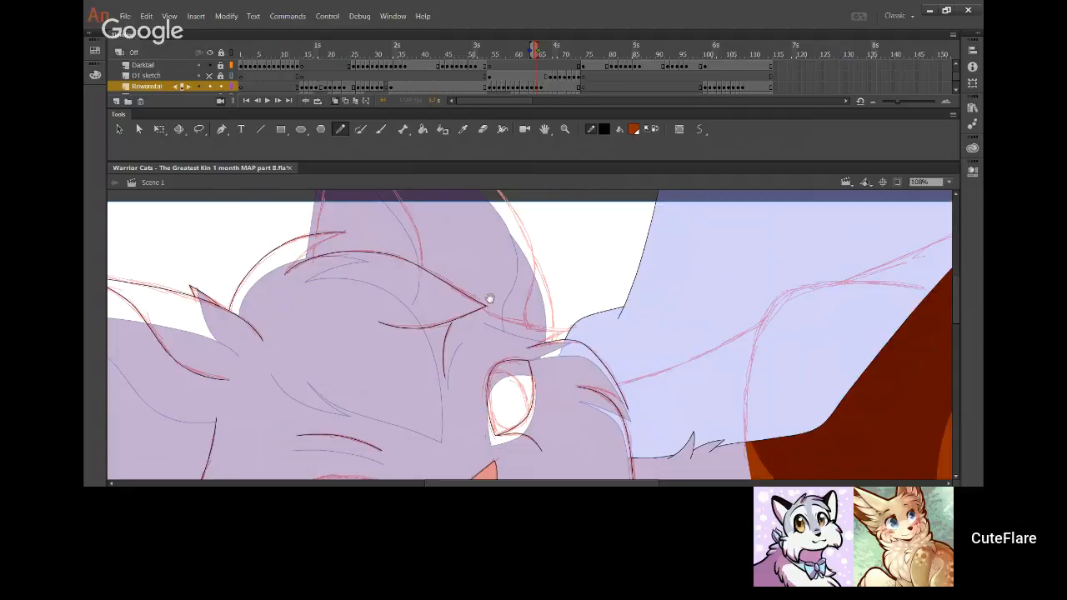
pyautogui.scroll(3, 443, 331)
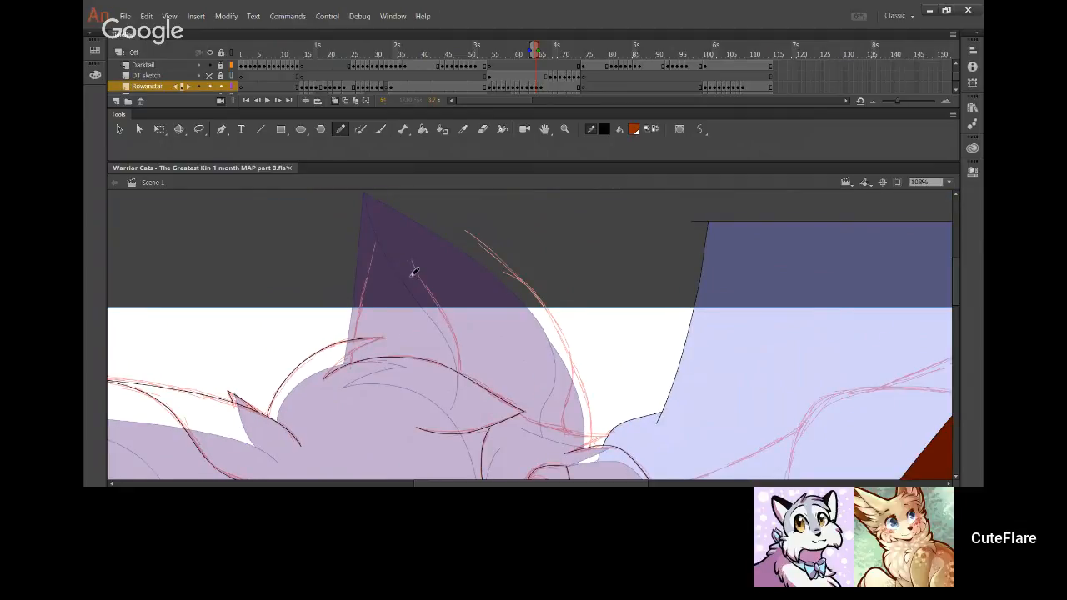
pyautogui.moveTo(349, 263); pyautogui.dragTo(612, 266)
pyautogui.scroll(-1, 583, 346)
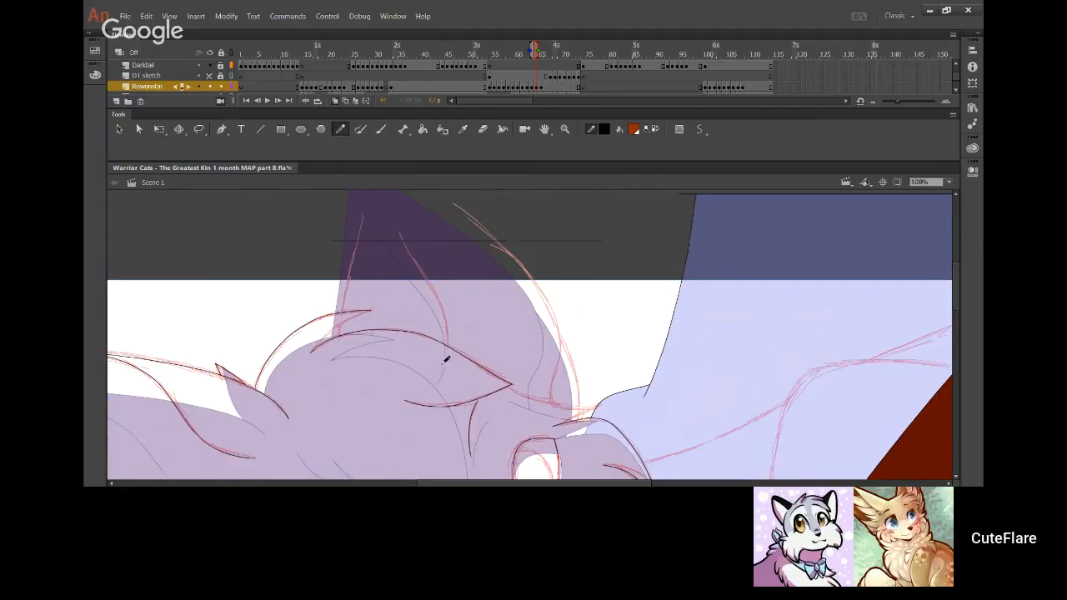
# Trace the right-hand ear's inner fold and outer edge over the red sketch, bending the outer line to match
pyautogui.moveTo(447, 316)
pyautogui.mouseDown()
pyautogui.moveTo(406, 236)
pyautogui.moveTo(400, 193)
pyautogui.moveTo(417, 254)
pyautogui.moveTo(400, 222)
pyautogui.moveTo(446, 307)
pyautogui.moveTo(449, 369)
pyautogui.mouseUp()
pyautogui.hotkey('ctrl', 'z')
pyautogui.moveTo(447, 347); pyautogui.dragTo(452, 363)
pyautogui.moveTo(574, 381)
pyautogui.mouseDown()
pyautogui.moveTo(549, 364)
pyautogui.moveTo(530, 388)
pyautogui.moveTo(539, 328)
pyautogui.moveTo(508, 268)
pyautogui.moveTo(462, 232)
pyautogui.moveTo(455, 195)
pyautogui.mouseUp()
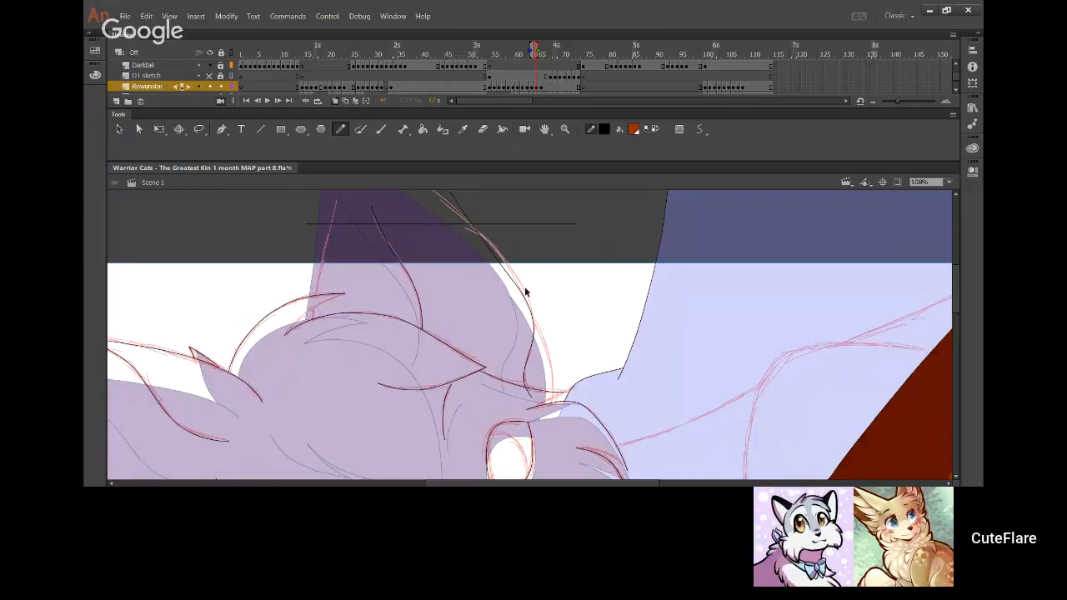
pyautogui.moveTo(510, 277); pyautogui.dragTo(507, 262)
pyautogui.moveTo(532, 333); pyautogui.dragTo(531, 309)
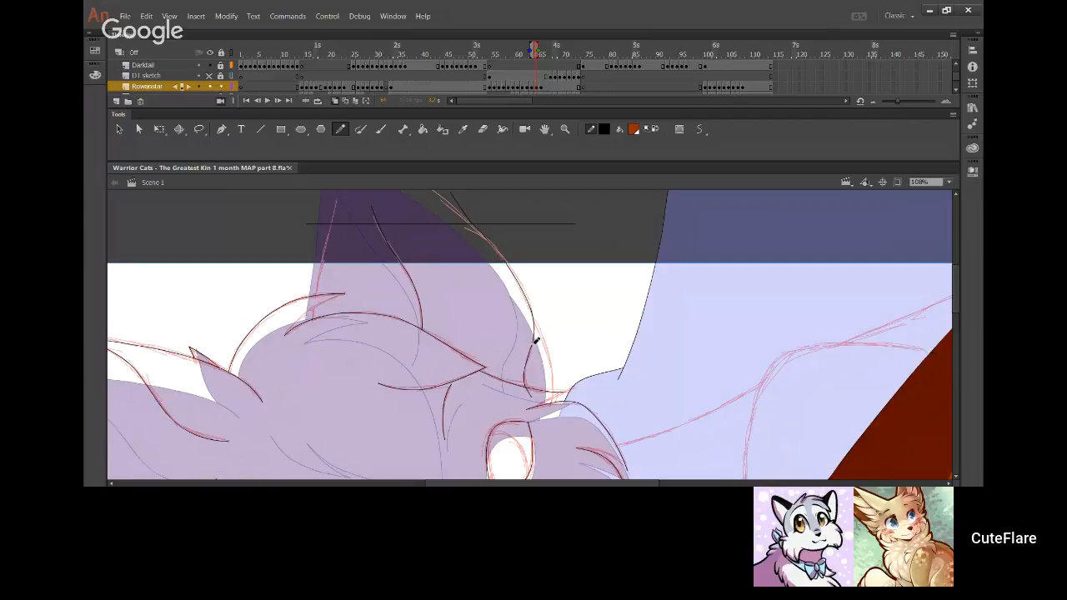
# Fill the small pointed tuft at the left-hand ear's base with the rust-orange color and return to the Pencil tool
pyautogui.moveTo(549, 267); pyautogui.dragTo(516, 361)
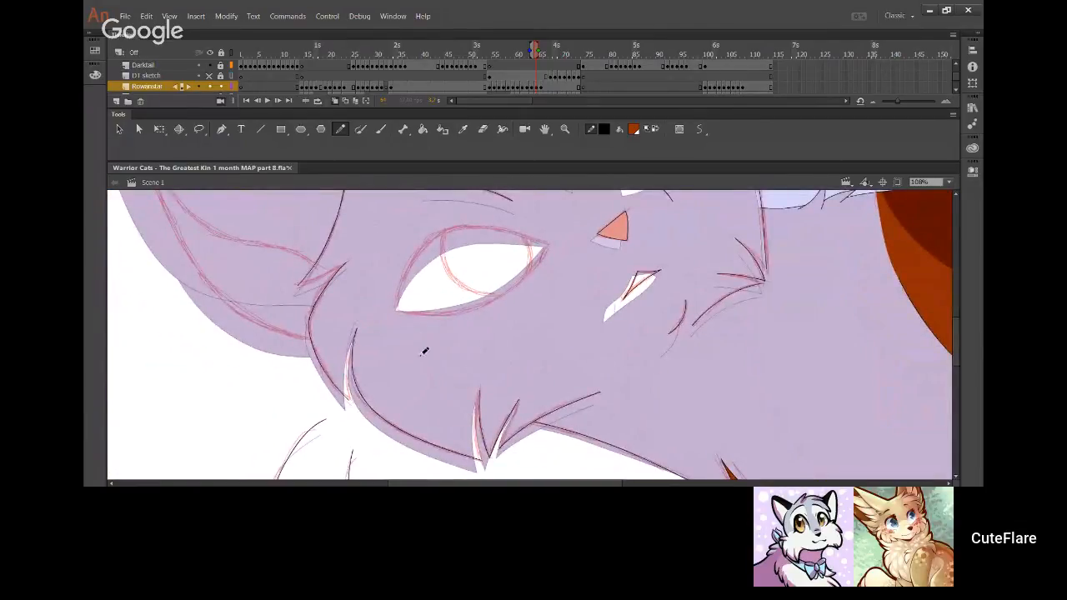
pyautogui.moveTo(429, 317)
pyautogui.mouseDown()
pyautogui.moveTo(419, 361)
pyautogui.moveTo(475, 367)
pyautogui.moveTo(524, 353)
pyautogui.mouseUp()
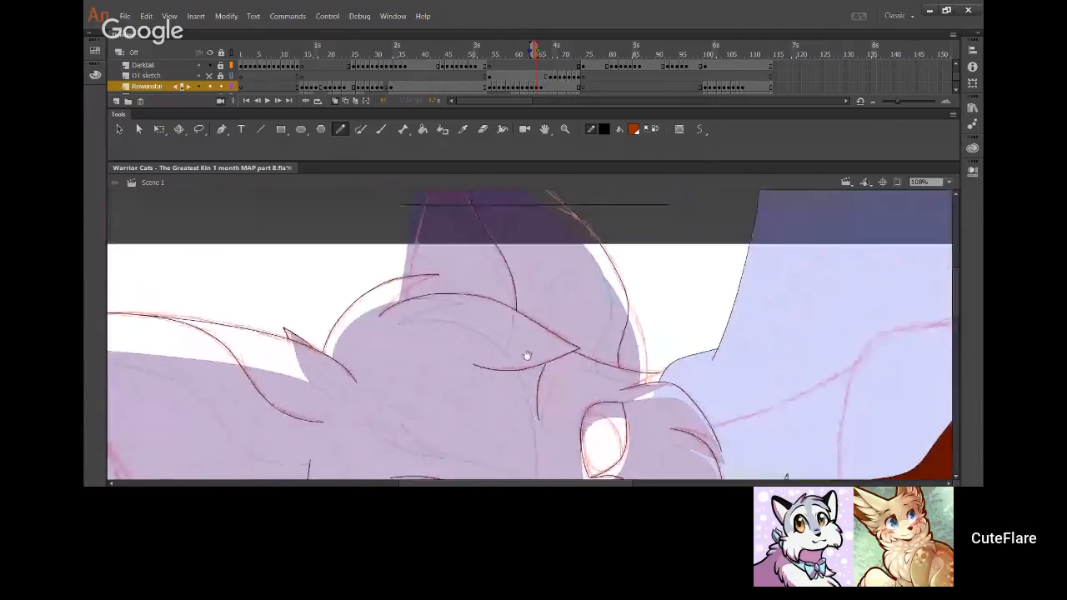
pyautogui.press('k')
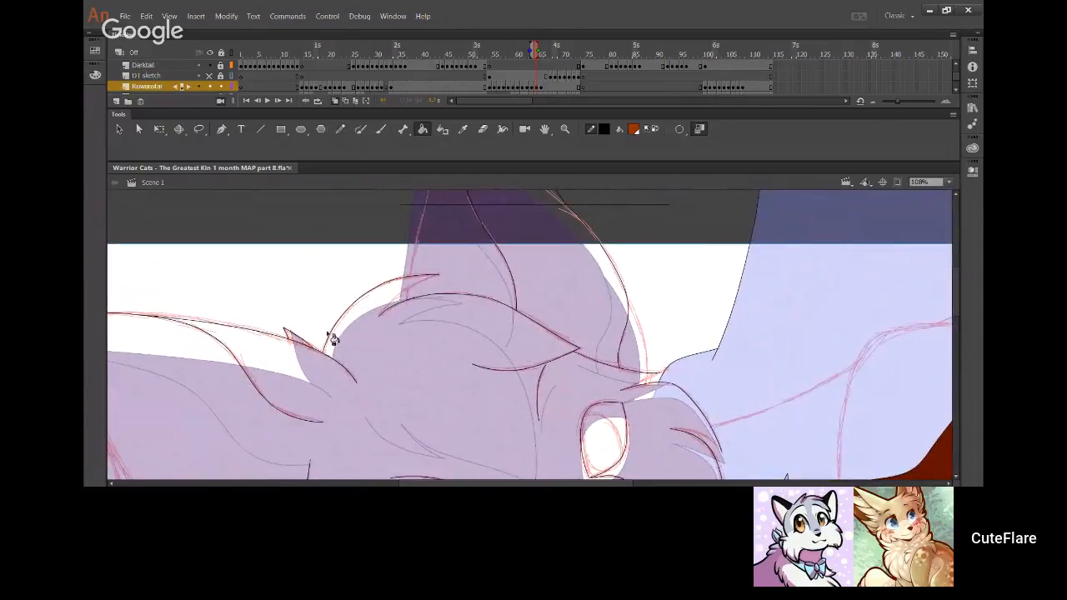
pyautogui.click(302, 344)
pyautogui.click(341, 128)
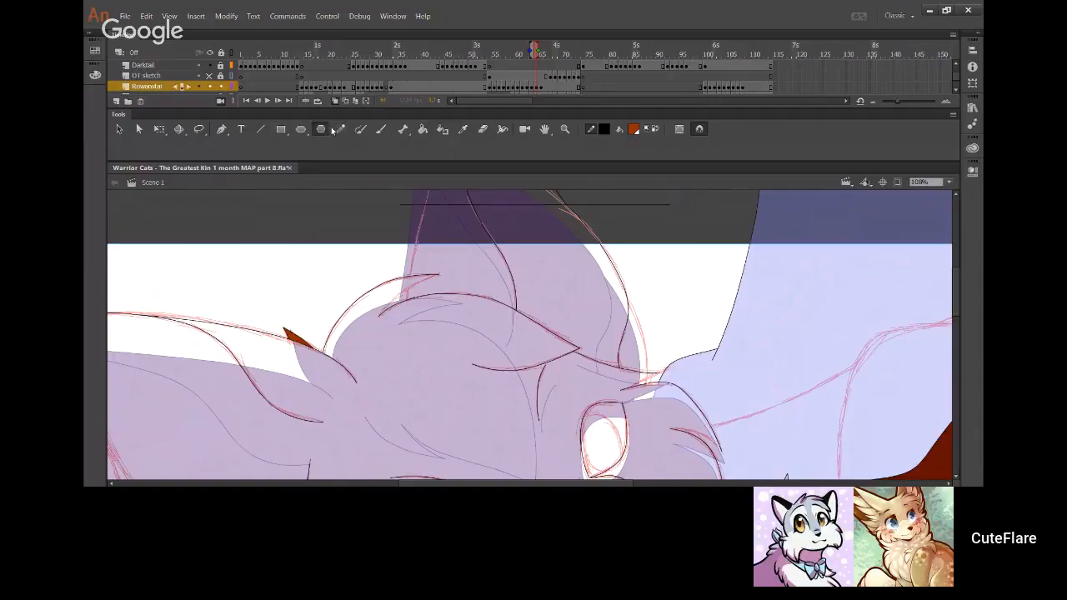
# Hide the rough sketch and draw closing strokes on the head fur's tip and the right-hand cheek tufts, undoing the last stroke
pyautogui.click(219, 100)
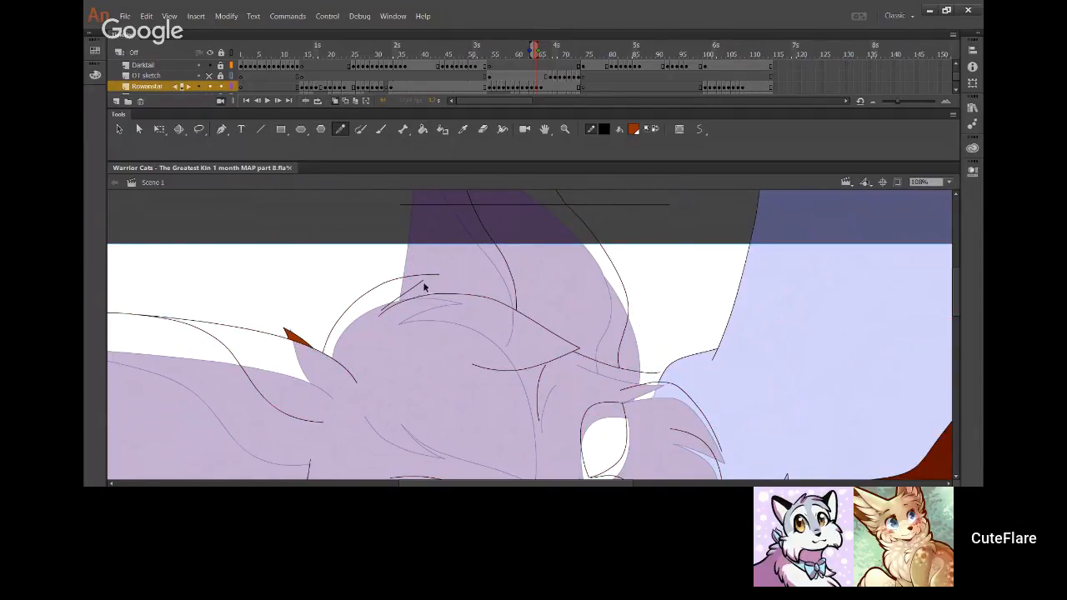
pyautogui.moveTo(380, 314); pyautogui.dragTo(403, 300)
pyautogui.scroll(-3, 505, 269)
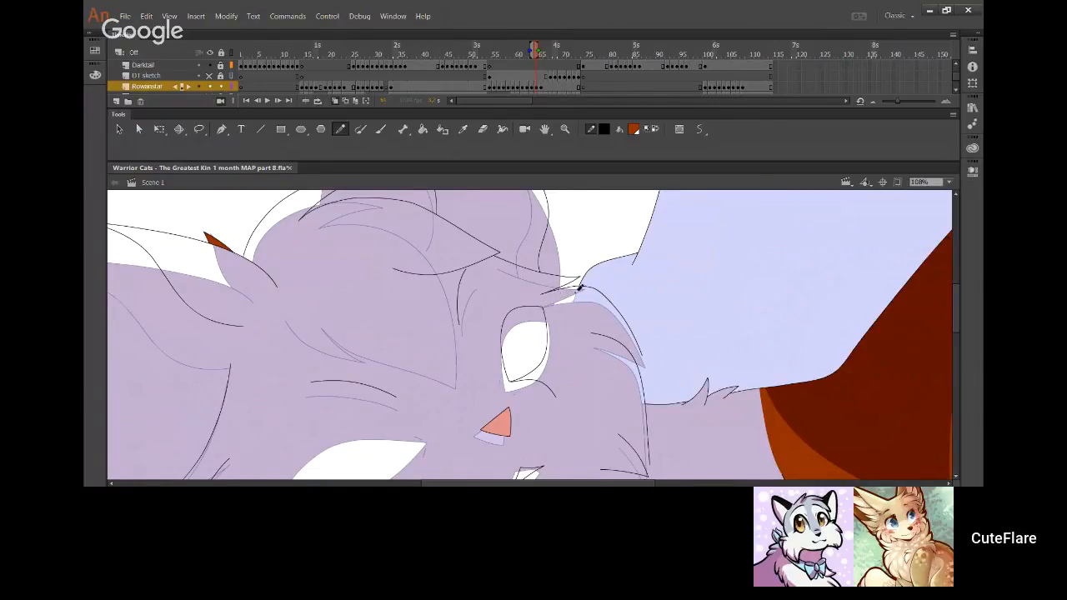
pyautogui.moveTo(646, 360); pyautogui.dragTo(590, 279)
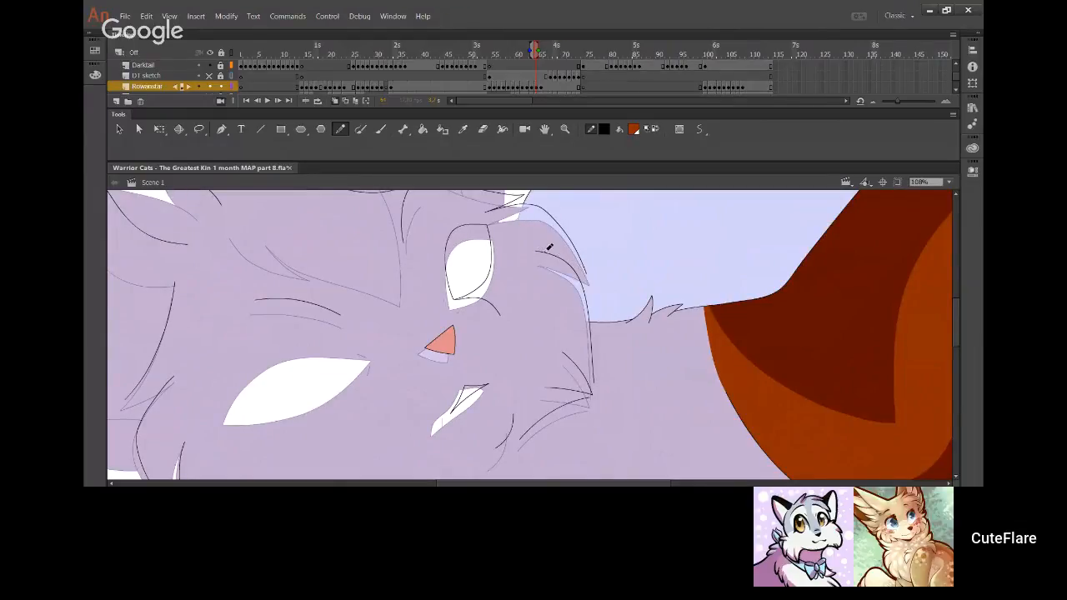
pyautogui.moveTo(546, 247); pyautogui.dragTo(586, 263)
pyautogui.moveTo(535, 251)
pyautogui.mouseDown()
pyautogui.moveTo(572, 265)
pyautogui.moveTo(582, 301)
pyautogui.mouseUp()
pyautogui.scroll(-3, 571, 271)
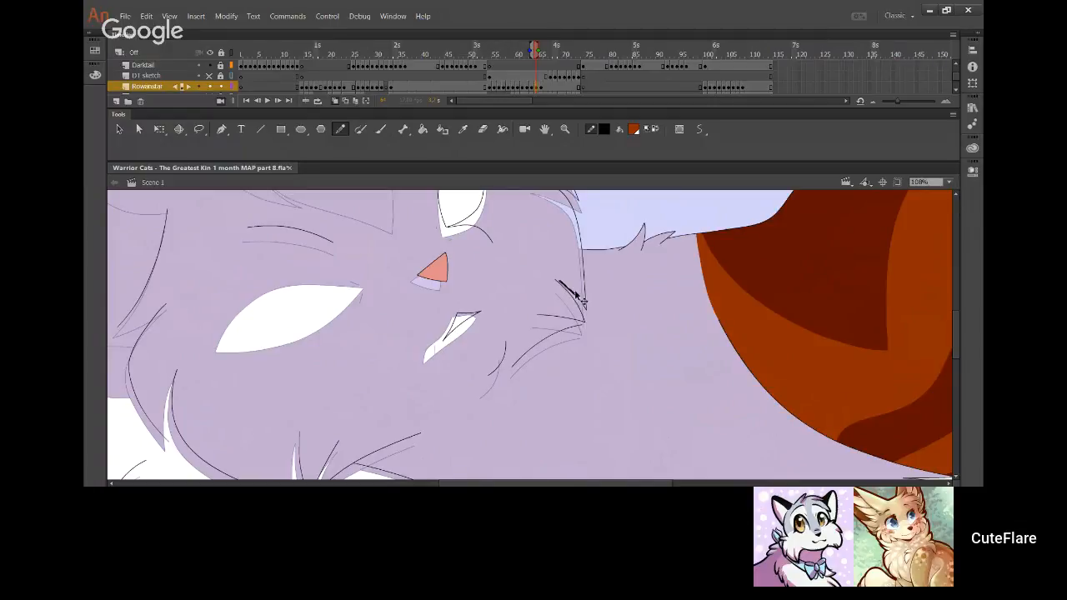
pyautogui.hotkey('ctrl', 'z')
# Draw closing strokes on the left-hand cheek tuft, the chin tufts and the tuft beneath the left-hand ear
pyautogui.hotkey('alt', 'Tab')
pyautogui.click(83, 411)
pyautogui.moveTo(510, 409); pyautogui.dragTo(535, 297)
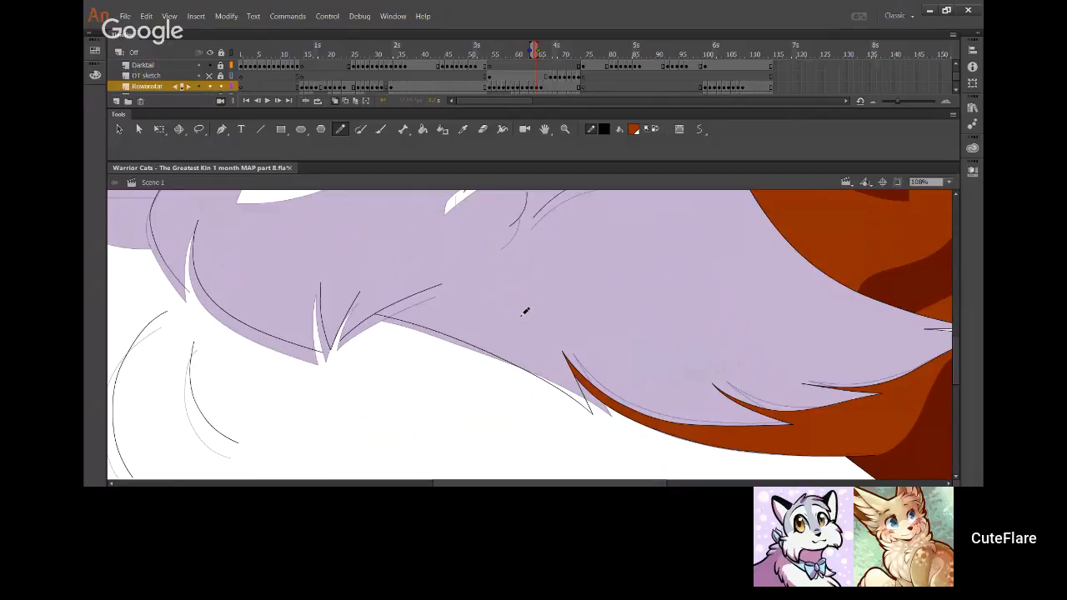
pyautogui.moveTo(344, 307)
pyautogui.mouseDown()
pyautogui.moveTo(393, 309)
pyautogui.moveTo(521, 385)
pyautogui.mouseUp()
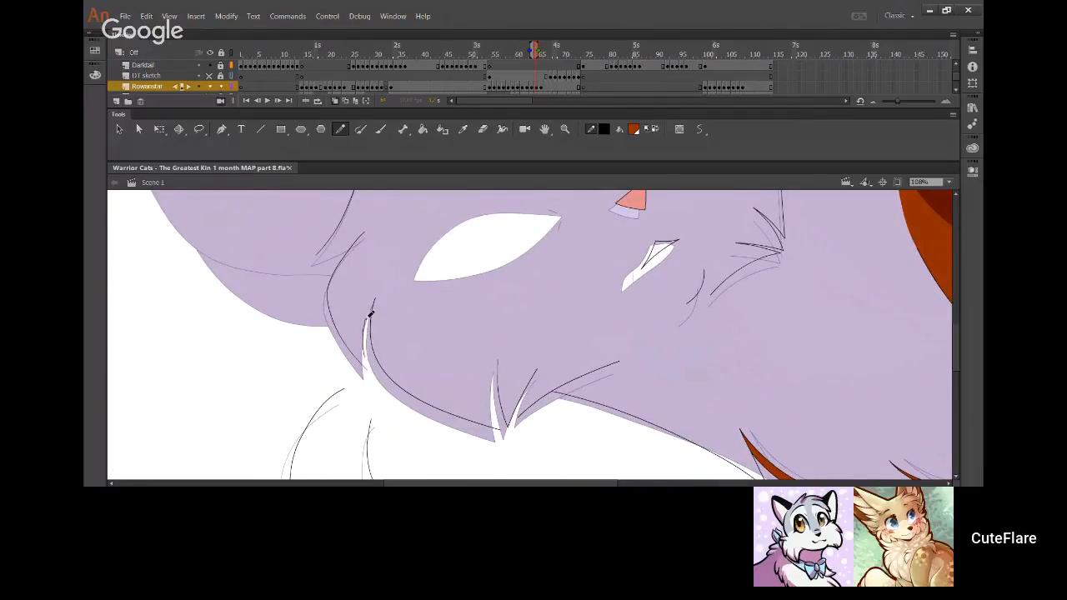
pyautogui.moveTo(371, 313); pyautogui.dragTo(364, 351)
pyautogui.moveTo(515, 404)
pyautogui.mouseDown()
pyautogui.moveTo(486, 352)
pyautogui.moveTo(488, 294)
pyautogui.mouseUp()
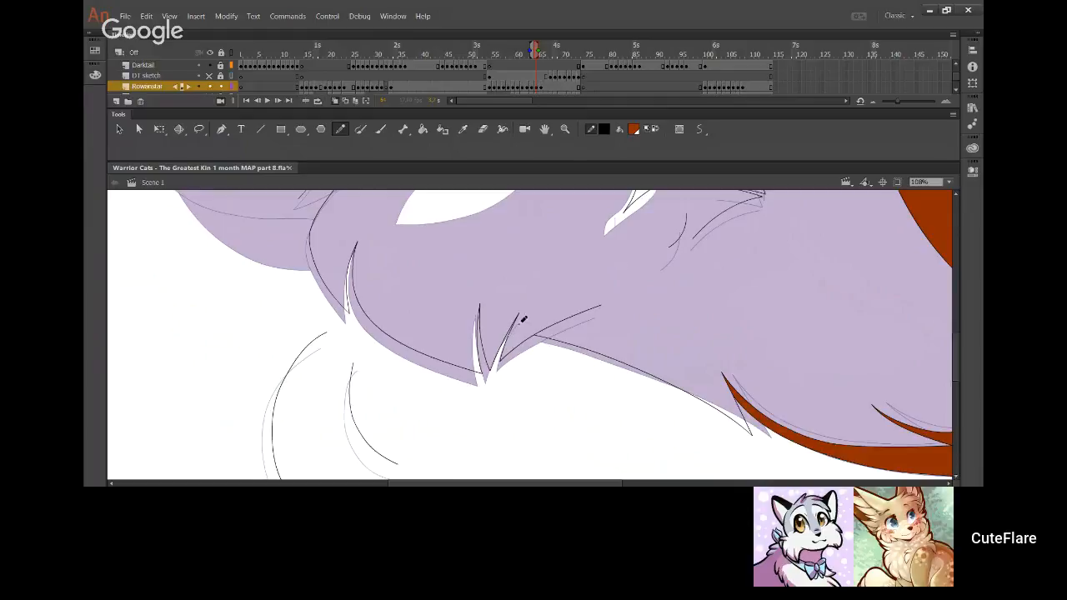
pyautogui.moveTo(471, 264); pyautogui.dragTo(534, 356)
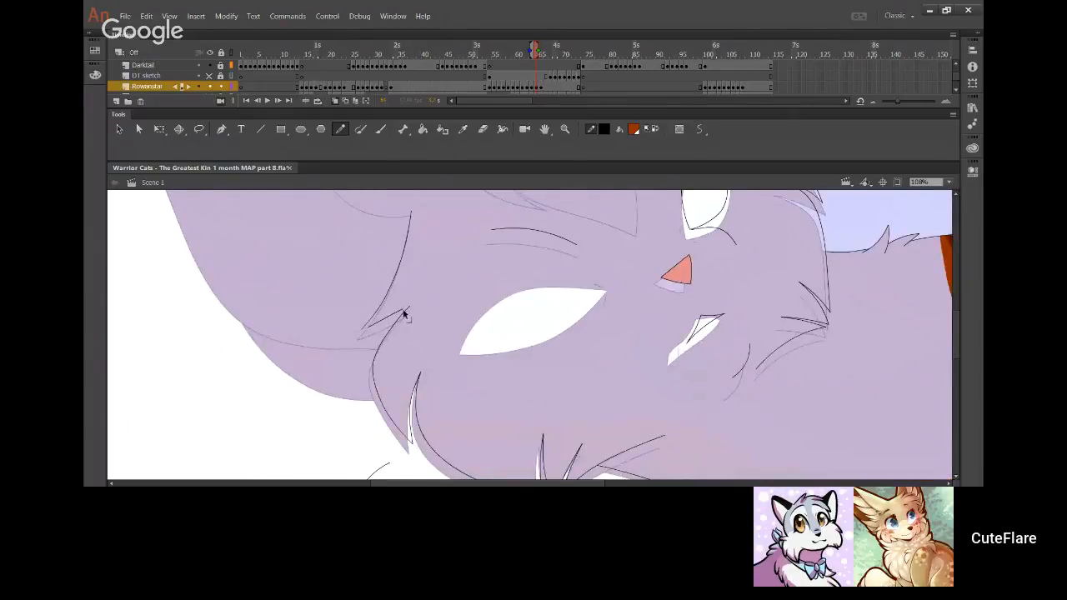
pyautogui.moveTo(407, 310); pyautogui.dragTo(362, 331)
# Fill the pale body area to the right of Rowanstar's head with light grey using the Paint Bucket
pyautogui.moveTo(462, 270)
pyautogui.mouseDown()
pyautogui.moveTo(476, 286)
pyautogui.moveTo(572, 321)
pyautogui.moveTo(507, 362)
pyautogui.moveTo(502, 341)
pyautogui.mouseUp()
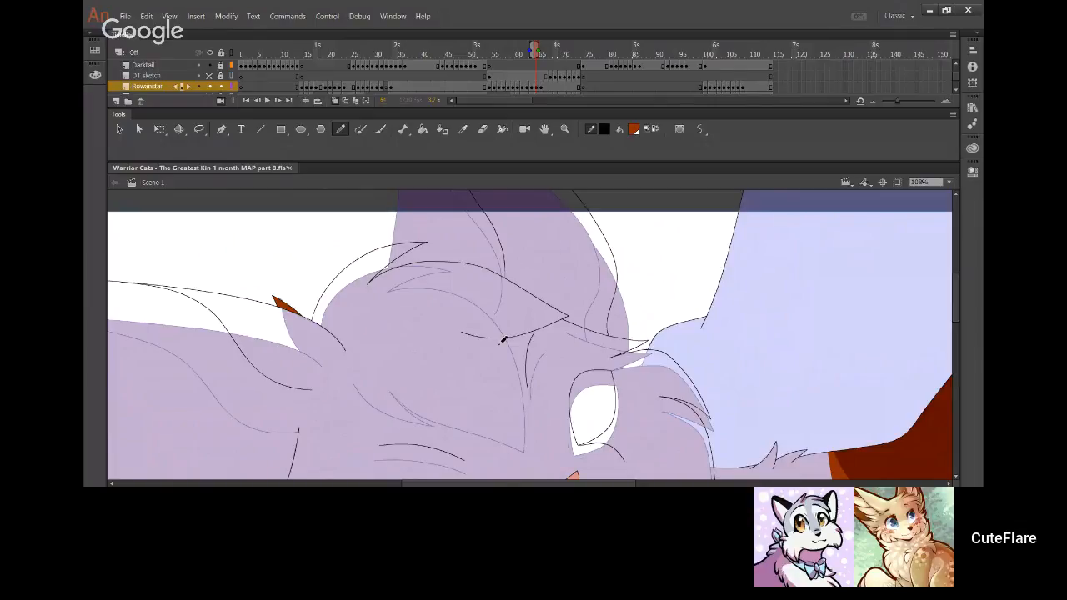
pyautogui.moveTo(358, 458)
pyautogui.mouseDown()
pyautogui.moveTo(576, 276)
pyautogui.moveTo(613, 414)
pyautogui.moveTo(418, 262)
pyautogui.moveTo(395, 221)
pyautogui.mouseUp()
pyautogui.moveTo(675, 394); pyautogui.dragTo(466, 283)
pyautogui.moveTo(679, 359)
pyautogui.mouseDown()
pyautogui.moveTo(529, 274)
pyautogui.moveTo(537, 376)
pyautogui.moveTo(517, 386)
pyautogui.moveTo(537, 392)
pyautogui.mouseUp()
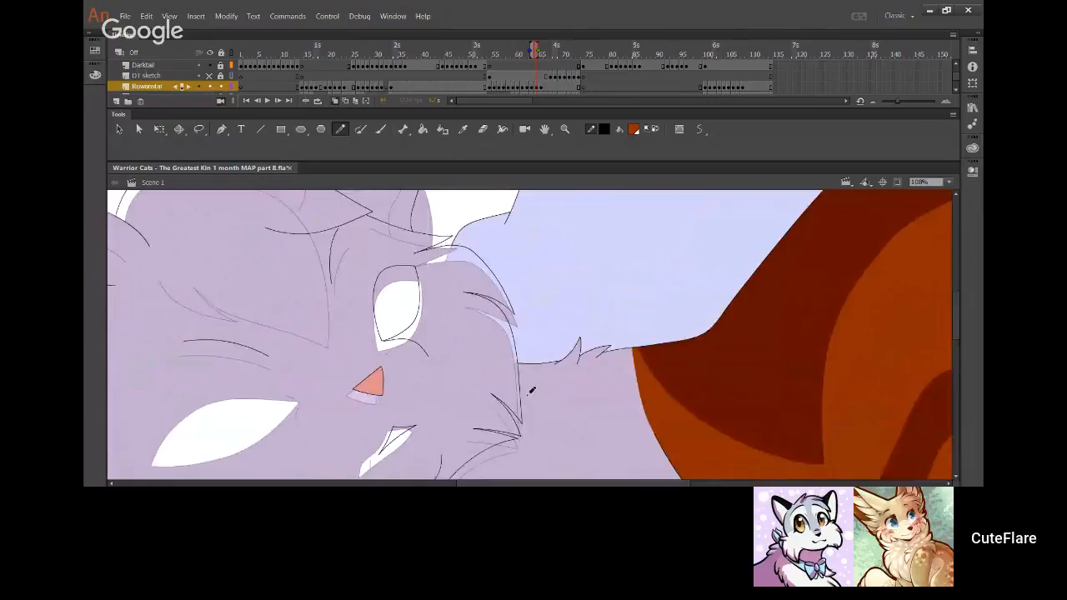
pyautogui.moveTo(473, 317)
pyautogui.mouseDown()
pyautogui.moveTo(517, 321)
pyautogui.moveTo(542, 266)
pyautogui.moveTo(533, 305)
pyautogui.moveTo(344, 260)
pyautogui.mouseUp()
pyautogui.click(425, 130)
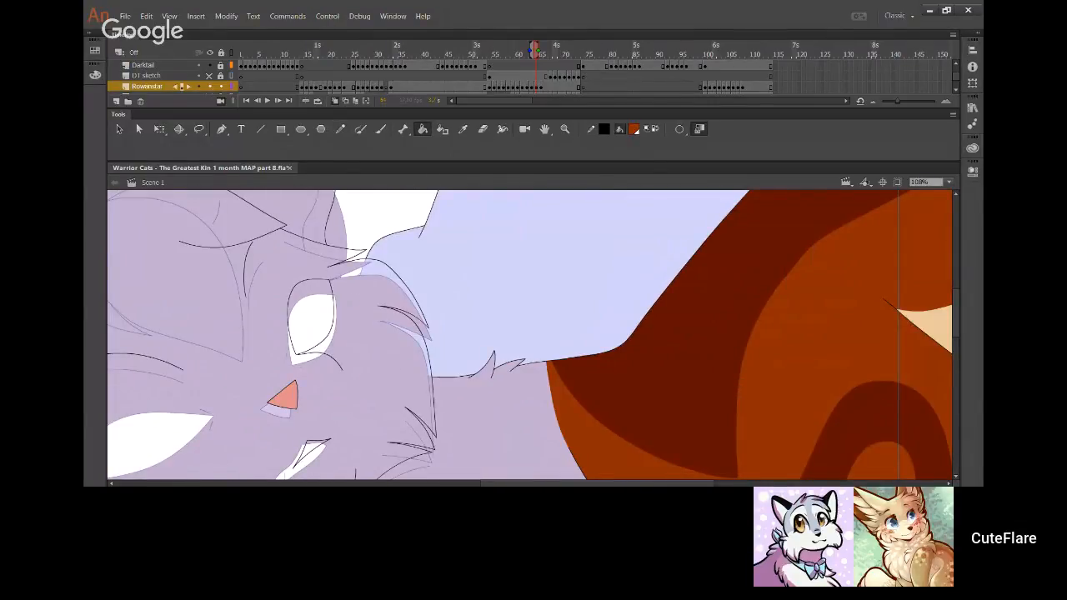
pyautogui.click(462, 333)
# Sample the rust-orange fur as the fill color and return to the Pencil tool
pyautogui.click(463, 129)
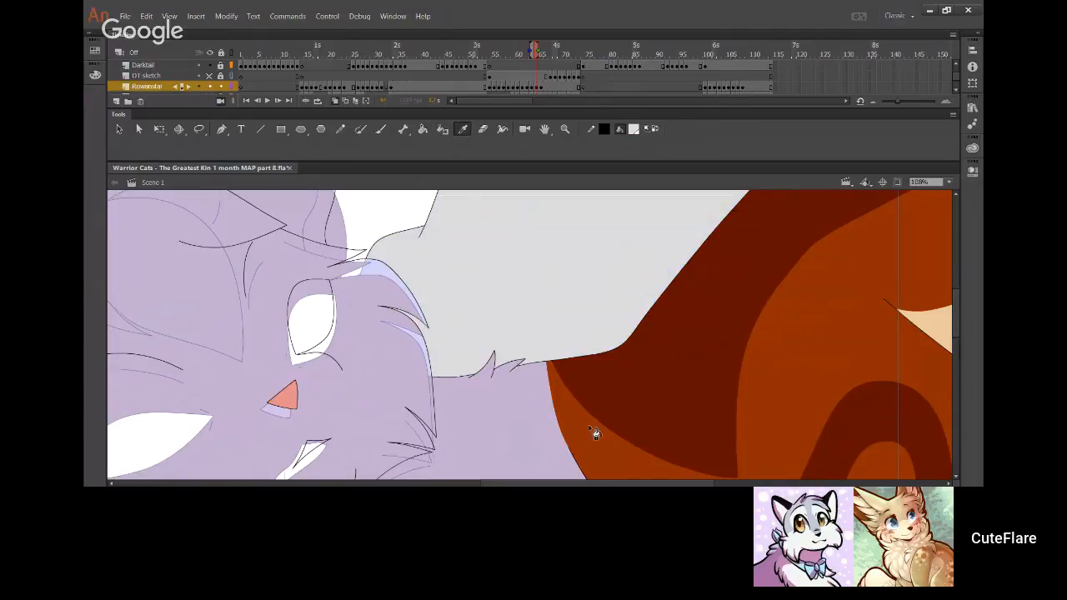
pyautogui.click(595, 432)
pyautogui.moveTo(373, 287); pyautogui.dragTo(543, 309)
pyautogui.click(340, 130)
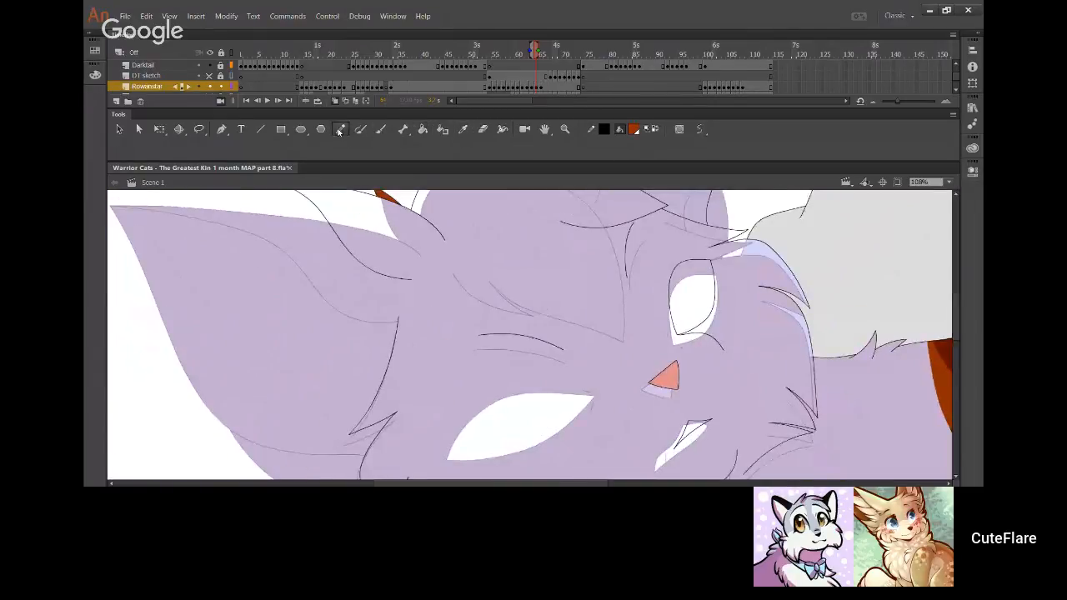
# Show the rough sketch and trace the left-hand ear's lower inner line from the cheek tuft toward the tip, bending it to match
pyautogui.click(223, 101)
pyautogui.moveTo(375, 293); pyautogui.dragTo(486, 347)
pyautogui.scroll(-2, 502, 440)
pyautogui.moveTo(505, 436)
pyautogui.mouseDown()
pyautogui.moveTo(388, 399)
pyautogui.moveTo(347, 358)
pyautogui.moveTo(267, 194)
pyautogui.mouseUp()
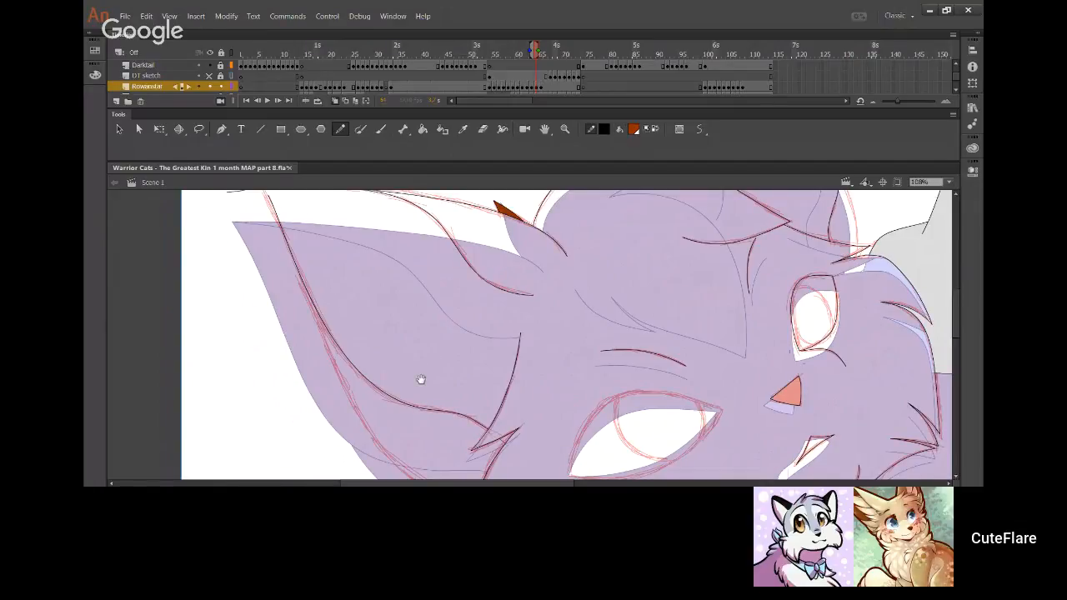
pyautogui.moveTo(361, 377)
pyautogui.mouseDown()
pyautogui.moveTo(417, 447)
pyautogui.moveTo(387, 412)
pyautogui.mouseUp()
pyautogui.moveTo(358, 365); pyautogui.dragTo(364, 383)
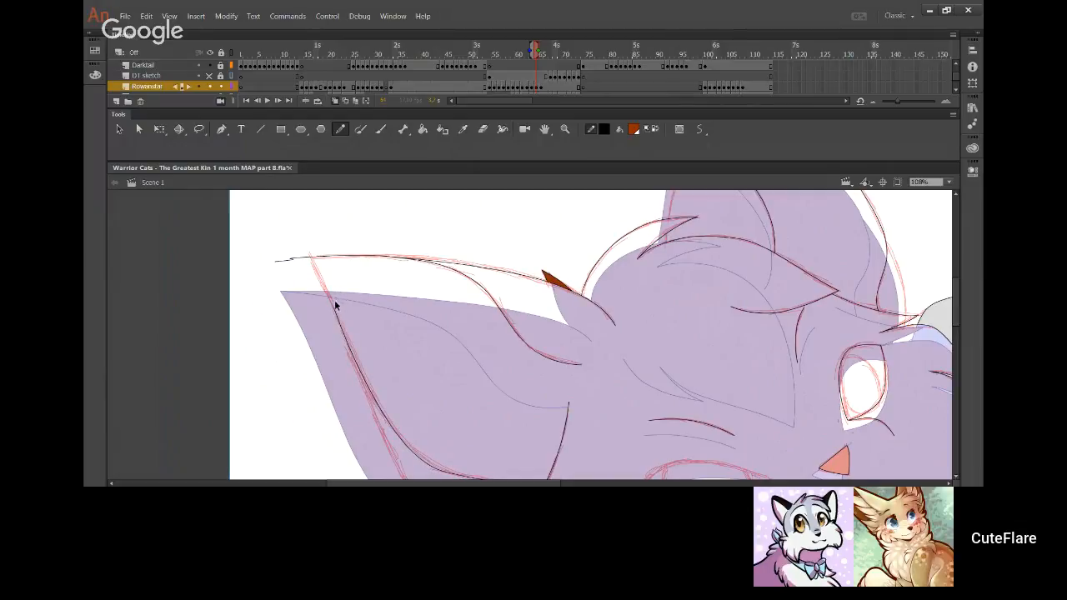
# Extend the left-hand ear's lower inner line to the ear tip and delete the line ends overshooting the tip
pyautogui.moveTo(336, 306)
pyautogui.mouseDown()
pyautogui.moveTo(317, 233)
pyautogui.moveTo(300, 231)
pyautogui.mouseUp()
pyautogui.keyDown('ctrl'); pyautogui.click(300, 229); pyautogui.keyUp('ctrl')
pyautogui.keyDown('ctrl'); pyautogui.click(300, 258); pyautogui.keyUp('ctrl')
pyautogui.press('Delete')
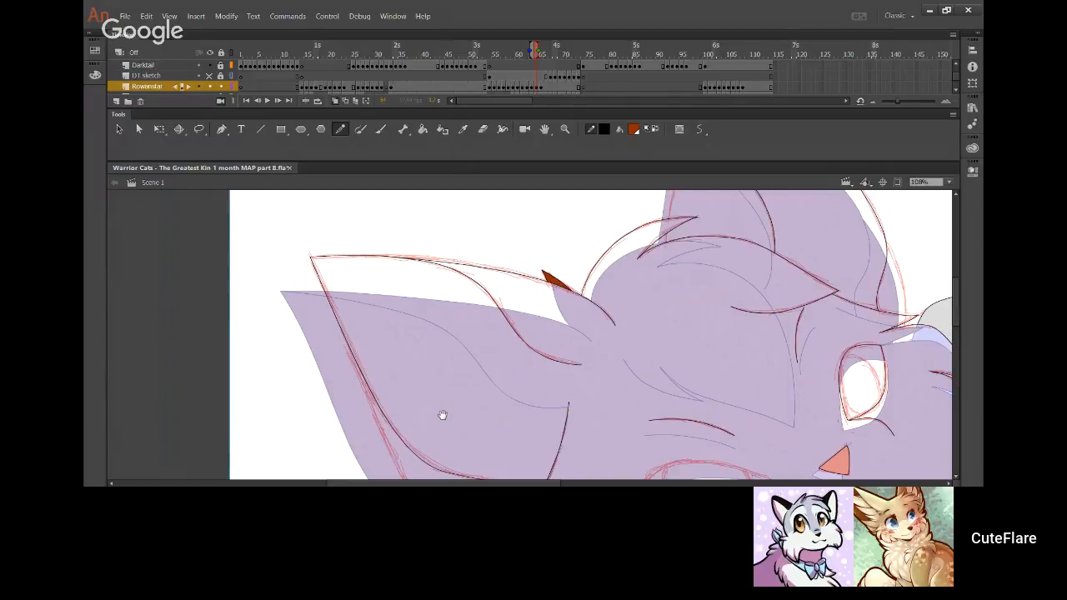
pyautogui.moveTo(442, 415); pyautogui.dragTo(338, 261)
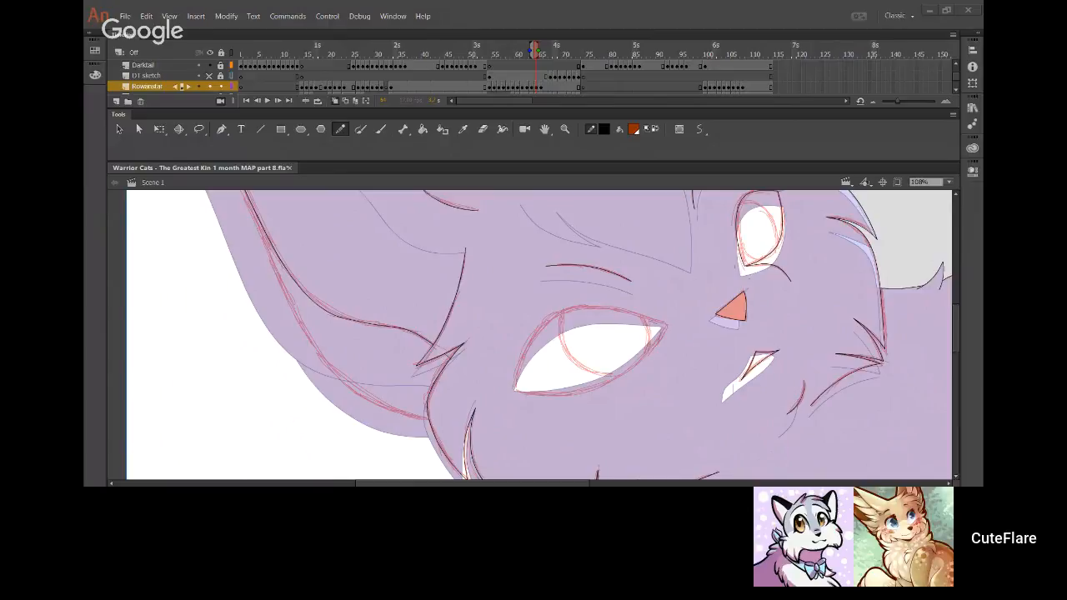
# Trace the left-hand ear's outer lower edge from the cheek toward the tip, bend it to the sketch and delete the end overshooting the cheek
pyautogui.click(317, 328)
pyautogui.moveTo(261, 221)
pyautogui.mouseDown()
pyautogui.moveTo(339, 376)
pyautogui.moveTo(393, 414)
pyautogui.moveTo(440, 419)
pyautogui.moveTo(363, 392)
pyautogui.moveTo(320, 357)
pyautogui.moveTo(269, 237)
pyautogui.mouseUp()
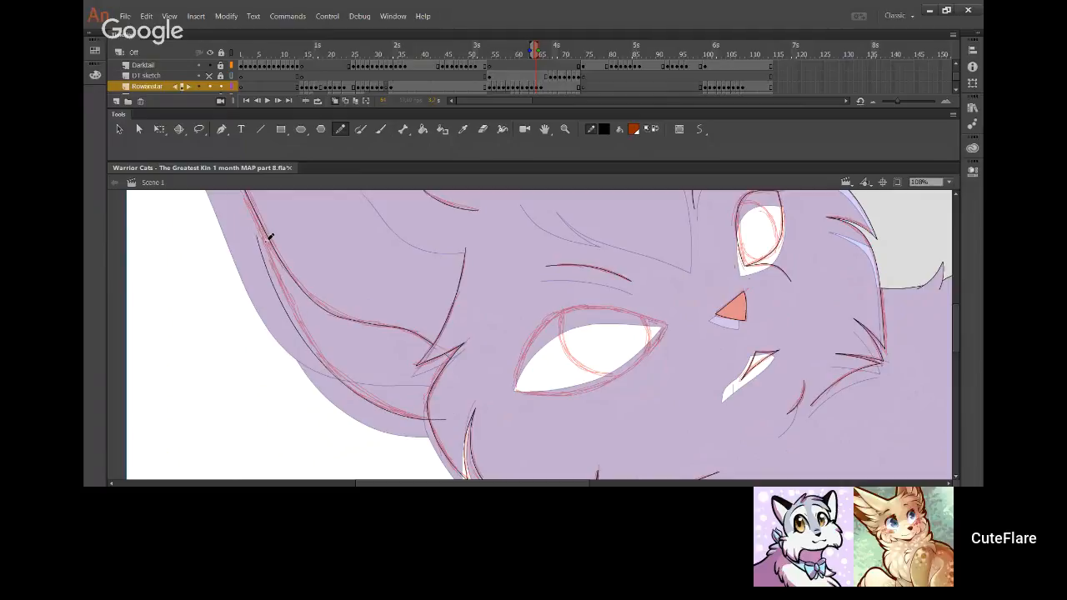
pyautogui.moveTo(304, 299); pyautogui.dragTo(324, 332)
pyautogui.moveTo(279, 272); pyautogui.dragTo(269, 202)
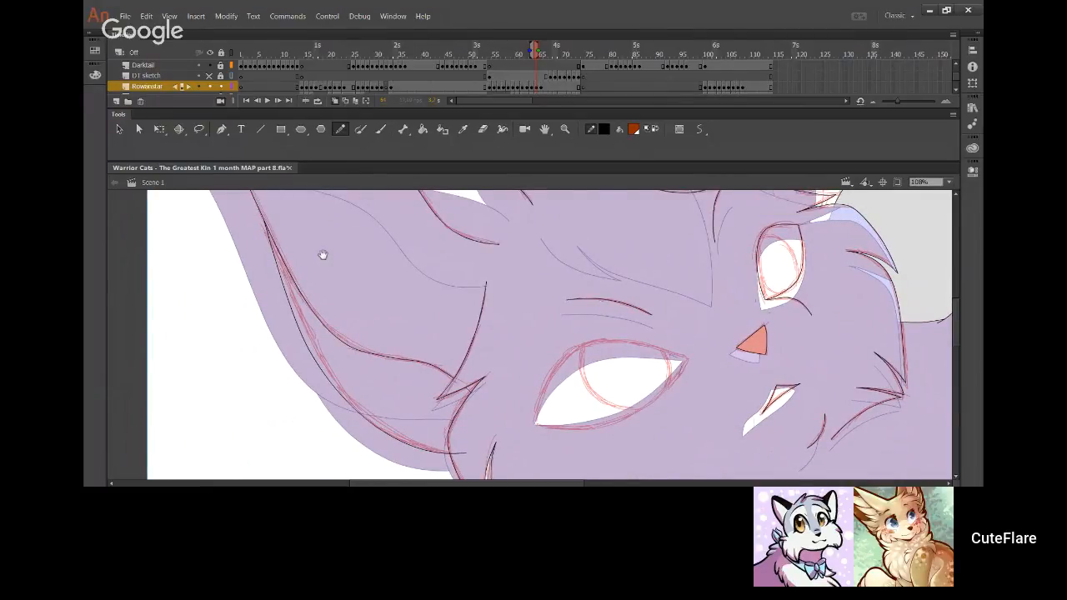
pyautogui.moveTo(323, 254)
pyautogui.mouseDown()
pyautogui.moveTo(347, 426)
pyautogui.moveTo(303, 249)
pyautogui.moveTo(272, 223)
pyautogui.moveTo(302, 305)
pyautogui.moveTo(426, 404)
pyautogui.moveTo(402, 397)
pyautogui.mouseUp()
pyautogui.keyDown('ctrl'); pyautogui.click(444, 406); pyautogui.keyUp('ctrl')
pyautogui.press('Delete')
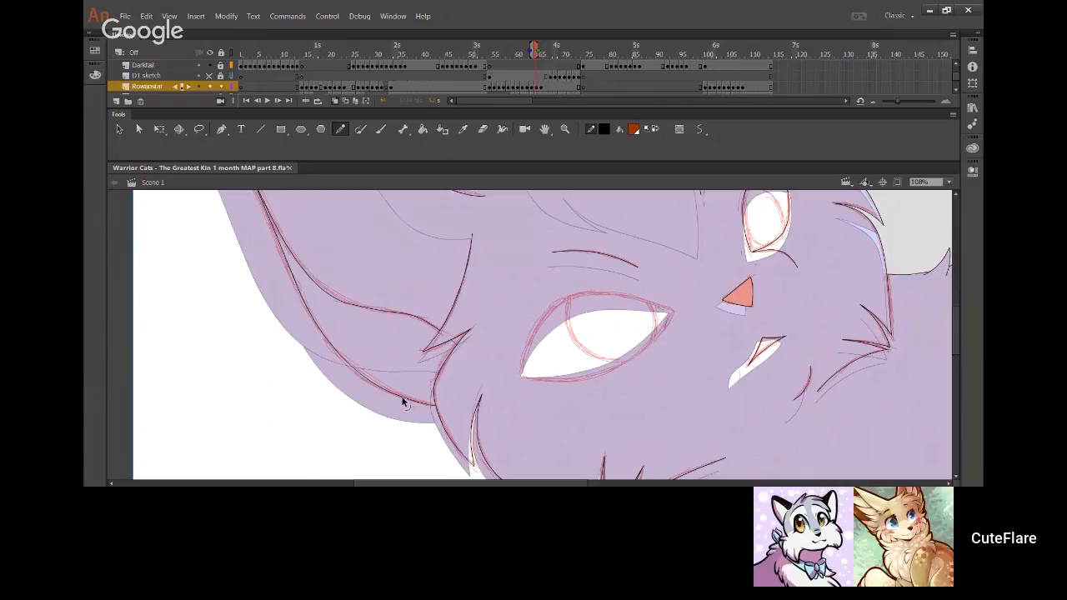
# Fill the enclosed strip along the left-hand ear's lower edge with rust-orange using the Paint Bucket
pyautogui.click(100, 417)
pyautogui.moveTo(374, 382); pyautogui.dragTo(374, 384)
pyautogui.scroll(3, 470, 309)
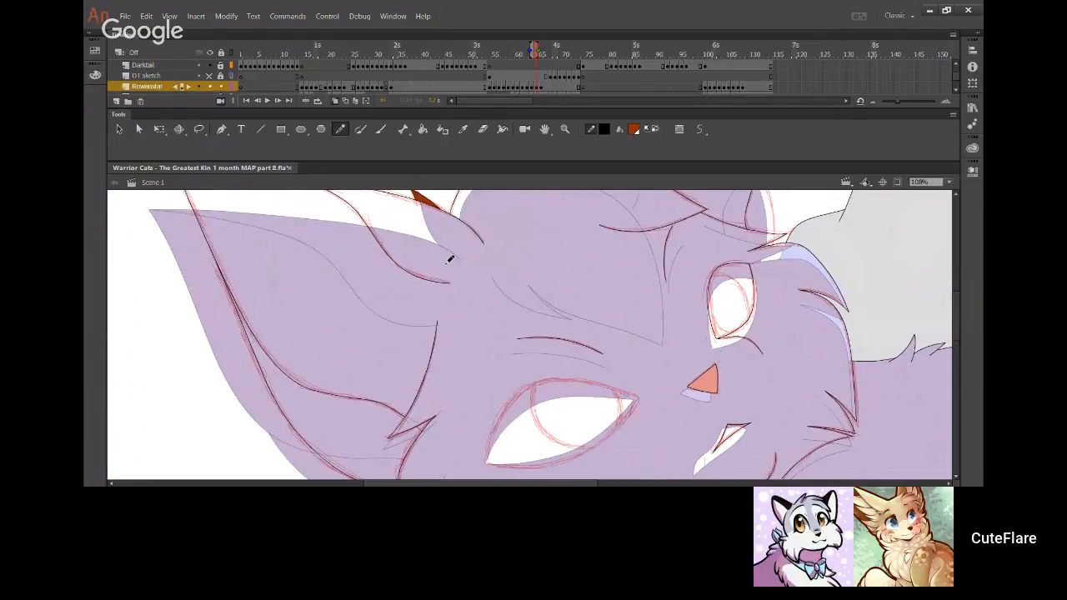
pyautogui.click(422, 129)
pyautogui.click(399, 440)
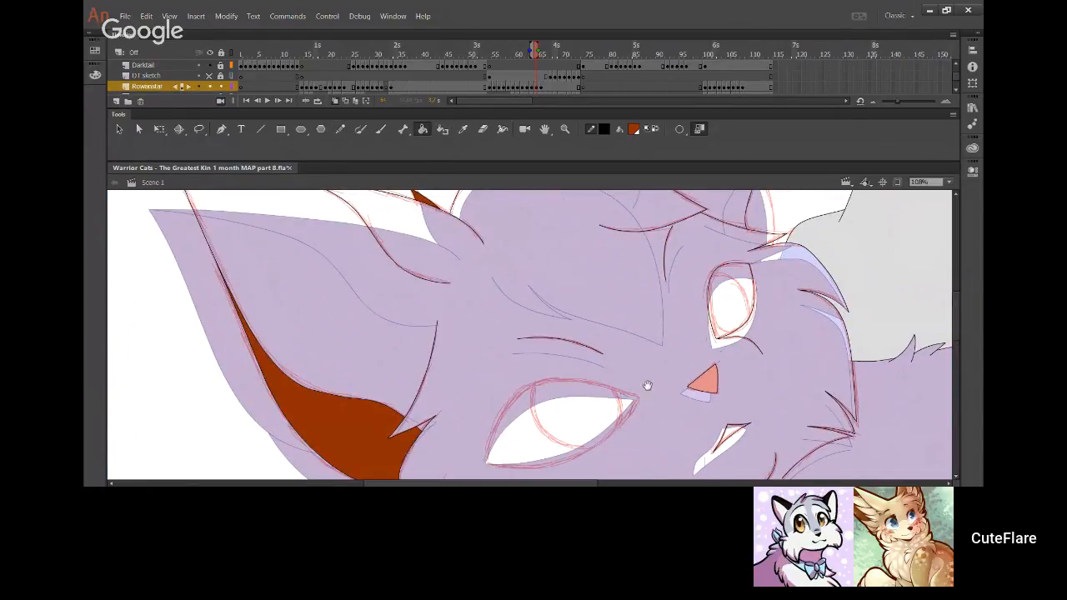
# Sample the cream fur color and fill the small gap beside the left-hand cheek tuft with it
pyautogui.moveTo(645, 384)
pyautogui.mouseDown()
pyautogui.moveTo(469, 360)
pyautogui.moveTo(550, 255)
pyautogui.moveTo(700, 329)
pyautogui.moveTo(572, 303)
pyautogui.moveTo(459, 135)
pyautogui.mouseUp()
pyautogui.click(462, 130)
pyautogui.click(805, 377)
pyautogui.moveTo(380, 245); pyautogui.dragTo(570, 495)
pyautogui.click(320, 352)
pyautogui.hotkey('ctrl', 'z')
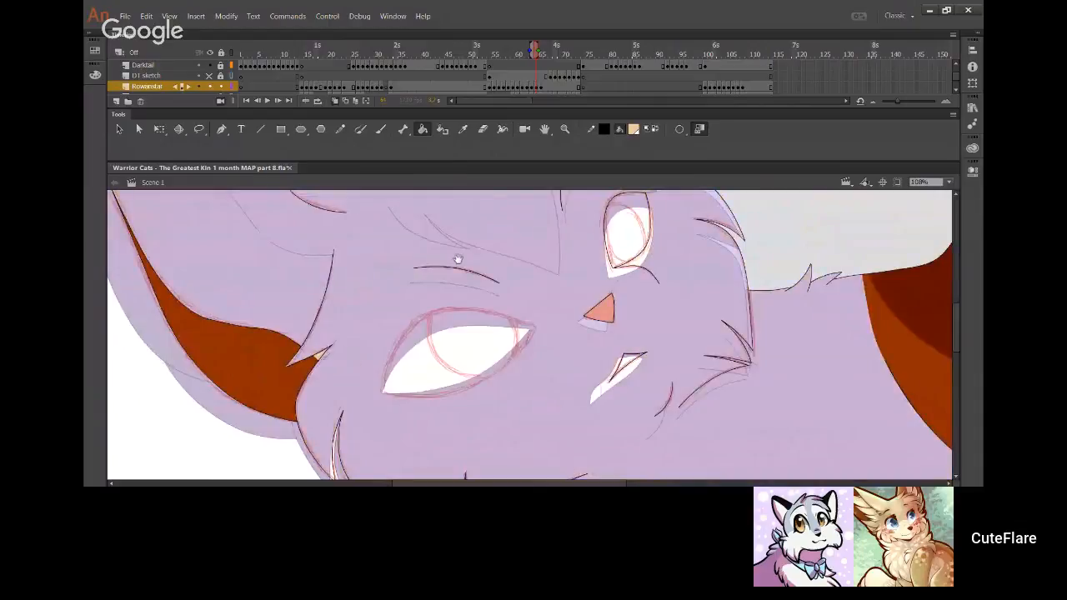
pyautogui.moveTo(458, 257); pyautogui.dragTo(411, 441)
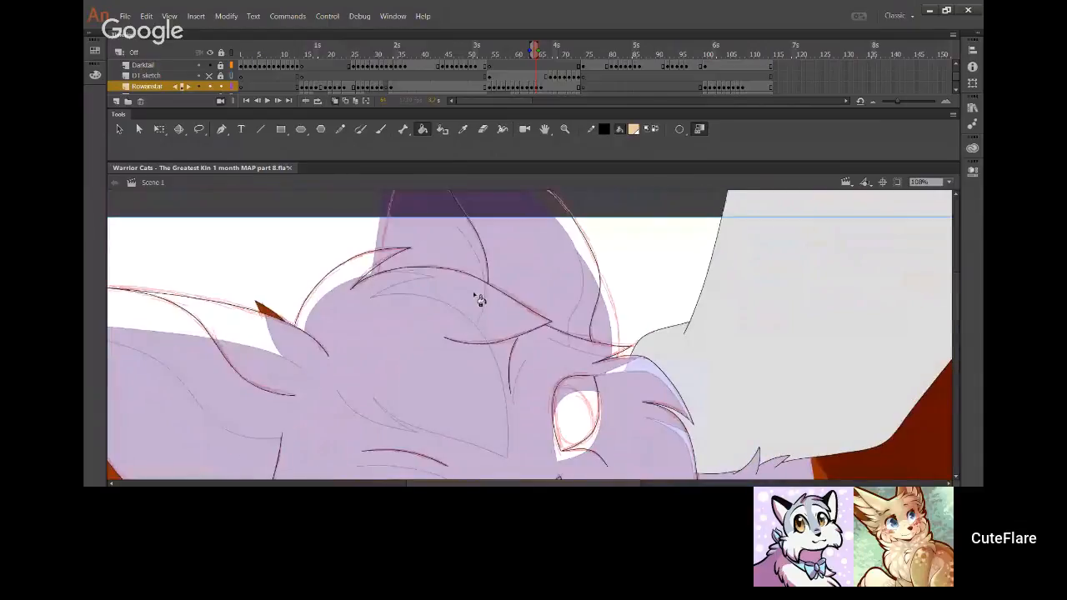
# Sample rust-orange as the fill color, then trace the upper ear's left-hand edge to the forehead tuft and delete the overshooting end
pyautogui.click(462, 129)
pyautogui.moveTo(325, 291); pyautogui.dragTo(401, 121)
pyautogui.click(267, 358)
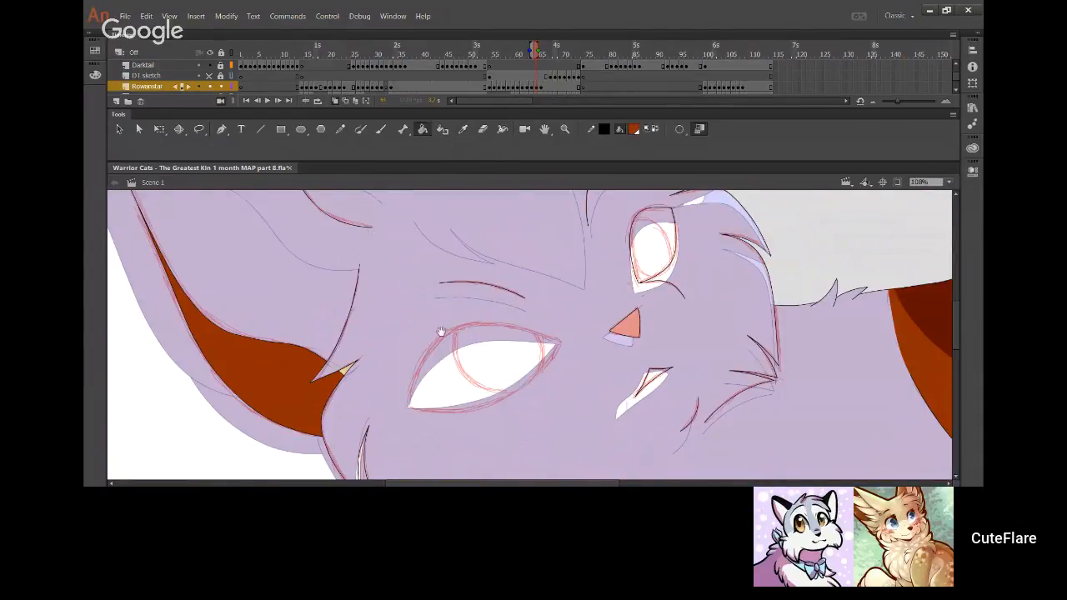
pyautogui.moveTo(441, 332); pyautogui.dragTo(313, 481)
pyautogui.click(340, 129)
pyautogui.moveTo(372, 304); pyautogui.dragTo(375, 382)
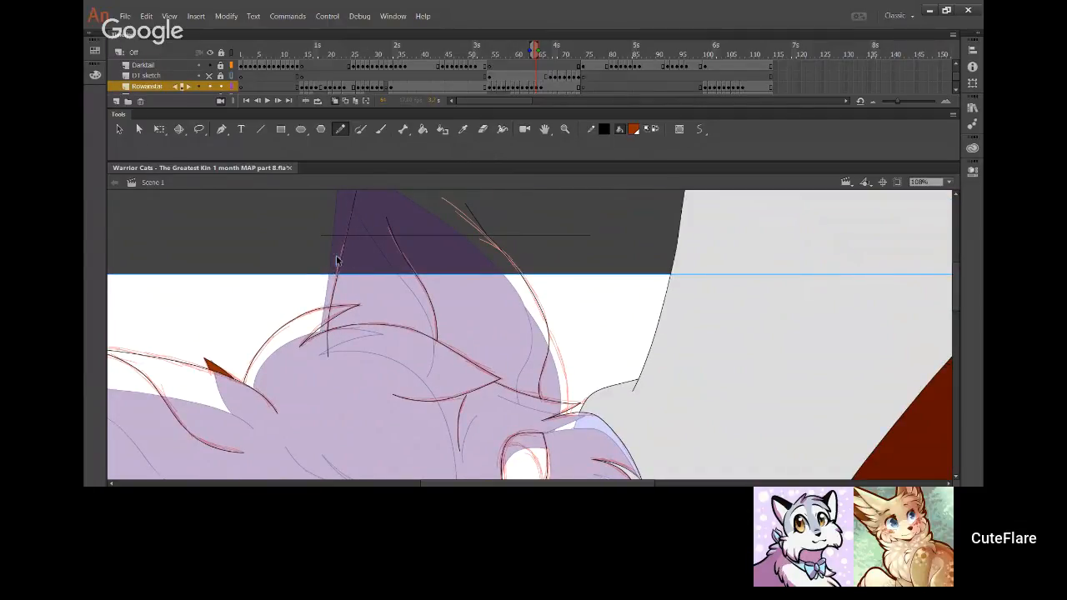
pyautogui.keyDown('ctrl'); pyautogui.click(331, 316); pyautogui.keyUp('ctrl')
pyautogui.keyDown('ctrl'); pyautogui.keyDown('shift'); pyautogui.click(329, 345); pyautogui.keyUp('shift'); pyautogui.keyUp('ctrl')
pyautogui.press('Delete')
# Trace the upper ear's right-hand edge down to the fur tuft, bend it to the sketch and delete the excess line end
pyautogui.moveTo(597, 375); pyautogui.dragTo(547, 374)
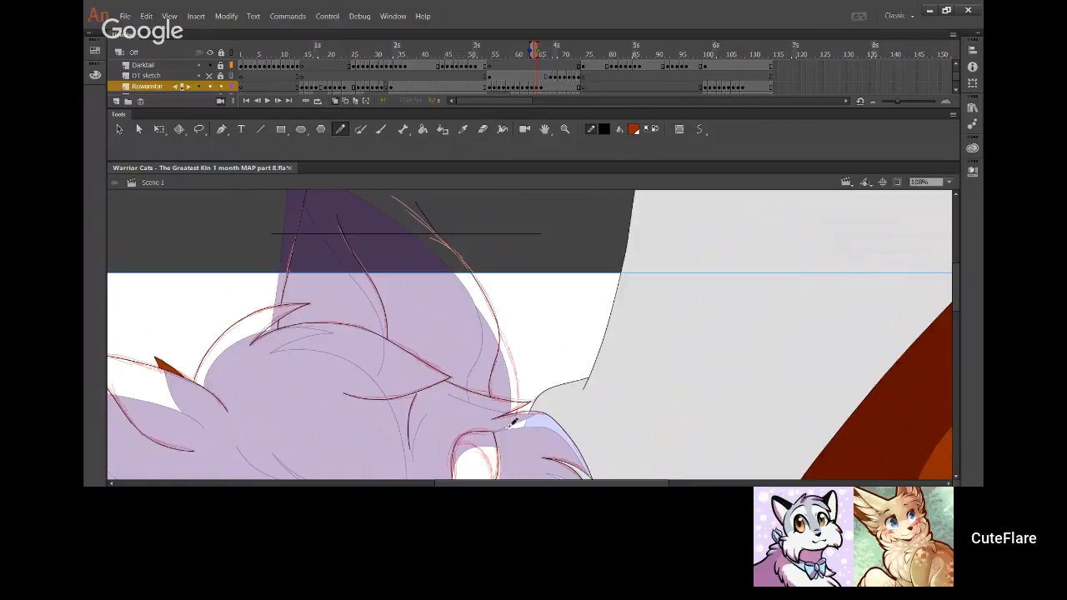
pyautogui.moveTo(520, 393); pyautogui.dragTo(514, 336)
pyautogui.moveTo(490, 310); pyautogui.dragTo(504, 269)
pyautogui.press('Delete')
# Fill the upper ear's left-hand section, its narrow right-hand strip and the small tuft gap below with rust-orange
pyautogui.click(423, 128)
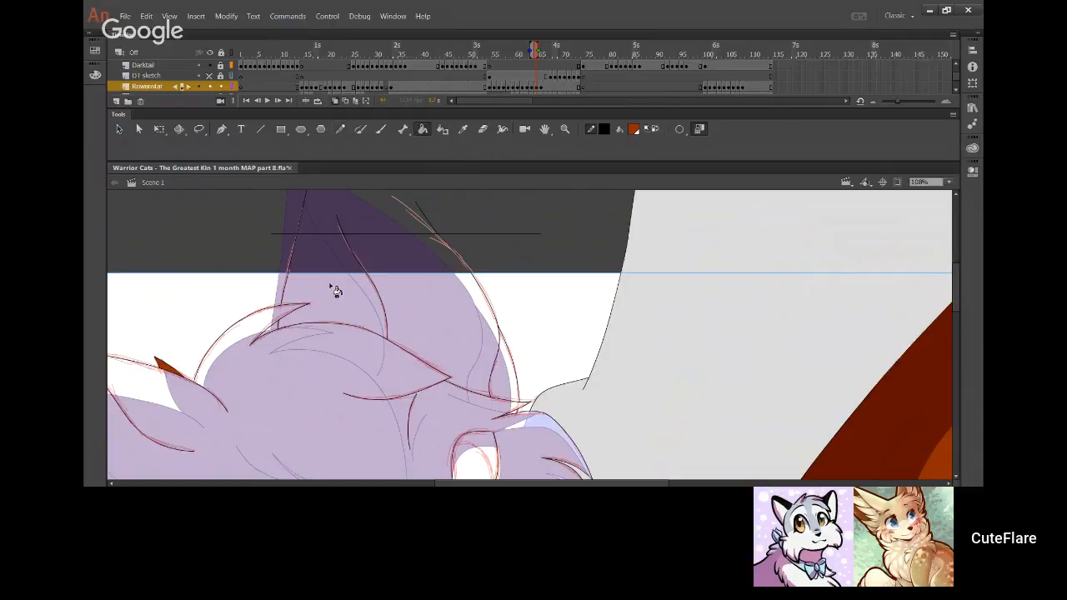
pyautogui.click(333, 288)
pyautogui.click(513, 377)
pyautogui.click(515, 412)
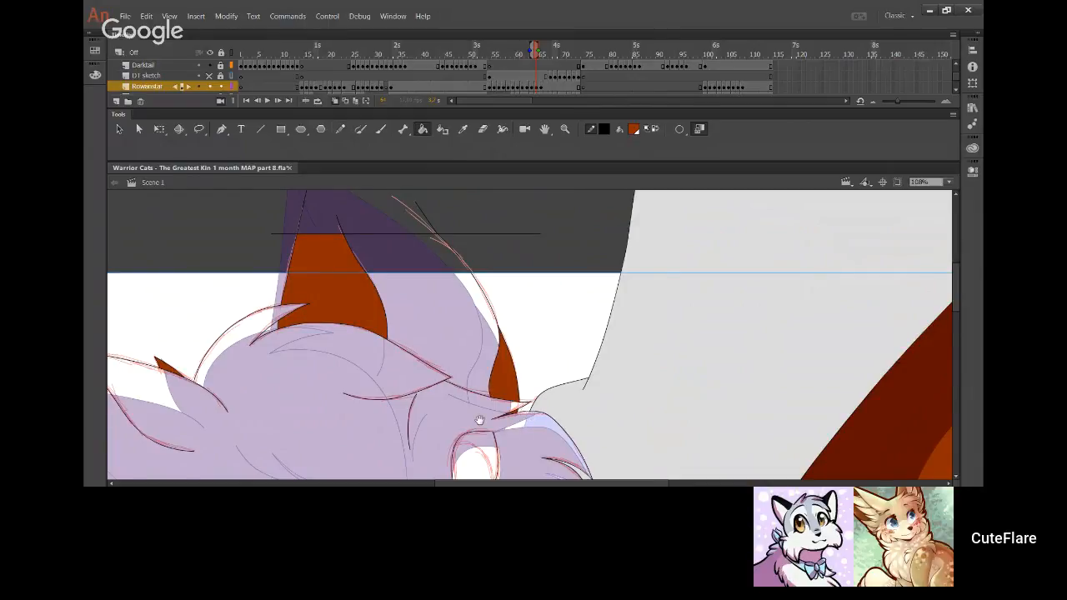
# Sample the cream fur color and fill the upper ear's inner area with it
pyautogui.moveTo(474, 424); pyautogui.dragTo(513, 259)
pyautogui.click(511, 221)
pyautogui.moveTo(591, 409); pyautogui.dragTo(383, 204)
pyautogui.moveTo(800, 473); pyautogui.dragTo(676, 347)
pyautogui.click(849, 460)
pyautogui.moveTo(334, 215); pyautogui.dragTo(466, 390)
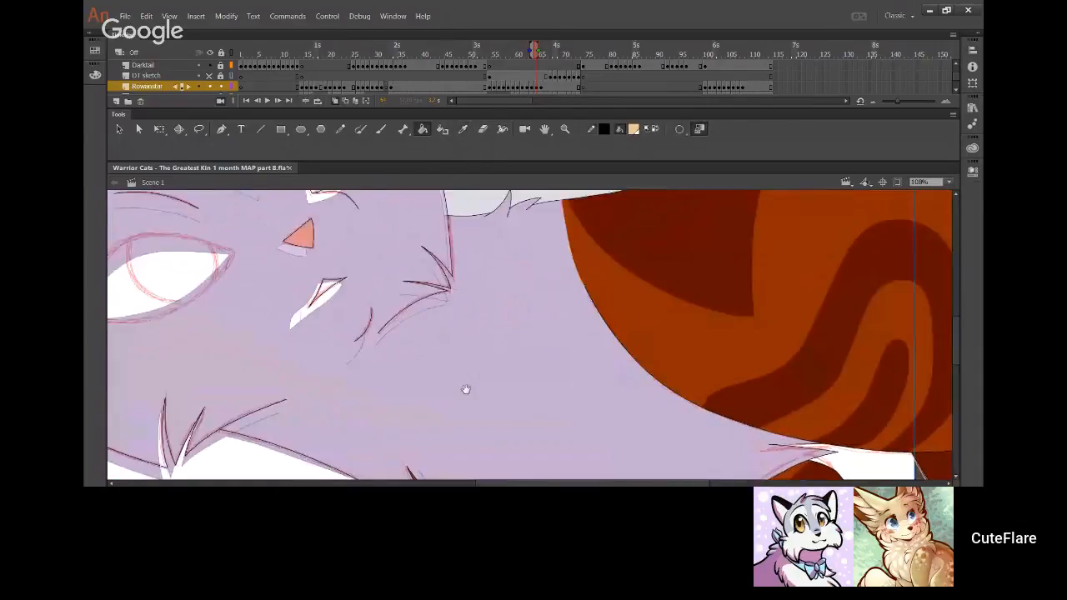
pyautogui.moveTo(363, 209); pyautogui.dragTo(449, 411)
pyautogui.click(409, 247)
# Sample the rust-orange of the upper ear as the fill color
pyautogui.click(460, 131)
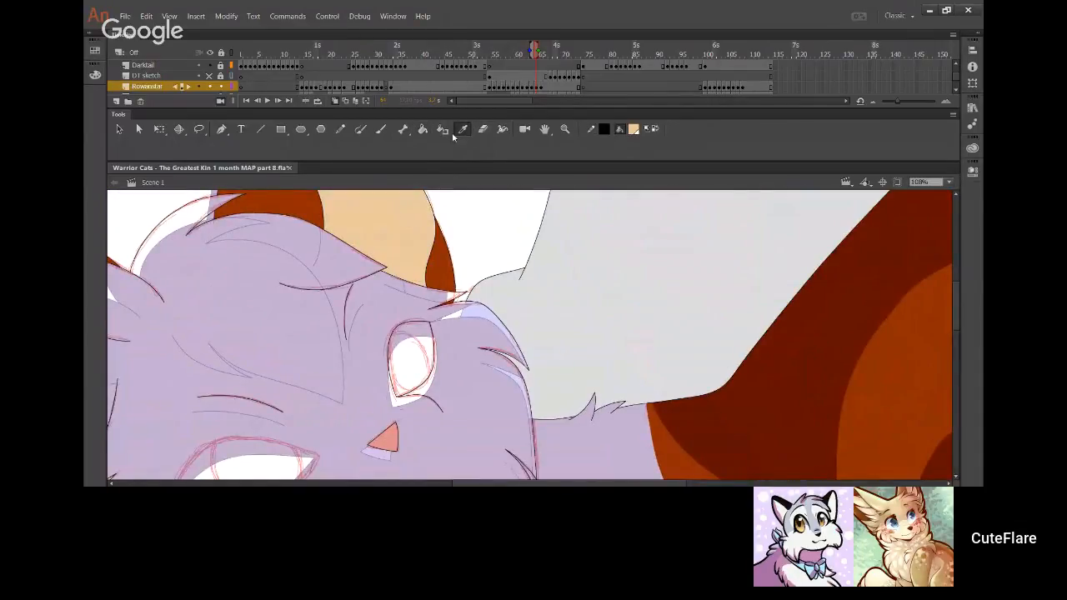
pyautogui.click(308, 204)
pyautogui.moveTo(350, 368)
pyautogui.mouseDown()
pyautogui.moveTo(455, 339)
pyautogui.moveTo(512, 243)
pyautogui.mouseUp()
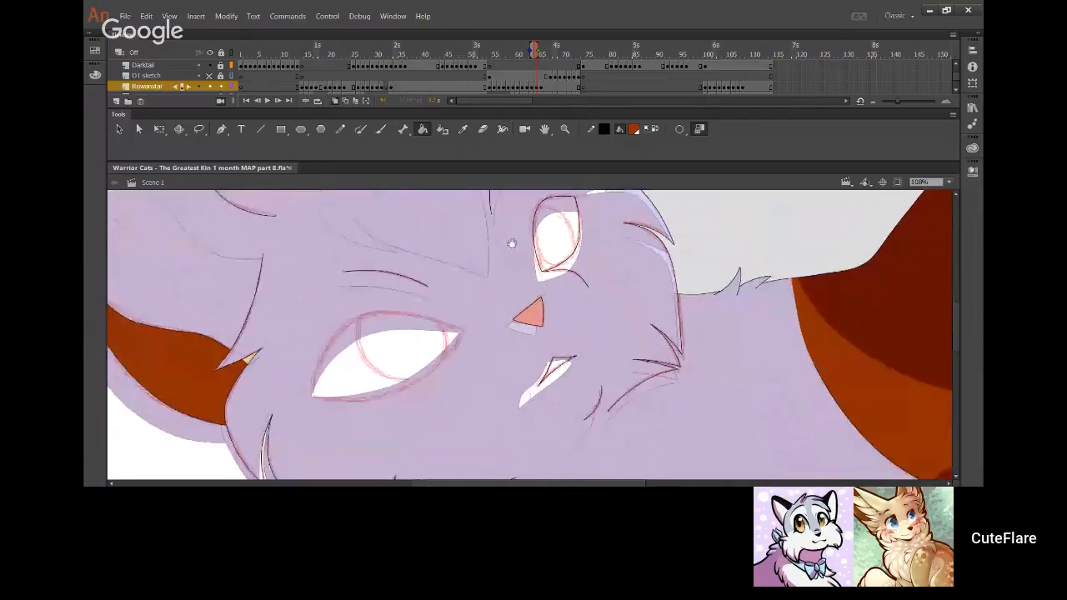
pyautogui.press('z')
pyautogui.moveTo(287, 292); pyautogui.dragTo(557, 447)
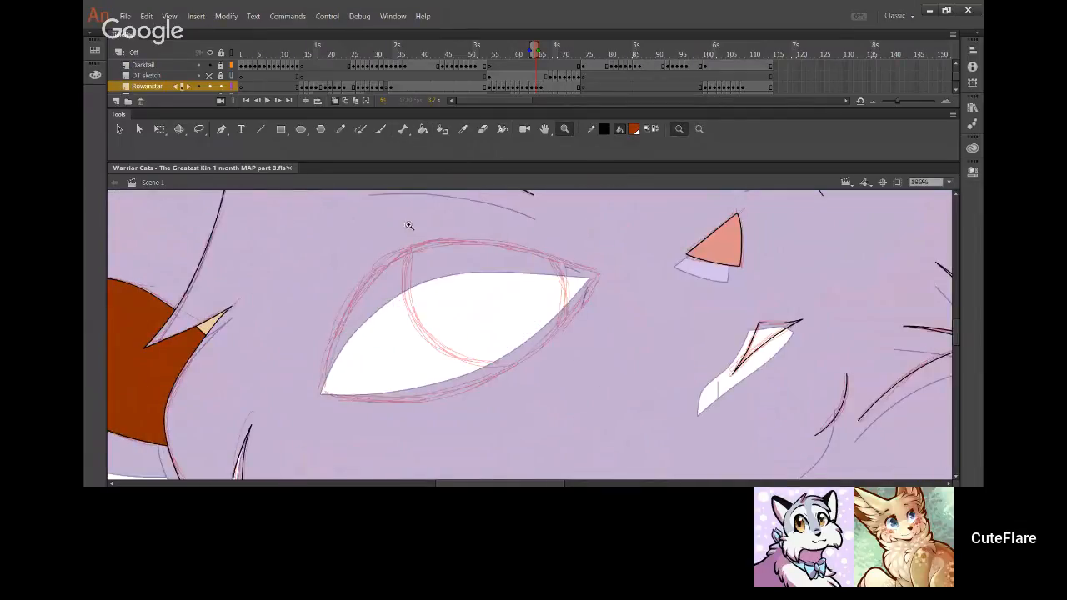
# Trace the large eye's upper lid line with the Pencil tool, redoing the first stroke and bending the curve to the sketch
pyautogui.click(340, 129)
pyautogui.moveTo(320, 421)
pyautogui.mouseDown()
pyautogui.moveTo(361, 287)
pyautogui.moveTo(412, 253)
pyautogui.moveTo(571, 257)
pyautogui.moveTo(665, 297)
pyautogui.mouseUp()
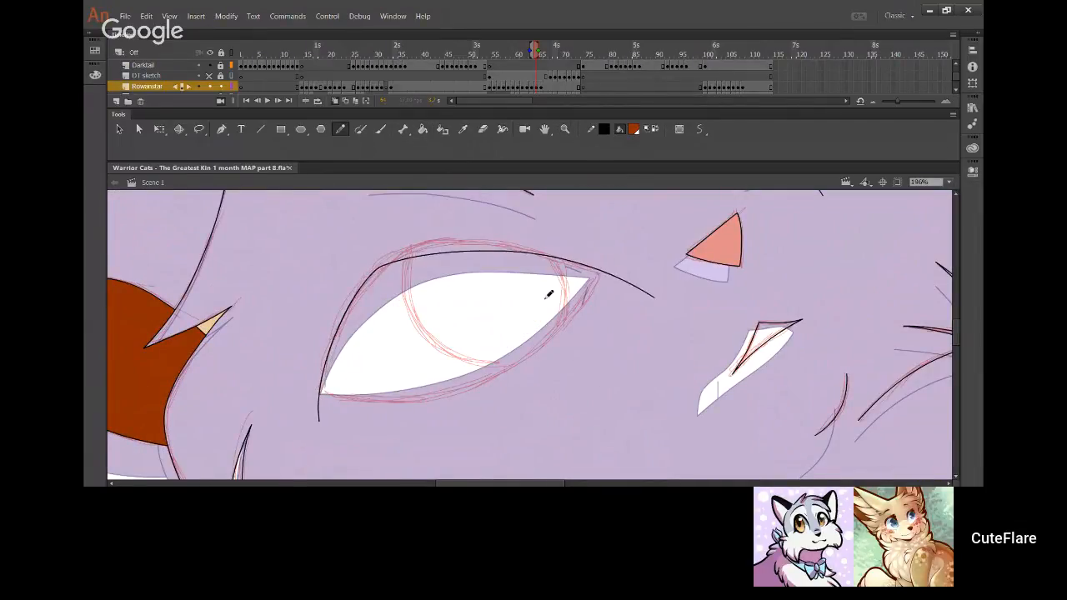
pyautogui.hotkey('ctrl', 'z')
pyautogui.moveTo(322, 409)
pyautogui.mouseDown()
pyautogui.moveTo(350, 303)
pyautogui.moveTo(386, 257)
pyautogui.moveTo(430, 239)
pyautogui.moveTo(490, 239)
pyautogui.moveTo(608, 276)
pyautogui.moveTo(675, 335)
pyautogui.mouseUp()
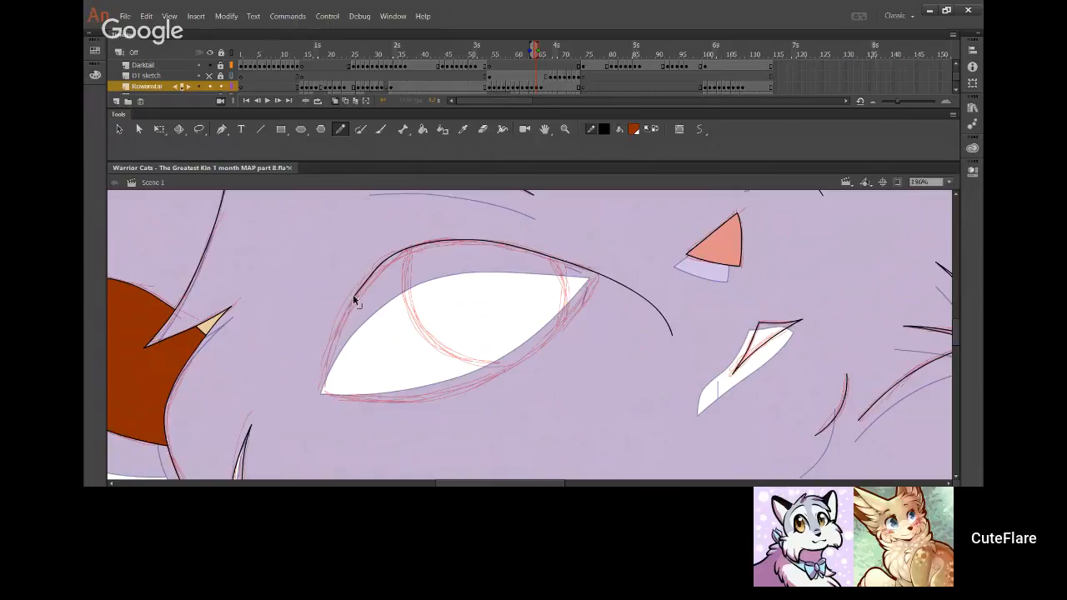
pyautogui.moveTo(352, 298); pyautogui.dragTo(313, 432)
pyautogui.moveTo(344, 348); pyautogui.dragTo(321, 374)
pyautogui.moveTo(393, 261); pyautogui.dragTo(395, 256)
pyautogui.moveTo(328, 353); pyautogui.dragTo(332, 356)
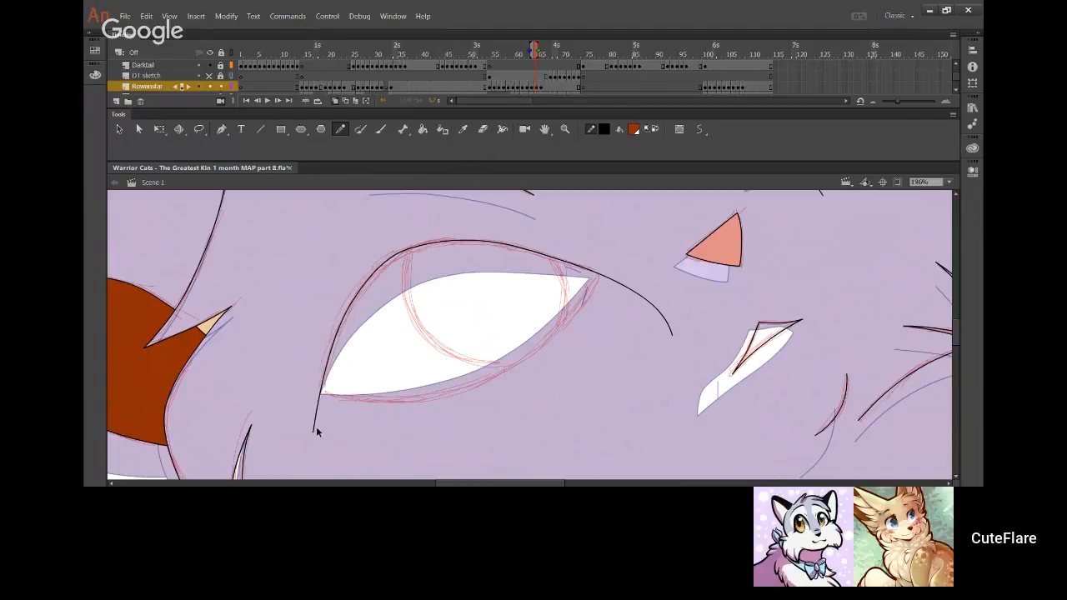
pyautogui.moveTo(316, 430); pyautogui.dragTo(315, 434)
# Trace the large eye's lower lid line, delete the line ends overshooting both eye corners and bend the curve to the sketch
pyautogui.moveTo(308, 387)
pyautogui.mouseDown()
pyautogui.moveTo(483, 400)
pyautogui.moveTo(435, 404)
pyautogui.moveTo(482, 400)
pyautogui.moveTo(548, 345)
pyautogui.moveTo(614, 260)
pyautogui.mouseUp()
pyautogui.hotkey('ctrl', 'z')
pyautogui.keyDown('ctrl'); pyautogui.keyDown('shift'); pyautogui.click(314, 389); pyautogui.keyUp('shift'); pyautogui.keyUp('ctrl')
pyautogui.keyDown('ctrl'); pyautogui.keyDown('shift'); pyautogui.click(317, 400); pyautogui.keyUp('shift'); pyautogui.keyUp('ctrl')
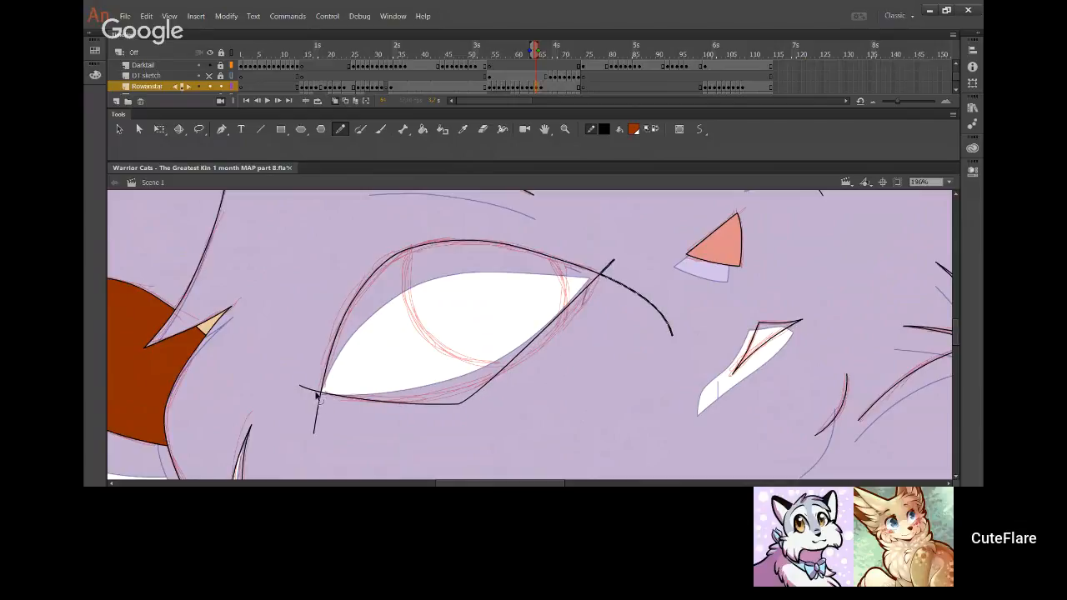
pyautogui.press('Delete')
pyautogui.moveTo(475, 394); pyautogui.dragTo(530, 347)
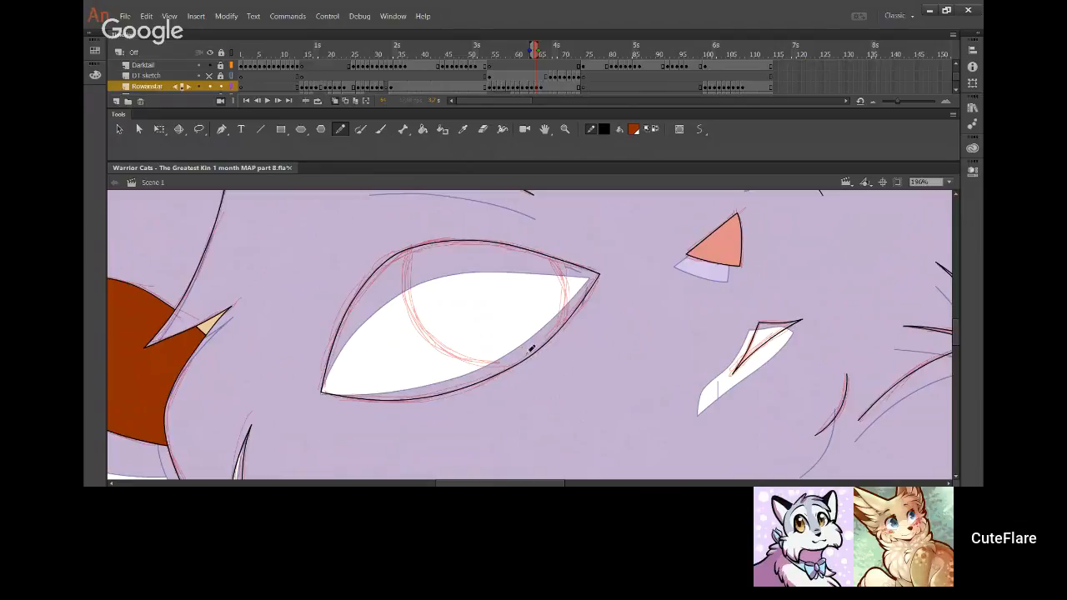
pyautogui.moveTo(437, 398); pyautogui.dragTo(440, 393)
pyautogui.moveTo(341, 395); pyautogui.dragTo(348, 396)
# Fill Rowanstar's head and adjoining body area with rust-orange using the Paint Bucket
pyautogui.click(422, 128)
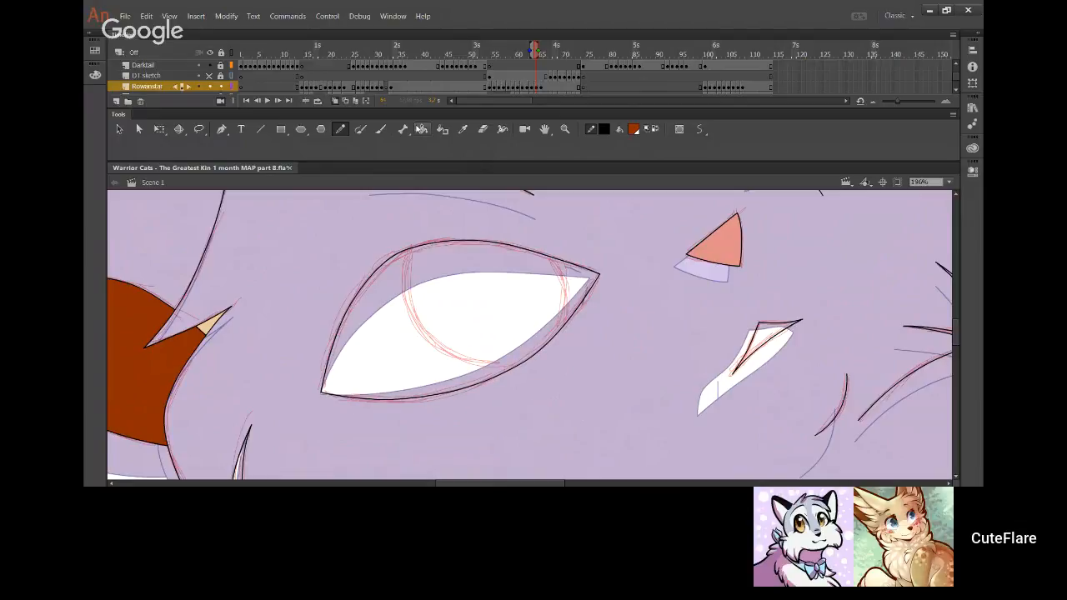
pyautogui.click(633, 360)
pyautogui.moveTo(632, 360); pyautogui.dragTo(565, 452)
# Examine the rust-orange fill around the ears, eyes, nose, mouth and cheek fur for gaps or leaks
pyautogui.moveTo(209, 468); pyautogui.dragTo(440, 369)
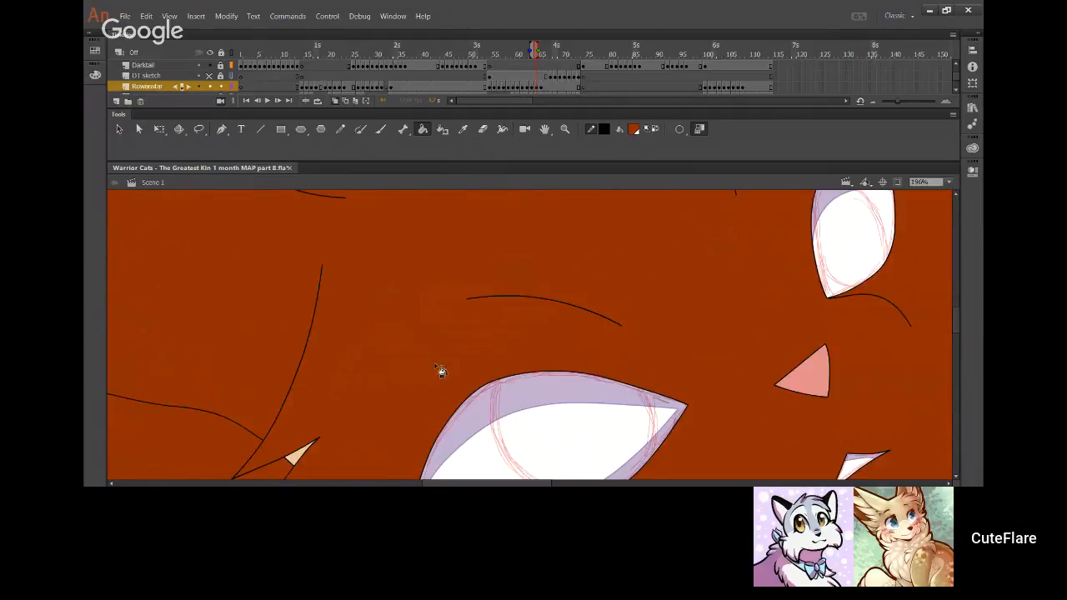
pyautogui.moveTo(390, 420); pyautogui.dragTo(451, 461)
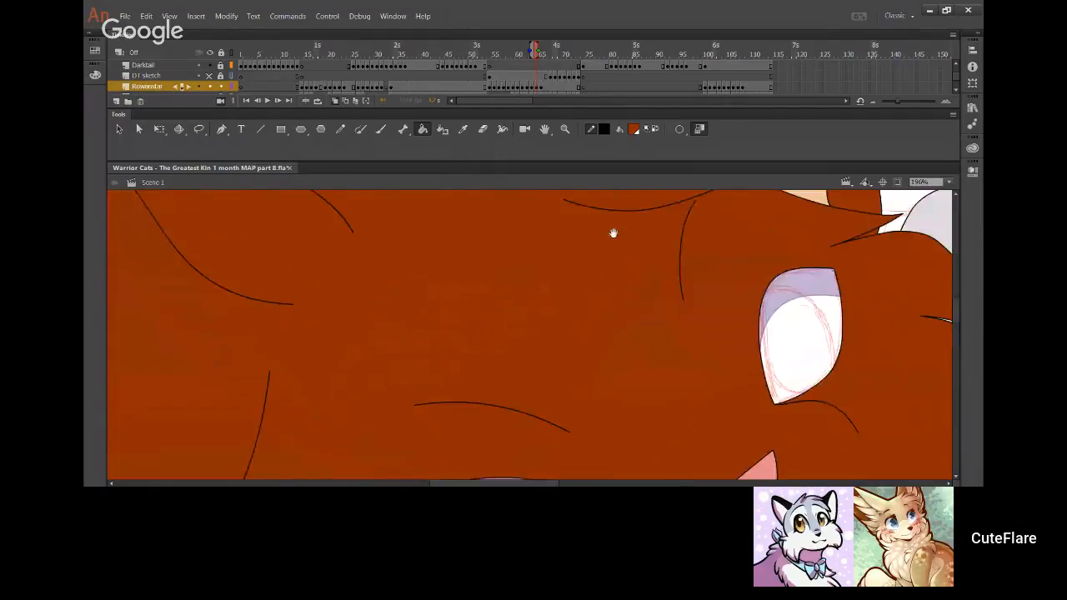
pyautogui.moveTo(613, 234); pyautogui.dragTo(496, 430)
pyautogui.moveTo(551, 332); pyautogui.dragTo(381, 193)
pyautogui.moveTo(572, 475); pyautogui.dragTo(552, 360)
pyautogui.moveTo(575, 402); pyautogui.dragTo(572, 316)
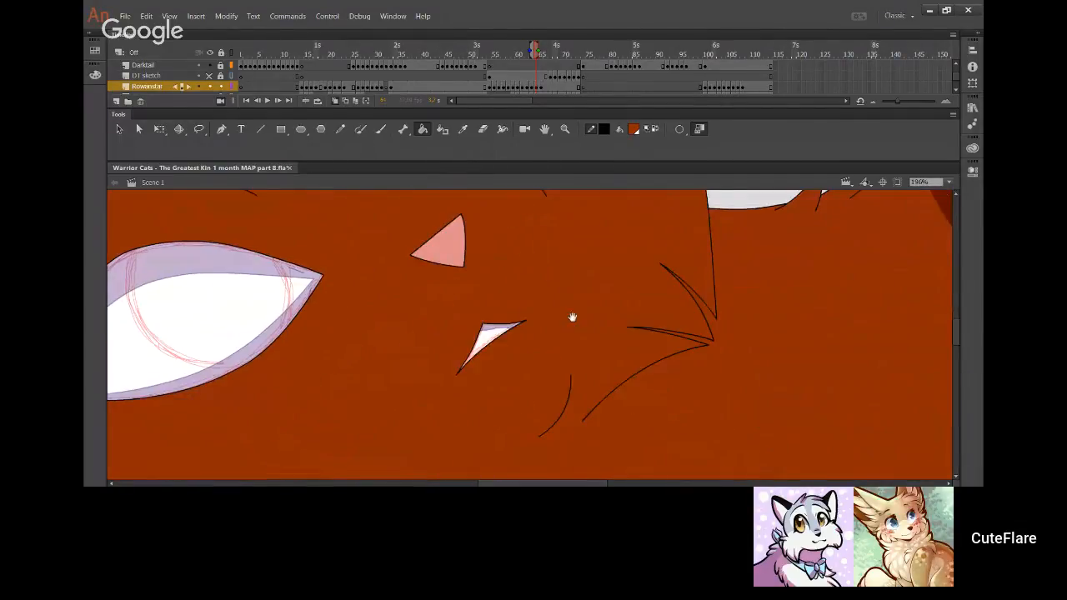
pyautogui.moveTo(790, 443); pyautogui.dragTo(825, 318)
pyautogui.moveTo(683, 272); pyautogui.dragTo(384, 161)
pyautogui.moveTo(532, 440); pyautogui.dragTo(667, 385)
pyautogui.moveTo(395, 297); pyautogui.dragTo(569, 390)
pyautogui.moveTo(496, 287); pyautogui.dragTo(603, 341)
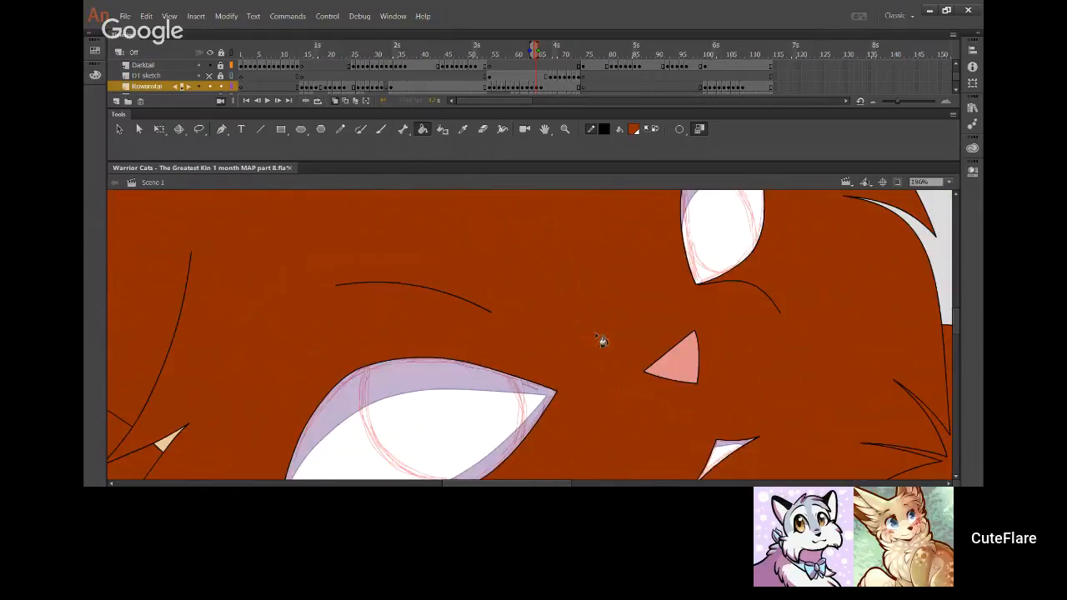
# Sample the nose's pink as the fill color and save the file
pyautogui.click(462, 128)
pyautogui.click(693, 374)
pyautogui.hotkey('ctrl', 's')
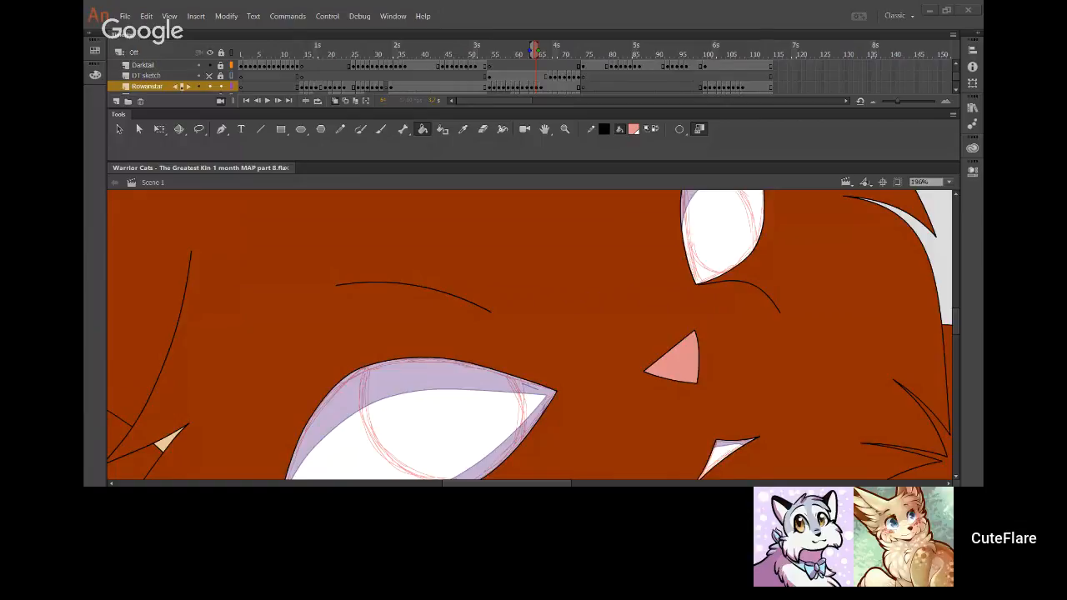
pyautogui.click(381, 307)
pyautogui.hotkey('ctrl', 'z')
# Activate the Pencil tool and go to frame 65 of the Rowanstar layer
pyautogui.click(340, 129)
pyautogui.moveTo(661, 366)
pyautogui.mouseDown()
pyautogui.moveTo(469, 284)
pyautogui.moveTo(454, 260)
pyautogui.mouseUp()
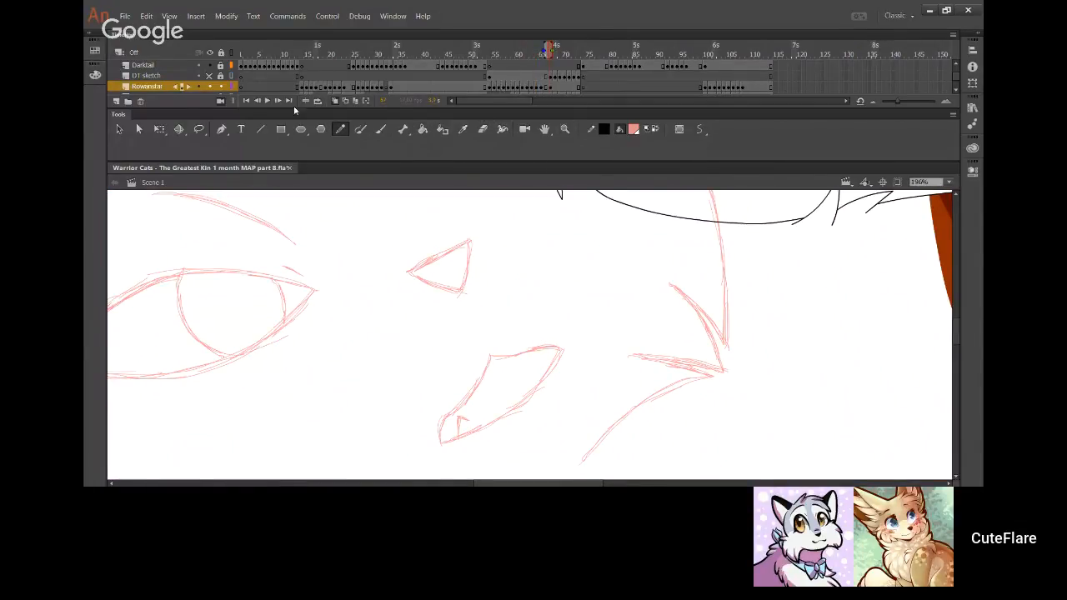
pyautogui.press(',')
pyautogui.press(',')
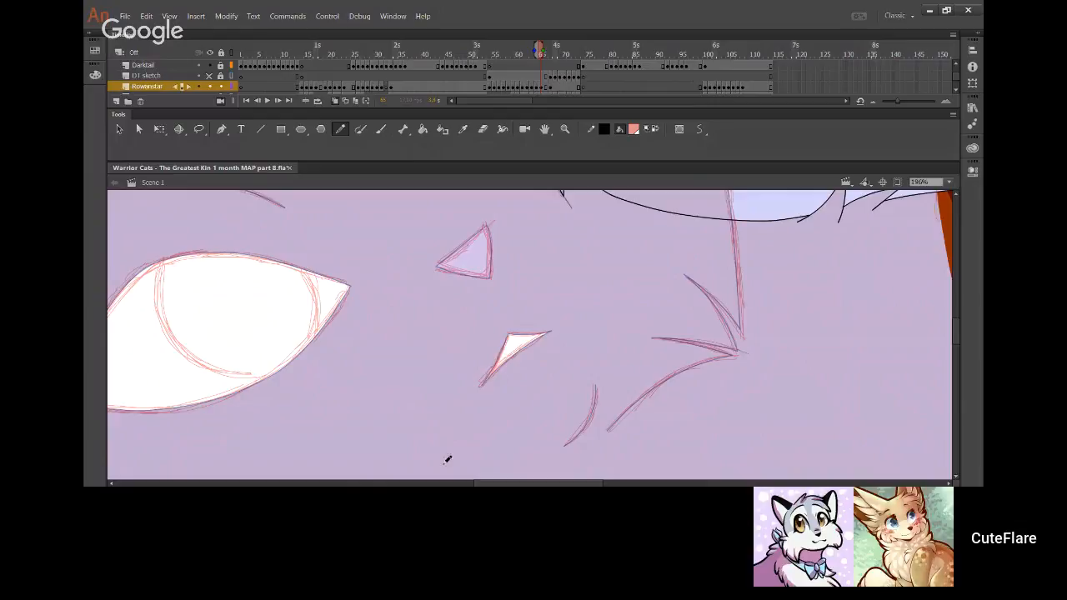
pyautogui.scroll(-1, 506, 389)
# Trace the small mouth's left-hand and upper edges, redrawing the upper stroke until it follows the sketch
pyautogui.moveTo(471, 390); pyautogui.dragTo(515, 289)
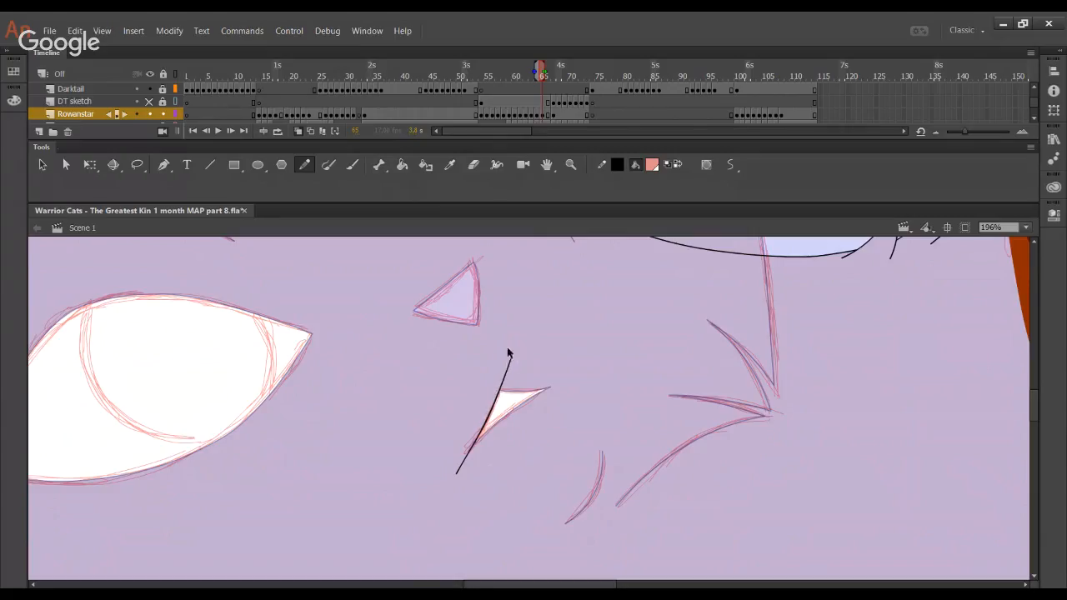
pyautogui.moveTo(499, 396); pyautogui.dragTo(508, 338)
pyautogui.moveTo(486, 389); pyautogui.dragTo(573, 388)
pyautogui.hotkey('ctrl', 'z')
pyautogui.moveTo(481, 389); pyautogui.dragTo(605, 380)
pyautogui.hotkey('ctrl', 'z')
pyautogui.moveTo(480, 388); pyautogui.dragTo(592, 379)
pyautogui.hotkey('ctrl', 'z')
pyautogui.moveTo(473, 382); pyautogui.dragTo(576, 388)
pyautogui.moveTo(554, 387)
pyautogui.mouseDown()
pyautogui.moveTo(519, 390)
pyautogui.moveTo(558, 387)
pyautogui.mouseUp()
# Trace the mouth's lower edge to close the shape and delete the line ends overshooting its corners
pyautogui.moveTo(457, 461); pyautogui.dragTo(531, 397)
pyautogui.hotkey('ctrl', 'z')
pyautogui.moveTo(452, 469); pyautogui.dragTo(531, 399)
pyautogui.hotkey('ctrl', 'z')
pyautogui.hotkey('ctrl', 'z')
pyautogui.moveTo(457, 465)
pyautogui.mouseDown()
pyautogui.moveTo(537, 389)
pyautogui.moveTo(475, 446)
pyautogui.moveTo(522, 400)
pyautogui.moveTo(595, 360)
pyautogui.mouseUp()
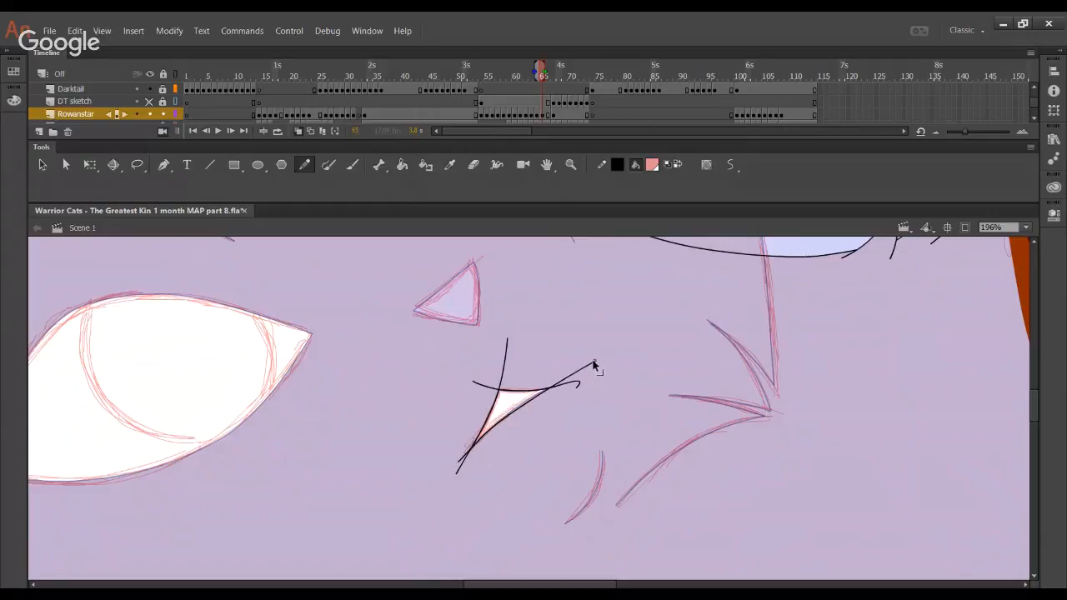
pyautogui.keyDown('ctrl'); pyautogui.keyDown('shift'); pyautogui.click(480, 387); pyautogui.keyUp('shift'); pyautogui.keyUp('ctrl')
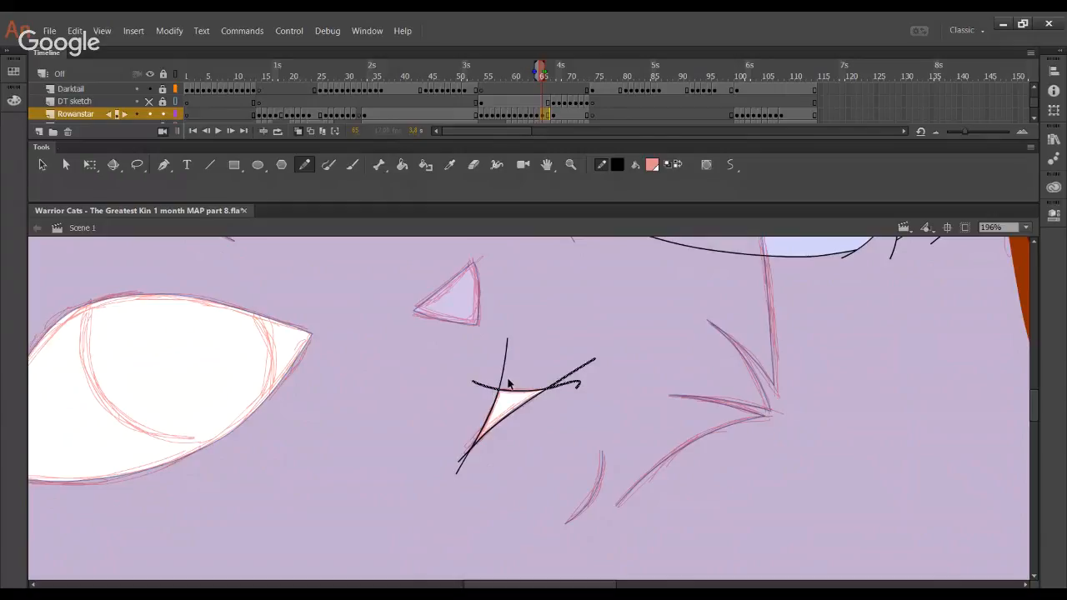
pyautogui.keyDown('ctrl'); pyautogui.keyDown('shift'); pyautogui.click(505, 382); pyautogui.keyUp('shift'); pyautogui.keyUp('ctrl')
pyautogui.press('Delete')
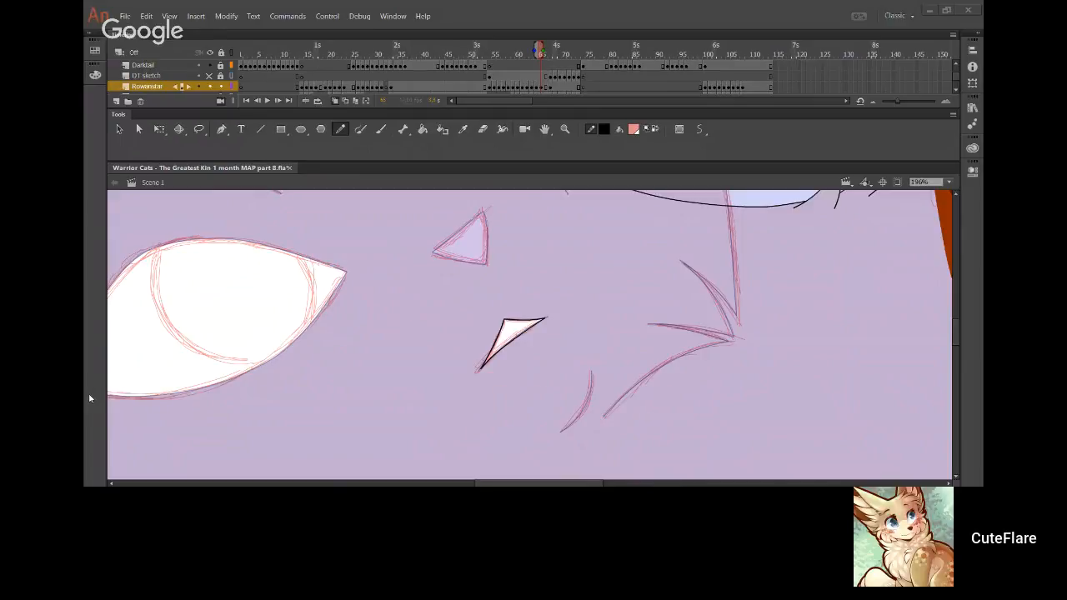
# Trace the short curved cheek line to the lower right of the mouth and bend it toward the sketch
pyautogui.click(90, 398)
pyautogui.moveTo(351, 343); pyautogui.dragTo(443, 380)
pyautogui.hotkey('ctrl', 'z')
pyautogui.press('space')
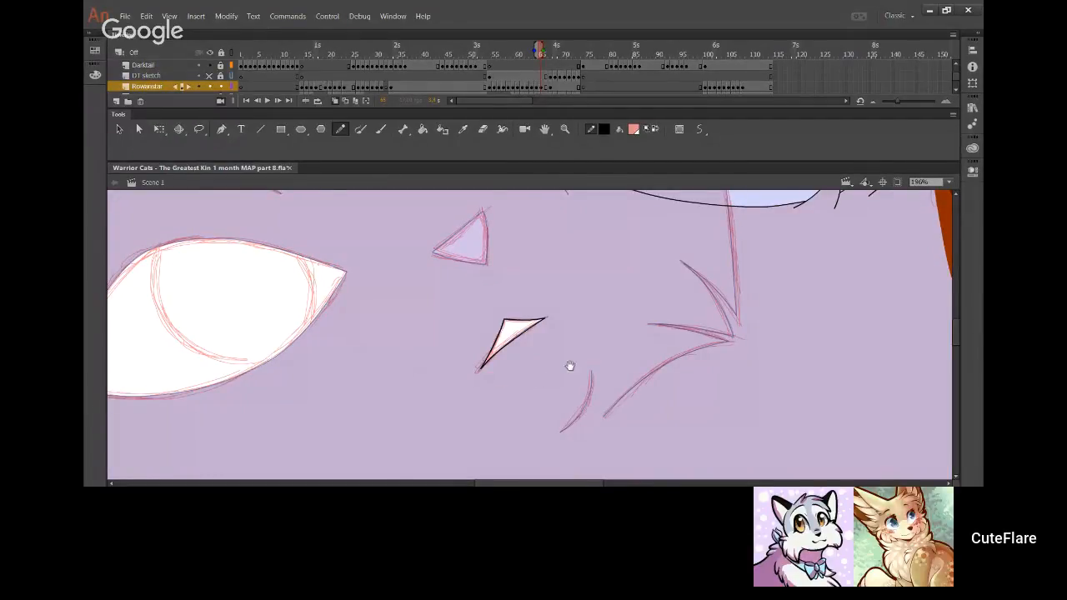
pyautogui.moveTo(570, 366); pyautogui.dragTo(550, 292)
pyautogui.moveTo(548, 350)
pyautogui.mouseDown()
pyautogui.moveTo(575, 299)
pyautogui.moveTo(558, 346)
pyautogui.mouseUp()
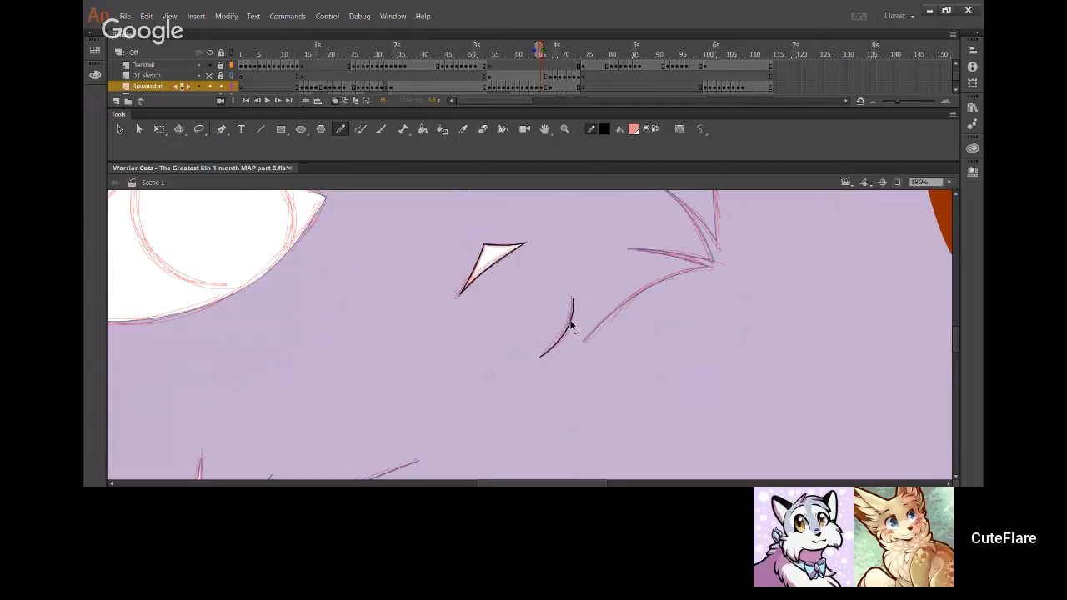
# Trace the small nose triangle's upper-left and lower edges, redrawing the lower stroke until it follows the sketch
pyautogui.moveTo(587, 358); pyautogui.dragTo(591, 362)
pyautogui.moveTo(519, 205); pyautogui.dragTo(551, 309)
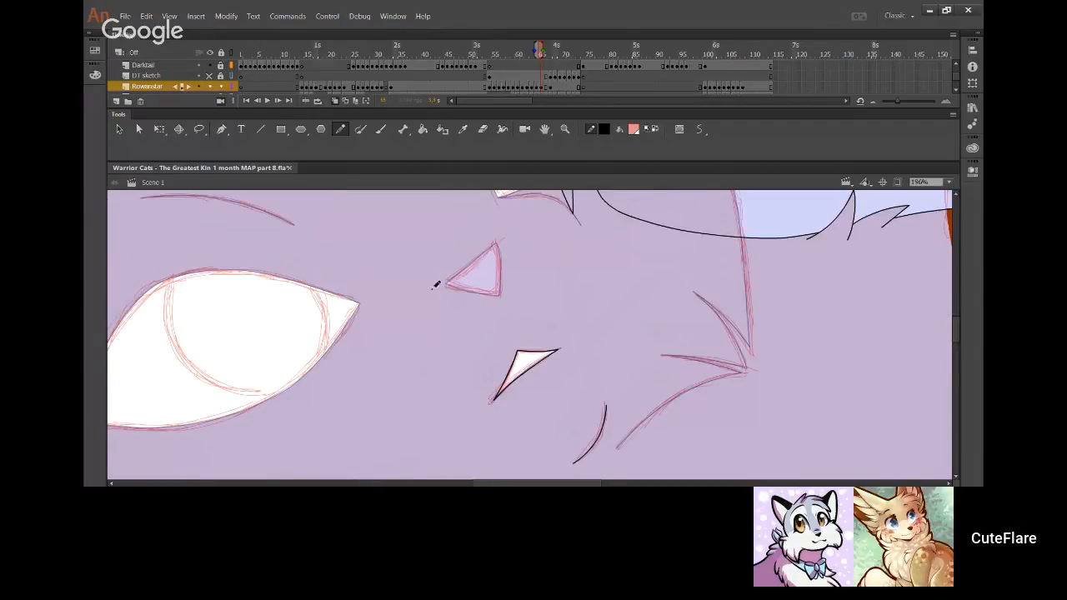
pyautogui.moveTo(425, 299); pyautogui.dragTo(525, 212)
pyautogui.hotkey('ctrl', 'z')
pyautogui.moveTo(435, 273); pyautogui.dragTo(544, 292)
pyautogui.hotkey('ctrl', 'z')
pyautogui.moveTo(435, 273)
pyautogui.mouseDown()
pyautogui.moveTo(500, 293)
pyautogui.moveTo(547, 292)
pyautogui.mouseUp()
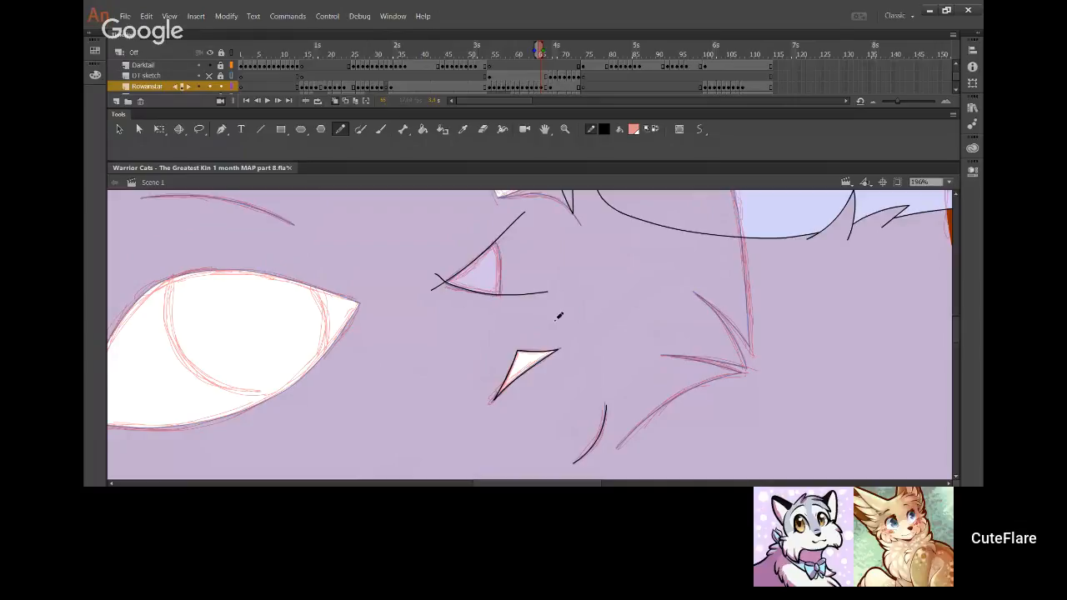
# Trace the nose's right-hand edge to close the triangle and remove the line ends overshooting its corners
pyautogui.moveTo(445, 281); pyautogui.dragTo(442, 285)
pyautogui.hotkey('ctrl', 'z')
pyautogui.moveTo(490, 237)
pyautogui.mouseDown()
pyautogui.moveTo(497, 327)
pyautogui.moveTo(497, 258)
pyautogui.mouseUp()
pyautogui.hotkey('ctrl', 'z')
pyautogui.hotkey('ctrl', 'z')
pyautogui.moveTo(497, 309); pyautogui.dragTo(495, 250)
pyautogui.hotkey('ctrl', 'z')
pyautogui.moveTo(498, 306); pyautogui.dragTo(492, 219)
pyautogui.moveTo(500, 274); pyautogui.dragTo(497, 237)
pyautogui.hotkey('ctrl', 'z')
pyautogui.hotkey('ctrl', 'z')
pyautogui.hotkey('ctrl', 'z')
pyautogui.hotkey('ctrl', 'z')
# Fill the nose triangle with the salmon pink color and return to the Pencil tool
pyautogui.click(423, 129)
pyautogui.click(488, 281)
pyautogui.click(340, 130)
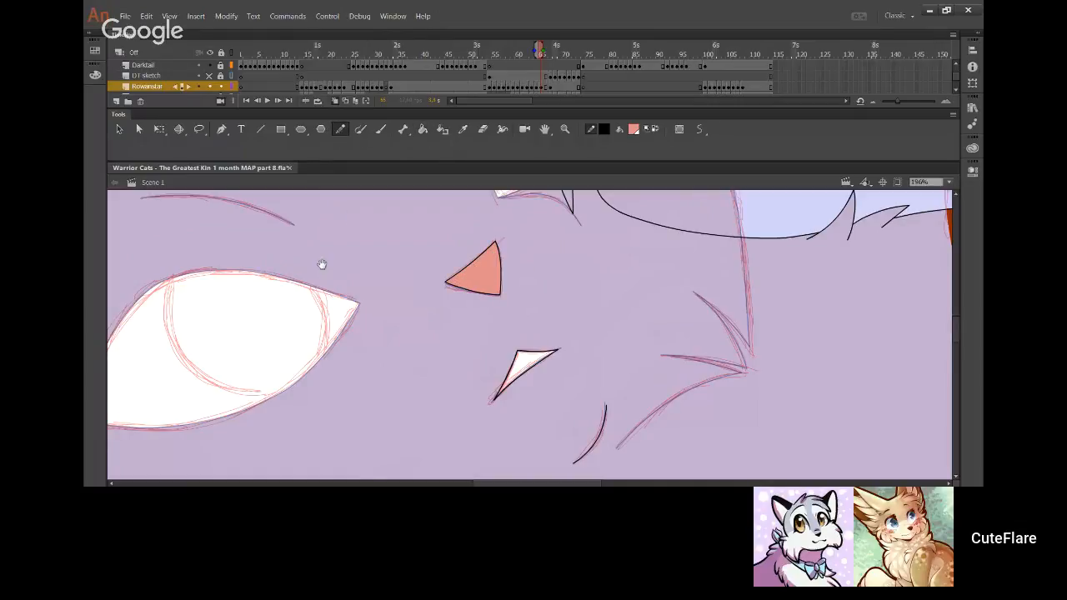
# Replace the face tracing on frame 65 of the Rowanstar layer with a copy of the previous frame's inked and colored cat
pyautogui.moveTo(322, 265)
pyautogui.mouseDown()
pyautogui.moveTo(536, 298)
pyautogui.moveTo(438, 396)
pyautogui.moveTo(500, 274)
pyautogui.moveTo(484, 254)
pyautogui.moveTo(489, 341)
pyautogui.moveTo(519, 324)
pyautogui.moveTo(512, 400)
pyautogui.moveTo(492, 286)
pyautogui.moveTo(474, 319)
pyautogui.moveTo(491, 285)
pyautogui.moveTo(336, 270)
pyautogui.moveTo(419, 238)
pyautogui.moveTo(408, 178)
pyautogui.moveTo(492, 443)
pyautogui.moveTo(445, 429)
pyautogui.moveTo(512, 382)
pyautogui.moveTo(493, 266)
pyautogui.mouseUp()
pyautogui.moveTo(437, 223); pyautogui.dragTo(662, 481)
pyautogui.moveTo(665, 431); pyautogui.dragTo(658, 364)
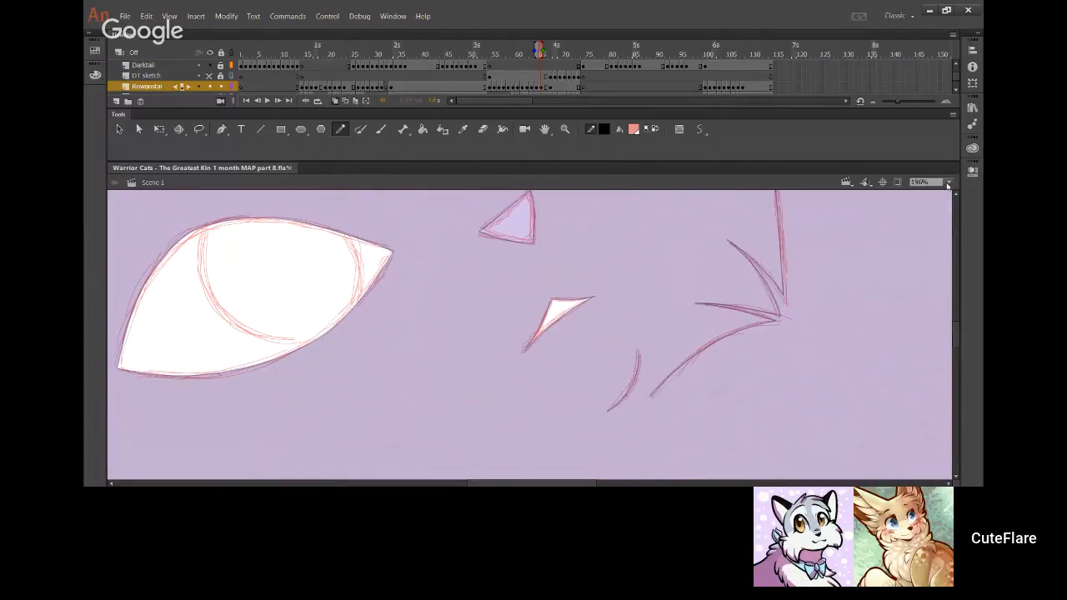
pyautogui.hotkey('ctrl', '-')
pyautogui.hotkey('ctrl', '-')
pyautogui.moveTo(736, 315); pyautogui.dragTo(727, 343)
pyautogui.moveTo(671, 363); pyautogui.dragTo(671, 344)
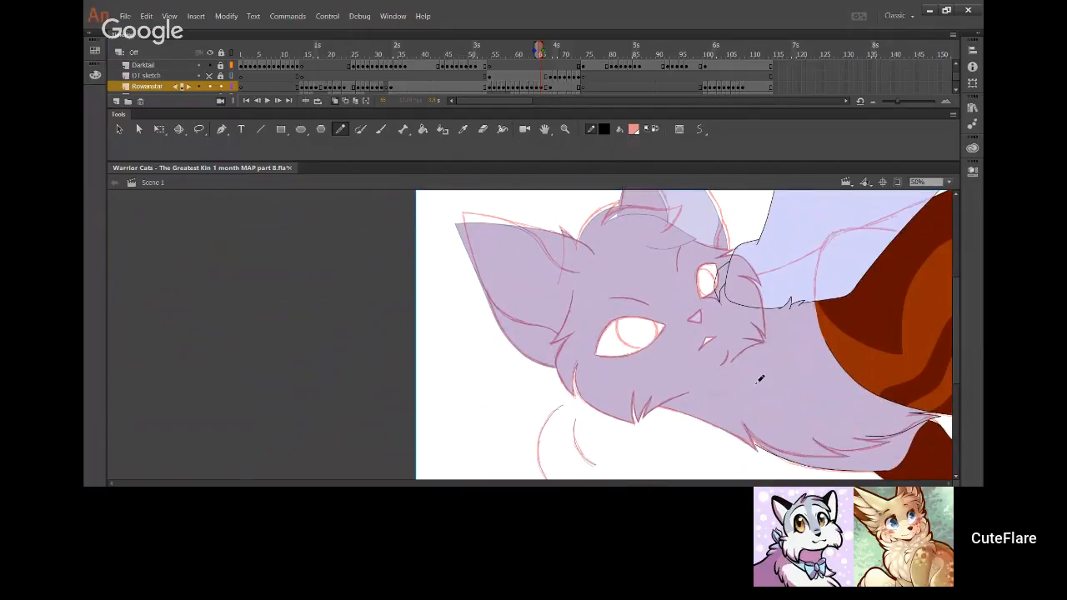
pyautogui.click(551, 89)
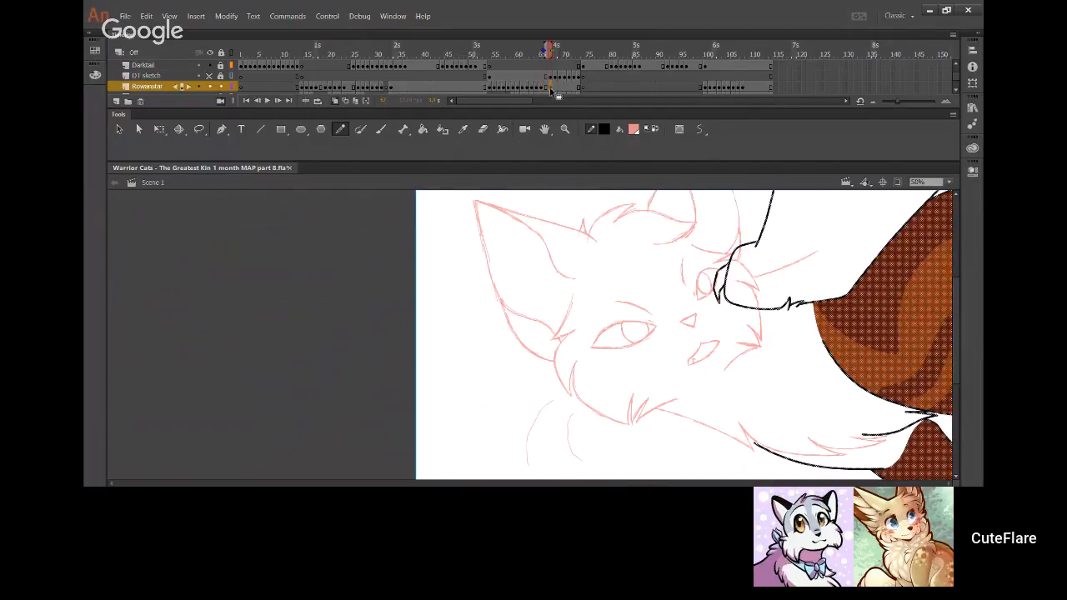
pyautogui.click(544, 91)
pyautogui.click(555, 88)
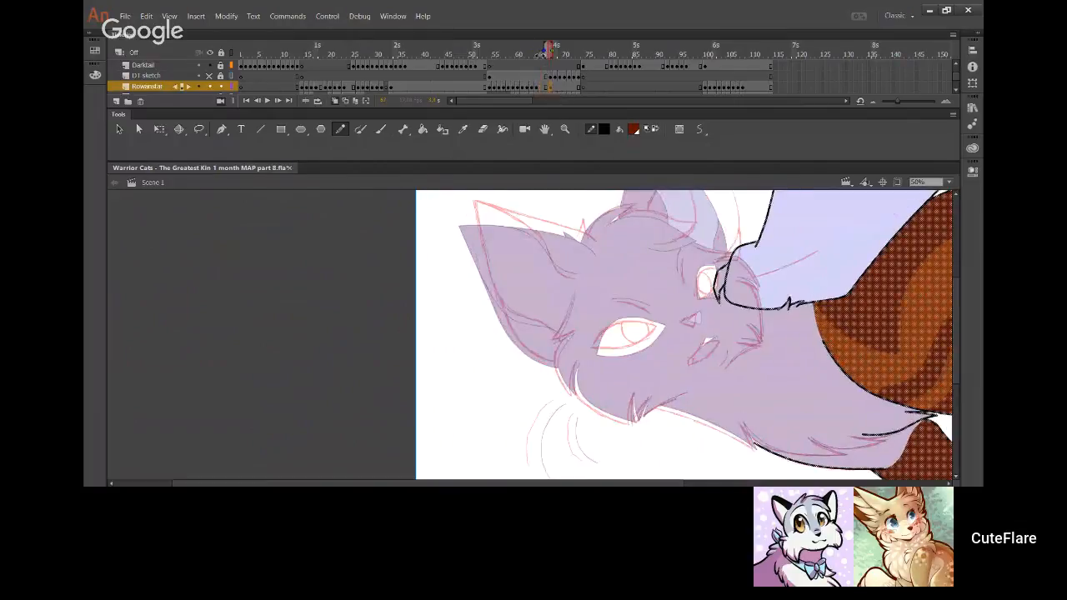
pyautogui.click(544, 87)
pyautogui.click(547, 73)
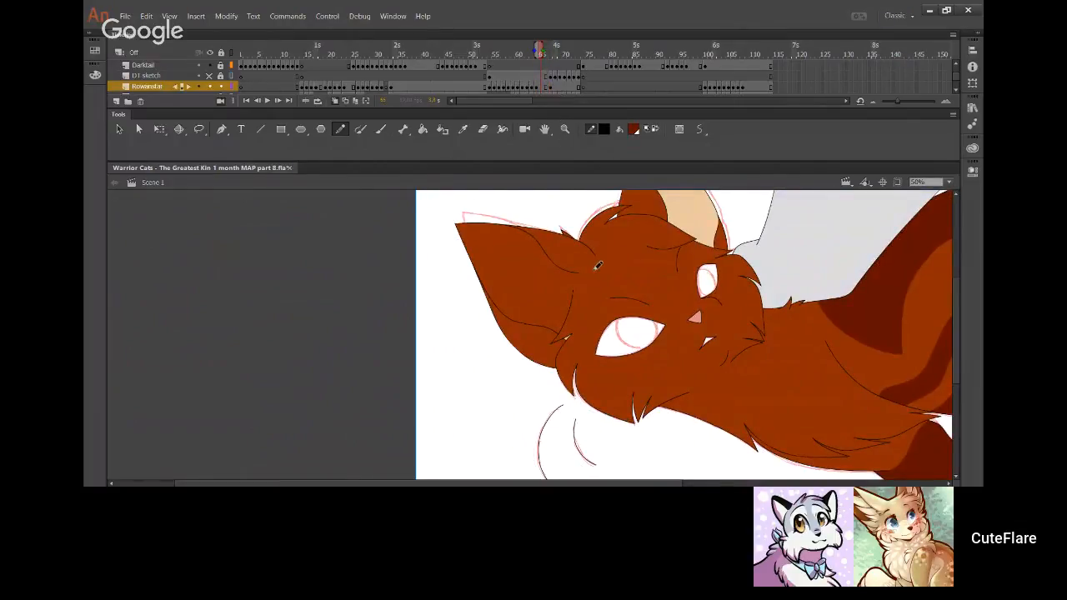
# Delete the copied color fills of the face, body and both ears, keeping the nose fill and line art
pyautogui.keyDown('ctrl'); pyautogui.click(582, 311); pyautogui.keyUp('ctrl')
pyautogui.keyDown('ctrl'); pyautogui.keyDown('shift'); pyautogui.click(542, 342); pyautogui.keyUp('shift'); pyautogui.keyUp('ctrl')
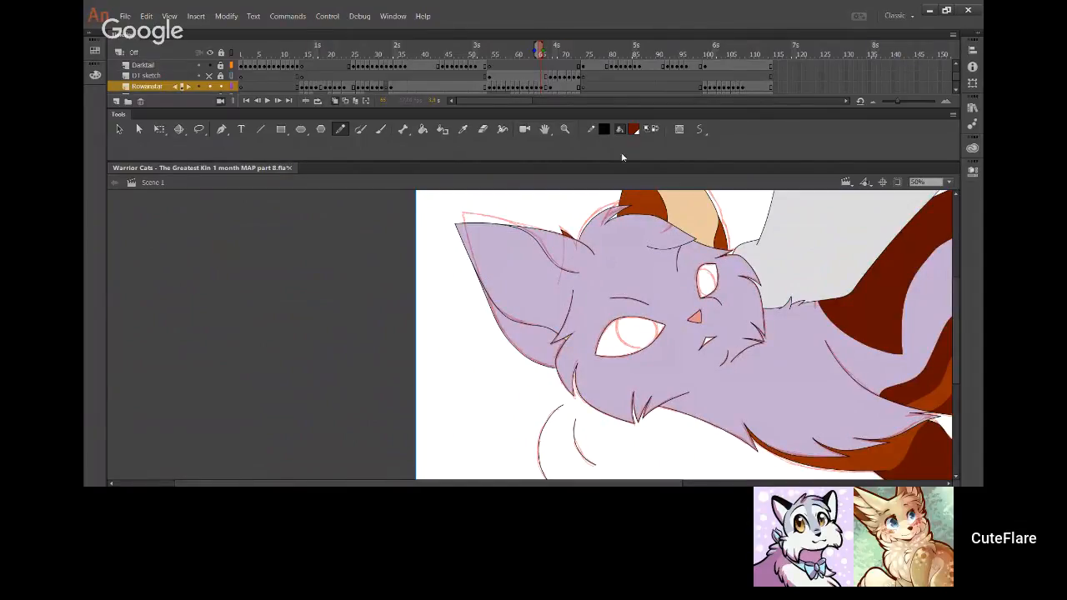
pyautogui.keyDown('ctrl'); pyautogui.keyDown('shift'); pyautogui.click(651, 207); pyautogui.keyUp('shift'); pyautogui.keyUp('ctrl')
pyautogui.keyDown('ctrl'); pyautogui.keyDown('shift'); pyautogui.click(685, 217); pyautogui.keyUp('shift'); pyautogui.keyUp('ctrl')
pyautogui.keyDown('ctrl'); pyautogui.keyDown('shift'); pyautogui.click(722, 243); pyautogui.keyUp('shift'); pyautogui.keyUp('ctrl')
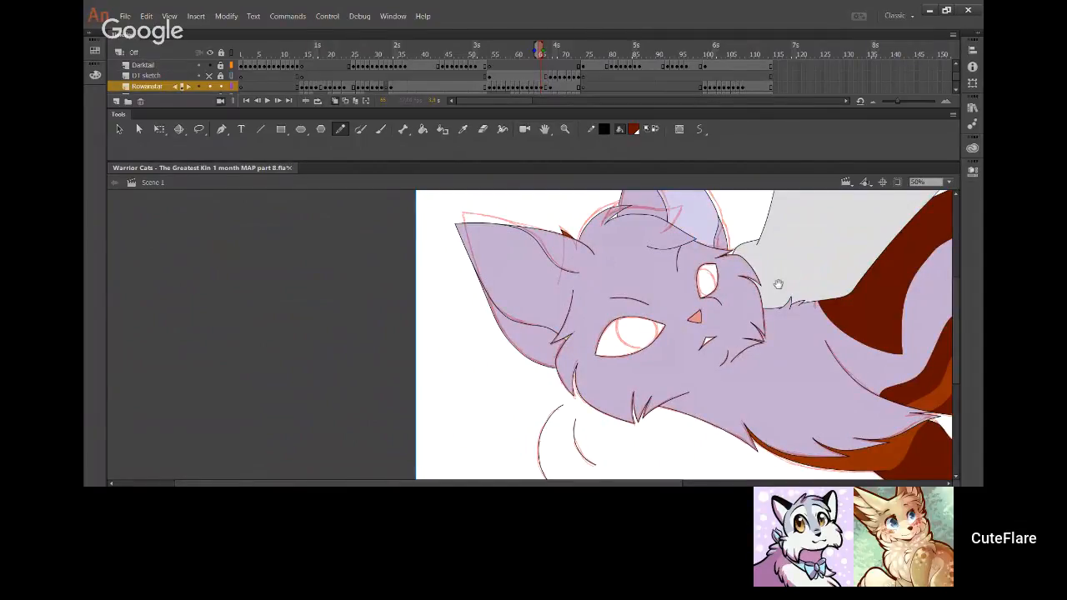
# Delete the small leftover fills at the base of the left ear and in the cheek tuft below it
pyautogui.moveTo(777, 284); pyautogui.dragTo(762, 343)
pyautogui.click(565, 128)
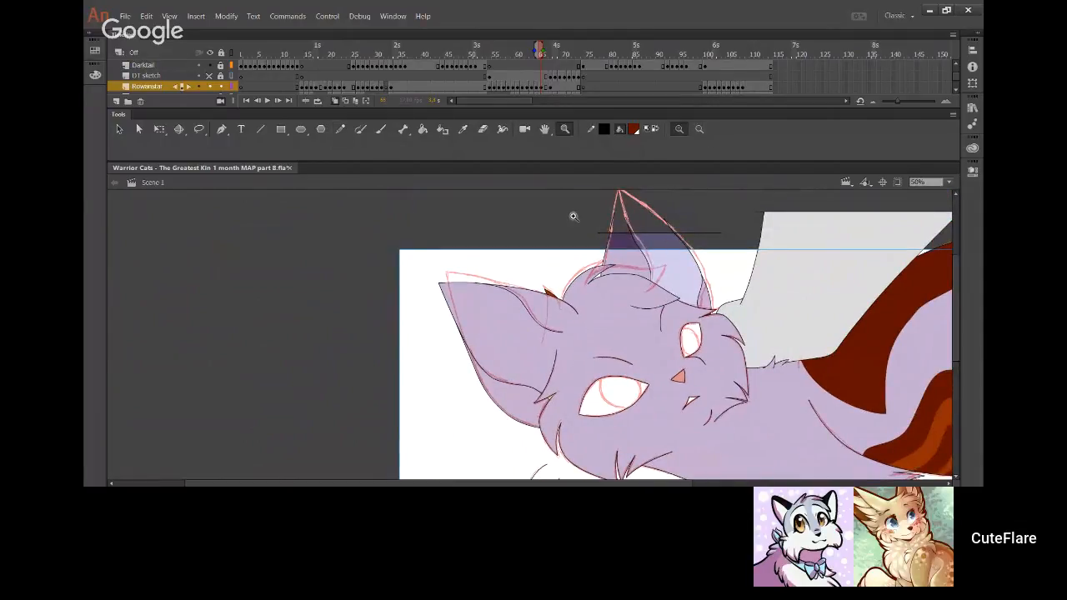
pyautogui.moveTo(555, 193); pyautogui.dragTo(760, 315)
pyautogui.moveTo(334, 217)
pyautogui.mouseDown()
pyautogui.moveTo(633, 324)
pyautogui.moveTo(732, 326)
pyautogui.mouseUp()
pyautogui.click(340, 128)
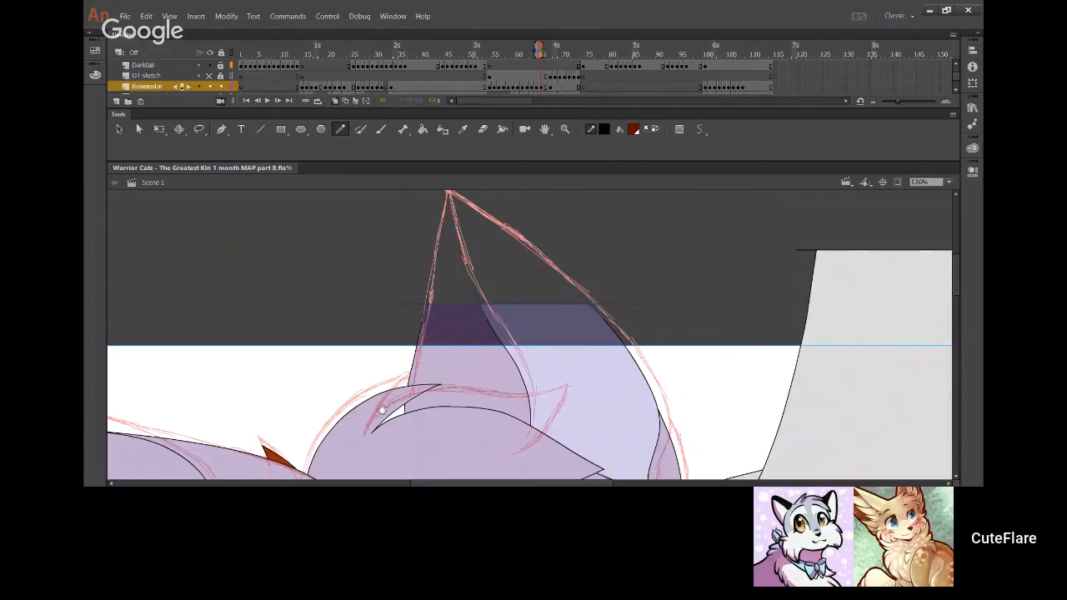
pyautogui.moveTo(382, 409); pyautogui.dragTo(517, 204)
pyautogui.moveTo(431, 412); pyautogui.dragTo(453, 274)
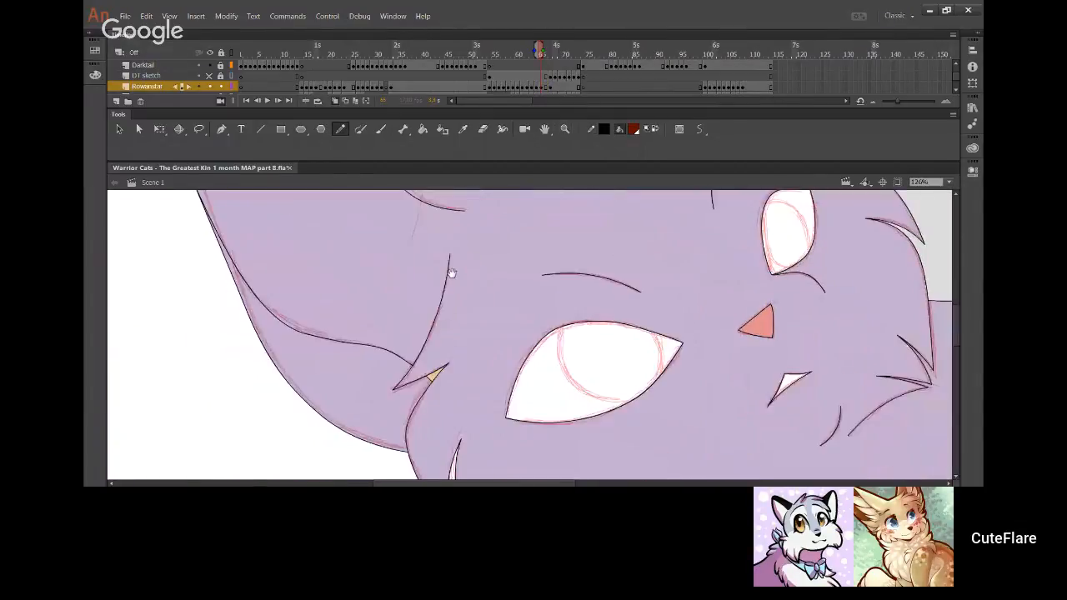
pyautogui.press('Delete')
pyautogui.keyDown('ctrl'); pyautogui.click(432, 380); pyautogui.keyUp('ctrl')
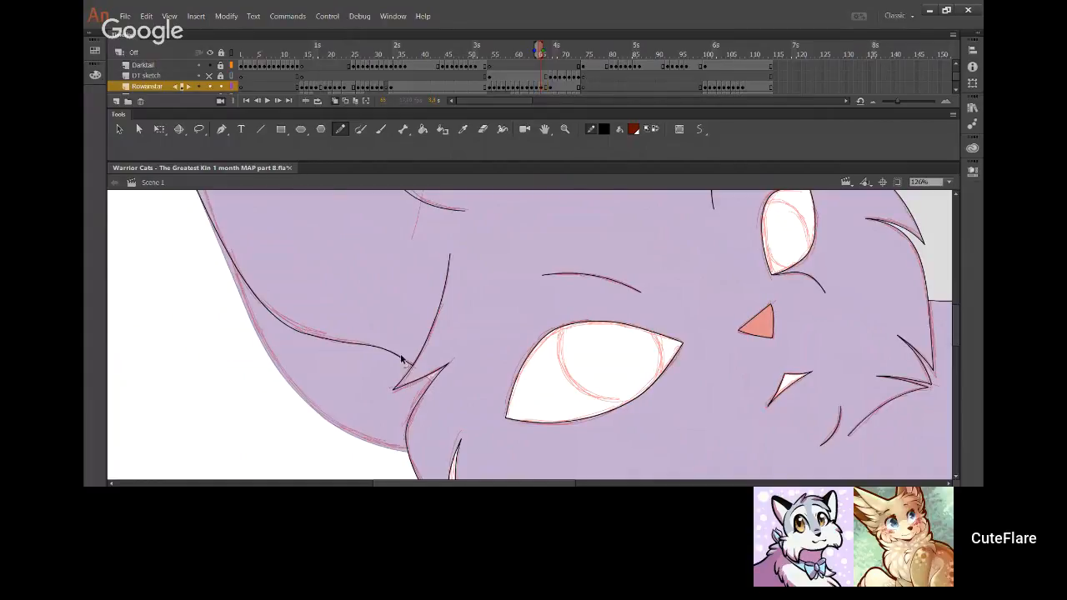
# Delete the old outlines of both ears and the head tuft, plus the dark red sliver above the right eye
pyautogui.moveTo(472, 267); pyautogui.dragTo(544, 315)
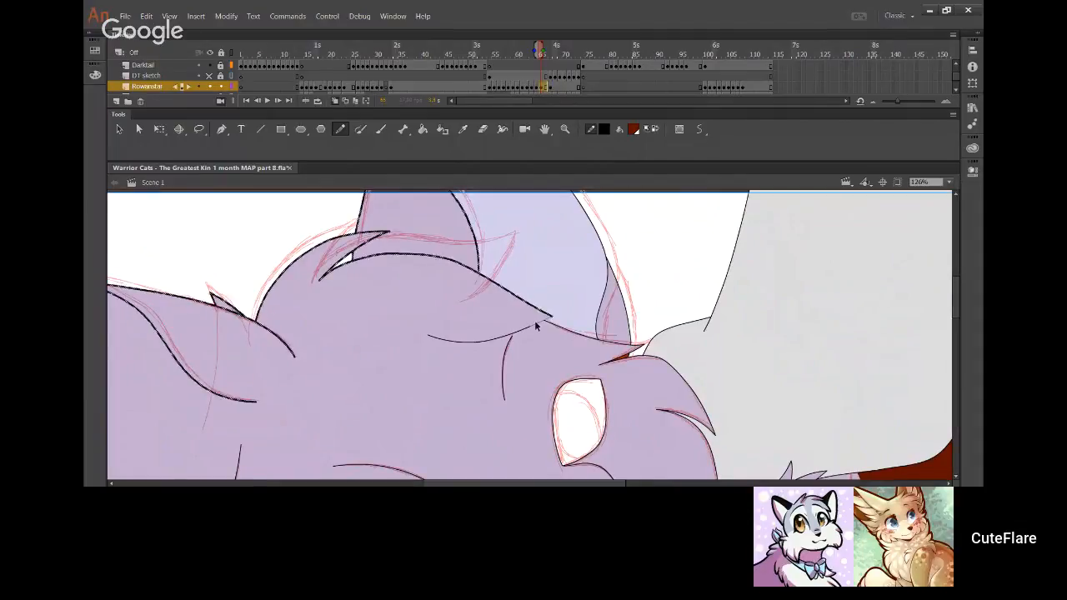
pyautogui.keyDown('ctrl'); pyautogui.click(598, 330); pyautogui.keyUp('ctrl')
pyautogui.press('Delete')
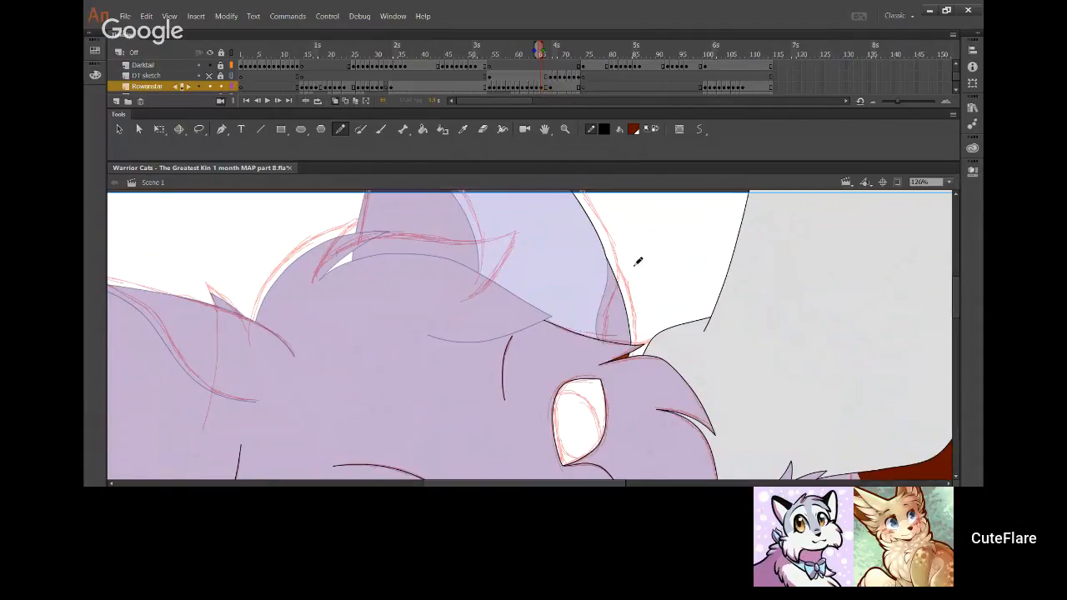
pyautogui.moveTo(629, 275); pyautogui.dragTo(640, 310)
pyautogui.keyDown('ctrl'); pyautogui.click(643, 377); pyautogui.keyUp('ctrl')
pyautogui.press('Delete')
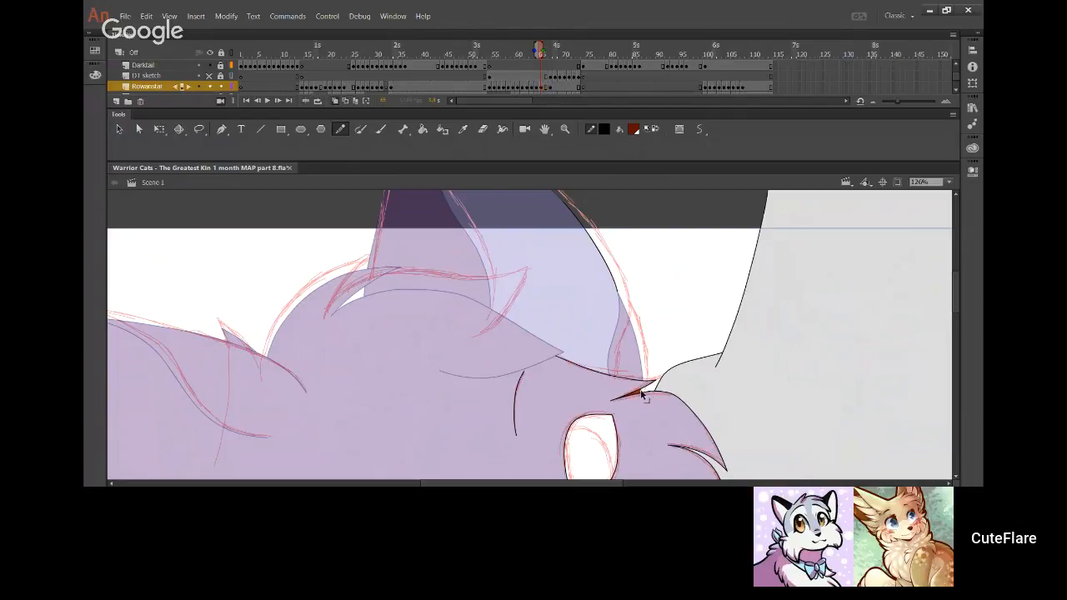
pyautogui.moveTo(625, 300); pyautogui.dragTo(629, 334)
pyautogui.keyDown('ctrl'); pyautogui.click(629, 337); pyautogui.keyUp('ctrl')
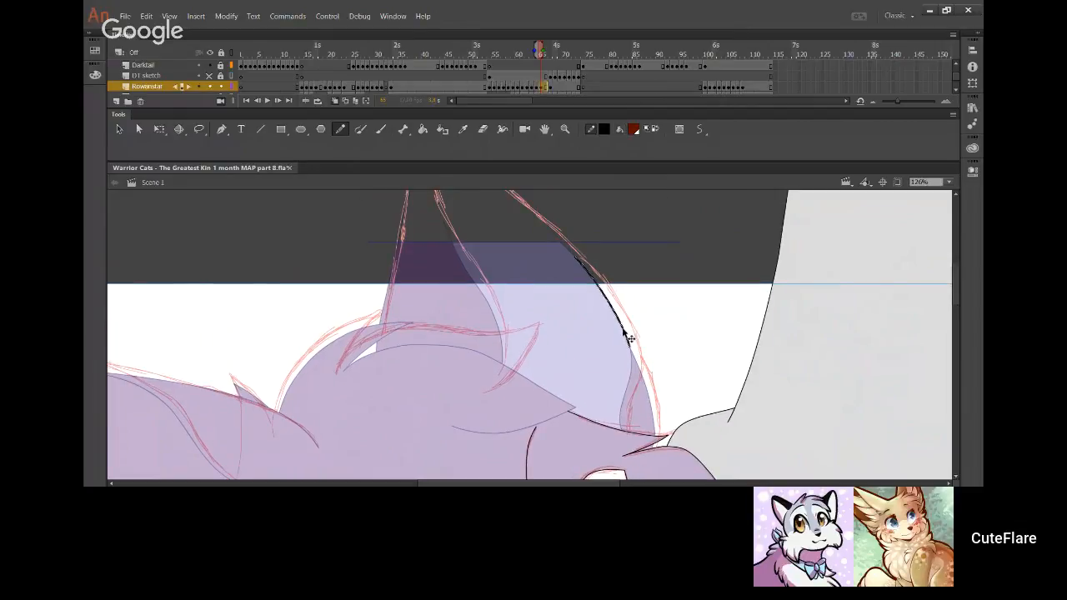
pyautogui.press('Delete')
# Trace the left ear's left-hand edge and lower inner fold between the cheek tuft and the tip
pyautogui.moveTo(420, 311); pyautogui.dragTo(516, 195)
pyautogui.moveTo(390, 461)
pyautogui.mouseDown()
pyautogui.moveTo(456, 369)
pyautogui.moveTo(451, 240)
pyautogui.mouseUp()
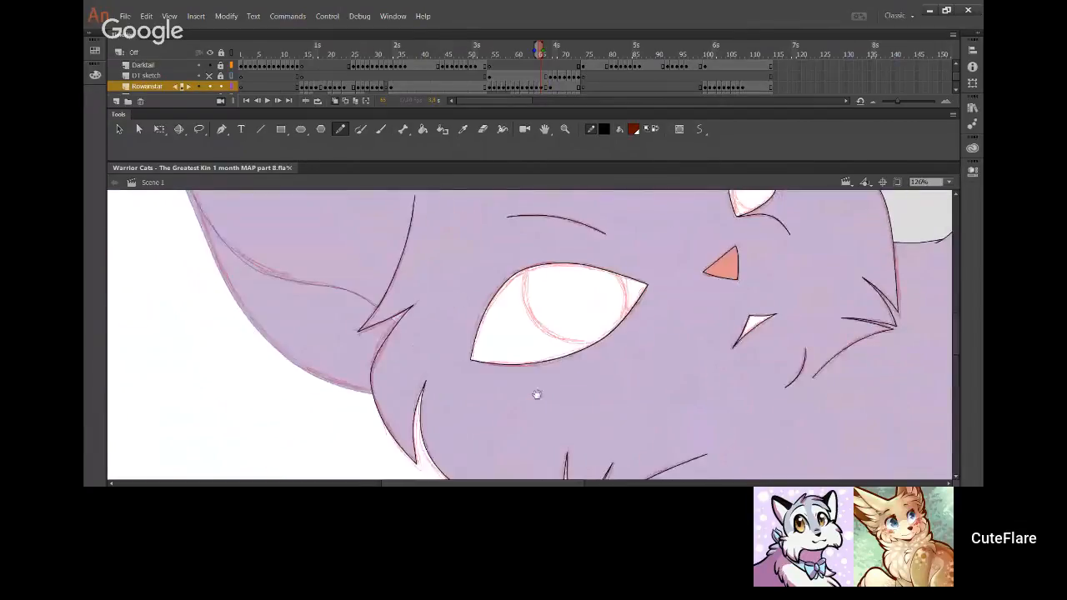
pyautogui.moveTo(591, 463); pyautogui.dragTo(441, 319)
pyautogui.moveTo(550, 400)
pyautogui.mouseDown()
pyautogui.moveTo(491, 343)
pyautogui.moveTo(385, 449)
pyautogui.moveTo(492, 364)
pyautogui.moveTo(539, 358)
pyautogui.moveTo(491, 287)
pyautogui.mouseUp()
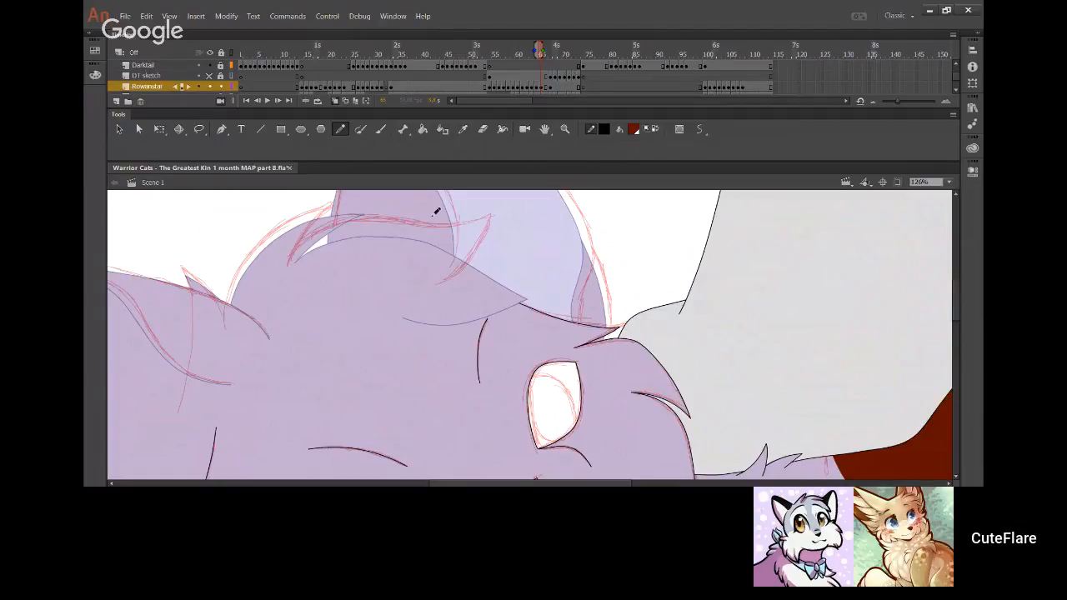
pyautogui.moveTo(171, 358)
pyautogui.mouseDown()
pyautogui.moveTo(355, 291)
pyautogui.moveTo(460, 234)
pyautogui.mouseUp()
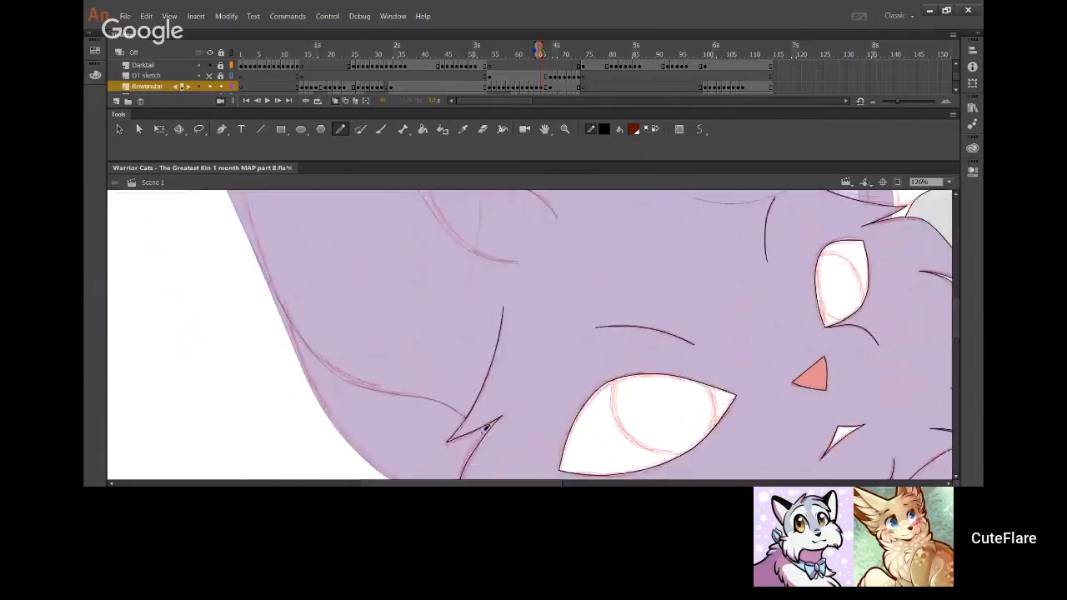
pyautogui.moveTo(491, 438)
pyautogui.mouseDown()
pyautogui.moveTo(442, 398)
pyautogui.moveTo(341, 382)
pyautogui.moveTo(305, 345)
pyautogui.moveTo(243, 192)
pyautogui.mouseUp()
pyautogui.hotkey('ctrl', 'z')
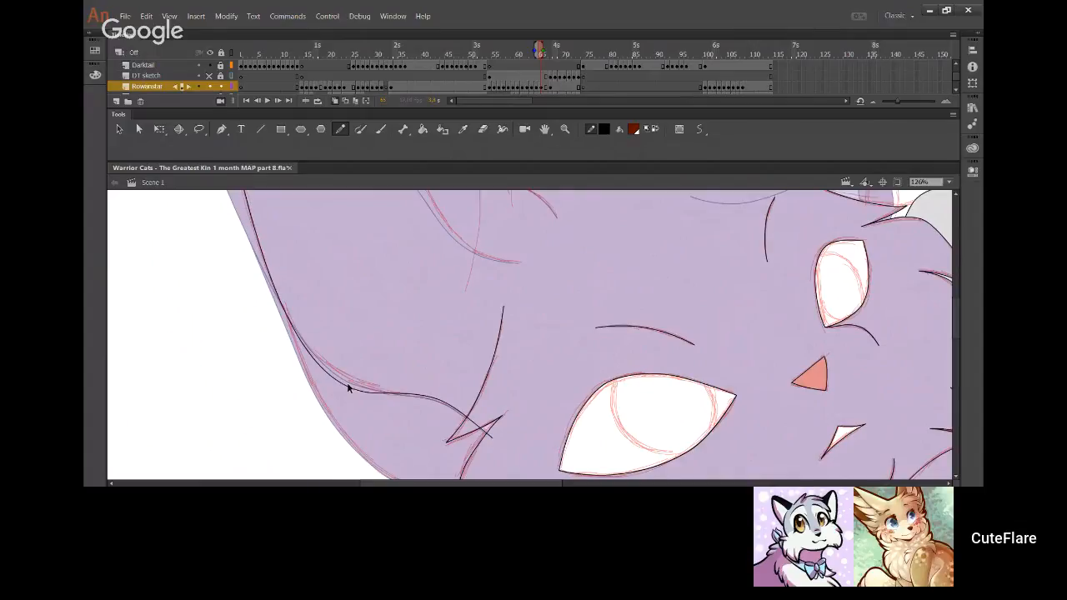
# Bend the left ear's lower fold line onto the sketch and carry its left-hand edge past the tip
pyautogui.moveTo(343, 380)
pyautogui.mouseDown()
pyautogui.moveTo(335, 372)
pyautogui.moveTo(352, 384)
pyautogui.mouseUp()
pyautogui.moveTo(302, 340); pyautogui.dragTo(297, 333)
pyautogui.moveTo(328, 373); pyautogui.dragTo(321, 360)
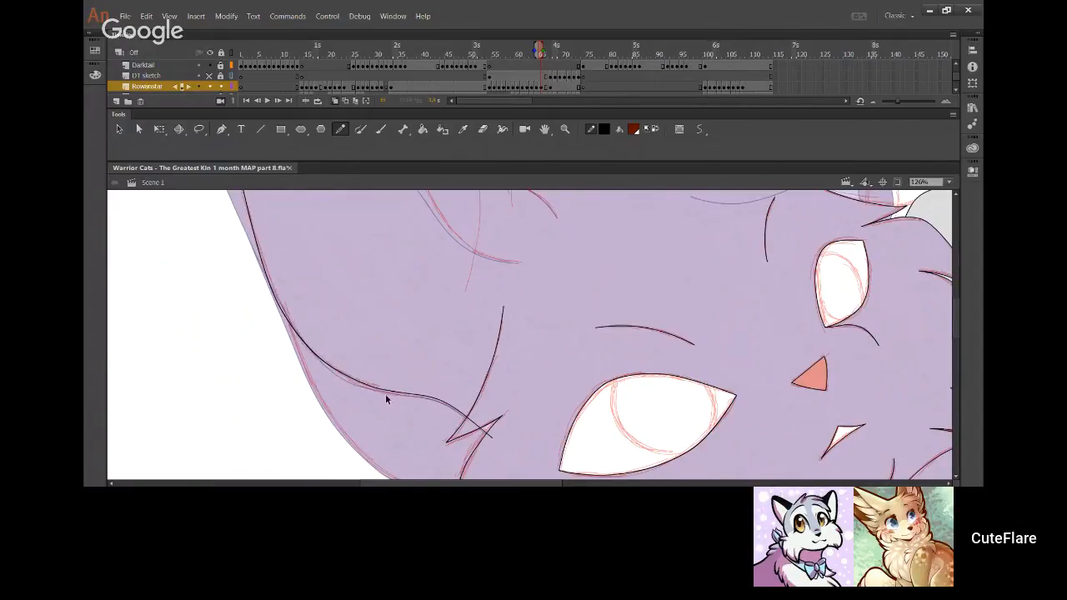
pyautogui.moveTo(385, 394)
pyautogui.mouseDown()
pyautogui.moveTo(372, 389)
pyautogui.moveTo(413, 399)
pyautogui.mouseUp()
pyautogui.moveTo(465, 425); pyautogui.dragTo(491, 437)
pyautogui.scroll(3, 386, 295)
pyautogui.moveTo(251, 230); pyautogui.dragTo(251, 223)
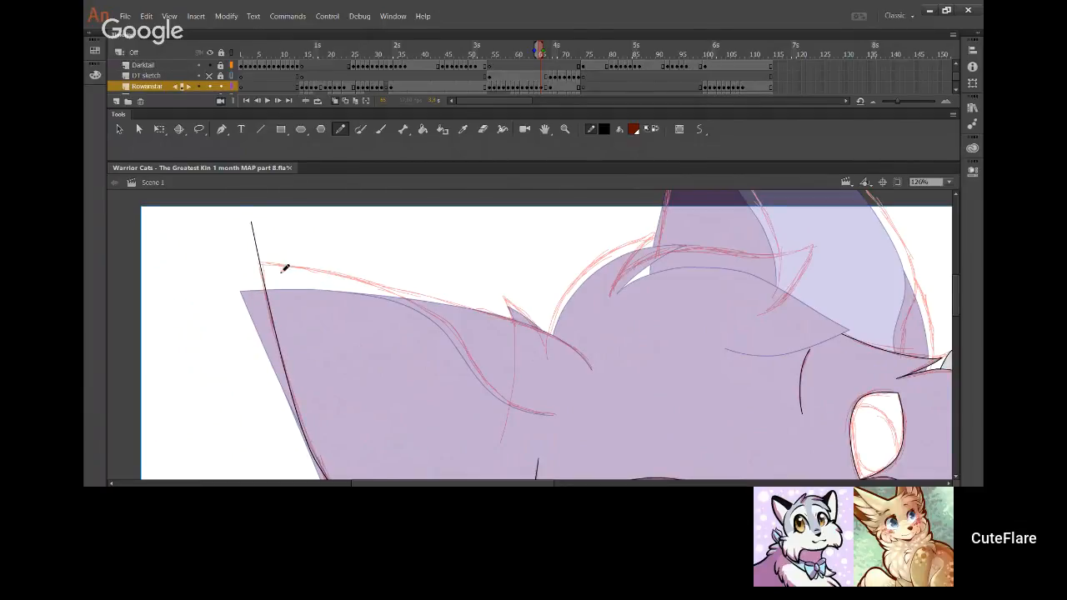
# Try tracing the left ear's upper edge and inner curve from the tip, then delete the upper section
pyautogui.moveTo(267, 263)
pyautogui.mouseDown()
pyautogui.moveTo(369, 284)
pyautogui.moveTo(463, 339)
pyautogui.moveTo(524, 409)
pyautogui.moveTo(555, 417)
pyautogui.mouseUp()
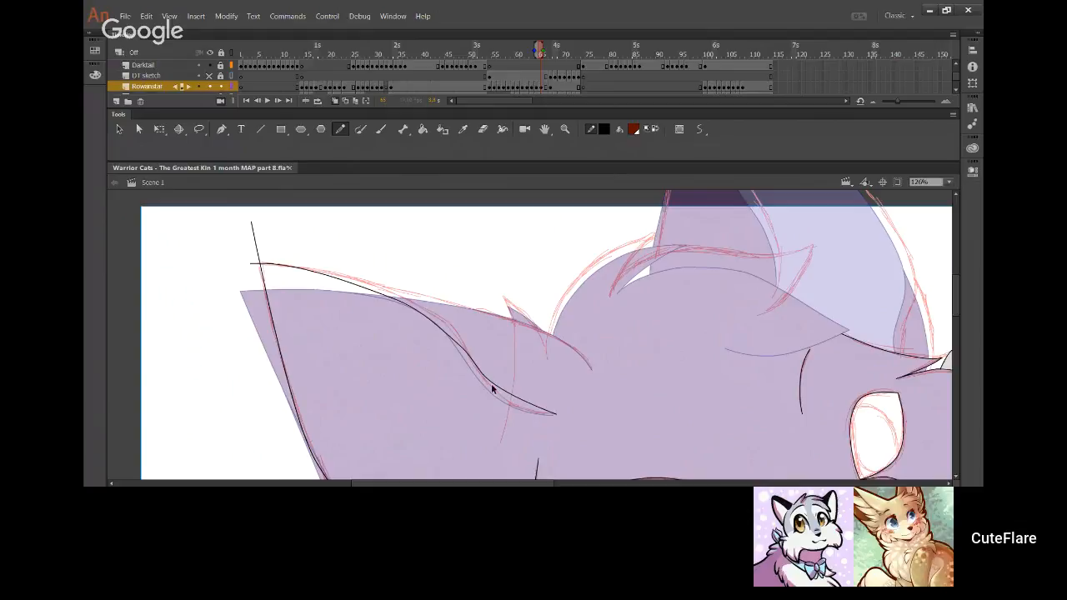
pyautogui.moveTo(492, 386)
pyautogui.mouseDown()
pyautogui.moveTo(502, 406)
pyautogui.moveTo(477, 368)
pyautogui.mouseUp()
pyautogui.keyDown('ctrl'); pyautogui.click(449, 335); pyautogui.keyUp('ctrl')
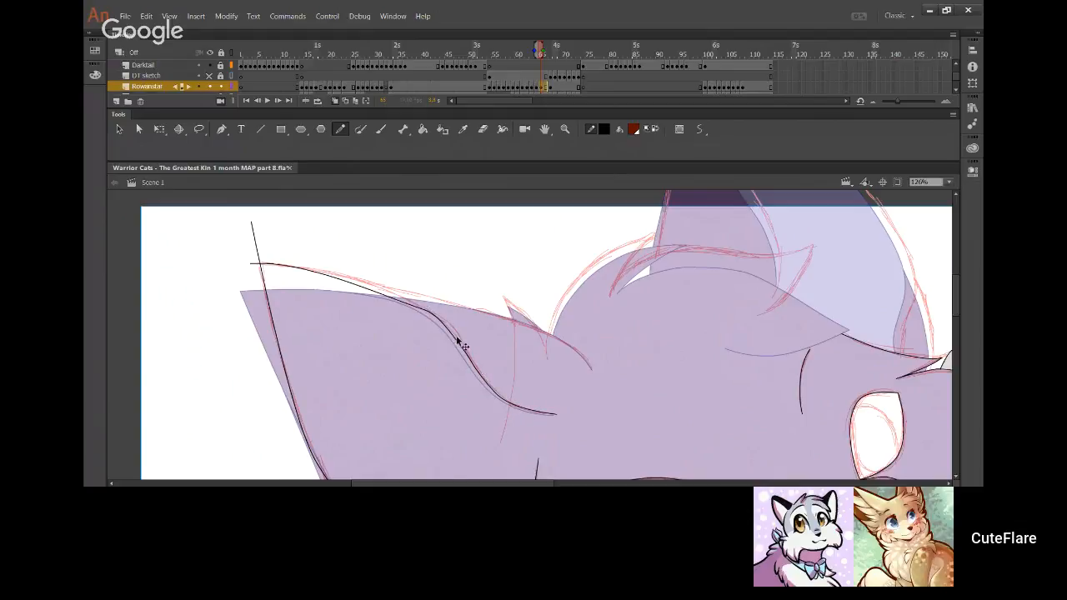
pyautogui.press('Delete')
# Redraw the left ear's upper stroke past the tip, try bending it onto the sketch, and delete the line
pyautogui.moveTo(454, 342); pyautogui.dragTo(257, 263)
pyautogui.hotkey('ctrl', 'z')
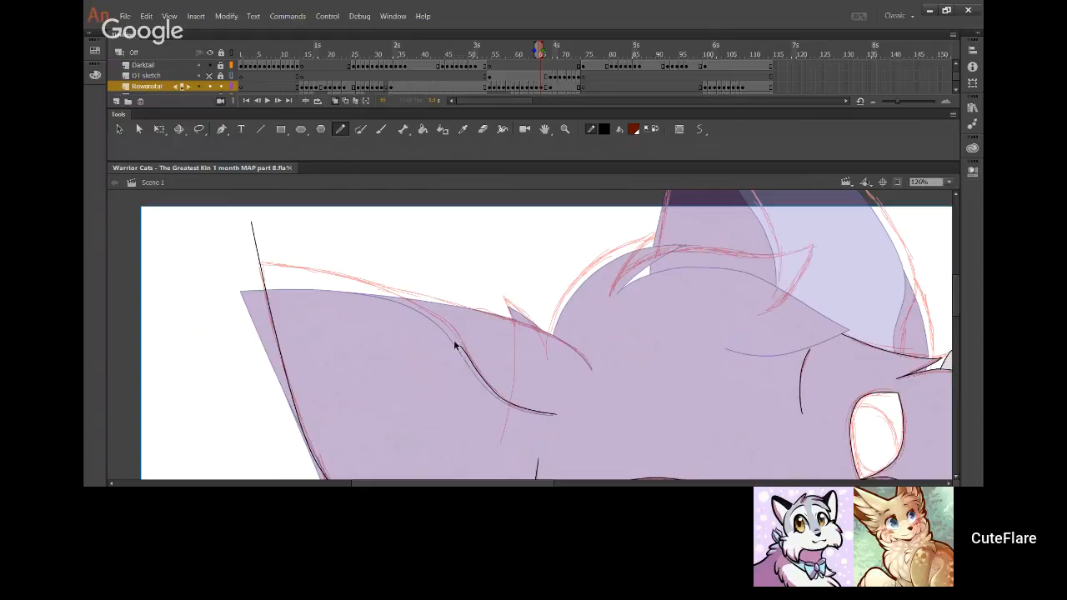
pyautogui.moveTo(454, 345); pyautogui.dragTo(234, 256)
pyautogui.moveTo(422, 337); pyautogui.dragTo(531, 406)
pyautogui.moveTo(432, 314); pyautogui.dragTo(434, 318)
pyautogui.moveTo(288, 270)
pyautogui.mouseDown()
pyautogui.moveTo(280, 253)
pyautogui.moveTo(286, 263)
pyautogui.mouseUp()
pyautogui.moveTo(447, 338); pyautogui.dragTo(477, 351)
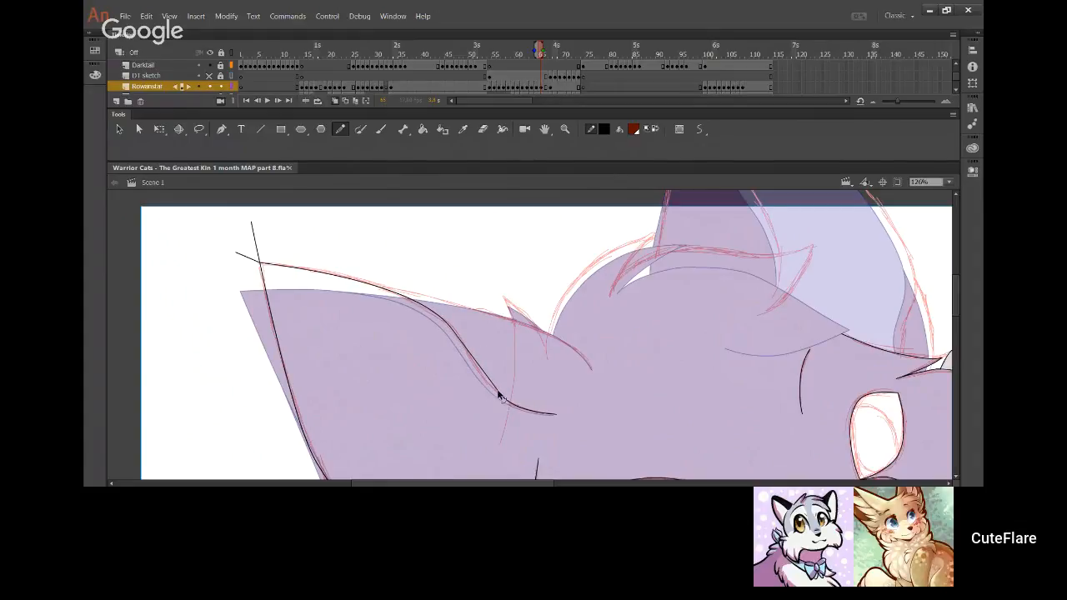
pyautogui.click(488, 381)
pyautogui.press('Delete')
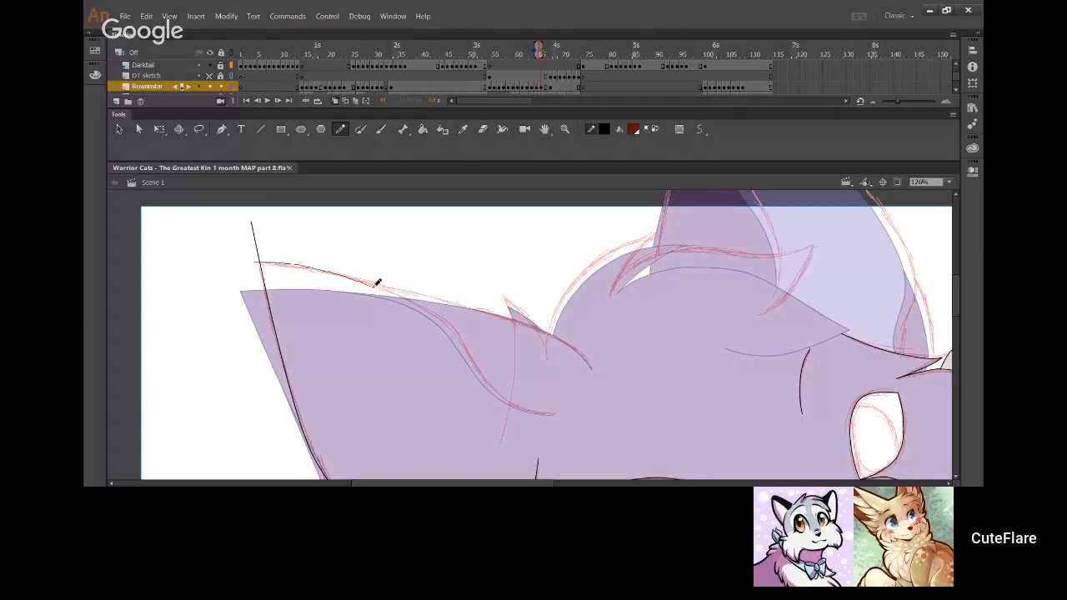
# Retrace the left ear's upper edge and inner curve, bend it onto the sketch, and trim the overshooting ends at the tip
pyautogui.moveTo(243, 262)
pyautogui.mouseDown()
pyautogui.moveTo(307, 267)
pyautogui.moveTo(409, 304)
pyautogui.moveTo(434, 318)
pyautogui.moveTo(491, 390)
pyautogui.moveTo(530, 414)
pyautogui.moveTo(557, 415)
pyautogui.moveTo(465, 354)
pyautogui.mouseUp()
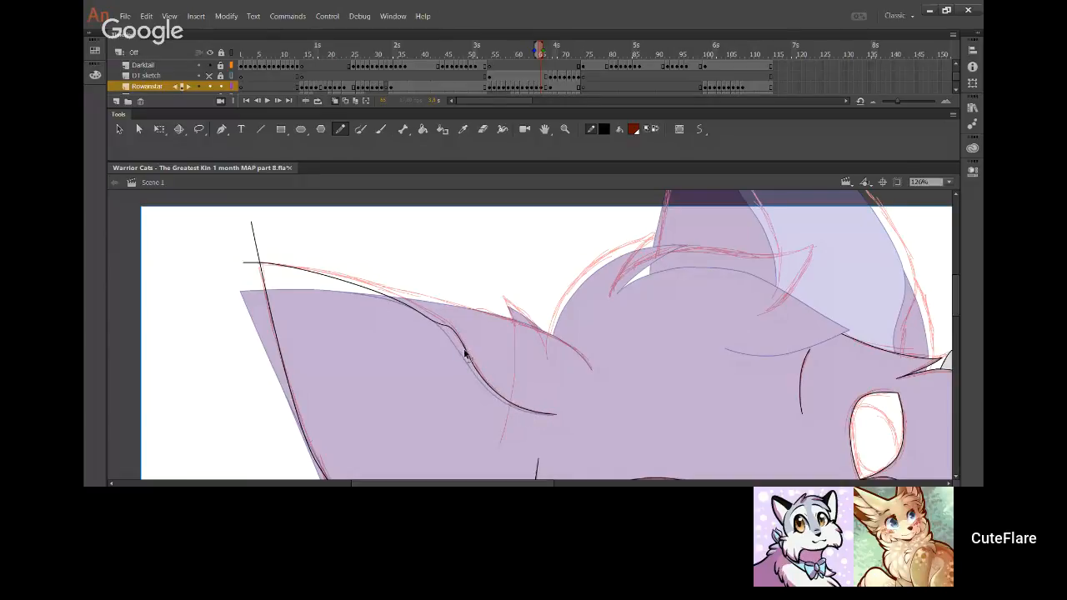
pyautogui.moveTo(432, 319)
pyautogui.mouseDown()
pyautogui.moveTo(352, 281)
pyautogui.moveTo(381, 284)
pyautogui.mouseUp()
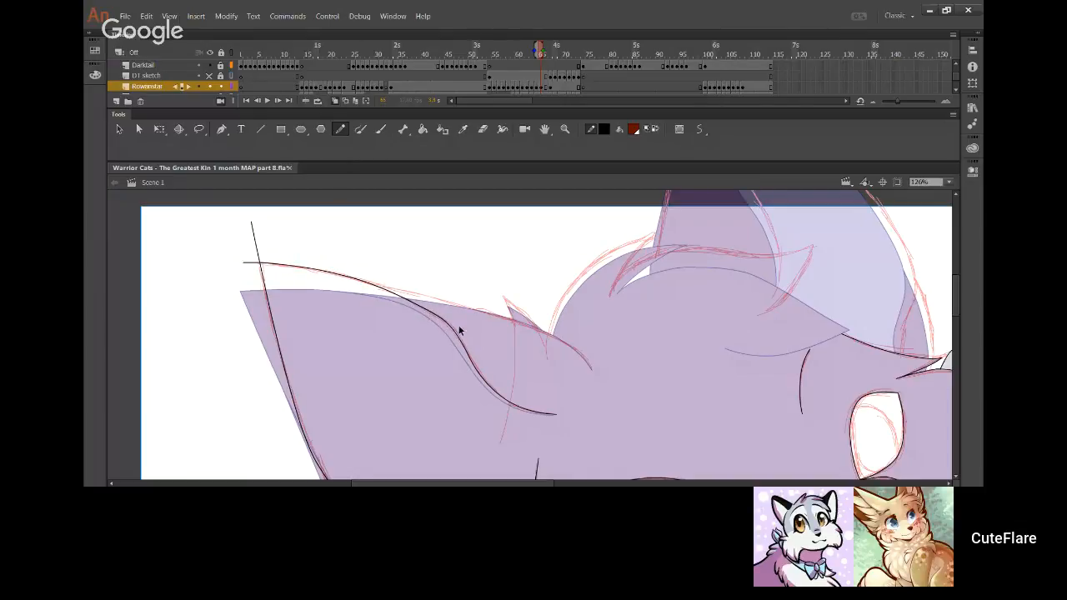
pyautogui.moveTo(262, 274); pyautogui.dragTo(264, 265)
pyautogui.click(263, 267)
pyautogui.press('Delete')
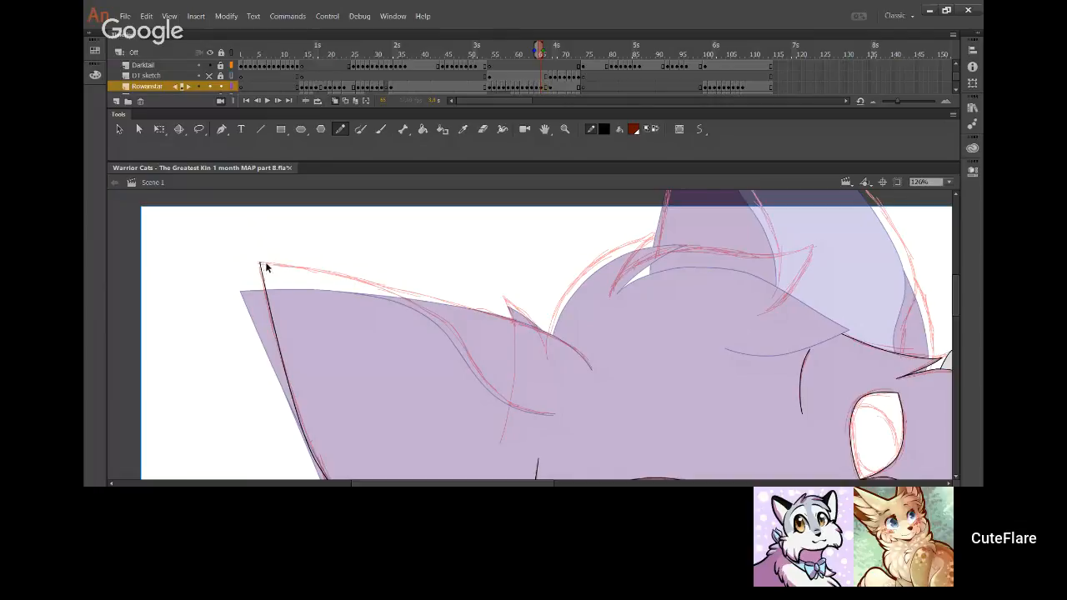
pyautogui.hotkey('ctrl', 'z')
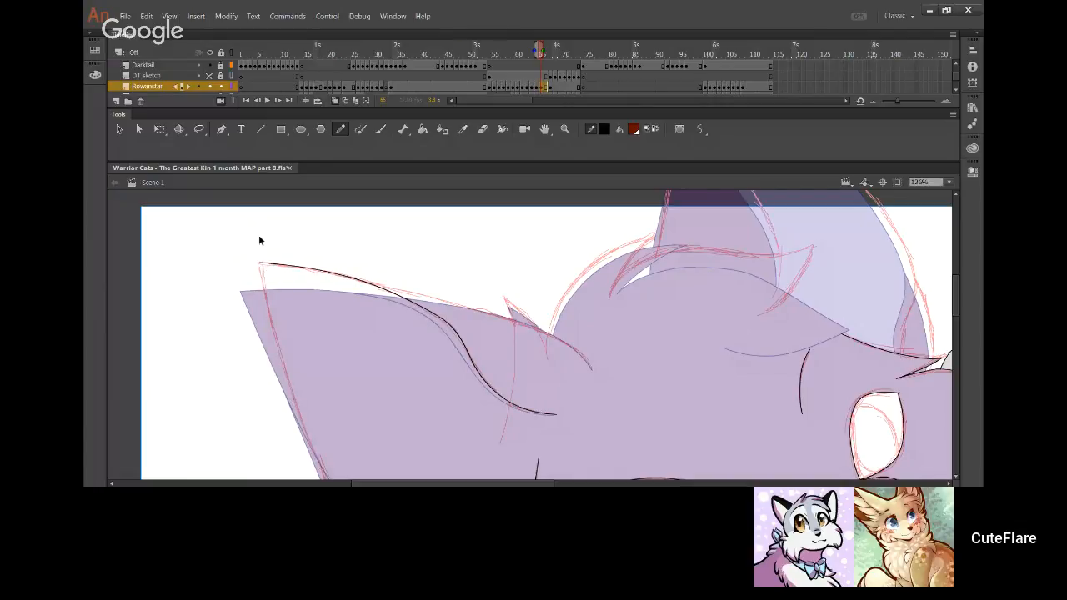
# Toggle the layer visibility and select the left ear's left-hand edge to check how the lines meet at the tip
pyautogui.click(210, 87)
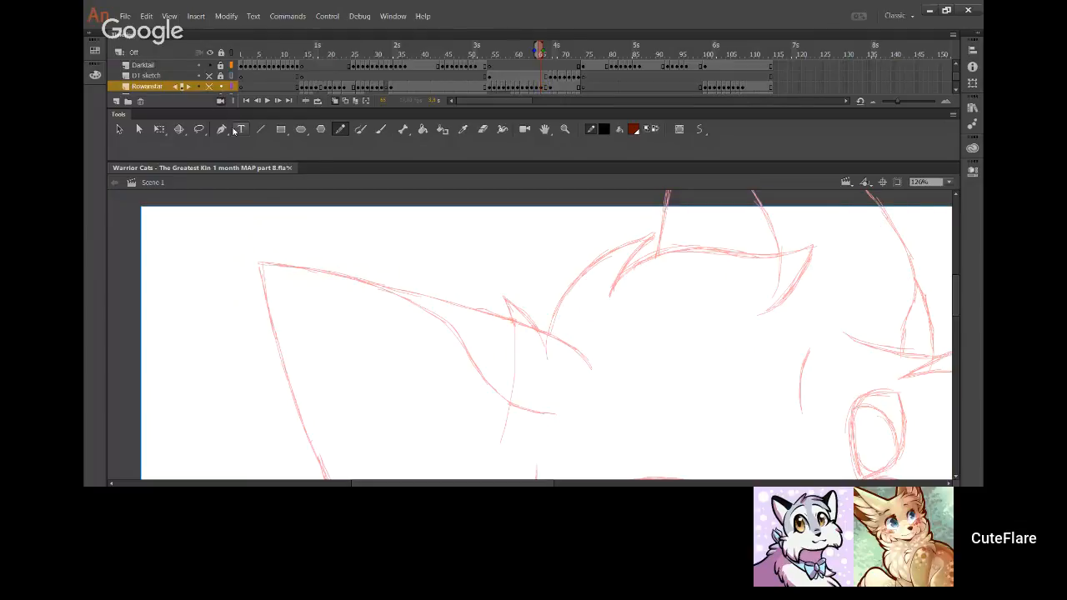
pyautogui.keyDown('alt'); pyautogui.click(211, 86); pyautogui.keyUp('alt')
pyautogui.click(262, 269)
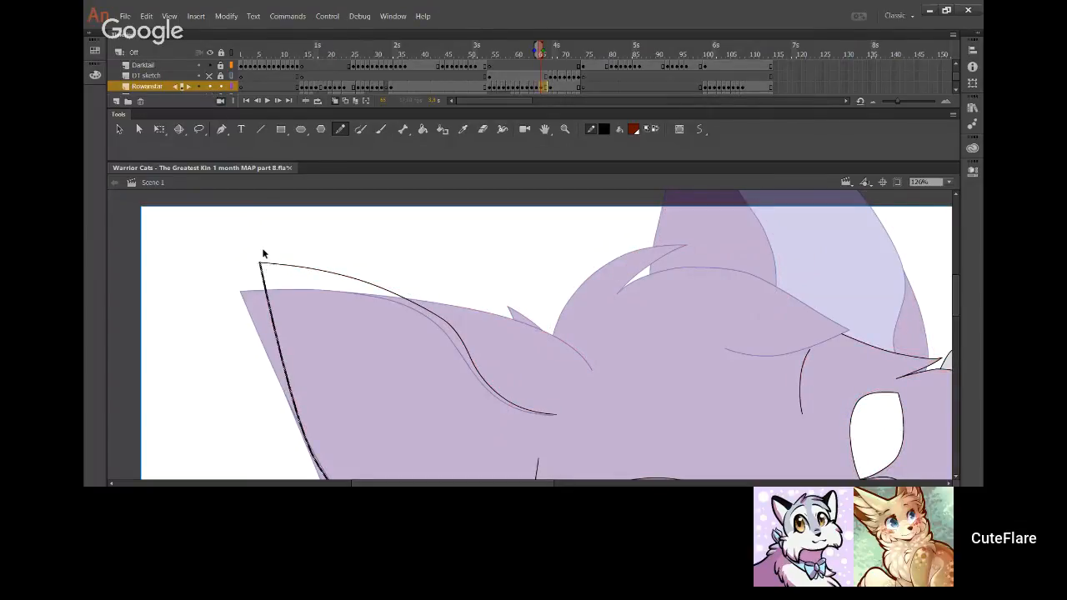
# Select the left ear's left-hand edge and its upper inner curve in turn to check how they join at the tip
pyautogui.click(264, 251)
pyautogui.click(262, 266)
pyautogui.click(263, 266)
pyautogui.click(266, 263)
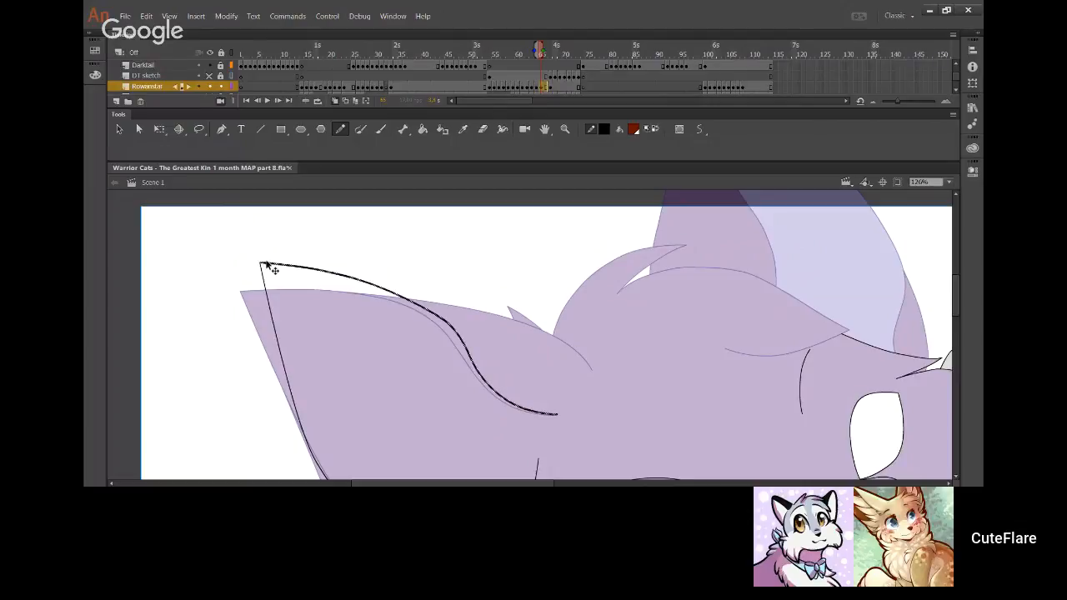
pyautogui.click(267, 265)
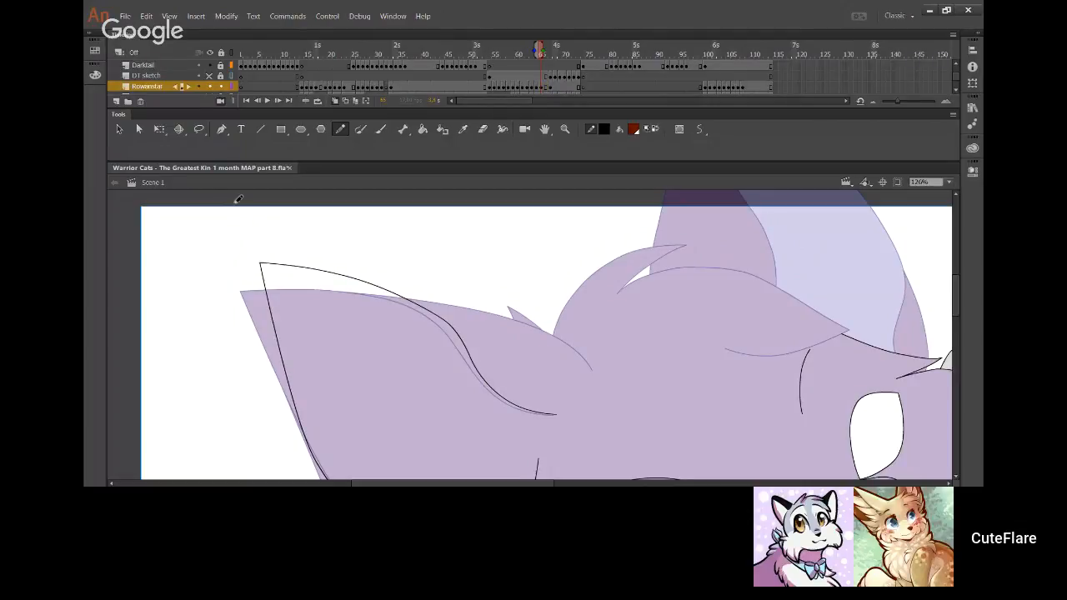
# Show the red sketch again and trace the left ear's upper back edge from the inner curve down to the head
pyautogui.click(209, 75)
pyautogui.moveTo(389, 347); pyautogui.dragTo(339, 330)
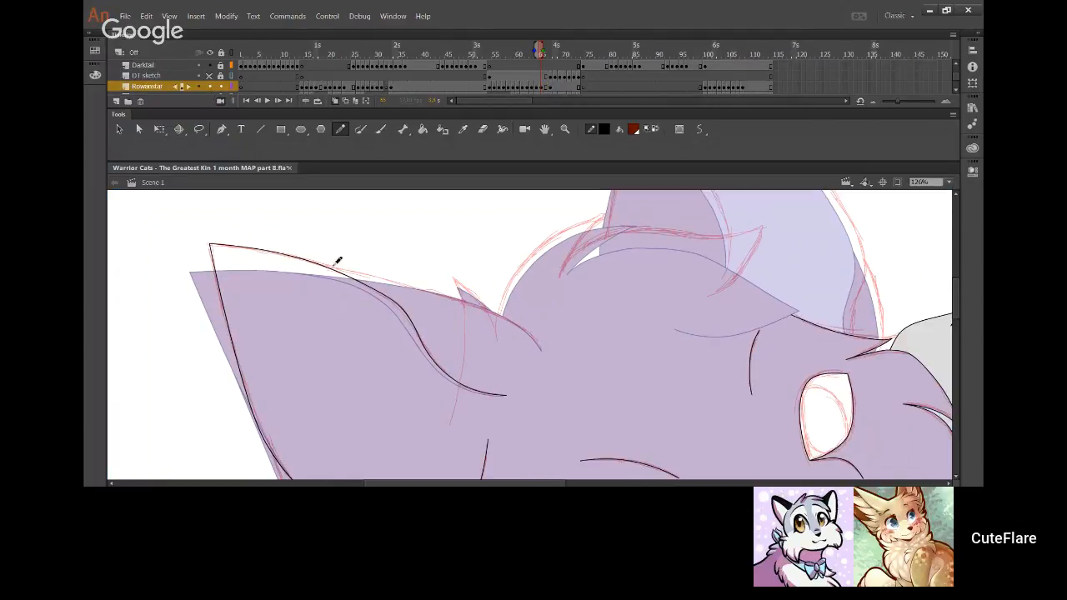
pyautogui.moveTo(331, 261)
pyautogui.mouseDown()
pyautogui.moveTo(498, 310)
pyautogui.moveTo(526, 325)
pyautogui.moveTo(542, 355)
pyautogui.mouseUp()
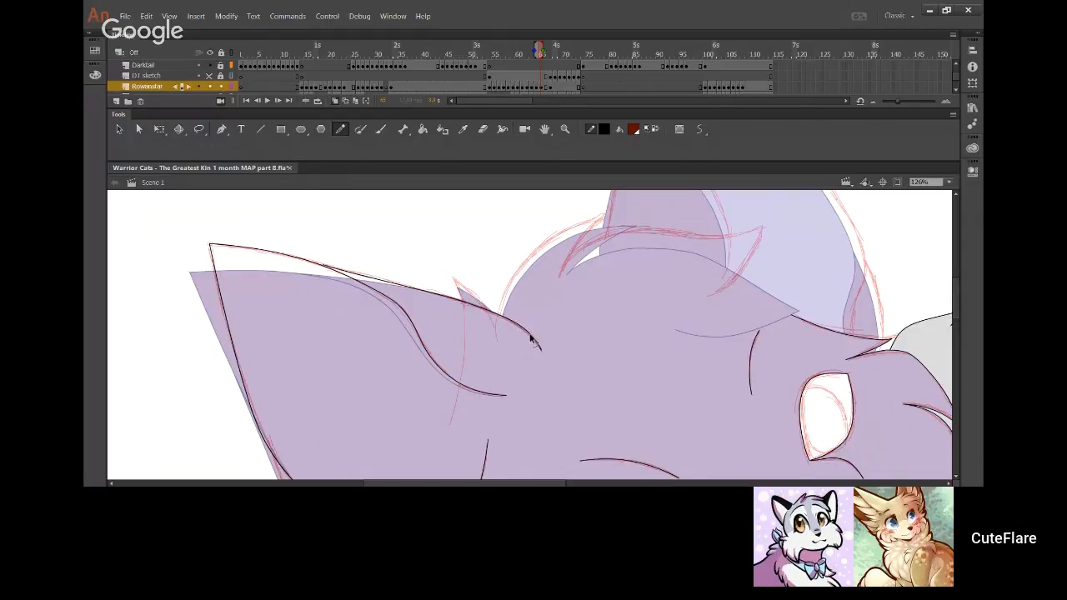
# Trace the left ear's lower outer edge from the cheek up to its left side and remove the overshoot at the cheek
pyautogui.moveTo(382, 450); pyautogui.dragTo(414, 237)
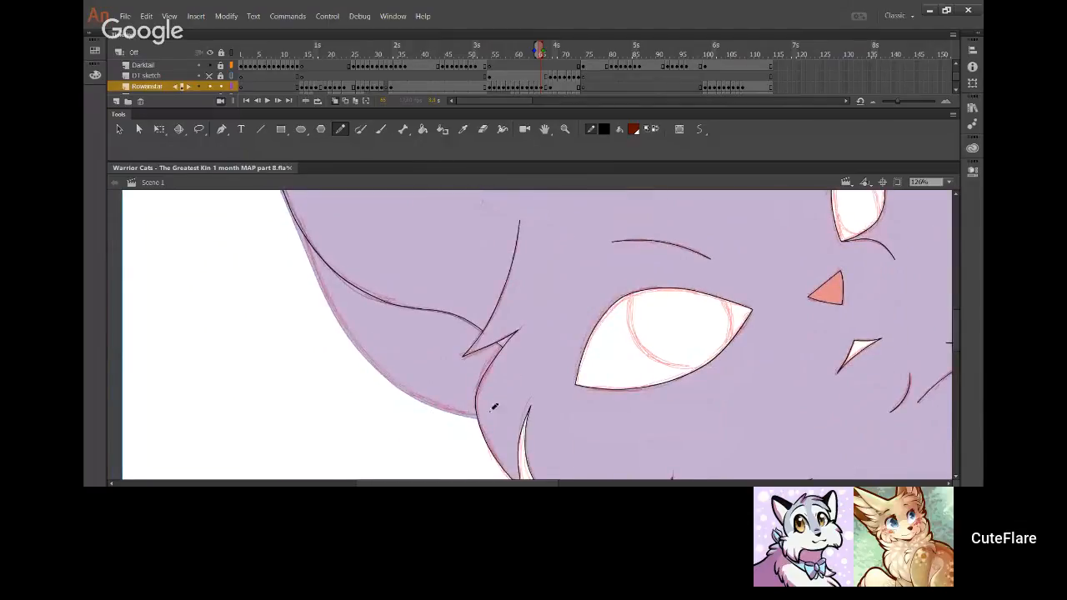
pyautogui.moveTo(499, 409); pyautogui.dragTo(341, 335)
pyautogui.moveTo(493, 416)
pyautogui.mouseDown()
pyautogui.moveTo(334, 327)
pyautogui.moveTo(291, 204)
pyautogui.mouseUp()
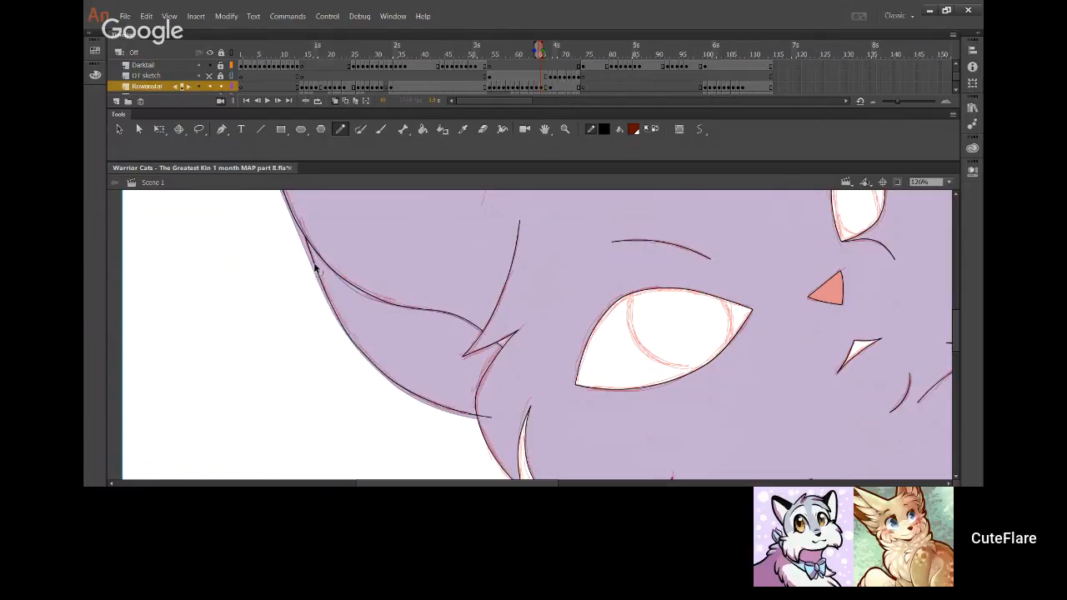
pyautogui.moveTo(425, 360); pyautogui.dragTo(410, 362)
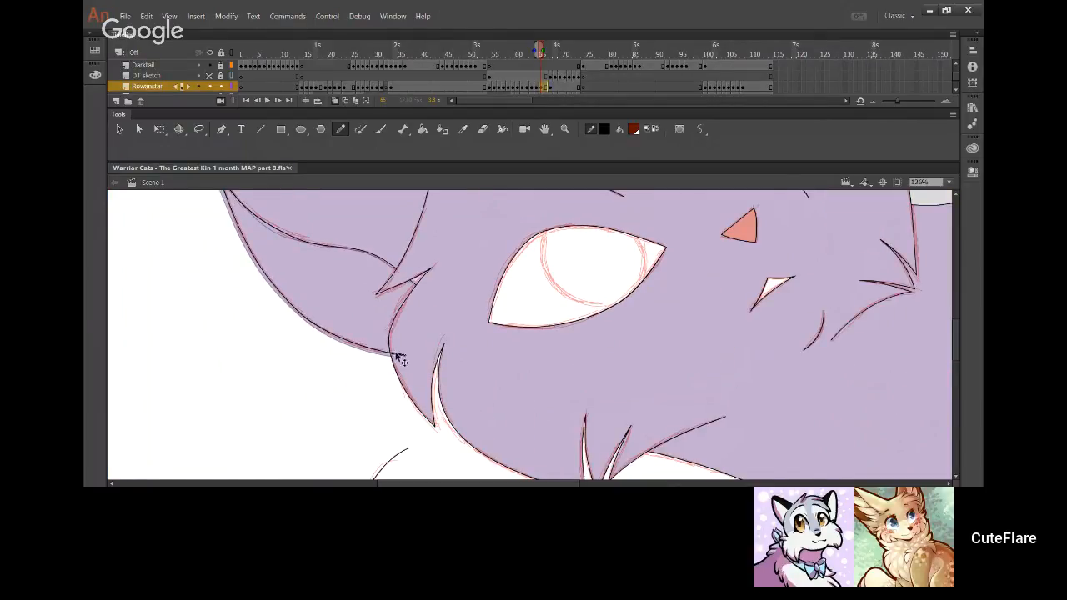
# Fill the left ear's lower outer band with the orange sampled from the tail stripes
pyautogui.click(423, 128)
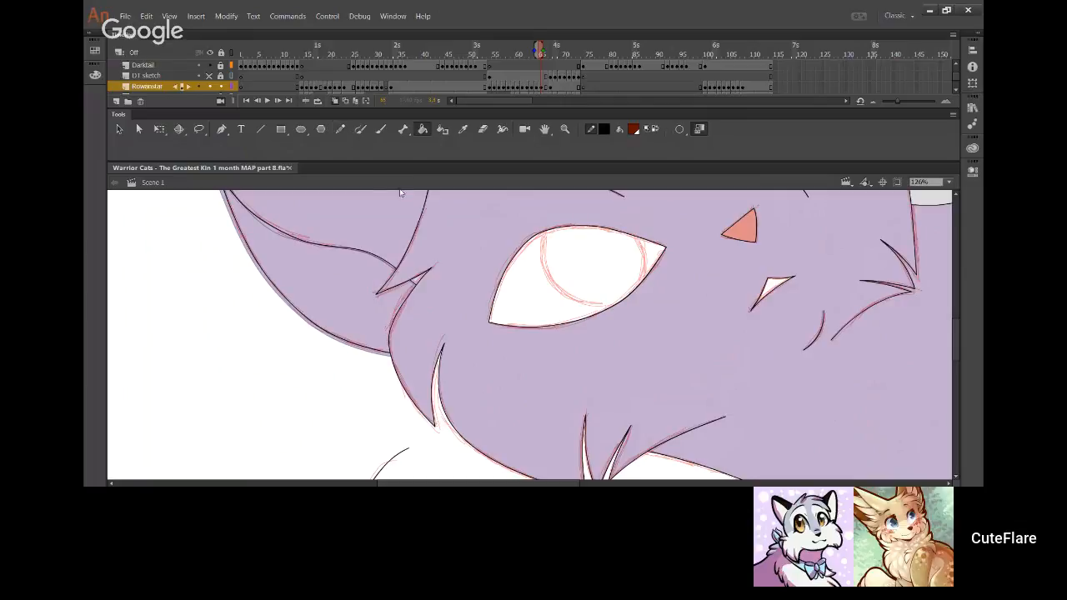
pyautogui.click(353, 311)
pyautogui.moveTo(614, 386); pyautogui.dragTo(506, 356)
pyautogui.moveTo(795, 375); pyautogui.dragTo(370, 359)
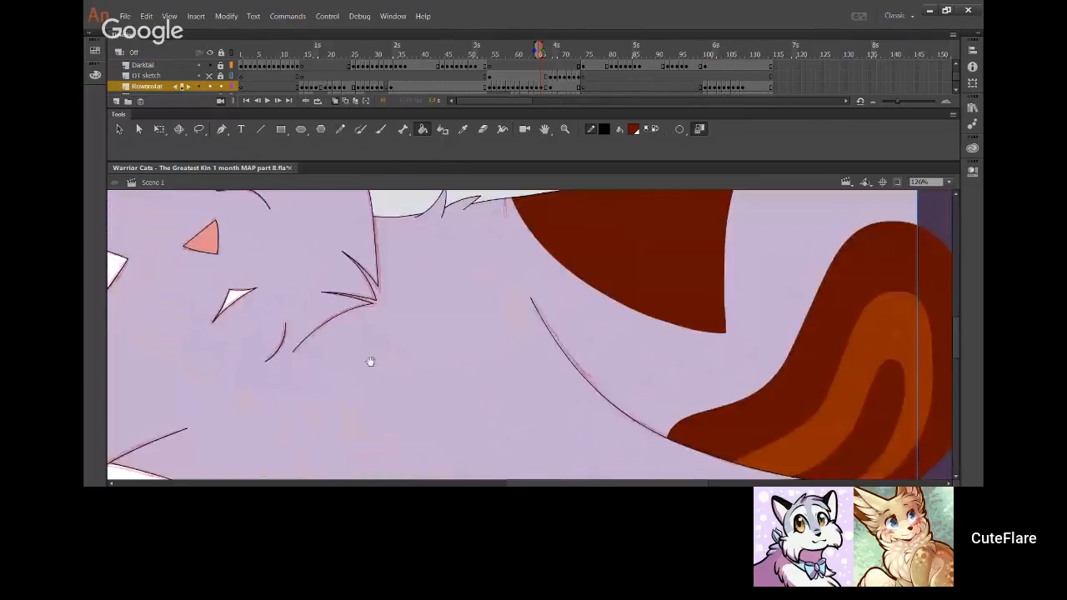
pyautogui.click(459, 130)
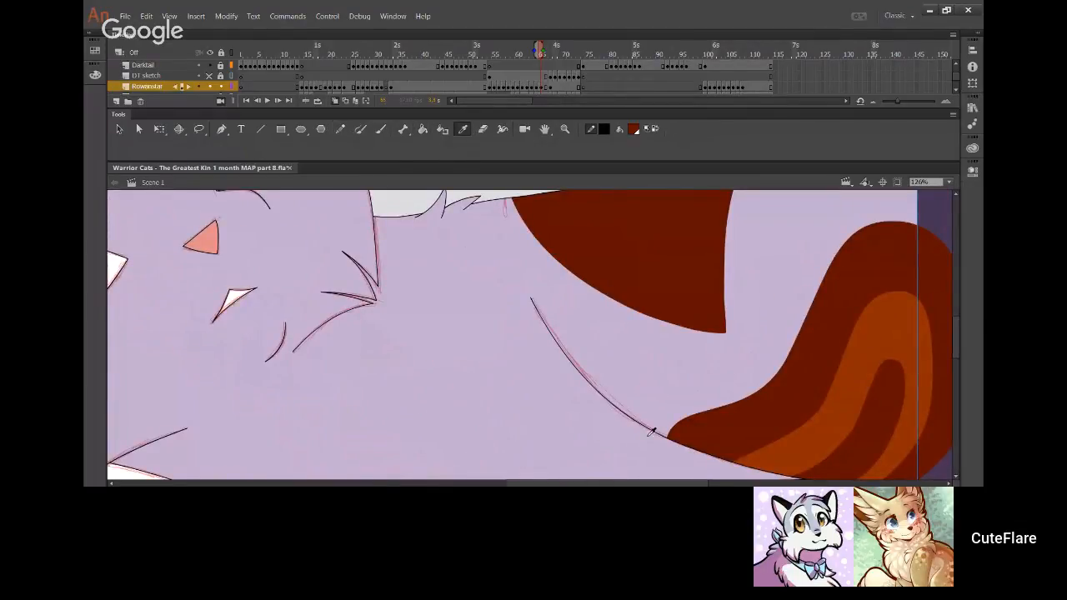
pyautogui.click(806, 450)
pyautogui.moveTo(458, 411); pyautogui.dragTo(340, 339)
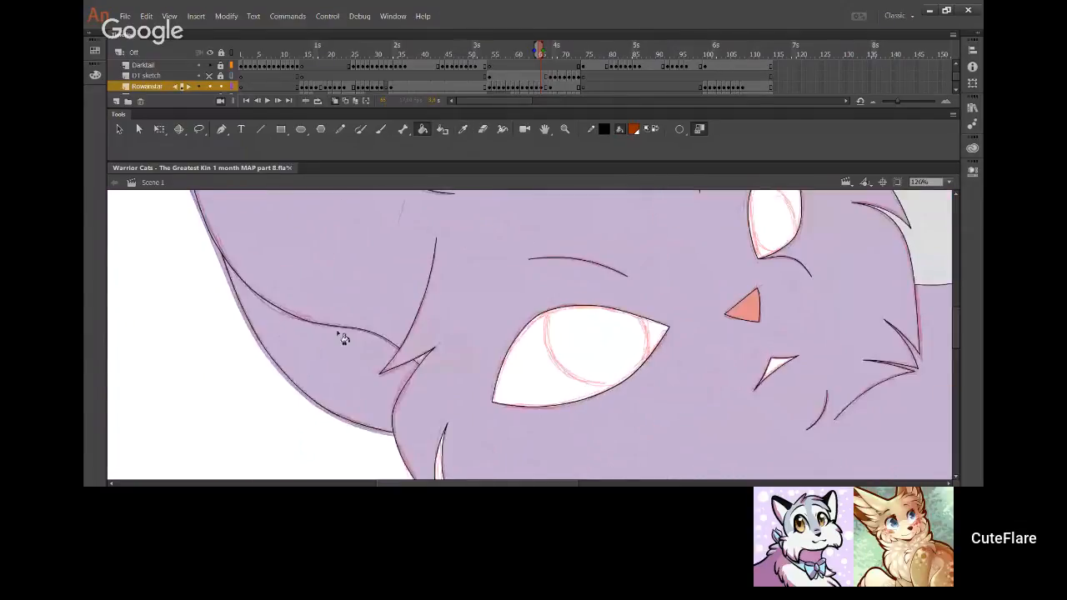
pyautogui.click(346, 342)
# Fill the small gap beside the fur tuft at the left ear's base with the cream sampled from the paw
pyautogui.moveTo(731, 417)
pyautogui.mouseDown()
pyautogui.moveTo(427, 343)
pyautogui.moveTo(300, 241)
pyautogui.moveTo(169, 193)
pyautogui.mouseUp()
pyautogui.click(463, 130)
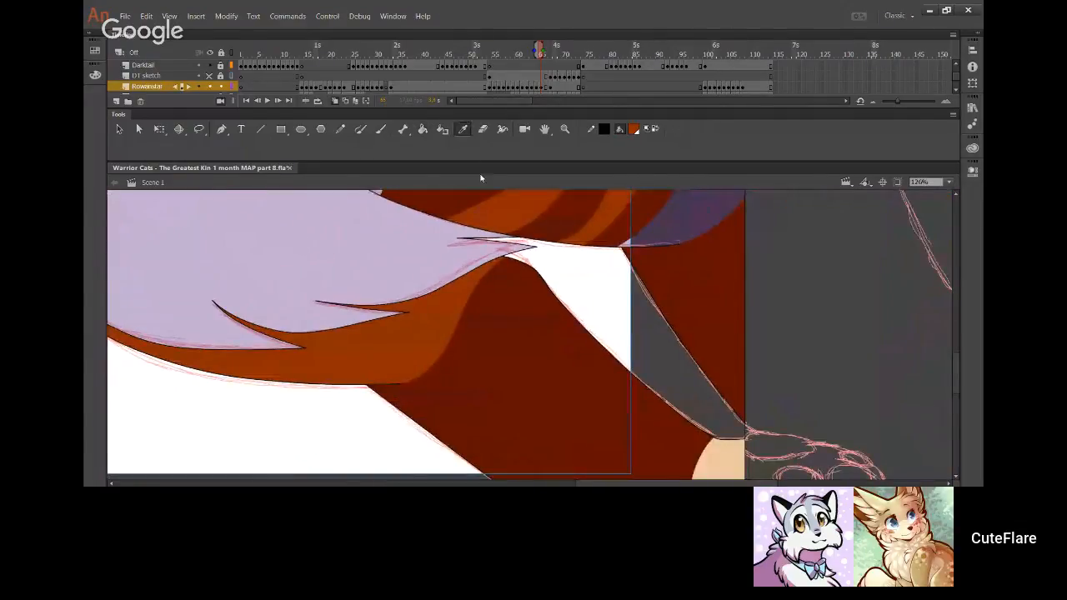
pyautogui.click(713, 461)
pyautogui.moveTo(327, 310); pyautogui.dragTo(514, 422)
pyautogui.moveTo(169, 316); pyautogui.dragTo(271, 331)
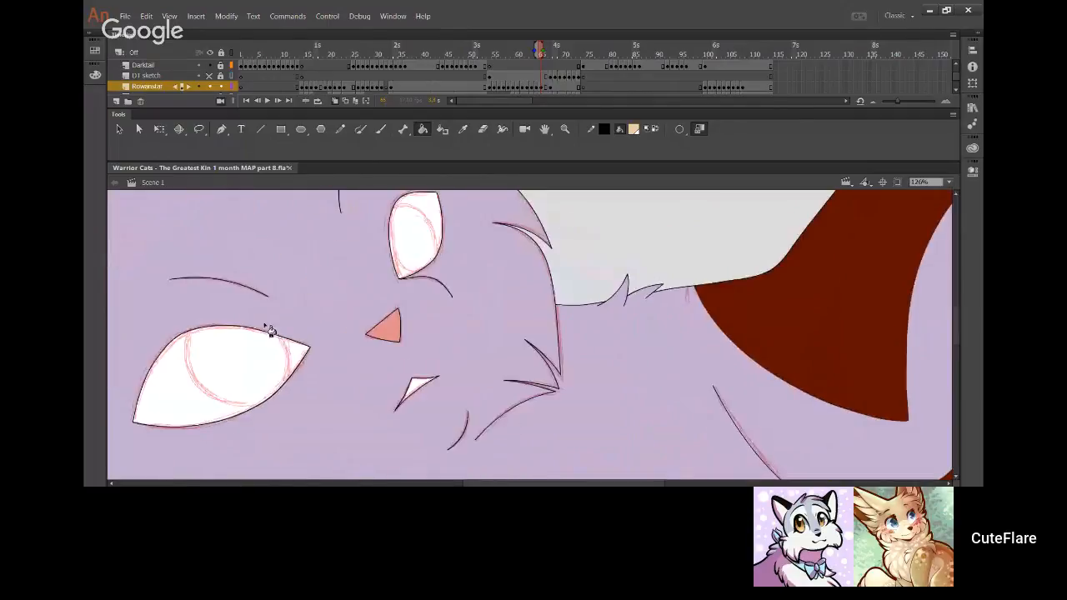
pyautogui.moveTo(157, 356); pyautogui.dragTo(281, 350)
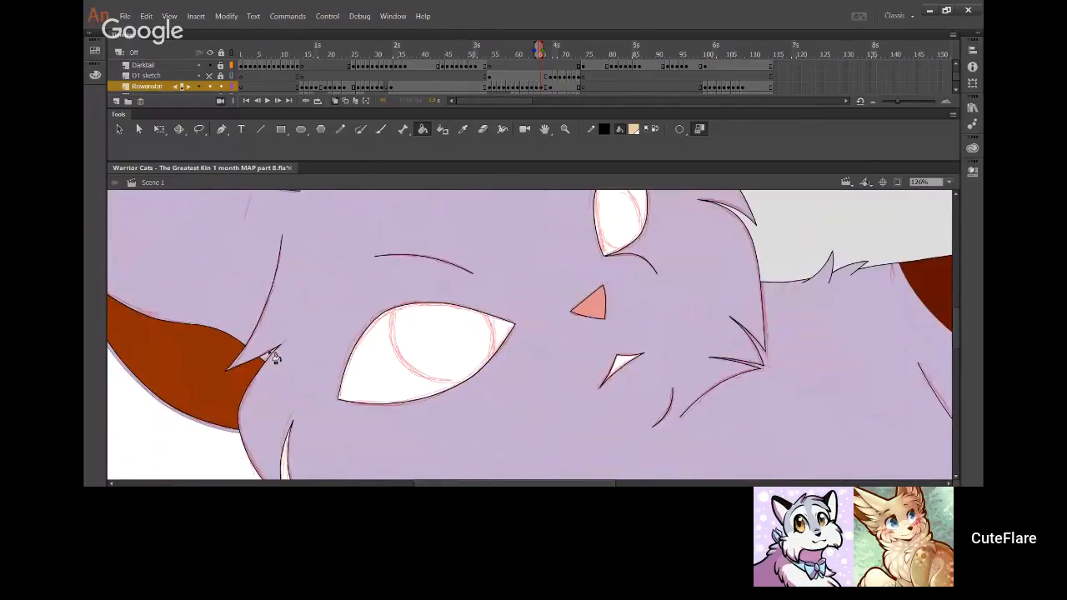
pyautogui.moveTo(283, 194); pyautogui.dragTo(345, 309)
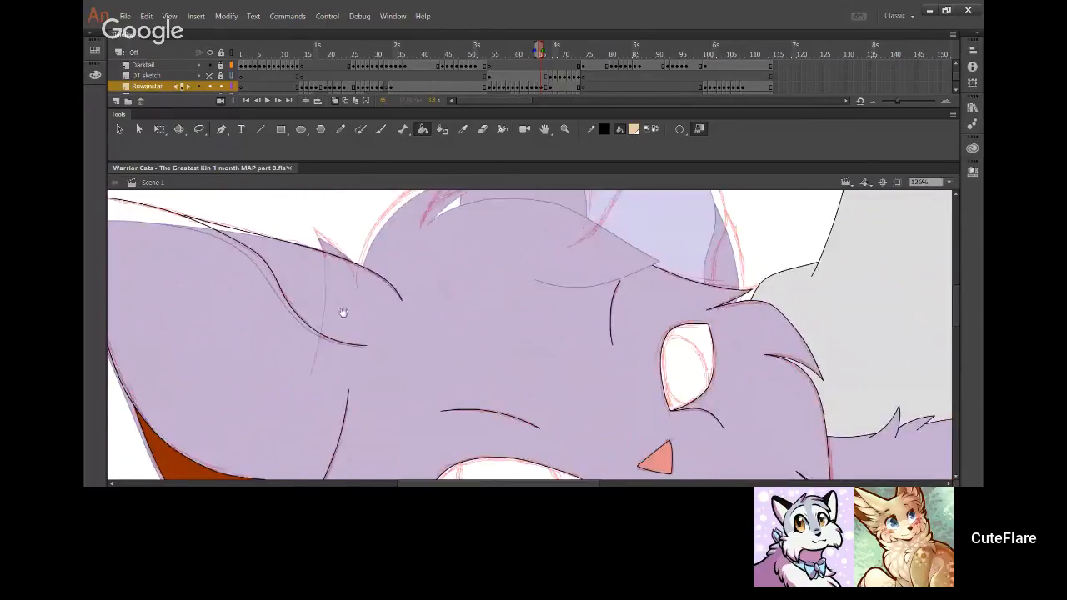
pyautogui.moveTo(361, 273); pyautogui.dragTo(432, 323)
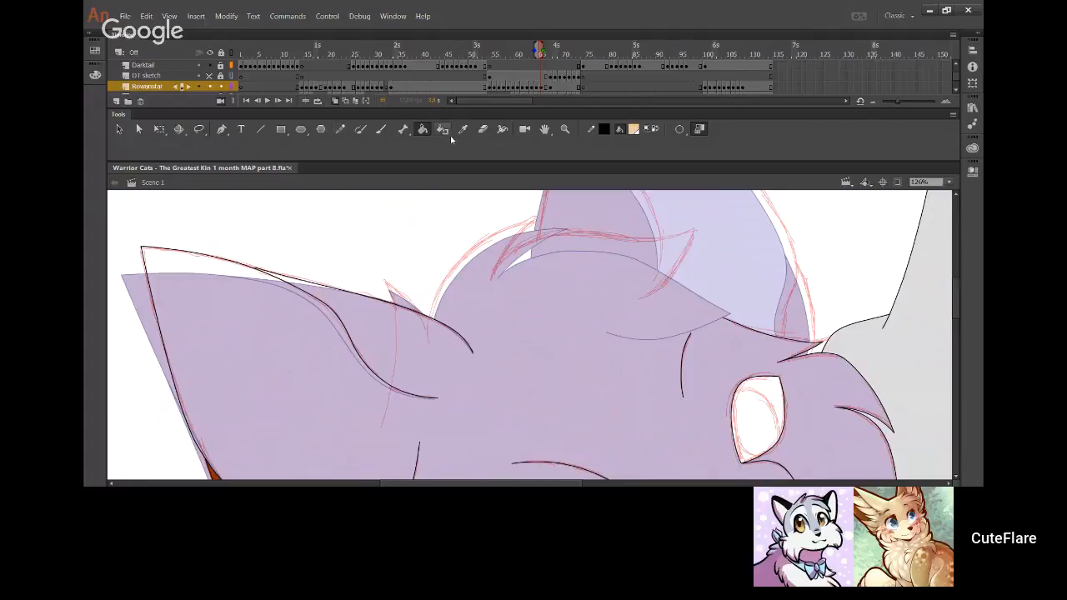
# Hide the RS sketch layer and sample the left ear's orange as the fill colour
pyautogui.scroll(-1, 957, 81)
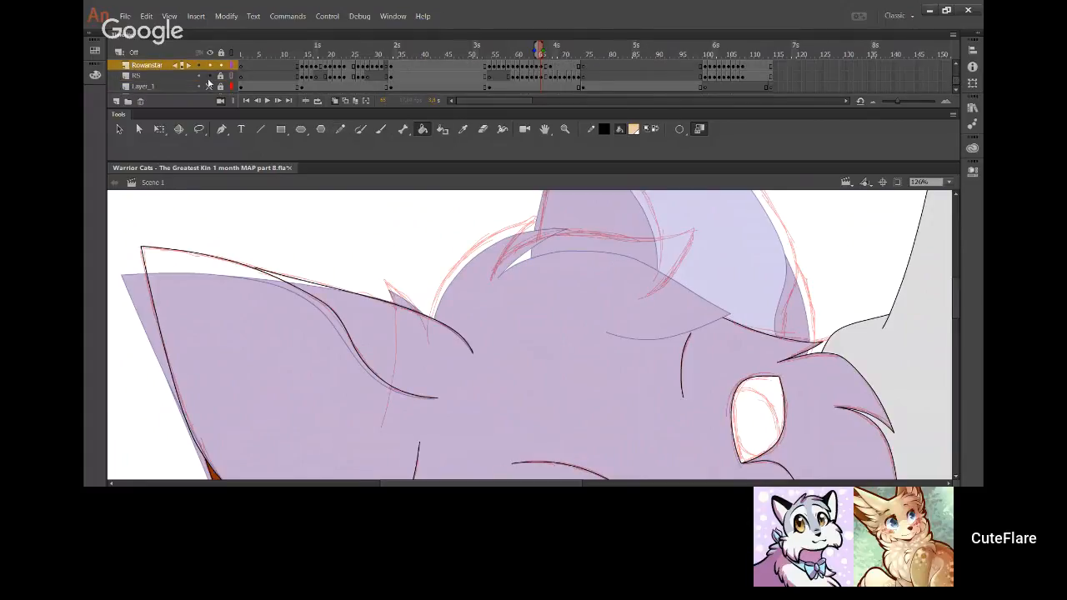
pyautogui.click(209, 83)
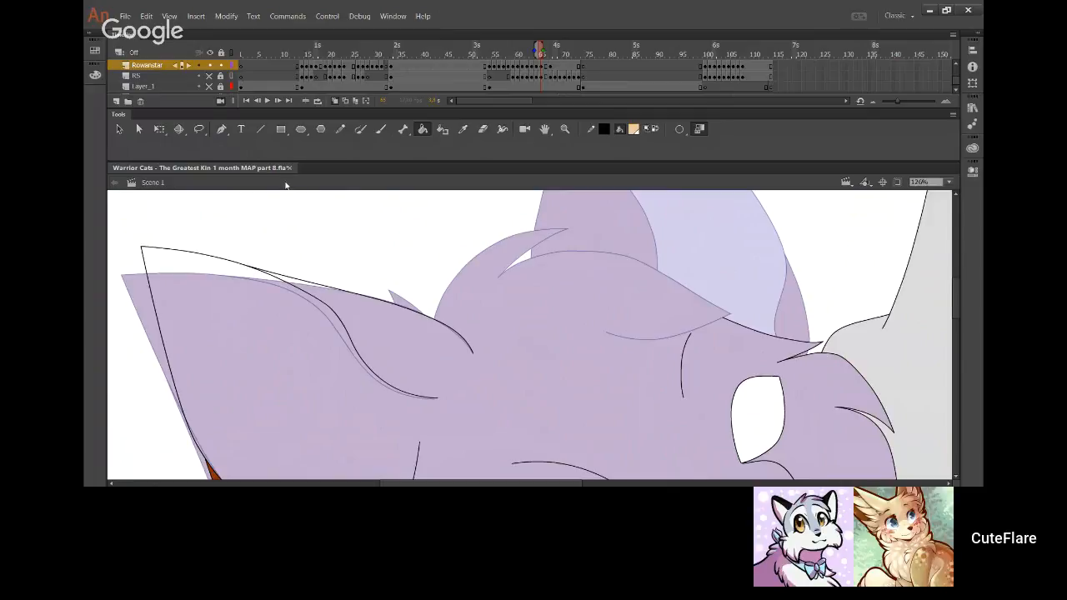
pyautogui.click(463, 128)
pyautogui.scroll(-3, 345, 376)
pyautogui.click(225, 357)
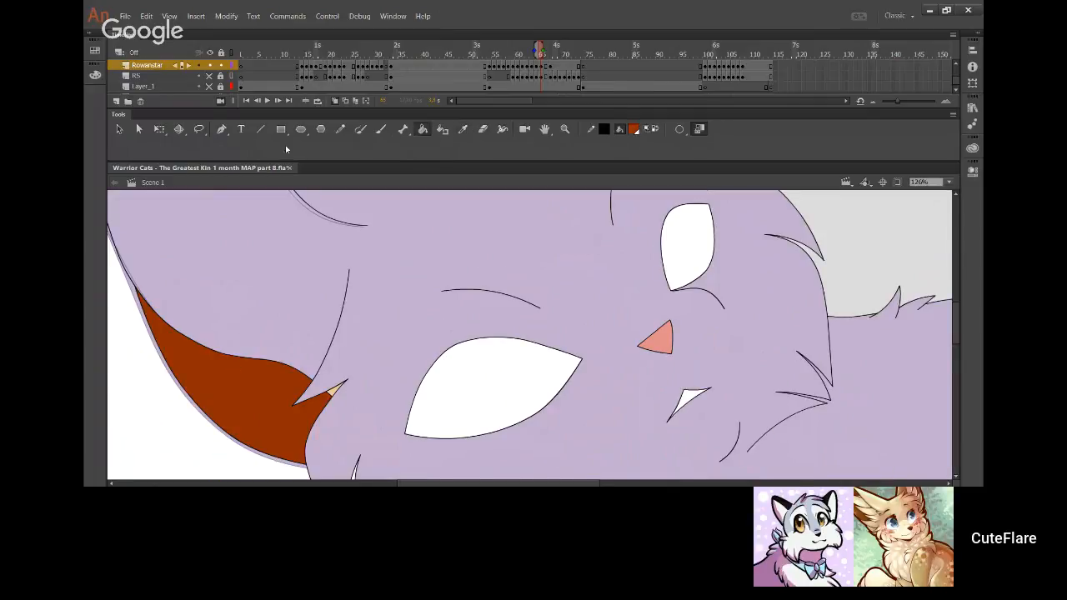
# Show the RS sketch layer and trace the right-hand edge of the head tuft in front of the right ear with the Pencil tool
pyautogui.click(341, 133)
pyautogui.moveTo(542, 259); pyautogui.dragTo(453, 348)
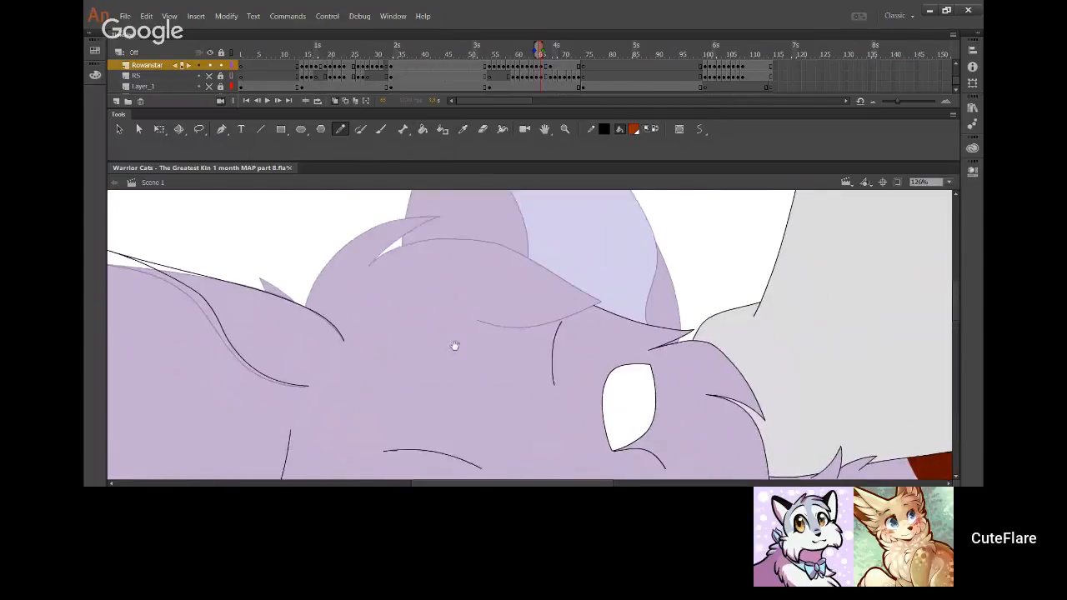
pyautogui.click(209, 76)
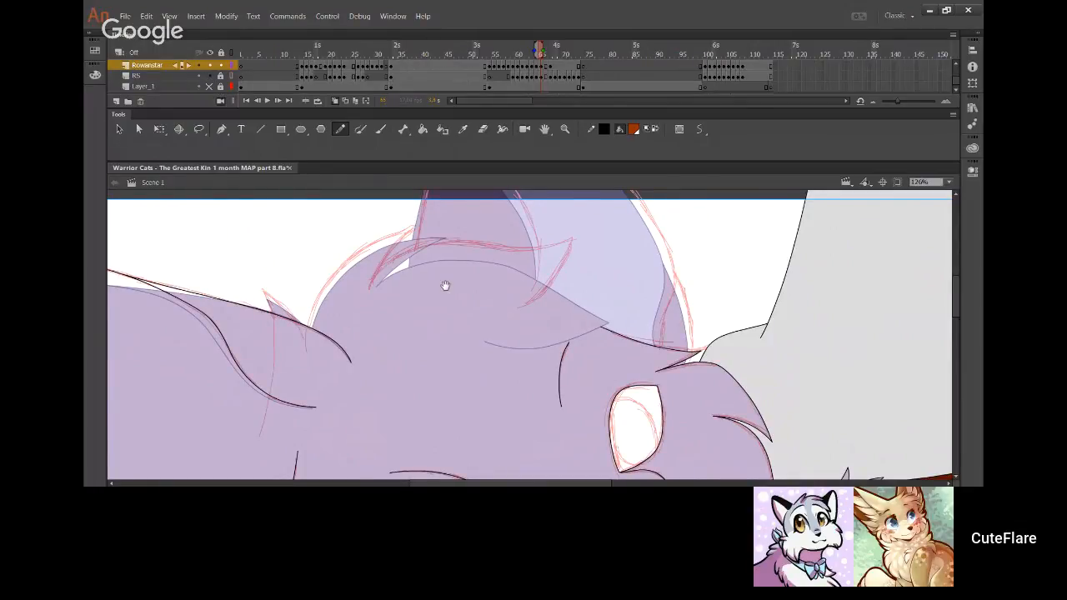
pyautogui.moveTo(445, 286); pyautogui.dragTo(441, 316)
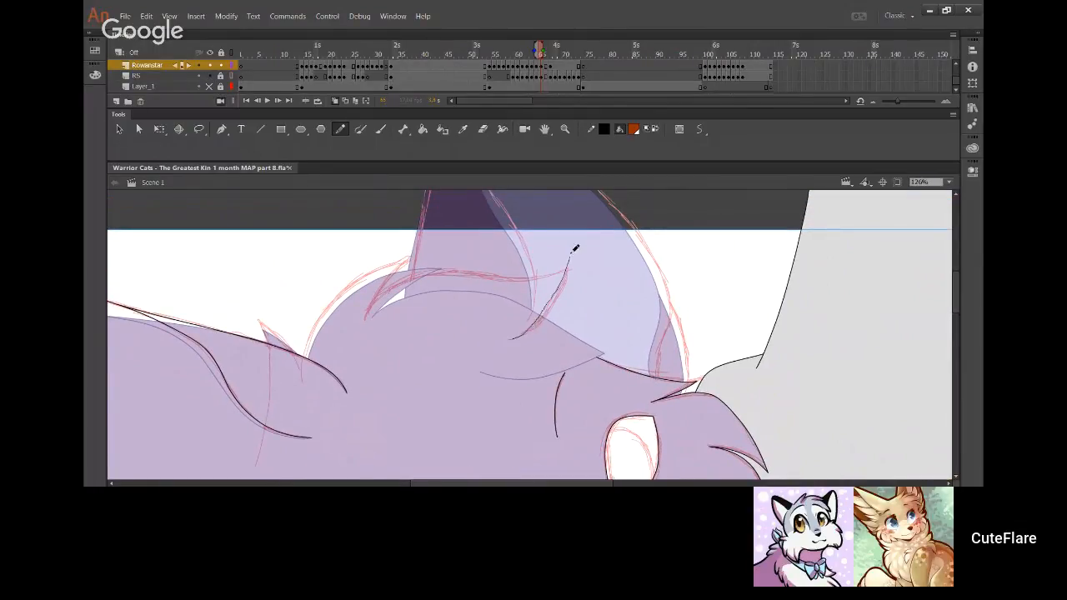
pyautogui.moveTo(524, 332)
pyautogui.mouseDown()
pyautogui.moveTo(562, 294)
pyautogui.moveTo(574, 248)
pyautogui.mouseUp()
pyautogui.moveTo(572, 302); pyautogui.dragTo(584, 340)
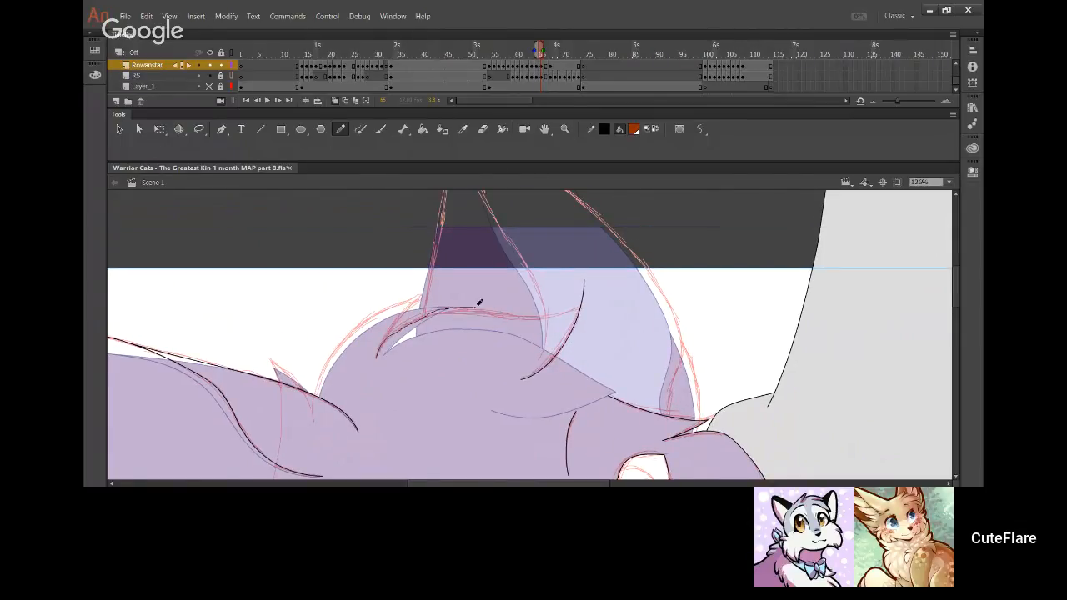
# Trace the head tuft's long upper edge, bend it onto the sketch, and close it into a clean pointed tip
pyautogui.moveTo(376, 356)
pyautogui.mouseDown()
pyautogui.moveTo(397, 331)
pyautogui.moveTo(478, 302)
pyautogui.moveTo(559, 312)
pyautogui.mouseUp()
pyautogui.hotkey('ctrl', 'z')
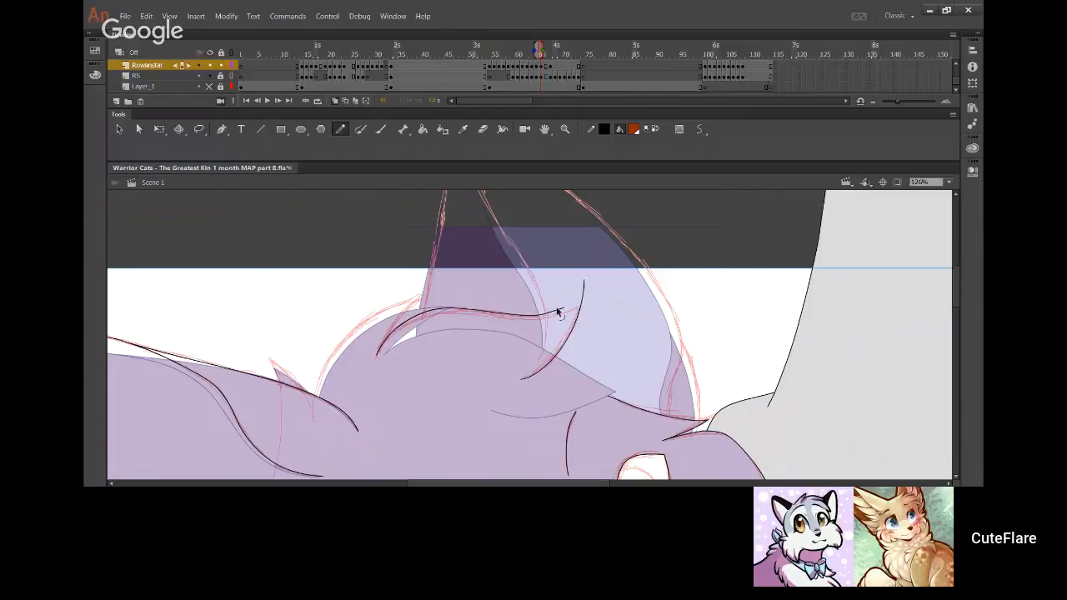
pyautogui.moveTo(398, 327); pyautogui.dragTo(463, 312)
pyautogui.moveTo(537, 318); pyautogui.dragTo(548, 317)
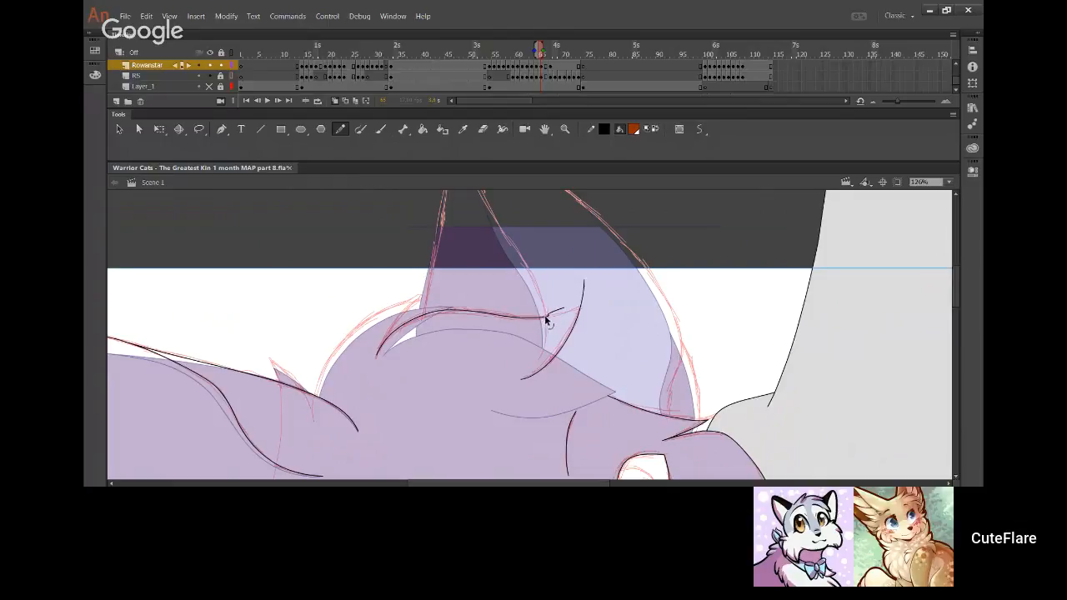
pyautogui.click(560, 311)
pyautogui.moveTo(557, 312)
pyautogui.mouseDown()
pyautogui.moveTo(594, 308)
pyautogui.moveTo(583, 302)
pyautogui.moveTo(560, 316)
pyautogui.mouseUp()
# Try tracing the rounded head outline between the left ear and the head tuft, undoing each stroke
pyautogui.moveTo(339, 369); pyautogui.dragTo(369, 366)
pyautogui.moveTo(345, 427); pyautogui.dragTo(390, 320)
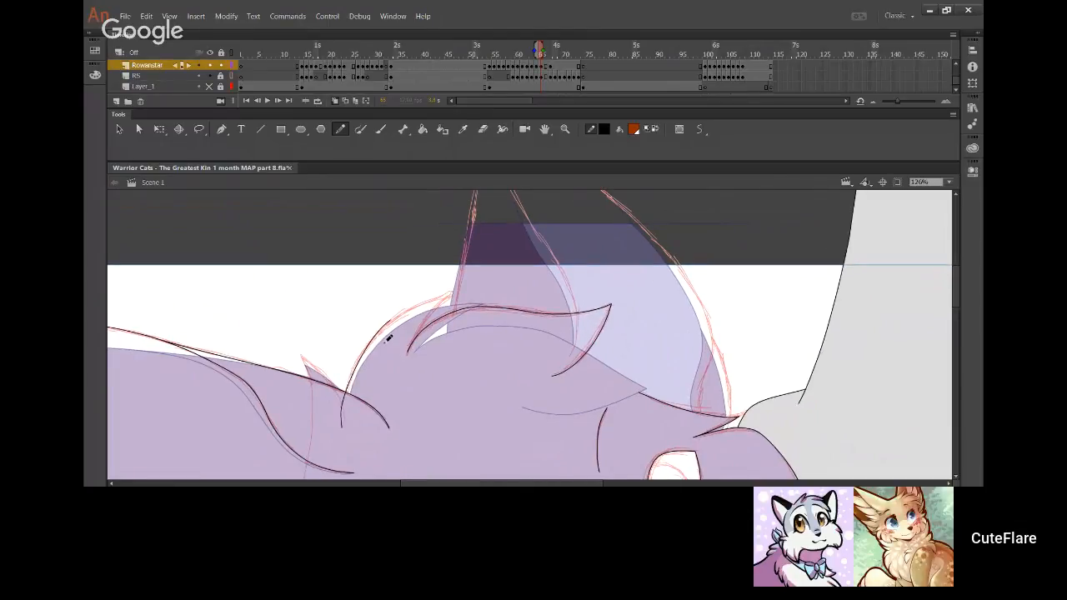
pyautogui.hotkey('ctrl', 'z')
pyautogui.moveTo(345, 417); pyautogui.dragTo(401, 311)
pyautogui.hotkey('ctrl', 'z')
# Draw the rounded head outline from the left ear up to the right ear, bend it onto the sketch, and trim its lower end
pyautogui.moveTo(345, 410)
pyautogui.mouseDown()
pyautogui.moveTo(408, 312)
pyautogui.moveTo(450, 294)
pyautogui.mouseUp()
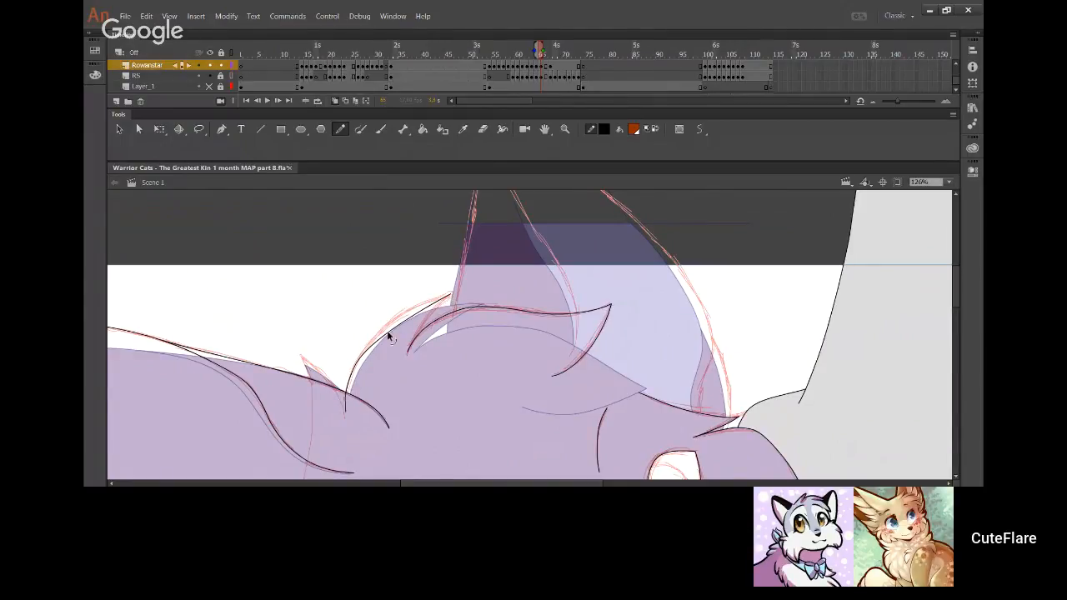
pyautogui.moveTo(387, 333); pyautogui.dragTo(397, 318)
pyautogui.moveTo(355, 368)
pyautogui.mouseDown()
pyautogui.moveTo(358, 357)
pyautogui.moveTo(351, 378)
pyautogui.mouseUp()
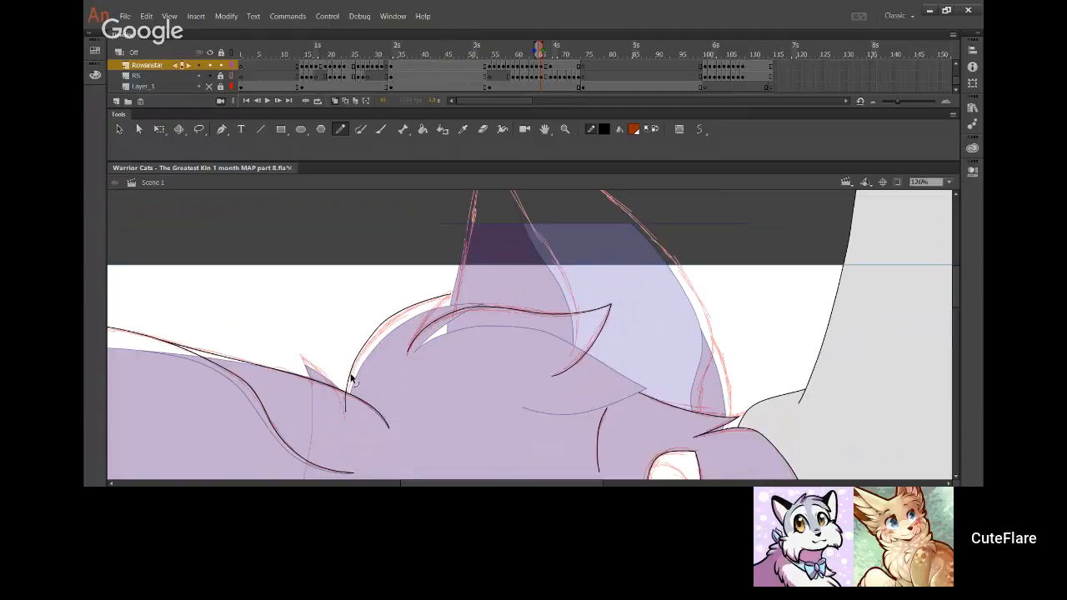
pyautogui.moveTo(384, 333)
pyautogui.mouseDown()
pyautogui.moveTo(420, 309)
pyautogui.moveTo(376, 345)
pyautogui.moveTo(400, 324)
pyautogui.moveTo(393, 317)
pyautogui.moveTo(342, 406)
pyautogui.mouseUp()
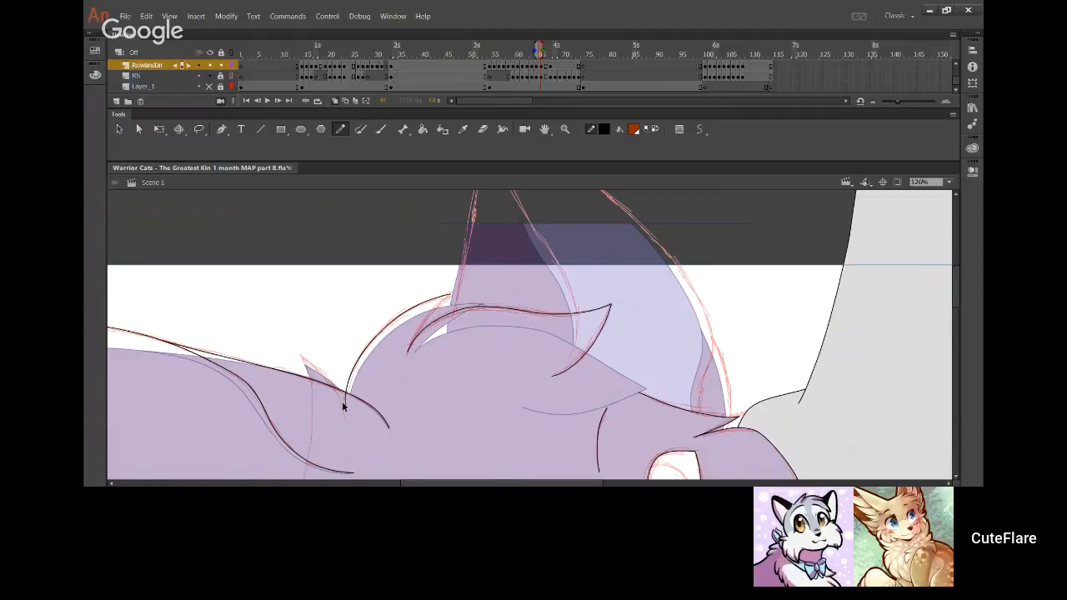
pyautogui.press('Delete')
# Trace the left side of the small fur tuft on the left ear's upper edge, redrawing it until it fits the sketch
pyautogui.moveTo(291, 337); pyautogui.dragTo(315, 431)
pyautogui.hotkey('ctrl', 'z')
pyautogui.moveTo(294, 345); pyautogui.dragTo(316, 415)
pyautogui.hotkey('ctrl', 'z')
pyautogui.moveTo(292, 345); pyautogui.dragTo(313, 400)
# Try tracing the right side of the left ear's small fur tuft repeatedly, undoing each stroke
pyautogui.moveTo(314, 363)
pyautogui.mouseDown()
pyautogui.moveTo(362, 465)
pyautogui.moveTo(345, 399)
pyautogui.moveTo(357, 433)
pyautogui.mouseUp()
pyautogui.hotkey('ctrl', 'z')
pyautogui.hotkey('ctrl', 'z')
pyautogui.hotkey('ctrl', 'z')
pyautogui.moveTo(293, 354); pyautogui.dragTo(351, 420)
pyautogui.hotkey('ctrl', 'z')
pyautogui.moveTo(293, 353); pyautogui.dragTo(349, 417)
pyautogui.hotkey('ctrl', 'z')
pyautogui.moveTo(293, 353); pyautogui.dragTo(350, 417)
pyautogui.hotkey('ctrl', 'z')
pyautogui.moveTo(292, 353); pyautogui.dragTo(340, 423)
pyautogui.hotkey('ctrl', 'z')
pyautogui.moveTo(292, 353); pyautogui.dragTo(350, 423)
pyautogui.hotkey('ctrl', 'z')
pyautogui.hotkey('ctrl', 'z')
pyautogui.moveTo(292, 351); pyautogui.dragTo(350, 414)
pyautogui.hotkey('ctrl', 'z')
pyautogui.moveTo(293, 352); pyautogui.dragTo(349, 423)
pyautogui.hotkey('ctrl', 'z')
pyautogui.moveTo(293, 354); pyautogui.dragTo(354, 425)
pyautogui.hotkey('ctrl', 'z')
# Draw the right side of the left ear's small fur tuft and delete the excess line segments where it meets the ear
pyautogui.moveTo(293, 351); pyautogui.dragTo(351, 414)
pyautogui.keyDown('ctrl'); pyautogui.click(347, 399); pyautogui.keyUp('ctrl')
pyautogui.keyDown('ctrl'); pyautogui.keyDown('shift'); pyautogui.click(313, 395); pyautogui.keyUp('shift'); pyautogui.keyUp('ctrl')
pyautogui.press('Delete')
pyautogui.hotkey('alt', 'Tab')
pyautogui.hotkey('alt', 'Tab')
# Trace the right ear's left-hand edge from the head tuft up to the sketched tip, redrawing it until it fits
pyautogui.moveTo(410, 374); pyautogui.dragTo(458, 391)
pyautogui.moveTo(522, 336); pyautogui.dragTo(425, 436)
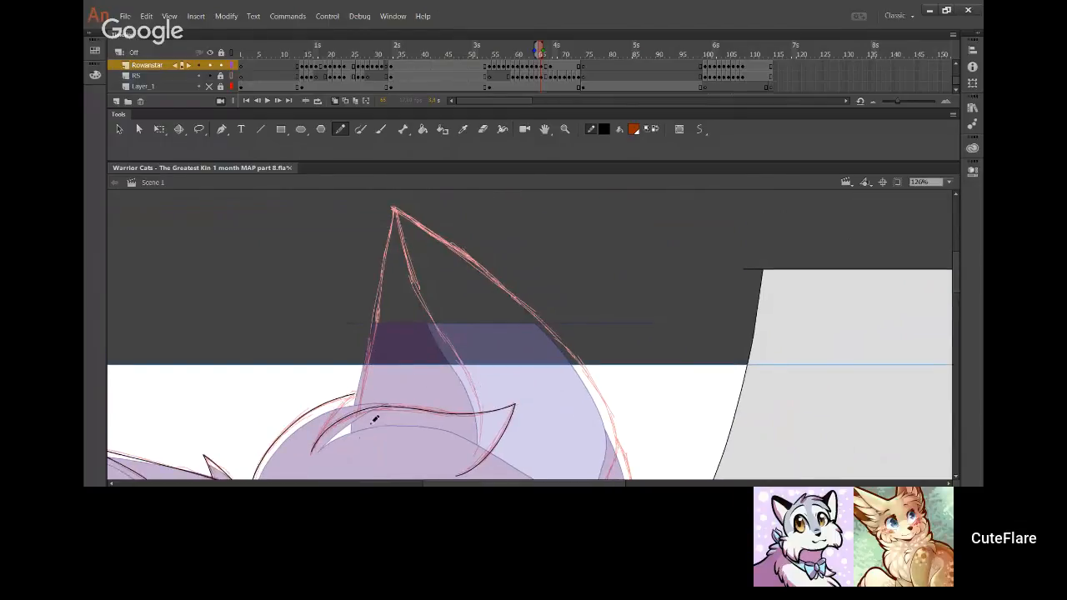
pyautogui.moveTo(358, 446); pyautogui.dragTo(389, 275)
pyautogui.hotkey('ctrl', 'z')
pyautogui.moveTo(356, 436); pyautogui.dragTo(384, 295)
pyautogui.hotkey('ctrl', 'z')
pyautogui.moveTo(355, 436); pyautogui.dragTo(394, 208)
# Draw a horizontal line across the right ear above the stage edge and trace the ear's inner curve up toward the tip
pyautogui.moveTo(500, 329); pyautogui.dragTo(472, 312)
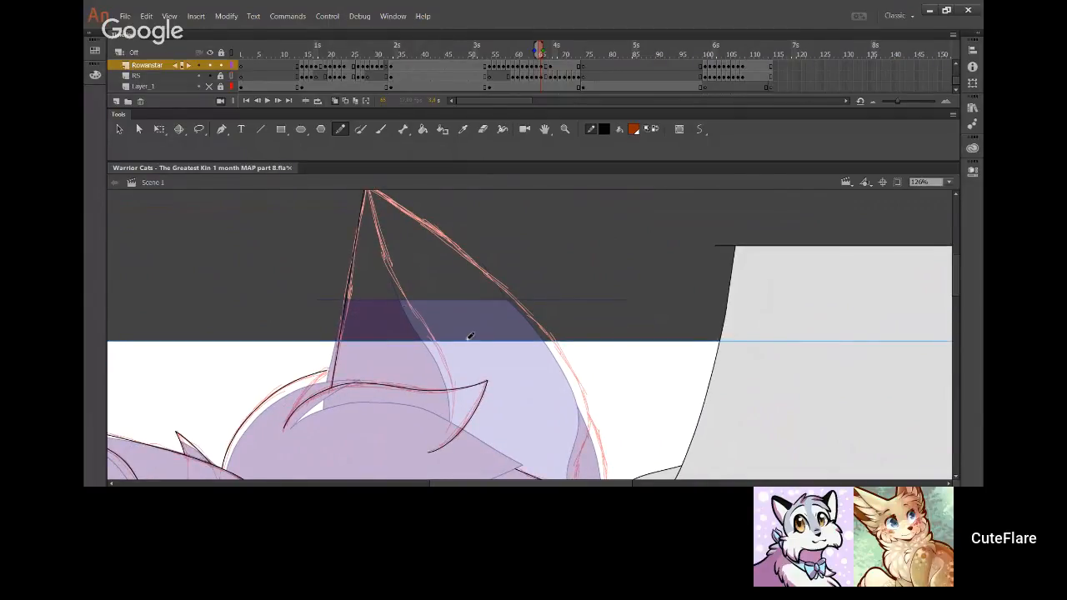
pyautogui.moveTo(335, 295); pyautogui.dragTo(621, 293)
pyautogui.moveTo(505, 320); pyautogui.dragTo(449, 282)
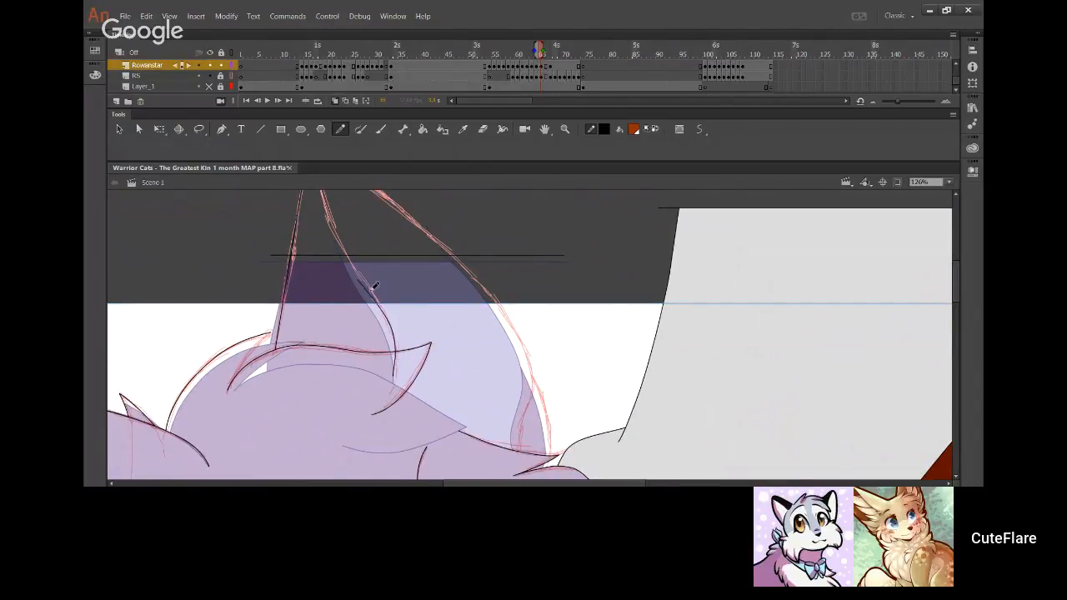
pyautogui.moveTo(396, 373)
pyautogui.mouseDown()
pyautogui.moveTo(379, 296)
pyautogui.moveTo(381, 310)
pyautogui.moveTo(315, 205)
pyautogui.mouseUp()
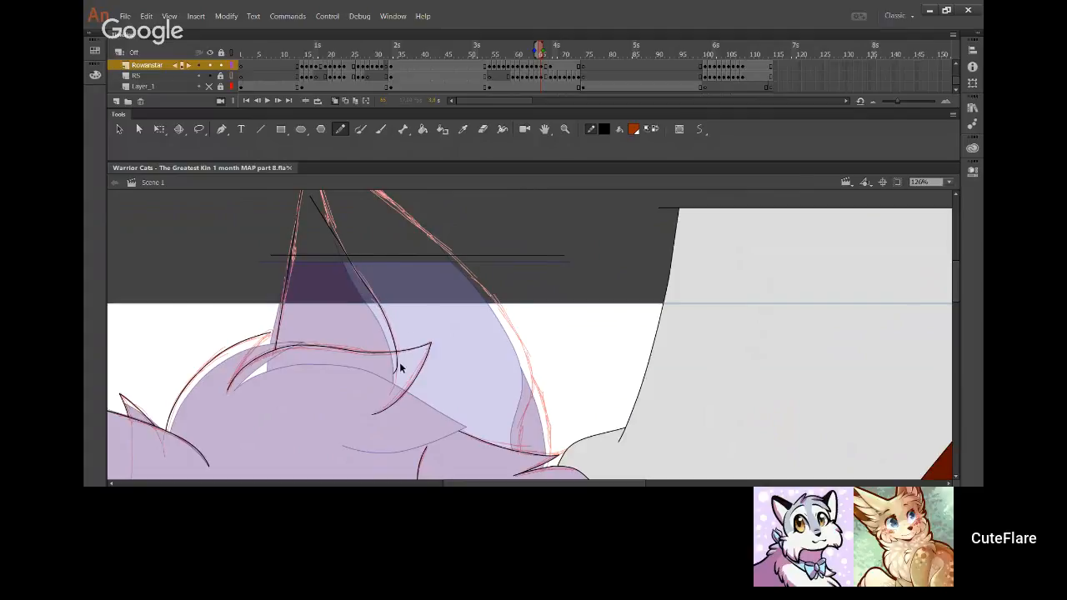
# Trace the wavy inner line of the small fold at the base of the right ear's outer edge, redrawing it until it fits
pyautogui.moveTo(505, 411); pyautogui.dragTo(471, 375)
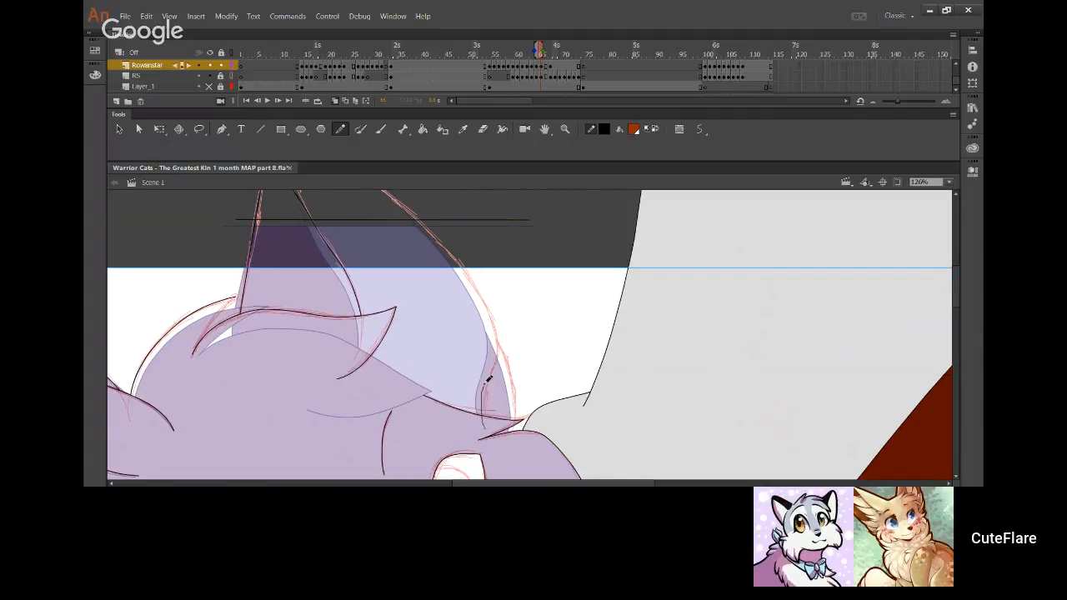
pyautogui.moveTo(484, 421); pyautogui.dragTo(498, 358)
pyautogui.moveTo(500, 320)
pyautogui.mouseDown()
pyautogui.moveTo(482, 294)
pyautogui.moveTo(440, 262)
pyautogui.mouseUp()
pyautogui.hotkey('ctrl', 'z')
pyautogui.hotkey('ctrl', 'z')
pyautogui.moveTo(487, 422)
pyautogui.mouseDown()
pyautogui.moveTo(503, 327)
pyautogui.moveTo(440, 241)
pyautogui.mouseUp()
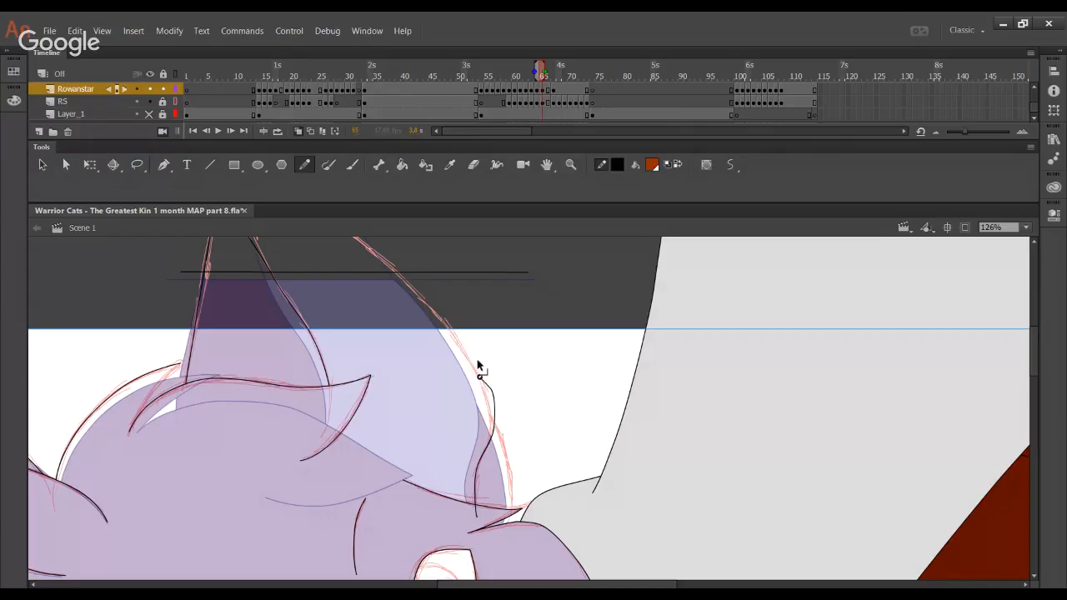
# Trace the right ear's outer edge from the small fold up toward the sketched ear tip
pyautogui.moveTo(484, 302); pyautogui.dragTo(394, 196)
pyautogui.moveTo(369, 243); pyautogui.dragTo(364, 240)
pyautogui.moveTo(477, 372); pyautogui.dragTo(468, 344)
pyautogui.moveTo(412, 281)
pyautogui.mouseDown()
pyautogui.moveTo(486, 405)
pyautogui.moveTo(493, 386)
pyautogui.mouseUp()
pyautogui.moveTo(501, 444); pyautogui.dragTo(459, 323)
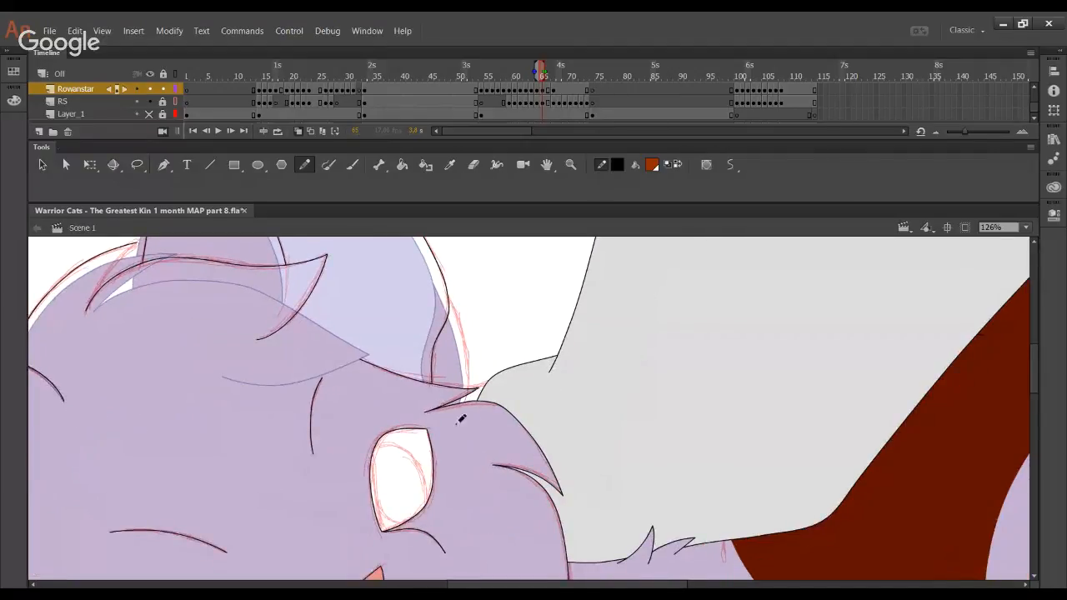
# Draw the outer side of the right ear's fold from the brow tuft up along the sketch, redoing the stroke until it follows the sketch
pyautogui.moveTo(460, 420); pyautogui.dragTo(464, 318)
pyautogui.hotkey('ctrl', 'z')
pyautogui.moveTo(467, 397); pyautogui.dragTo(470, 353)
pyautogui.hotkey('ctrl', 'z')
pyautogui.moveTo(457, 413)
pyautogui.mouseDown()
pyautogui.moveTo(449, 279)
pyautogui.moveTo(416, 233)
pyautogui.mouseUp()
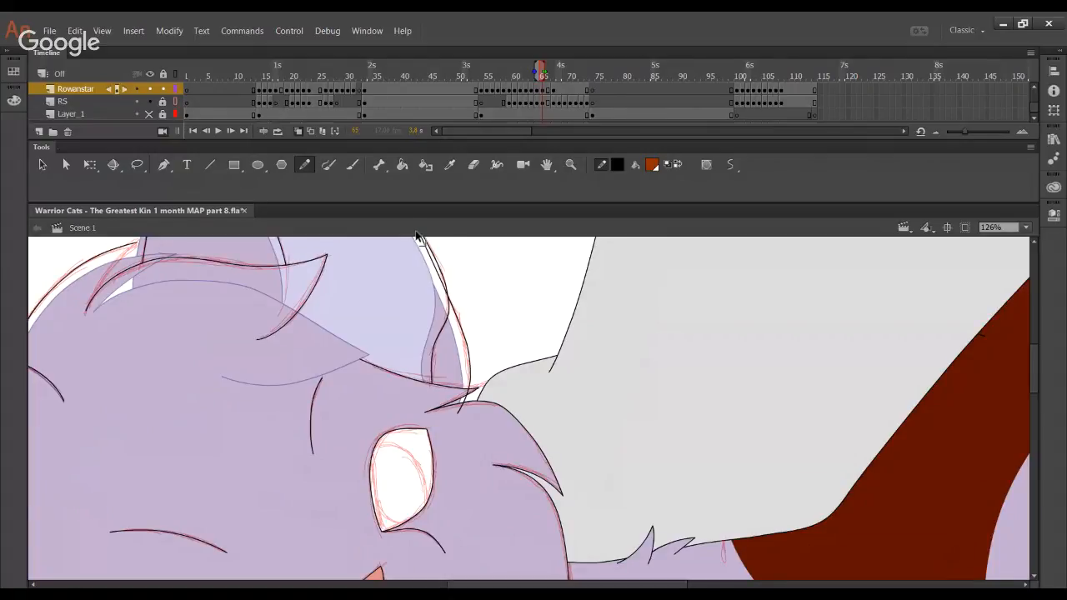
# Delete the excess line segments where the fold's outline crosses the right ear's outer edge and the brow tuft
pyautogui.keyDown('ctrl'); pyautogui.click(445, 282); pyautogui.keyUp('ctrl')
pyautogui.press('Delete')
pyautogui.keyDown('ctrl'); pyautogui.click(447, 292); pyautogui.keyUp('ctrl')
pyautogui.press('Delete')
pyautogui.keyDown('ctrl'); pyautogui.click(464, 391); pyautogui.keyUp('ctrl')
pyautogui.press('Delete')
pyautogui.keyDown('ctrl'); pyautogui.click(465, 389); pyautogui.keyUp('ctrl')
pyautogui.press('Delete')
pyautogui.moveTo(474, 327); pyautogui.dragTo(499, 431)
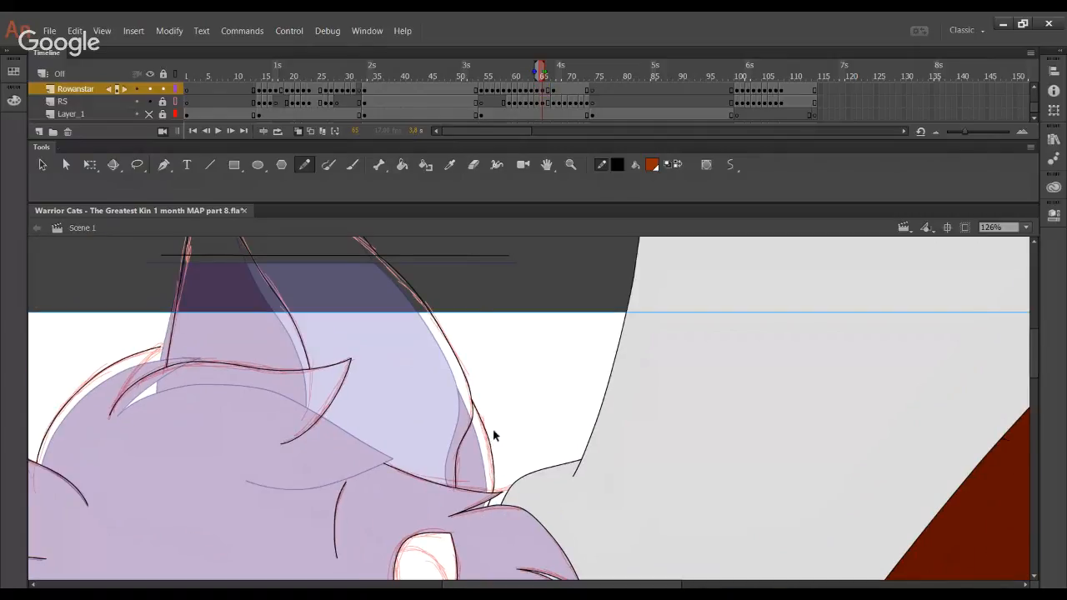
# Fill the inner ear section, the right ear's fold and the small fur tuft behind the head with the orange-brown fur color
pyautogui.click(402, 164)
pyautogui.click(260, 342)
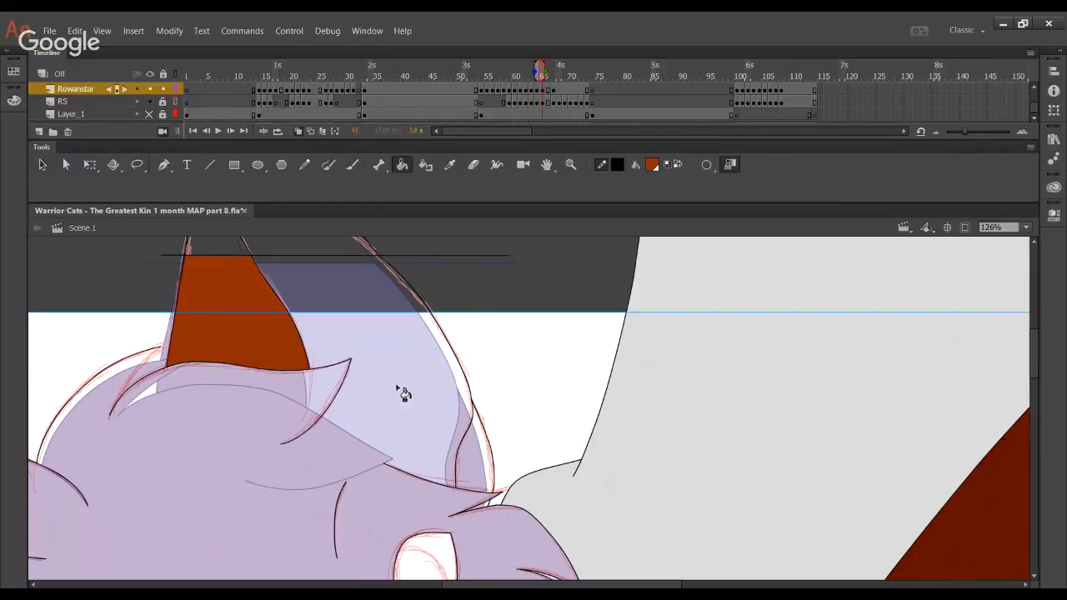
pyautogui.click(486, 475)
pyautogui.moveTo(352, 483)
pyautogui.mouseDown()
pyautogui.moveTo(407, 341)
pyautogui.moveTo(416, 345)
pyautogui.moveTo(331, 446)
pyautogui.moveTo(458, 528)
pyautogui.moveTo(493, 470)
pyautogui.moveTo(462, 443)
pyautogui.moveTo(497, 498)
pyautogui.mouseUp()
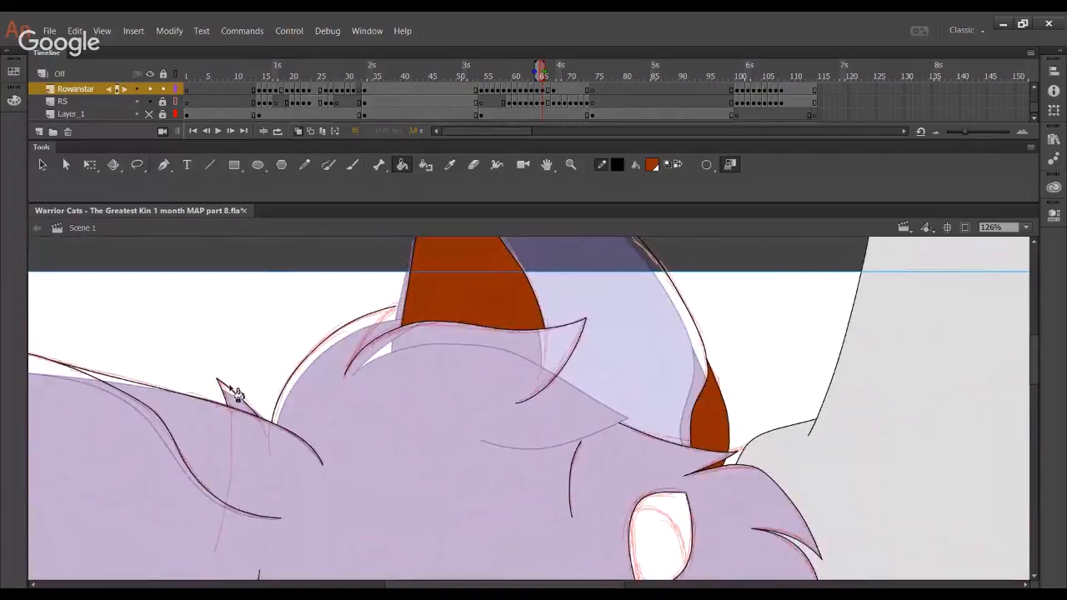
pyautogui.click(240, 403)
# With the RS sketch layer hidden, draw the inner edge of the head tuft beside the ear and fill the cat's head and body orange-brown
pyautogui.click(305, 165)
pyautogui.click(149, 101)
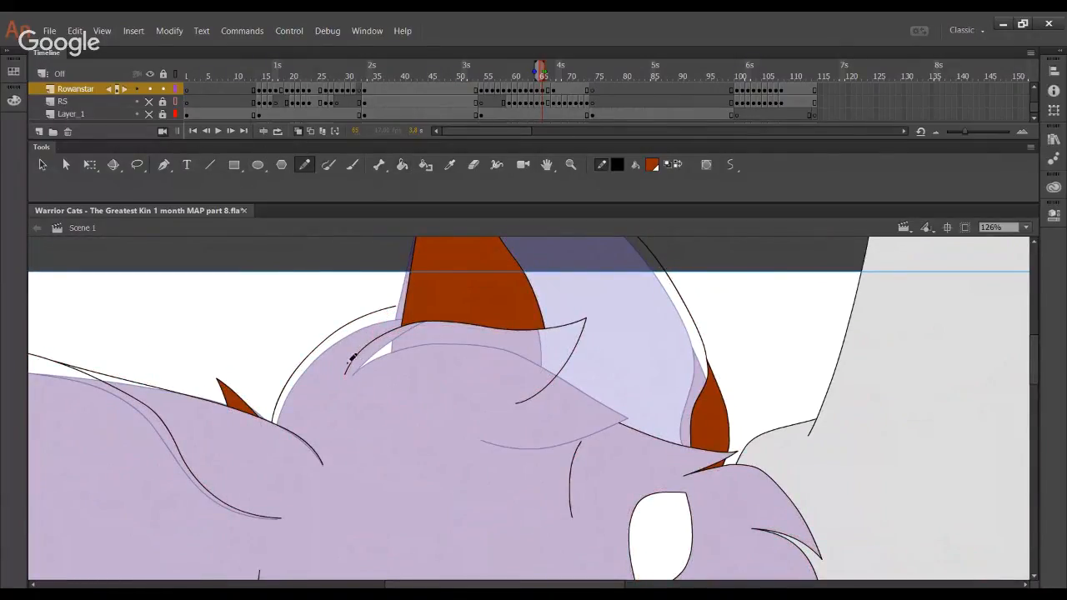
pyautogui.moveTo(351, 359); pyautogui.dragTo(396, 308)
pyautogui.moveTo(345, 369); pyautogui.dragTo(397, 312)
pyautogui.moveTo(348, 367); pyautogui.dragTo(401, 324)
pyautogui.moveTo(347, 372); pyautogui.dragTo(365, 324)
pyautogui.click(401, 164)
pyautogui.click(424, 435)
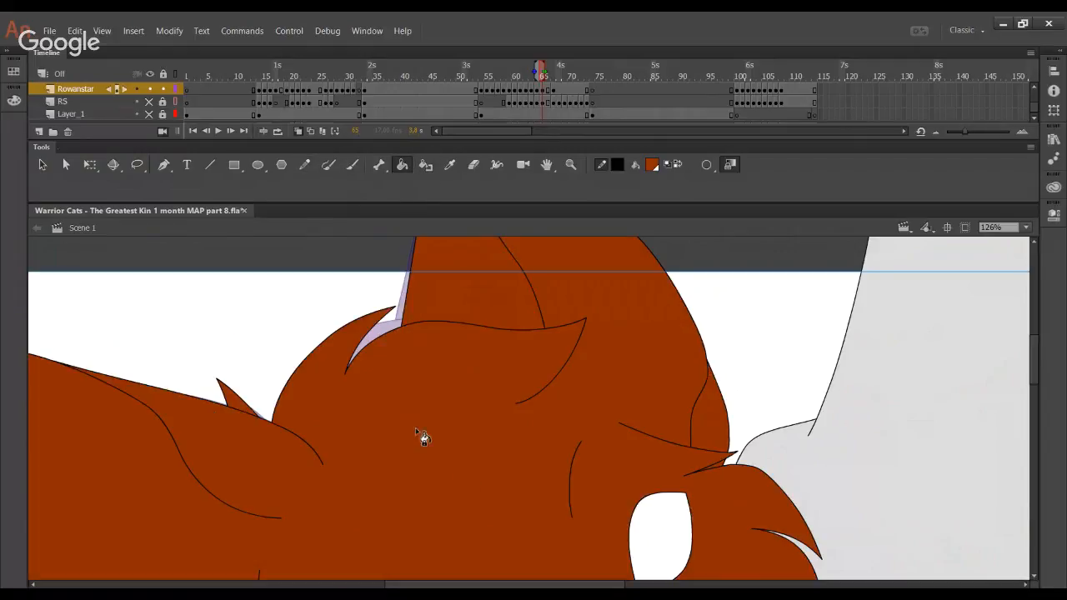
# Examine the filled head, ears, face, chest and neck fur on frame 65 for gaps or missing lines
pyautogui.click(300, 166)
pyautogui.scroll(-6, 352, 472)
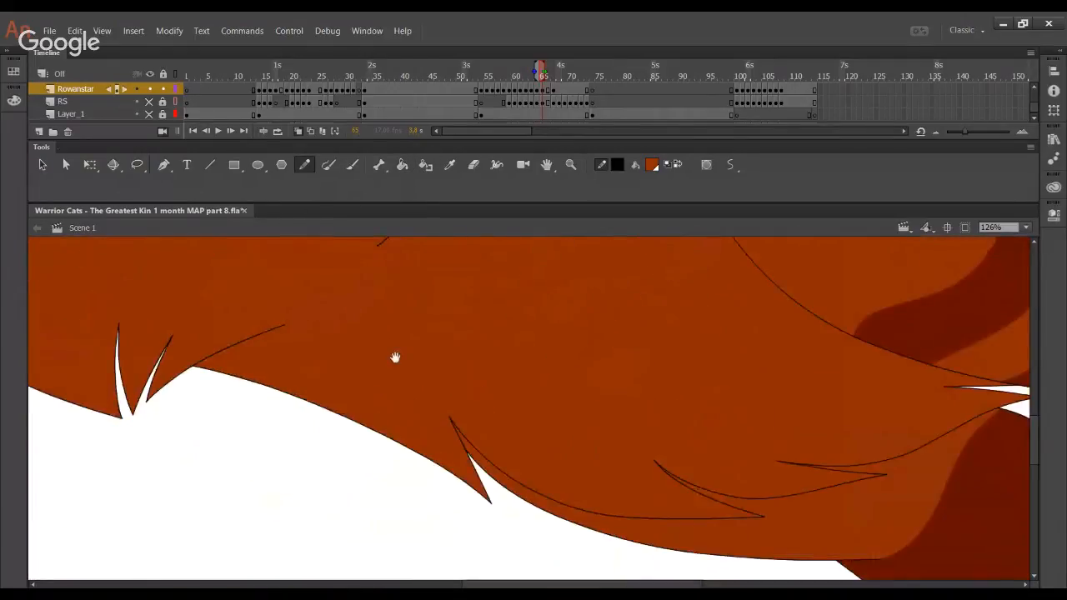
pyautogui.hscroll(-5, 395, 356)
pyautogui.scroll(2, 379, 372)
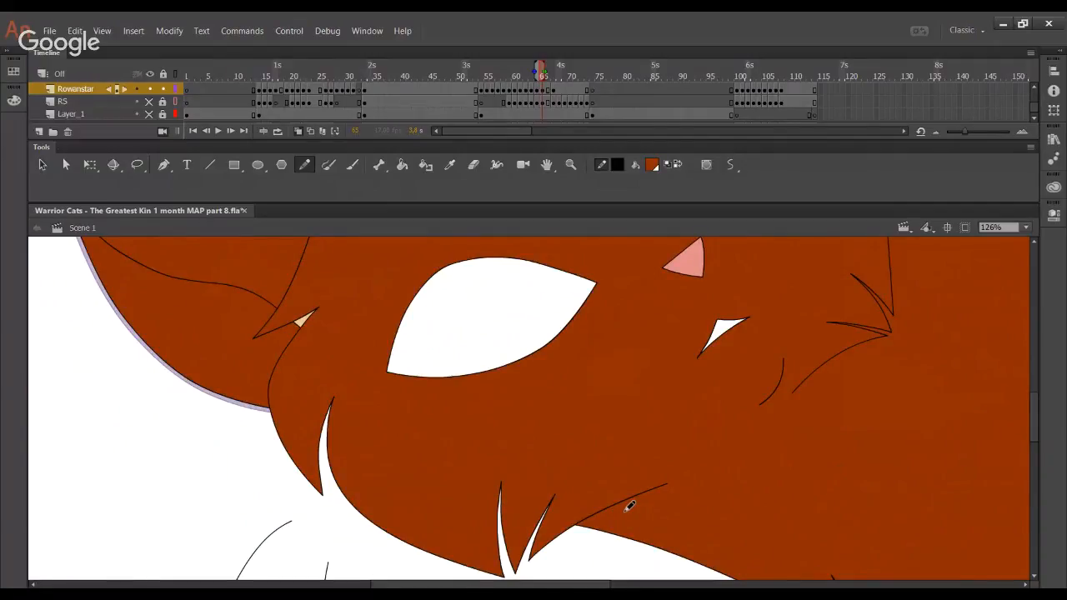
pyautogui.scroll(5, 428, 386)
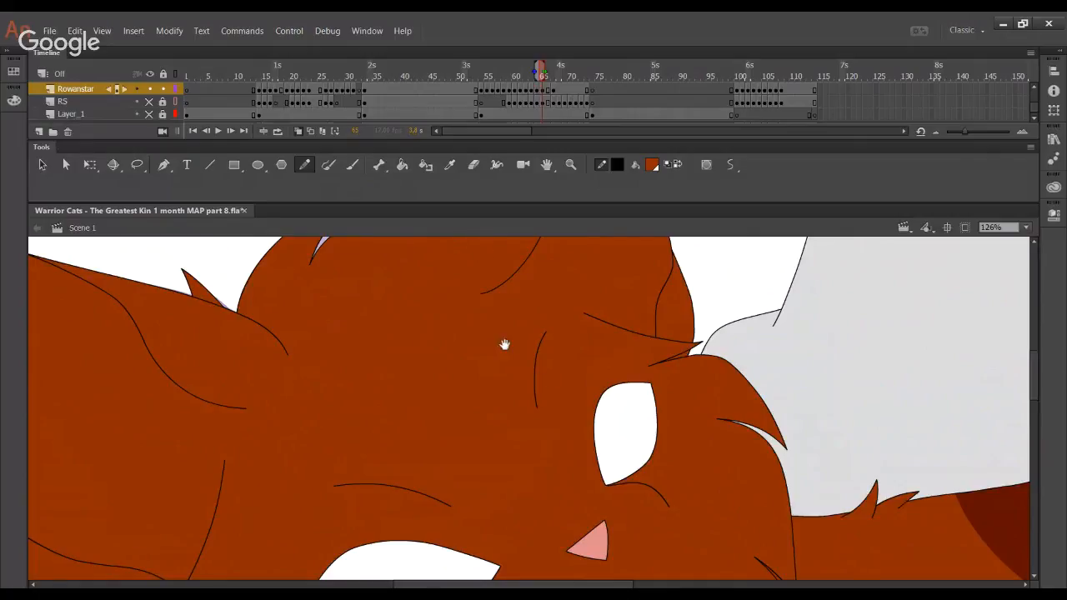
pyautogui.scroll(3, 525, 338)
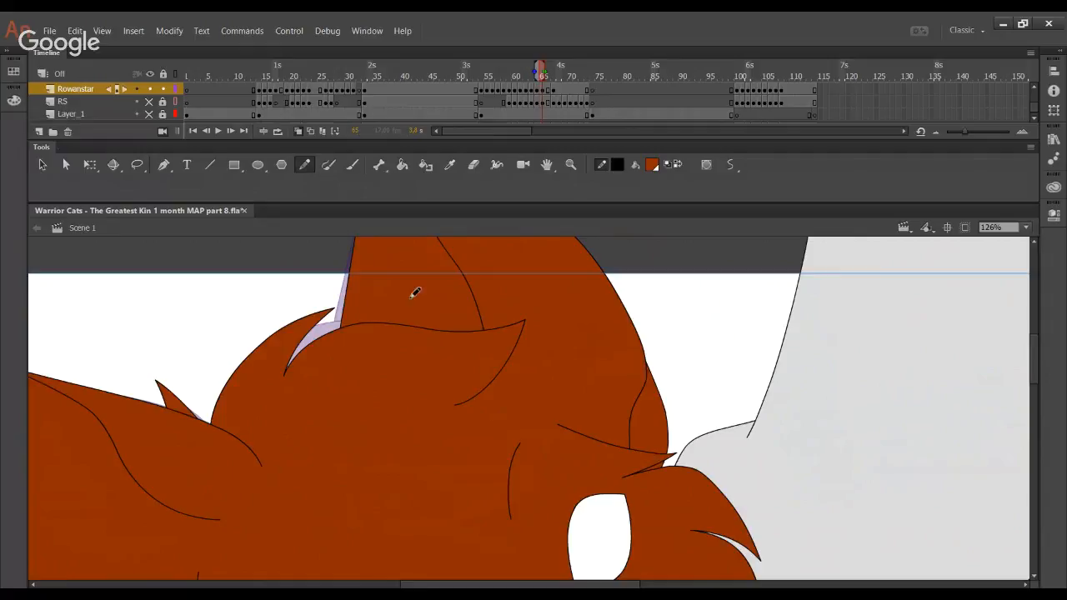
pyautogui.moveTo(638, 375); pyautogui.dragTo(399, 265)
pyautogui.moveTo(554, 562)
pyautogui.mouseDown()
pyautogui.moveTo(500, 484)
pyautogui.moveTo(393, 273)
pyautogui.mouseUp()
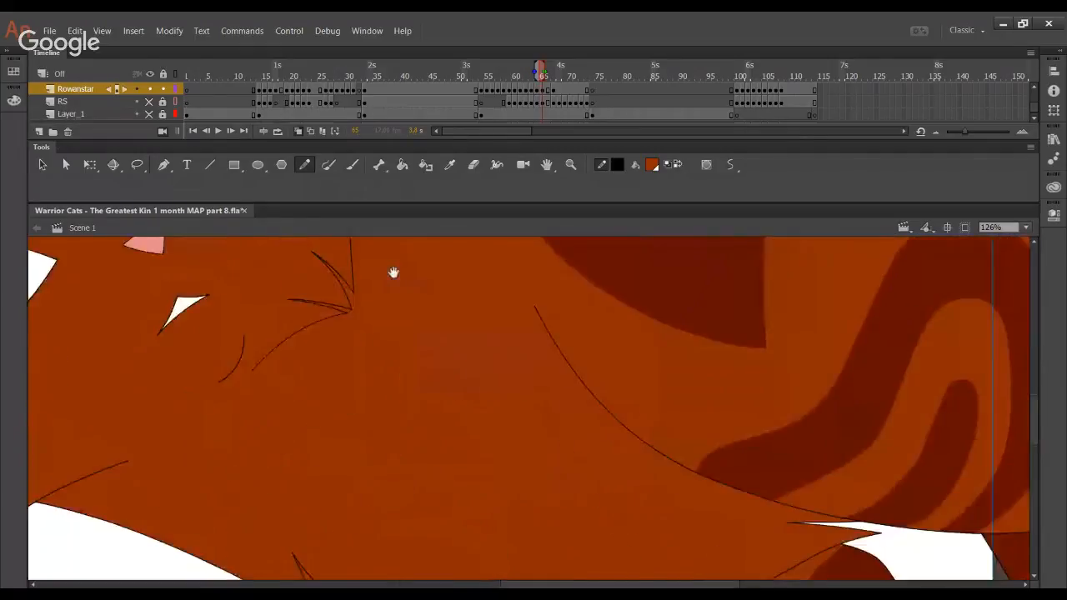
pyautogui.moveTo(419, 547); pyautogui.dragTo(412, 360)
pyautogui.moveTo(573, 455); pyautogui.dragTo(535, 512)
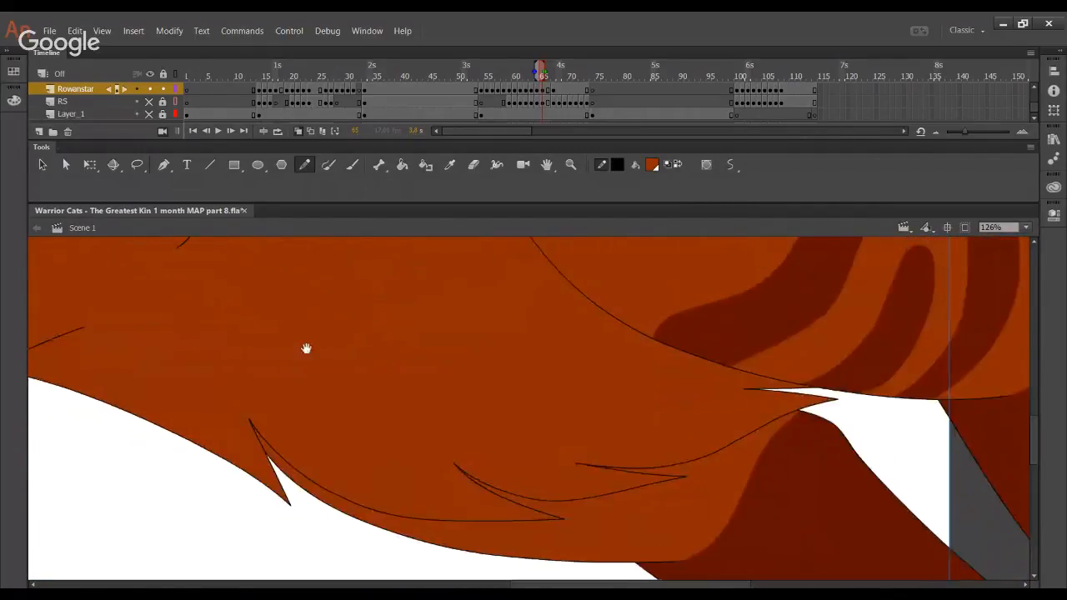
pyautogui.moveTo(306, 349); pyautogui.dragTo(522, 395)
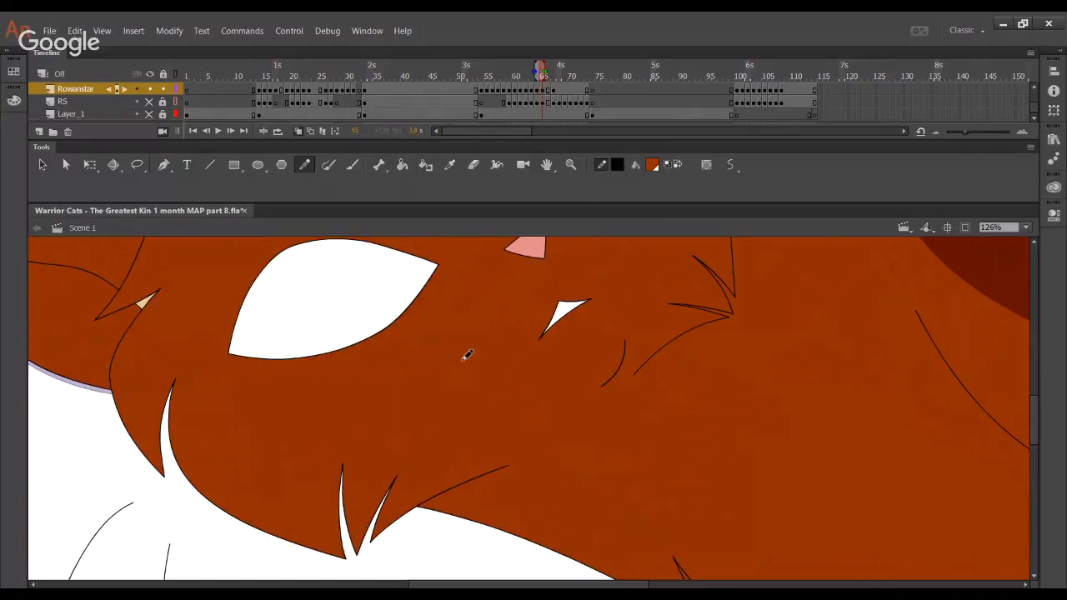
pyautogui.press('space')
pyautogui.moveTo(595, 386); pyautogui.dragTo(448, 443)
pyautogui.moveTo(555, 260); pyautogui.dragTo(492, 388)
pyautogui.moveTo(484, 343); pyautogui.dragTo(513, 417)
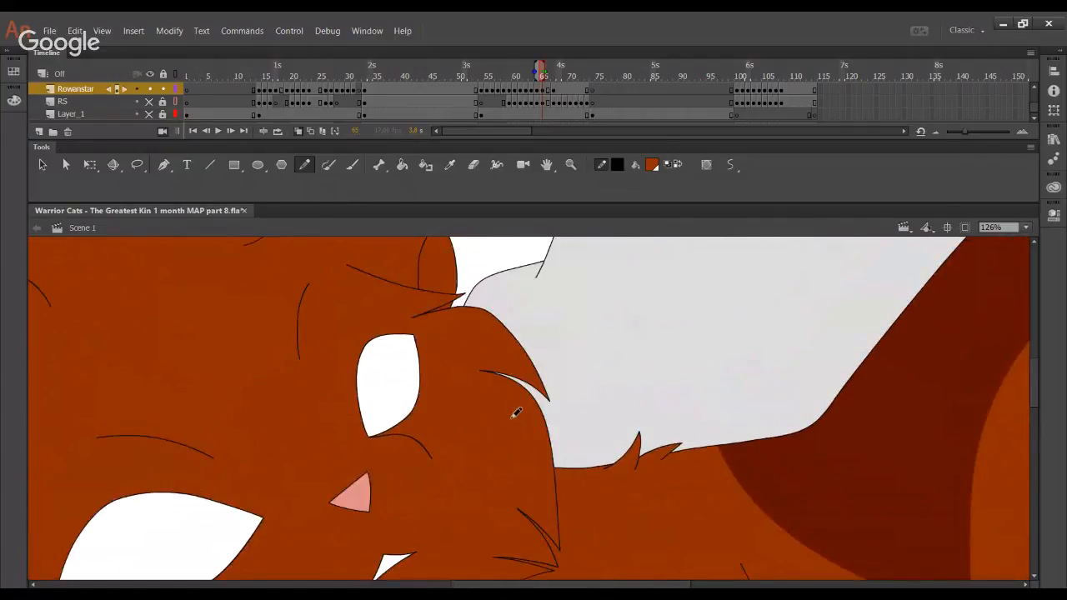
# Go to frame 68 and show the RS sketch layer again
pyautogui.click(560, 76)
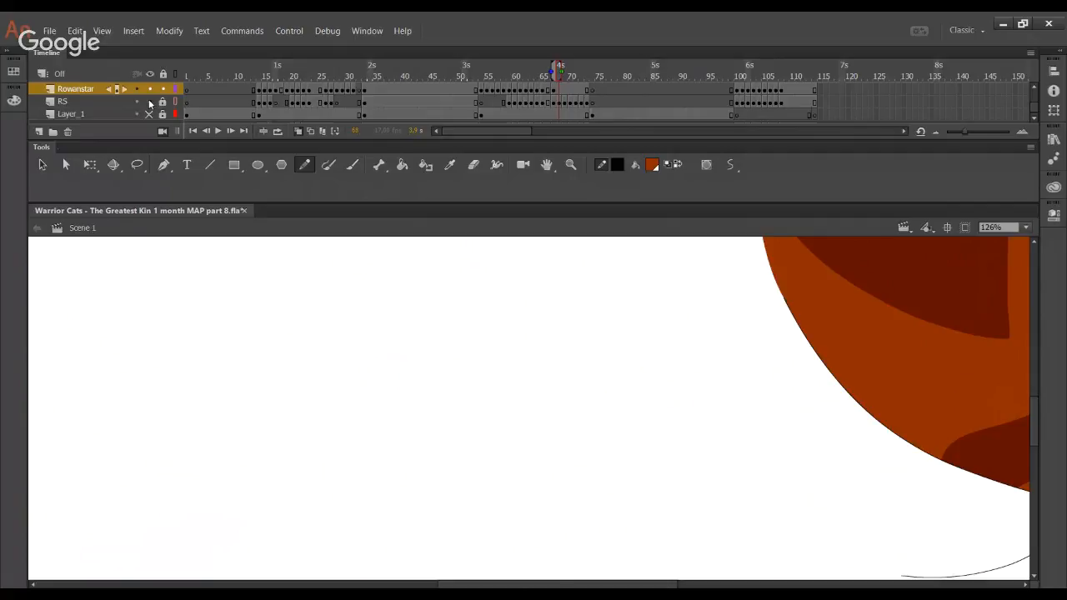
pyautogui.click(150, 102)
pyautogui.press('space')
pyautogui.moveTo(527, 445)
pyautogui.mouseDown()
pyautogui.moveTo(498, 271)
pyautogui.moveTo(477, 304)
pyautogui.mouseUp()
# Step through frames 67 to 73 and compare the sketched head, mouth and chest poses
pyautogui.click(207, 132)
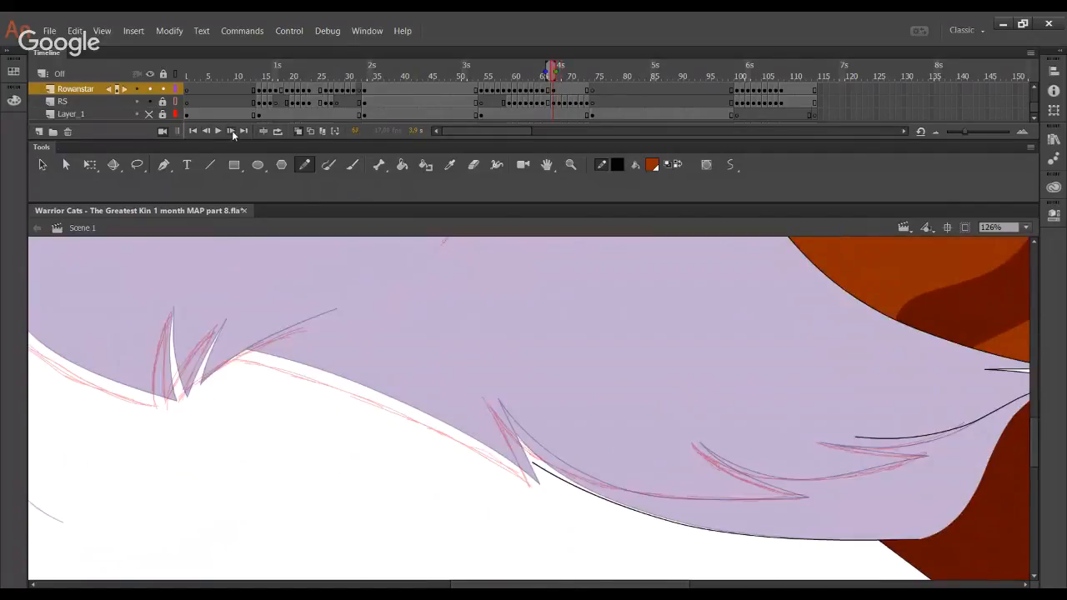
pyautogui.click(232, 130)
pyautogui.click(232, 130)
pyautogui.click(234, 130)
pyautogui.click(233, 130)
pyautogui.click(234, 131)
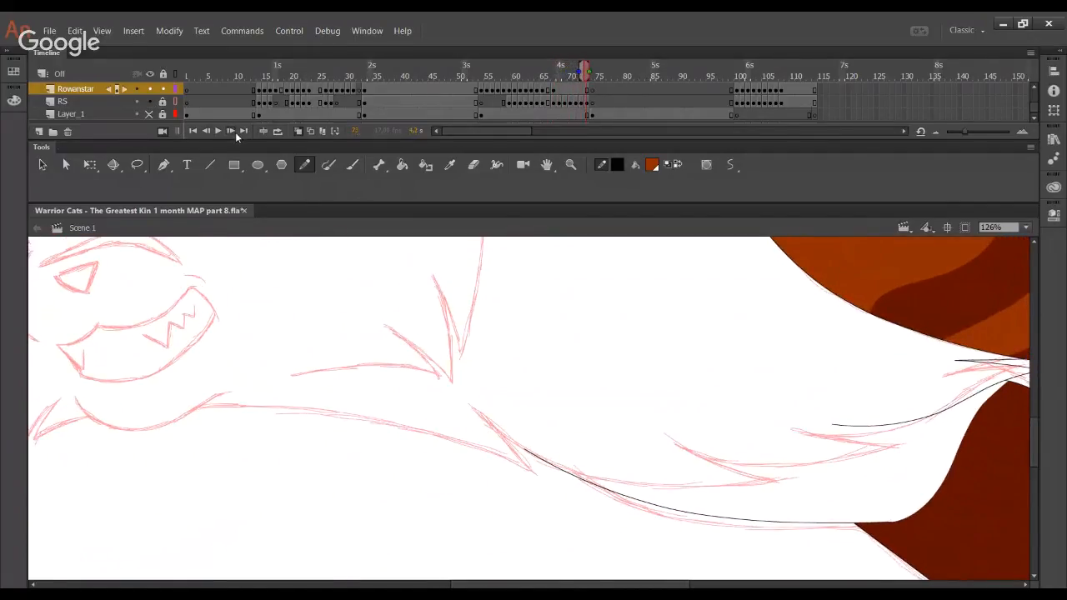
pyautogui.click(235, 132)
pyautogui.click(206, 132)
pyautogui.click(207, 131)
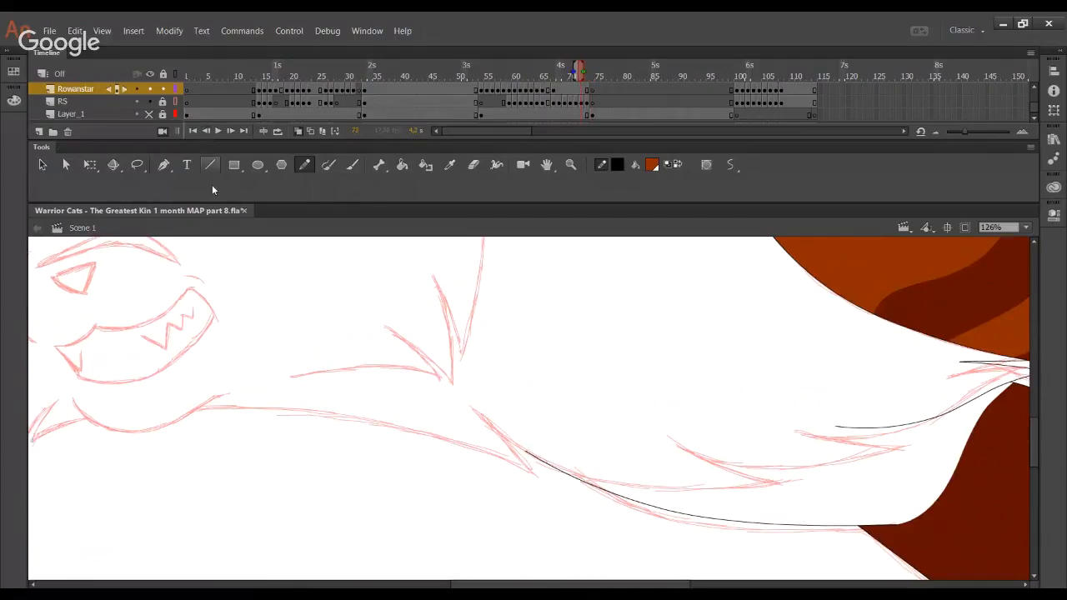
pyautogui.moveTo(241, 303)
pyautogui.mouseDown()
pyautogui.moveTo(467, 366)
pyautogui.moveTo(412, 492)
pyautogui.mouseUp()
pyautogui.click(233, 132)
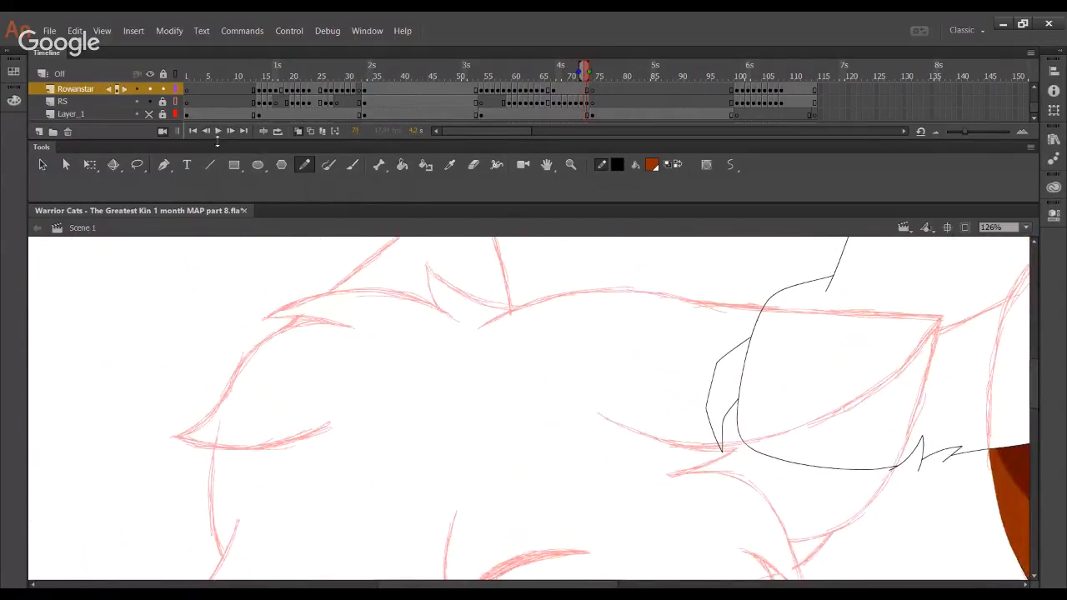
pyautogui.click(206, 132)
pyautogui.click(233, 133)
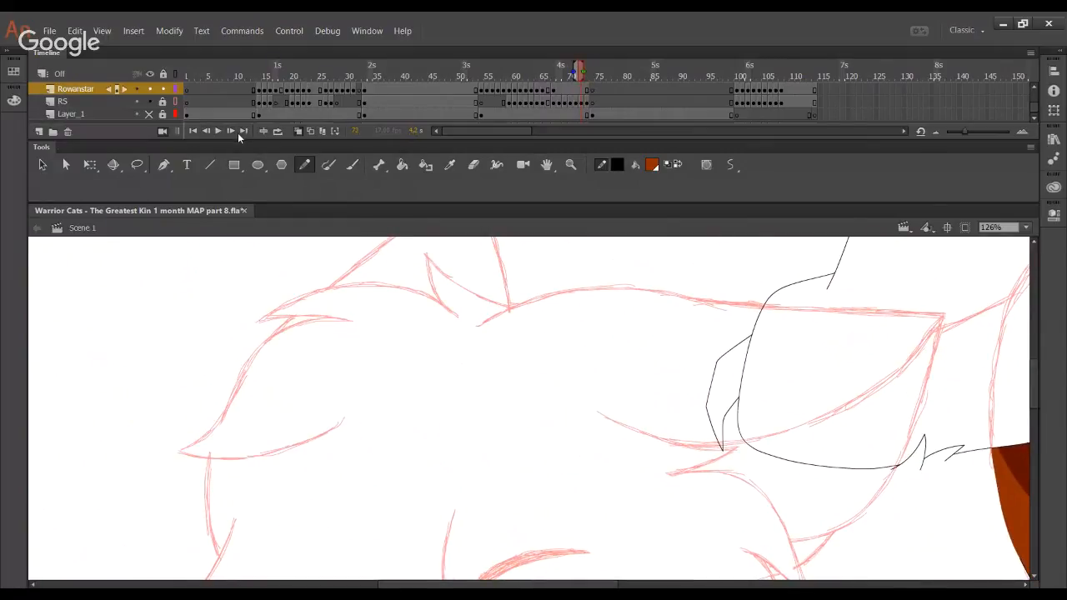
pyautogui.click(233, 132)
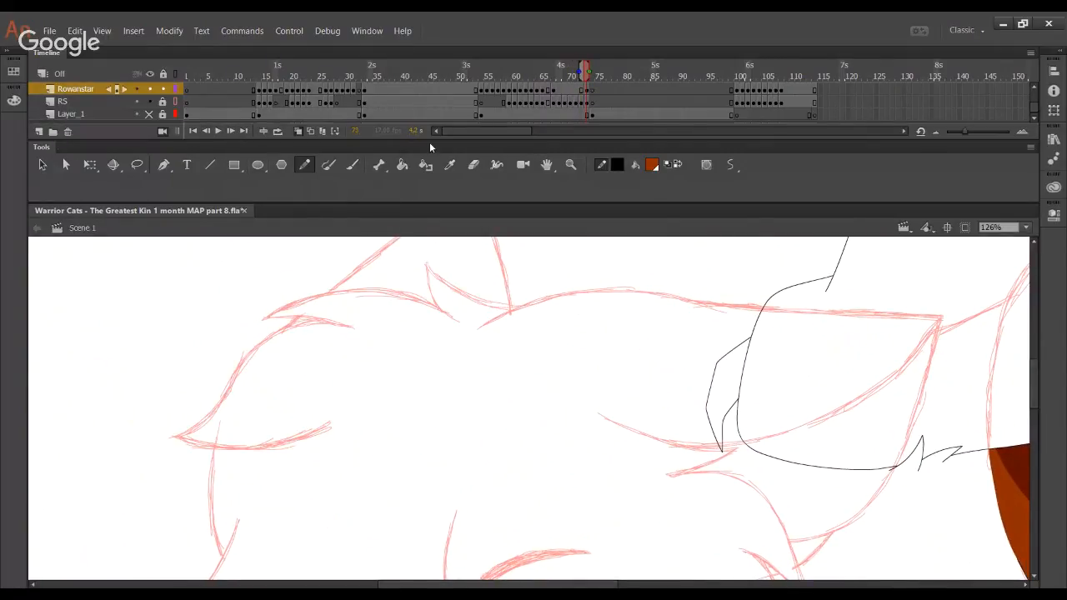
# Give the Rowanstar layer separate keyframes on the sketched frames between 67 and 73, and return to frame 67
pyautogui.click(207, 132)
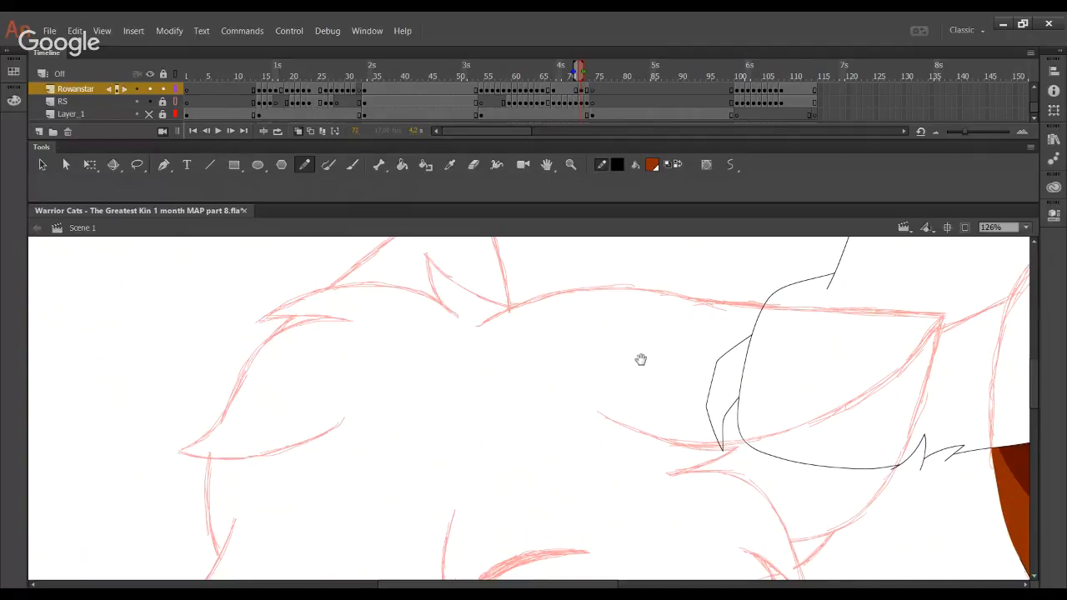
pyautogui.moveTo(550, 408); pyautogui.dragTo(391, 233)
pyautogui.moveTo(500, 453); pyautogui.dragTo(458, 299)
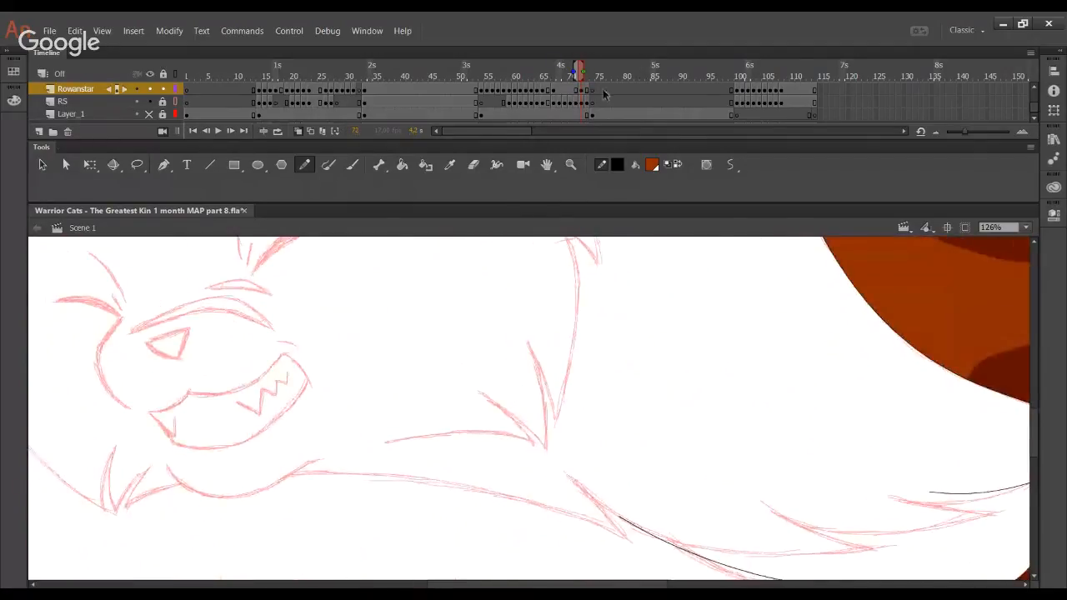
pyautogui.click(556, 77)
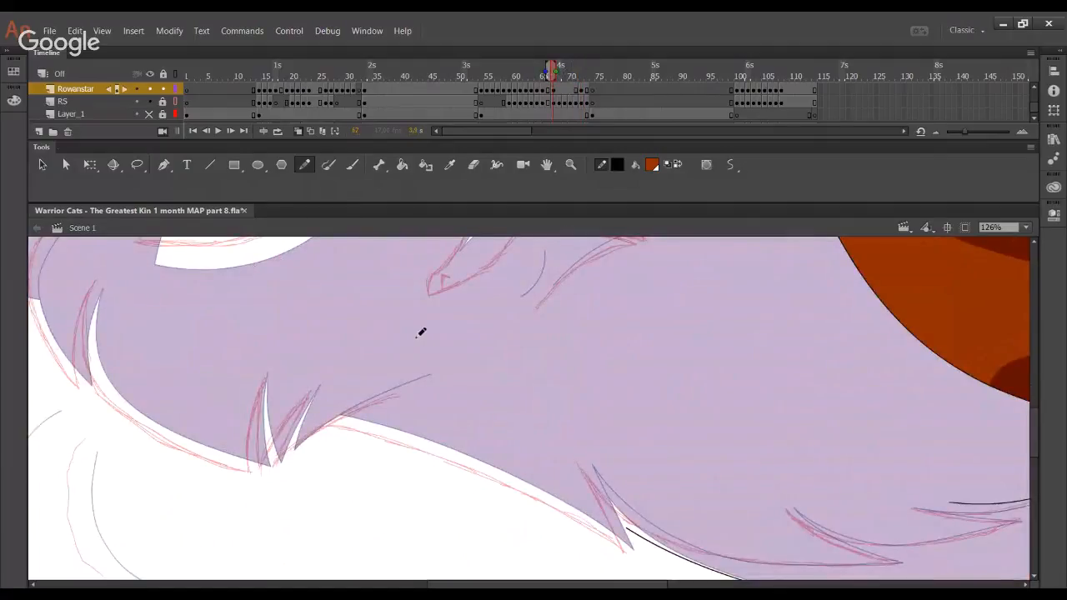
pyautogui.press('.')
pyautogui.press('.')
pyautogui.press('.')
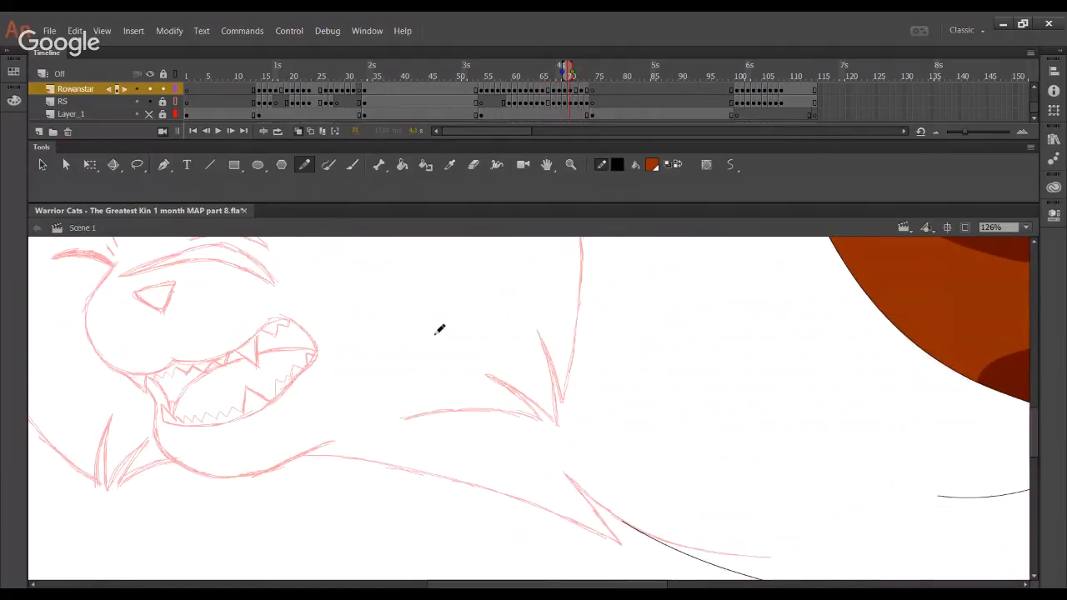
pyautogui.press('.')
pyautogui.click(554, 72)
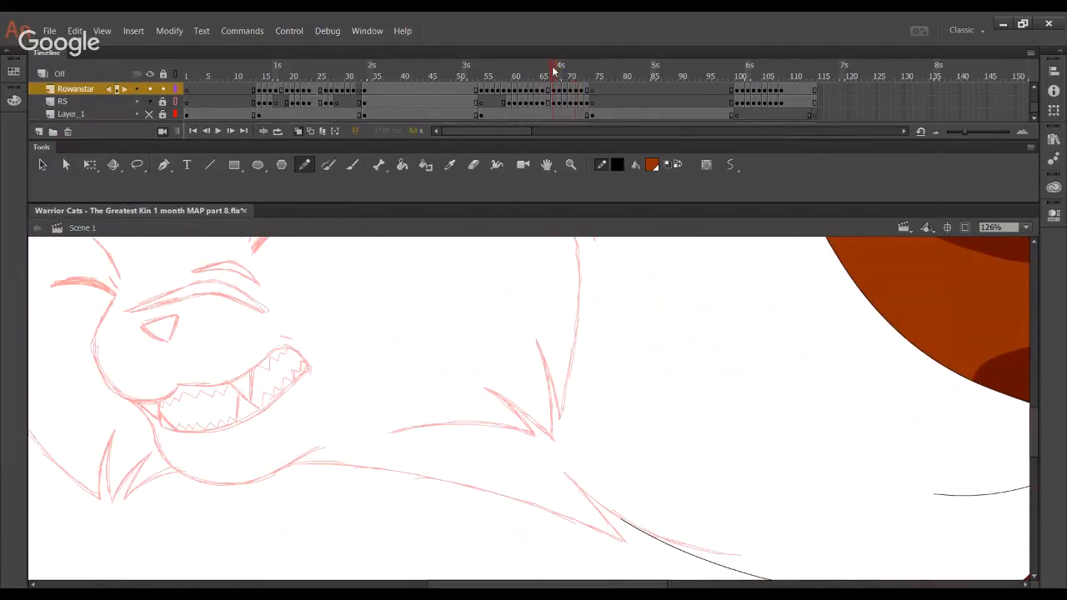
pyautogui.moveTo(145, 439); pyautogui.dragTo(374, 415)
pyautogui.moveTo(312, 468); pyautogui.dragTo(331, 402)
pyautogui.moveTo(356, 490)
pyautogui.mouseDown()
pyautogui.moveTo(320, 454)
pyautogui.moveTo(312, 399)
pyautogui.mouseUp()
pyautogui.hotkey('ctrl', 'z')
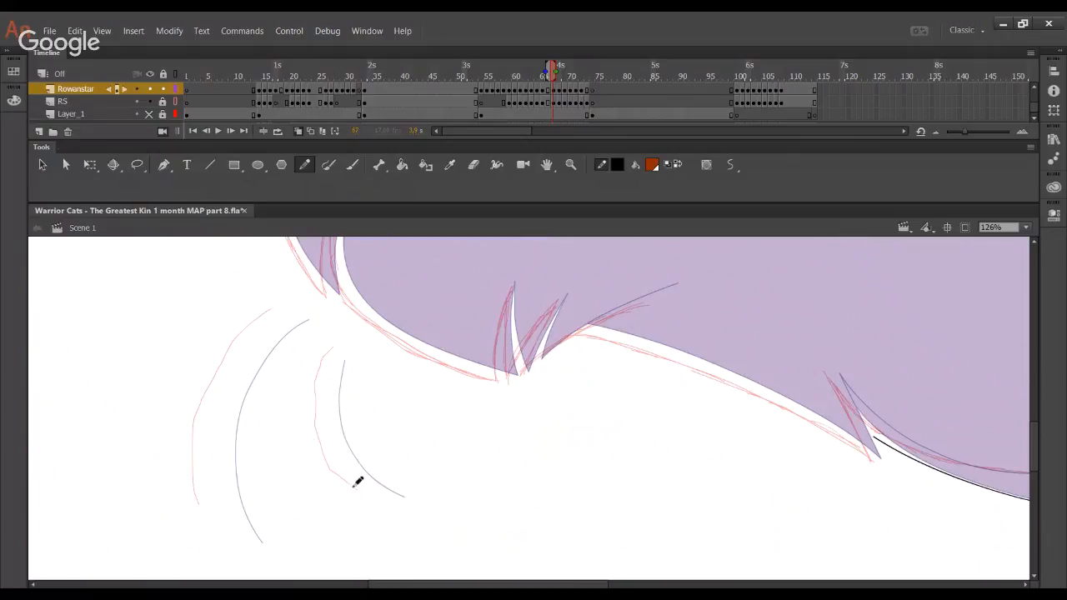
pyautogui.moveTo(358, 488)
pyautogui.mouseDown()
pyautogui.moveTo(324, 461)
pyautogui.moveTo(320, 367)
pyautogui.moveTo(320, 437)
pyautogui.moveTo(349, 485)
pyautogui.mouseUp()
pyautogui.hotkey('ctrl', 'z')
pyautogui.hotkey('ctrl', 'z')
# Trace the inner sketched motion arc beside the cat's head with the Pencil tool and smooth the stroke
pyautogui.click(232, 131)
pyautogui.click(206, 131)
pyautogui.moveTo(621, 205); pyautogui.dragTo(622, 177)
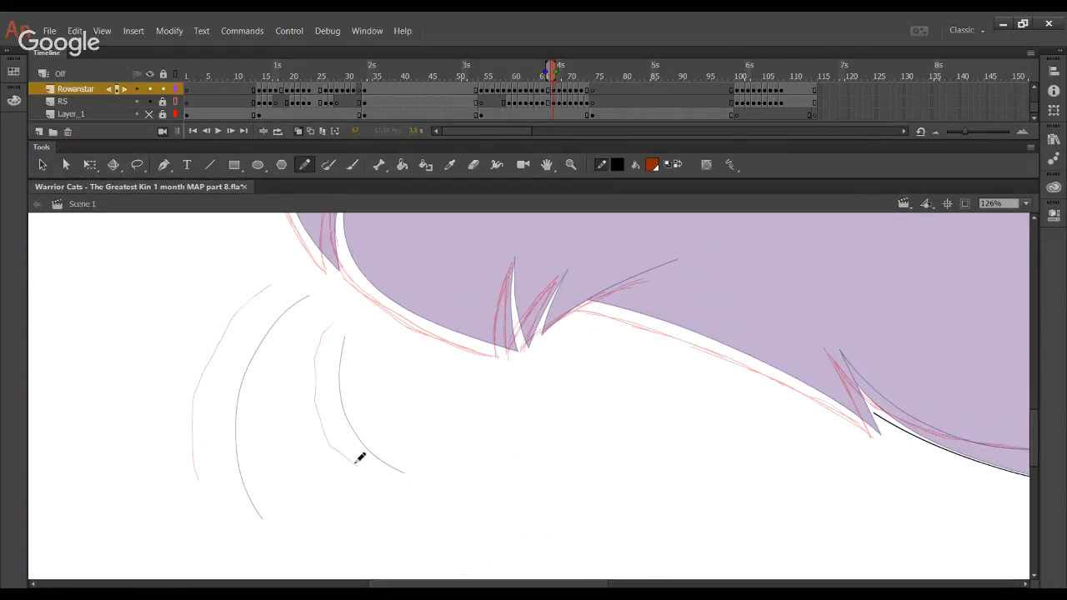
pyautogui.moveTo(357, 463)
pyautogui.mouseDown()
pyautogui.moveTo(322, 393)
pyautogui.moveTo(333, 323)
pyautogui.moveTo(317, 344)
pyautogui.mouseUp()
pyautogui.click(326, 322)
pyautogui.click(44, 167)
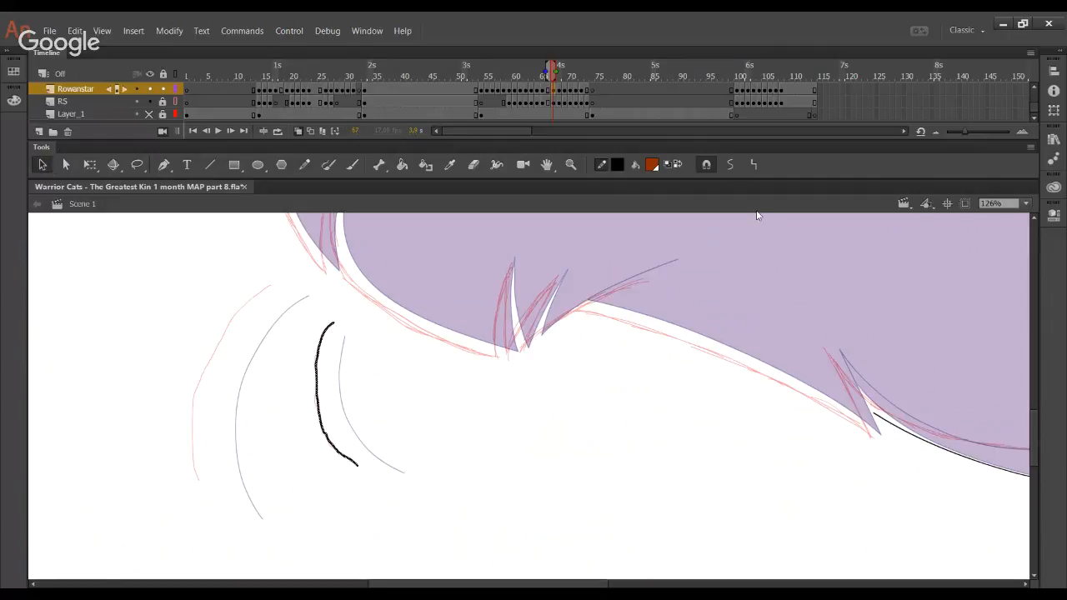
pyautogui.click(735, 169)
pyautogui.click(735, 171)
pyautogui.click(480, 432)
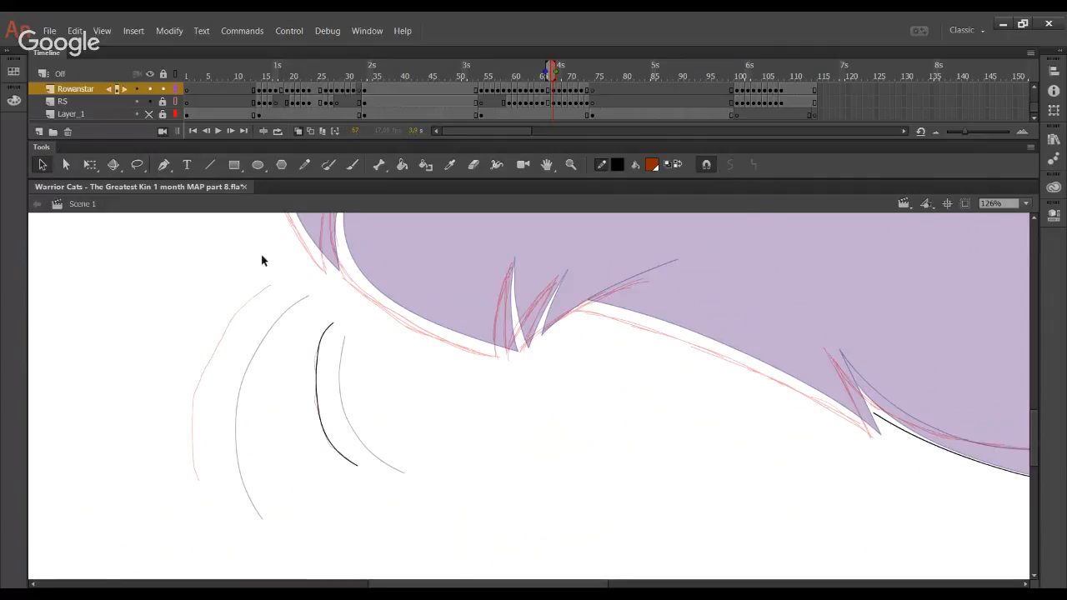
pyautogui.moveTo(317, 362); pyautogui.dragTo(315, 371)
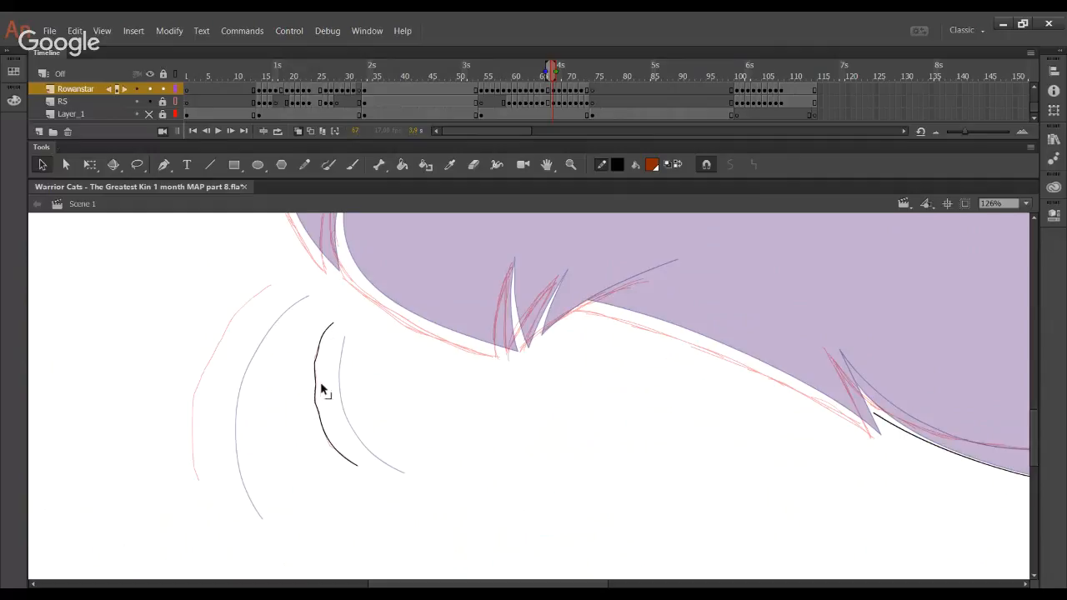
# Trace the outer sketched motion arc with the Pencil tool and smooth the stroke
pyautogui.click(305, 165)
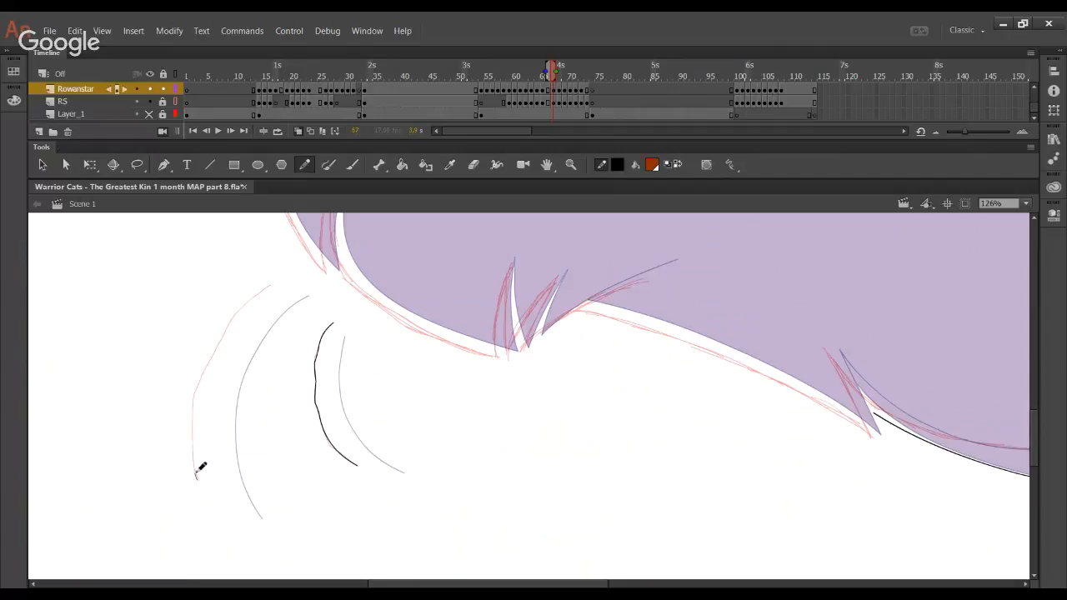
pyautogui.moveTo(197, 477)
pyautogui.mouseDown()
pyautogui.moveTo(210, 377)
pyautogui.moveTo(245, 317)
pyautogui.moveTo(195, 417)
pyautogui.moveTo(238, 310)
pyautogui.moveTo(268, 284)
pyautogui.mouseUp()
pyautogui.hotkey('ctrl', 'z')
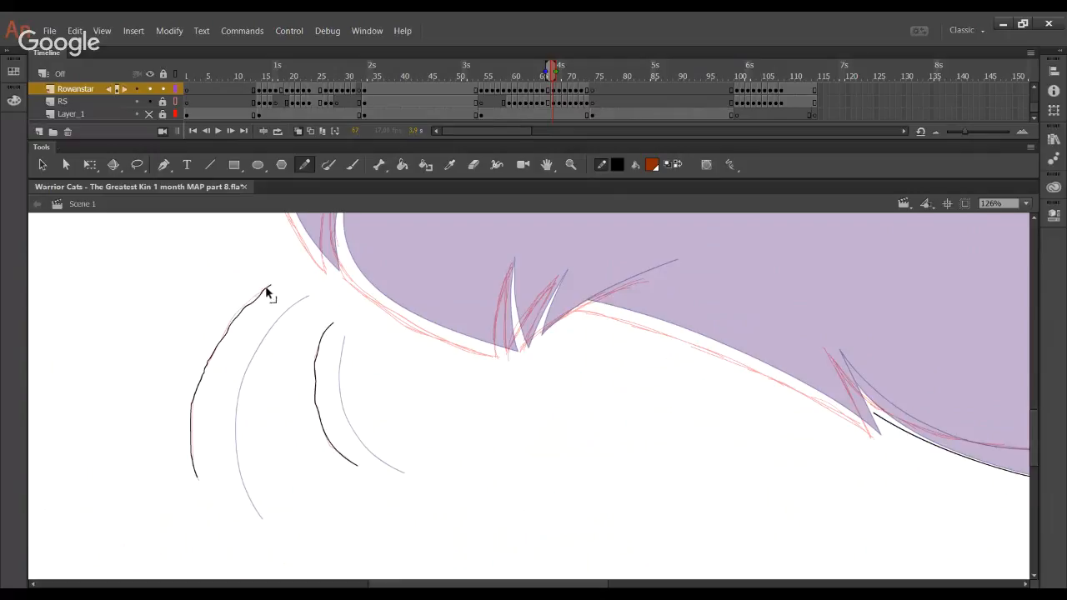
pyautogui.click(268, 293)
pyautogui.click(43, 163)
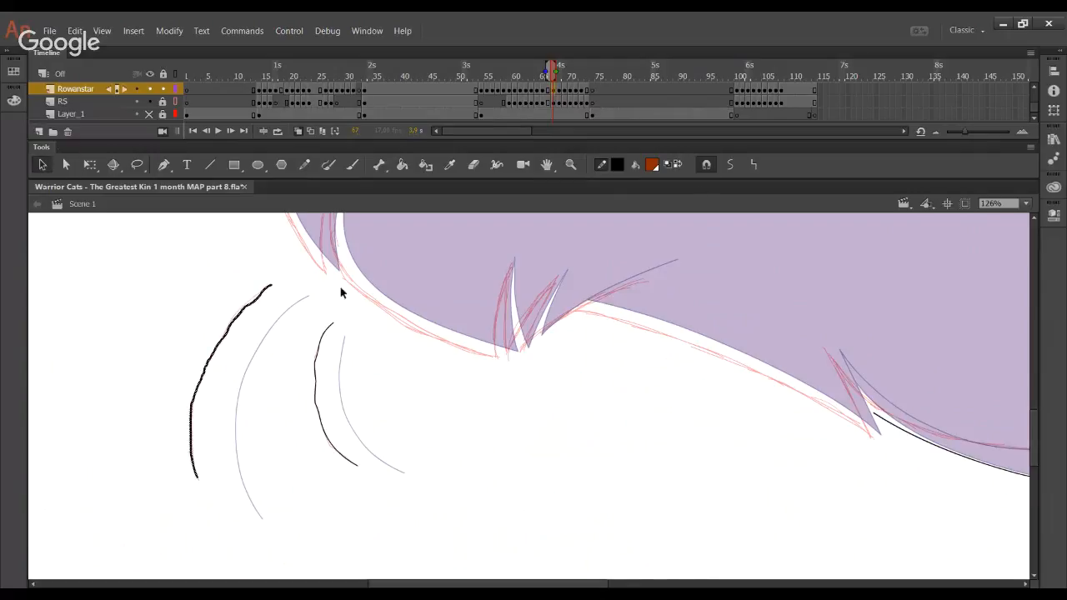
pyautogui.click(733, 170)
pyautogui.click(564, 513)
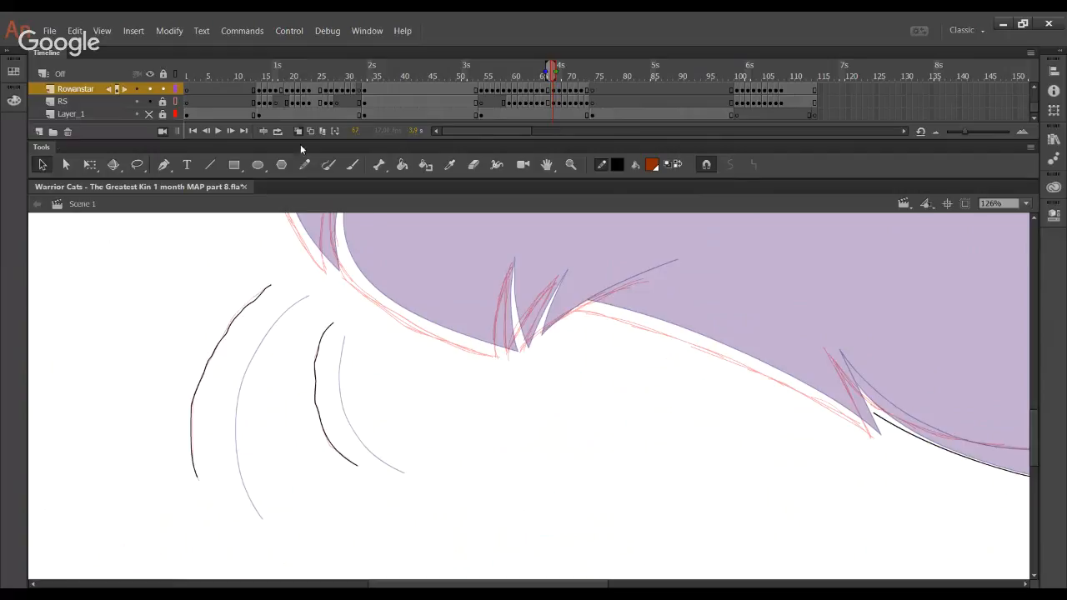
# Trace the cheek outline from the upper fur notch down past the next fur tuft in one smooth curve
pyautogui.press('y')
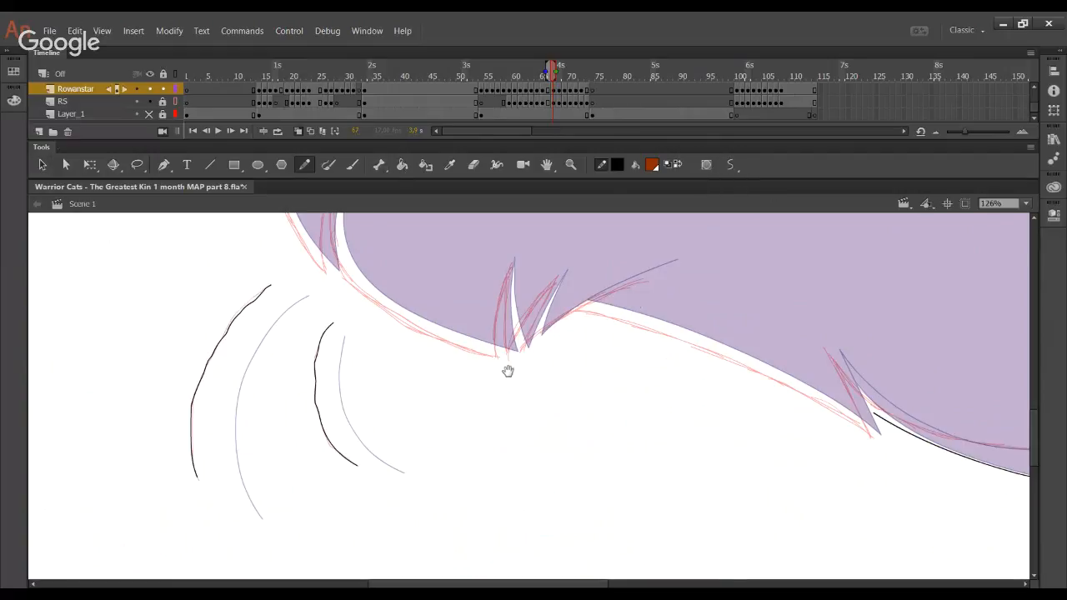
pyautogui.moveTo(507, 370)
pyautogui.mouseDown()
pyautogui.moveTo(418, 385)
pyautogui.moveTo(447, 311)
pyautogui.mouseUp()
pyautogui.moveTo(397, 345); pyautogui.dragTo(394, 454)
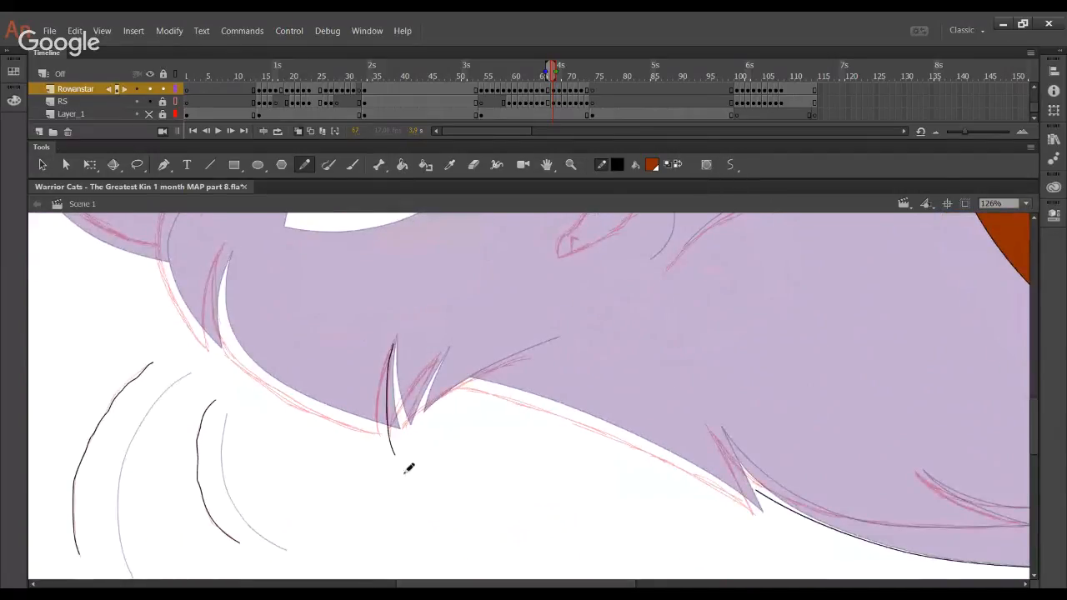
pyautogui.hotkey('ctrl', 'z')
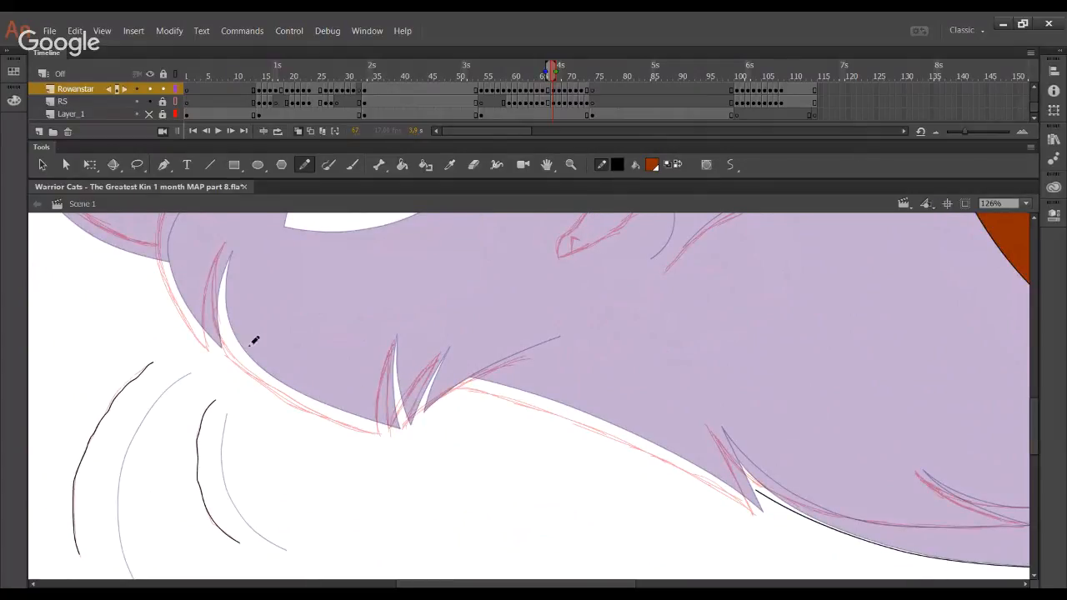
pyautogui.moveTo(230, 236); pyautogui.dragTo(224, 355)
pyautogui.hotkey('ctrl', 'z')
pyautogui.moveTo(222, 243)
pyautogui.mouseDown()
pyautogui.moveTo(220, 323)
pyautogui.moveTo(273, 390)
pyautogui.moveTo(484, 455)
pyautogui.mouseUp()
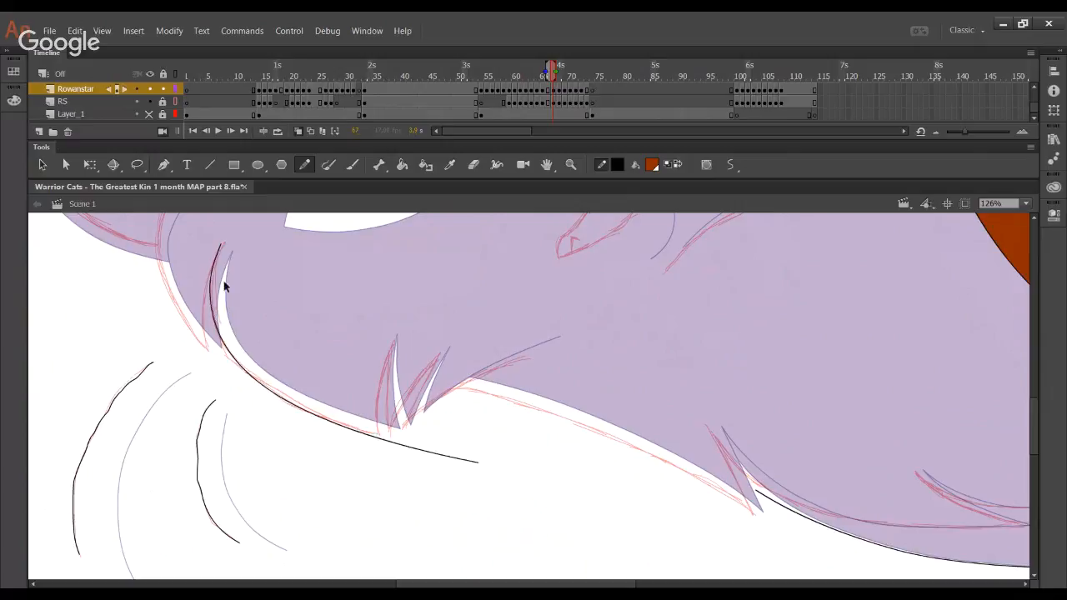
pyautogui.hotkey('ctrl', 'z')
pyautogui.moveTo(225, 242); pyautogui.dragTo(215, 340)
pyautogui.hotkey('ctrl', 'z')
pyautogui.moveTo(223, 242)
pyautogui.mouseDown()
pyautogui.moveTo(217, 278)
pyautogui.moveTo(231, 350)
pyautogui.moveTo(254, 376)
pyautogui.moveTo(363, 425)
pyautogui.moveTo(492, 457)
pyautogui.mouseUp()
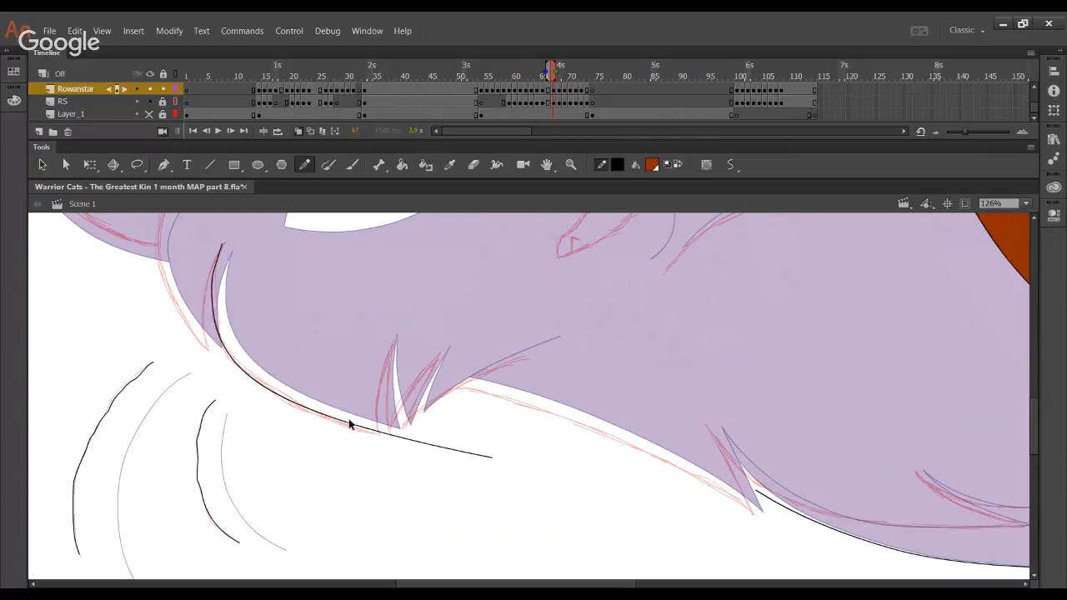
# Draw the first edge of the lower cheek tuft and delete the line ends that overshoot its corner
pyautogui.moveTo(387, 460)
pyautogui.mouseDown()
pyautogui.moveTo(387, 413)
pyautogui.moveTo(380, 424)
pyautogui.moveTo(394, 338)
pyautogui.mouseUp()
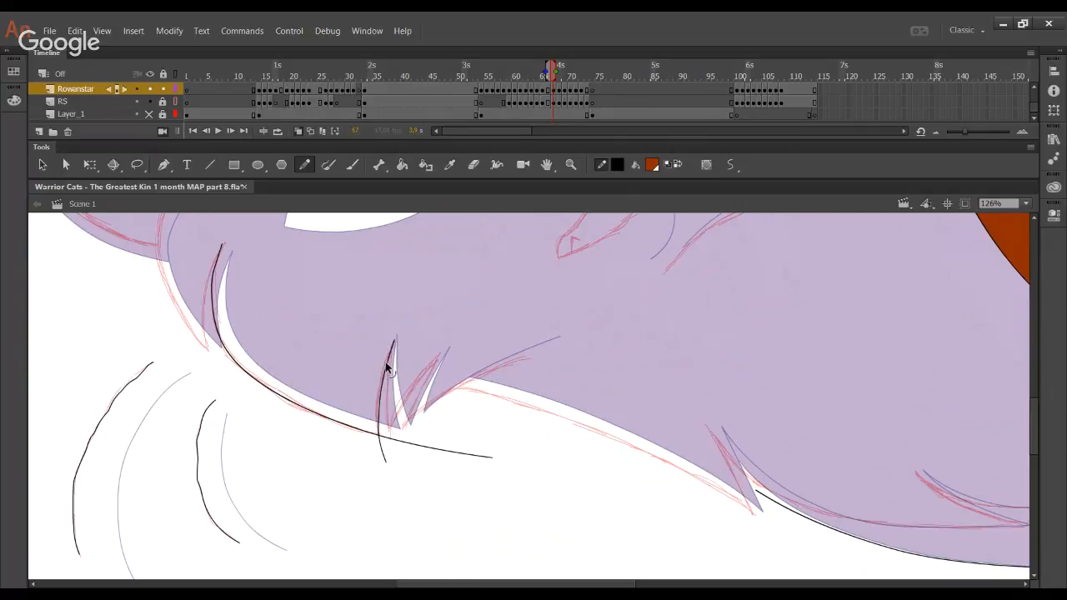
pyautogui.keyDown('ctrl'); pyautogui.click(384, 446); pyautogui.keyUp('ctrl')
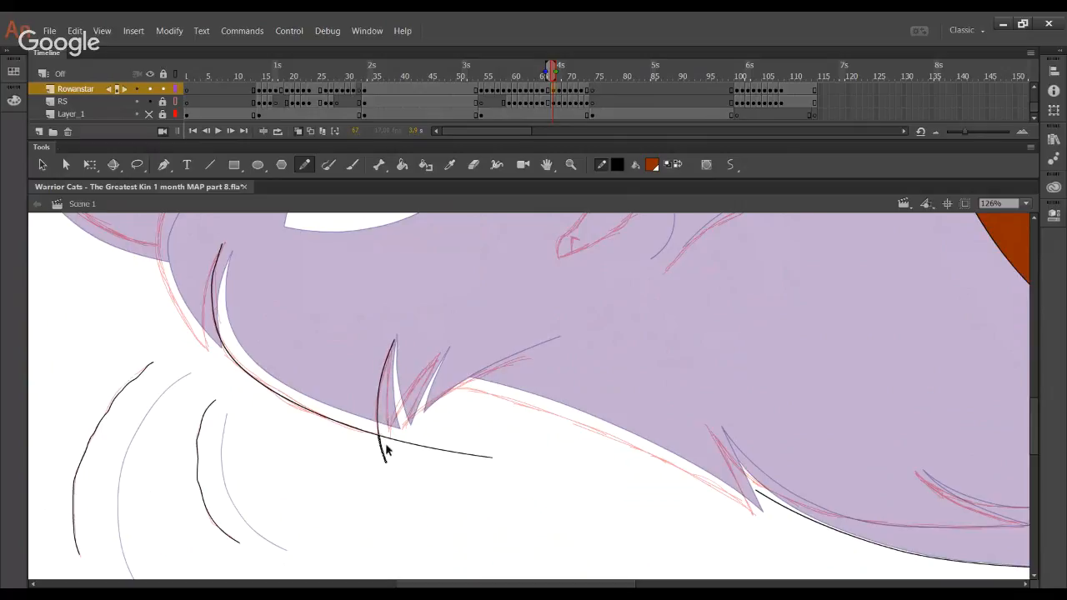
pyautogui.press('Delete')
pyautogui.keyDown('ctrl'); pyautogui.click(429, 452); pyautogui.keyUp('ctrl')
pyautogui.press('Delete')
# Trace the slanted edge of the second fur spike in the lower cheek tuft
pyautogui.moveTo(433, 419); pyautogui.dragTo(535, 501)
pyautogui.moveTo(401, 414)
pyautogui.mouseDown()
pyautogui.moveTo(443, 360)
pyautogui.moveTo(398, 418)
pyautogui.moveTo(437, 355)
pyautogui.moveTo(407, 401)
pyautogui.mouseUp()
pyautogui.hotkey('ctrl', 'z')
pyautogui.hotkey('ctrl', 'z')
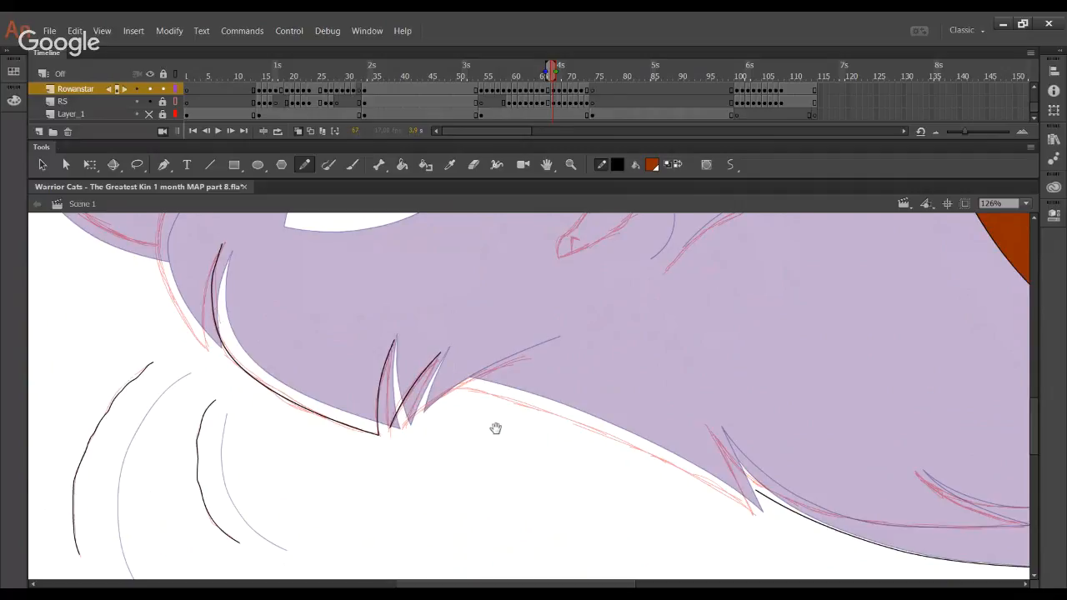
# Trace the last cheek tuft line curving up into the face and bend it to match the sketch
pyautogui.moveTo(495, 428); pyautogui.dragTo(409, 416)
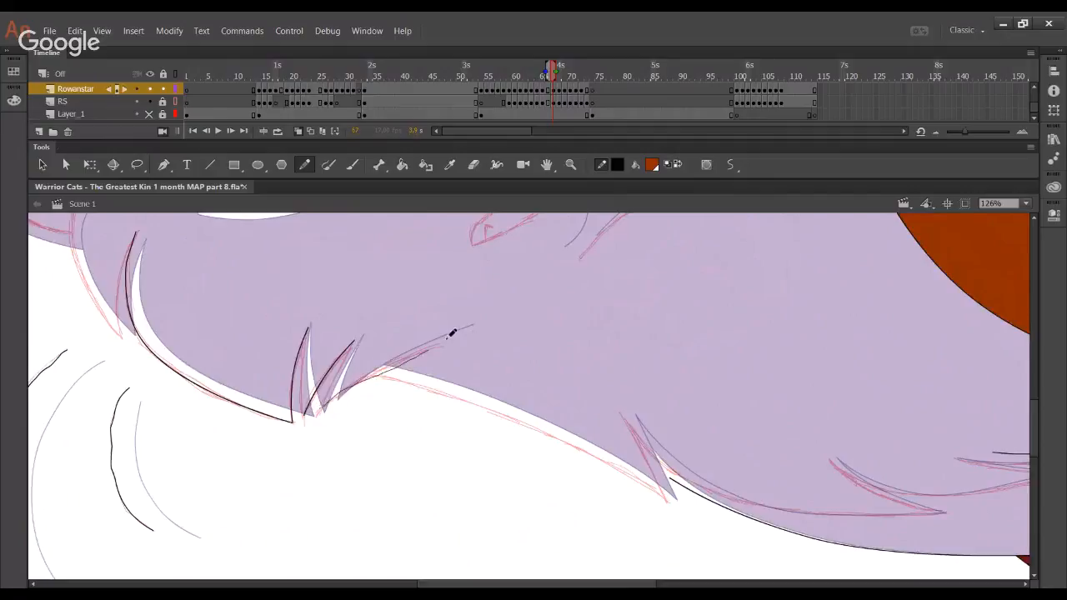
pyautogui.moveTo(452, 334)
pyautogui.mouseDown()
pyautogui.moveTo(333, 406)
pyautogui.moveTo(453, 328)
pyautogui.moveTo(441, 349)
pyautogui.moveTo(465, 337)
pyautogui.mouseUp()
pyautogui.hotkey('ctrl', 'z')
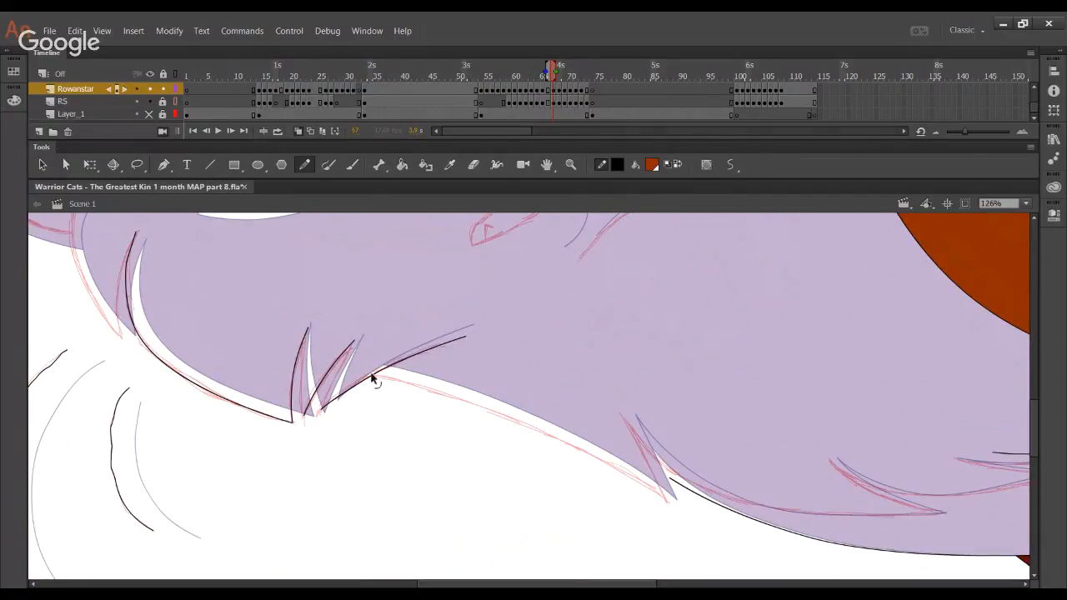
pyautogui.moveTo(372, 379); pyautogui.dragTo(377, 374)
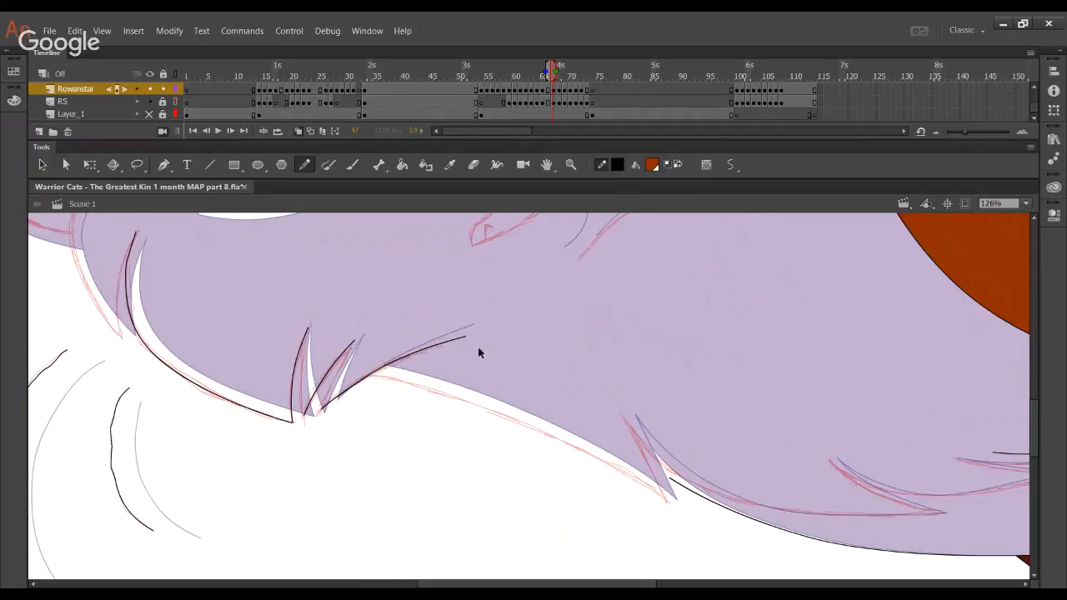
pyautogui.moveTo(466, 337)
pyautogui.mouseDown()
pyautogui.moveTo(476, 341)
pyautogui.moveTo(428, 317)
pyautogui.moveTo(440, 316)
pyautogui.mouseUp()
# Draw the neck outline from the cheek tuft to the first chest fur spike and bend it onto the sketch
pyautogui.moveTo(419, 355)
pyautogui.mouseDown()
pyautogui.moveTo(286, 305)
pyautogui.moveTo(295, 331)
pyautogui.moveTo(547, 457)
pyautogui.mouseUp()
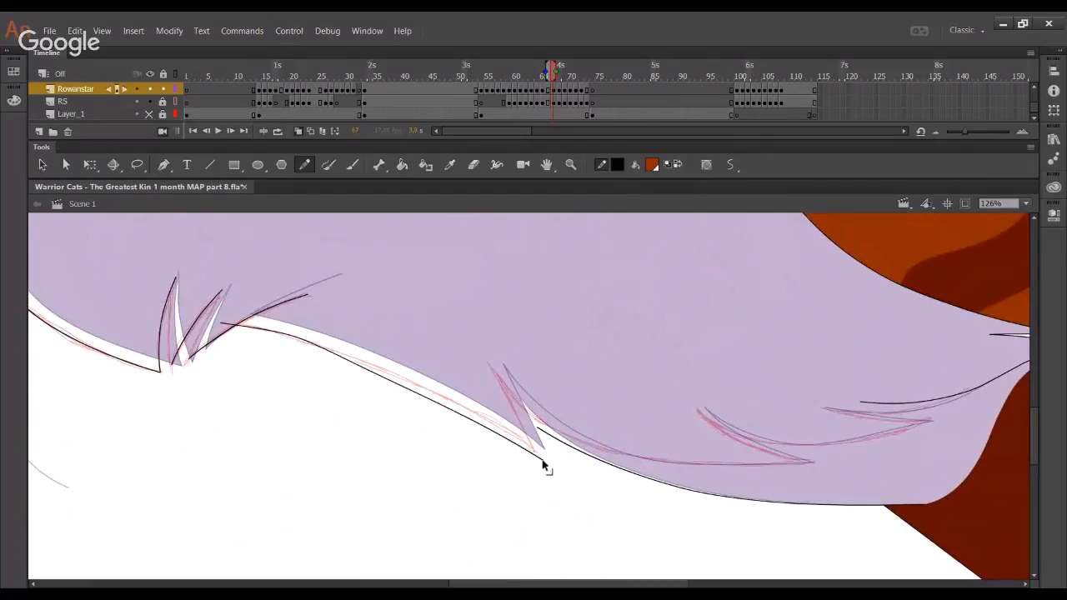
pyautogui.moveTo(375, 365); pyautogui.dragTo(517, 445)
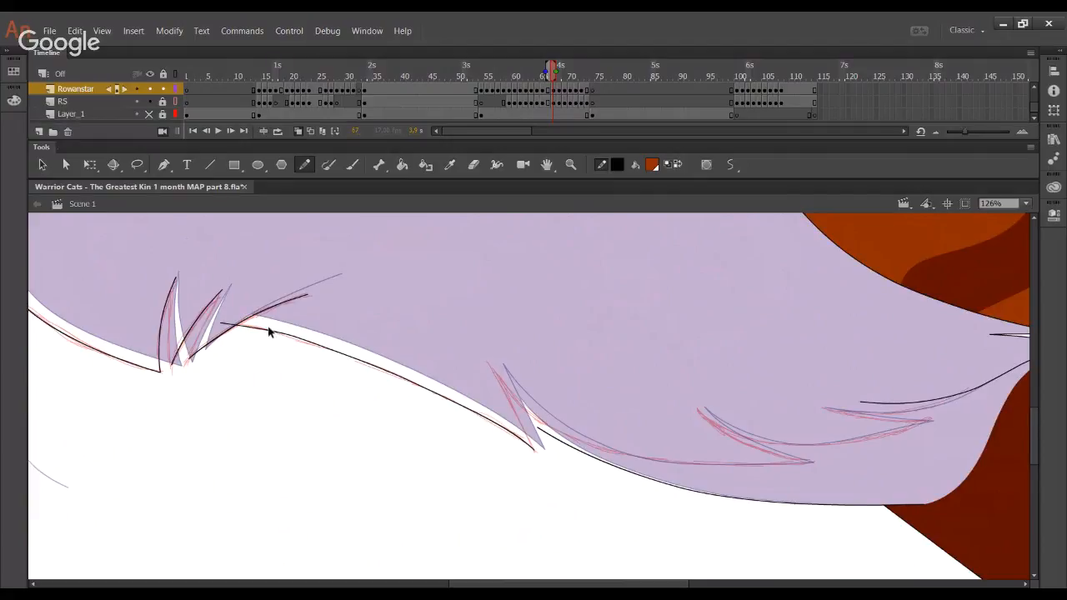
pyautogui.moveTo(268, 332); pyautogui.dragTo(275, 341)
# Trace the two curved chest fur strokes and stretch the ends of the fur lines to the sketched spike tips
pyautogui.hscroll(3, 377, 385)
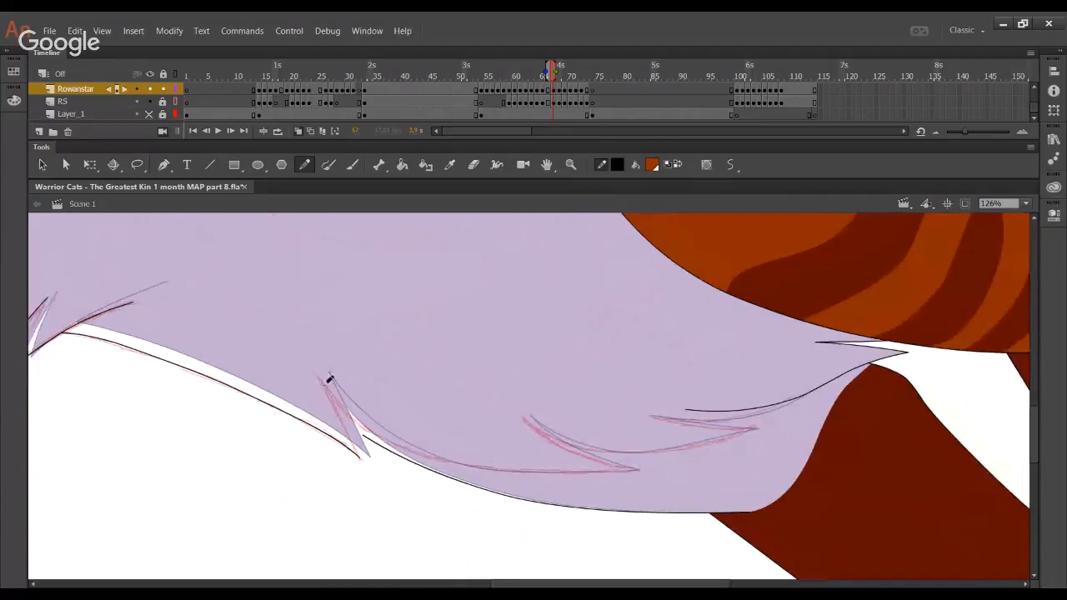
pyautogui.moveTo(315, 372)
pyautogui.mouseDown()
pyautogui.moveTo(356, 418)
pyautogui.moveTo(445, 461)
pyautogui.moveTo(636, 470)
pyautogui.mouseUp()
pyautogui.moveTo(525, 410)
pyautogui.mouseDown()
pyautogui.moveTo(579, 445)
pyautogui.moveTo(639, 453)
pyautogui.moveTo(757, 427)
pyautogui.mouseUp()
pyautogui.hscroll(2, 639, 468)
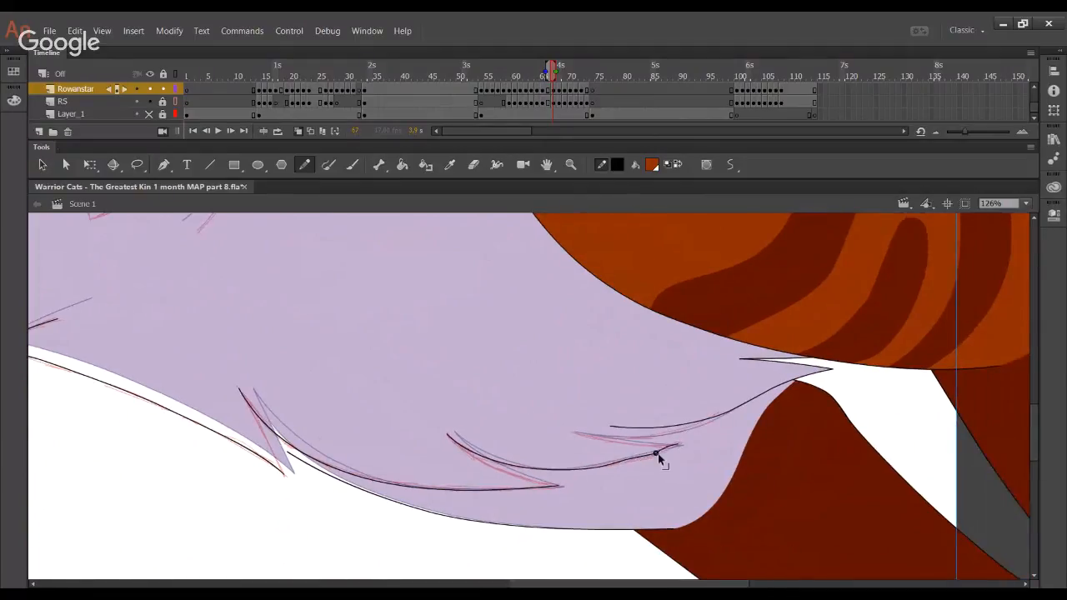
pyautogui.moveTo(657, 455); pyautogui.dragTo(681, 443)
pyautogui.moveTo(614, 428); pyautogui.dragTo(570, 431)
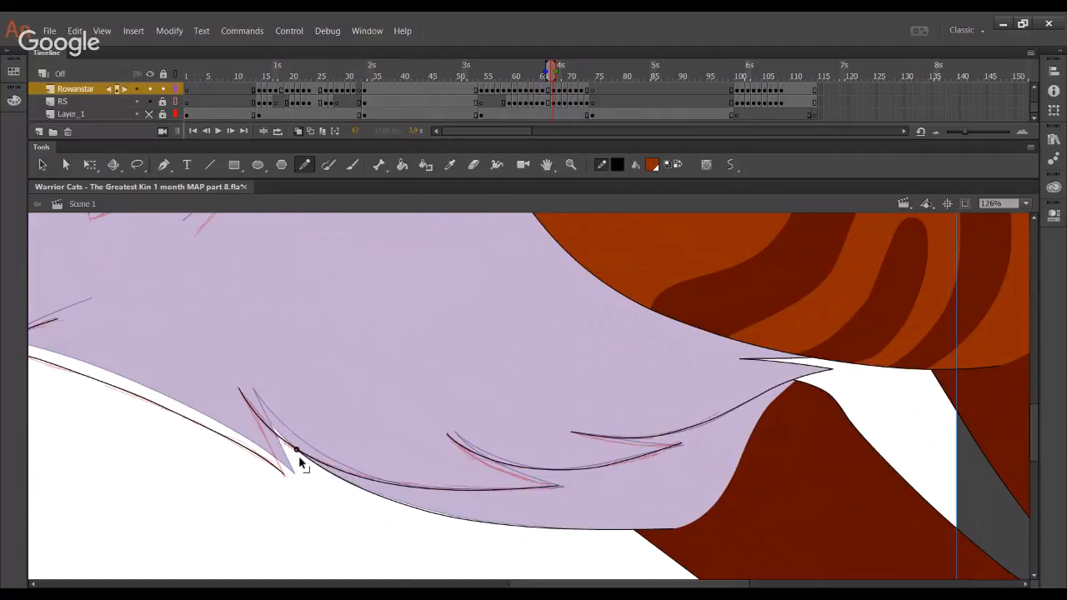
# Hide the RS sketch layer and draw the short edges that close the three chest fur spikes
pyautogui.click(149, 100)
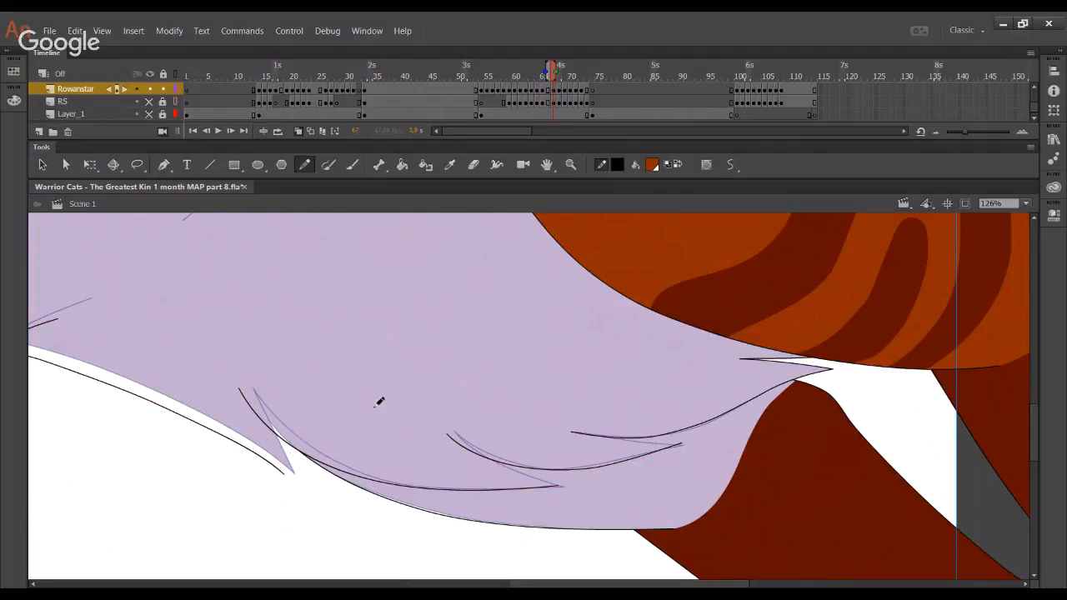
pyautogui.moveTo(586, 432); pyautogui.dragTo(677, 445)
pyautogui.moveTo(448, 435); pyautogui.dragTo(529, 485)
pyautogui.hotkey('ctrl', 'z')
pyautogui.moveTo(453, 435); pyautogui.dragTo(526, 478)
pyautogui.hotkey('ctrl', 'z')
pyautogui.moveTo(456, 432)
pyautogui.mouseDown()
pyautogui.moveTo(542, 481)
pyautogui.moveTo(528, 487)
pyautogui.moveTo(481, 464)
pyautogui.mouseUp()
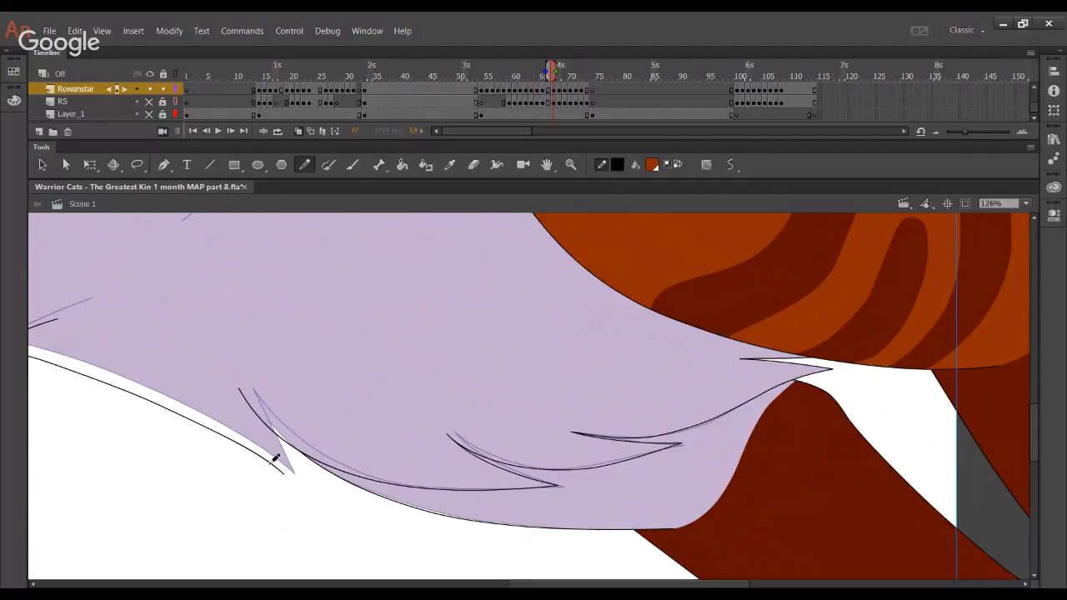
pyautogui.moveTo(247, 389); pyautogui.dragTo(281, 468)
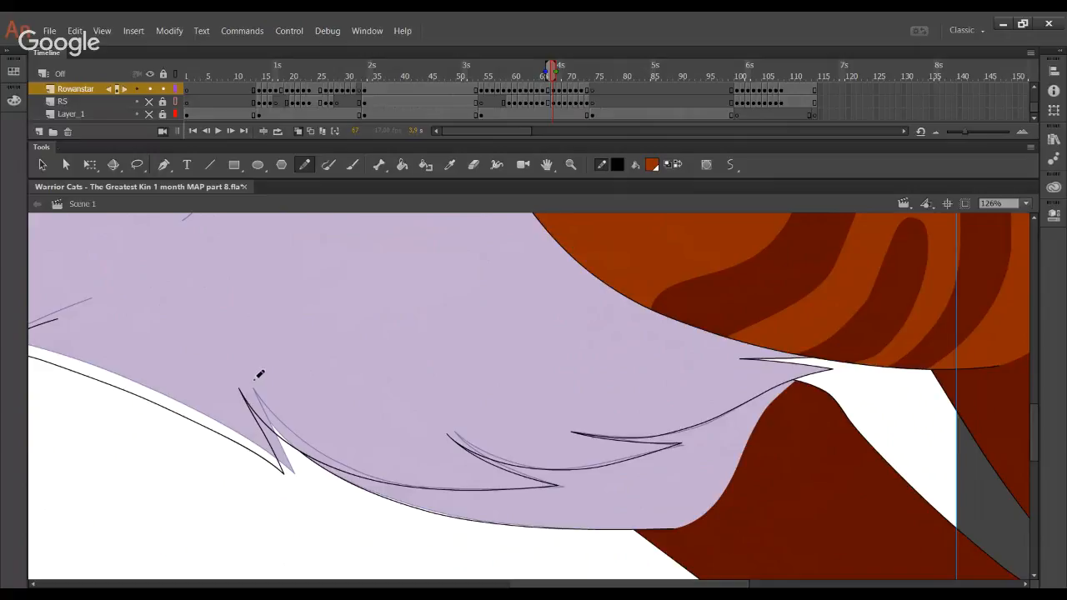
pyautogui.click(406, 167)
pyautogui.click(481, 517)
pyautogui.moveTo(272, 426); pyautogui.dragTo(335, 497)
pyautogui.moveTo(406, 391); pyautogui.dragTo(682, 558)
pyautogui.moveTo(463, 427); pyautogui.dragTo(475, 429)
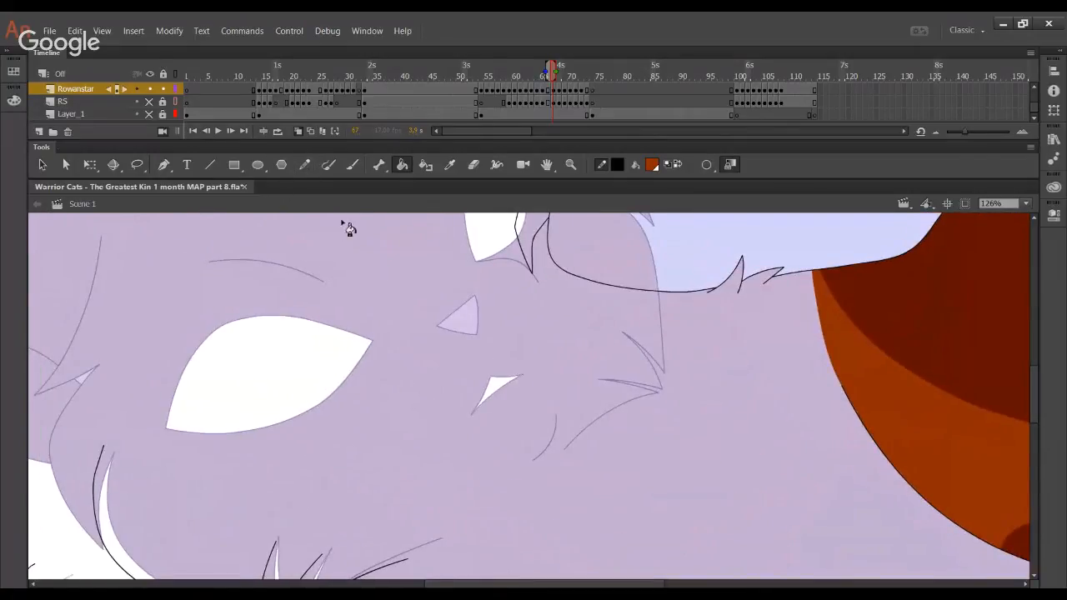
pyautogui.moveTo(492, 309); pyautogui.dragTo(405, 584)
pyautogui.moveTo(279, 230); pyautogui.dragTo(392, 398)
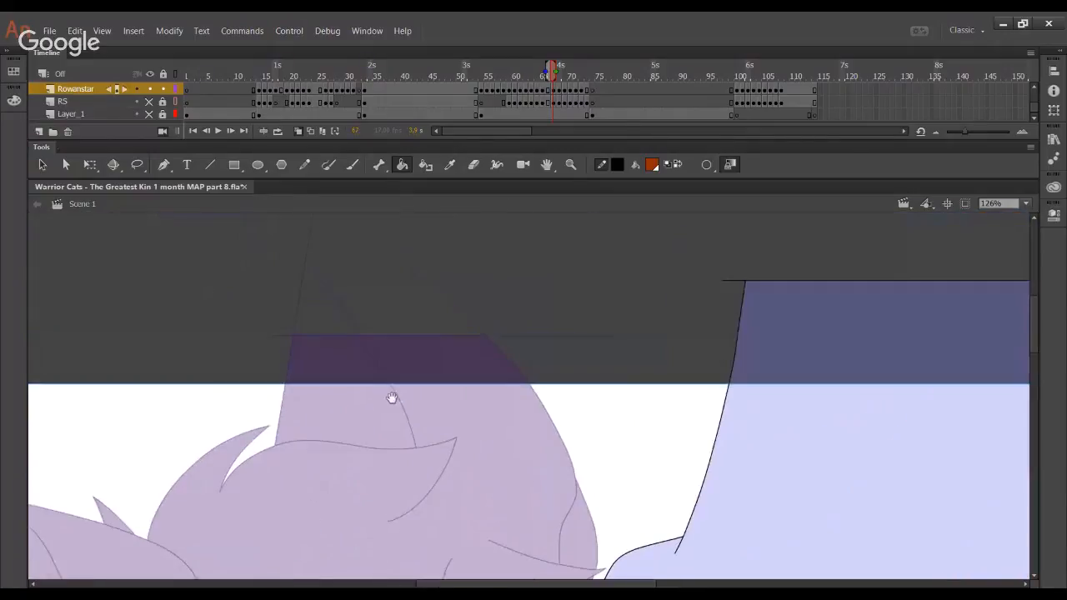
# Show the RS sketch layer again, then trace the brow line above the large eye and bend it to fit
pyautogui.press('y')
pyautogui.click(151, 102)
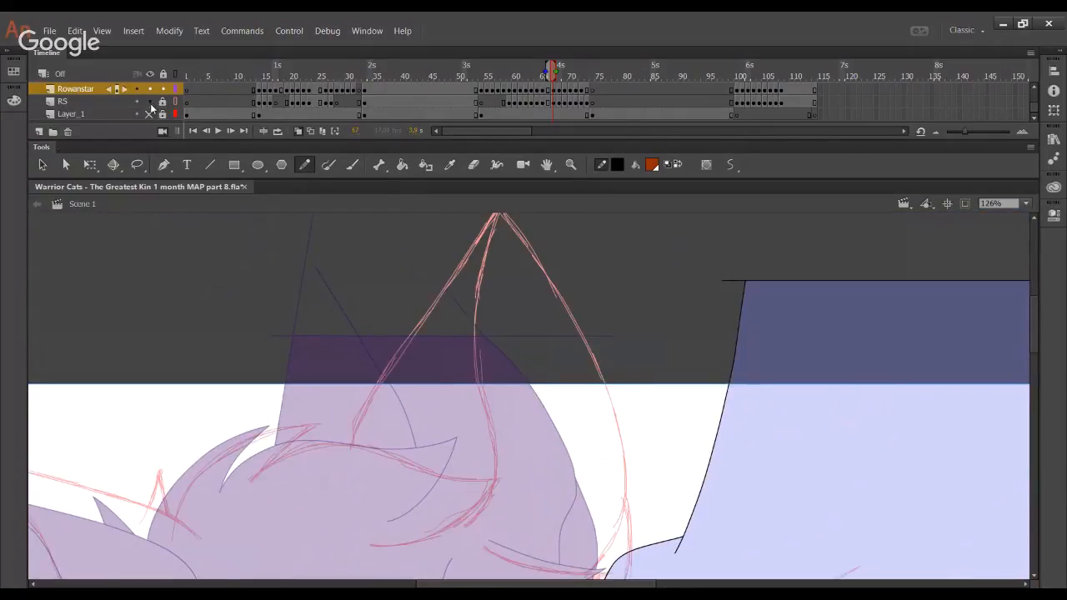
pyautogui.moveTo(301, 560)
pyautogui.mouseDown()
pyautogui.moveTo(464, 323)
pyautogui.moveTo(334, 195)
pyautogui.mouseUp()
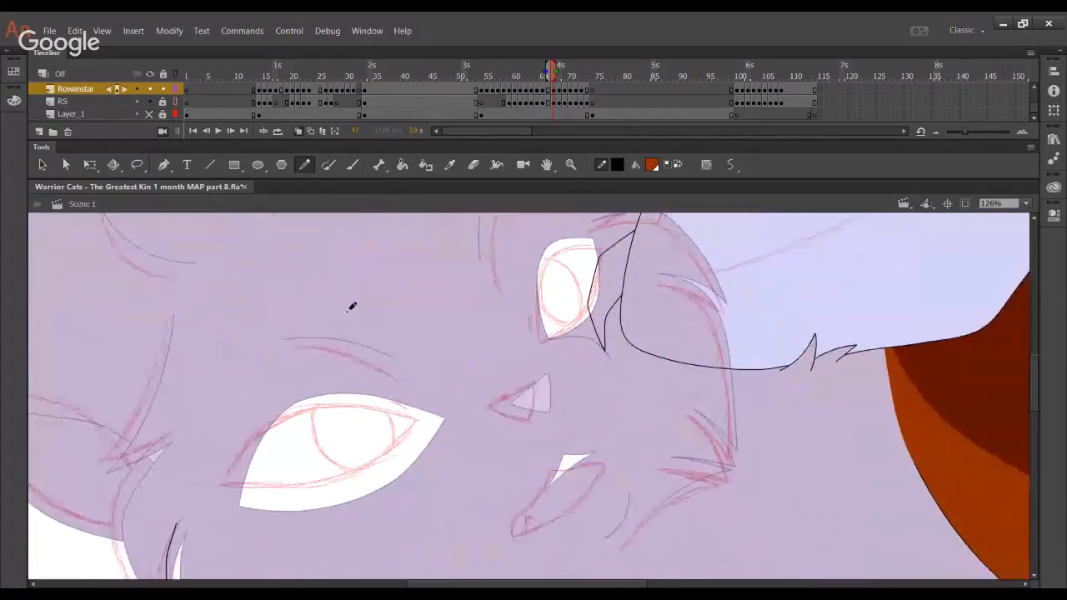
pyautogui.moveTo(293, 344)
pyautogui.mouseDown()
pyautogui.moveTo(380, 367)
pyautogui.moveTo(403, 386)
pyautogui.mouseUp()
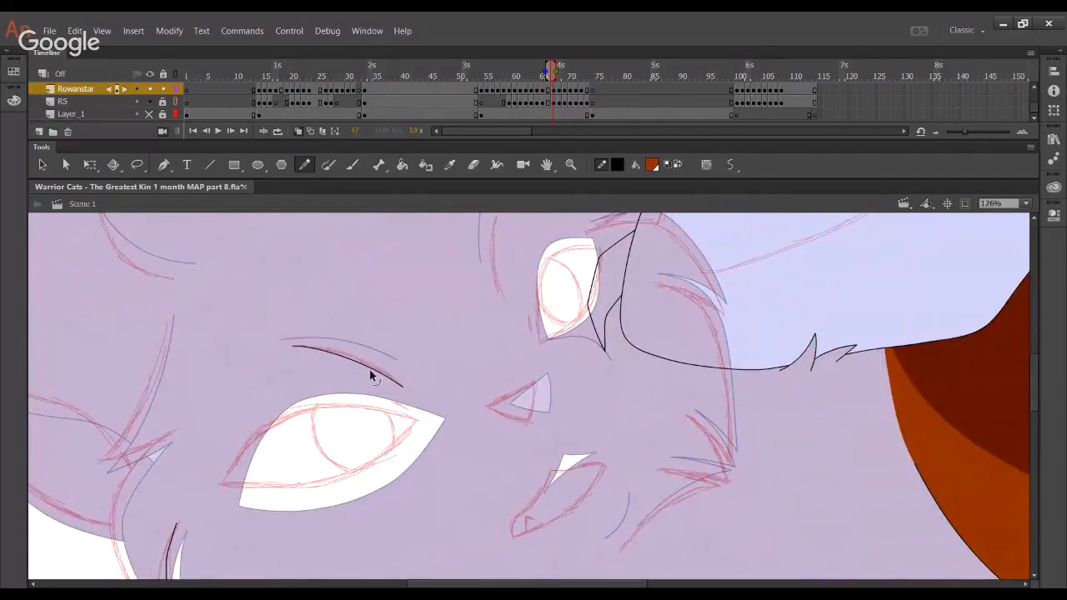
pyautogui.moveTo(294, 346); pyautogui.dragTo(384, 372)
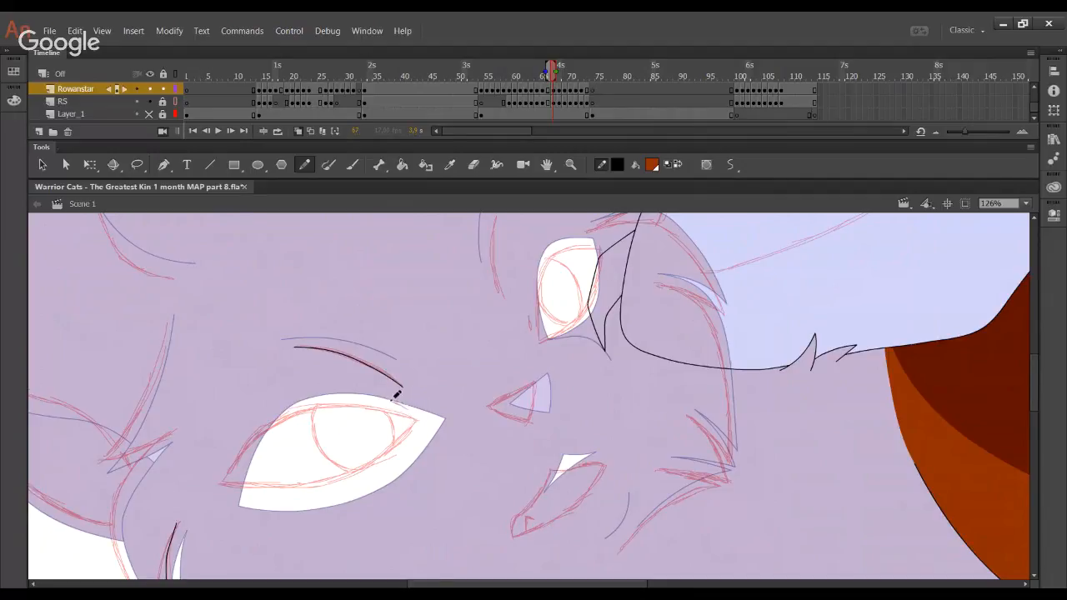
# Draw a short crease mark at the inner corner of each eye and trim off the excess line
pyautogui.moveTo(392, 401)
pyautogui.mouseDown()
pyautogui.moveTo(448, 440)
pyautogui.moveTo(407, 394)
pyautogui.mouseUp()
pyautogui.press('Delete')
pyautogui.moveTo(562, 345); pyautogui.dragTo(539, 437)
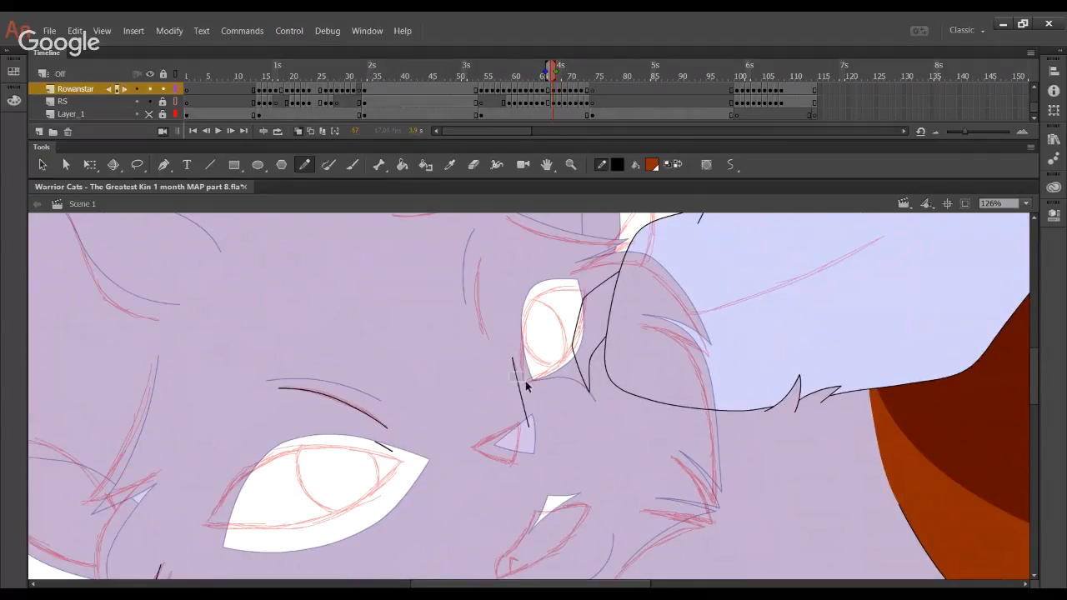
pyautogui.hotkey('ctrl', 'z')
# Trace the curved brow line beside the small eye and fit it to the sketch
pyautogui.moveTo(479, 240); pyautogui.dragTo(485, 330)
pyautogui.hotkey('ctrl', 'z')
pyautogui.moveTo(477, 240)
pyautogui.mouseDown()
pyautogui.moveTo(483, 325)
pyautogui.moveTo(484, 241)
pyautogui.mouseUp()
pyautogui.hotkey('ctrl', 'z')
pyautogui.moveTo(498, 263); pyautogui.dragTo(497, 256)
pyautogui.press('Delete')
# Draw the upper edge of the nose through both sketched corners and bend it onto the sketch
pyautogui.moveTo(520, 391); pyautogui.dragTo(470, 275)
pyautogui.moveTo(410, 340); pyautogui.dragTo(511, 285)
pyautogui.hotkey('ctrl', 'z')
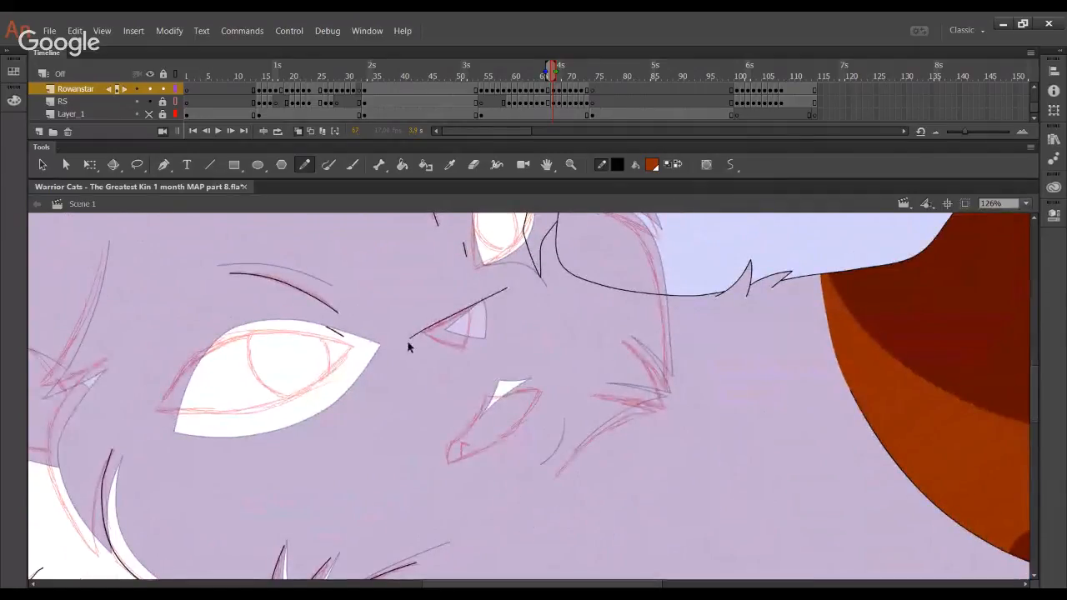
pyautogui.moveTo(403, 349)
pyautogui.mouseDown()
pyautogui.moveTo(528, 281)
pyautogui.moveTo(499, 297)
pyautogui.mouseUp()
pyautogui.hotkey('ctrl', 'z')
pyautogui.hotkey('ctrl', 'z')
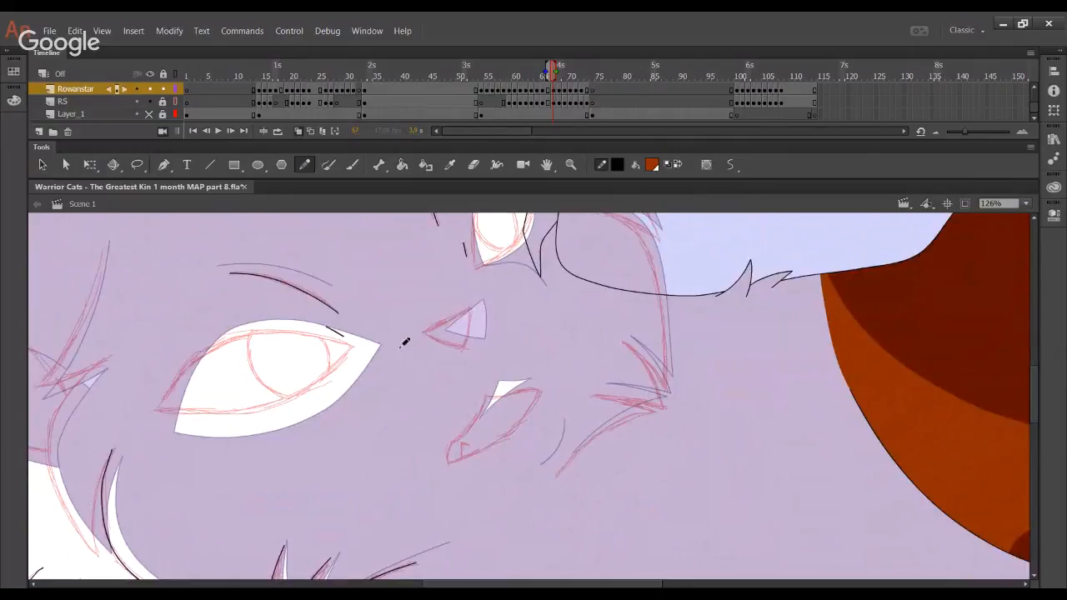
pyautogui.moveTo(400, 349)
pyautogui.mouseDown()
pyautogui.moveTo(511, 276)
pyautogui.moveTo(484, 295)
pyautogui.mouseUp()
pyautogui.moveTo(429, 329); pyautogui.dragTo(432, 326)
pyautogui.moveTo(511, 278)
pyautogui.mouseDown()
pyautogui.moveTo(529, 279)
pyautogui.moveTo(498, 290)
pyautogui.mouseUp()
# Draw the curved lower edge of the nose so it crosses the upper edge at the nose's pointed corner
pyautogui.moveTo(415, 322); pyautogui.dragTo(506, 356)
pyautogui.hotkey('ctrl', 'z')
pyautogui.moveTo(413, 319)
pyautogui.mouseDown()
pyautogui.moveTo(519, 351)
pyautogui.moveTo(506, 355)
pyautogui.mouseUp()
pyautogui.hotkey('ctrl', 'z')
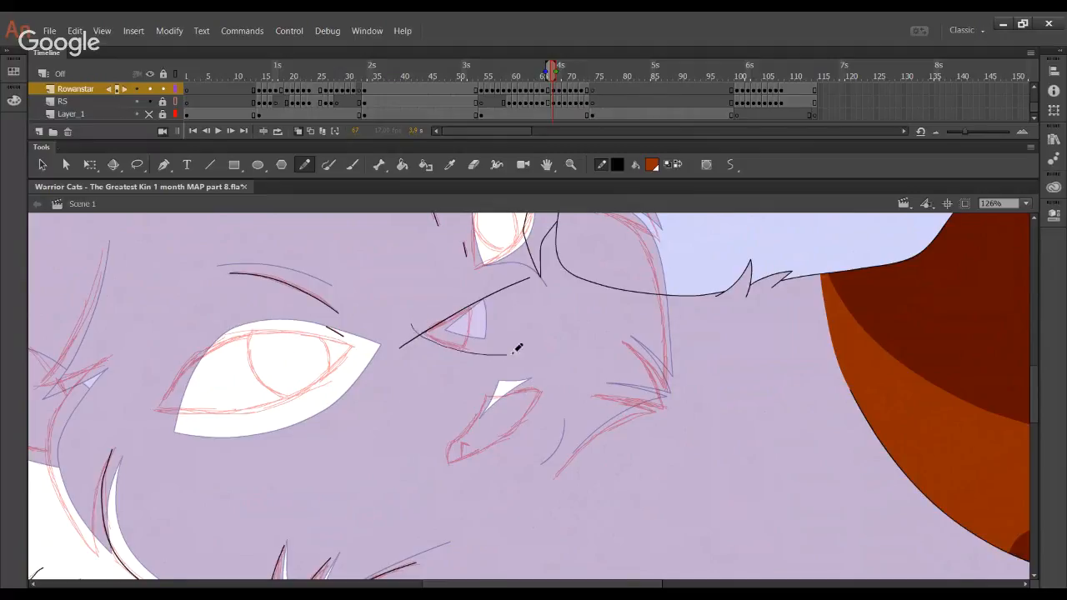
pyautogui.hotkey('ctrl', 'z')
pyautogui.moveTo(403, 317); pyautogui.dragTo(555, 353)
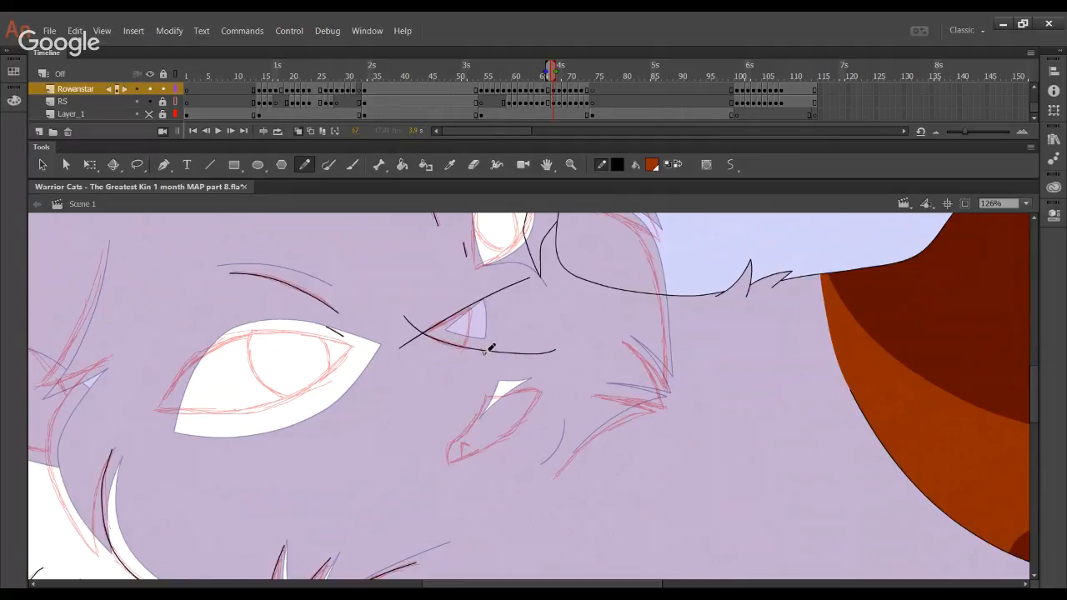
# Close the nose triangle with its short side edge and delete the line ends that overshoot the corners
pyautogui.moveTo(465, 351)
pyautogui.mouseDown()
pyautogui.moveTo(483, 305)
pyautogui.moveTo(470, 286)
pyautogui.moveTo(417, 335)
pyautogui.mouseUp()
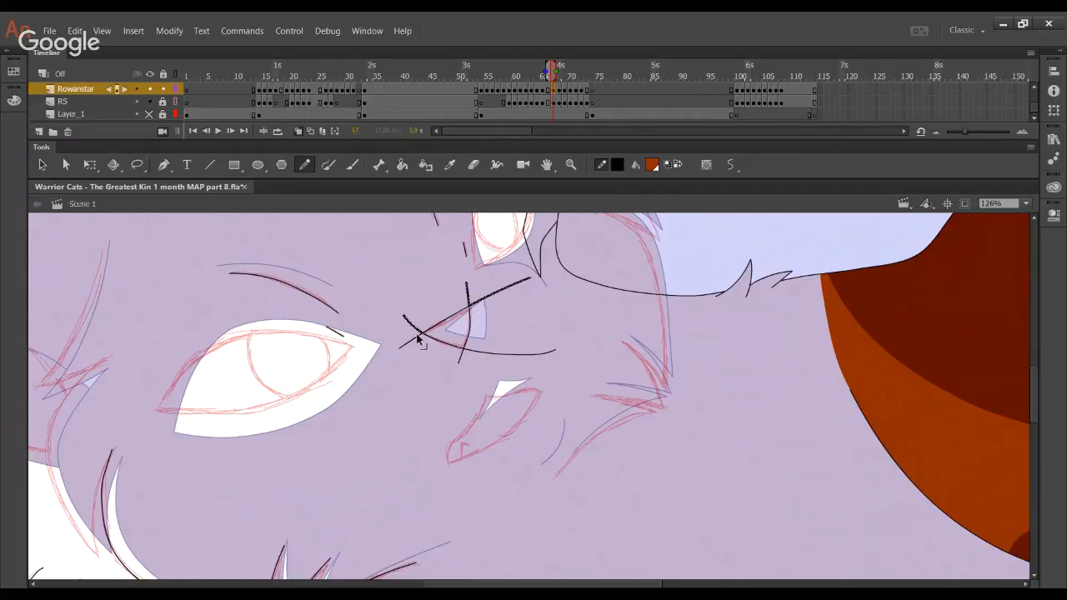
pyautogui.keyDown('ctrl'); pyautogui.keyDown('shift'); pyautogui.click(460, 359); pyautogui.keyUp('shift'); pyautogui.keyUp('ctrl')
pyautogui.keyDown('ctrl'); pyautogui.keyDown('shift'); pyautogui.click(475, 353); pyautogui.keyUp('shift'); pyautogui.keyUp('ctrl')
pyautogui.press('Delete')
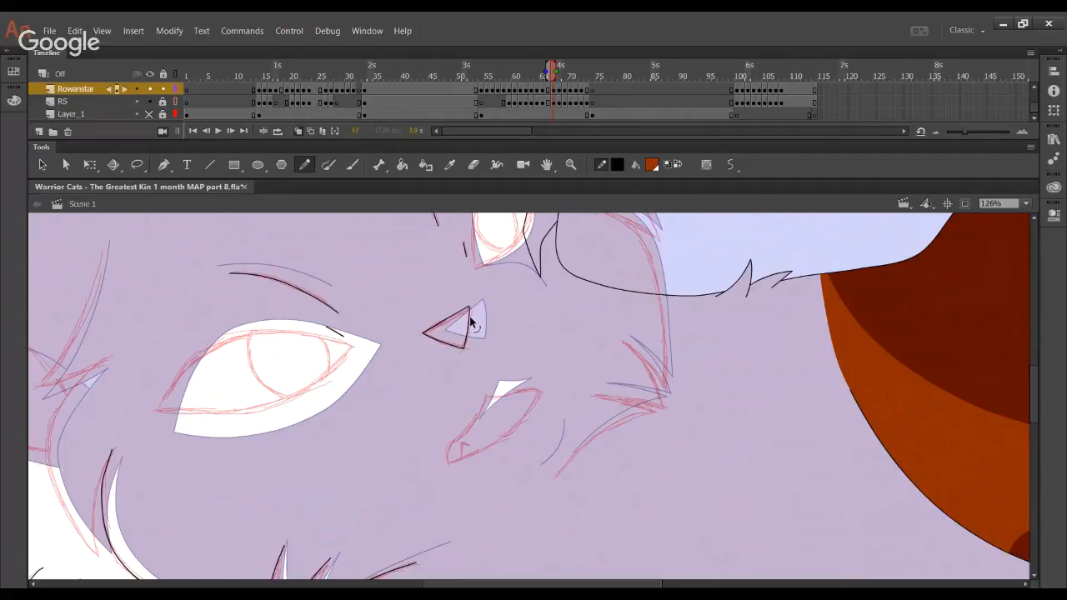
pyautogui.moveTo(470, 318); pyautogui.dragTo(471, 319)
# Trace the near side and upper edge of the open mouth and bend both lines onto the sketch
pyautogui.moveTo(493, 362)
pyautogui.mouseDown()
pyautogui.moveTo(475, 279)
pyautogui.moveTo(436, 388)
pyautogui.moveTo(472, 261)
pyautogui.mouseUp()
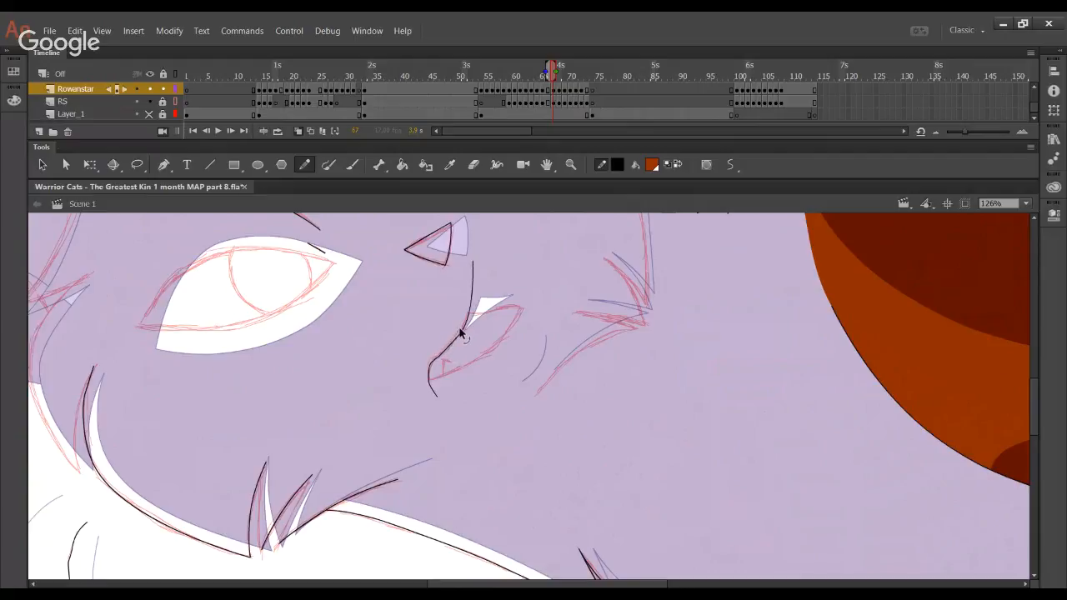
pyautogui.hotkey('ctrl', 'z')
pyautogui.moveTo(444, 349); pyautogui.dragTo(460, 447)
pyautogui.moveTo(432, 367); pyautogui.dragTo(454, 338)
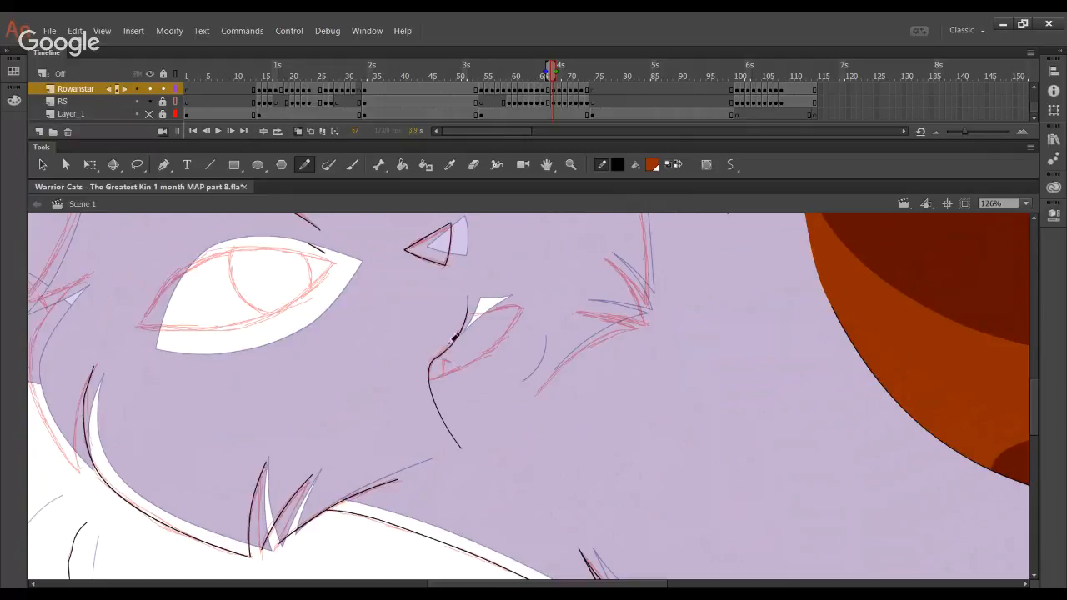
pyautogui.moveTo(468, 302); pyautogui.dragTo(470, 308)
pyautogui.moveTo(555, 341); pyautogui.dragTo(552, 340)
# Close the open mouth with its long lower edge and delete the overshooting line ends
pyautogui.moveTo(415, 384)
pyautogui.mouseDown()
pyautogui.moveTo(504, 341)
pyautogui.moveTo(488, 352)
pyautogui.moveTo(536, 294)
pyautogui.moveTo(546, 338)
pyautogui.mouseUp()
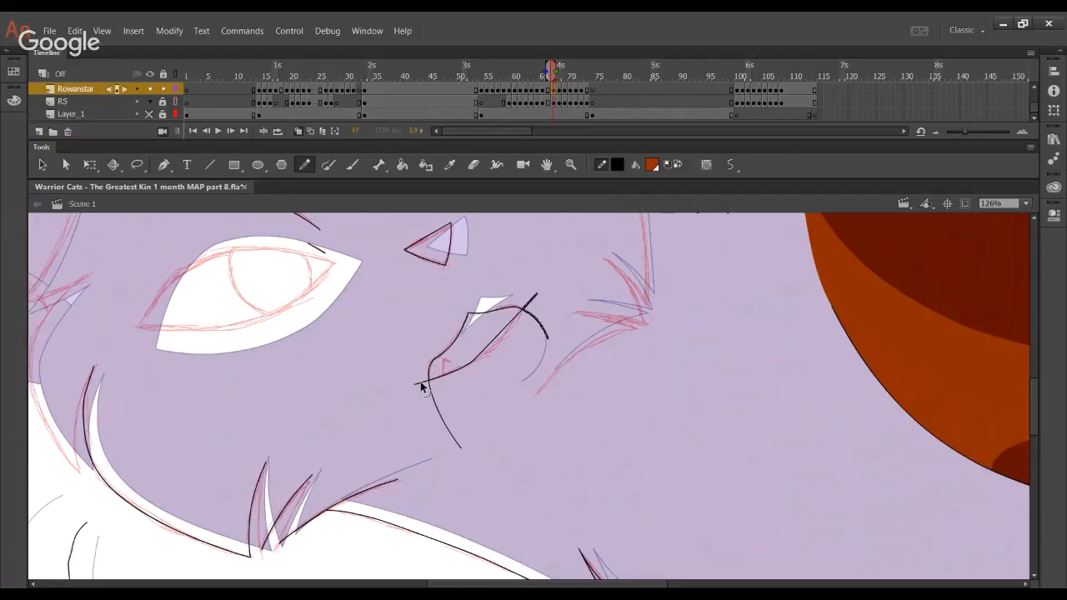
pyautogui.keyDown('ctrl'); pyautogui.keyDown('shift'); pyautogui.click(434, 392); pyautogui.keyUp('shift'); pyautogui.keyUp('ctrl')
pyautogui.press('Delete')
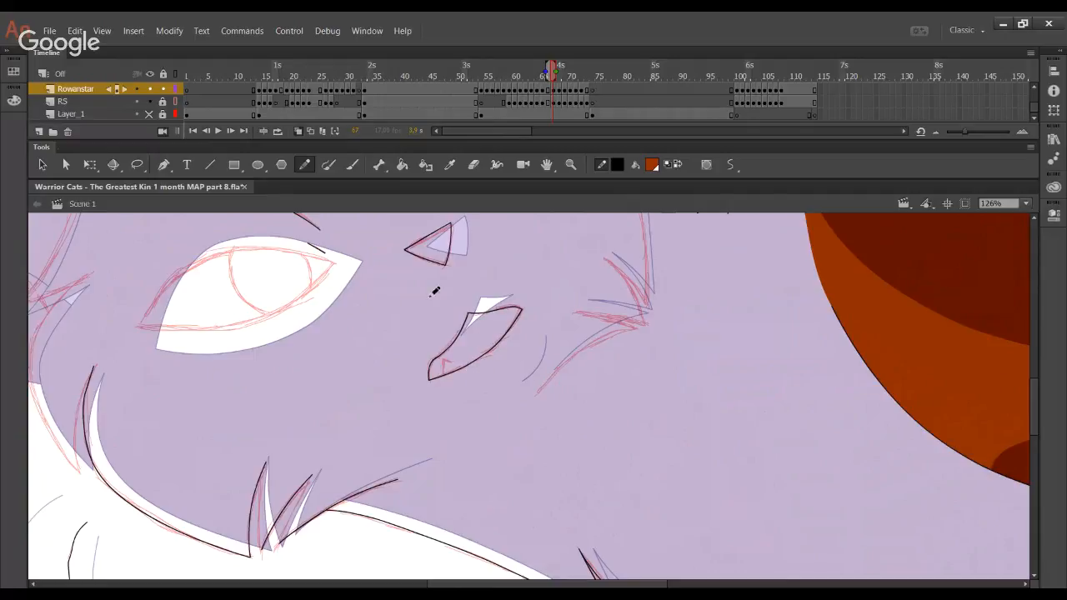
# Draw the small pointed fang inside the narrow corner of the mouth
pyautogui.click(571, 164)
pyautogui.moveTo(338, 270); pyautogui.dragTo(689, 492)
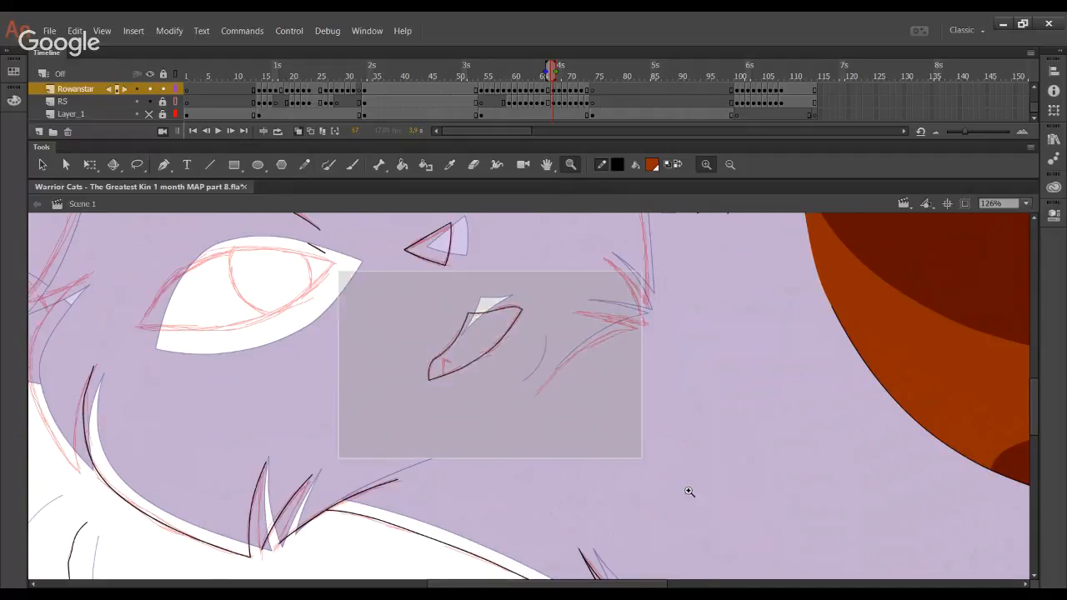
pyautogui.click(304, 165)
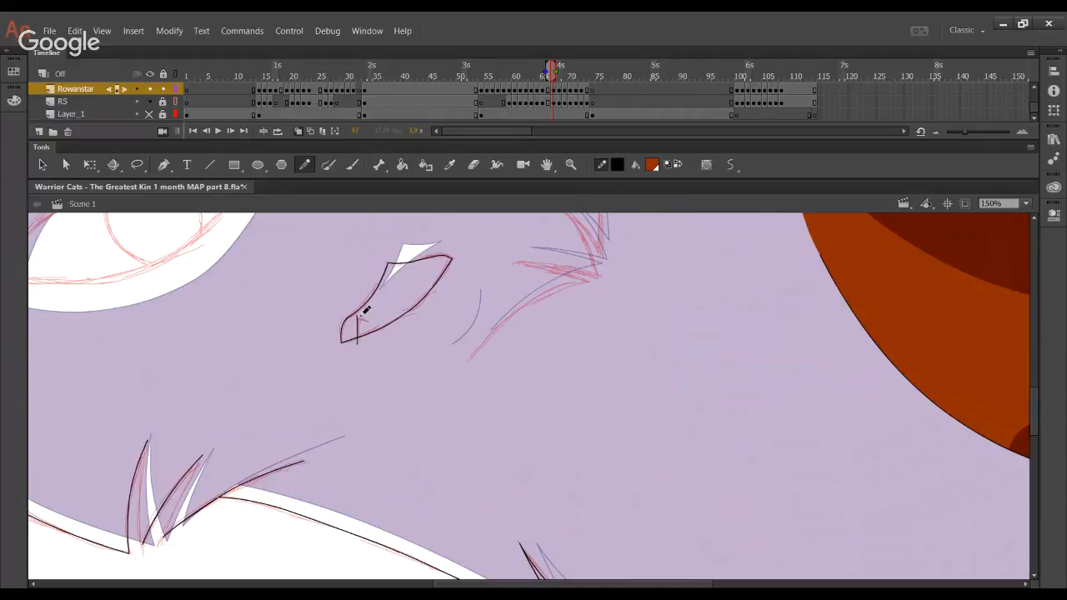
pyautogui.moveTo(359, 315); pyautogui.dragTo(356, 348)
pyautogui.hotkey('ctrl', 'z')
# Trace the jaw curve below the far cheek tuft and the tuft's lower edge, adjusting both to the sketch
pyautogui.moveTo(550, 328); pyautogui.dragTo(465, 474)
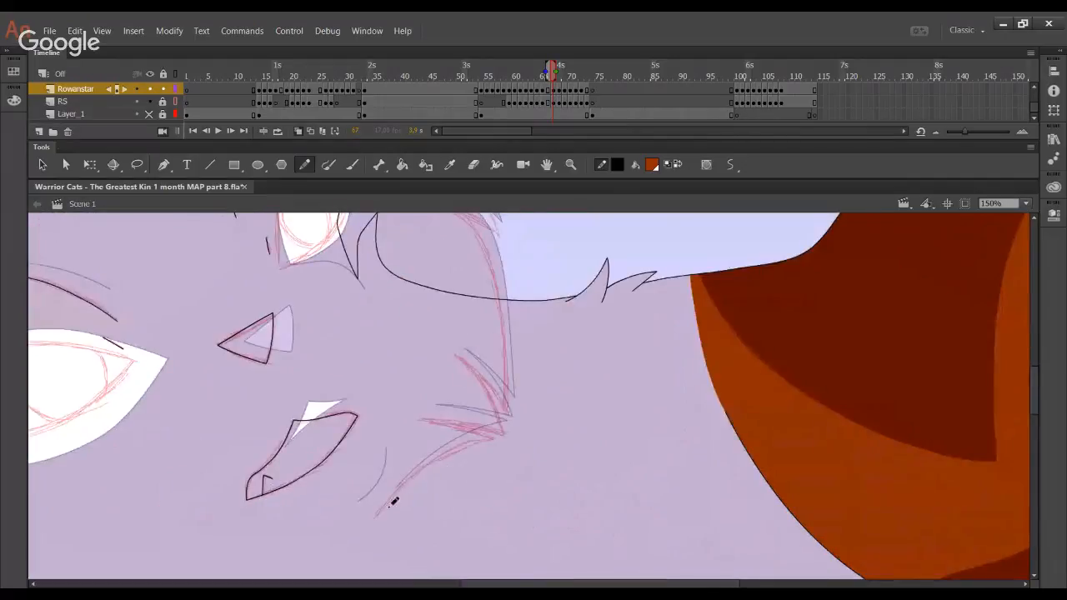
pyautogui.moveTo(376, 514); pyautogui.dragTo(495, 438)
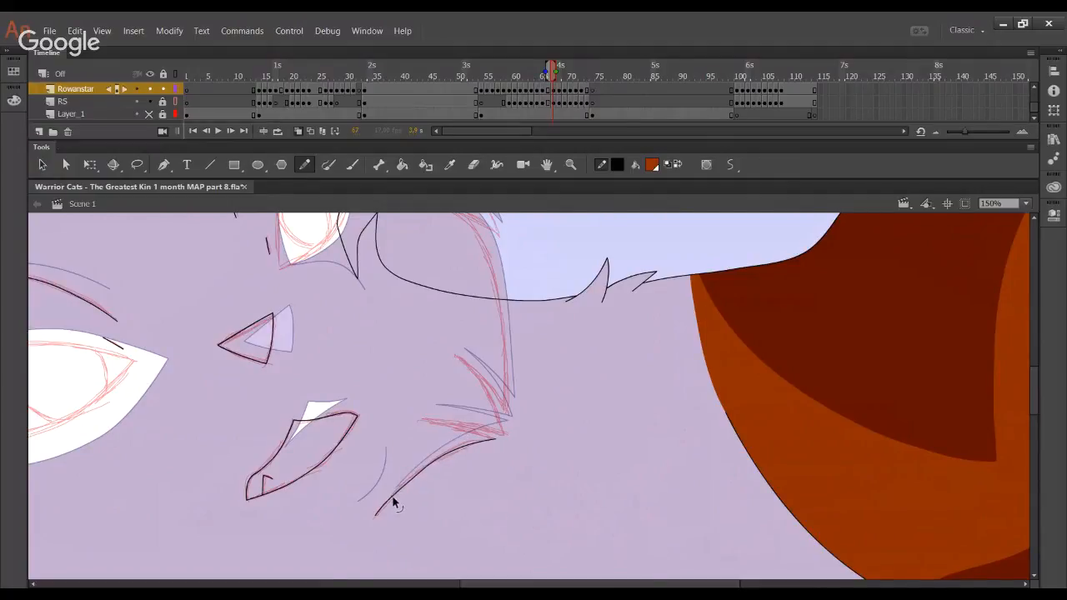
pyautogui.moveTo(385, 511); pyautogui.dragTo(372, 519)
pyautogui.moveTo(421, 414); pyautogui.dragTo(557, 457)
pyautogui.hotkey('ctrl', 'z')
pyautogui.moveTo(418, 420)
pyautogui.mouseDown()
pyautogui.moveTo(533, 436)
pyautogui.moveTo(551, 457)
pyautogui.mouseUp()
pyautogui.moveTo(463, 428); pyautogui.dragTo(435, 423)
pyautogui.moveTo(503, 436); pyautogui.dragTo(506, 434)
# Draw the upper edge of the far cheek tuft and delete the excess lines beyond its tip
pyautogui.moveTo(456, 351)
pyautogui.mouseDown()
pyautogui.moveTo(503, 478)
pyautogui.moveTo(631, 559)
pyautogui.mouseUp()
pyautogui.keyDown('ctrl'); pyautogui.click(506, 448); pyautogui.keyUp('ctrl')
pyautogui.press('Delete')
pyautogui.keyDown('ctrl'); pyautogui.click(519, 443); pyautogui.keyUp('ctrl')
pyautogui.press('Delete')
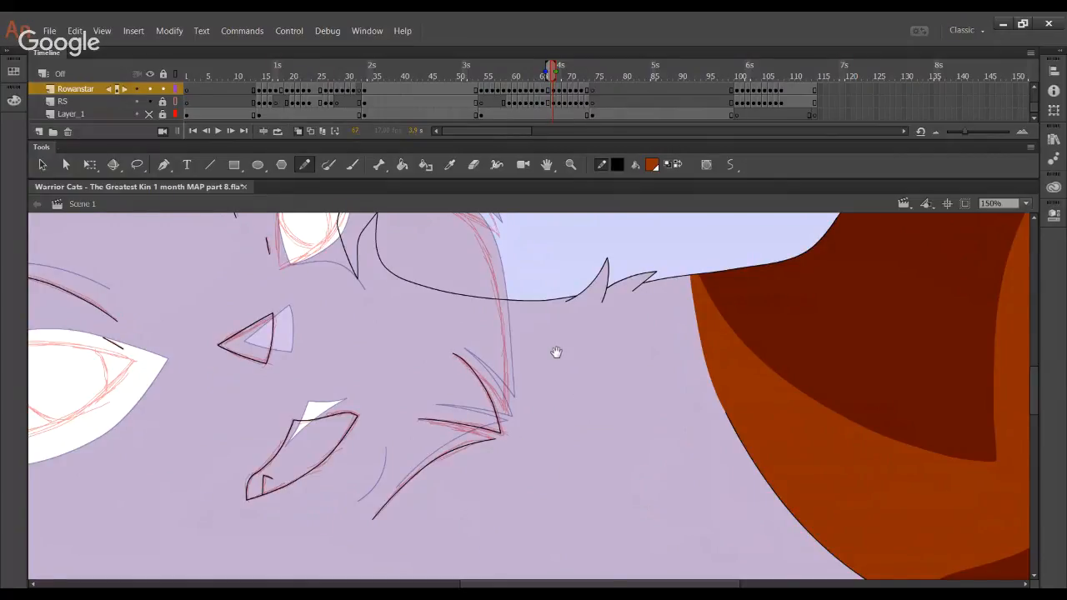
# Trace the far cheek outline above the tuft and the curved fur edge above it, behind the small eye
pyautogui.moveTo(556, 351); pyautogui.dragTo(619, 462)
pyautogui.moveTo(478, 289)
pyautogui.mouseDown()
pyautogui.moveTo(536, 325)
pyautogui.moveTo(551, 348)
pyautogui.moveTo(571, 507)
pyautogui.mouseUp()
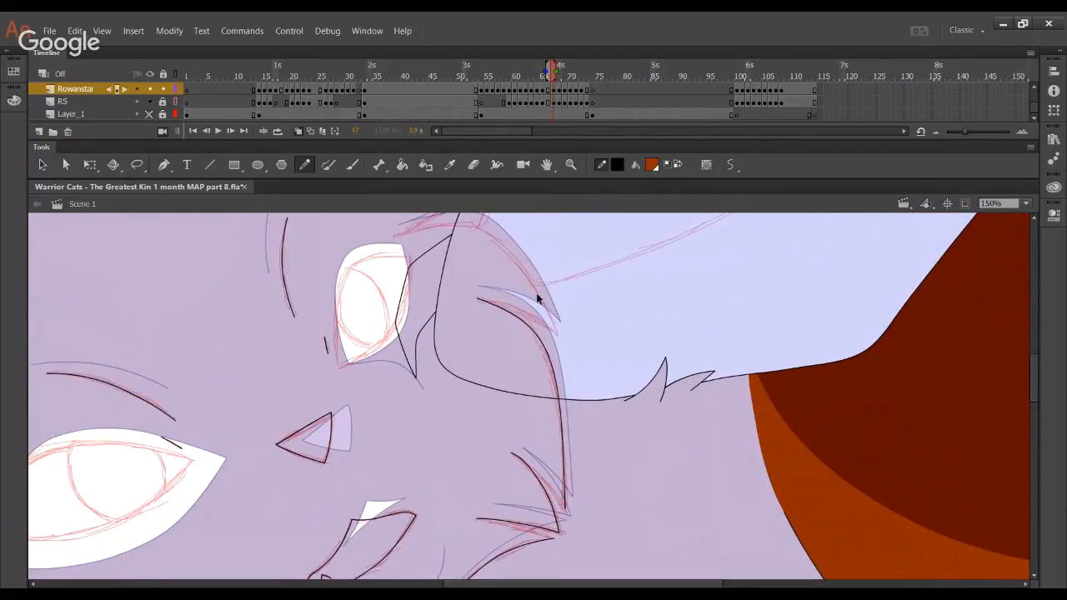
pyautogui.moveTo(546, 291); pyautogui.dragTo(511, 439)
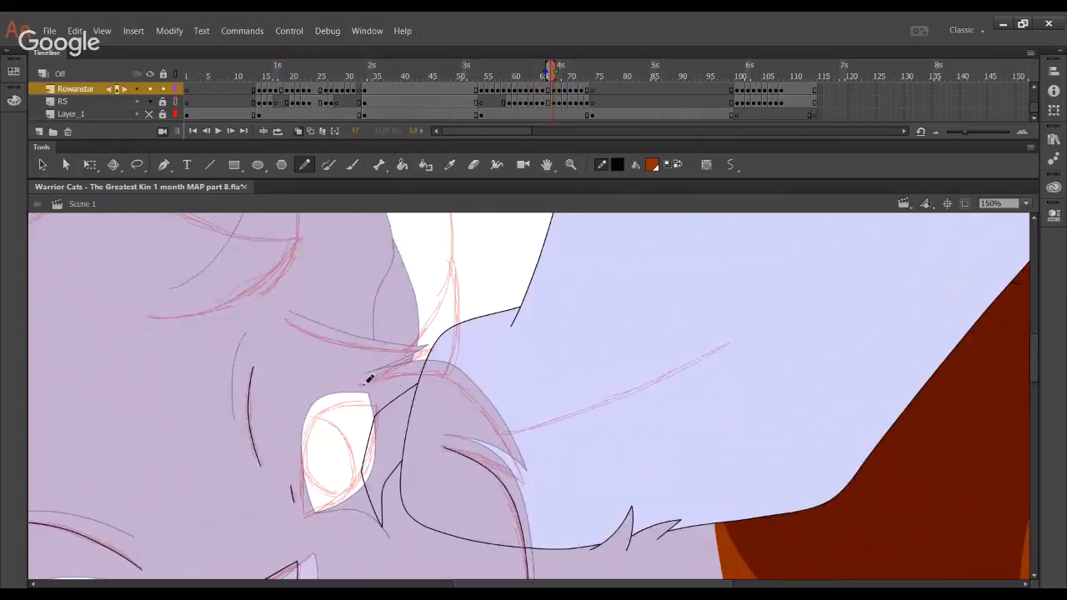
pyautogui.moveTo(370, 380); pyautogui.dragTo(417, 365)
pyautogui.hotkey('ctrl', 'z')
pyautogui.moveTo(360, 385)
pyautogui.mouseDown()
pyautogui.moveTo(409, 365)
pyautogui.moveTo(471, 385)
pyautogui.moveTo(526, 474)
pyautogui.moveTo(520, 483)
pyautogui.moveTo(513, 461)
pyautogui.mouseUp()
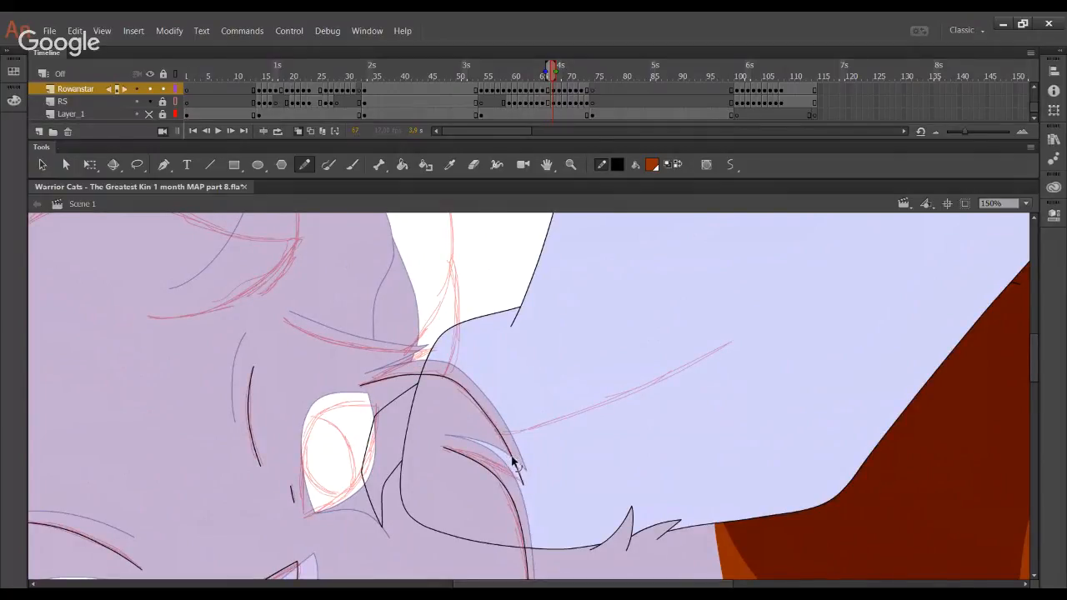
# Remove the body outline segments overlapping the face behind the small eye and adjust the upper fur edge
pyautogui.scroll(-3, 483, 350)
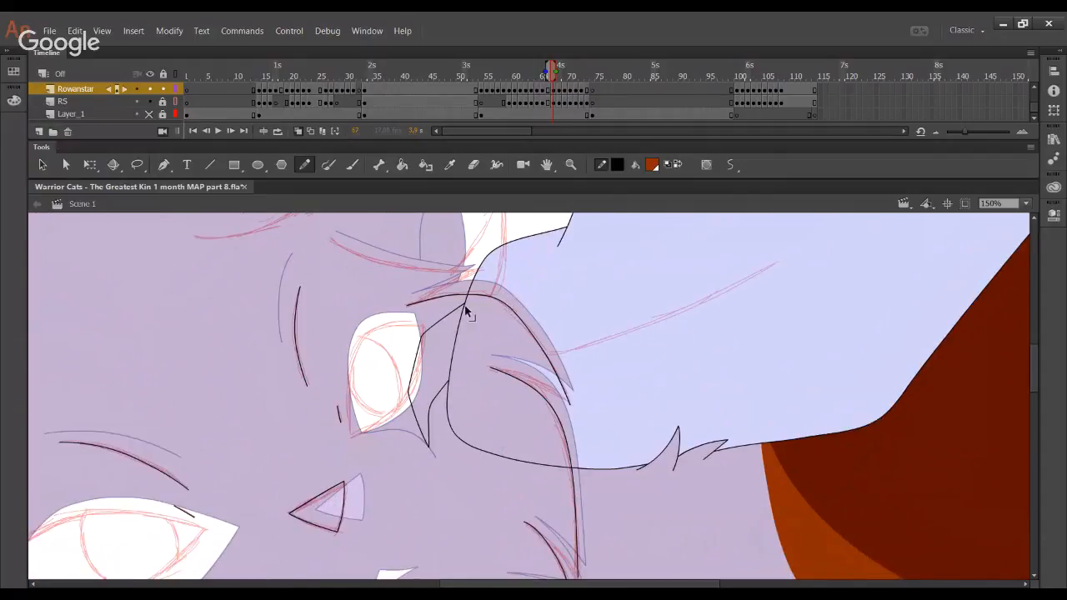
pyautogui.hotkey('ctrl', 'z')
pyautogui.hotkey('ctrl', 'z')
pyautogui.hotkey('ctrl', 'z')
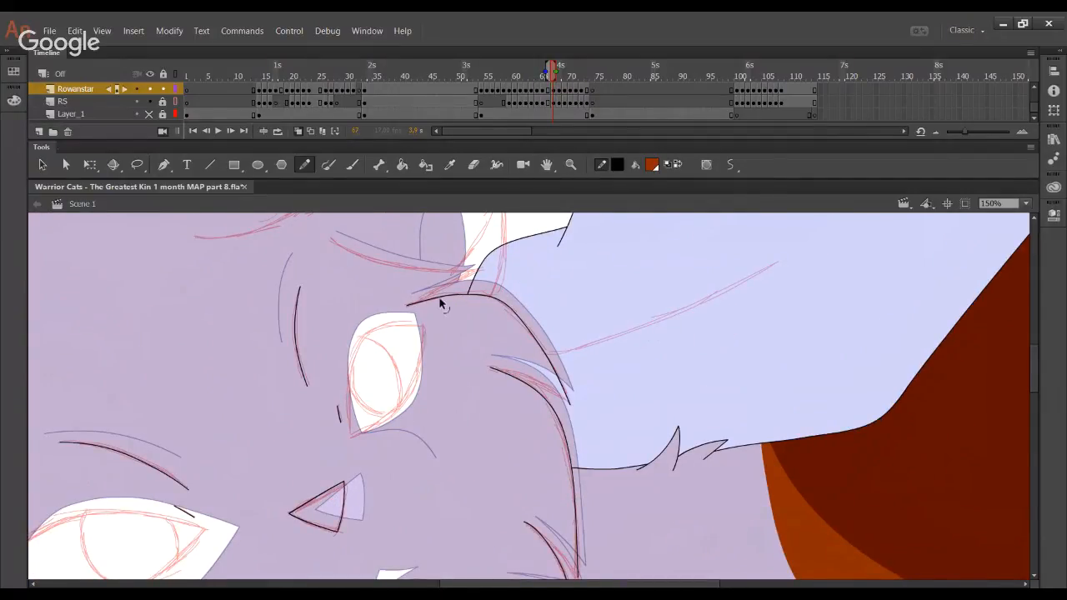
pyautogui.moveTo(440, 303); pyautogui.dragTo(431, 304)
# Trace the curved fur line above the small eye, running out to the body outline
pyautogui.scroll(3, 320, 306)
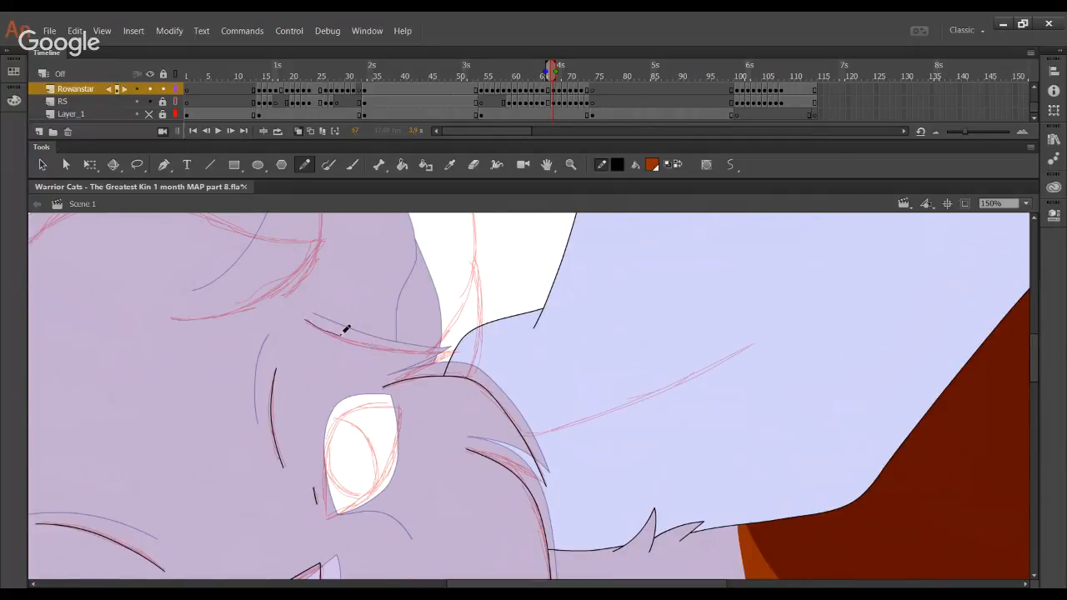
pyautogui.moveTo(346, 330); pyautogui.dragTo(442, 345)
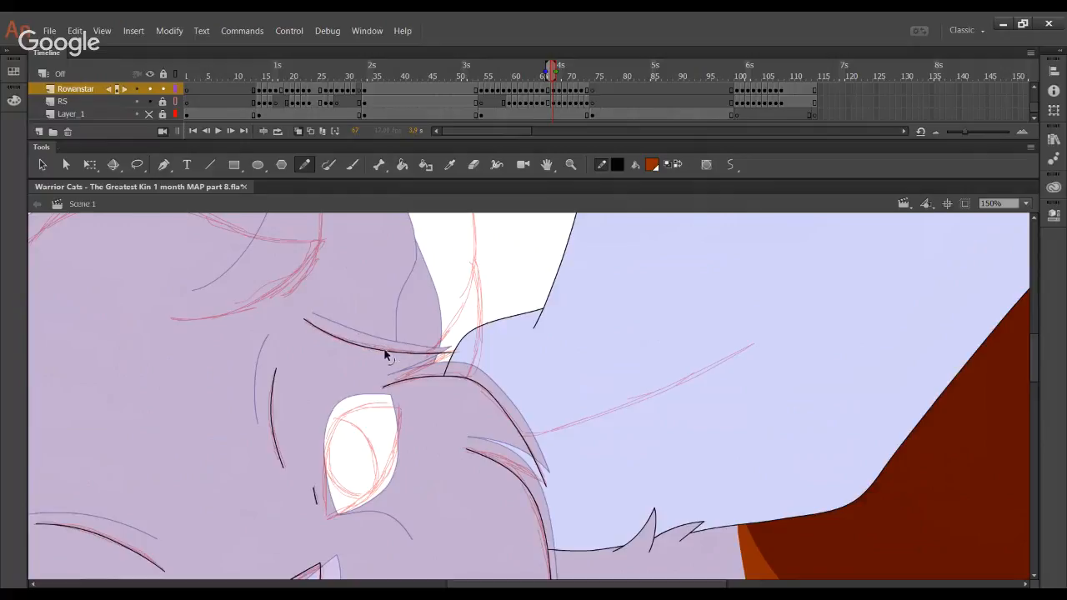
pyautogui.moveTo(386, 344)
pyautogui.mouseDown()
pyautogui.moveTo(475, 435)
pyautogui.moveTo(457, 426)
pyautogui.mouseUp()
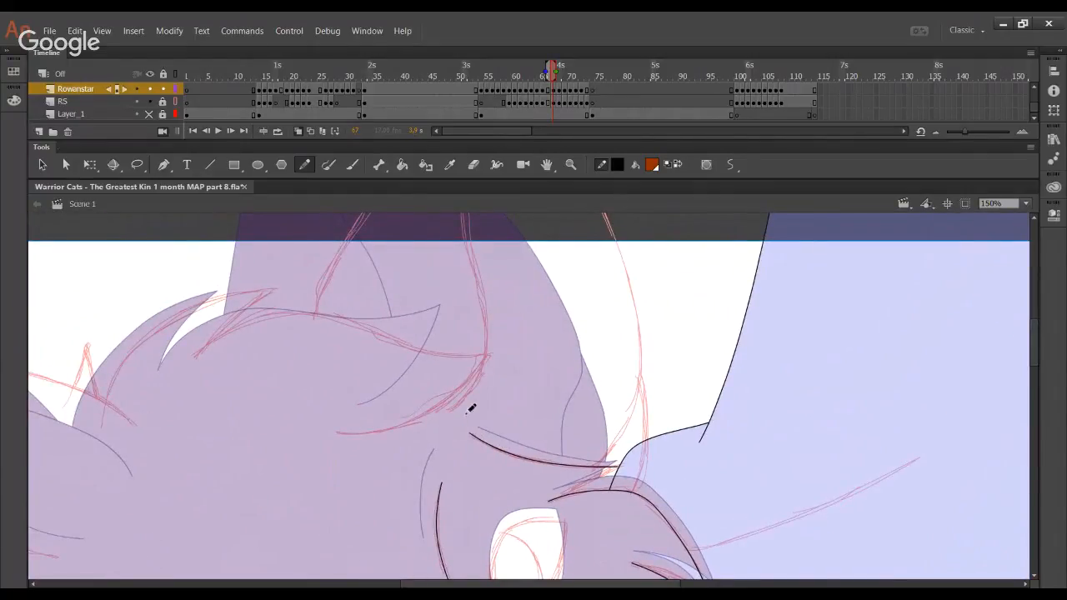
# Trace the near ear's inner contour from its base to the tip and bend it onto the sketch
pyautogui.moveTo(266, 407)
pyautogui.mouseDown()
pyautogui.moveTo(417, 393)
pyautogui.moveTo(339, 336)
pyautogui.mouseUp()
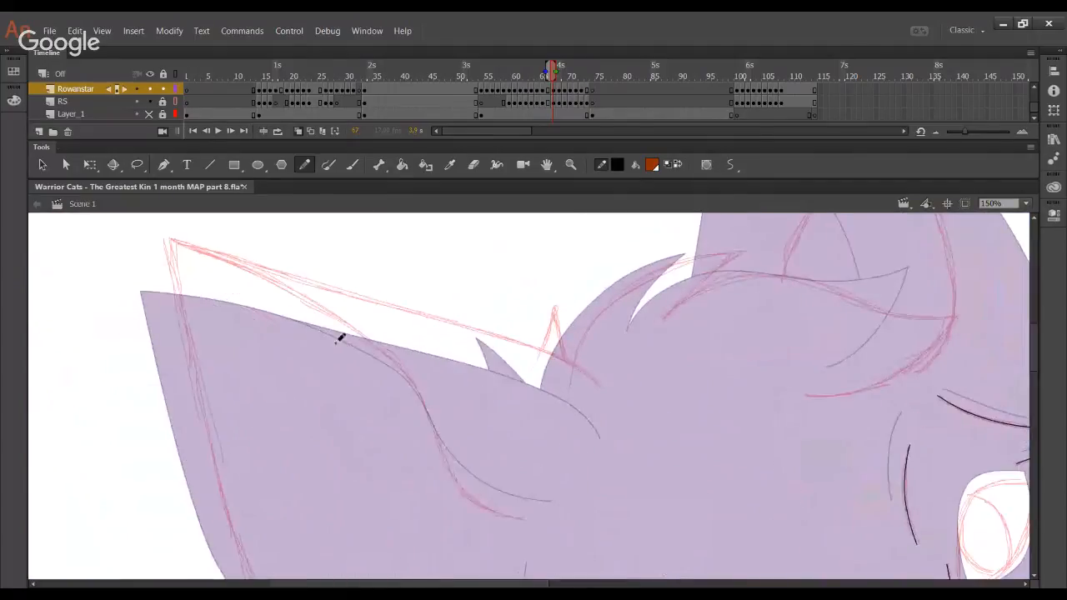
pyautogui.moveTo(520, 515)
pyautogui.mouseDown()
pyautogui.moveTo(462, 487)
pyautogui.moveTo(423, 395)
pyautogui.moveTo(376, 340)
pyautogui.moveTo(264, 274)
pyautogui.moveTo(166, 239)
pyautogui.moveTo(187, 242)
pyautogui.moveTo(159, 247)
pyautogui.moveTo(141, 230)
pyautogui.mouseUp()
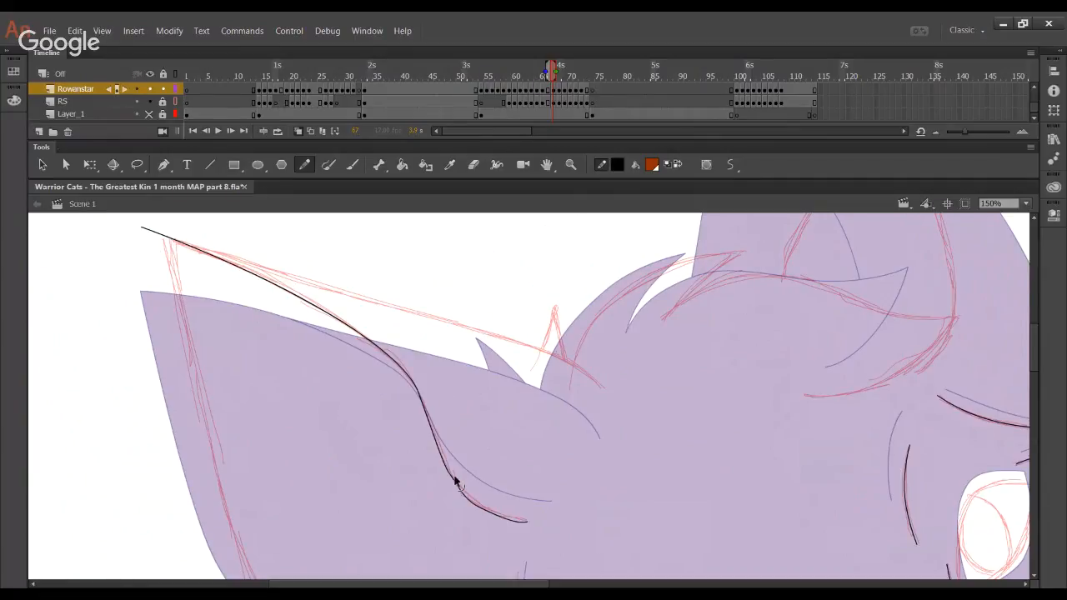
pyautogui.click(473, 502)
pyautogui.press('Delete')
pyautogui.moveTo(459, 490)
pyautogui.mouseDown()
pyautogui.moveTo(481, 511)
pyautogui.moveTo(535, 524)
pyautogui.moveTo(489, 517)
pyautogui.moveTo(455, 480)
pyautogui.moveTo(468, 495)
pyautogui.mouseUp()
pyautogui.moveTo(431, 426); pyautogui.dragTo(429, 425)
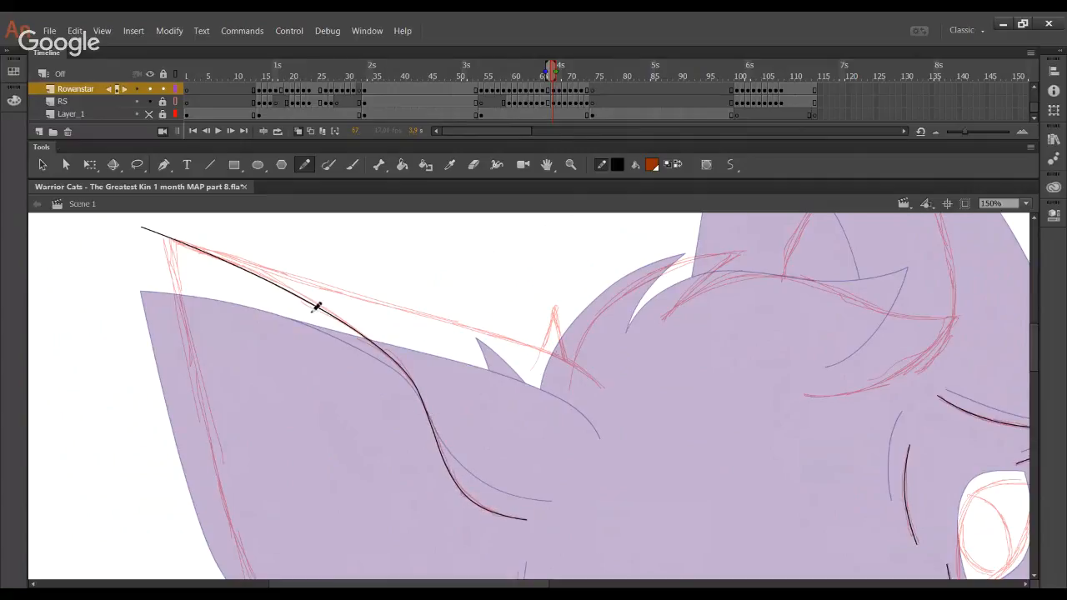
# Draw the curved line at the near ear's base beside the large eye and bend it onto the sketch
pyautogui.moveTo(278, 443)
pyautogui.mouseDown()
pyautogui.moveTo(440, 476)
pyautogui.moveTo(392, 450)
pyautogui.moveTo(444, 293)
pyautogui.mouseUp()
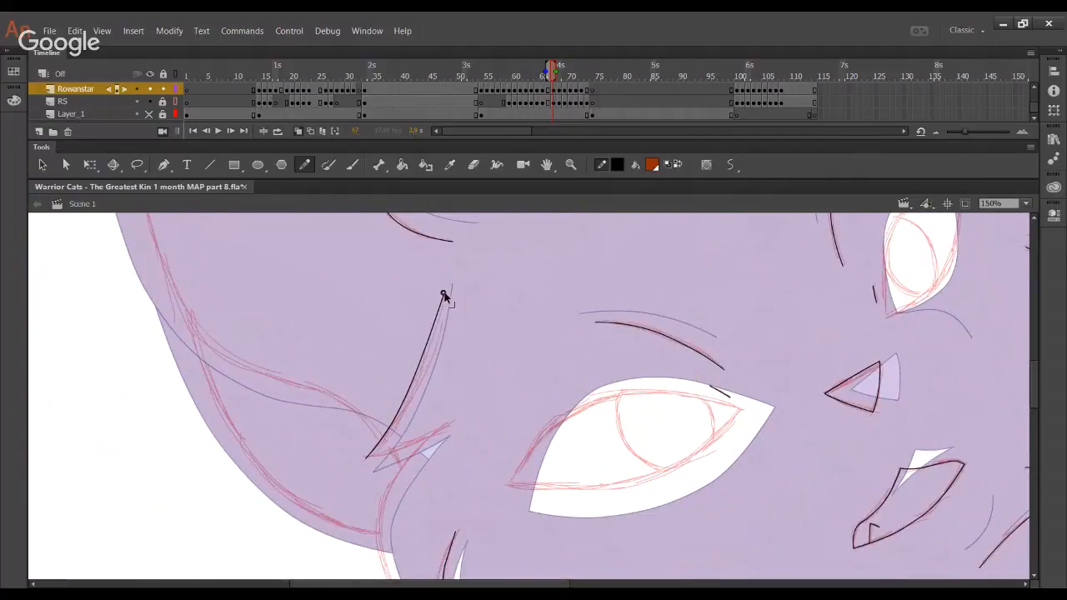
pyautogui.moveTo(402, 405); pyautogui.dragTo(431, 340)
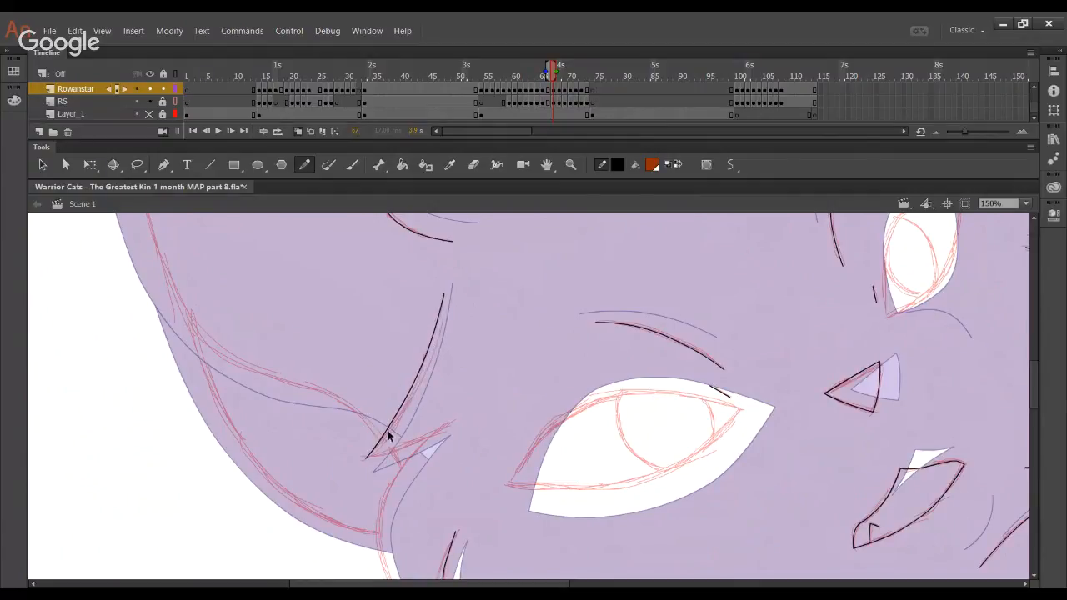
pyautogui.moveTo(395, 432); pyautogui.dragTo(405, 409)
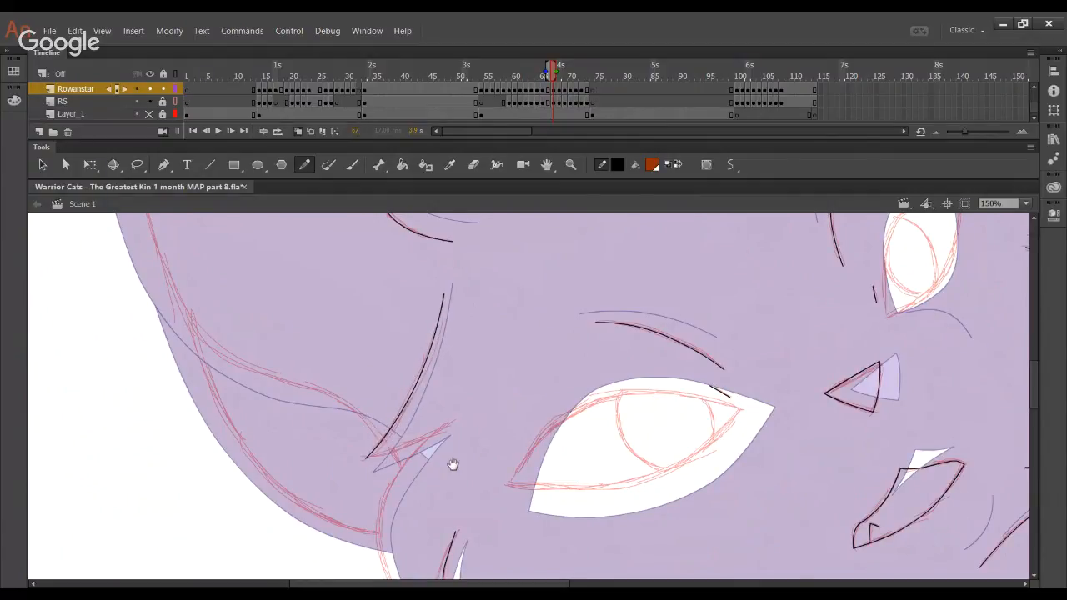
# Trace the near cheek outline from the fur tip below the ear to the lower cheek tuft and bend it to fit
pyautogui.moveTo(436, 444)
pyautogui.mouseDown()
pyautogui.moveTo(367, 367)
pyautogui.moveTo(429, 455)
pyautogui.moveTo(408, 377)
pyautogui.mouseUp()
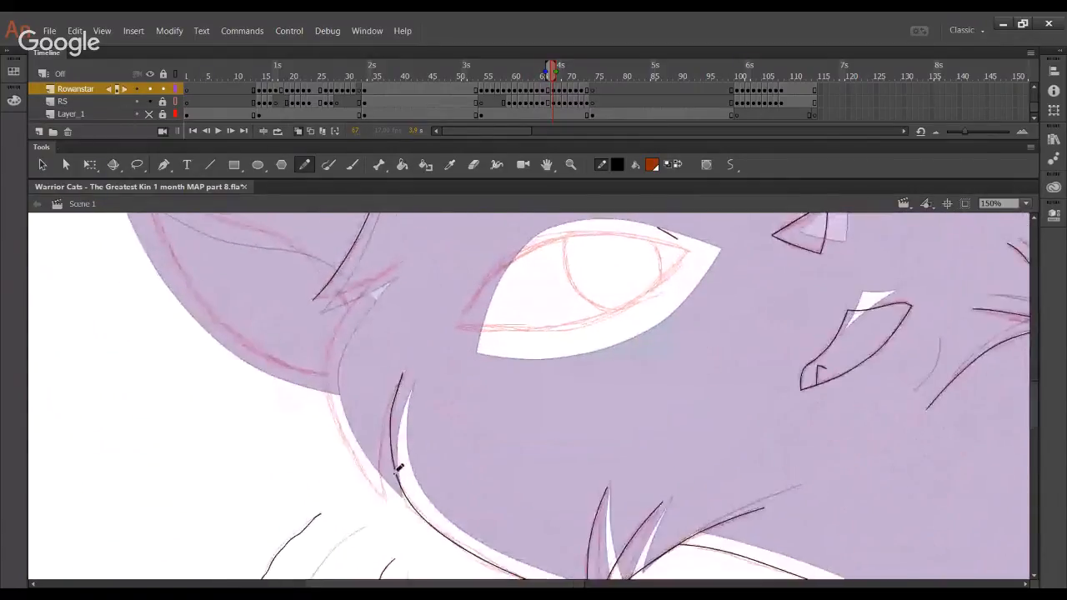
pyautogui.moveTo(388, 493)
pyautogui.mouseDown()
pyautogui.moveTo(348, 430)
pyautogui.moveTo(332, 360)
pyautogui.moveTo(342, 321)
pyautogui.moveTo(381, 276)
pyautogui.mouseUp()
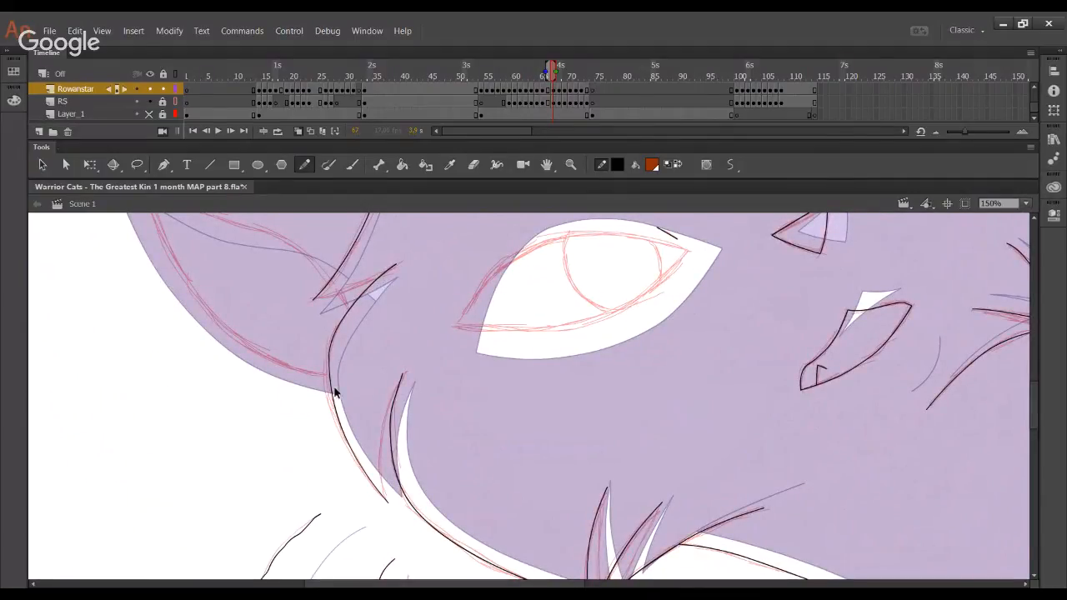
pyautogui.moveTo(334, 389); pyautogui.dragTo(327, 389)
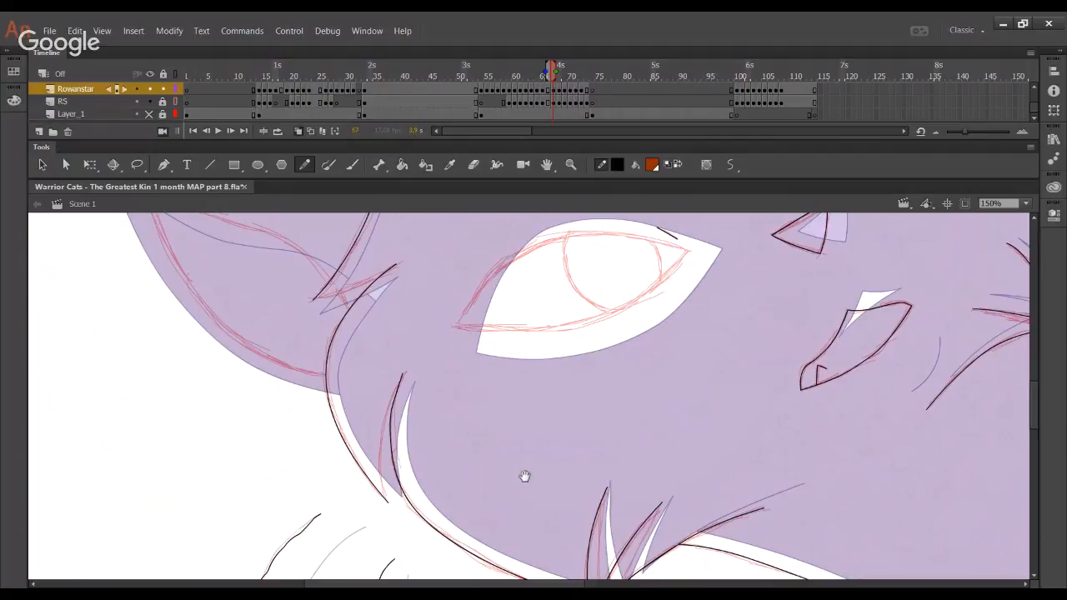
pyautogui.moveTo(525, 476)
pyautogui.mouseDown()
pyautogui.moveTo(443, 467)
pyautogui.moveTo(247, 336)
pyautogui.moveTo(343, 439)
pyautogui.moveTo(403, 440)
pyautogui.mouseUp()
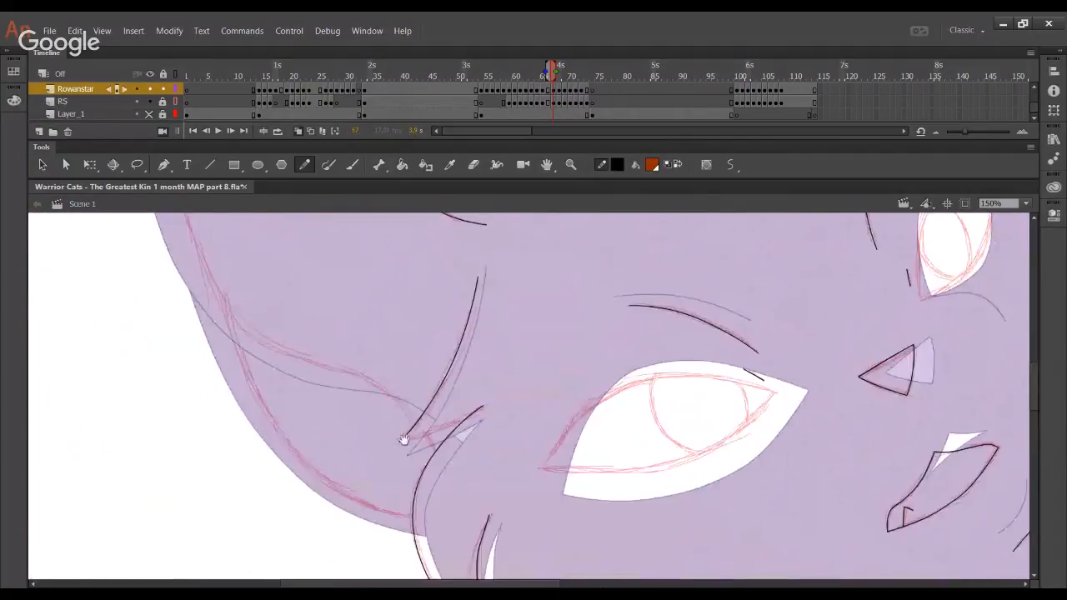
pyautogui.moveTo(570, 493); pyautogui.dragTo(331, 359)
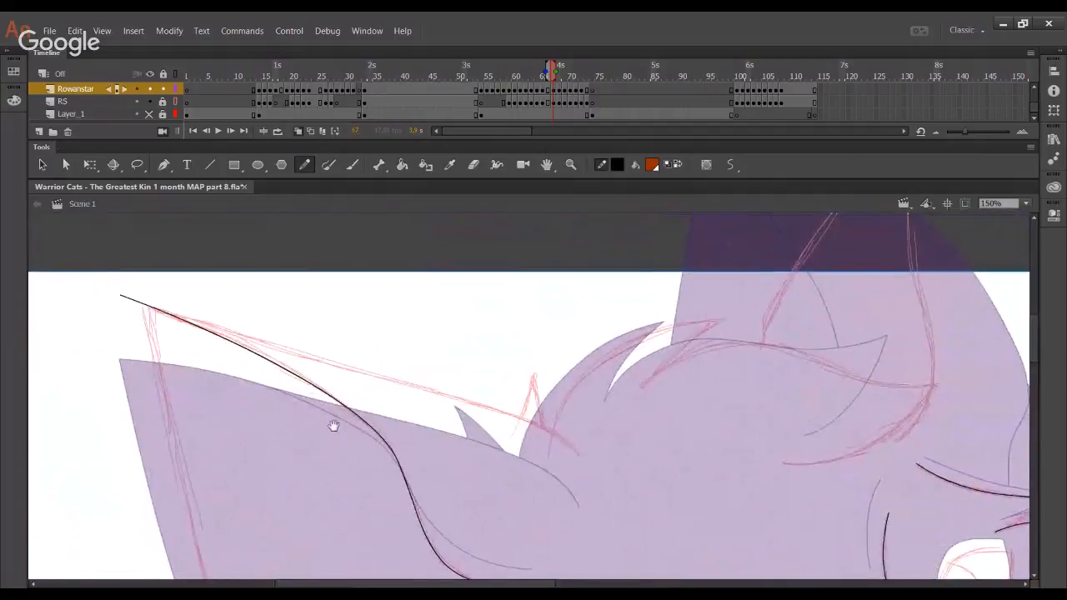
# Draw the short edge of the pointed fur tuft at the near ear's base with the RS sketch layer temporarily hidden
pyautogui.moveTo(334, 424); pyautogui.dragTo(366, 280)
pyautogui.moveTo(431, 494); pyautogui.dragTo(314, 273)
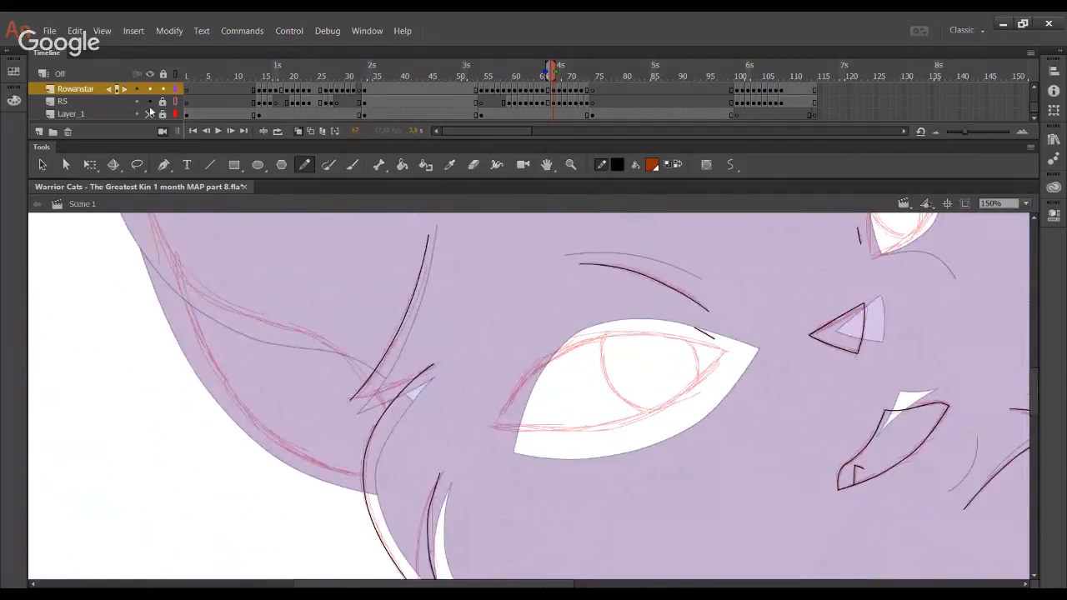
pyautogui.click(149, 101)
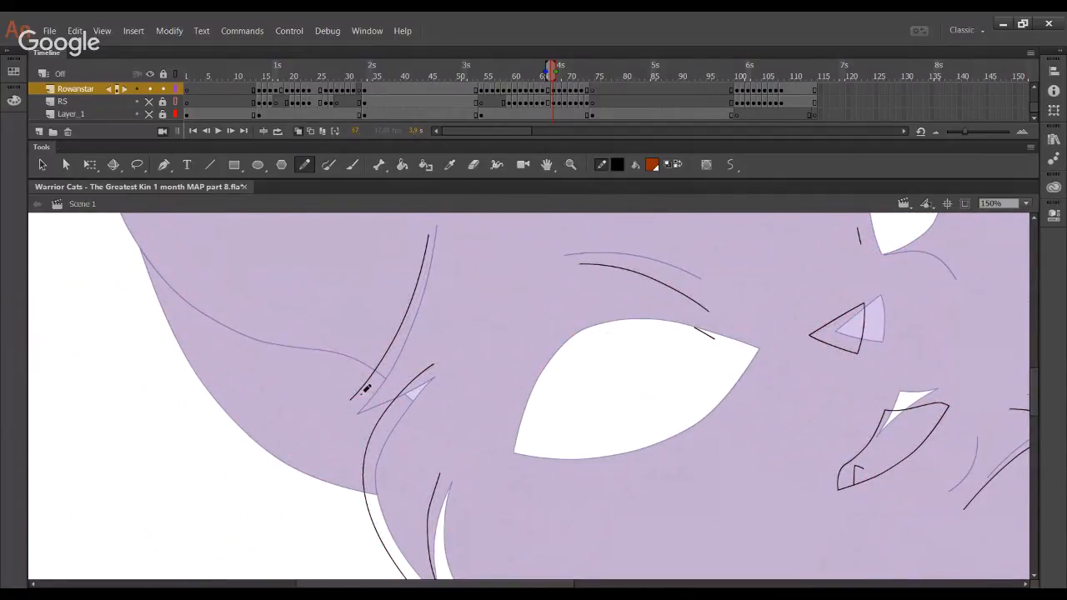
pyautogui.moveTo(363, 392); pyautogui.dragTo(431, 361)
pyautogui.moveTo(502, 482); pyautogui.dragTo(358, 381)
pyautogui.moveTo(677, 412)
pyautogui.mouseDown()
pyautogui.moveTo(619, 484)
pyautogui.moveTo(291, 264)
pyautogui.moveTo(405, 438)
pyautogui.moveTo(493, 462)
pyautogui.moveTo(562, 507)
pyautogui.moveTo(502, 431)
pyautogui.moveTo(526, 360)
pyautogui.moveTo(575, 387)
pyautogui.mouseUp()
pyautogui.click(149, 101)
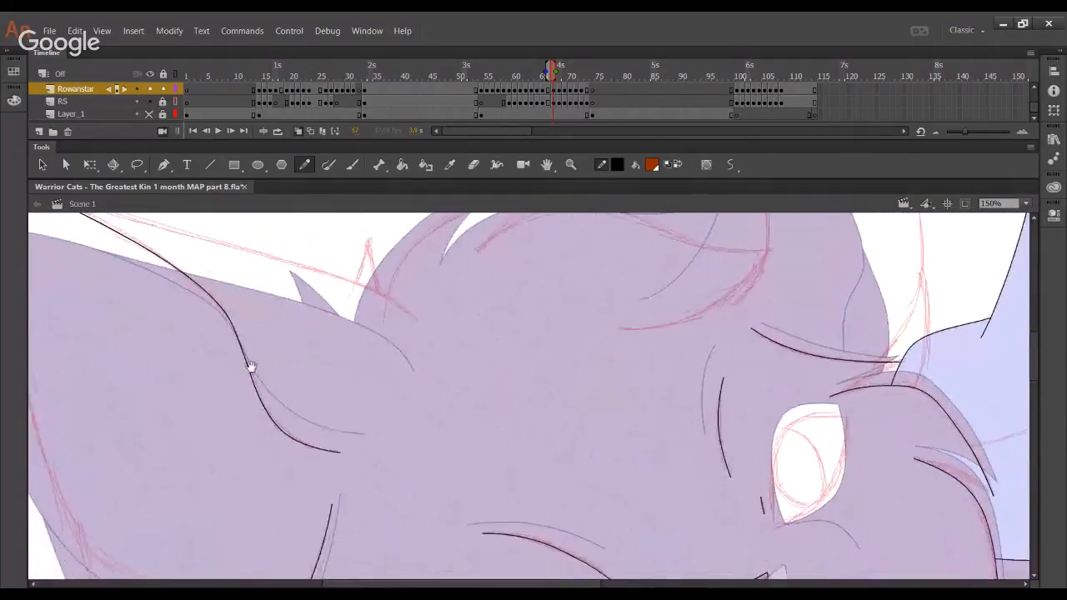
# Trace the near ear's fold line from the base tuft up its outer side, bend it onto the sketch and trim the overshoot
pyautogui.moveTo(250, 367)
pyautogui.mouseDown()
pyautogui.moveTo(417, 519)
pyautogui.moveTo(368, 489)
pyautogui.mouseUp()
pyautogui.hotkey('ctrl', 'z')
pyautogui.moveTo(426, 568)
pyautogui.mouseDown()
pyautogui.moveTo(366, 491)
pyautogui.moveTo(209, 400)
pyautogui.moveTo(150, 215)
pyautogui.mouseUp()
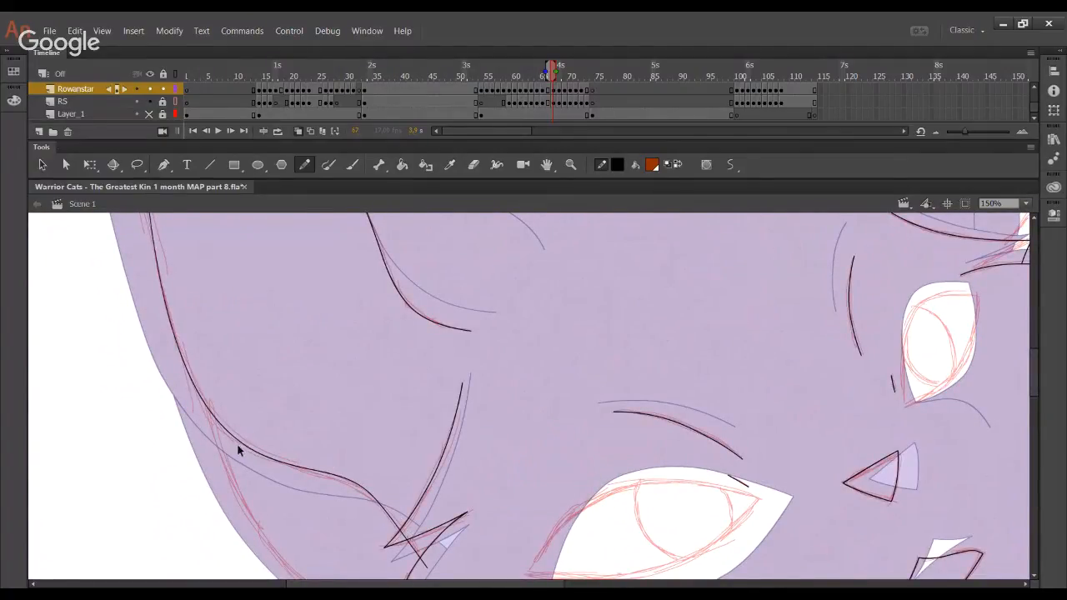
pyautogui.moveTo(237, 443); pyautogui.dragTo(278, 463)
pyautogui.click(402, 534)
pyautogui.press('Delete')
pyautogui.scroll(10, 339, 398)
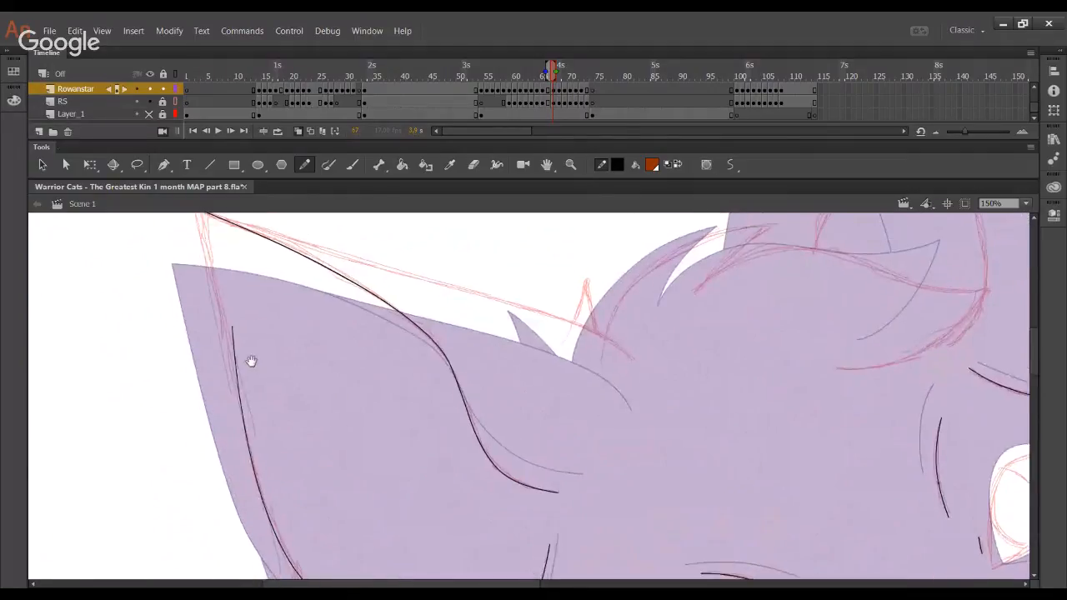
pyautogui.moveTo(230, 343); pyautogui.dragTo(225, 308)
pyautogui.scroll(-10, 336, 509)
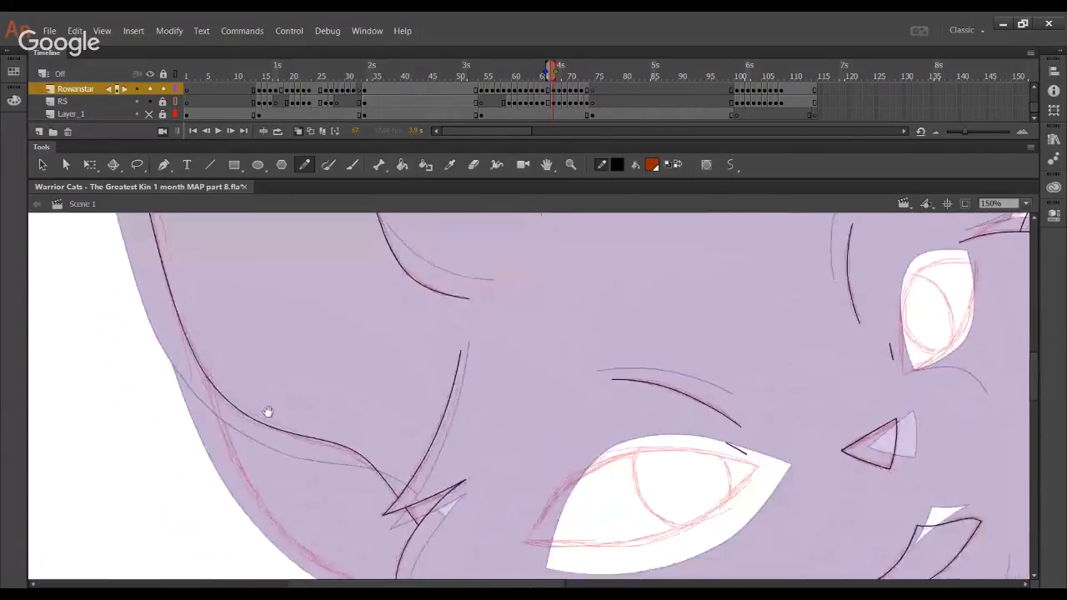
pyautogui.moveTo(200, 253)
pyautogui.mouseDown()
pyautogui.moveTo(248, 397)
pyautogui.moveTo(216, 326)
pyautogui.moveTo(373, 486)
pyautogui.moveTo(369, 468)
pyautogui.moveTo(286, 437)
pyautogui.mouseUp()
pyautogui.hotkey('ctrl', 'z')
pyautogui.hotkey('ctrl', 'z')
pyautogui.hotkey('ctrl', 'z')
pyautogui.hotkey('ctrl', 'z')
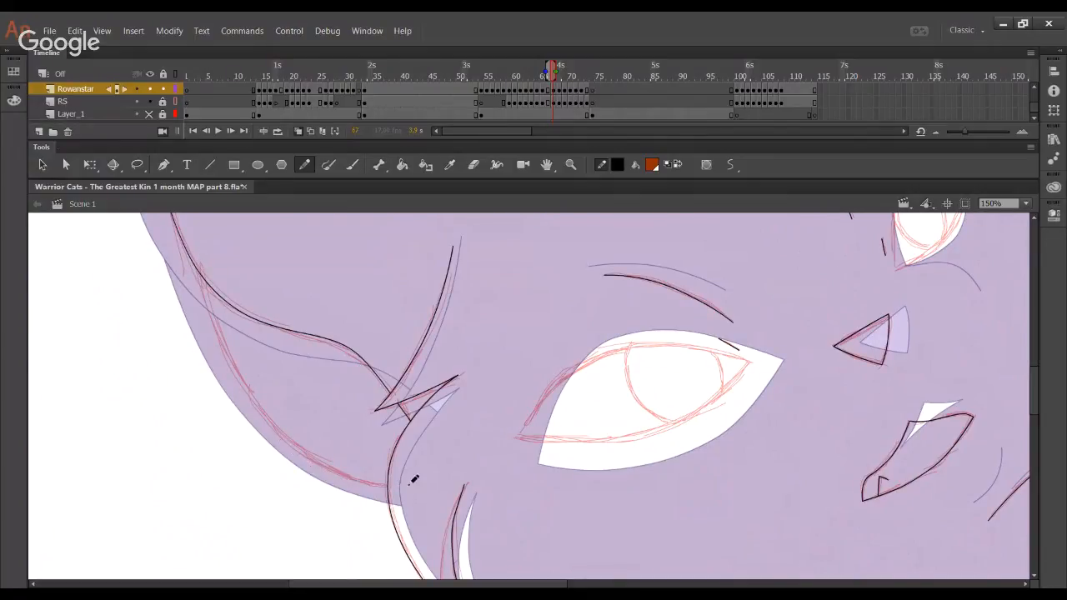
# Trace the near ear's lower outer edge from the cheek to the fold line, bend it to fit and delete both overshooting ends
pyautogui.moveTo(409, 486)
pyautogui.mouseDown()
pyautogui.moveTo(278, 424)
pyautogui.moveTo(209, 311)
pyautogui.moveTo(204, 319)
pyautogui.mouseUp()
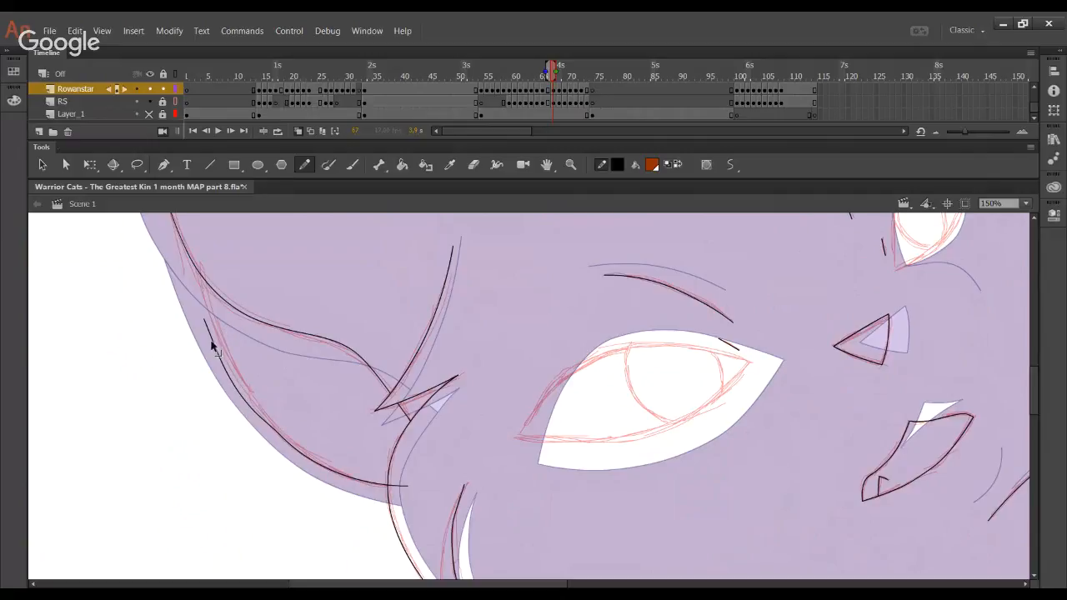
pyautogui.moveTo(215, 346); pyautogui.dragTo(186, 217)
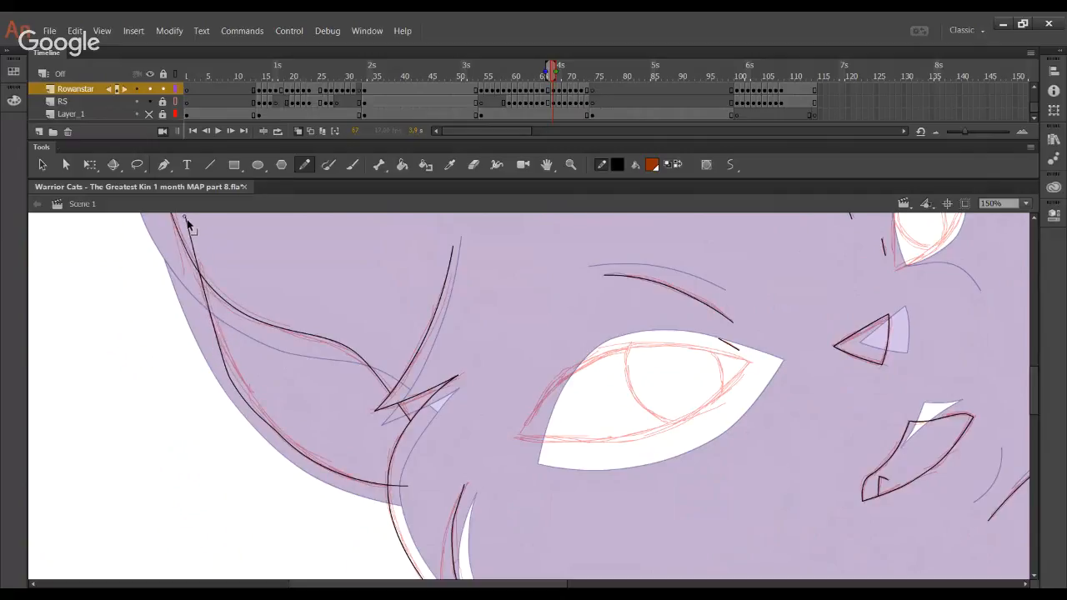
pyautogui.keyDown('ctrl'); pyautogui.click(199, 268); pyautogui.keyUp('ctrl')
pyautogui.press('Delete')
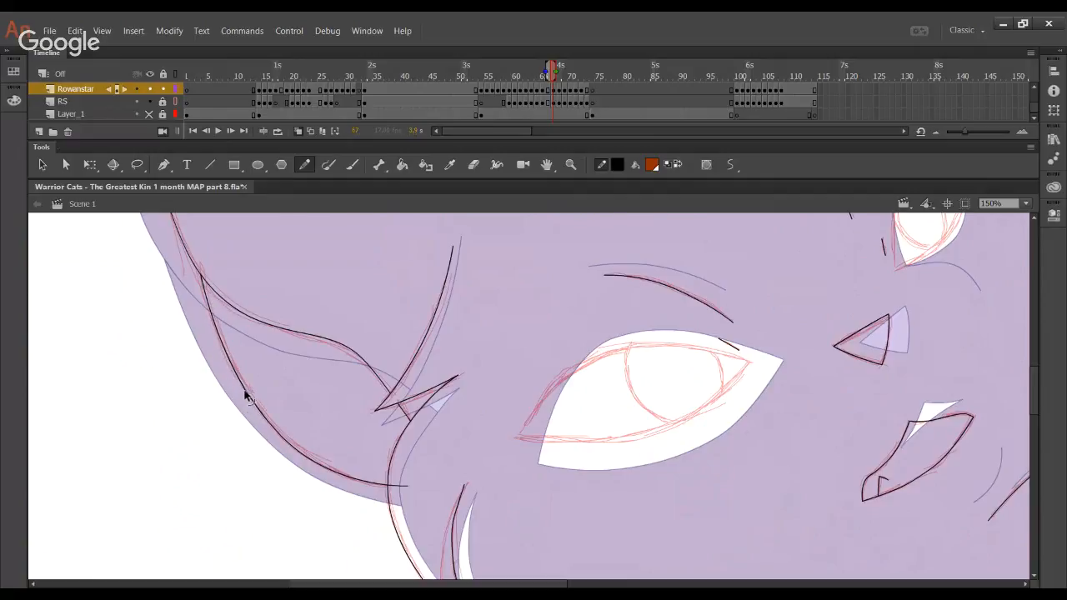
pyautogui.keyDown('ctrl'); pyautogui.click(408, 485); pyautogui.keyUp('ctrl')
pyautogui.press('Delete')
# Fill the near ear's lower outer section with dark orange-brown and the small fur tuft beside it with cream
pyautogui.click(401, 164)
pyautogui.click(345, 357)
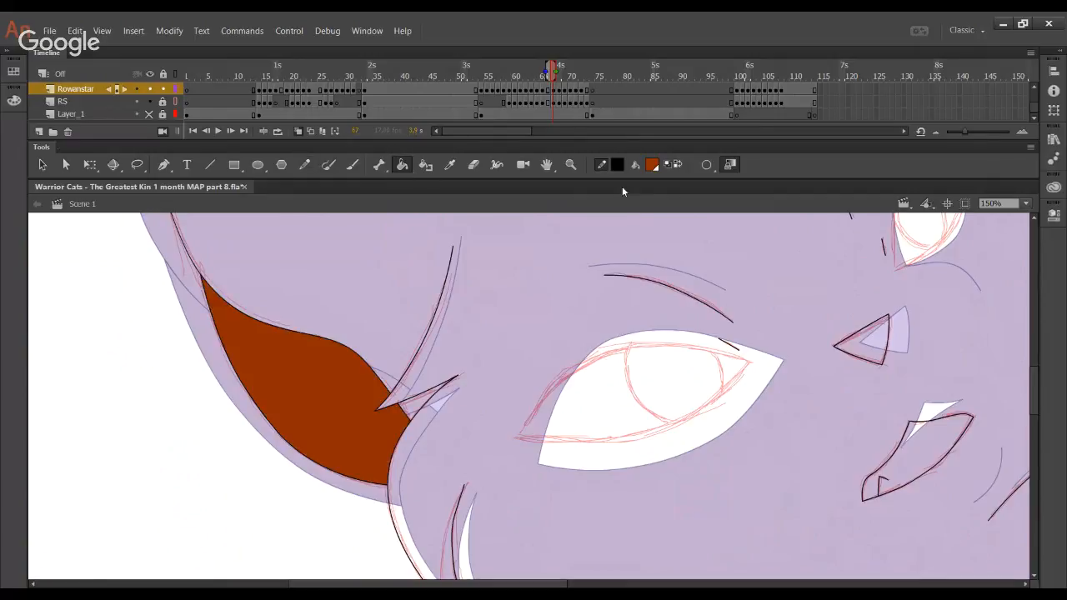
pyautogui.click(653, 167)
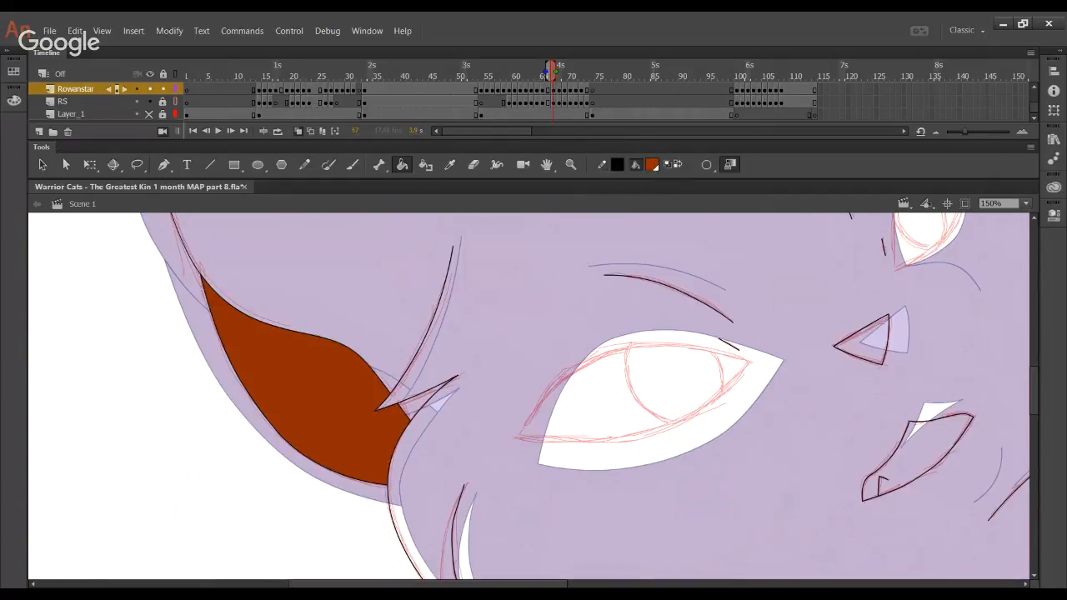
pyautogui.click(427, 404)
pyautogui.hotkey('ctrl', 'z')
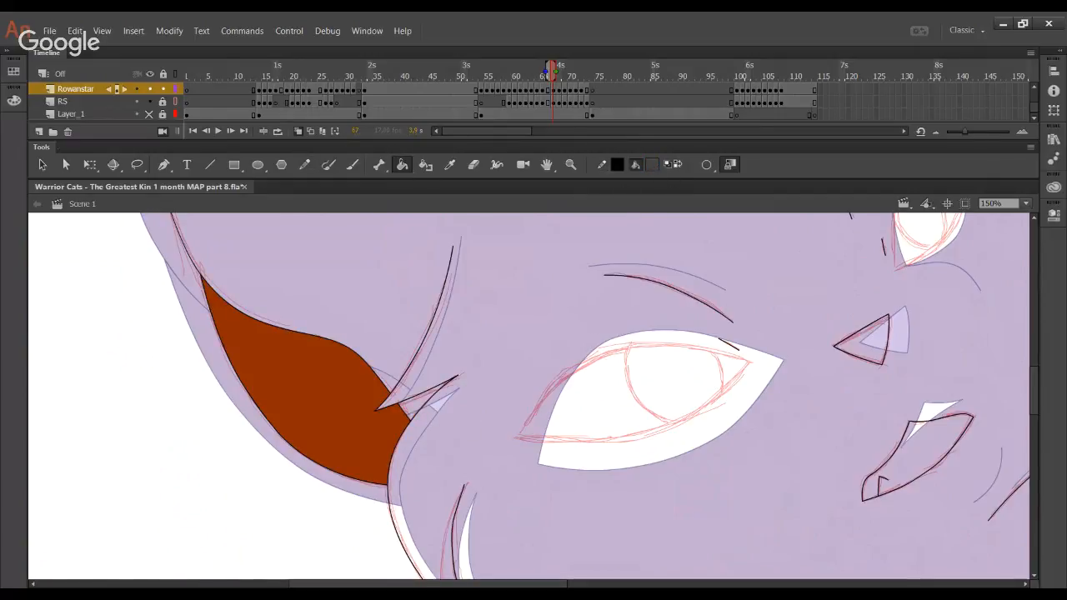
pyautogui.click(421, 404)
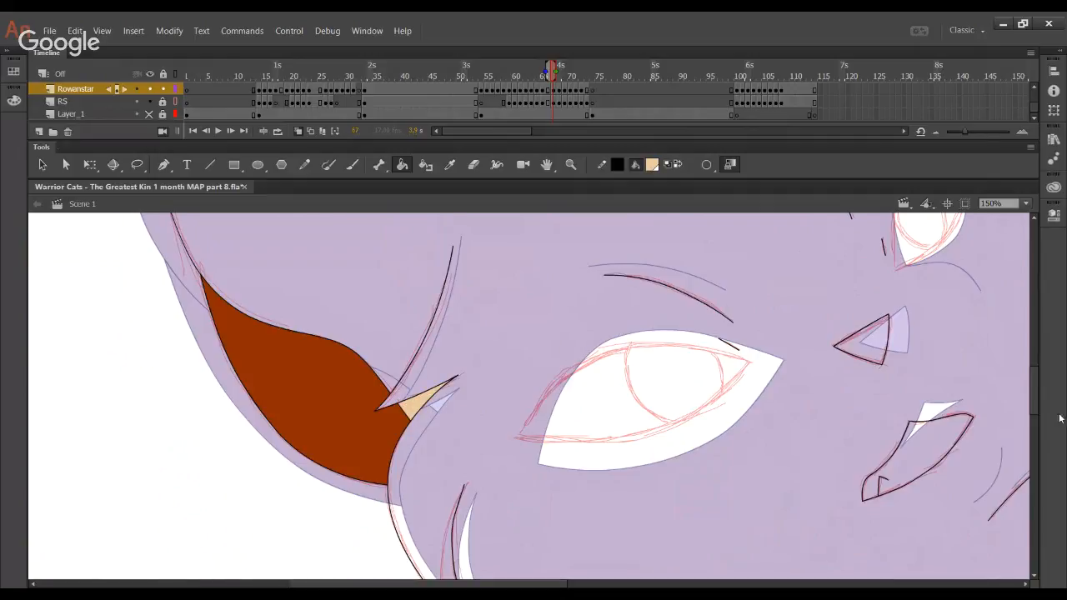
# Trace the large eye's upper lid from the outer corner past the inner corner and bend it onto the sketch
pyautogui.click(305, 165)
pyautogui.moveTo(598, 461)
pyautogui.mouseDown()
pyautogui.moveTo(384, 342)
pyautogui.moveTo(295, 419)
pyautogui.mouseUp()
pyautogui.moveTo(199, 393); pyautogui.dragTo(258, 317)
pyautogui.moveTo(359, 286); pyautogui.dragTo(476, 302)
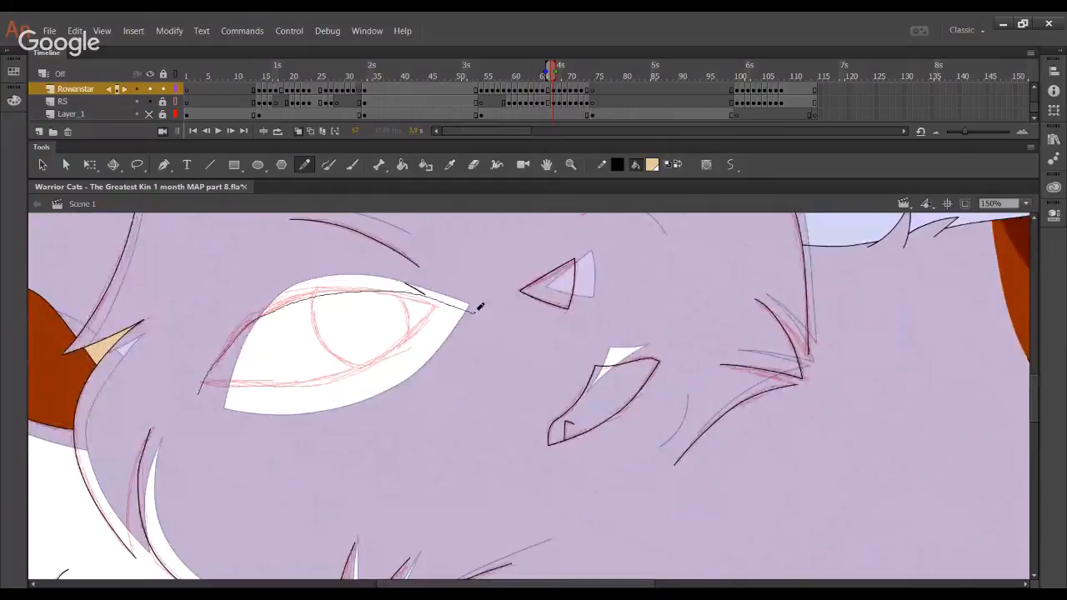
pyautogui.moveTo(214, 381)
pyautogui.mouseDown()
pyautogui.moveTo(218, 356)
pyautogui.moveTo(268, 306)
pyautogui.moveTo(367, 289)
pyautogui.moveTo(490, 316)
pyautogui.mouseUp()
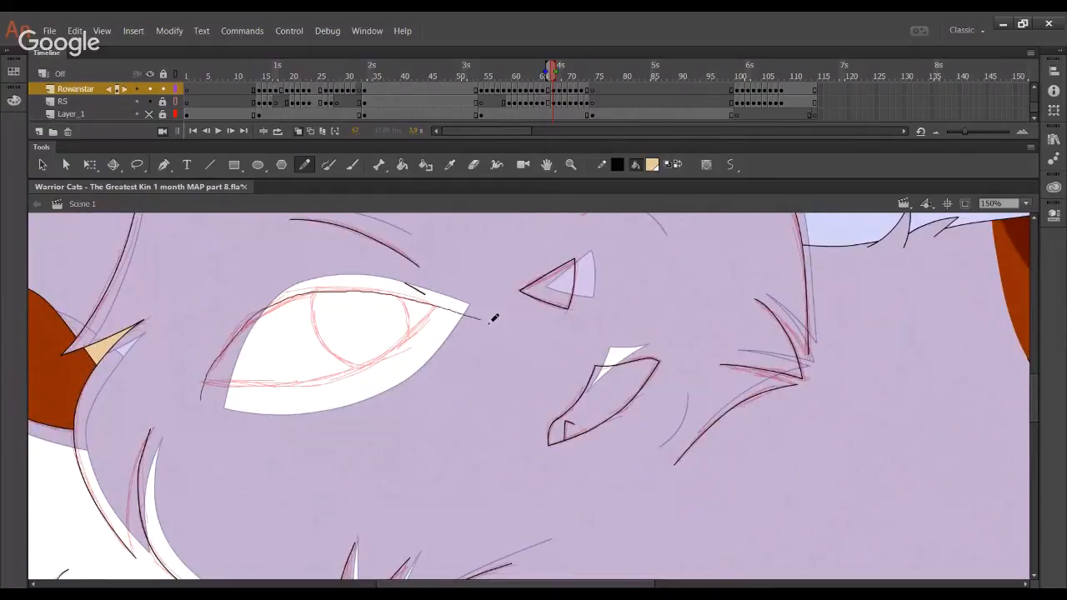
pyautogui.moveTo(241, 337); pyautogui.dragTo(195, 409)
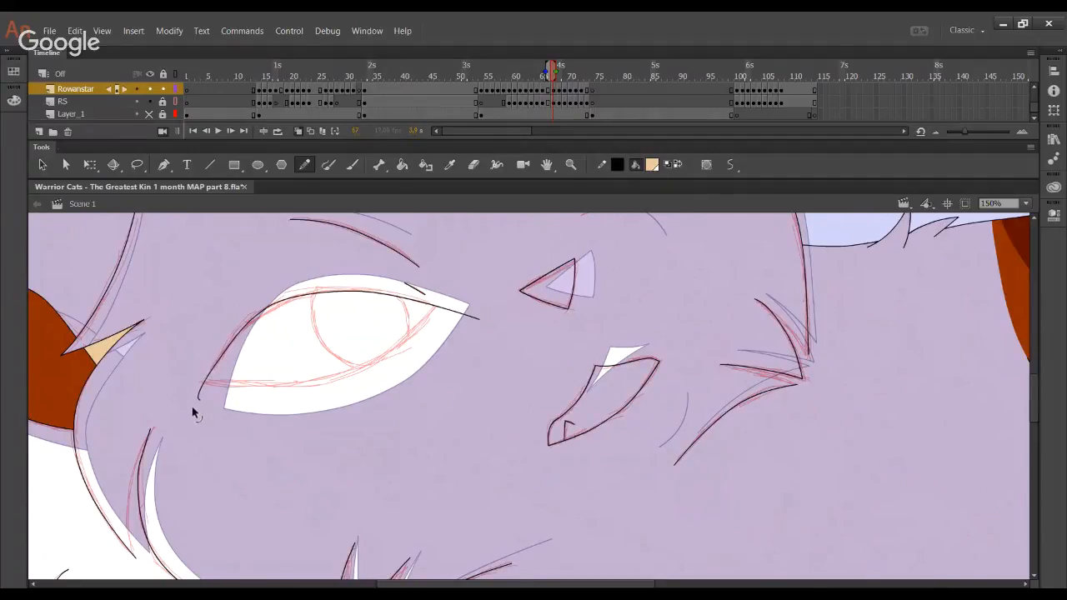
pyautogui.moveTo(296, 302); pyautogui.dragTo(388, 295)
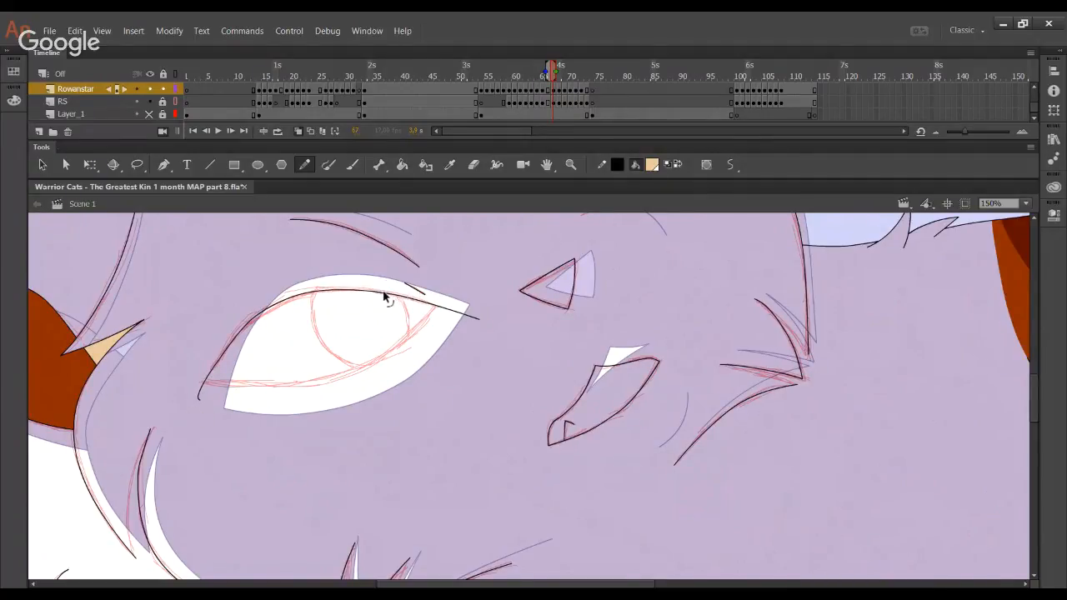
pyautogui.moveTo(244, 337); pyautogui.dragTo(239, 343)
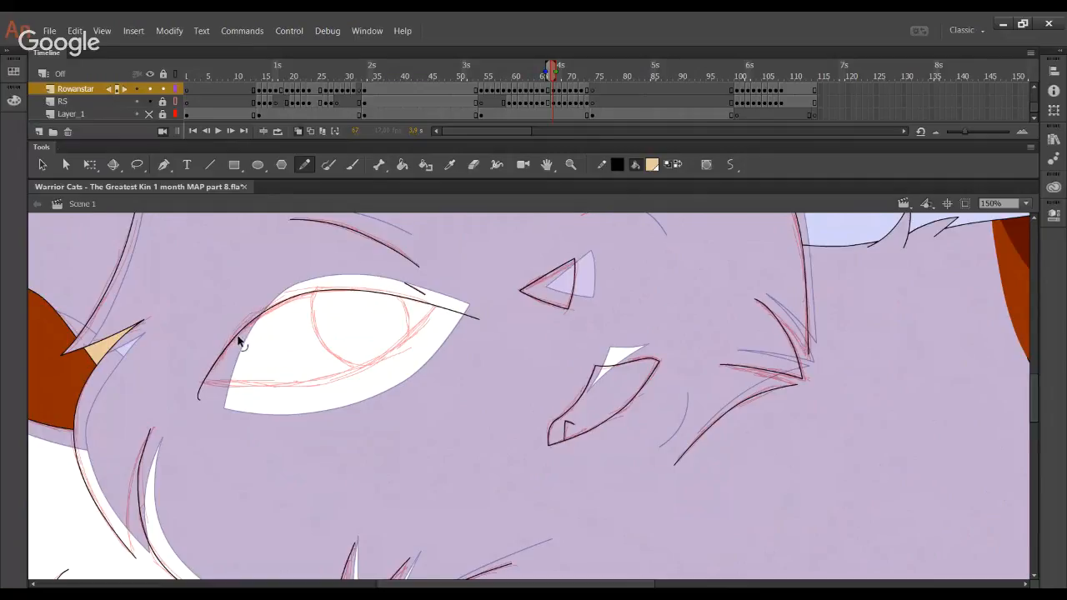
pyautogui.moveTo(187, 382)
pyautogui.mouseDown()
pyautogui.moveTo(310, 379)
pyautogui.moveTo(283, 387)
pyautogui.mouseUp()
pyautogui.hotkey('ctrl', 'z')
pyautogui.hotkey('ctrl', 'z')
# Close the large eye with its lower lid line, trim the overshooting corners and bend the line onto the sketch
pyautogui.moveTo(191, 377)
pyautogui.mouseDown()
pyautogui.moveTo(280, 388)
pyautogui.moveTo(375, 366)
pyautogui.moveTo(475, 304)
pyautogui.moveTo(469, 288)
pyautogui.moveTo(418, 326)
pyautogui.moveTo(465, 289)
pyautogui.moveTo(448, 310)
pyautogui.mouseUp()
pyautogui.keyDown('ctrl'); pyautogui.click(466, 312); pyautogui.keyUp('ctrl')
pyautogui.press('Delete')
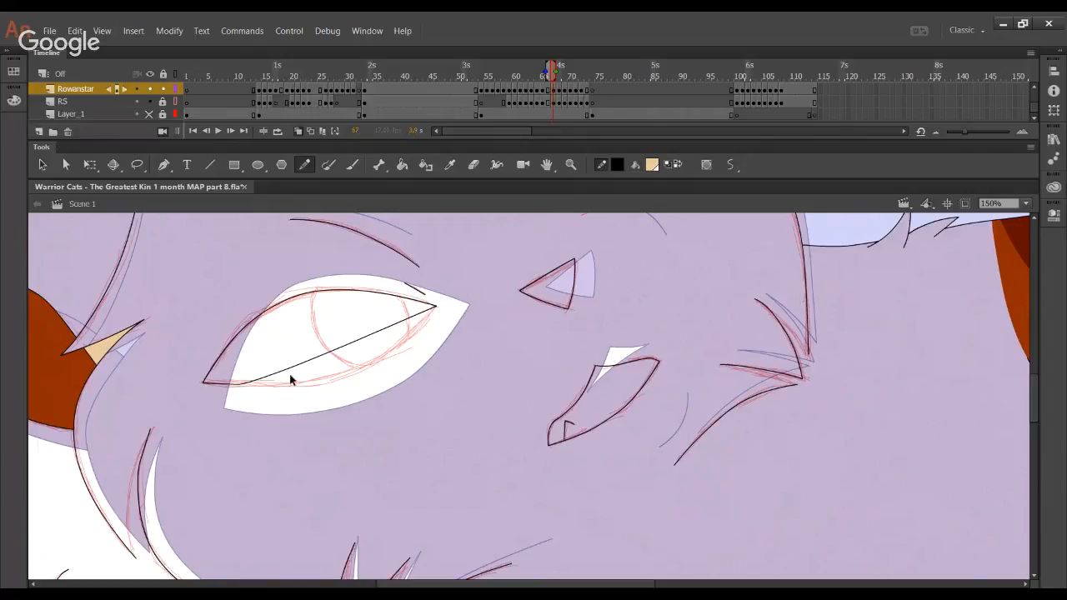
pyautogui.moveTo(314, 376); pyautogui.dragTo(331, 361)
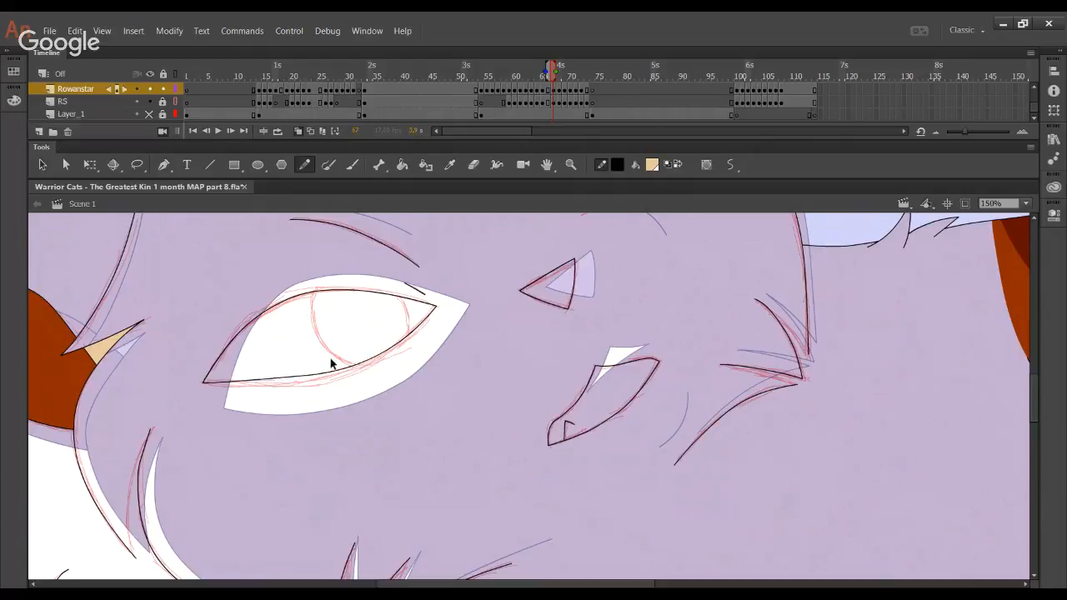
pyautogui.moveTo(252, 380); pyautogui.dragTo(276, 384)
pyautogui.moveTo(365, 377)
pyautogui.mouseDown()
pyautogui.moveTo(381, 362)
pyautogui.moveTo(352, 381)
pyautogui.mouseUp()
pyautogui.moveTo(291, 413); pyautogui.dragTo(408, 398)
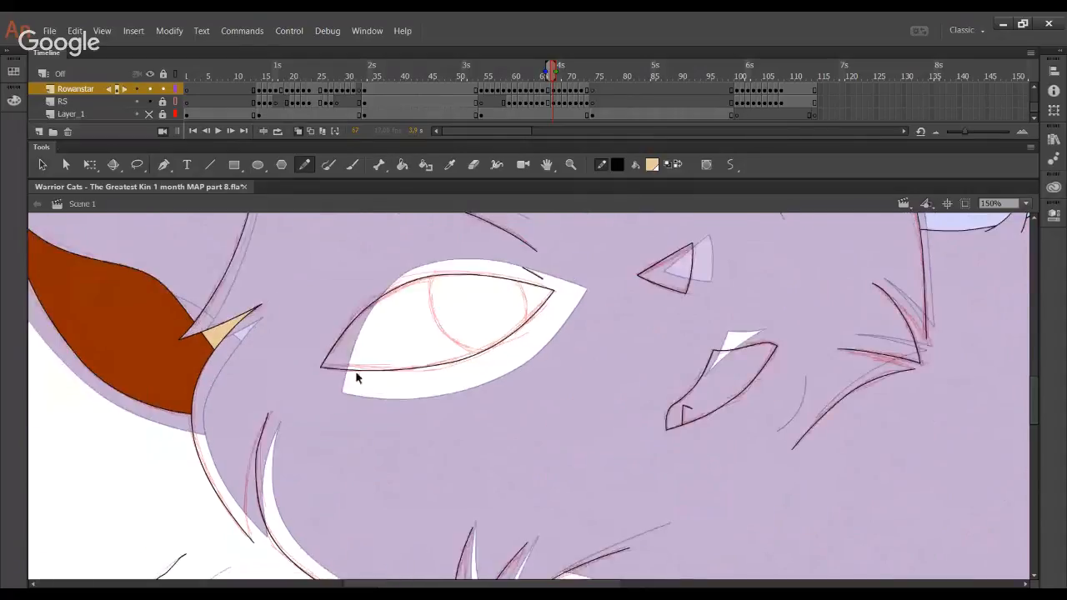
pyautogui.moveTo(352, 374); pyautogui.dragTo(354, 368)
# Trace the small eye's inner side and upper lid, running the curve past its outer corner
pyautogui.moveTo(384, 426); pyautogui.dragTo(170, 507)
pyautogui.moveTo(284, 376); pyautogui.dragTo(269, 487)
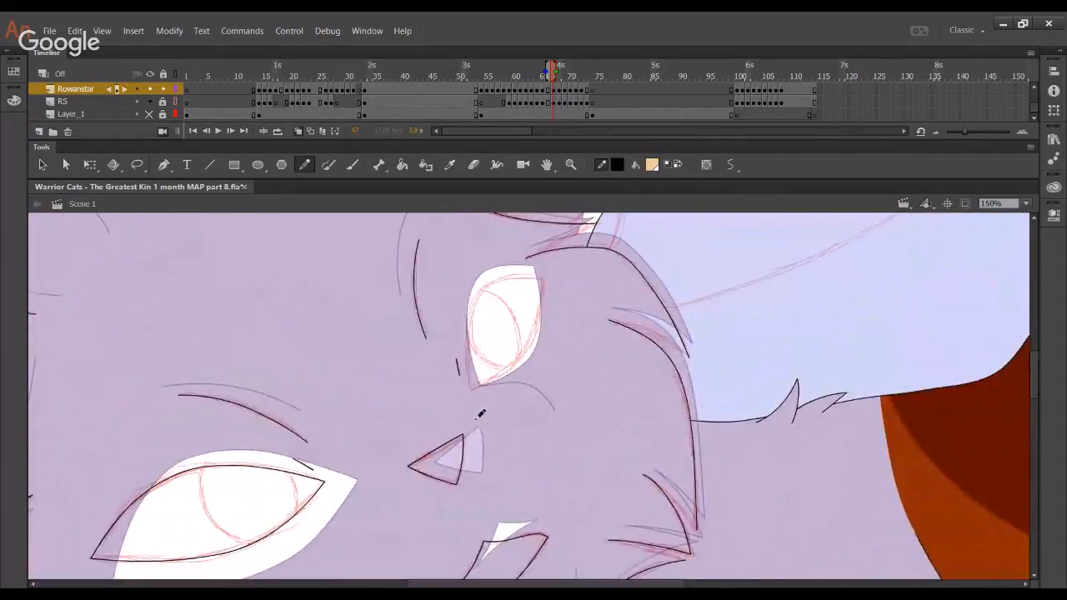
pyautogui.moveTo(478, 416); pyautogui.dragTo(466, 310)
pyautogui.hotkey('ctrl', 'z')
pyautogui.moveTo(476, 415)
pyautogui.mouseDown()
pyautogui.moveTo(547, 281)
pyautogui.moveTo(559, 290)
pyautogui.moveTo(557, 273)
pyautogui.moveTo(551, 283)
pyautogui.moveTo(568, 284)
pyautogui.moveTo(540, 281)
pyautogui.mouseUp()
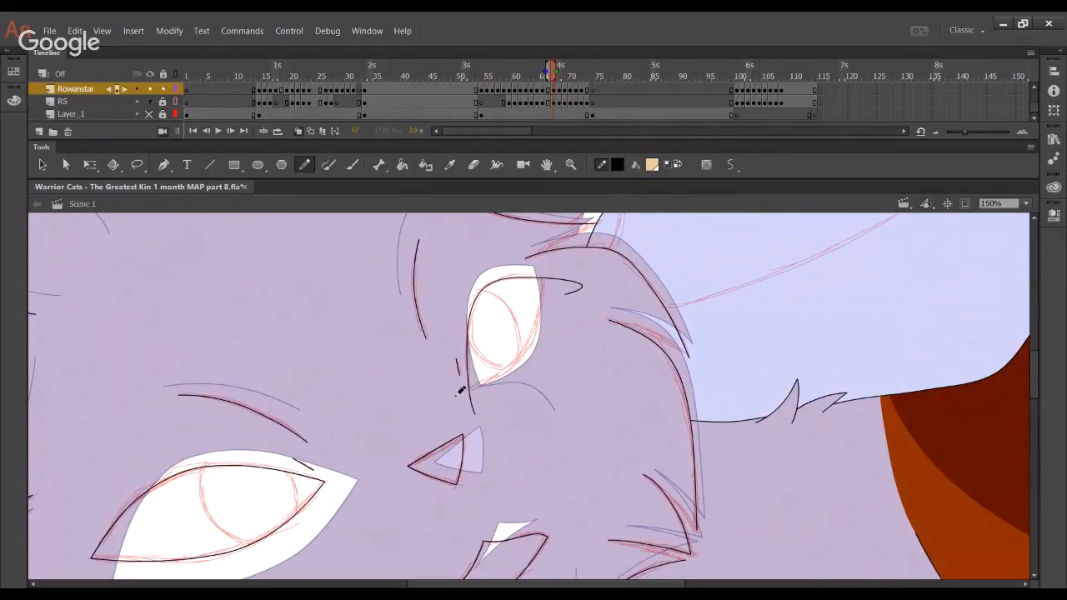
# Close the small eye with its lower outer edge, delete the overshooting ends and bend the edge onto the sketch
pyautogui.moveTo(454, 396)
pyautogui.mouseDown()
pyautogui.moveTo(526, 355)
pyautogui.moveTo(512, 369)
pyautogui.moveTo(551, 270)
pyautogui.mouseUp()
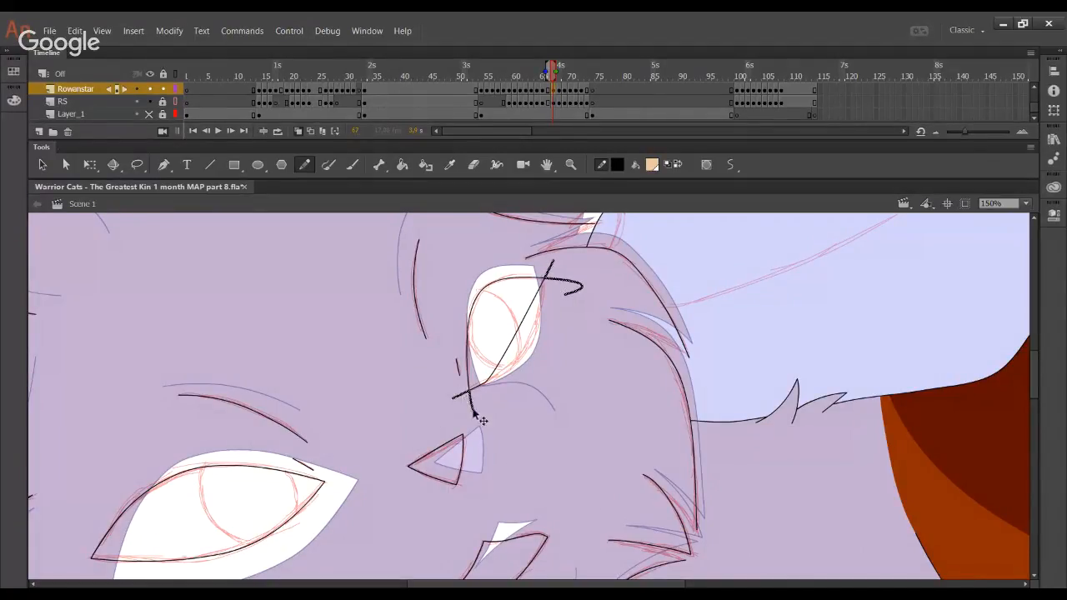
pyautogui.moveTo(482, 421); pyautogui.dragTo(483, 420)
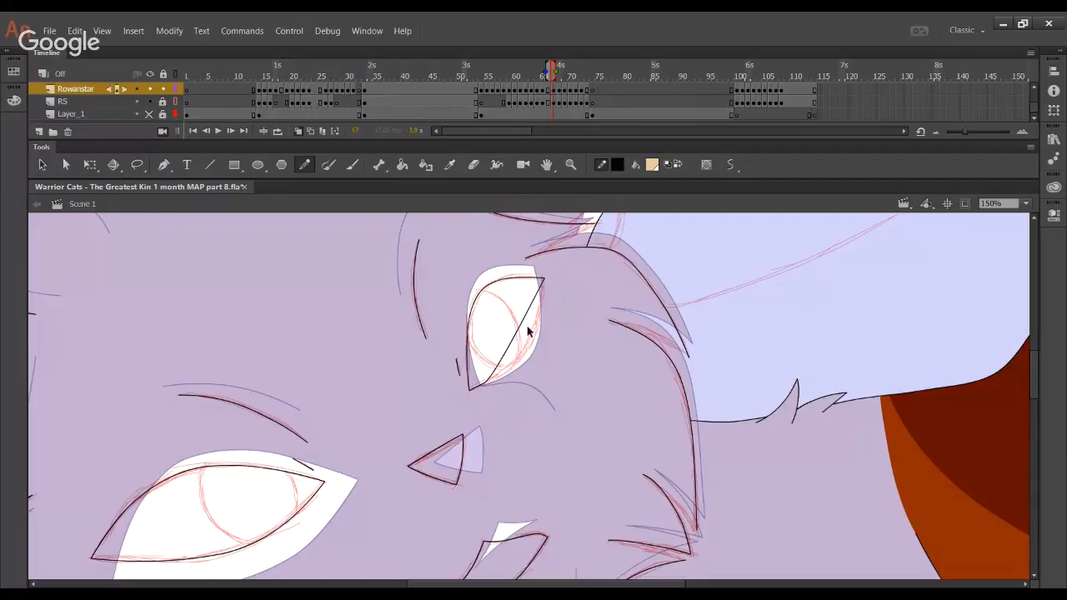
pyautogui.moveTo(527, 332); pyautogui.dragTo(543, 311)
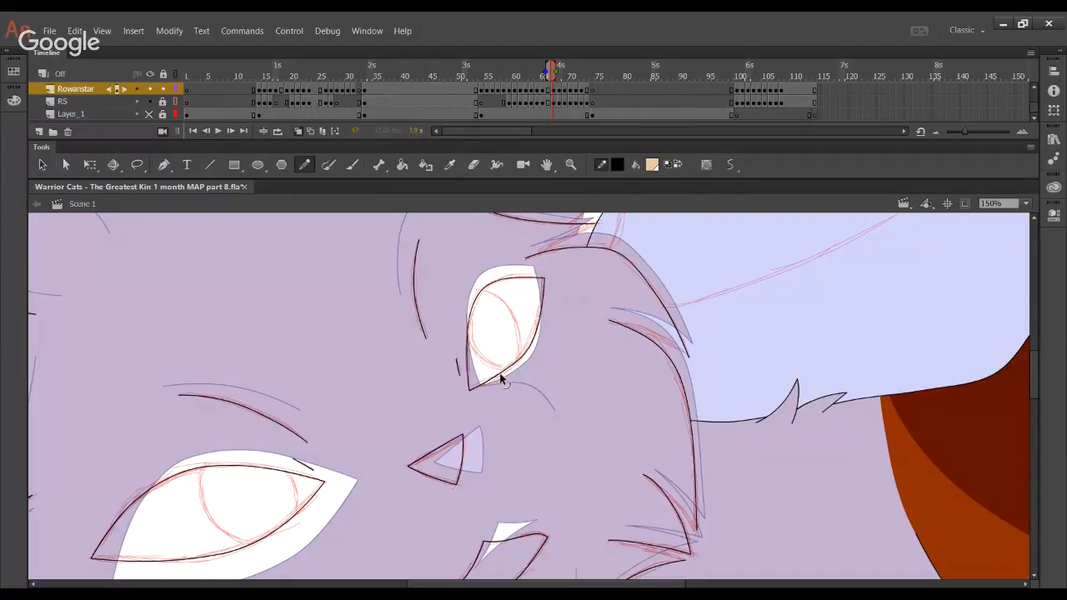
pyautogui.moveTo(501, 380); pyautogui.dragTo(495, 381)
pyautogui.moveTo(541, 305); pyautogui.dragTo(548, 302)
# Compare the forehead fur and far ear across the neighbouring frames between 62 and 68, returning to frame 67
pyautogui.moveTo(548, 371)
pyautogui.mouseDown()
pyautogui.moveTo(406, 370)
pyautogui.moveTo(356, 346)
pyautogui.moveTo(340, 224)
pyautogui.moveTo(509, 382)
pyautogui.moveTo(459, 409)
pyautogui.moveTo(451, 437)
pyautogui.moveTo(405, 322)
pyautogui.mouseUp()
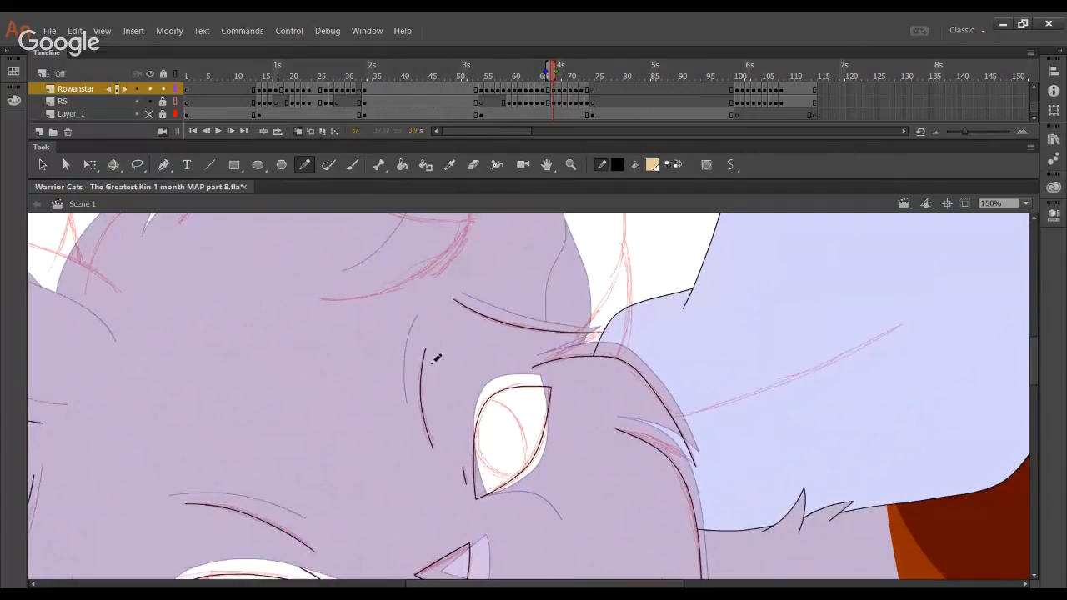
pyautogui.moveTo(436, 355); pyautogui.dragTo(503, 473)
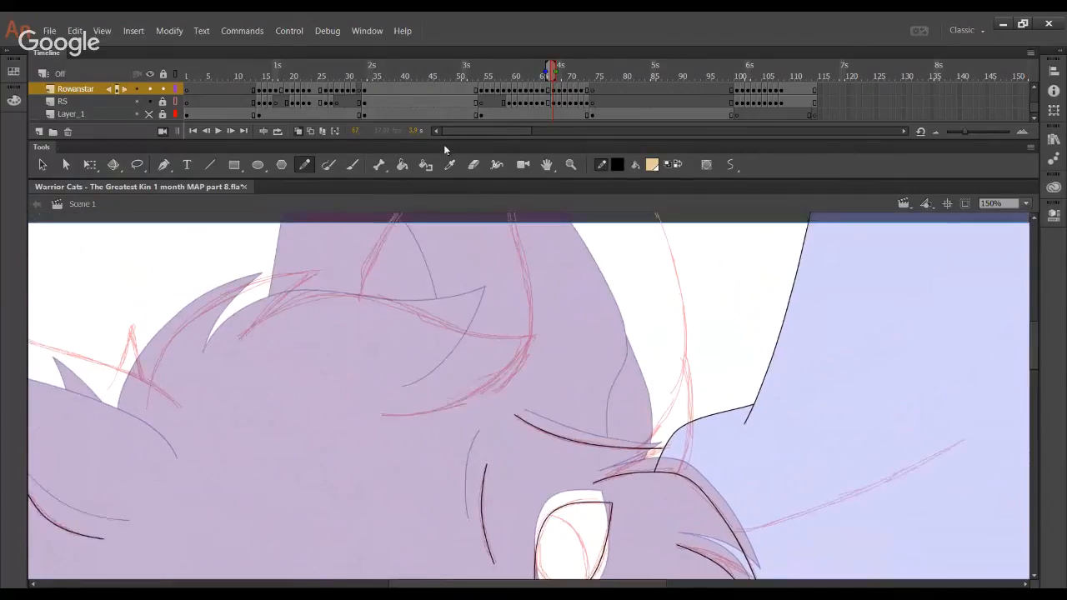
pyautogui.click(205, 132)
pyautogui.click(205, 132)
pyautogui.click(207, 132)
pyautogui.click(207, 131)
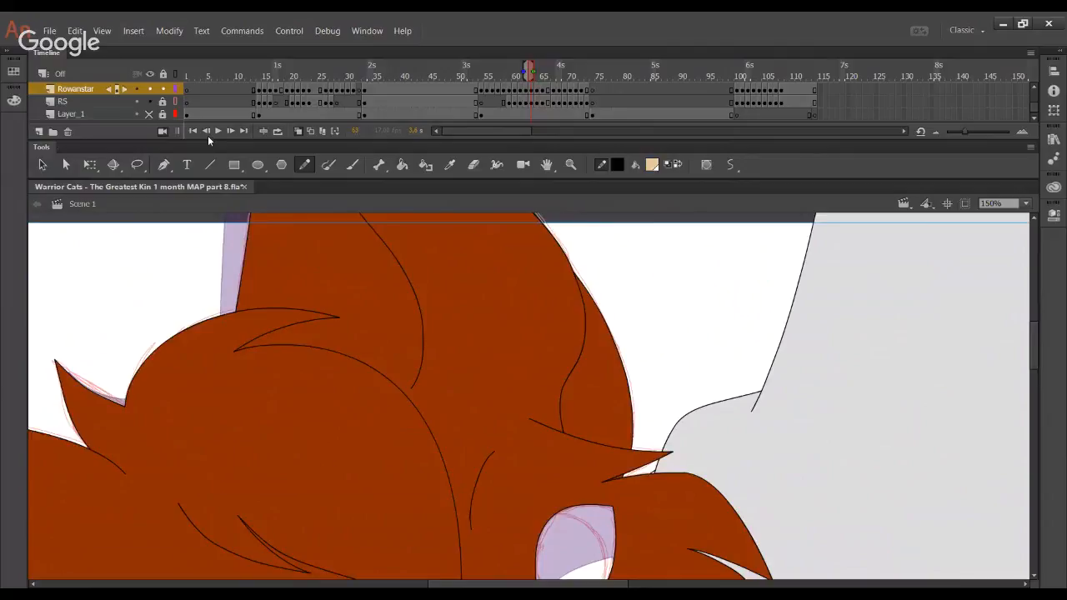
pyautogui.click(206, 132)
pyautogui.click(206, 132)
pyautogui.click(231, 131)
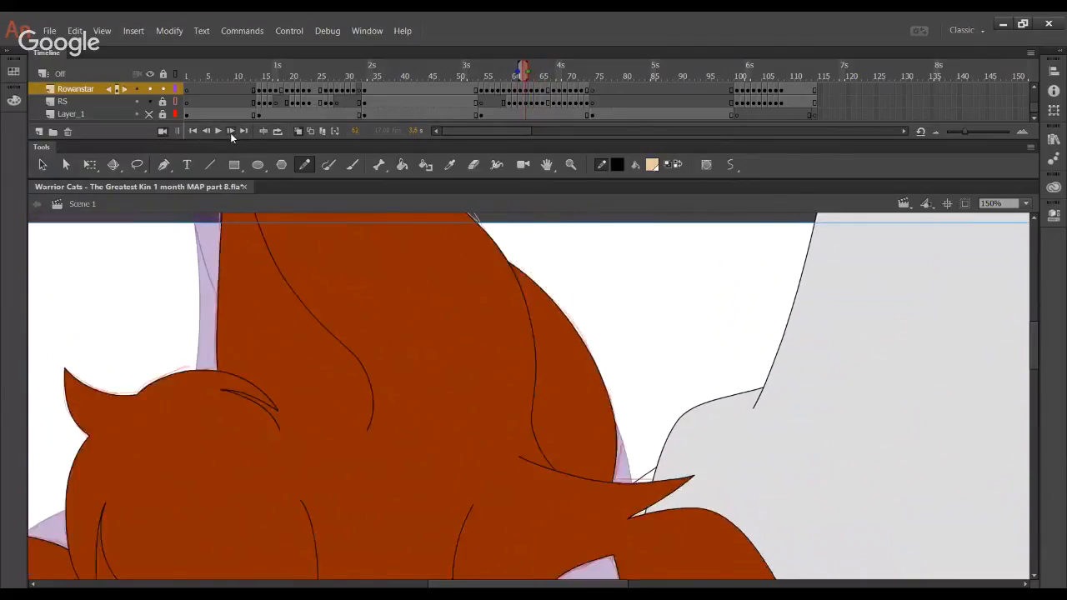
pyautogui.click(231, 131)
pyautogui.click(230, 131)
pyautogui.click(231, 131)
pyautogui.click(232, 132)
pyautogui.click(231, 132)
pyautogui.click(233, 134)
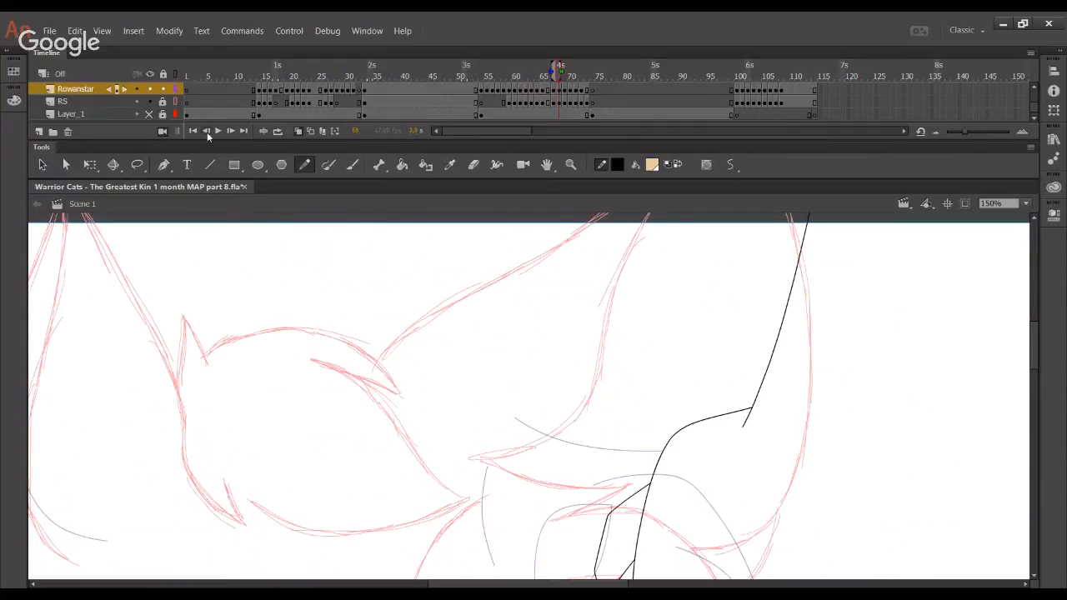
pyautogui.click(207, 132)
pyautogui.click(206, 132)
pyautogui.click(230, 132)
pyautogui.click(231, 133)
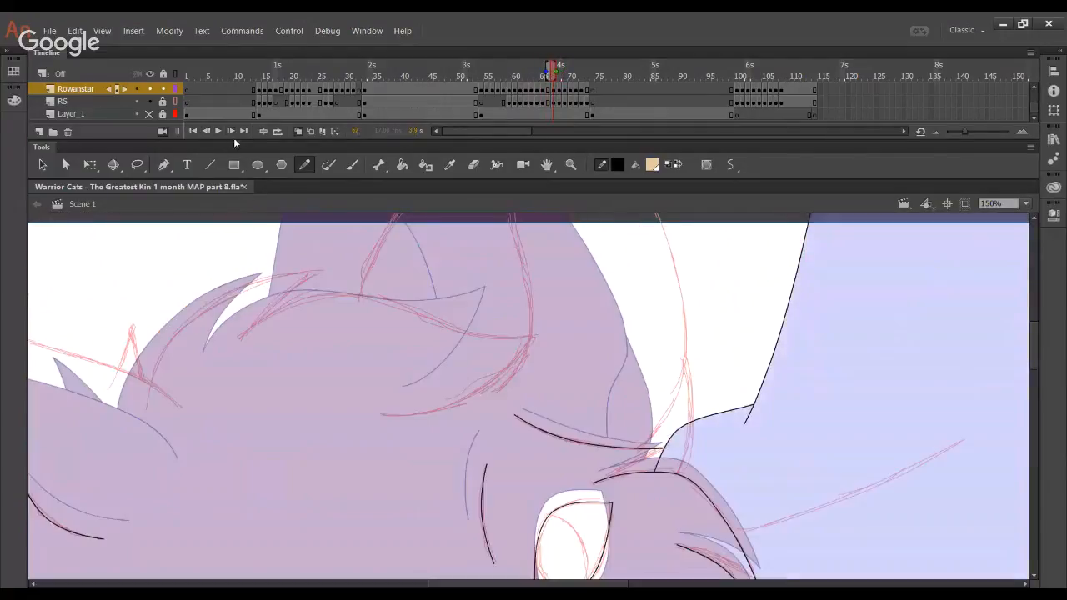
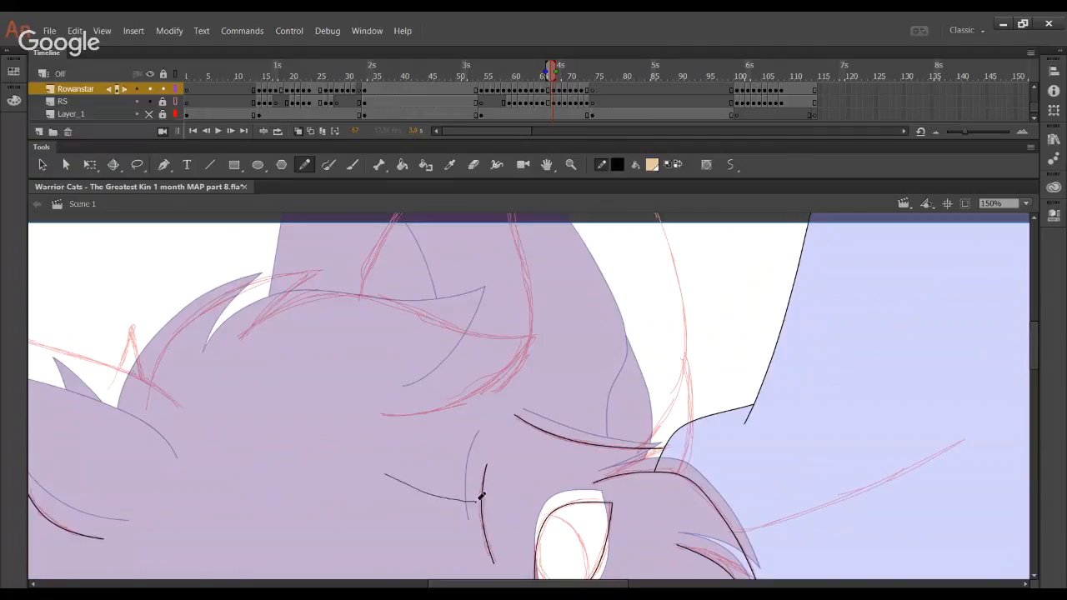
# Draw the lower edge of the large forehead fur tuft and bend it onto the red sketch
pyautogui.moveTo(384, 414)
pyautogui.mouseDown()
pyautogui.moveTo(446, 405)
pyautogui.moveTo(542, 291)
pyautogui.mouseUp()
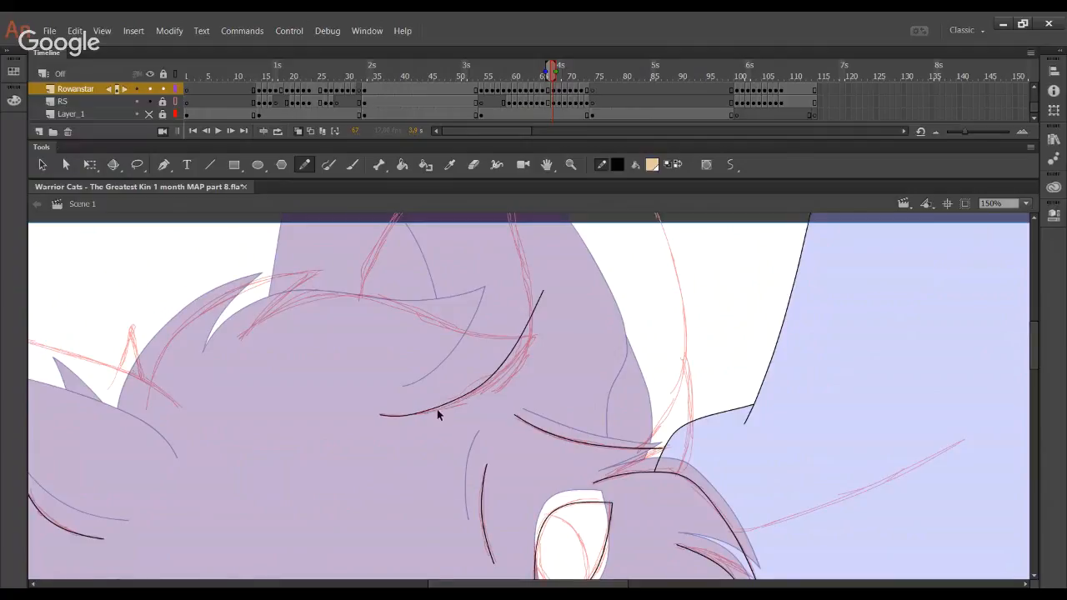
pyautogui.moveTo(447, 412)
pyautogui.mouseDown()
pyautogui.moveTo(529, 355)
pyautogui.moveTo(540, 330)
pyautogui.mouseUp()
pyautogui.moveTo(501, 379); pyautogui.dragTo(548, 315)
pyautogui.moveTo(450, 408); pyautogui.dragTo(516, 361)
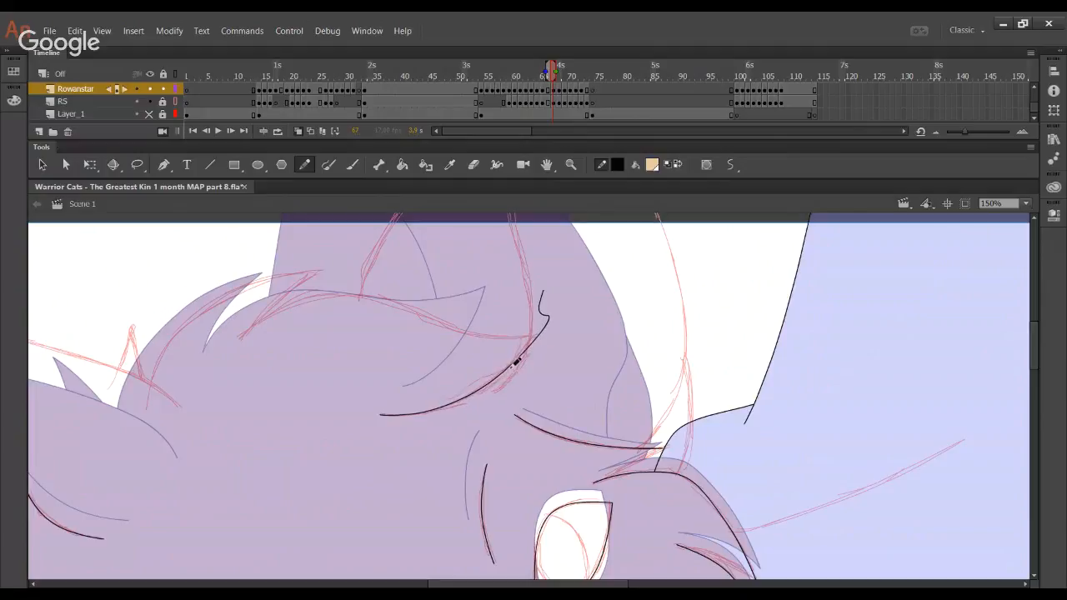
# Draw the forehead tuft's upper edge to its point, delete the overshooting ends and bend the edge onto the sketch
pyautogui.moveTo(245, 331)
pyautogui.mouseDown()
pyautogui.moveTo(352, 301)
pyautogui.moveTo(504, 339)
pyautogui.moveTo(560, 337)
pyautogui.mouseUp()
pyautogui.keyDown('ctrl'); pyautogui.click(548, 336); pyautogui.keyUp('ctrl')
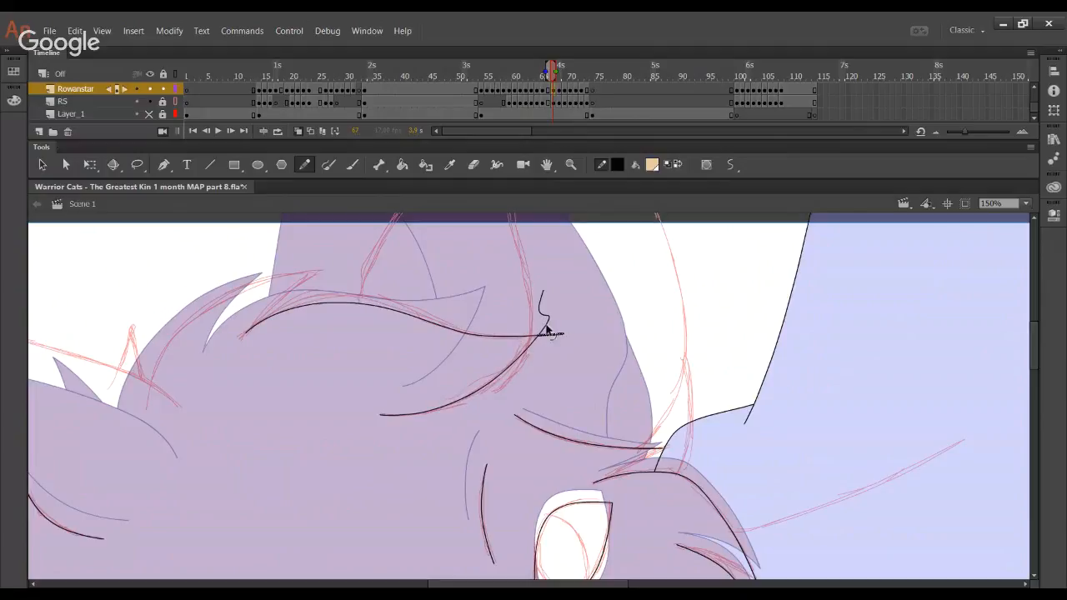
pyautogui.keyDown('ctrl'); pyautogui.keyDown('shift'); pyautogui.click(547, 320); pyautogui.keyUp('shift'); pyautogui.keyUp('ctrl')
pyautogui.press('Delete')
pyautogui.moveTo(268, 324); pyautogui.dragTo(504, 345)
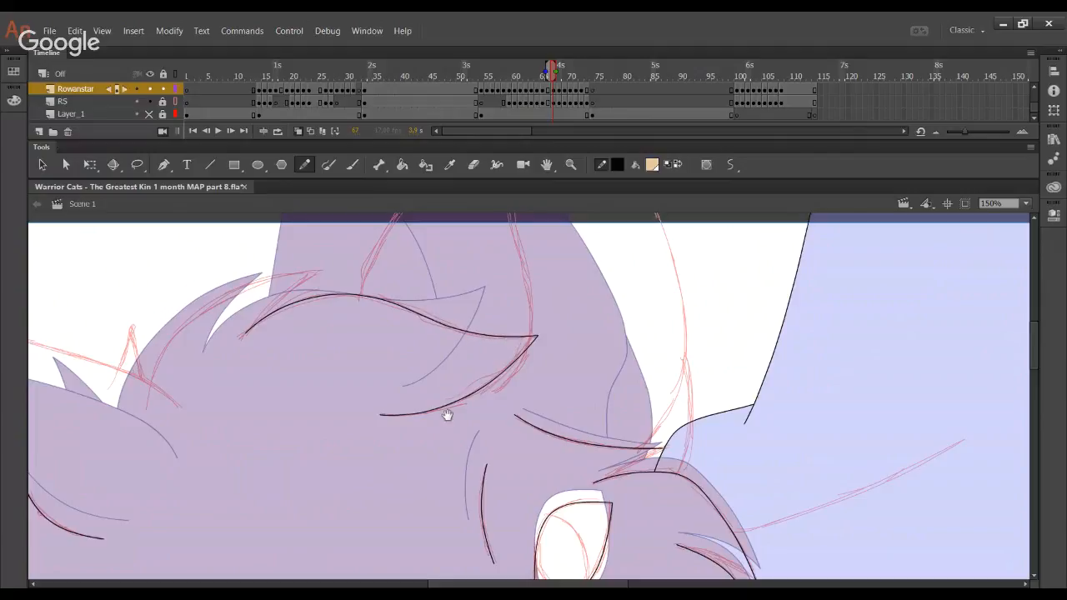
# Trace the near ear's upper edge down to the head, join it to the ear tip and bend it onto the sketch
pyautogui.moveTo(375, 508); pyautogui.dragTo(508, 439)
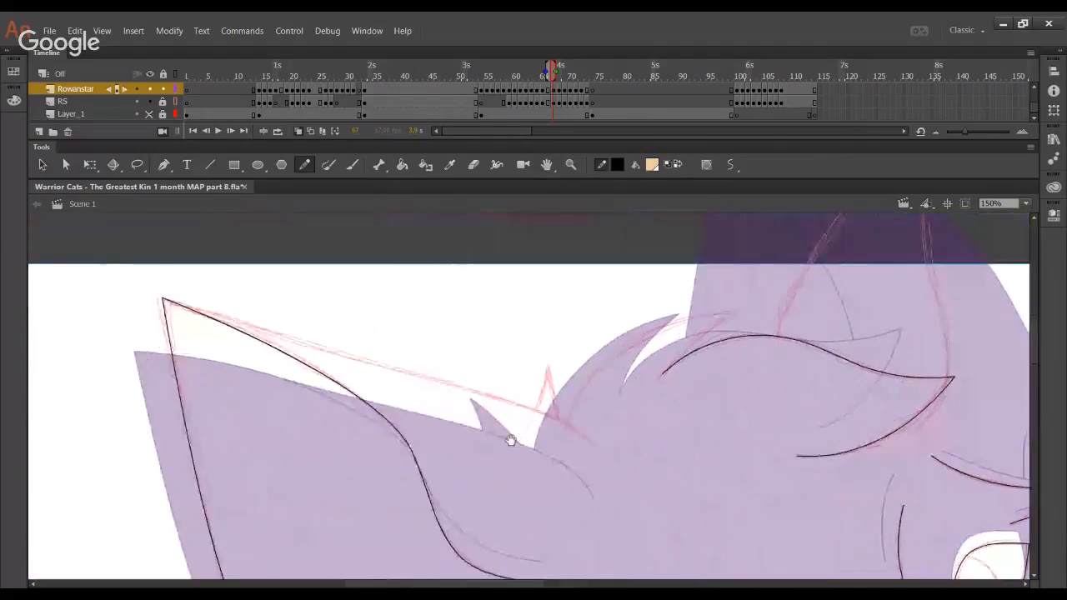
pyautogui.moveTo(340, 346)
pyautogui.mouseDown()
pyautogui.moveTo(465, 376)
pyautogui.moveTo(591, 434)
pyautogui.moveTo(597, 447)
pyautogui.moveTo(572, 434)
pyautogui.moveTo(597, 456)
pyautogui.mouseUp()
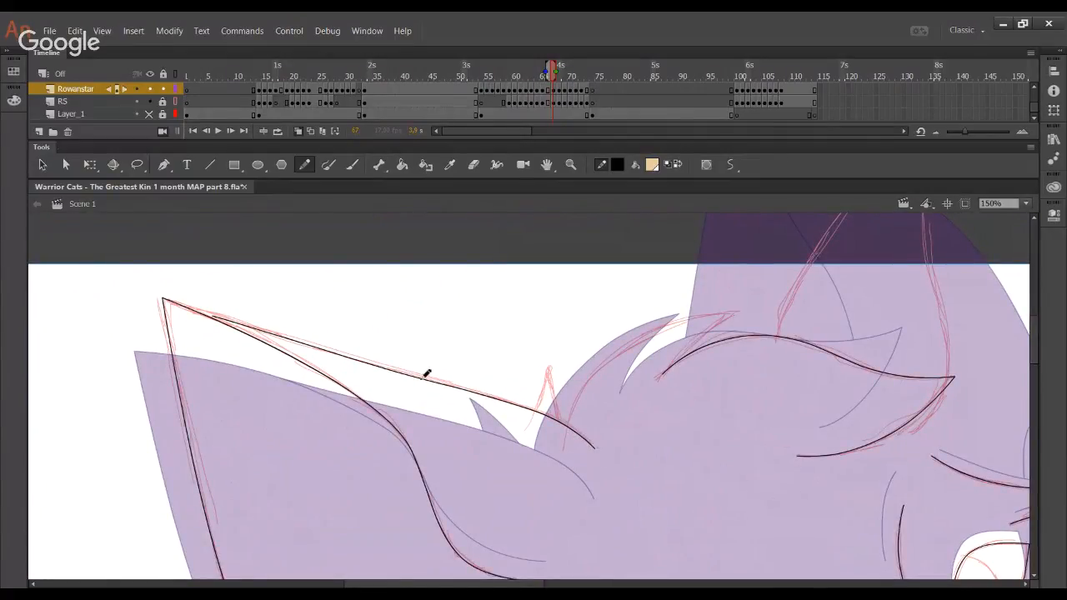
pyautogui.moveTo(417, 378); pyautogui.dragTo(411, 375)
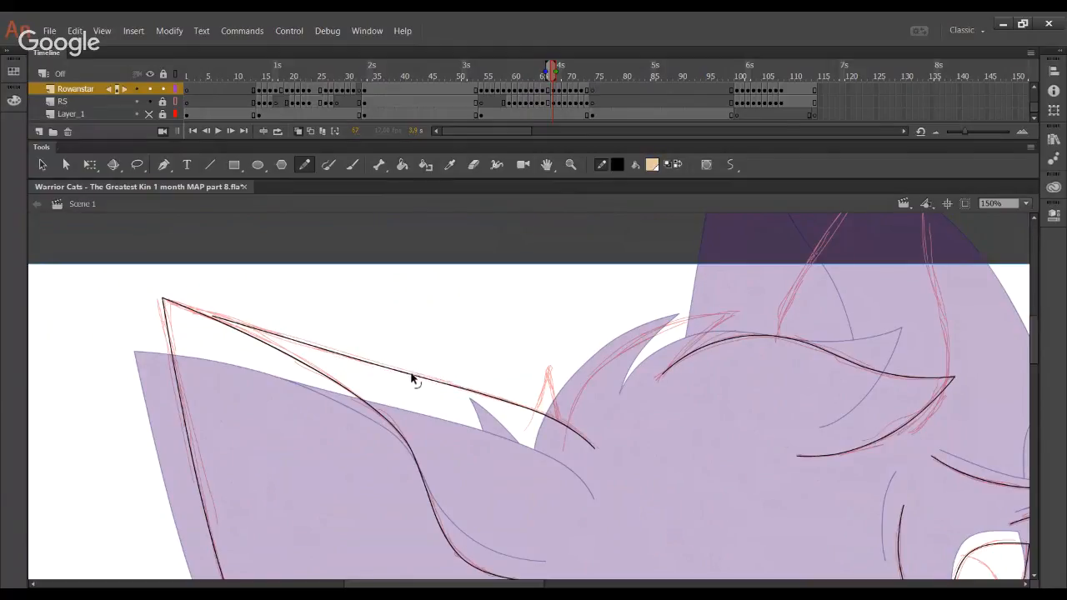
pyautogui.click(149, 102)
pyautogui.moveTo(213, 321); pyautogui.dragTo(165, 299)
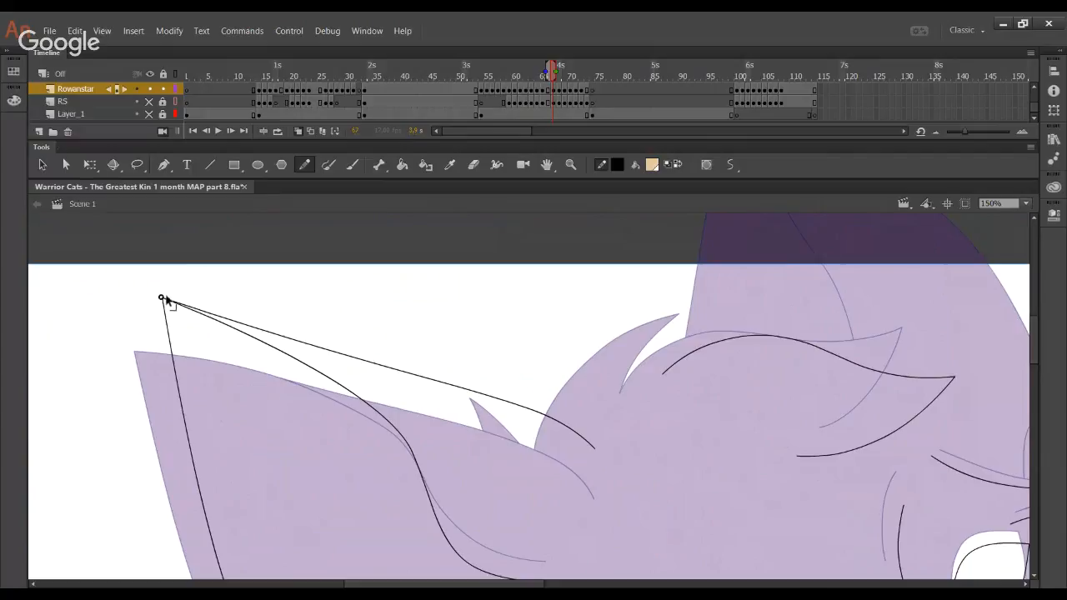
pyautogui.click(150, 102)
pyautogui.moveTo(298, 348); pyautogui.dragTo(280, 345)
# Draw the two sides of the small fur spike at the near ear's base and delete their overshooting ends
pyautogui.moveTo(517, 450)
pyautogui.mouseDown()
pyautogui.moveTo(298, 436)
pyautogui.moveTo(351, 353)
pyautogui.moveTo(359, 310)
pyautogui.mouseUp()
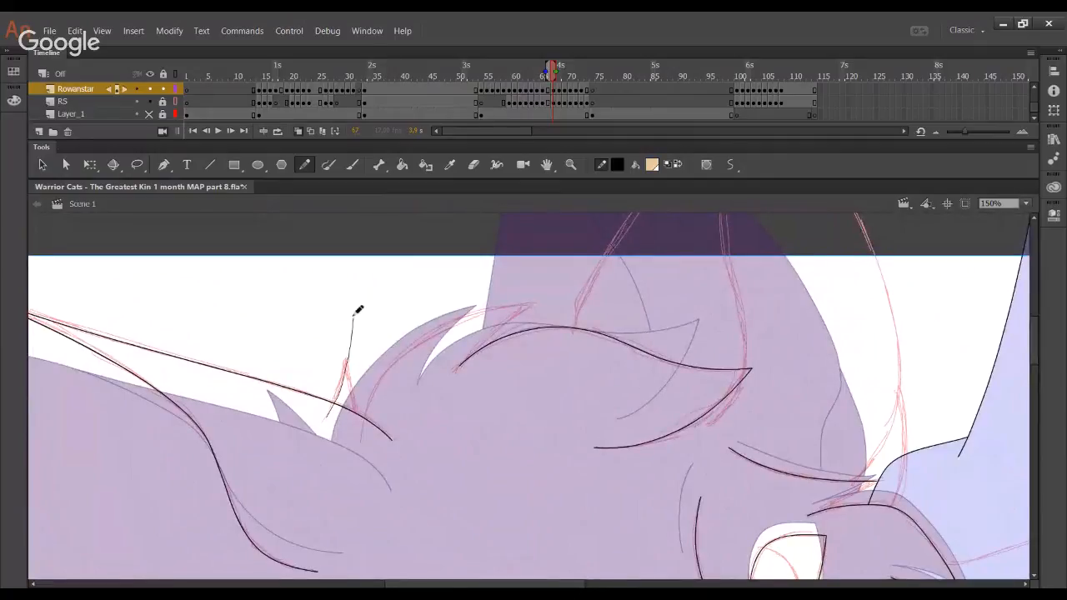
pyautogui.moveTo(355, 355); pyautogui.dragTo(358, 464)
pyautogui.hotkey('ctrl', 'z')
pyautogui.moveTo(338, 351)
pyautogui.mouseDown()
pyautogui.moveTo(354, 489)
pyautogui.moveTo(351, 380)
pyautogui.moveTo(357, 475)
pyautogui.mouseUp()
pyautogui.hotkey('ctrl', 'z')
pyautogui.keyDown('ctrl'); pyautogui.click(341, 356); pyautogui.keyUp('ctrl')
pyautogui.keyDown('ctrl'); pyautogui.keyDown('shift'); pyautogui.click(348, 347); pyautogui.keyUp('shift'); pyautogui.keyUp('ctrl')
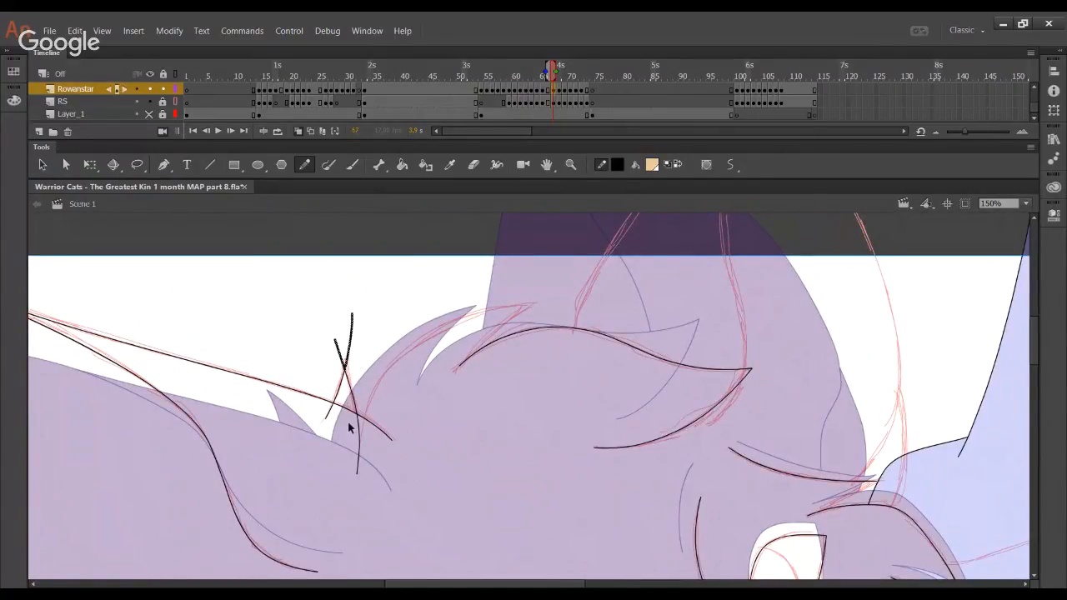
pyautogui.keyDown('ctrl'); pyautogui.keyDown('shift'); pyautogui.click(359, 426); pyautogui.keyUp('shift'); pyautogui.keyUp('ctrl')
pyautogui.press('Delete')
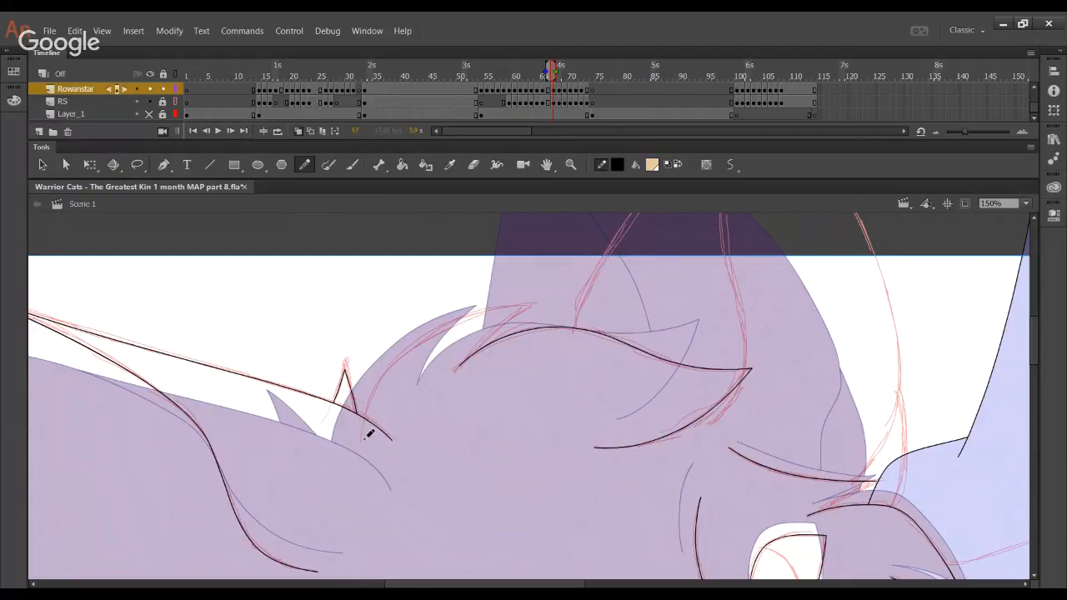
# Trace the outer curve of the head-top fur tuft from the near ear's base to its tip and bend it onto the sketch
pyautogui.moveTo(365, 438)
pyautogui.mouseDown()
pyautogui.moveTo(377, 395)
pyautogui.moveTo(528, 309)
pyautogui.mouseUp()
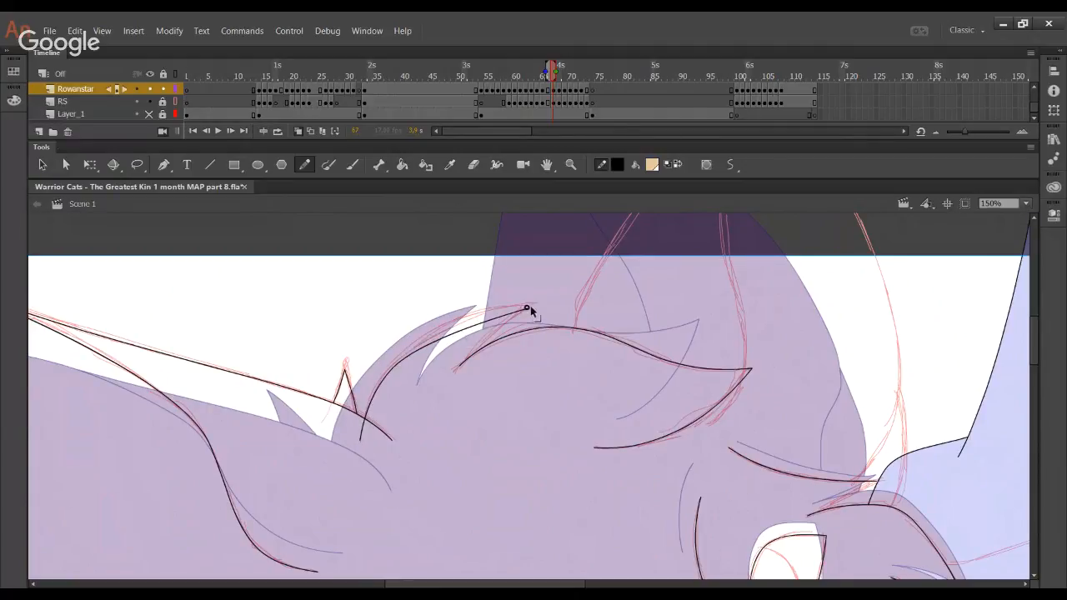
pyautogui.moveTo(384, 378); pyautogui.dragTo(381, 378)
pyautogui.moveTo(440, 340); pyautogui.dragTo(455, 320)
pyautogui.moveTo(384, 388); pyautogui.dragTo(381, 376)
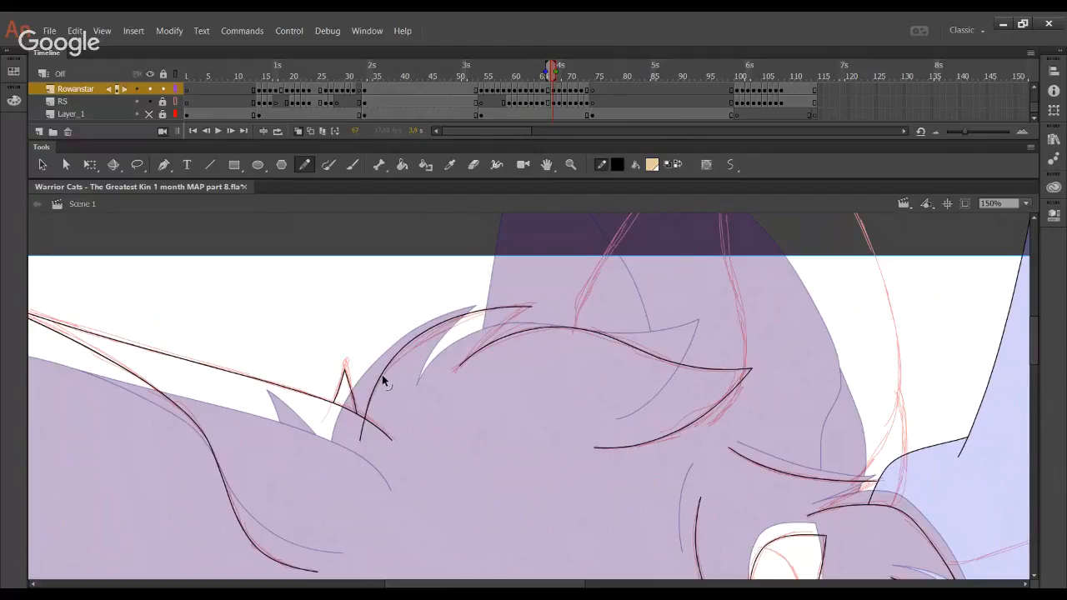
pyautogui.moveTo(531, 308); pyautogui.dragTo(538, 303)
pyautogui.doubleClick(429, 331)
pyautogui.click(438, 330)
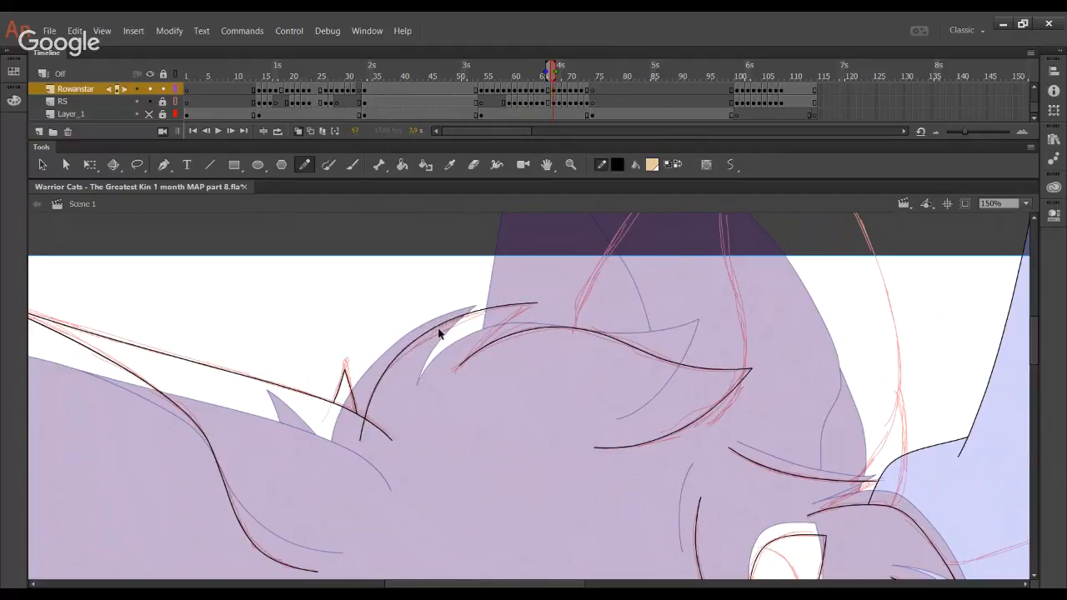
pyautogui.moveTo(438, 330); pyautogui.dragTo(442, 328)
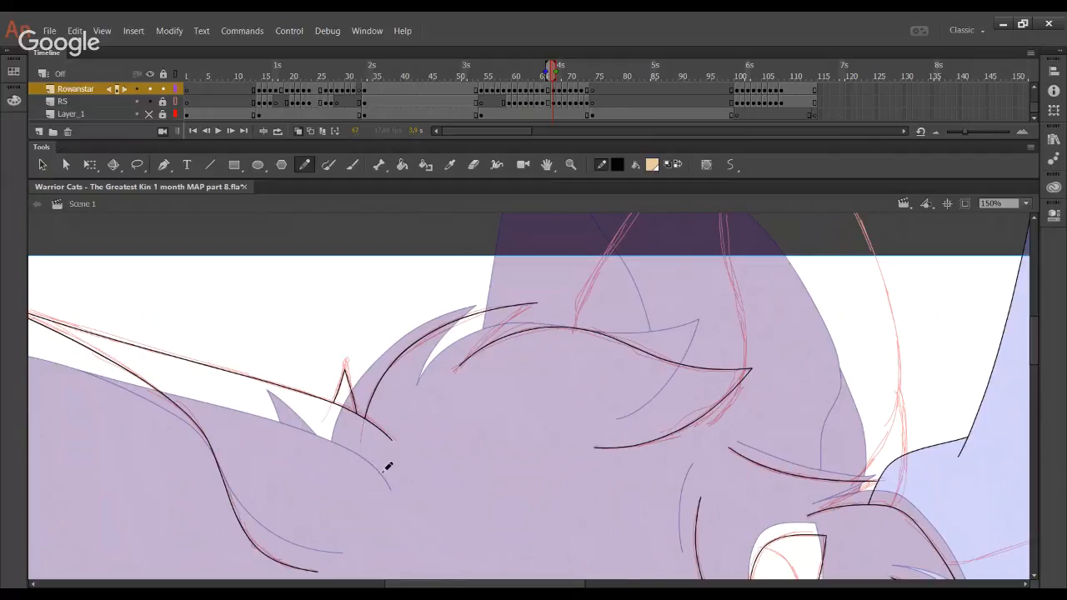
# Trace both sides of the far ear's inner area and cap them with a straight horizontal line above the stage edge
pyautogui.moveTo(497, 498)
pyautogui.mouseDown()
pyautogui.moveTo(455, 486)
pyautogui.moveTo(352, 492)
pyautogui.moveTo(278, 559)
pyautogui.mouseUp()
pyautogui.moveTo(581, 428)
pyautogui.mouseDown()
pyautogui.moveTo(441, 527)
pyautogui.moveTo(473, 436)
pyautogui.moveTo(456, 393)
pyautogui.mouseUp()
pyautogui.hotkey('ctrl', 'z')
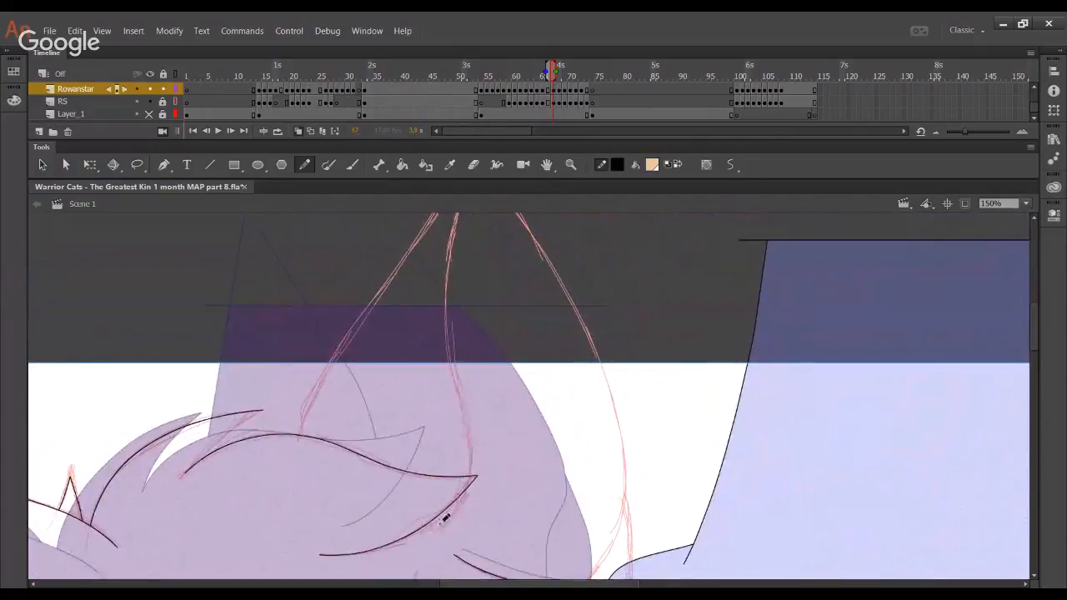
pyautogui.moveTo(432, 531)
pyautogui.mouseDown()
pyautogui.moveTo(470, 486)
pyautogui.moveTo(452, 310)
pyautogui.moveTo(459, 216)
pyautogui.mouseUp()
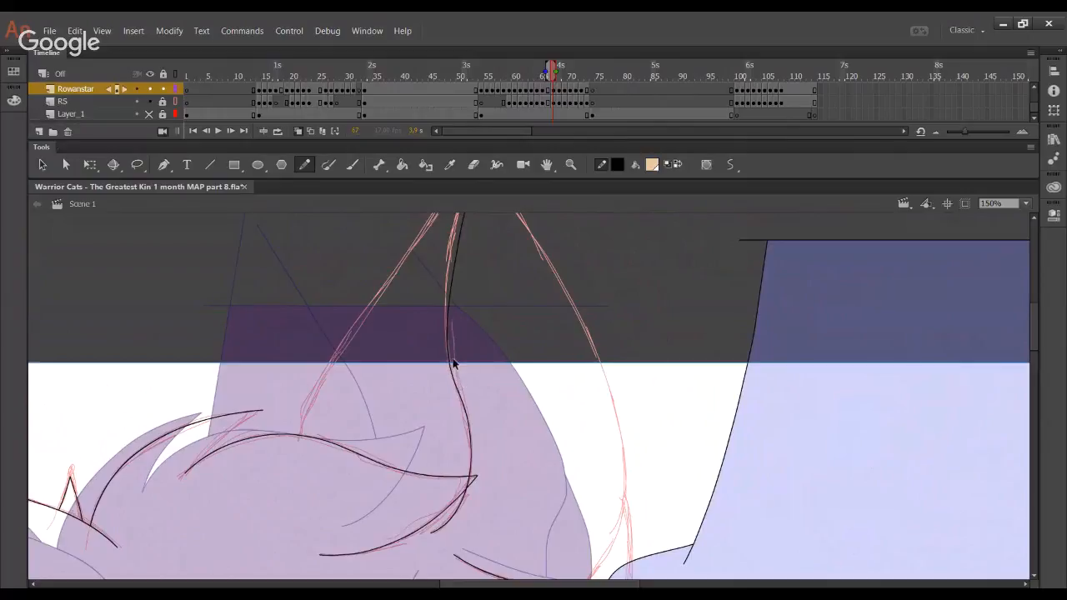
pyautogui.moveTo(447, 318); pyautogui.dragTo(451, 260)
pyautogui.moveTo(340, 304); pyautogui.dragTo(647, 304)
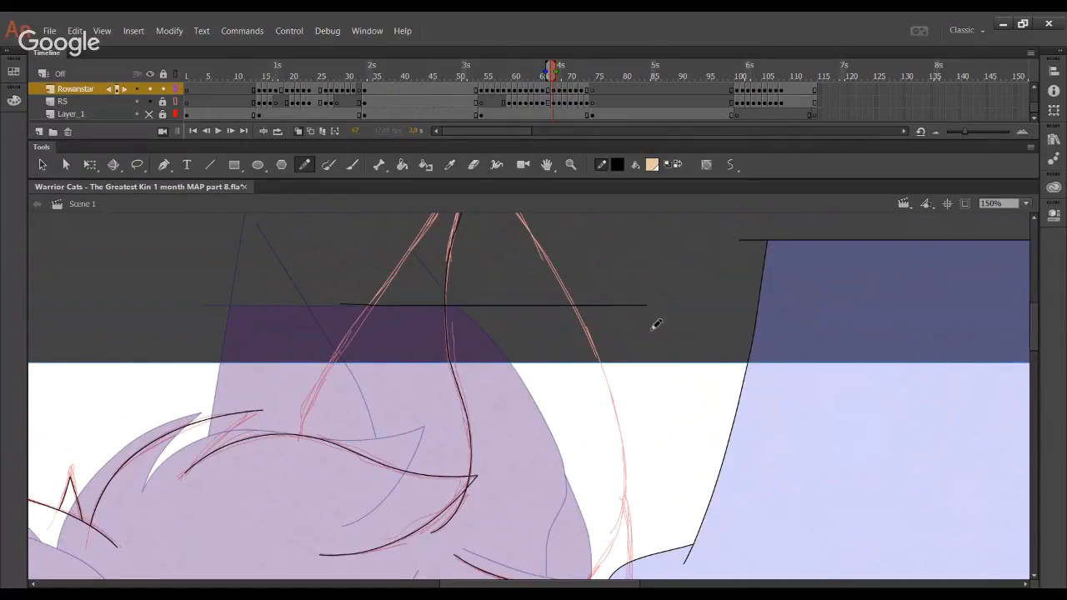
pyautogui.moveTo(297, 466)
pyautogui.mouseDown()
pyautogui.moveTo(350, 332)
pyautogui.moveTo(408, 260)
pyautogui.mouseUp()
pyautogui.moveTo(601, 492); pyautogui.dragTo(458, 414)
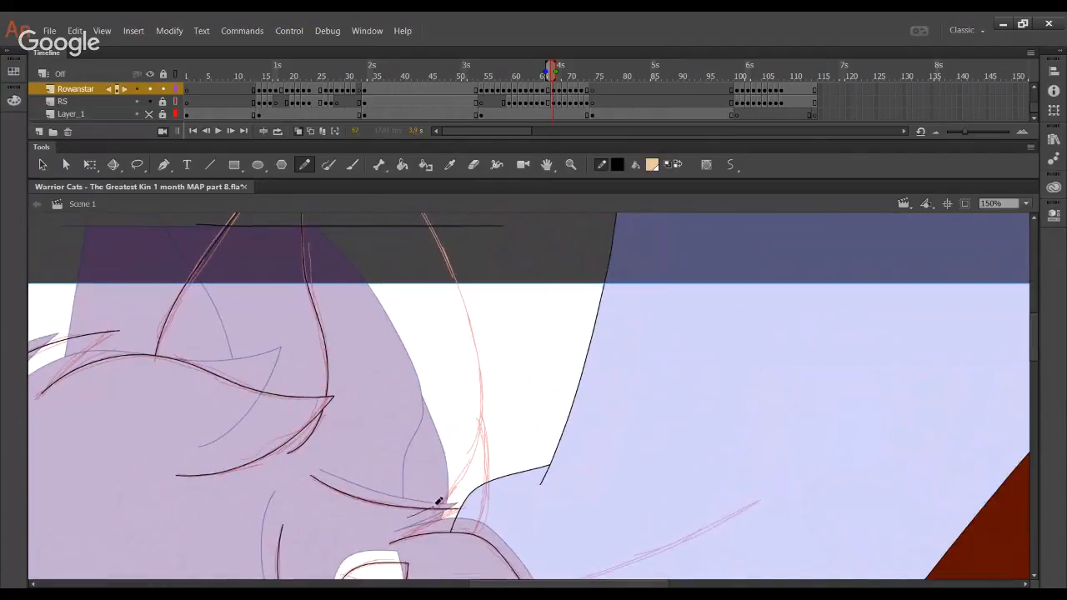
pyautogui.hotkey('ctrl', 'z')
pyautogui.moveTo(418, 511)
pyautogui.mouseDown()
pyautogui.moveTo(459, 486)
pyautogui.moveTo(481, 372)
pyautogui.moveTo(456, 276)
pyautogui.mouseUp()
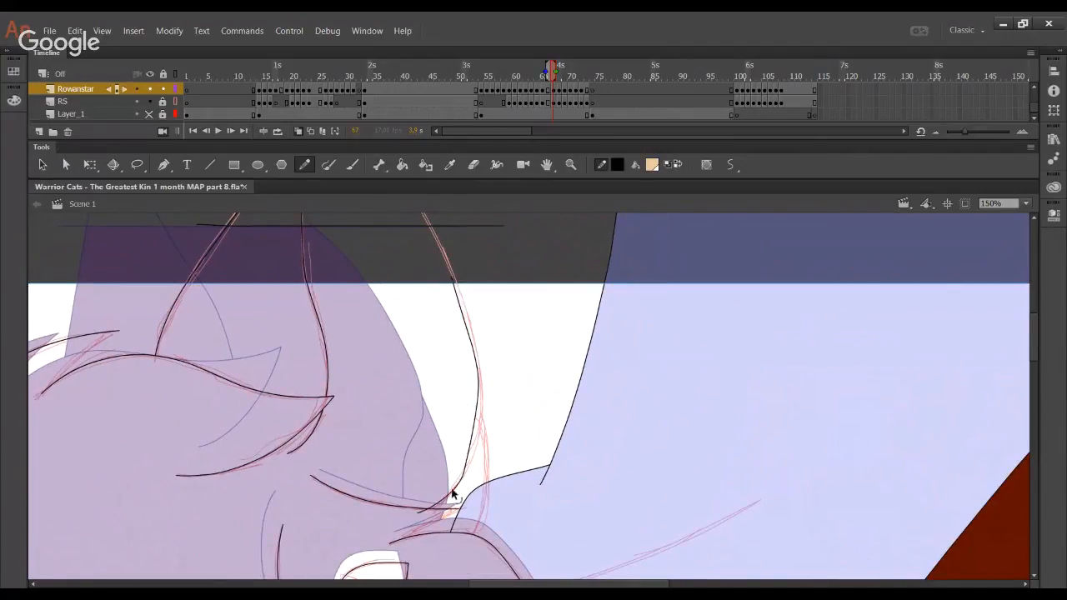
pyautogui.hotkey('ctrl', 'z')
pyautogui.moveTo(419, 512)
pyautogui.mouseDown()
pyautogui.moveTo(492, 358)
pyautogui.moveTo(460, 277)
pyautogui.mouseUp()
pyautogui.hotkey('ctrl', 'z')
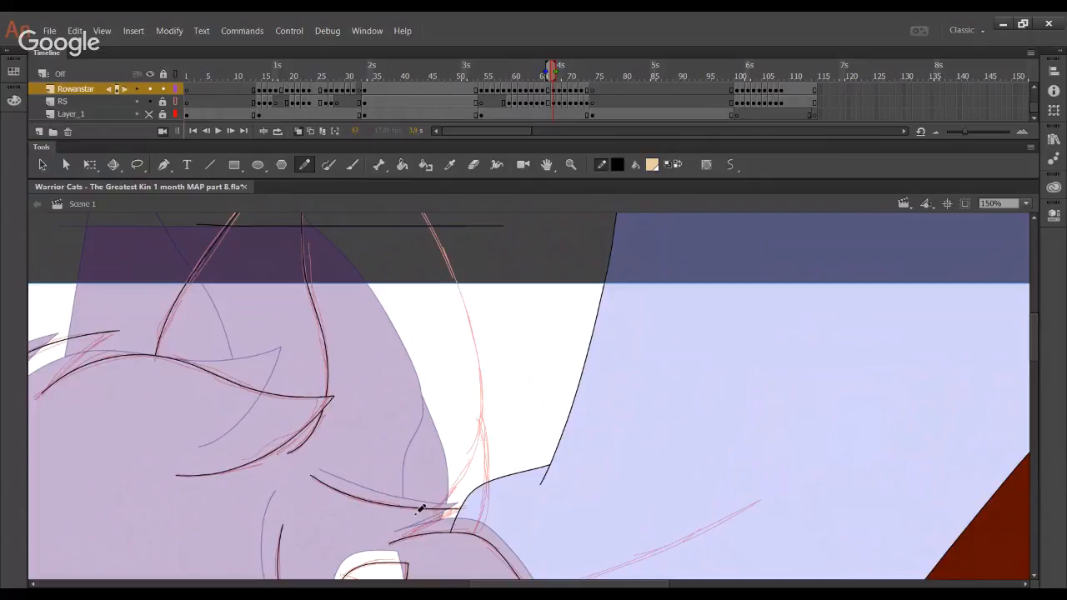
pyautogui.moveTo(425, 508)
pyautogui.mouseDown()
pyautogui.moveTo(477, 467)
pyautogui.moveTo(448, 245)
pyautogui.mouseUp()
pyautogui.hotkey('ctrl', 'z')
# Trace the far ear's outer edge from the brow fur upwards, delete its overshooting lower end and bend it onto the sketch
pyautogui.moveTo(417, 517)
pyautogui.mouseDown()
pyautogui.moveTo(448, 495)
pyautogui.moveTo(459, 332)
pyautogui.mouseUp()
pyautogui.keyDown('ctrl'); pyautogui.click(425, 513); pyautogui.keyUp('ctrl')
pyautogui.press('Delete')
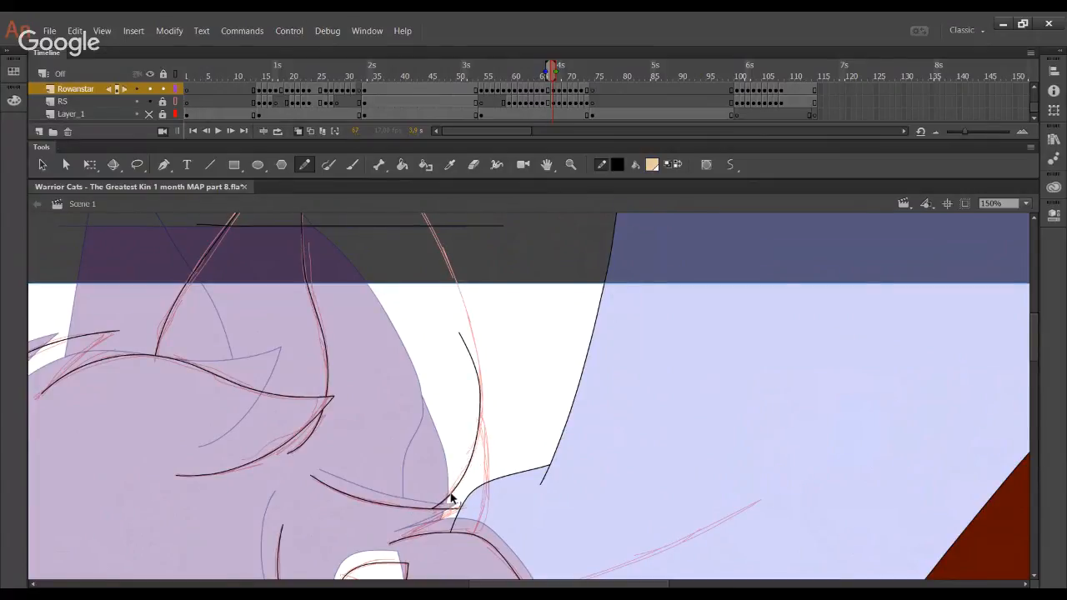
pyautogui.moveTo(477, 440)
pyautogui.mouseDown()
pyautogui.moveTo(476, 381)
pyautogui.moveTo(427, 220)
pyautogui.mouseUp()
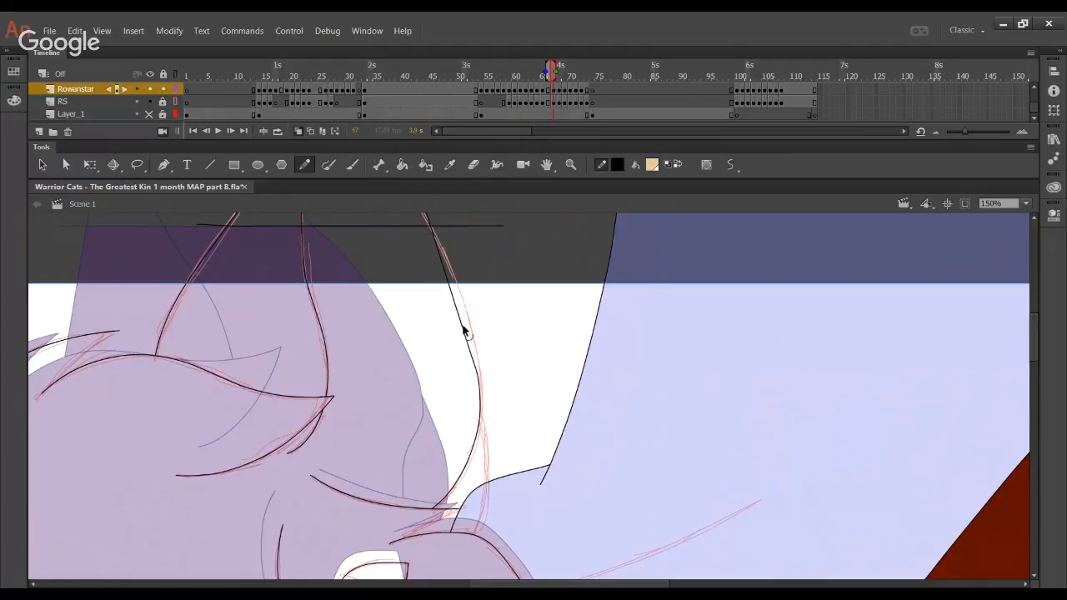
pyautogui.moveTo(464, 331); pyautogui.dragTo(480, 361)
pyautogui.moveTo(460, 288); pyautogui.dragTo(460, 295)
# Draw the short outer fold at the far ear's base down to the cheek fur and trim its overshooting ends
pyautogui.press('space')
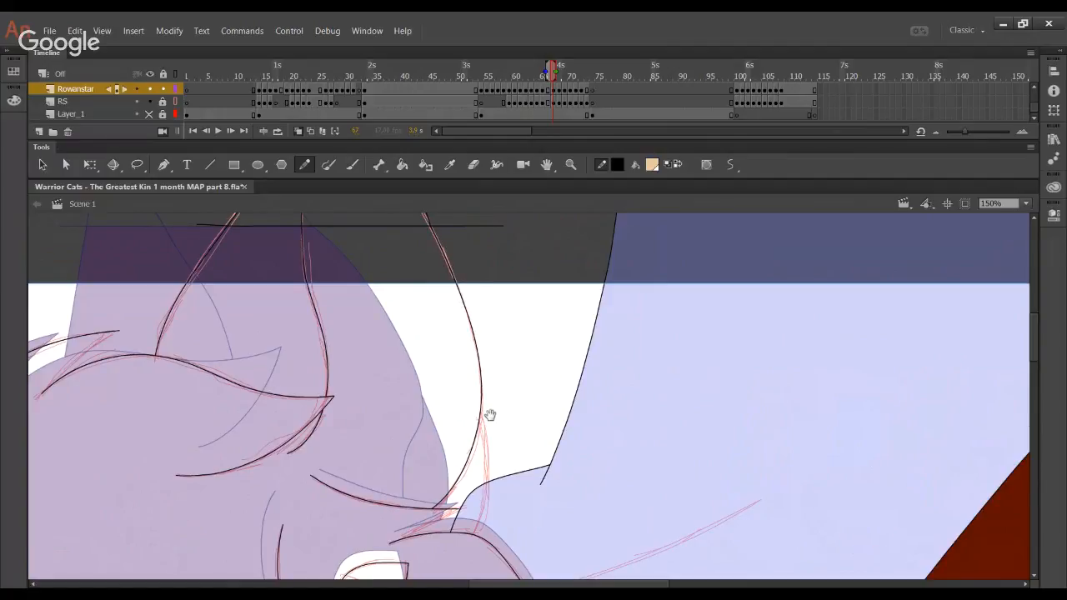
pyautogui.moveTo(487, 461); pyautogui.dragTo(462, 392)
pyautogui.moveTo(434, 487)
pyautogui.mouseDown()
pyautogui.moveTo(463, 422)
pyautogui.moveTo(455, 324)
pyautogui.moveTo(427, 515)
pyautogui.mouseUp()
pyautogui.hotkey('ctrl', 'z')
pyautogui.hotkey('ctrl', 'z')
pyautogui.hotkey('ctrl', 'z')
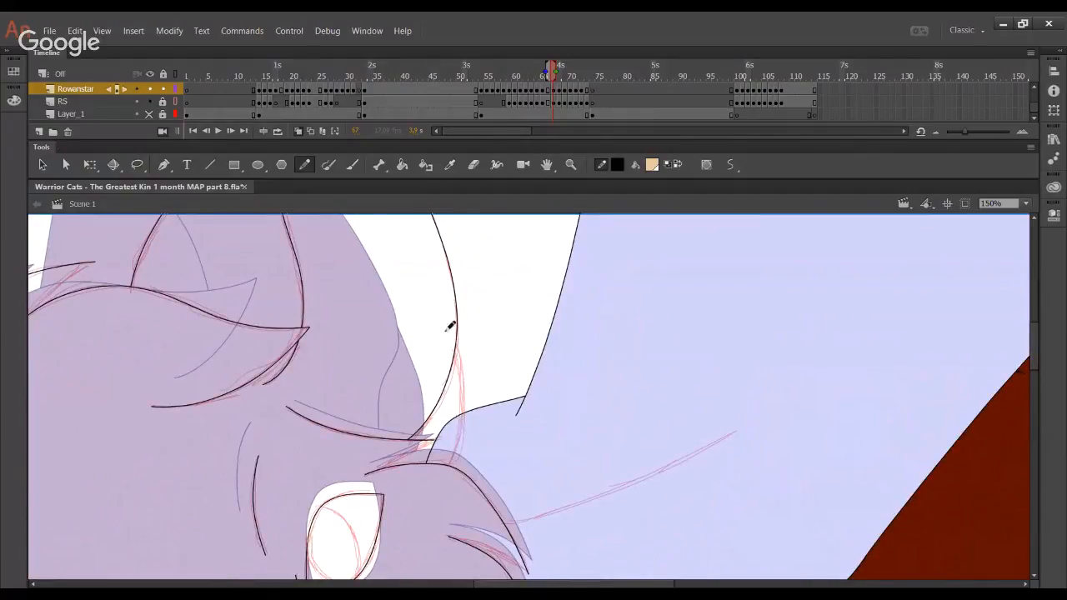
pyautogui.moveTo(448, 330)
pyautogui.mouseDown()
pyautogui.moveTo(434, 499)
pyautogui.moveTo(453, 333)
pyautogui.moveTo(460, 444)
pyautogui.moveTo(435, 474)
pyautogui.mouseUp()
pyautogui.hotkey('ctrl', 'z')
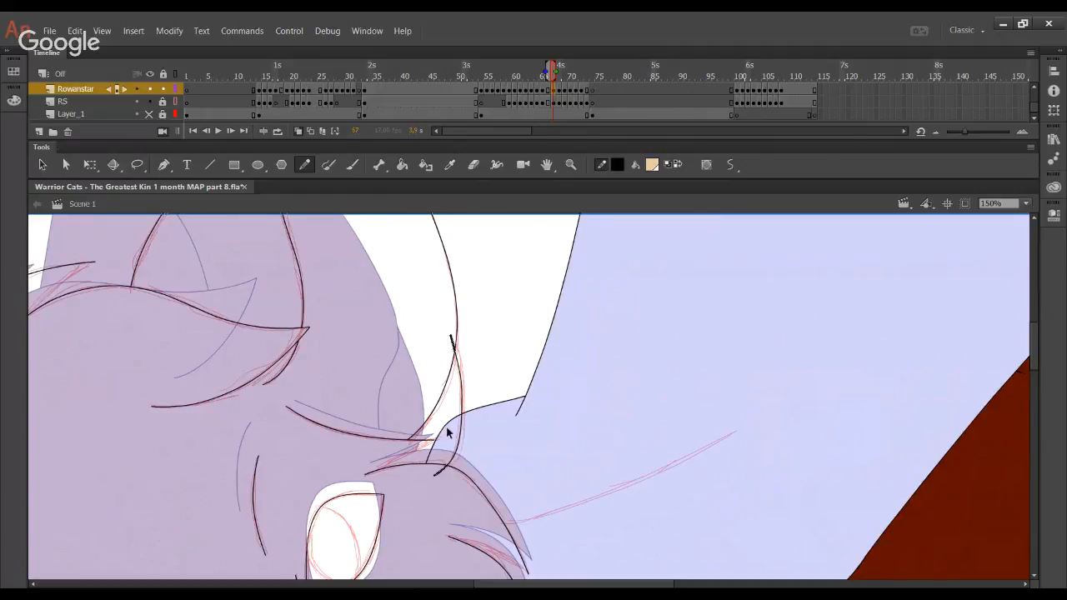
pyautogui.hotkey('ctrl', 'z')
# Sample the dark orange from the coloured body and fill the inner areas of both ears with it
pyautogui.click(449, 164)
pyautogui.scroll(-5, 562, 467)
pyautogui.click(388, 377)
pyautogui.scroll(5, 388, 376)
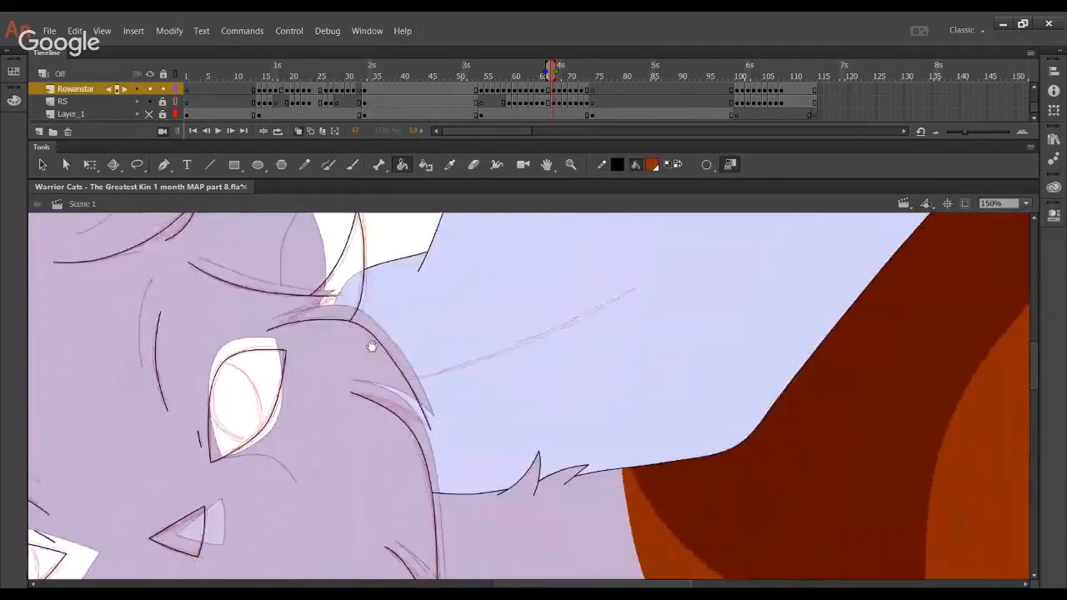
pyautogui.click(335, 313)
pyautogui.moveTo(63, 487); pyautogui.dragTo(309, 426)
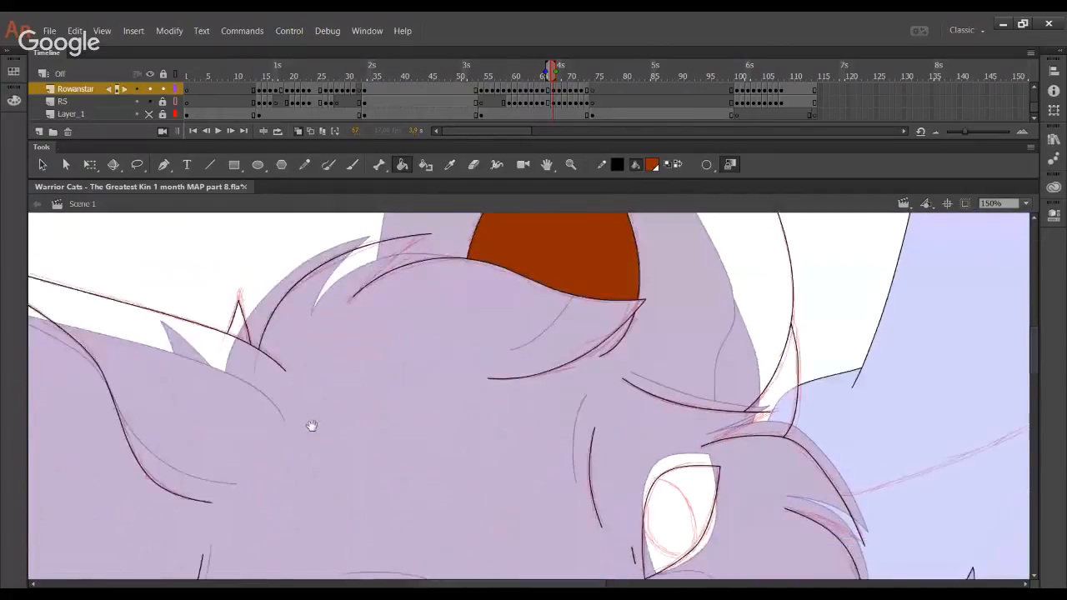
pyautogui.moveTo(155, 540); pyautogui.dragTo(412, 332)
pyautogui.moveTo(567, 460); pyautogui.dragTo(330, 273)
pyautogui.moveTo(509, 425); pyautogui.dragTo(291, 339)
pyautogui.moveTo(364, 389); pyautogui.dragTo(332, 277)
pyautogui.moveTo(350, 525); pyautogui.dragTo(341, 317)
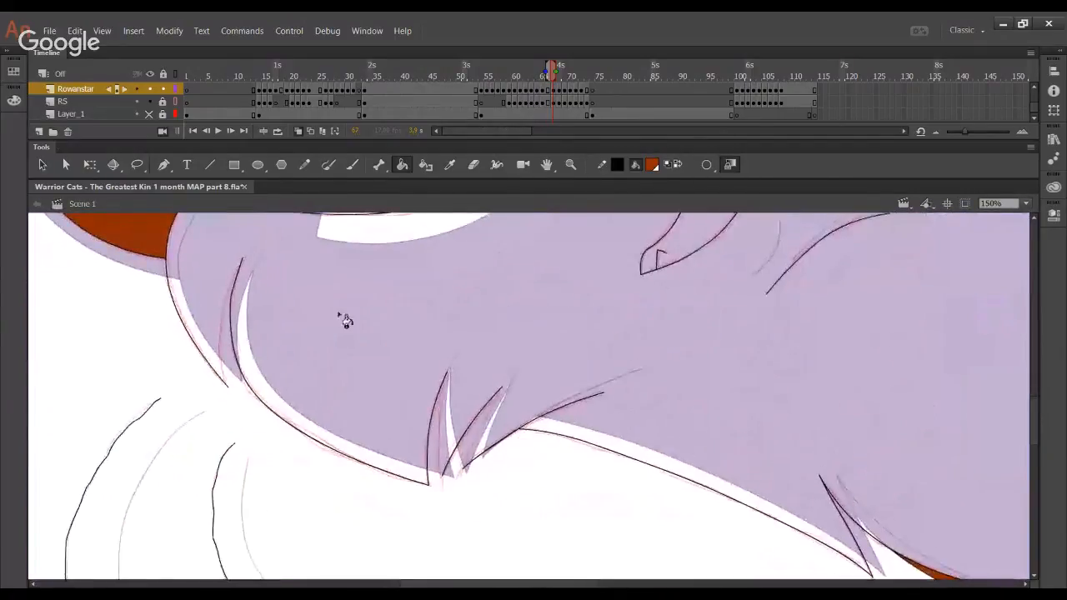
# Hide the RS sketch layer and add the missing second edges to the two chin fur tufts
pyautogui.click(304, 165)
pyautogui.click(151, 102)
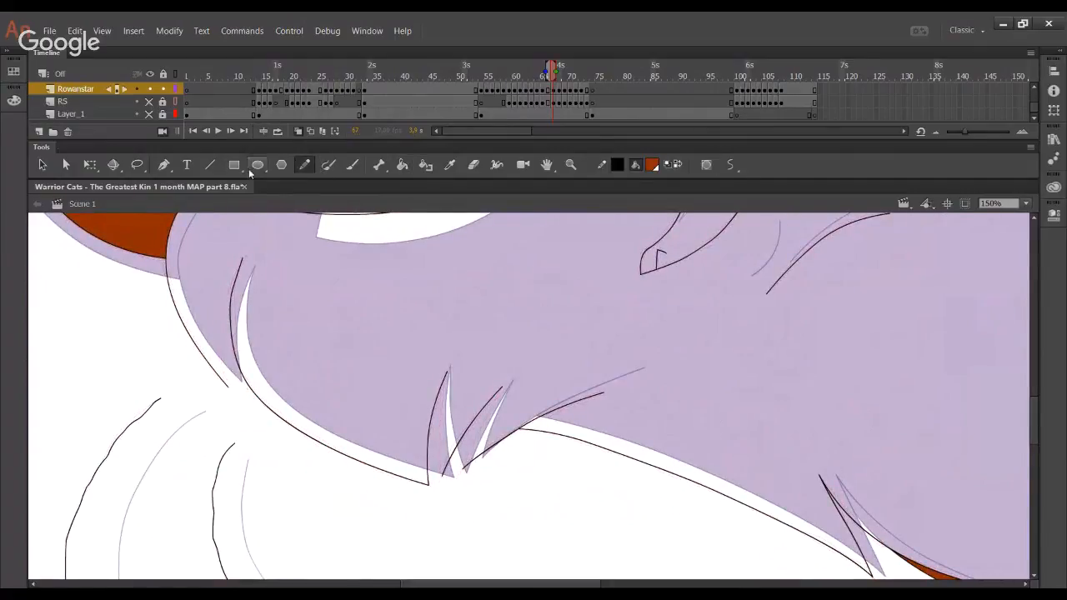
pyautogui.moveTo(464, 453); pyautogui.dragTo(504, 393)
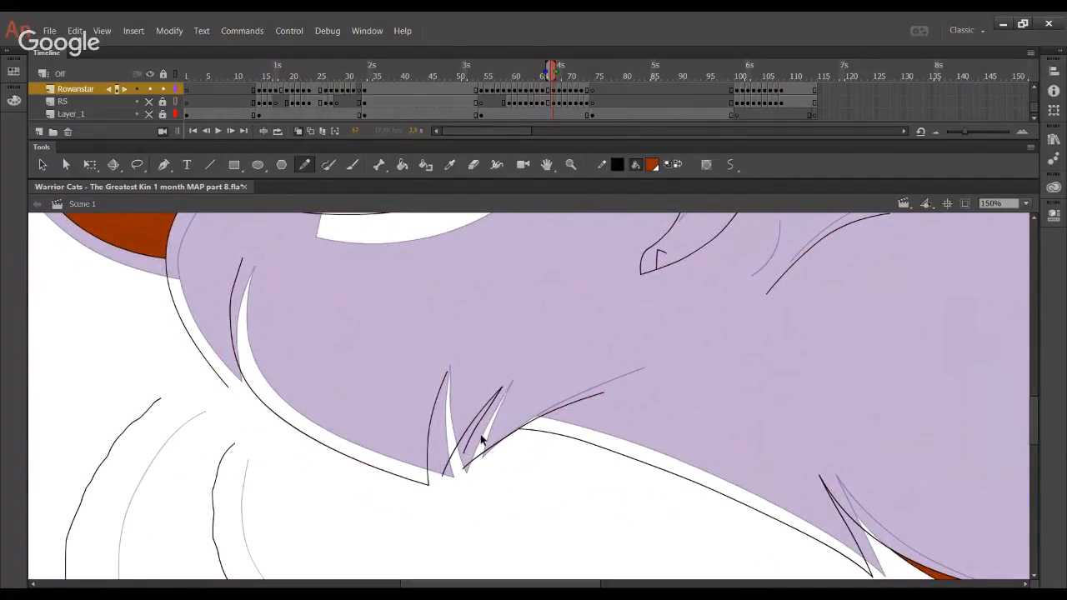
pyautogui.hotkey('ctrl', 'z')
pyautogui.moveTo(466, 457)
pyautogui.mouseDown()
pyautogui.moveTo(505, 397)
pyautogui.moveTo(468, 450)
pyautogui.moveTo(504, 388)
pyautogui.mouseUp()
pyautogui.hotkey('ctrl', 'z')
pyautogui.moveTo(440, 468)
pyautogui.mouseDown()
pyautogui.moveTo(453, 358)
pyautogui.moveTo(441, 475)
pyautogui.moveTo(448, 372)
pyautogui.mouseUp()
pyautogui.hotkey('ctrl', 'z')
pyautogui.hotkey('ctrl', 'z')
pyautogui.hotkey('ctrl', 'z')
pyautogui.hotkey('ctrl', 'z')
pyautogui.moveTo(434, 432); pyautogui.dragTo(438, 432)
# Close the near cheek's fur tuft with a second edge from its tip to the end of the cheek outline
pyautogui.moveTo(336, 414); pyautogui.dragTo(371, 496)
pyautogui.moveTo(262, 464)
pyautogui.mouseDown()
pyautogui.moveTo(258, 393)
pyautogui.moveTo(264, 464)
pyautogui.moveTo(269, 353)
pyautogui.mouseUp()
pyautogui.hotkey('ctrl', 'z')
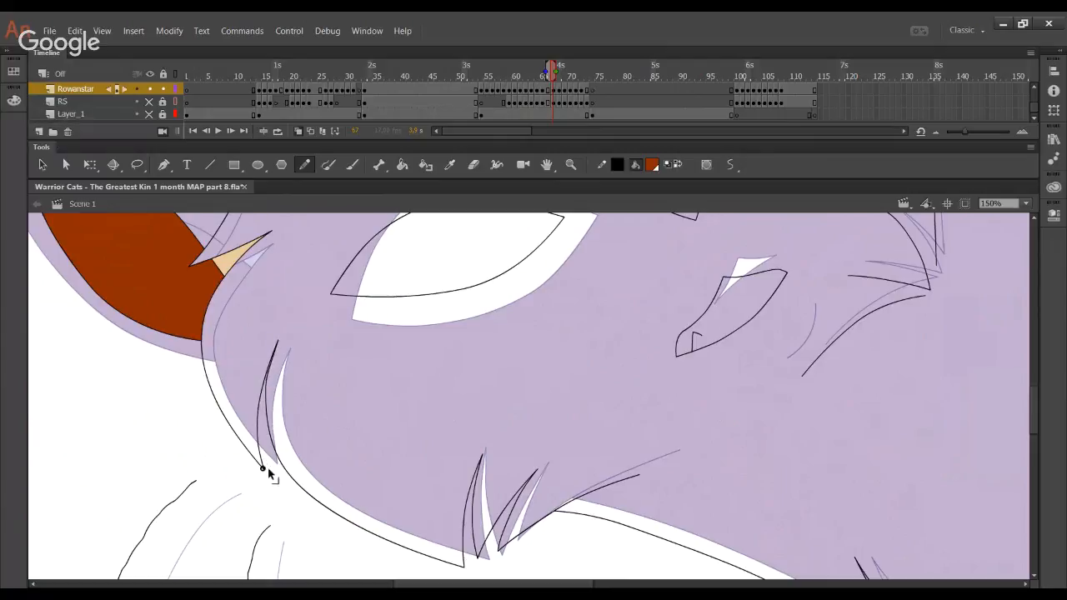
# Draw the second edge of the far cheek's lower fur tuft, joining it to the cheek outline
pyautogui.moveTo(355, 365); pyautogui.dragTo(349, 454)
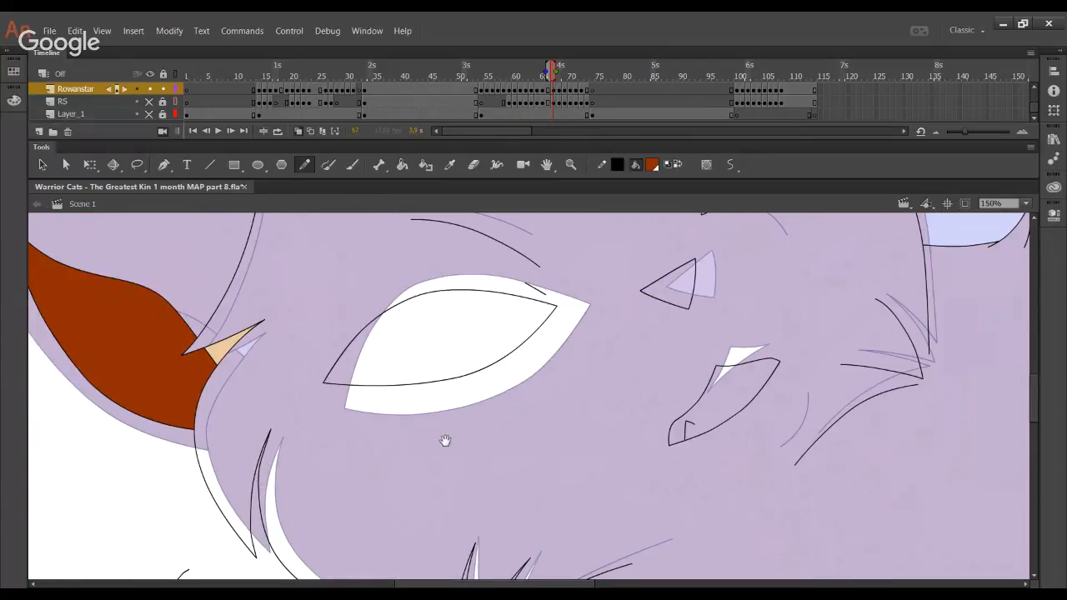
pyautogui.moveTo(446, 440); pyautogui.dragTo(278, 540)
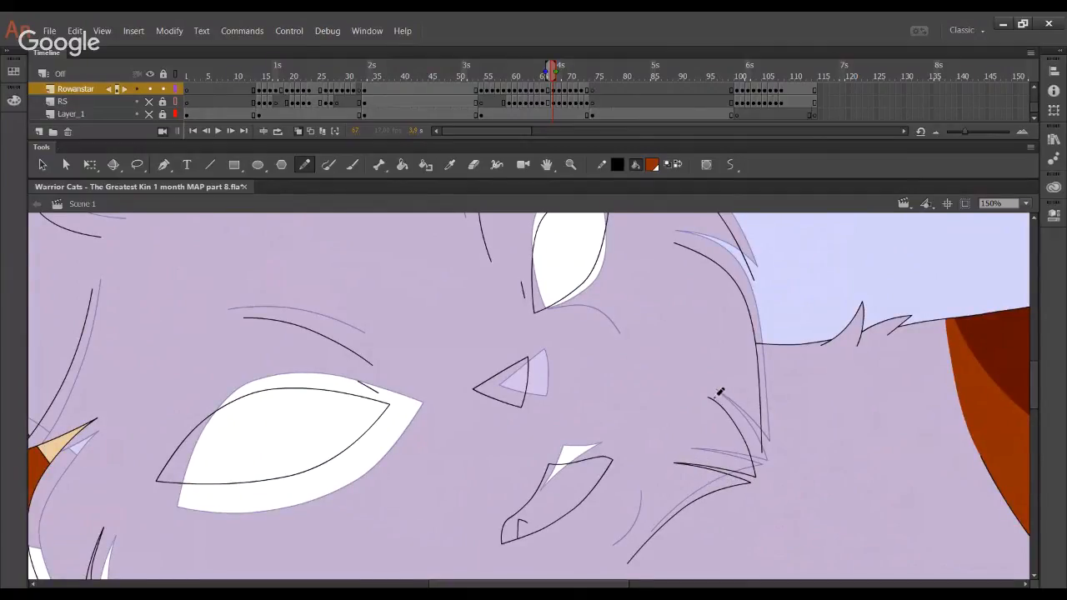
pyautogui.moveTo(720, 392); pyautogui.dragTo(766, 435)
pyautogui.moveTo(726, 388); pyautogui.dragTo(679, 485)
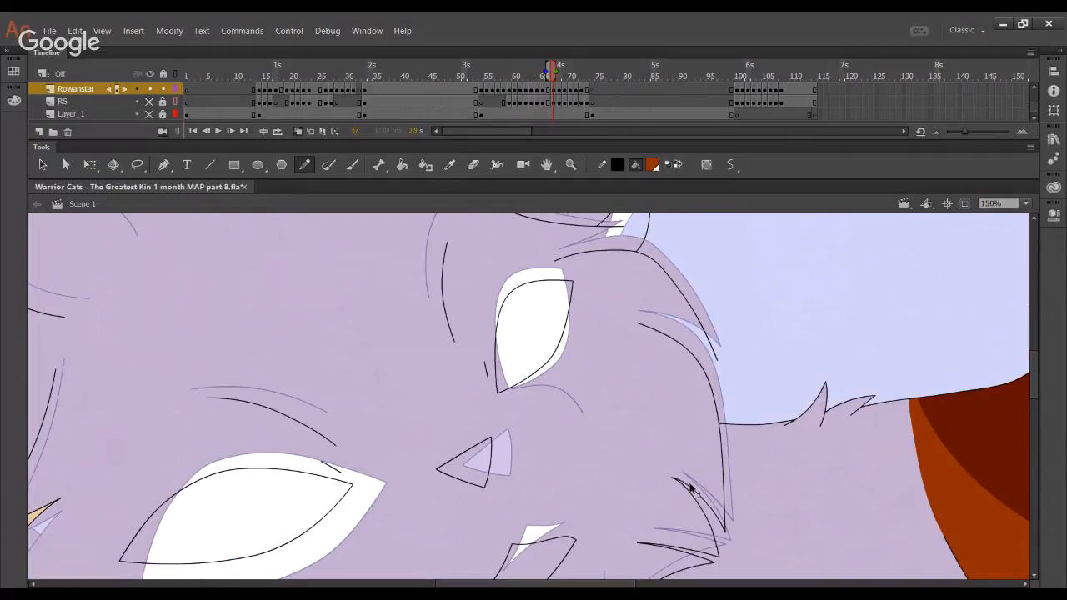
# Add the missing second edges to the far cheek's upper fur tuft and the fur tuft on top of the head
pyautogui.moveTo(649, 322); pyautogui.dragTo(710, 354)
pyautogui.moveTo(627, 290); pyautogui.dragTo(678, 406)
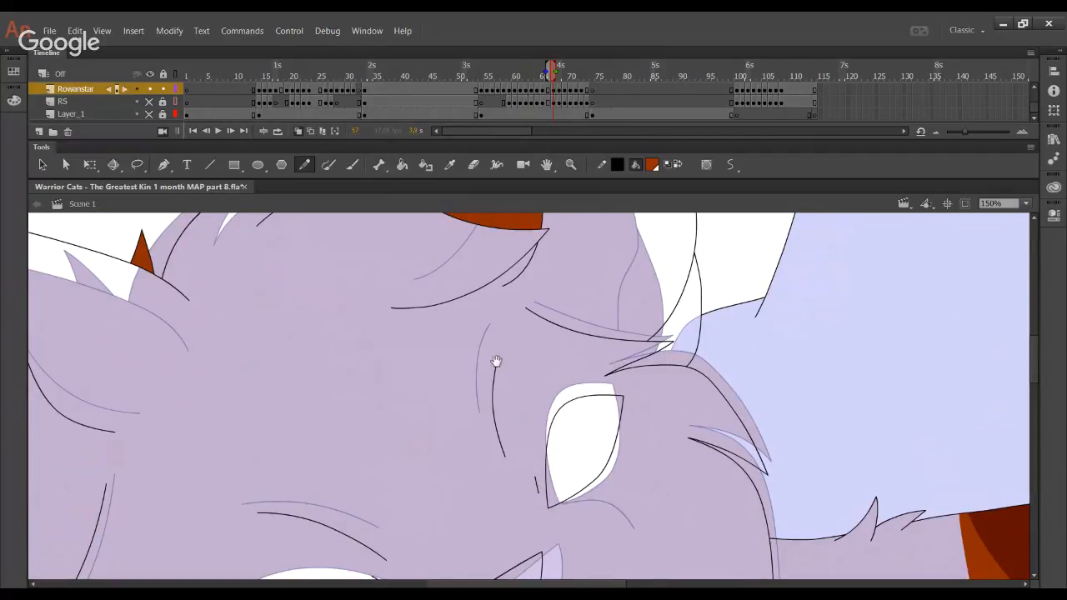
pyautogui.moveTo(496, 361); pyautogui.dragTo(550, 489)
pyautogui.moveTo(329, 344); pyautogui.dragTo(369, 308)
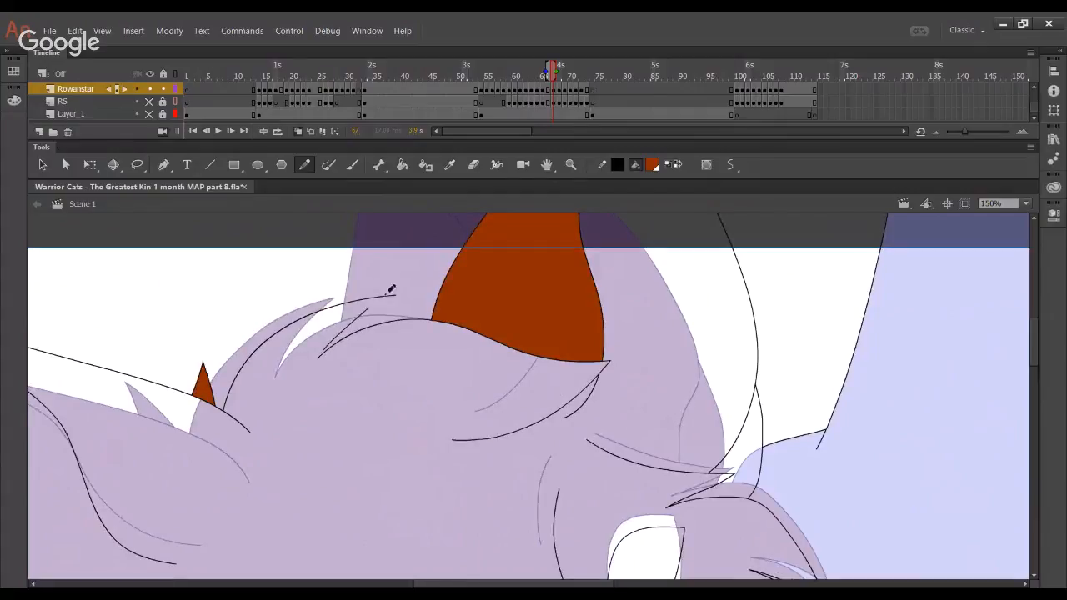
pyautogui.moveTo(327, 347); pyautogui.dragTo(397, 295)
# Fill the cat's head, body and far-cheek fur with the dark orange using the Paint Bucket
pyautogui.click(402, 164)
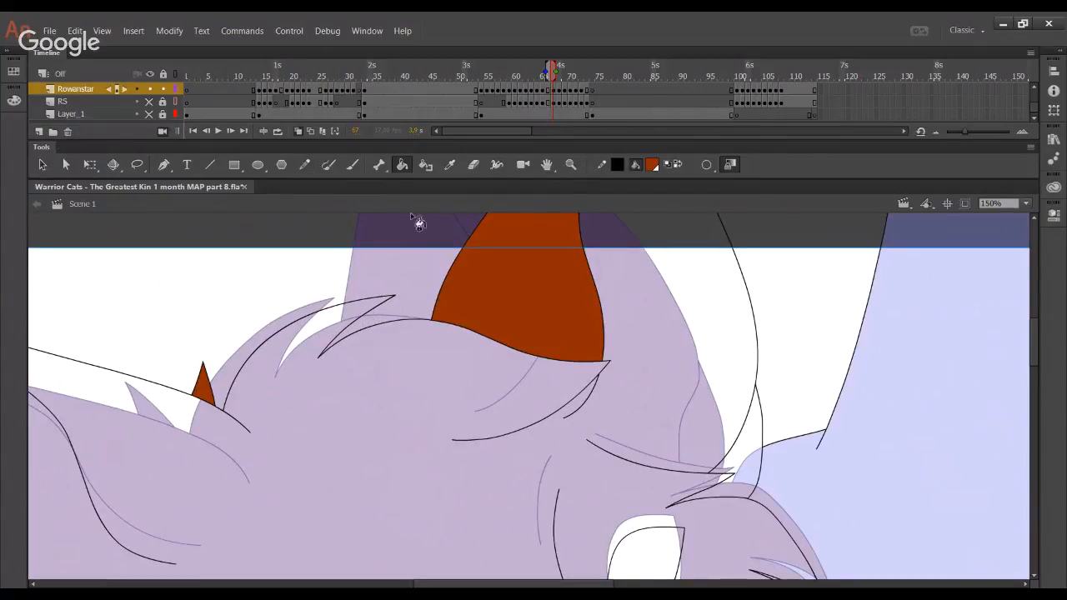
pyautogui.click(496, 423)
pyautogui.hotkey('ctrl', 'z')
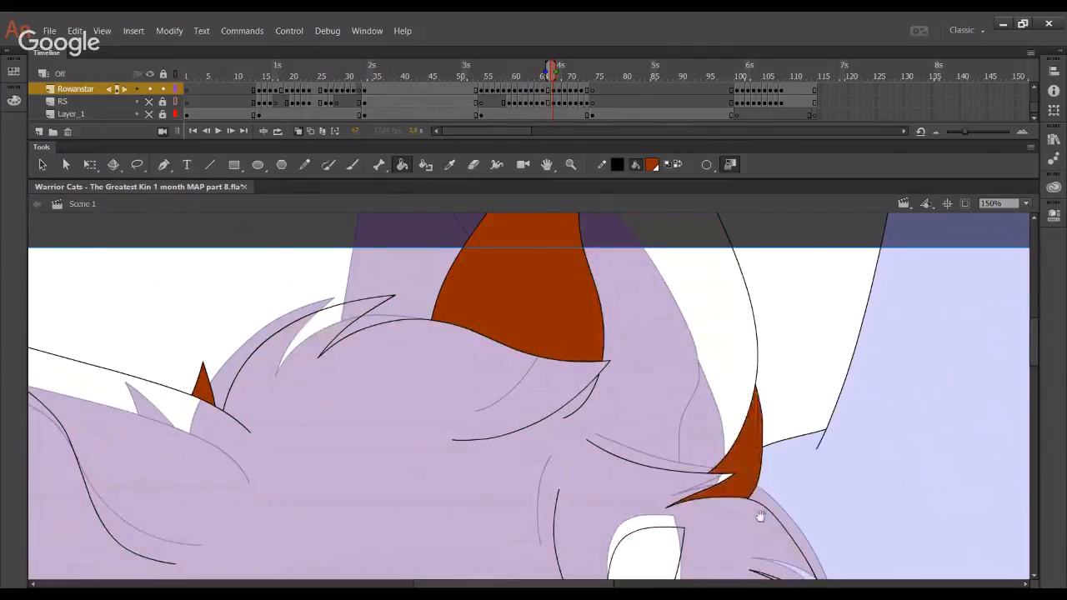
pyautogui.moveTo(757, 512); pyautogui.dragTo(409, 236)
pyautogui.click(489, 492)
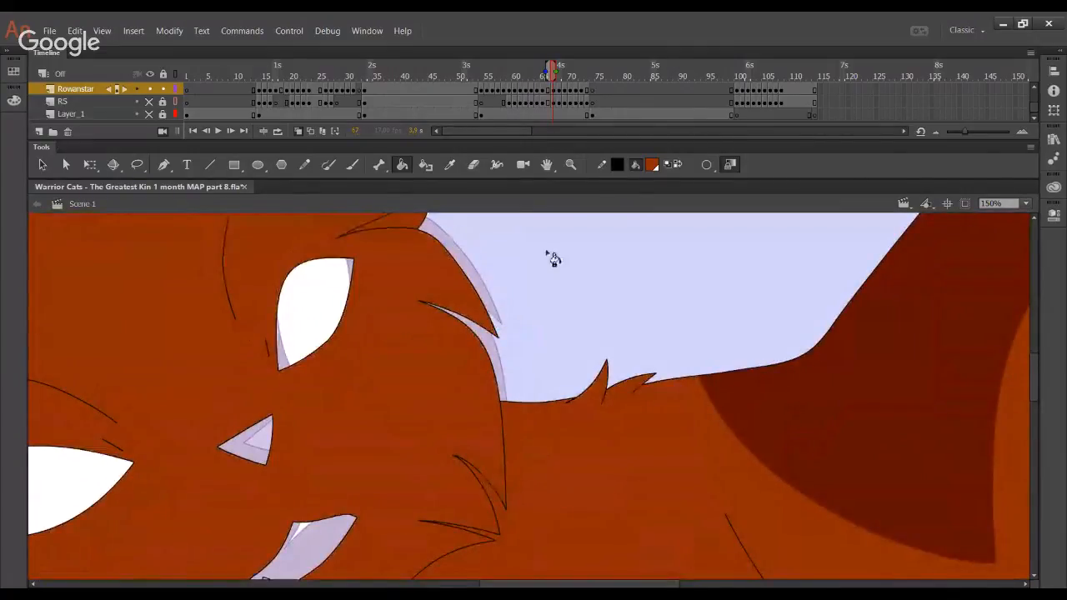
# Fill the enclosed area between the far cheek and the back with light grey, and the nose with pink
pyautogui.click(625, 320)
pyautogui.click(513, 339)
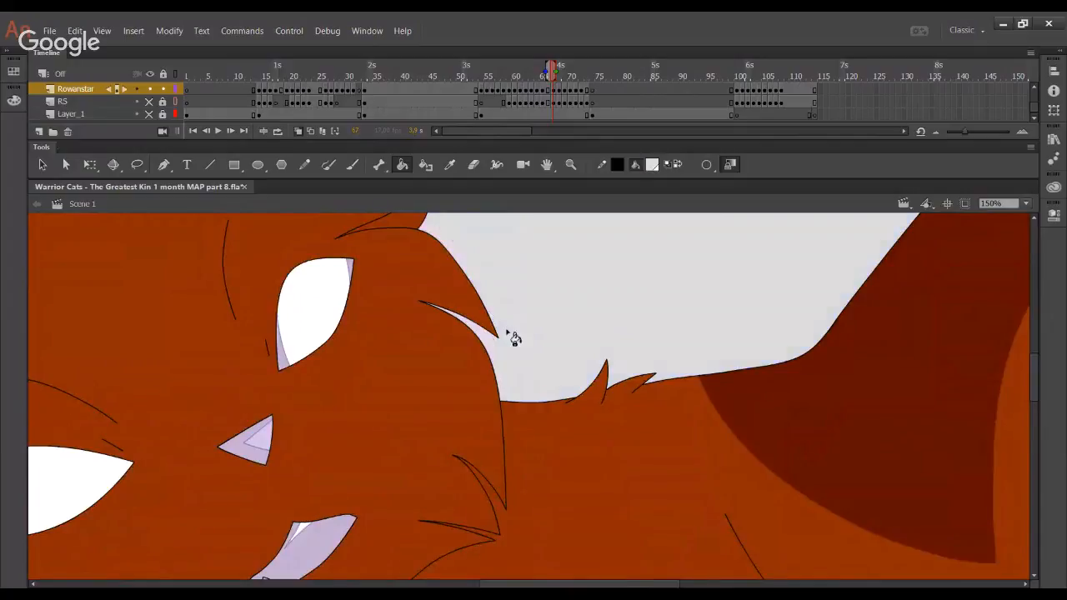
pyautogui.moveTo(465, 359); pyautogui.dragTo(696, 273)
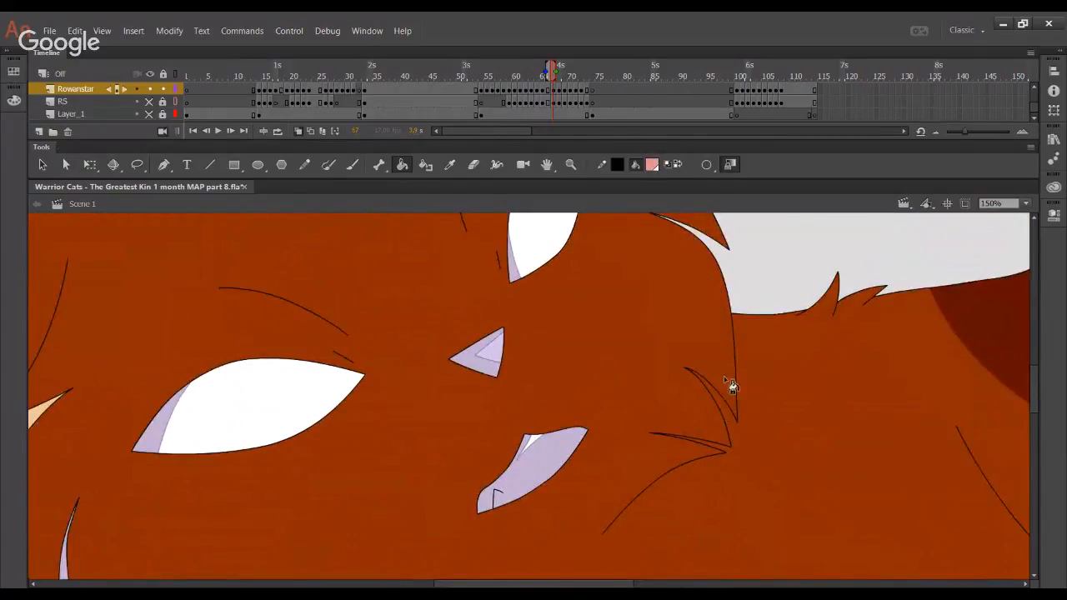
pyautogui.click(492, 359)
# Advance to frame 68 with the Pencil tool active and show the RS sketch layer
pyautogui.moveTo(352, 469)
pyautogui.mouseDown()
pyautogui.moveTo(543, 280)
pyautogui.moveTo(500, 476)
pyautogui.moveTo(405, 376)
pyautogui.moveTo(424, 360)
pyautogui.moveTo(336, 150)
pyautogui.mouseUp()
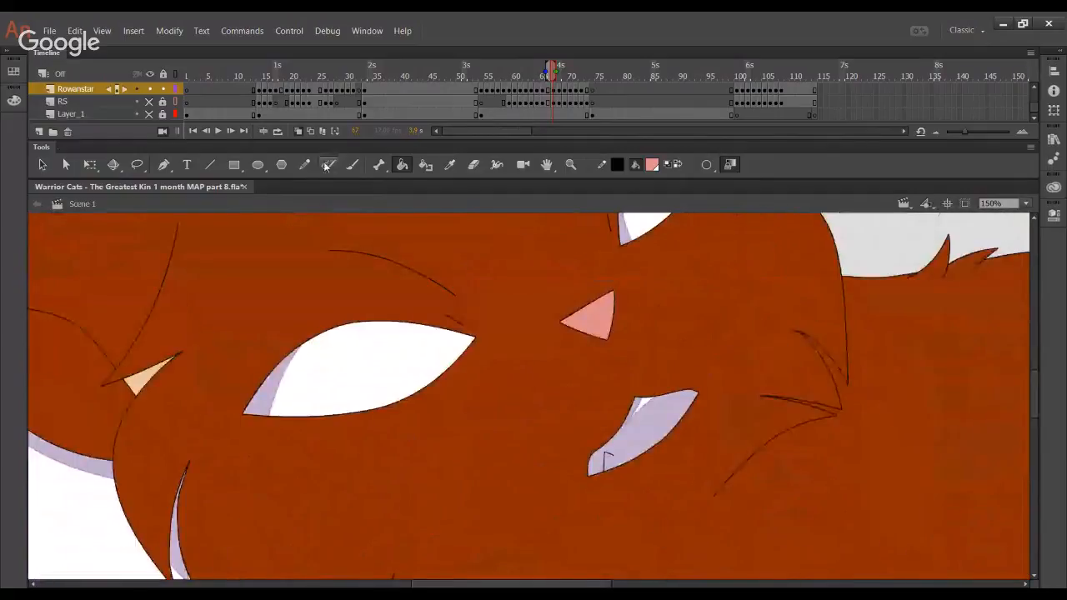
pyautogui.press('y')
pyautogui.click(235, 131)
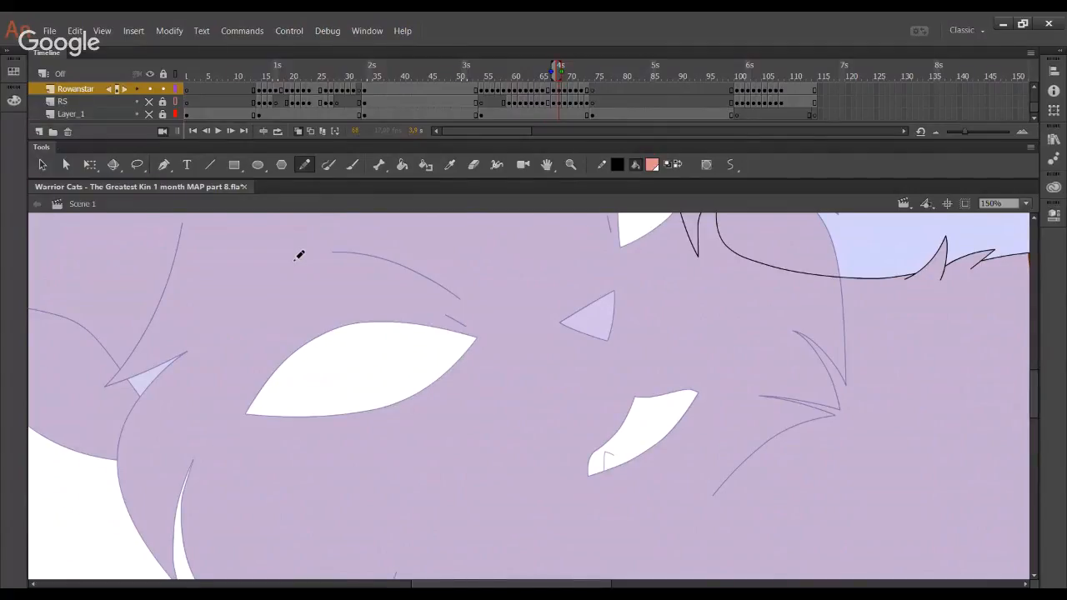
pyautogui.moveTo(669, 374); pyautogui.dragTo(568, 391)
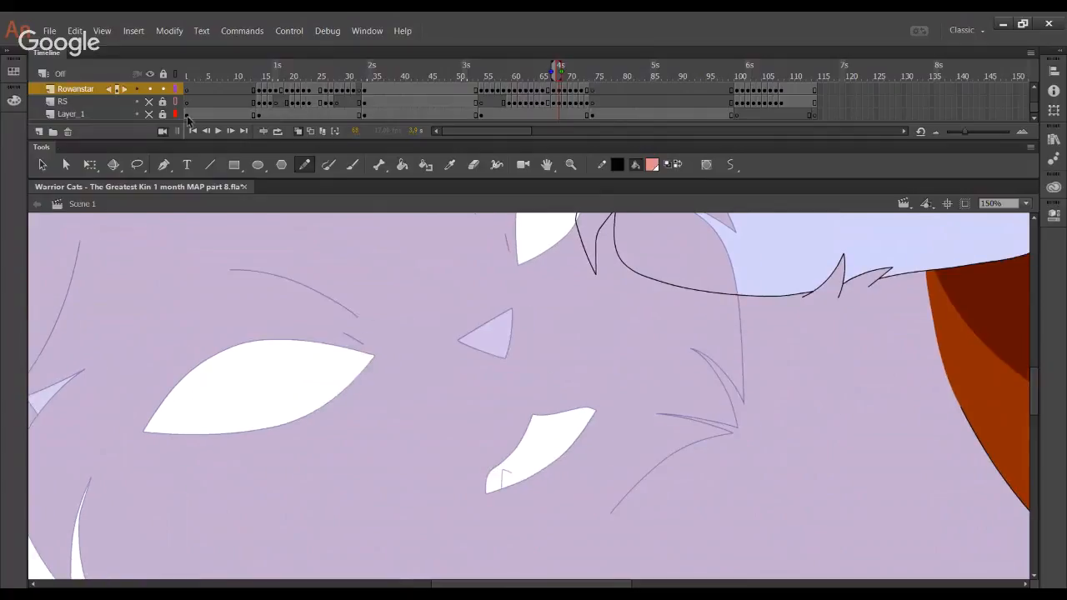
pyautogui.moveTo(417, 369); pyautogui.dragTo(498, 346)
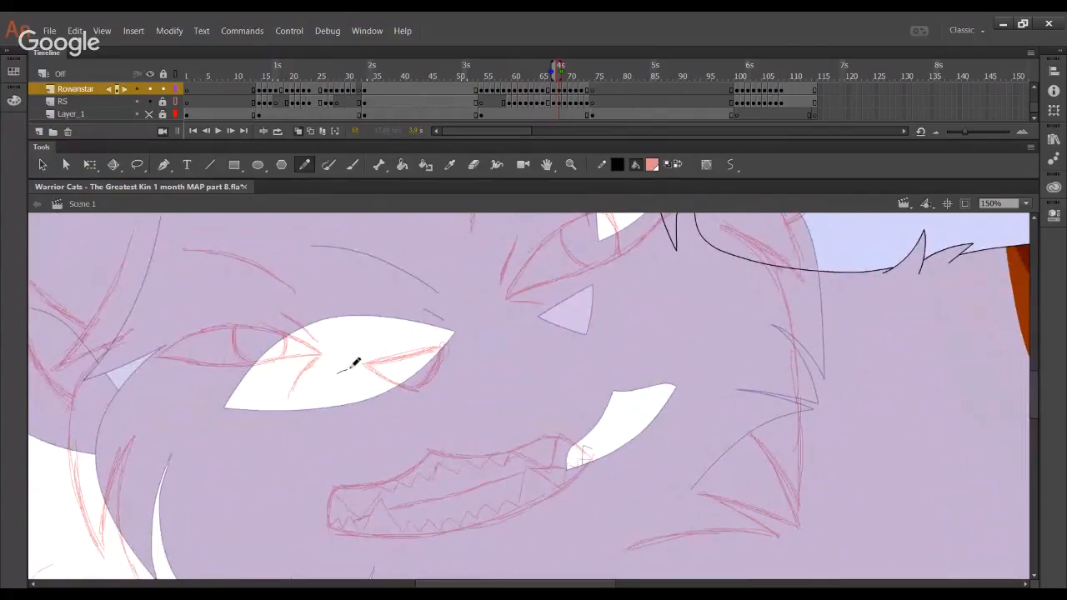
# Ink the nose's top edge as a line over the sketch and bend it to match the curve
pyautogui.moveTo(343, 367); pyautogui.dragTo(502, 327)
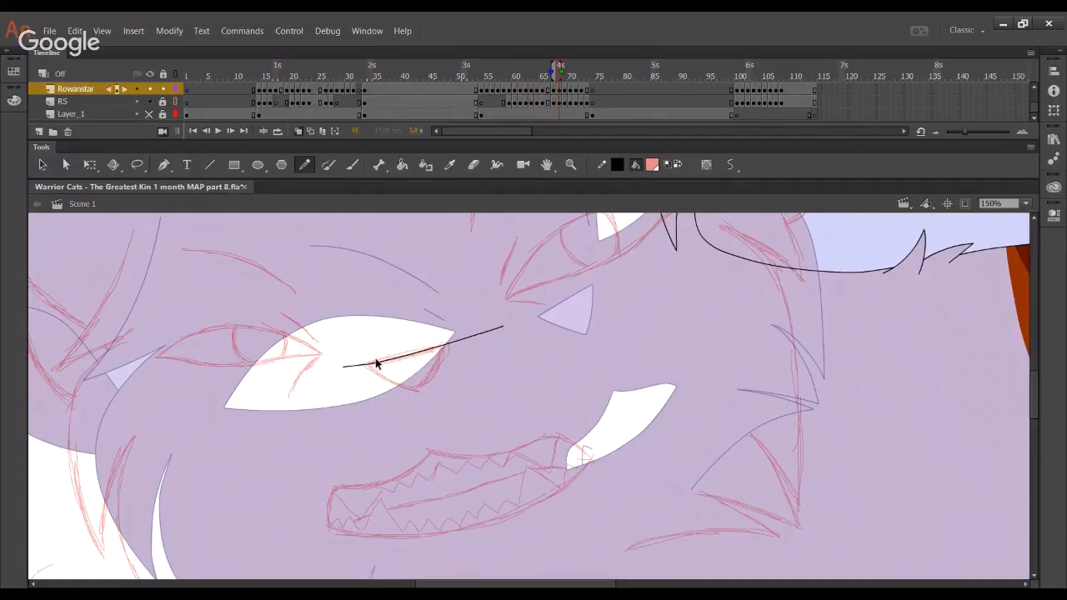
pyautogui.moveTo(417, 357); pyautogui.dragTo(287, 373)
pyautogui.moveTo(379, 358); pyautogui.dragTo(370, 365)
pyautogui.moveTo(276, 363); pyautogui.dragTo(255, 365)
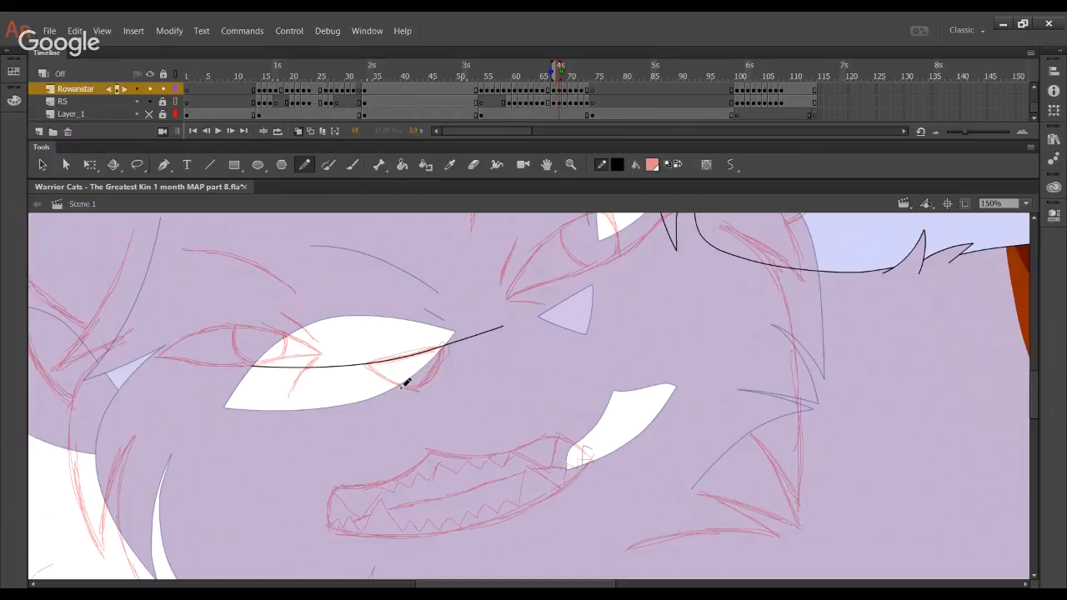
# Ink the nose's two lower edges and delete the overshooting line ends to leave a closed triangle
pyautogui.moveTo(356, 341)
pyautogui.mouseDown()
pyautogui.moveTo(402, 377)
pyautogui.moveTo(493, 383)
pyautogui.mouseUp()
pyautogui.hotkey('ctrl', 'z')
pyautogui.moveTo(369, 357)
pyautogui.mouseDown()
pyautogui.moveTo(411, 376)
pyautogui.moveTo(447, 360)
pyautogui.moveTo(452, 317)
pyautogui.moveTo(504, 327)
pyautogui.mouseUp()
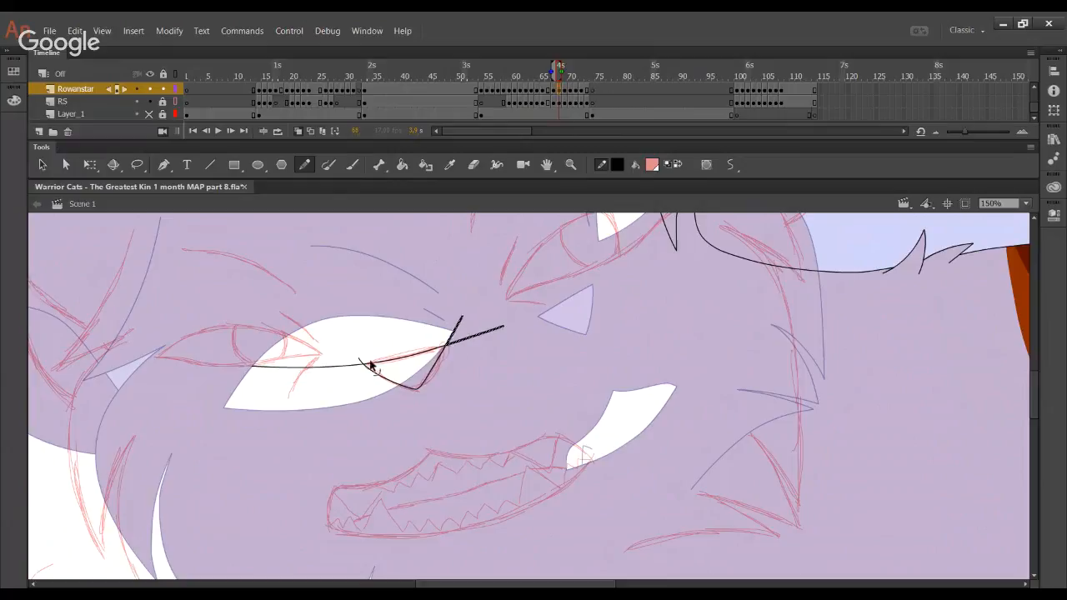
pyautogui.keyDown('ctrl'); pyautogui.keyDown('shift'); pyautogui.click(358, 362); pyautogui.keyUp('shift'); pyautogui.keyUp('ctrl')
pyautogui.keyDown('ctrl'); pyautogui.keyDown('shift'); pyautogui.click(355, 366); pyautogui.keyUp('shift'); pyautogui.keyUp('ctrl')
pyautogui.press('Delete')
pyautogui.moveTo(430, 372); pyautogui.dragTo(435, 374)
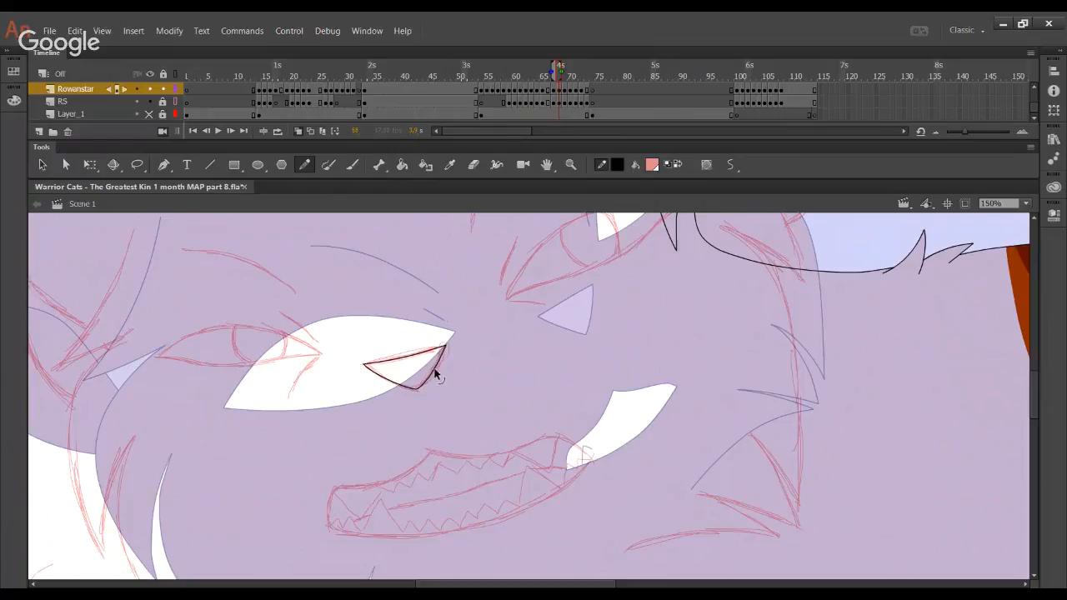
# Ink the upper lip as one wavy curve from the peak below the nose past the mouth corner
pyautogui.moveTo(469, 410); pyautogui.dragTo(429, 337)
pyautogui.moveTo(377, 374)
pyautogui.mouseDown()
pyautogui.moveTo(534, 360)
pyautogui.moveTo(592, 450)
pyautogui.mouseUp()
pyautogui.hotkey('ctrl', 'z')
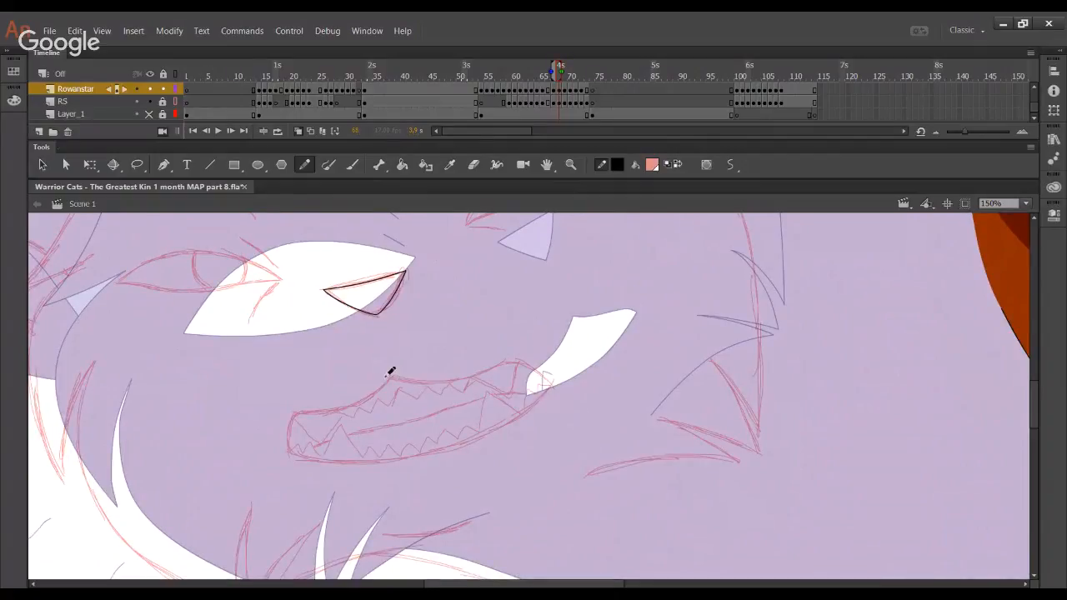
pyautogui.moveTo(405, 375)
pyautogui.mouseDown()
pyautogui.moveTo(512, 360)
pyautogui.moveTo(549, 369)
pyautogui.moveTo(592, 431)
pyautogui.mouseUp()
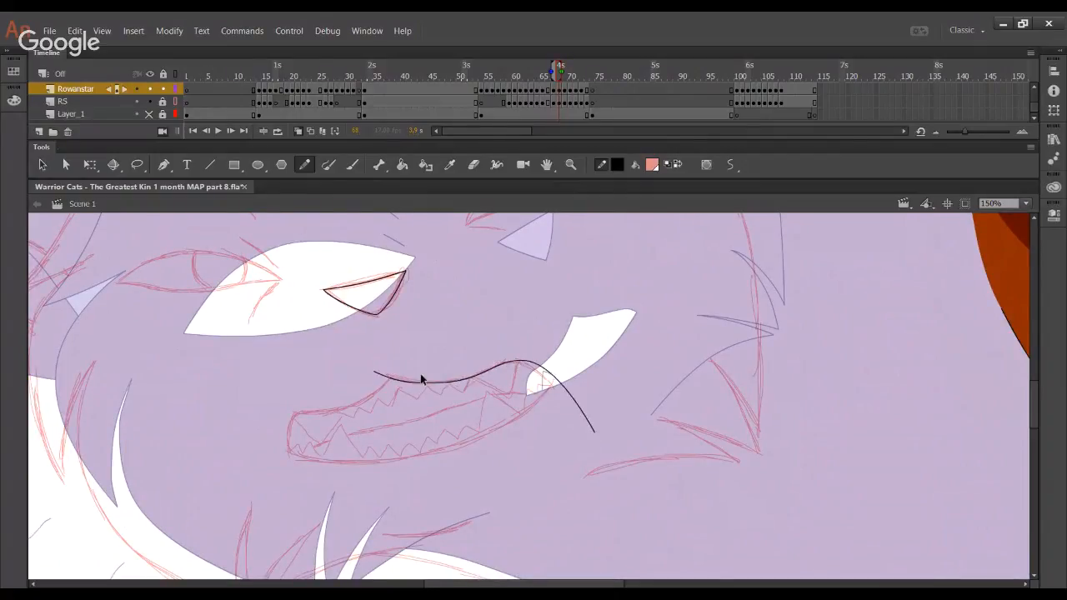
pyautogui.hotkey('ctrl', 'z')
pyautogui.moveTo(377, 373)
pyautogui.mouseDown()
pyautogui.moveTo(448, 377)
pyautogui.moveTo(495, 364)
pyautogui.moveTo(592, 443)
pyautogui.mouseUp()
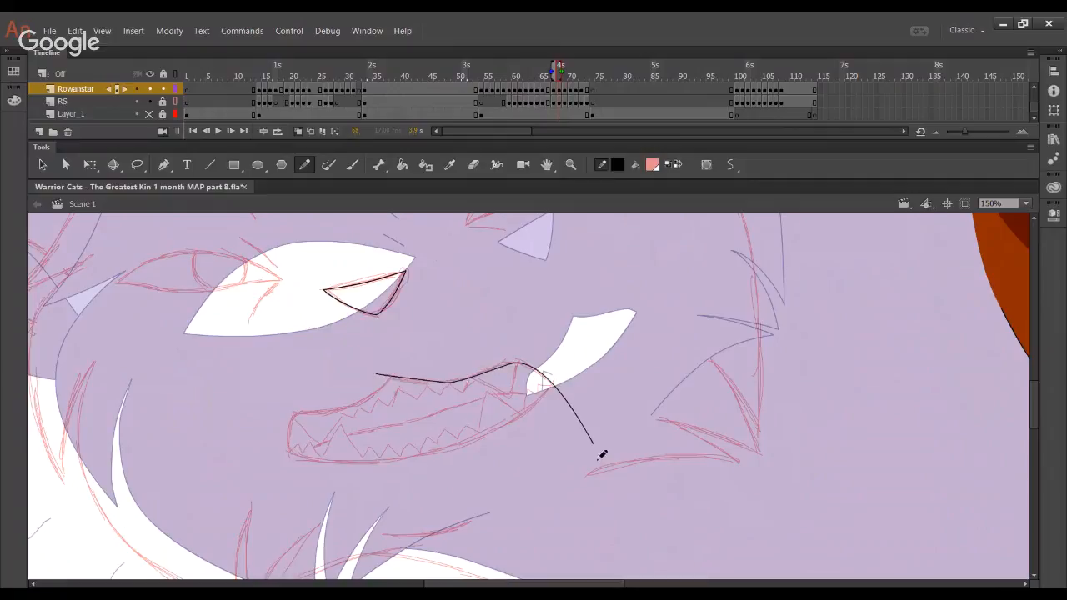
pyautogui.hotkey('ctrl', 'z')
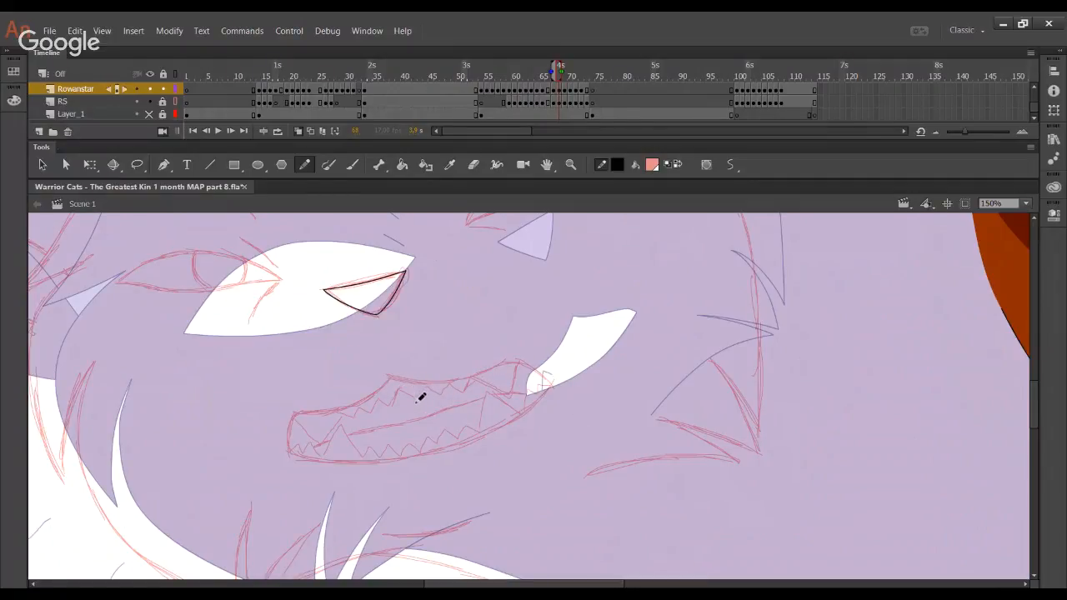
pyautogui.moveTo(399, 380)
pyautogui.mouseDown()
pyautogui.moveTo(426, 384)
pyautogui.moveTo(400, 377)
pyautogui.moveTo(512, 358)
pyautogui.moveTo(560, 387)
pyautogui.moveTo(573, 438)
pyautogui.mouseUp()
pyautogui.hotkey('ctrl', 'z')
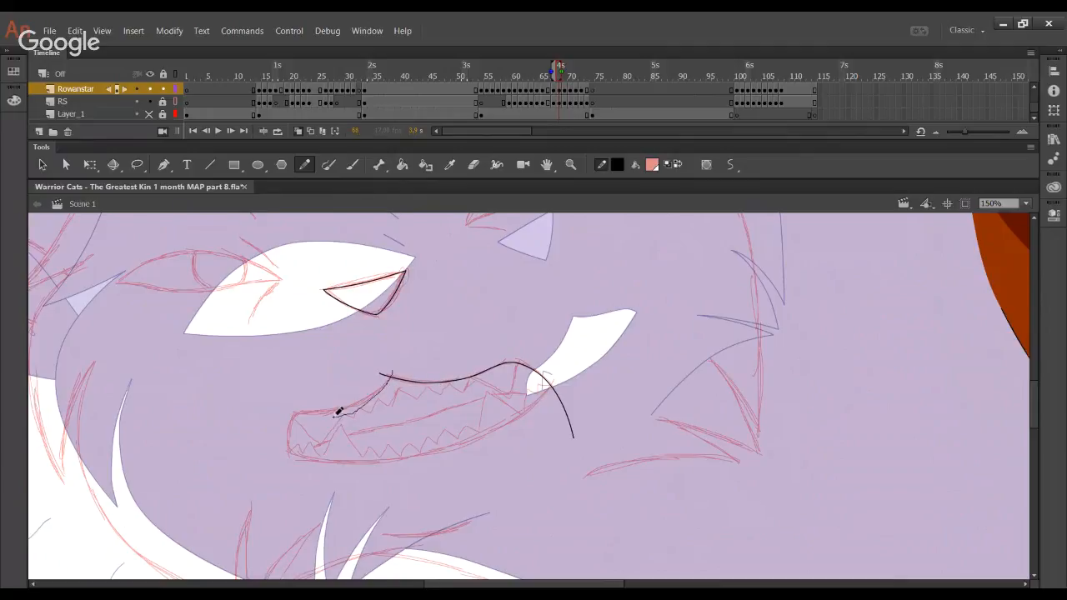
# Ink the mouth's front edge, join it to the upper lip's peak with a curve and delete the stray ends
pyautogui.moveTo(338, 411)
pyautogui.mouseDown()
pyautogui.moveTo(295, 422)
pyautogui.moveTo(293, 467)
pyautogui.moveTo(309, 515)
pyautogui.mouseUp()
pyautogui.moveTo(312, 415); pyautogui.dragTo(316, 419)
pyautogui.moveTo(298, 418); pyautogui.dragTo(332, 411)
pyautogui.keyDown('ctrl'); pyautogui.click(343, 416); pyautogui.keyUp('ctrl')
pyautogui.press('Delete')
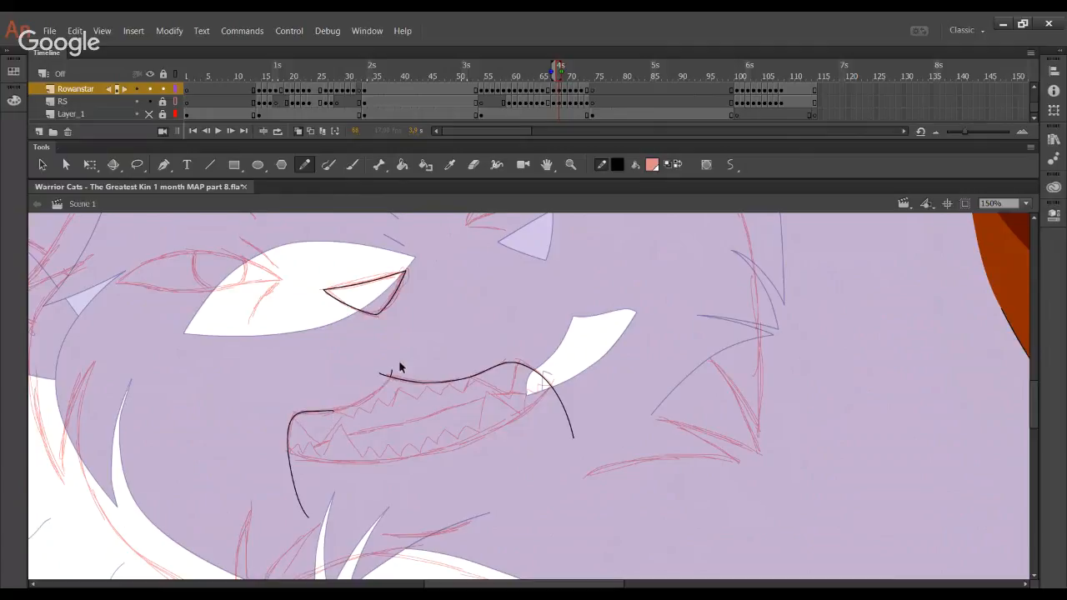
pyautogui.keyDown('ctrl'); pyautogui.click(391, 372); pyautogui.keyUp('ctrl')
pyautogui.press('Delete')
pyautogui.moveTo(341, 409); pyautogui.dragTo(431, 362)
pyautogui.moveTo(356, 395)
pyautogui.mouseDown()
pyautogui.moveTo(366, 397)
pyautogui.moveTo(308, 412)
pyautogui.mouseUp()
# Close the mouth with a lower lip line, delete the overshooting ends and bend the line to the sketch
pyautogui.moveTo(307, 448)
pyautogui.mouseDown()
pyautogui.moveTo(560, 376)
pyautogui.moveTo(574, 383)
pyautogui.mouseUp()
pyautogui.click(572, 381)
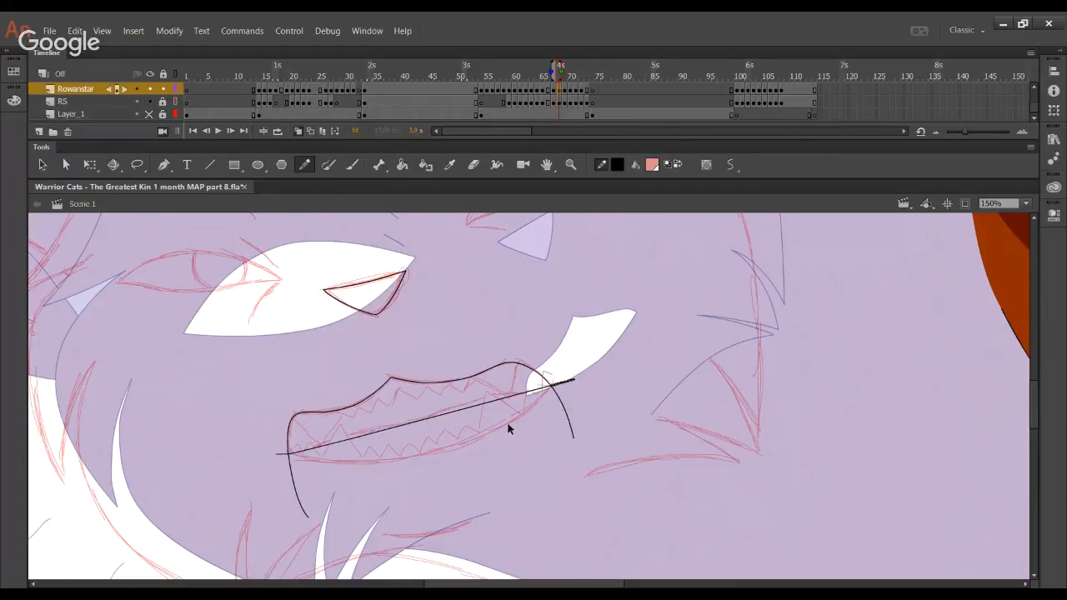
pyautogui.keyDown('shift'); pyautogui.click(558, 411); pyautogui.keyUp('shift')
pyautogui.keyDown('shift'); pyautogui.click(279, 456); pyautogui.keyUp('shift')
pyautogui.keyDown('shift'); pyautogui.click(291, 469); pyautogui.keyUp('shift')
pyautogui.press('Delete')
pyautogui.moveTo(367, 435)
pyautogui.mouseDown()
pyautogui.moveTo(377, 467)
pyautogui.moveTo(408, 465)
pyautogui.mouseUp()
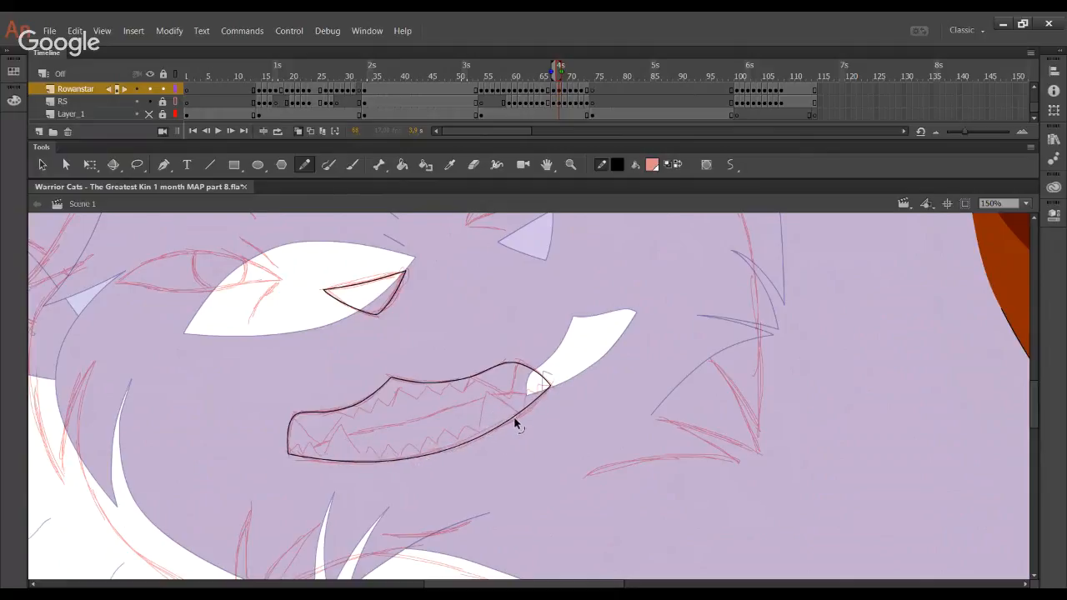
# Ink the short crease under the mouth and the curved jaw edge beside the chin tufts
pyautogui.moveTo(448, 502)
pyautogui.mouseDown()
pyautogui.moveTo(430, 495)
pyautogui.moveTo(353, 514)
pyautogui.moveTo(351, 472)
pyautogui.moveTo(382, 471)
pyautogui.mouseUp()
pyautogui.moveTo(326, 467); pyautogui.dragTo(412, 459)
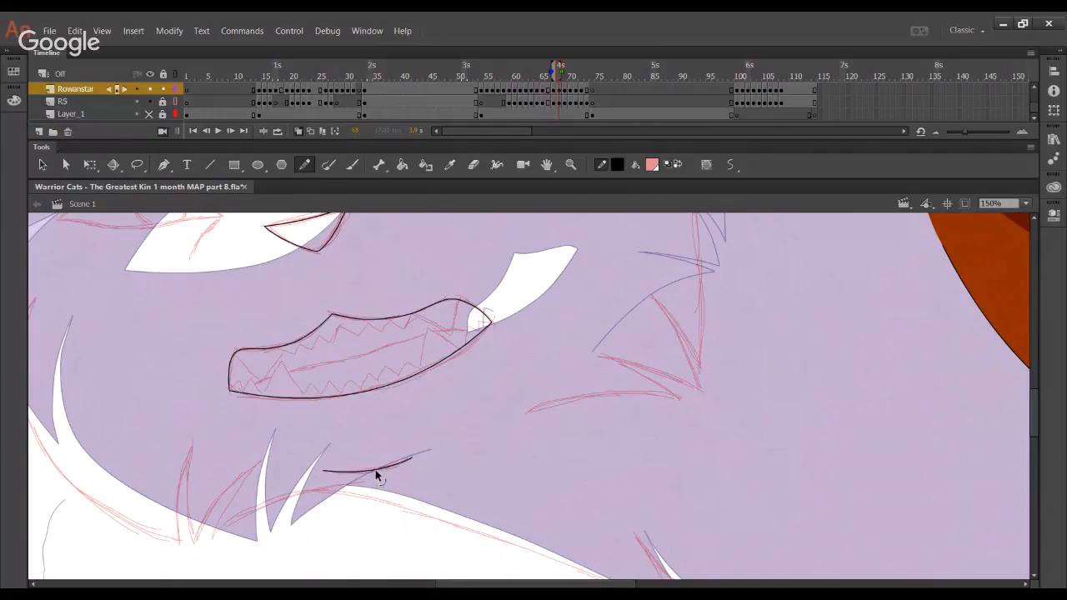
pyautogui.moveTo(238, 527)
pyautogui.mouseDown()
pyautogui.moveTo(412, 369)
pyautogui.moveTo(488, 358)
pyautogui.mouseUp()
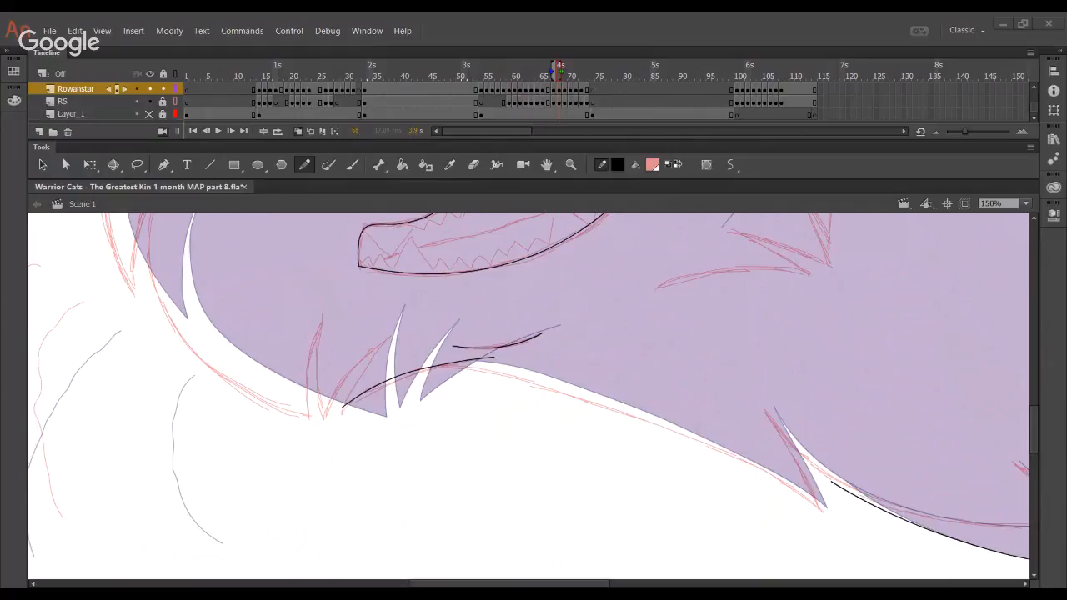
pyautogui.moveTo(262, 444); pyautogui.dragTo(415, 496)
pyautogui.hotkey('ctrl', 'z')
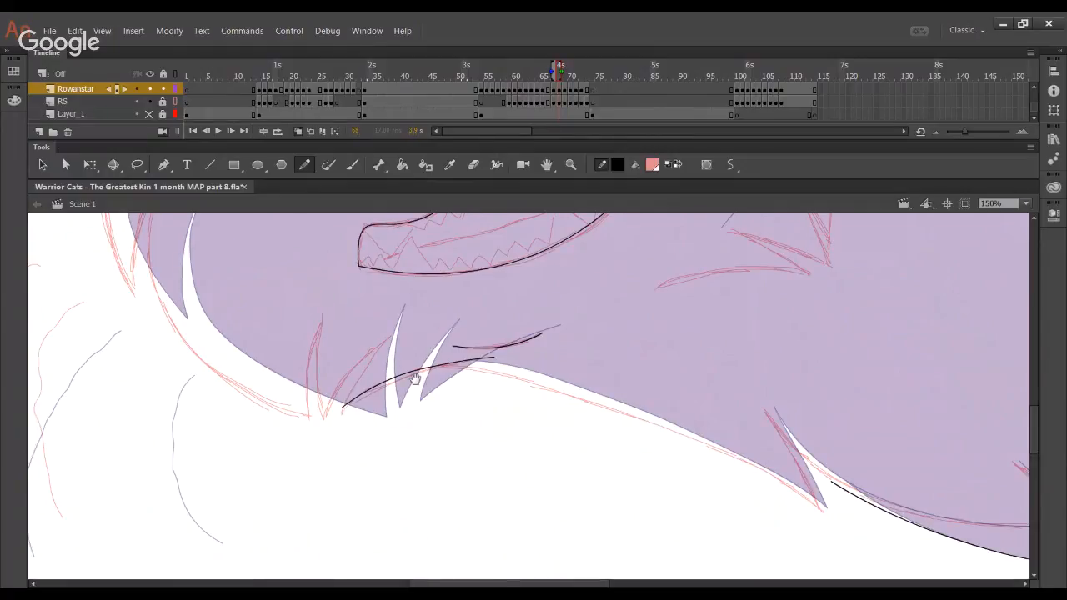
# Ink the pointed chin fur tuft with two curved edges and delete the line ends crossing below its tip
pyautogui.moveTo(417, 376); pyautogui.dragTo(495, 398)
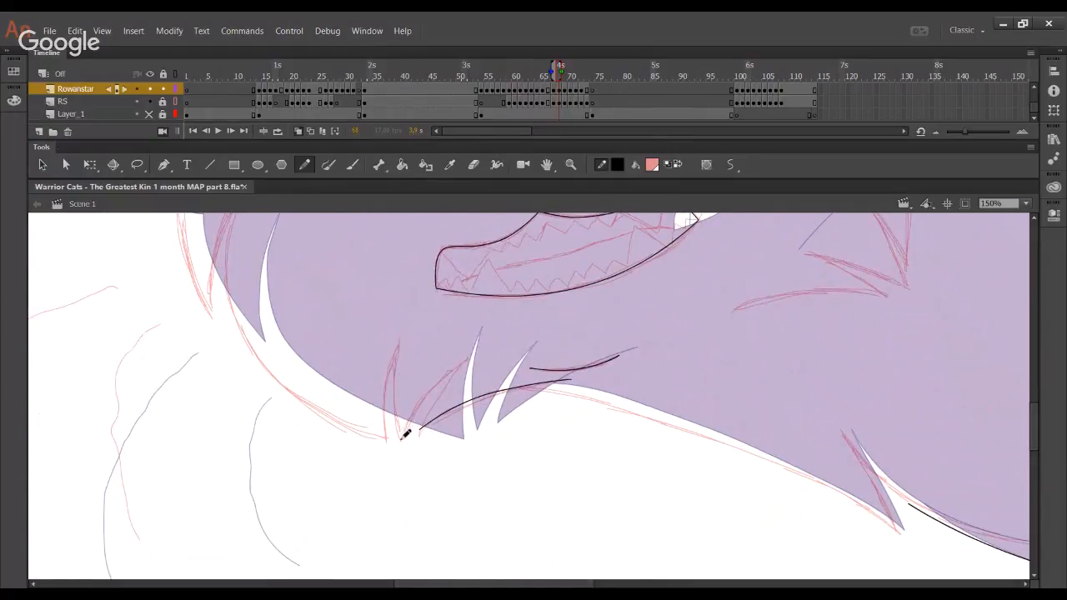
pyautogui.moveTo(402, 437); pyautogui.dragTo(465, 373)
pyautogui.hotkey('ctrl', 'z')
pyautogui.moveTo(397, 341)
pyautogui.mouseDown()
pyautogui.moveTo(428, 482)
pyautogui.moveTo(440, 381)
pyautogui.mouseUp()
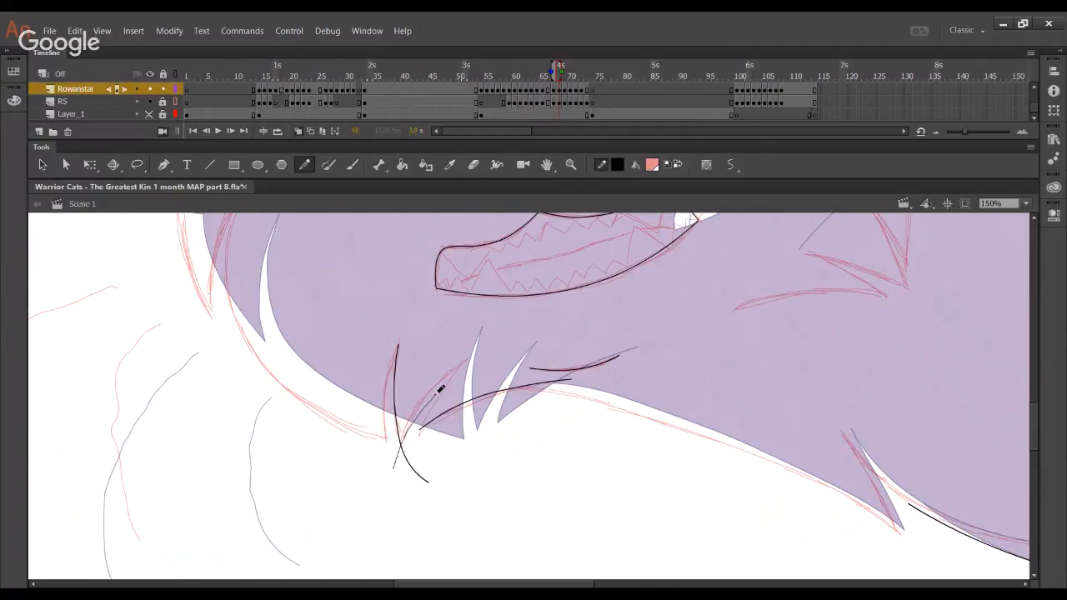
pyautogui.hotkey('ctrl', 'z')
pyautogui.moveTo(395, 457); pyautogui.dragTo(467, 357)
pyautogui.keyDown('ctrl'); pyautogui.click(403, 447); pyautogui.keyUp('ctrl')
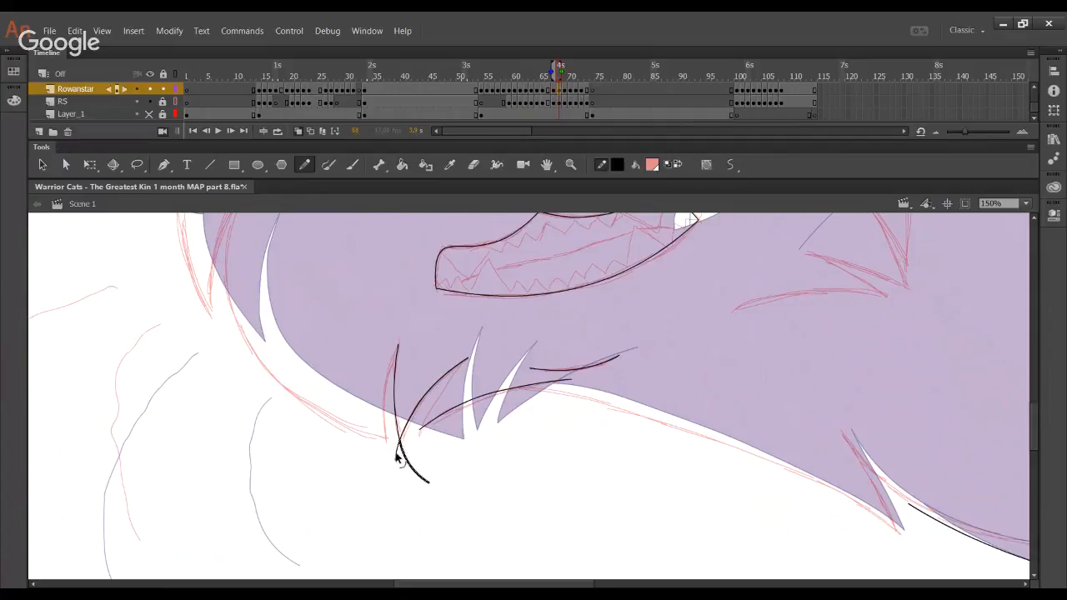
pyautogui.keyDown('ctrl'); pyautogui.keyDown('shift'); pyautogui.click(396, 452); pyautogui.keyUp('shift'); pyautogui.keyUp('ctrl')
pyautogui.press('Delete')
# Ink the muzzle outline from the chin tuft up to the near cheek, trimming and adjusting its upper end
pyautogui.moveTo(394, 526)
pyautogui.mouseDown()
pyautogui.moveTo(509, 495)
pyautogui.moveTo(542, 569)
pyautogui.mouseUp()
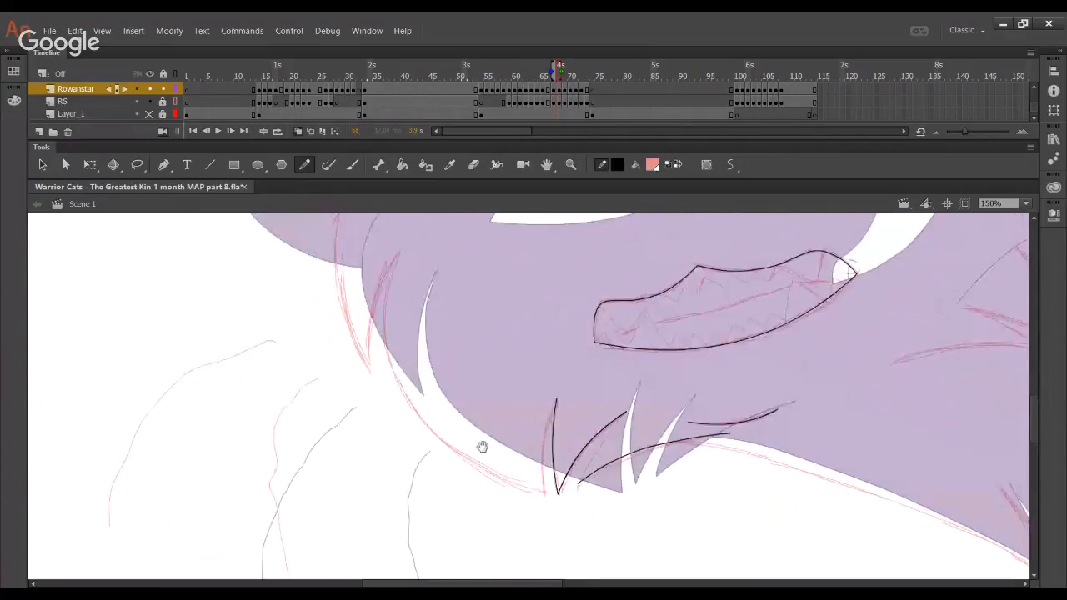
pyautogui.moveTo(483, 448); pyautogui.dragTo(482, 462)
pyautogui.moveTo(550, 505)
pyautogui.mouseDown()
pyautogui.moveTo(480, 480)
pyautogui.moveTo(411, 419)
pyautogui.moveTo(388, 341)
pyautogui.moveTo(397, 272)
pyautogui.mouseUp()
pyautogui.moveTo(388, 337); pyautogui.dragTo(391, 338)
pyautogui.keyDown('ctrl'); pyautogui.click(387, 319); pyautogui.keyUp('ctrl')
pyautogui.press('Delete')
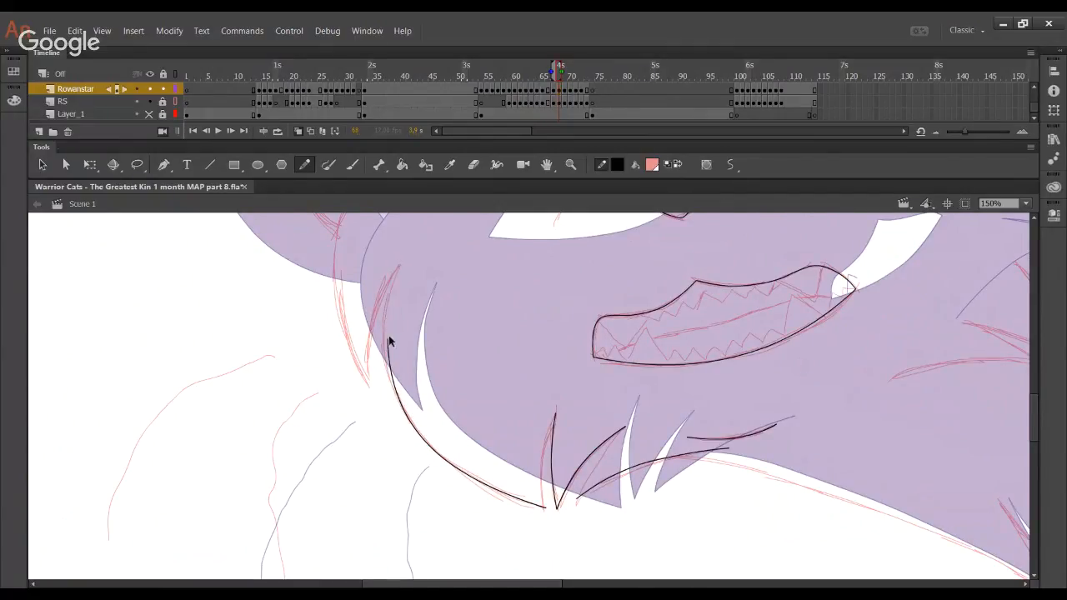
pyautogui.moveTo(386, 340)
pyautogui.mouseDown()
pyautogui.moveTo(401, 265)
pyautogui.moveTo(376, 315)
pyautogui.mouseUp()
pyautogui.moveTo(476, 472); pyautogui.dragTo(465, 475)
# Trace the sketch's inner wavy curve in the empty area beyond the chin, using the Pencil's Ink mode
pyautogui.scroll(-3, 450, 467)
pyautogui.hscroll(-3, 416, 448)
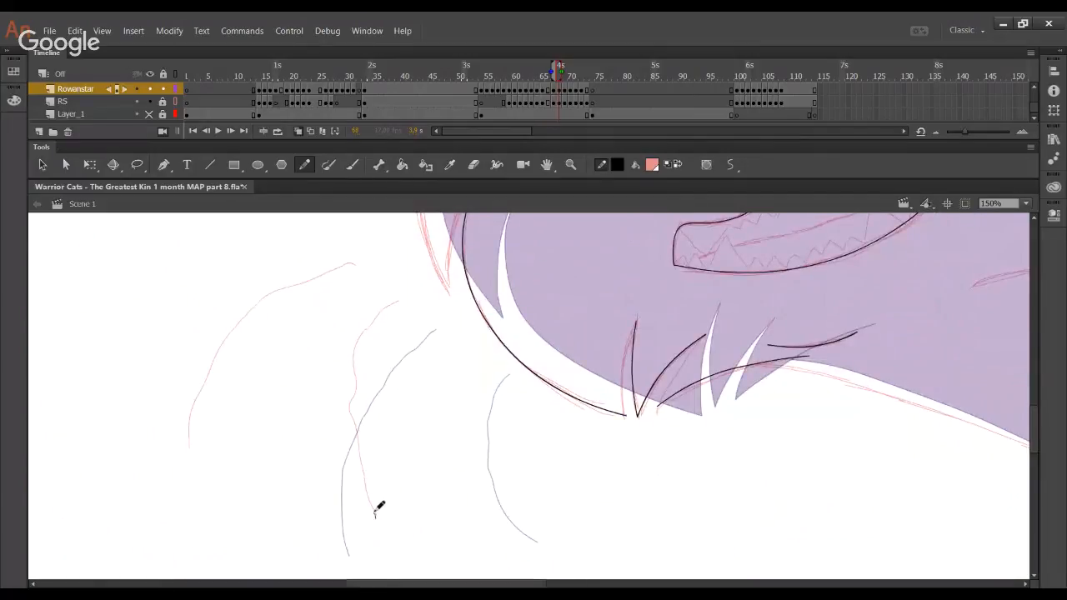
pyautogui.moveTo(375, 515)
pyautogui.mouseDown()
pyautogui.moveTo(351, 396)
pyautogui.moveTo(361, 342)
pyautogui.moveTo(396, 298)
pyautogui.mouseUp()
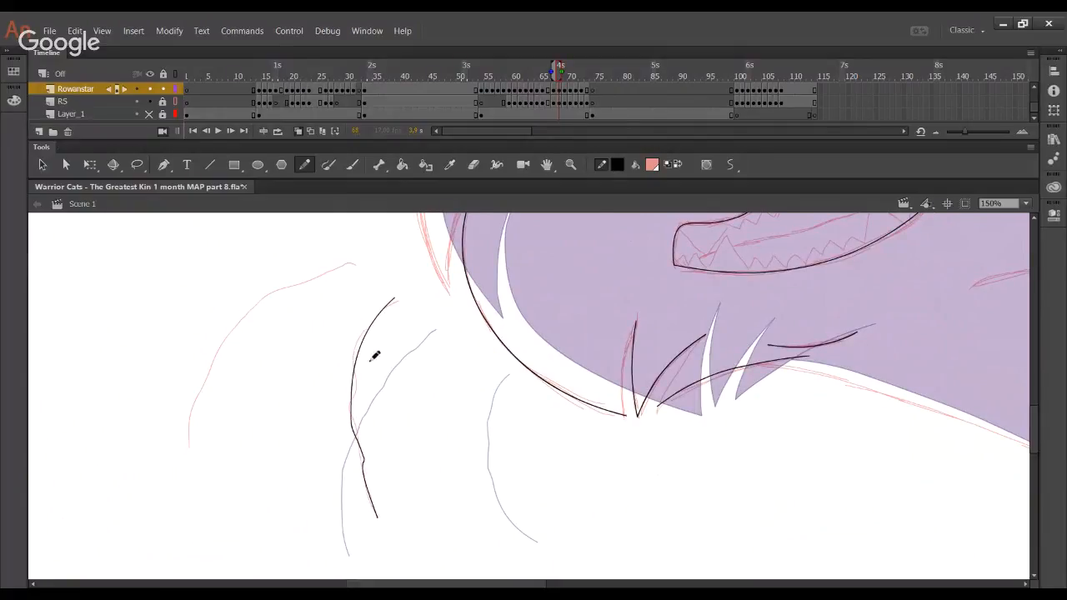
pyautogui.hotkey('ctrl', 'z')
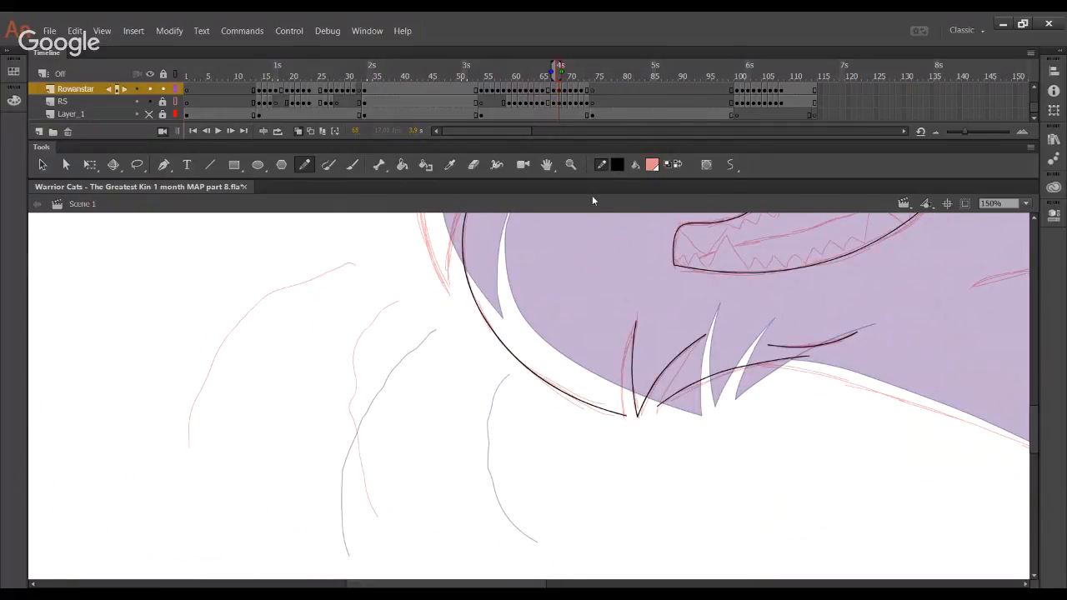
pyautogui.moveTo(395, 300)
pyautogui.mouseDown()
pyautogui.moveTo(372, 320)
pyautogui.moveTo(359, 363)
pyautogui.moveTo(357, 419)
pyautogui.moveTo(379, 509)
pyautogui.mouseUp()
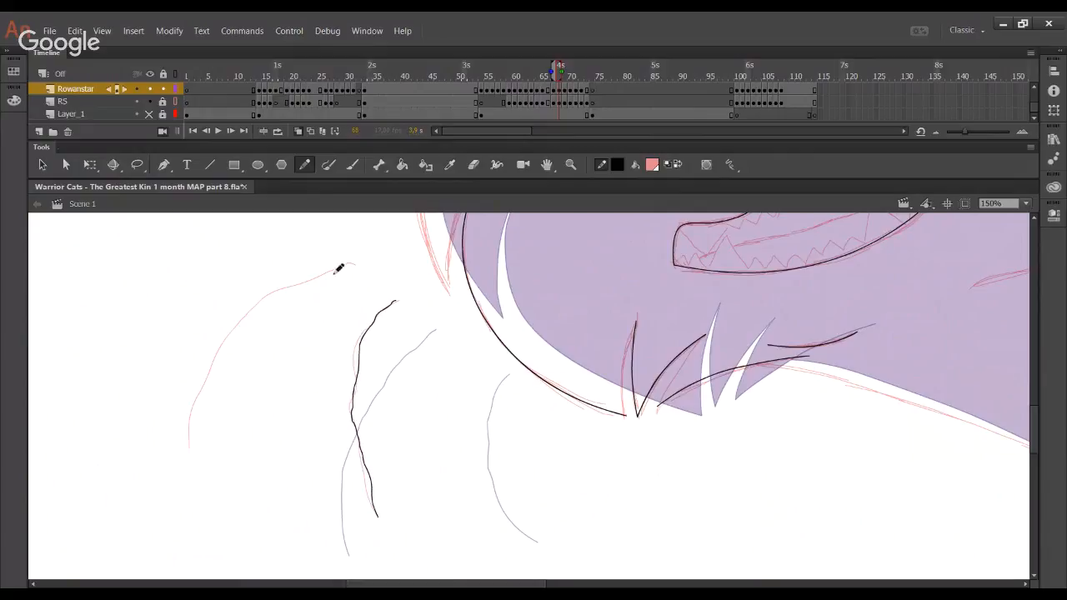
# Trace the sketch's outer wavy curve in the empty area beyond the chin and set the Pencil to Smooth mode
pyautogui.moveTo(355, 262)
pyautogui.mouseDown()
pyautogui.moveTo(288, 285)
pyautogui.moveTo(239, 321)
pyautogui.moveTo(189, 422)
pyautogui.moveTo(190, 456)
pyautogui.mouseUp()
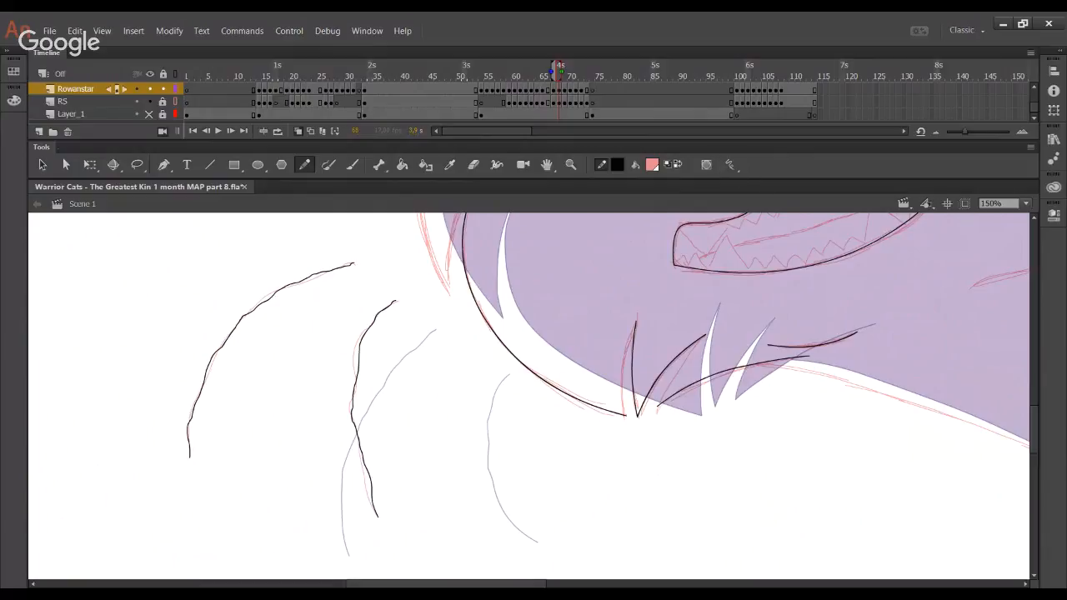
pyautogui.moveTo(506, 436); pyautogui.dragTo(617, 501)
pyautogui.hotkey('ctrl', 'z')
pyautogui.moveTo(488, 250)
pyautogui.mouseDown()
pyautogui.moveTo(446, 442)
pyautogui.moveTo(420, 218)
pyautogui.mouseUp()
pyautogui.moveTo(408, 326); pyautogui.dragTo(481, 364)
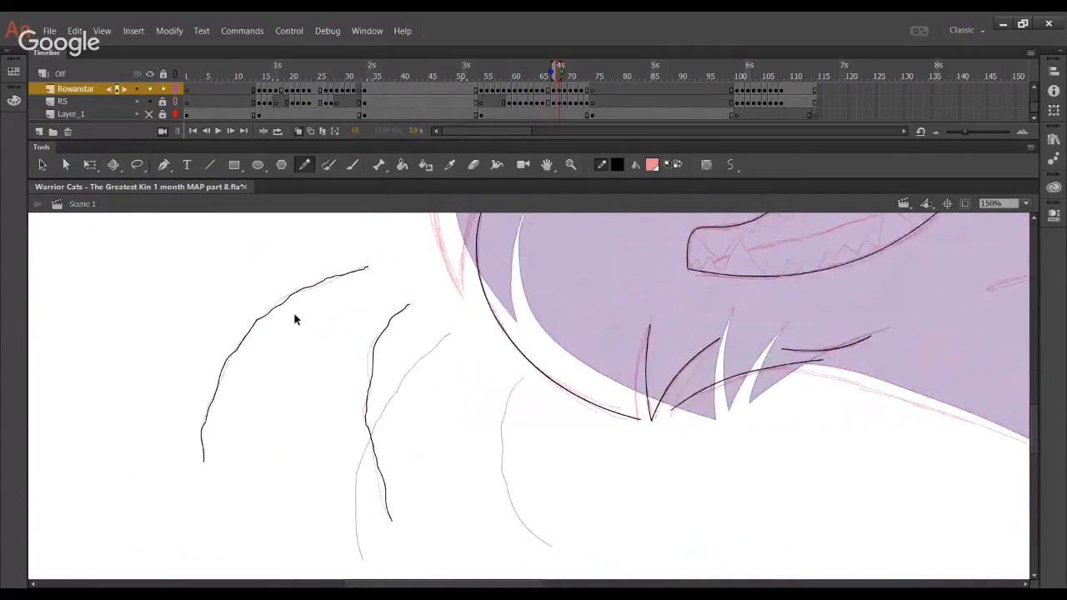
# Select both traced wavy curves beyond the chin and try to smooth them
pyautogui.press('v')
pyautogui.click(268, 318)
pyautogui.keyDown('shift'); pyautogui.click(374, 355); pyautogui.keyUp('shift')
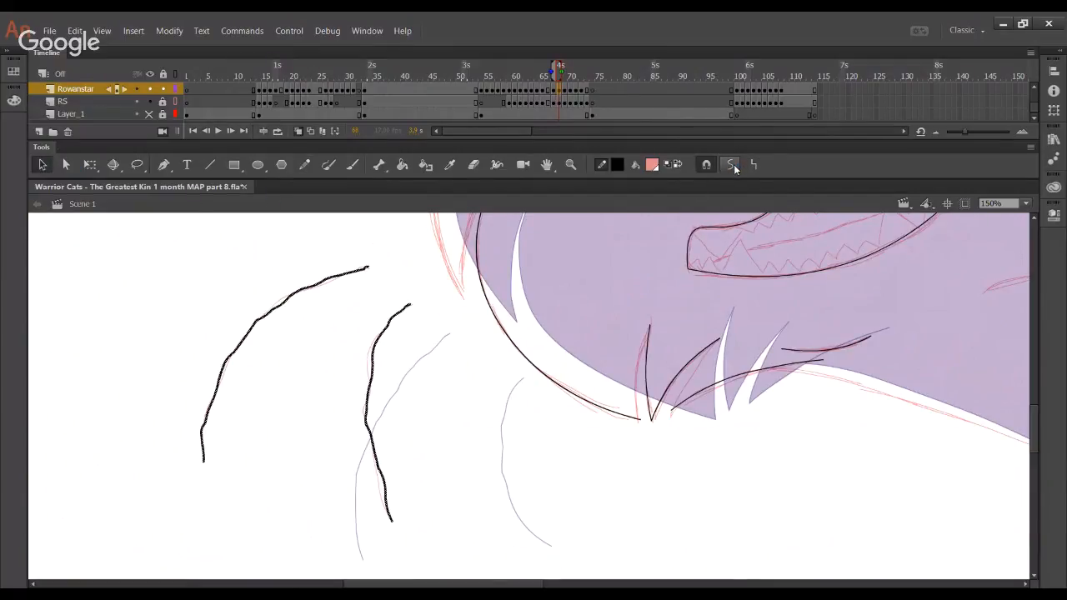
pyautogui.click(430, 478)
# Ink the outer edge of the near cheek's fur tuft from its tip up to the ear base, bending it onto the sketch
pyautogui.click(305, 165)
pyautogui.moveTo(411, 303); pyautogui.dragTo(496, 385)
pyautogui.hotkey('ctrl', 'z')
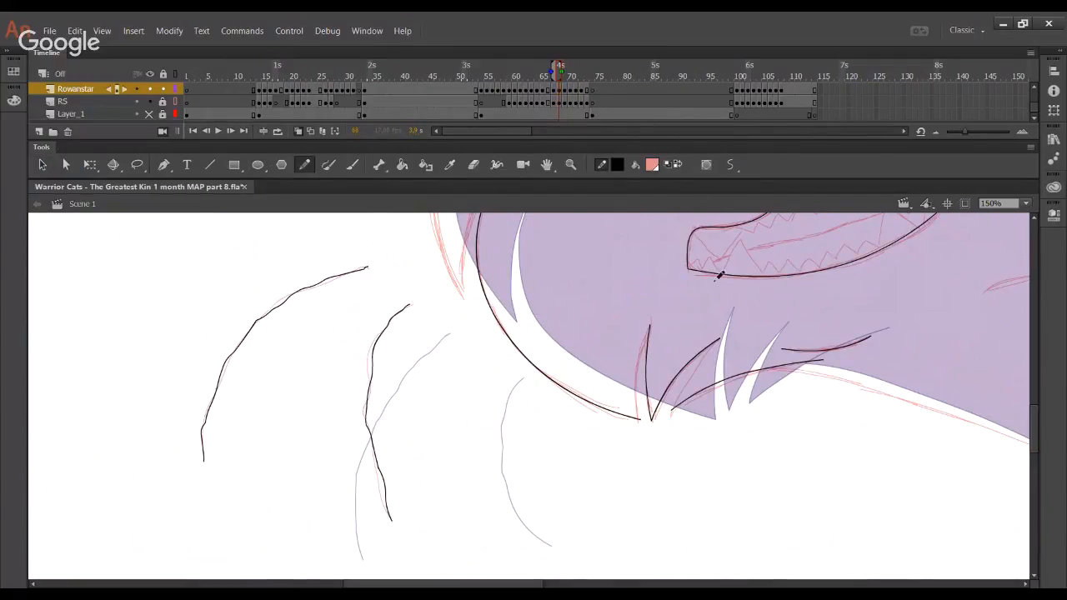
pyautogui.moveTo(673, 295); pyautogui.dragTo(576, 522)
pyautogui.moveTo(369, 517)
pyautogui.mouseDown()
pyautogui.moveTo(338, 440)
pyautogui.moveTo(340, 363)
pyautogui.moveTo(393, 299)
pyautogui.mouseUp()
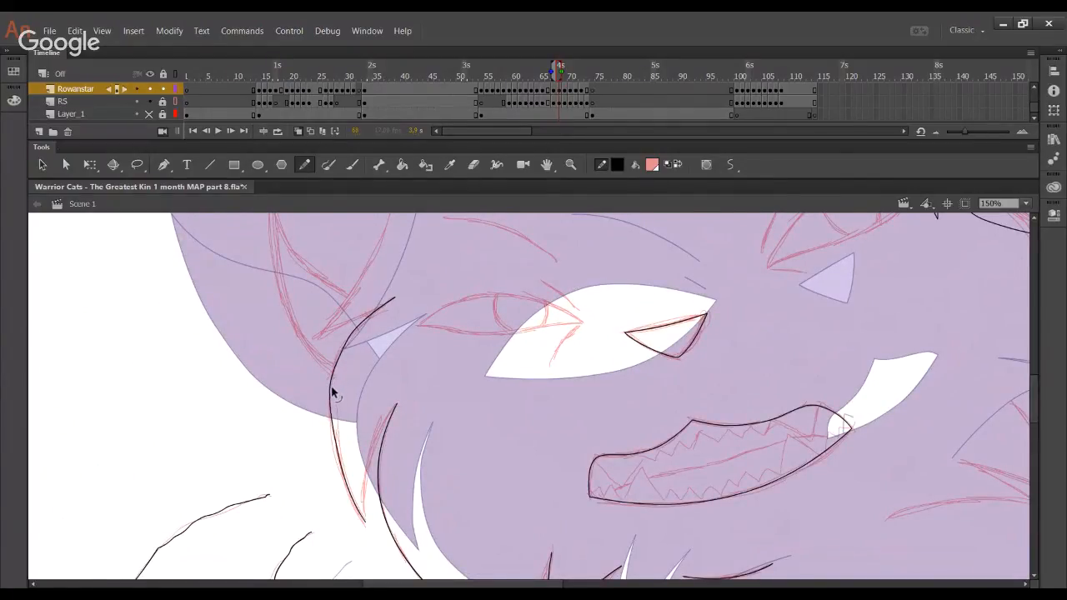
pyautogui.moveTo(339, 364)
pyautogui.mouseDown()
pyautogui.moveTo(328, 405)
pyautogui.moveTo(338, 446)
pyautogui.mouseUp()
pyautogui.hotkey('ctrl', 'z')
pyautogui.moveTo(335, 426); pyautogui.dragTo(363, 517)
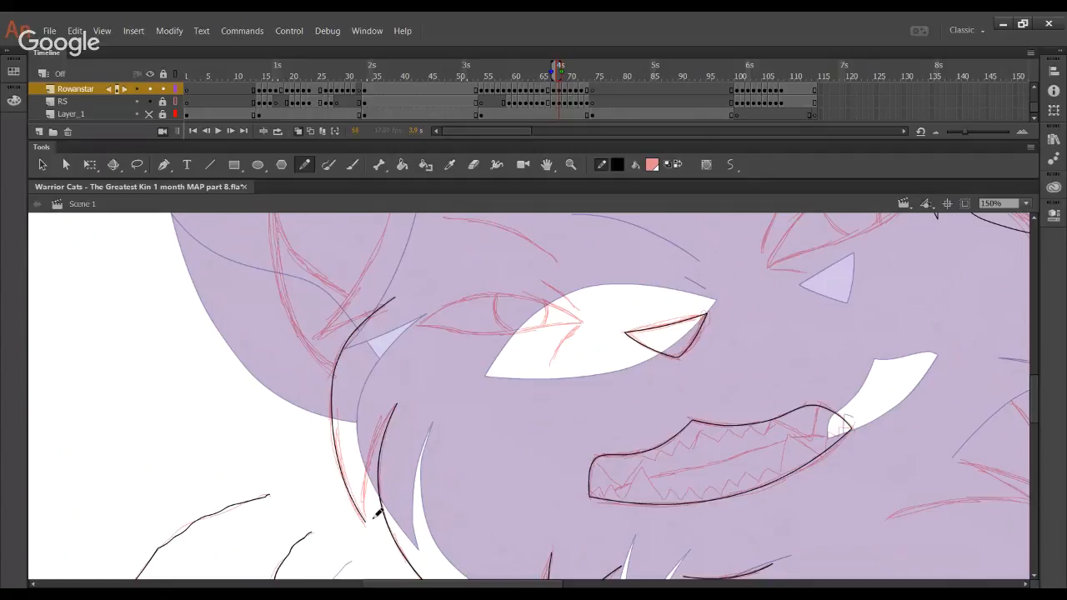
# Ink the short slanted fur line at the base of the near ear, just above the cheek outline
pyautogui.scroll(3, 341, 436)
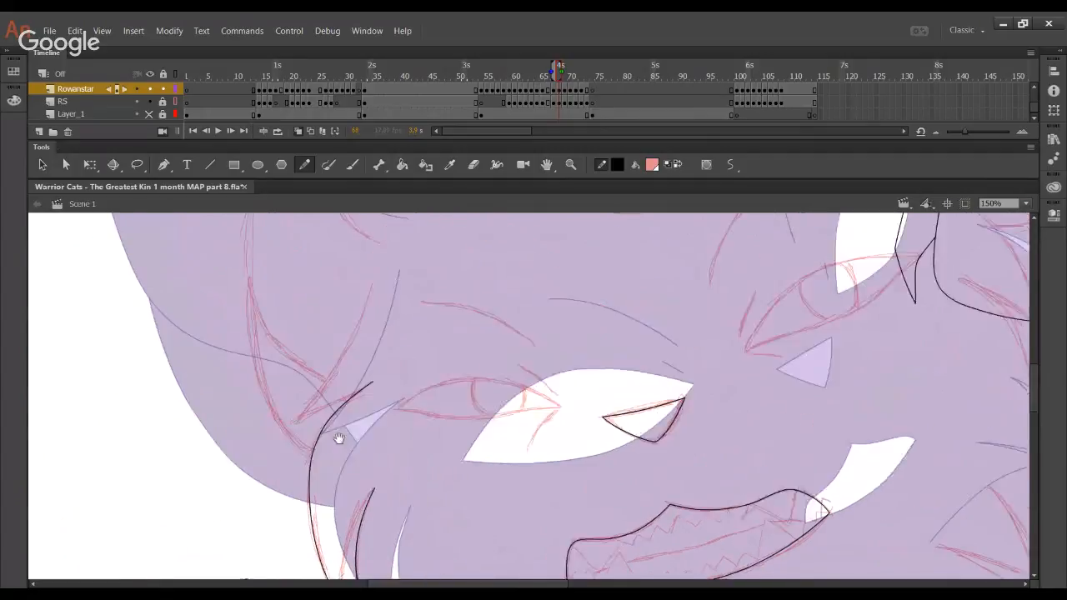
pyautogui.moveTo(280, 456); pyautogui.dragTo(353, 323)
pyautogui.moveTo(305, 415); pyautogui.dragTo(315, 408)
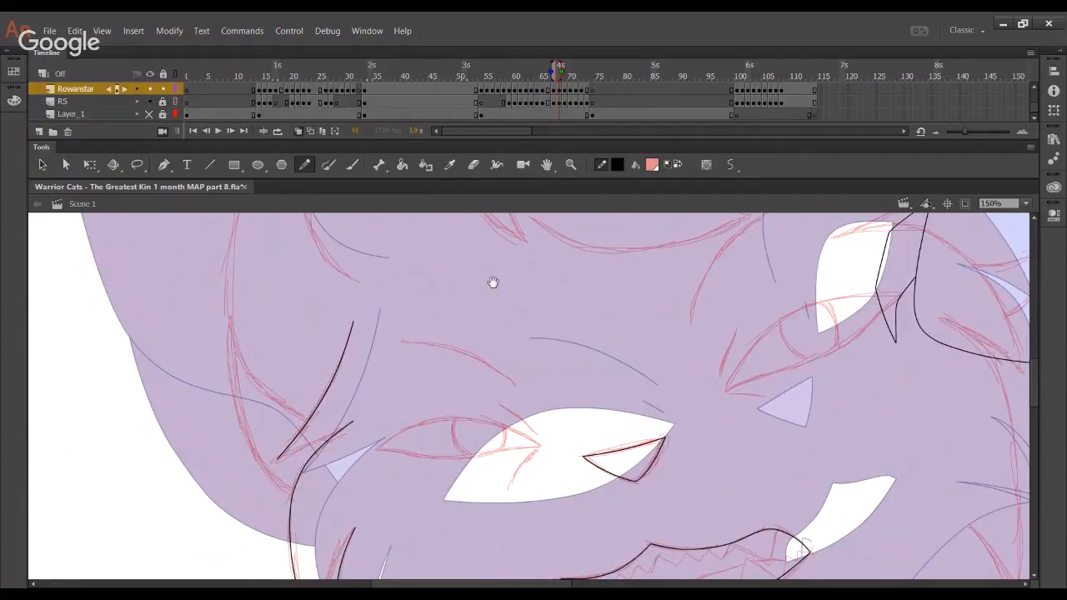
# Ink the small pointed hair tuft beside the near ear with a long outer curve and a short inner edge
pyautogui.moveTo(493, 282)
pyautogui.mouseDown()
pyautogui.moveTo(495, 419)
pyautogui.moveTo(341, 405)
pyautogui.mouseUp()
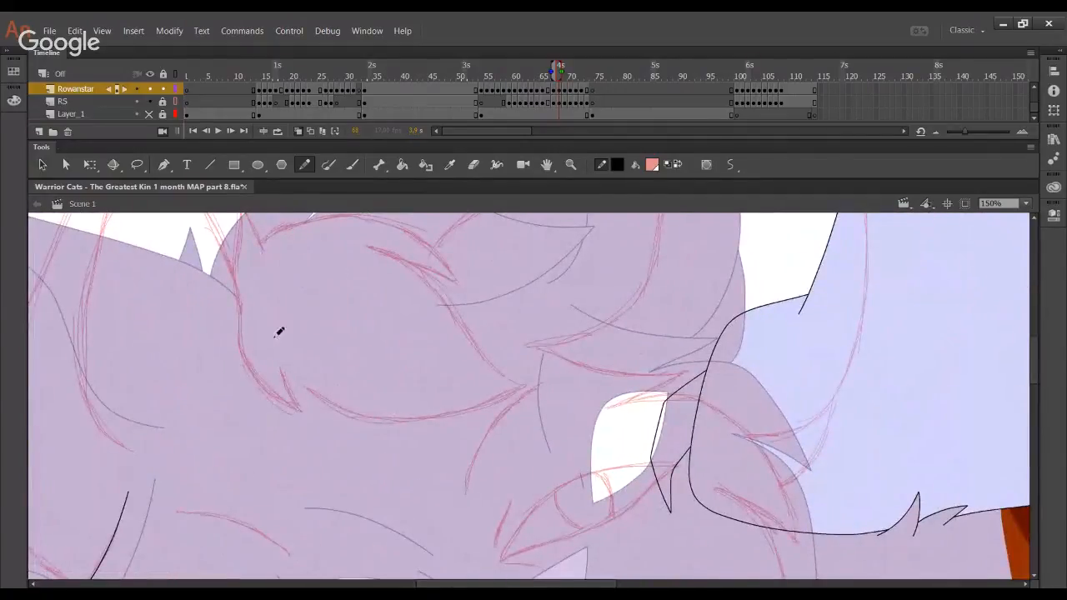
pyautogui.moveTo(280, 331); pyautogui.dragTo(350, 481)
pyautogui.hotkey('ctrl', 'z')
pyautogui.moveTo(336, 416)
pyautogui.mouseDown()
pyautogui.moveTo(344, 481)
pyautogui.moveTo(413, 534)
pyautogui.mouseUp()
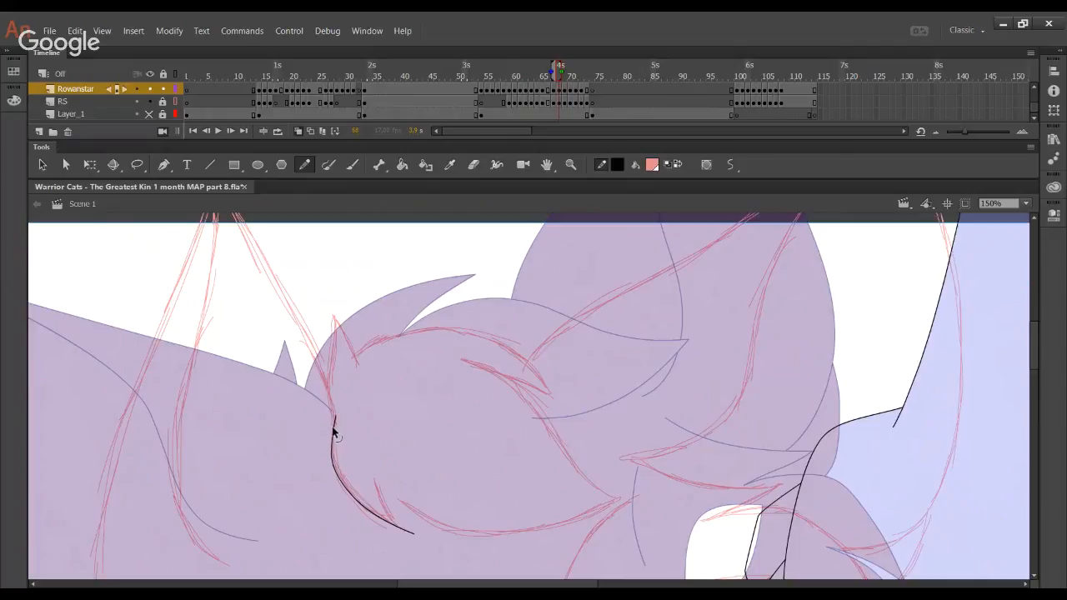
pyautogui.hotkey('ctrl', 'z')
pyautogui.moveTo(338, 417)
pyautogui.mouseDown()
pyautogui.moveTo(339, 470)
pyautogui.moveTo(379, 511)
pyautogui.moveTo(440, 537)
pyautogui.moveTo(398, 525)
pyautogui.mouseUp()
pyautogui.moveTo(377, 482)
pyautogui.mouseDown()
pyautogui.moveTo(410, 536)
pyautogui.moveTo(395, 523)
pyautogui.mouseUp()
pyautogui.moveTo(342, 405); pyautogui.dragTo(362, 380)
pyautogui.hotkey('ctrl', 'z')
# Ink the forelock's upper and lower curves meeting in a point, deleting the overshooting ends and bending the lower curve onto the sketch
pyautogui.scroll(-2, 500, 359)
pyautogui.hscroll(-1, 500, 358)
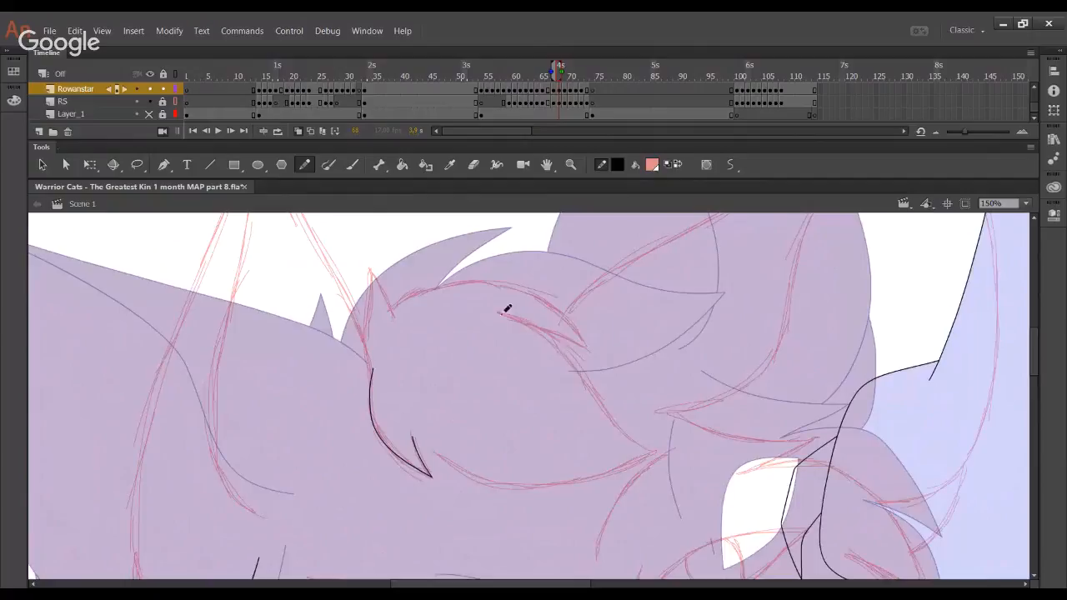
pyautogui.moveTo(502, 313)
pyautogui.mouseDown()
pyautogui.moveTo(563, 346)
pyautogui.moveTo(632, 441)
pyautogui.moveTo(694, 447)
pyautogui.moveTo(669, 454)
pyautogui.moveTo(692, 449)
pyautogui.moveTo(642, 436)
pyautogui.mouseUp()
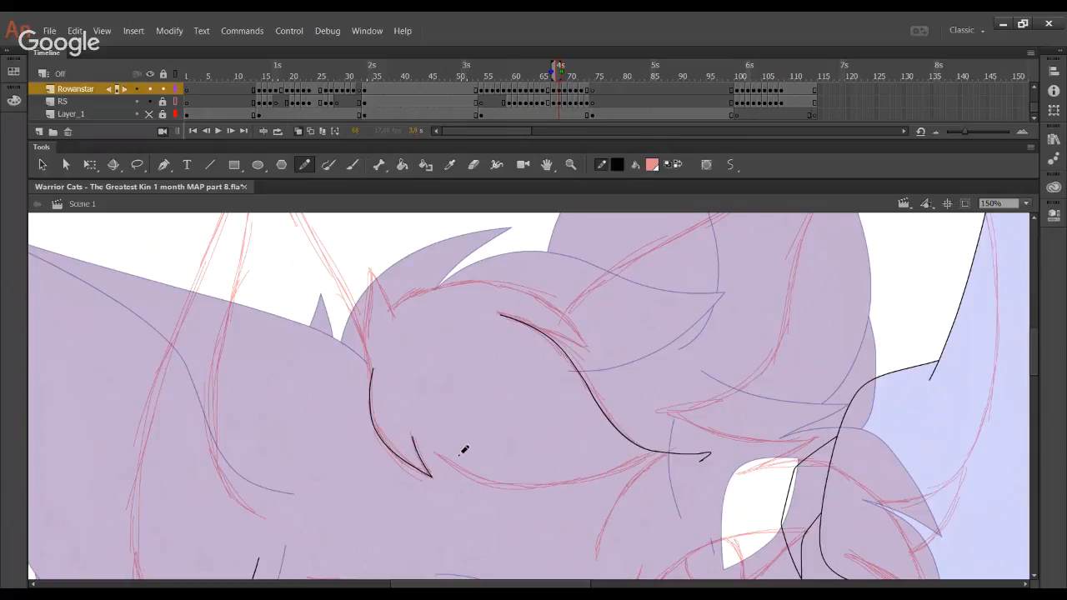
pyautogui.moveTo(438, 449)
pyautogui.mouseDown()
pyautogui.moveTo(527, 487)
pyautogui.moveTo(670, 454)
pyautogui.mouseUp()
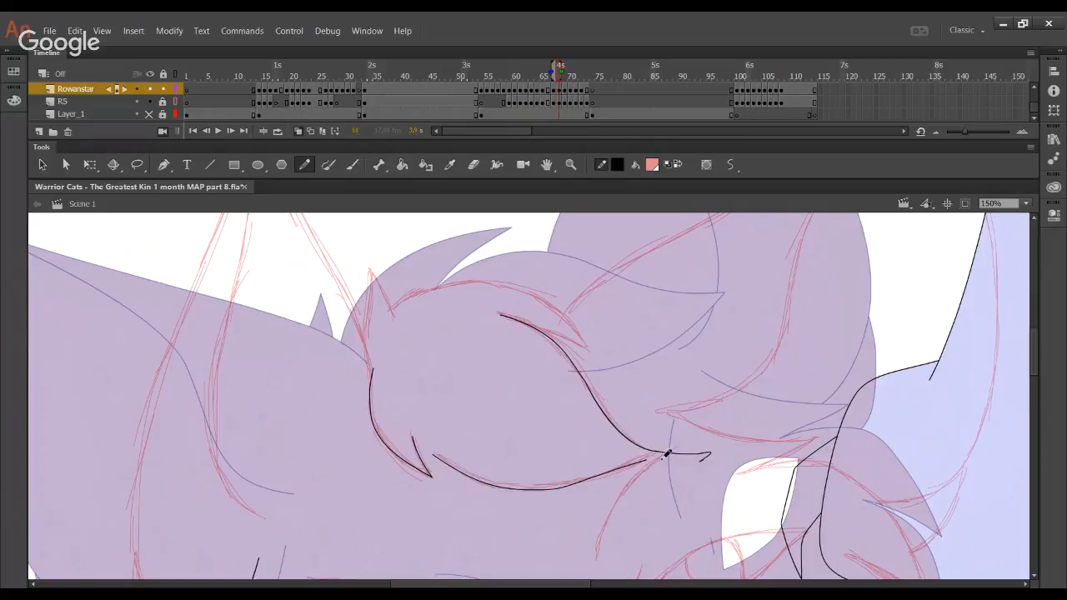
pyautogui.hotkey('ctrl', 'z')
pyautogui.moveTo(438, 455)
pyautogui.mouseDown()
pyautogui.moveTo(538, 488)
pyautogui.moveTo(650, 458)
pyautogui.moveTo(641, 462)
pyautogui.moveTo(696, 433)
pyautogui.moveTo(691, 440)
pyautogui.moveTo(752, 488)
pyautogui.mouseUp()
pyautogui.keyDown('ctrl'); pyautogui.click(685, 456); pyautogui.keyUp('ctrl')
pyautogui.keyDown('ctrl'); pyautogui.keyDown('shift'); pyautogui.click(691, 432); pyautogui.keyUp('shift'); pyautogui.keyUp('ctrl')
pyautogui.press('Delete')
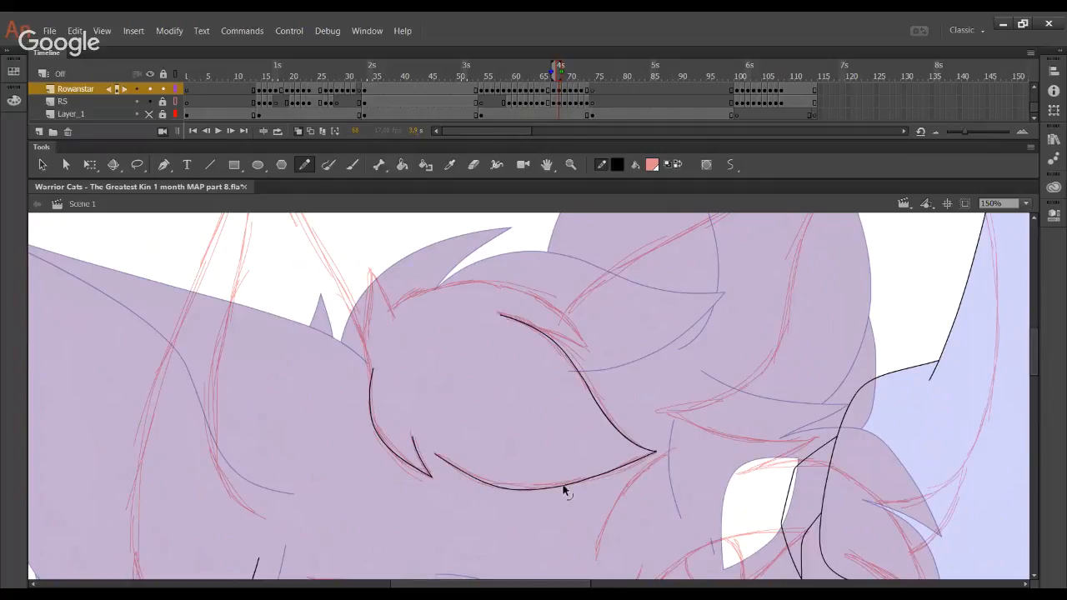
pyautogui.moveTo(504, 487); pyautogui.dragTo(548, 485)
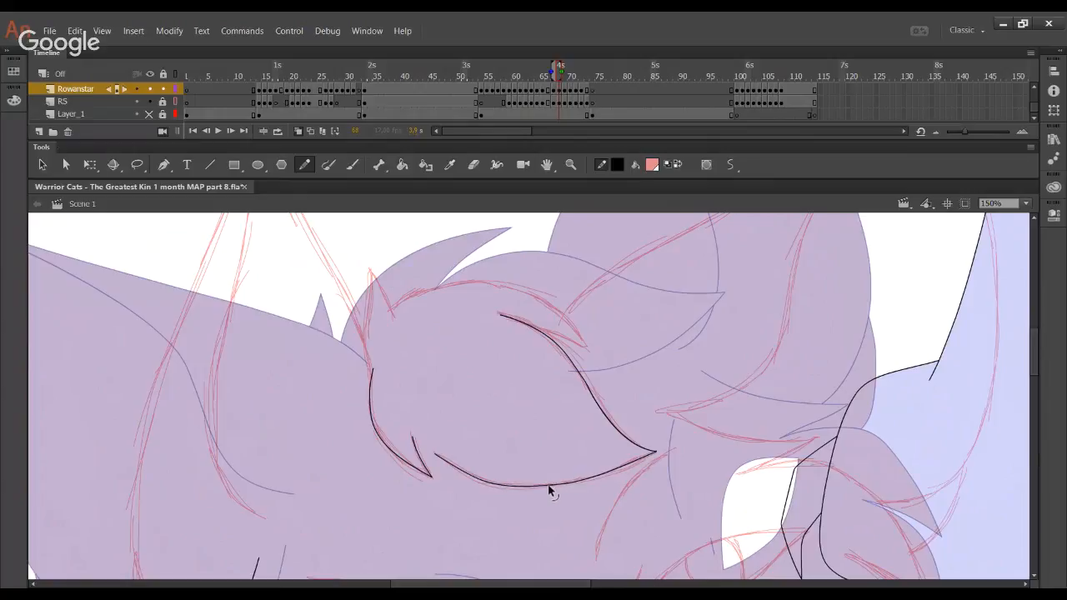
pyautogui.keyDown('ctrl'); pyautogui.click(638, 470); pyautogui.keyUp('ctrl')
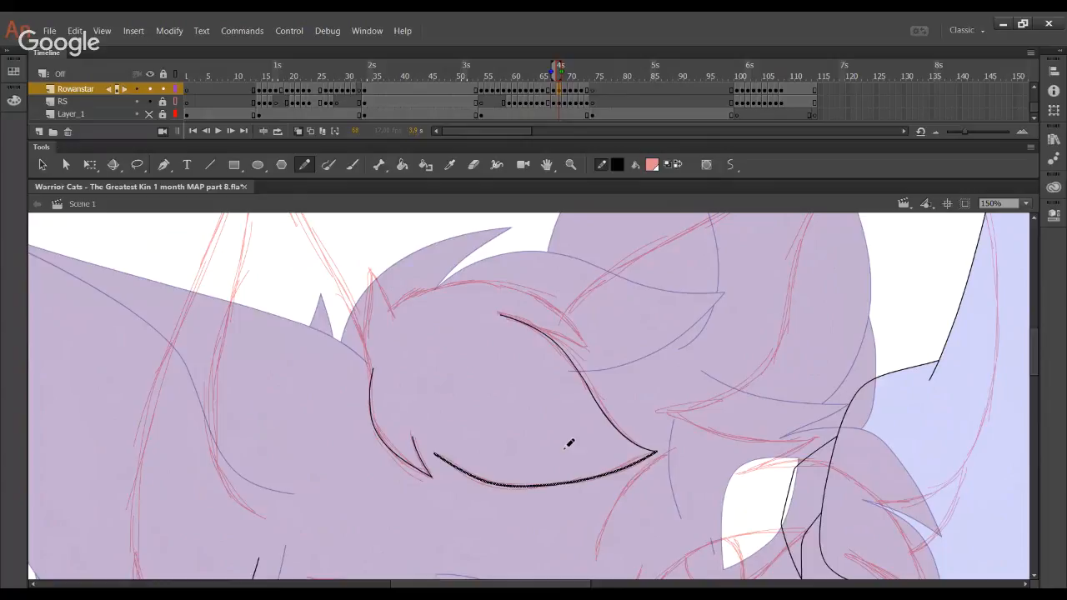
# Ink the near ear's inner line from its curved base up towards the ear tip
pyautogui.moveTo(284, 454); pyautogui.dragTo(292, 491)
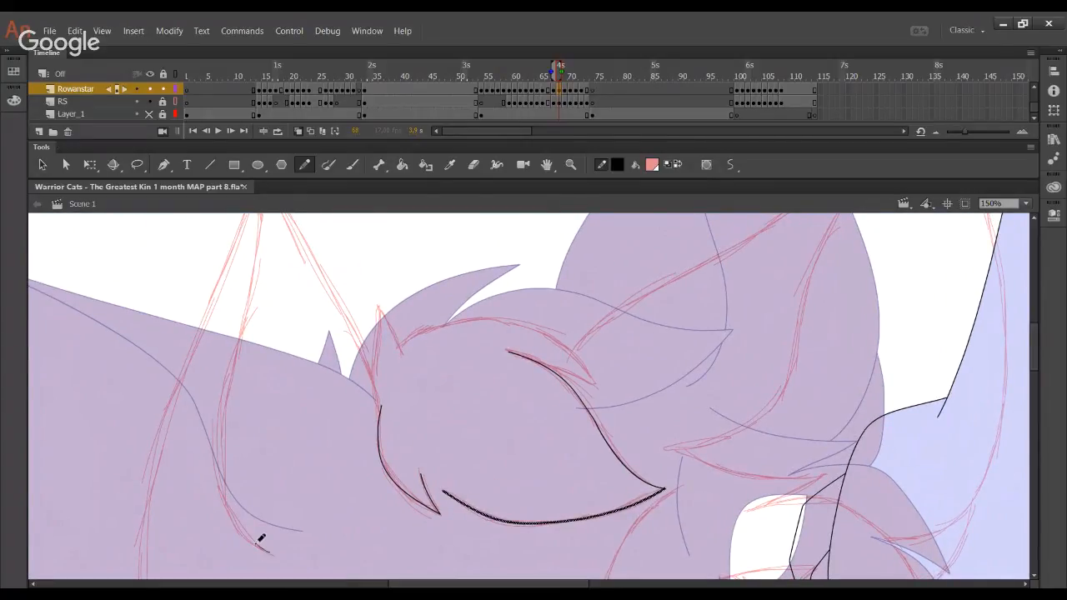
pyautogui.hotkey('ctrl', 'z')
pyautogui.moveTo(256, 546)
pyautogui.mouseDown()
pyautogui.moveTo(232, 512)
pyautogui.moveTo(259, 483)
pyautogui.mouseUp()
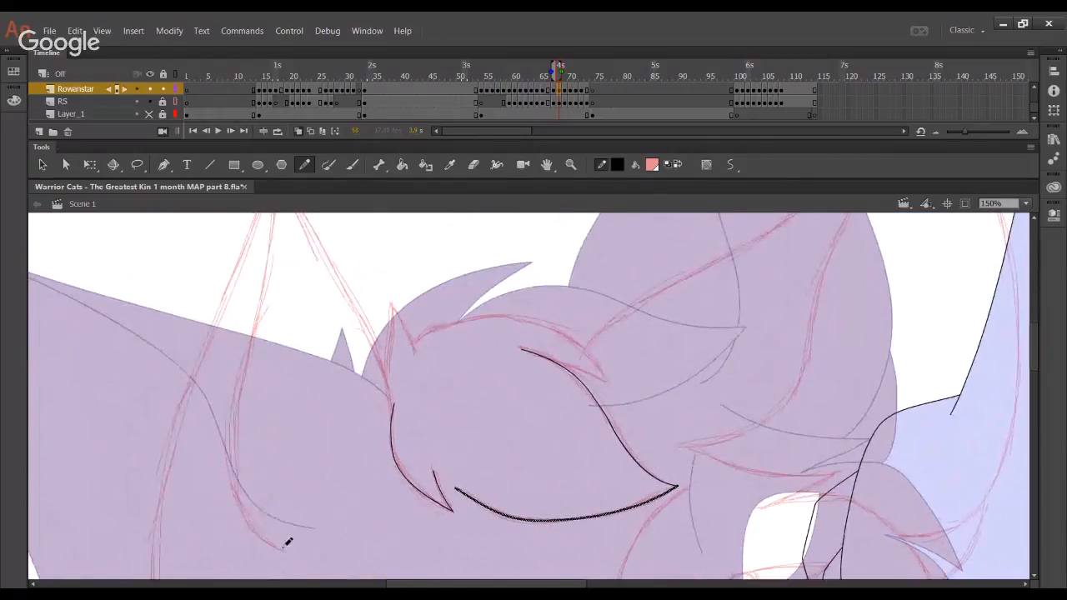
pyautogui.moveTo(287, 543); pyautogui.dragTo(242, 500)
pyautogui.hotkey('ctrl', 'z')
pyautogui.moveTo(289, 546)
pyautogui.mouseDown()
pyautogui.moveTo(245, 512)
pyautogui.moveTo(234, 457)
pyautogui.moveTo(277, 214)
pyautogui.mouseUp()
pyautogui.moveTo(247, 524); pyautogui.dragTo(247, 520)
pyautogui.moveTo(234, 403)
pyautogui.mouseDown()
pyautogui.moveTo(278, 376)
pyautogui.moveTo(281, 407)
pyautogui.moveTo(278, 392)
pyautogui.mouseUp()
# Reshape the upper part of the near ear's inner line along the sketch and move its end past the ear tip
pyautogui.scroll(3, 245, 357)
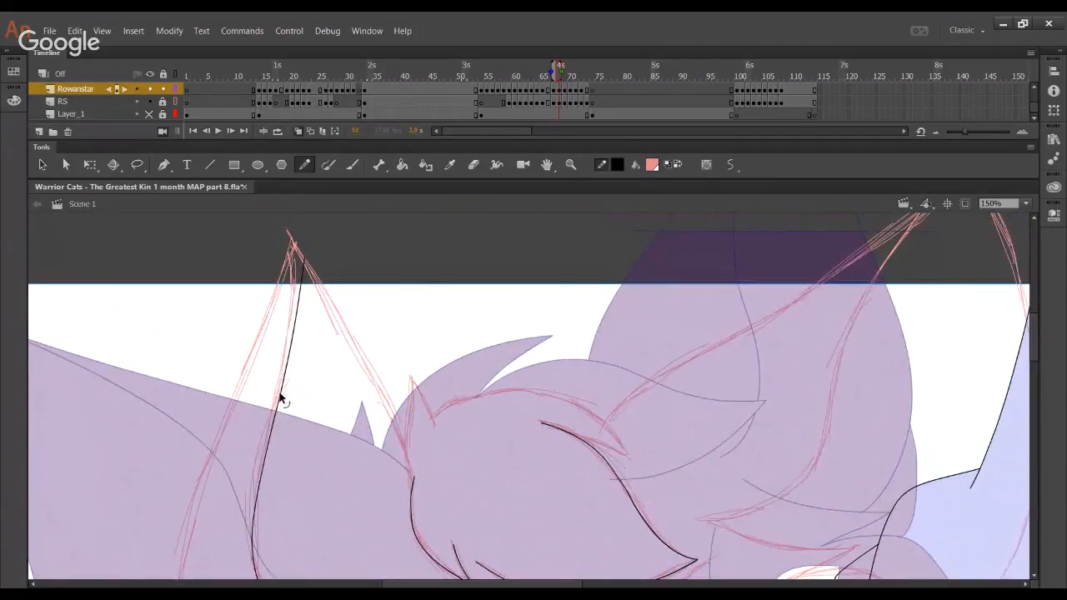
pyautogui.moveTo(264, 471); pyautogui.dragTo(261, 453)
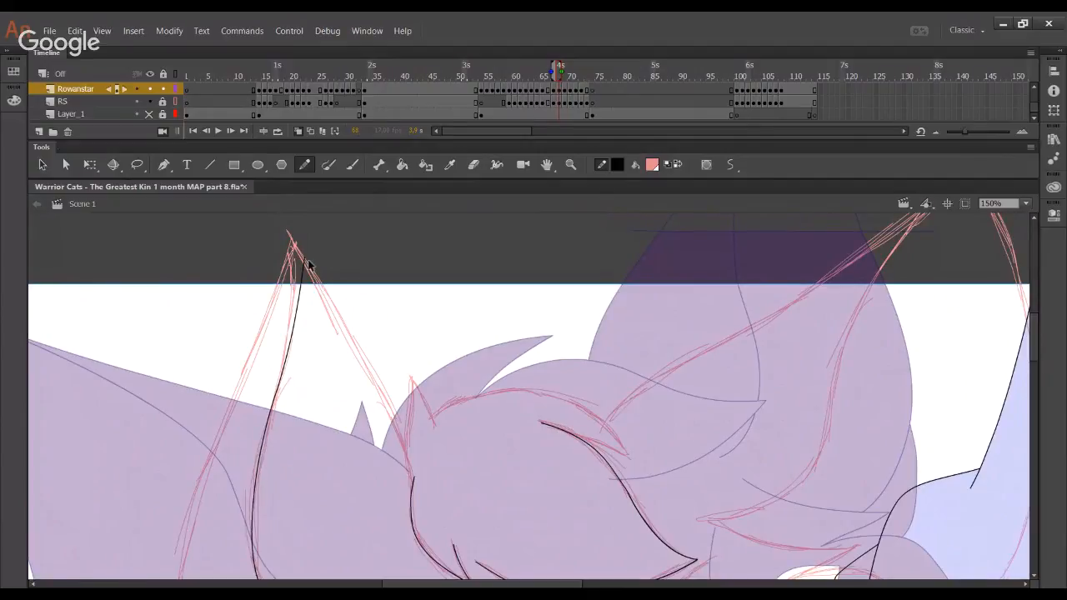
pyautogui.moveTo(302, 257); pyautogui.dragTo(293, 195)
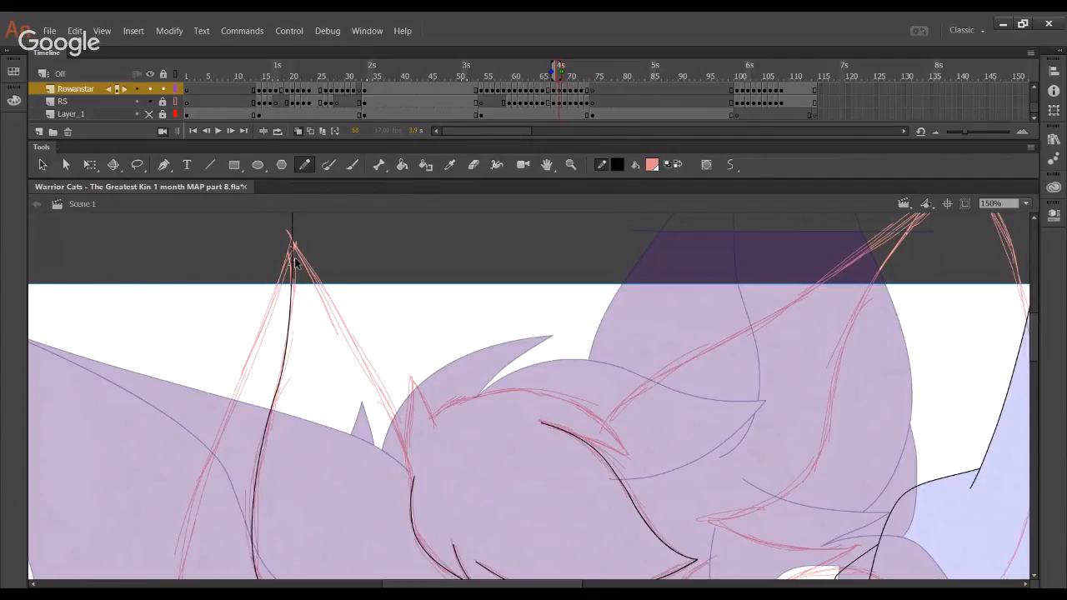
pyautogui.moveTo(293, 273); pyautogui.dragTo(297, 257)
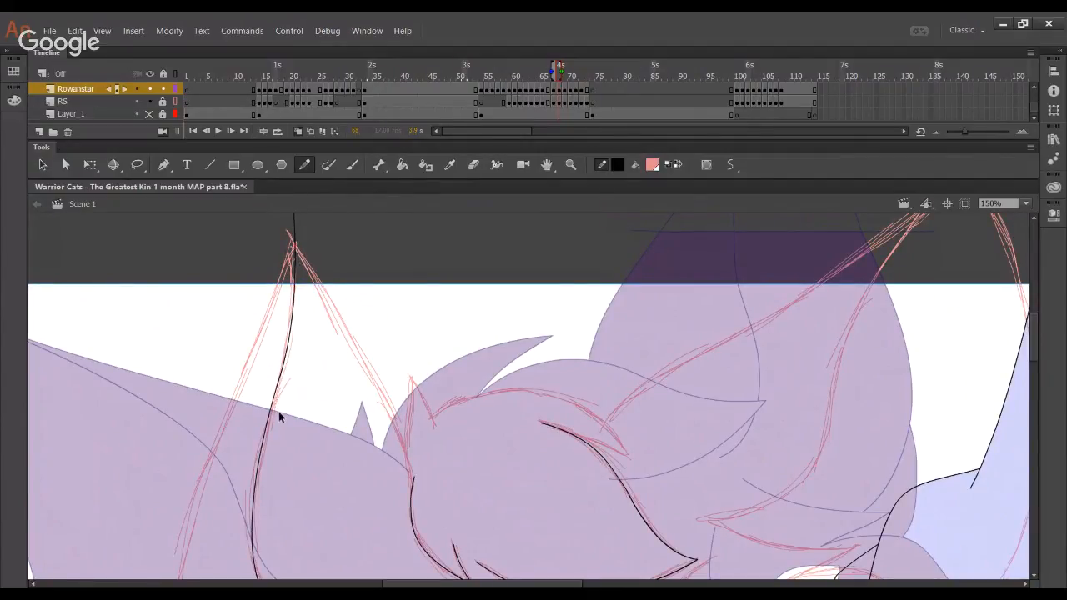
pyautogui.moveTo(272, 412); pyautogui.dragTo(274, 411)
pyautogui.moveTo(336, 361); pyautogui.dragTo(345, 422)
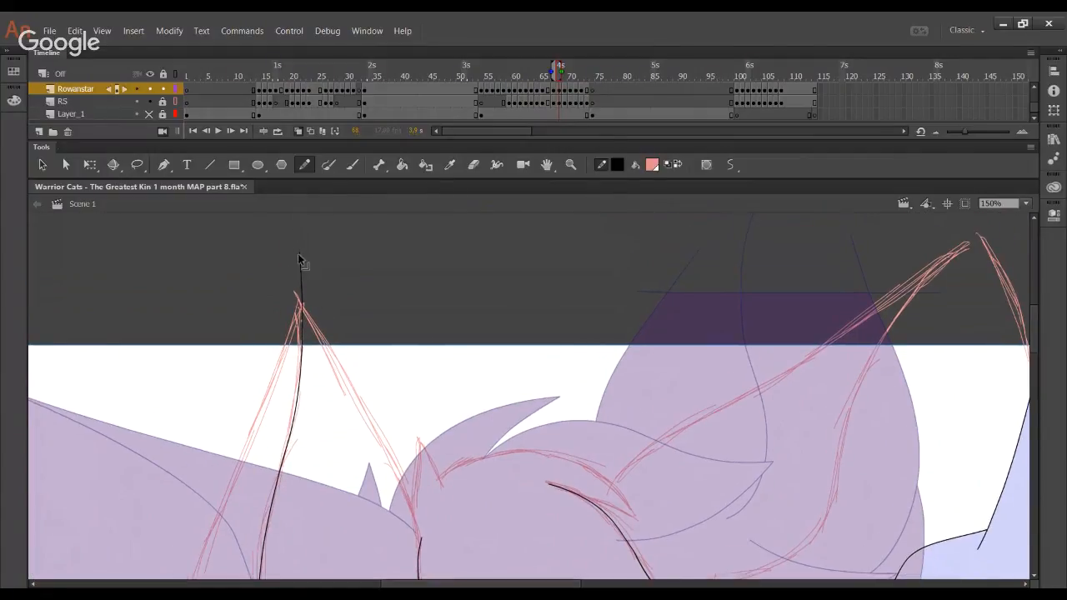
pyautogui.moveTo(299, 255); pyautogui.dragTo(297, 241)
# Ink the near ear's head-side edge from the tip down to the hair tuft and delete the line ends crossing above the tip
pyautogui.moveTo(293, 289); pyautogui.dragTo(344, 371)
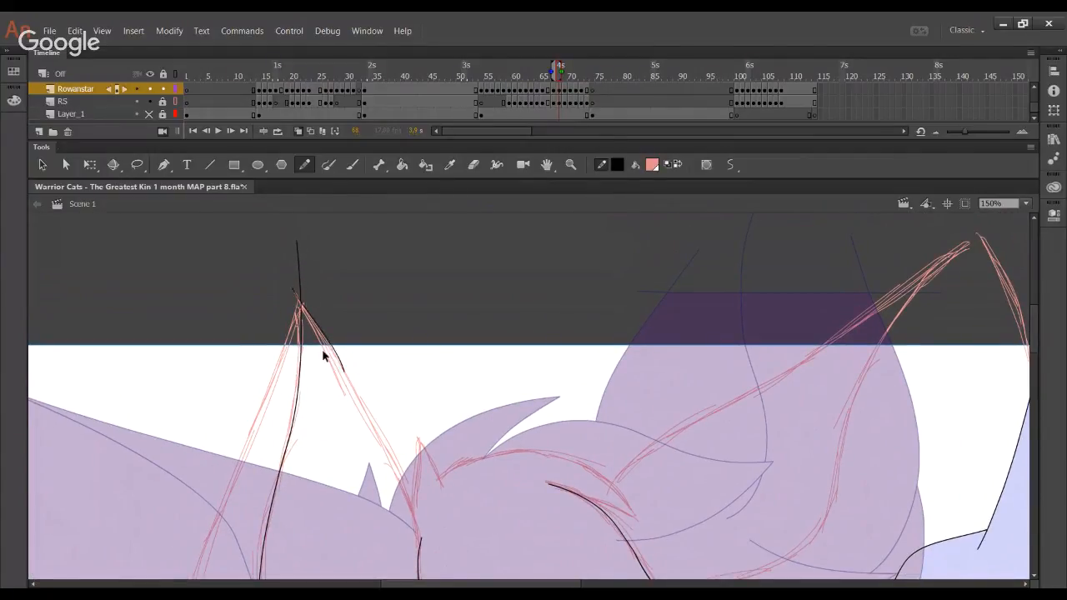
pyautogui.hotkey('ctrl', 'z')
pyautogui.moveTo(295, 286)
pyautogui.mouseDown()
pyautogui.moveTo(435, 562)
pyautogui.moveTo(422, 541)
pyautogui.mouseUp()
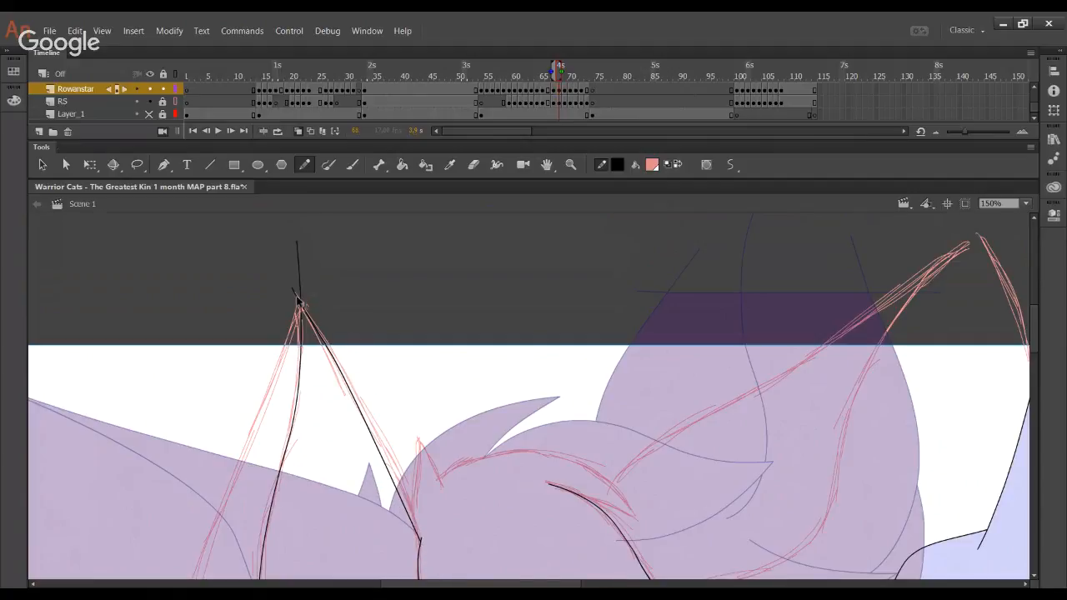
pyautogui.click(297, 296)
pyautogui.keyDown('shift'); pyautogui.click(299, 280); pyautogui.keyUp('shift')
pyautogui.press('Delete')
# Bend the near ear's head-side edge into a slight outward curve along the sketch
pyautogui.scroll(-5, 395, 428)
pyautogui.hscroll(-2, 445, 376)
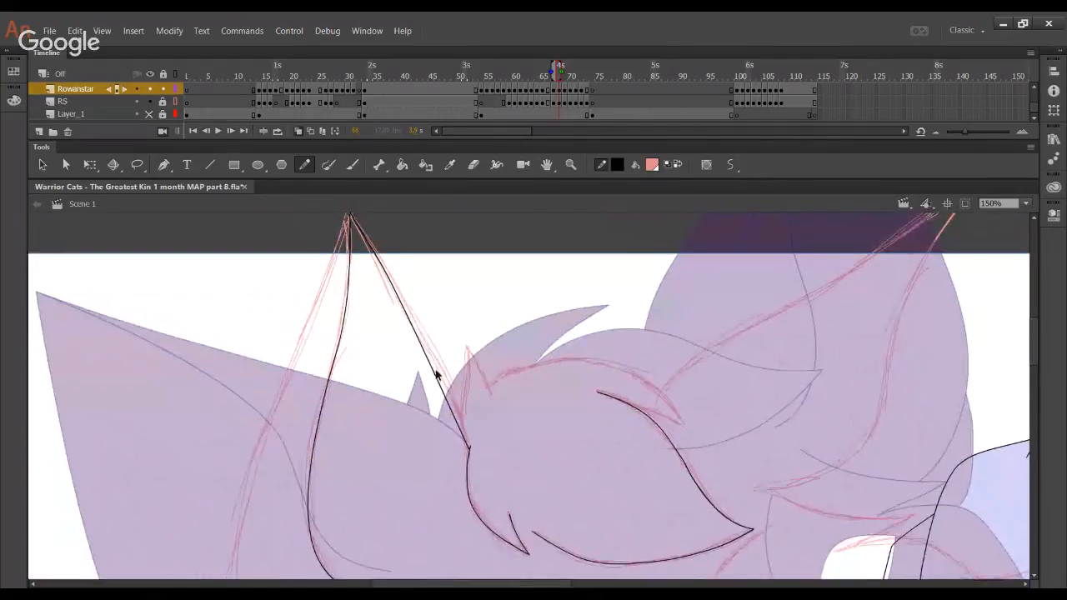
pyautogui.moveTo(437, 376); pyautogui.dragTo(451, 390)
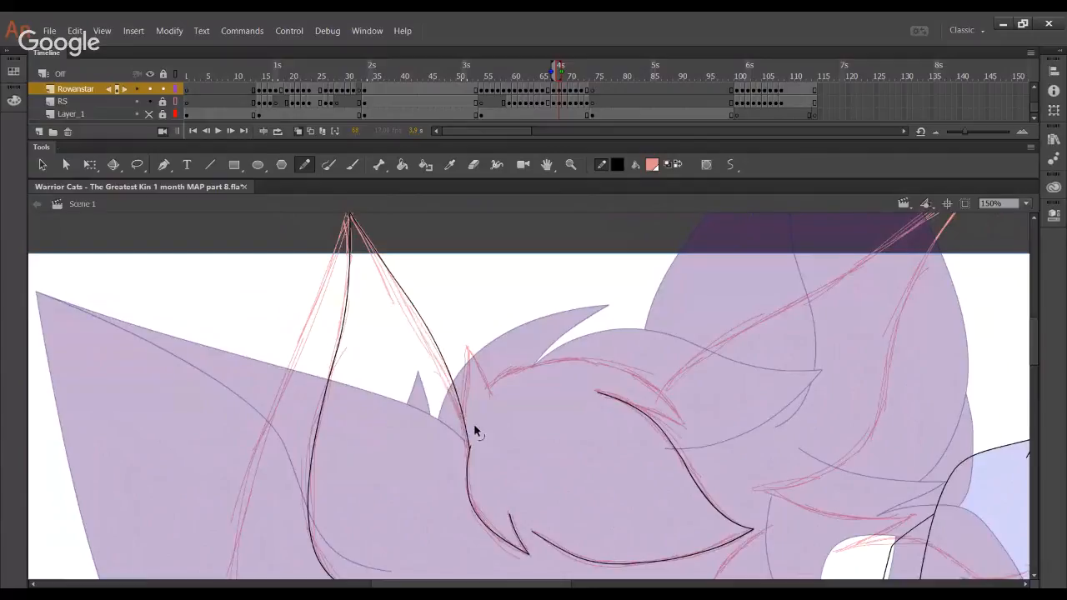
pyautogui.moveTo(476, 447); pyautogui.dragTo(476, 441)
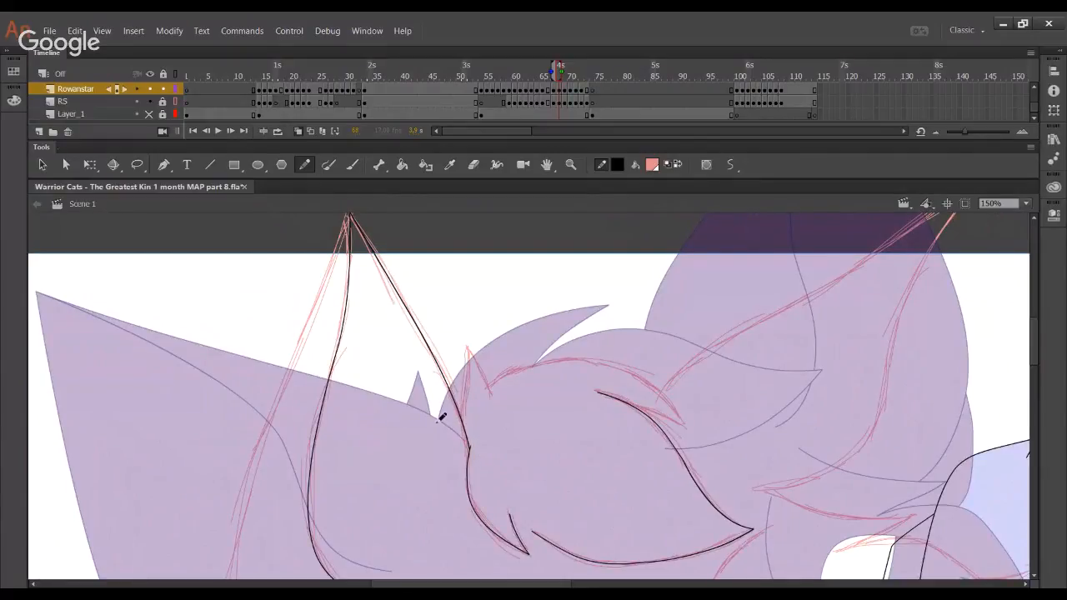
pyautogui.moveTo(587, 403); pyautogui.dragTo(681, 293)
pyautogui.hotkey('ctrl', 'z')
# Ink the small hair spike beside the near ear with two edges and delete the line ends crossing at its tip and base
pyautogui.scroll(-5, 491, 417)
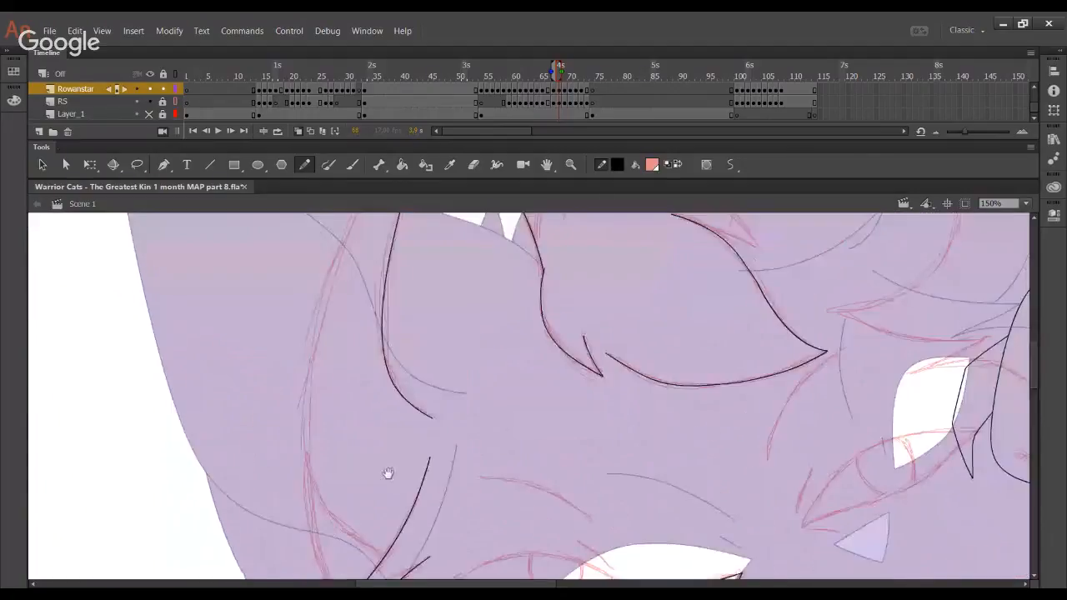
pyautogui.scroll(5, 462, 360)
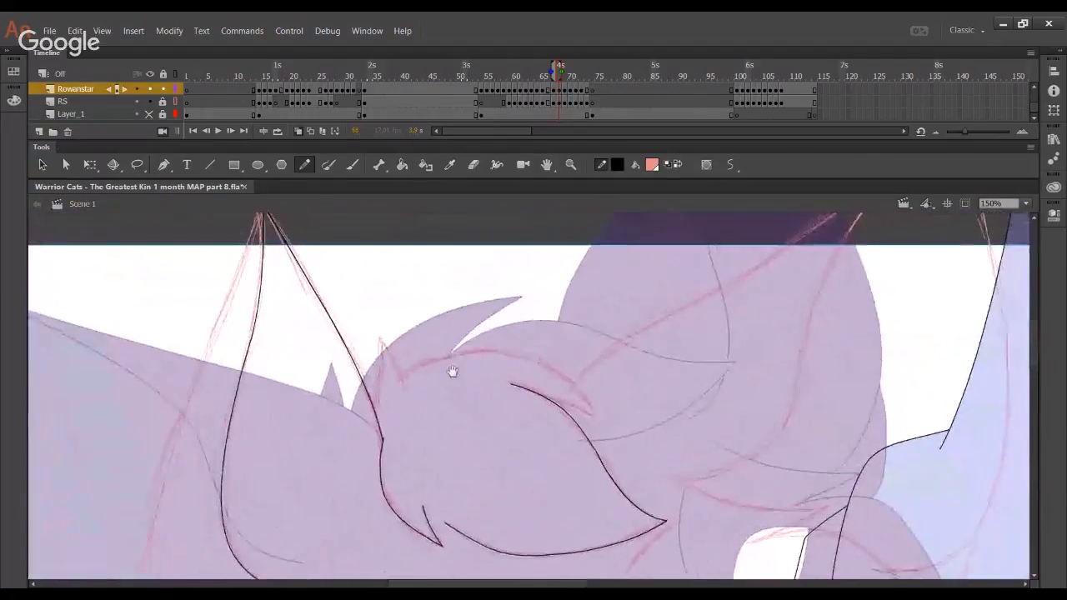
pyautogui.moveTo(247, 218)
pyautogui.mouseDown()
pyautogui.moveTo(364, 406)
pyautogui.moveTo(369, 360)
pyautogui.mouseUp()
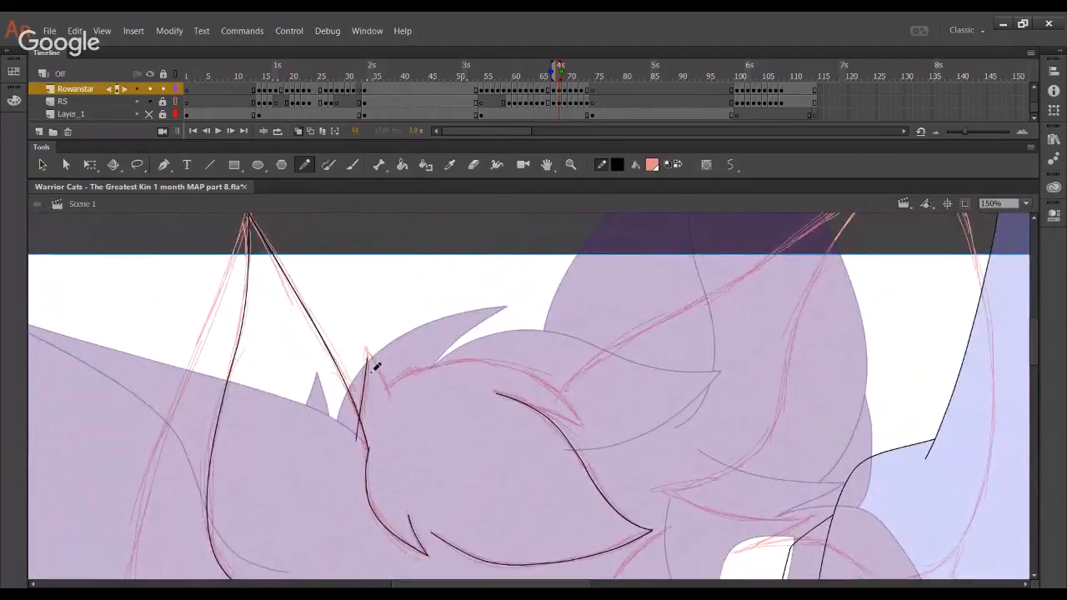
pyautogui.hotkey('ctrl', 'z')
pyautogui.moveTo(360, 437)
pyautogui.mouseDown()
pyautogui.moveTo(369, 320)
pyautogui.moveTo(388, 398)
pyautogui.mouseUp()
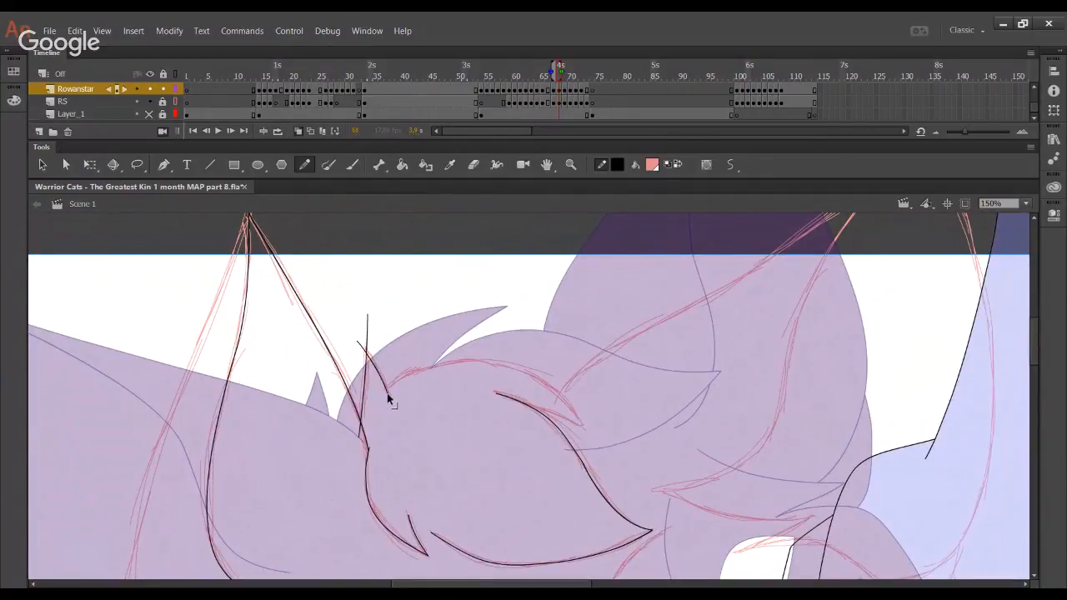
pyautogui.keyDown('ctrl'); pyautogui.click(364, 348); pyautogui.keyUp('ctrl')
pyautogui.keyDown('ctrl'); pyautogui.keyDown('shift'); pyautogui.click(367, 340); pyautogui.keyUp('shift'); pyautogui.keyUp('ctrl')
pyautogui.keyDown('ctrl'); pyautogui.keyDown('shift'); pyautogui.click(360, 436); pyautogui.keyUp('shift'); pyautogui.keyUp('ctrl')
pyautogui.press('Delete')
# Ink the arched top edge of the head hair from the small spike's base to the forelock tip, adjusting its starting end
pyautogui.moveTo(385, 407)
pyautogui.mouseDown()
pyautogui.moveTo(401, 370)
pyautogui.moveTo(434, 357)
pyautogui.moveTo(405, 372)
pyautogui.moveTo(507, 362)
pyautogui.moveTo(541, 374)
pyautogui.moveTo(579, 424)
pyautogui.mouseUp()
pyautogui.hotkey('ctrl', 'z')
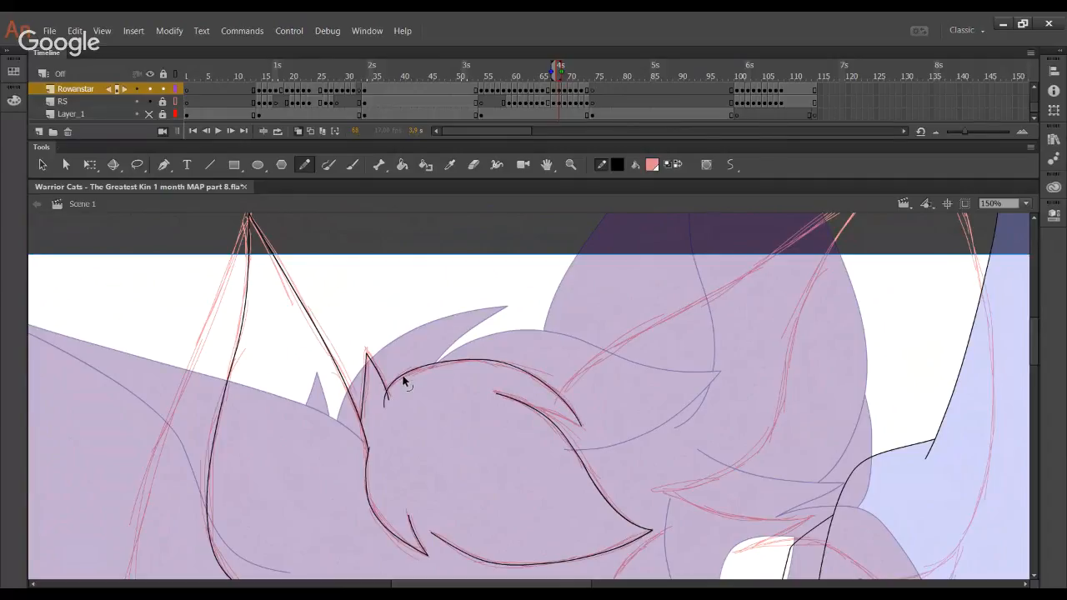
pyautogui.moveTo(404, 380); pyautogui.dragTo(386, 400)
# Ink the lower curved edge of the pointed fur tuft at the far ear's base, above the far eye
pyautogui.moveTo(614, 434)
pyautogui.mouseDown()
pyautogui.moveTo(422, 399)
pyautogui.moveTo(498, 498)
pyautogui.moveTo(424, 419)
pyautogui.moveTo(340, 423)
pyautogui.moveTo(467, 456)
pyautogui.mouseUp()
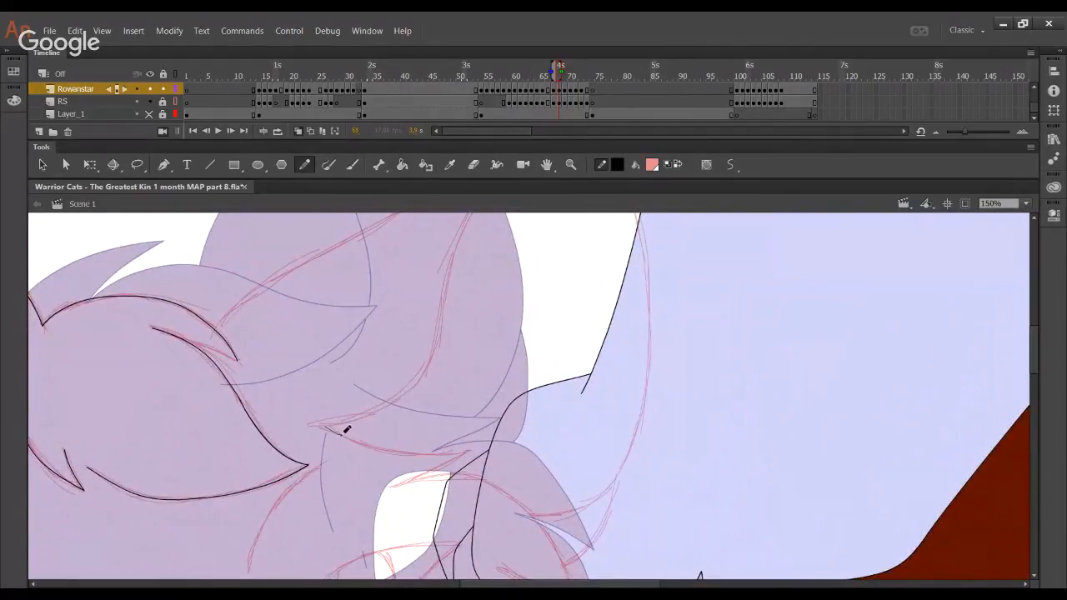
pyautogui.moveTo(344, 431)
pyautogui.mouseDown()
pyautogui.moveTo(477, 453)
pyautogui.moveTo(376, 455)
pyautogui.mouseUp()
pyautogui.hotkey('ctrl', 'z')
pyautogui.hotkey('ctrl', 'z')
pyautogui.moveTo(472, 446)
pyautogui.mouseDown()
pyautogui.moveTo(403, 451)
pyautogui.moveTo(321, 425)
pyautogui.moveTo(386, 457)
pyautogui.moveTo(386, 449)
pyautogui.moveTo(413, 455)
pyautogui.mouseUp()
pyautogui.moveTo(482, 498); pyautogui.dragTo(423, 358)
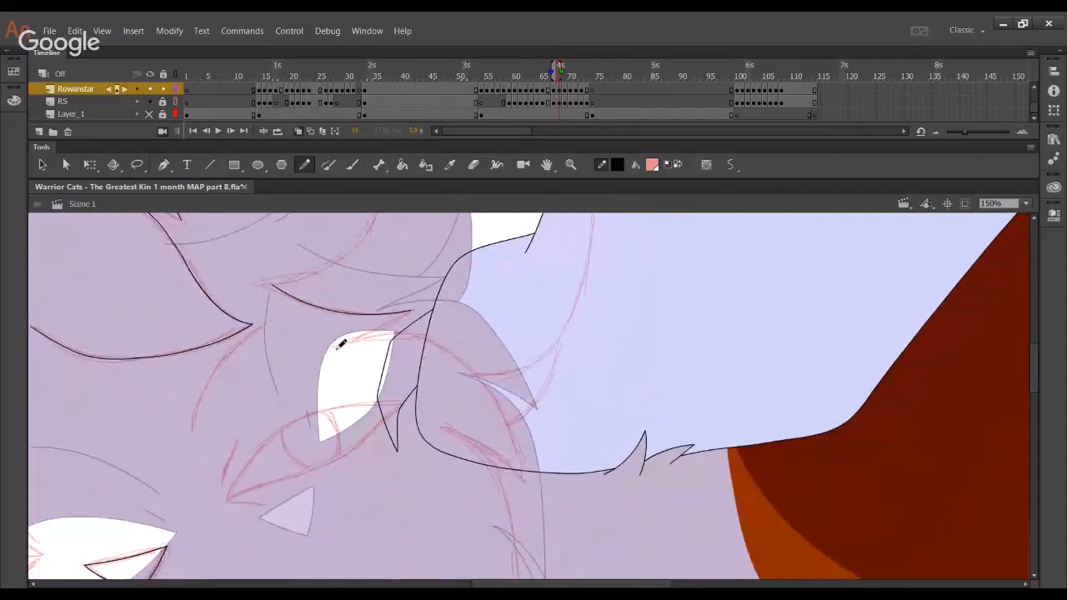
pyautogui.moveTo(342, 340)
pyautogui.mouseDown()
pyautogui.moveTo(421, 333)
pyautogui.moveTo(489, 376)
pyautogui.moveTo(518, 439)
pyautogui.moveTo(527, 579)
pyautogui.mouseUp()
pyautogui.hotkey('ctrl', 'z')
pyautogui.moveTo(341, 339); pyautogui.dragTo(425, 327)
pyautogui.hotkey('ctrl', 'z')
pyautogui.moveTo(335, 343)
pyautogui.mouseDown()
pyautogui.moveTo(422, 333)
pyautogui.moveTo(471, 365)
pyautogui.moveTo(519, 453)
pyautogui.moveTo(542, 536)
pyautogui.mouseUp()
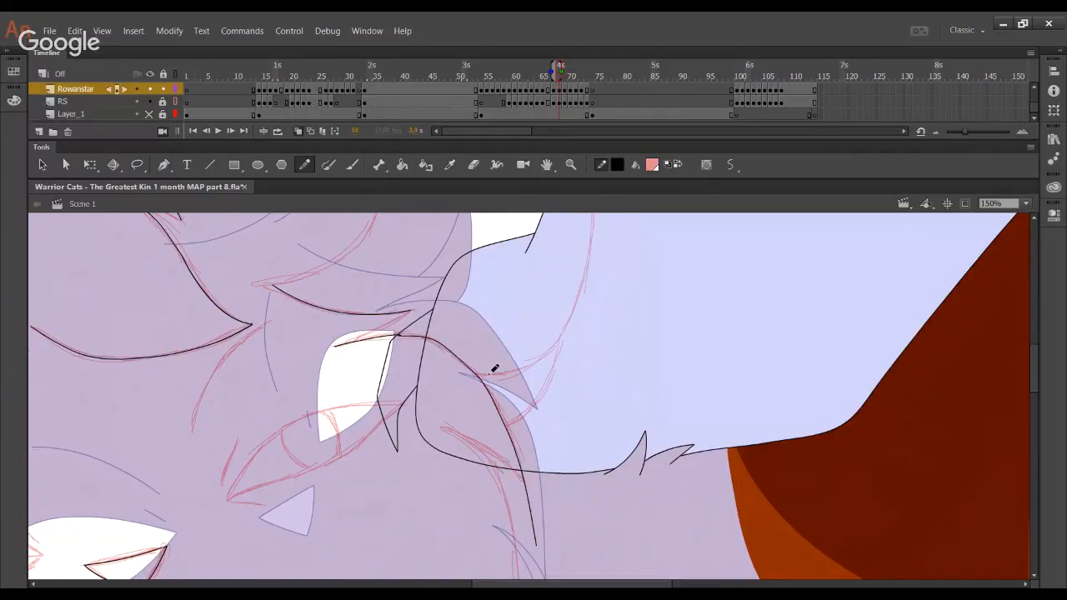
pyautogui.hotkey('ctrl', 'z')
pyautogui.moveTo(338, 341); pyautogui.dragTo(436, 335)
pyautogui.hotkey('ctrl', 'z')
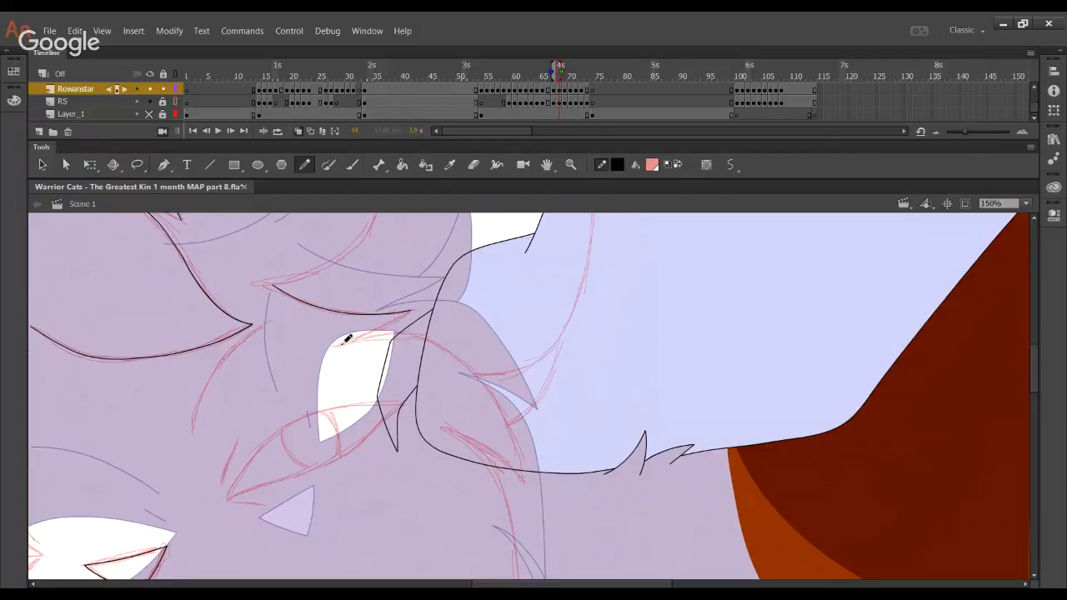
pyautogui.moveTo(341, 340)
pyautogui.mouseDown()
pyautogui.moveTo(374, 336)
pyautogui.moveTo(444, 342)
pyautogui.moveTo(471, 364)
pyautogui.moveTo(513, 434)
pyautogui.moveTo(543, 557)
pyautogui.mouseUp()
pyautogui.hotkey('ctrl', 'z')
pyautogui.moveTo(338, 342)
pyautogui.mouseDown()
pyautogui.moveTo(445, 335)
pyautogui.moveTo(341, 340)
pyautogui.moveTo(411, 328)
pyautogui.moveTo(381, 334)
pyautogui.moveTo(459, 353)
pyautogui.moveTo(497, 403)
pyautogui.moveTo(538, 500)
pyautogui.moveTo(541, 541)
pyautogui.mouseUp()
pyautogui.hotkey('ctrl', 'z')
pyautogui.hotkey('ctrl', 'z')
pyautogui.hotkey('ctrl', 'z')
# Ink the head's far upper curve from above the far eye and the separate far cheek curve below it, adjusting the cheek curve's starting end
pyautogui.moveTo(358, 333)
pyautogui.mouseDown()
pyautogui.moveTo(424, 333)
pyautogui.moveTo(492, 388)
pyautogui.moveTo(527, 472)
pyautogui.moveTo(535, 575)
pyautogui.mouseUp()
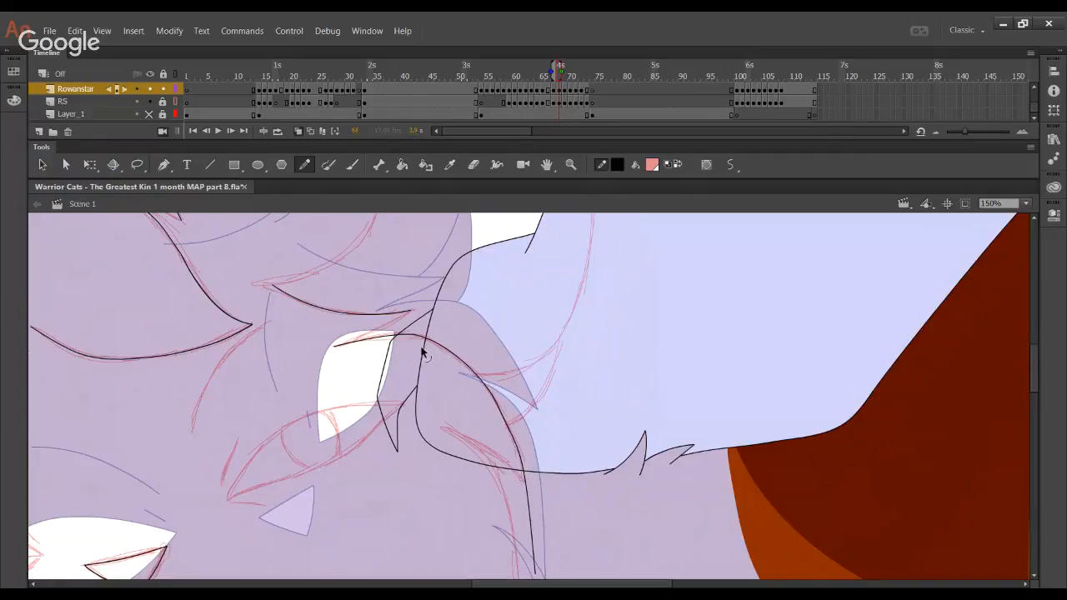
pyautogui.moveTo(481, 428)
pyautogui.mouseDown()
pyautogui.moveTo(455, 321)
pyautogui.moveTo(495, 427)
pyautogui.moveTo(498, 577)
pyautogui.mouseUp()
pyautogui.moveTo(515, 478); pyautogui.dragTo(509, 350)
pyautogui.moveTo(501, 283); pyautogui.dragTo(488, 430)
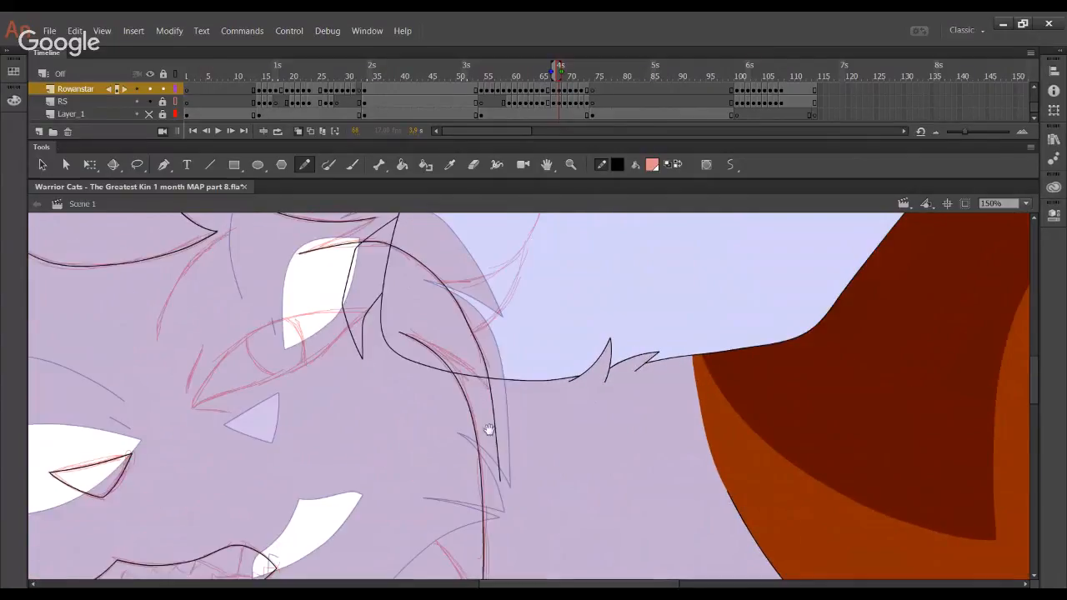
pyautogui.moveTo(404, 339); pyautogui.dragTo(425, 370)
# Delete the overlapping line segments that cross inside the far side of the head, above the far cheek
pyautogui.keyDown('ctrl'); pyautogui.click(397, 325); pyautogui.keyUp('ctrl')
pyautogui.press('Delete')
pyautogui.keyDown('ctrl'); pyautogui.click(385, 283); pyautogui.keyUp('ctrl')
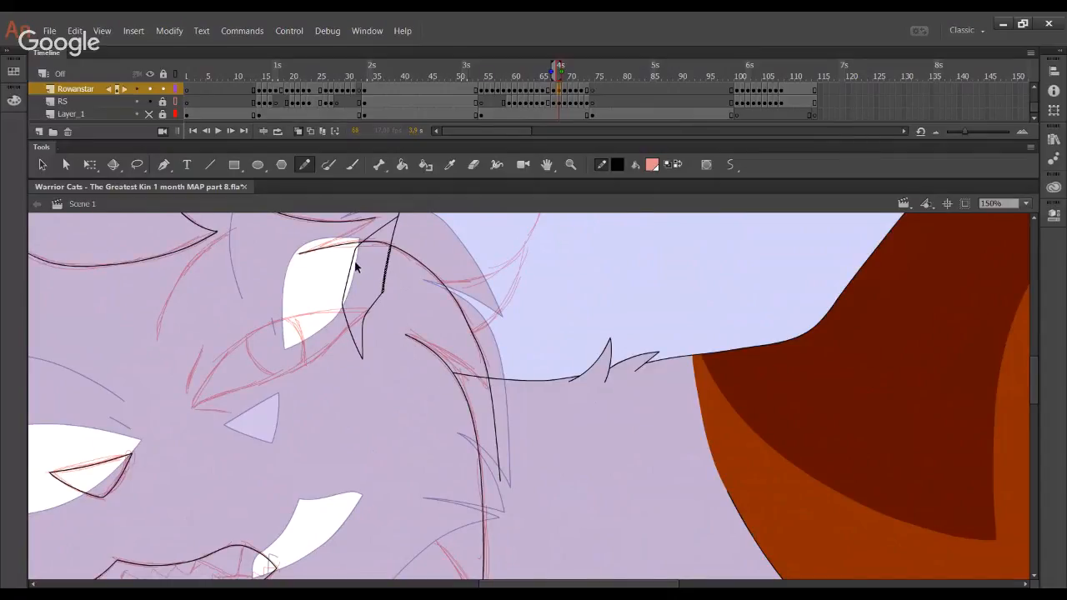
pyautogui.keyDown('ctrl'); pyautogui.click(355, 265); pyautogui.keyUp('ctrl')
pyautogui.press('Delete')
pyautogui.keyDown('ctrl'); pyautogui.click(373, 310); pyautogui.keyUp('ctrl')
pyautogui.press('Delete')
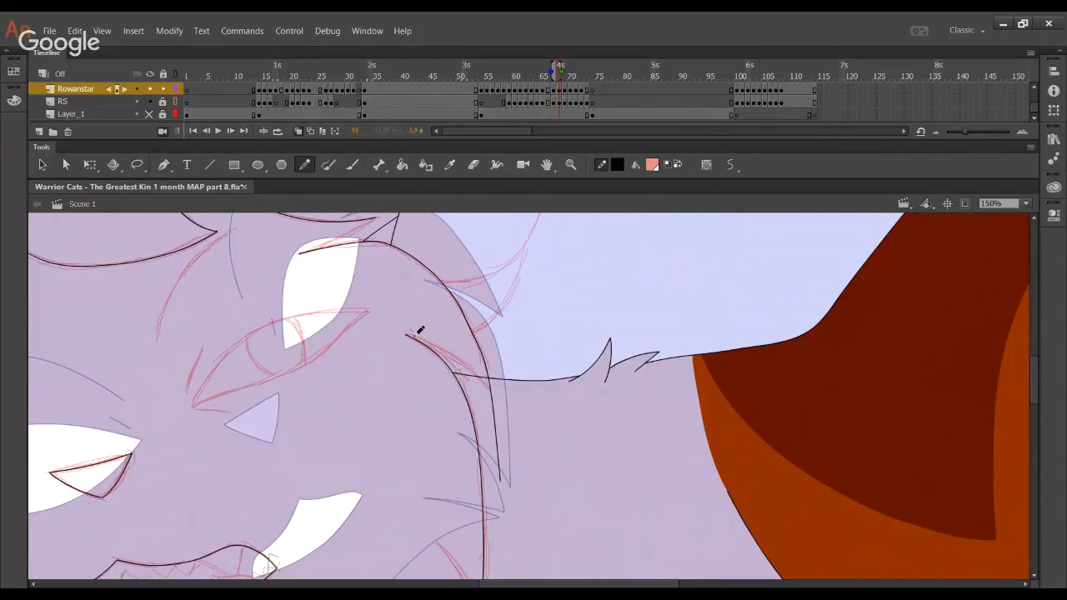
# Ink the edge that closes the pointed fur tuft on the far cheek and delete the head curve running past its tip
pyautogui.moveTo(420, 330); pyautogui.dragTo(538, 423)
pyautogui.hotkey('ctrl', 'z')
pyautogui.moveTo(429, 336)
pyautogui.mouseDown()
pyautogui.moveTo(526, 419)
pyautogui.moveTo(523, 435)
pyautogui.mouseUp()
pyautogui.hotkey('ctrl', 'z')
pyautogui.moveTo(415, 333); pyautogui.dragTo(518, 421)
pyautogui.keyDown('ctrl'); pyautogui.click(504, 413); pyautogui.keyUp('ctrl')
pyautogui.press('Delete')
# Hide the RS sketch layer, fill the nose with pink, and fill the large area behind the head and the cheek tuft gap with off-white
pyautogui.click(149, 101)
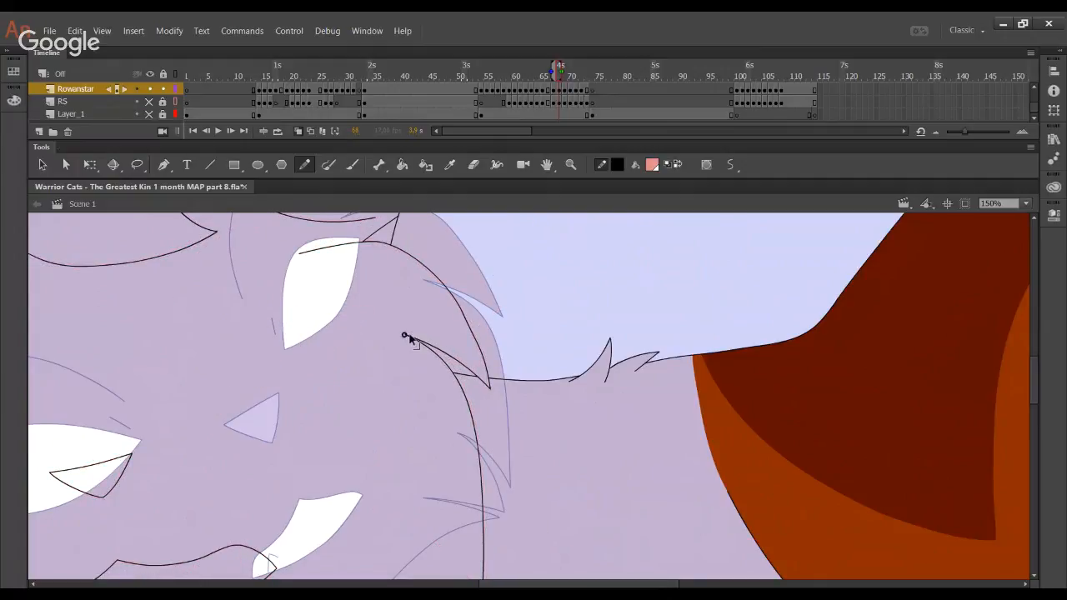
pyautogui.click(402, 165)
pyautogui.scroll(-2, 342, 387)
pyautogui.hscroll(-2, 342, 387)
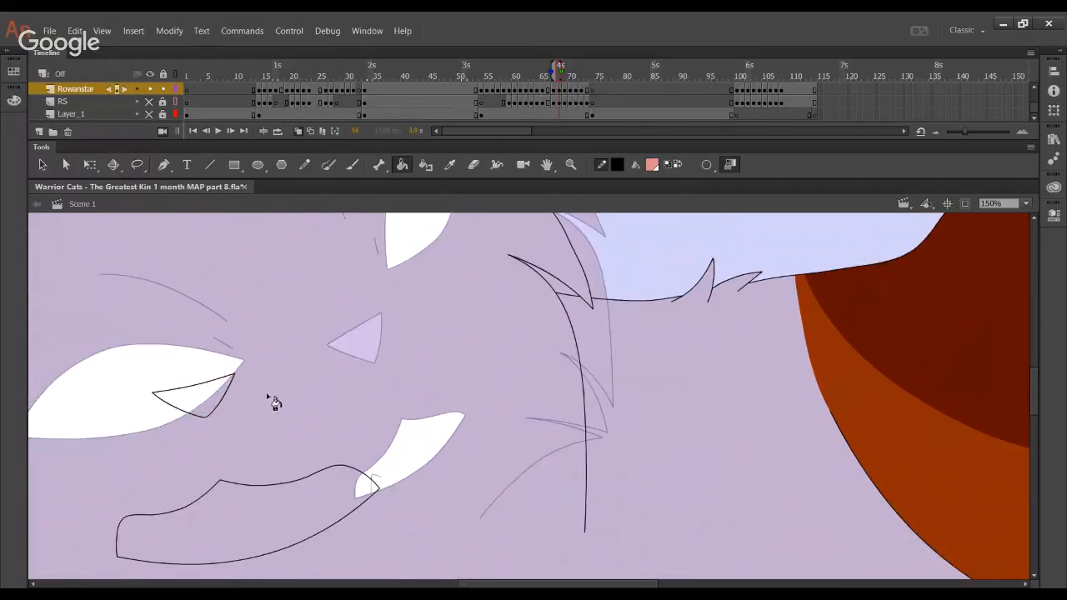
pyautogui.click(215, 403)
pyautogui.click(655, 169)
pyautogui.click(667, 302)
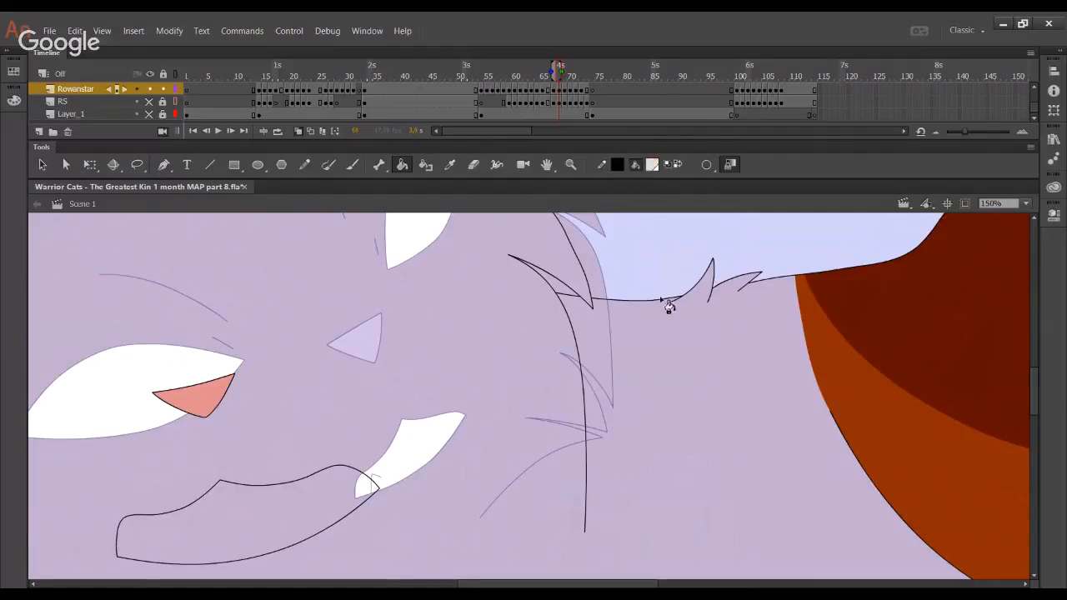
pyautogui.click(579, 294)
pyautogui.click(581, 290)
pyautogui.scroll(3, 606, 247)
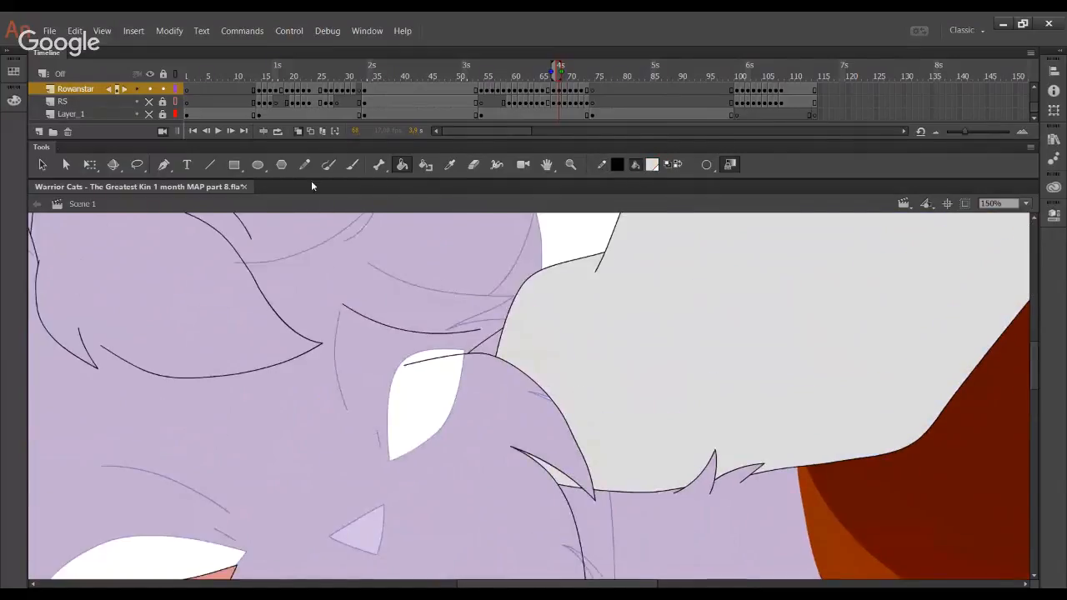
# Show the RS sketch layer and ink the two converging edges of the pointed tuft below the far cheek, trimming the end past its tip
pyautogui.click(305, 164)
pyautogui.click(150, 102)
pyautogui.scroll(-6, 600, 393)
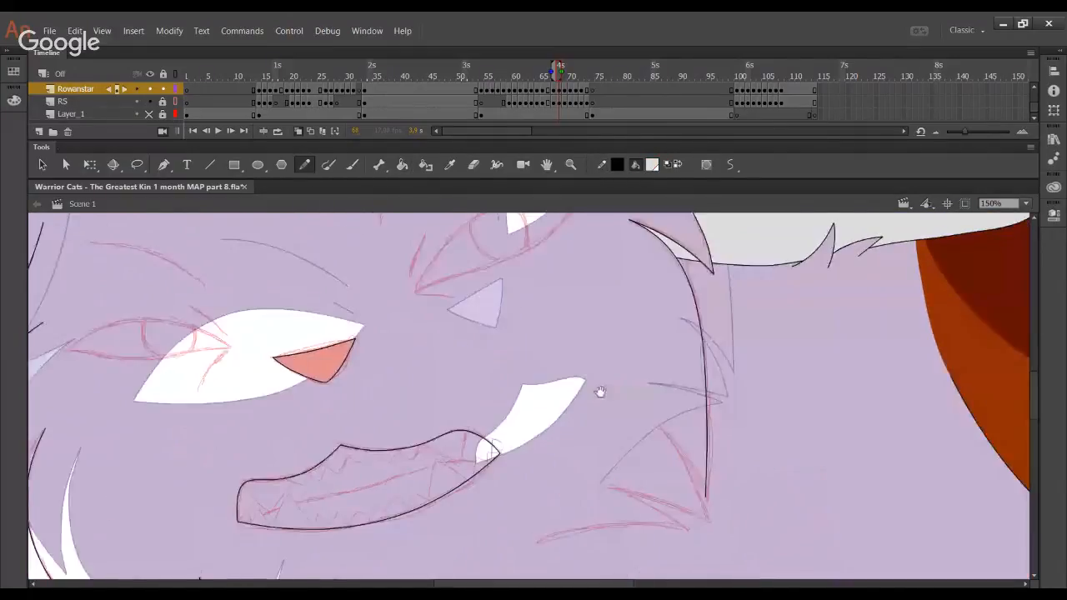
pyautogui.moveTo(523, 273)
pyautogui.mouseDown()
pyautogui.moveTo(583, 393)
pyautogui.moveTo(585, 423)
pyautogui.mouseUp()
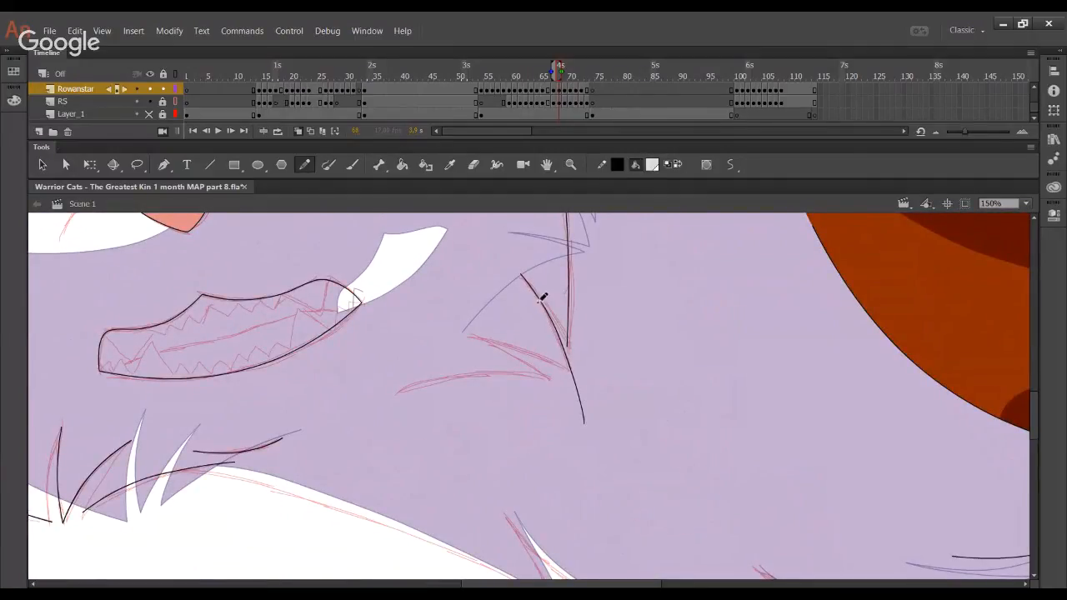
pyautogui.moveTo(469, 335); pyautogui.dragTo(556, 360)
pyautogui.hotkey('ctrl', 'z')
pyautogui.moveTo(467, 335); pyautogui.dragTo(595, 385)
pyautogui.hotkey('ctrl', 'z')
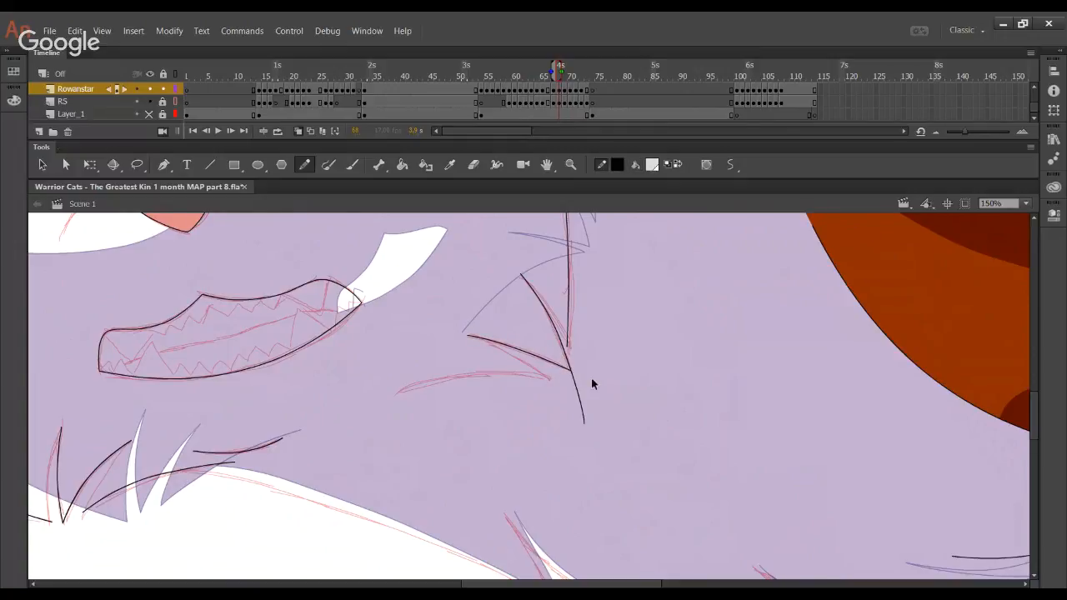
pyautogui.hotkey('ctrl', 'z')
pyautogui.hscroll(-3, 491, 381)
pyautogui.scroll(-1, 490, 381)
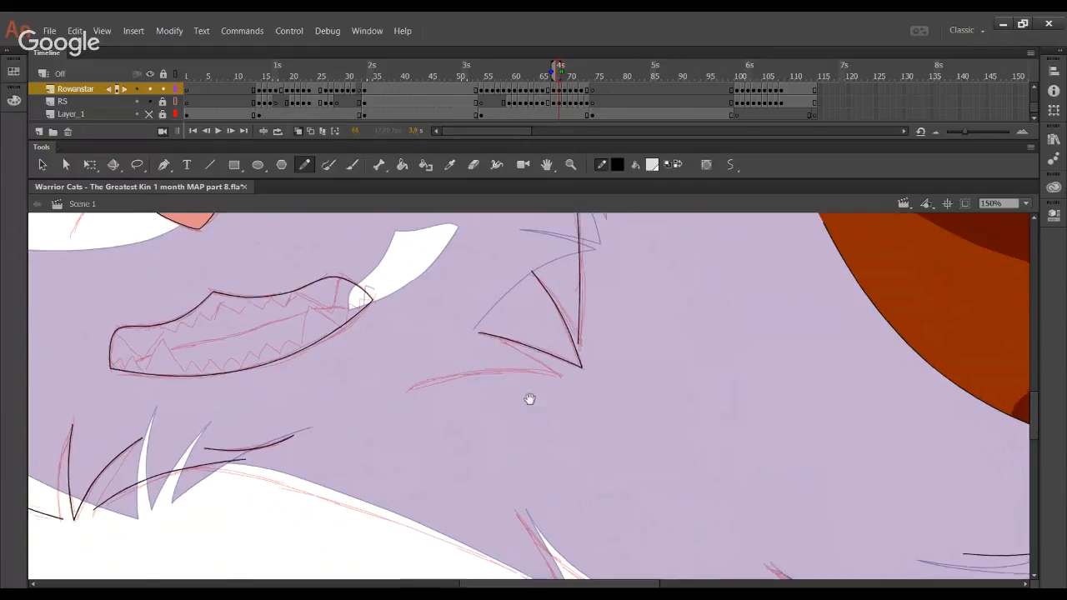
# Ink the curved fur stroke just below the cheek tuft and bend it to follow the sketch
pyautogui.moveTo(489, 353)
pyautogui.mouseDown()
pyautogui.moveTo(627, 330)
pyautogui.moveTo(486, 354)
pyautogui.mouseUp()
pyautogui.doubleClick(591, 337)
pyautogui.click(592, 337)
pyautogui.press('Delete')
pyautogui.click(567, 336)
pyautogui.press('Delete')
pyautogui.moveTo(551, 342); pyautogui.dragTo(497, 350)
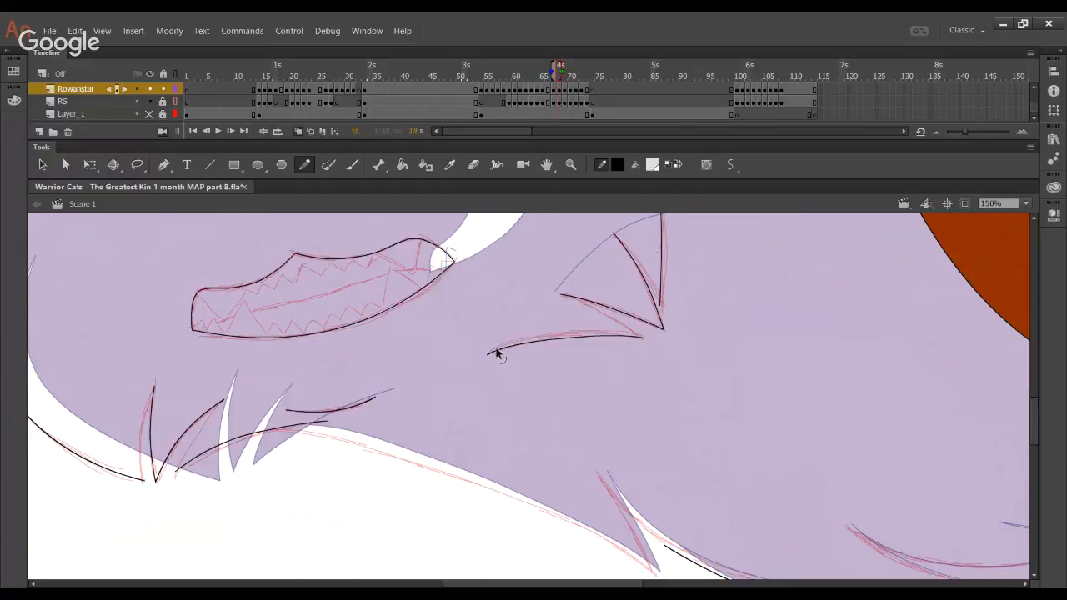
pyautogui.moveTo(589, 336); pyautogui.dragTo(587, 333)
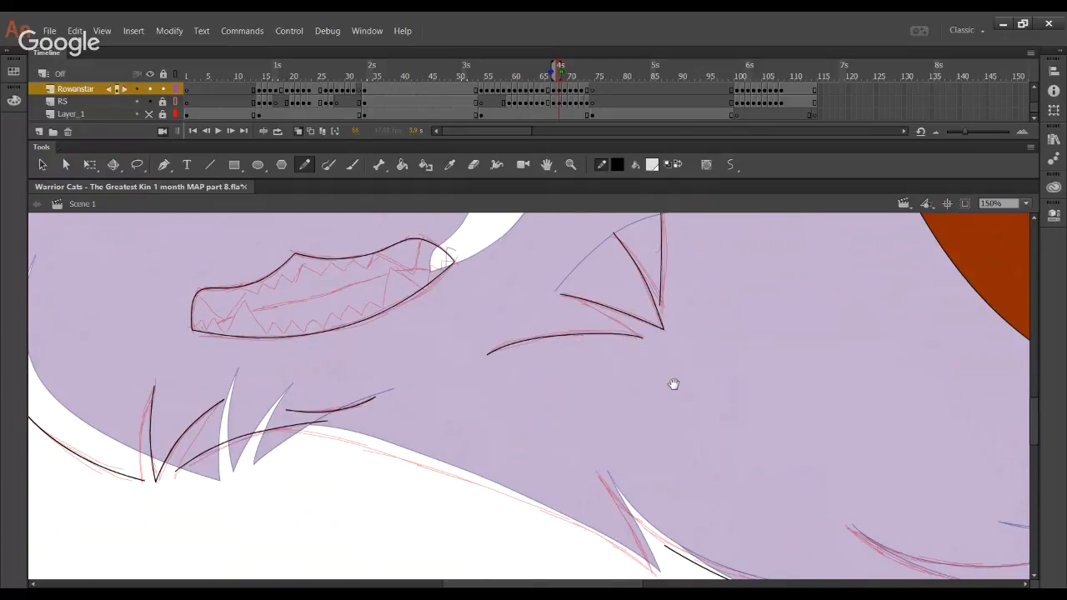
# Ink the neck's lower outline from the chin tufts to the next fur point and bend it along the sketch
pyautogui.moveTo(674, 383); pyautogui.dragTo(597, 333)
pyautogui.moveTo(181, 373); pyautogui.dragTo(237, 380)
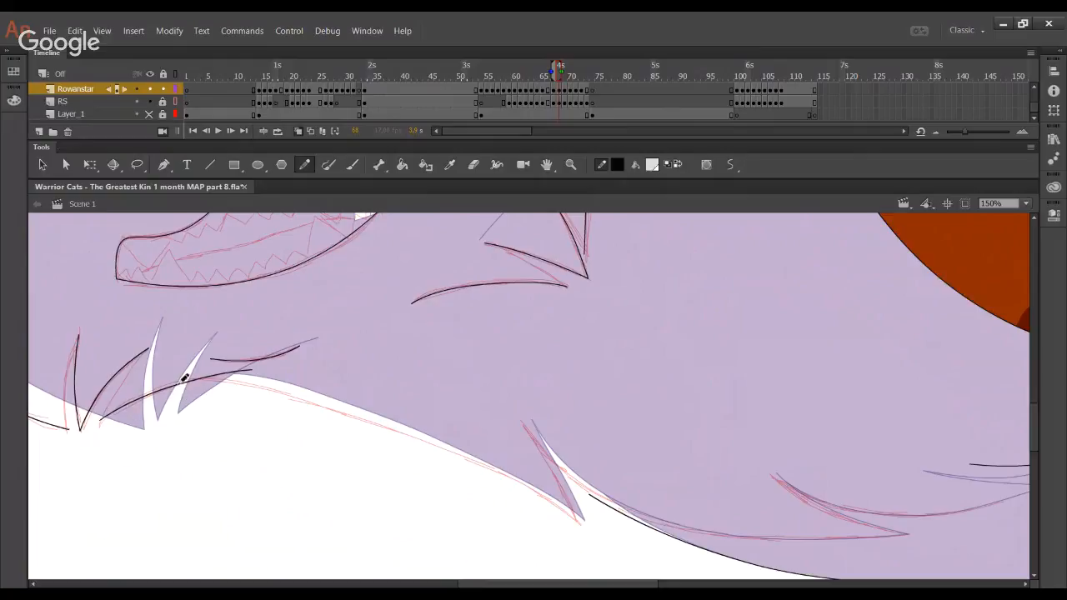
pyautogui.moveTo(184, 372); pyautogui.dragTo(375, 427)
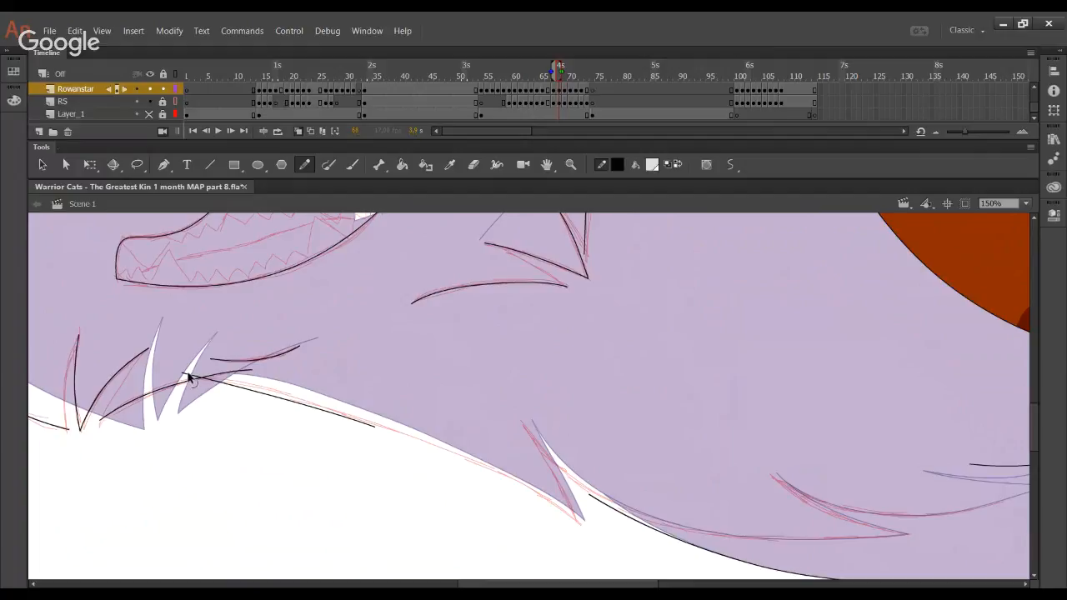
pyautogui.scroll(-1, 358, 423)
pyautogui.moveTo(364, 417); pyautogui.dragTo(571, 506)
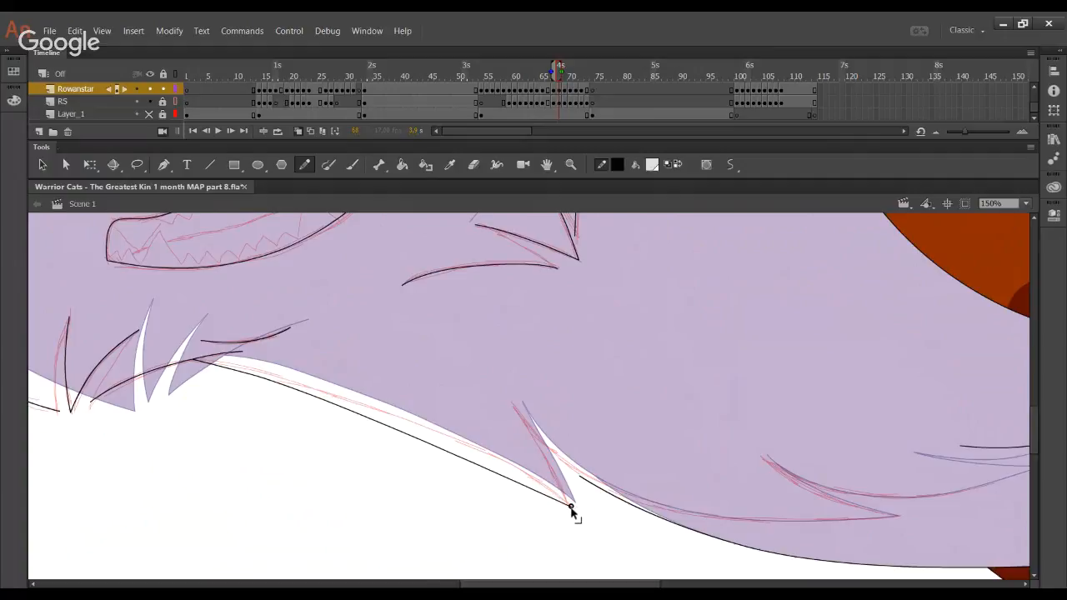
pyautogui.moveTo(340, 408)
pyautogui.mouseDown()
pyautogui.moveTo(456, 439)
pyautogui.moveTo(442, 435)
pyautogui.mouseUp()
pyautogui.moveTo(233, 377); pyautogui.dragTo(262, 367)
pyautogui.moveTo(406, 417); pyautogui.dragTo(399, 417)
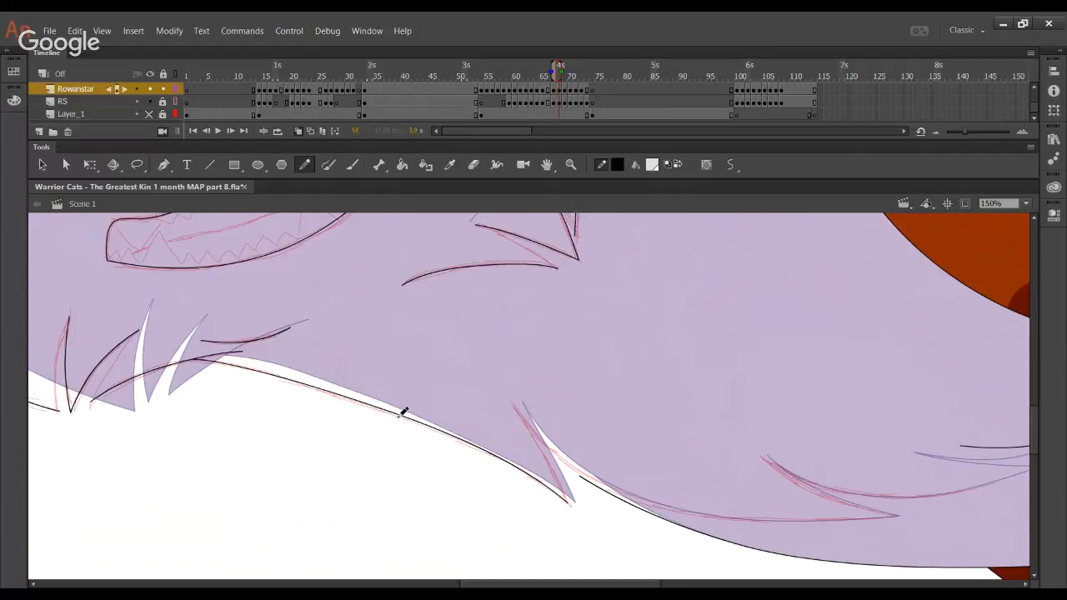
# Ink the long curved fur edge beyond the neck outline and join the start of the lower body line to it
pyautogui.moveTo(601, 414); pyautogui.dragTo(409, 314)
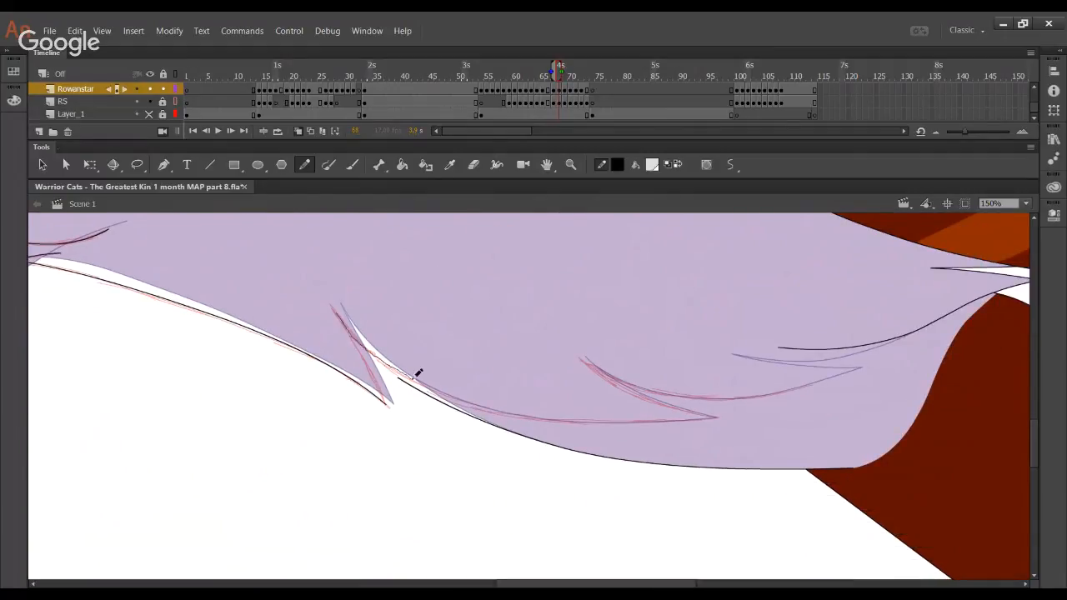
pyautogui.moveTo(341, 295)
pyautogui.mouseDown()
pyautogui.moveTo(380, 358)
pyautogui.moveTo(475, 406)
pyautogui.moveTo(624, 420)
pyautogui.moveTo(693, 415)
pyautogui.mouseUp()
pyautogui.hotkey('ctrl', 'z')
pyautogui.moveTo(331, 300)
pyautogui.mouseDown()
pyautogui.moveTo(405, 375)
pyautogui.moveTo(446, 394)
pyautogui.moveTo(535, 417)
pyautogui.moveTo(702, 422)
pyautogui.mouseUp()
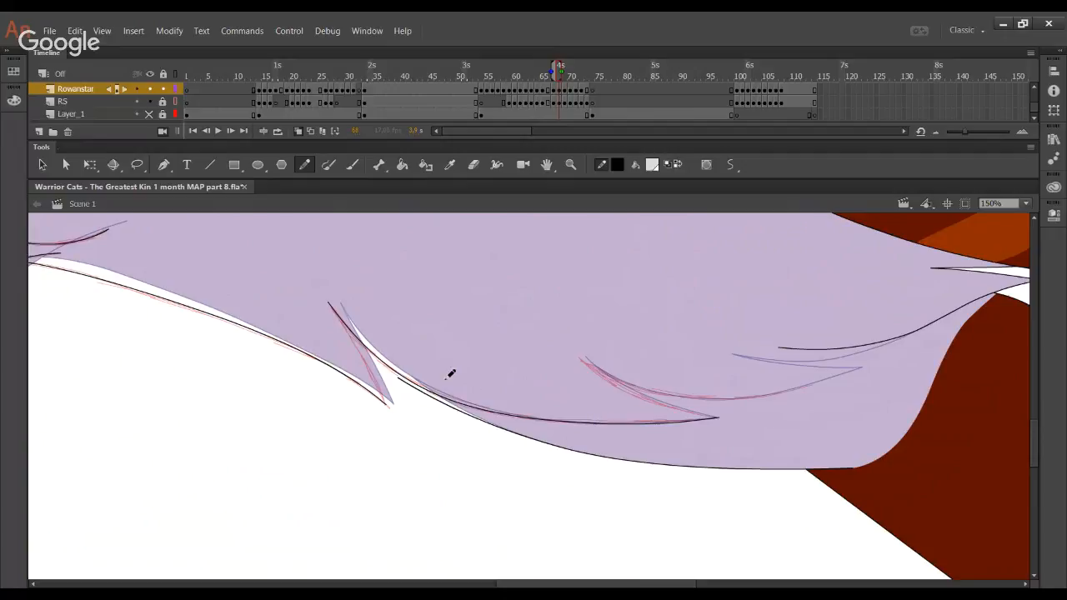
pyautogui.moveTo(398, 379)
pyautogui.mouseDown()
pyautogui.moveTo(385, 361)
pyautogui.moveTo(414, 376)
pyautogui.moveTo(359, 336)
pyautogui.moveTo(392, 367)
pyautogui.mouseUp()
pyautogui.hotkey('ctrl', 'z')
# Hide the RS sketch layer, then extend the rear fur line's free end and bend it to match the onion-skin line
pyautogui.click(149, 101)
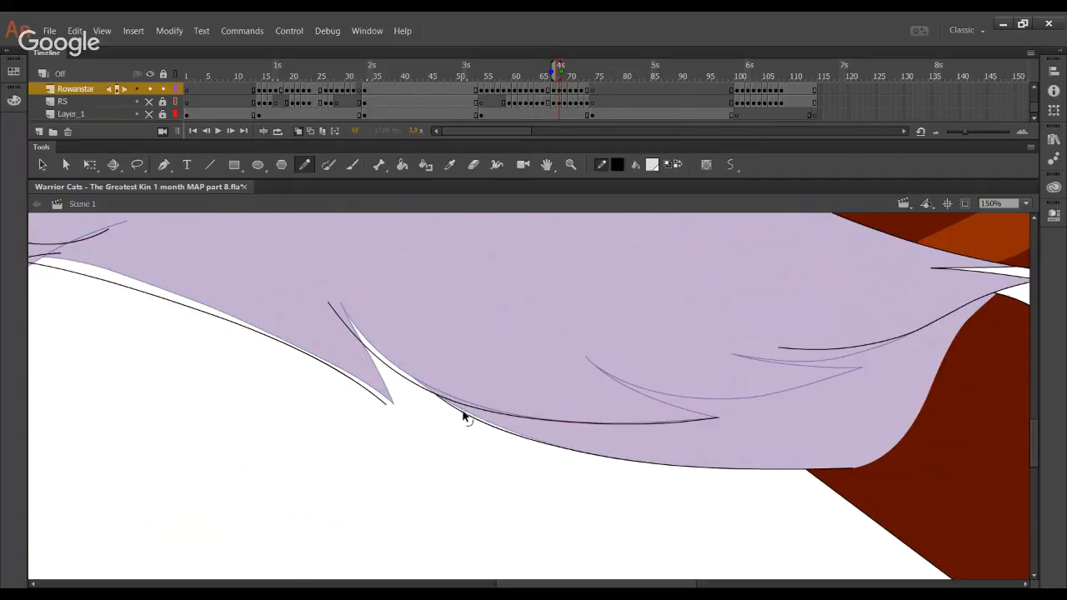
pyautogui.moveTo(698, 423); pyautogui.dragTo(514, 463)
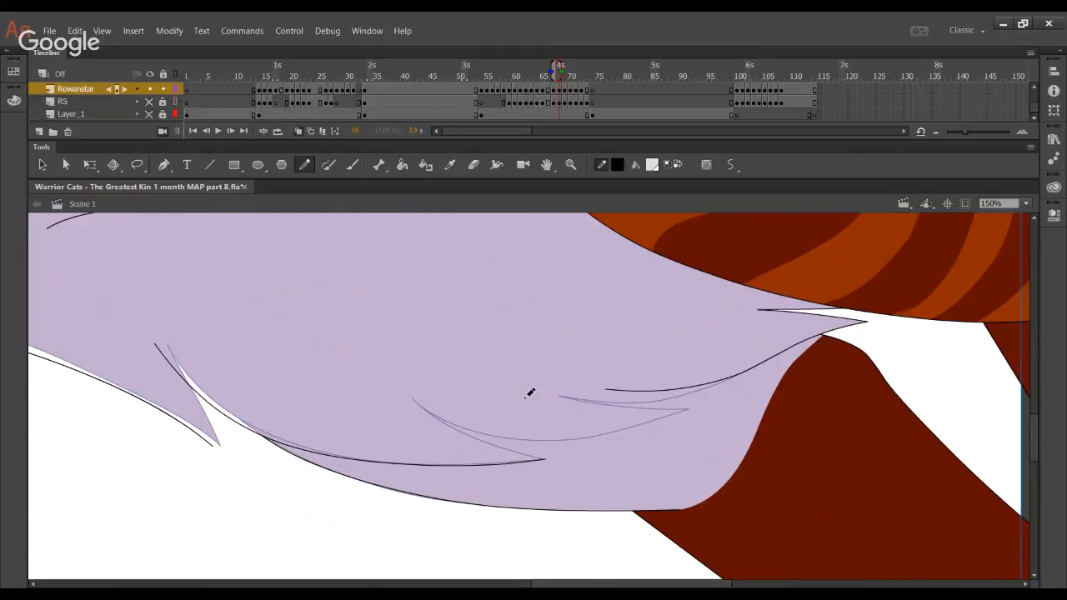
pyautogui.moveTo(616, 389); pyautogui.dragTo(564, 399)
pyautogui.moveTo(653, 394); pyautogui.dragTo(643, 404)
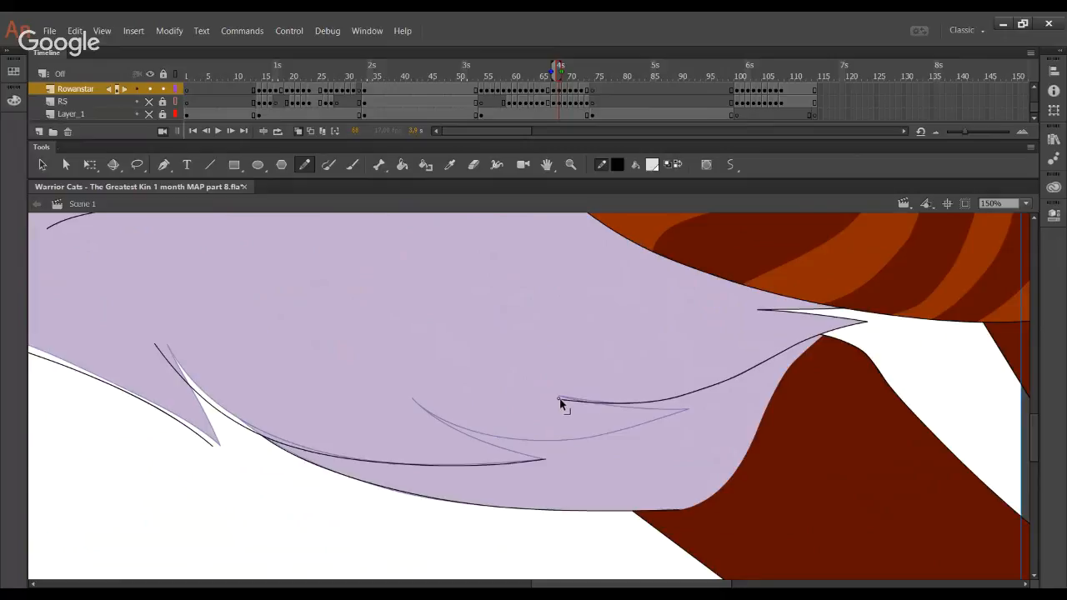
# Show the RS sketch layer, ink the middle fur tuft's long upper curve, and bend it along the sketch
pyautogui.click(149, 101)
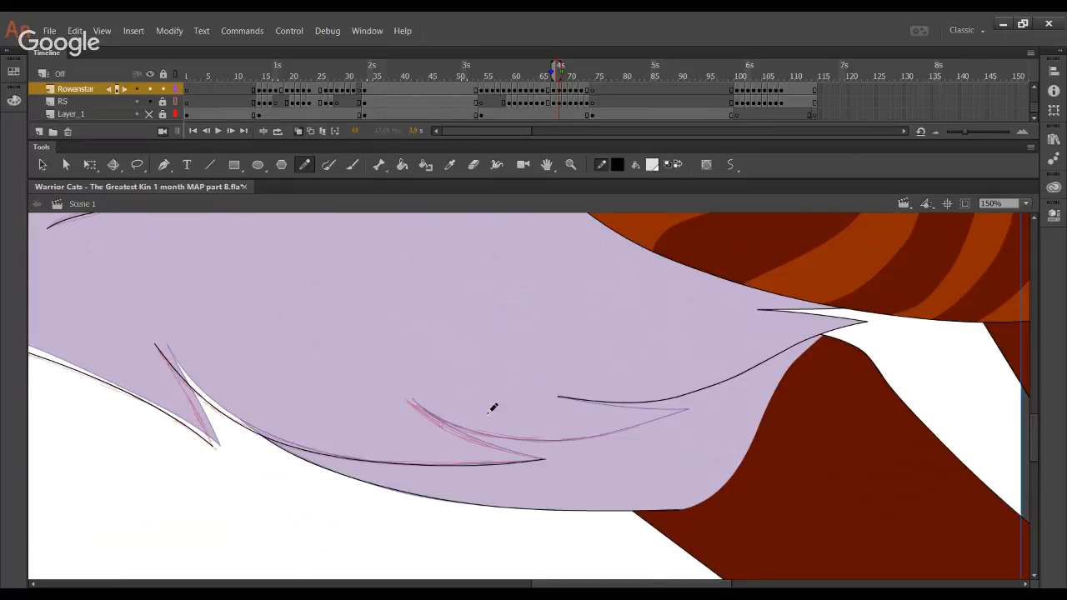
pyautogui.moveTo(411, 393)
pyautogui.mouseDown()
pyautogui.moveTo(591, 436)
pyautogui.moveTo(572, 445)
pyautogui.moveTo(639, 436)
pyautogui.moveTo(685, 412)
pyautogui.mouseUp()
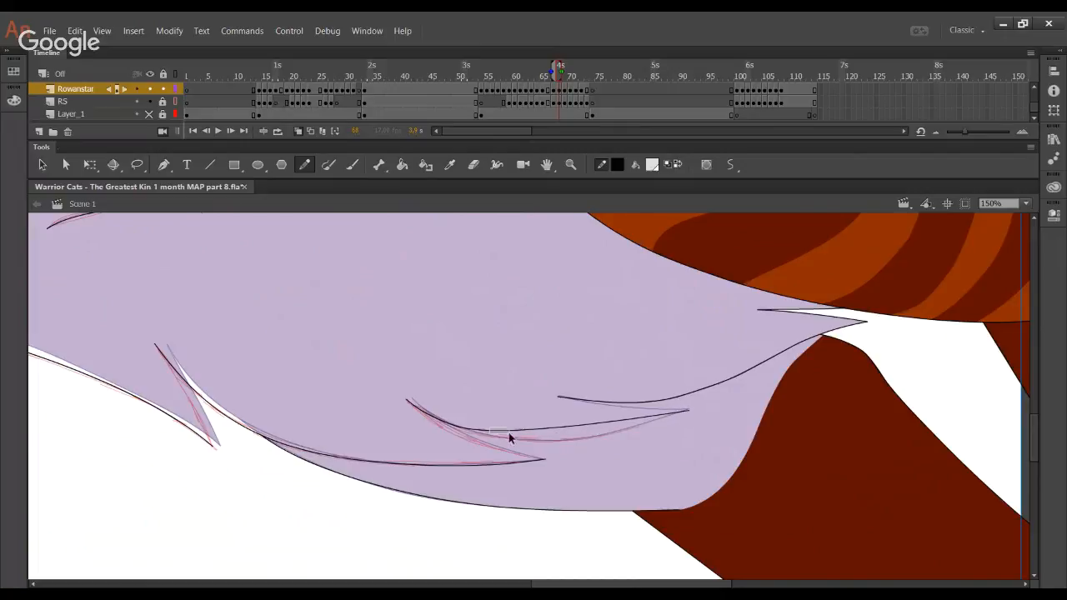
pyautogui.moveTo(492, 427); pyautogui.dragTo(540, 437)
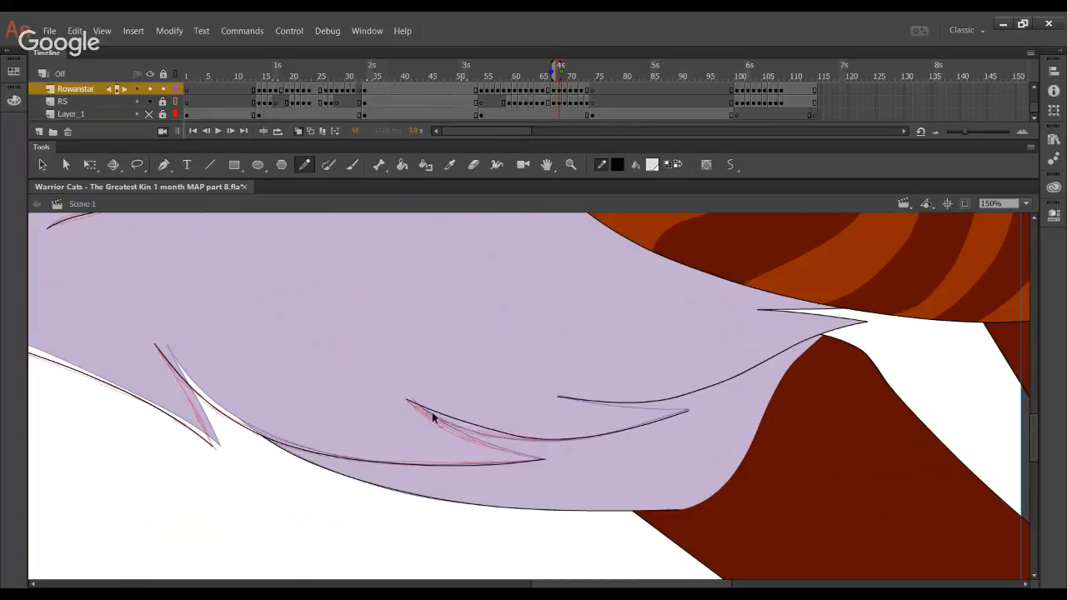
pyautogui.moveTo(432, 414); pyautogui.dragTo(426, 418)
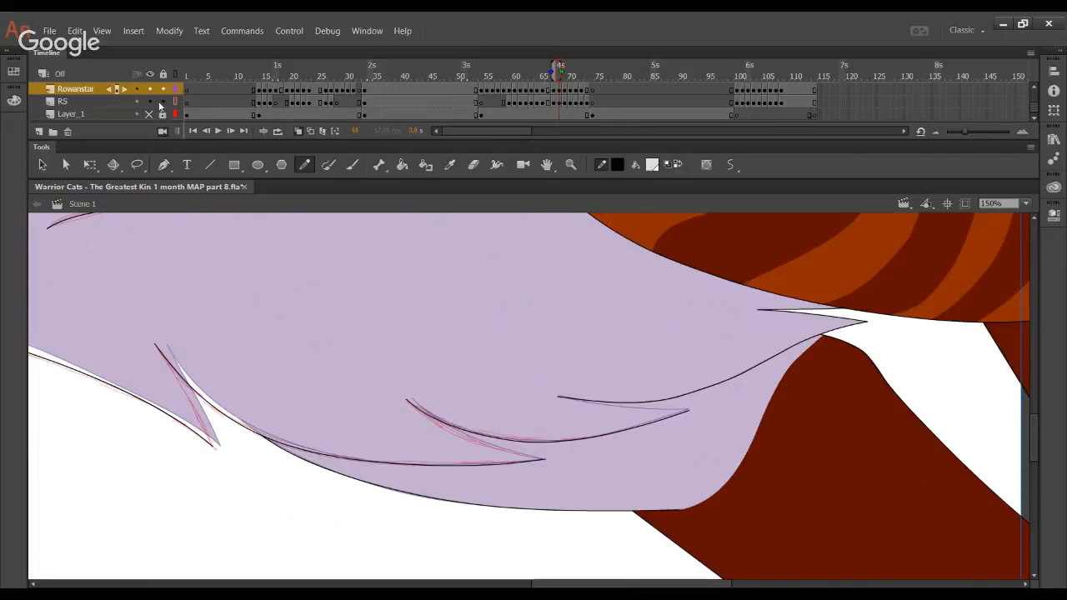
# Hide the RS sketch layer and ink the missing edges that close the rear and middle fur tufts into points
pyautogui.click(163, 101)
pyautogui.click(163, 101)
pyautogui.click(149, 102)
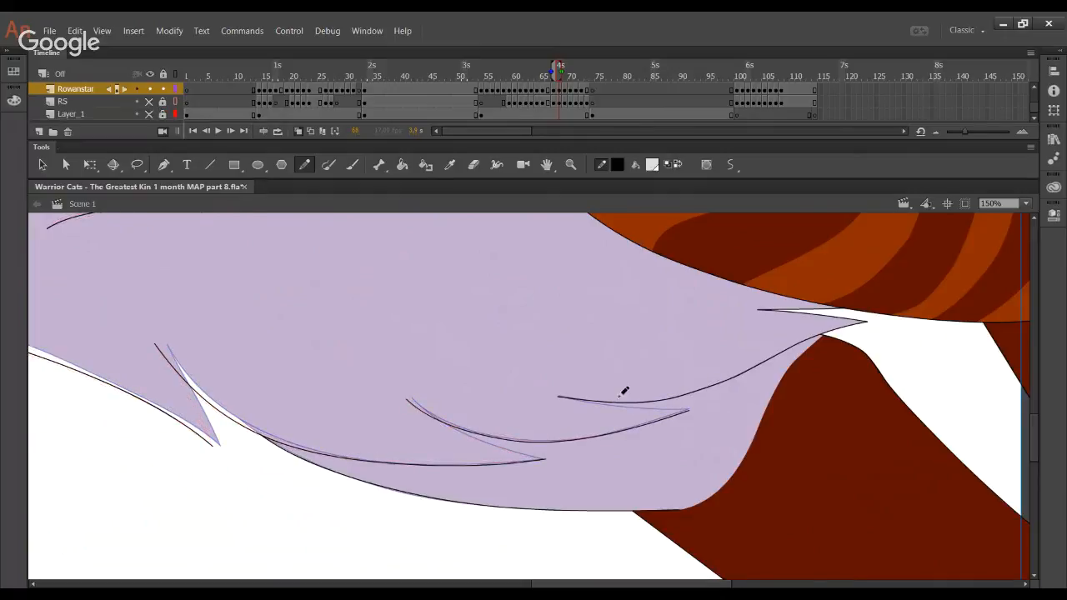
pyautogui.moveTo(571, 397)
pyautogui.mouseDown()
pyautogui.moveTo(689, 410)
pyautogui.moveTo(558, 397)
pyautogui.mouseUp()
pyautogui.moveTo(621, 410); pyautogui.dragTo(615, 407)
pyautogui.moveTo(410, 400)
pyautogui.mouseDown()
pyautogui.moveTo(546, 459)
pyautogui.moveTo(501, 444)
pyautogui.mouseUp()
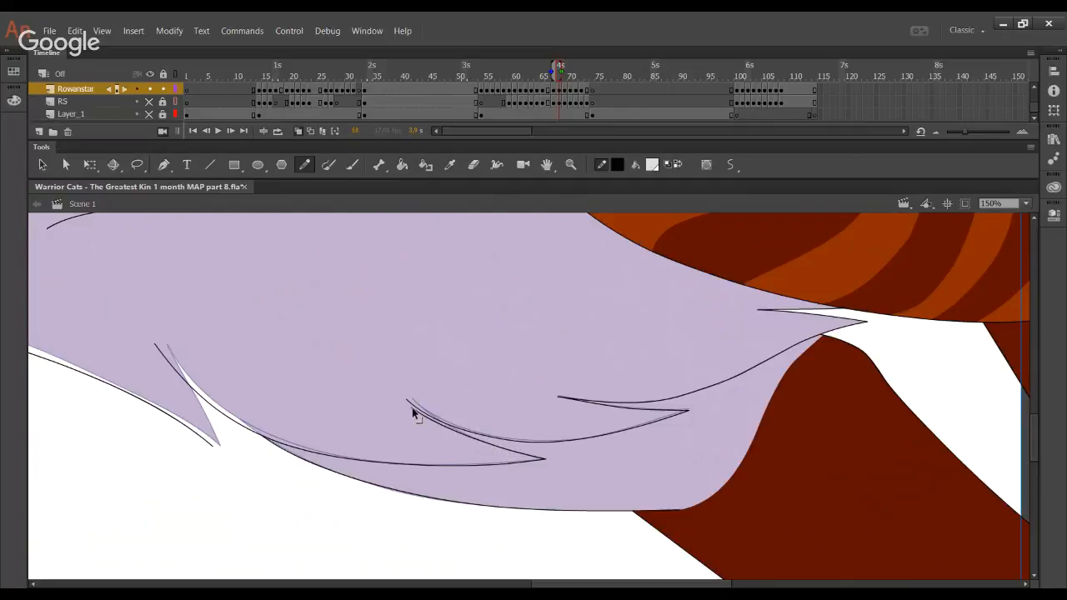
# Ink the short inner edge of the front fur tuft from its tip to the long curve's start, and bend it slightly
pyautogui.hscroll(-5, 430, 415)
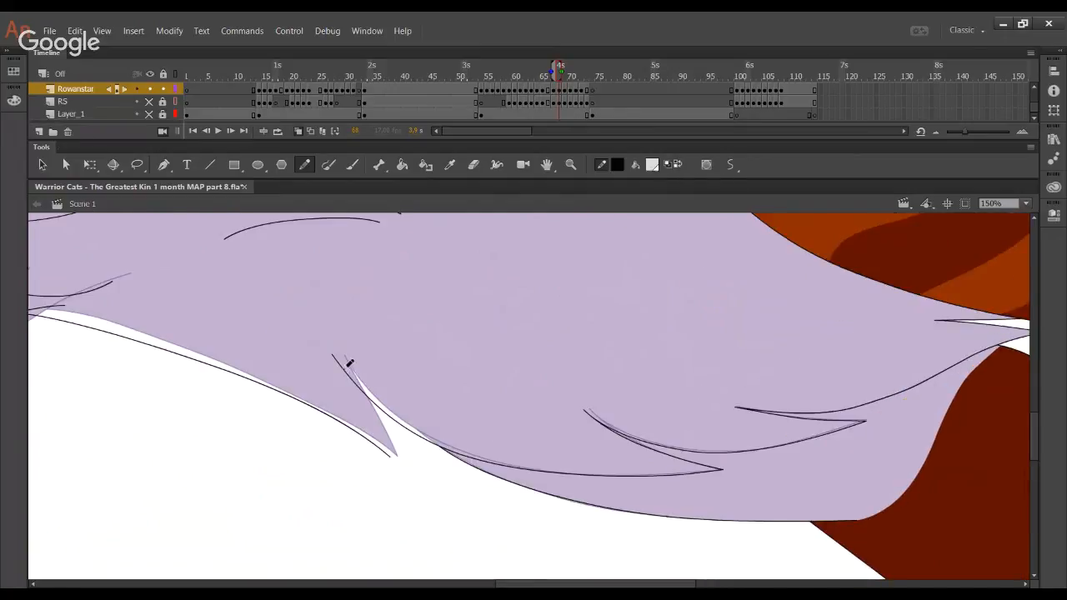
pyautogui.moveTo(390, 446); pyautogui.dragTo(390, 457)
pyautogui.moveTo(337, 366); pyautogui.dragTo(333, 355)
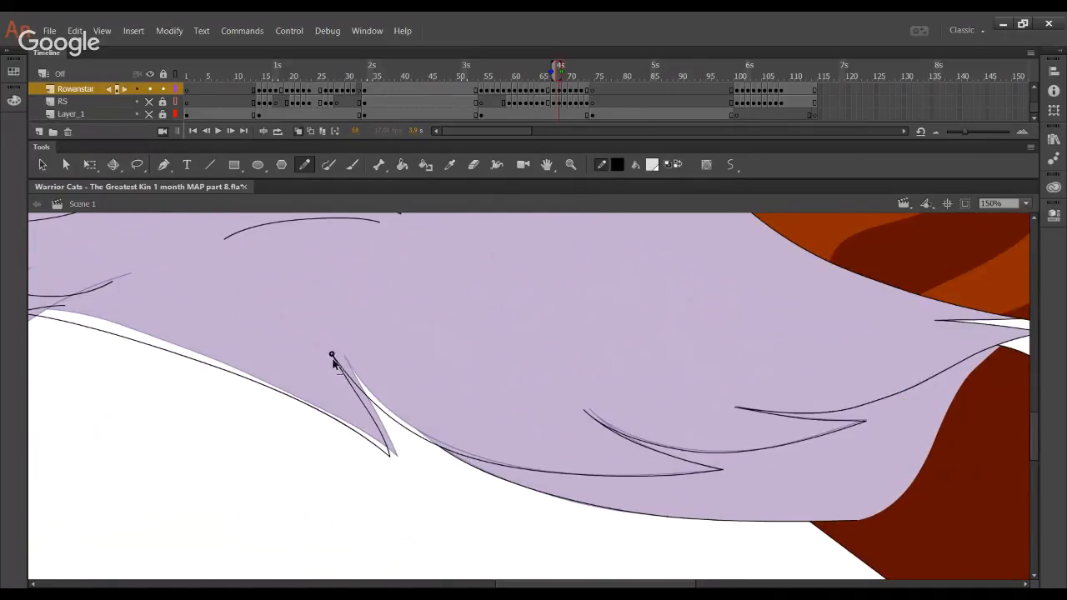
pyautogui.moveTo(362, 409); pyautogui.dragTo(368, 409)
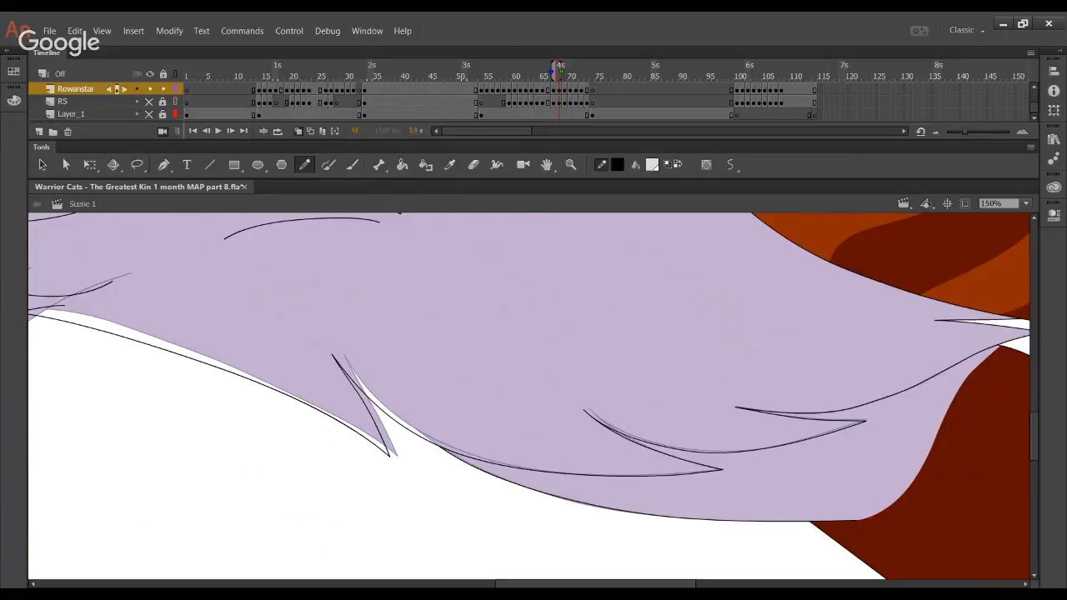
# Sample the light orange from the body and fill the unpainted body area beneath the fur tufts with it
pyautogui.press('i')
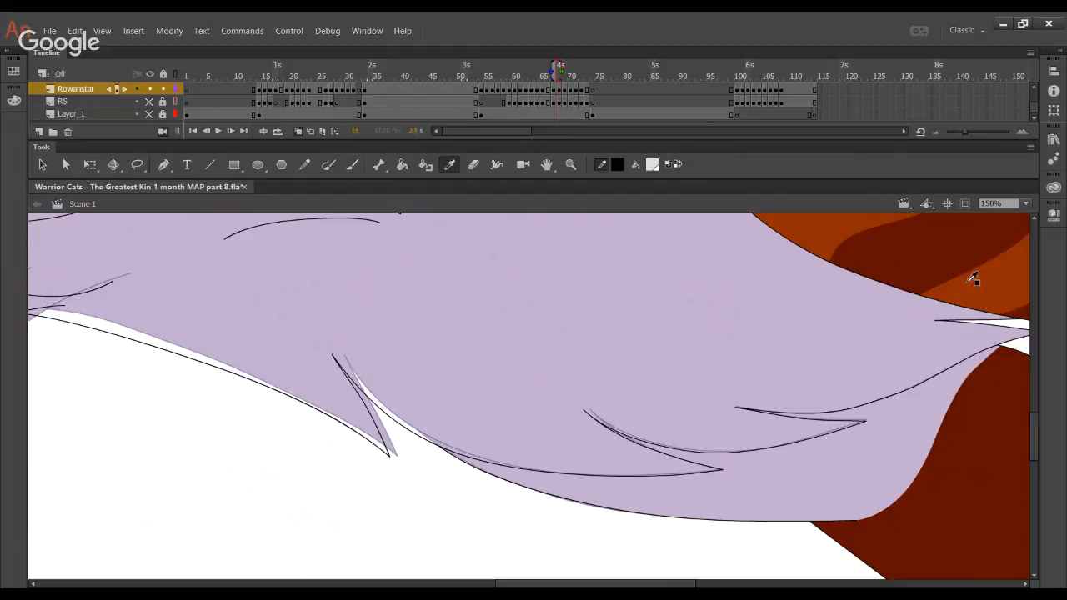
pyautogui.click(1009, 268)
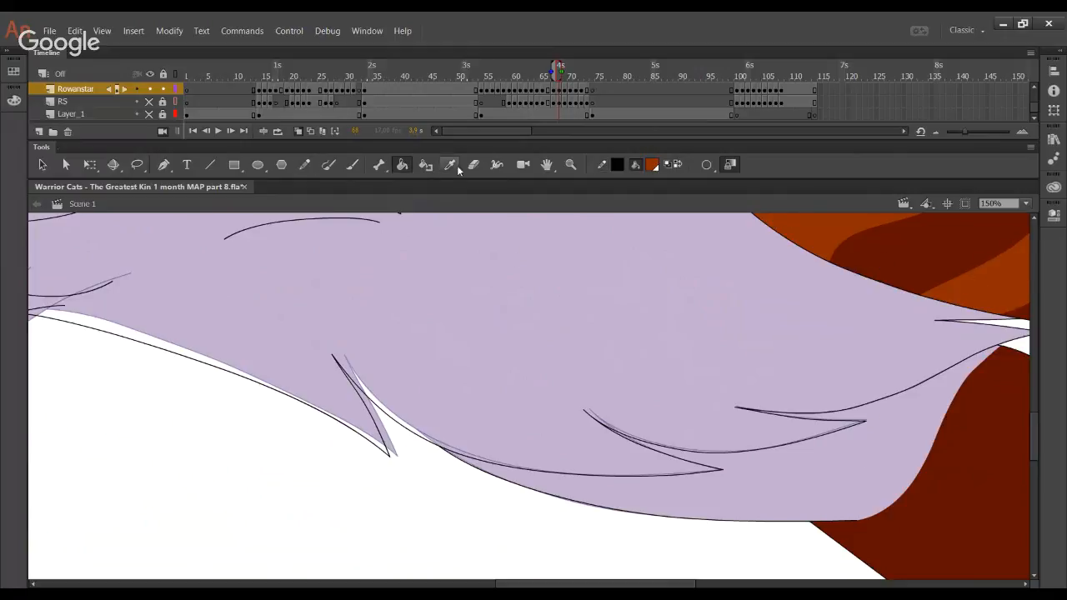
pyautogui.click(941, 405)
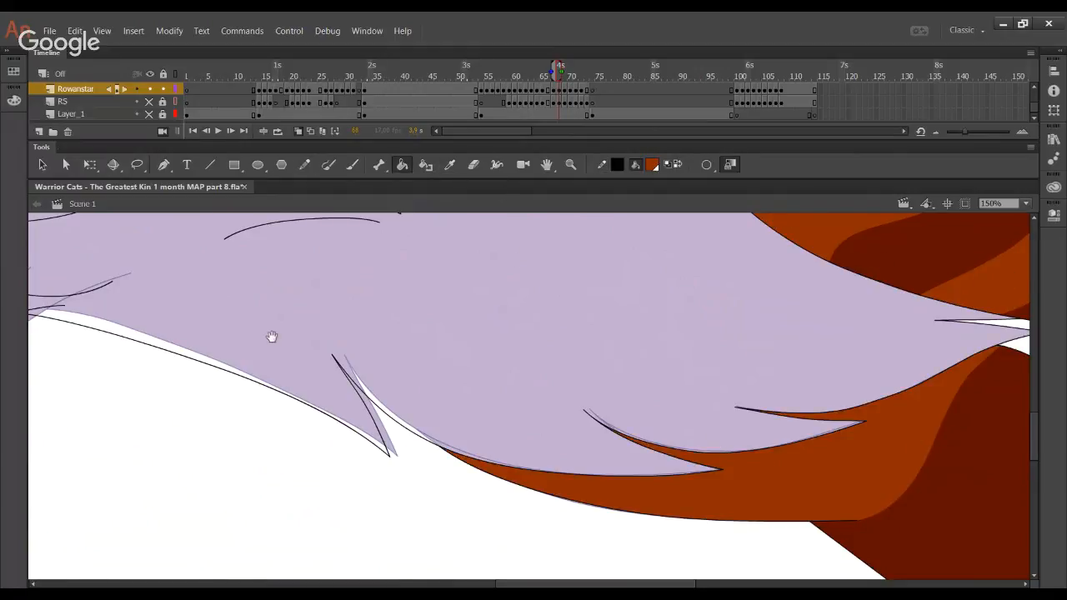
# Ink the short missing edges that close the left cheek tuft and the two chin tufts into points
pyautogui.moveTo(272, 336)
pyautogui.mouseDown()
pyautogui.moveTo(500, 389)
pyautogui.moveTo(564, 430)
pyautogui.mouseUp()
pyautogui.press('y')
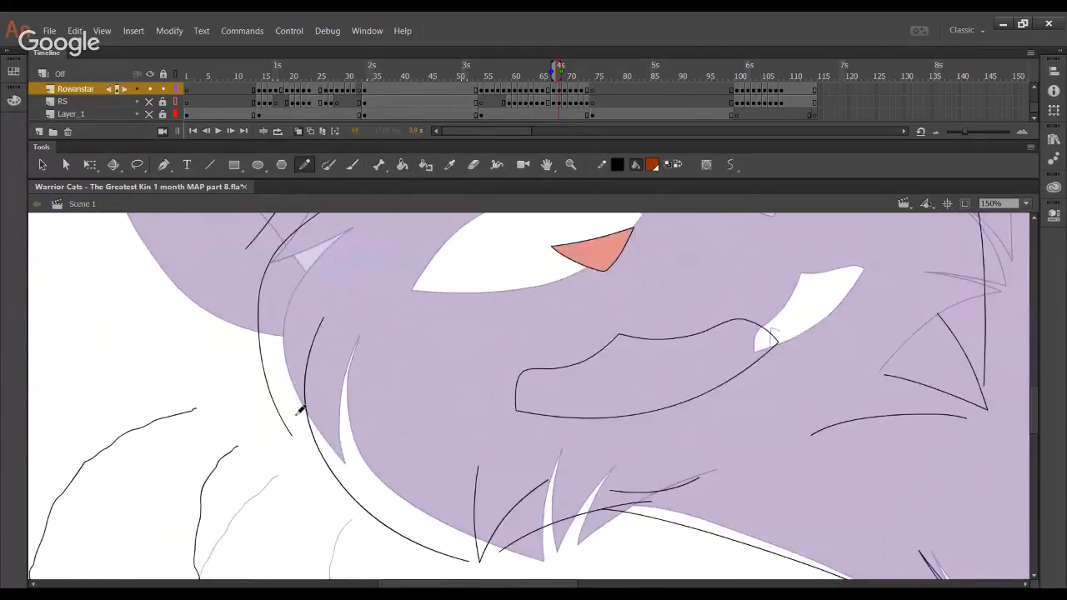
pyautogui.moveTo(293, 424); pyautogui.dragTo(323, 320)
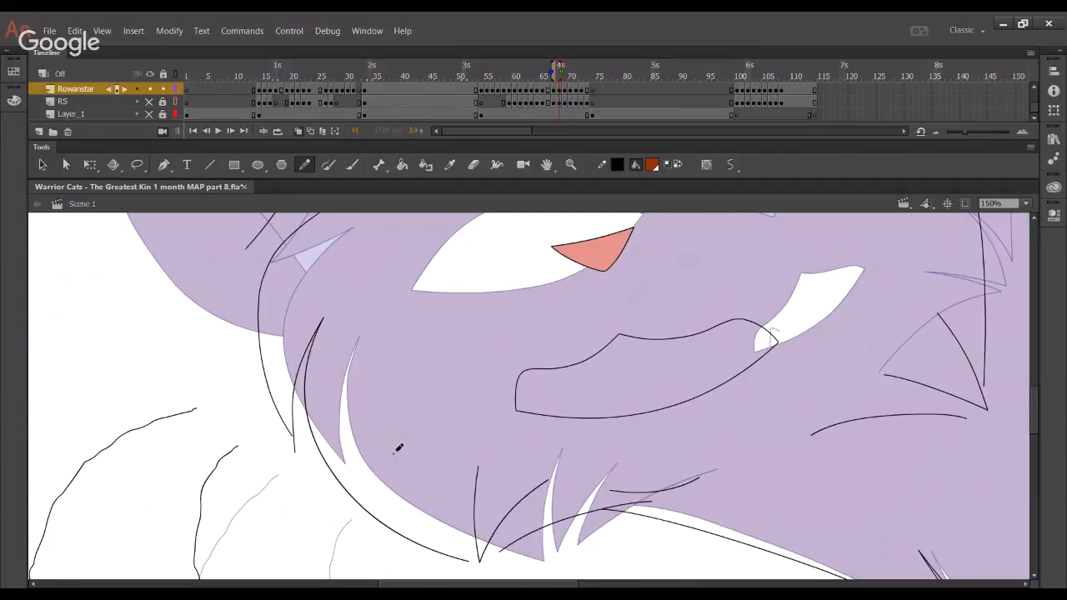
pyautogui.moveTo(469, 556); pyautogui.dragTo(477, 471)
pyautogui.hotkey('ctrl', 'z')
pyautogui.moveTo(469, 557)
pyautogui.mouseDown()
pyautogui.moveTo(477, 467)
pyautogui.moveTo(472, 483)
pyautogui.mouseUp()
pyautogui.moveTo(555, 484); pyautogui.dragTo(400, 405)
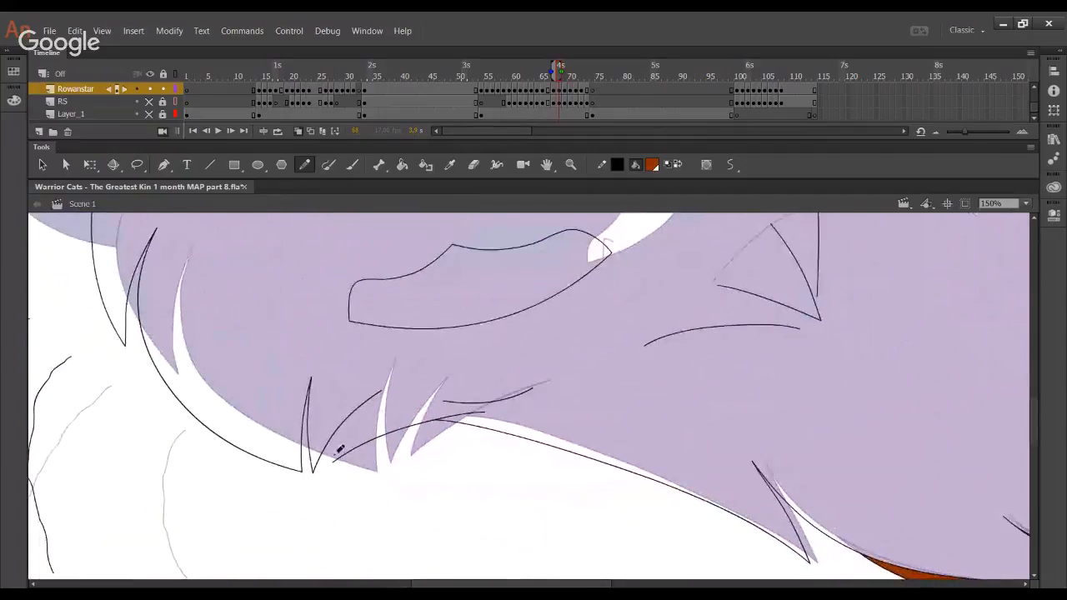
pyautogui.moveTo(335, 455); pyautogui.dragTo(377, 402)
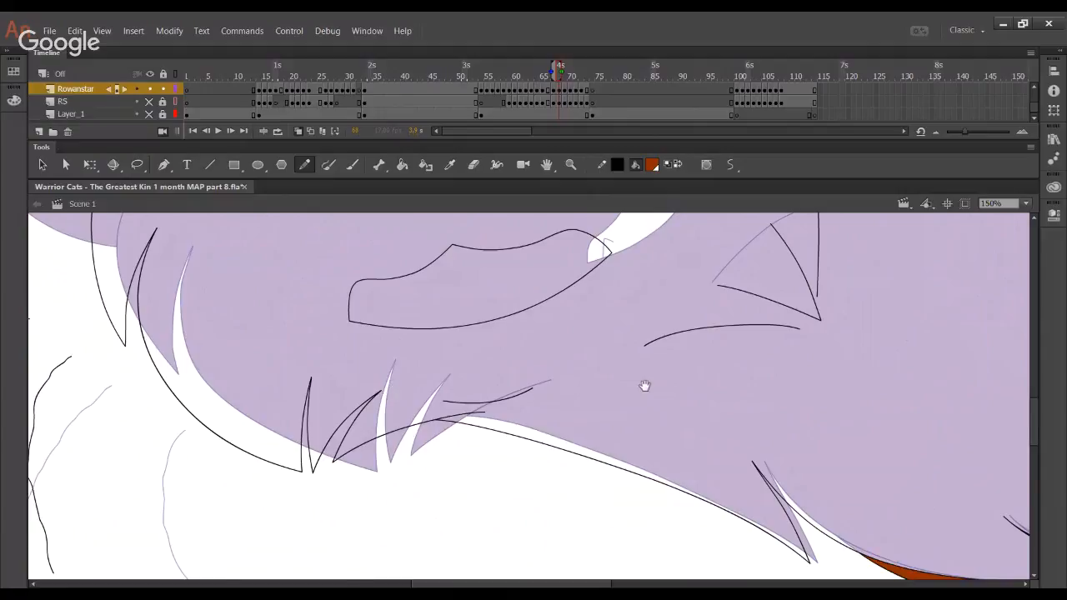
# Ink the missing edges of the two lower tufts on the right cheek and bend them so the tufts close into points
pyautogui.scroll(3, 644, 384)
pyautogui.hscroll(5, 643, 384)
pyautogui.moveTo(520, 408); pyautogui.dragTo(600, 449)
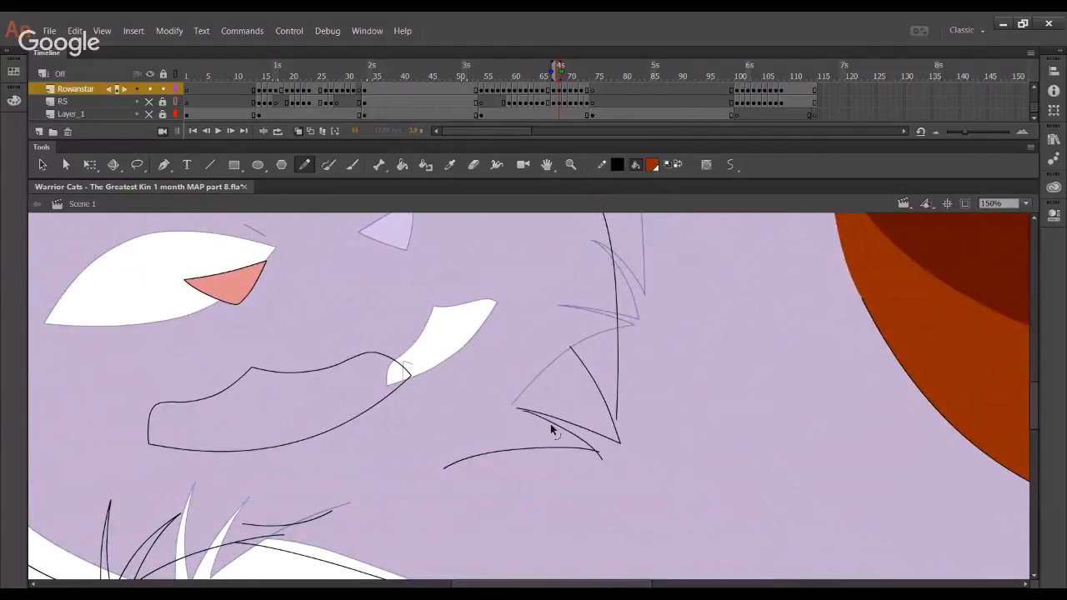
pyautogui.moveTo(525, 417); pyautogui.dragTo(577, 431)
pyautogui.moveTo(577, 345)
pyautogui.mouseDown()
pyautogui.moveTo(608, 381)
pyautogui.moveTo(617, 416)
pyautogui.mouseUp()
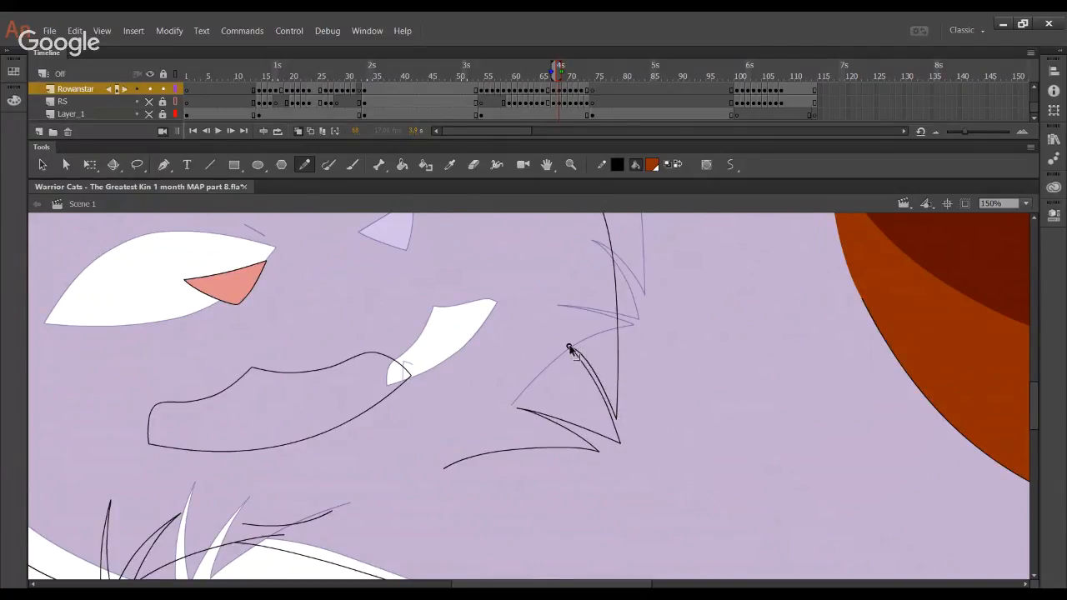
pyautogui.moveTo(569, 350); pyautogui.dragTo(589, 375)
# Ink the short edge that closes the small fur tuft below the right ear and join its ends to the neighbouring lines
pyautogui.scroll(5, 590, 322)
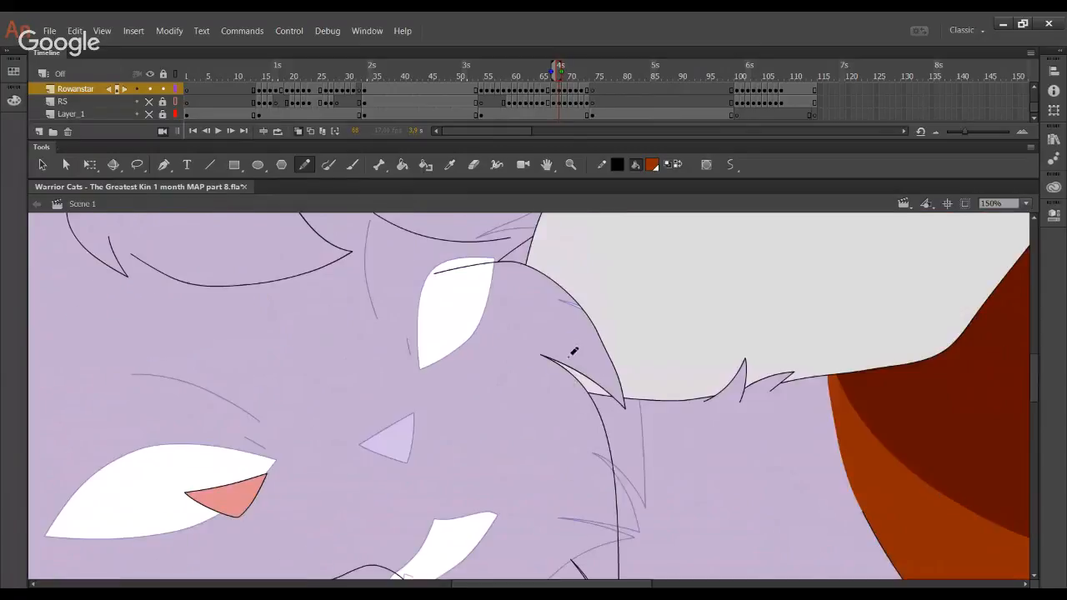
pyautogui.moveTo(517, 321); pyautogui.dragTo(555, 375)
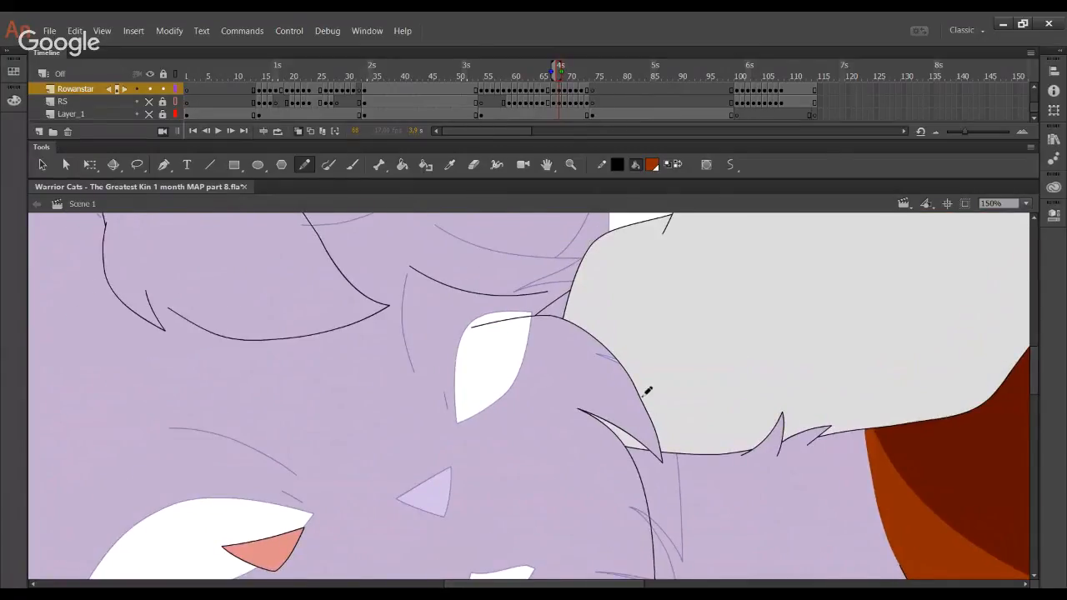
pyautogui.keyDown('ctrl'); pyautogui.click(654, 421); pyautogui.keyUp('ctrl')
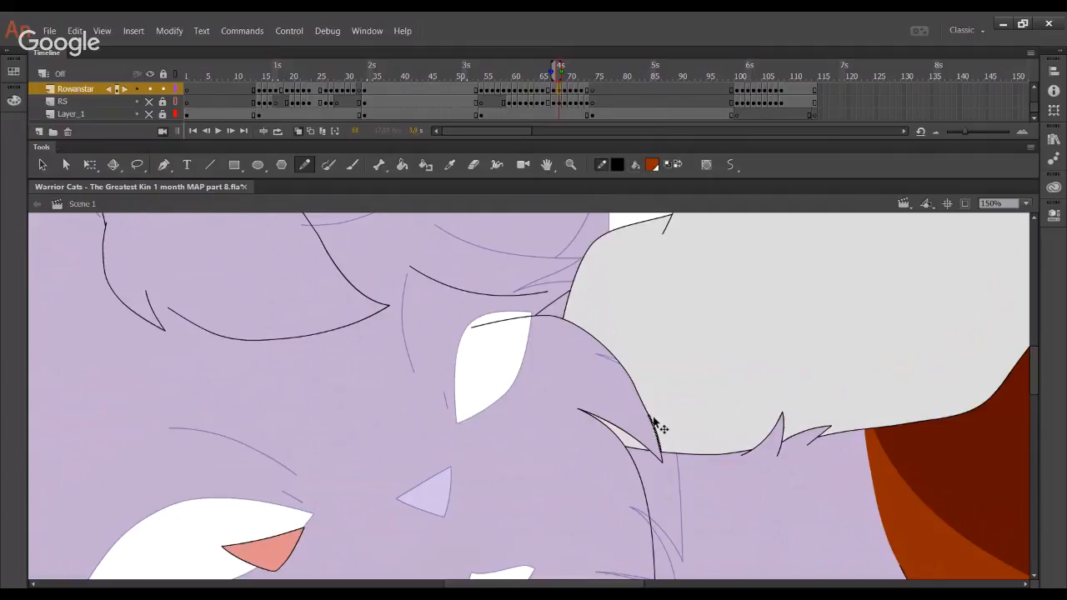
pyautogui.click(647, 405)
pyautogui.moveTo(565, 390); pyautogui.dragTo(597, 517)
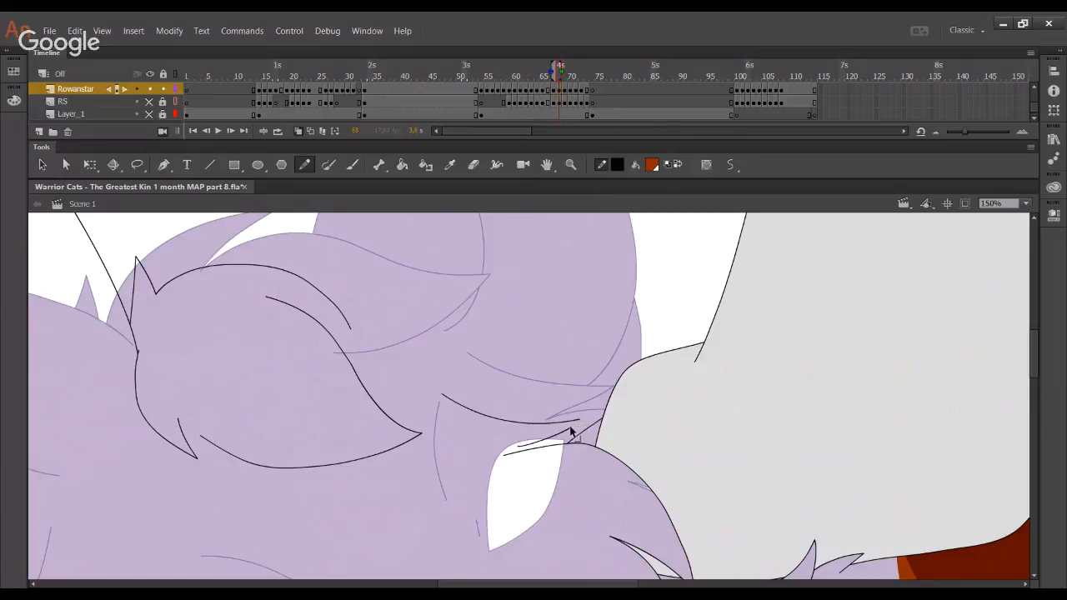
pyautogui.moveTo(570, 429); pyautogui.dragTo(580, 419)
pyautogui.moveTo(517, 448)
pyautogui.mouseDown()
pyautogui.moveTo(504, 455)
pyautogui.moveTo(528, 449)
pyautogui.mouseUp()
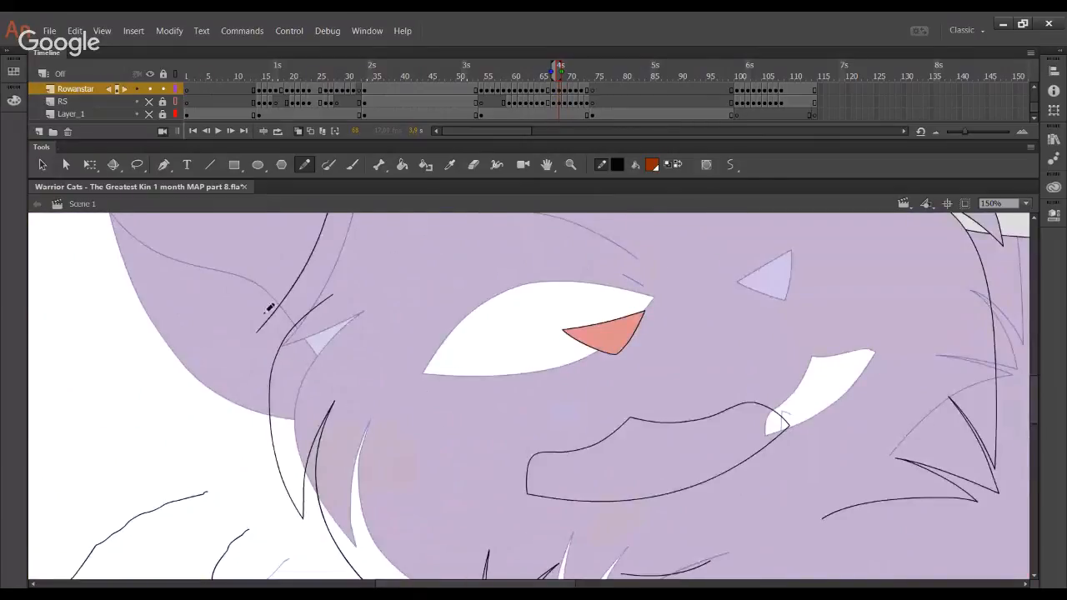
# Ink the short edges that close the tuft below the left ear and the upper forehead tuft into points
pyautogui.moveTo(258, 328); pyautogui.dragTo(325, 299)
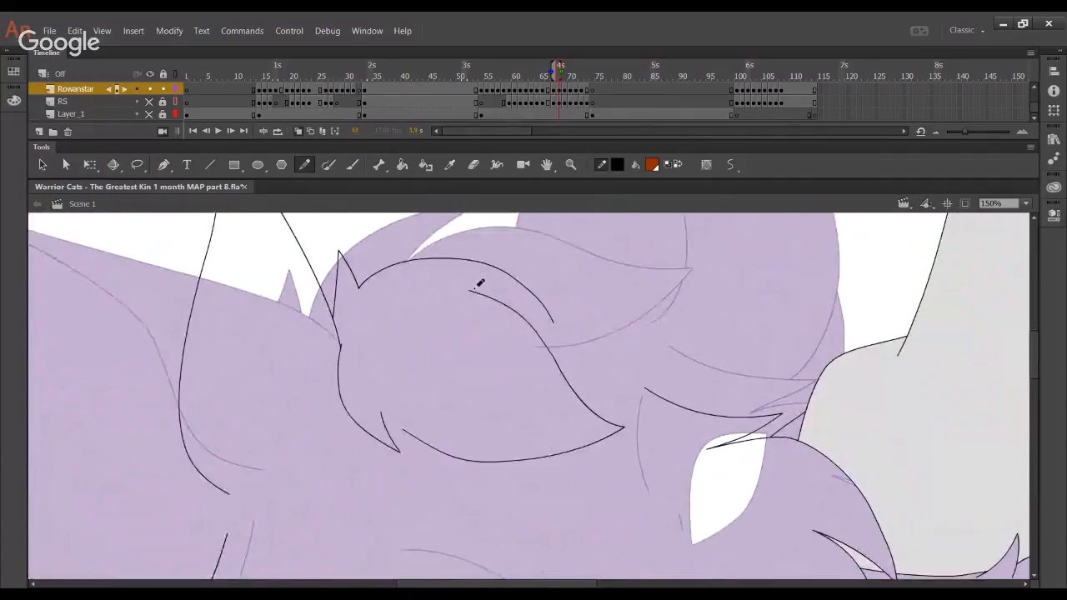
pyautogui.moveTo(478, 285); pyautogui.dragTo(546, 319)
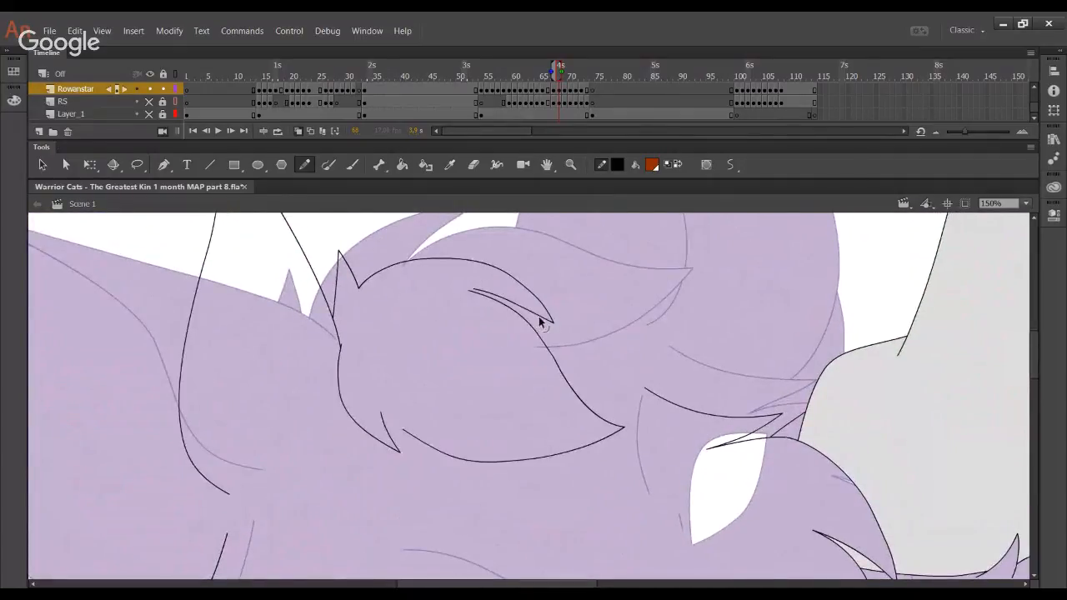
pyautogui.moveTo(471, 291); pyautogui.dragTo(506, 303)
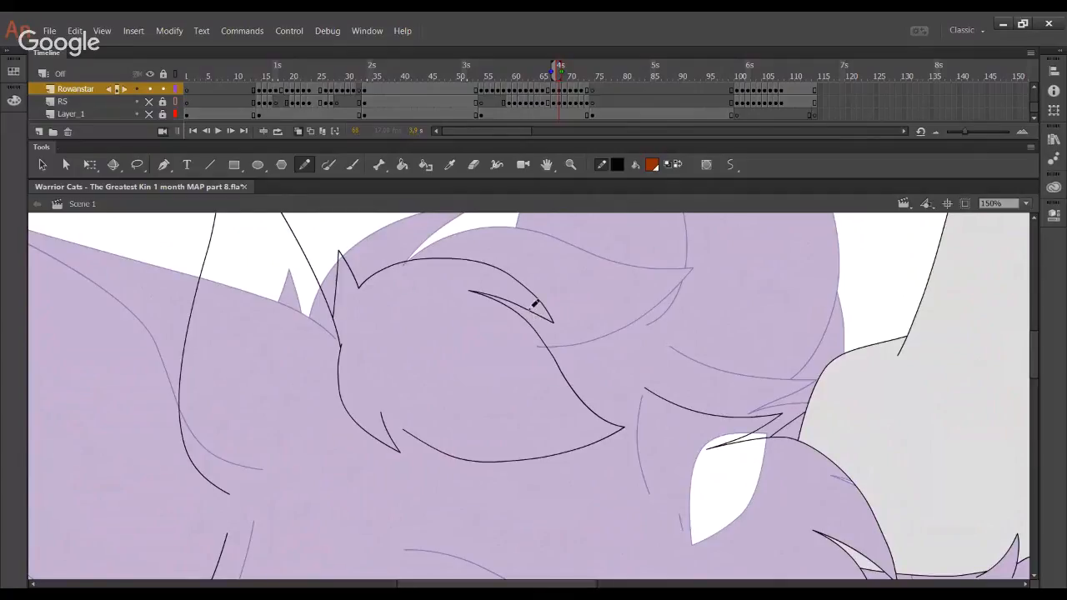
# Show the RS sketch layer, ink the left ear's long side curve, then hide the layer and join the curve to the ear tip
pyautogui.click(150, 102)
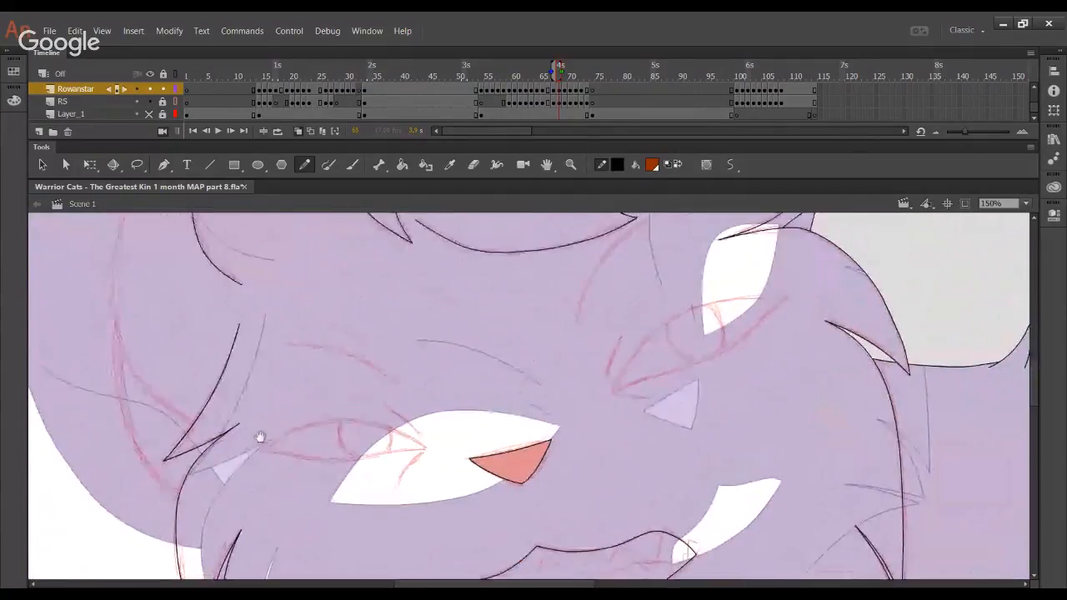
pyautogui.moveTo(212, 458)
pyautogui.mouseDown()
pyautogui.moveTo(168, 418)
pyautogui.moveTo(166, 221)
pyautogui.mouseUp()
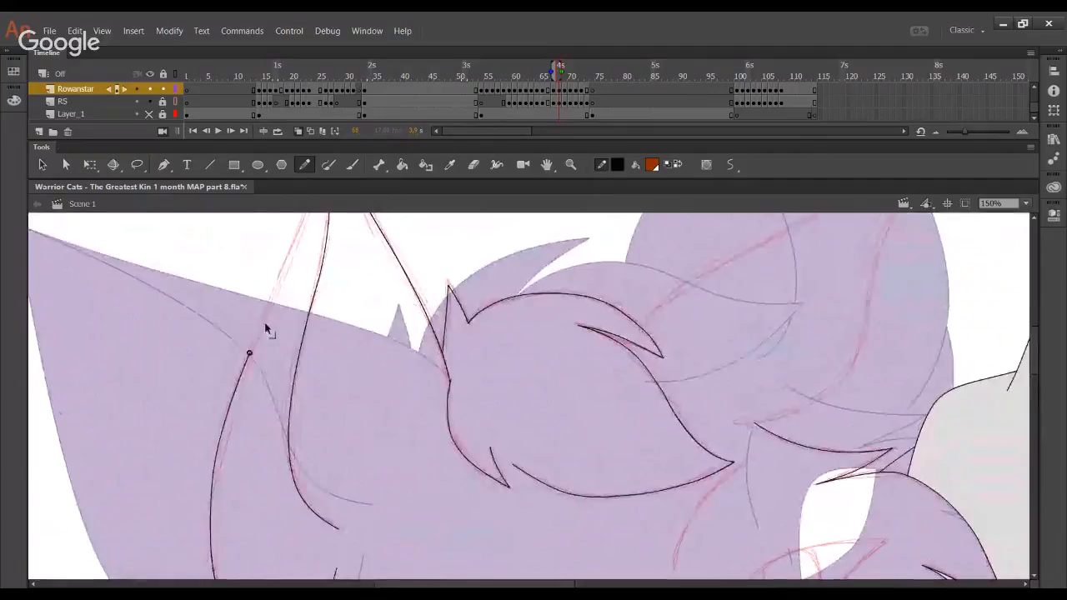
pyautogui.moveTo(248, 353); pyautogui.dragTo(315, 199)
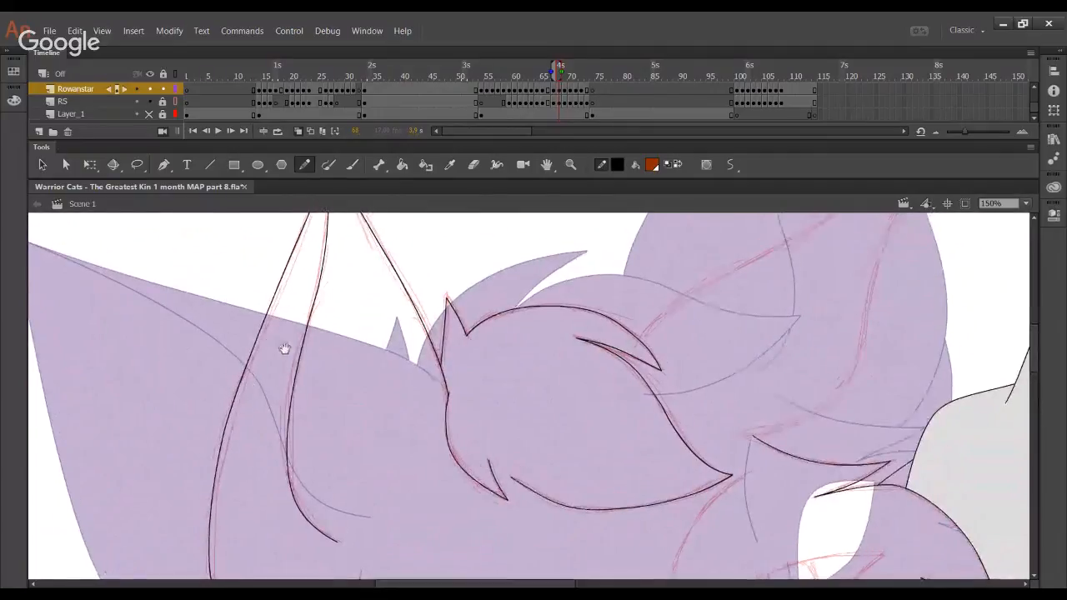
pyautogui.moveTo(284, 348); pyautogui.dragTo(278, 421)
pyautogui.click(149, 101)
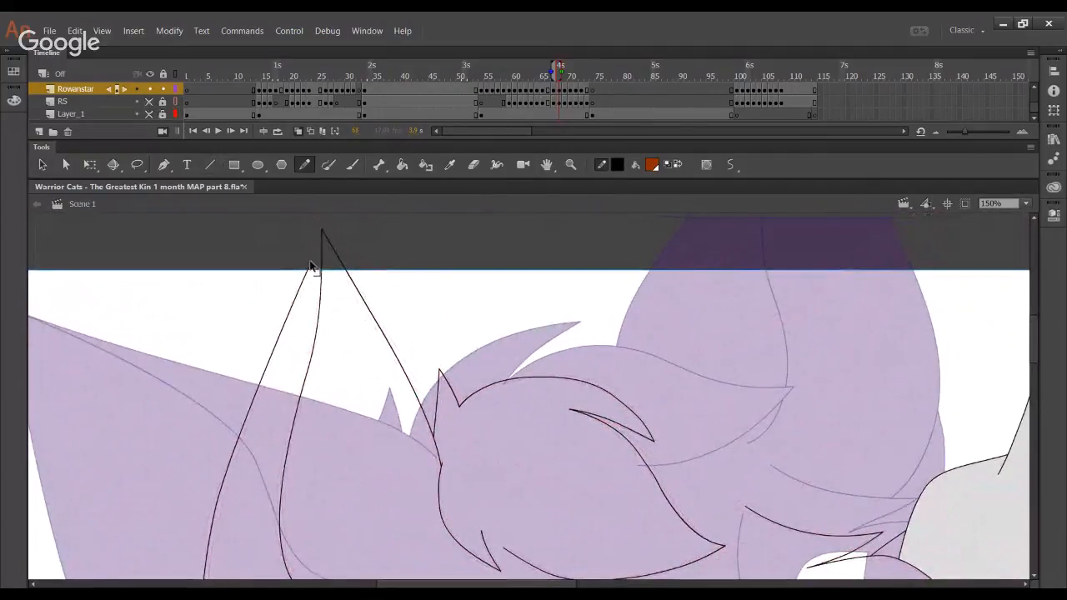
pyautogui.moveTo(311, 266); pyautogui.dragTo(322, 231)
# Show the RS sketch layer, ink the curved outer edge at the left ear's base, and fill the enclosed area orange
pyautogui.moveTo(373, 367); pyautogui.dragTo(394, 77)
pyautogui.click(150, 101)
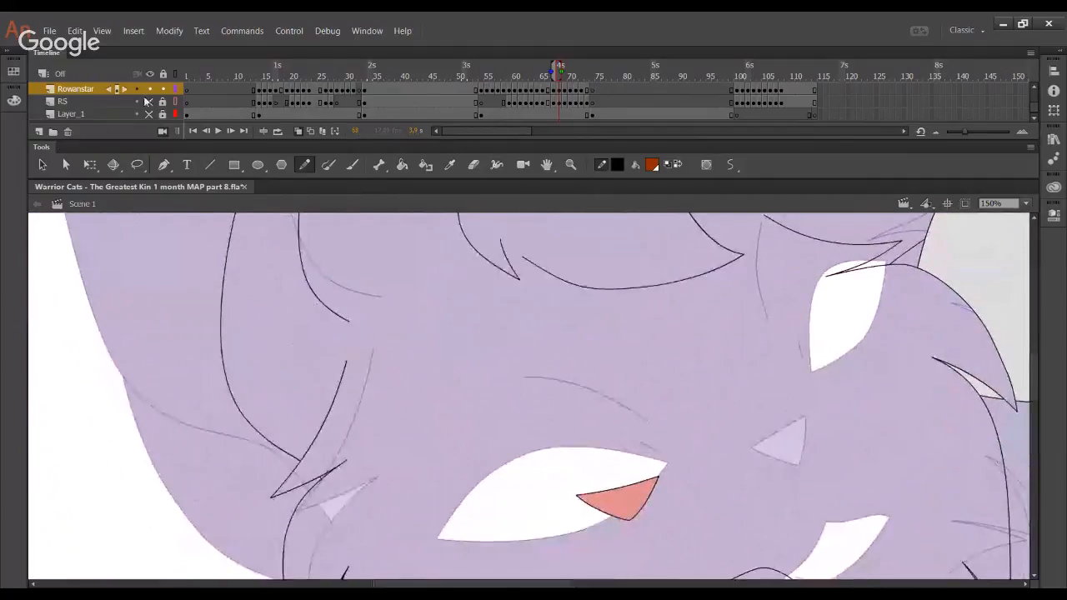
pyautogui.moveTo(230, 335); pyautogui.dragTo(246, 465)
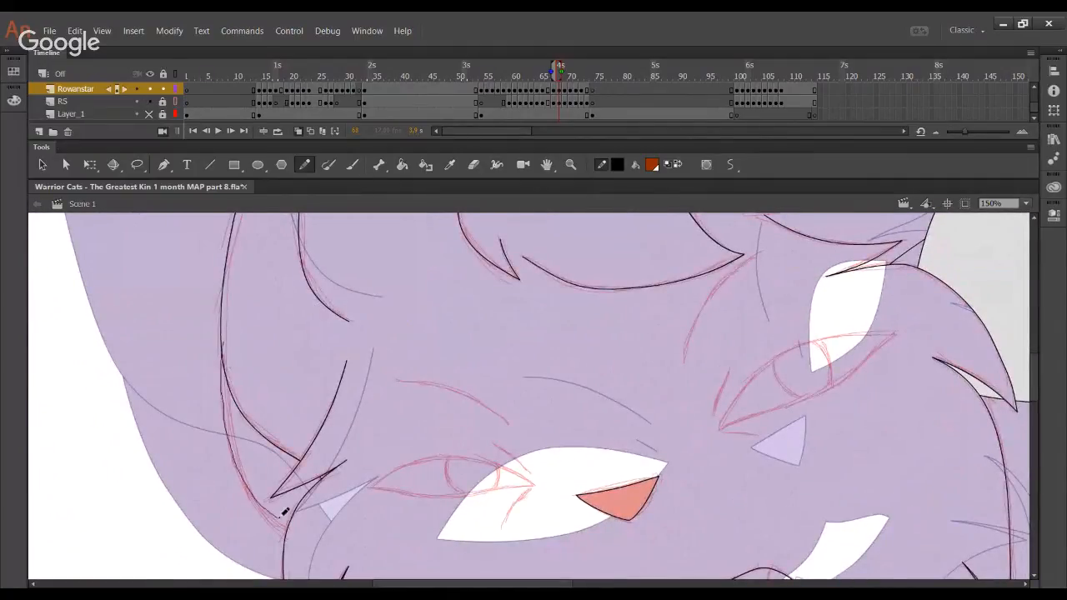
pyautogui.moveTo(283, 512)
pyautogui.mouseDown()
pyautogui.moveTo(308, 531)
pyautogui.moveTo(248, 487)
pyautogui.moveTo(234, 437)
pyautogui.moveTo(232, 320)
pyautogui.mouseUp()
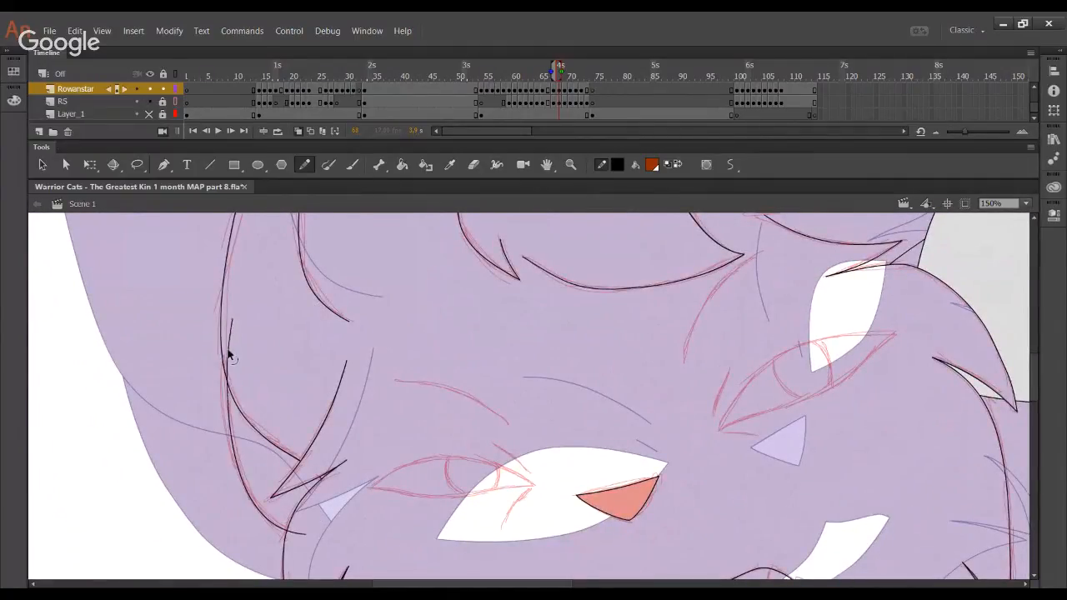
pyautogui.hotkey('ctrl', 'z')
pyautogui.click(401, 164)
pyautogui.click(329, 474)
# Ink the lower part of the right ear's inner curve along the sketch, starting from the fur tuft at its base
pyautogui.moveTo(504, 427); pyautogui.dragTo(382, 359)
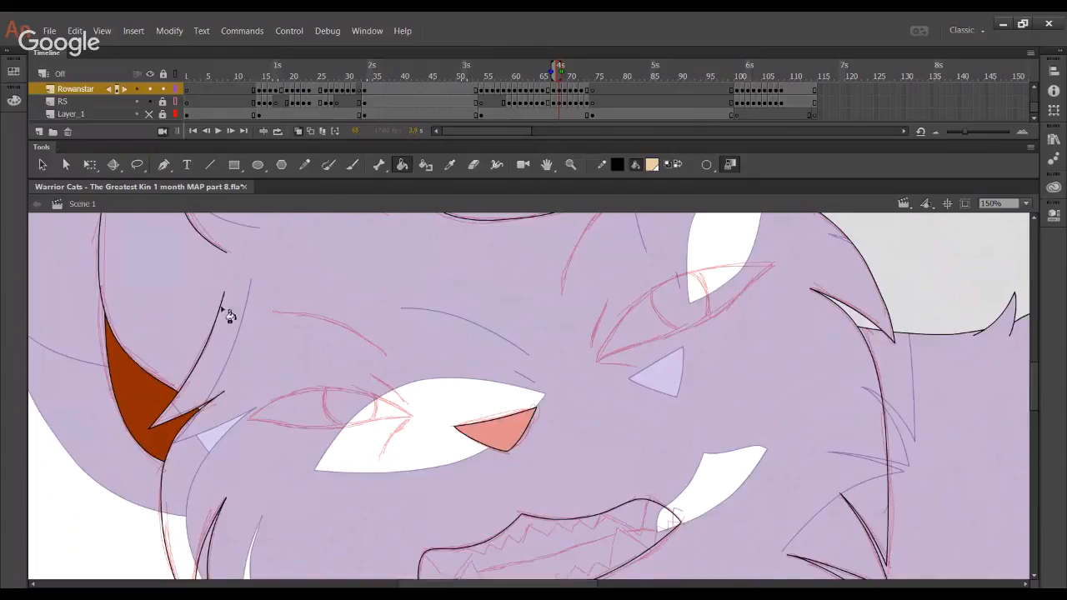
pyautogui.click(304, 164)
pyautogui.moveTo(561, 489)
pyautogui.mouseDown()
pyautogui.moveTo(441, 428)
pyautogui.moveTo(291, 262)
pyautogui.moveTo(331, 546)
pyautogui.moveTo(309, 471)
pyautogui.moveTo(447, 493)
pyautogui.moveTo(417, 505)
pyautogui.moveTo(370, 435)
pyautogui.moveTo(411, 419)
pyautogui.moveTo(347, 381)
pyautogui.moveTo(331, 315)
pyautogui.moveTo(352, 370)
pyautogui.mouseUp()
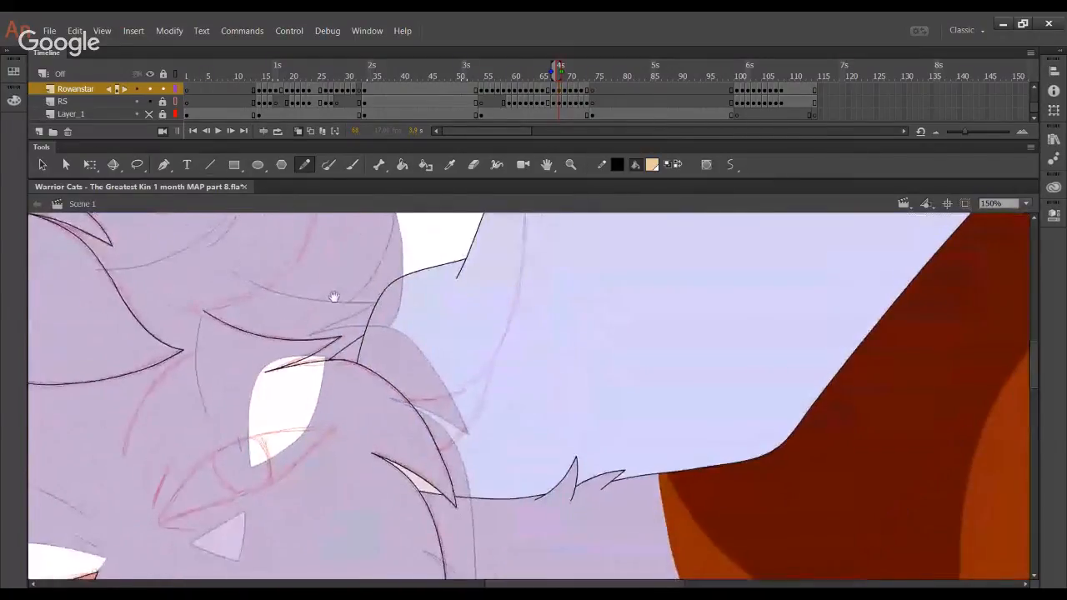
pyautogui.click(430, 500)
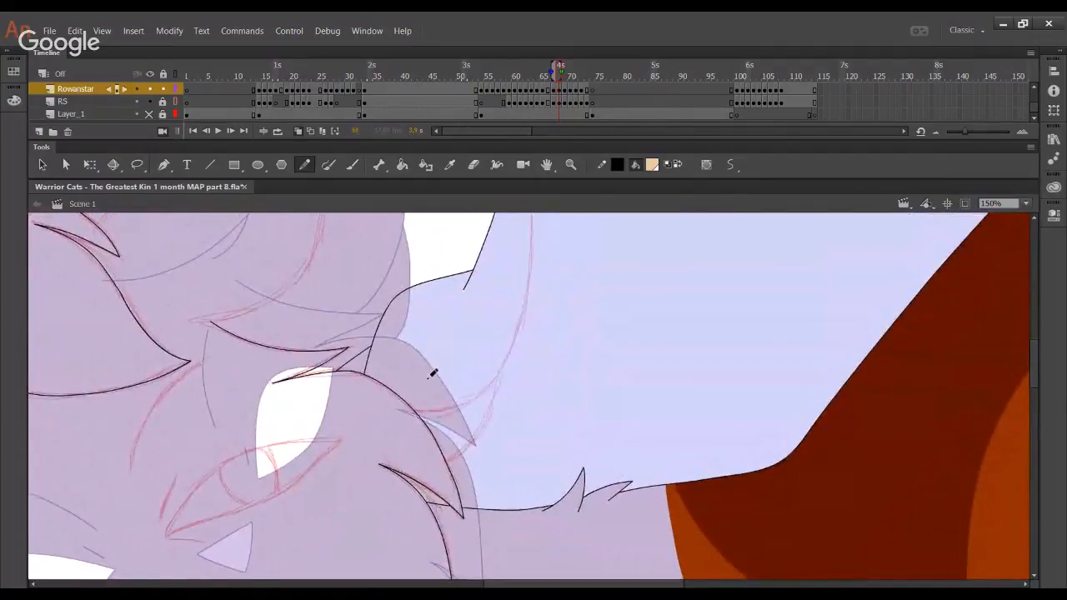
pyautogui.moveTo(431, 369)
pyautogui.mouseDown()
pyautogui.moveTo(443, 443)
pyautogui.moveTo(429, 386)
pyautogui.mouseUp()
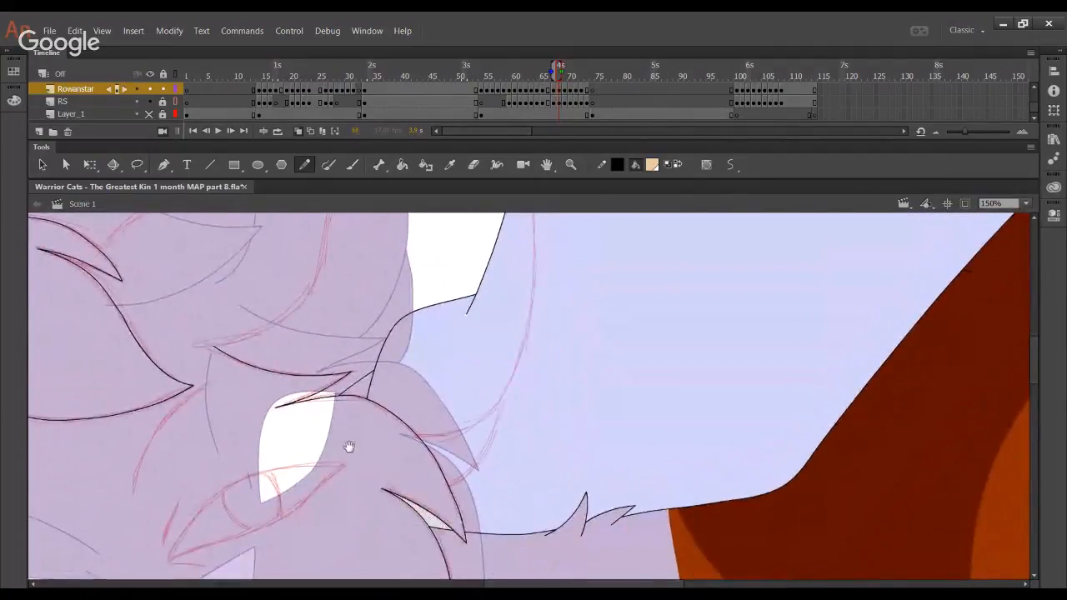
pyautogui.moveTo(348, 447)
pyautogui.mouseDown()
pyautogui.moveTo(374, 495)
pyautogui.moveTo(386, 493)
pyautogui.moveTo(391, 525)
pyautogui.mouseUp()
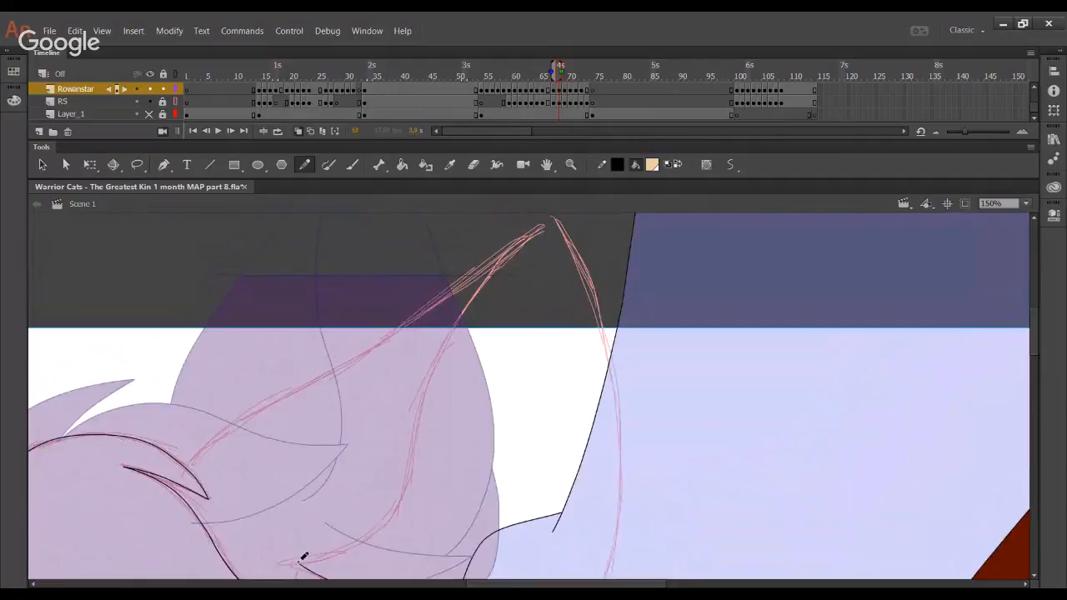
pyautogui.moveTo(338, 552); pyautogui.dragTo(404, 498)
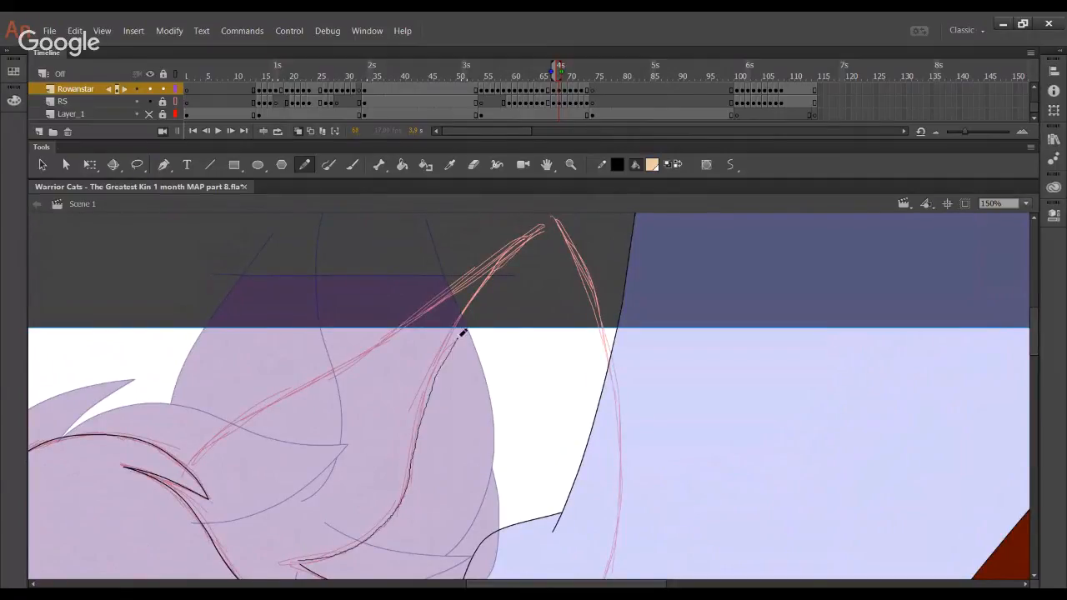
pyautogui.moveTo(464, 332); pyautogui.dragTo(459, 335)
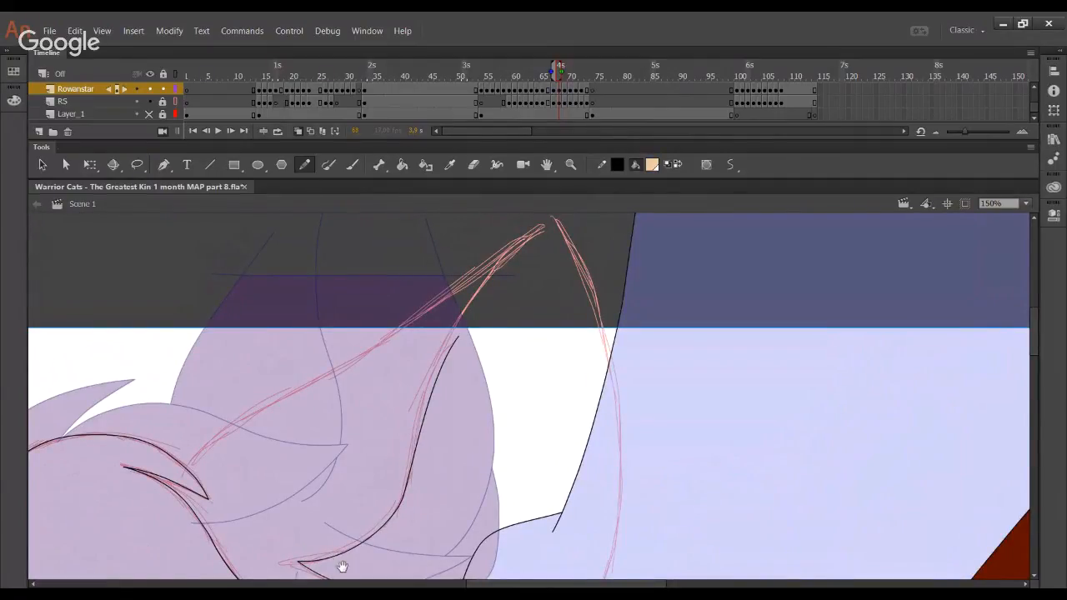
# Extend the right ear's inner curve up to the sketched tip and bend its segments to follow the sketch
pyautogui.moveTo(342, 567); pyautogui.dragTo(296, 569)
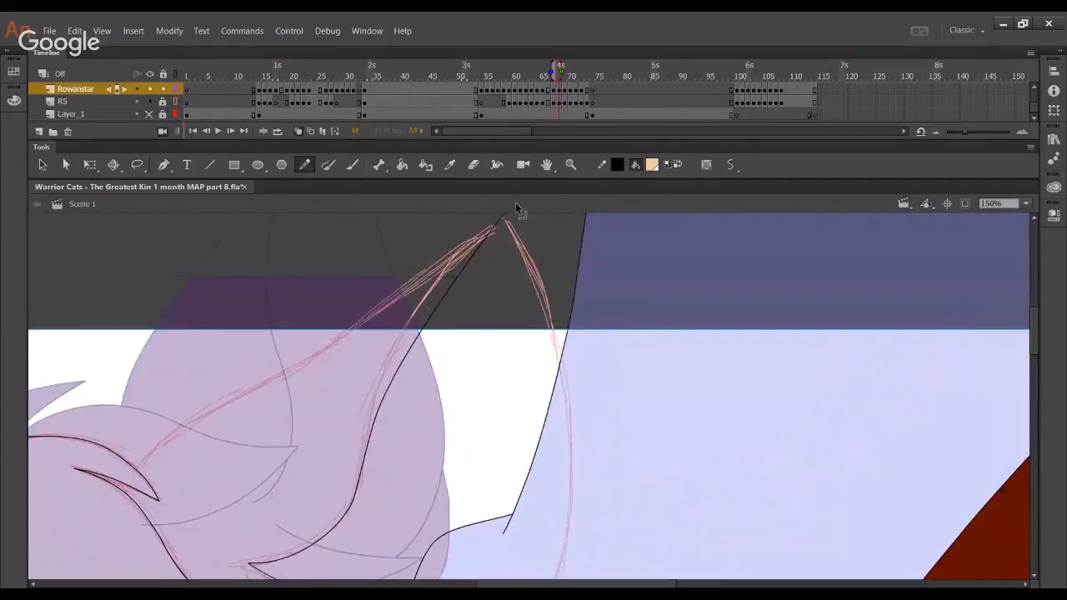
pyautogui.moveTo(516, 207); pyautogui.dragTo(512, 207)
pyautogui.moveTo(371, 440); pyautogui.dragTo(373, 406)
pyautogui.moveTo(401, 346)
pyautogui.mouseDown()
pyautogui.moveTo(428, 276)
pyautogui.moveTo(445, 278)
pyautogui.mouseUp()
pyautogui.moveTo(376, 417)
pyautogui.mouseDown()
pyautogui.moveTo(376, 395)
pyautogui.moveTo(374, 410)
pyautogui.mouseUp()
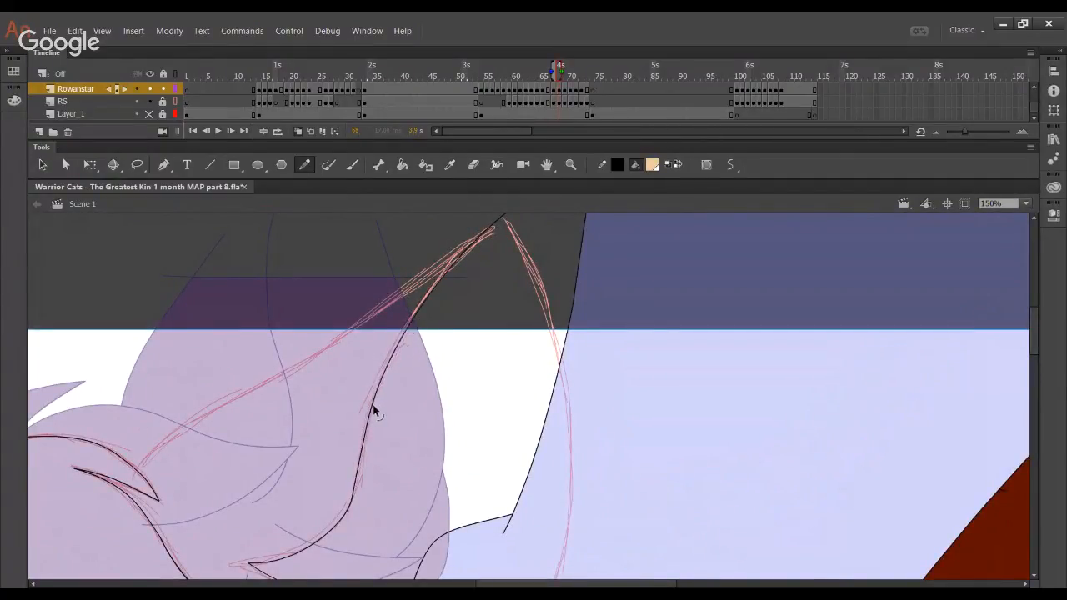
# Ink the lower part of the right ear's outer curve along the sketch and bend its segments to fit
pyautogui.moveTo(445, 441); pyautogui.dragTo(340, 285)
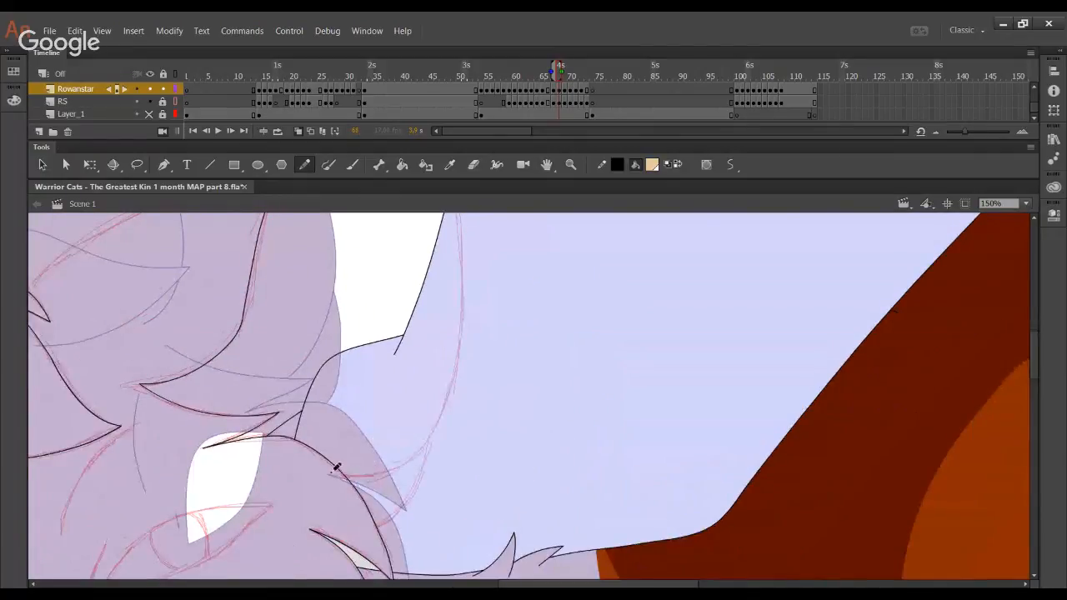
pyautogui.moveTo(336, 469); pyautogui.dragTo(416, 450)
pyautogui.moveTo(465, 357); pyautogui.dragTo(465, 231)
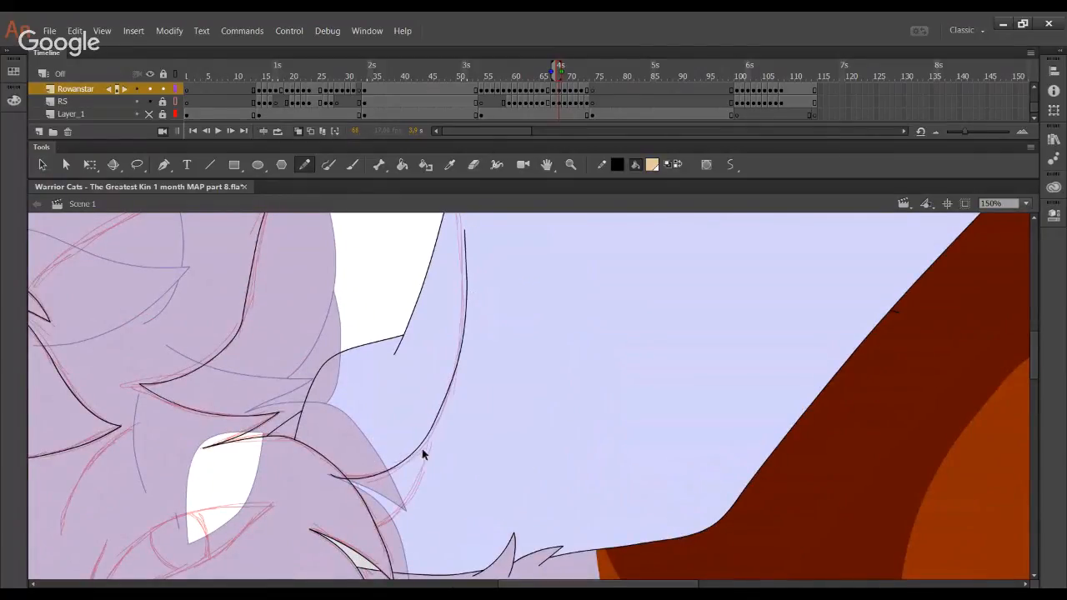
pyautogui.moveTo(422, 450); pyautogui.dragTo(427, 446)
pyautogui.moveTo(456, 384); pyautogui.dragTo(460, 371)
pyautogui.moveTo(461, 302); pyautogui.dragTo(464, 298)
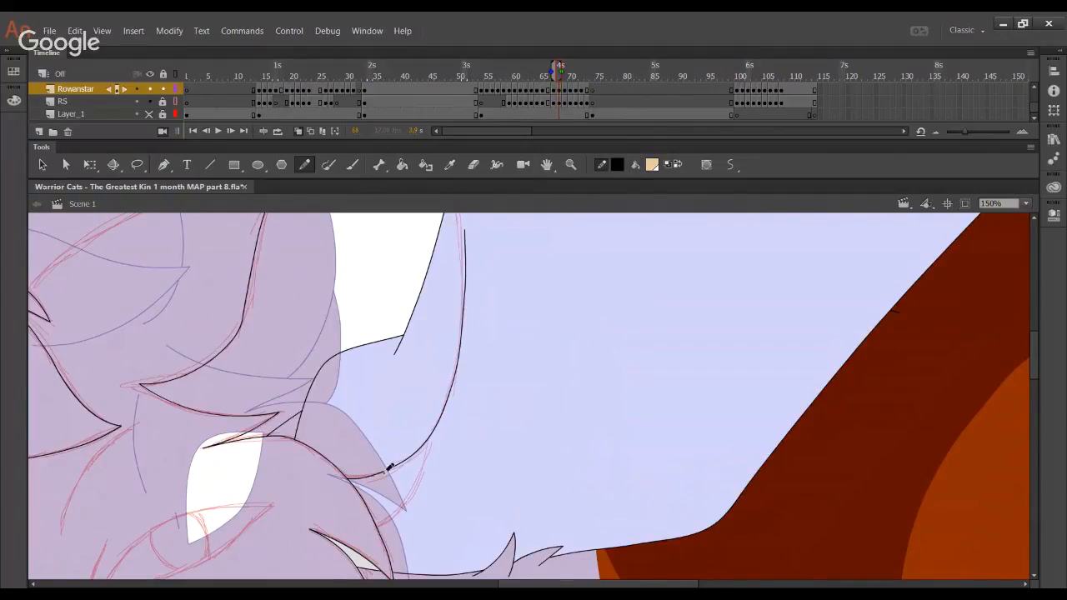
# Extend the right ear's outer curve up past the sketched tip and adjust it to the sketch
pyautogui.scroll(5, 456, 316)
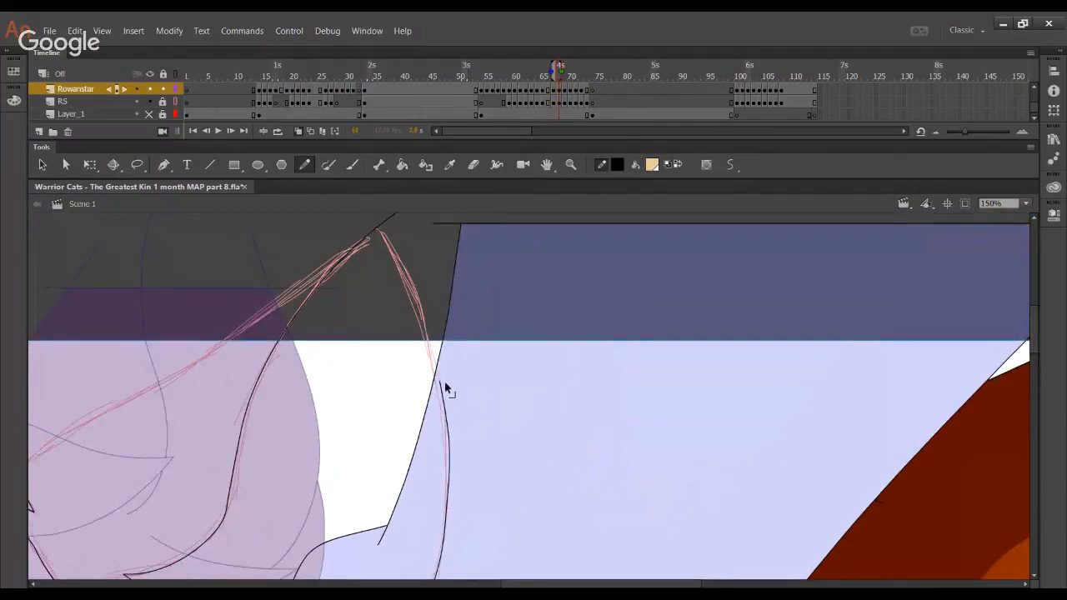
pyautogui.moveTo(452, 423); pyautogui.dragTo(419, 274)
pyautogui.moveTo(450, 425); pyautogui.dragTo(445, 434)
pyautogui.moveTo(414, 261); pyautogui.dragTo(369, 212)
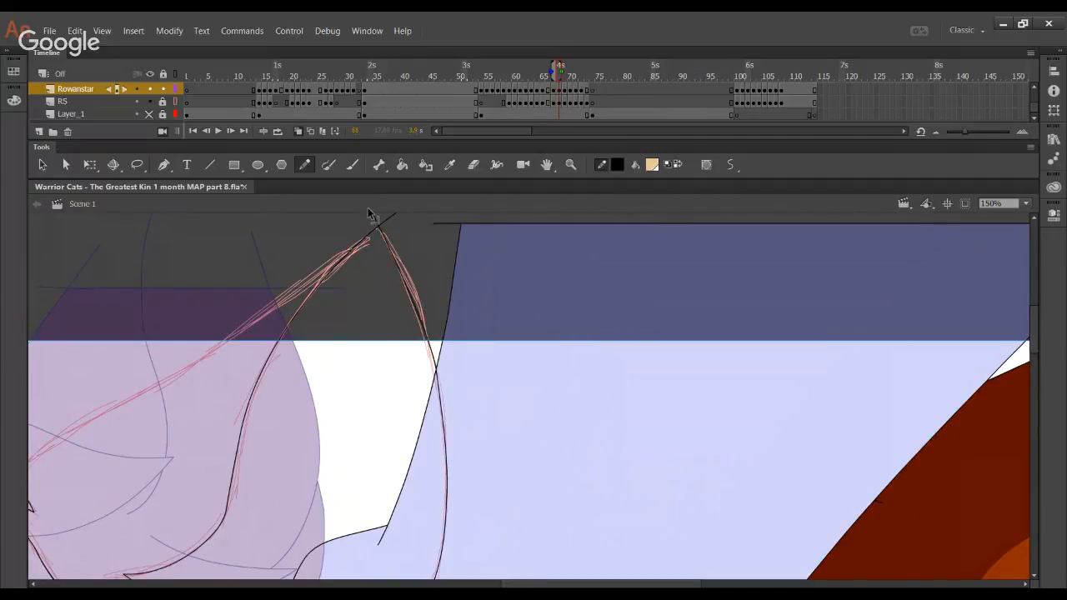
pyautogui.scroll(2, 408, 286)
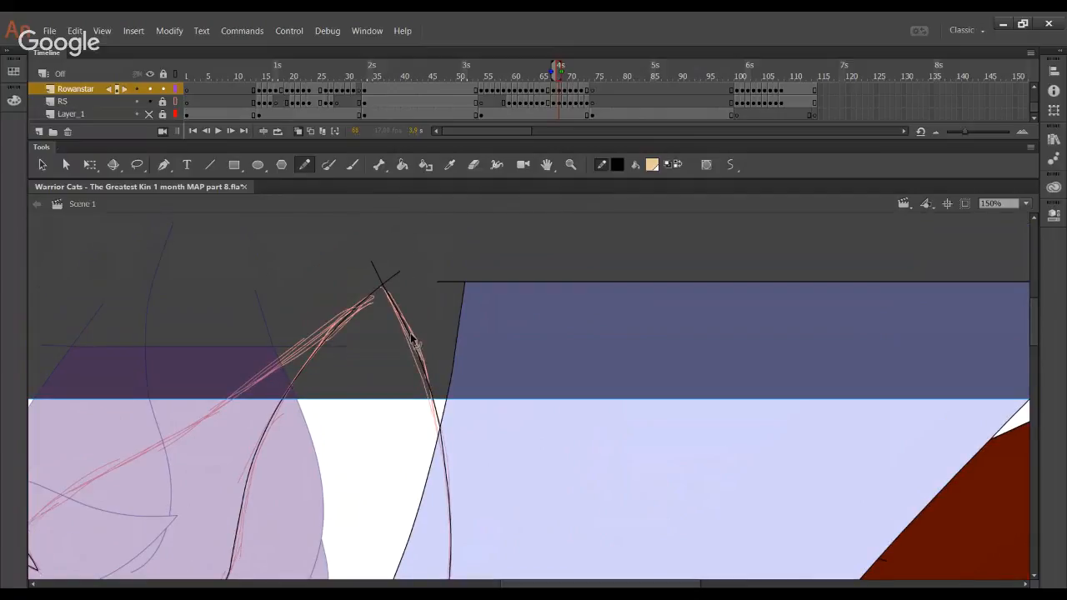
# Delete the body outline segments that run through the inside of the right ear, including the leftover stub
pyautogui.scroll(-5, 420, 381)
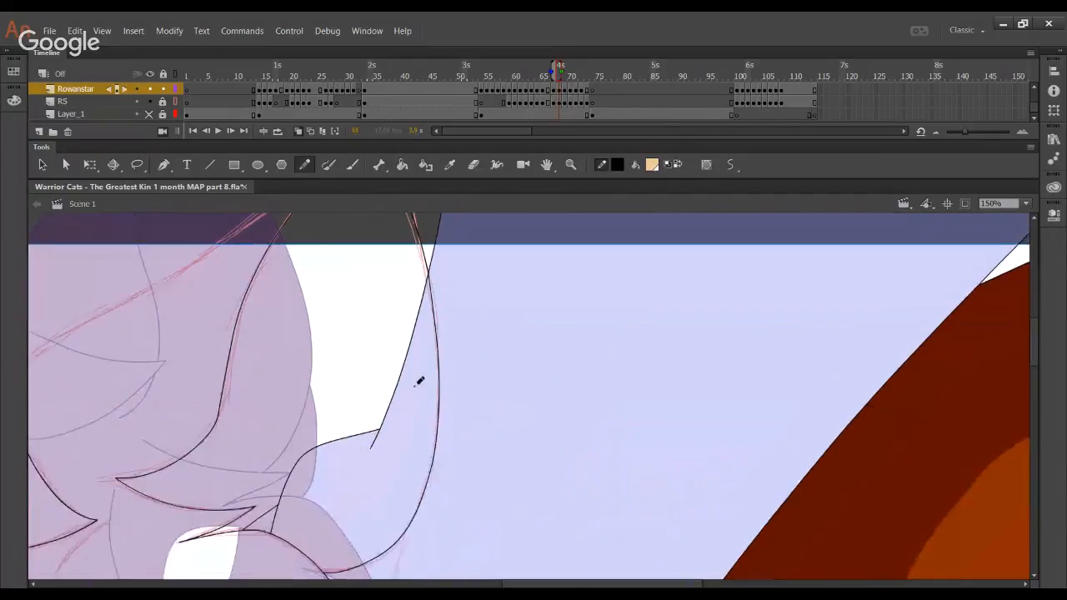
pyautogui.click(396, 403)
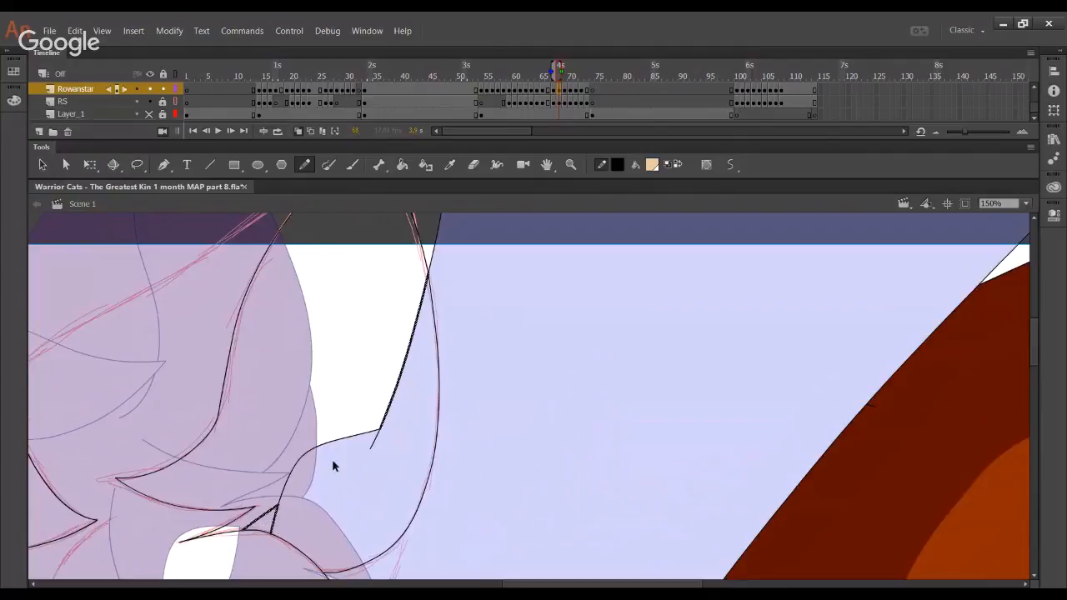
pyautogui.press('Delete')
pyautogui.click(374, 451)
pyautogui.press('Delete')
# Ink the short outer edge curve at the right ear's base, then check the line art with the RS sketch layer hidden and shown
pyautogui.scroll(-6, 419, 406)
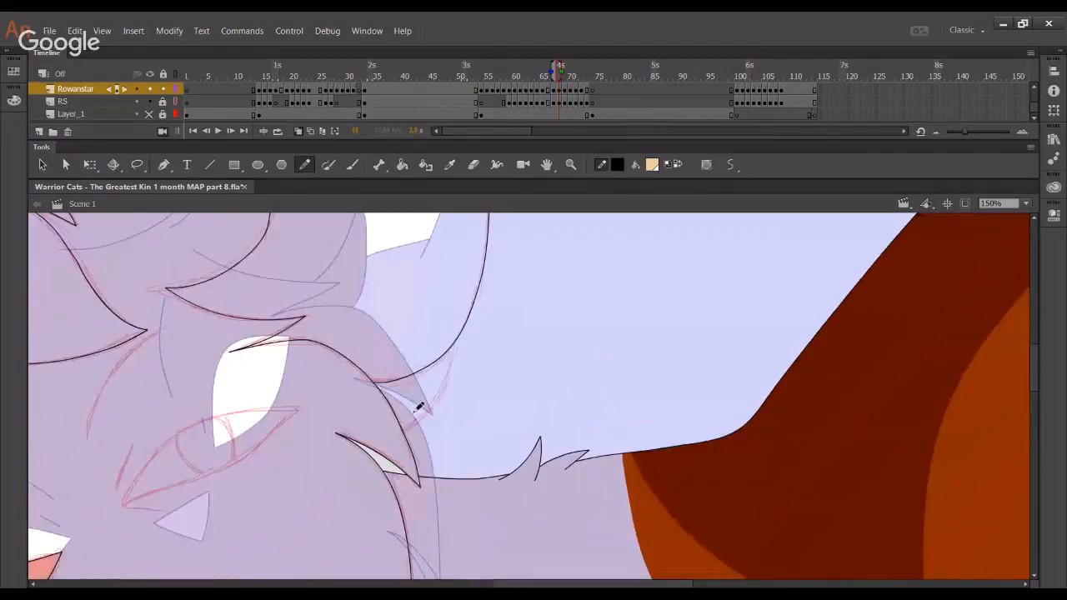
pyautogui.moveTo(457, 310)
pyautogui.mouseDown()
pyautogui.moveTo(405, 440)
pyautogui.moveTo(455, 317)
pyautogui.moveTo(457, 337)
pyautogui.mouseUp()
pyautogui.hotkey('ctrl', 'z')
pyautogui.hotkey('ctrl', 'z')
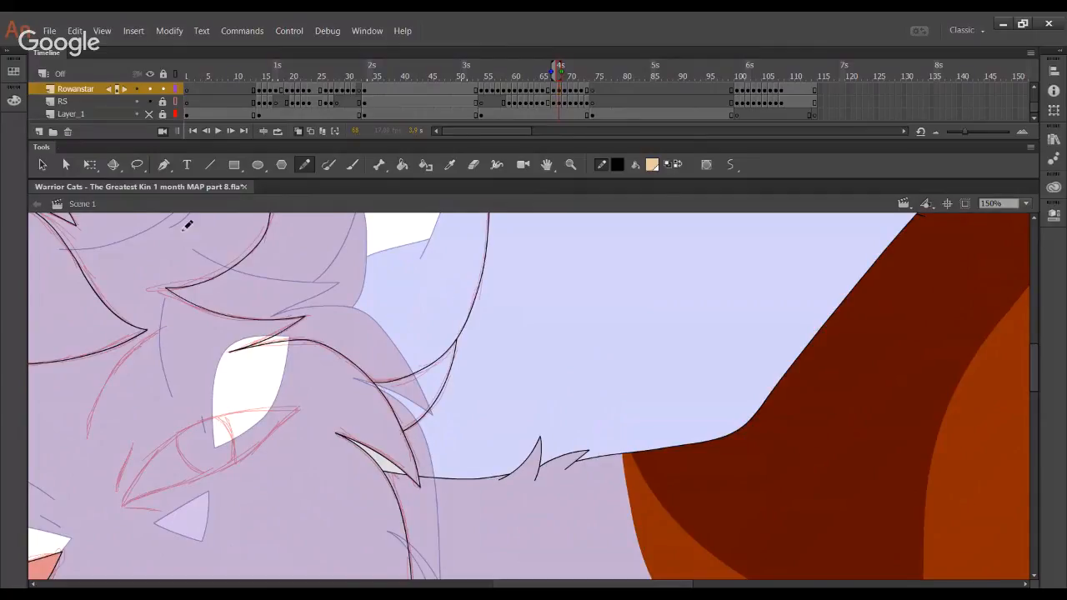
pyautogui.click(151, 101)
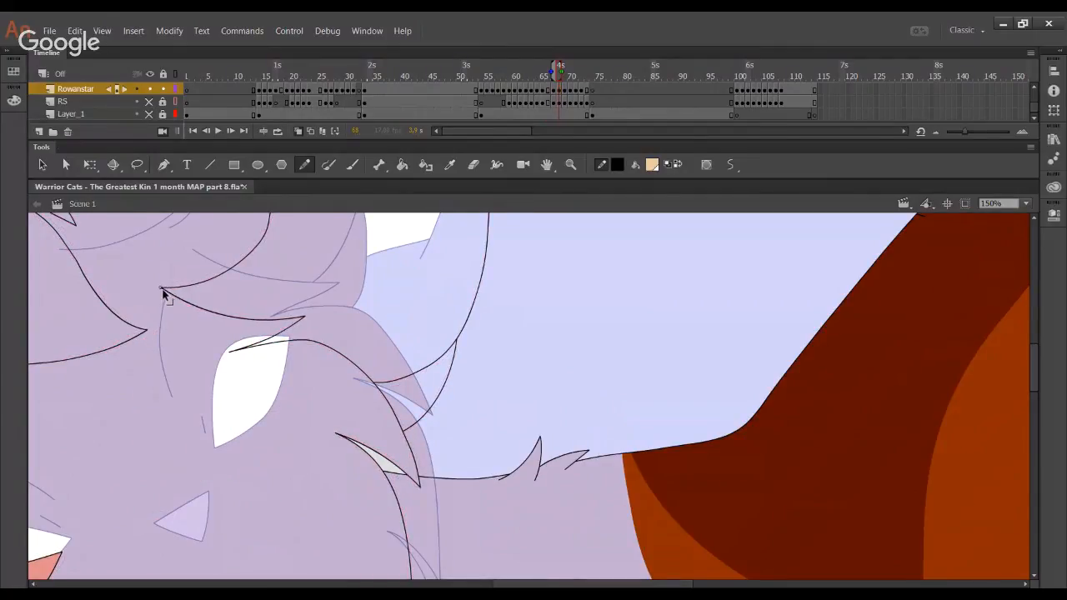
pyautogui.click(150, 102)
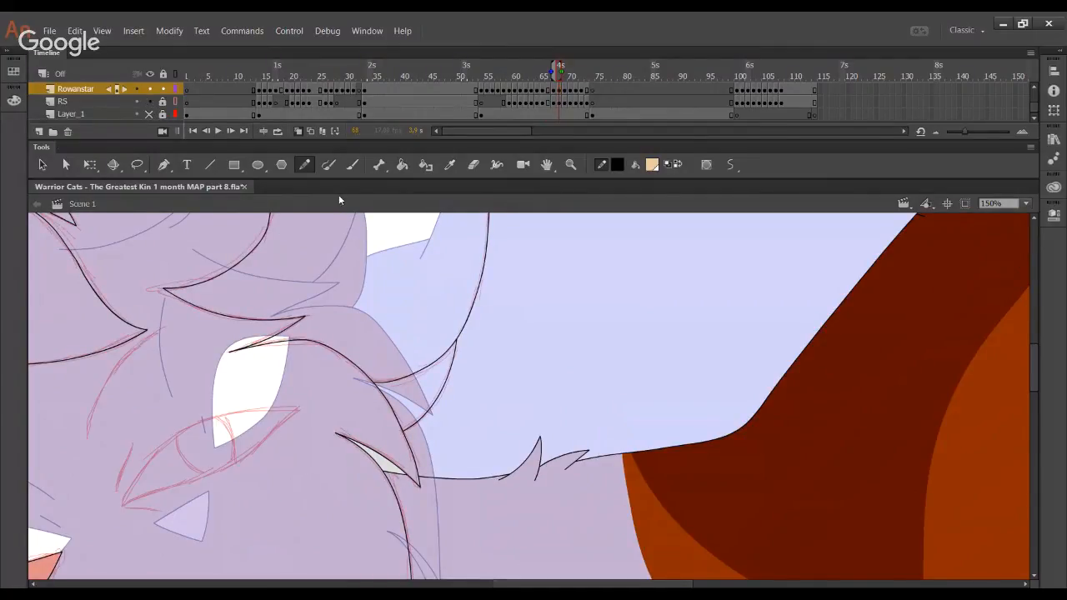
# Fill the inside of the right ear tan and the large body area behind it light grey
pyautogui.click(402, 164)
pyautogui.click(347, 311)
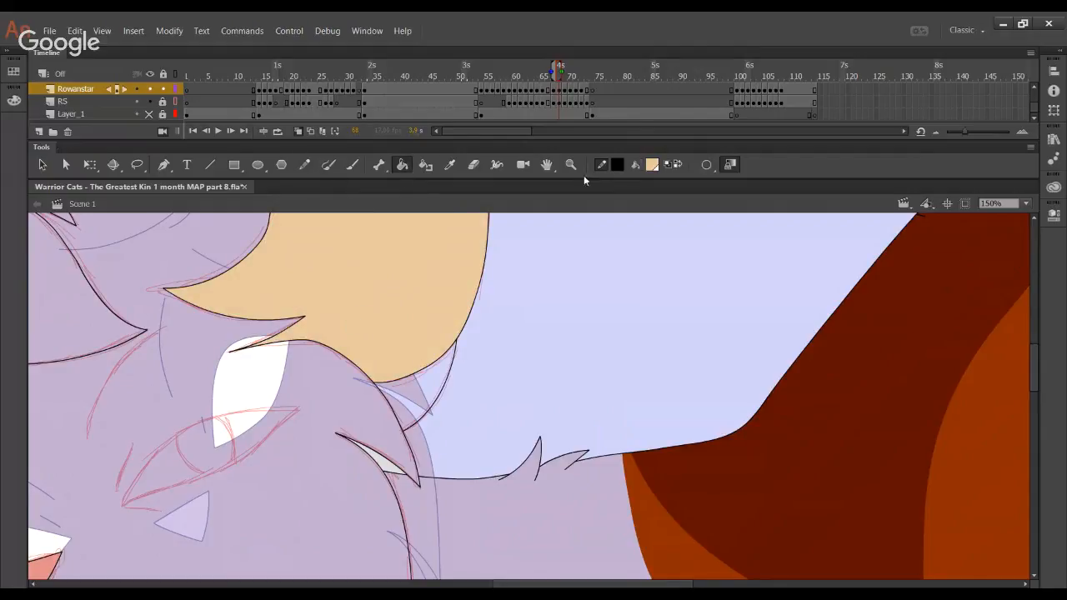
pyautogui.click(652, 164)
pyautogui.click(648, 362)
pyautogui.click(595, 353)
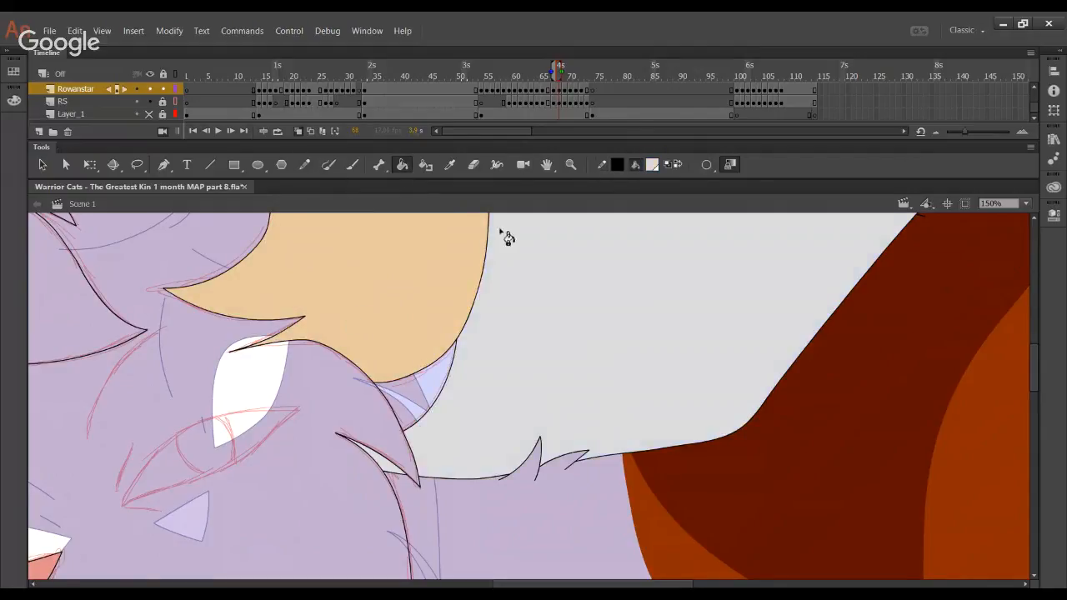
# Fill the small outer edge area at the right ear's base with the dark orange sampled from the existing artwork
pyautogui.click(450, 164)
pyautogui.click(653, 527)
pyautogui.click(424, 404)
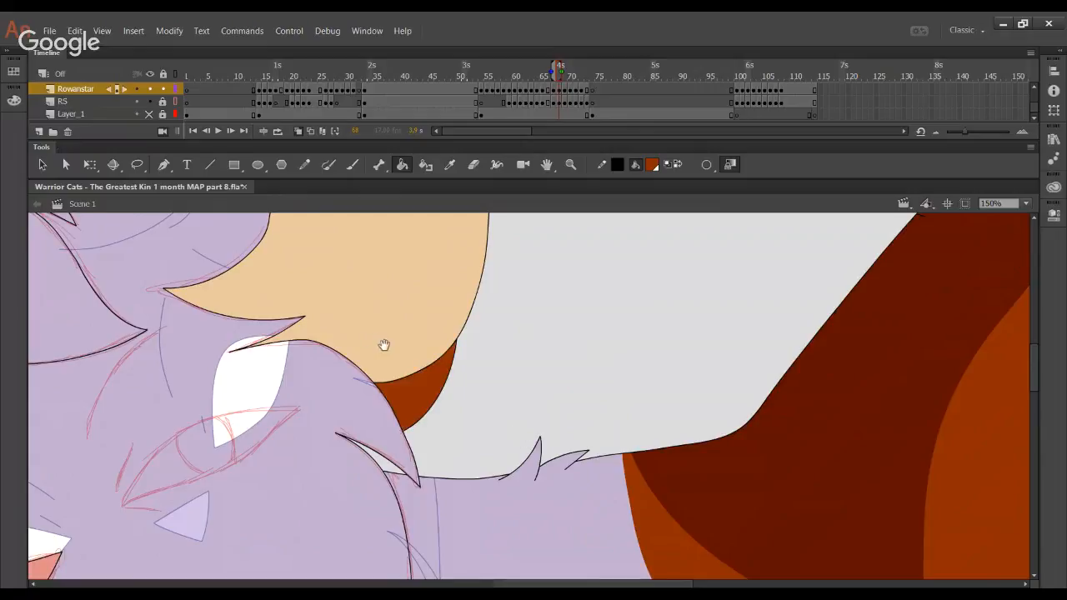
# Ink the right ear's long side line along the sketch, from the head tuft up towards the ear tip
pyautogui.moveTo(372, 342); pyautogui.dragTo(525, 501)
pyautogui.moveTo(478, 362); pyautogui.dragTo(539, 448)
pyautogui.click(306, 166)
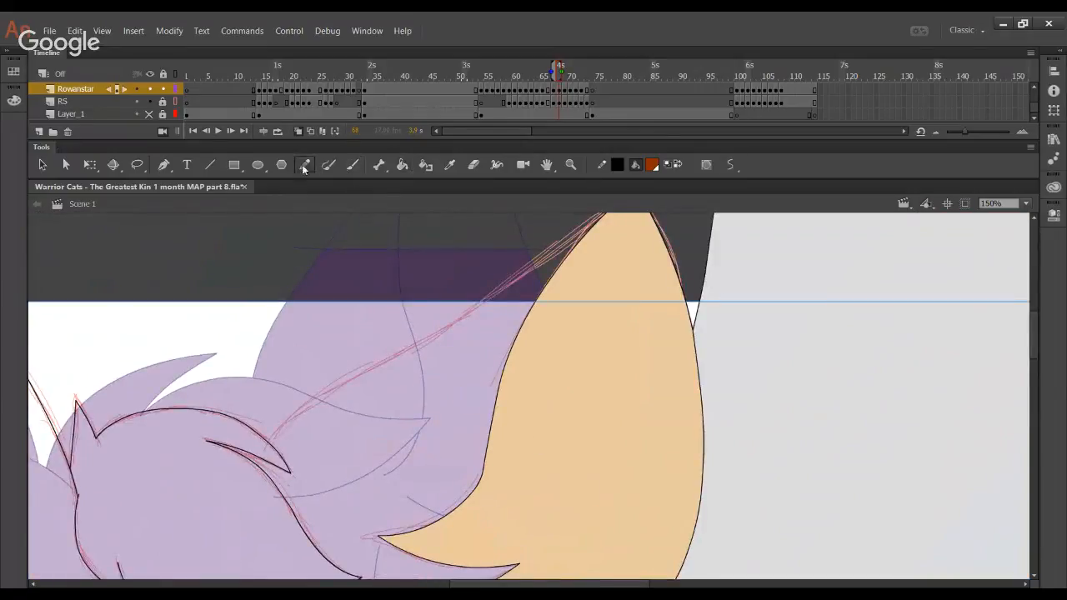
pyautogui.moveTo(327, 380); pyautogui.dragTo(443, 315)
pyautogui.moveTo(372, 412)
pyautogui.mouseDown()
pyautogui.moveTo(397, 365)
pyautogui.moveTo(509, 304)
pyautogui.mouseUp()
pyautogui.hotkey('ctrl', 'z')
pyautogui.moveTo(372, 410); pyautogui.dragTo(552, 270)
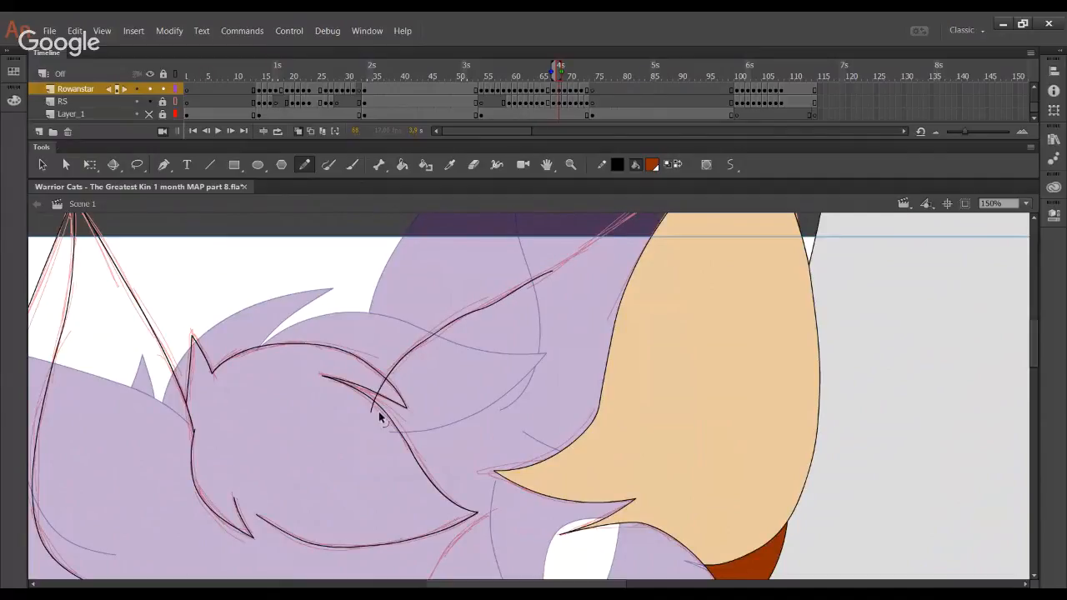
pyautogui.moveTo(481, 301)
pyautogui.mouseDown()
pyautogui.moveTo(435, 394)
pyautogui.moveTo(653, 253)
pyautogui.mouseUp()
# Trim the ear line's overshoot inside the head tuft, bend it to the sketch, then hide the RS layer and join it to the ear tip
pyautogui.keyDown('ctrl'); pyautogui.click(419, 409); pyautogui.keyUp('ctrl')
pyautogui.press('Delete')
pyautogui.moveTo(426, 406)
pyautogui.mouseDown()
pyautogui.moveTo(525, 352)
pyautogui.moveTo(481, 382)
pyautogui.mouseUp()
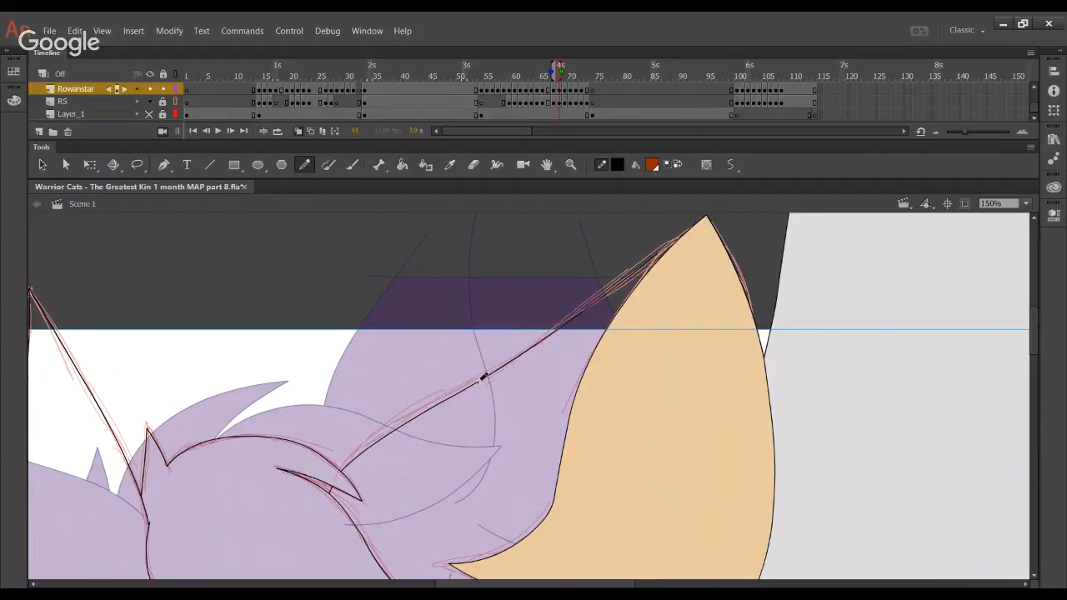
pyautogui.moveTo(354, 464); pyautogui.dragTo(354, 422)
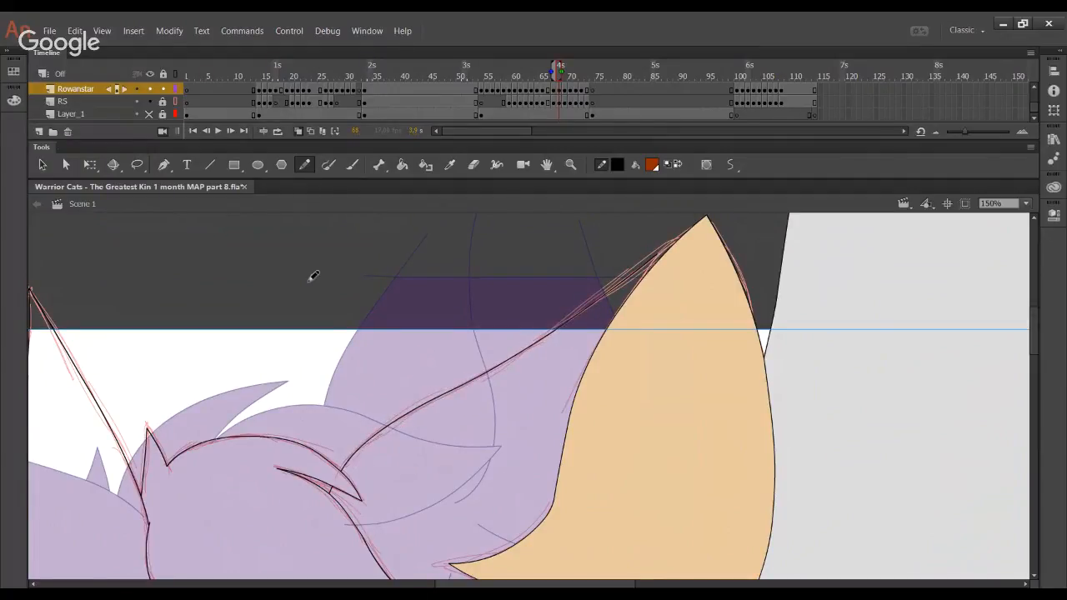
pyautogui.click(148, 101)
pyautogui.moveTo(660, 245); pyautogui.dragTo(704, 219)
pyautogui.click(401, 164)
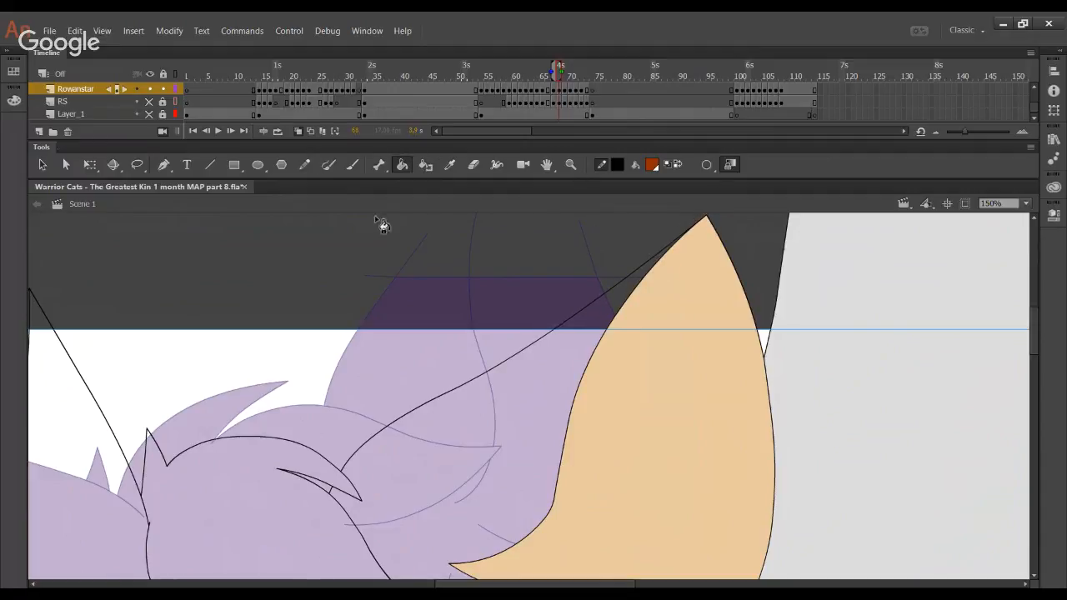
pyautogui.click(305, 536)
pyautogui.moveTo(376, 543); pyautogui.dragTo(459, 282)
pyautogui.hotkey('ctrl', 'z')
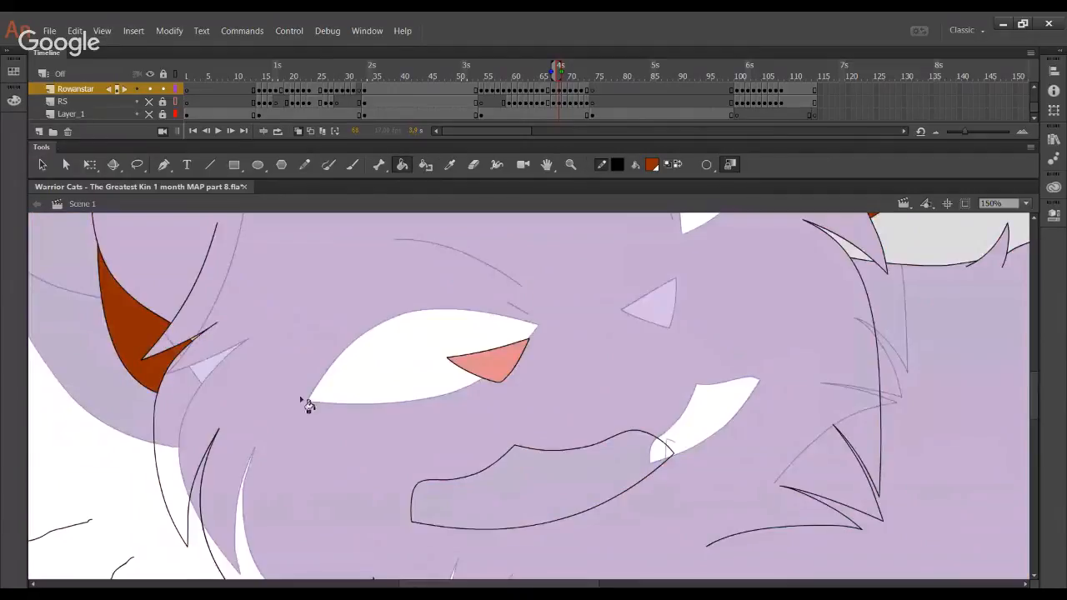
pyautogui.moveTo(576, 508); pyautogui.dragTo(459, 323)
pyautogui.moveTo(559, 430)
pyautogui.mouseDown()
pyautogui.moveTo(526, 450)
pyautogui.moveTo(535, 564)
pyautogui.mouseUp()
pyautogui.moveTo(464, 373); pyautogui.dragTo(481, 509)
pyautogui.moveTo(383, 402); pyautogui.dragTo(449, 477)
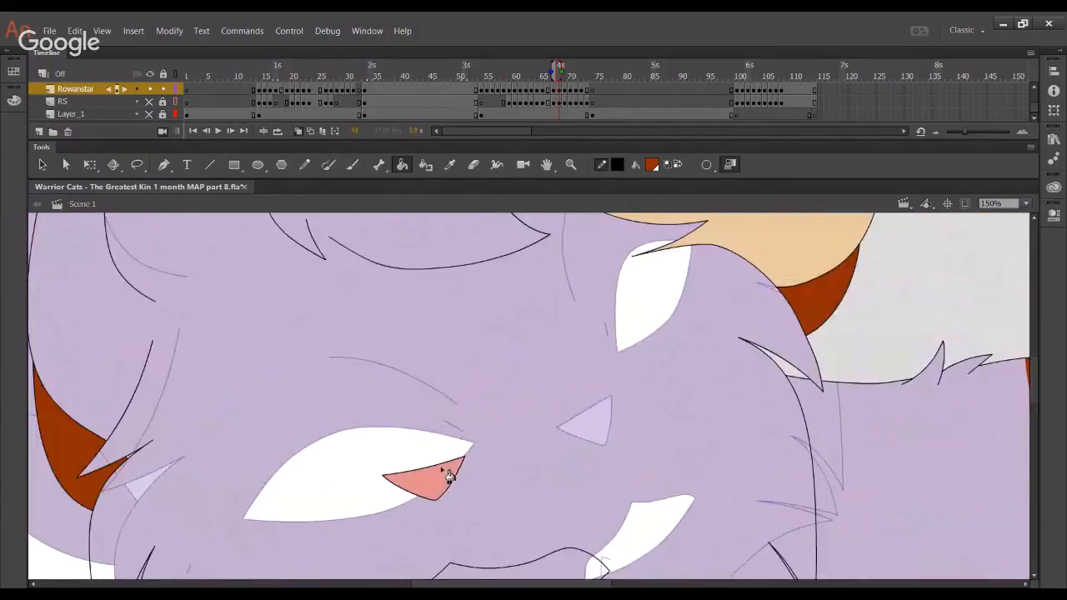
# Show the RS sketch layer and ink the short crease running down from the left eye's inner corner
pyautogui.click(301, 165)
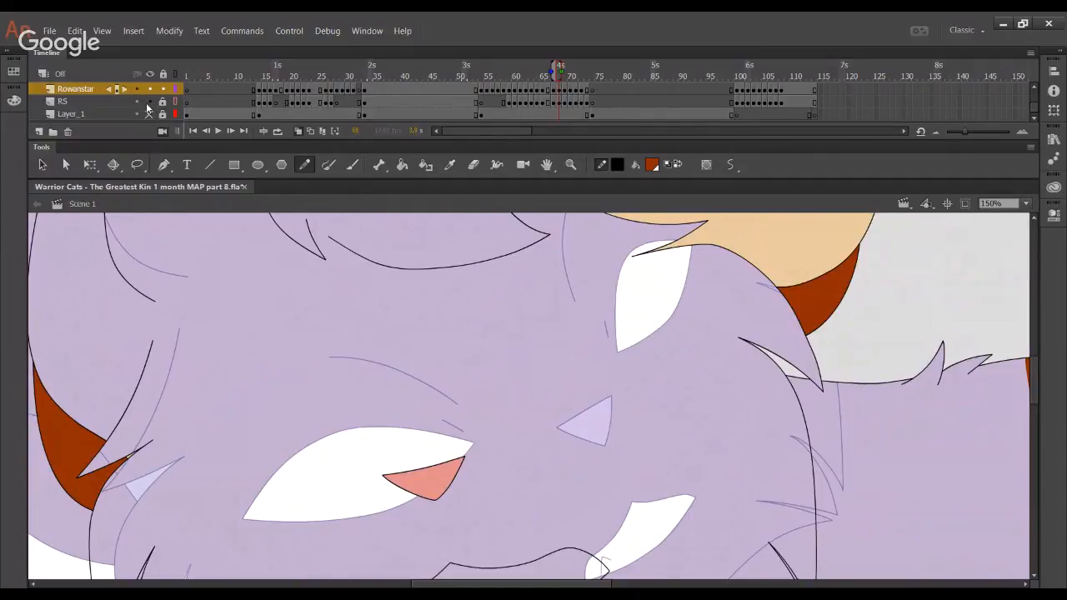
pyautogui.click(148, 101)
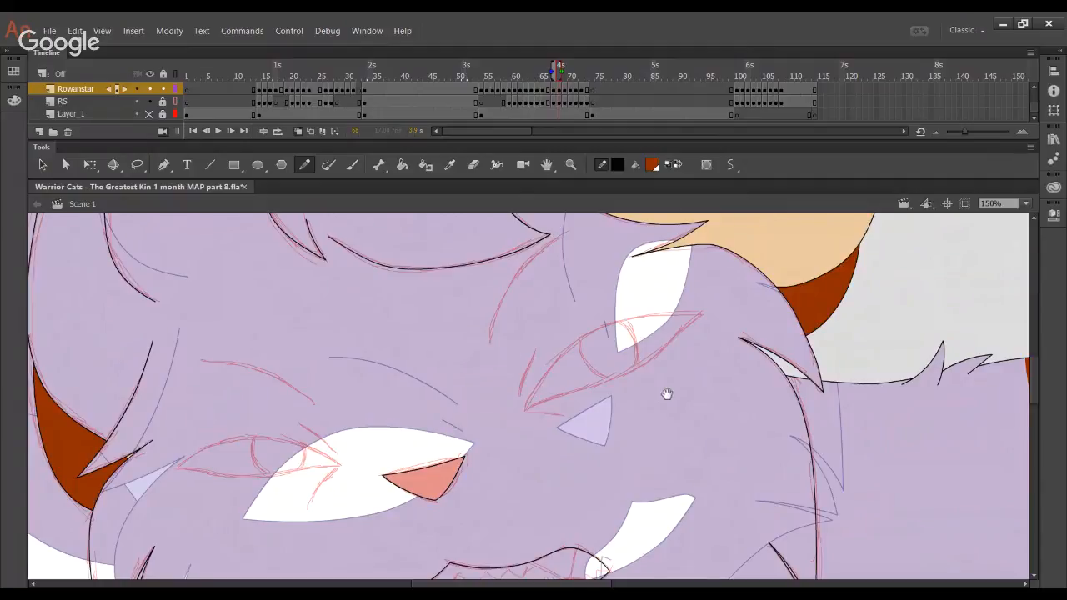
pyautogui.moveTo(667, 394); pyautogui.dragTo(646, 379)
pyautogui.moveTo(326, 467); pyautogui.dragTo(390, 326)
pyautogui.hotkey('ctrl', 'z')
pyautogui.moveTo(325, 406); pyautogui.dragTo(418, 336)
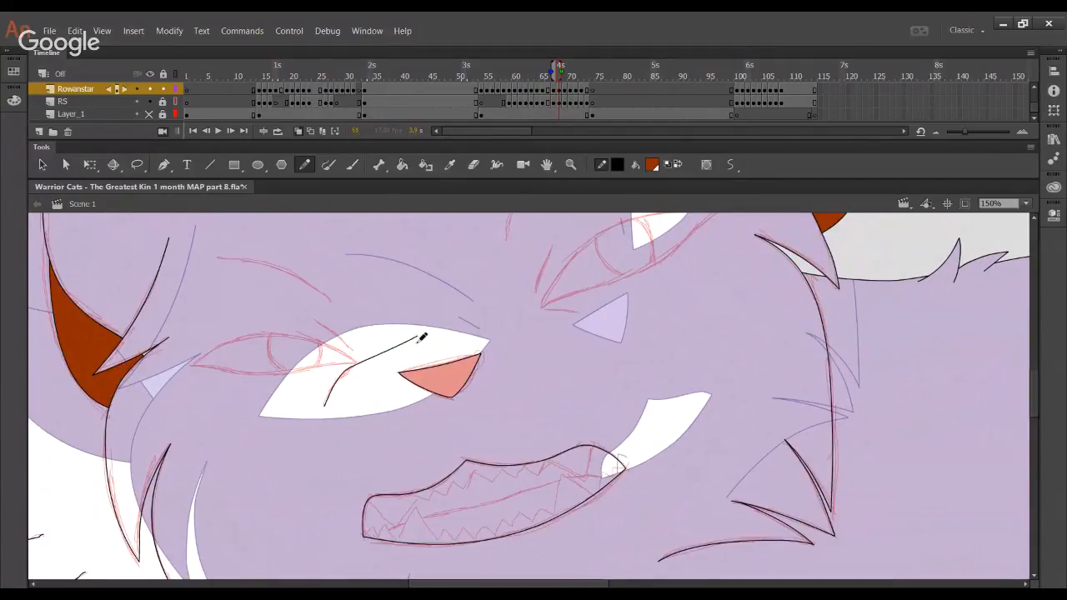
pyautogui.hotkey('ctrl', 'z')
pyautogui.moveTo(325, 406); pyautogui.dragTo(394, 335)
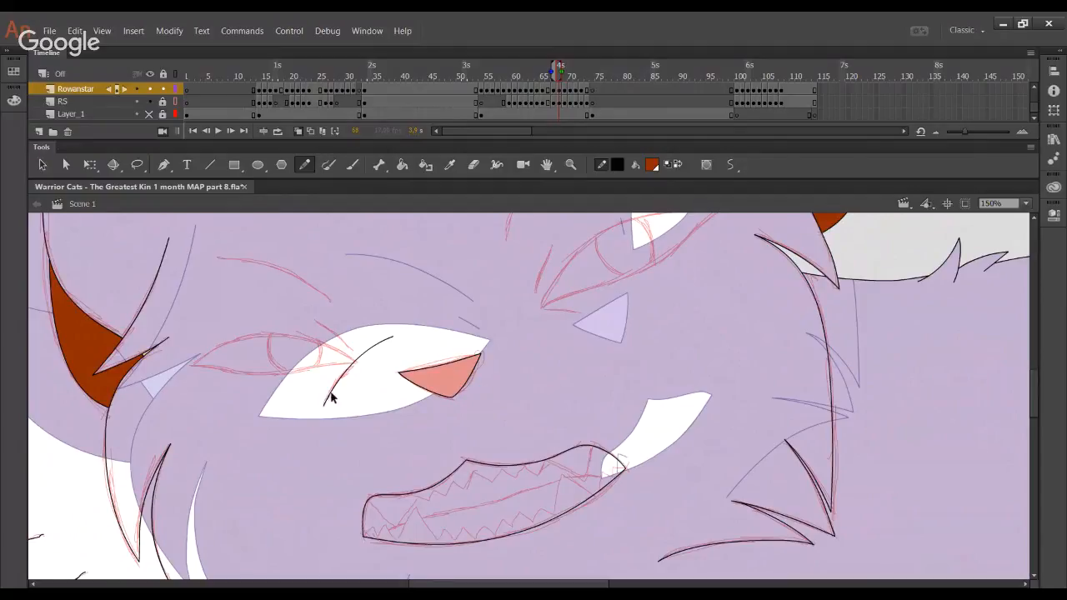
# Bend and trim the left eye's lower crease to the sketch, and ink the short line below the right eye's inner corner
pyautogui.moveTo(332, 392); pyautogui.dragTo(330, 389)
pyautogui.moveTo(366, 365); pyautogui.dragTo(361, 361)
pyautogui.moveTo(571, 313); pyautogui.dragTo(575, 318)
pyautogui.moveTo(347, 352); pyautogui.dragTo(366, 366)
pyautogui.press('Delete')
pyautogui.keyDown('ctrl'); pyautogui.click(381, 350); pyautogui.keyUp('ctrl')
pyautogui.press('Delete')
# Ink the short crease above the left eye's inner corner and the matching one beside the right eye's inner corner
pyautogui.moveTo(316, 319)
pyautogui.mouseDown()
pyautogui.moveTo(351, 351)
pyautogui.moveTo(319, 326)
pyautogui.mouseUp()
pyautogui.moveTo(538, 313)
pyautogui.mouseDown()
pyautogui.moveTo(537, 378)
pyautogui.moveTo(555, 314)
pyautogui.mouseUp()
pyautogui.hotkey('ctrl', 'z')
pyautogui.moveTo(536, 359); pyautogui.dragTo(555, 314)
pyautogui.hotkey('ctrl', 'z')
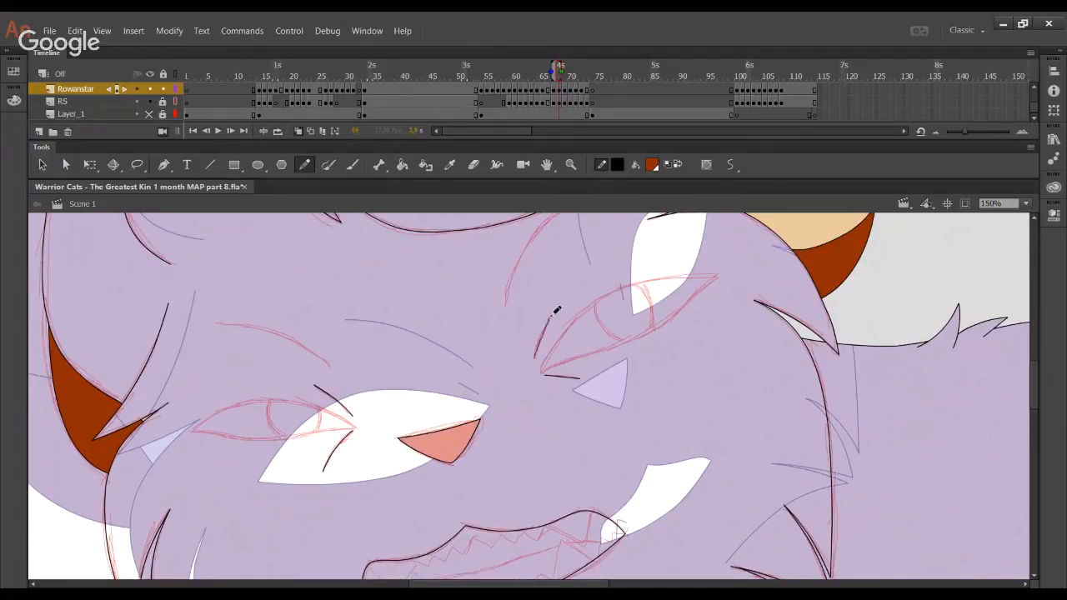
pyautogui.moveTo(534, 357)
pyautogui.mouseDown()
pyautogui.moveTo(548, 318)
pyautogui.moveTo(534, 369)
pyautogui.mouseUp()
pyautogui.moveTo(341, 296)
pyautogui.mouseDown()
pyautogui.moveTo(371, 294)
pyautogui.moveTo(355, 268)
pyautogui.moveTo(343, 296)
pyautogui.moveTo(373, 305)
pyautogui.moveTo(356, 323)
pyautogui.moveTo(353, 308)
pyautogui.moveTo(410, 286)
pyautogui.moveTo(386, 290)
pyautogui.moveTo(414, 299)
pyautogui.moveTo(411, 310)
pyautogui.moveTo(393, 317)
pyautogui.moveTo(384, 292)
pyautogui.mouseUp()
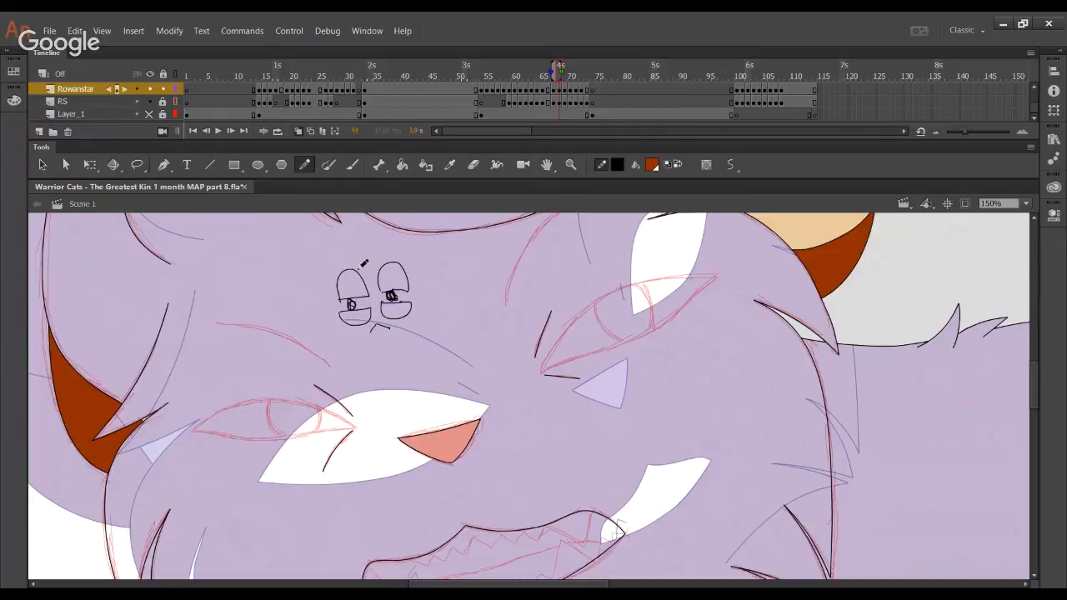
pyautogui.moveTo(341, 258)
pyautogui.mouseDown()
pyautogui.moveTo(387, 267)
pyautogui.moveTo(378, 269)
pyautogui.moveTo(397, 249)
pyautogui.moveTo(373, 272)
pyautogui.mouseUp()
pyautogui.moveTo(442, 353); pyautogui.dragTo(313, 242)
pyautogui.press('Delete')
# Ink the curved brow line above the right eye along the sketch, reaching up to the forehead tuft
pyautogui.moveTo(414, 372)
pyautogui.mouseDown()
pyautogui.moveTo(392, 371)
pyautogui.moveTo(474, 408)
pyautogui.moveTo(538, 311)
pyautogui.mouseUp()
pyautogui.hotkey('ctrl', 'z')
pyautogui.moveTo(469, 409); pyautogui.dragTo(545, 301)
pyautogui.moveTo(484, 362); pyautogui.dragTo(519, 312)
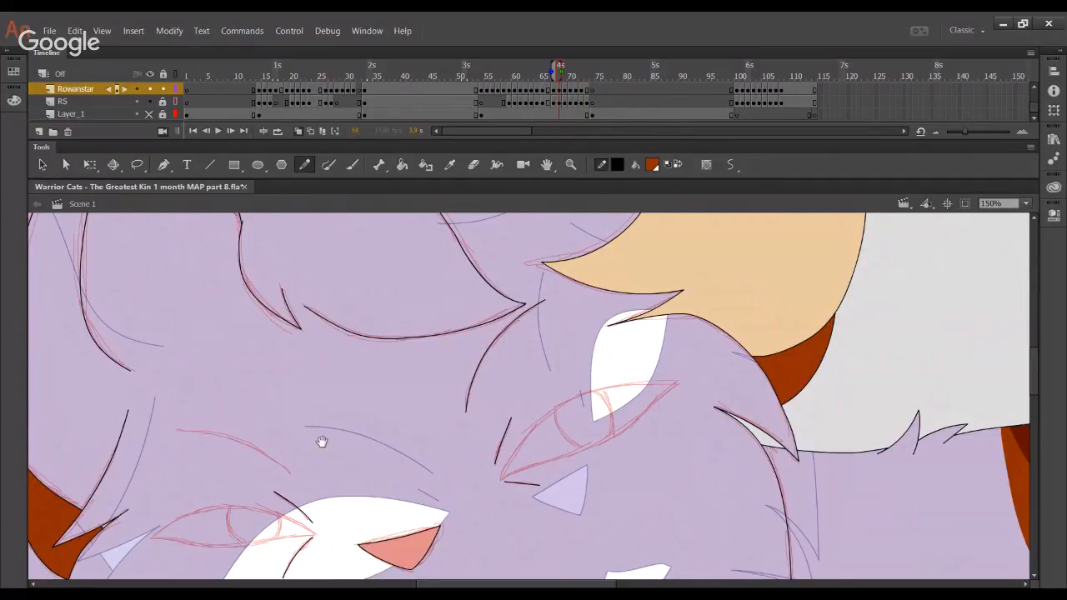
# Ink the curved brow line above the left eye along the sketch
pyautogui.moveTo(322, 441); pyautogui.dragTo(355, 395)
pyautogui.moveTo(406, 426); pyautogui.dragTo(401, 410)
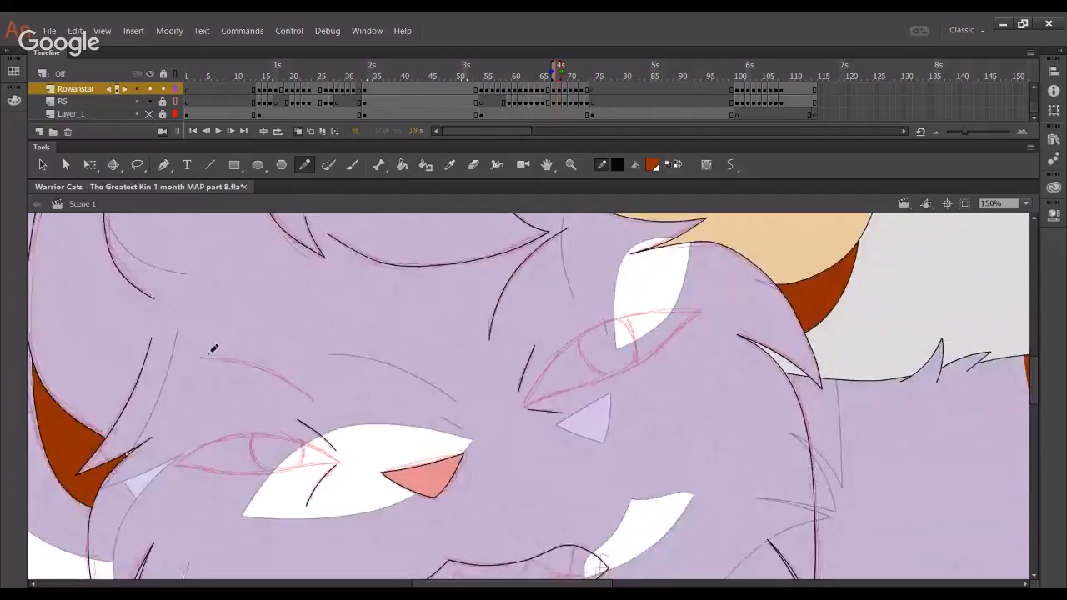
pyautogui.moveTo(202, 359)
pyautogui.mouseDown()
pyautogui.moveTo(310, 398)
pyautogui.moveTo(282, 375)
pyautogui.mouseUp()
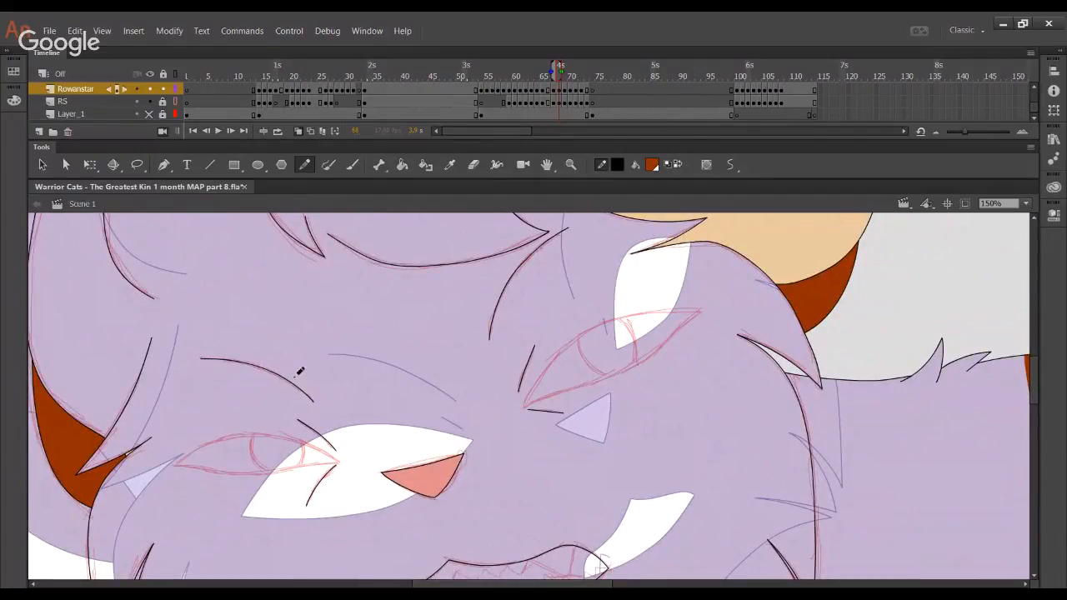
# Ink the left eye's upper lid with overshooting ends and bend the curve to follow the sketch
pyautogui.moveTo(346, 416); pyautogui.dragTo(377, 332)
pyautogui.moveTo(202, 389)
pyautogui.mouseDown()
pyautogui.moveTo(279, 351)
pyautogui.moveTo(345, 360)
pyautogui.moveTo(401, 402)
pyautogui.mouseUp()
pyautogui.moveTo(257, 359); pyautogui.dragTo(262, 354)
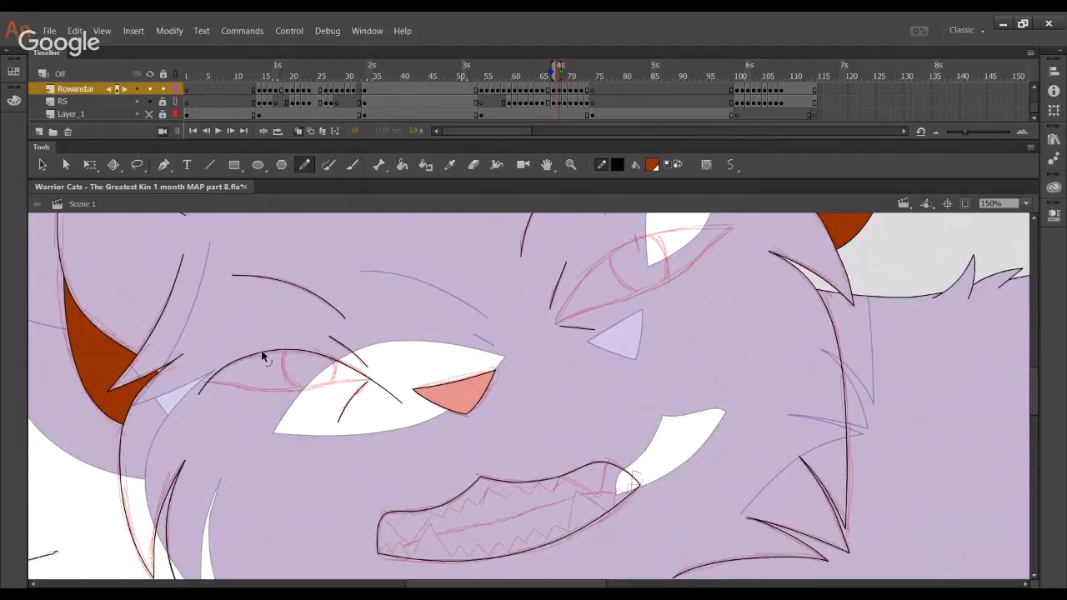
pyautogui.moveTo(369, 380); pyautogui.dragTo(378, 381)
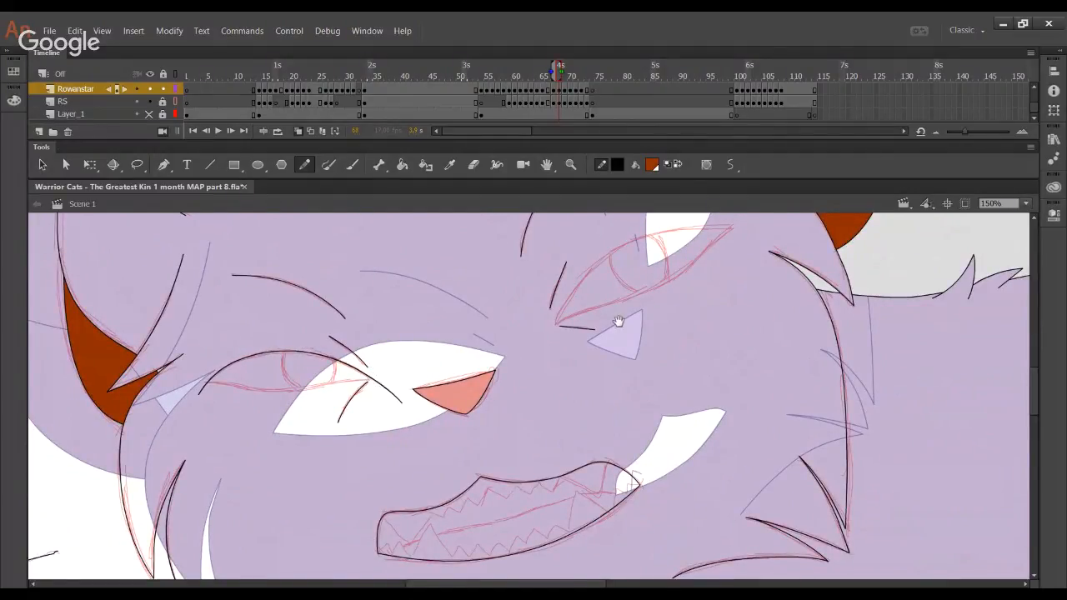
pyautogui.moveTo(619, 322); pyautogui.dragTo(577, 383)
pyautogui.moveTo(359, 469); pyautogui.dragTo(357, 507)
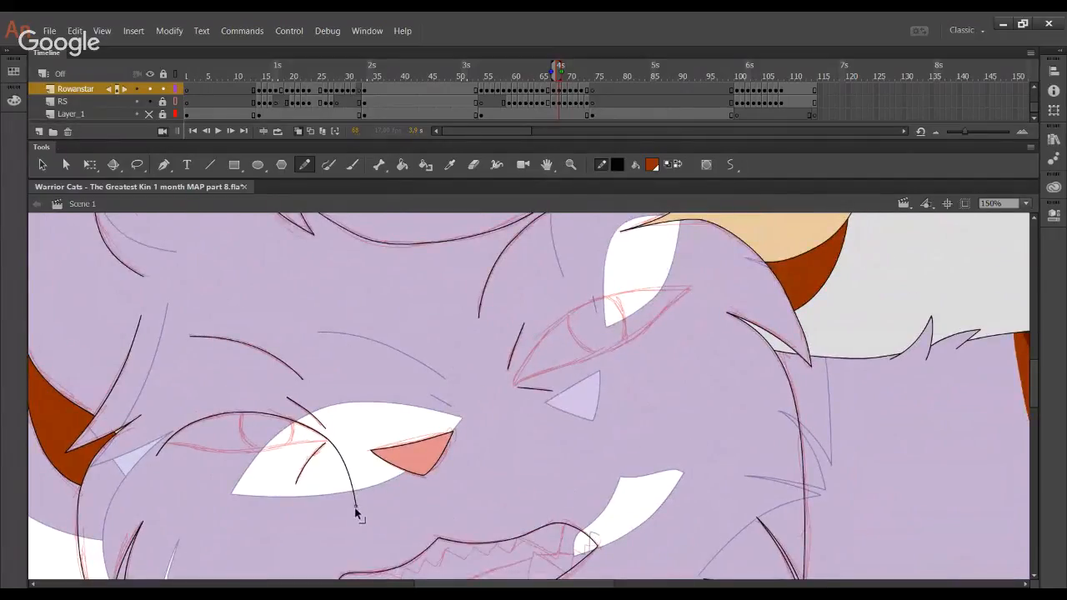
# Ink the right eye's upper lid along the sketch with overshooting ends, smoothing its outer end into one curve
pyautogui.moveTo(518, 382); pyautogui.dragTo(512, 413)
pyautogui.moveTo(524, 368); pyautogui.dragTo(550, 334)
pyautogui.hotkey('ctrl', 'z')
pyautogui.moveTo(505, 414)
pyautogui.mouseDown()
pyautogui.moveTo(522, 368)
pyautogui.moveTo(561, 325)
pyautogui.moveTo(628, 294)
pyautogui.moveTo(726, 292)
pyautogui.mouseUp()
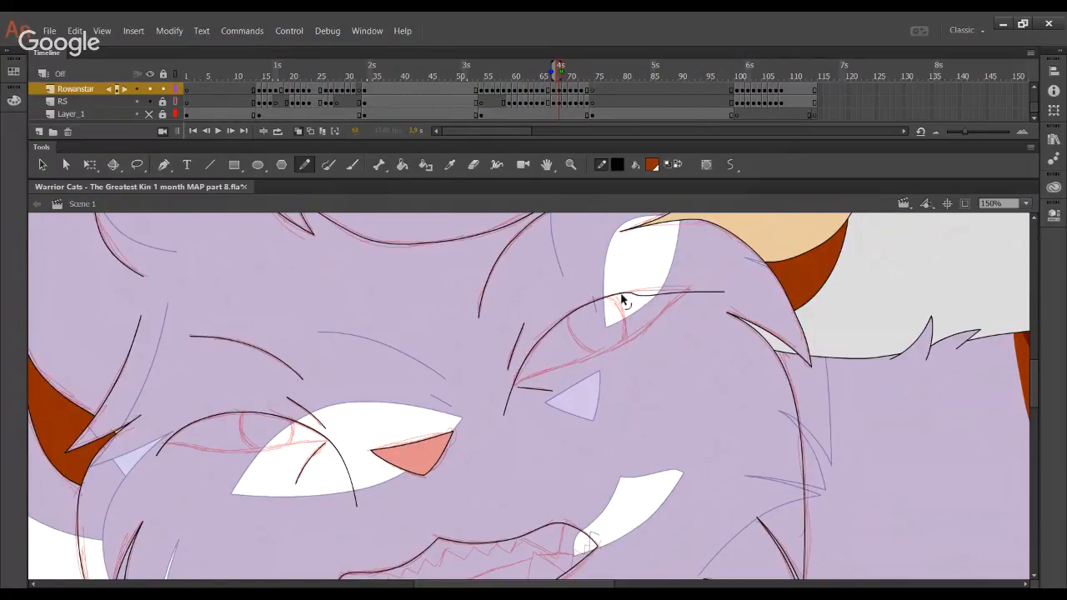
pyautogui.moveTo(645, 295)
pyautogui.mouseDown()
pyautogui.moveTo(670, 283)
pyautogui.moveTo(671, 297)
pyautogui.moveTo(649, 294)
pyautogui.moveTo(732, 288)
pyautogui.mouseUp()
pyautogui.hotkey('ctrl', 'z')
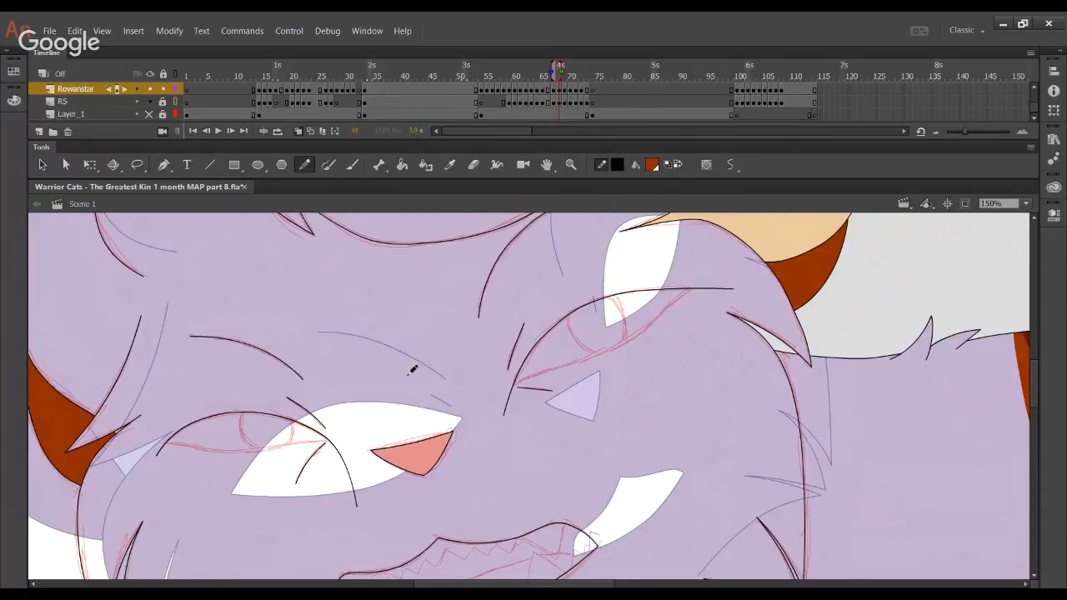
# Ink the left eye's lower lid along the sketch and trim the lid lines overshooting both eye corners
pyautogui.moveTo(187, 439)
pyautogui.mouseDown()
pyautogui.moveTo(245, 453)
pyautogui.moveTo(319, 434)
pyautogui.mouseUp()
pyautogui.hotkey('ctrl', 'z')
pyautogui.moveTo(225, 444)
pyautogui.mouseDown()
pyautogui.moveTo(333, 428)
pyautogui.moveTo(358, 439)
pyautogui.mouseUp()
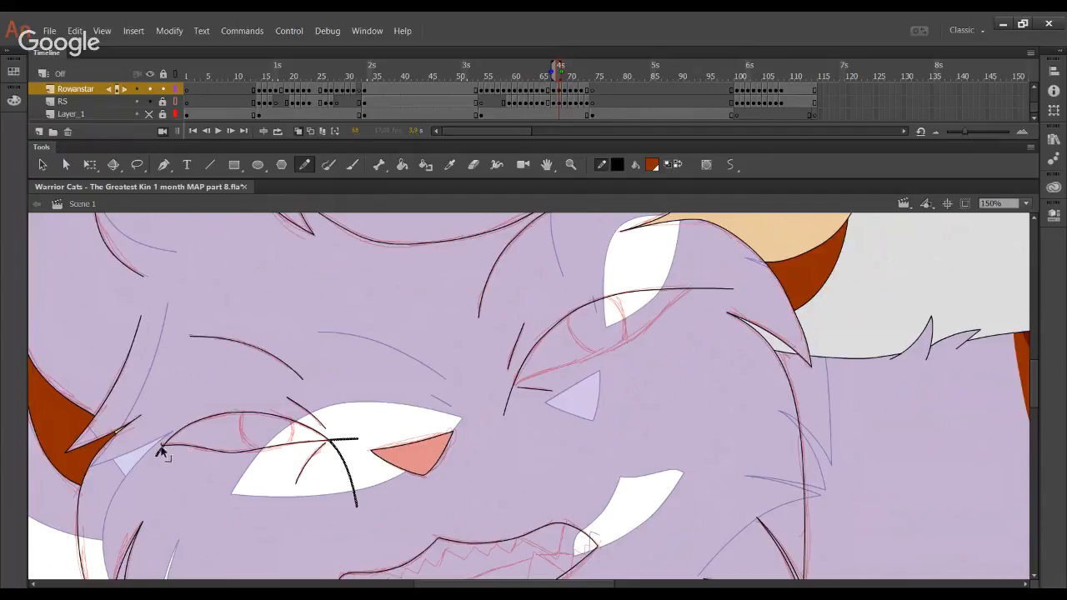
pyautogui.hotkey('ctrl', 'z')
pyautogui.moveTo(178, 451); pyautogui.dragTo(283, 450)
# Ink the right eye's lower lid, bend it to the sketch and trim the lines overshooting the eye corners
pyautogui.moveTo(523, 411)
pyautogui.mouseDown()
pyautogui.moveTo(434, 426)
pyautogui.moveTo(427, 405)
pyautogui.moveTo(533, 358)
pyautogui.moveTo(635, 294)
pyautogui.moveTo(551, 352)
pyautogui.moveTo(429, 402)
pyautogui.mouseUp()
pyautogui.hotkey('ctrl', 'z')
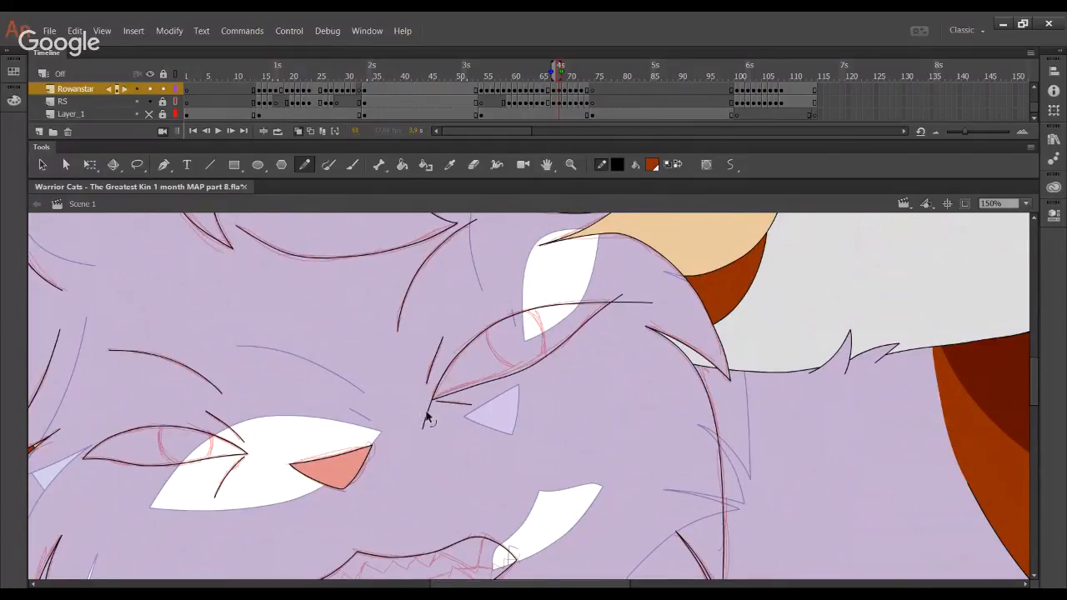
pyautogui.moveTo(624, 305); pyautogui.dragTo(469, 386)
pyautogui.moveTo(586, 321); pyautogui.dragTo(575, 338)
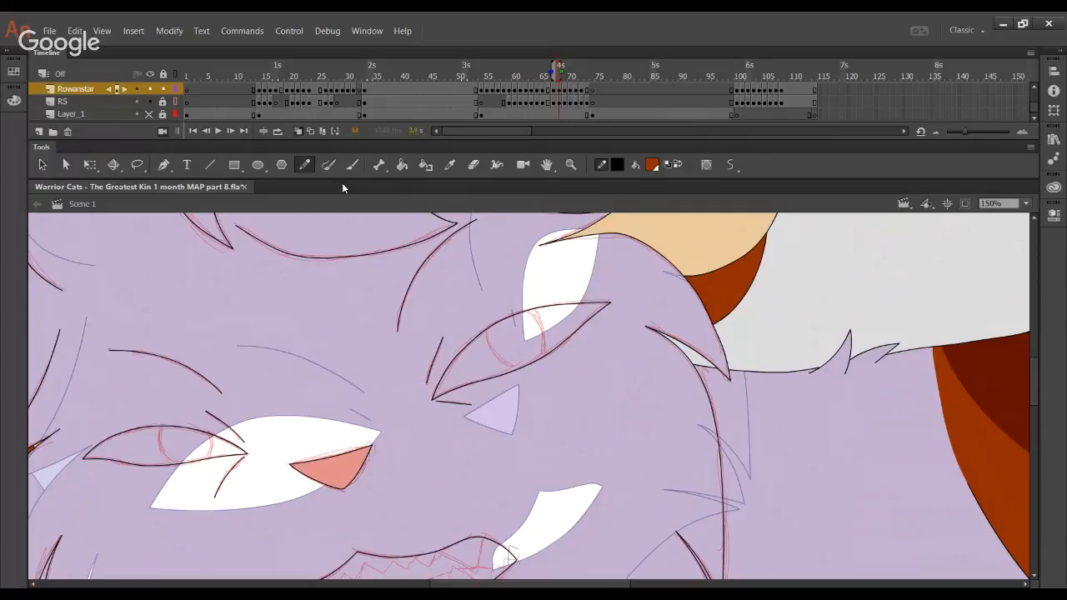
# Fill the head fur around the eyes, nose and mouth with the rust-orange fill colour
pyautogui.click(402, 164)
pyautogui.click(398, 491)
pyautogui.moveTo(409, 524)
pyautogui.mouseDown()
pyautogui.moveTo(427, 281)
pyautogui.moveTo(540, 452)
pyautogui.moveTo(526, 455)
pyautogui.moveTo(450, 553)
pyautogui.moveTo(419, 493)
pyautogui.moveTo(355, 222)
pyautogui.moveTo(342, 212)
pyautogui.mouseUp()
# Ink the upper left fang and the adjoining small upper teeth, trimming the line that overshoots the mouth outline
pyautogui.click(304, 164)
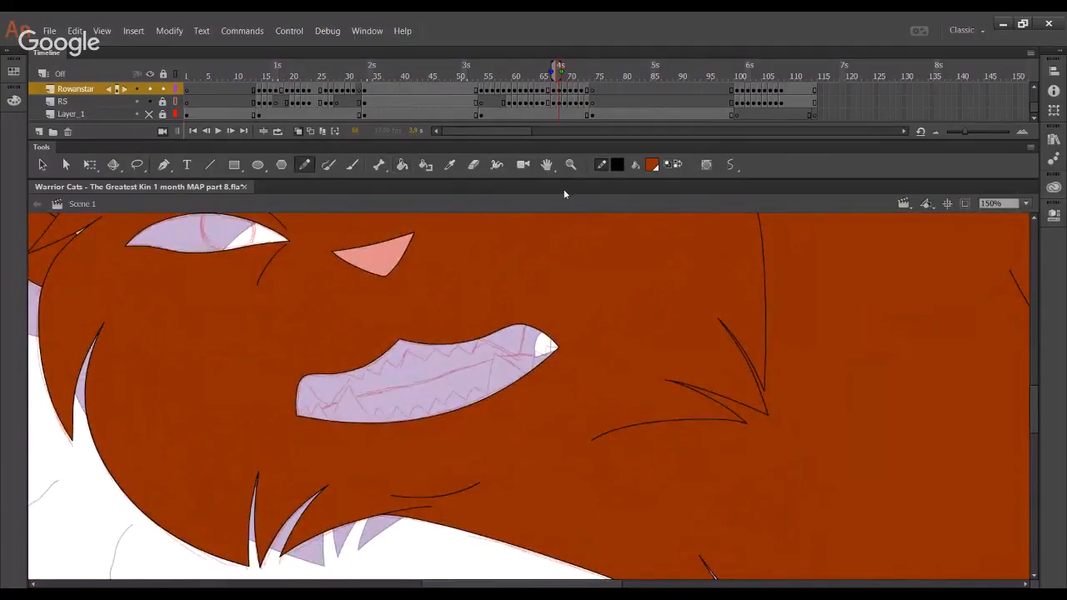
pyautogui.click(571, 164)
pyautogui.moveTo(253, 257)
pyautogui.mouseDown()
pyautogui.moveTo(475, 387)
pyautogui.moveTo(671, 467)
pyautogui.mouseUp()
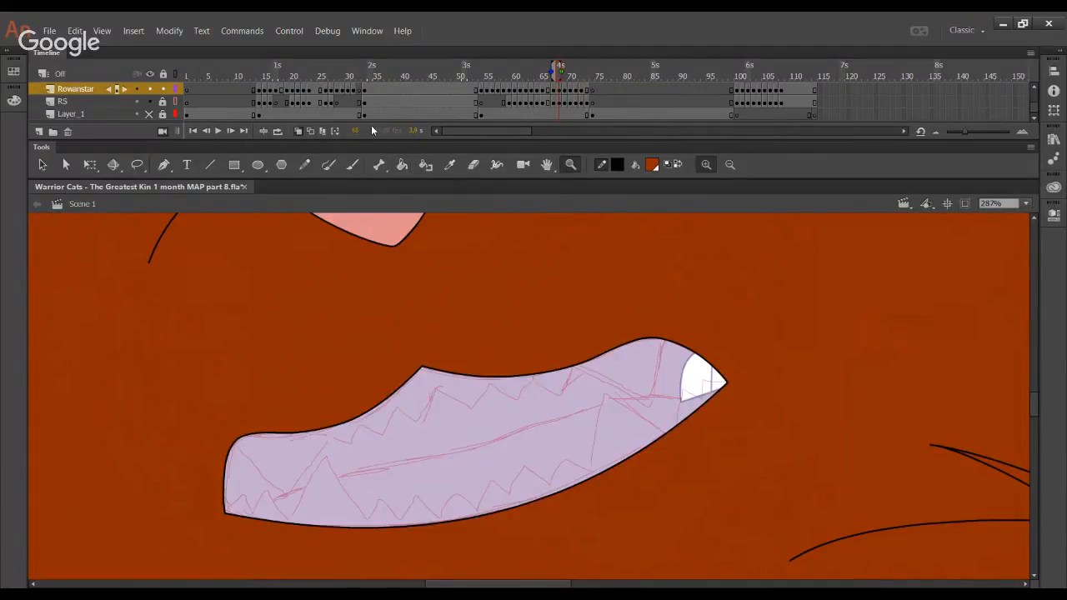
pyautogui.click(305, 165)
pyautogui.moveTo(282, 431)
pyautogui.mouseDown()
pyautogui.moveTo(249, 375)
pyautogui.moveTo(239, 413)
pyautogui.moveTo(258, 439)
pyautogui.moveTo(298, 367)
pyautogui.moveTo(380, 358)
pyautogui.moveTo(409, 314)
pyautogui.mouseUp()
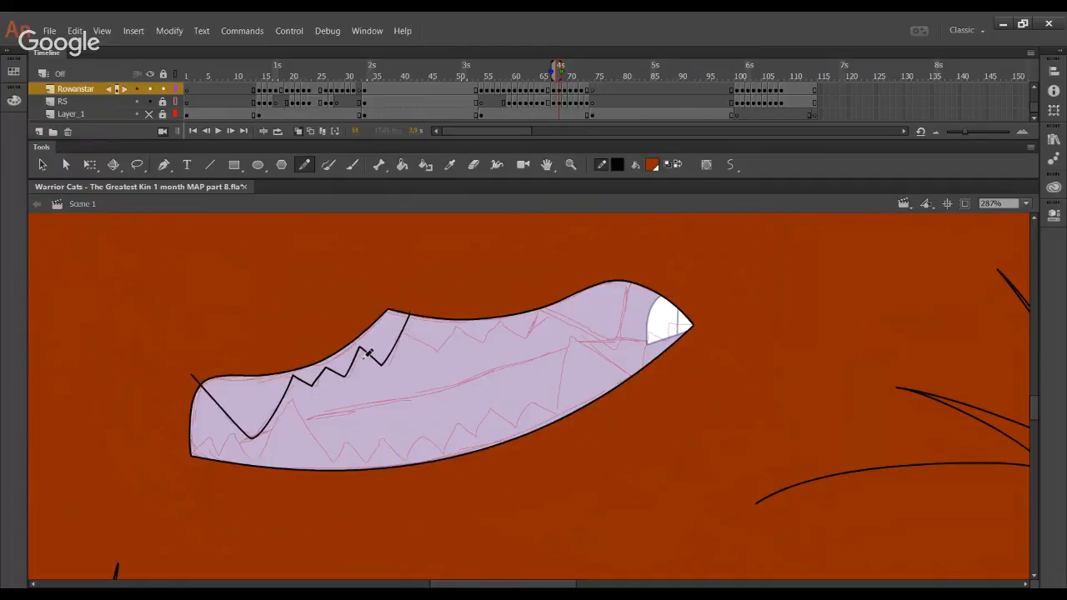
pyautogui.keyDown('ctrl'); pyautogui.click(197, 380); pyautogui.keyUp('ctrl')
pyautogui.press('Delete')
# Ink the middle row of small upper teeth and delete the line ends overshooting the gum and neighbouring tooth
pyautogui.moveTo(396, 330)
pyautogui.mouseDown()
pyautogui.moveTo(441, 345)
pyautogui.moveTo(457, 322)
pyautogui.moveTo(483, 335)
pyautogui.moveTo(500, 318)
pyautogui.moveTo(527, 331)
pyautogui.moveTo(554, 267)
pyautogui.mouseUp()
pyautogui.keyDown('ctrl'); pyautogui.click(547, 293); pyautogui.keyUp('ctrl')
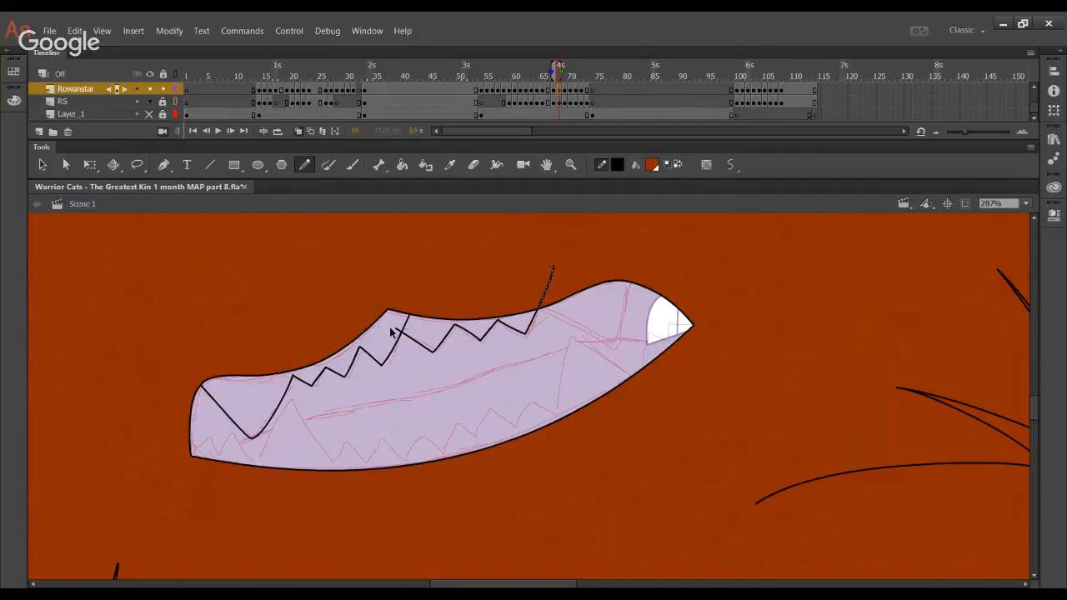
pyautogui.keyDown('ctrl'); pyautogui.keyDown('shift'); pyautogui.click(398, 330); pyautogui.keyUp('shift'); pyautogui.keyUp('ctrl')
pyautogui.keyDown('ctrl'); pyautogui.keyDown('shift'); pyautogui.click(407, 320); pyautogui.keyUp('shift'); pyautogui.keyUp('ctrl')
pyautogui.press('Delete')
# Ink the upper right fang, closing its side up to the mouth outline and deleting the overshooting ends
pyautogui.moveTo(532, 300)
pyautogui.mouseDown()
pyautogui.moveTo(615, 347)
pyautogui.moveTo(631, 252)
pyautogui.mouseUp()
pyautogui.hotkey('ctrl', 'z')
pyautogui.keyDown('ctrl'); pyautogui.click(627, 302); pyautogui.keyUp('ctrl')
pyautogui.press('Delete')
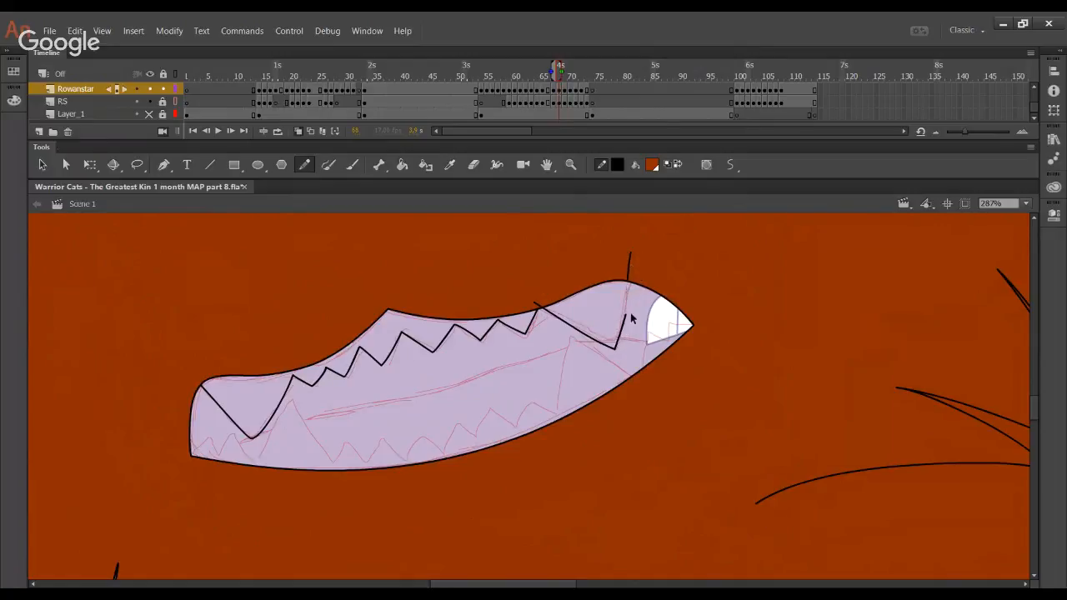
pyautogui.keyDown('ctrl'); pyautogui.click(630, 267); pyautogui.keyUp('ctrl')
pyautogui.press('Delete')
pyautogui.keyDown('ctrl'); pyautogui.click(538, 305); pyautogui.keyUp('ctrl')
pyautogui.press('Delete')
pyautogui.moveTo(627, 318); pyautogui.dragTo(632, 283)
# Ink the two small lower teeth at the mouth's left end and the lower left fang, trimming the overshooting ends
pyautogui.moveTo(521, 469); pyautogui.dragTo(486, 463)
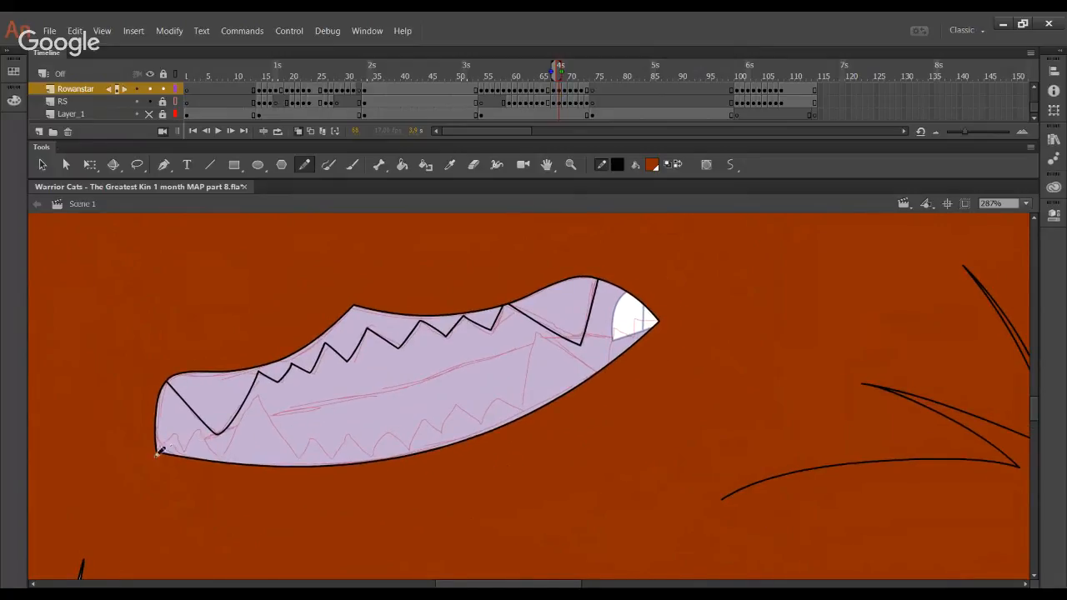
pyautogui.moveTo(152, 462); pyautogui.dragTo(176, 432)
pyautogui.hotkey('ctrl', 'z')
pyautogui.moveTo(148, 468)
pyautogui.mouseDown()
pyautogui.moveTo(172, 436)
pyautogui.moveTo(200, 431)
pyautogui.moveTo(247, 501)
pyautogui.moveTo(255, 398)
pyautogui.moveTo(301, 457)
pyautogui.mouseUp()
pyautogui.hotkey('ctrl', 'z')
pyautogui.hotkey('ctrl', 'z')
pyautogui.moveTo(177, 425)
pyautogui.mouseDown()
pyautogui.moveTo(227, 450)
pyautogui.moveTo(255, 390)
pyautogui.moveTo(304, 460)
pyautogui.mouseUp()
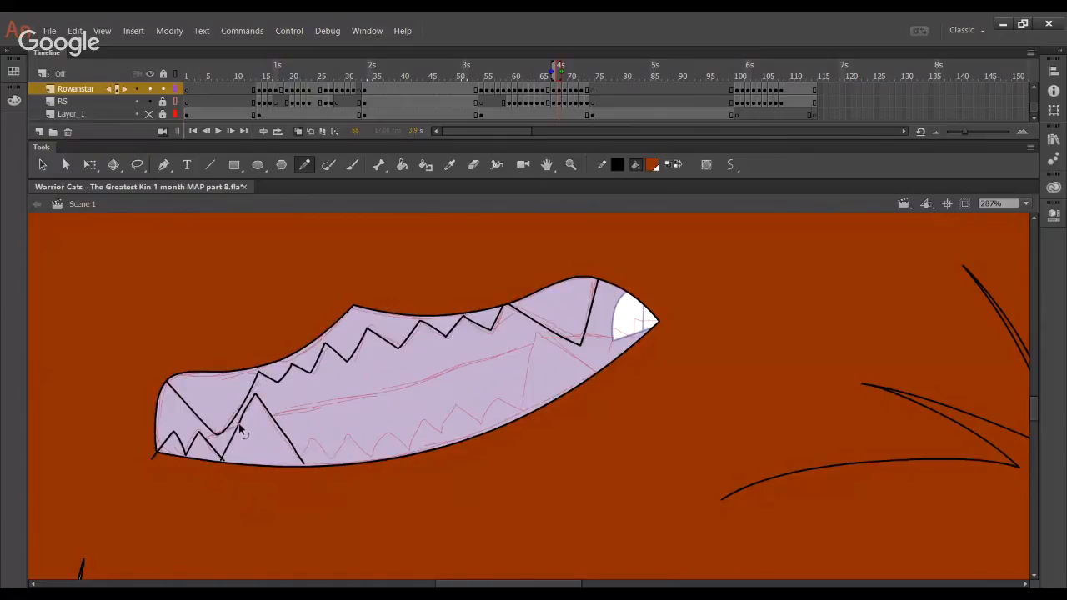
pyautogui.keyDown('ctrl'); pyautogui.click(223, 461); pyautogui.keyUp('ctrl')
pyautogui.keyDown('ctrl'); pyautogui.doubleClick(194, 459); pyautogui.keyUp('ctrl')
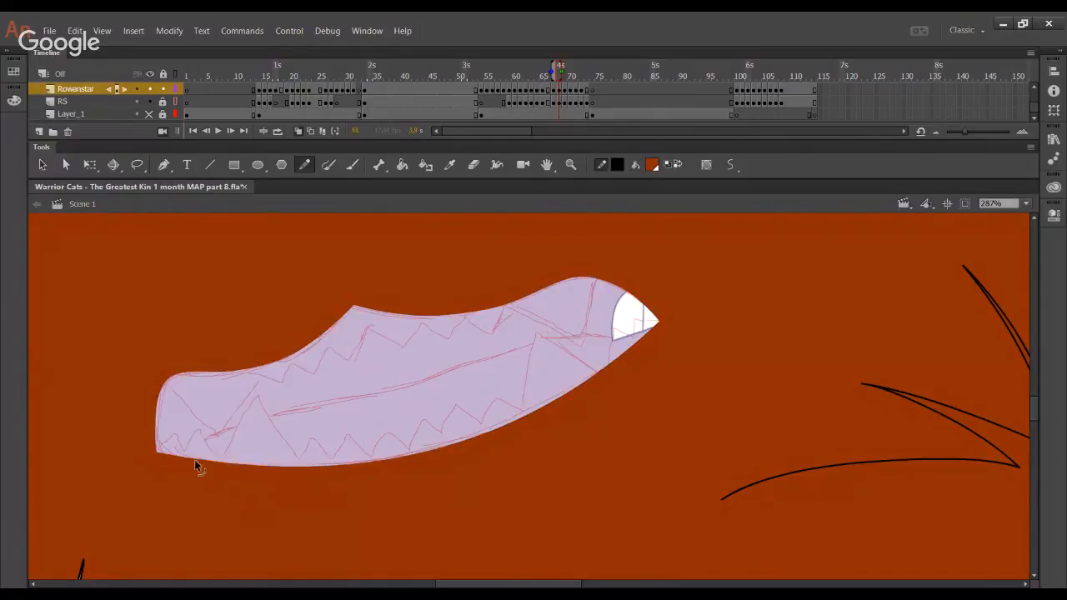
pyautogui.keyDown('ctrl'); pyautogui.click(224, 463); pyautogui.keyUp('ctrl')
pyautogui.press('Delete')
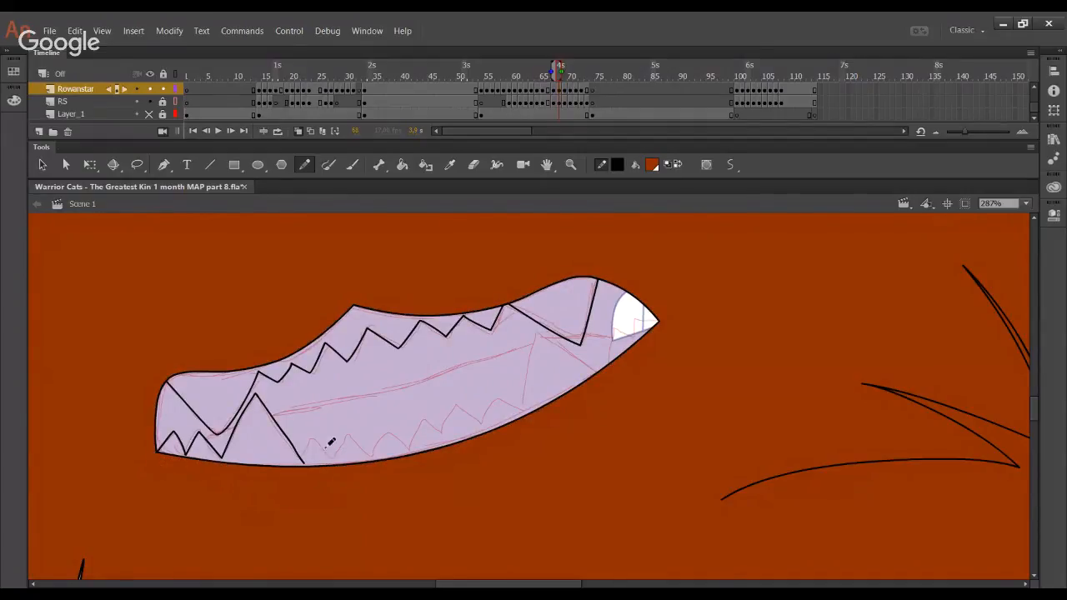
# Ink the row of small lower teeth and the lower right fang, checking the lines with the RS sketch layer hidden
pyautogui.moveTo(315, 435)
pyautogui.mouseDown()
pyautogui.moveTo(331, 447)
pyautogui.moveTo(351, 428)
pyautogui.moveTo(370, 443)
pyautogui.moveTo(387, 431)
pyautogui.moveTo(410, 451)
pyautogui.mouseUp()
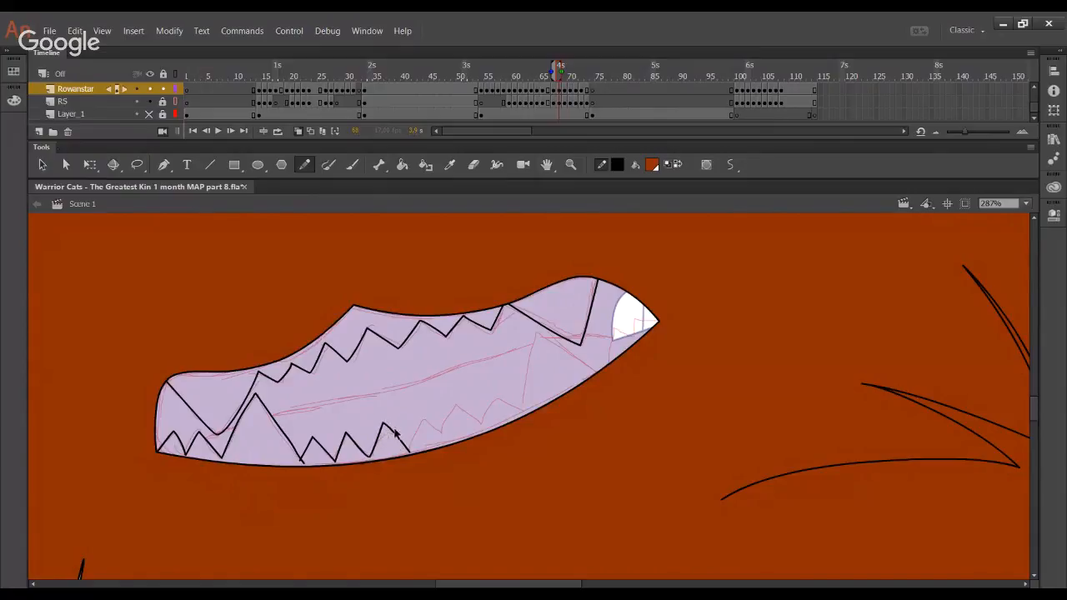
pyautogui.click(150, 100)
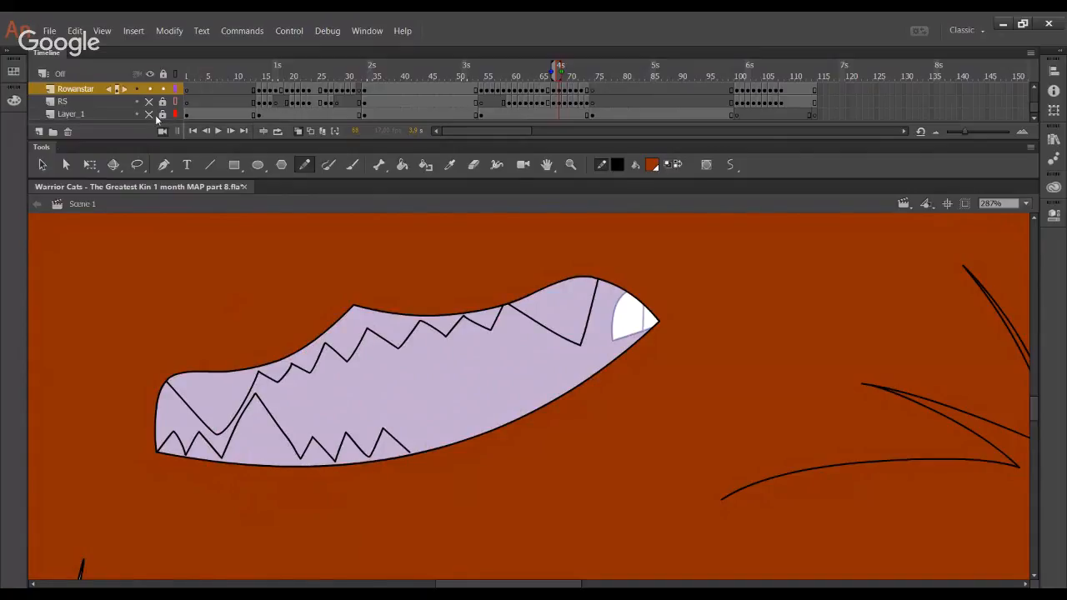
pyautogui.click(149, 101)
pyautogui.moveTo(410, 444)
pyautogui.mouseDown()
pyautogui.moveTo(422, 413)
pyautogui.moveTo(447, 433)
pyautogui.moveTo(481, 413)
pyautogui.moveTo(524, 409)
pyautogui.moveTo(472, 384)
pyautogui.moveTo(489, 399)
pyautogui.mouseUp()
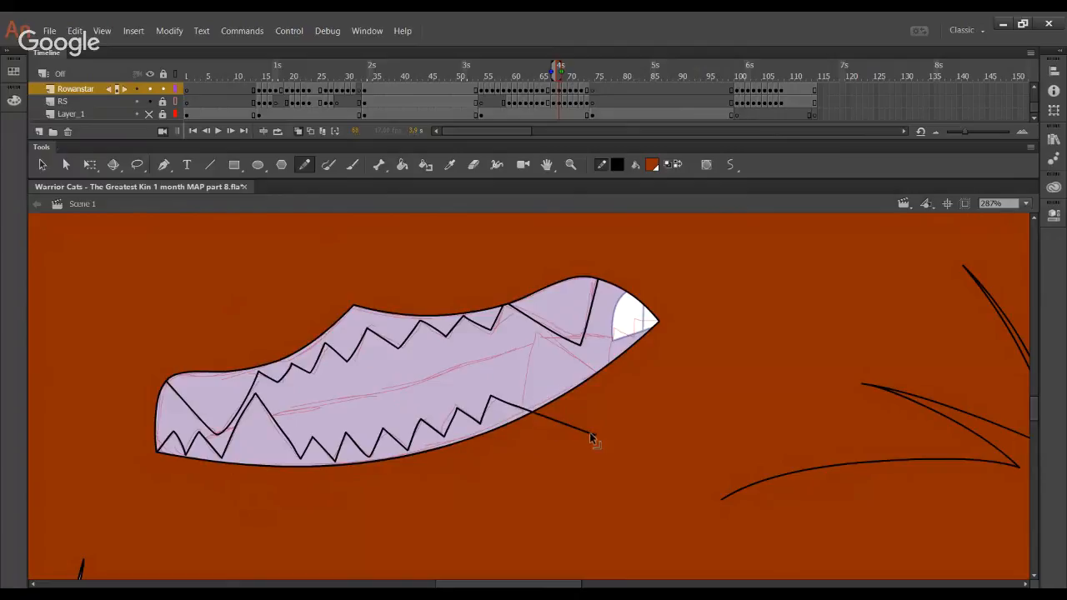
pyautogui.moveTo(589, 435)
pyautogui.mouseDown()
pyautogui.moveTo(537, 423)
pyautogui.moveTo(526, 407)
pyautogui.moveTo(541, 326)
pyautogui.mouseUp()
# Ink the tiny lower teeth in the mouth's right corner, redrawing them until they follow the sketch, and trim the overshooting ends
pyautogui.moveTo(565, 342)
pyautogui.mouseDown()
pyautogui.moveTo(621, 390)
pyautogui.moveTo(608, 369)
pyautogui.moveTo(614, 331)
pyautogui.moveTo(632, 334)
pyautogui.moveTo(640, 317)
pyautogui.moveTo(683, 331)
pyautogui.mouseUp()
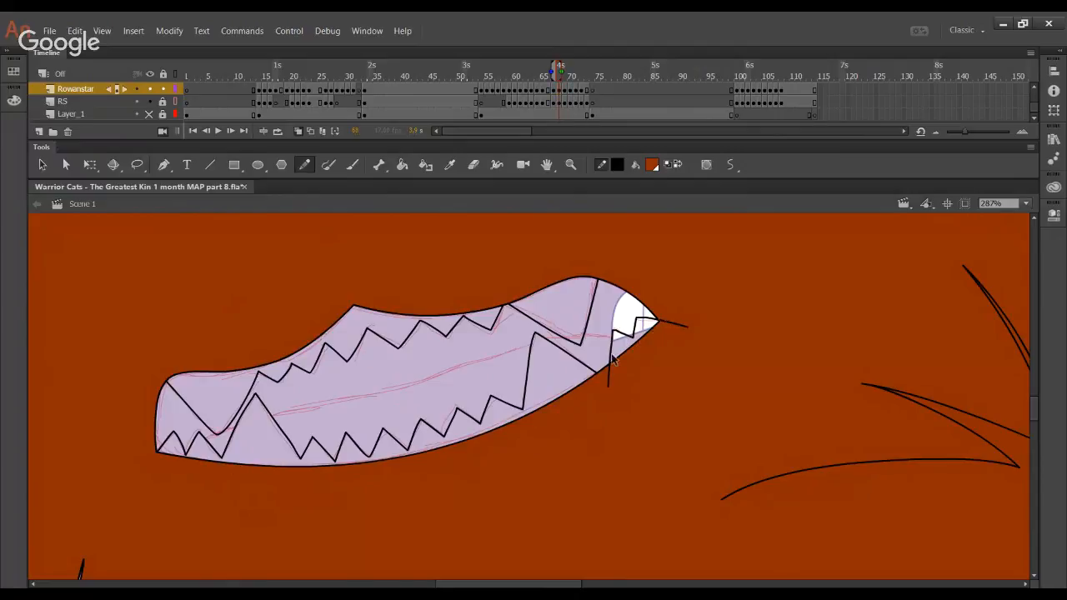
pyautogui.hotkey('ctrl', 'z')
pyautogui.hotkey('ctrl', 'z')
pyautogui.moveTo(608, 385); pyautogui.dragTo(621, 305)
pyautogui.hotkey('ctrl', 'z')
pyautogui.moveTo(608, 385)
pyautogui.mouseDown()
pyautogui.moveTo(623, 304)
pyautogui.moveTo(622, 315)
pyautogui.moveTo(682, 327)
pyautogui.mouseUp()
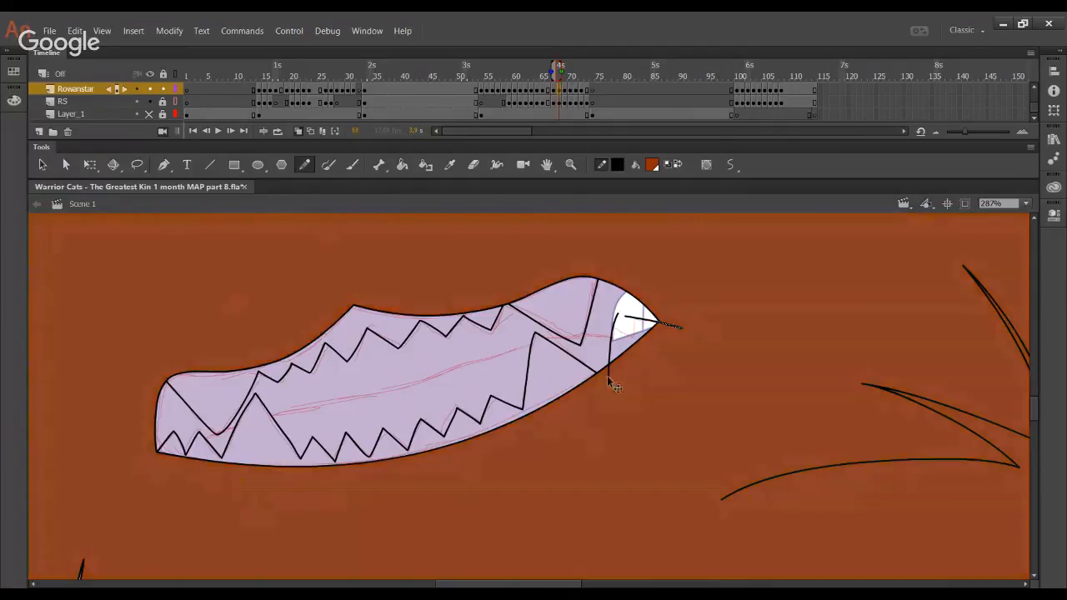
pyautogui.hotkey('ctrl', 'z')
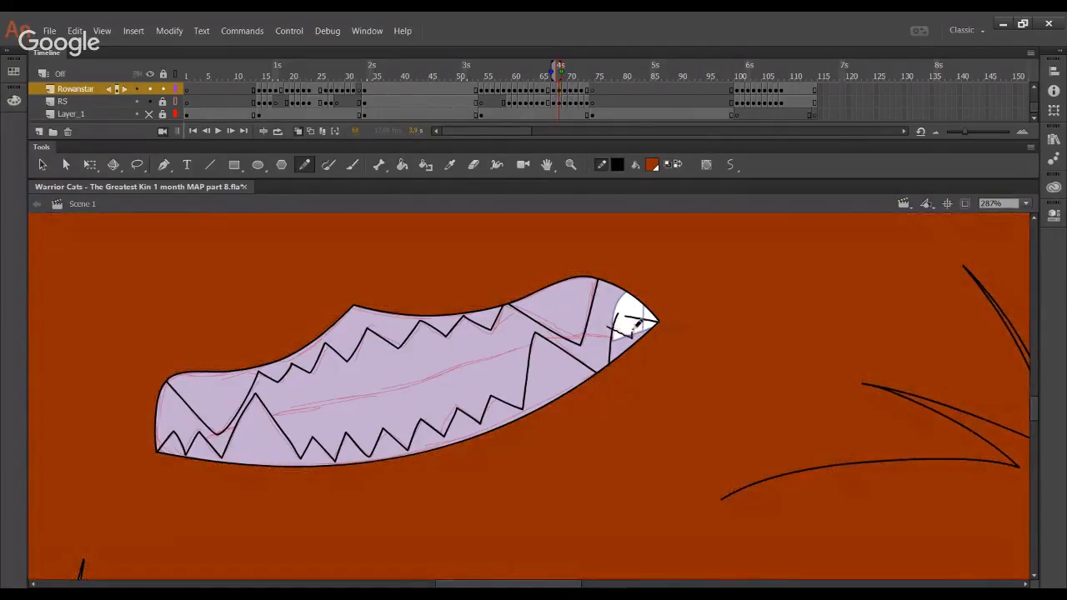
pyautogui.moveTo(634, 336); pyautogui.dragTo(634, 307)
pyautogui.hotkey('ctrl', 'z')
# Ink the long curved line through the open mouth between the upper and lower teeth, leaving the teeth uncrossed
pyautogui.moveTo(201, 447)
pyautogui.mouseDown()
pyautogui.moveTo(237, 423)
pyautogui.moveTo(310, 405)
pyautogui.mouseUp()
pyautogui.hotkey('ctrl', 'z')
pyautogui.moveTo(201, 448)
pyautogui.mouseDown()
pyautogui.moveTo(255, 410)
pyautogui.moveTo(396, 387)
pyautogui.moveTo(570, 336)
pyautogui.moveTo(621, 339)
pyautogui.mouseUp()
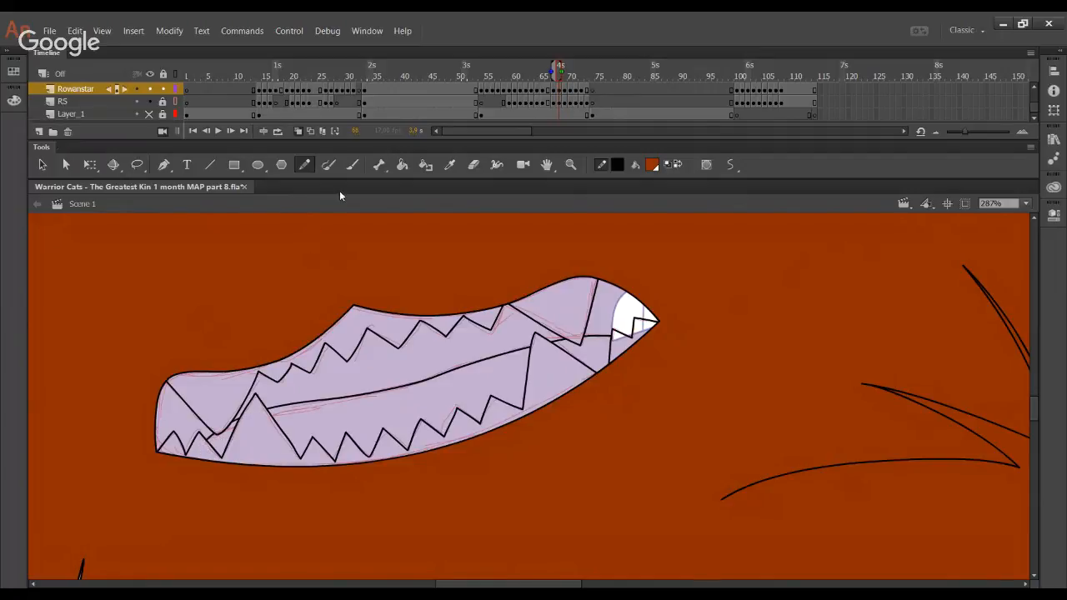
# Examine the whole drawing on frame 68 and compare it with the preceding frames back to frame 65
pyautogui.click(1004, 204)
pyautogui.click(992, 247)
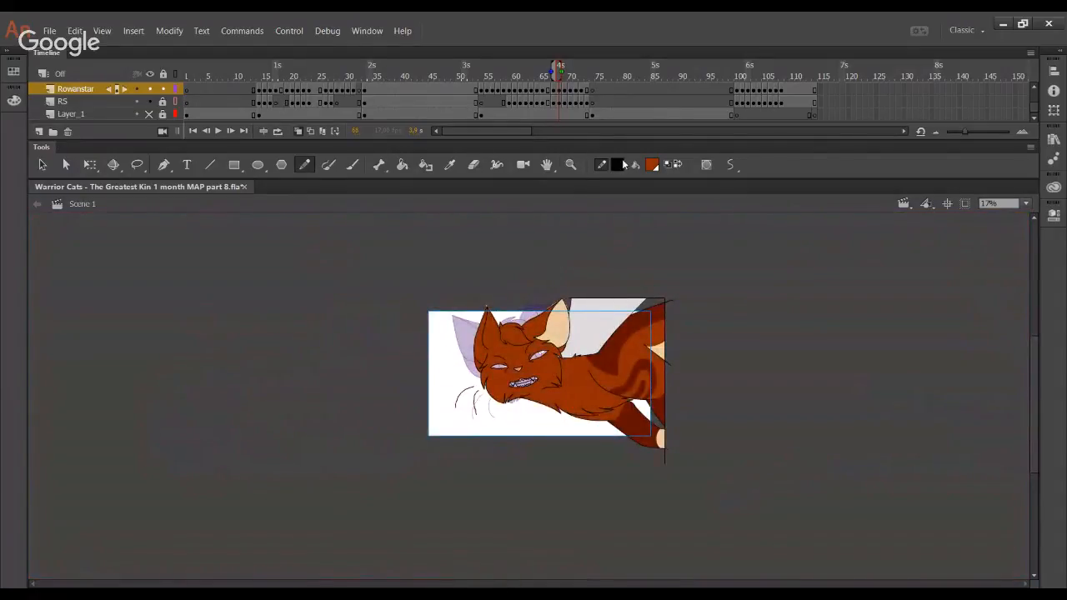
pyautogui.click(571, 165)
pyautogui.moveTo(412, 258); pyautogui.dragTo(679, 464)
pyautogui.press('y')
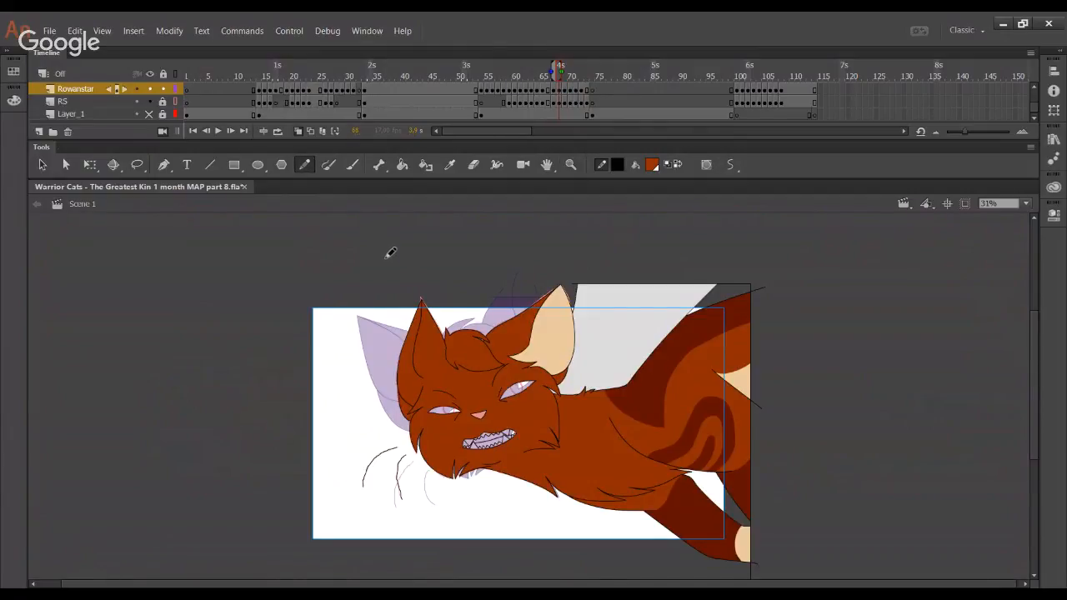
pyautogui.click(571, 165)
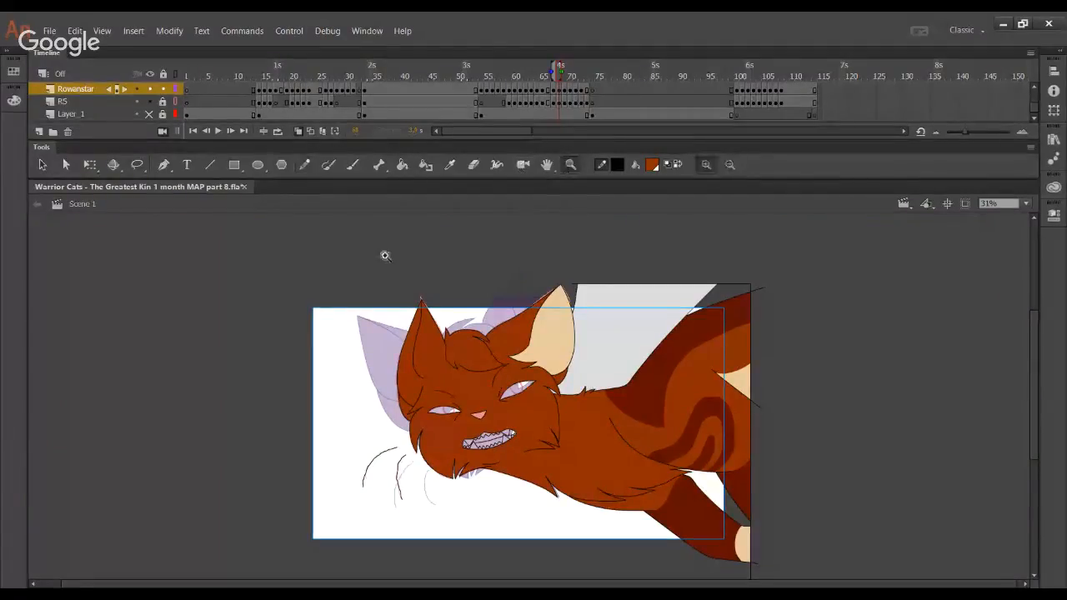
pyautogui.moveTo(385, 256); pyautogui.dragTo(686, 534)
pyautogui.click(554, 73)
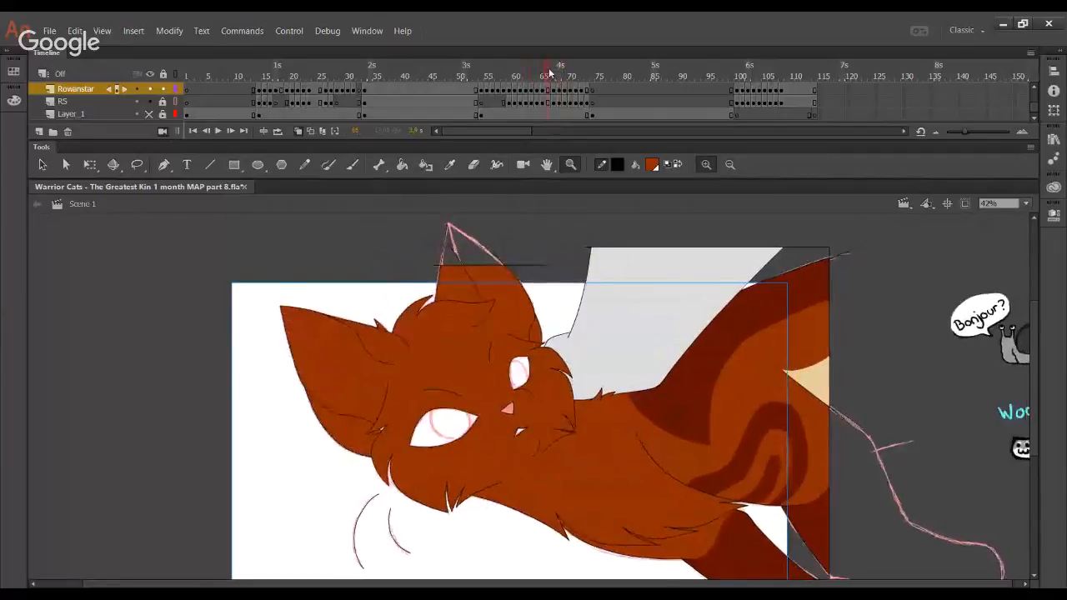
pyautogui.moveTo(556, 73); pyautogui.dragTo(543, 70)
pyautogui.click(558, 73)
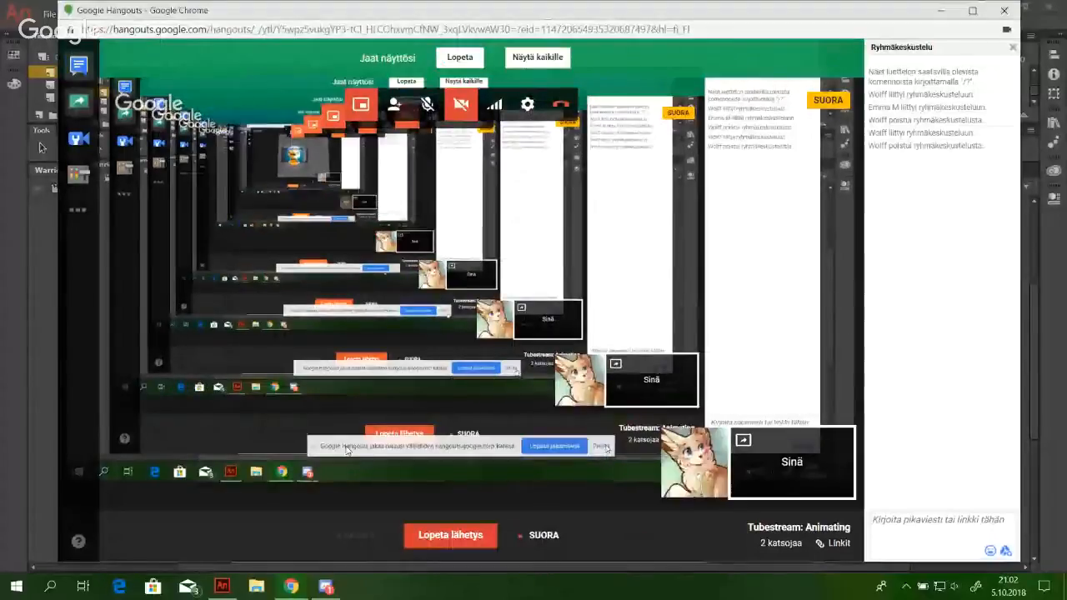
# Switch back to Animate from the Hangouts window, play the animation as a test movie and close the preview
pyautogui.click(1, 432)
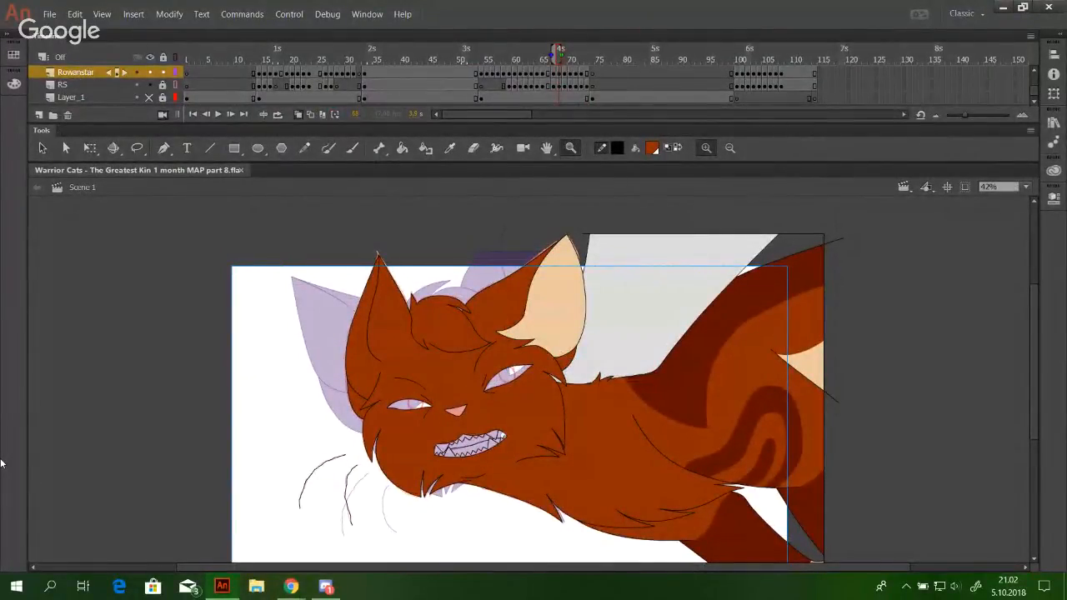
pyautogui.hotkey('ctrl', 'Return')
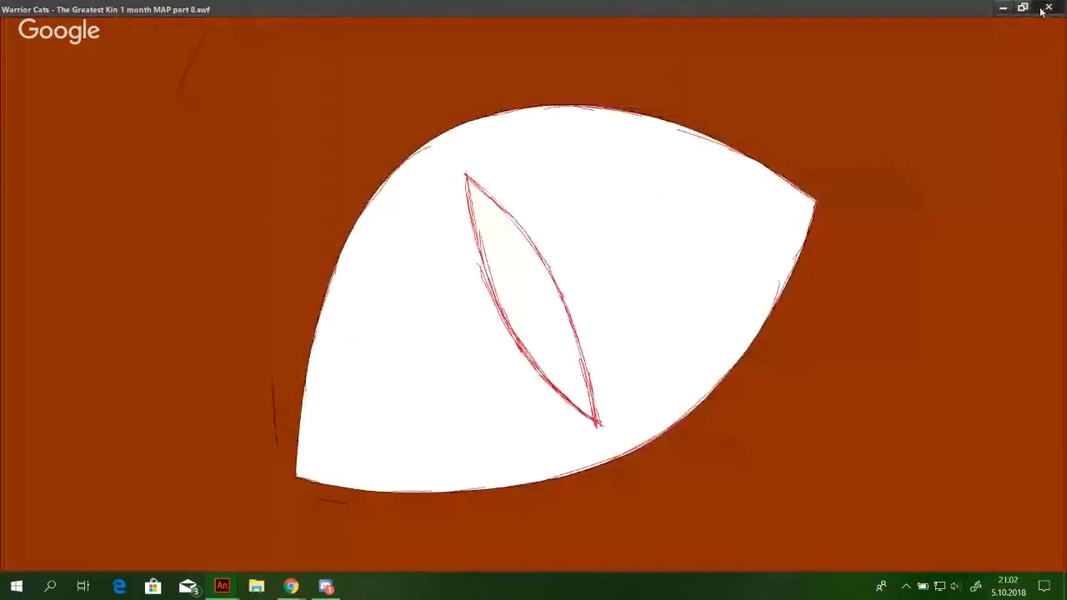
pyautogui.click(1043, 9)
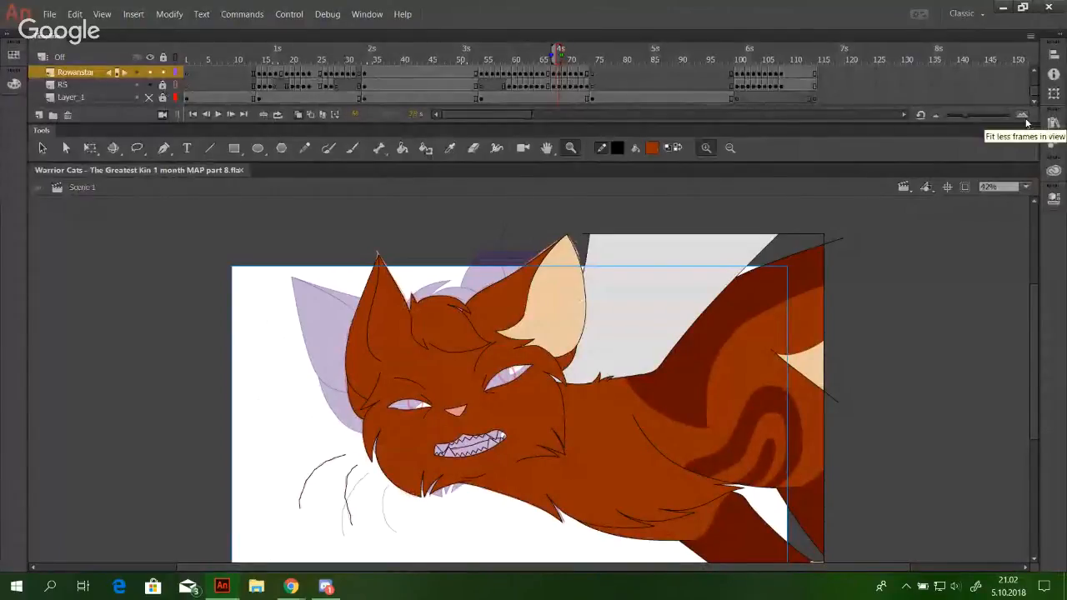
pyautogui.moveTo(193, 320); pyautogui.dragTo(260, 346)
pyautogui.click(1025, 186)
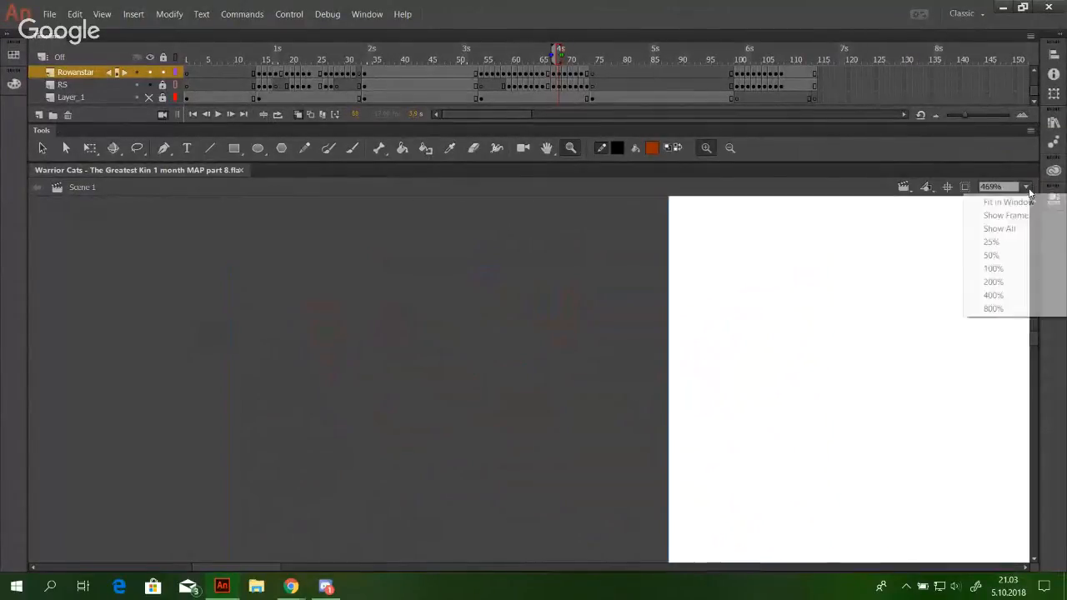
pyautogui.click(1001, 230)
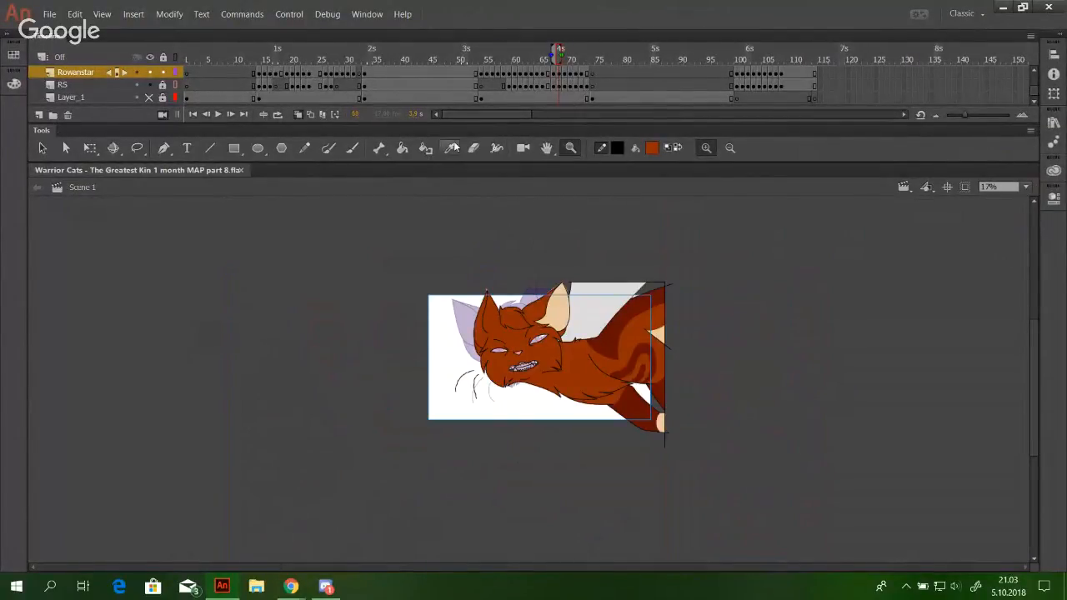
pyautogui.click(402, 147)
pyautogui.click(571, 148)
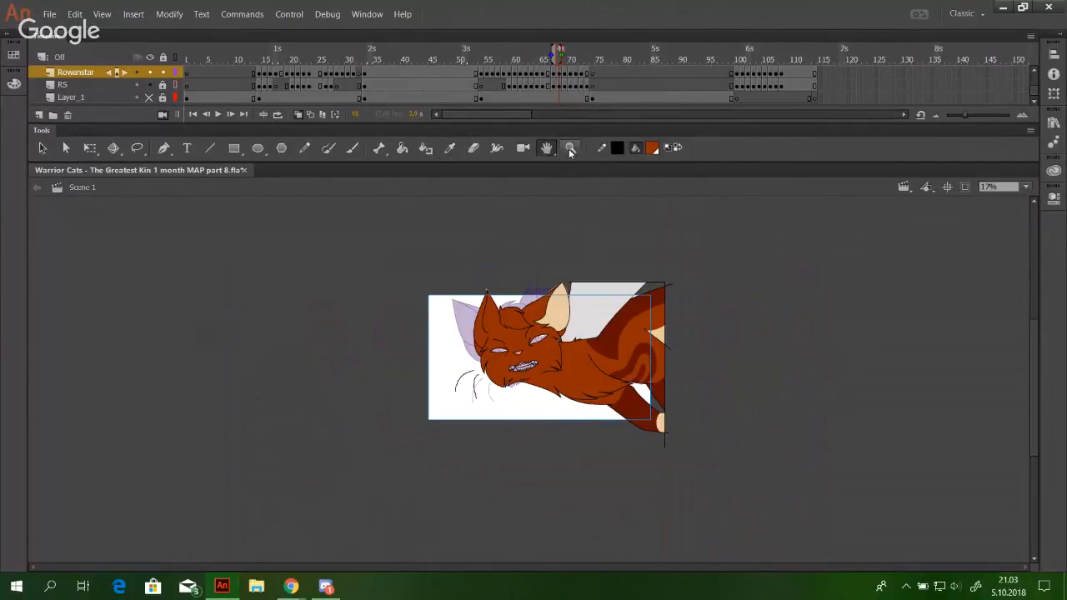
pyautogui.moveTo(438, 260); pyautogui.dragTo(658, 439)
# Switch to the Google Hangouts window in Chrome and stop sharing the screen
pyautogui.click(291, 586)
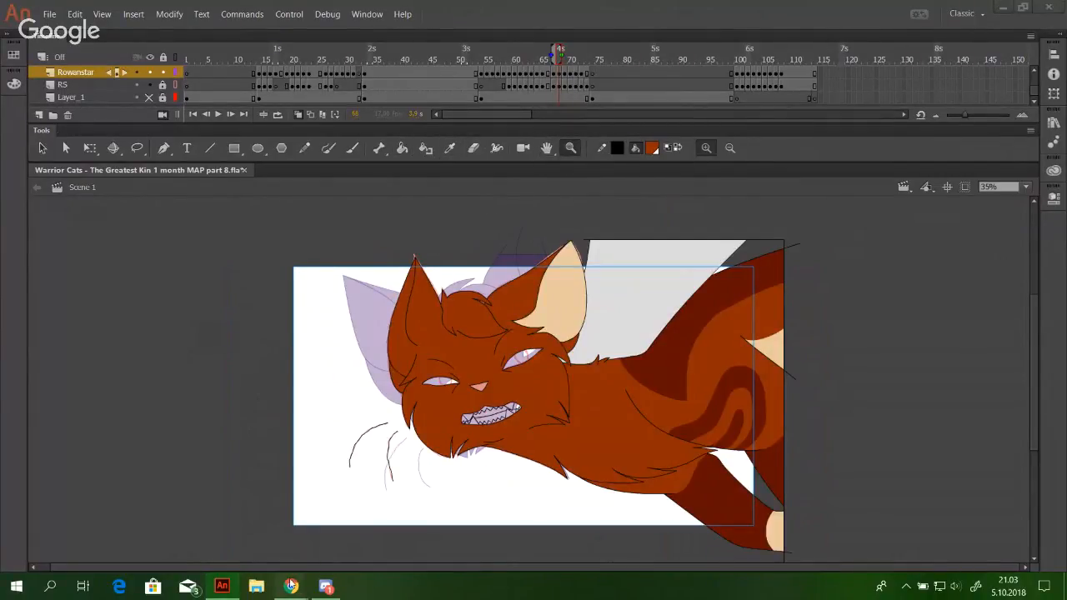
pyautogui.click(259, 558)
pyautogui.click(77, 104)
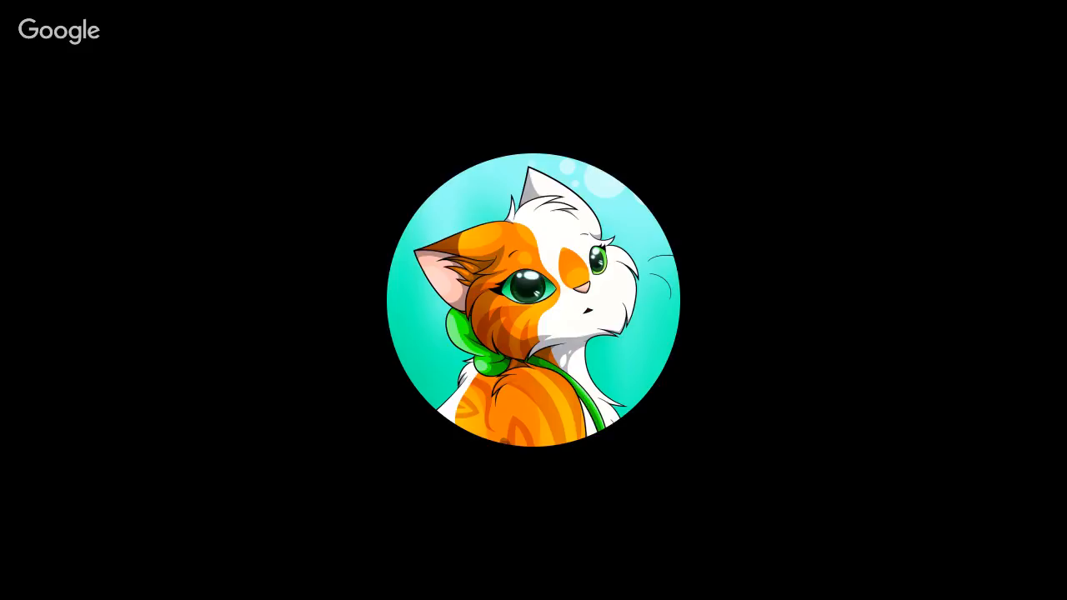